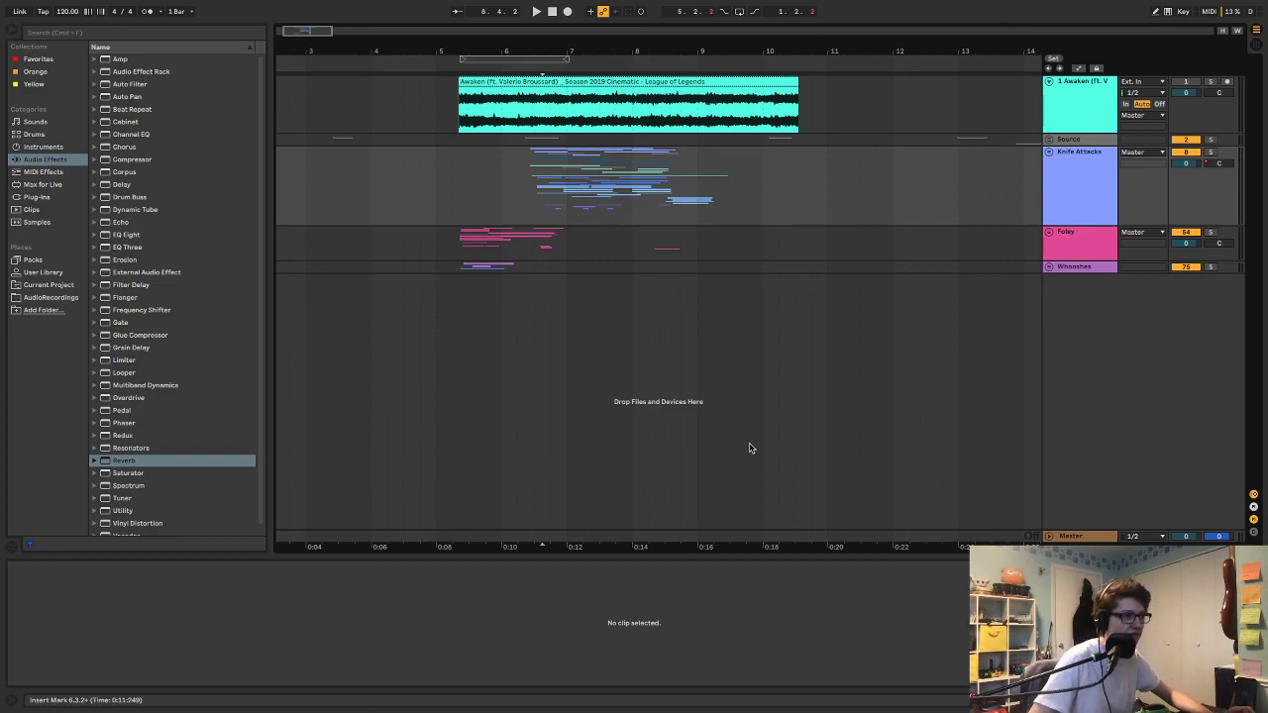
Step: Set the audio output device to Multi-Output Device in the preferences and close them
{"action": "left_click", "coordinate": [548, 81]}
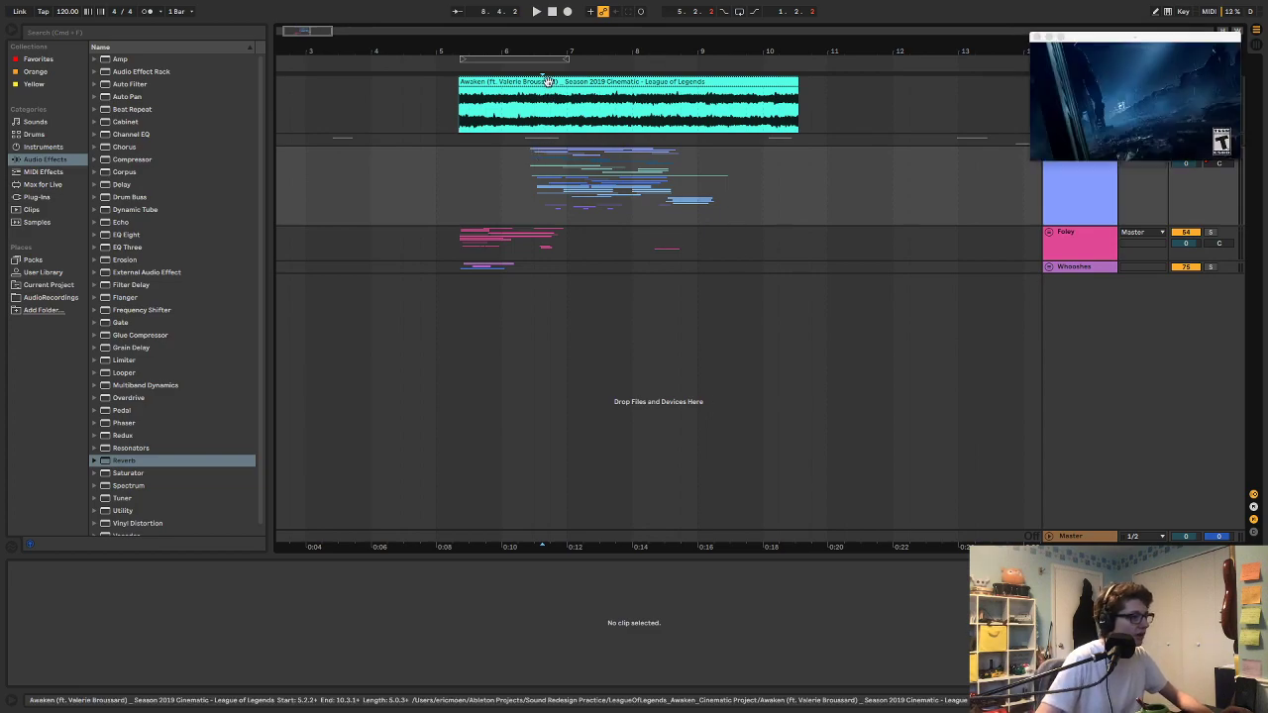
{"action": "key", "text": "super+comma"}
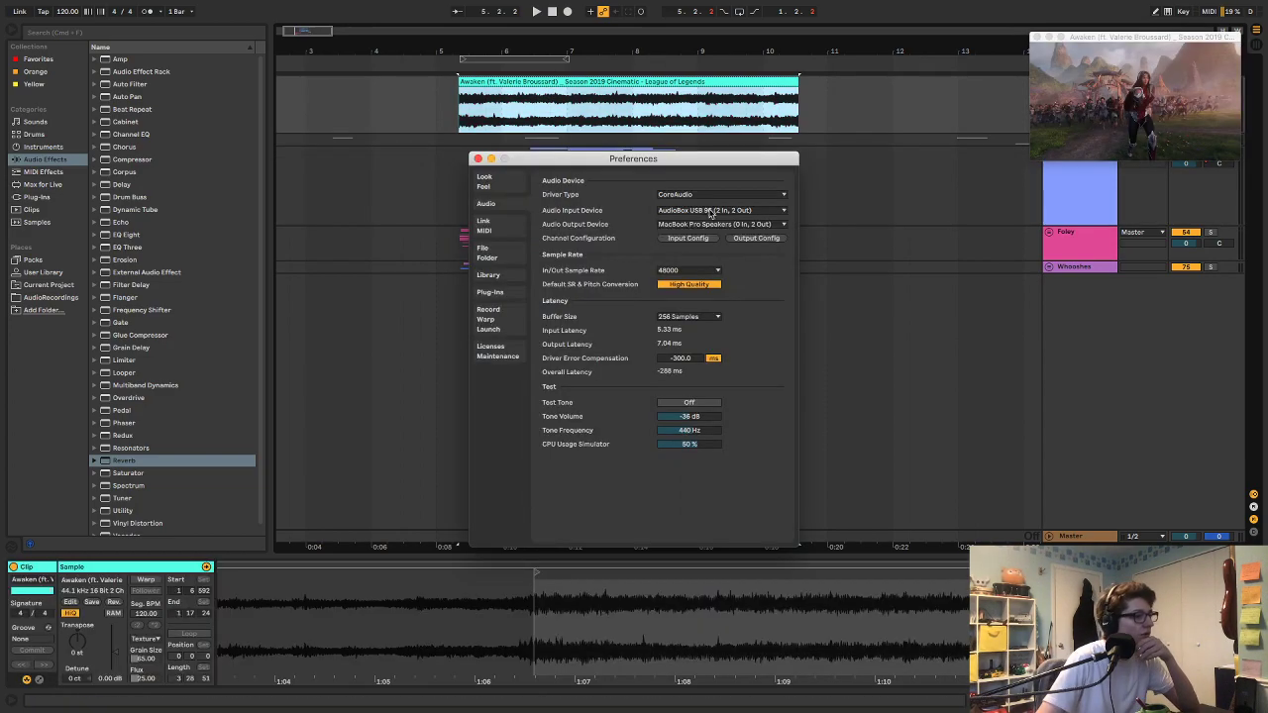
{"action": "left_click", "coordinate": [707, 225]}
{"action": "left_click", "coordinate": [698, 243]}
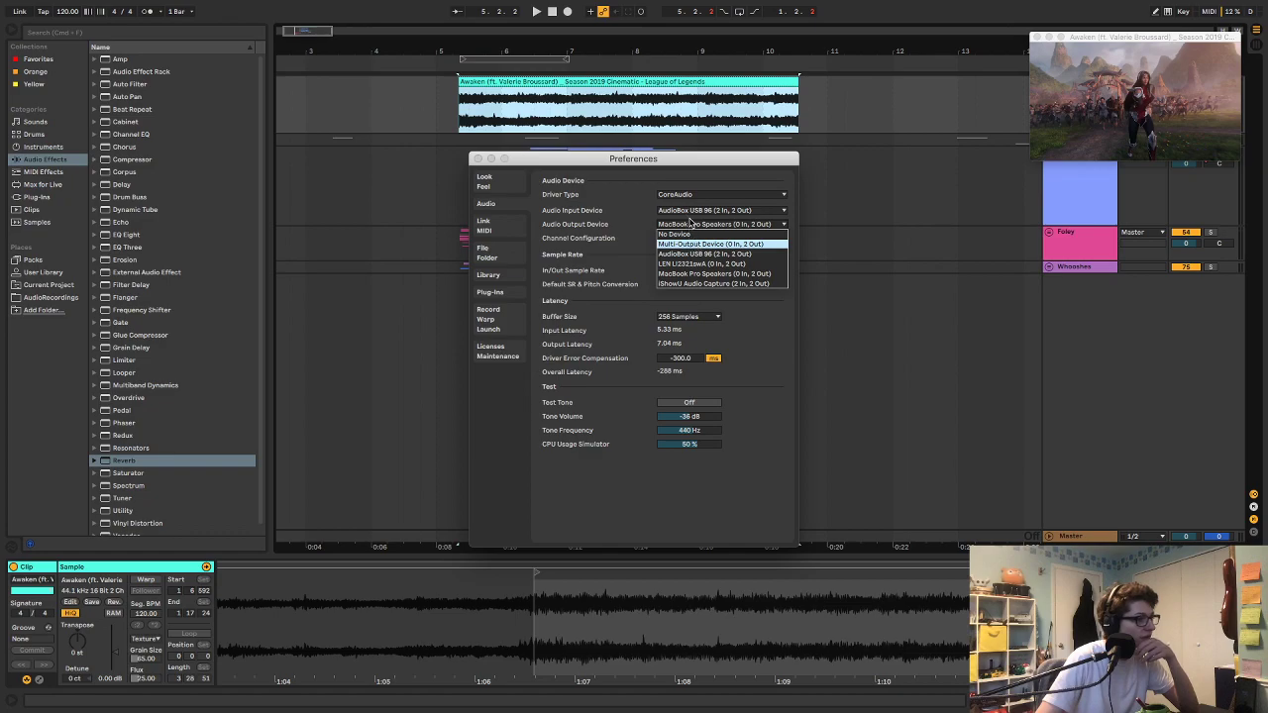
{"action": "left_click", "coordinate": [477, 159]}
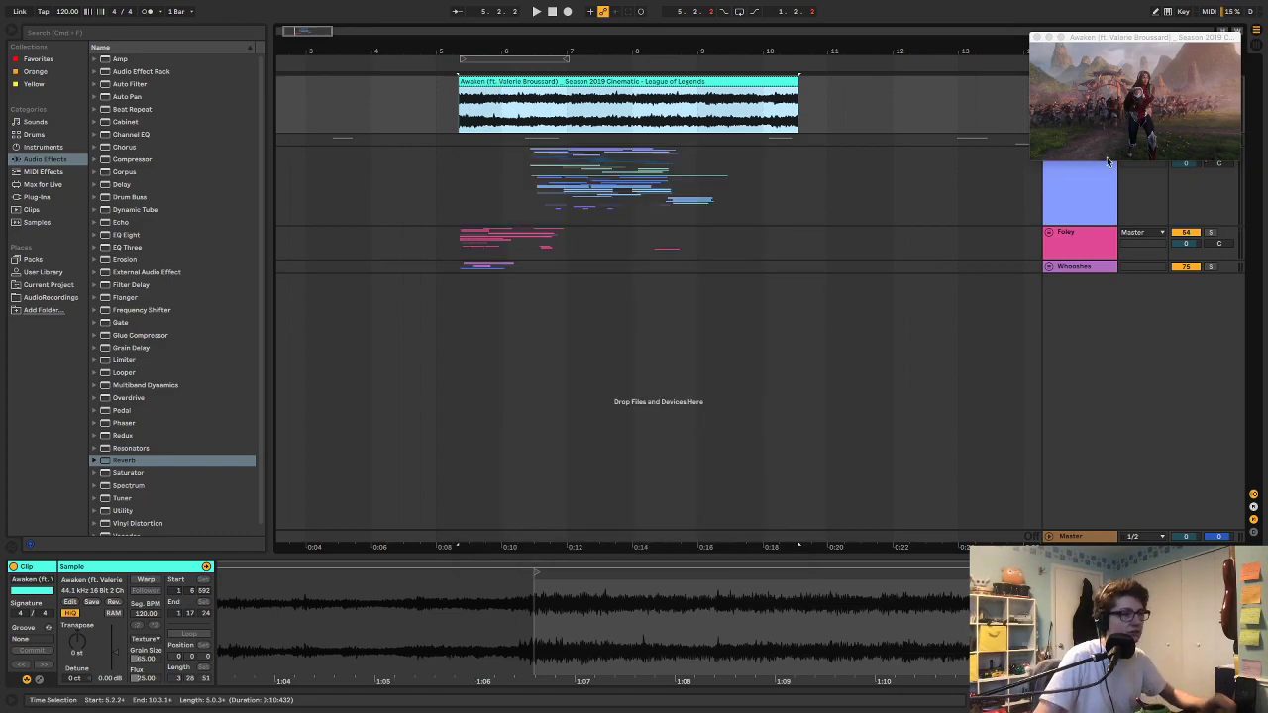
Step: Enlarge the floating video preview and play the cinematic from the start of the Awaken clip
{"action": "left_click_drag", "start_coordinate": [1030, 161], "coordinate": [667, 364]}
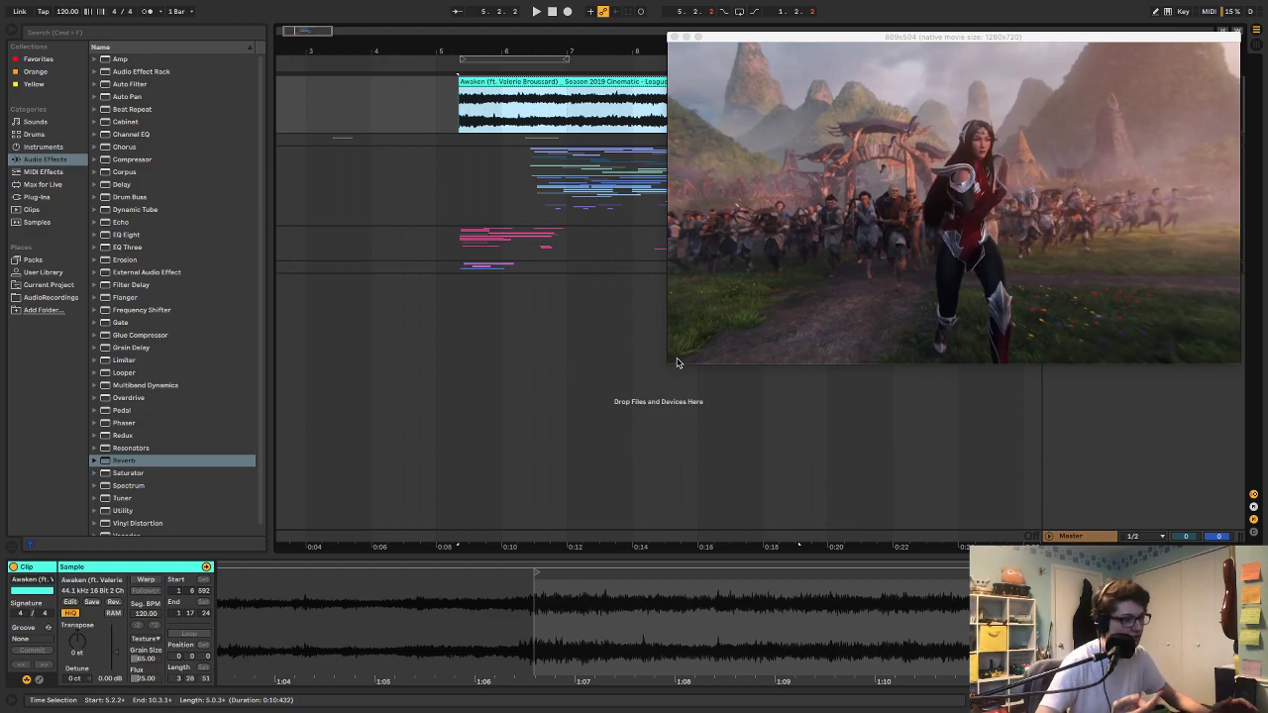
{"action": "key", "text": "space"}
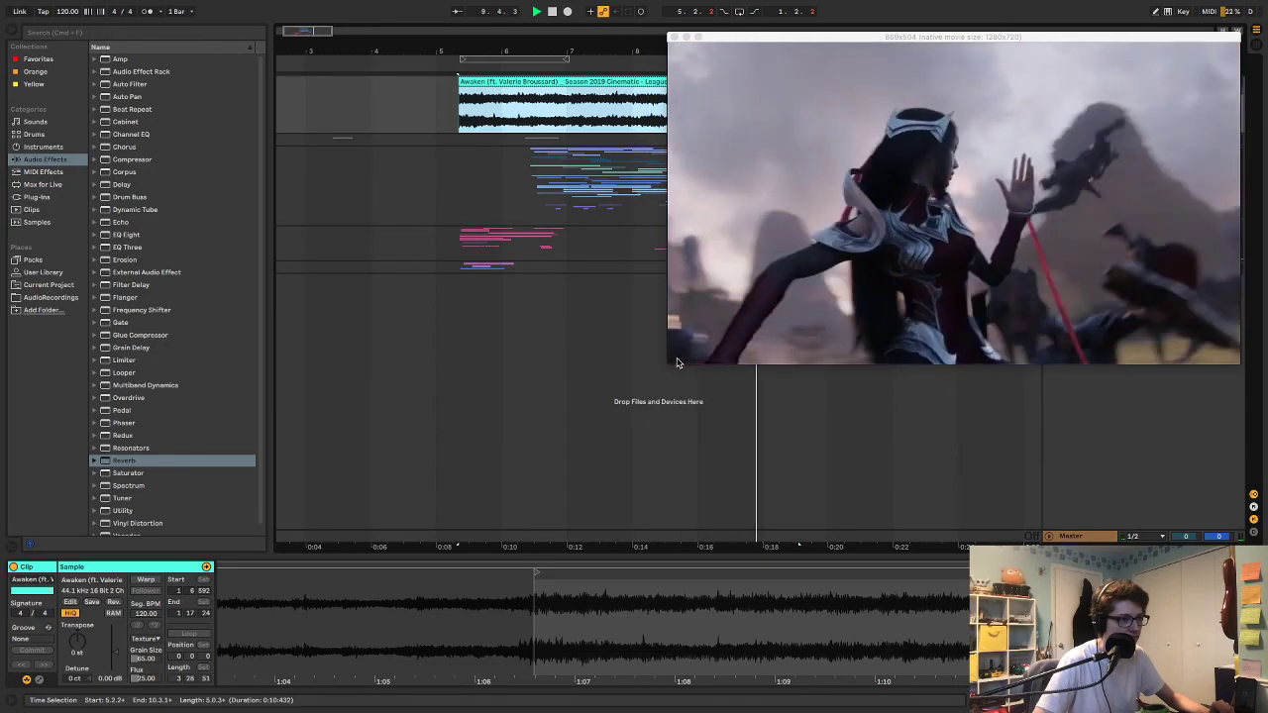
{"action": "key", "text": "space"}
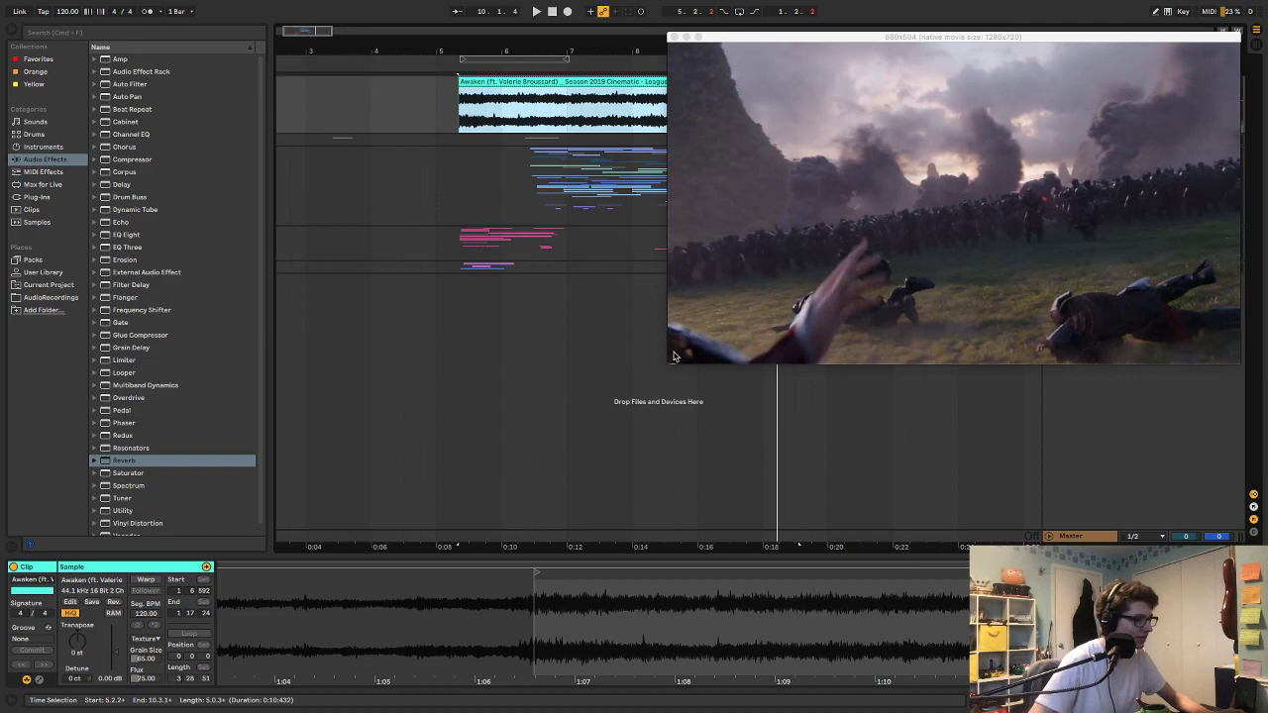
Step: Replay the opening of the cinematic in short bursts to study the run, the jump and the knife movement
{"action": "left_click", "coordinate": [462, 216]}
{"action": "key", "text": "space"}
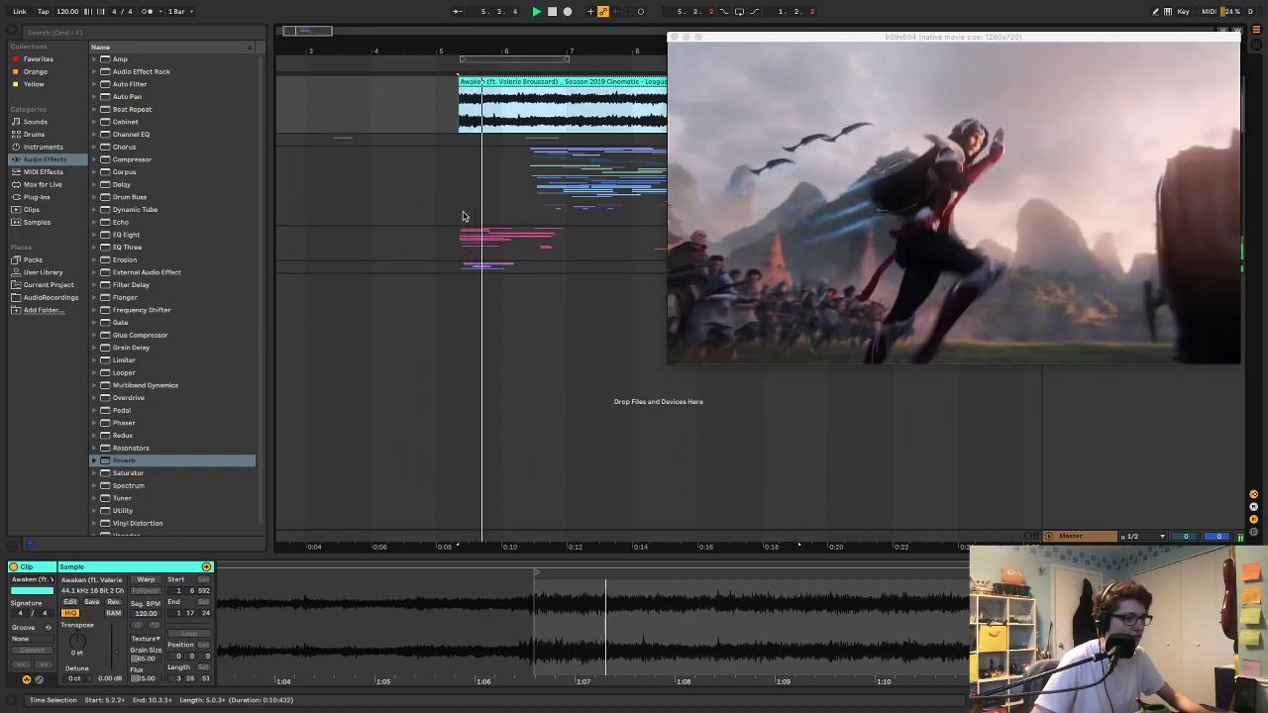
{"action": "key", "text": "space"}
{"action": "key", "text": "space"}
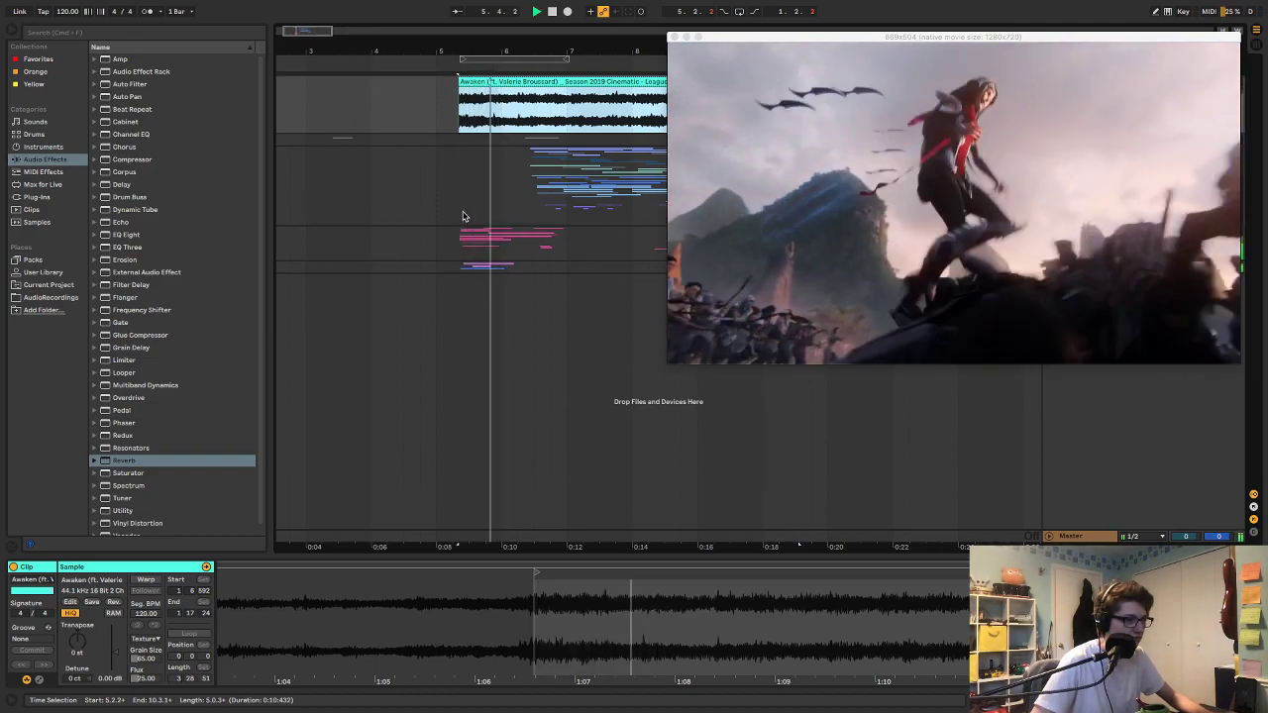
{"action": "key", "text": "space"}
{"action": "key", "text": "space"}
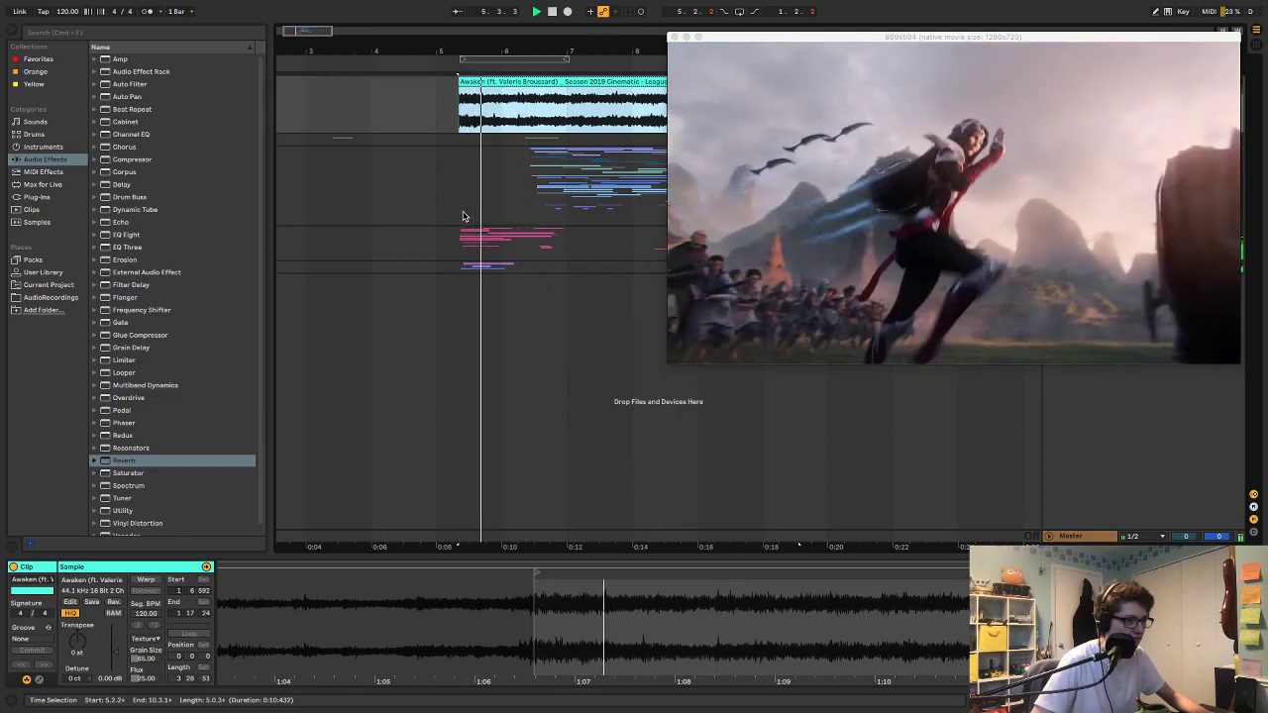
{"action": "key", "text": "space"}
{"action": "key", "text": "space"}
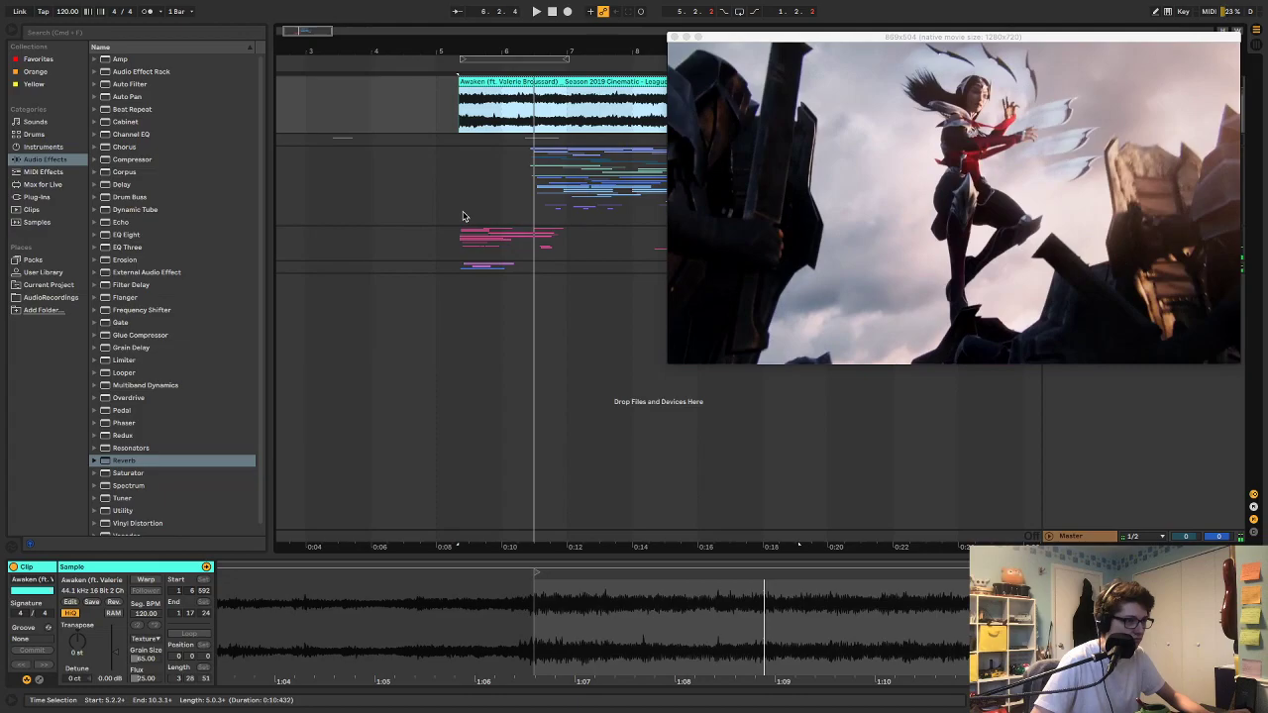
{"action": "key", "text": "space"}
{"action": "key", "text": "space"}
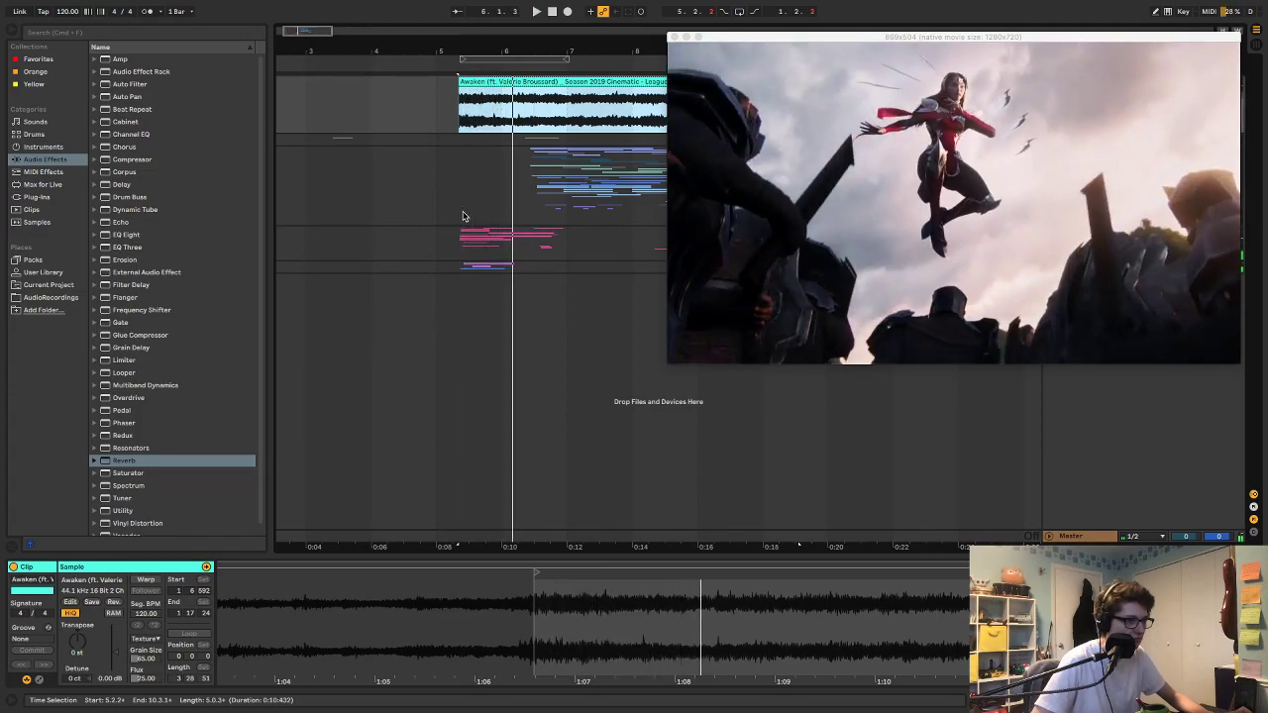
{"action": "key", "text": "space"}
{"action": "key", "text": "space"}
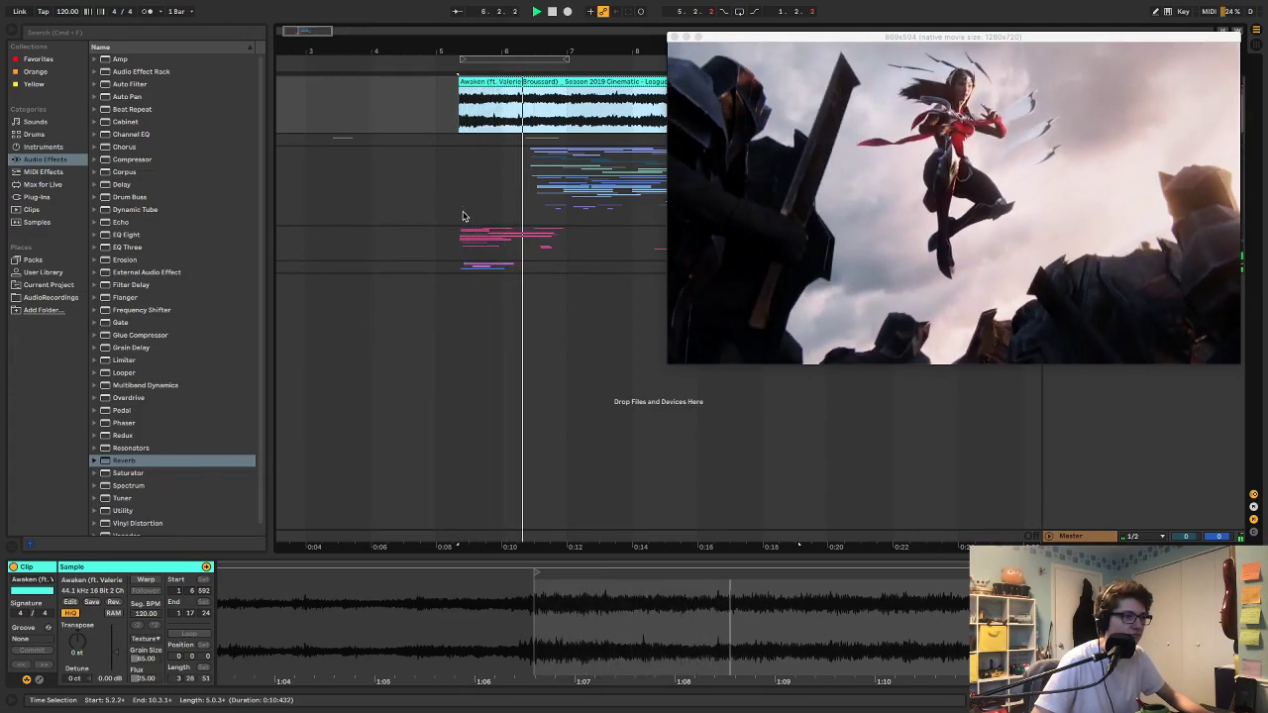
{"action": "key", "text": "space"}
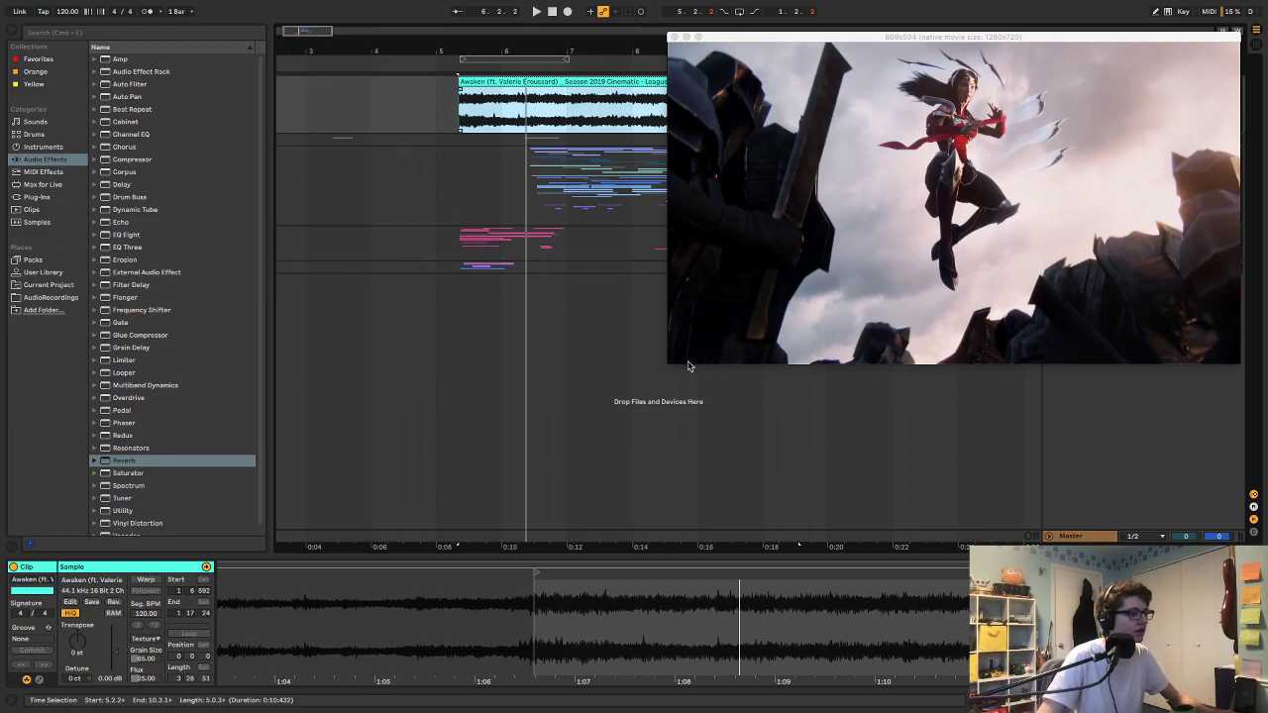
Step: Shrink the video preview, unfold the Whooshes group and play its layers soloed from bar 5.2.2
{"action": "left_click_drag", "start_coordinate": [669, 362], "coordinate": [1031, 163]}
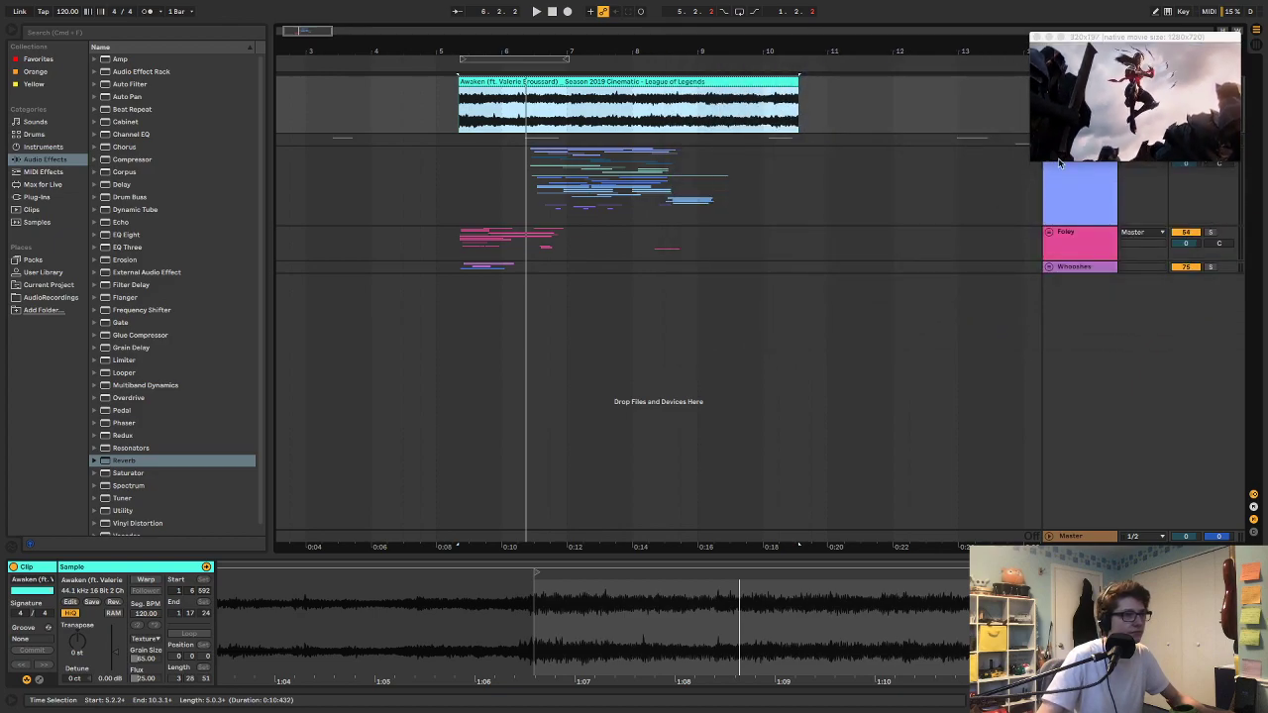
{"action": "left_click", "coordinate": [1048, 266]}
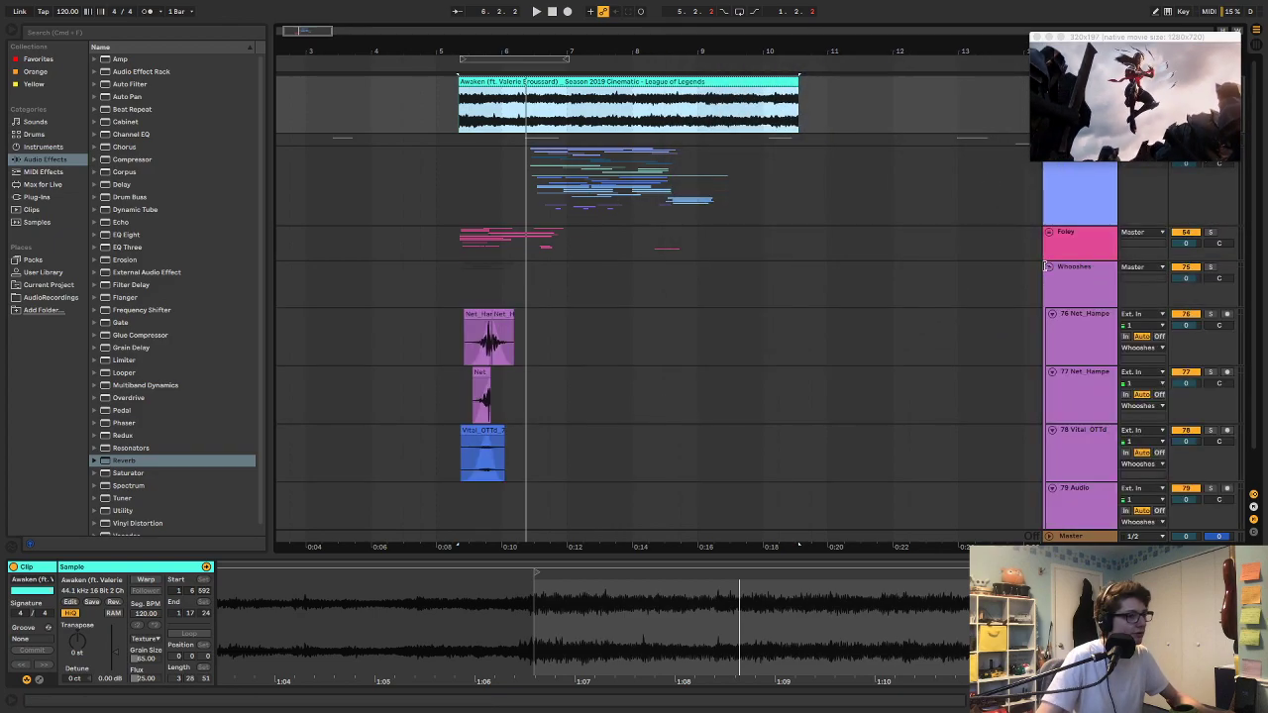
{"action": "left_click_drag", "start_coordinate": [514, 45], "coordinate": [514, 51]}
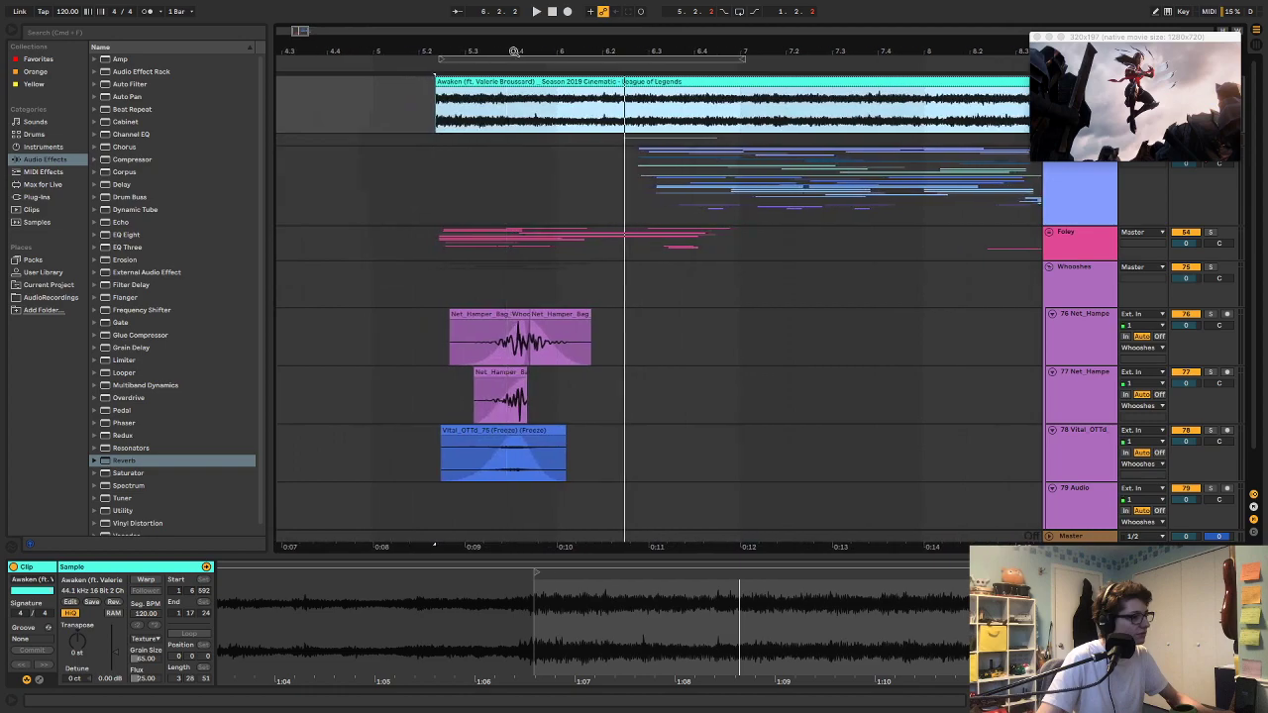
{"action": "left_click", "coordinate": [441, 284]}
{"action": "key", "text": "space"}
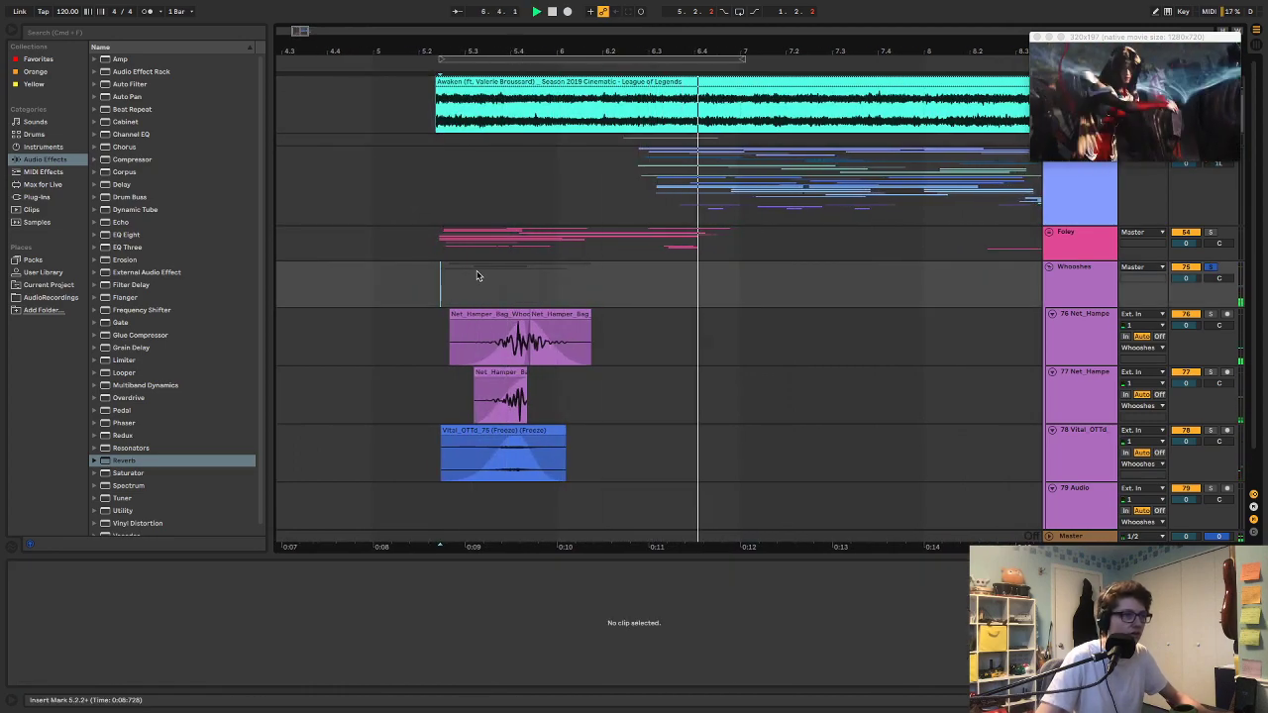
Step: Audition the Vital_OTTd layer and the two Net_Hamper_Bag whoosh layers one at a time in solo
{"action": "scroll", "coordinate": [796, 340], "scroll_direction": "down", "scroll_amount": 2}
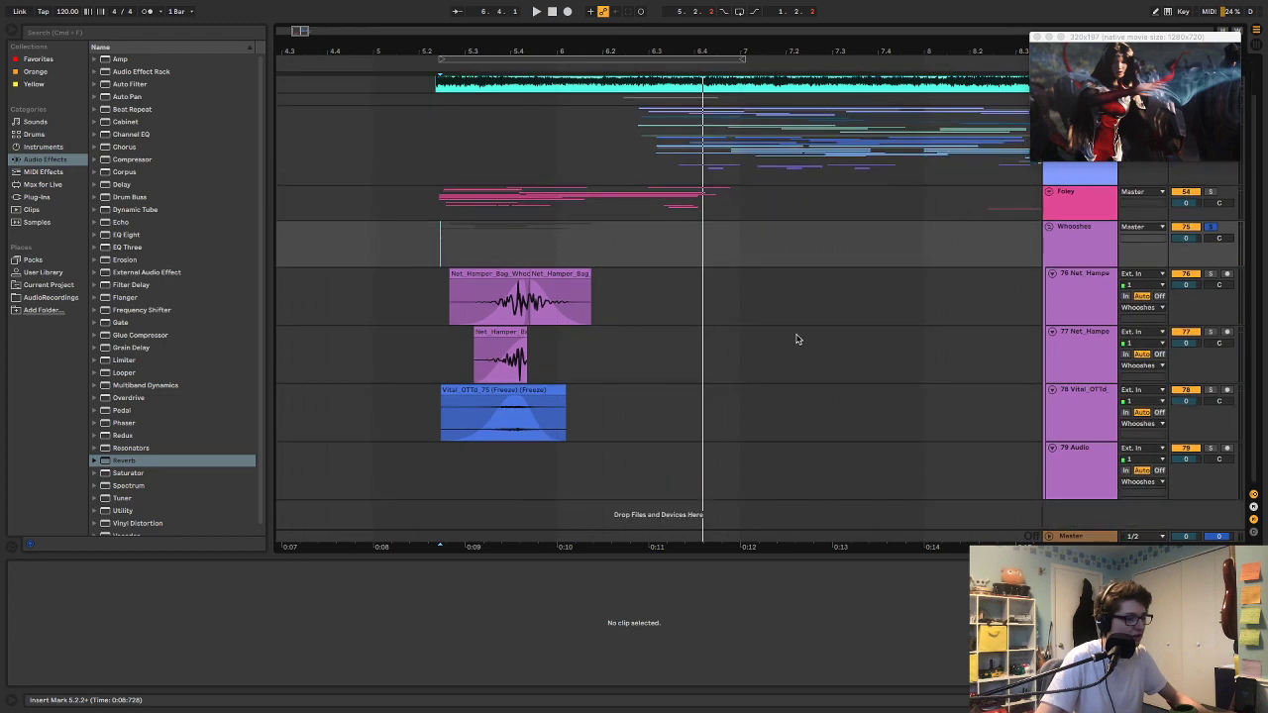
{"action": "left_click", "coordinate": [520, 389]}
{"action": "key", "text": "space"}
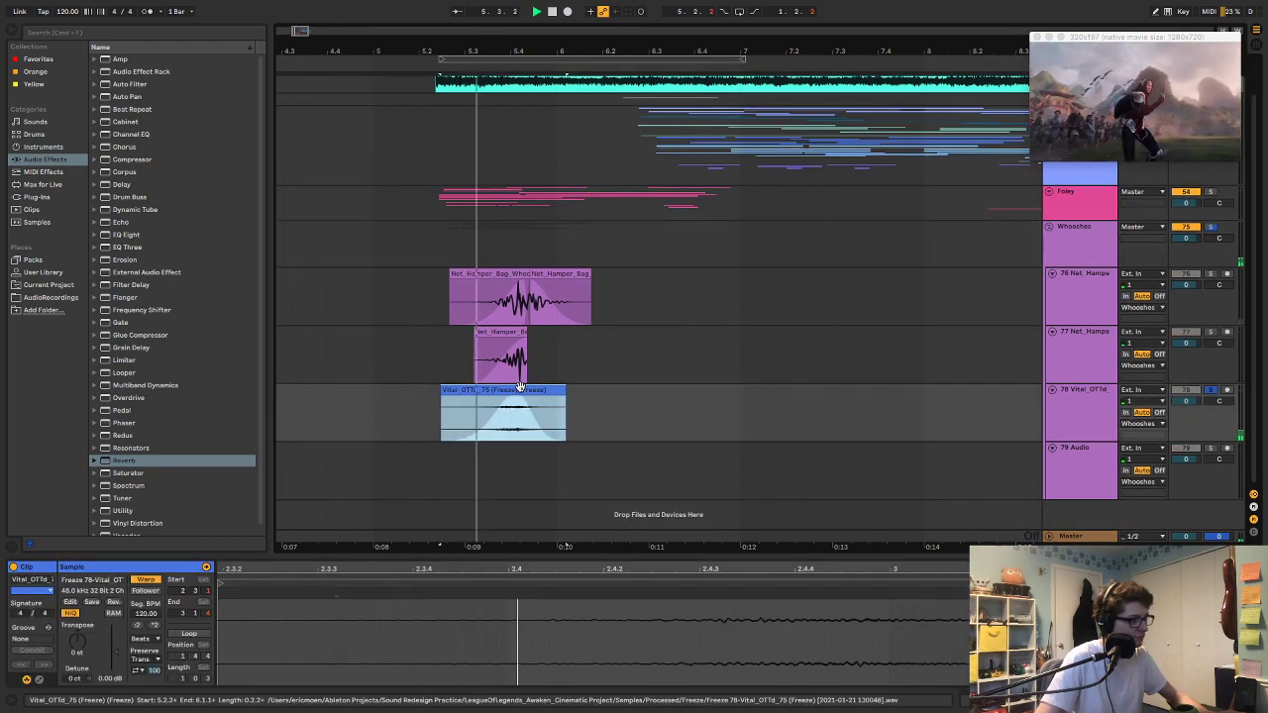
{"action": "left_click", "coordinate": [515, 362]}
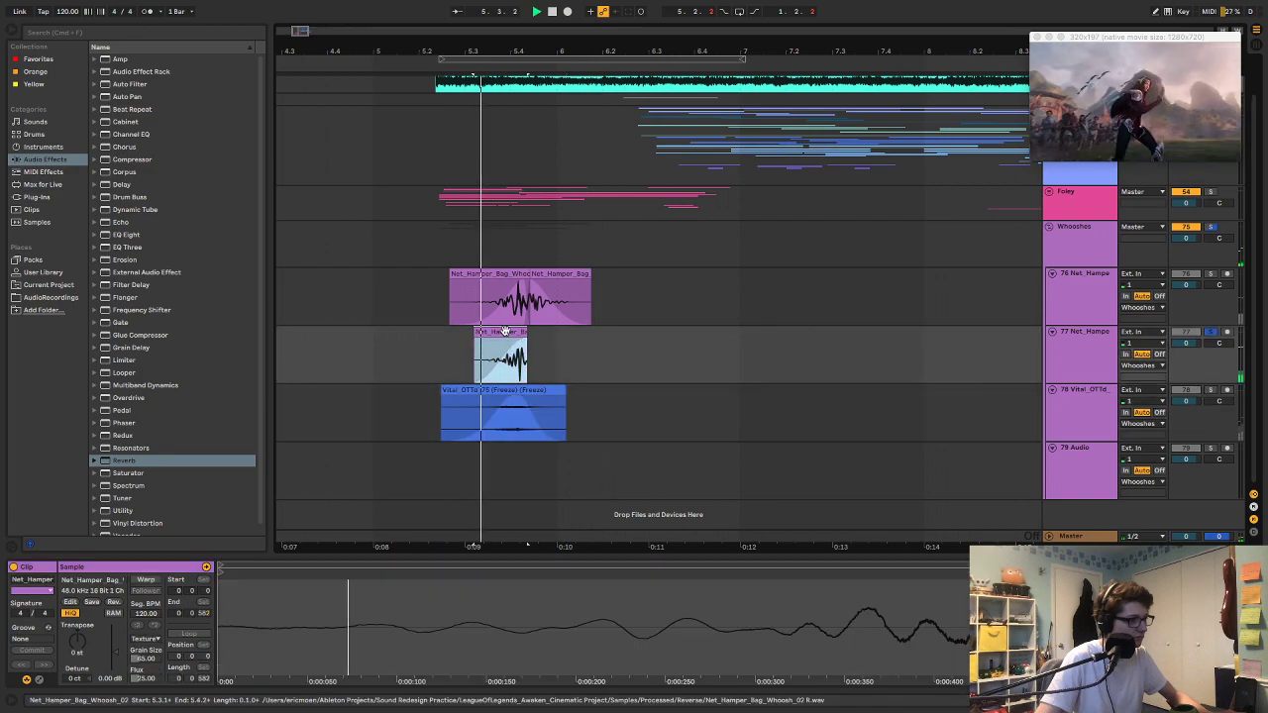
{"action": "left_click", "coordinate": [493, 274]}
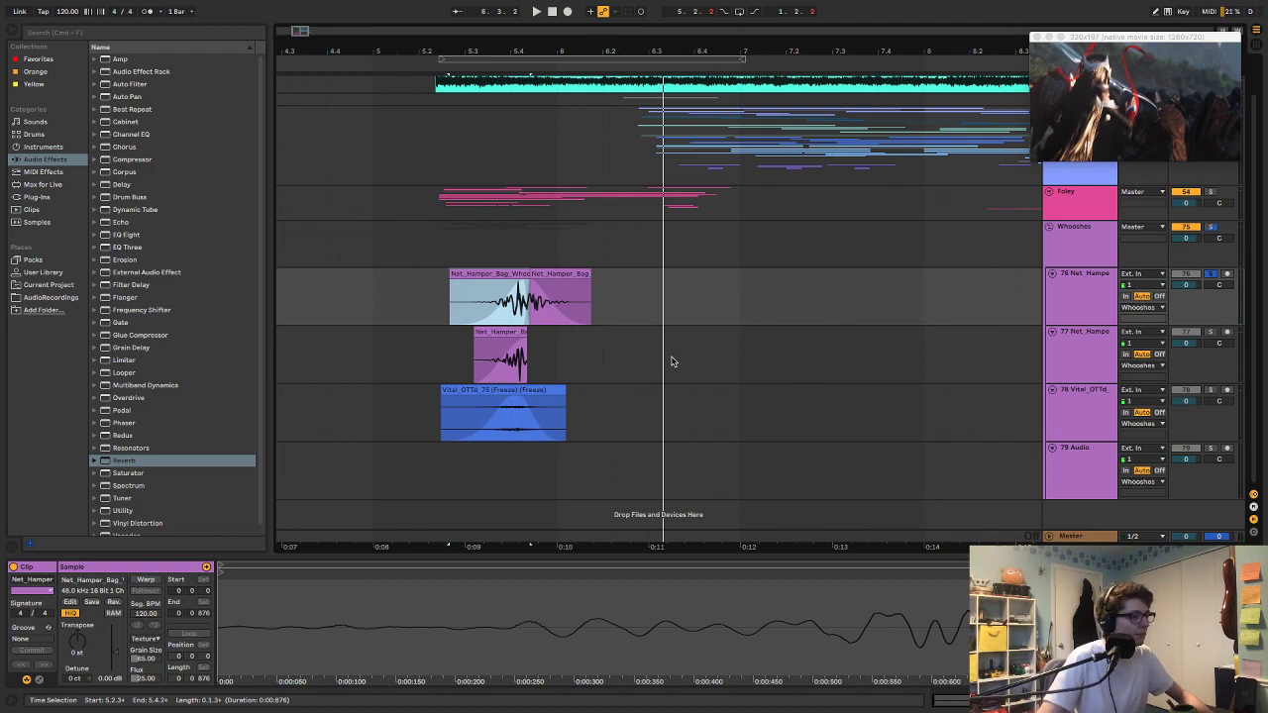
Step: Show the sound folders of the AudioRecordings place and leave full-screen mode
{"action": "left_click", "coordinate": [567, 489]}
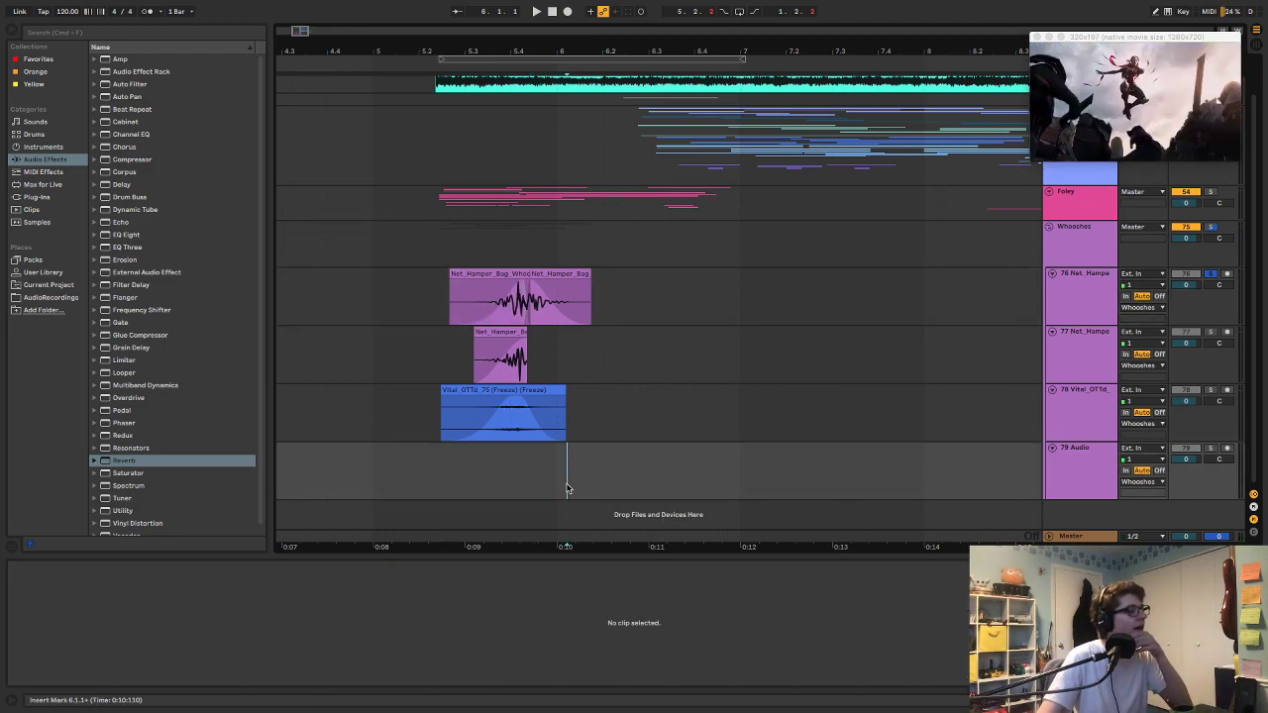
{"action": "left_click", "coordinate": [46, 297]}
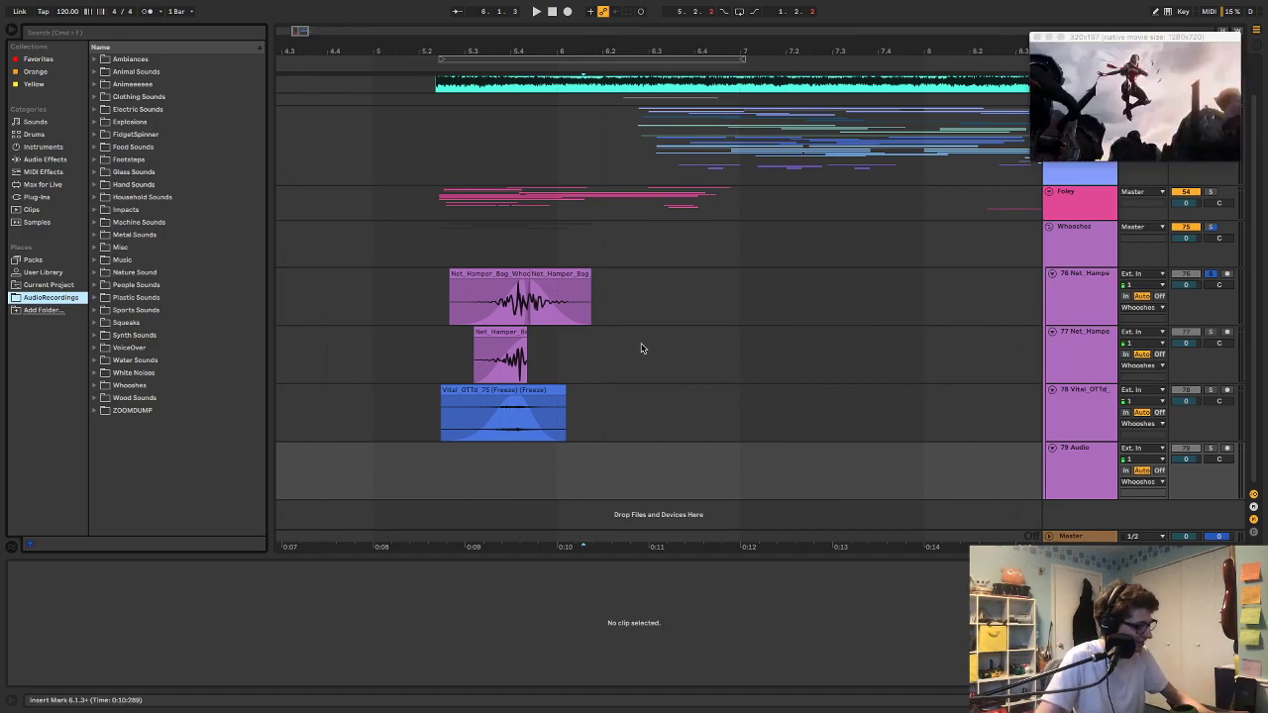
{"action": "key", "text": "ctrl+super+f"}
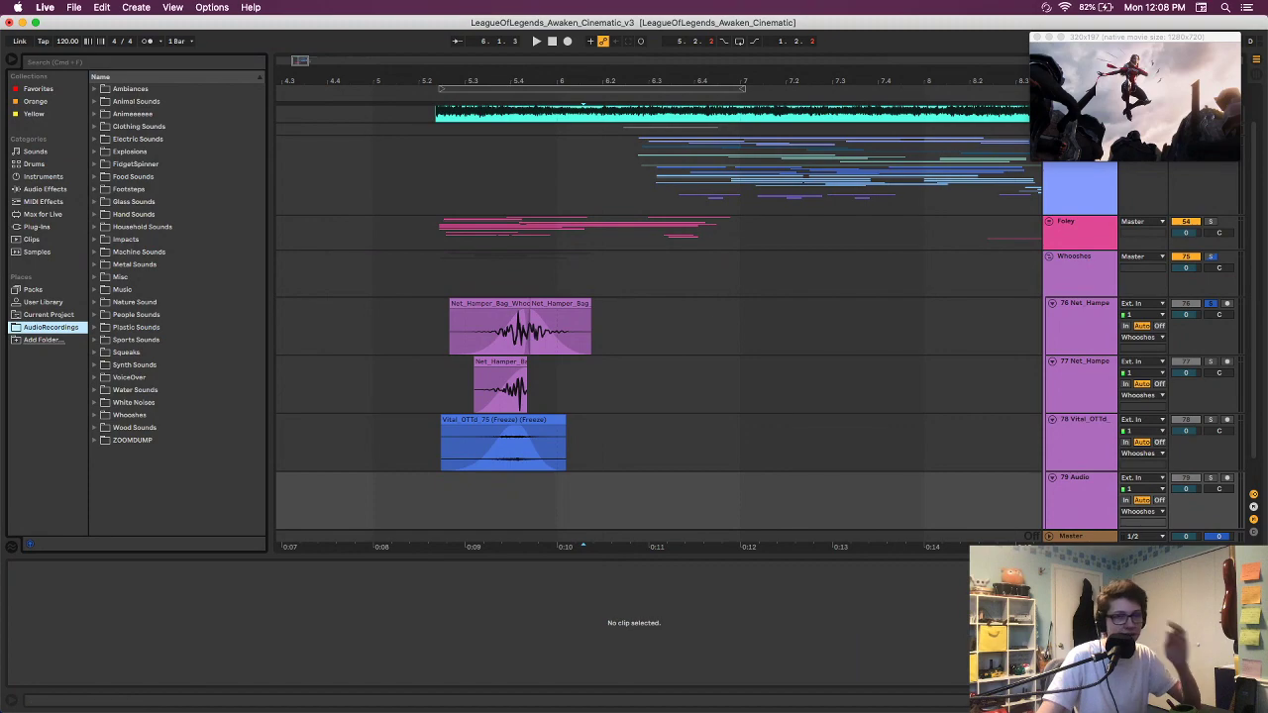
Step: Switch to Chrome, enlarge its window and show the Valhalla Supermassive swoosh tip video full screen
{"action": "key", "text": "super+Tab"}
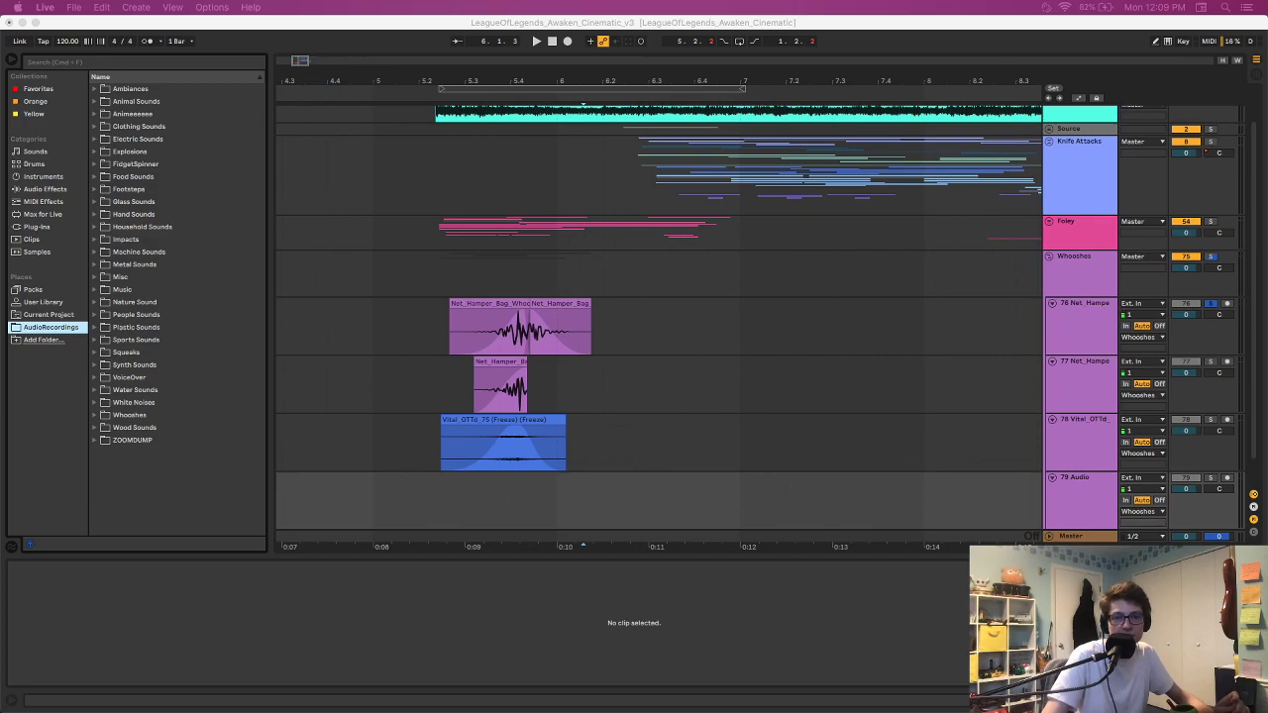
{"action": "key", "text": "super+Tab"}
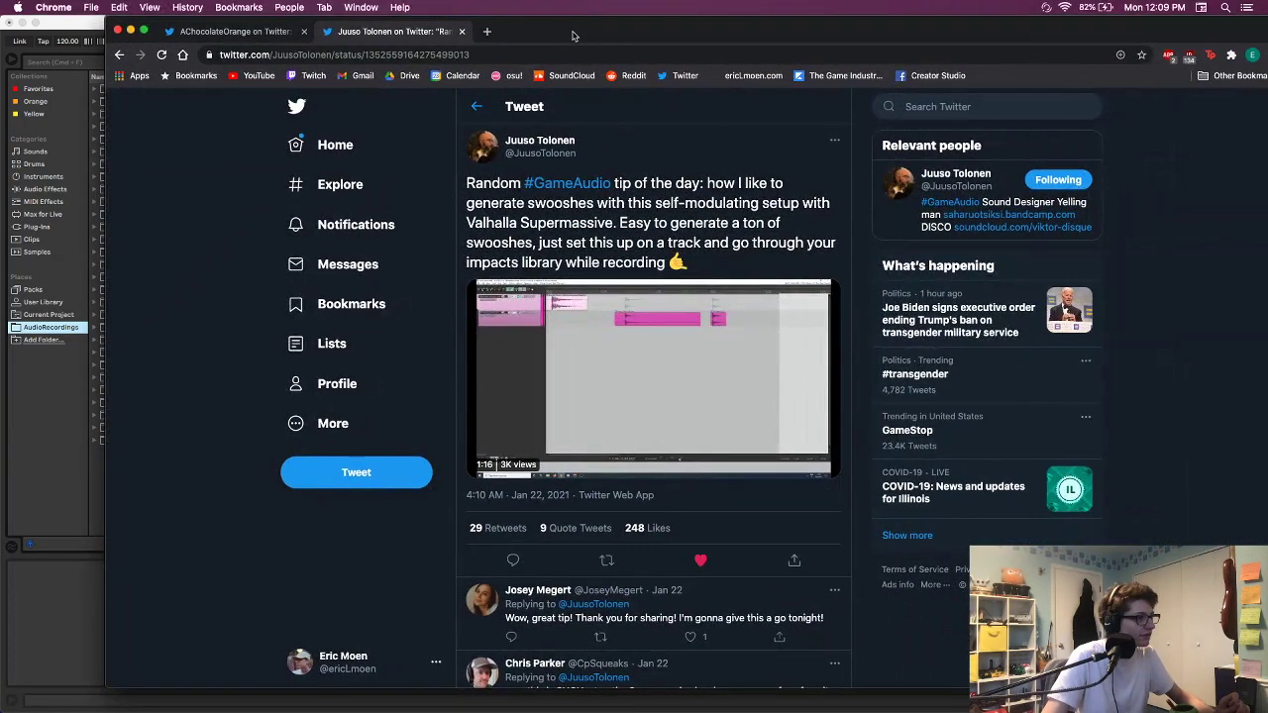
{"action": "double_click", "coordinate": [573, 37]}
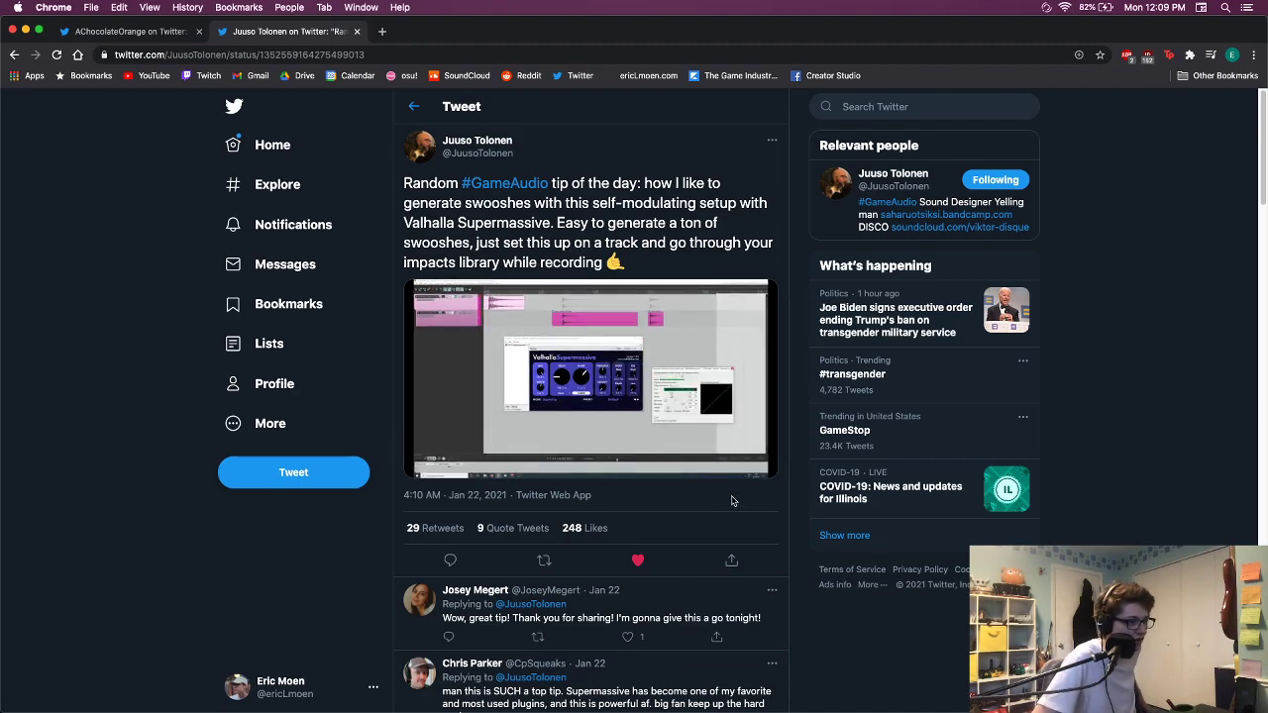
{"action": "left_click", "coordinate": [764, 463]}
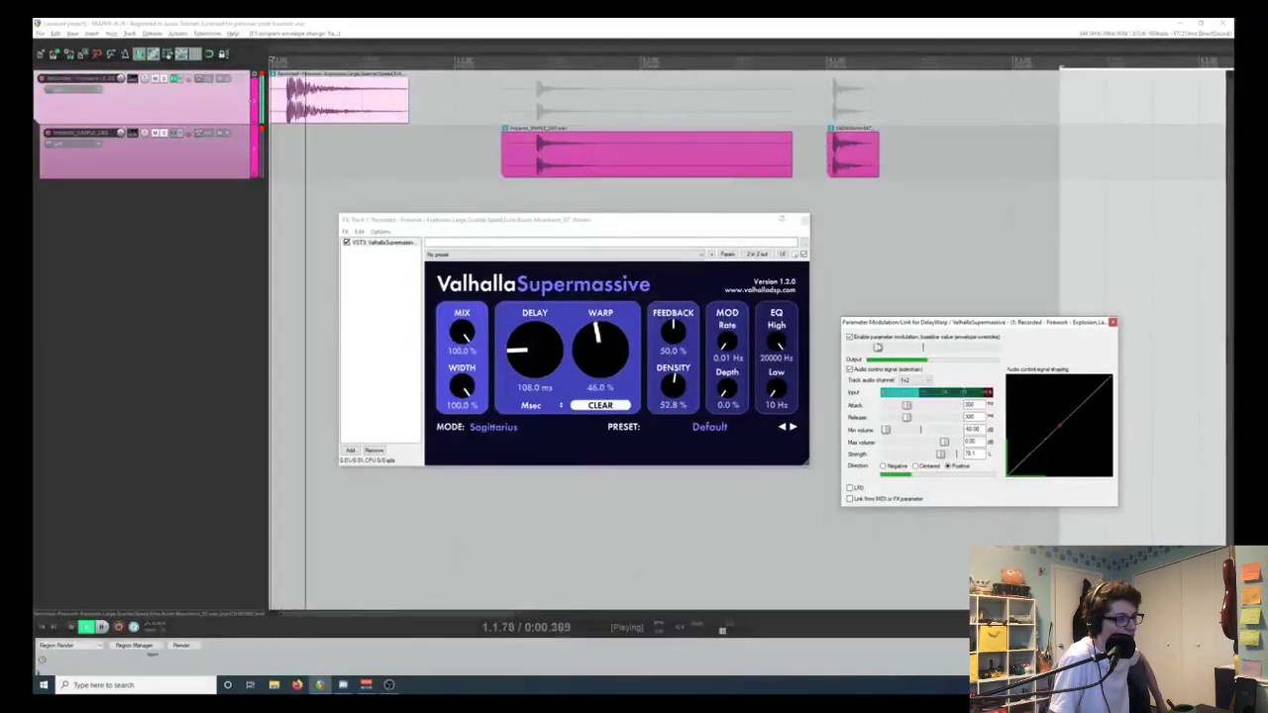
Step: Try a Supermassive delay of 160.8 ms and play the firework explosion through it
{"action": "key", "text": "space"}
{"action": "left_click_drag", "start_coordinate": [544, 361], "coordinate": [543, 349]}
{"action": "key", "text": "space"}
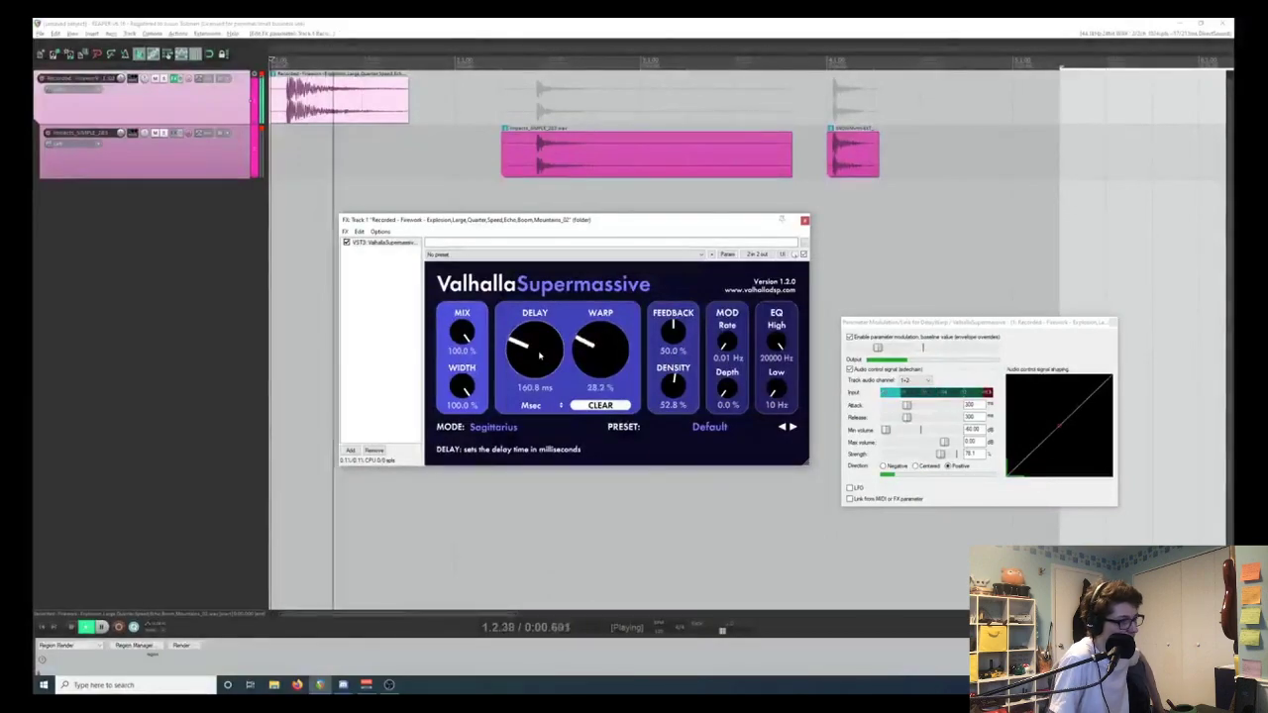
{"action": "key", "text": "space"}
Step: Lower Supermassive's delay to 28.8 ms, width to 8.8 % and density to 0.0 %, auditioning between changes
{"action": "left_click_drag", "start_coordinate": [540, 355], "coordinate": [465, 438]}
{"action": "key", "text": "space"}
{"action": "key", "text": "space"}
{"action": "left_click_drag", "start_coordinate": [678, 392], "coordinate": [674, 458]}
{"action": "key", "text": "space"}
{"action": "key", "text": "space"}
Step: Play the longer impact sample on the second track through the Supermassive setup
{"action": "left_click", "coordinate": [500, 110]}
{"action": "key", "text": "space"}
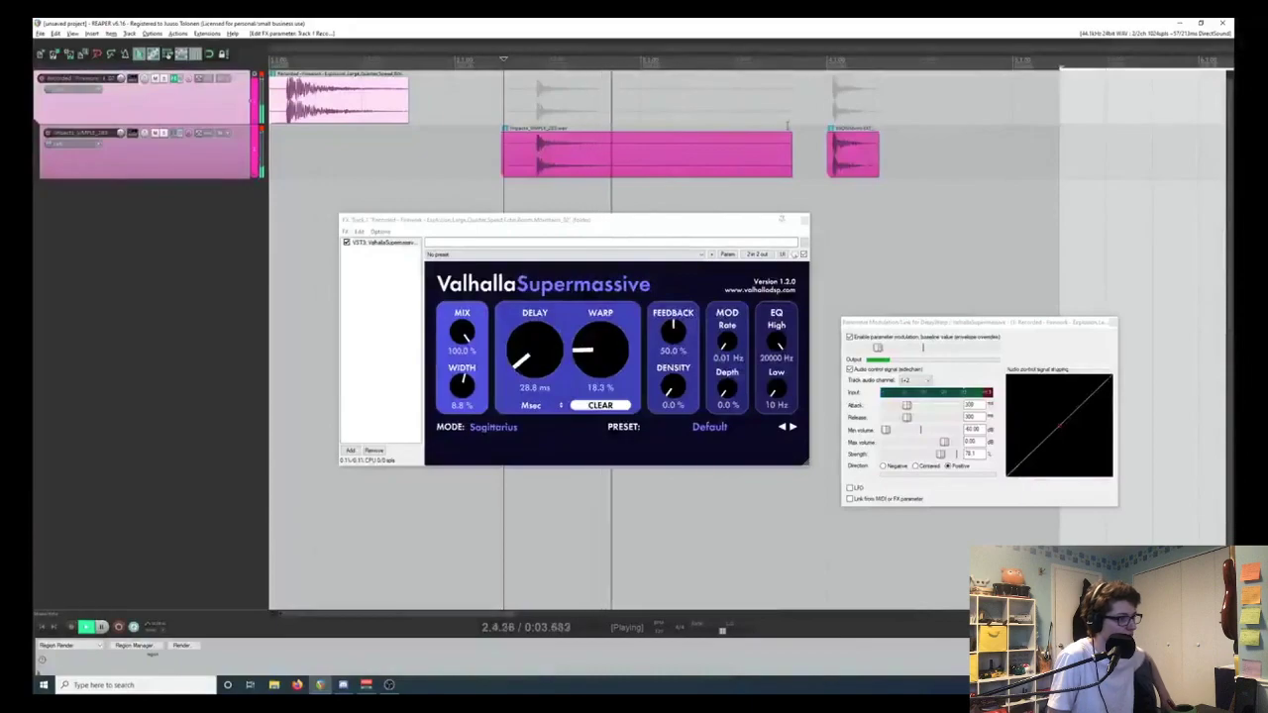
{"action": "key", "text": "space"}
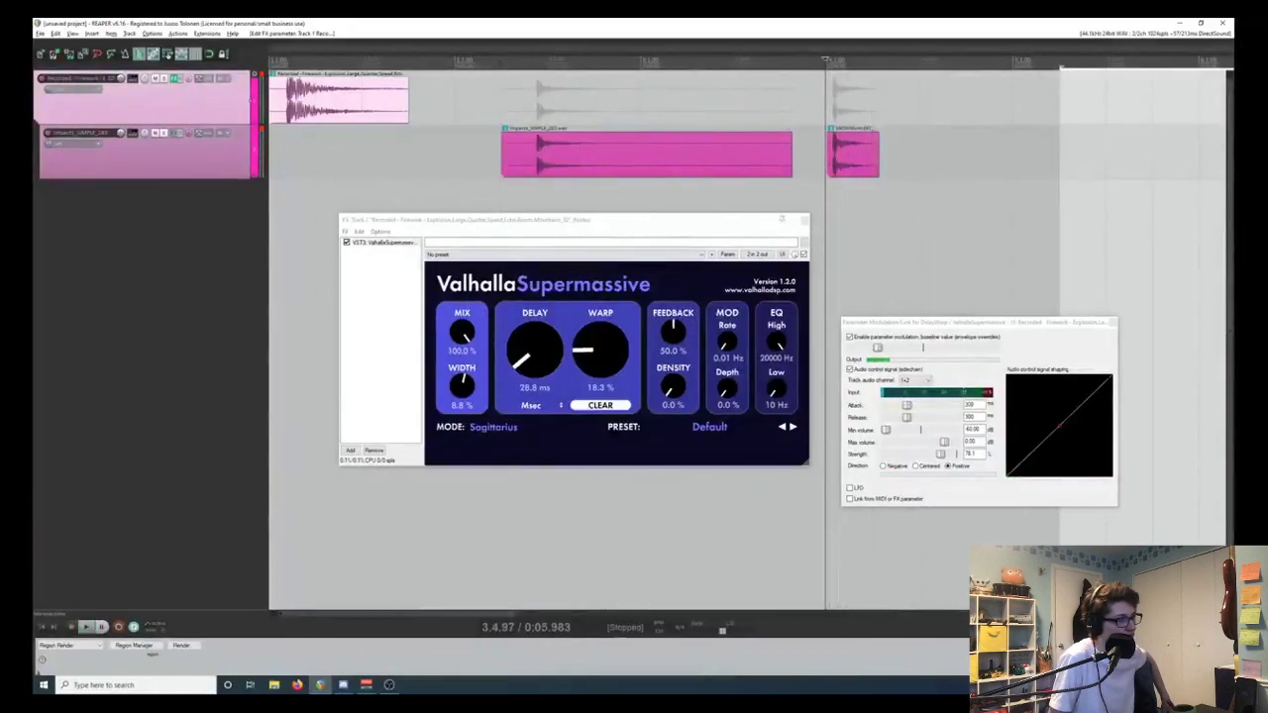
Step: Bypass the first track's effects to hear the last impact sample dry, and re-enable them
{"action": "left_click", "coordinate": [174, 77]}
{"action": "key", "text": "space"}
{"action": "key", "text": "space"}
{"action": "left_click", "coordinate": [828, 112]}
{"action": "key", "text": "space"}
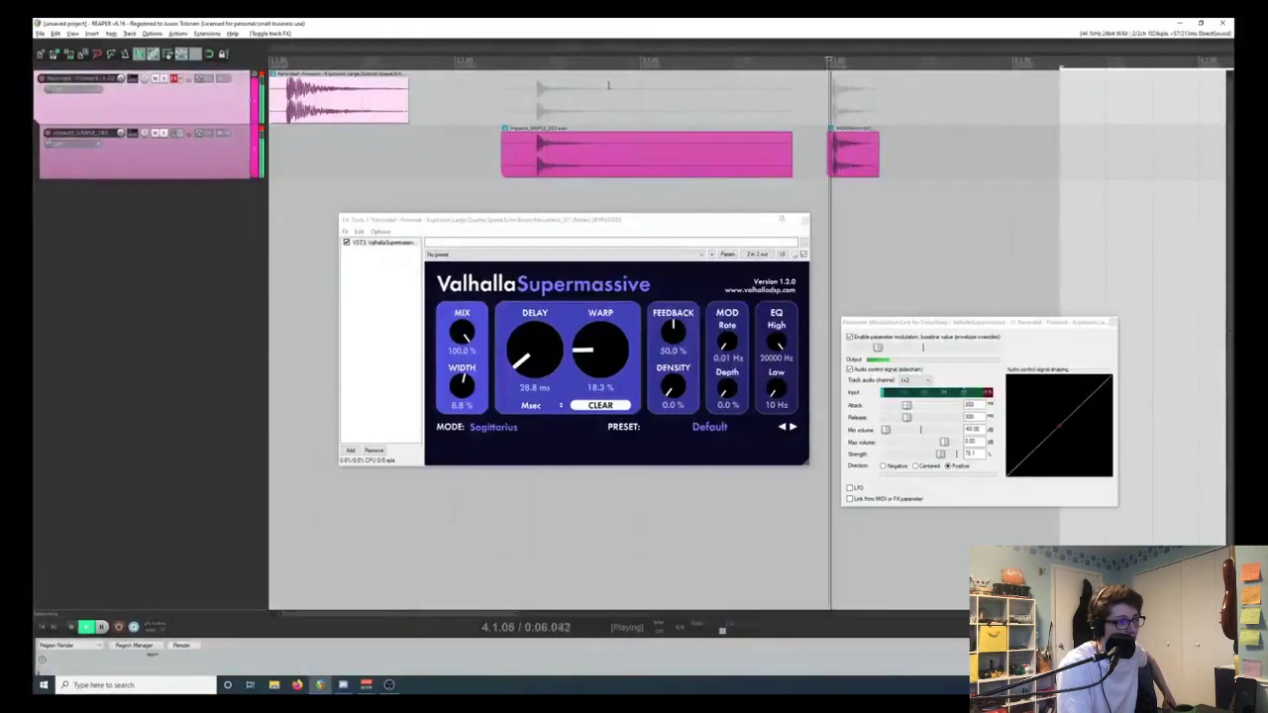
{"action": "left_click", "coordinate": [179, 79]}
Step: Place the play position just before the longer impact's hit and raise the modulation baseline to bring warp to 32.5 %
{"action": "left_click", "coordinate": [526, 188]}
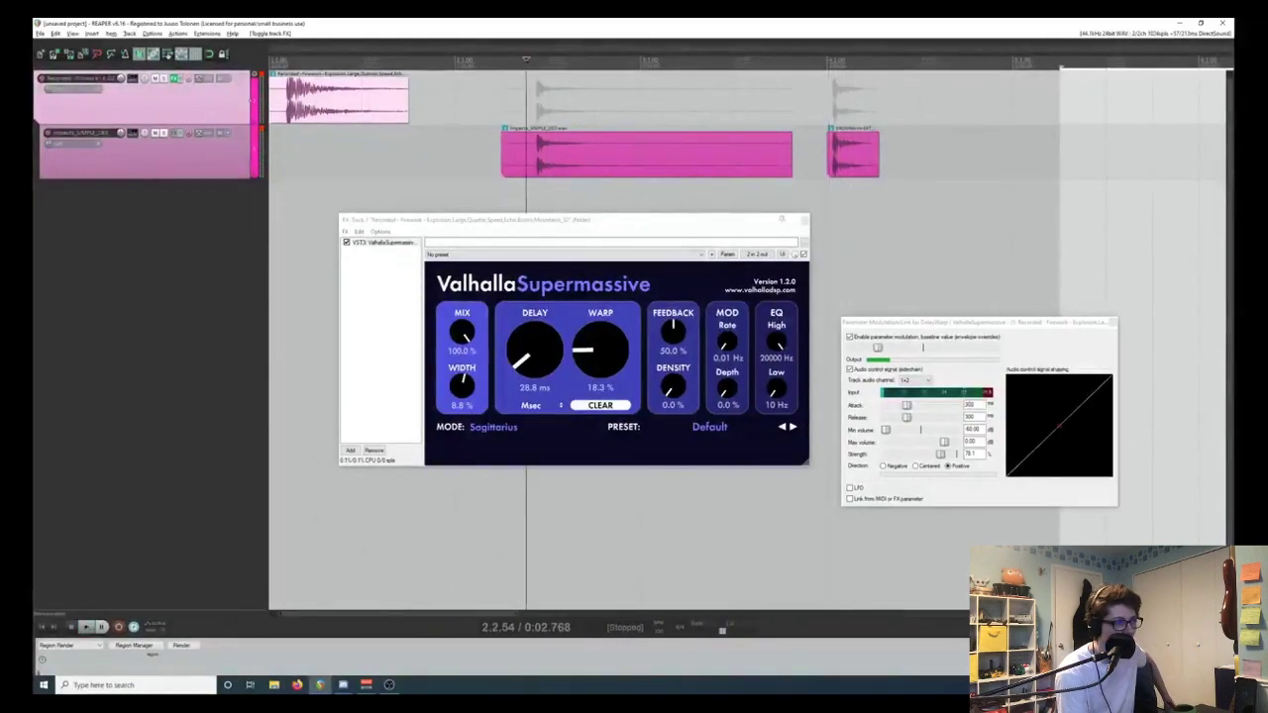
{"action": "key", "text": "space"}
{"action": "left_click_drag", "start_coordinate": [878, 348], "coordinate": [898, 348]}
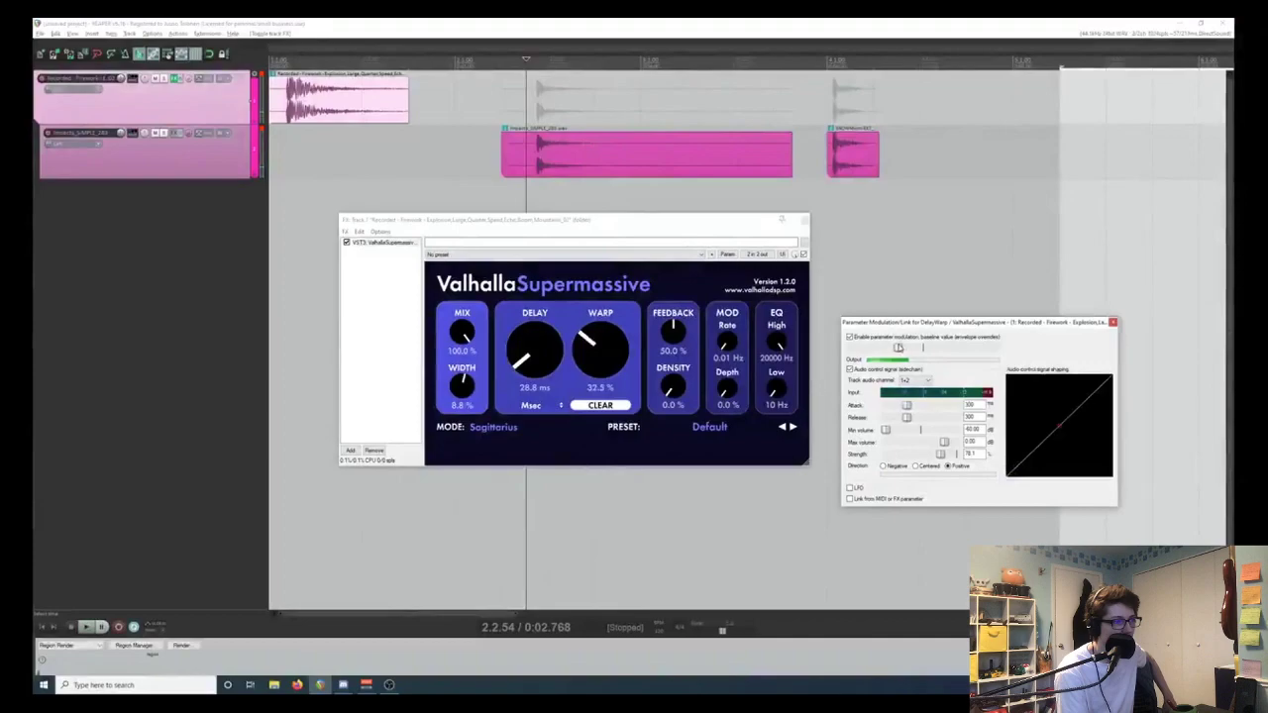
Step: Lower the warp modulation strength to 47.0 %, raise Supermassive's delay to 91.2 ms and audition the longer impact
{"action": "left_click_drag", "start_coordinate": [937, 455], "coordinate": [918, 454]}
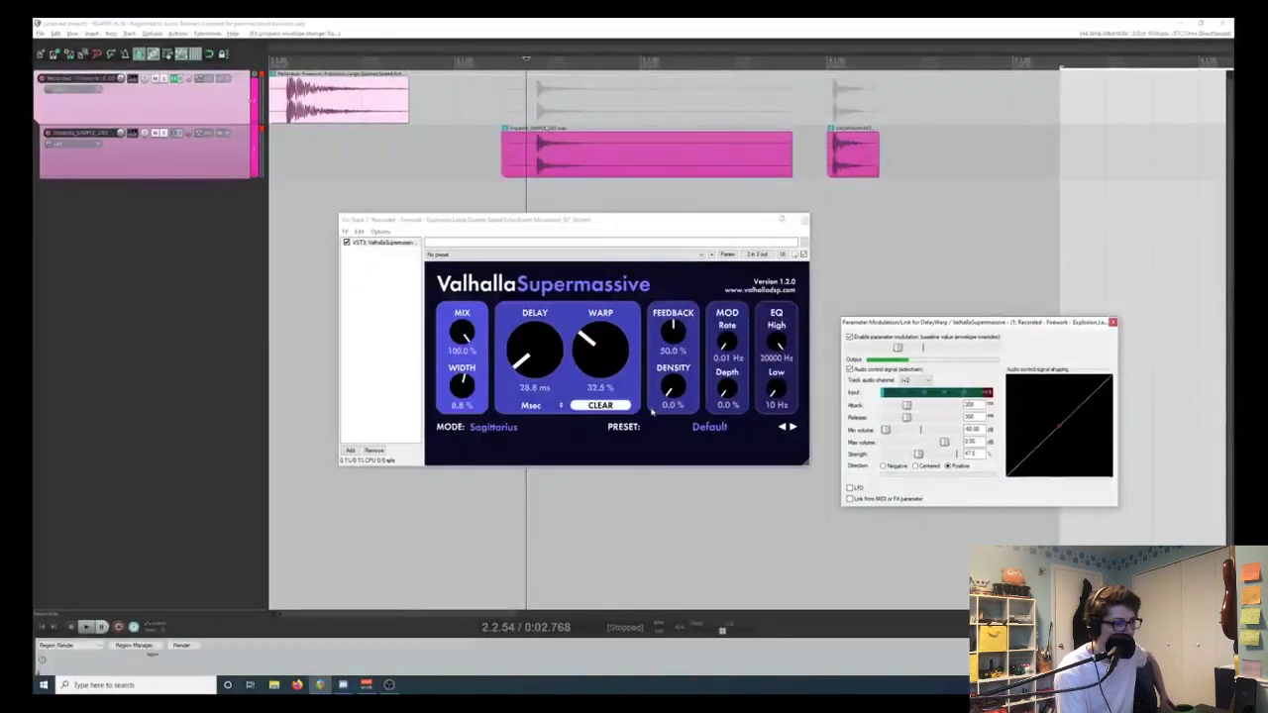
{"action": "left_click", "coordinate": [514, 351]}
{"action": "key", "text": "space"}
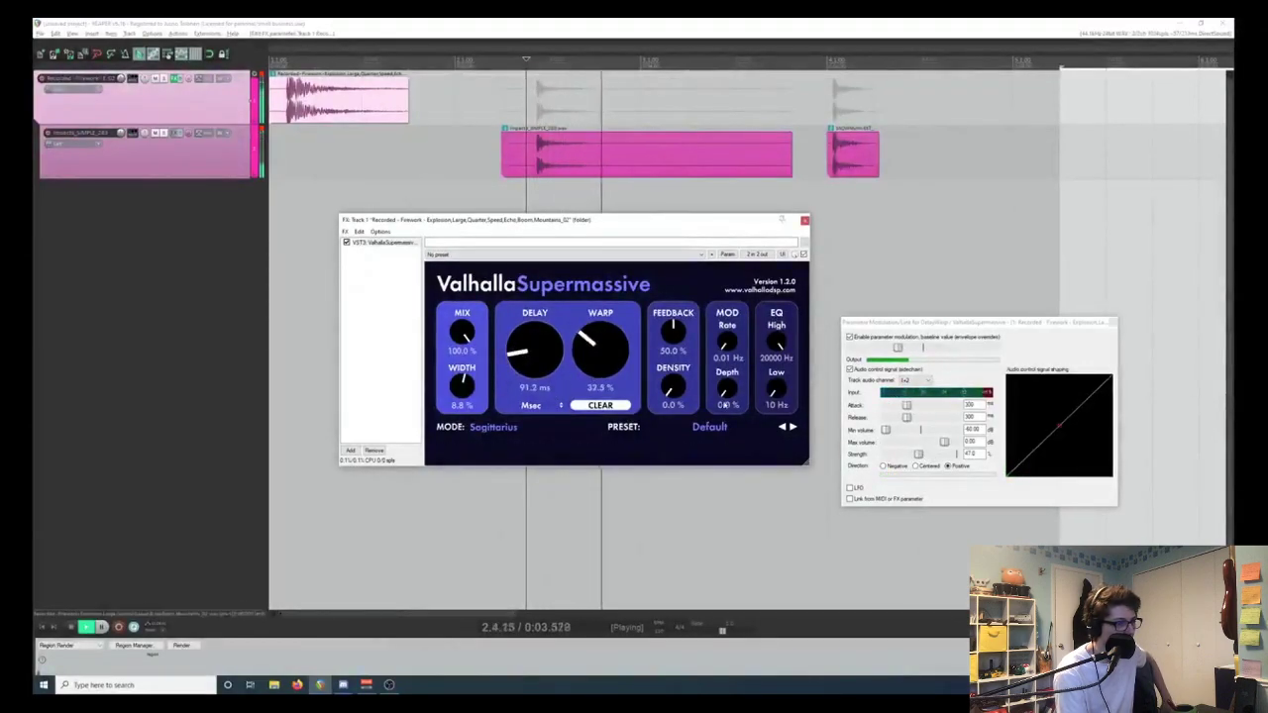
{"action": "key", "text": "space"}
Step: Raise the modulation strength to about 79 % and the baseline to bring warp to 42.4 %, auditioning after each change
{"action": "left_click", "coordinate": [941, 455]}
{"action": "key", "text": "space"}
{"action": "key", "text": "space"}
{"action": "mouse_move", "coordinate": [898, 348]}
{"action": "left_mouse_down"}
{"action": "mouse_move", "coordinate": [931, 348]}
{"action": "mouse_move", "coordinate": [852, 349]}
{"action": "mouse_move", "coordinate": [912, 349]}
{"action": "left_mouse_up"}
{"action": "key", "text": "space"}
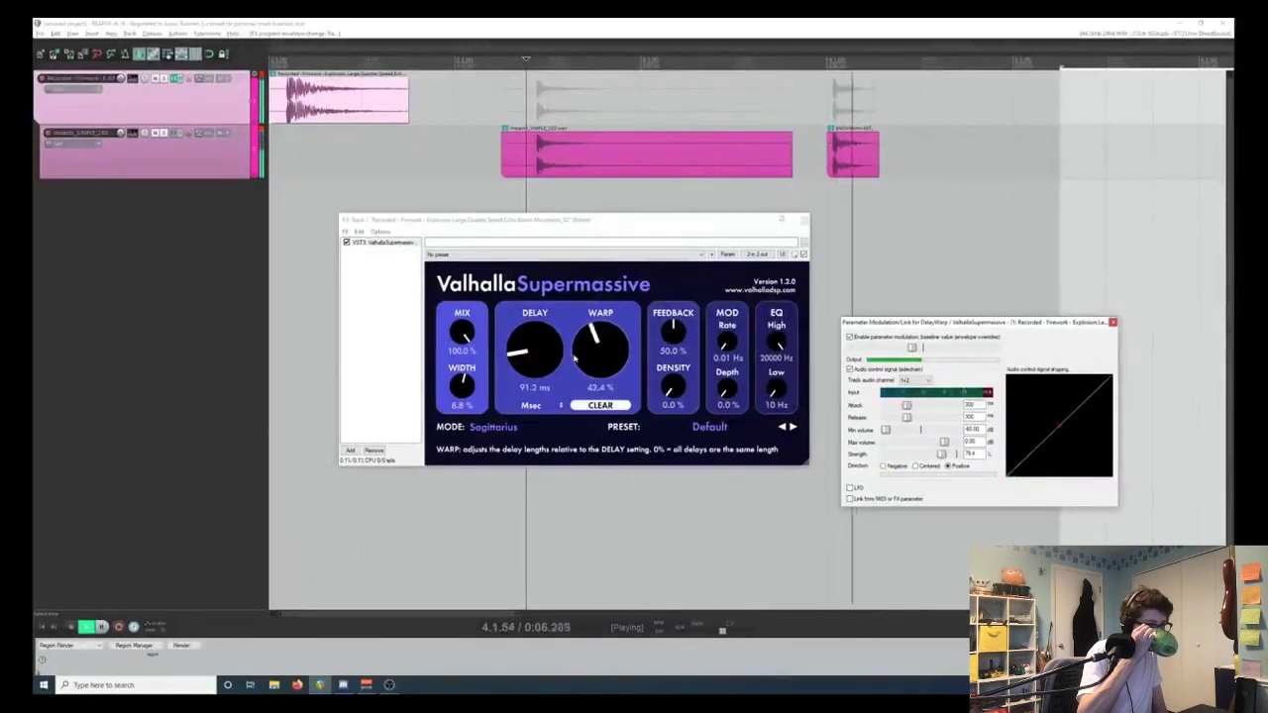
{"action": "key", "text": "space"}
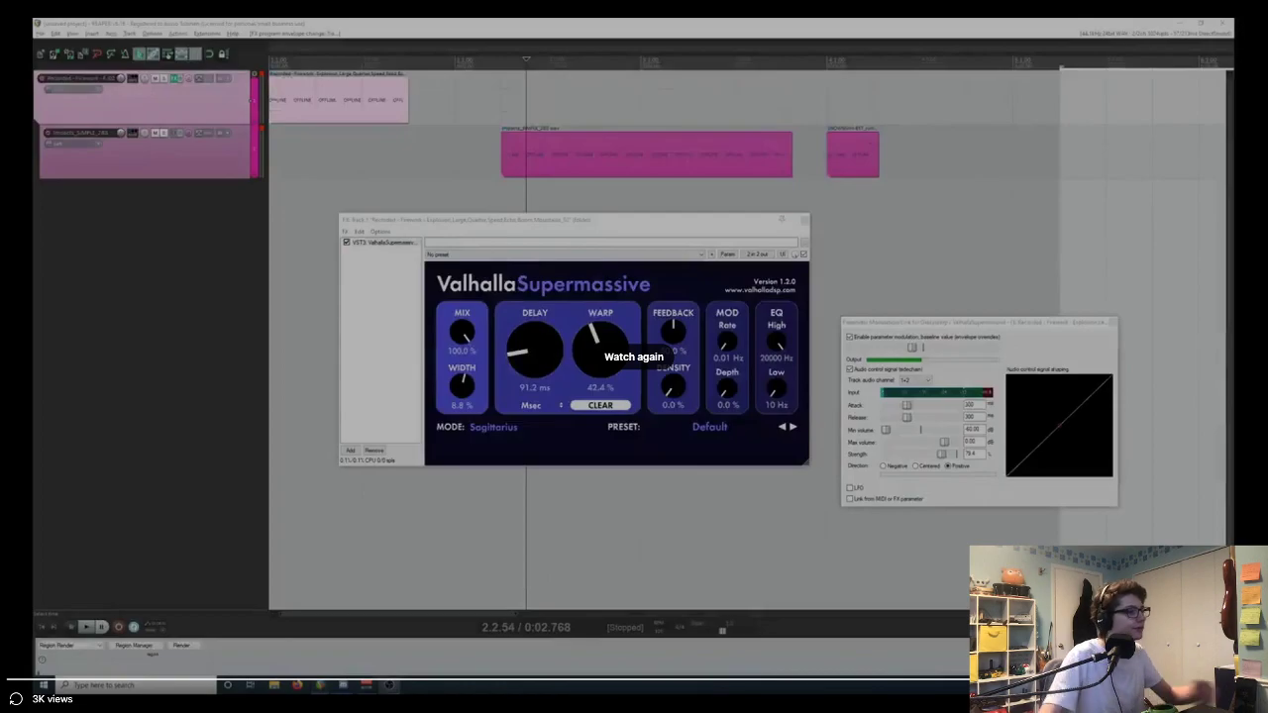
Step: Exit the full-screen video in the browser, switch to the Ableton Live project and show it full screen
{"action": "left_click", "coordinate": [1250, 700]}
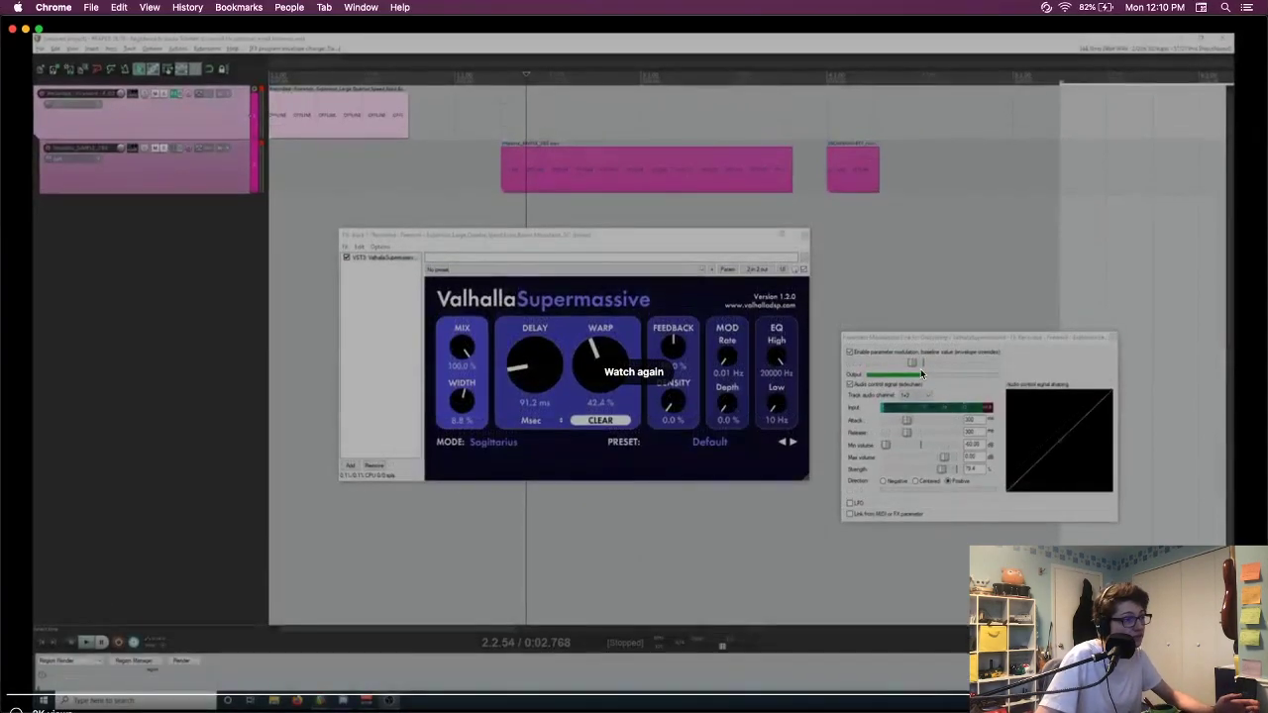
{"action": "left_click_drag", "start_coordinate": [423, 32], "coordinate": [1267, 30]}
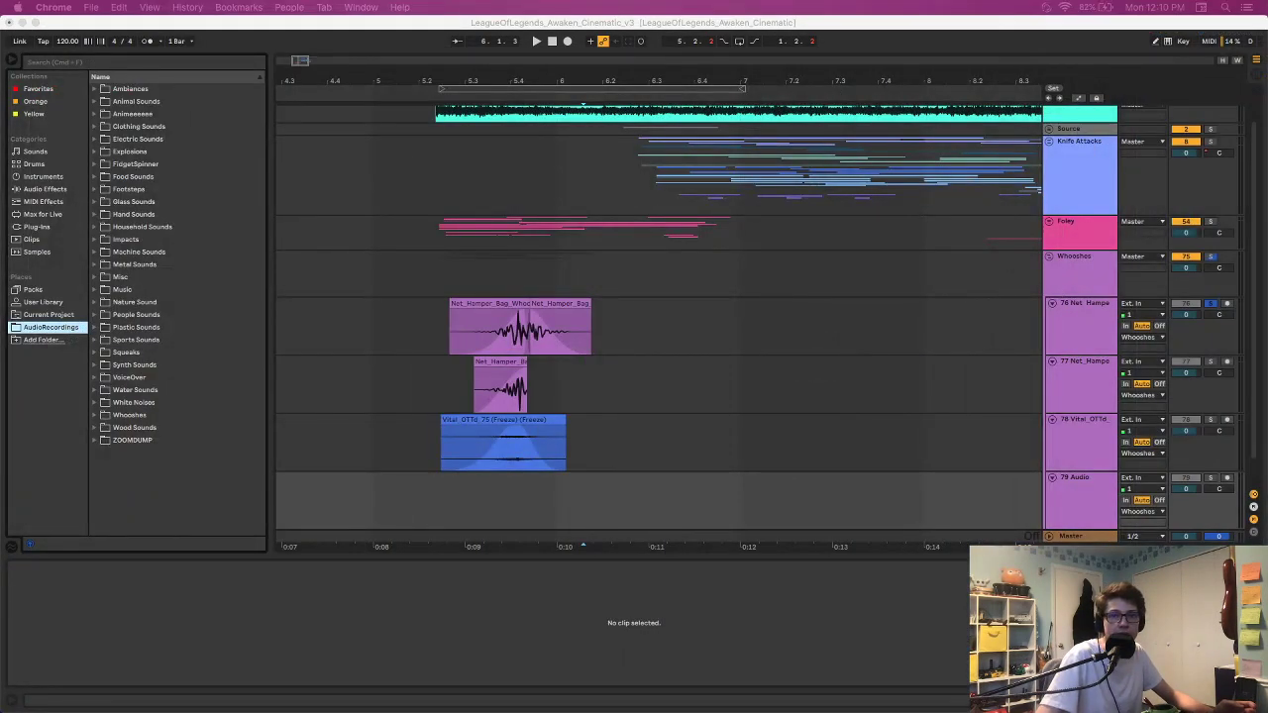
{"action": "key", "text": "super+Tab"}
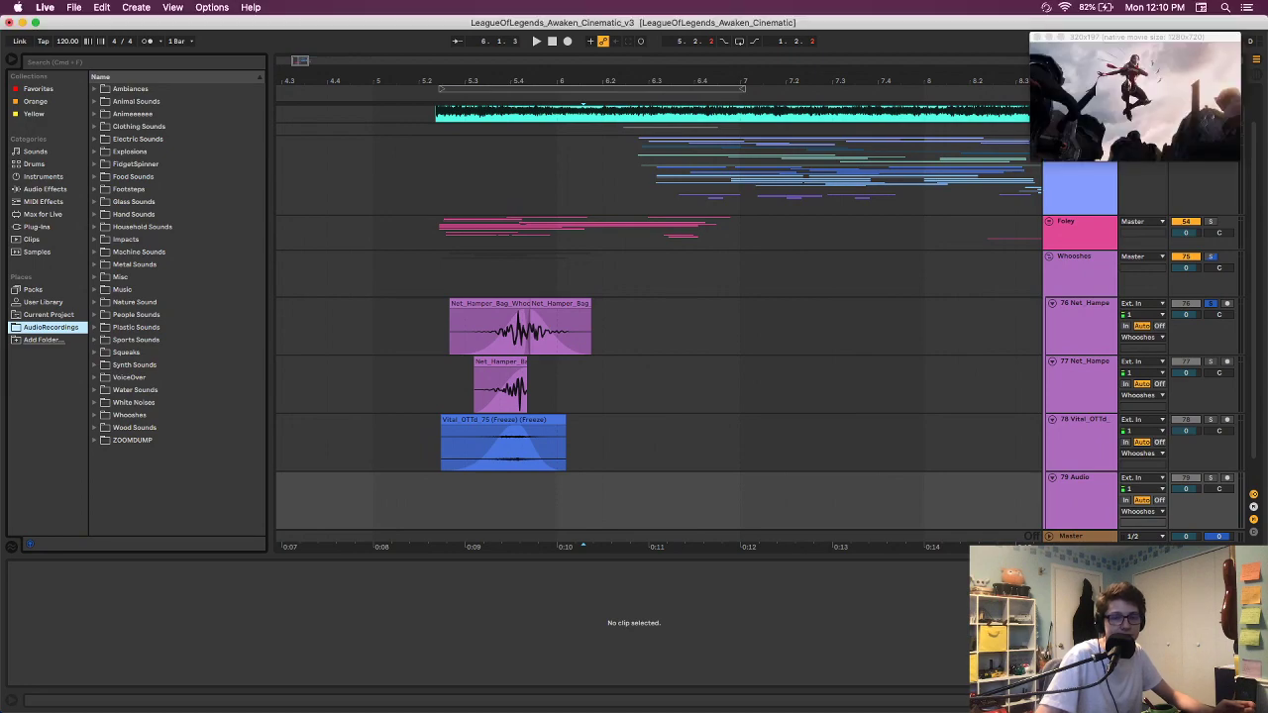
{"action": "key", "text": "super+Tab"}
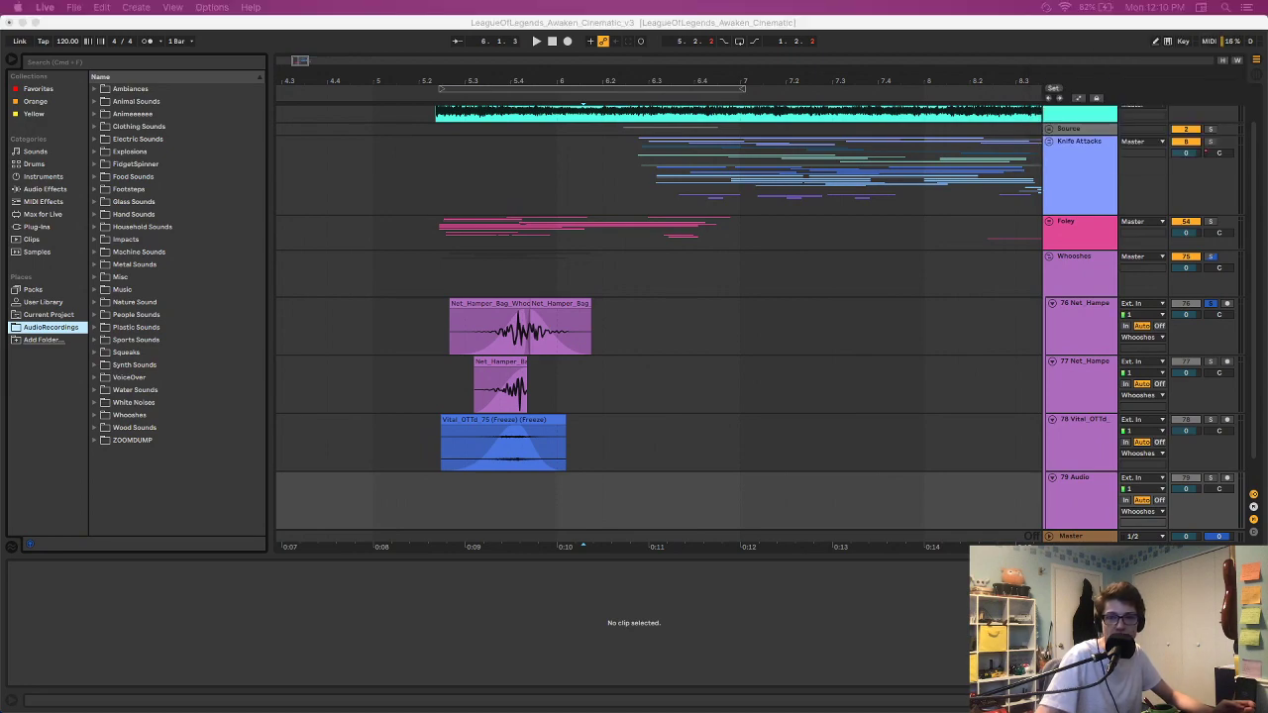
{"action": "left_click", "coordinate": [701, 301]}
{"action": "key", "text": "ctrl+super+f"}
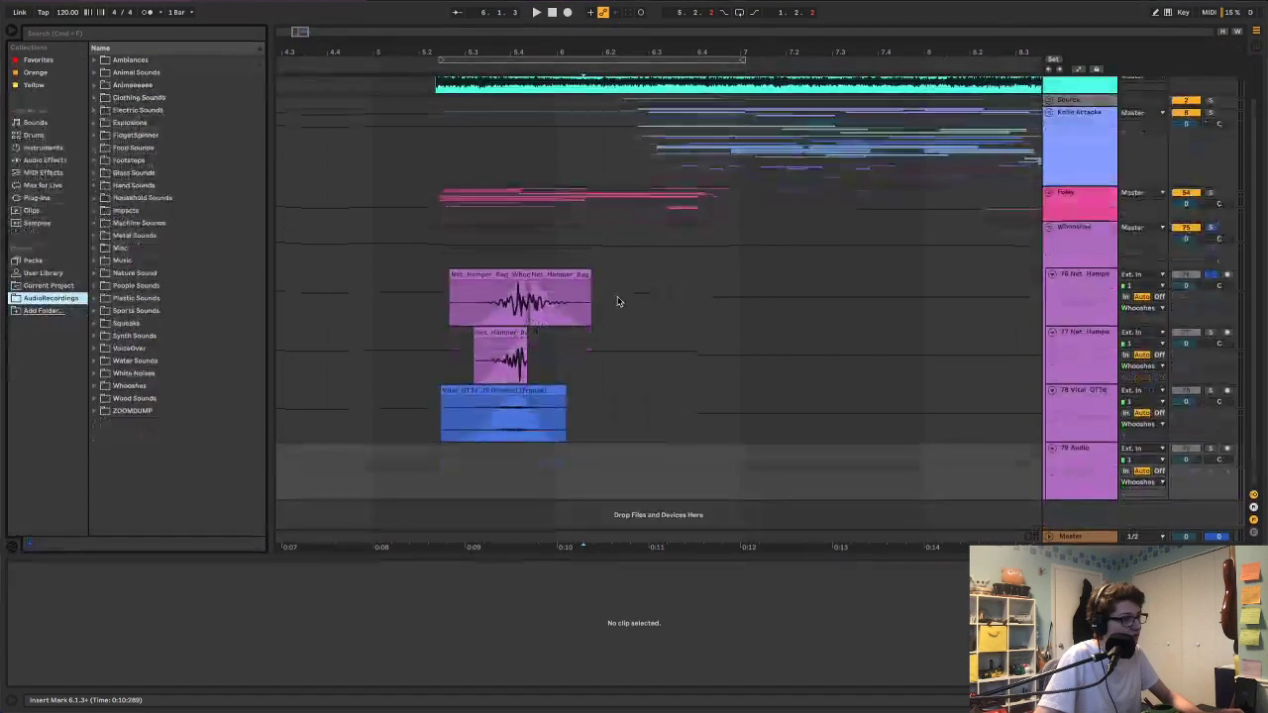
Step: Expand the Whooshes sample folder and preview Supermassive_Whoosh_01 through Supermassive_Whoosh_07
{"action": "left_click", "coordinate": [94, 383]}
{"action": "scroll", "coordinate": [139, 354], "scroll_direction": "down", "scroll_amount": 10}
{"action": "scroll", "coordinate": [139, 353], "scroll_direction": "down", "scroll_amount": 10}
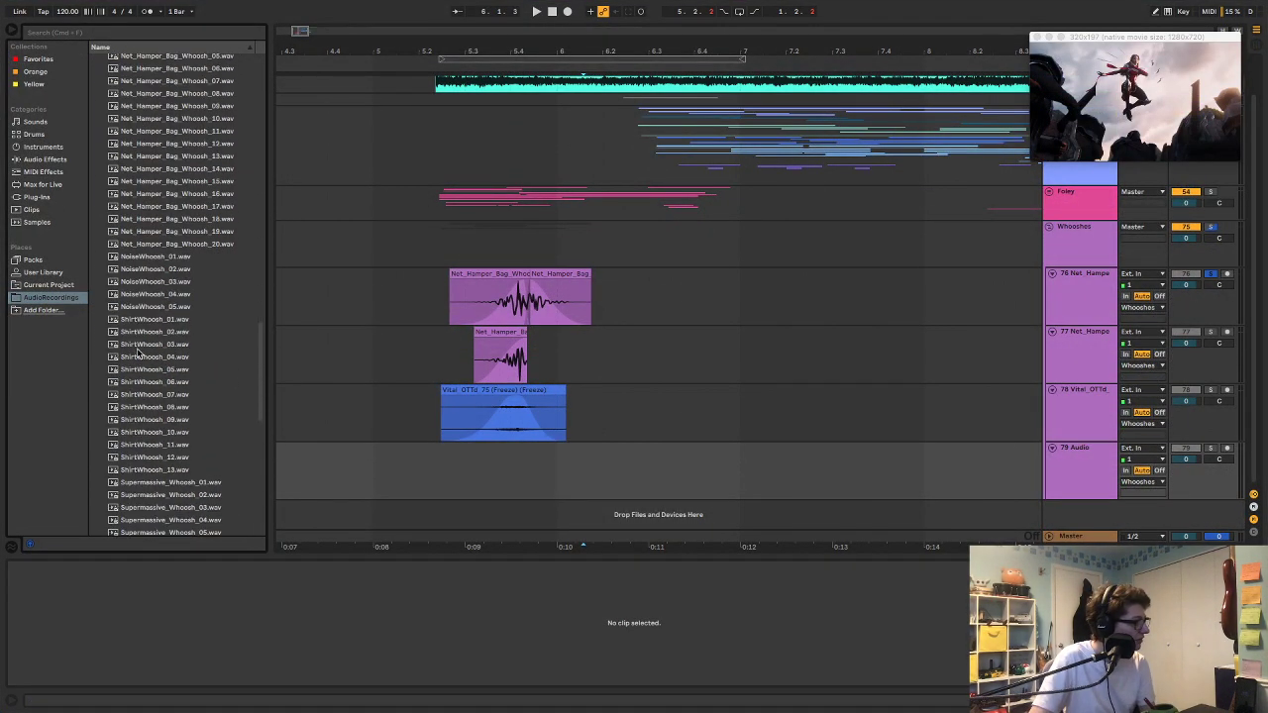
{"action": "left_click", "coordinate": [170, 294]}
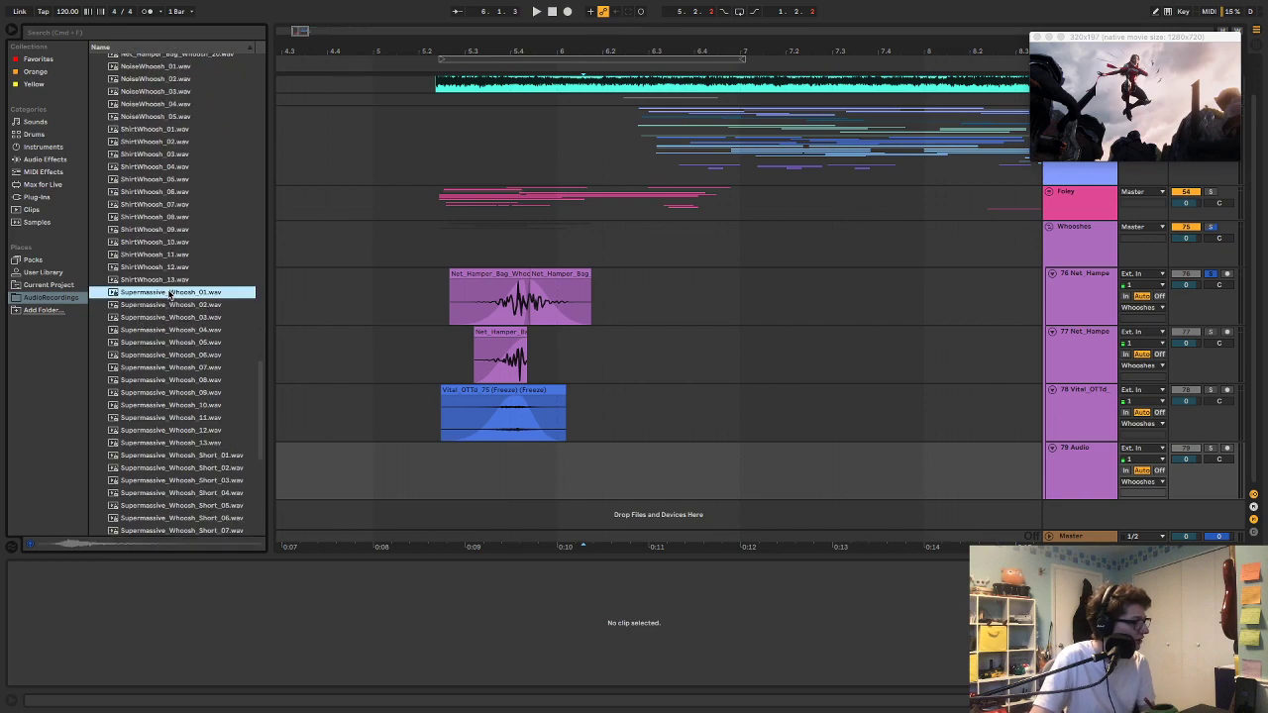
{"action": "left_click", "coordinate": [173, 306]}
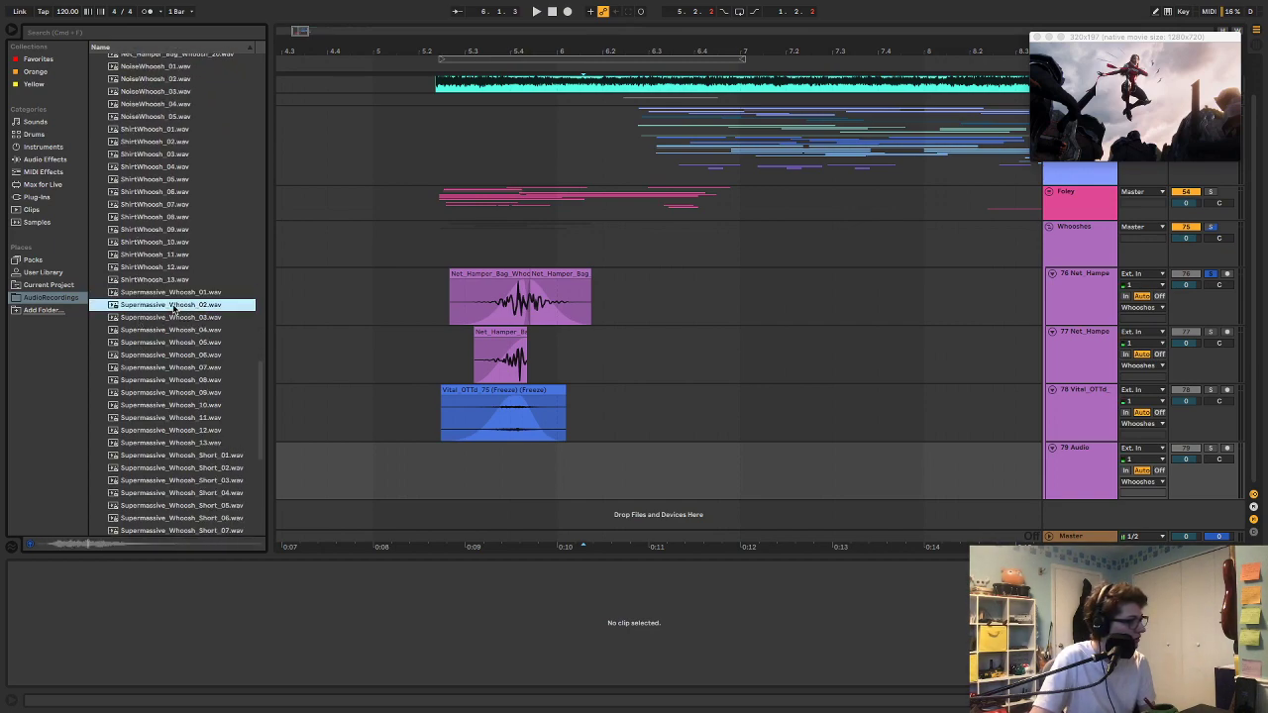
{"action": "left_click", "coordinate": [173, 318]}
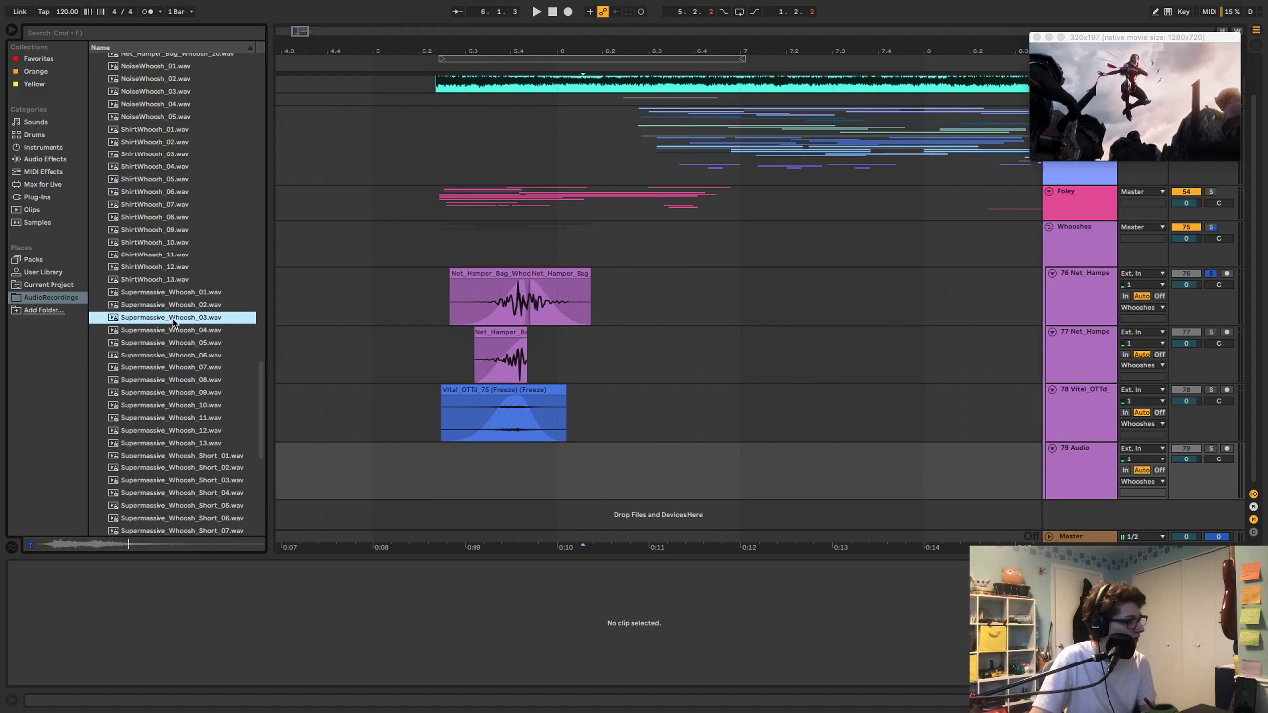
{"action": "left_click", "coordinate": [174, 331]}
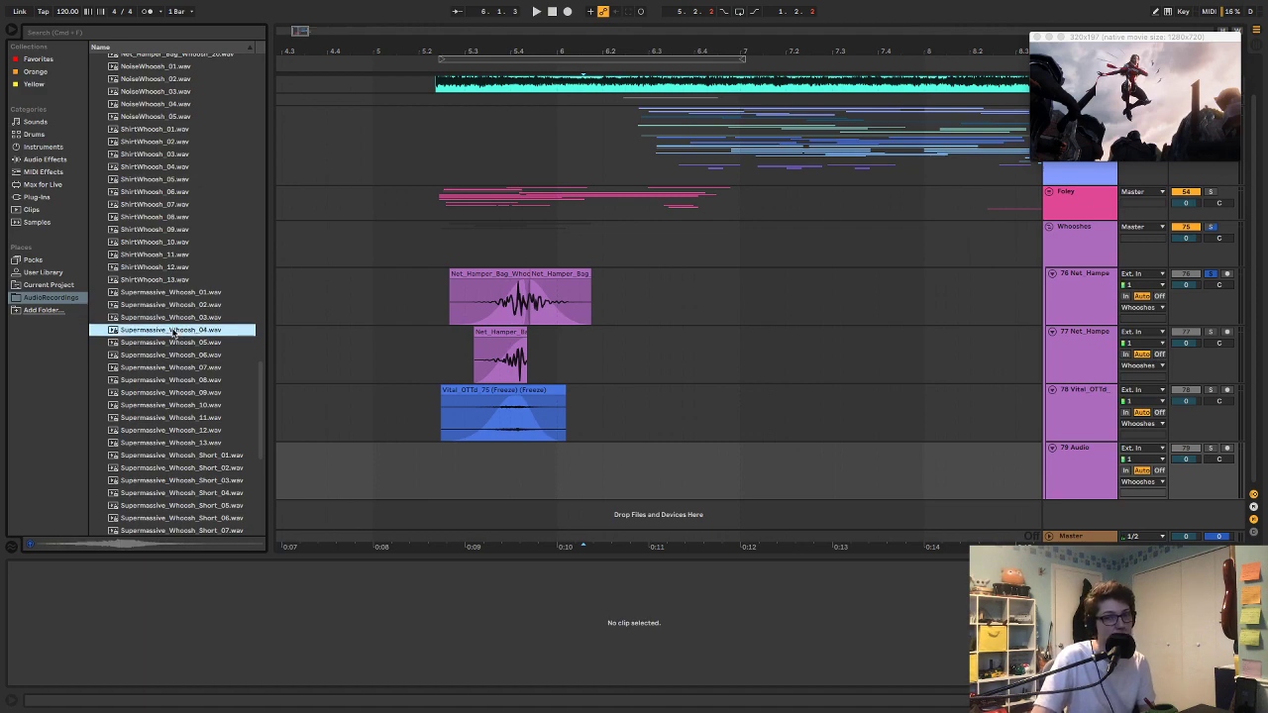
{"action": "left_click", "coordinate": [173, 343]}
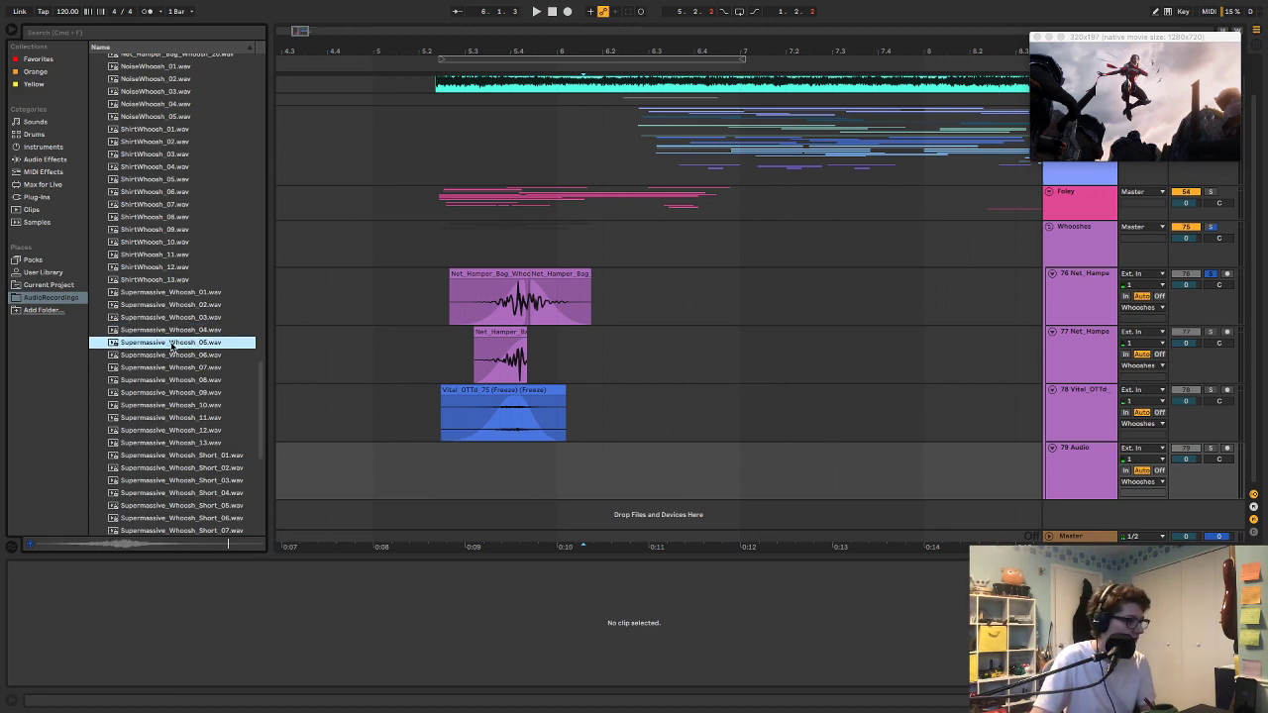
{"action": "left_click", "coordinate": [179, 357]}
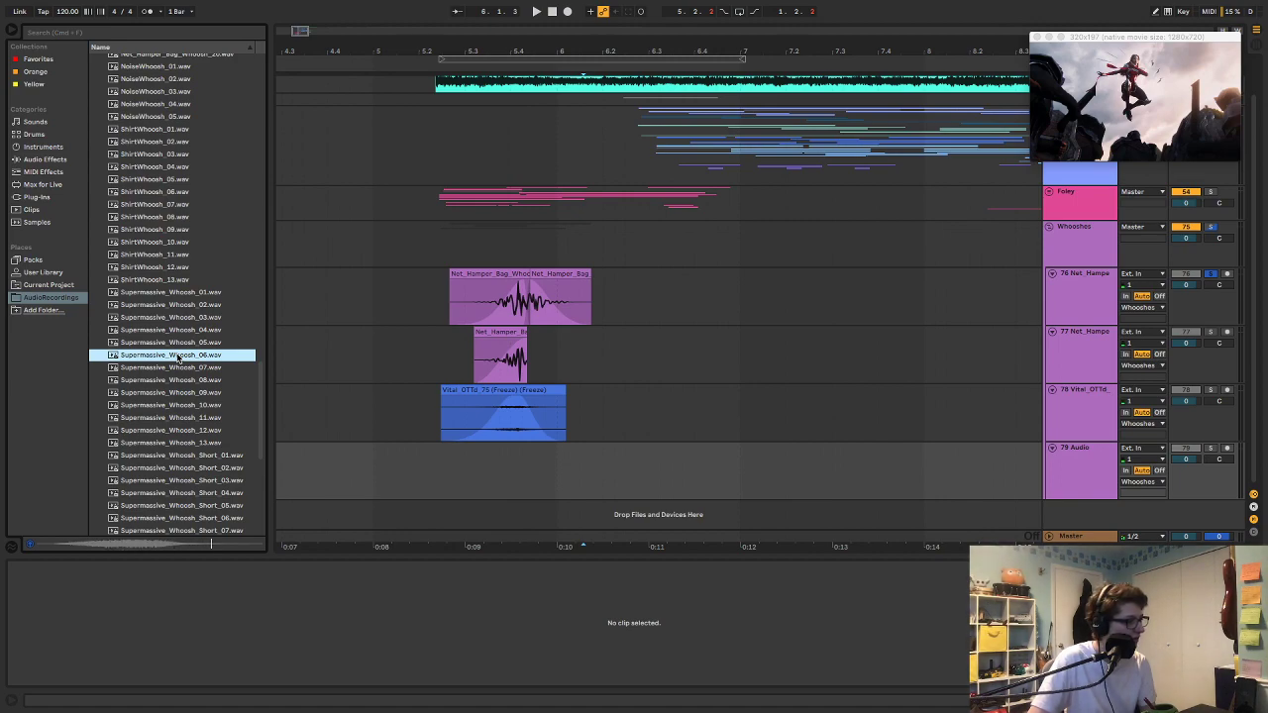
{"action": "left_click", "coordinate": [181, 369]}
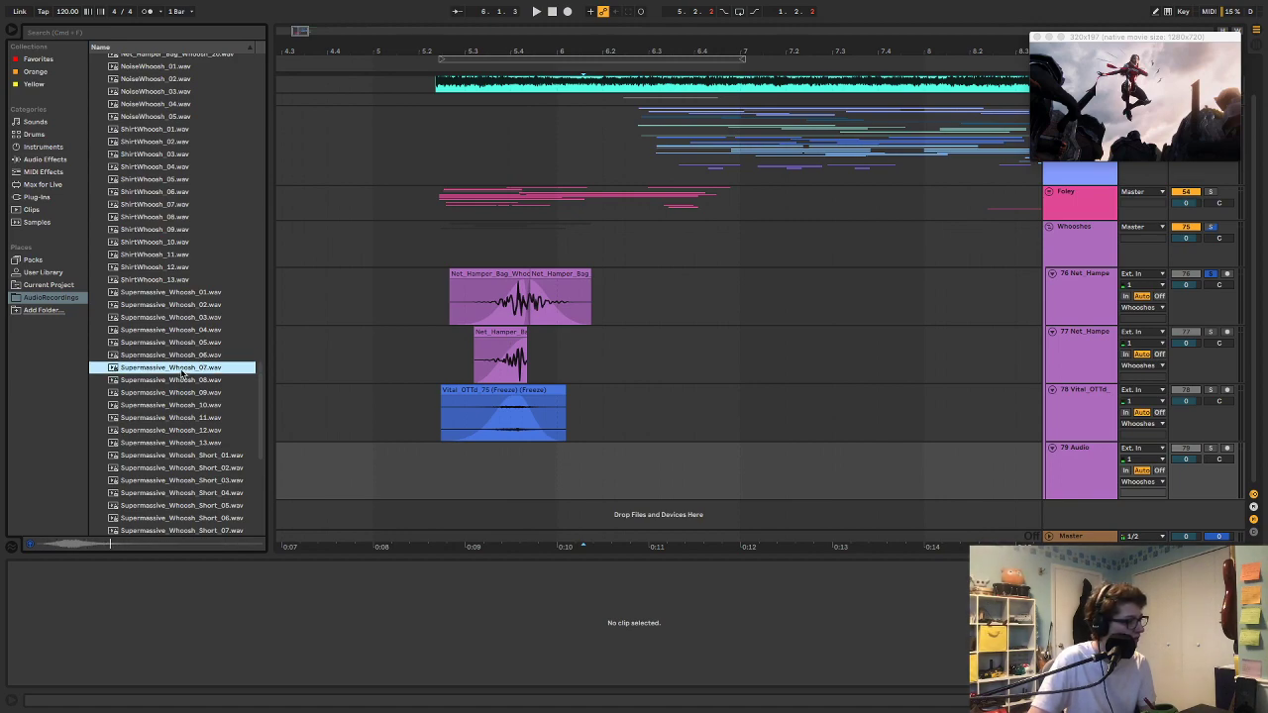
Step: Preview Supermassive_Whoosh_08 through Supermassive_Whoosh_13, replaying Supermassive_Whoosh_02 for comparison
{"action": "left_click", "coordinate": [189, 382]}
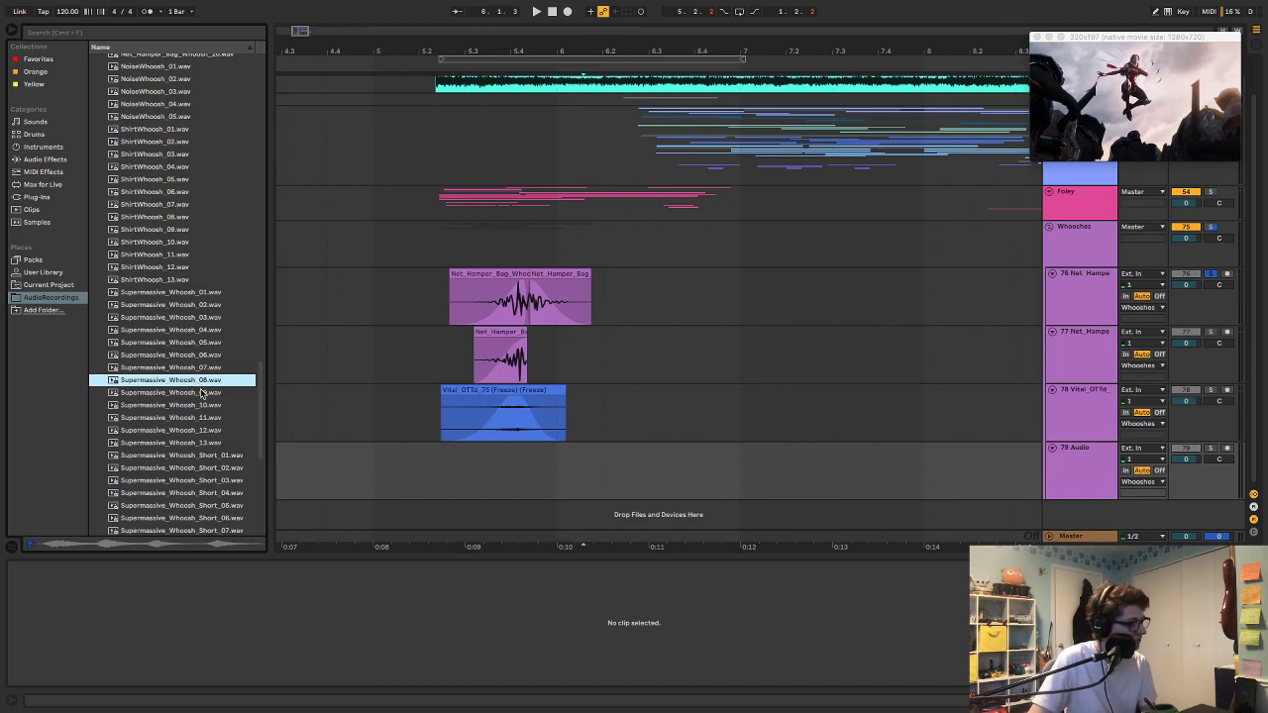
{"action": "left_click", "coordinate": [201, 393]}
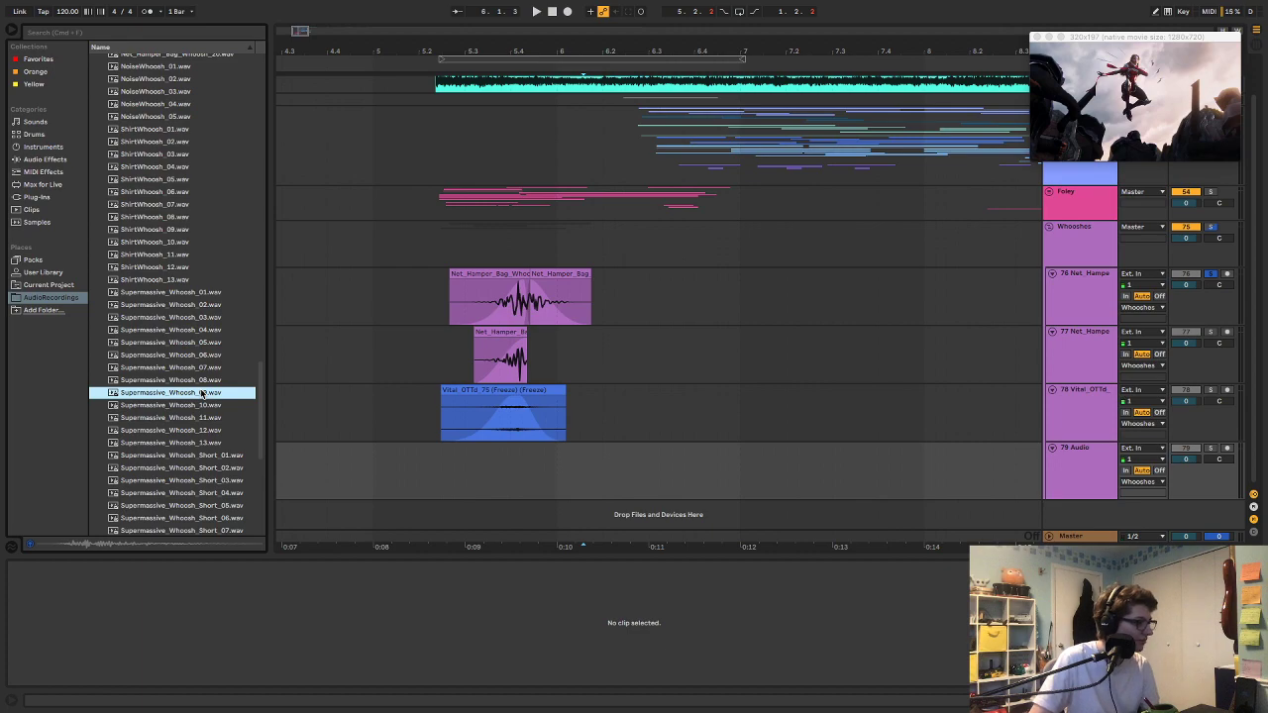
{"action": "left_click", "coordinate": [195, 405]}
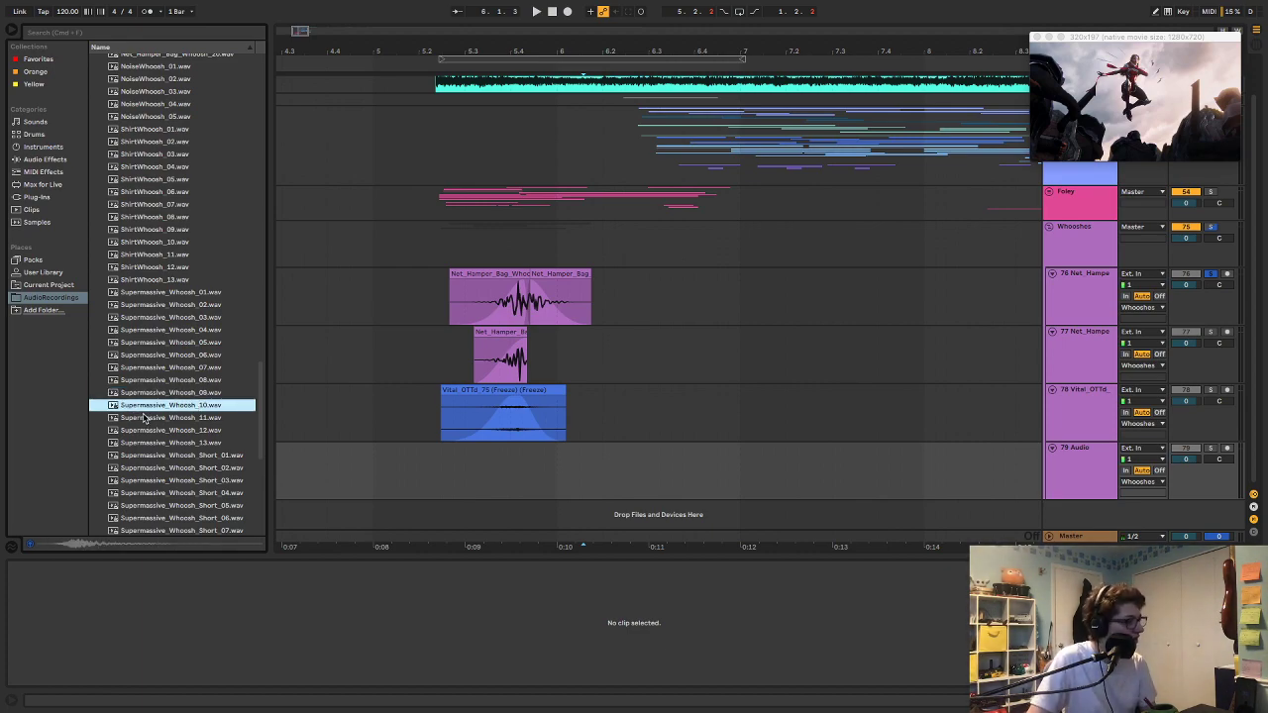
{"action": "left_click", "coordinate": [151, 420]}
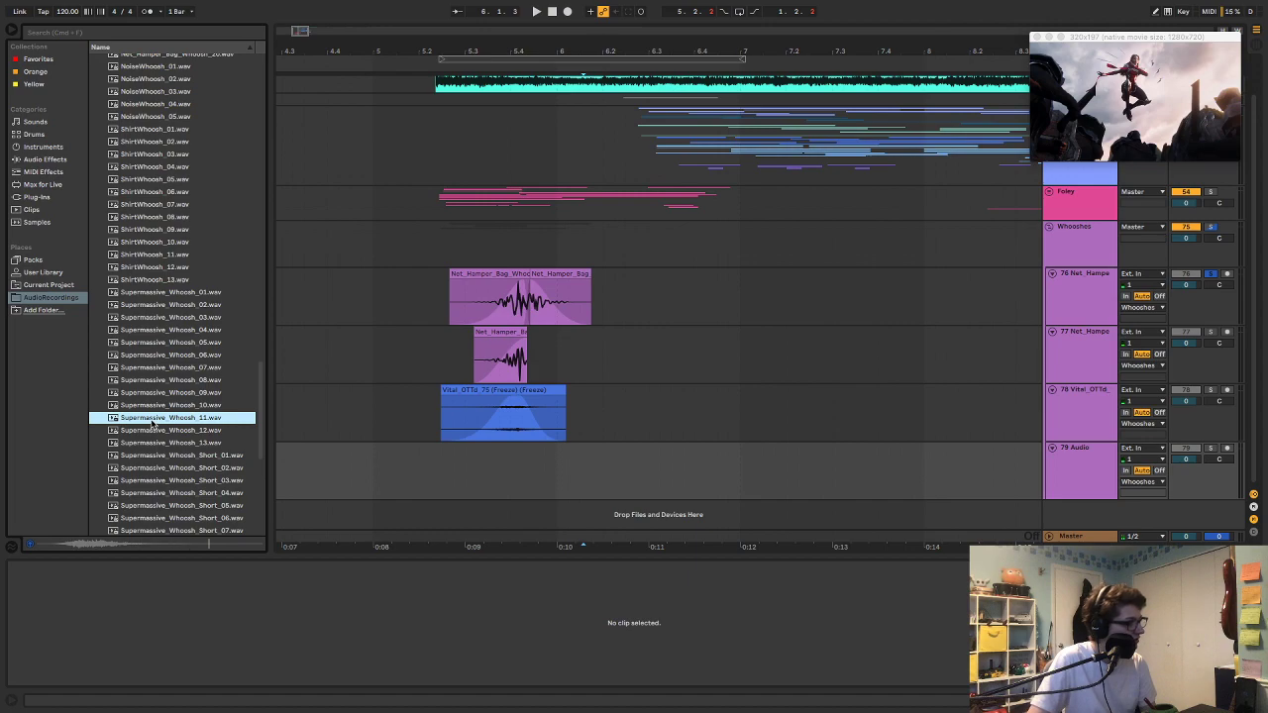
{"action": "left_click", "coordinate": [186, 307]}
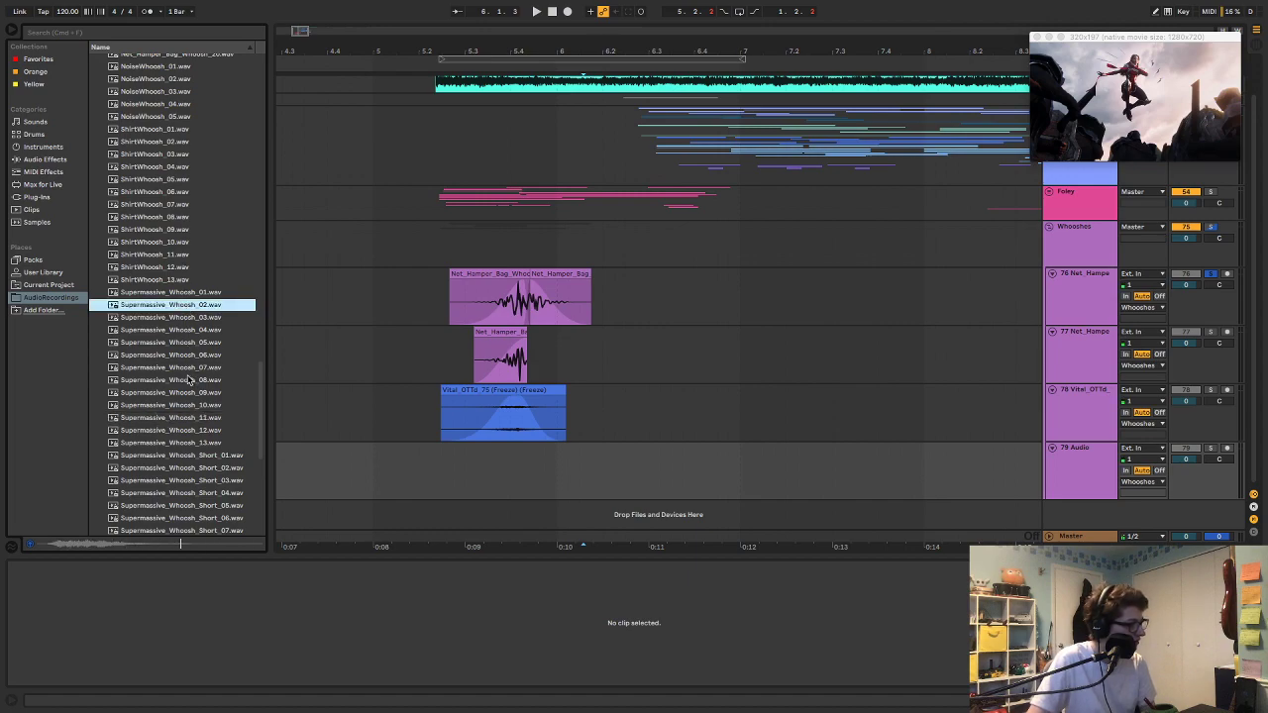
{"action": "left_click", "coordinate": [195, 430]}
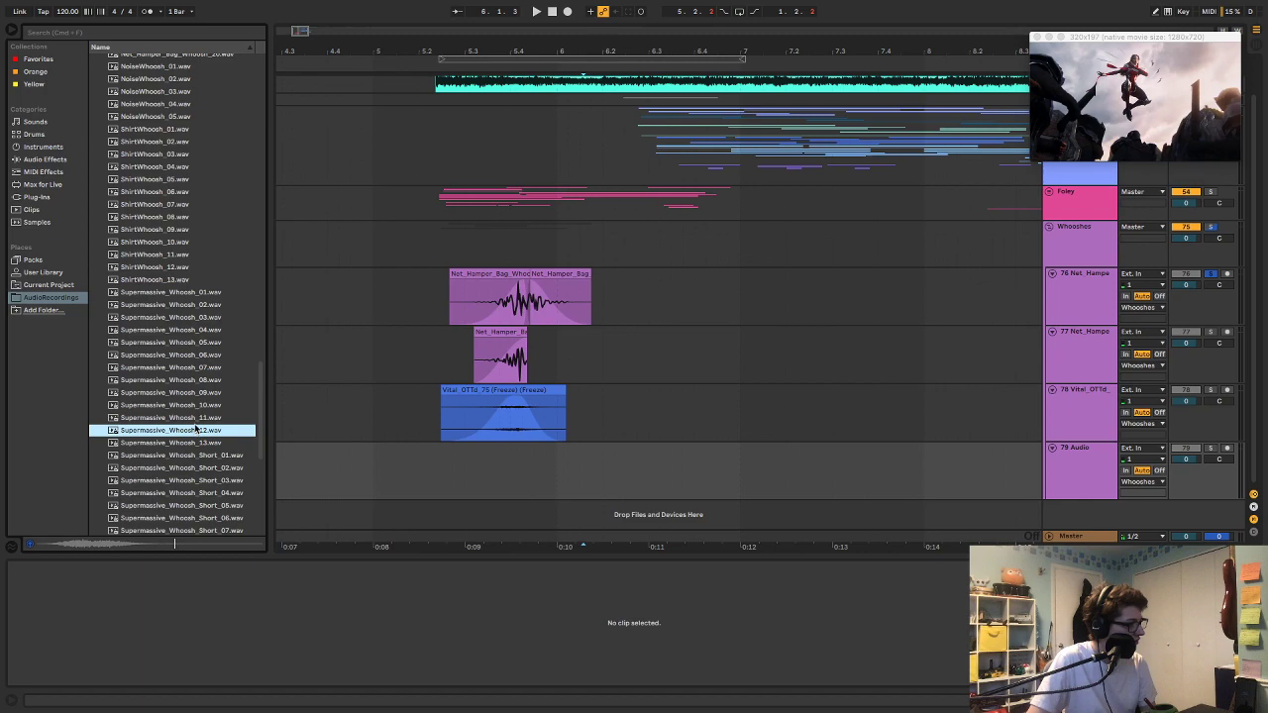
{"action": "left_click", "coordinate": [192, 442]}
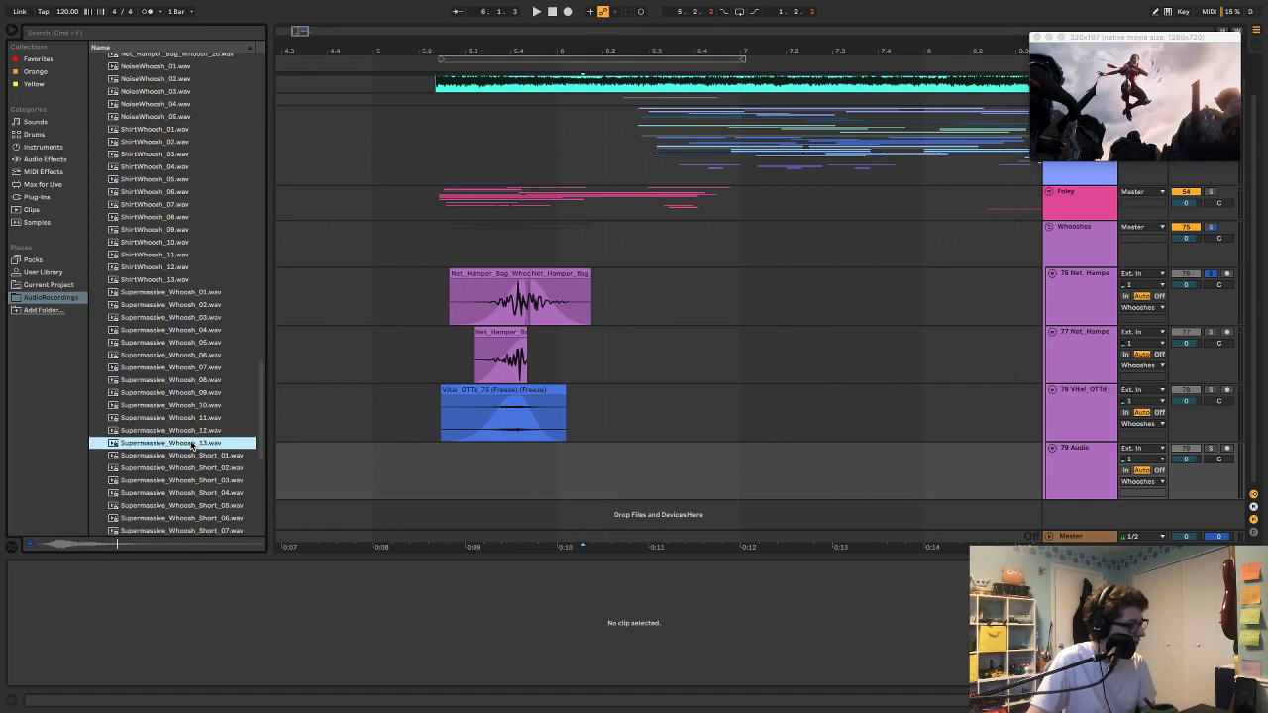
Step: Preview the short variations Supermassive_Whoosh_Short_01 through Supermassive_Whoosh_Short_08 in order
{"action": "scroll", "coordinate": [173, 451], "scroll_direction": "down", "scroll_amount": 3}
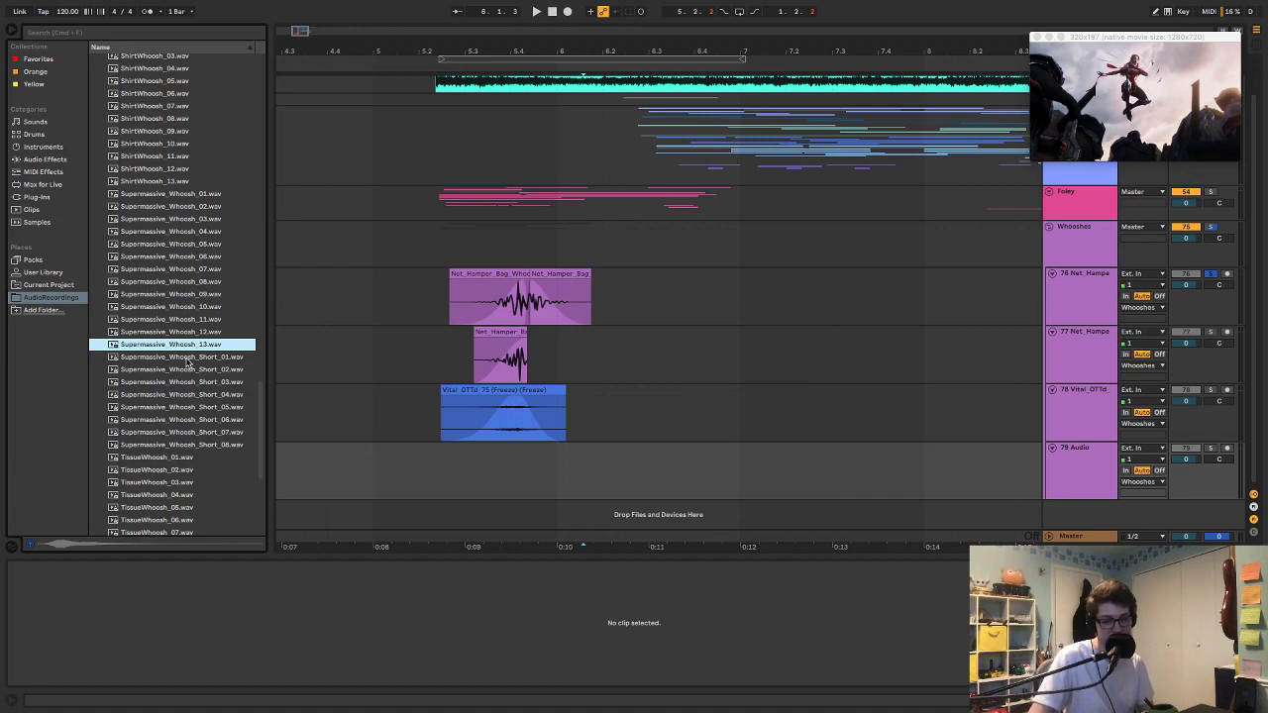
{"action": "left_click", "coordinate": [186, 360]}
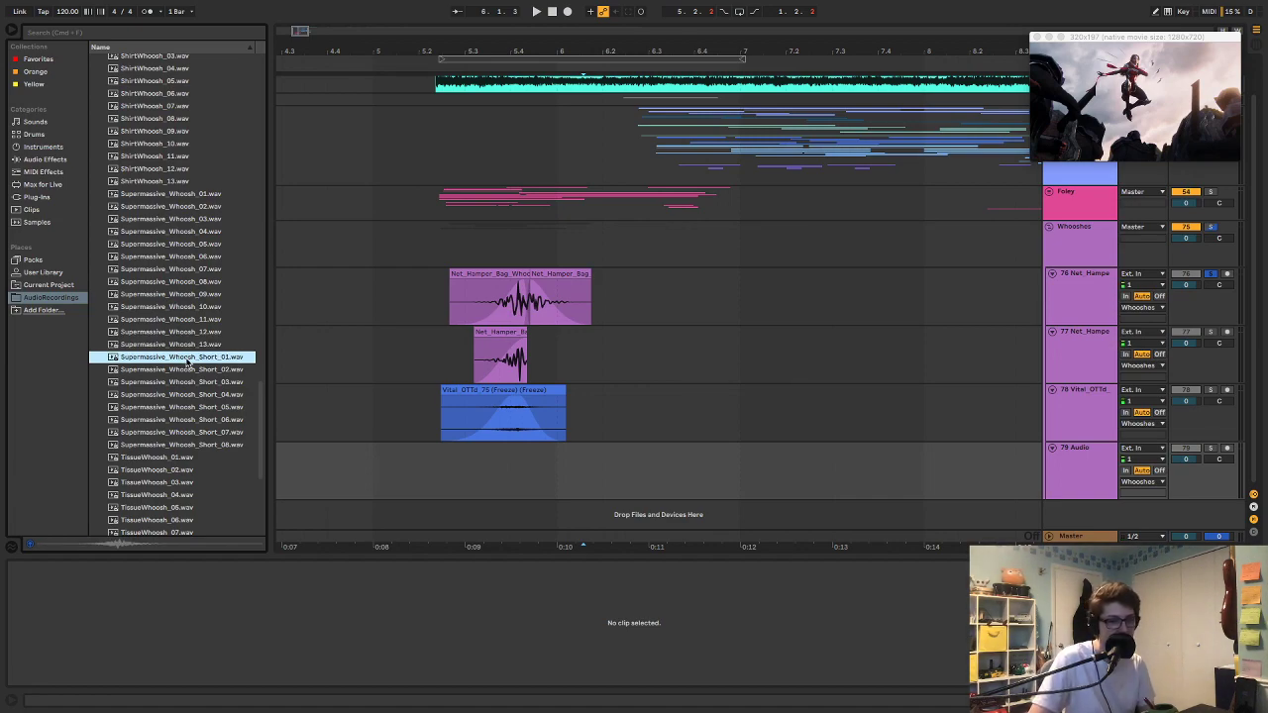
{"action": "left_click", "coordinate": [187, 364]}
{"action": "key", "text": "Down"}
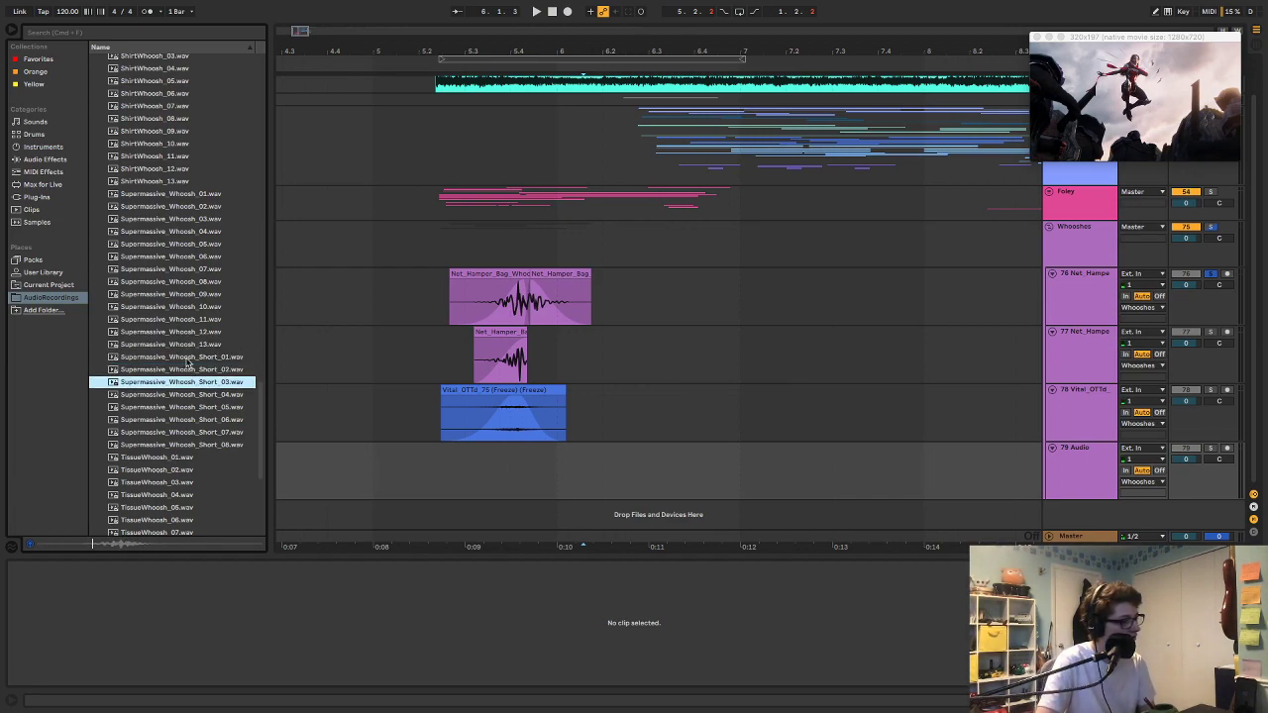
{"action": "key", "text": "Down"}
{"action": "key", "text": "Down"}
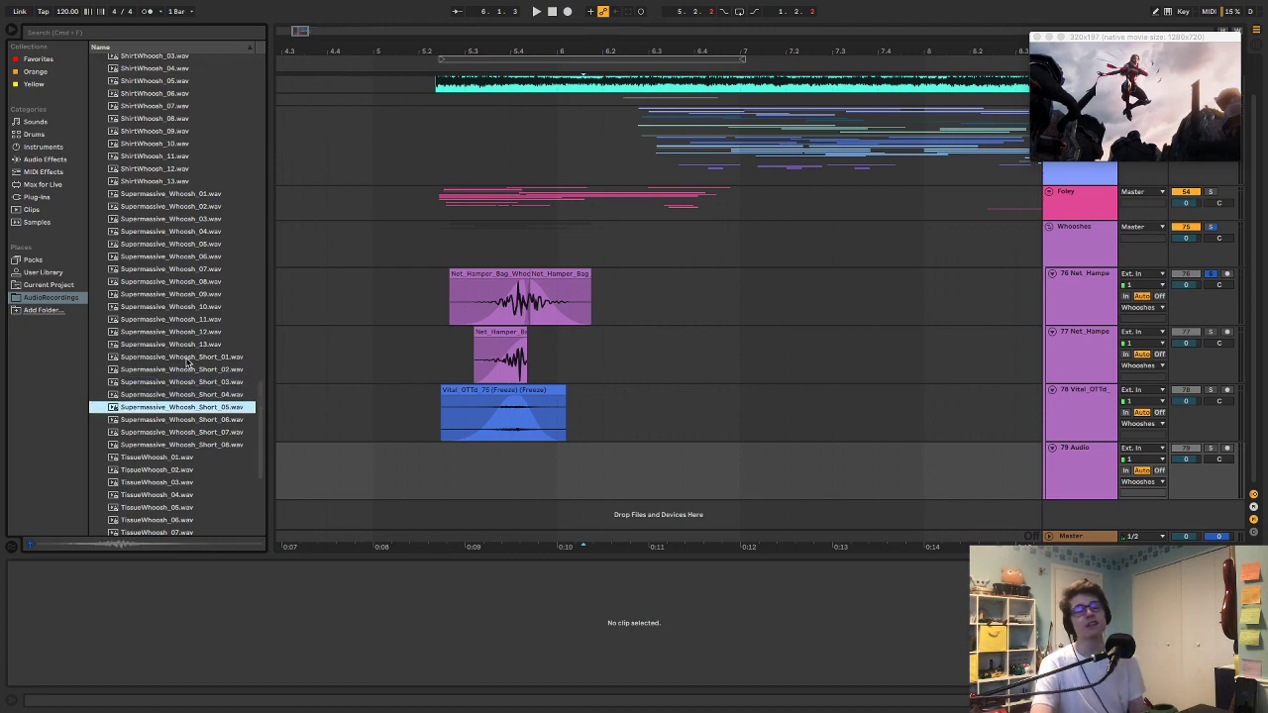
{"action": "key", "text": "Down"}
{"action": "key", "text": "Down"}
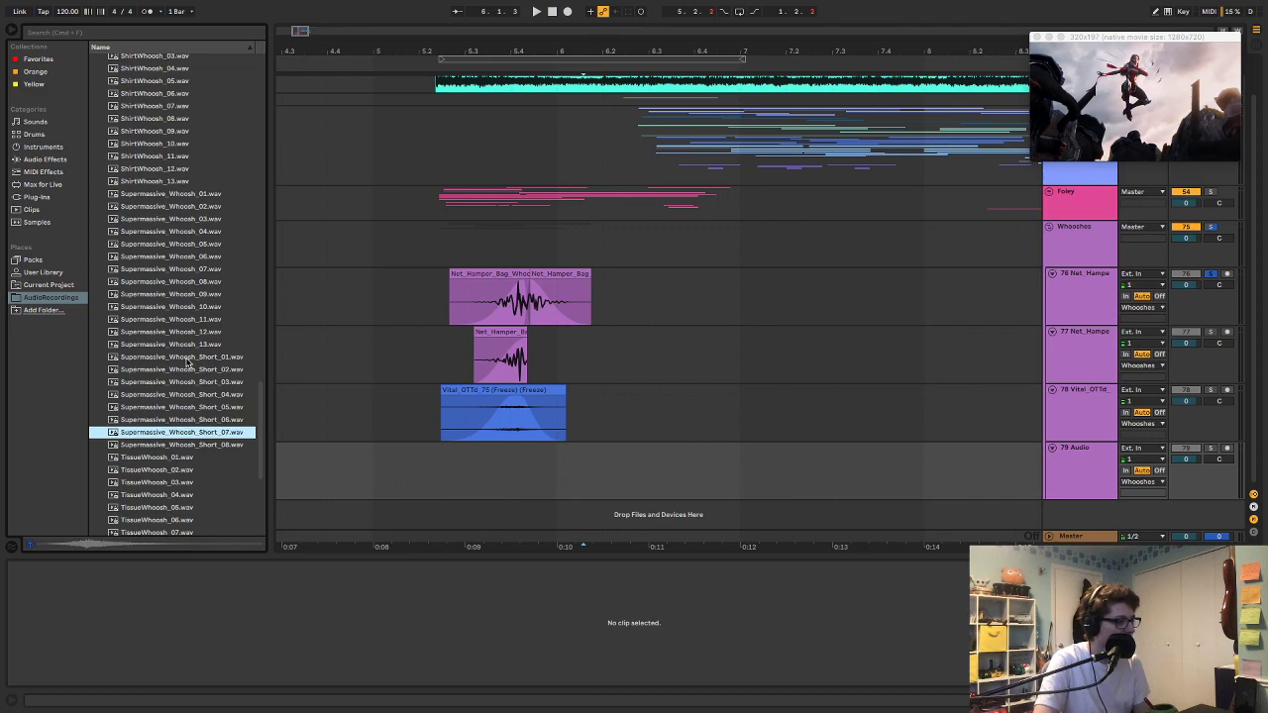
{"action": "key", "text": "Down"}
Step: Go back through the short variations to Supermassive_Whoosh_Short_05 and replay Supermassive_Whoosh_Short_06
{"action": "key", "text": "Up"}
{"action": "key", "text": "Up"}
{"action": "key", "text": "Up"}
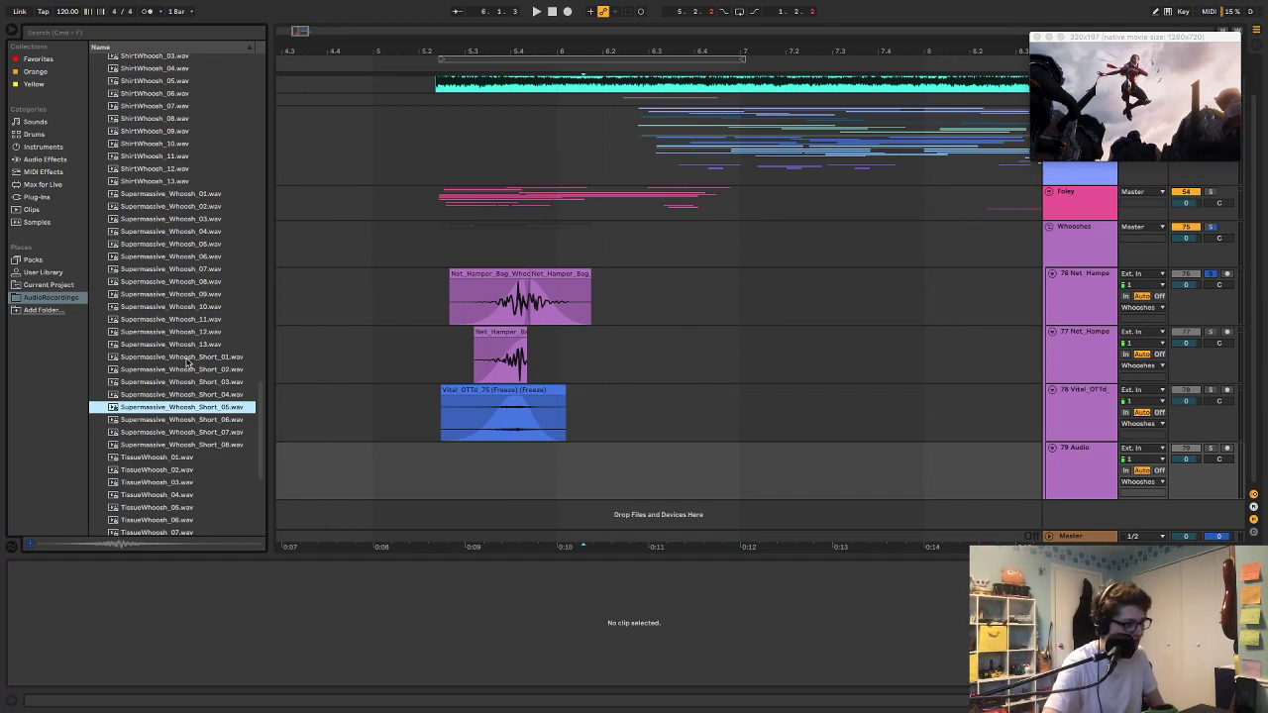
{"action": "key", "text": "Down"}
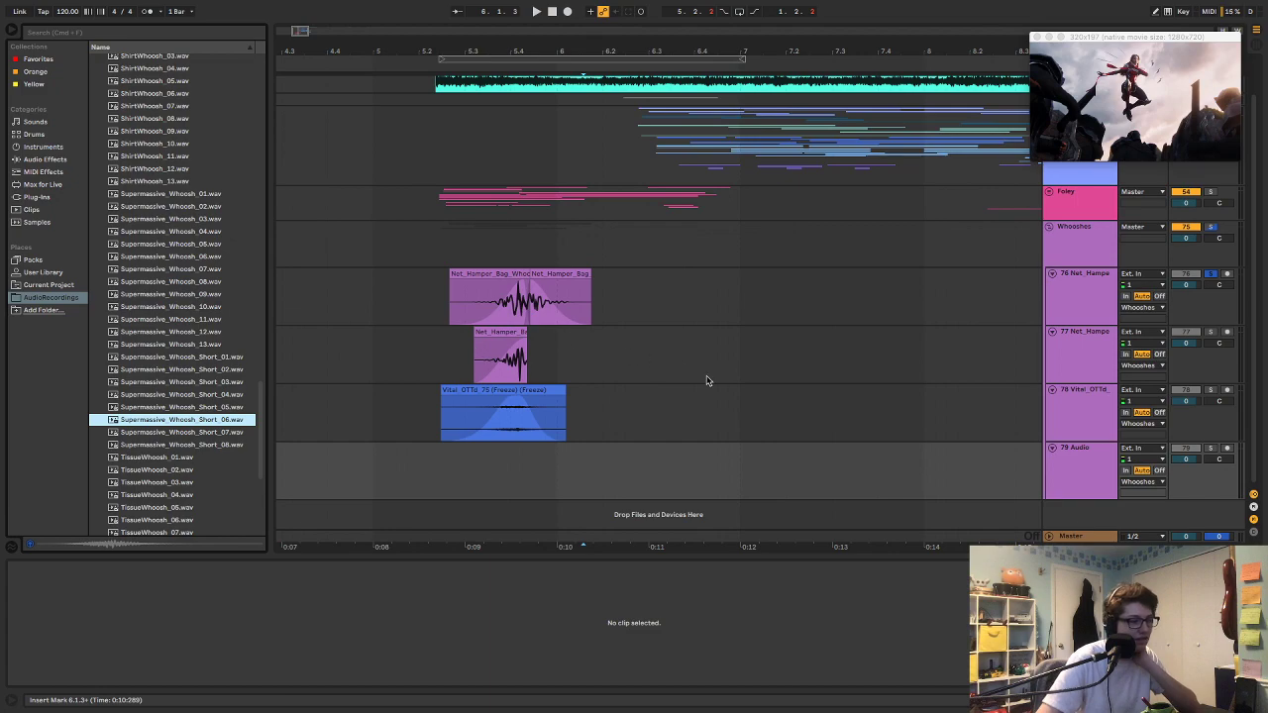
Step: Collapse the Whooshes track group and expand the Source group, moving the video preview window clear of the track headers meanwhile
{"action": "left_click", "coordinate": [749, 469]}
{"action": "scroll", "coordinate": [932, 345], "scroll_direction": "up", "scroll_amount": 1}
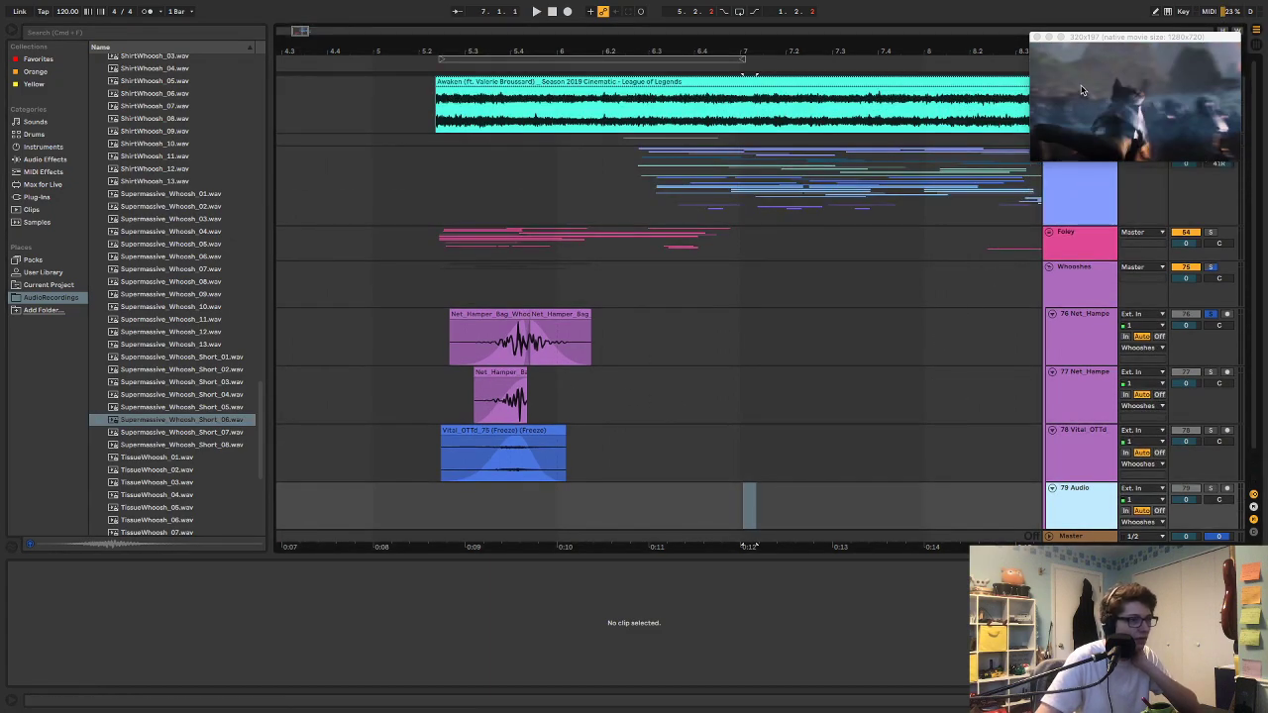
{"action": "left_click_drag", "start_coordinate": [1081, 45], "coordinate": [834, 255]}
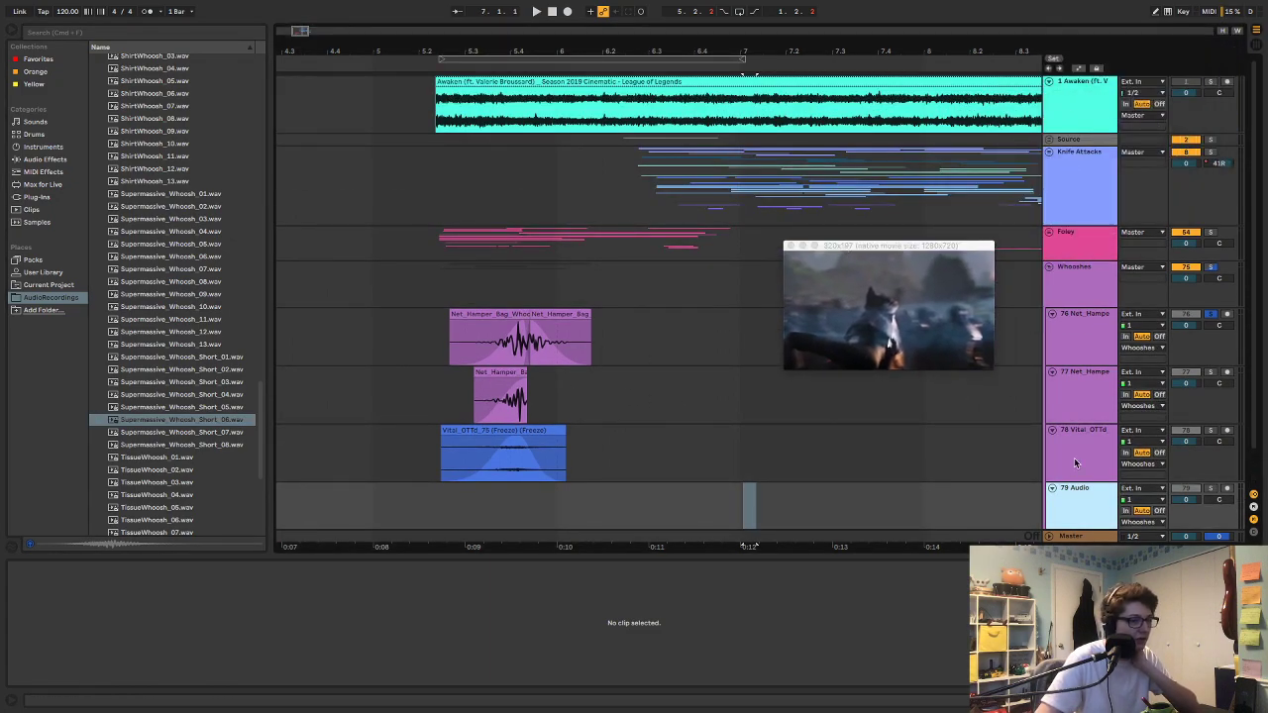
{"action": "left_click", "coordinate": [1050, 268]}
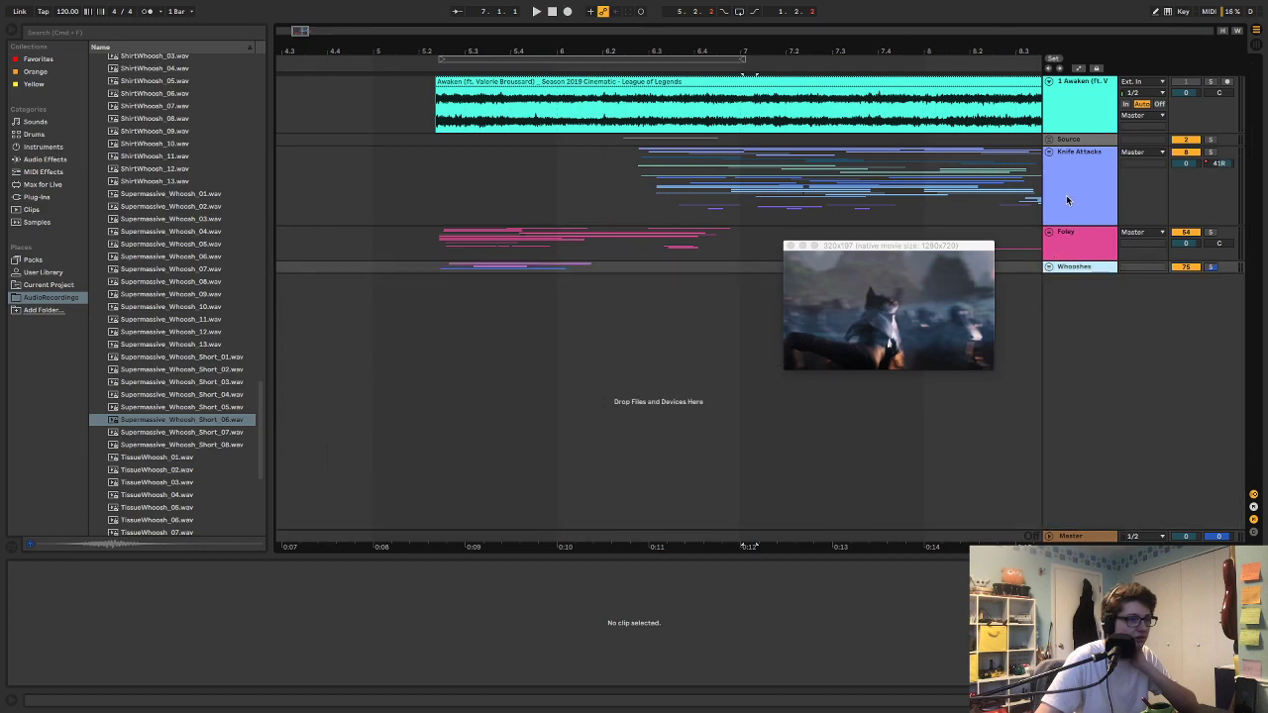
{"action": "left_click", "coordinate": [1050, 139]}
{"action": "left_click_drag", "start_coordinate": [948, 247], "coordinate": [1188, 29]}
{"action": "scroll", "coordinate": [897, 190], "scroll_direction": "right", "scroll_amount": 10}
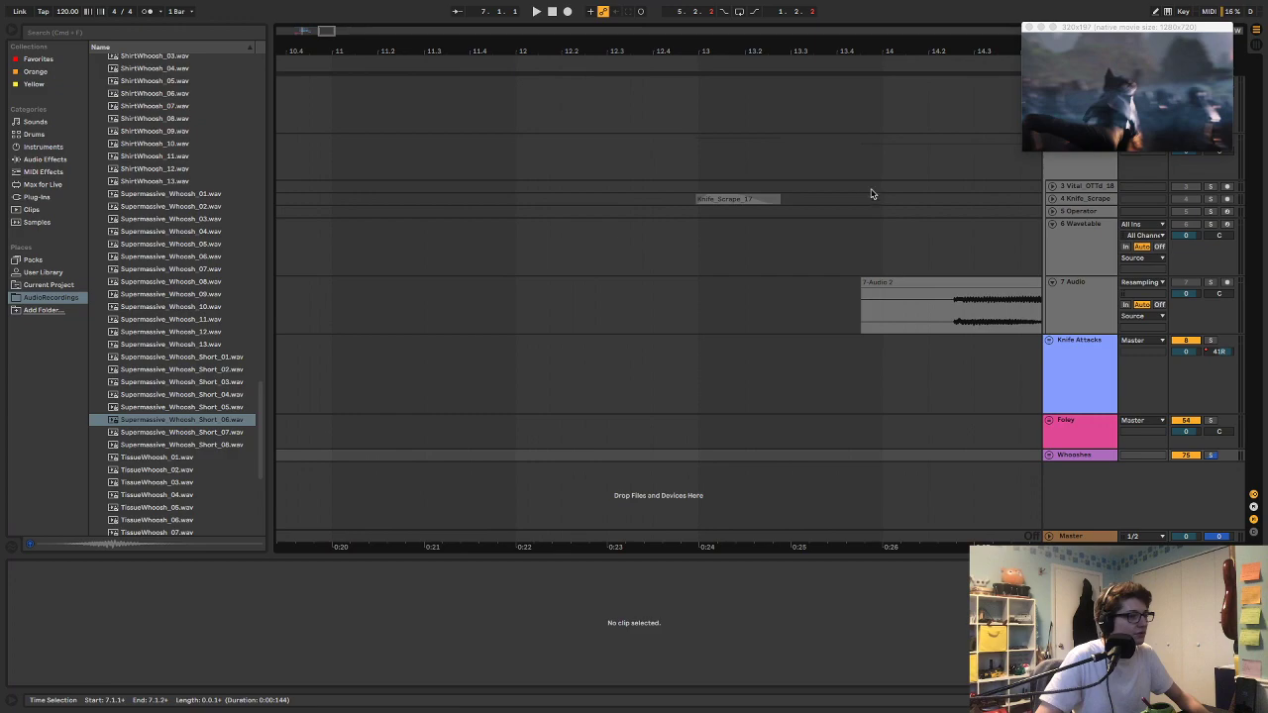
Step: Add an audio track below 7 Audio in the Source group, fold the 6 Wavetable and 7 Audio tracks, and select the new track
{"action": "left_click", "coordinate": [1087, 305]}
{"action": "key", "text": "super+t"}
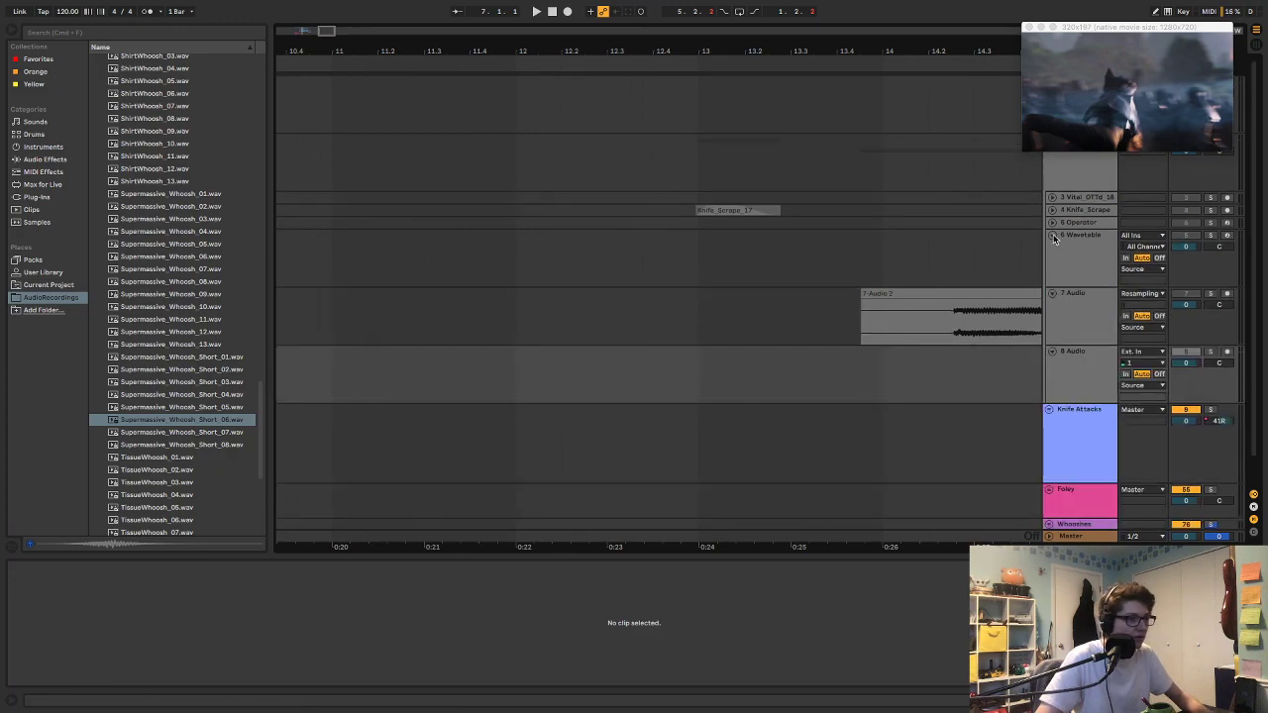
{"action": "left_click", "coordinate": [1052, 236]}
{"action": "left_click", "coordinate": [1051, 248]}
{"action": "left_click", "coordinate": [1069, 292]}
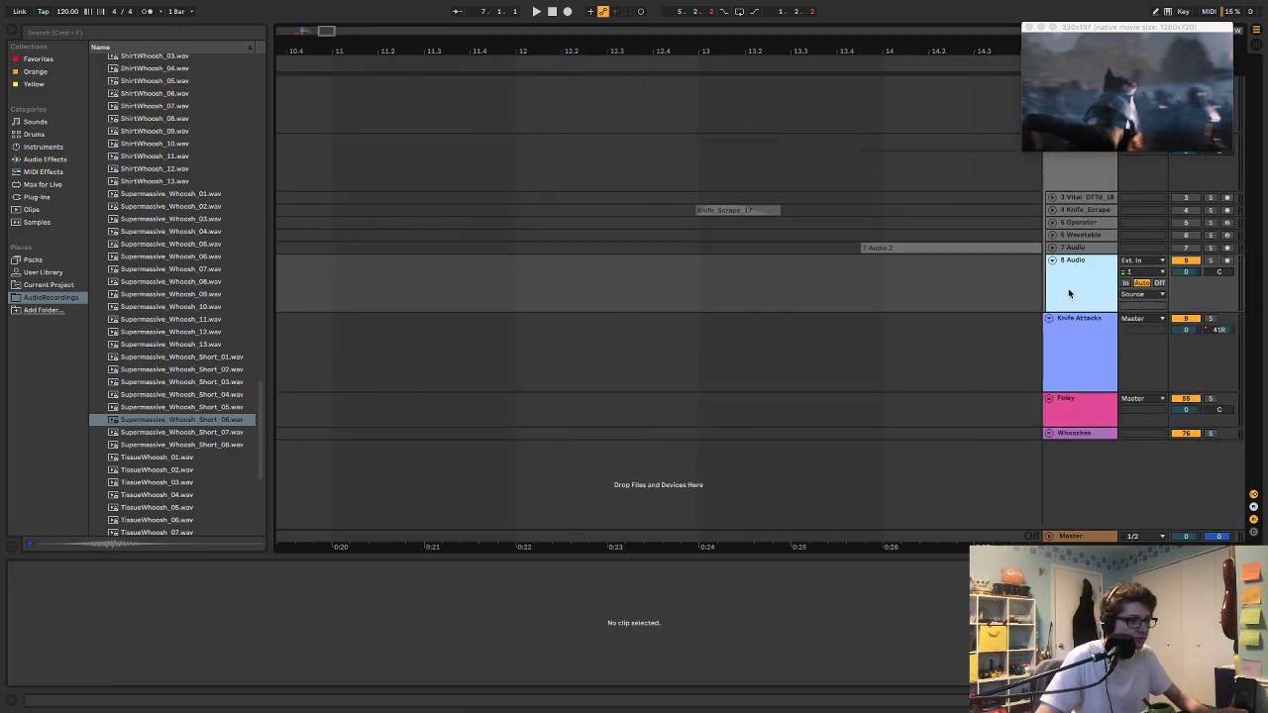
Step: Load the ValhallaSupermassive VST plug-in onto the new audio track and enlarge its window
{"action": "left_click", "coordinate": [69, 299]}
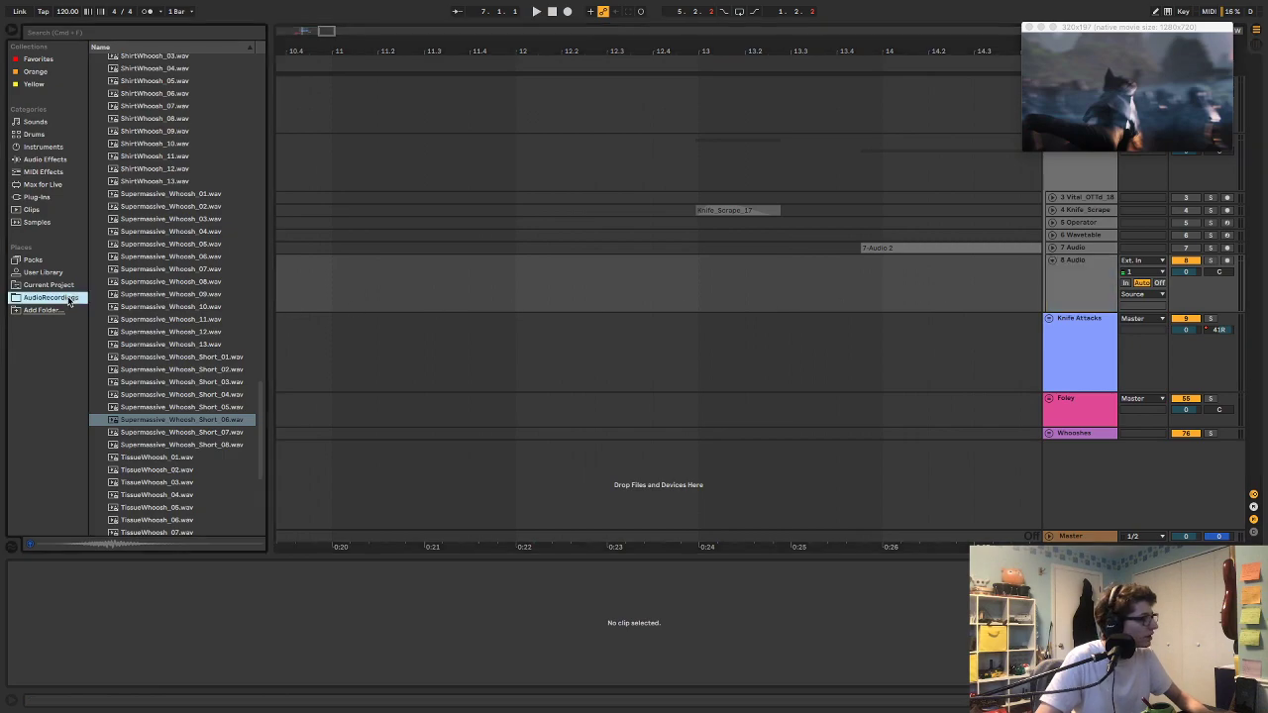
{"action": "left_click", "coordinate": [37, 198]}
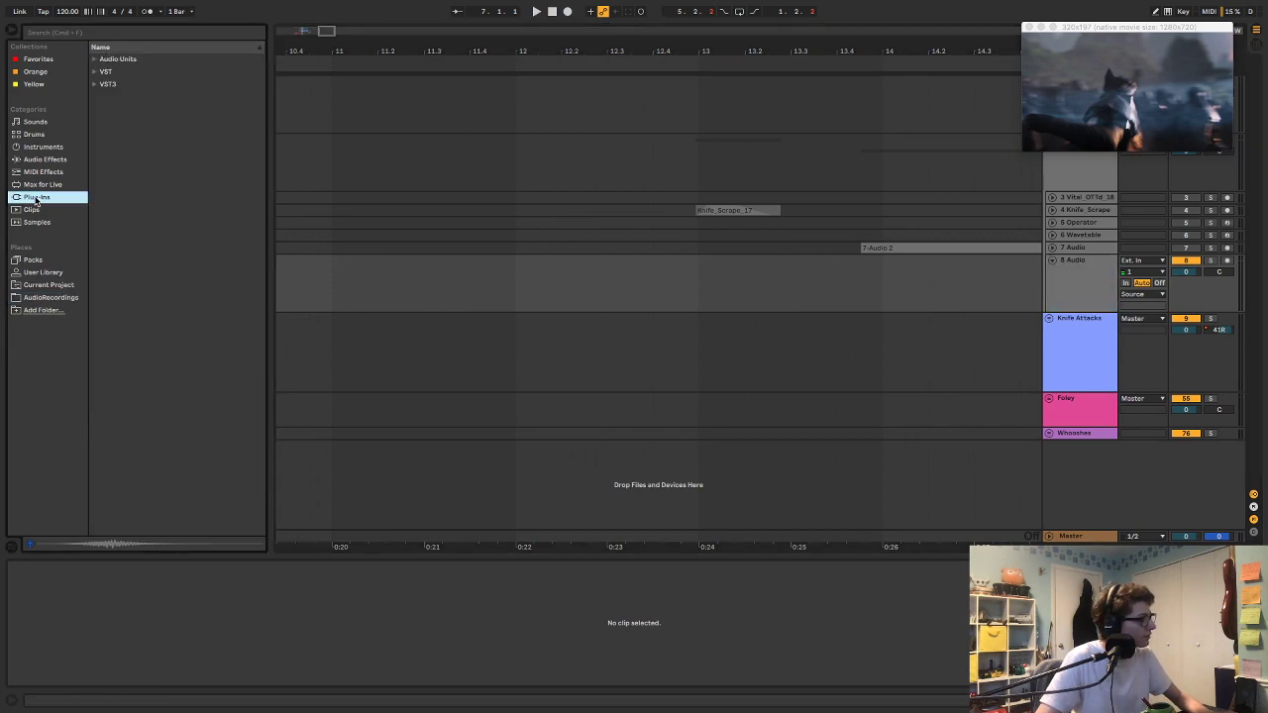
{"action": "left_click", "coordinate": [94, 71]}
{"action": "left_click", "coordinate": [102, 97]}
{"action": "scroll", "coordinate": [181, 244], "scroll_direction": "down", "scroll_amount": 3}
{"action": "left_click", "coordinate": [171, 479]}
{"action": "left_click_drag", "start_coordinate": [227, 452], "coordinate": [795, 297]}
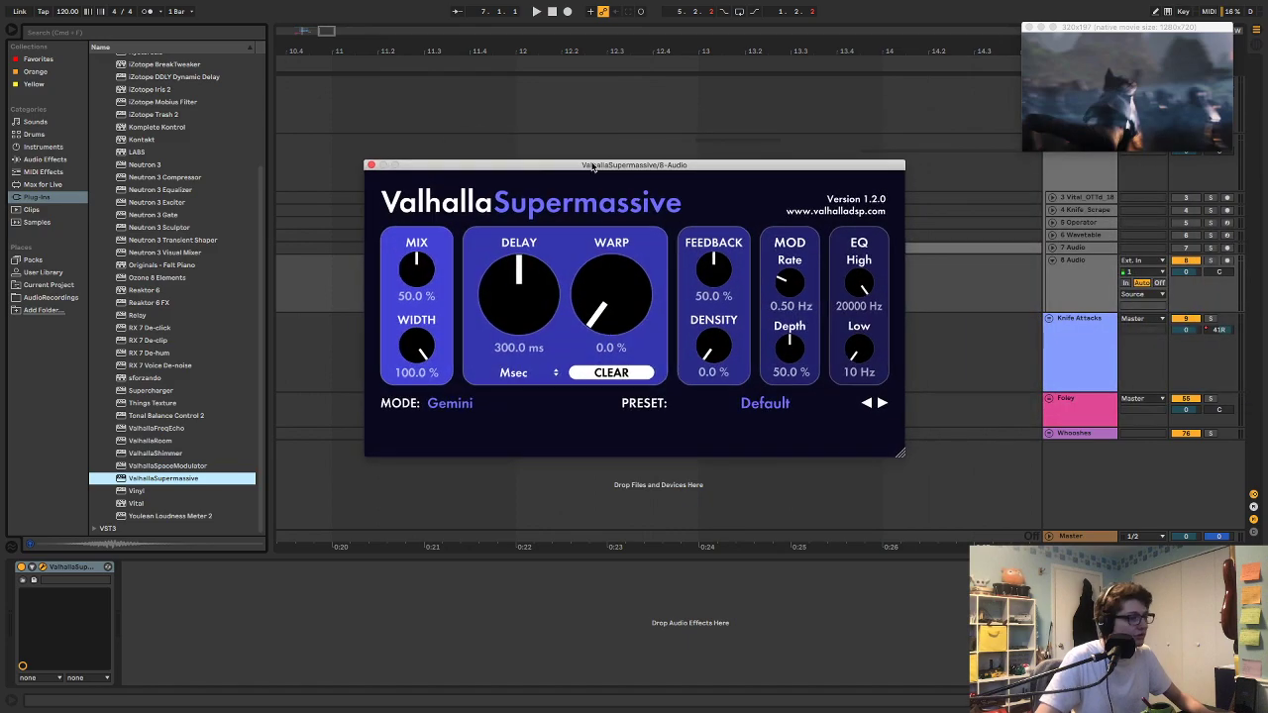
{"action": "left_click_drag", "start_coordinate": [904, 462], "coordinate": [959, 485]}
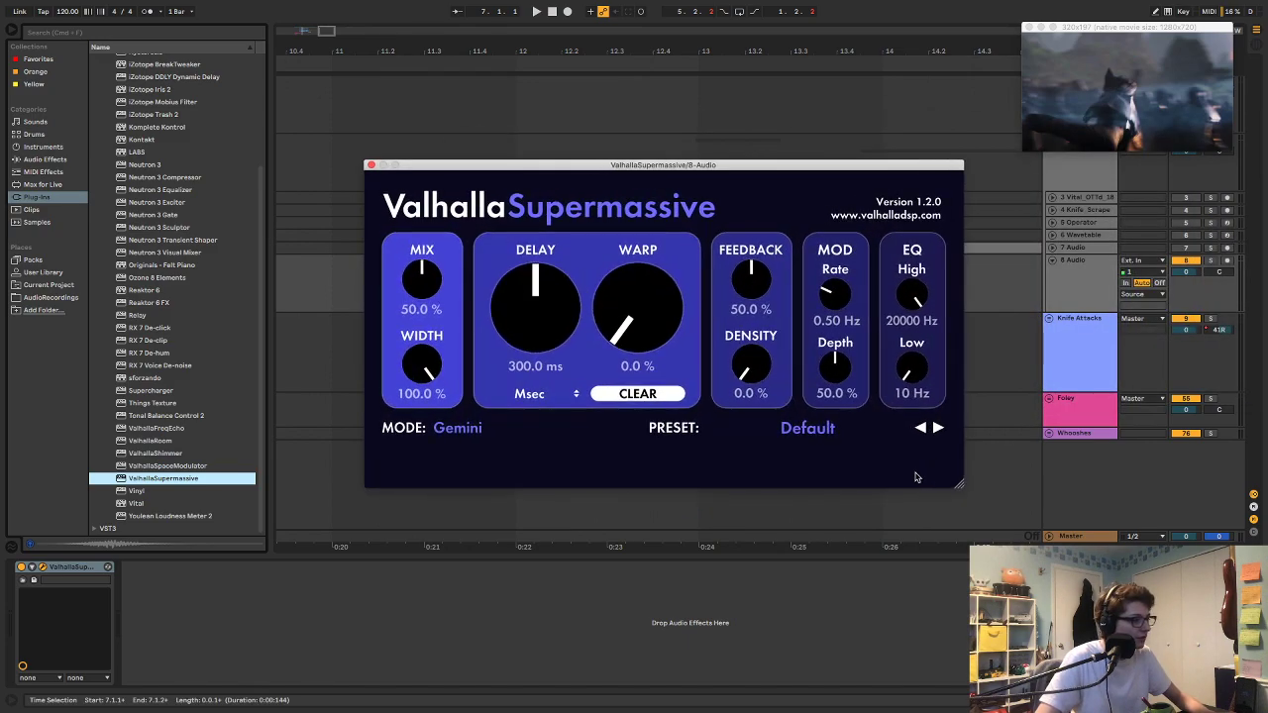
Step: Set Supermassive to Sagittarius mode with Width about 50.6 %, Delay about 221.4 ms and Warp about 51.5 %
{"action": "left_click", "coordinate": [456, 428]}
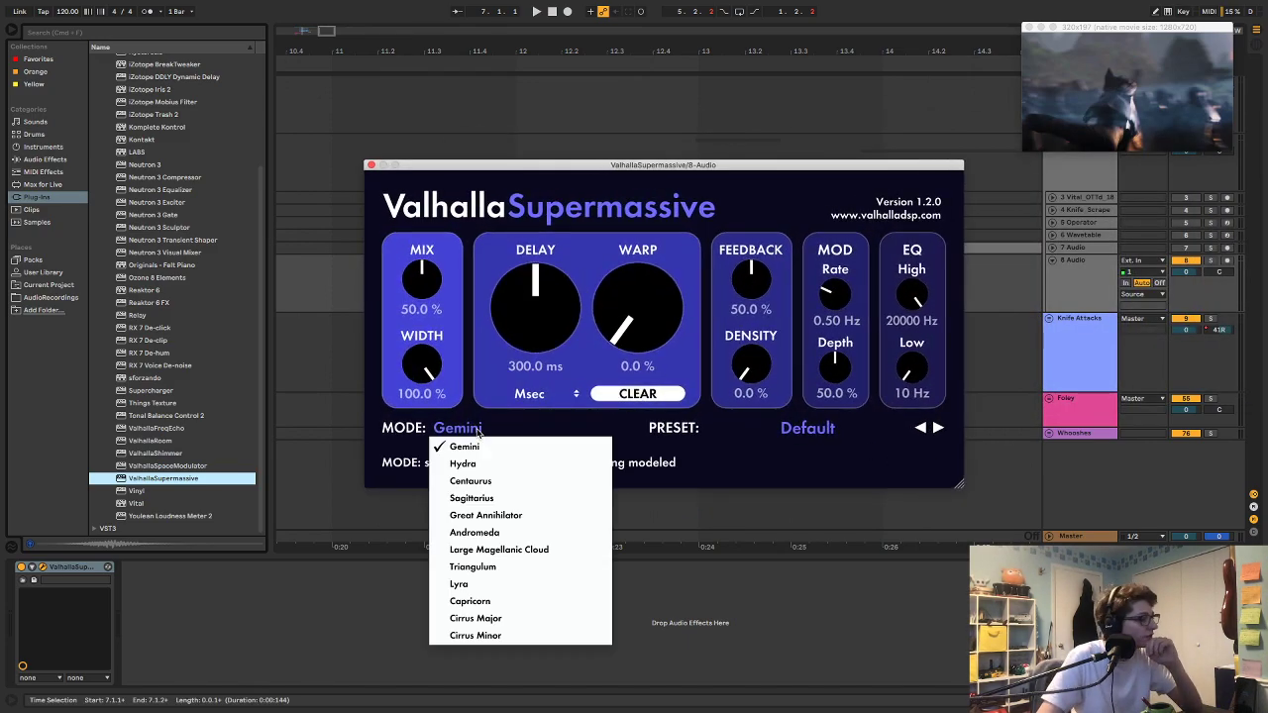
{"action": "left_click", "coordinate": [495, 496]}
{"action": "left_click_drag", "start_coordinate": [426, 369], "coordinate": [433, 403]}
{"action": "left_click_drag", "start_coordinate": [571, 309], "coordinate": [570, 336]}
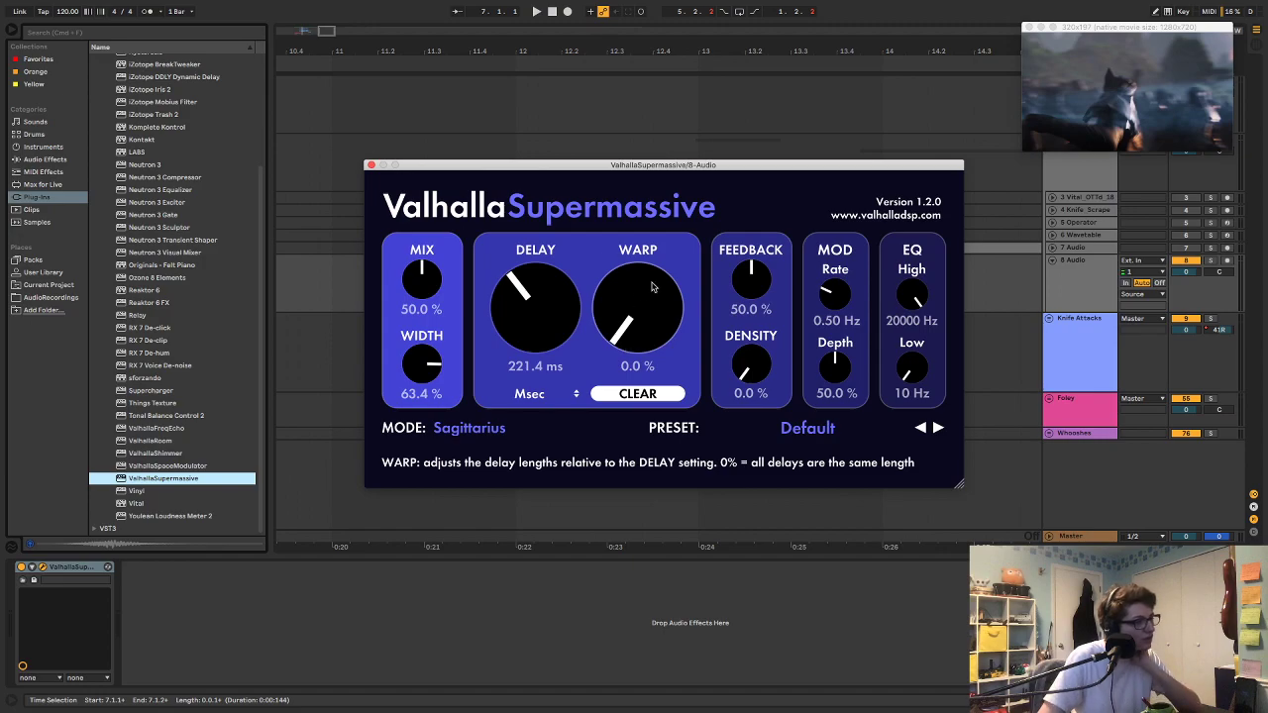
{"action": "left_click_drag", "start_coordinate": [419, 363], "coordinate": [421, 377]}
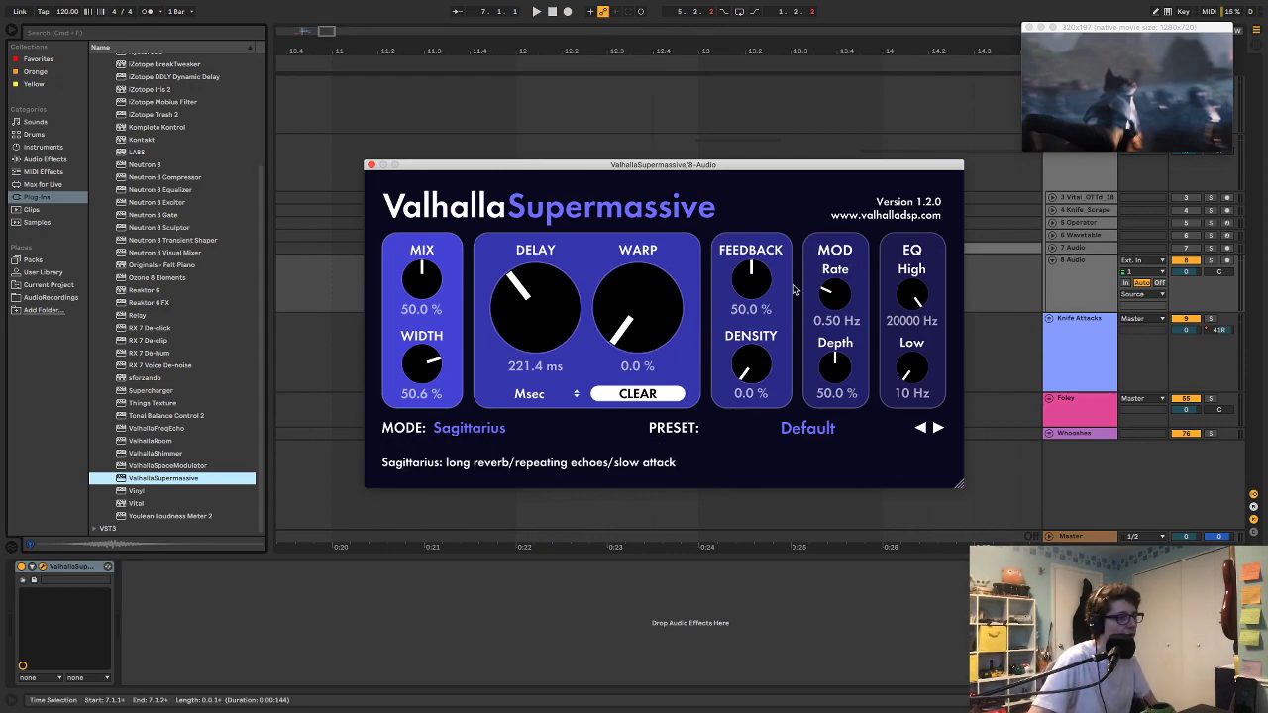
{"action": "left_click_drag", "start_coordinate": [662, 325], "coordinate": [658, 242]}
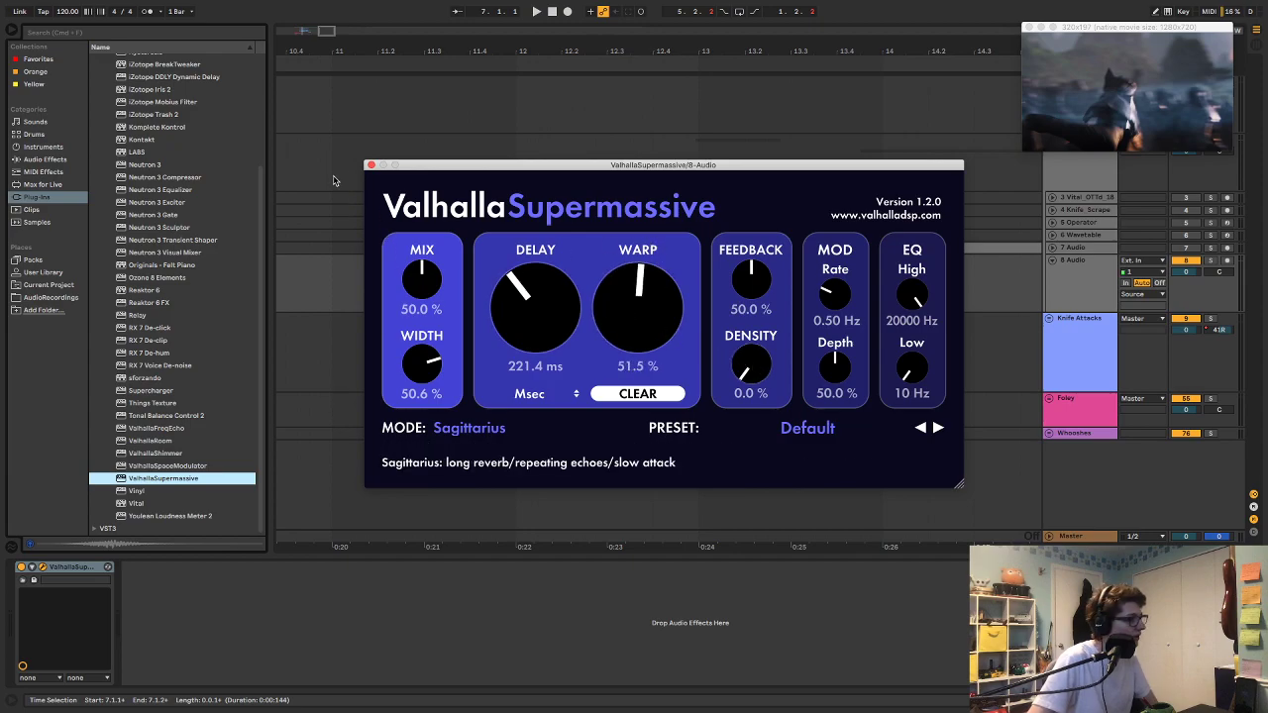
Step: Move the plug-in window clear of the track and preview Dig_Dirt_Spade recordings from the Nature Sound folder of AudioRecordings
{"action": "left_click_drag", "start_coordinate": [419, 164], "coordinate": [594, 314]}
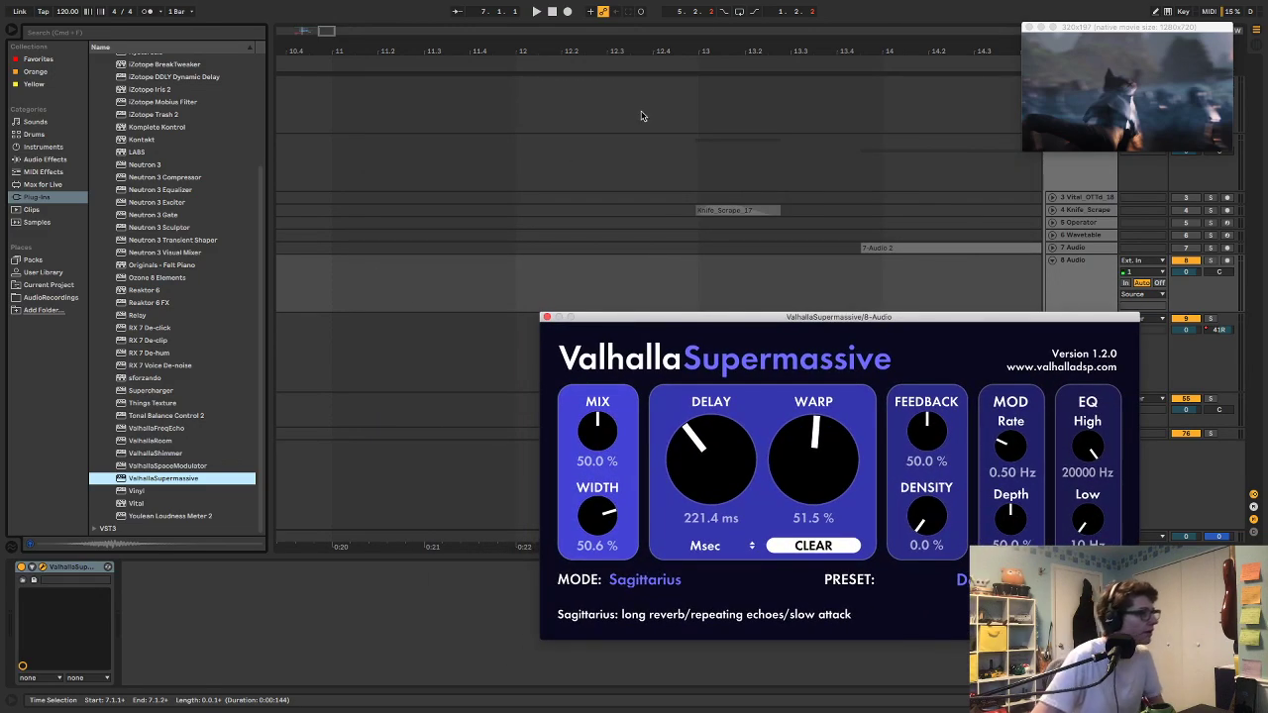
{"action": "left_click_drag", "start_coordinate": [651, 53], "coordinate": [443, 56]}
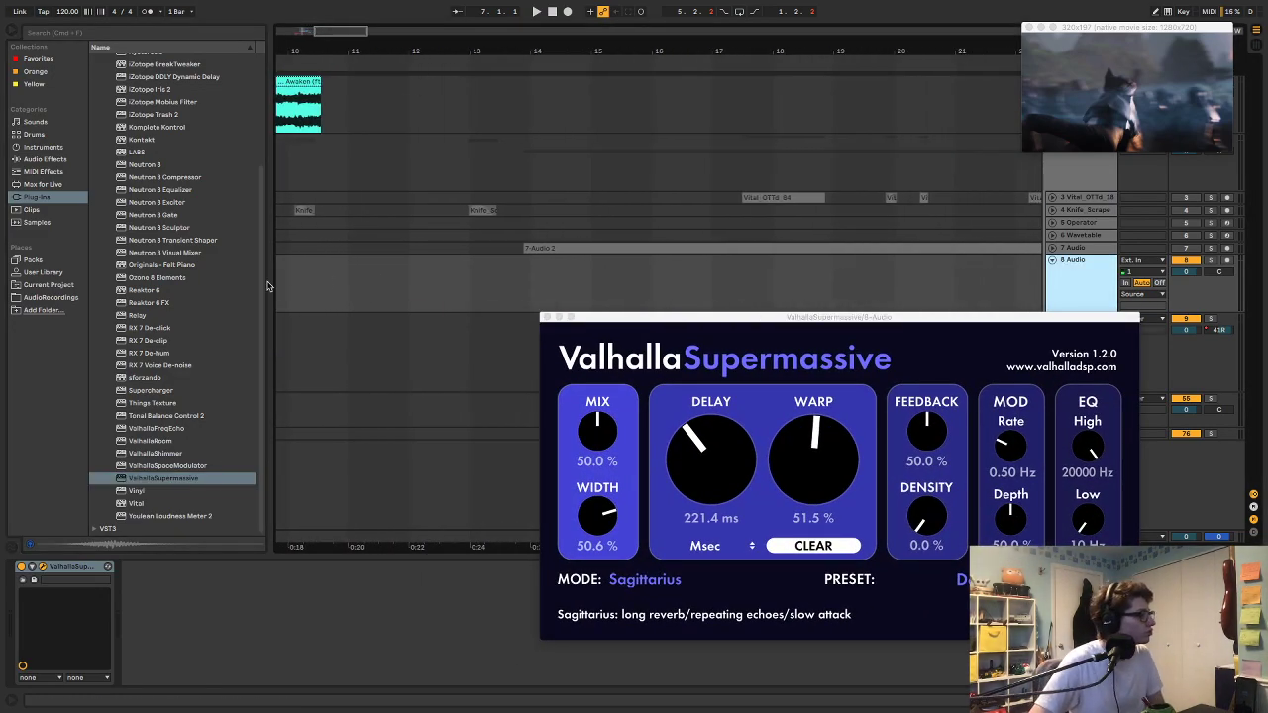
{"action": "left_click", "coordinate": [45, 297]}
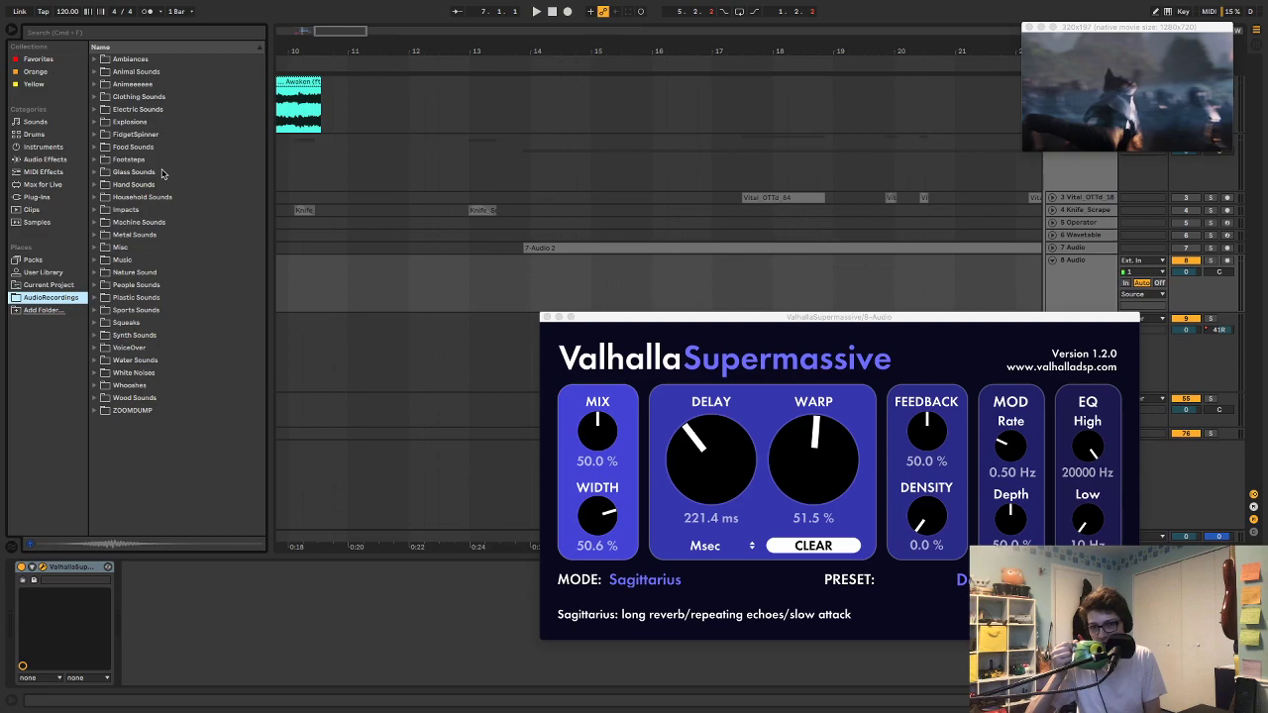
{"action": "left_click", "coordinate": [96, 274]}
{"action": "scroll", "coordinate": [164, 256], "scroll_direction": "down", "scroll_amount": 10}
{"action": "scroll", "coordinate": [165, 256], "scroll_direction": "down", "scroll_amount": 6}
{"action": "left_click", "coordinate": [175, 181]}
{"action": "left_click", "coordinate": [162, 232]}
{"action": "left_click", "coordinate": [165, 308]}
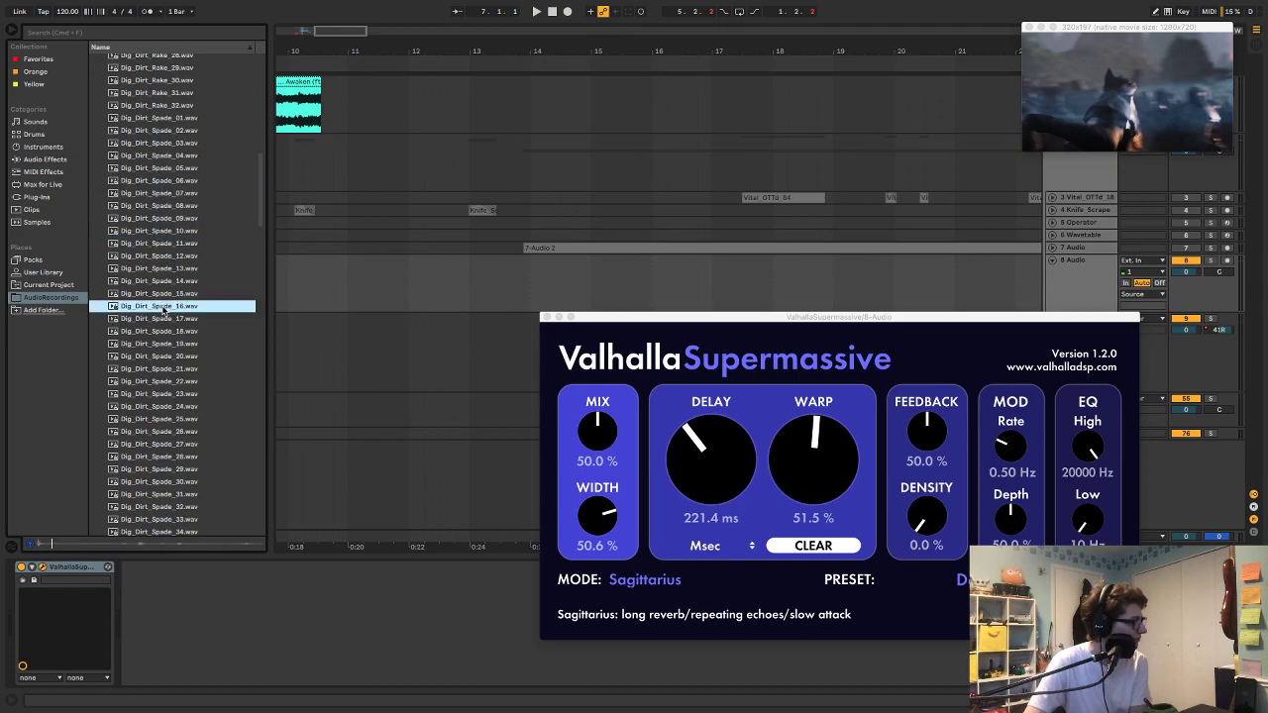
{"action": "scroll", "coordinate": [156, 370], "scroll_direction": "down", "scroll_amount": 4}
{"action": "left_click", "coordinate": [155, 362]}
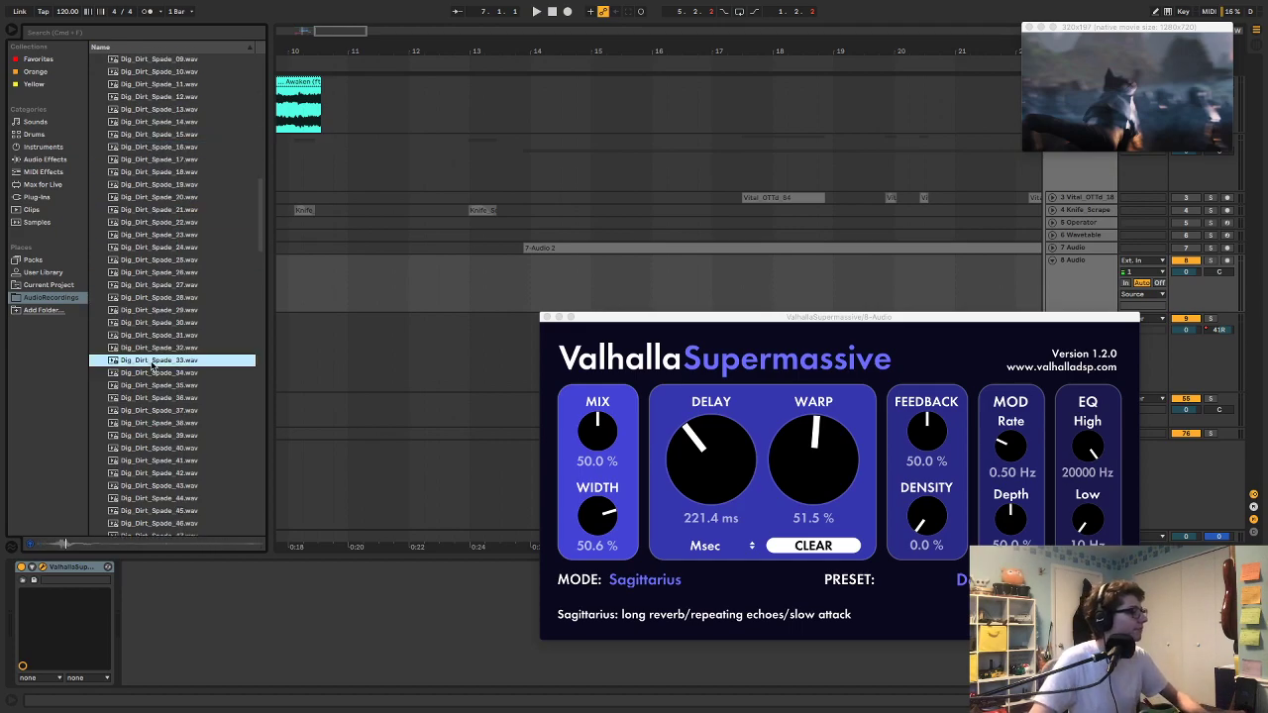
{"action": "left_click", "coordinate": [192, 248]}
{"action": "left_click", "coordinate": [182, 285]}
Step: Place Dig_Dirt_Spade_15 through Dig_Dirt_Spade_20 in sequence on the Supermassive track, starting around 15.3
{"action": "left_click", "coordinate": [185, 137]}
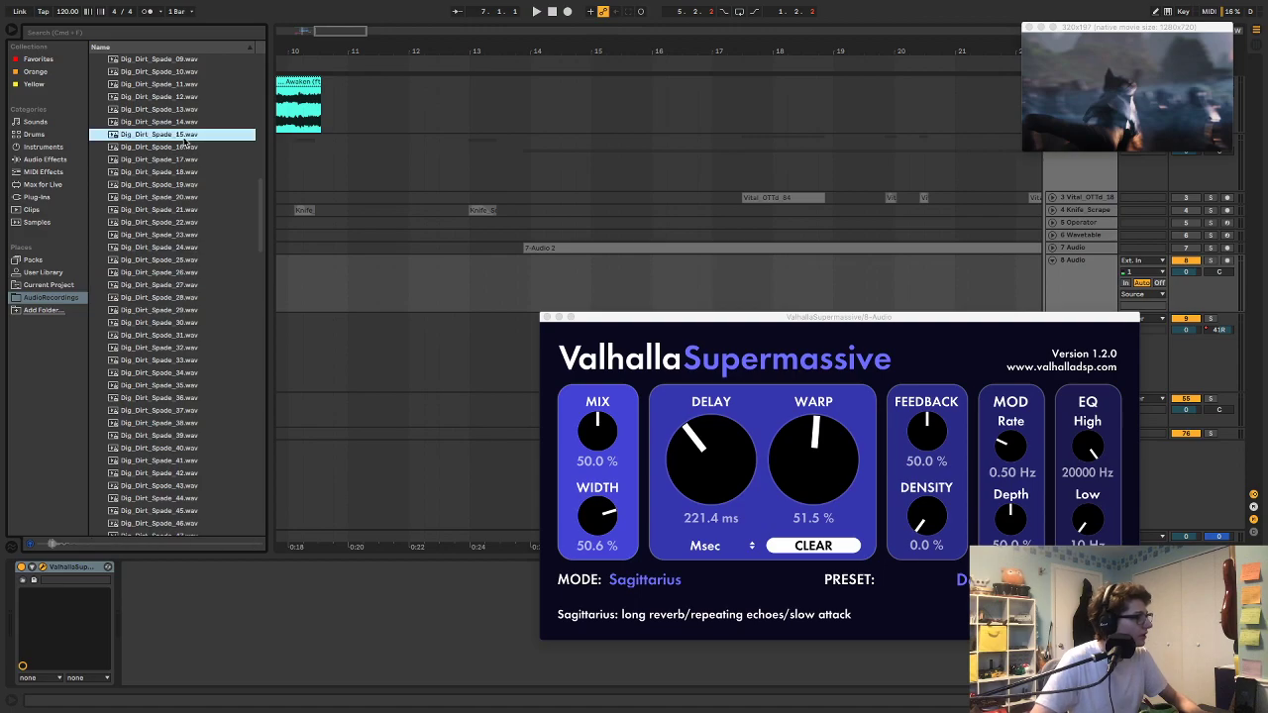
{"action": "left_click", "coordinate": [193, 195], "text": "shift"}
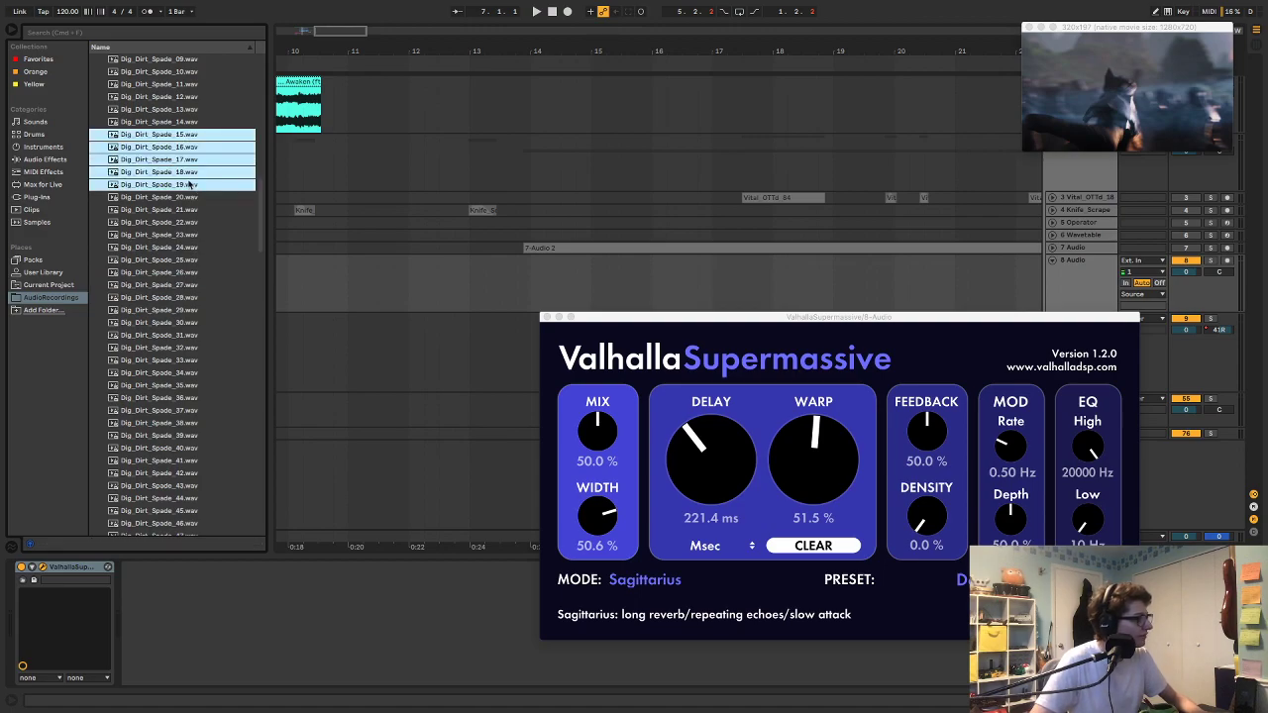
{"action": "left_click_drag", "start_coordinate": [187, 159], "coordinate": [626, 274]}
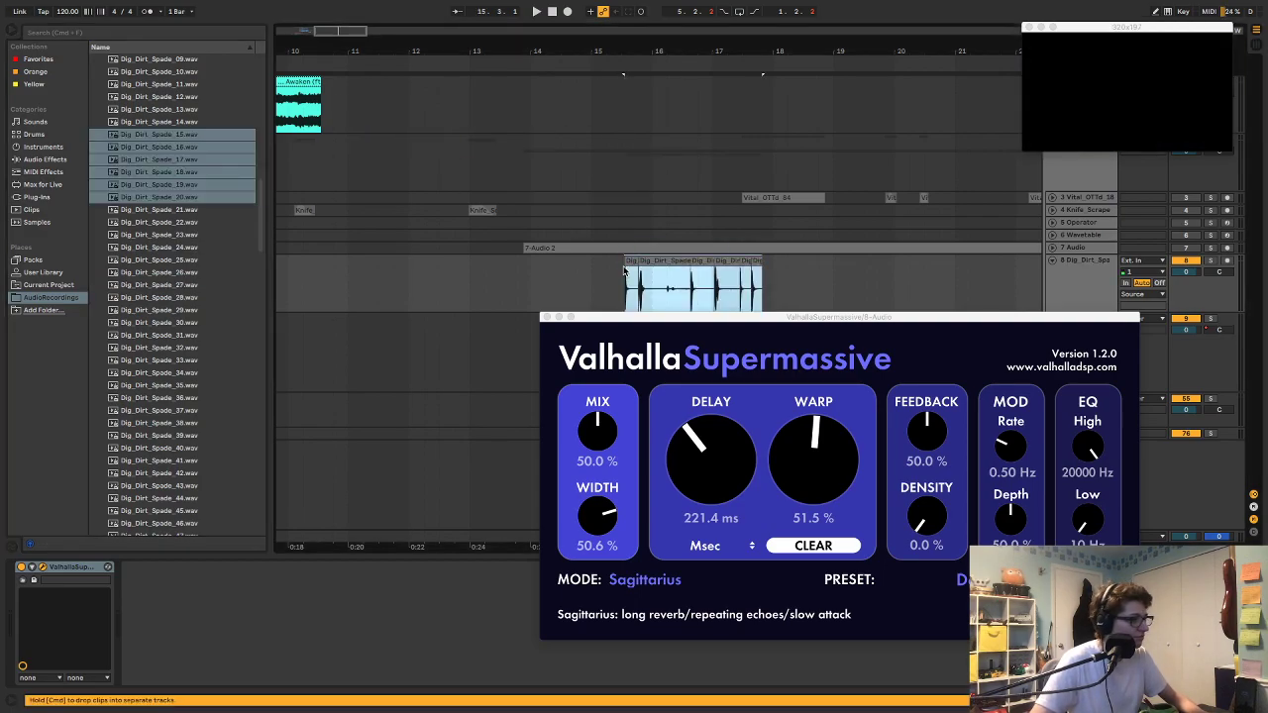
Step: Separate the spade clips with gaps, moving the last to about 18.2 and trimming the long clips to short hits
{"action": "left_click_drag", "start_coordinate": [710, 50], "coordinate": [710, 117]}
{"action": "left_click", "coordinate": [777, 260]}
{"action": "left_click_drag", "start_coordinate": [851, 261], "coordinate": [971, 269]}
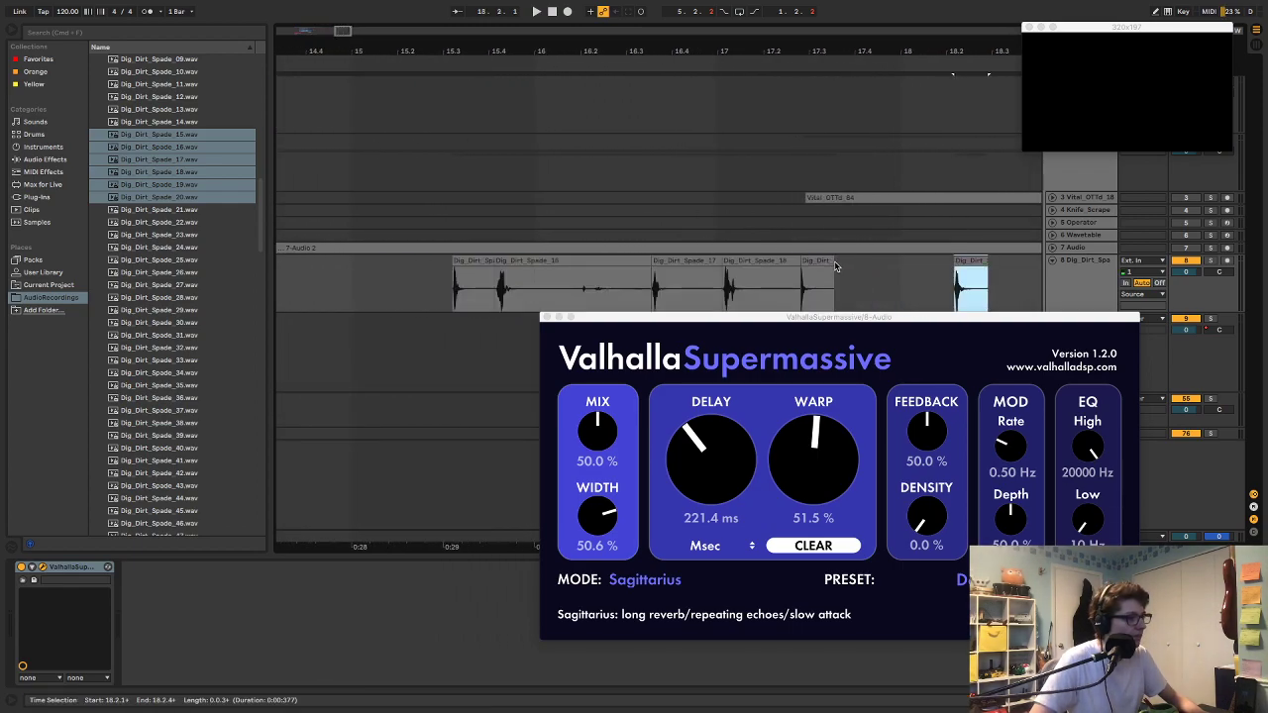
{"action": "left_click_drag", "start_coordinate": [478, 262], "coordinate": [338, 267]}
{"action": "left_click_drag", "start_coordinate": [649, 261], "coordinate": [542, 261]}
{"action": "left_click_drag", "start_coordinate": [717, 262], "coordinate": [691, 262]}
{"action": "left_click_drag", "start_coordinate": [797, 262], "coordinate": [764, 263]}
{"action": "left_click_drag", "start_coordinate": [672, 262], "coordinate": [619, 264]}
Step: Play the first three spade clips one after another to hear them through Supermassive
{"action": "left_click", "coordinate": [341, 260]}
{"action": "key", "text": "space"}
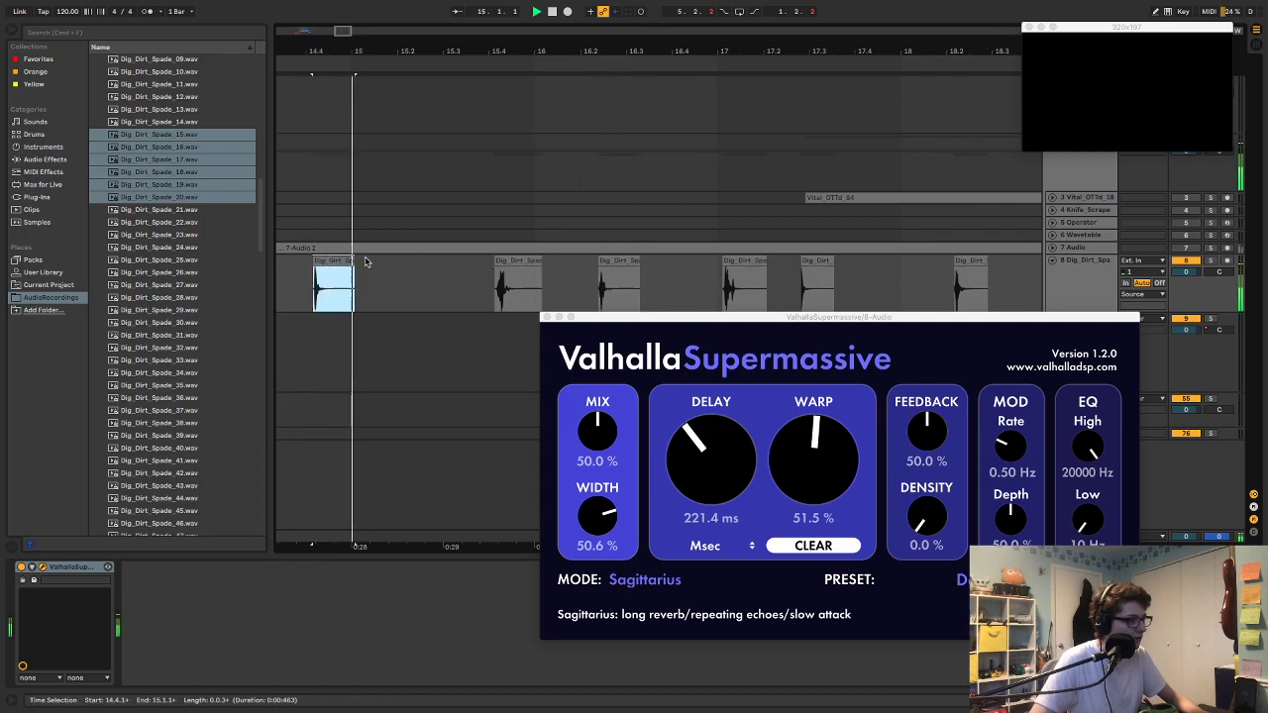
{"action": "left_click", "coordinate": [514, 260]}
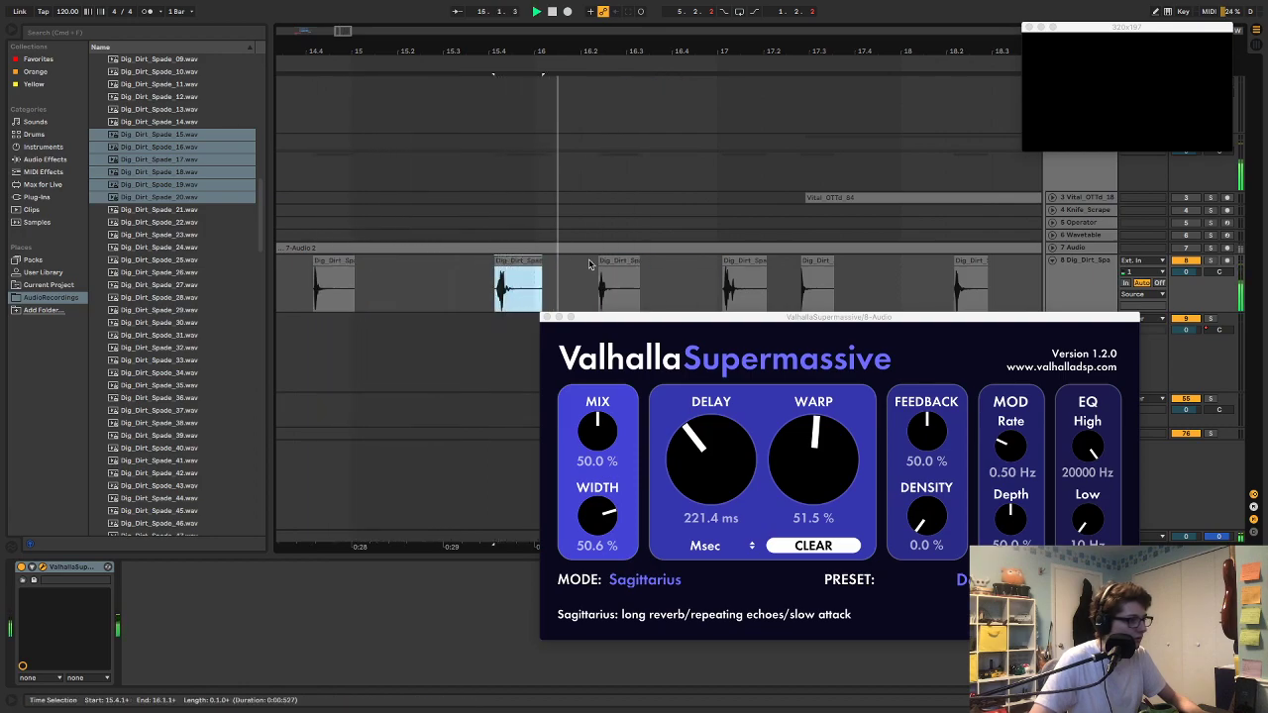
{"action": "left_click", "coordinate": [627, 261]}
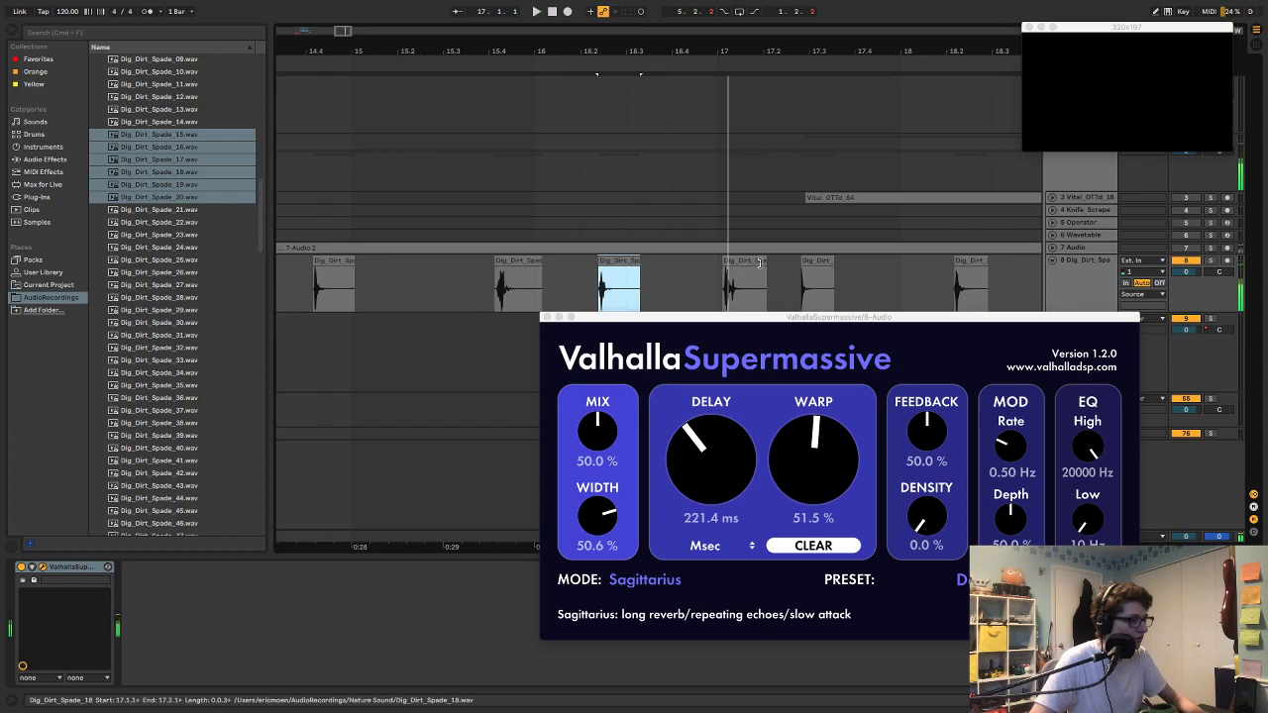
Step: Space the six spade clips roughly one bar apart between bars 14 and 19
{"action": "left_click_drag", "start_coordinate": [788, 45], "coordinate": [788, 30]}
{"action": "left_click_drag", "start_coordinate": [818, 264], "coordinate": [905, 264]}
{"action": "left_click_drag", "start_coordinate": [728, 262], "coordinate": [813, 266]}
{"action": "left_click_drag", "start_coordinate": [477, 266], "coordinate": [424, 265]}
{"action": "left_click_drag", "start_coordinate": [572, 265], "coordinate": [520, 266]}
{"action": "left_click_drag", "start_coordinate": [694, 263], "coordinate": [709, 264]}
{"action": "left_click_drag", "start_coordinate": [628, 263], "coordinate": [624, 260]}
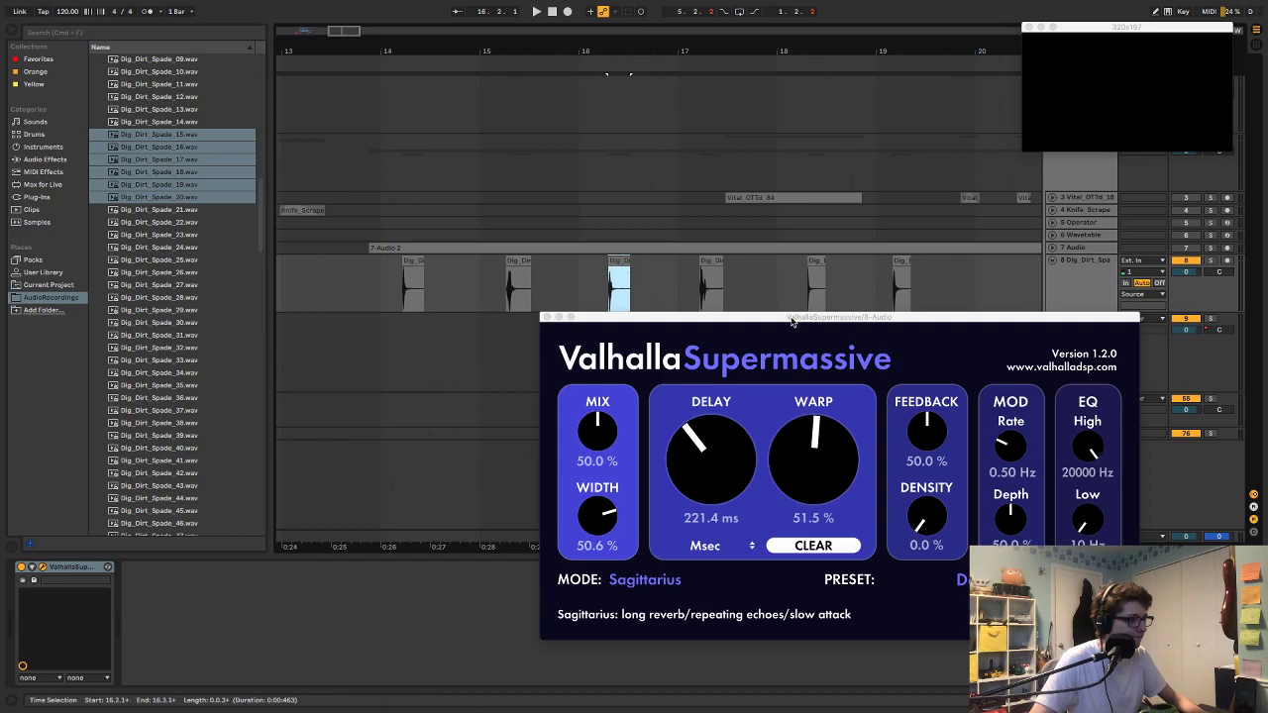
Step: Add another audio track below the spade track, set its input to Resampling and arm it for recording
{"action": "left_click_drag", "start_coordinate": [792, 317], "coordinate": [795, 342]}
{"action": "left_click", "coordinate": [1080, 269]}
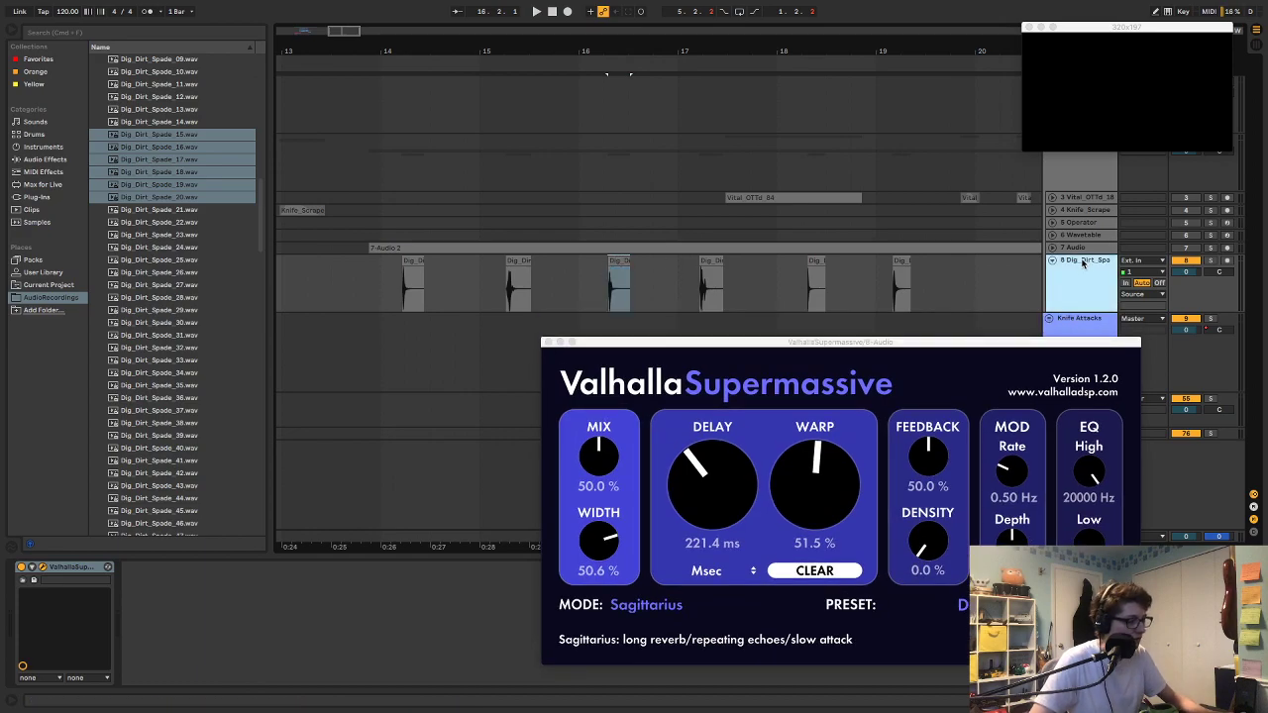
{"action": "key", "text": "super+t"}
{"action": "left_click", "coordinate": [1134, 318]}
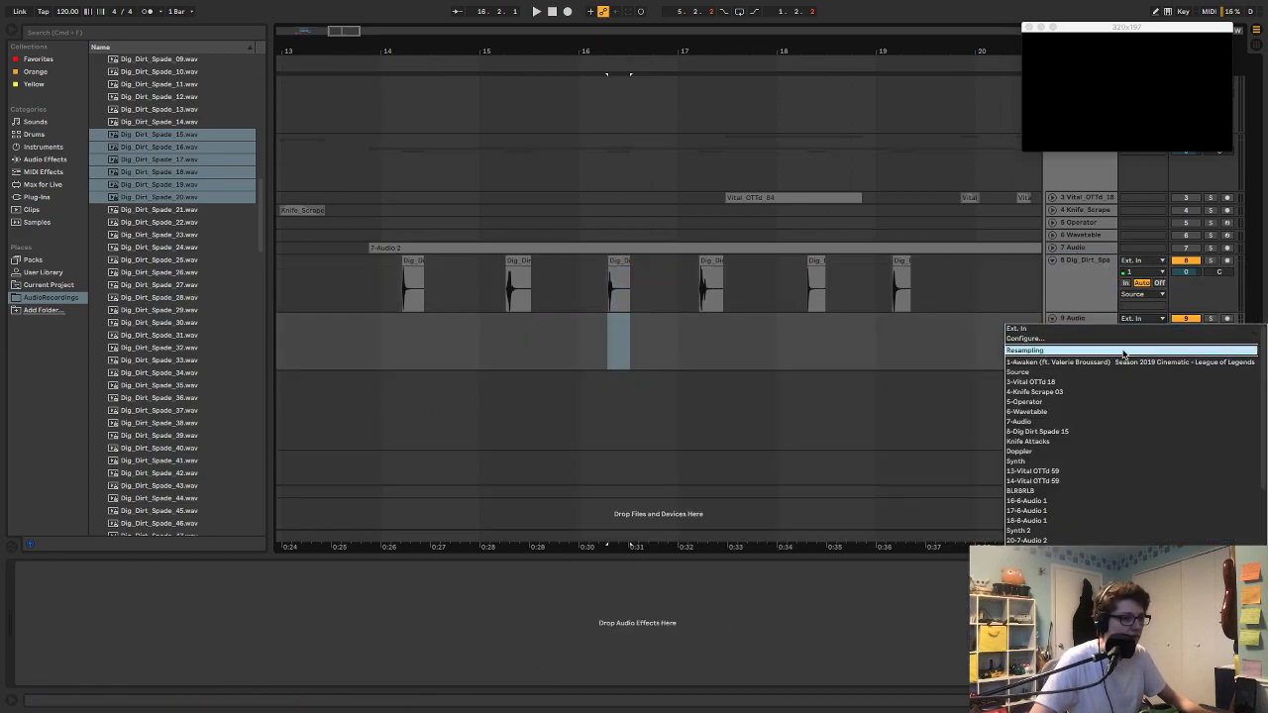
{"action": "left_click", "coordinate": [1124, 352]}
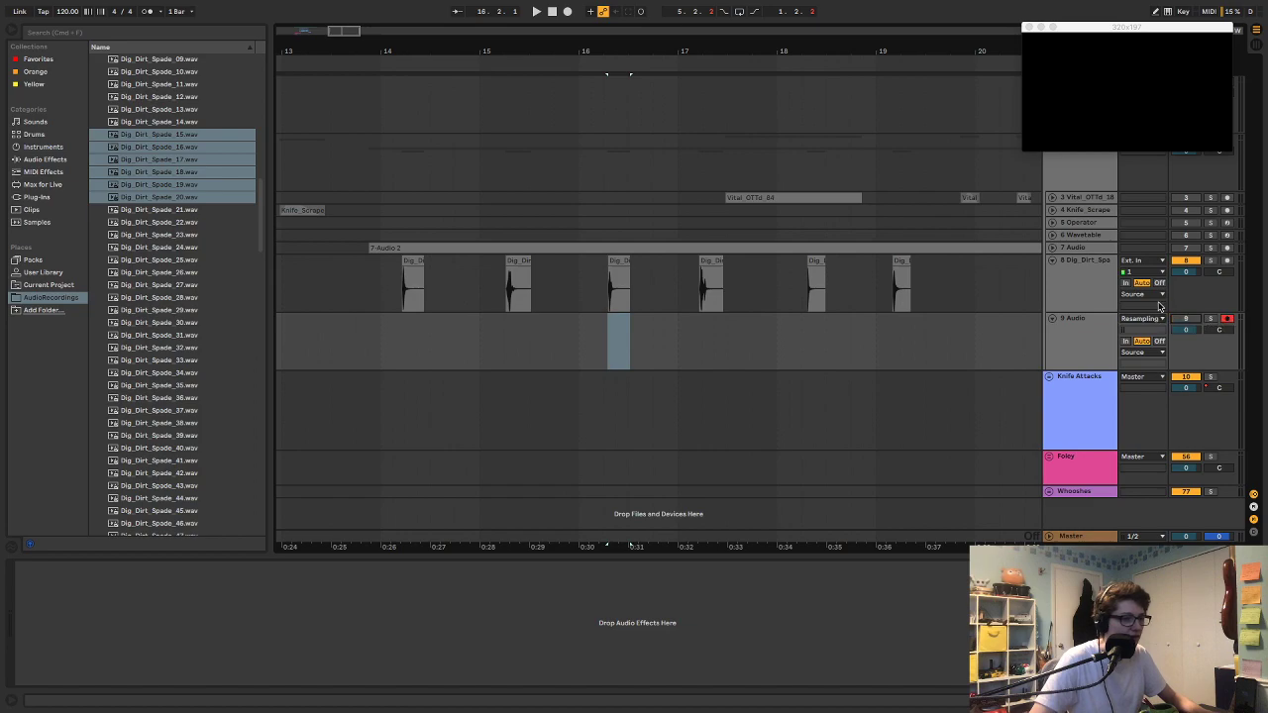
Step: Play the first spade clip and set Supermassive's Warp to about 42.5 %, Mix to 100 % and Delay to about 131.4 ms
{"action": "scroll", "coordinate": [759, 49], "scroll_direction": "down", "scroll_amount": 2}
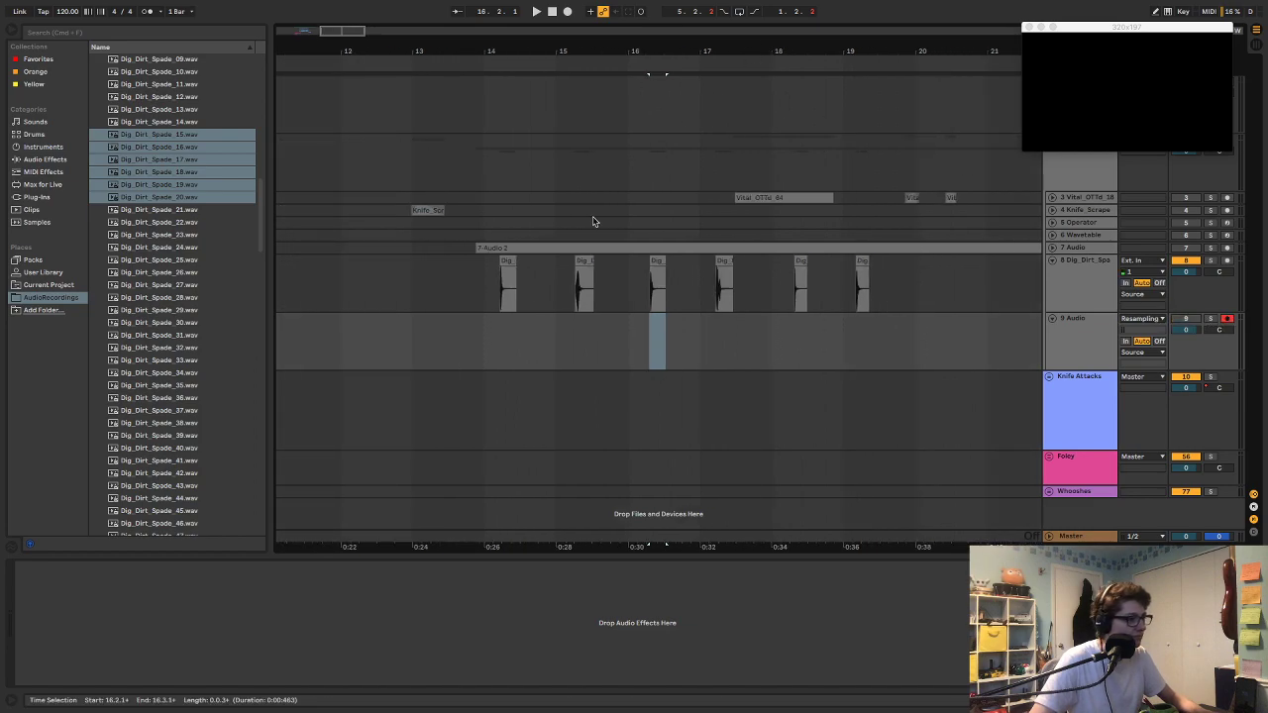
{"action": "left_click", "coordinate": [512, 270]}
{"action": "key", "text": "space"}
{"action": "left_click_drag", "start_coordinate": [766, 471], "coordinate": [809, 493]}
{"action": "key", "text": "space"}
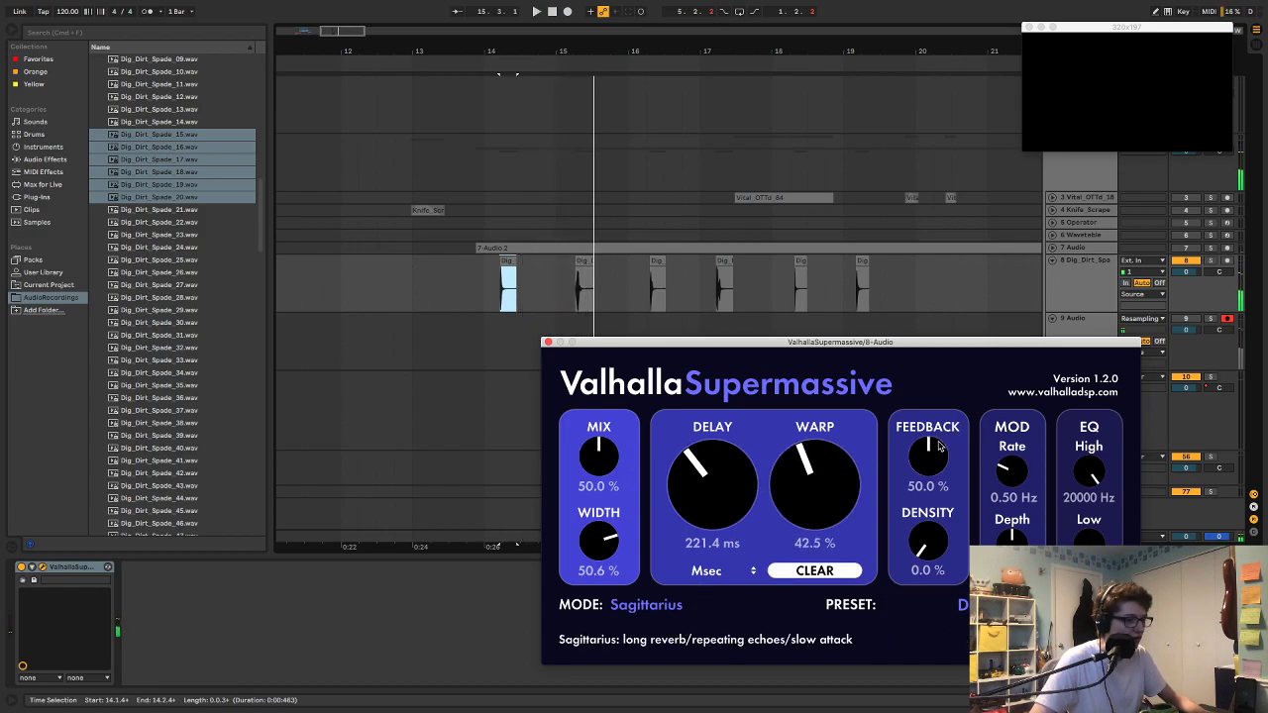
{"action": "left_click_drag", "start_coordinate": [602, 463], "coordinate": [612, 377]}
{"action": "left_click_drag", "start_coordinate": [751, 490], "coordinate": [751, 594]}
Step: Audition the first spade clip while setting Density to about 40.9 %, Feedback 38.5 %, Delay 75.6 ms and Warp 61.6 %
{"action": "key", "text": "space"}
{"action": "left_click_drag", "start_coordinate": [847, 485], "coordinate": [828, 524]}
{"action": "left_click_drag", "start_coordinate": [927, 543], "coordinate": [936, 475]}
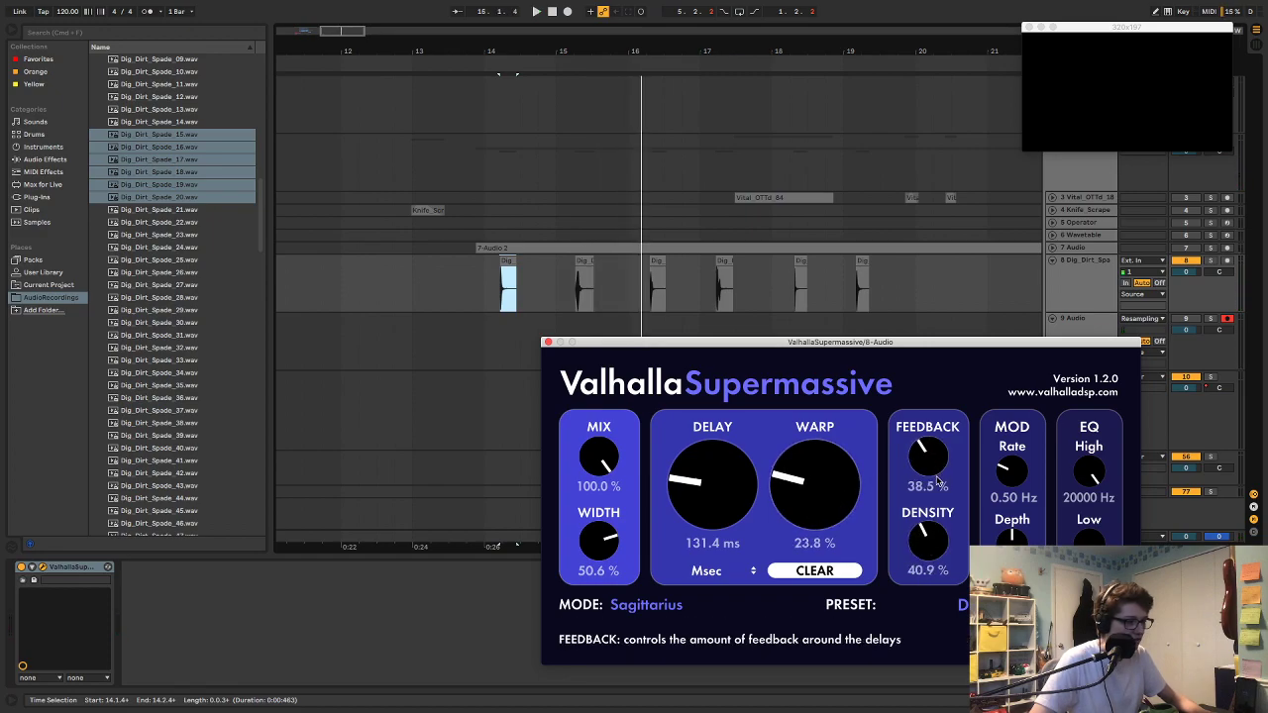
{"action": "left_click_drag", "start_coordinate": [711, 482], "coordinate": [719, 499]}
{"action": "left_click_drag", "start_coordinate": [822, 487], "coordinate": [835, 465]}
{"action": "key", "text": "space"}
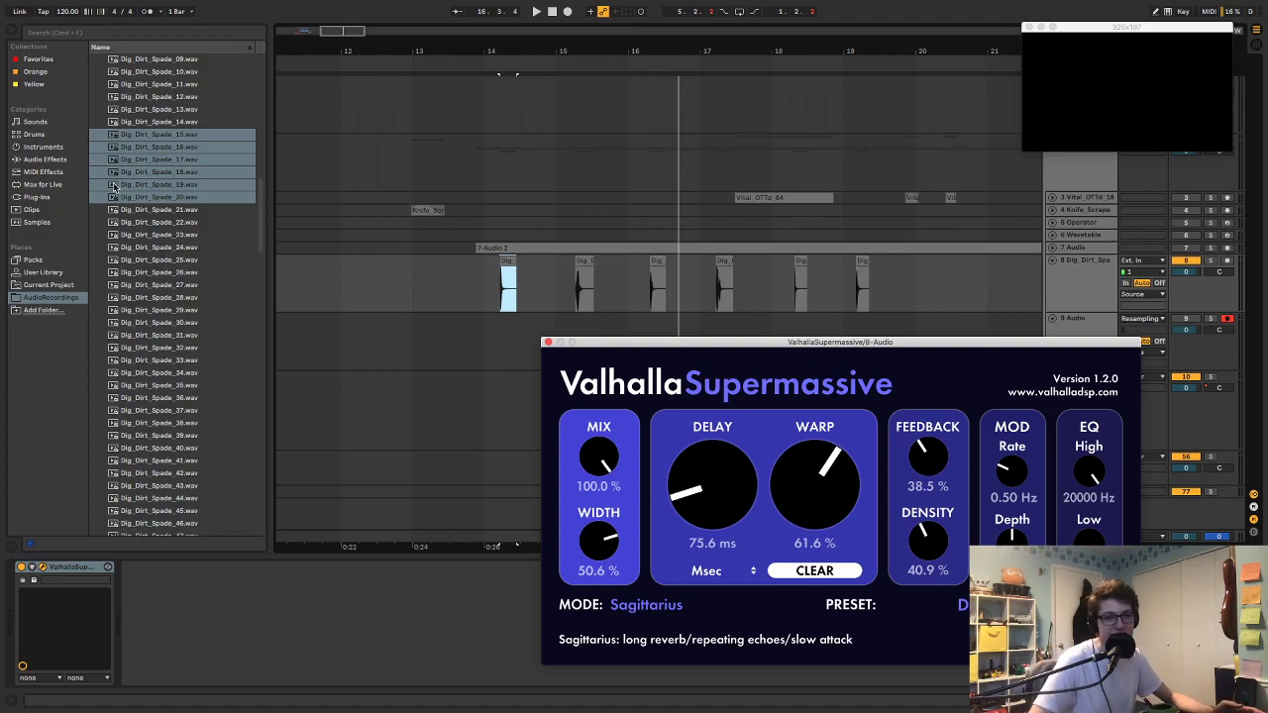
Step: Add the Max for Live Envelope Follower after Supermassive on the spade track
{"action": "left_click", "coordinate": [35, 198]}
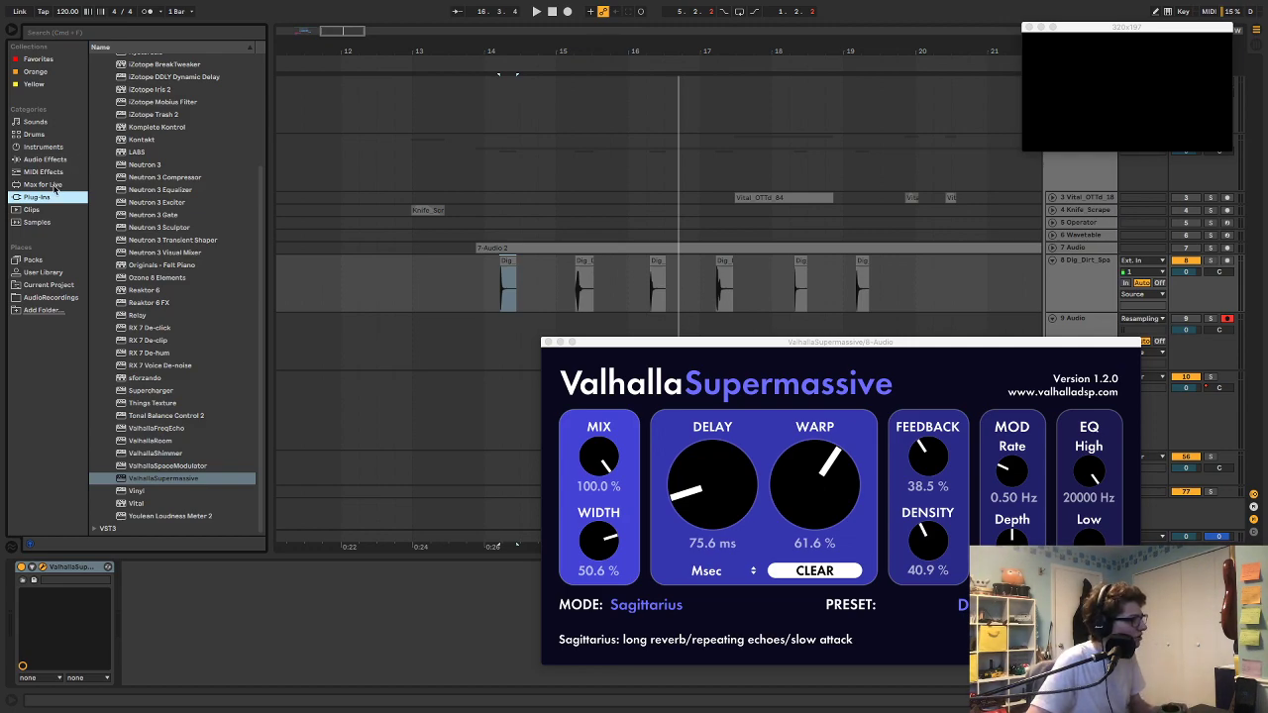
{"action": "left_click", "coordinate": [50, 184]}
{"action": "left_click", "coordinate": [95, 60]}
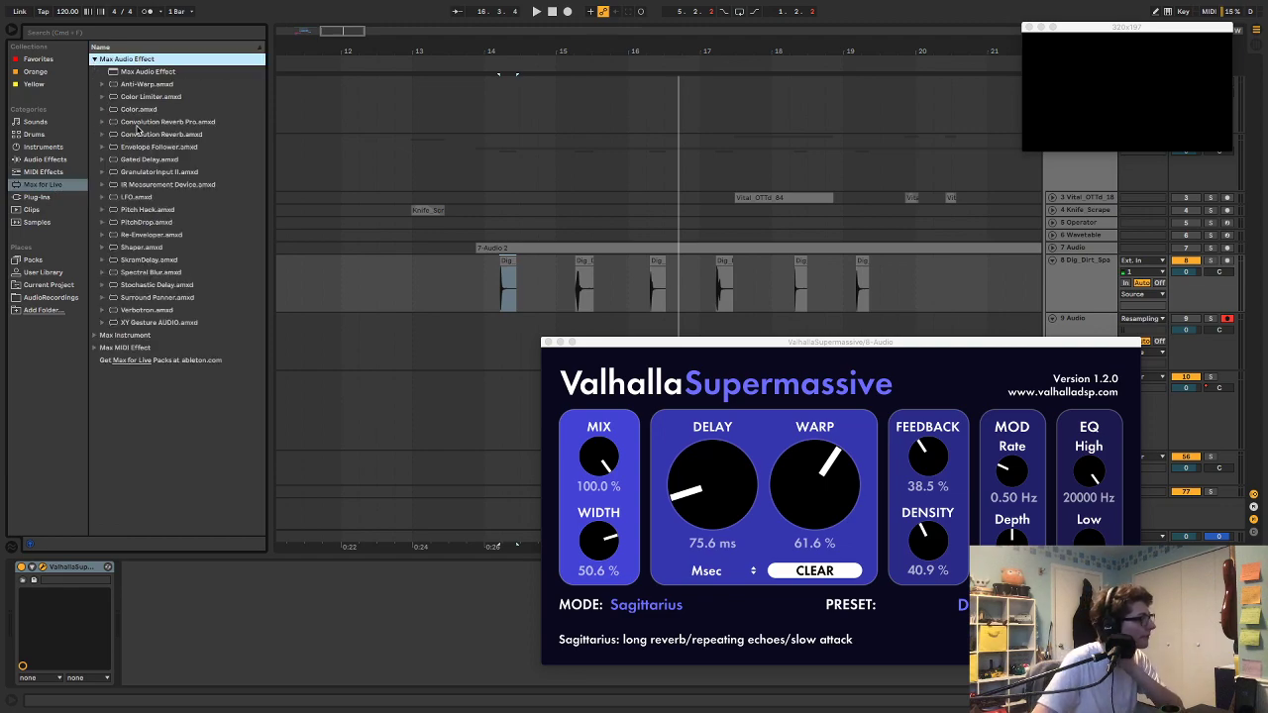
{"action": "left_click", "coordinate": [146, 148]}
{"action": "left_click_drag", "start_coordinate": [174, 430], "coordinate": [178, 664]}
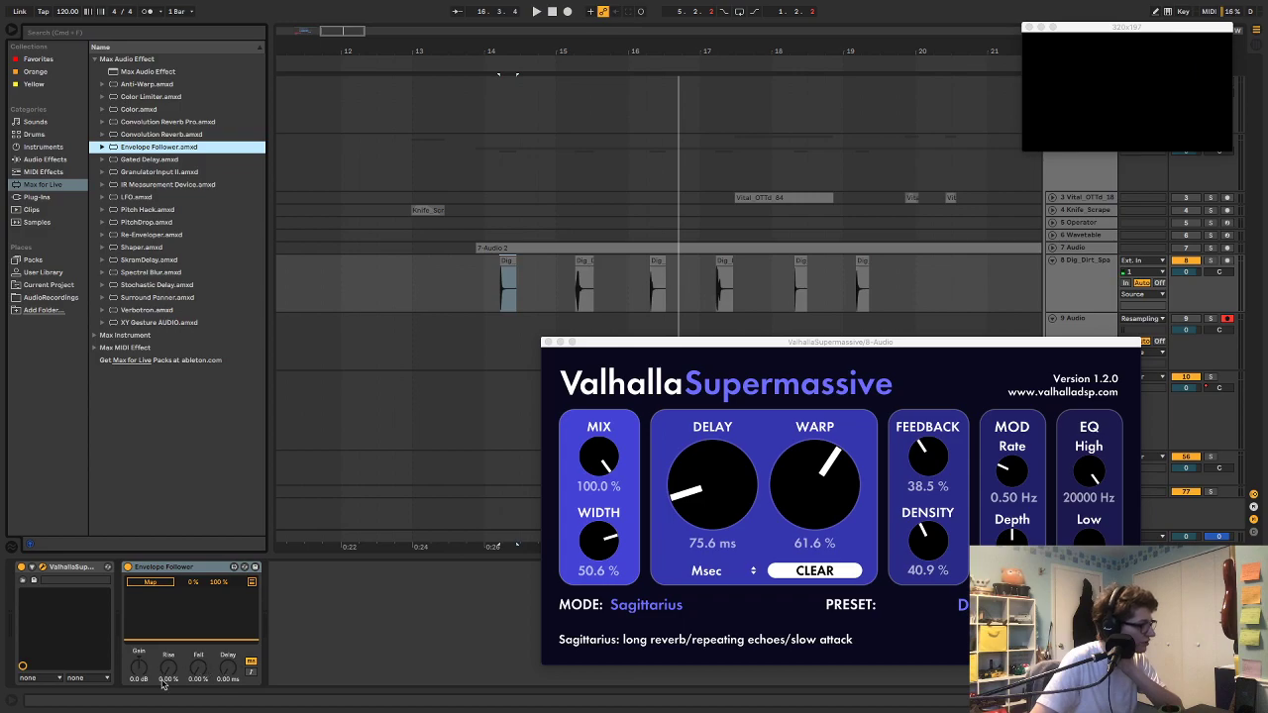
Step: Unfold Supermassive's parameters in the device chain and map the Envelope Follower to DelayWarp
{"action": "left_click", "coordinate": [32, 568]}
{"action": "left_click", "coordinate": [452, 584]}
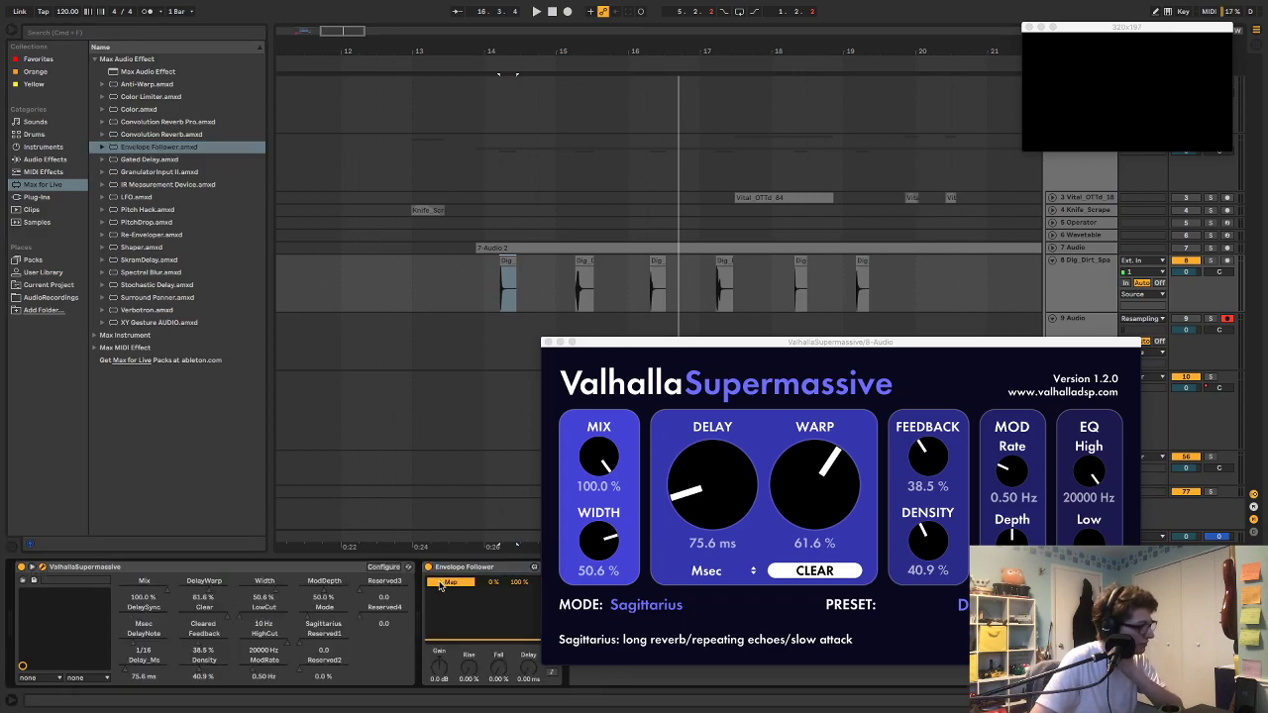
{"action": "left_click", "coordinate": [207, 595]}
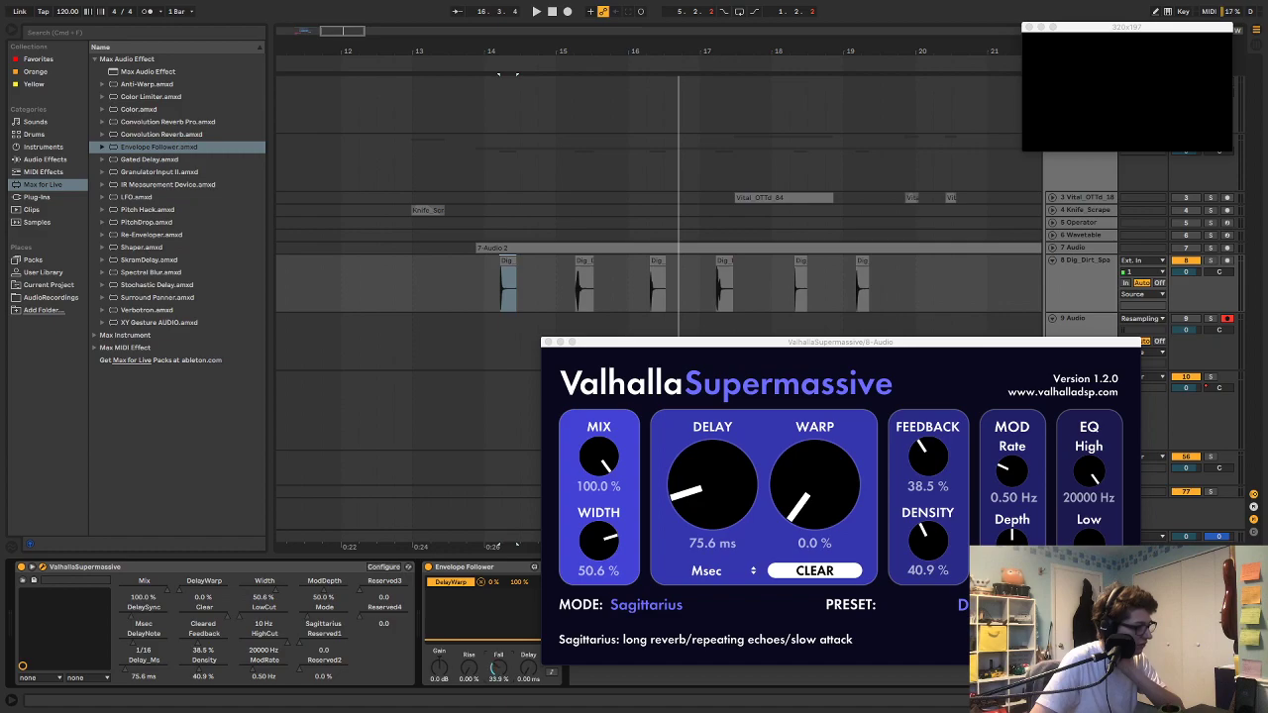
Step: Audition the first spade clip and set the Envelope Follower's Fall to 51.2 %
{"action": "key", "text": "space"}
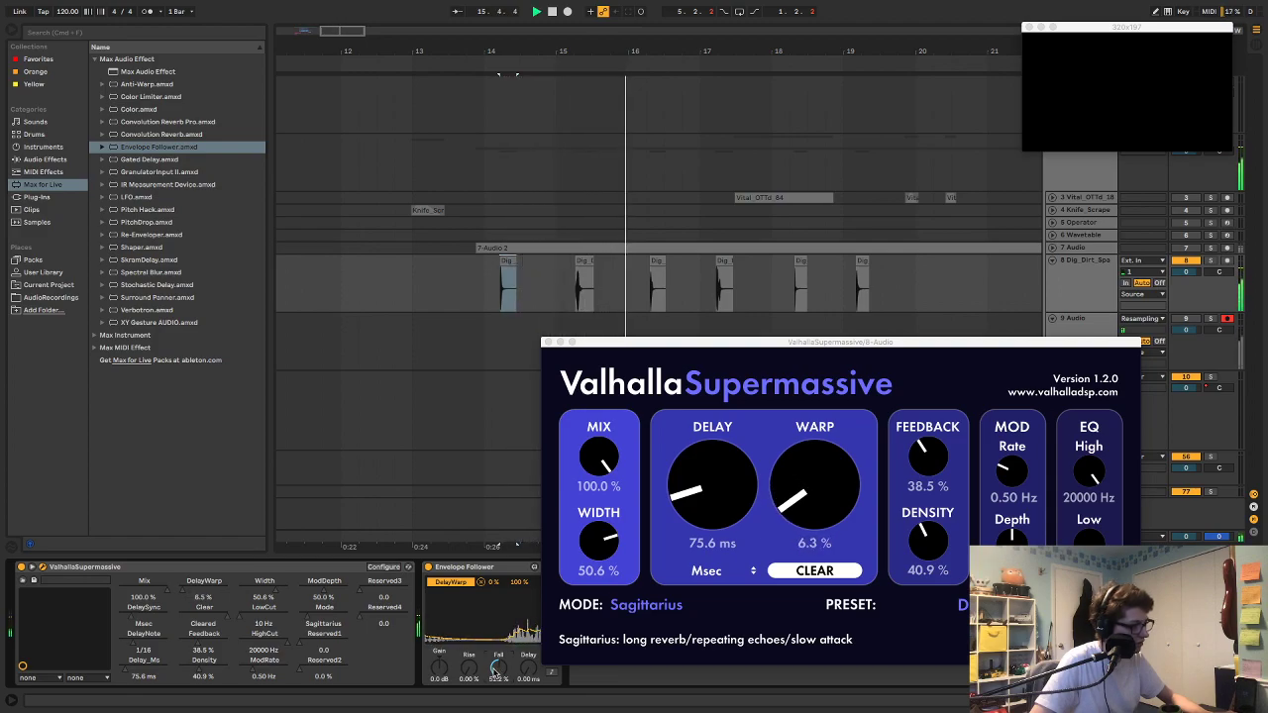
{"action": "key", "text": "space"}
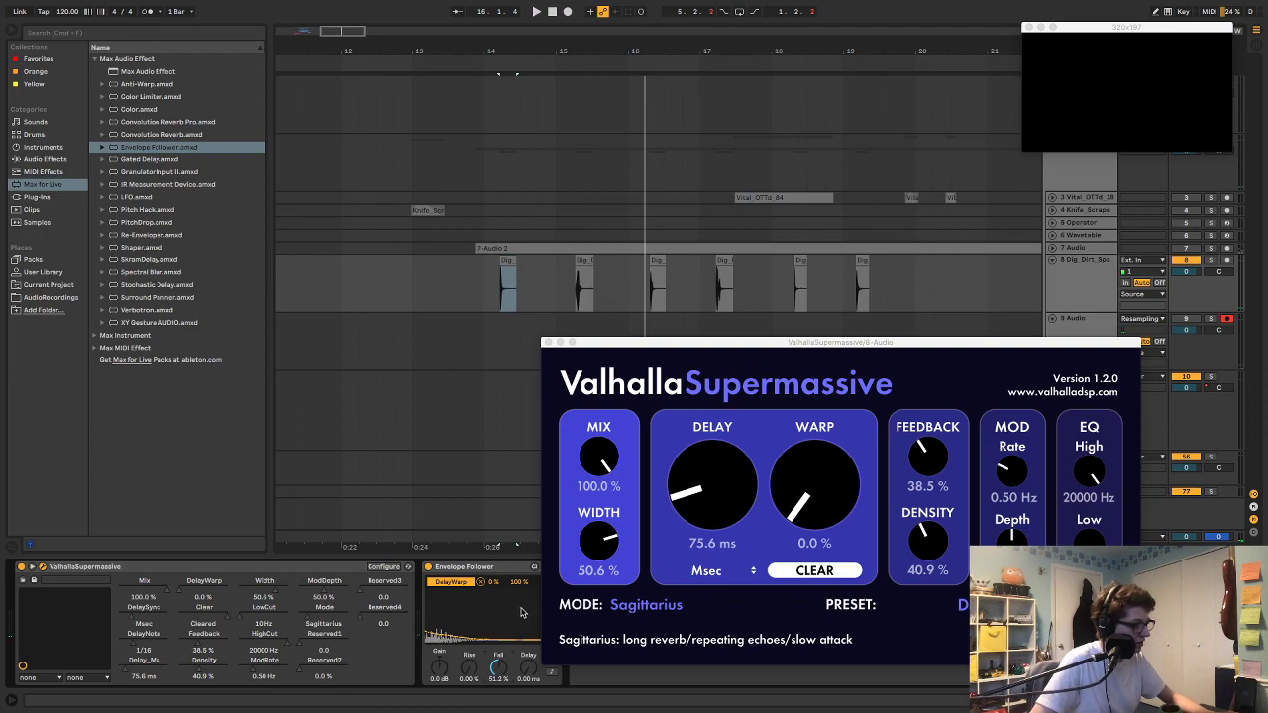
{"action": "key", "text": "space"}
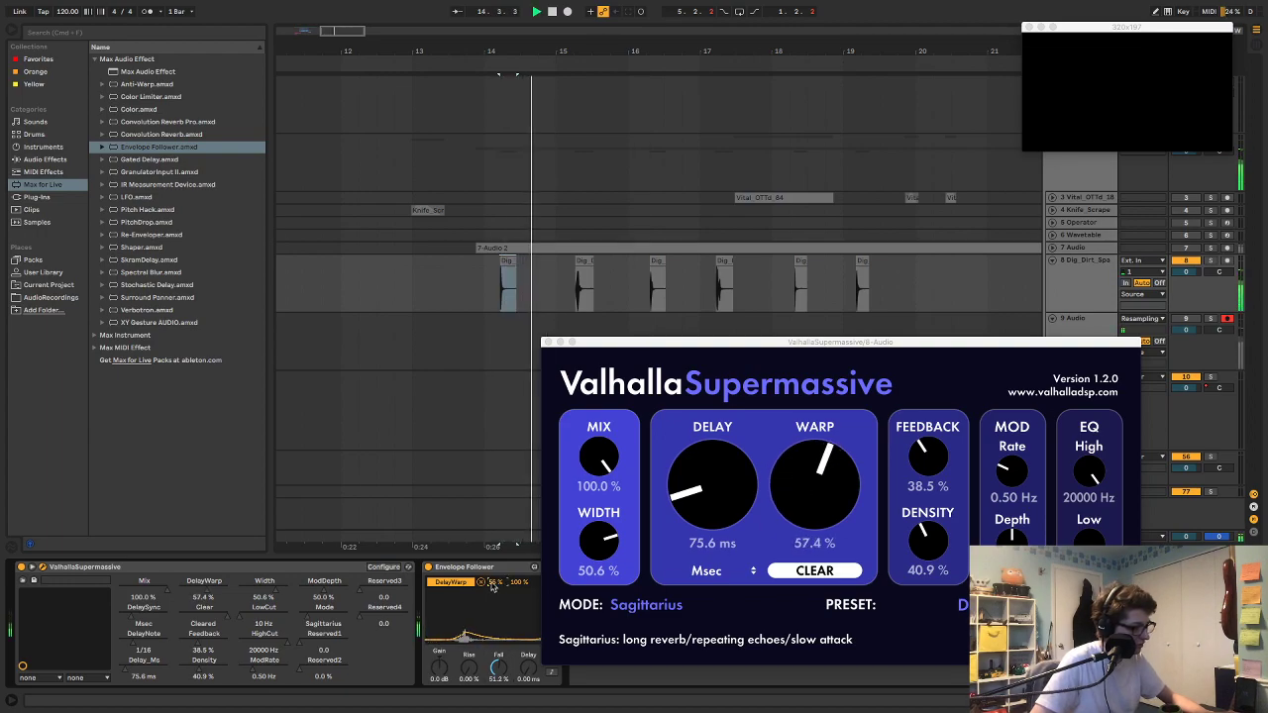
Step: Set the Envelope Follower's DelayWarp range from 76 % to 52 % and Fall to 48.0 % while auditioning the clip
{"action": "left_click_drag", "start_coordinate": [497, 588], "coordinate": [501, 586]}
{"action": "key", "text": "space"}
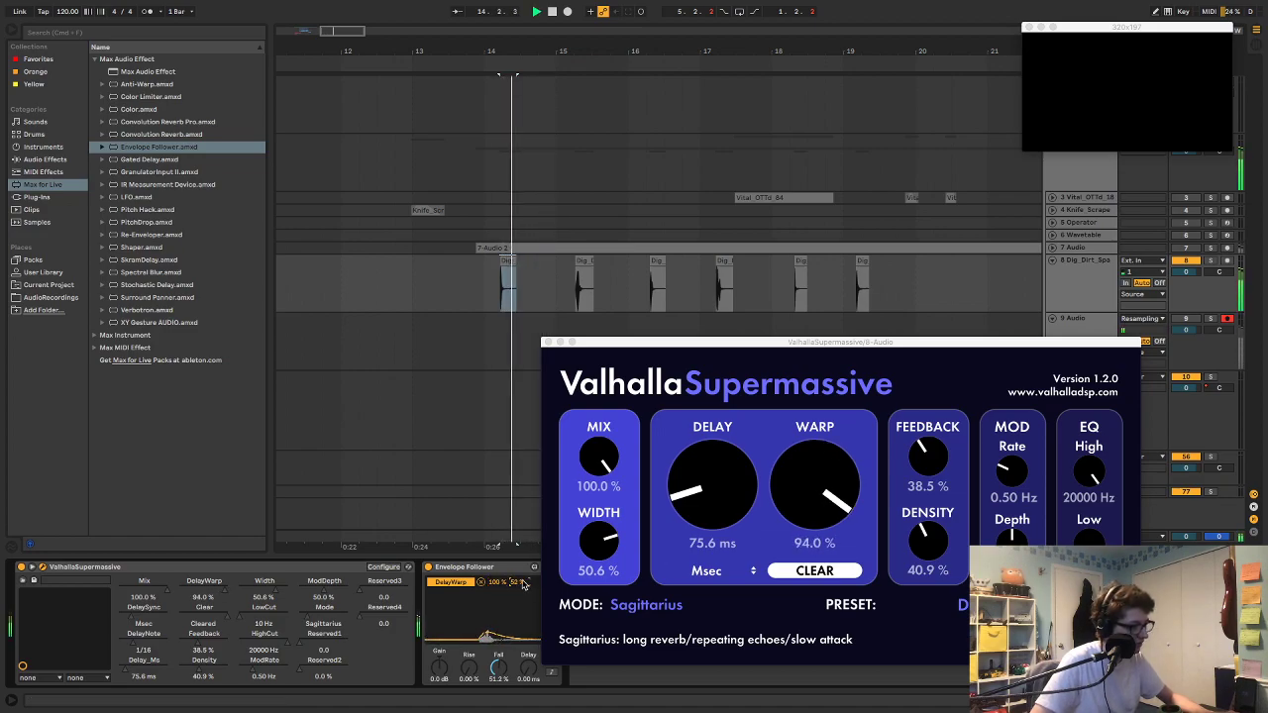
{"action": "left_click_drag", "start_coordinate": [498, 583], "coordinate": [497, 607]}
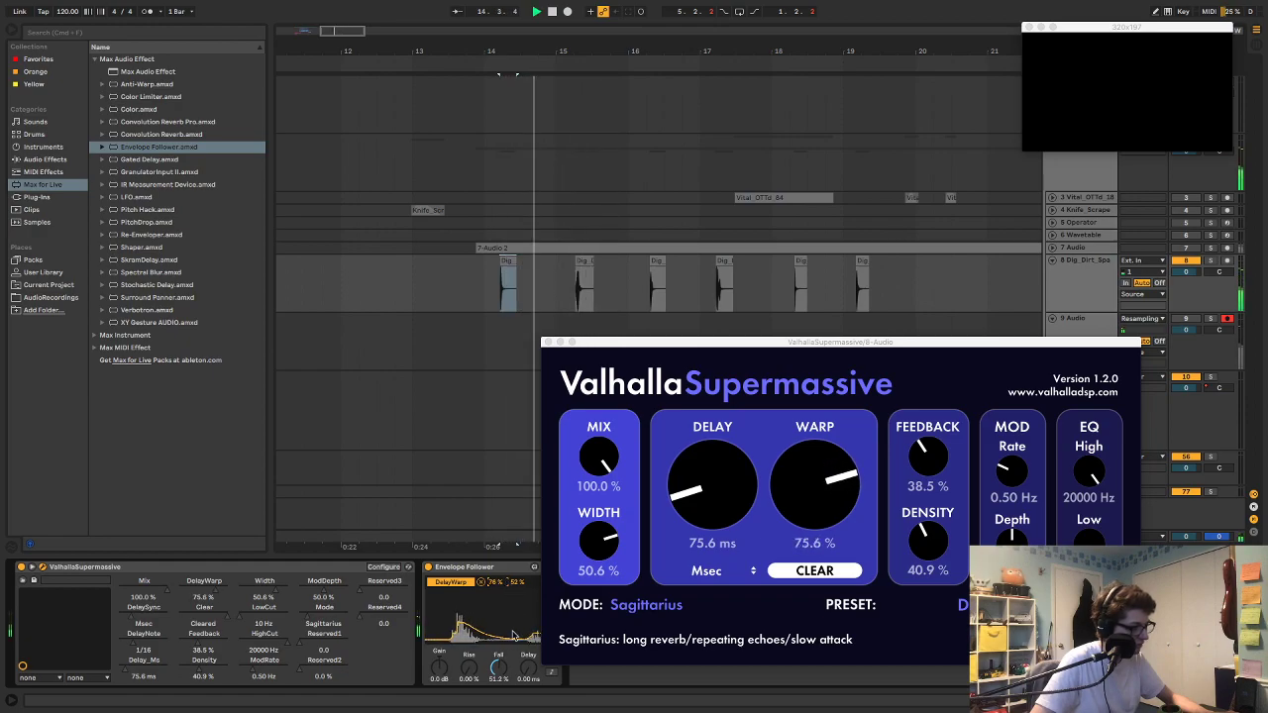
{"action": "mouse_move", "coordinate": [500, 671]}
{"action": "left_mouse_down"}
{"action": "mouse_move", "coordinate": [500, 633]}
{"action": "mouse_move", "coordinate": [500, 712]}
{"action": "mouse_move", "coordinate": [498, 665]}
{"action": "left_mouse_up"}
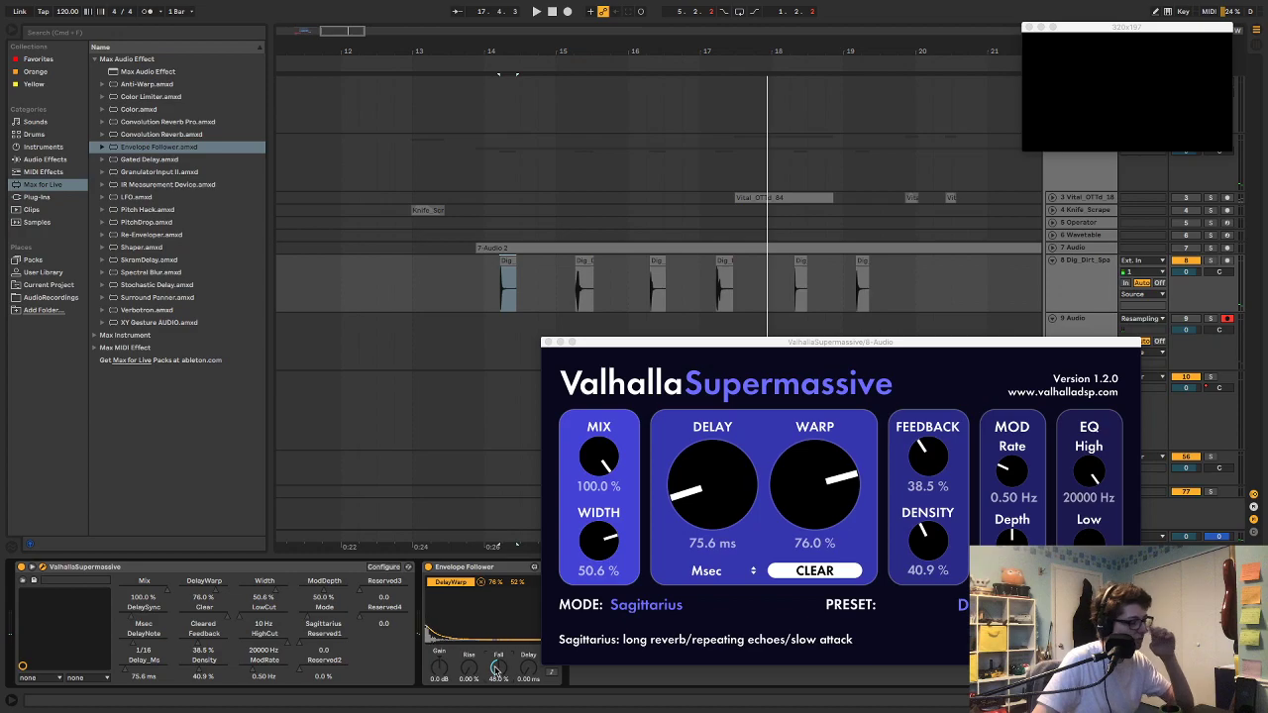
{"action": "left_click_drag", "start_coordinate": [597, 343], "coordinate": [691, 334]}
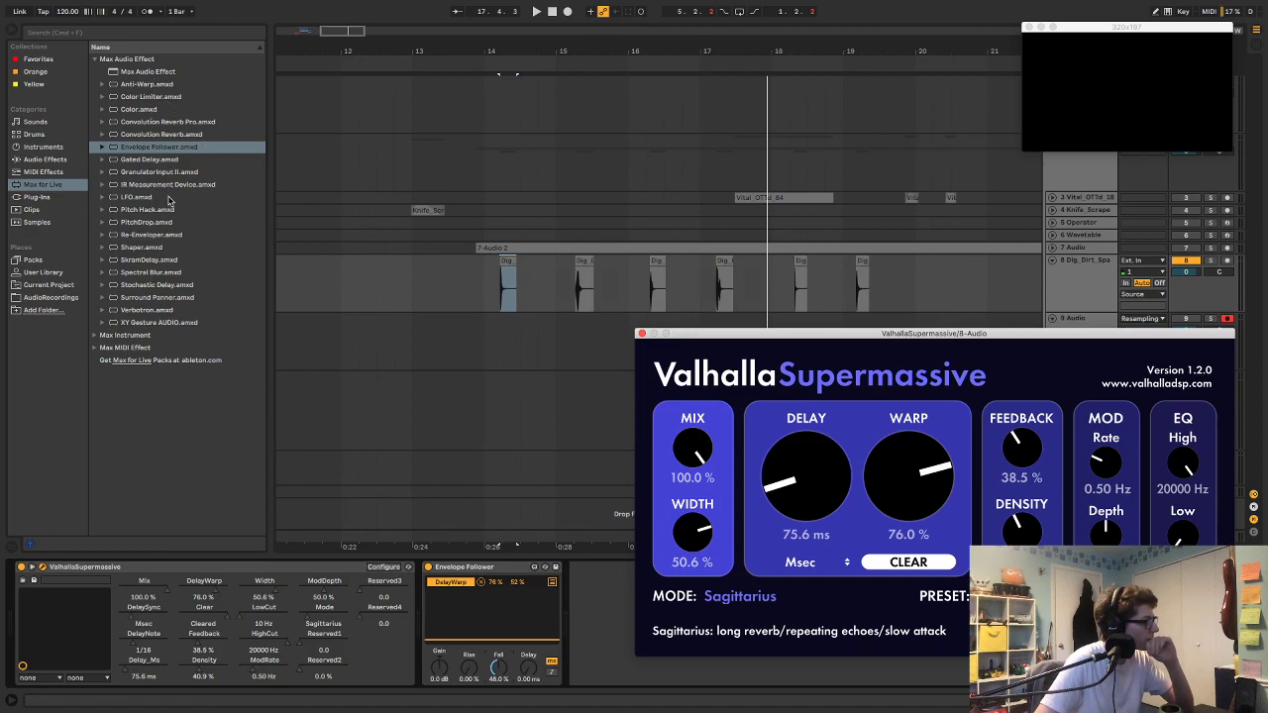
{"action": "left_click", "coordinate": [153, 236]}
{"action": "left_click_drag", "start_coordinate": [371, 497], "coordinate": [421, 602]}
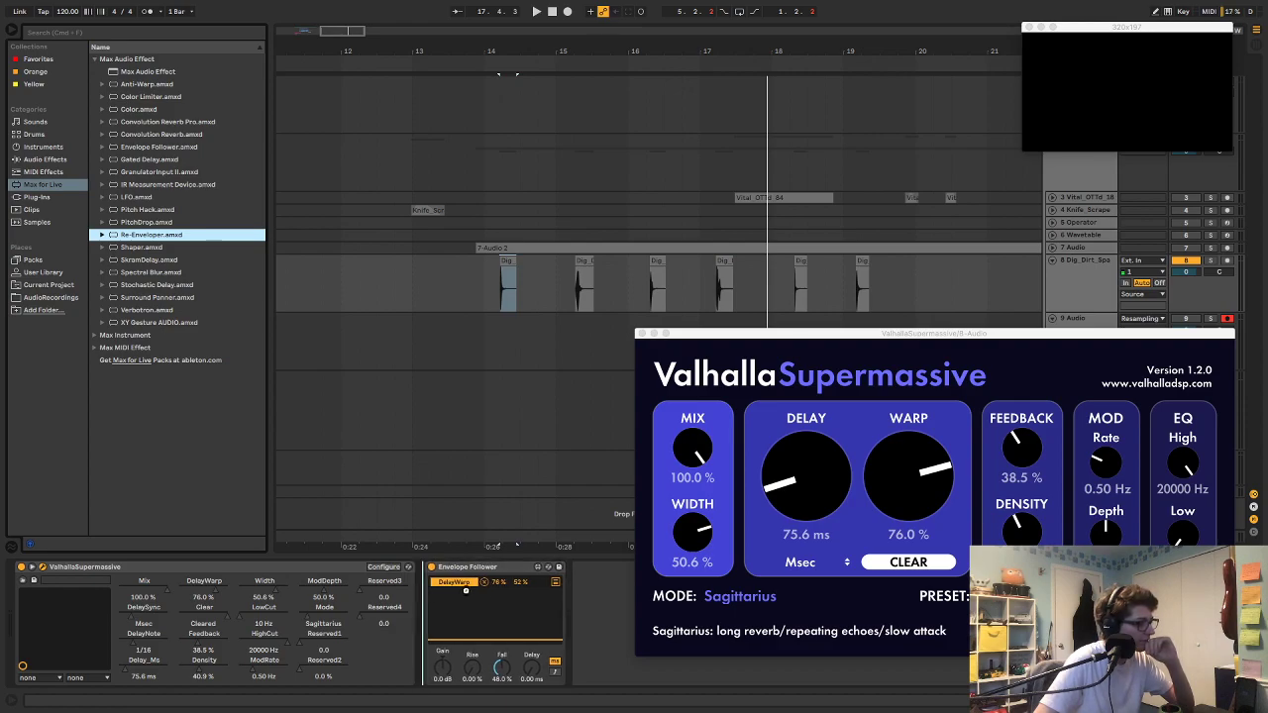
{"action": "left_click_drag", "start_coordinate": [546, 590], "coordinate": [550, 593]}
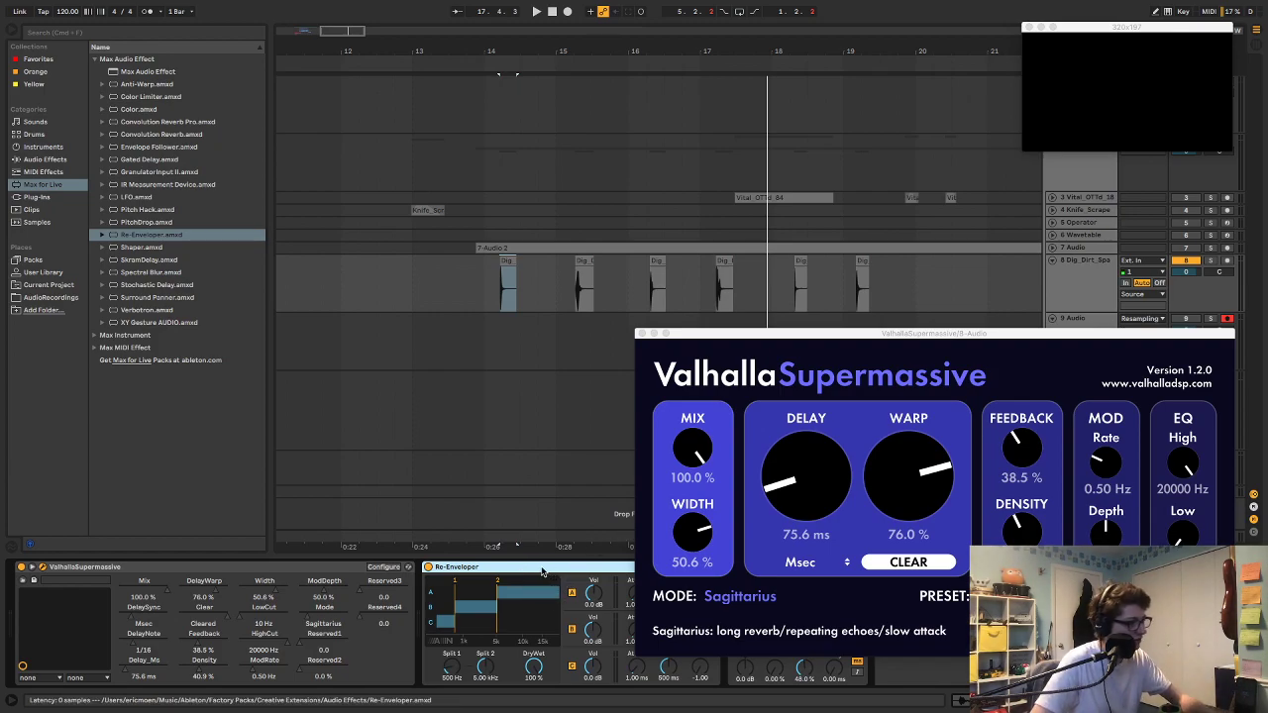
{"action": "key", "text": "Delete"}
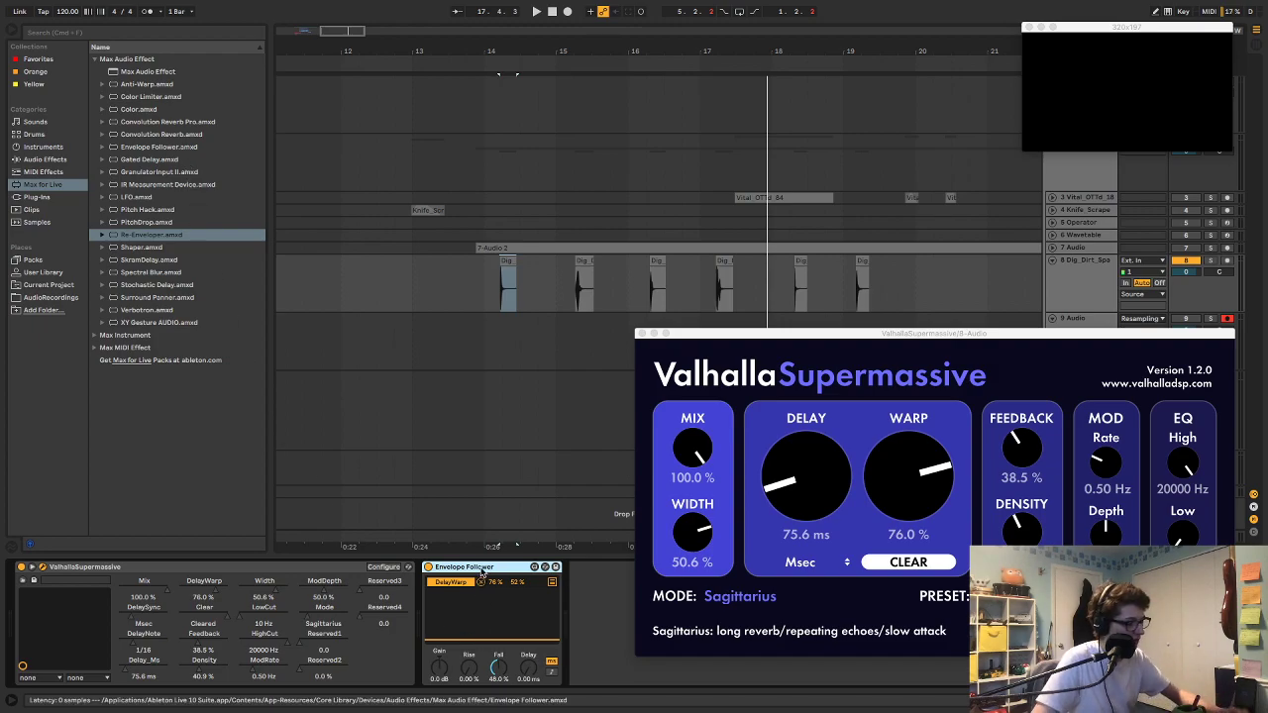
Step: Replace the Envelope Follower after Supermassive with the Max for Live XY Gesture AUDIO device
{"action": "key", "text": "Delete"}
{"action": "left_click", "coordinate": [155, 323]}
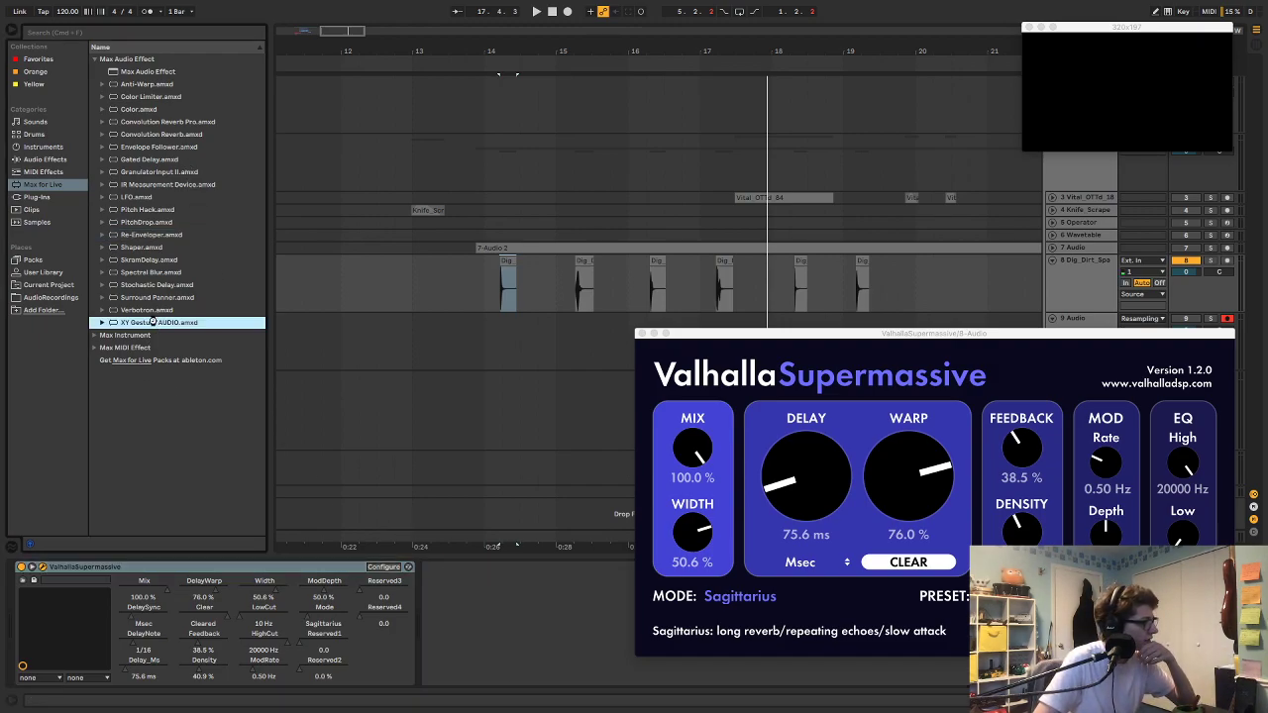
{"action": "left_click_drag", "start_coordinate": [514, 645], "coordinate": [516, 637]}
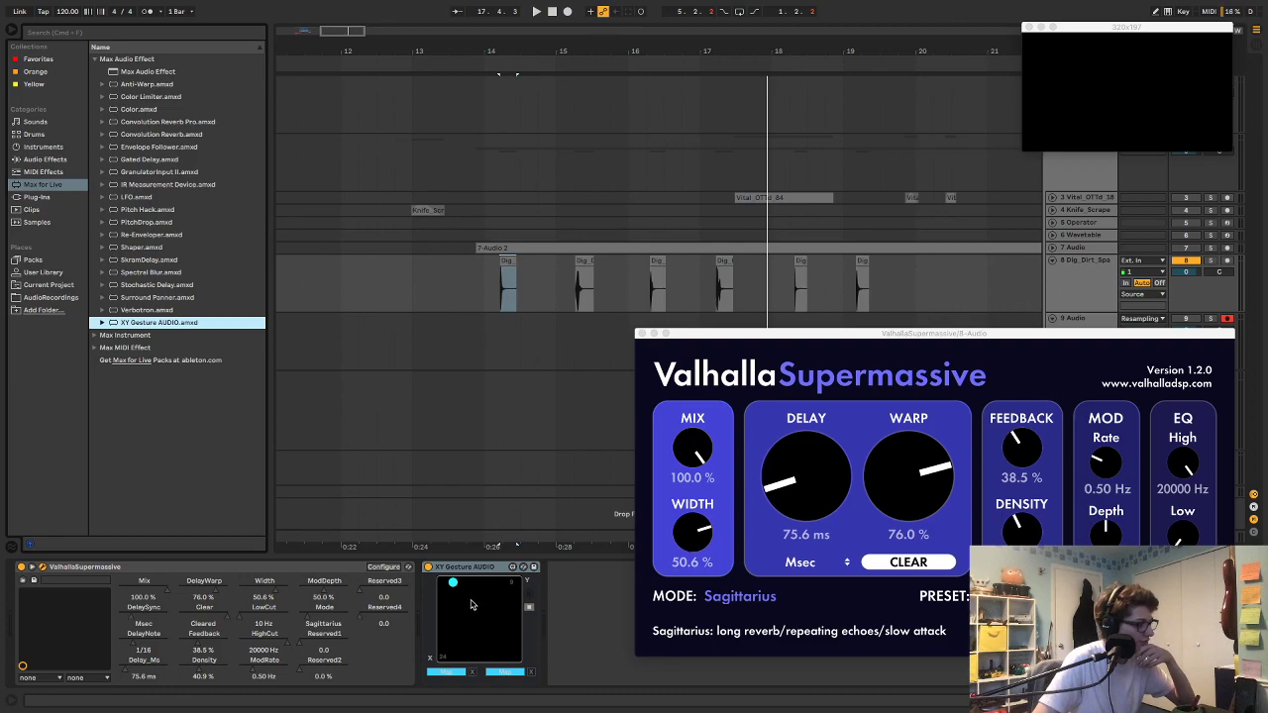
Step: Map XY Gesture's X axis to Supermassive's Delay_Ms and its Y axis to DelayWarp
{"action": "left_click", "coordinate": [484, 610]}
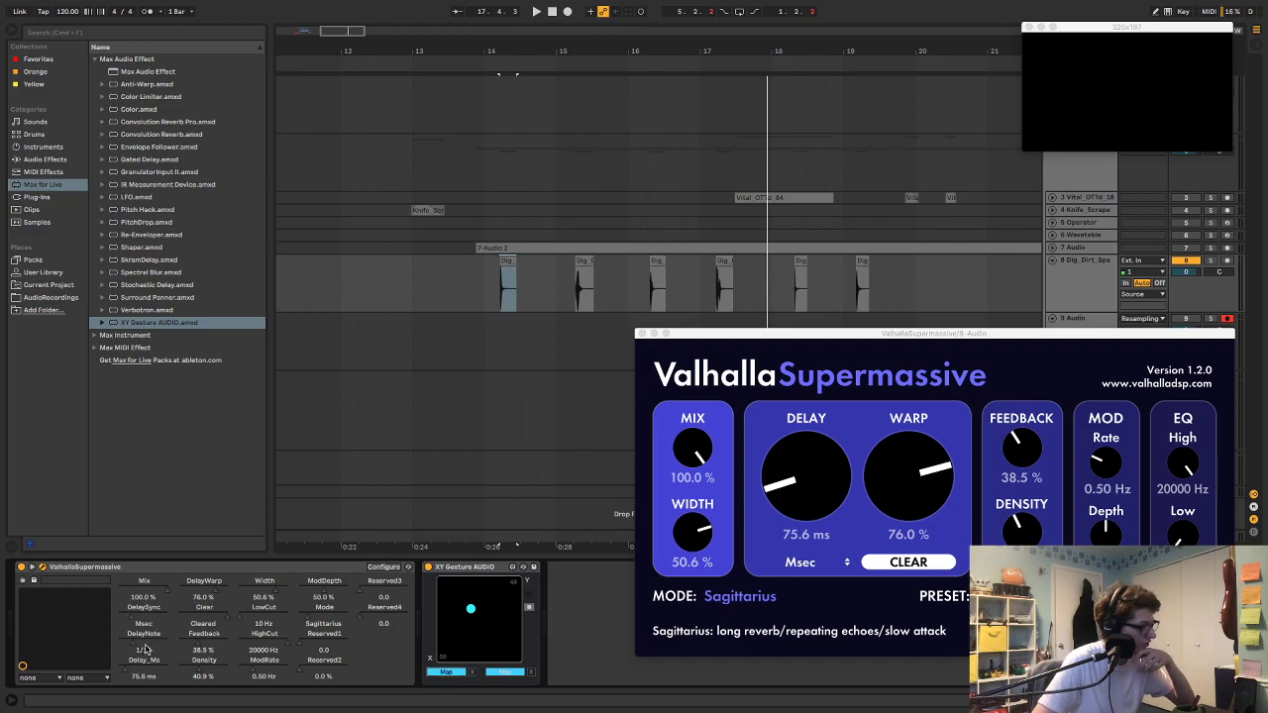
{"action": "left_click", "coordinate": [125, 671]}
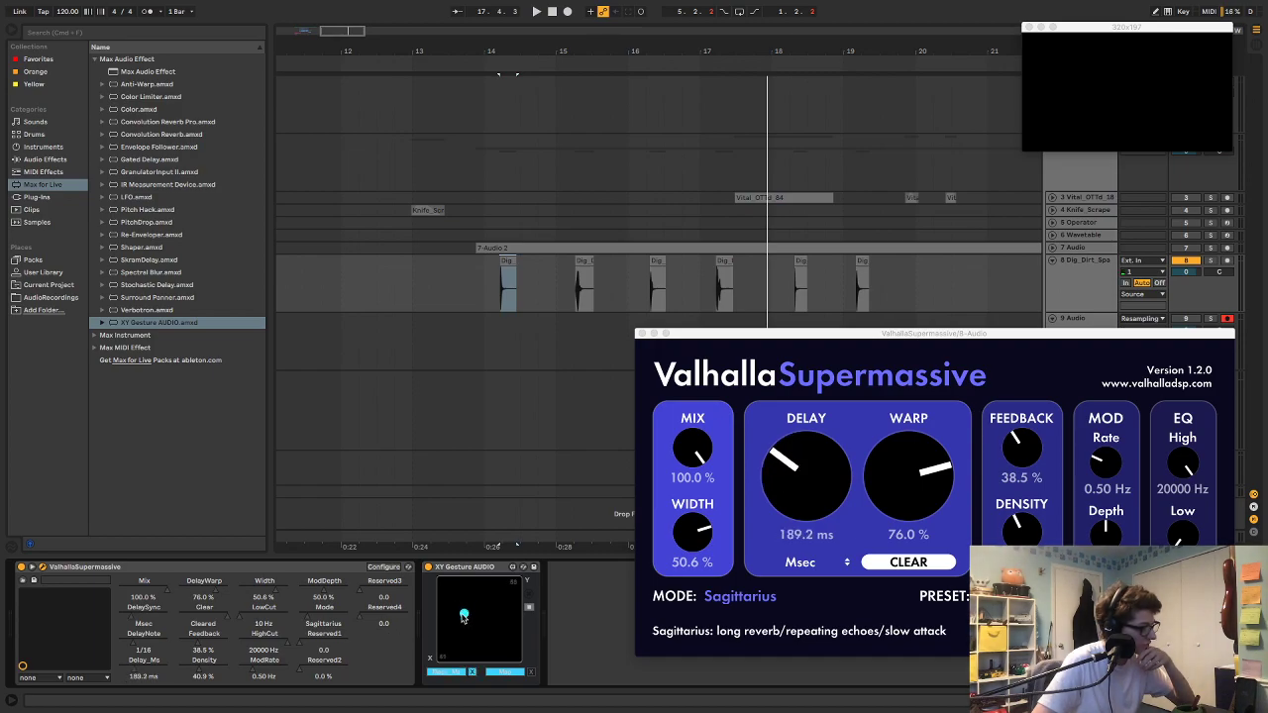
{"action": "left_click", "coordinate": [203, 595]}
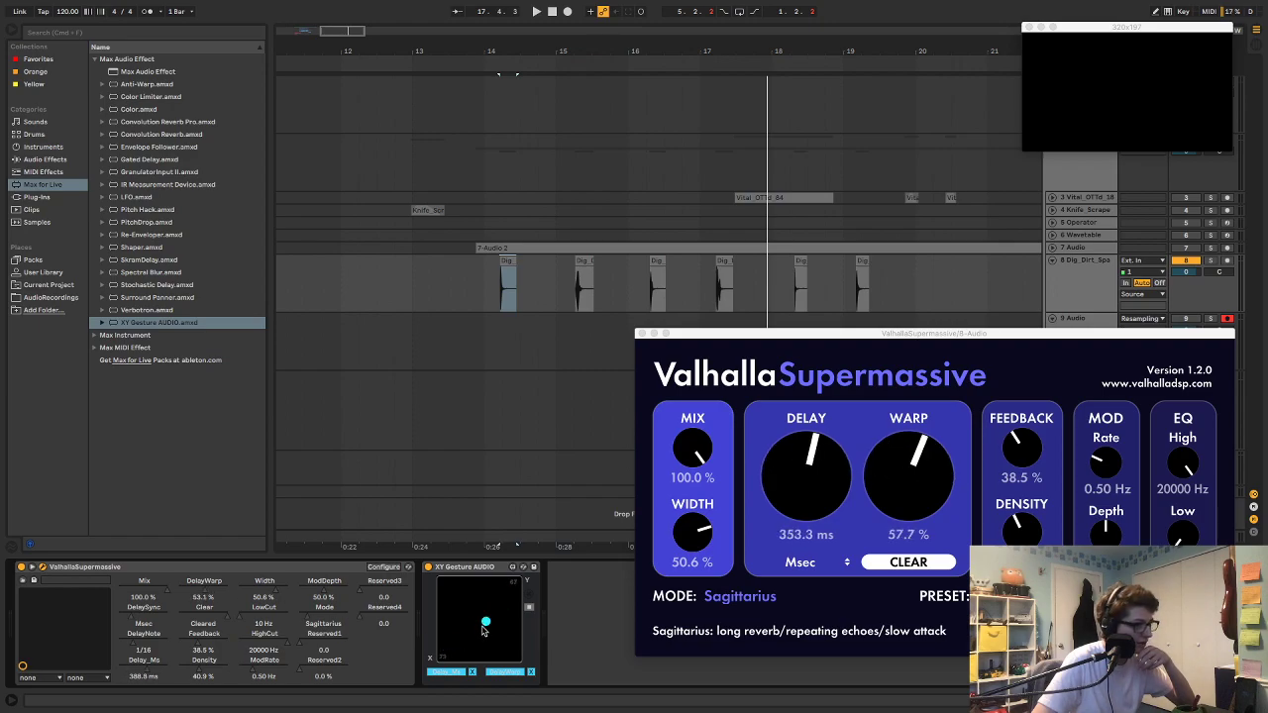
Step: Audition the first spade clip while sweeping Delay and Warp together with movements in the XY Gesture pad
{"action": "mouse_move", "coordinate": [493, 649]}
{"action": "left_mouse_down"}
{"action": "mouse_move", "coordinate": [438, 627]}
{"action": "mouse_move", "coordinate": [482, 588]}
{"action": "mouse_move", "coordinate": [463, 592]}
{"action": "mouse_move", "coordinate": [494, 586]}
{"action": "mouse_move", "coordinate": [493, 634]}
{"action": "mouse_move", "coordinate": [483, 582]}
{"action": "mouse_move", "coordinate": [461, 590]}
{"action": "mouse_move", "coordinate": [508, 612]}
{"action": "mouse_move", "coordinate": [446, 603]}
{"action": "mouse_move", "coordinate": [494, 598]}
{"action": "mouse_move", "coordinate": [470, 578]}
{"action": "mouse_move", "coordinate": [441, 592]}
{"action": "left_mouse_up"}
{"action": "key", "text": "space"}
{"action": "key", "text": "space"}
{"action": "key", "text": "space"}
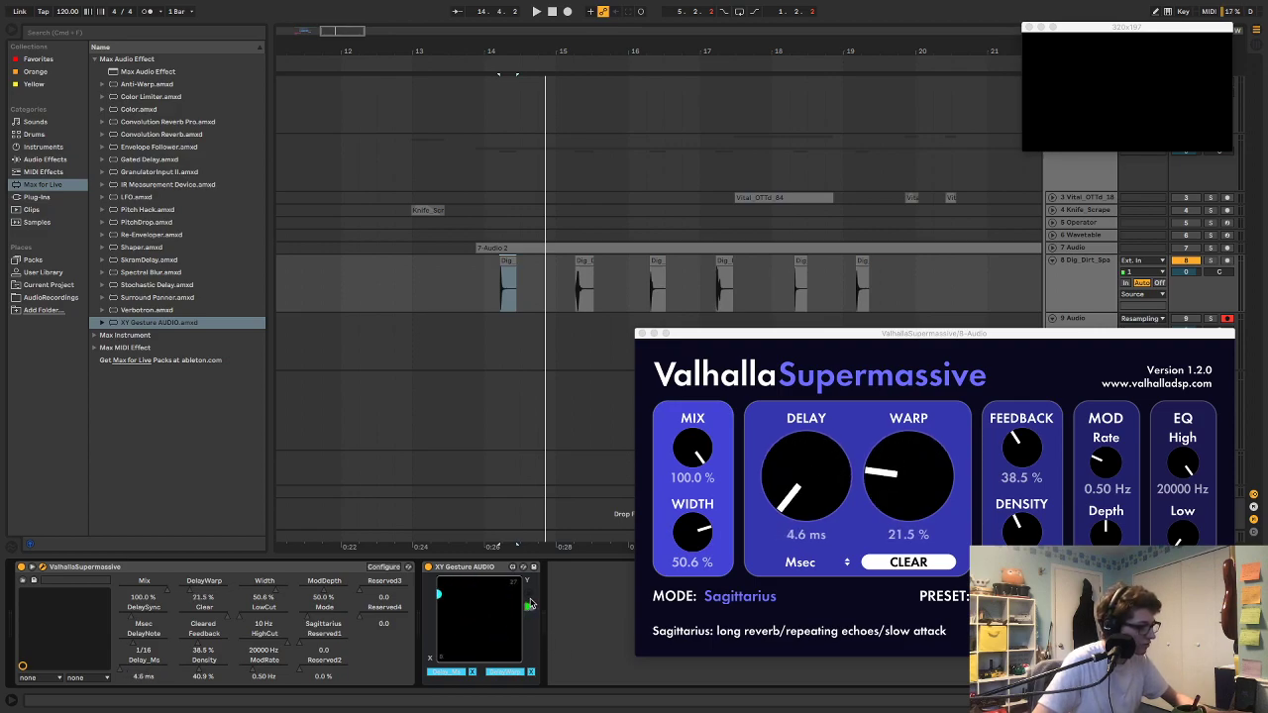
{"action": "left_click_drag", "start_coordinate": [502, 601], "coordinate": [476, 629]}
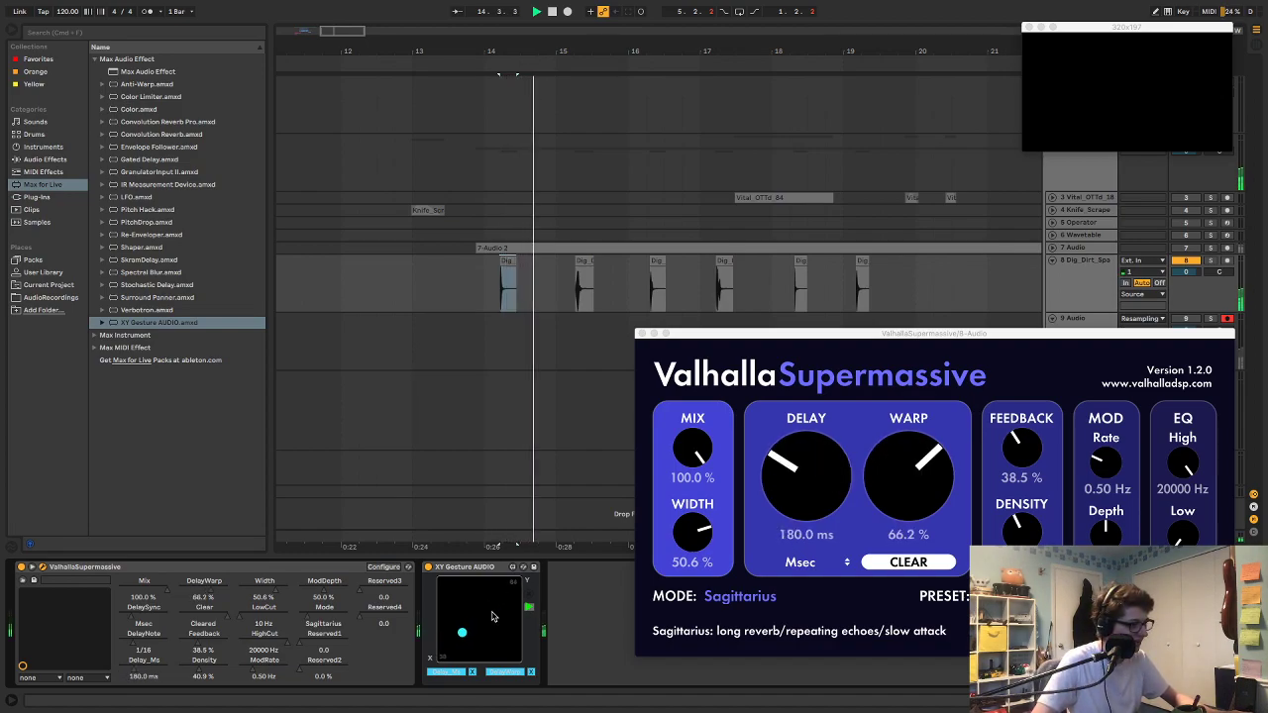
{"action": "key", "text": "space"}
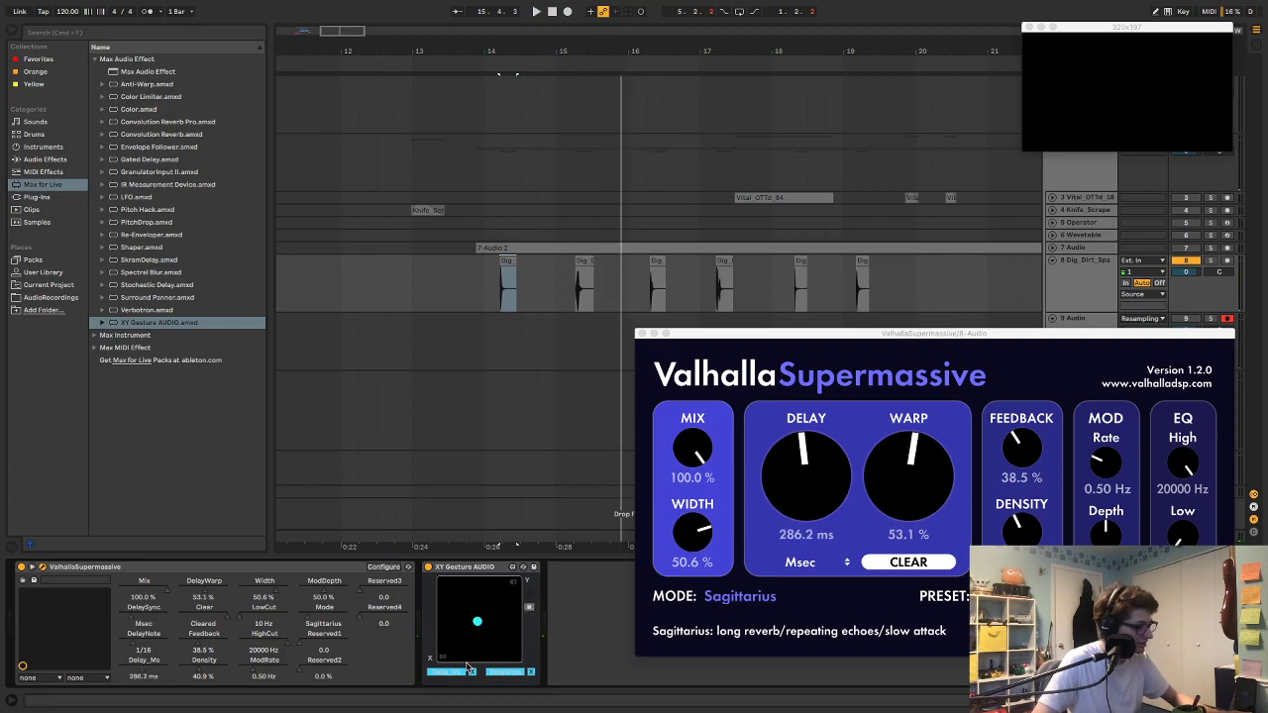
{"action": "left_click_drag", "start_coordinate": [479, 626], "coordinate": [424, 561]}
{"action": "key", "text": "space"}
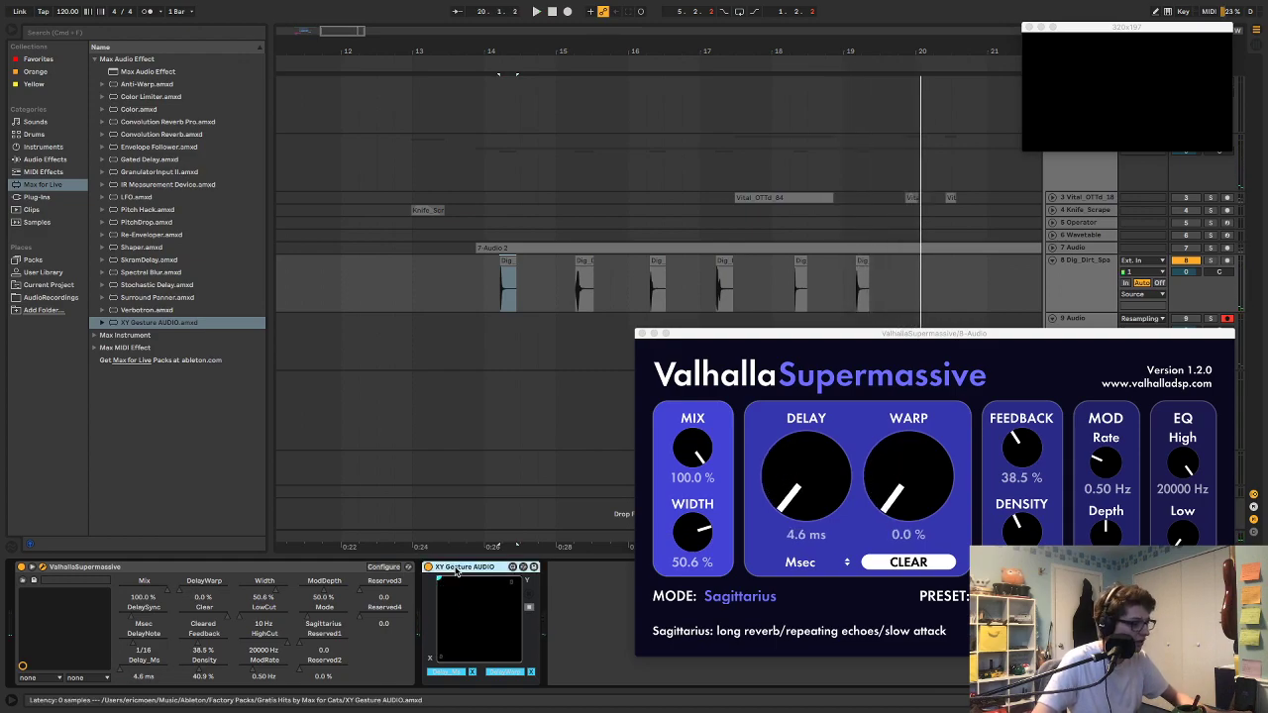
Step: Delete the XY Gesture device and set Supermassive's Delay to about 115.8 ms and Warp to about 70.7 %
{"action": "key", "text": "Delete"}
{"action": "left_click_drag", "start_coordinate": [787, 492], "coordinate": [788, 456]}
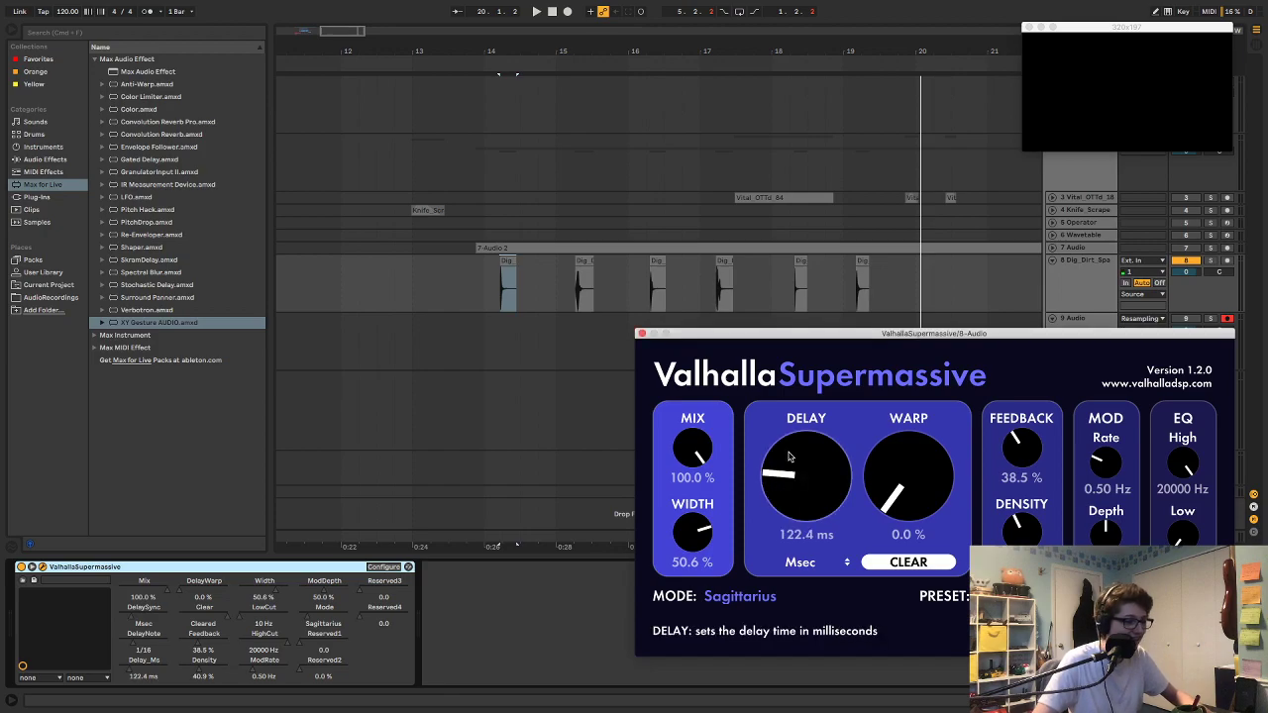
{"action": "left_click_drag", "start_coordinate": [907, 485], "coordinate": [913, 455]}
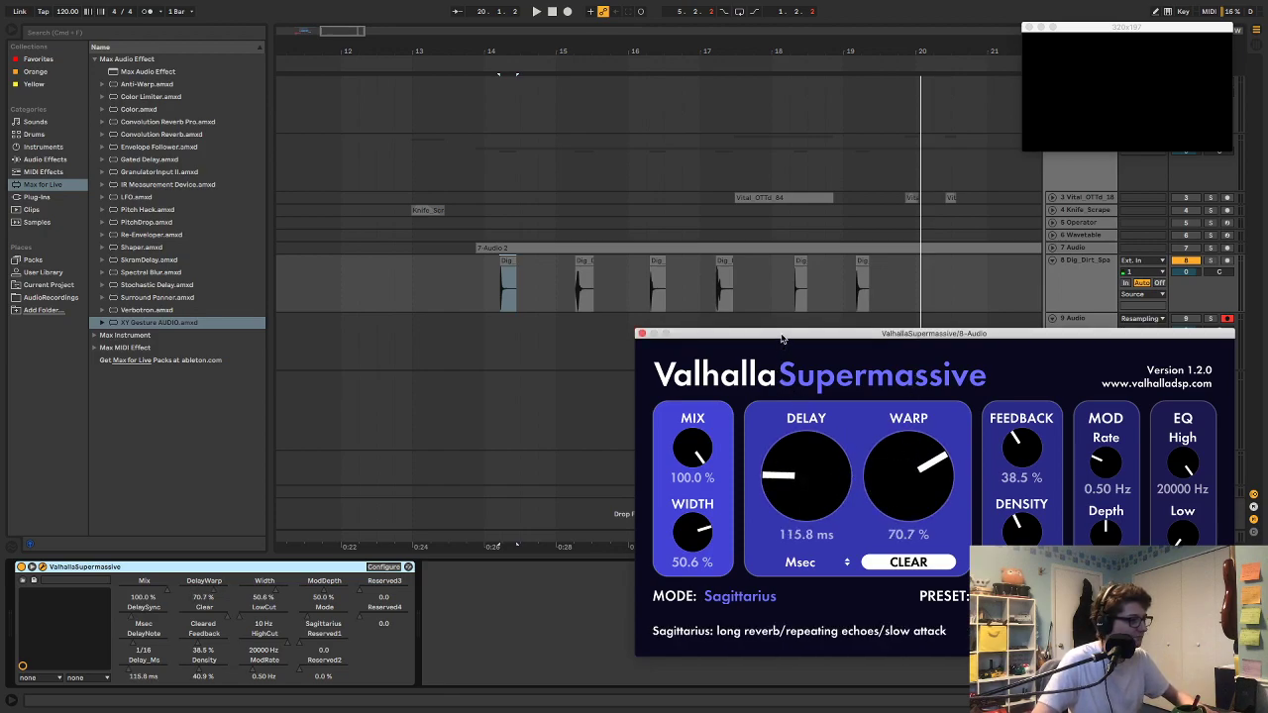
Step: Add the Max for Live LFO after Supermassive and map it to DelayWarp
{"action": "left_click", "coordinate": [174, 198]}
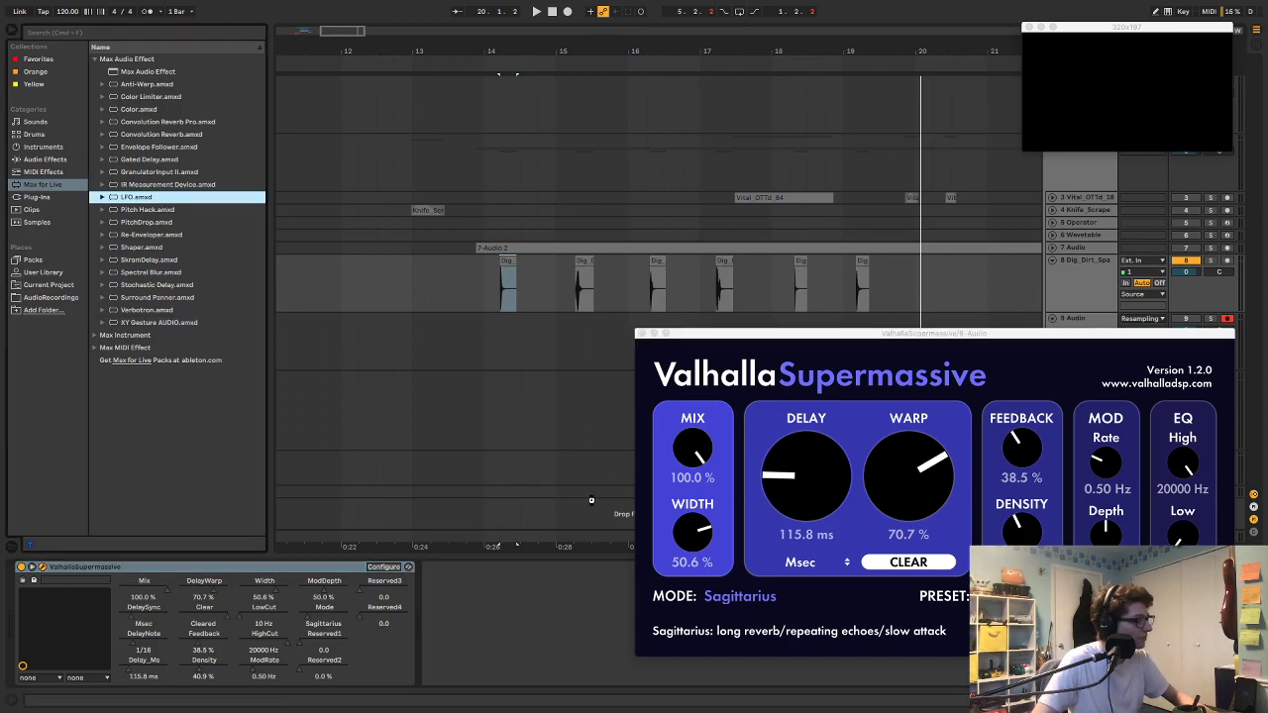
{"action": "left_click_drag", "start_coordinate": [592, 500], "coordinate": [466, 590]}
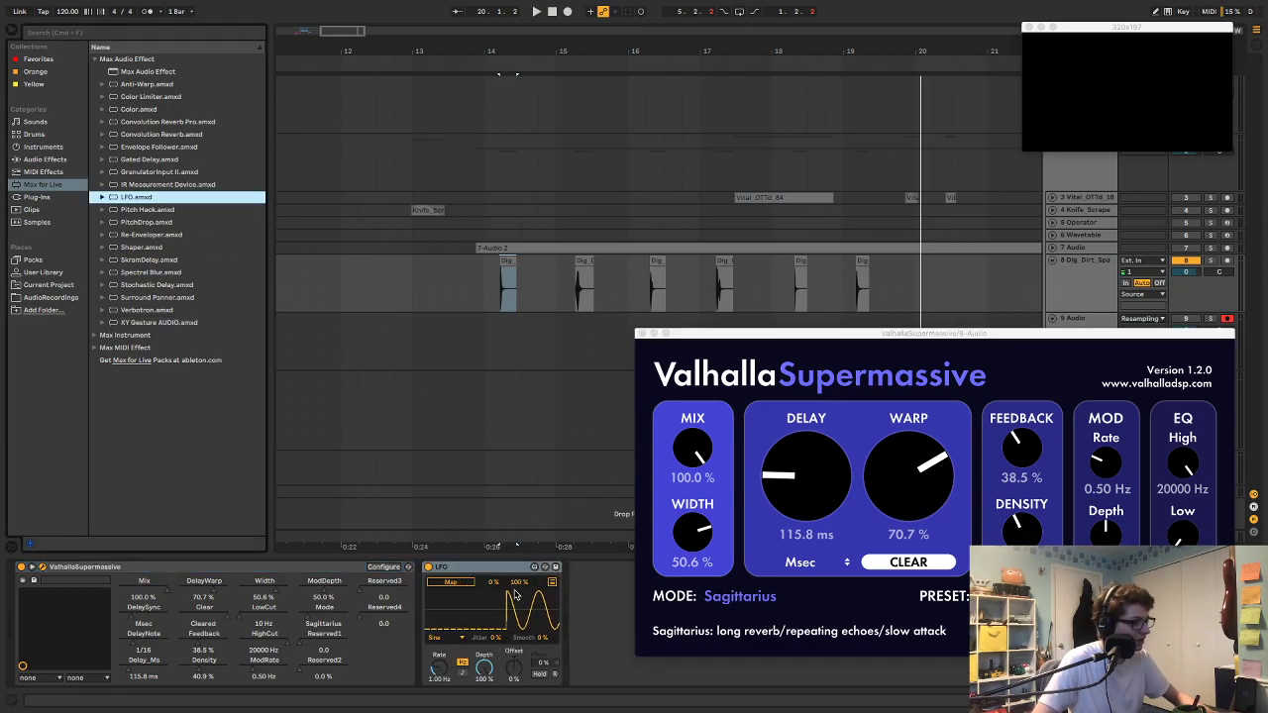
{"action": "left_click", "coordinate": [455, 583]}
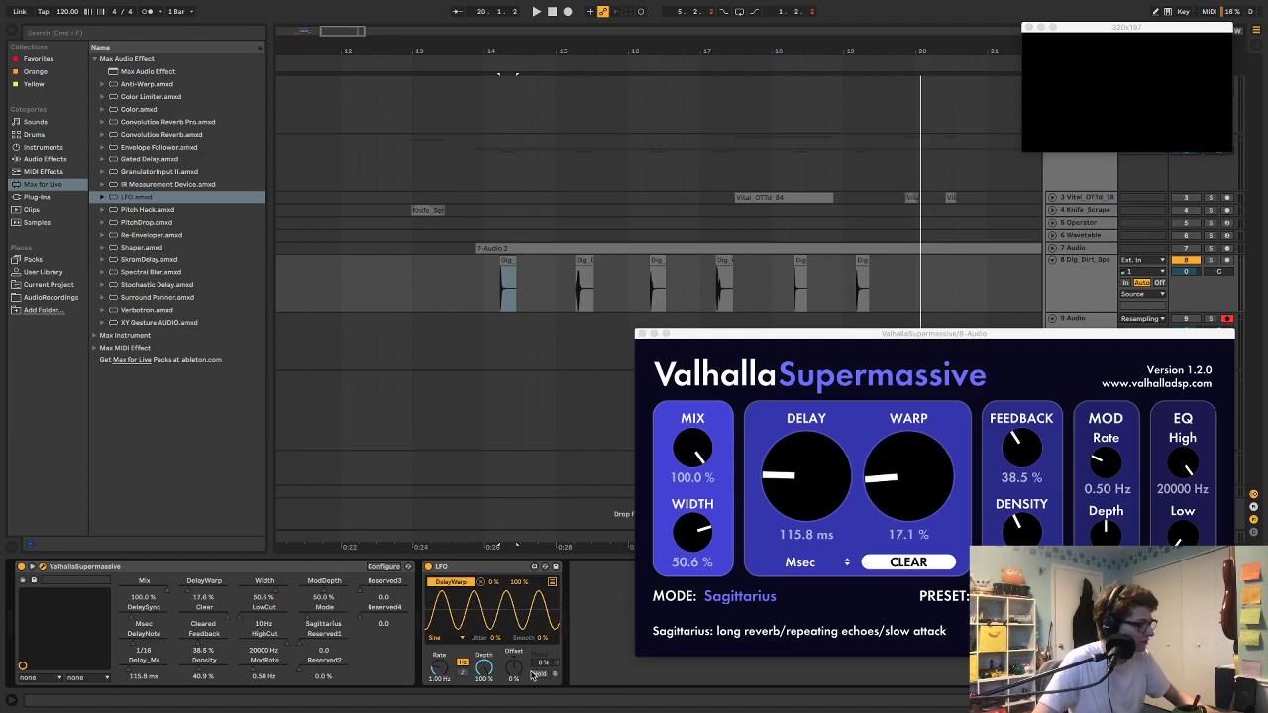
Step: Give the LFO a Down waveform, a 30 % to 76 % DelayWarp range and a 0.52 Hz rate while auditioning the spade clip
{"action": "left_click_drag", "start_coordinate": [496, 582], "coordinate": [497, 553]}
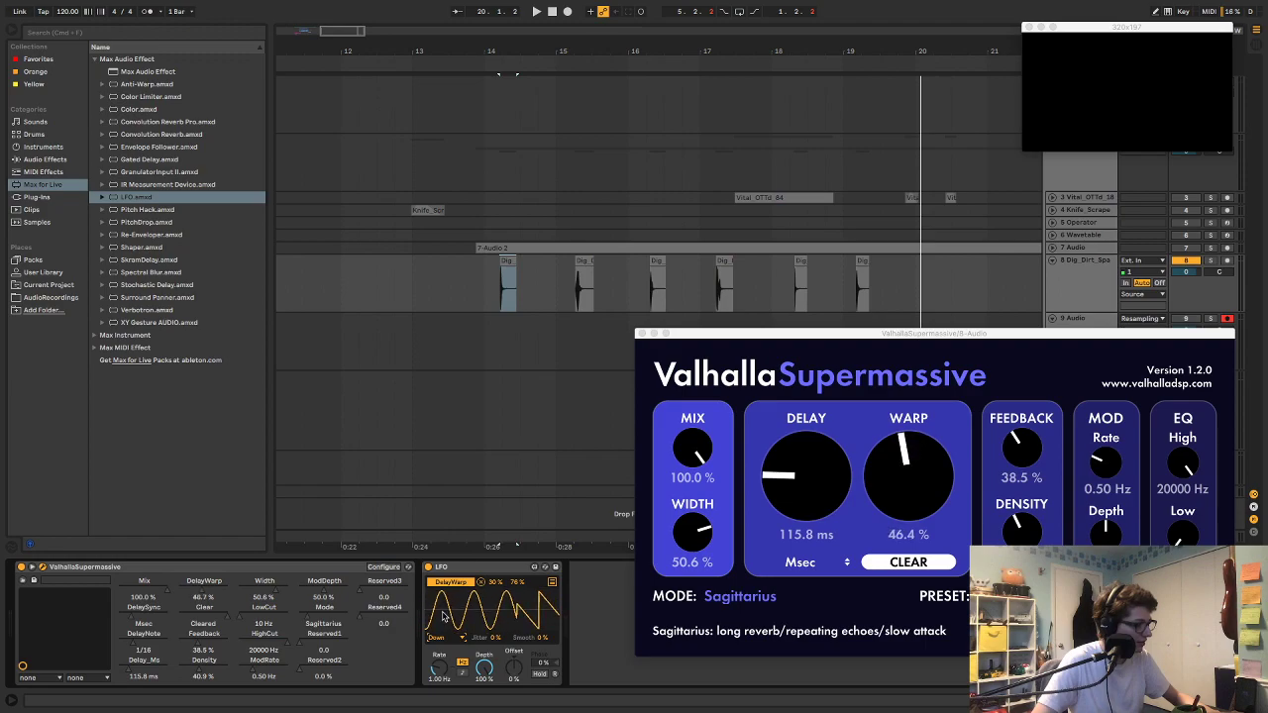
{"action": "key", "text": "space"}
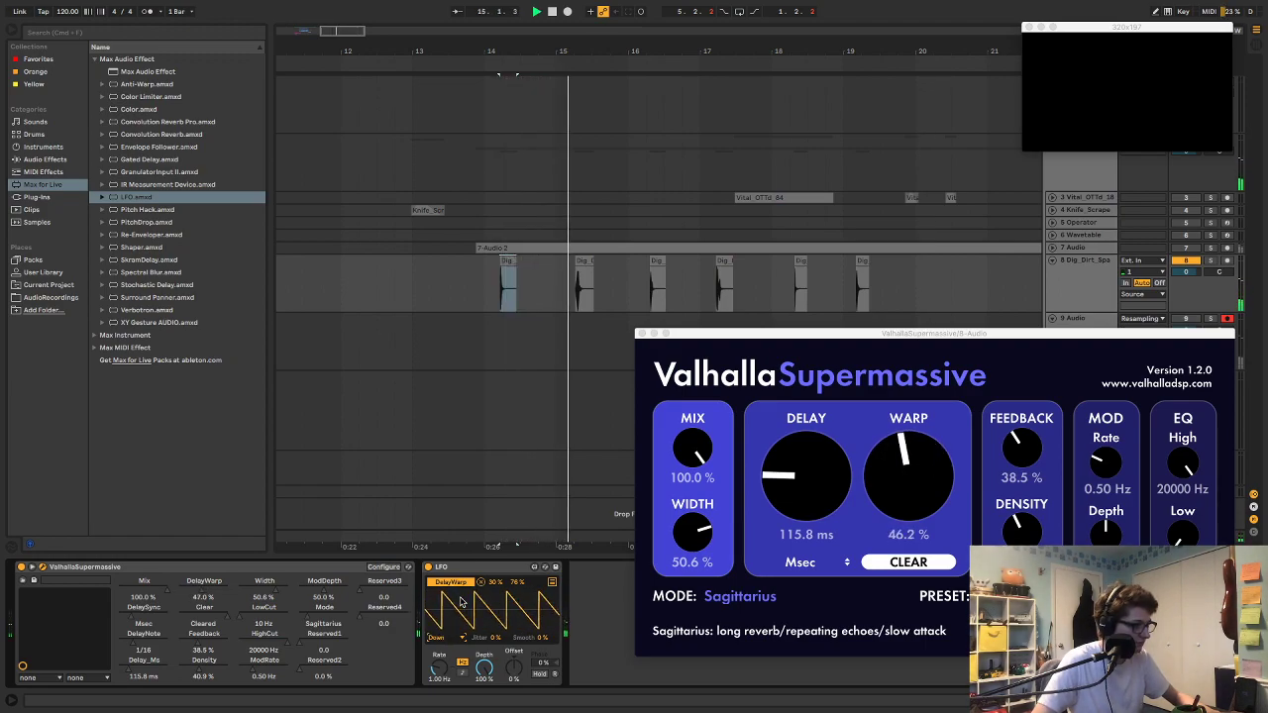
{"action": "key", "text": "space"}
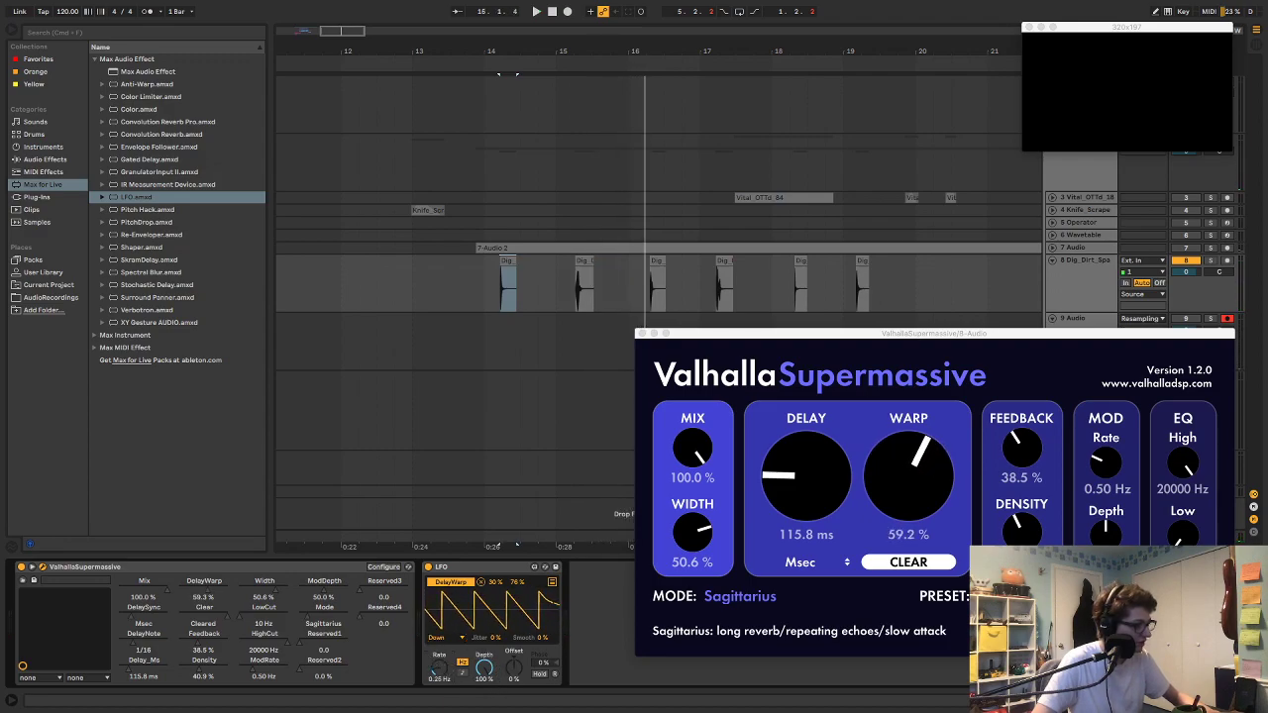
{"action": "key", "text": "space"}
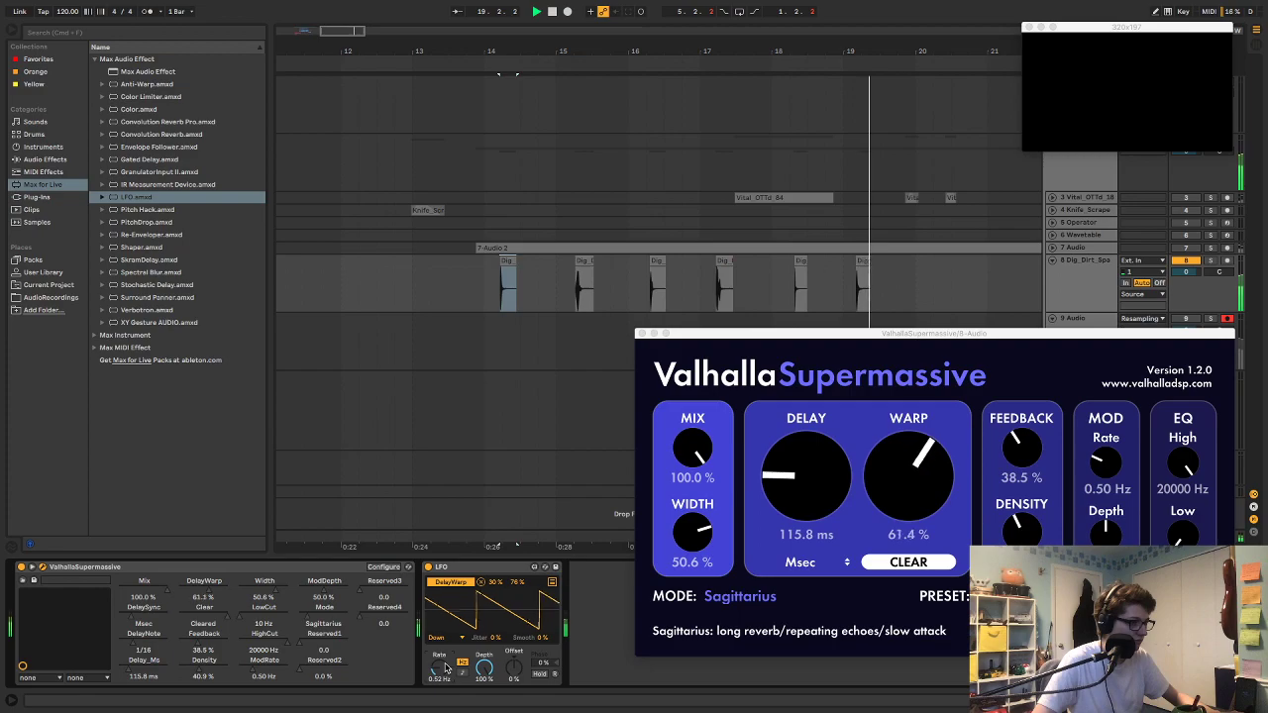
{"action": "key", "text": "space"}
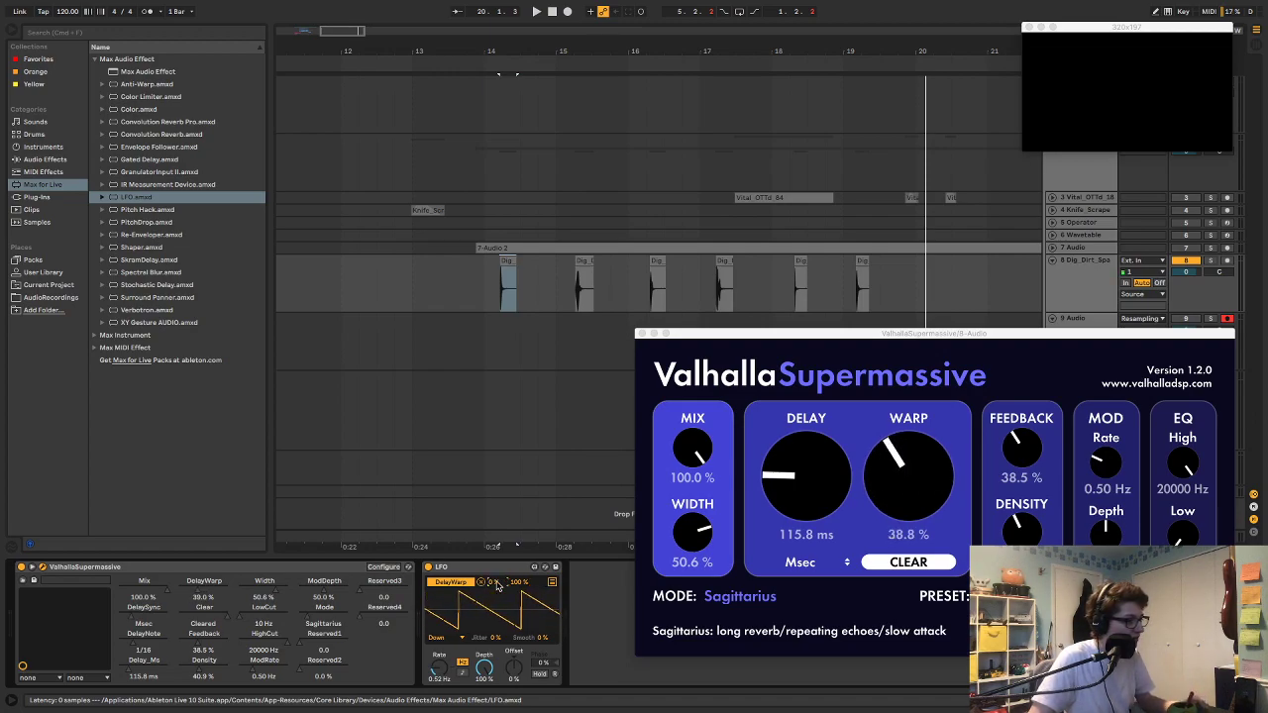
Step: Audition the spade clip while setting the LFO's DelayWarp range to 31 % minimum and 93 % maximum
{"action": "key", "text": "space"}
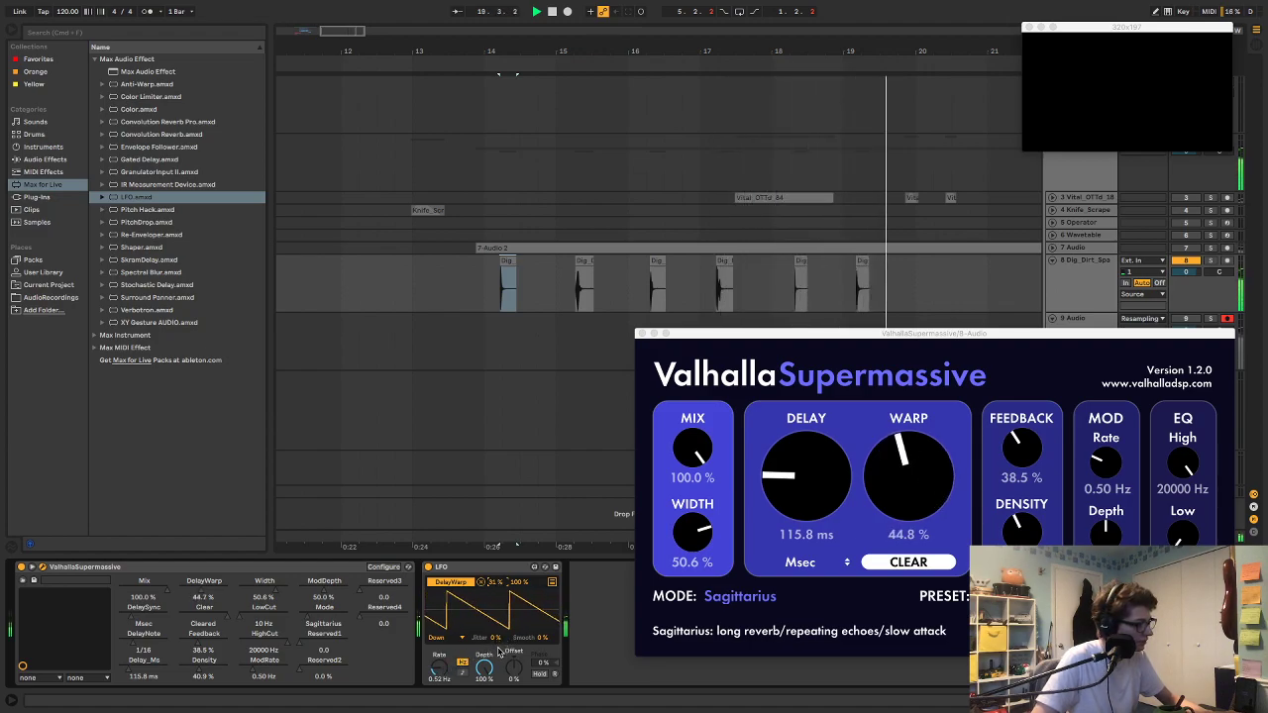
{"action": "key", "text": "space"}
{"action": "key", "text": "space"}
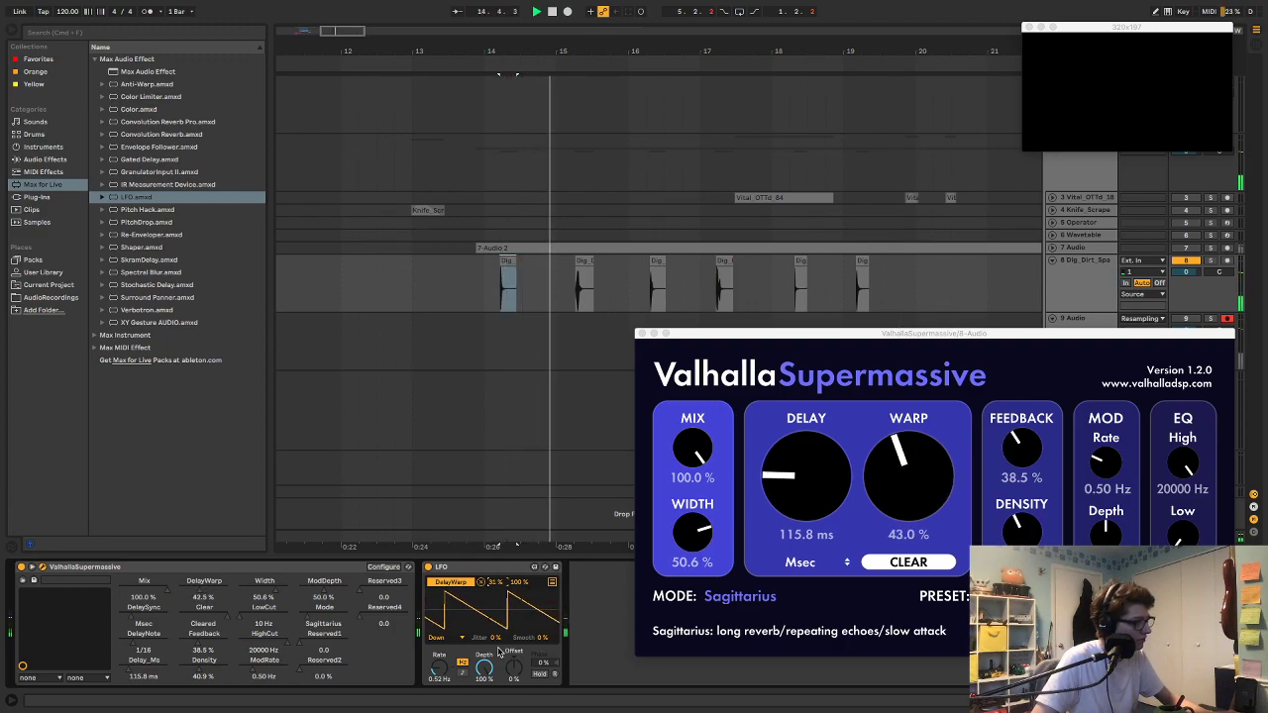
{"action": "key", "text": "space"}
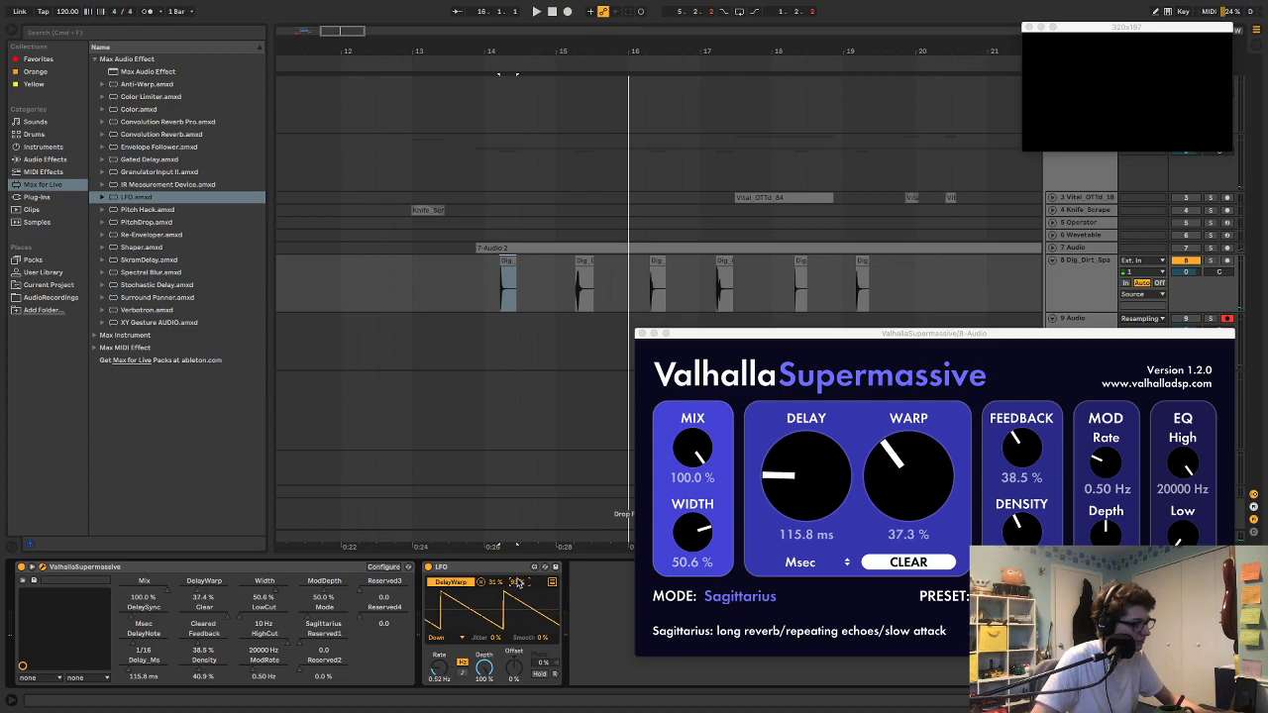
Step: Select the first spade clip and try to record its LFO-modulated playback from the clip's start
{"action": "left_click_drag", "start_coordinate": [760, 333], "coordinate": [762, 323]}
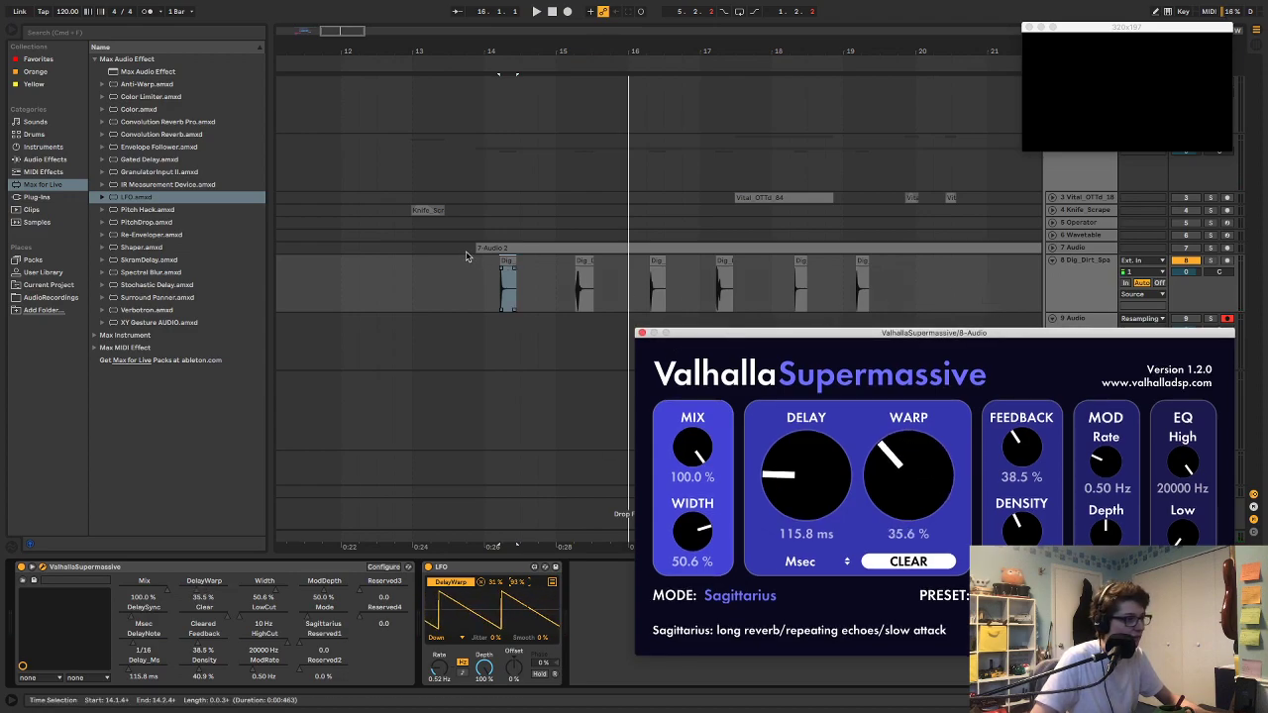
{"action": "left_click", "coordinate": [509, 262]}
{"action": "key", "text": "space"}
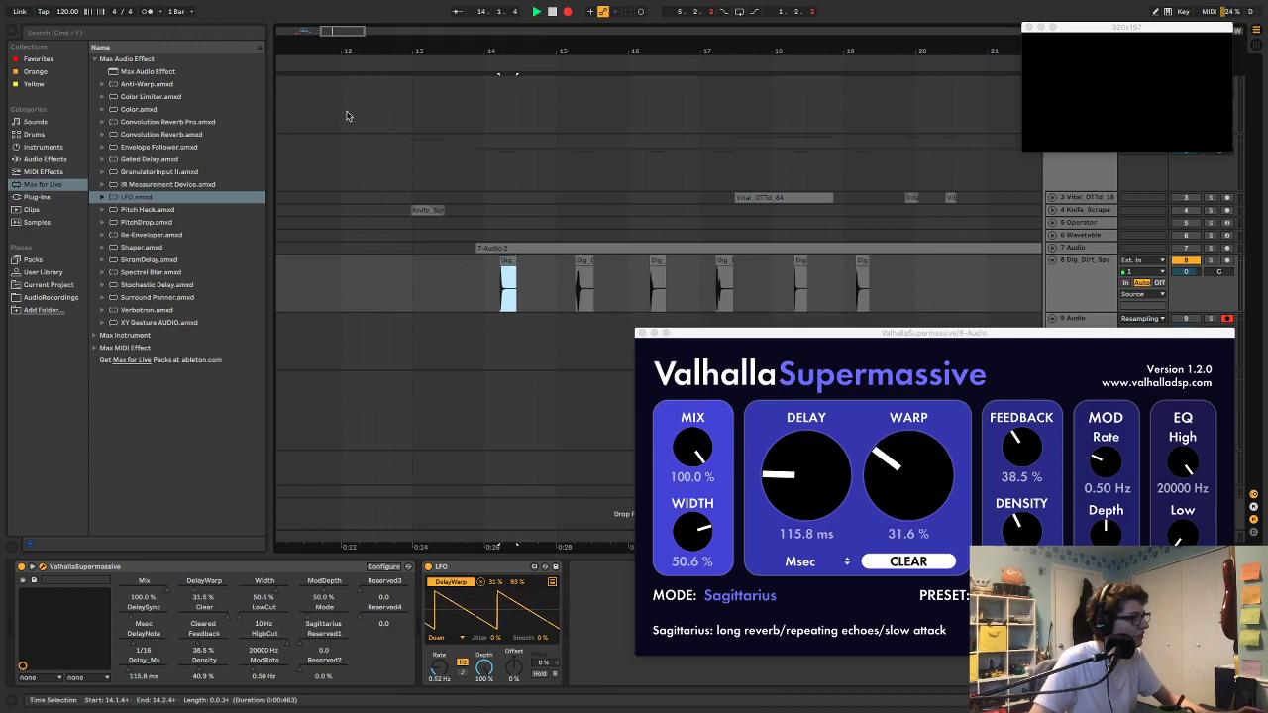
{"action": "left_click", "coordinate": [159, 12]}
{"action": "left_click", "coordinate": [175, 38]}
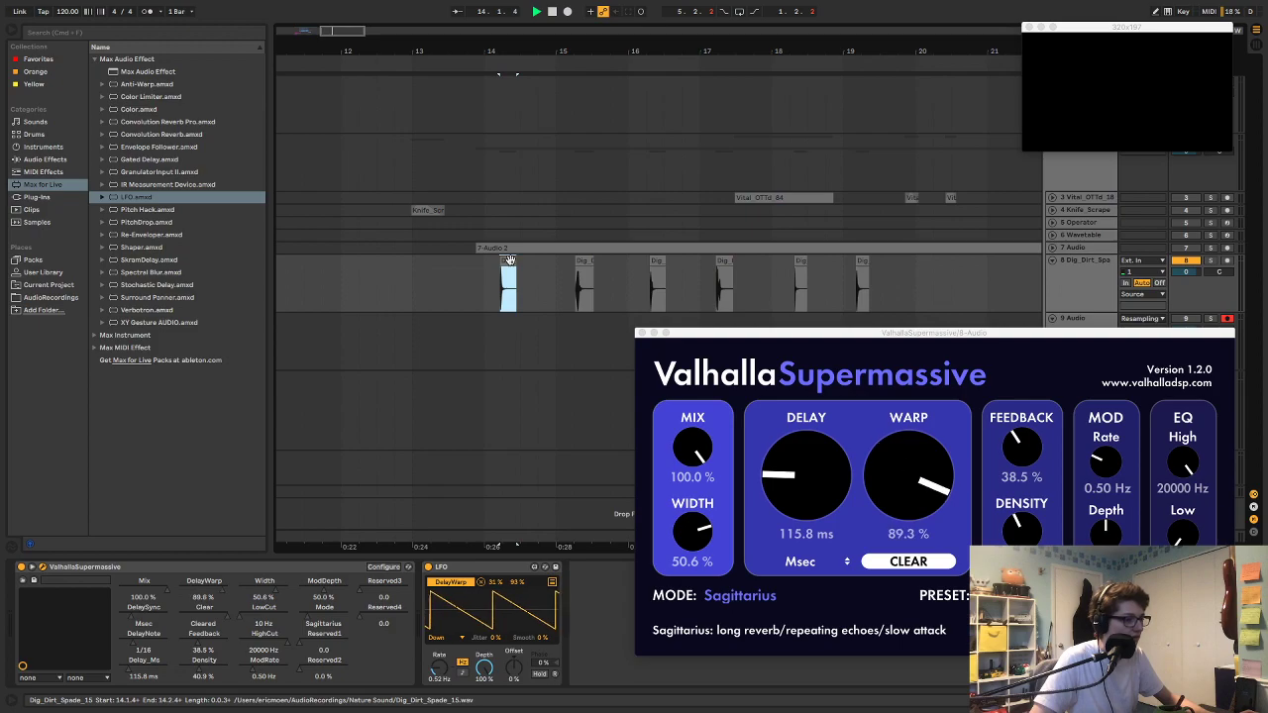
Step: Record the Supermassive output of all six spade clips onto the resampling track, stop playback and select the recorded clip
{"action": "key", "text": "F9"}
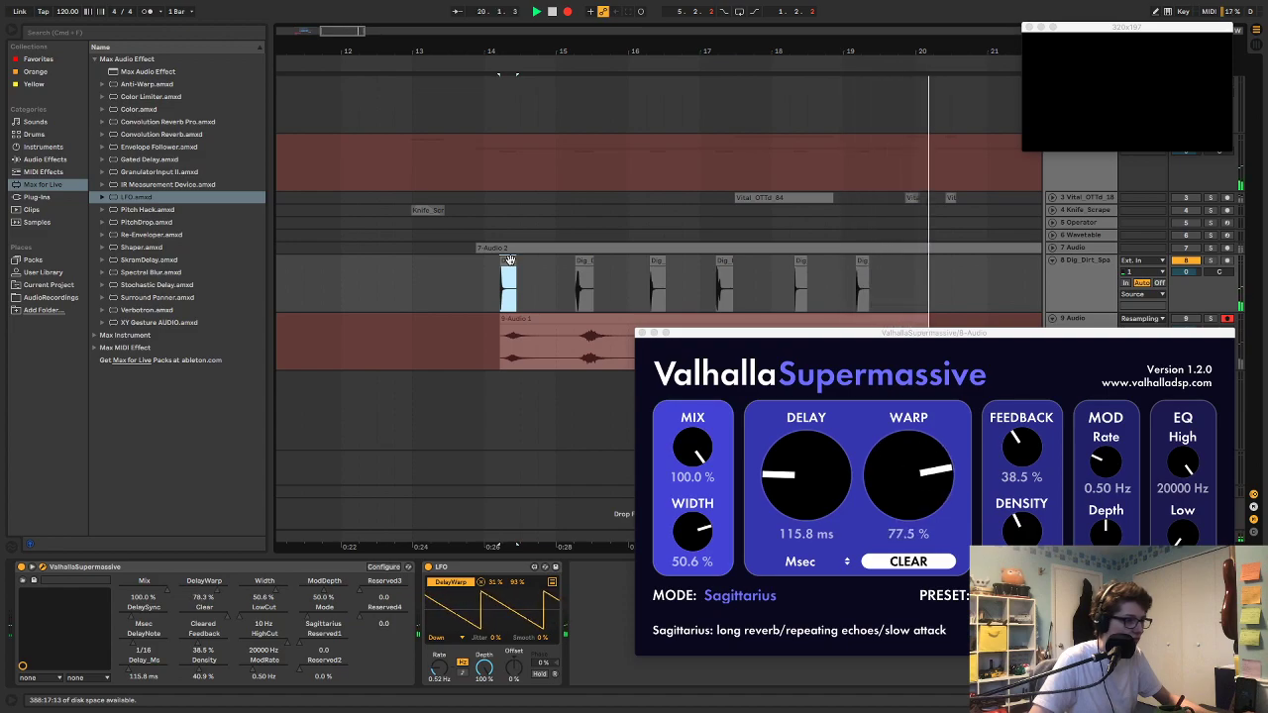
{"action": "key", "text": "space"}
{"action": "left_click_drag", "start_coordinate": [698, 342], "coordinate": [564, 379]}
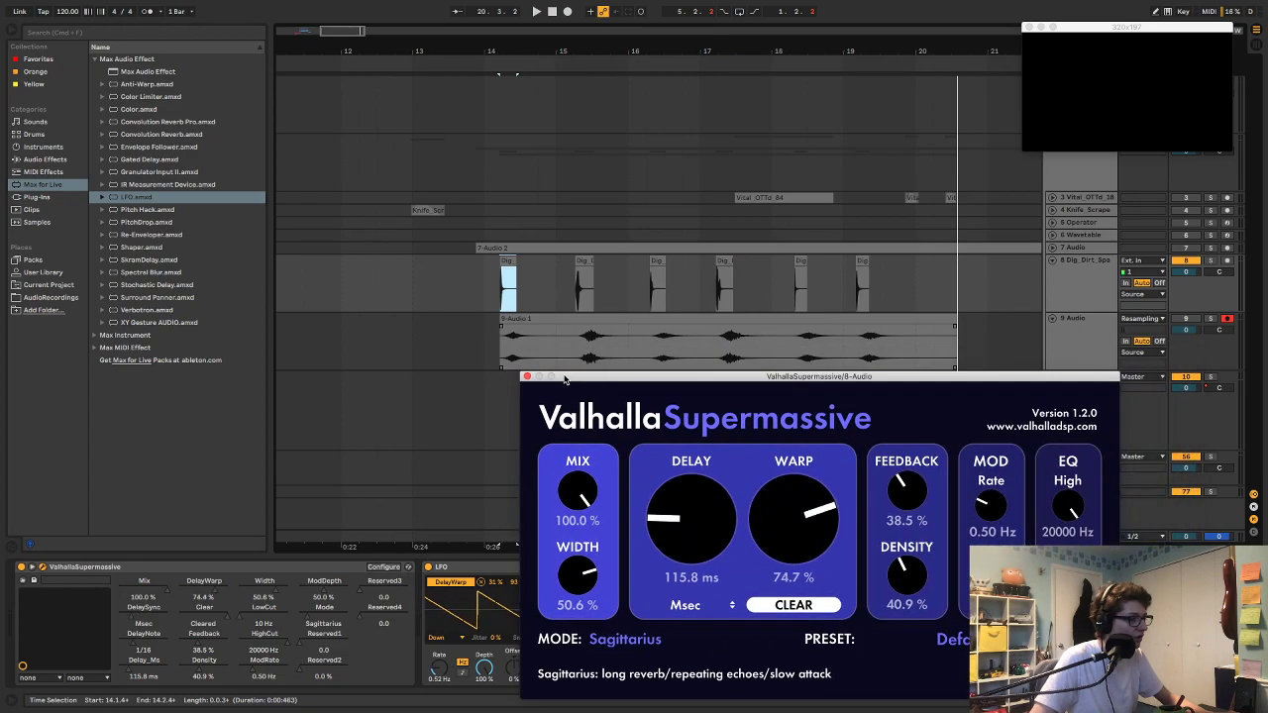
{"action": "left_click", "coordinate": [558, 319]}
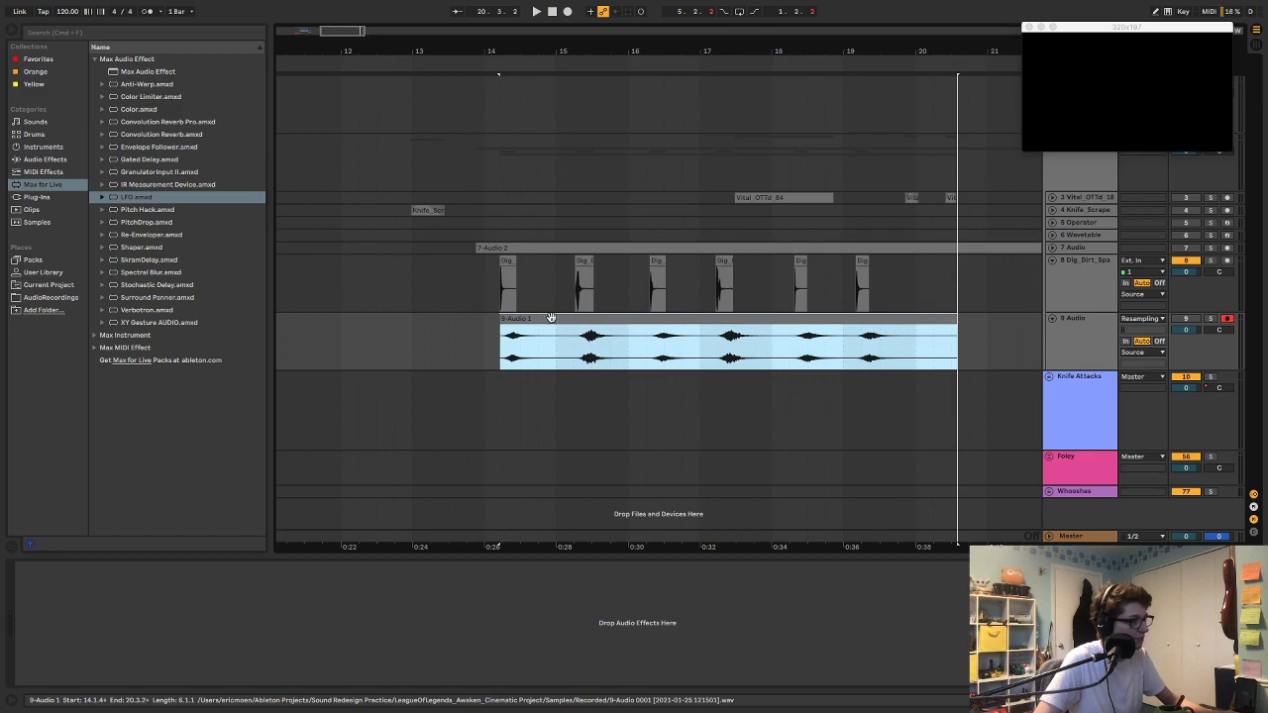
Step: Delete the six dirt spade clips from track 8
{"action": "left_click_drag", "start_coordinate": [468, 282], "coordinate": [884, 287]}
{"action": "key", "text": "Delete"}
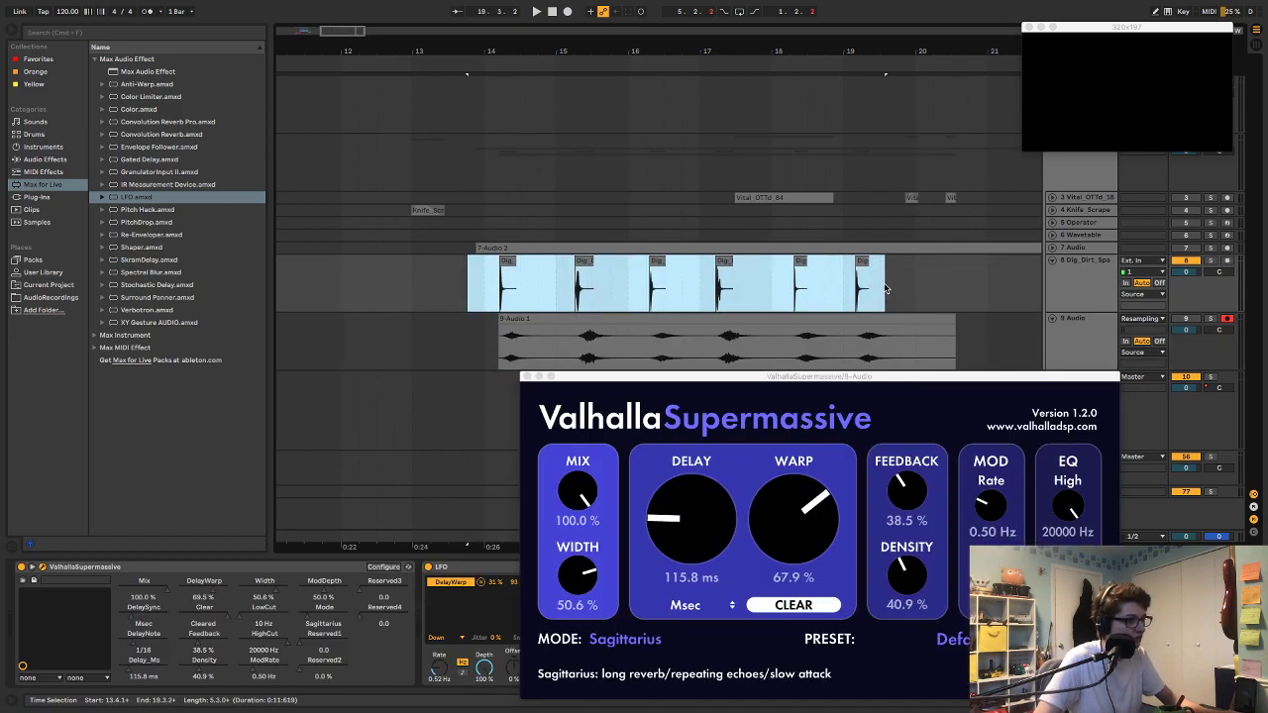
{"action": "scroll", "coordinate": [859, 313], "scroll_direction": "right", "scroll_amount": 8}
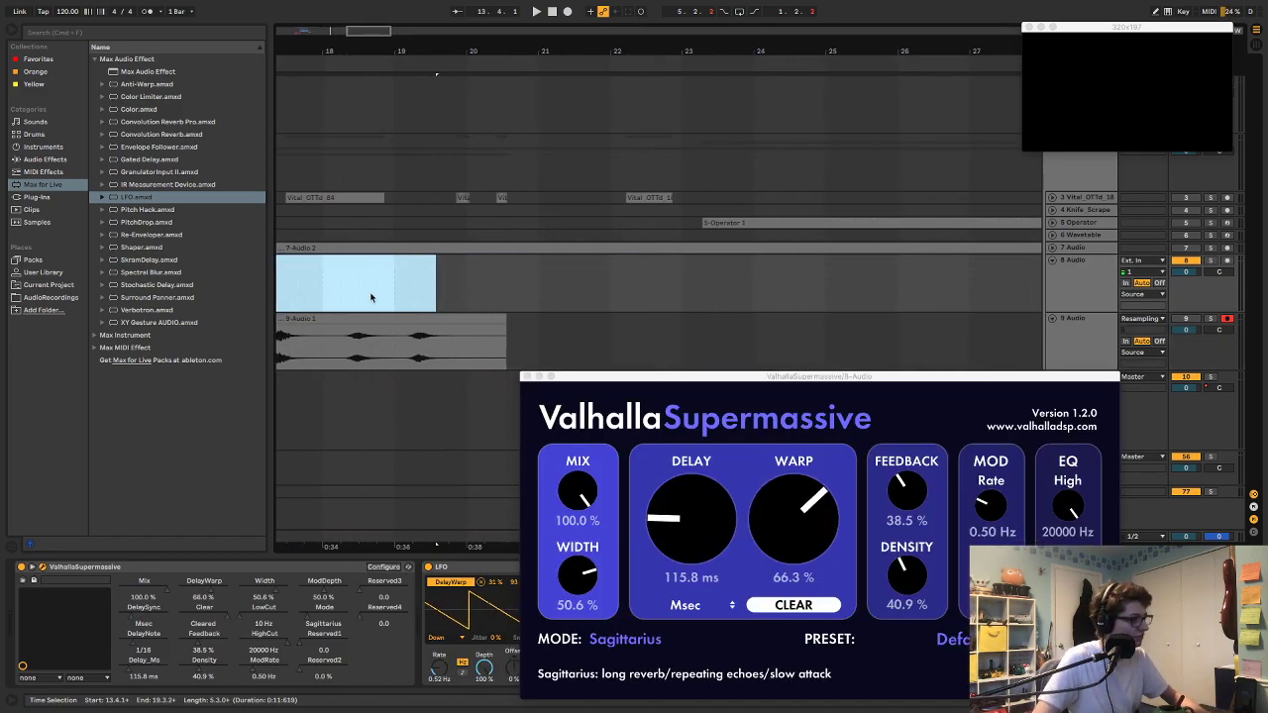
Step: Look through the AudioRecordings folders, including Nature Sound, Sports Sounds and VoiceOver, for another source recording
{"action": "left_click", "coordinate": [62, 298]}
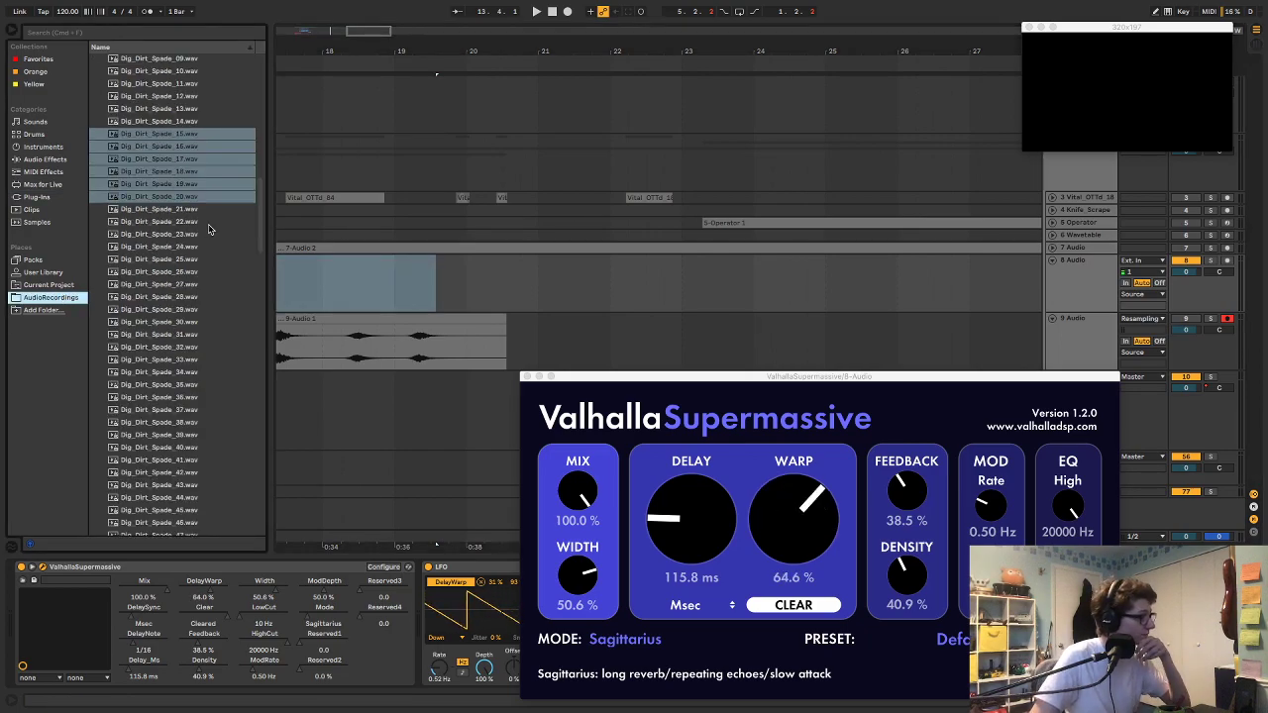
{"action": "scroll", "coordinate": [198, 238], "scroll_direction": "down", "scroll_amount": 15}
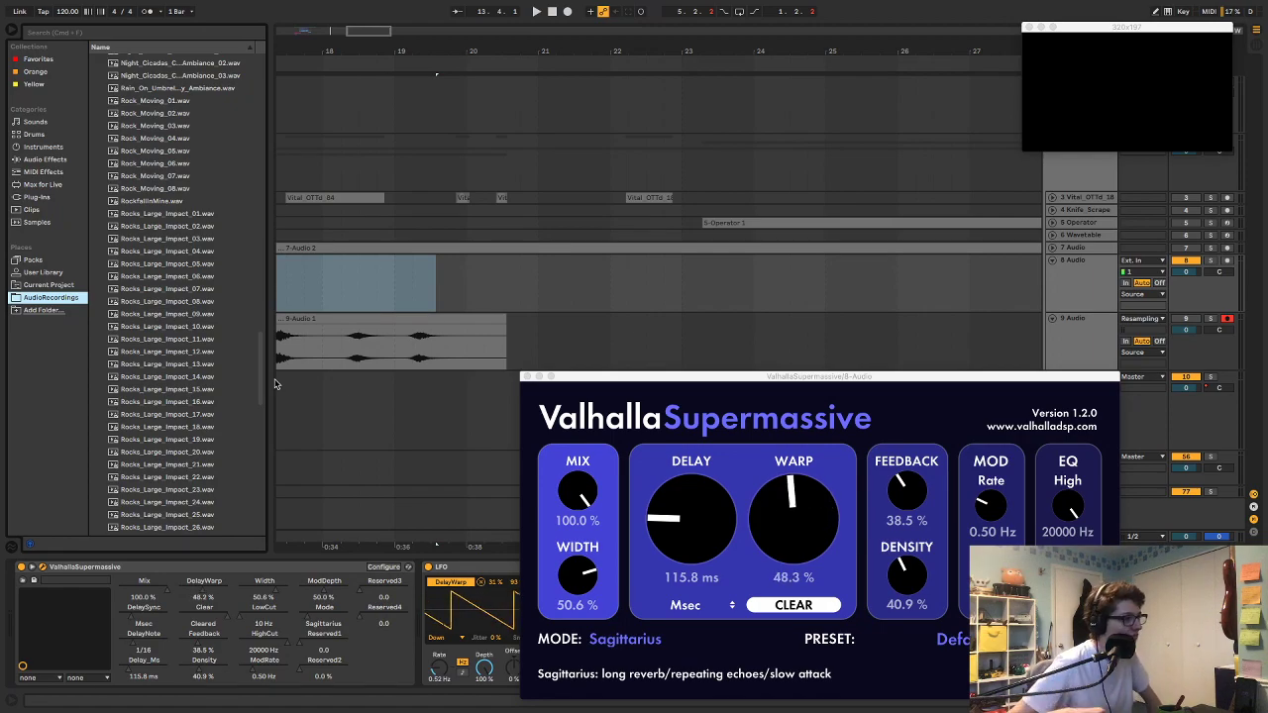
{"action": "scroll", "coordinate": [226, 343], "scroll_direction": "down", "scroll_amount": 15}
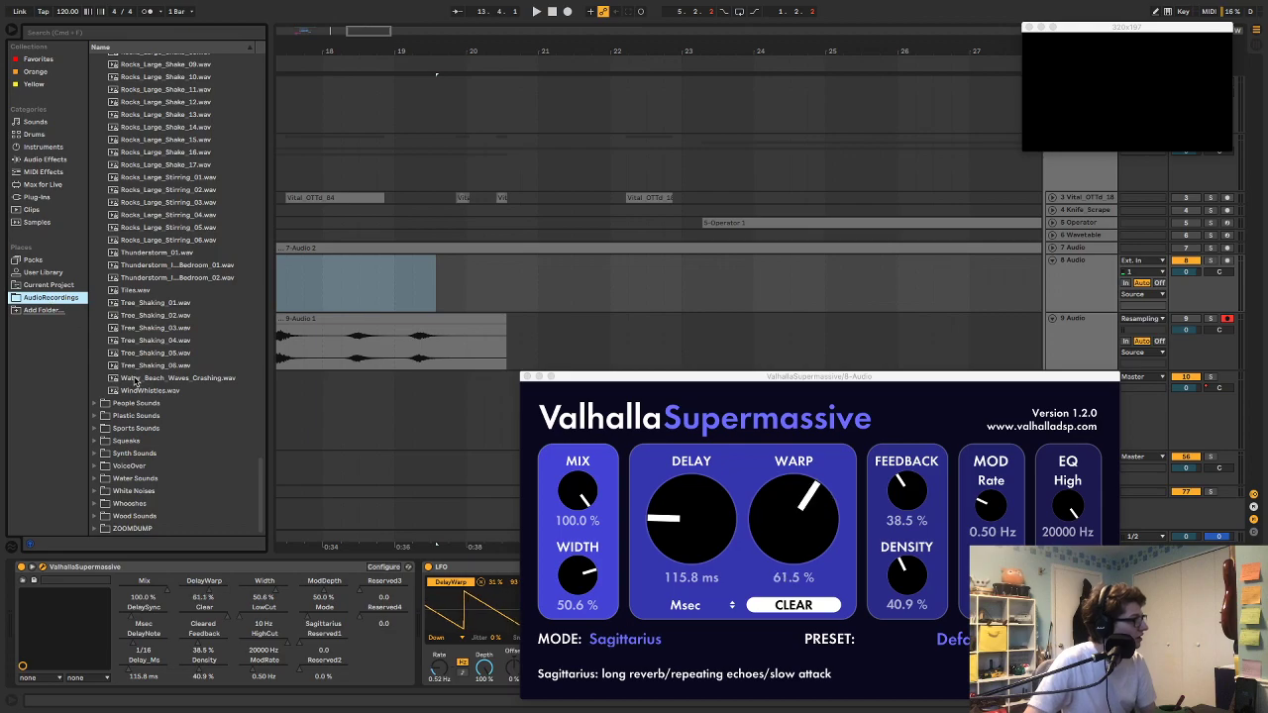
{"action": "left_click", "coordinate": [95, 428]}
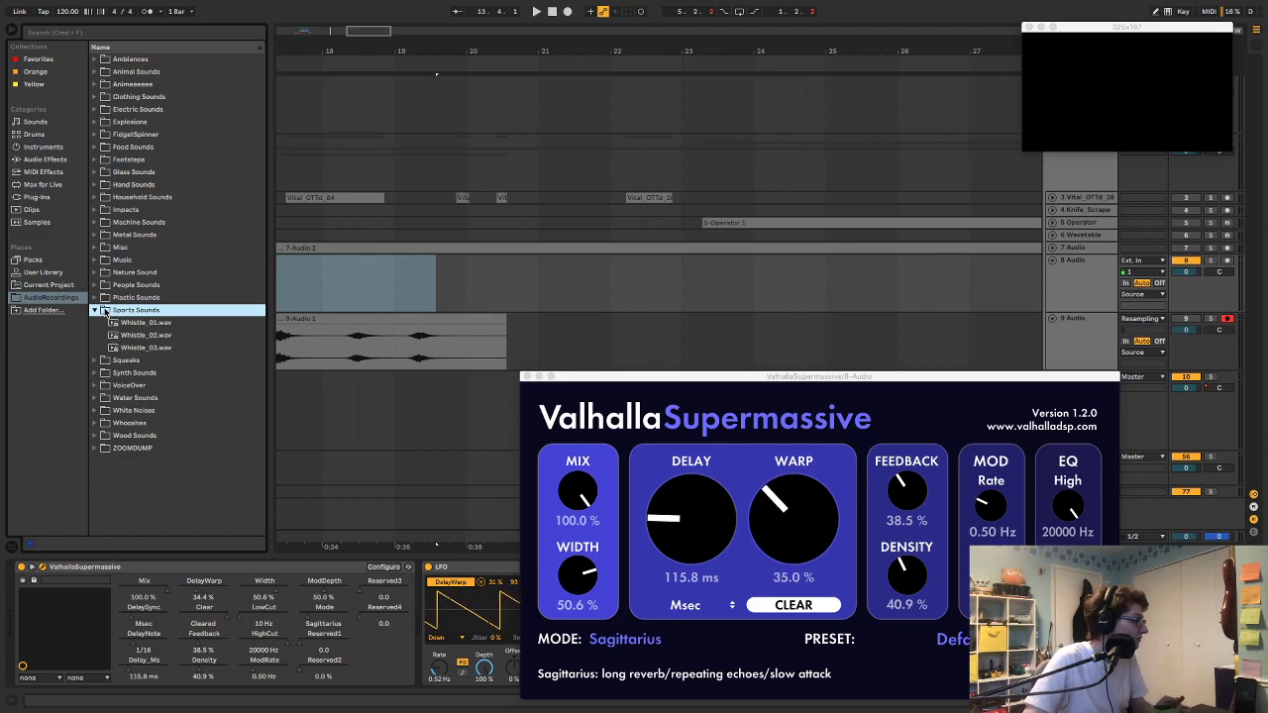
{"action": "left_click", "coordinate": [96, 310]}
{"action": "left_click", "coordinate": [116, 286]}
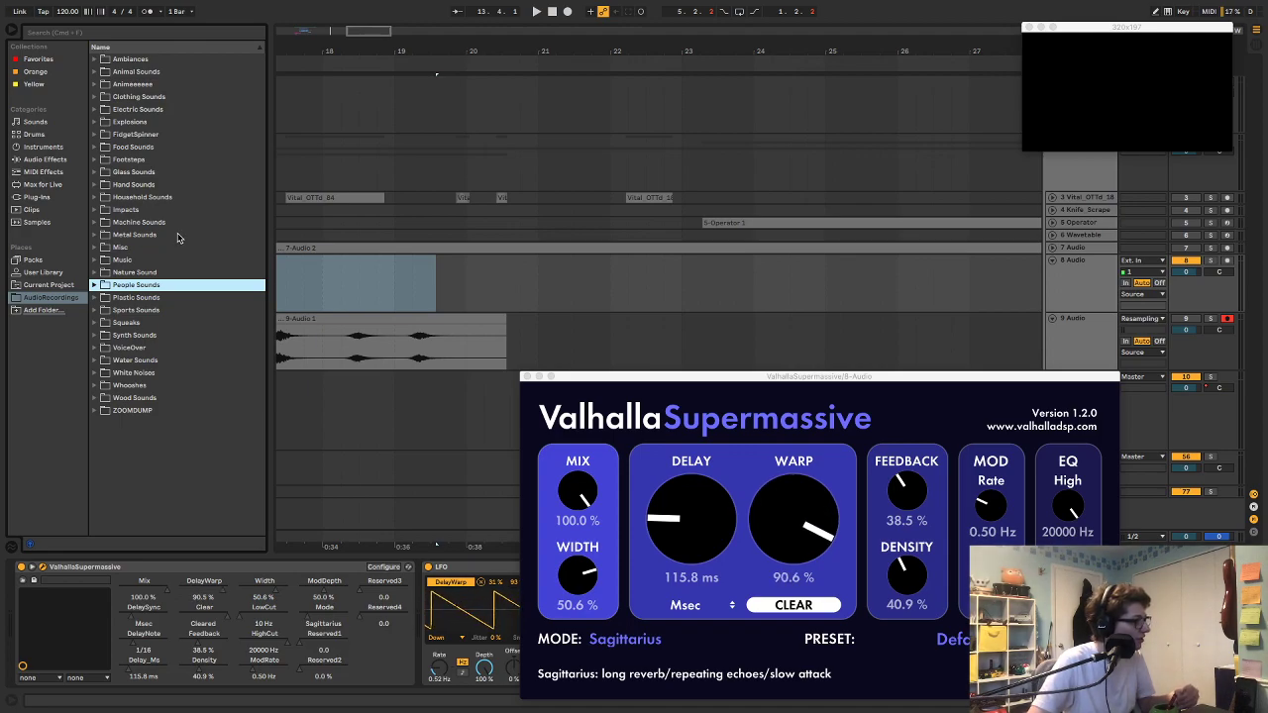
{"action": "left_click", "coordinate": [99, 348]}
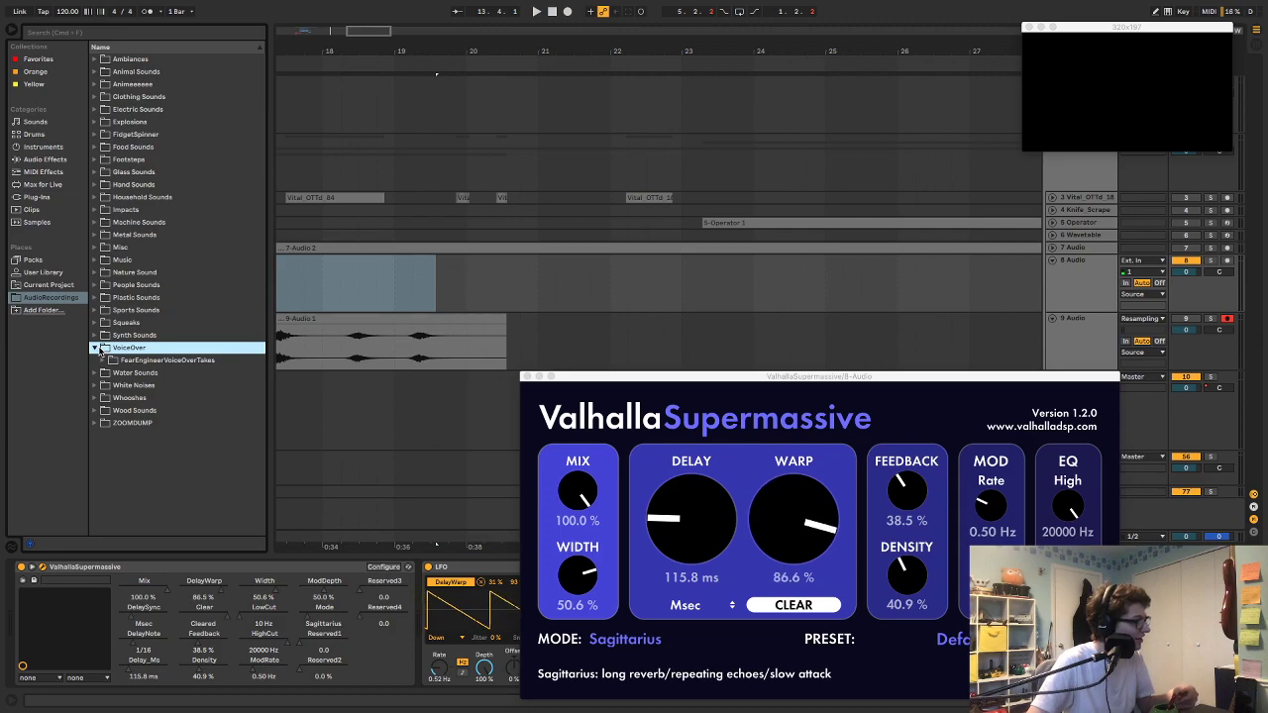
{"action": "left_click", "coordinate": [95, 349]}
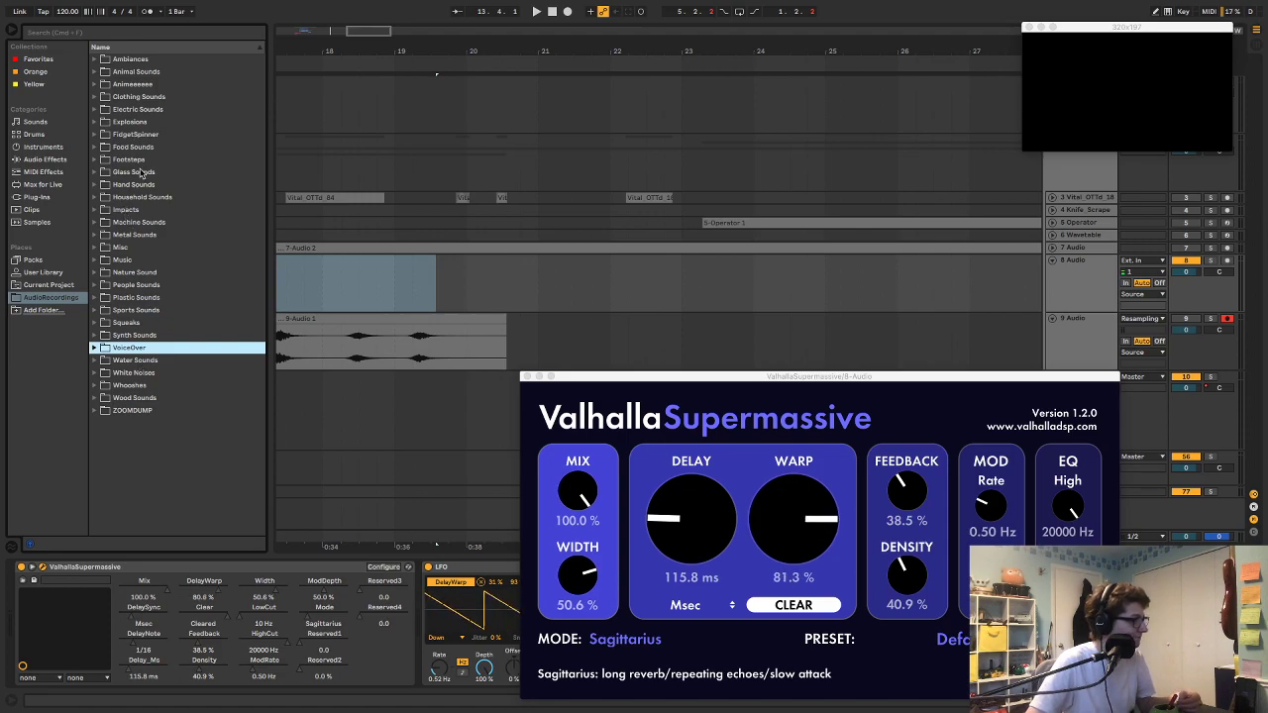
Step: Check the Household Sounds, Electric Sounds and Synth Sounds folders for a source recording
{"action": "left_click", "coordinate": [146, 198]}
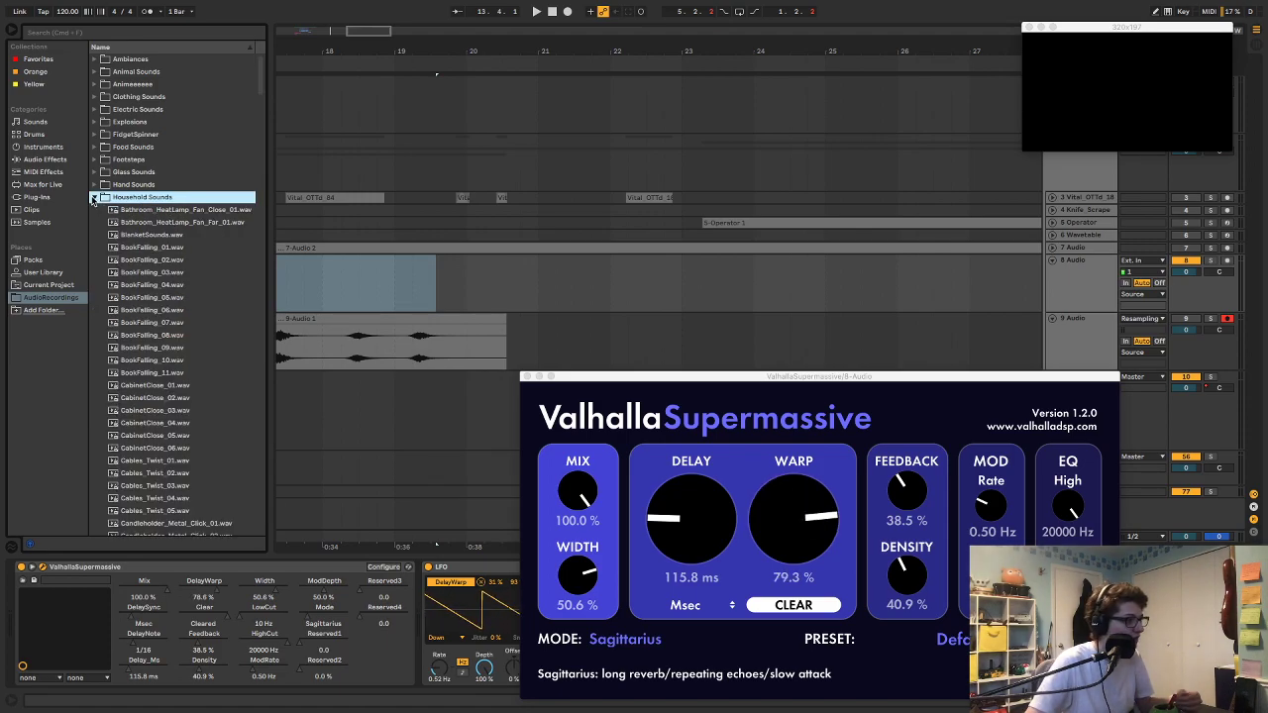
{"action": "scroll", "coordinate": [159, 335], "scroll_direction": "down", "scroll_amount": 5}
{"action": "scroll", "coordinate": [158, 334], "scroll_direction": "up", "scroll_amount": 5}
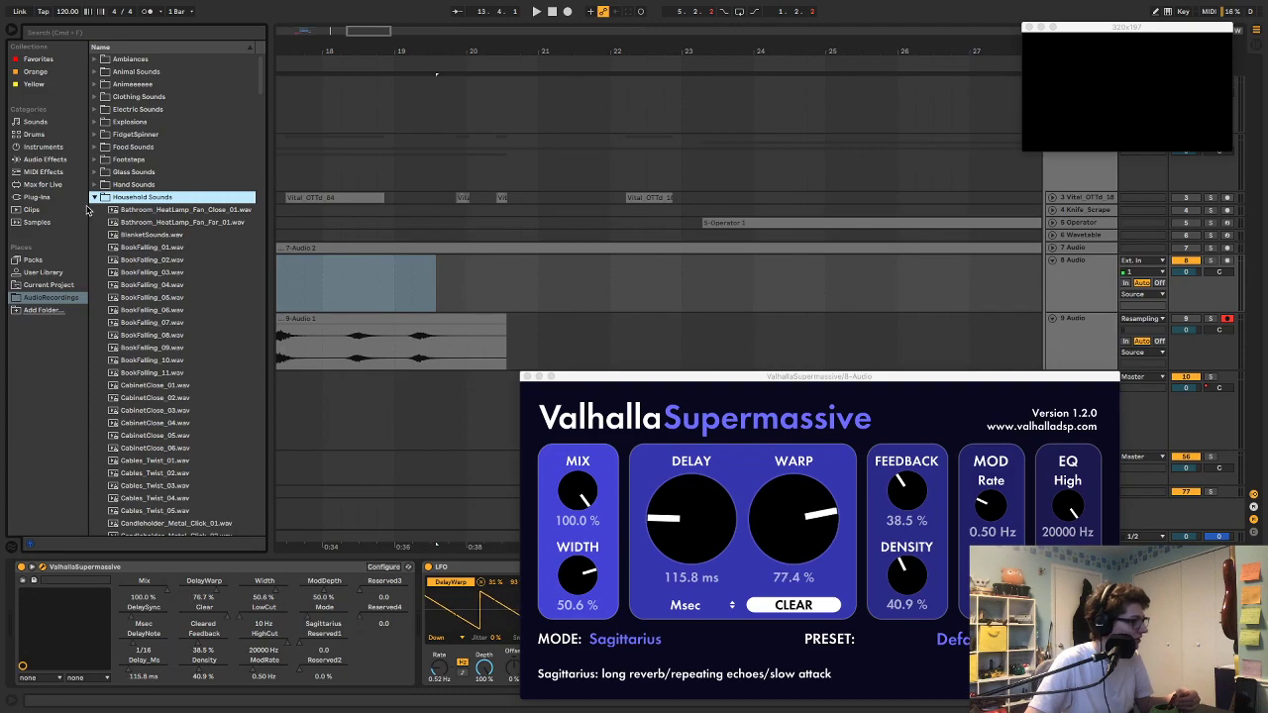
{"action": "left_click", "coordinate": [94, 197]}
{"action": "left_click", "coordinate": [100, 110]}
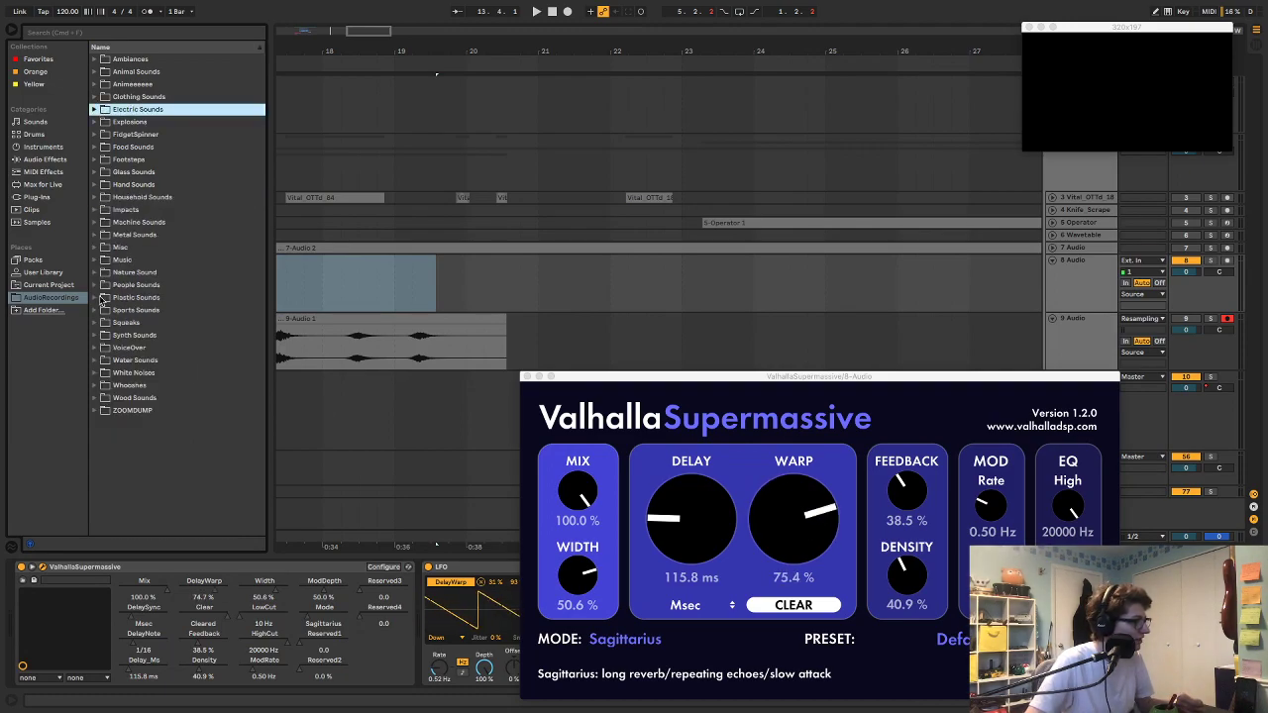
{"action": "left_click", "coordinate": [96, 336]}
{"action": "left_click", "coordinate": [95, 336]}
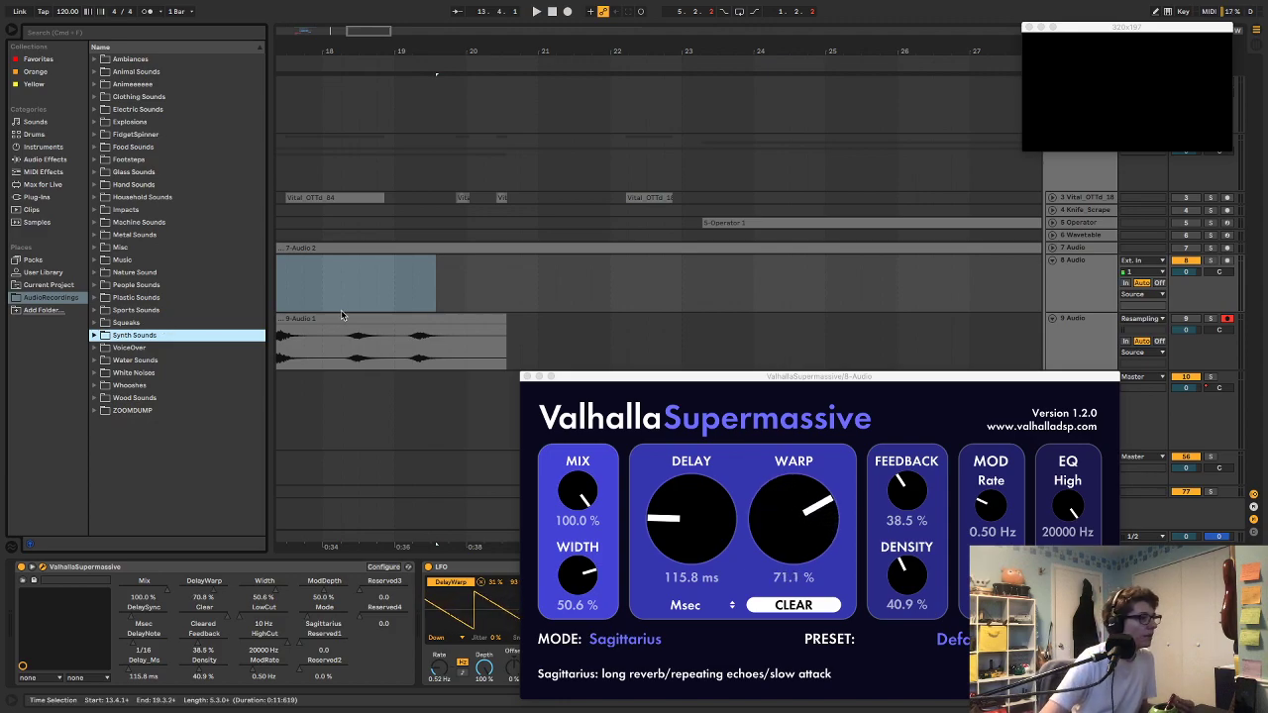
Step: Audition several Watery_Freq_Delay_Blop recordings and an Anime_Jump recording in the anime folder, closing the folder when done
{"action": "left_click", "coordinate": [137, 85]}
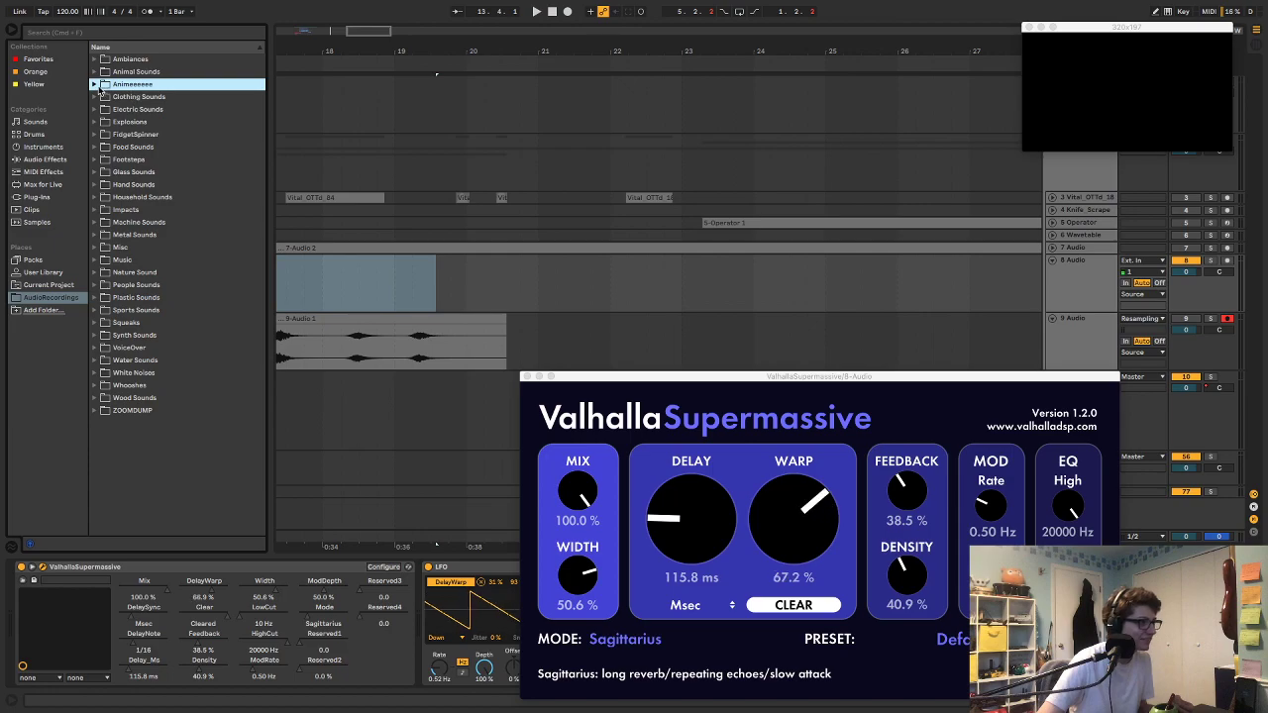
{"action": "left_click", "coordinate": [95, 86]}
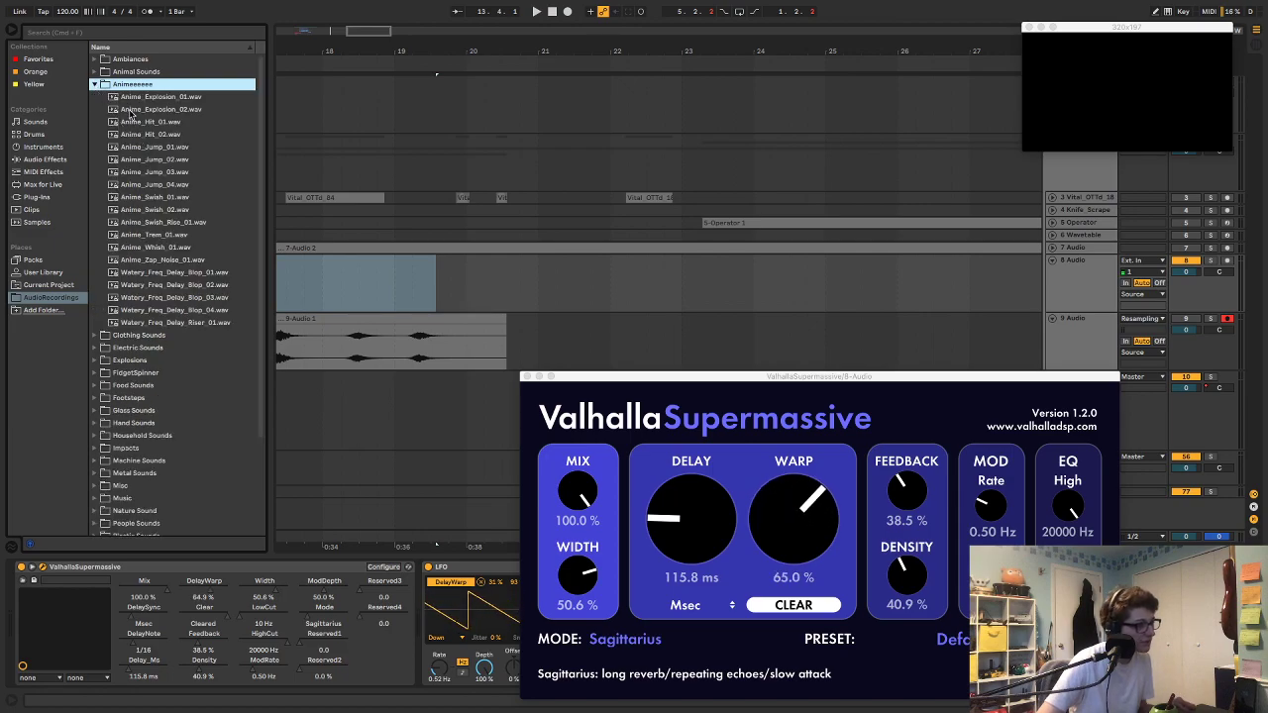
{"action": "left_click", "coordinate": [155, 272]}
{"action": "left_click", "coordinate": [157, 287]}
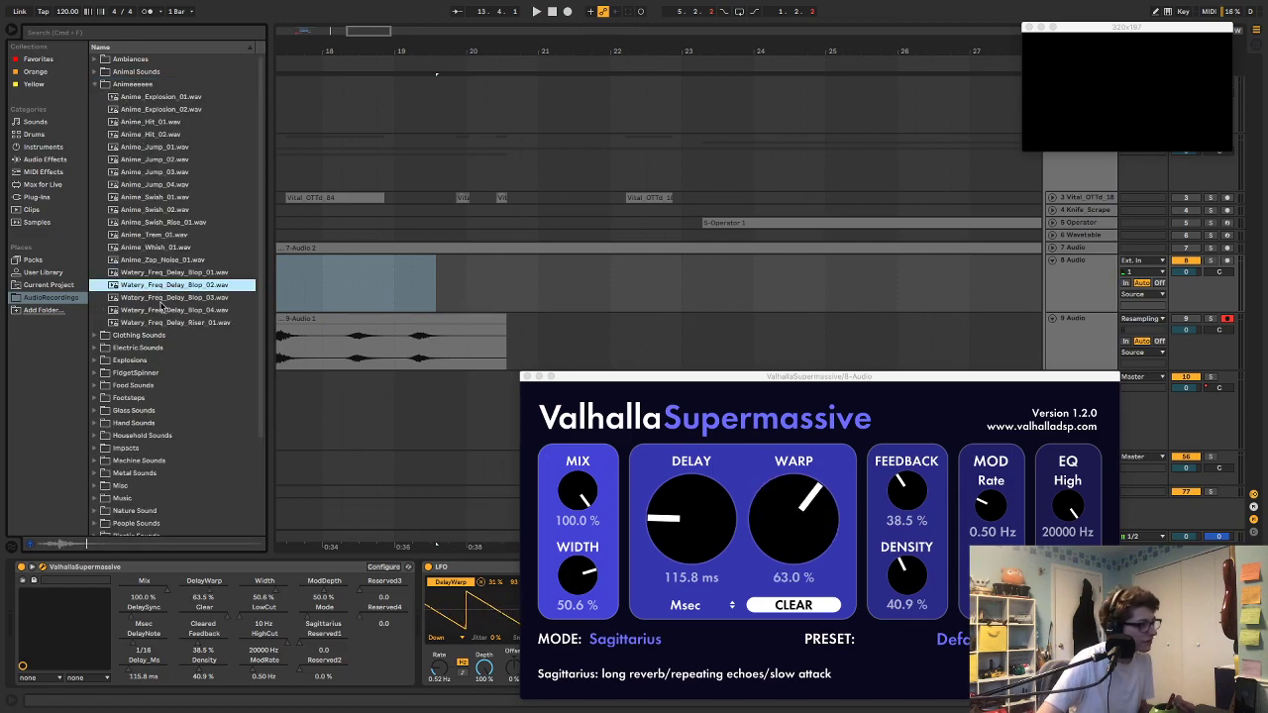
{"action": "left_click", "coordinate": [165, 310]}
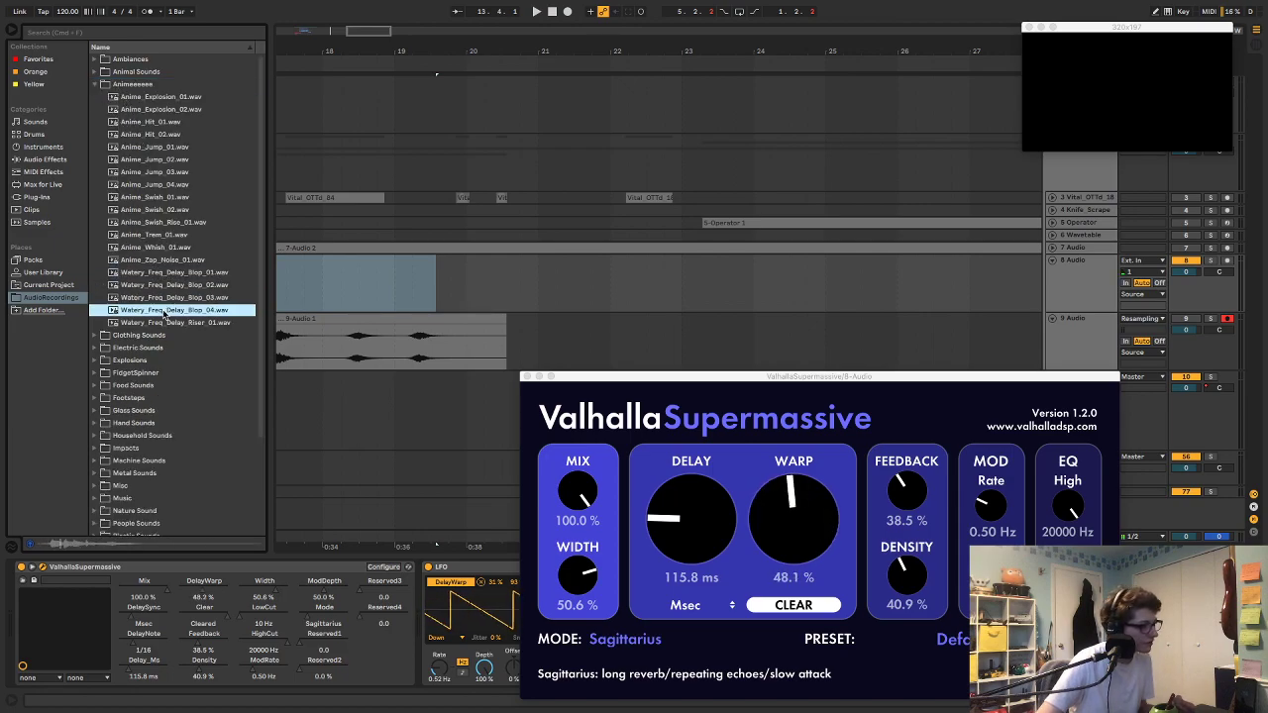
{"action": "left_click", "coordinate": [143, 172]}
{"action": "left_click", "coordinate": [96, 84]}
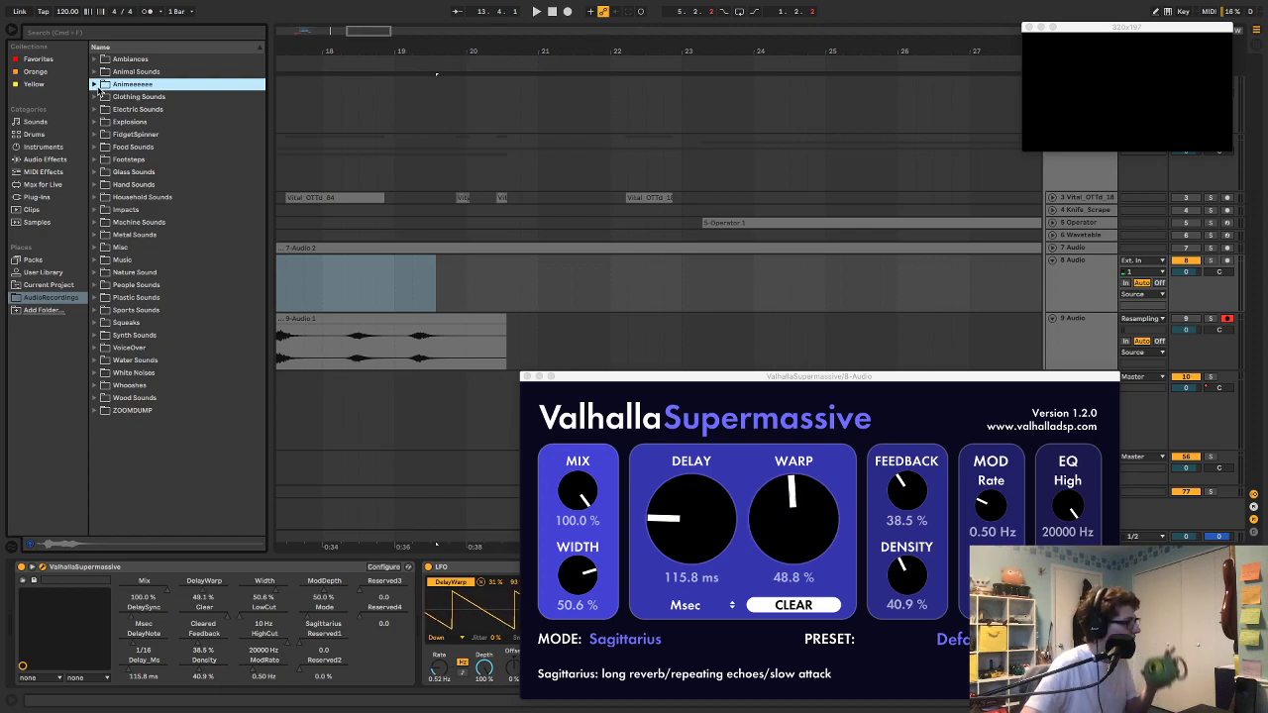
Step: Audition several HandPunch recordings in the Impacts folder
{"action": "left_click", "coordinate": [125, 211]}
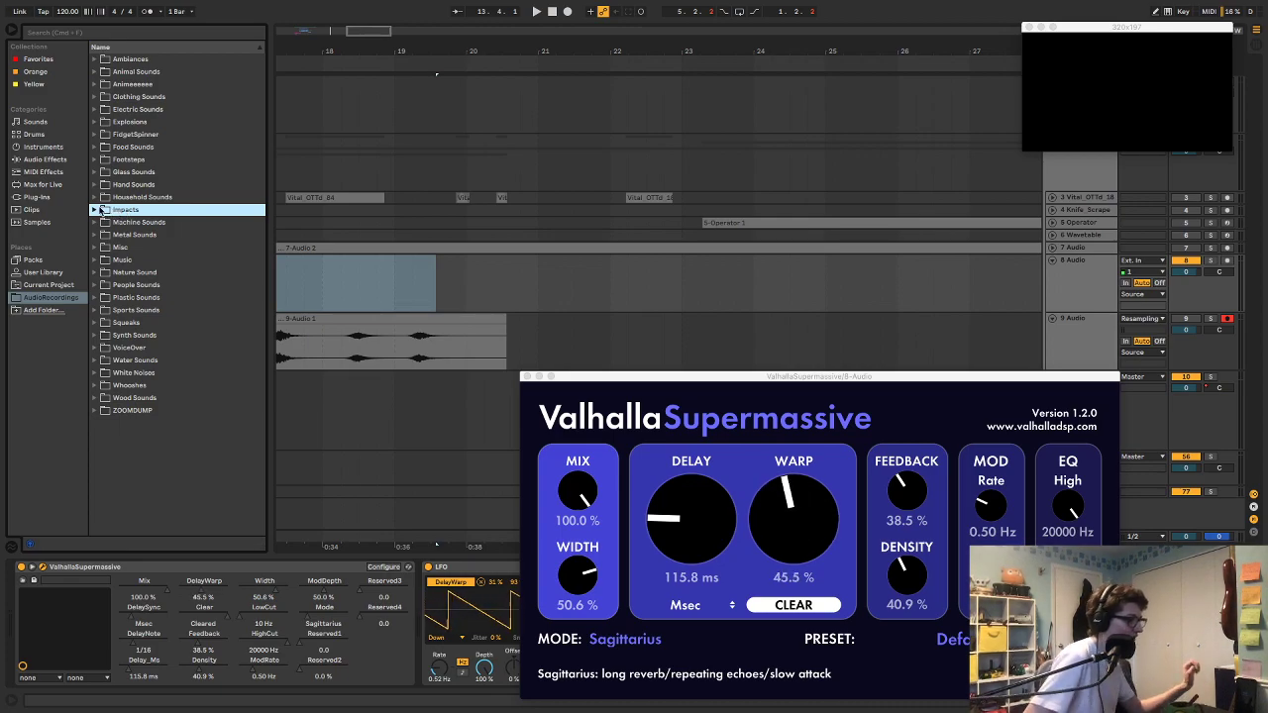
{"action": "left_click", "coordinate": [96, 210]}
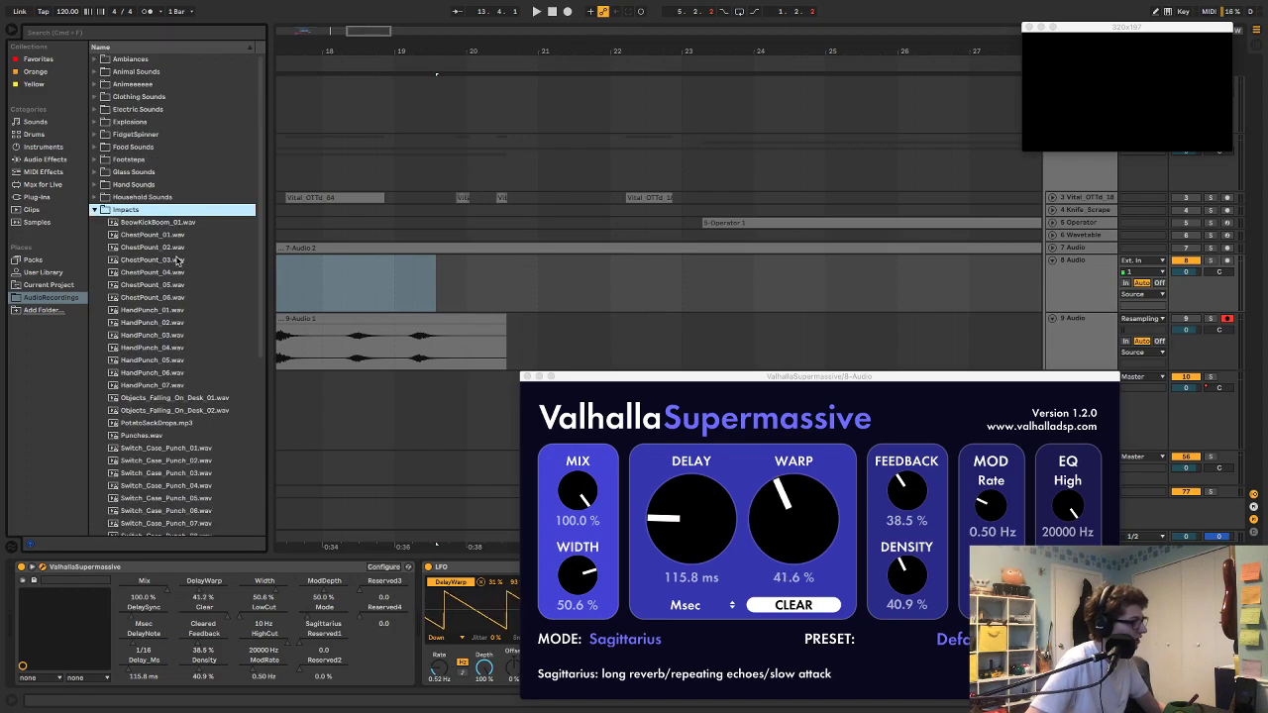
{"action": "left_click", "coordinate": [166, 384]}
{"action": "left_click", "coordinate": [173, 335]}
{"action": "left_click", "coordinate": [179, 311]}
{"action": "scroll", "coordinate": [160, 335], "scroll_direction": "down", "scroll_amount": 4}
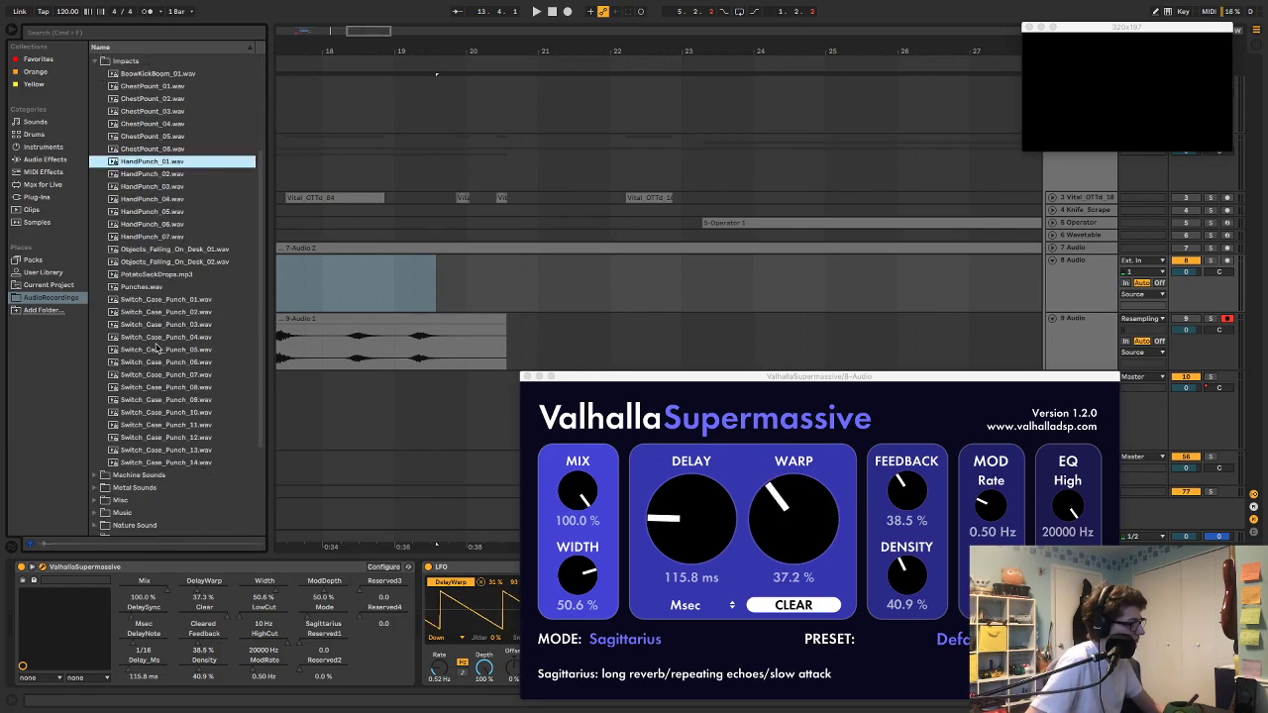
Step: Audition the Switch_Case_Punch recordings in the Impacts folder
{"action": "left_click", "coordinate": [166, 301]}
{"action": "left_click", "coordinate": [166, 325]}
{"action": "left_click", "coordinate": [168, 336]}
{"action": "left_click", "coordinate": [170, 350]}
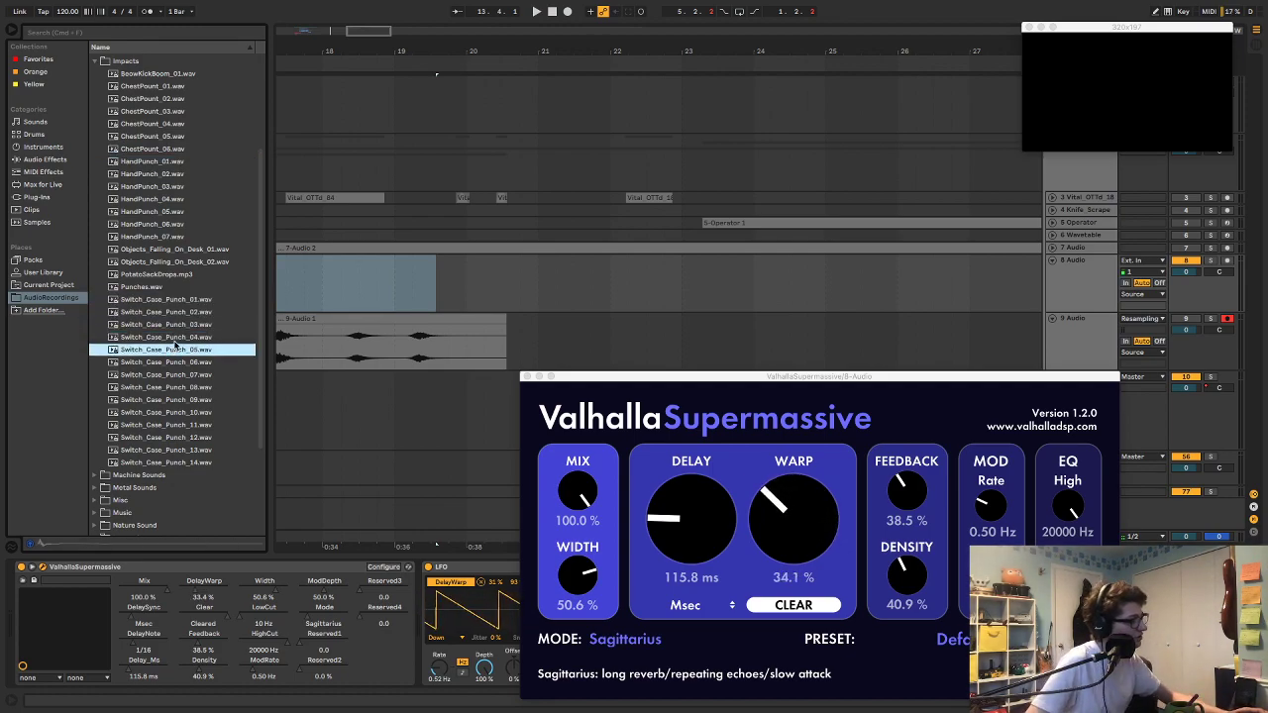
{"action": "left_click", "coordinate": [170, 337]}
{"action": "left_click", "coordinate": [178, 374]}
{"action": "left_click", "coordinate": [188, 399]}
Step: Place Switch_Case_Punch 03, 05, 06, 09 and 11 together on track 8 as audio clips
{"action": "left_click", "coordinate": [196, 425]}
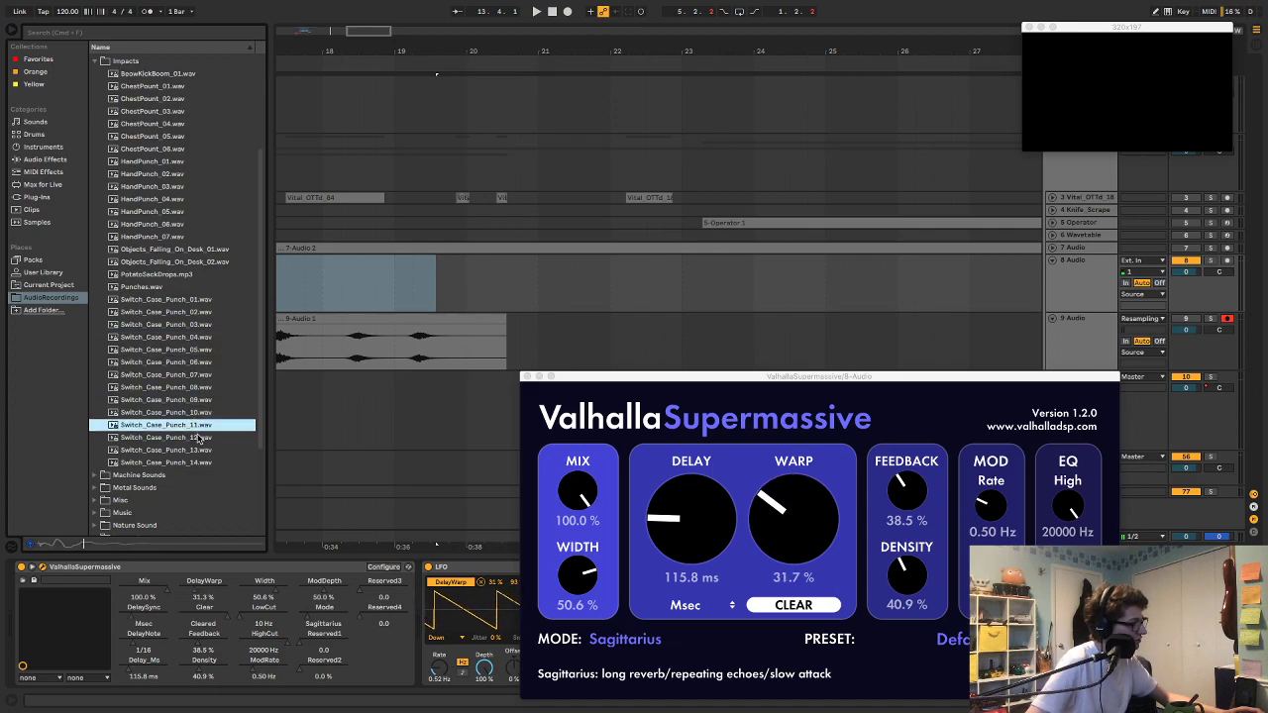
{"action": "left_click", "coordinate": [198, 399], "text": "super"}
{"action": "left_click", "coordinate": [203, 349], "text": "super"}
{"action": "left_click", "coordinate": [203, 325], "text": "super"}
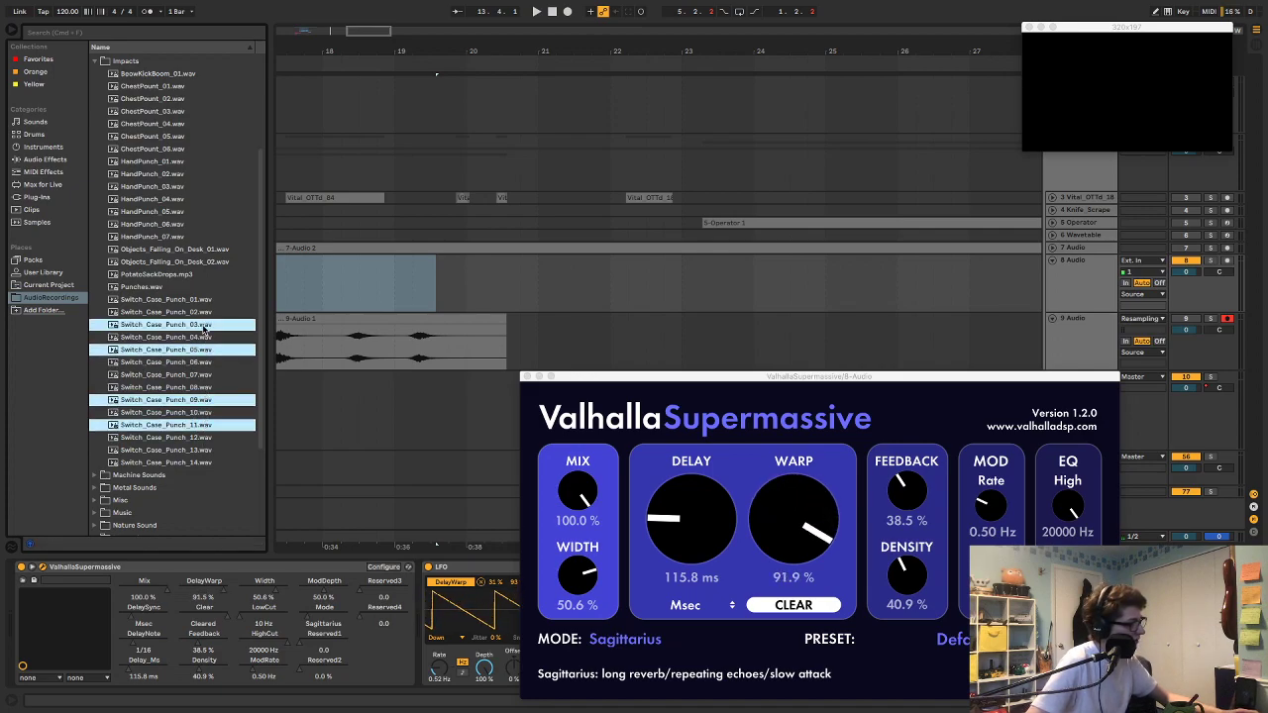
{"action": "left_click", "coordinate": [203, 363], "text": "super"}
{"action": "left_click_drag", "start_coordinate": [185, 325], "coordinate": [971, 279]}
Step: Space the Switch_Case_Punch clips apart along track 8 and select the first one
{"action": "left_click_drag", "start_coordinate": [657, 263], "coordinate": [745, 271]}
{"action": "left_click_drag", "start_coordinate": [615, 262], "coordinate": [651, 273]}
{"action": "scroll", "coordinate": [669, 246], "scroll_direction": "right", "scroll_amount": 5}
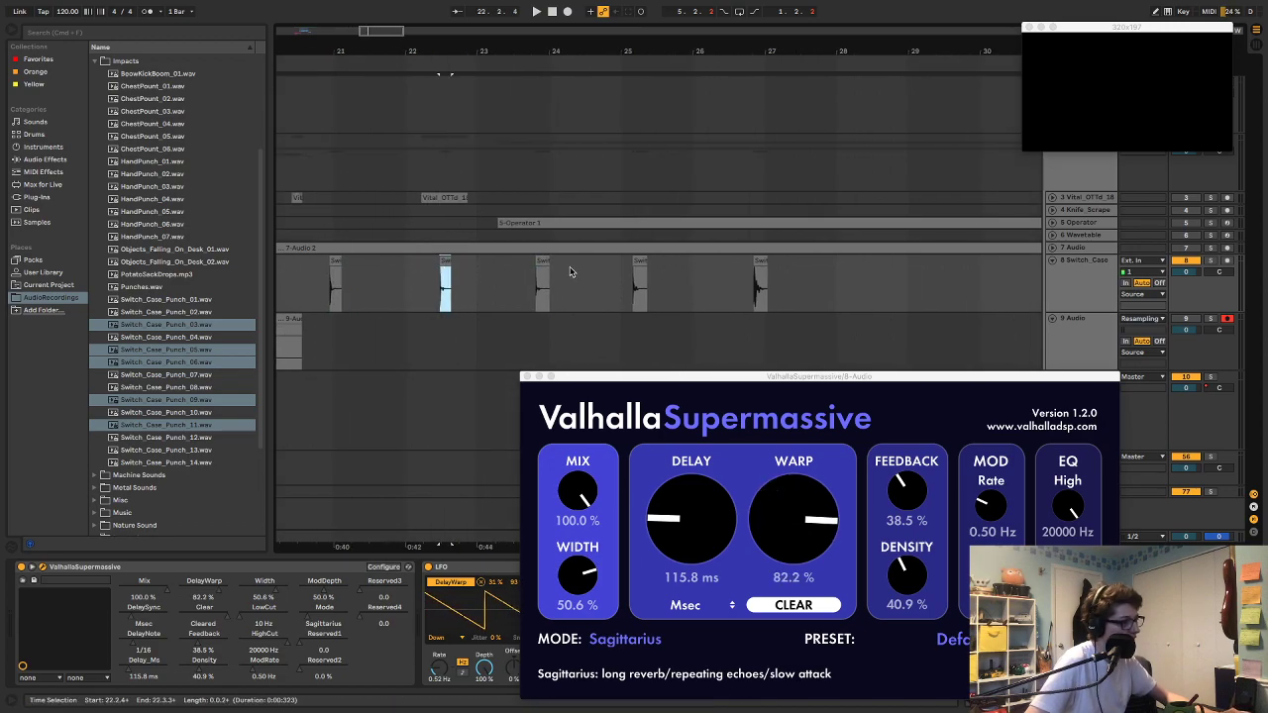
{"action": "left_click", "coordinate": [341, 268]}
Step: Look through the recordings in the Household Sounds folder
{"action": "scroll", "coordinate": [126, 226], "scroll_direction": "up", "scroll_amount": 5}
{"action": "left_click", "coordinate": [99, 209]}
{"action": "left_click", "coordinate": [95, 197]}
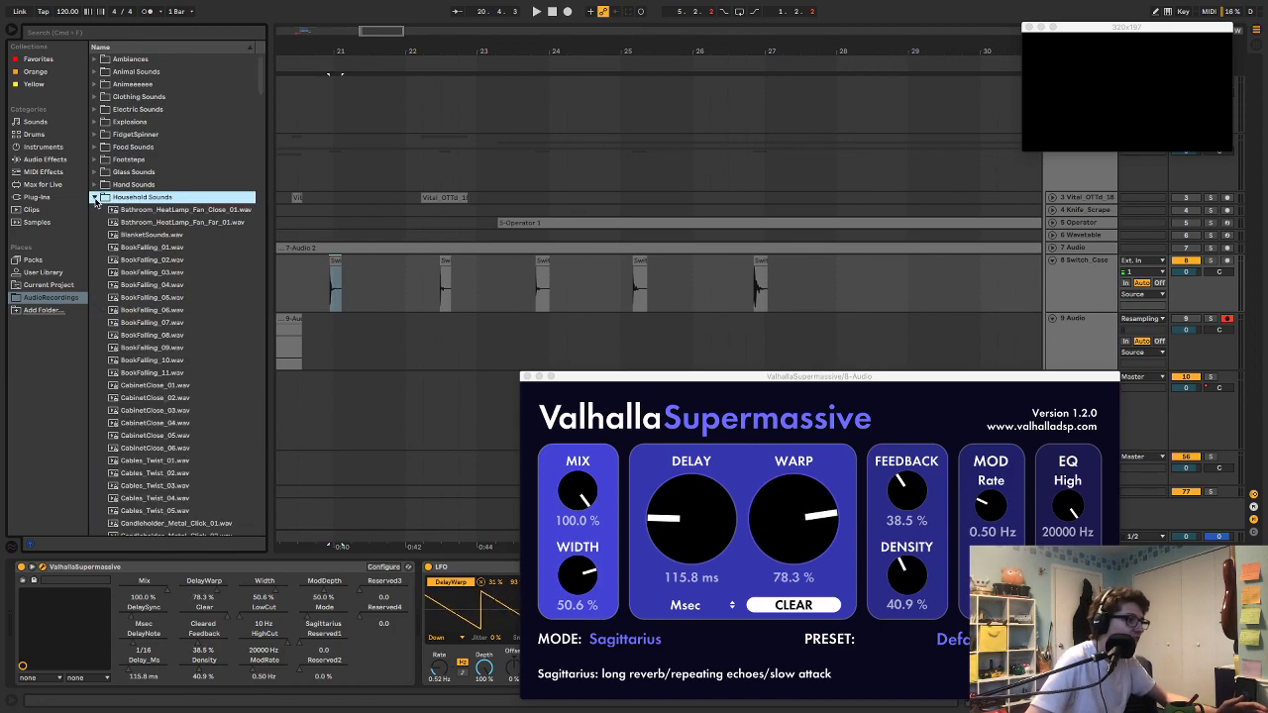
{"action": "scroll", "coordinate": [229, 296], "scroll_direction": "down", "scroll_amount": 20}
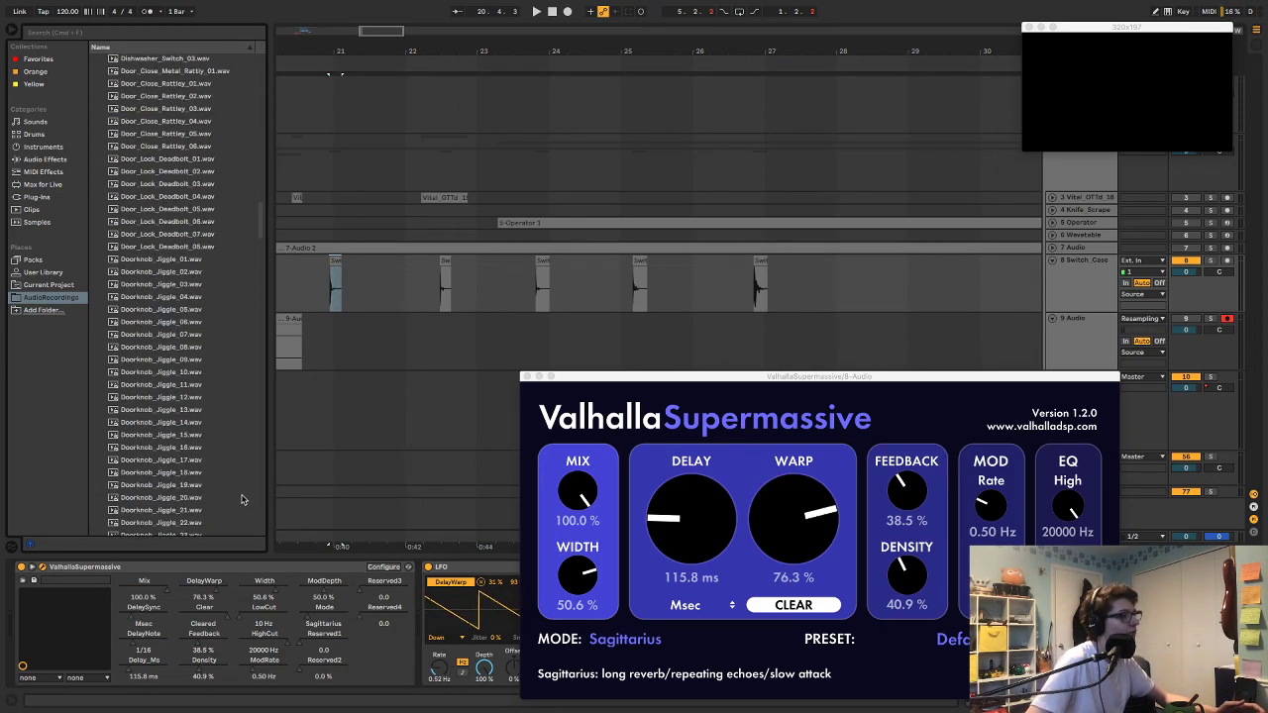
{"action": "scroll", "coordinate": [235, 498], "scroll_direction": "up", "scroll_amount": 20}
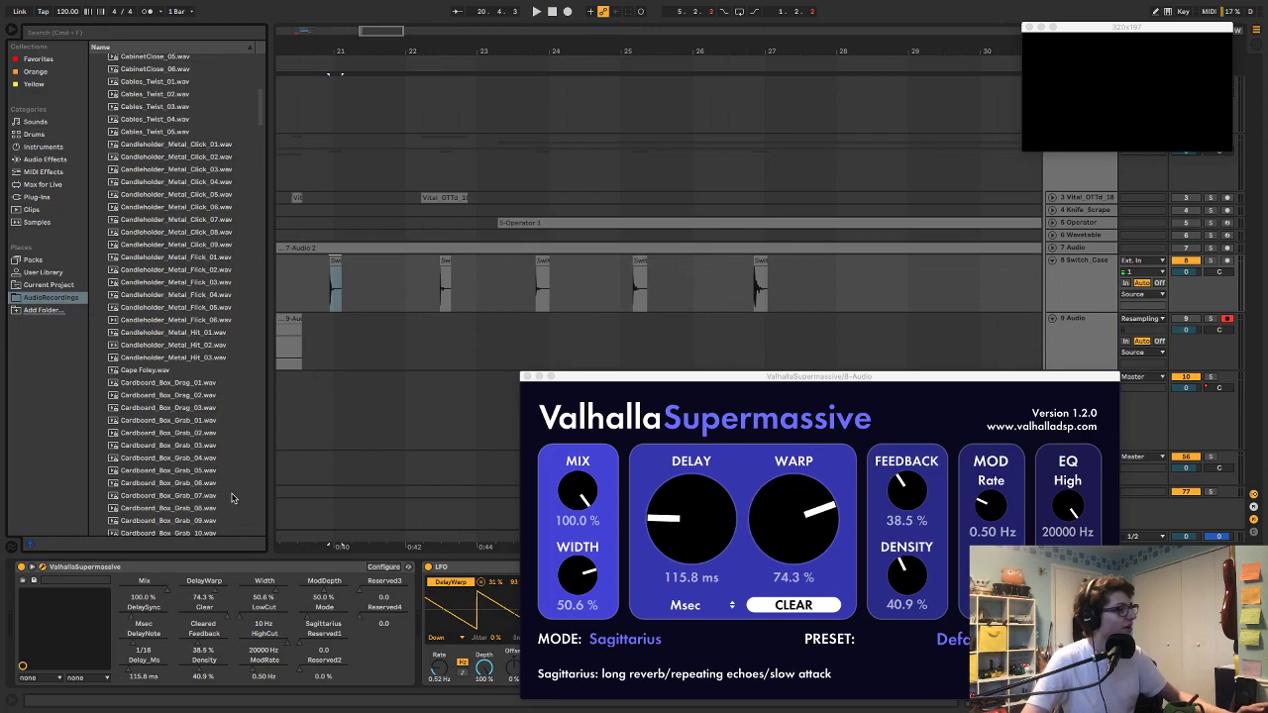
{"action": "left_click", "coordinate": [95, 197]}
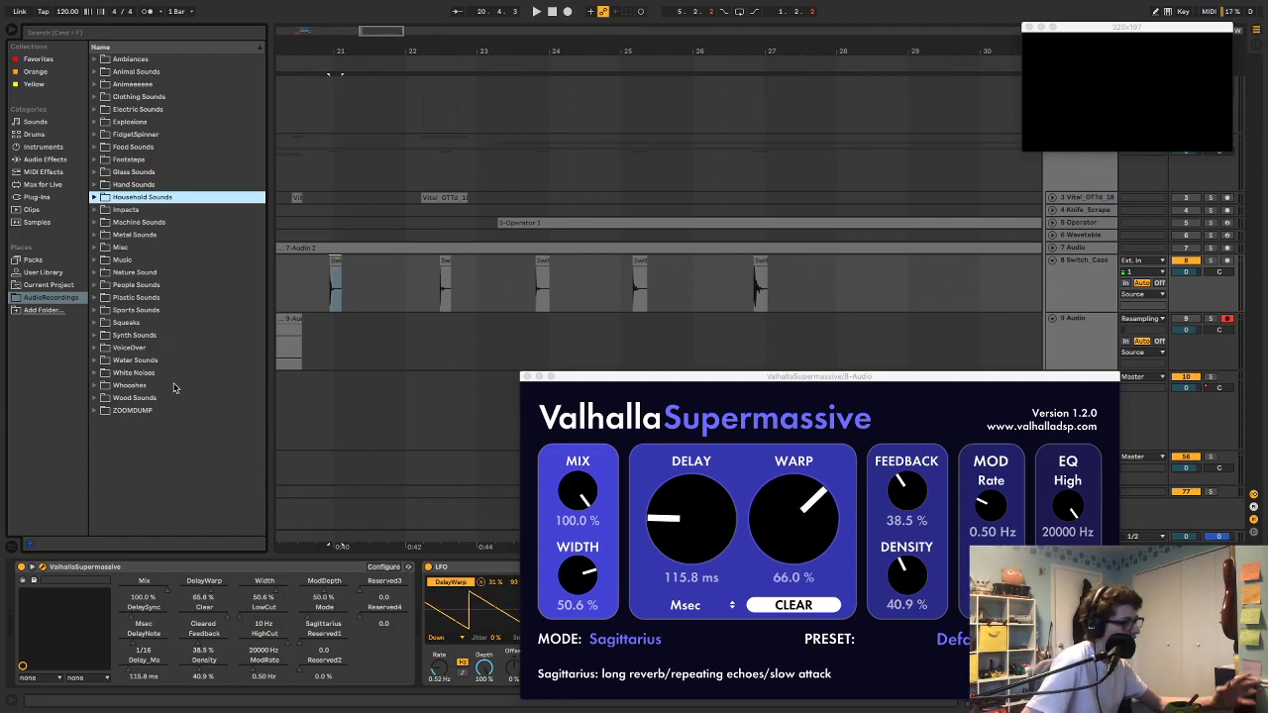
Step: Look through the recordings in the People Sounds folder
{"action": "left_click", "coordinate": [98, 285]}
{"action": "scroll", "coordinate": [149, 336], "scroll_direction": "down", "scroll_amount": 10}
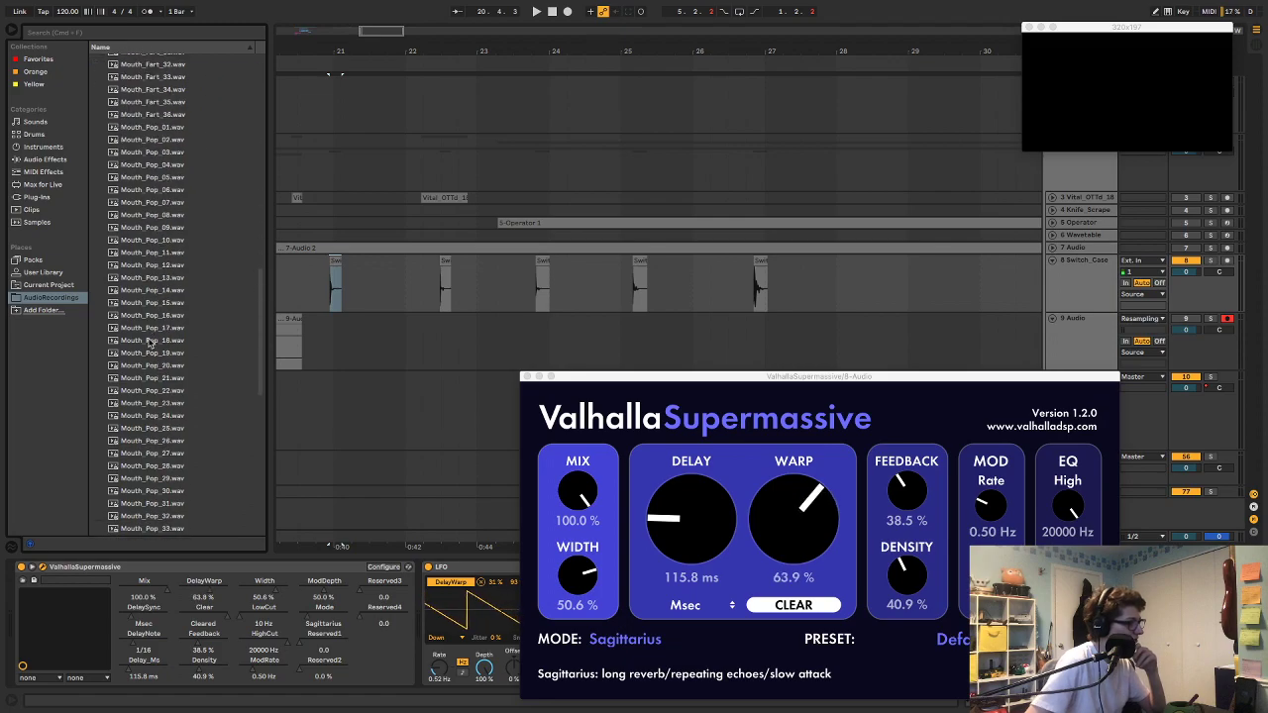
{"action": "scroll", "coordinate": [149, 345], "scroll_direction": "up", "scroll_amount": 10}
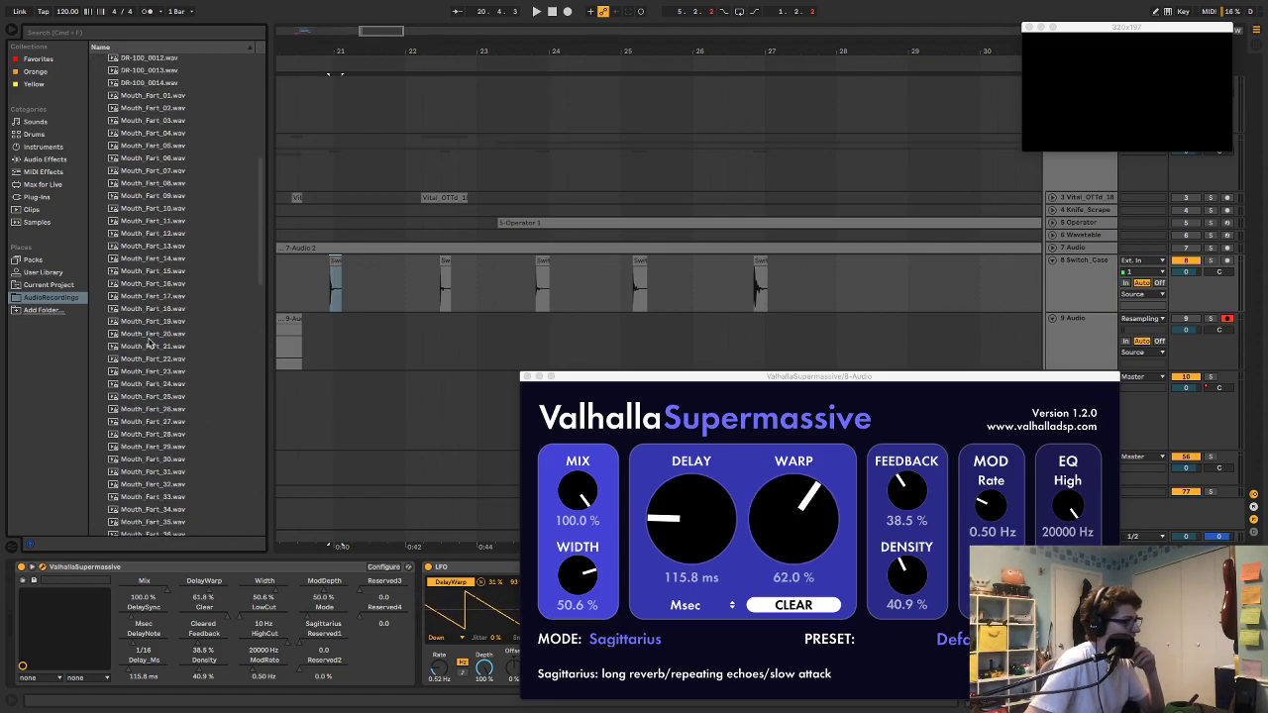
{"action": "scroll", "coordinate": [149, 347], "scroll_direction": "down", "scroll_amount": 10}
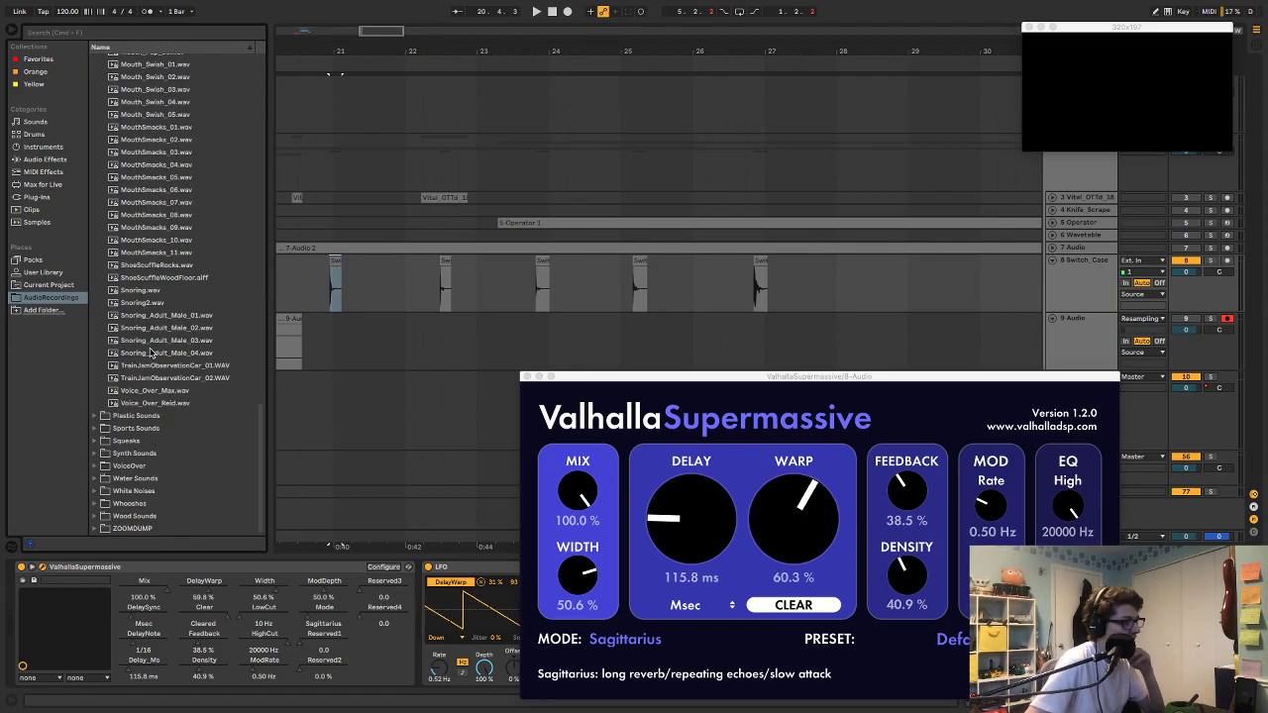
{"action": "scroll", "coordinate": [150, 352], "scroll_direction": "up", "scroll_amount": 10}
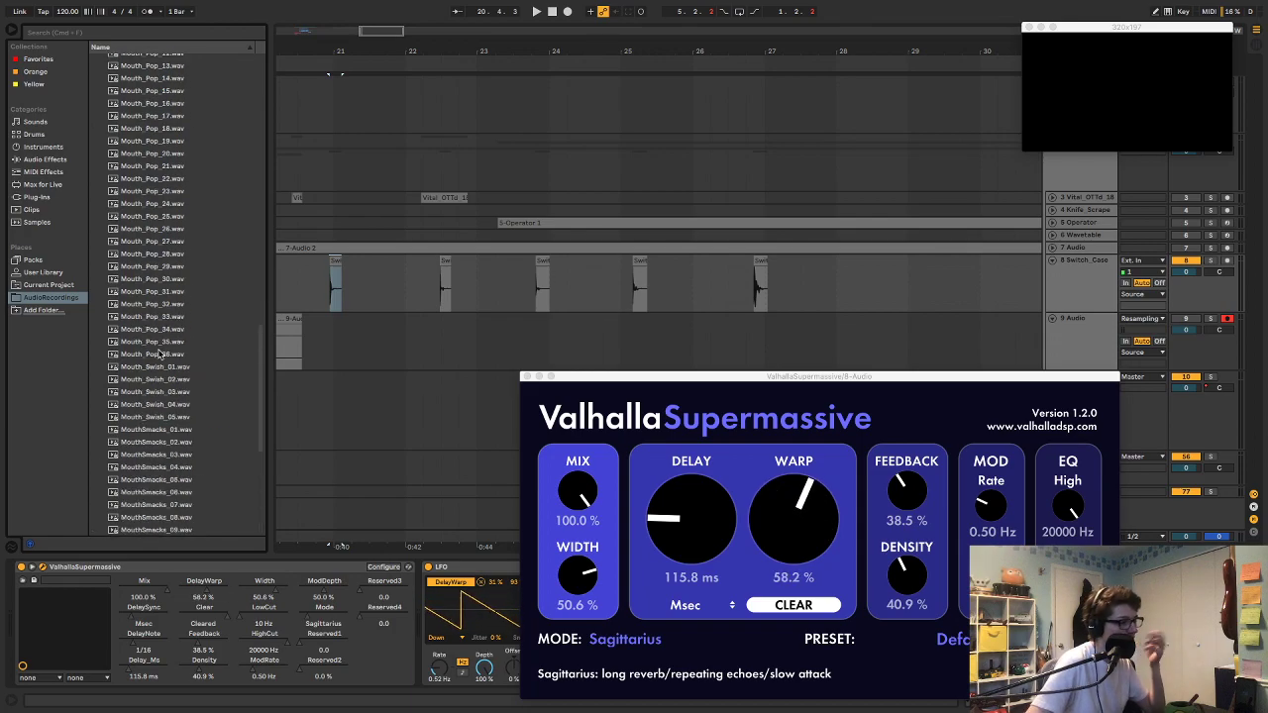
{"action": "left_click", "coordinate": [95, 180]}
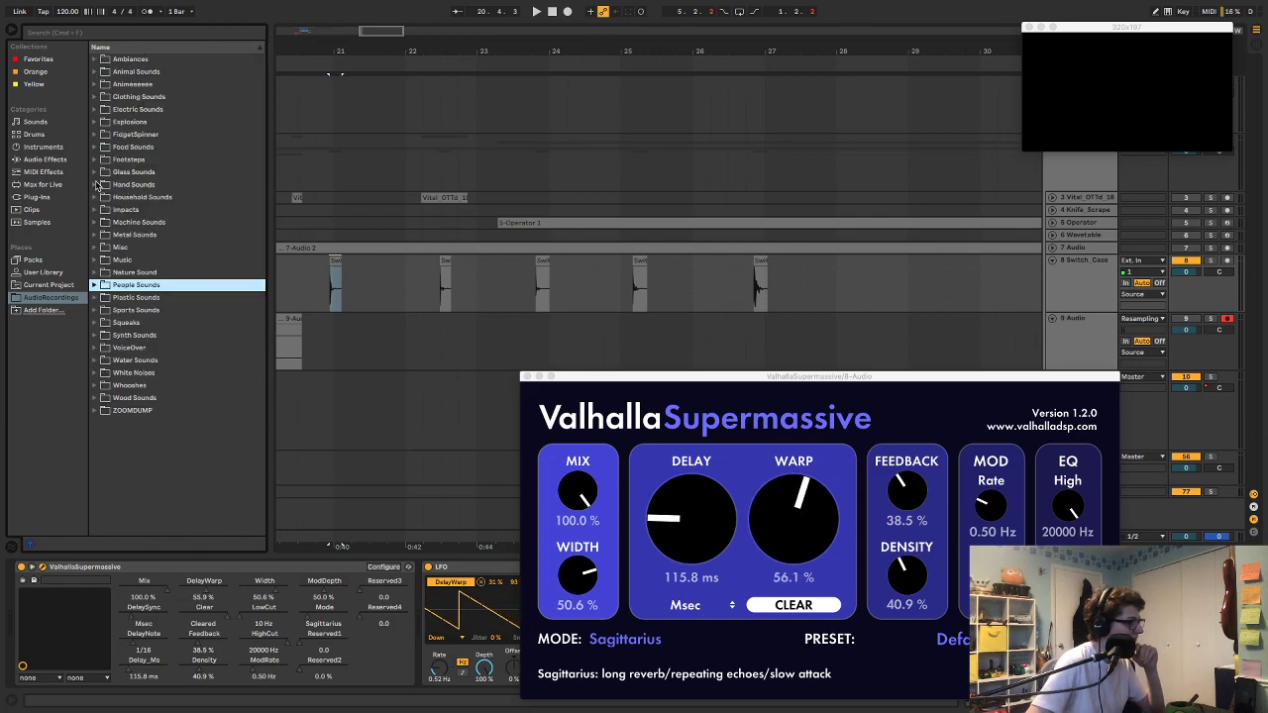
Step: Look through the Nature Sound, Water Sounds and White Noises folders for further source recordings
{"action": "left_click", "coordinate": [95, 272]}
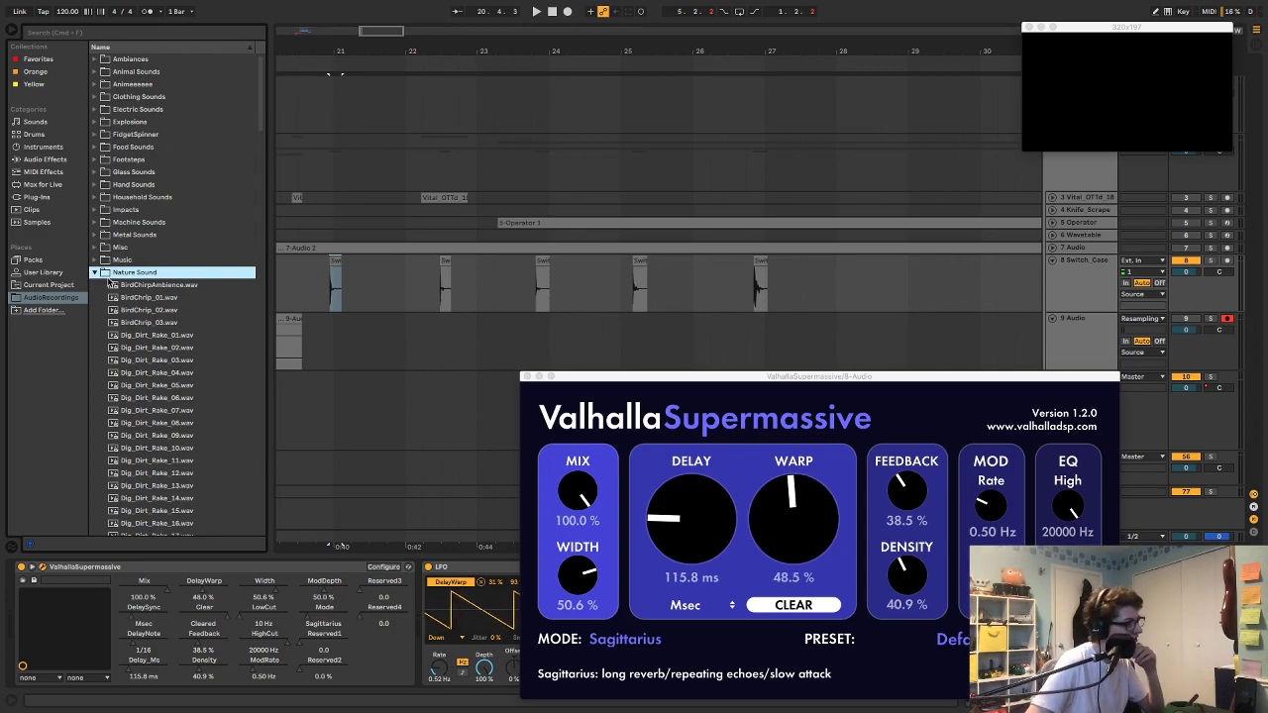
{"action": "left_click", "coordinate": [94, 272]}
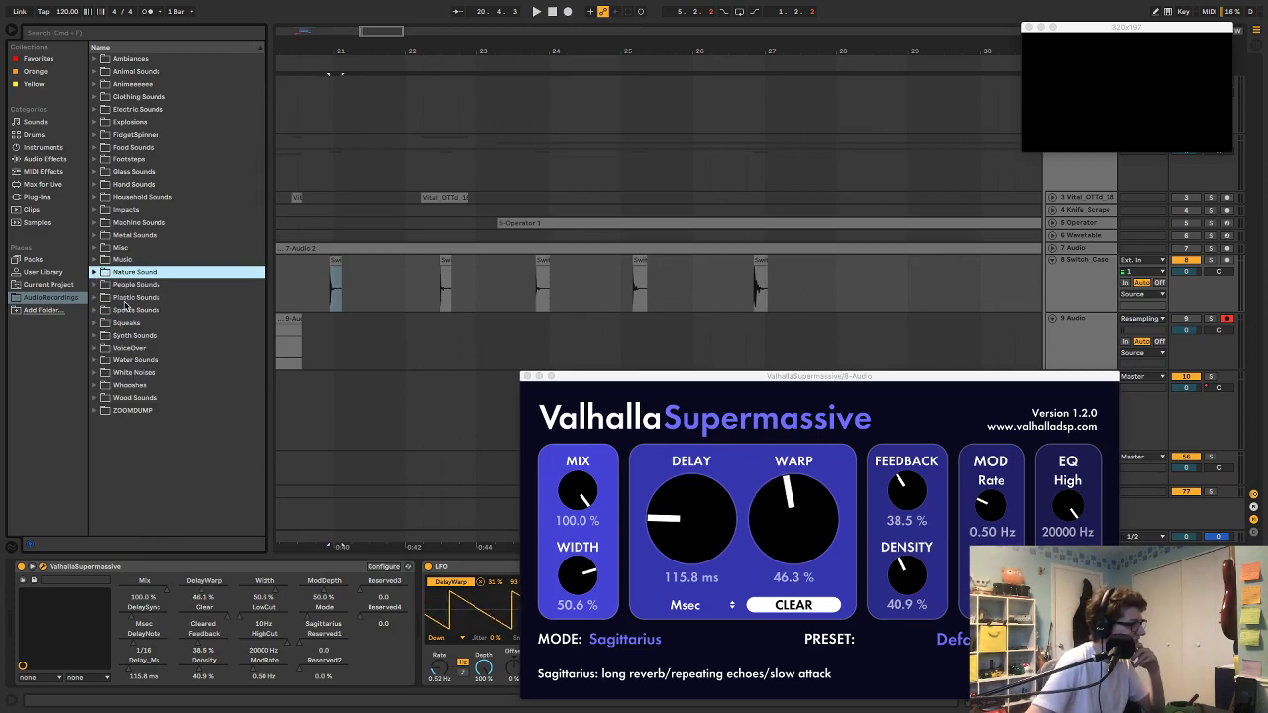
{"action": "left_click", "coordinate": [95, 360]}
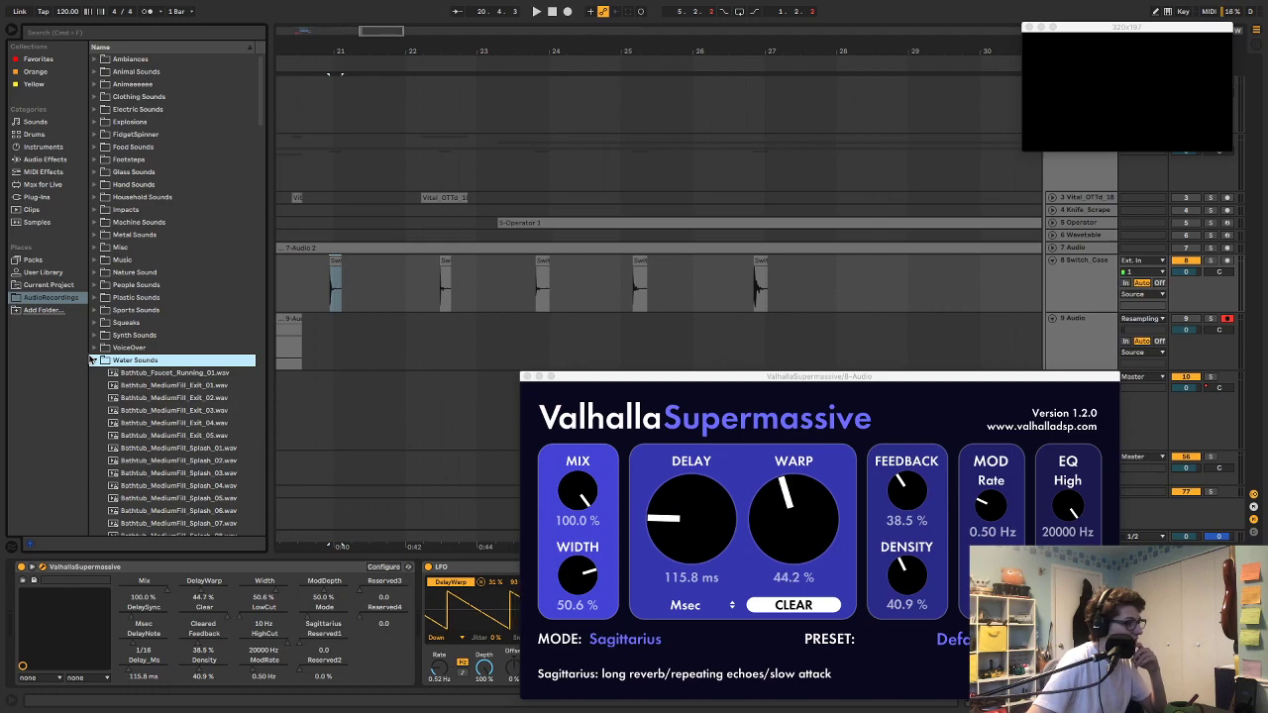
{"action": "left_click", "coordinate": [95, 361]}
{"action": "left_click", "coordinate": [120, 363]}
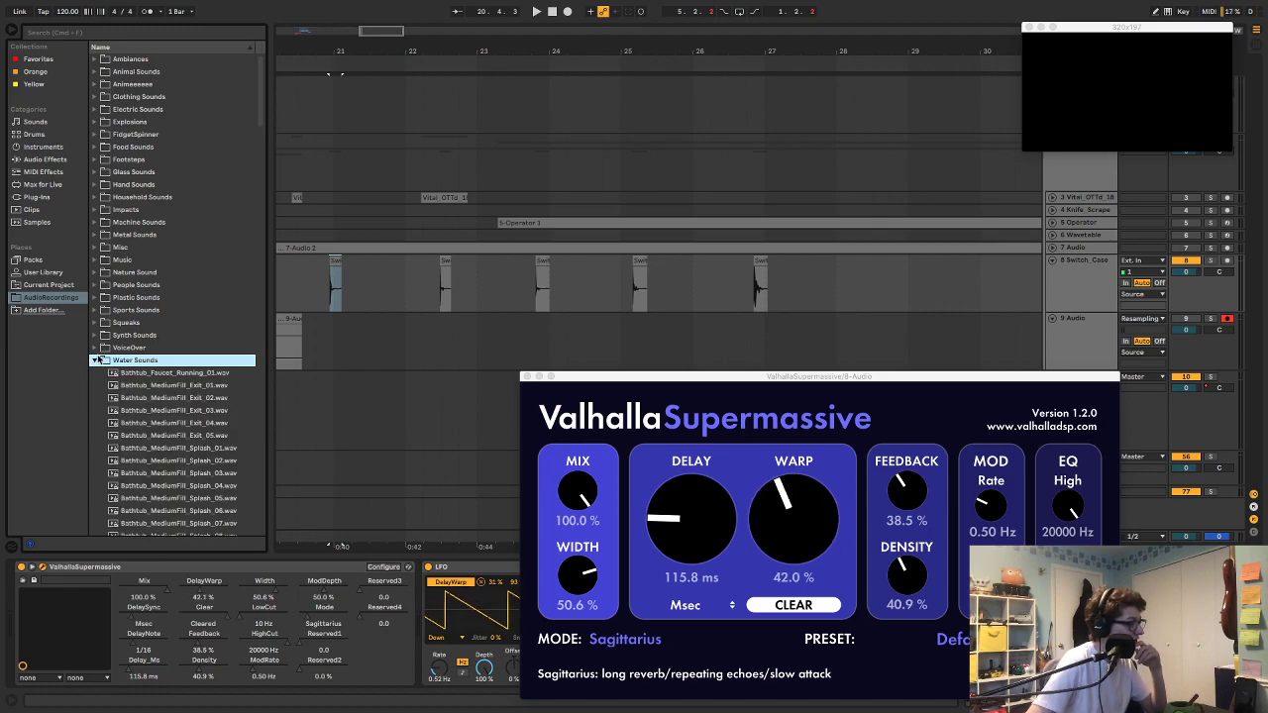
{"action": "scroll", "coordinate": [117, 357], "scroll_direction": "down", "scroll_amount": 15}
{"action": "scroll", "coordinate": [117, 353], "scroll_direction": "up", "scroll_amount": 15}
{"action": "scroll", "coordinate": [117, 353], "scroll_direction": "up", "scroll_amount": 5}
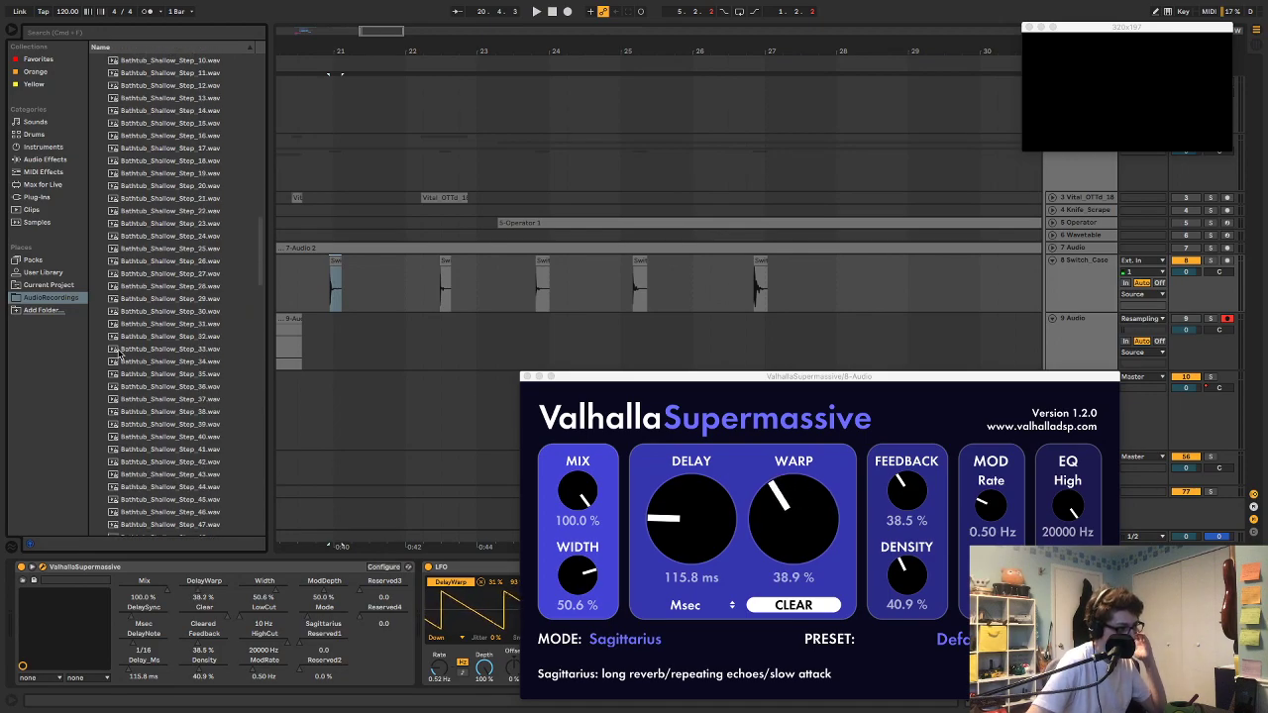
{"action": "scroll", "coordinate": [117, 351], "scroll_direction": "up", "scroll_amount": 10}
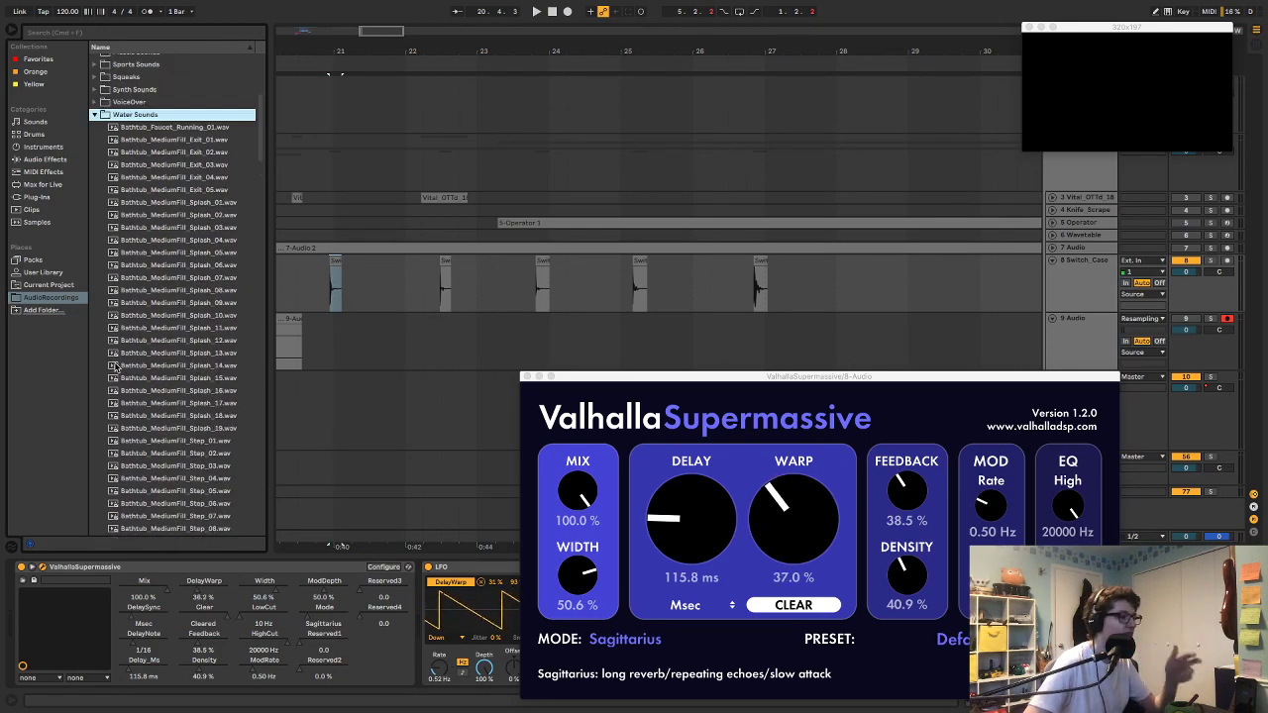
{"action": "left_click", "coordinate": [94, 361]}
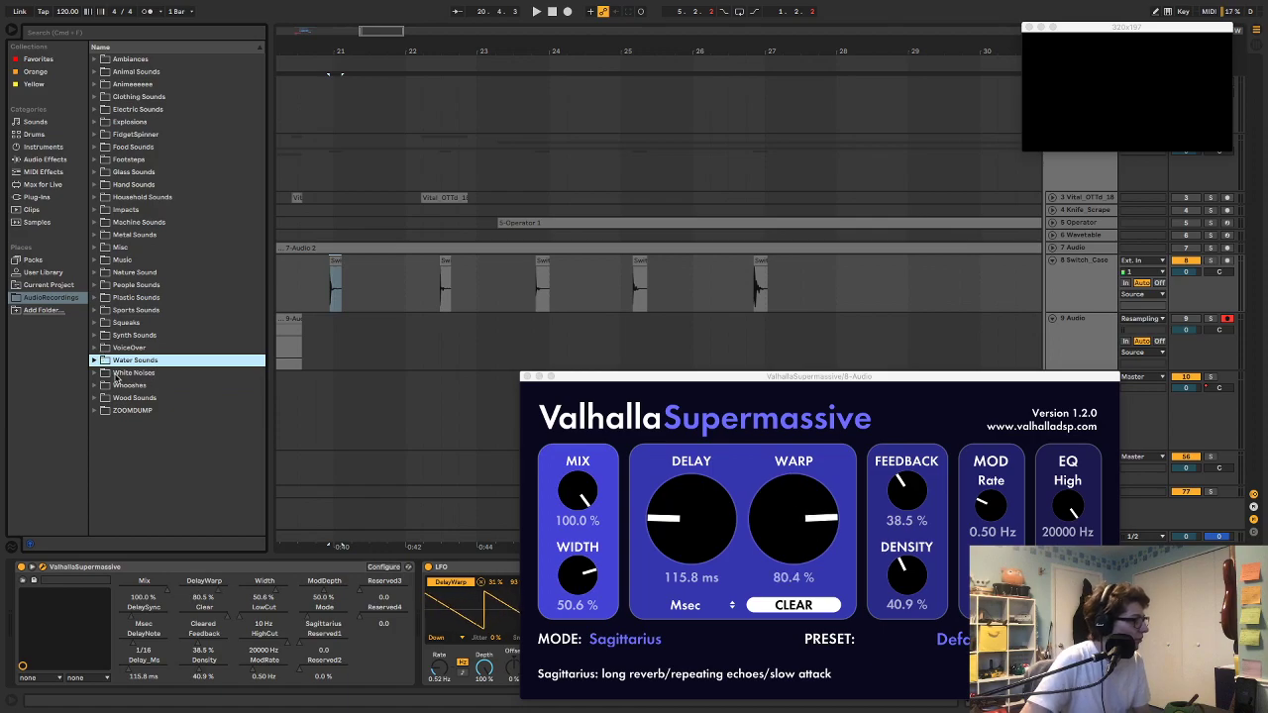
{"action": "left_click", "coordinate": [95, 373]}
{"action": "left_click", "coordinate": [95, 374]}
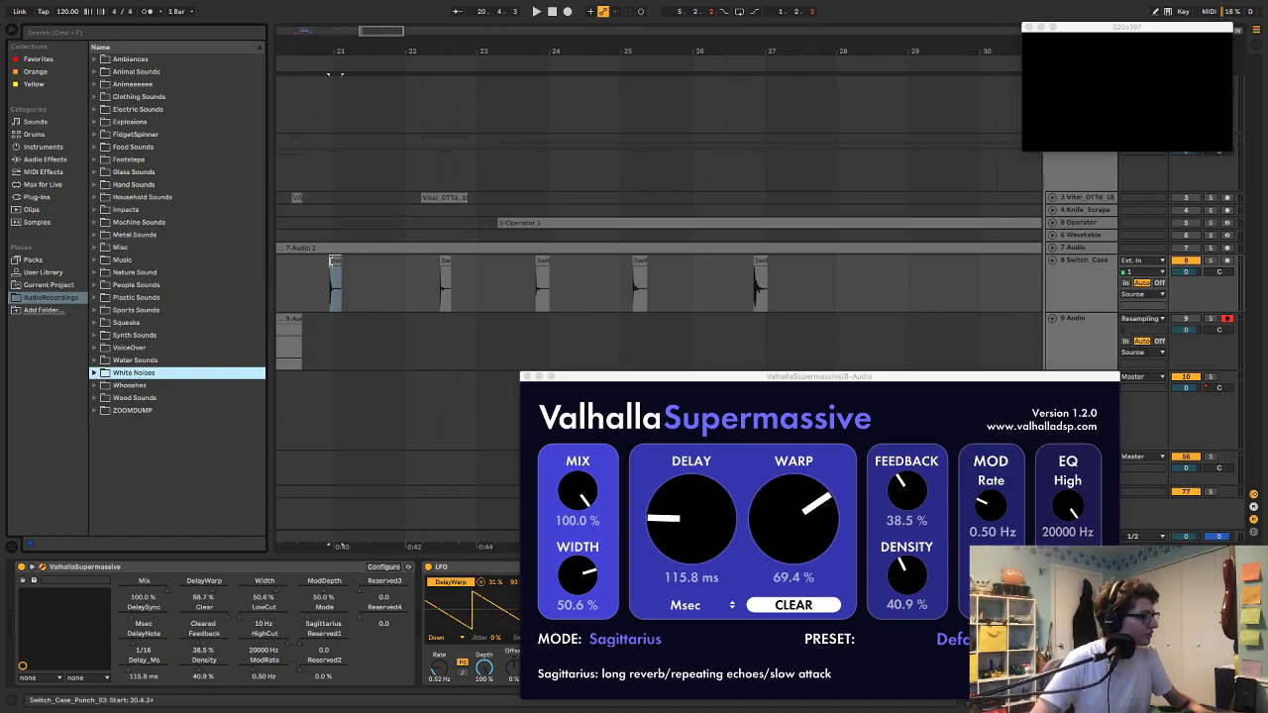
Step: Play the spaced Switch_Case_Punch clips on track 8 from the first one through the reverb
{"action": "left_click", "coordinate": [333, 260]}
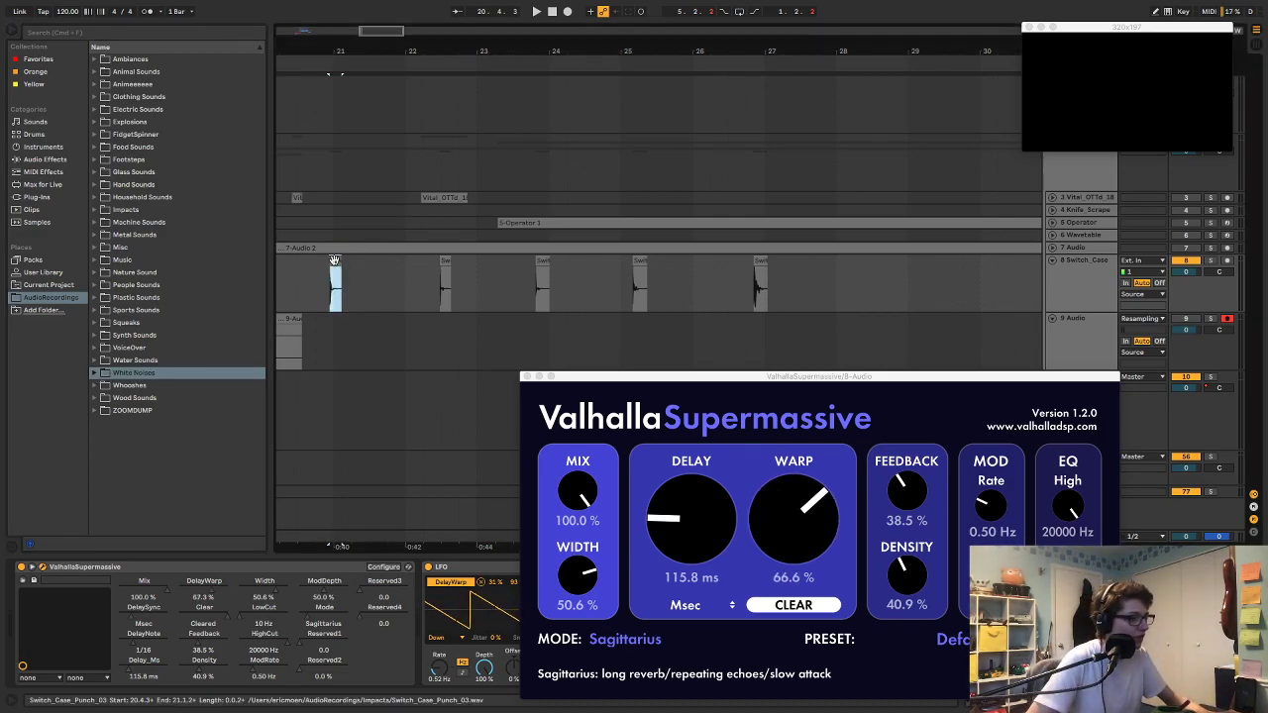
{"action": "key", "text": "space"}
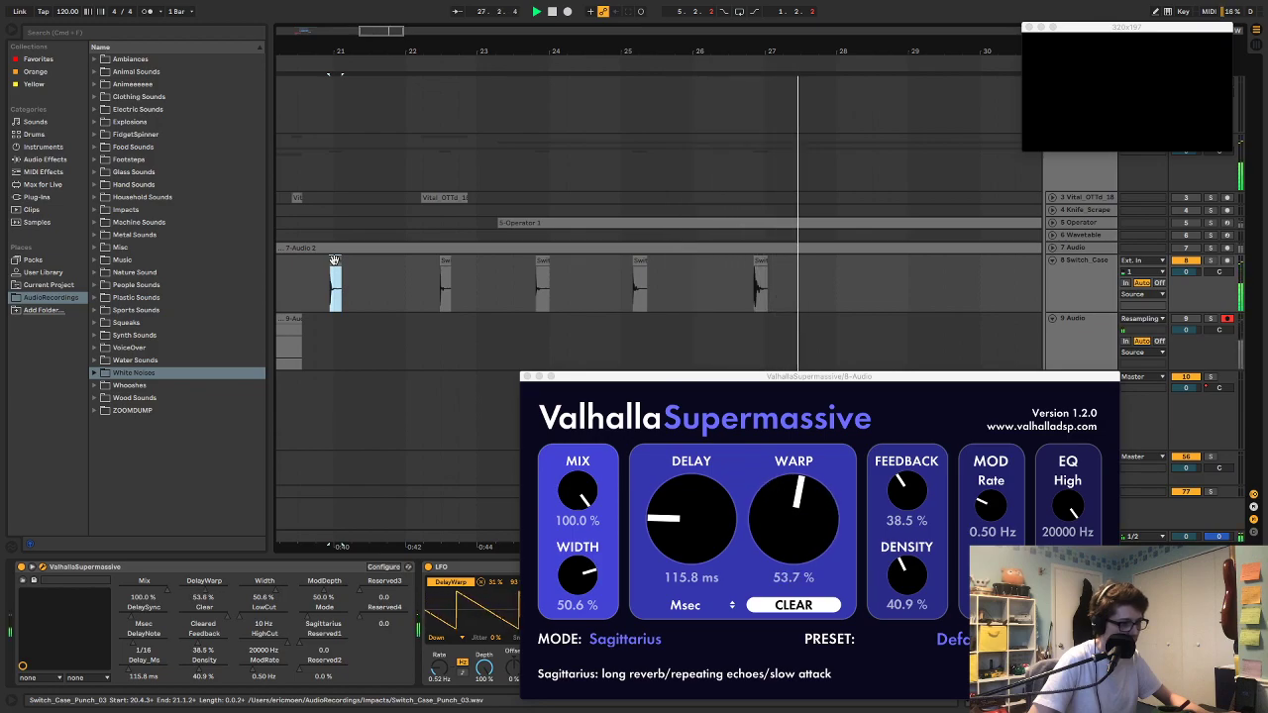
{"action": "key", "text": "space"}
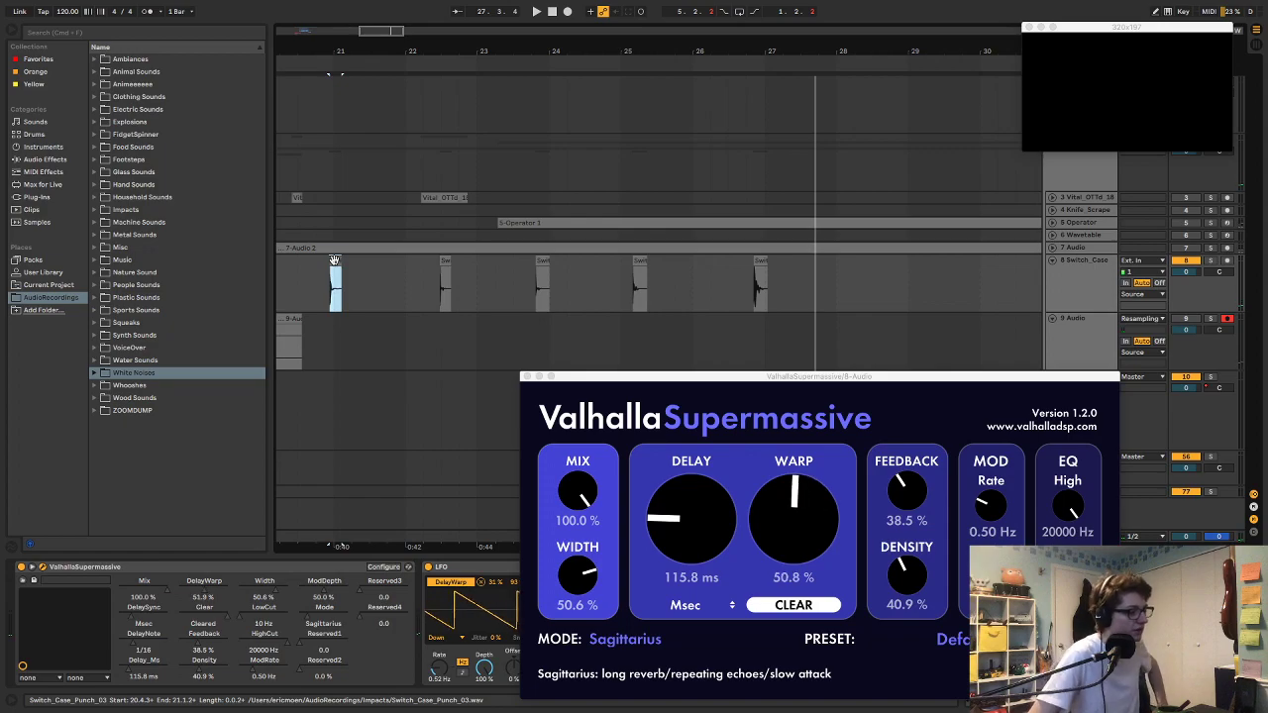
Step: Set Supermassive to 16.7% density, 61.4% feedback, 49.8 ms delay, 26% width and 3.39 Hz modulation rate, increase modulation depth, and play the punches
{"action": "left_click_drag", "start_coordinate": [920, 574], "coordinate": [912, 610]}
{"action": "left_click_drag", "start_coordinate": [923, 476], "coordinate": [927, 455]}
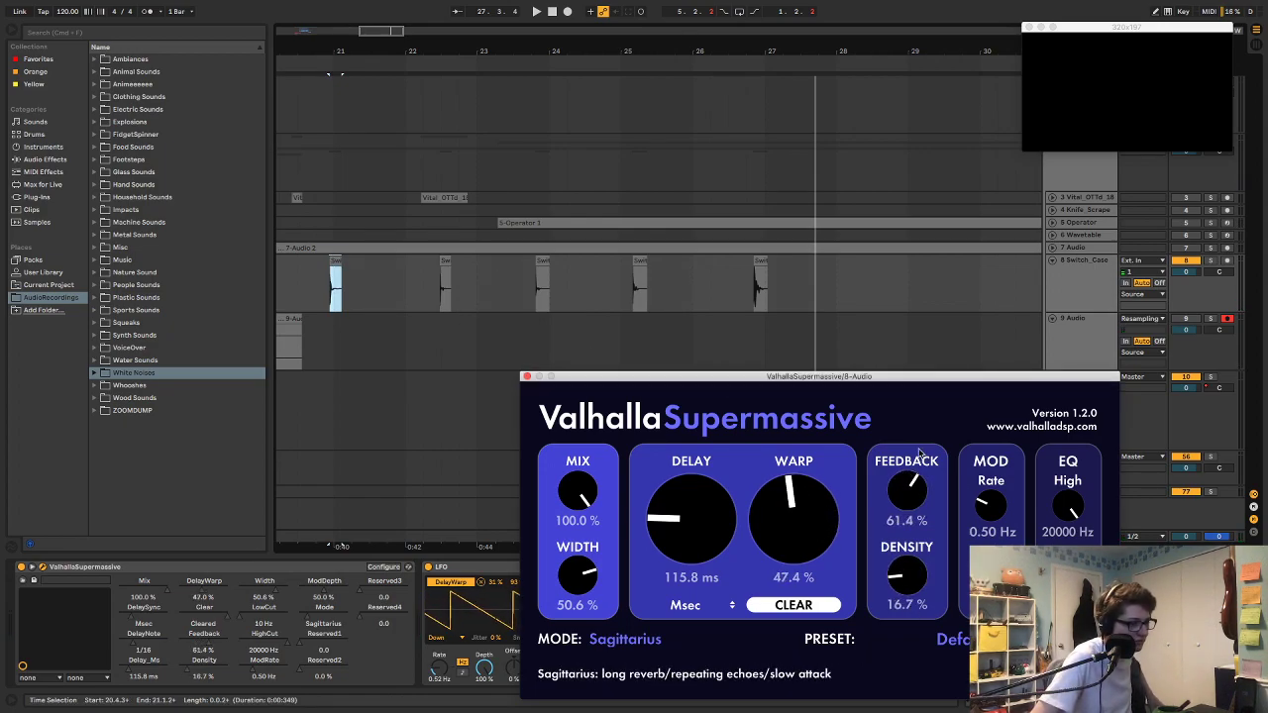
{"action": "left_click_drag", "start_coordinate": [691, 515], "coordinate": [694, 542]}
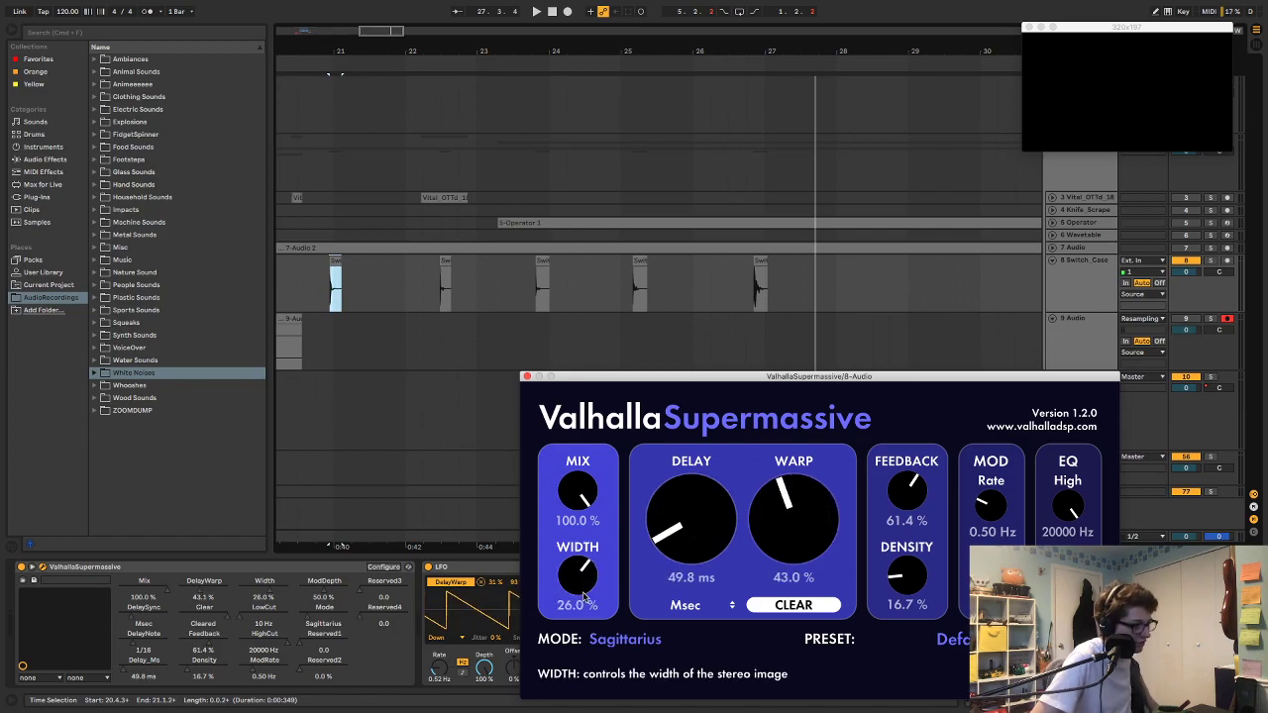
{"action": "left_click_drag", "start_coordinate": [983, 510], "coordinate": [1006, 455]}
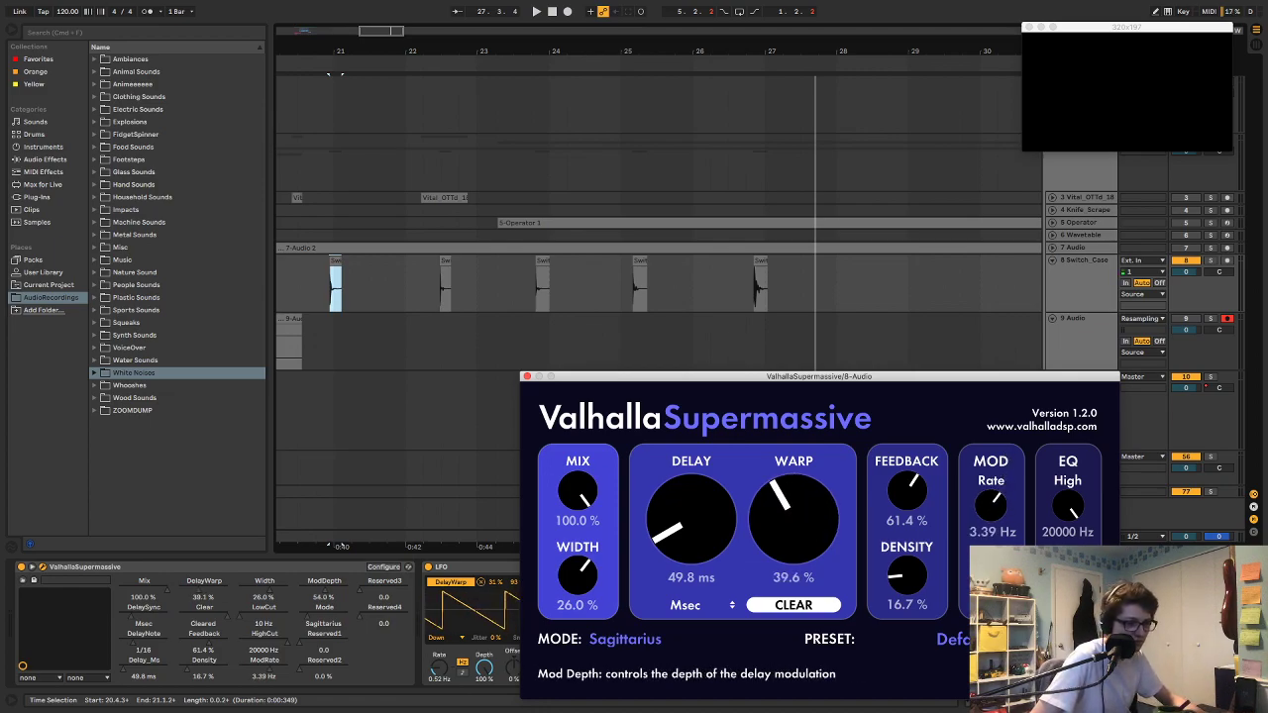
{"action": "key", "text": "space"}
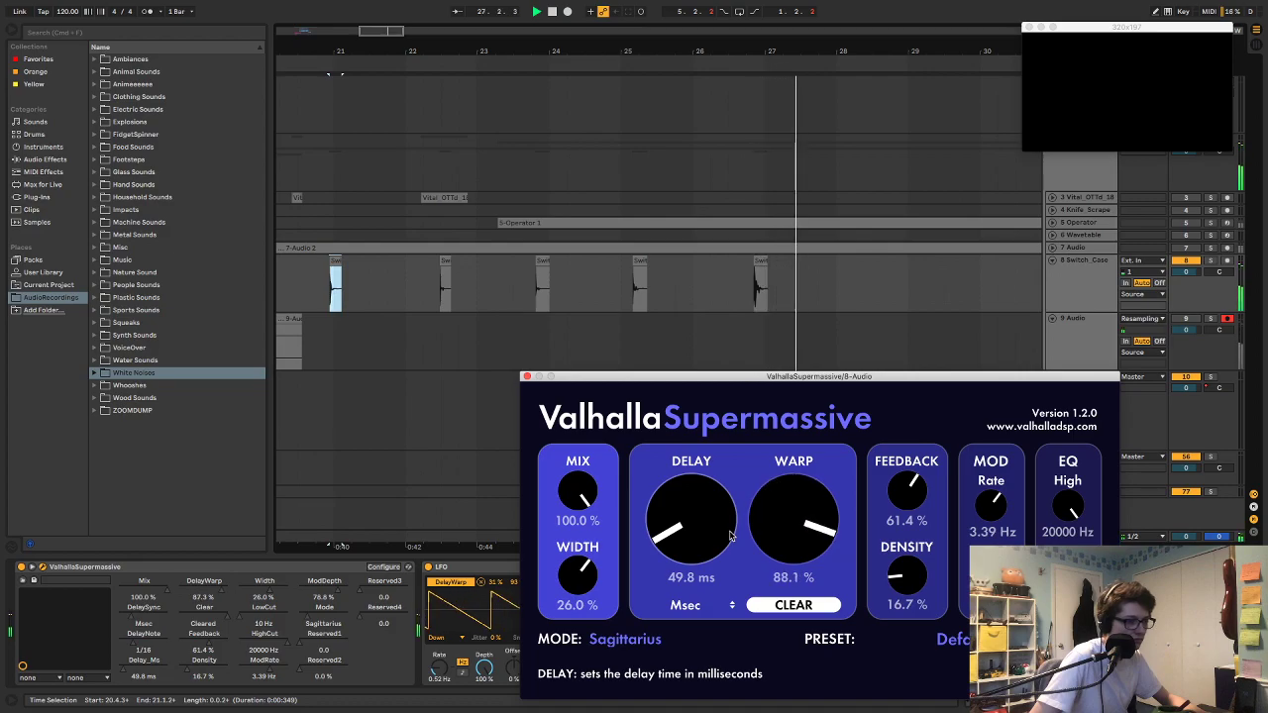
{"action": "key", "text": "space"}
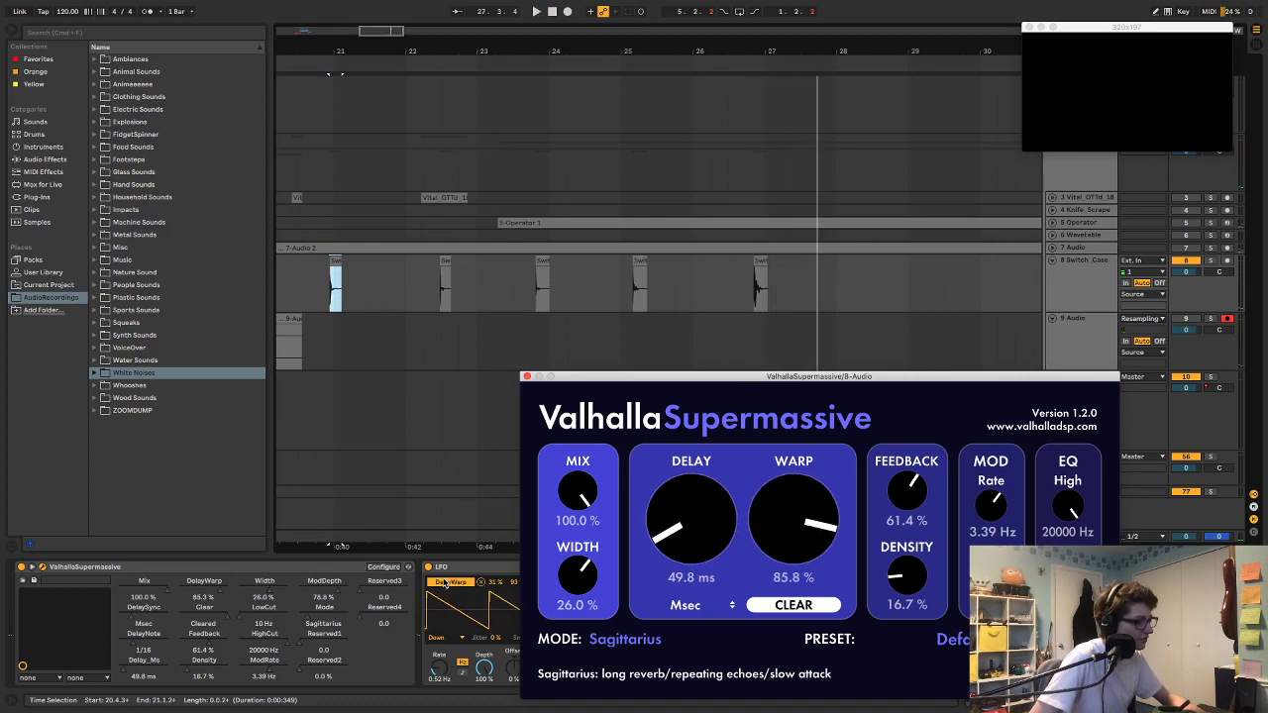
Step: Turn off the LFO and record the punches onto resampling track 9 while sweeping Supermassive's Warp by hand
{"action": "left_click", "coordinate": [428, 567]}
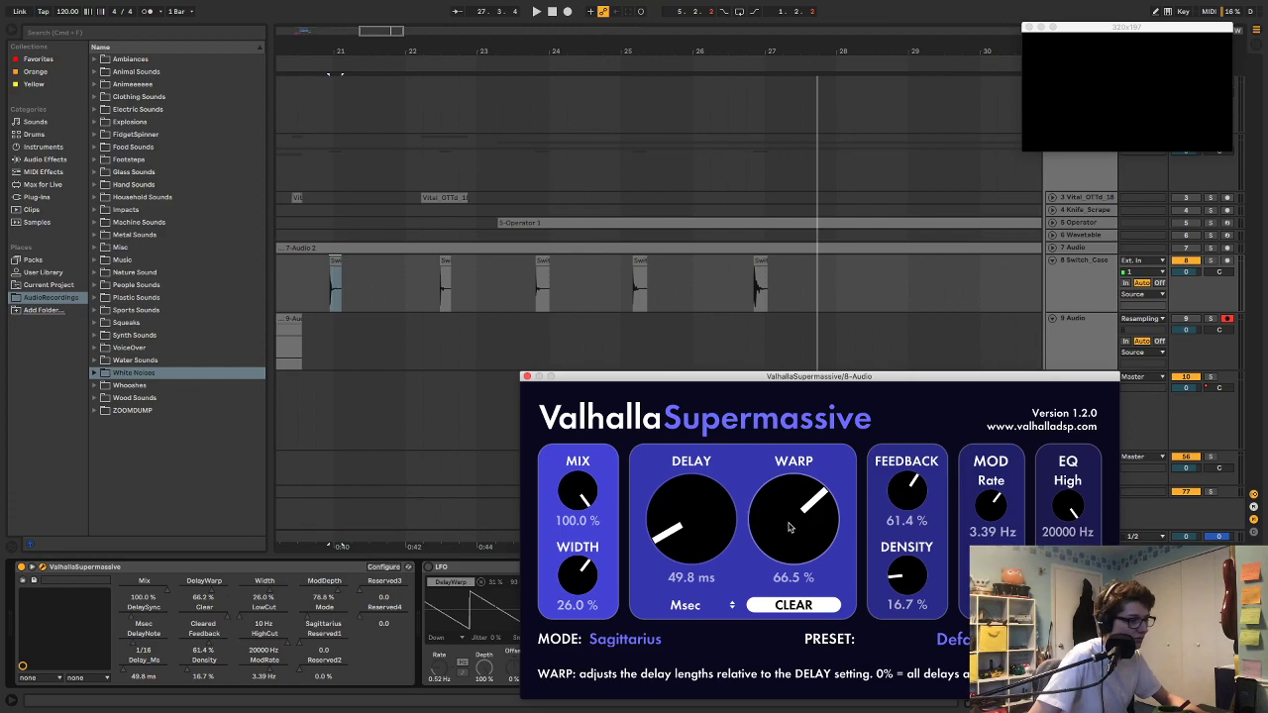
{"action": "key", "text": "F9"}
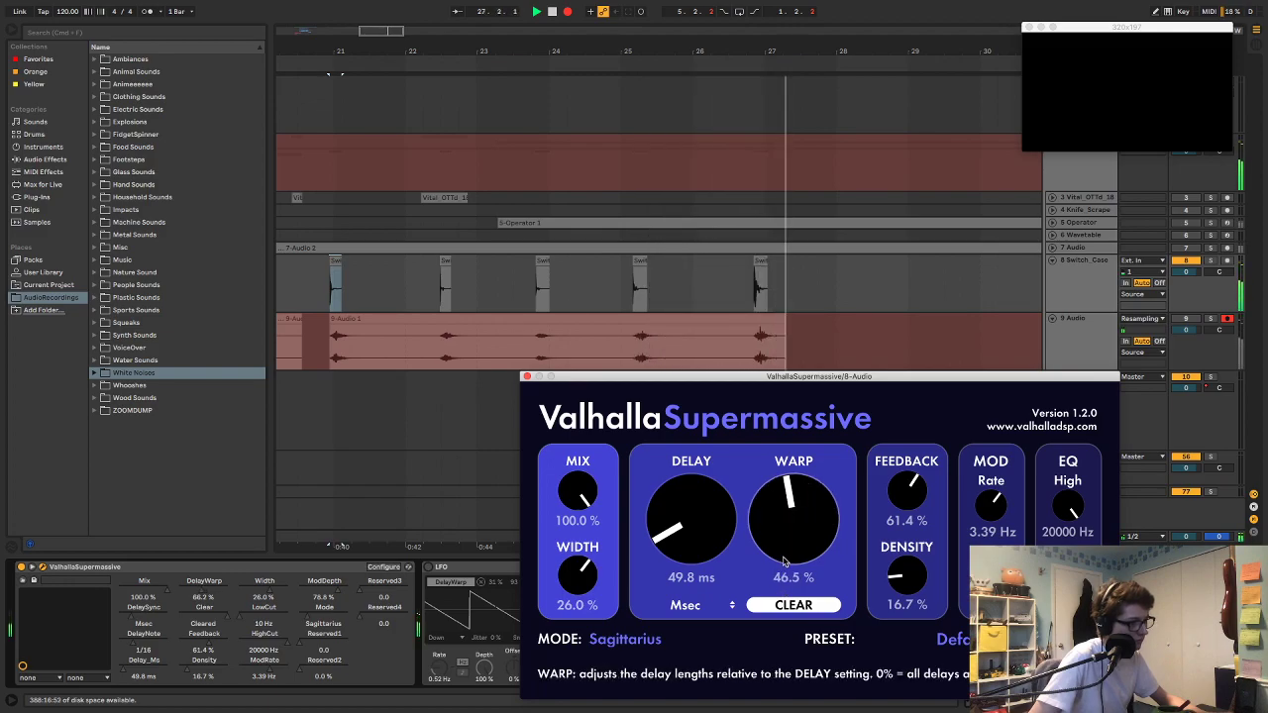
{"action": "key", "text": "space"}
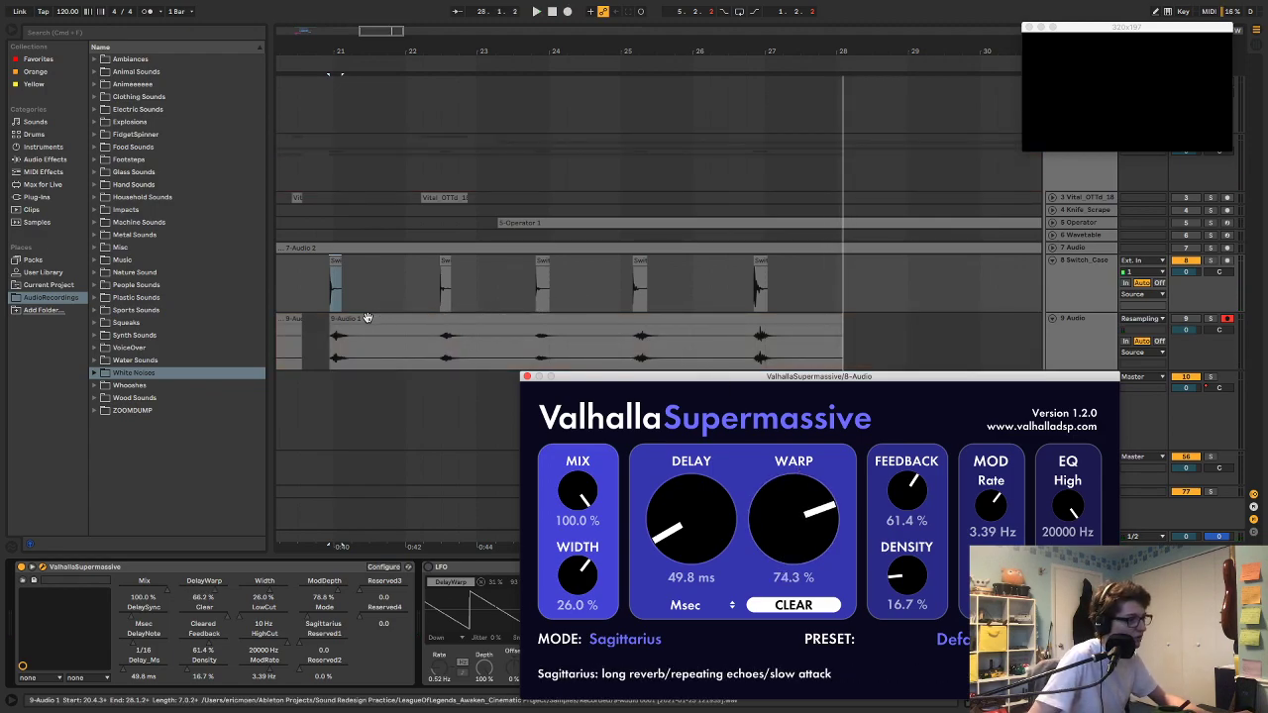
Step: Move the new recording along track 9 to start at about 28.4.3, clearing the space beneath the punches
{"action": "left_click", "coordinate": [722, 331]}
{"action": "key", "text": "super+d"}
{"action": "left_click_drag", "start_coordinate": [905, 329], "coordinate": [935, 331]}
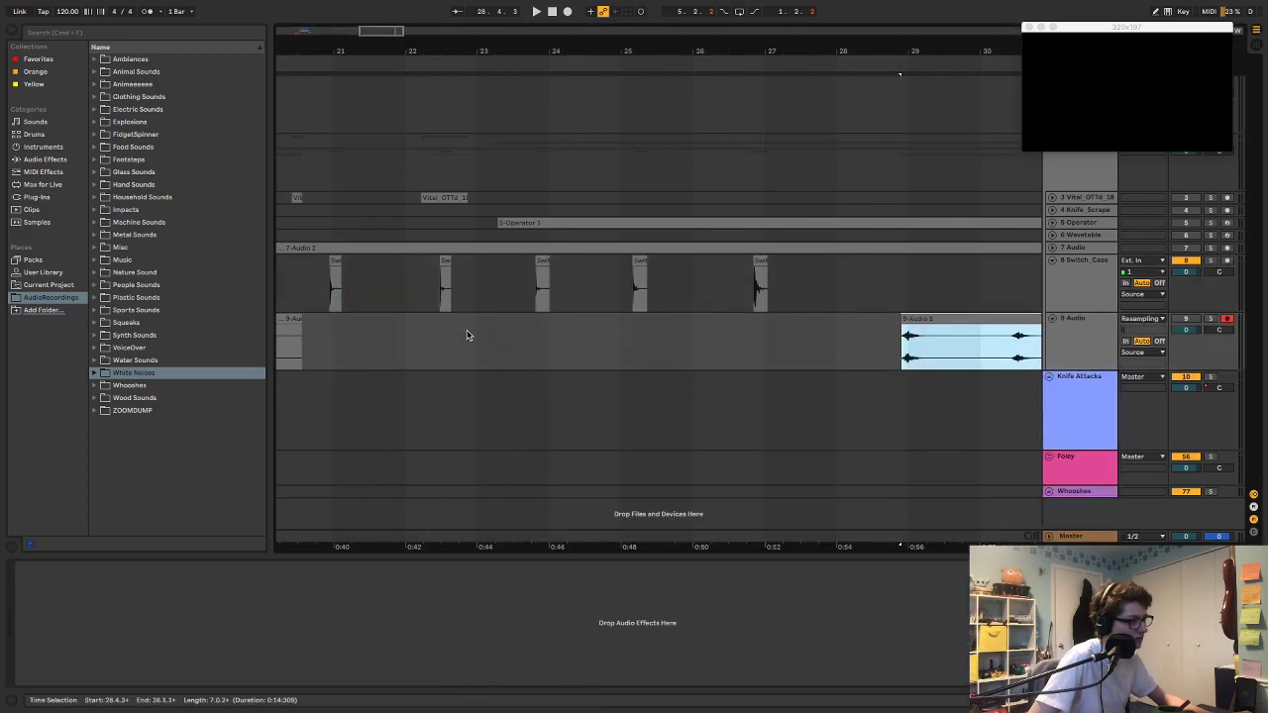
Step: Record another resampled take of the punches from 20.4.3 on track 9 while sweeping Supermassive's Warp by hand
{"action": "left_click", "coordinate": [333, 267]}
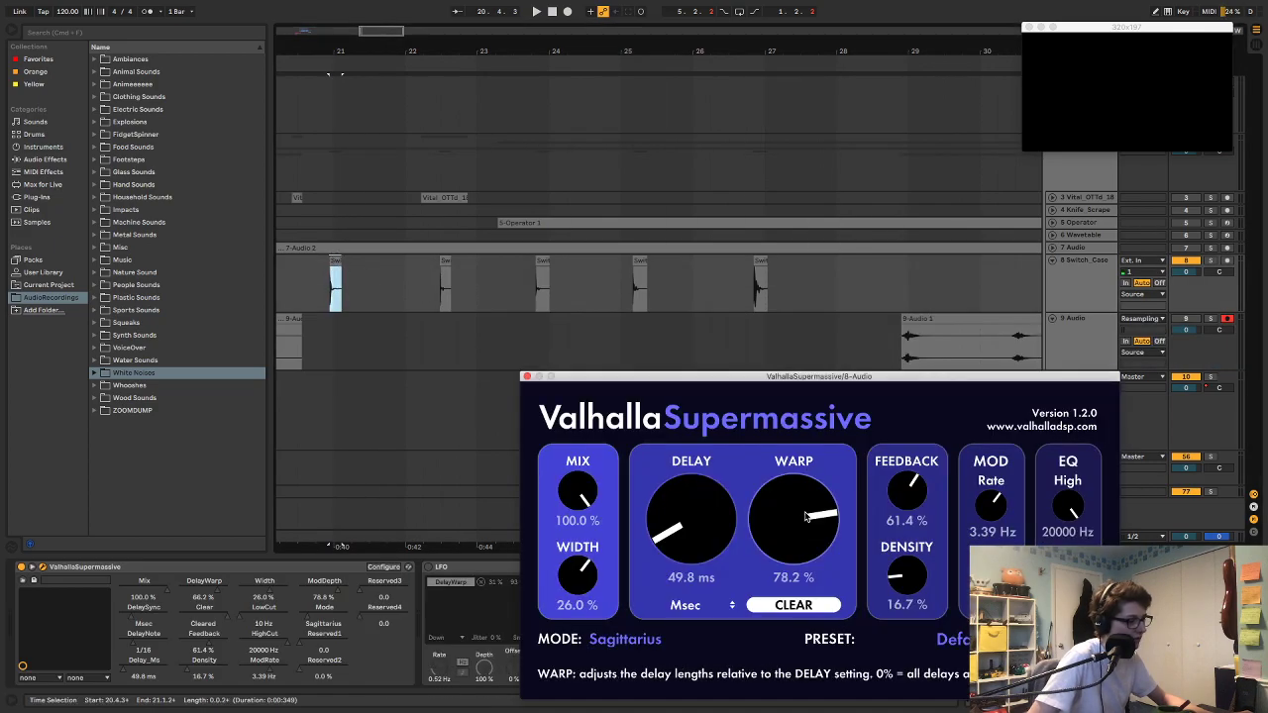
{"action": "key", "text": "F9"}
{"action": "mouse_move", "coordinate": [802, 503]}
{"action": "left_mouse_down"}
{"action": "mouse_move", "coordinate": [804, 543]}
{"action": "mouse_move", "coordinate": [792, 490]}
{"action": "left_mouse_up"}
{"action": "key", "text": "space"}
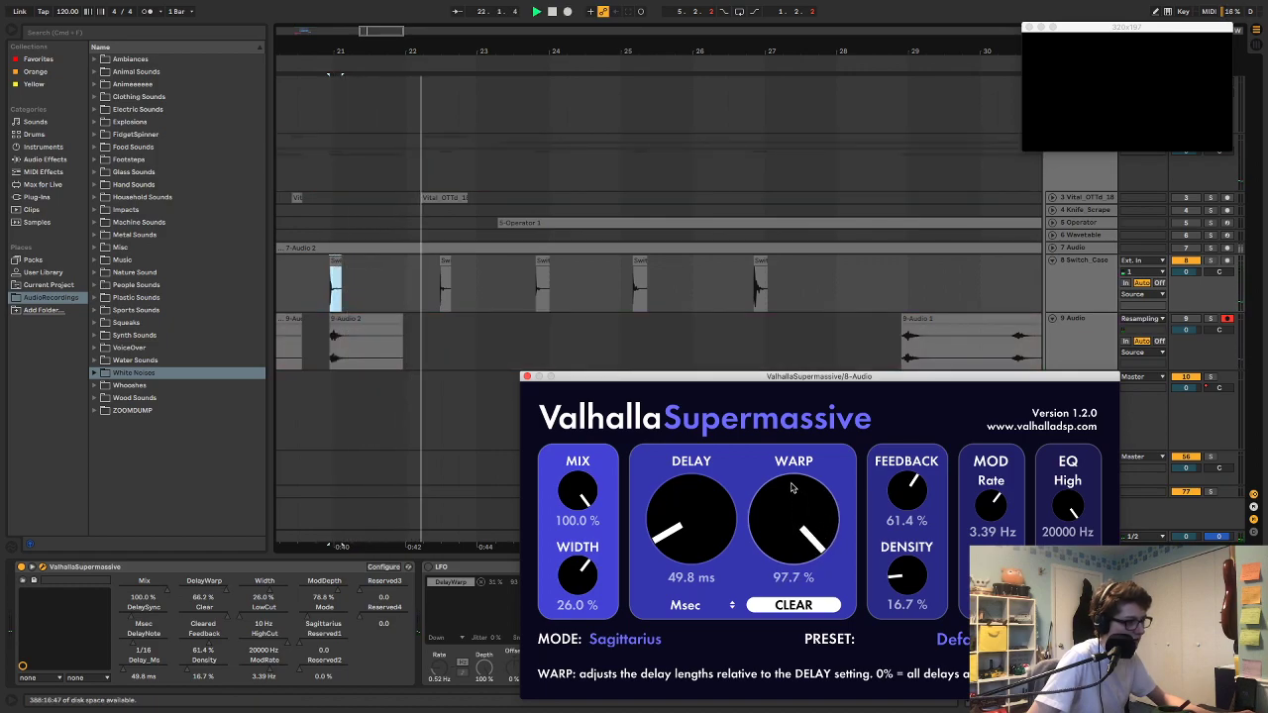
{"action": "left_click_drag", "start_coordinate": [796, 522], "coordinate": [779, 605]}
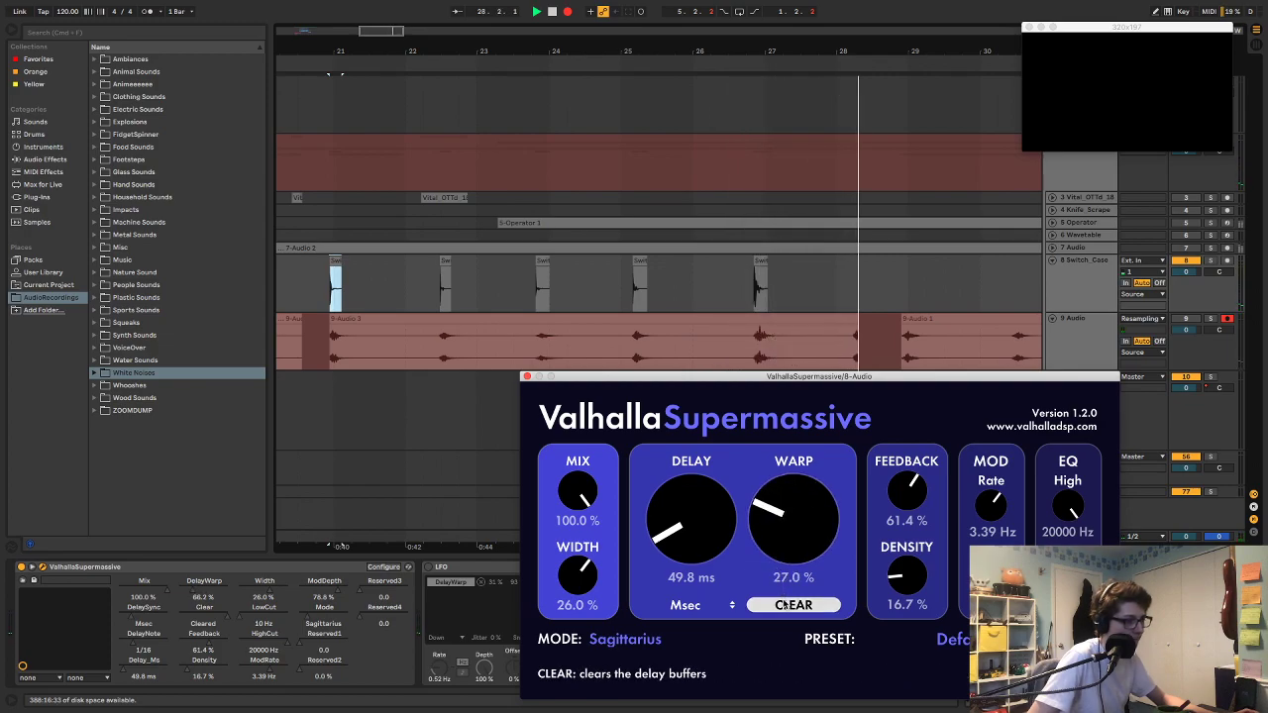
{"action": "key", "text": "space"}
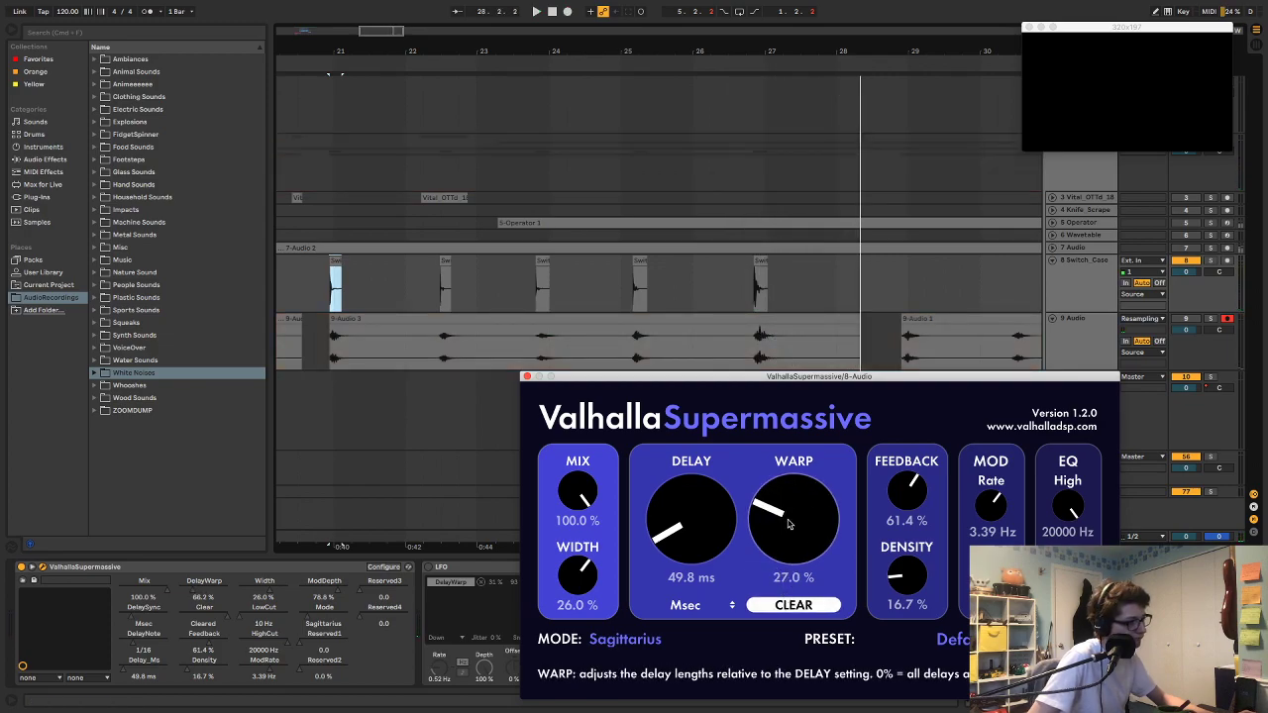
Step: Close the Supermassive window and select the earliest resampled clip on track 9, starting at 14.1.4
{"action": "left_click", "coordinate": [527, 377]}
{"action": "left_click_drag", "start_coordinate": [812, 53], "coordinate": [668, 52]}
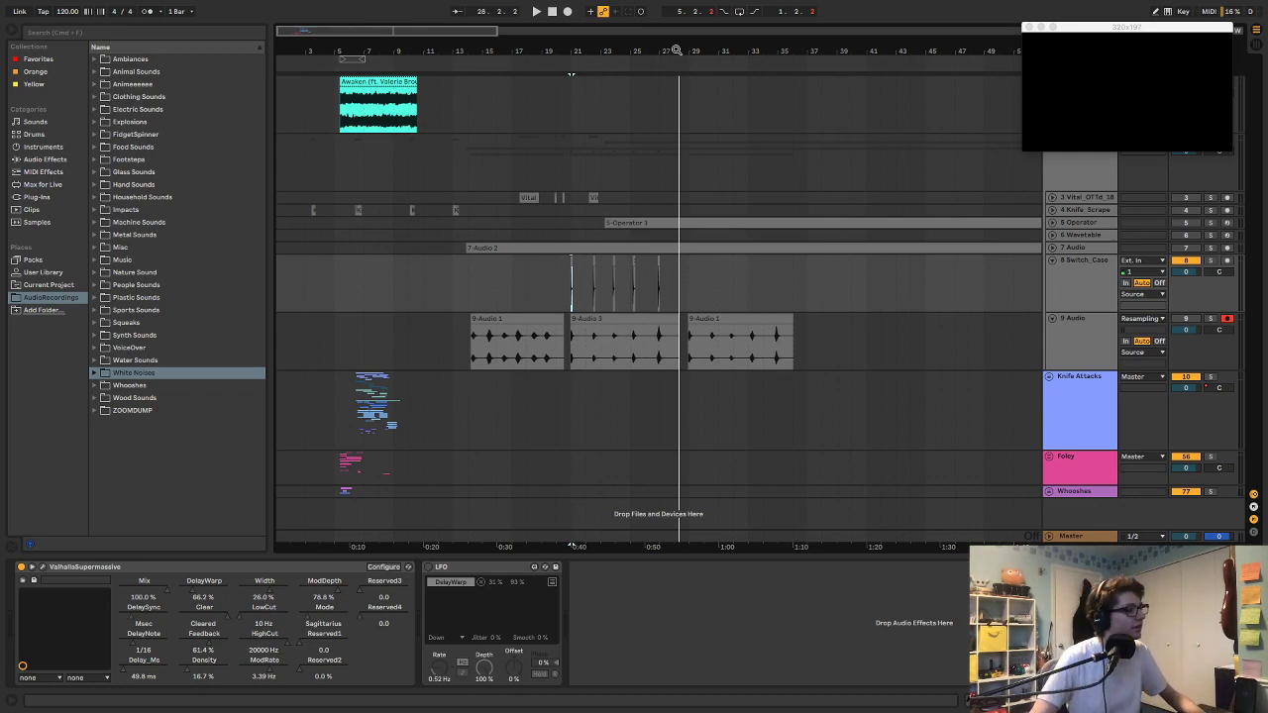
{"action": "left_click", "coordinate": [517, 319]}
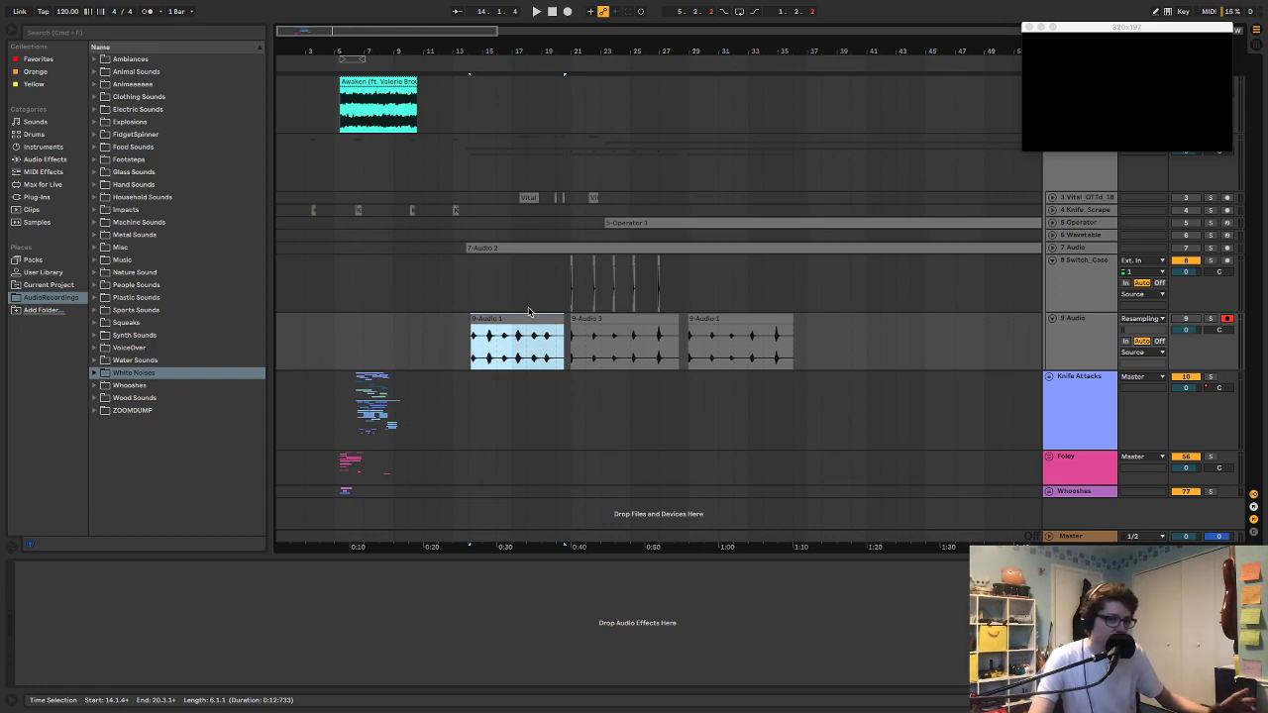
Step: Split the earliest resampled clip on track 9 just before each whoosh, dividing it into six separate clips
{"action": "key", "text": "space"}
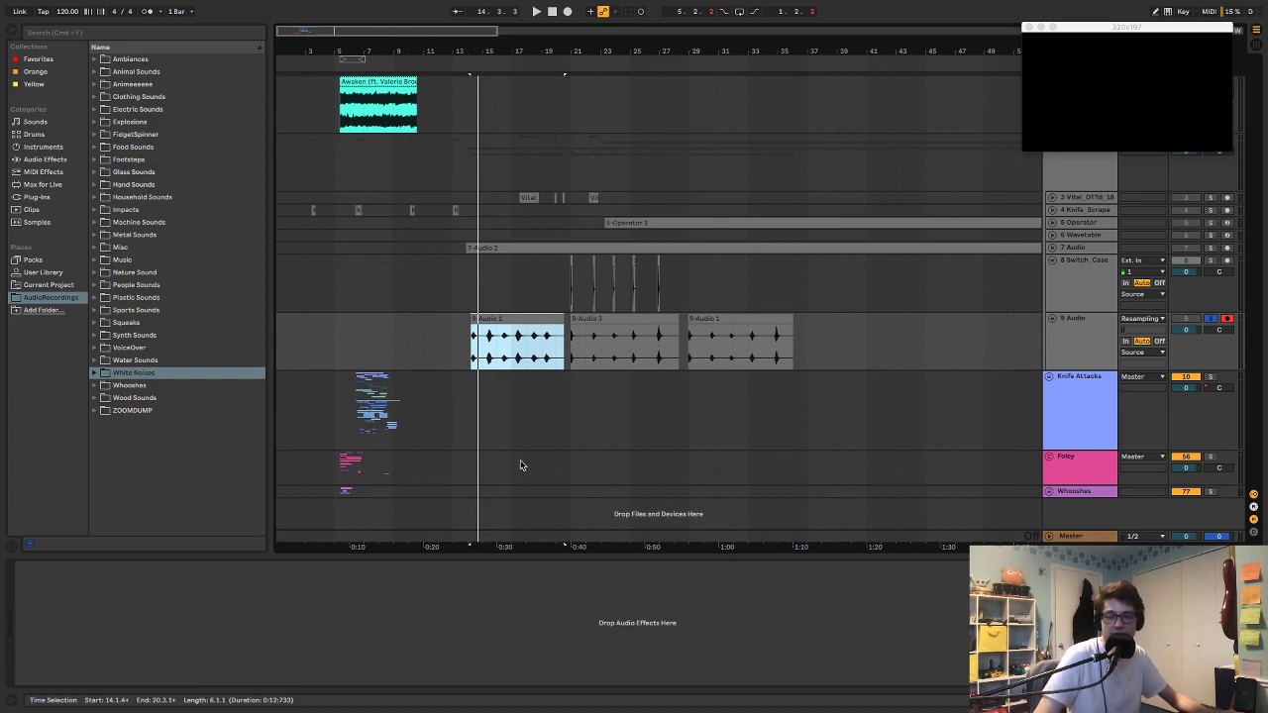
{"action": "left_click", "coordinate": [734, 317], "text": "shift"}
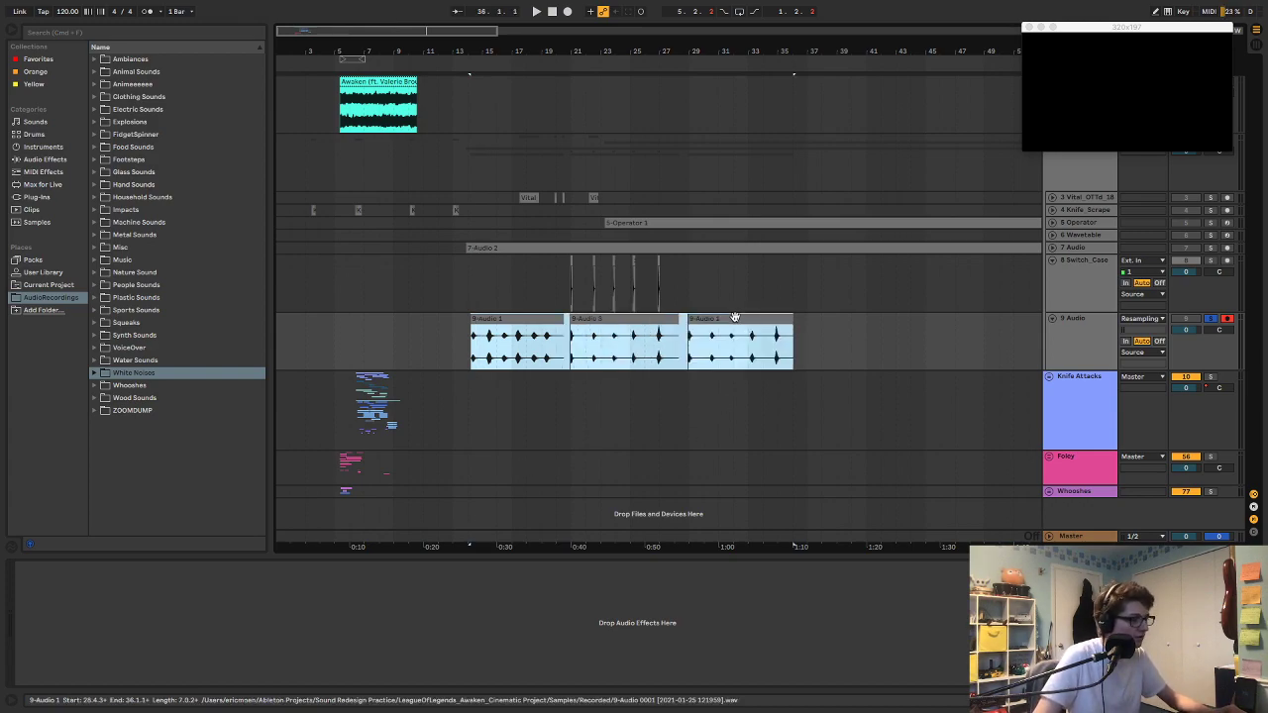
{"action": "left_click", "coordinate": [500, 342]}
{"action": "mouse_move", "coordinate": [470, 49]}
{"action": "left_mouse_down"}
{"action": "mouse_move", "coordinate": [476, 99]}
{"action": "mouse_move", "coordinate": [540, 196]}
{"action": "left_mouse_up"}
{"action": "left_click", "coordinate": [561, 342]}
{"action": "key", "text": "super+e"}
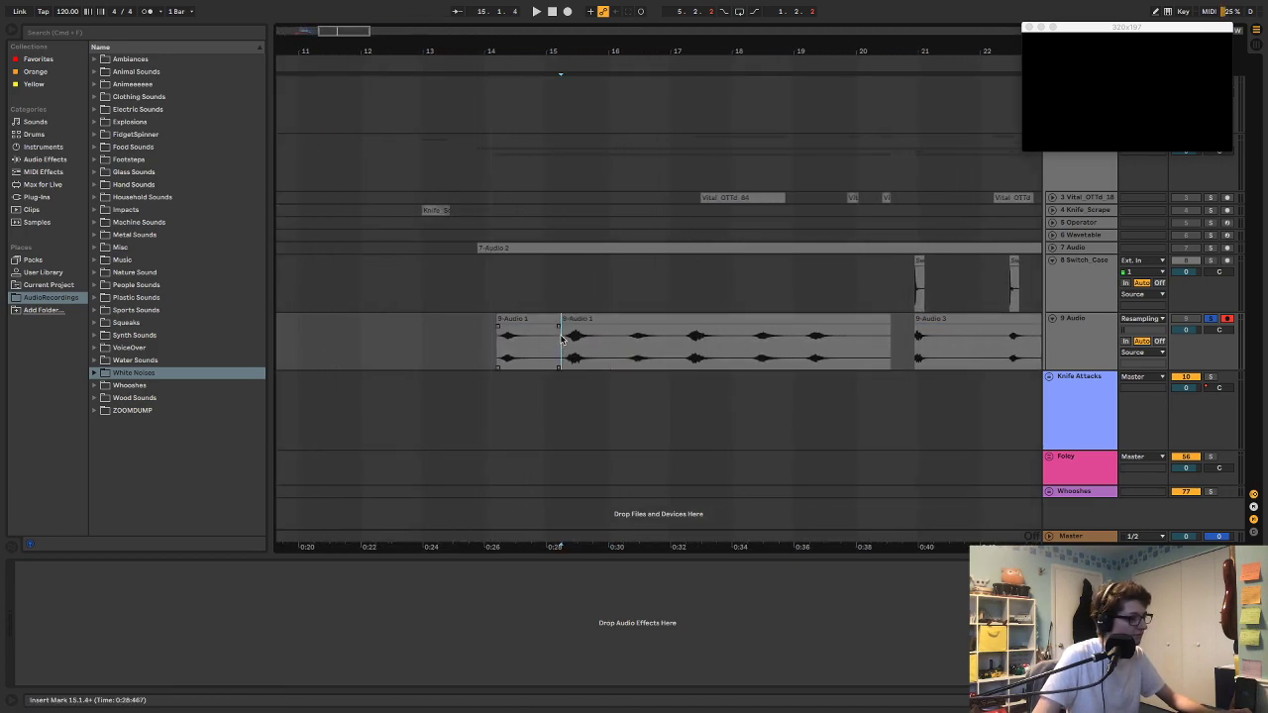
{"action": "left_click", "coordinate": [624, 340]}
{"action": "key", "text": "super+e"}
{"action": "left_click", "coordinate": [682, 337]}
{"action": "key", "text": "super+e"}
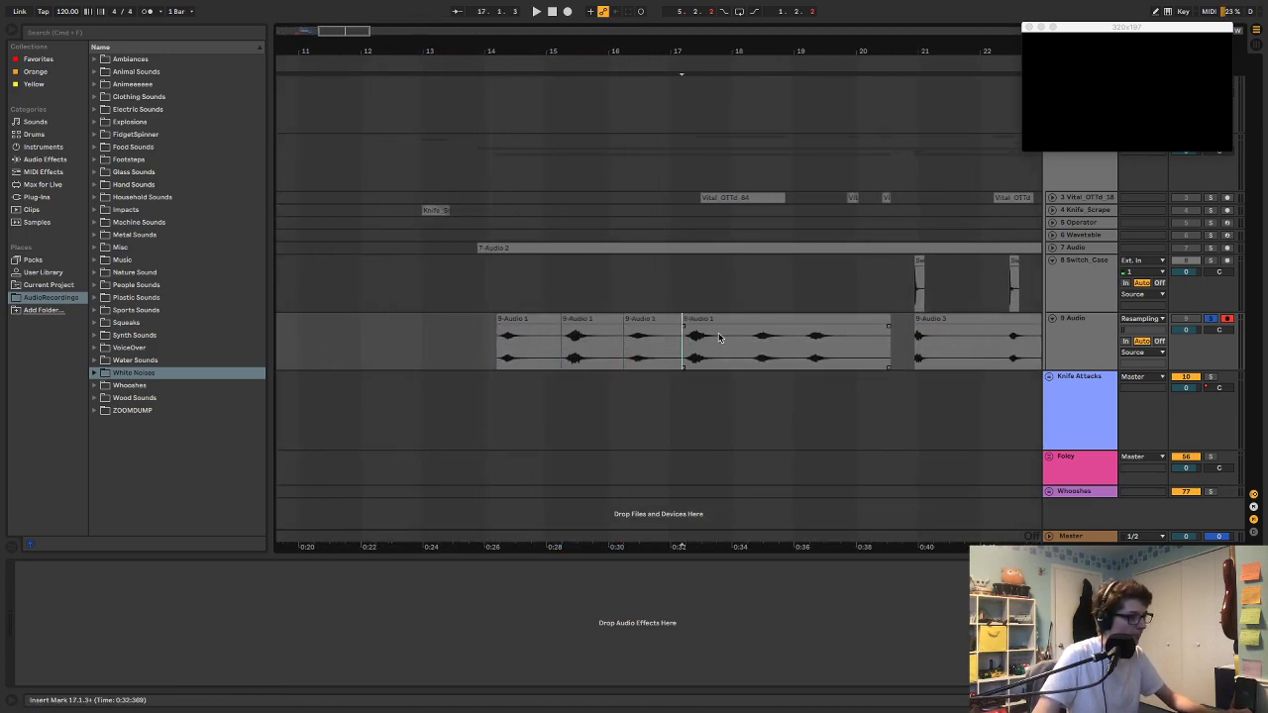
{"action": "left_click", "coordinate": [806, 339]}
{"action": "key", "text": "super+e"}
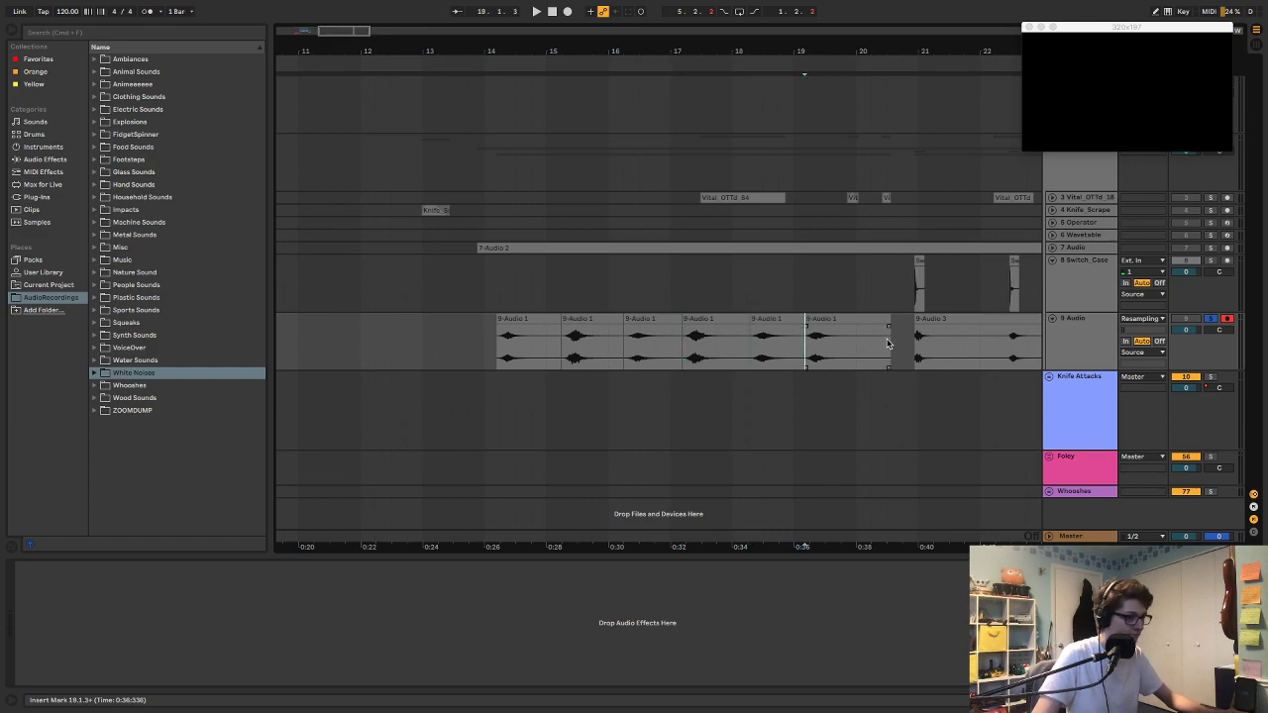
Step: Split the middle resampled recording, beneath the punches, before each whoosh into five clips
{"action": "scroll", "coordinate": [837, 347], "scroll_direction": "right", "scroll_amount": 5}
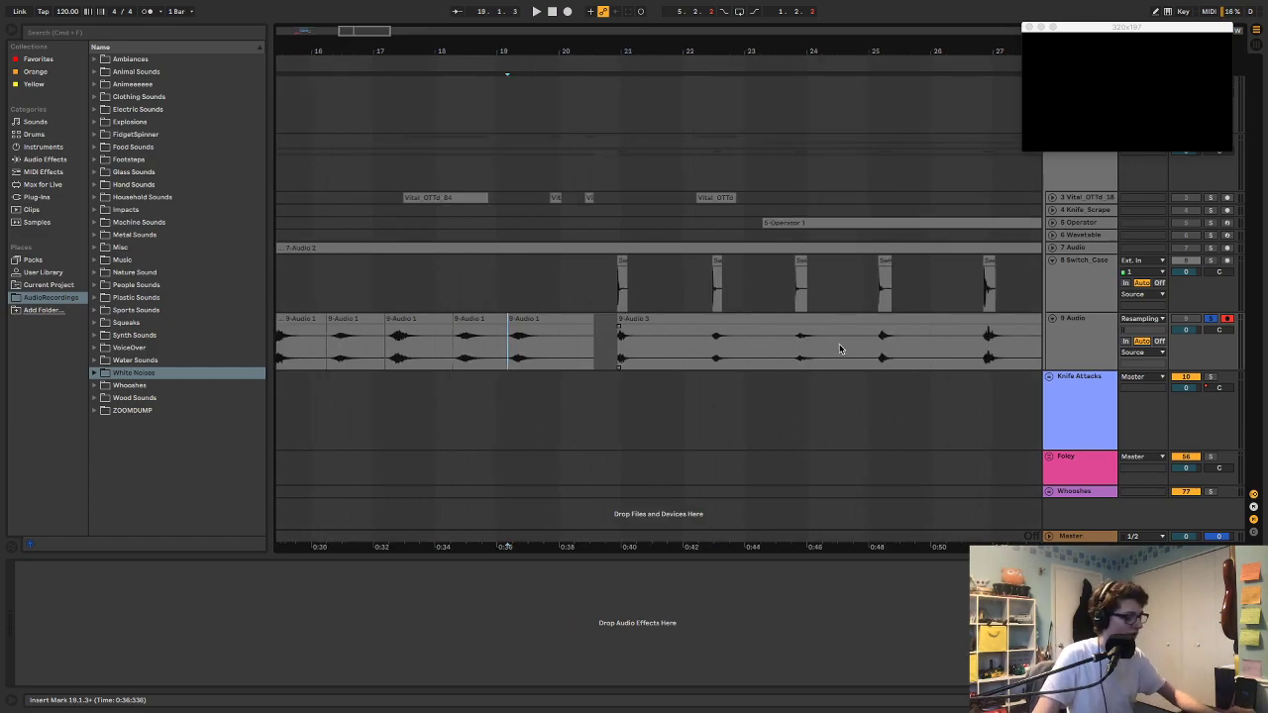
{"action": "left_click", "coordinate": [793, 344]}
{"action": "key", "text": "super+e"}
{"action": "left_click", "coordinate": [875, 338]}
{"action": "key", "text": "super+e"}
{"action": "scroll", "coordinate": [882, 343], "scroll_direction": "right", "scroll_amount": 2}
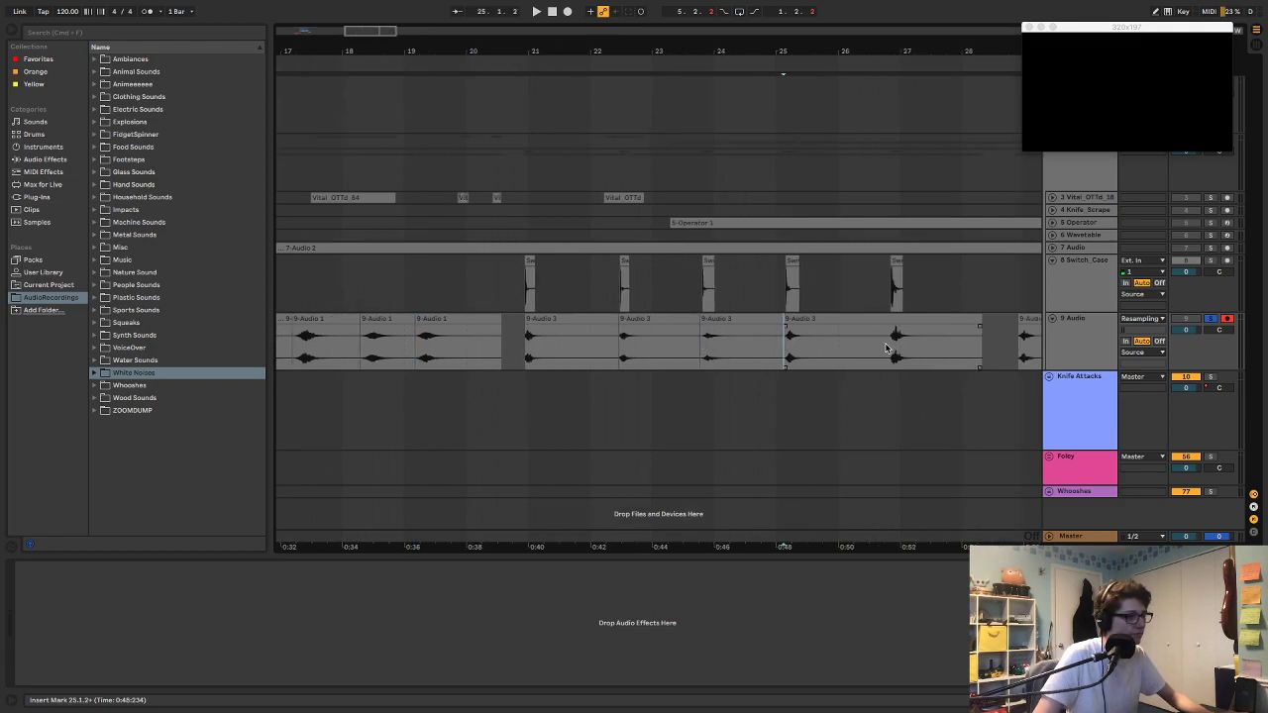
{"action": "key", "text": "super+e"}
Step: Split the last resampled recording on track 9 before each whoosh so that every hit is a separate clip
{"action": "scroll", "coordinate": [890, 341], "scroll_direction": "right", "scroll_amount": 3}
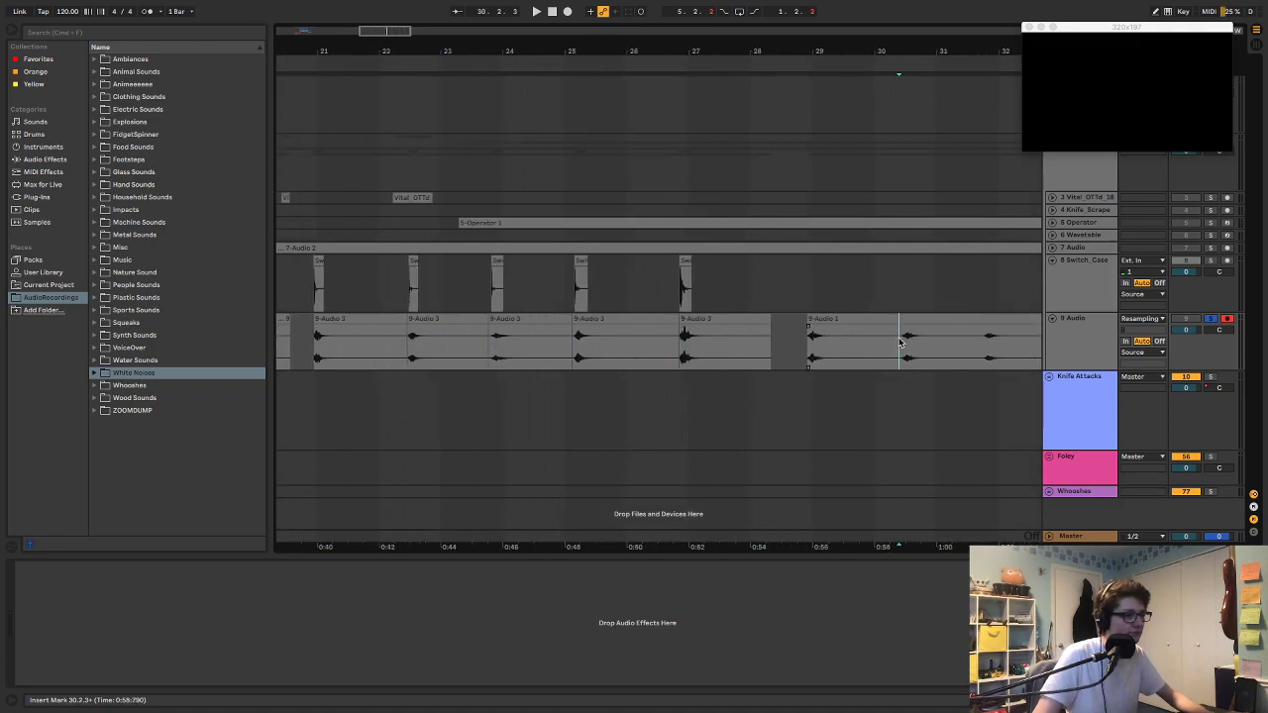
{"action": "key", "text": "super+e"}
{"action": "scroll", "coordinate": [898, 341], "scroll_direction": "right", "scroll_amount": 2}
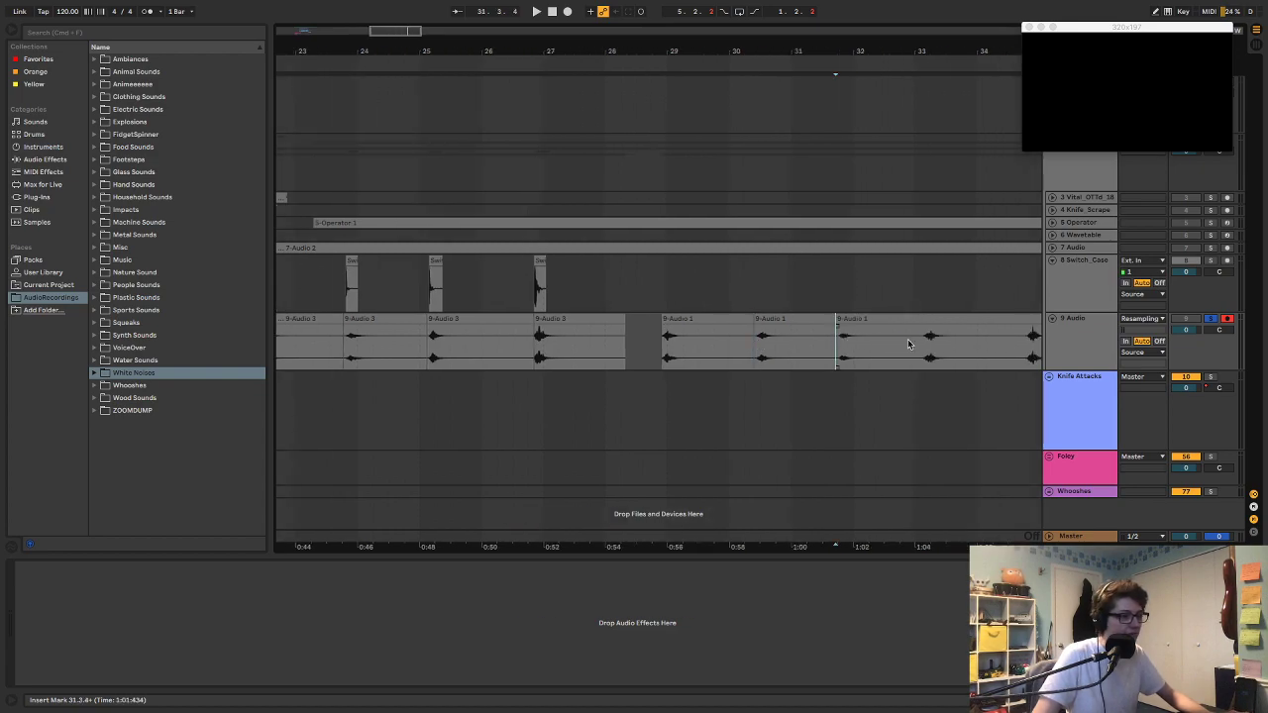
{"action": "left_click", "coordinate": [919, 339]}
{"action": "key", "text": "super+e"}
{"action": "scroll", "coordinate": [916, 341], "scroll_direction": "right", "scroll_amount": 3}
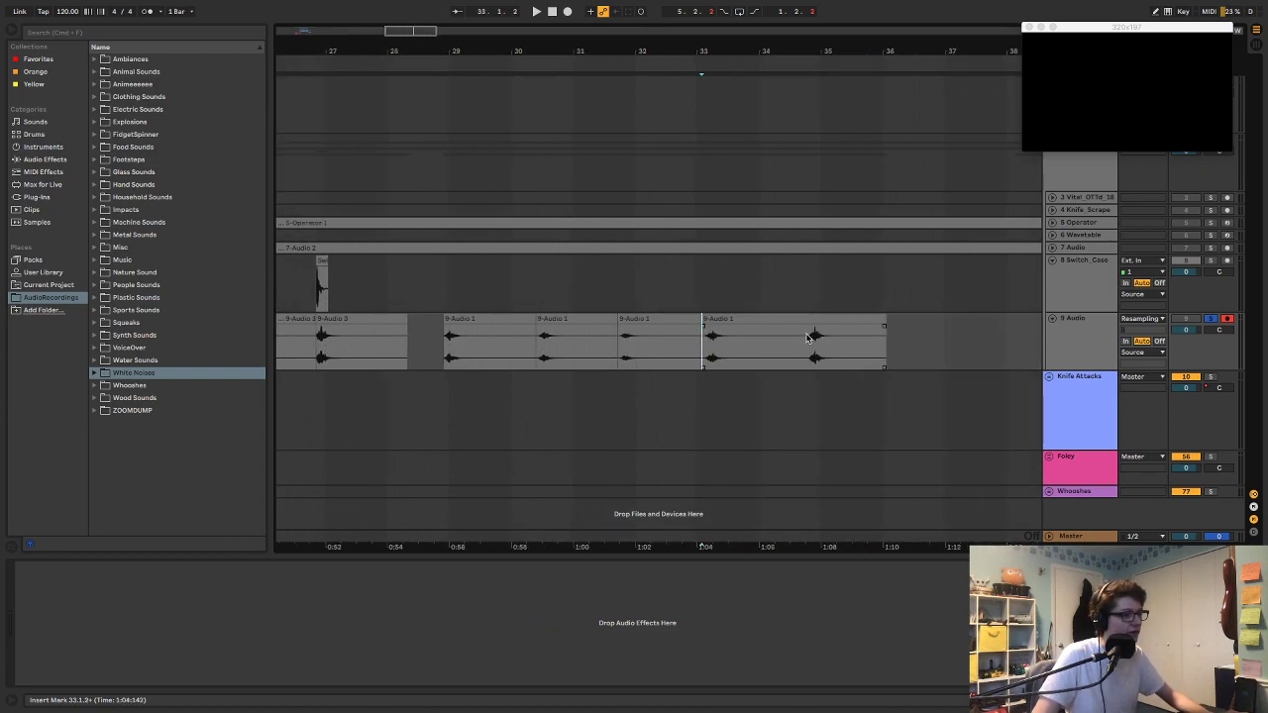
Step: Select all the split whoosh clips on track 9 and turn off Warp for them
{"action": "scroll", "coordinate": [832, 361], "scroll_direction": "left", "scroll_amount": 10}
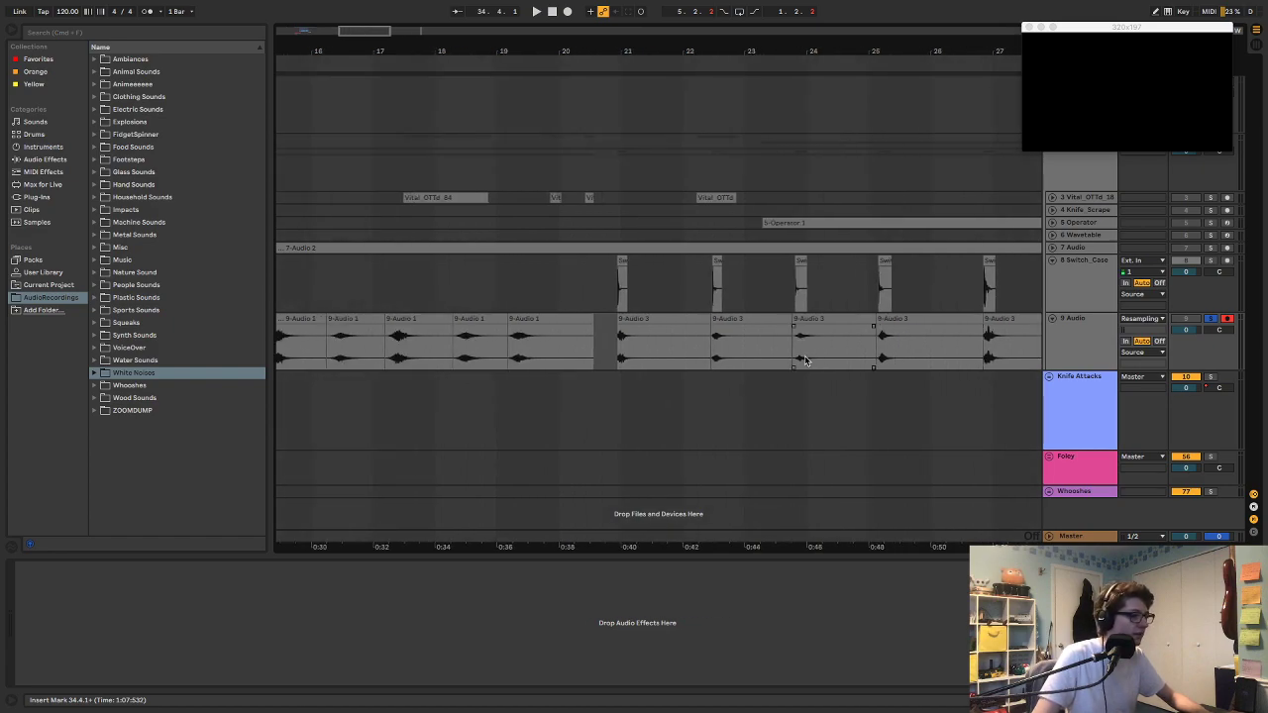
{"action": "scroll", "coordinate": [535, 368], "scroll_direction": "left", "scroll_amount": 5}
{"action": "left_click", "coordinate": [527, 319]}
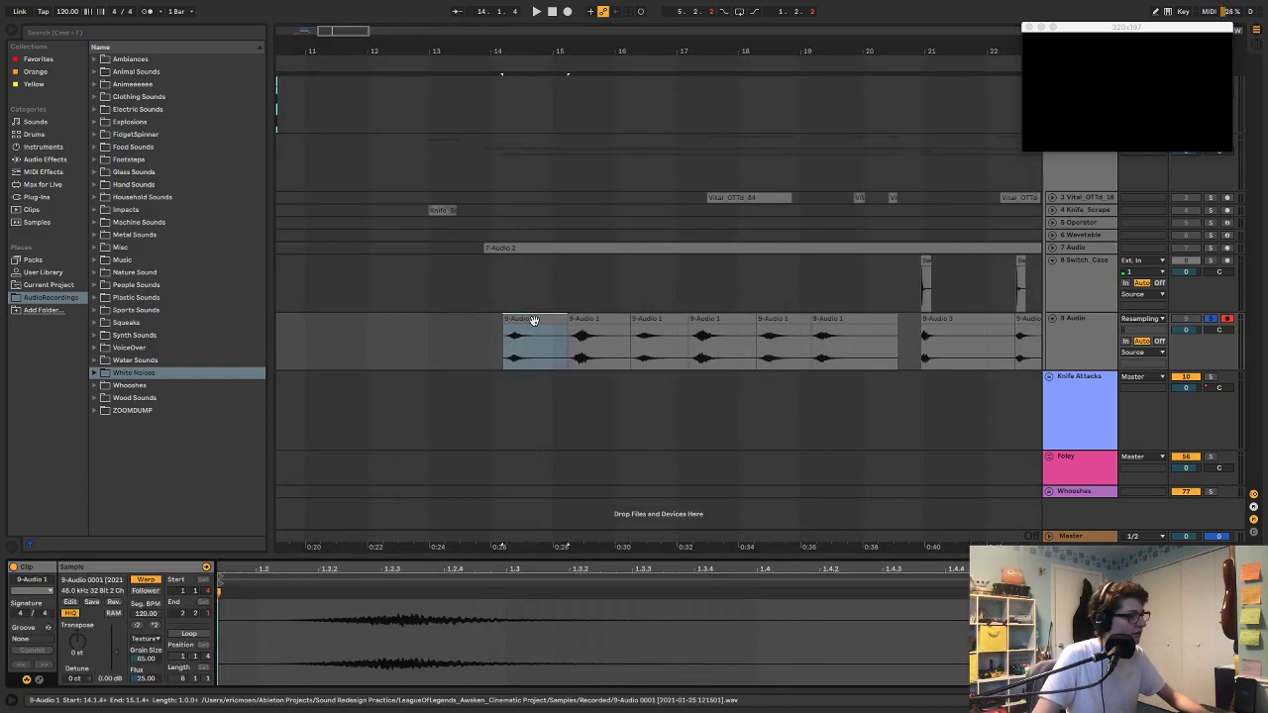
{"action": "scroll", "coordinate": [803, 307], "scroll_direction": "right", "scroll_amount": 6}
{"action": "scroll", "coordinate": [803, 307], "scroll_direction": "right", "scroll_amount": 7}
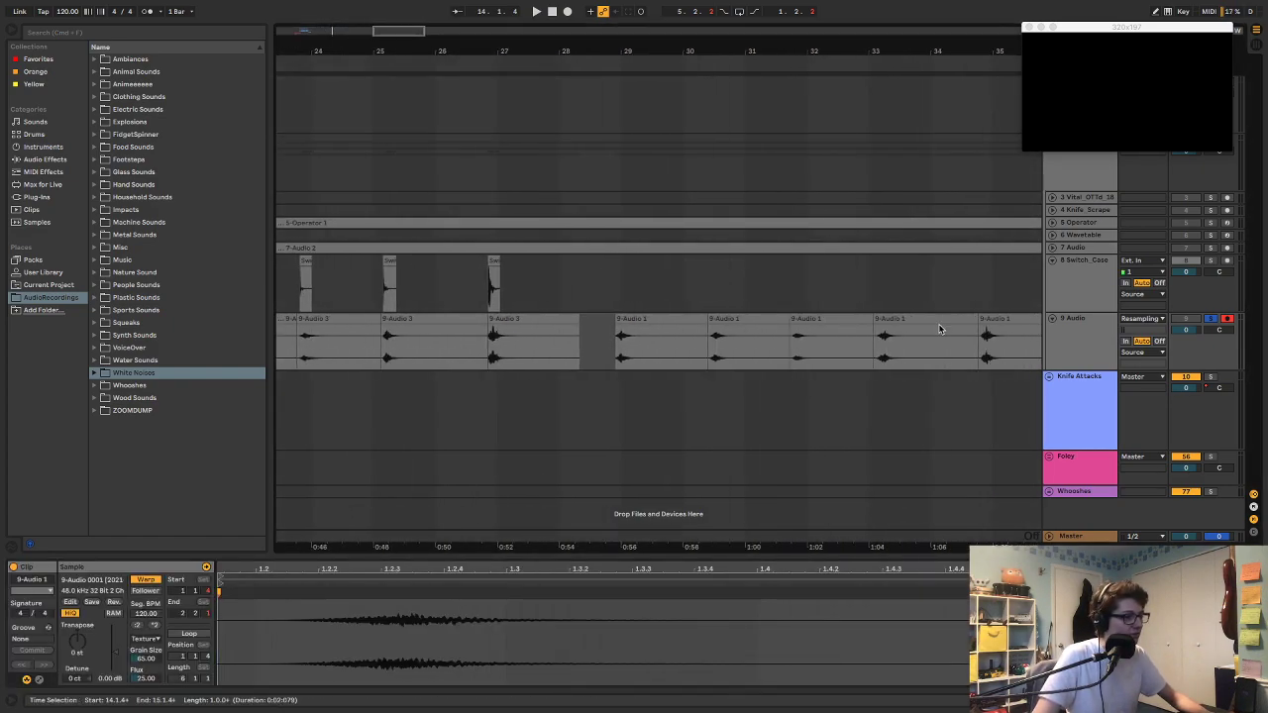
{"action": "key", "text": "super+a"}
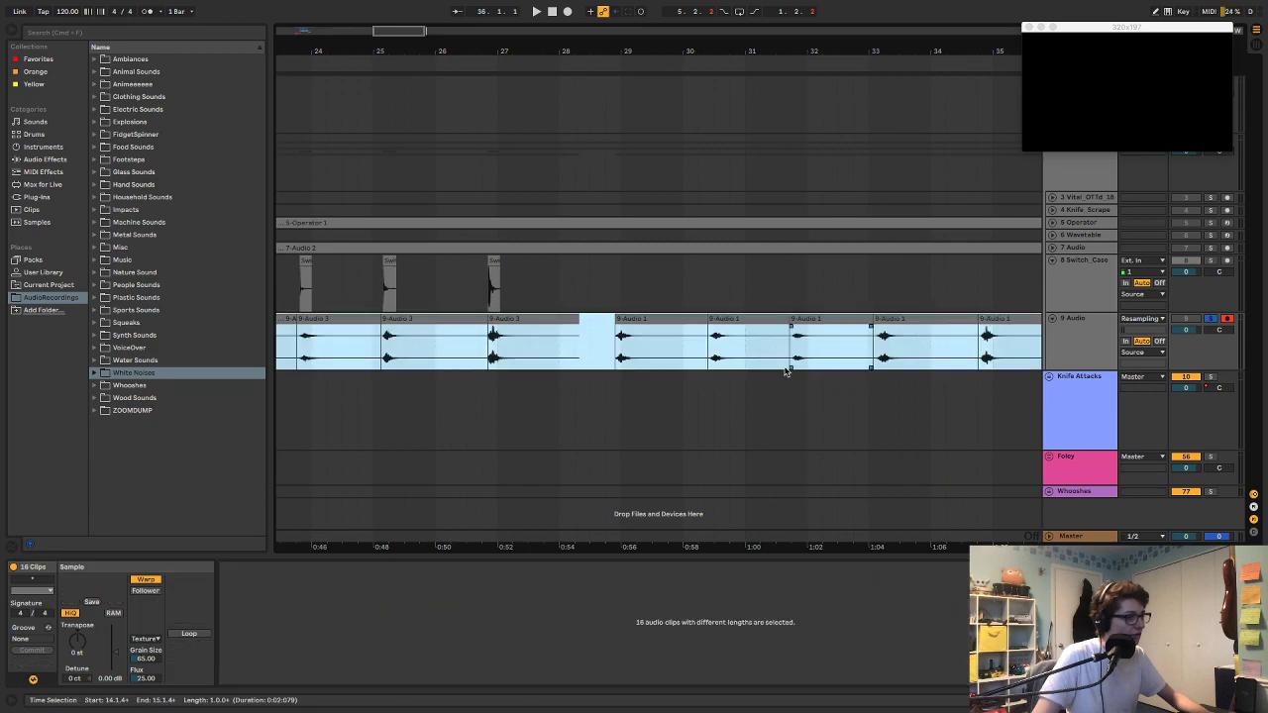
{"action": "left_click", "coordinate": [146, 581]}
Step: Trim the silent tail of the first whoosh clip to end at about 14.4.1 and adjust its edge fades
{"action": "scroll", "coordinate": [617, 329], "scroll_direction": "left", "scroll_amount": 8}
{"action": "scroll", "coordinate": [616, 330], "scroll_direction": "left", "scroll_amount": 5}
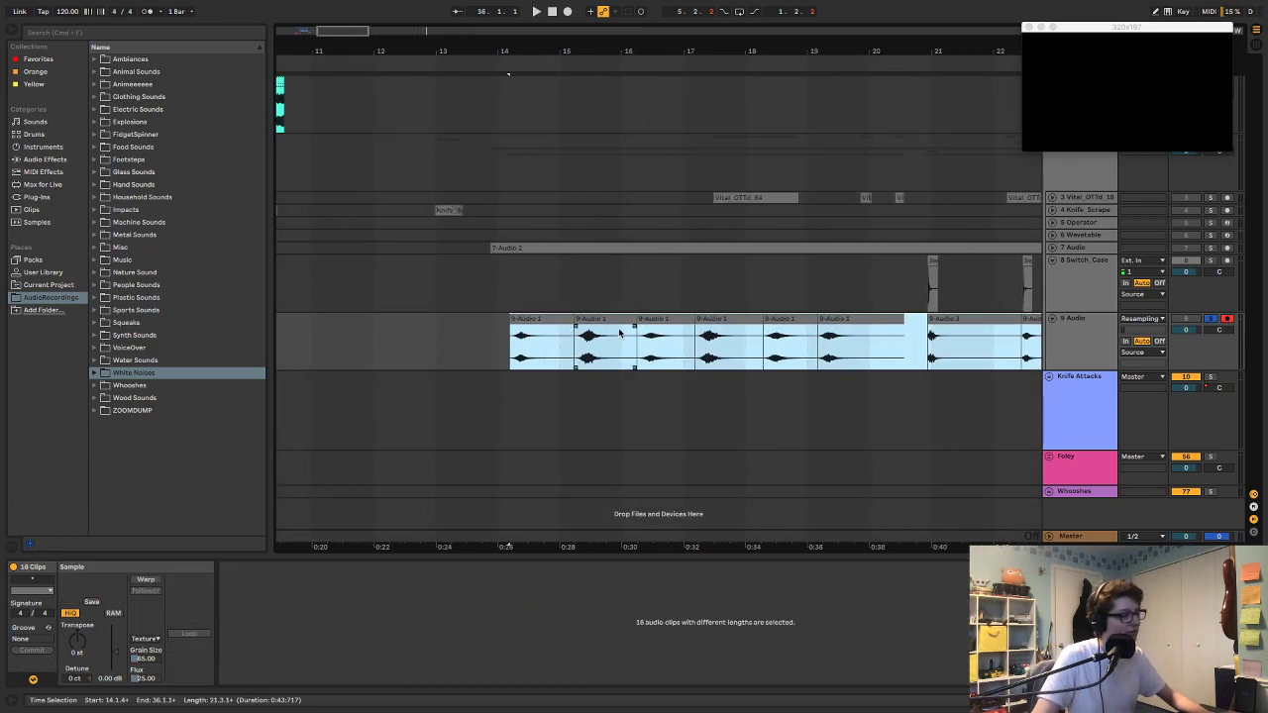
{"action": "left_click", "coordinate": [559, 321]}
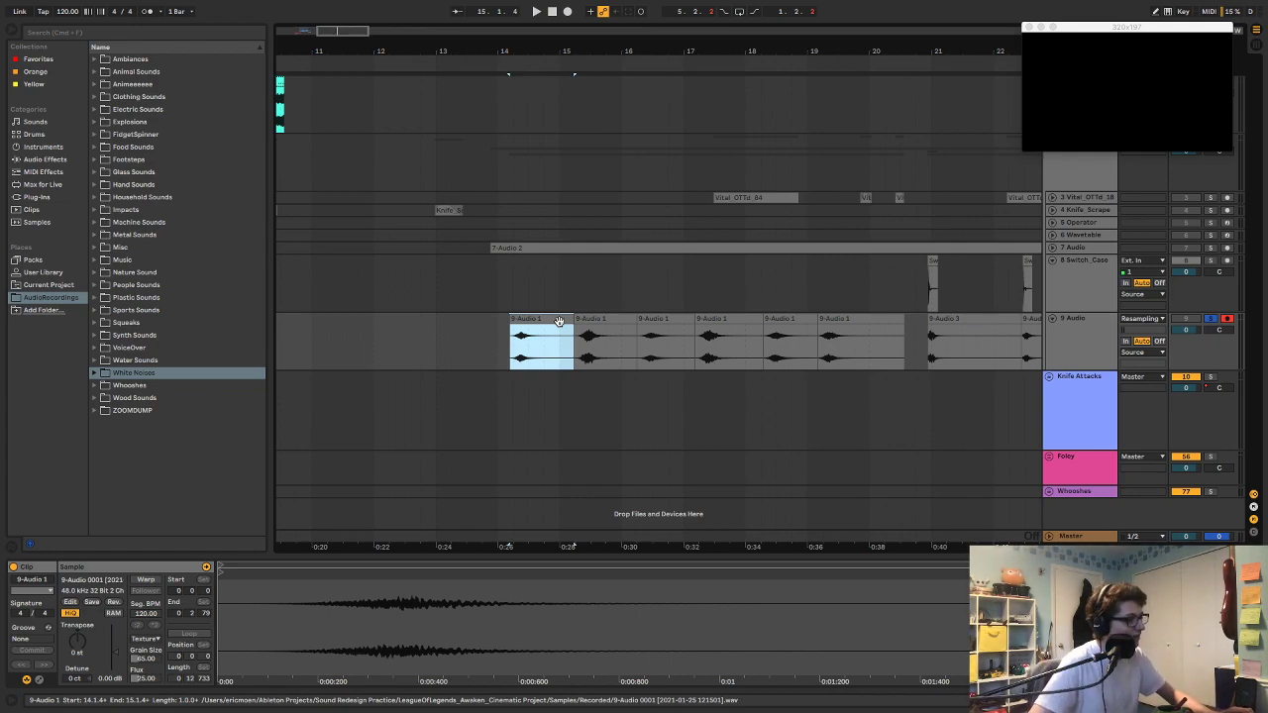
{"action": "double_click", "coordinate": [559, 320]}
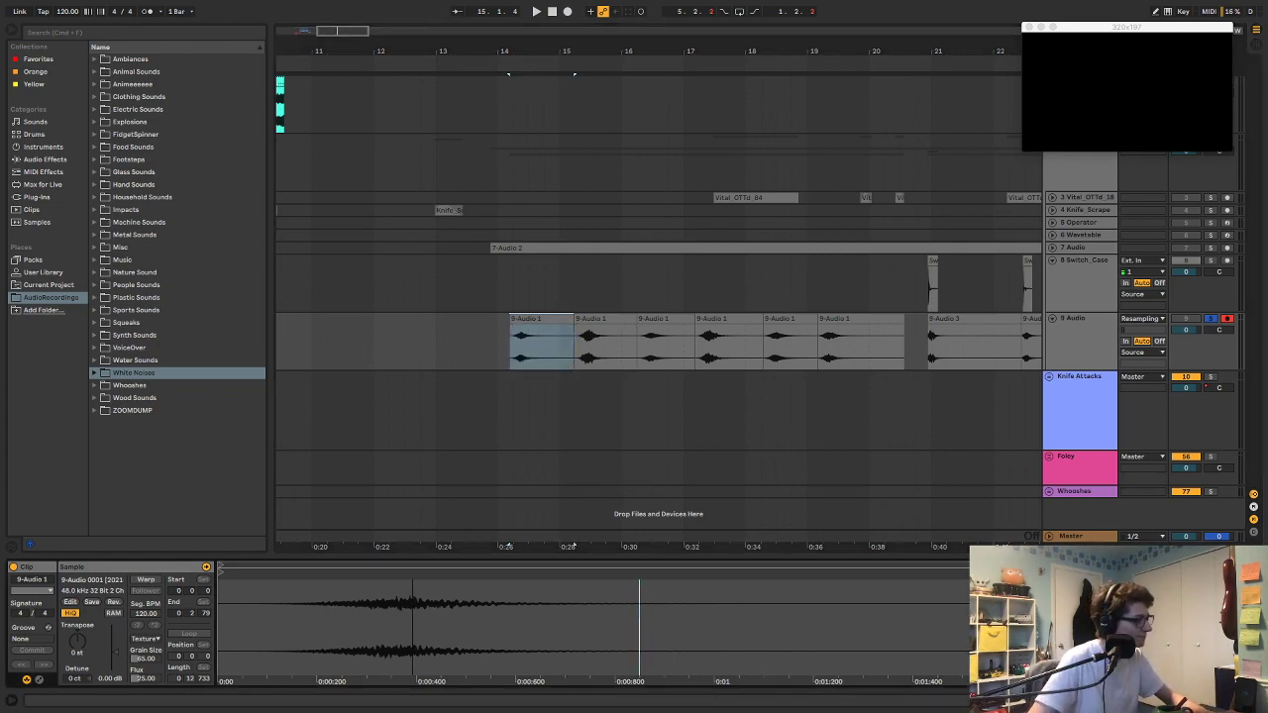
{"action": "left_click_drag", "start_coordinate": [414, 624], "coordinate": [320, 624]}
{"action": "mouse_move", "coordinate": [754, 573]}
{"action": "left_mouse_down"}
{"action": "mouse_move", "coordinate": [495, 573]}
{"action": "mouse_move", "coordinate": [530, 572]}
{"action": "left_mouse_up"}
{"action": "left_click", "coordinate": [533, 317]}
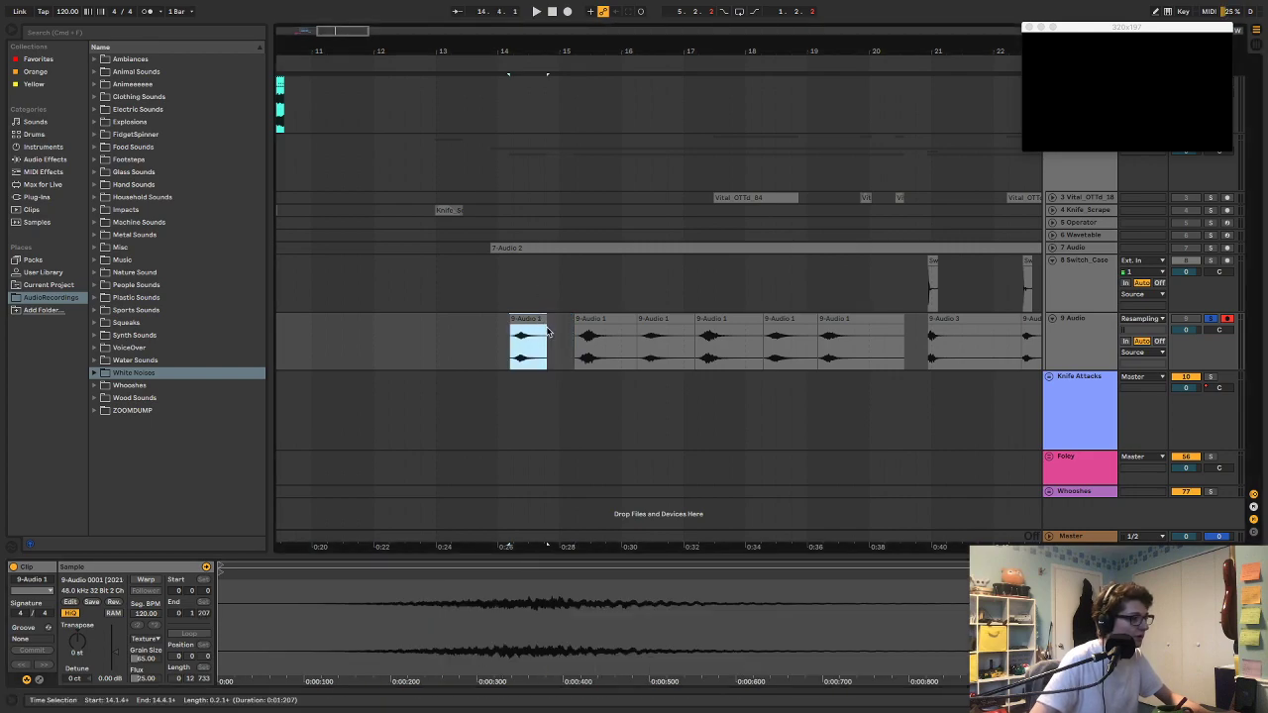
{"action": "left_click", "coordinate": [544, 330]}
{"action": "left_click", "coordinate": [513, 330]}
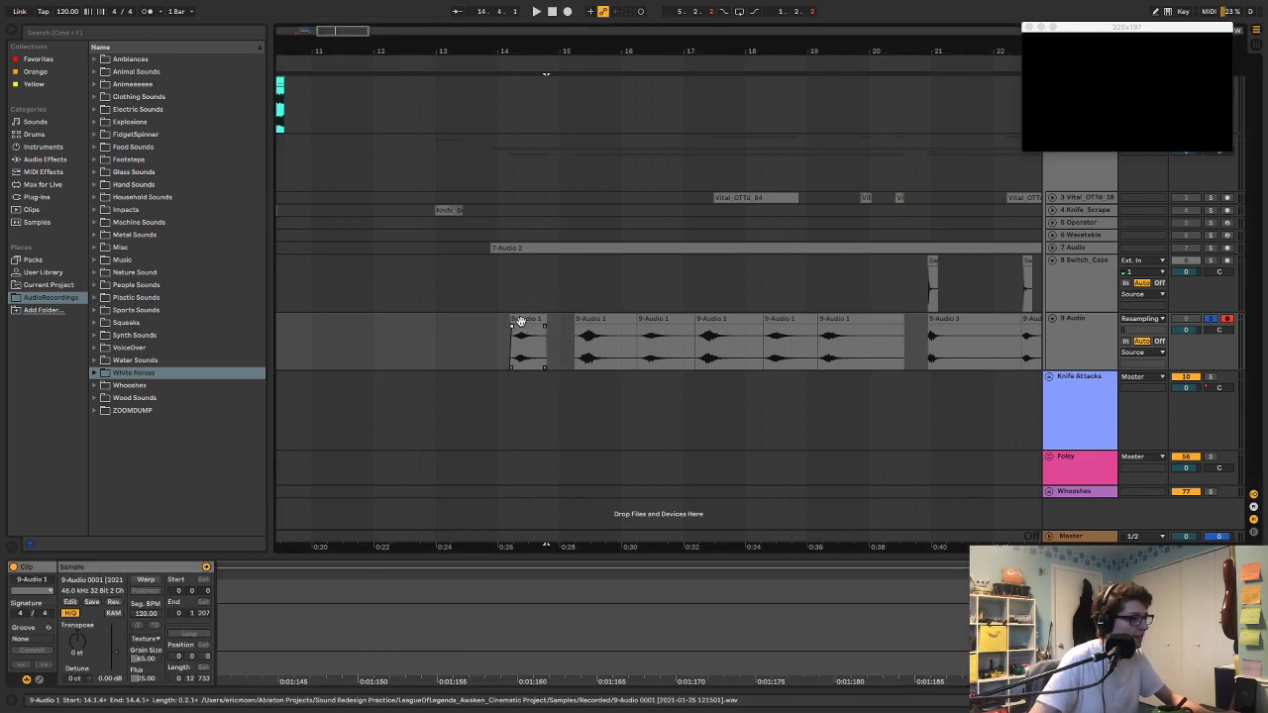
Step: Trim the silence at the start of the second whoosh clip and shorten its end to about 16.1.4
{"action": "left_click", "coordinate": [591, 331]}
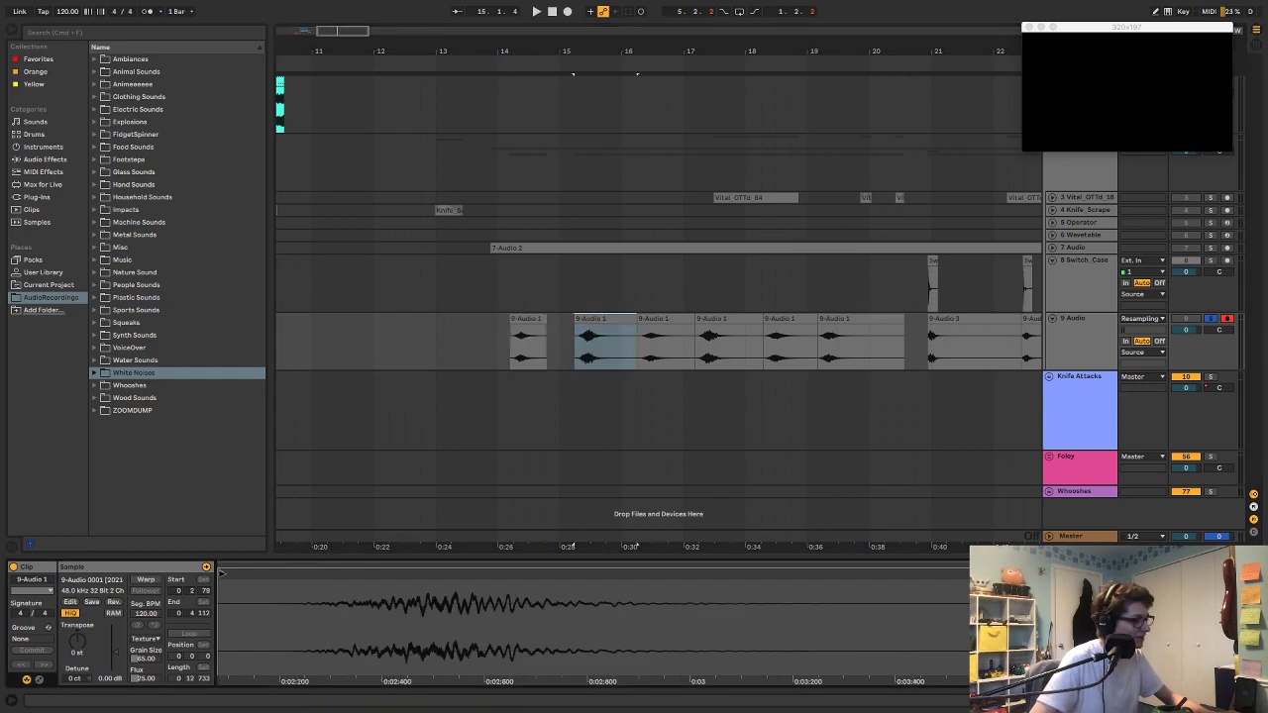
{"action": "left_click_drag", "start_coordinate": [222, 573], "coordinate": [241, 573]}
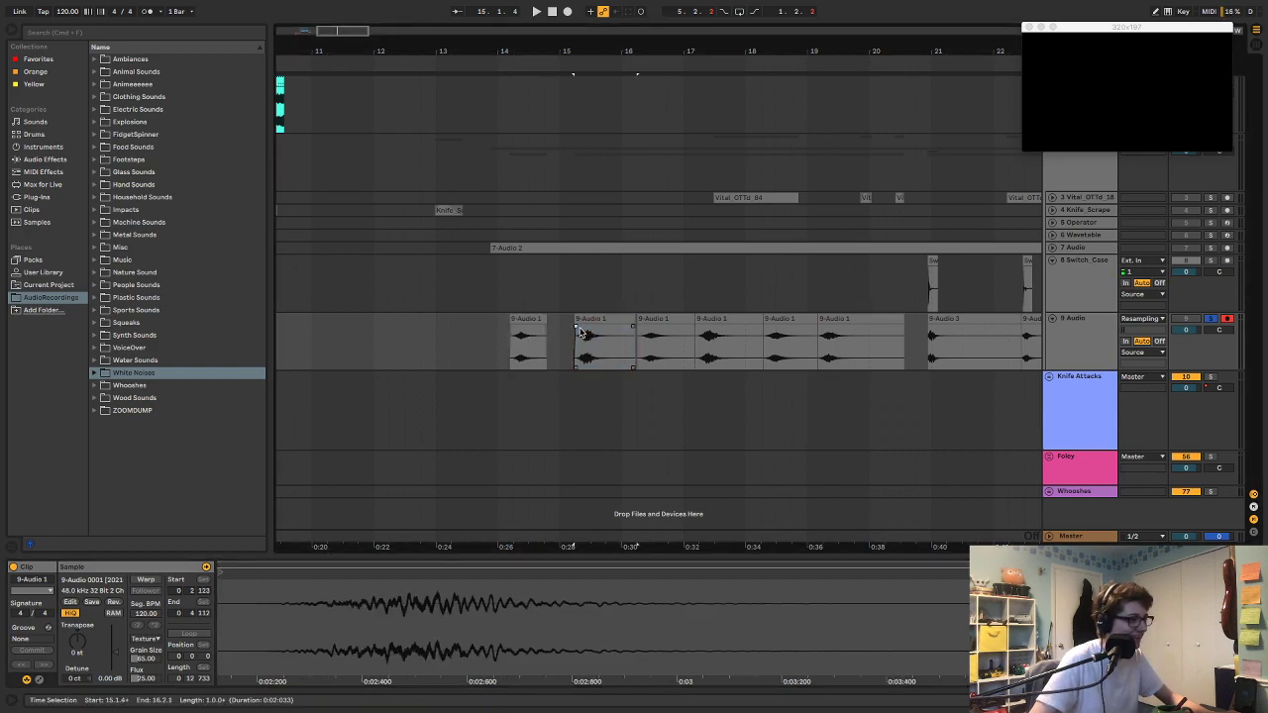
{"action": "left_click_drag", "start_coordinate": [633, 319], "coordinate": [626, 319]}
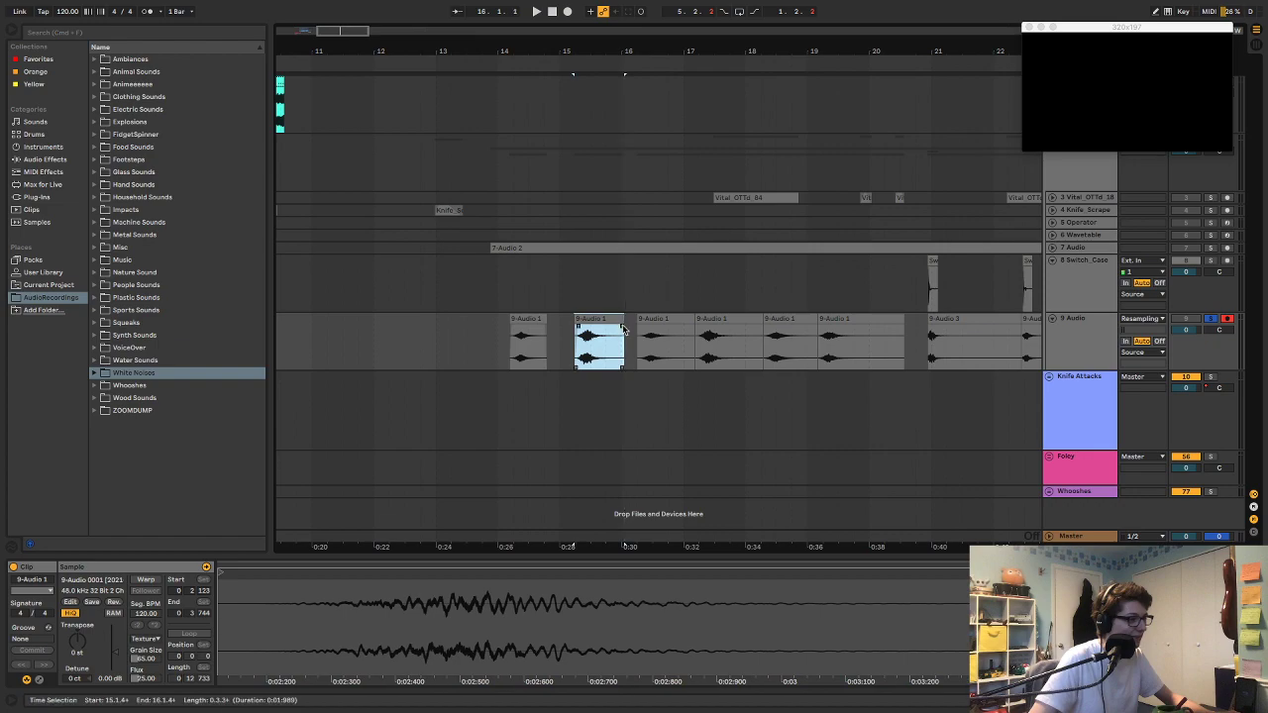
Step: Trim the start of the third whoosh clip, shorten it to end at about 16.4.4, and add a fade-out
{"action": "left_click", "coordinate": [654, 325]}
{"action": "key", "text": "z"}
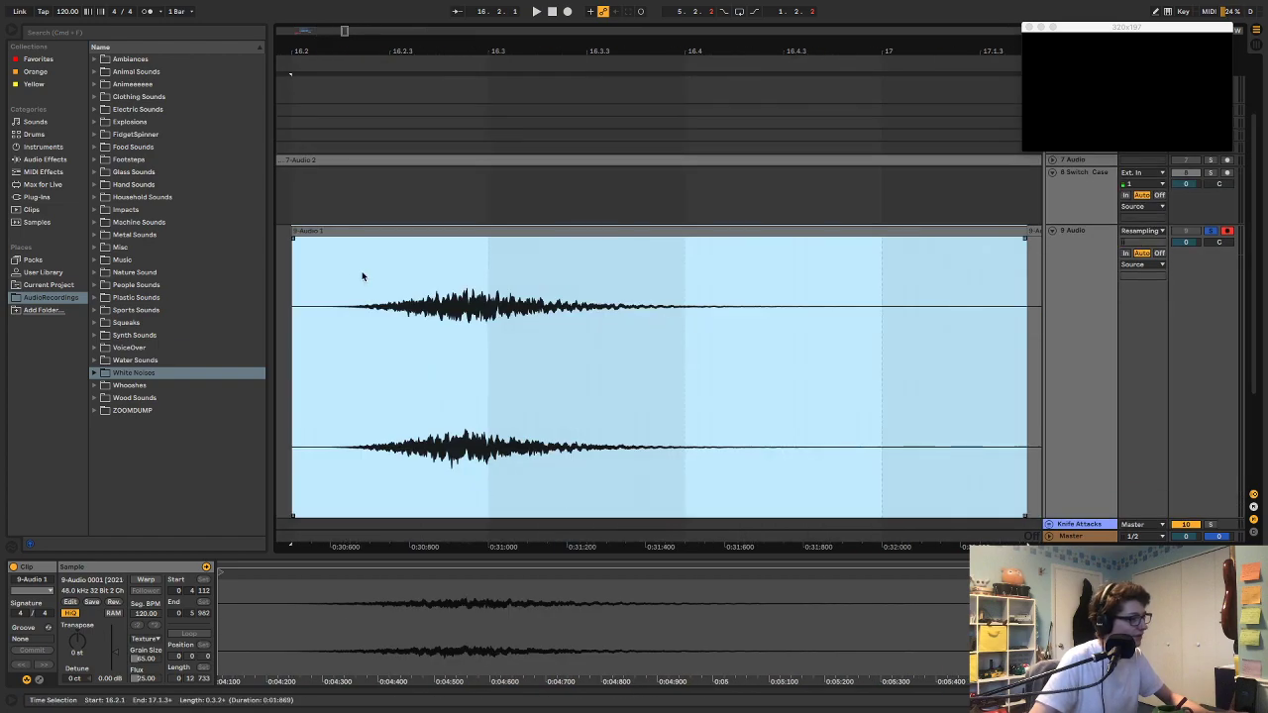
{"action": "left_click_drag", "start_coordinate": [293, 242], "coordinate": [322, 238]}
{"action": "scroll", "coordinate": [740, 257], "scroll_direction": "right", "scroll_amount": 3}
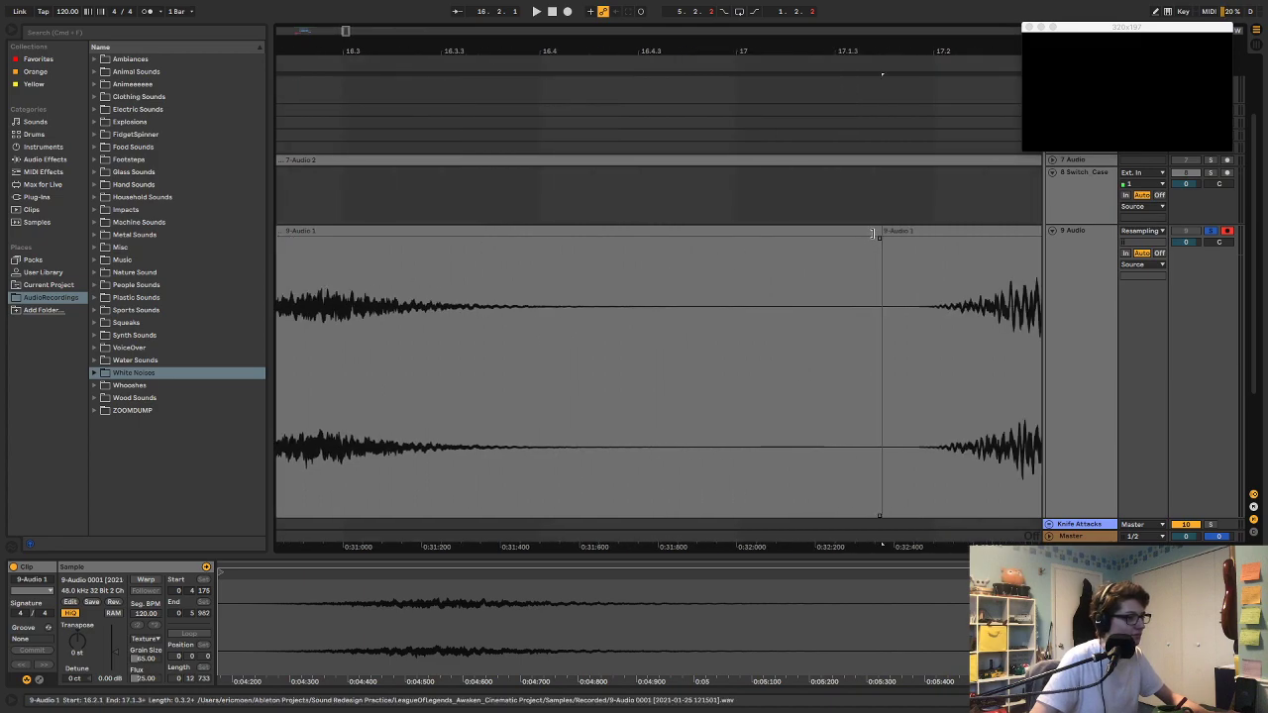
{"action": "left_click_drag", "start_coordinate": [882, 234], "coordinate": [703, 243]}
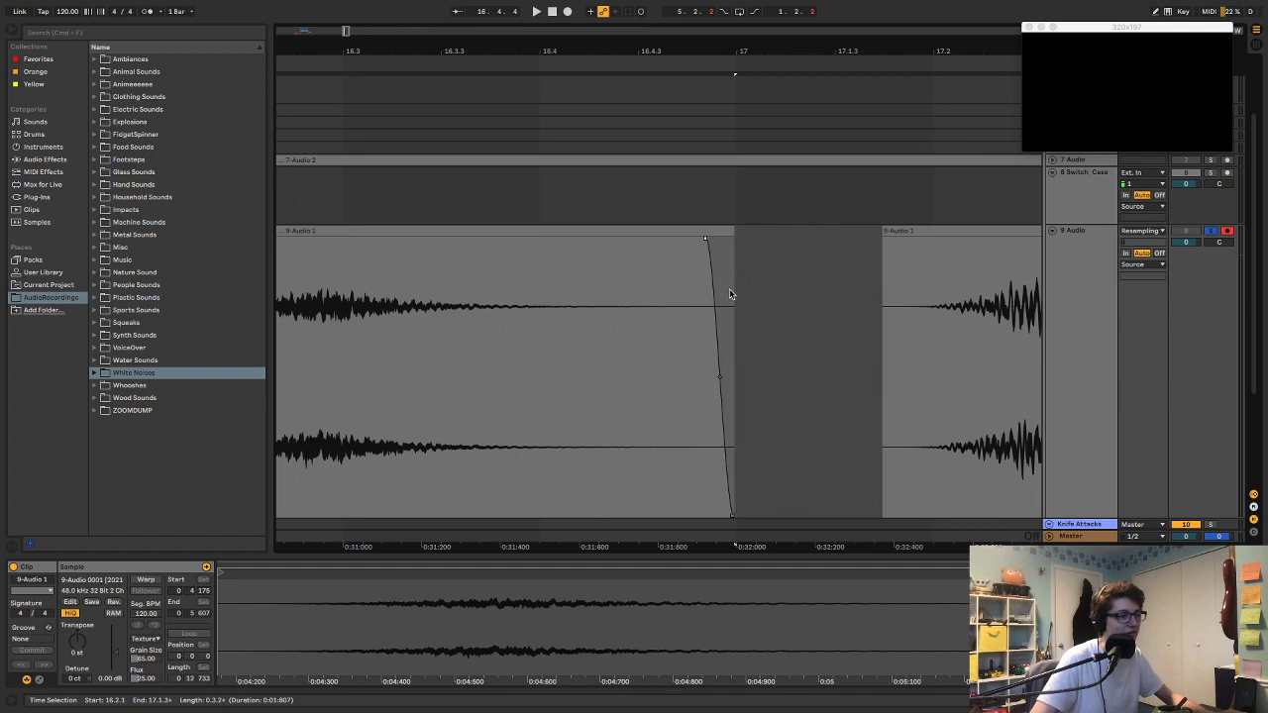
{"action": "key", "text": "x"}
Step: Trim the start of the fourth whoosh clip, end it at about 18.1.1, and add a short fade-in and a longer fade-out
{"action": "left_click", "coordinate": [728, 325]}
{"action": "key", "text": "z"}
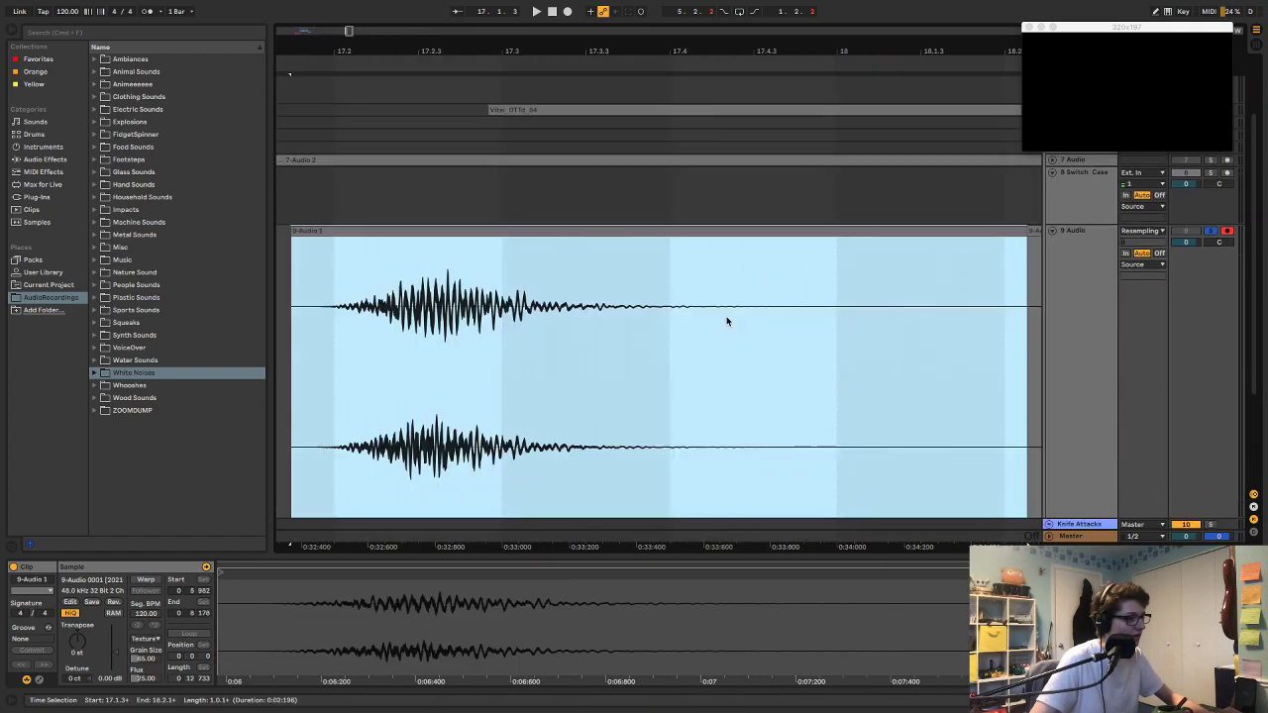
{"action": "left_click_drag", "start_coordinate": [297, 238], "coordinate": [305, 231]}
{"action": "left_click_drag", "start_coordinate": [1023, 238], "coordinate": [778, 246]}
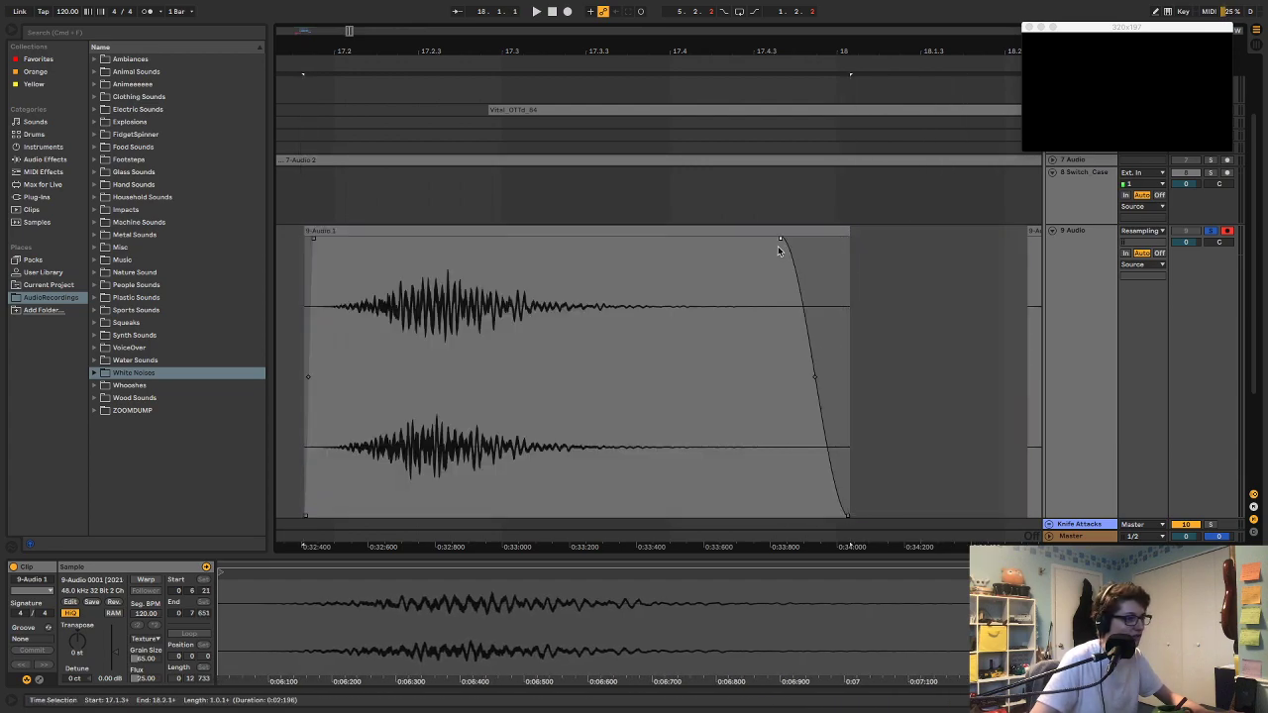
{"action": "left_click", "coordinate": [736, 248]}
Step: Add a short fade-in to the fifth whoosh clip, shorten its end to about 19.1.2, and fade it out
{"action": "scroll", "coordinate": [733, 277], "scroll_direction": "right", "scroll_amount": 5}
{"action": "scroll", "coordinate": [731, 282], "scroll_direction": "right", "scroll_amount": 5}
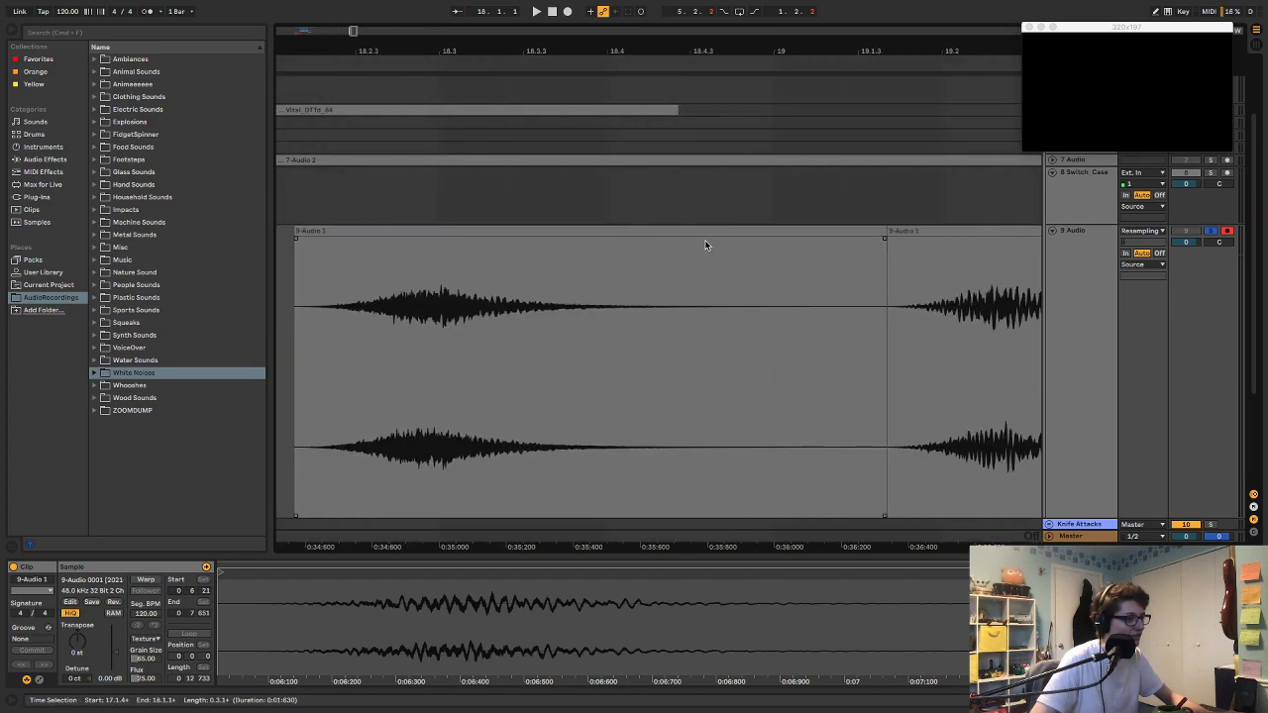
{"action": "left_click", "coordinate": [436, 285]}
{"action": "left_click_drag", "start_coordinate": [297, 239], "coordinate": [308, 244]}
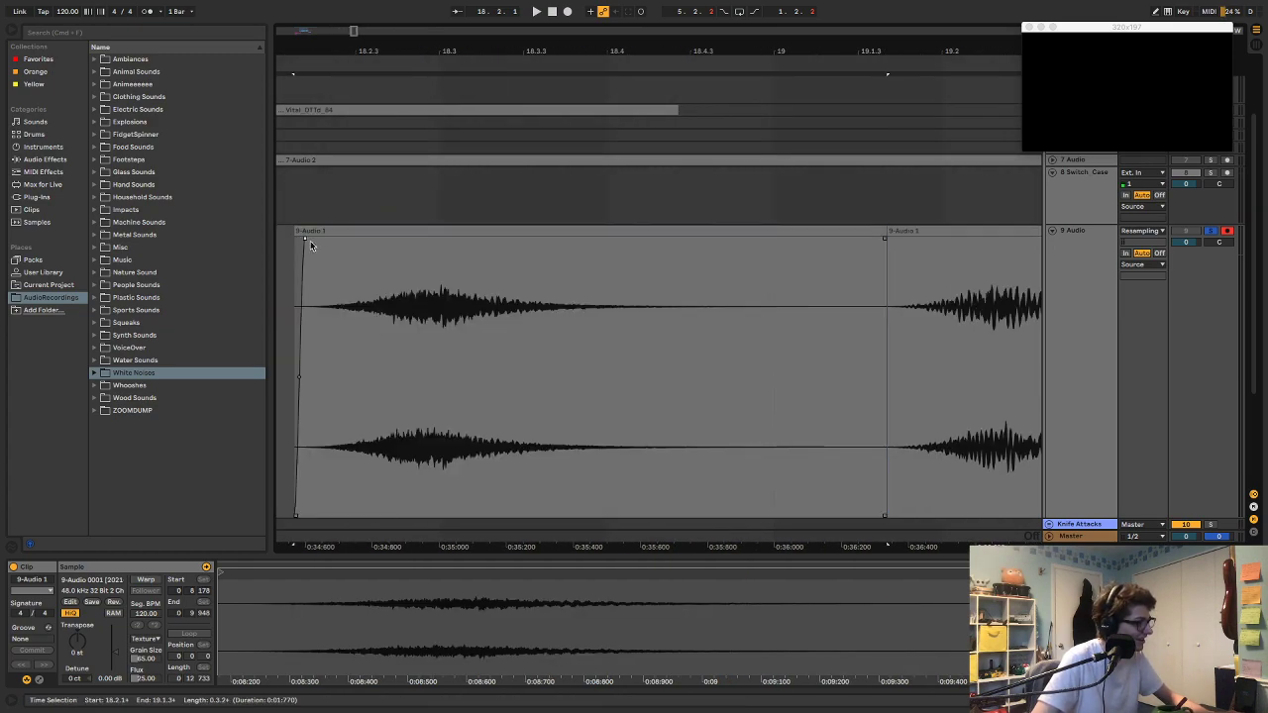
{"action": "left_click_drag", "start_coordinate": [886, 232], "coordinate": [809, 249]}
Step: Add a short fade-in to the sixth whoosh clip, shorten its end to about 19.4.4, and fade it out
{"action": "scroll", "coordinate": [686, 250], "scroll_direction": "right", "scroll_amount": 7}
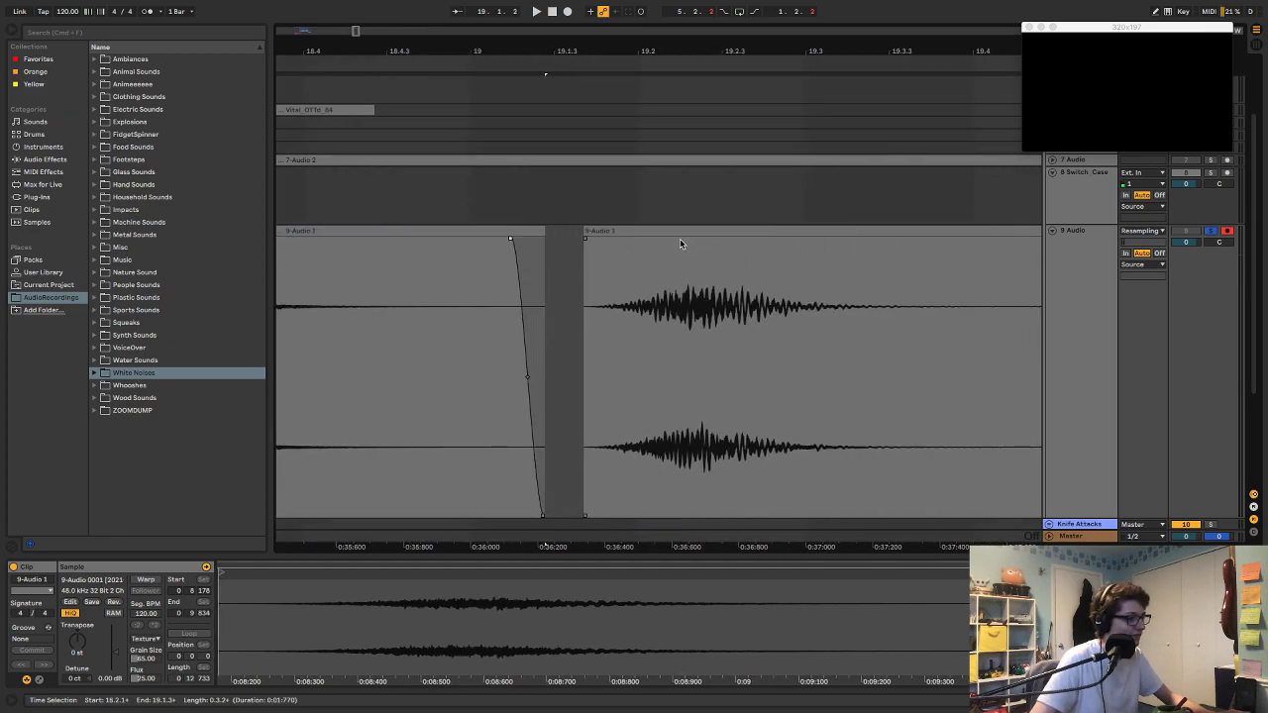
{"action": "left_click", "coordinate": [639, 232]}
{"action": "left_click_drag", "start_coordinate": [588, 240], "coordinate": [600, 247]}
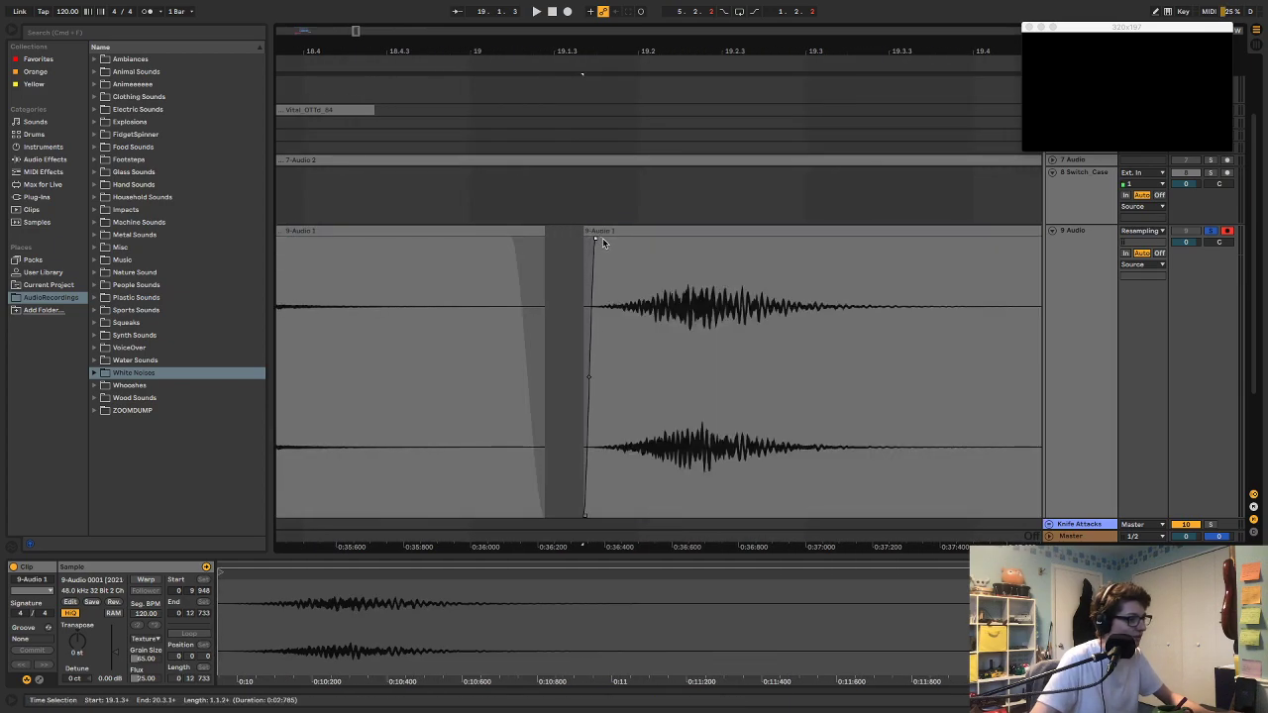
{"action": "scroll", "coordinate": [834, 266], "scroll_direction": "right", "scroll_amount": 5}
{"action": "scroll", "coordinate": [834, 267], "scroll_direction": "right", "scroll_amount": 11}
{"action": "scroll", "coordinate": [806, 275], "scroll_direction": "down", "scroll_amount": 1}
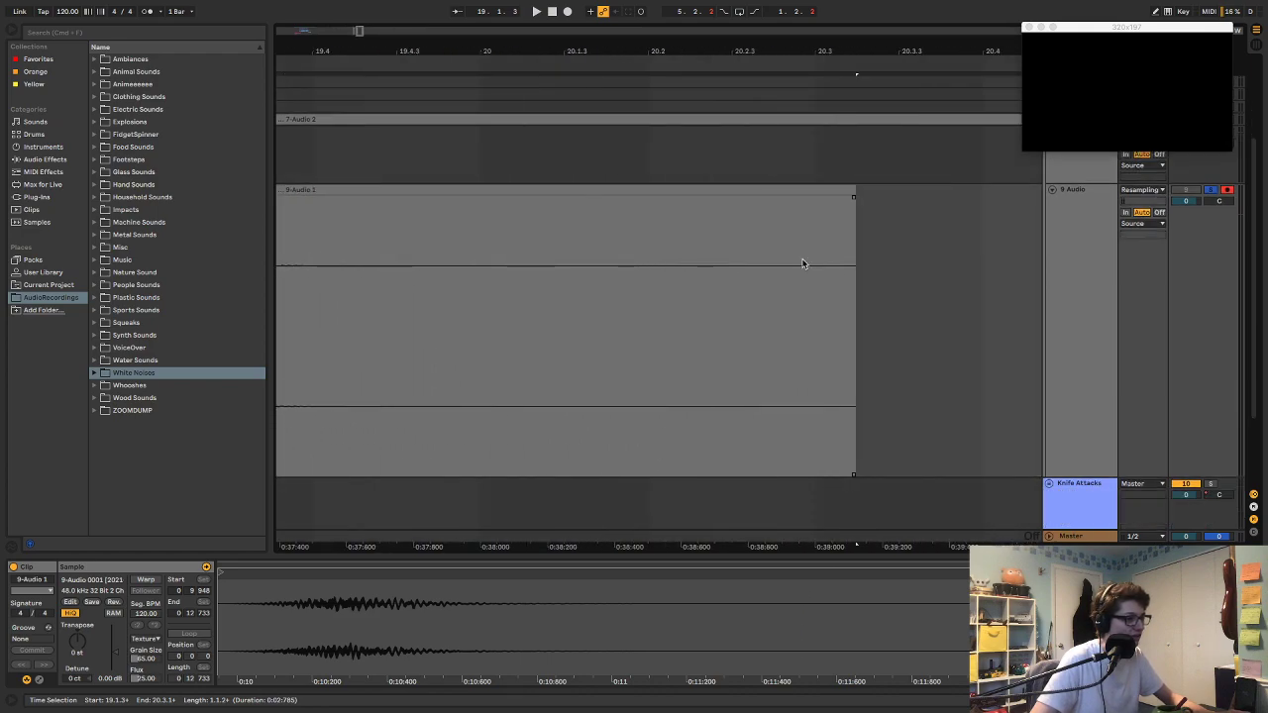
{"action": "scroll", "coordinate": [688, 228], "scroll_direction": "left", "scroll_amount": 4}
{"action": "left_click_drag", "start_coordinate": [1008, 188], "coordinate": [614, 191]}
{"action": "scroll", "coordinate": [692, 252], "scroll_direction": "left", "scroll_amount": 8}
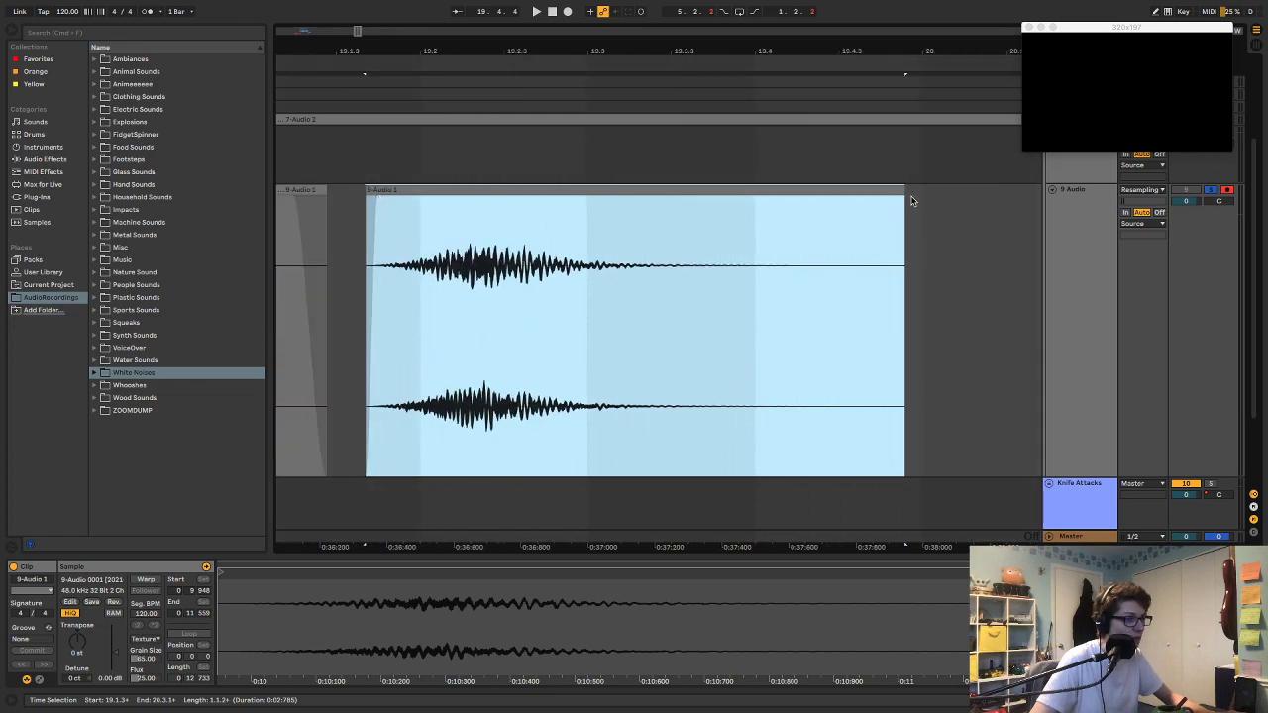
{"action": "left_click_drag", "start_coordinate": [902, 199], "coordinate": [869, 203]}
{"action": "scroll", "coordinate": [865, 208], "scroll_direction": "right", "scroll_amount": 20}
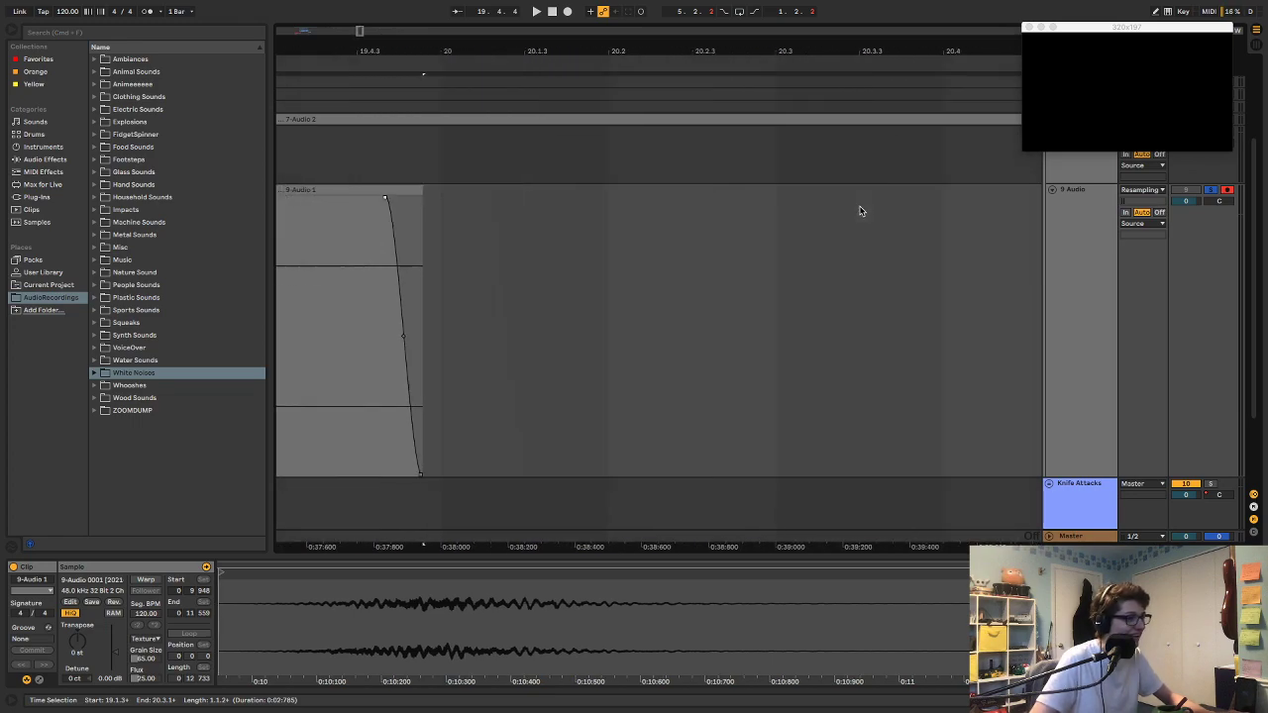
{"action": "scroll", "coordinate": [859, 211], "scroll_direction": "right", "scroll_amount": 7}
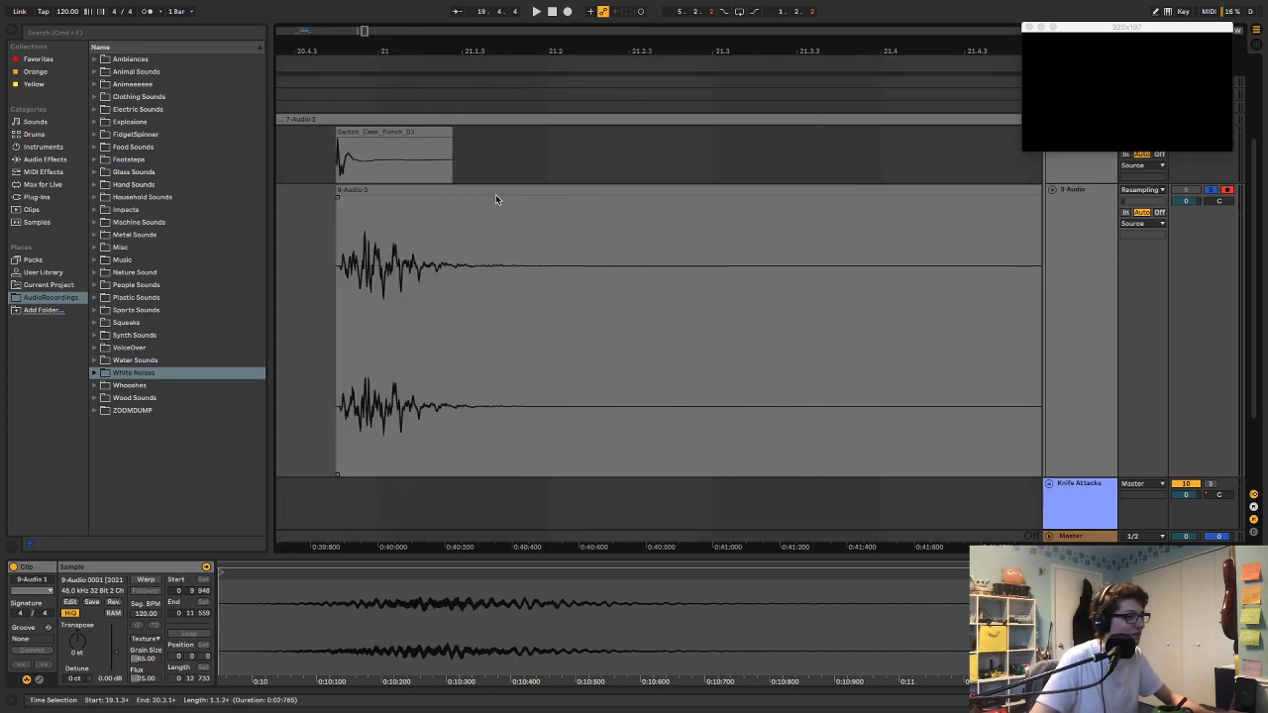
Step: Set the start of the seventh whoosh clip at about 20.4.3, shorten its end to about 21.2.3, and add a short fade-out
{"action": "left_click", "coordinate": [330, 193]}
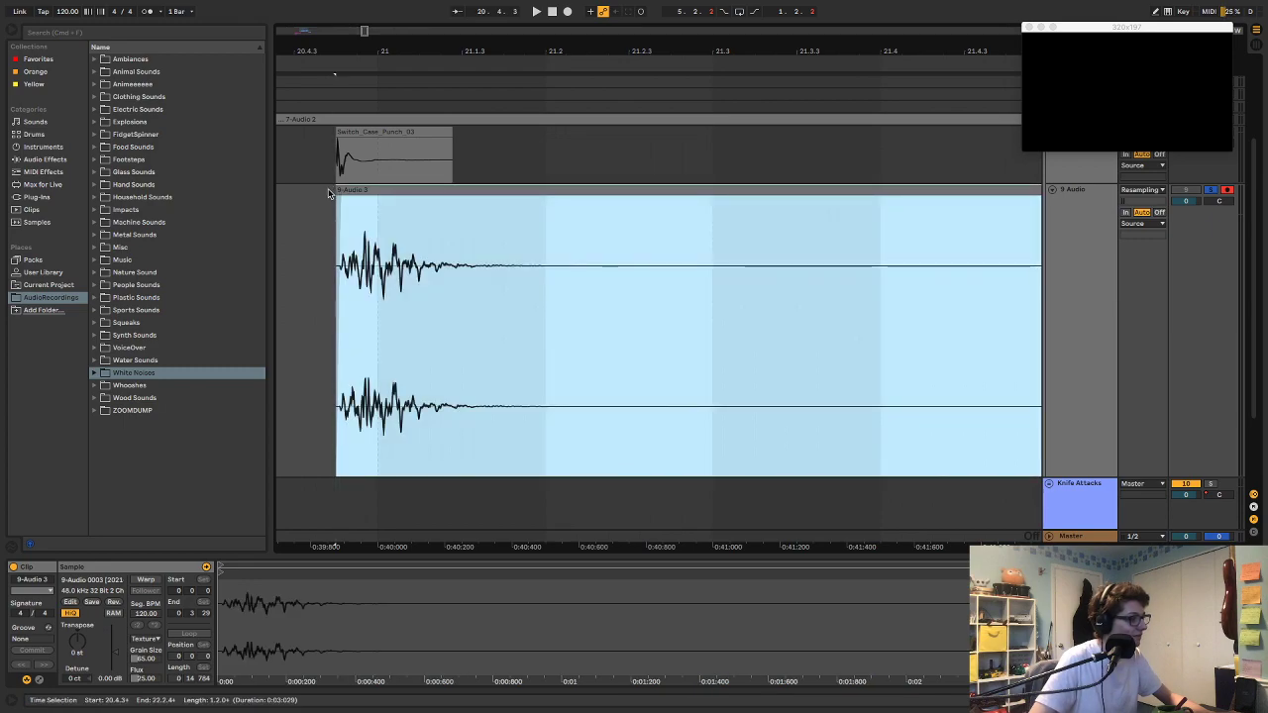
{"action": "scroll", "coordinate": [416, 226], "scroll_direction": "right", "scroll_amount": 20}
{"action": "scroll", "coordinate": [587, 224], "scroll_direction": "left", "scroll_amount": 9}
{"action": "left_click_drag", "start_coordinate": [909, 246], "coordinate": [432, 245]}
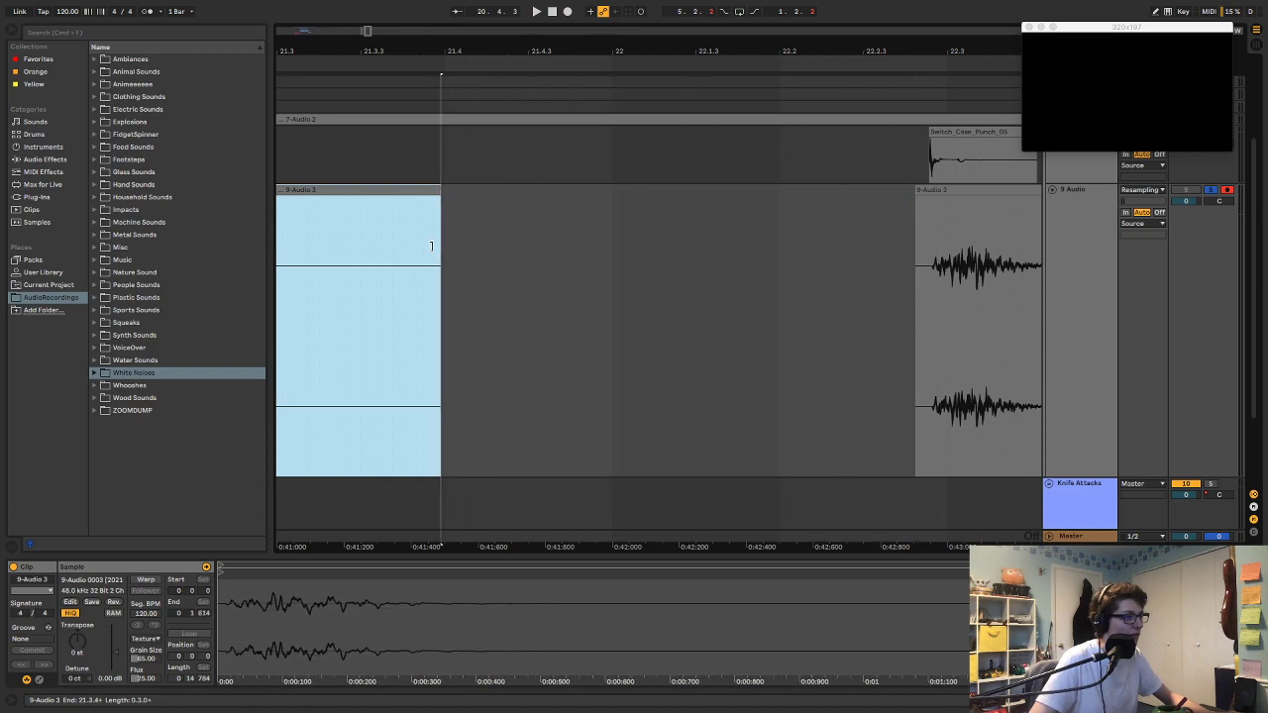
{"action": "scroll", "coordinate": [617, 246], "scroll_direction": "left", "scroll_amount": 14}
{"action": "left_click_drag", "start_coordinate": [1009, 188], "coordinate": [768, 203]}
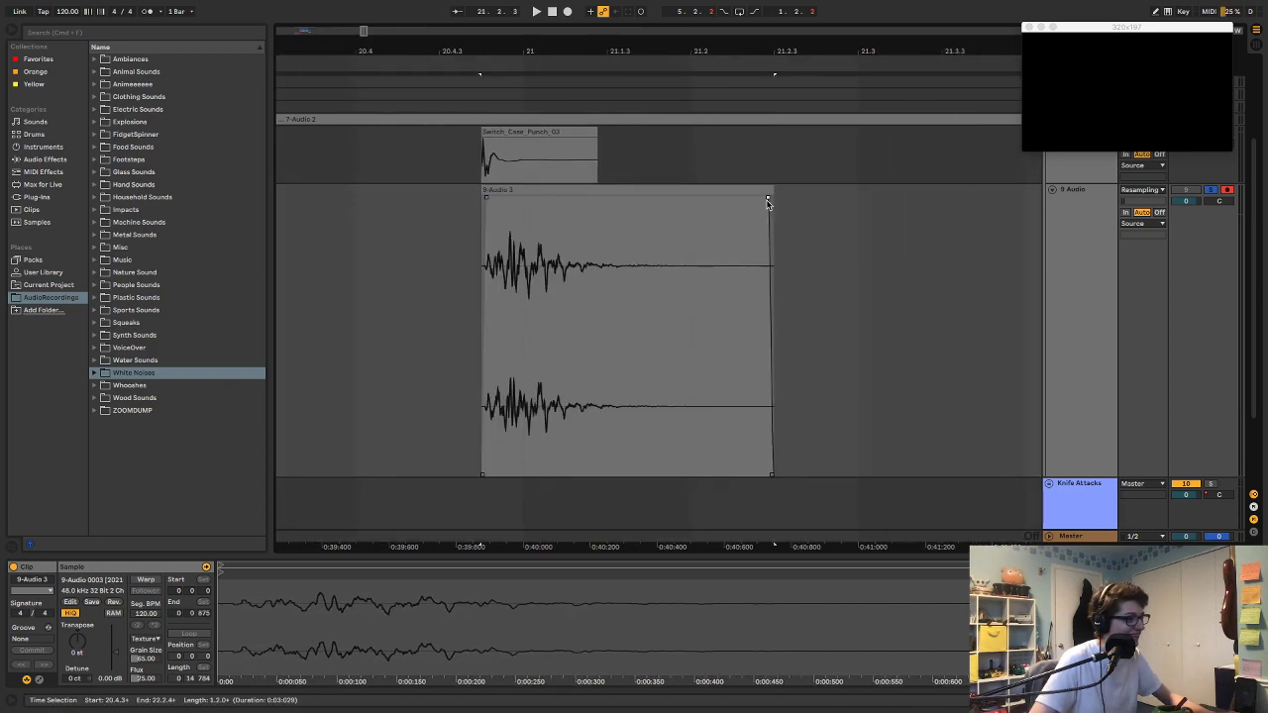
Step: Trim the start of the eighth whoosh clip with a short fade-in, end it at about 22.4.2, and fade it out
{"action": "scroll", "coordinate": [759, 204], "scroll_direction": "right", "scroll_amount": 20}
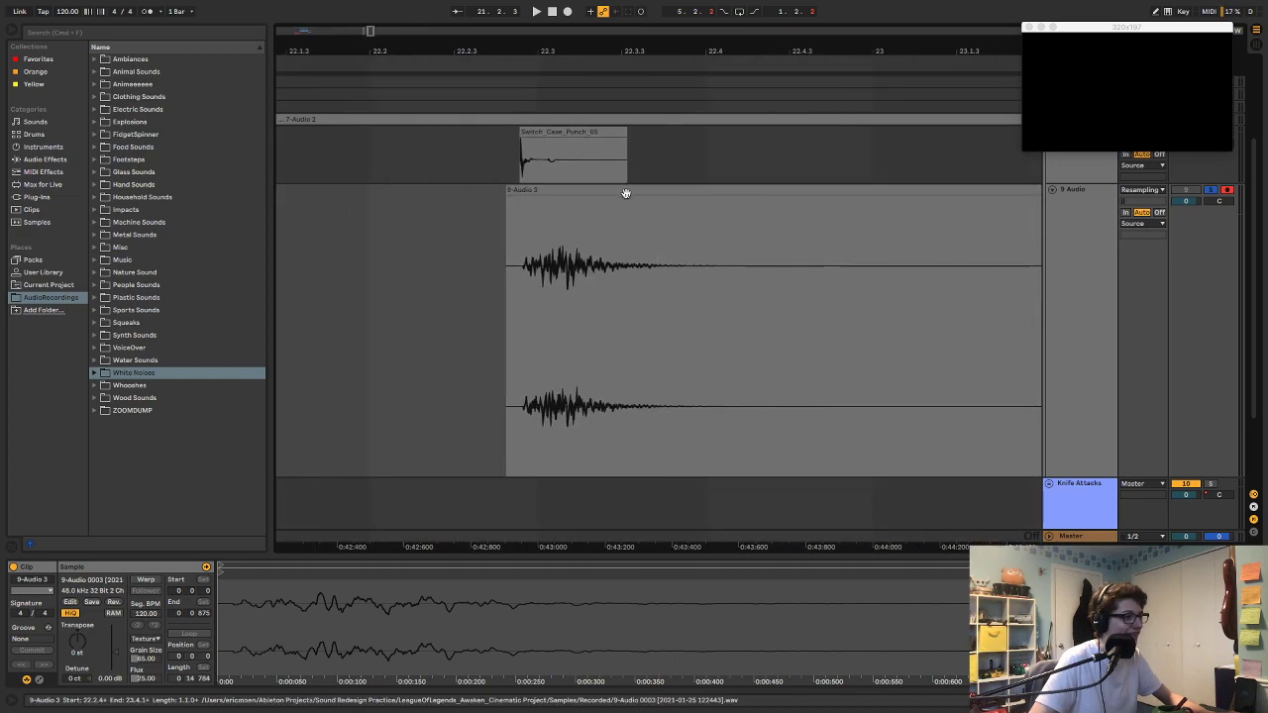
{"action": "left_click", "coordinate": [625, 192]}
{"action": "left_click_drag", "start_coordinate": [507, 194], "coordinate": [519, 197]}
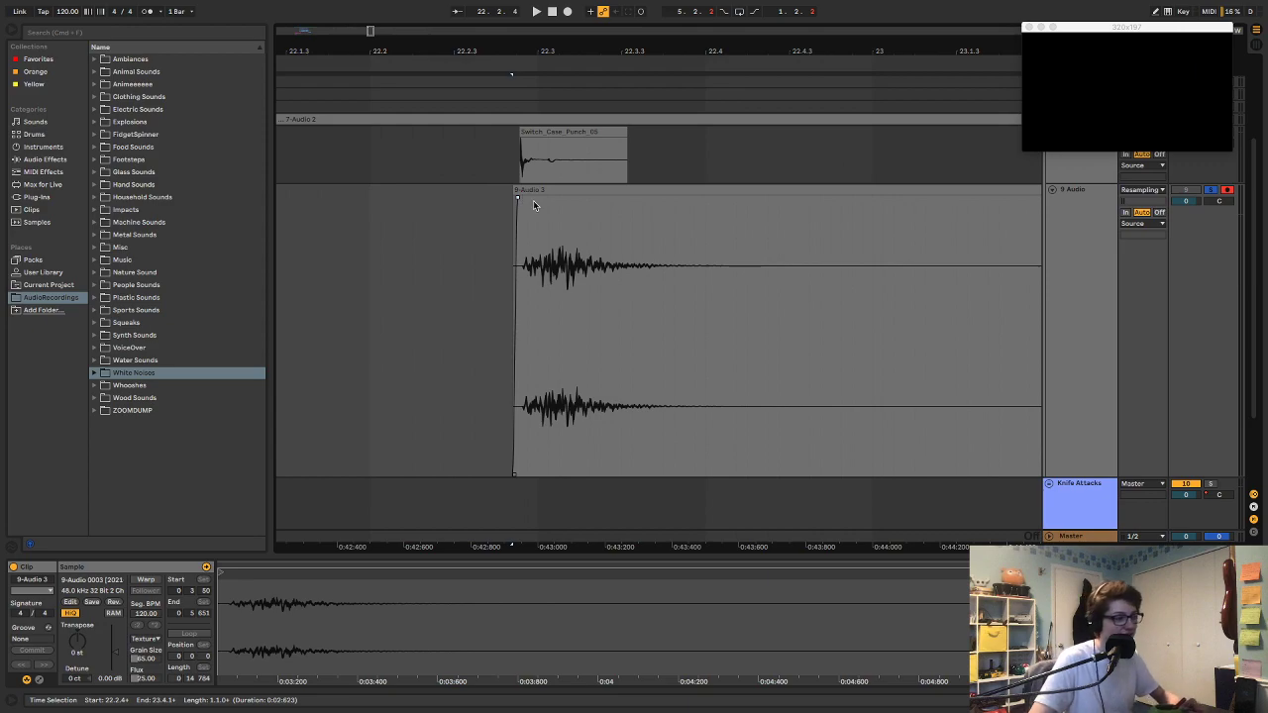
{"action": "scroll", "coordinate": [633, 234], "scroll_direction": "right", "scroll_amount": 7}
{"action": "scroll", "coordinate": [676, 234], "scroll_direction": "left", "scroll_amount": 4}
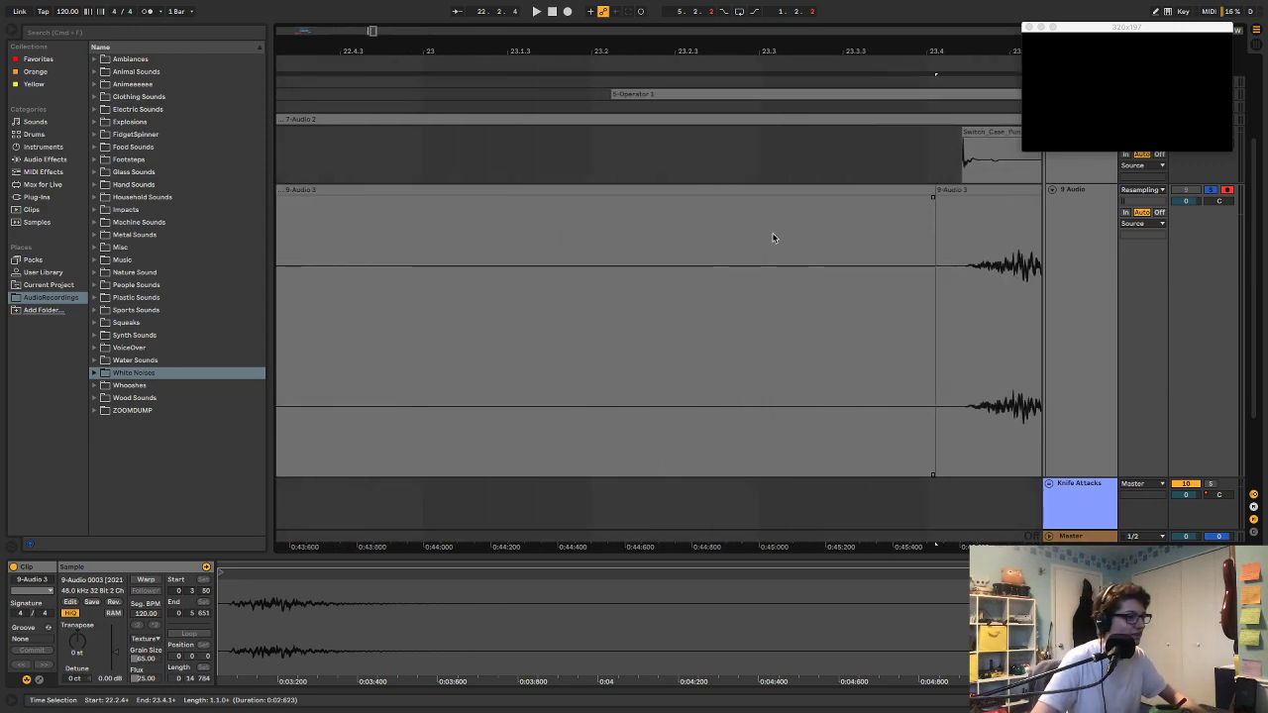
{"action": "left_click_drag", "start_coordinate": [934, 191], "coordinate": [323, 236]}
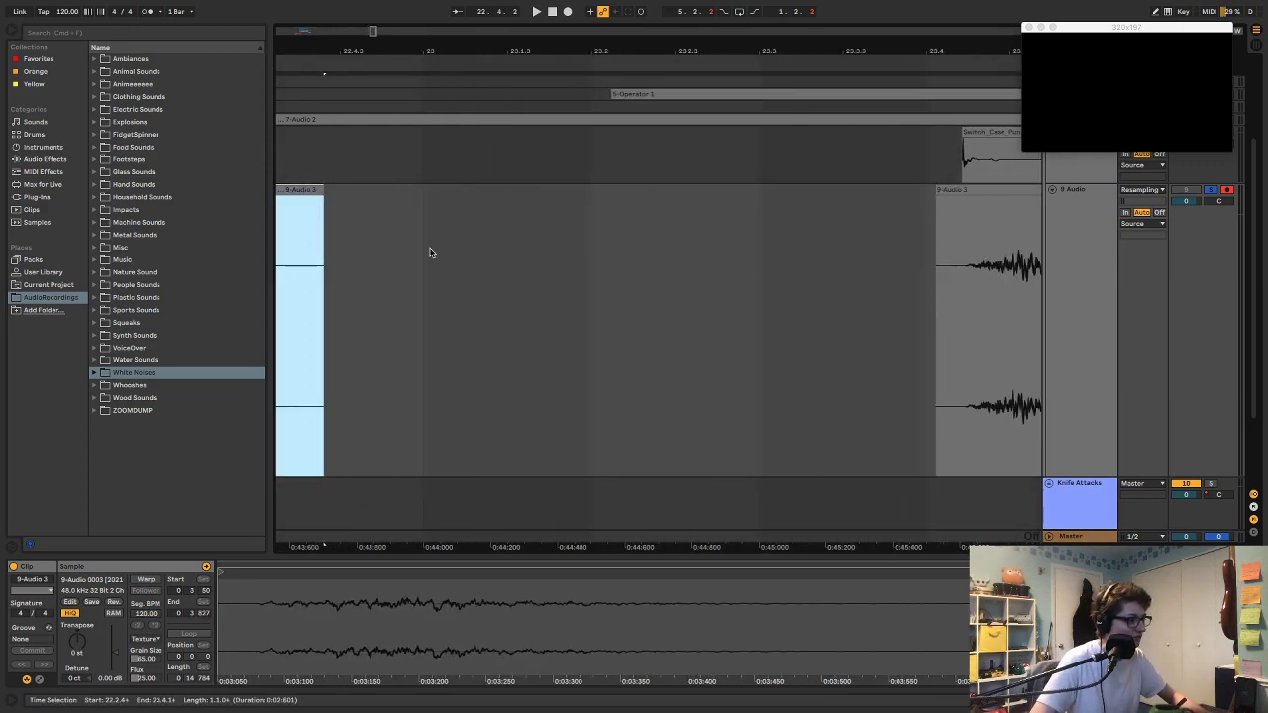
{"action": "scroll", "coordinate": [447, 252], "scroll_direction": "left", "scroll_amount": 7}
{"action": "left_click", "coordinate": [610, 213]}
Step: Trim the start of the ninth whoosh clip, shorten its end to about 24.2.1, and add short fades at both ends
{"action": "scroll", "coordinate": [610, 213], "scroll_direction": "right", "scroll_amount": 15}
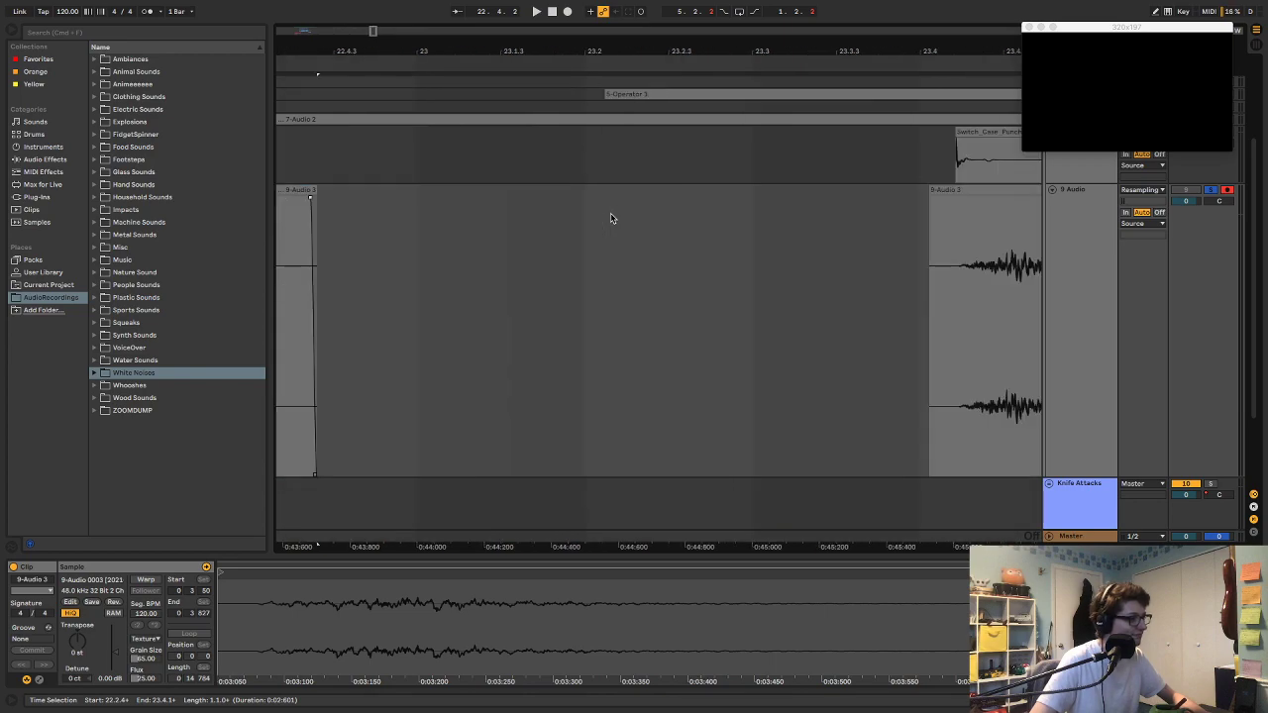
{"action": "left_click_drag", "start_coordinate": [460, 194], "coordinate": [485, 201]}
{"action": "scroll", "coordinate": [507, 211], "scroll_direction": "right", "scroll_amount": 10}
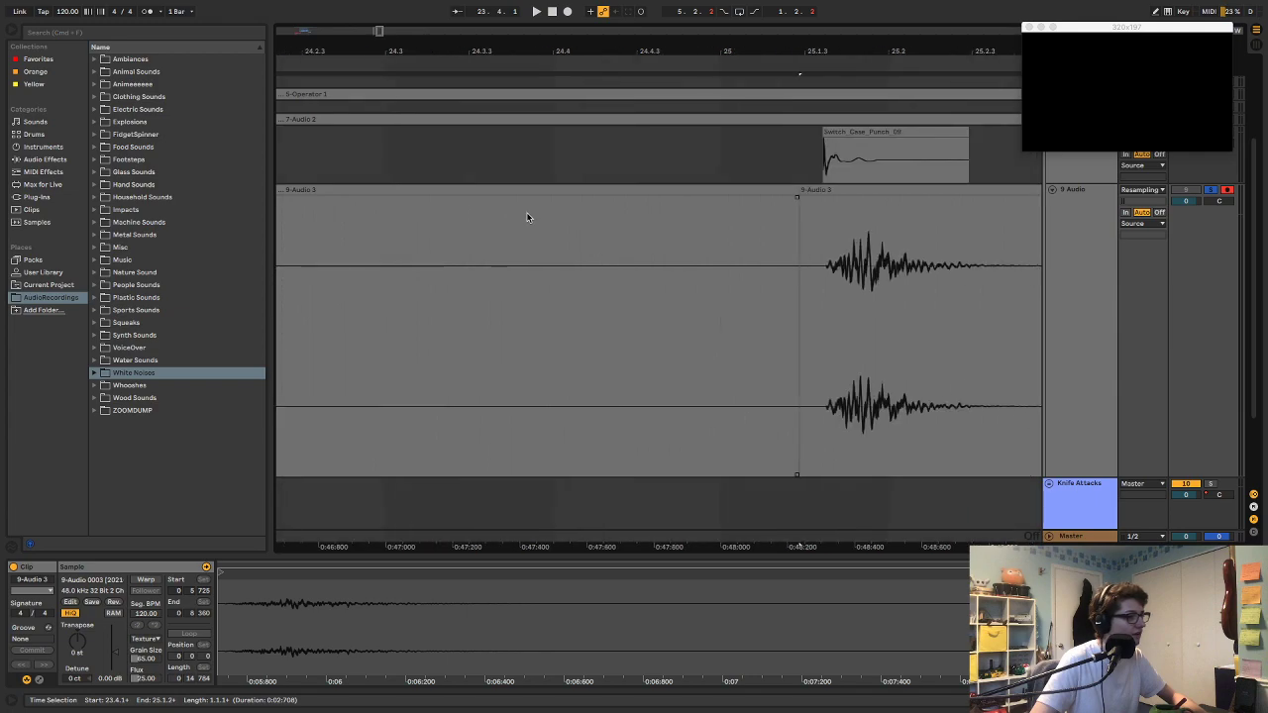
{"action": "left_click", "coordinate": [774, 197]}
{"action": "left_click_drag", "start_coordinate": [774, 197], "coordinate": [411, 198]}
{"action": "scroll", "coordinate": [716, 201], "scroll_direction": "left", "scroll_amount": 7}
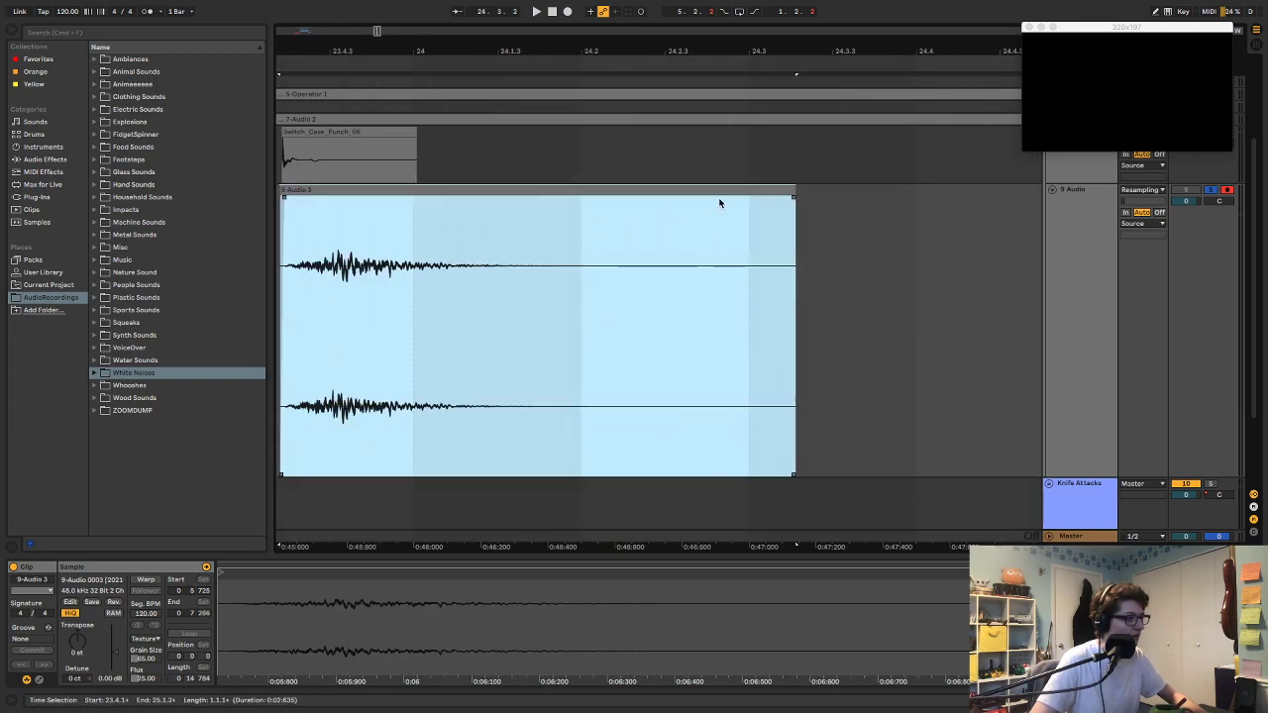
{"action": "left_click_drag", "start_coordinate": [780, 200], "coordinate": [594, 202]}
Step: Trim the start of the tenth whoosh clip to about 25.1.3 with a short fade-in, end it at about 25.3.2, and fade it out
{"action": "scroll", "coordinate": [595, 202], "scroll_direction": "right", "scroll_amount": 10}
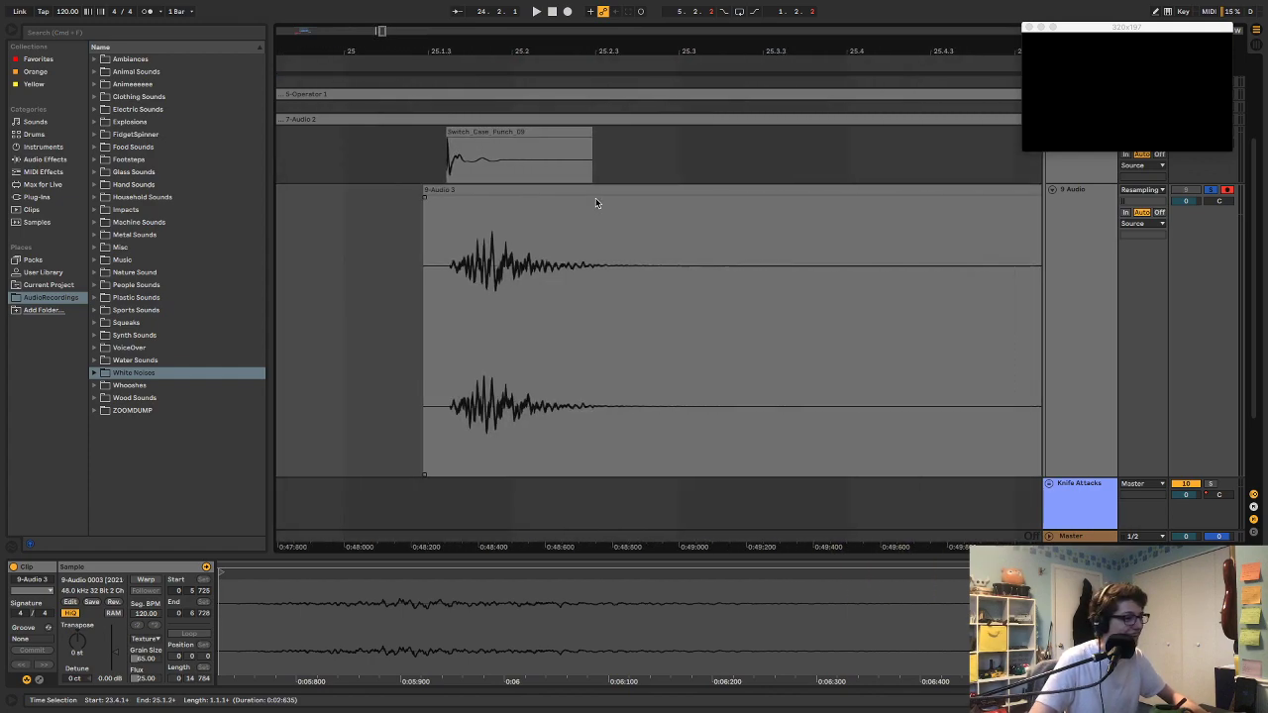
{"action": "left_click_drag", "start_coordinate": [423, 189], "coordinate": [446, 192]}
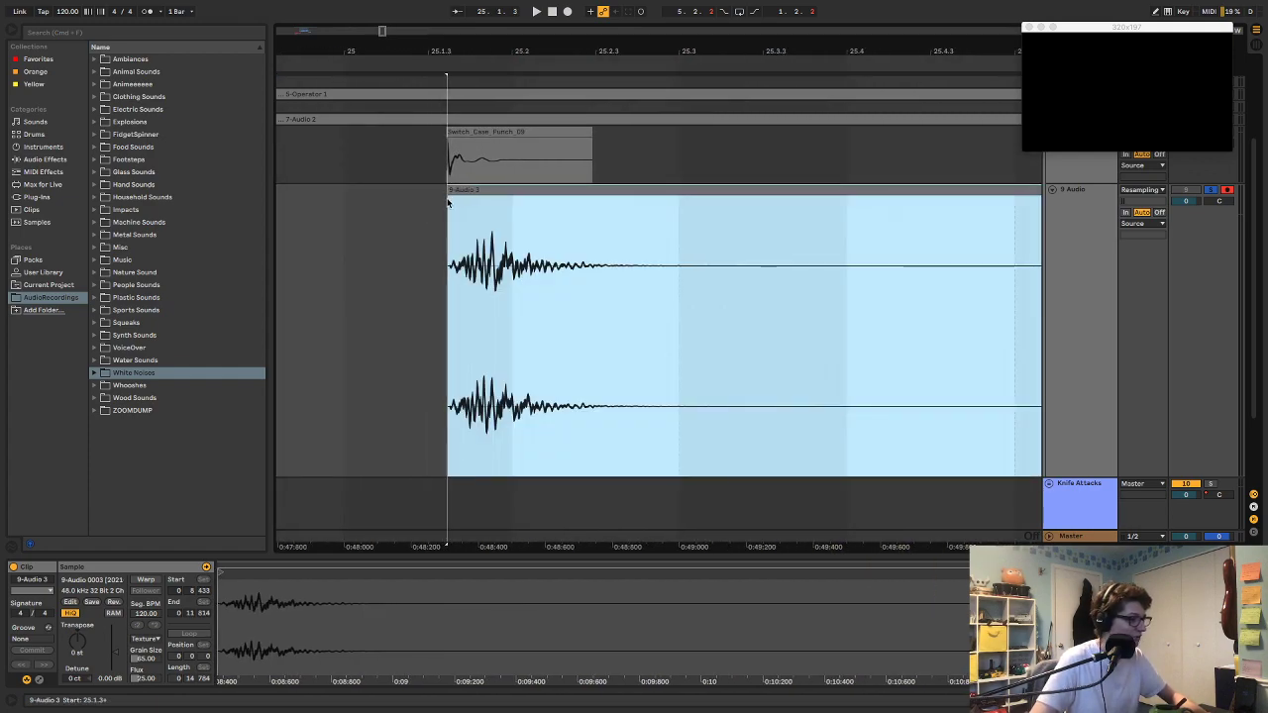
{"action": "left_click", "coordinate": [455, 200]}
{"action": "scroll", "coordinate": [464, 203], "scroll_direction": "right", "scroll_amount": 3}
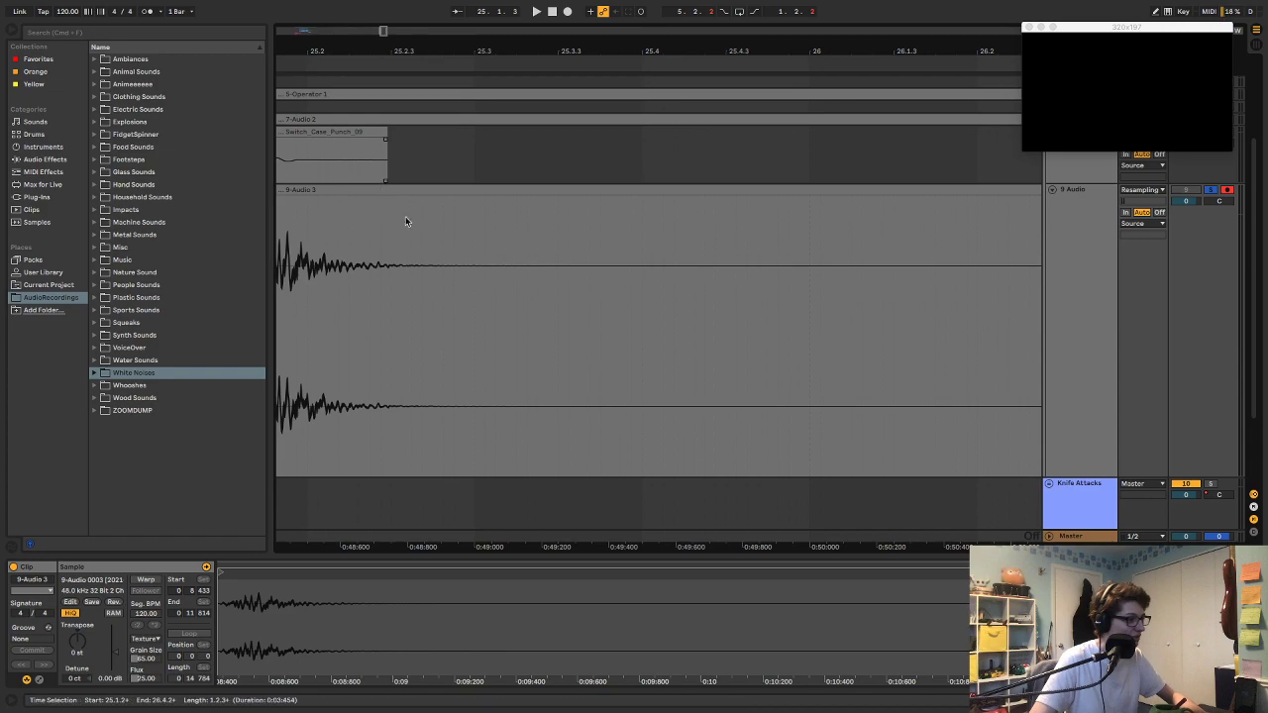
{"action": "scroll", "coordinate": [402, 212], "scroll_direction": "left", "scroll_amount": 4}
{"action": "left_click", "coordinate": [536, 195]}
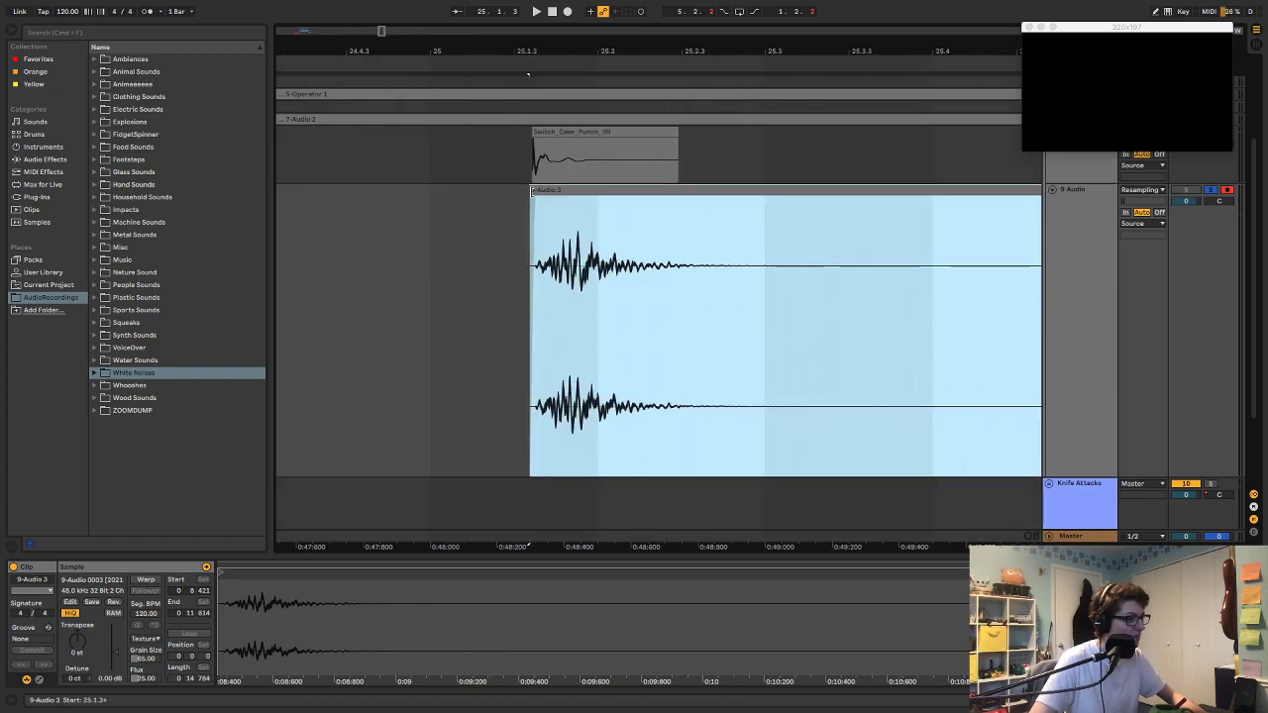
{"action": "scroll", "coordinate": [543, 196], "scroll_direction": "right", "scroll_amount": 5}
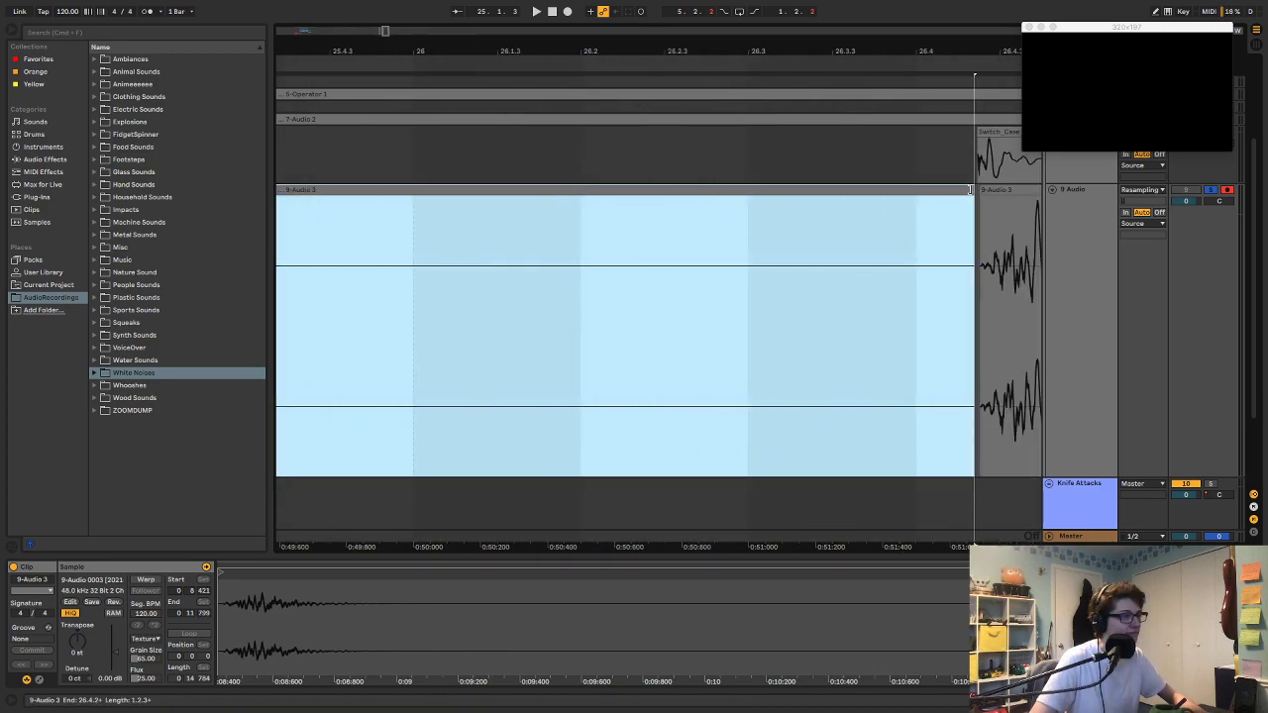
{"action": "scroll", "coordinate": [685, 206], "scroll_direction": "left", "scroll_amount": 3}
{"action": "left_click_drag", "start_coordinate": [745, 195], "coordinate": [502, 202]}
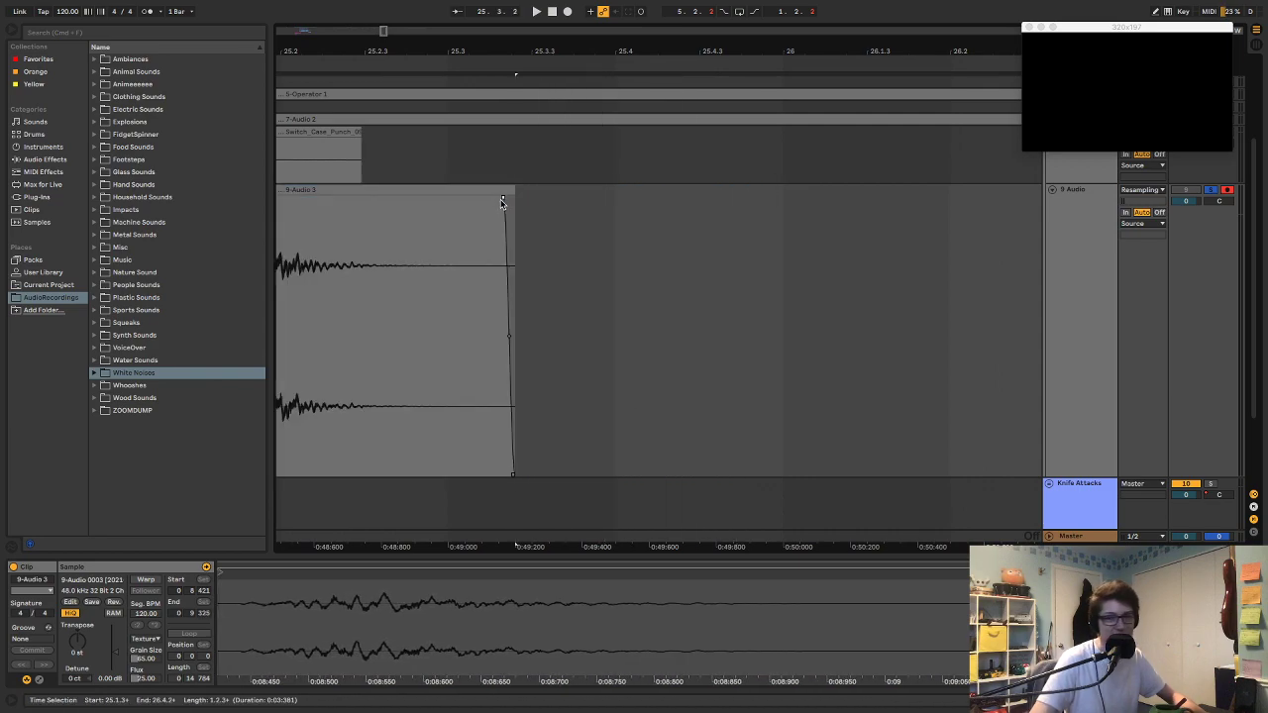
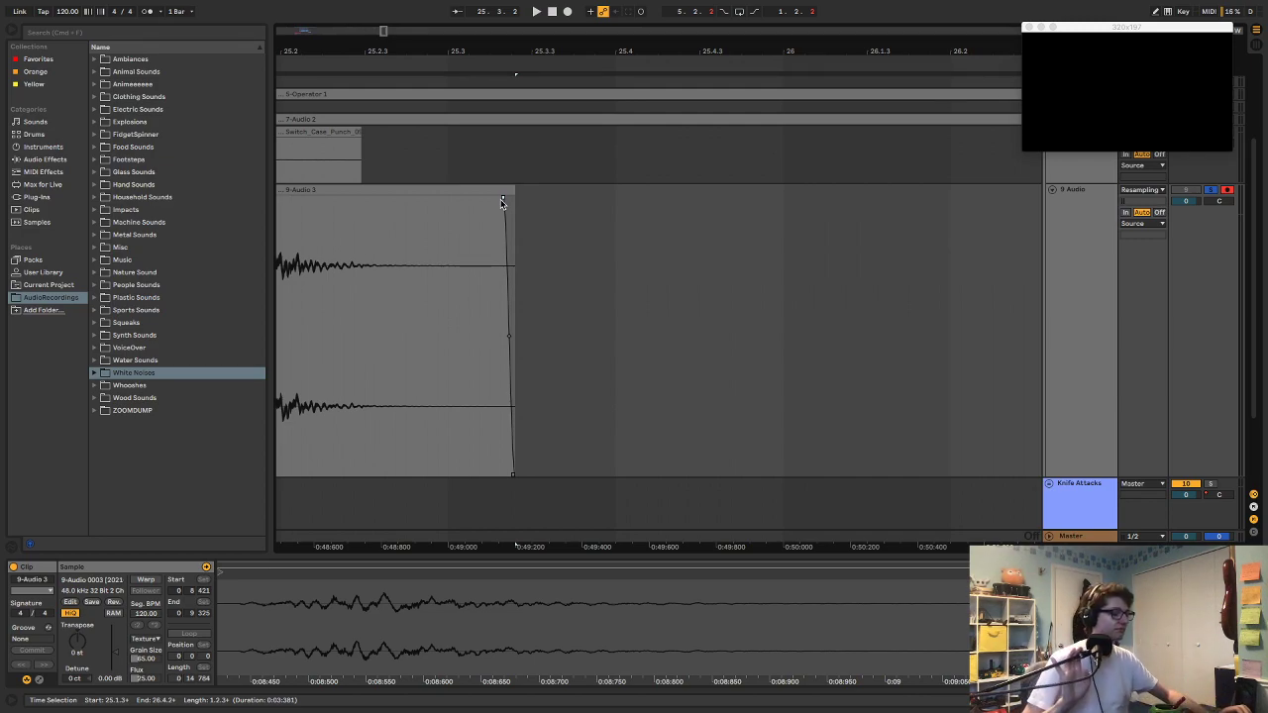
Step: Add a short fade-in to the eleventh whoosh clip, shorten its end to about 27.2.4, and fade it out
{"action": "scroll", "coordinate": [592, 243], "scroll_direction": "right", "scroll_amount": 10}
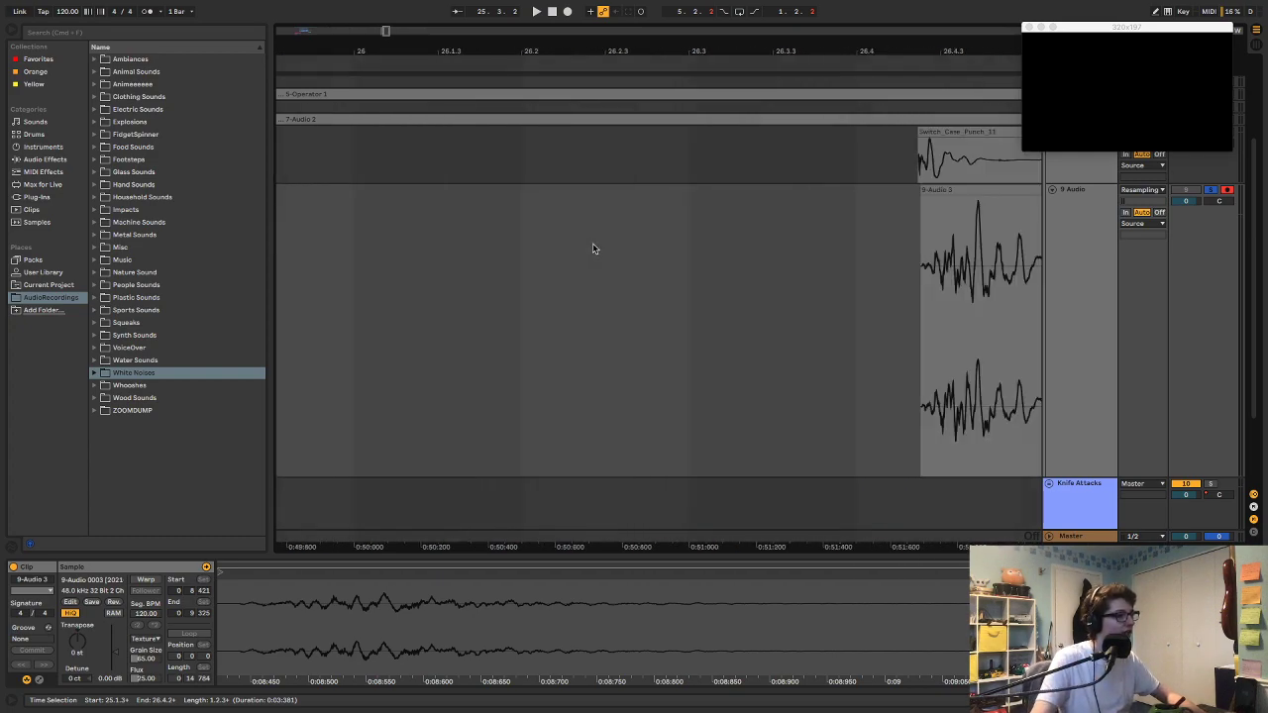
{"action": "mouse_move", "coordinate": [419, 192]}
{"action": "left_mouse_down"}
{"action": "mouse_move", "coordinate": [401, 194]}
{"action": "mouse_move", "coordinate": [422, 201]}
{"action": "left_mouse_up"}
{"action": "scroll", "coordinate": [440, 215], "scroll_direction": "right", "scroll_amount": 8}
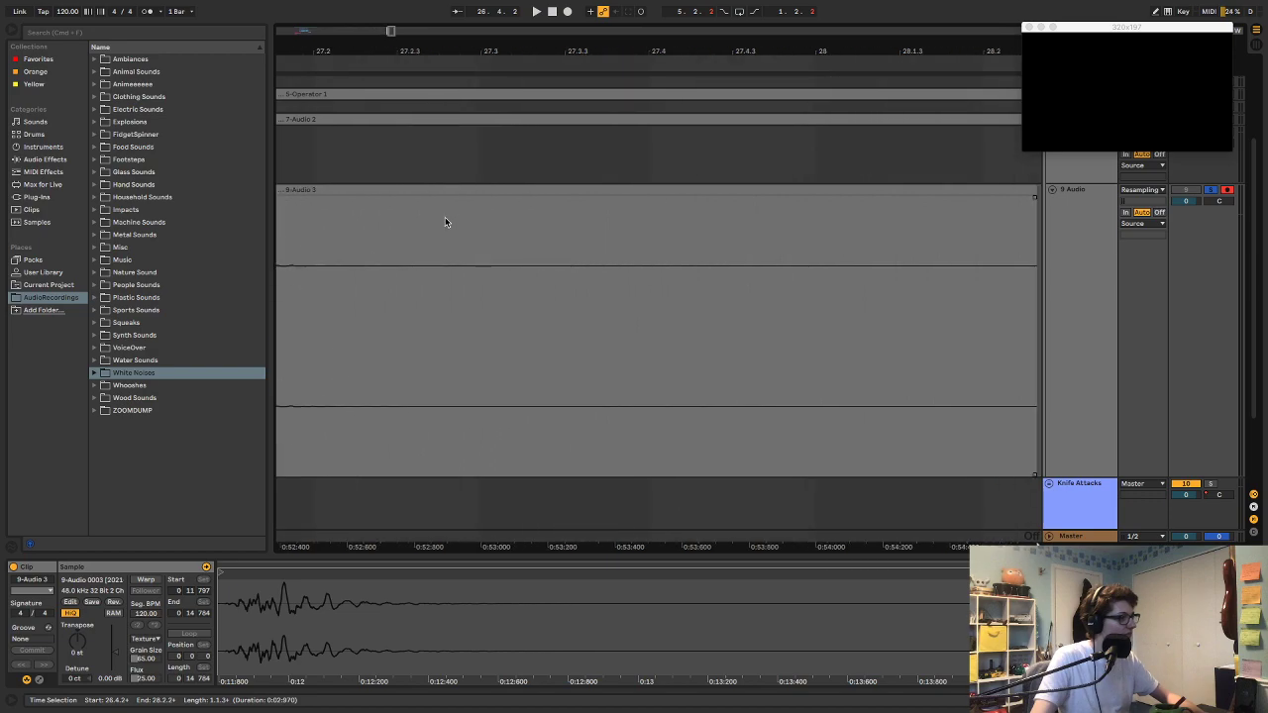
{"action": "left_click_drag", "start_coordinate": [794, 188], "coordinate": [405, 189]}
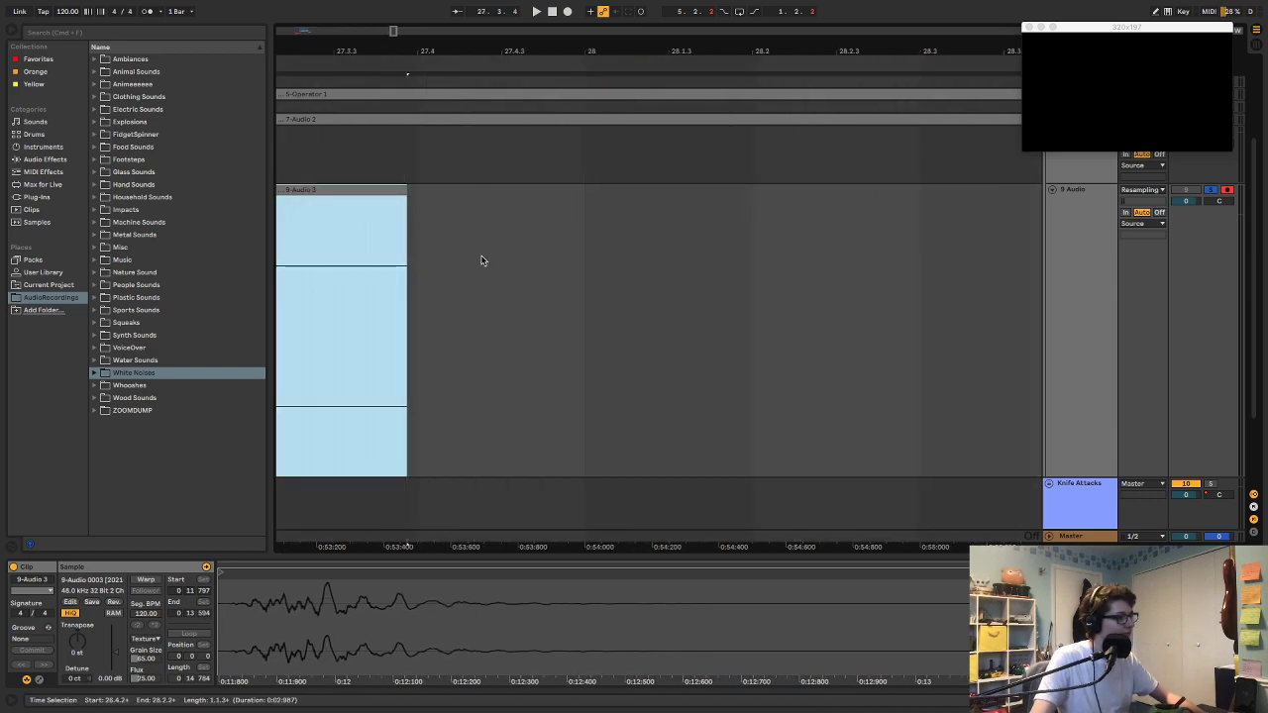
{"action": "key", "text": "z"}
{"action": "left_click_drag", "start_coordinate": [890, 188], "coordinate": [677, 199]}
Step: Add a short fade-in to the twelfth whoosh clip, shorten its end to about 29.2.2, and add a longer fade-out
{"action": "scroll", "coordinate": [680, 206], "scroll_direction": "right", "scroll_amount": 12}
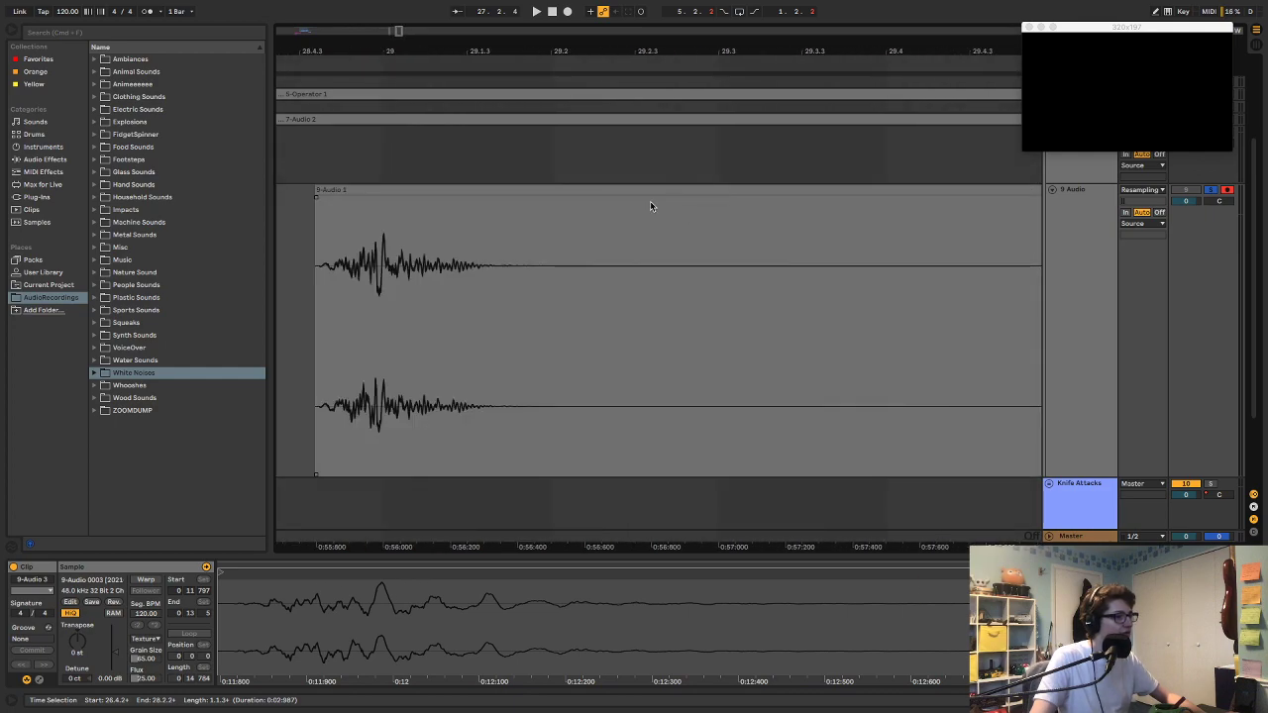
{"action": "left_click", "coordinate": [320, 196]}
{"action": "left_click", "coordinate": [315, 189]}
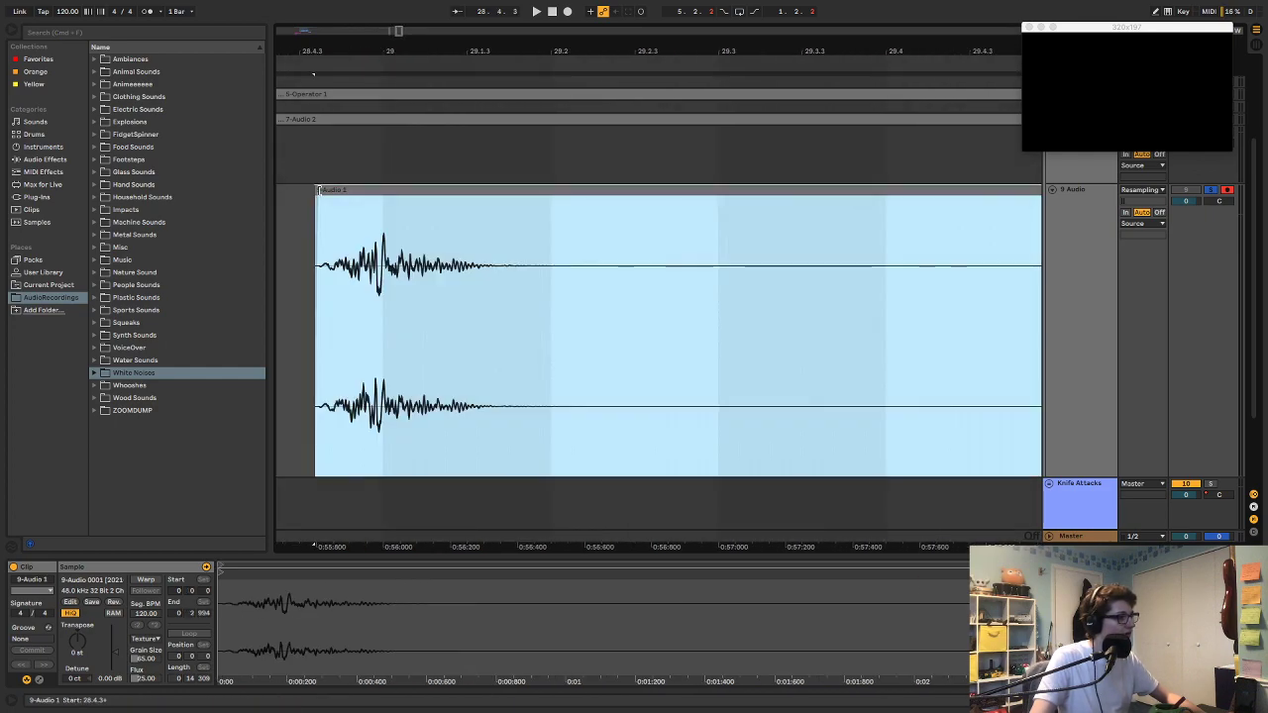
{"action": "key", "text": "ctrl+d"}
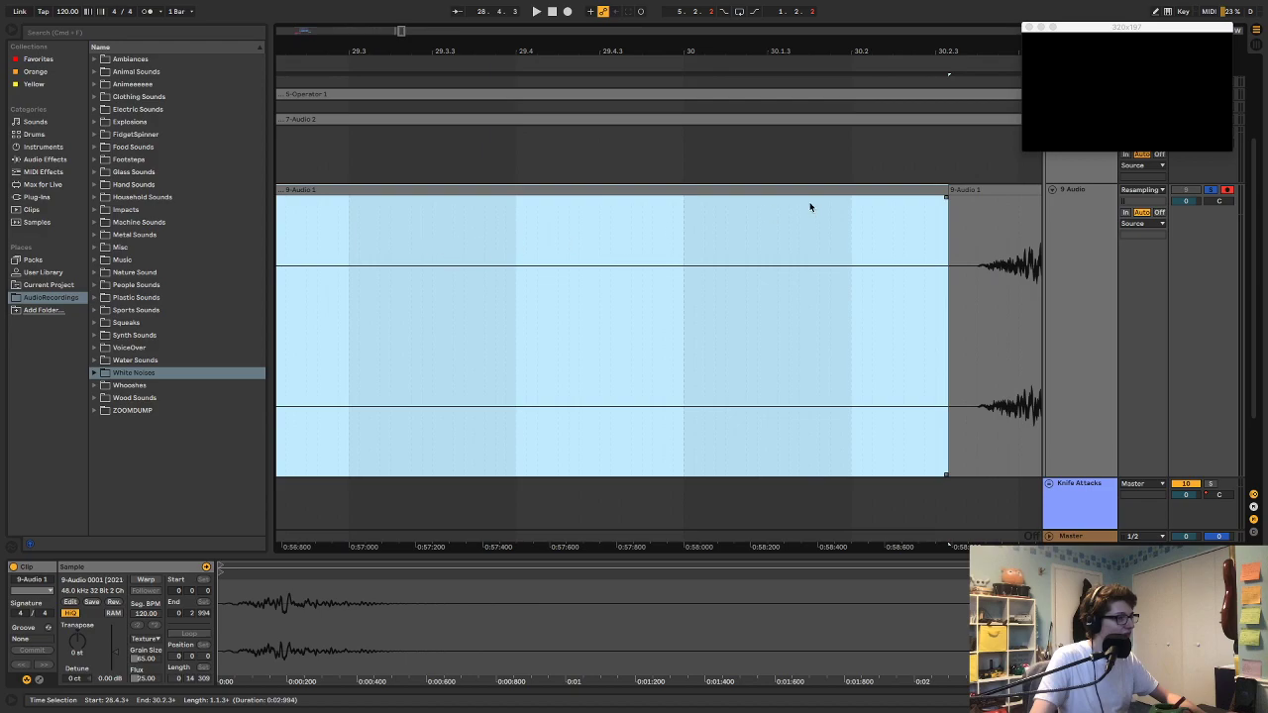
{"action": "left_click_drag", "start_coordinate": [945, 191], "coordinate": [368, 246]}
{"action": "scroll", "coordinate": [543, 264], "scroll_direction": "left", "scroll_amount": 8}
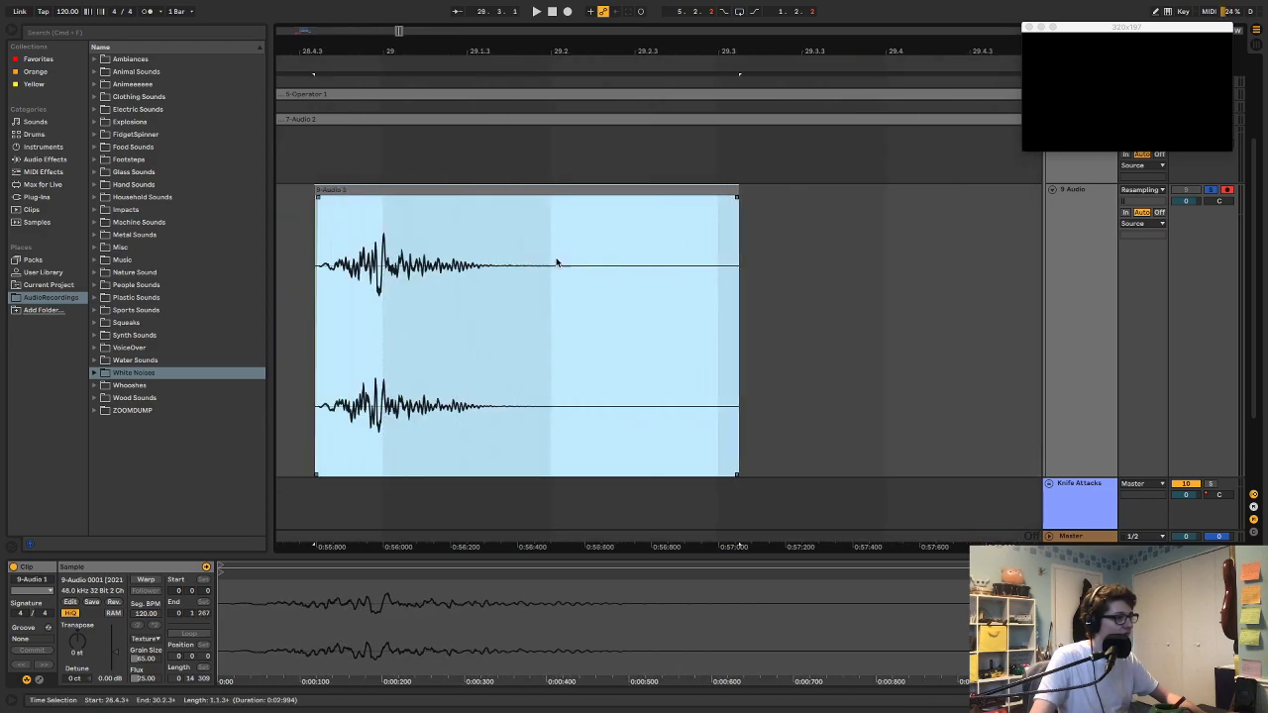
{"action": "scroll", "coordinate": [727, 226], "scroll_direction": "left", "scroll_amount": 3}
{"action": "left_click_drag", "start_coordinate": [946, 203], "coordinate": [818, 201]}
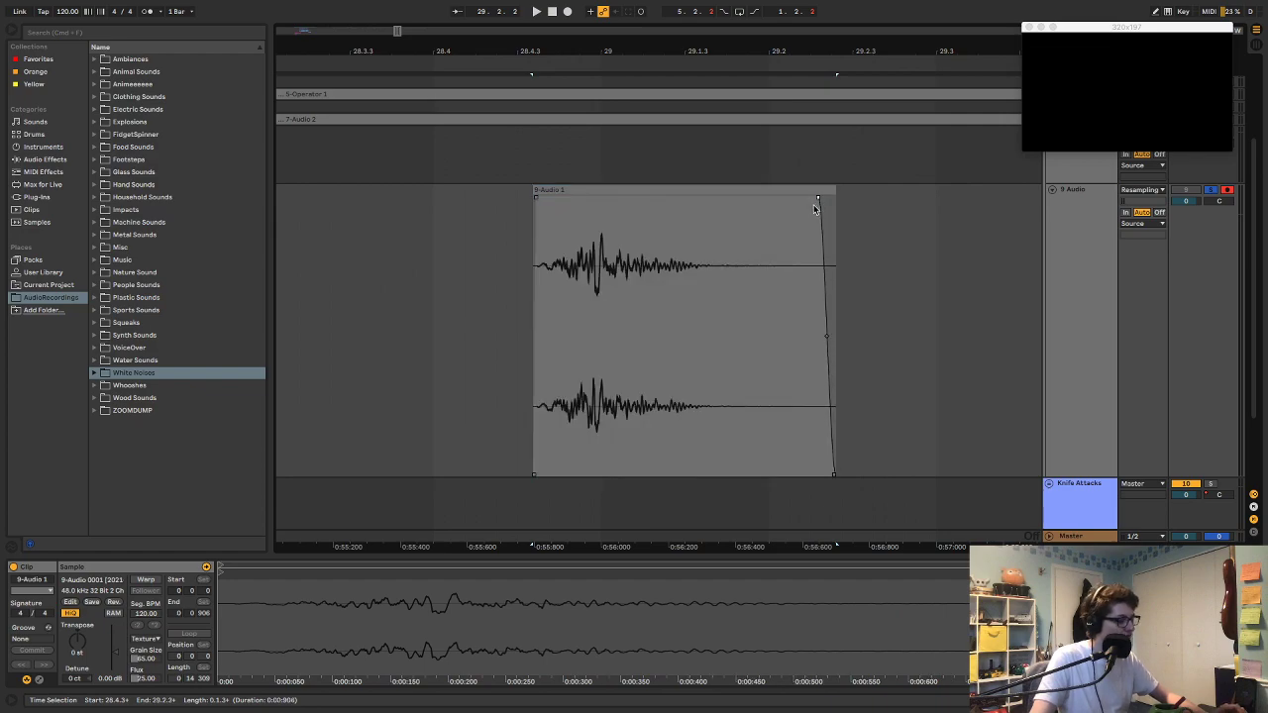
Step: Trim the thirteenth whoosh clip to run from about 30.2.3 to 30.4.2, with a short fade-in and a fade-out
{"action": "scroll", "coordinate": [815, 204], "scroll_direction": "down", "scroll_amount": 6}
{"action": "scroll", "coordinate": [811, 210], "scroll_direction": "down", "scroll_amount": 8}
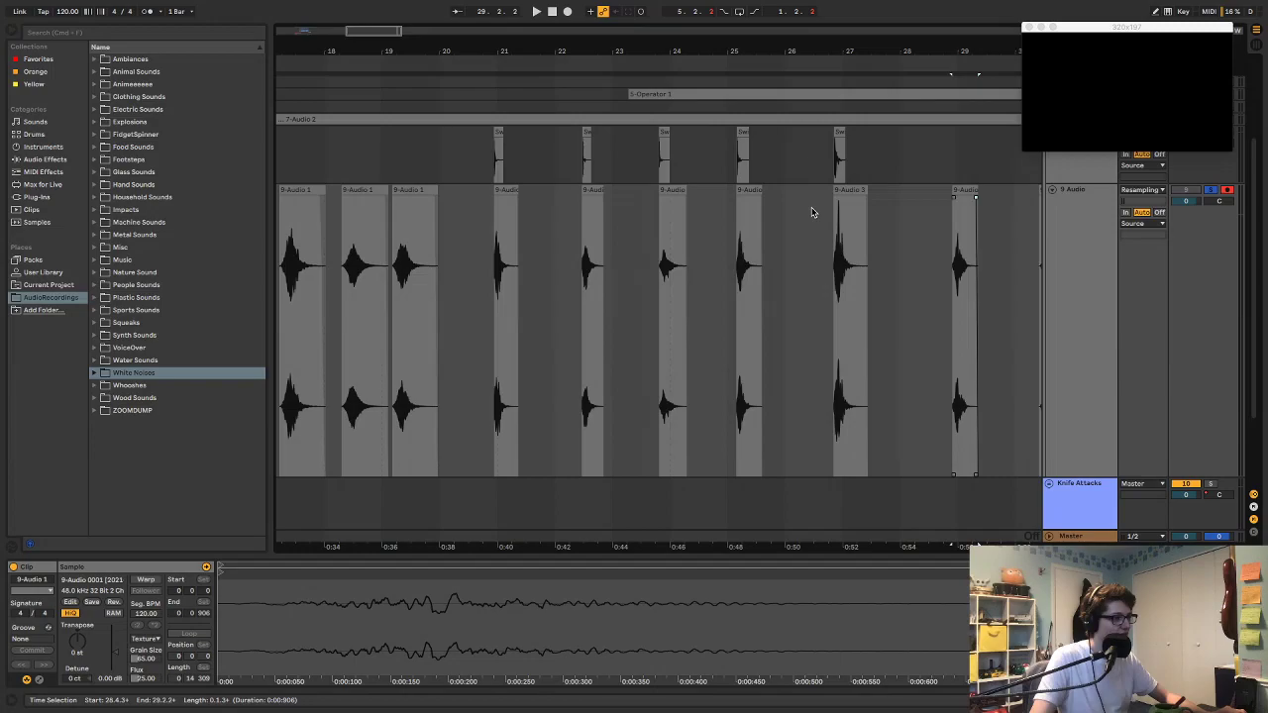
{"action": "key", "text": "x"}
{"action": "left_click", "coordinate": [700, 317]}
{"action": "key", "text": "z"}
{"action": "key", "text": "x"}
{"action": "key", "text": "z"}
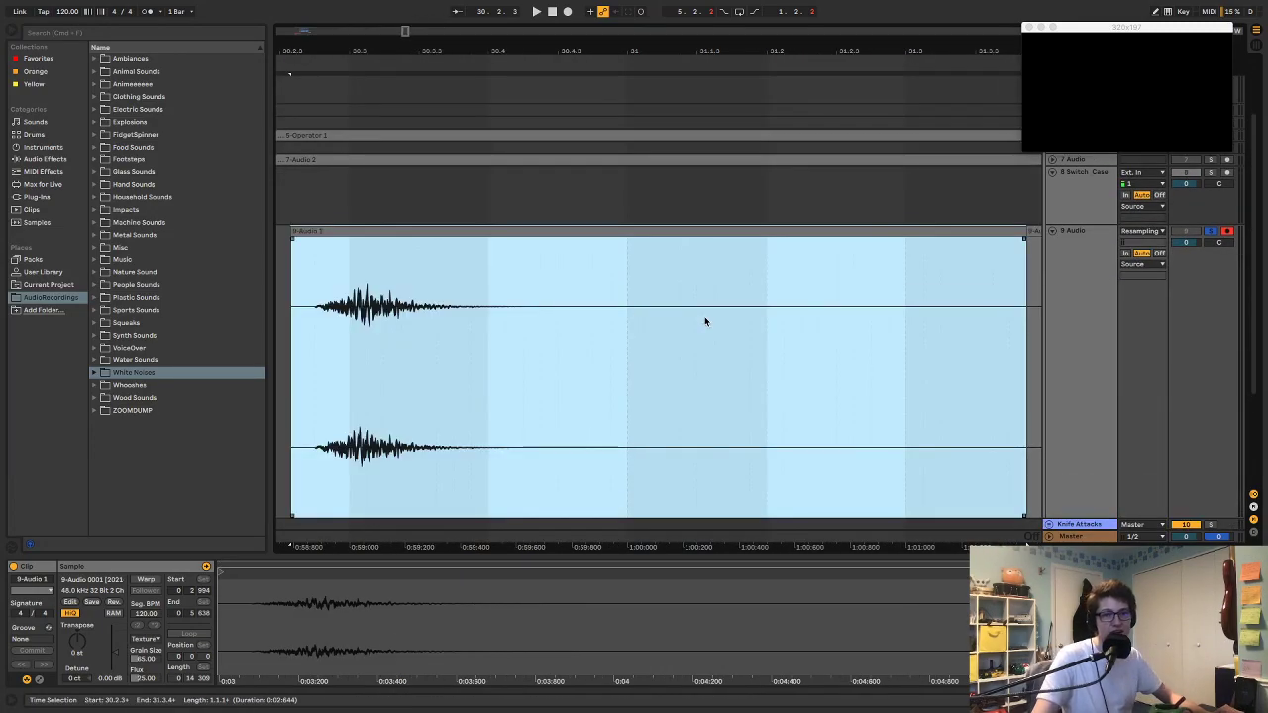
{"action": "key", "text": "x"}
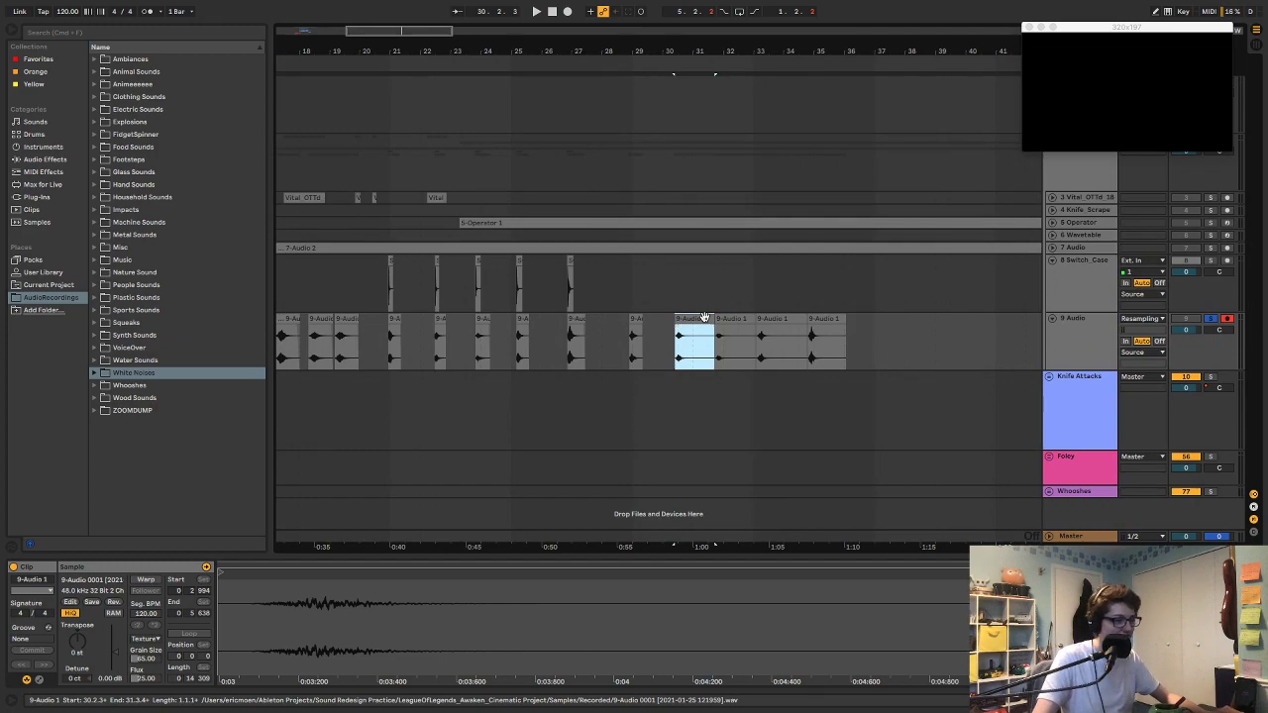
{"action": "key", "text": "z"}
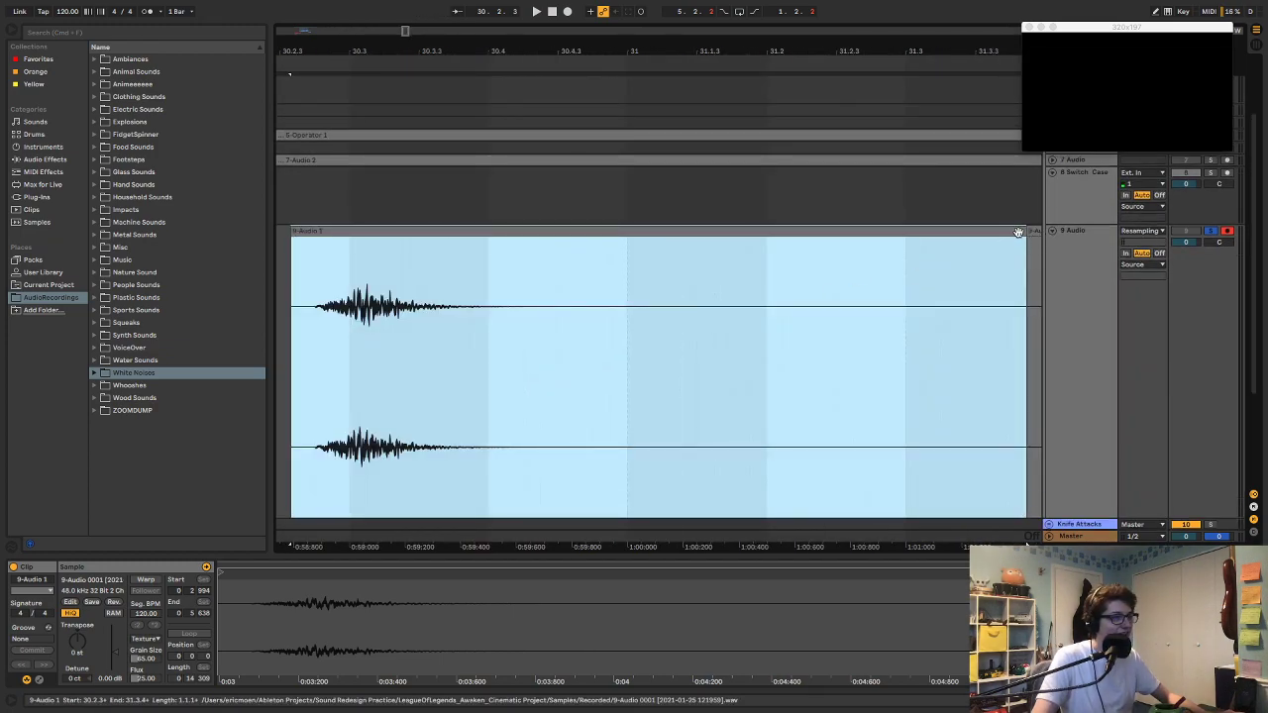
{"action": "left_click_drag", "start_coordinate": [1022, 231], "coordinate": [522, 243]}
{"action": "left_click_drag", "start_coordinate": [298, 242], "coordinate": [313, 243]}
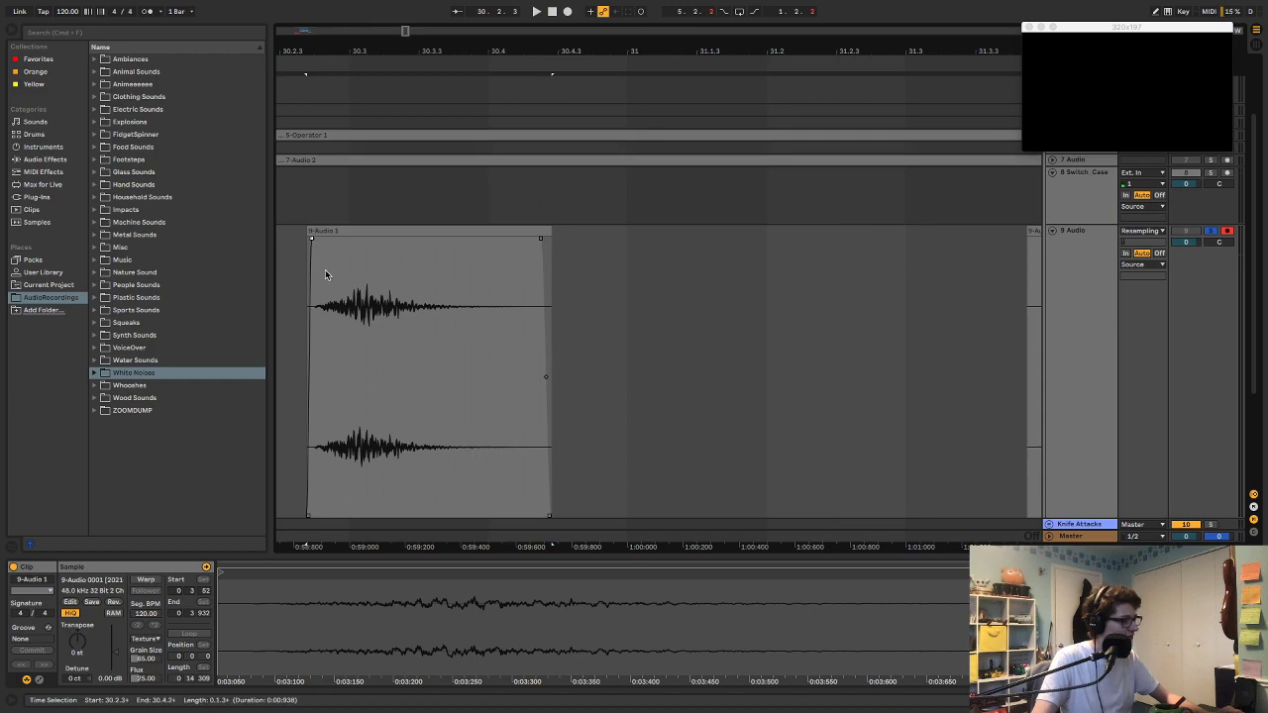
{"action": "left_click", "coordinate": [311, 233]}
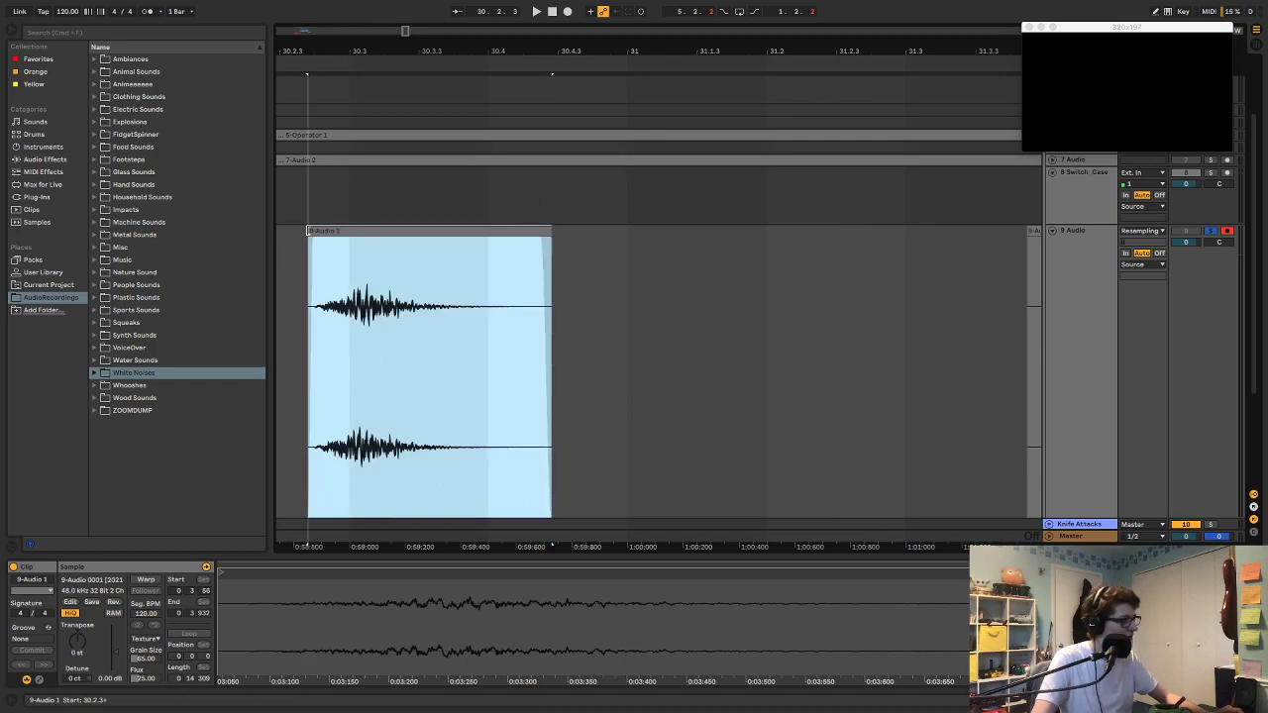
Step: Trim the fourteenth whoosh clip to run from about 31.4.1 to 32.1.4, with a short fade at each end
{"action": "key", "text": "z"}
{"action": "key", "text": "x"}
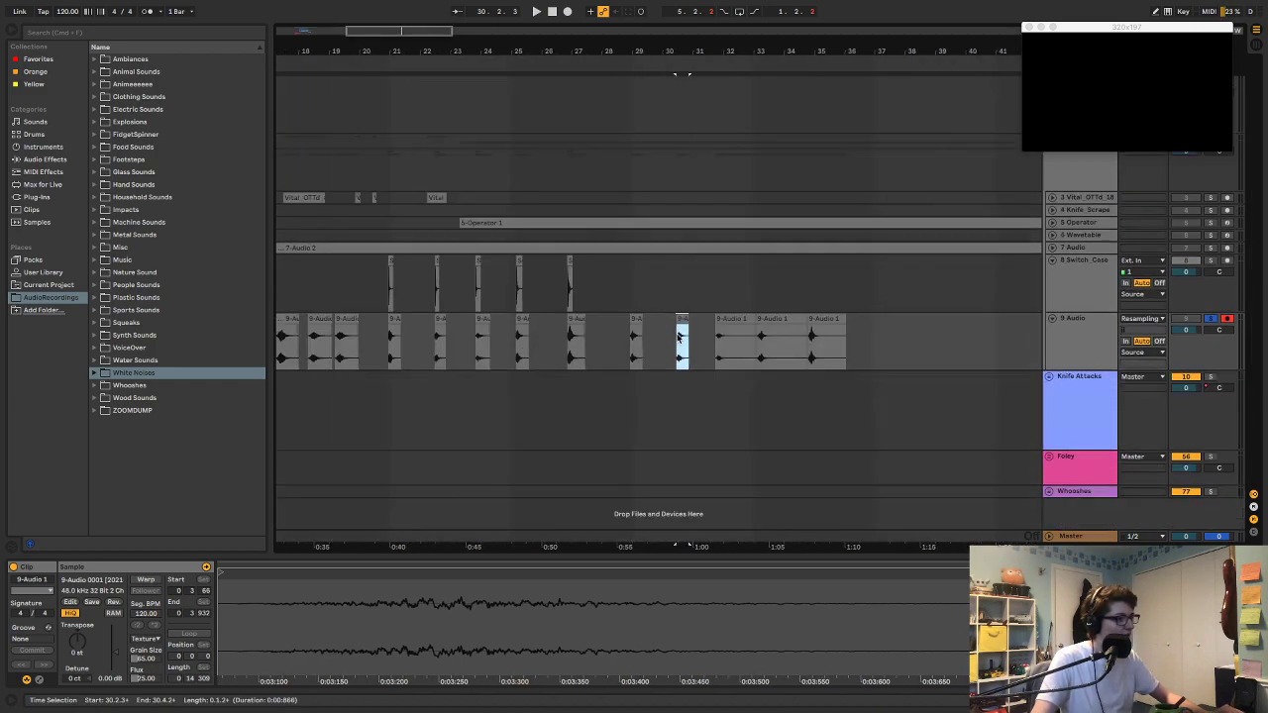
{"action": "key", "text": "z"}
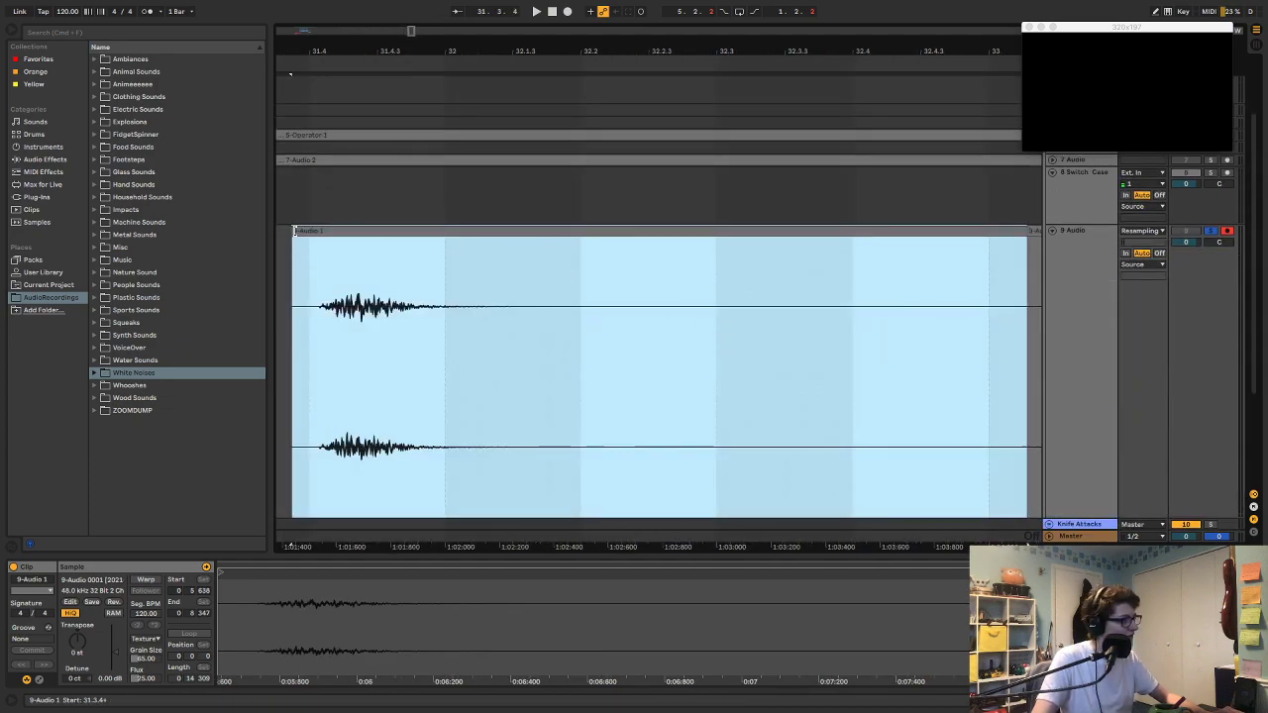
{"action": "left_click", "coordinate": [318, 244]}
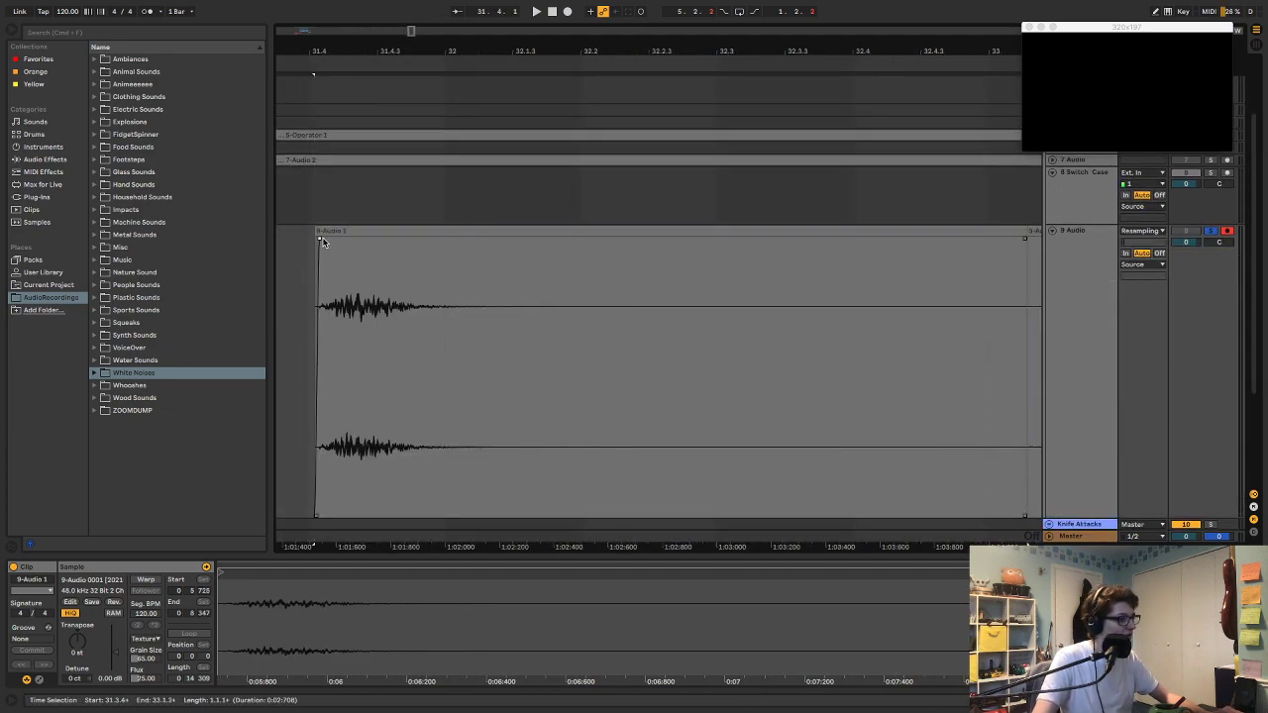
{"action": "left_click_drag", "start_coordinate": [1023, 231], "coordinate": [562, 242]}
{"action": "left_click", "coordinate": [523, 232]}
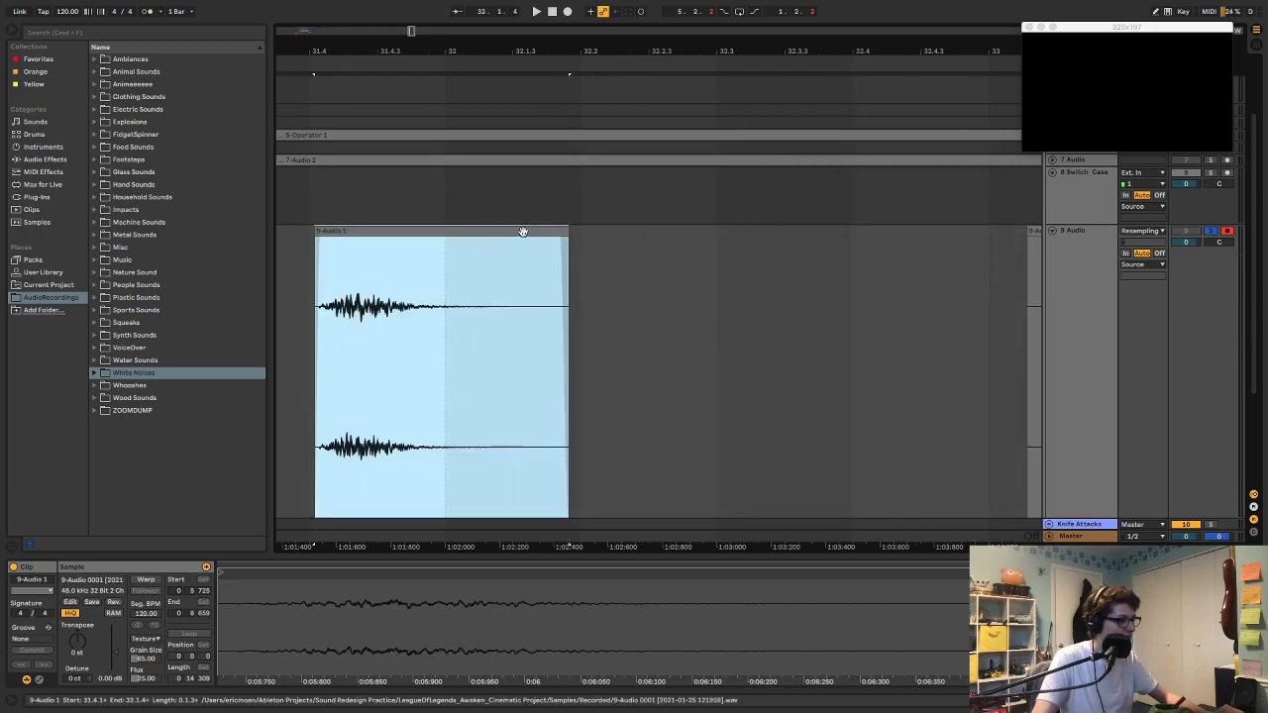
Step: Trim the fifteenth whoosh clip to run from about 33.1.3 to 33.3.3, with a short fade at each end
{"action": "key", "text": "x"}
{"action": "key", "text": "z"}
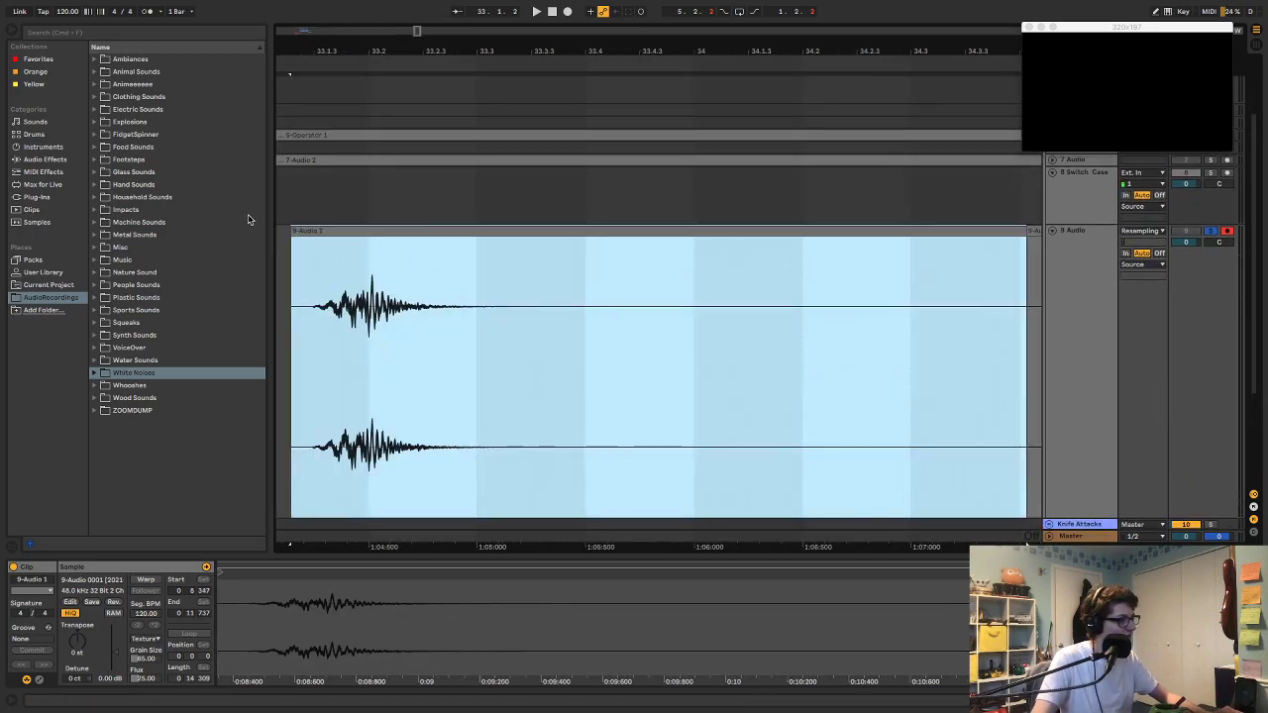
{"action": "left_click_drag", "start_coordinate": [291, 232], "coordinate": [308, 238]}
{"action": "left_click_drag", "start_coordinate": [1024, 234], "coordinate": [546, 241]}
{"action": "left_click", "coordinate": [530, 231]}
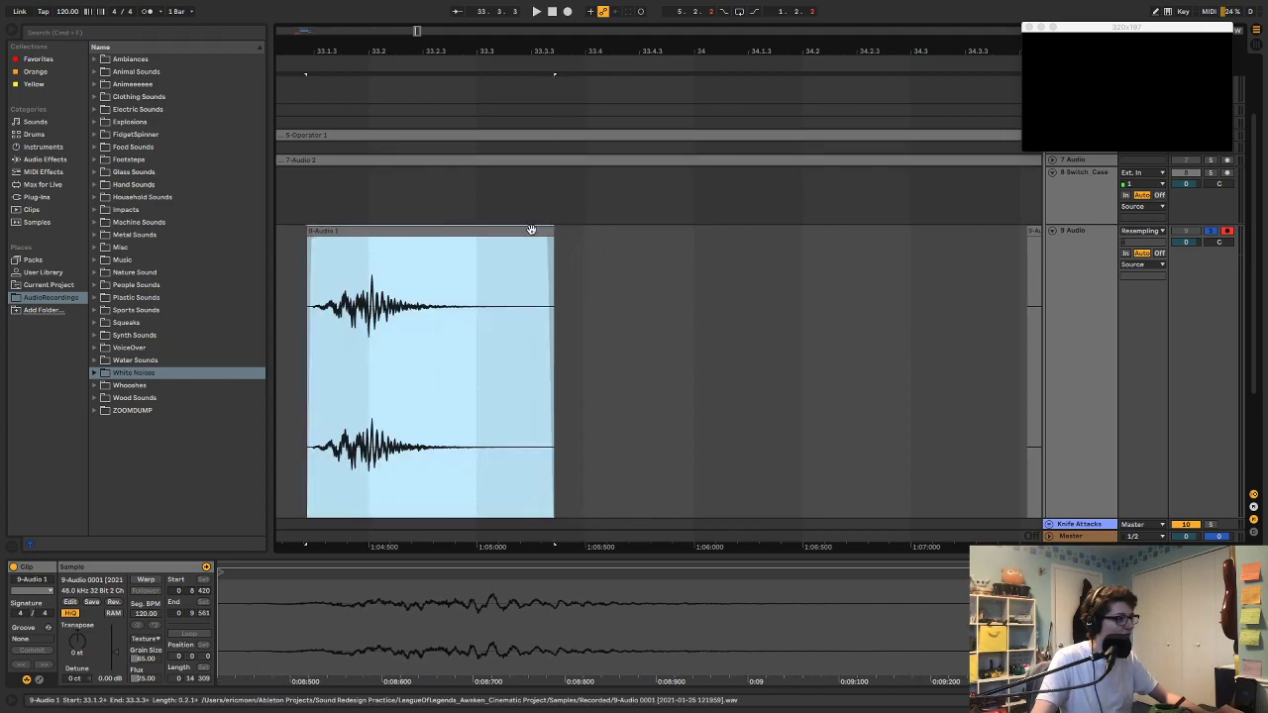
Step: Trim the sixteenth whoosh clip to run from about 34.4.1 to 35.2.1, with a short fade at each end
{"action": "key", "text": "z"}
{"action": "key", "text": "x"}
{"action": "left_click", "coordinate": [828, 333]}
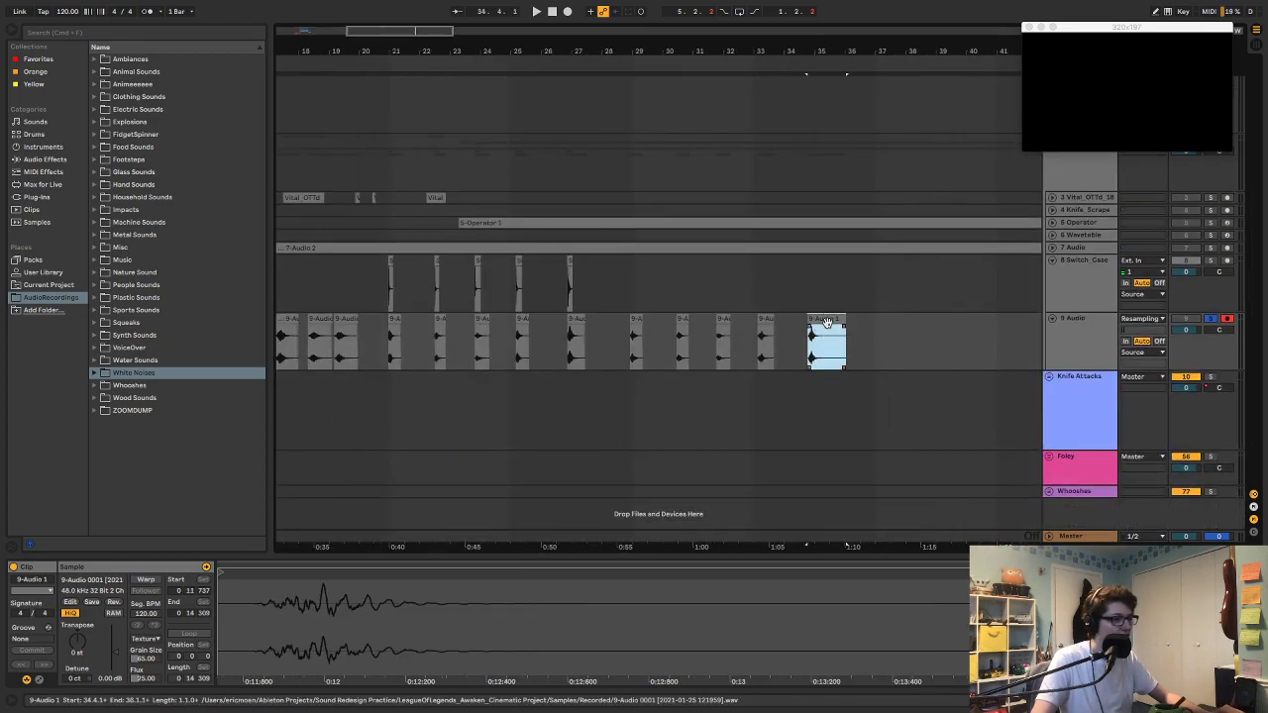
{"action": "key", "text": "z"}
{"action": "left_click_drag", "start_coordinate": [286, 231], "coordinate": [310, 232]}
{"action": "left_click", "coordinate": [551, 255]}
{"action": "left_click_drag", "start_coordinate": [1024, 295], "coordinate": [584, 287]}
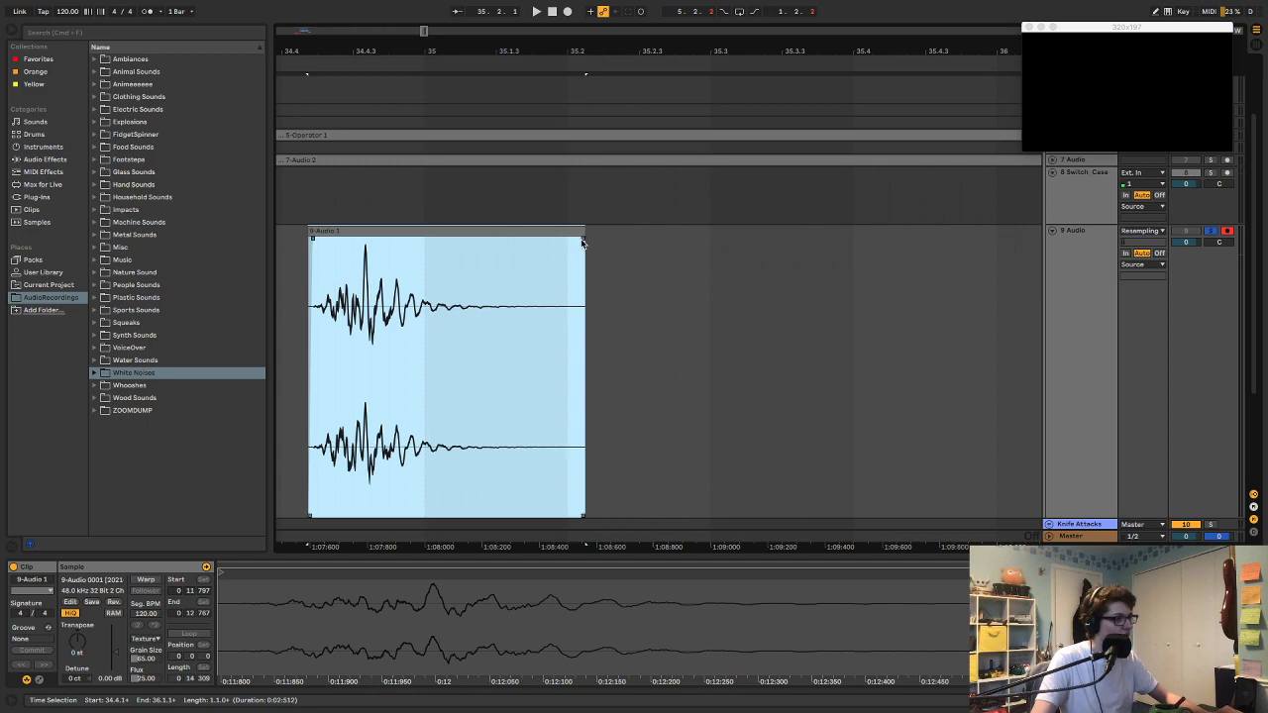
{"action": "left_click_drag", "start_coordinate": [583, 241], "coordinate": [580, 242]}
{"action": "mouse_move", "coordinate": [496, 555]}
{"action": "left_mouse_down"}
{"action": "mouse_move", "coordinate": [500, 253]}
{"action": "mouse_move", "coordinate": [500, 557]}
{"action": "left_mouse_up"}
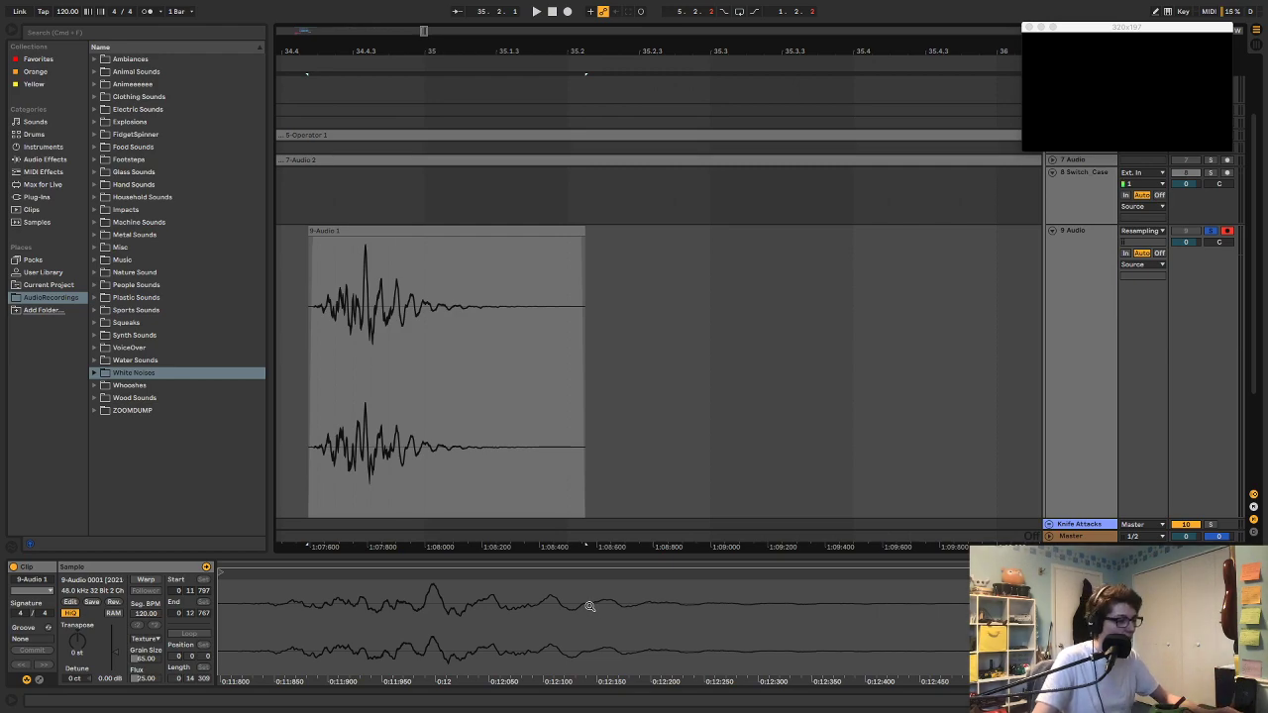
Step: Set the first whoosh clip's sample start to 0 0 46 and check its waveform
{"action": "key", "text": "x"}
{"action": "scroll", "coordinate": [669, 360], "scroll_direction": "left", "scroll_amount": 5}
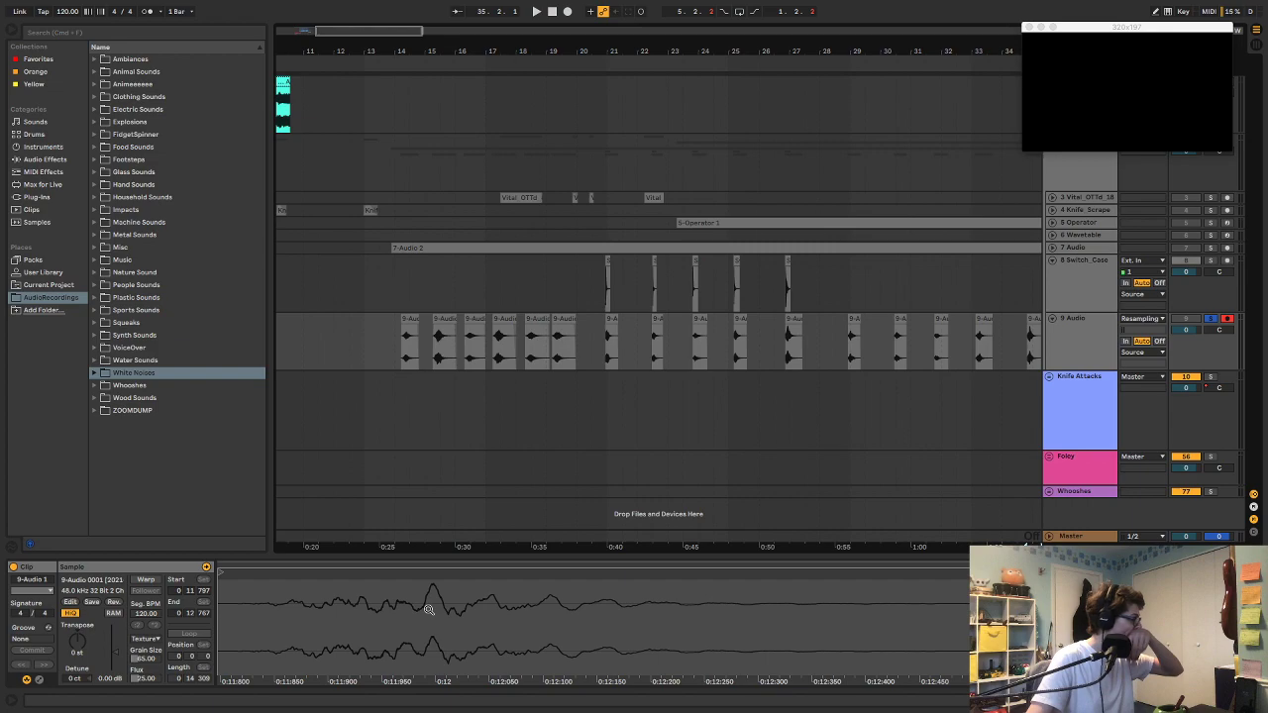
{"action": "left_click", "coordinate": [406, 322]}
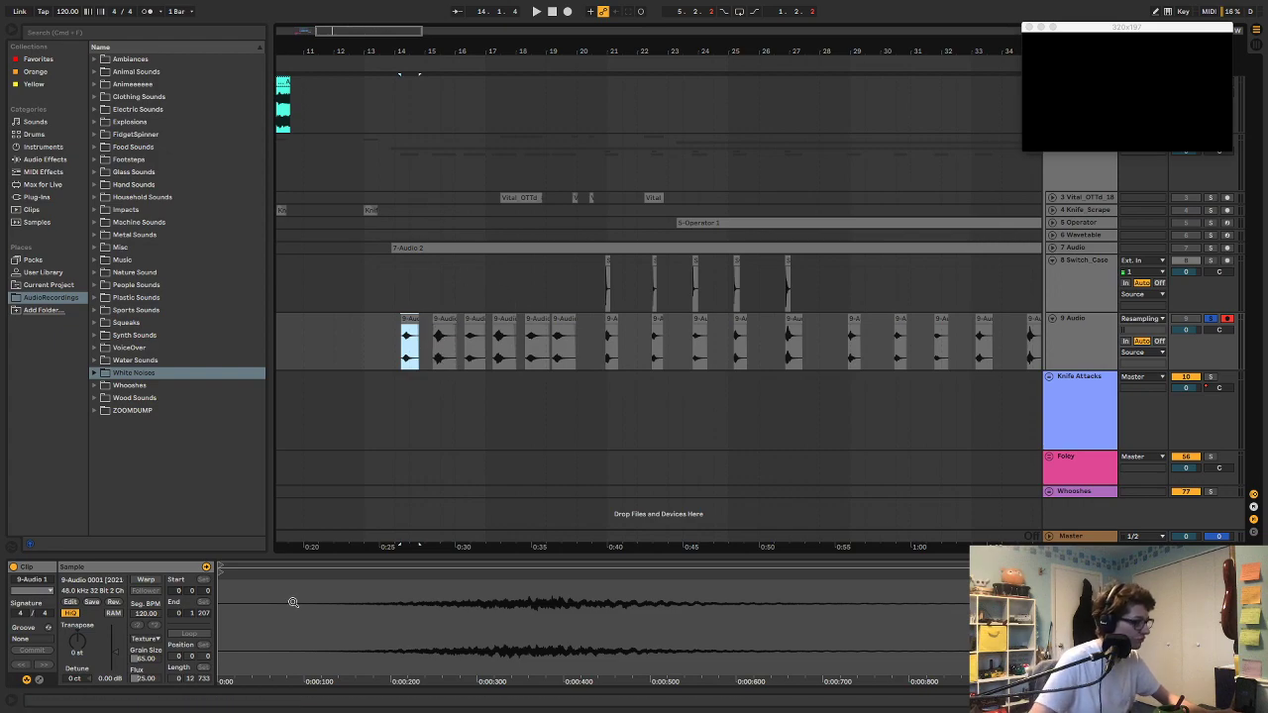
{"action": "left_click_drag", "start_coordinate": [222, 574], "coordinate": [262, 574]}
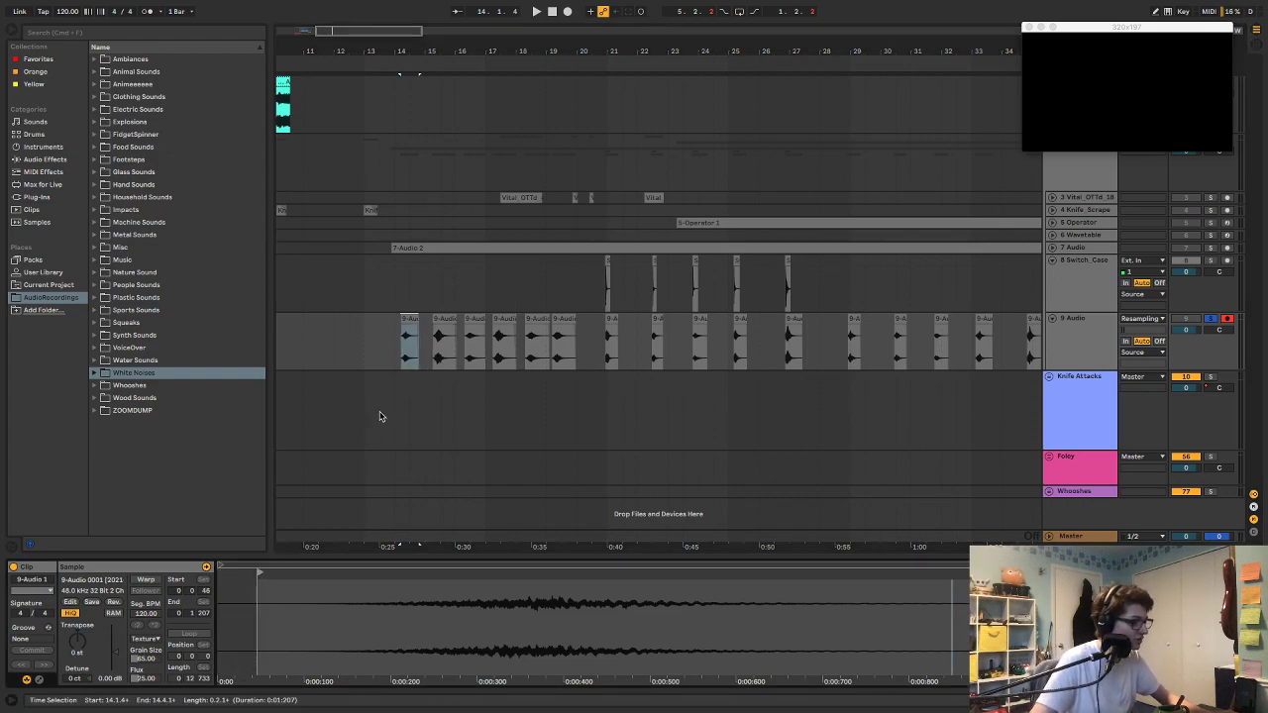
{"action": "left_click", "coordinate": [408, 341]}
{"action": "key", "text": "z"}
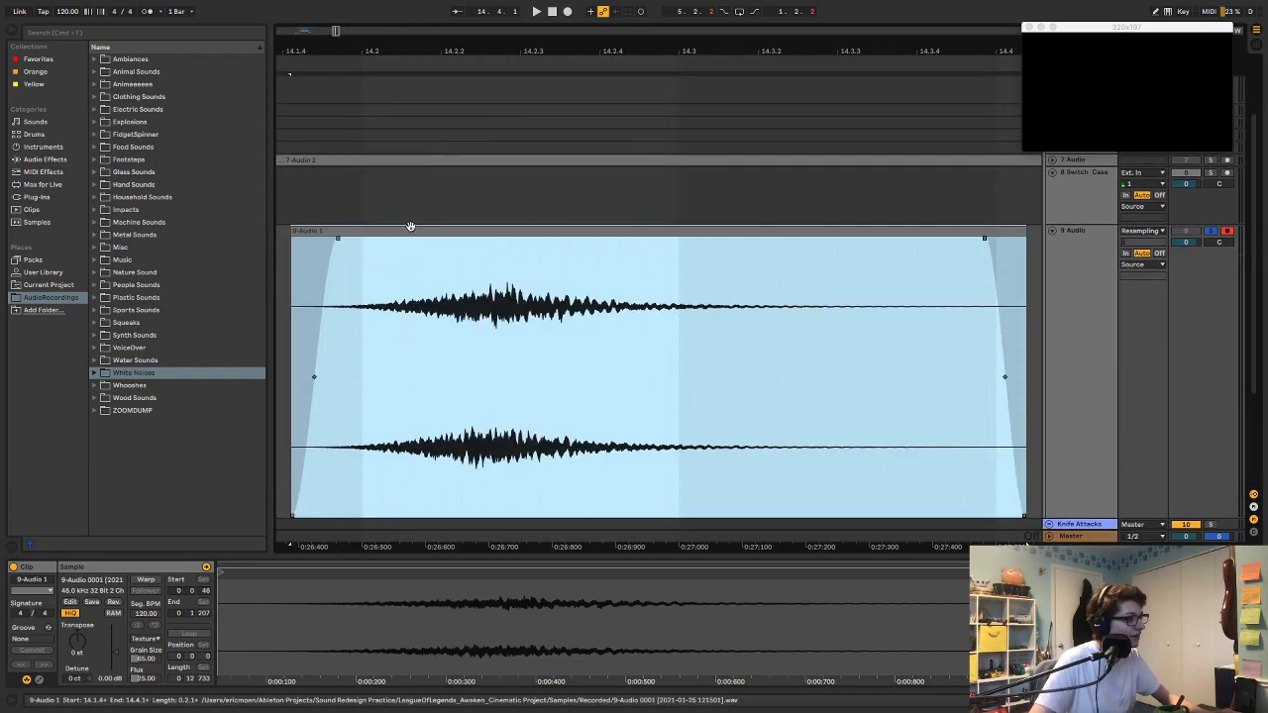
{"action": "key", "text": "x"}
Step: Play the first six whoosh clips on the 9 Audio track one after another
{"action": "key", "text": "space"}
{"action": "left_click", "coordinate": [444, 342]}
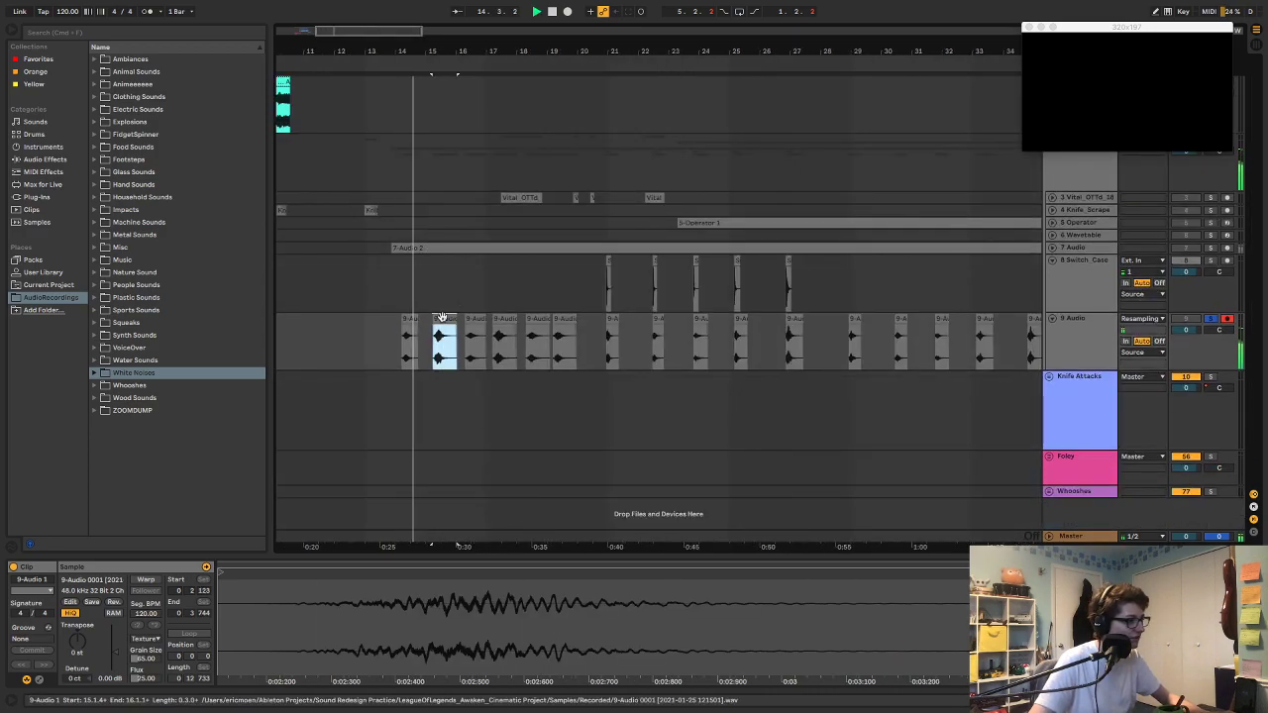
{"action": "left_click", "coordinate": [472, 319]}
{"action": "left_click", "coordinate": [506, 319]}
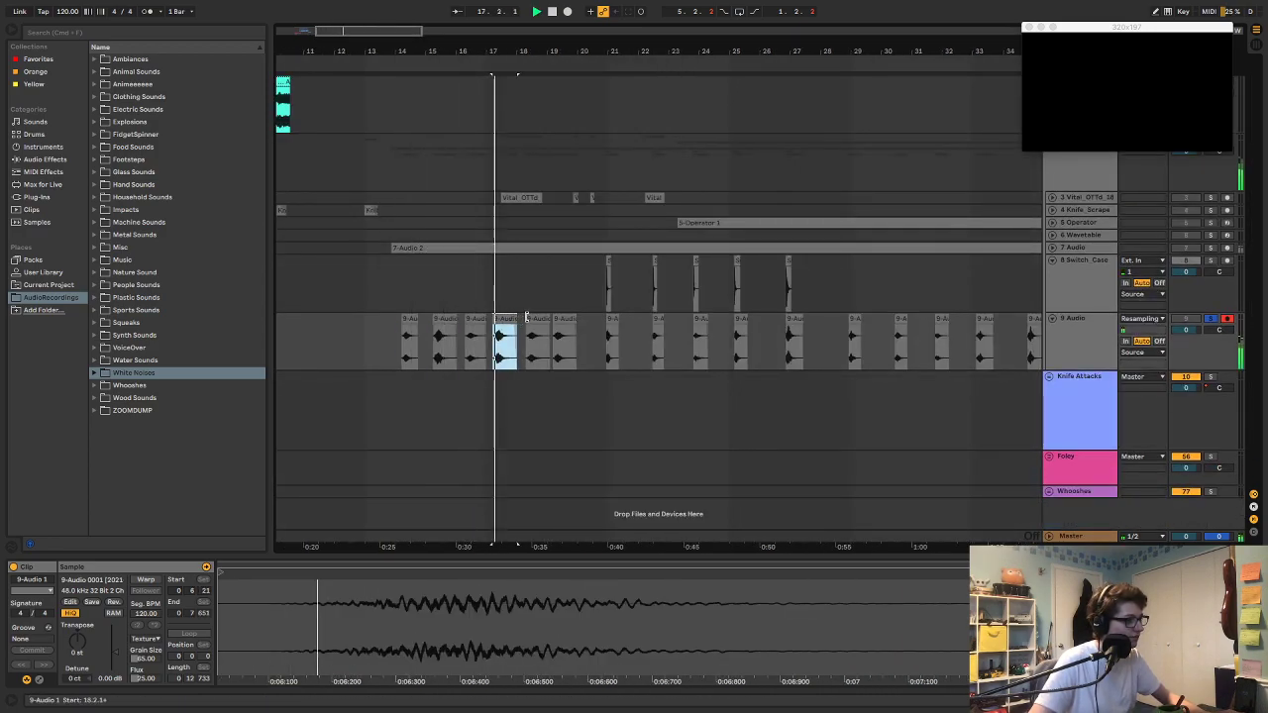
{"action": "left_click", "coordinate": [534, 319]}
{"action": "left_click", "coordinate": [561, 319]}
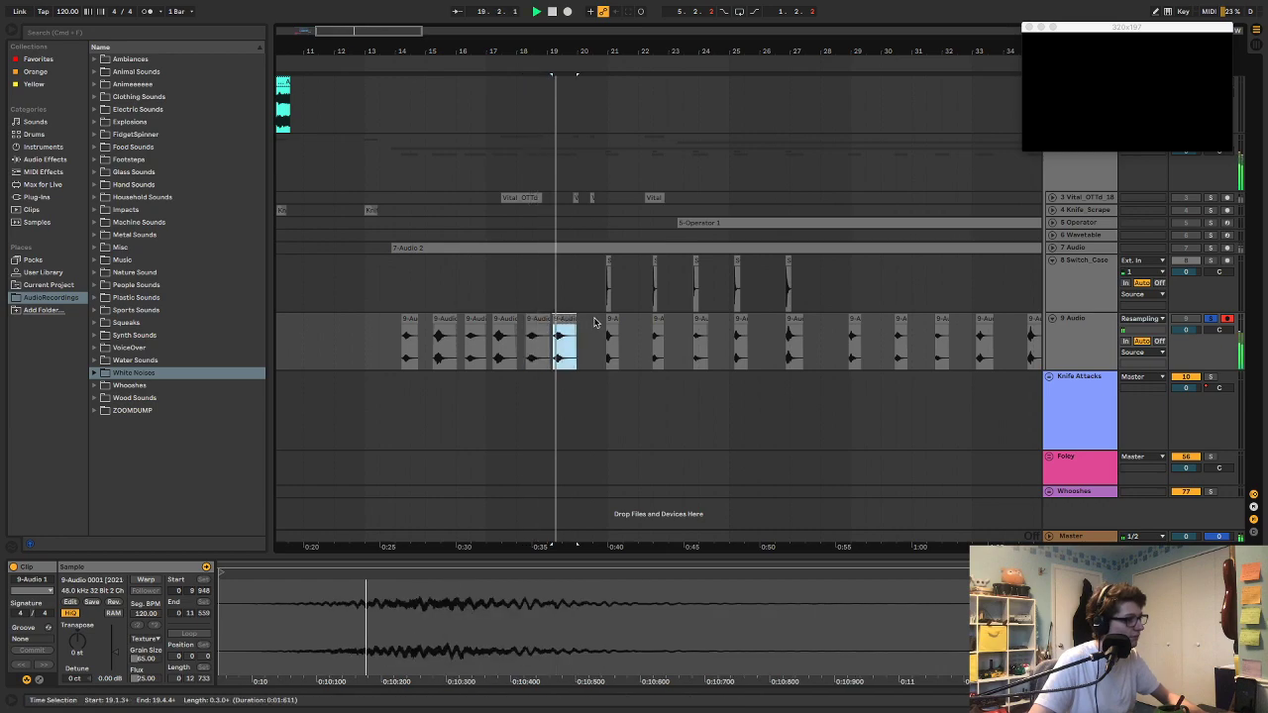
Step: Audition the seventh to eleventh whoosh clips in order, starting with the one near bar 21
{"action": "left_click", "coordinate": [611, 317]}
{"action": "left_click", "coordinate": [656, 319]}
{"action": "left_click", "coordinate": [699, 319]}
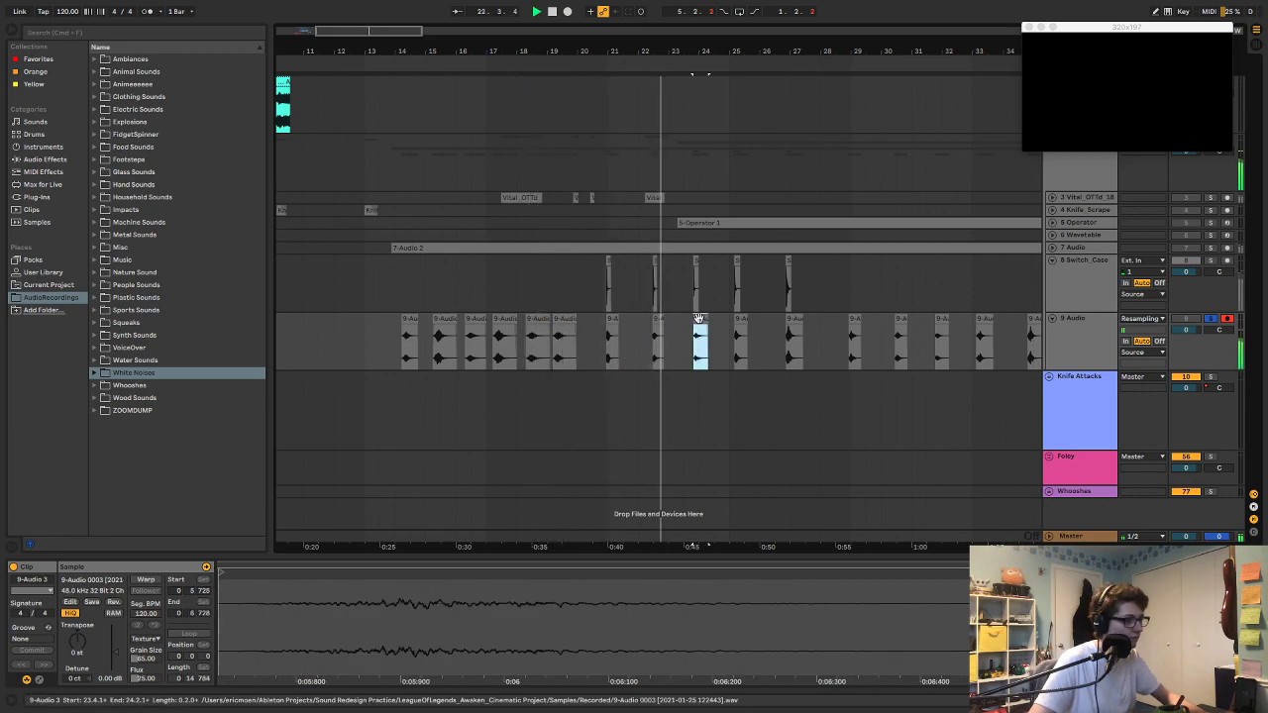
{"action": "left_click", "coordinate": [737, 319]}
{"action": "left_click", "coordinate": [795, 319]}
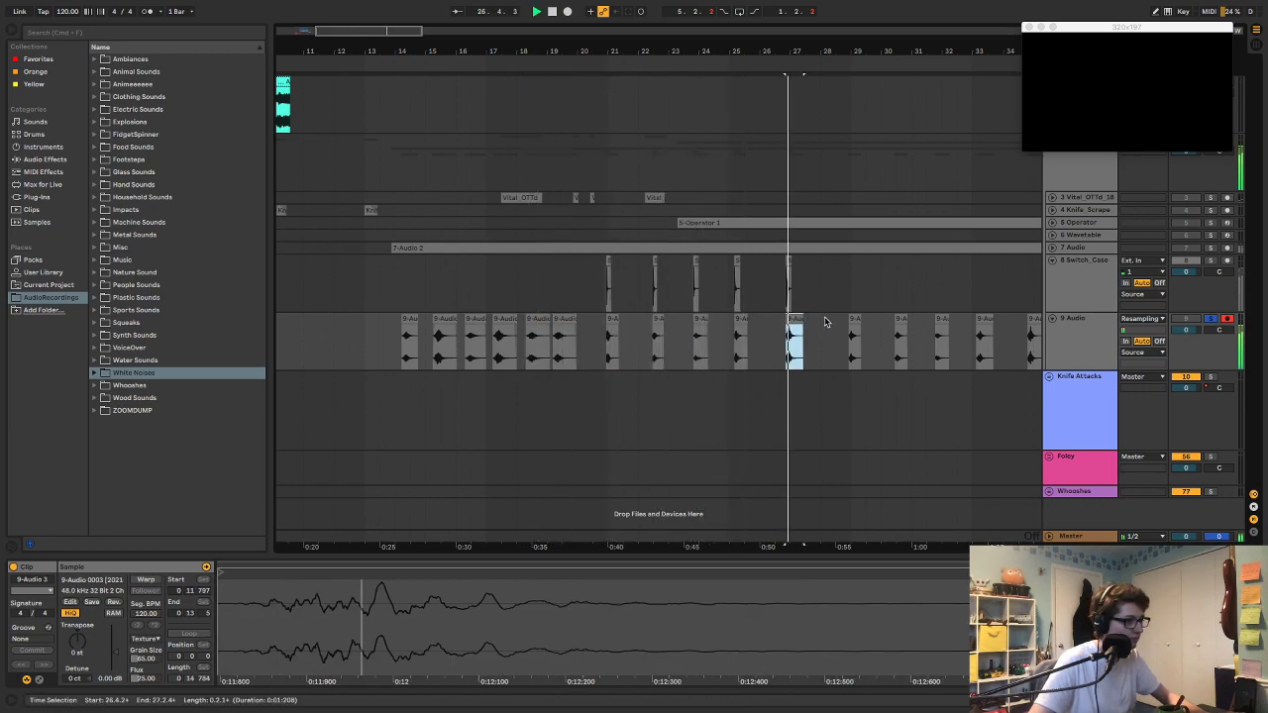
Step: Listen through the last five whoosh clips, from bar 28 to bar 35, and stop playback
{"action": "left_click", "coordinate": [854, 319]}
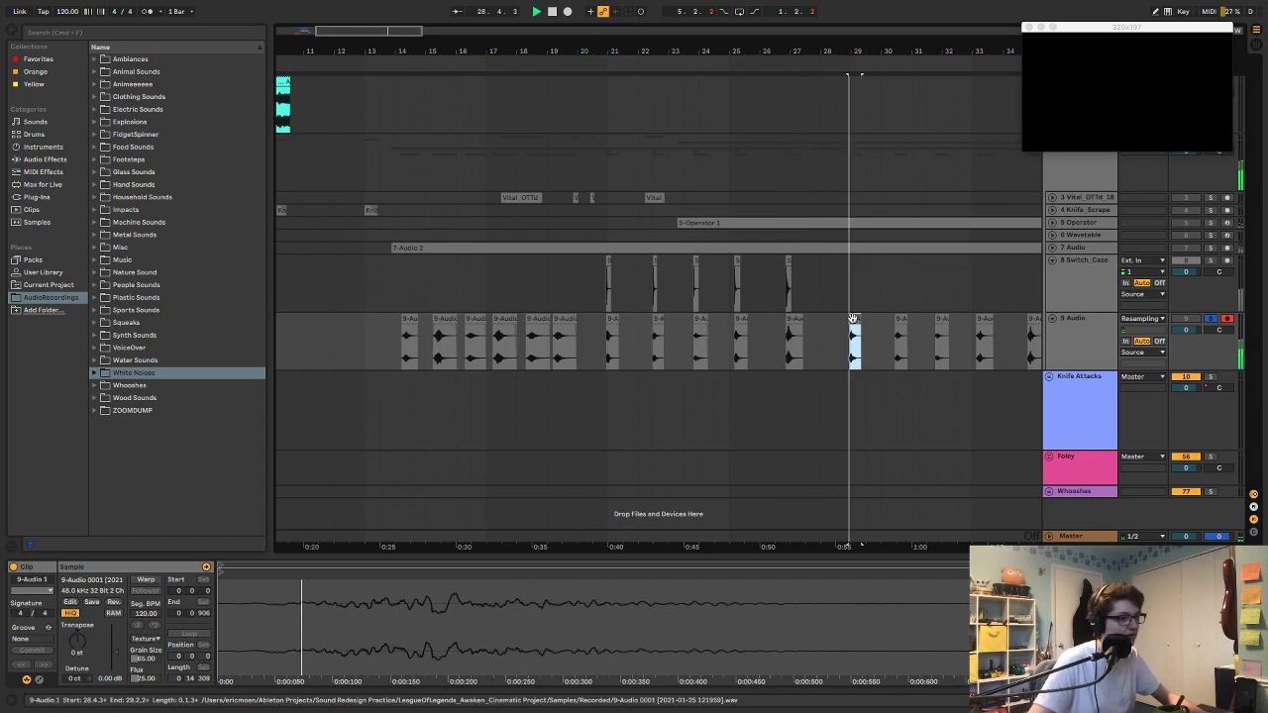
{"action": "left_click", "coordinate": [896, 319]}
{"action": "left_click", "coordinate": [941, 319]}
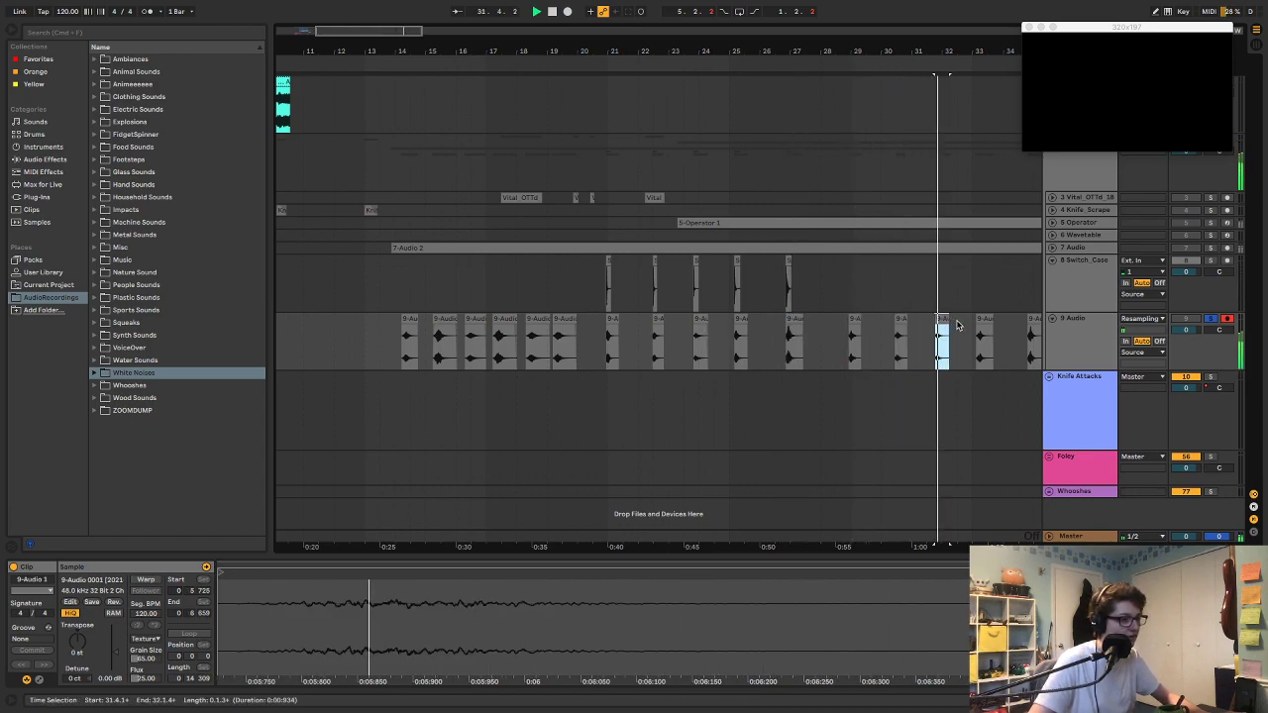
{"action": "left_click", "coordinate": [983, 319]}
{"action": "left_click", "coordinate": [1032, 319]}
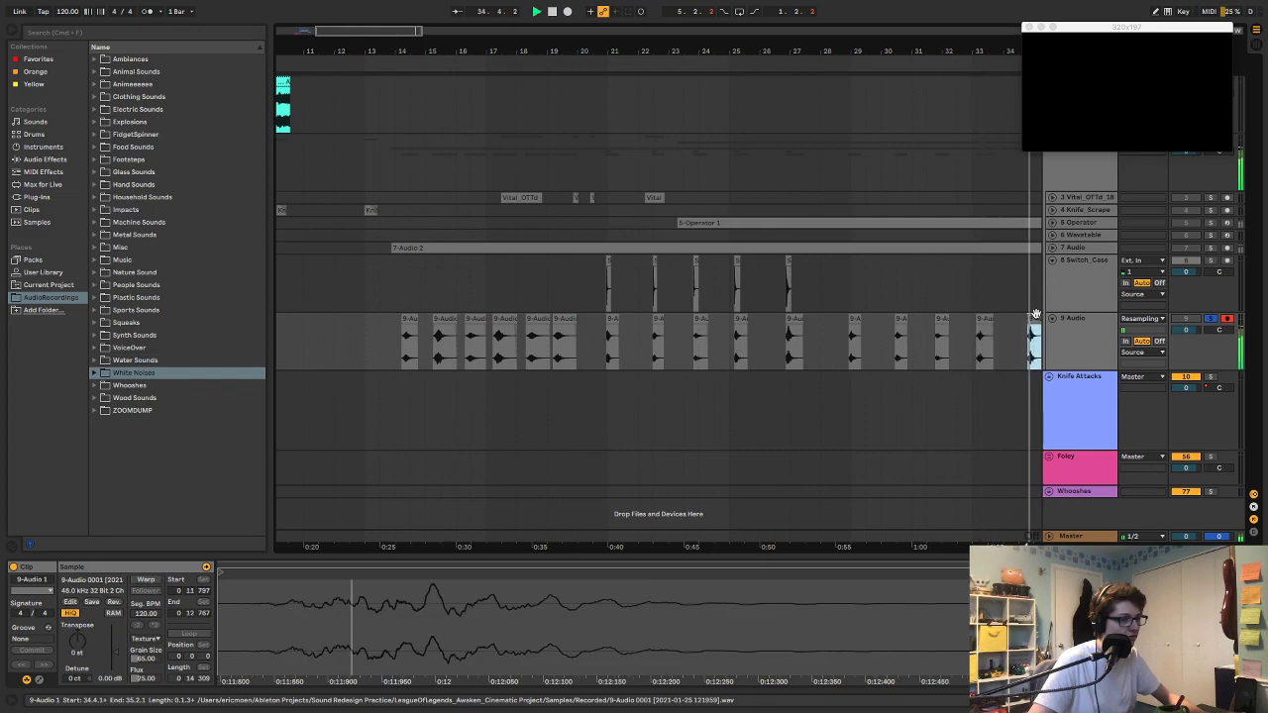
{"action": "scroll", "coordinate": [976, 333], "scroll_direction": "right", "scroll_amount": 2}
{"action": "key", "text": "space"}
Step: Try a Drum Buss effect on the 9 Audio track with Transients set to -1.00
{"action": "scroll", "coordinate": [641, 401], "scroll_direction": "left", "scroll_amount": 4}
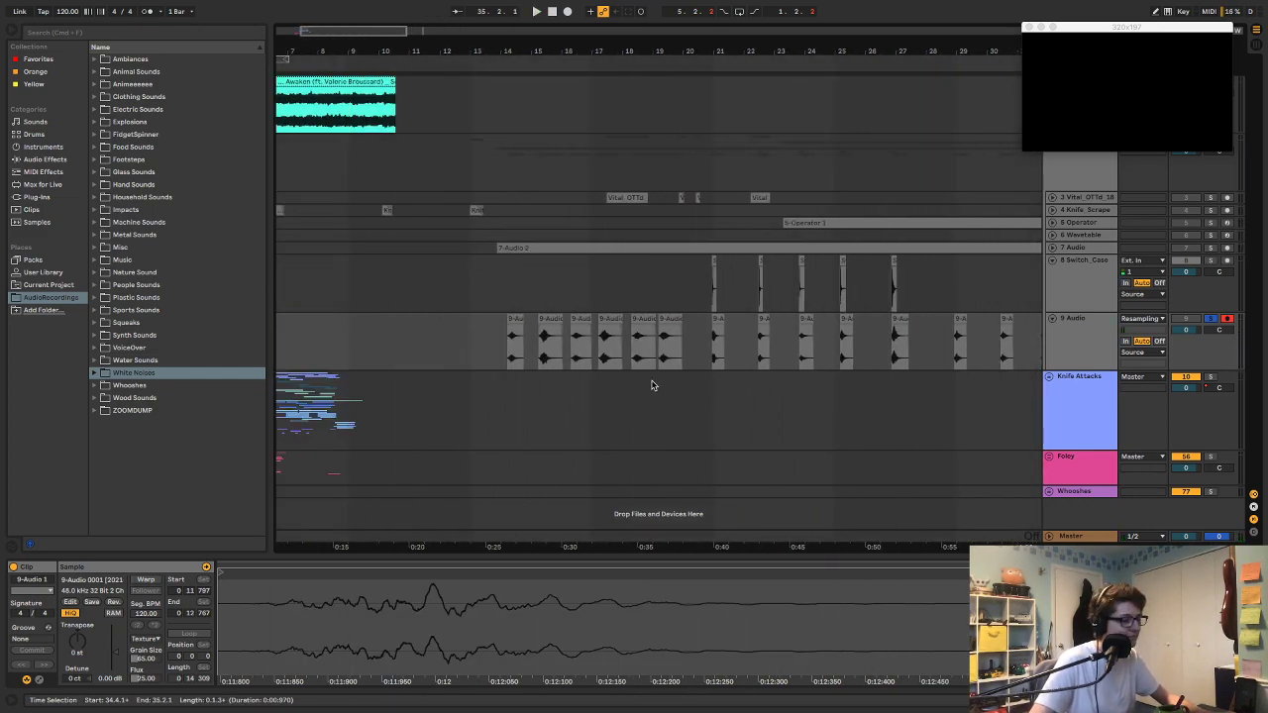
{"action": "scroll", "coordinate": [966, 306], "scroll_direction": "right", "scroll_amount": 4}
{"action": "scroll", "coordinate": [716, 377], "scroll_direction": "left", "scroll_amount": 3}
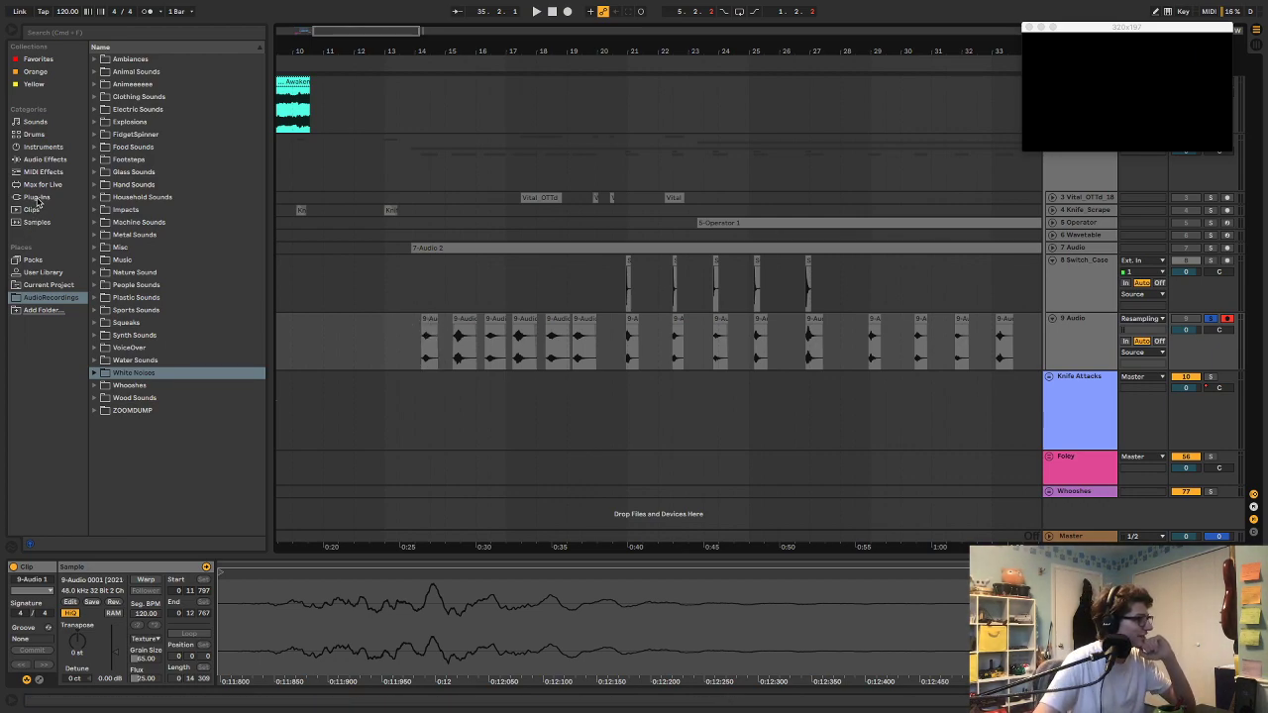
{"action": "left_click", "coordinate": [50, 160]}
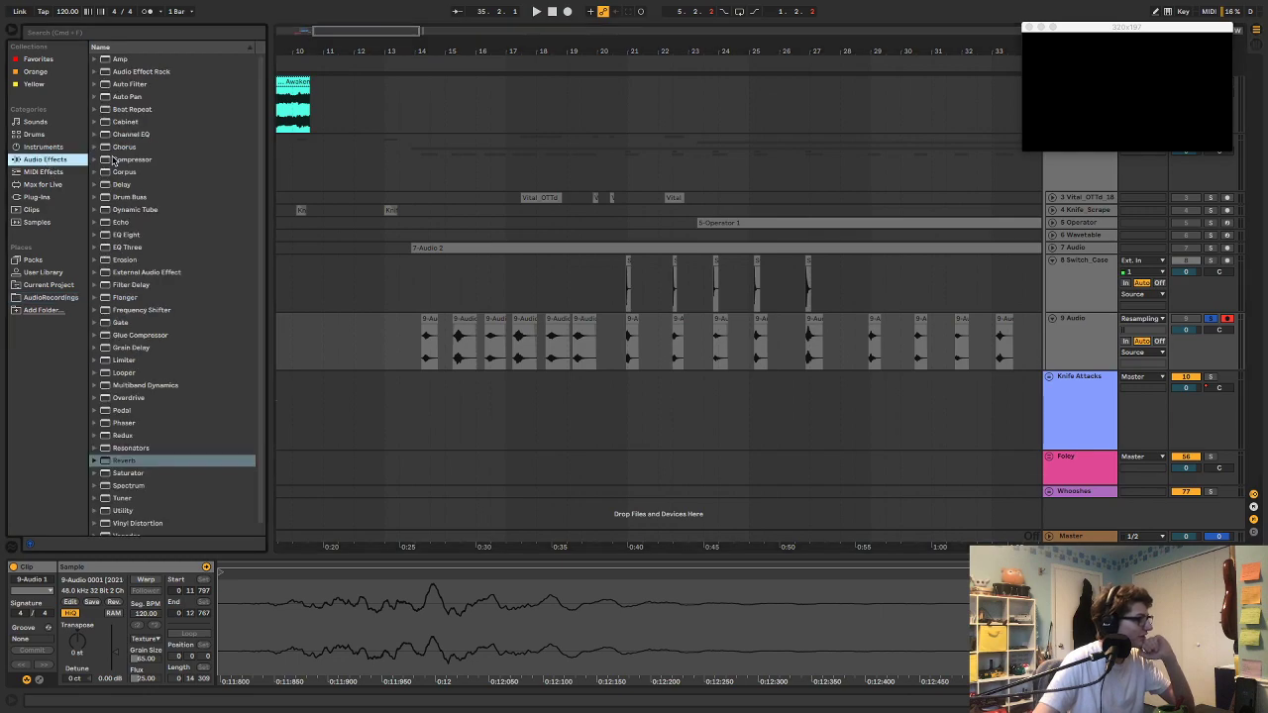
{"action": "left_click_drag", "start_coordinate": [164, 199], "coordinate": [436, 385]}
{"action": "left_click_drag", "start_coordinate": [74, 668], "coordinate": [75, 688]}
Step: Set the Drum Buss Crunch to 73% and audition several whoosh clips through the effect
{"action": "key", "text": "space"}
{"action": "left_click", "coordinate": [631, 345]}
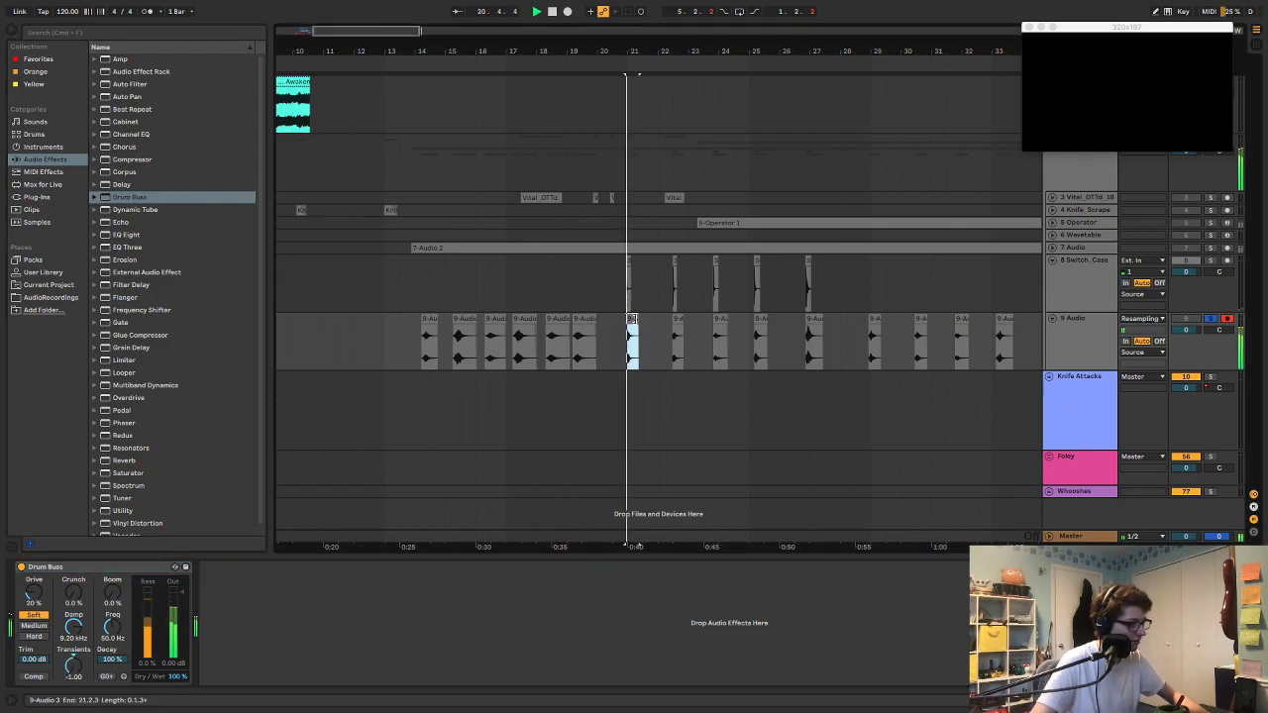
{"action": "key", "text": "space"}
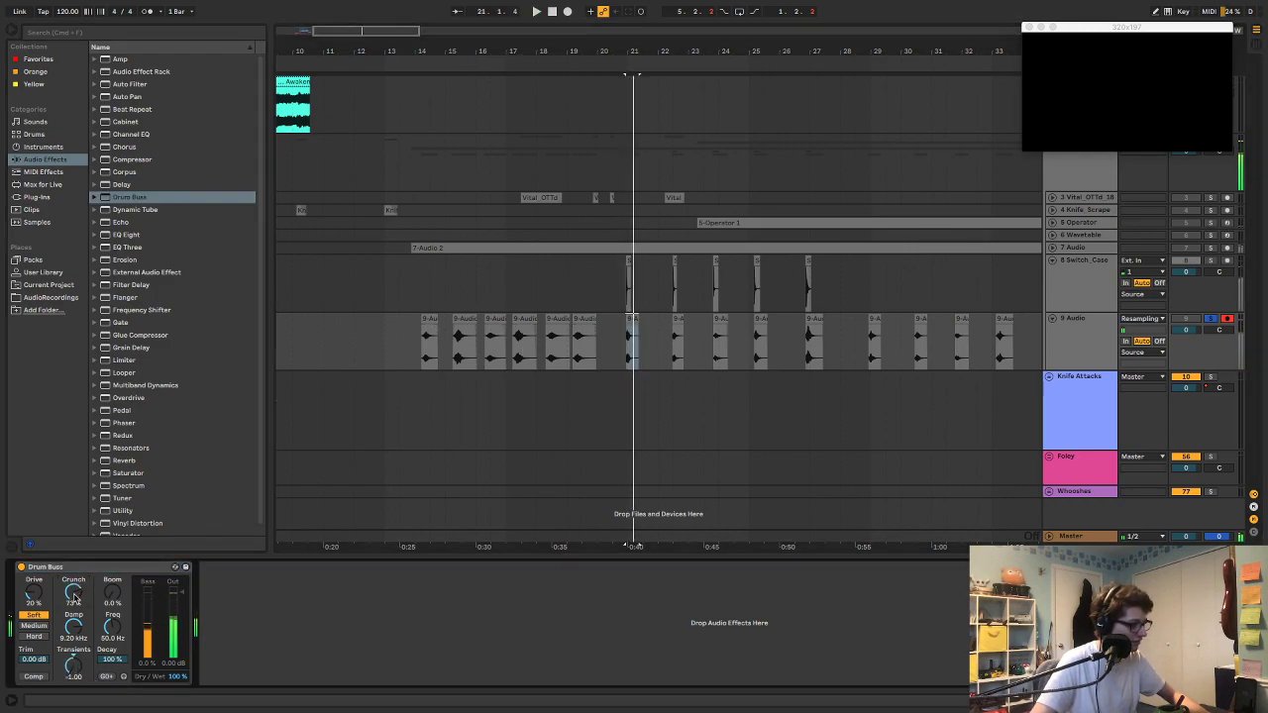
{"action": "left_click", "coordinate": [809, 318]}
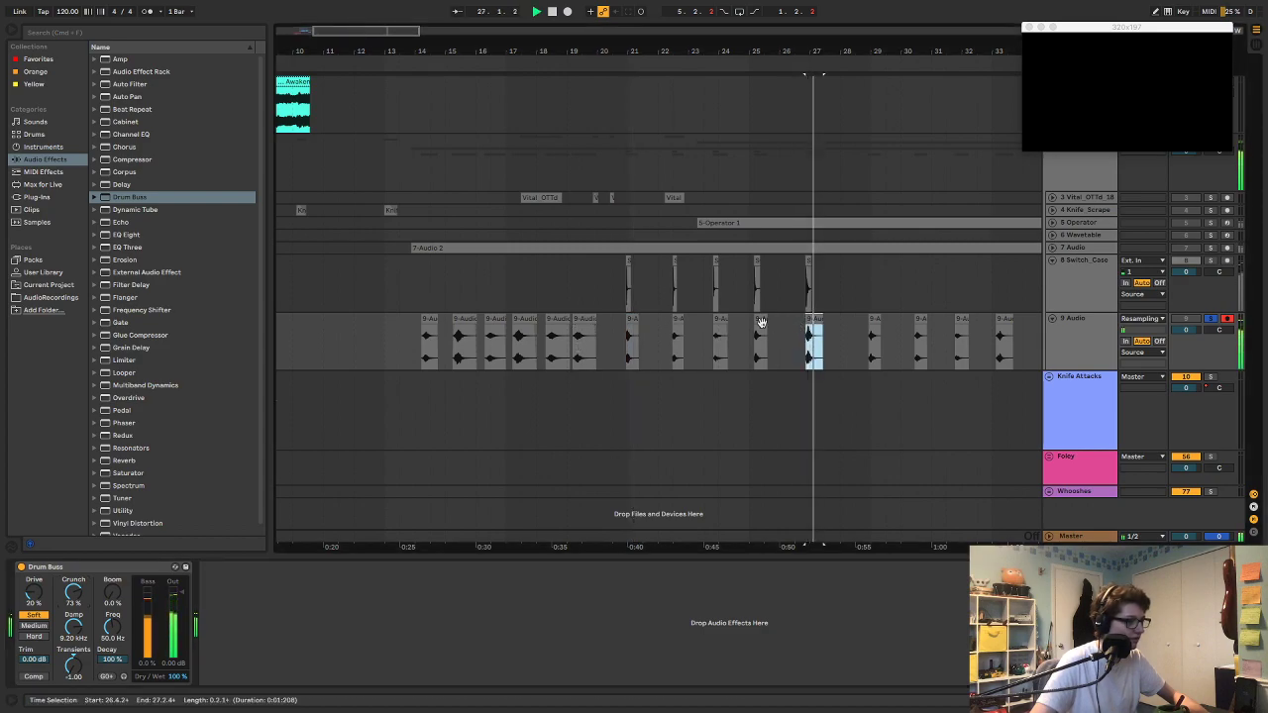
{"action": "left_click", "coordinate": [428, 319]}
{"action": "left_click_drag", "start_coordinate": [430, 319], "coordinate": [492, 315]}
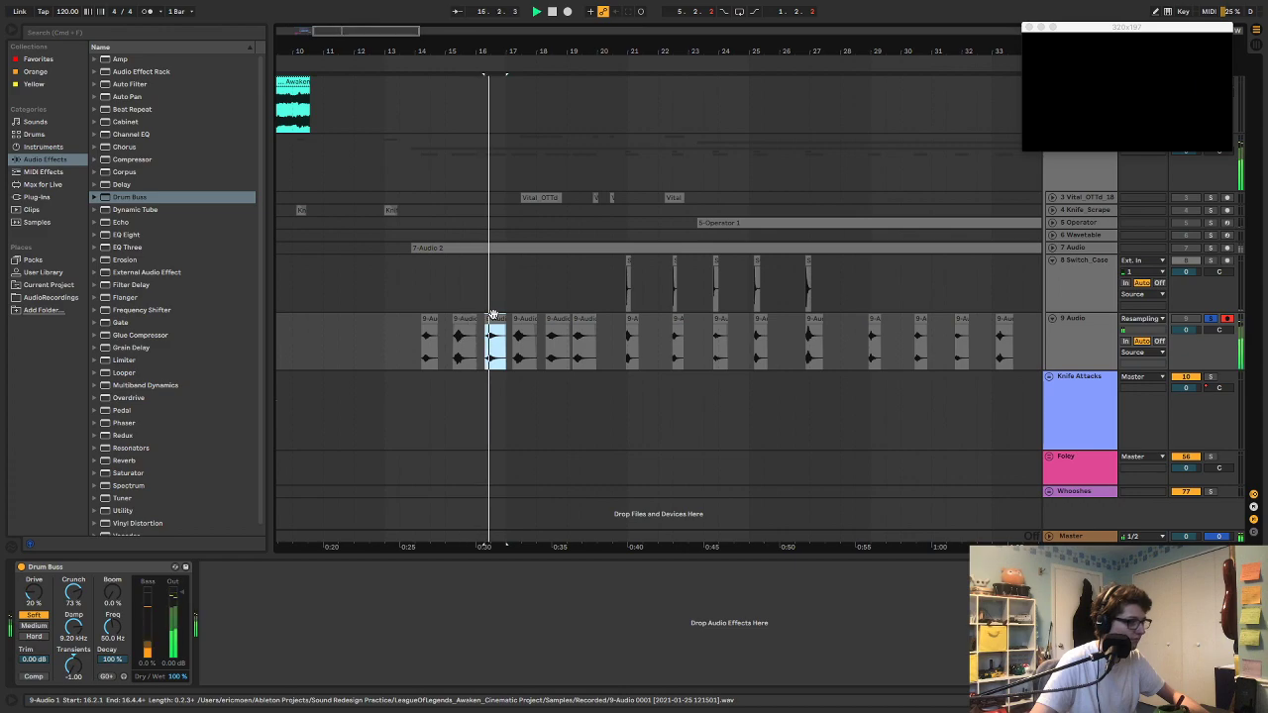
Step: Stop playback and delete the Drum Buss from the 9 Audio track
{"action": "key", "text": "space"}
{"action": "left_click", "coordinate": [50, 566]}
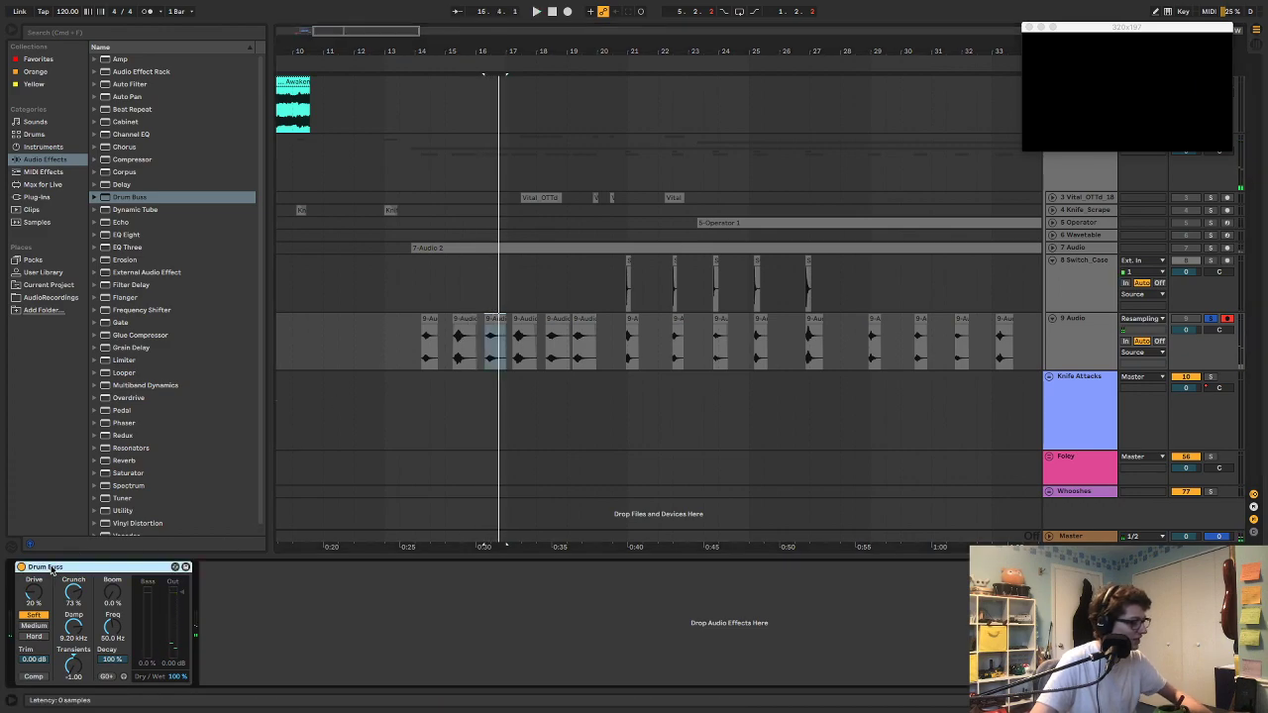
{"action": "key", "text": "Delete"}
Step: Set up an audio export of the first whoosh clip as a WAV with Normalize on and MP3 encoding and video creation off
{"action": "left_click", "coordinate": [429, 316]}
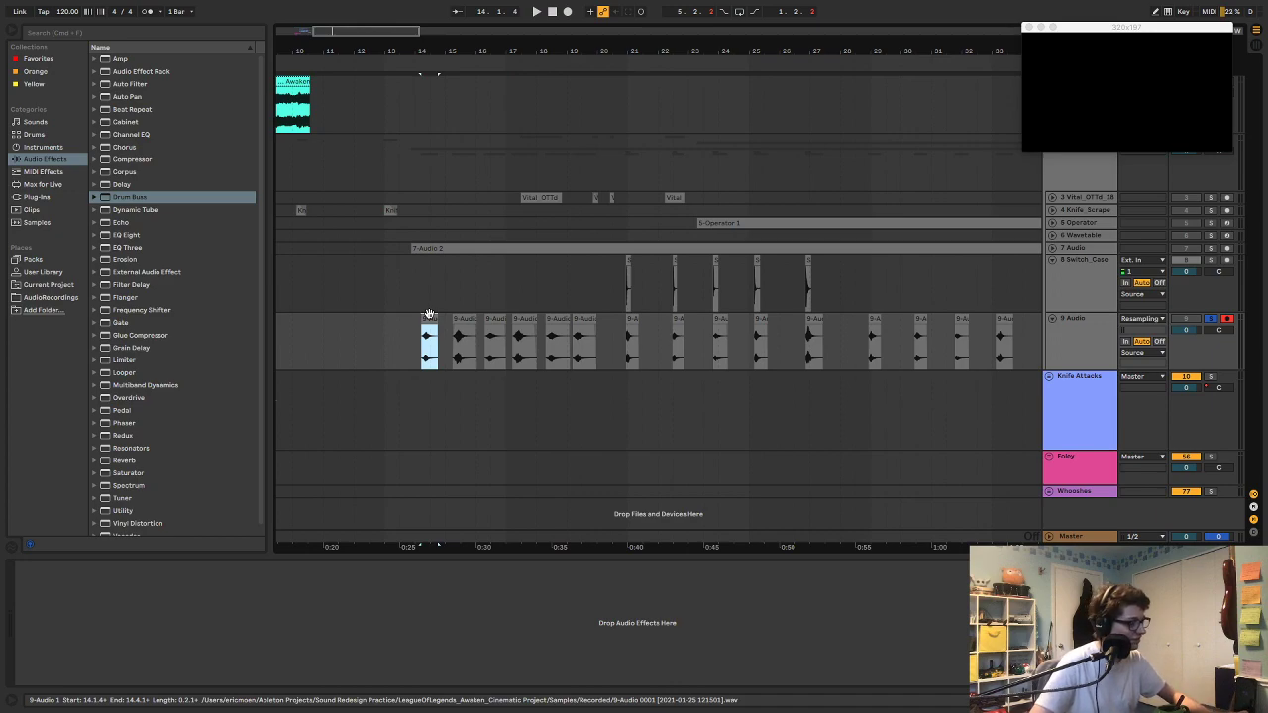
{"action": "key", "text": "super+shift+r"}
{"action": "left_click", "coordinate": [690, 264]}
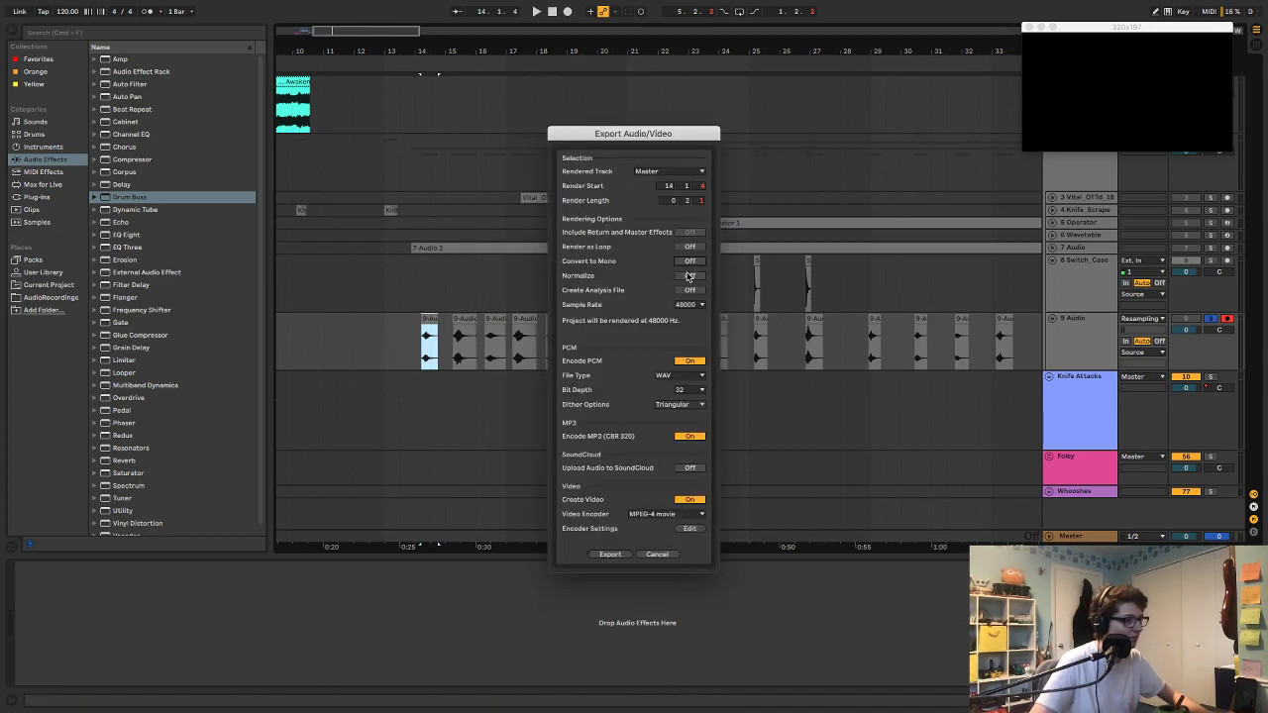
{"action": "left_click", "coordinate": [689, 437]}
{"action": "left_click", "coordinate": [691, 500]}
{"action": "left_click", "coordinate": [684, 278]}
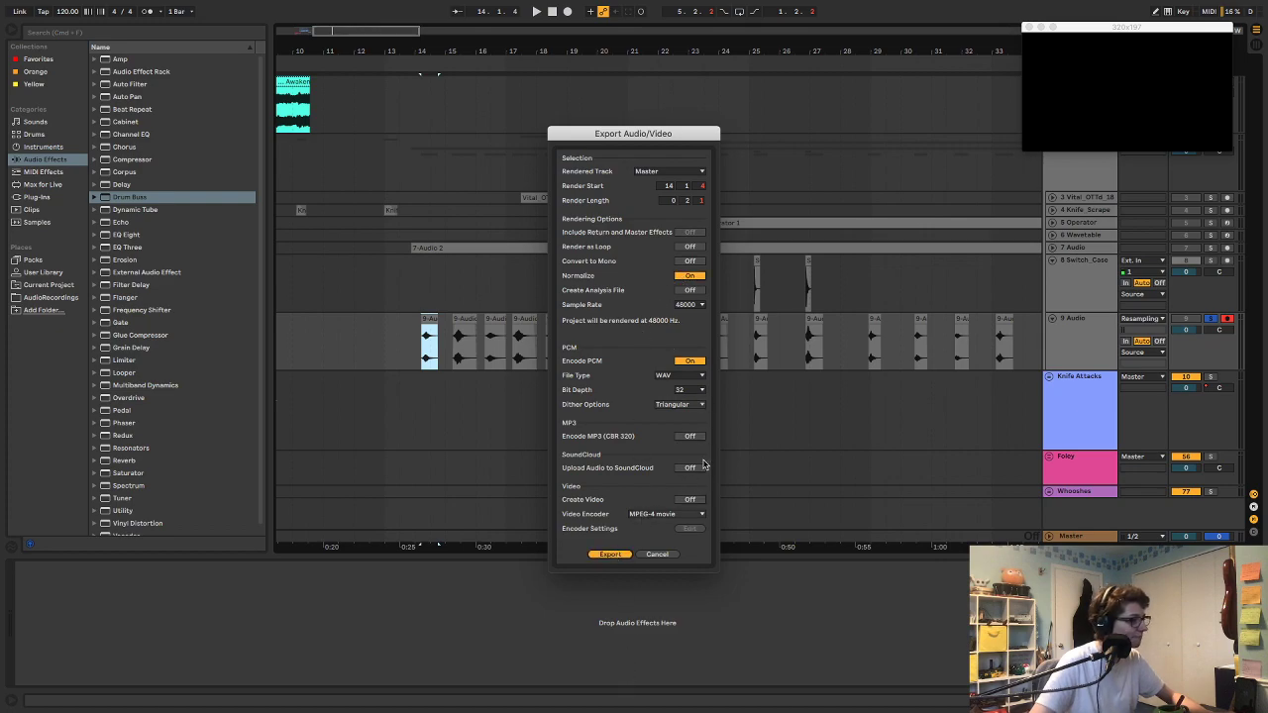
{"action": "key", "text": "Return"}
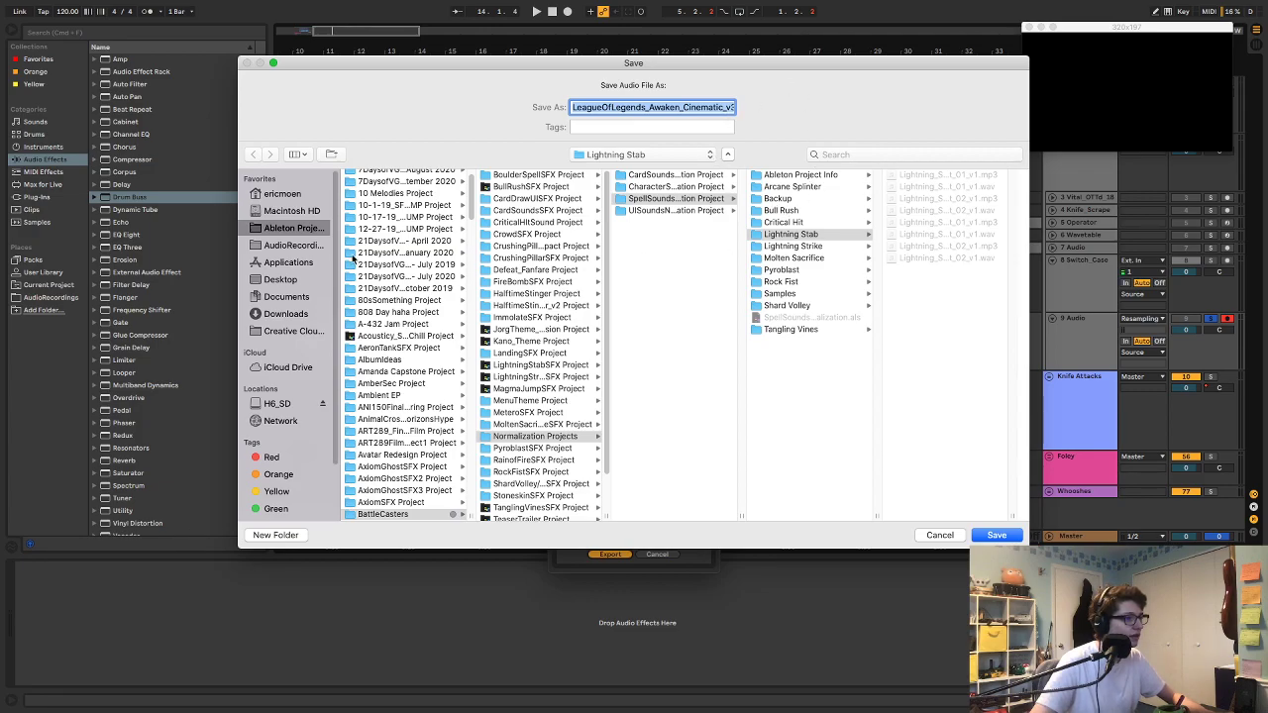
{"action": "left_click_drag", "start_coordinate": [657, 69], "coordinate": [806, 82]}
{"action": "key", "text": "Escape"}
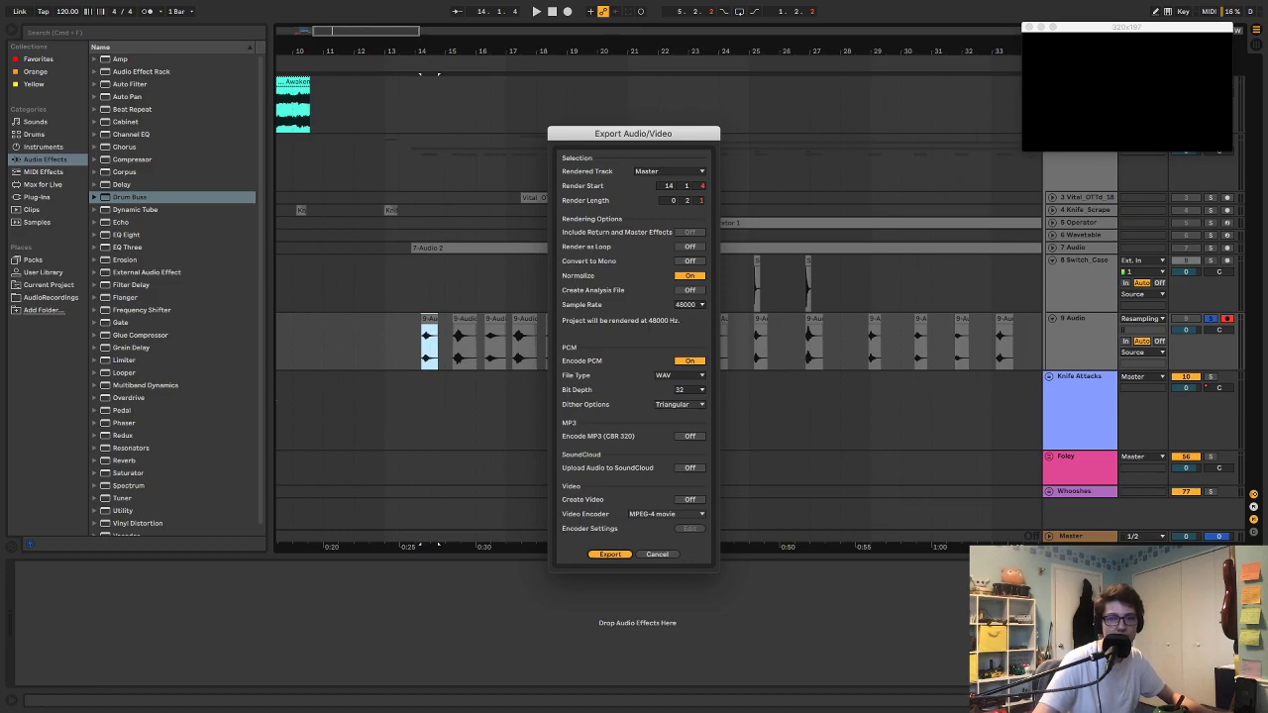
Step: Export the first whoosh clip into the Whooshes folder of AudioRecordings as Supermassive_Whoosh_14
{"action": "key", "text": "Return"}
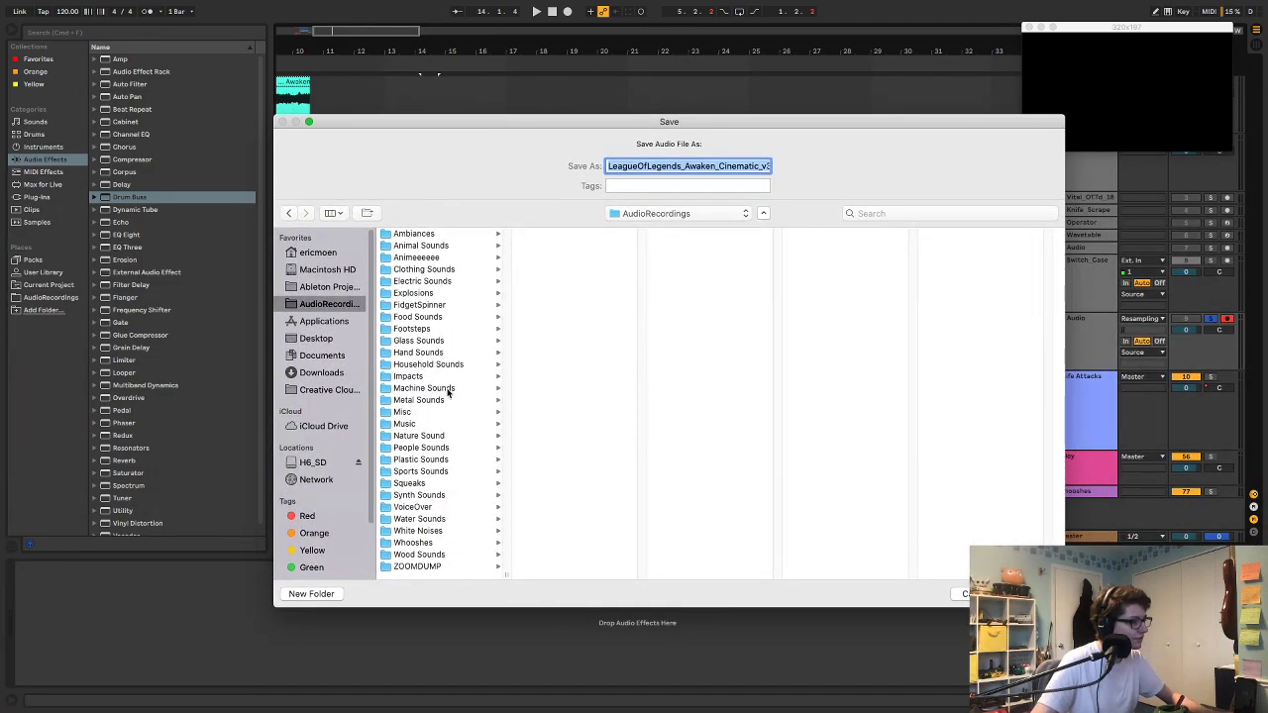
{"action": "left_click", "coordinate": [423, 539]}
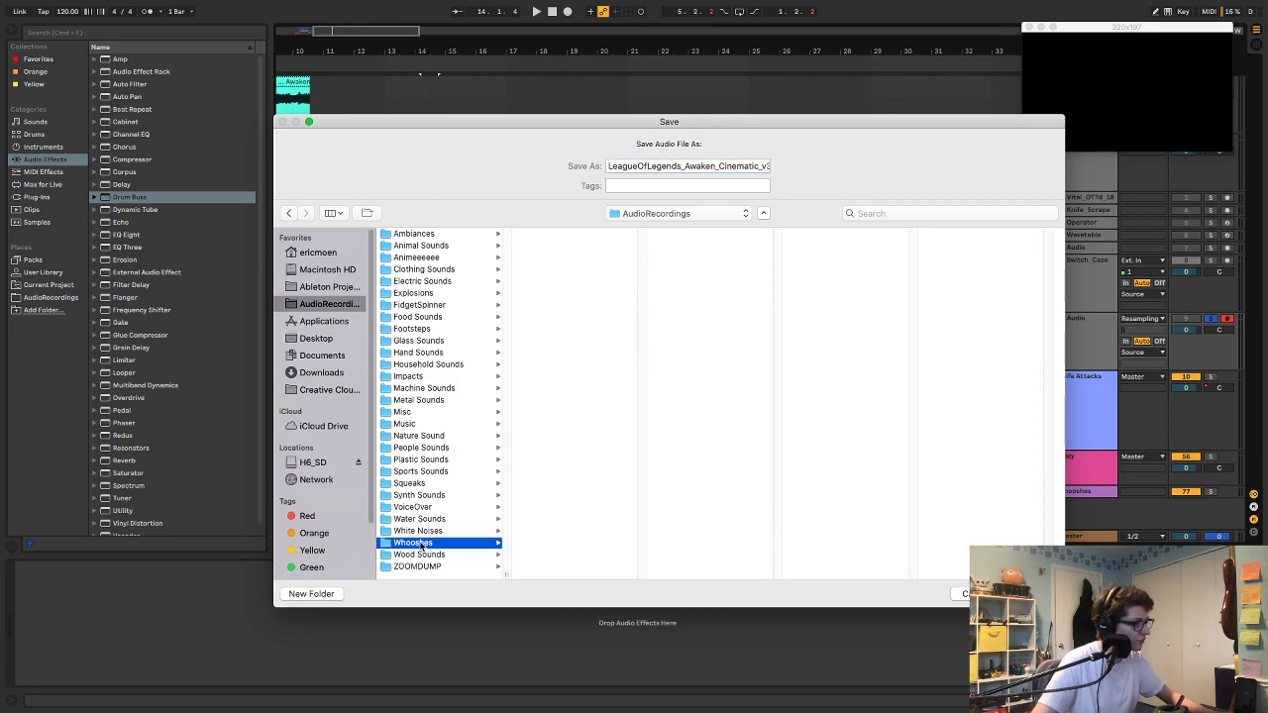
{"action": "double_click", "coordinate": [683, 166]}
{"action": "type", "text": "Super"}
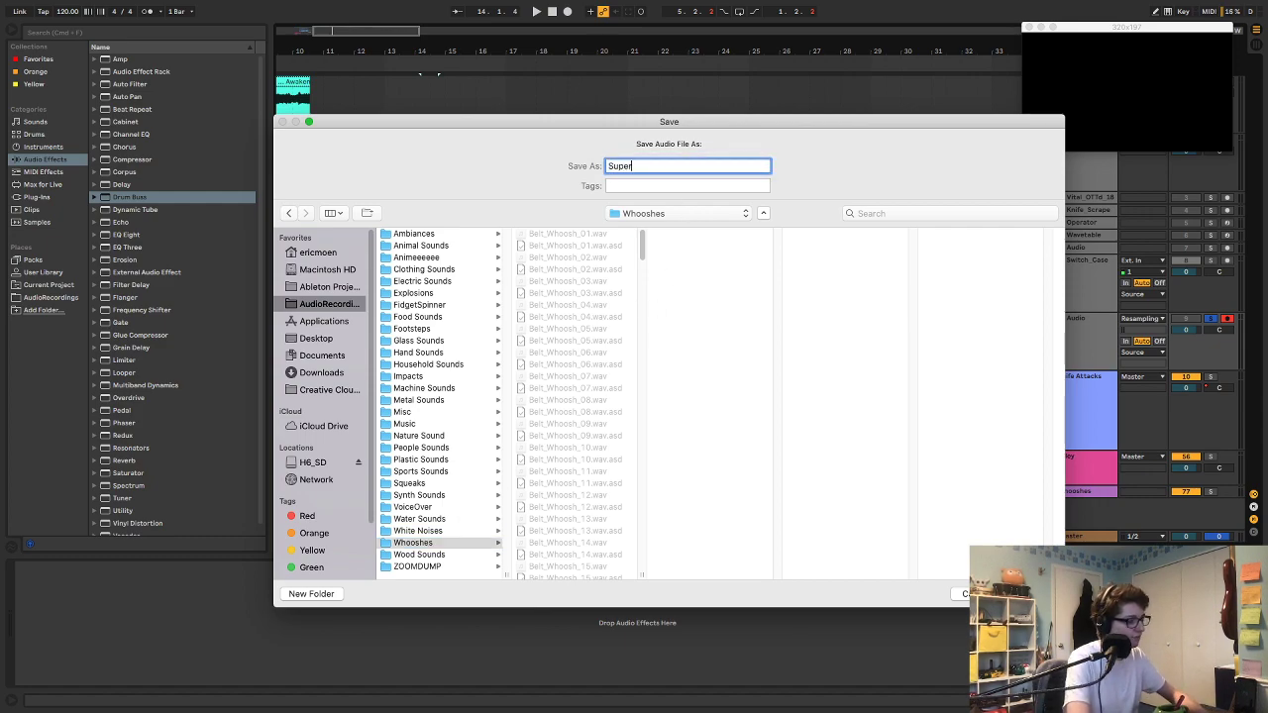
{"action": "type", "text": "massive_Whoosh"}
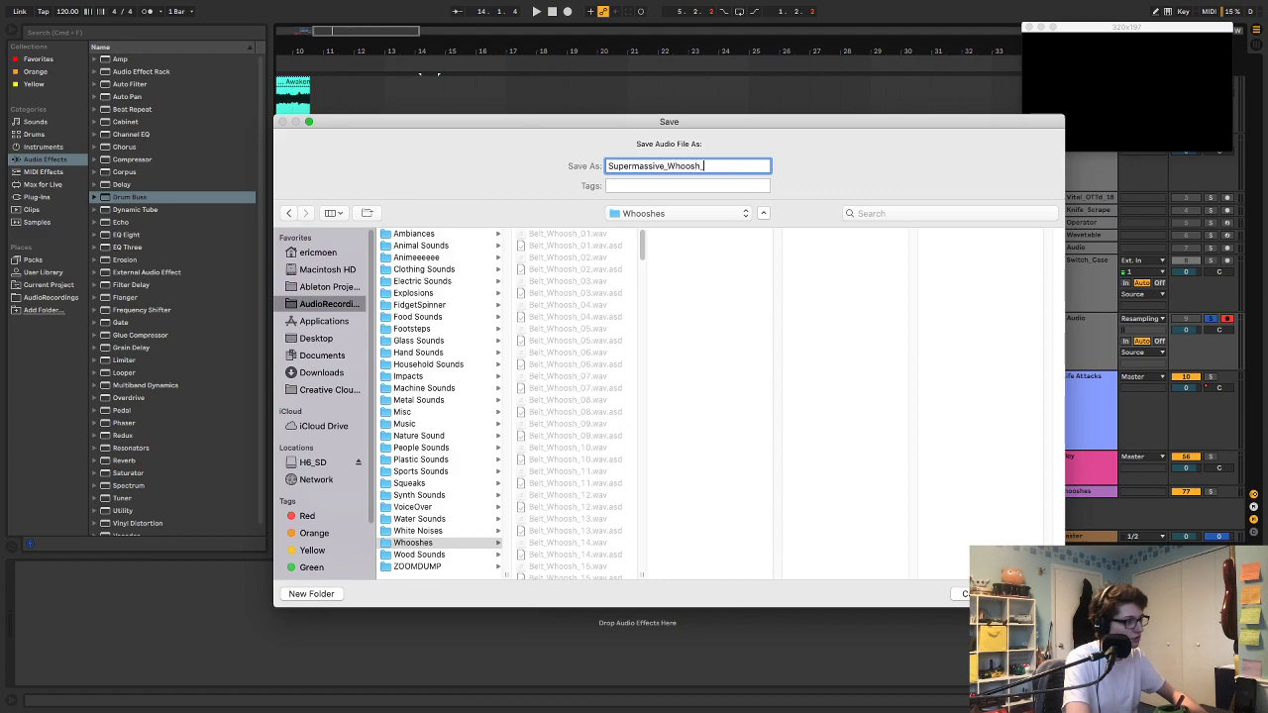
{"action": "type", "text": "_0"}
{"action": "scroll", "coordinate": [565, 414], "scroll_direction": "down", "scroll_amount": 10}
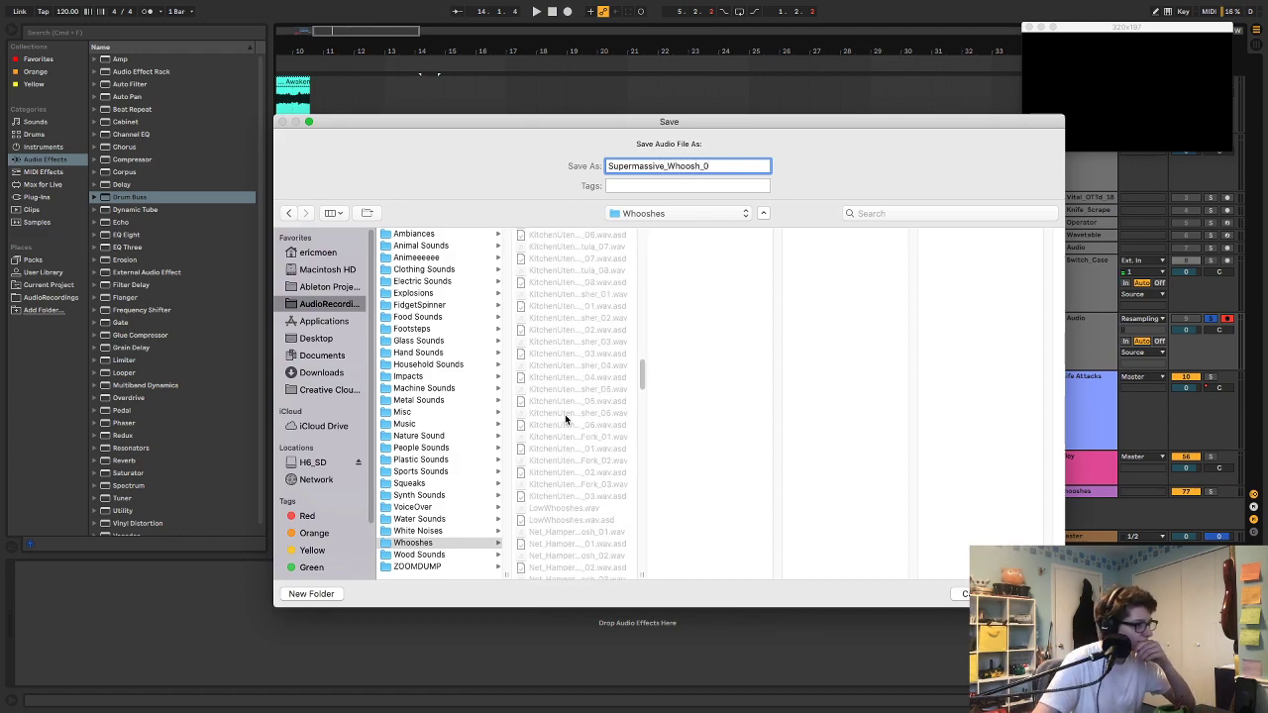
{"action": "scroll", "coordinate": [564, 414], "scroll_direction": "down", "scroll_amount": 5}
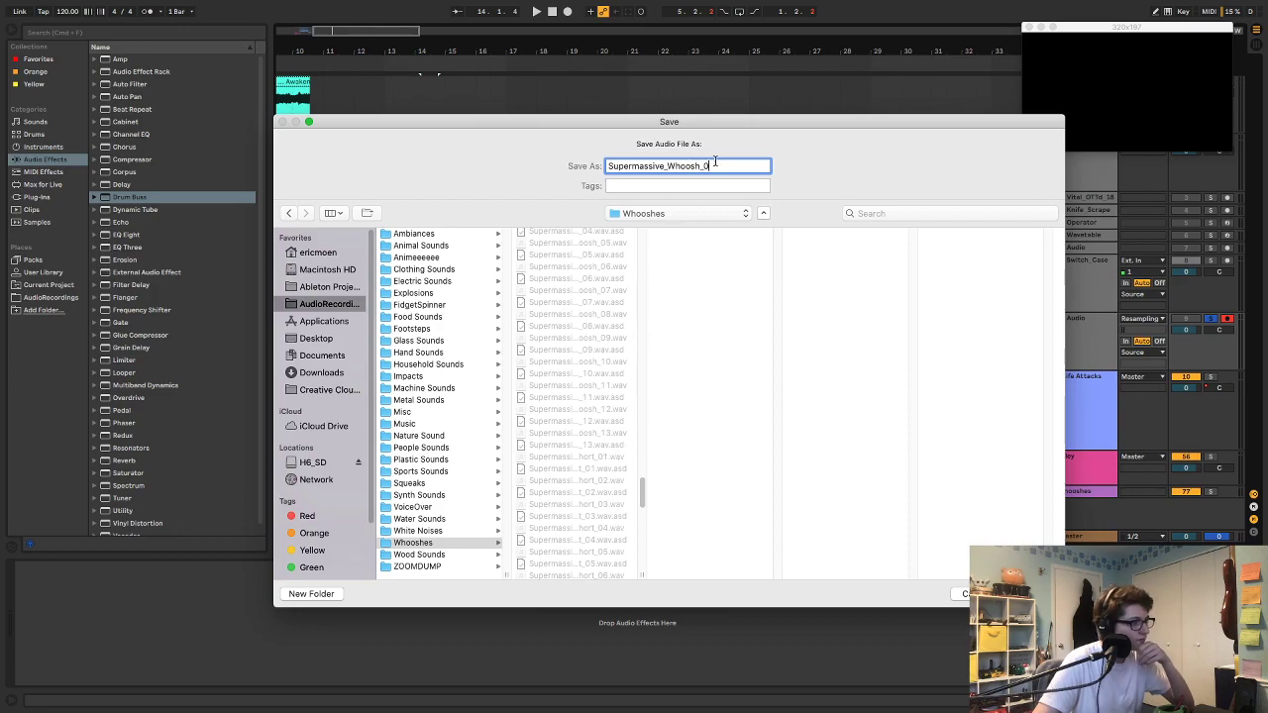
{"action": "key", "text": "BackSpace"}
{"action": "type", "text": "14"}
{"action": "key", "text": "Return"}
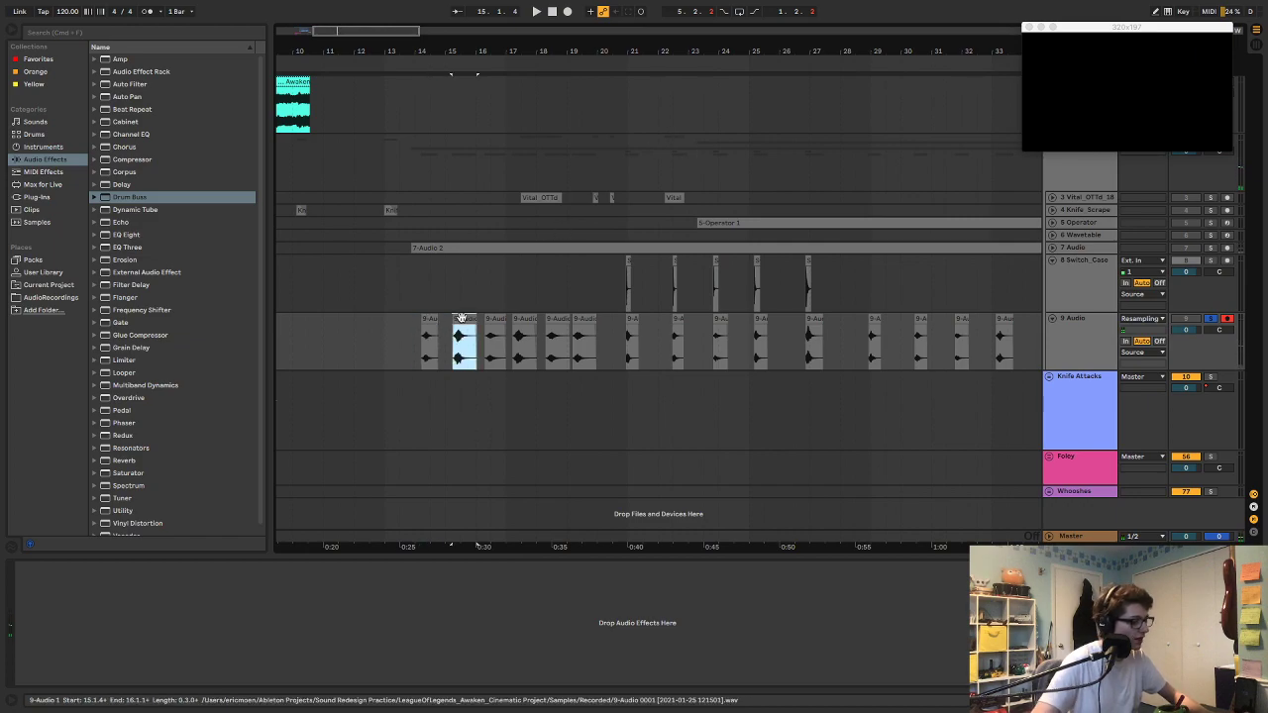
Step: Export the second whoosh clip, at bar 15 on the 9 Audio track, as Supermassive_Whoosh_15
{"action": "key", "text": "super+shift+r"}
{"action": "key", "text": "Return"}
{"action": "key", "text": "Right"}
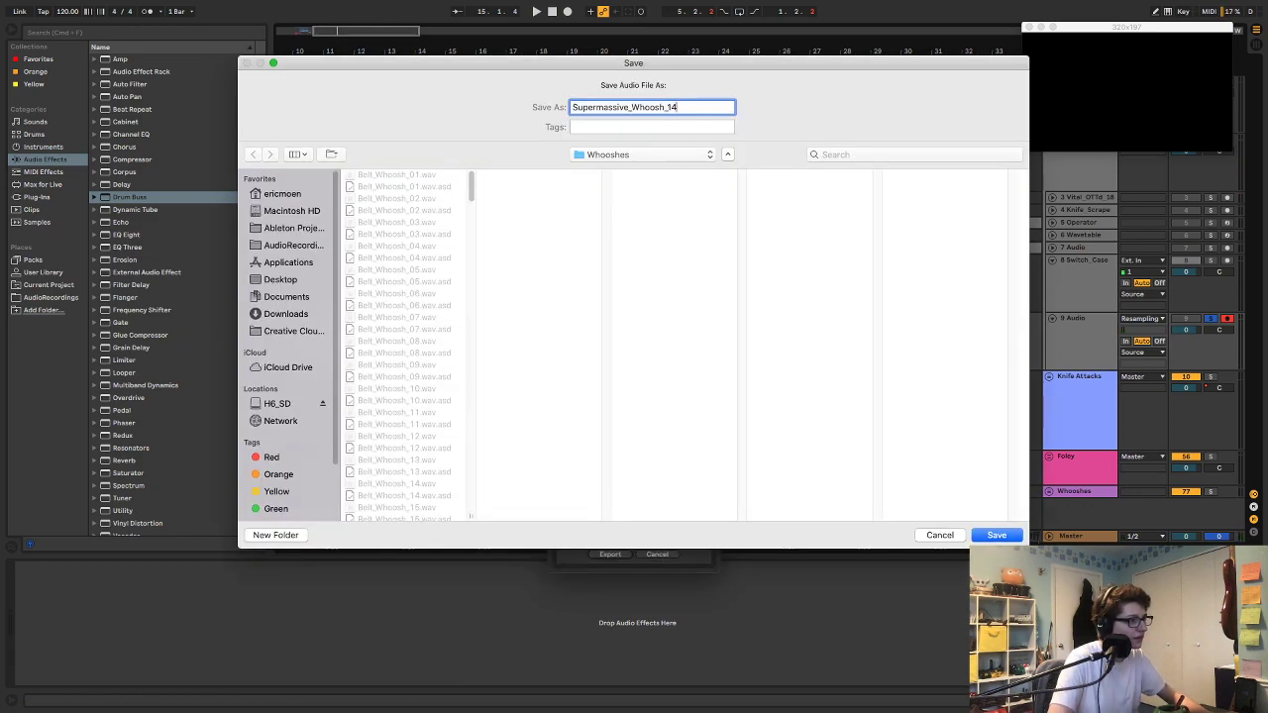
{"action": "key", "text": "Return"}
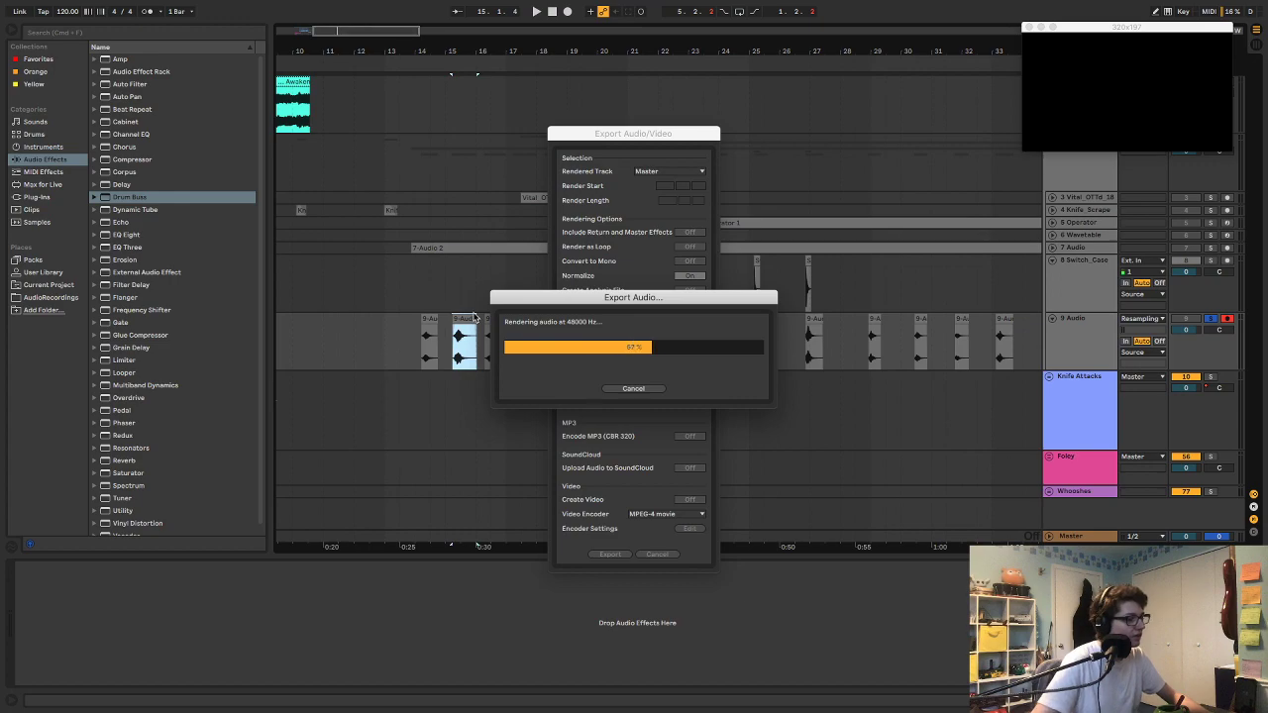
Step: Export the third whoosh clip, at bar 16 on the 9 Audio track, as Supermassive_Whoosh_16
{"action": "left_click", "coordinate": [490, 320]}
{"action": "key", "text": "super+shift+r"}
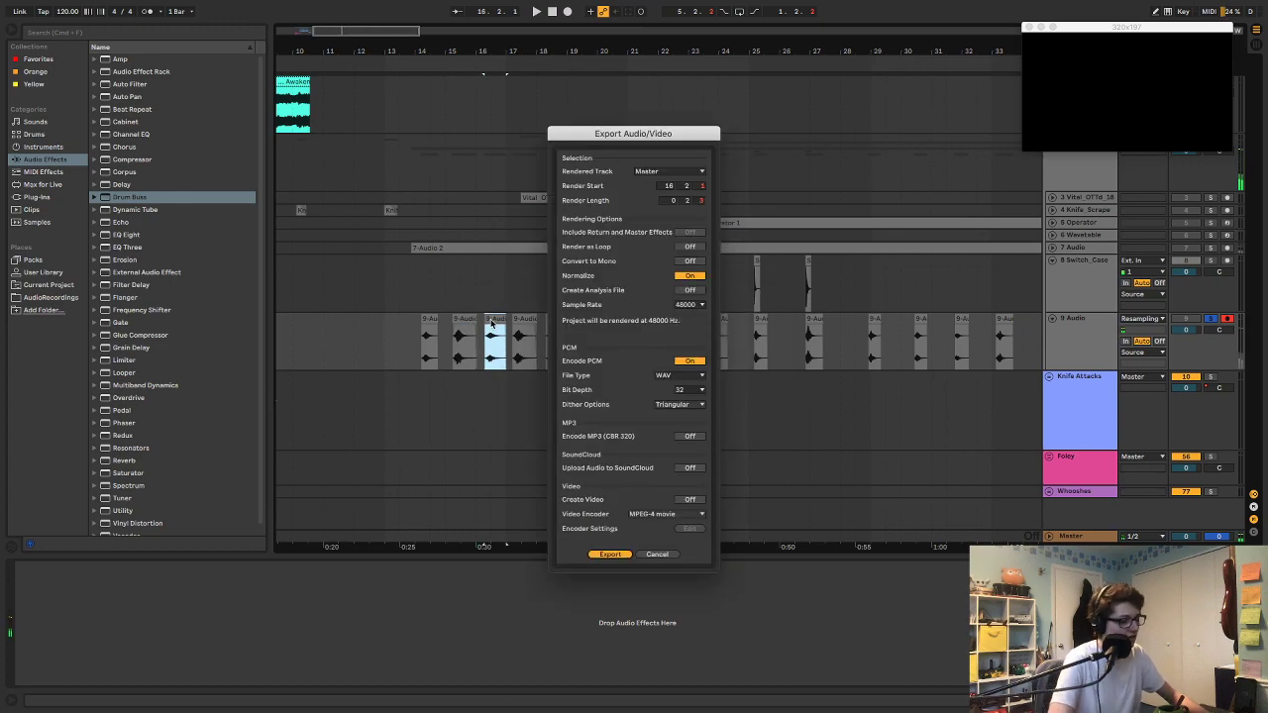
{"action": "key", "text": "Return"}
{"action": "key", "text": "Right"}
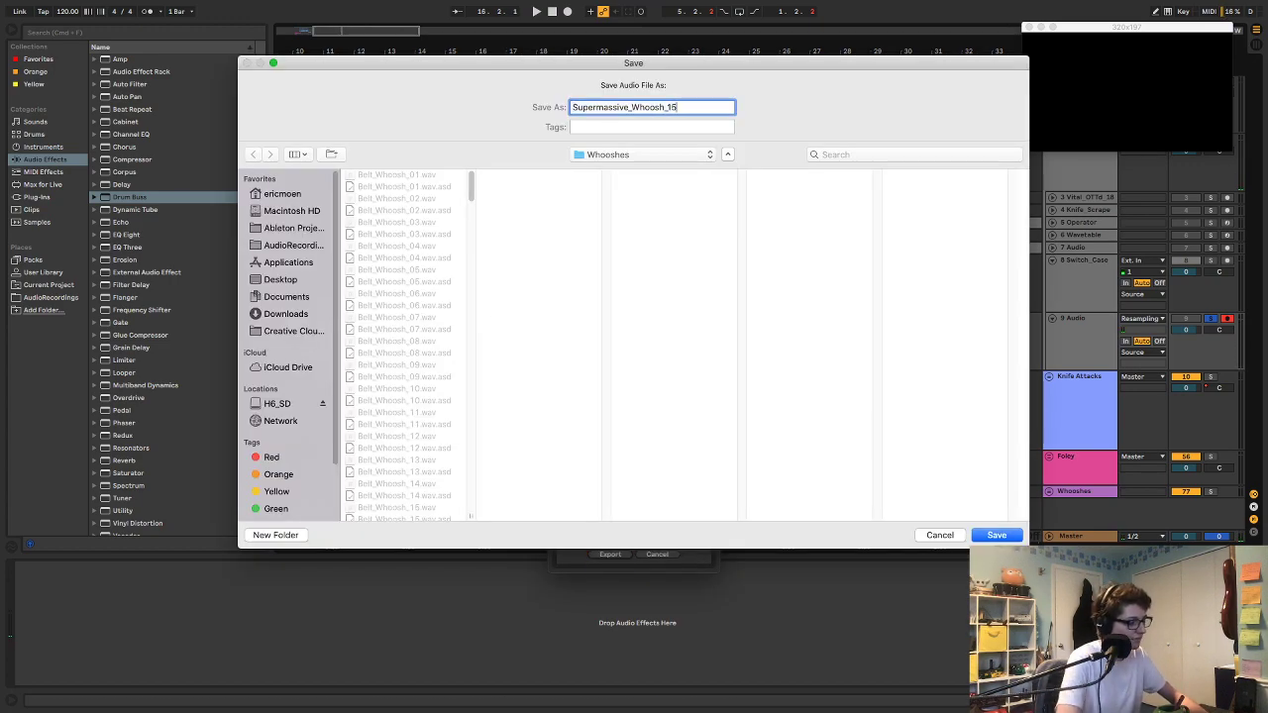
{"action": "key", "text": "Return"}
Step: Export the fourth whoosh clip, at bar 17 on the 9 Audio track, as Supermassive_Whoosh_17
{"action": "left_click", "coordinate": [519, 315]}
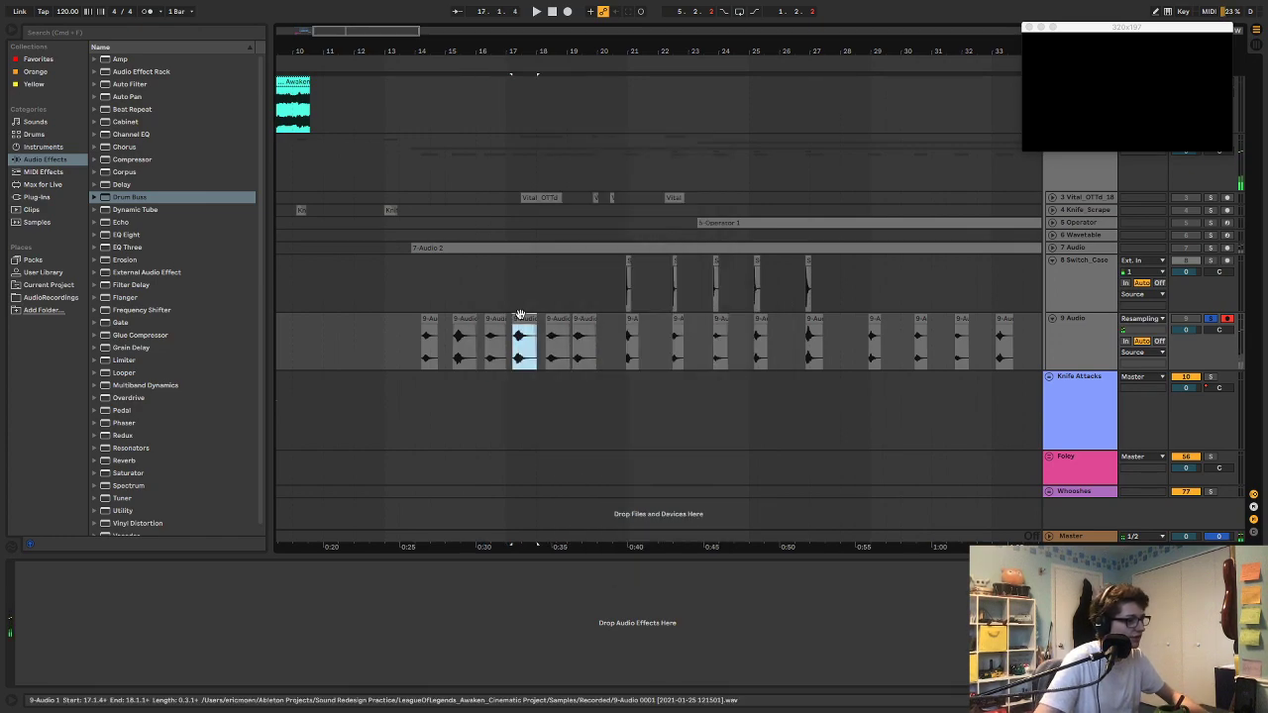
{"action": "key", "text": "super+shift+r"}
{"action": "key", "text": "Return"}
{"action": "key", "text": "Right"}
{"action": "key", "text": "Left"}
{"action": "type", "text": "7"}
{"action": "key", "text": "Return"}
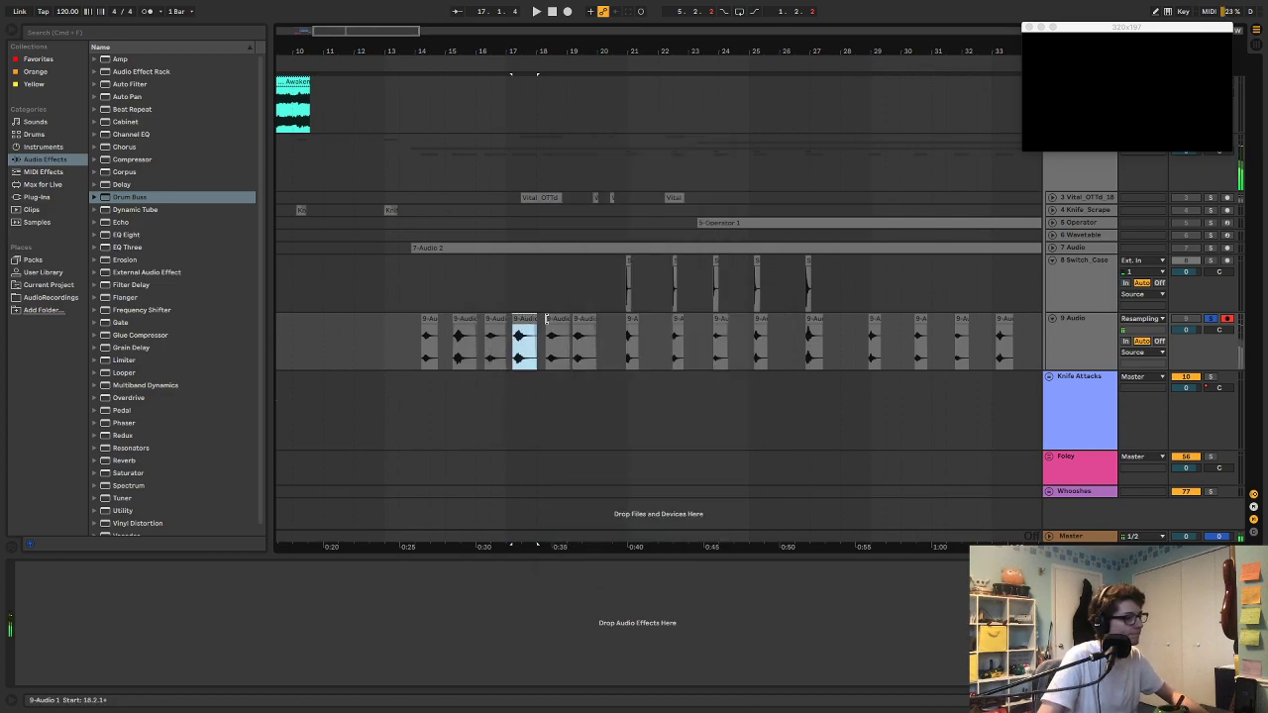
Step: Export the fifth whoosh clip, at bar 18 on the 9 Audio track, as Supermassive_Whoosh_18
{"action": "left_click", "coordinate": [546, 322]}
{"action": "key", "text": "super+shift+r"}
{"action": "key", "text": "Return"}
{"action": "key", "text": "Right"}
{"action": "key", "text": "Left"}
{"action": "type", "text": "8"}
{"action": "key", "text": "Return"}
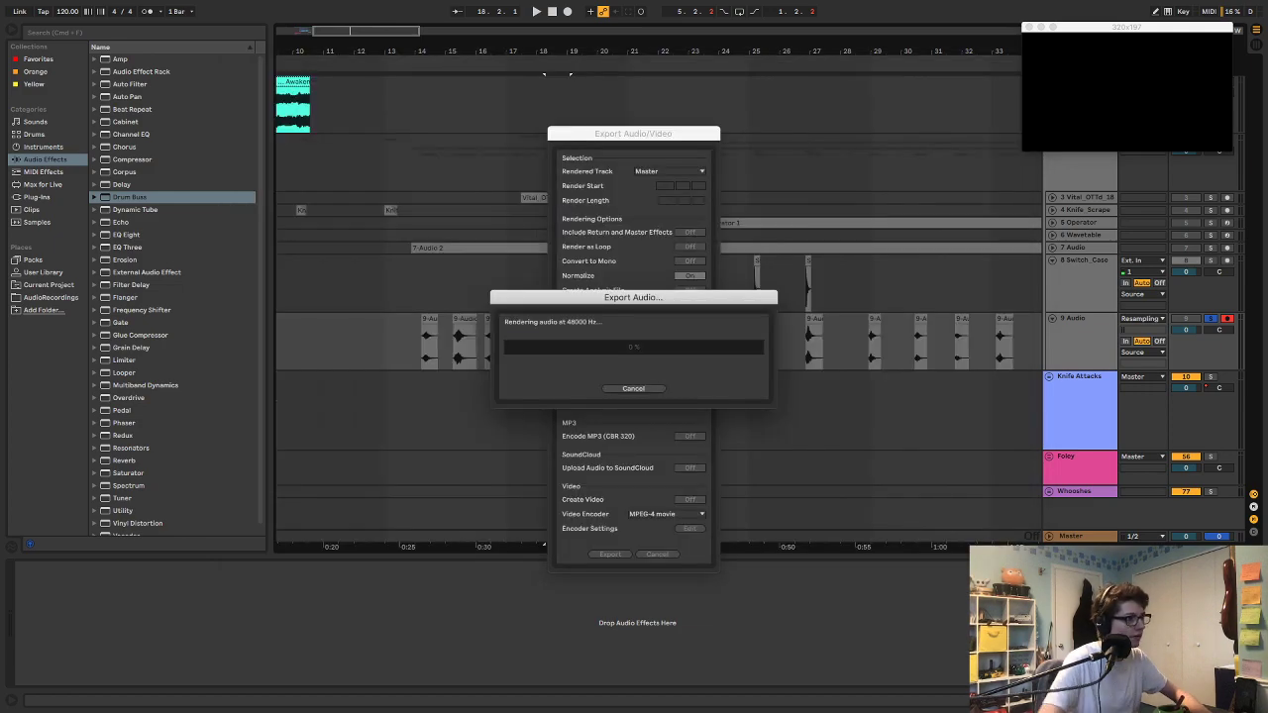
Step: Export the sixth whoosh clip, at bar 19 on the 9 Audio track, as Supermassive_Whoosh_19
{"action": "left_click", "coordinate": [585, 319]}
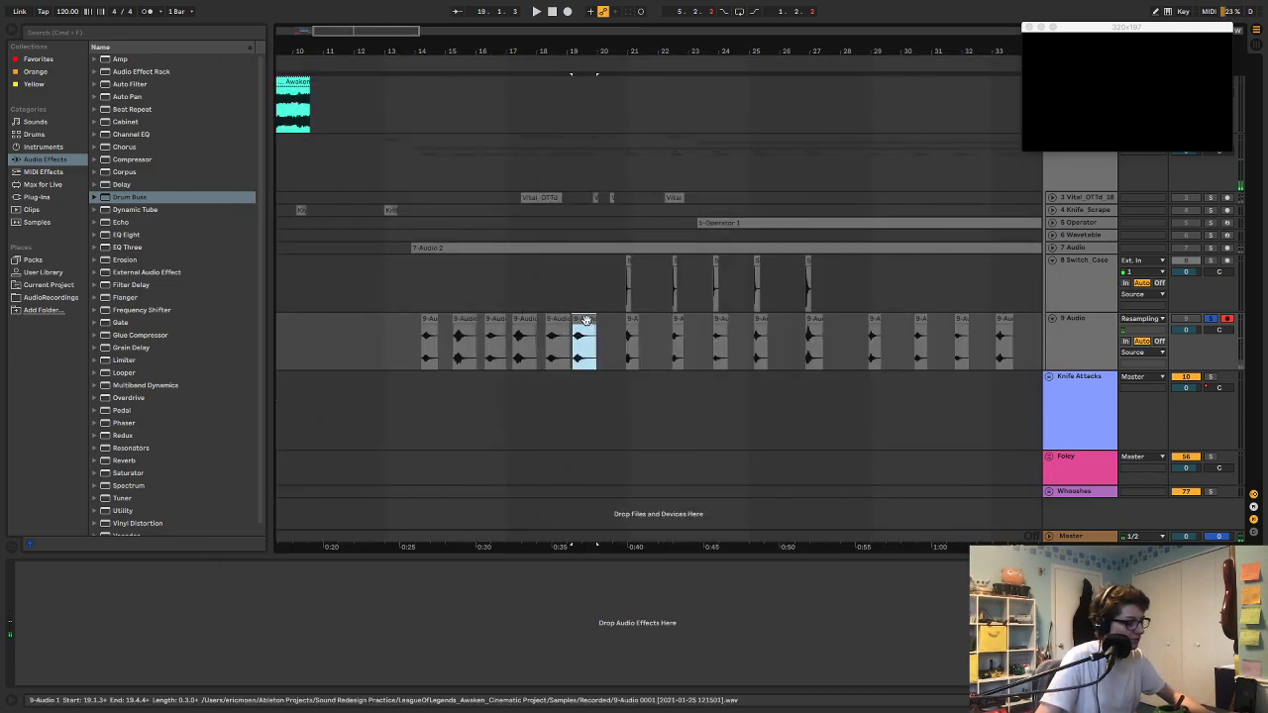
{"action": "key", "text": "super+shift+r"}
{"action": "key", "text": "Return"}
{"action": "key", "text": "Right"}
{"action": "key", "text": "Left"}
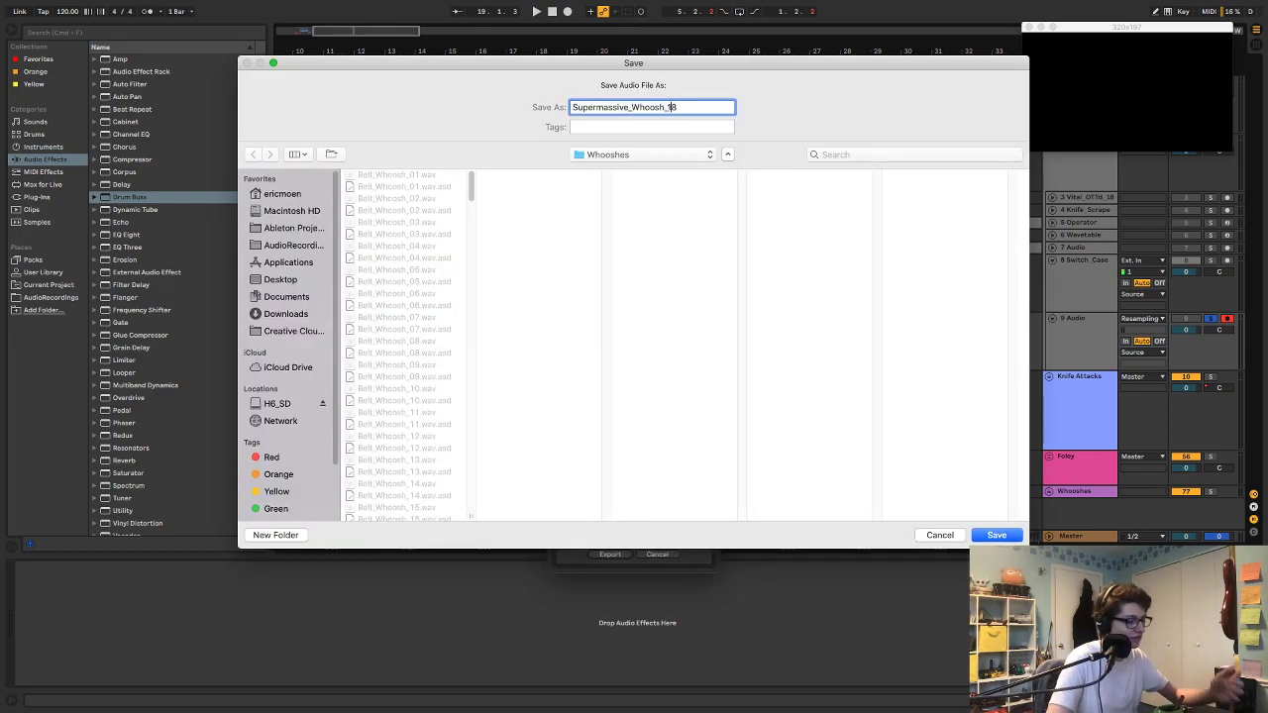
{"action": "type", "text": "9"}
{"action": "key", "text": "Return"}
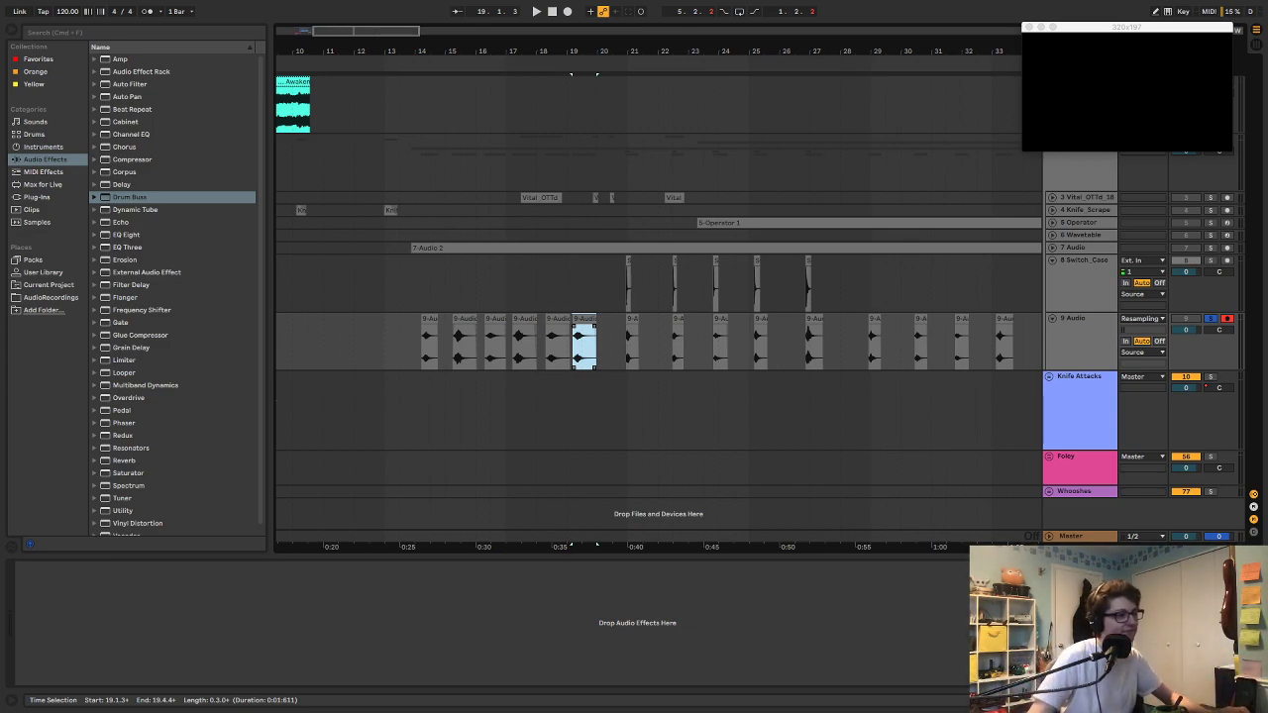
Step: Export the short whoosh clip near bar 21 on the 9 Audio track as Supermassive_Whoosh_Low_01
{"action": "left_click", "coordinate": [630, 320]}
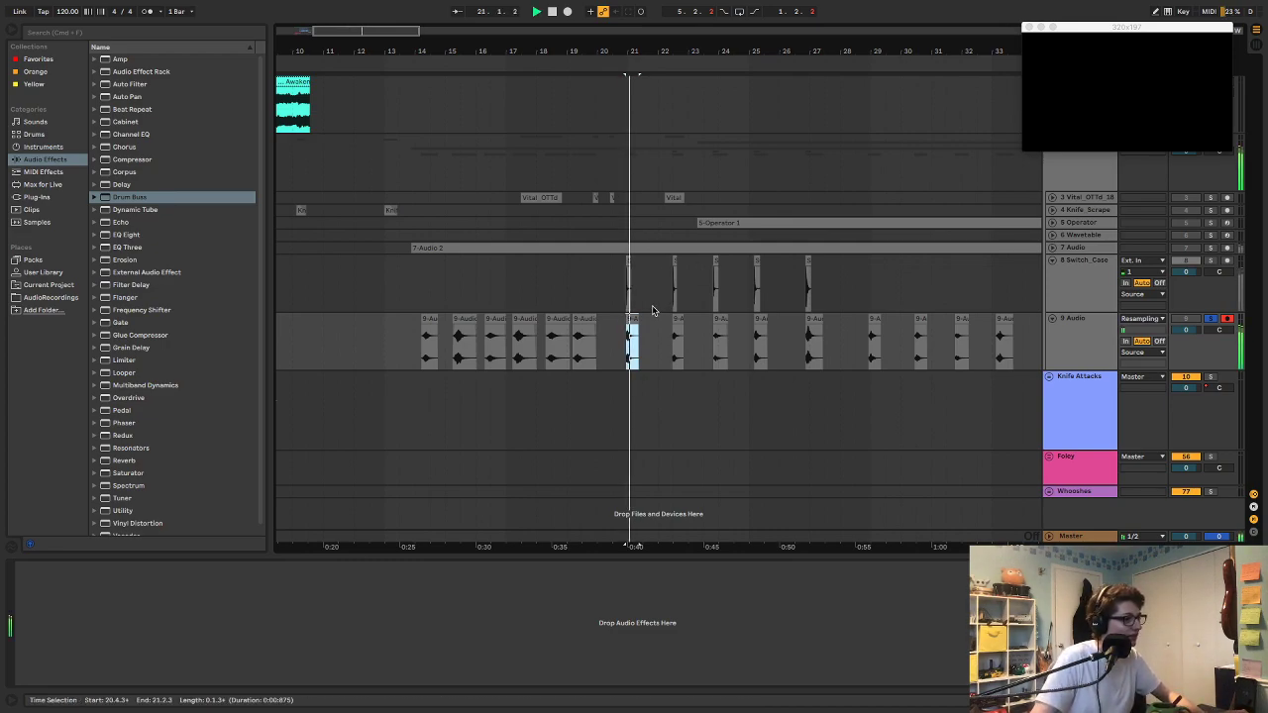
{"action": "key", "text": "super+shift+r"}
{"action": "left_click", "coordinate": [613, 555]}
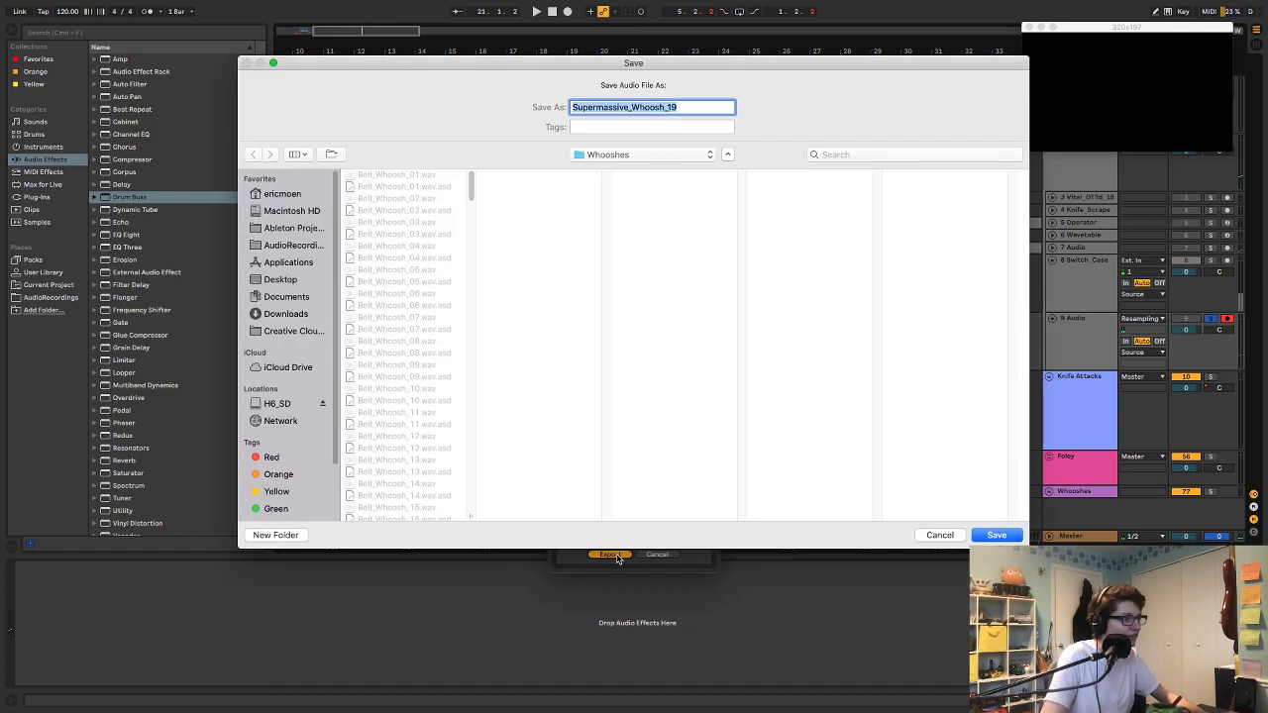
{"action": "key", "text": "Right"}
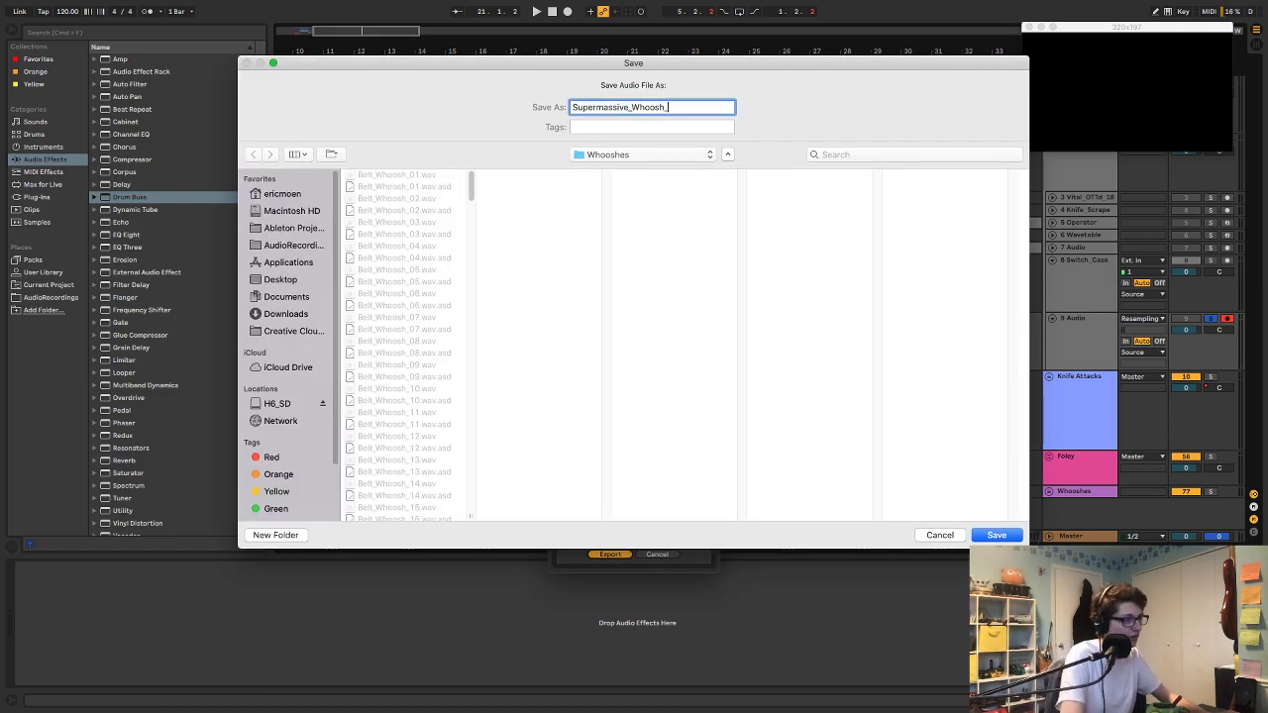
{"action": "type", "text": "Low_01"}
{"action": "key", "text": "Return"}
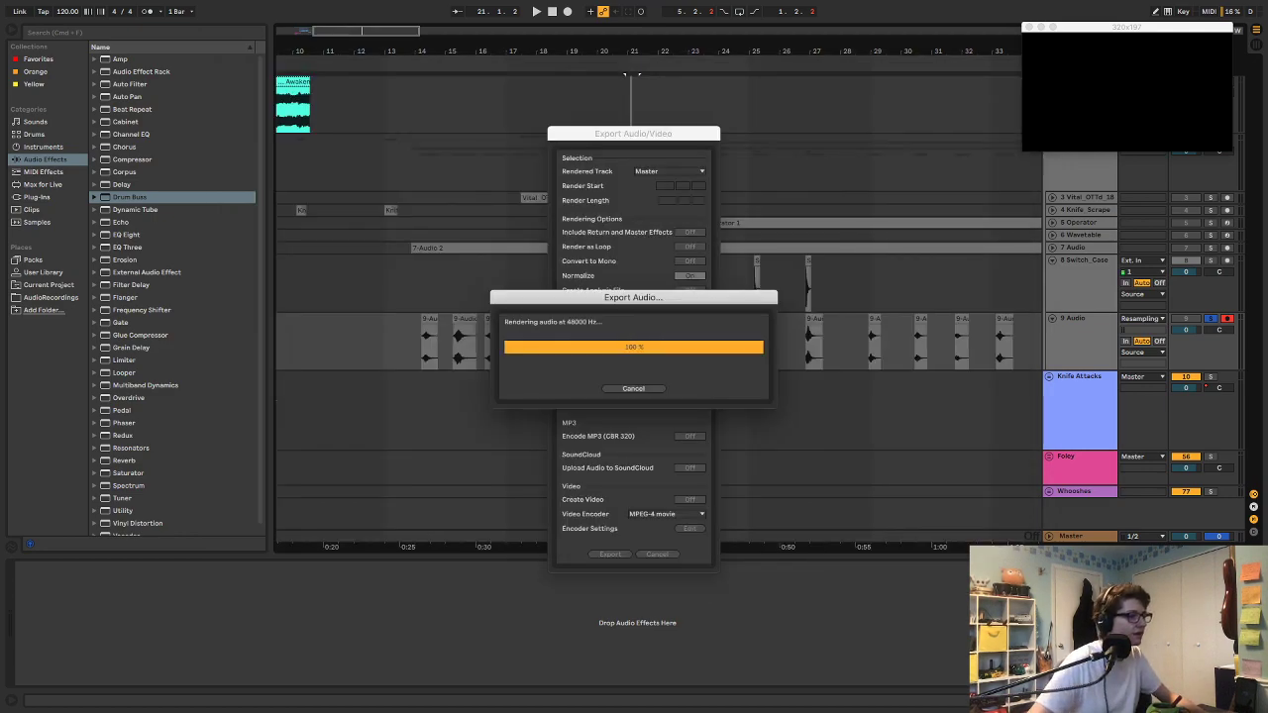
Step: Export the whoosh clip in bar 22 of the 9 Audio track as Supermassive_Whoosh_Low_02
{"action": "key", "text": "super+shift+r"}
{"action": "key", "text": "Return"}
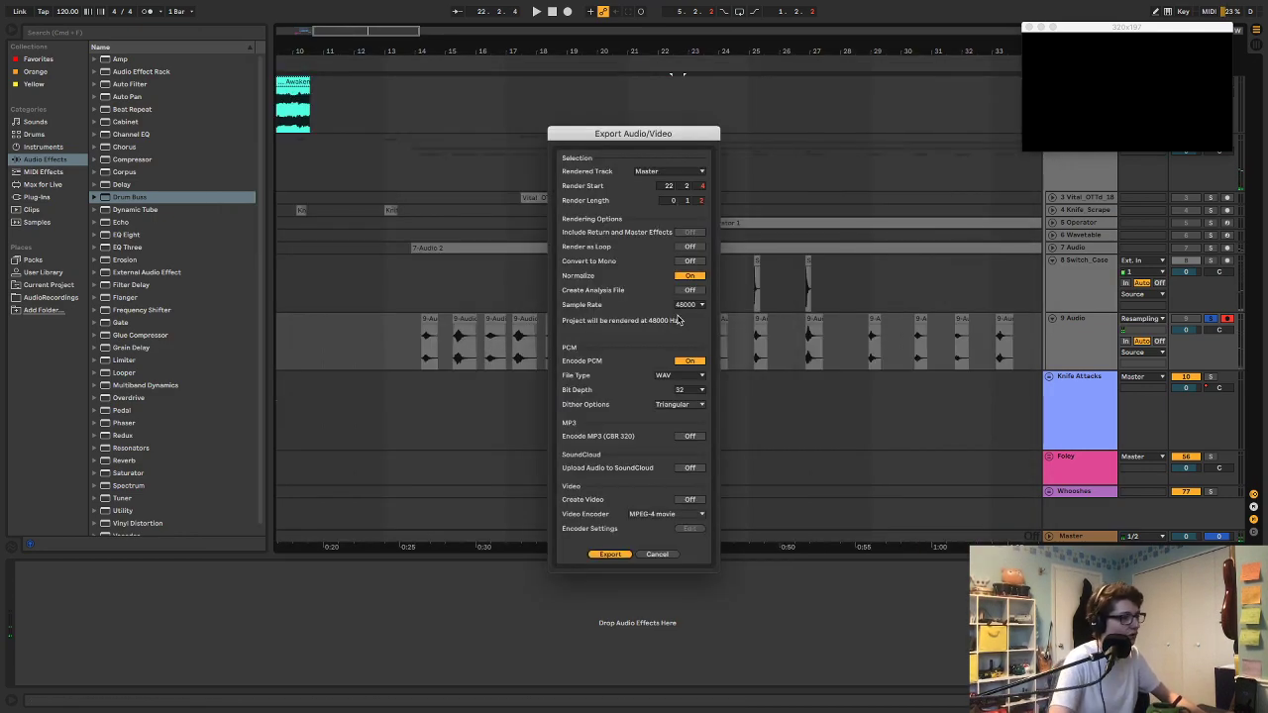
{"action": "key", "text": "Right"}
{"action": "key", "text": "Return"}
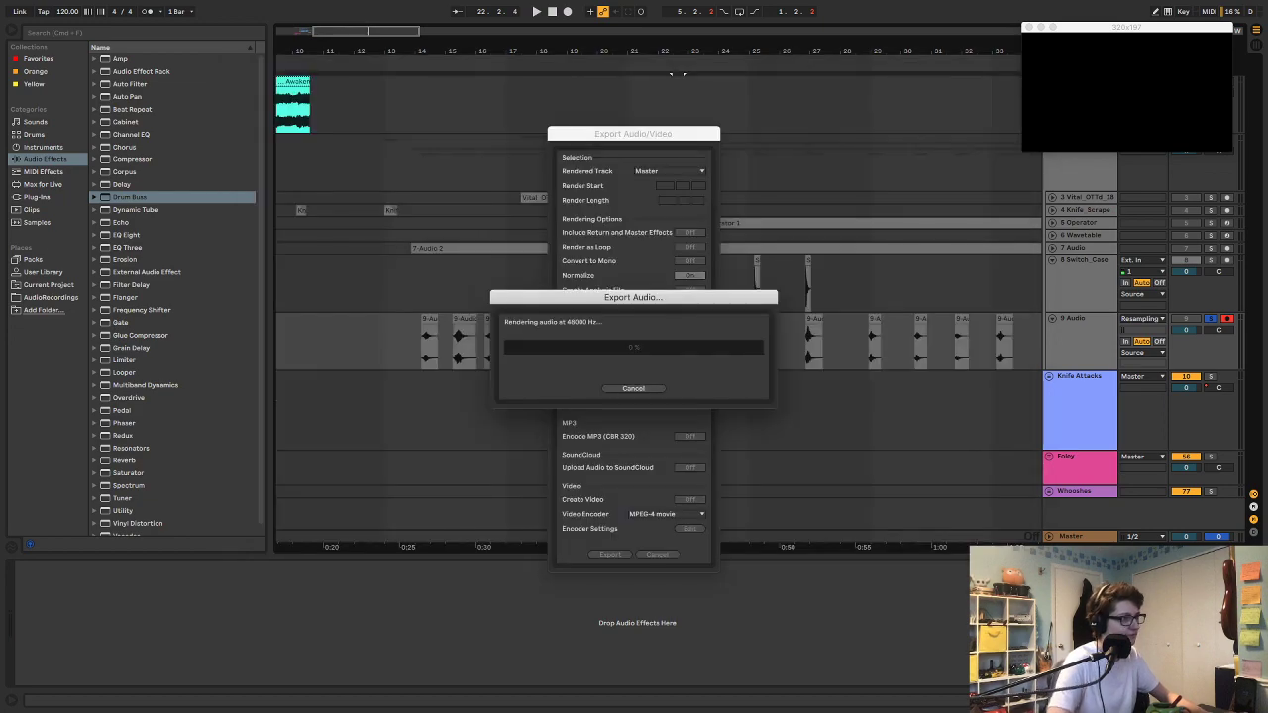
Step: Export the whoosh clip near bar 24 on the 9 Audio track as Supermassive_Whoosh_Low_03
{"action": "left_click", "coordinate": [716, 319]}
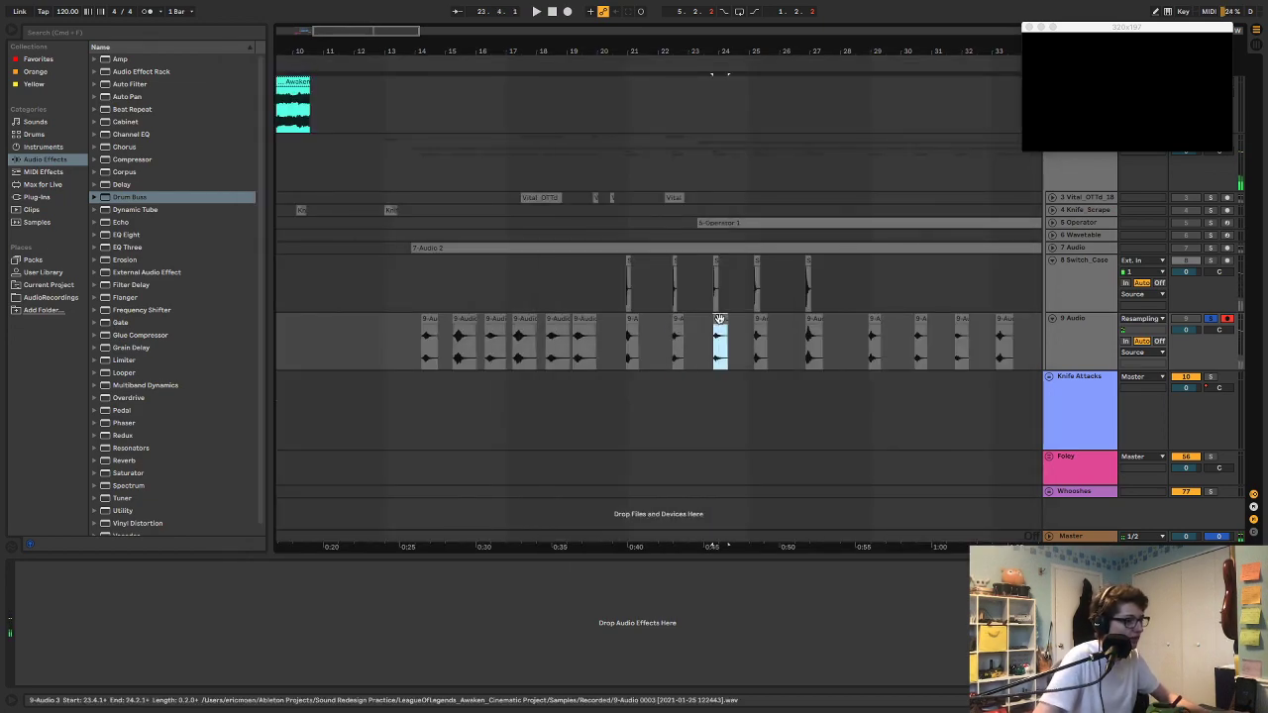
{"action": "key", "text": "super+shift+r"}
{"action": "key", "text": "Return"}
{"action": "key", "text": "Right"}
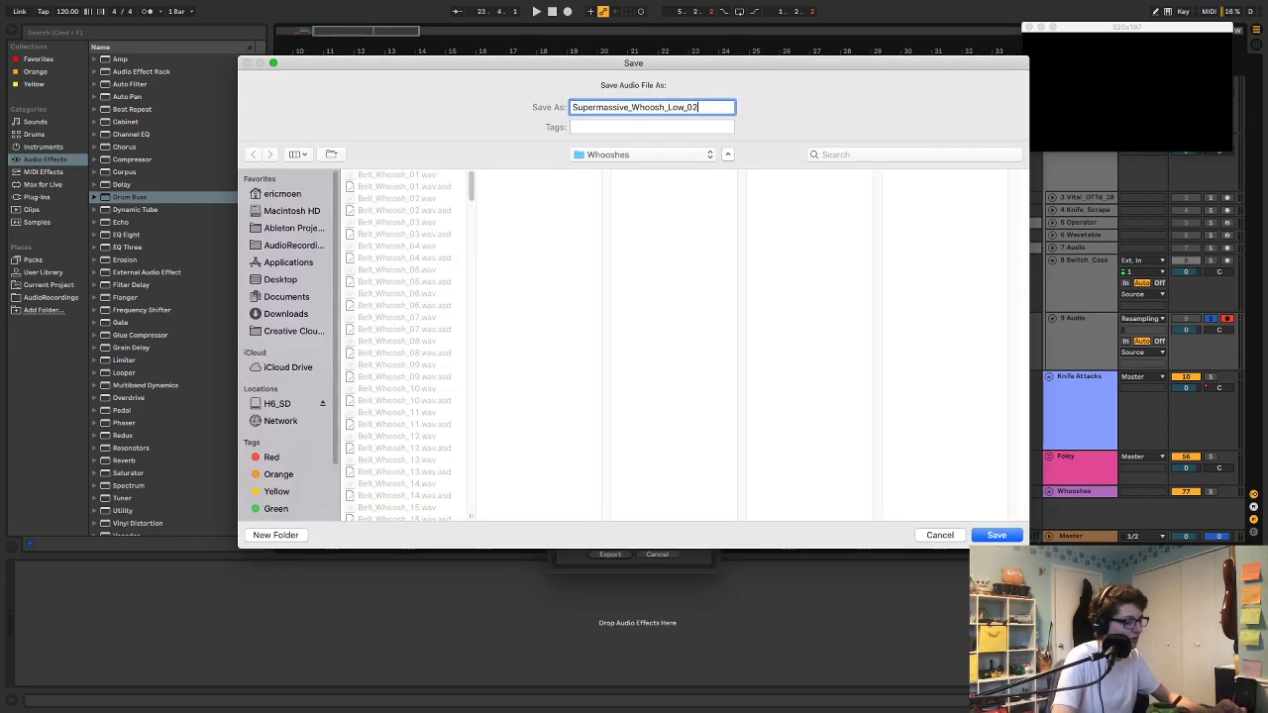
{"action": "key", "text": "Return"}
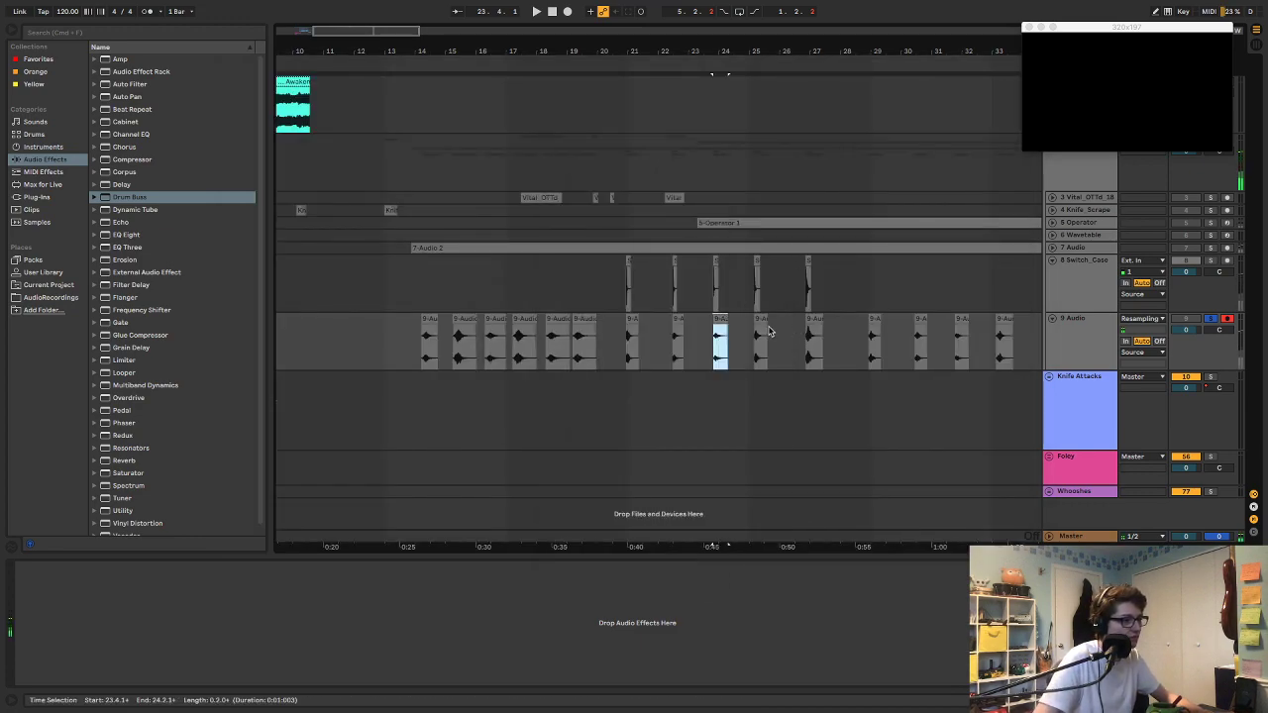
Step: Export the whoosh clip at bar 25 on the 9 Audio track as Supermassive_Whoosh_Low_04
{"action": "left_click", "coordinate": [762, 317]}
{"action": "key", "text": "super+shift+r"}
{"action": "key", "text": "Return"}
{"action": "key", "text": "Right"}
{"action": "key", "text": "Return"}
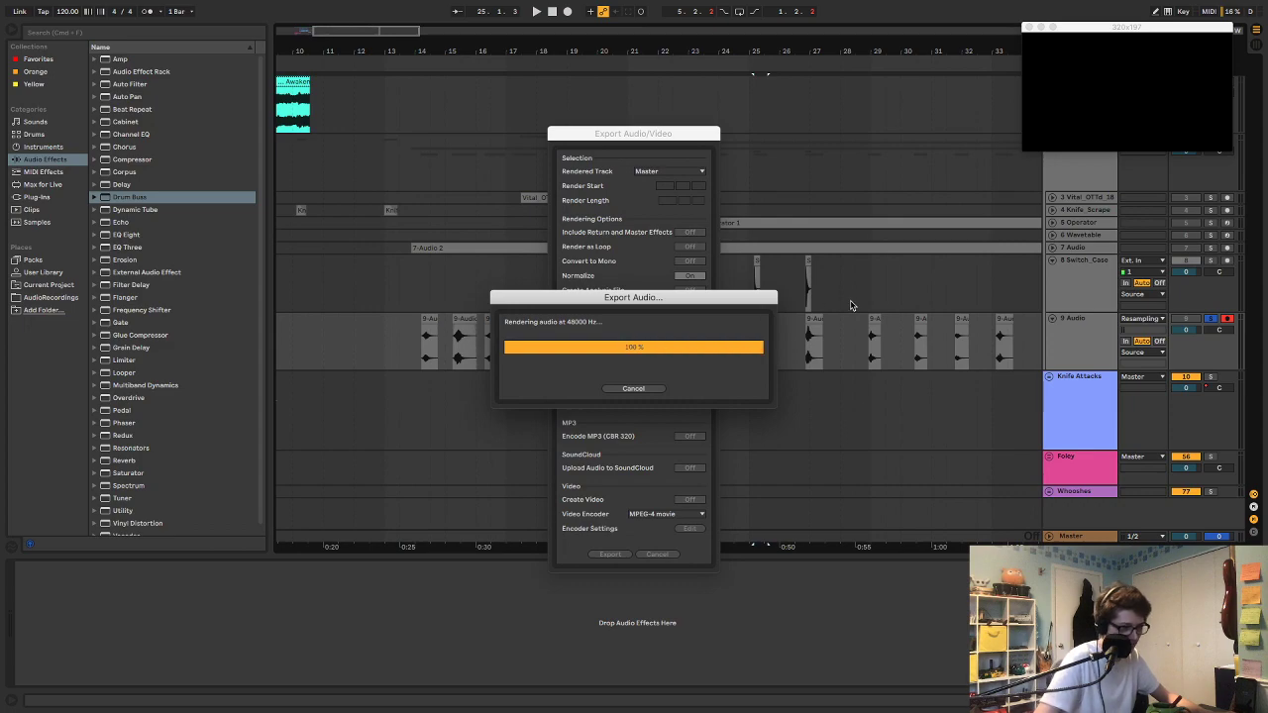
Step: Export the whoosh clip near bar 27 on the 9 Audio track as Supermassive_Whoosh_Low_05
{"action": "left_click", "coordinate": [813, 320]}
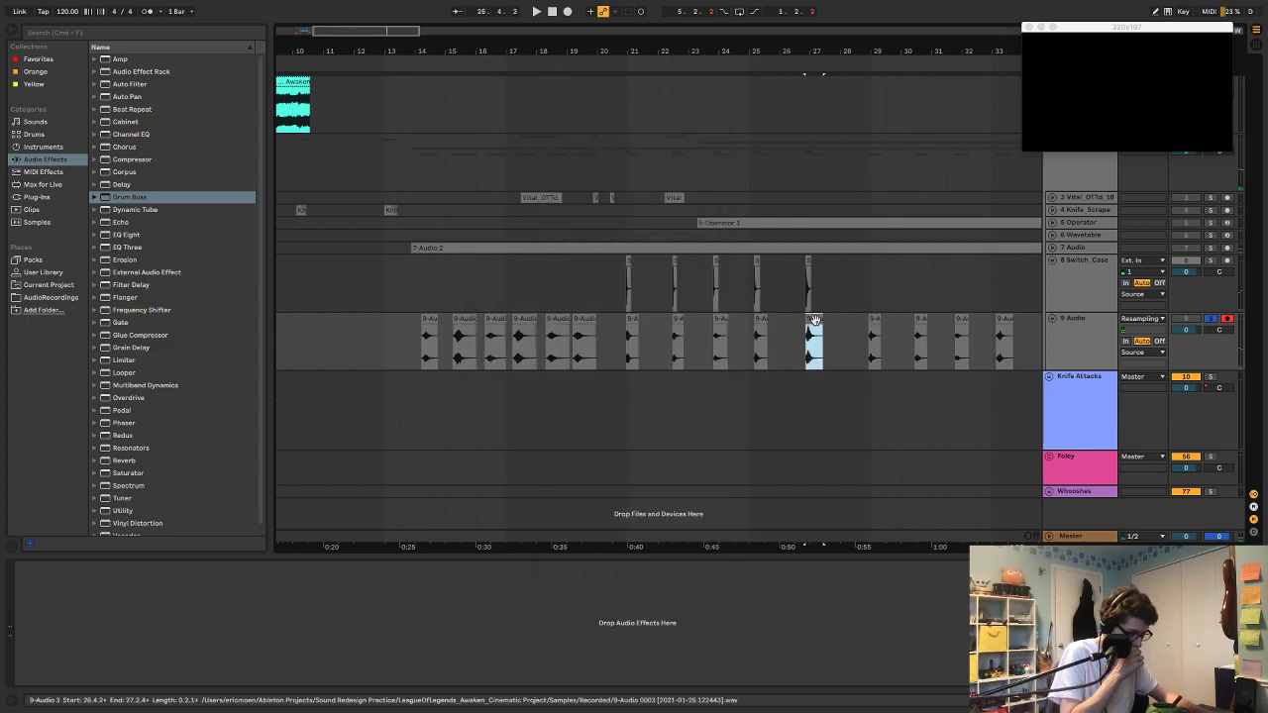
{"action": "key", "text": "super+shift+r"}
{"action": "key", "text": "Return"}
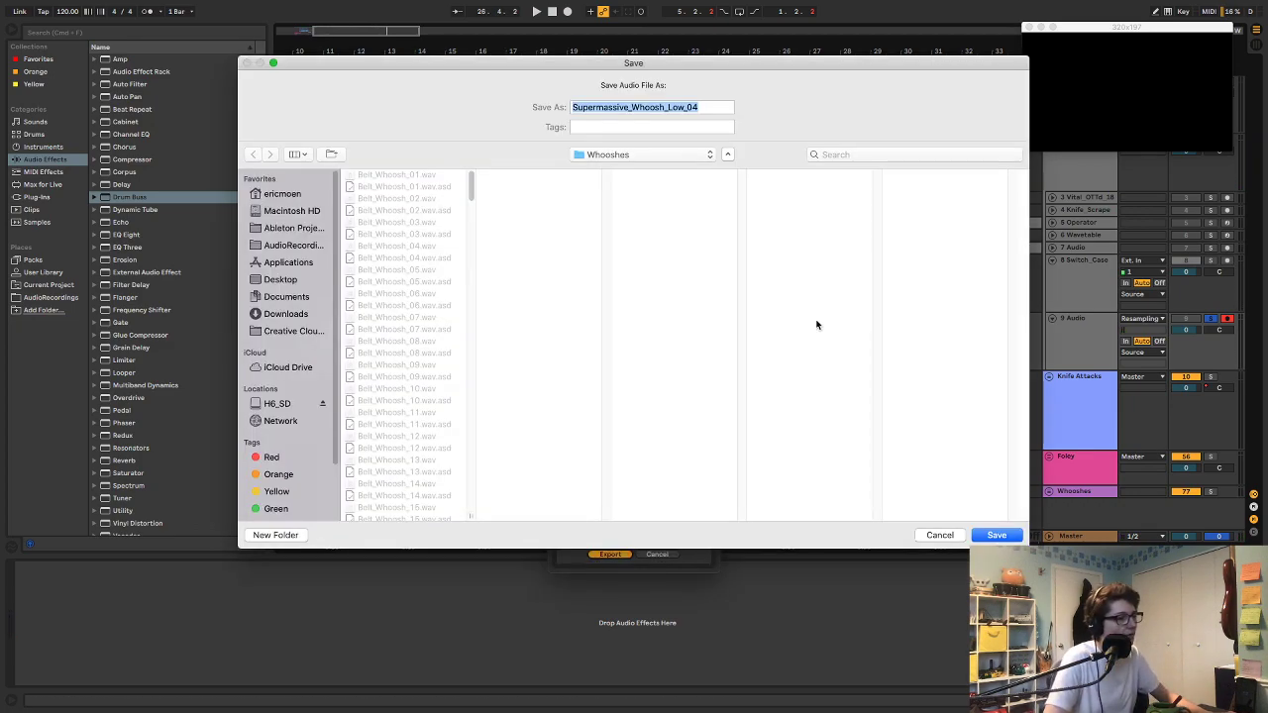
{"action": "key", "text": "Return"}
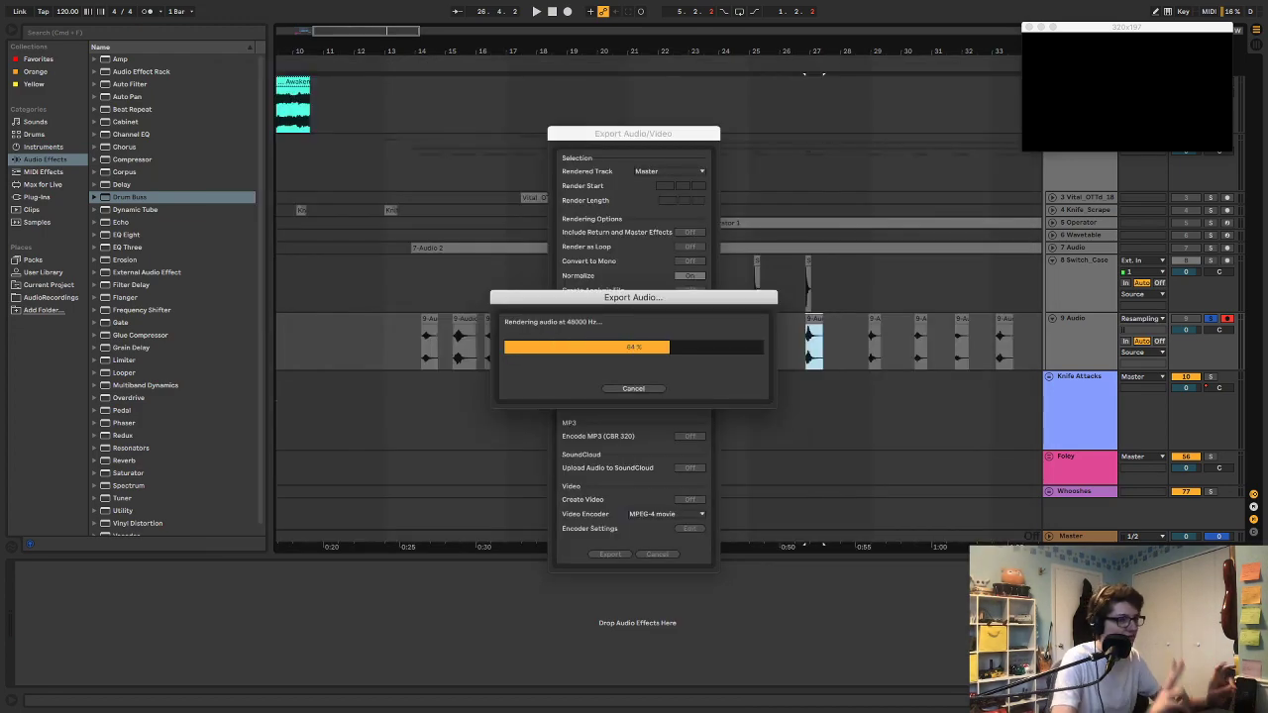
Step: Export the whoosh clip near bar 29 on the 9 Audio track as Supermassive_Whoosh_Low_06
{"action": "left_click", "coordinate": [872, 320]}
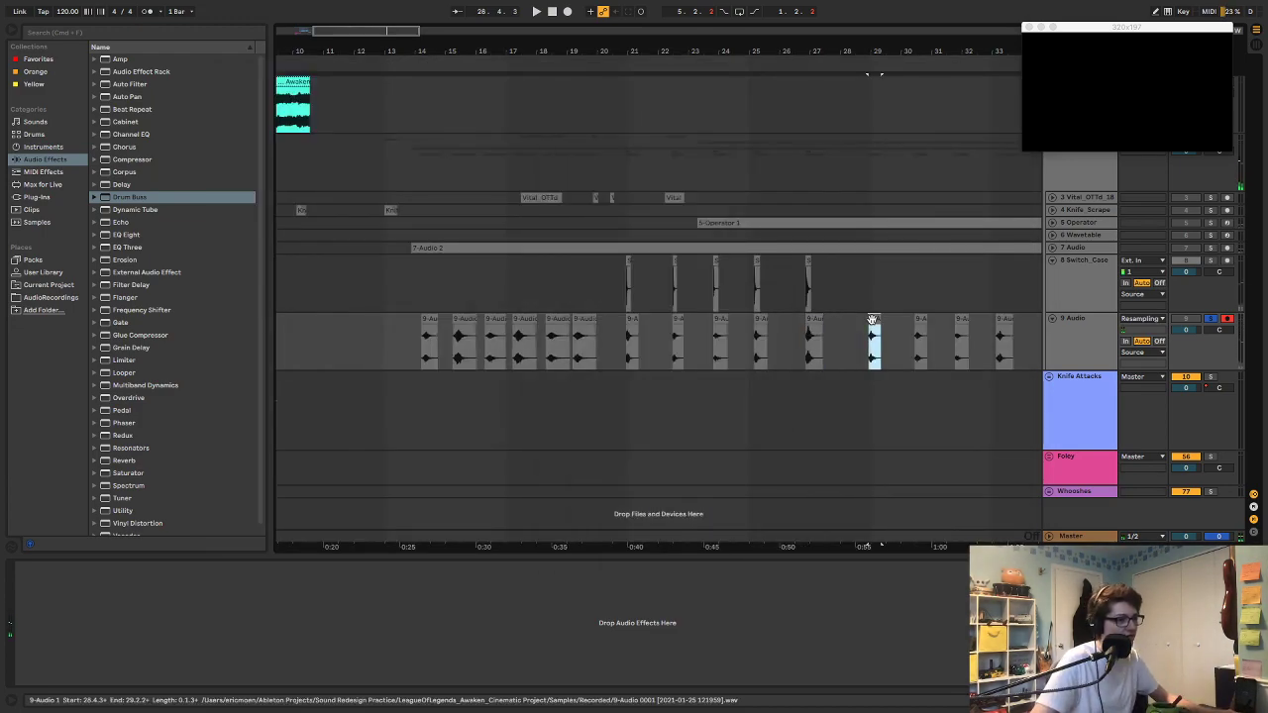
{"action": "key", "text": "super+shift+r"}
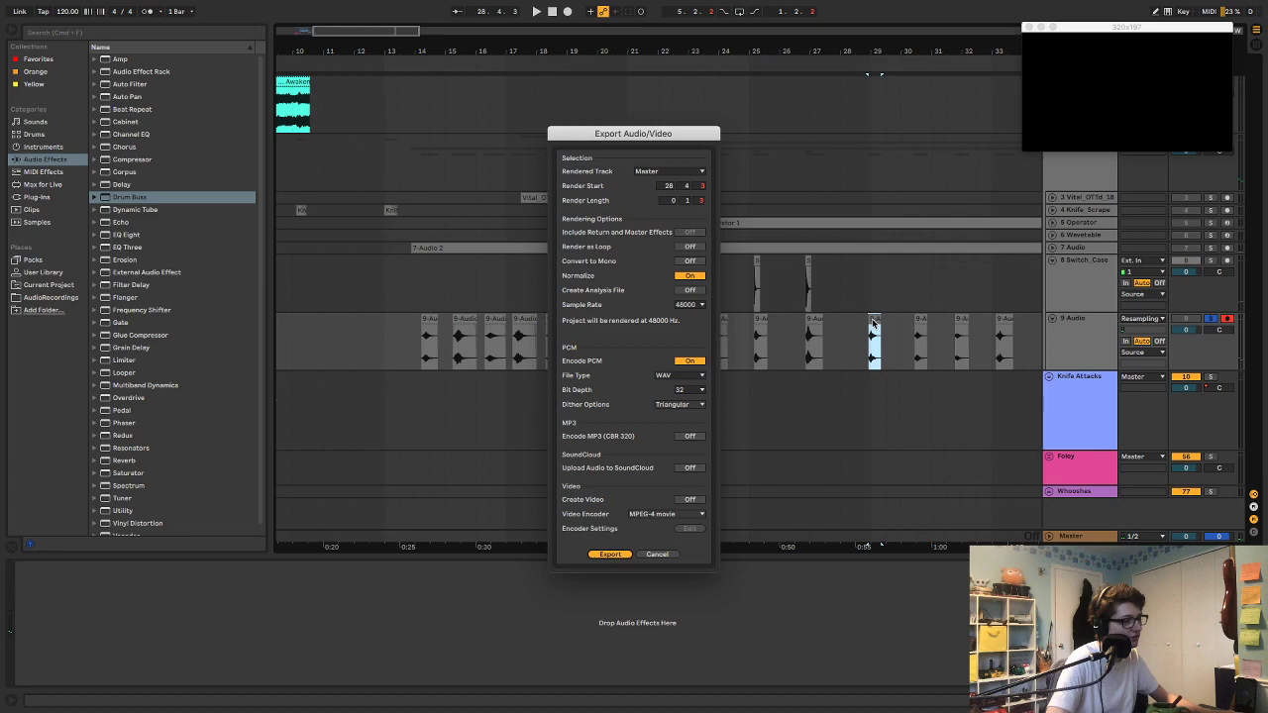
{"action": "key", "text": "Return"}
{"action": "key", "text": "Return"}
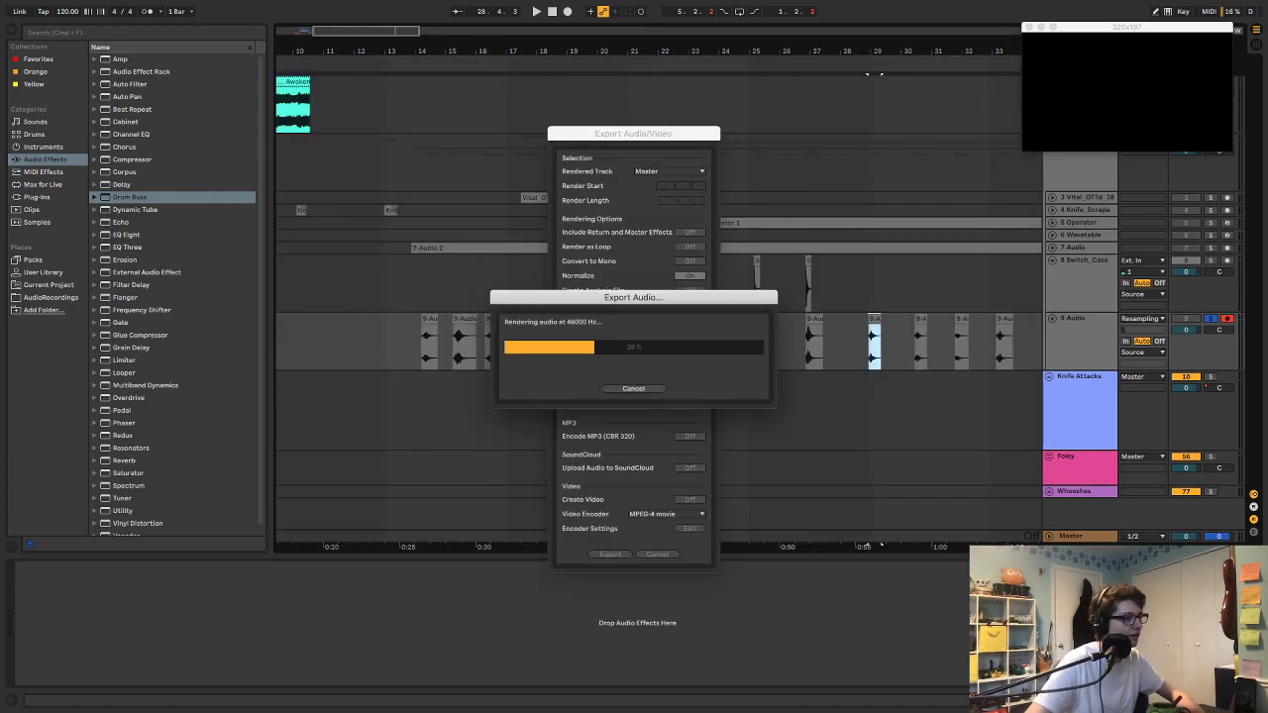
Step: Export the whoosh clip near bar 30 on the 9 Audio track as Supermassive_Whoosh_Low_07
{"action": "scroll", "coordinate": [874, 342], "scroll_direction": "right", "scroll_amount": 5}
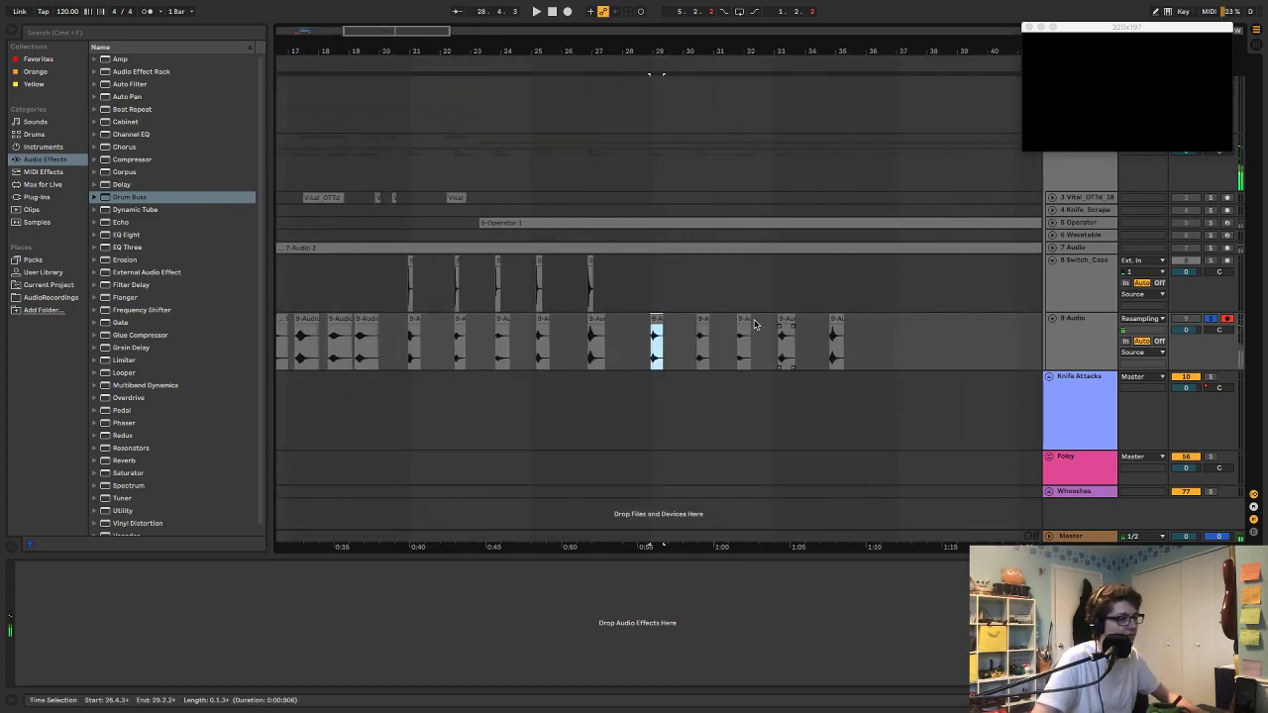
{"action": "left_click", "coordinate": [702, 320]}
{"action": "key", "text": "super+shift+r"}
{"action": "key", "text": "Return"}
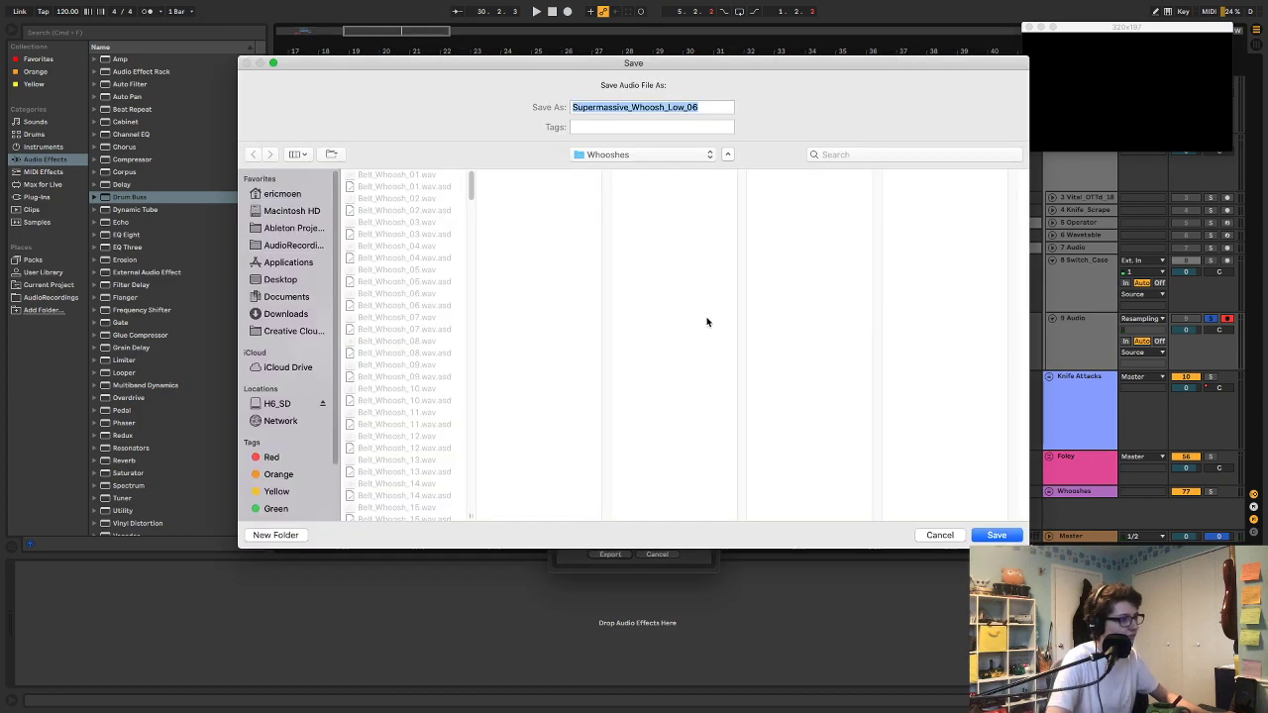
{"action": "key", "text": "Right"}
{"action": "key", "text": "BackSpace"}
{"action": "type", "text": "7"}
{"action": "key", "text": "Return"}
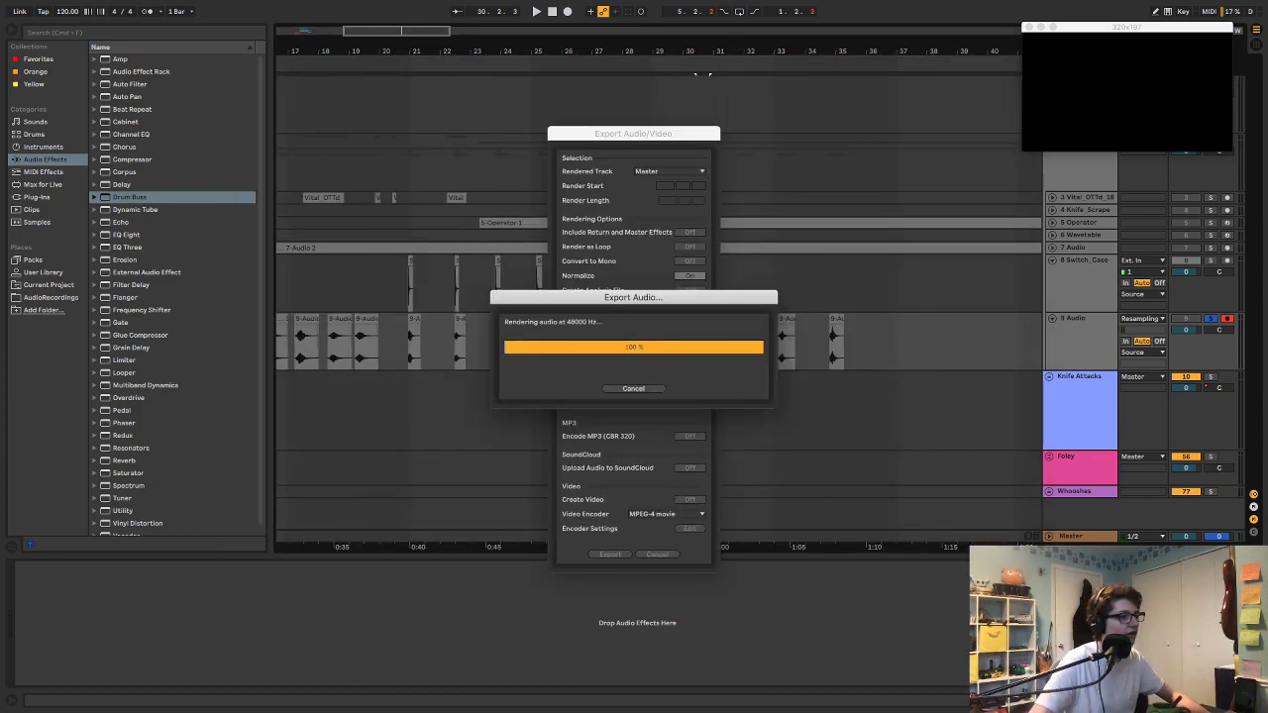
Step: Export the whoosh clip near bar 32 on the 9 Audio track as Supermassive_Whoosh_Low_08
{"action": "left_click", "coordinate": [744, 318]}
{"action": "key", "text": "super+shift+r"}
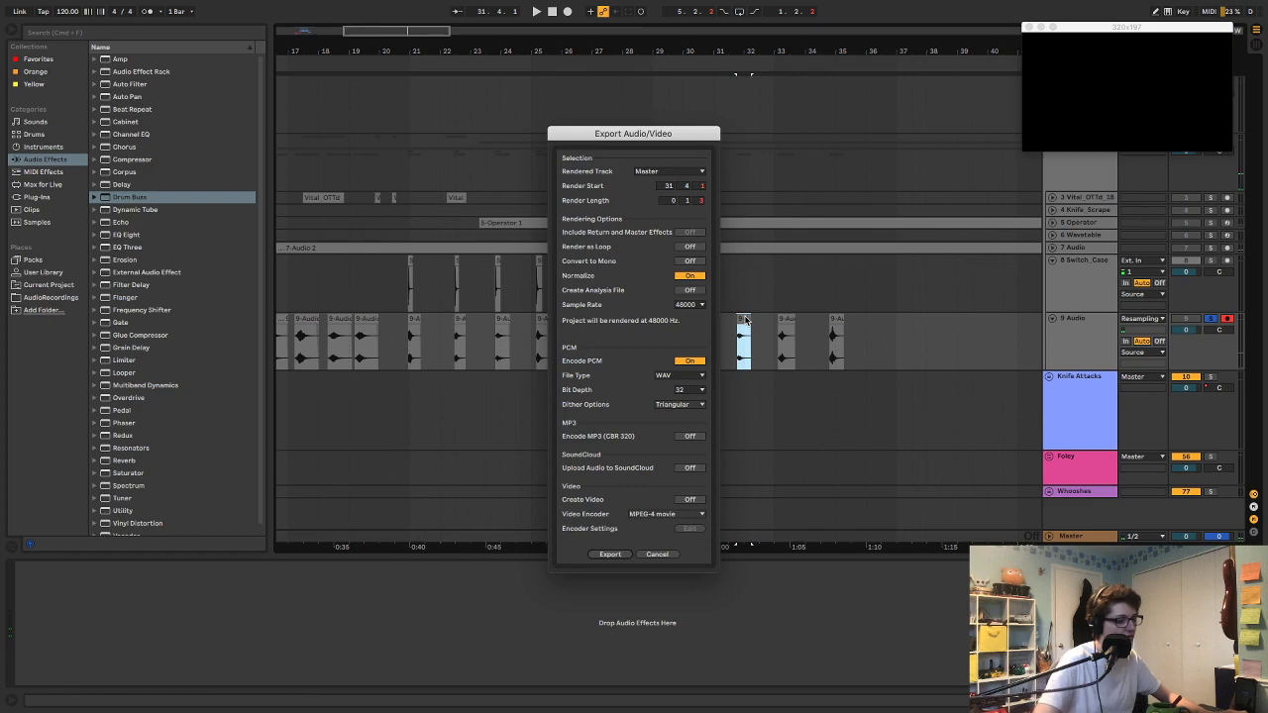
{"action": "key", "text": "Return"}
{"action": "key", "text": "Right"}
{"action": "type", "text": "8"}
{"action": "key", "text": "Return"}
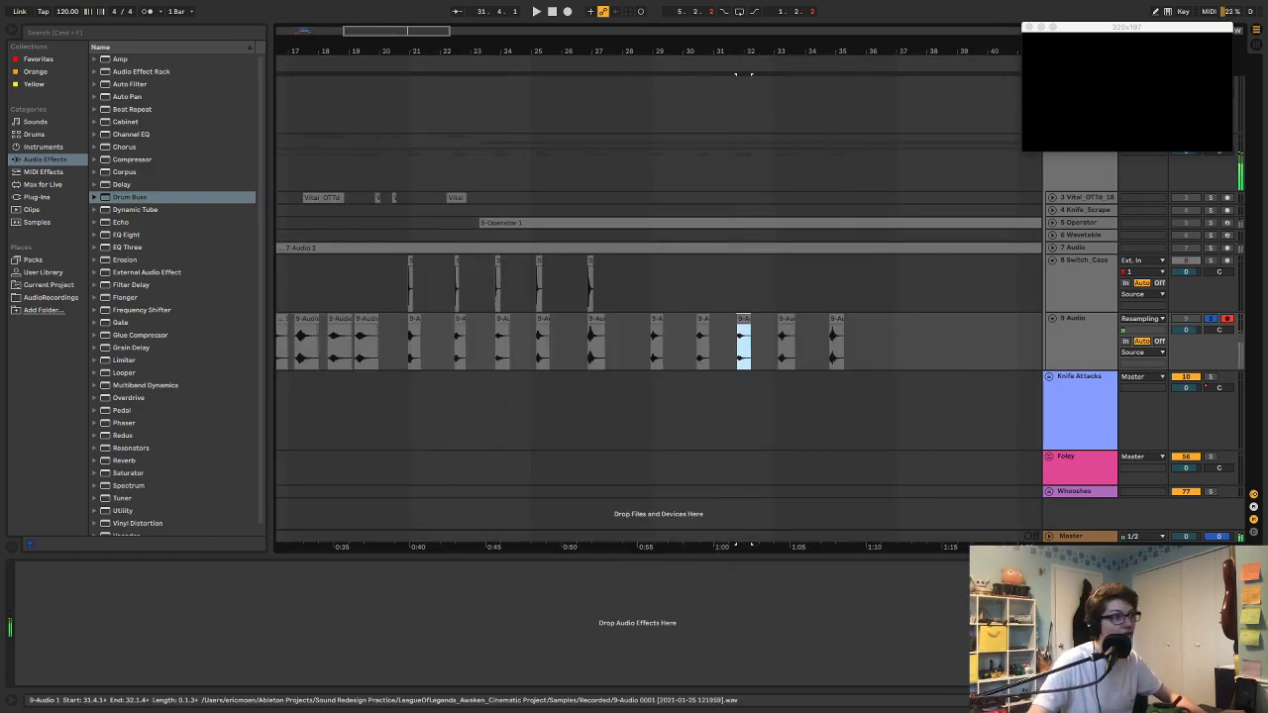
Step: Export the whoosh clip at bar 33 on the 9 Audio track as Supermassive_Whoosh_Low_09
{"action": "left_click", "coordinate": [787, 318]}
{"action": "key", "text": "super+shift+r"}
{"action": "key", "text": "Return"}
{"action": "key", "text": "Right"}
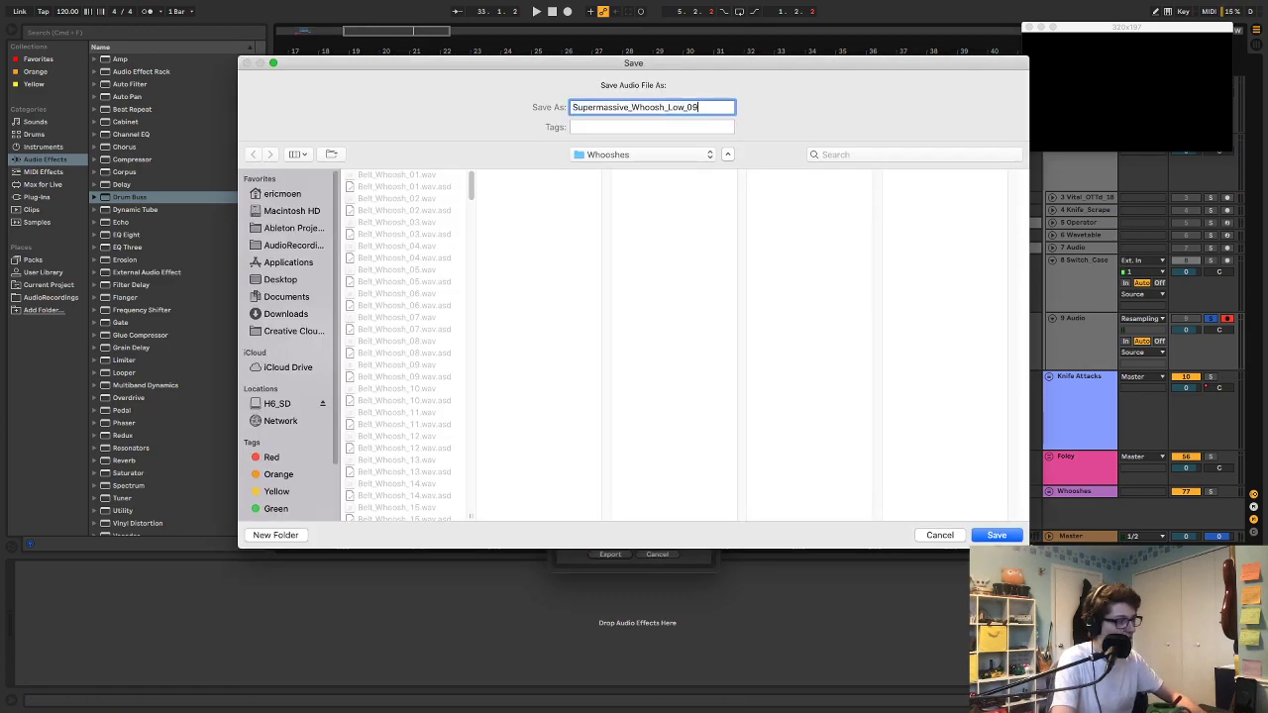
{"action": "key", "text": "Return"}
Step: Export the last whoosh clip, near bar 35 on the 9 Audio track, as Supermassive_Whoosh_Low_10
{"action": "left_click", "coordinate": [835, 317]}
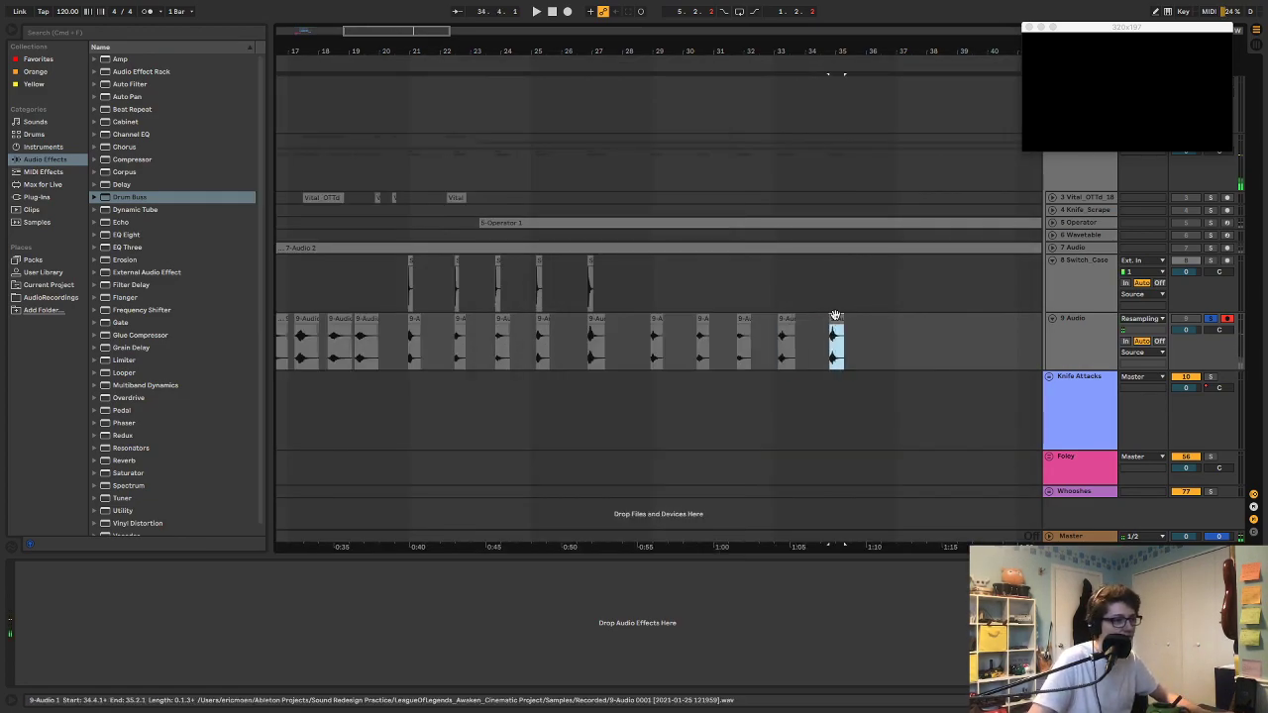
{"action": "key", "text": "super+shift+r"}
{"action": "key", "text": "Return"}
{"action": "key", "text": "Right"}
{"action": "type", "text": "10"}
{"action": "key", "text": "Return"}
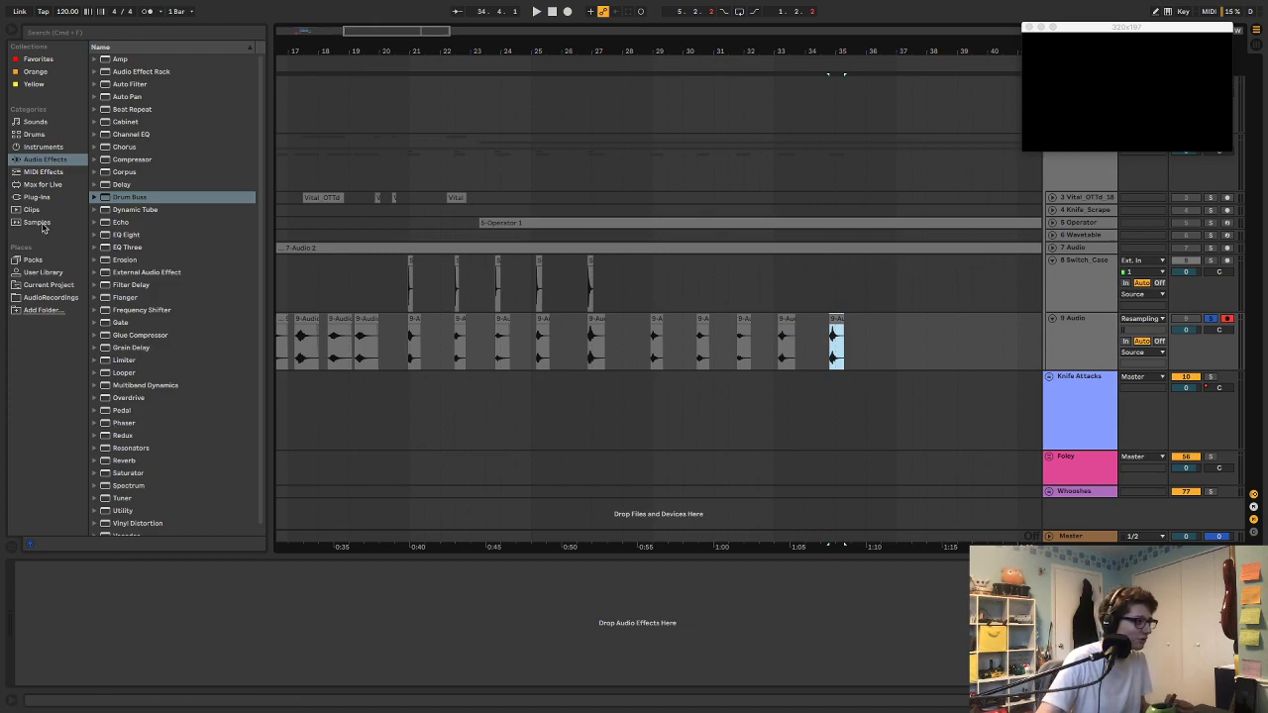
{"action": "left_click", "coordinate": [1083, 406]}
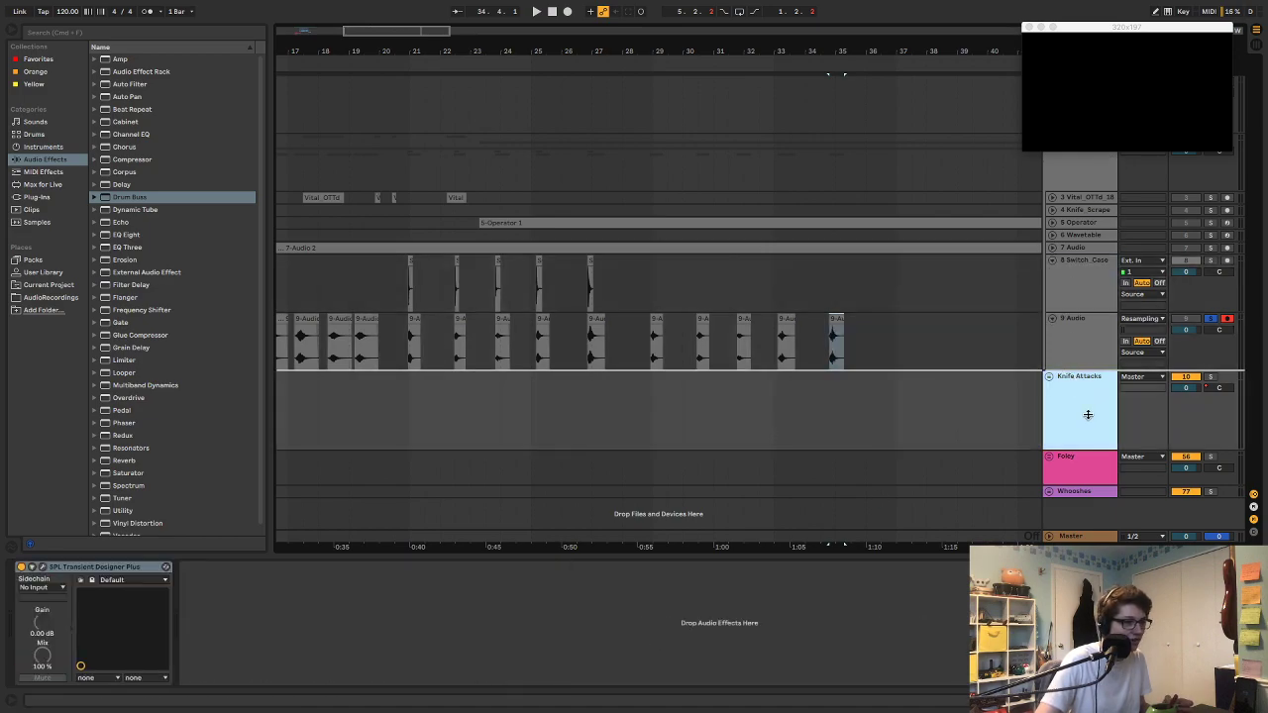
{"action": "left_click_drag", "start_coordinate": [1084, 406], "coordinate": [1092, 425]}
{"action": "scroll", "coordinate": [1084, 441], "scroll_direction": "down", "scroll_amount": 2}
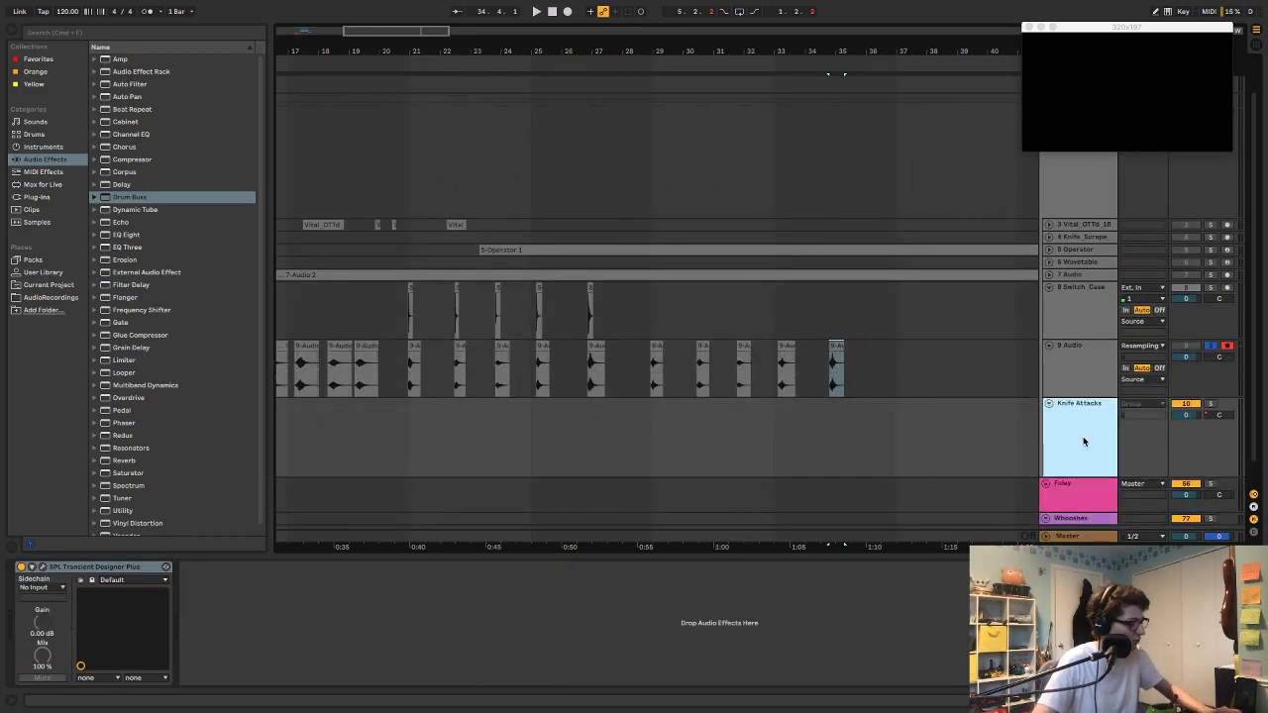
{"action": "key", "text": "super+z"}
Step: Save the Live Set, and save a new version of it as LeagueOfLegends_Awaken_Cinematic_v4
{"action": "key", "text": "super+s"}
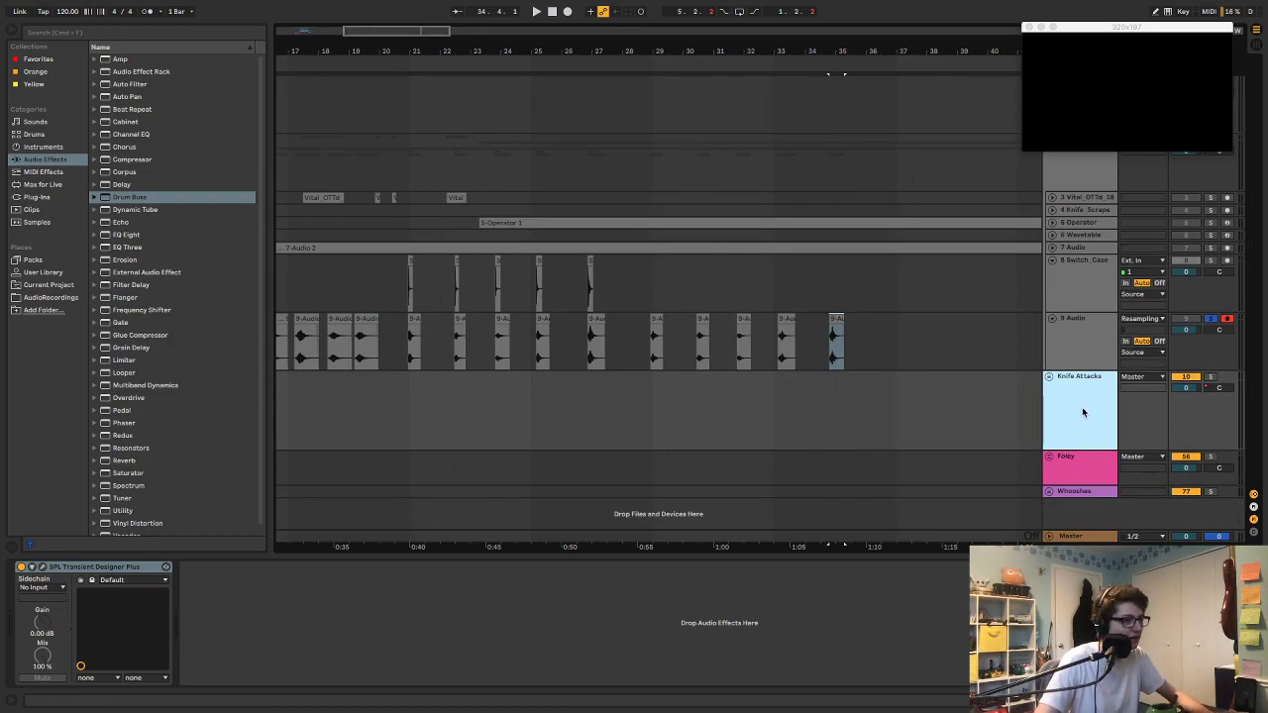
{"action": "key", "text": "super+shift+s"}
{"action": "left_click_drag", "start_coordinate": [680, 66], "coordinate": [630, 69]}
{"action": "left_click", "coordinate": [629, 110]}
{"action": "key", "text": "Down"}
{"action": "key", "text": "BackSpace"}
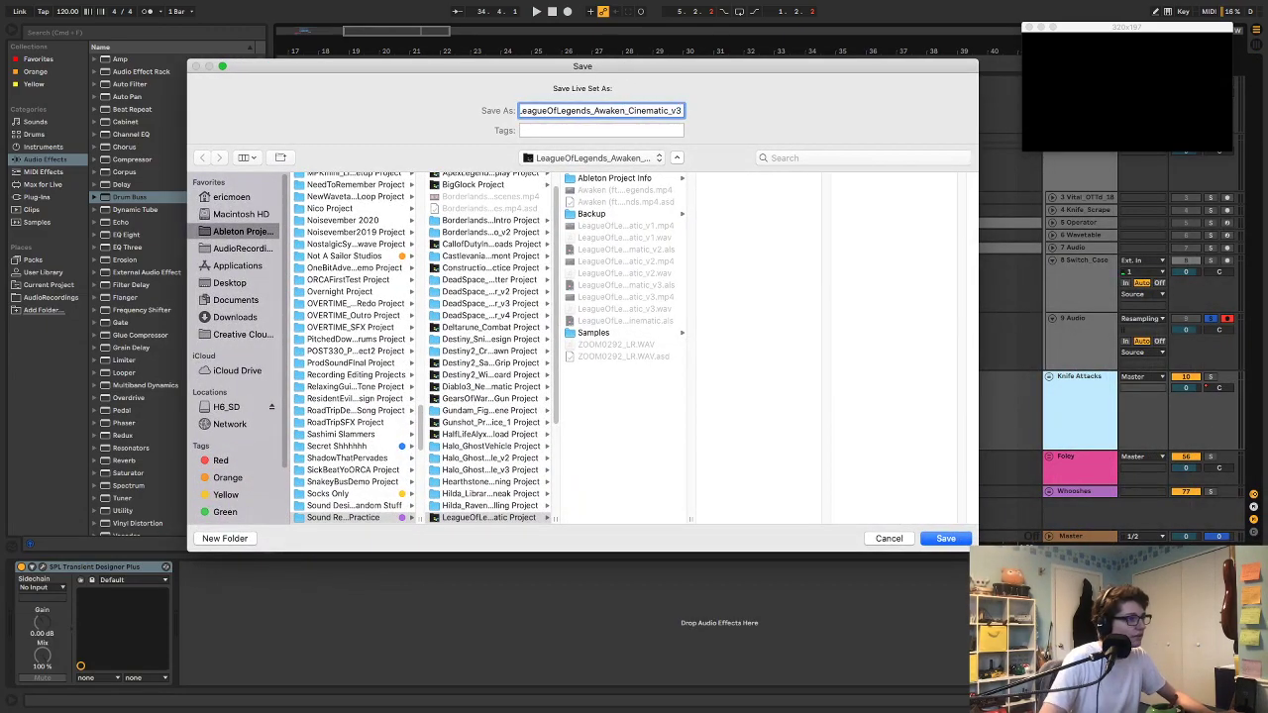
{"action": "type", "text": "4"}
{"action": "key", "text": "Return"}
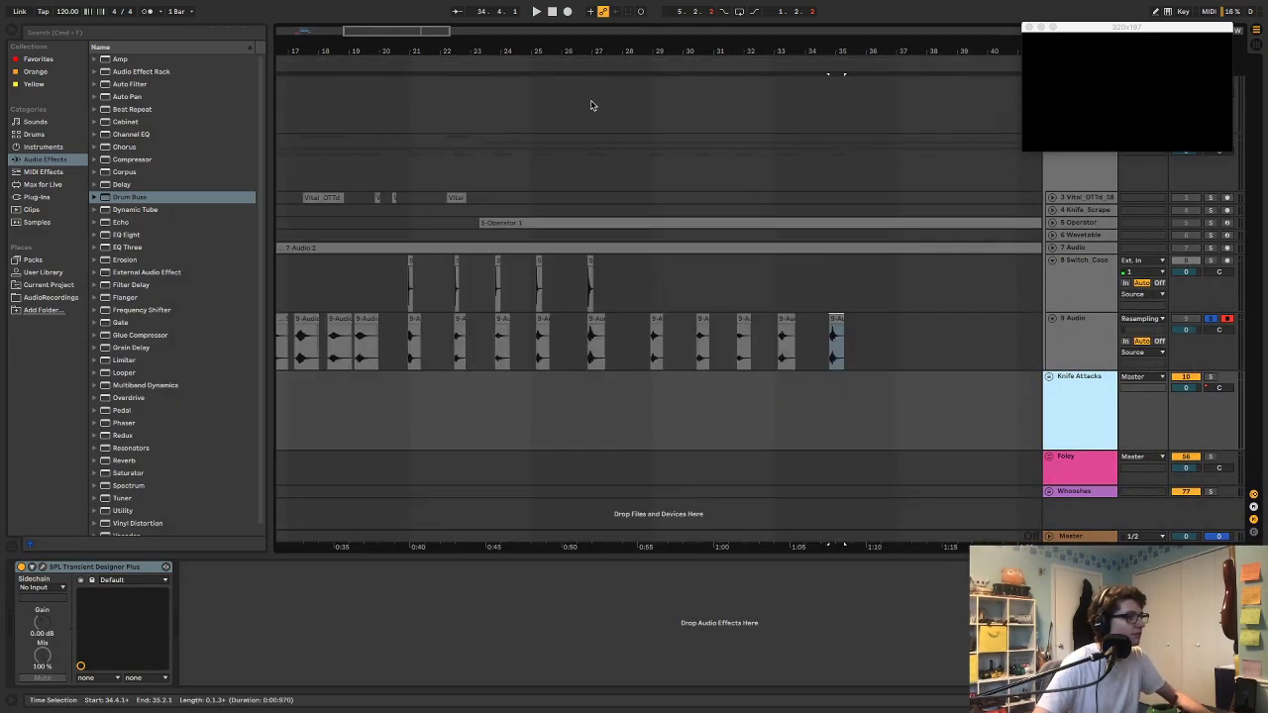
Step: Turn off solo and record arming on the 9 Audio resampling track
{"action": "scroll", "coordinate": [624, 51], "scroll_direction": "down", "scroll_amount": 3}
{"action": "scroll", "coordinate": [738, 72], "scroll_direction": "down", "scroll_amount": 2}
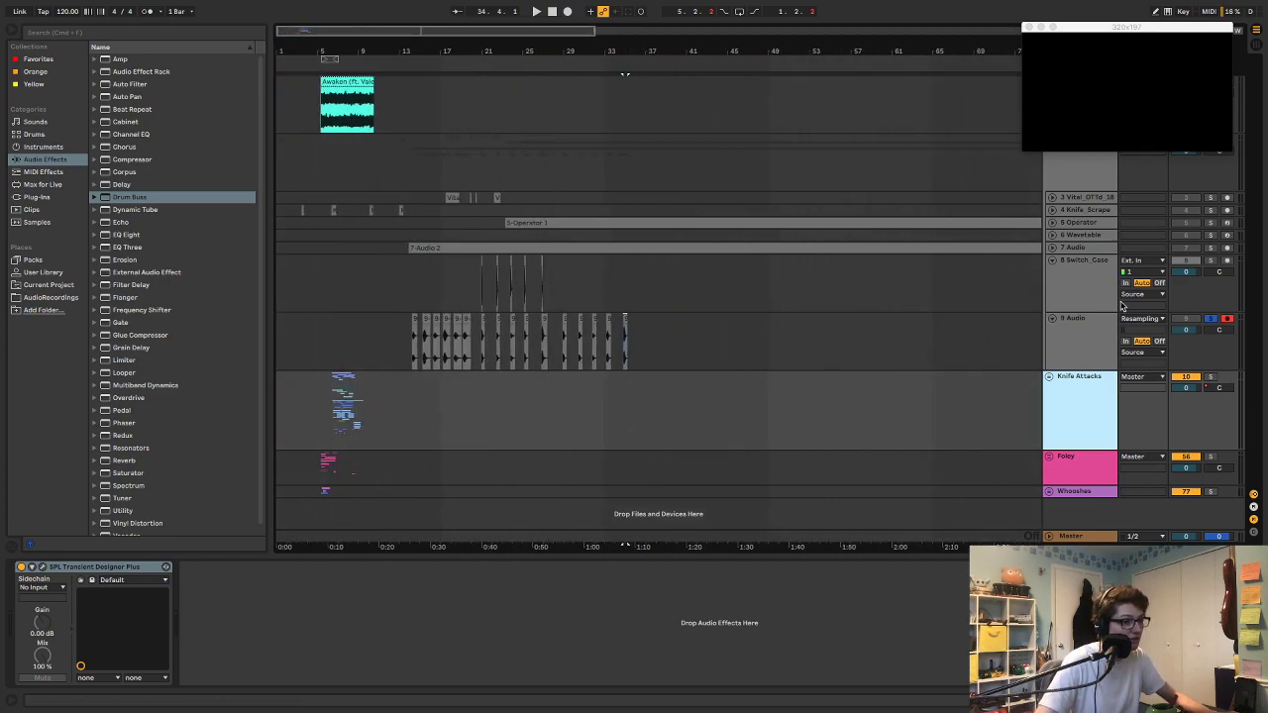
{"action": "left_click", "coordinate": [1210, 320]}
{"action": "left_click", "coordinate": [1227, 319]}
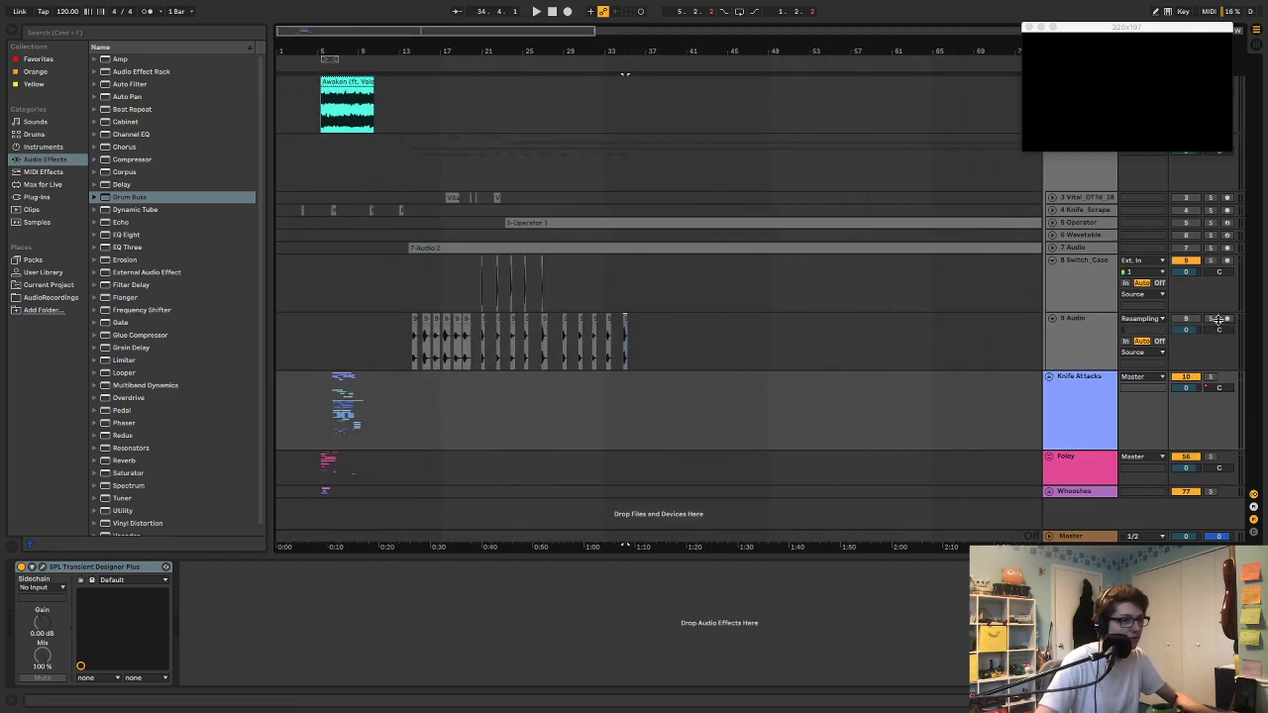
Step: Collapse the 8 Switch_Case and 9 Audio tracks and fold the Source group
{"action": "left_click", "coordinate": [1051, 260]}
{"action": "left_click", "coordinate": [1053, 274]}
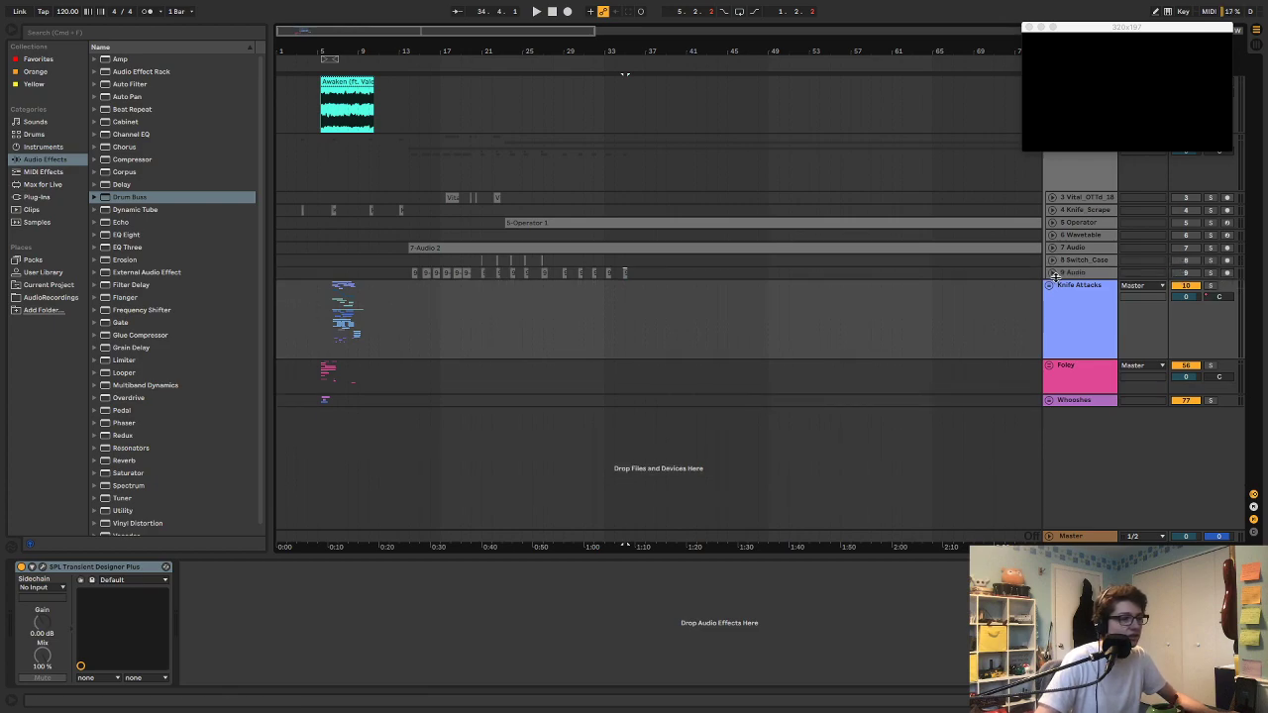
{"action": "left_click", "coordinate": [1068, 166]}
{"action": "key", "text": "u"}
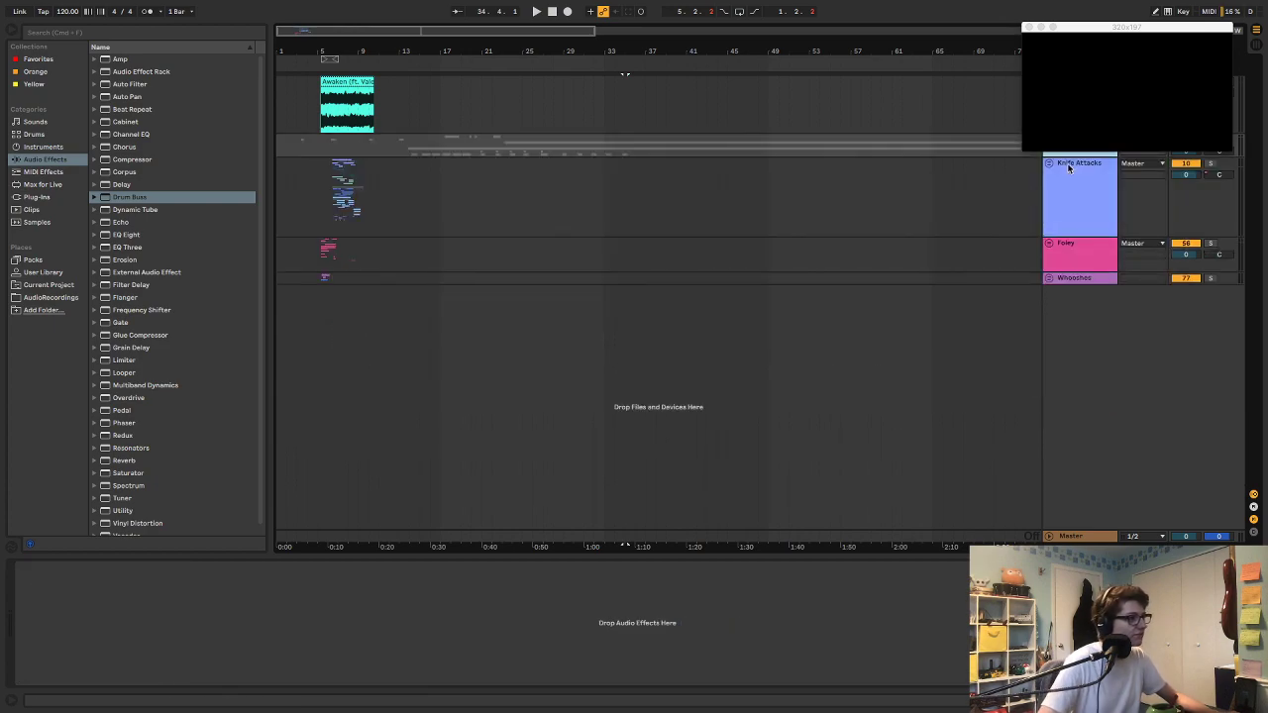
Step: Unfold the Whooshes group to show its tracks around the start of the cinematic clip
{"action": "left_click_drag", "start_coordinate": [331, 52], "coordinate": [445, 178]}
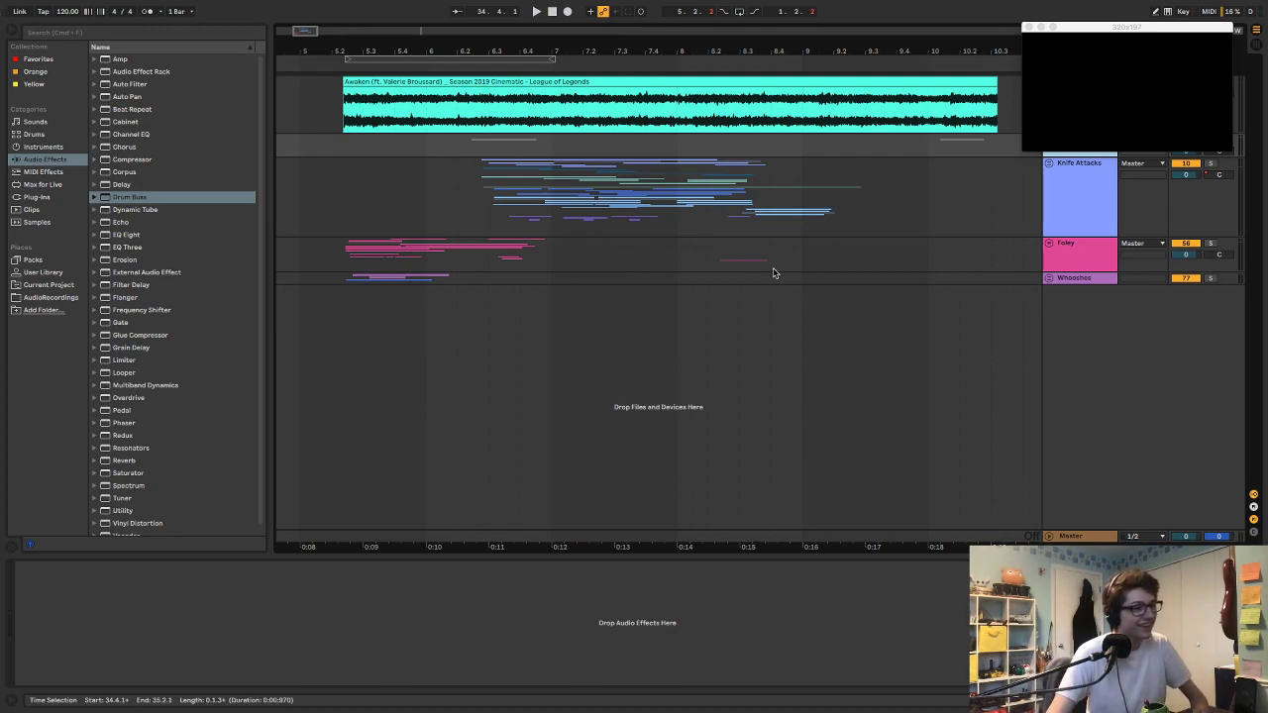
{"action": "left_click", "coordinate": [1060, 190]}
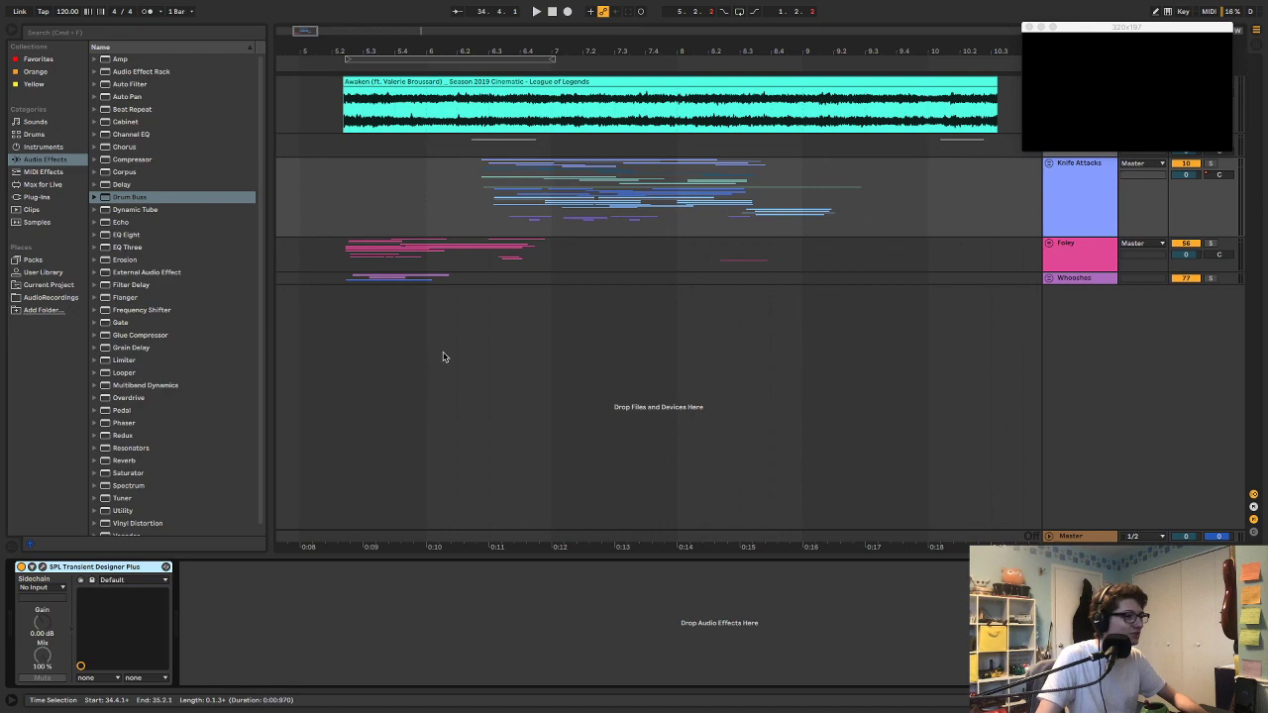
{"action": "left_click", "coordinate": [886, 265]}
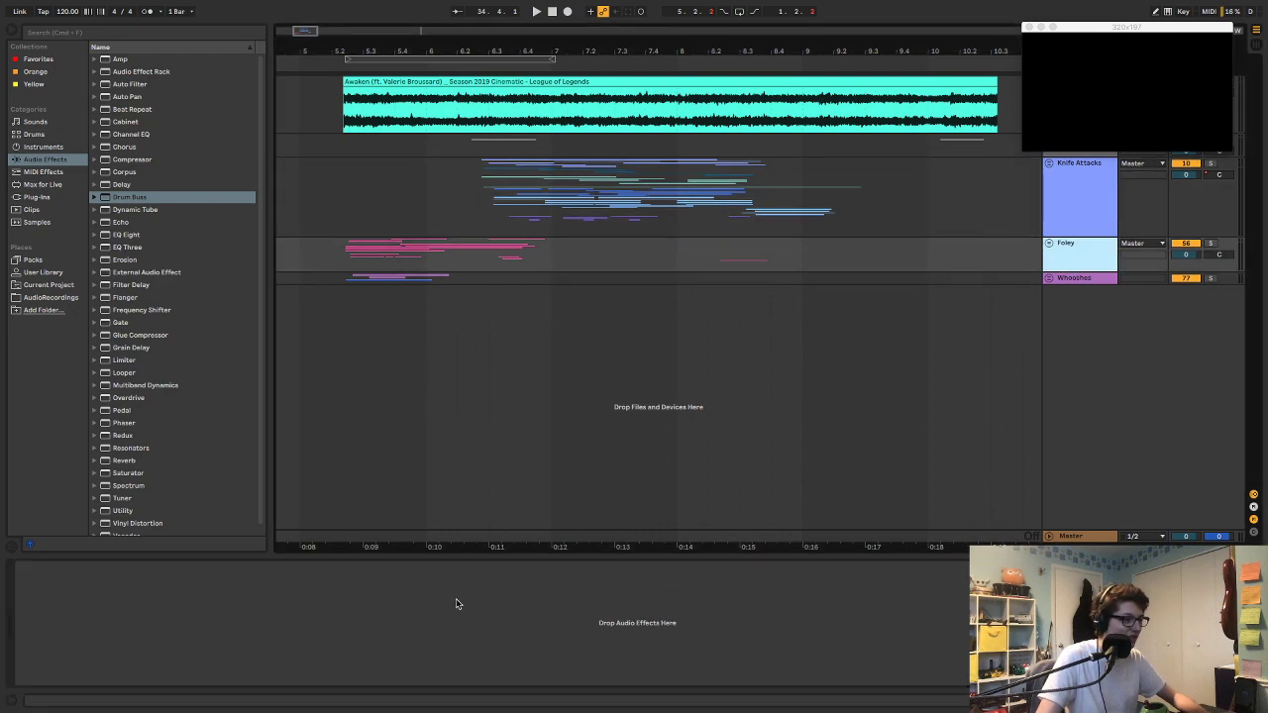
{"action": "left_click", "coordinate": [1049, 278]}
{"action": "scroll", "coordinate": [477, 153], "scroll_direction": "down", "scroll_amount": 2}
{"action": "left_click_drag", "start_coordinate": [395, 53], "coordinate": [555, 134]}
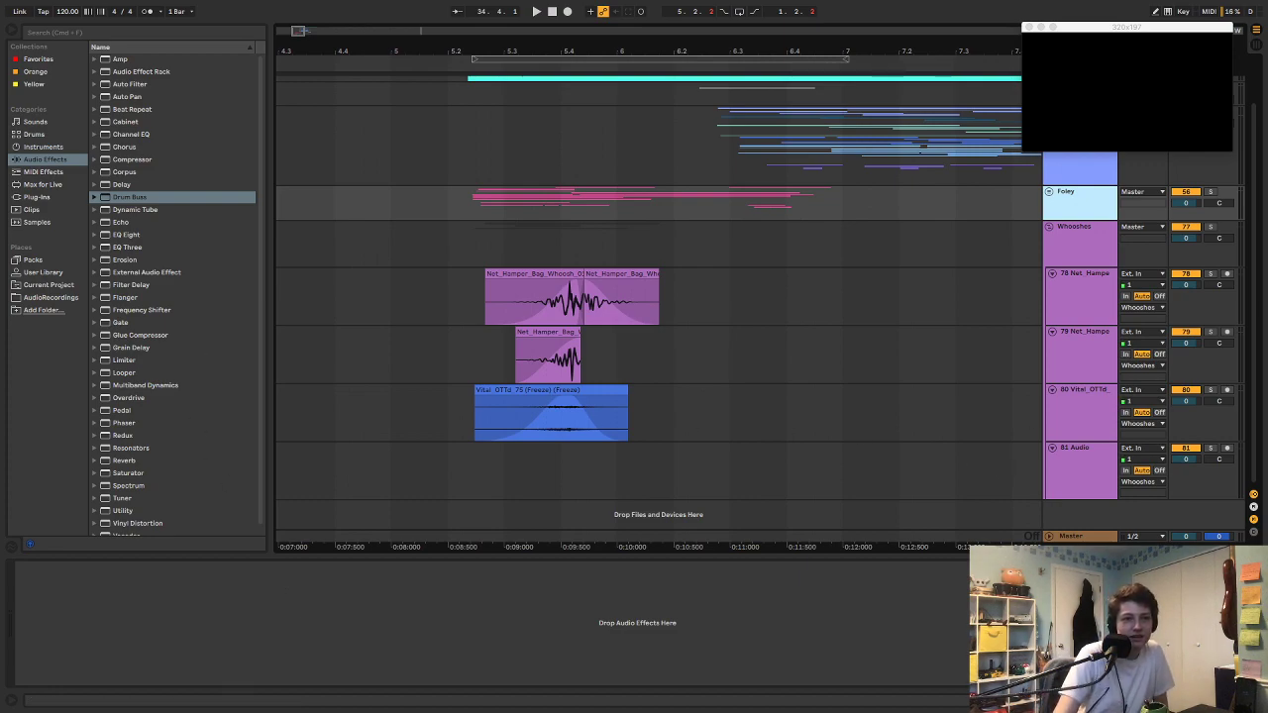
{"action": "key", "text": "super+alt+v"}
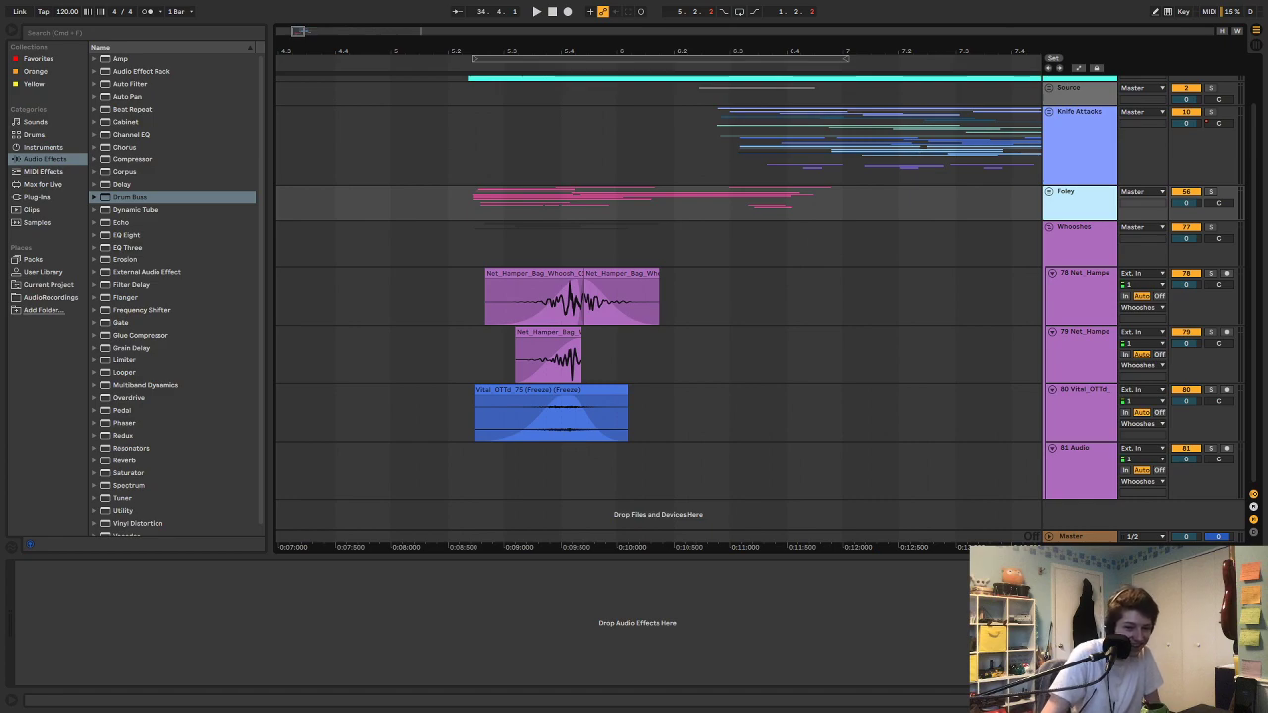
{"action": "left_click", "coordinate": [662, 618]}
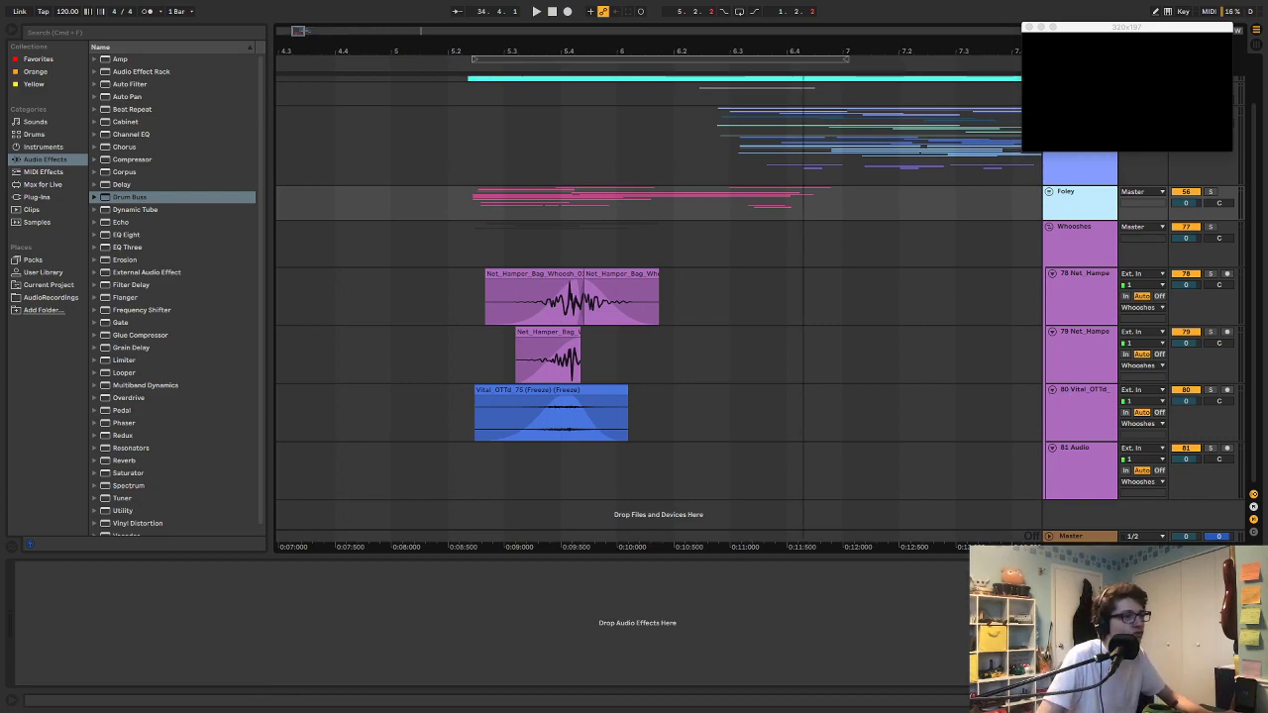
{"action": "scroll", "coordinate": [629, 142], "scroll_direction": "down", "scroll_amount": 2}
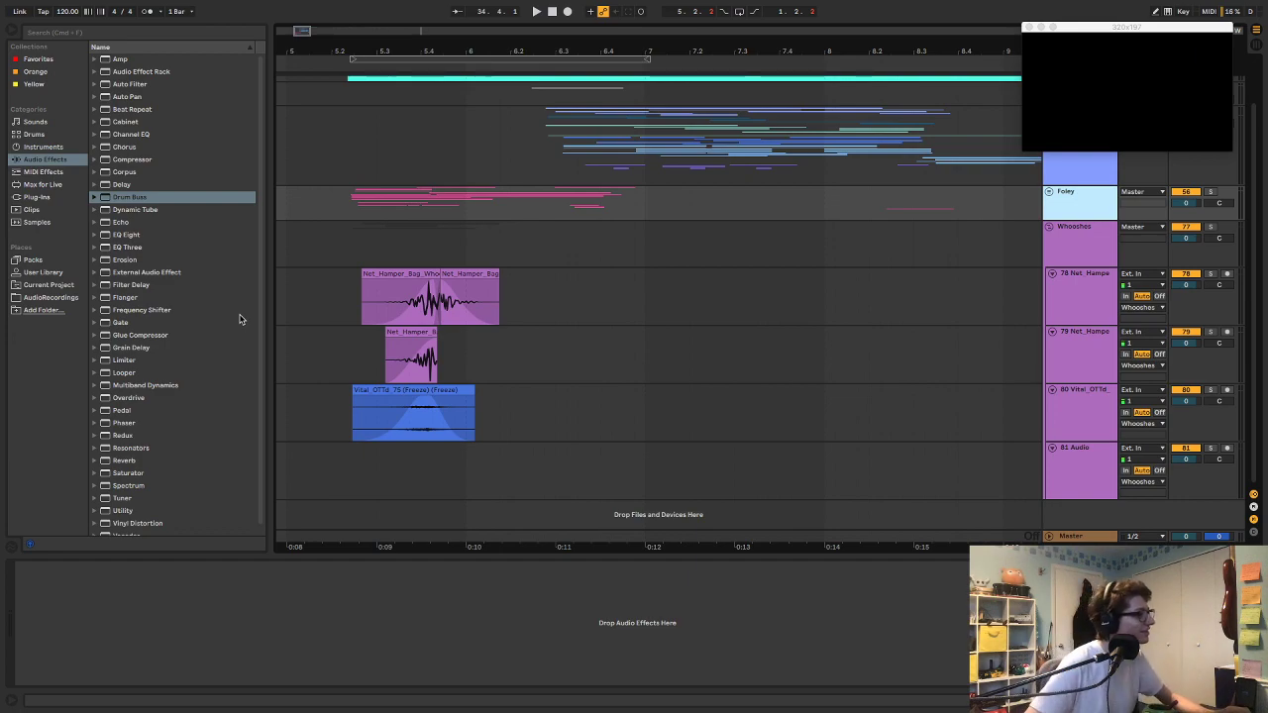
Step: Browse the Whooshes folder in AudioRecordings down to the Supermassive_Whoosh files
{"action": "left_click", "coordinate": [72, 299]}
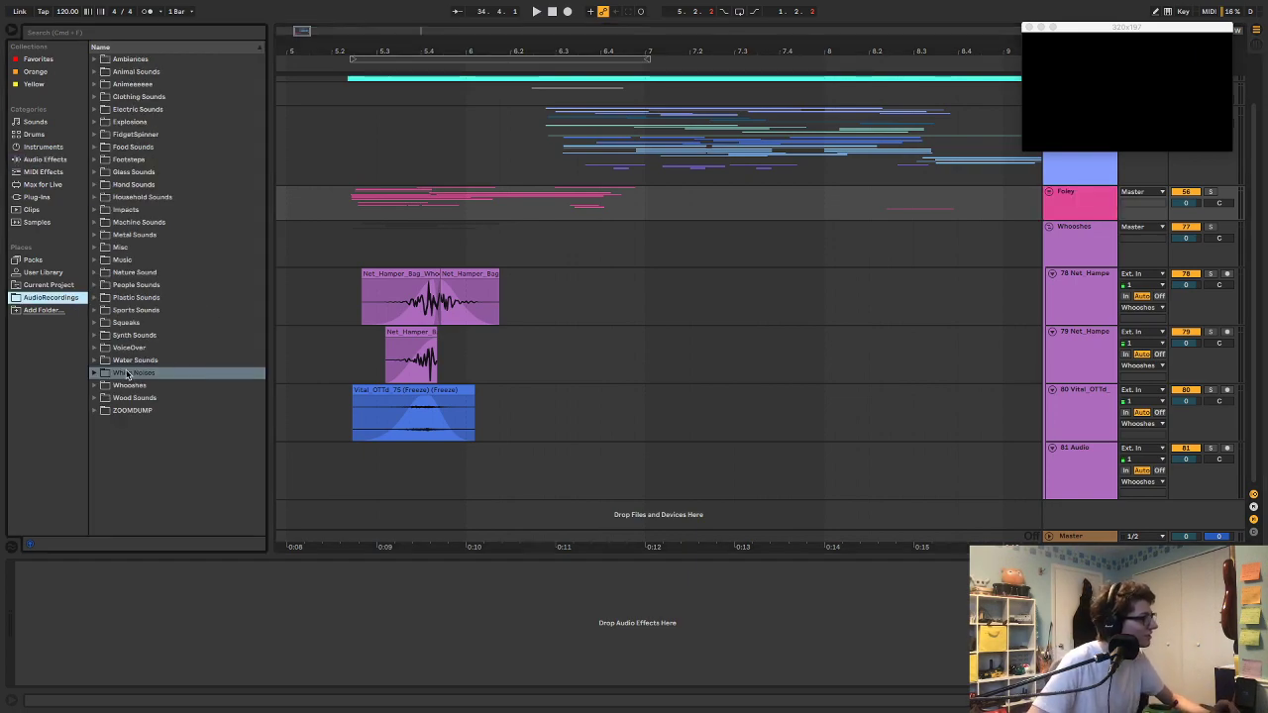
{"action": "left_click", "coordinate": [94, 385]}
{"action": "left_click", "coordinate": [94, 385]}
{"action": "scroll", "coordinate": [108, 378], "scroll_direction": "down", "scroll_amount": 5}
{"action": "scroll", "coordinate": [108, 377], "scroll_direction": "down", "scroll_amount": 6}
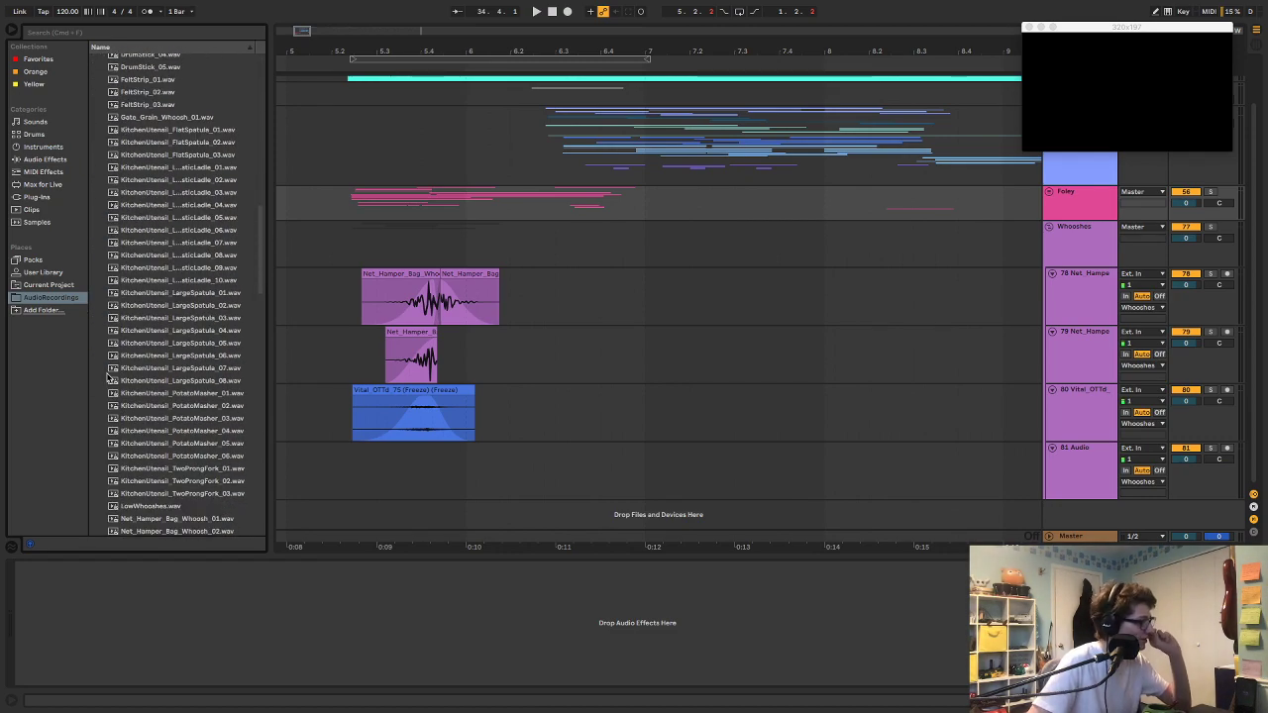
{"action": "scroll", "coordinate": [108, 378], "scroll_direction": "down", "scroll_amount": 4}
{"action": "scroll", "coordinate": [109, 377], "scroll_direction": "down", "scroll_amount": 3}
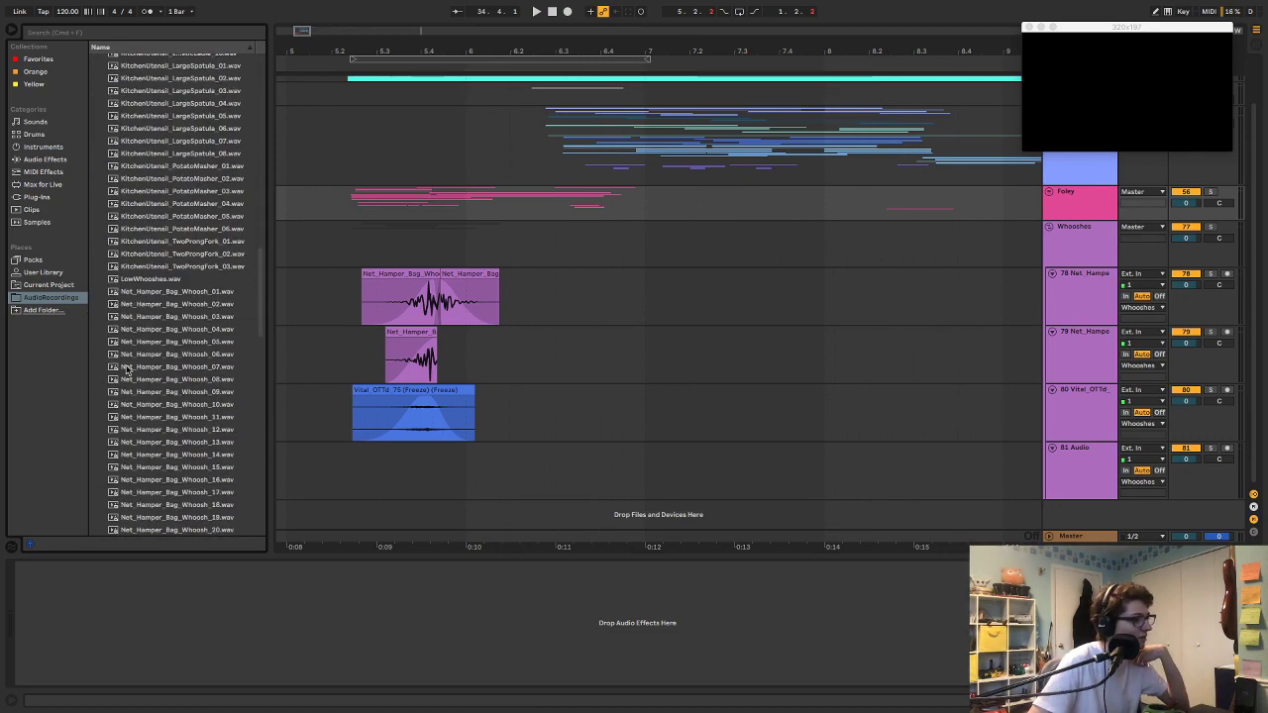
{"action": "scroll", "coordinate": [126, 369], "scroll_direction": "down", "scroll_amount": 3}
{"action": "scroll", "coordinate": [126, 368], "scroll_direction": "down", "scroll_amount": 3}
{"action": "scroll", "coordinate": [126, 369], "scroll_direction": "down", "scroll_amount": 2}
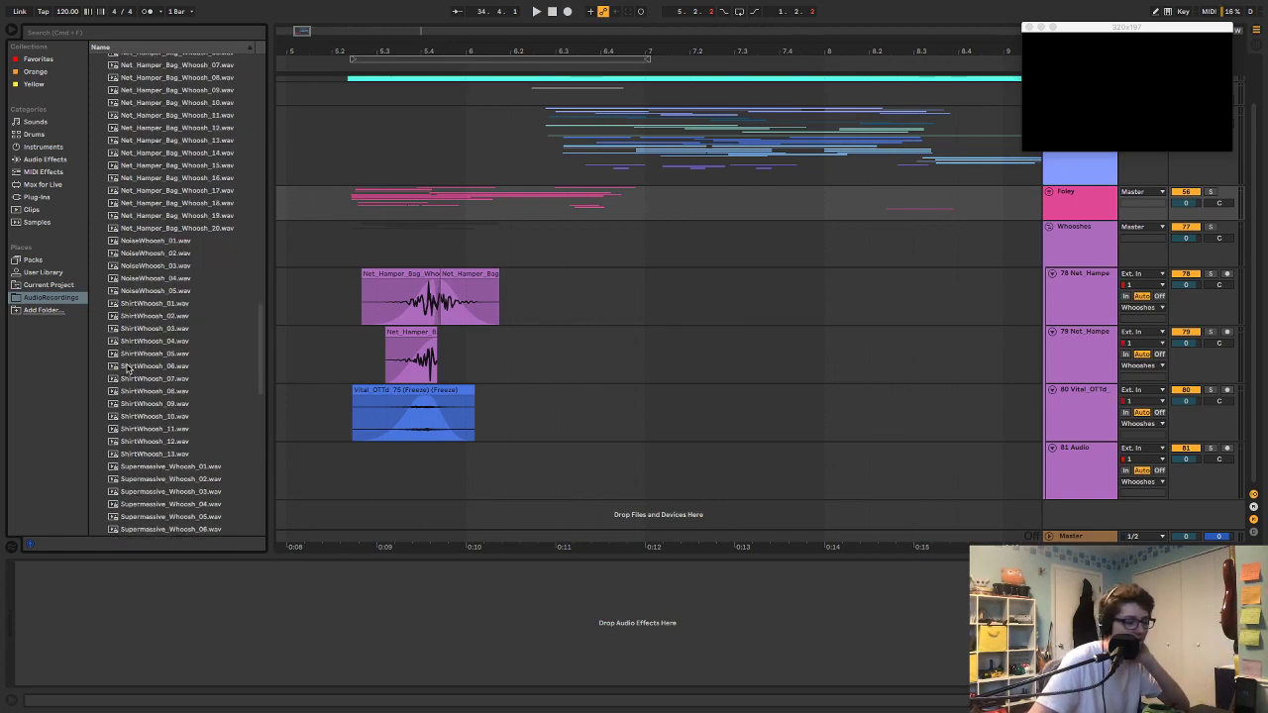
{"action": "scroll", "coordinate": [133, 368], "scroll_direction": "down", "scroll_amount": 1}
{"action": "scroll", "coordinate": [135, 369], "scroll_direction": "down", "scroll_amount": 5}
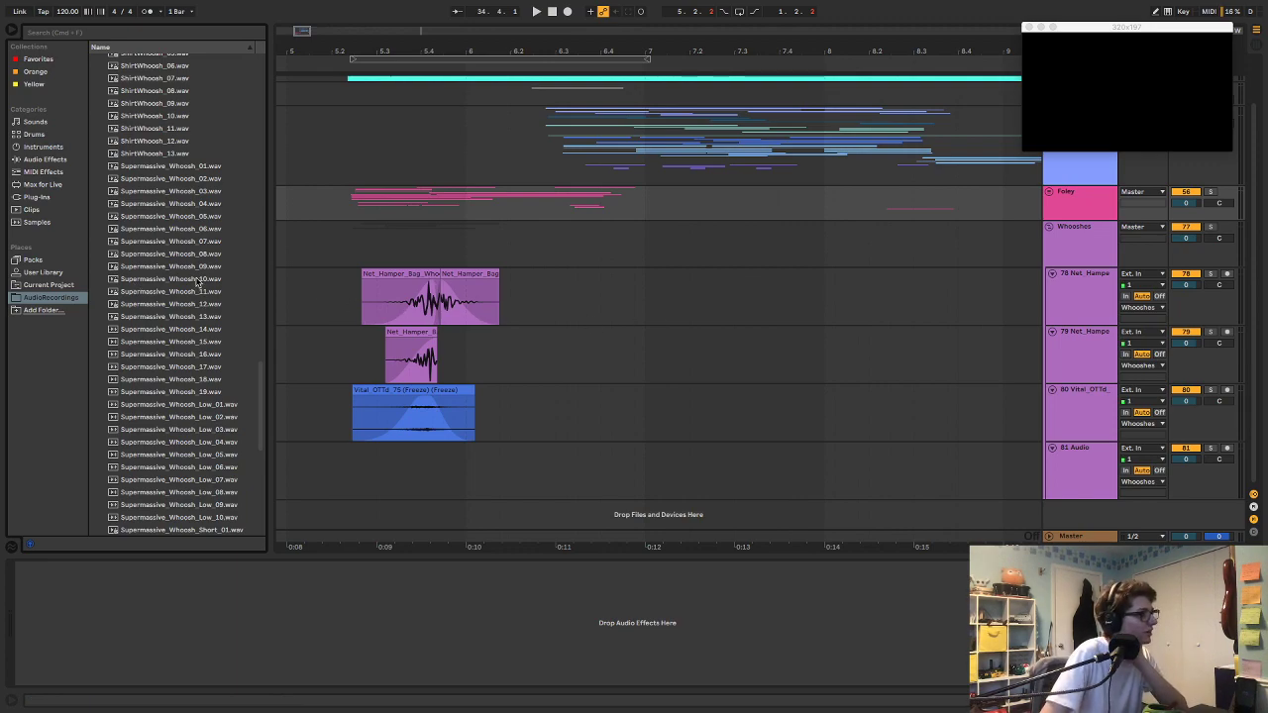
Step: Solo the Whooshes group and play it from just before its first clip near 5.2.2
{"action": "left_click_drag", "start_coordinate": [478, 51], "coordinate": [527, 75]}
{"action": "scroll", "coordinate": [216, 381], "scroll_direction": "down", "scroll_amount": 3}
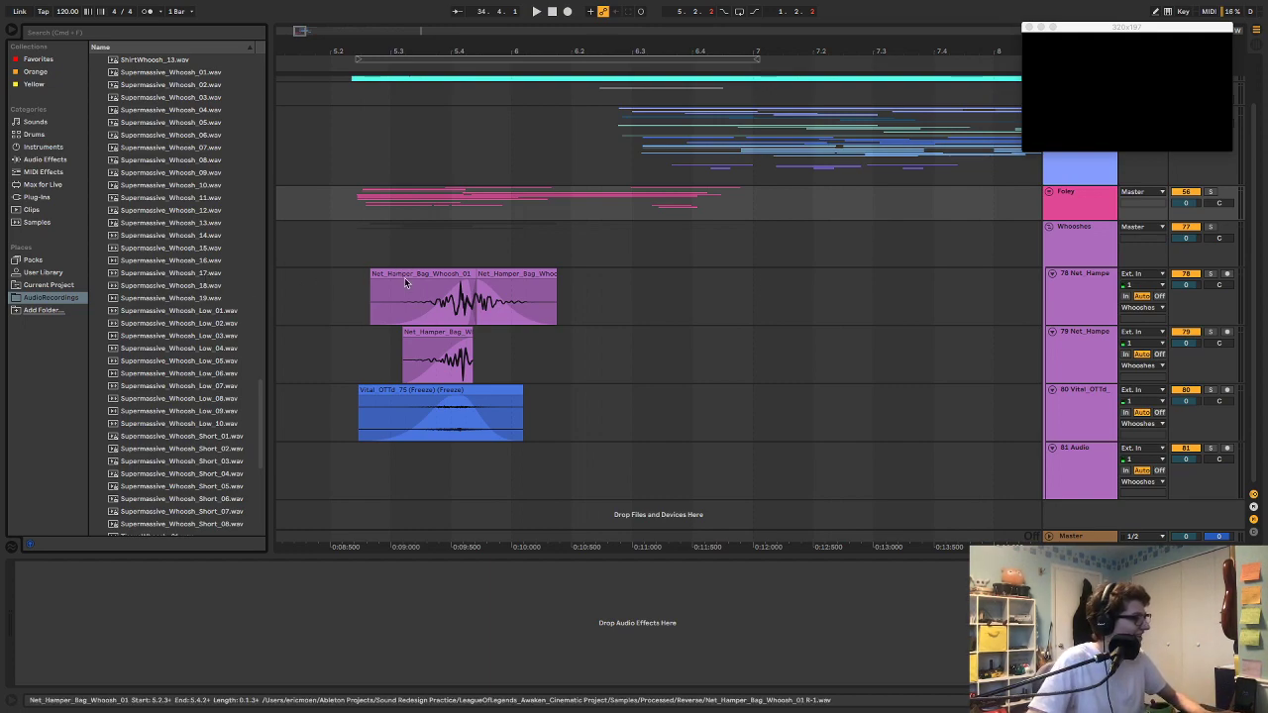
{"action": "left_click", "coordinate": [354, 245]}
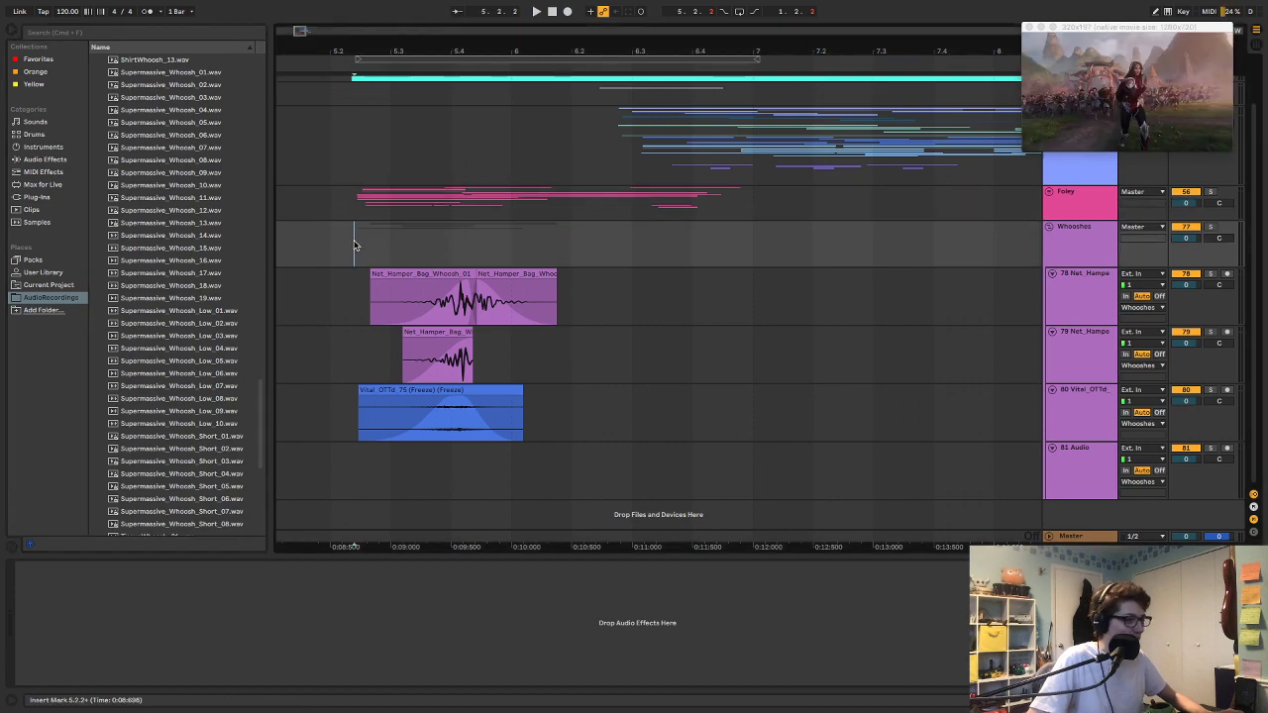
{"action": "key", "text": "space"}
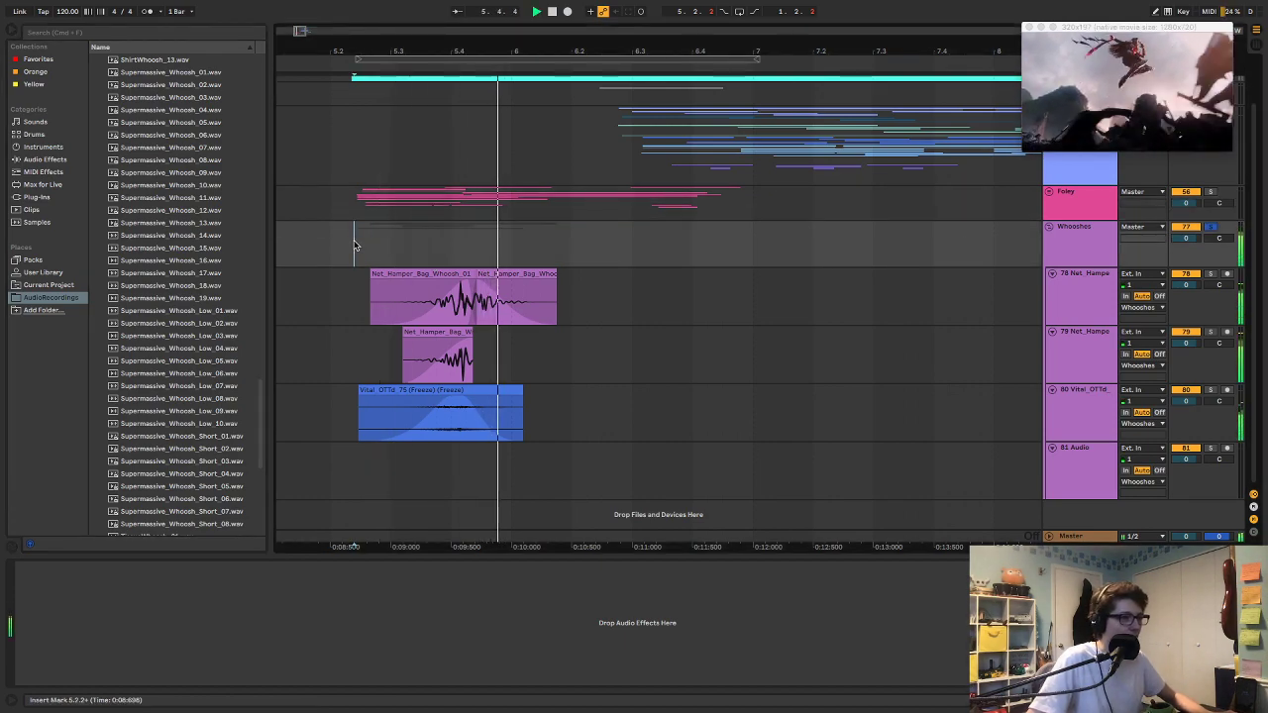
{"action": "key", "text": "space"}
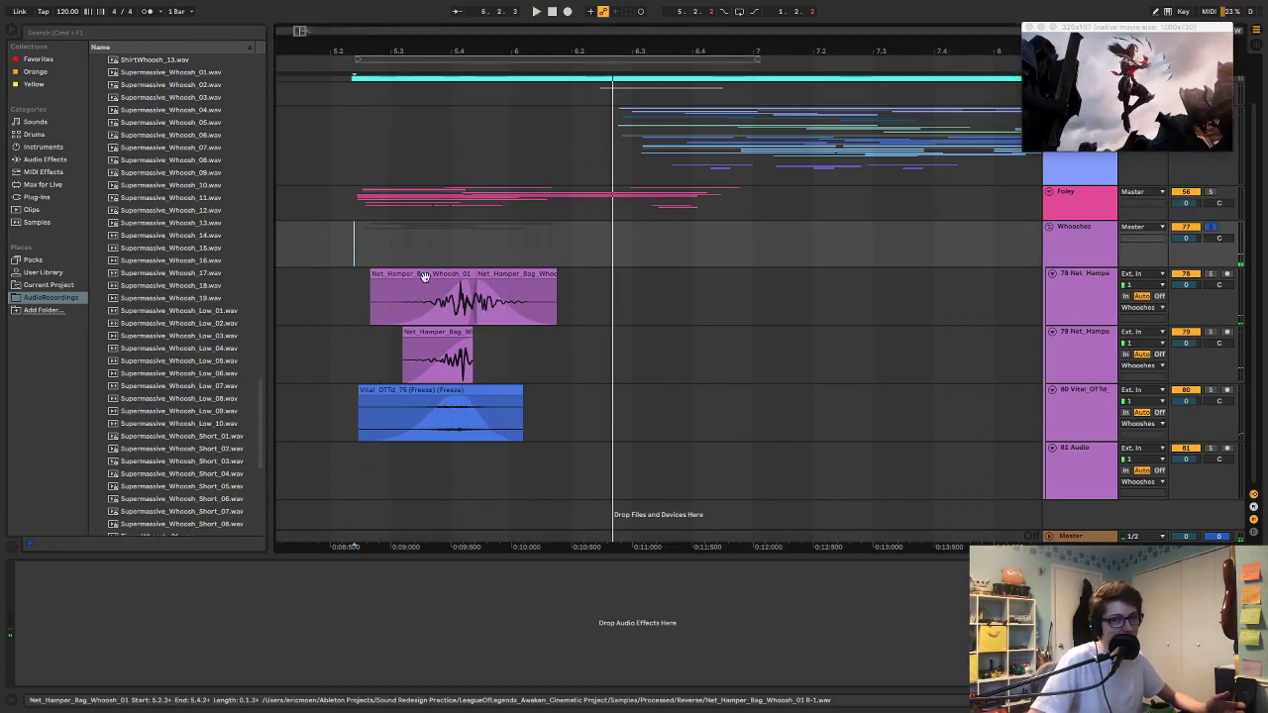
Step: Compare the whoosh playback with the 79 Net_Hamper track switched off and back on
{"action": "left_click", "coordinate": [1189, 332]}
{"action": "key", "text": "space"}
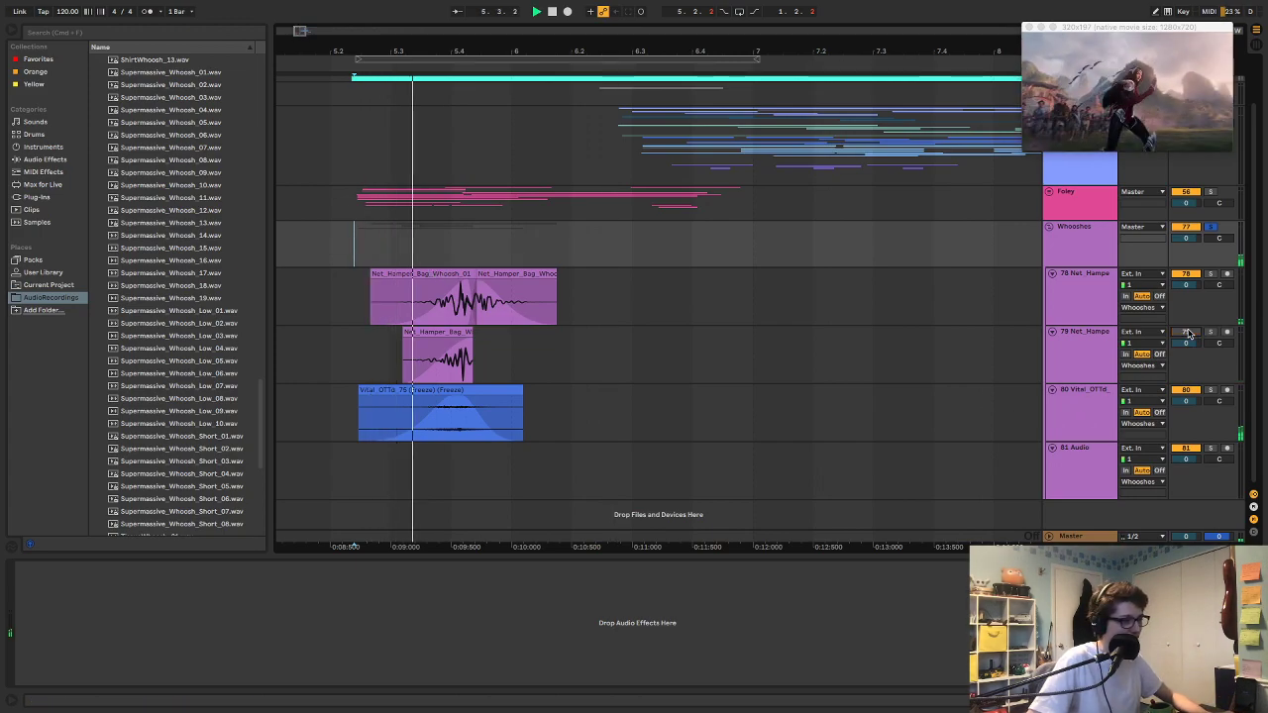
{"action": "left_click", "coordinate": [1188, 333]}
{"action": "key", "text": "space"}
{"action": "key", "text": "space"}
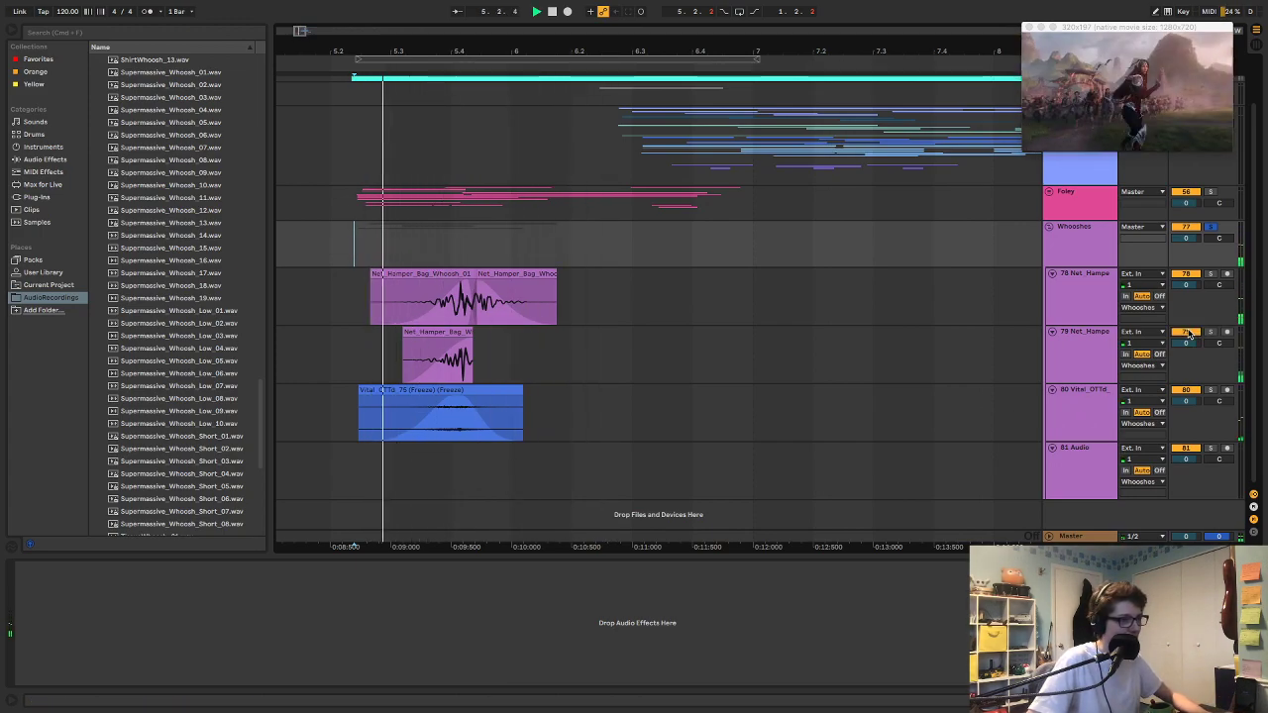
Step: Compare playback of the soloed 80 Vital_OTTd track with all Whooshes layers playing together
{"action": "key", "text": "space"}
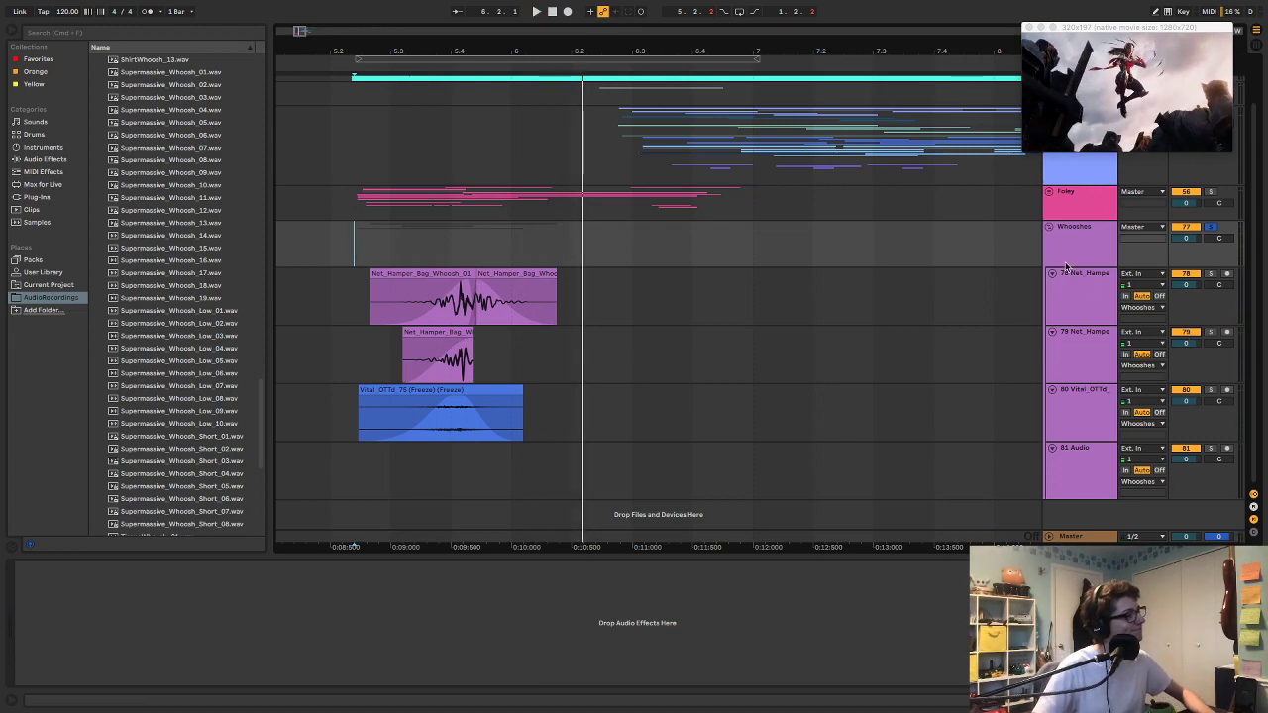
{"action": "key", "text": "space"}
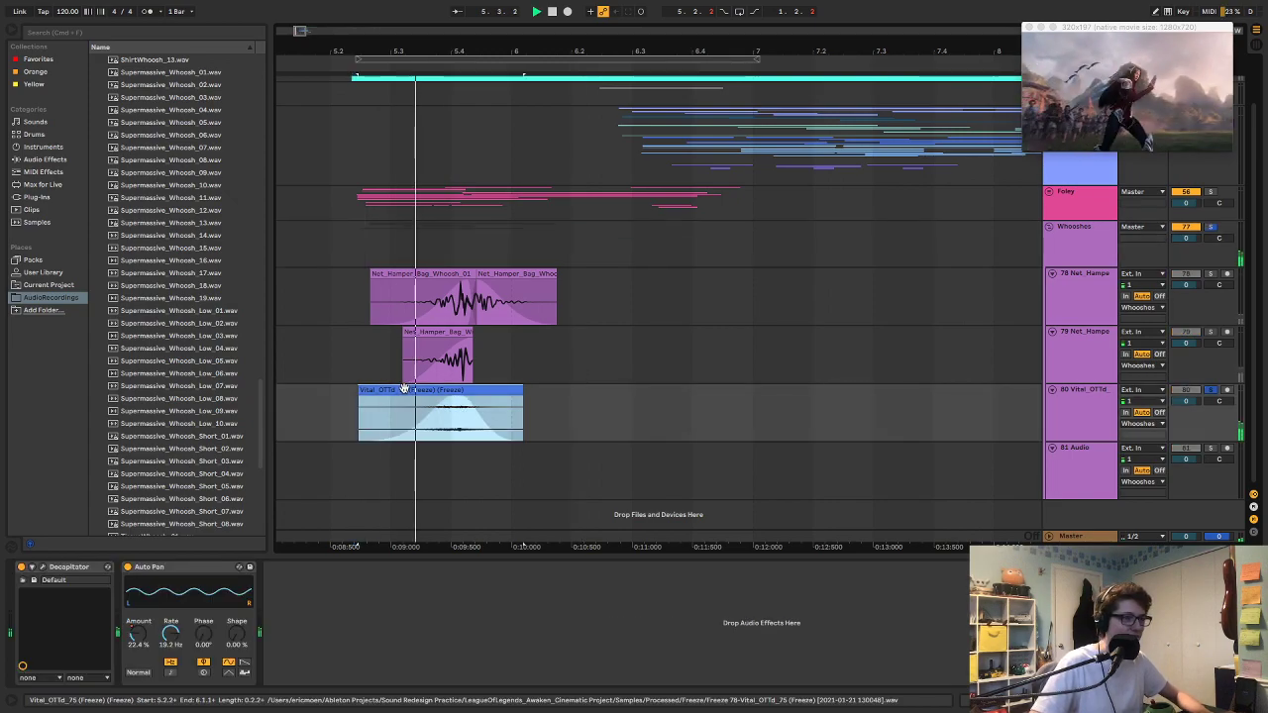
{"action": "key", "text": "space"}
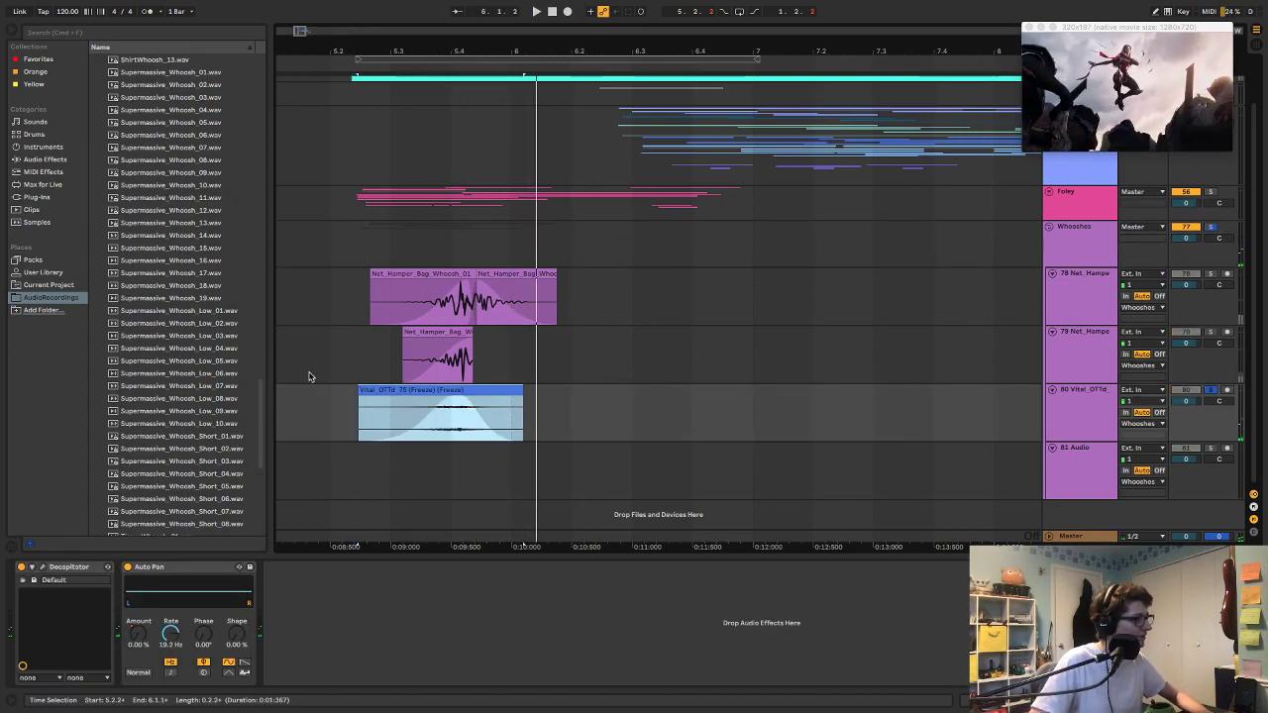
{"action": "key", "text": "space"}
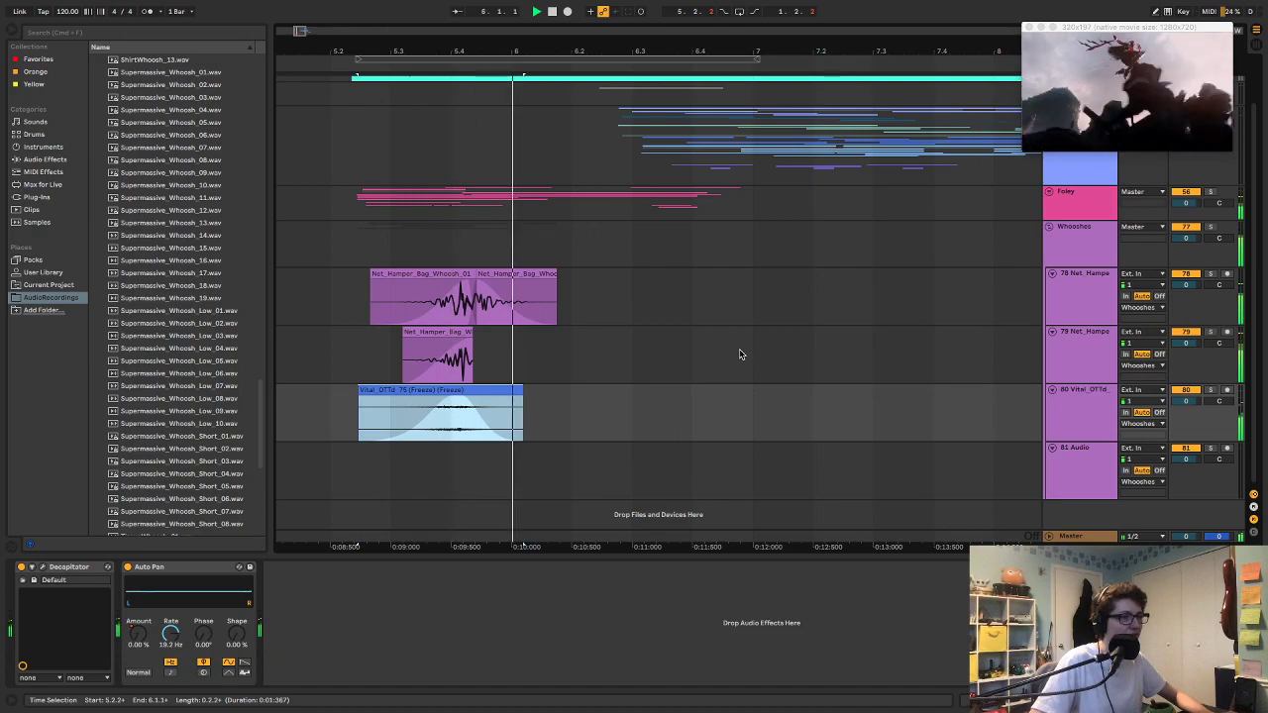
{"action": "key", "text": "space"}
{"action": "left_click", "coordinate": [433, 275]}
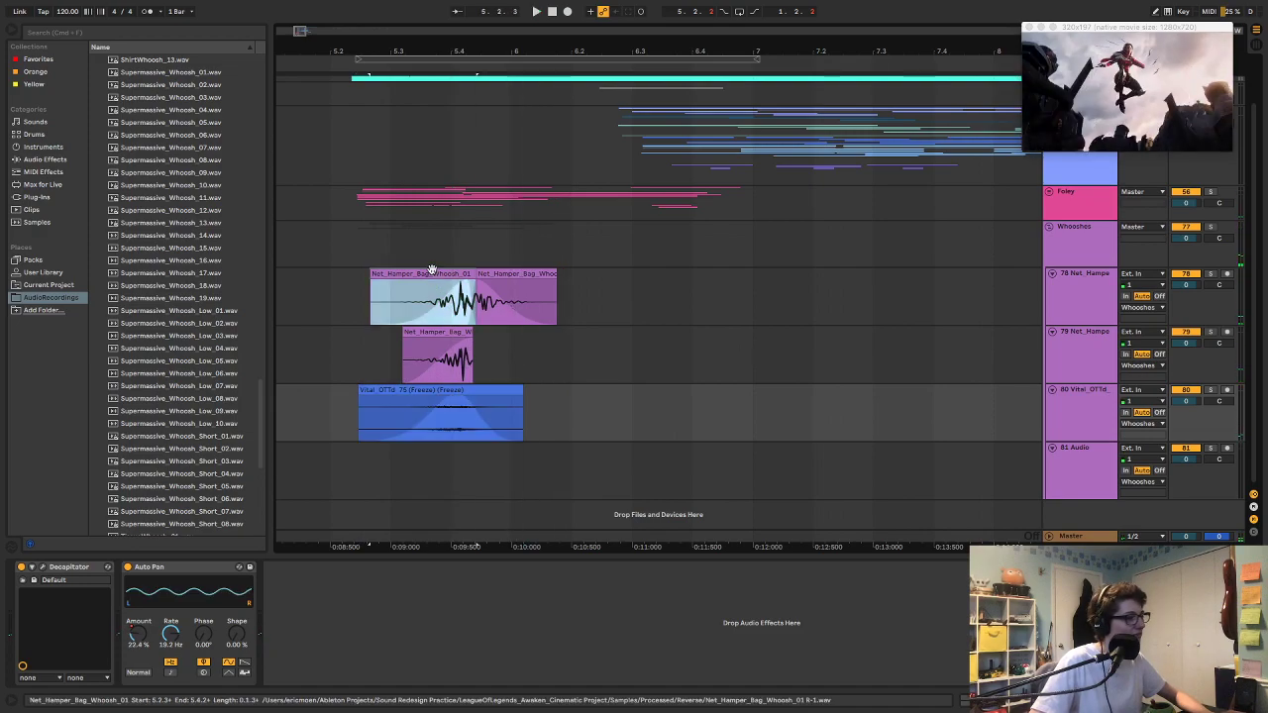
{"action": "key", "text": "space"}
Step: Add an EQ Eight to the 80 Vital_OTTd track and raise its band 1 low cut to 441 Hz during soloed playback
{"action": "left_click", "coordinate": [443, 386]}
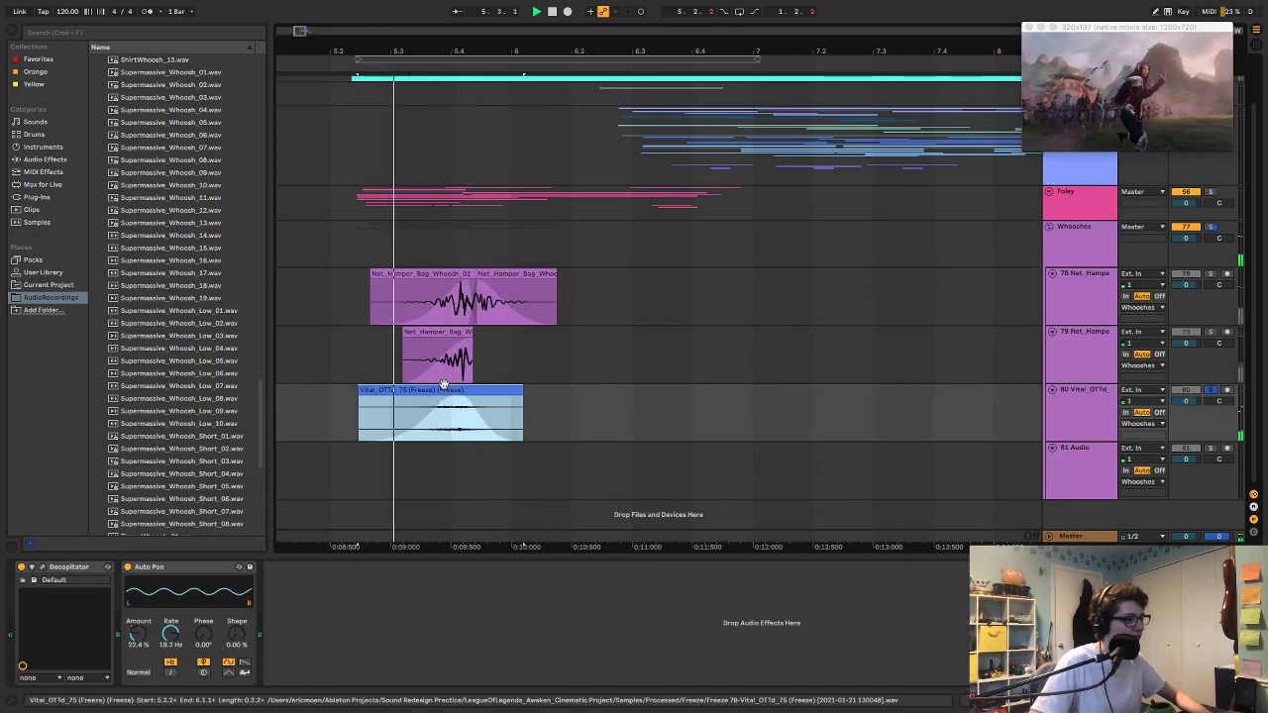
{"action": "left_click", "coordinate": [50, 161]}
{"action": "left_click_drag", "start_coordinate": [126, 234], "coordinate": [403, 421]}
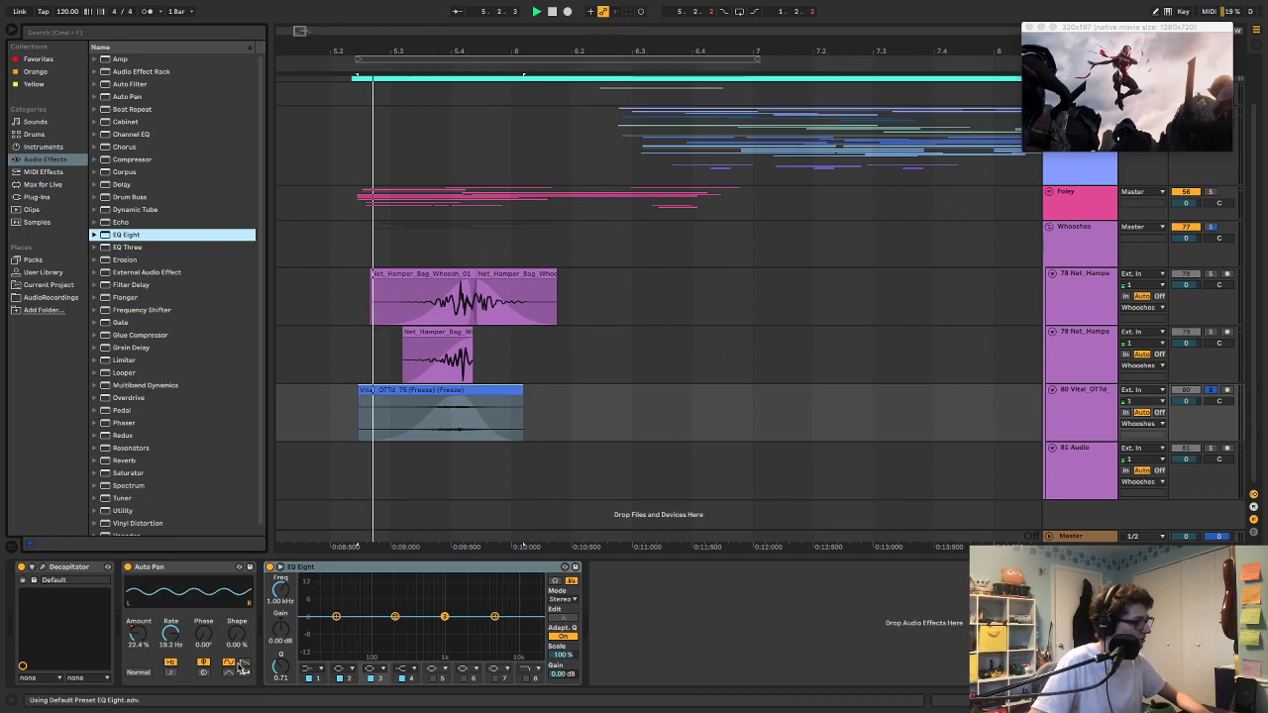
{"action": "left_click", "coordinate": [312, 621]}
{"action": "left_click_drag", "start_coordinate": [312, 622], "coordinate": [410, 624]}
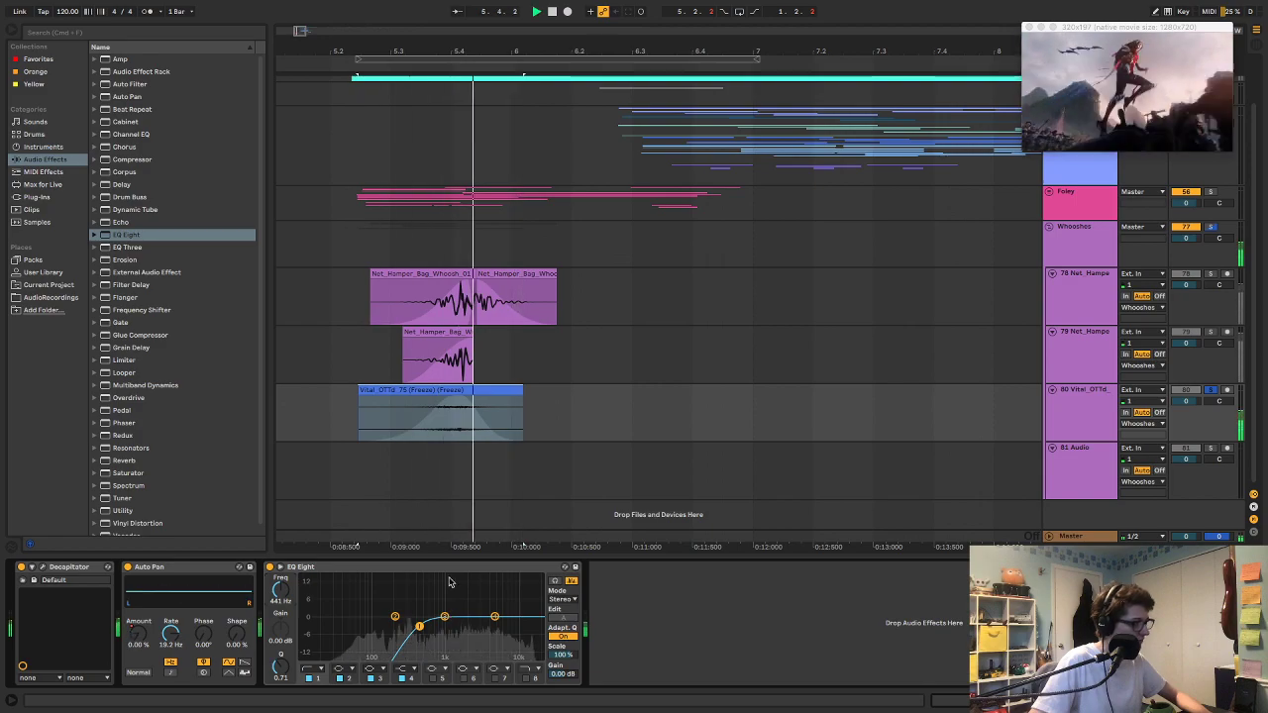
Step: Play the layered whooshes from about 5.2.2 and set the Vital_OTTd track's EQ Eight low cut to 188 Hz
{"action": "left_click", "coordinate": [352, 262]}
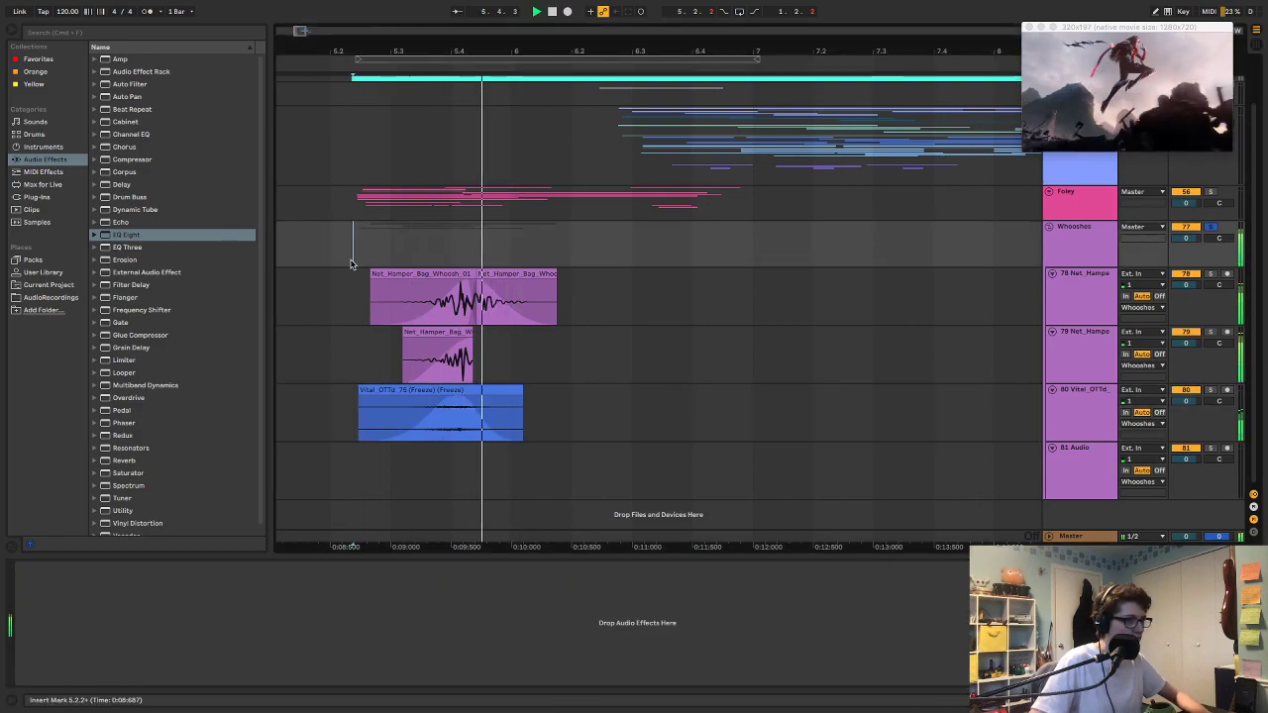
{"action": "key", "text": "space"}
{"action": "left_click", "coordinate": [396, 386]}
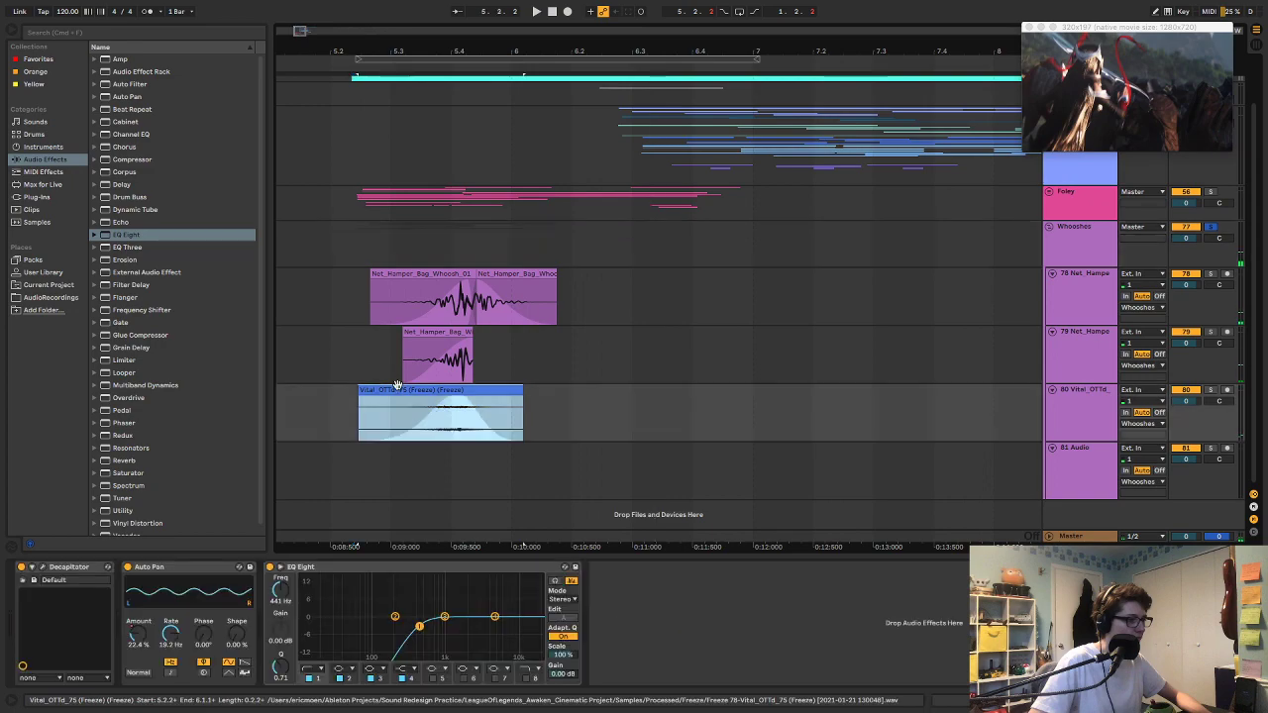
{"action": "key", "text": "space"}
{"action": "left_click_drag", "start_coordinate": [283, 600], "coordinate": [284, 644]}
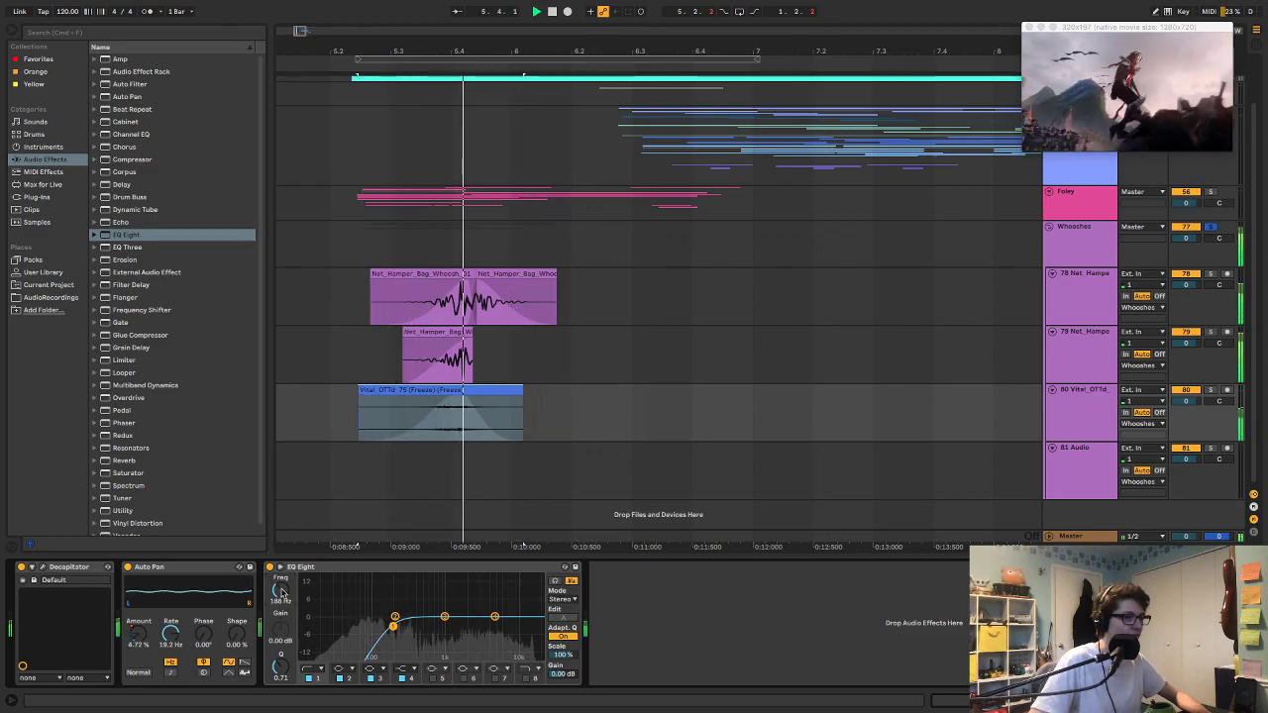
{"action": "key", "text": "space"}
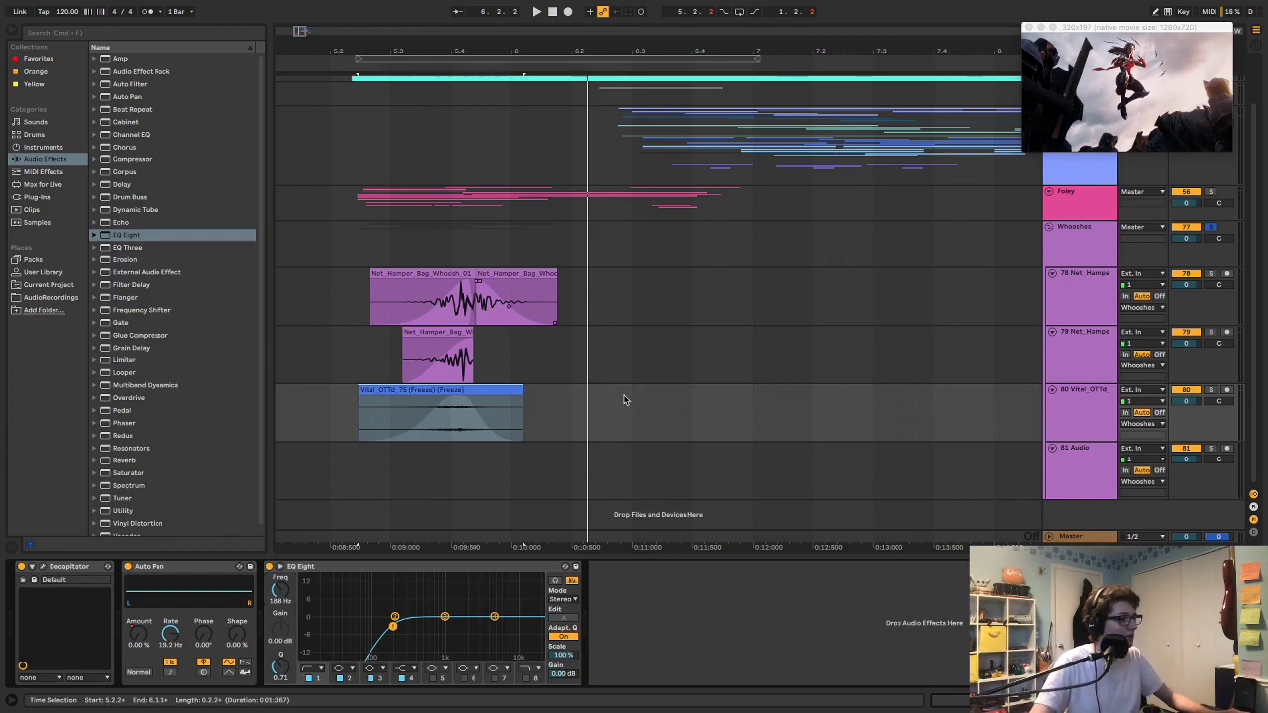
Step: Insert two more audio tracks below 81 Audio in the Whooshes group
{"action": "key", "text": "super+t"}
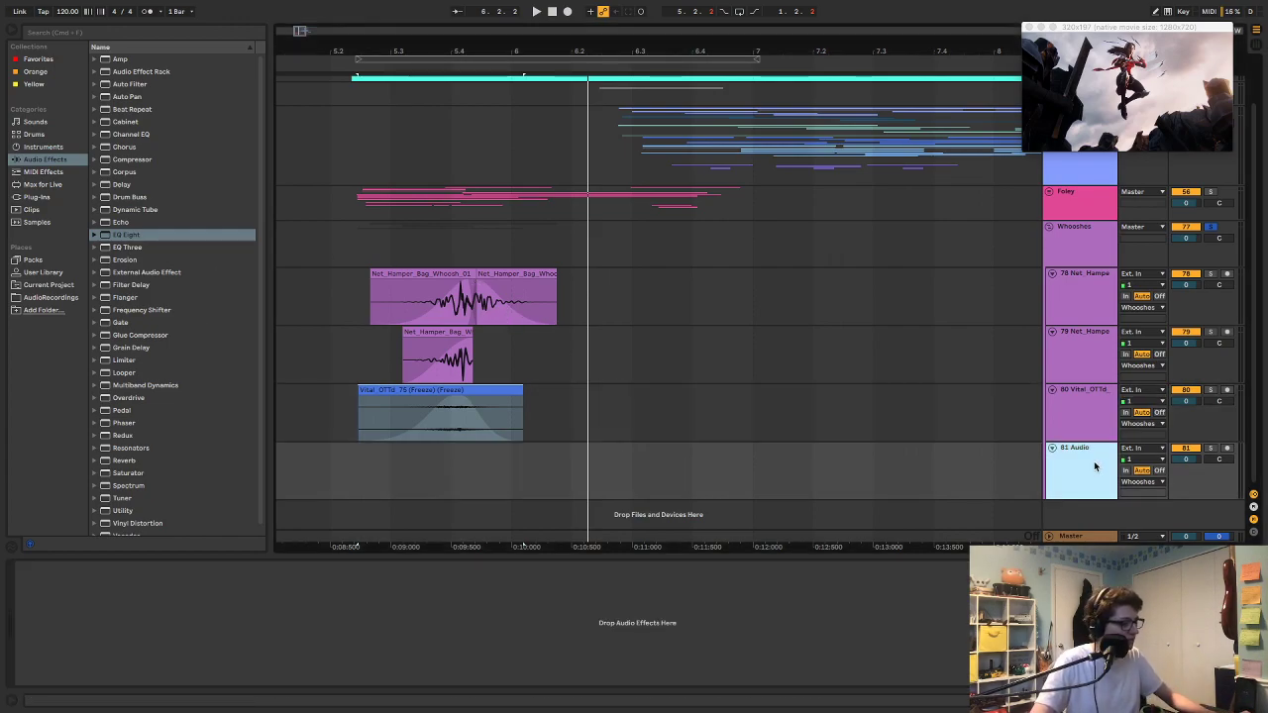
{"action": "key", "text": "super+t"}
{"action": "left_click_drag", "start_coordinate": [591, 53], "coordinate": [651, 87]}
Step: Place Supermassive_Whoosh_15.wav from the AudioRecordings folder on track 81 at about 5.4.4 and audition it soloed
{"action": "left_click", "coordinate": [55, 297]}
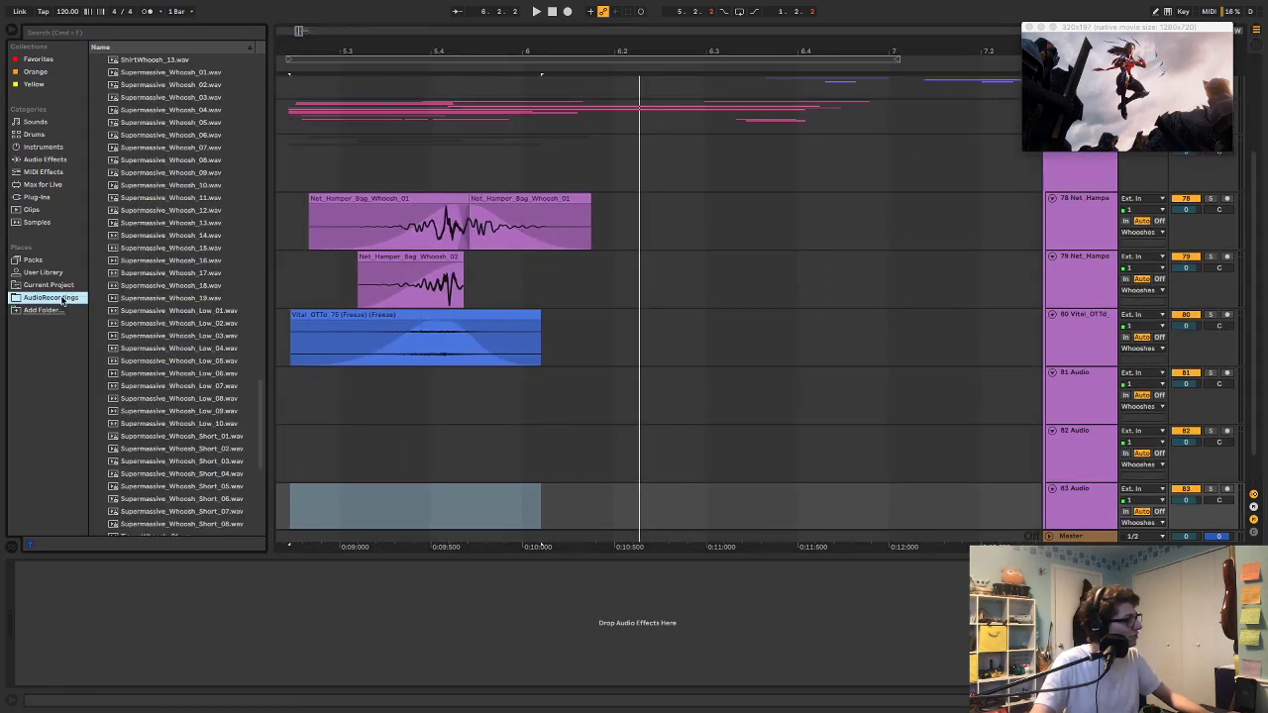
{"action": "scroll", "coordinate": [180, 376], "scroll_direction": "down", "scroll_amount": 3}
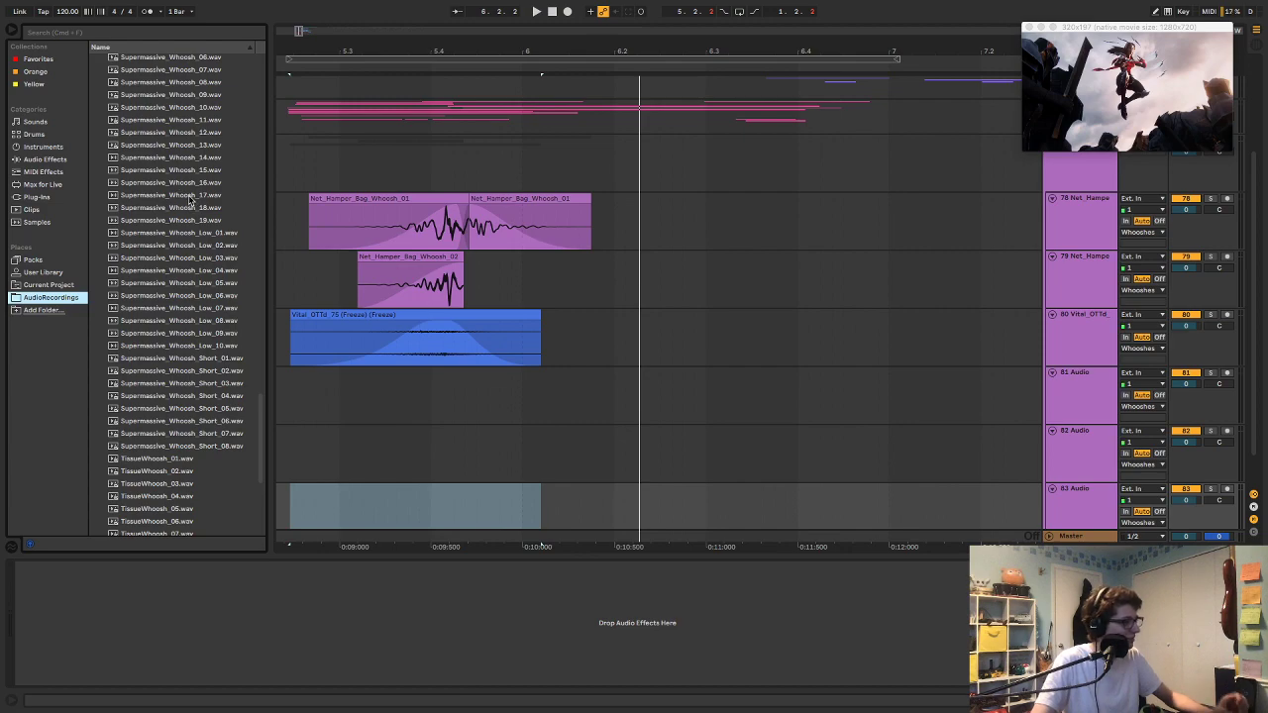
{"action": "left_click_drag", "start_coordinate": [180, 170], "coordinate": [730, 410]}
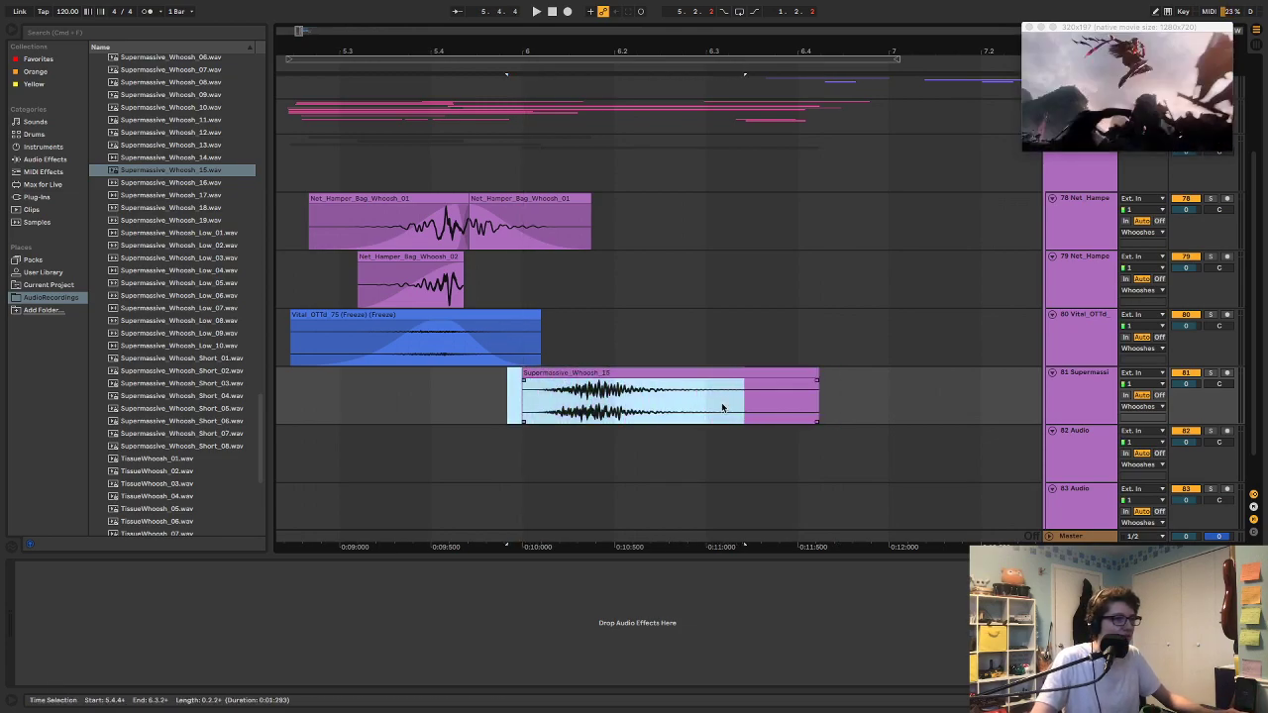
{"action": "left_click", "coordinate": [458, 404]}
{"action": "key", "text": "space"}
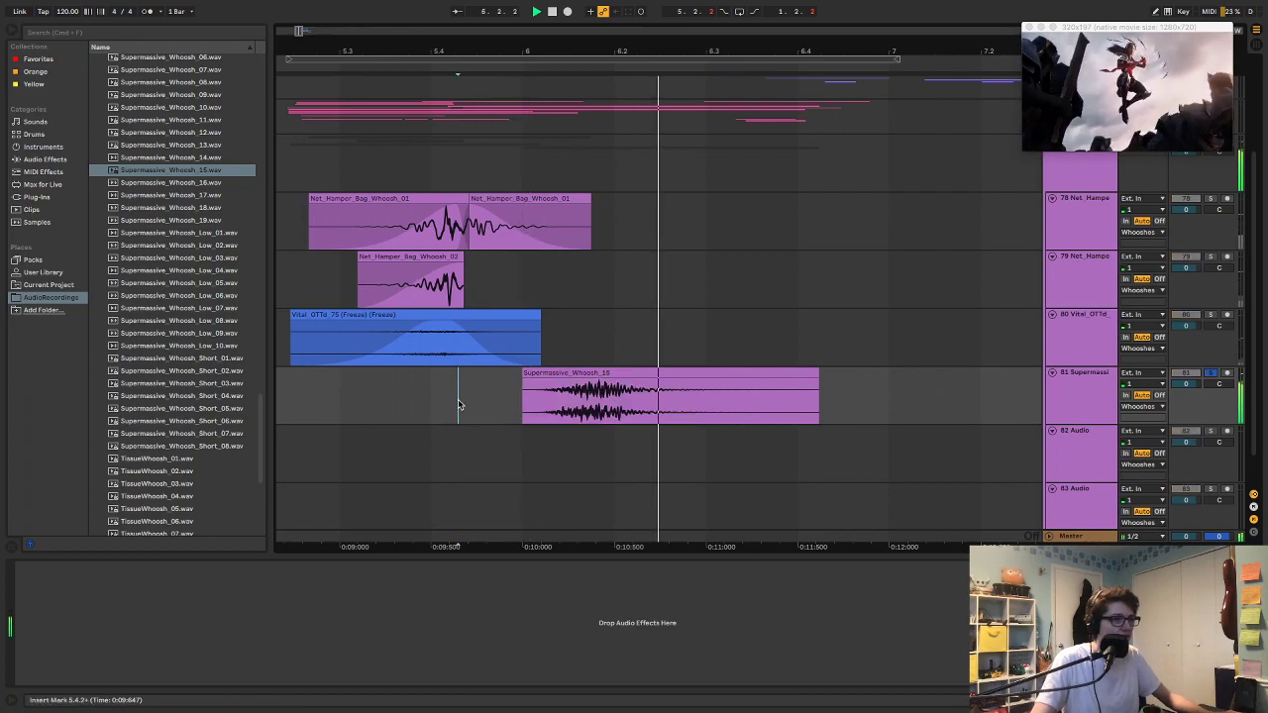
Step: Open the Supermassive_Whoosh_15 clip's sample settings and lower the volume of its track to -6.1 dB
{"action": "double_click", "coordinate": [580, 372]}
{"action": "key", "text": "space"}
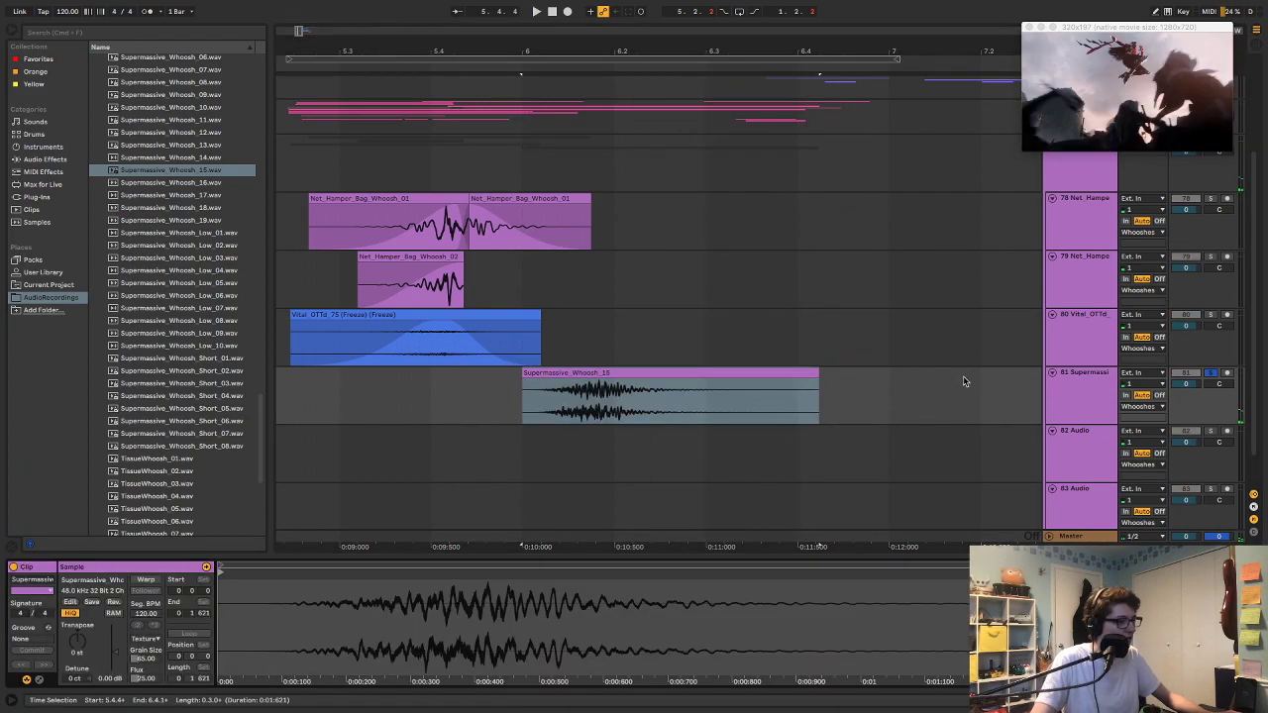
{"action": "left_click_drag", "start_coordinate": [1186, 383], "coordinate": [1187, 392]}
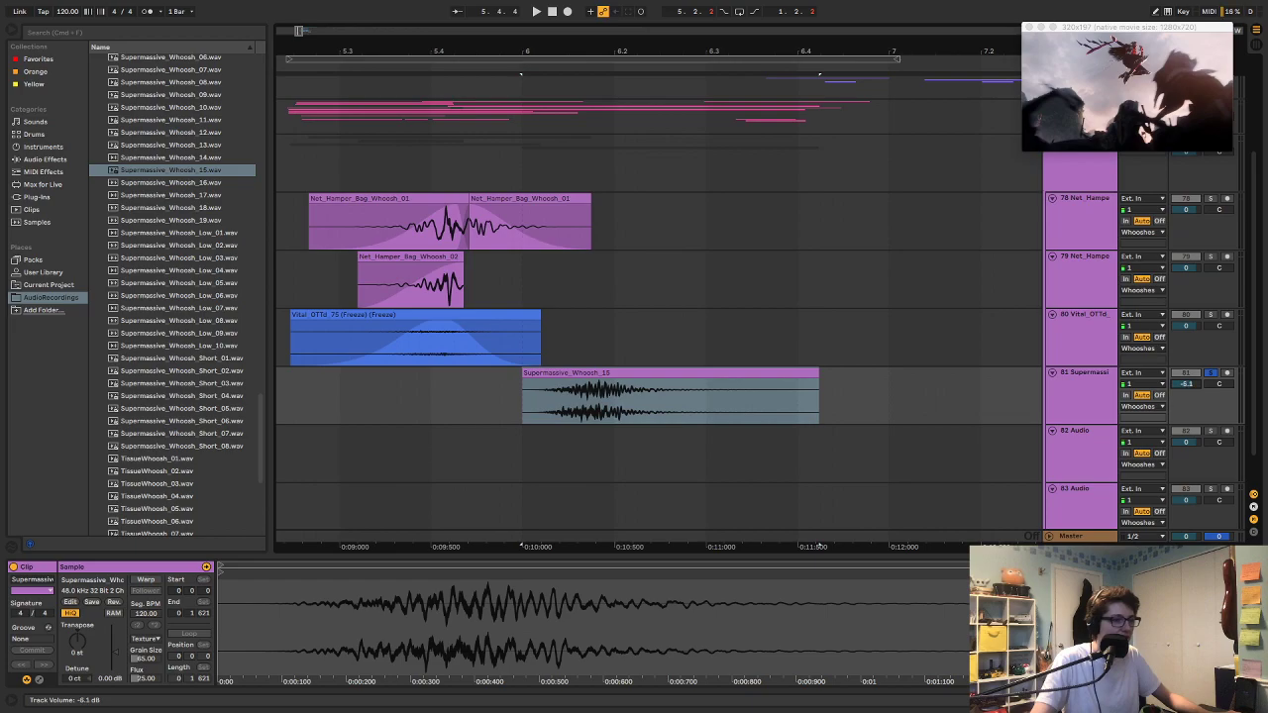
Step: Move the Supermassive_Whoosh_15 clip to start at 6.1.3 and transpose it to -8 st
{"action": "left_click_drag", "start_coordinate": [693, 382], "coordinate": [729, 382]}
{"action": "double_click", "coordinate": [608, 374]}
{"action": "left_click_drag", "start_coordinate": [80, 646], "coordinate": [80, 671]}
Step: Audition the transposed Supermassive_Whoosh_15 clip and reverse it
{"action": "left_click", "coordinate": [614, 372]}
{"action": "key", "text": "space"}
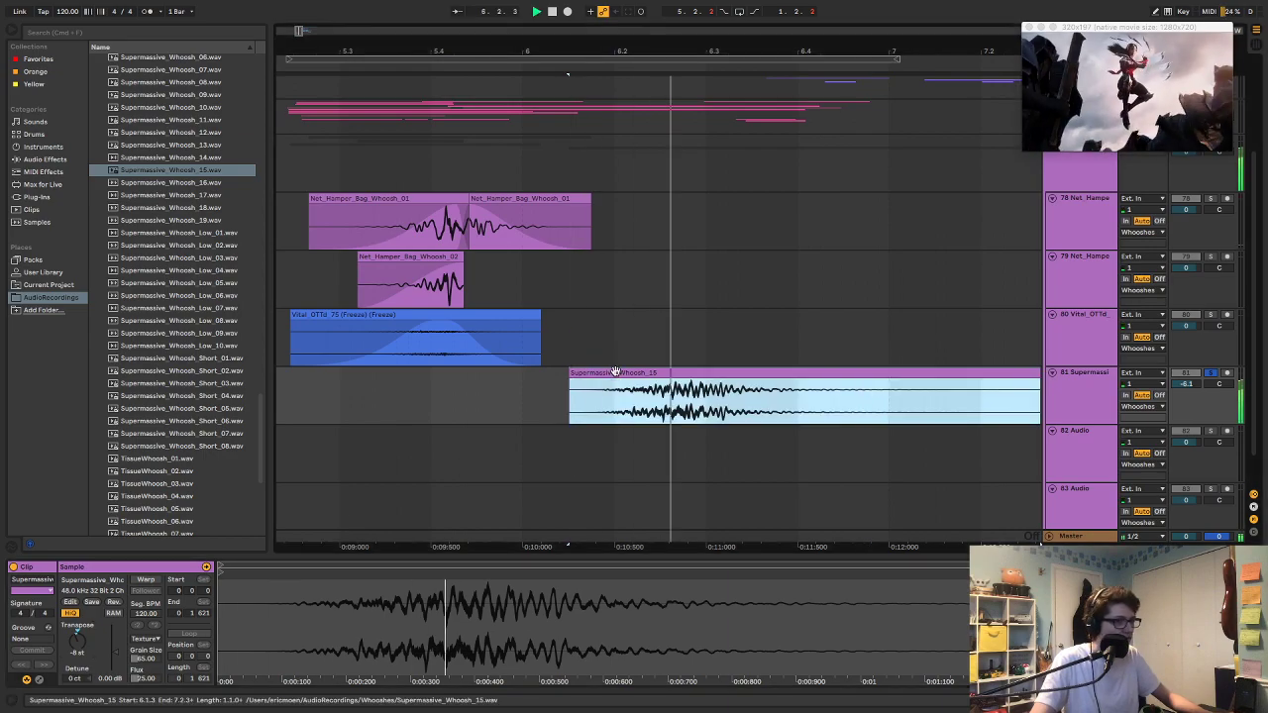
{"action": "key", "text": "r"}
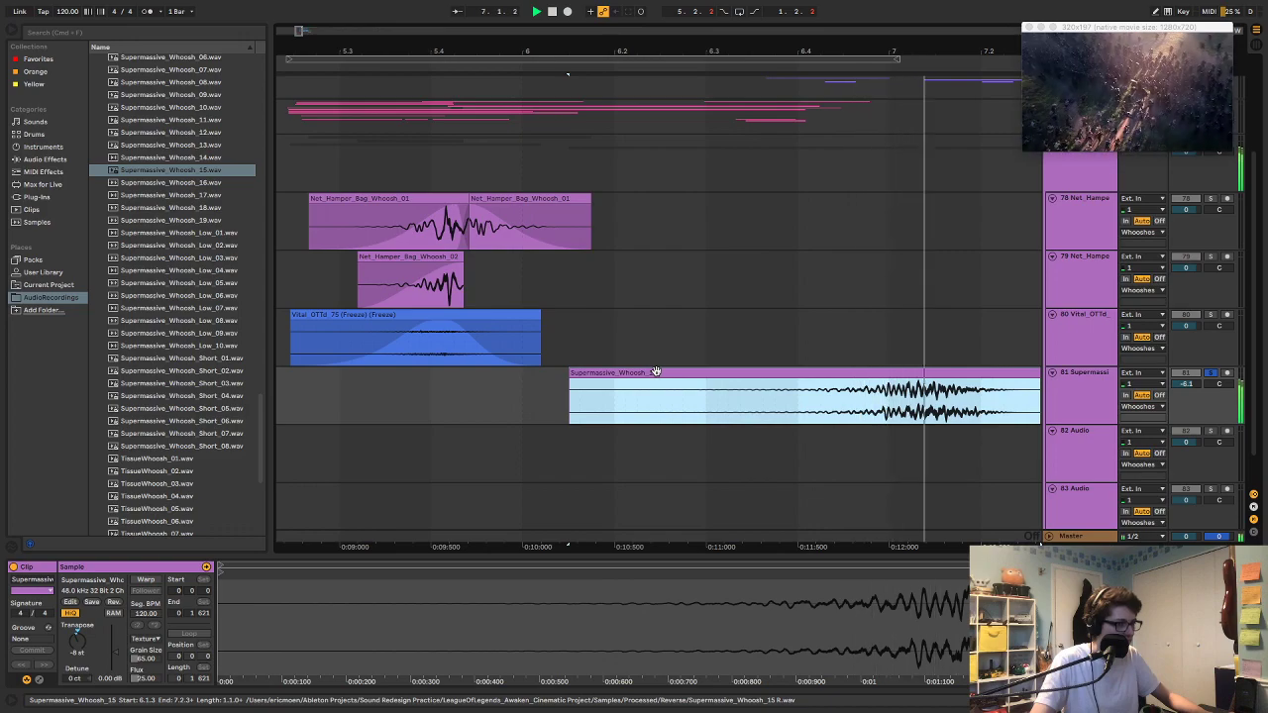
Step: Split the Supermassive_Whoosh_15 clip on track 81 at about 7.1.3 and delete its tail
{"action": "left_click", "coordinate": [951, 393]}
{"action": "key", "text": "super+e"}
{"action": "left_click", "coordinate": [969, 371]}
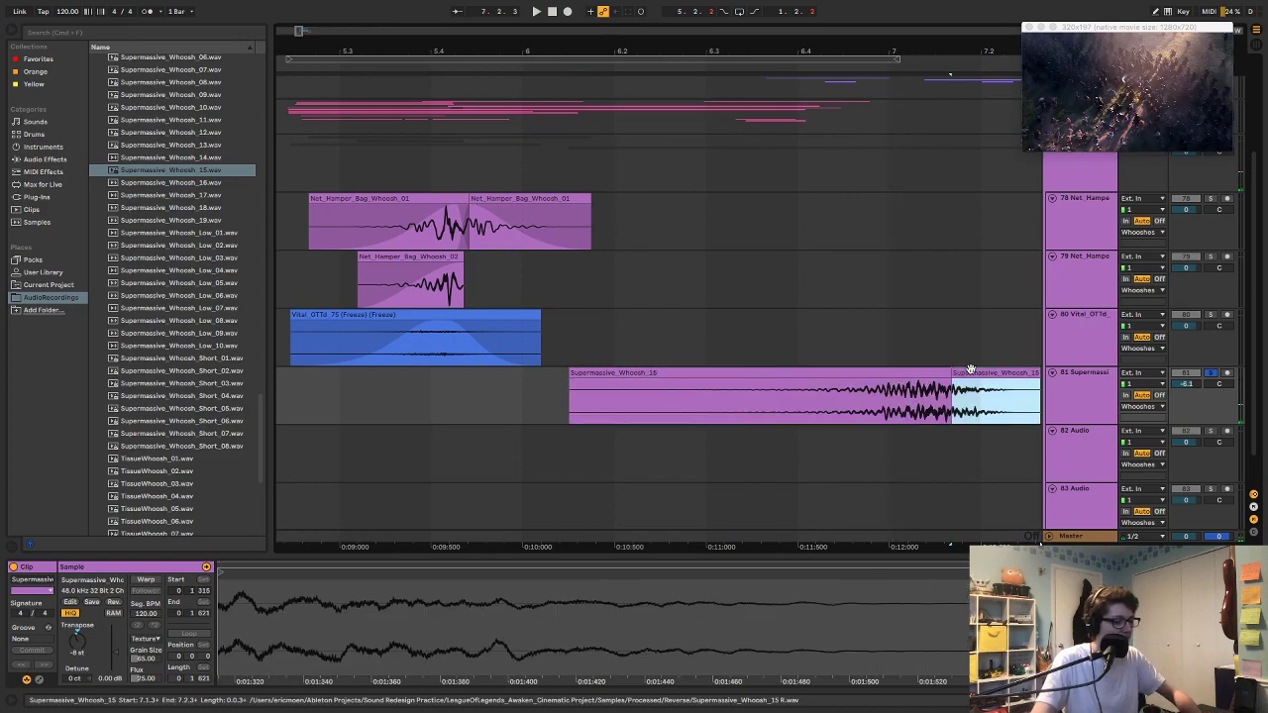
{"action": "key", "text": "Delete"}
Step: Transpose the Supermassive_Whoosh_15 clip to -4 st and move it earlier so that it ends at about 6.3.1
{"action": "left_click", "coordinate": [897, 371]}
{"action": "left_click_drag", "start_coordinate": [78, 649], "coordinate": [82, 640]}
{"action": "left_click", "coordinate": [697, 372]}
{"action": "left_click_drag", "start_coordinate": [706, 372], "coordinate": [576, 386]}
{"action": "mouse_move", "coordinate": [561, 333]}
{"action": "left_mouse_down"}
{"action": "mouse_move", "coordinate": [719, 342]}
{"action": "mouse_move", "coordinate": [698, 386]}
{"action": "mouse_move", "coordinate": [685, 386]}
{"action": "left_mouse_up"}
{"action": "left_click", "coordinate": [718, 342]}
{"action": "left_click", "coordinate": [316, 396]}
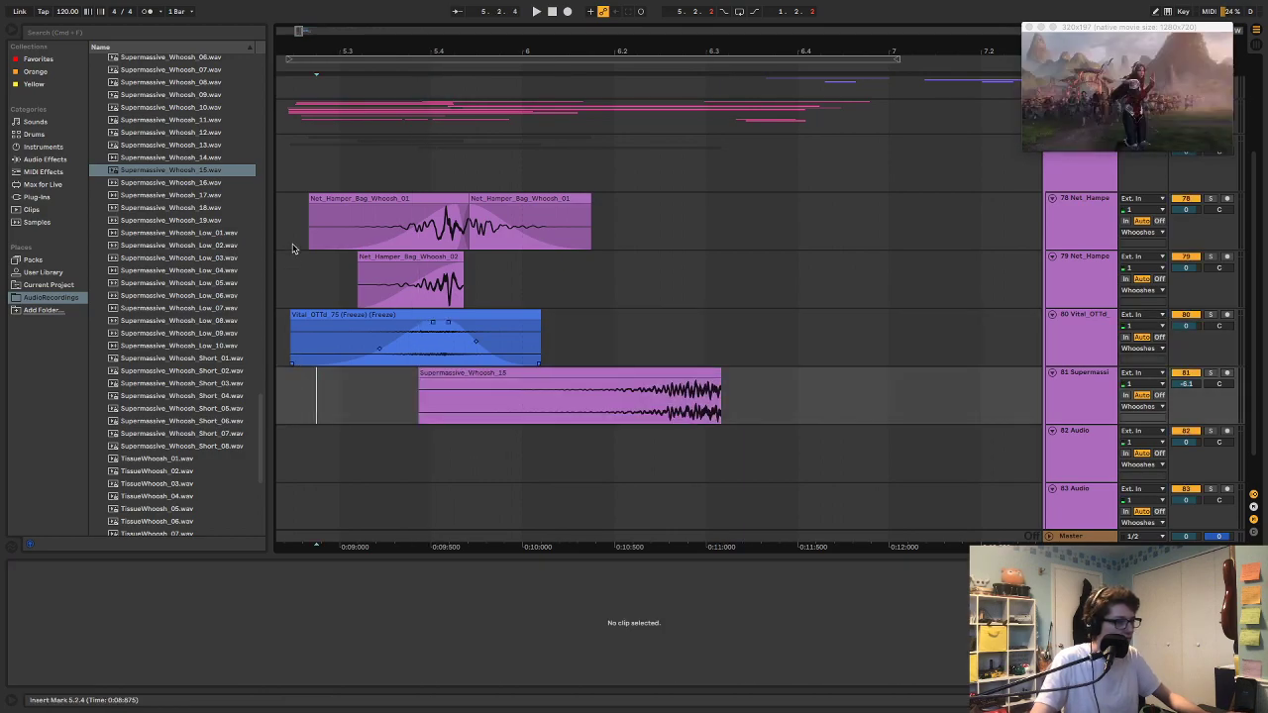
Step: Toggle the activators of two tracks above the whooshes and play the arrangement from 5.2.3
{"action": "scroll", "coordinate": [667, 283], "scroll_direction": "up", "scroll_amount": 5}
{"action": "left_click", "coordinate": [1186, 243]}
{"action": "left_click", "coordinate": [1185, 163]}
{"action": "scroll", "coordinate": [995, 377], "scroll_direction": "down", "scroll_amount": 3}
{"action": "scroll", "coordinate": [861, 383], "scroll_direction": "left", "scroll_amount": 2}
{"action": "left_click", "coordinate": [333, 149]}
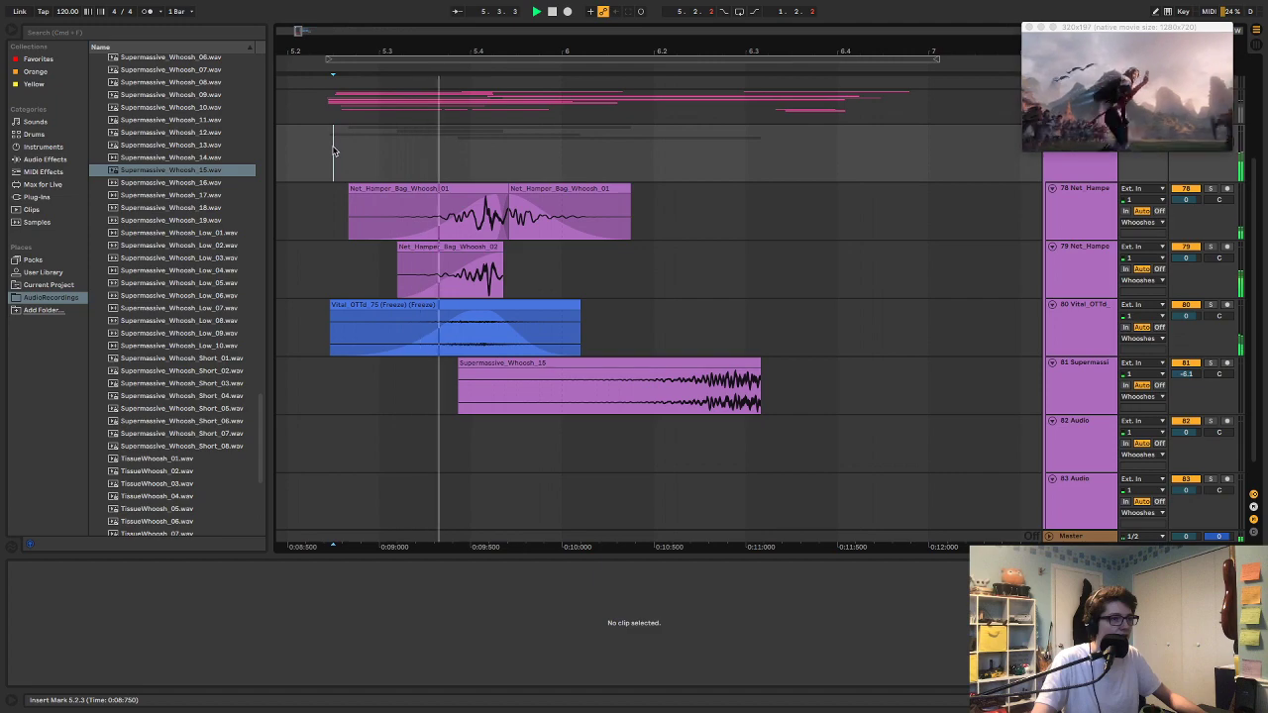
{"action": "key", "text": "space"}
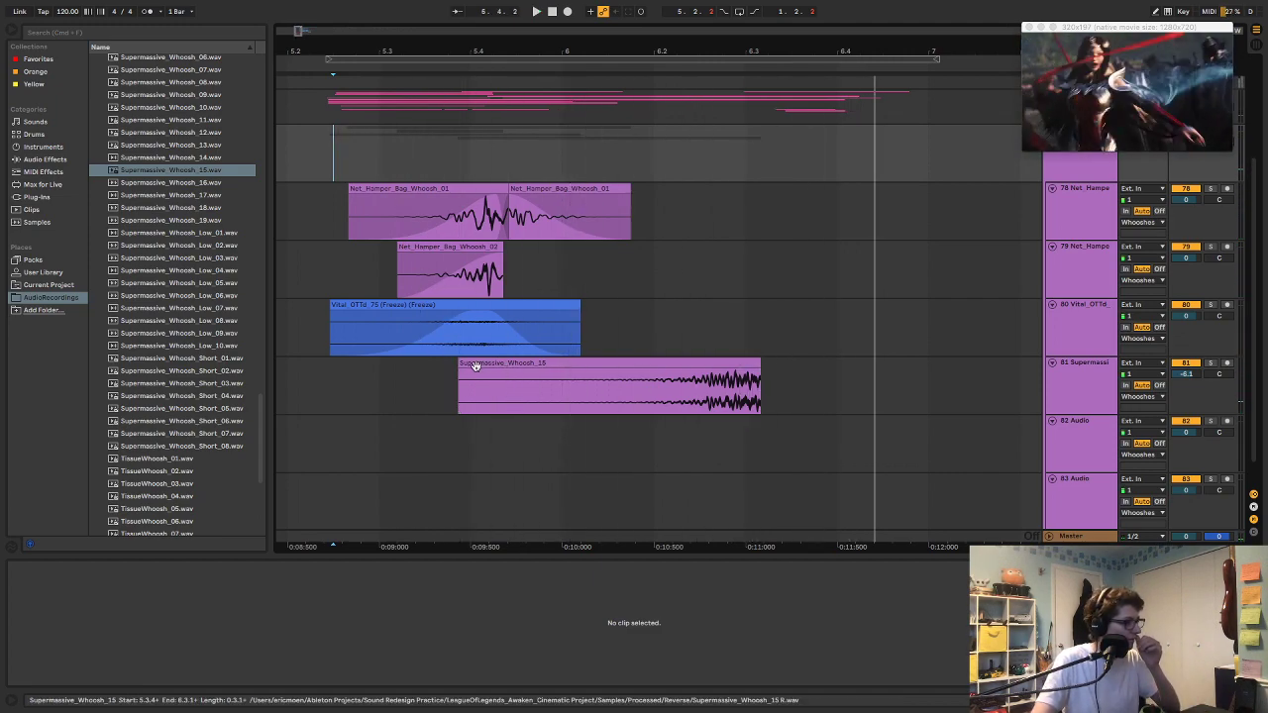
Step: Try lengthening the end of the Supermassive_Whoosh_15 clip to about 6.3.4, play it back and undo the change
{"action": "left_click_drag", "start_coordinate": [761, 384], "coordinate": [880, 379]}
{"action": "key", "text": "space"}
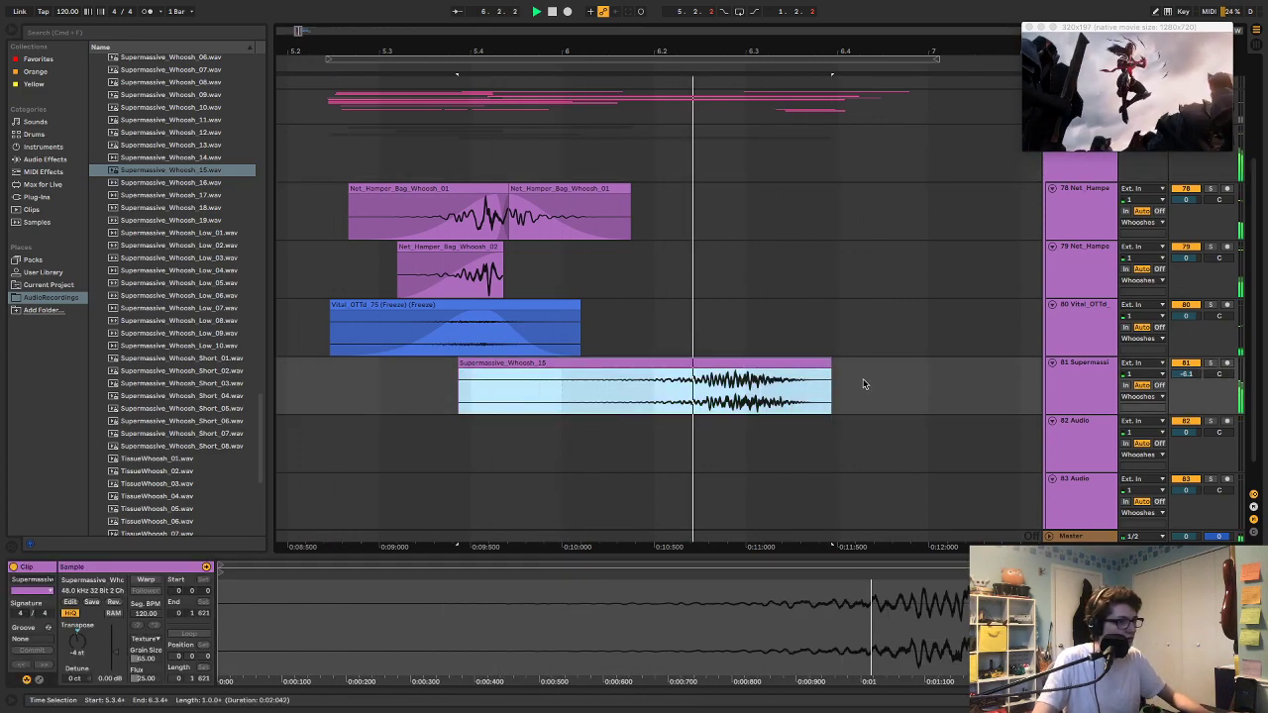
{"action": "key", "text": "space"}
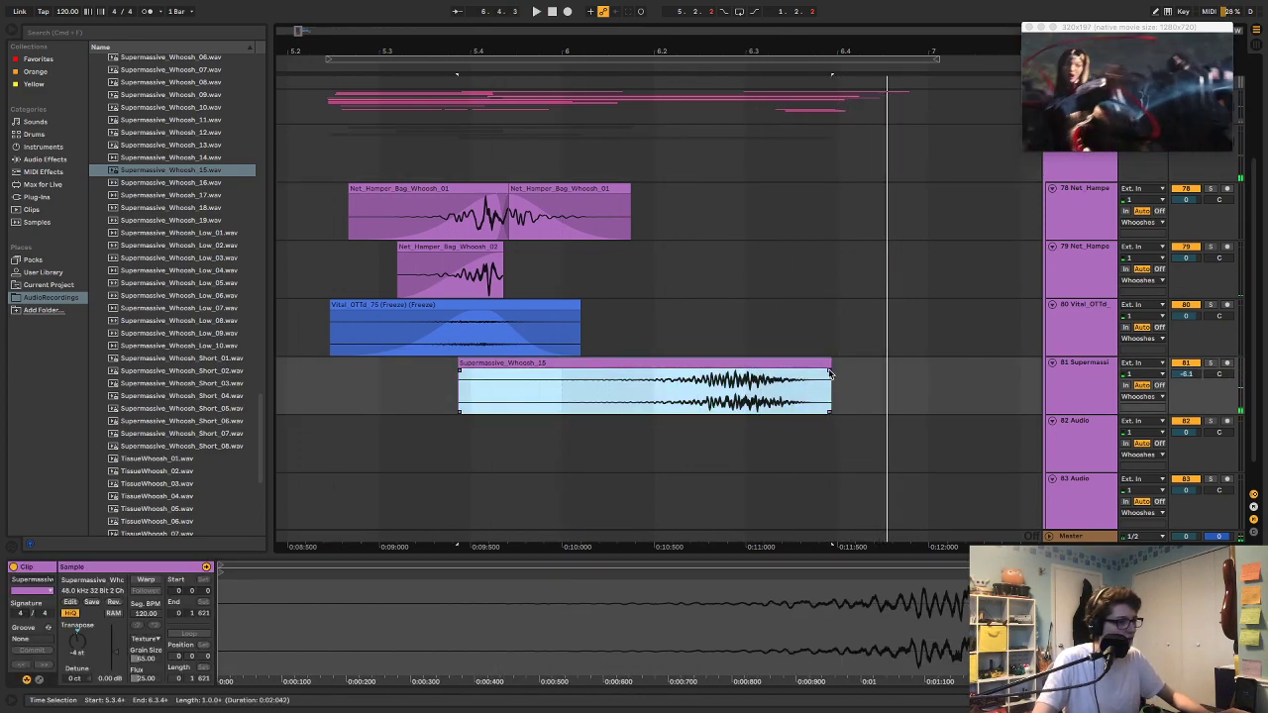
{"action": "key", "text": "super+z"}
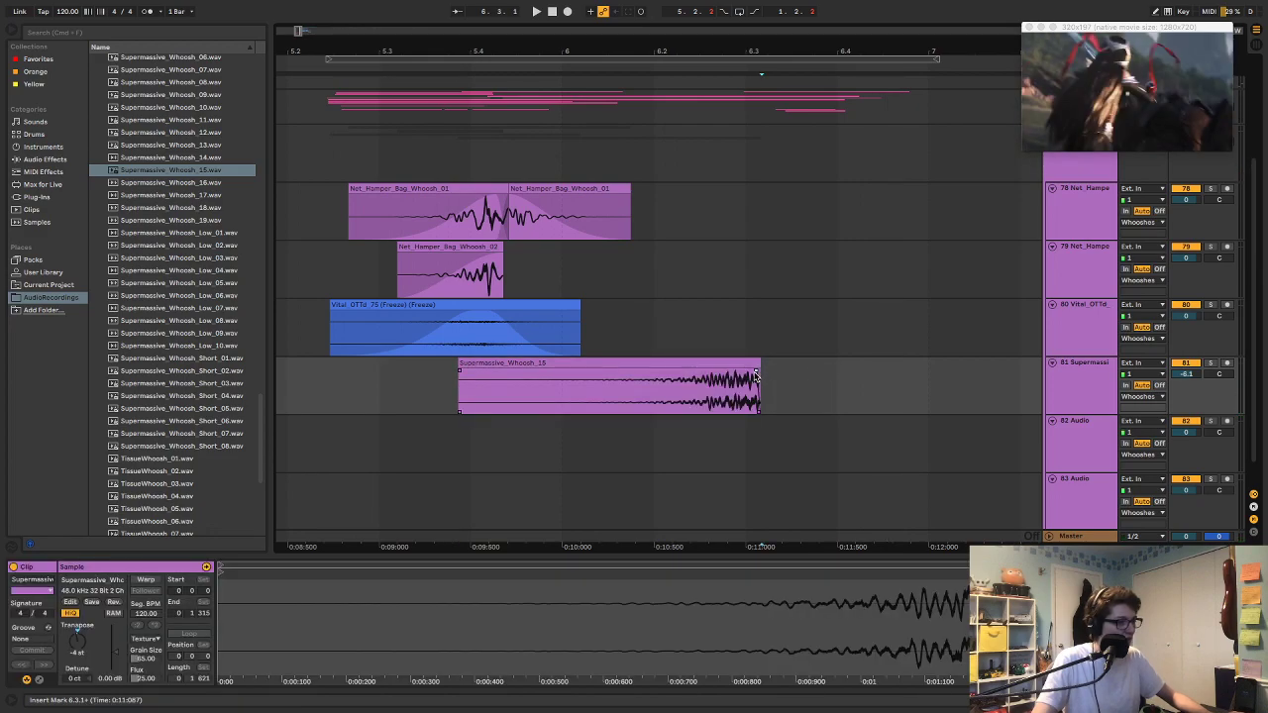
Step: Audition the Supermassive_Whoosh_Low samples in the AudioRecordings folder
{"action": "left_click", "coordinate": [163, 344]}
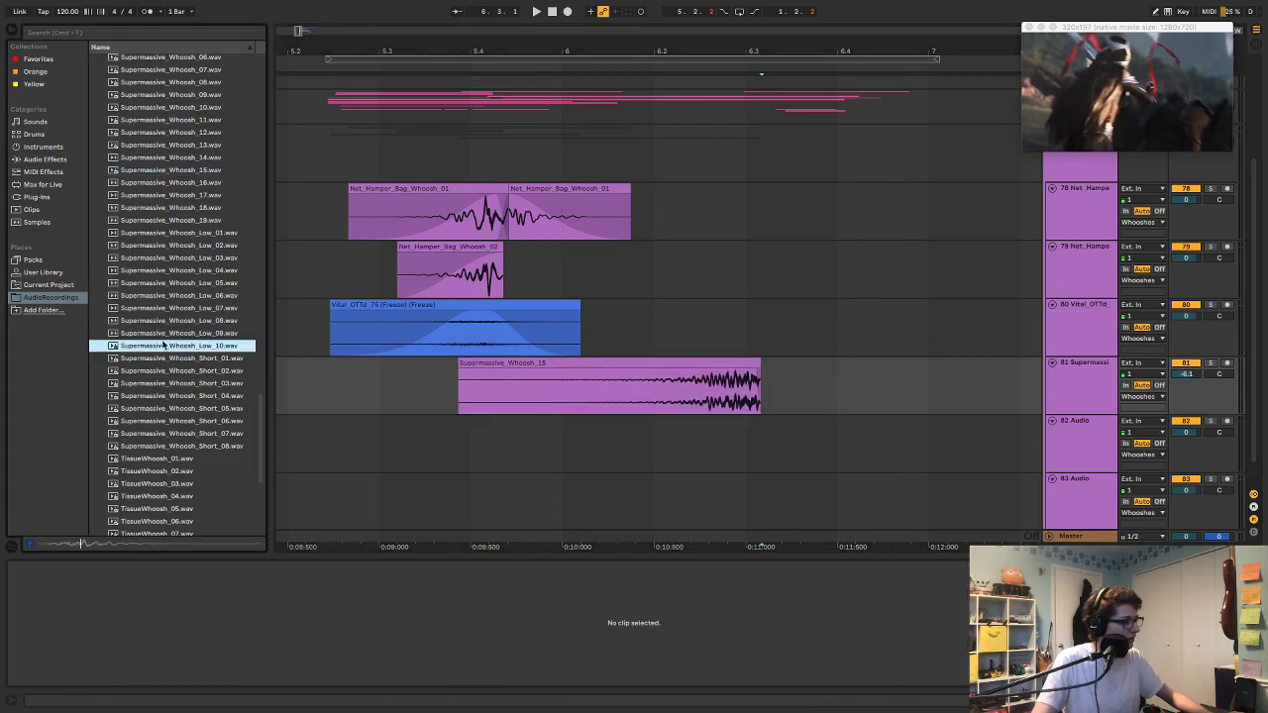
{"action": "left_click", "coordinate": [158, 270]}
{"action": "left_click", "coordinate": [158, 259]}
{"action": "left_click", "coordinate": [162, 295]}
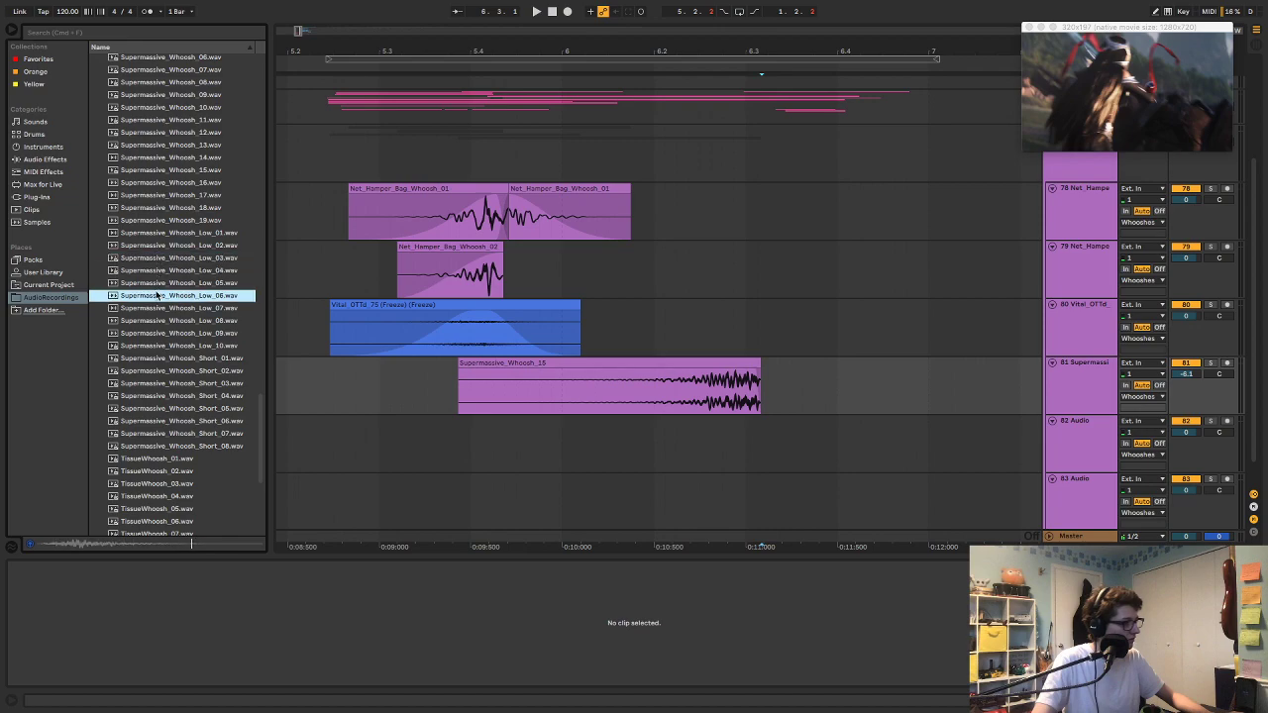
{"action": "left_click", "coordinate": [166, 309]}
{"action": "left_click", "coordinate": [171, 321]}
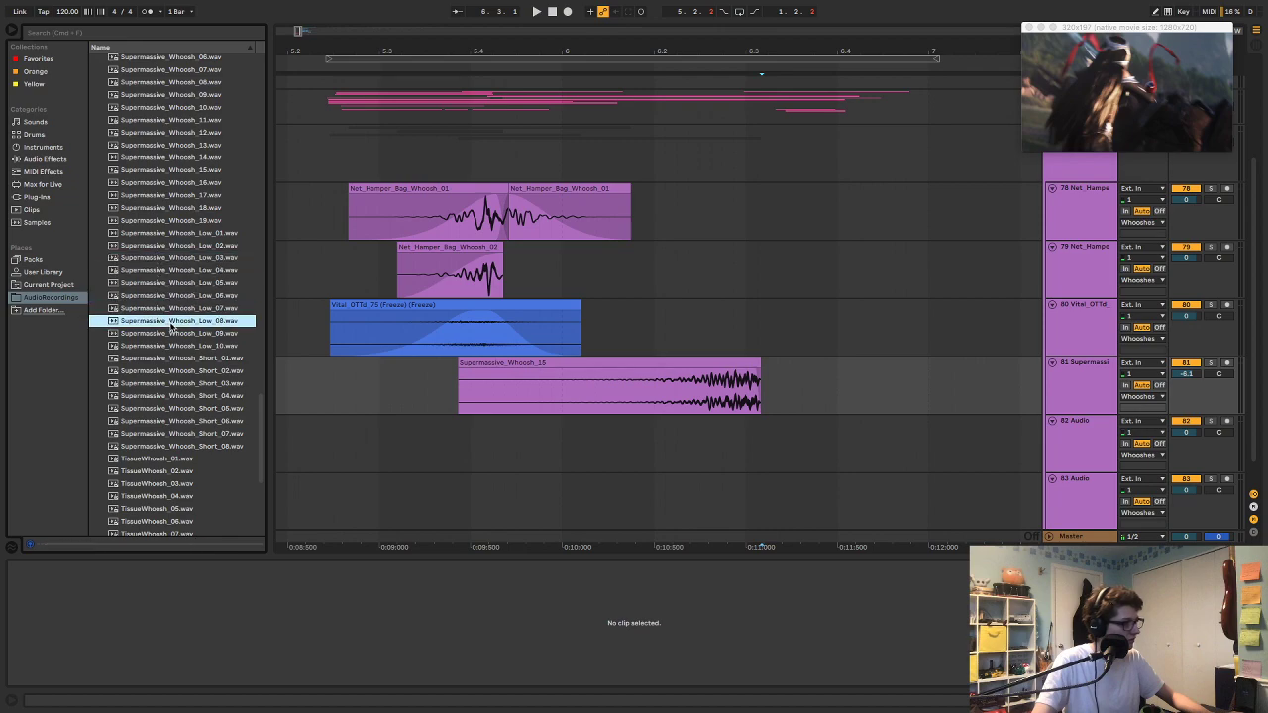
{"action": "left_click", "coordinate": [176, 332]}
{"action": "left_click", "coordinate": [178, 244]}
{"action": "left_click", "coordinate": [174, 234]}
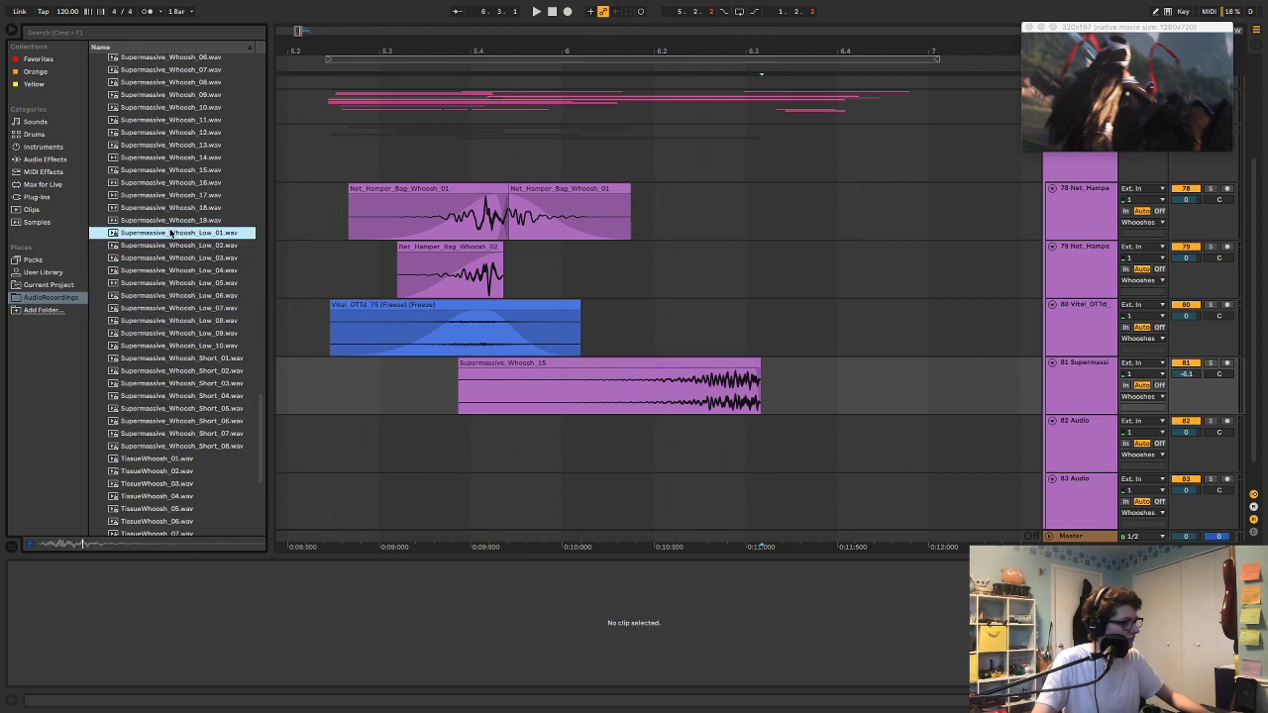
Step: Duplicate the short Net_Hamper_Bag_Whoosh clip on track 79 and align the copy's end with the Supermassive_Whoosh_15 clip's end
{"action": "left_click", "coordinate": [427, 243]}
{"action": "key", "text": "space"}
{"action": "key", "text": "space"}
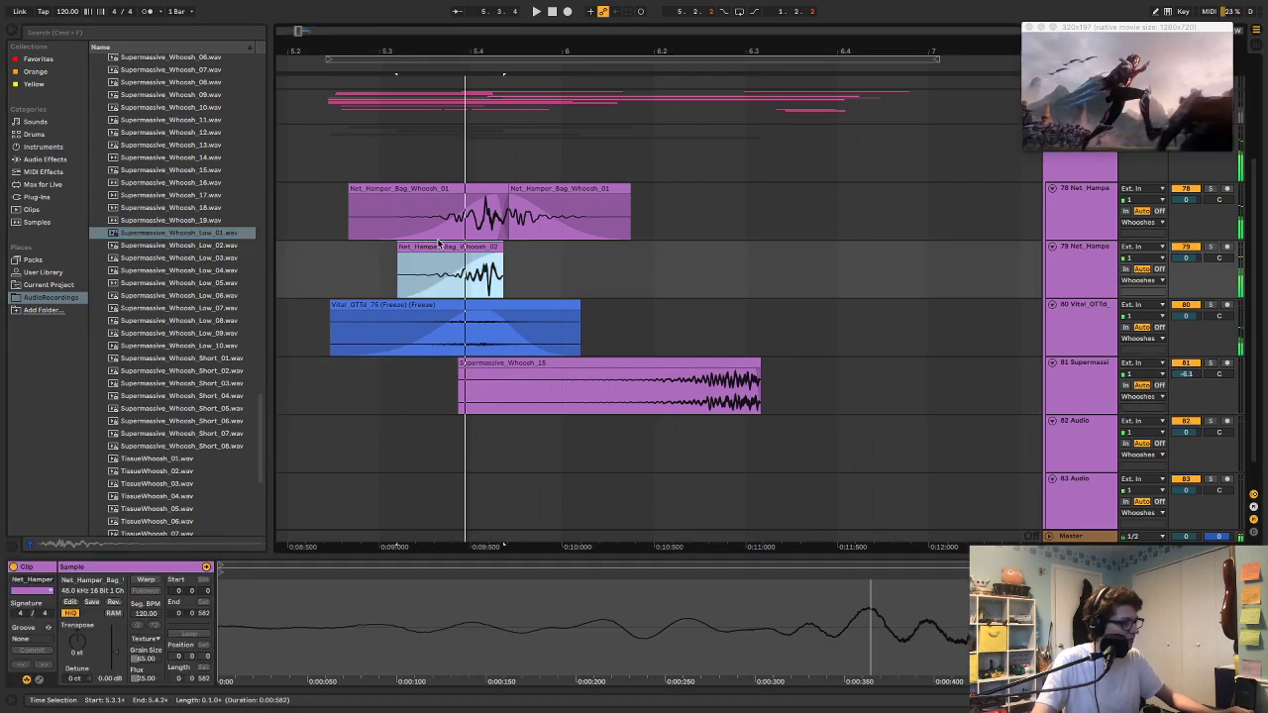
{"action": "key", "text": "super+d"}
{"action": "left_click_drag", "start_coordinate": [550, 244], "coordinate": [687, 274]}
Step: Play the layered whooshes from the first Net_Hamper_Bag_Whoosh_01 clip, and again from 5.4.4
{"action": "left_click", "coordinate": [426, 187]}
{"action": "key", "text": "space"}
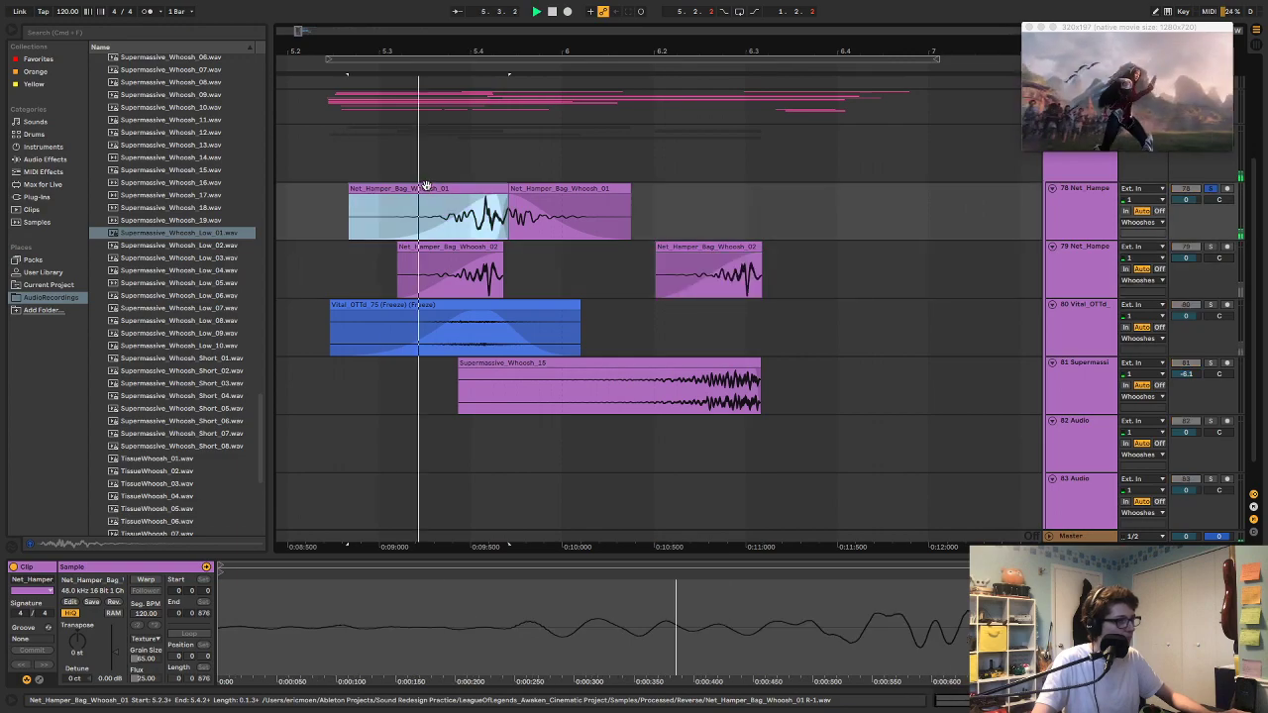
{"action": "key", "text": "space"}
{"action": "left_click", "coordinate": [540, 272]}
{"action": "key", "text": "space"}
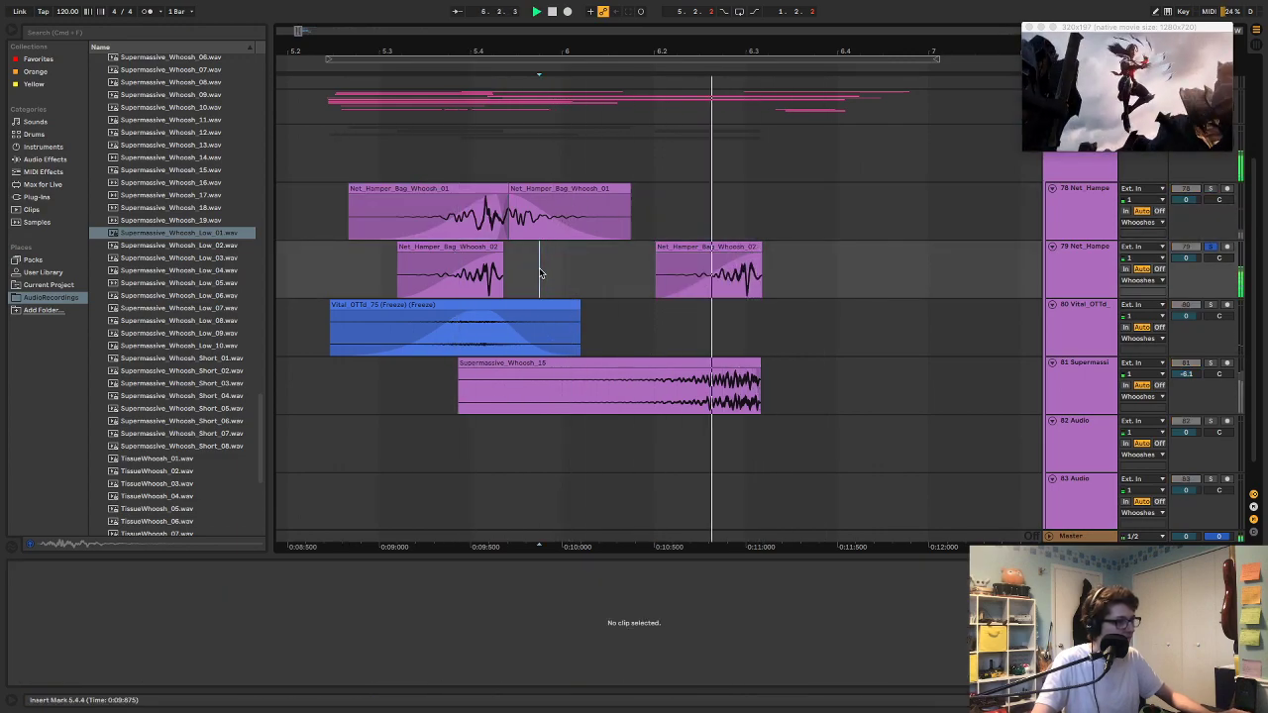
{"action": "key", "text": "space"}
Step: Transpose the duplicated clip on track 79 to -4 st and shift it earlier to end at about 6.3.1
{"action": "double_click", "coordinate": [664, 246]}
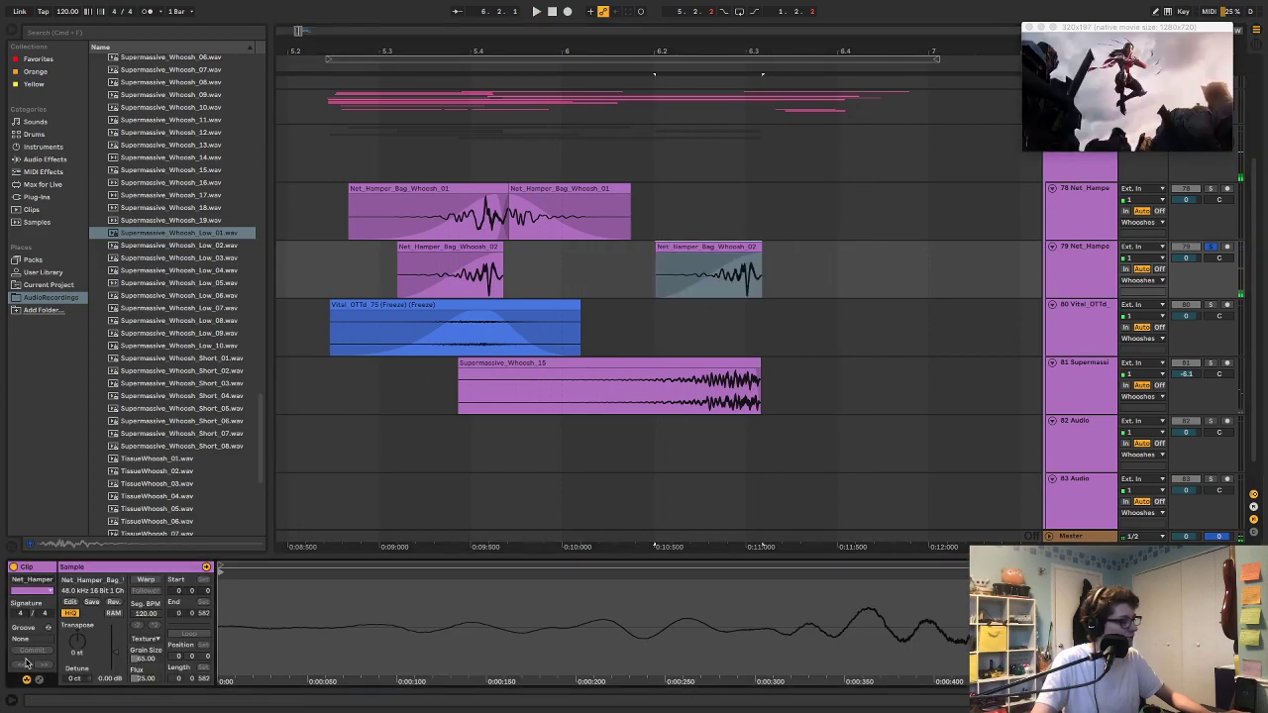
{"action": "left_click_drag", "start_coordinate": [76, 641], "coordinate": [76, 656]}
{"action": "left_click", "coordinate": [714, 330]}
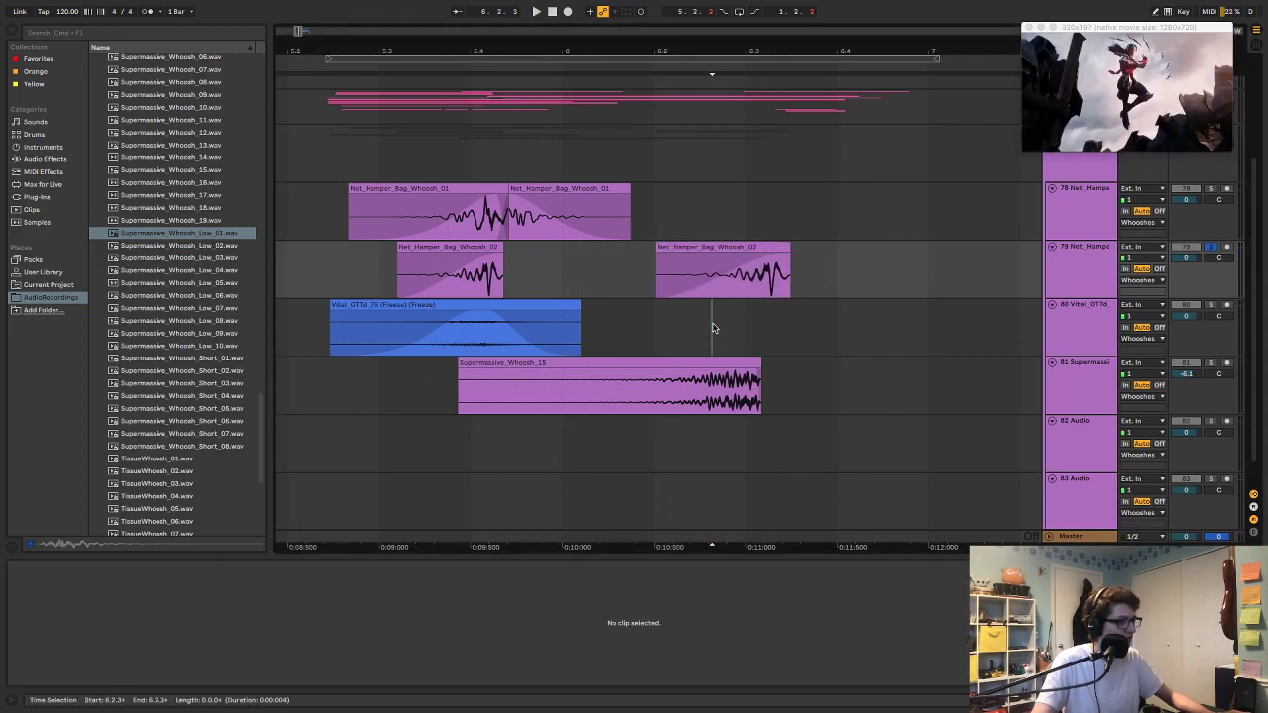
{"action": "left_click", "coordinate": [742, 245]}
{"action": "left_click_drag", "start_coordinate": [742, 243], "coordinate": [712, 259]}
Step: Play the whoosh layers against the video from 5.2.2
{"action": "key", "text": "space"}
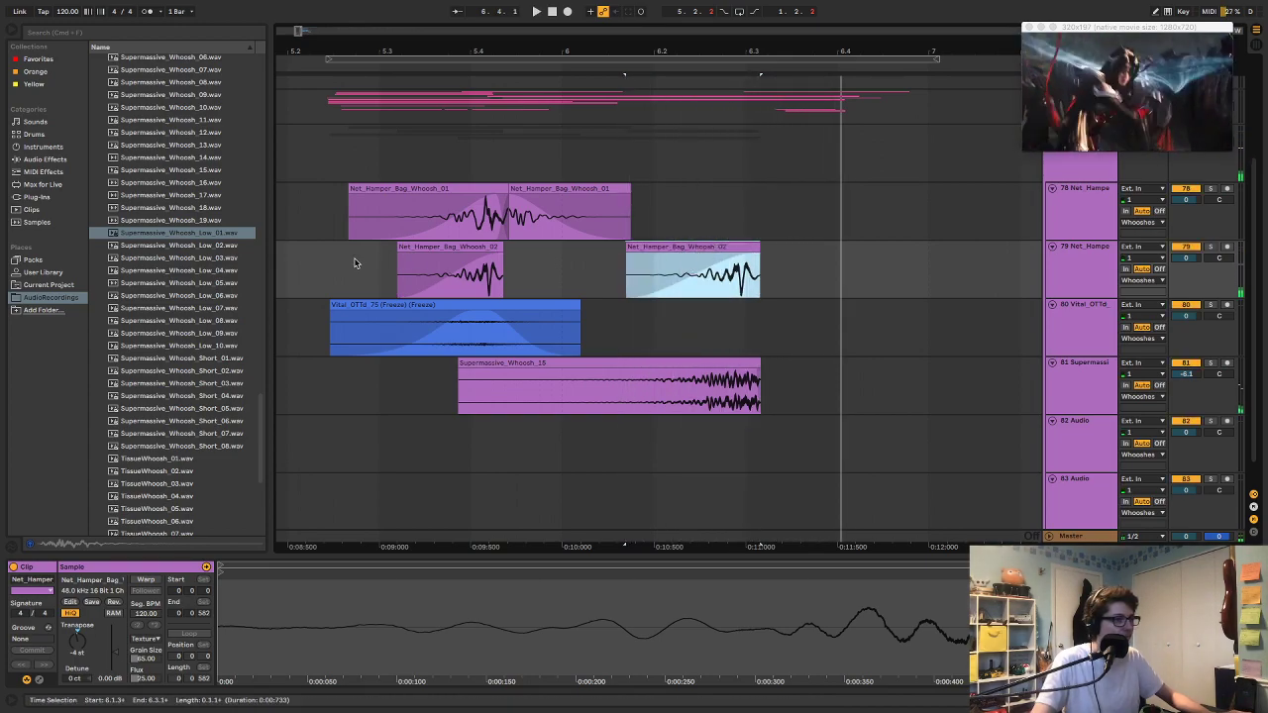
{"action": "left_click", "coordinate": [323, 256]}
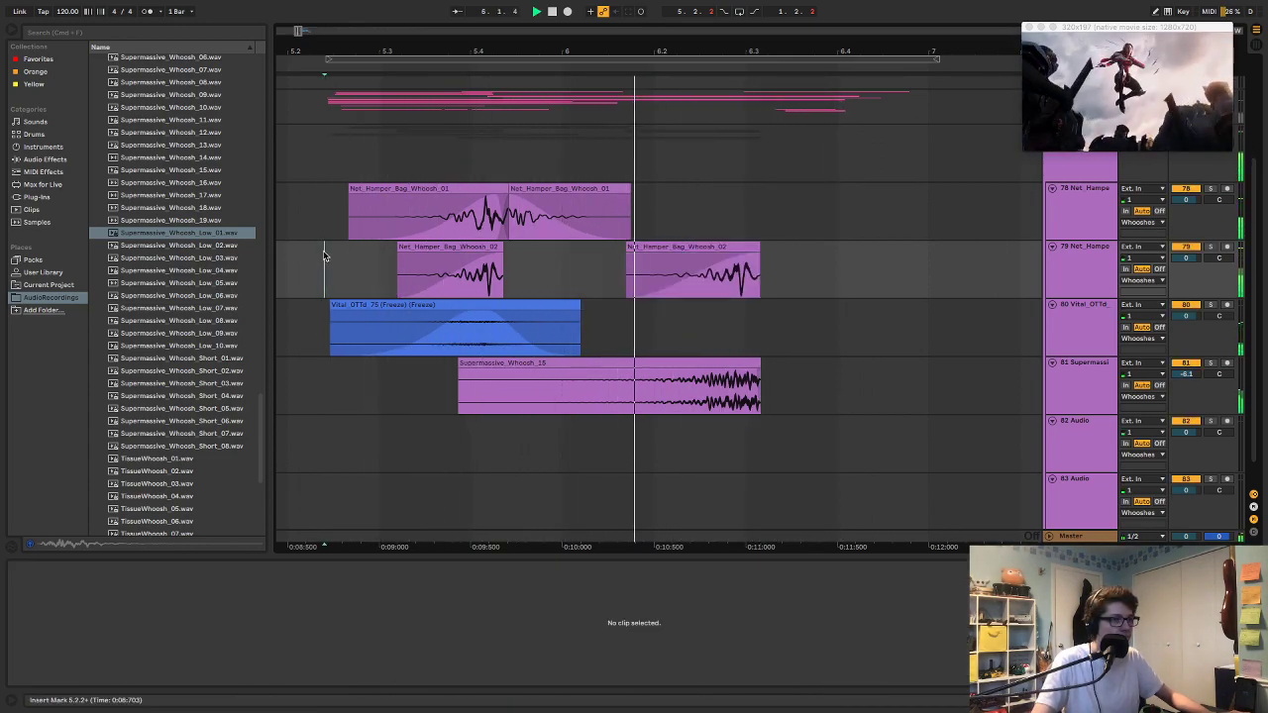
{"action": "key", "text": "space"}
Step: Add a long fade-in up to just before 6.2 on the Supermassive_Whoosh_15 clip, set its gain to -0.14 dB and play from 5.3.3
{"action": "left_click_drag", "start_coordinate": [461, 368], "coordinate": [646, 375]}
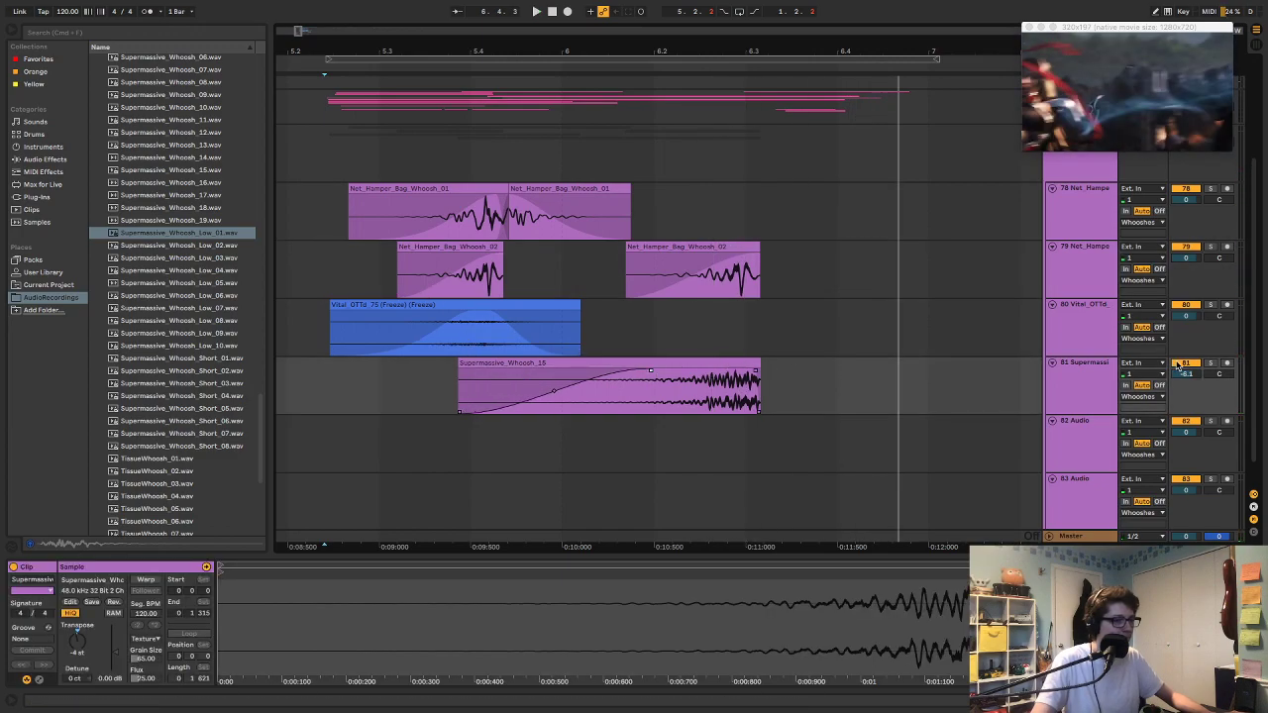
{"action": "left_click", "coordinate": [710, 362]}
{"action": "left_click_drag", "start_coordinate": [111, 679], "coordinate": [111, 682]}
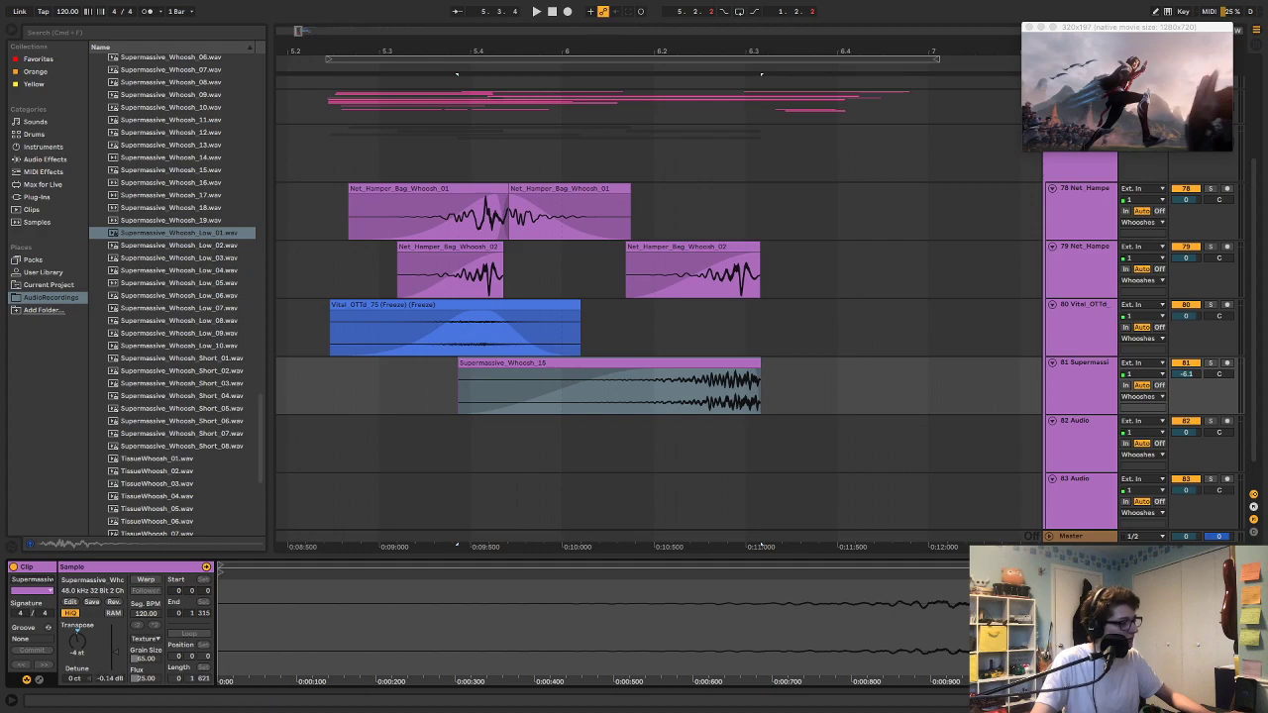
{"action": "left_click", "coordinate": [430, 379]}
{"action": "key", "text": "space"}
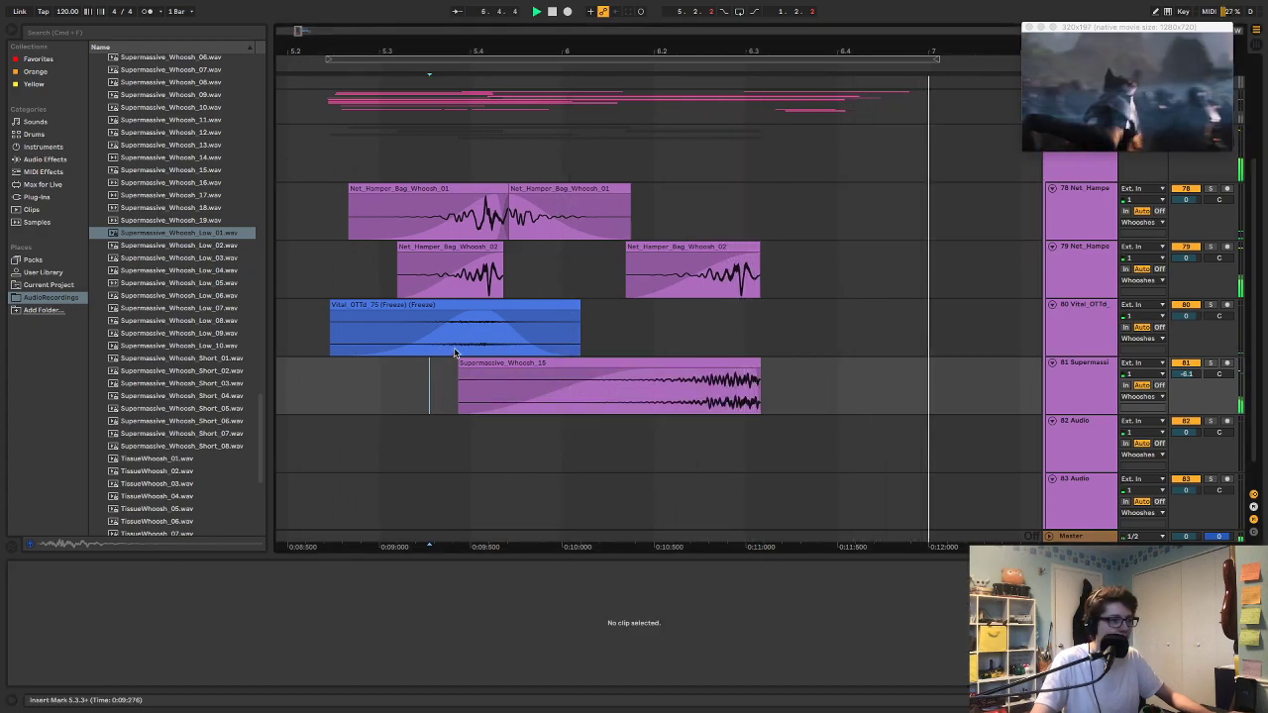
Step: Replay the arrangement and audition more Supermassive_Whoosh_Low, Supermassive_Whoosh_Short and TissueWhoosh samples
{"action": "left_click", "coordinate": [208, 335]}
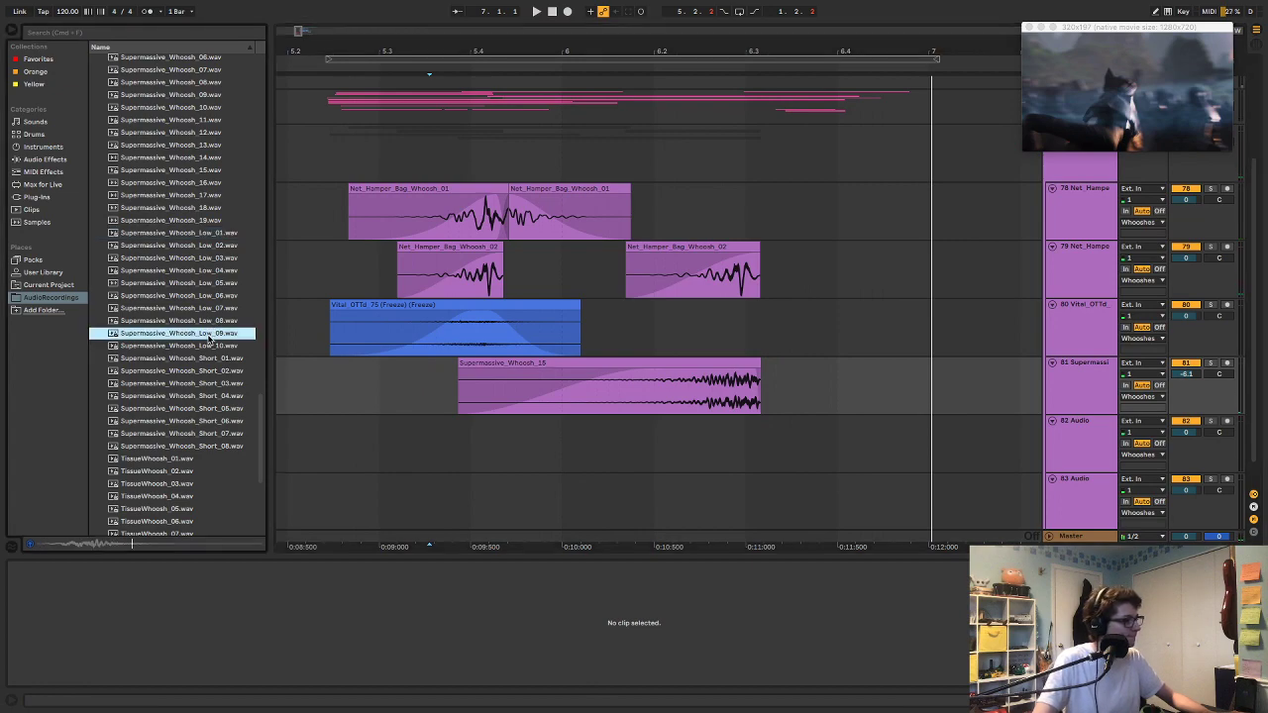
{"action": "key", "text": "space"}
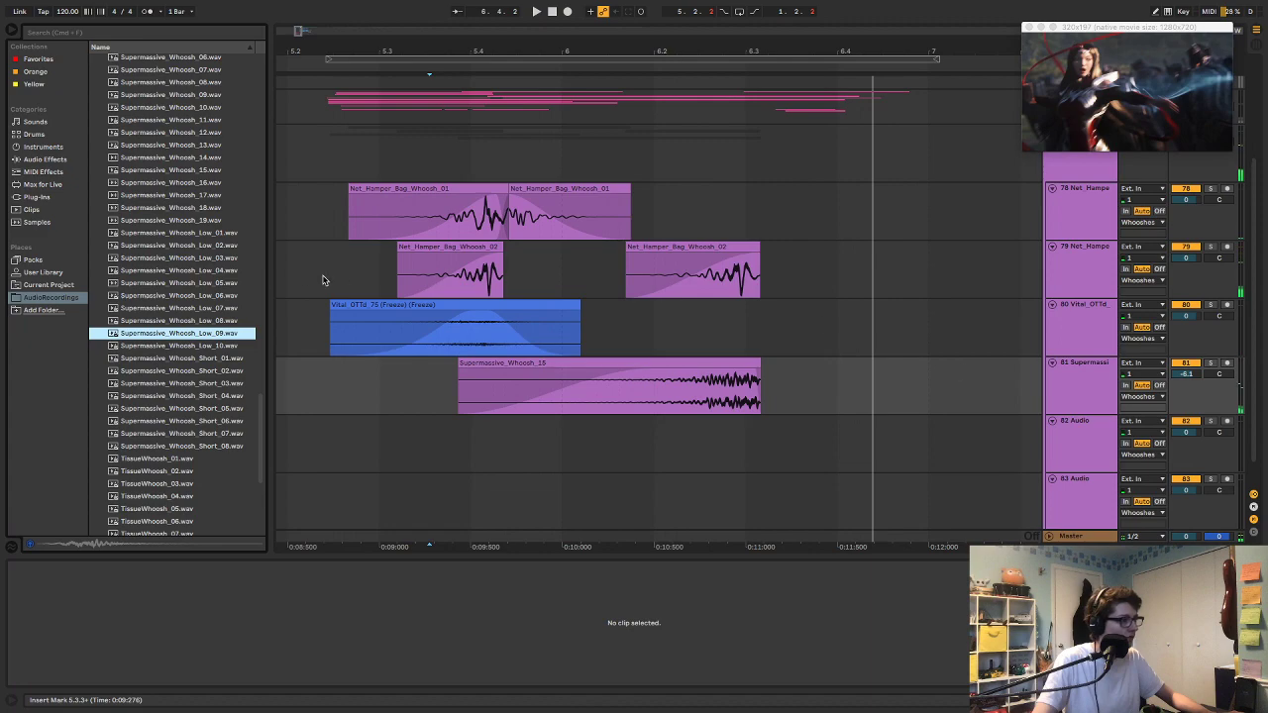
{"action": "left_click", "coordinate": [191, 372]}
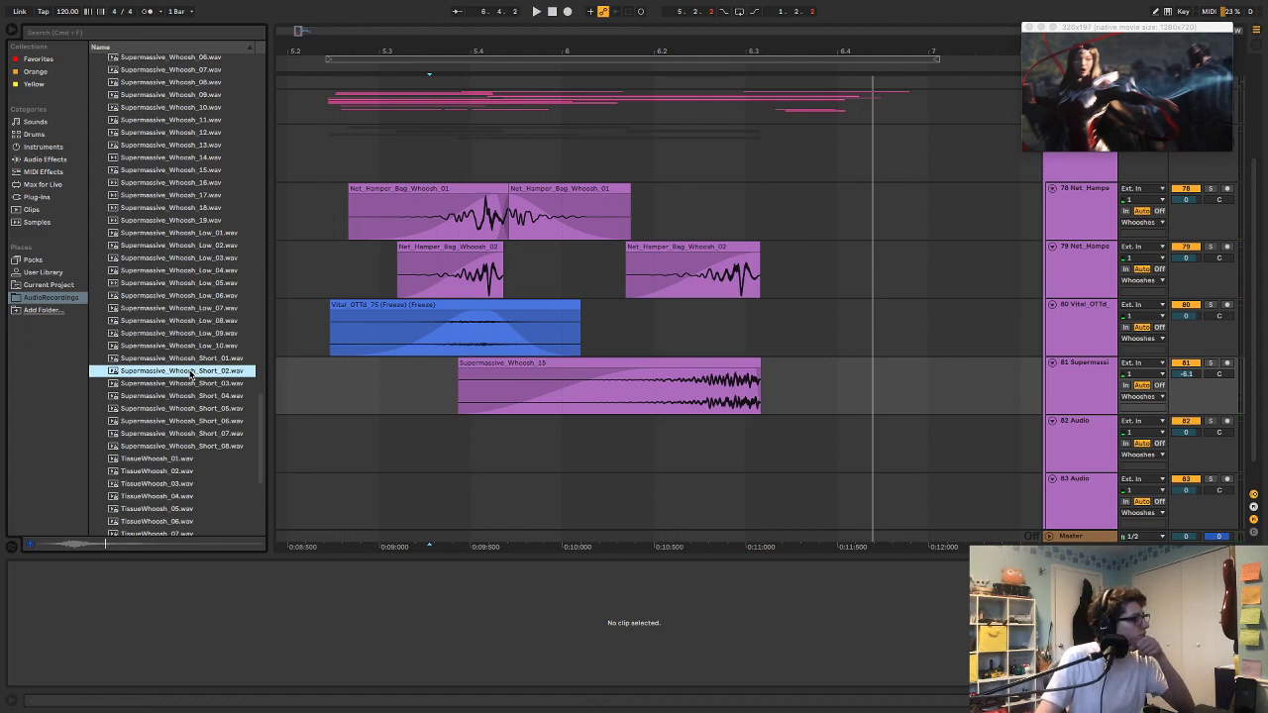
{"action": "left_click", "coordinate": [186, 460]}
{"action": "left_click", "coordinate": [188, 446]}
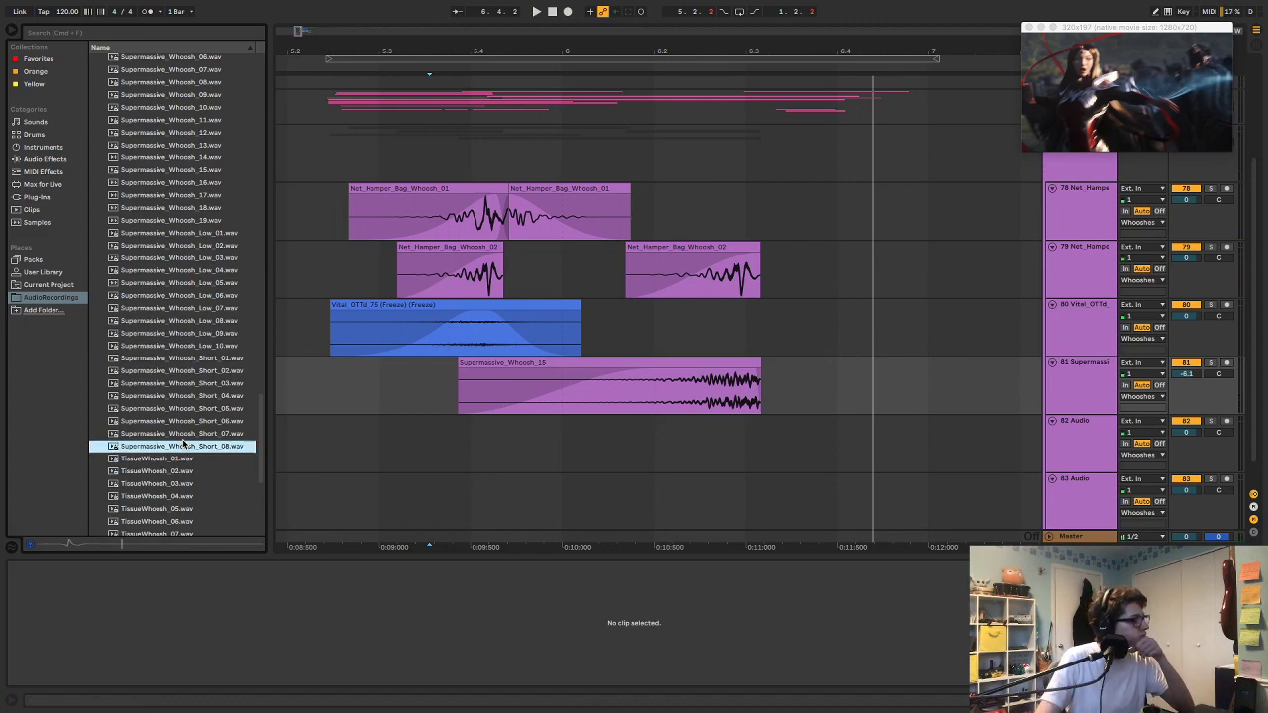
{"action": "left_click", "coordinate": [198, 346]}
{"action": "left_click", "coordinate": [198, 322]}
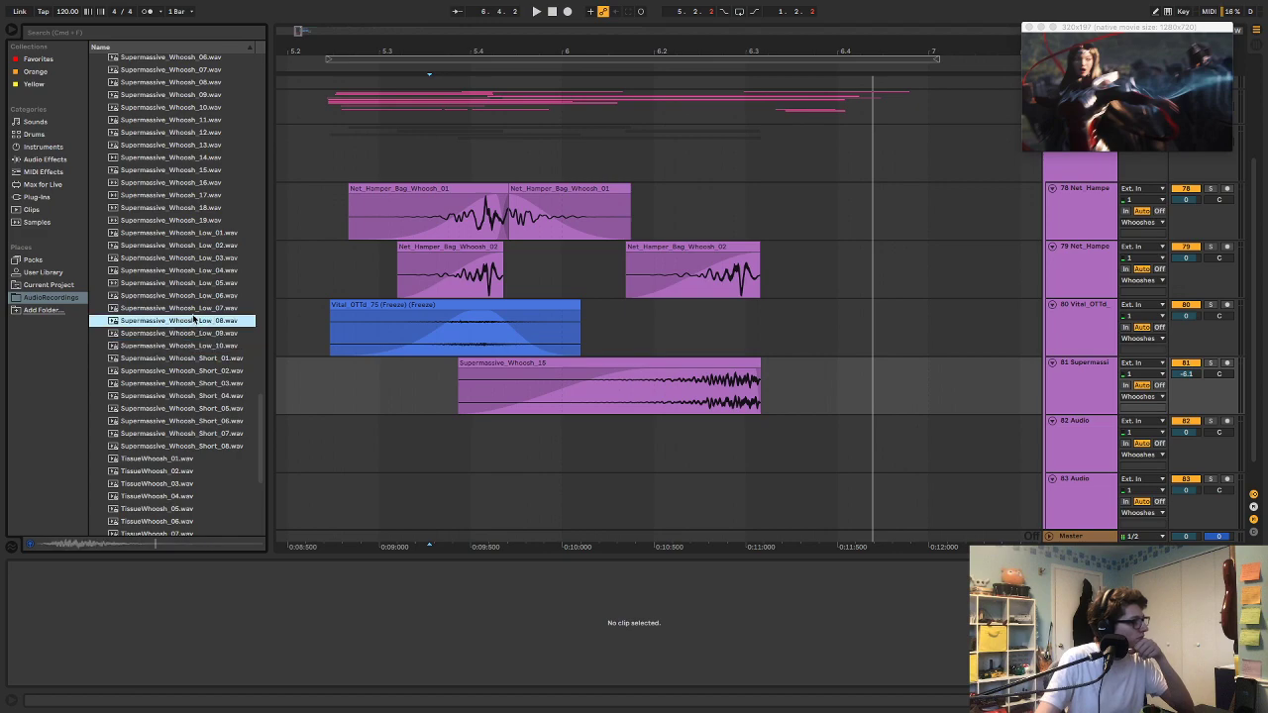
{"action": "left_click", "coordinate": [195, 309]}
{"action": "left_click", "coordinate": [196, 284]}
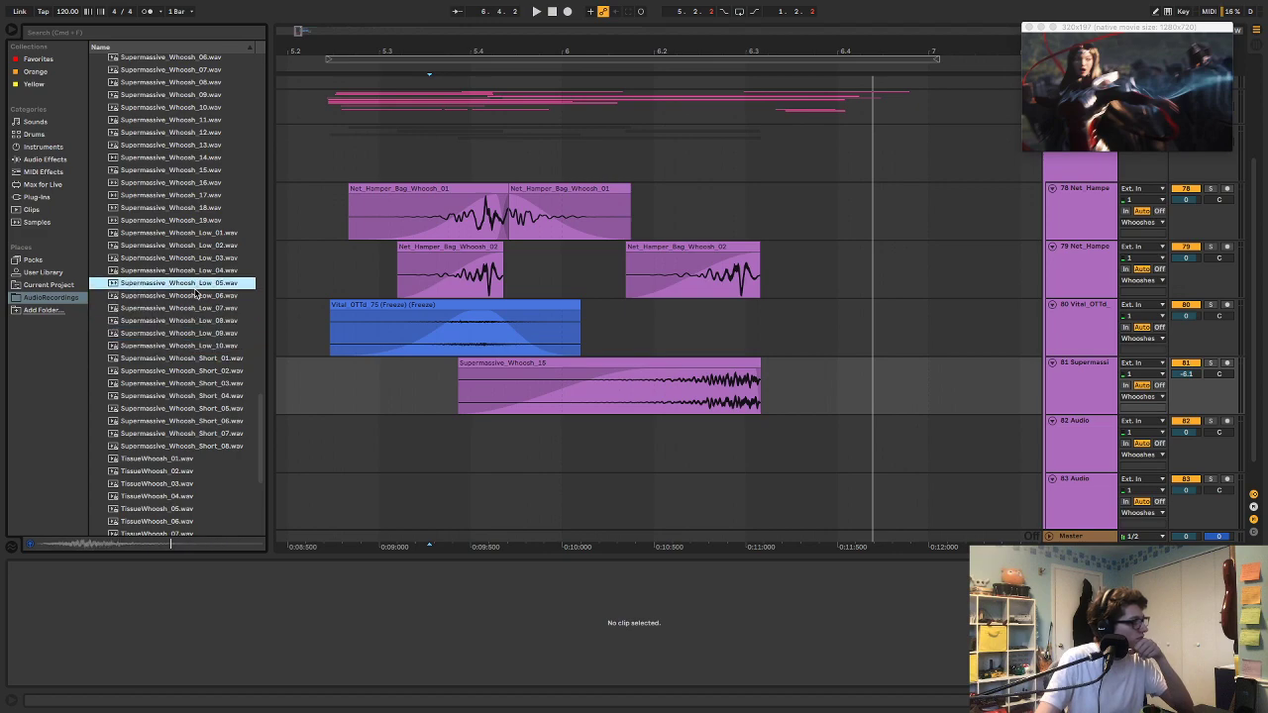
Step: Place Supermassive_Whoosh_Low_05.wav on track 82, reverse it and audition it with the other layers
{"action": "left_click_drag", "start_coordinate": [198, 284], "coordinate": [649, 464]}
{"action": "left_click_drag", "start_coordinate": [798, 436], "coordinate": [738, 423]}
{"action": "key", "text": "space"}
{"action": "key", "text": "space"}
{"action": "key", "text": "space"}
{"action": "key", "text": "space"}
{"action": "key", "text": "space"}
{"action": "key", "text": "space"}
{"action": "key", "text": "r"}
{"action": "key", "text": "space"}
Step: Adjust the Supermassive_Whoosh_Low_05 clip to start at about 6.2.4 with a short fade-in and play from 6.1.4
{"action": "left_click_drag", "start_coordinate": [648, 426], "coordinate": [856, 428]}
{"action": "mouse_move", "coordinate": [757, 428]}
{"action": "left_mouse_down"}
{"action": "mouse_move", "coordinate": [739, 428]}
{"action": "mouse_move", "coordinate": [758, 429]}
{"action": "left_mouse_up"}
{"action": "key", "text": "space"}
{"action": "left_click", "coordinate": [641, 449]}
{"action": "key", "text": "space"}
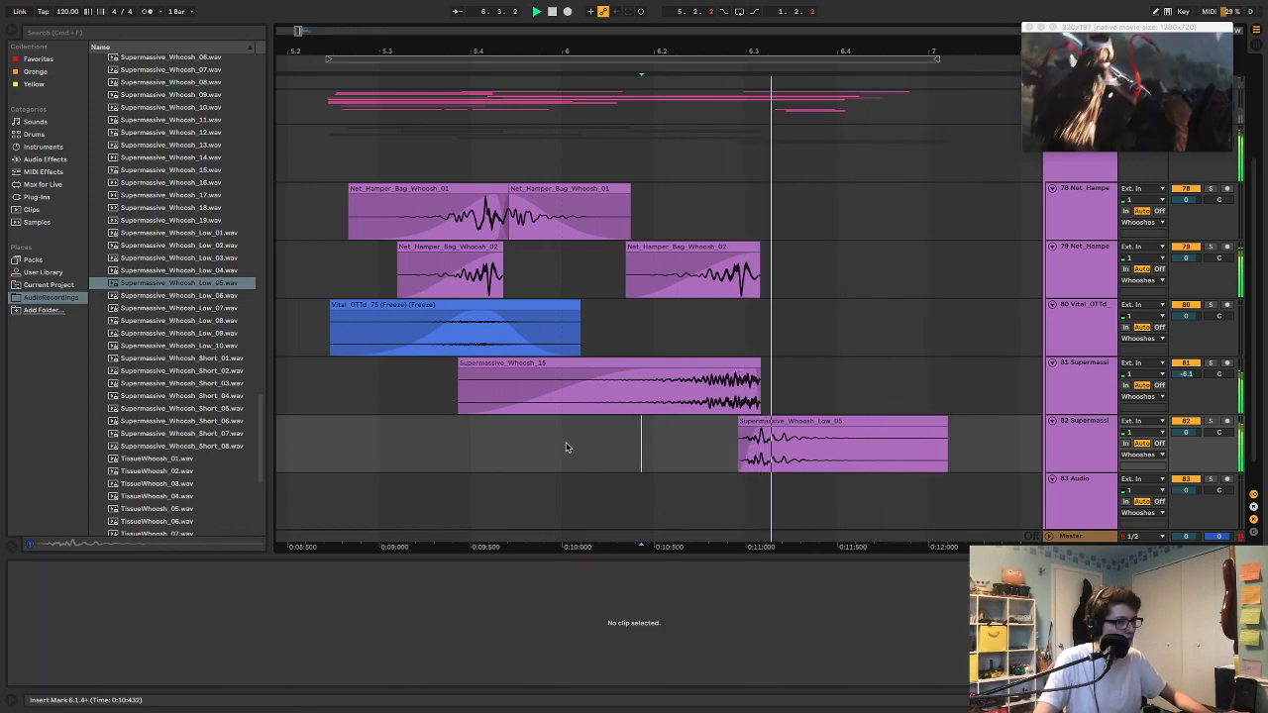
Step: Stop playback and delete the Supermassive_Whoosh_Low_05 clip from track 82
{"action": "left_click", "coordinate": [767, 421]}
{"action": "key", "text": "space"}
{"action": "key", "text": "Delete"}
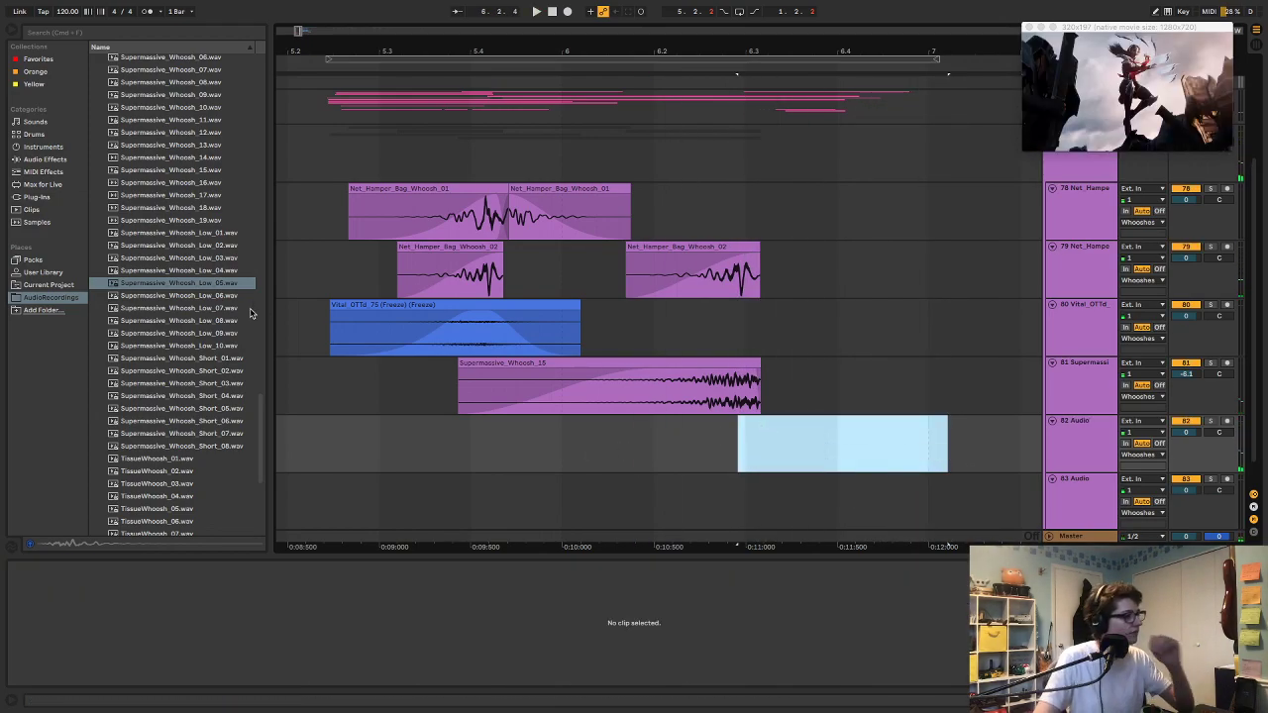
Step: Audition the Net_Hamper_Bag_Whoosh samples in the AudioRecordings folder for another whoosh layer
{"action": "left_click", "coordinate": [1078, 275]}
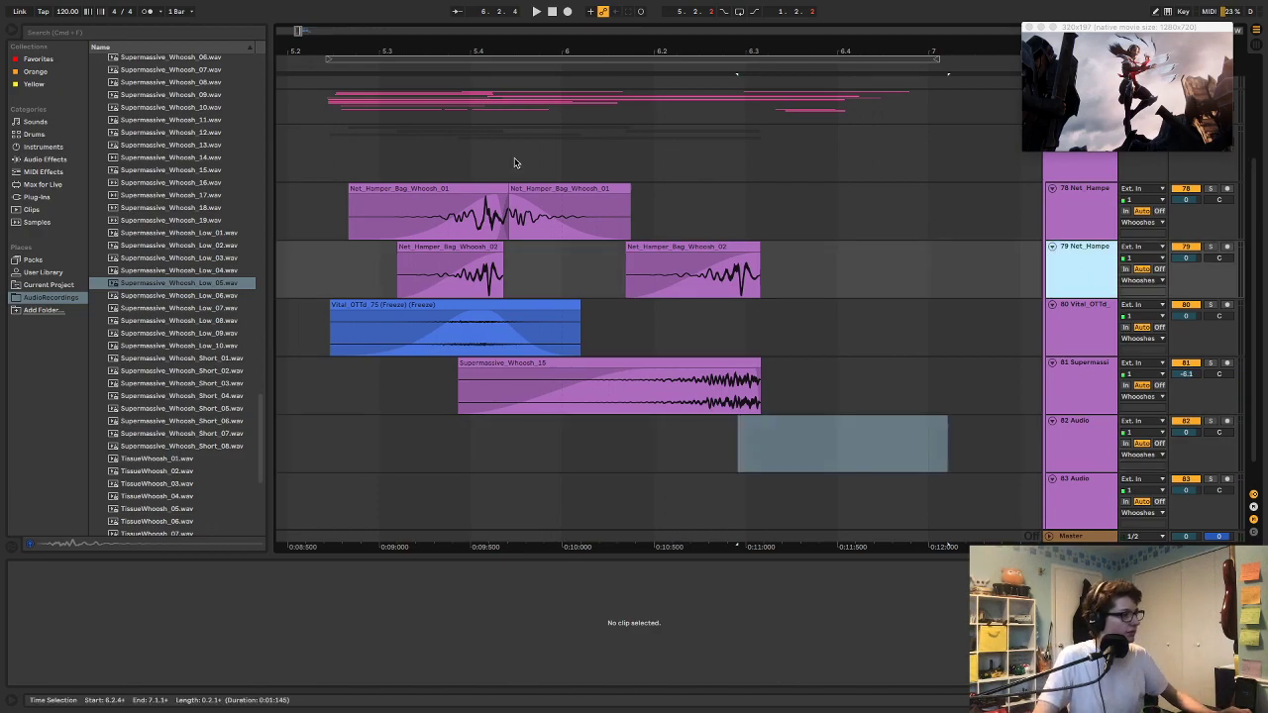
{"action": "left_click", "coordinate": [564, 192]}
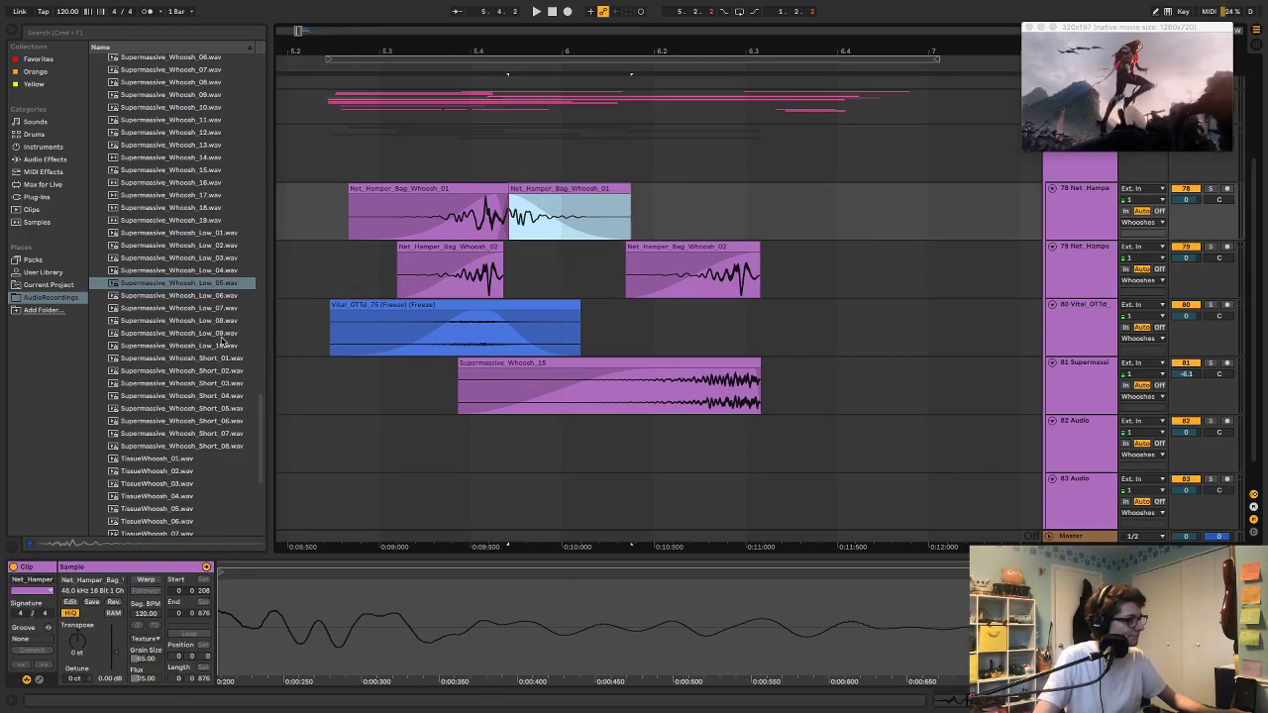
{"action": "left_click", "coordinate": [144, 423]}
{"action": "scroll", "coordinate": [143, 419], "scroll_direction": "up", "scroll_amount": 10}
{"action": "left_click", "coordinate": [515, 216]}
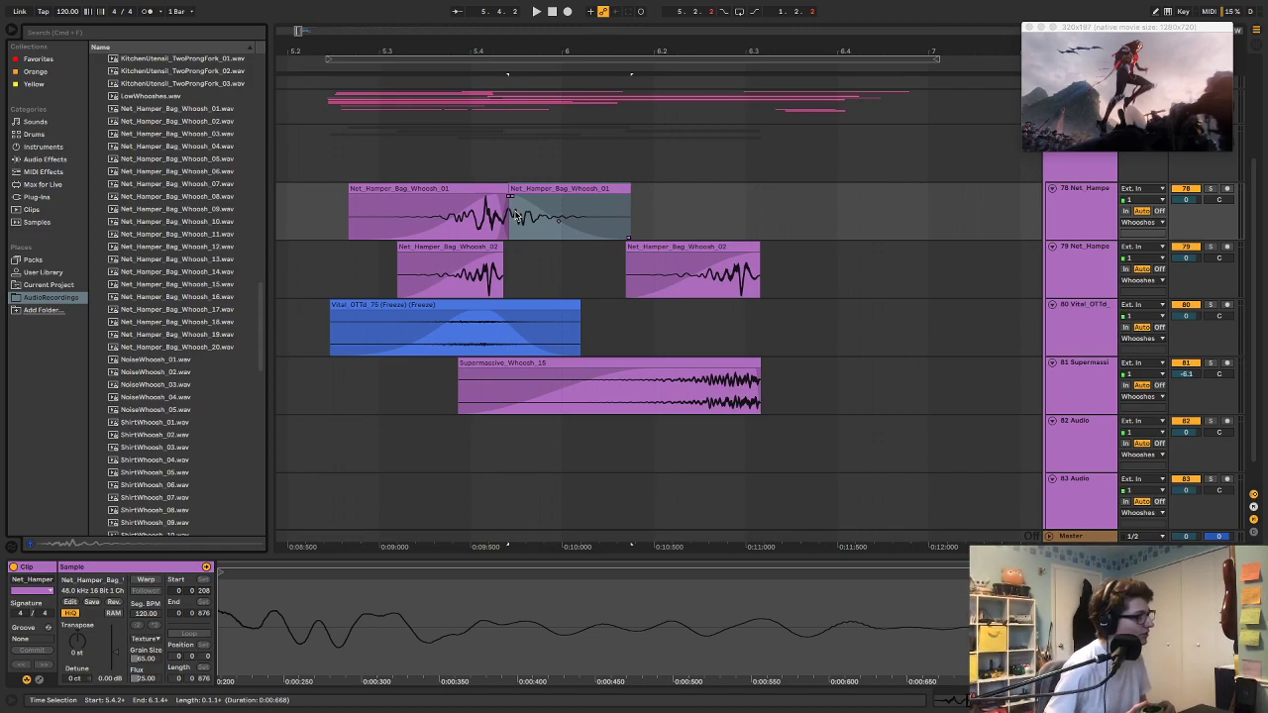
{"action": "left_click", "coordinate": [158, 209]}
{"action": "left_click", "coordinate": [184, 147]}
{"action": "left_click", "coordinate": [179, 123]}
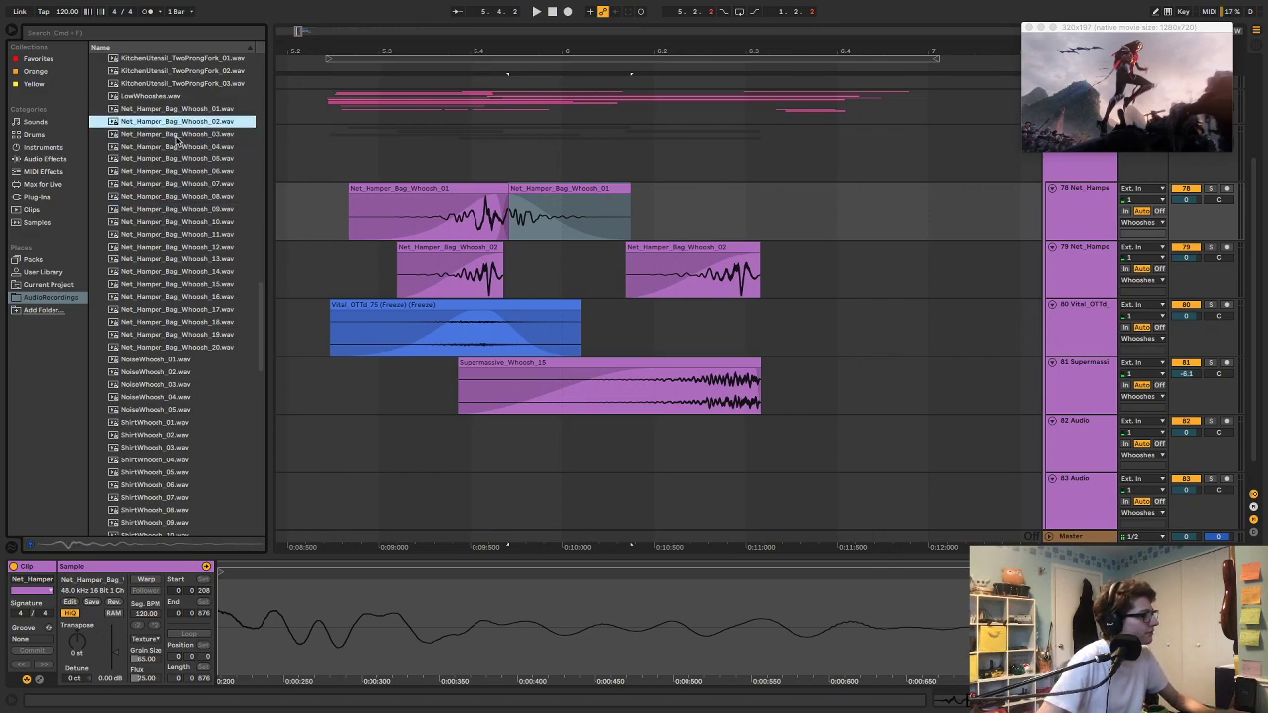
{"action": "left_click", "coordinate": [178, 133]}
{"action": "left_click", "coordinate": [187, 221]}
{"action": "left_click", "coordinate": [192, 271]}
{"action": "left_click", "coordinate": [195, 297]}
{"action": "left_click", "coordinate": [194, 309]}
{"action": "left_click", "coordinate": [194, 322]}
{"action": "left_click", "coordinate": [197, 336]}
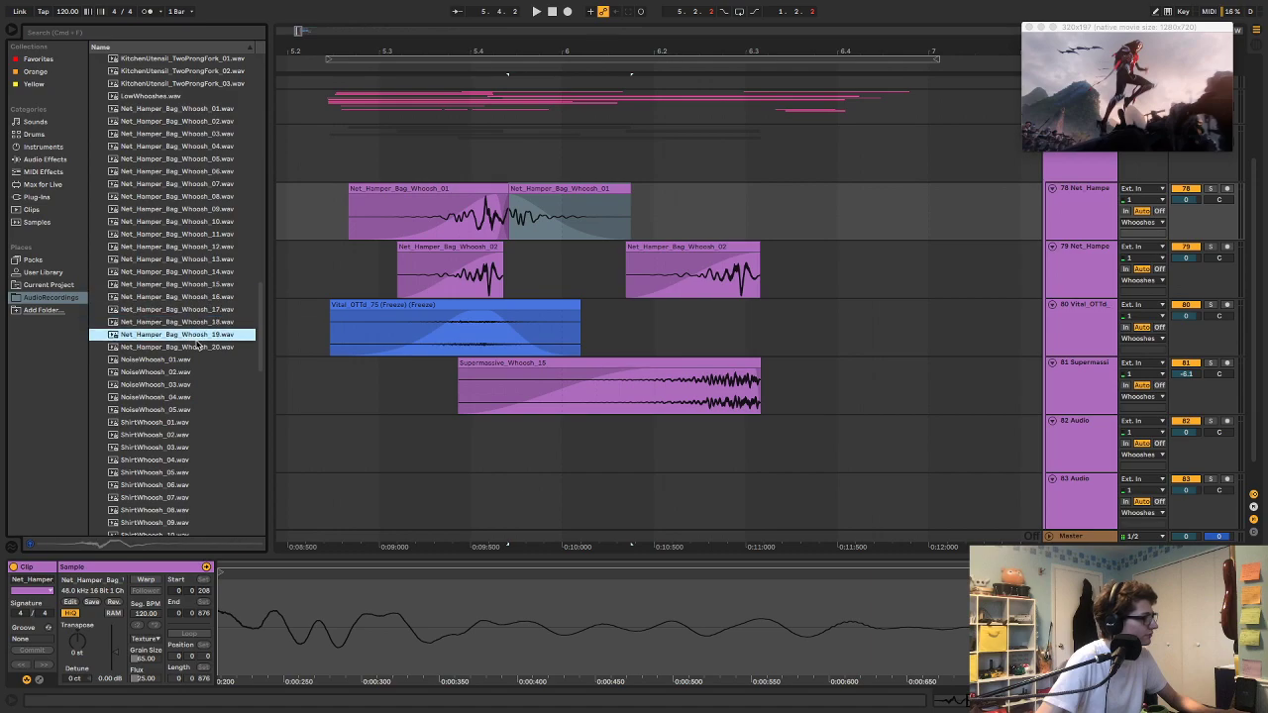
Step: Place Net_Hamper_Bag_Whoosh_20.wav on track 78 starting at about 6.2.3 and reverse the clip
{"action": "left_click", "coordinate": [198, 347]}
{"action": "left_click_drag", "start_coordinate": [200, 348], "coordinate": [721, 220]}
{"action": "key", "text": "r"}
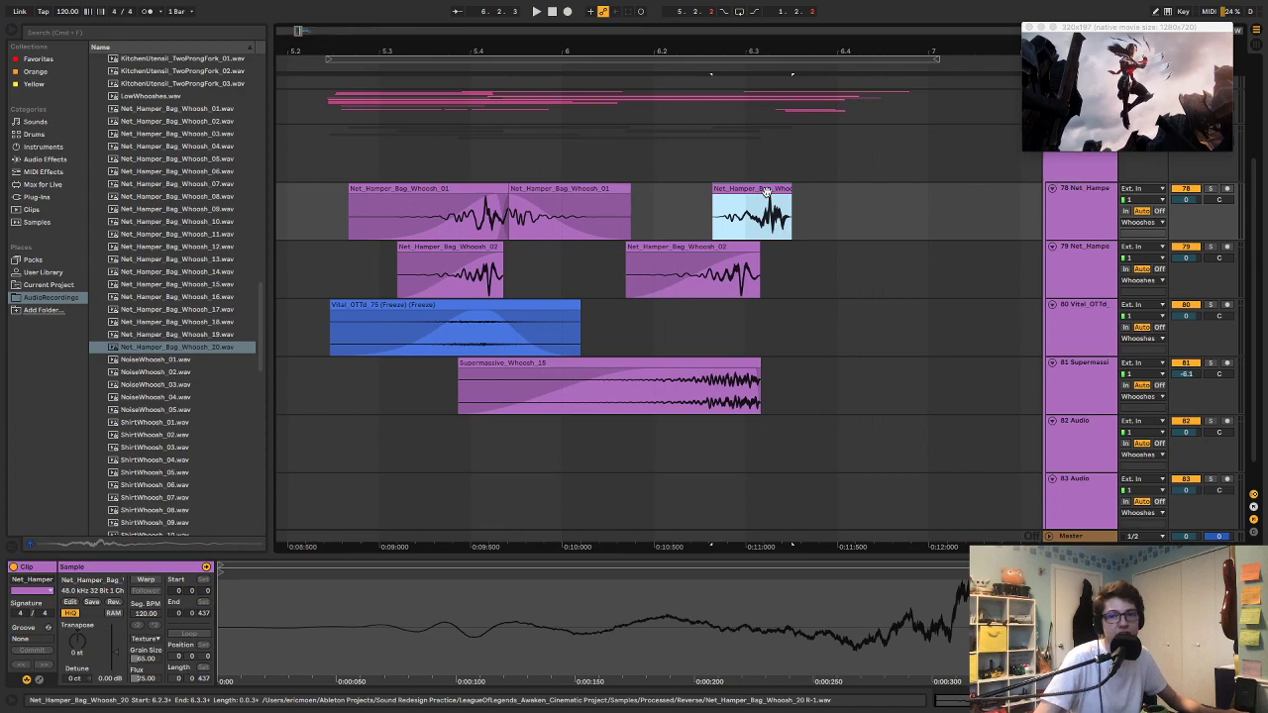
Step: Fade in the reversed Net_Hamper_Bag_Whoosh_20 clip across most of its length and play it with track 78 soloed
{"action": "left_click_drag", "start_coordinate": [716, 196], "coordinate": [784, 204]}
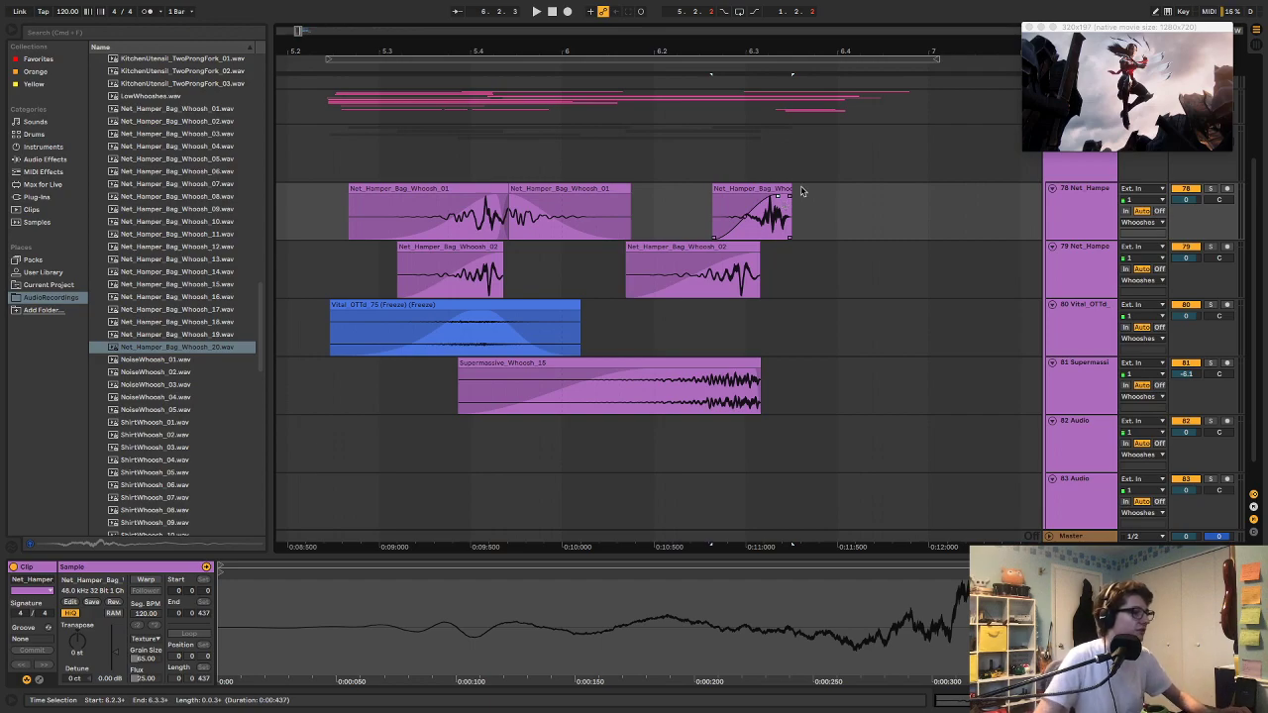
{"action": "left_click", "coordinate": [762, 186]}
{"action": "key", "text": "s"}
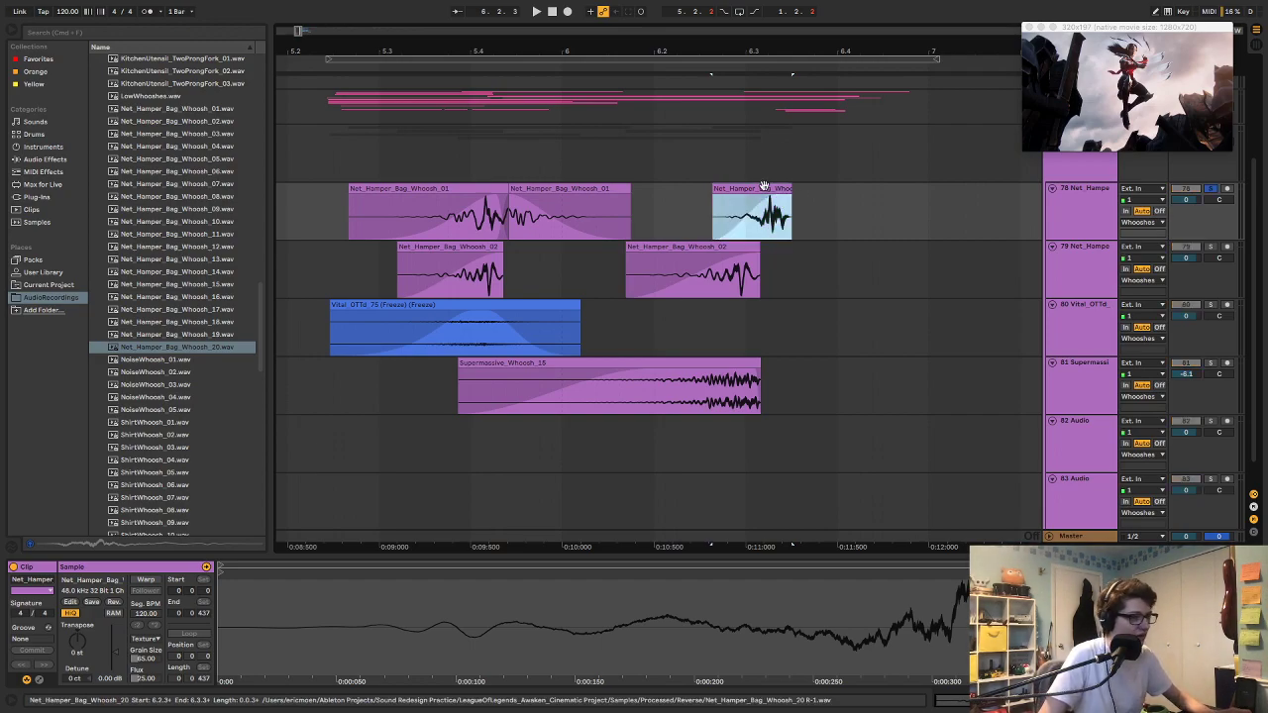
{"action": "key", "text": "space"}
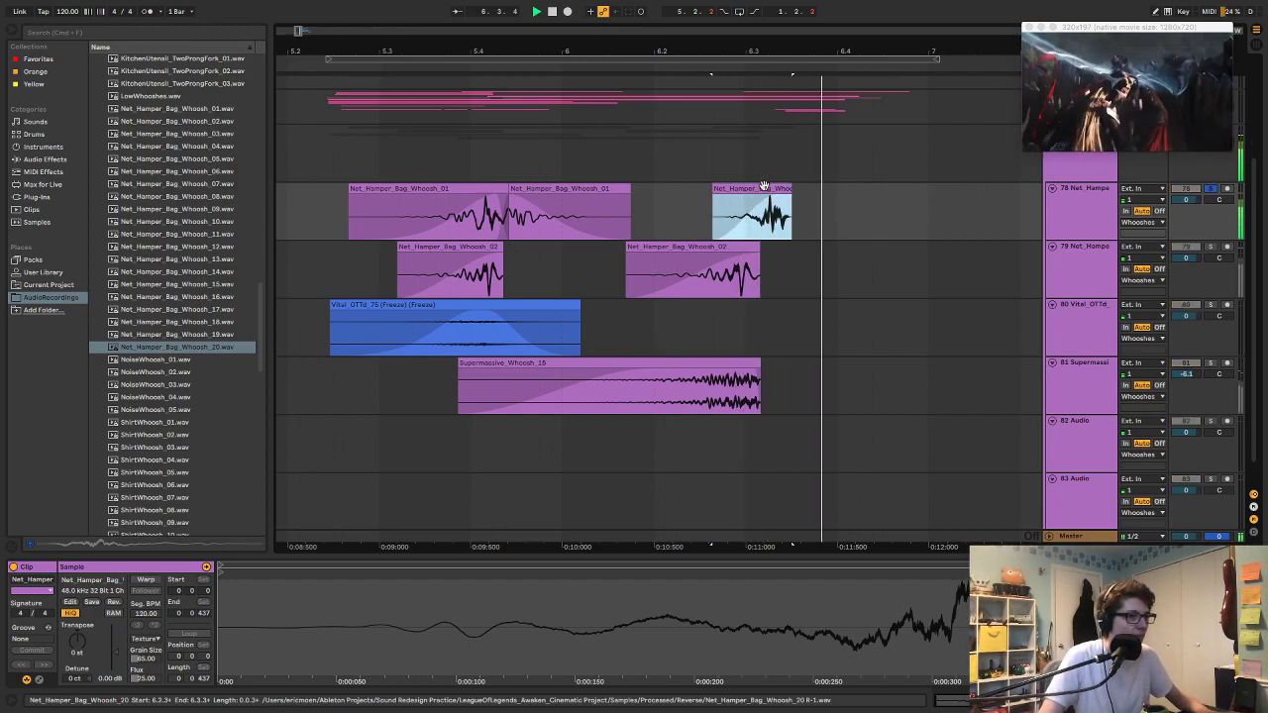
Step: Try the Net_Hamper_Bag_Whoosh_20 clip unreversed further along track 78, then restore the reversed version starting at about 6.2.3
{"action": "key", "text": "r"}
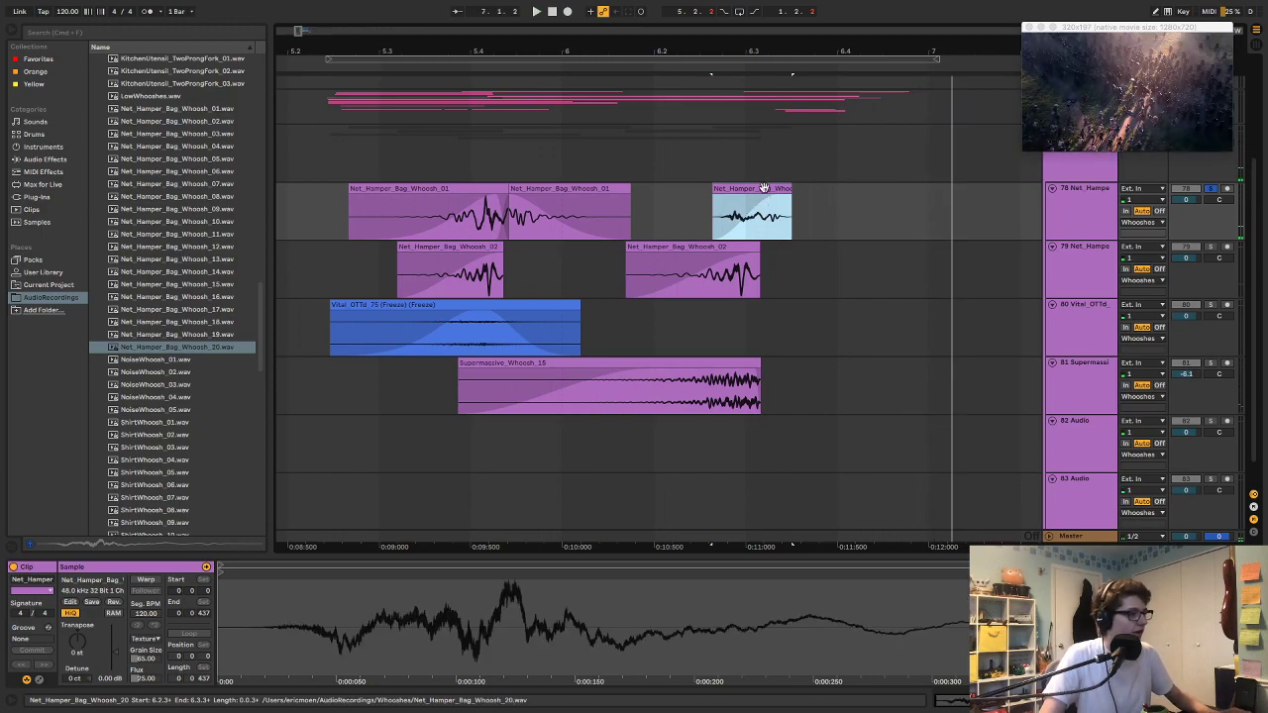
{"action": "left_click_drag", "start_coordinate": [764, 188], "coordinate": [844, 202]}
{"action": "key", "text": "super+z"}
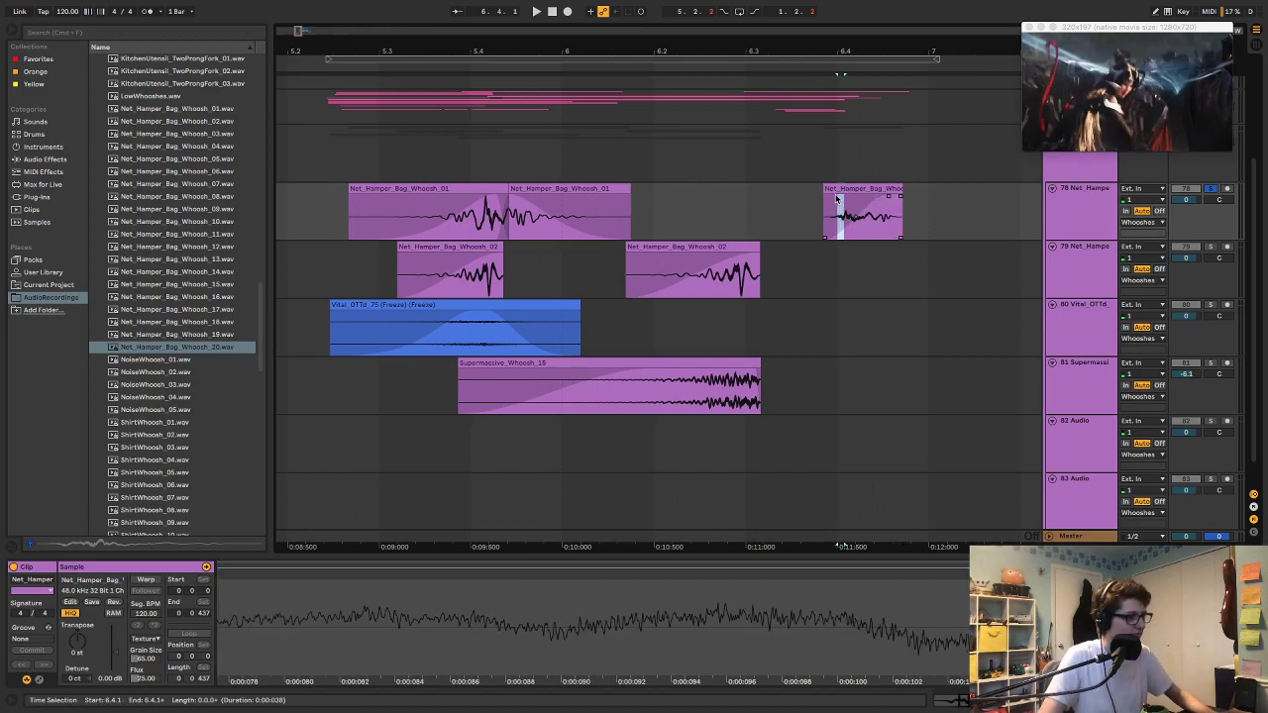
{"action": "left_click", "coordinate": [841, 189]}
{"action": "key", "text": "space"}
{"action": "left_click_drag", "start_coordinate": [843, 190], "coordinate": [744, 205]}
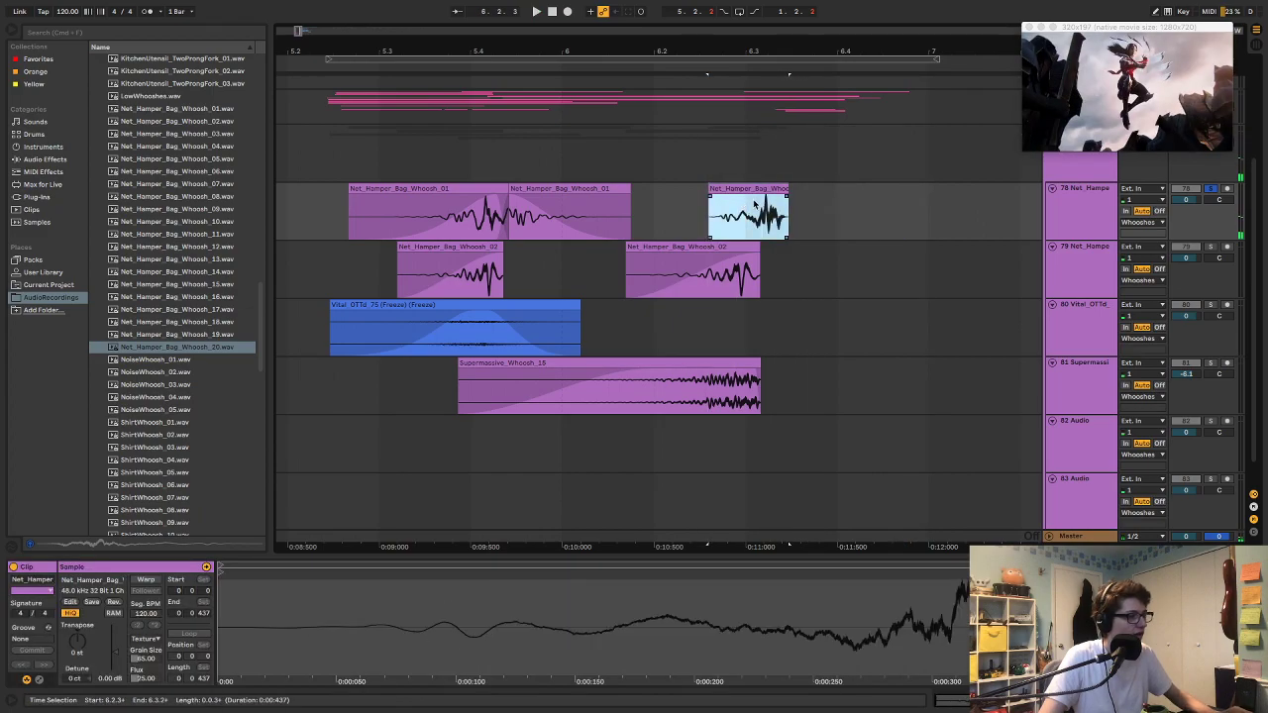
Step: Try pairing the reversed Net_Hamper_Bag_Whoosh_20 clip with an overlapping, forward-playing duplicate on track 78 and audition both
{"action": "key", "text": "super+d"}
{"action": "key", "text": "r"}
{"action": "left_click_drag", "start_coordinate": [837, 189], "coordinate": [774, 210]}
{"action": "key", "text": "alt+super+f"}
{"action": "left_click", "coordinate": [758, 188]}
{"action": "left_click", "coordinate": [803, 189], "text": "shift"}
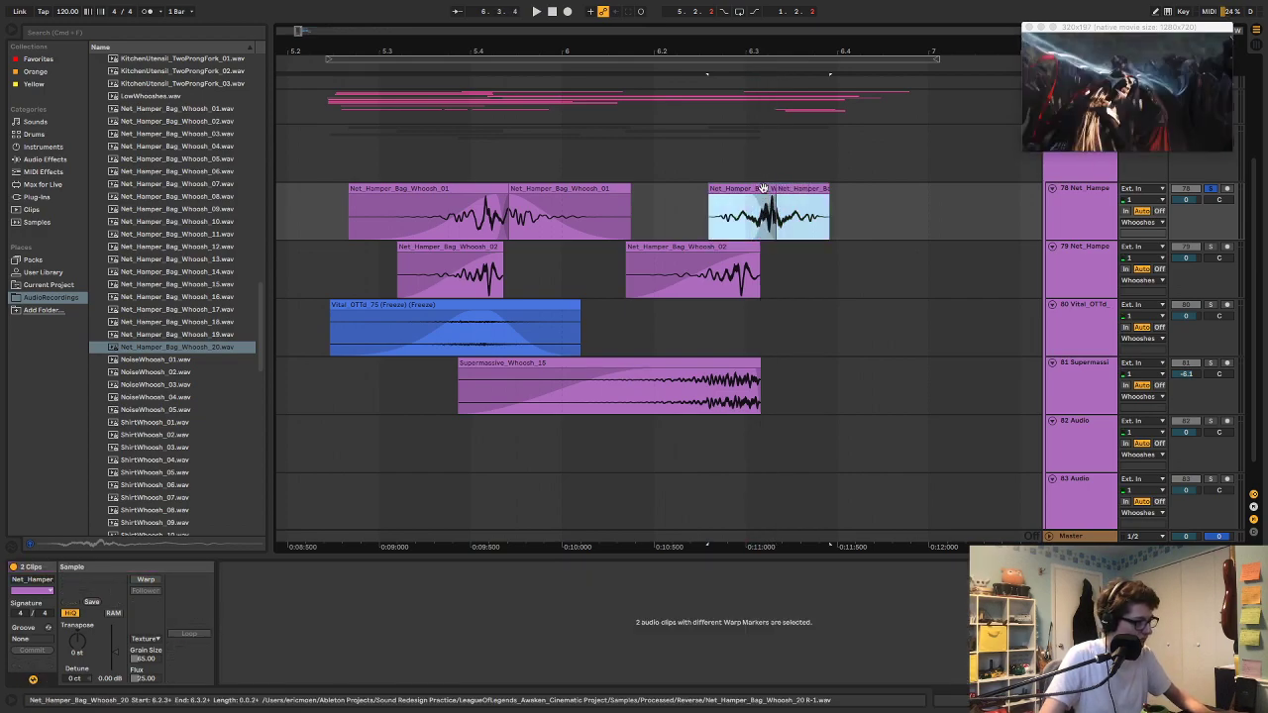
{"action": "key", "text": "space"}
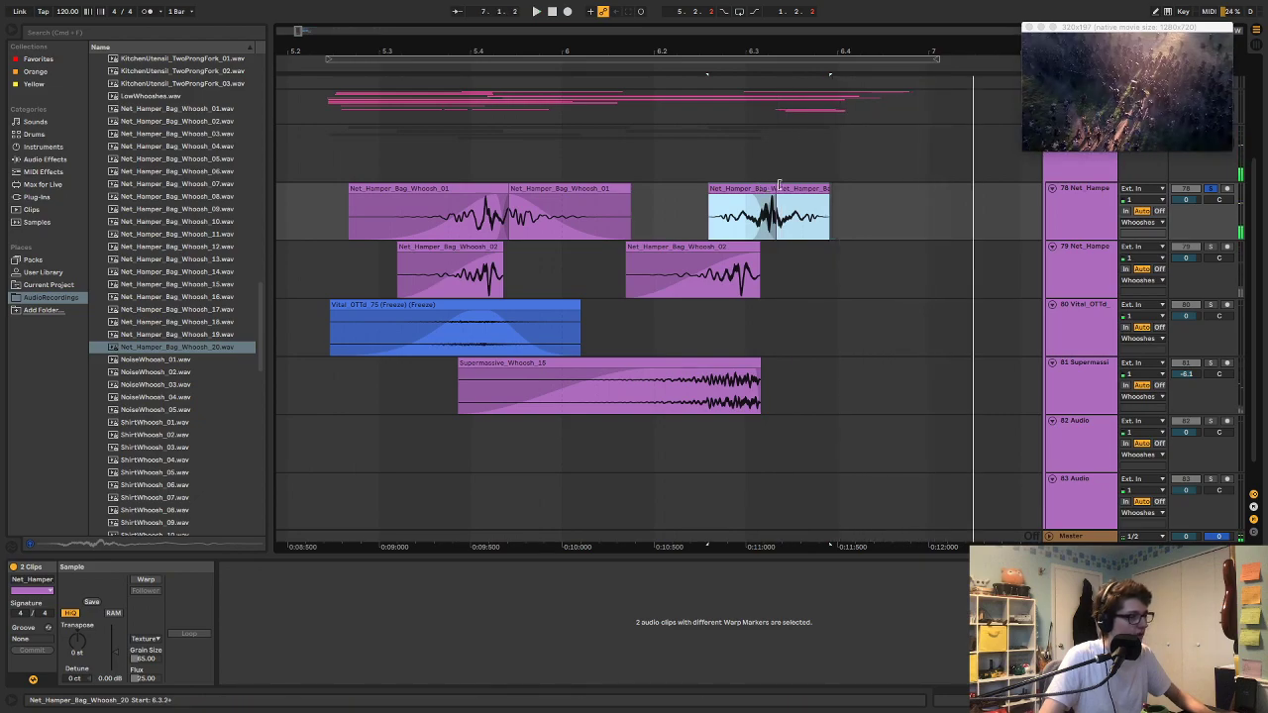
Step: Delete the forward-playing duplicate, transpose the reversed Net_Hamper_Bag_Whoosh_20 clip to -3 st and audition it
{"action": "left_click", "coordinate": [813, 186]}
{"action": "key", "text": "Delete"}
{"action": "left_click_drag", "start_coordinate": [753, 197], "coordinate": [906, 182]}
{"action": "left_click_drag", "start_coordinate": [79, 647], "coordinate": [80, 659]}
{"action": "key", "text": "space"}
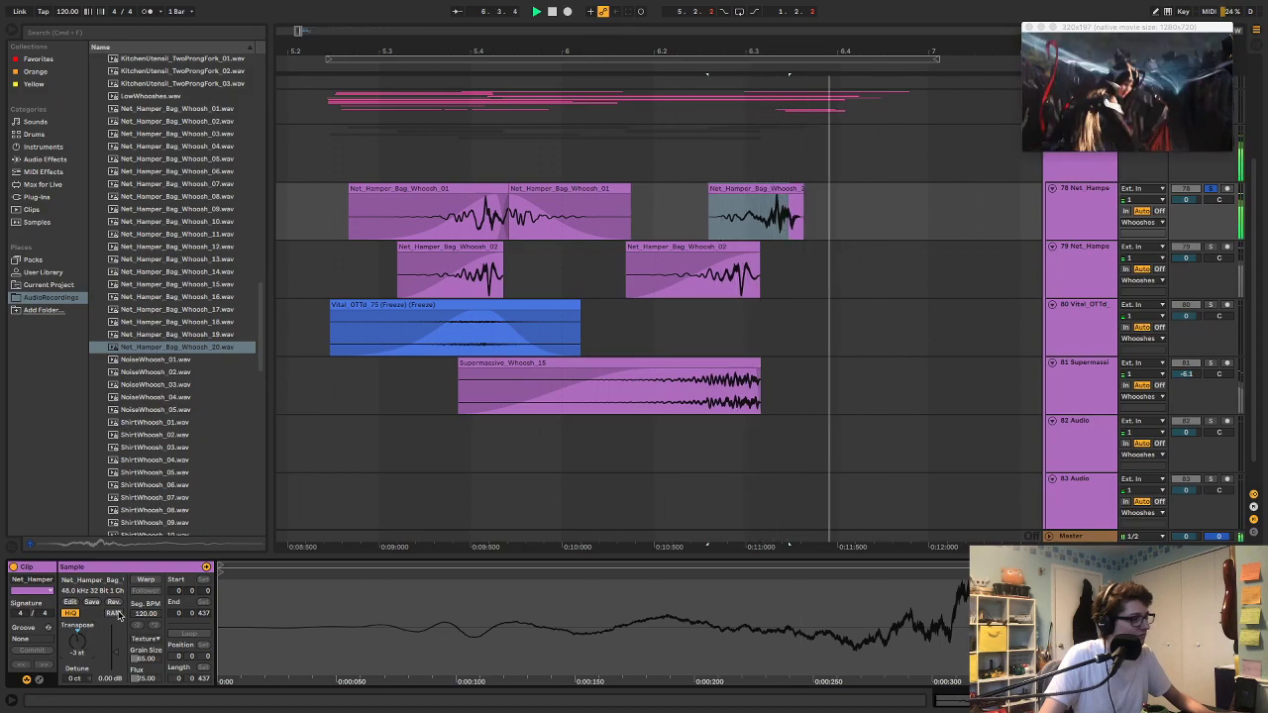
Step: Duplicate the pitched Net_Hamper_Bag_Whoosh_20 clip, make the copy play forward, overlap it onto the first clip's peak and audition the pair
{"action": "key", "text": "space"}
{"action": "left_click", "coordinate": [748, 188]}
{"action": "key", "text": "ctrl+d"}
{"action": "left_click_drag", "start_coordinate": [855, 203], "coordinate": [768, 216]}
{"action": "left_click", "coordinate": [782, 213]}
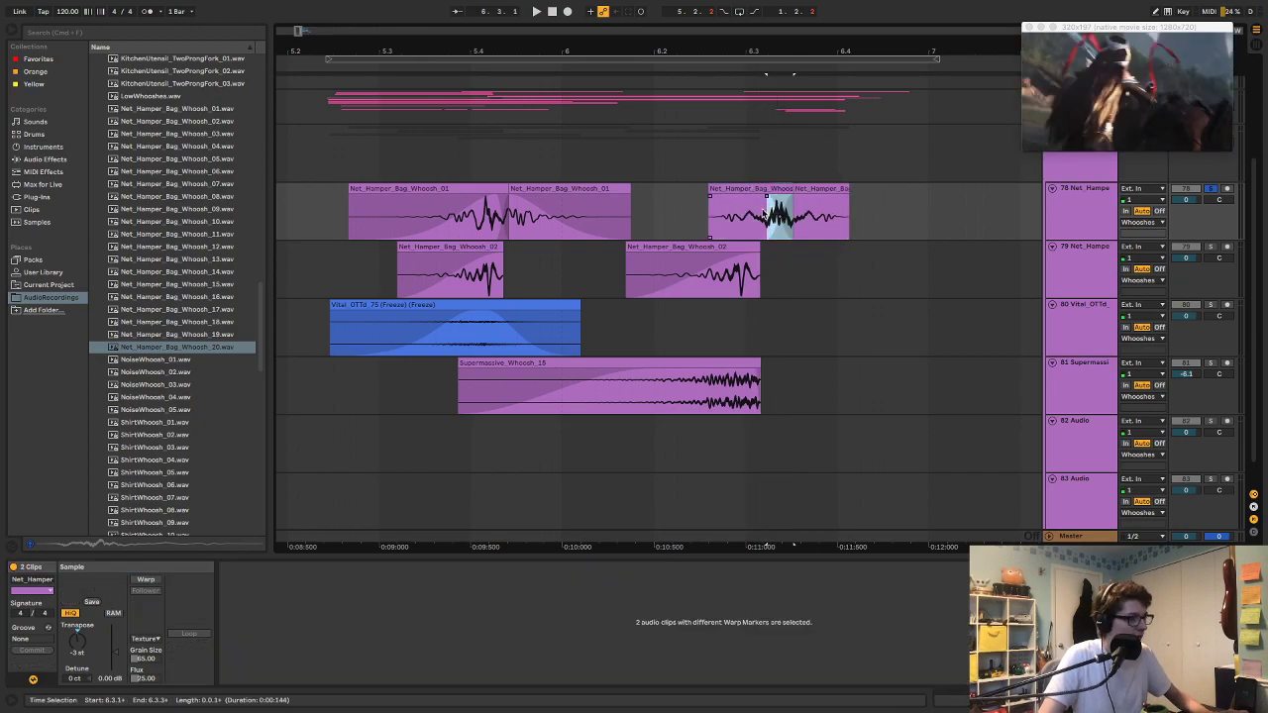
{"action": "left_click", "coordinate": [818, 187]}
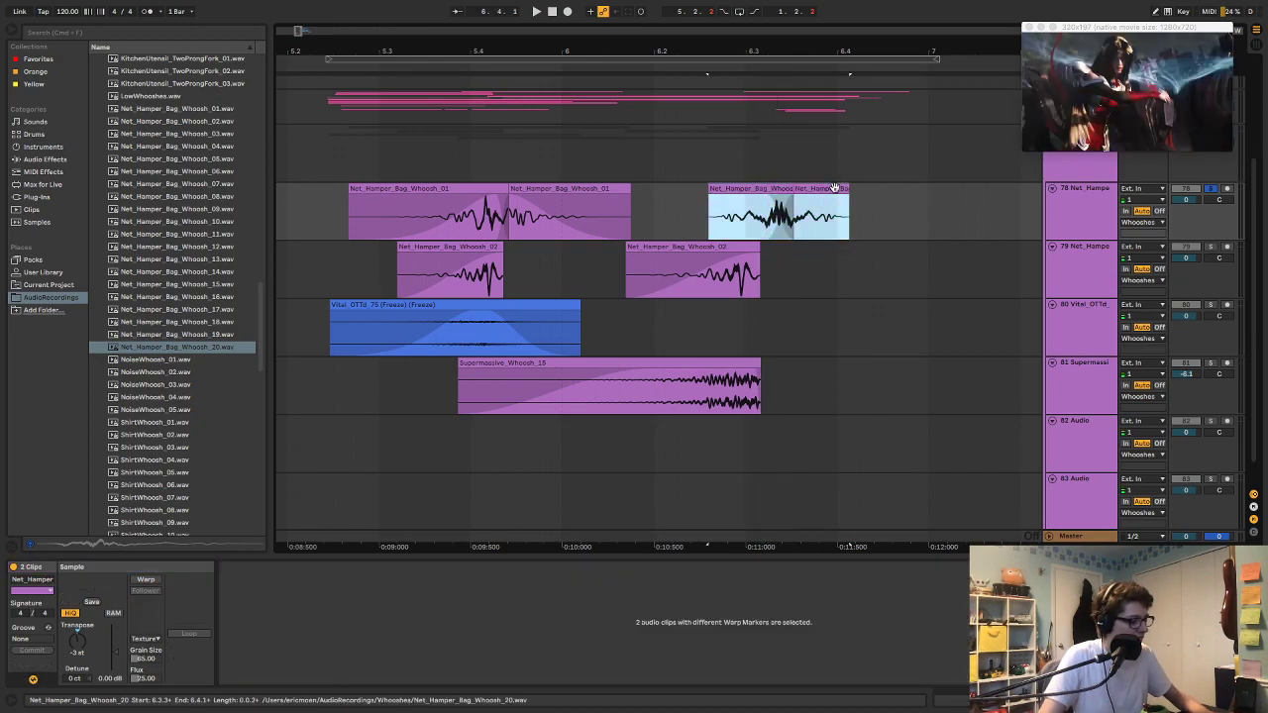
{"action": "left_click_drag", "start_coordinate": [793, 213], "coordinate": [858, 197]}
{"action": "key", "text": "space"}
{"action": "key", "text": "space"}
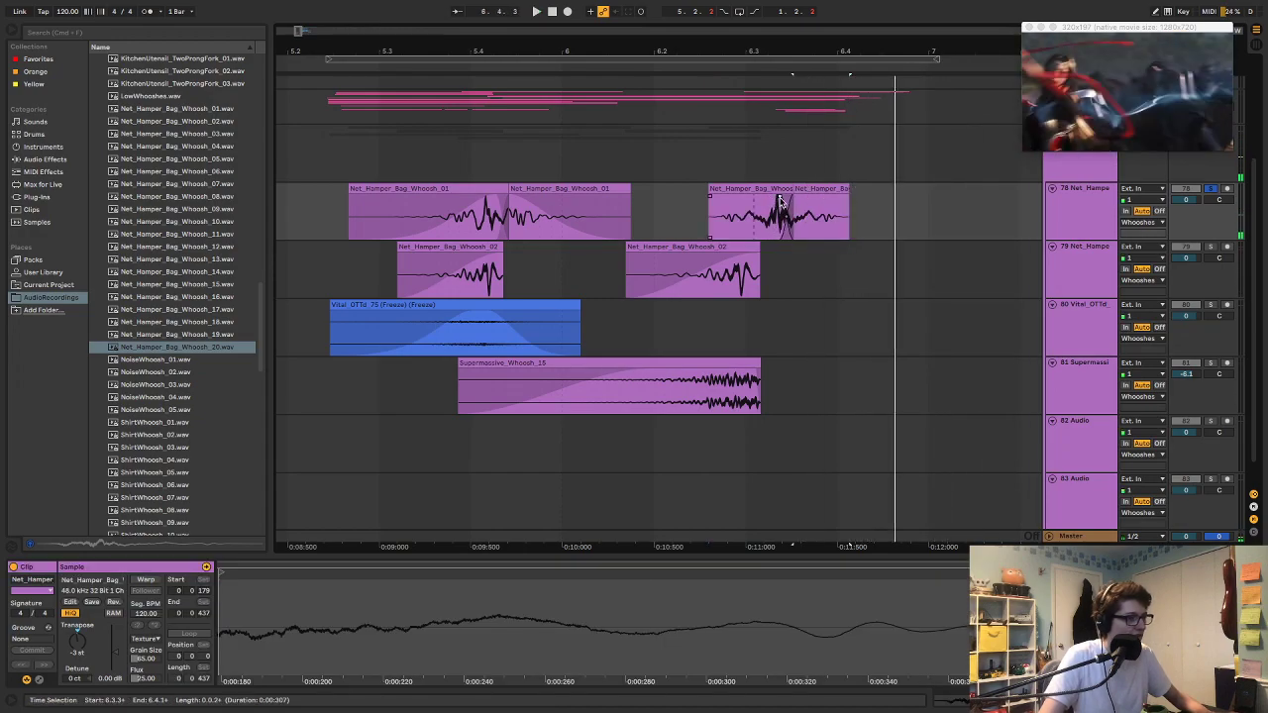
Step: Play the two joined Net_Hamper_Bag_Whoosh_20 clips and consolidate them into a single clip
{"action": "left_click", "coordinate": [787, 191]}
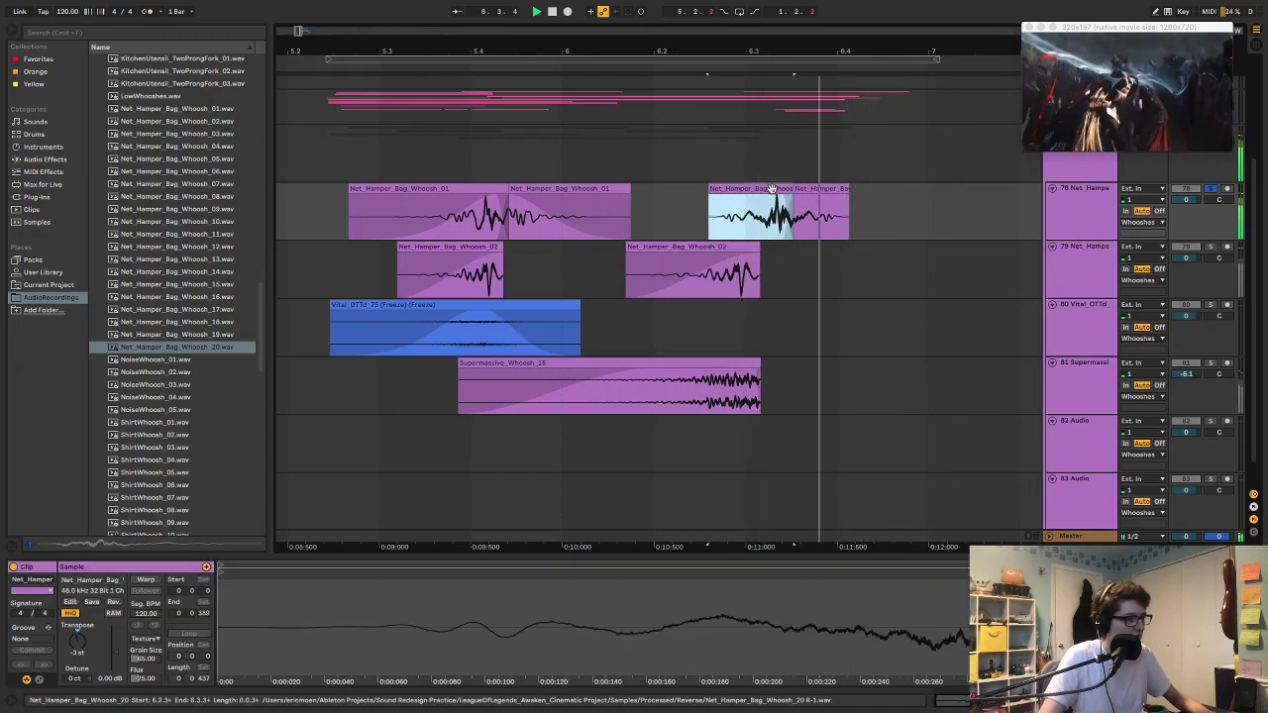
{"action": "left_click", "coordinate": [806, 198], "text": "shift"}
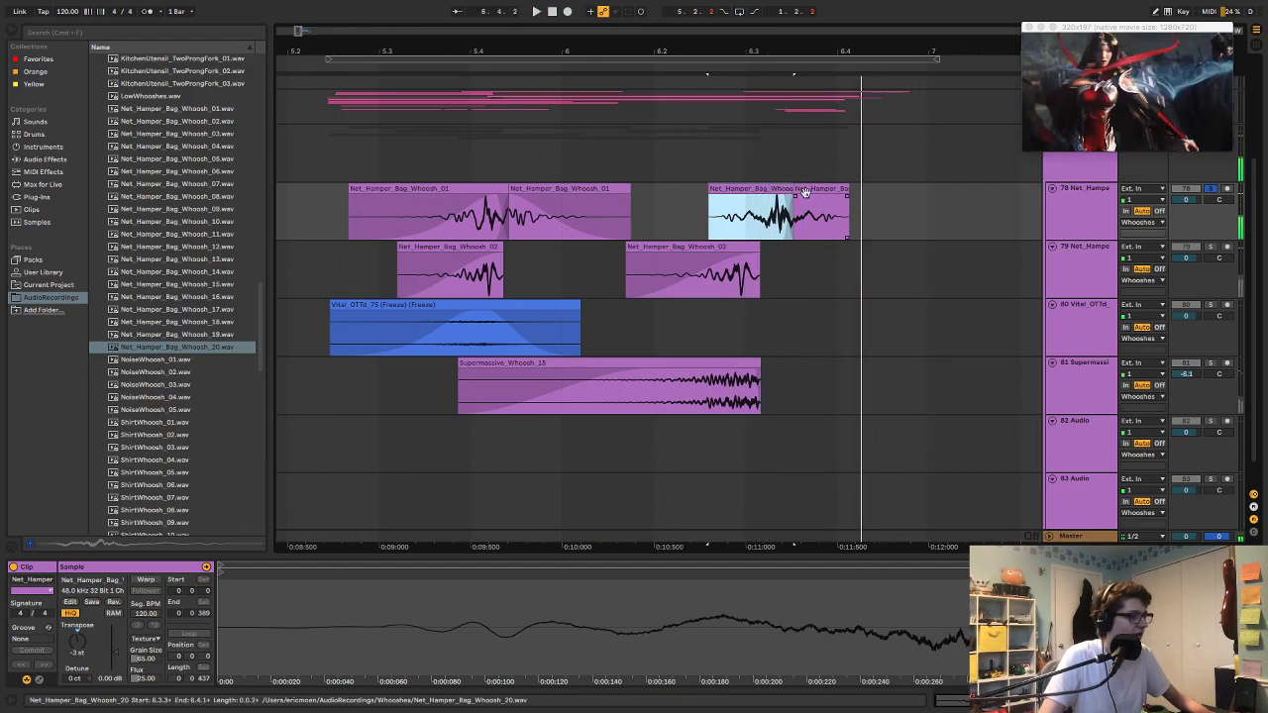
{"action": "left_click", "coordinate": [743, 198], "text": "shift"}
{"action": "left_click", "coordinate": [745, 188], "text": "shift"}
{"action": "key", "text": "ctrl+j"}
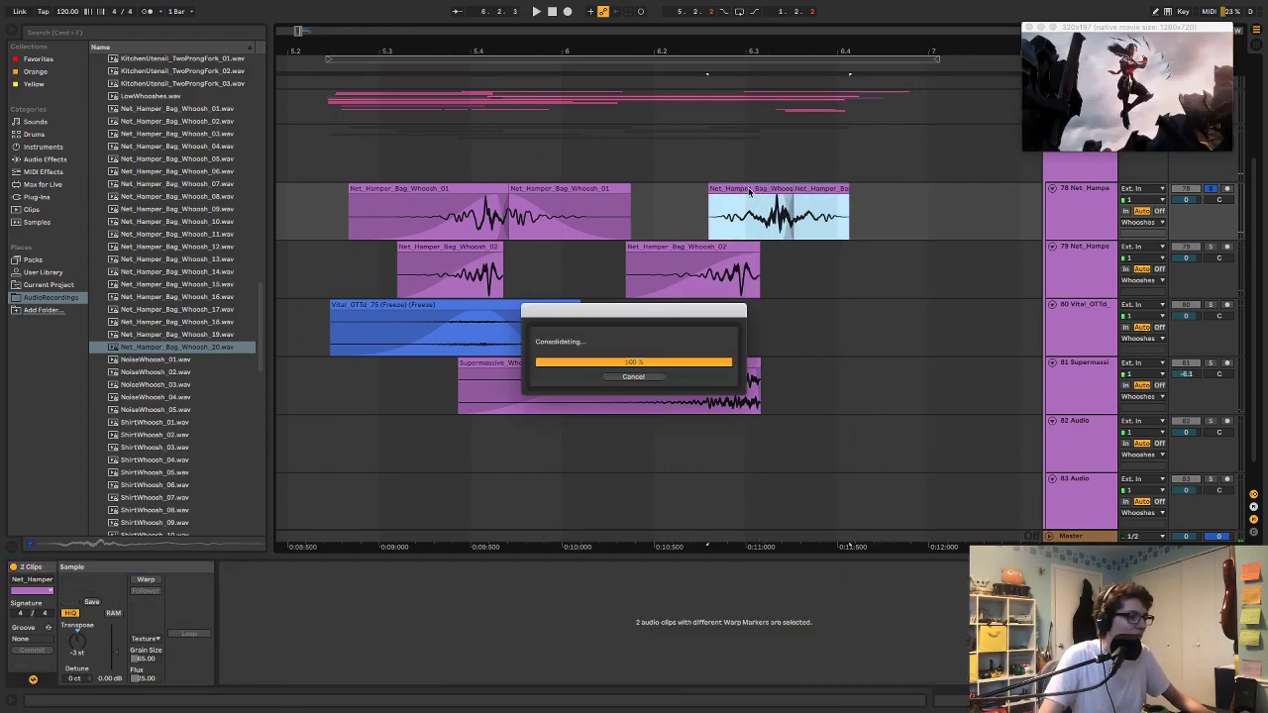
Step: Give the consolidated whoosh clip short fades at both ends and move it to start at about 6.2.2
{"action": "left_click_drag", "start_coordinate": [710, 196], "coordinate": [735, 197]}
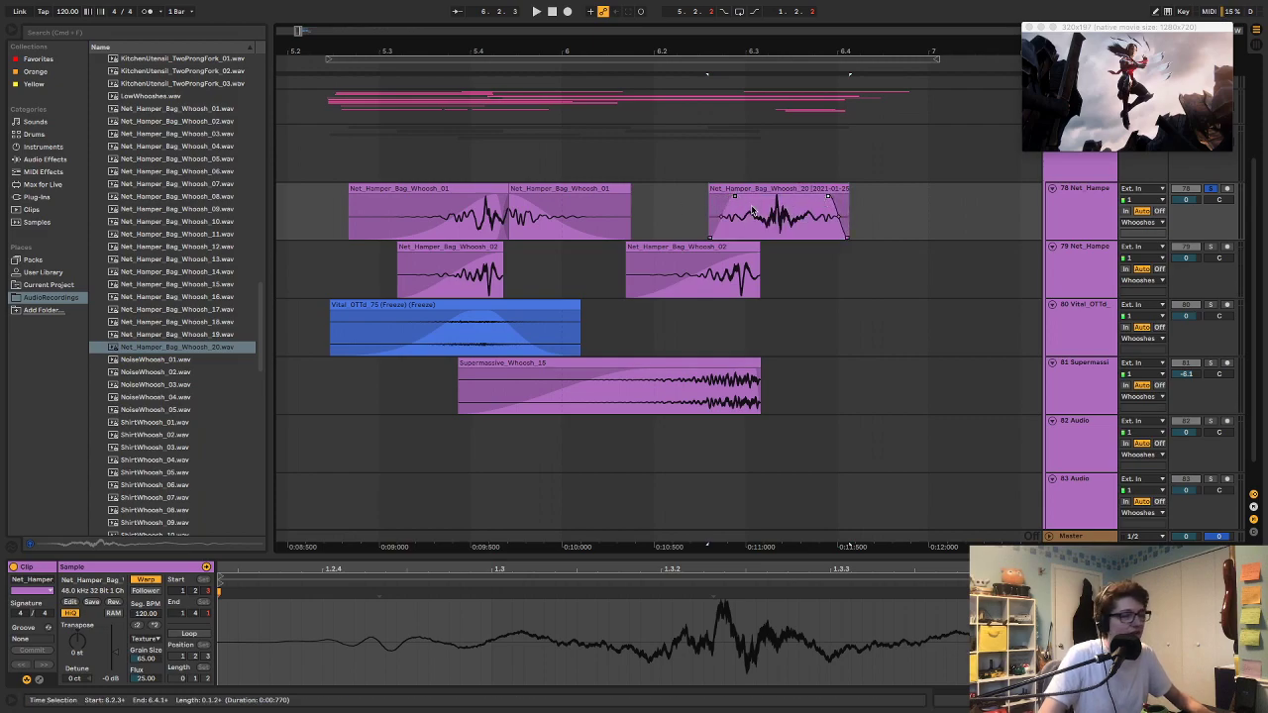
{"action": "left_click_drag", "start_coordinate": [795, 187], "coordinate": [791, 187]}
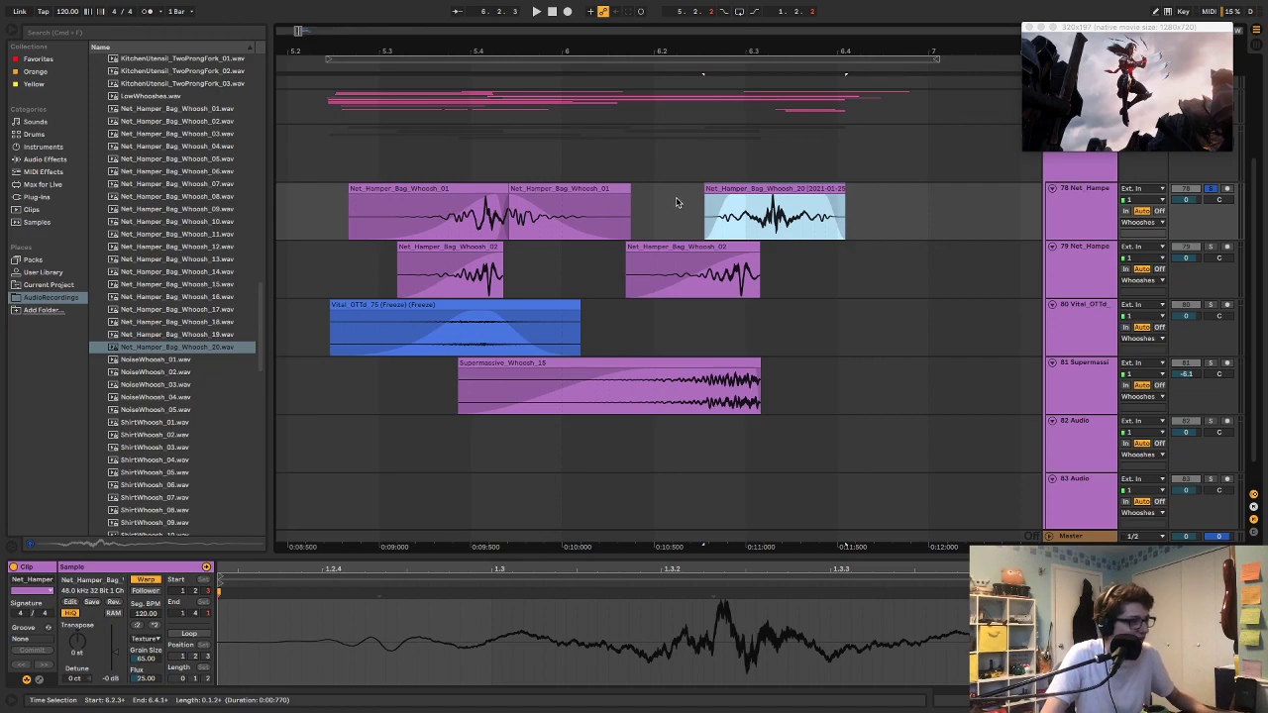
{"action": "left_click_drag", "start_coordinate": [744, 187], "coordinate": [730, 187]}
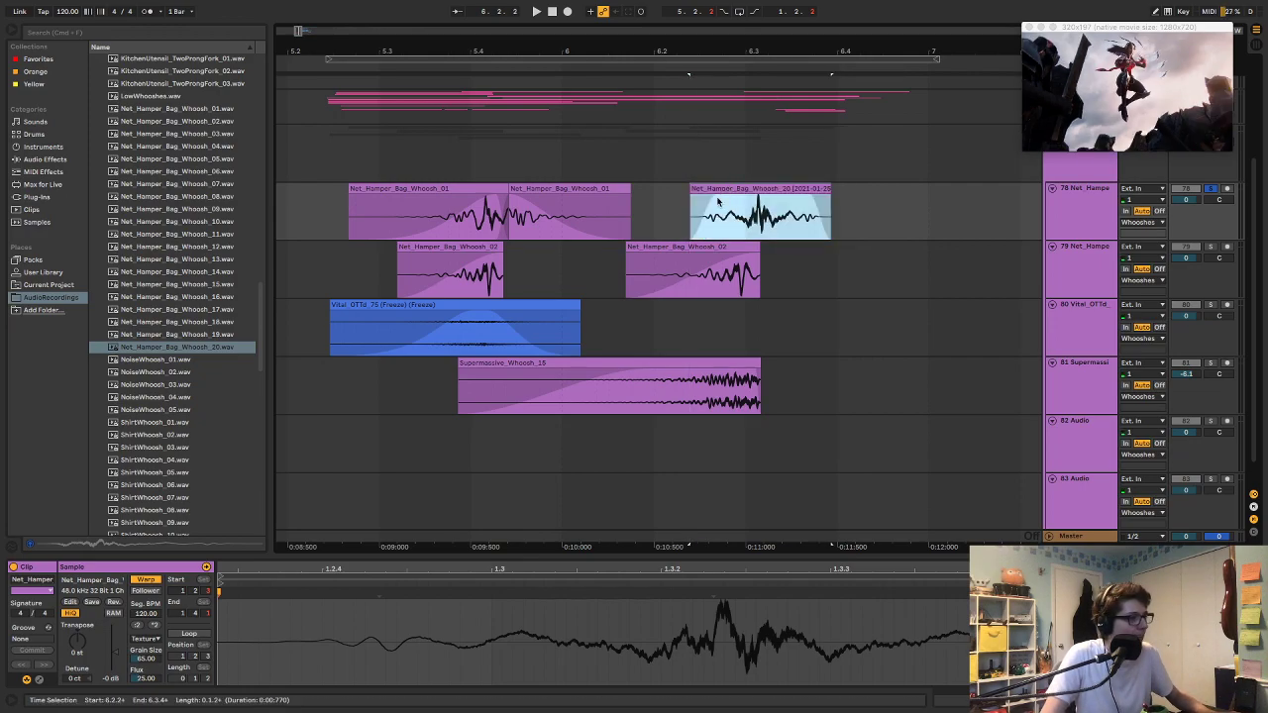
Step: Play the consolidated whoosh together with the other layers, nudge it slightly earlier within 6.2.2 and play it again
{"action": "left_click", "coordinate": [558, 282]}
{"action": "key", "text": "space"}
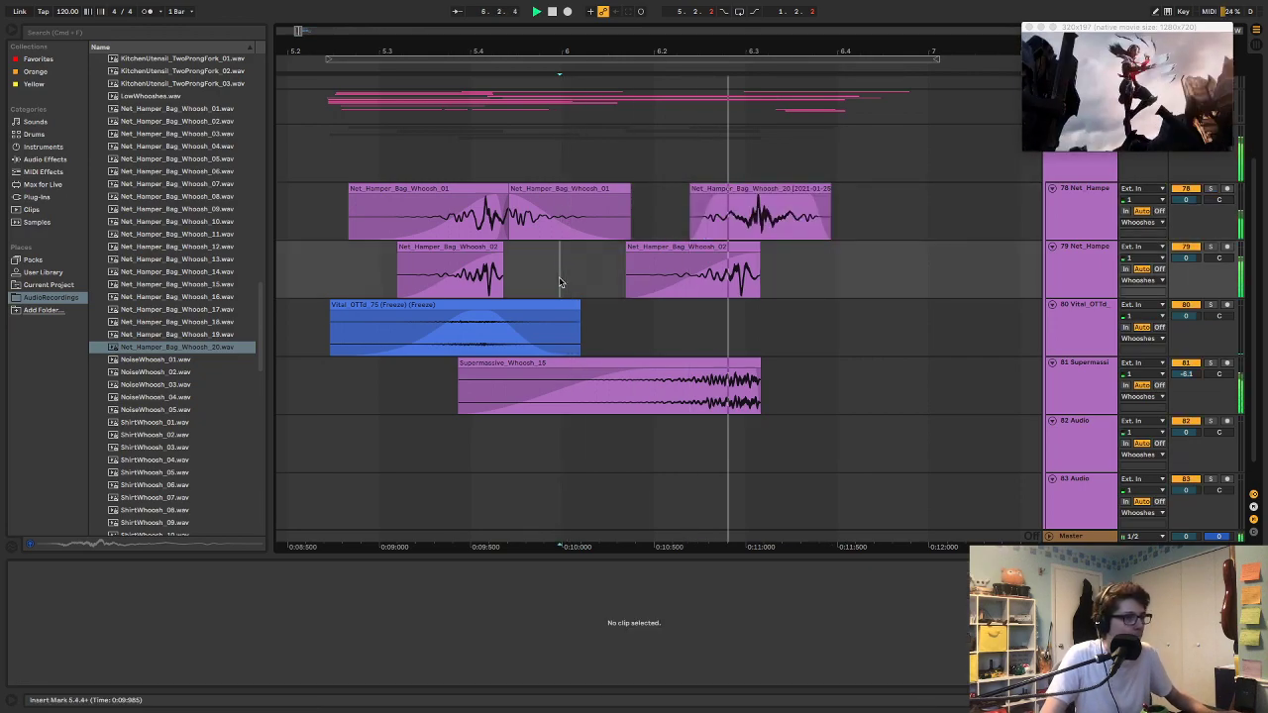
{"action": "key", "text": "space"}
{"action": "left_click", "coordinate": [730, 189]}
{"action": "left_click_drag", "start_coordinate": [730, 189], "coordinate": [724, 189]}
{"action": "key", "text": "space"}
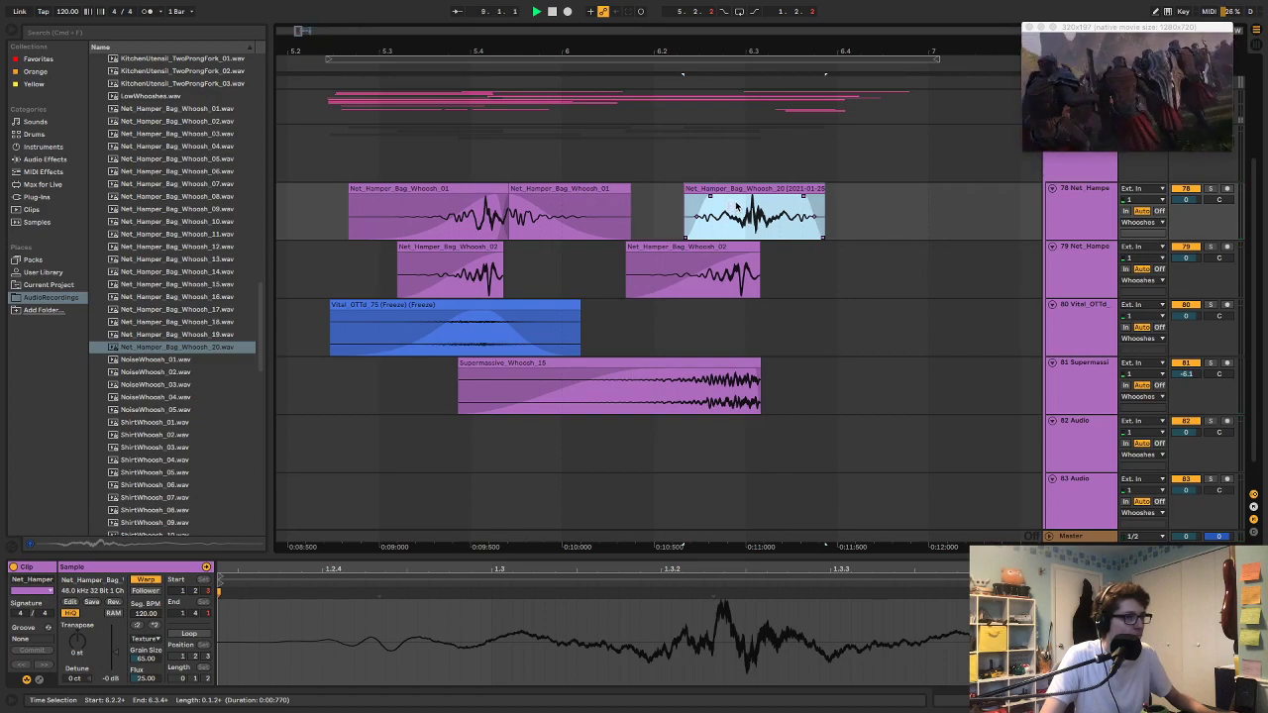
Step: Examine the video frames past the existing whooshes, around bars 9 and 10, for movements needing sound
{"action": "scroll", "coordinate": [827, 250], "scroll_direction": "right", "scroll_amount": 5}
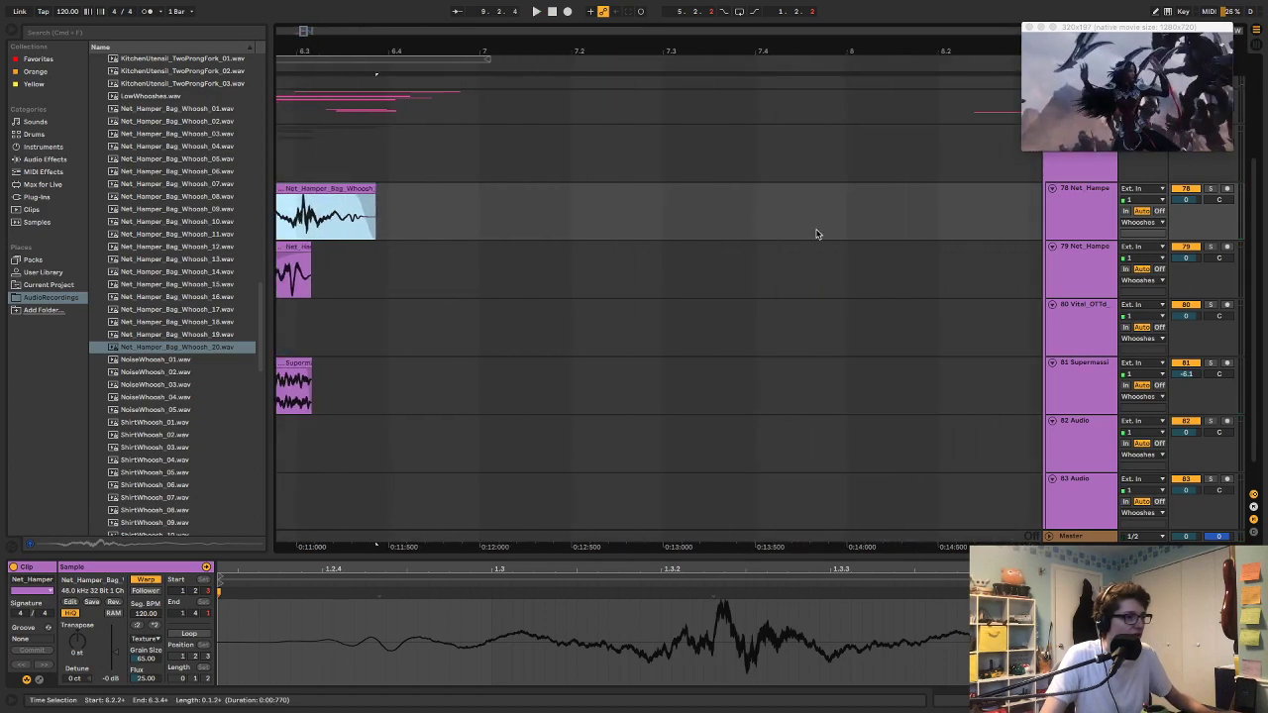
{"action": "left_click_drag", "start_coordinate": [716, 39], "coordinate": [716, 20]}
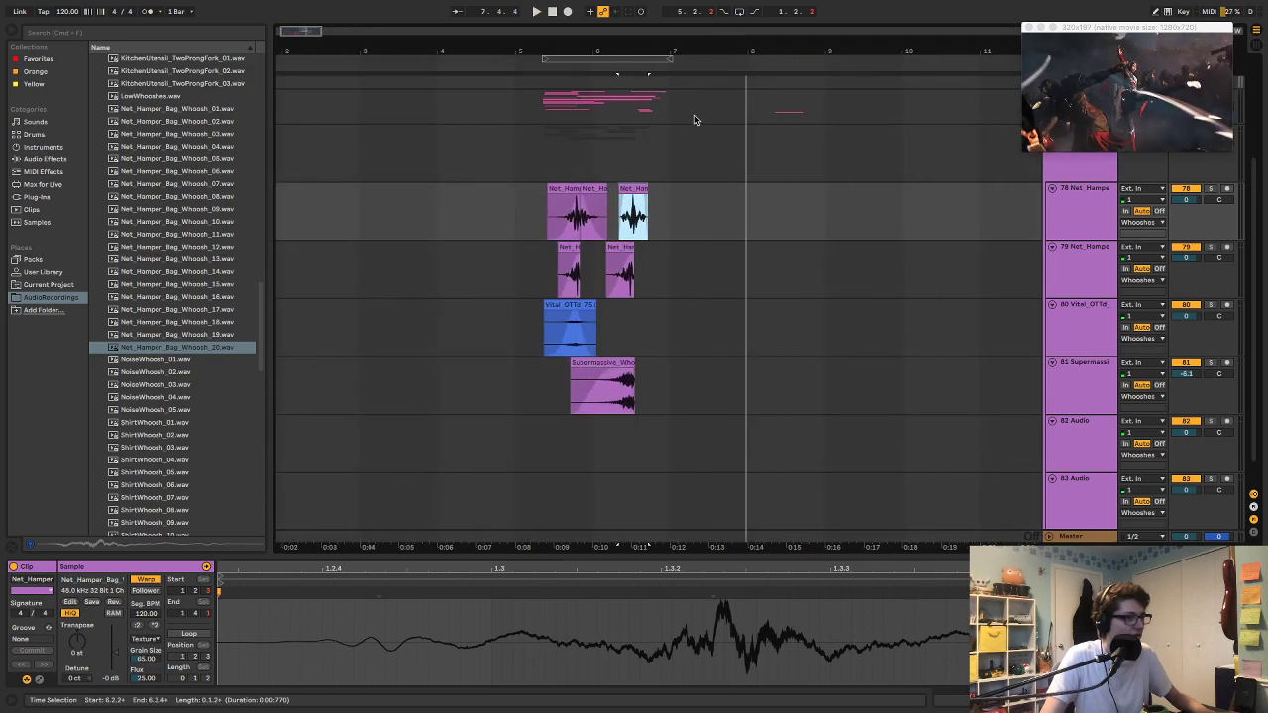
{"action": "scroll", "coordinate": [699, 222], "scroll_direction": "right", "scroll_amount": 4}
{"action": "left_click", "coordinate": [690, 221]}
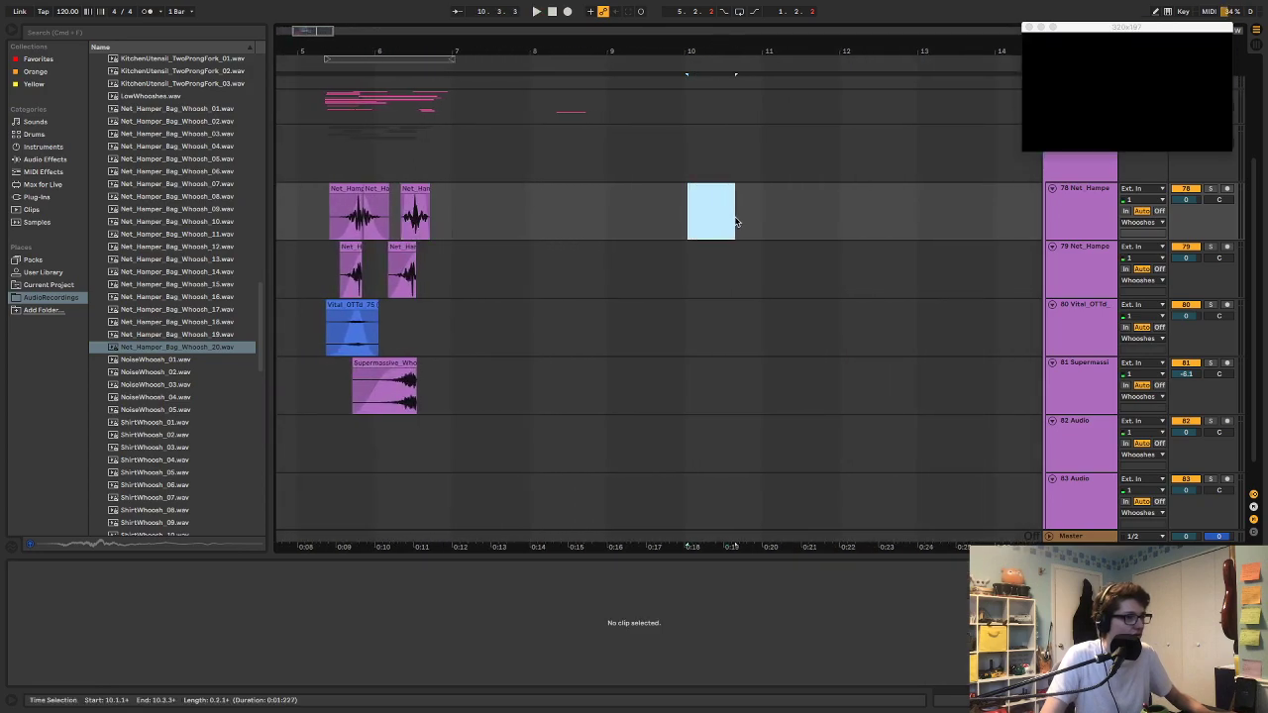
{"action": "left_click_drag", "start_coordinate": [628, 229], "coordinate": [677, 230]}
{"action": "left_click_drag", "start_coordinate": [613, 224], "coordinate": [638, 232]}
Step: Expand the Knife Attacks group, play its Whooshpact subgroup soloed from about 6.3.2, and collapse the group again
{"action": "scroll", "coordinate": [640, 231], "scroll_direction": "up", "scroll_amount": 5}
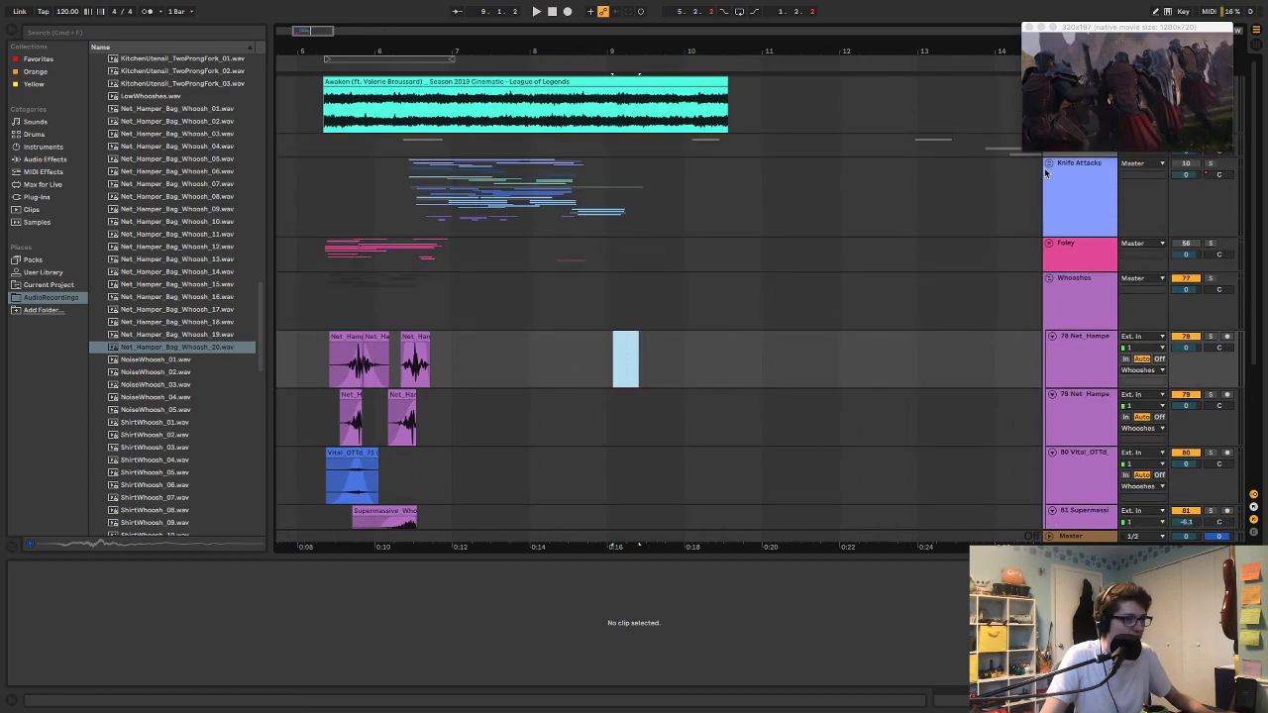
{"action": "left_click", "coordinate": [1049, 163]}
{"action": "scroll", "coordinate": [1051, 204], "scroll_direction": "down", "scroll_amount": 1}
{"action": "left_click", "coordinate": [1080, 374]}
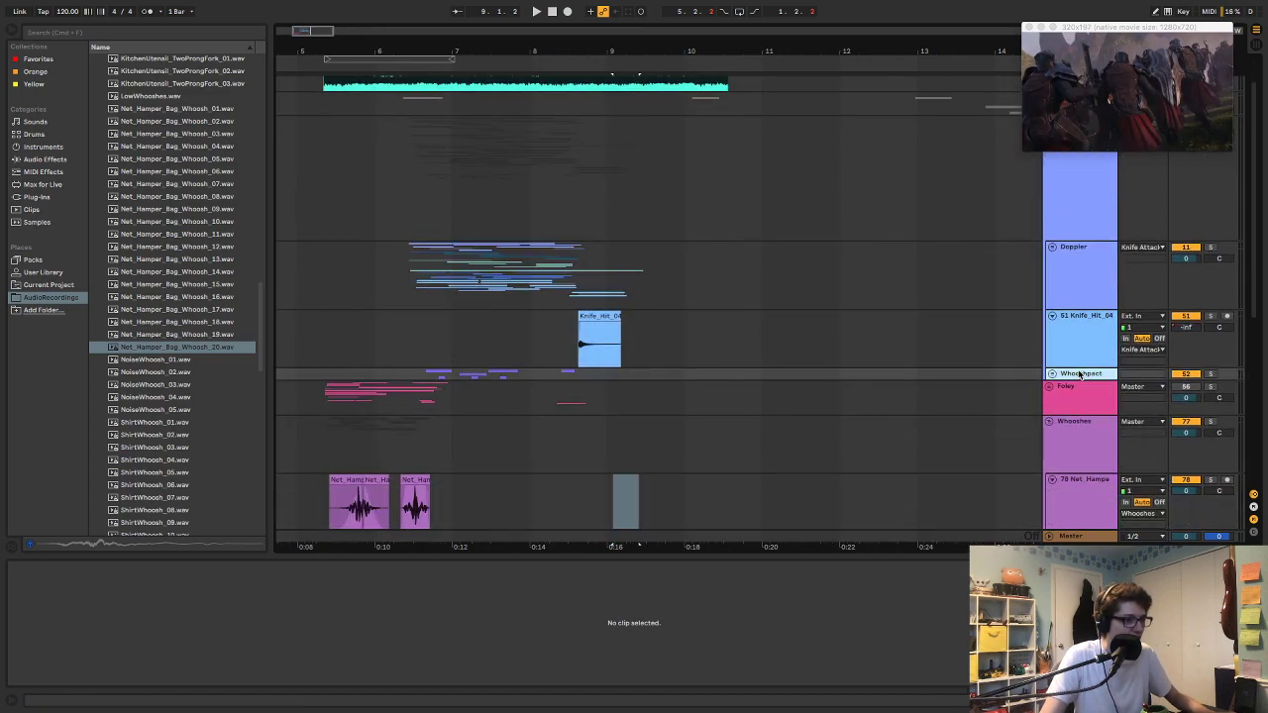
{"action": "left_click", "coordinate": [420, 355]}
{"action": "key", "text": "space"}
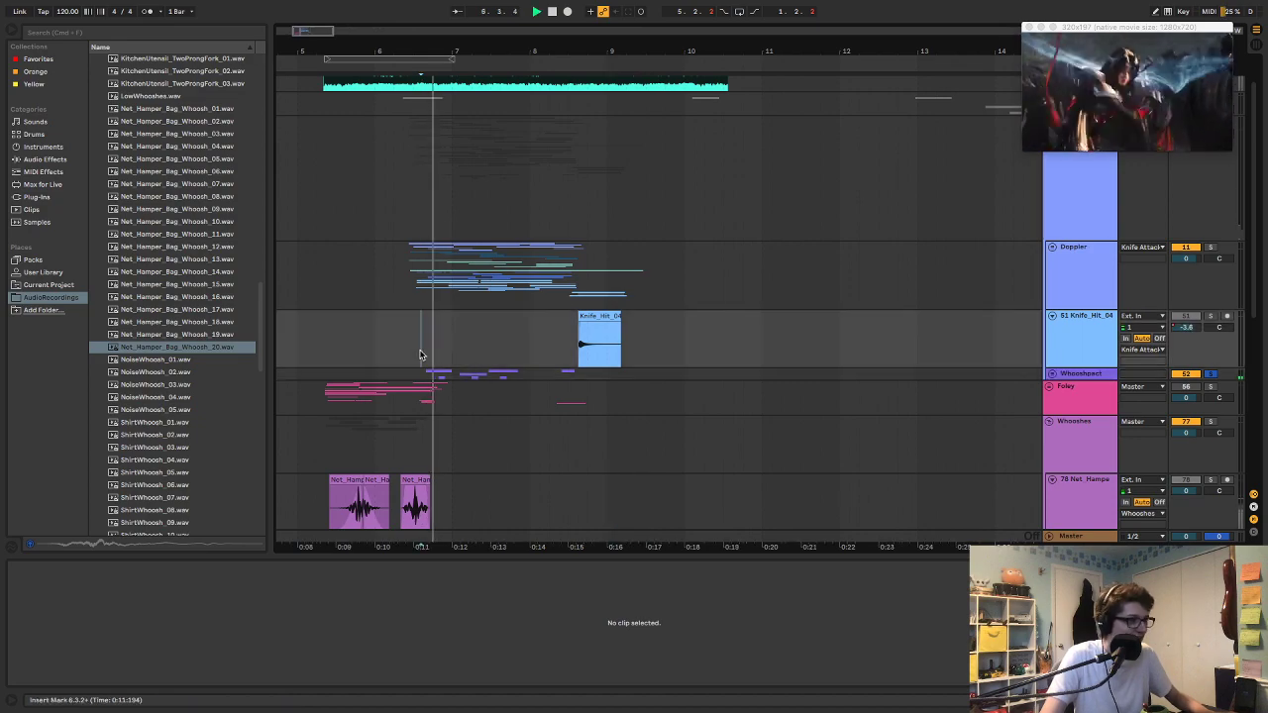
{"action": "scroll", "coordinate": [1162, 183], "scroll_direction": "up", "scroll_amount": 1}
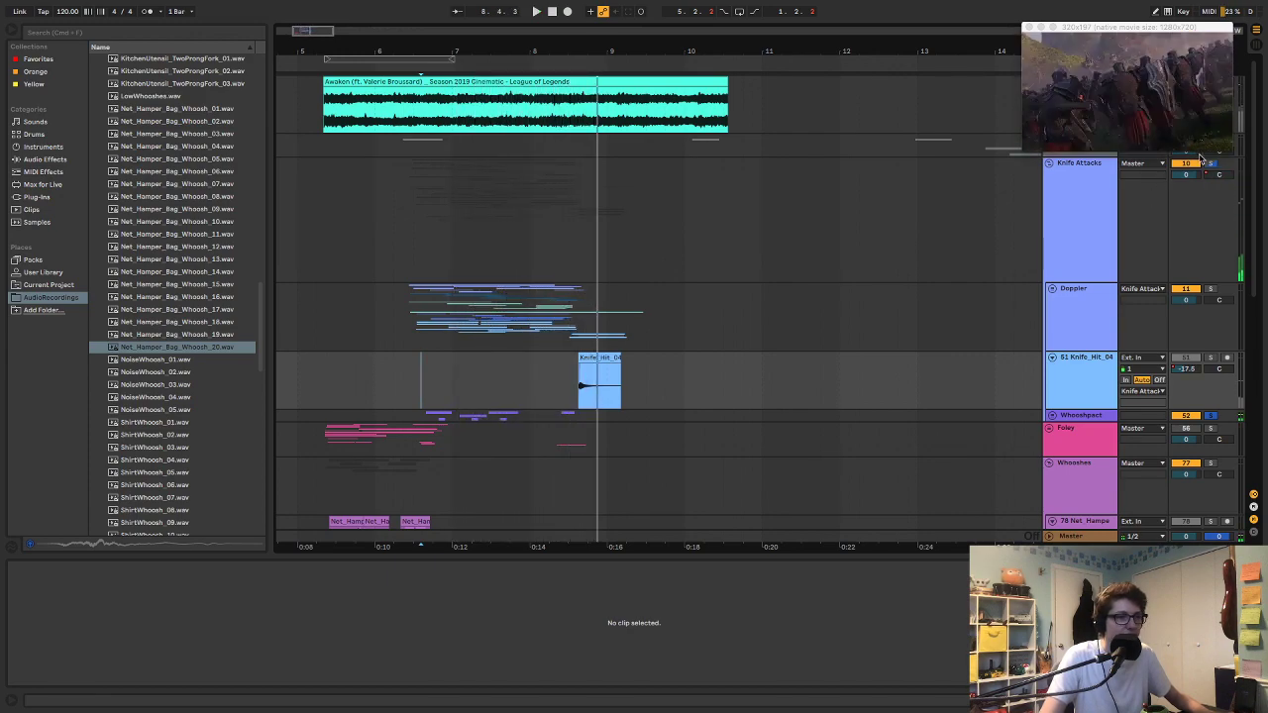
{"action": "left_click", "coordinate": [1051, 165]}
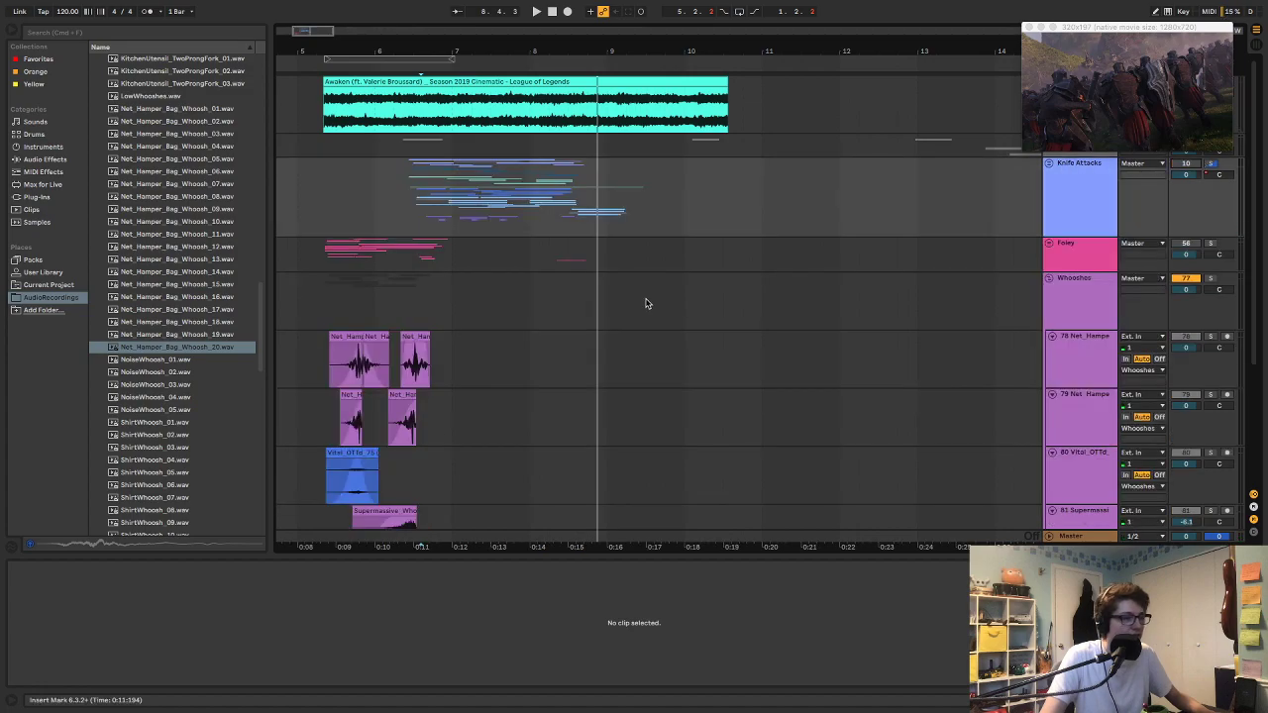
Step: Check the video against the Knife Attacks section from 6.3.4 to 7.4.2 and the stretch from 7.4.3 to 8.3.3
{"action": "left_click_drag", "start_coordinate": [436, 222], "coordinate": [516, 226]}
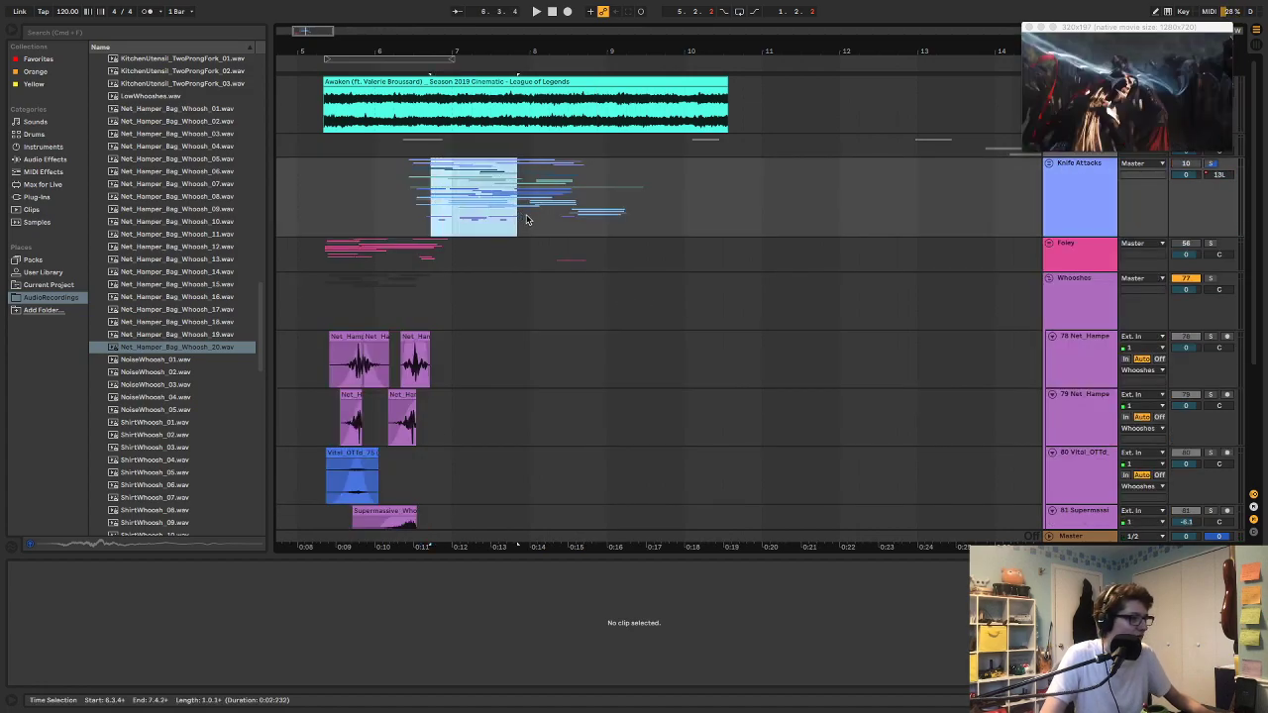
{"action": "scroll", "coordinate": [496, 447], "scroll_direction": "down", "scroll_amount": 3}
{"action": "left_click_drag", "start_coordinate": [506, 392], "coordinate": [581, 387]}
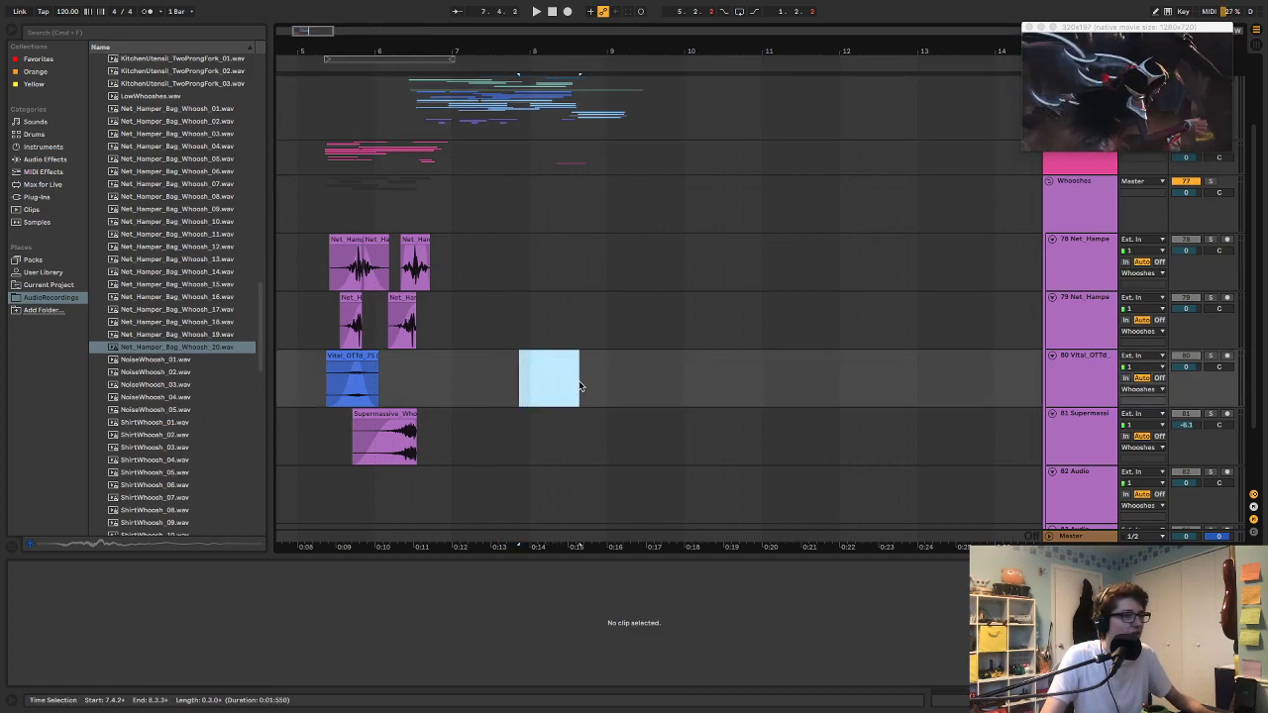
Step: Play the soloed whooshes from the start of the Supermassive_Whoosh_15 clip and check the video from 8.1.1 to 8.3.3
{"action": "left_click", "coordinate": [394, 412]}
{"action": "key", "text": "space"}
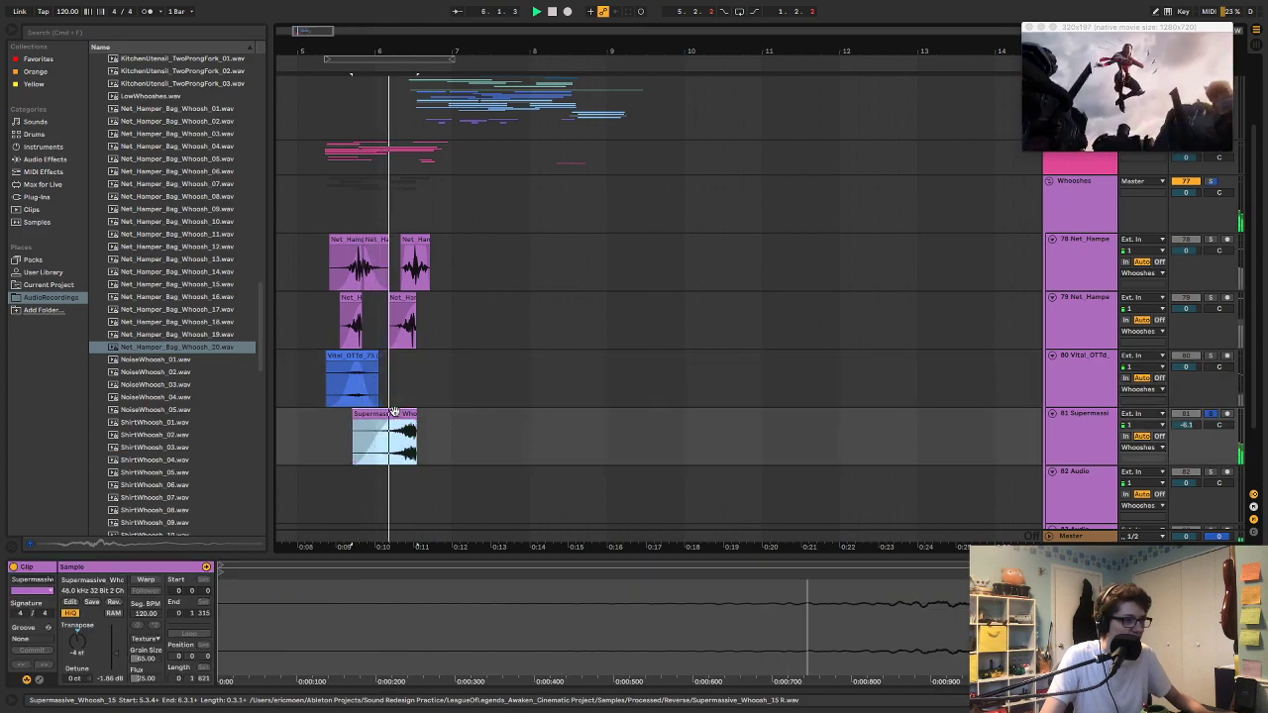
{"action": "key", "text": "space"}
{"action": "left_click_drag", "start_coordinate": [530, 195], "coordinate": [580, 199]}
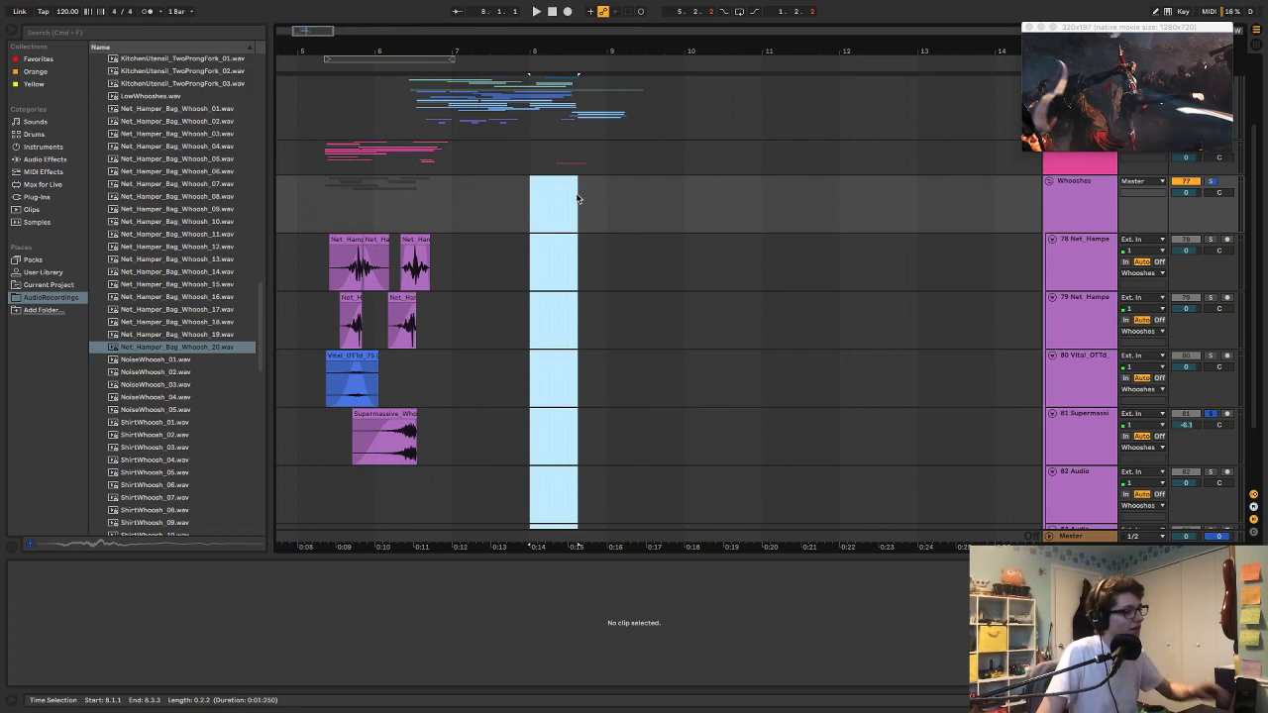
Step: Delete the empty audio tracks 82 and 83 from the Whooshes group
{"action": "scroll", "coordinate": [618, 383], "scroll_direction": "down", "scroll_amount": 2}
{"action": "left_click", "coordinate": [1082, 428]}
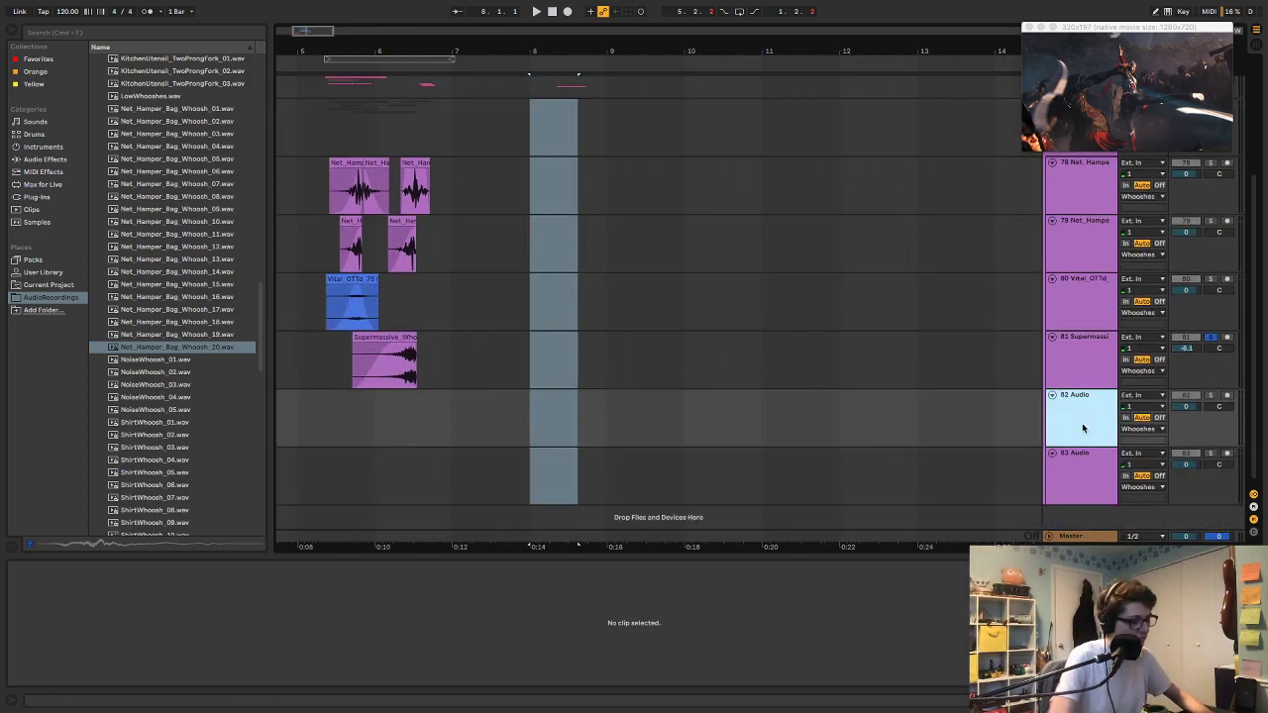
{"action": "key", "text": "Delete"}
{"action": "key", "text": "Delete"}
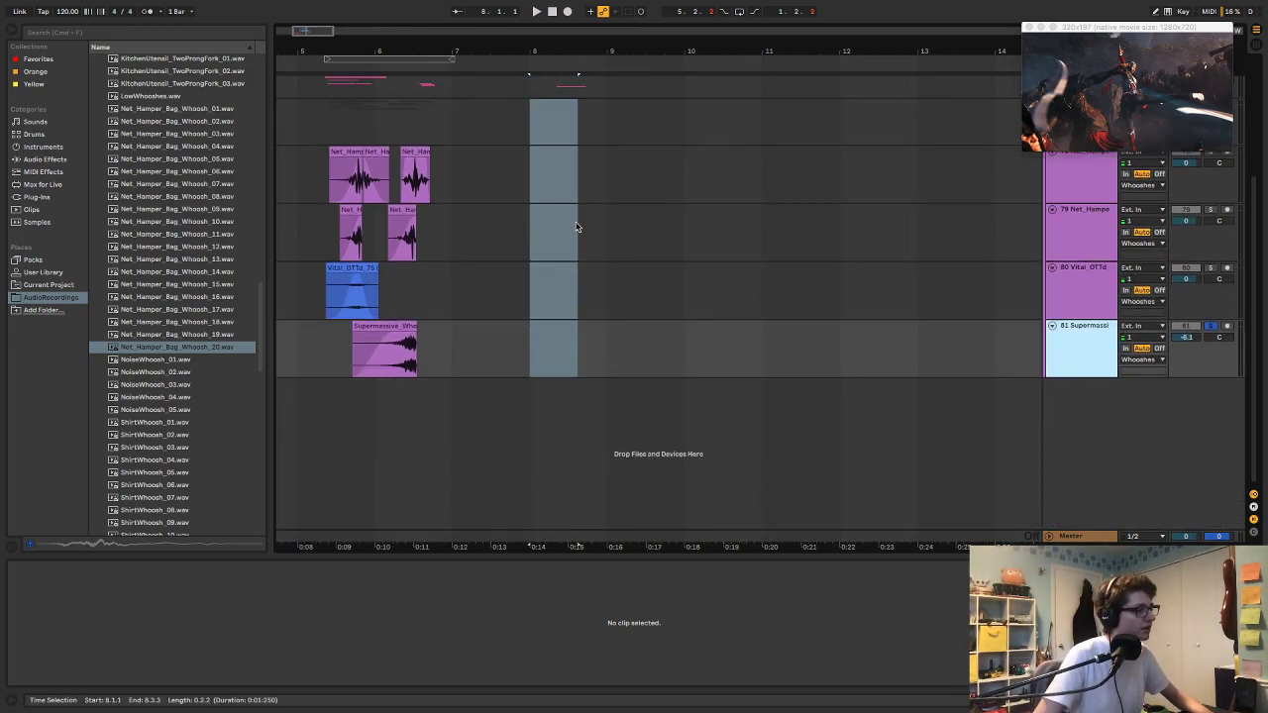
{"action": "left_click_drag", "start_coordinate": [469, 179], "coordinate": [605, 183]}
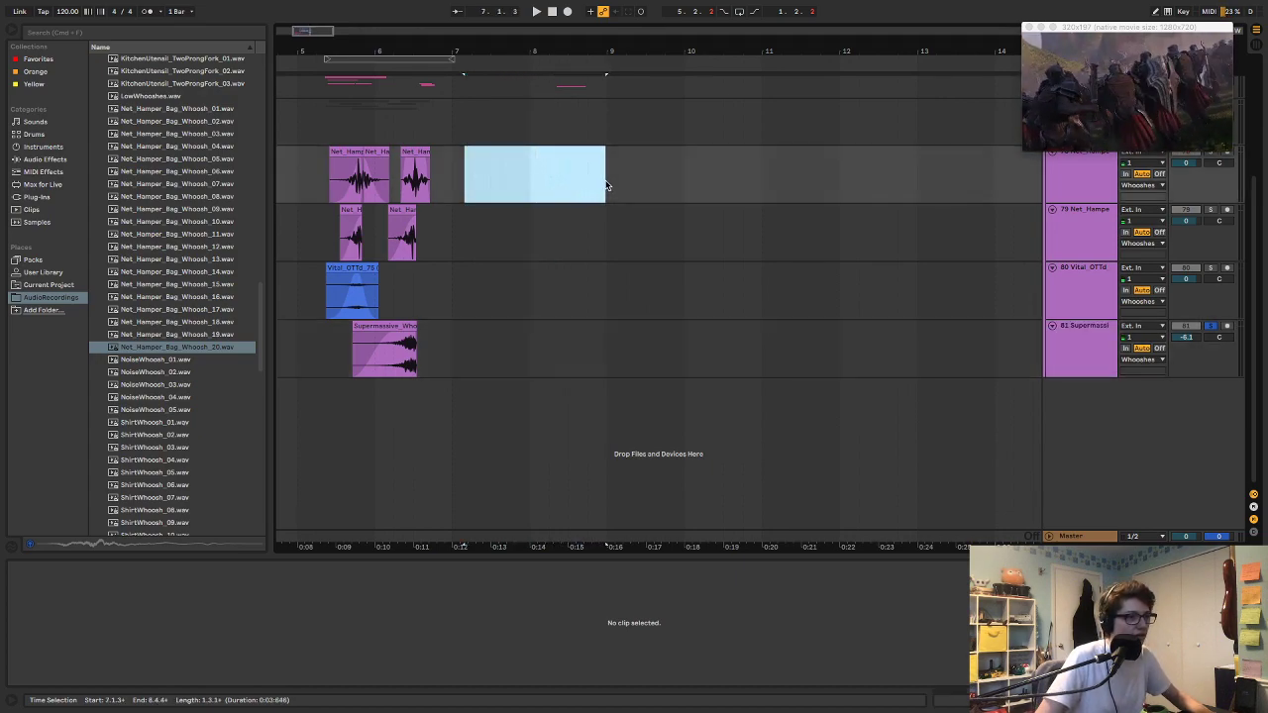
Step: Audition the Net_Hamper_Bag_Whoosh samples in the browser, working from the later takes back to 02
{"action": "left_click", "coordinate": [605, 183]}
{"action": "left_click", "coordinate": [178, 398]}
{"action": "left_click", "coordinate": [182, 346]}
{"action": "left_click", "coordinate": [182, 284]}
{"action": "left_click", "coordinate": [182, 220]}
{"action": "left_click", "coordinate": [181, 183]}
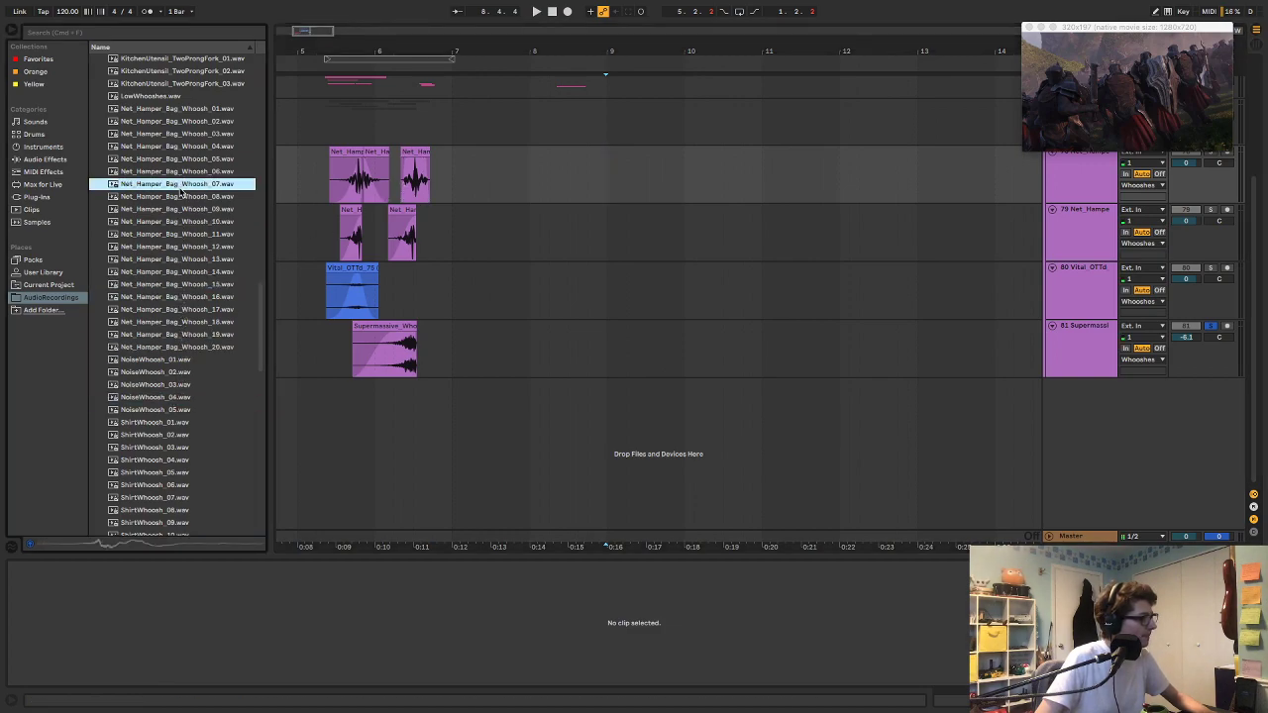
{"action": "left_click", "coordinate": [179, 172]}
{"action": "left_click", "coordinate": [177, 146]}
{"action": "left_click", "coordinate": [184, 134]}
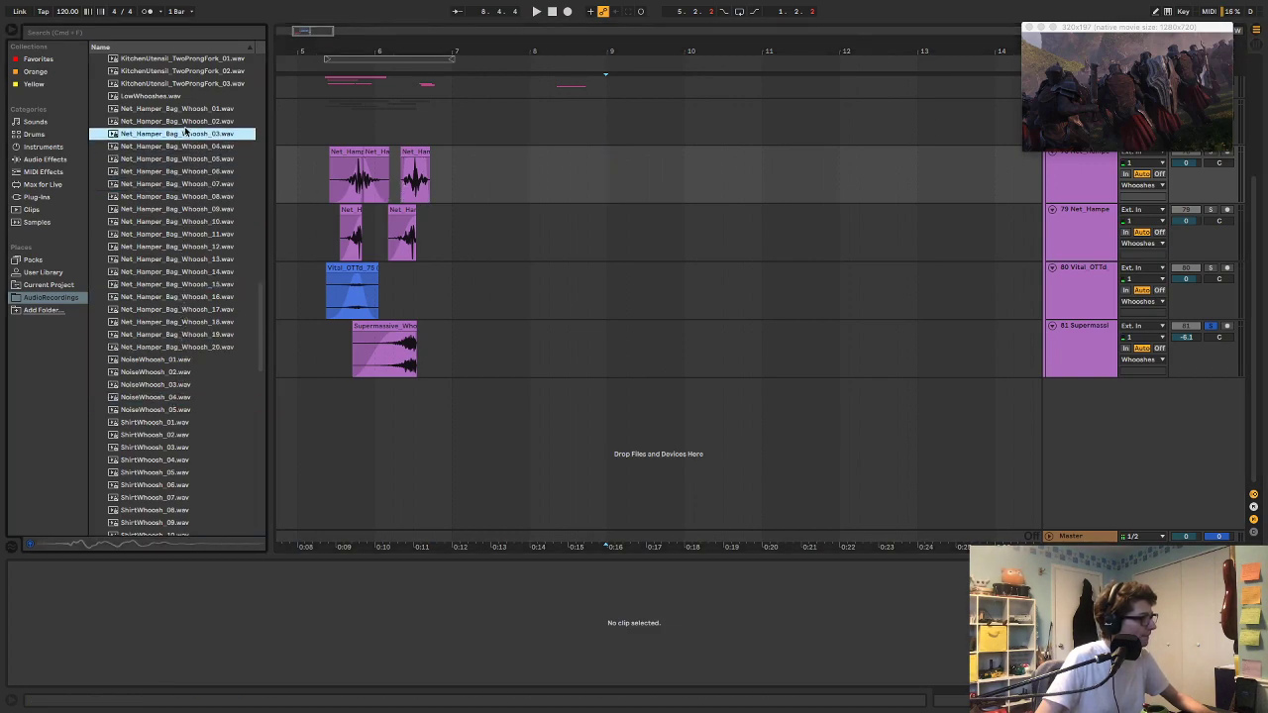
{"action": "left_click", "coordinate": [187, 121]}
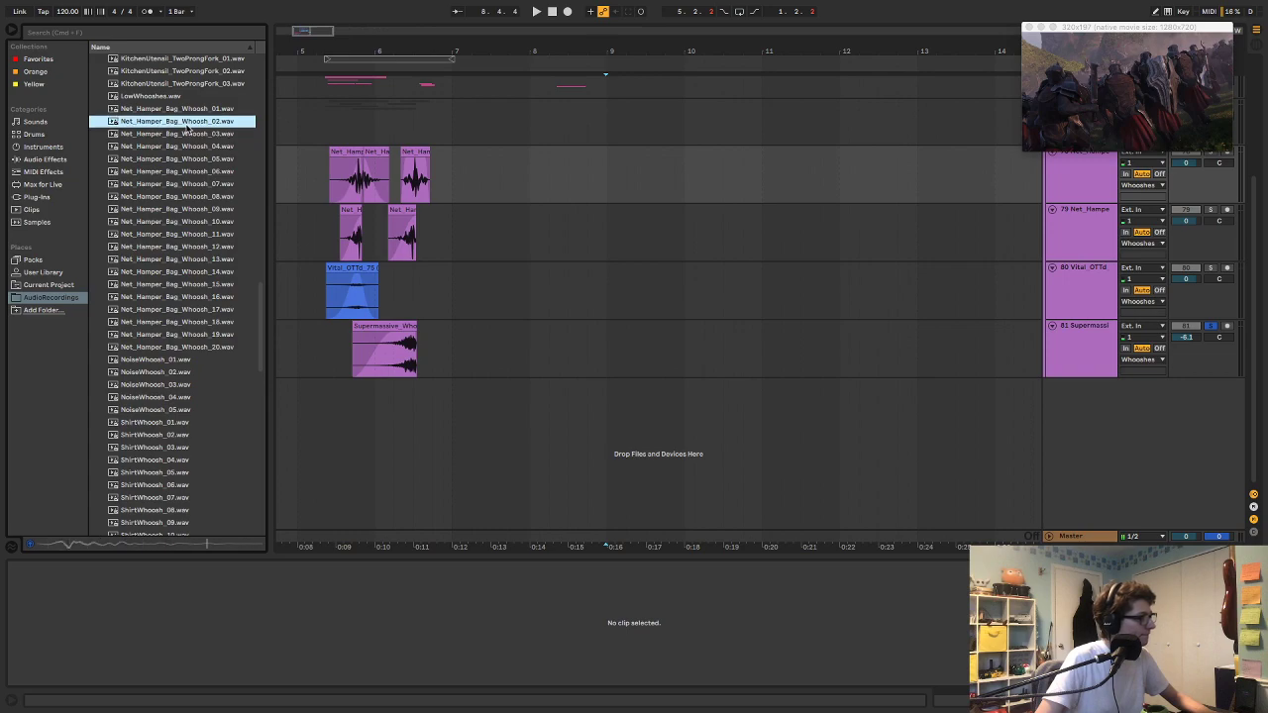
Step: Place Net_Hamper_Bag_Whoosh_02 on track 78 at about 7.4.4 and reverse the clip
{"action": "left_click_drag", "start_coordinate": [186, 124], "coordinate": [534, 161]}
{"action": "left_click_drag", "start_coordinate": [522, 52], "coordinate": [684, 107]}
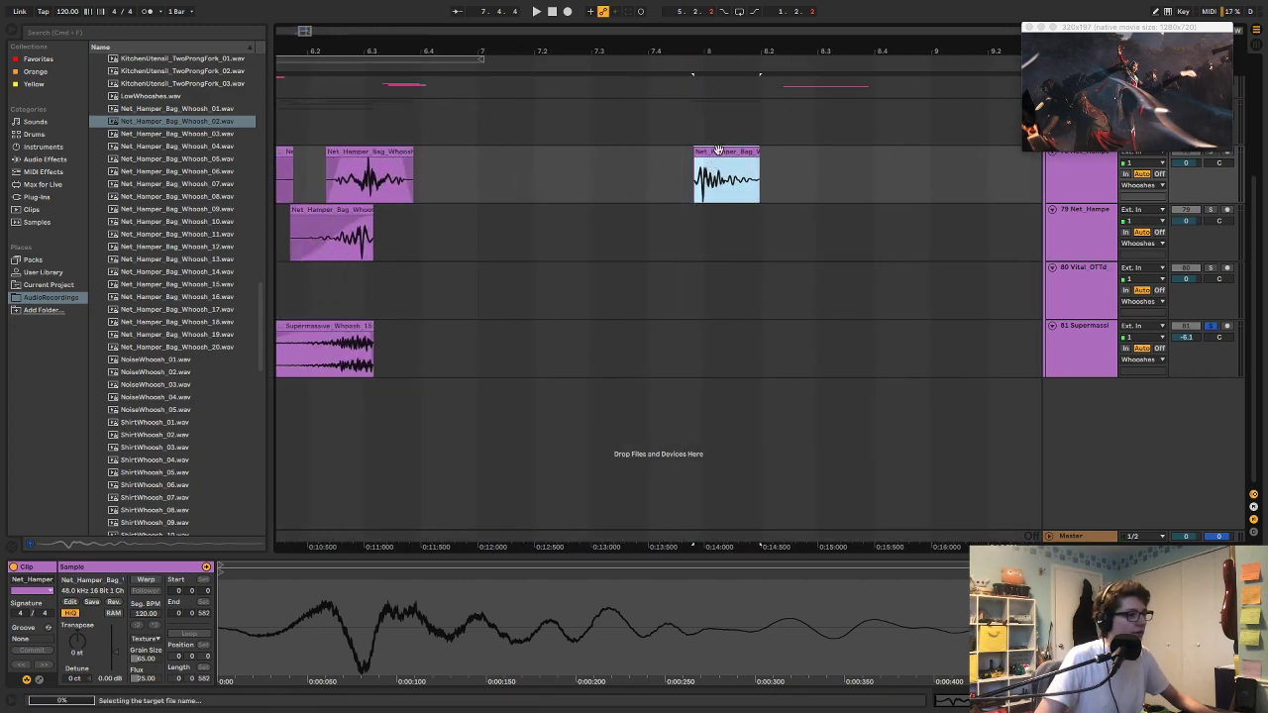
{"action": "key", "text": "super+d"}
{"action": "key", "text": "super+z"}
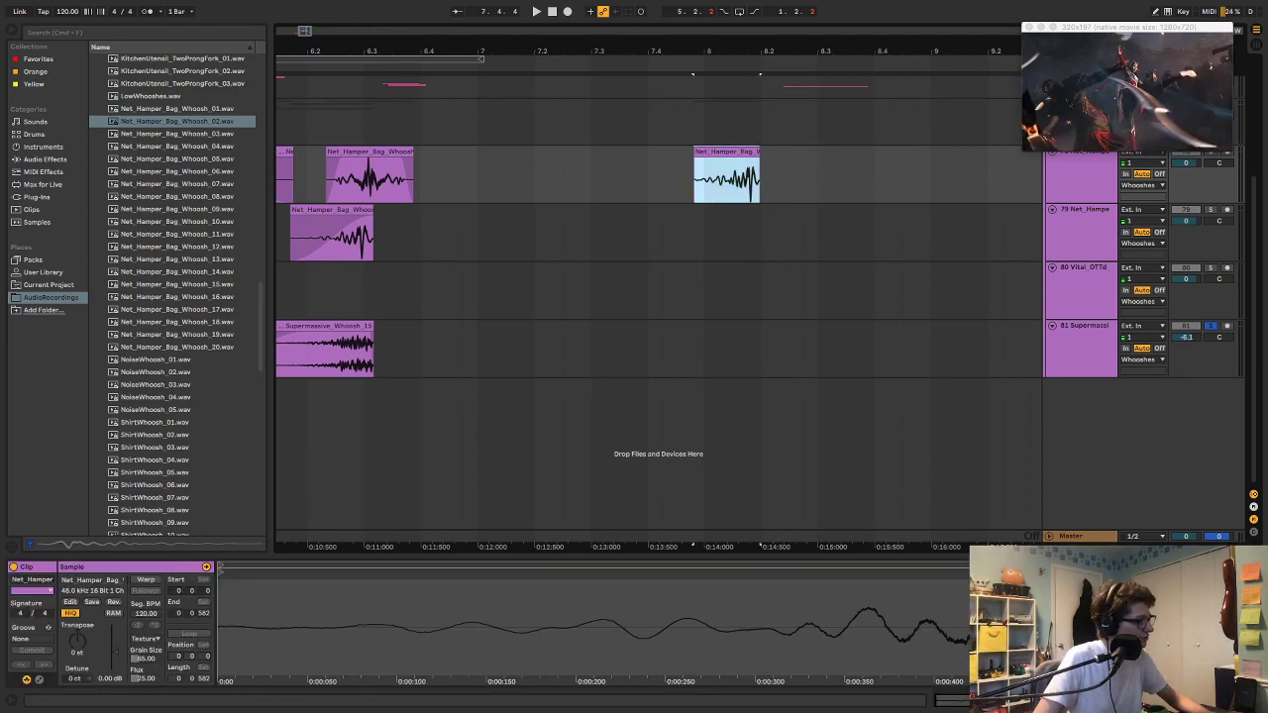
Step: Transpose the reversed net whoosh clip by -2 st and play it against the video
{"action": "left_click_drag", "start_coordinate": [78, 641], "coordinate": [77, 646]}
{"action": "left_click", "coordinate": [744, 153]}
{"action": "key", "text": "space"}
{"action": "key", "text": "space"}
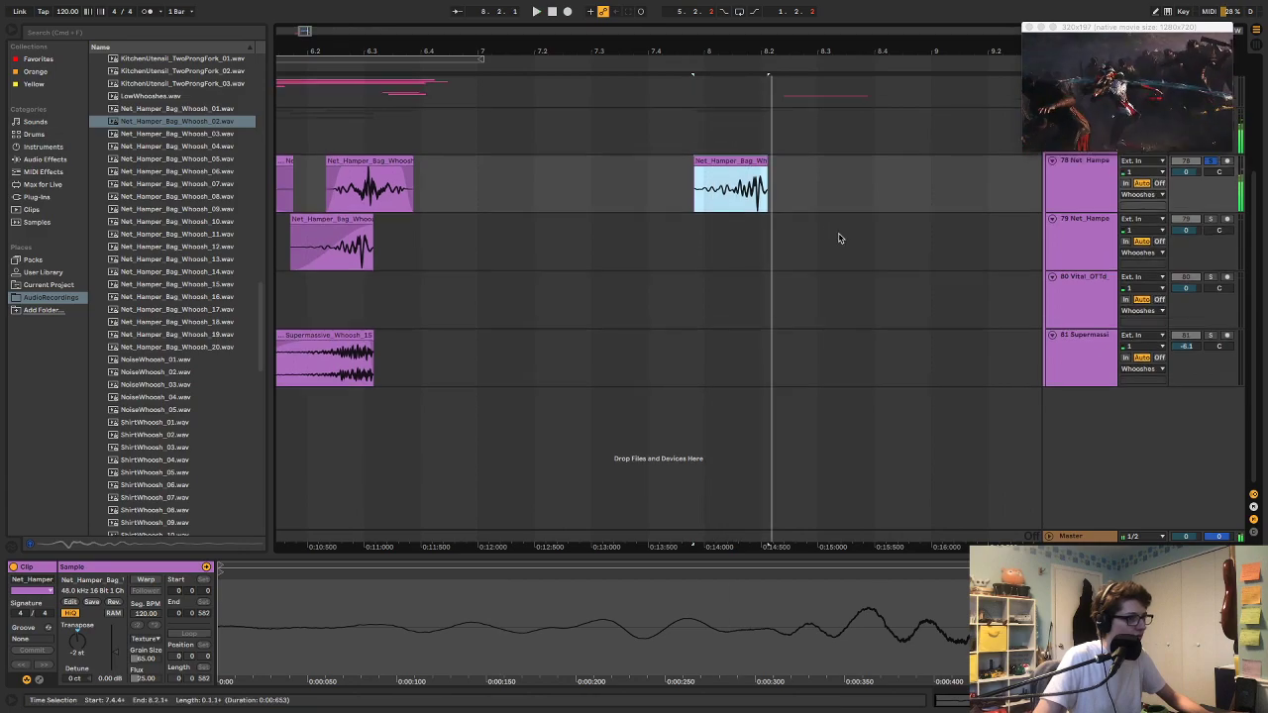
{"action": "scroll", "coordinate": [838, 238], "scroll_direction": "up", "scroll_amount": 4}
{"action": "key", "text": "space"}
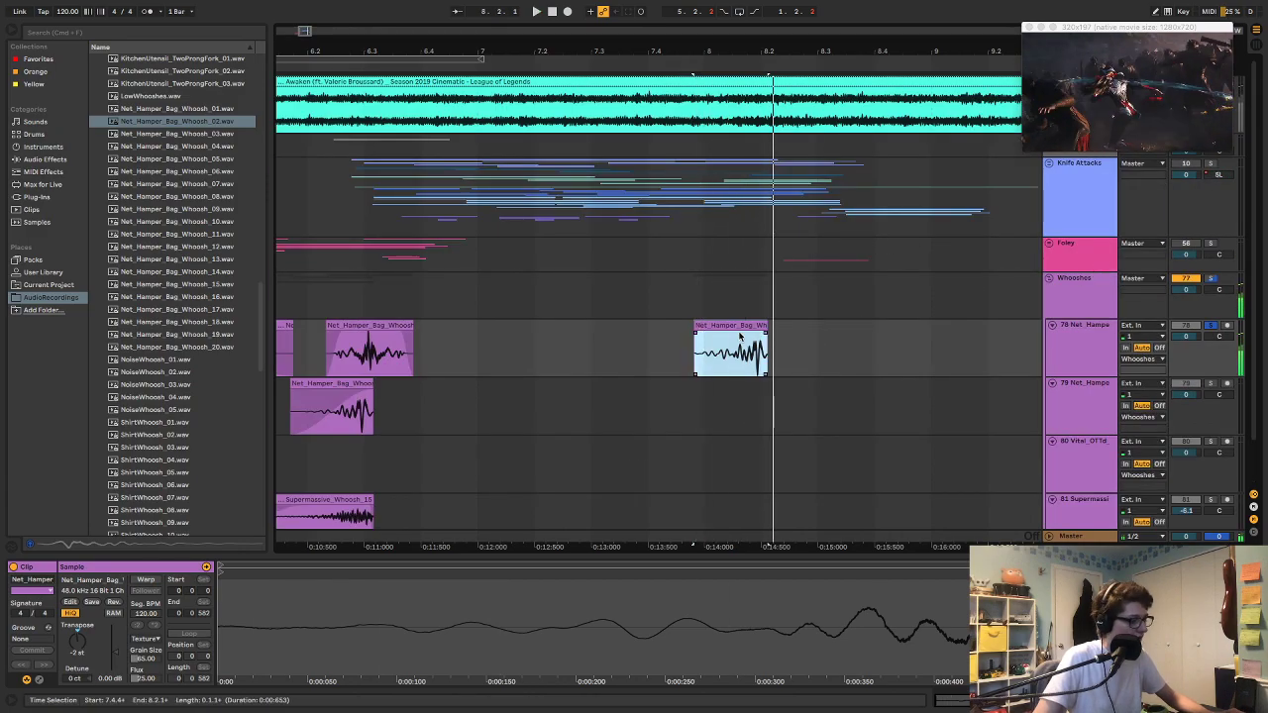
Step: Duplicate the net whoosh, reverse the copy, and join it to the first clip's end around 8.2 with a short crossfade
{"action": "key", "text": "super+d"}
{"action": "key", "text": "r"}
{"action": "left_click_drag", "start_coordinate": [808, 331], "coordinate": [771, 346]}
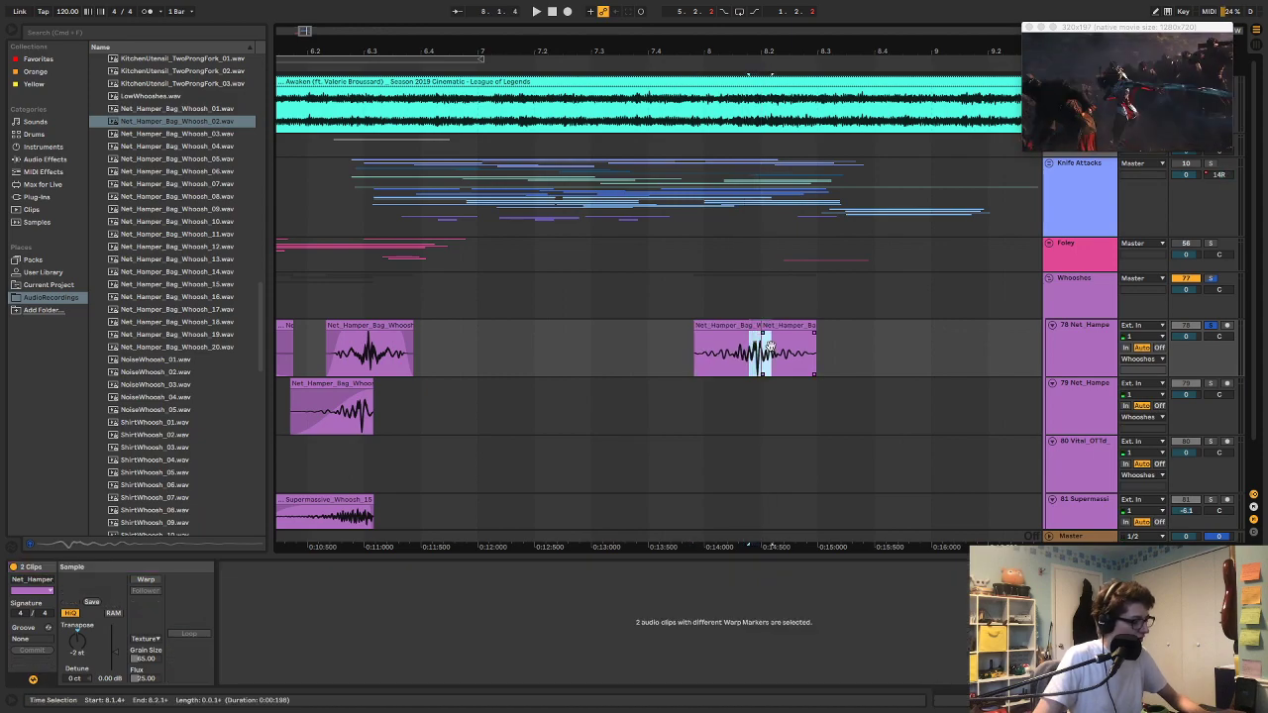
{"action": "left_click", "coordinate": [771, 326]}
{"action": "key", "text": "space"}
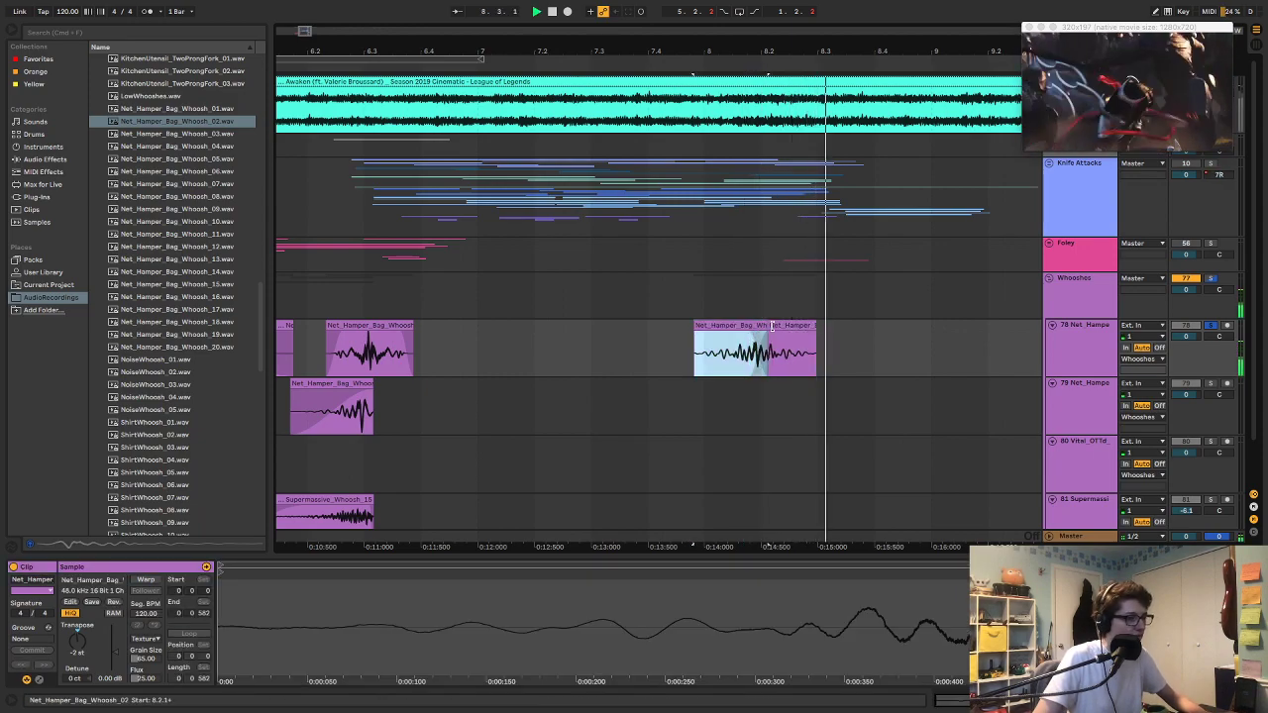
{"action": "key", "text": "space"}
{"action": "left_click", "coordinate": [759, 337]}
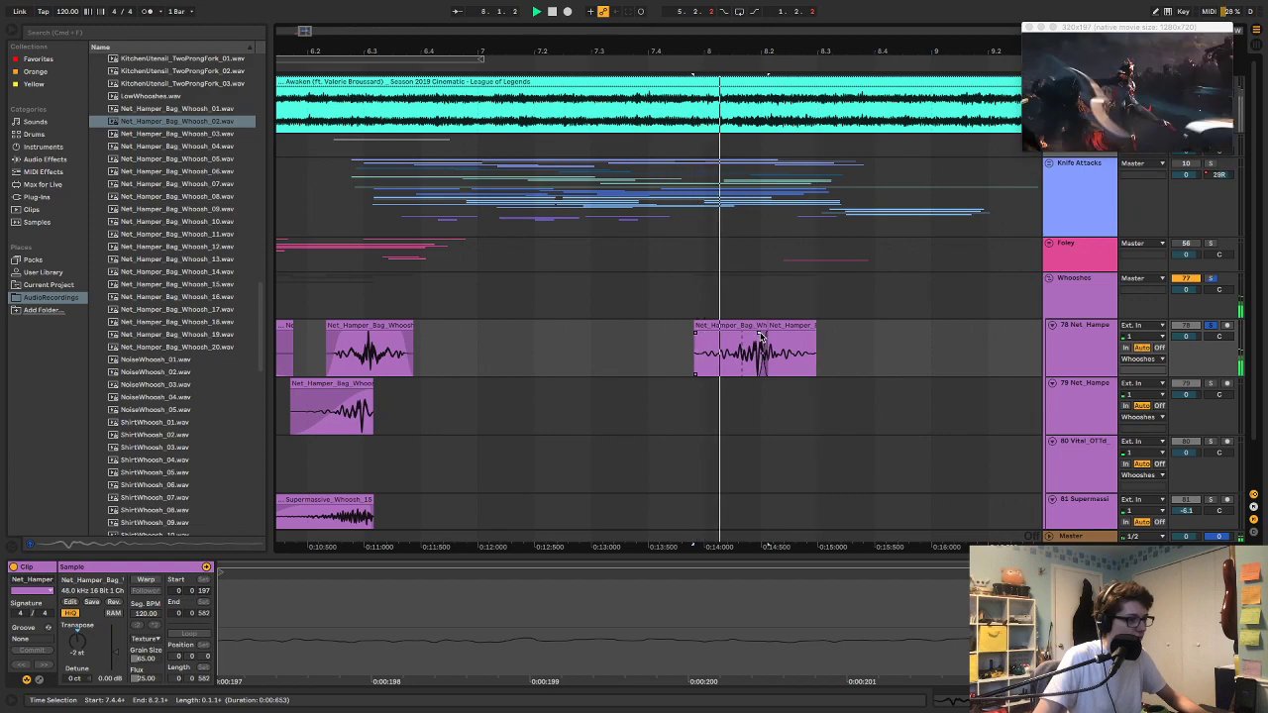
{"action": "key", "text": "space"}
Step: Consolidate the two joined net whoosh clips into one and fade the new clip in and out
{"action": "left_click", "coordinate": [781, 326], "text": "shift"}
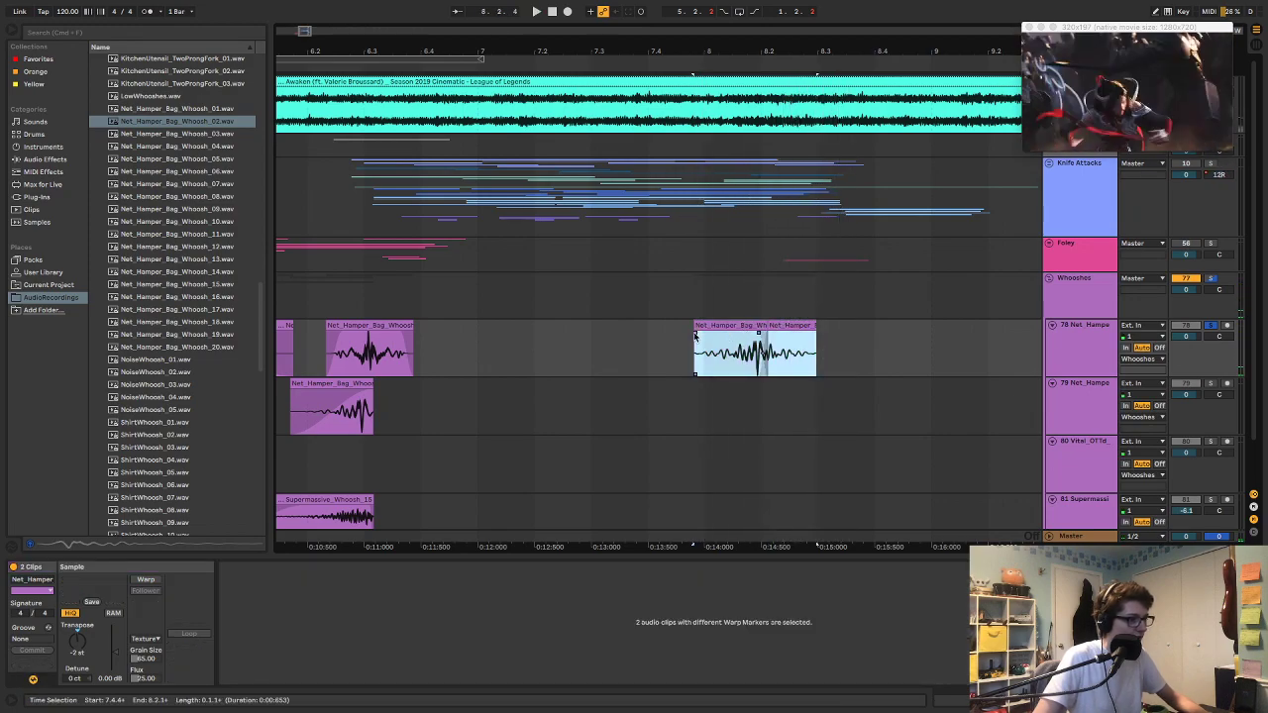
{"action": "key", "text": "super+j"}
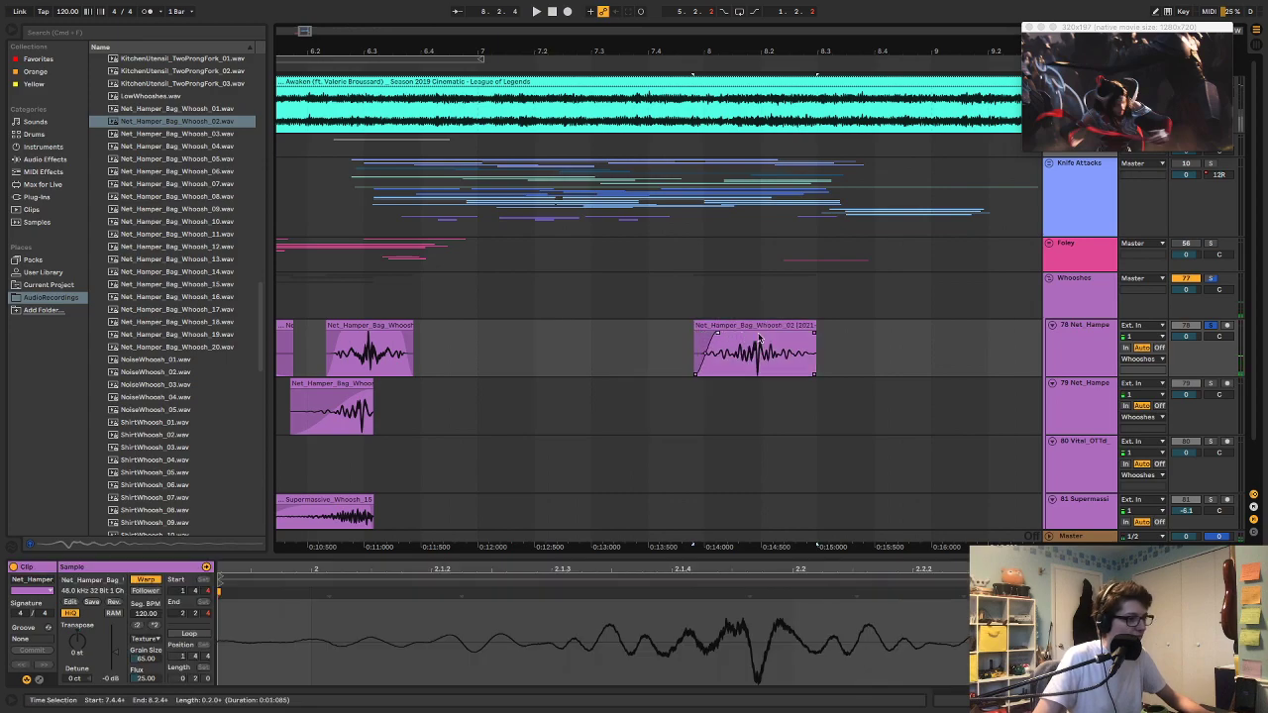
{"action": "left_click", "coordinate": [782, 327]}
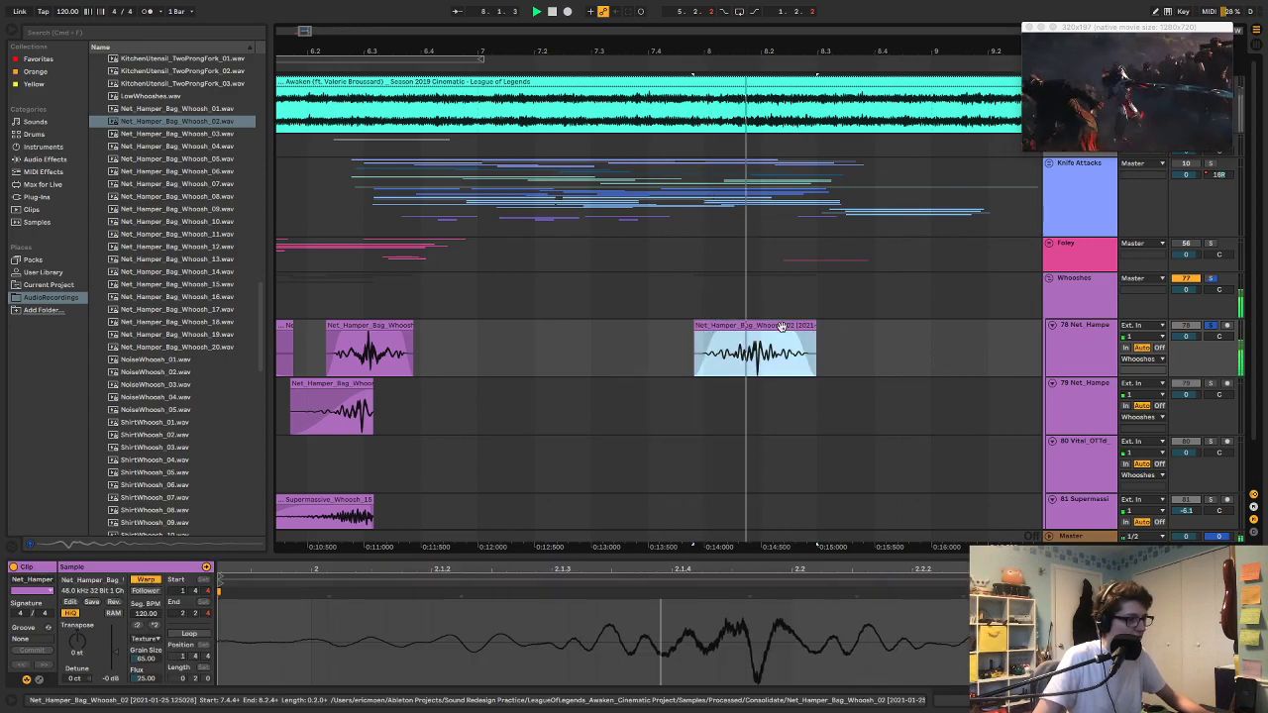
{"action": "key", "text": "space"}
Step: Trim the consolidated net whoosh slightly, move it to start at about 8.4.4, and play it from 8.3.4
{"action": "left_click_drag", "start_coordinate": [696, 326], "coordinate": [967, 313]}
{"action": "left_click", "coordinate": [966, 309]}
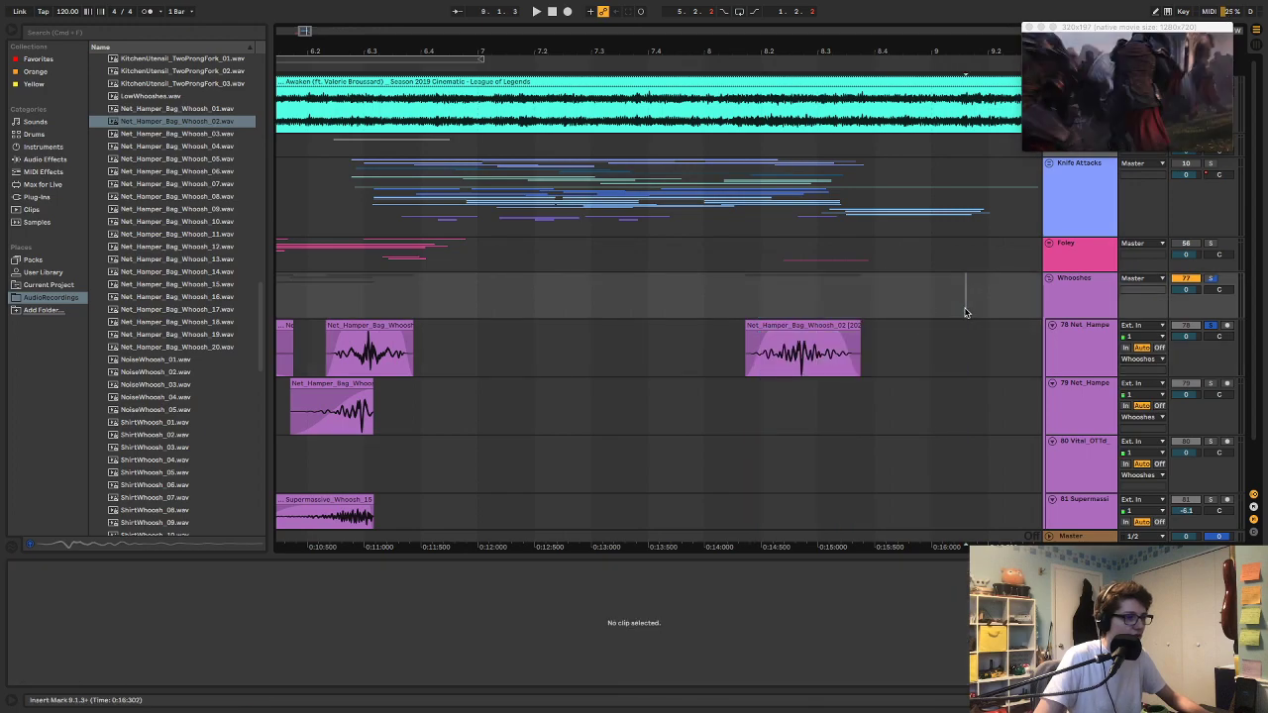
{"action": "scroll", "coordinate": [965, 307], "scroll_direction": "right", "scroll_amount": 3}
{"action": "left_click_drag", "start_coordinate": [639, 325], "coordinate": [822, 339]}
{"action": "left_click", "coordinate": [720, 285]}
{"action": "key", "text": "space"}
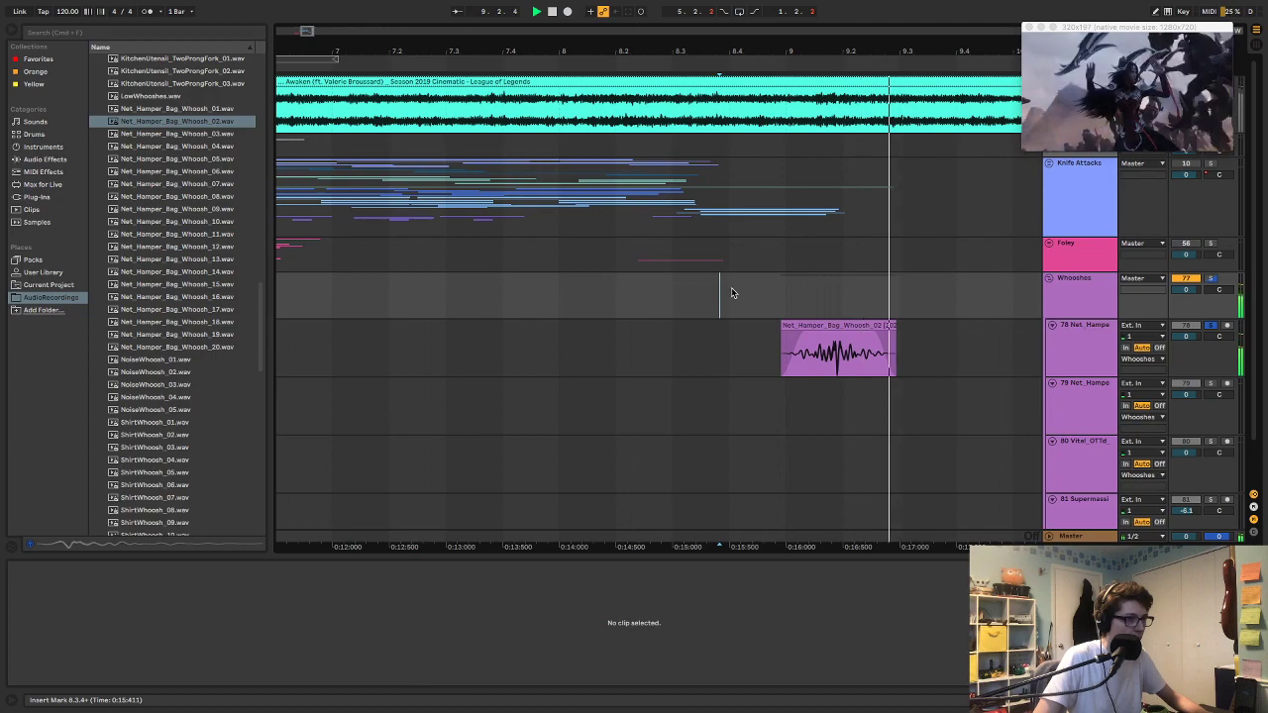
Step: Audition the Supermassive_Whoosh samples in the browser to find a layer for the net whoosh near bar 9
{"action": "scroll", "coordinate": [817, 312], "scroll_direction": "down", "scroll_amount": 2}
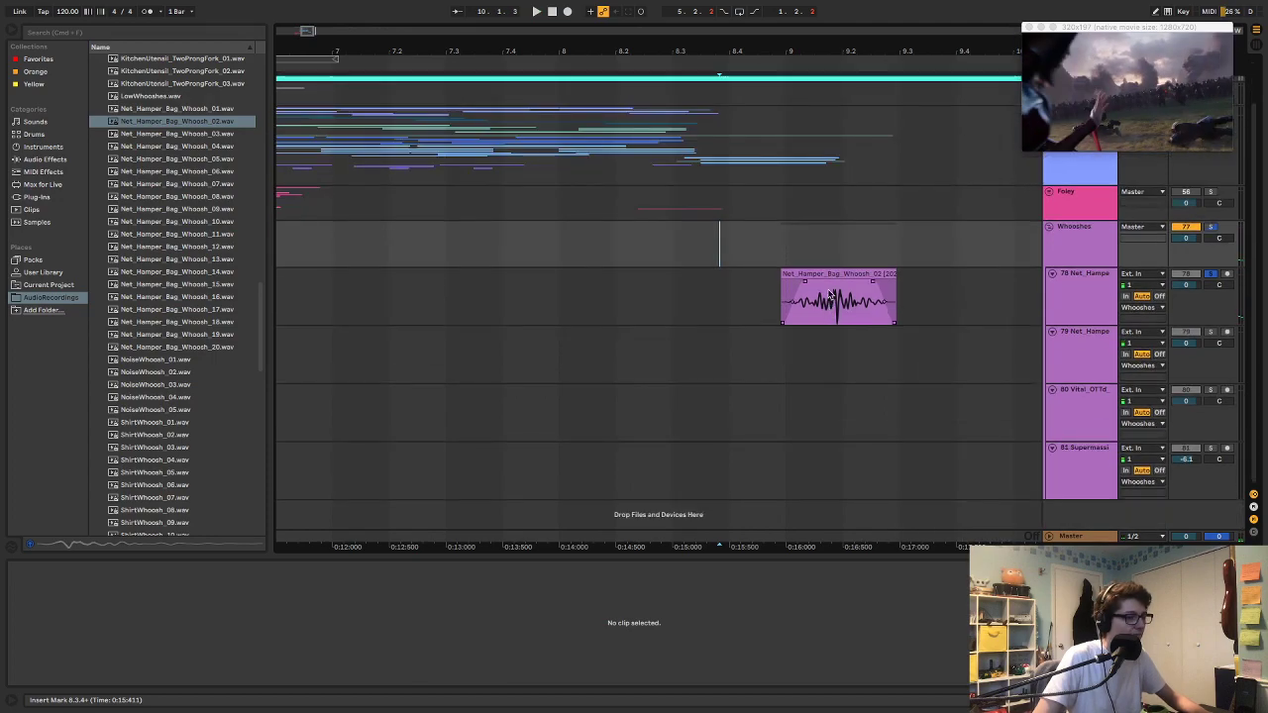
{"action": "left_click_drag", "start_coordinate": [814, 50], "coordinate": [780, 14]}
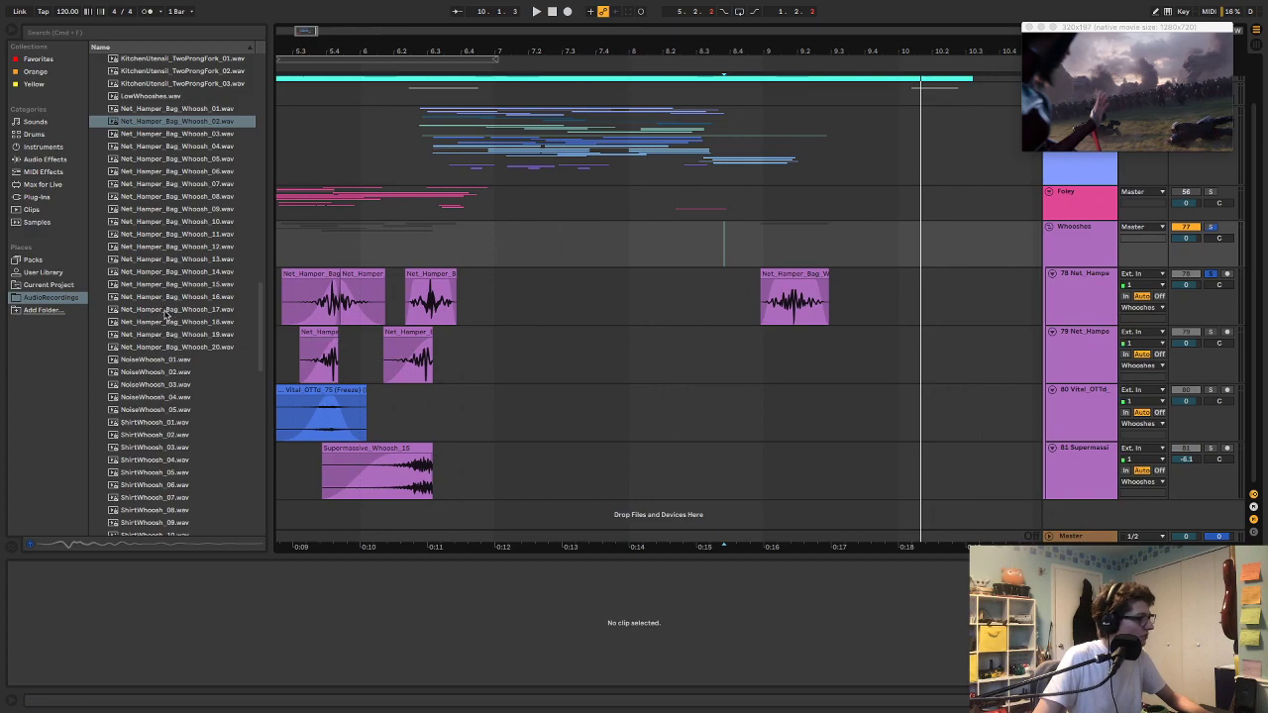
{"action": "scroll", "coordinate": [167, 315], "scroll_direction": "up", "scroll_amount": 10}
{"action": "scroll", "coordinate": [168, 317], "scroll_direction": "down", "scroll_amount": 8}
{"action": "scroll", "coordinate": [168, 317], "scroll_direction": "down", "scroll_amount": 10}
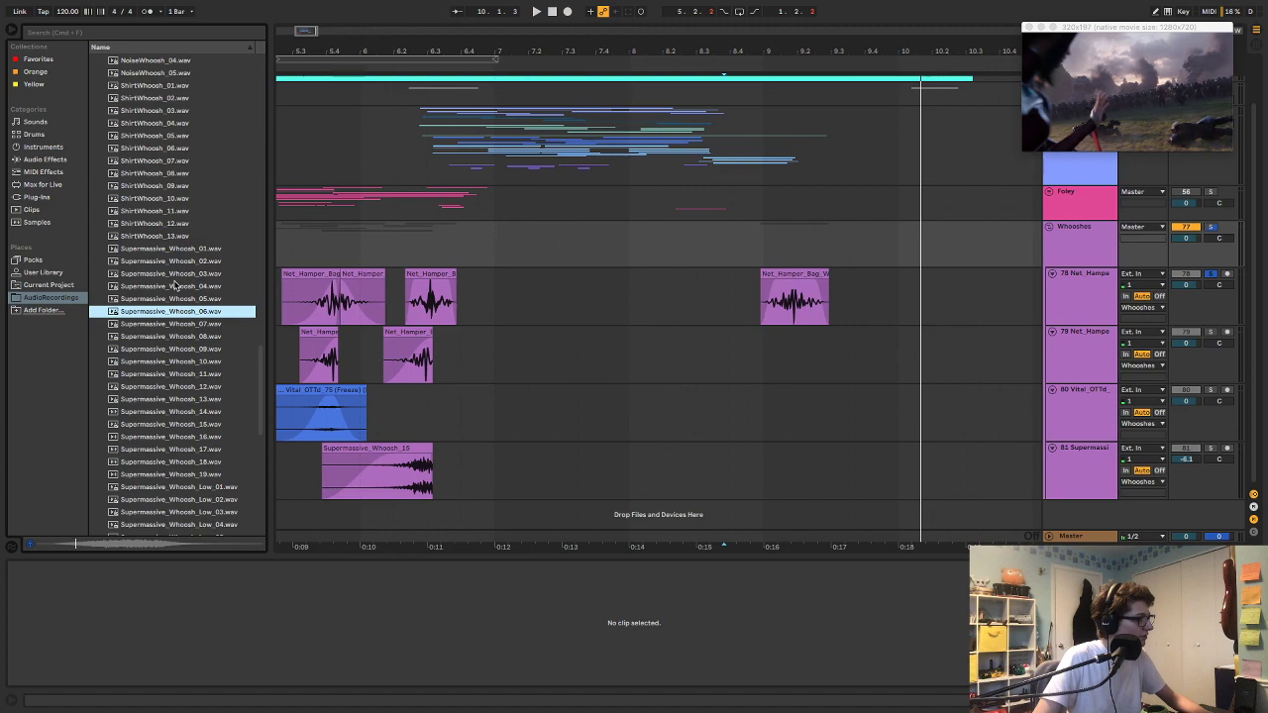
{"action": "left_click", "coordinate": [181, 250]}
{"action": "left_click", "coordinate": [179, 274]}
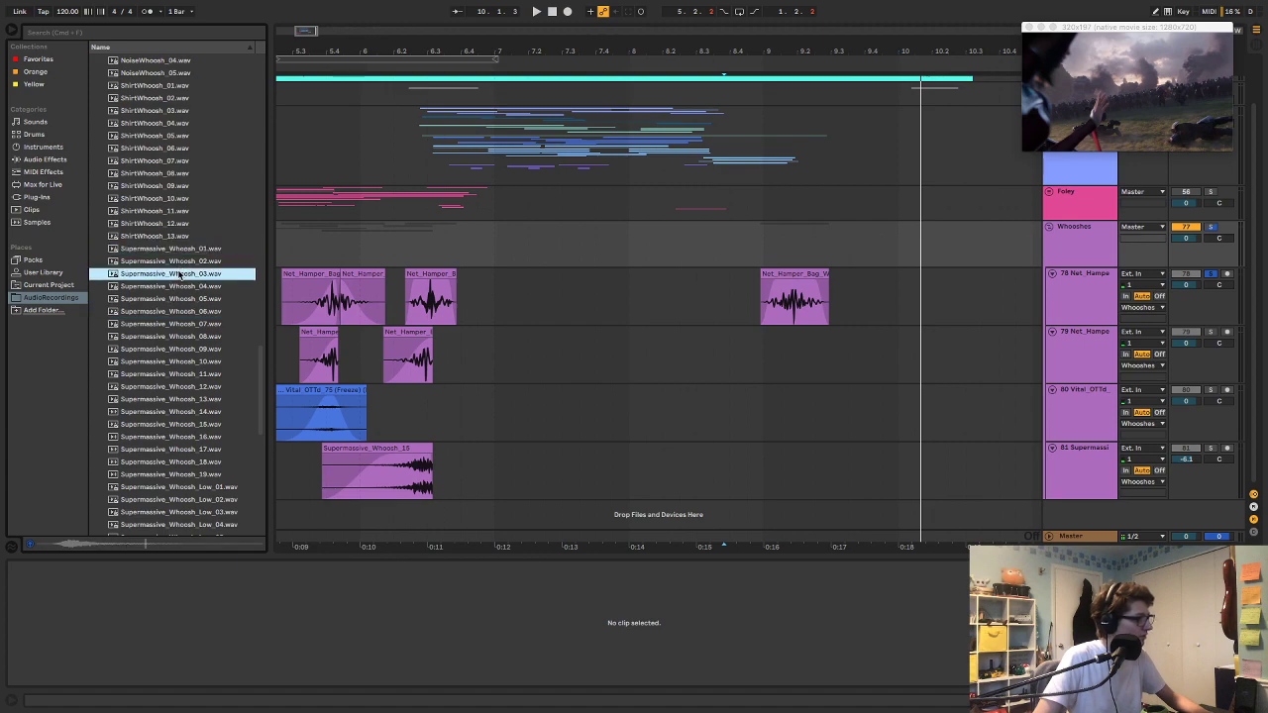
{"action": "left_click", "coordinate": [172, 285]}
{"action": "left_click", "coordinate": [183, 436]}
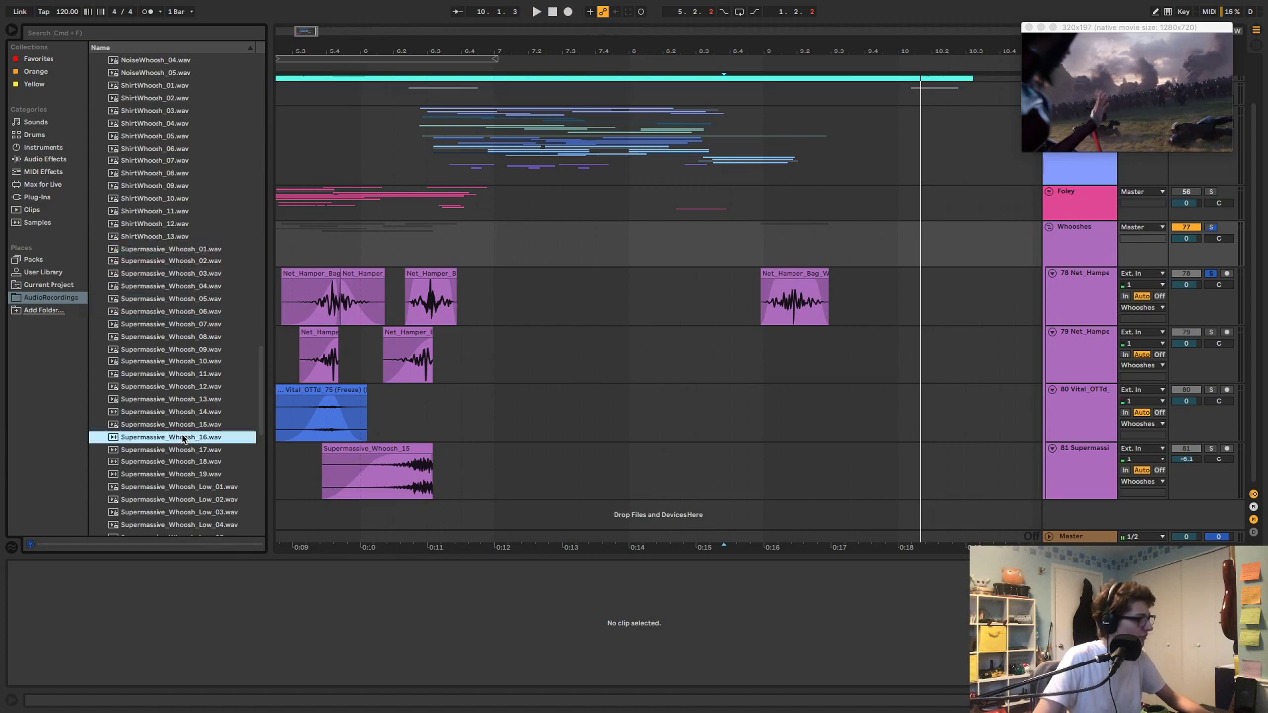
{"action": "left_click", "coordinate": [181, 424]}
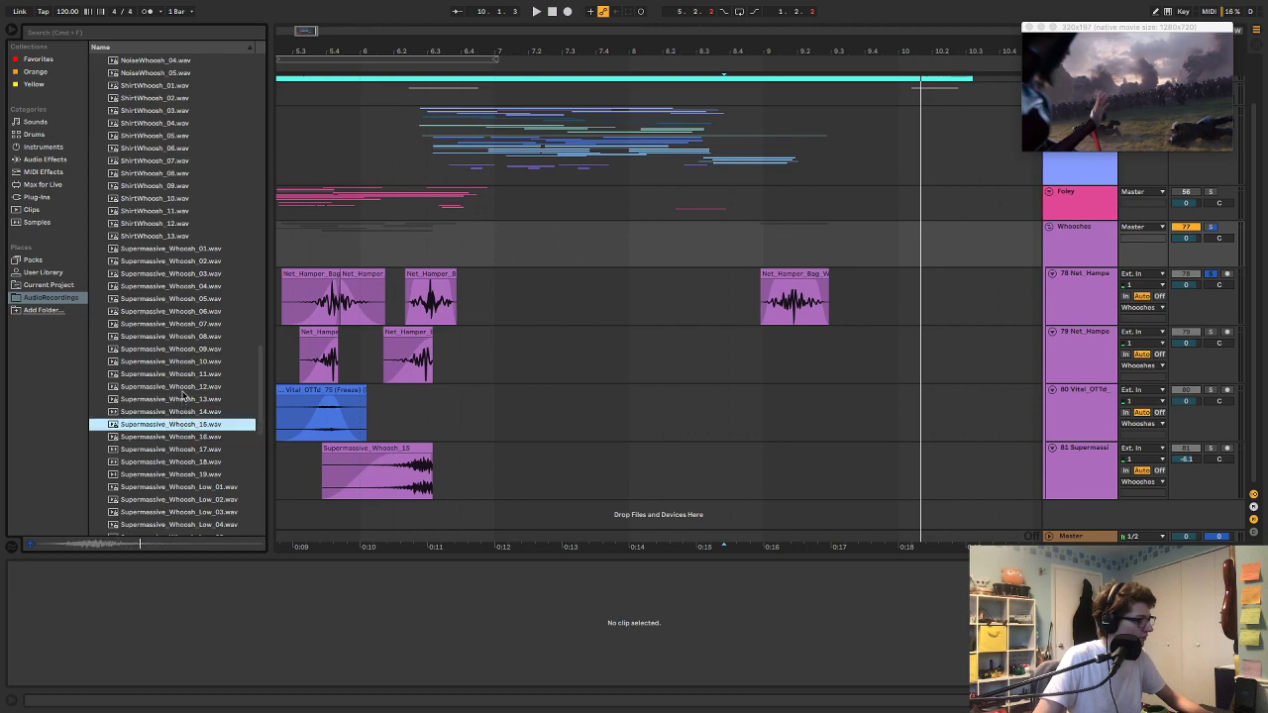
{"action": "left_click", "coordinate": [182, 387]}
{"action": "left_click", "coordinate": [179, 374]}
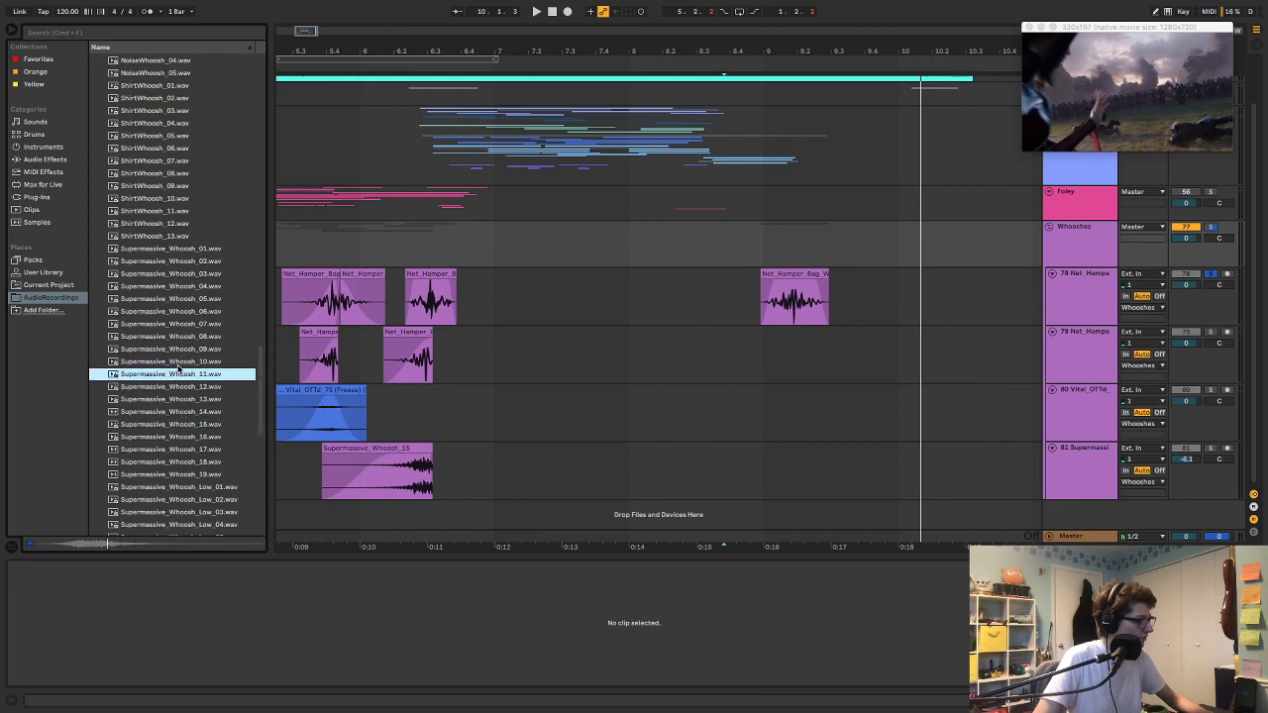
{"action": "left_click", "coordinate": [179, 362]}
Step: Place Supermassive_Whoosh_10 reversed on track 79, start it at about 8.2.4, and play it with the net whoosh
{"action": "left_click_drag", "start_coordinate": [171, 363], "coordinate": [758, 371]}
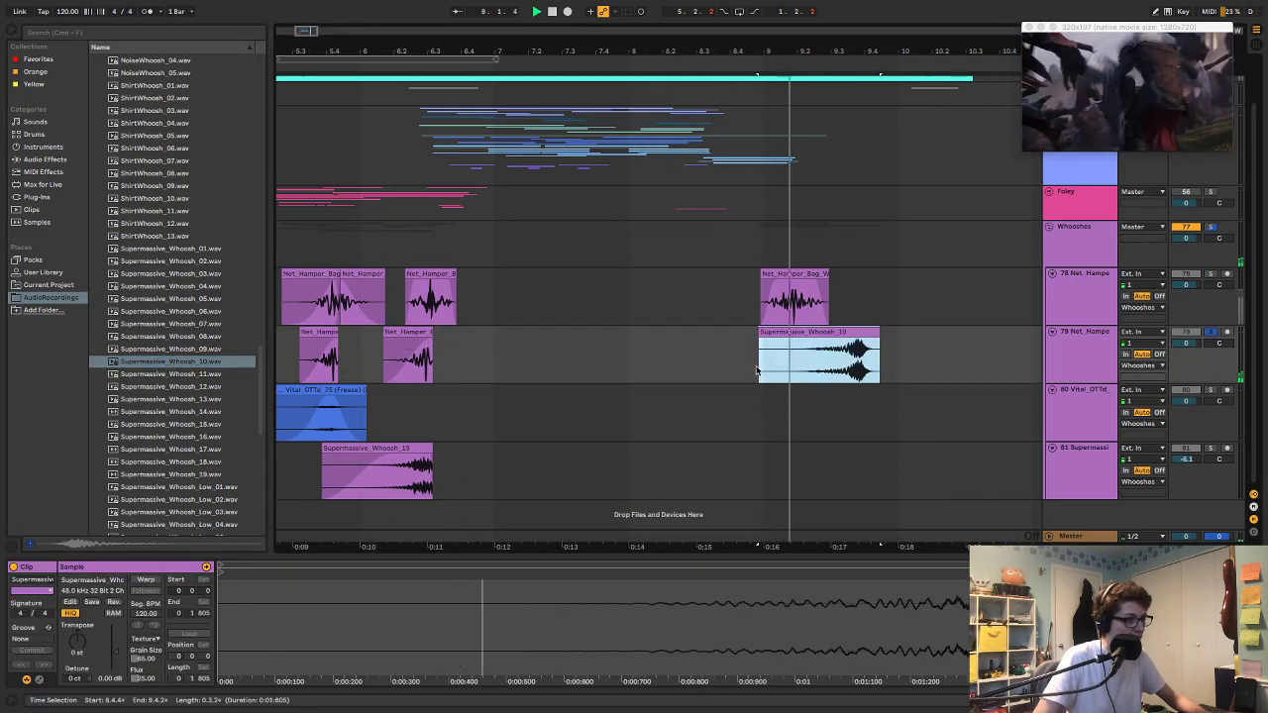
{"action": "left_click_drag", "start_coordinate": [795, 335], "coordinate": [739, 335]}
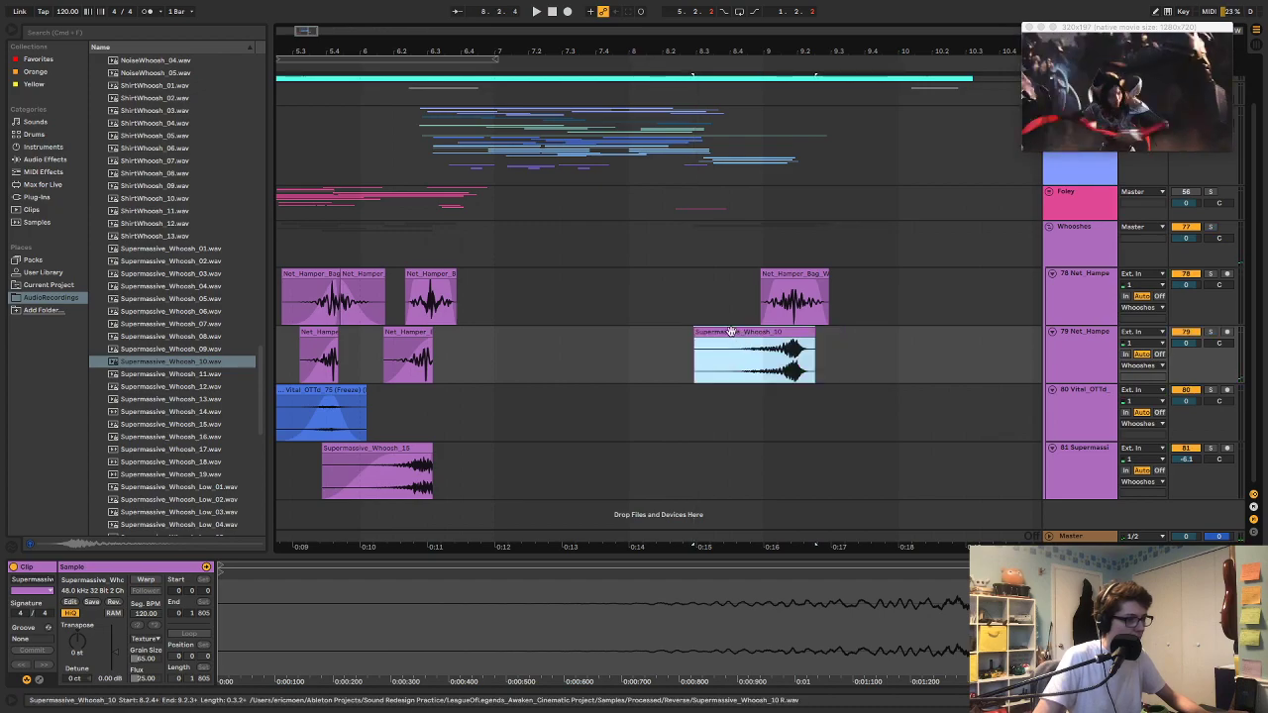
{"action": "left_click", "coordinate": [692, 309]}
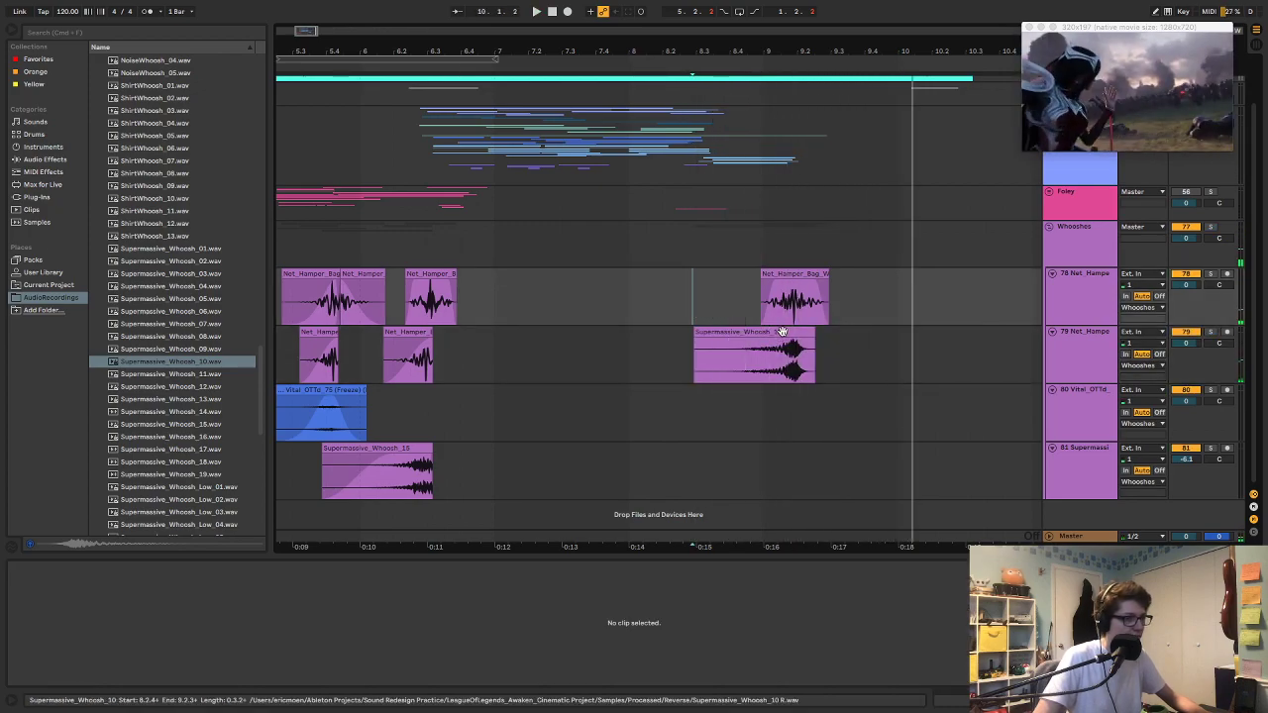
{"action": "left_click", "coordinate": [785, 335]}
{"action": "left_click_drag", "start_coordinate": [808, 334], "coordinate": [808, 340]}
{"action": "key", "text": "super+z"}
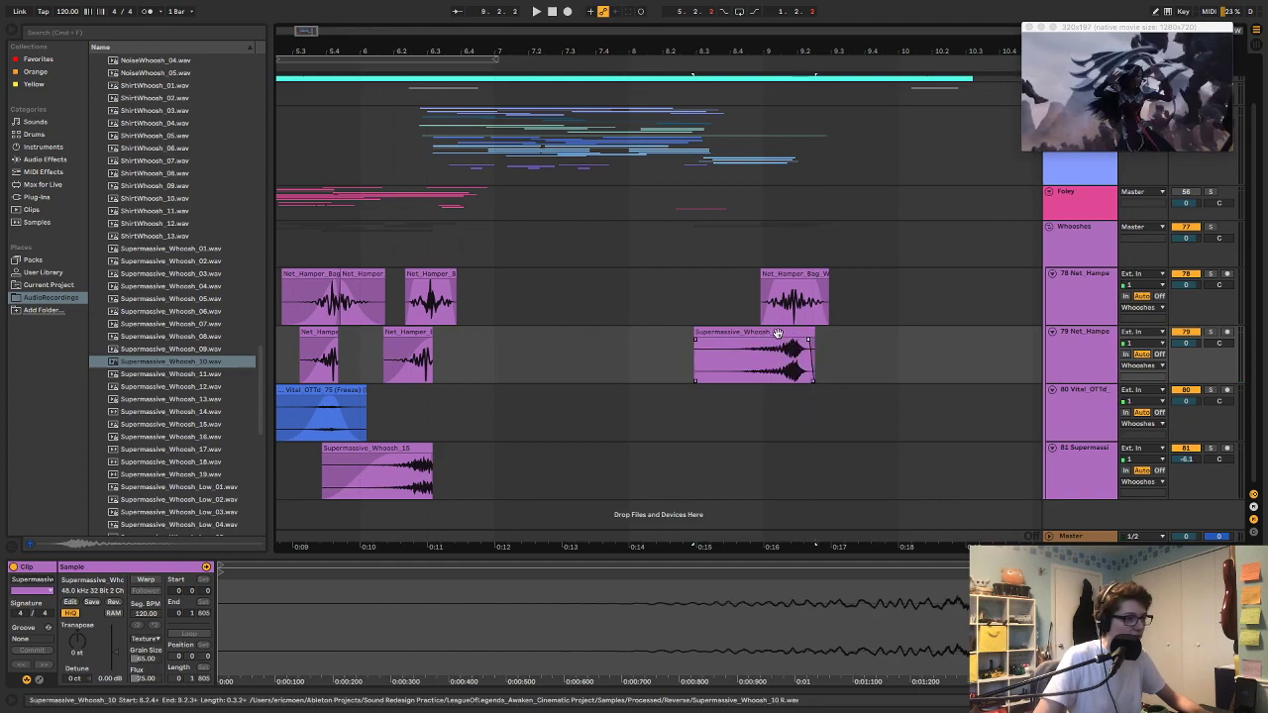
Step: Insert a new audio track below track 81 and move the Supermassive_Whoosh_10 clip onto it at the same time position
{"action": "left_click", "coordinate": [1085, 461]}
{"action": "key", "text": "super+t"}
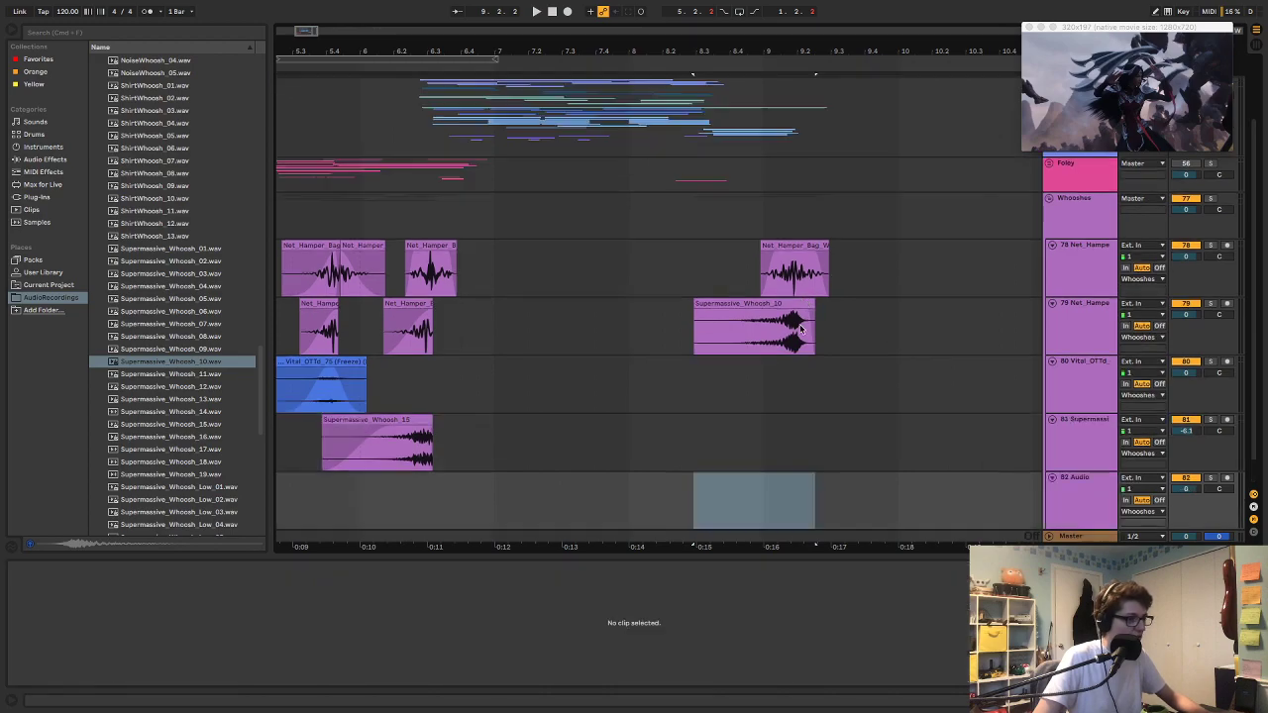
{"action": "left_click", "coordinate": [778, 305]}
{"action": "key", "text": "super+x"}
{"action": "key", "text": "Down"}
{"action": "key", "text": "Down"}
{"action": "key", "text": "Down"}
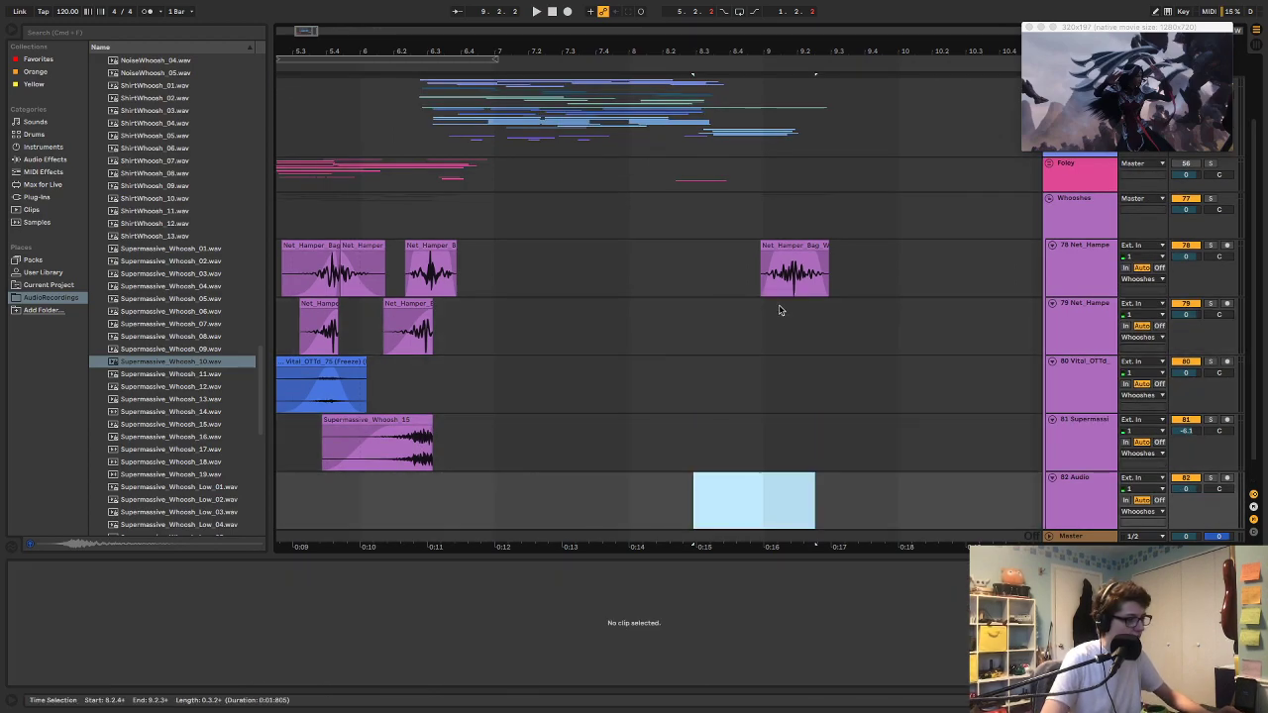
{"action": "key", "text": "super+v"}
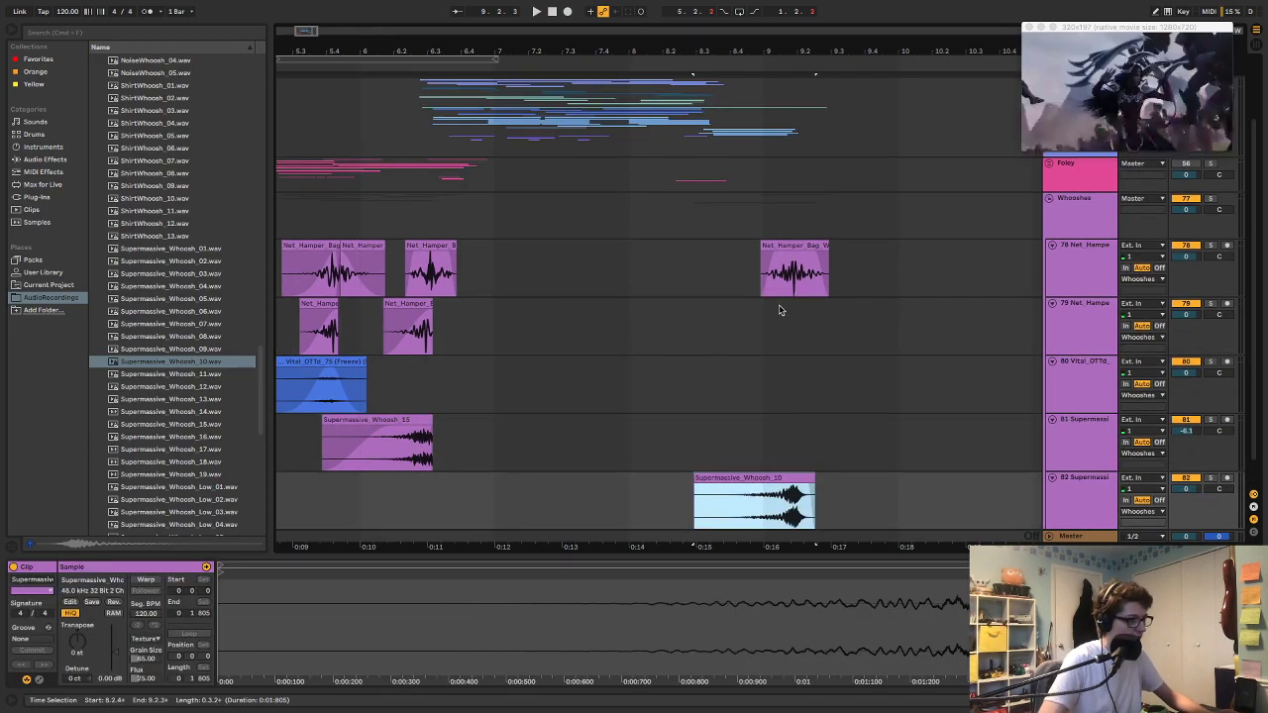
Step: Add EQ Eight to track 82 and set band 4 to a high cut at 1.10 kHz while checking playback
{"action": "left_click", "coordinate": [1034, 530]}
{"action": "left_click", "coordinate": [61, 163]}
{"action": "left_click_drag", "start_coordinate": [121, 241], "coordinate": [266, 625]}
{"action": "left_click", "coordinate": [162, 669]}
{"action": "left_click", "coordinate": [159, 658]}
{"action": "left_click_drag", "start_coordinate": [34, 590], "coordinate": [34, 608]}
{"action": "key", "text": "space"}
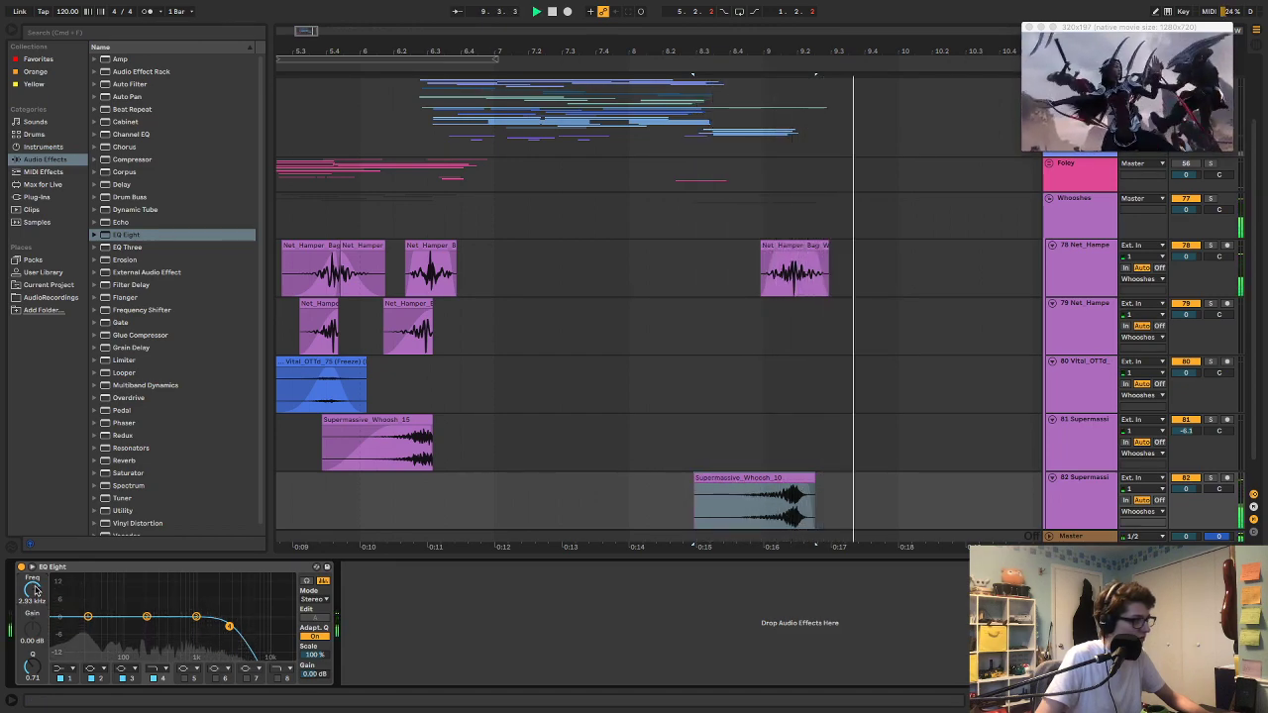
{"action": "key", "text": "space"}
{"action": "mouse_move", "coordinate": [34, 590]}
{"action": "left_mouse_down"}
{"action": "mouse_move", "coordinate": [35, 611]}
{"action": "mouse_move", "coordinate": [36, 598]}
{"action": "left_mouse_up"}
{"action": "key", "text": "space"}
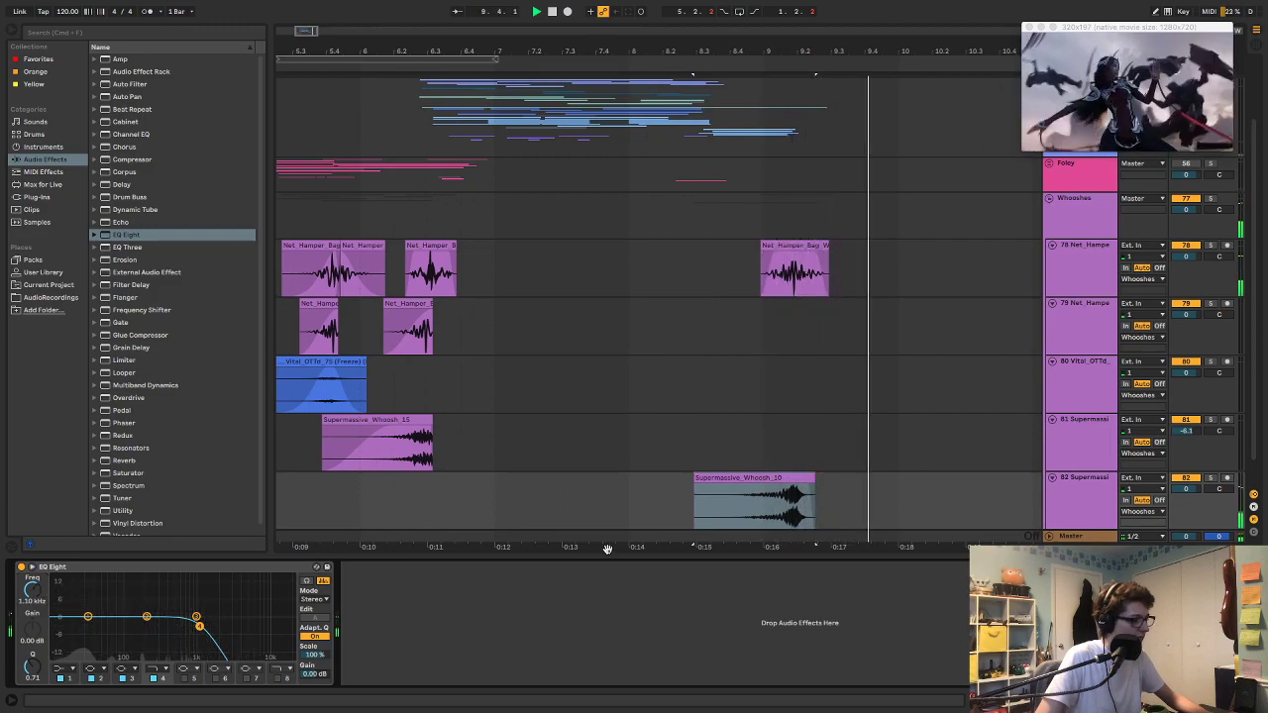
Step: Set the volume of track 82 to -2.7 dB while playing the layered whooshes
{"action": "left_click_drag", "start_coordinate": [1187, 488], "coordinate": [1193, 495]}
{"action": "key", "text": "space"}
{"action": "key", "text": "space"}
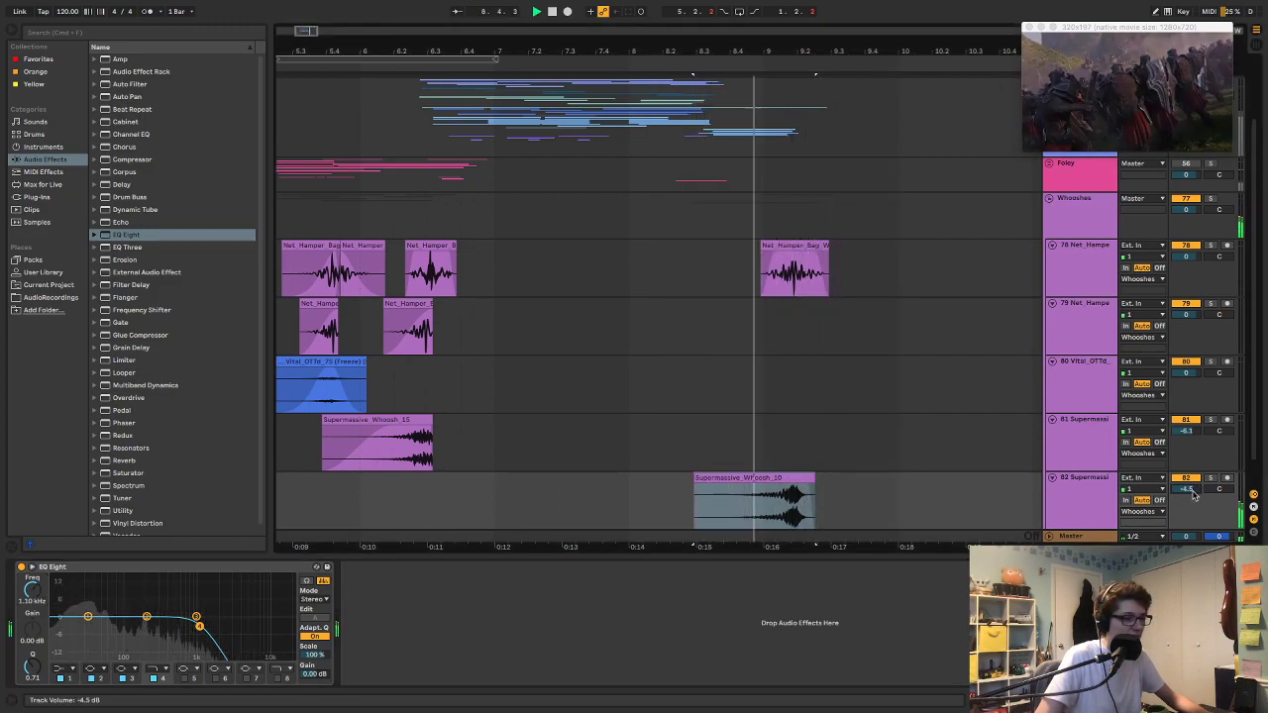
{"action": "left_click_drag", "start_coordinate": [1193, 492], "coordinate": [1192, 486]}
{"action": "key", "text": "space"}
{"action": "key", "text": "space"}
Step: Make EQ Eight's band 1 a low cut and set the band 4 high cut to 2.06 kHz with a Q of 0.75
{"action": "left_click_drag", "start_coordinate": [148, 618], "coordinate": [110, 626]}
{"action": "left_click", "coordinate": [65, 669]}
{"action": "left_click", "coordinate": [65, 600]}
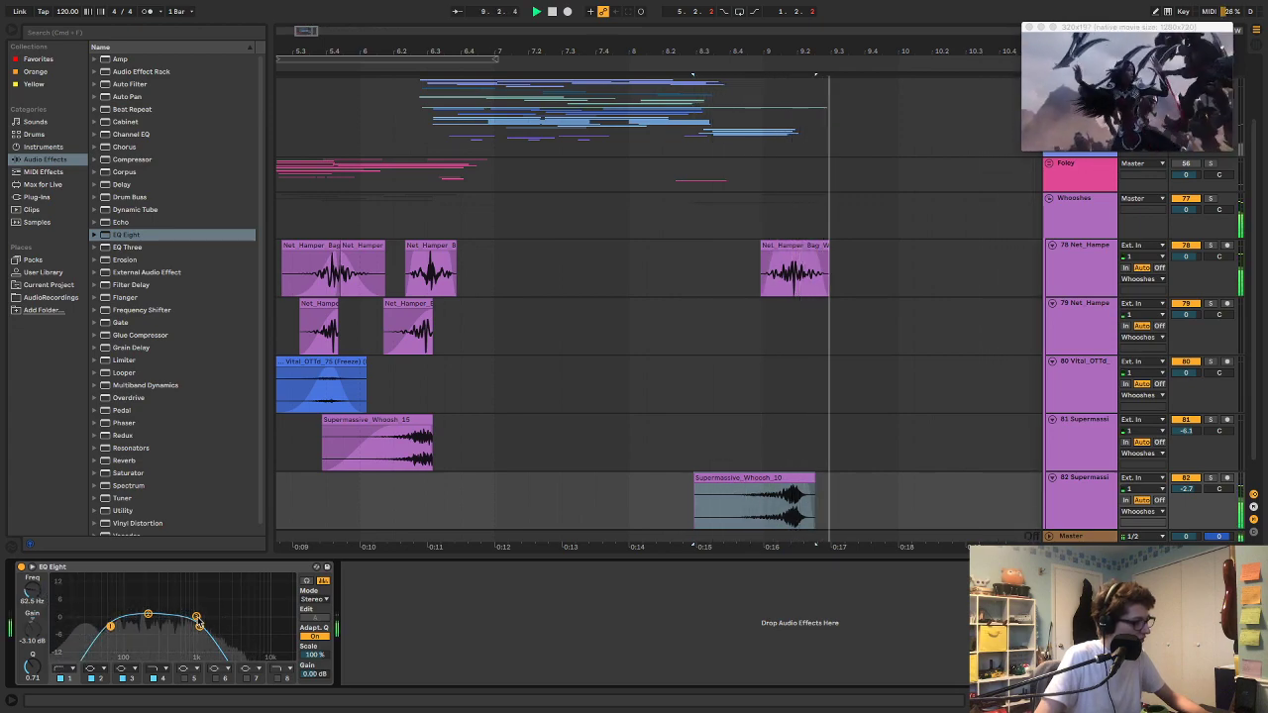
{"action": "left_click", "coordinate": [198, 620]}
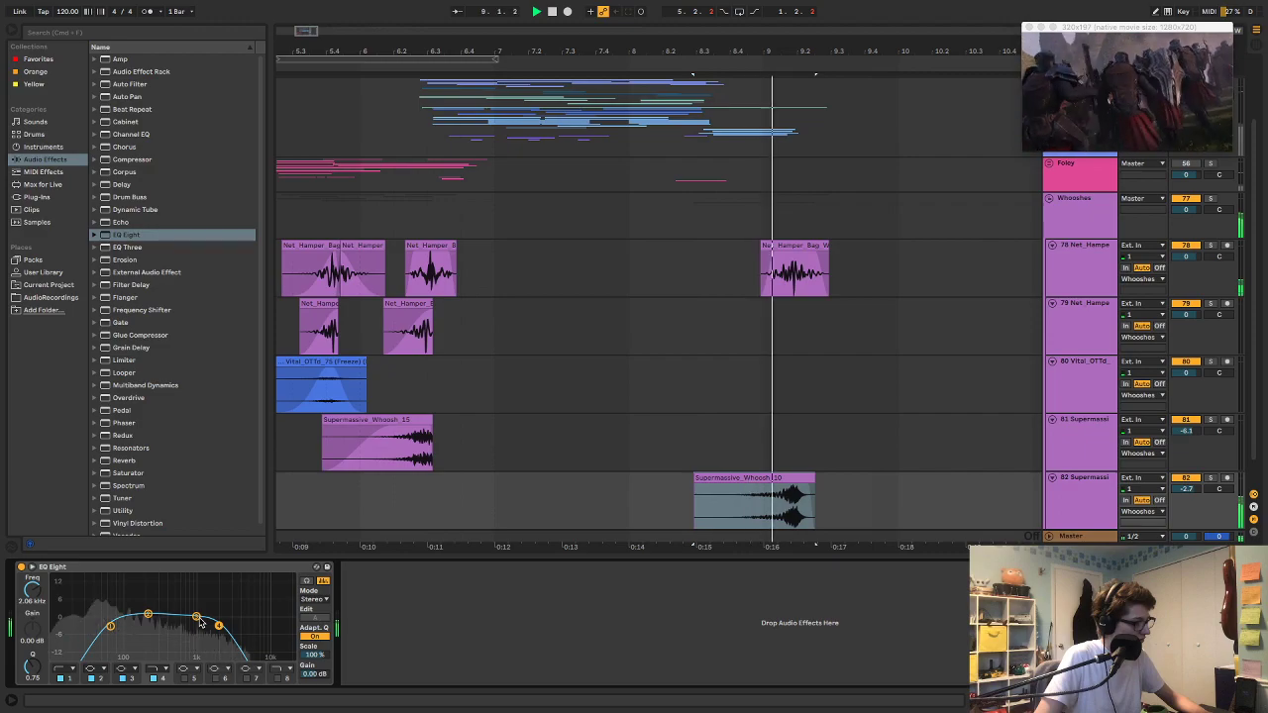
{"action": "key", "text": "space"}
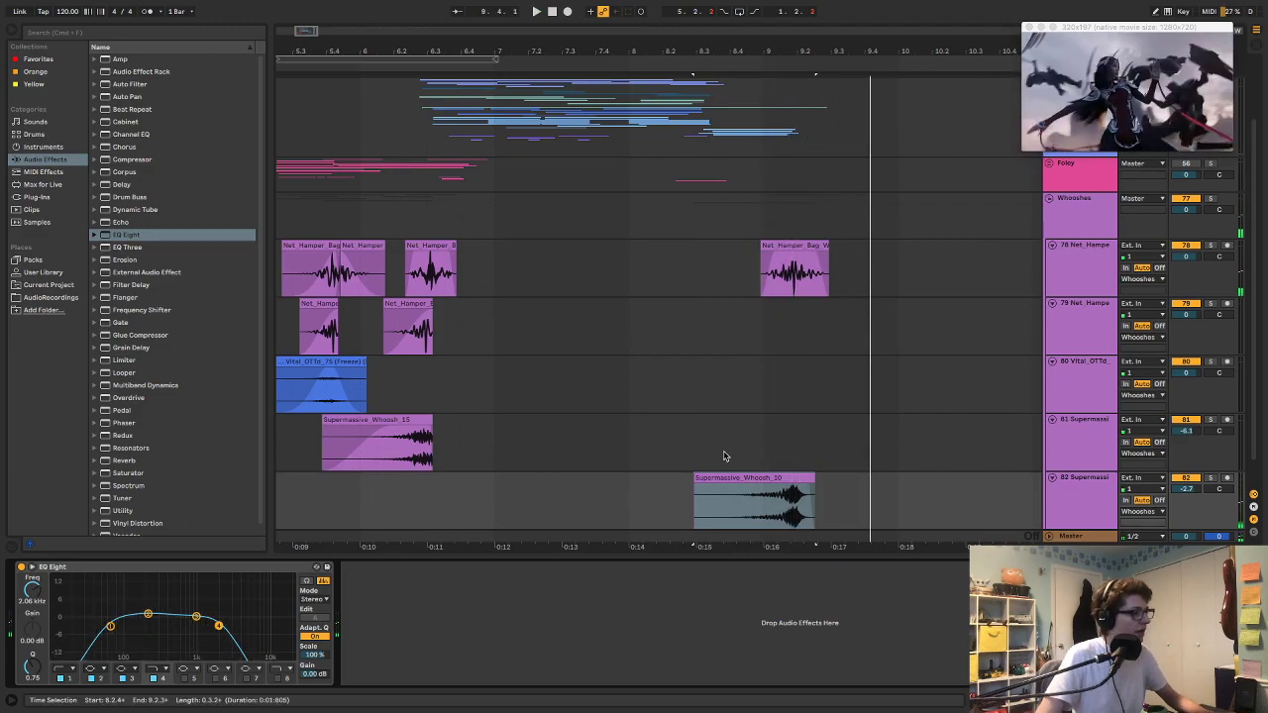
Step: Audition the Supermassive_Whoosh samples from 13 to 18 in the AudioRecordings folder
{"action": "left_click", "coordinate": [52, 297]}
{"action": "left_click", "coordinate": [175, 398]}
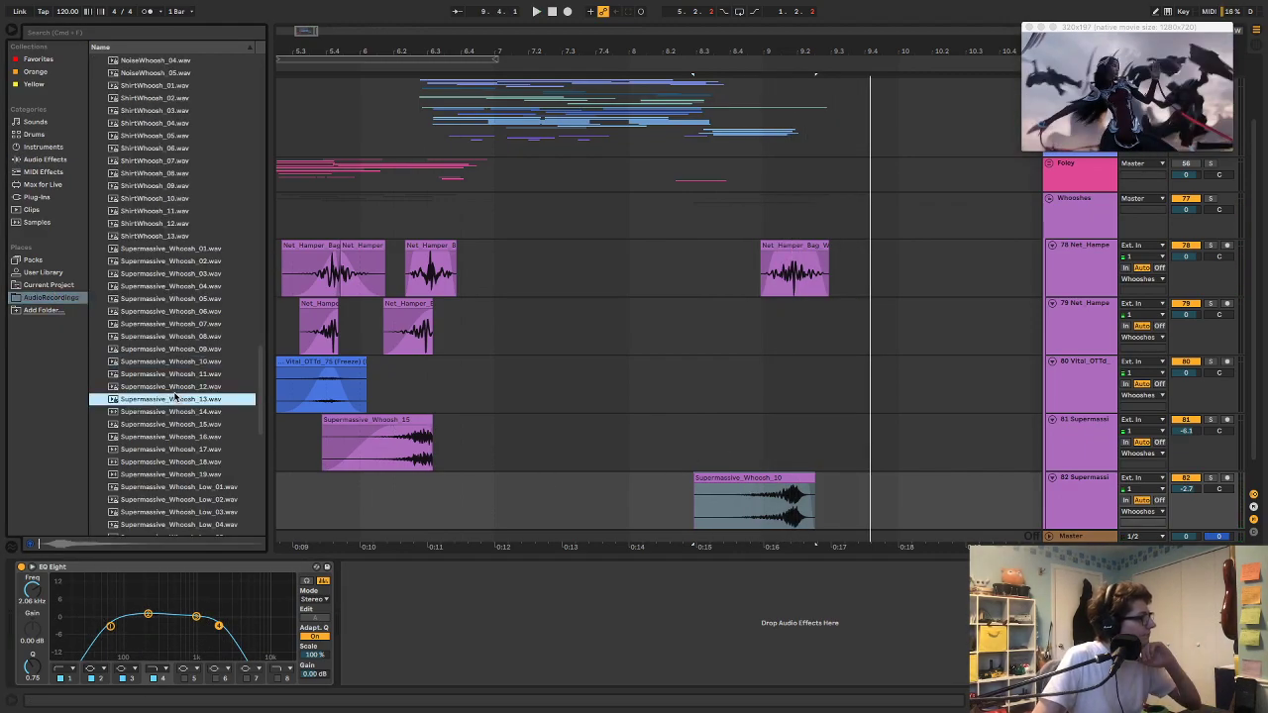
{"action": "scroll", "coordinate": [175, 394], "scroll_direction": "down", "scroll_amount": 3}
{"action": "left_click", "coordinate": [175, 330]}
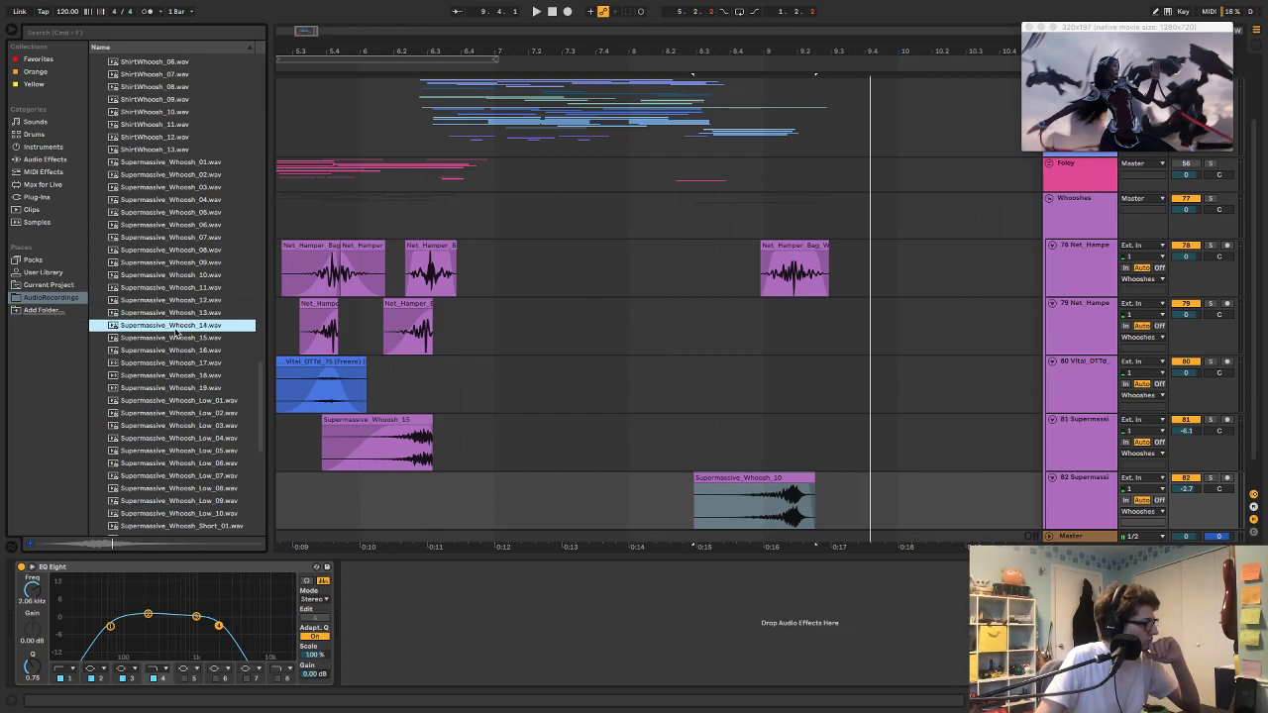
{"action": "left_click", "coordinate": [177, 337]}
{"action": "left_click", "coordinate": [183, 350]}
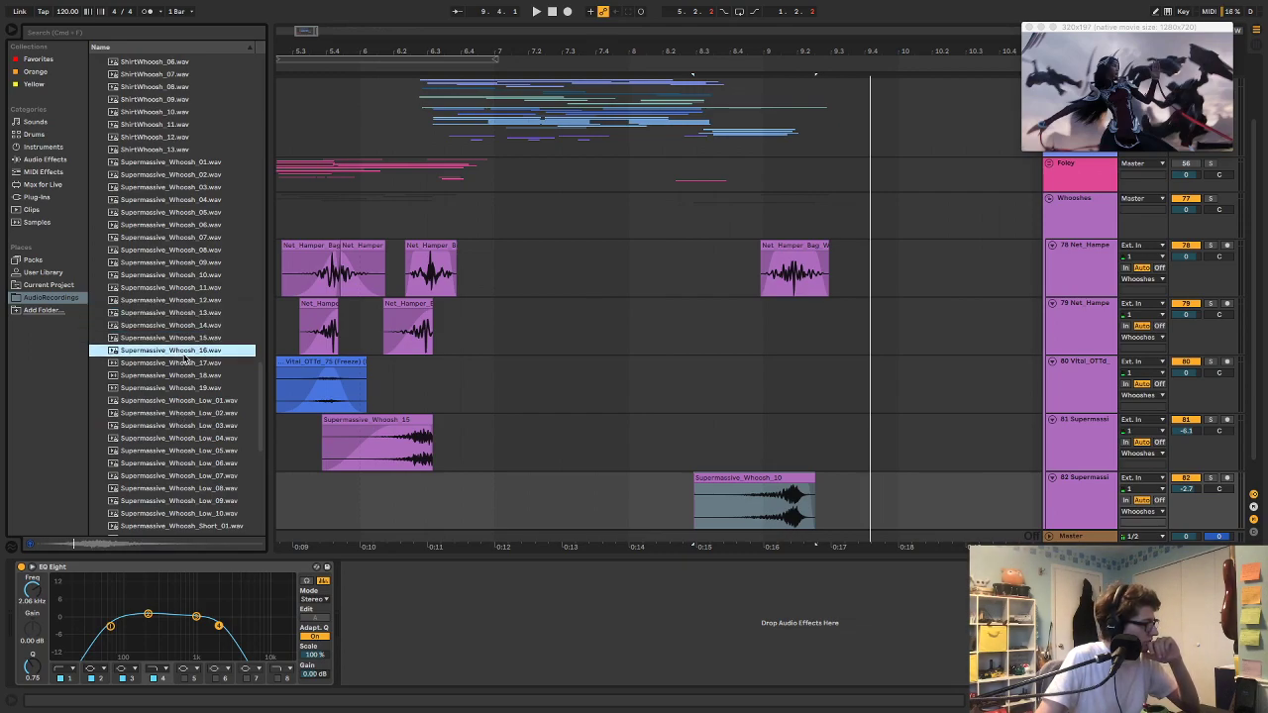
{"action": "left_click", "coordinate": [188, 364]}
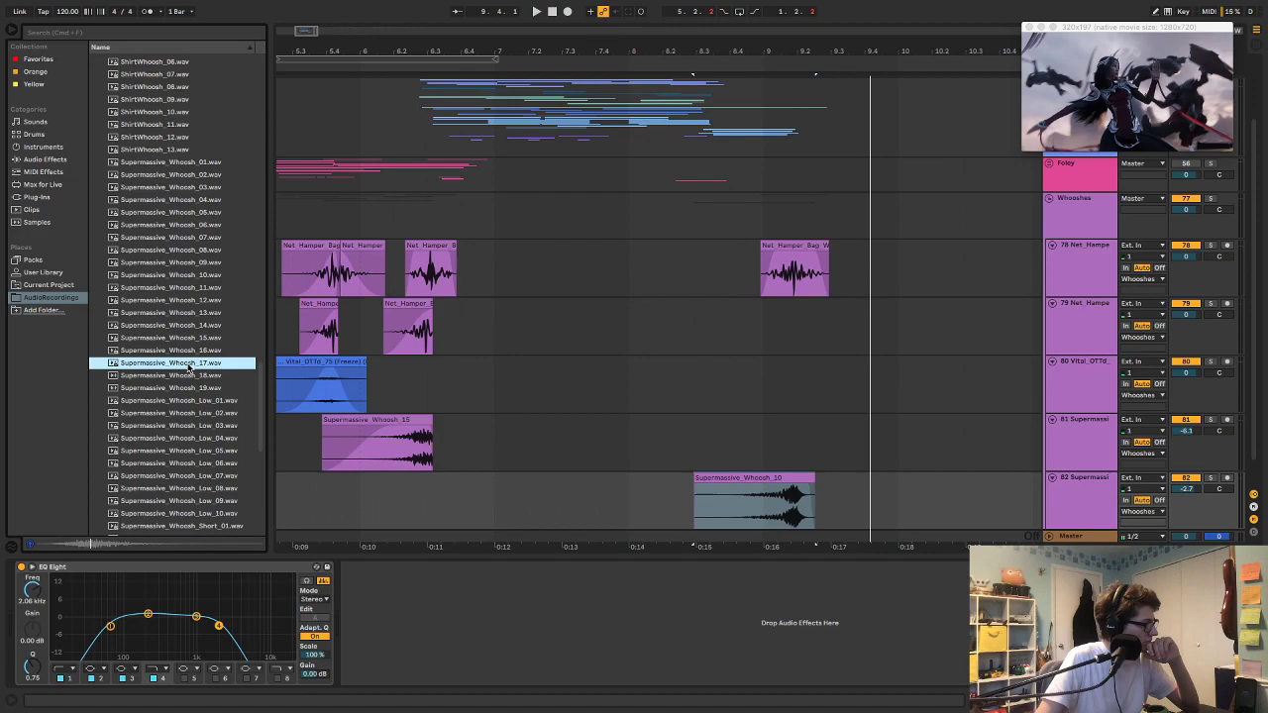
{"action": "left_click", "coordinate": [193, 376]}
Step: Audition the Supermassive_Whoosh_Low samples from 01 to 09
{"action": "left_click", "coordinate": [194, 399]}
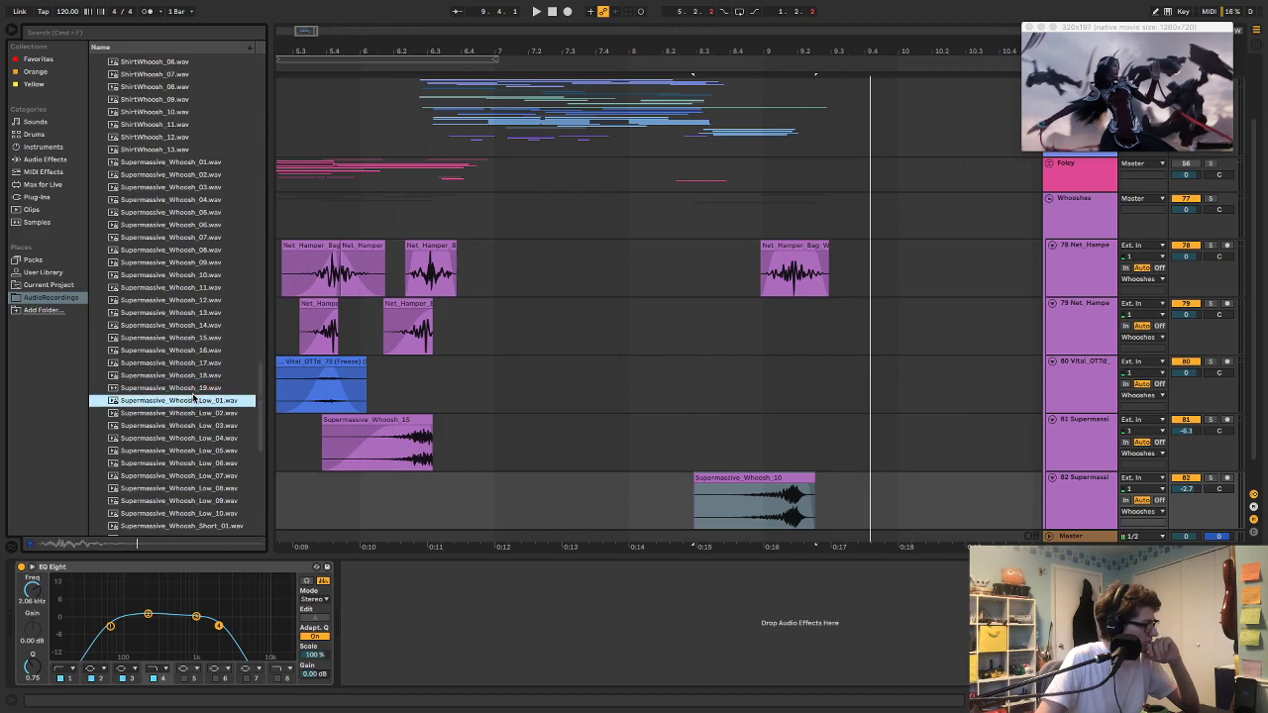
{"action": "left_click", "coordinate": [193, 412]}
{"action": "left_click", "coordinate": [193, 451]}
{"action": "left_click", "coordinate": [193, 464]}
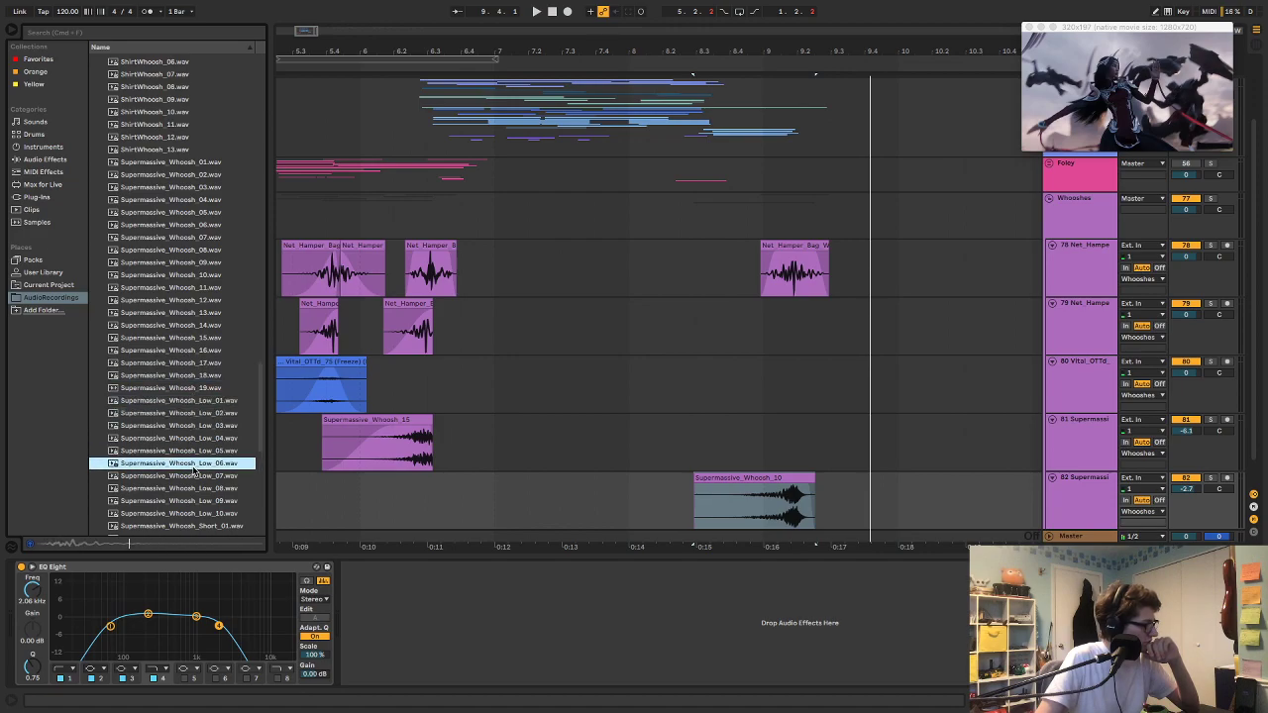
{"action": "left_click", "coordinate": [194, 476]}
{"action": "left_click", "coordinate": [194, 487]}
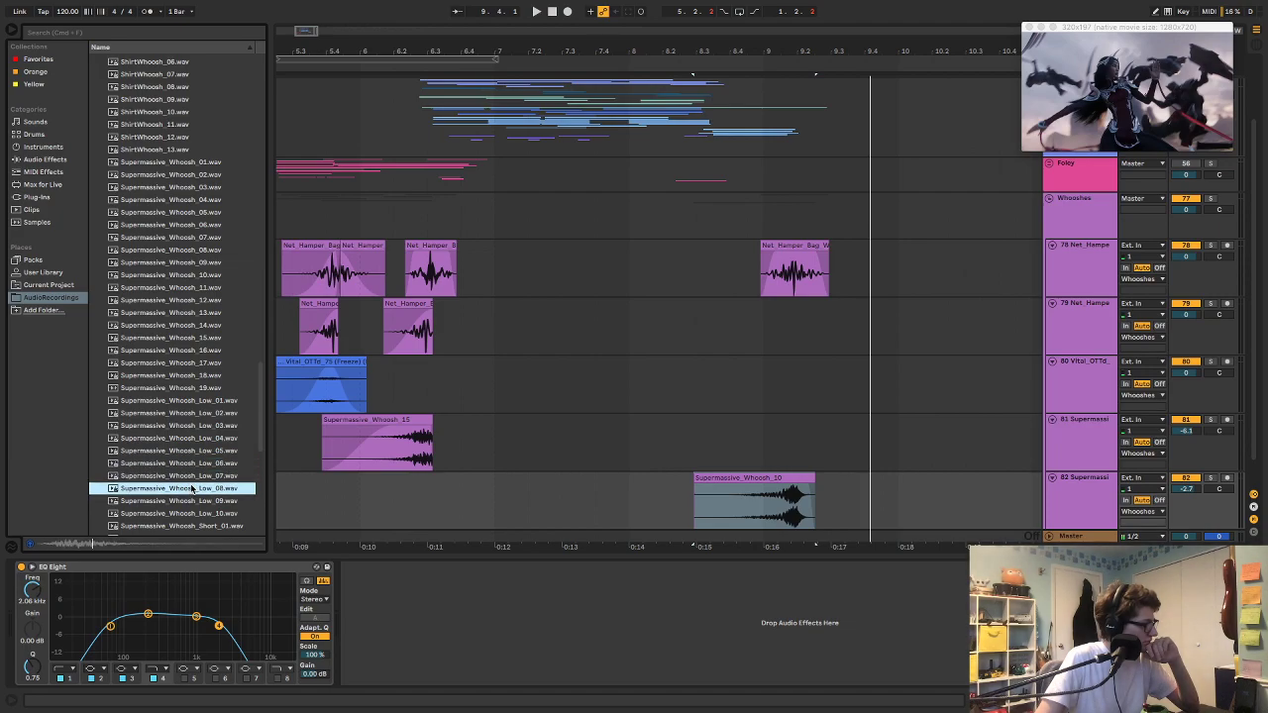
{"action": "scroll", "coordinate": [193, 488], "scroll_direction": "down", "scroll_amount": 1}
{"action": "left_click", "coordinate": [196, 463]}
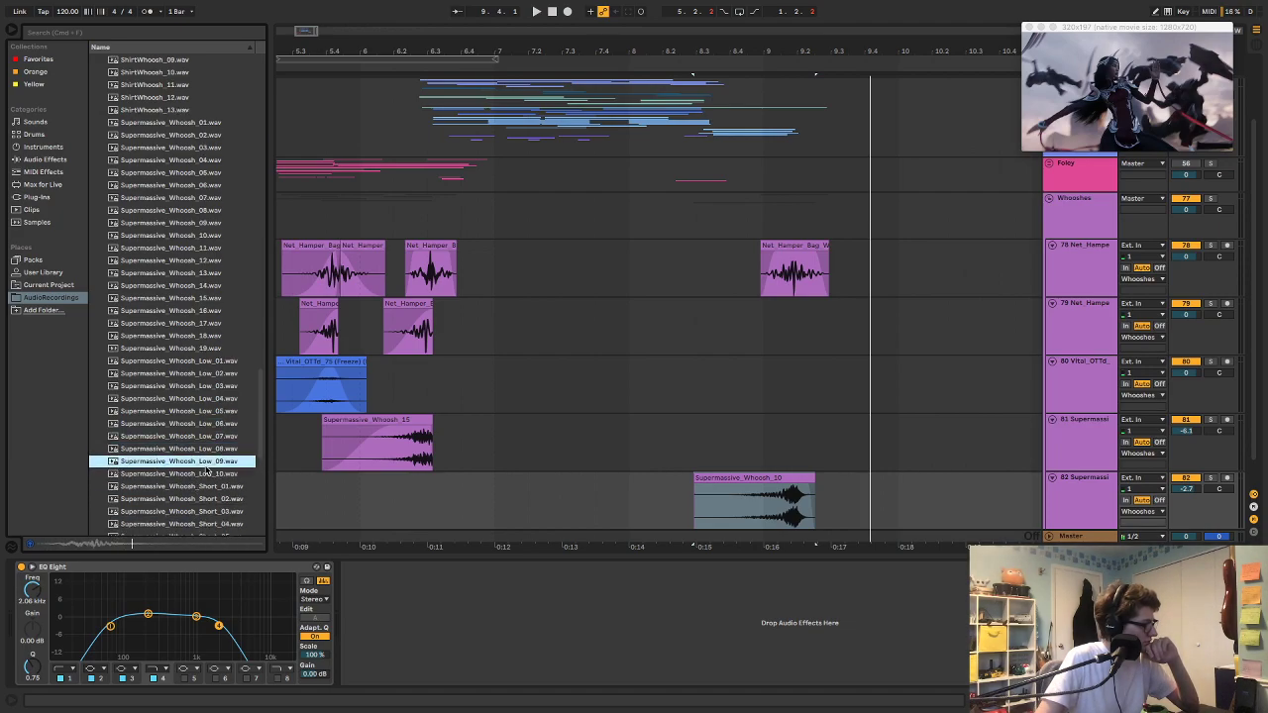
Step: Audition the Supermassive_Whoosh_Short samples from 01 to 06
{"action": "left_click", "coordinate": [204, 489]}
{"action": "scroll", "coordinate": [204, 492], "scroll_direction": "down", "scroll_amount": 1}
{"action": "left_click", "coordinate": [205, 485]}
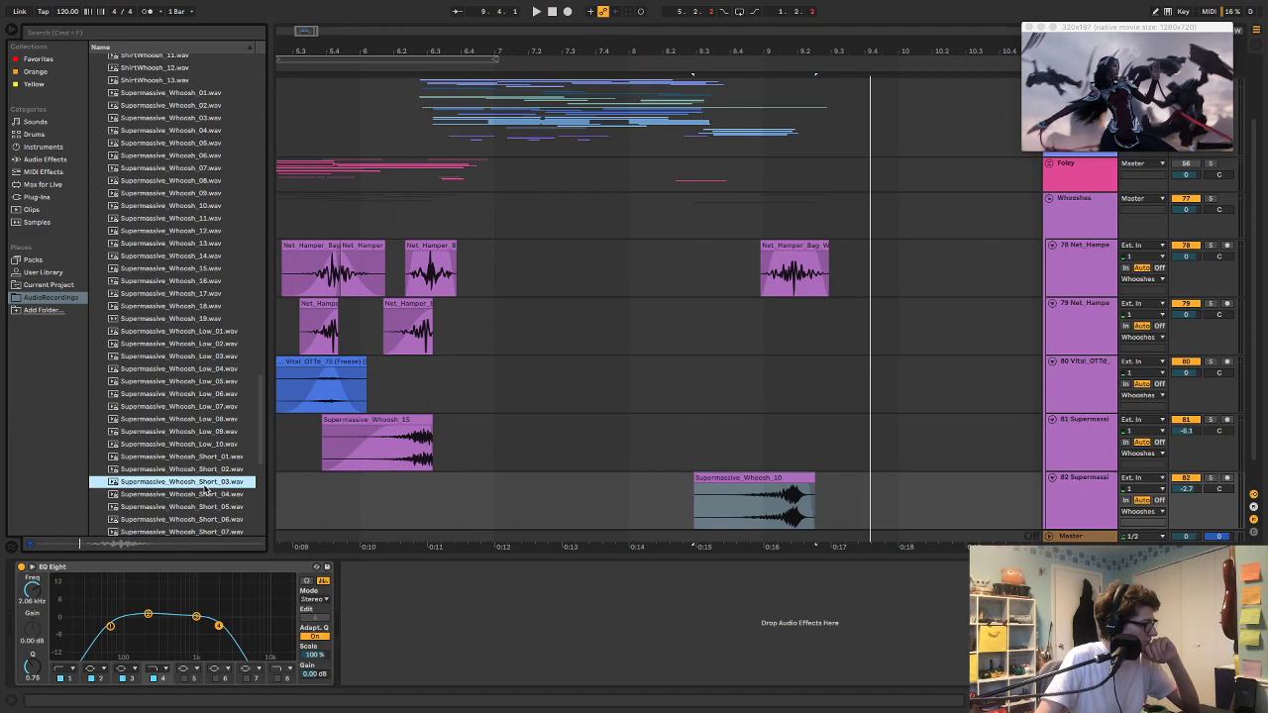
{"action": "left_click", "coordinate": [206, 495]}
{"action": "left_click", "coordinate": [206, 507]}
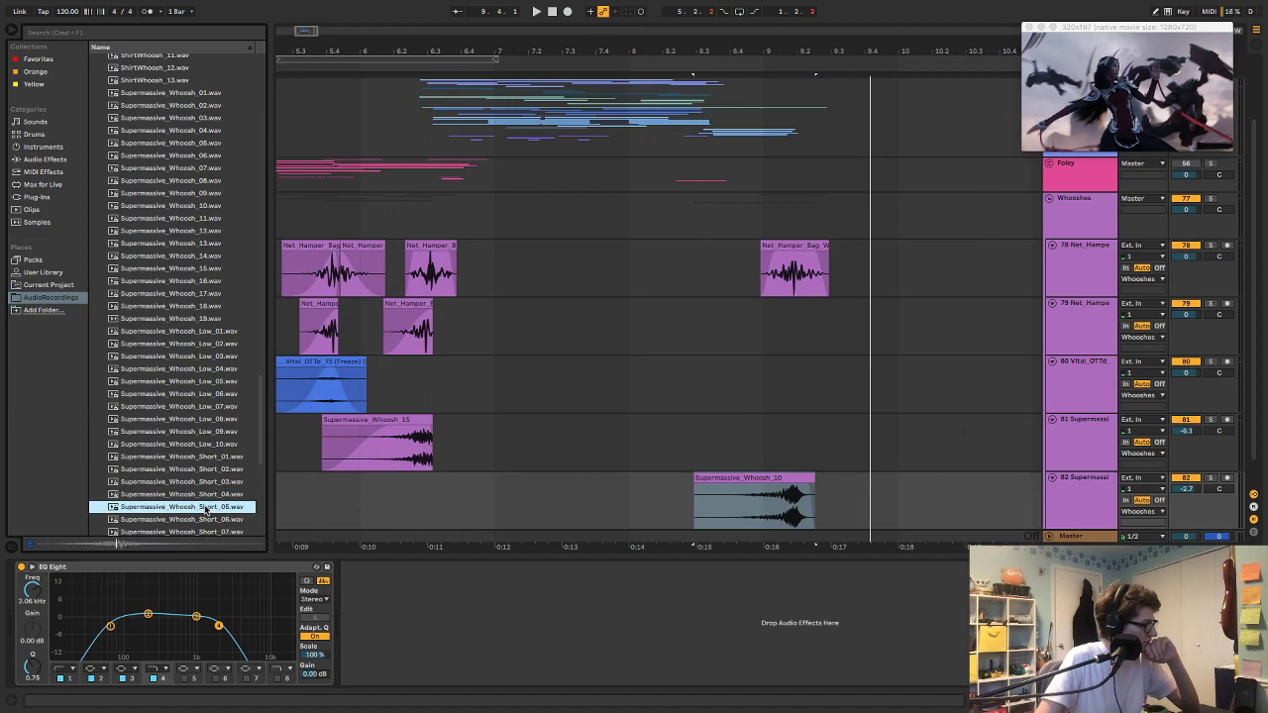
{"action": "left_click", "coordinate": [210, 517]}
Step: Place Supermassive_Whoosh_Short_06 on track 81 at about 9.1.3, over the Net_Hamper whoosh, and play it against the video
{"action": "scroll", "coordinate": [209, 510], "scroll_direction": "down", "scroll_amount": 3}
{"action": "left_click", "coordinate": [209, 446]}
{"action": "left_click", "coordinate": [209, 468]}
{"action": "left_click", "coordinate": [209, 451]}
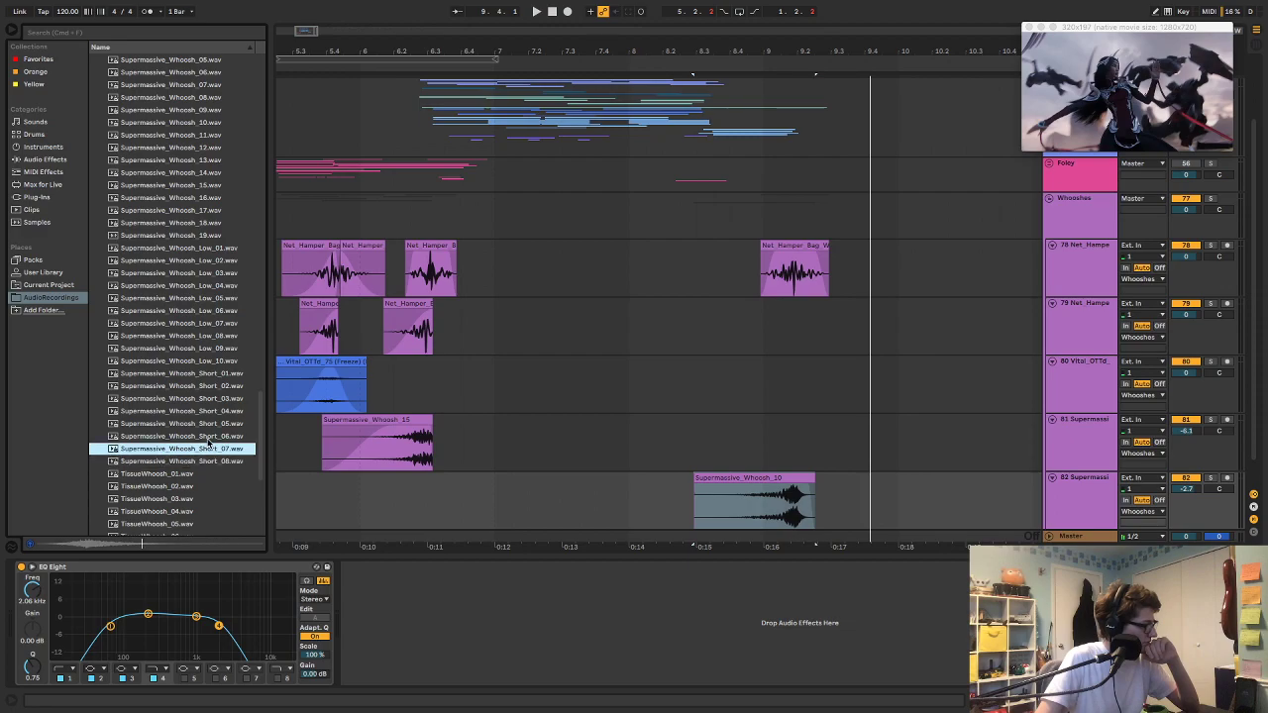
{"action": "left_click", "coordinate": [209, 438]}
{"action": "mouse_move", "coordinate": [209, 442]}
{"action": "left_mouse_down"}
{"action": "mouse_move", "coordinate": [604, 411]}
{"action": "mouse_move", "coordinate": [744, 419]}
{"action": "mouse_move", "coordinate": [776, 457]}
{"action": "left_mouse_up"}
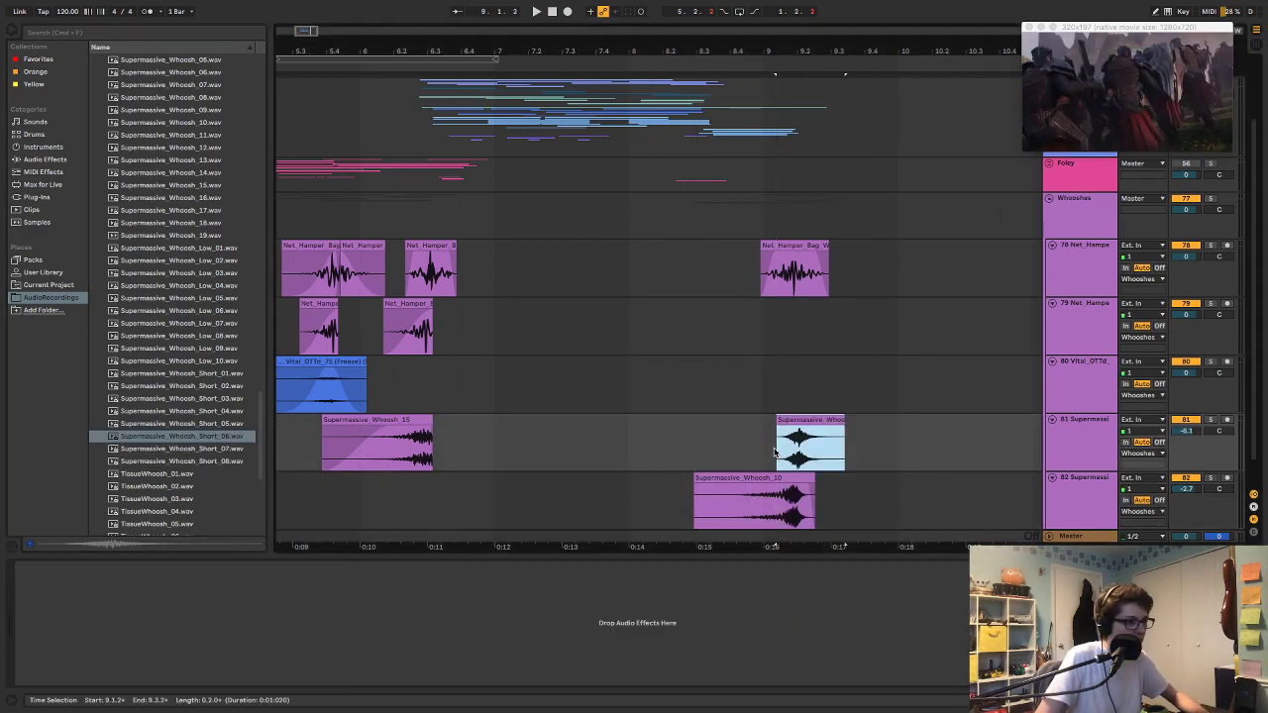
{"action": "left_click", "coordinate": [683, 231]}
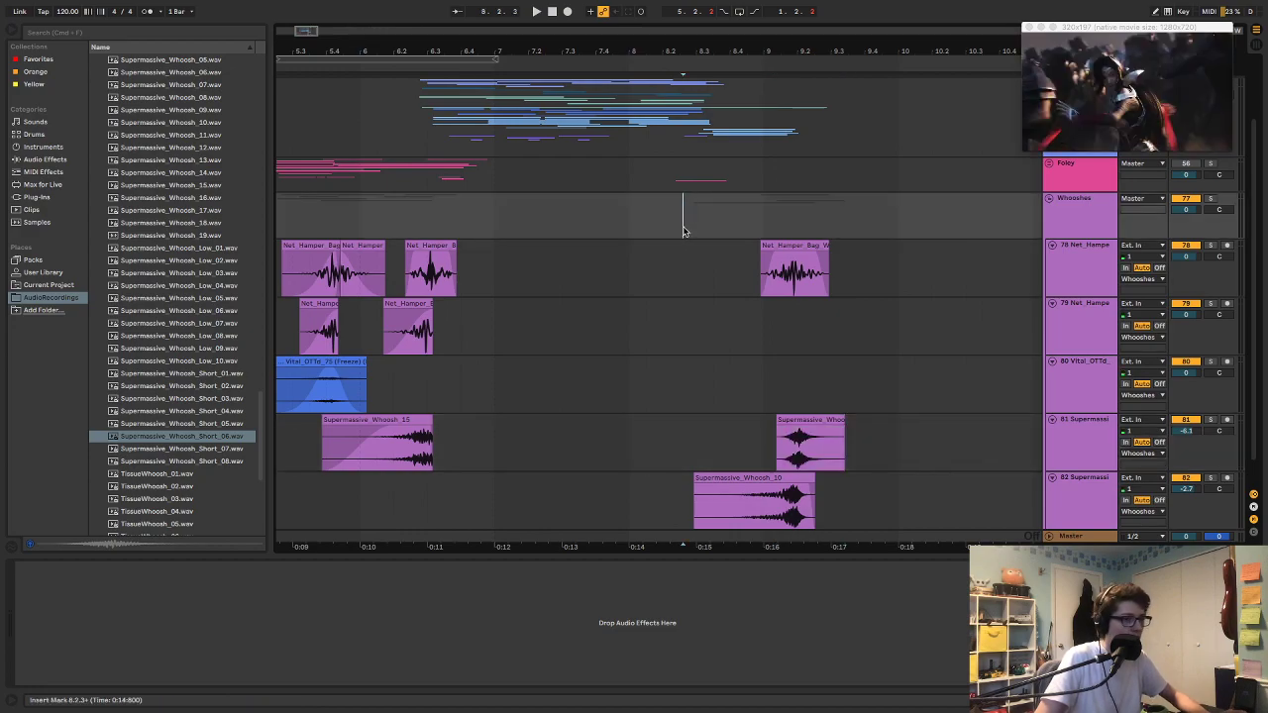
{"action": "key", "text": "space"}
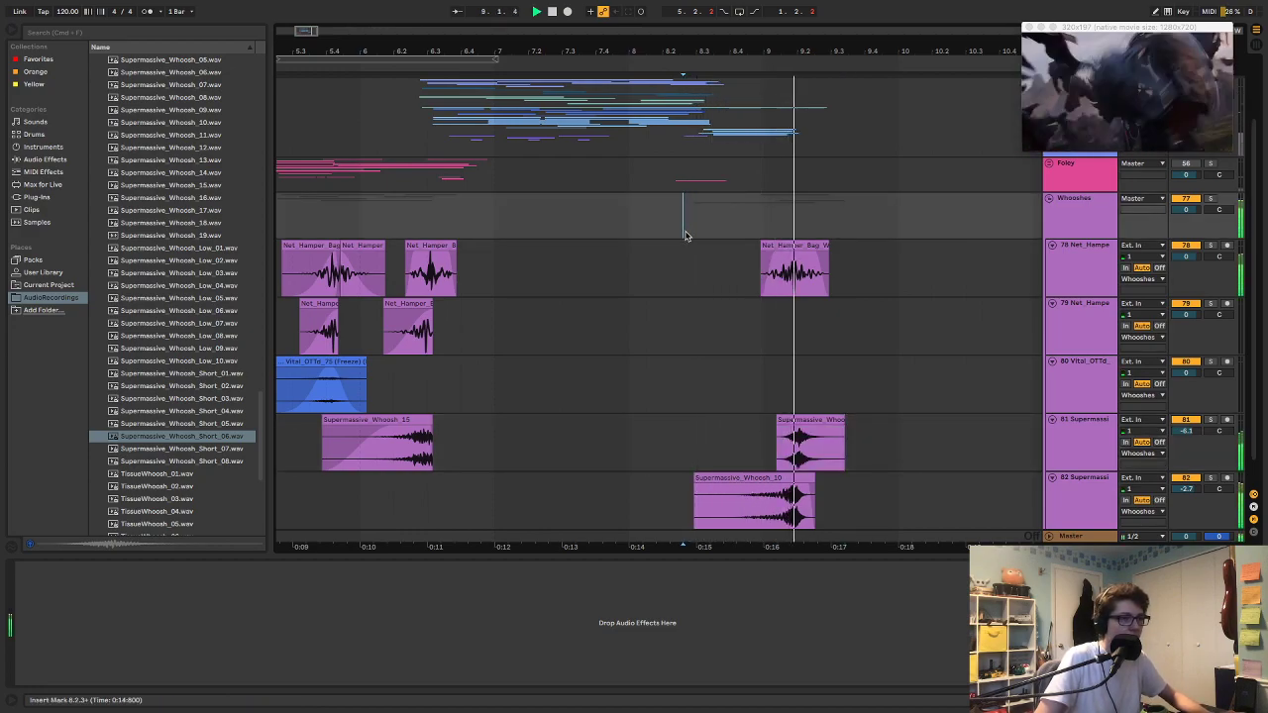
{"action": "key", "text": "space"}
{"action": "key", "text": "space"}
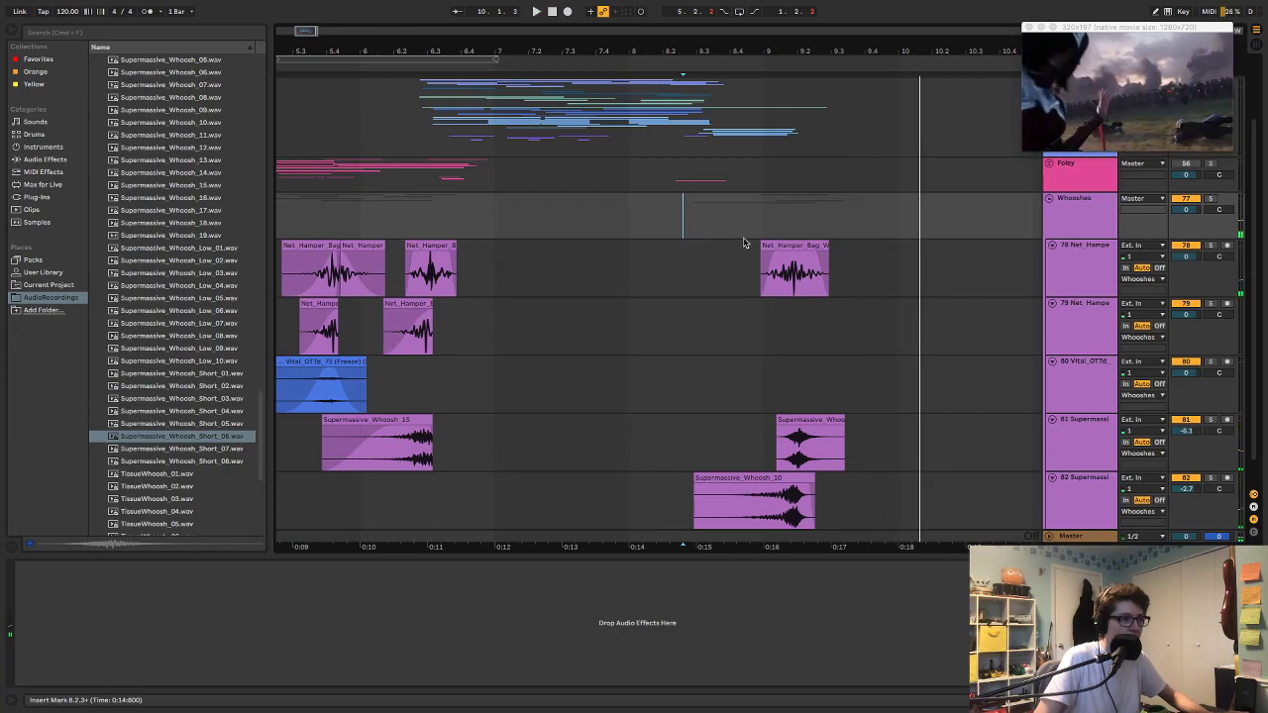
Step: Try moving the Supermassive_Whoosh_Short_06 clip on track 81 slightly later, check it in playback, and undo the move
{"action": "left_click", "coordinate": [815, 420]}
{"action": "left_click_drag", "start_coordinate": [815, 420], "coordinate": [822, 420]}
{"action": "left_click", "coordinate": [725, 376]}
{"action": "key", "text": "space"}
{"action": "key", "text": "space"}
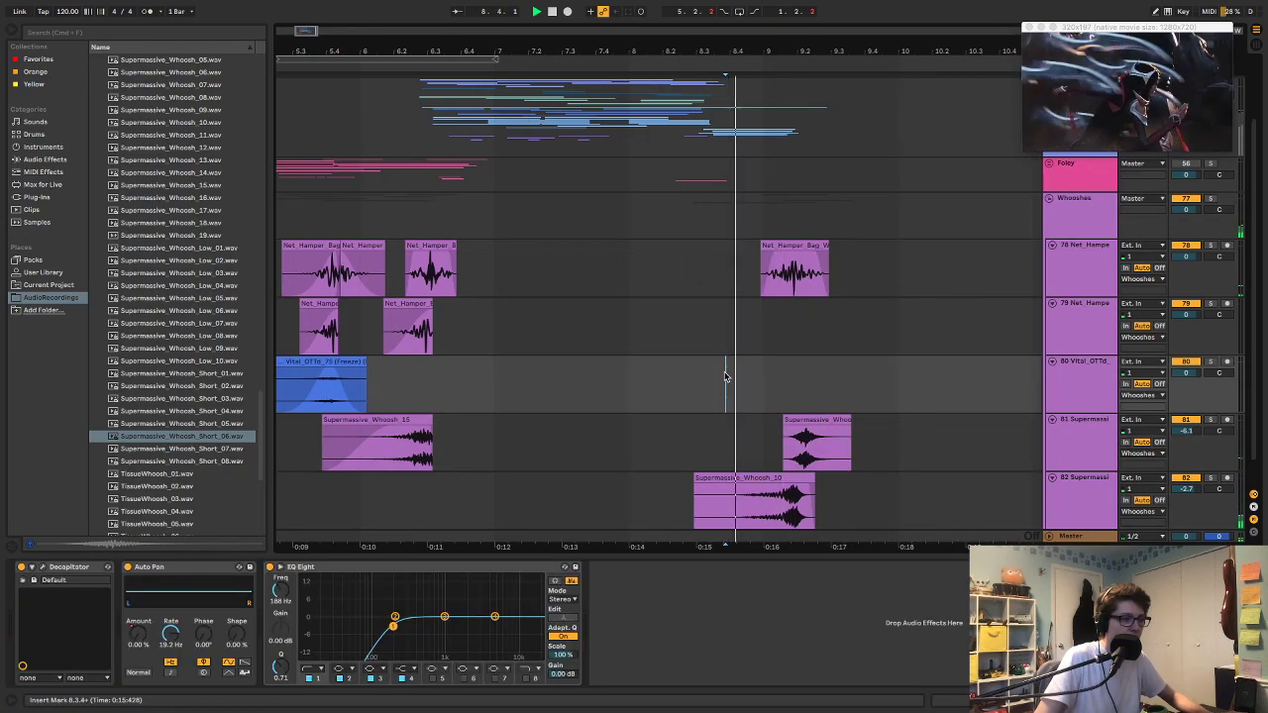
{"action": "key", "text": "space"}
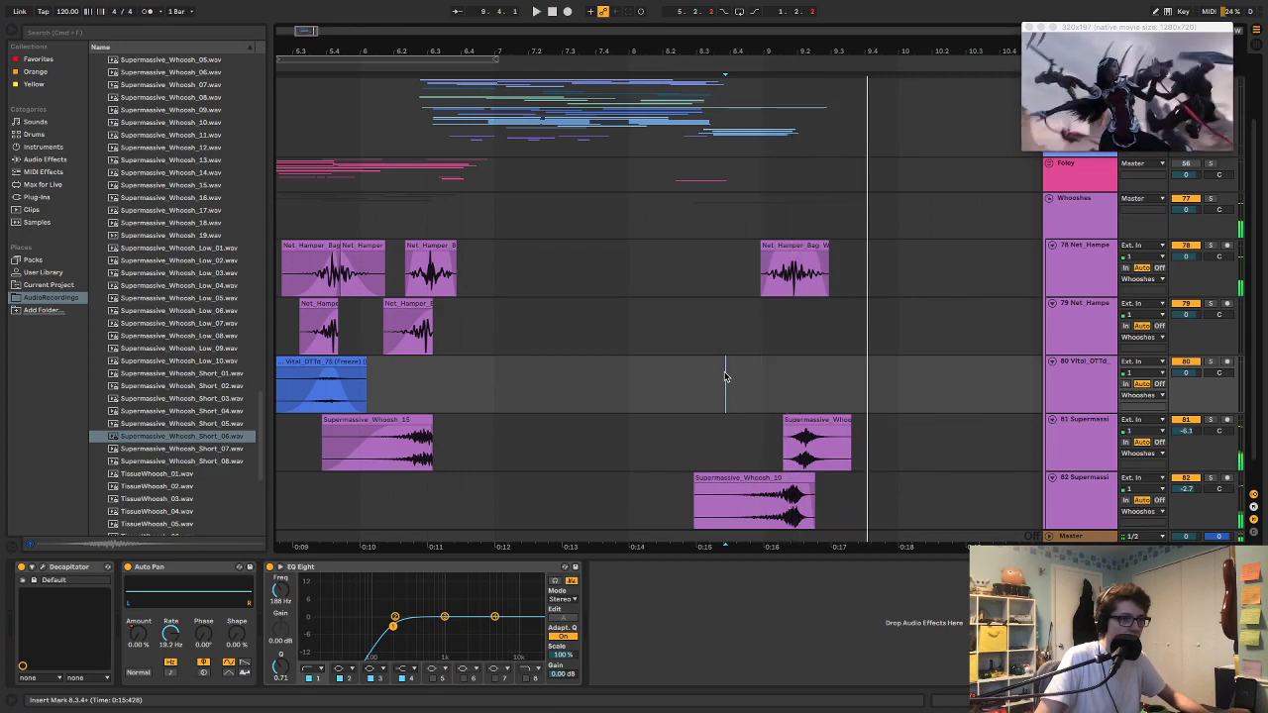
{"action": "key", "text": "super+z"}
Step: Nudge the Supermassive_Whoosh_Short_06 clip on track 81 slightly earlier to about 9.1.2 and play the section from 8.2
{"action": "left_click_drag", "start_coordinate": [796, 424], "coordinate": [791, 423]}
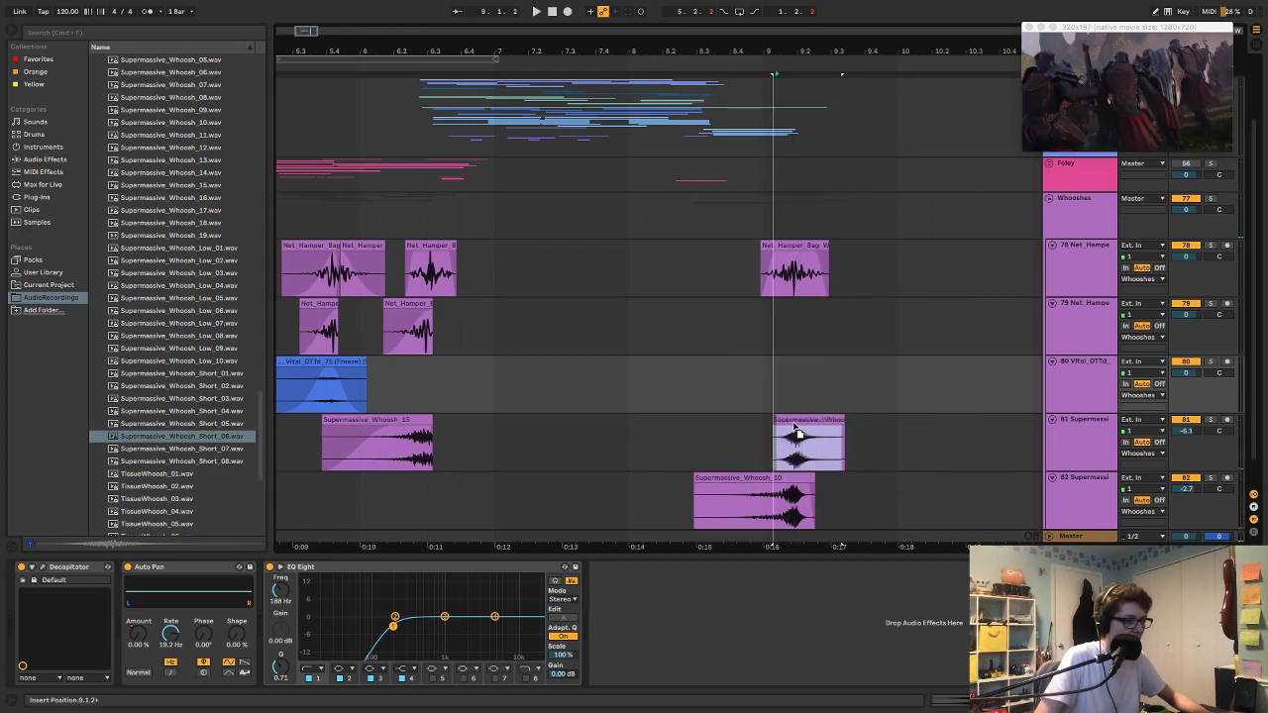
{"action": "left_click", "coordinate": [668, 375]}
{"action": "key", "text": "space"}
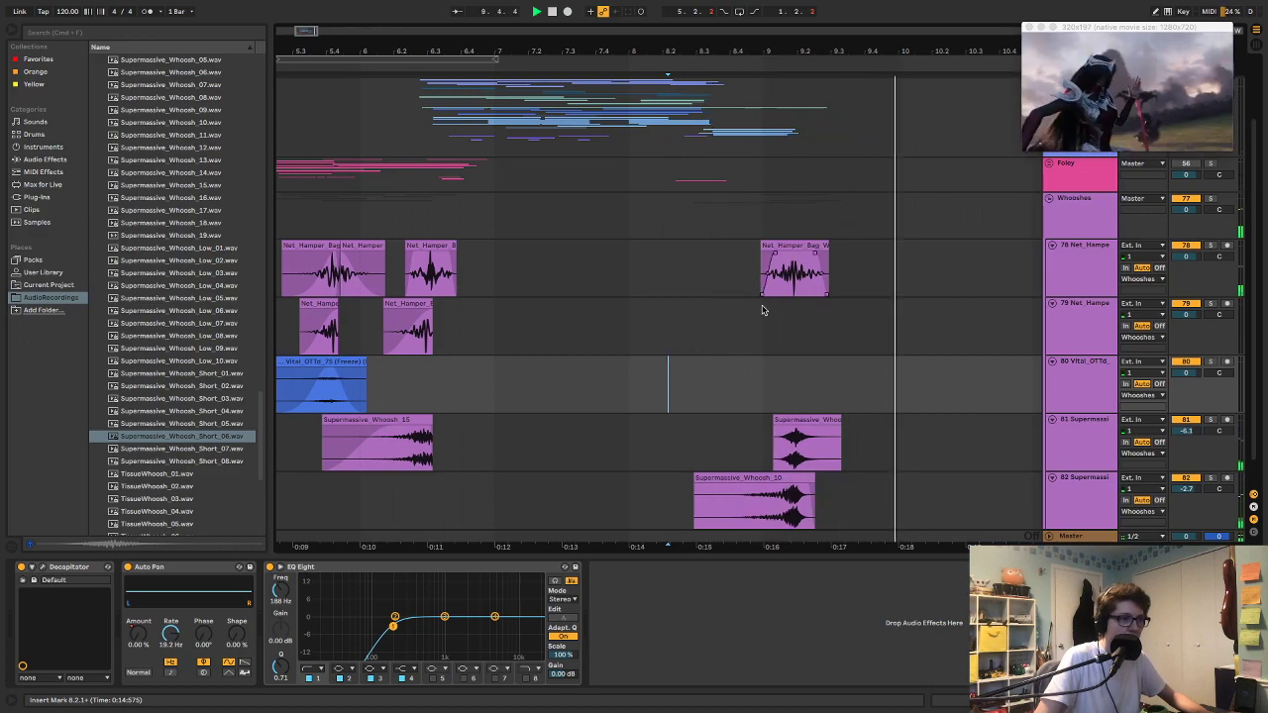
Step: Compare the whooshes around bar 9 by playing track 78 soloed and again with all tracks
{"action": "left_click", "coordinate": [753, 273]}
{"action": "key", "text": "space"}
{"action": "key", "text": "space"}
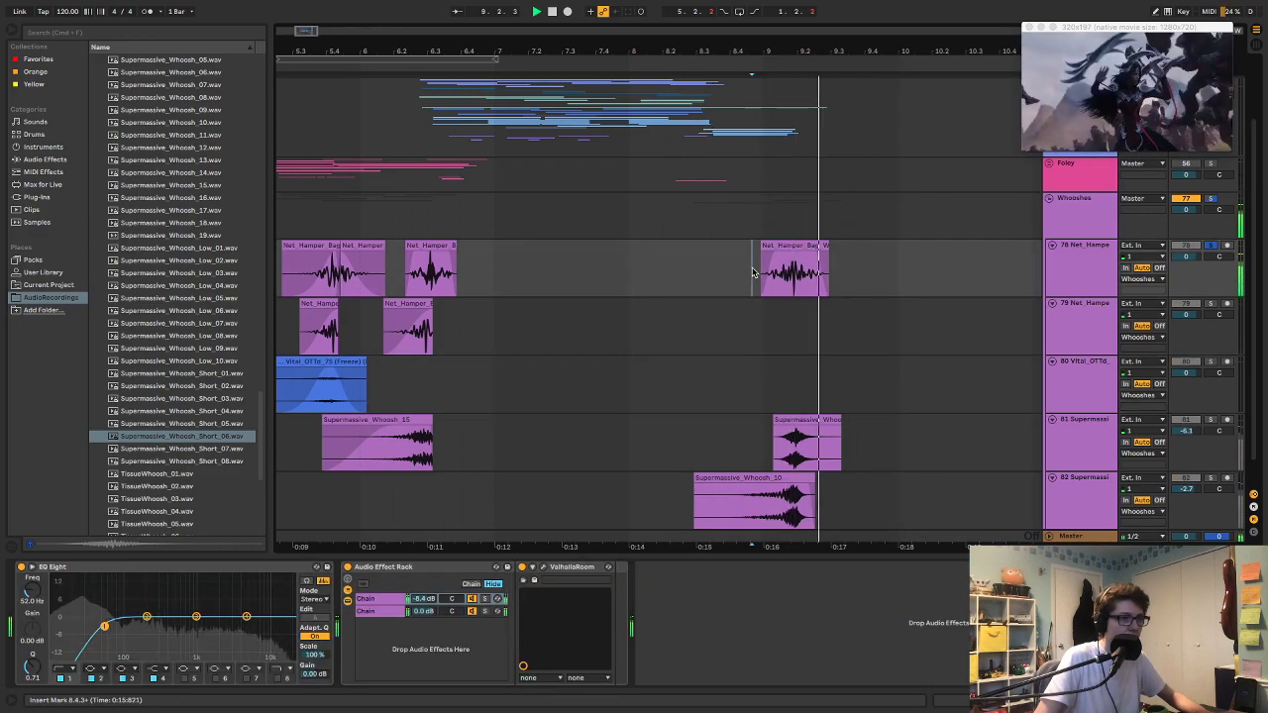
{"action": "key", "text": "space"}
{"action": "key", "text": "space"}
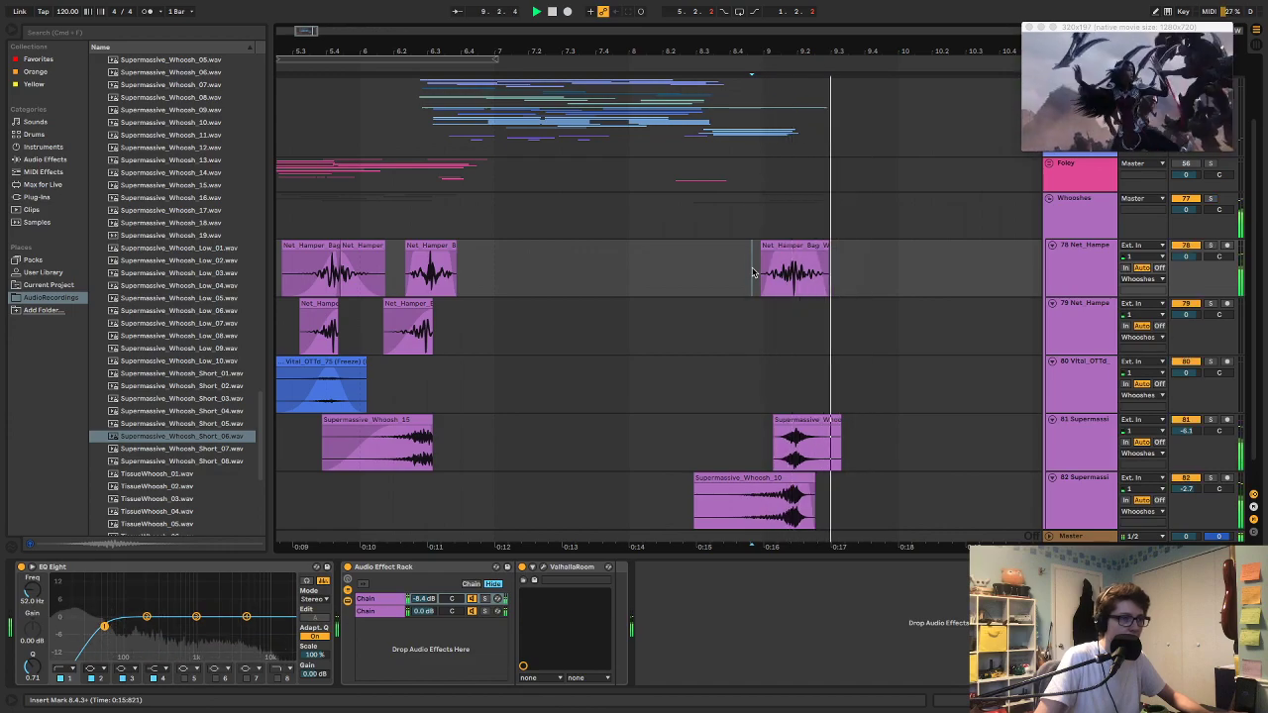
Step: Insert a new audio track below track 82
{"action": "scroll", "coordinate": [782, 346], "scroll_direction": "down", "scroll_amount": 1}
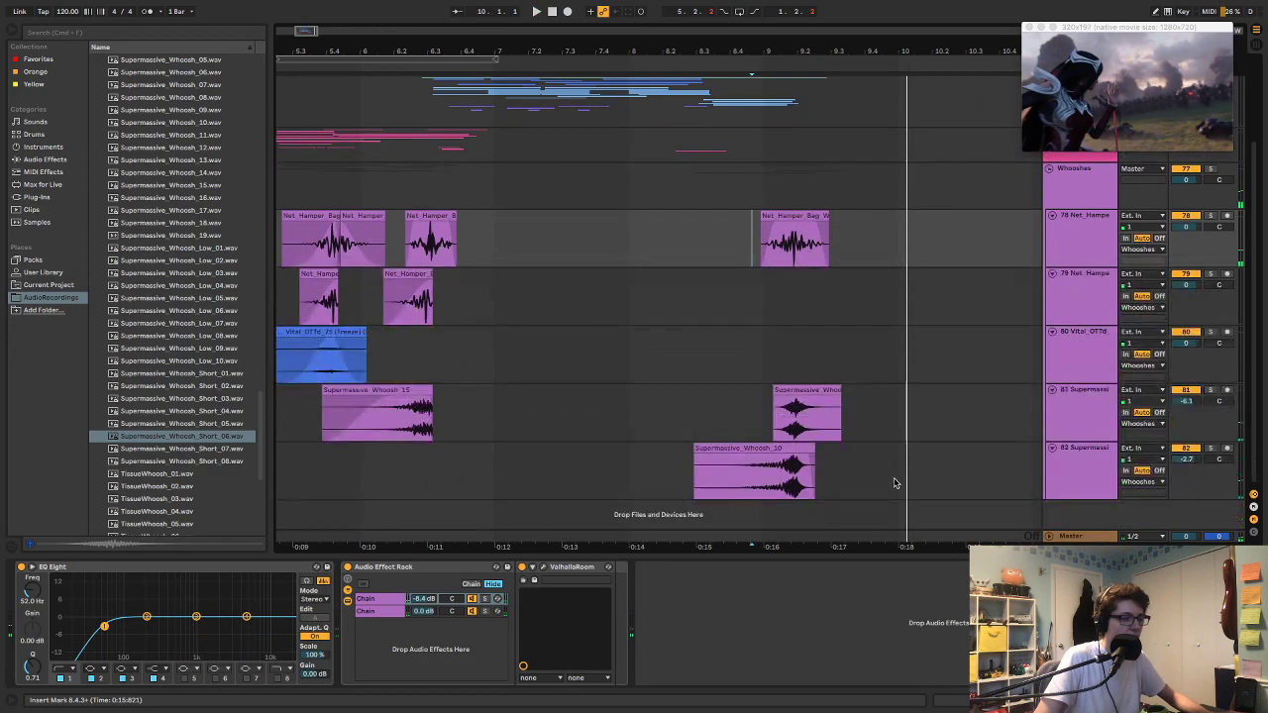
{"action": "left_click", "coordinate": [1075, 460]}
{"action": "key", "text": "super+t"}
Step: Audition more Supermassive_Whoosh samples and place Supermassive_Whoosh_19 on track 83 at about 9.1.4
{"action": "left_click", "coordinate": [166, 401]}
{"action": "scroll", "coordinate": [173, 411], "scroll_direction": "down", "scroll_amount": 3}
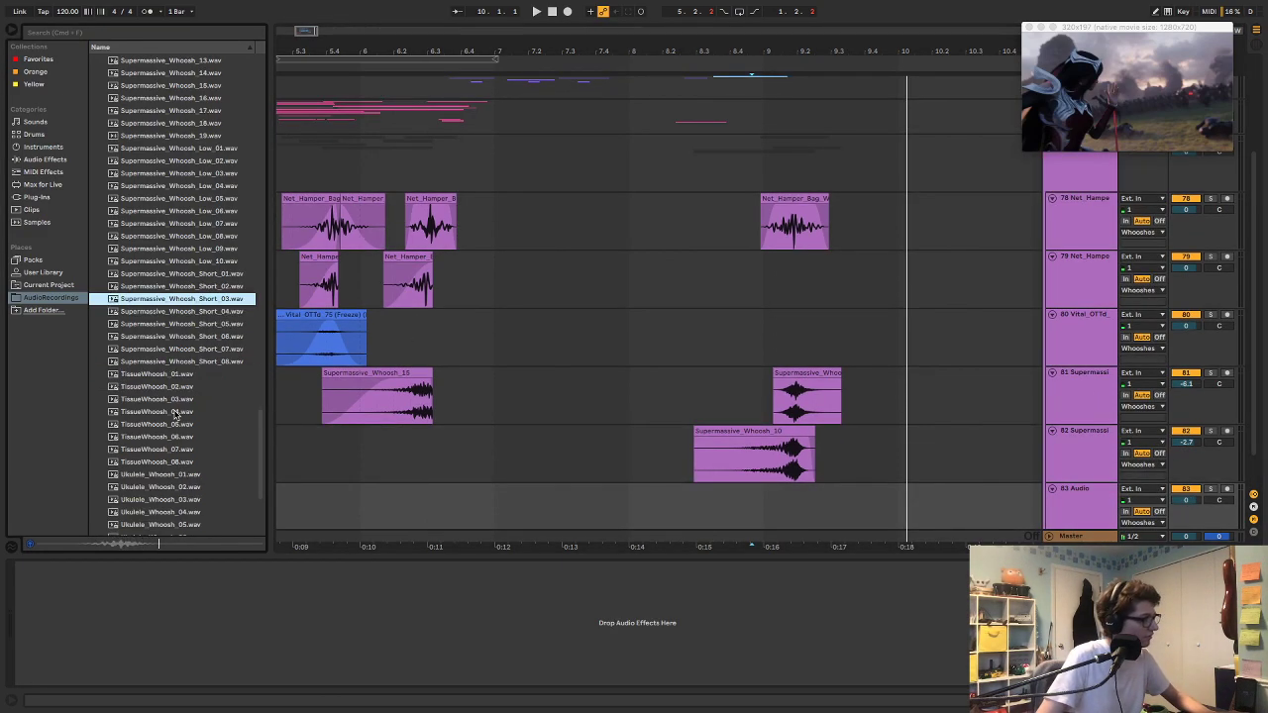
{"action": "left_click", "coordinate": [150, 187]}
{"action": "scroll", "coordinate": [168, 308], "scroll_direction": "up", "scroll_amount": 3}
{"action": "left_click", "coordinate": [163, 237]}
{"action": "left_click", "coordinate": [164, 224]}
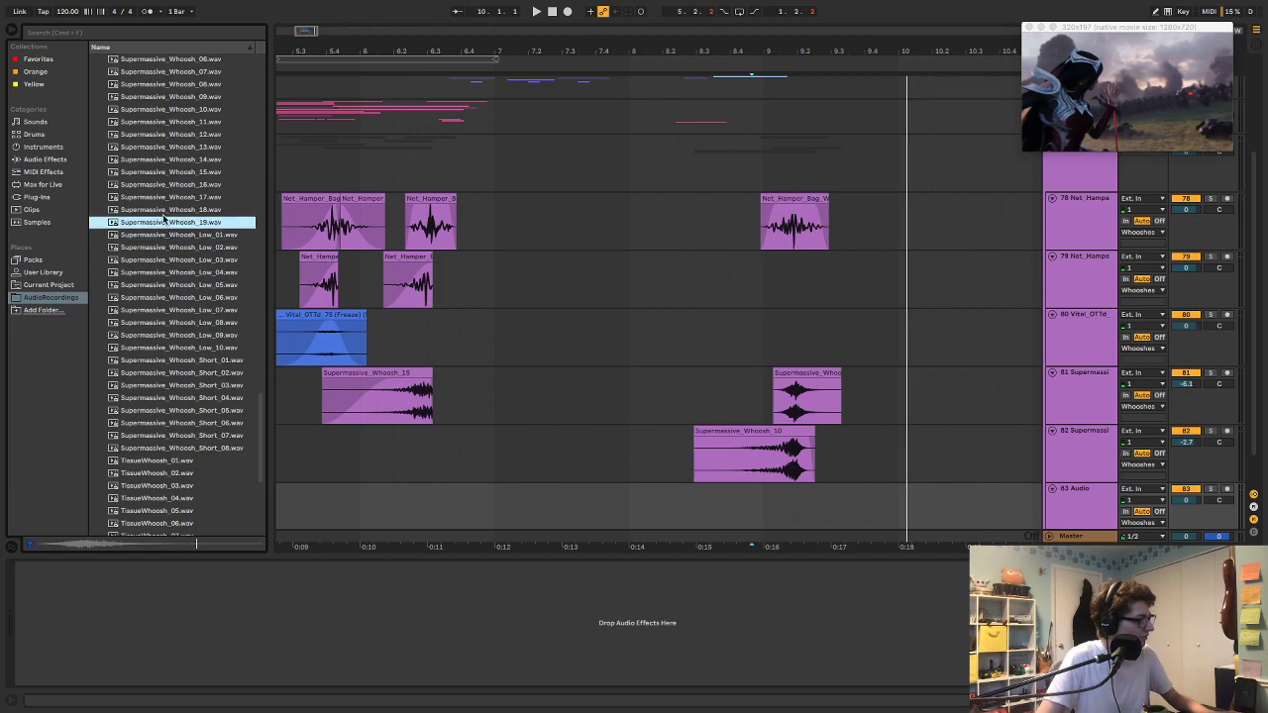
{"action": "left_click_drag", "start_coordinate": [165, 224], "coordinate": [808, 491]}
{"action": "left_click", "coordinate": [815, 497]}
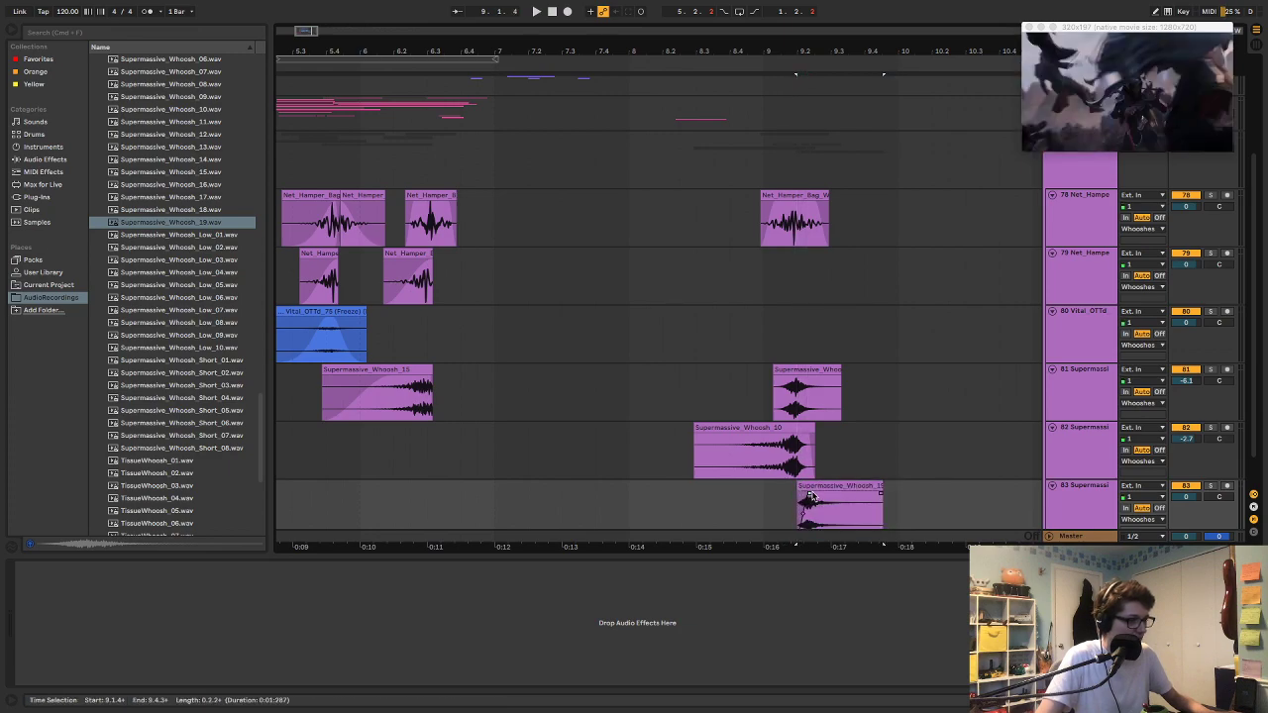
Step: Move the Supermassive_Whoosh_19 clip on track 83 earlier to about 9.1.3 while checking the timing in playback
{"action": "left_click", "coordinate": [706, 498]}
{"action": "key", "text": "space"}
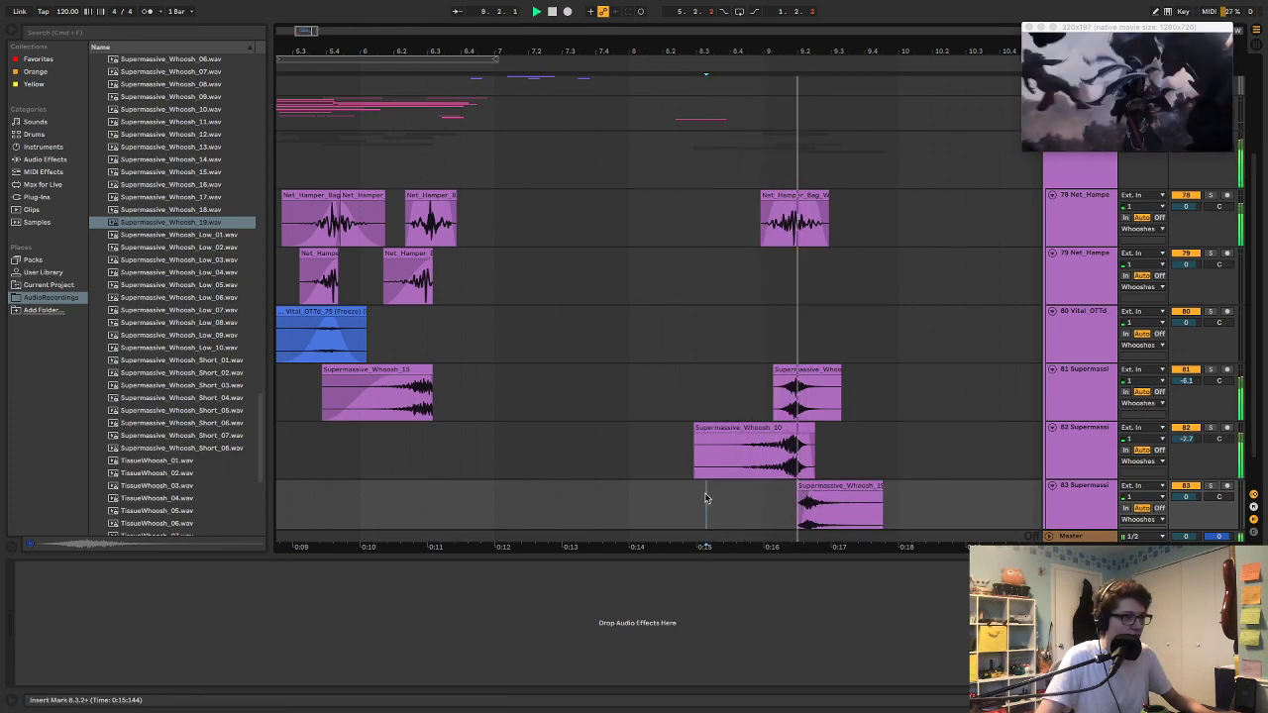
{"action": "left_click_drag", "start_coordinate": [823, 487], "coordinate": [811, 489]}
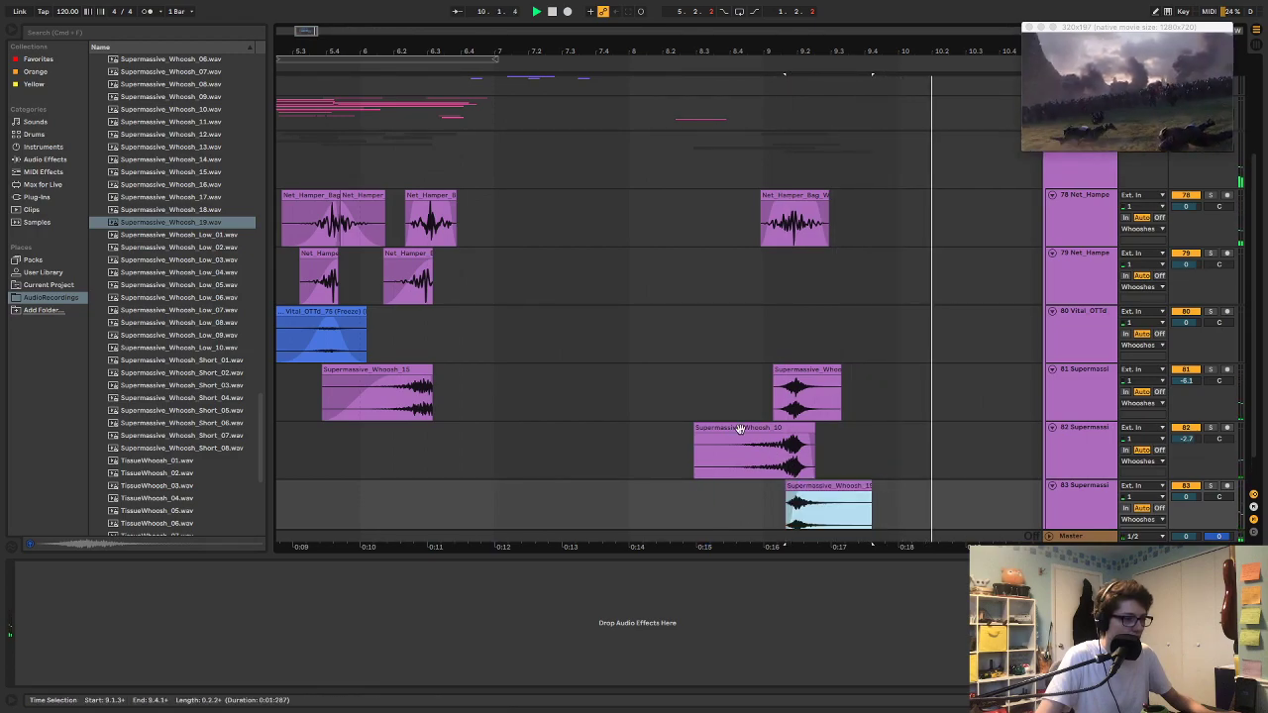
{"action": "left_click", "coordinate": [718, 400]}
{"action": "key", "text": "space"}
{"action": "key", "text": "space"}
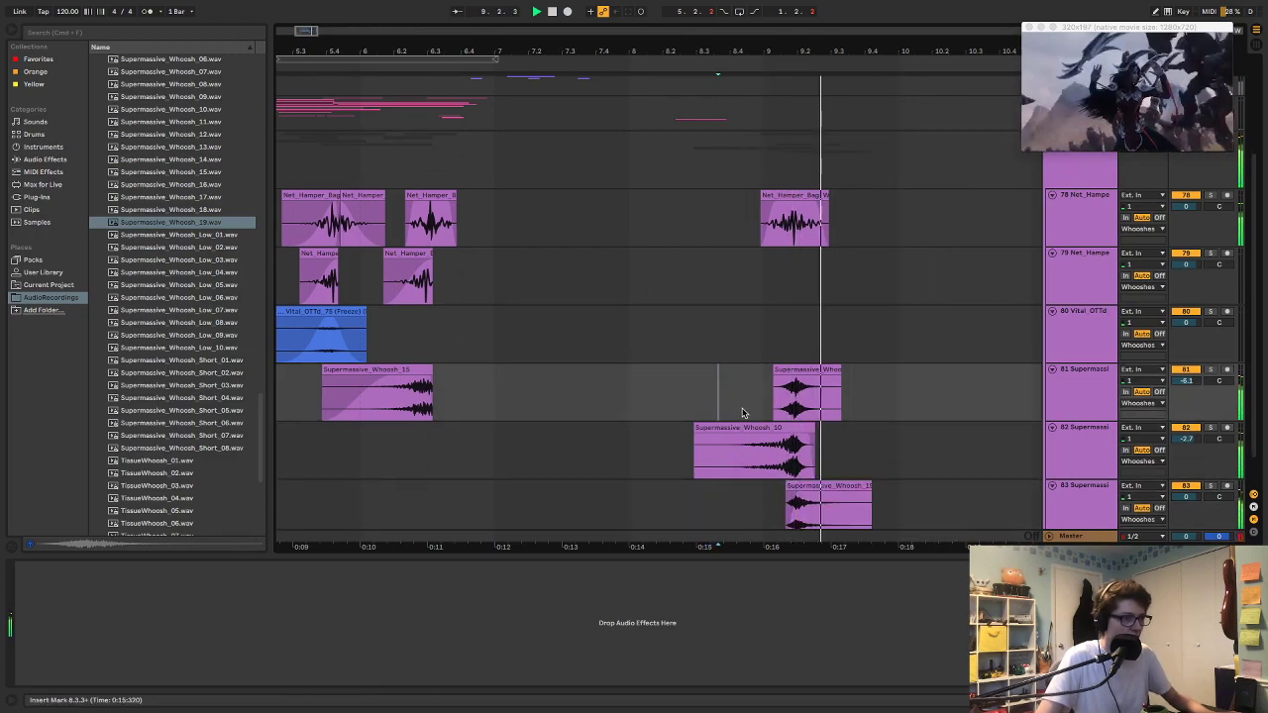
Step: Set the volume of track 83 to -7.9 dB during playback
{"action": "left_click_drag", "start_coordinate": [1185, 495], "coordinate": [1188, 498]}
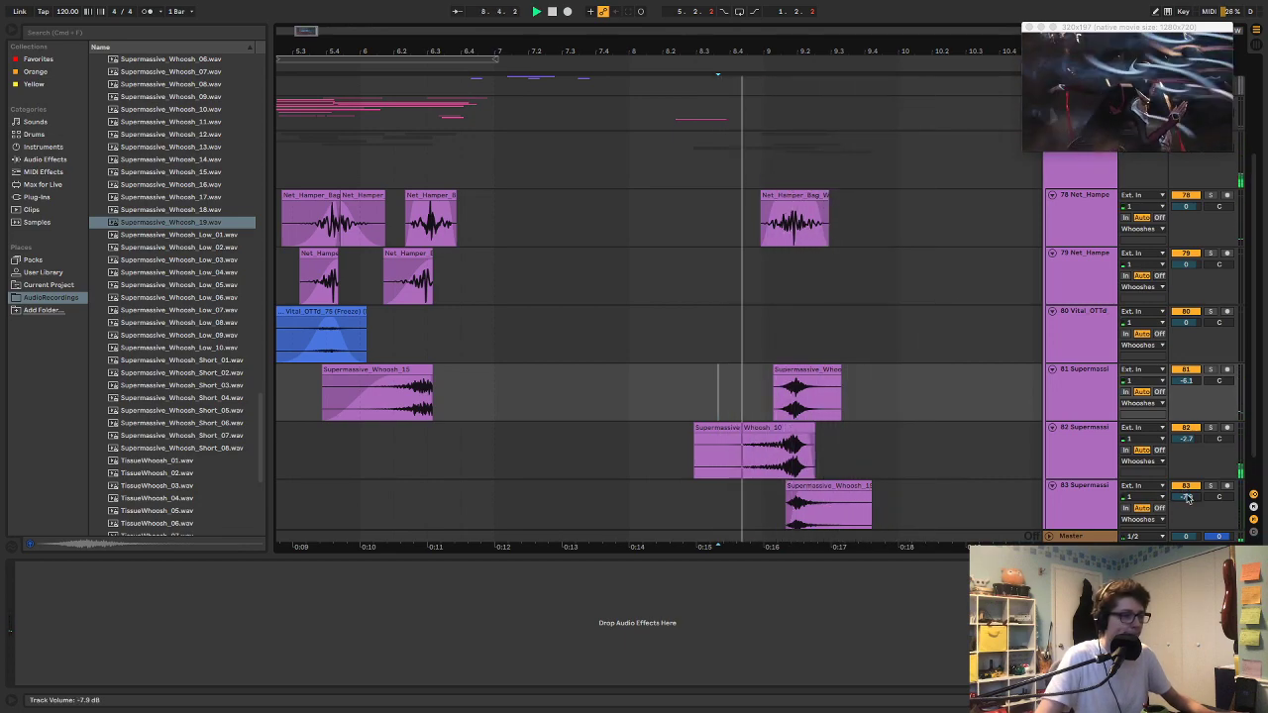
{"action": "key", "text": "space"}
{"action": "scroll", "coordinate": [1054, 400], "scroll_direction": "up", "scroll_amount": 1}
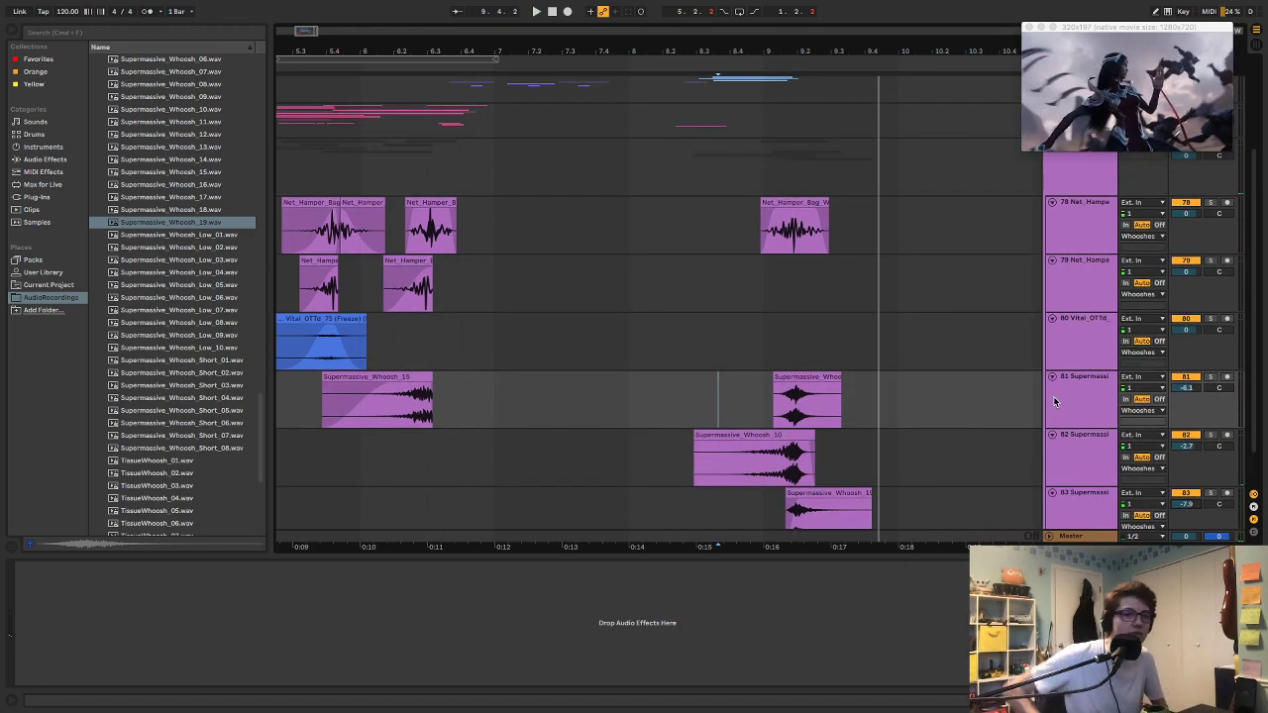
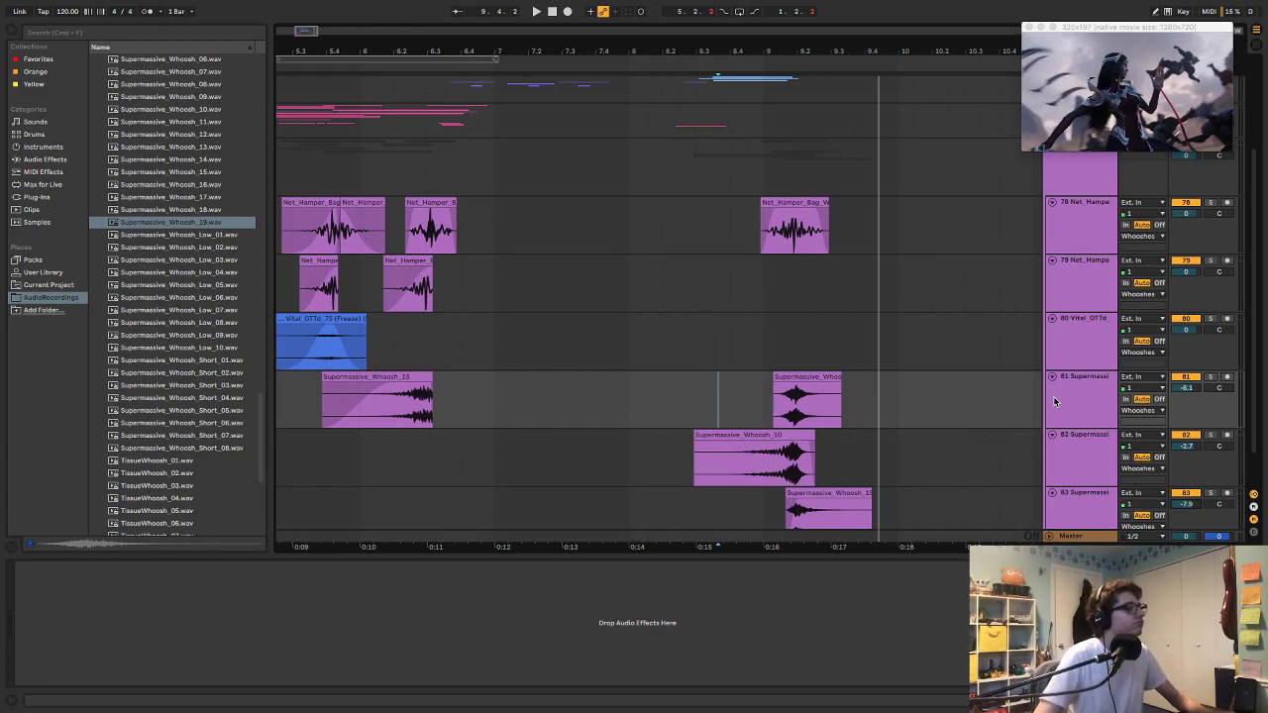
Step: Play the whole whoosh sequence with the video from about 5.2.3
{"action": "scroll", "coordinate": [929, 259], "scroll_direction": "left", "scroll_amount": 5}
{"action": "left_click_drag", "start_coordinate": [658, 48], "coordinate": [611, 43]}
{"action": "scroll", "coordinate": [485, 132], "scroll_direction": "right", "scroll_amount": 2}
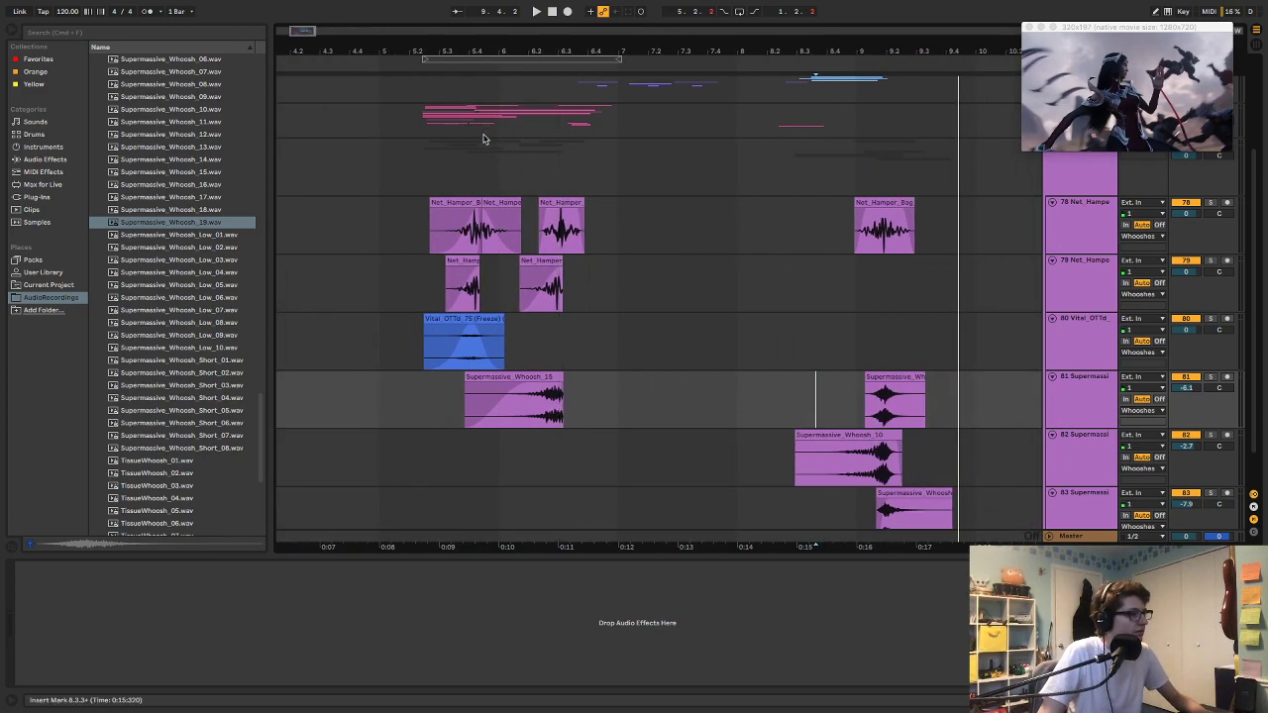
{"action": "left_click", "coordinate": [428, 156]}
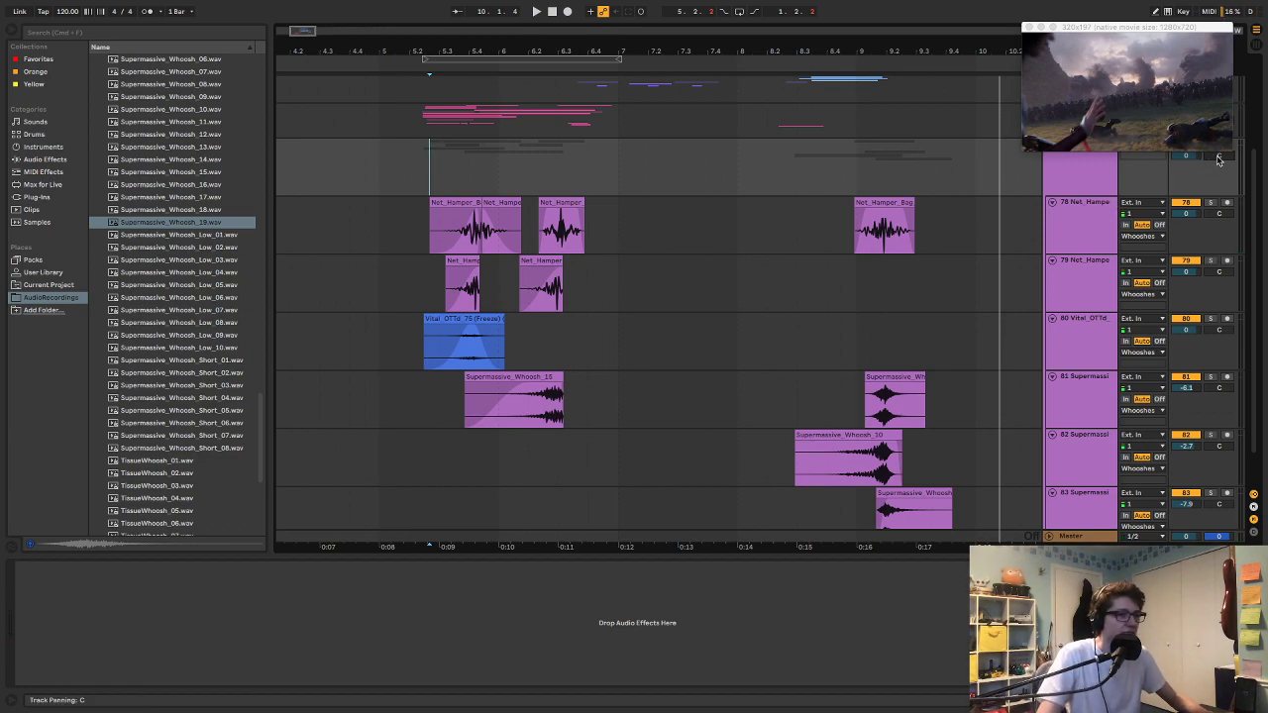
{"action": "scroll", "coordinate": [950, 249], "scroll_direction": "up", "scroll_amount": 2}
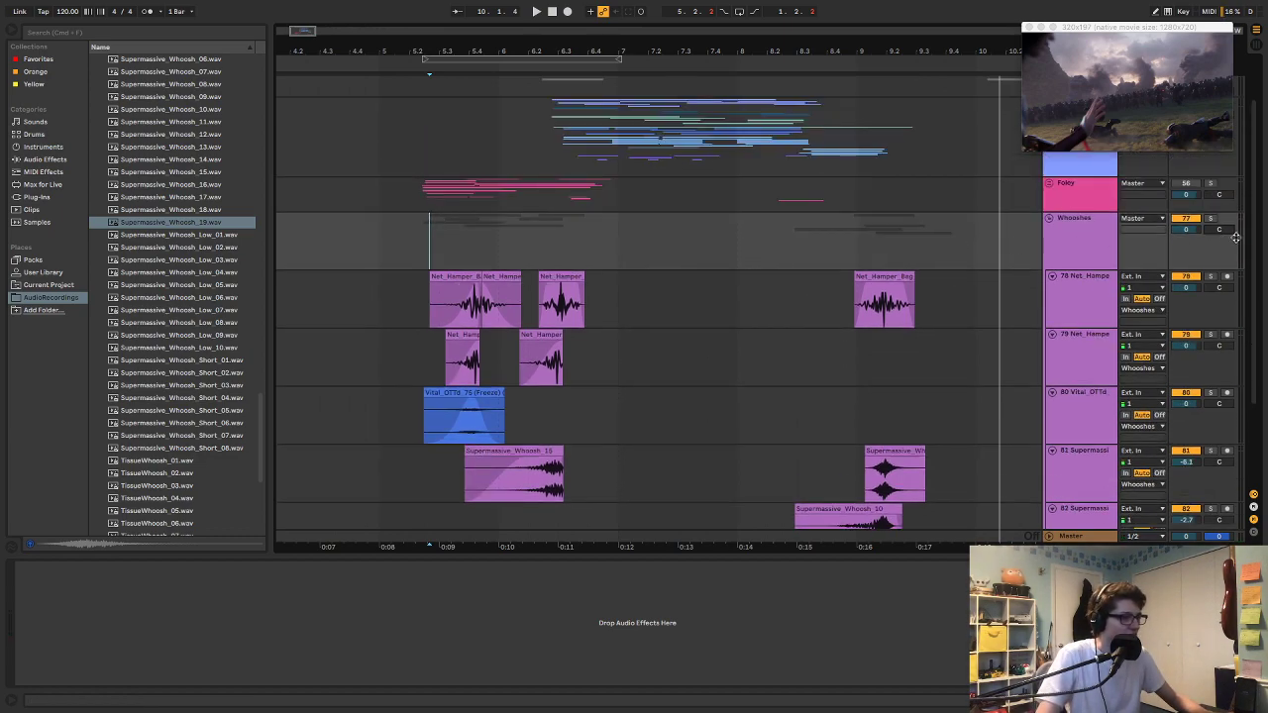
{"action": "key", "text": "space"}
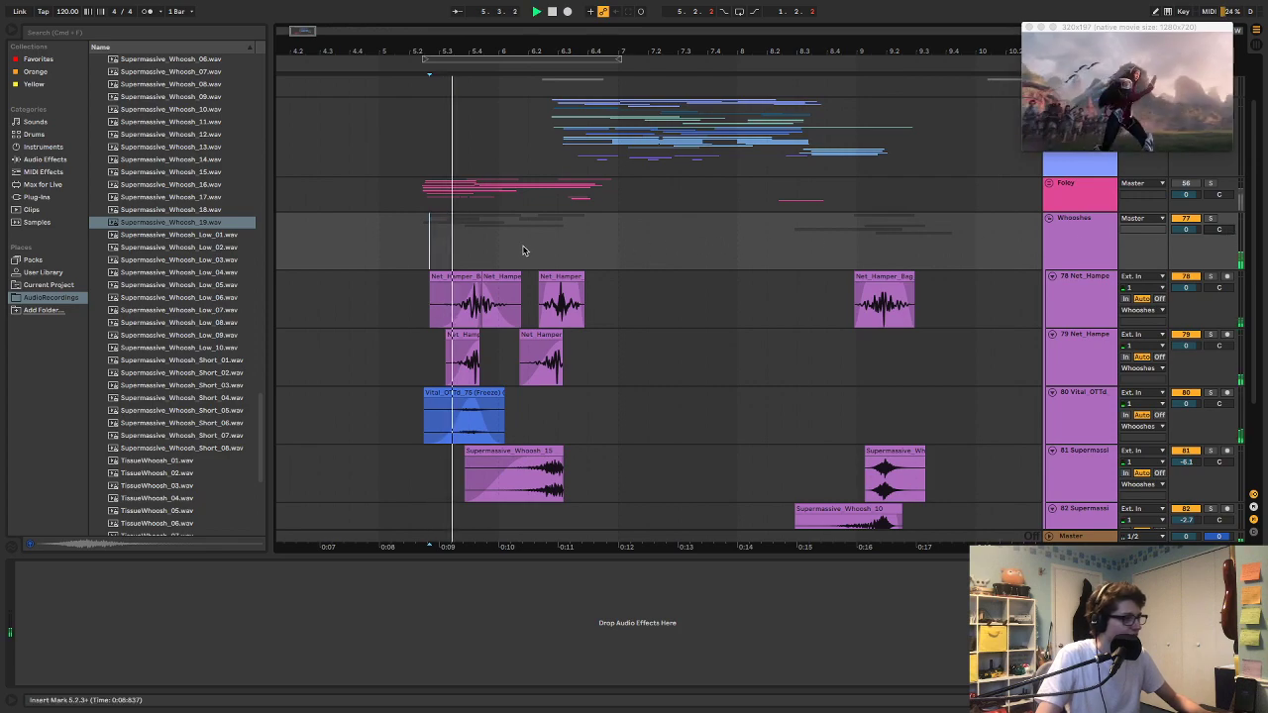
Step: Automate the Whooshes group's panning from 11L at about 5.2.3 to 11R at 6.1.3 and 13L at 6.4
{"action": "key", "text": "a"}
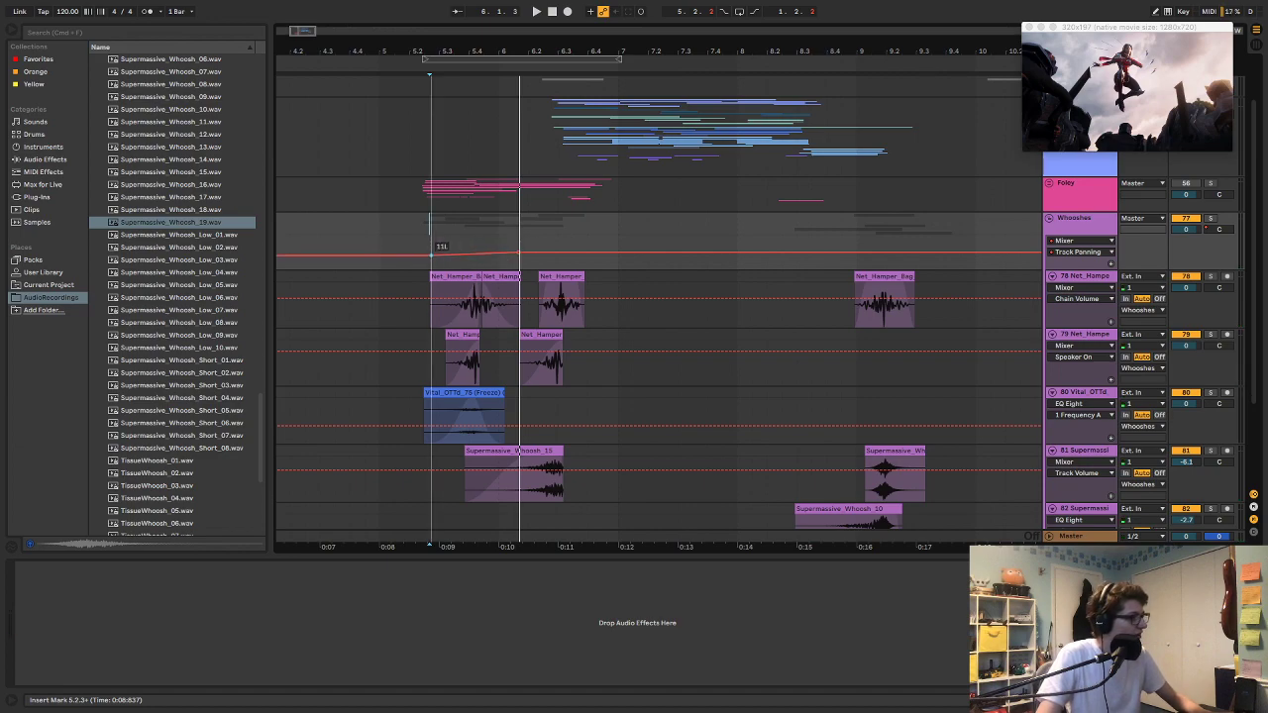
{"action": "left_click_drag", "start_coordinate": [520, 253], "coordinate": [520, 248]}
{"action": "key", "text": "space"}
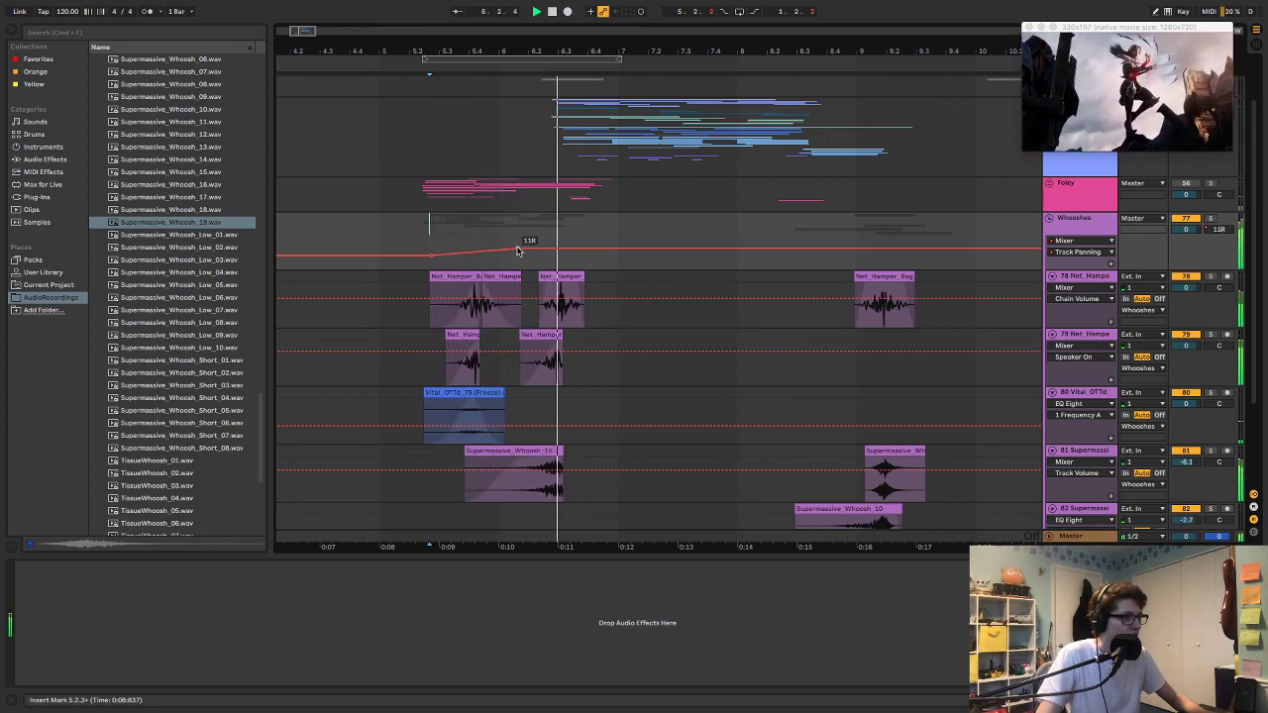
{"action": "key", "text": "space"}
{"action": "left_click_drag", "start_coordinate": [598, 250], "coordinate": [599, 258]}
{"action": "key", "text": "space"}
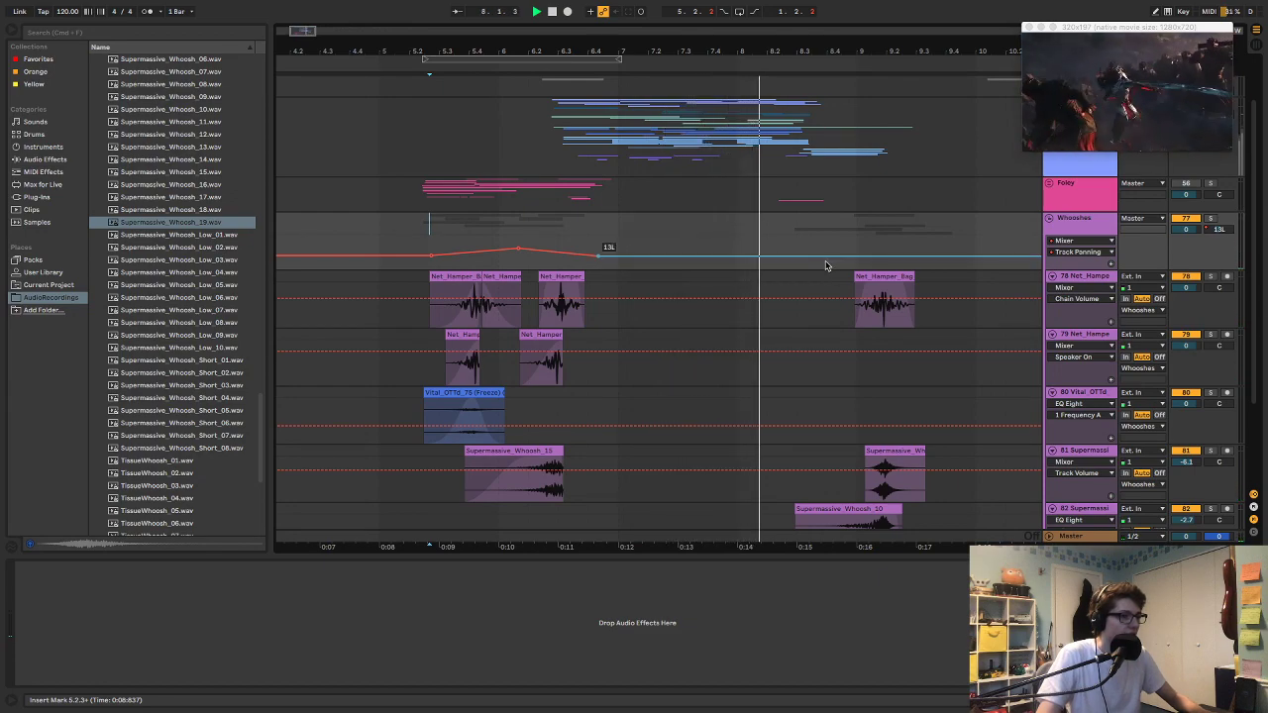
Step: Automate the Whooshes panning to 17L at about 8.3 and 10R at about 9.3, and save the project
{"action": "left_click_drag", "start_coordinate": [919, 260], "coordinate": [920, 248]}
{"action": "key", "text": "space"}
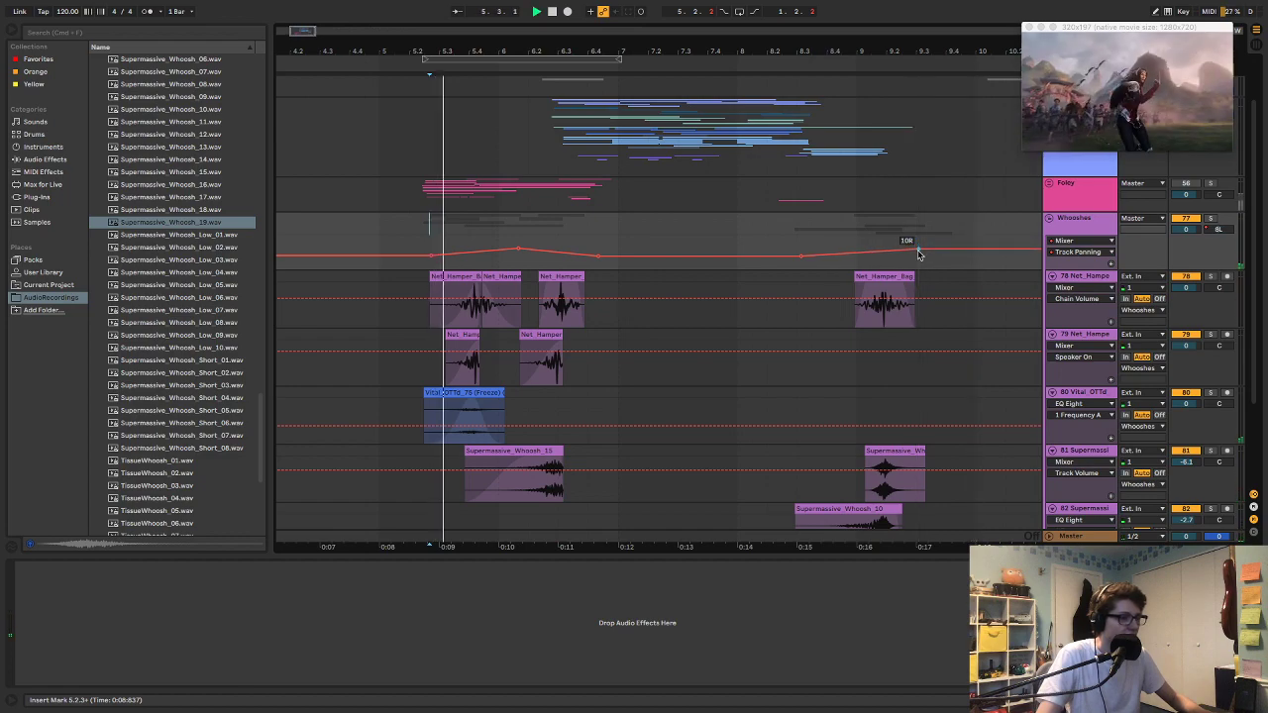
{"action": "left_click_drag", "start_coordinate": [801, 258], "coordinate": [799, 261]}
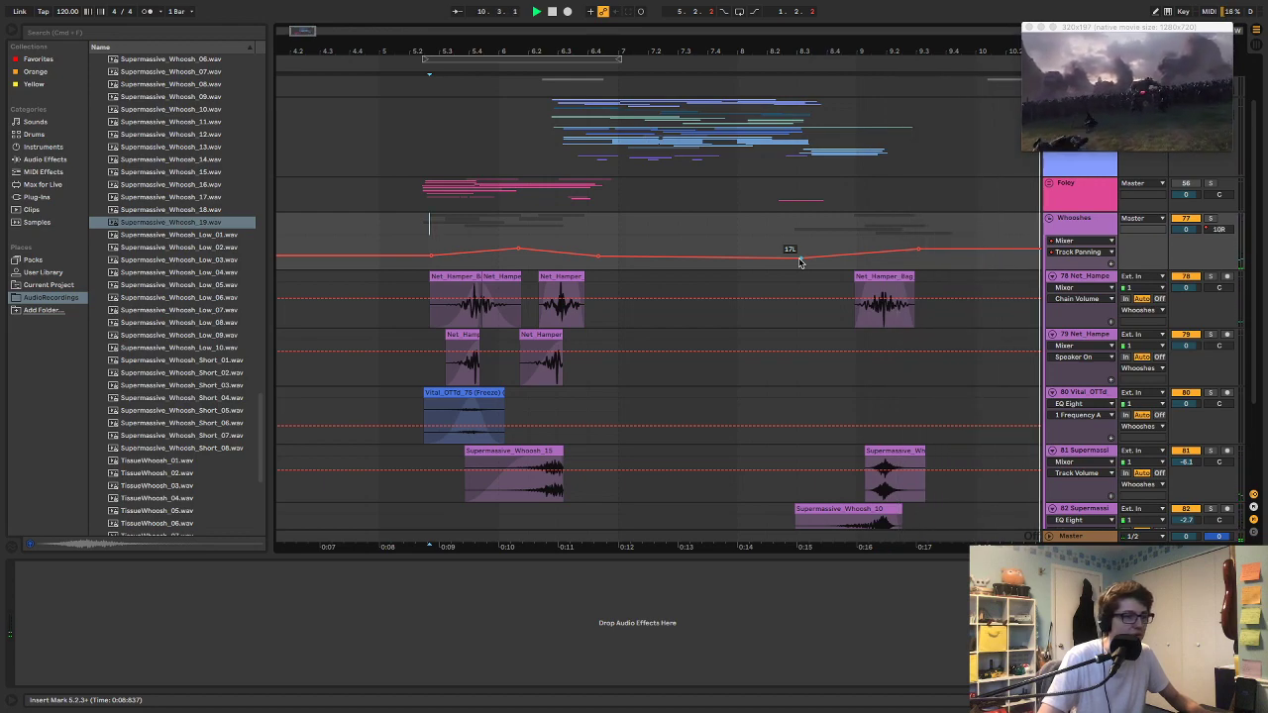
{"action": "key", "text": "space"}
{"action": "key", "text": "ctrl+s"}
{"action": "key", "text": "a"}
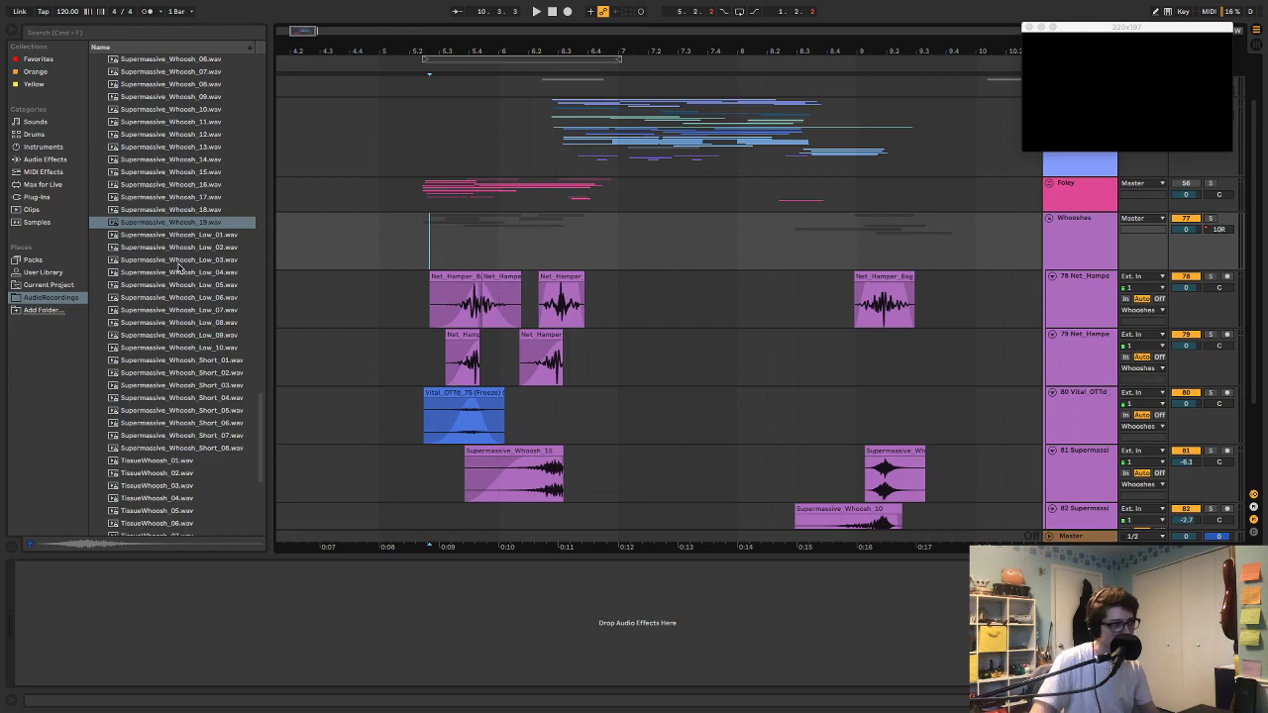
Step: Audition Supermassive_Whoosh and ShirtWhoosh samples from the audio recordings
{"action": "left_click", "coordinate": [158, 149]}
{"action": "scroll", "coordinate": [164, 188], "scroll_direction": "up", "scroll_amount": 5}
{"action": "left_click", "coordinate": [171, 234]}
{"action": "left_click", "coordinate": [168, 211]}
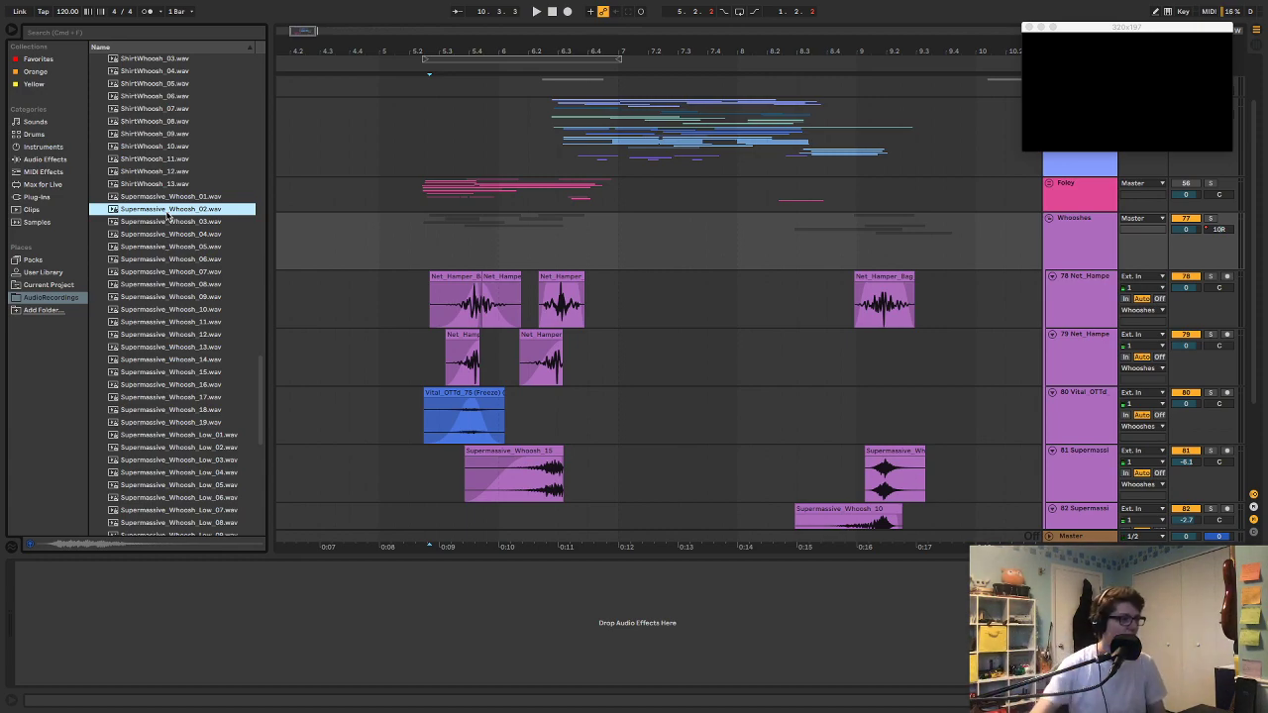
{"action": "scroll", "coordinate": [169, 217], "scroll_direction": "up", "scroll_amount": 3}
{"action": "left_click", "coordinate": [173, 181]}
{"action": "left_click", "coordinate": [172, 130]}
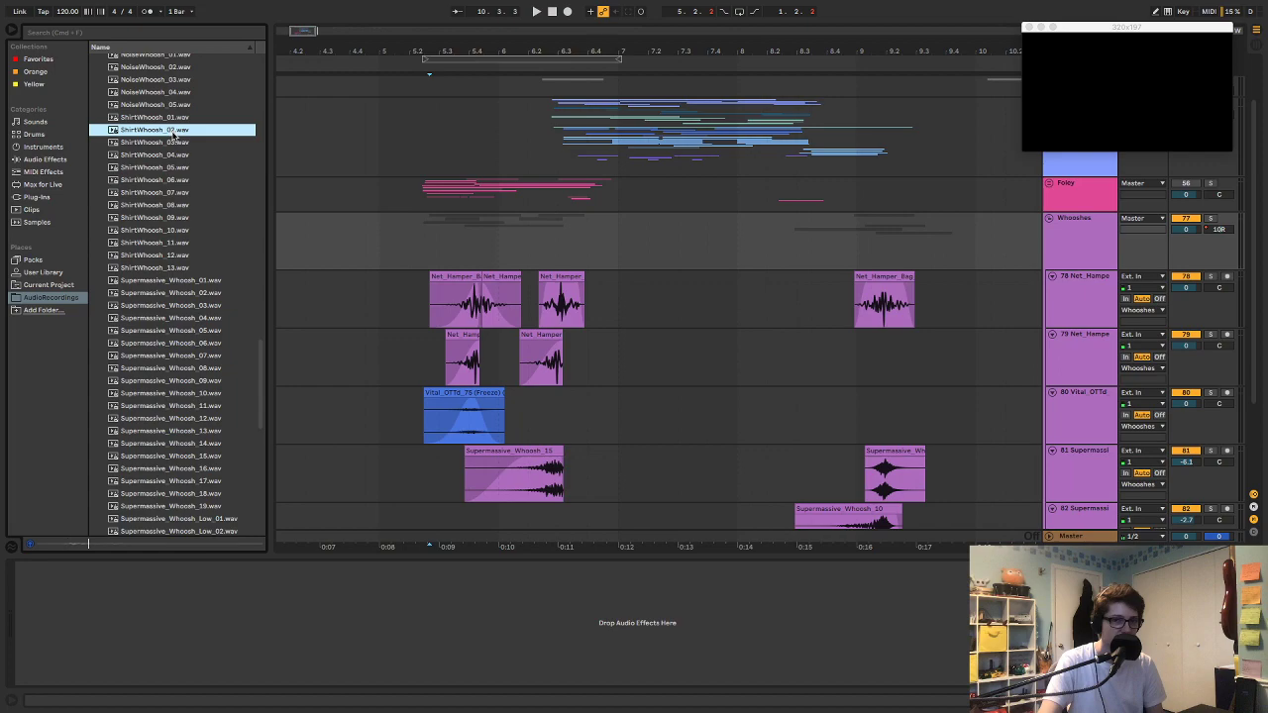
{"action": "left_click", "coordinate": [167, 194]}
{"action": "scroll", "coordinate": [168, 199], "scroll_direction": "down", "scroll_amount": 10}
{"action": "left_click", "coordinate": [175, 321]}
{"action": "left_click", "coordinate": [178, 285]}
{"action": "left_click", "coordinate": [170, 479]}
{"action": "left_click", "coordinate": [182, 436]}
{"action": "left_click", "coordinate": [180, 409]}
Step: Audition the Net_Hamper_Bag_Whoosh samples up to Net_Hamper_Bag_Whoosh_11
{"action": "scroll", "coordinate": [179, 410], "scroll_direction": "up", "scroll_amount": 10}
{"action": "scroll", "coordinate": [179, 410], "scroll_direction": "up", "scroll_amount": 5}
{"action": "left_click", "coordinate": [188, 306]}
{"action": "scroll", "coordinate": [189, 306], "scroll_direction": "up", "scroll_amount": 5}
{"action": "left_click", "coordinate": [190, 303]}
{"action": "scroll", "coordinate": [189, 313], "scroll_direction": "down", "scroll_amount": 3}
{"action": "left_click", "coordinate": [195, 373]}
{"action": "left_click", "coordinate": [201, 397]}
{"action": "left_click", "coordinate": [204, 409]}
{"action": "left_click", "coordinate": [206, 434]}
{"action": "left_click", "coordinate": [208, 459]}
{"action": "left_click", "coordinate": [210, 472]}
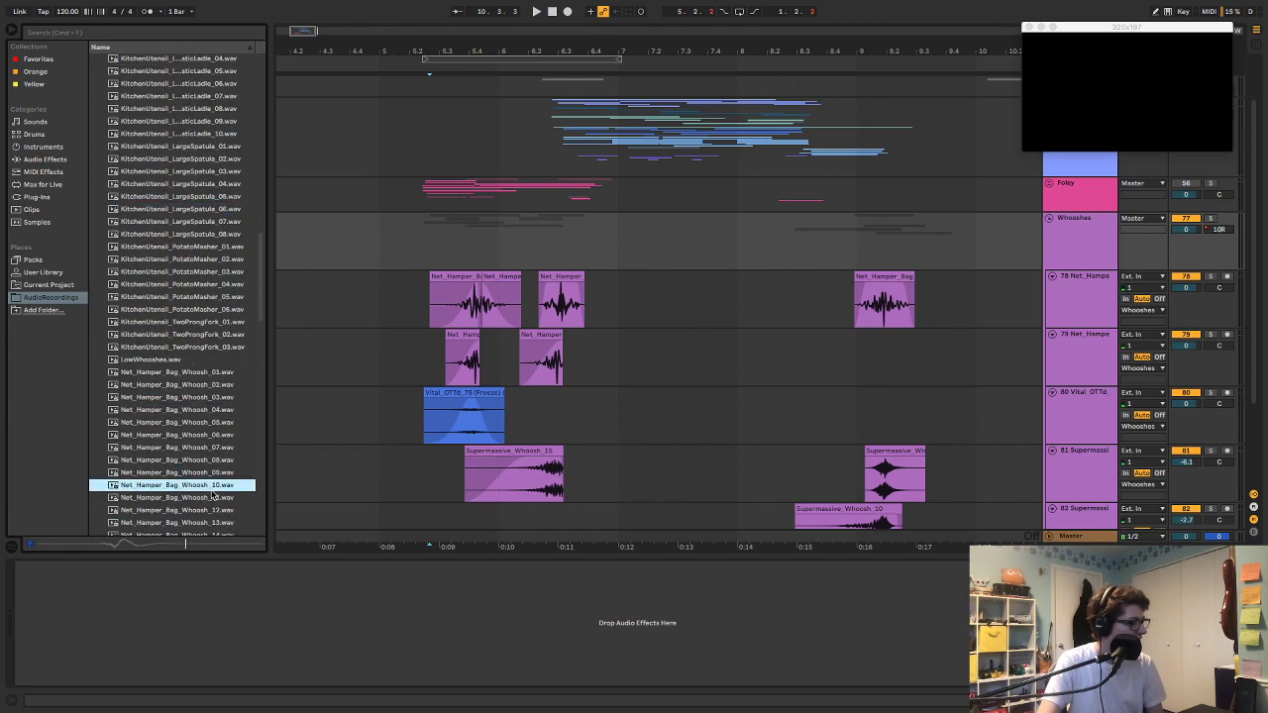
{"action": "left_click", "coordinate": [212, 496]}
Step: Audition samples higher in the Whooshes folder, including the Belt_Whoosh series and CableWhoosh
{"action": "scroll", "coordinate": [186, 396], "scroll_direction": "up", "scroll_amount": 10}
{"action": "left_click", "coordinate": [158, 138]}
{"action": "left_click", "coordinate": [161, 150]}
{"action": "left_click", "coordinate": [167, 175]}
{"action": "left_click", "coordinate": [168, 213]}
{"action": "left_click", "coordinate": [176, 238]}
{"action": "scroll", "coordinate": [171, 178], "scroll_direction": "up", "scroll_amount": 5}
{"action": "scroll", "coordinate": [170, 181], "scroll_direction": "up", "scroll_amount": 3}
{"action": "left_click", "coordinate": [170, 191]}
{"action": "left_click", "coordinate": [177, 216]}
{"action": "left_click", "coordinate": [184, 243]}
{"action": "left_click", "coordinate": [187, 329]}
{"action": "left_click", "coordinate": [181, 355]}
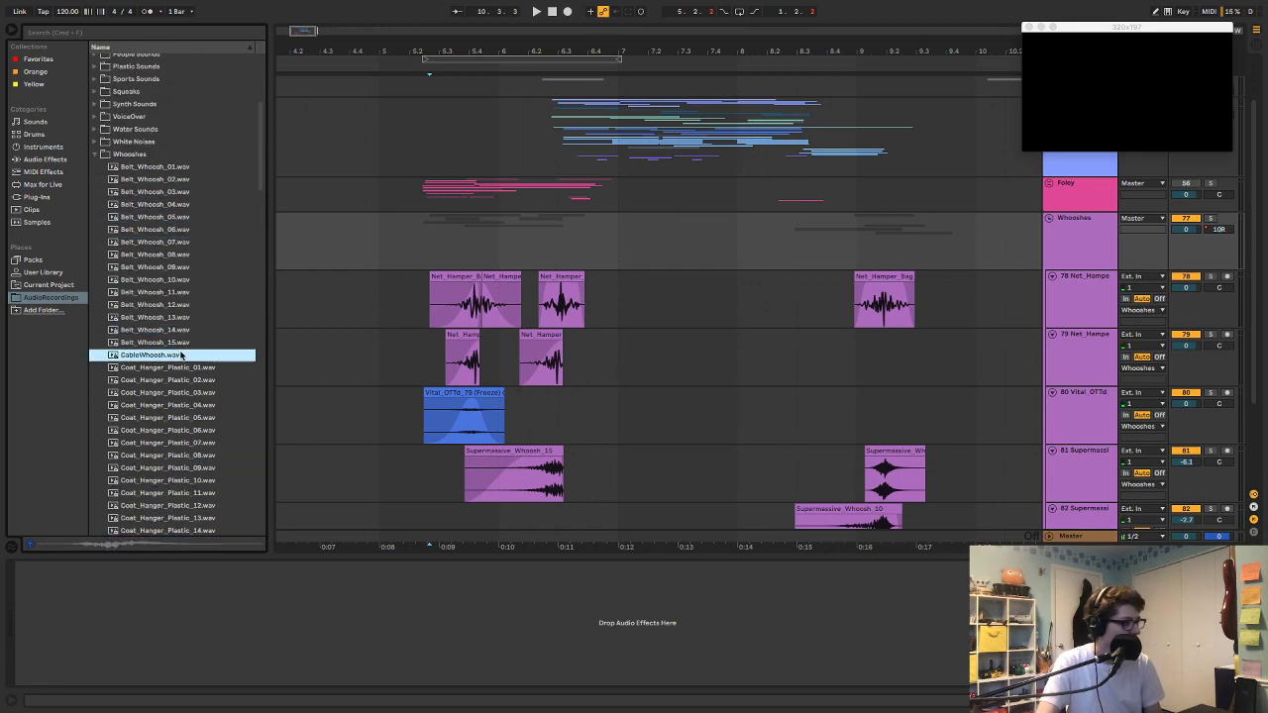
Step: Audition several Coat_Hanger_Plastic whoosh samples
{"action": "scroll", "coordinate": [183, 356], "scroll_direction": "down", "scroll_amount": 6}
{"action": "left_click", "coordinate": [187, 359]}
{"action": "left_click", "coordinate": [195, 308]}
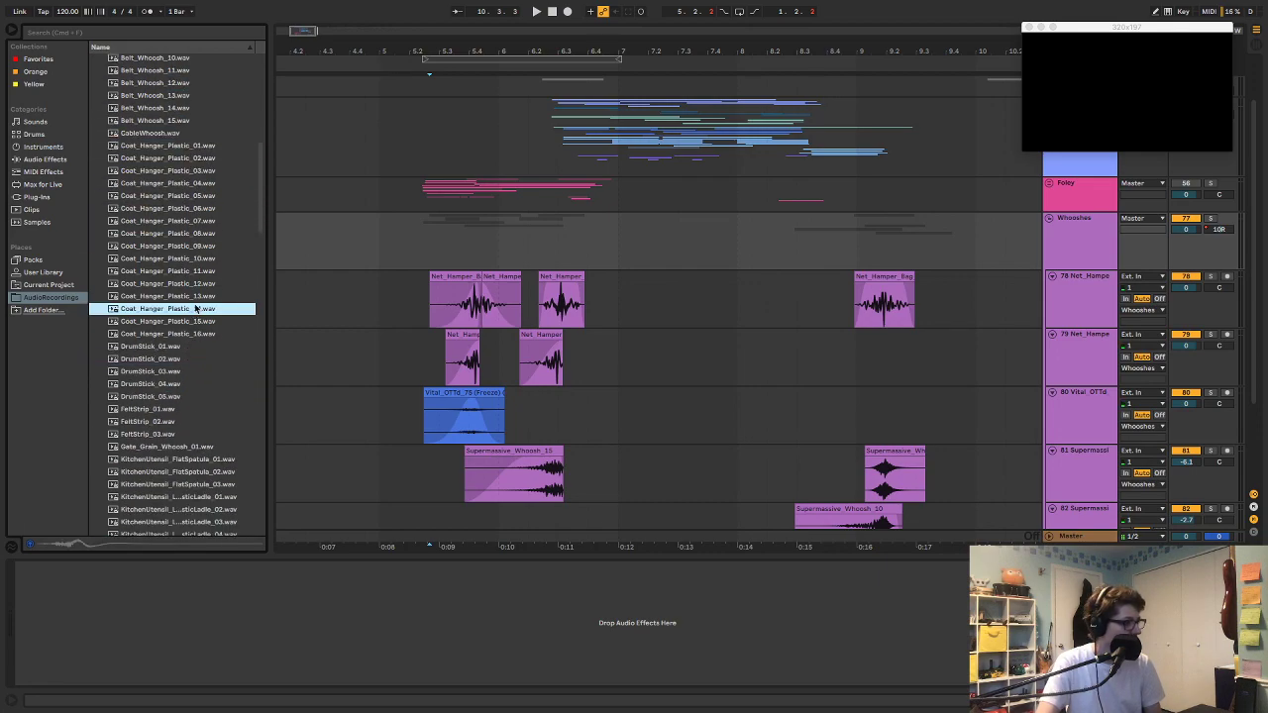
{"action": "left_click", "coordinate": [197, 284]}
{"action": "left_click", "coordinate": [194, 233]}
{"action": "left_click", "coordinate": [188, 208]}
{"action": "left_click", "coordinate": [188, 295]}
Step: Audition the KitchenUtensil flat spatula and ladle samples and Gate_Grain_Whoosh_01
{"action": "scroll", "coordinate": [188, 302], "scroll_direction": "down", "scroll_amount": 2}
{"action": "left_click", "coordinate": [198, 408]}
{"action": "left_click", "coordinate": [202, 433]}
{"action": "left_click", "coordinate": [209, 447]}
{"action": "left_click", "coordinate": [220, 473]}
{"action": "left_click", "coordinate": [220, 497]}
{"action": "left_click", "coordinate": [226, 472]}
{"action": "left_click", "coordinate": [223, 433]}
{"action": "left_click", "coordinate": [213, 396]}
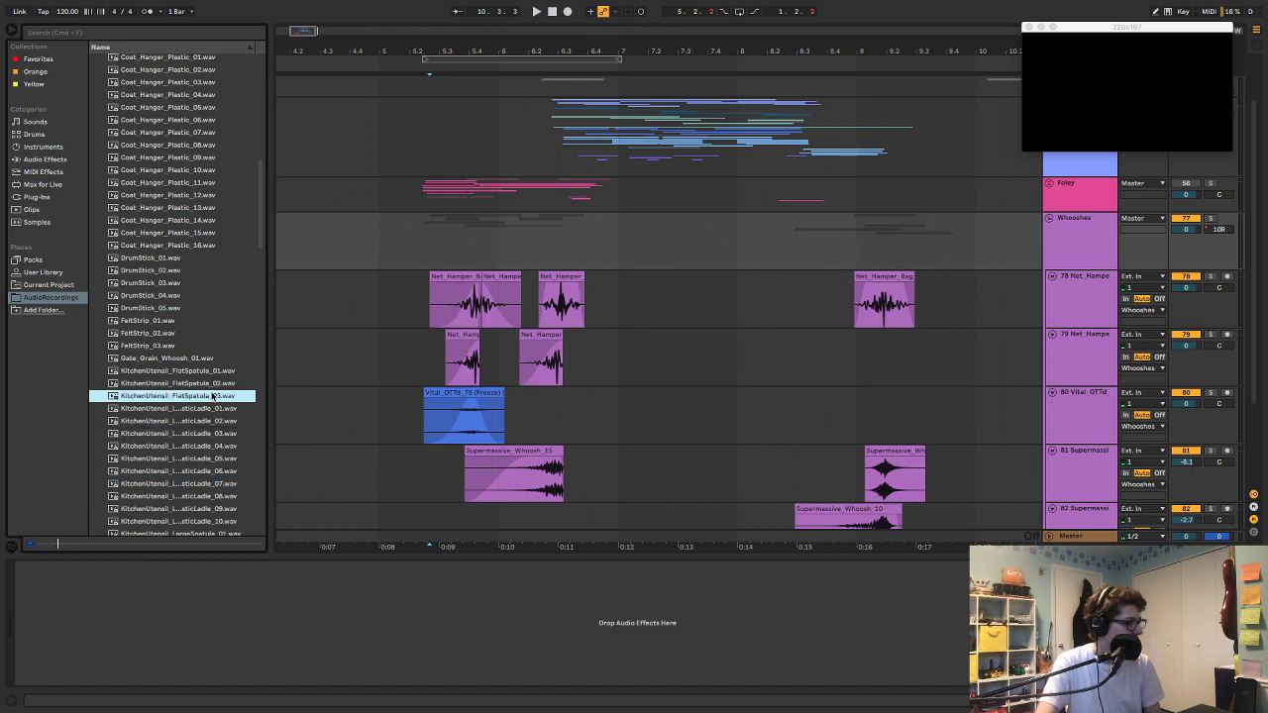
{"action": "scroll", "coordinate": [154, 338], "scroll_direction": "down", "scroll_amount": 1}
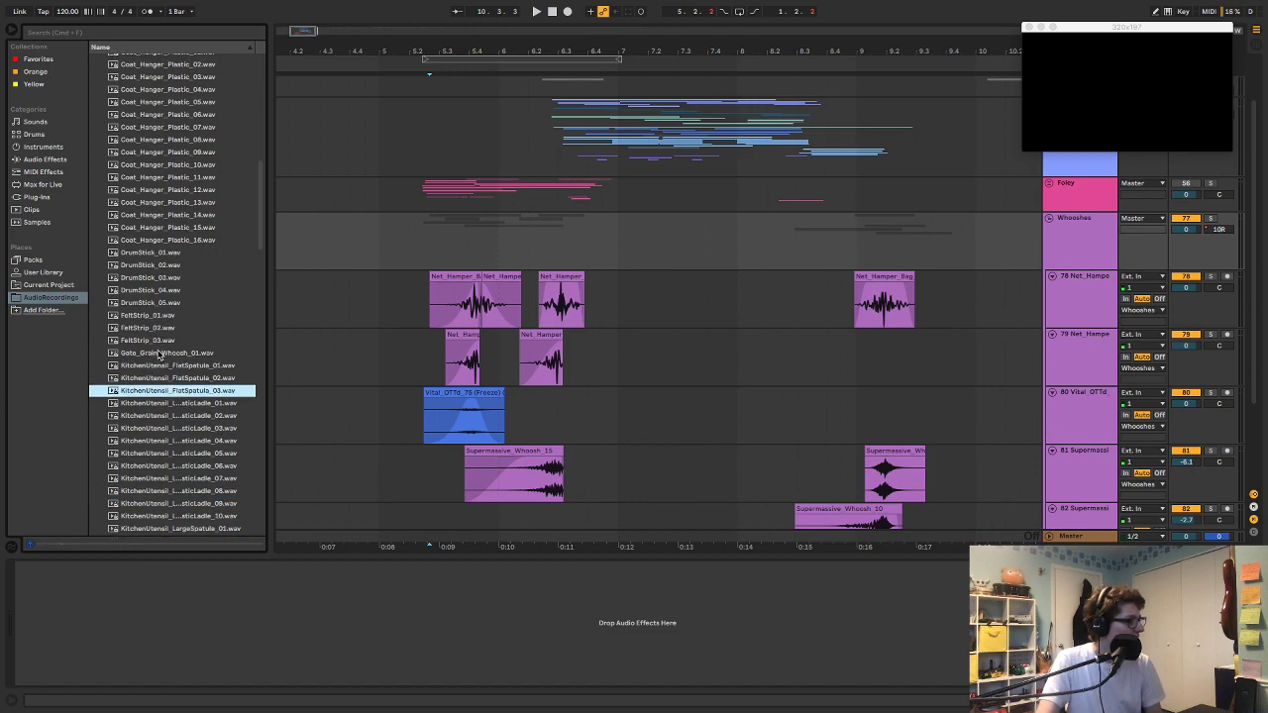
{"action": "left_click", "coordinate": [158, 354]}
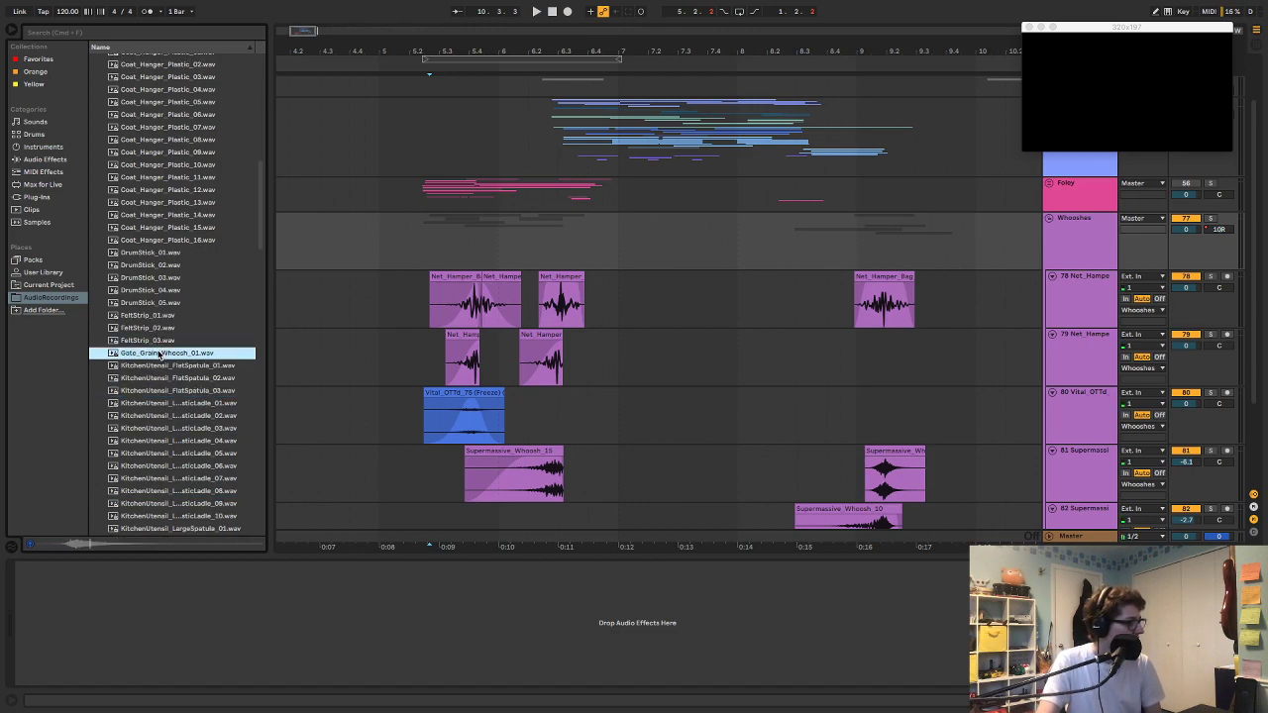
{"action": "scroll", "coordinate": [212, 315], "scroll_direction": "down", "scroll_amount": 10}
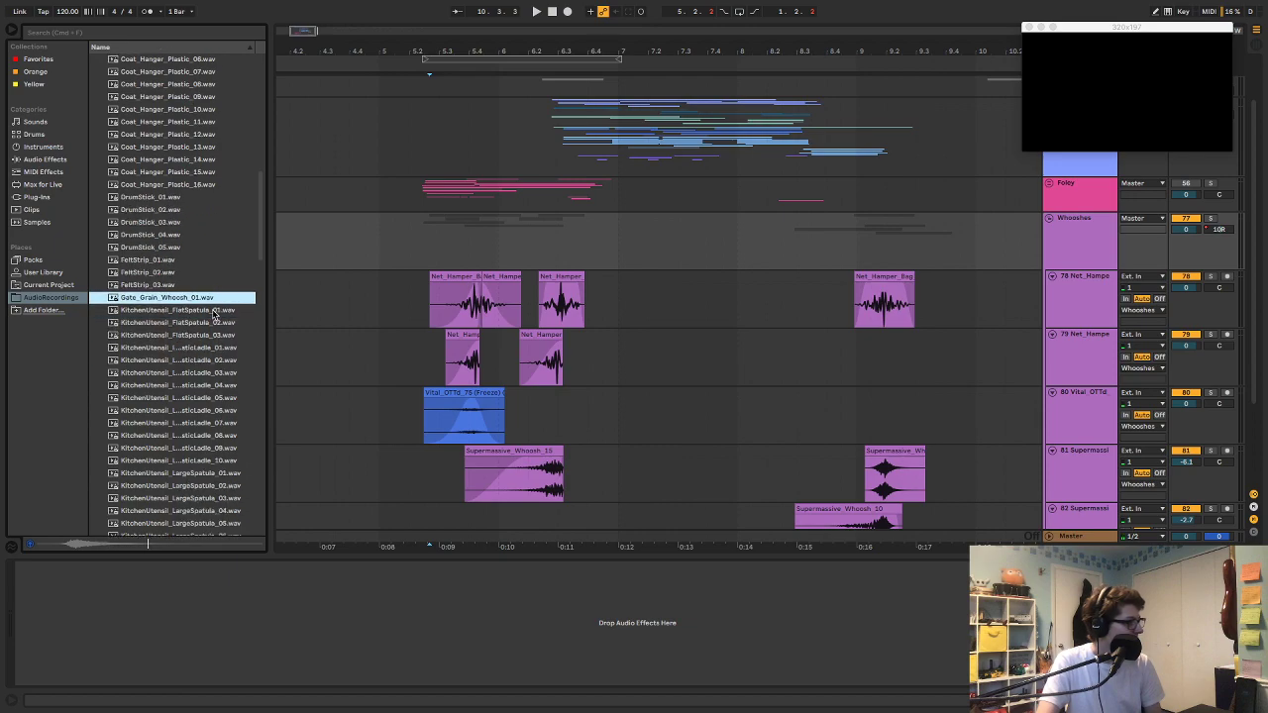
{"action": "scroll", "coordinate": [212, 315], "scroll_direction": "down", "scroll_amount": 5}
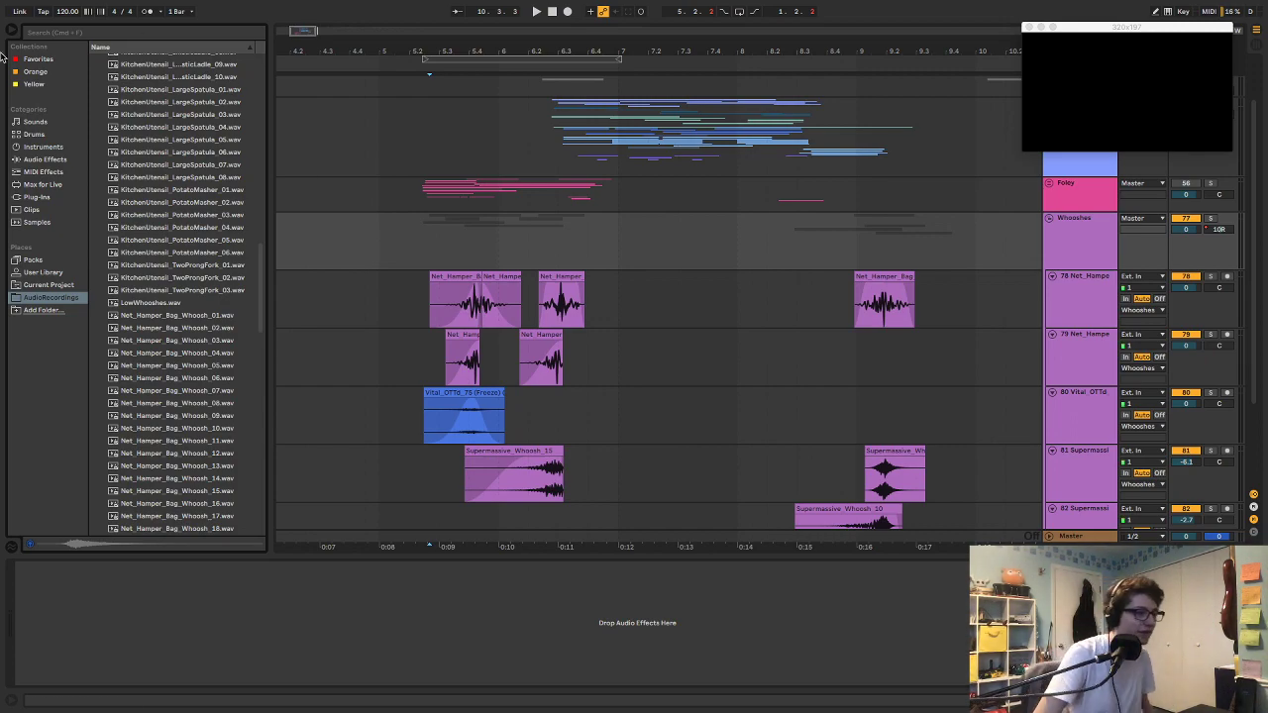
Step: Collapse the Whooshes group and apply its track color to the grouped tracks and clips
{"action": "left_click", "coordinate": [1049, 219]}
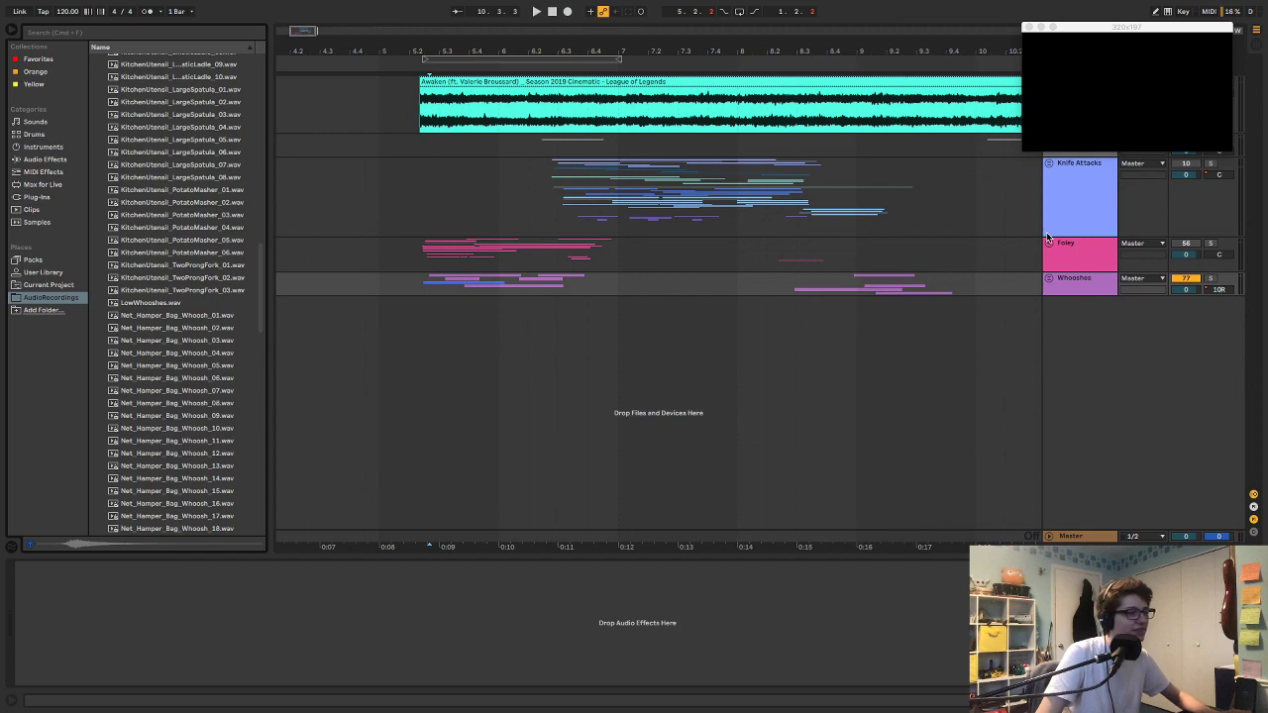
{"action": "left_click_drag", "start_coordinate": [727, 54], "coordinate": [645, 52]}
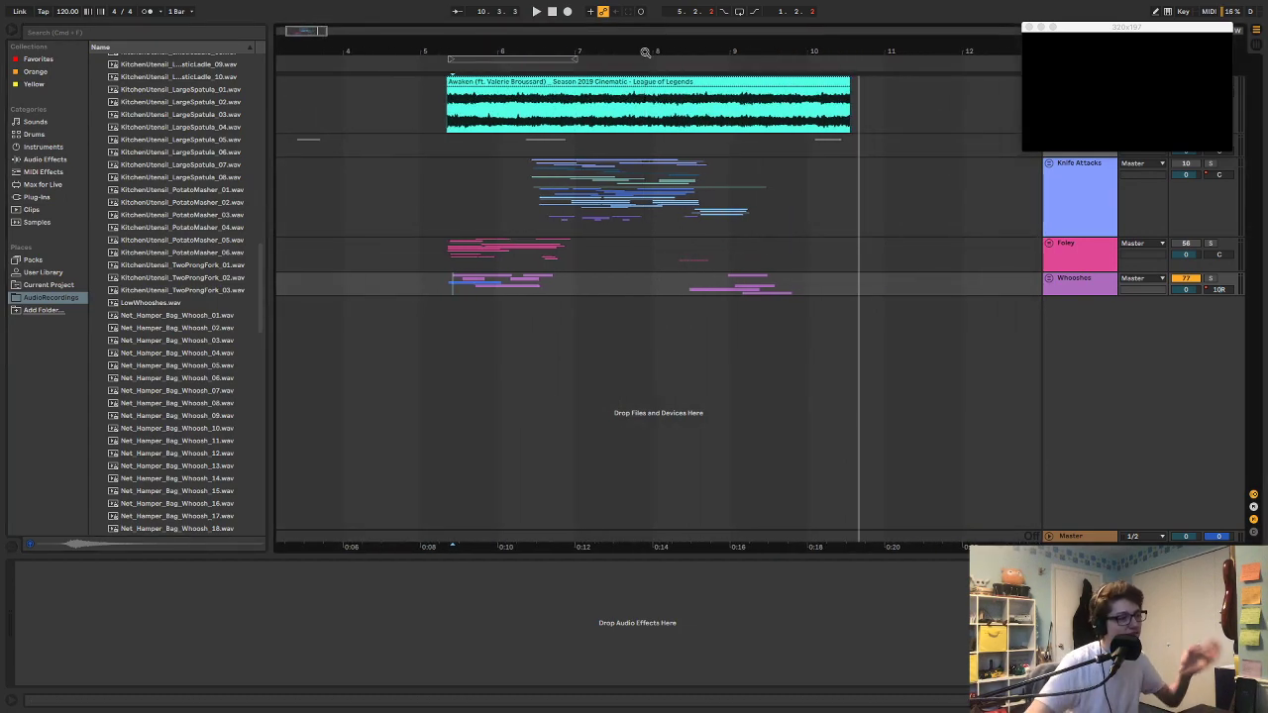
{"action": "right_click", "coordinate": [1066, 288]}
{"action": "left_click", "coordinate": [1106, 510]}
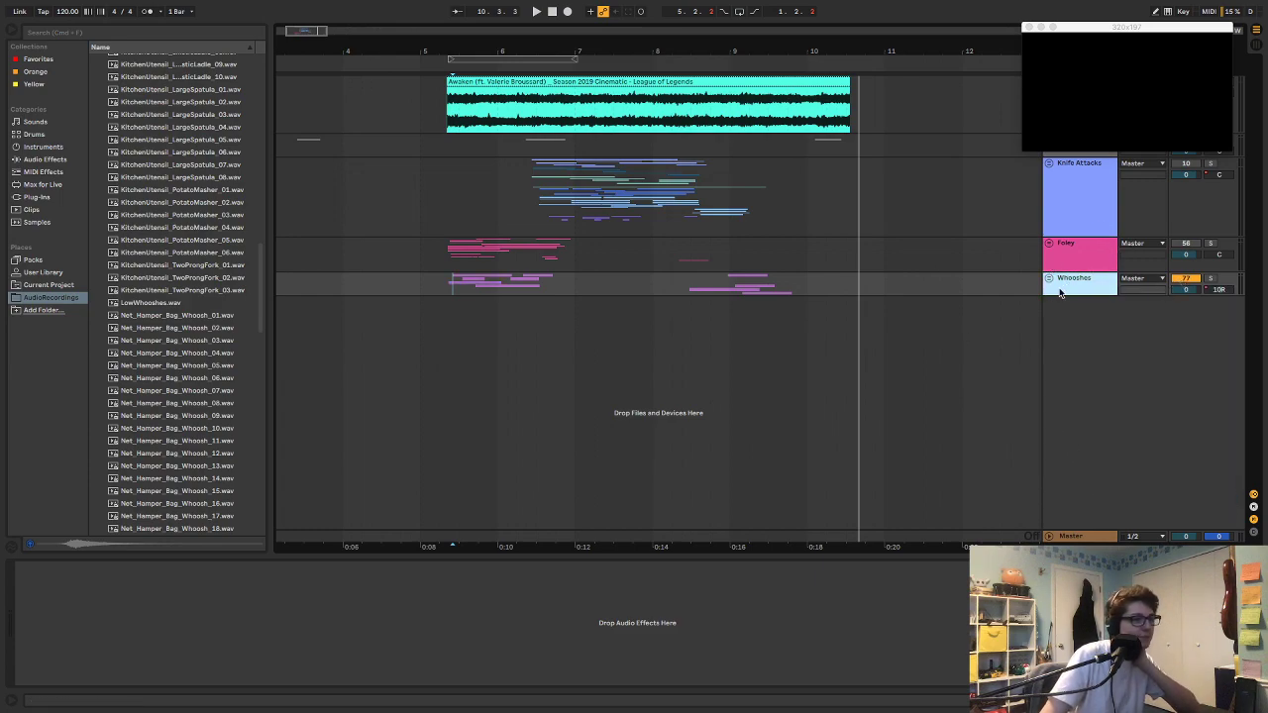
Step: Add EQ Eight to the Whooshes group and make band 1 a low-cut filter
{"action": "left_click", "coordinate": [56, 197]}
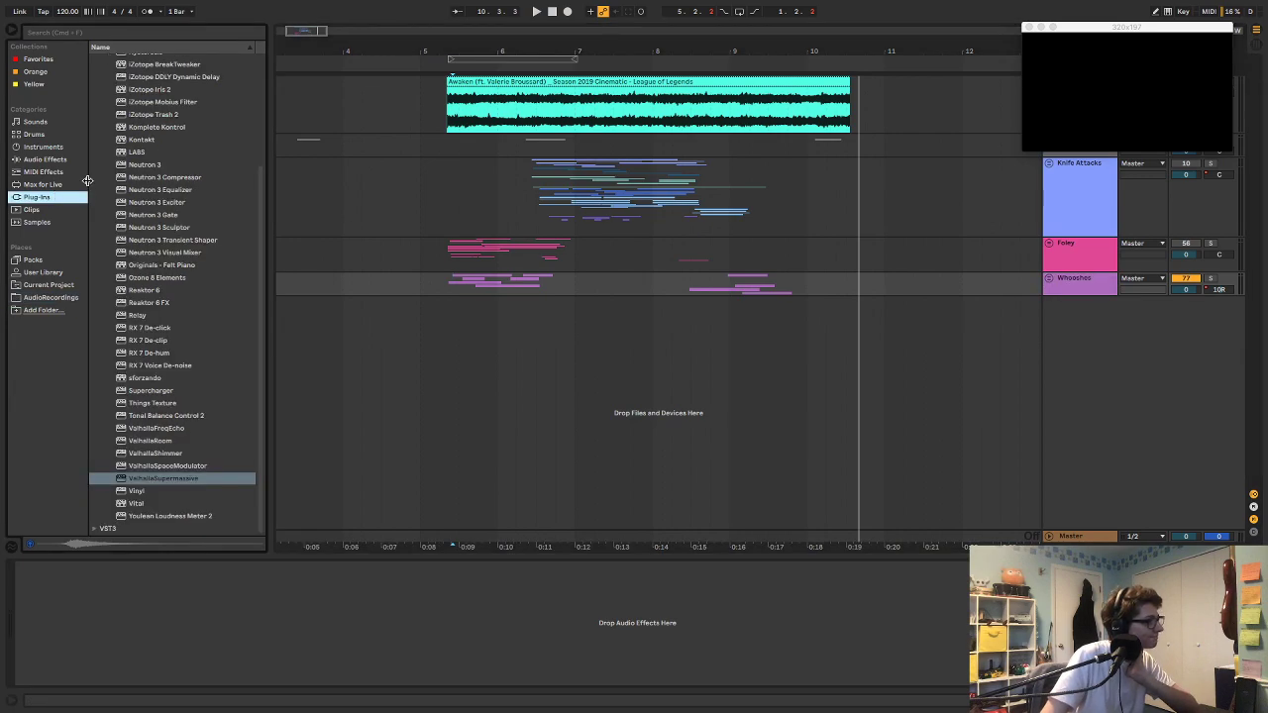
{"action": "left_click", "coordinate": [40, 160]}
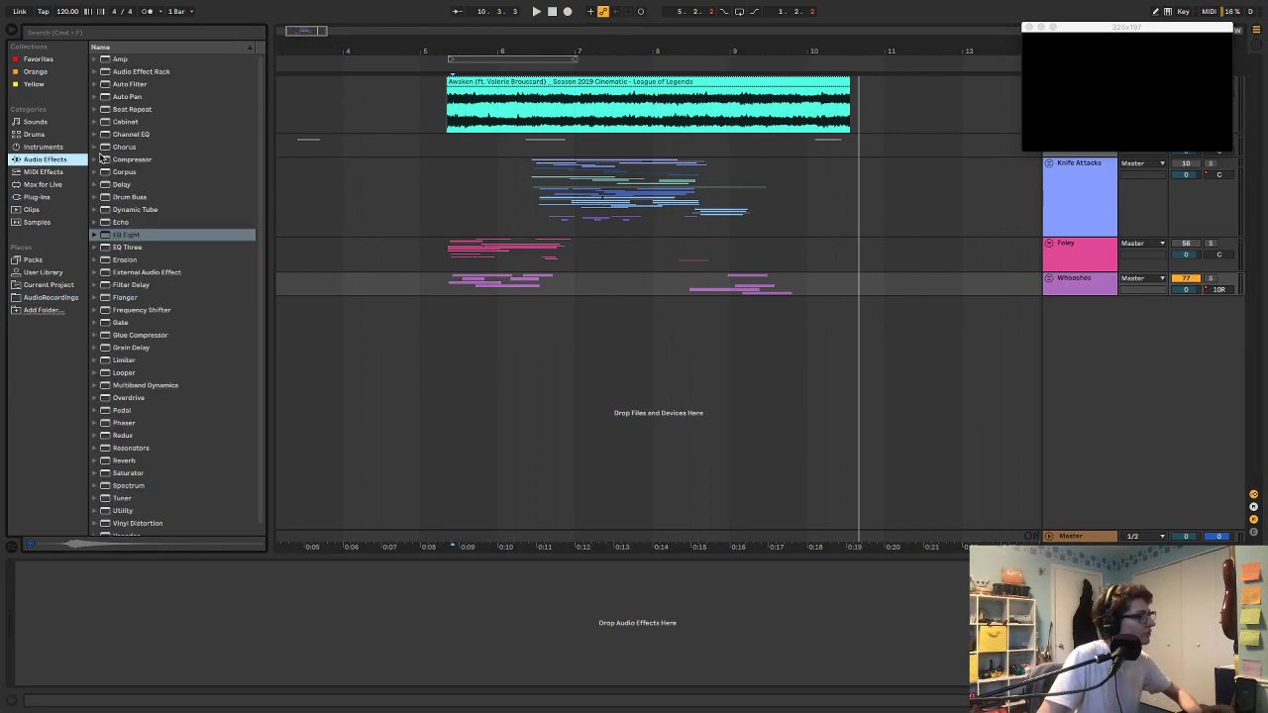
{"action": "double_click", "coordinate": [128, 235]}
{"action": "key", "text": "space"}
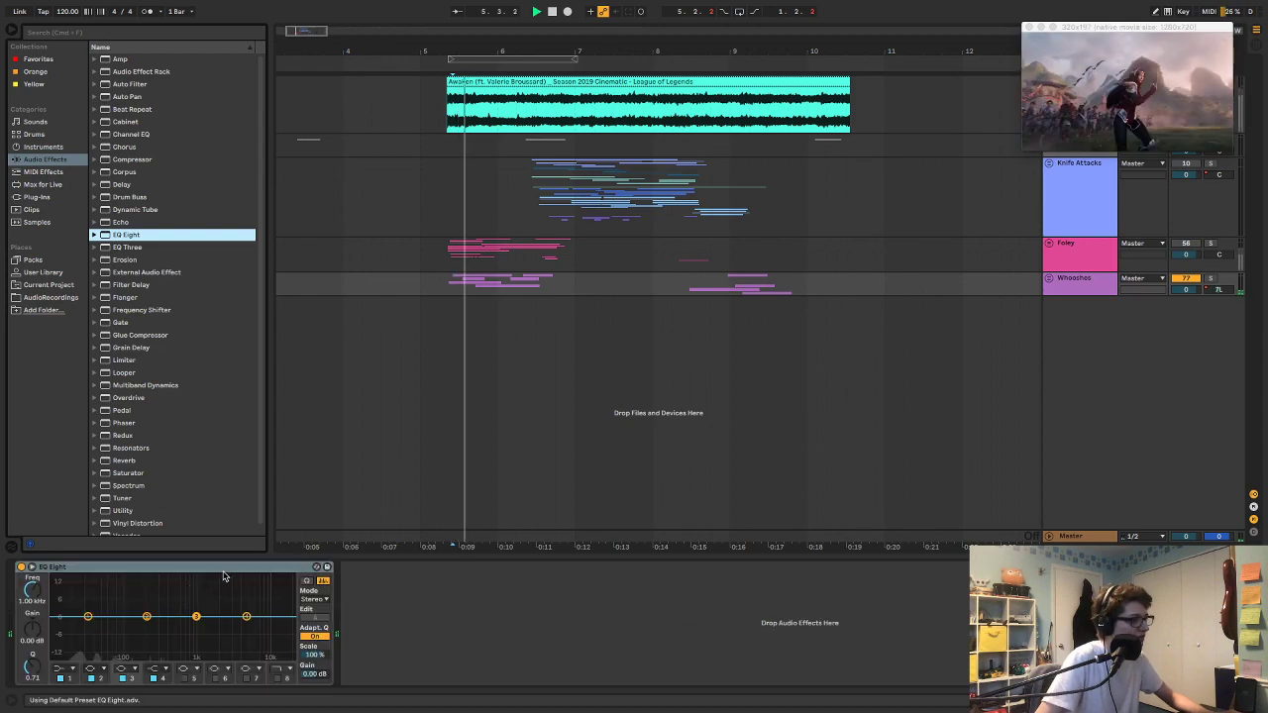
{"action": "left_click", "coordinate": [70, 670]}
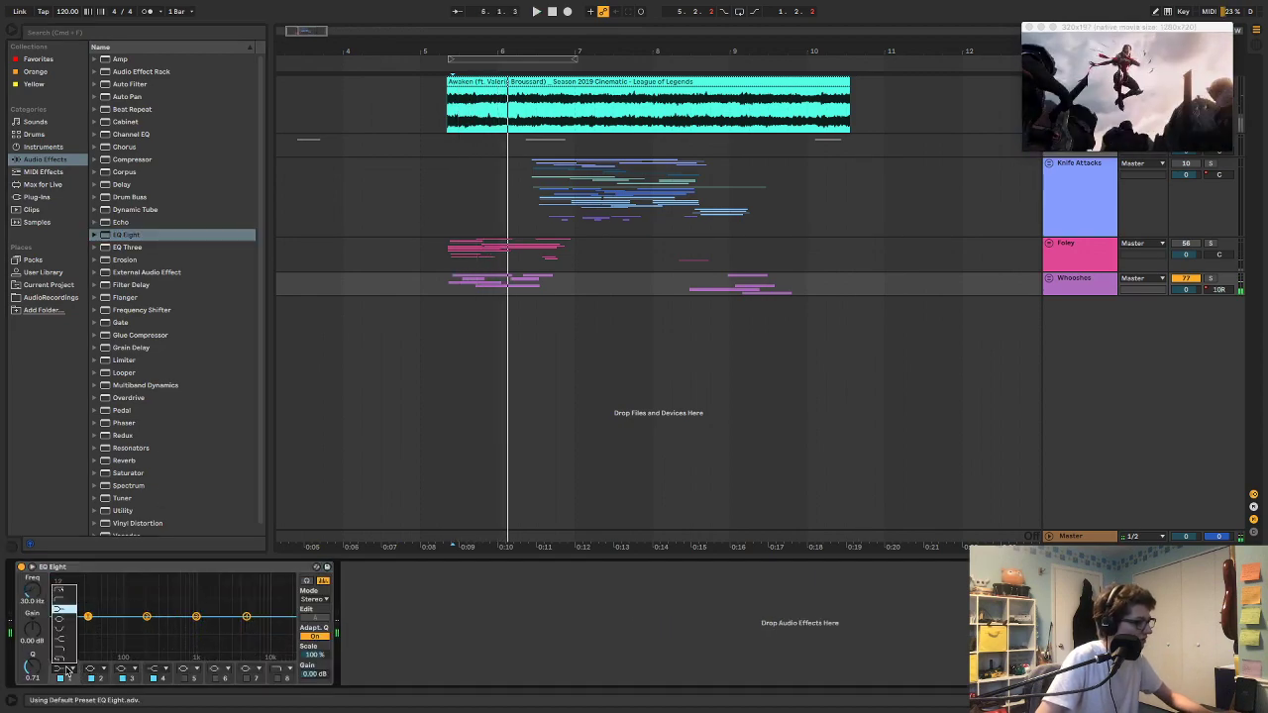
{"action": "left_click", "coordinate": [57, 599]}
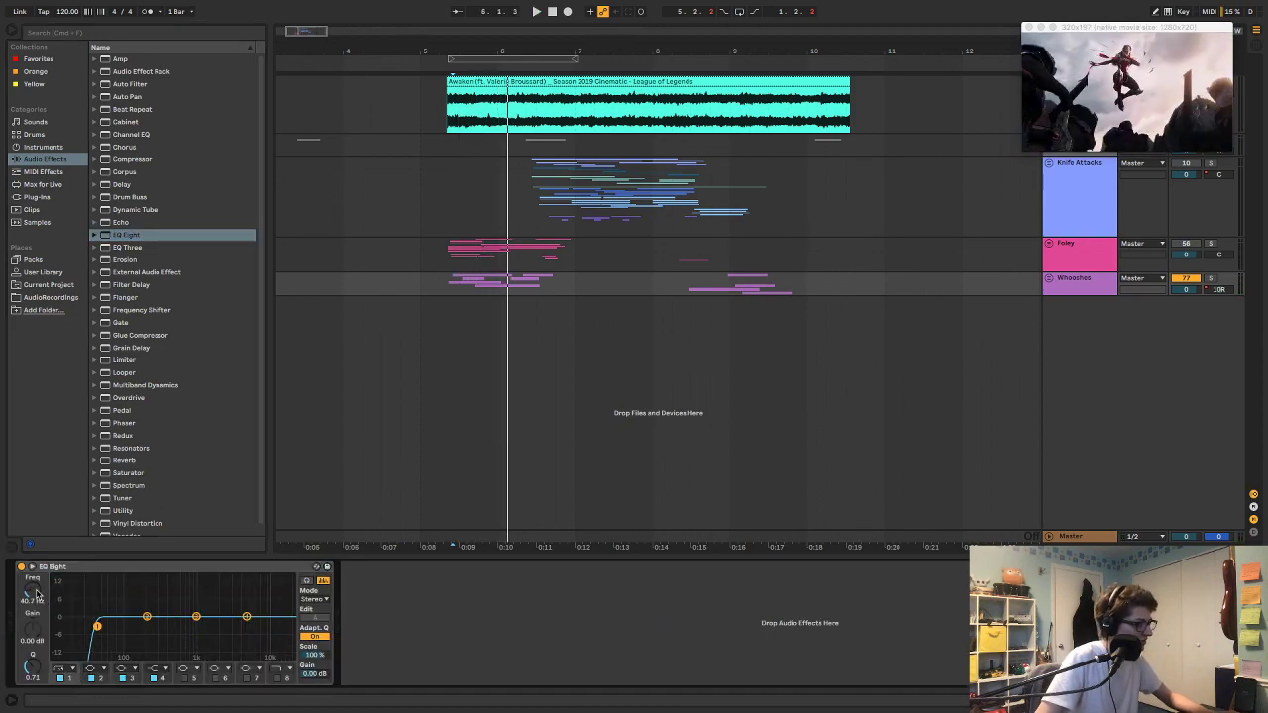
Step: Set the low cut's frequency to about 70.4 Hz and dip band 2 slightly while checking in playback
{"action": "key", "text": "space"}
{"action": "left_click_drag", "start_coordinate": [37, 593], "coordinate": [36, 587]}
{"action": "mouse_move", "coordinate": [102, 625]}
{"action": "left_mouse_down"}
{"action": "mouse_move", "coordinate": [158, 621]}
{"action": "mouse_move", "coordinate": [115, 626]}
{"action": "left_mouse_up"}
{"action": "key", "text": "space"}
{"action": "key", "text": "space"}
{"action": "key", "text": "space"}
{"action": "key", "text": "space"}
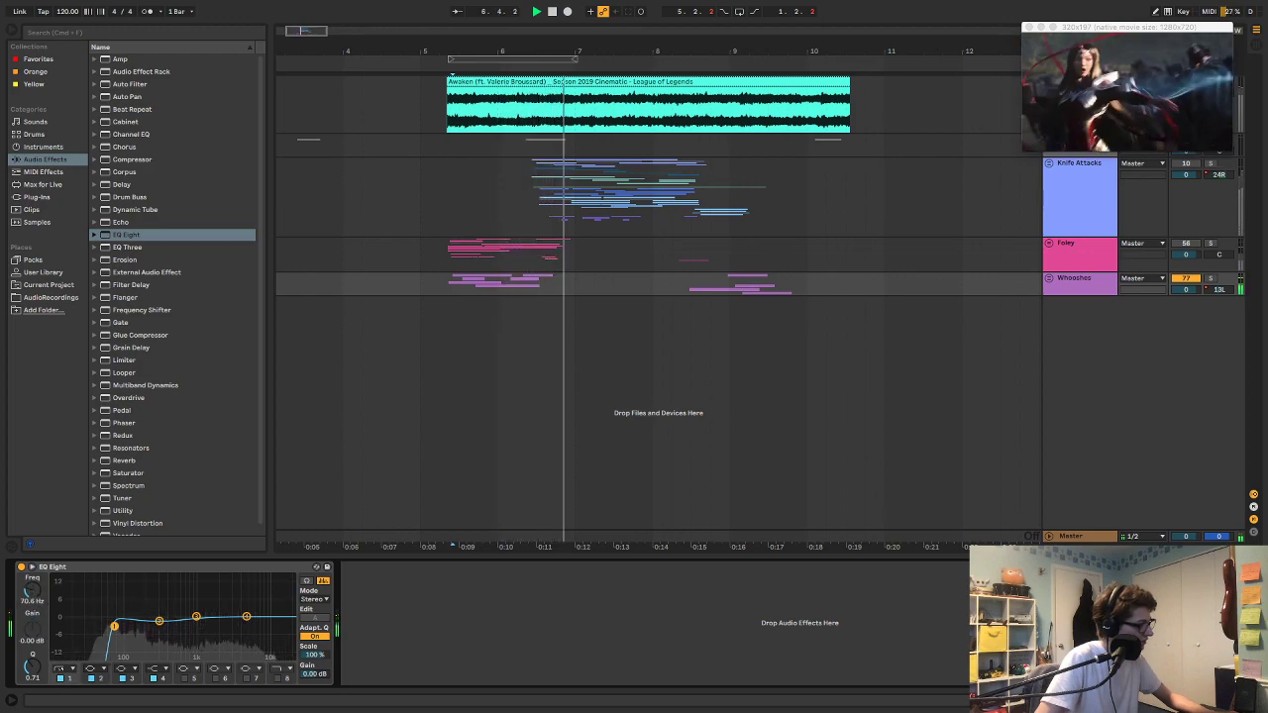
Step: Cut EQ Eight's band 3 by about 2.36 dB at 1.90 kHz while listening to the whooshes
{"action": "key", "text": "space"}
{"action": "key", "text": "space"}
{"action": "left_click_drag", "start_coordinate": [196, 616], "coordinate": [217, 625]}
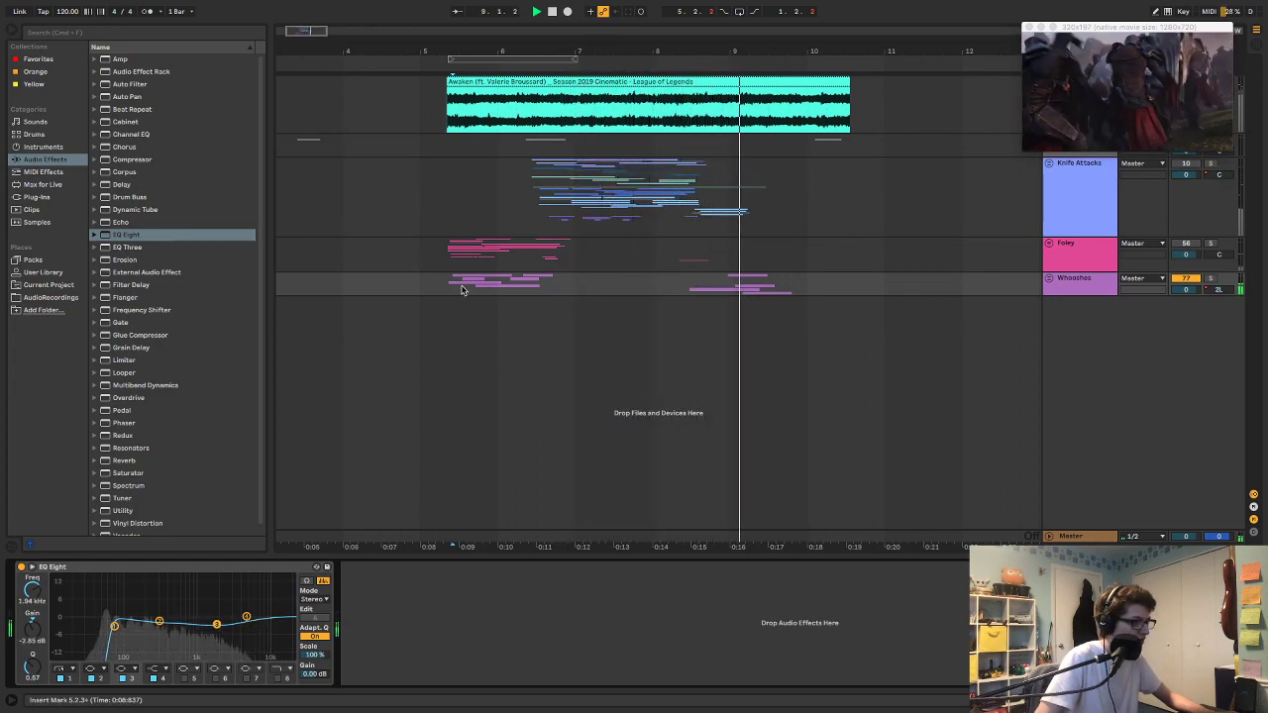
{"action": "key", "text": "space"}
{"action": "key", "text": "space"}
{"action": "left_click", "coordinate": [217, 624]}
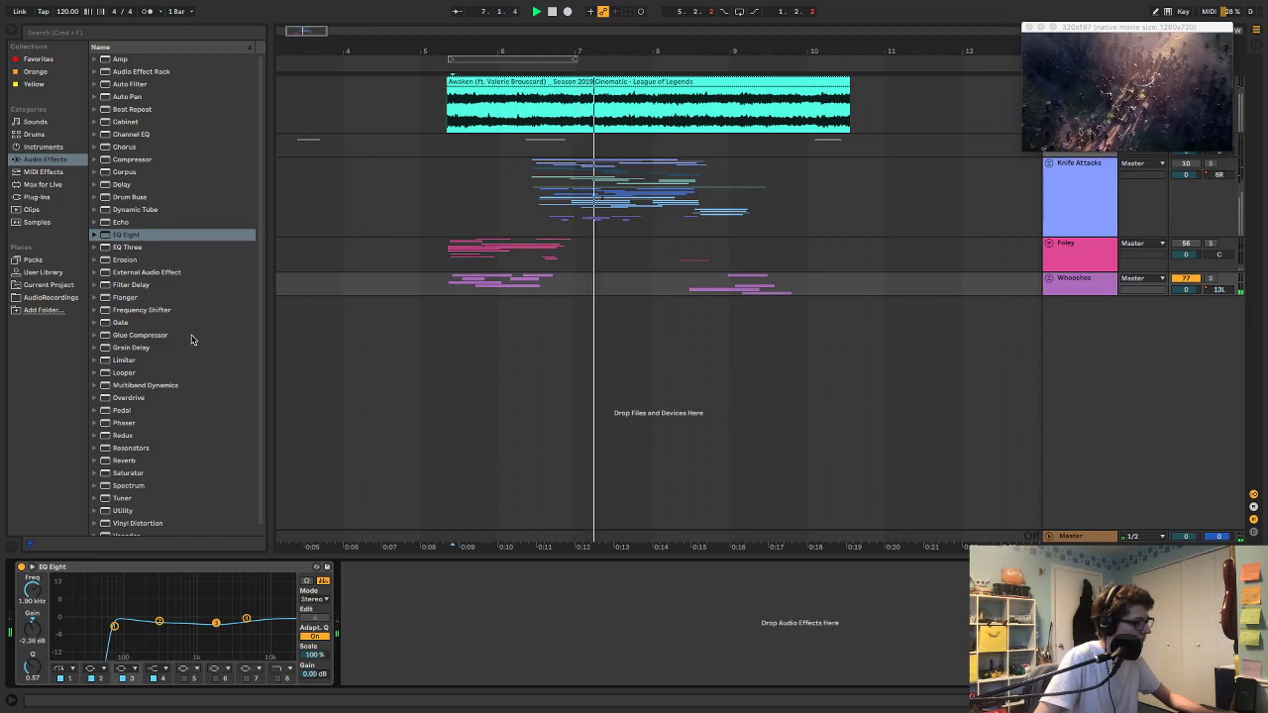
Step: Add the Soundtoys Decapitator plug-in to the Whooshes group and place it after EQ Eight
{"action": "left_click", "coordinate": [37, 197]}
{"action": "scroll", "coordinate": [167, 187], "scroll_direction": "up", "scroll_amount": 5}
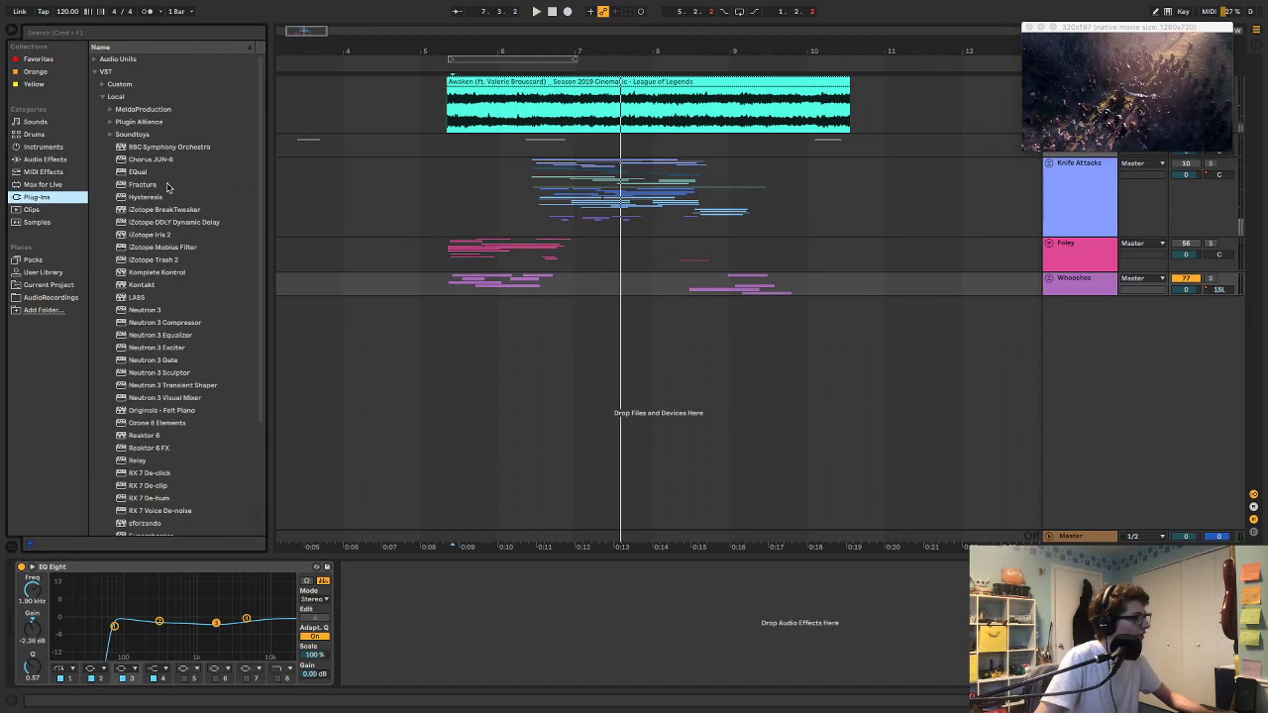
{"action": "left_click", "coordinate": [112, 135]}
{"action": "left_click_drag", "start_coordinate": [127, 158], "coordinate": [45, 567]}
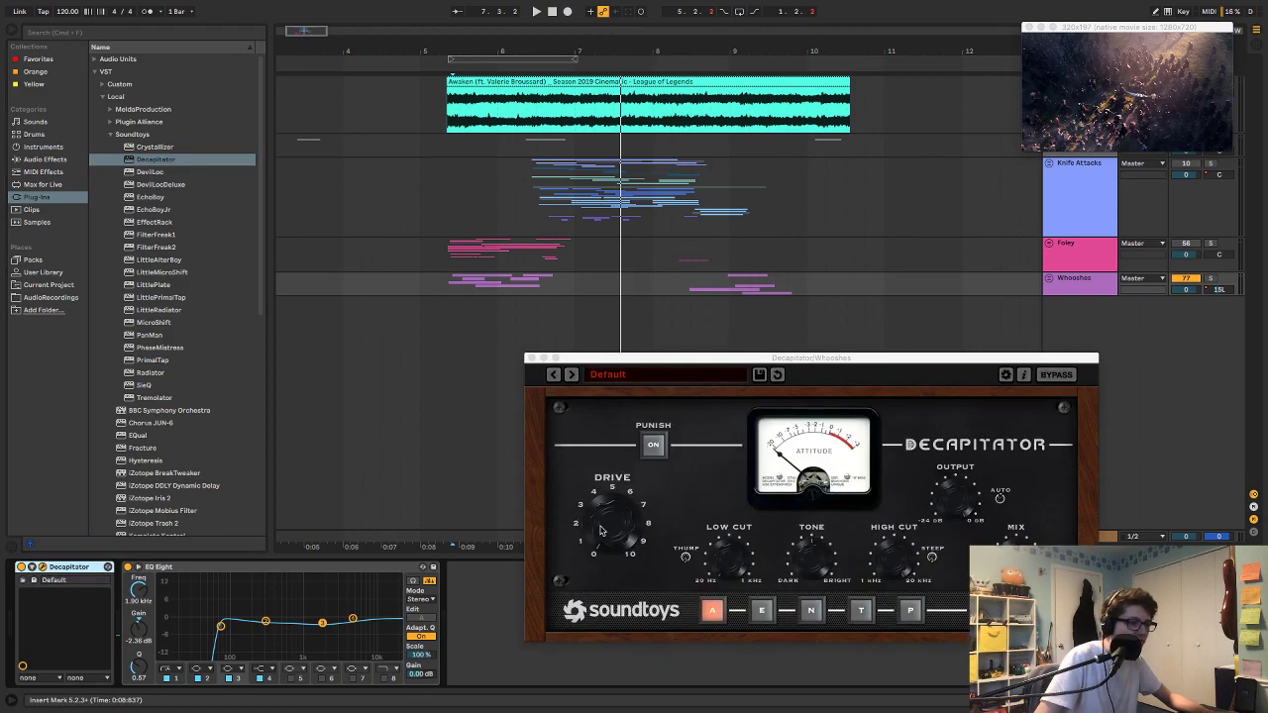
{"action": "left_click_drag", "start_coordinate": [599, 530], "coordinate": [603, 522]}
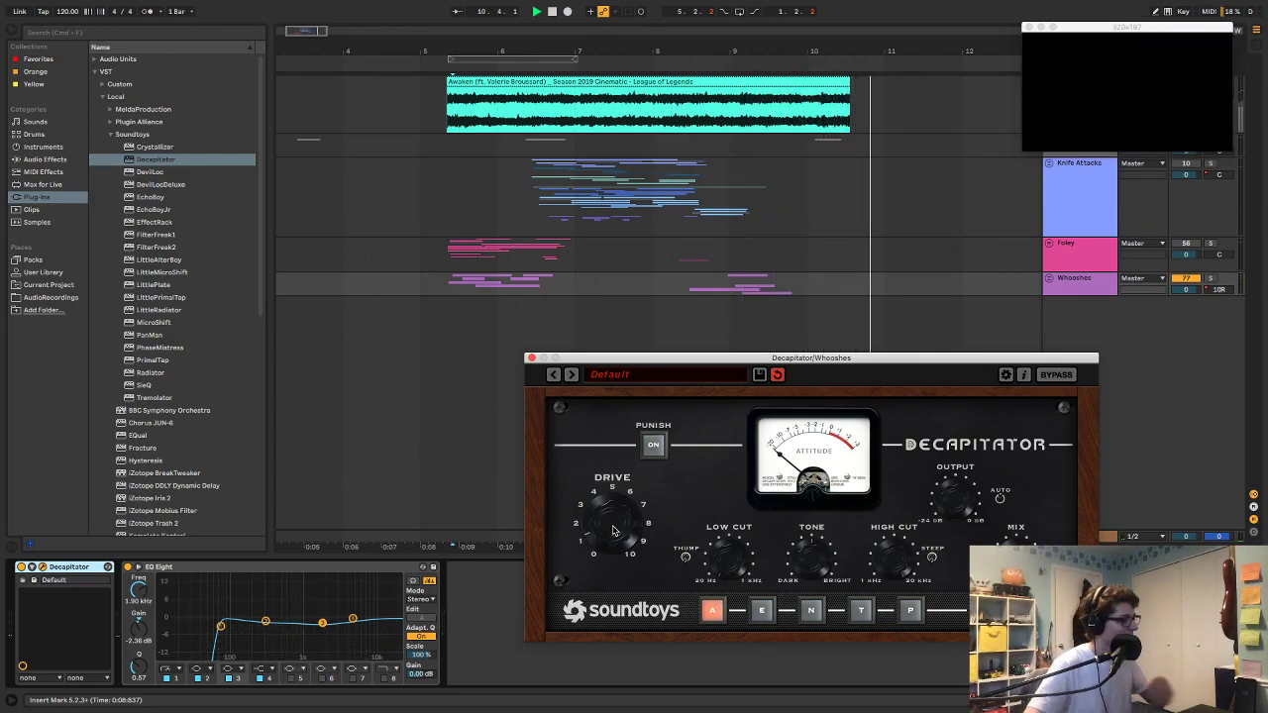
{"action": "left_click_drag", "start_coordinate": [87, 568], "coordinate": [232, 576]}
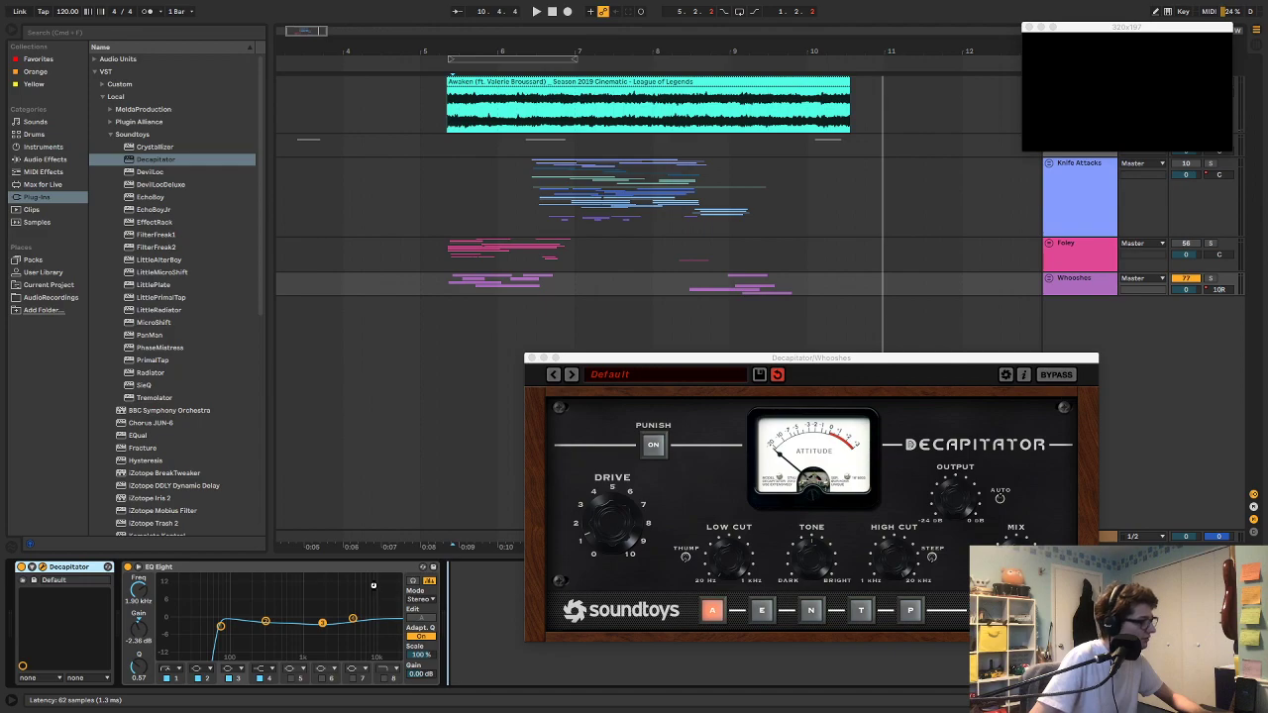
{"action": "left_click_drag", "start_coordinate": [372, 586], "coordinate": [376, 587]}
Step: Adjust Decapitator's Drive slightly while playing the sequence, and close the plug-in window
{"action": "key", "text": "space"}
{"action": "left_click_drag", "start_coordinate": [608, 540], "coordinate": [610, 528]}
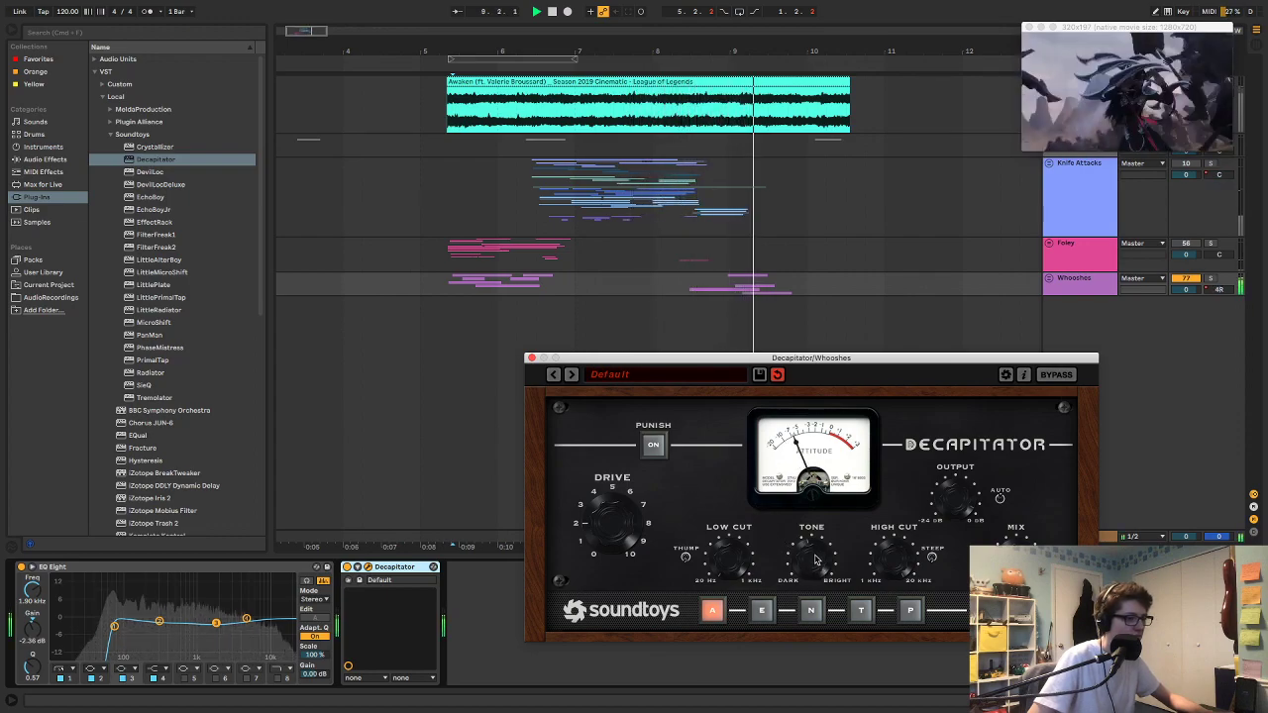
{"action": "key", "text": "space"}
{"action": "key", "text": "space"}
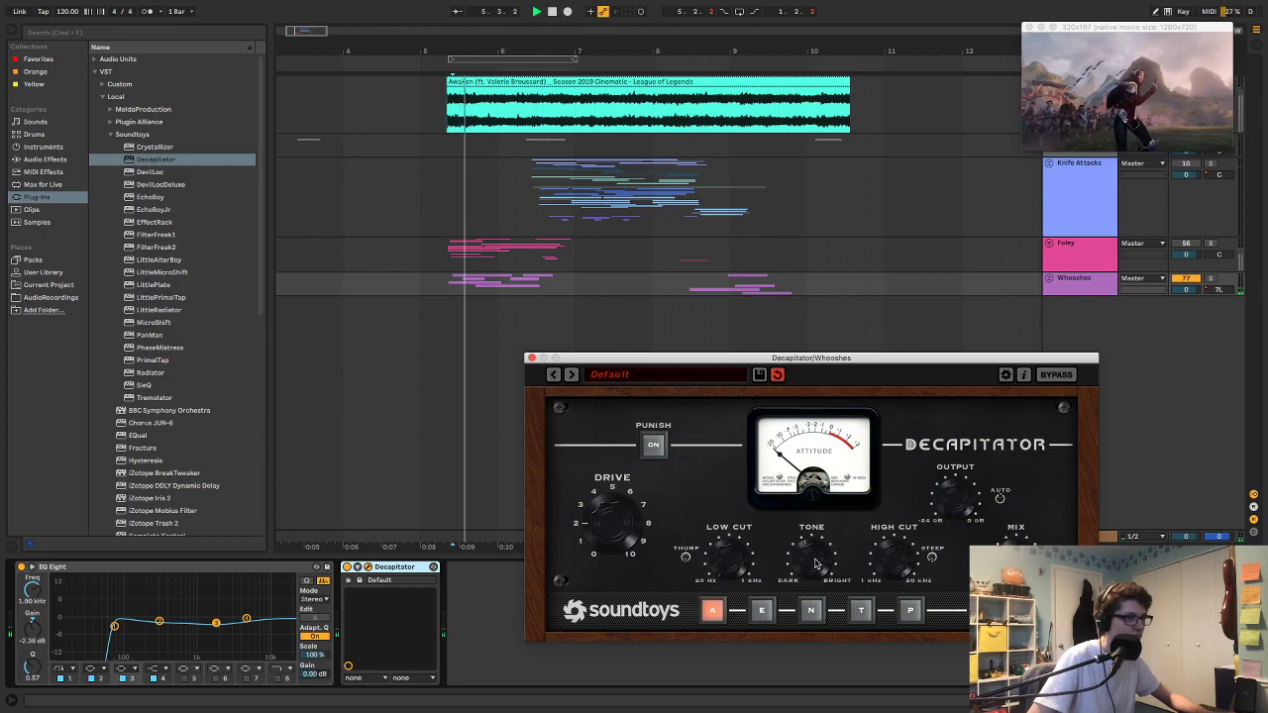
{"action": "left_click", "coordinate": [531, 358]}
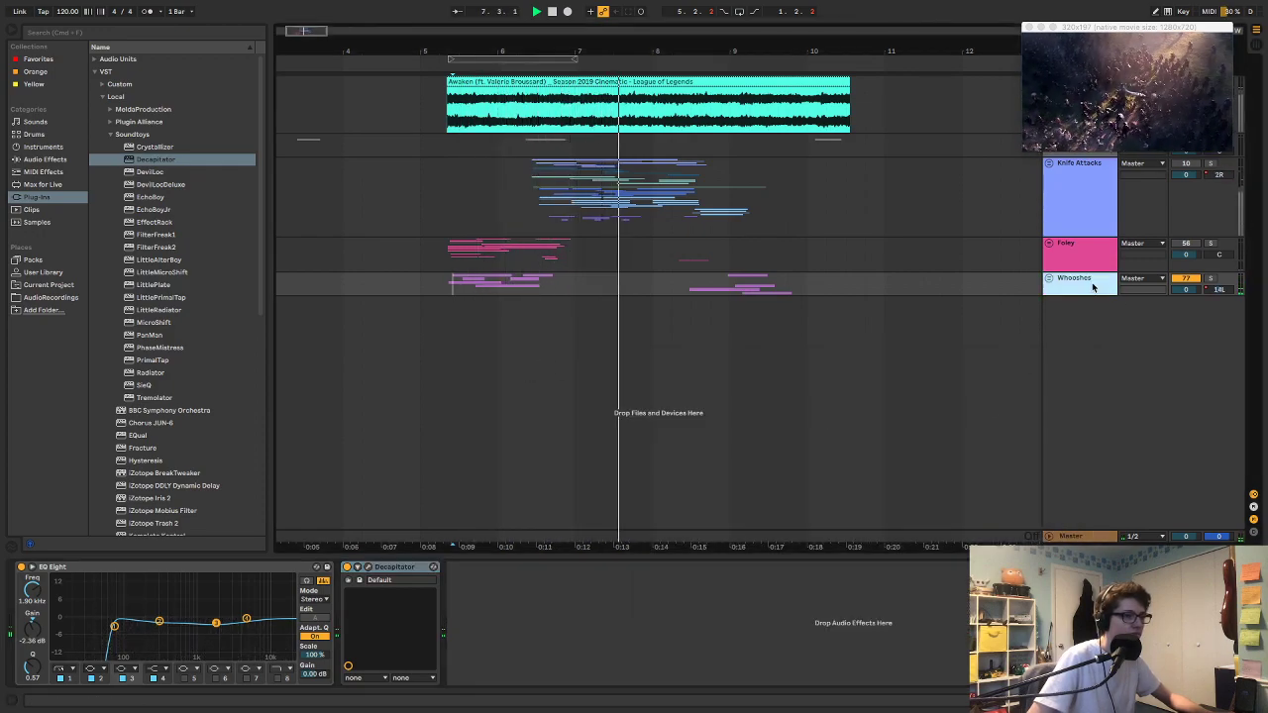
Step: Add the Compressor audio effect to the Whooshes group after Decapitator, delete the stray Chorus device, and restart playback
{"action": "left_click", "coordinate": [44, 163]}
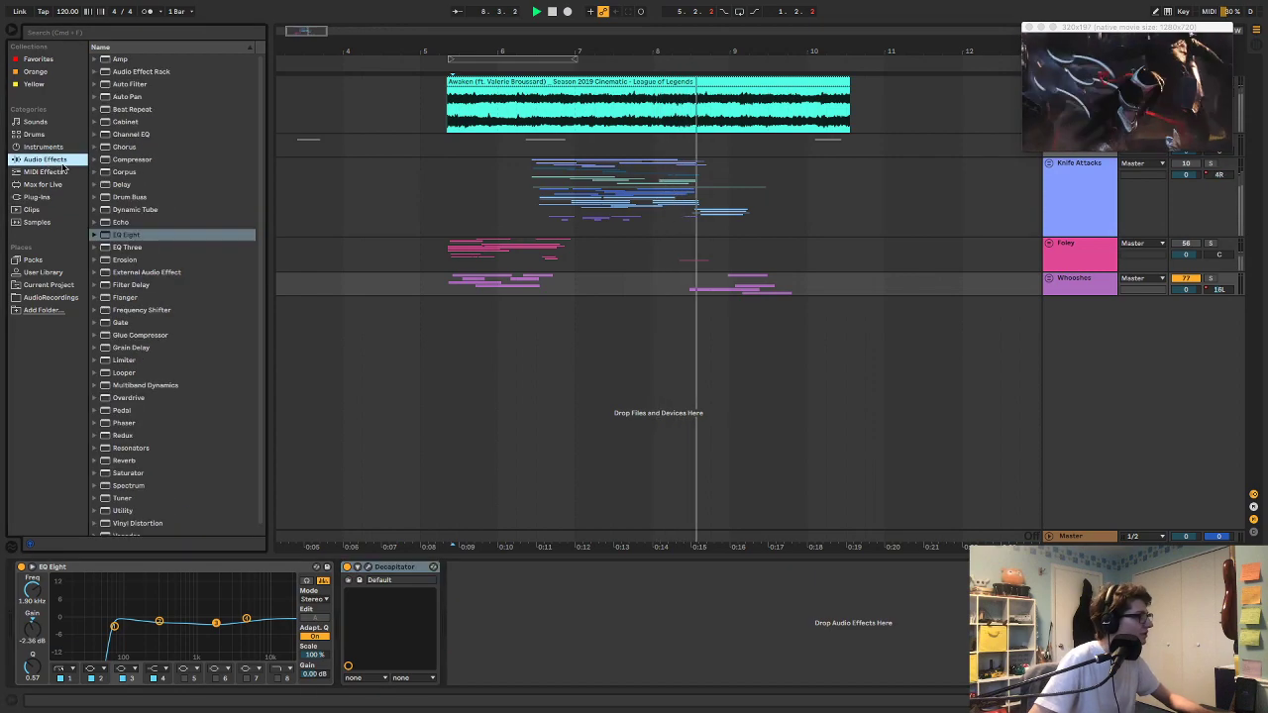
{"action": "double_click", "coordinate": [118, 147]}
{"action": "double_click", "coordinate": [121, 160]}
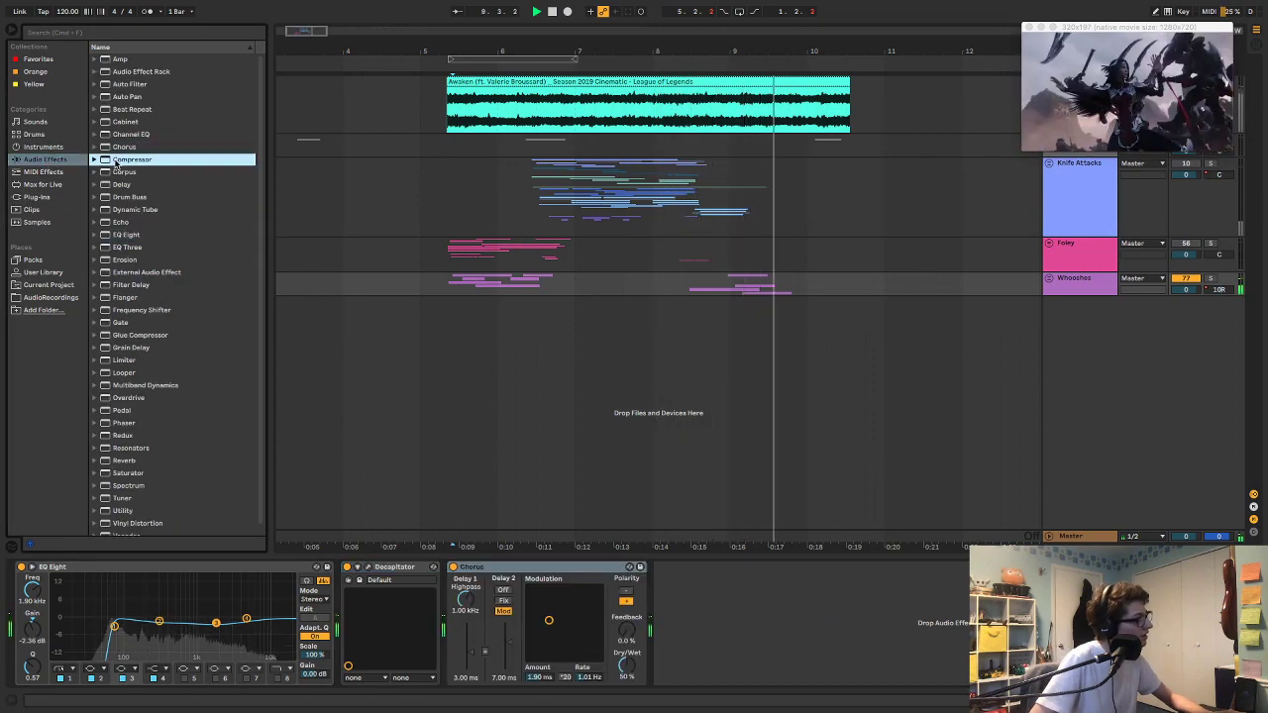
{"action": "left_click", "coordinate": [554, 567]}
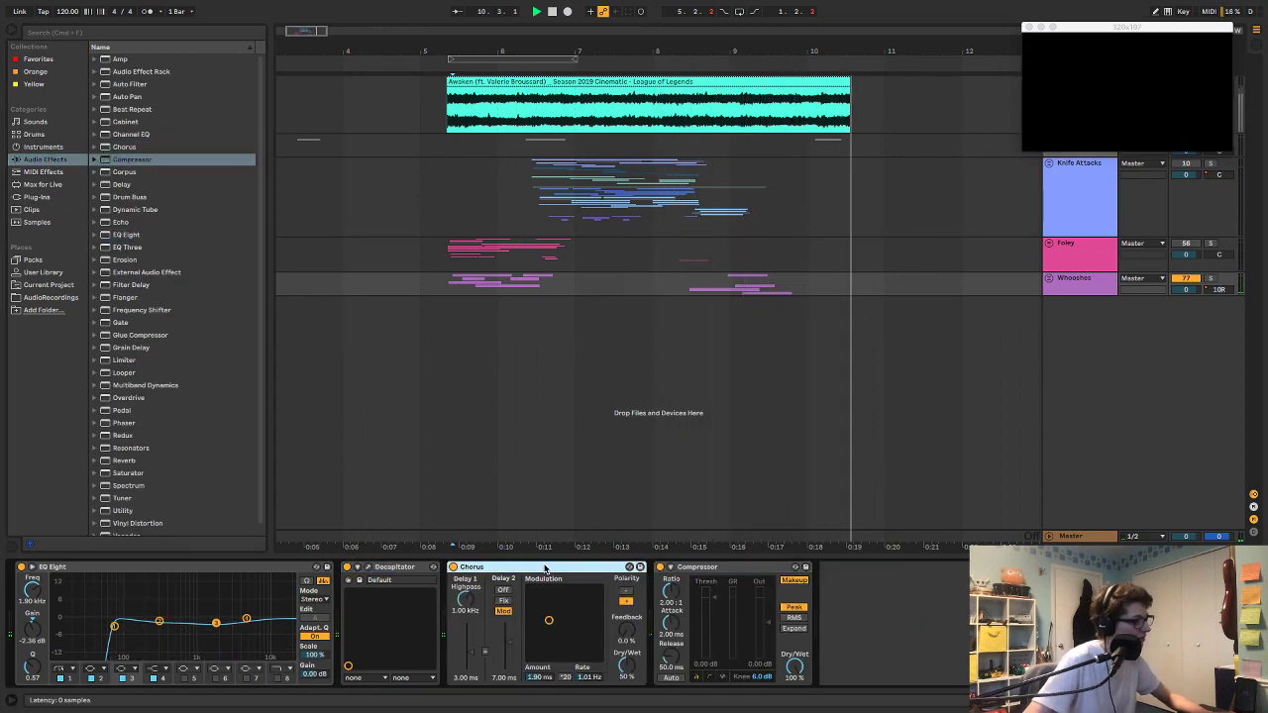
{"action": "key", "text": "Delete"}
{"action": "key", "text": "space"}
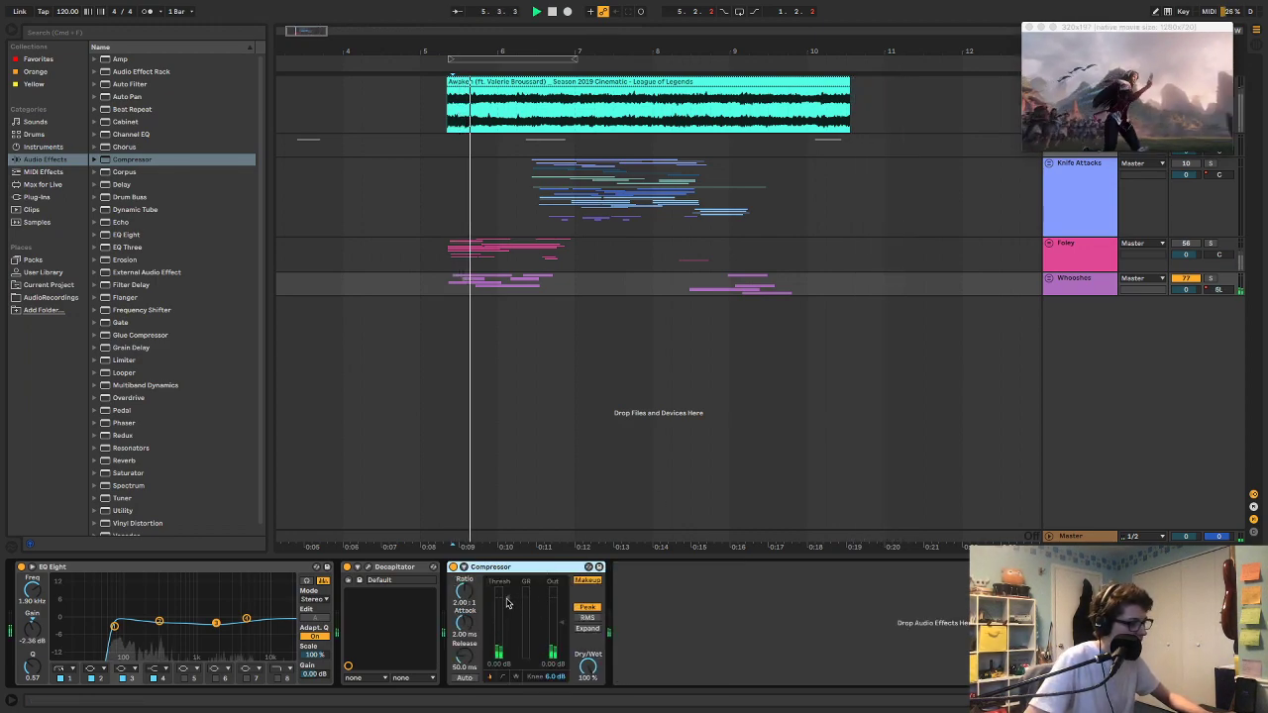
Step: Set the Compressor to ratio 3.94:1, threshold -10.1 dB, attack 4.16 ms, release 187 ms and output -3.63 dB while listening
{"action": "left_click_drag", "start_coordinate": [471, 599], "coordinate": [471, 578]}
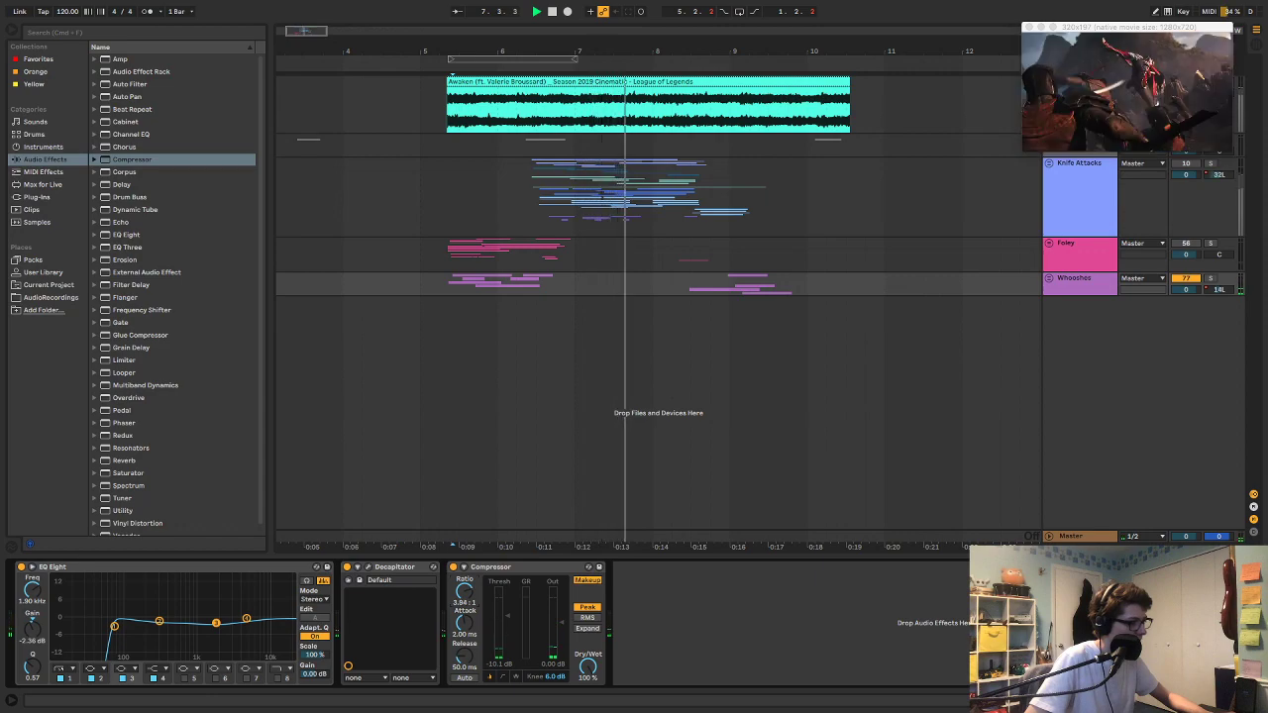
{"action": "left_click_drag", "start_coordinate": [464, 623], "coordinate": [464, 611]}
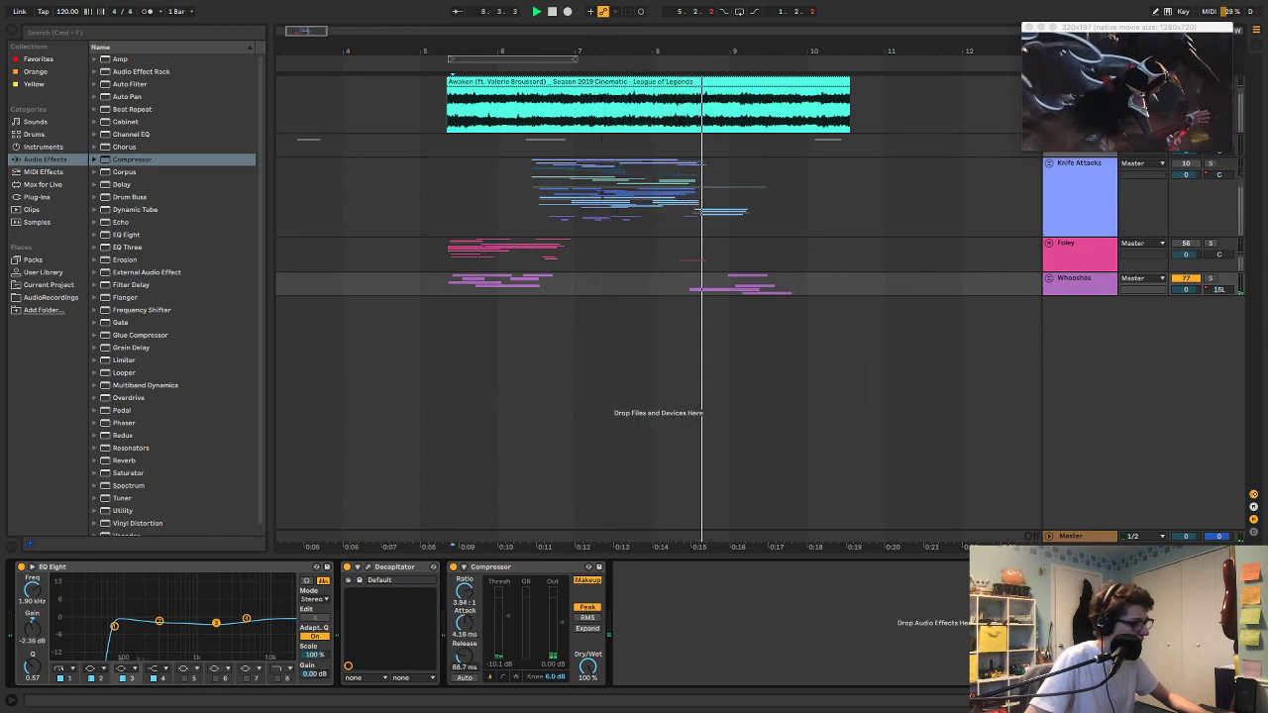
{"action": "left_click_drag", "start_coordinate": [466, 655], "coordinate": [466, 640]}
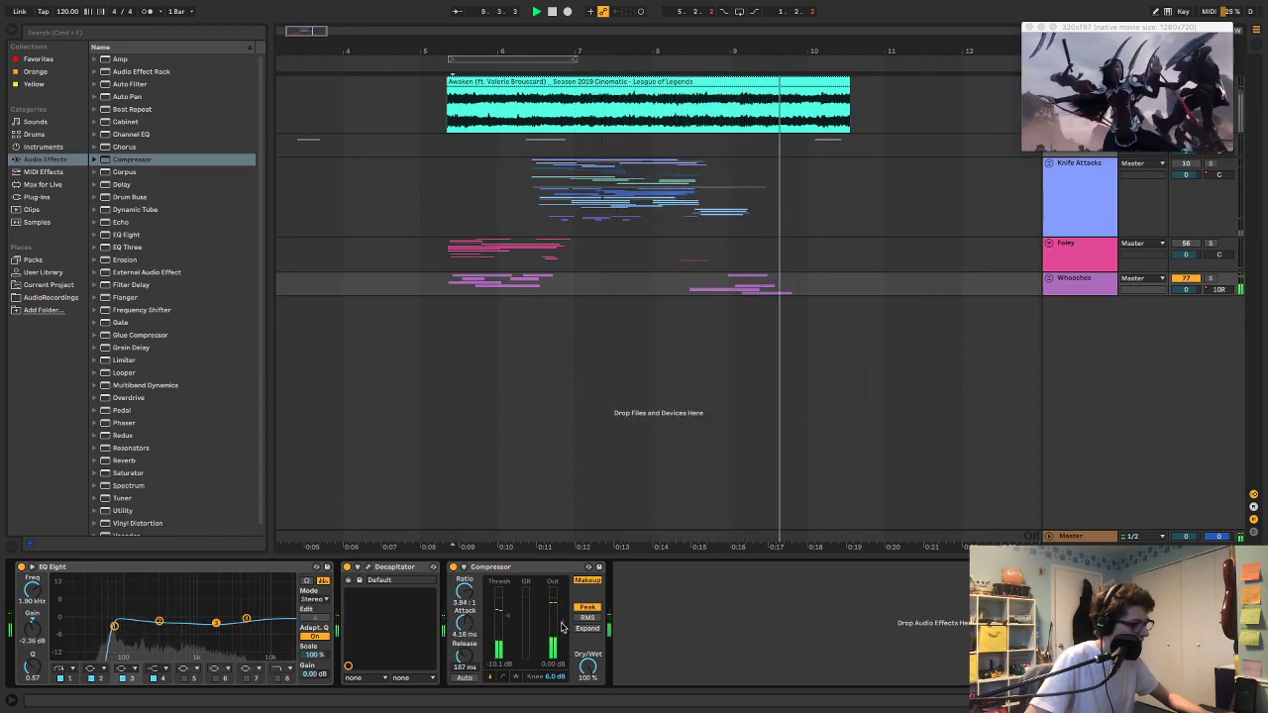
{"action": "left_click_drag", "start_coordinate": [561, 627], "coordinate": [562, 629]}
{"action": "key", "text": "space"}
{"action": "key", "text": "space"}
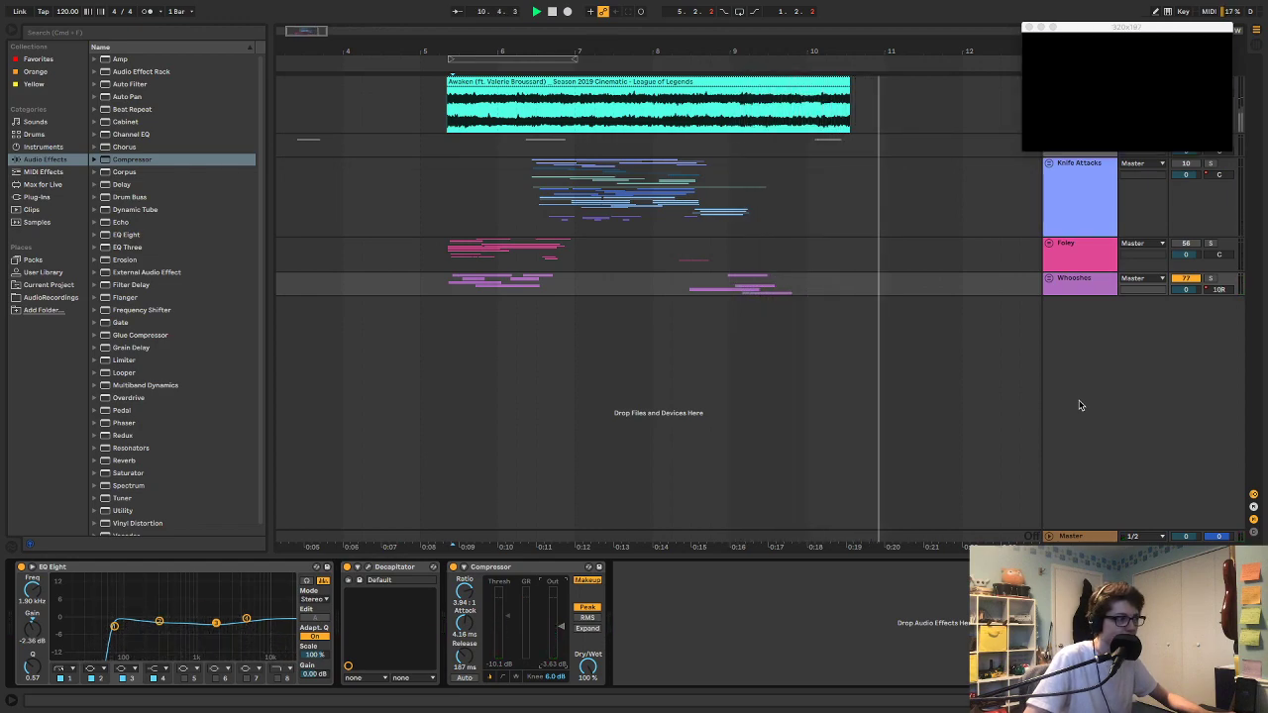
Step: Compare the whooshes with EQ Eight, Decapitator and Compressor bypassed and enabled during playback, leaving all three enabled
{"action": "left_click", "coordinate": [275, 568]}
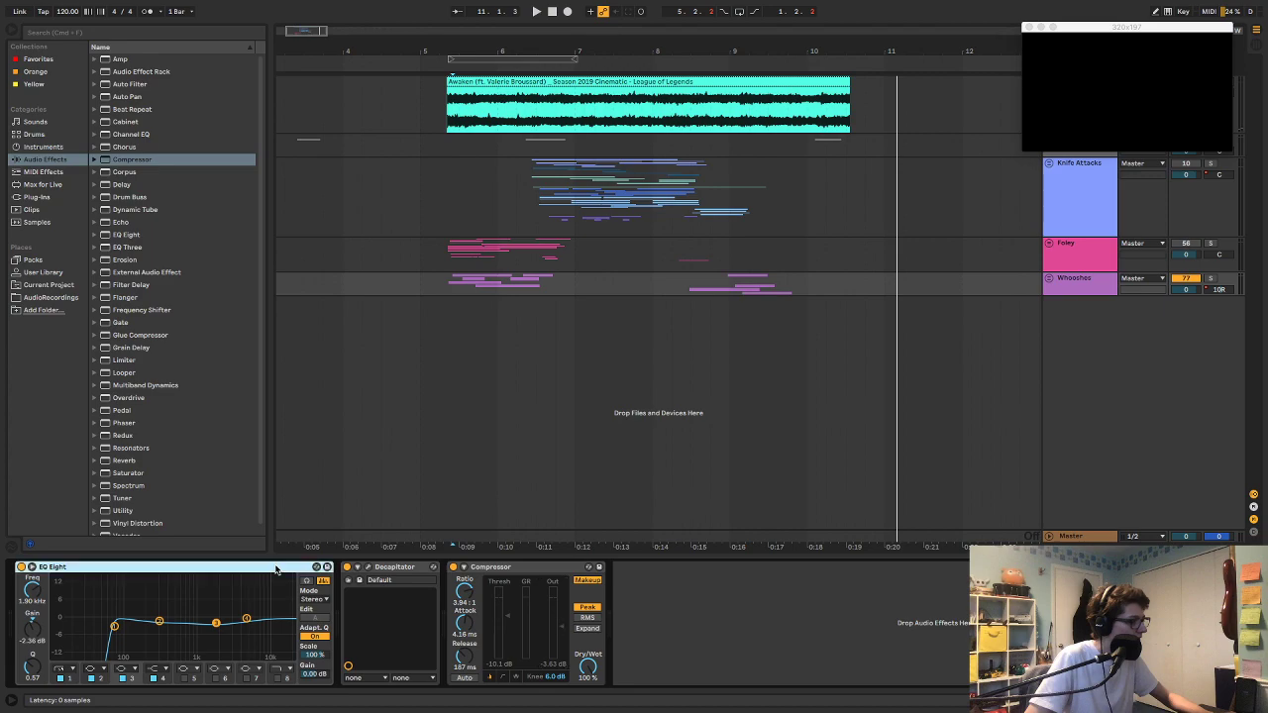
{"action": "left_click", "coordinate": [484, 569], "text": "shift"}
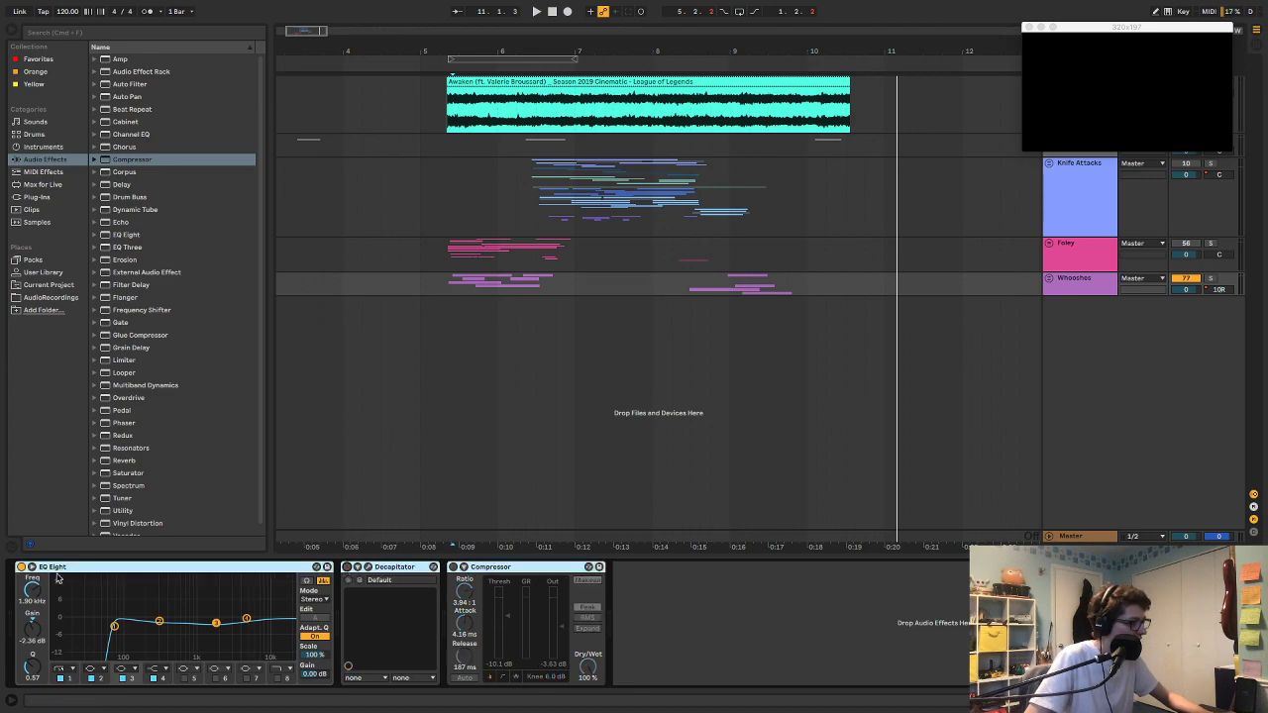
{"action": "left_click", "coordinate": [21, 566]}
{"action": "key", "text": "space"}
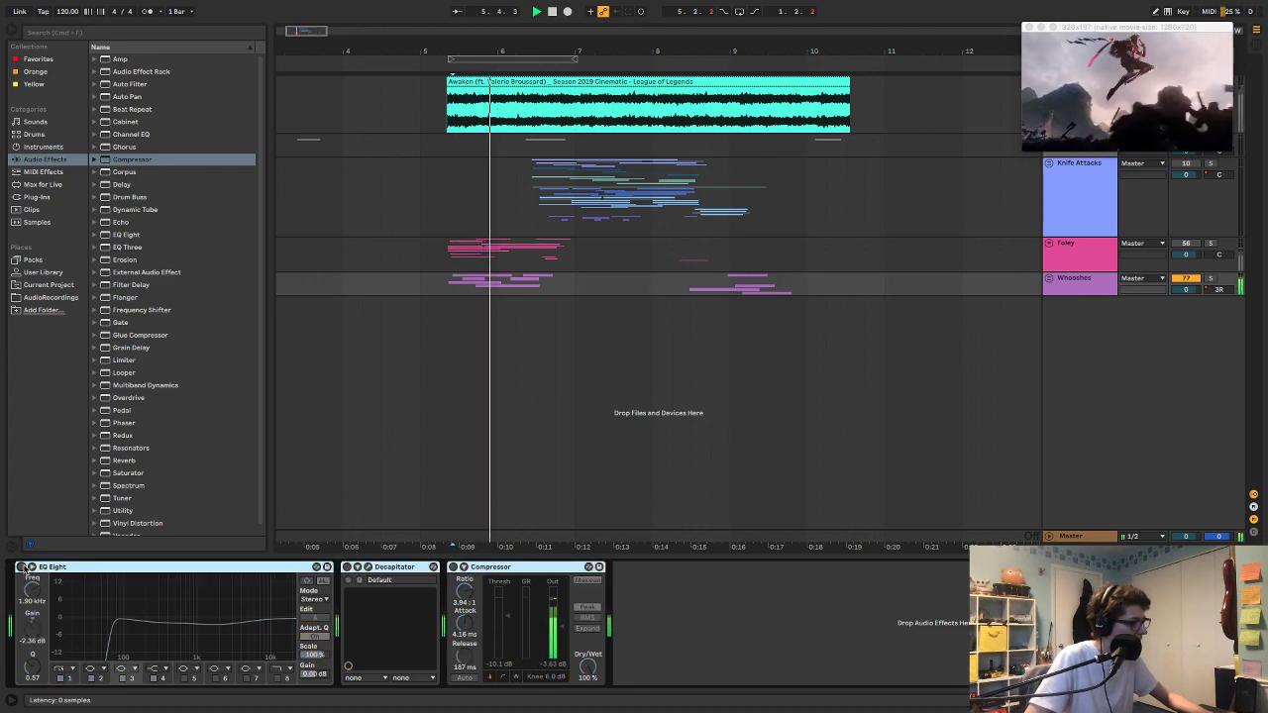
{"action": "left_click", "coordinate": [21, 566]}
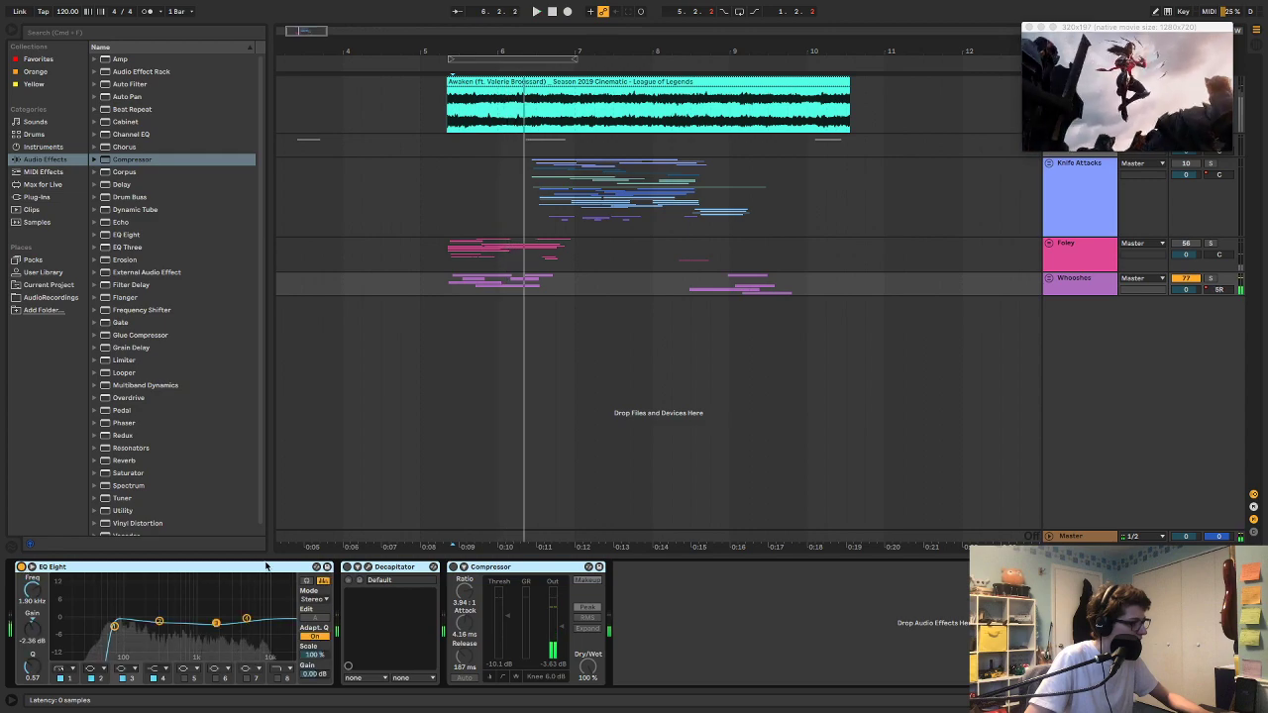
{"action": "left_click", "coordinate": [454, 567]}
{"action": "key", "text": "space"}
{"action": "key", "text": "space"}
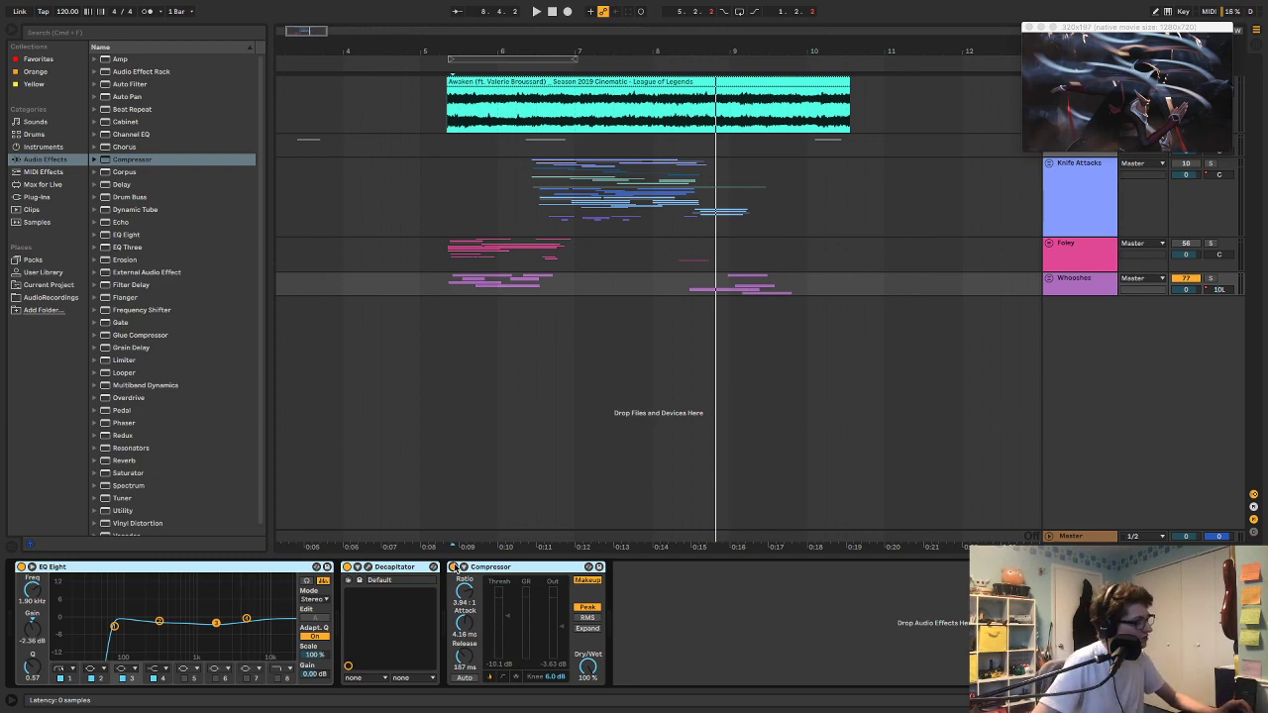
Step: Activate the muted Foley and Knife Attacks groups and play them with the whooshes from the start of the cinematic
{"action": "left_click", "coordinate": [1189, 247]}
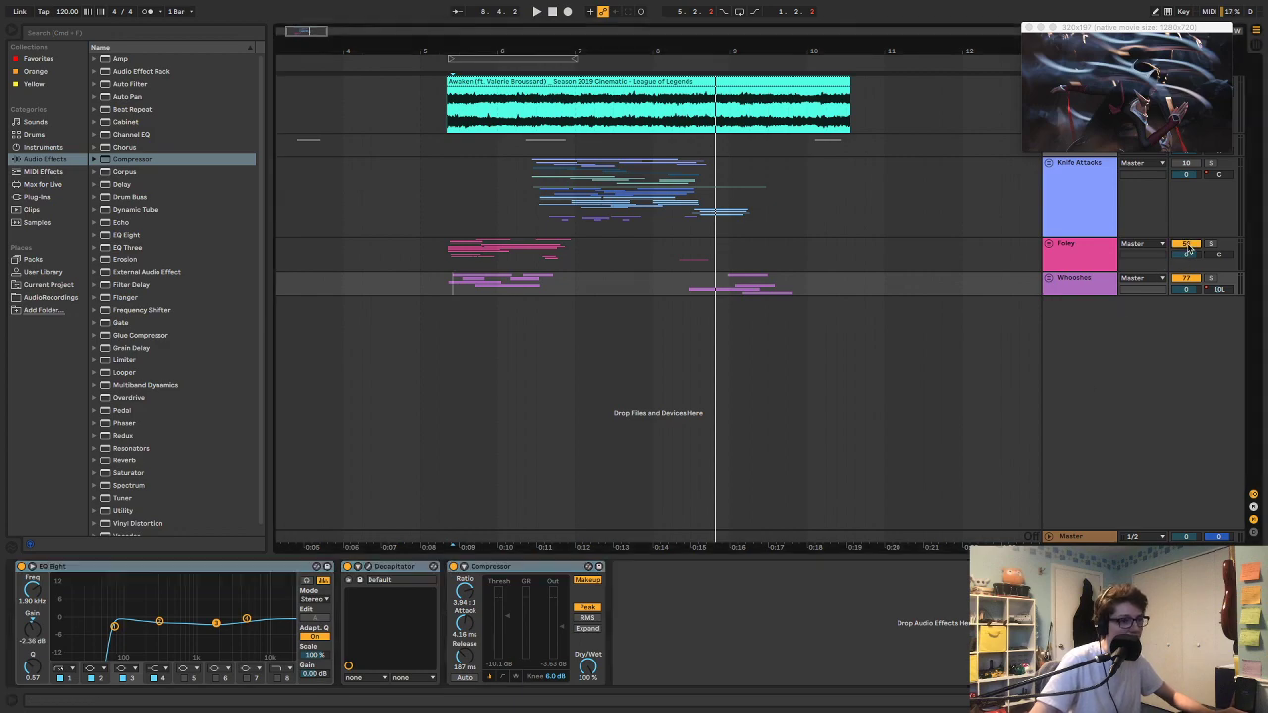
{"action": "left_click", "coordinate": [446, 204]}
{"action": "key", "text": "space"}
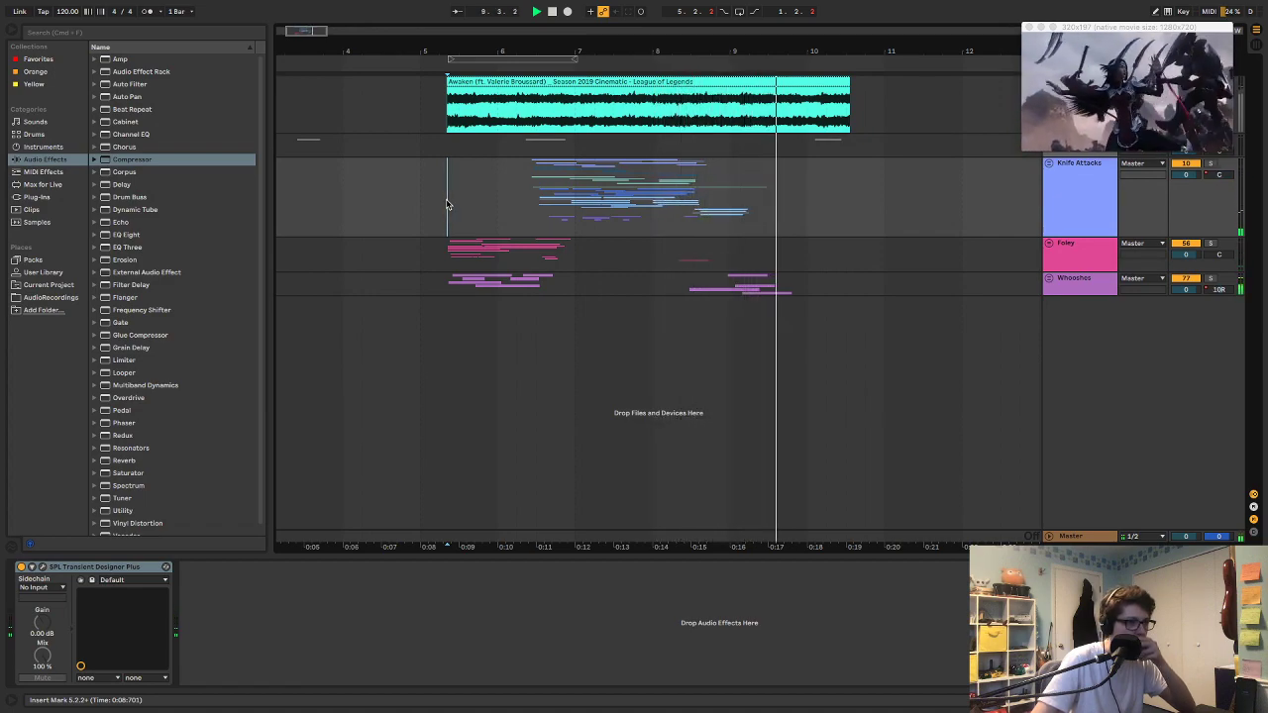
Step: Replay the leap and the knife attack passage several times to judge the combined foley, whoosh and knife sounds
{"action": "key", "text": "space"}
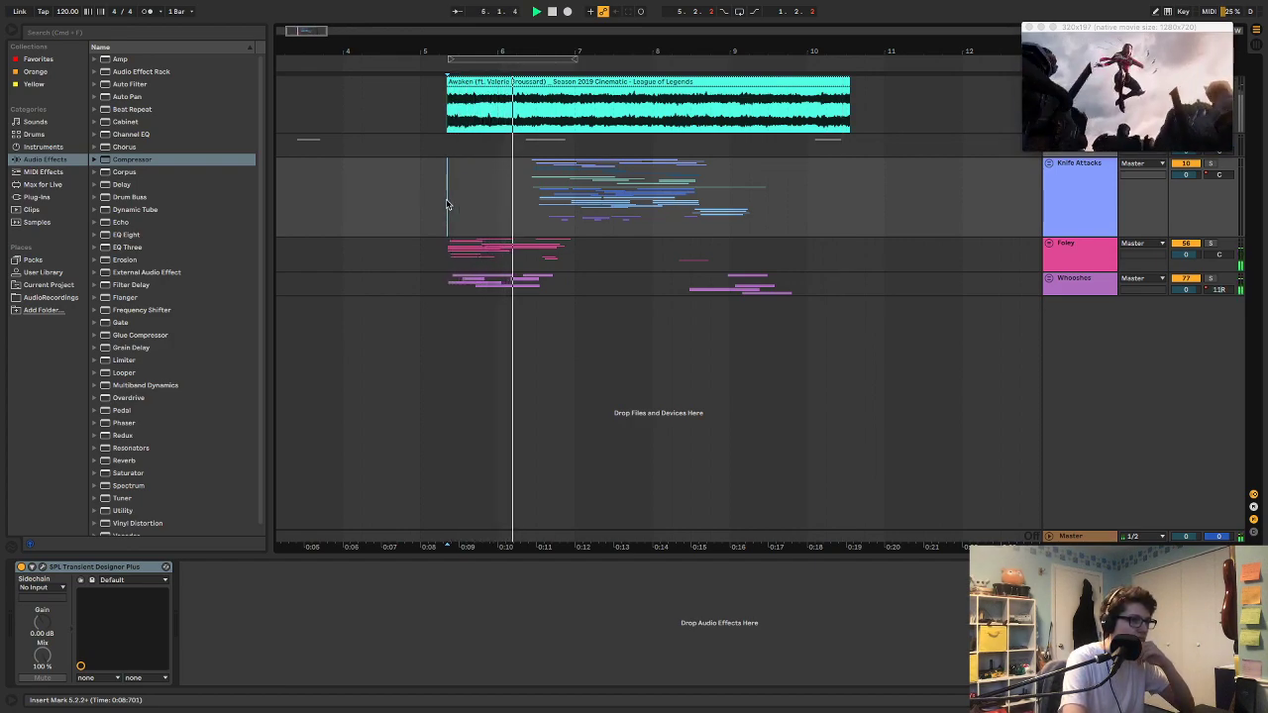
{"action": "key", "text": "space"}
{"action": "key", "text": "space"}
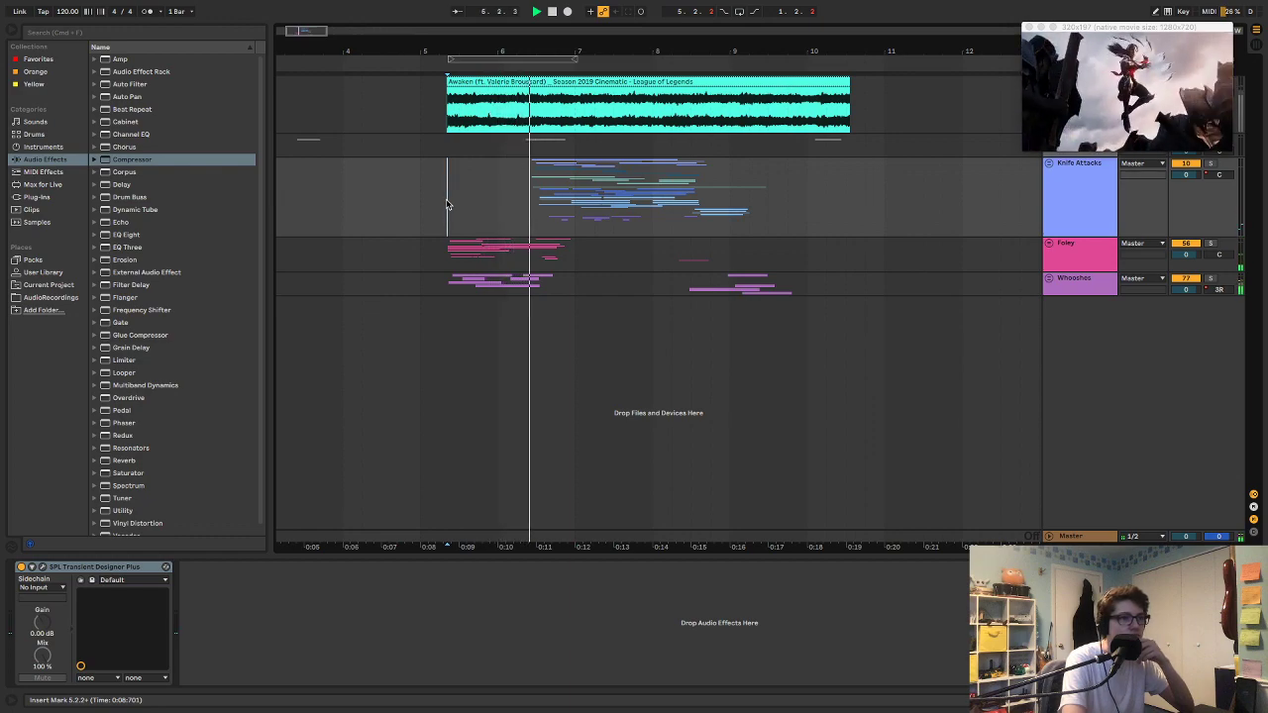
{"action": "key", "text": "space"}
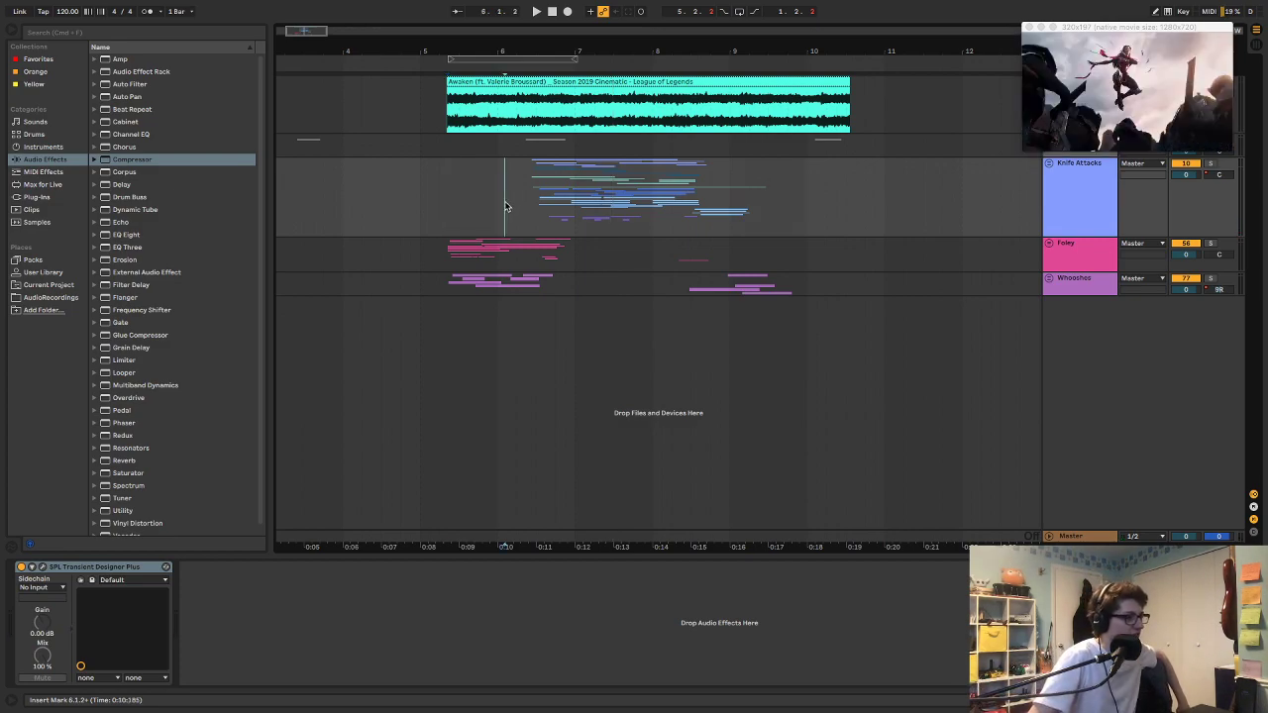
{"action": "key", "text": "space"}
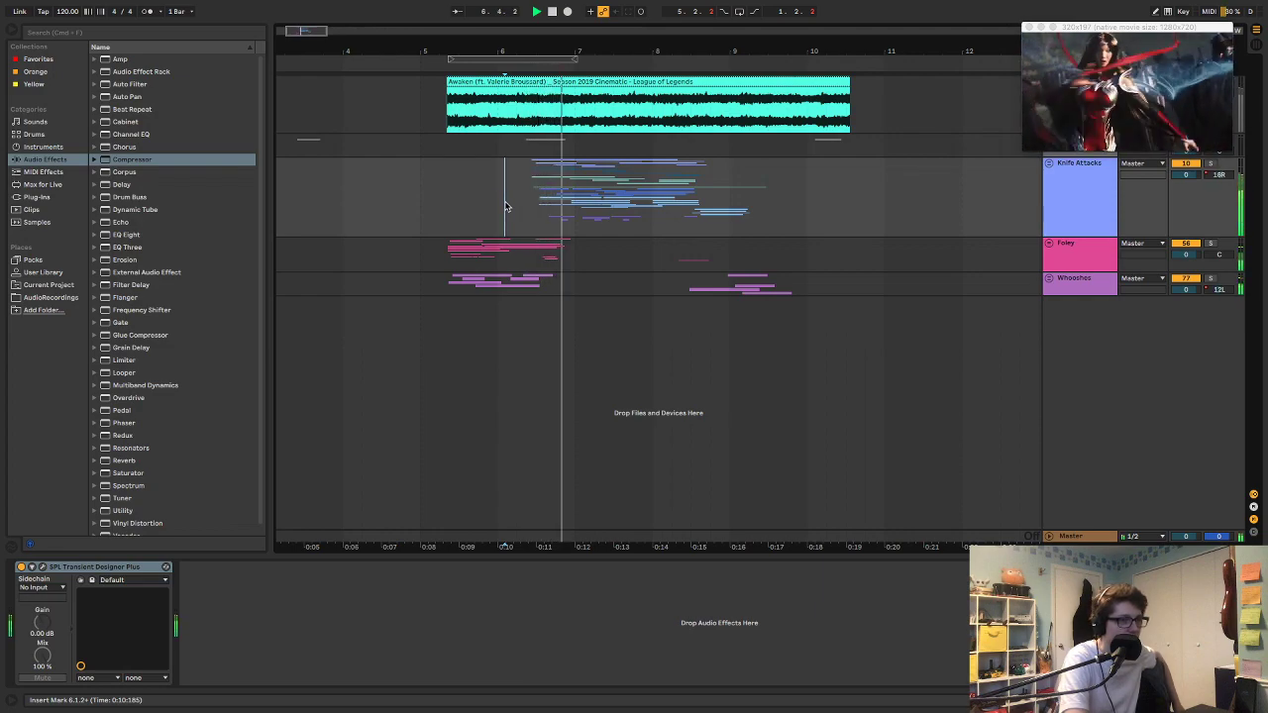
{"action": "key", "text": "space"}
{"action": "key", "text": "space"}
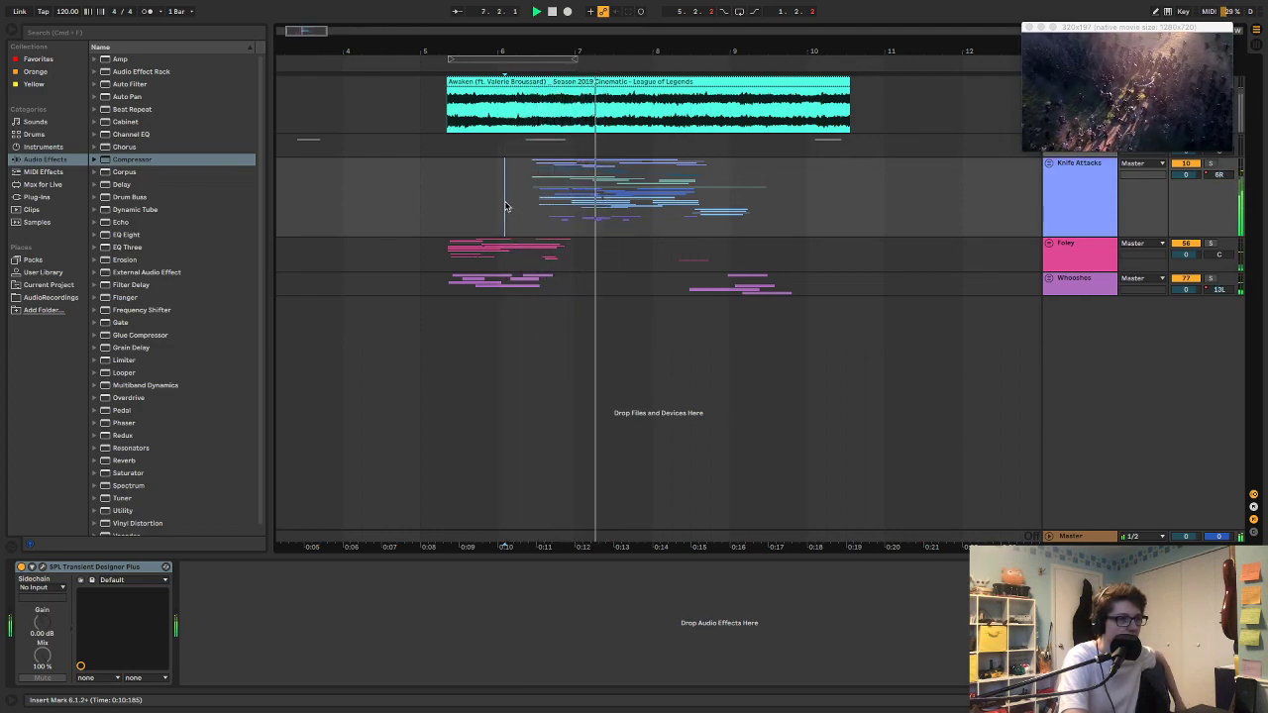
{"action": "key", "text": "space"}
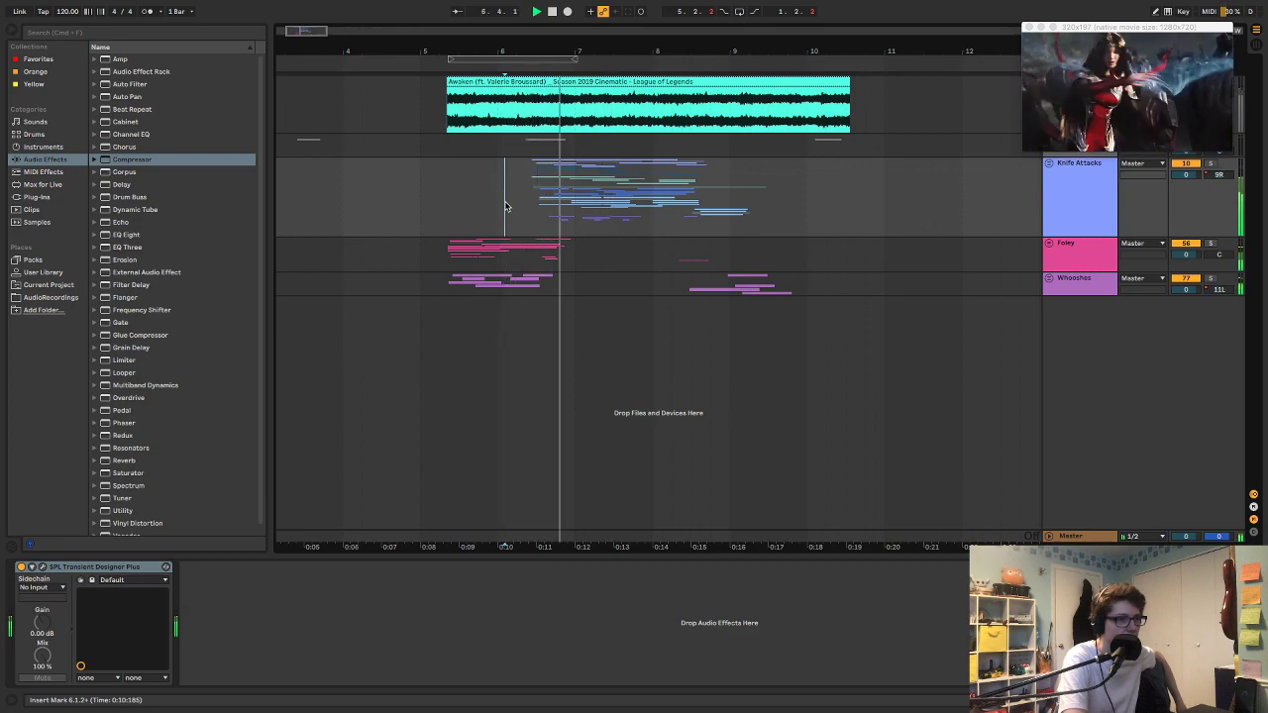
{"action": "key", "text": "space"}
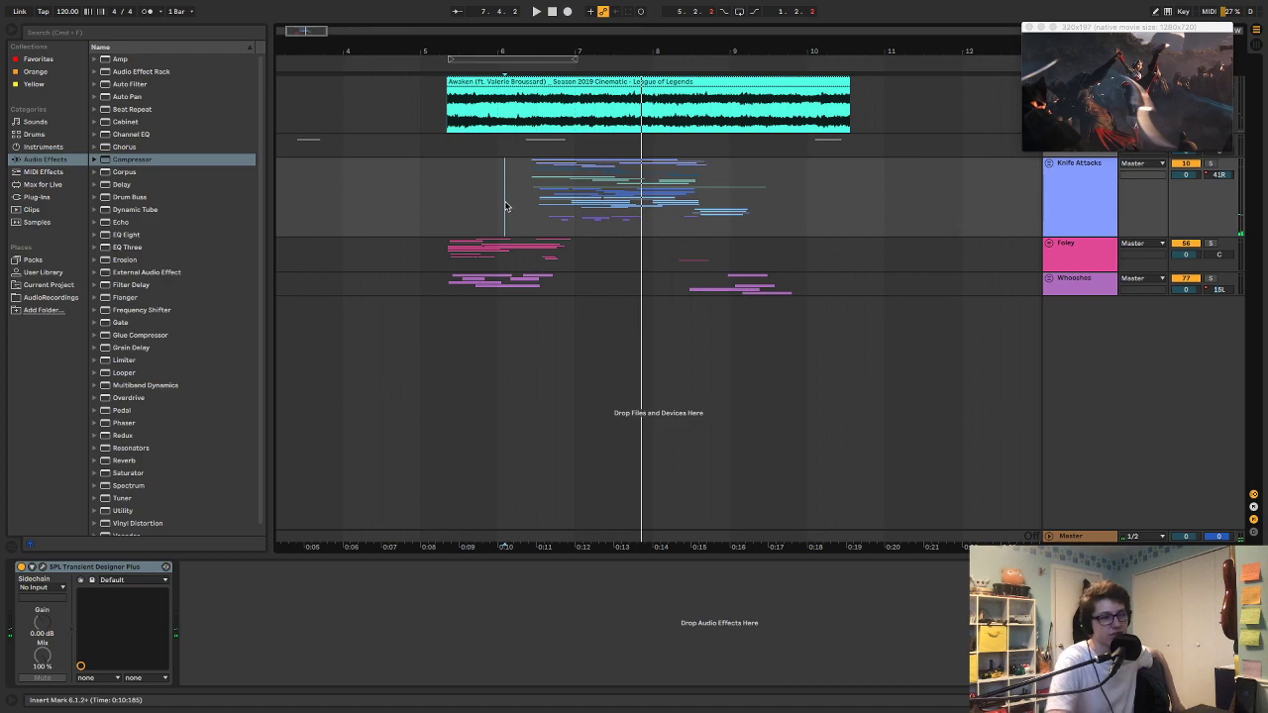
Step: Unfold the Knife Attacks and Doppler groups and display the Doppler group's MTransformer global pitch shift automation
{"action": "left_click", "coordinate": [1051, 164]}
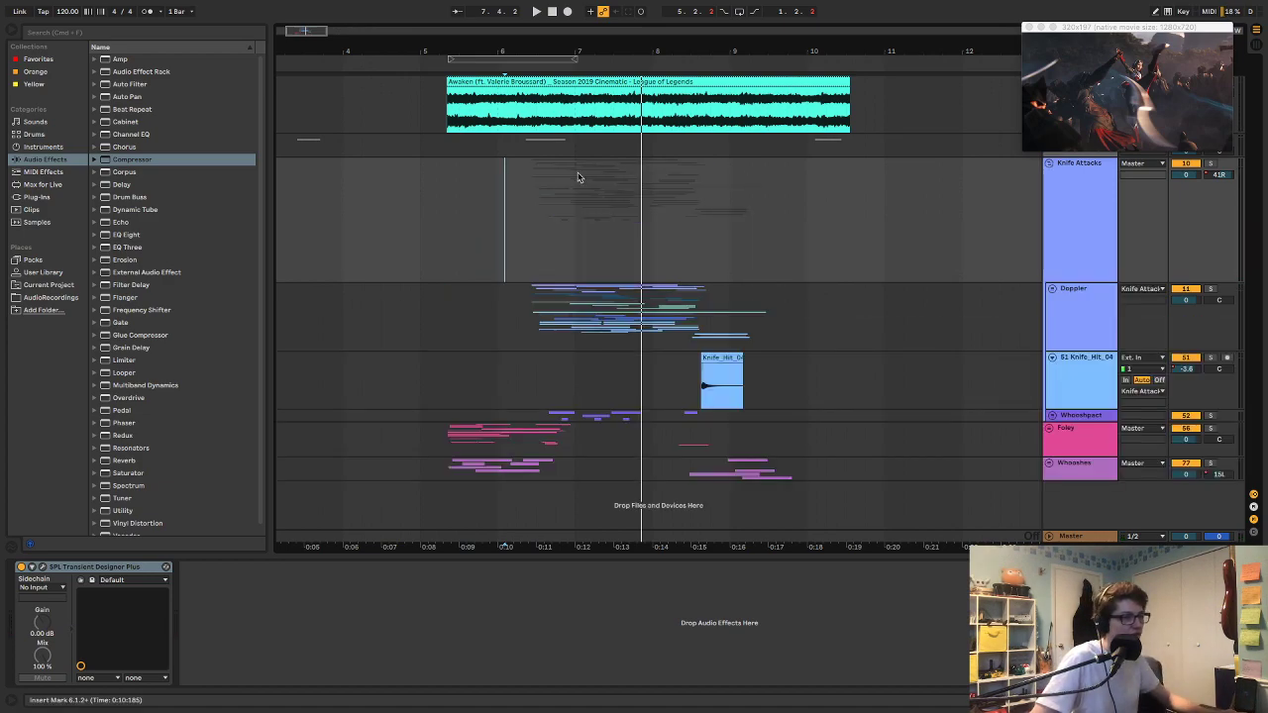
{"action": "left_click_drag", "start_coordinate": [479, 55], "coordinate": [656, 254]}
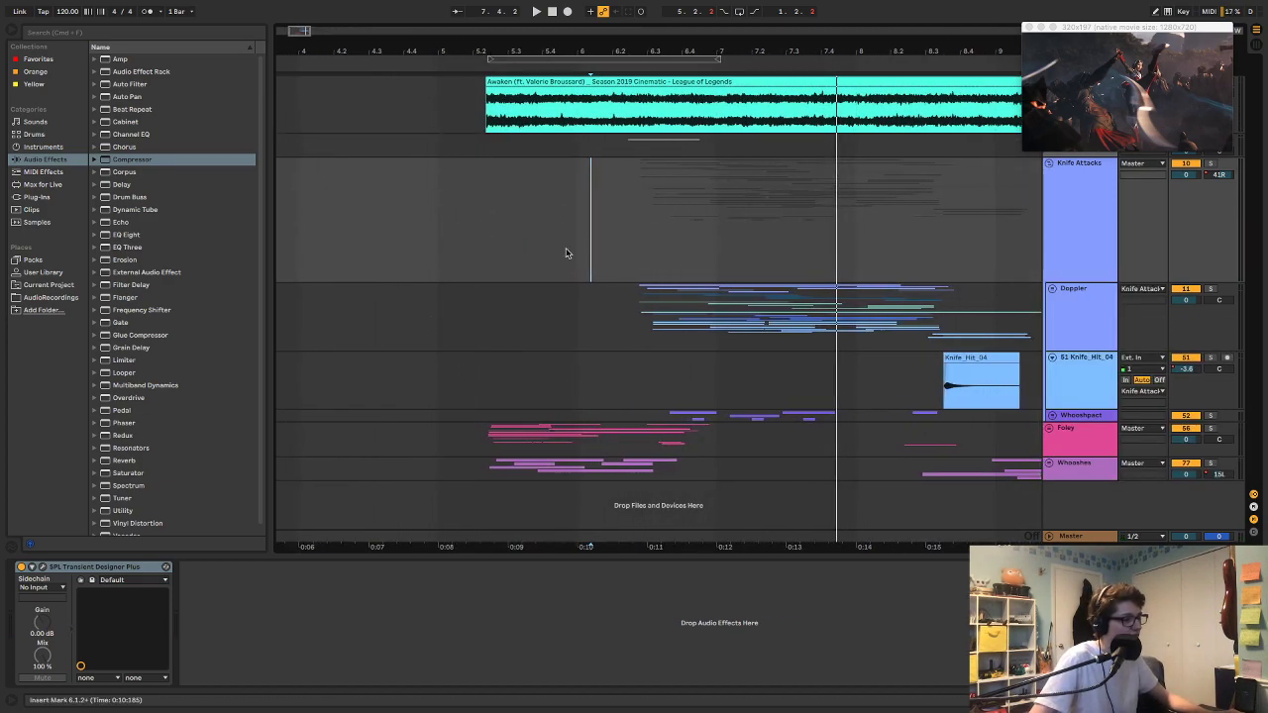
{"action": "left_click", "coordinate": [1052, 288]}
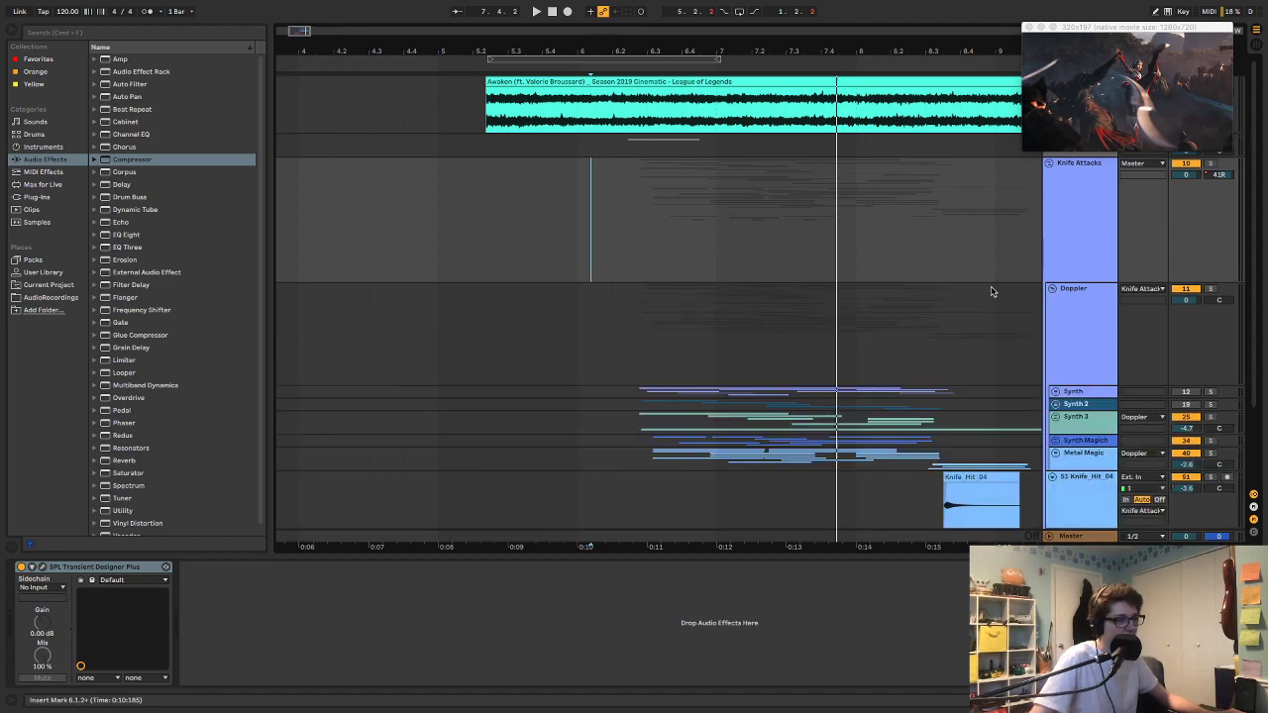
{"action": "scroll", "coordinate": [951, 283], "scroll_direction": "down", "scroll_amount": 2}
{"action": "left_click", "coordinate": [1069, 250]}
{"action": "key", "text": "a"}
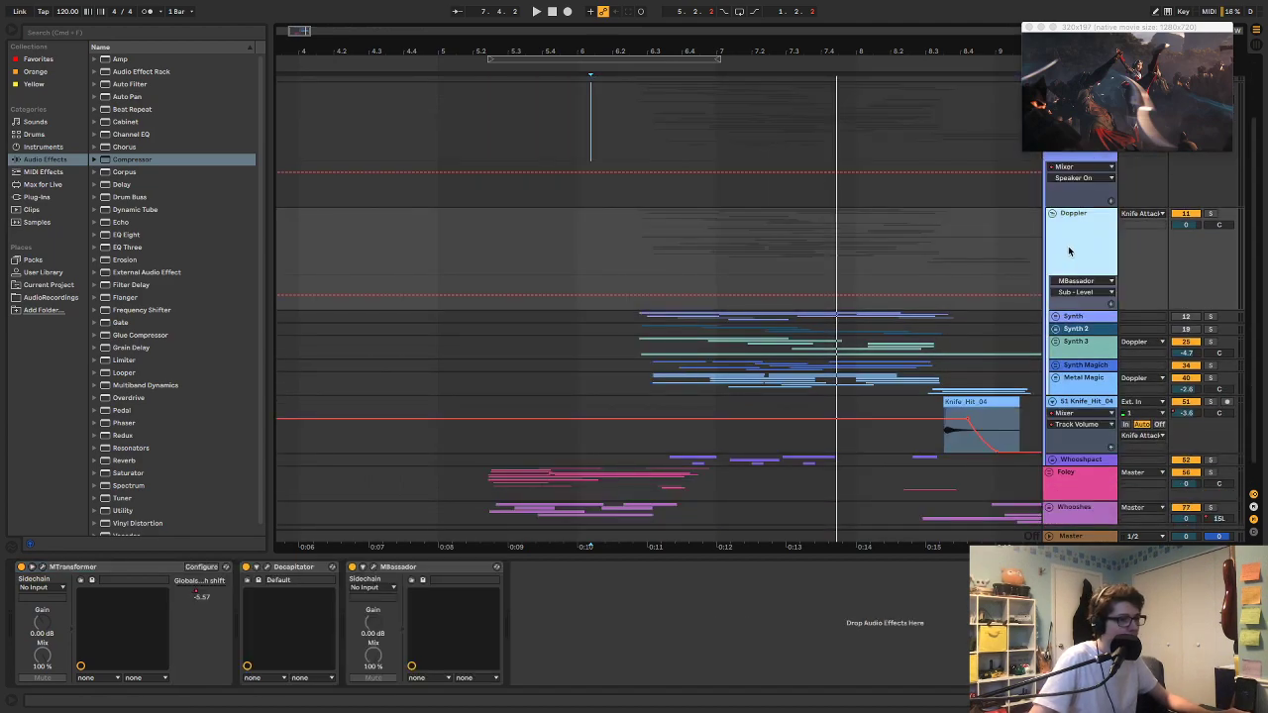
{"action": "left_click", "coordinate": [1067, 281]}
{"action": "left_click", "coordinate": [1067, 300]}
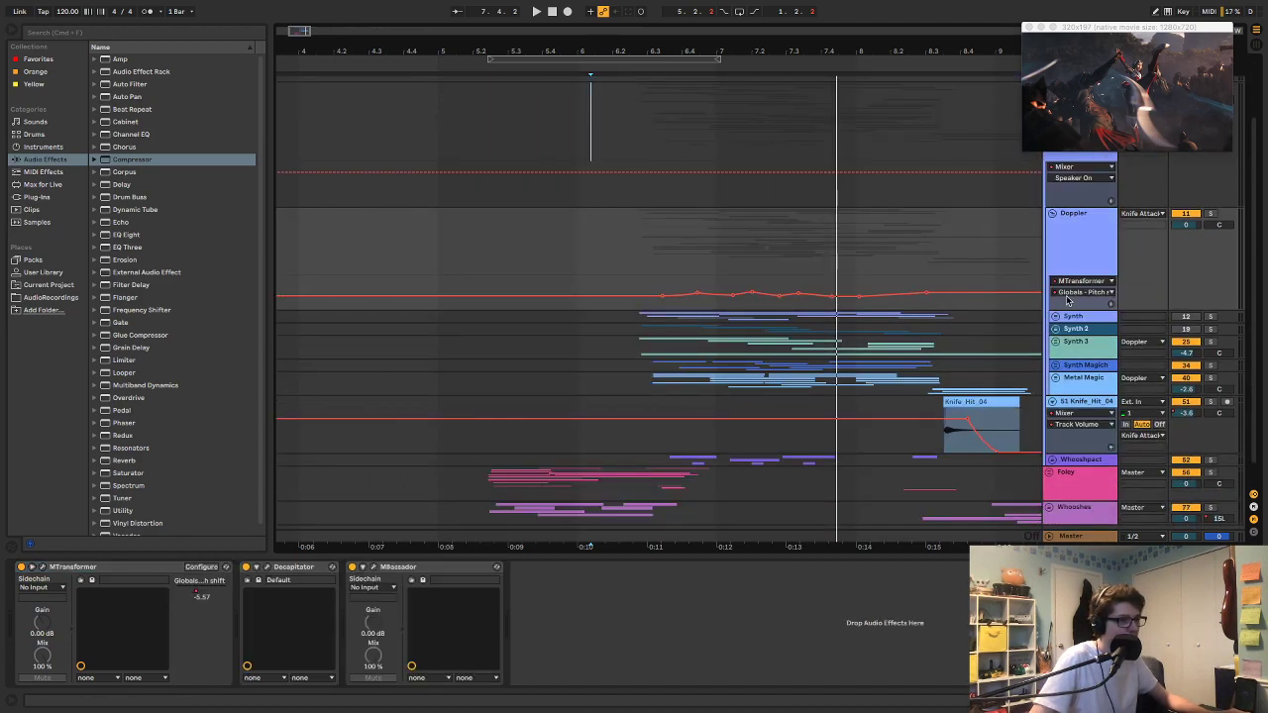
Step: Set the Doppler group's pitch shift automation to 0 at the start of the knife sounds, and hide the automation lanes
{"action": "right_click", "coordinate": [640, 296]}
{"action": "left_click", "coordinate": [652, 305]}
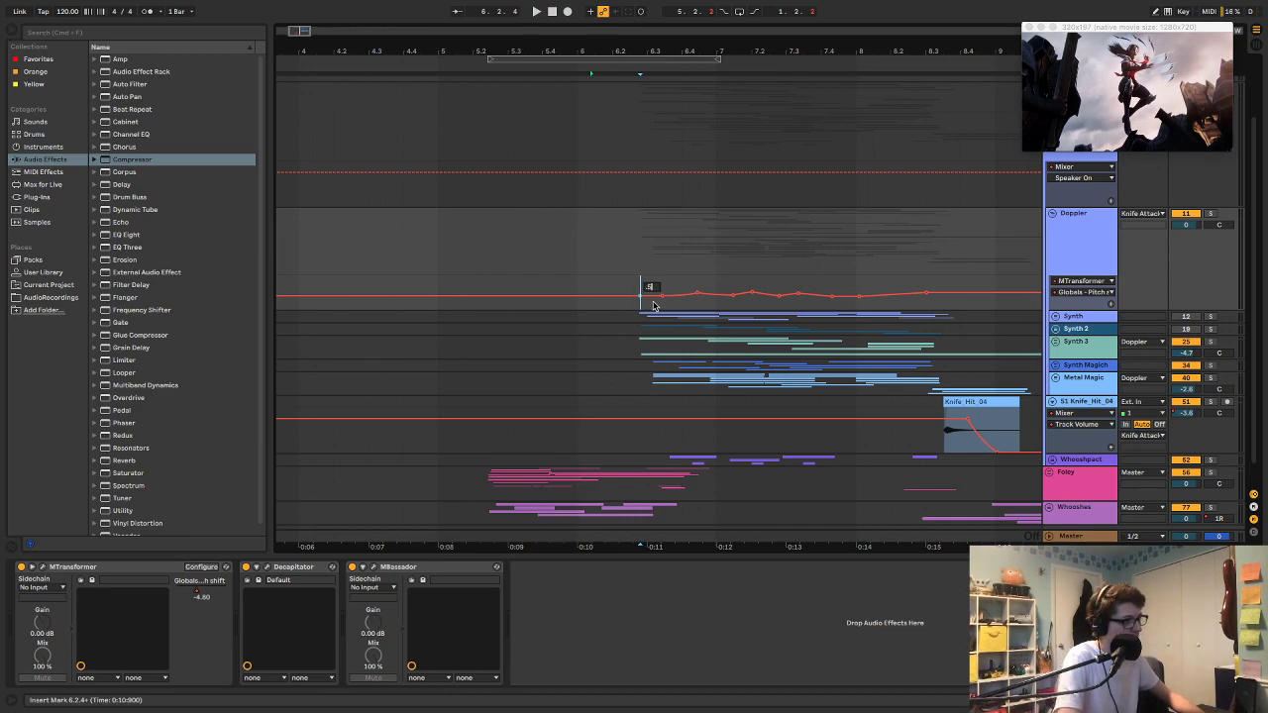
{"action": "key", "text": "Return"}
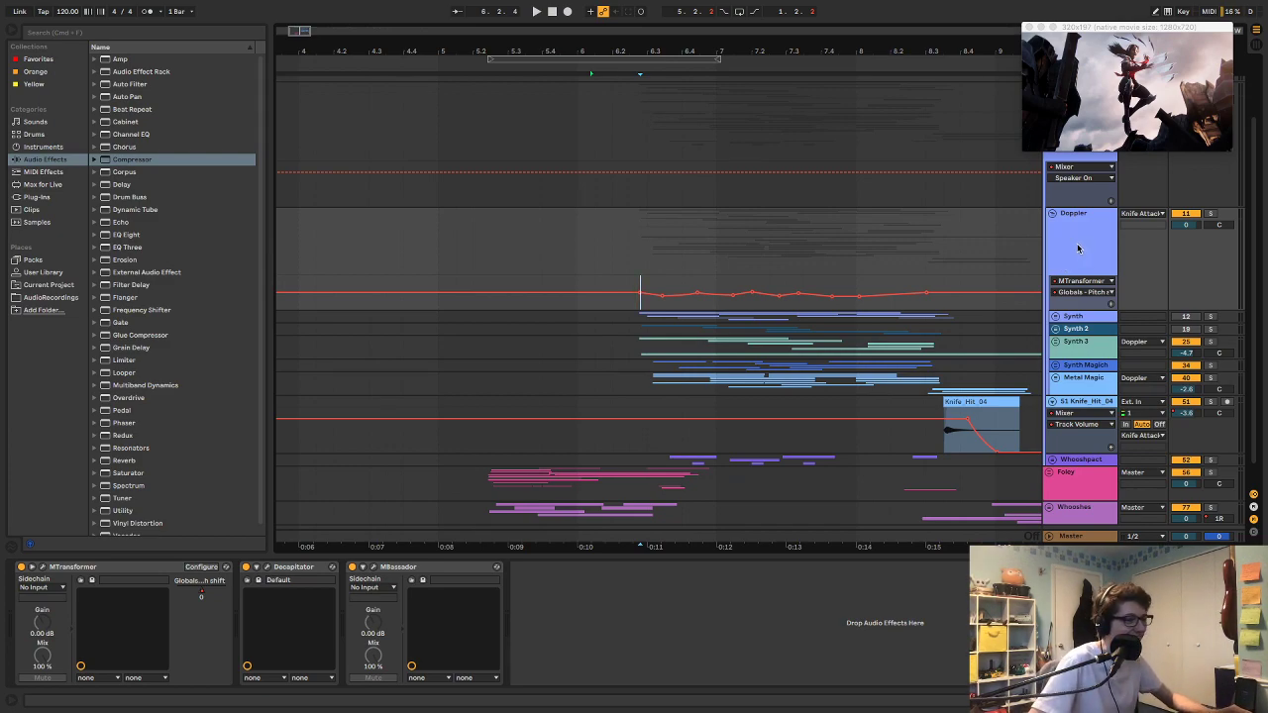
{"action": "key", "text": "a"}
Step: Unfold the Metal Magic, Synth Magich and Synth 3 groups inside Doppler to show their individual tracks
{"action": "scroll", "coordinate": [508, 50], "scroll_direction": "up", "scroll_amount": 2}
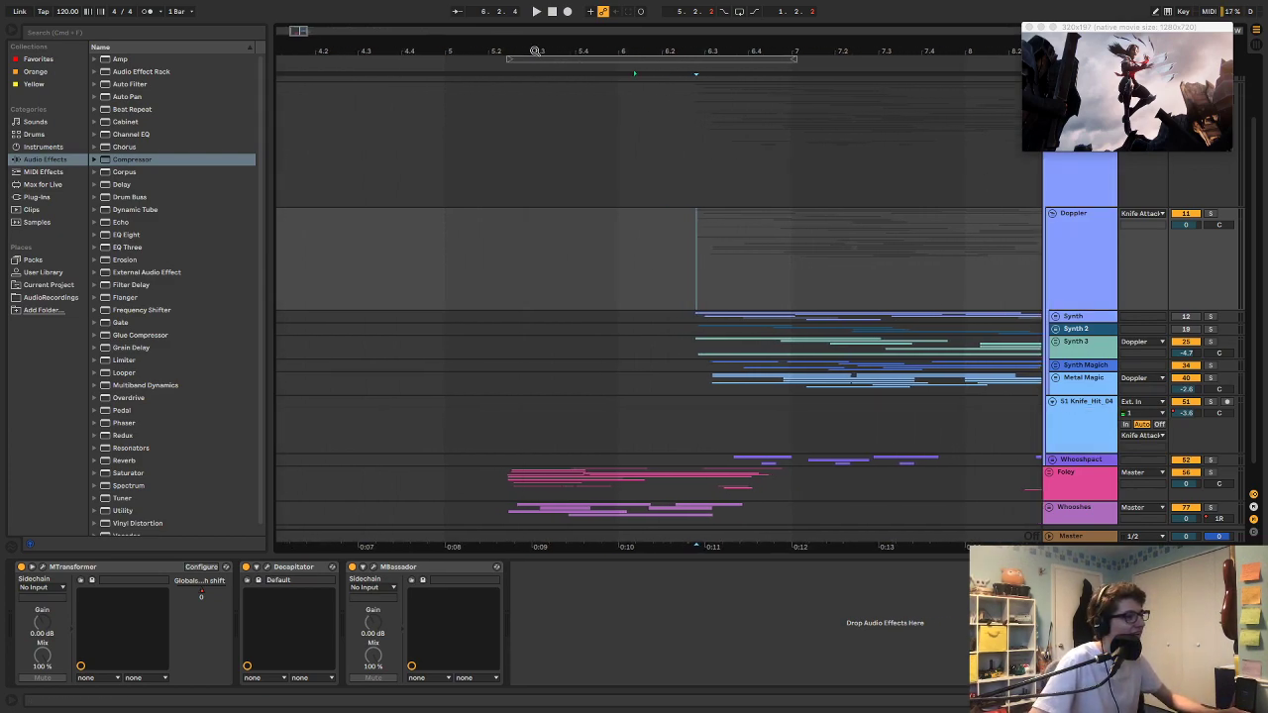
{"action": "left_click", "coordinate": [1055, 378]}
{"action": "left_click", "coordinate": [1056, 365]}
{"action": "left_click", "coordinate": [1056, 342]}
{"action": "mouse_move", "coordinate": [696, 51]}
{"action": "left_mouse_down"}
{"action": "mouse_move", "coordinate": [699, 24]}
{"action": "mouse_move", "coordinate": [703, 46]}
{"action": "left_mouse_up"}
{"action": "scroll", "coordinate": [817, 305], "scroll_direction": "down", "scroll_amount": 5}
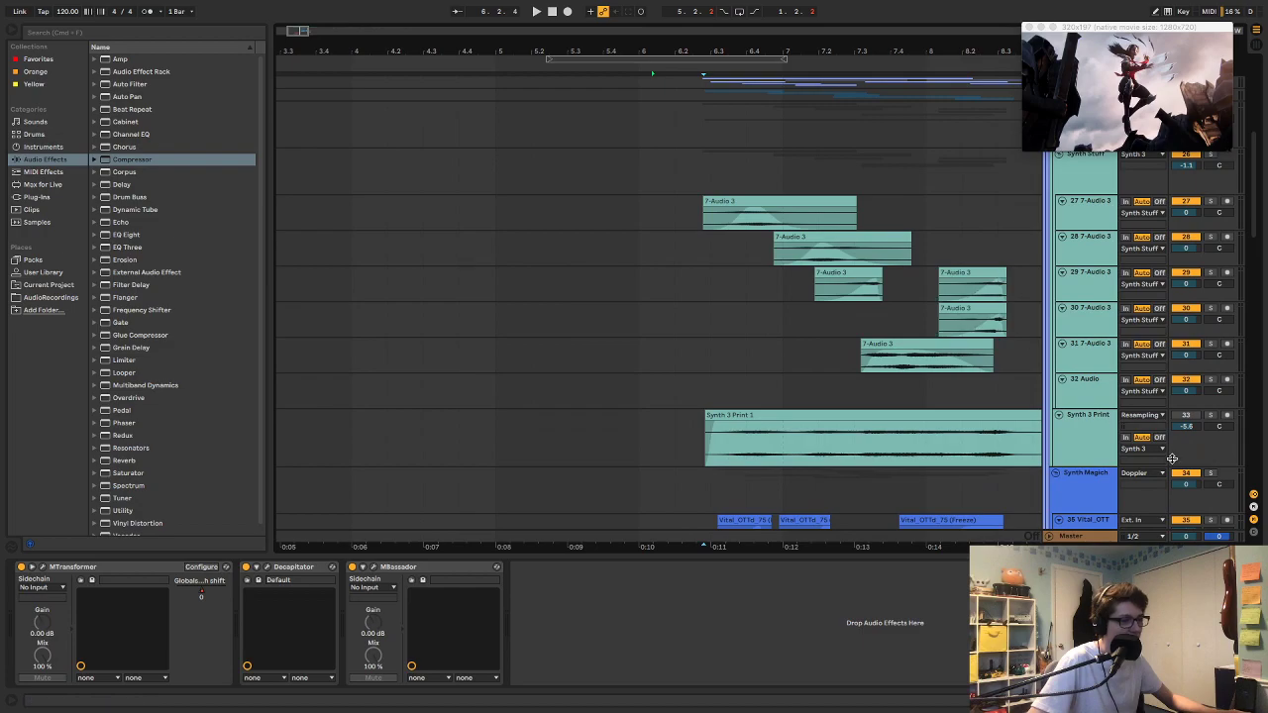
Step: Select all audio tracks in the Synth Stuff group, 27 to 32, and increase their track height together
{"action": "left_click", "coordinate": [1086, 389]}
{"action": "left_click", "coordinate": [1085, 210]}
{"action": "left_click_drag", "start_coordinate": [1215, 230], "coordinate": [1213, 243]}
{"action": "scroll", "coordinate": [1052, 203], "scroll_direction": "up", "scroll_amount": 2}
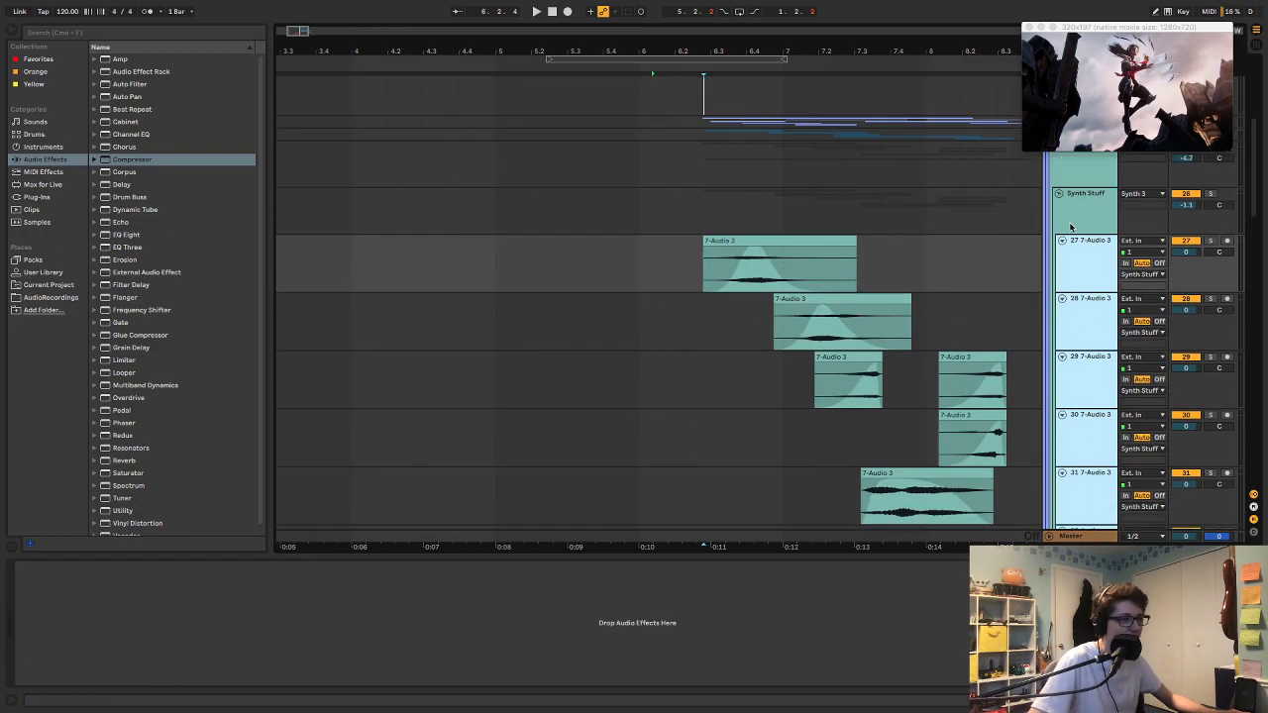
Step: Fold the Synth Stuff group and the Synth 3 Print track, and show the device chain of the Synth 3 group
{"action": "left_click", "coordinate": [1059, 195]}
{"action": "scroll", "coordinate": [1059, 233], "scroll_direction": "up", "scroll_amount": 4}
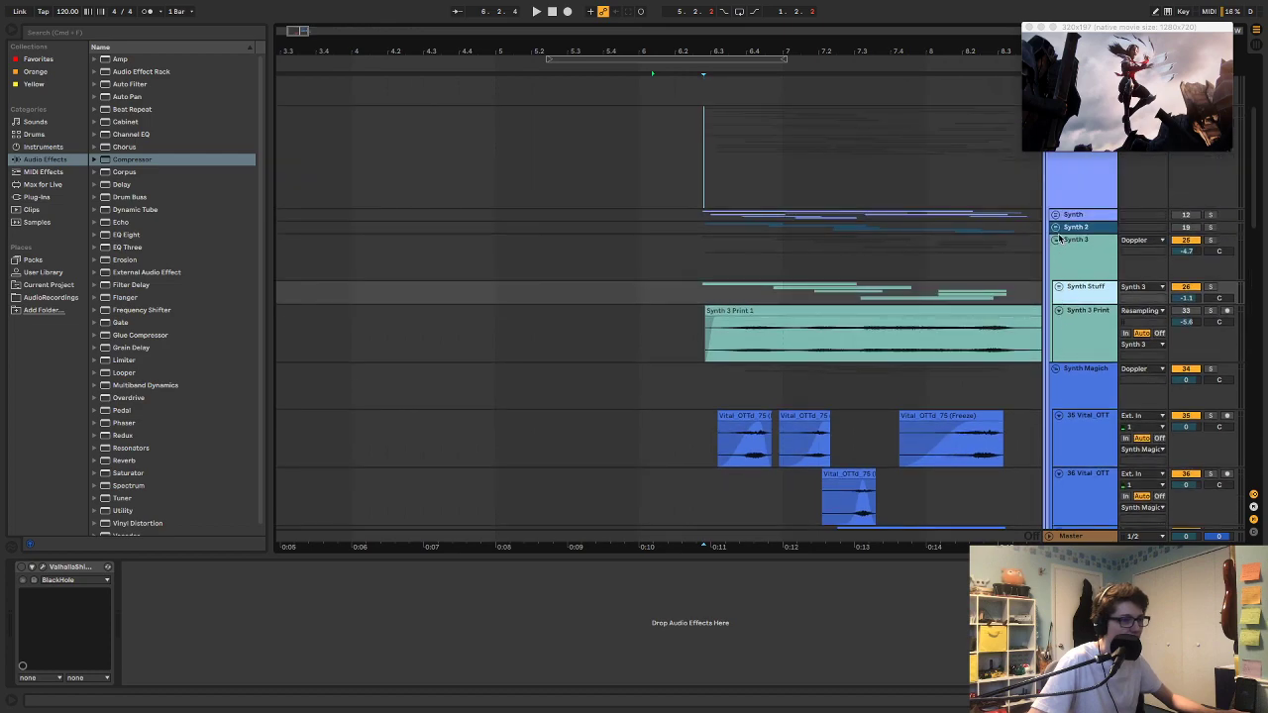
{"action": "left_click", "coordinate": [1056, 241]}
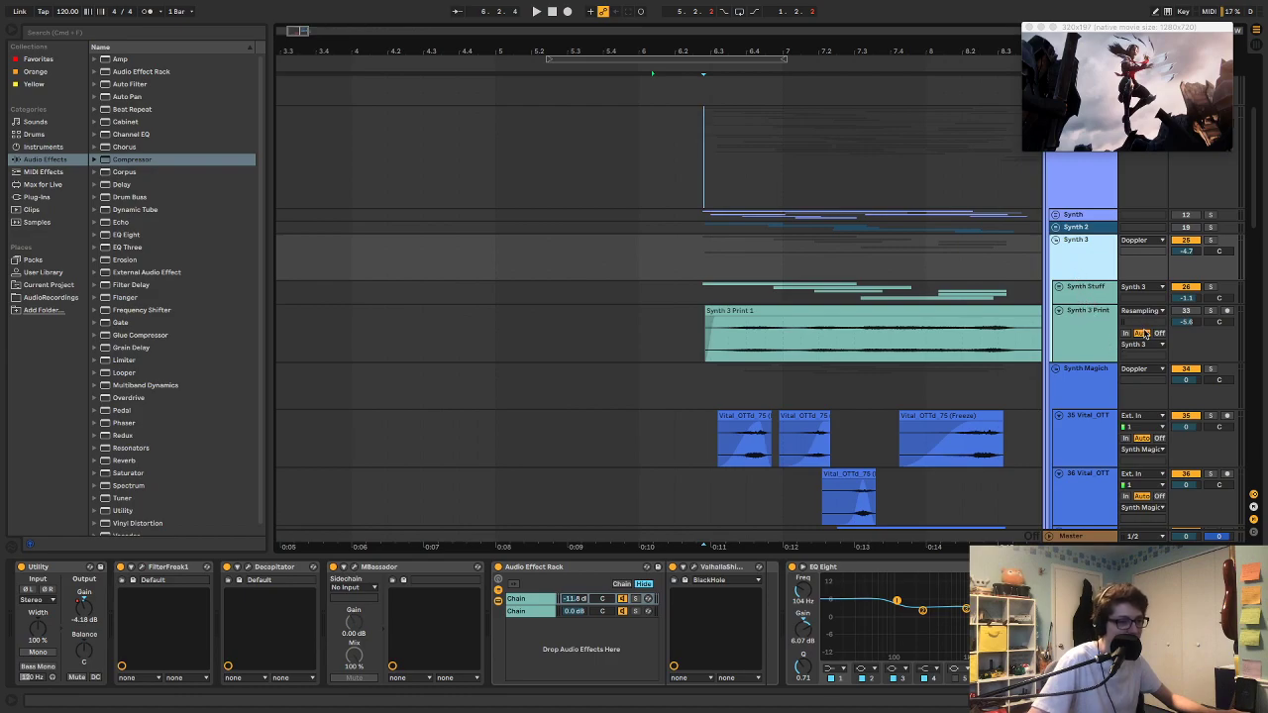
{"action": "left_click", "coordinate": [1058, 311]}
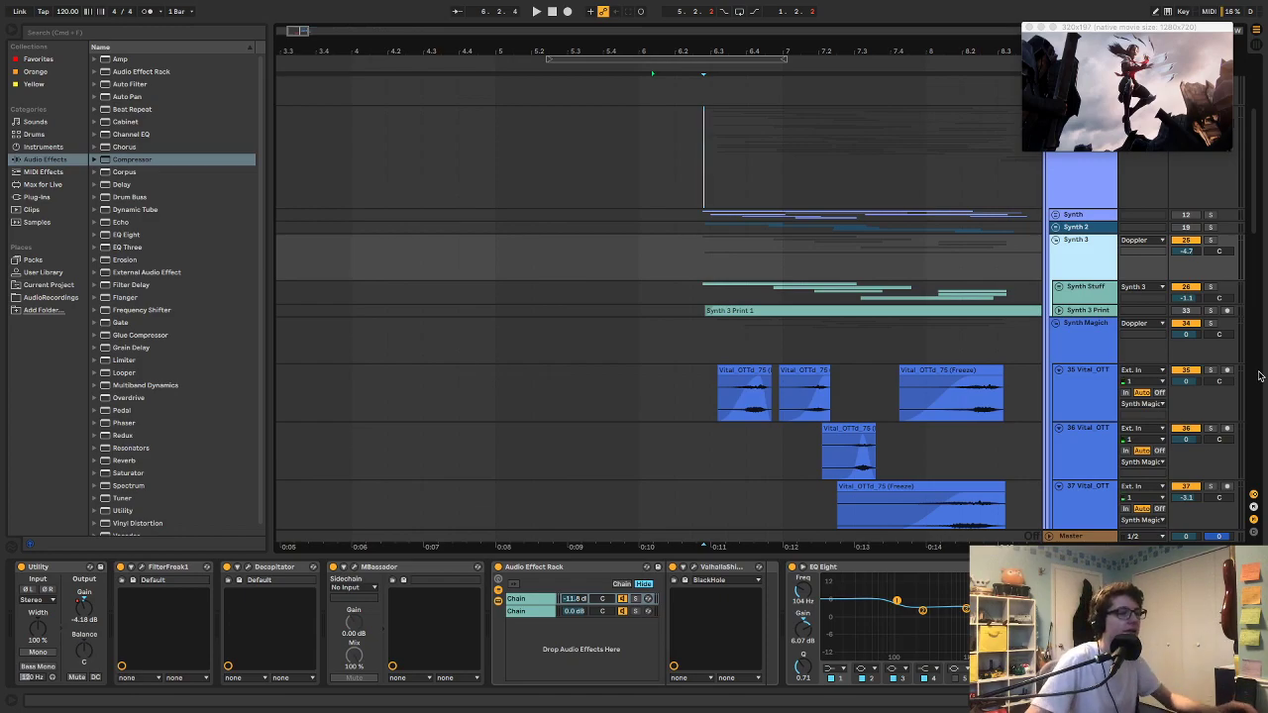
Step: Show the Synth Magich group's device chain and play the group soloed from the start of the knife sounds
{"action": "left_click", "coordinate": [1095, 351]}
{"action": "scroll", "coordinate": [752, 327], "scroll_direction": "down", "scroll_amount": 2}
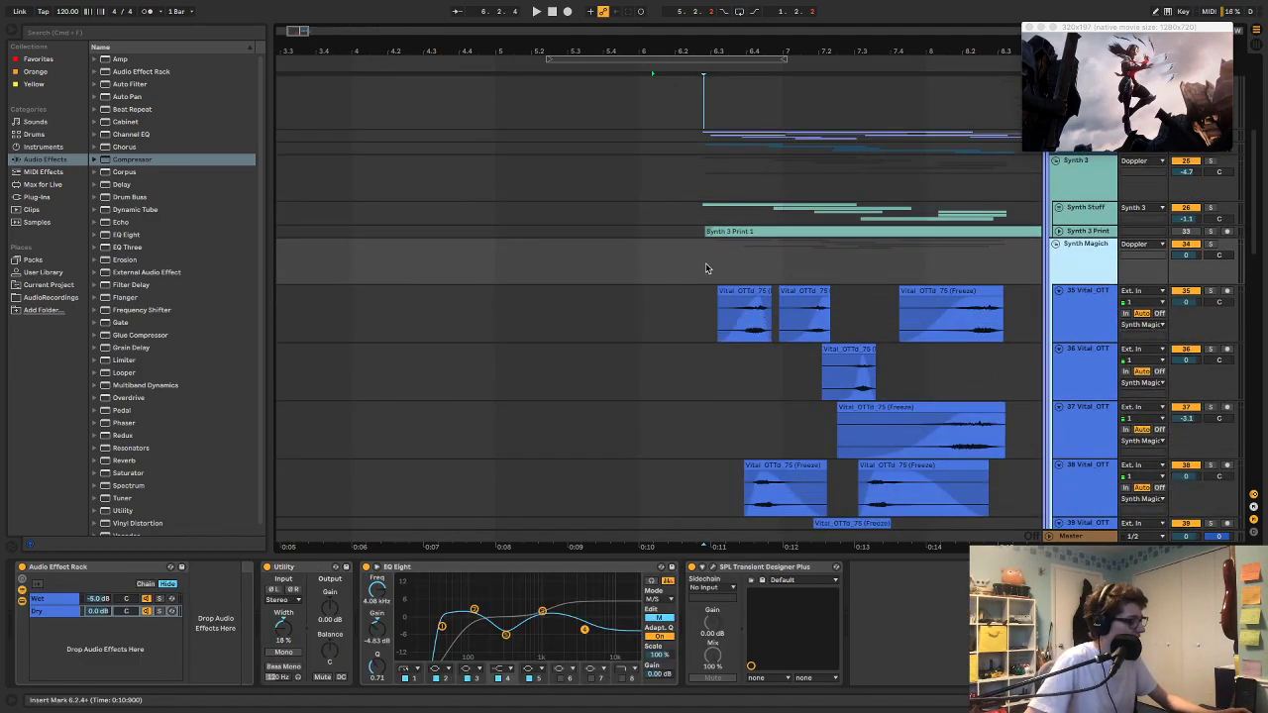
{"action": "left_click", "coordinate": [705, 267]}
{"action": "key", "text": "space"}
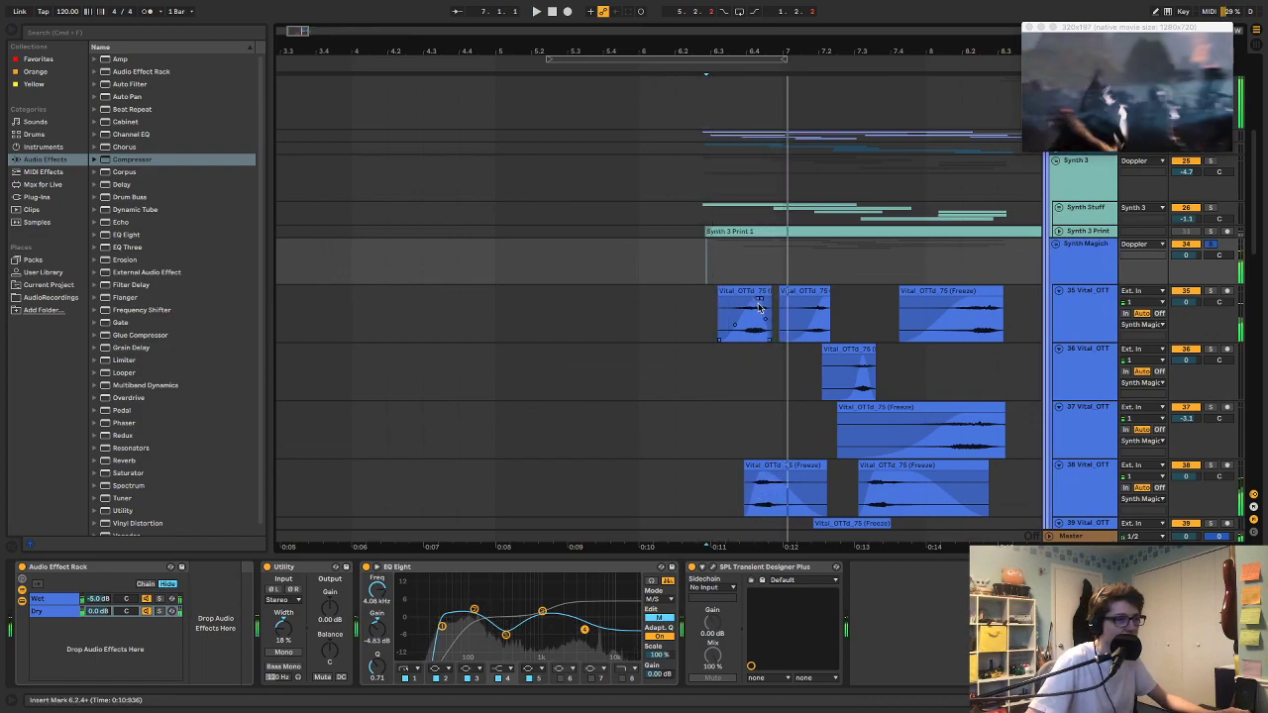
Step: Play the Metal Magic group soloed from 6.3.1 and look through its 6-Audio and Knife_Scrape tracks
{"action": "scroll", "coordinate": [805, 401], "scroll_direction": "down", "scroll_amount": 5}
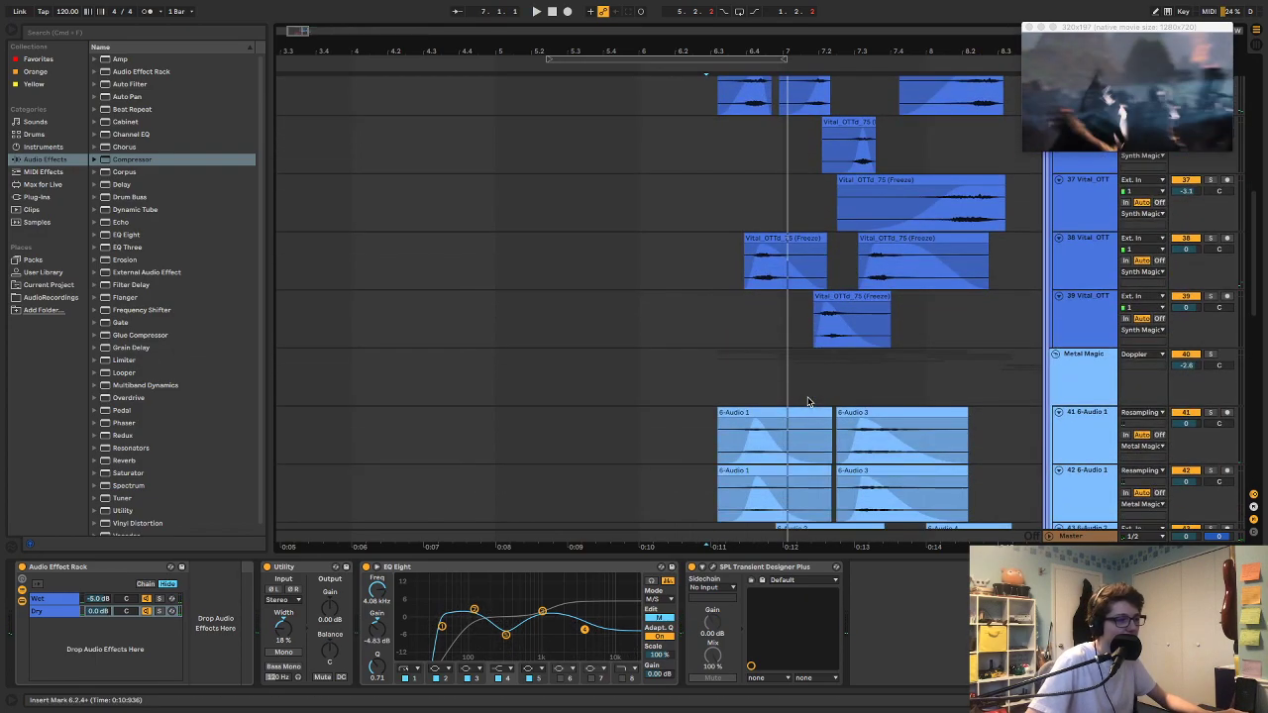
{"action": "left_click", "coordinate": [724, 390]}
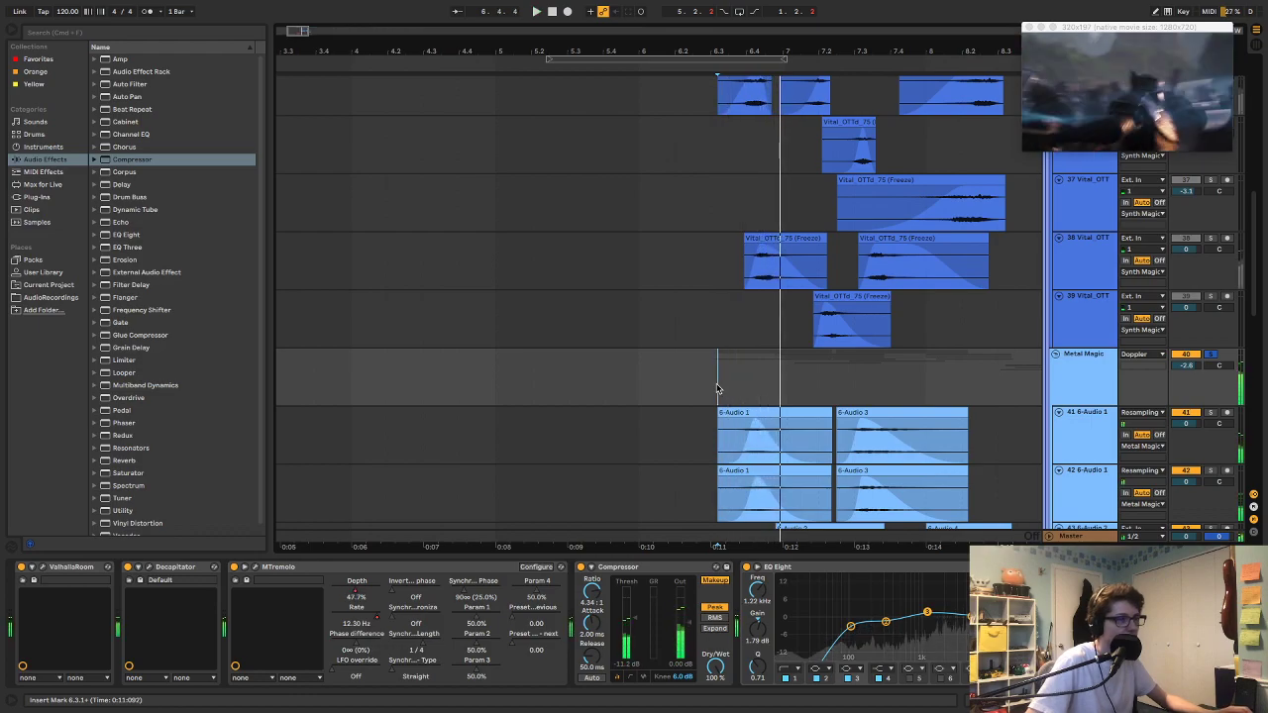
{"action": "scroll", "coordinate": [724, 390], "scroll_direction": "down", "scroll_amount": 6}
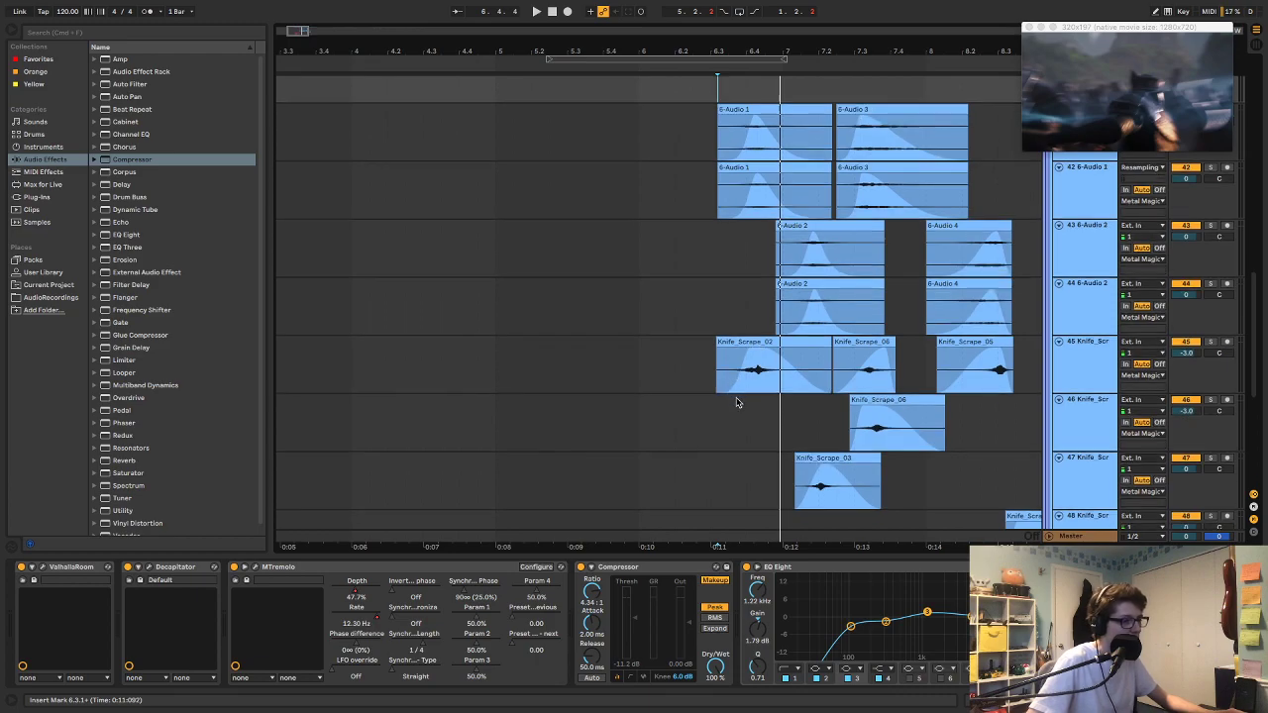
Step: Play the first 6-Audio 1 clip of the Metal Magic group with track 41 soloed
{"action": "scroll", "coordinate": [736, 402], "scroll_direction": "up", "scroll_amount": 5}
{"action": "left_click", "coordinate": [768, 364]}
{"action": "key", "text": "space"}
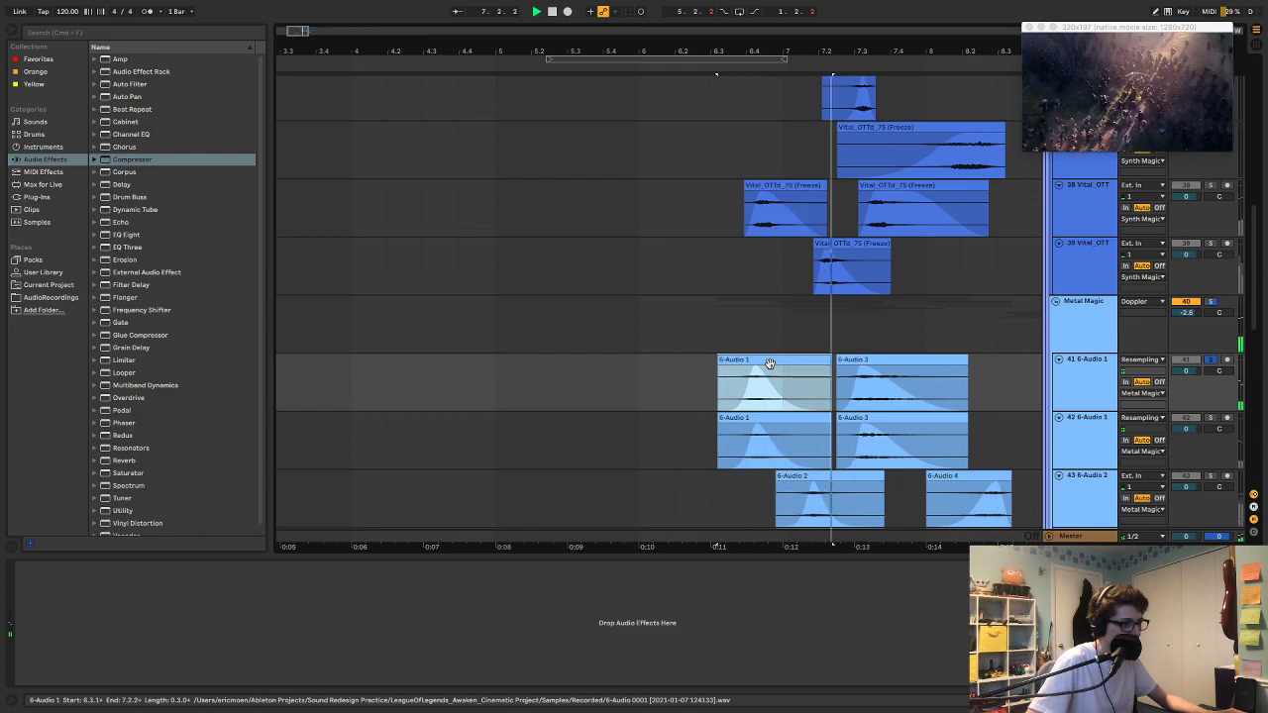
{"action": "left_click", "coordinate": [1099, 393]}
{"action": "left_click", "coordinate": [1061, 419]}
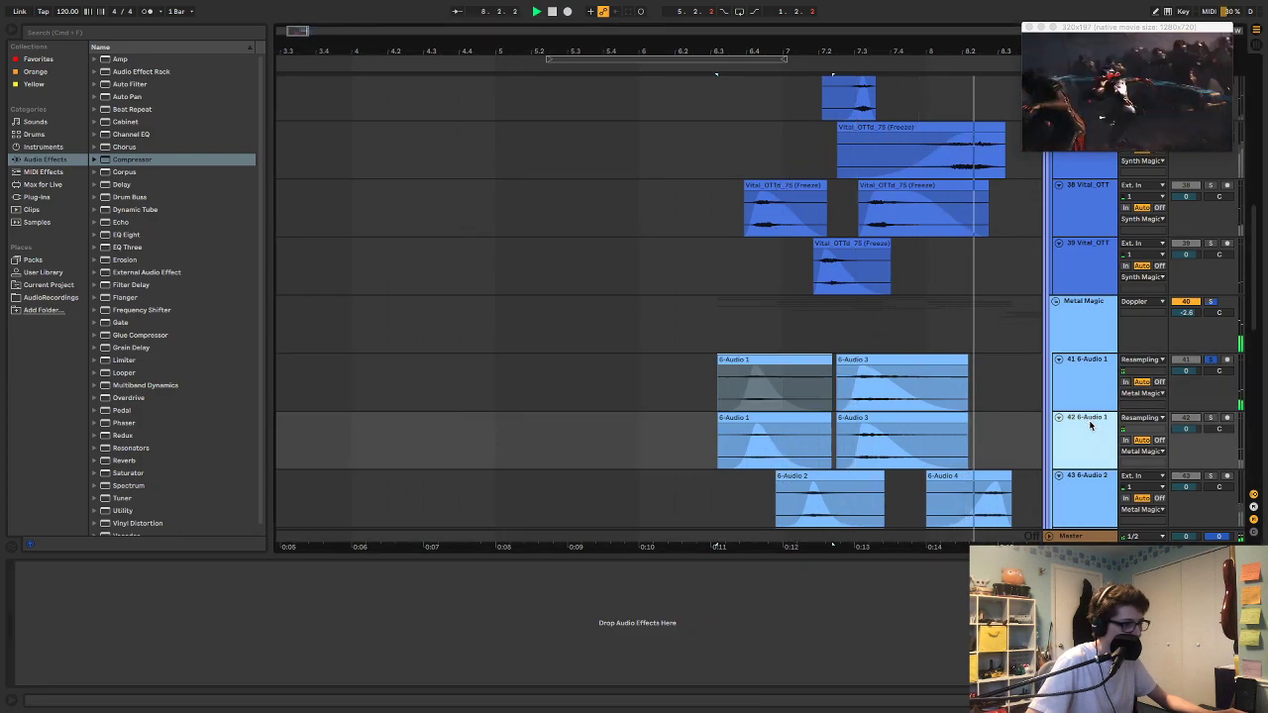
Step: Show the Metal Magic group's device chain and play the soloed layer through its effects
{"action": "left_click", "coordinate": [1087, 330]}
{"action": "key", "text": "space"}
{"action": "key", "text": "space"}
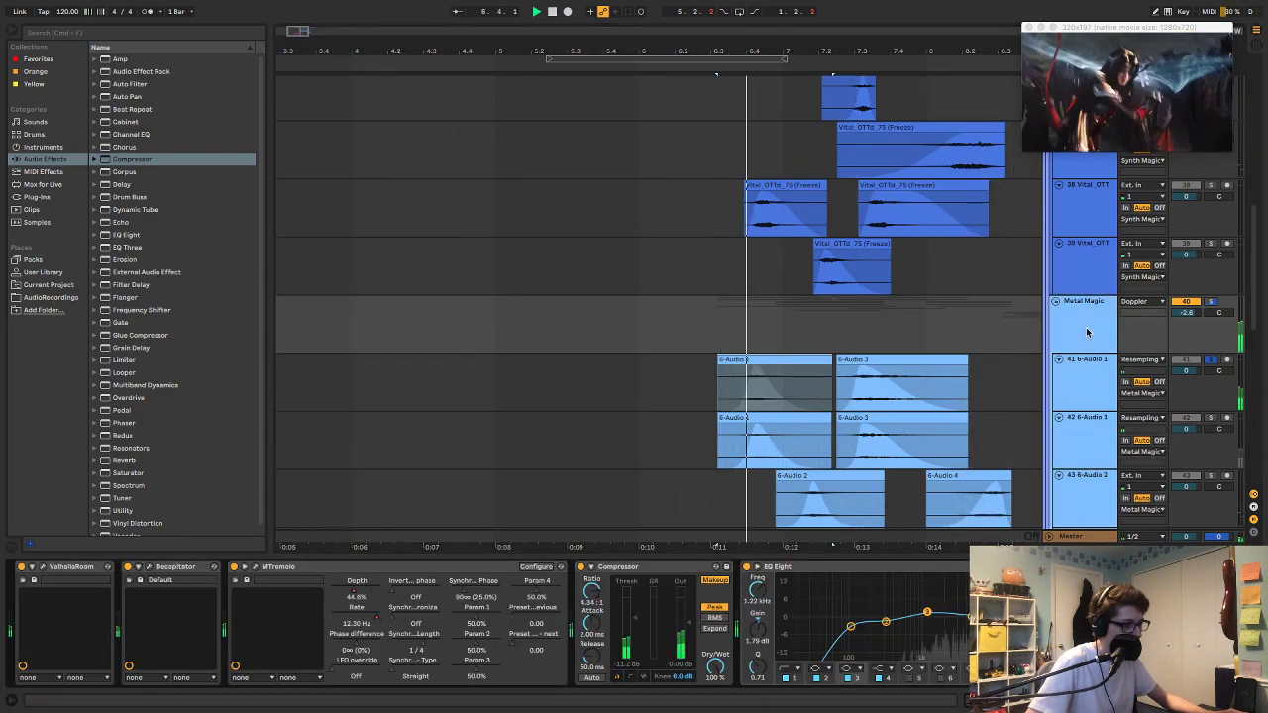
{"action": "scroll", "coordinate": [1049, 396], "scroll_direction": "down", "scroll_amount": 5}
{"action": "scroll", "coordinate": [996, 373], "scroll_direction": "right", "scroll_amount": 5}
{"action": "scroll", "coordinate": [967, 381], "scroll_direction": "up", "scroll_amount": 3}
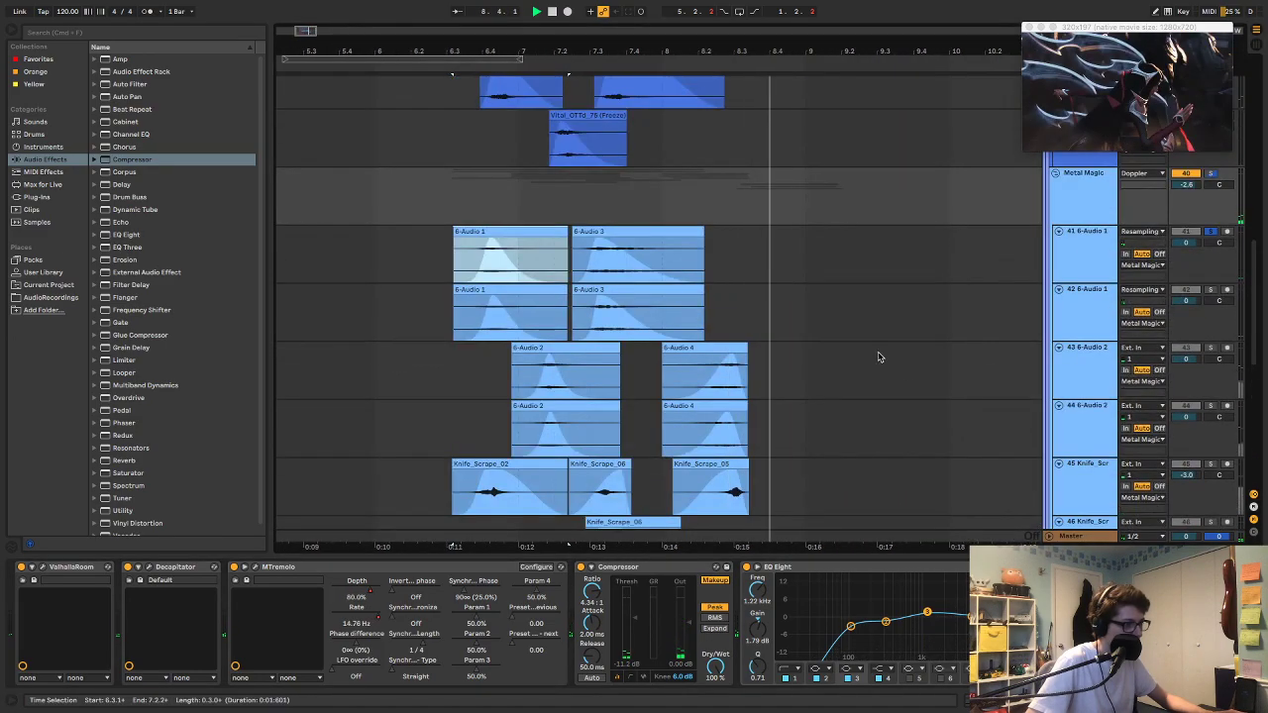
Step: Fold the Synth Magich and Metal Magic groups
{"action": "scroll", "coordinate": [877, 337], "scroll_direction": "up", "scroll_amount": 6}
{"action": "scroll", "coordinate": [881, 272], "scroll_direction": "up", "scroll_amount": 3}
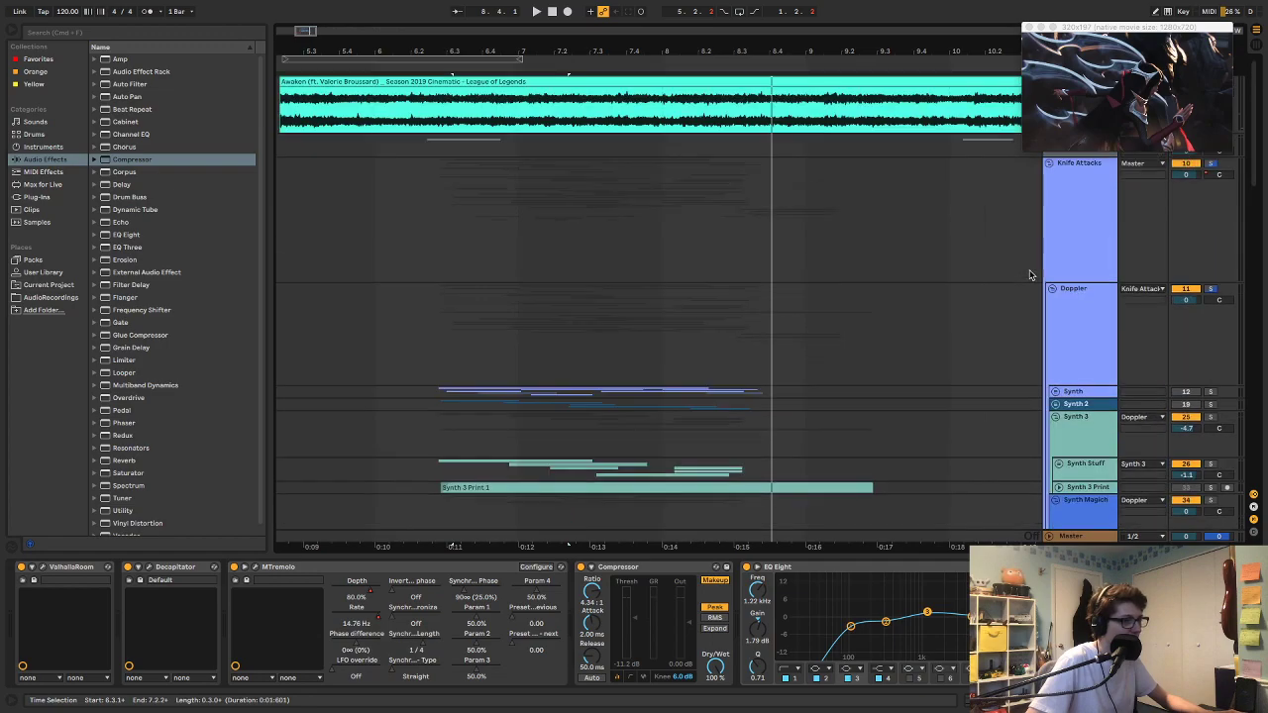
{"action": "scroll", "coordinate": [846, 96], "scroll_direction": "down", "scroll_amount": 3}
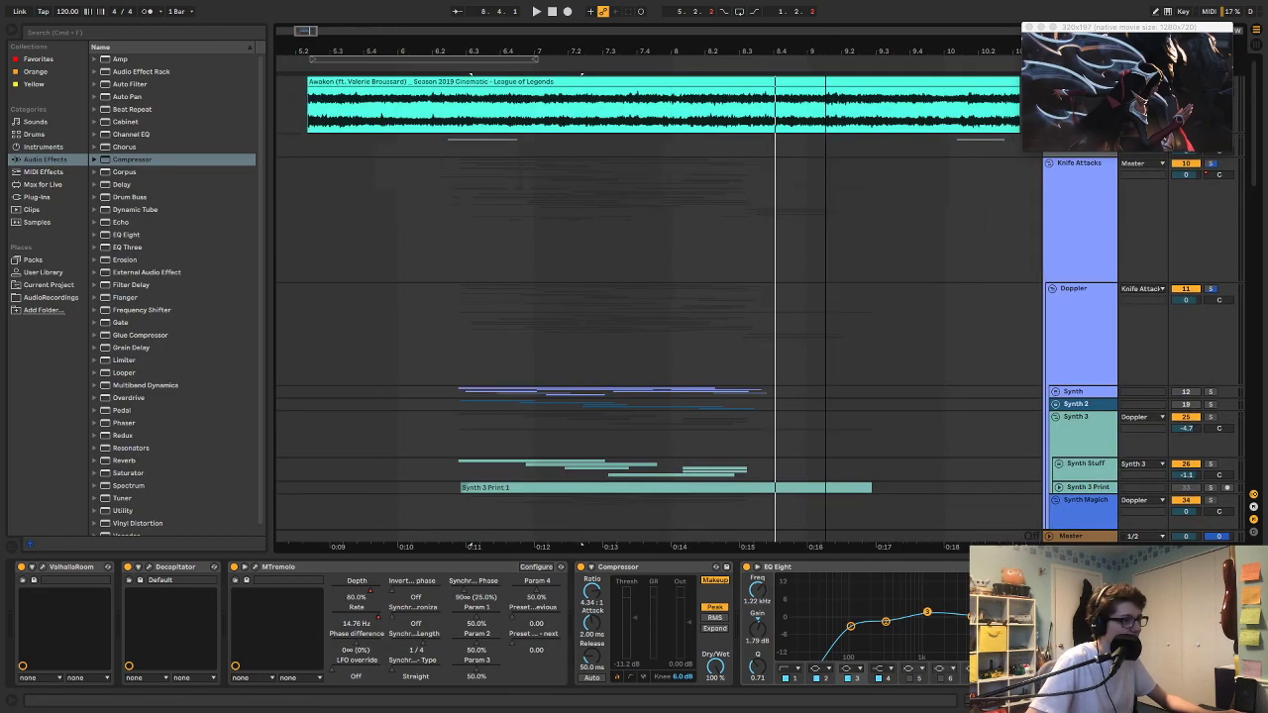
{"action": "scroll", "coordinate": [849, 227], "scroll_direction": "down", "scroll_amount": 8}
{"action": "scroll", "coordinate": [849, 227], "scroll_direction": "down", "scroll_amount": 1}
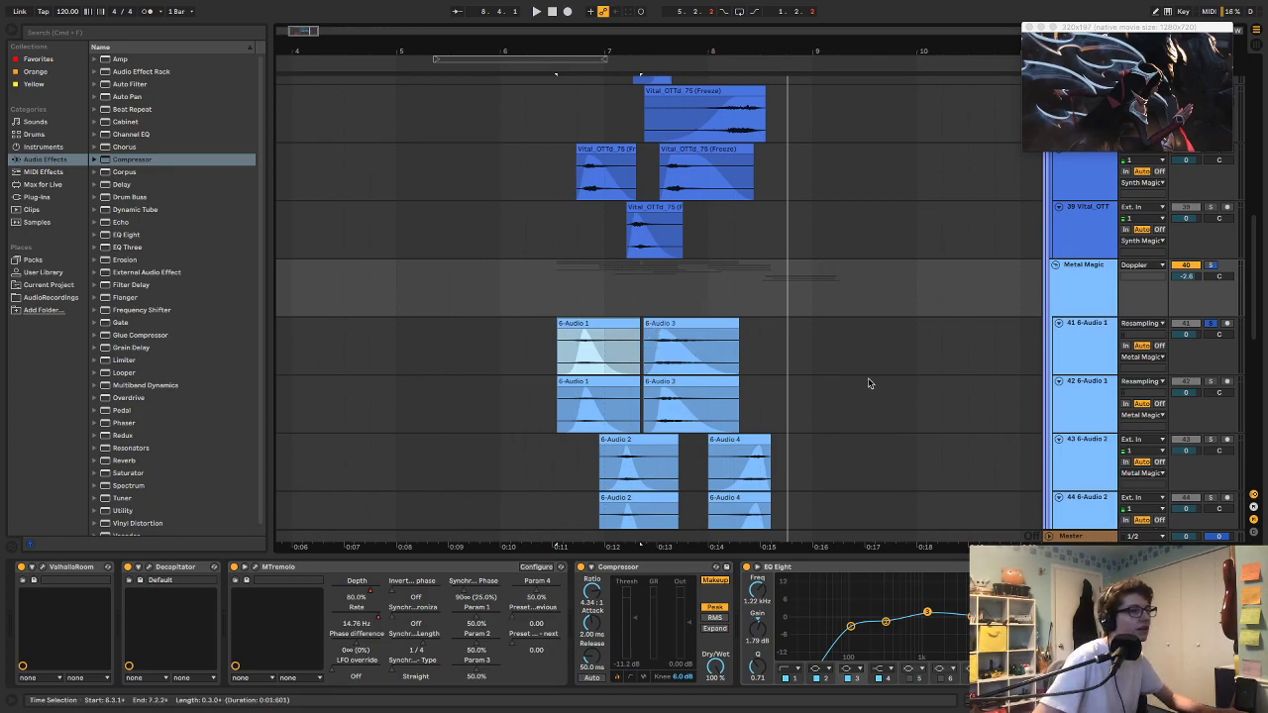
{"action": "scroll", "coordinate": [806, 370], "scroll_direction": "left", "scroll_amount": 3}
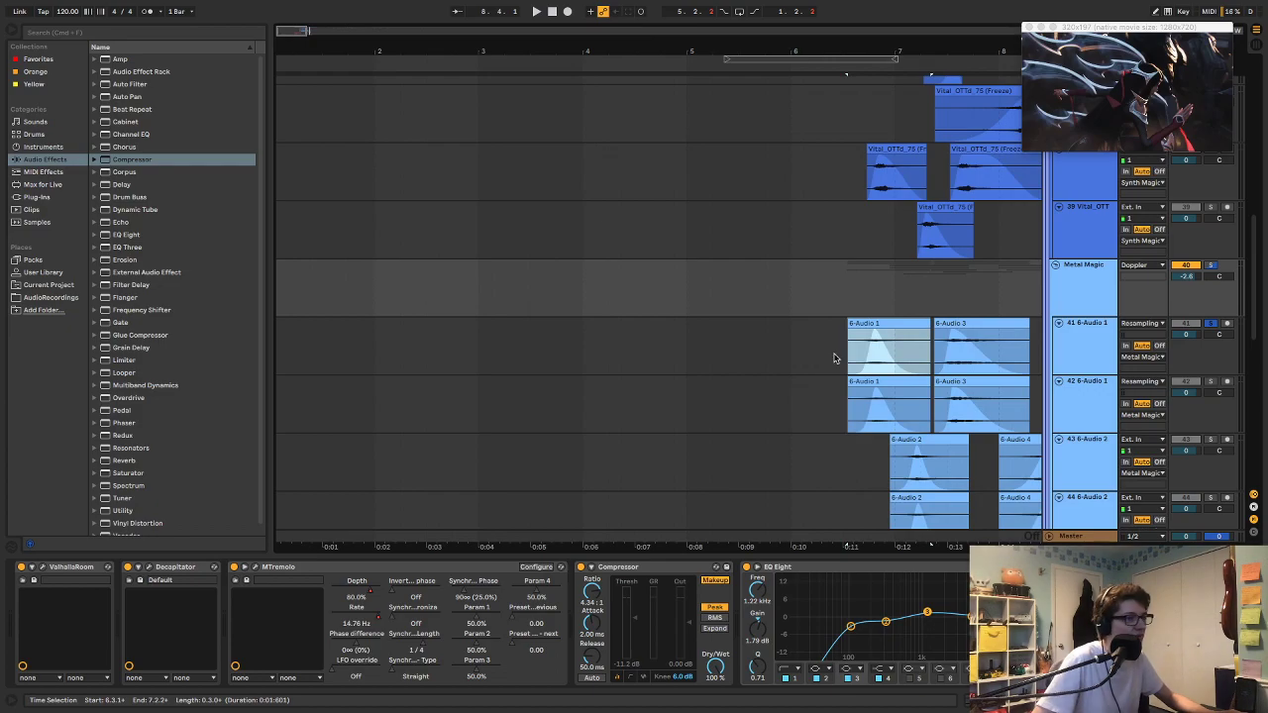
{"action": "left_click_drag", "start_coordinate": [728, 54], "coordinate": [620, 56]}
{"action": "scroll", "coordinate": [1003, 456], "scroll_direction": "up", "scroll_amount": 5}
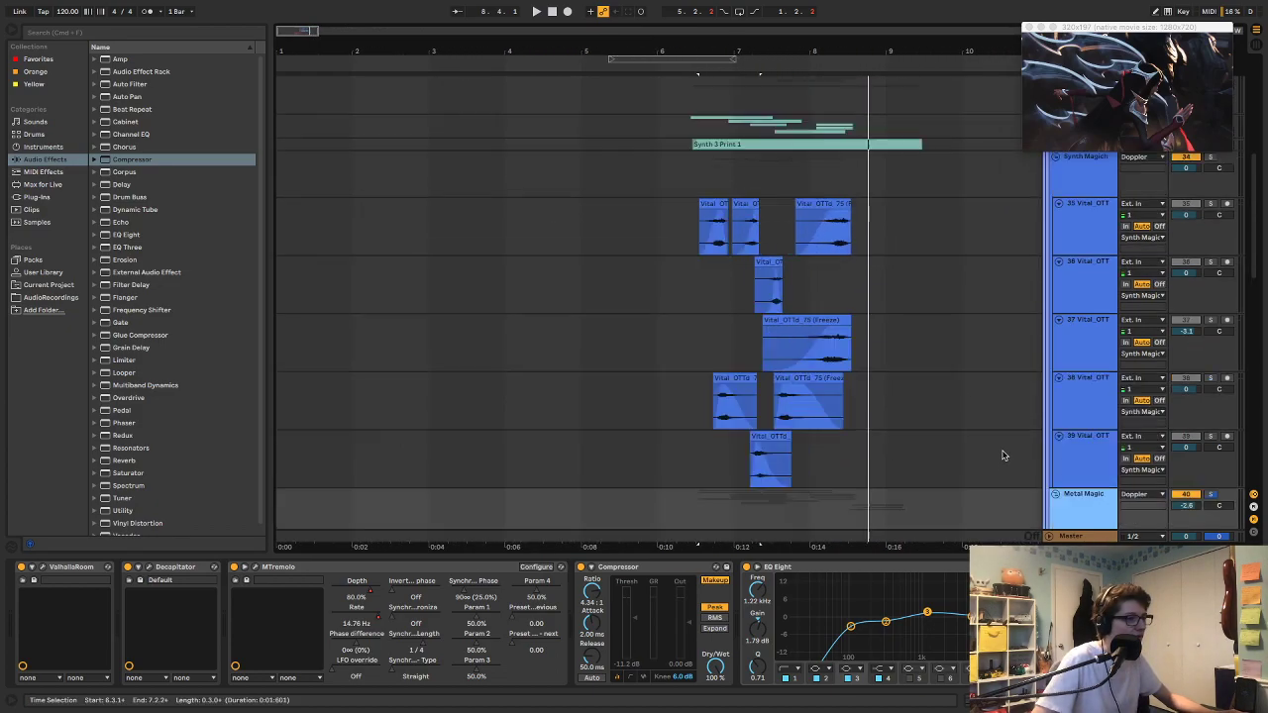
{"action": "left_click", "coordinate": [1055, 229]}
{"action": "left_click", "coordinate": [1057, 240]}
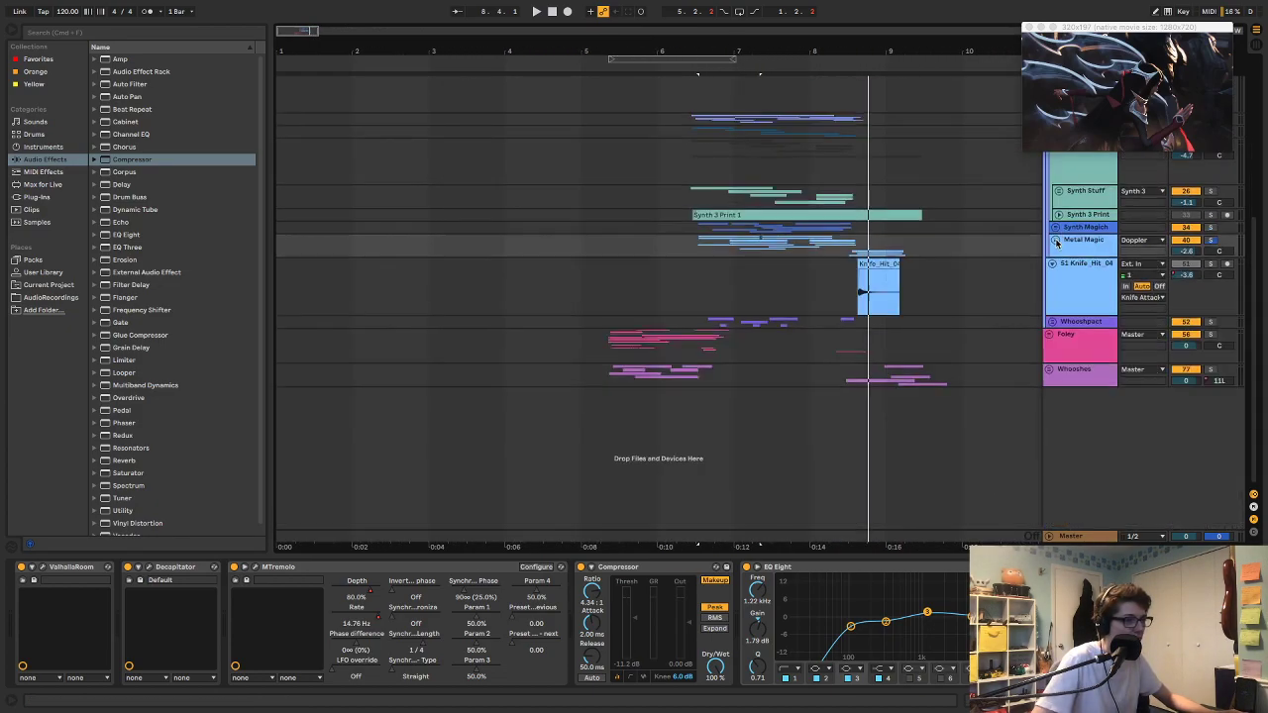
Step: Unfold the Synth Stuff group to show its individual 7-Audio 3 tracks
{"action": "left_click", "coordinate": [1055, 229]}
{"action": "left_click", "coordinate": [1055, 229]}
{"action": "left_click", "coordinate": [1058, 276]}
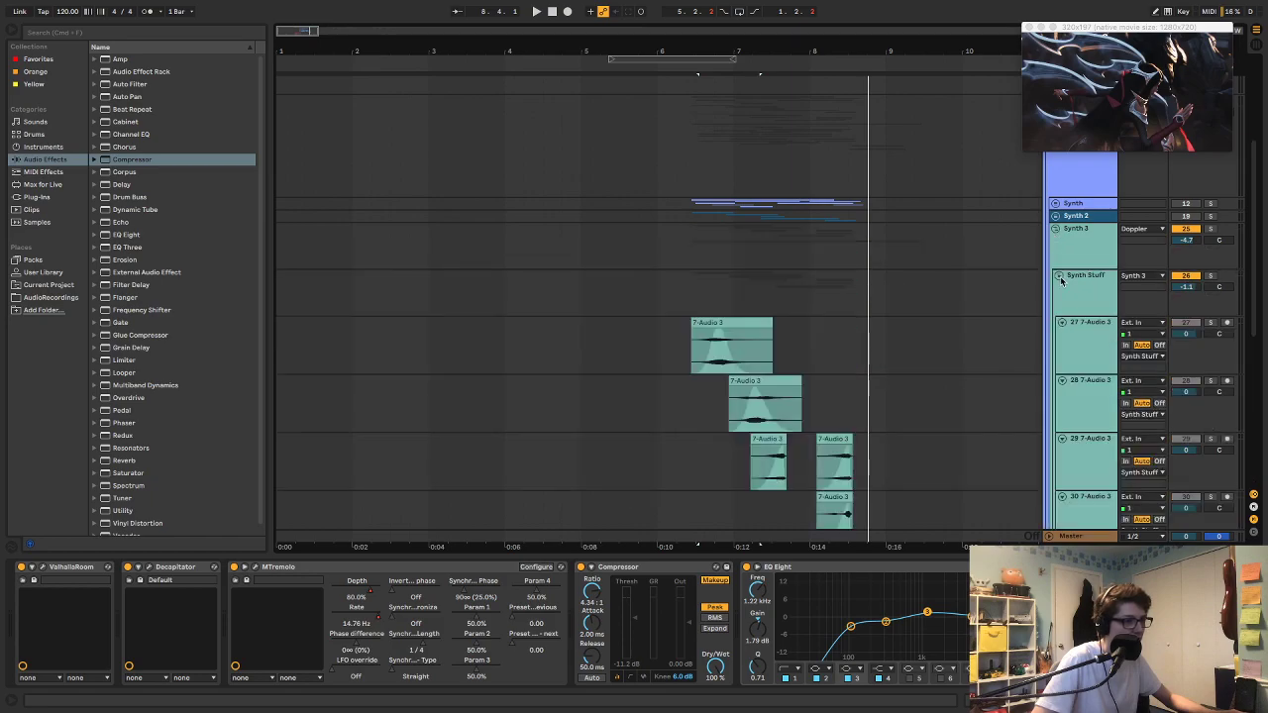
{"action": "scroll", "coordinate": [1051, 293], "scroll_direction": "down", "scroll_amount": 4}
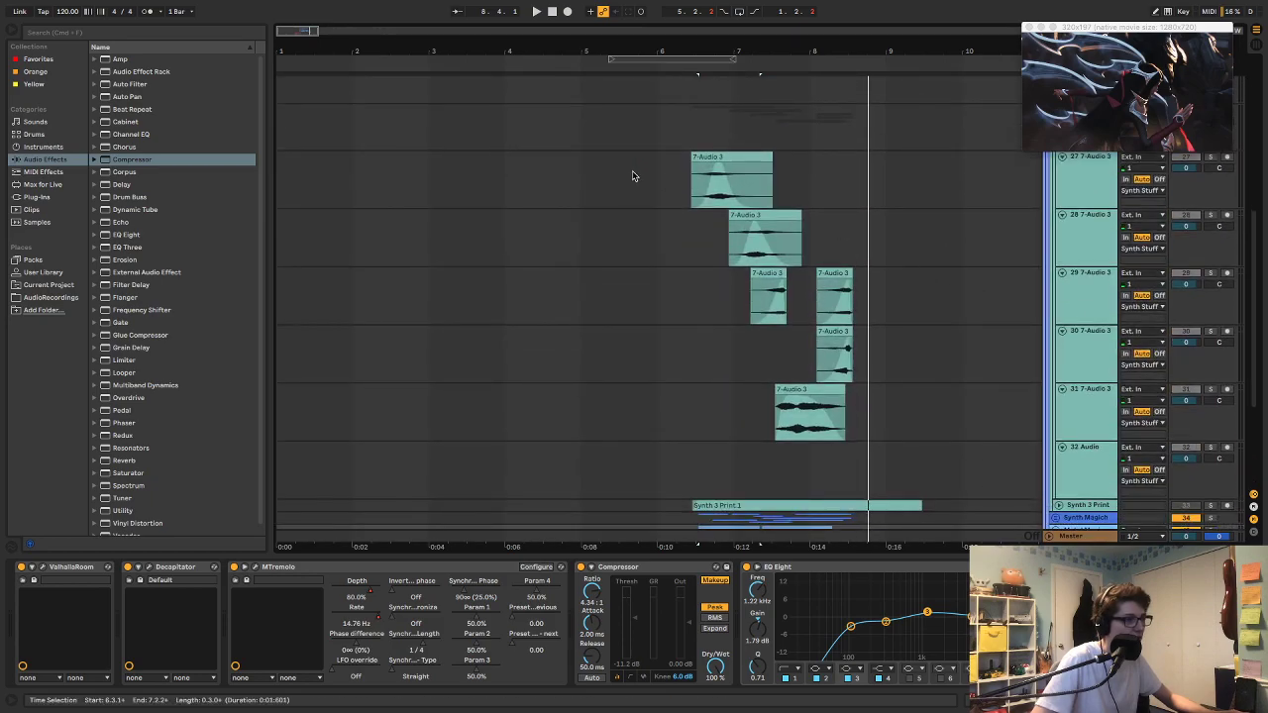
Step: Solo the Synth Stuff group and play it from just before its first 7-Audio 3 clip
{"action": "left_click", "coordinate": [632, 176]}
{"action": "left_click", "coordinate": [682, 137]}
{"action": "key", "text": "space"}
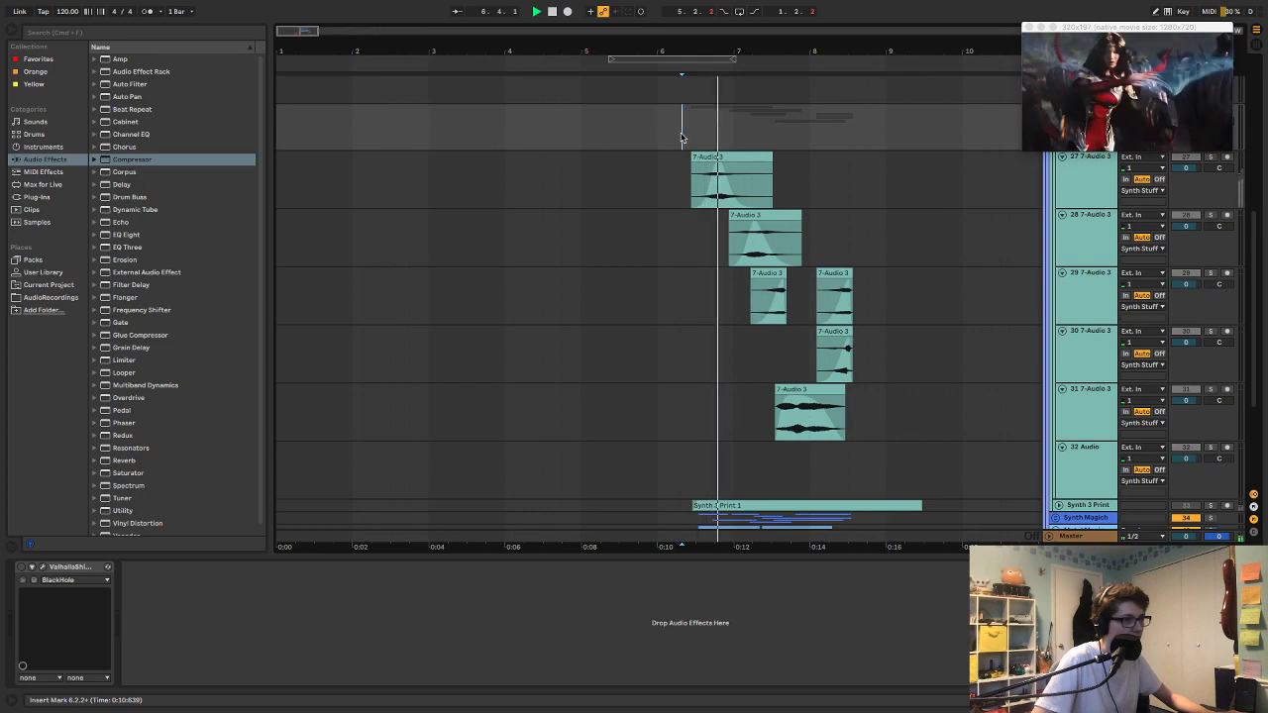
{"action": "scroll", "coordinate": [703, 223], "scroll_direction": "up", "scroll_amount": 5}
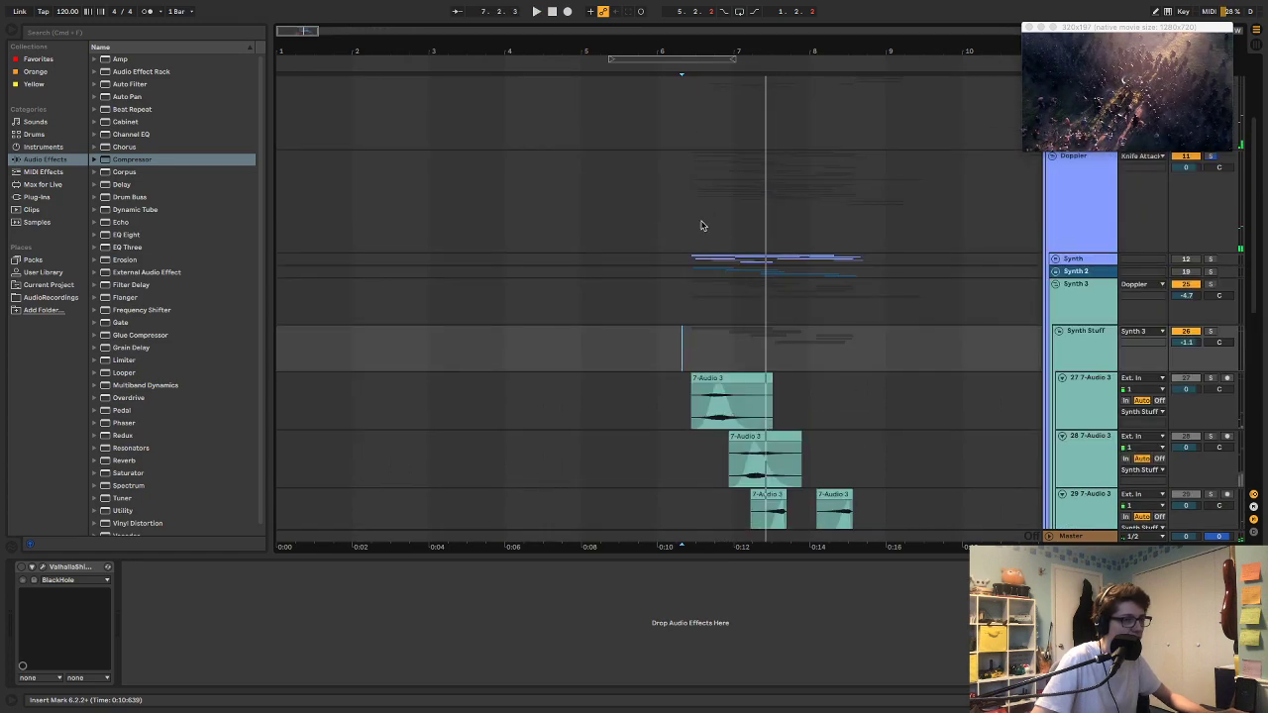
{"action": "left_click", "coordinate": [685, 351]}
{"action": "key", "text": "space"}
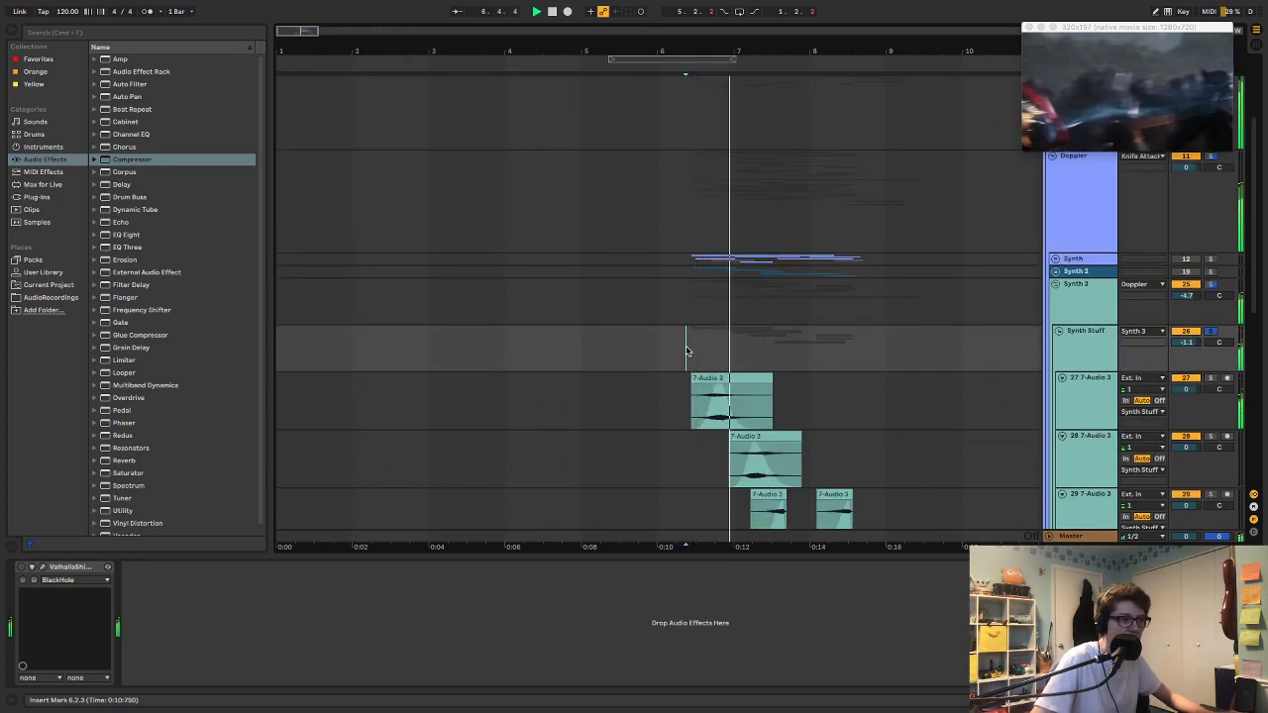
{"action": "scroll", "coordinate": [690, 348], "scroll_direction": "down", "scroll_amount": 5}
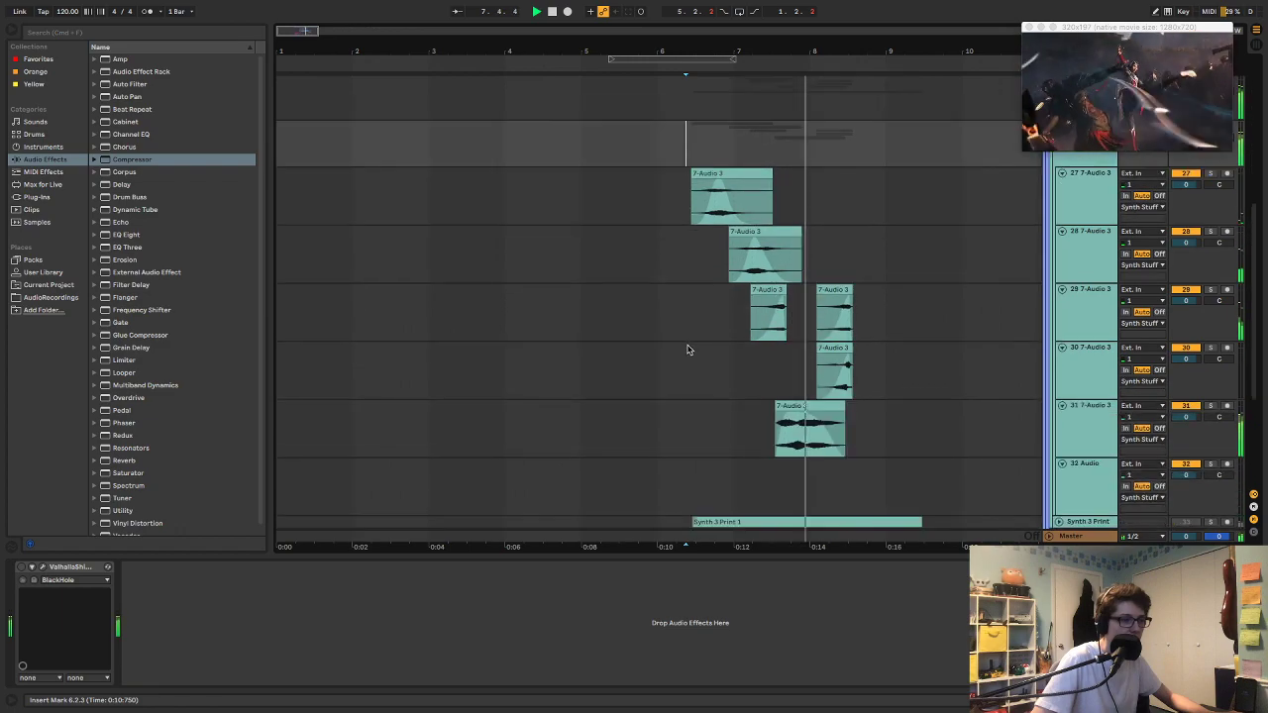
{"action": "key", "text": "space"}
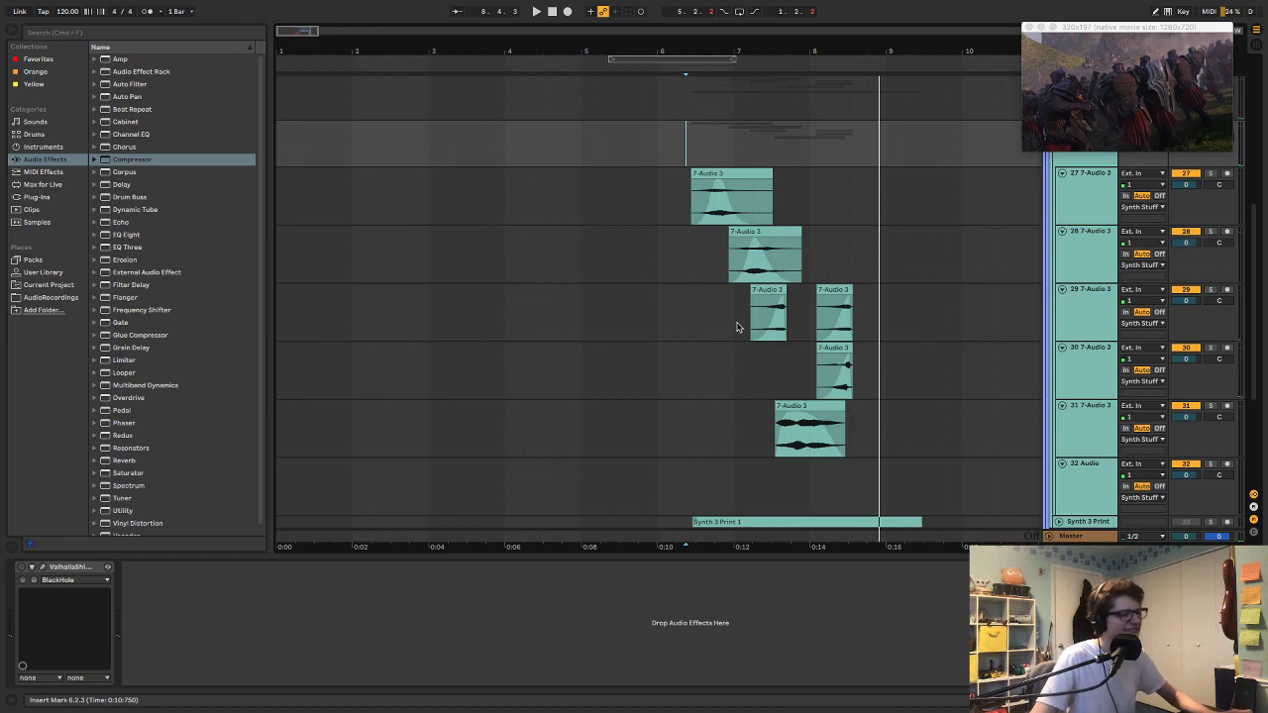
Step: Copy the first 7-Audio 3 clip on track 29 to 5.3.2 on the same track
{"action": "left_click_drag", "start_coordinate": [591, 199], "coordinate": [644, 207]}
{"action": "left_click", "coordinate": [631, 204]}
{"action": "left_click", "coordinate": [631, 204]}
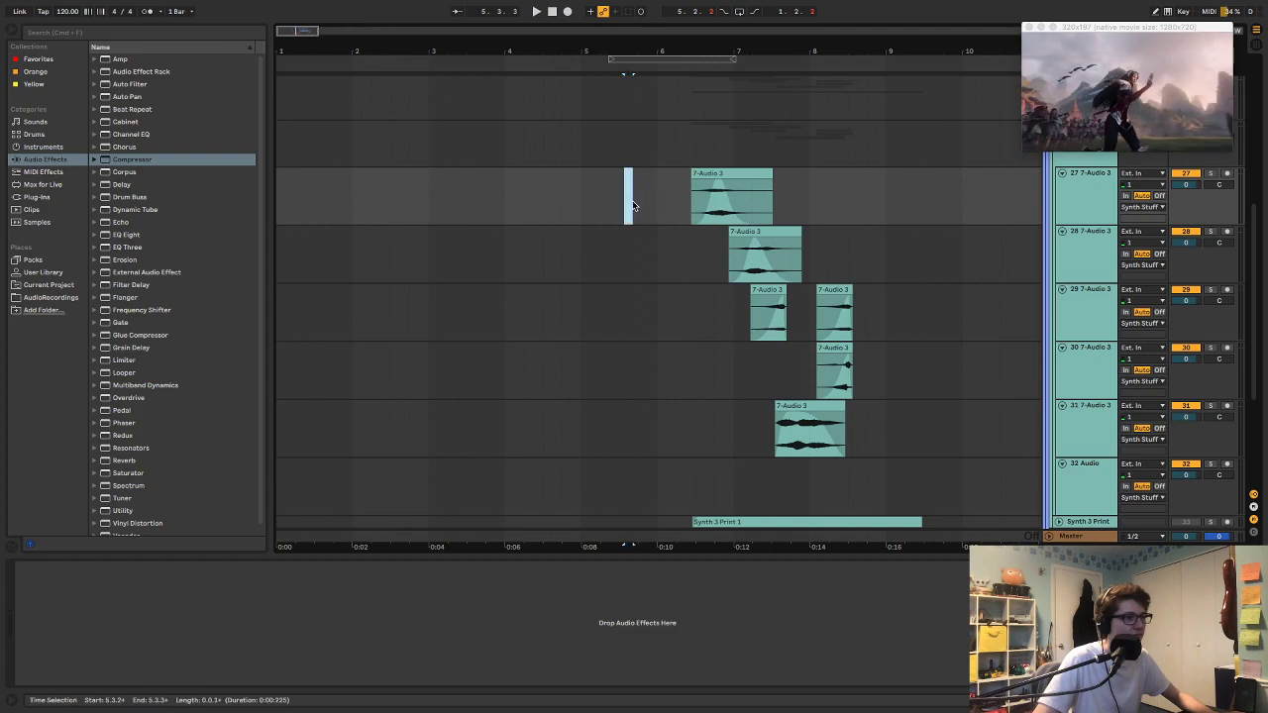
{"action": "scroll", "coordinate": [661, 99], "scroll_direction": "up", "scroll_amount": 5}
{"action": "scroll", "coordinate": [942, 279], "scroll_direction": "right", "scroll_amount": 3}
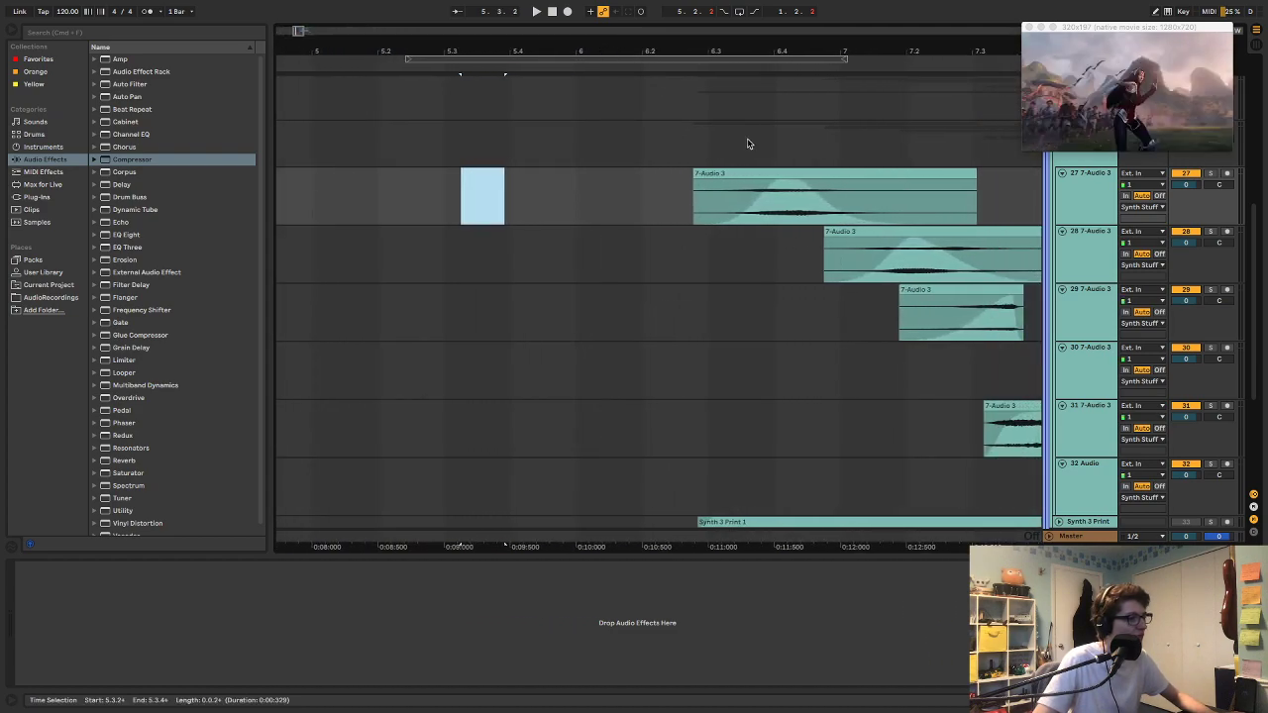
{"action": "scroll", "coordinate": [942, 279], "scroll_direction": "right", "scroll_amount": 2}
{"action": "left_click", "coordinate": [944, 291]}
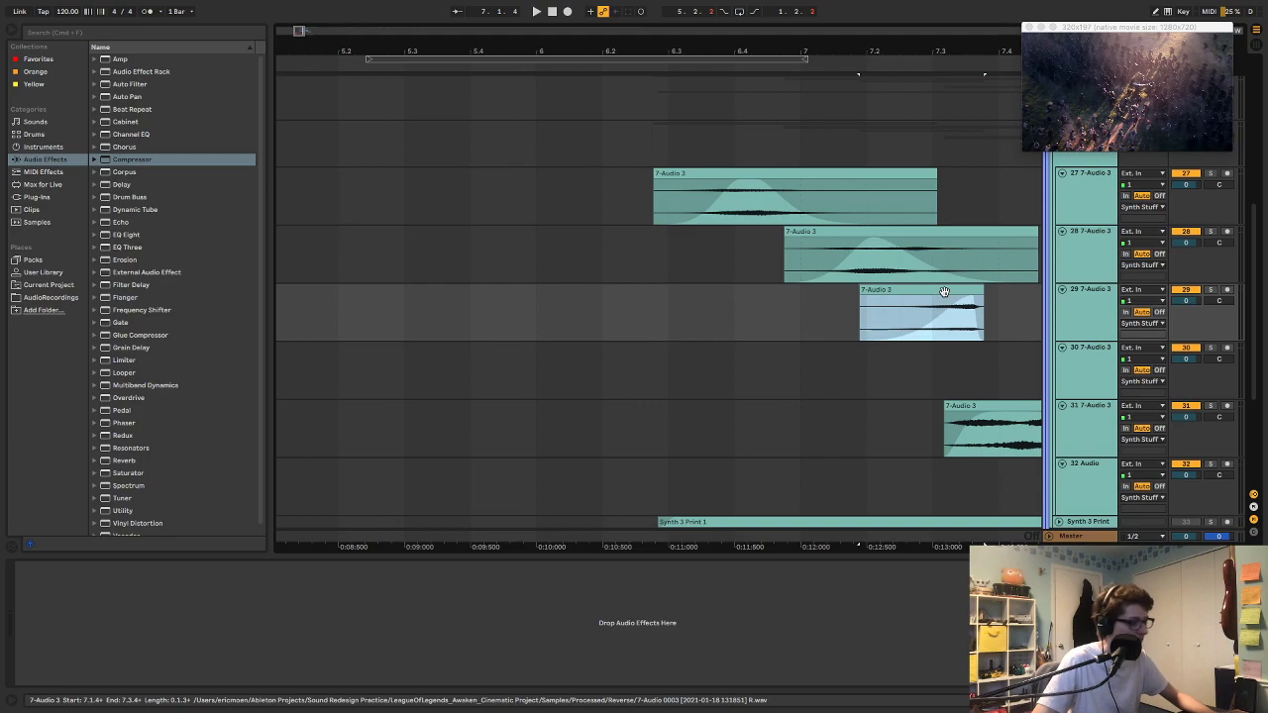
{"action": "left_click", "coordinate": [419, 309]}
{"action": "key", "text": "ctrl+v"}
{"action": "left_click", "coordinate": [460, 289]}
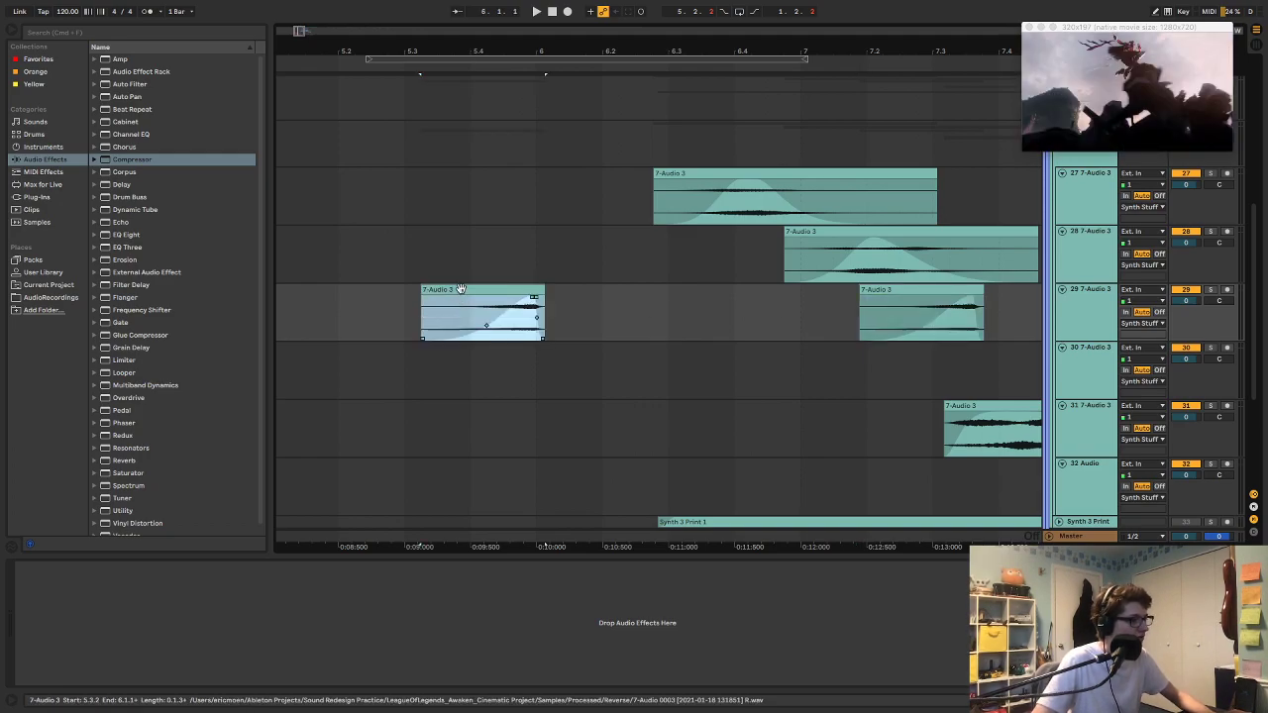
Step: Audition the copied clip with track 29 soloed, and extend its end to about 6.3.3
{"action": "key", "text": "space"}
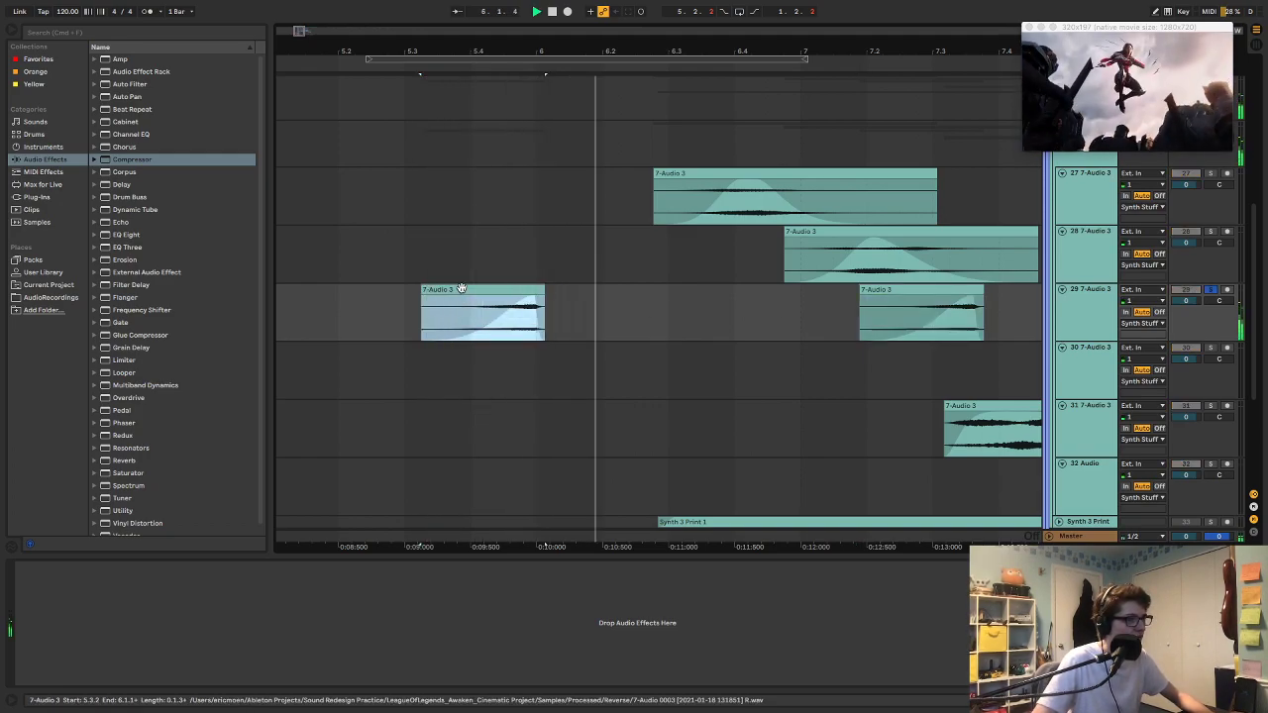
{"action": "key", "text": "space"}
{"action": "left_click_drag", "start_coordinate": [544, 297], "coordinate": [704, 304]}
{"action": "key", "text": "space"}
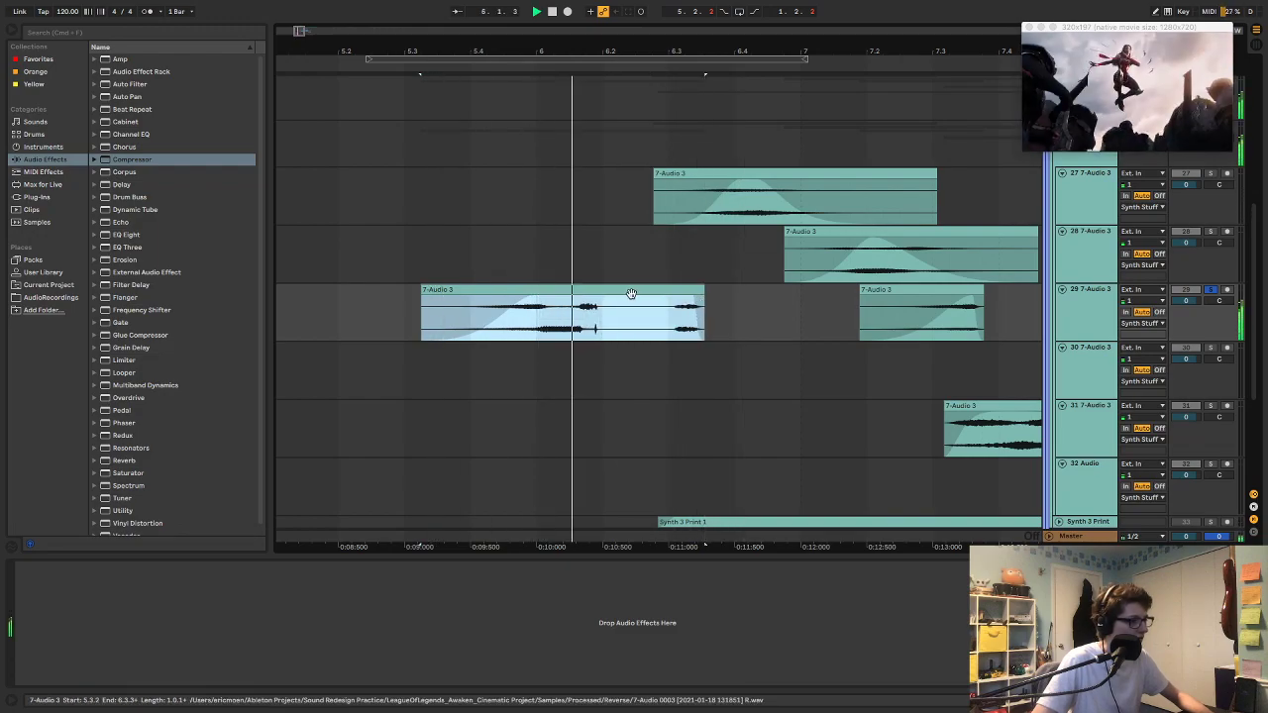
Step: Turn off Warp for the copied 7-Audio 3 clip, move its sample start to about 0:56:152, and play it
{"action": "double_click", "coordinate": [626, 293]}
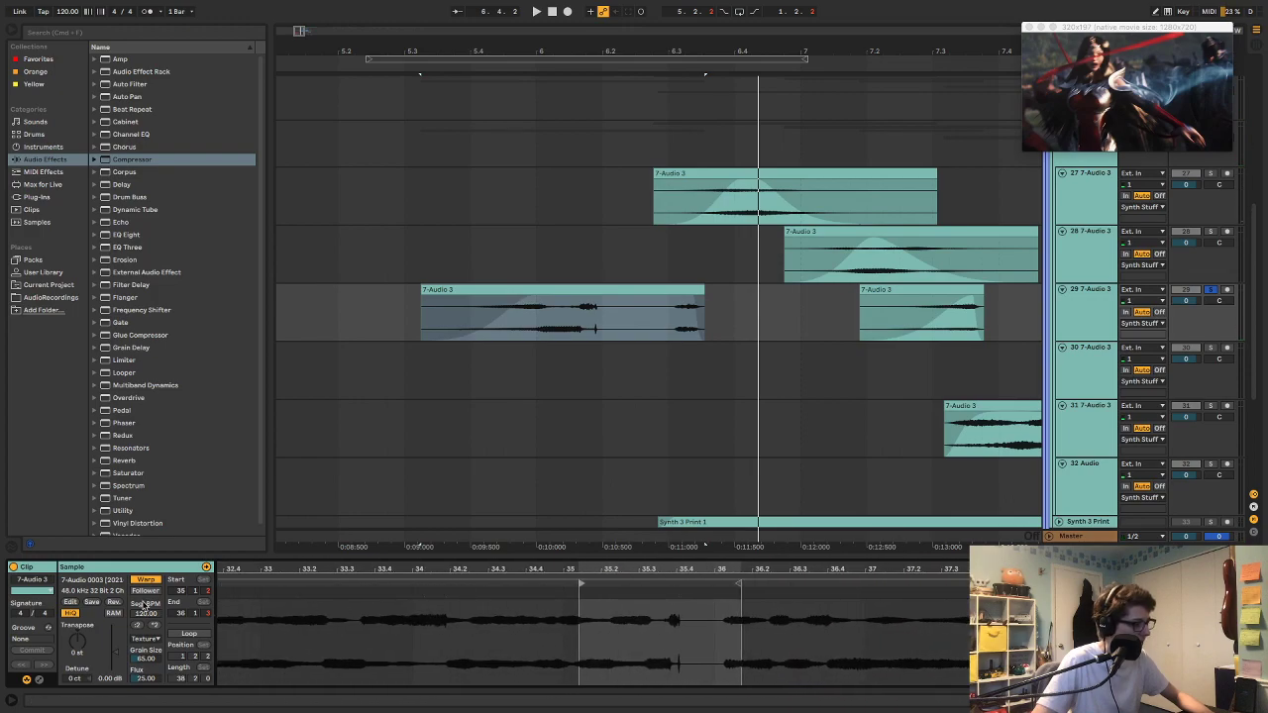
{"action": "left_click", "coordinate": [145, 580]}
{"action": "left_click_drag", "start_coordinate": [411, 590], "coordinate": [606, 588]}
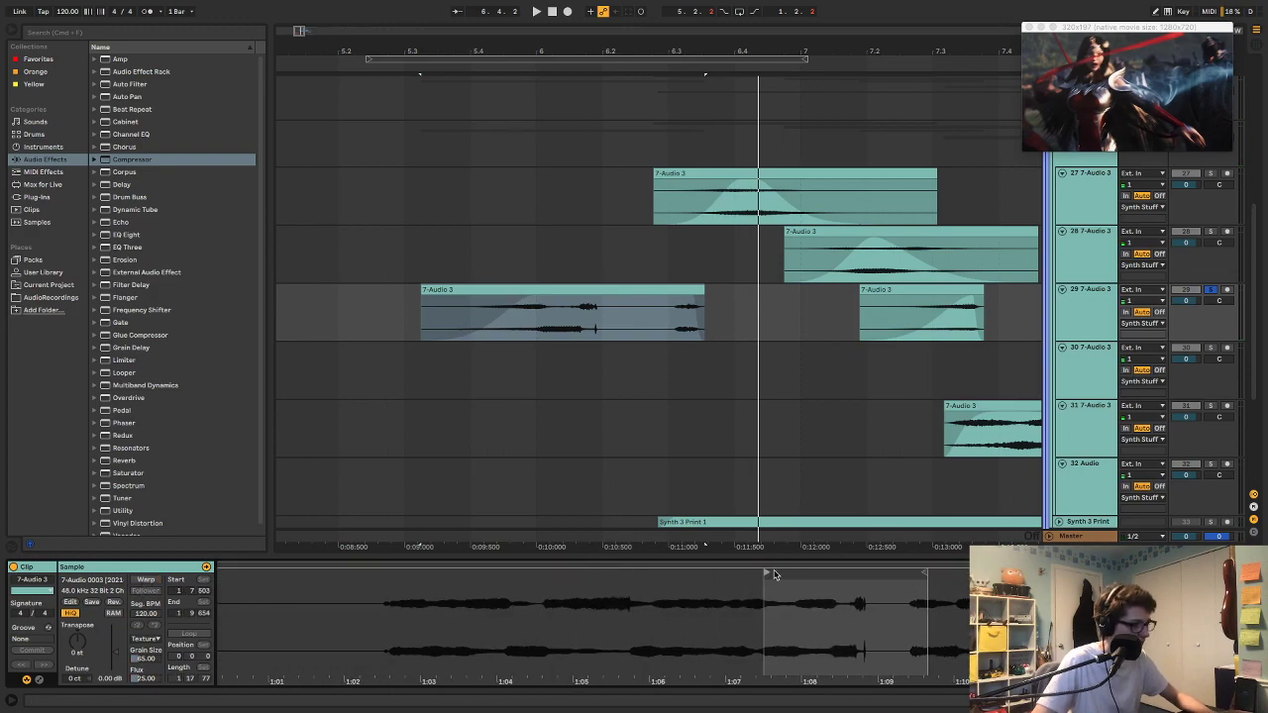
{"action": "left_click_drag", "start_coordinate": [765, 572], "coordinate": [561, 607]}
{"action": "key", "text": "space"}
{"action": "key", "text": "space"}
{"action": "key", "text": "space"}
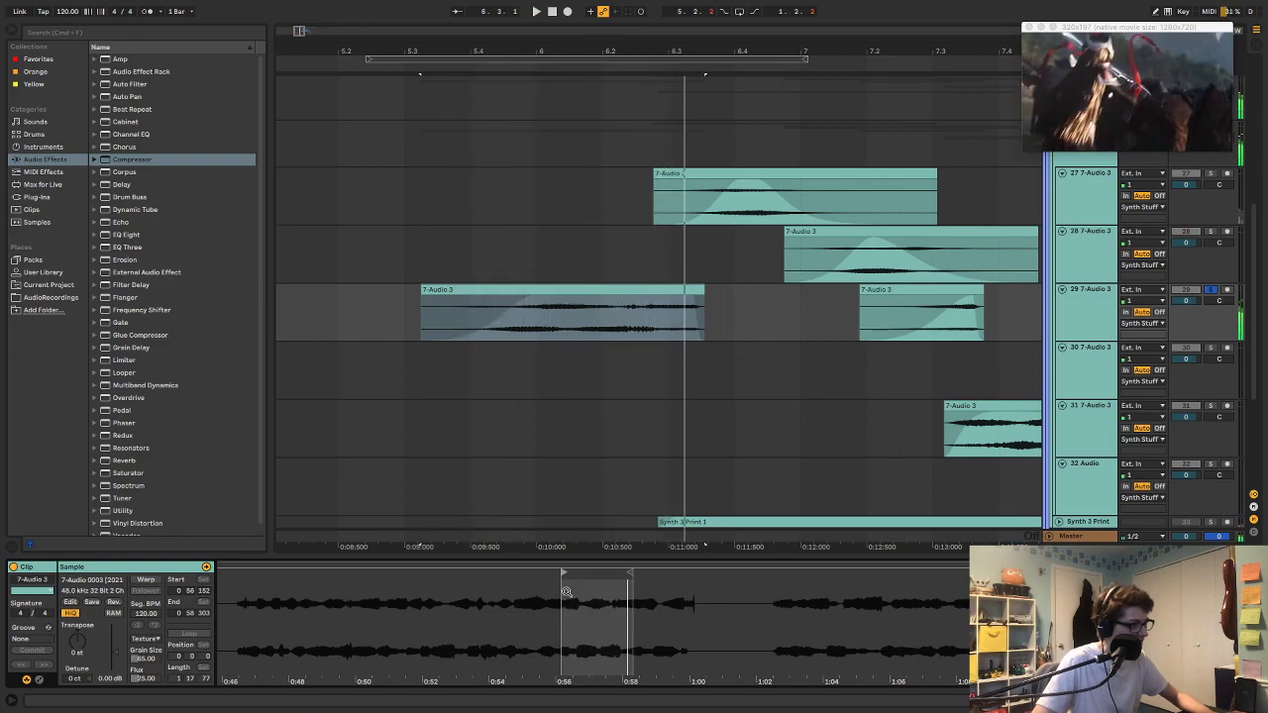
Step: Move the copied clip's sample start to about 0:46:954 and trim the clip's end to where track 27's clip begins
{"action": "left_click_drag", "start_coordinate": [563, 573], "coordinate": [379, 594]}
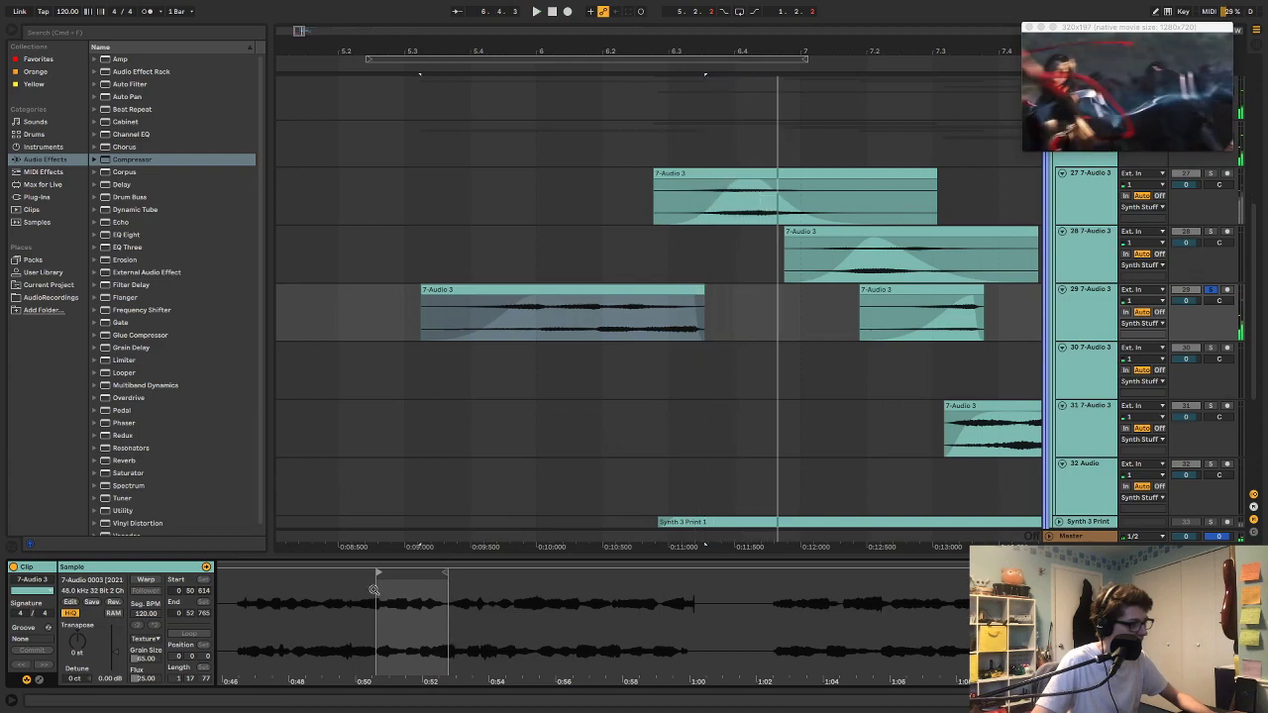
{"action": "left_click_drag", "start_coordinate": [376, 575], "coordinate": [255, 580]}
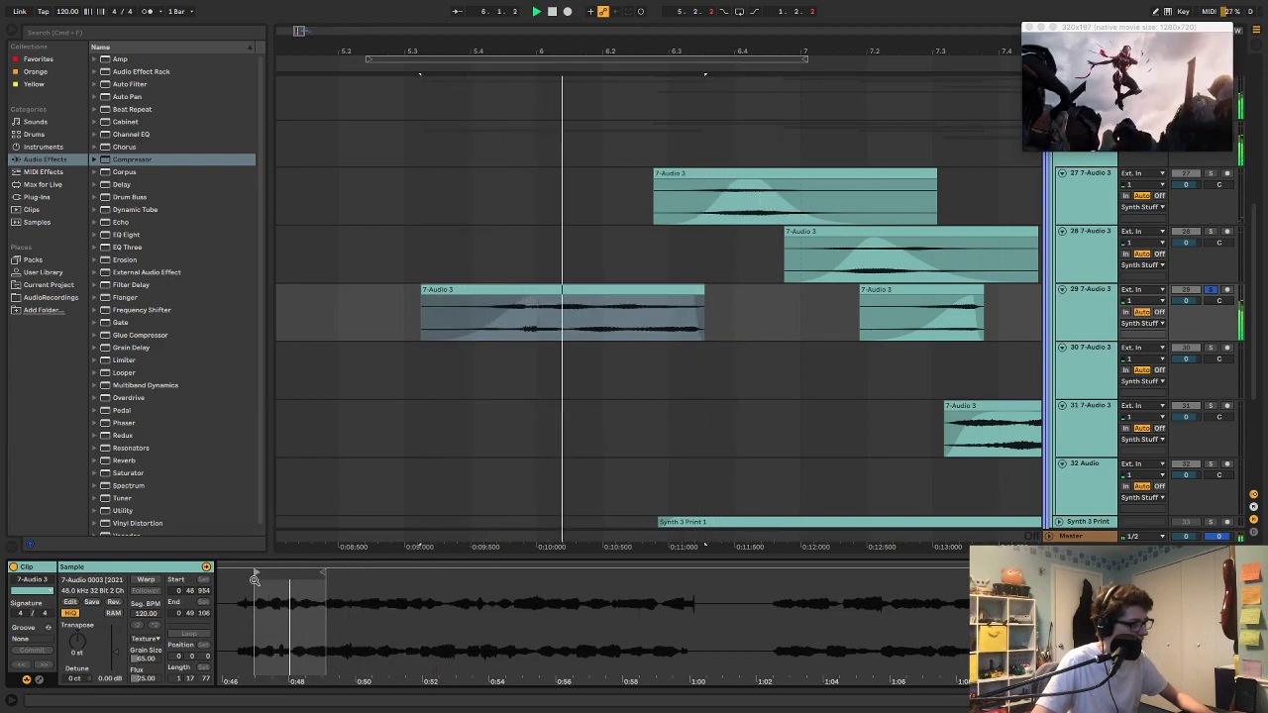
{"action": "key", "text": "space"}
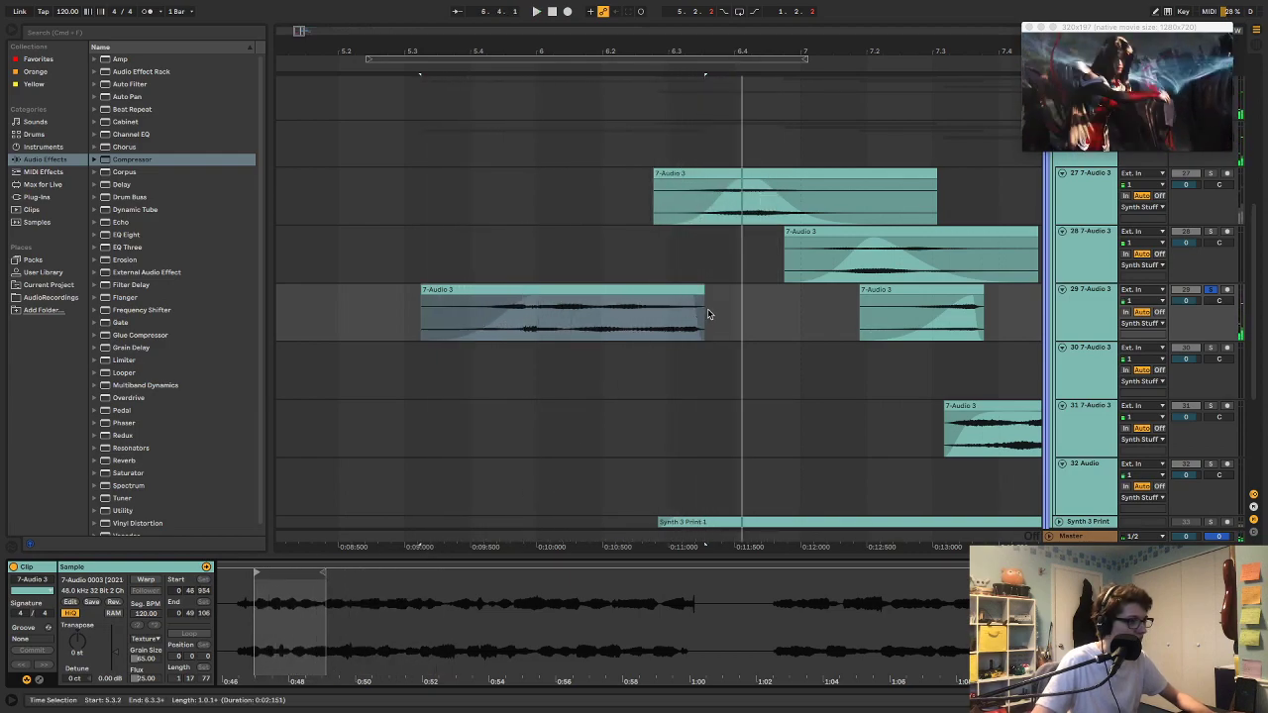
{"action": "left_click_drag", "start_coordinate": [697, 299], "coordinate": [652, 317]}
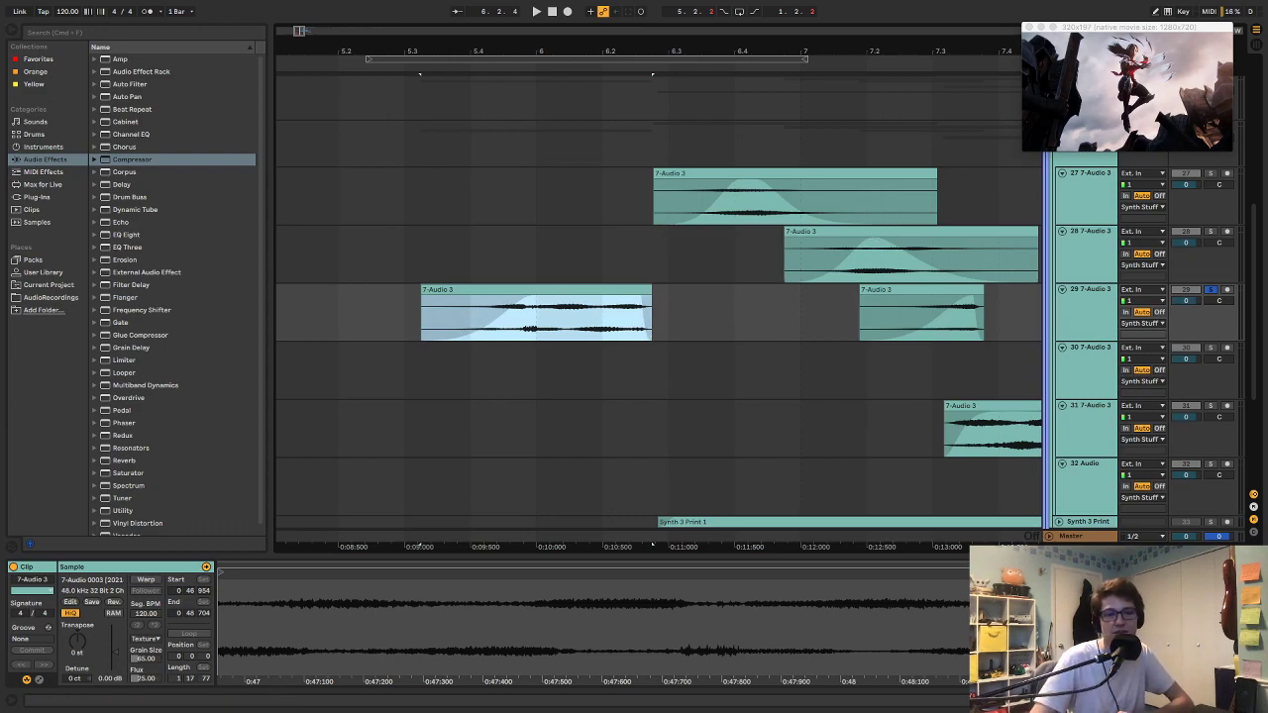
Step: Leave full screen, switch to Chrome to show the Hilda Viking axe image, and move the browser window out of the way
{"action": "key", "text": "super+Tab"}
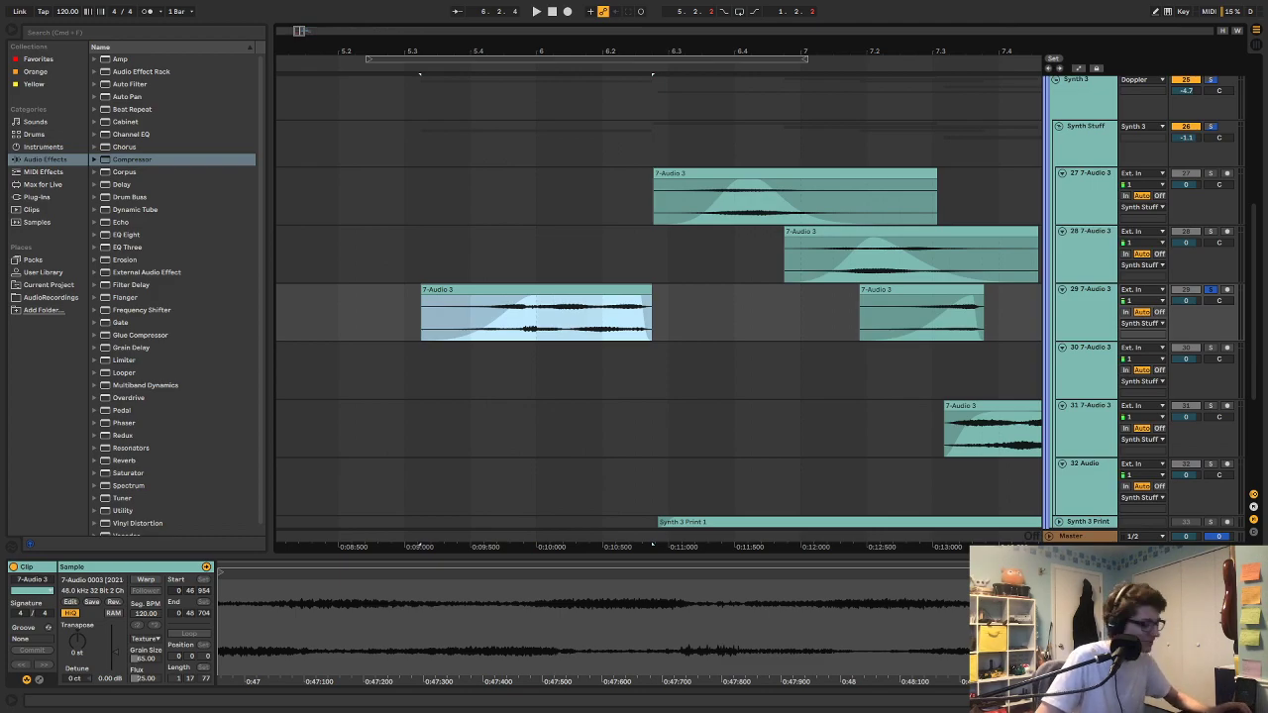
{"action": "key", "text": "super+alt+v"}
{"action": "key", "text": "ctrl+super+f"}
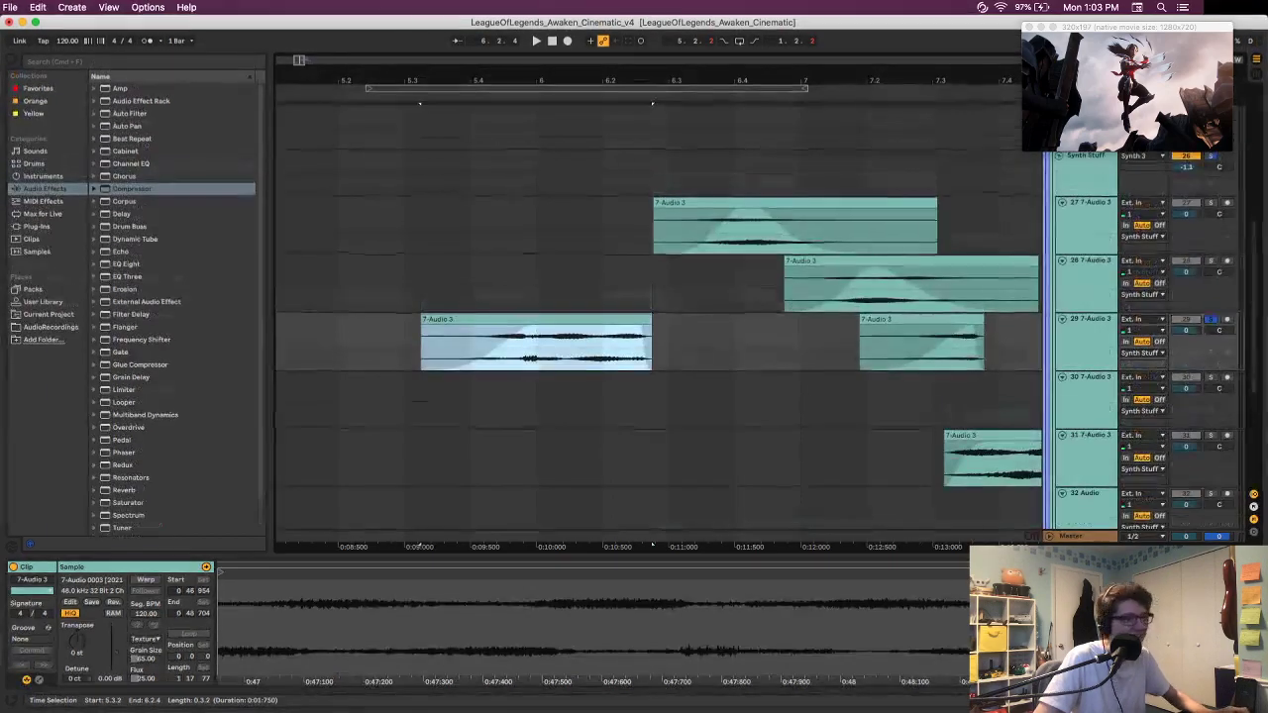
{"action": "key", "text": "super+Tab"}
{"action": "left_click_drag", "start_coordinate": [804, 37], "coordinate": [780, 17]}
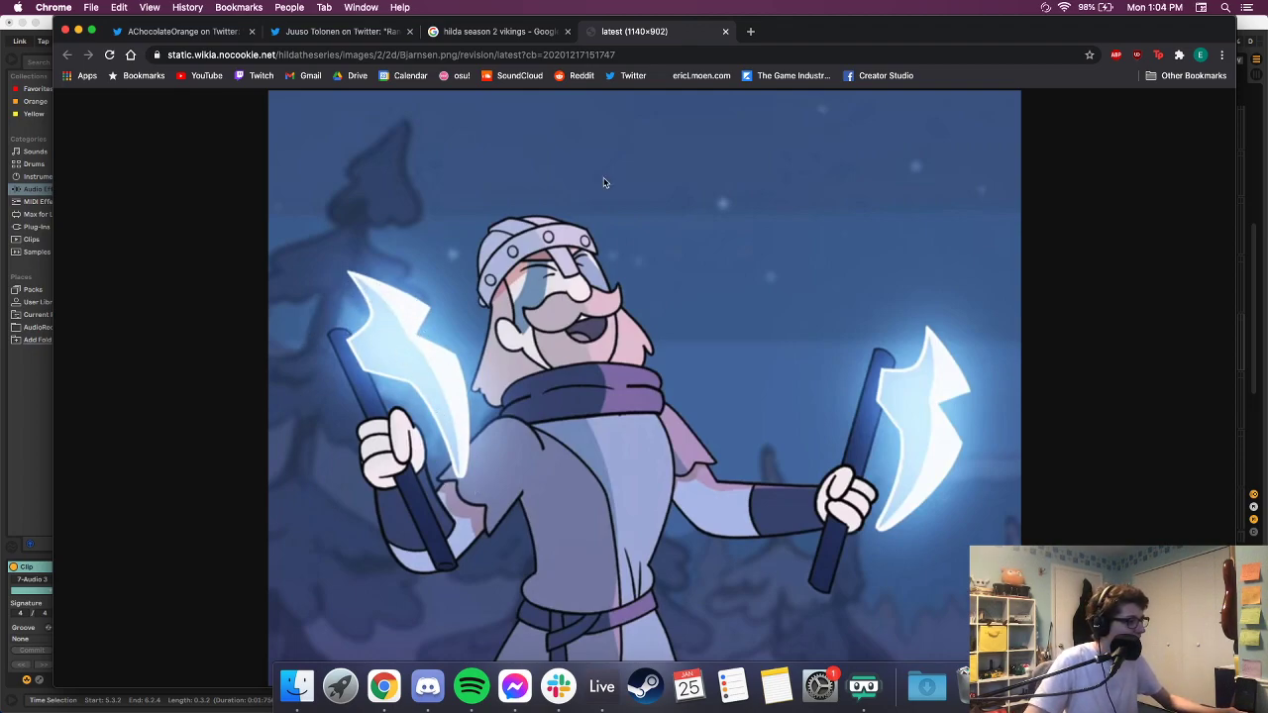
{"action": "left_click_drag", "start_coordinate": [770, 34], "coordinate": [1267, 35]}
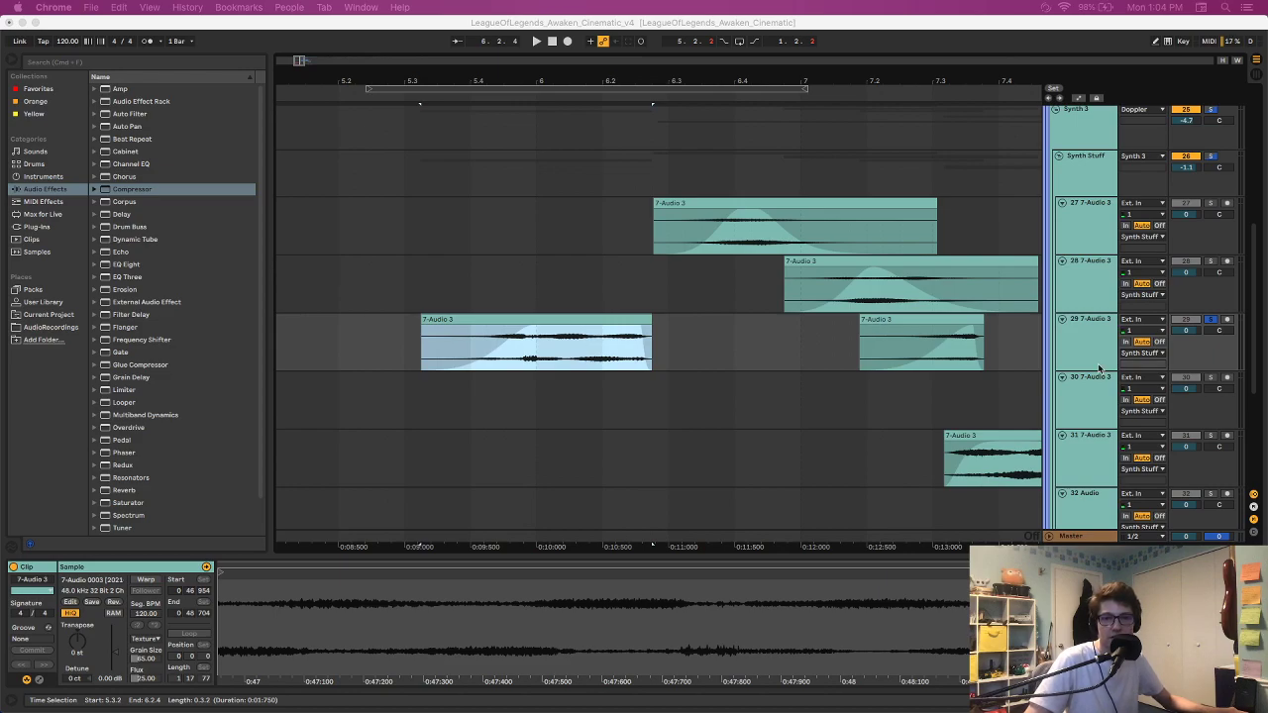
Step: Return to the Ableton Live arrangement in full screen and play the copied track 29 clip from 5.3.1 and from 5.2.2
{"action": "left_click", "coordinate": [397, 227]}
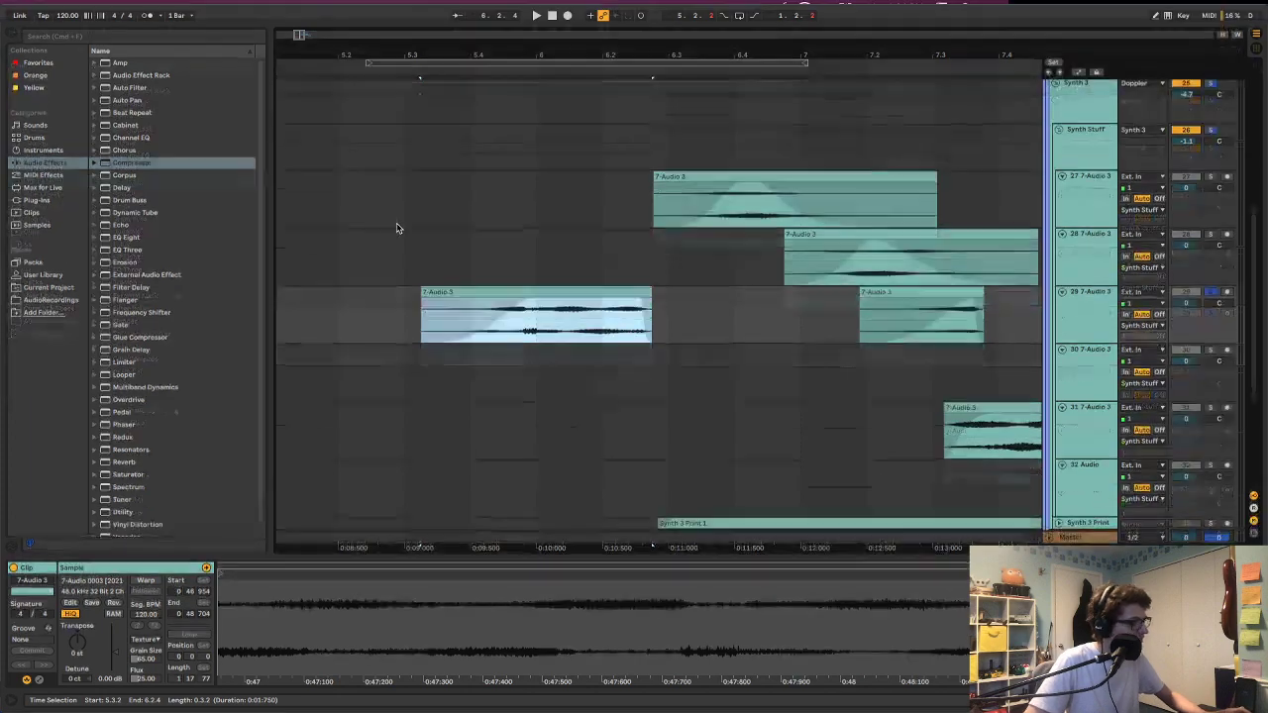
{"action": "left_click", "coordinate": [408, 250]}
{"action": "key", "text": "space"}
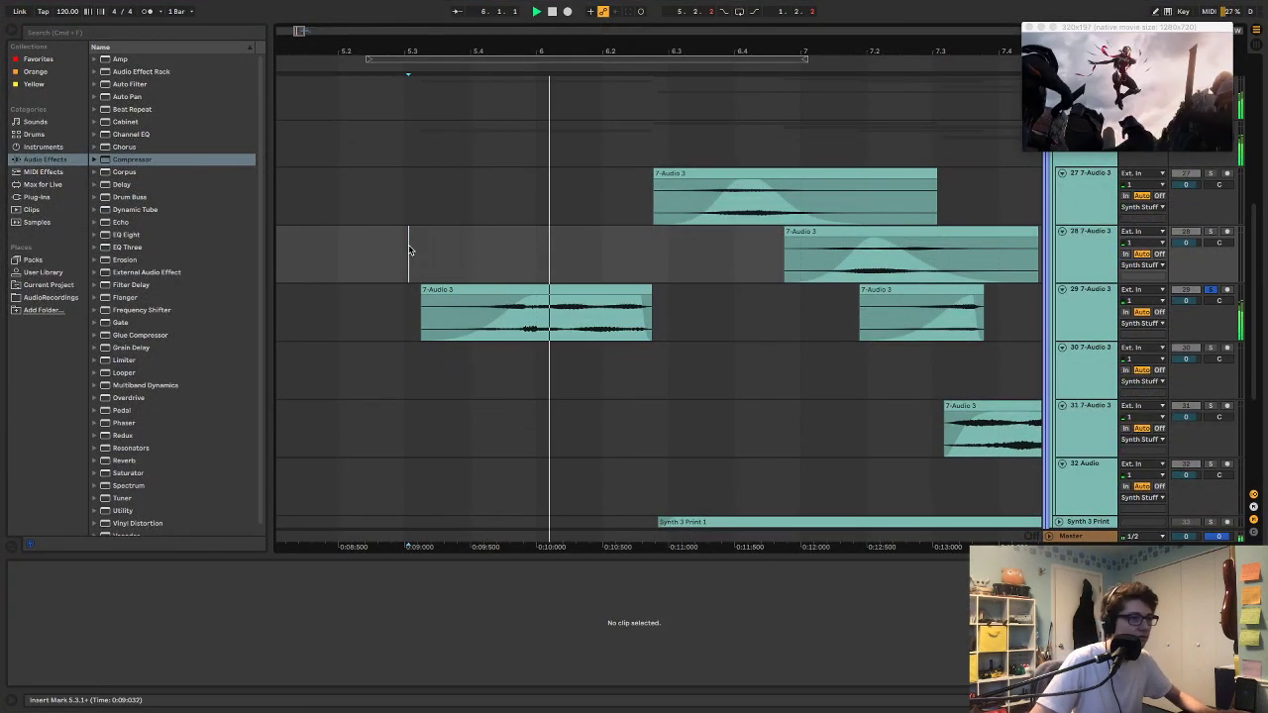
{"action": "left_click", "coordinate": [366, 242]}
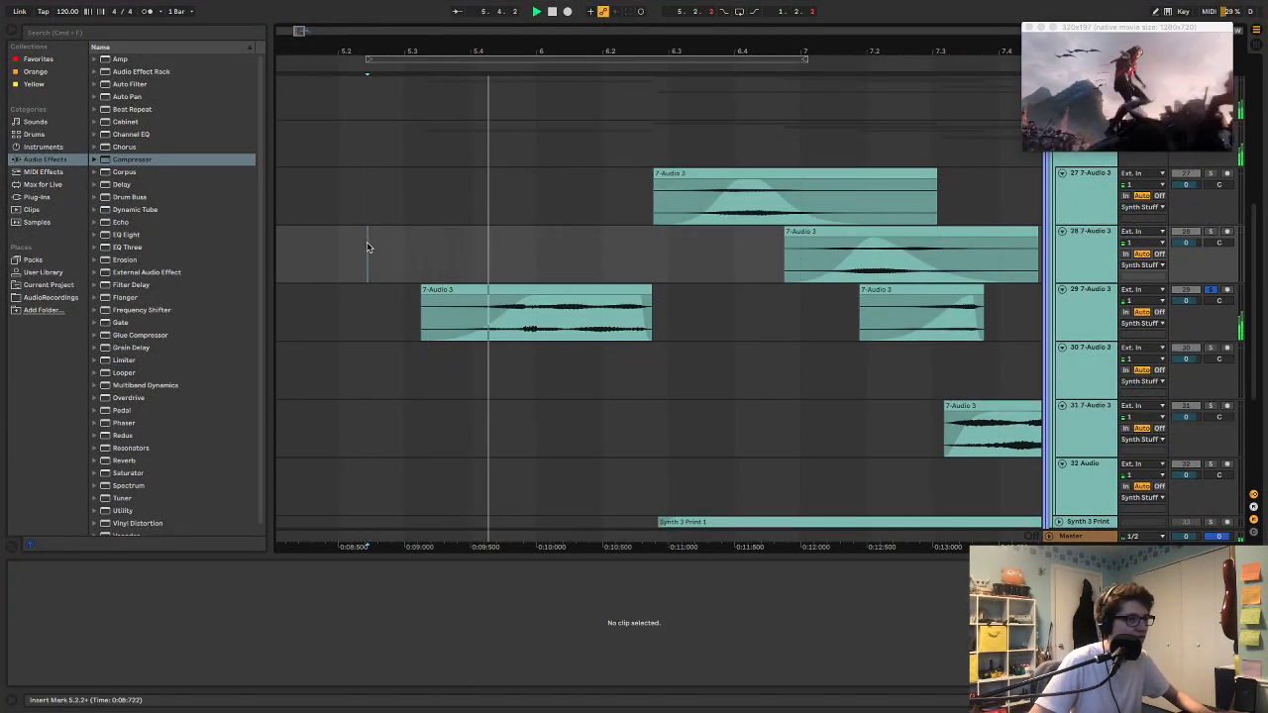
{"action": "key", "text": "space"}
Step: Shorten the fade-in of the copied 7-Audio 3 clip on track 29 so it ends close to the clip's start
{"action": "scroll", "coordinate": [498, 267], "scroll_direction": "left", "scroll_amount": 4}
{"action": "left_click_drag", "start_coordinate": [735, 298], "coordinate": [640, 311]}
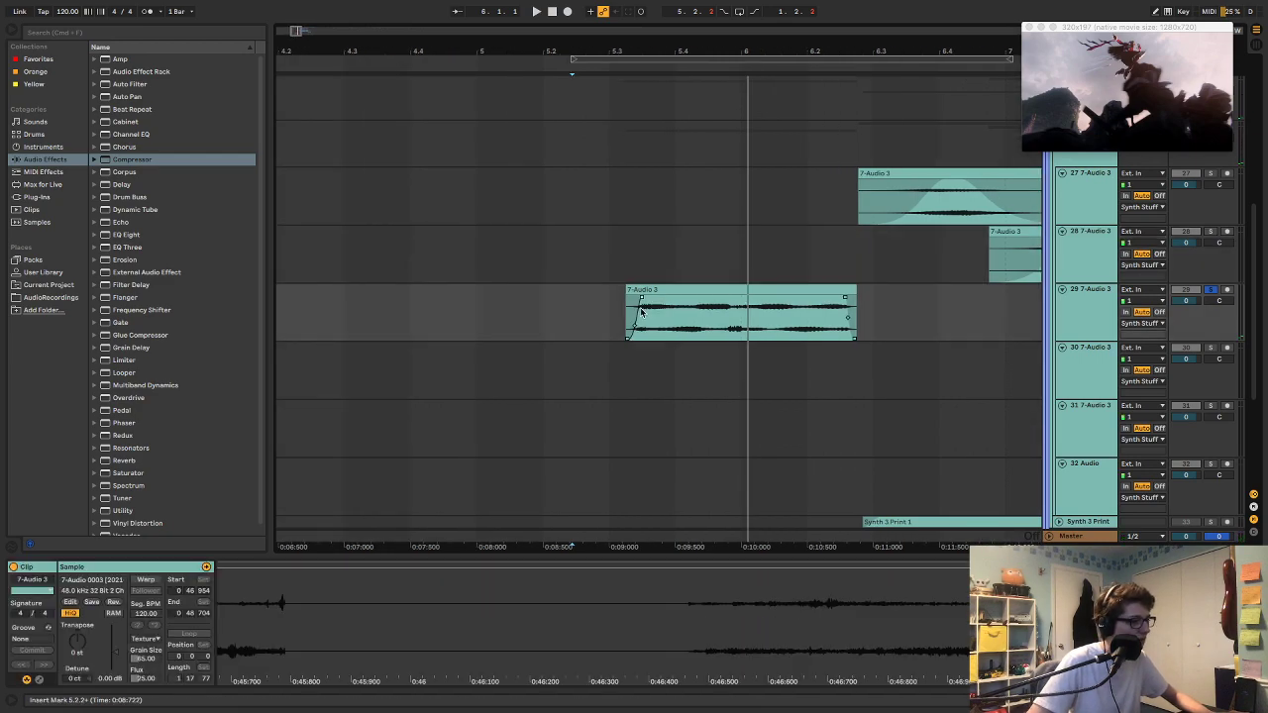
{"action": "left_click", "coordinate": [810, 289]}
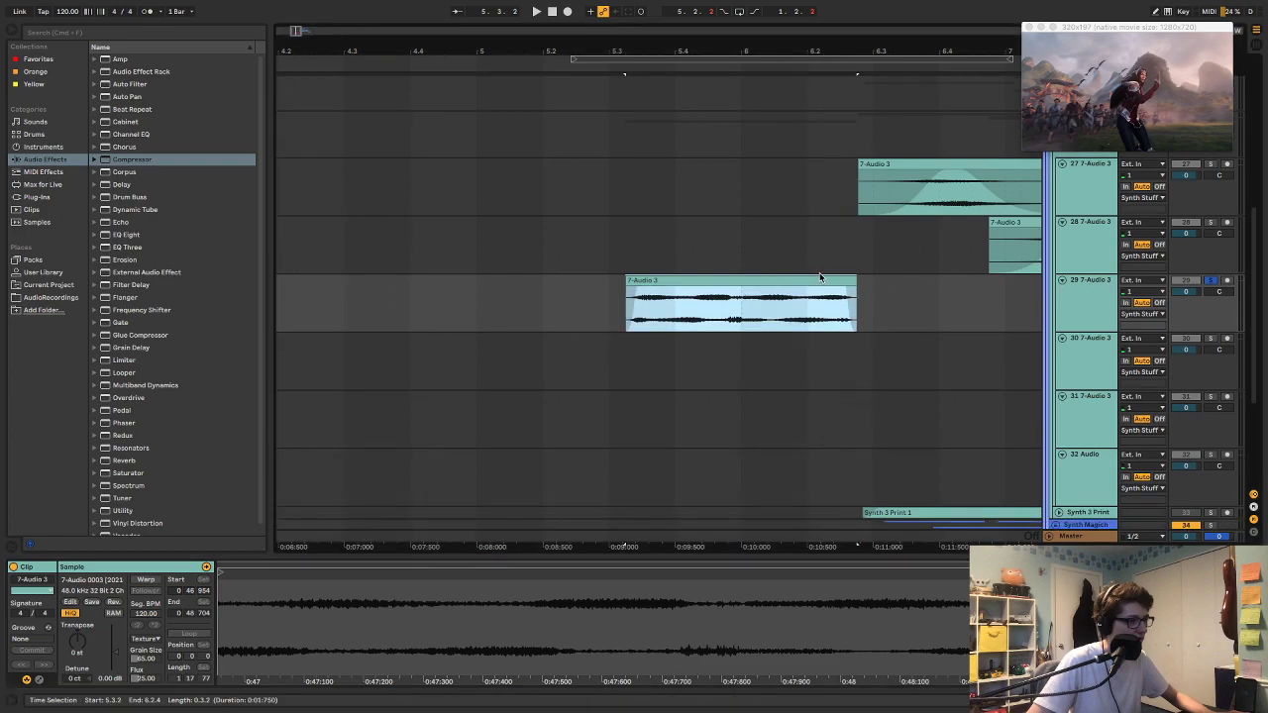
Step: Insert an audio track below track 32, move the copied clip onto it at about 5.2.3, and play it
{"action": "scroll", "coordinate": [1079, 396], "scroll_direction": "down", "scroll_amount": 2}
{"action": "left_click", "coordinate": [1080, 397]}
{"action": "key", "text": "ctrl+t"}
{"action": "left_click_drag", "start_coordinate": [705, 206], "coordinate": [651, 429]}
{"action": "key", "text": "space"}
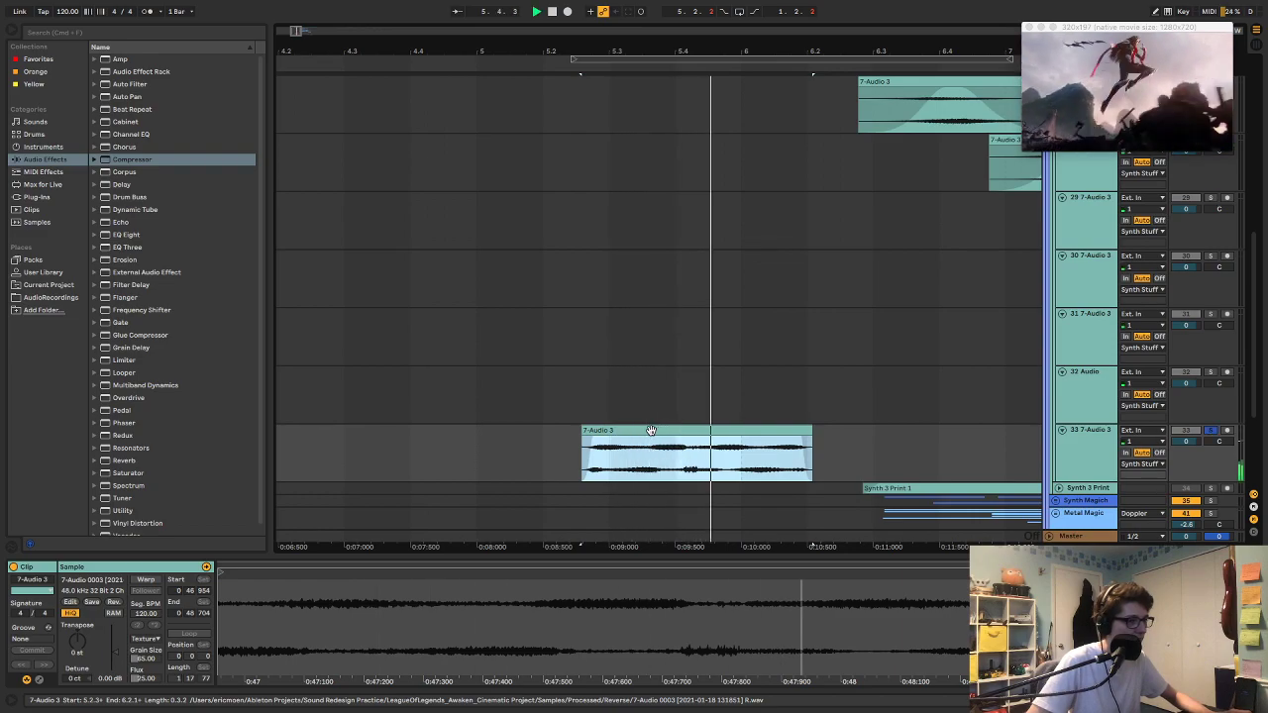
{"action": "key", "text": "space"}
Step: Extend the clip's start on track 33 back to about 5.2.2, lengthen its fade-in to about 5.3.3, and play it
{"action": "mouse_move", "coordinate": [512, 385]}
{"action": "left_mouse_down"}
{"action": "mouse_move", "coordinate": [569, 391]}
{"action": "mouse_move", "coordinate": [570, 431]}
{"action": "mouse_move", "coordinate": [649, 447]}
{"action": "mouse_move", "coordinate": [609, 464]}
{"action": "left_mouse_up"}
{"action": "left_click", "coordinate": [569, 391]}
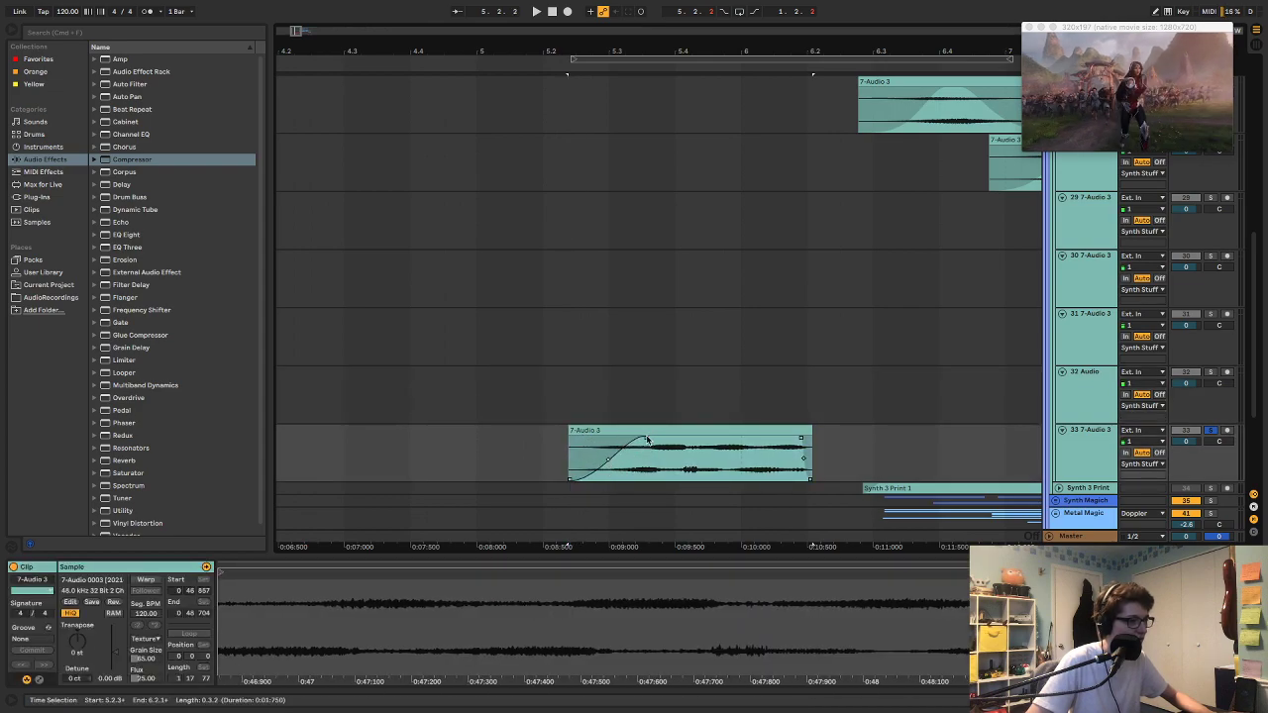
{"action": "left_click", "coordinate": [639, 432]}
{"action": "key", "text": "space"}
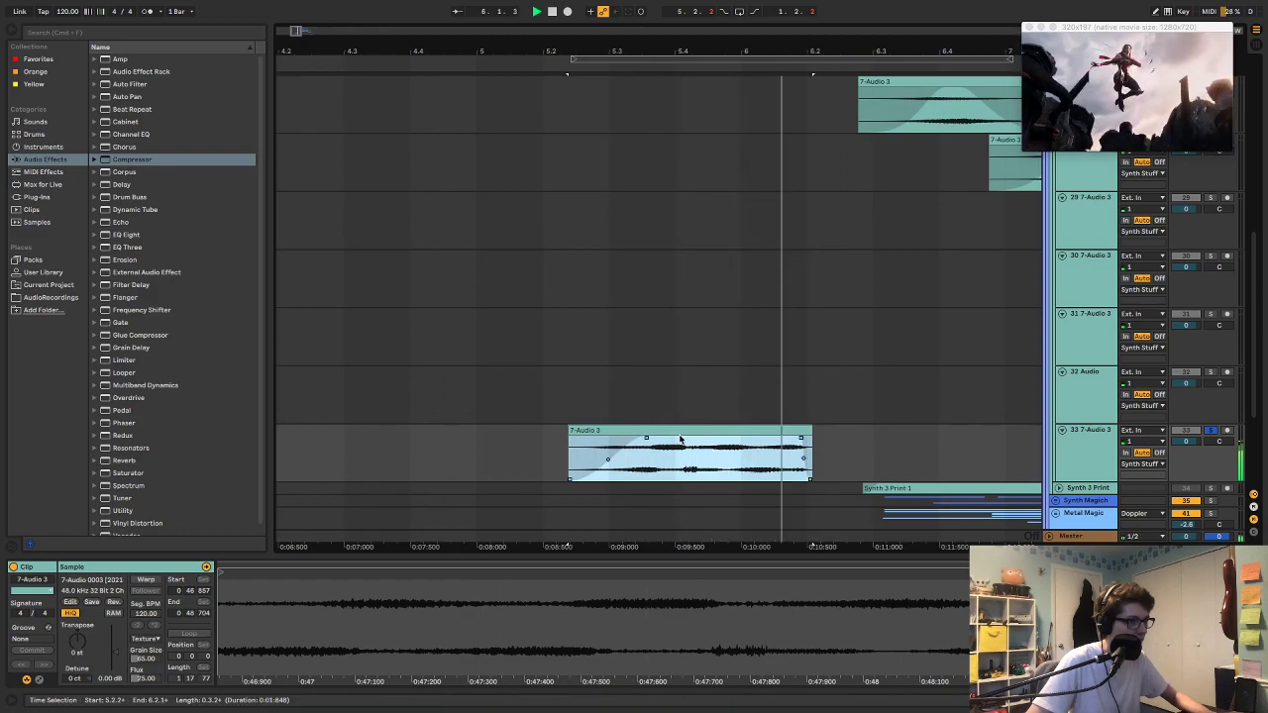
Step: Trim the end of the track 33 clip to about 5.4.4, lengthen its fade-out, and play the result
{"action": "left_click_drag", "start_coordinate": [796, 433], "coordinate": [730, 432]}
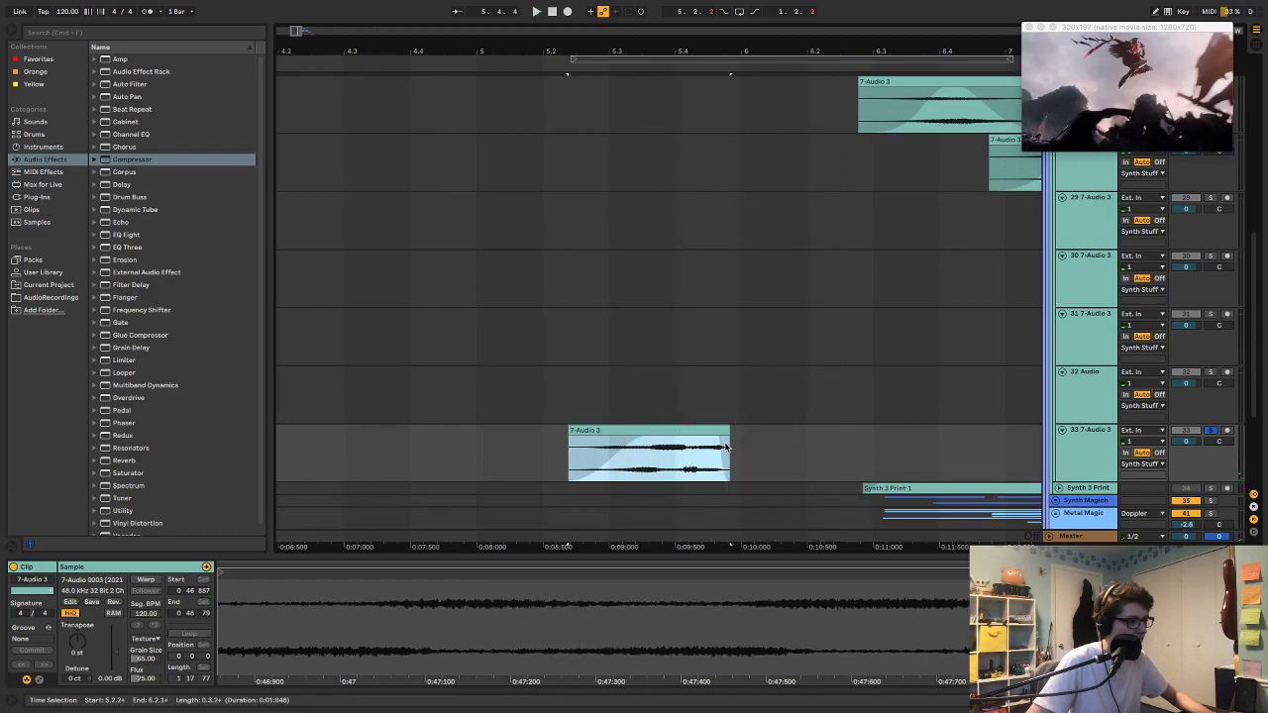
{"action": "key", "text": "space"}
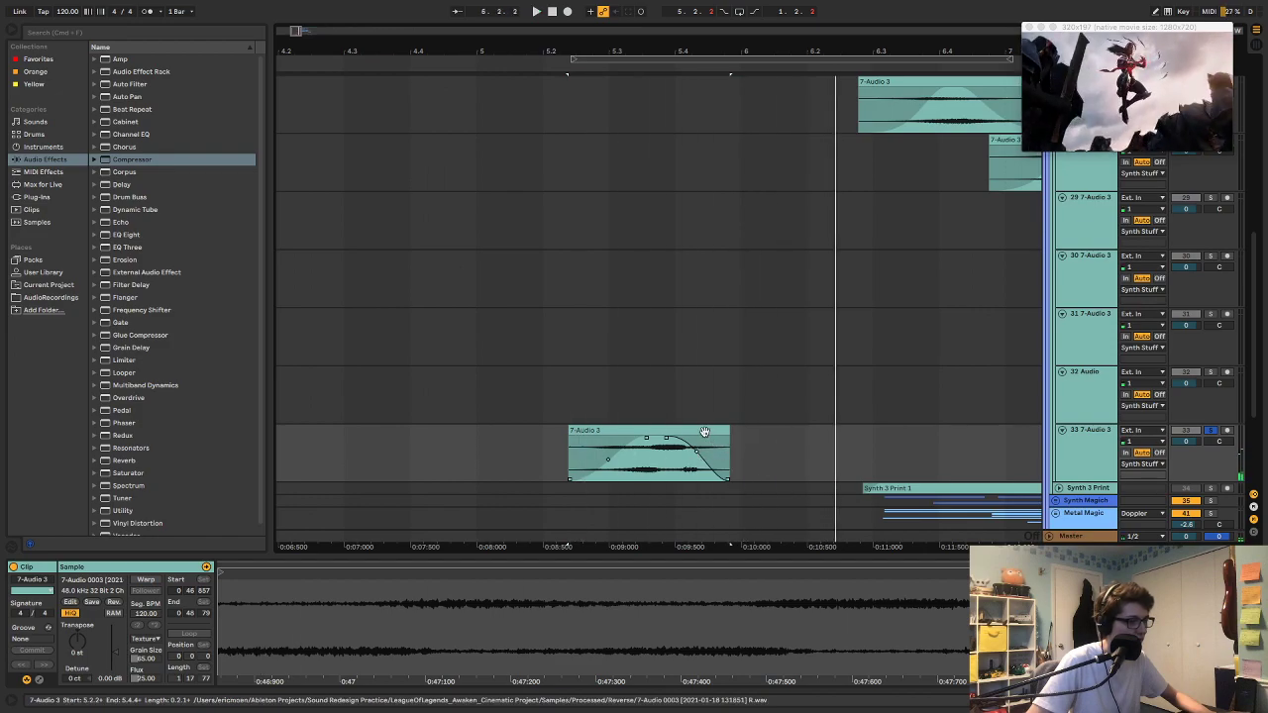
{"action": "key", "text": "space"}
Step: Try transposing the track 33 clip down to -9 st and retrimming its start and fades, playing it between changes
{"action": "left_click_drag", "start_coordinate": [84, 645], "coordinate": [85, 646]}
{"action": "key", "text": "space"}
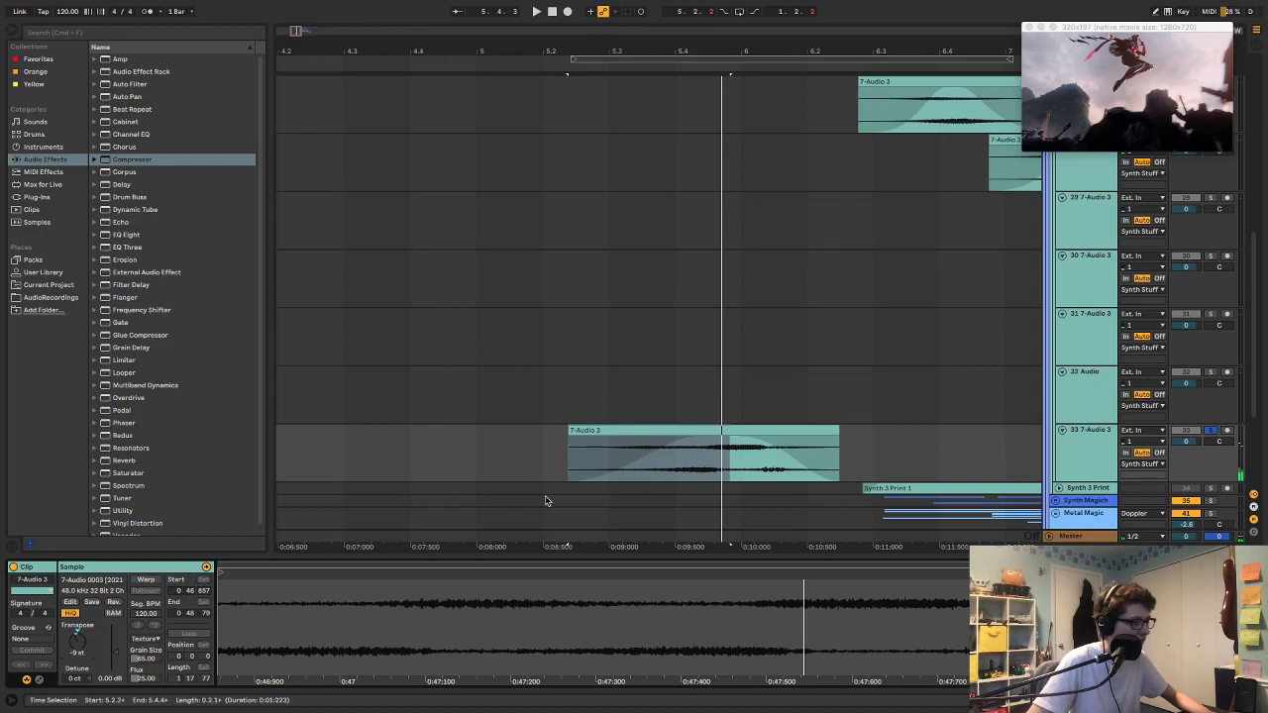
{"action": "key", "text": "space"}
{"action": "mouse_move", "coordinate": [571, 438]}
{"action": "left_mouse_down"}
{"action": "mouse_move", "coordinate": [637, 439]}
{"action": "mouse_move", "coordinate": [561, 450]}
{"action": "mouse_move", "coordinate": [586, 442]}
{"action": "left_mouse_up"}
{"action": "key", "text": "space"}
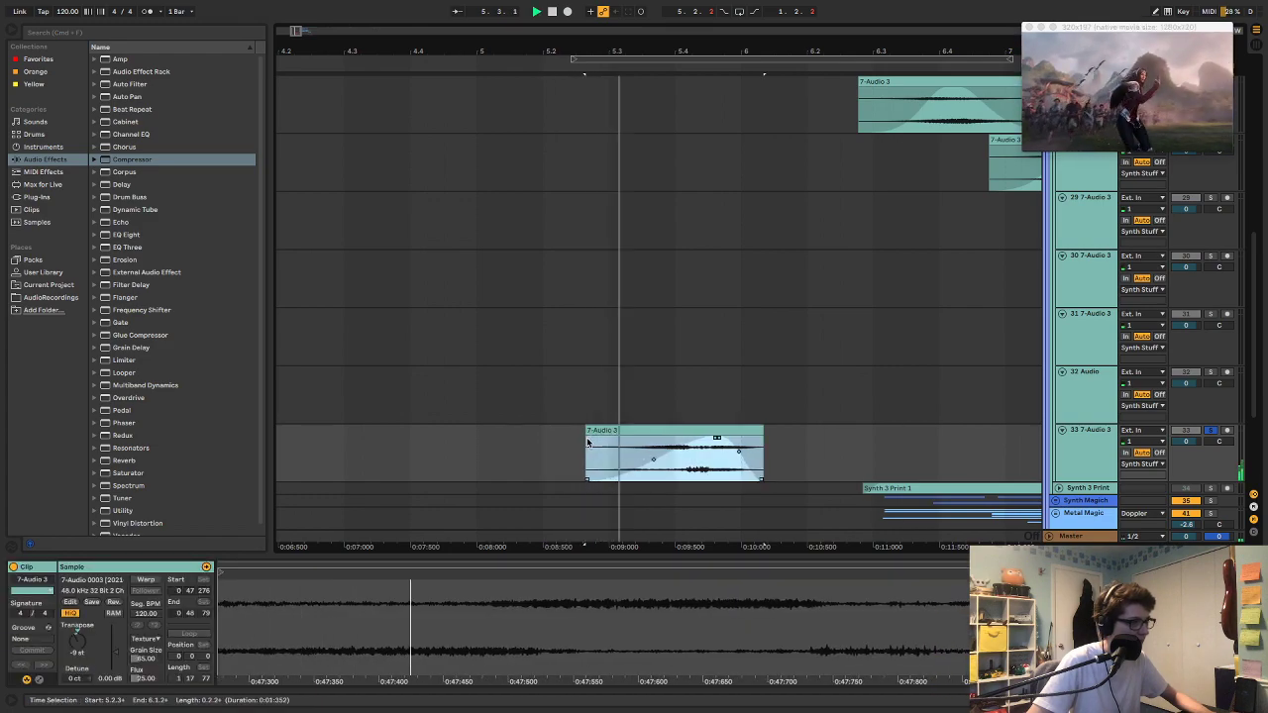
{"action": "key", "text": "space"}
Step: Undo the transposition and retrimming of the track 33 clip and play the restored version
{"action": "key", "text": "super+z"}
{"action": "key", "text": "super+z"}
{"action": "key", "text": "super+z"}
{"action": "key", "text": "super+z"}
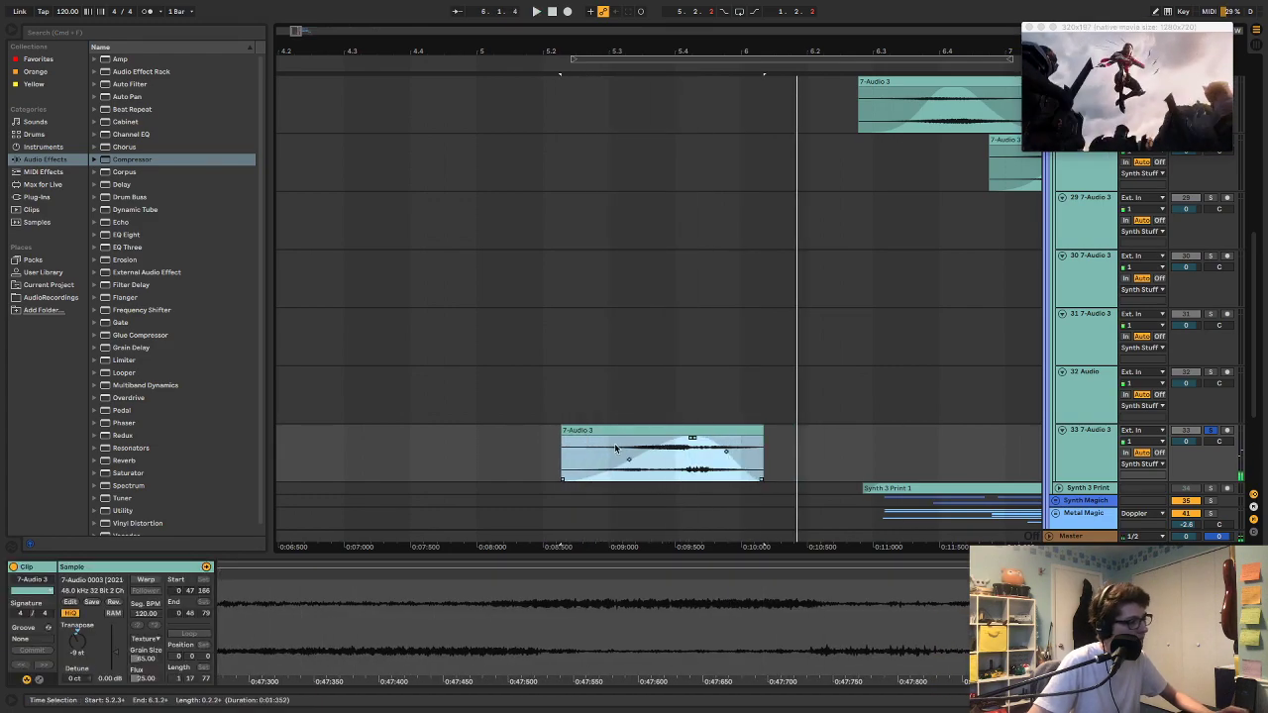
{"action": "key", "text": "space"}
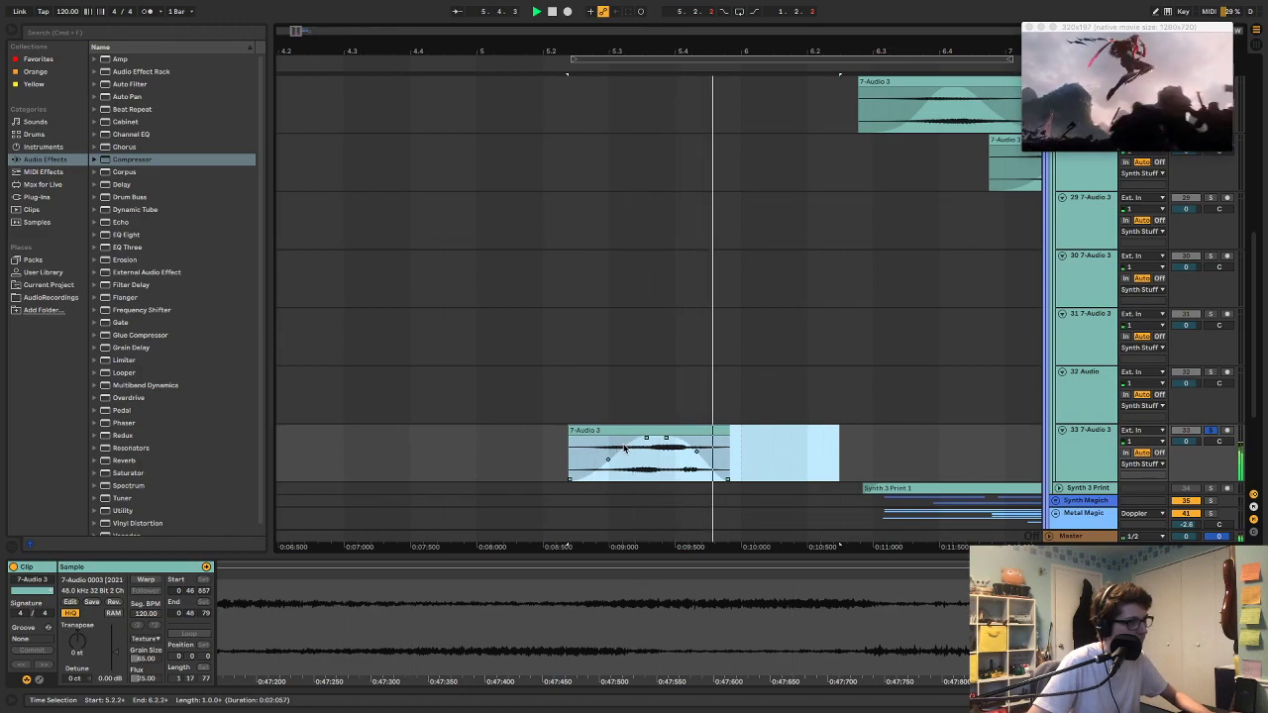
{"action": "key", "text": "space"}
Step: Duplicate track 33 together with its 7-Audio 3 clip
{"action": "scroll", "coordinate": [832, 424], "scroll_direction": "down", "scroll_amount": 2}
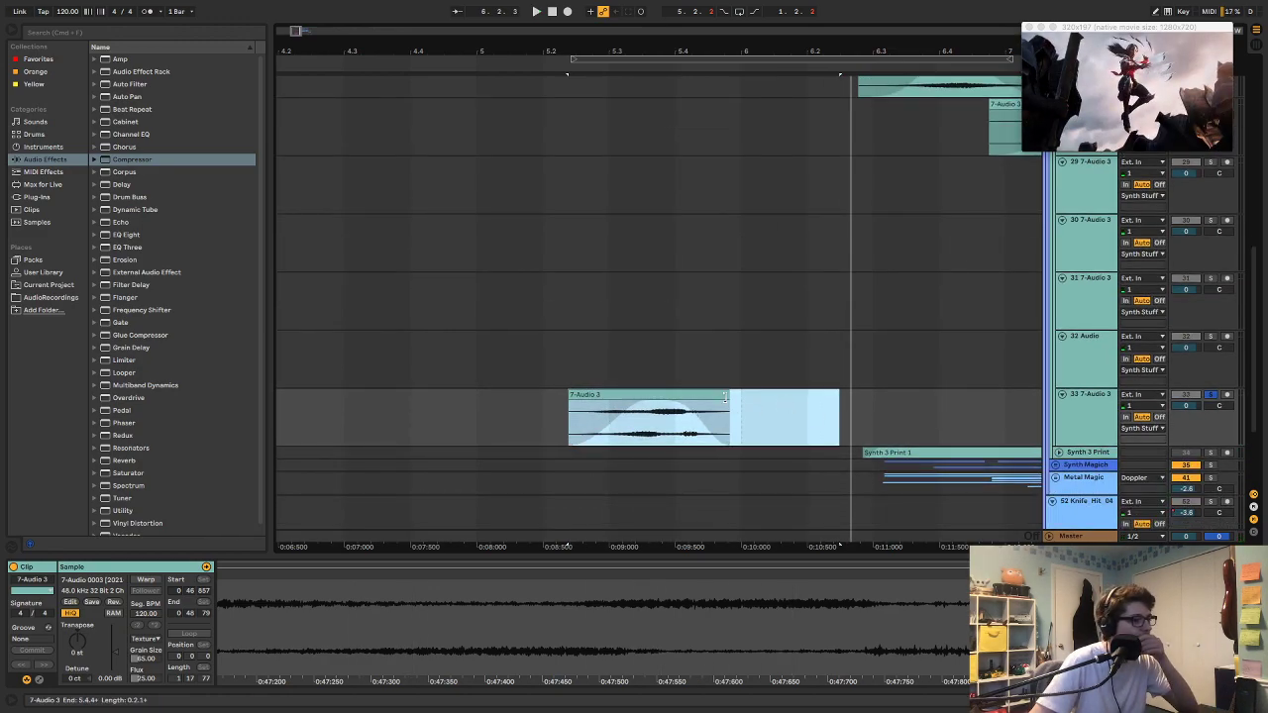
{"action": "scroll", "coordinate": [1011, 396], "scroll_direction": "up", "scroll_amount": 5}
{"action": "scroll", "coordinate": [940, 362], "scroll_direction": "down", "scroll_amount": 3}
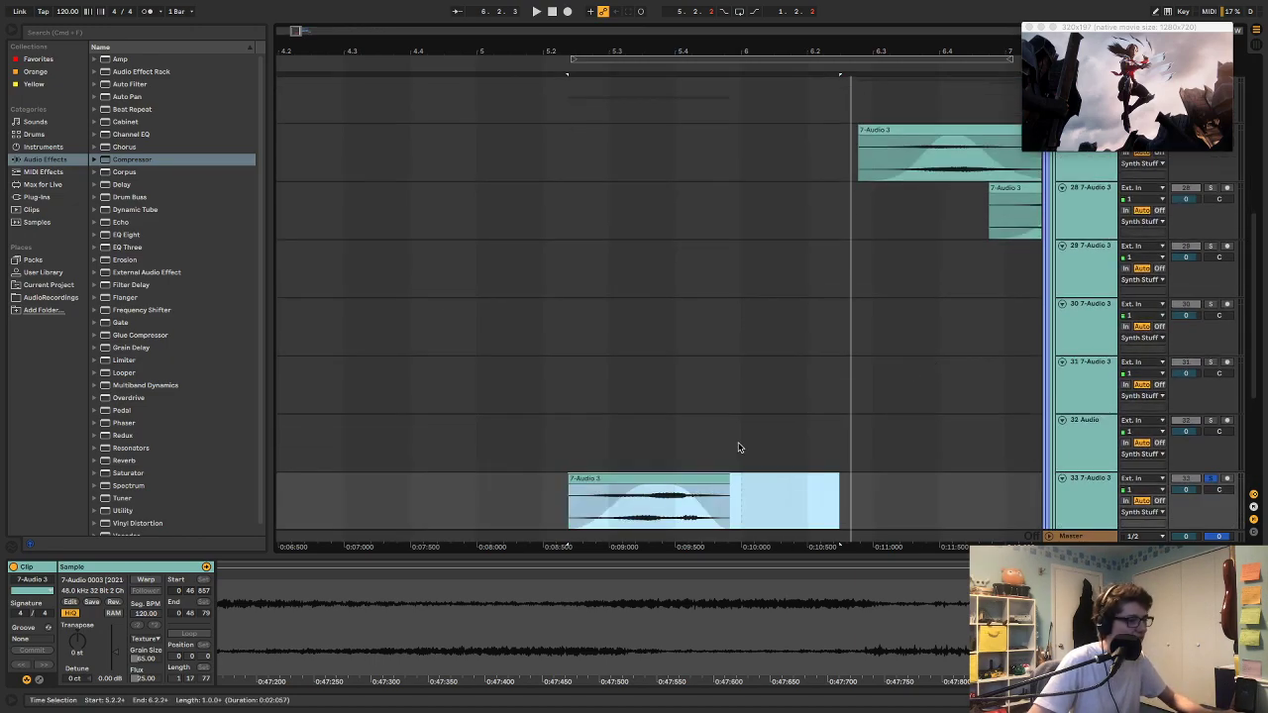
{"action": "left_click", "coordinate": [1079, 480]}
{"action": "key", "text": "super+d"}
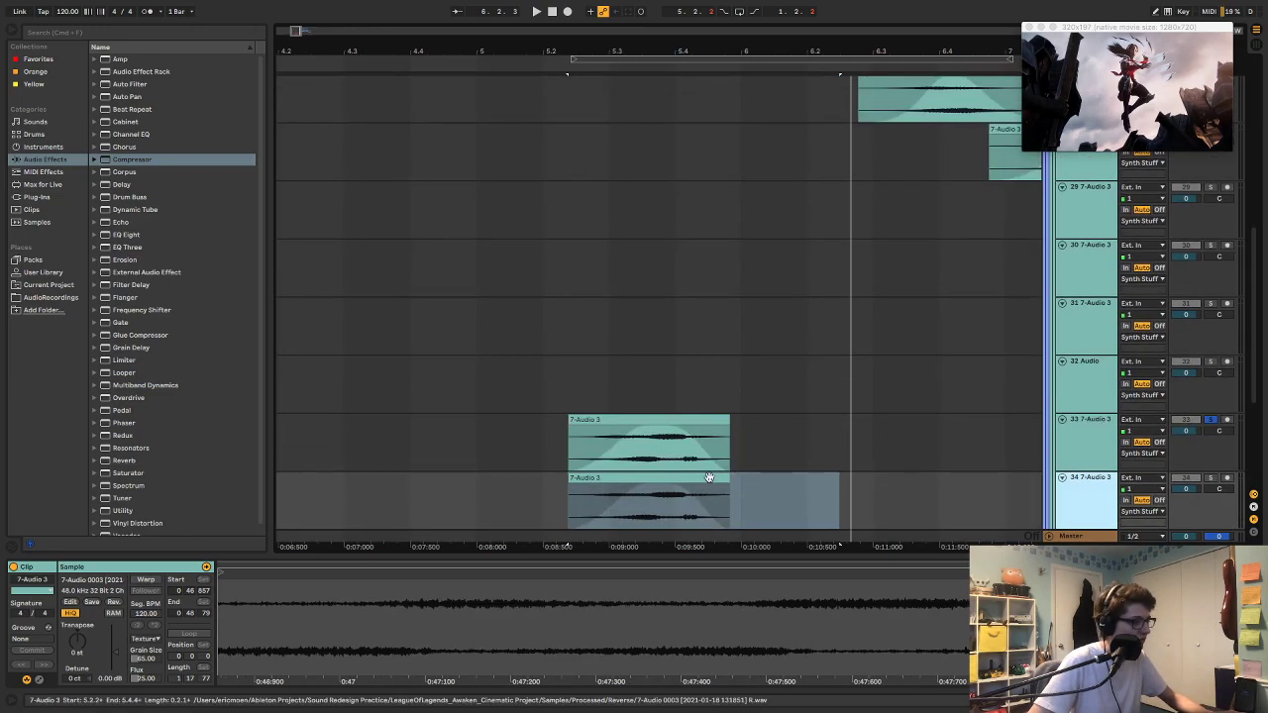
Step: Move the duplicated clip on track 34 to about 5.4.4 and shift its sample start to about 0:37:635
{"action": "left_click_drag", "start_coordinate": [661, 478], "coordinate": [819, 480]}
{"action": "left_click", "coordinate": [696, 622]}
{"action": "mouse_move", "coordinate": [695, 622]}
{"action": "left_mouse_down"}
{"action": "mouse_move", "coordinate": [753, 605]}
{"action": "mouse_move", "coordinate": [416, 584]}
{"action": "mouse_move", "coordinate": [386, 600]}
{"action": "left_mouse_up"}
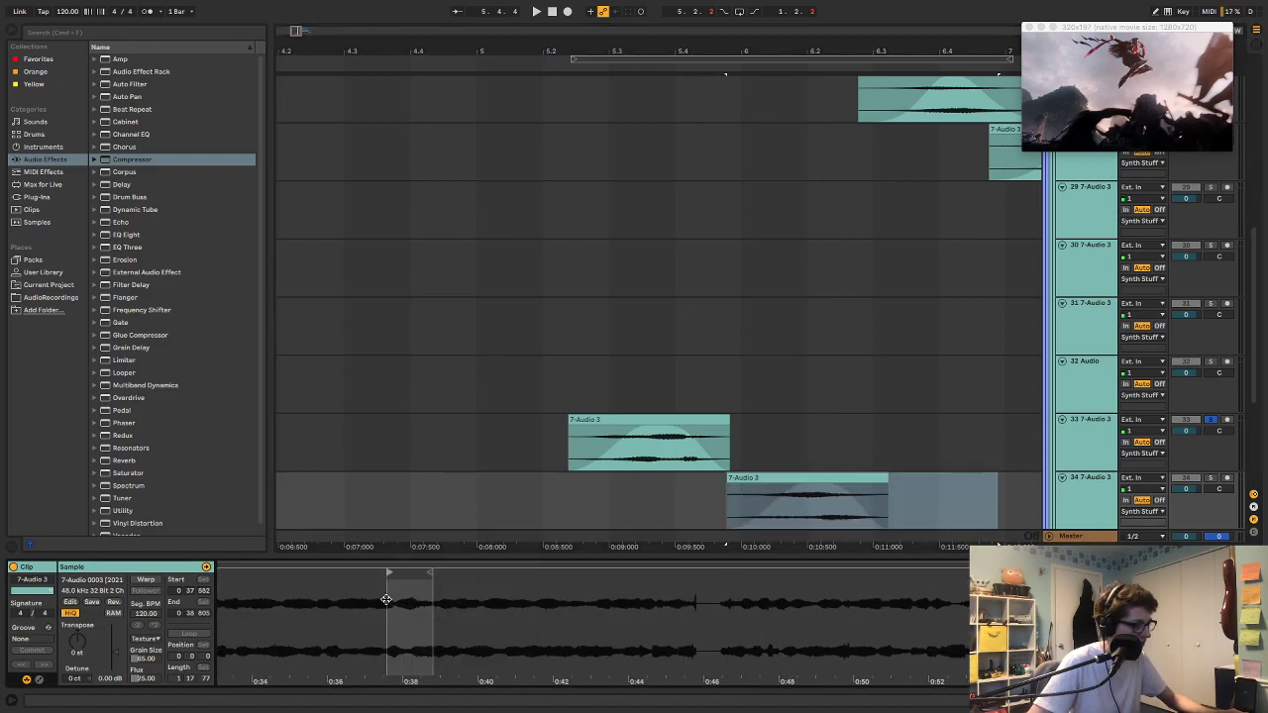
Step: Audition the duplicated clip on track 34 several times with its track soloed
{"action": "left_click", "coordinate": [785, 489]}
{"action": "key", "text": "space"}
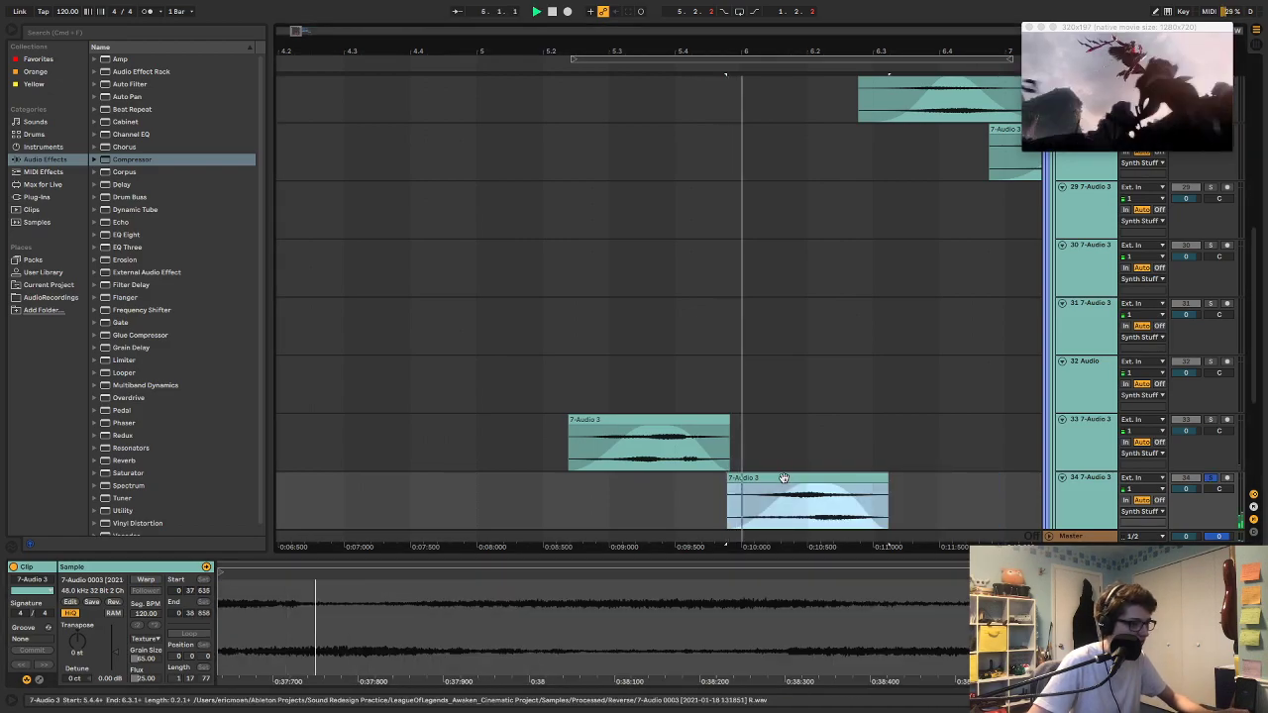
{"action": "key", "text": "space"}
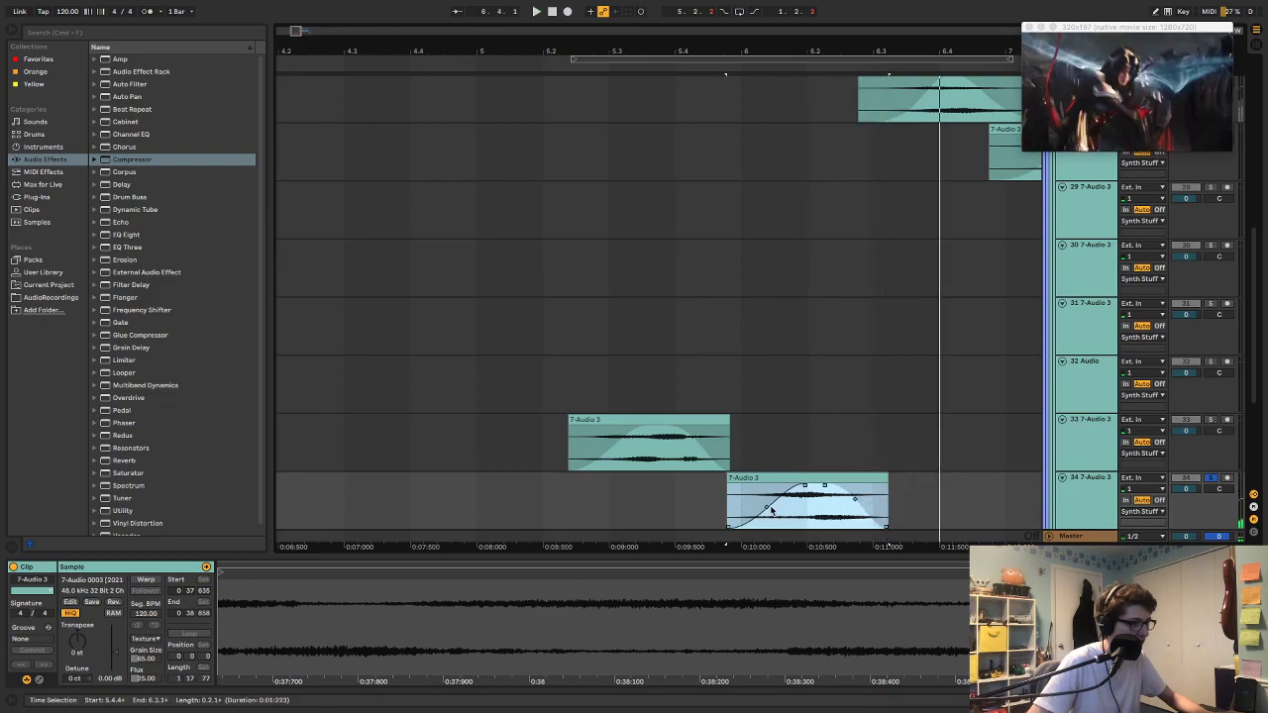
{"action": "key", "text": "space"}
{"action": "key", "text": "space"}
{"action": "key", "text": "space"}
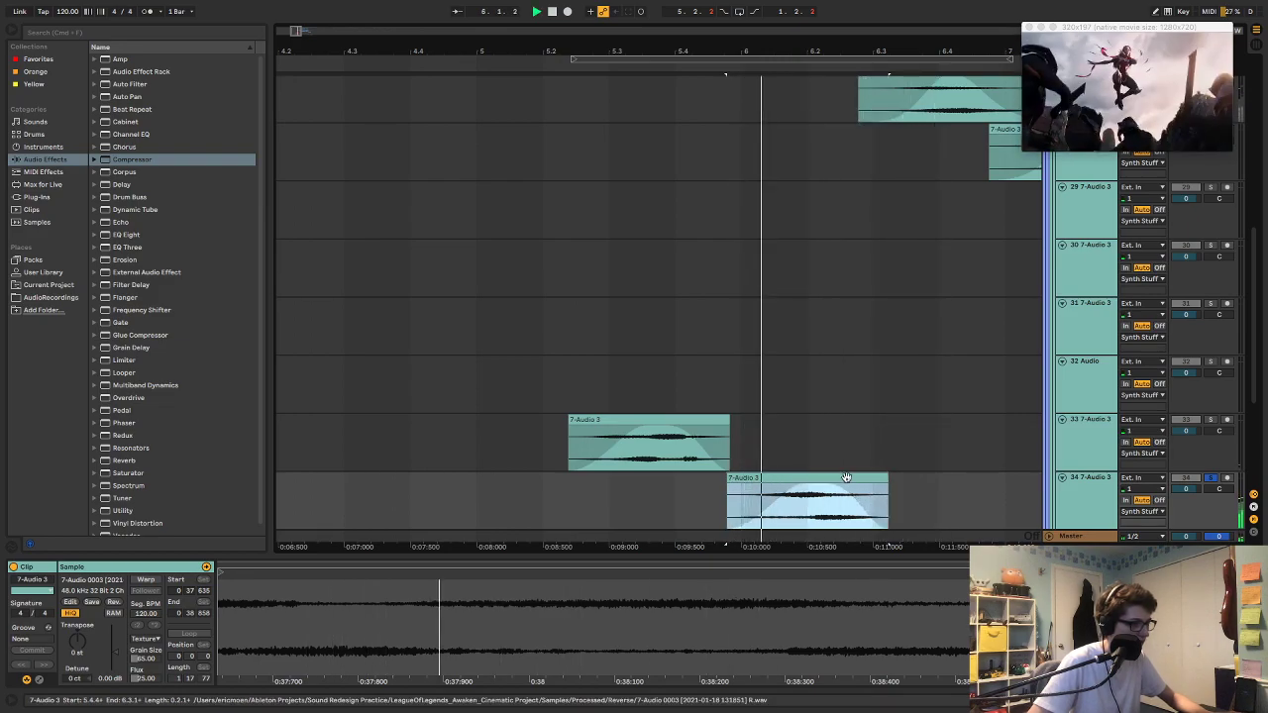
{"action": "key", "text": "space"}
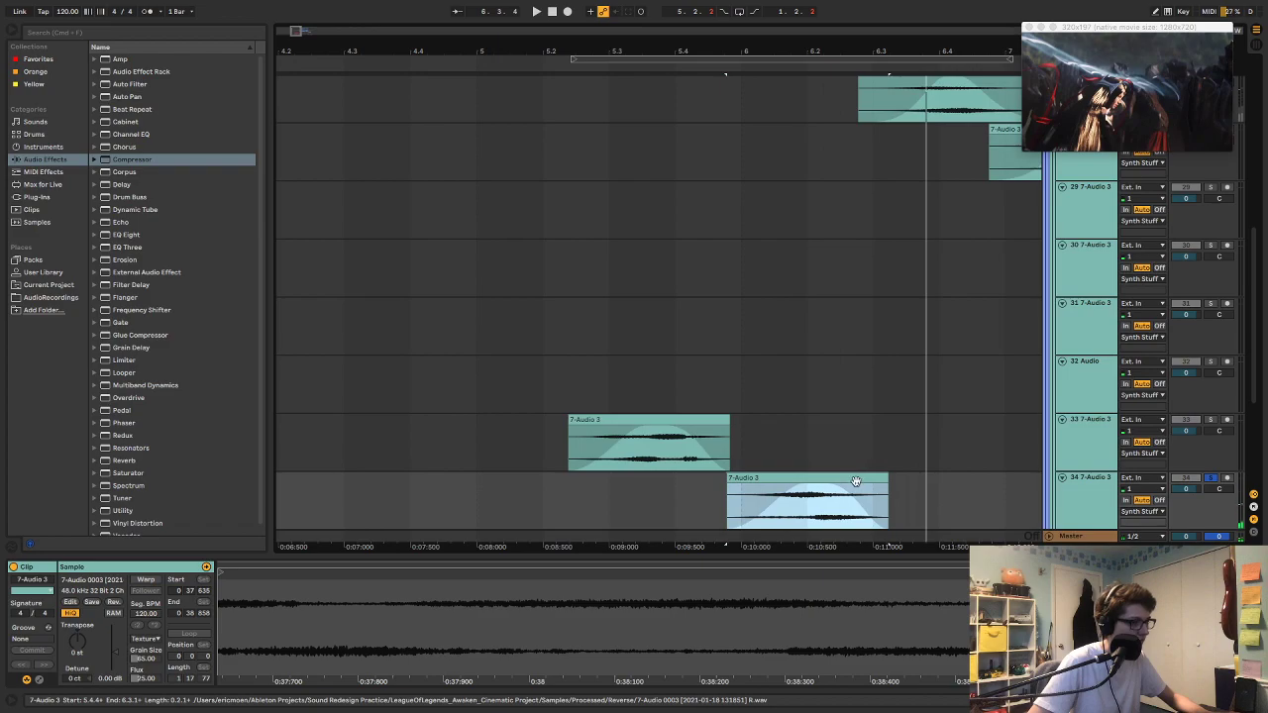
Step: Move the track 34 clip to about 5.4.1 so it overlaps the track 33 clip, and play both together
{"action": "left_click_drag", "start_coordinate": [856, 481], "coordinate": [819, 483]}
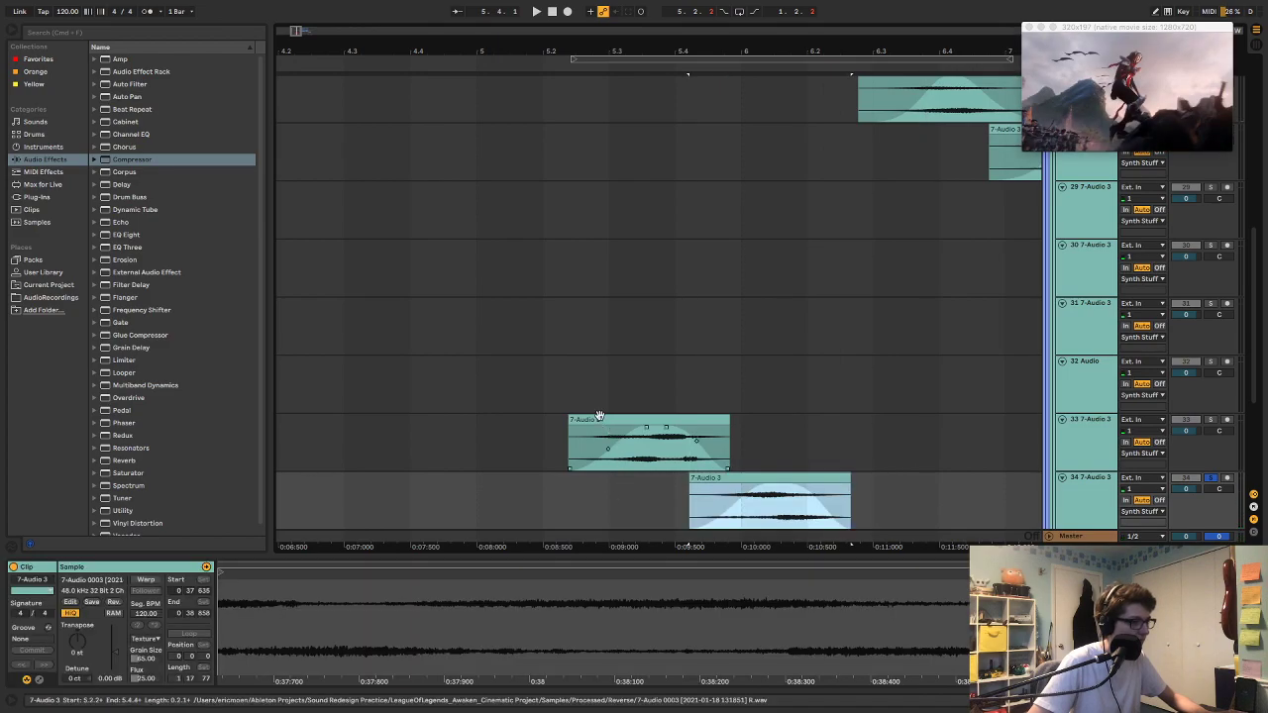
{"action": "left_click", "coordinate": [616, 466]}
{"action": "key", "text": "space"}
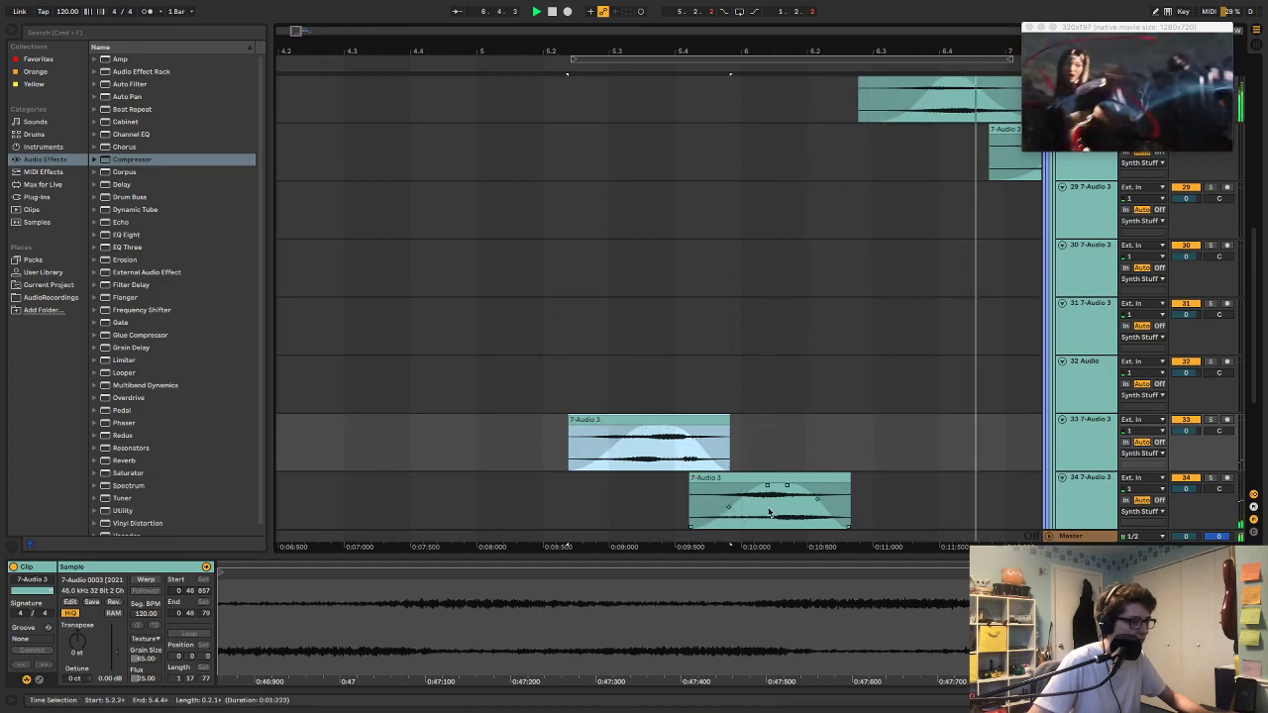
Step: Play the original 7-Audio 3 clip on track 27 with its track soloed for comparison
{"action": "scroll", "coordinate": [909, 294], "scroll_direction": "up", "scroll_amount": 3}
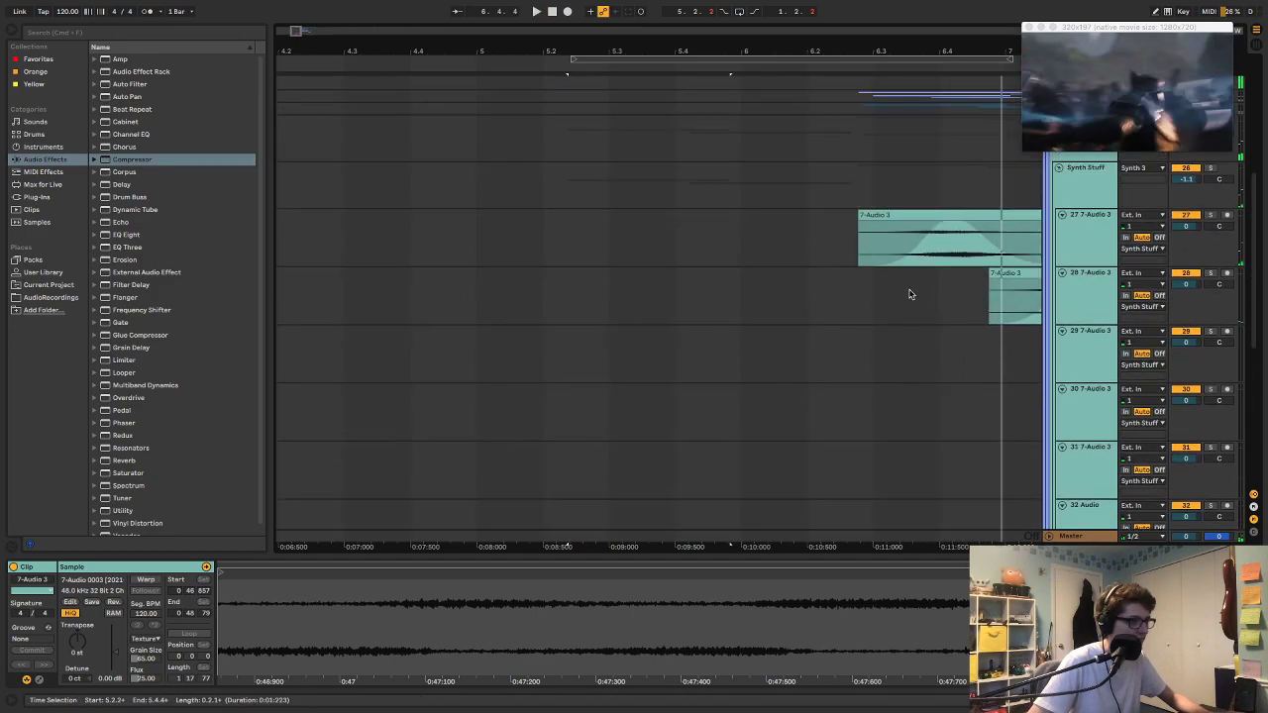
{"action": "left_click", "coordinate": [902, 215]}
{"action": "key", "text": "space"}
{"action": "key", "text": "space"}
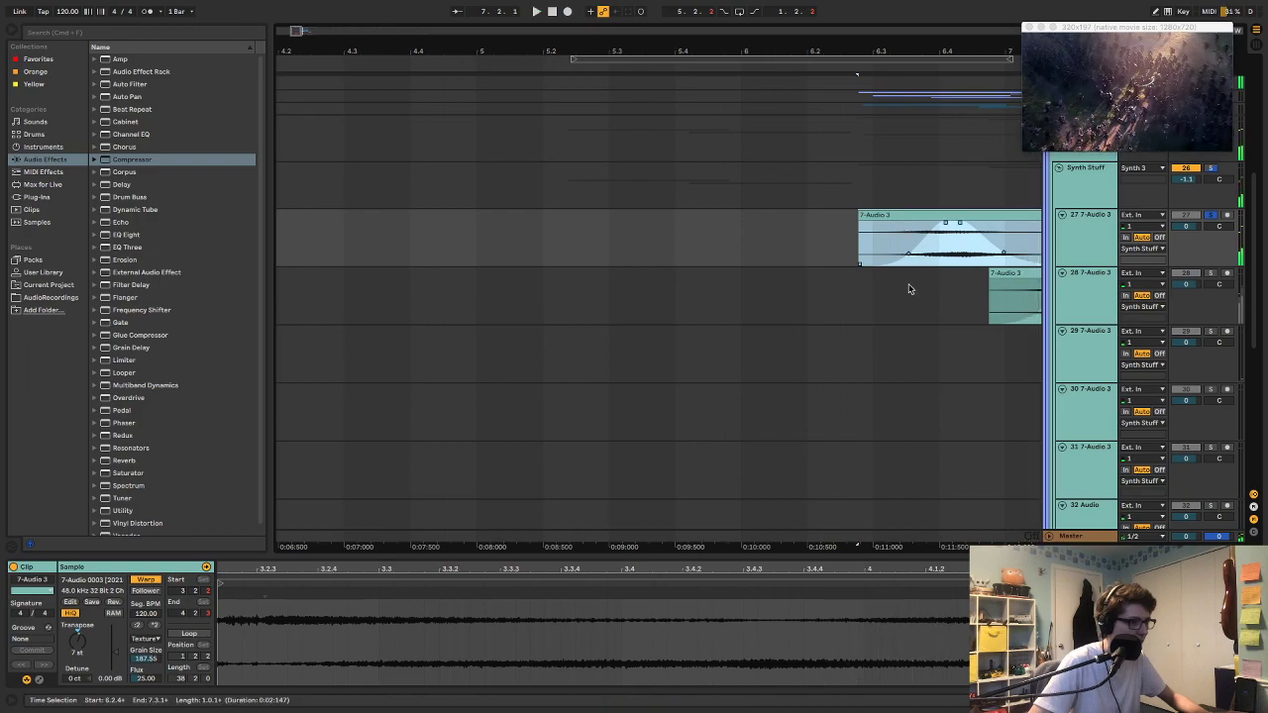
Step: Select the 7-Audio 3 clip on track 34 and play it soloed
{"action": "scroll", "coordinate": [897, 298], "scroll_direction": "down", "scroll_amount": 5}
{"action": "left_click", "coordinate": [796, 397]}
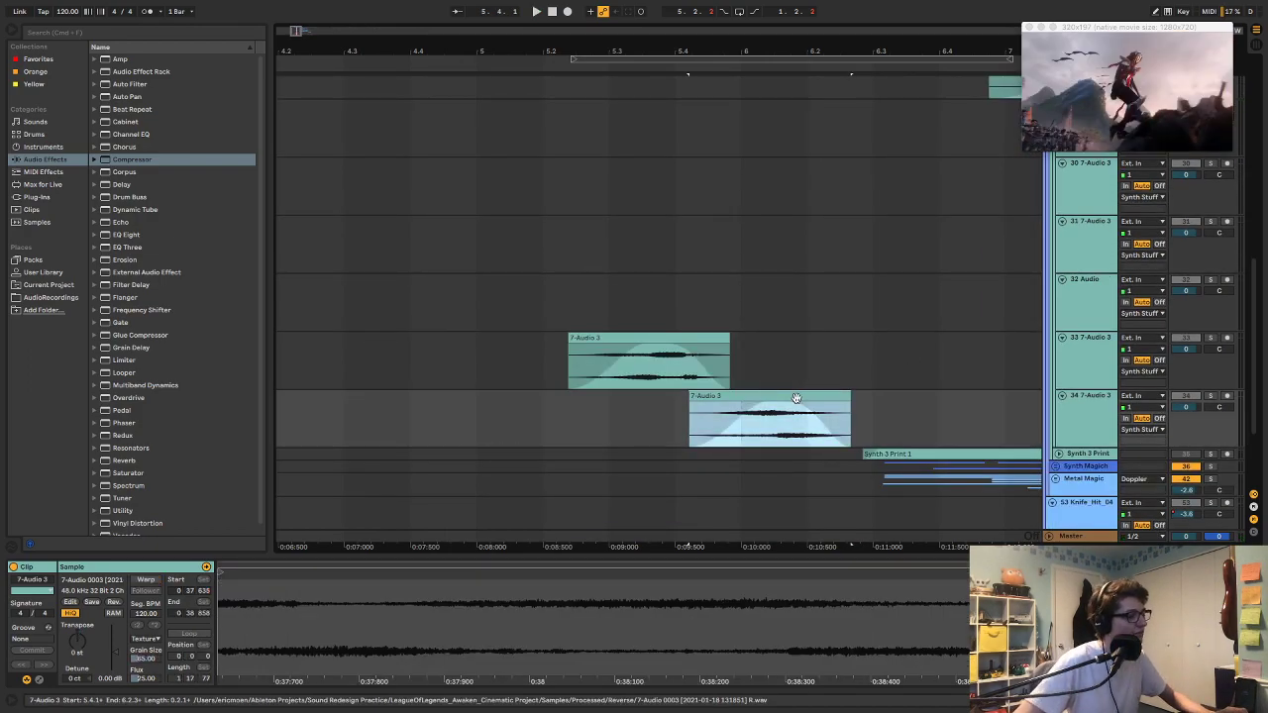
{"action": "left_click", "coordinate": [782, 395]}
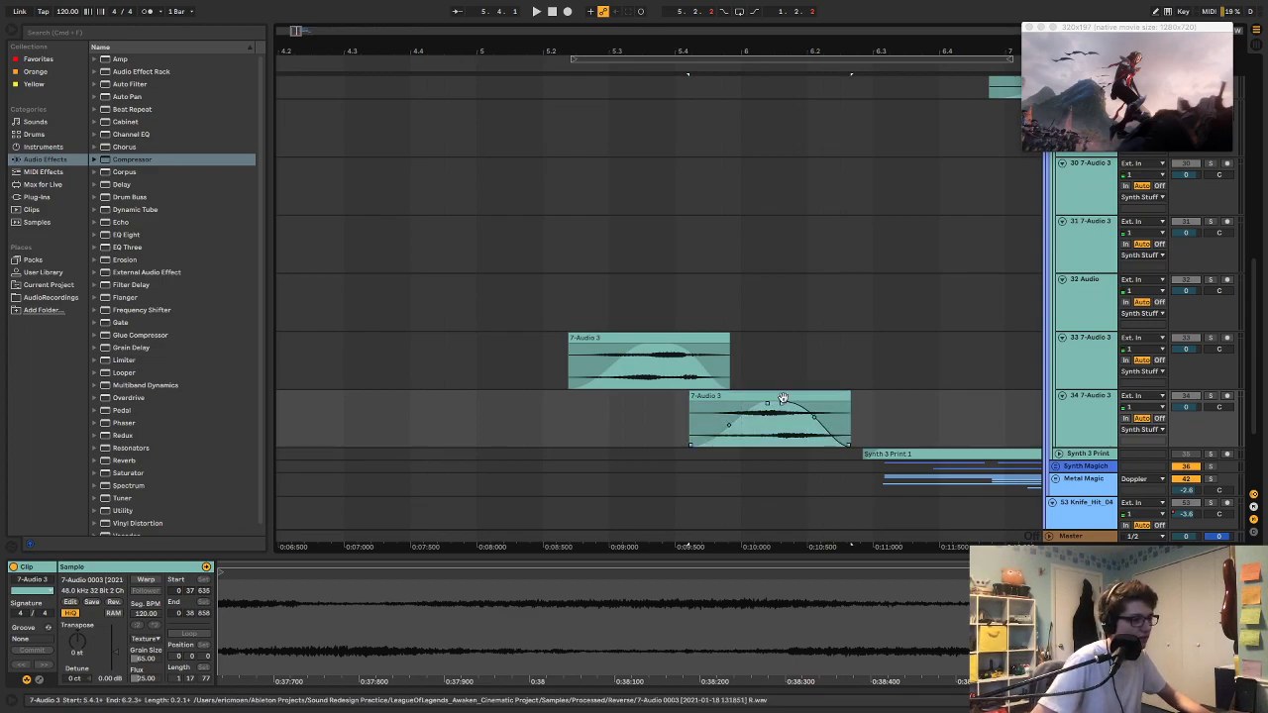
{"action": "key", "text": "space"}
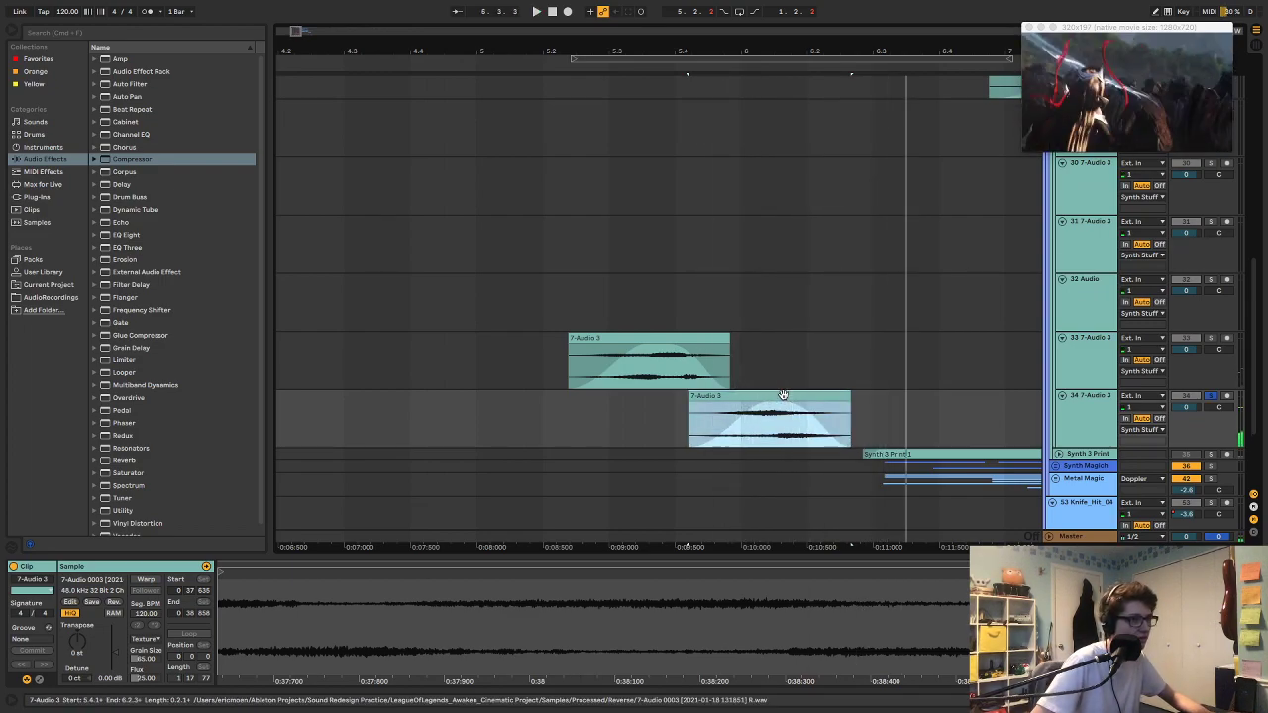
Step: Extend the end of the track 34 clip to about 6.3.1 and duplicate the track with its clip
{"action": "left_click_drag", "start_coordinate": [850, 398], "coordinate": [878, 397]}
{"action": "left_click", "coordinate": [856, 398]}
{"action": "key", "text": "space"}
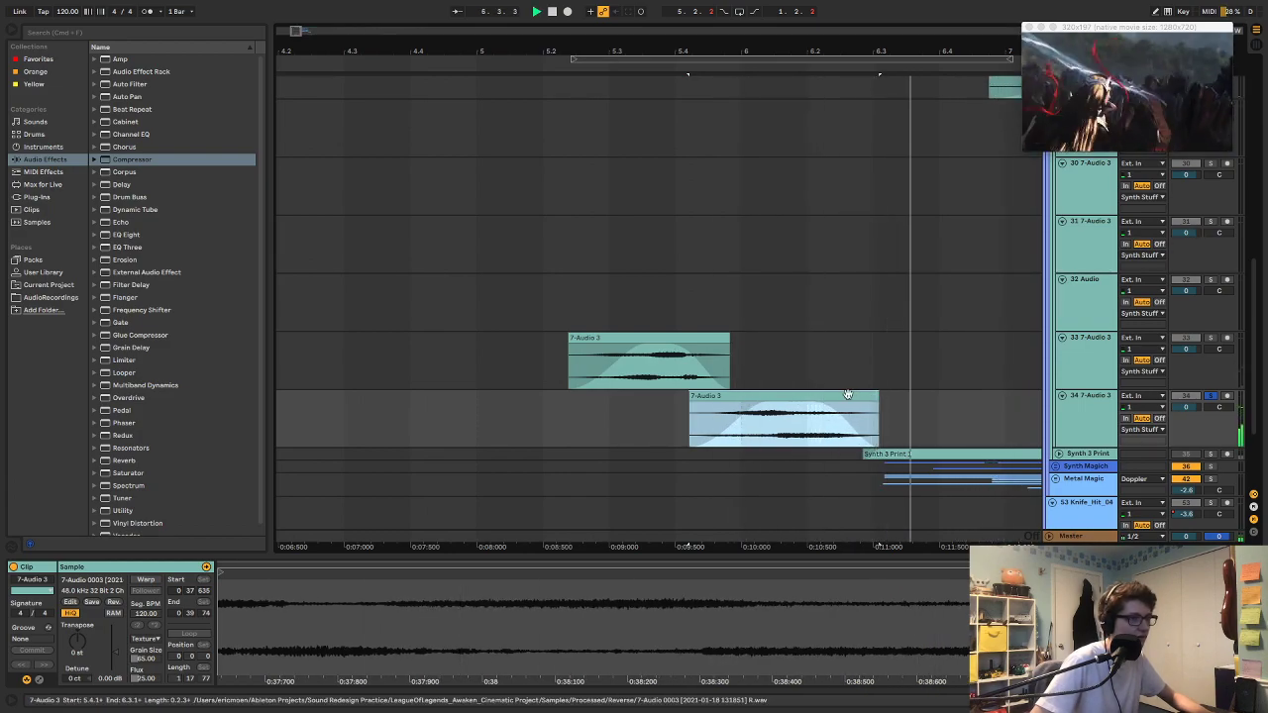
{"action": "left_click", "coordinate": [1105, 429]}
{"action": "key", "text": "super+d"}
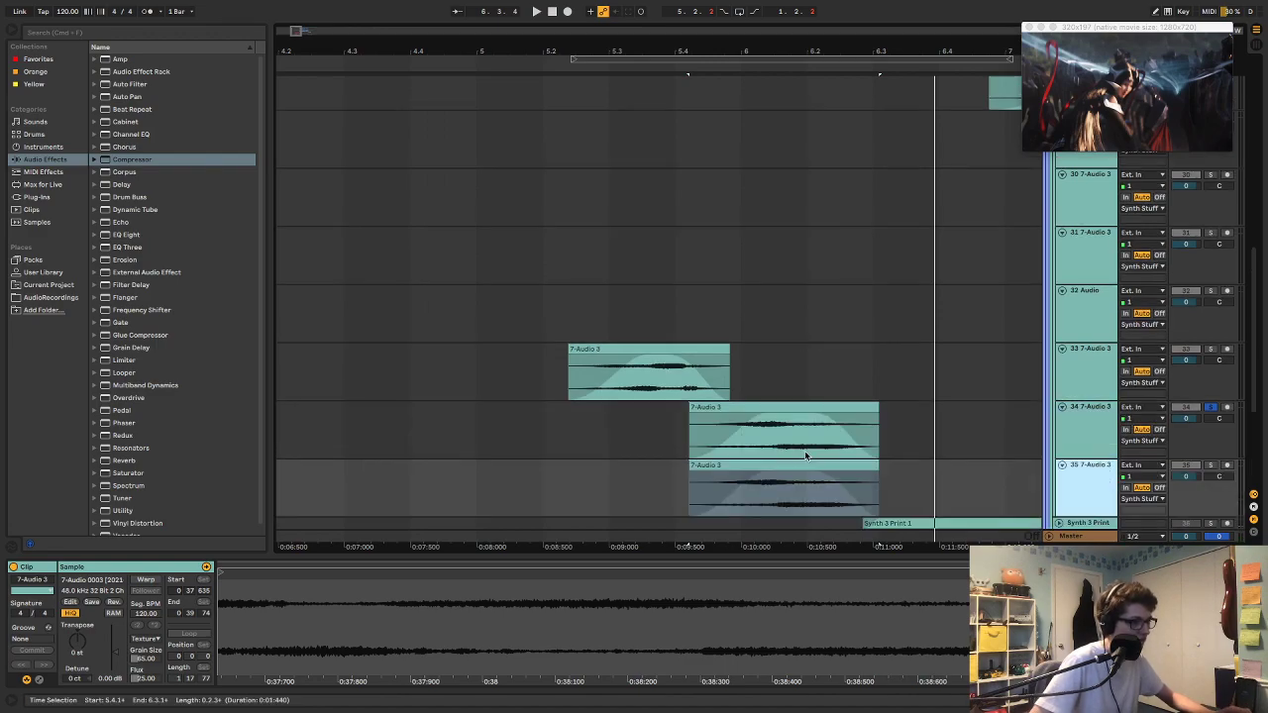
Step: Move the track 35 clip to about 6.2.2, shift its content to start about 47.5 seconds into the recording, and play it soloed
{"action": "left_click", "coordinate": [802, 461]}
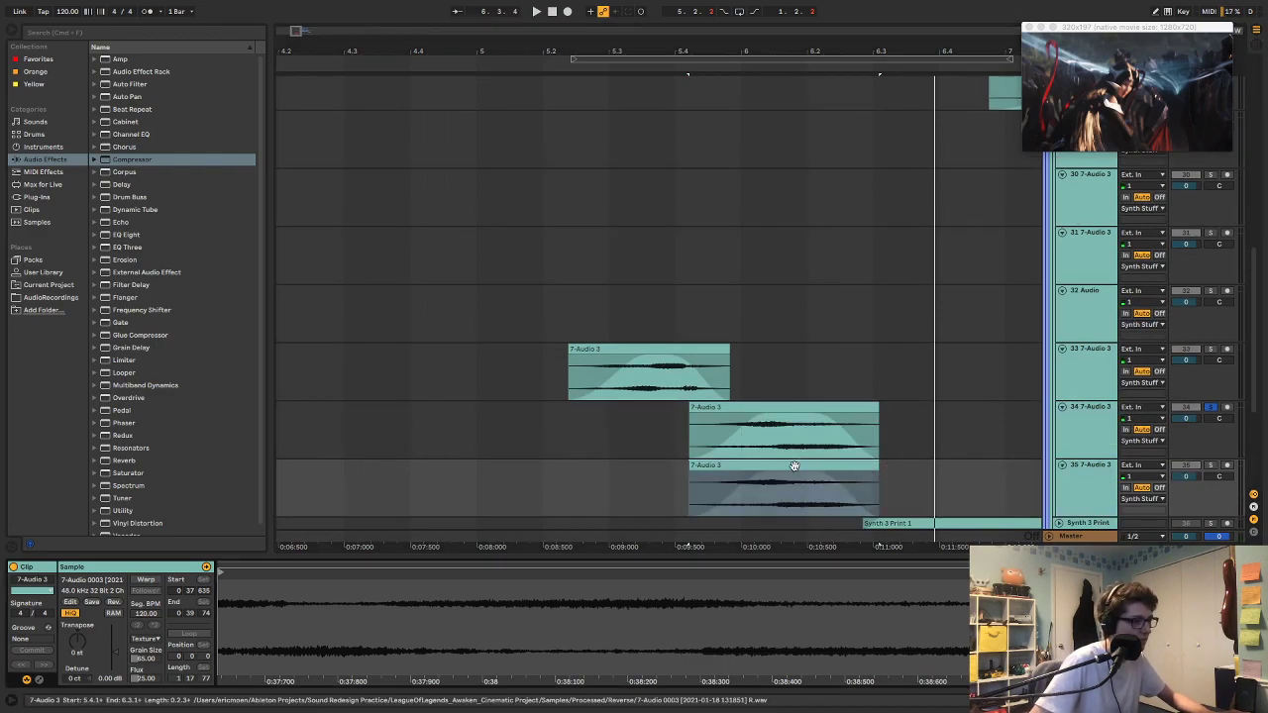
{"action": "left_click_drag", "start_coordinate": [795, 466], "coordinate": [932, 462]}
{"action": "scroll", "coordinate": [970, 128], "scroll_direction": "right", "scroll_amount": 2}
{"action": "left_click_drag", "start_coordinate": [787, 578], "coordinate": [1140, 571]}
{"action": "key", "text": "space"}
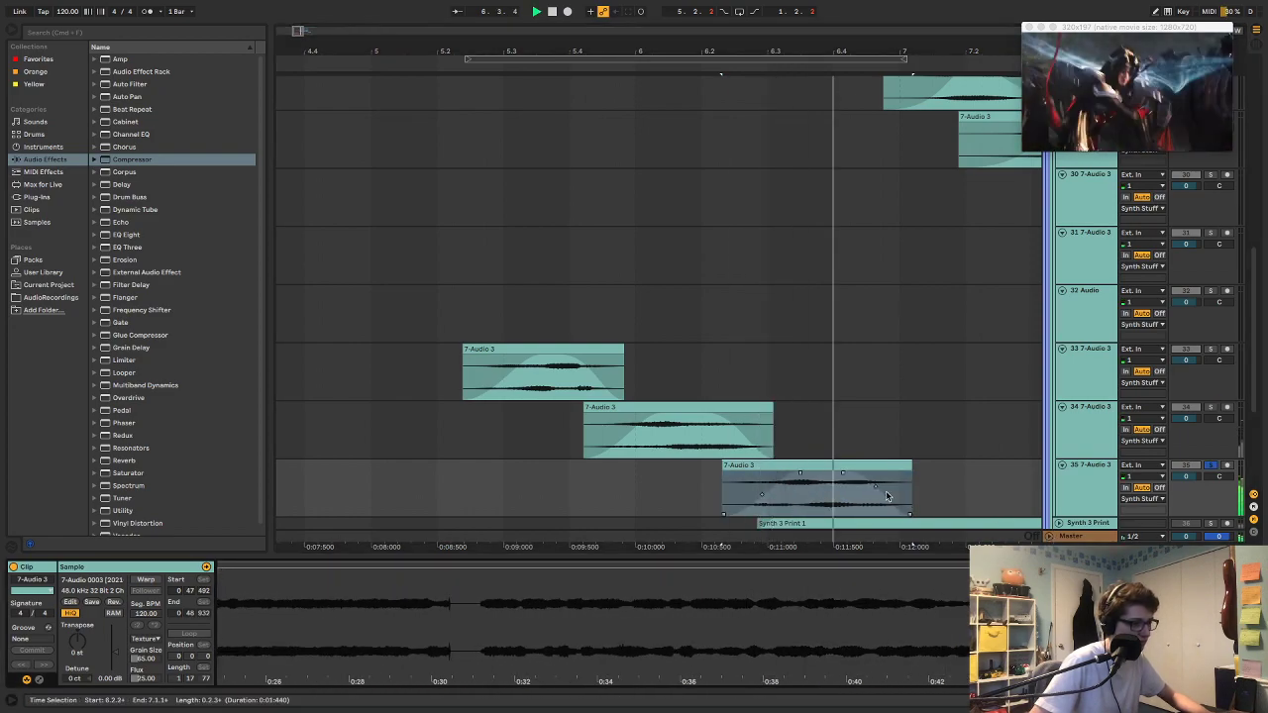
{"action": "key", "text": "space"}
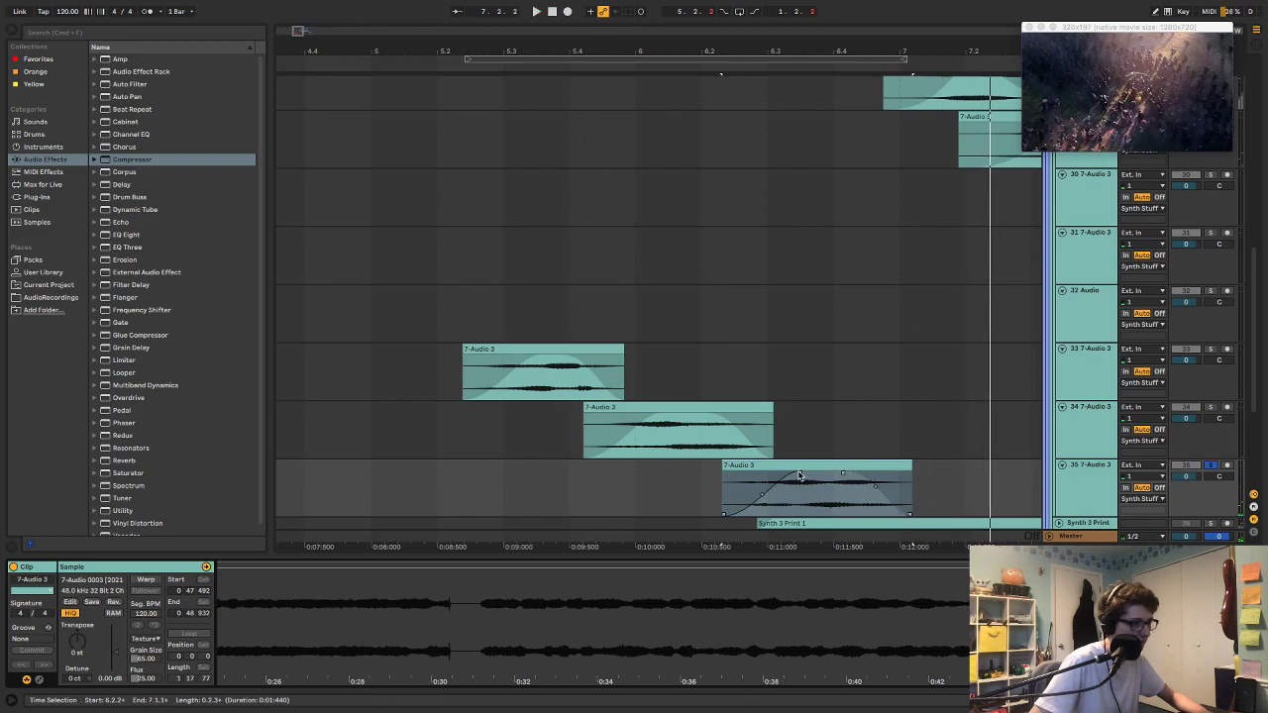
Step: Lengthen the track 35 clip's fade-in to nearly the clip's end and play the three layers together from about 5.2.1
{"action": "left_click_drag", "start_coordinate": [799, 475], "coordinate": [892, 475]}
{"action": "key", "text": "space"}
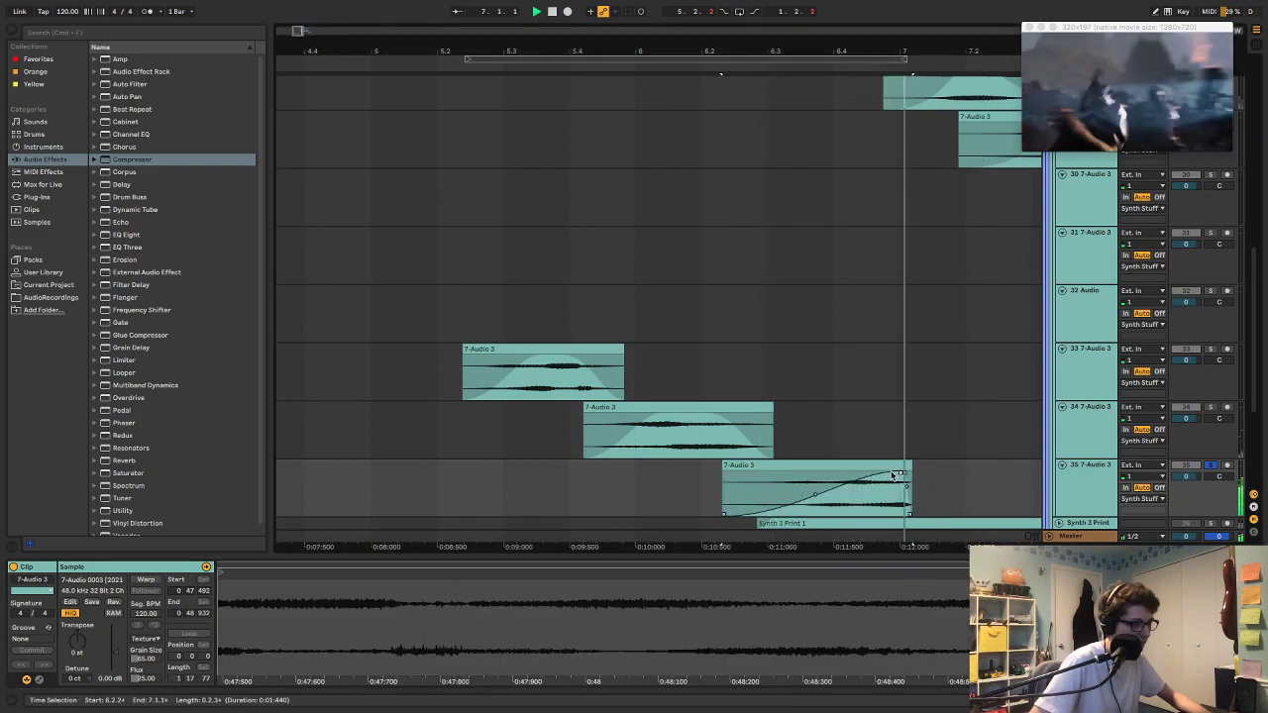
{"action": "key", "text": "space"}
{"action": "left_click", "coordinate": [442, 285]}
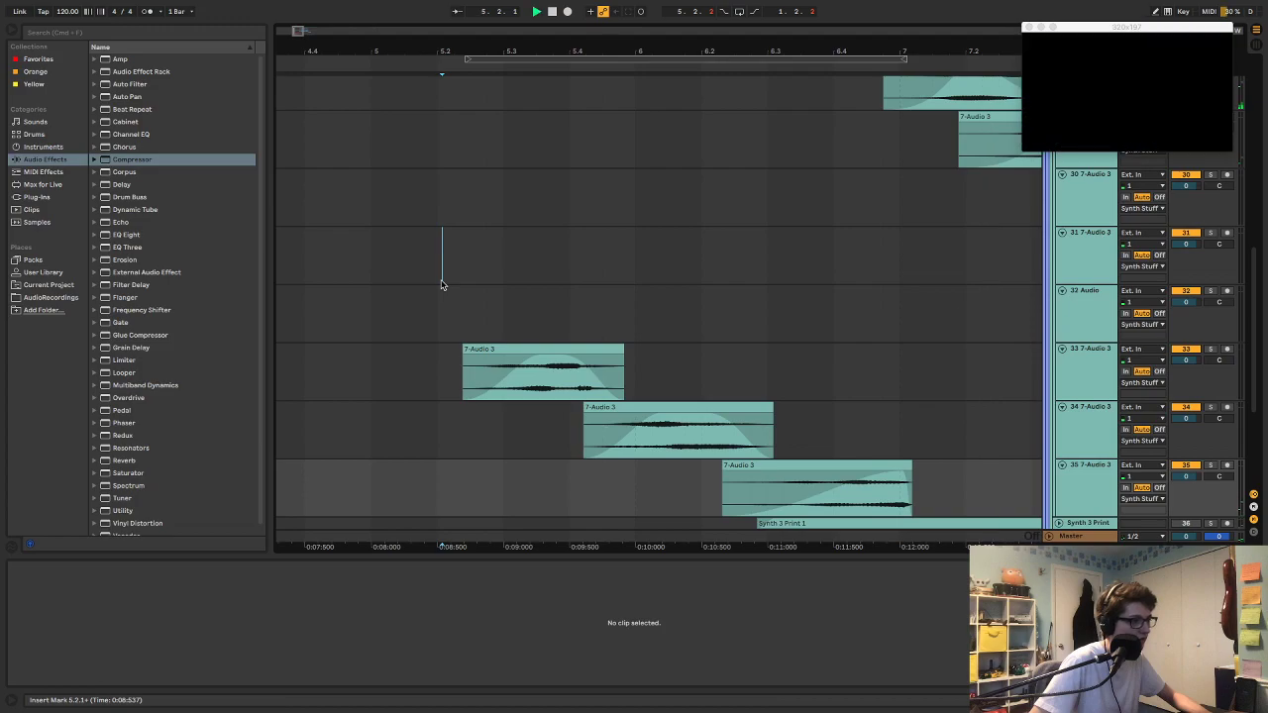
{"action": "key", "text": "space"}
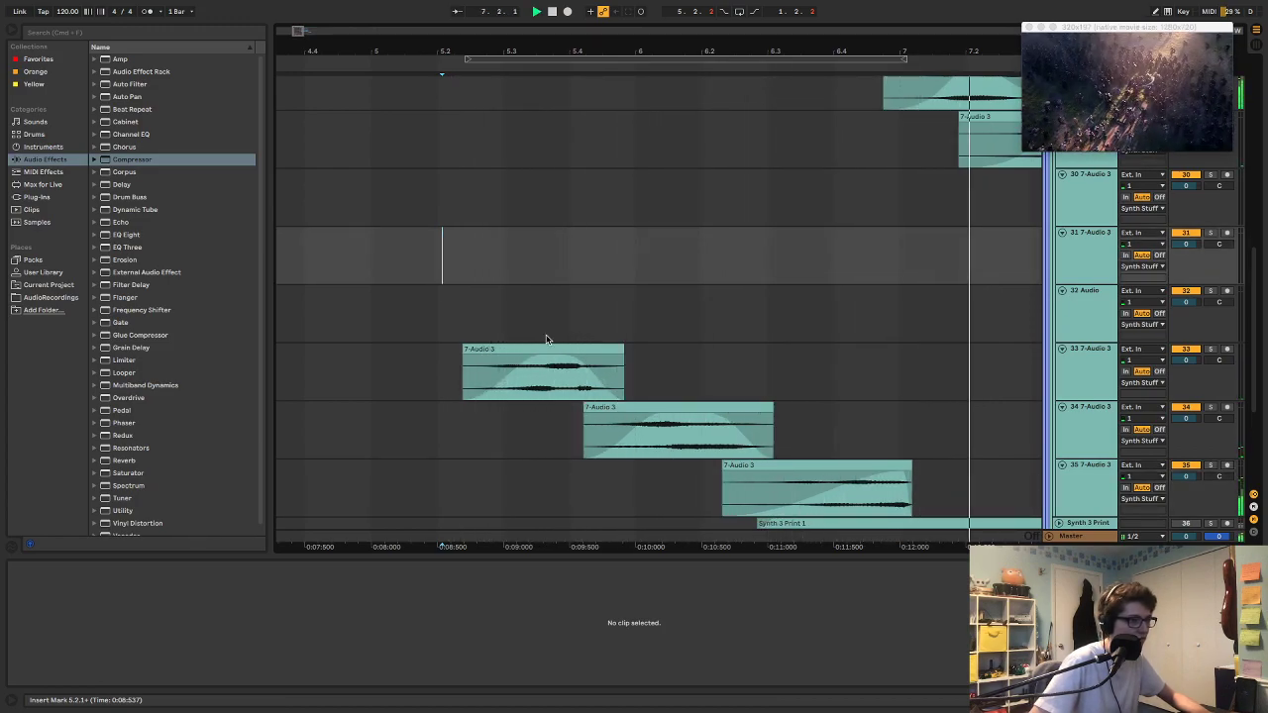
Step: Trim the end of the track 35 clip to about 6.4.3 and listen to the shortened layer during playback
{"action": "left_click_drag", "start_coordinate": [910, 469], "coordinate": [873, 467]}
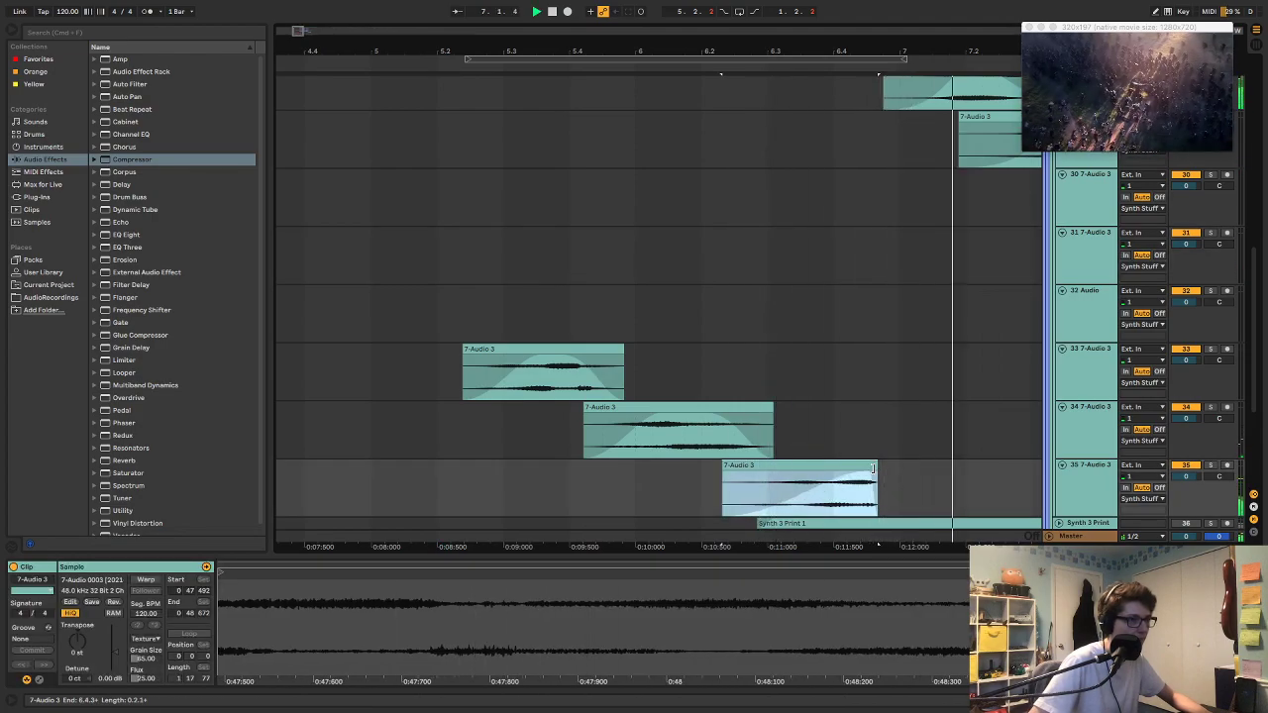
{"action": "left_click", "coordinate": [640, 486]}
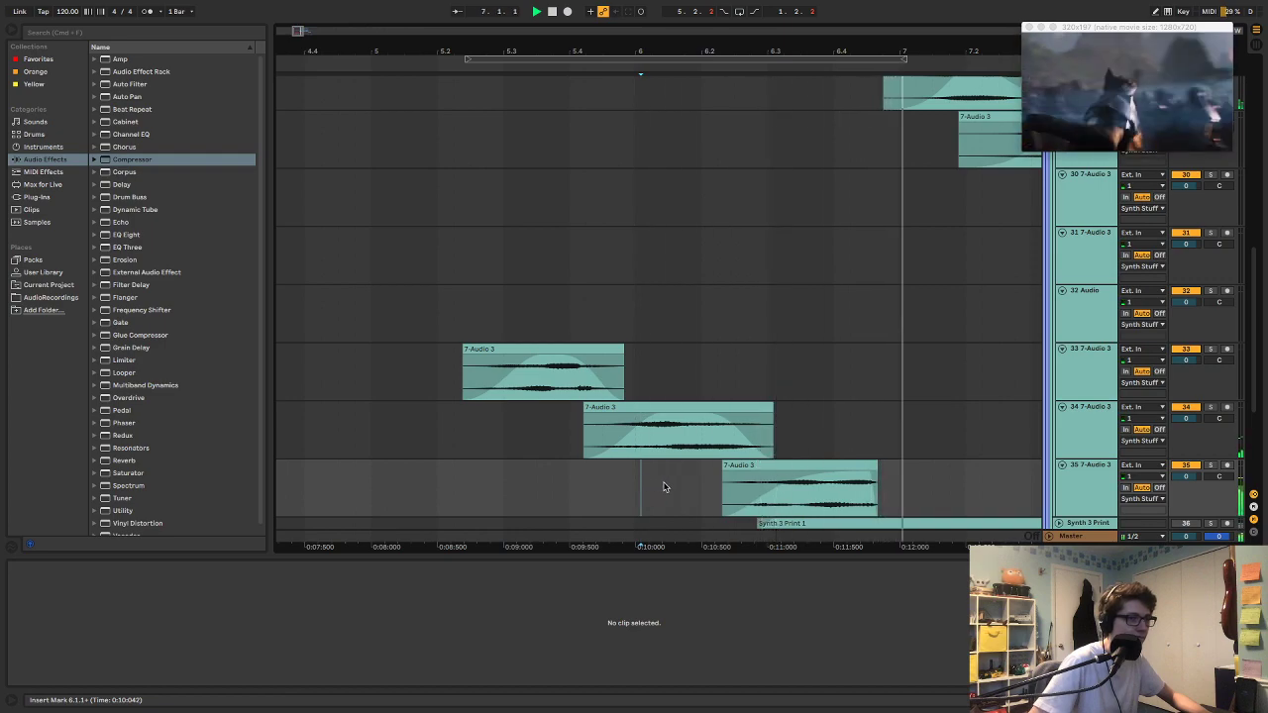
{"action": "left_click", "coordinate": [778, 490]}
{"action": "key", "text": "space"}
Step: Examine the sample settings of the original 7-Audio 3 clips on tracks 27, 28, 29 and 31
{"action": "scroll", "coordinate": [815, 447], "scroll_direction": "up", "scroll_amount": 3}
{"action": "left_click", "coordinate": [923, 205]}
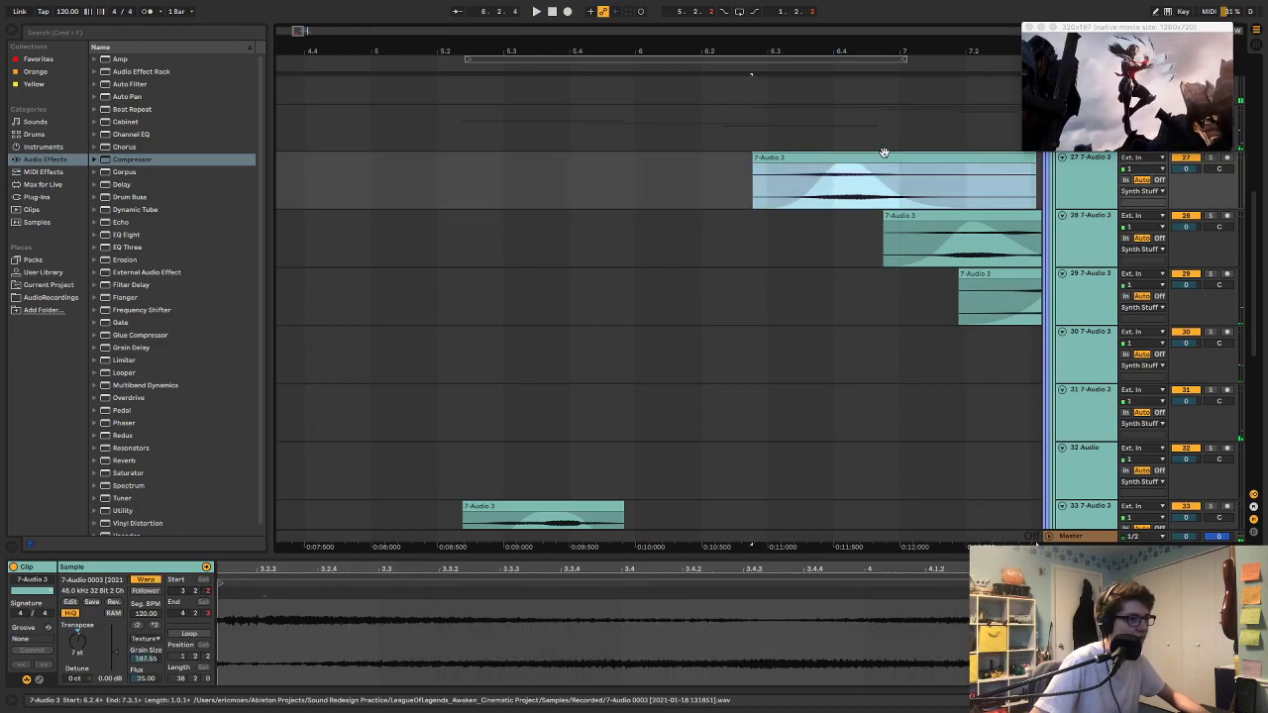
{"action": "scroll", "coordinate": [717, 348], "scroll_direction": "down", "scroll_amount": 1}
{"action": "scroll", "coordinate": [737, 347], "scroll_direction": "right", "scroll_amount": 3}
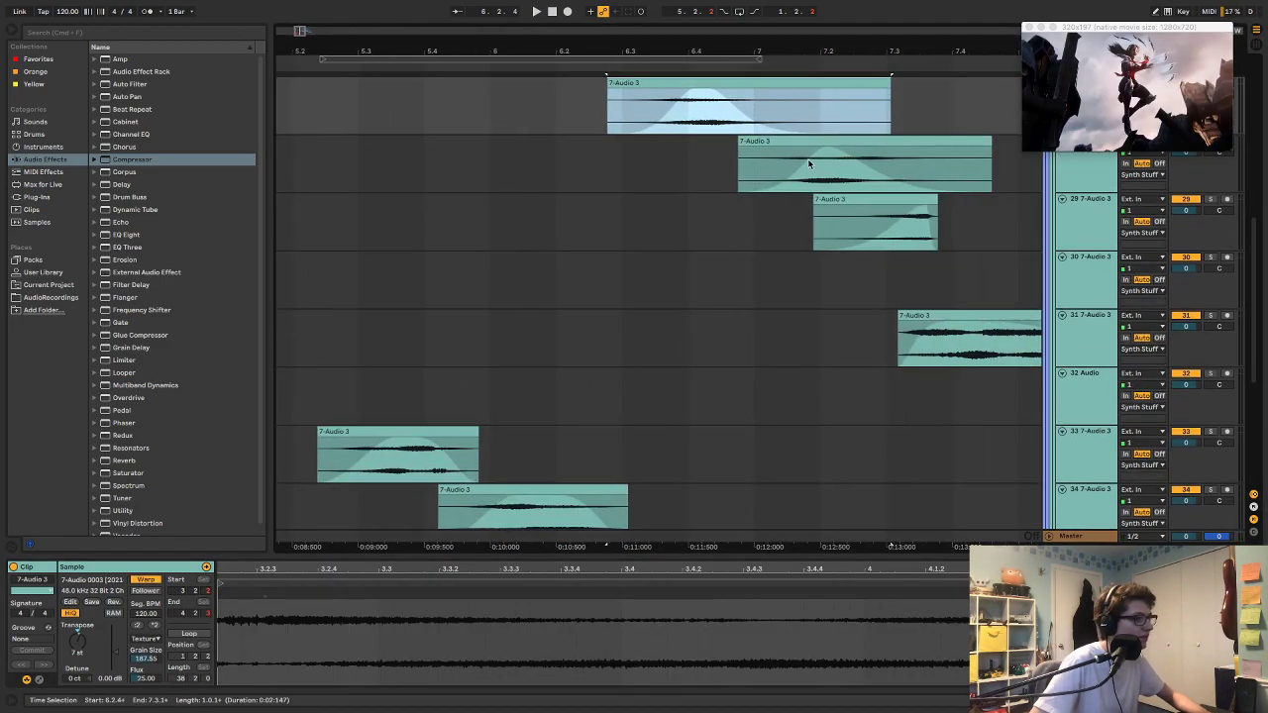
{"action": "left_click", "coordinate": [819, 139]}
{"action": "left_click", "coordinate": [864, 198]}
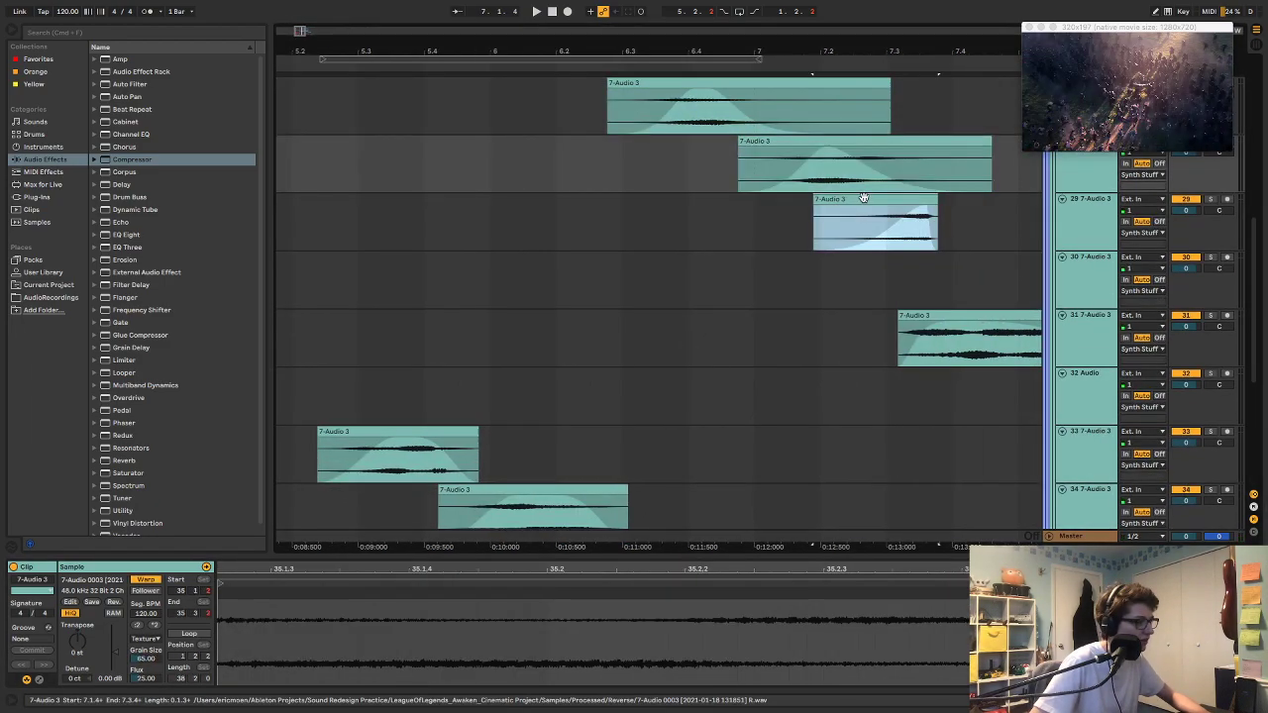
{"action": "left_click", "coordinate": [948, 315]}
{"action": "scroll", "coordinate": [804, 238], "scroll_direction": "left", "scroll_amount": 3}
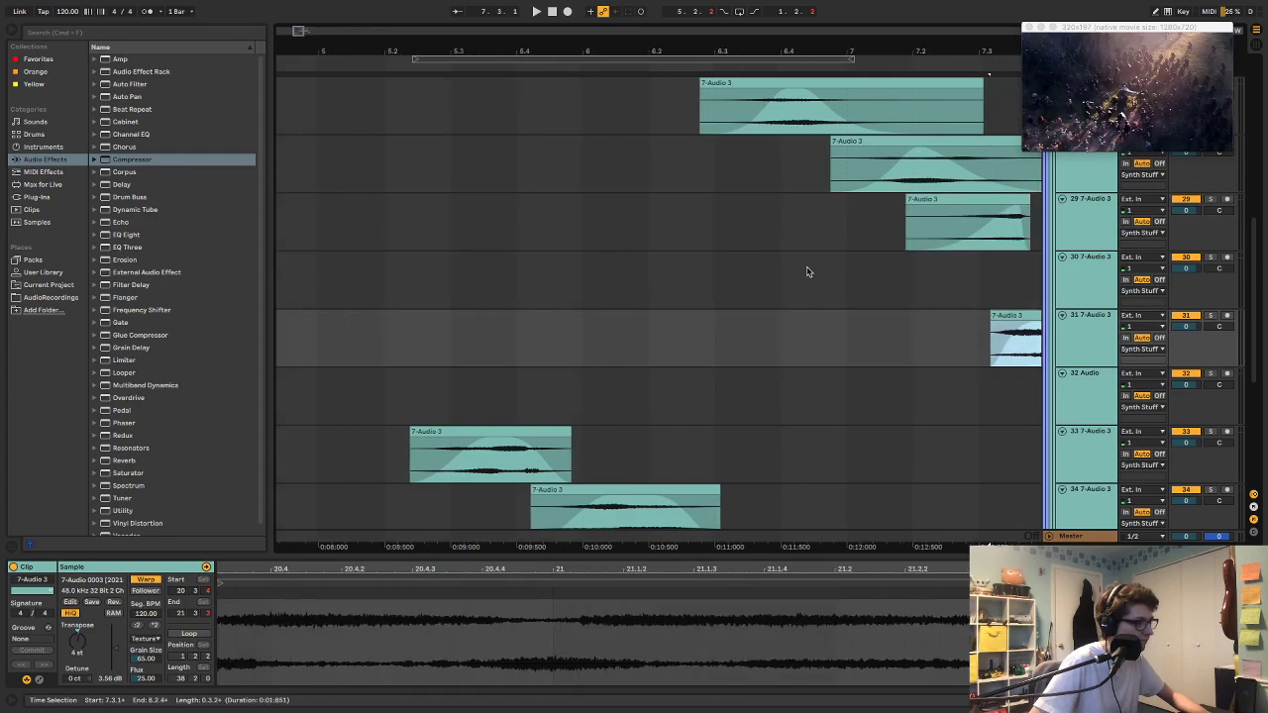
Step: Play the original 7-Audio 3 clip on track 27, first with the other tracks and once more with its track soloed
{"action": "scroll", "coordinate": [803, 169], "scroll_direction": "up", "scroll_amount": 1}
{"action": "left_click", "coordinate": [795, 105]}
{"action": "key", "text": "space"}
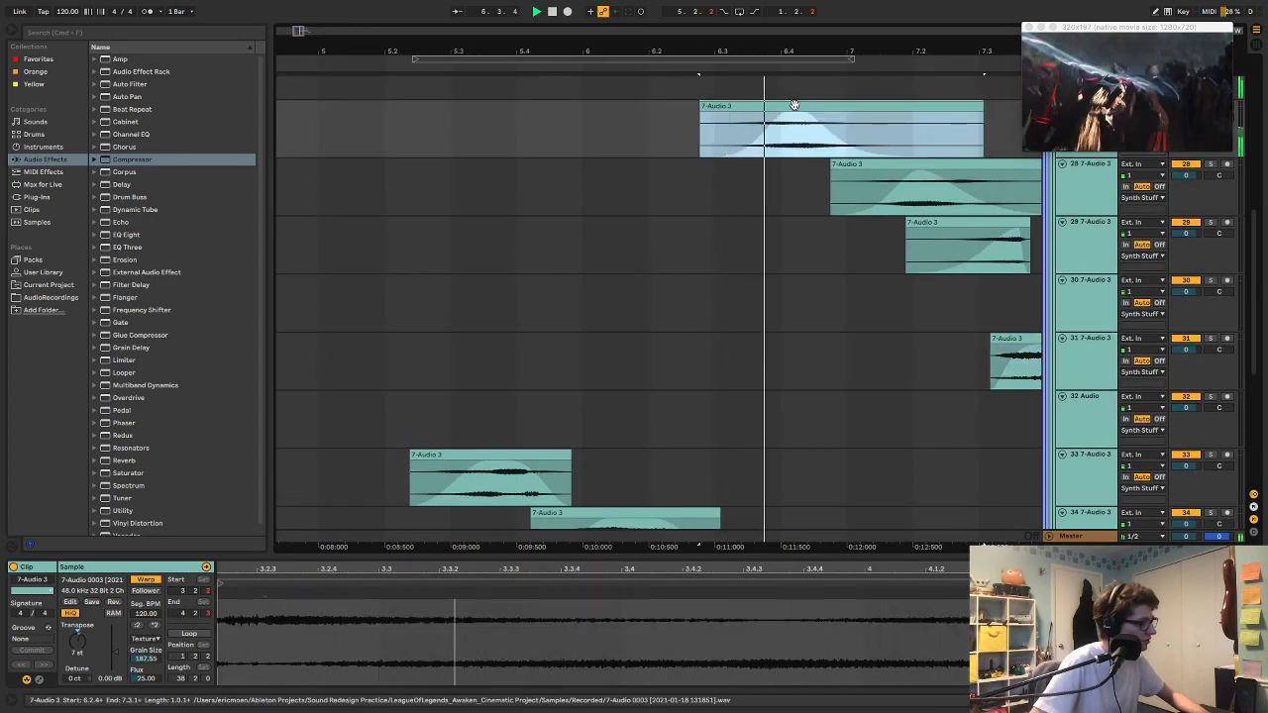
{"action": "key", "text": "space"}
{"action": "key", "text": "s"}
{"action": "key", "text": "space"}
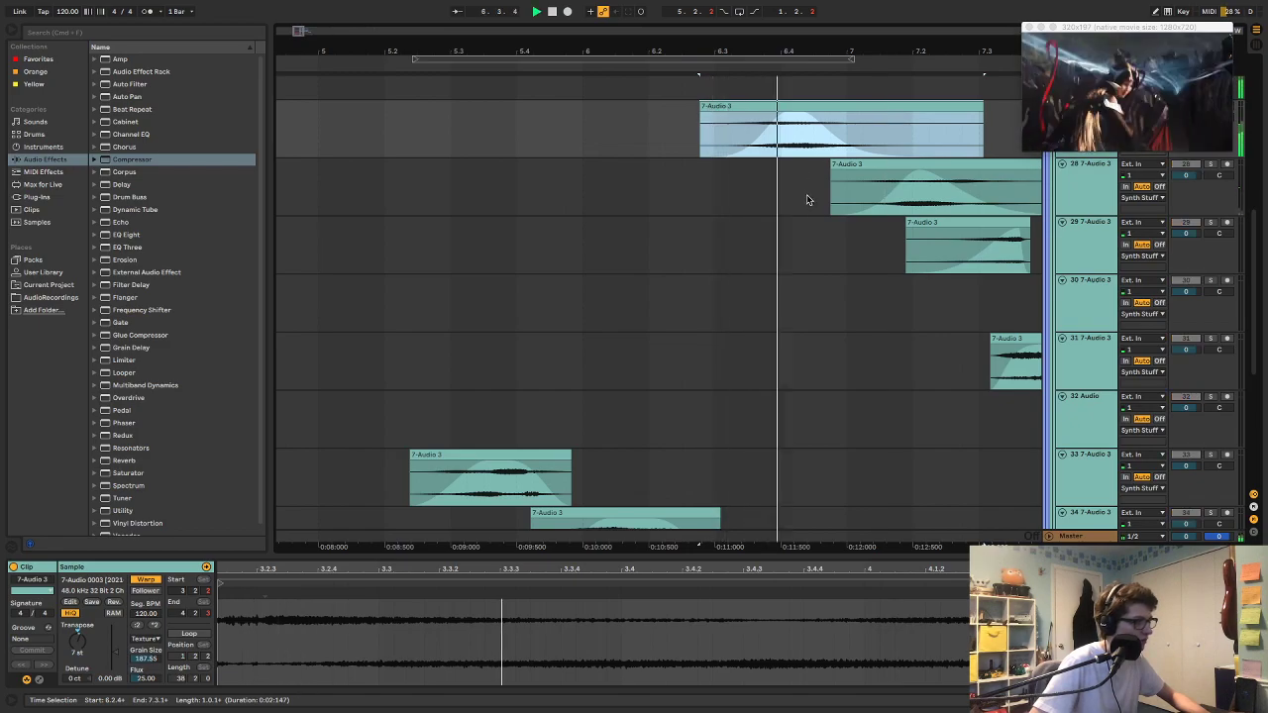
{"action": "key", "text": "space"}
Step: Play the 7-Audio 3 clips on tracks 33 and 34, each with its own track soloed
{"action": "scroll", "coordinate": [753, 232], "scroll_direction": "down", "scroll_amount": 3}
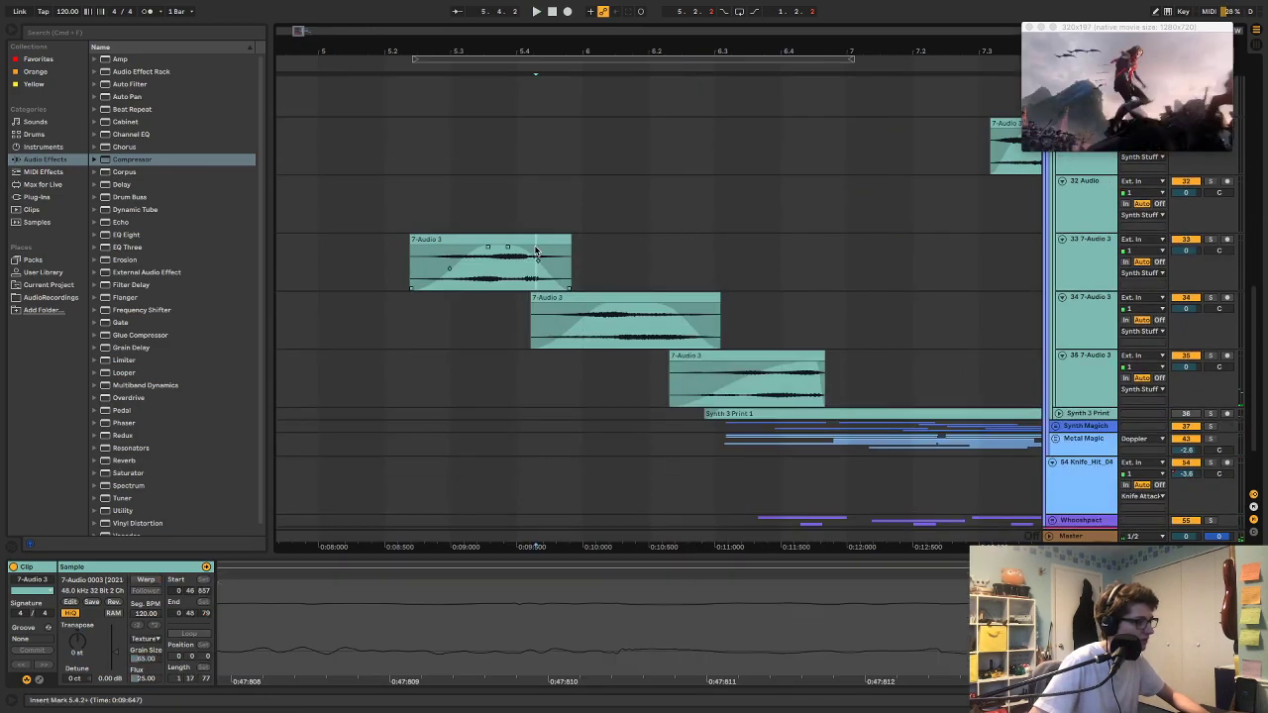
{"action": "left_click", "coordinate": [537, 241]}
{"action": "key", "text": "space"}
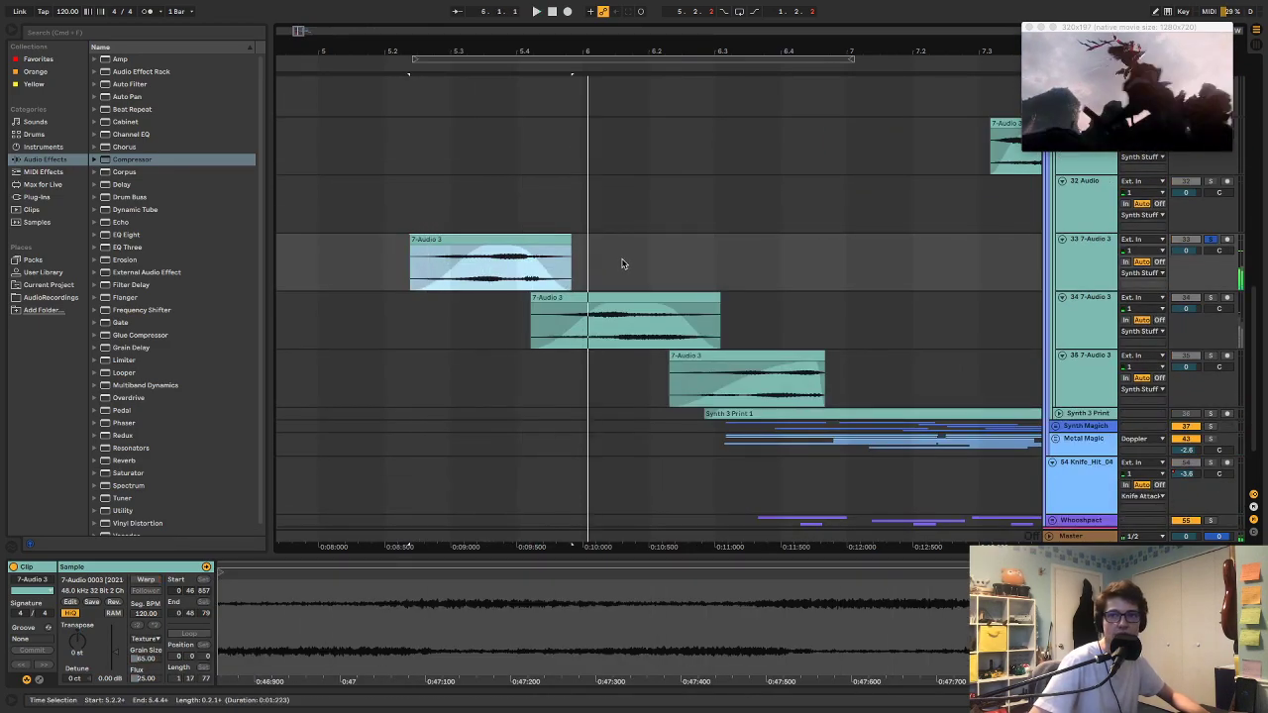
{"action": "left_click", "coordinate": [634, 296]}
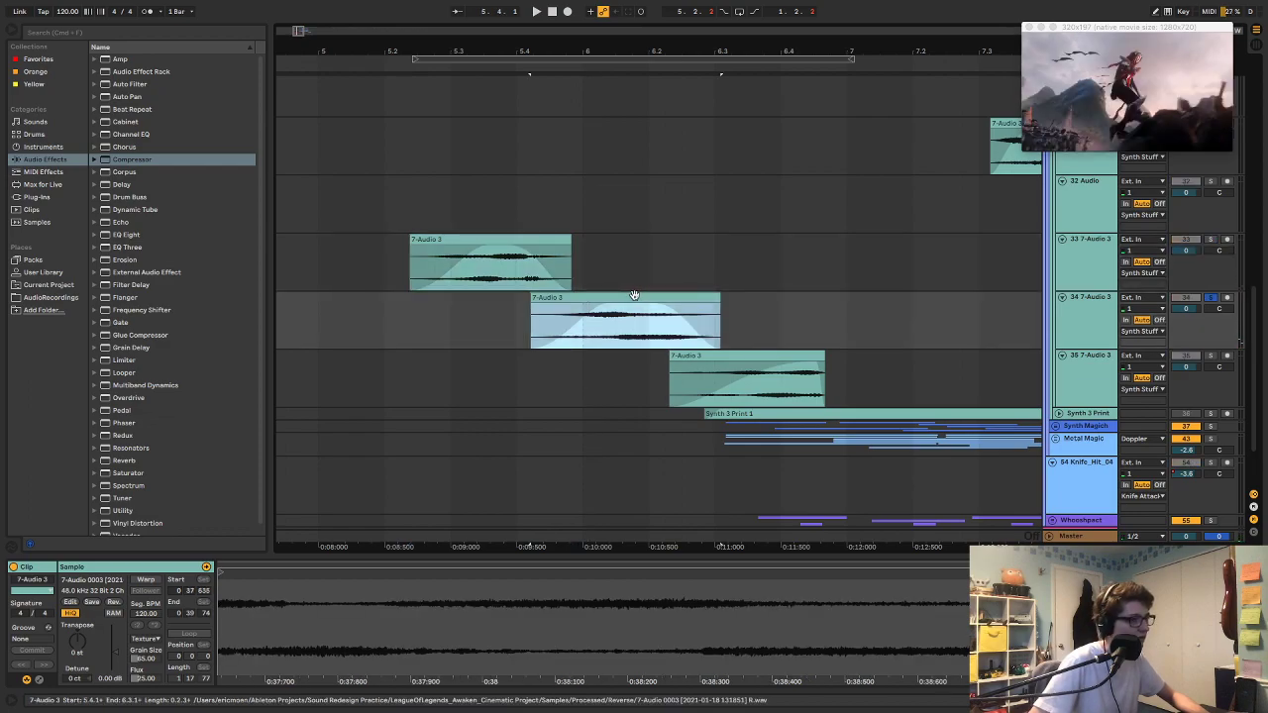
{"action": "key", "text": "space"}
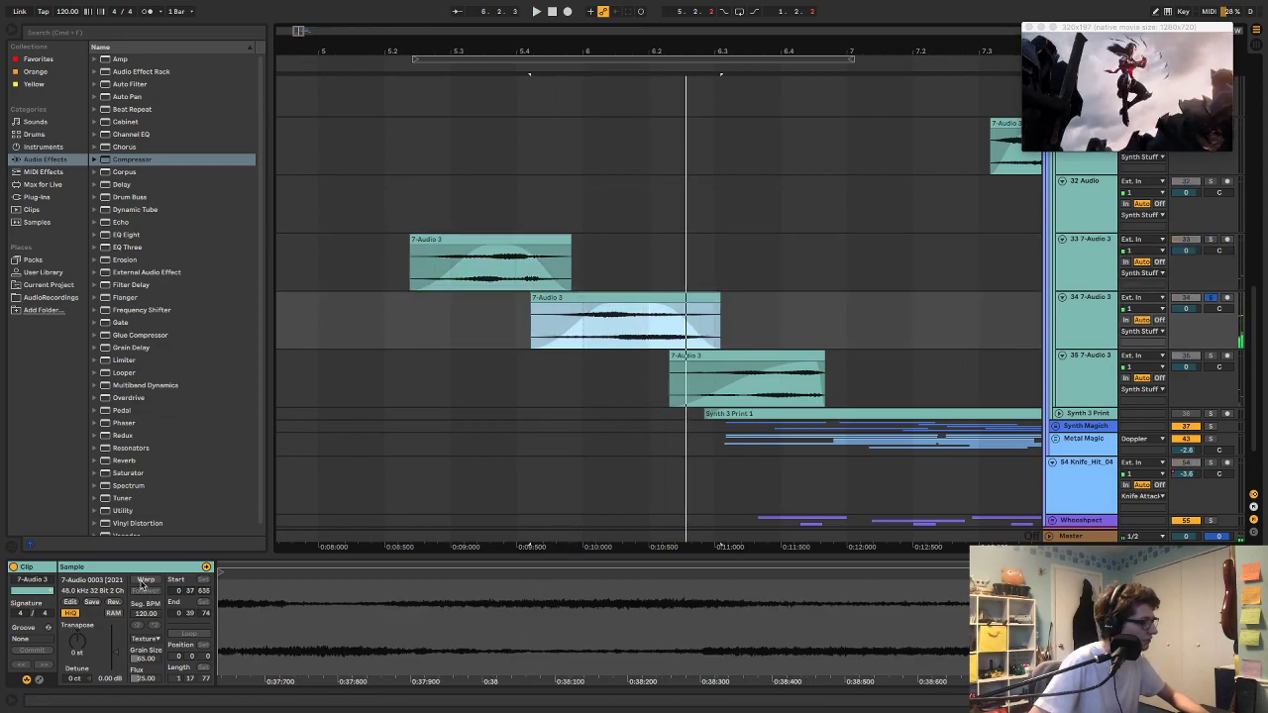
Step: Enable Warp on the track 34 clip, transpose it to 3 st, and play it soloed
{"action": "left_click", "coordinate": [144, 582]}
{"action": "key", "text": "Return"}
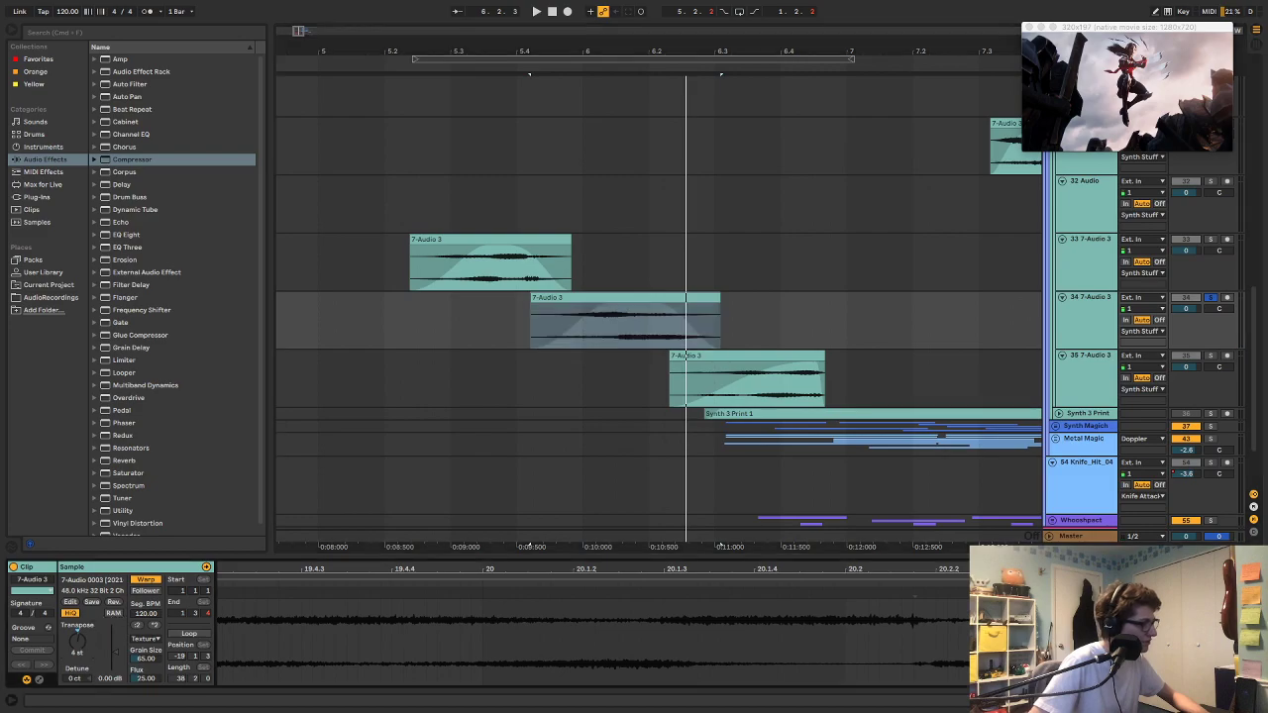
{"action": "mouse_move", "coordinate": [84, 643]}
{"action": "left_mouse_down"}
{"action": "mouse_move", "coordinate": [83, 669]}
{"action": "mouse_move", "coordinate": [84, 636]}
{"action": "left_mouse_up"}
{"action": "key", "text": "space"}
{"action": "key", "text": "space"}
{"action": "key", "text": "space"}
{"action": "key", "text": "space"}
{"action": "key", "text": "space"}
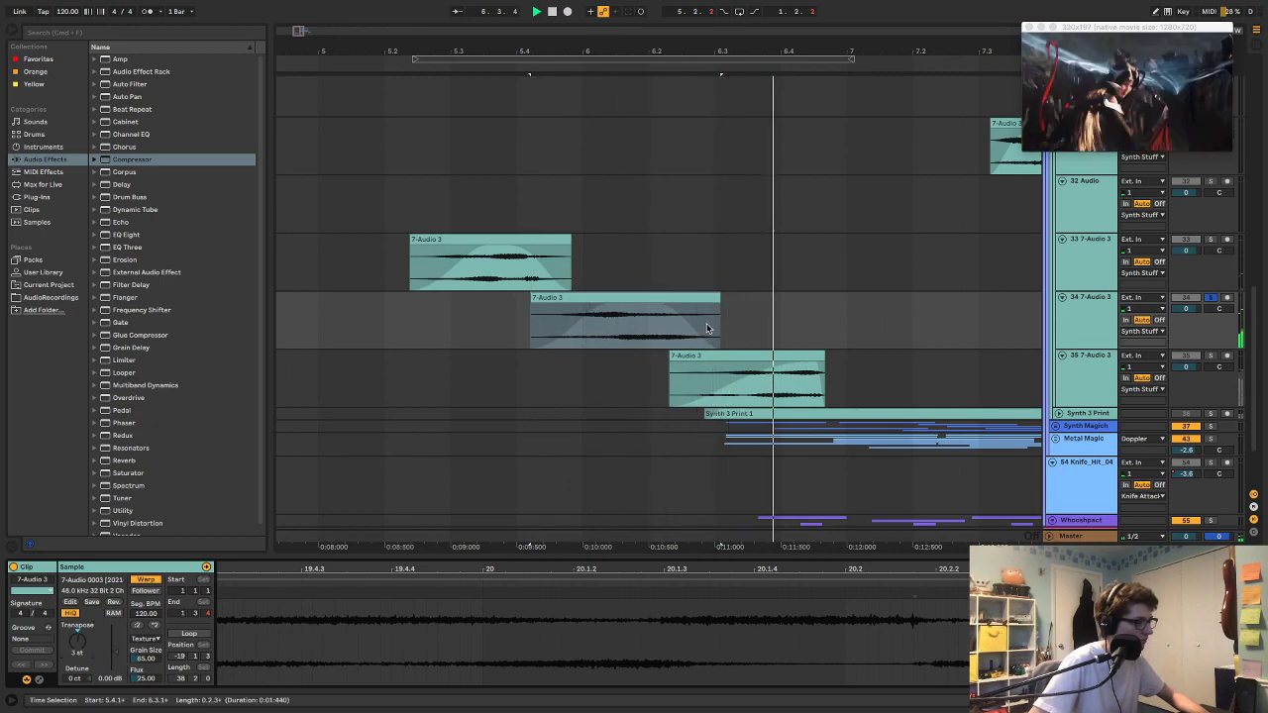
Step: Enable Warp on the track 35 clip and transpose it to 3 st while playing it soloed
{"action": "left_click", "coordinate": [715, 377]}
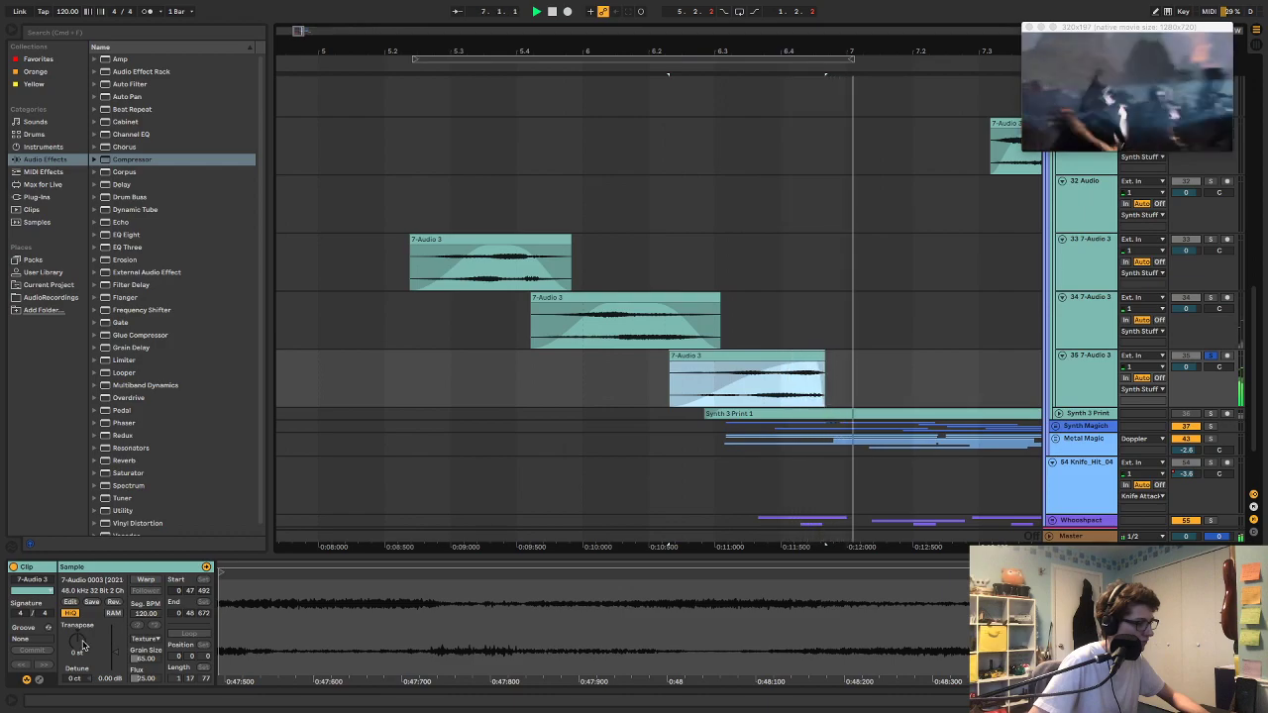
{"action": "key", "text": "space"}
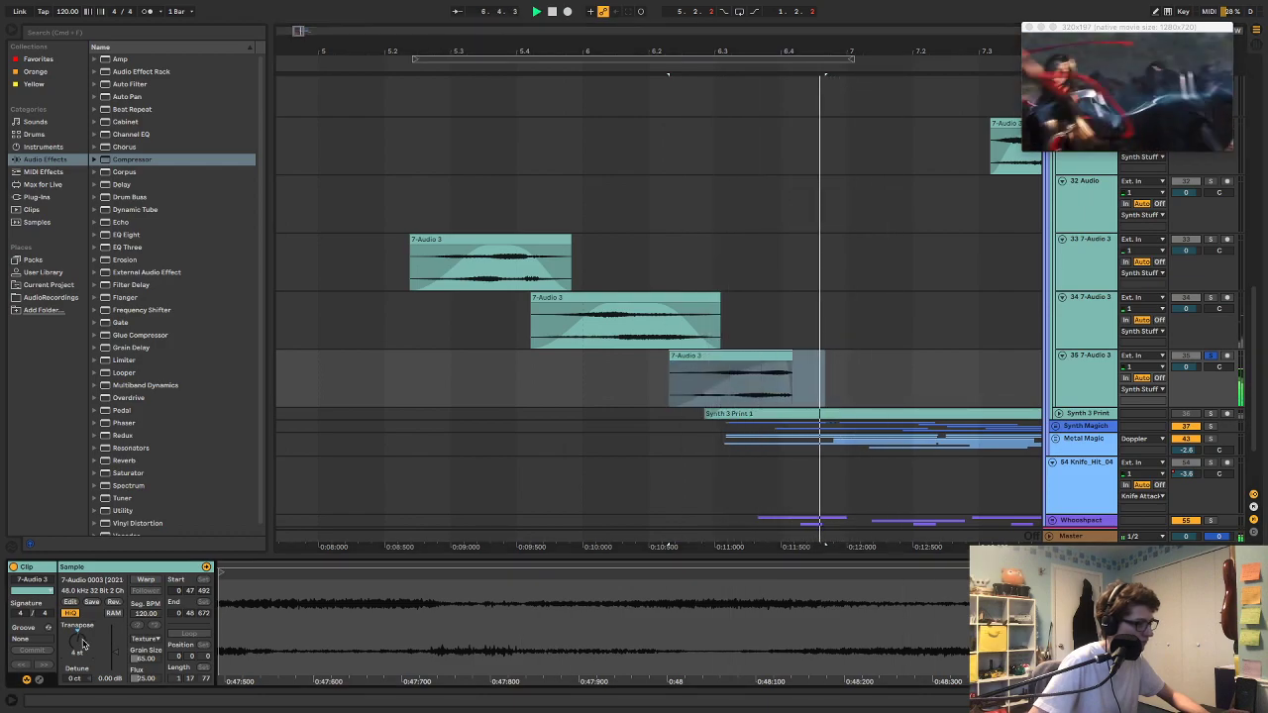
{"action": "left_click", "coordinate": [146, 580]}
{"action": "key", "text": "Return"}
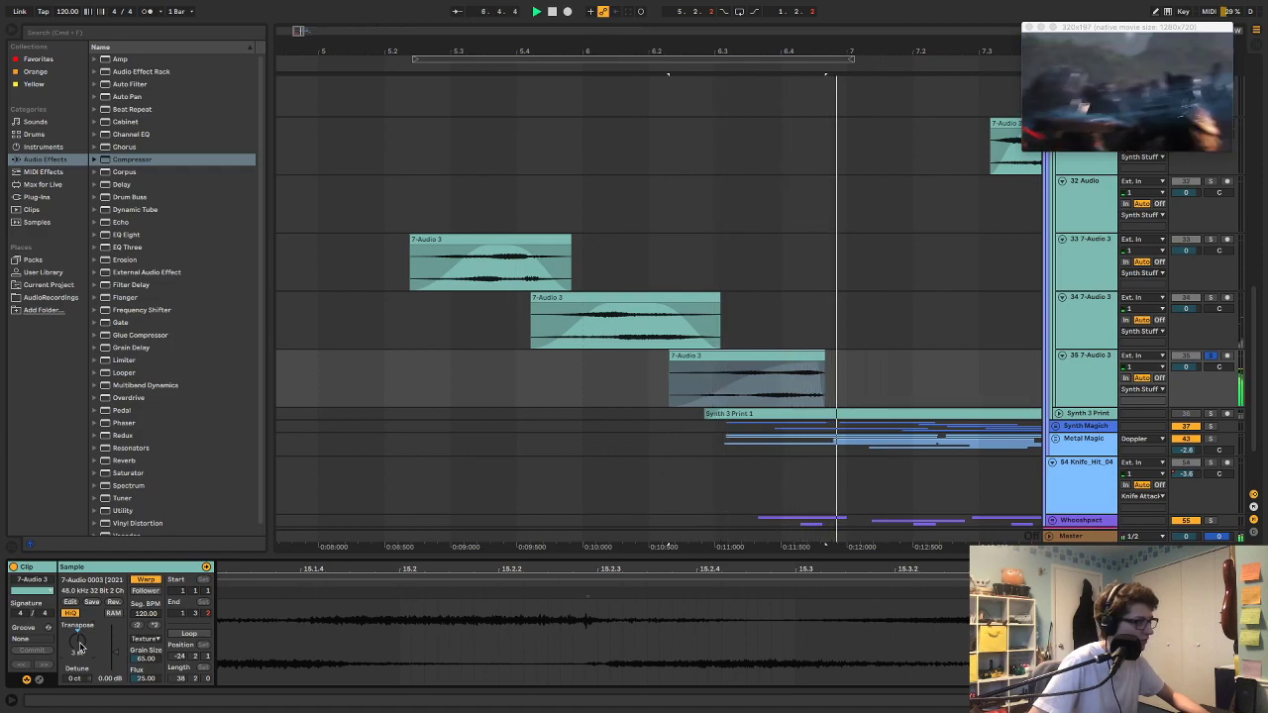
Step: Show the automation lanes and draw a dip to about 0.40 in the MTransformer pitch automation between about 5.2.2 and 5.4.1
{"action": "scroll", "coordinate": [673, 266], "scroll_direction": "up", "scroll_amount": 3}
{"action": "scroll", "coordinate": [1020, 248], "scroll_direction": "up", "scroll_amount": 5}
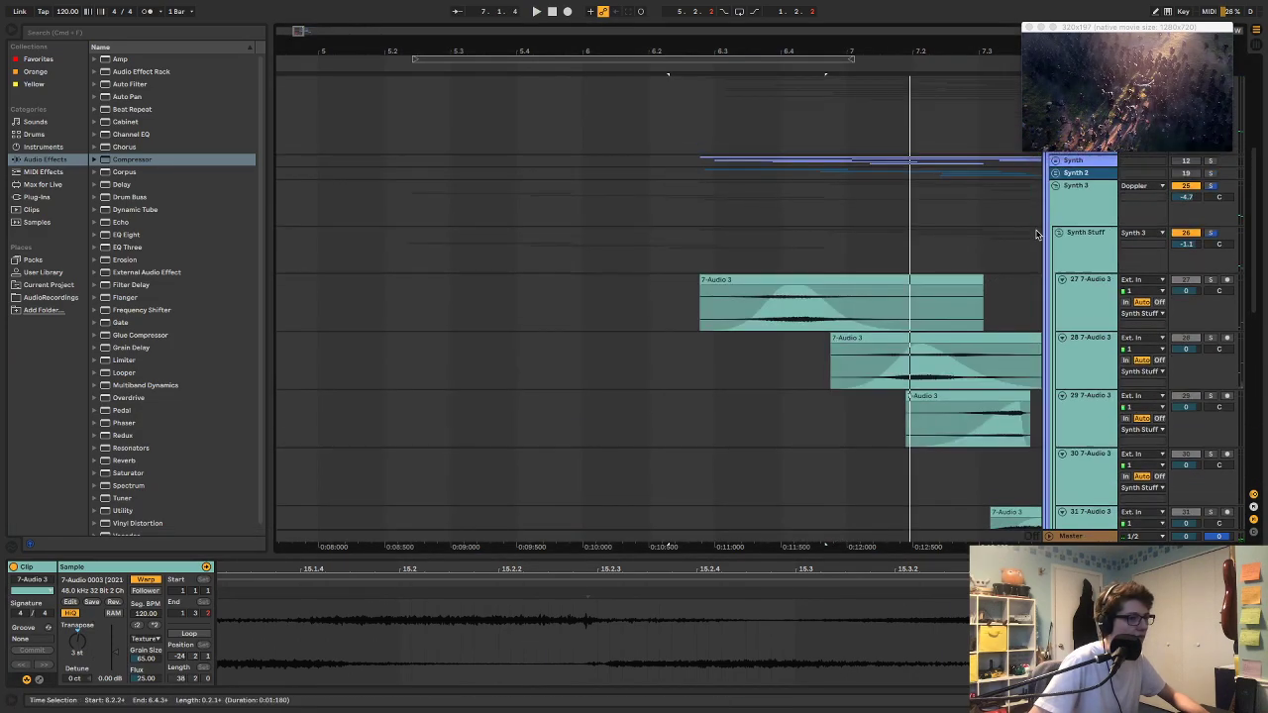
{"action": "left_click", "coordinate": [1065, 231]}
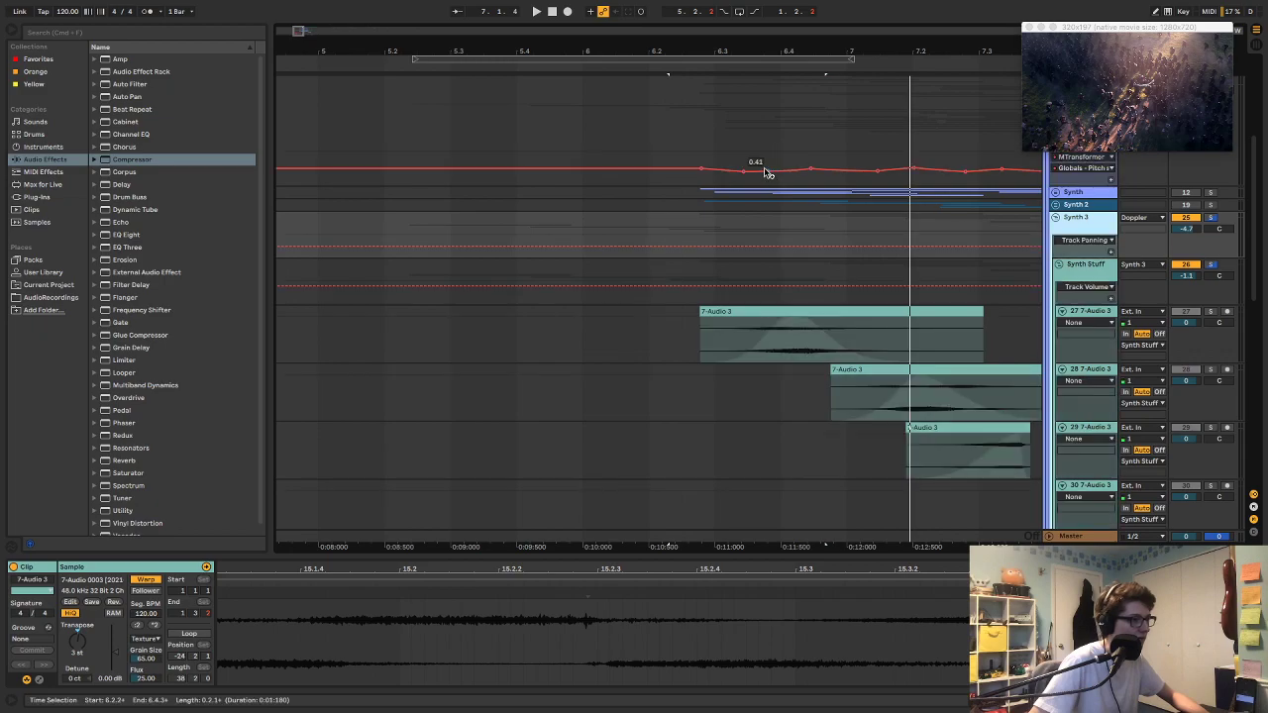
{"action": "left_click", "coordinate": [471, 160]}
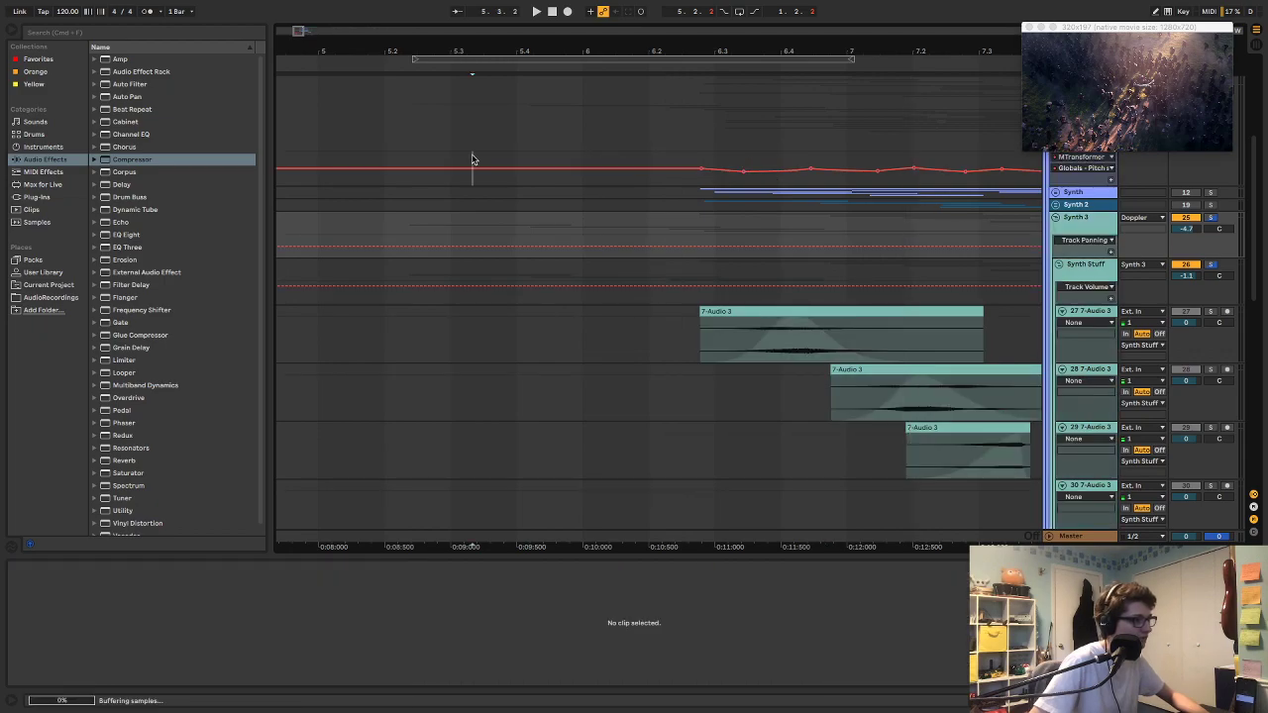
{"action": "mouse_move", "coordinate": [444, 148]}
{"action": "left_mouse_down"}
{"action": "mouse_move", "coordinate": [487, 152]}
{"action": "mouse_move", "coordinate": [416, 150]}
{"action": "mouse_move", "coordinate": [462, 151]}
{"action": "left_mouse_up"}
{"action": "left_click_drag", "start_coordinate": [360, 141], "coordinate": [395, 146]}
{"action": "left_click_drag", "start_coordinate": [392, 147], "coordinate": [458, 170]}
{"action": "left_click", "coordinate": [412, 154]}
{"action": "left_click", "coordinate": [523, 164]}
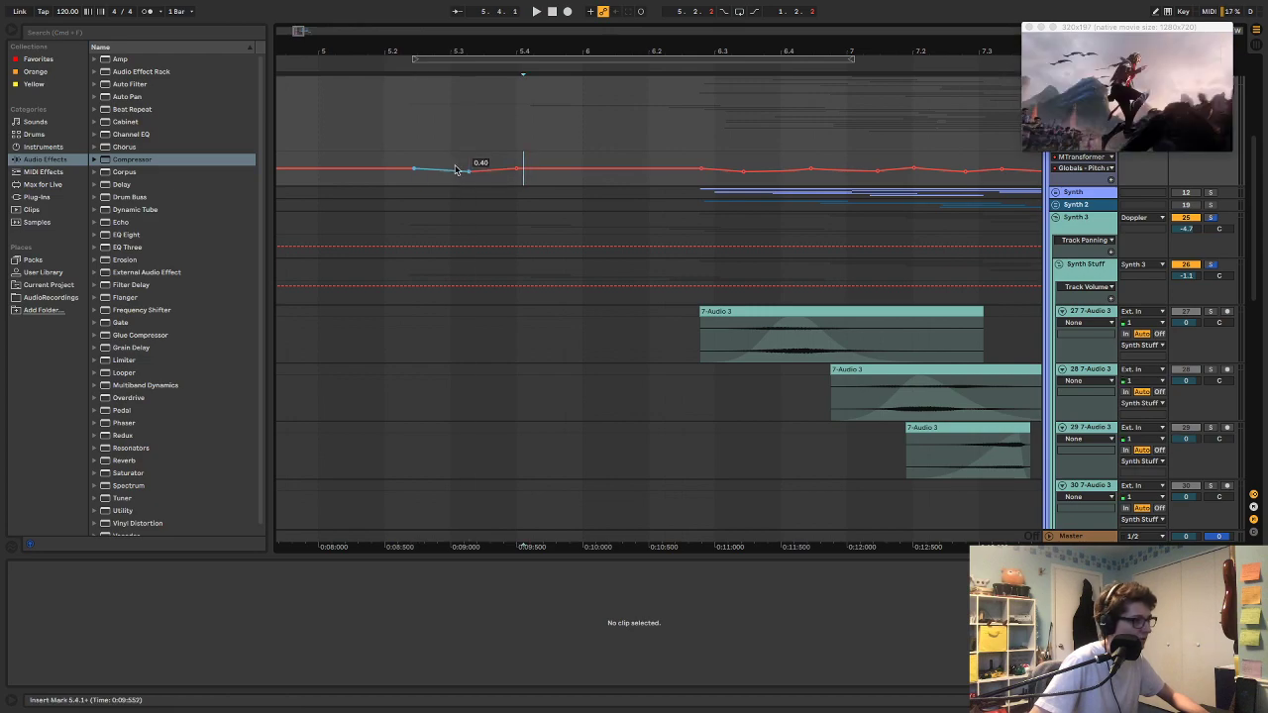
Step: Add a rise to about 0.63 near 5.4.3 and a dip to about 0.37 just before 6.2 to the MTransformer pitch automation, auditioning it
{"action": "left_click", "coordinate": [406, 140]}
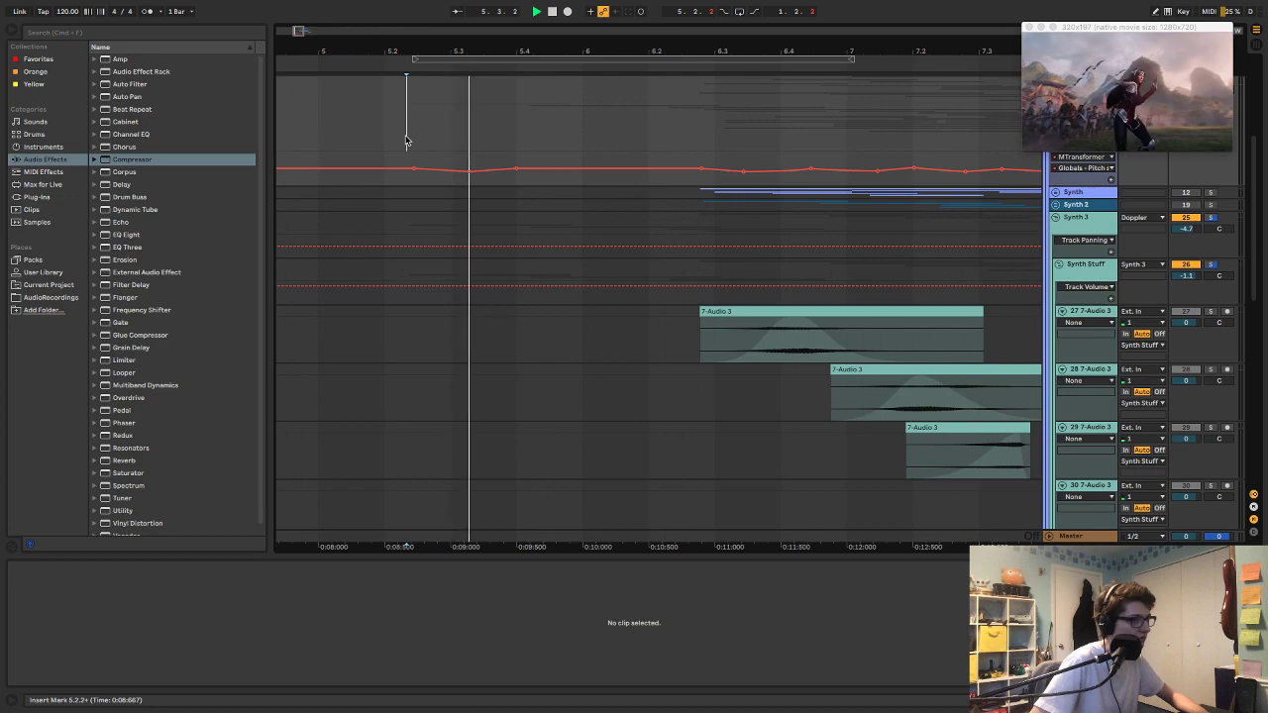
{"action": "key", "text": "space"}
{"action": "key", "text": "space"}
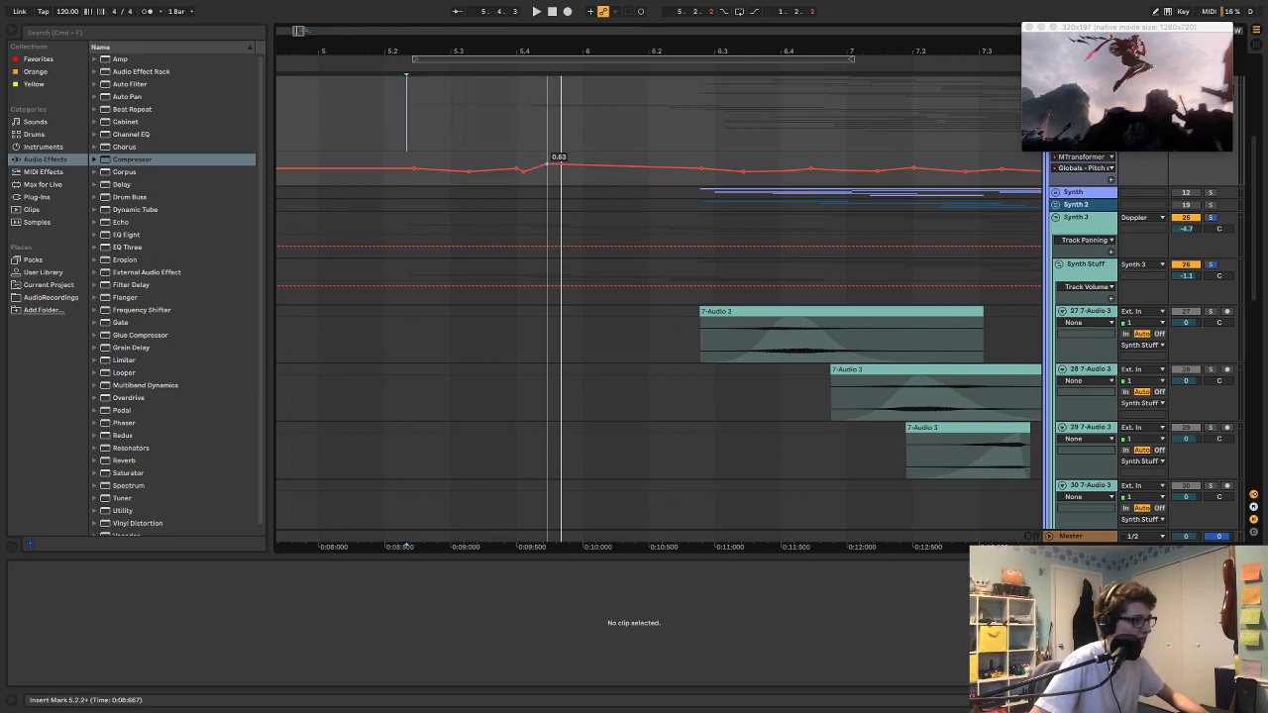
{"action": "left_click", "coordinate": [508, 156]}
{"action": "key", "text": "space"}
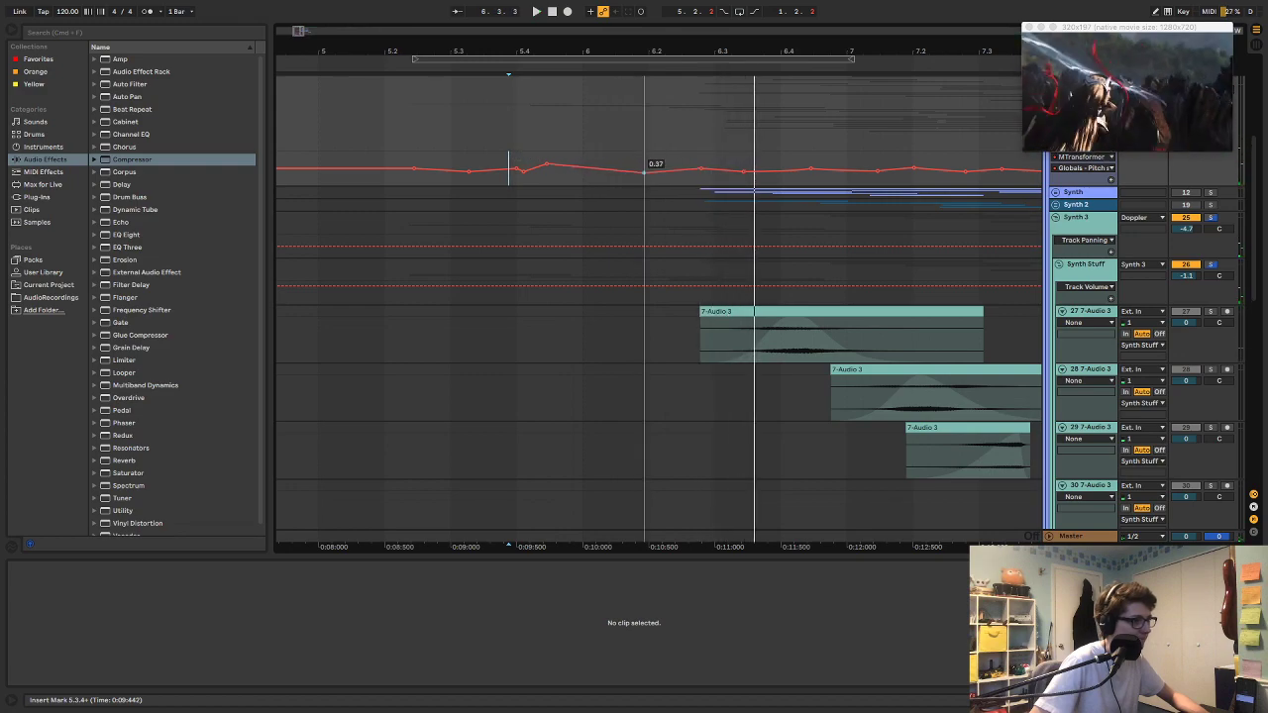
Step: Play the synth layers with the pitch automation from about 5.2.2, without any individual track soloed
{"action": "left_click", "coordinate": [407, 144]}
{"action": "key", "text": "space"}
{"action": "key", "text": "space"}
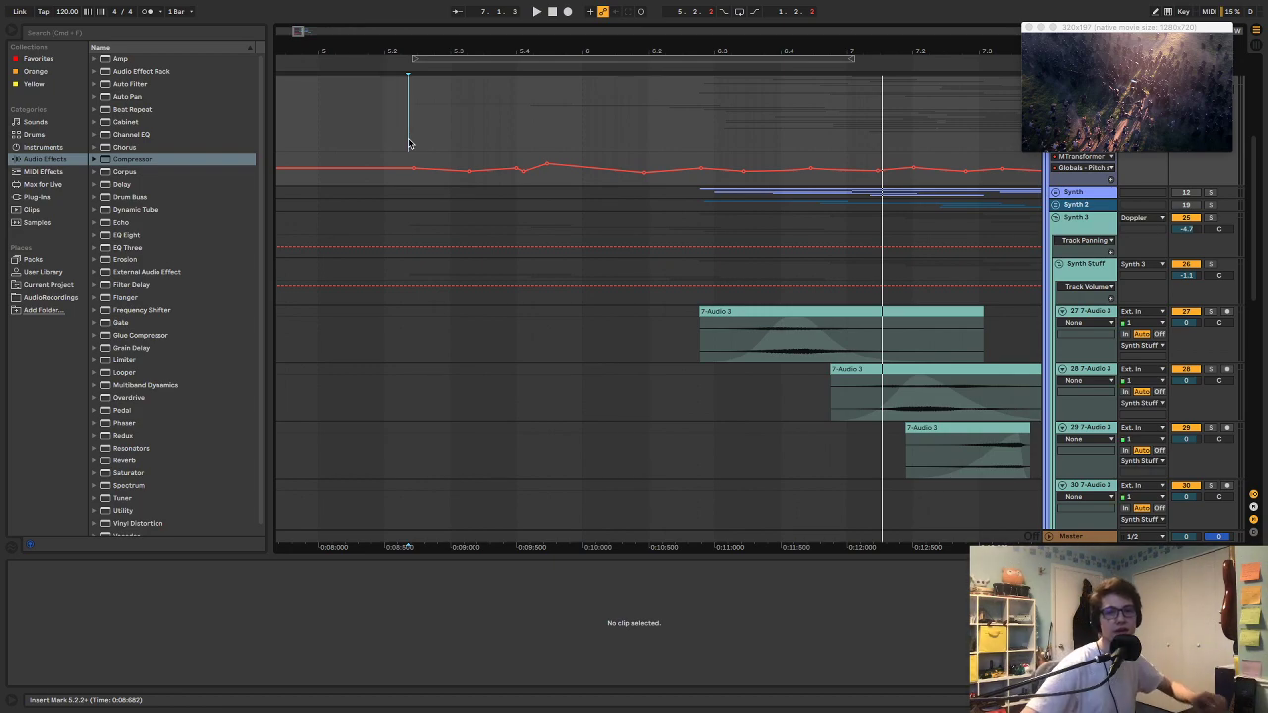
Step: Delete the dip between 5.2.2 and 5.4.3 from the pitch automation, lower its starting point and curve the rise toward the peak
{"action": "left_click_drag", "start_coordinate": [414, 138], "coordinate": [531, 151]}
{"action": "left_click", "coordinate": [502, 154]}
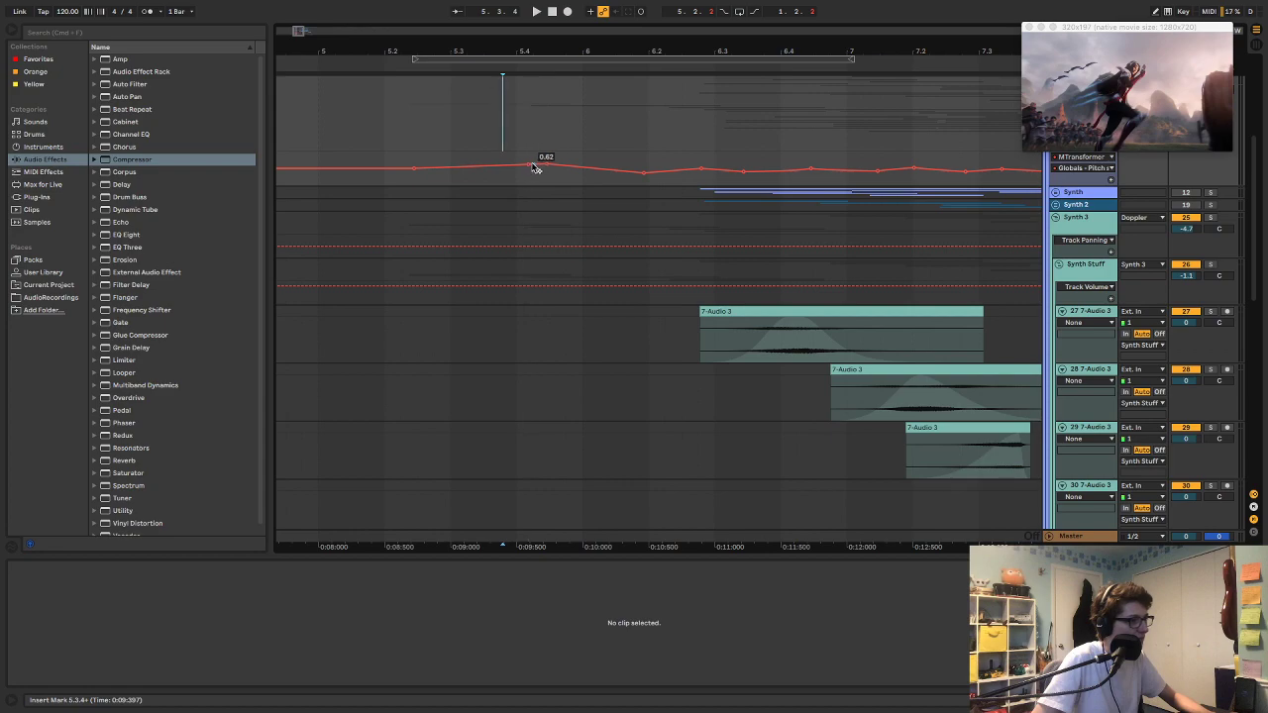
{"action": "left_click_drag", "start_coordinate": [413, 161], "coordinate": [550, 149]}
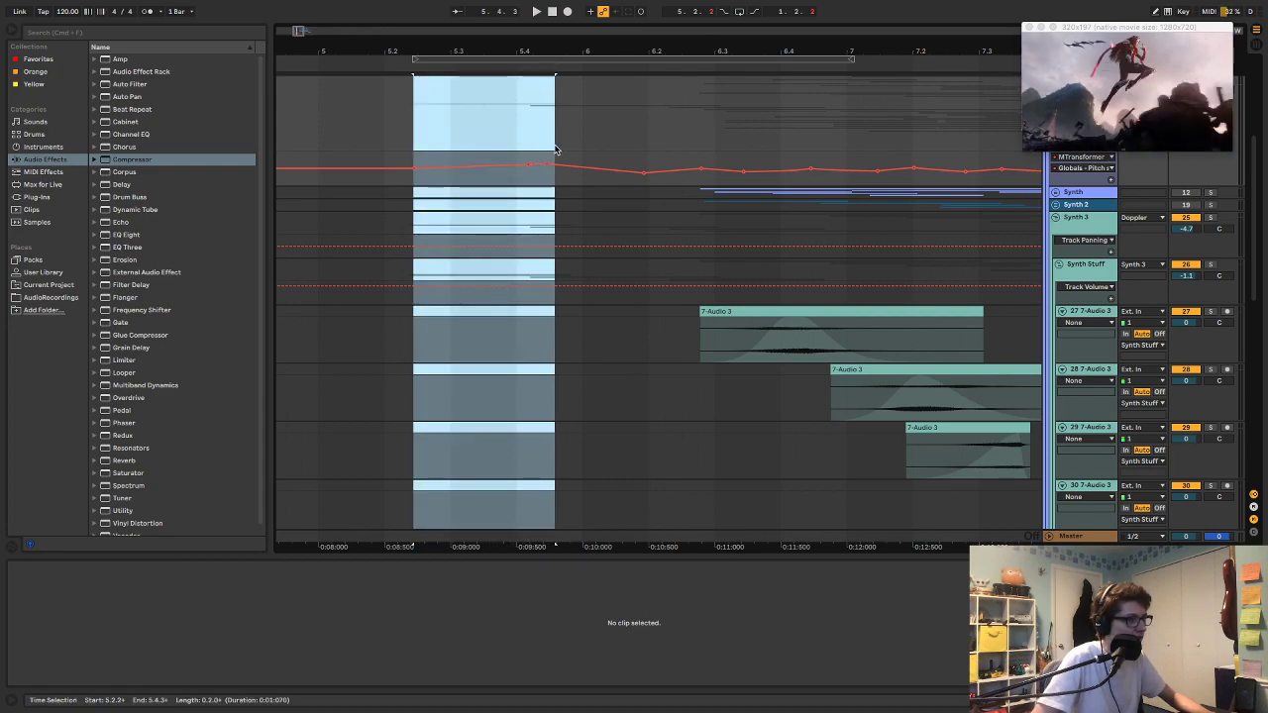
{"action": "left_click", "coordinate": [554, 148]}
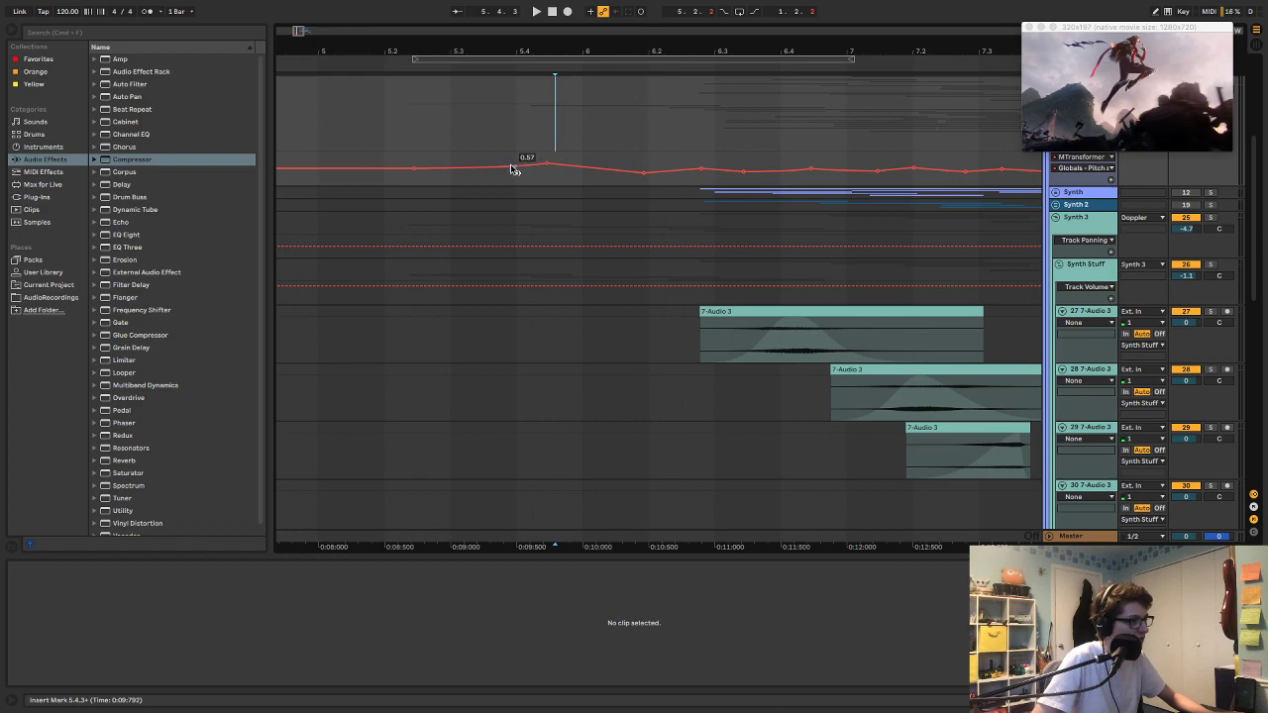
{"action": "left_click", "coordinate": [414, 171]}
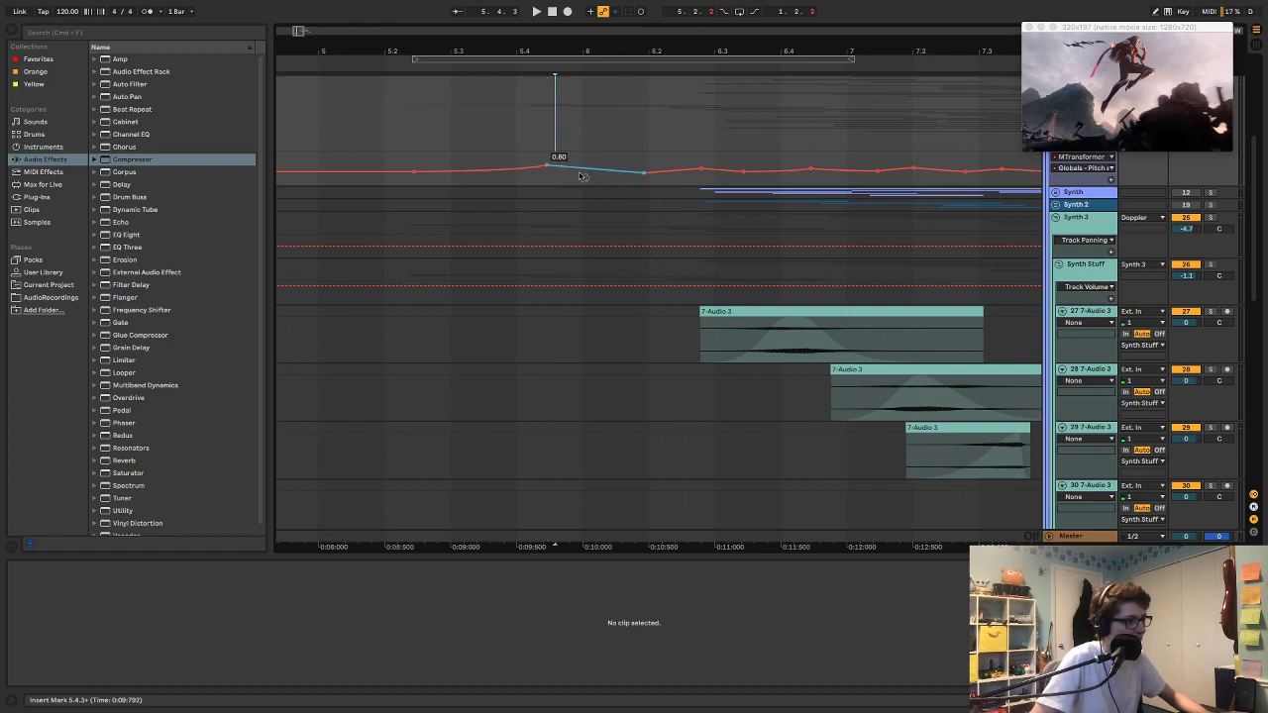
Step: Play the synth layers from about 5.2.2 to audition the reshaped rise in the MTransformer pitch automation
{"action": "key", "text": "space"}
{"action": "left_click", "coordinate": [407, 133]}
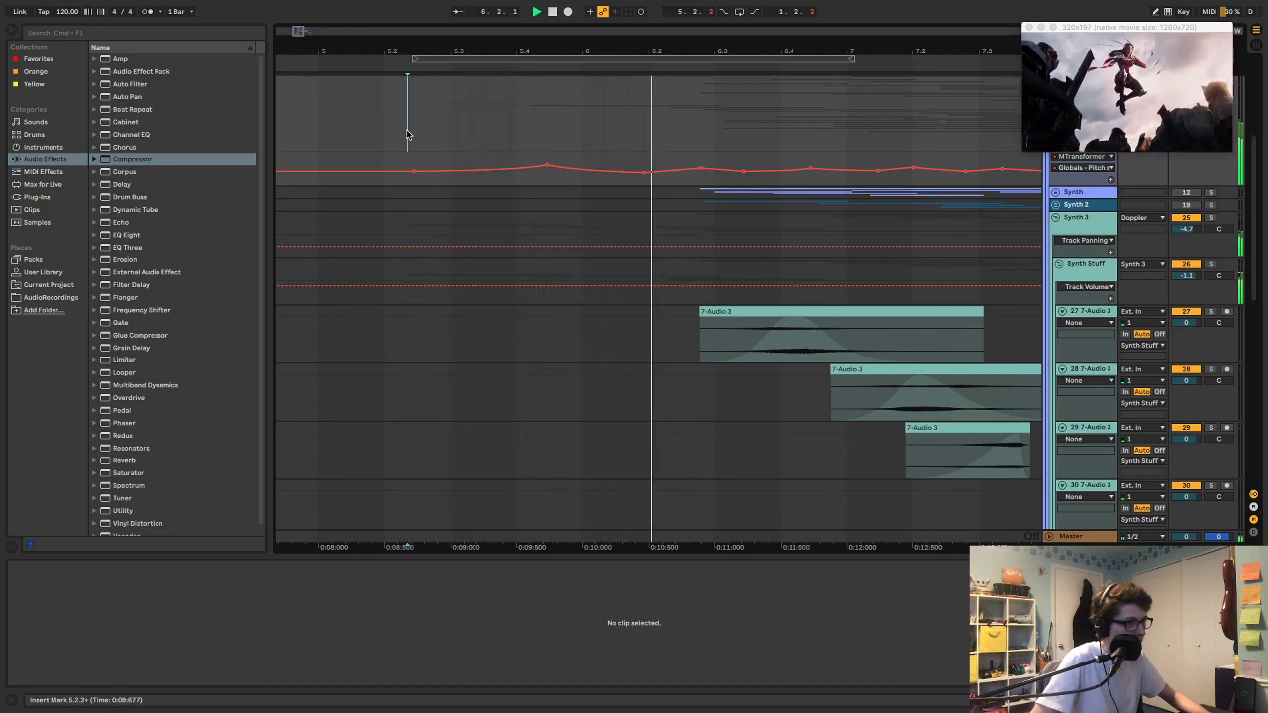
{"action": "key", "text": "space"}
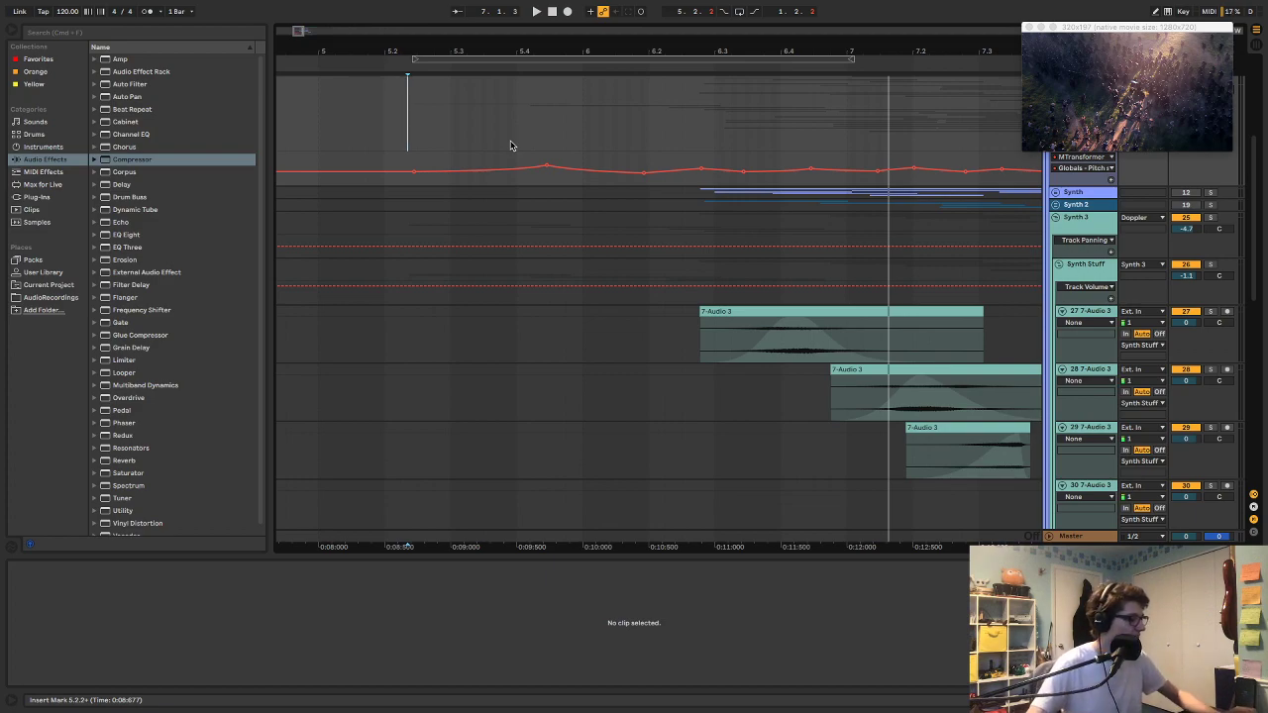
{"action": "key", "text": "space"}
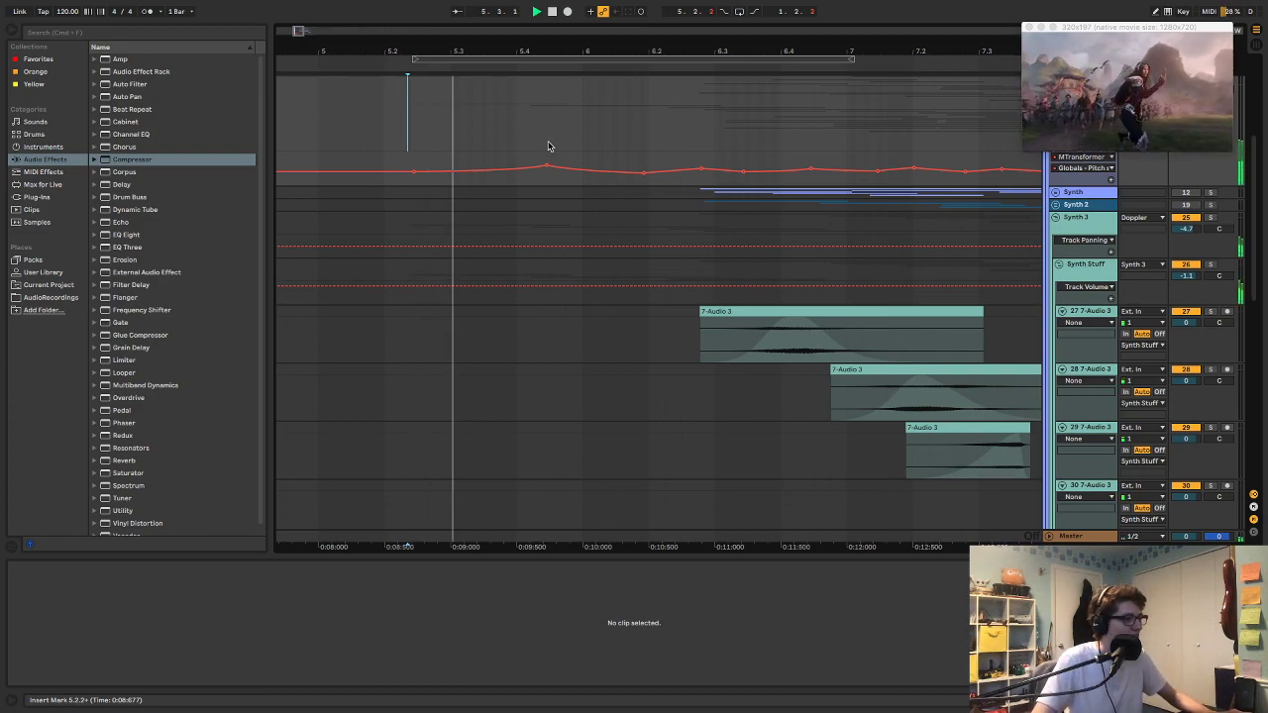
{"action": "key", "text": "space"}
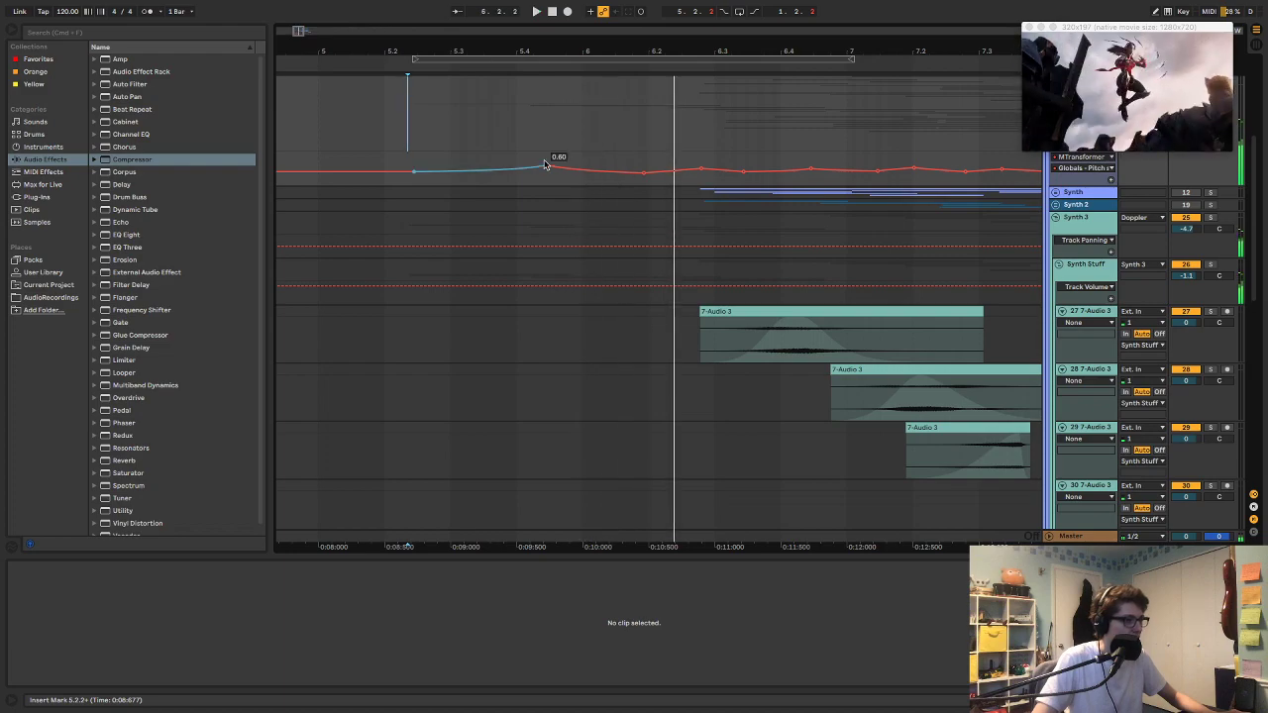
Step: Add a point of about 0.64 near 6.1.1 to the pitch automation and audition the change from about 5.4.1
{"action": "left_click_drag", "start_coordinate": [549, 167], "coordinate": [628, 145]}
{"action": "left_click", "coordinate": [584, 165]}
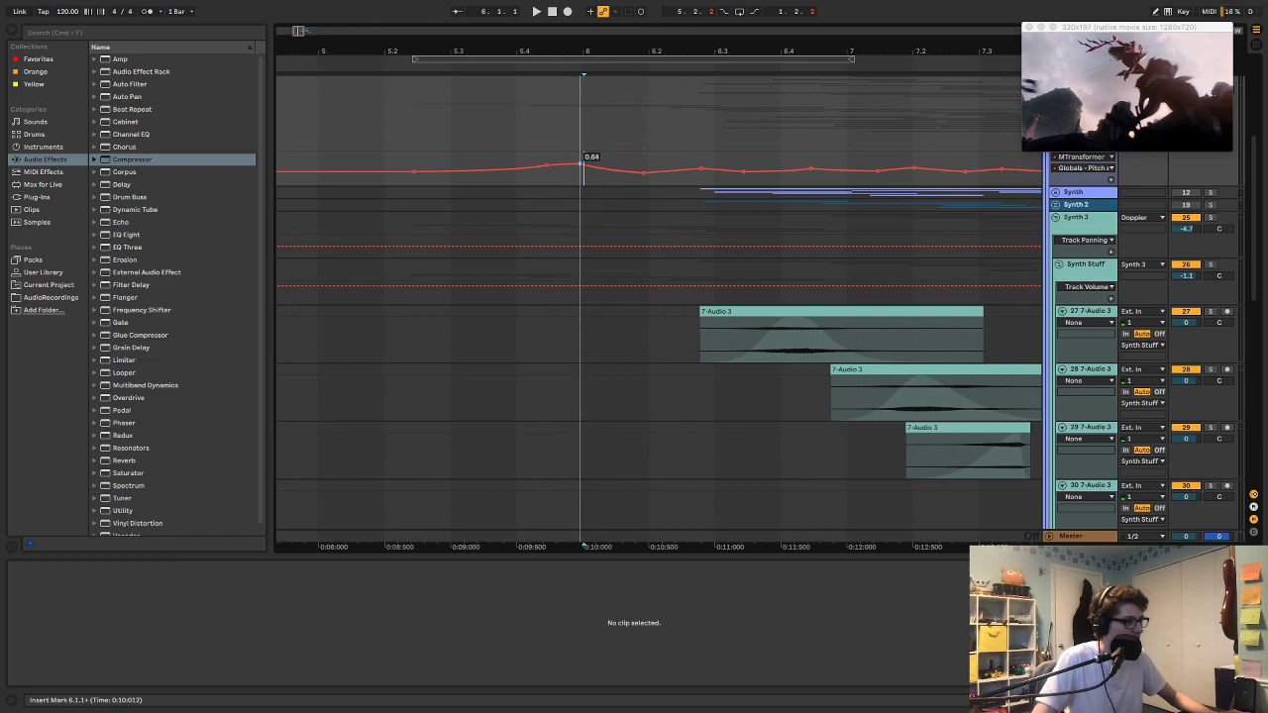
{"action": "left_click", "coordinate": [527, 146]}
{"action": "key", "text": "space"}
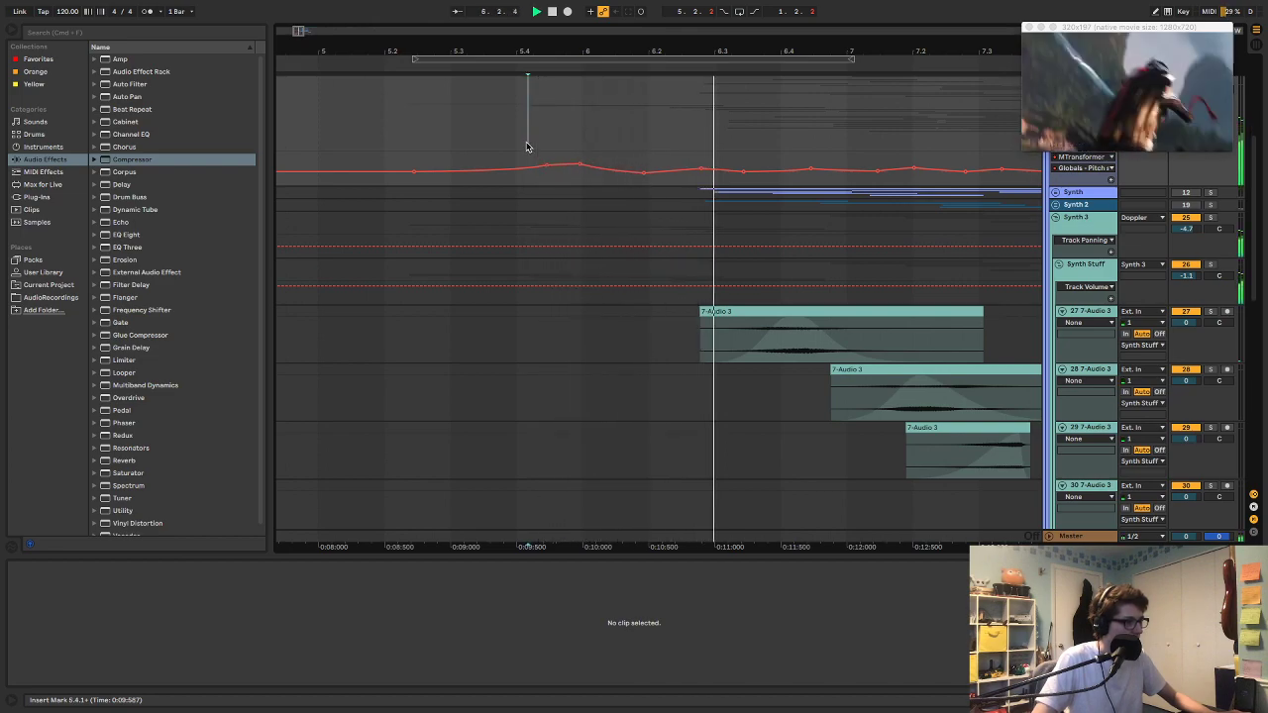
{"action": "key", "text": "space"}
Step: Move the pitch automation dip to about 0.34 between 6.2 and 6.3, bend the descent into it and audition from about 5.2.2
{"action": "key", "text": "space"}
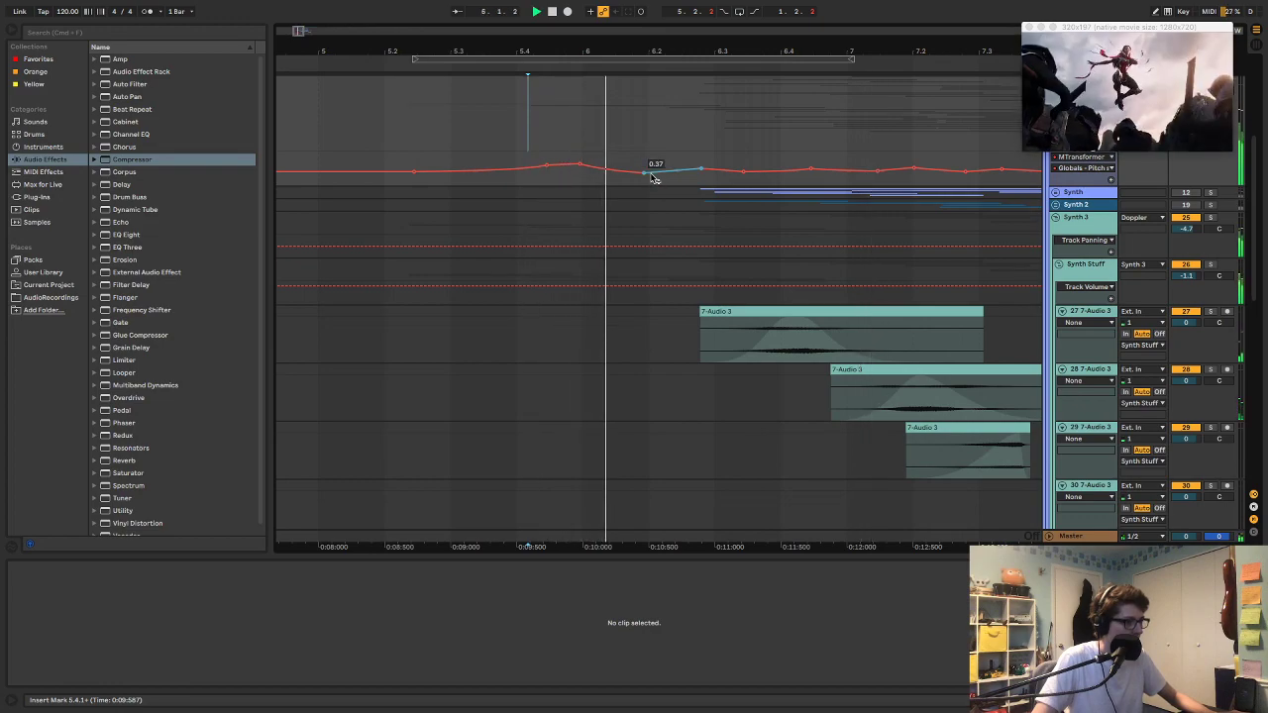
{"action": "key", "text": "space"}
{"action": "key", "text": "space"}
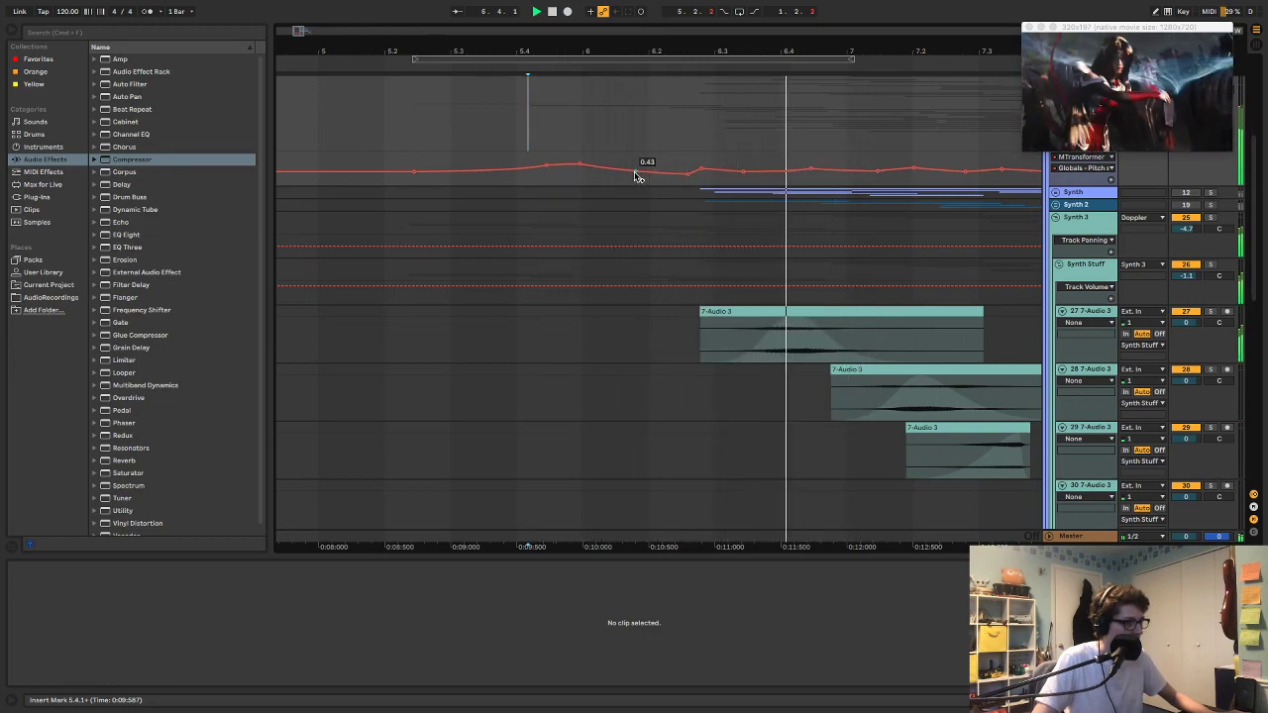
{"action": "left_click_drag", "start_coordinate": [637, 176], "coordinate": [637, 184]}
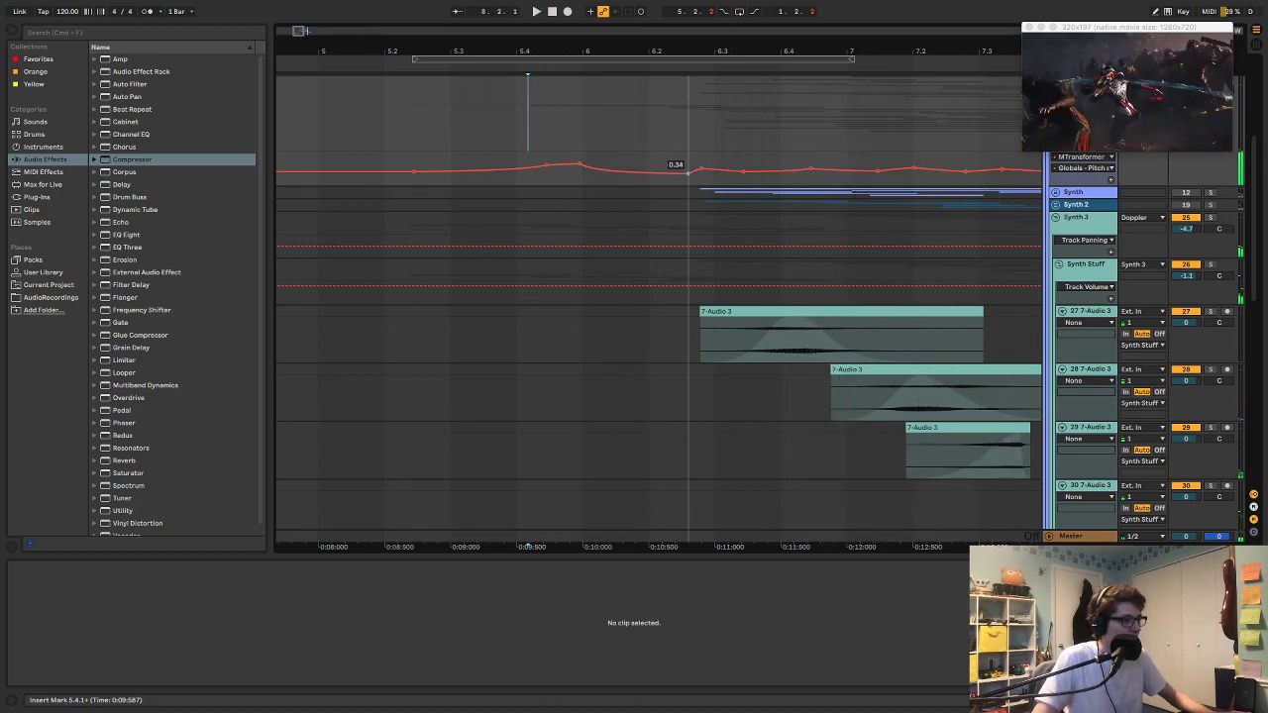
{"action": "left_click", "coordinate": [414, 145]}
{"action": "key", "text": "space"}
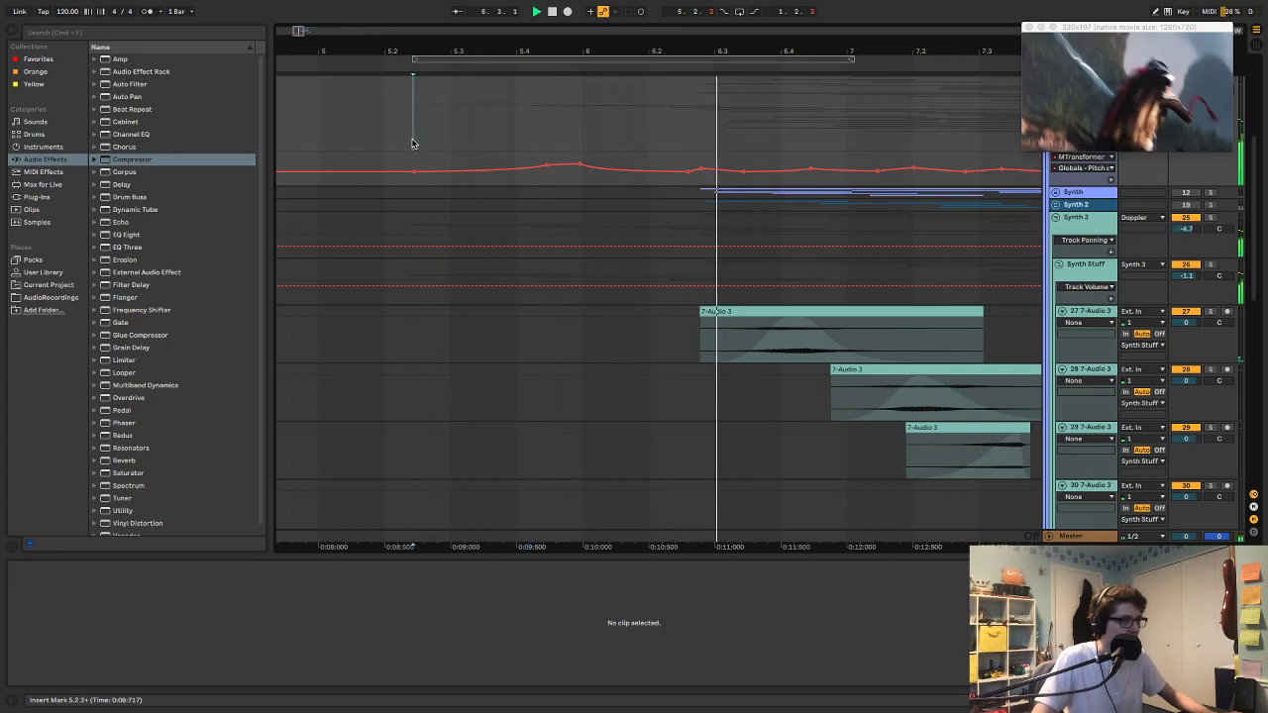
Step: Find the staggered 7-Audio 3 clips on tracks 33 to 35 and play them from the start of the track 33 clip
{"action": "scroll", "coordinate": [413, 147], "scroll_direction": "down", "scroll_amount": 3}
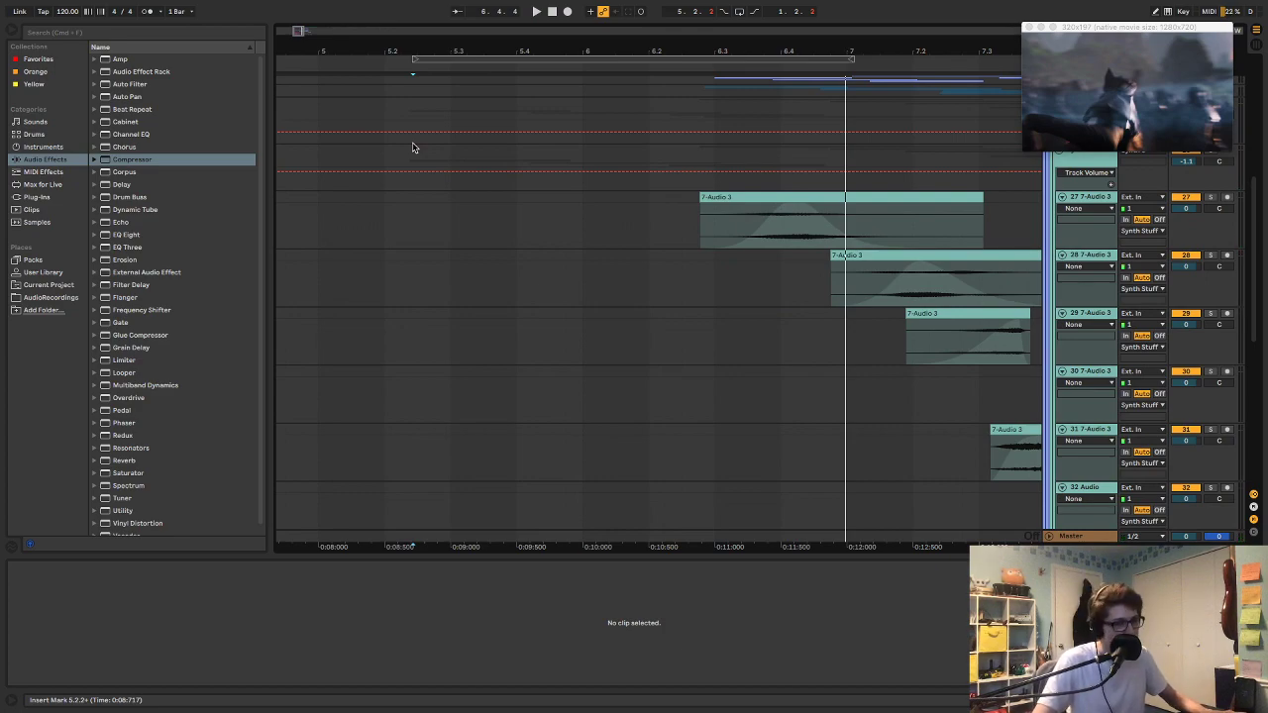
{"action": "scroll", "coordinate": [414, 139], "scroll_direction": "down", "scroll_amount": 7}
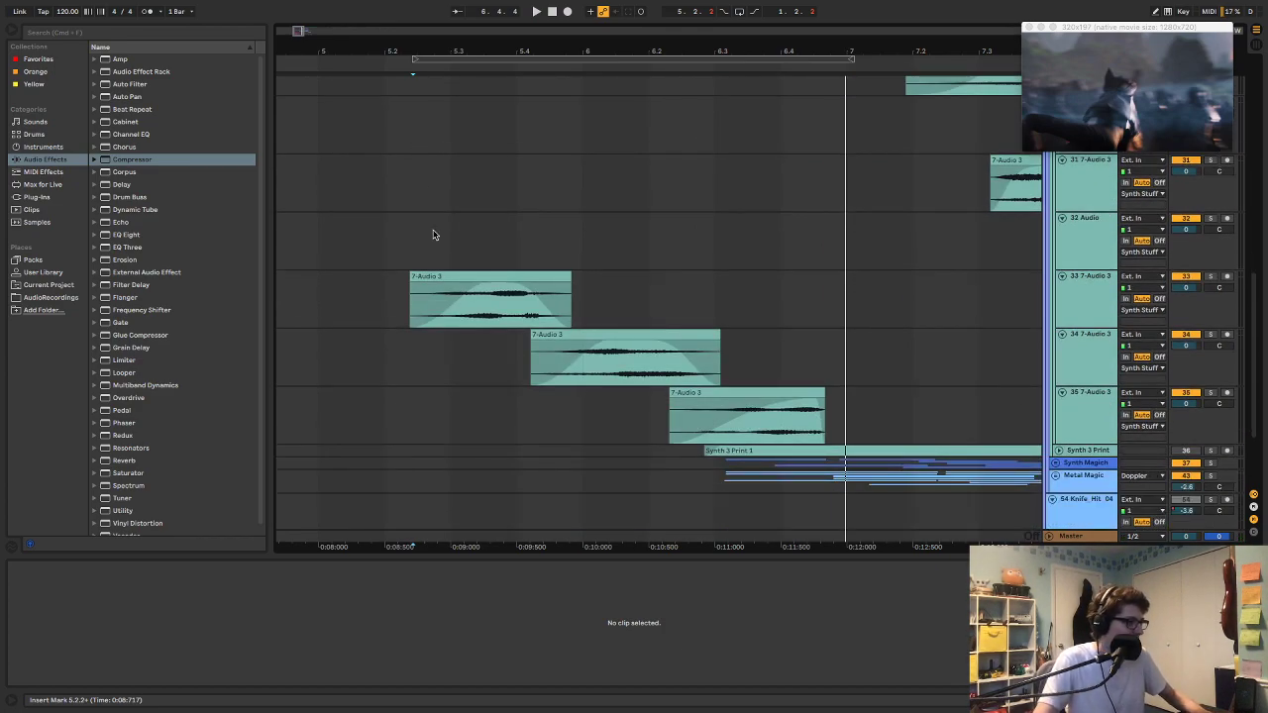
{"action": "left_click", "coordinate": [496, 273]}
{"action": "key", "text": "space"}
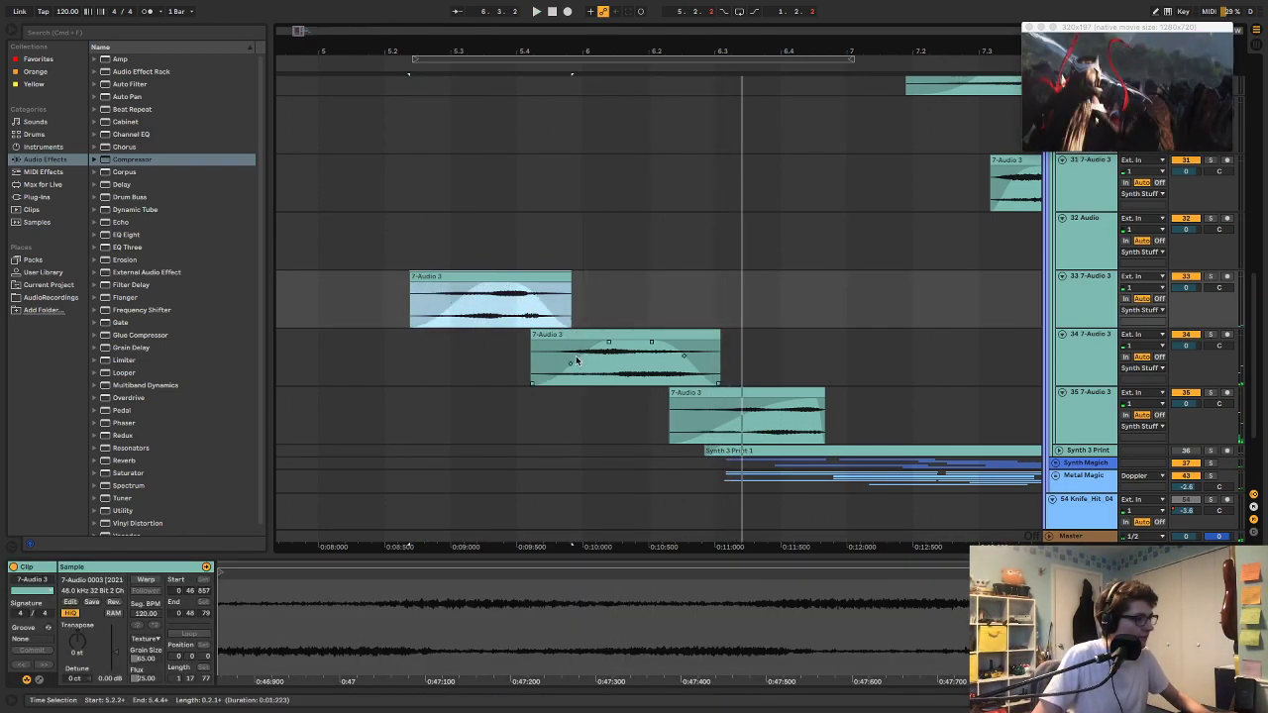
Step: Shorten the track 34 clip's fade-in, transpose it to -2 st, shift it to a later part of the recording and audition it
{"action": "left_click_drag", "start_coordinate": [603, 349], "coordinate": [551, 349]}
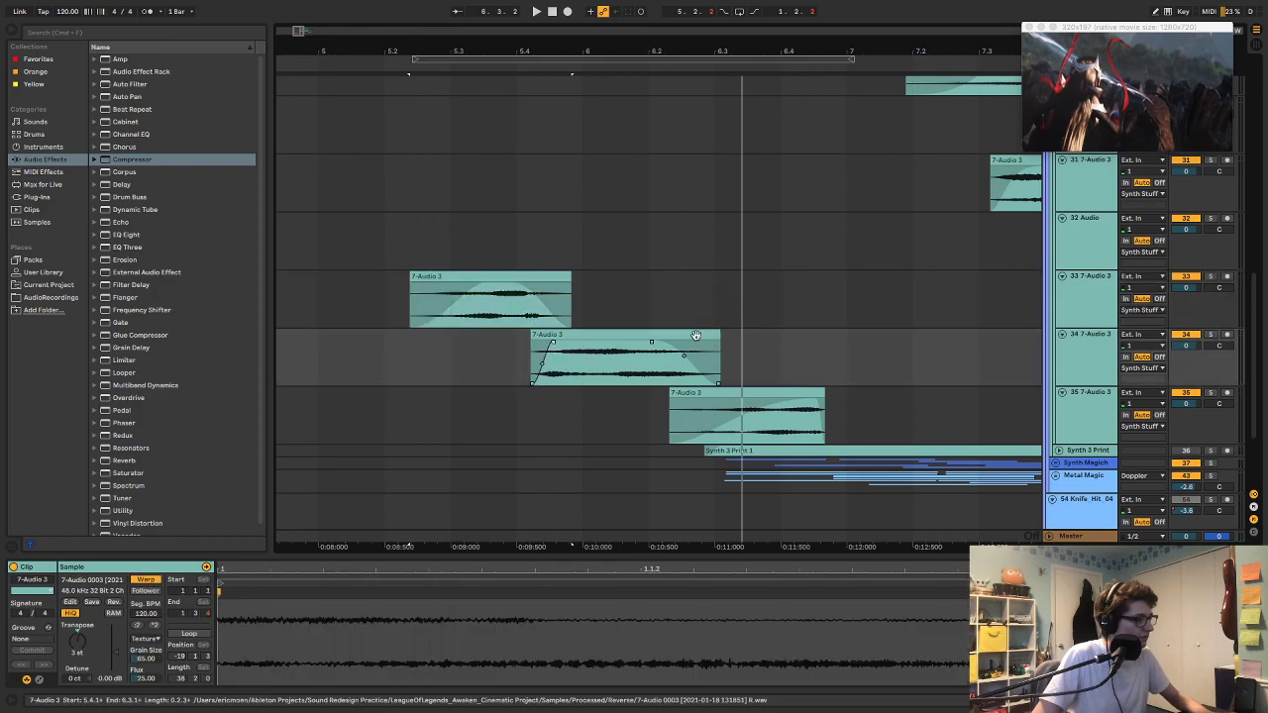
{"action": "left_click", "coordinate": [595, 348]}
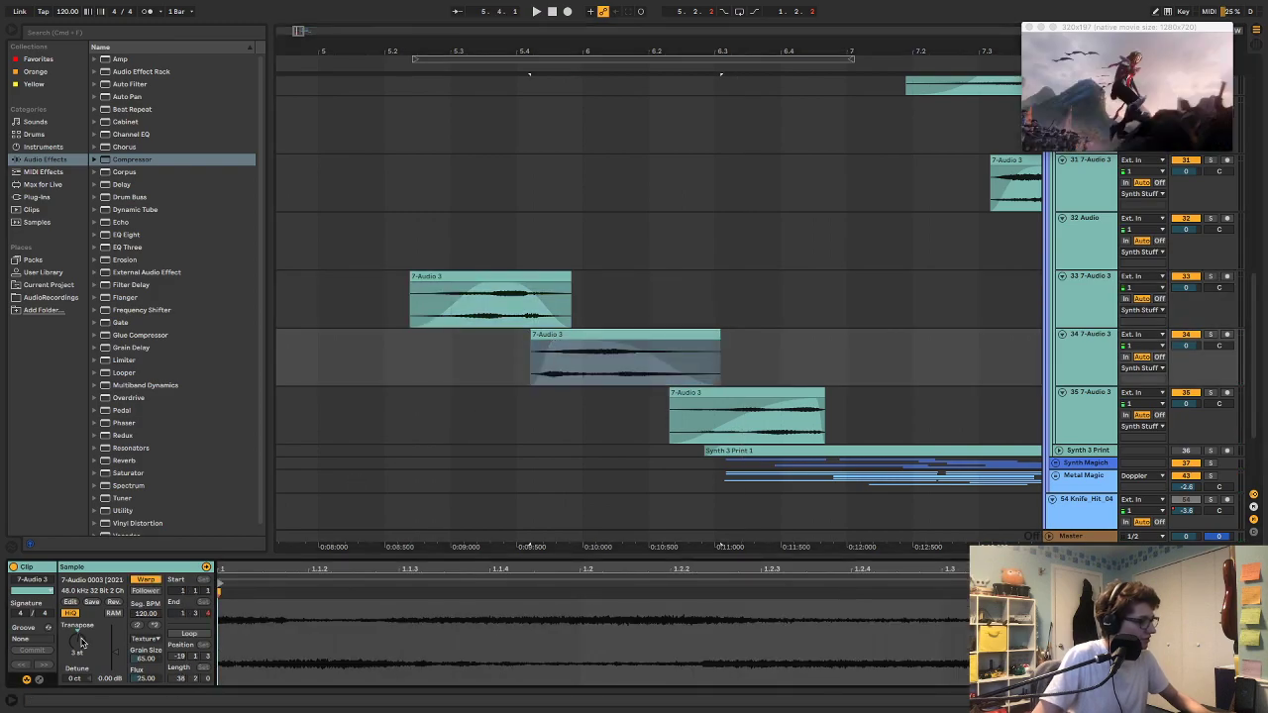
{"action": "mouse_move", "coordinate": [281, 570]}
{"action": "left_mouse_down"}
{"action": "mouse_move", "coordinate": [443, 571]}
{"action": "mouse_move", "coordinate": [849, 617]}
{"action": "left_mouse_up"}
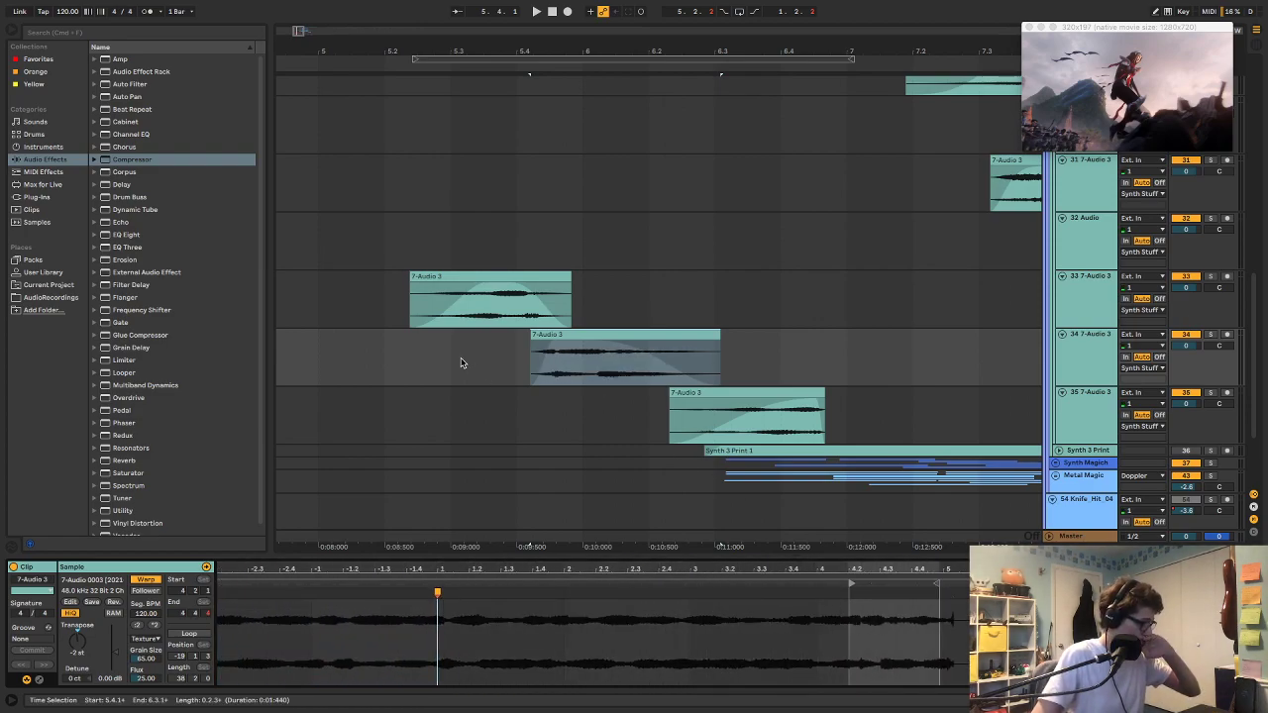
{"action": "left_click", "coordinate": [405, 349]}
{"action": "key", "text": "space"}
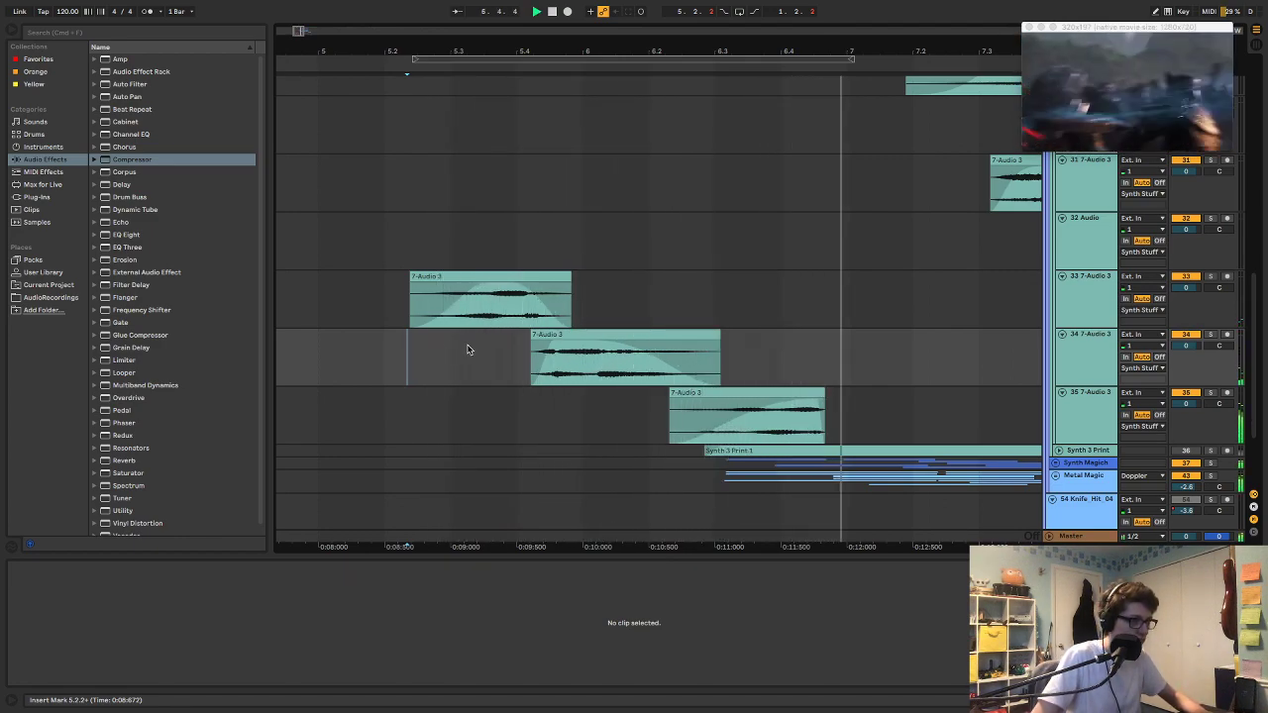
Step: Raise the fade-in curve of the track 35 clip slightly and audition the three staggered clips
{"action": "left_click", "coordinate": [759, 427]}
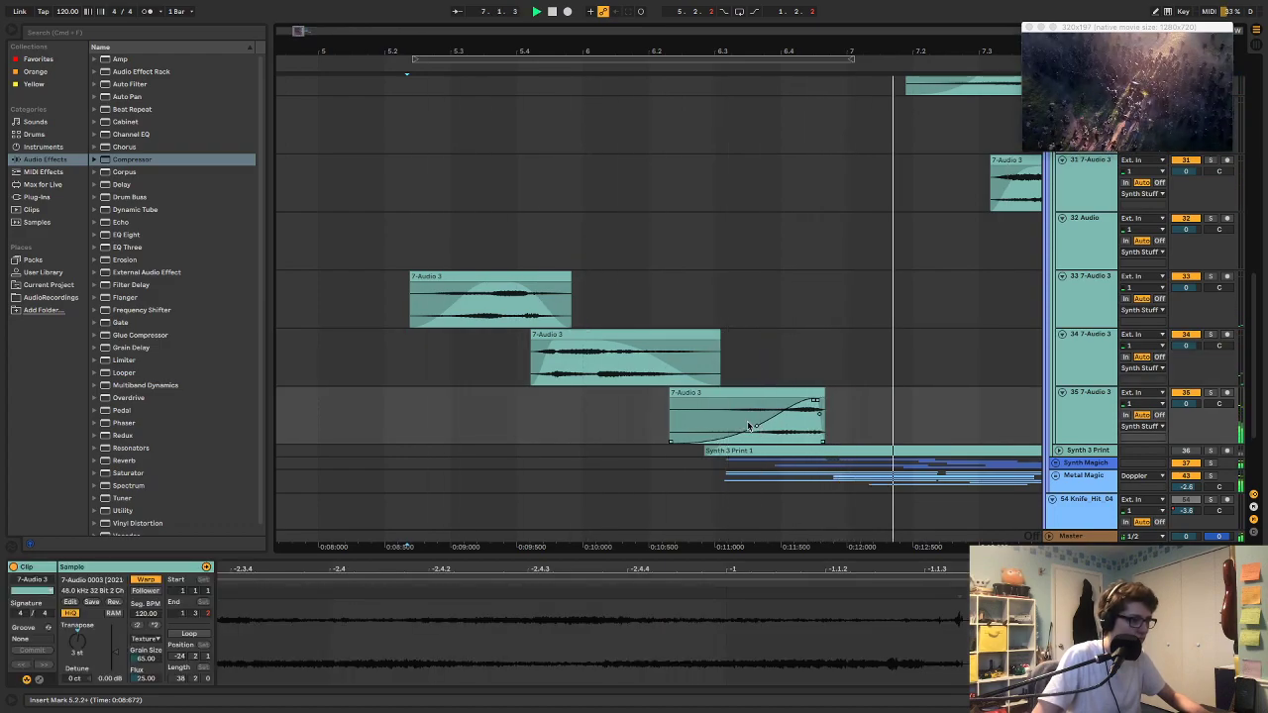
{"action": "left_click_drag", "start_coordinate": [758, 428], "coordinate": [751, 423]}
{"action": "key", "text": "space"}
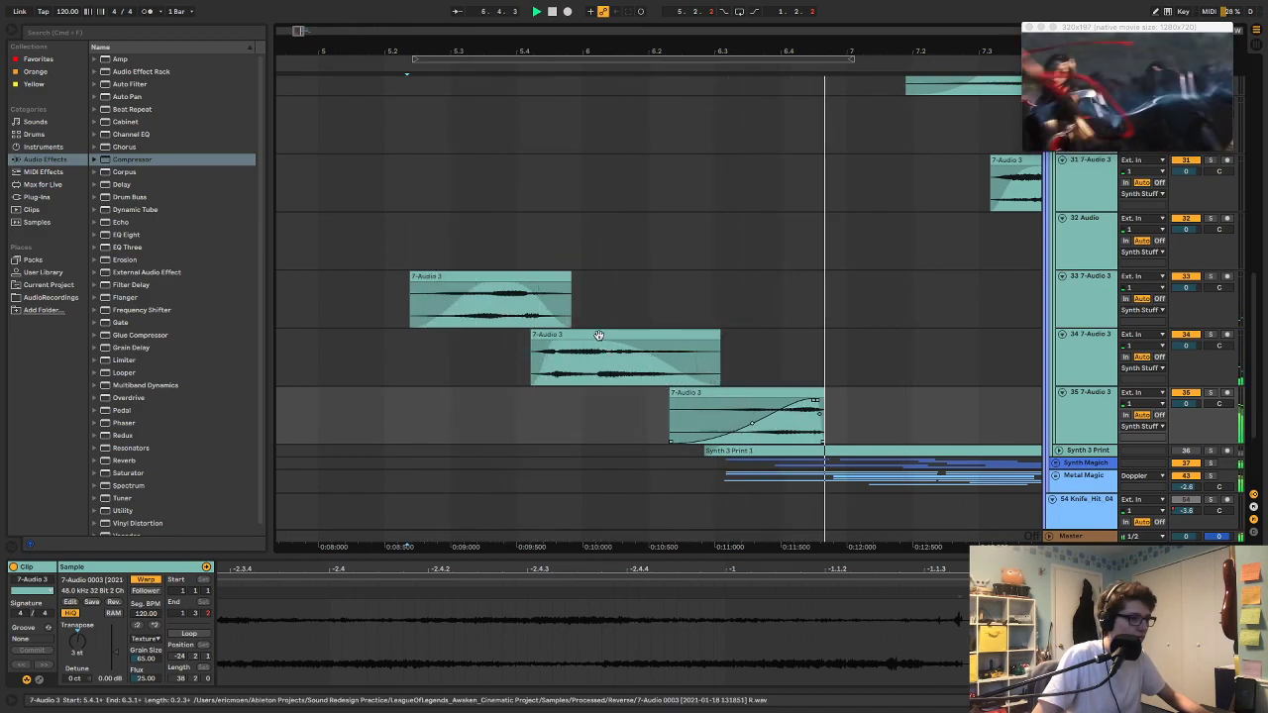
{"action": "key", "text": "space"}
{"action": "key", "text": "space"}
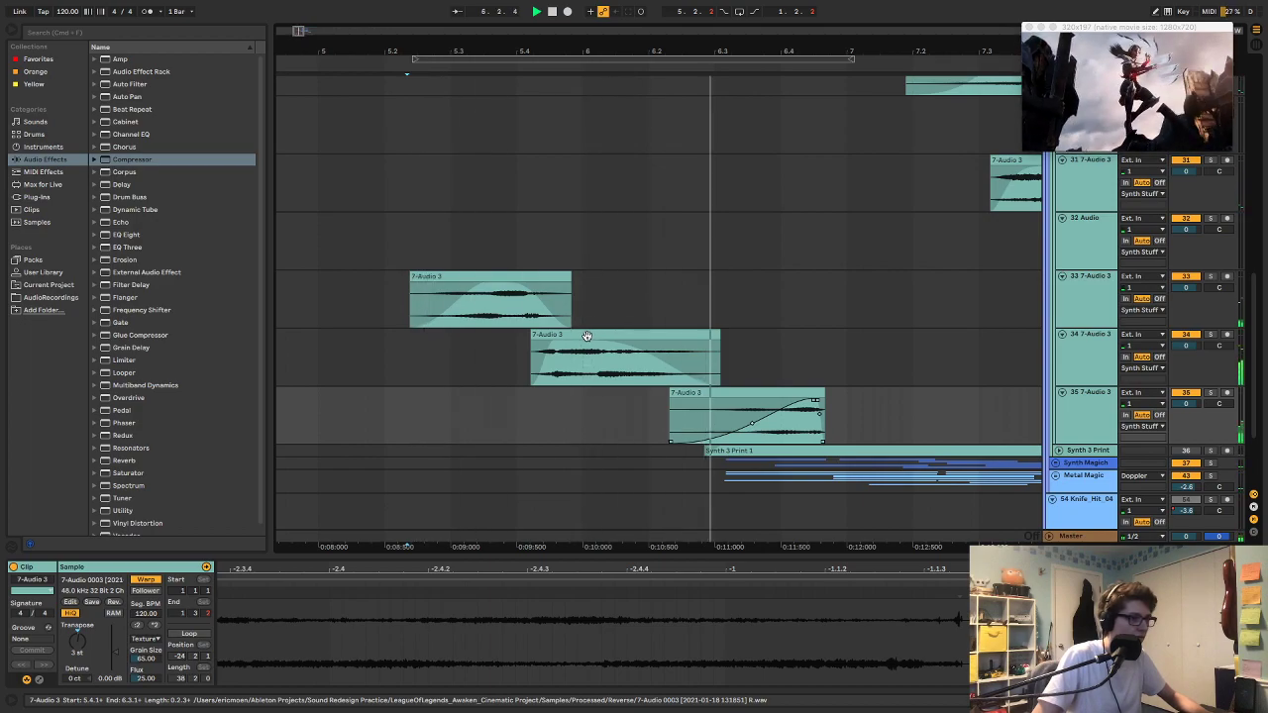
Step: Extend the track 34 clip's fade-in slightly and audition its transition from the track 33 clip
{"action": "mouse_move", "coordinate": [556, 346]}
{"action": "left_mouse_down"}
{"action": "mouse_move", "coordinate": [590, 347]}
{"action": "mouse_move", "coordinate": [564, 343]}
{"action": "left_mouse_up"}
{"action": "key", "text": "space"}
{"action": "key", "text": "space"}
{"action": "key", "text": "space"}
{"action": "key", "text": "space"}
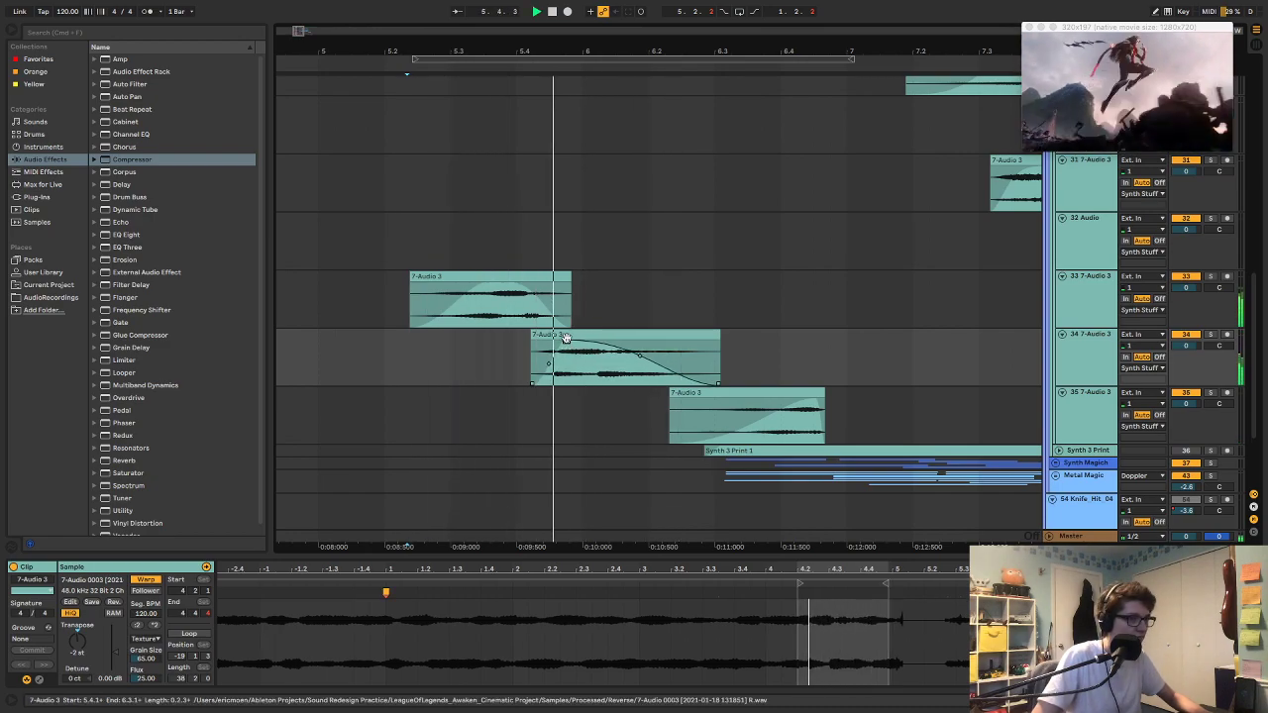
{"action": "key", "text": "space"}
{"action": "key", "text": "space"}
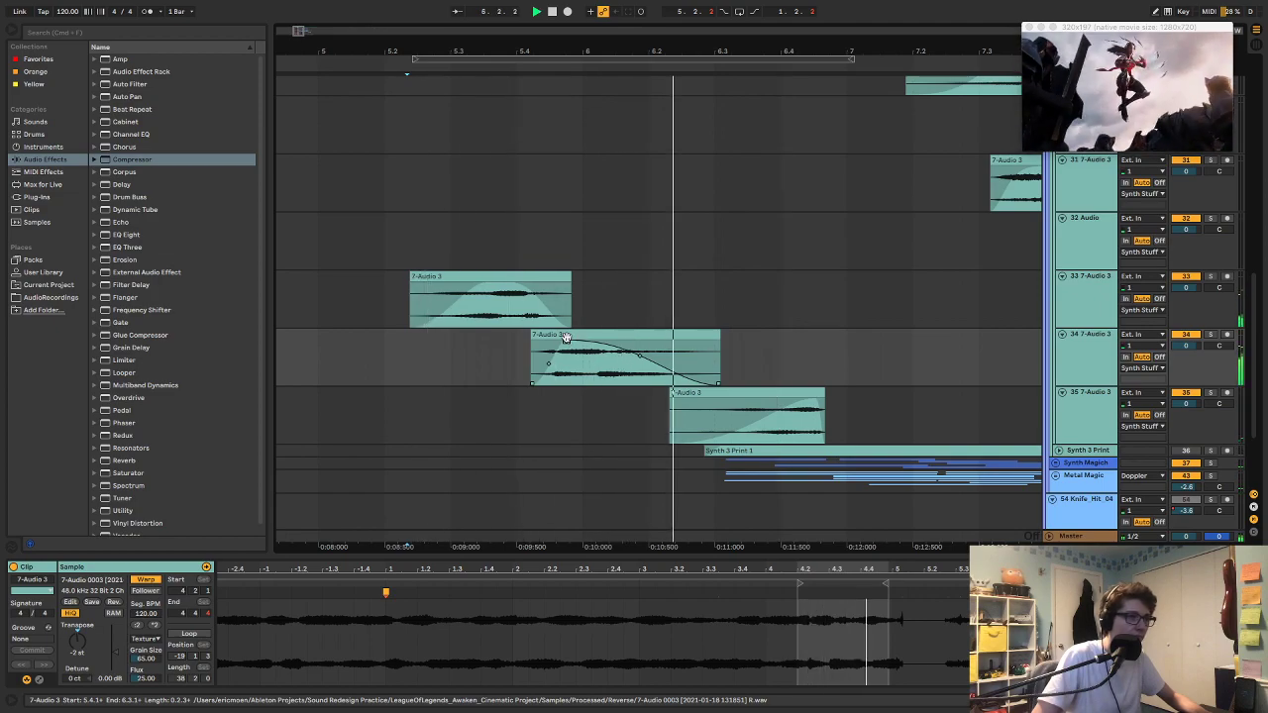
Step: Move the track 34 clip earlier to start just before 5.4 and trim the track 33 clip's end to about 5.4.2
{"action": "left_click_drag", "start_coordinate": [560, 335], "coordinate": [535, 334]}
{"action": "key", "text": "space"}
{"action": "left_click_drag", "start_coordinate": [571, 276], "coordinate": [538, 287]}
{"action": "key", "text": "space"}
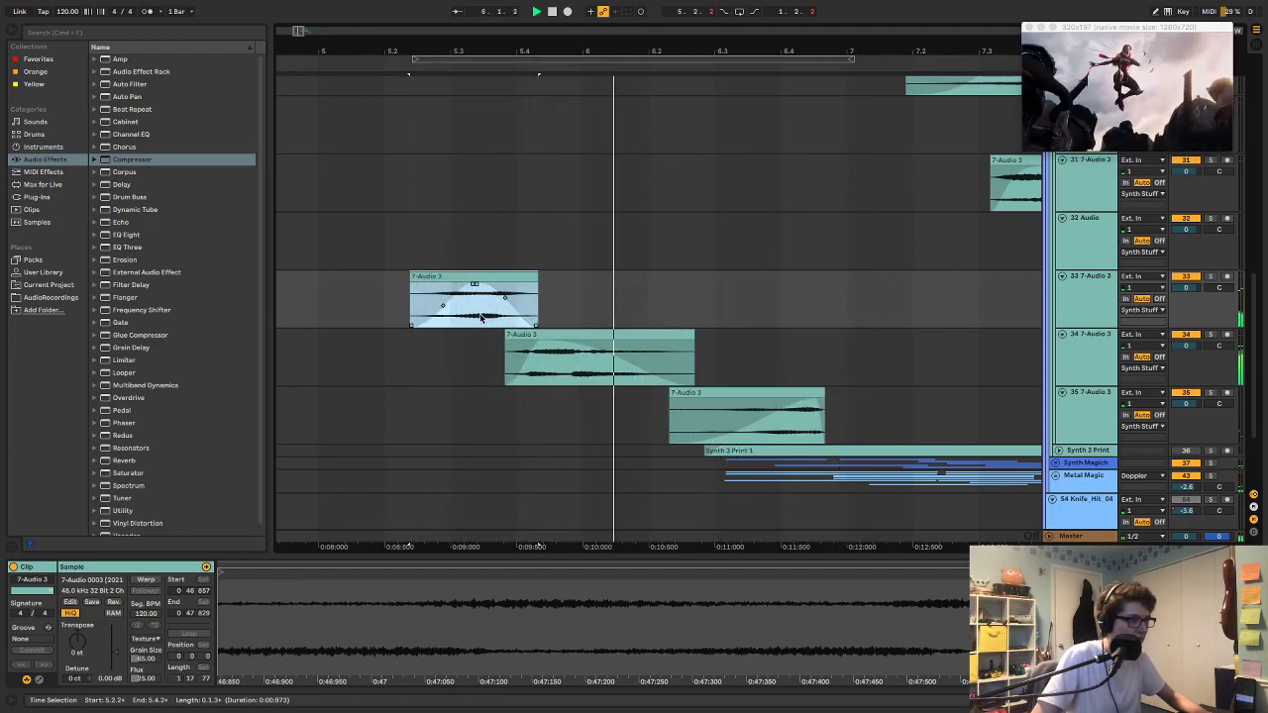
Step: Reshape the track 33 clip's fades so the volume peaks late in the clip, and audition from about 5.2.1
{"action": "left_click_drag", "start_coordinate": [443, 305], "coordinate": [434, 301]}
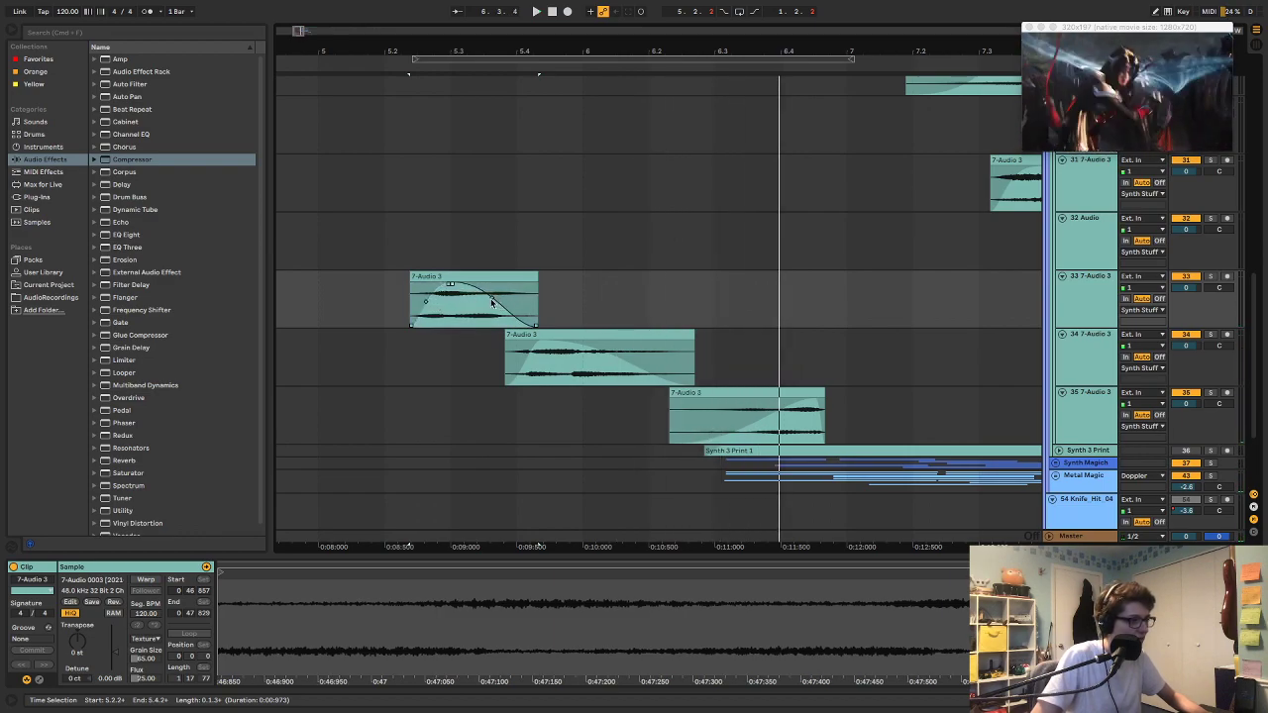
{"action": "left_click", "coordinate": [393, 282]}
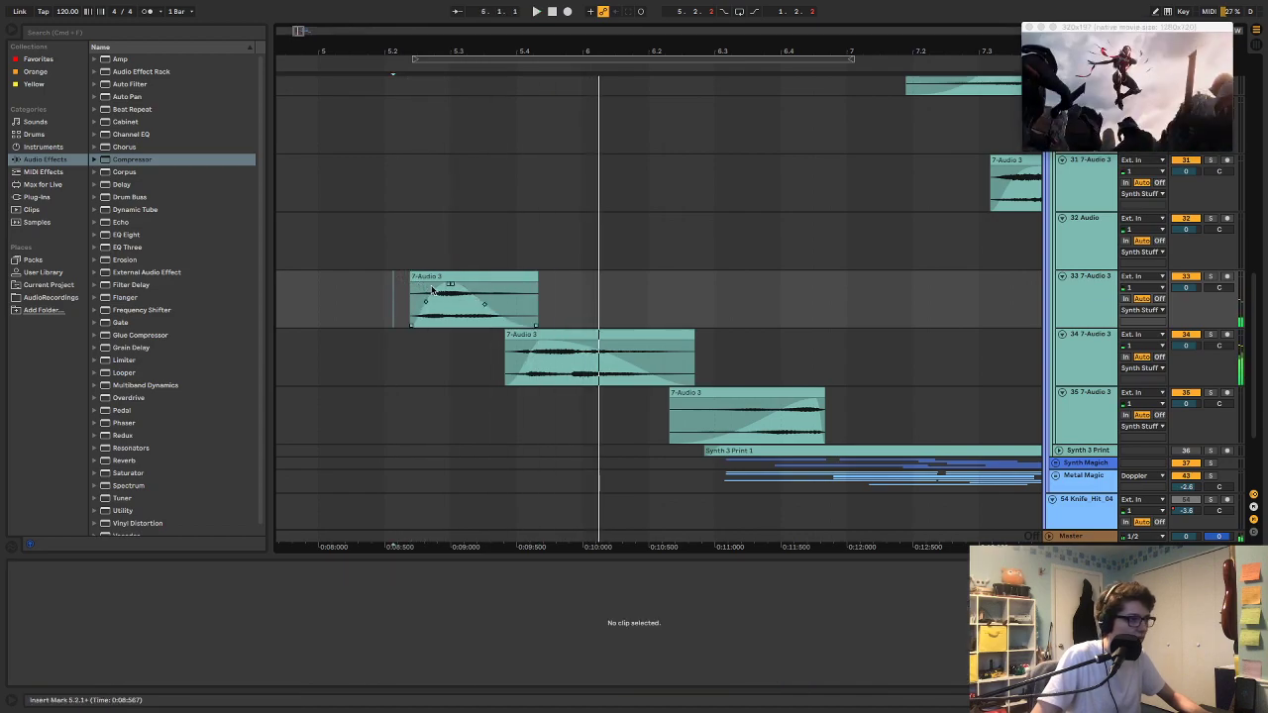
{"action": "left_click_drag", "start_coordinate": [449, 287], "coordinate": [471, 287]}
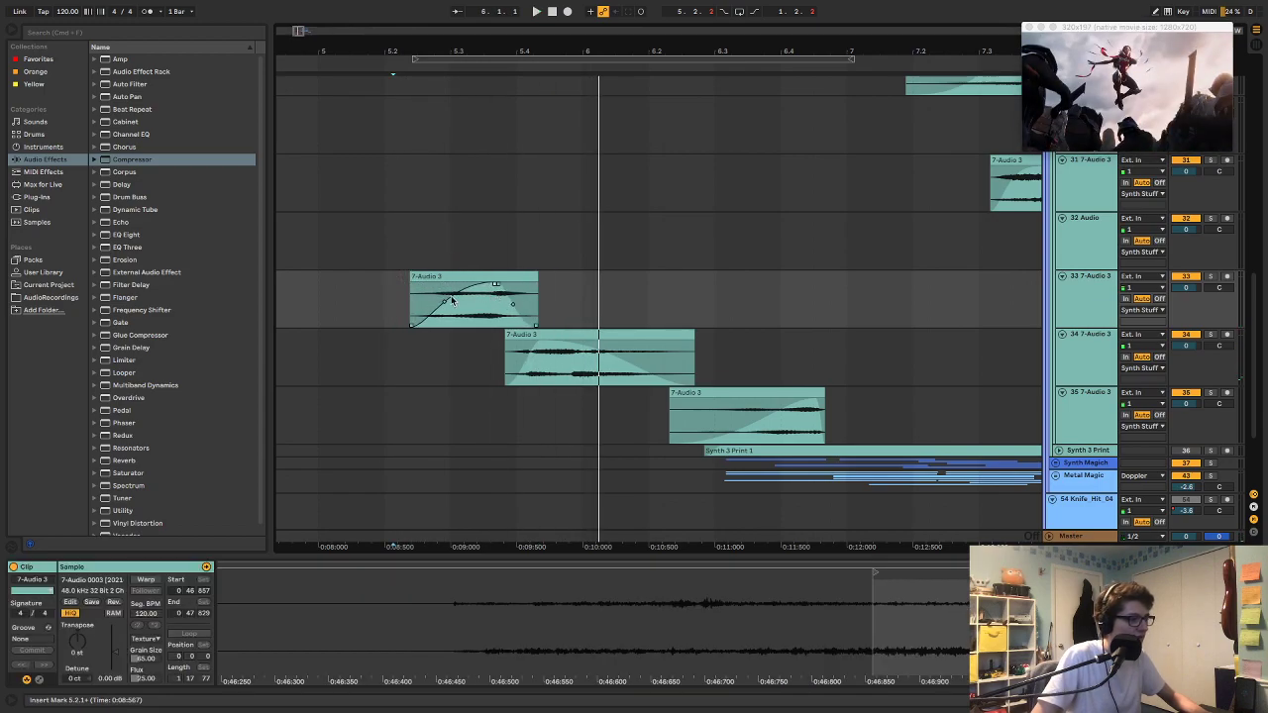
{"action": "key", "text": "space"}
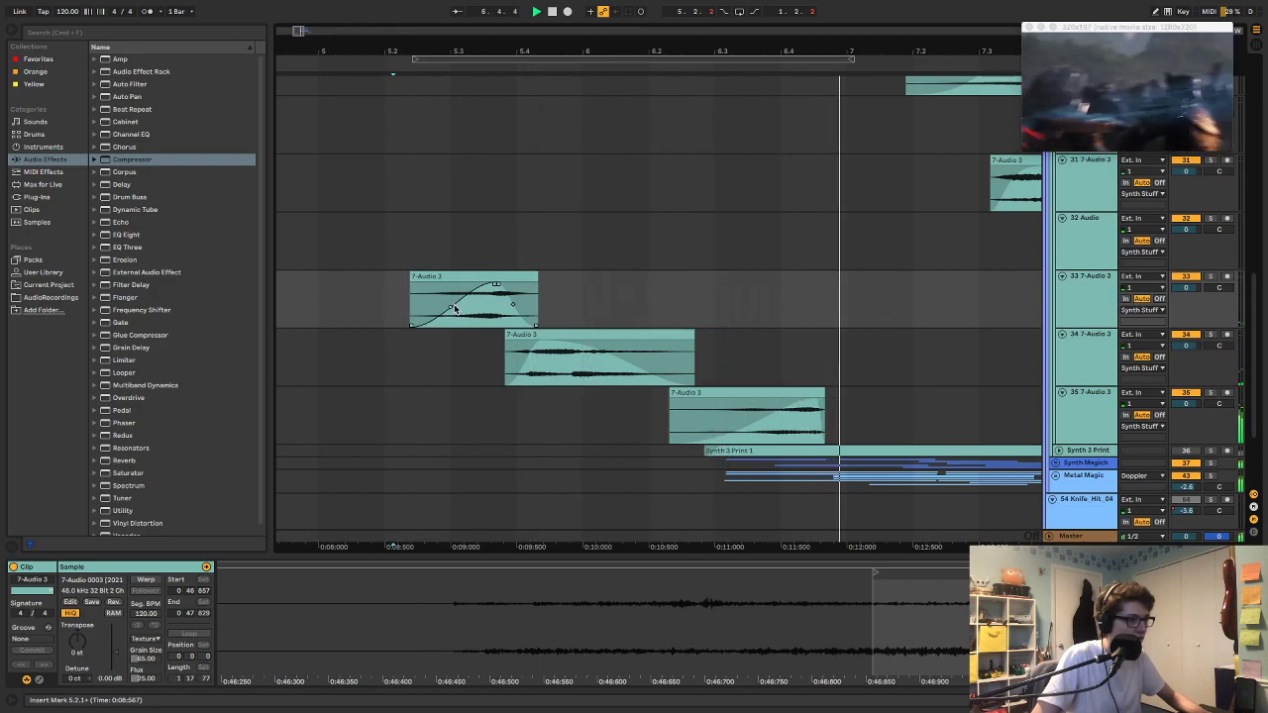
{"action": "key", "text": "space"}
Step: Raise the track 35 clip's fade-in curve slightly more and play that clip with its track soloed
{"action": "left_click", "coordinate": [750, 424]}
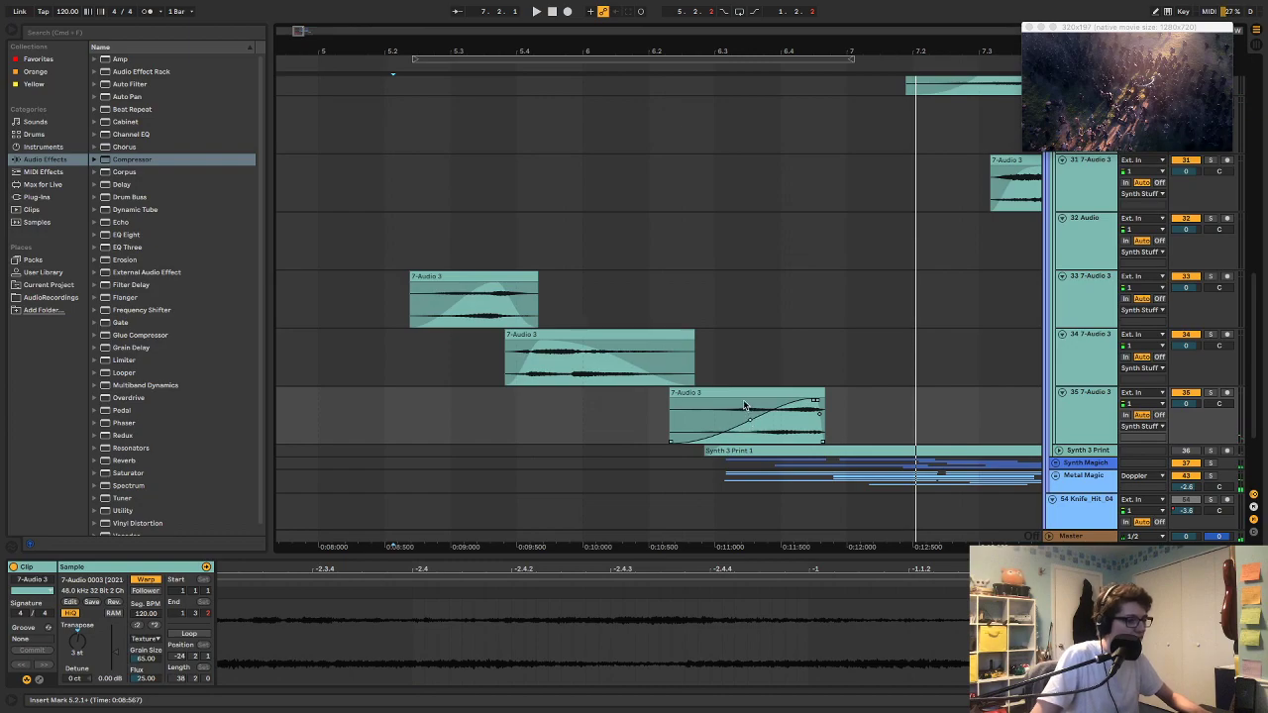
{"action": "left_click", "coordinate": [740, 394]}
{"action": "key", "text": "space"}
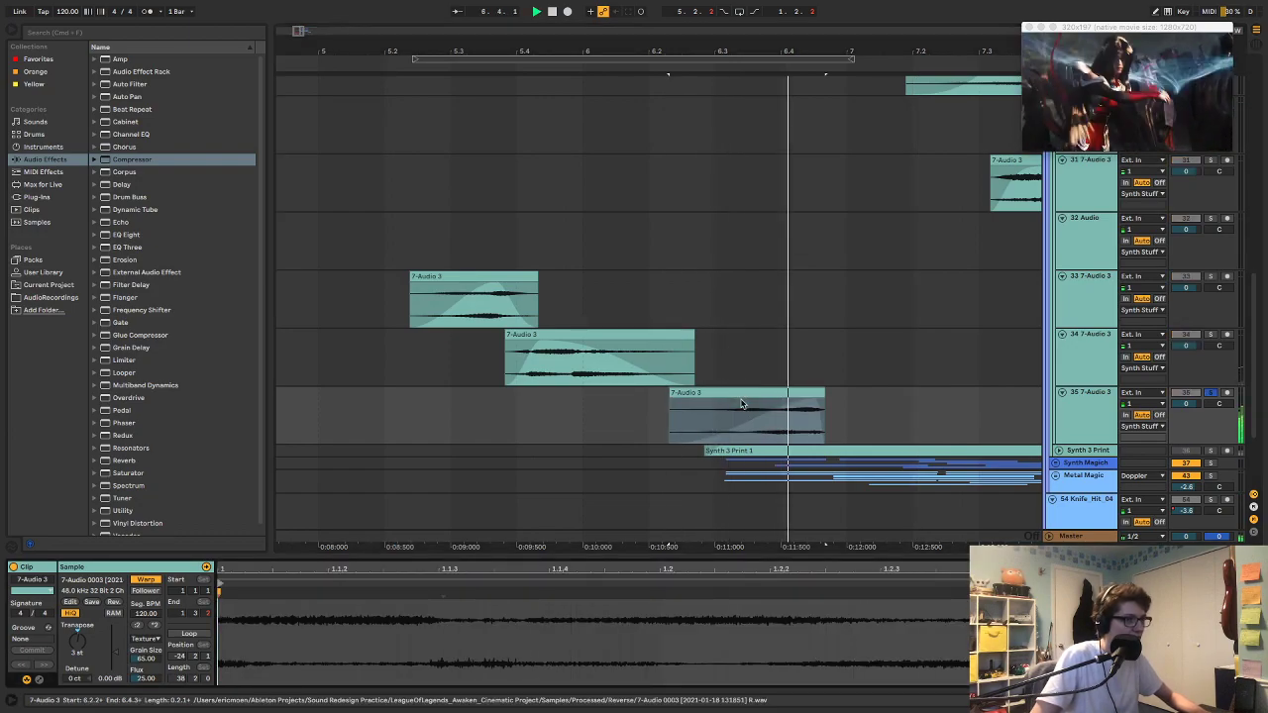
{"action": "key", "text": "space"}
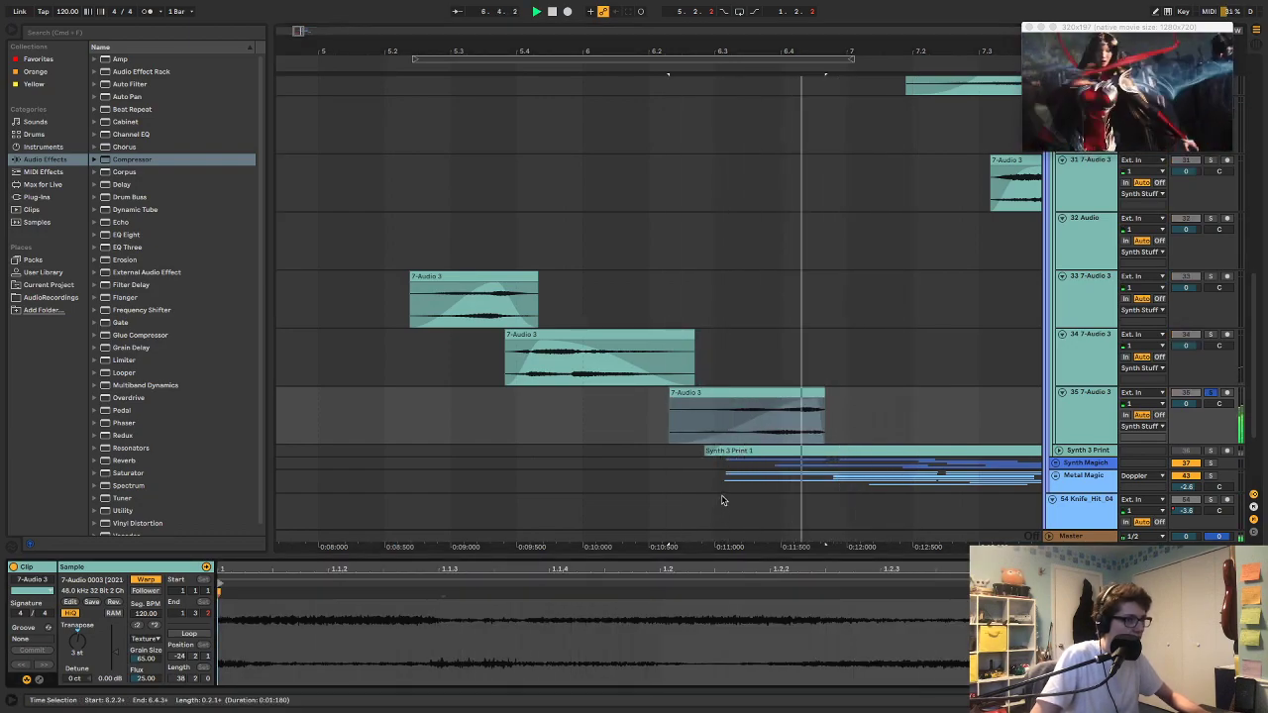
Step: Unsolo track 35 and play its clip together with the other layers, including from 6.1.1
{"action": "key", "text": "space"}
{"action": "key", "text": "s"}
{"action": "key", "text": "space"}
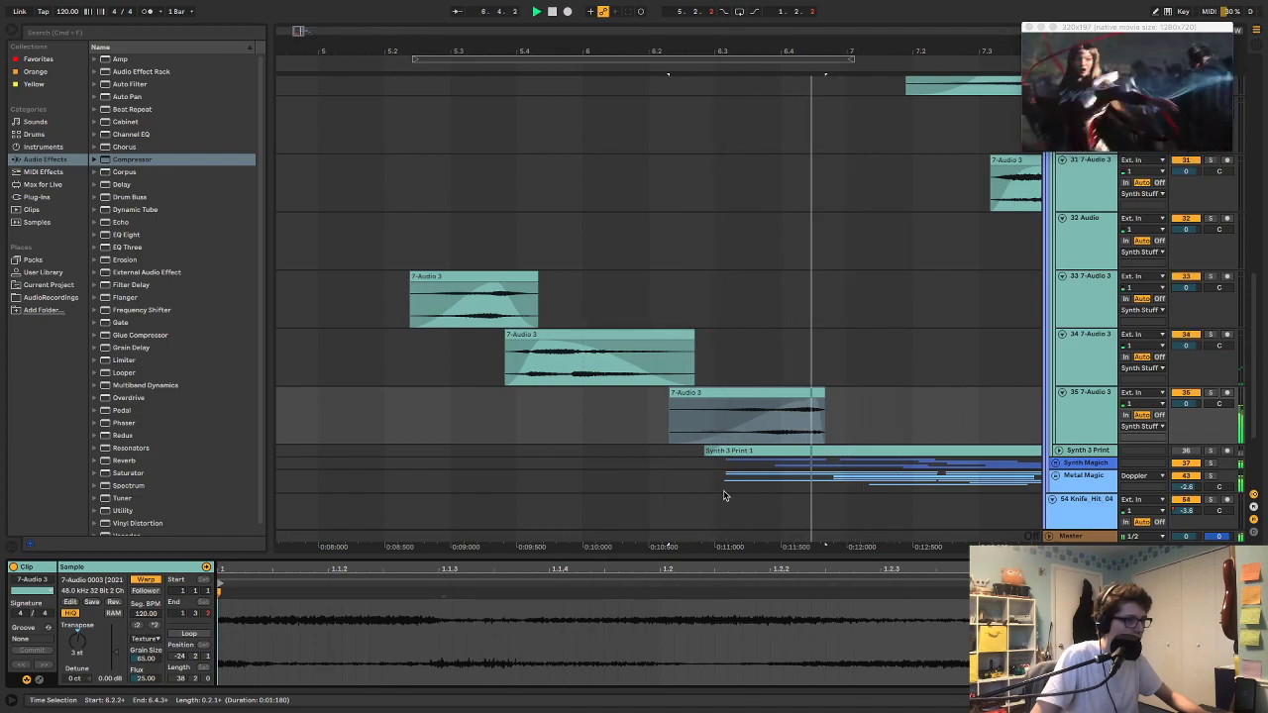
{"action": "key", "text": "space"}
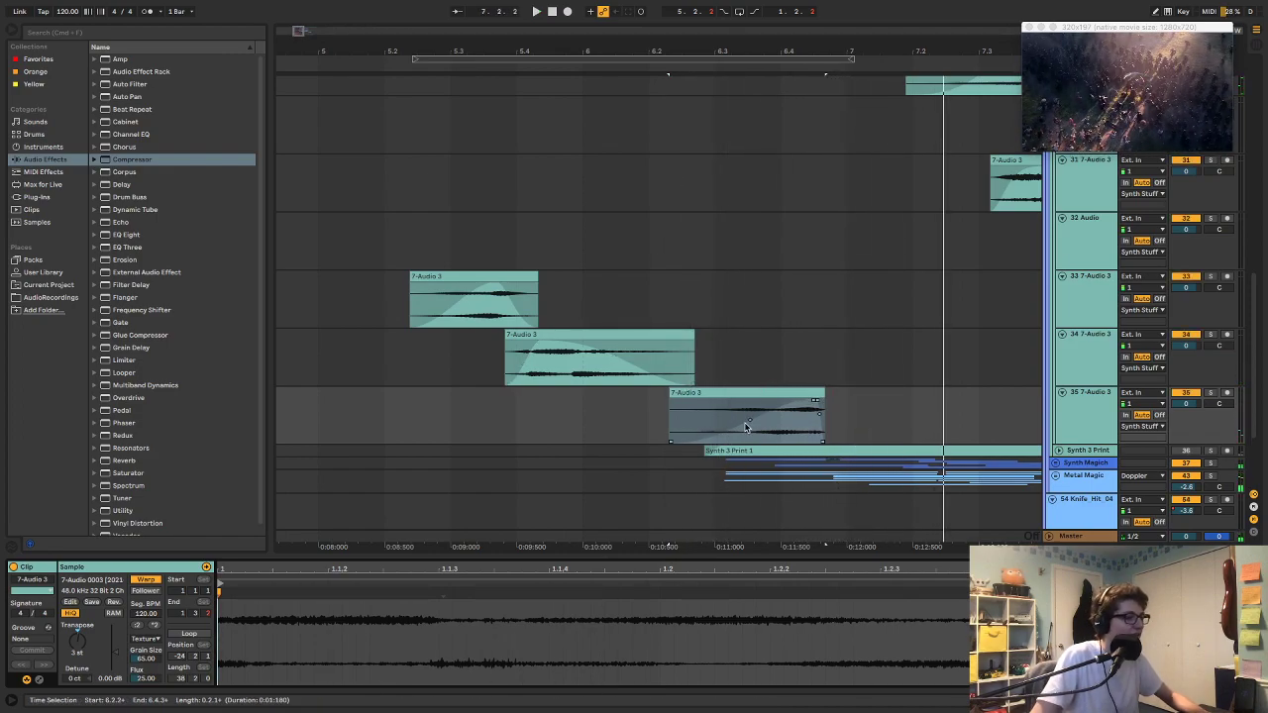
{"action": "left_click", "coordinate": [582, 419]}
{"action": "key", "text": "space"}
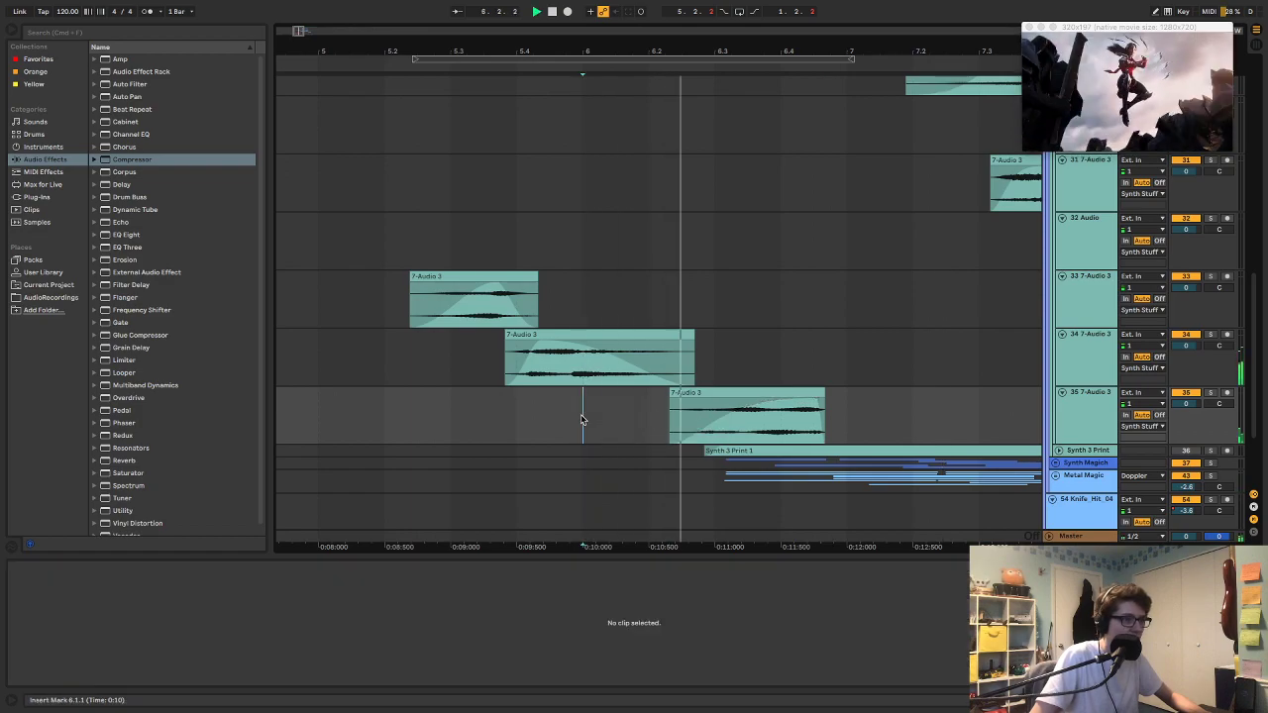
Step: Unfold the Synth Magic group below the Synth 3 Print track to show its Vital_OTT clips
{"action": "left_click_drag", "start_coordinate": [673, 48], "coordinate": [677, 50]}
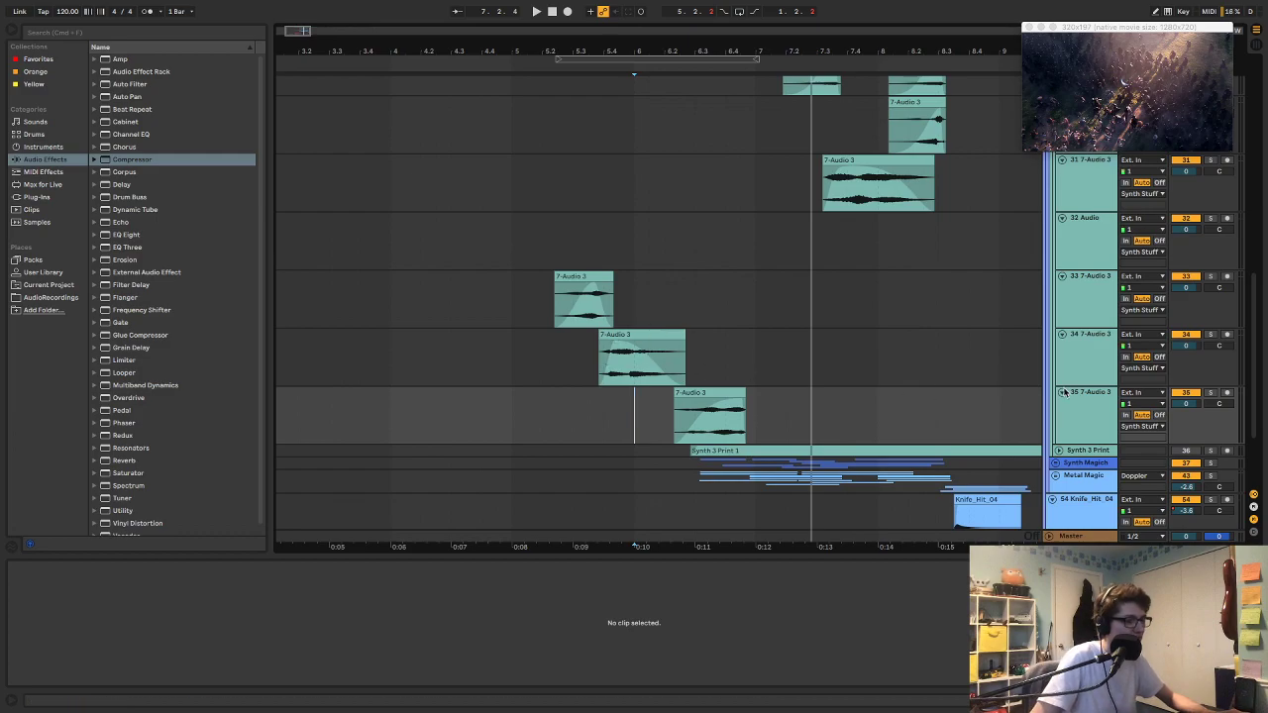
{"action": "scroll", "coordinate": [1082, 393], "scroll_direction": "down", "scroll_amount": 2}
{"action": "left_click", "coordinate": [1055, 420]}
{"action": "scroll", "coordinate": [941, 376], "scroll_direction": "down", "scroll_amount": 10}
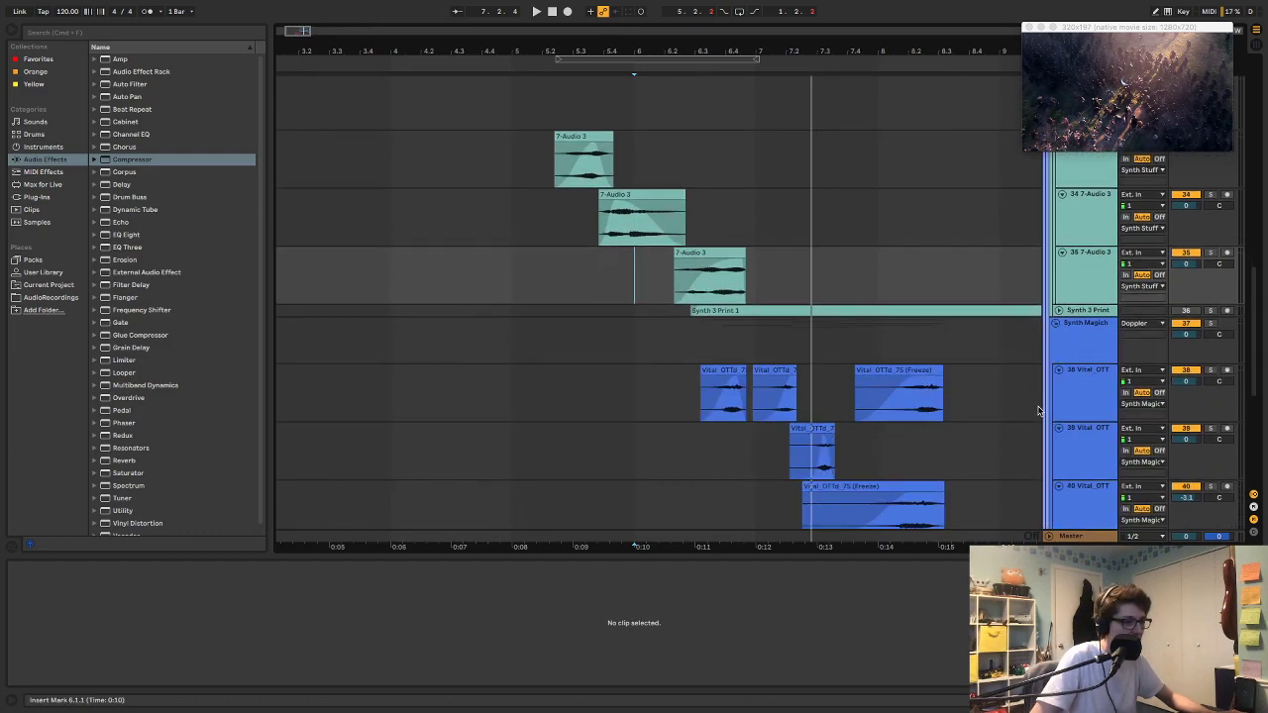
Step: Solo track 38 and play its first Vital_OTT clip in the Synth Magic group
{"action": "scroll", "coordinate": [961, 366], "scroll_direction": "down", "scroll_amount": 1}
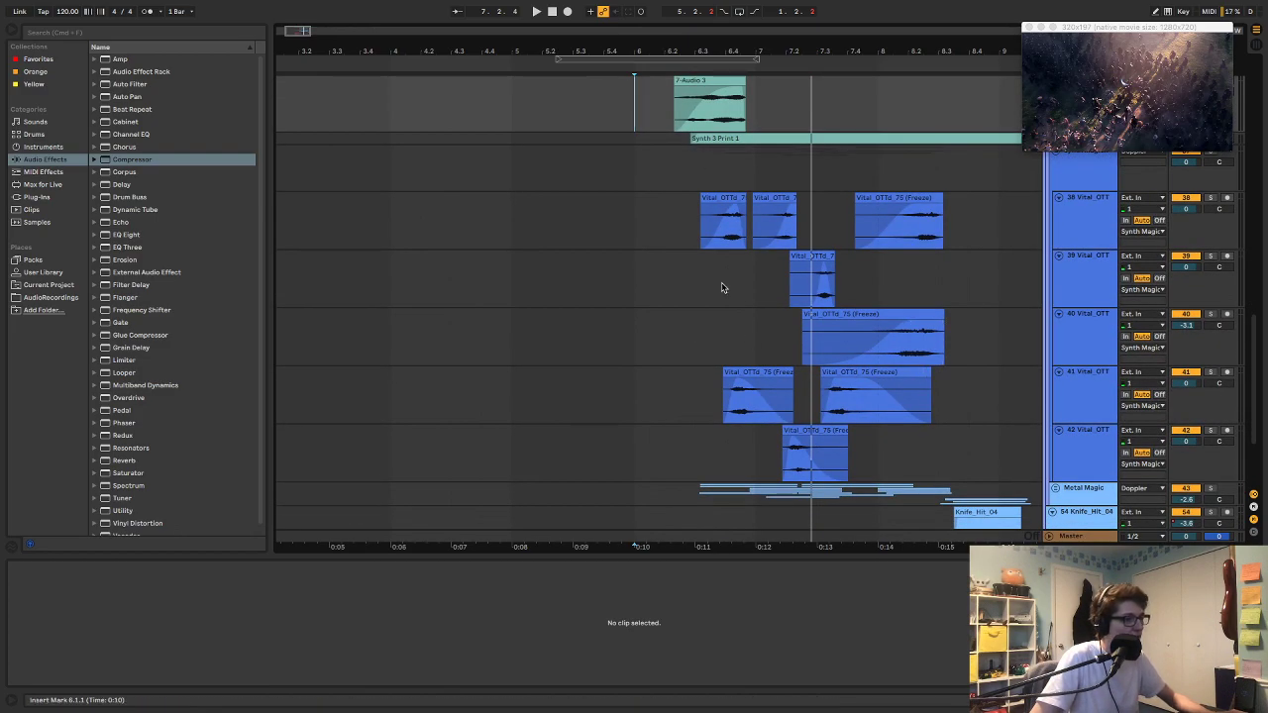
{"action": "left_click", "coordinate": [729, 227]}
{"action": "key", "text": "space"}
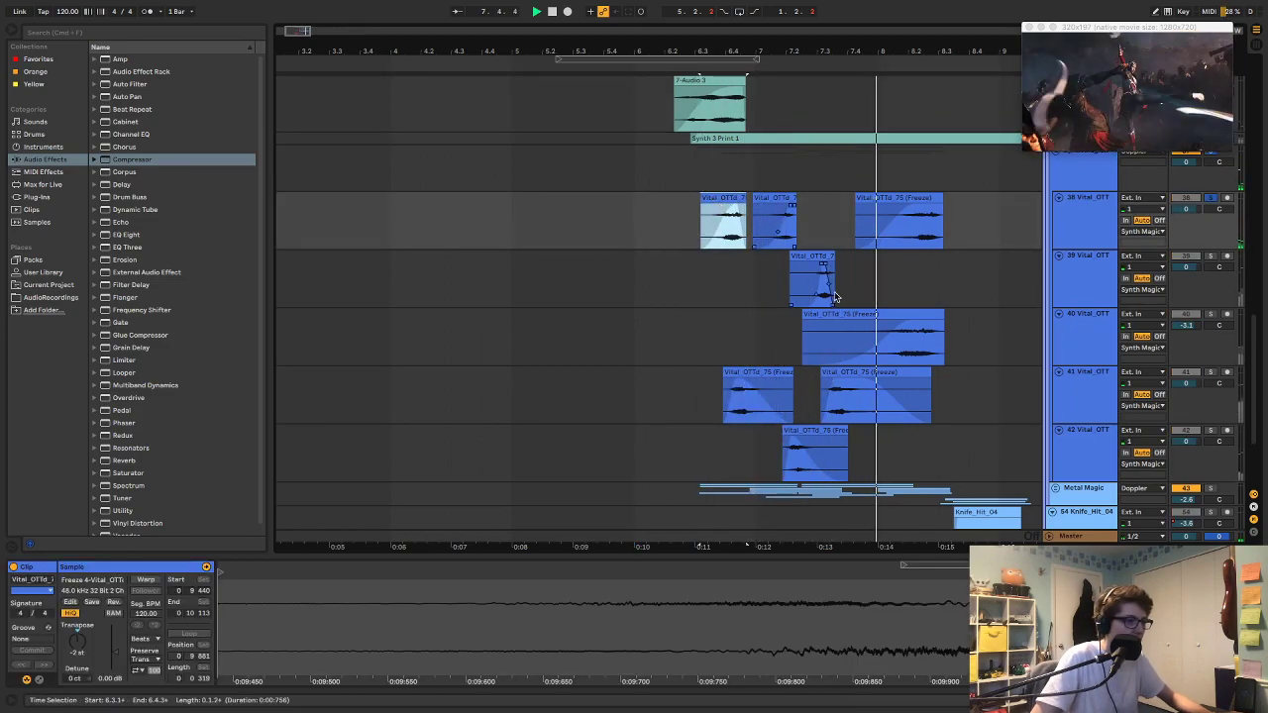
Step: Duplicate track 42 in Synth Magic and move the duplicated clip so it starts at 5.2.2
{"action": "left_click", "coordinate": [1084, 443]}
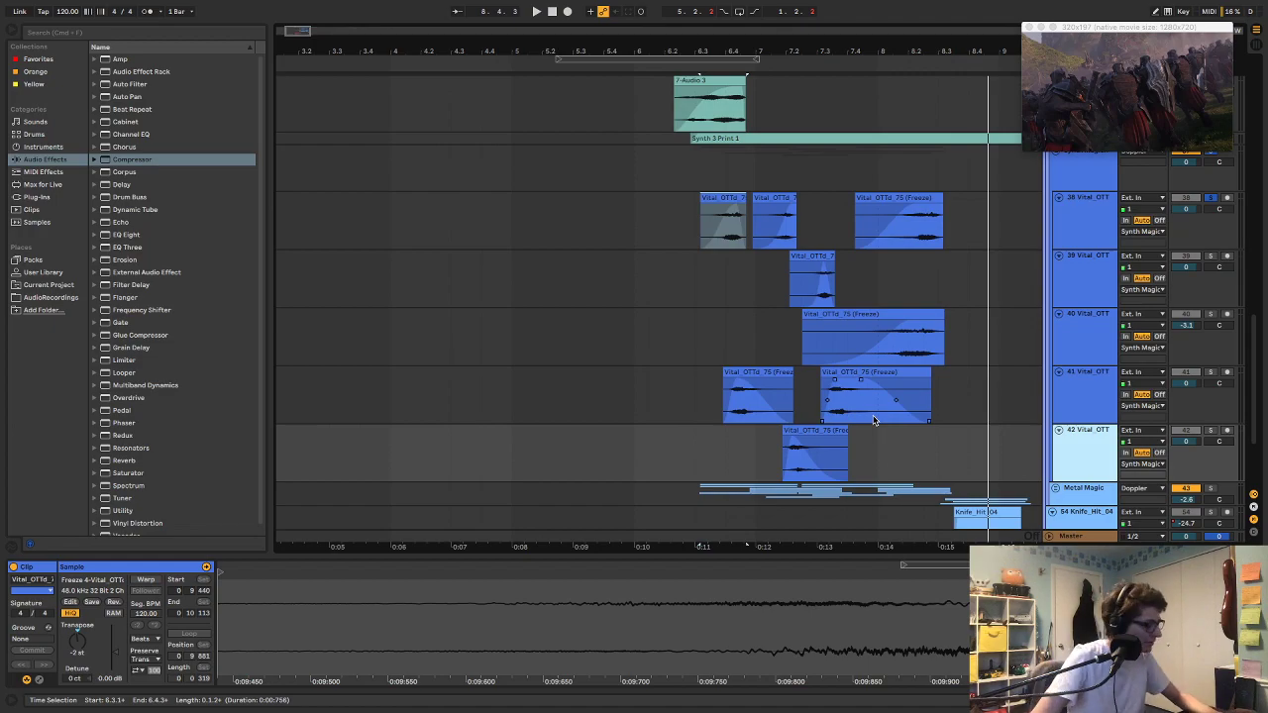
{"action": "key", "text": "ctrl+d"}
{"action": "scroll", "coordinate": [888, 401], "scroll_direction": "down", "scroll_amount": 3}
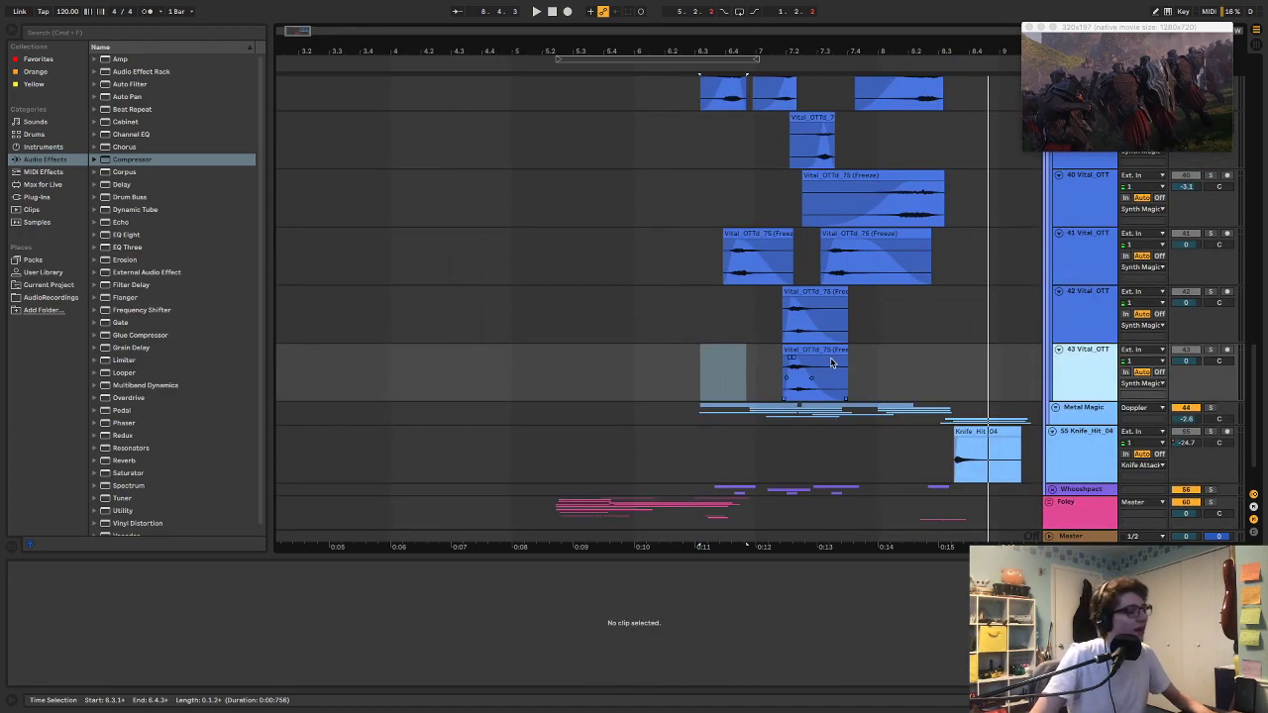
{"action": "left_click_drag", "start_coordinate": [832, 366], "coordinate": [658, 367]}
{"action": "scroll", "coordinate": [679, 317], "scroll_direction": "up", "scroll_amount": 4}
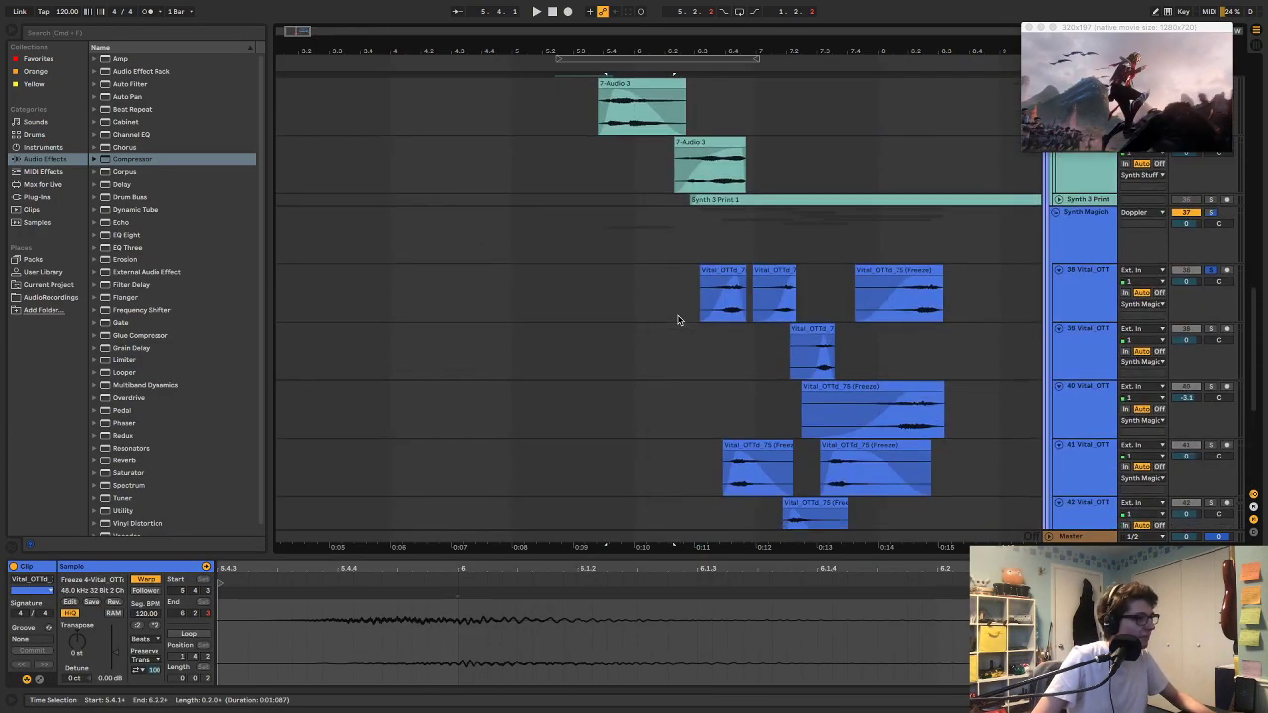
{"action": "scroll", "coordinate": [678, 320], "scroll_direction": "down", "scroll_amount": 2}
{"action": "left_click_drag", "start_coordinate": [628, 477], "coordinate": [574, 480]}
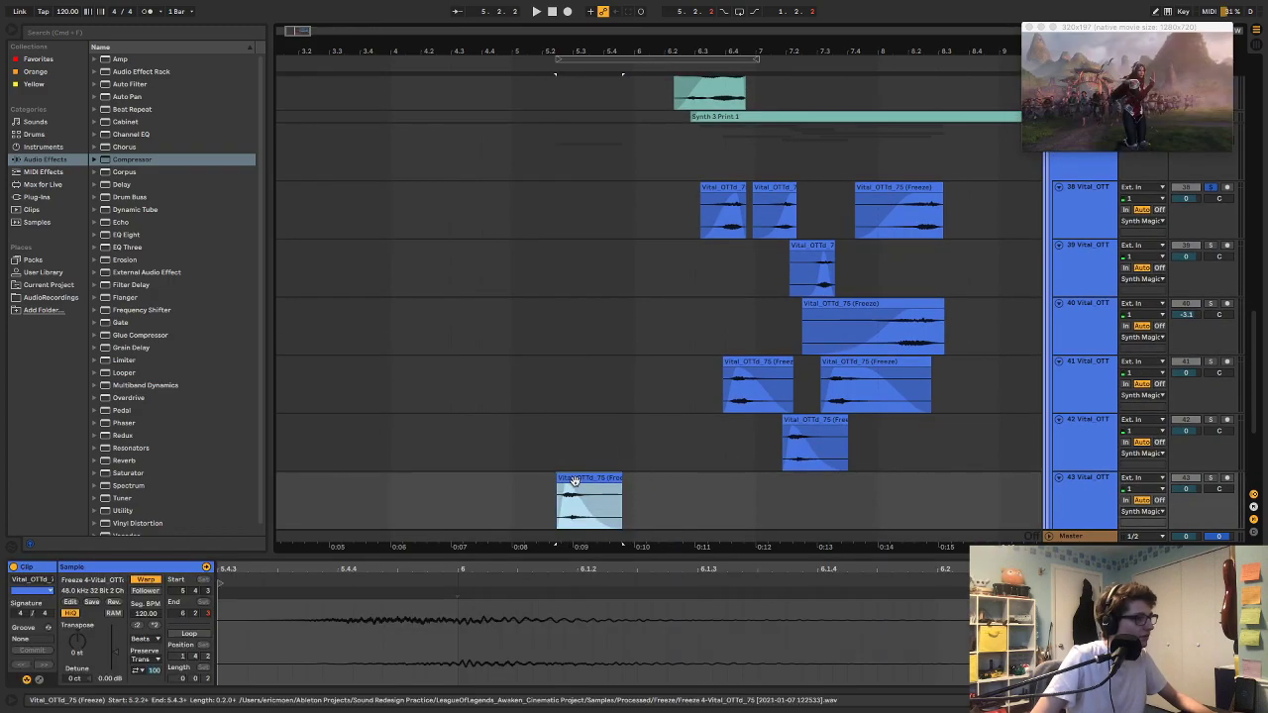
Step: Shift the track 43 clip's sample region to the hit near 3.2 and audition it with the track soloed
{"action": "left_click_drag", "start_coordinate": [545, 570], "coordinate": [550, 495]}
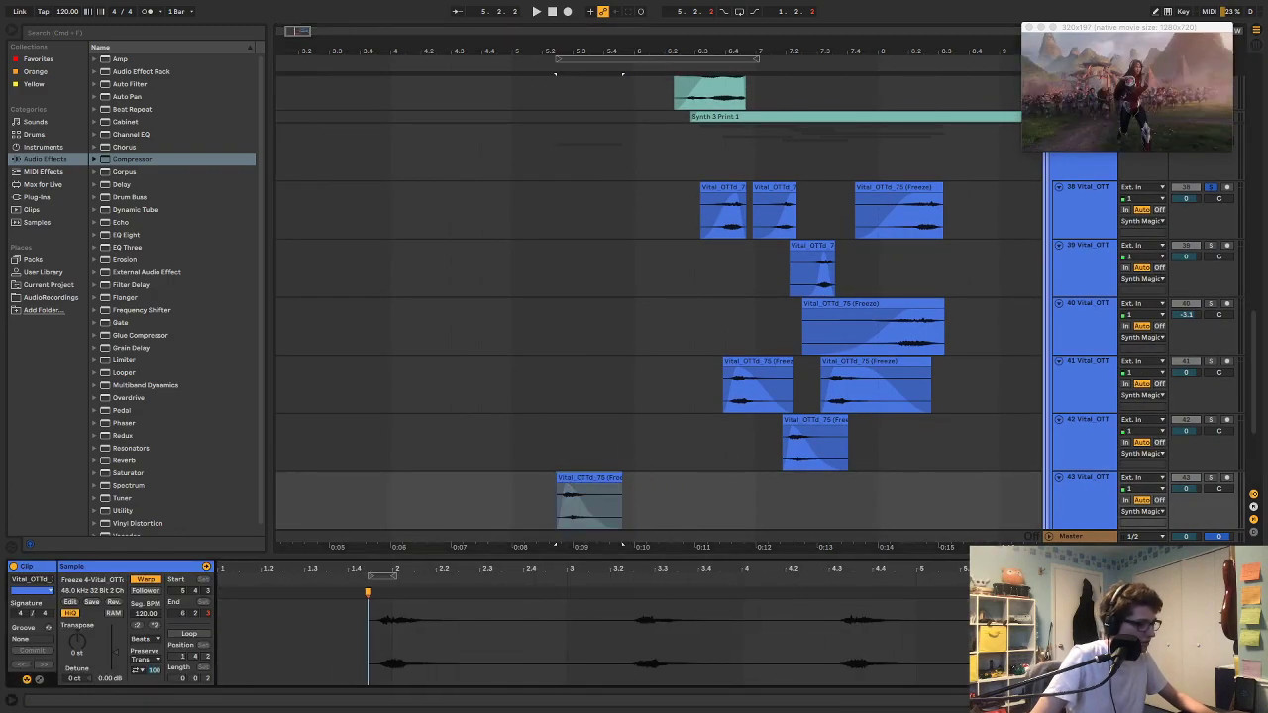
{"action": "left_click_drag", "start_coordinate": [1072, 612], "coordinate": [633, 616]}
{"action": "key", "text": "s"}
{"action": "key", "text": "space"}
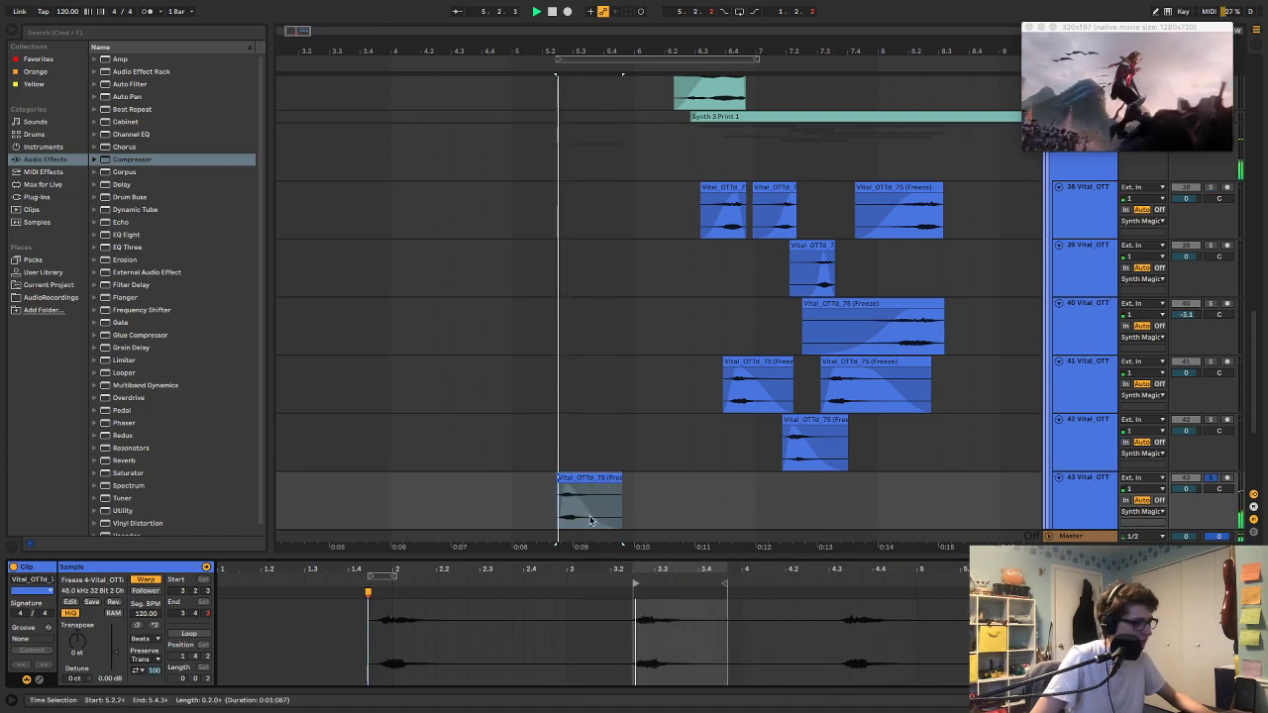
{"action": "left_click", "coordinate": [604, 479]}
{"action": "key", "text": "space"}
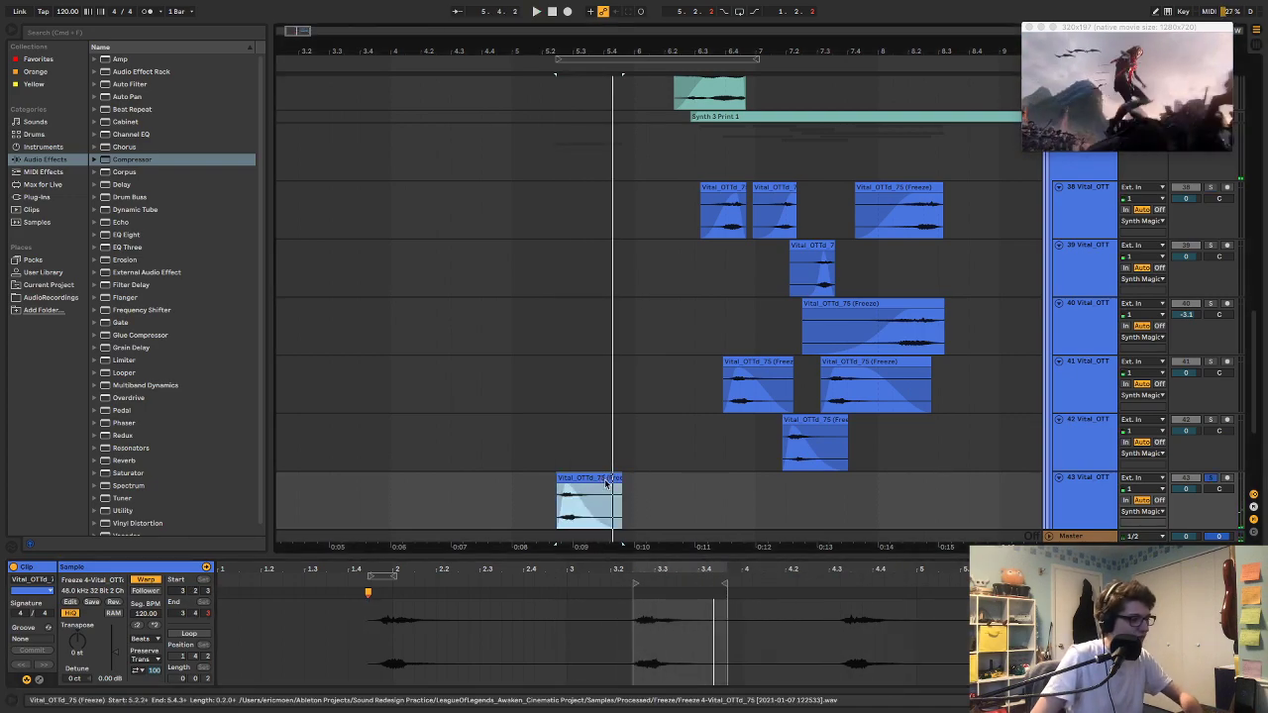
Step: Replace the track 43 clip with a copy of the long track 40 clip starting at 5.2.2
{"action": "key", "text": "Delete"}
{"action": "left_click", "coordinate": [890, 304]}
{"action": "key", "text": "ctrl+c"}
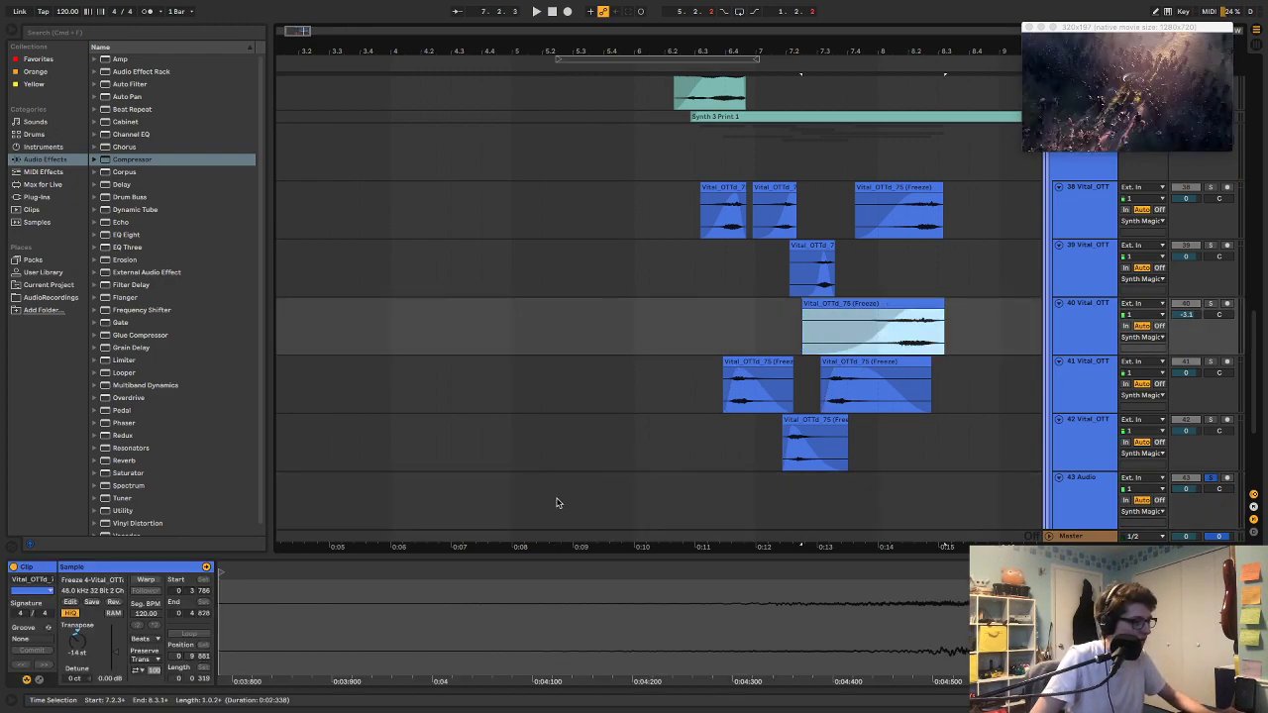
{"action": "left_click", "coordinate": [557, 503]}
{"action": "key", "text": "ctrl+v"}
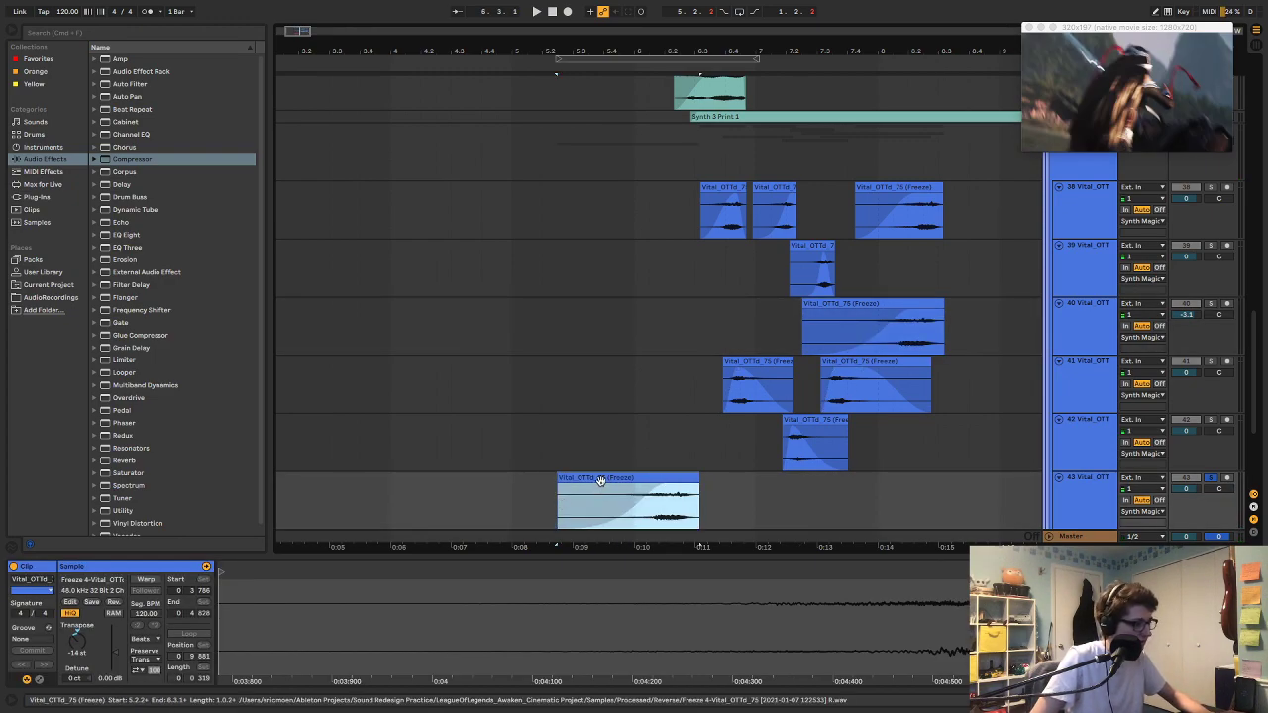
Step: Play the Synth Magic layers from 6.2.4, then audition the copied clip with track 43 soloed
{"action": "left_click_drag", "start_coordinate": [606, 561], "coordinate": [606, 471]}
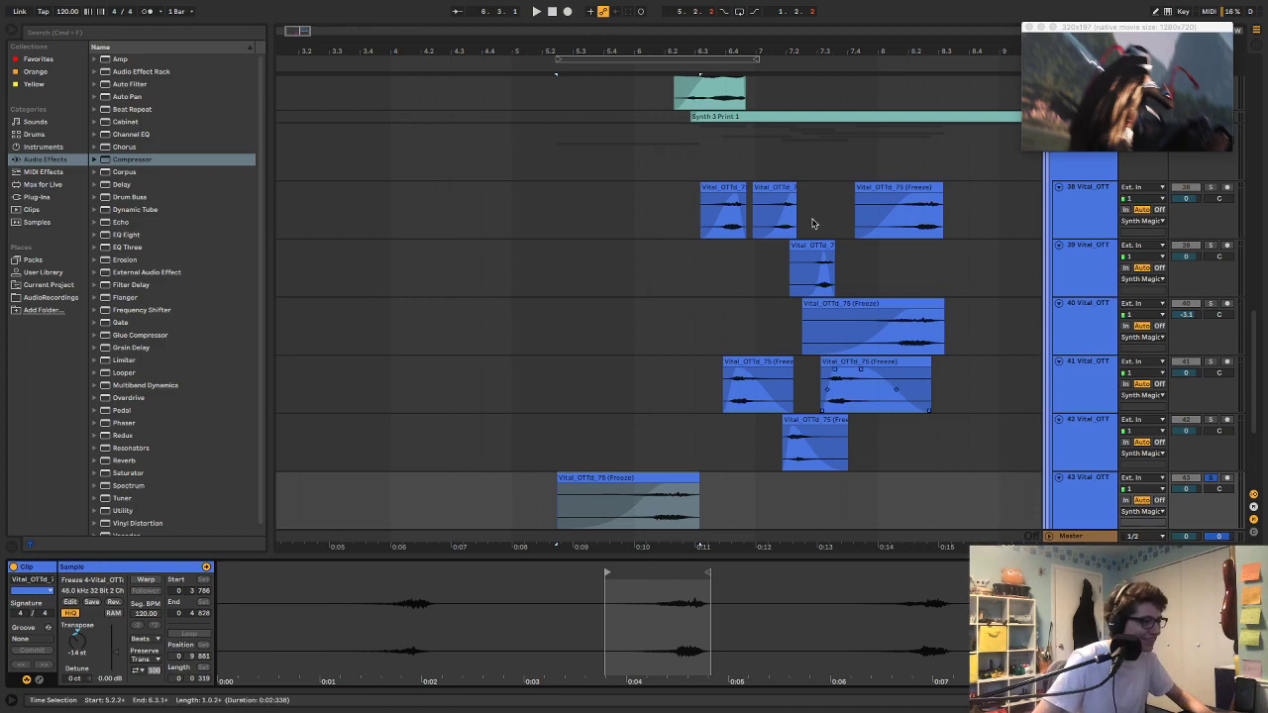
{"action": "left_click", "coordinate": [689, 141]}
{"action": "key", "text": "space"}
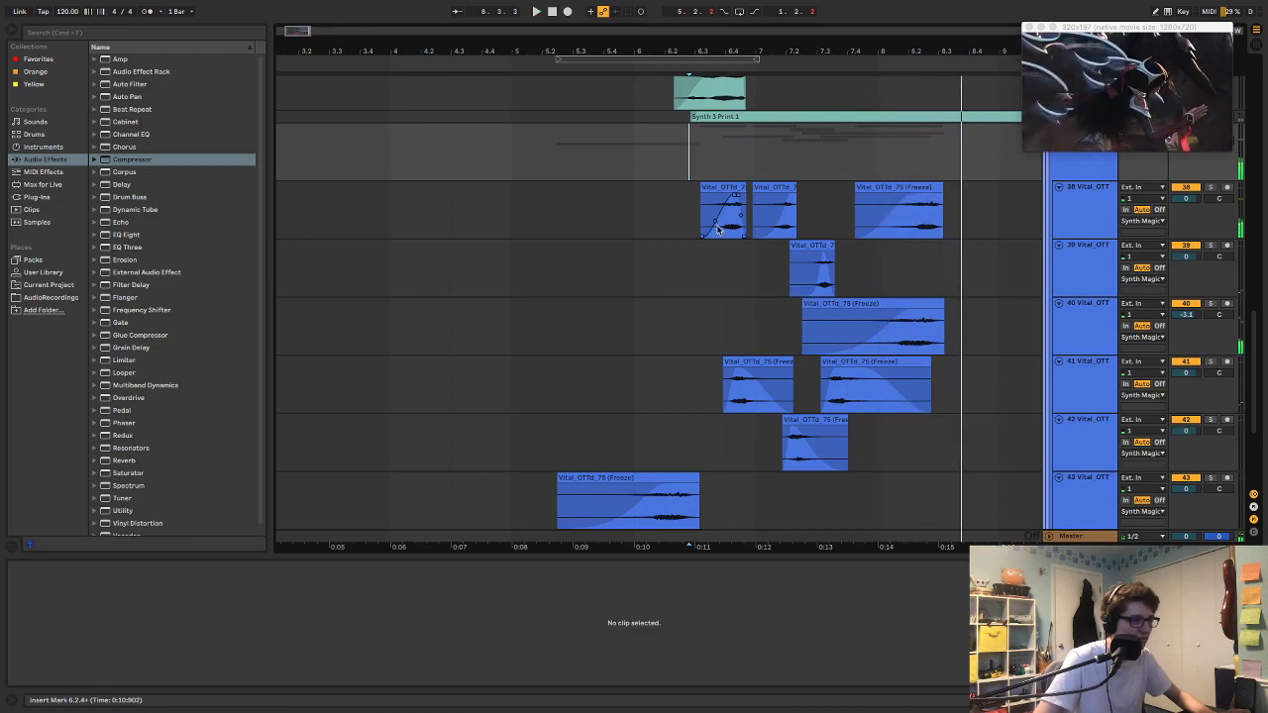
{"action": "left_click", "coordinate": [688, 479]}
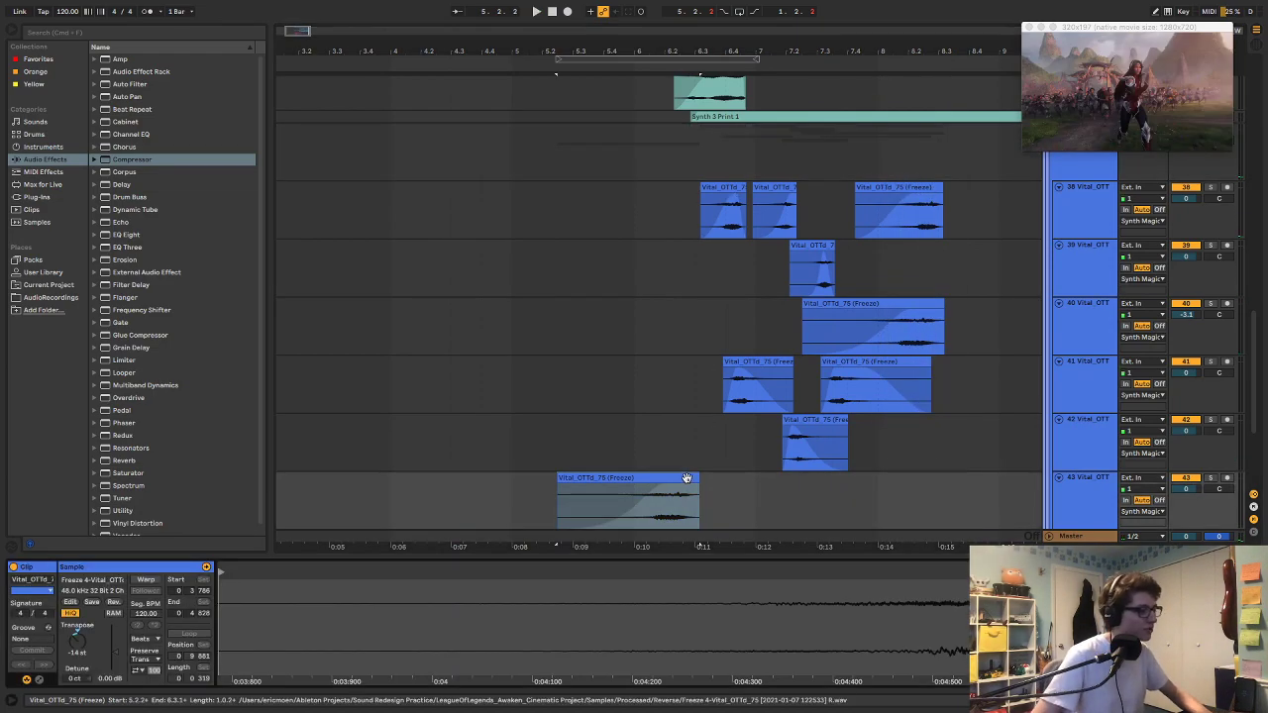
{"action": "key", "text": "space"}
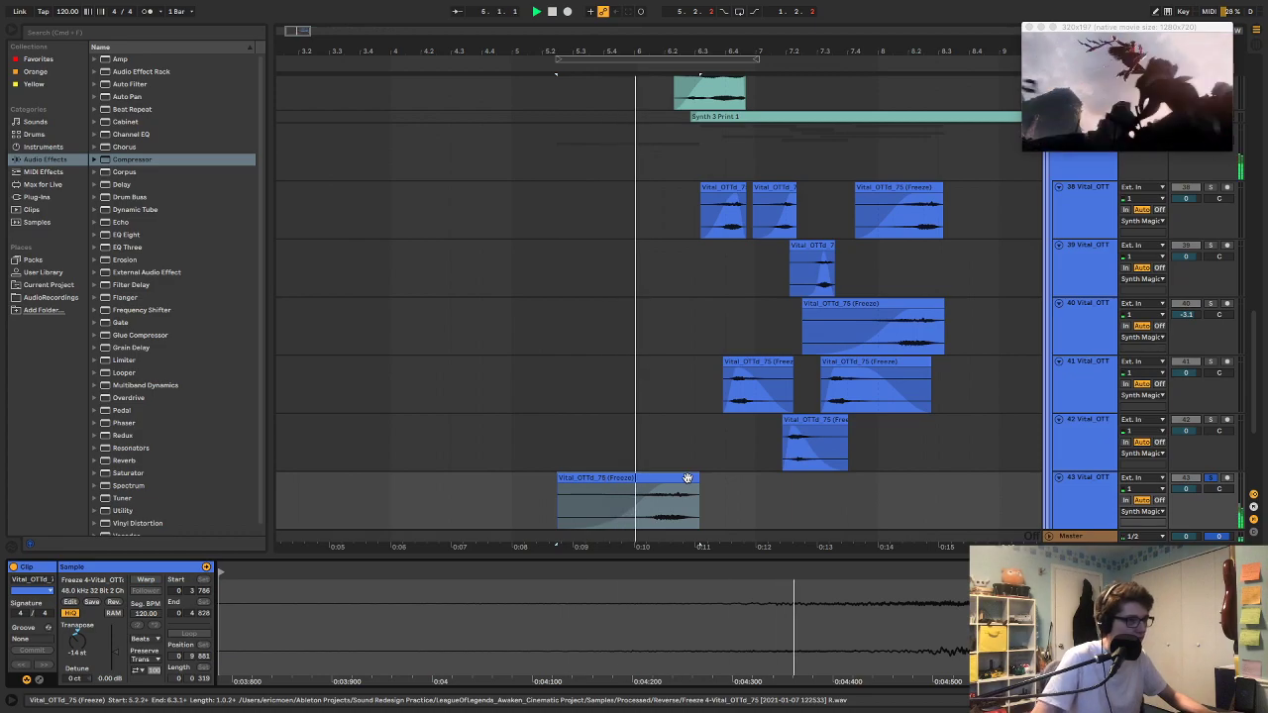
{"action": "key", "text": "space"}
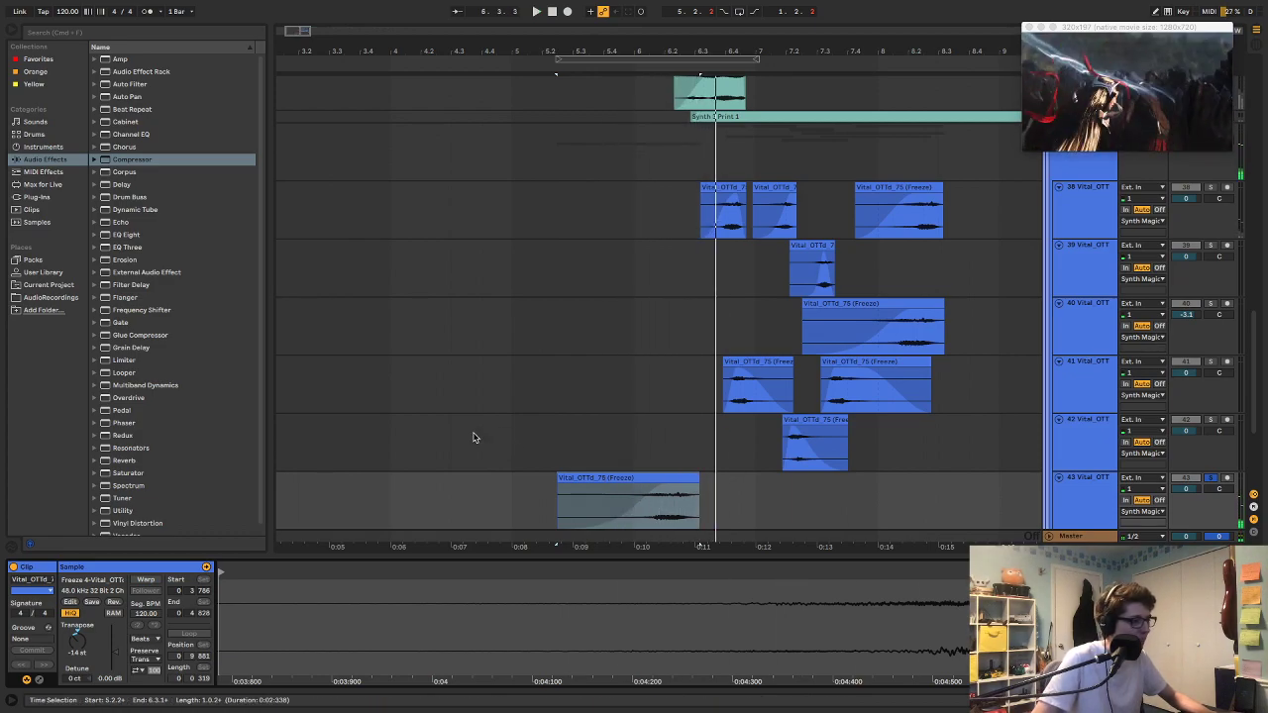
Step: Transpose the track 43 clip to -7 st and shift its sample region to the earlier swell beginning near 0:01
{"action": "left_click_drag", "start_coordinate": [474, 439], "coordinate": [497, 438]}
{"action": "left_click", "coordinate": [564, 482]}
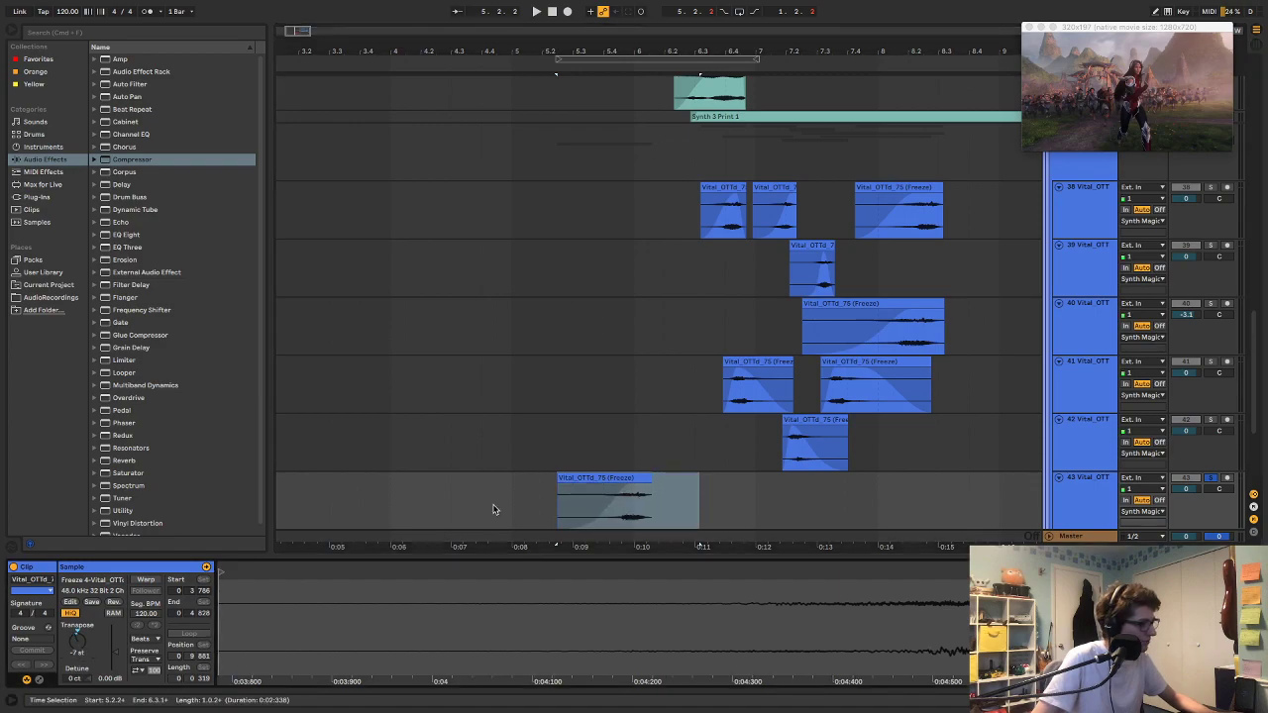
{"action": "left_click_drag", "start_coordinate": [726, 573], "coordinate": [355, 593]}
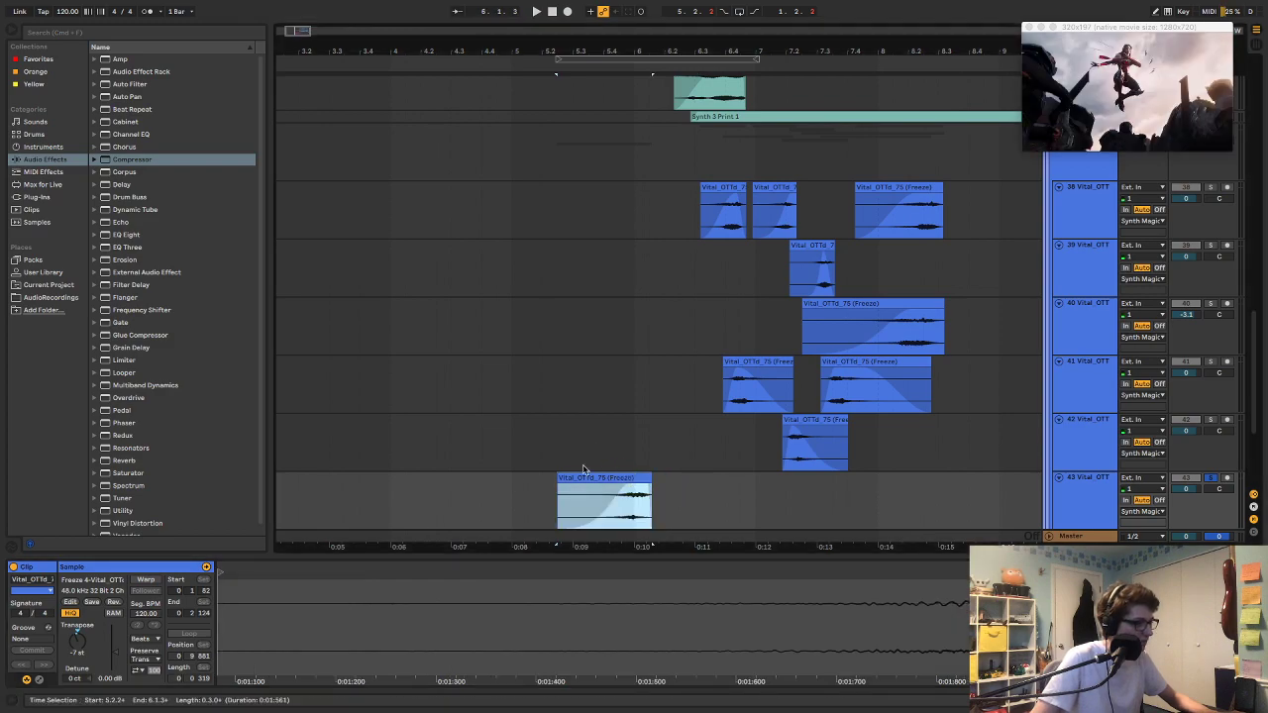
Step: Trim the track 43 clip to run from 5.2.3 to 5.4.3, fade it to peak near its end, and play it
{"action": "left_click", "coordinate": [516, 436]}
{"action": "left_click_drag", "start_coordinate": [542, 439], "coordinate": [559, 479]}
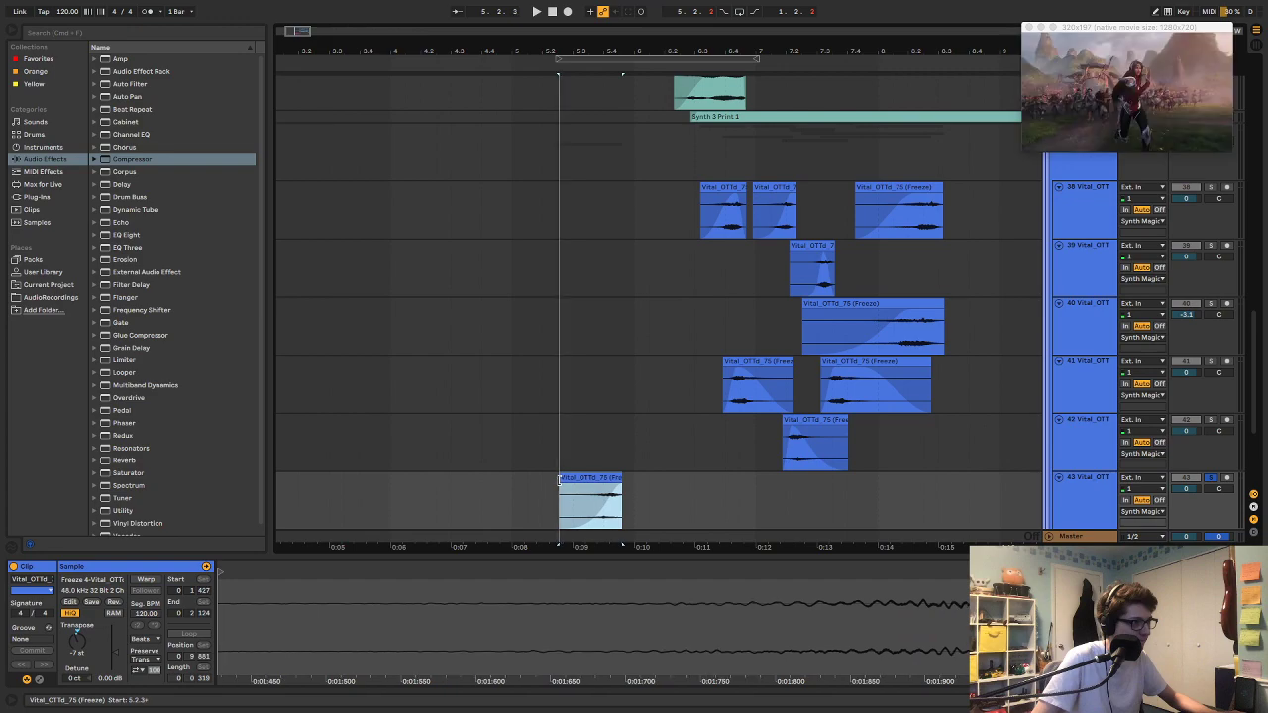
{"action": "left_click_drag", "start_coordinate": [607, 517], "coordinate": [617, 488]}
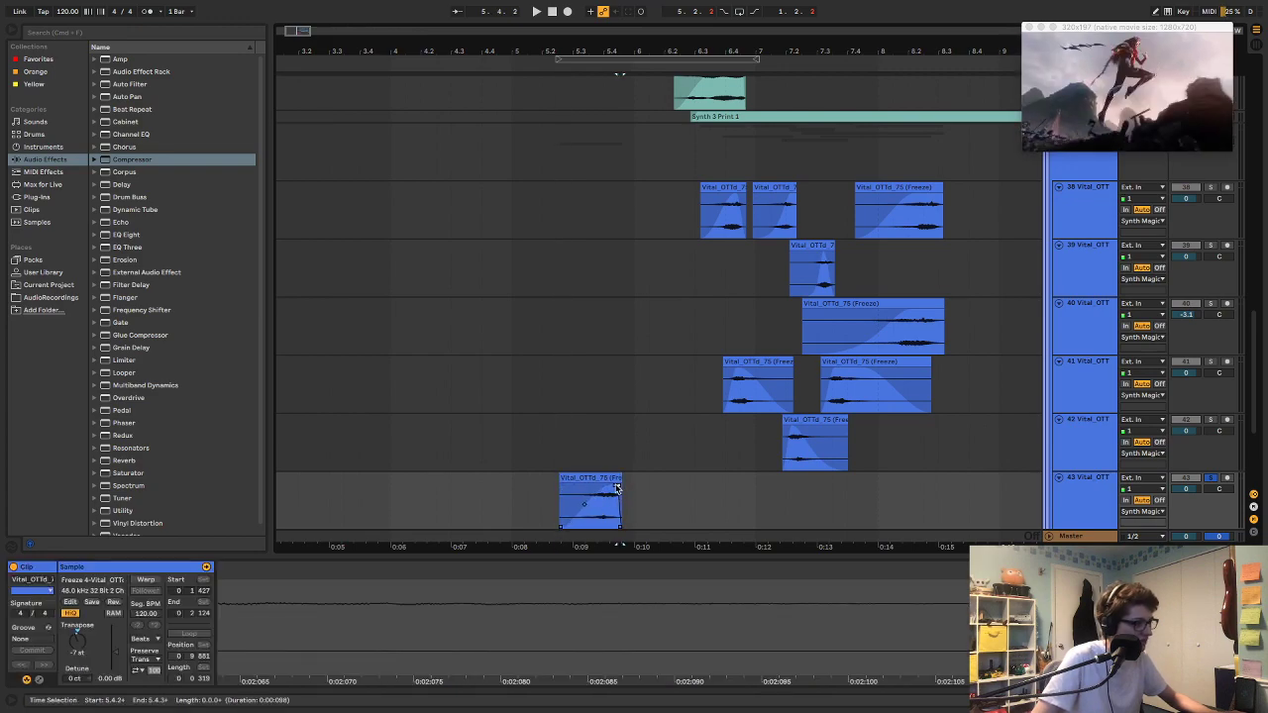
{"action": "left_click", "coordinate": [601, 479]}
{"action": "key", "text": "space"}
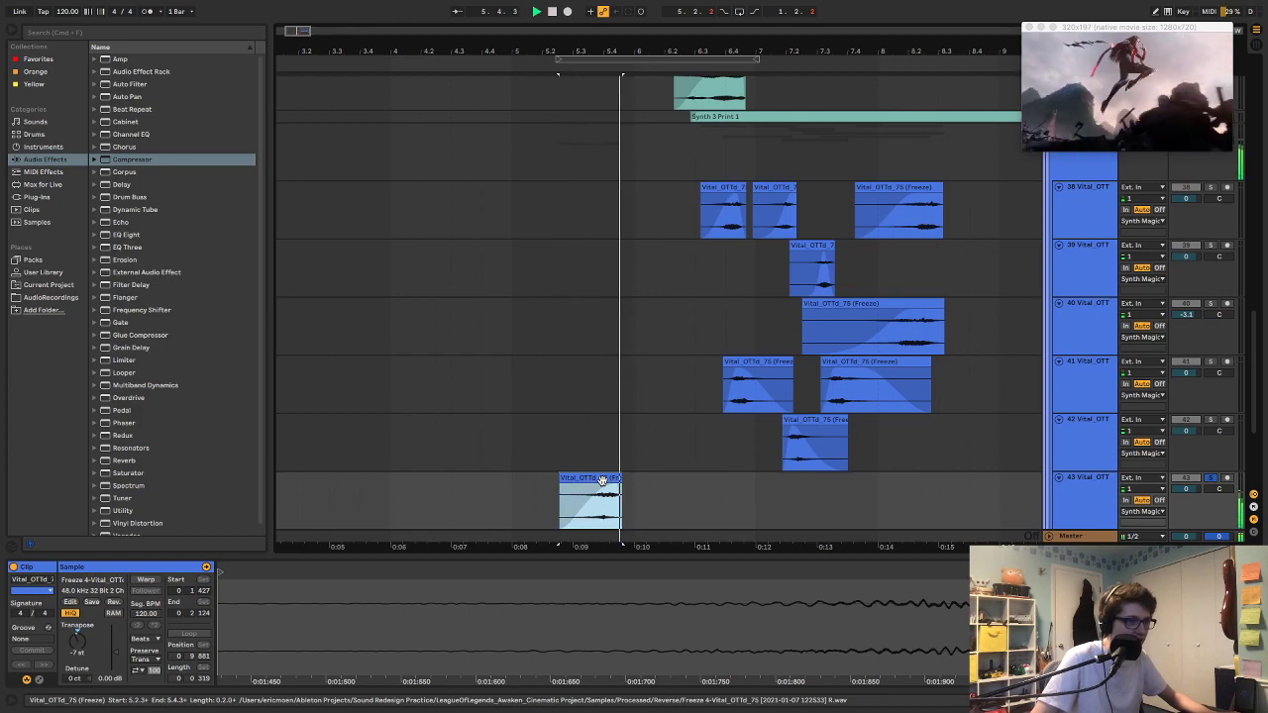
{"action": "key", "text": "space"}
Step: Duplicate track 43 and move the duplicated clip to start at about 5.3.4
{"action": "scroll", "coordinate": [862, 466], "scroll_direction": "down", "scroll_amount": 2}
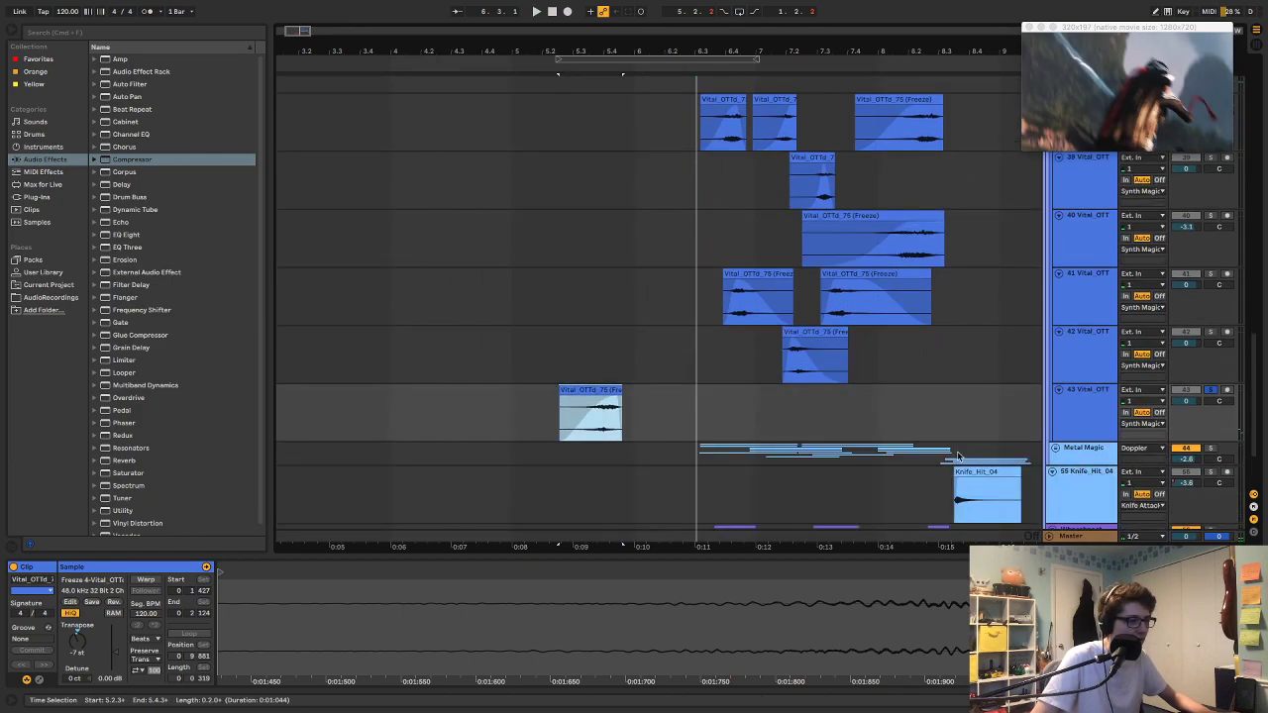
{"action": "left_click", "coordinate": [1079, 414]}
{"action": "key", "text": "ctrl+d"}
{"action": "left_click", "coordinate": [598, 445]}
{"action": "left_click_drag", "start_coordinate": [598, 445], "coordinate": [639, 449]}
Step: Reverse the track 44 clip, shift its sample region to about 0:05.4, and reshape its fades to peak early
{"action": "key", "text": "r"}
{"action": "left_click_drag", "start_coordinate": [649, 590], "coordinate": [353, 609]}
{"action": "left_click", "coordinate": [656, 458]}
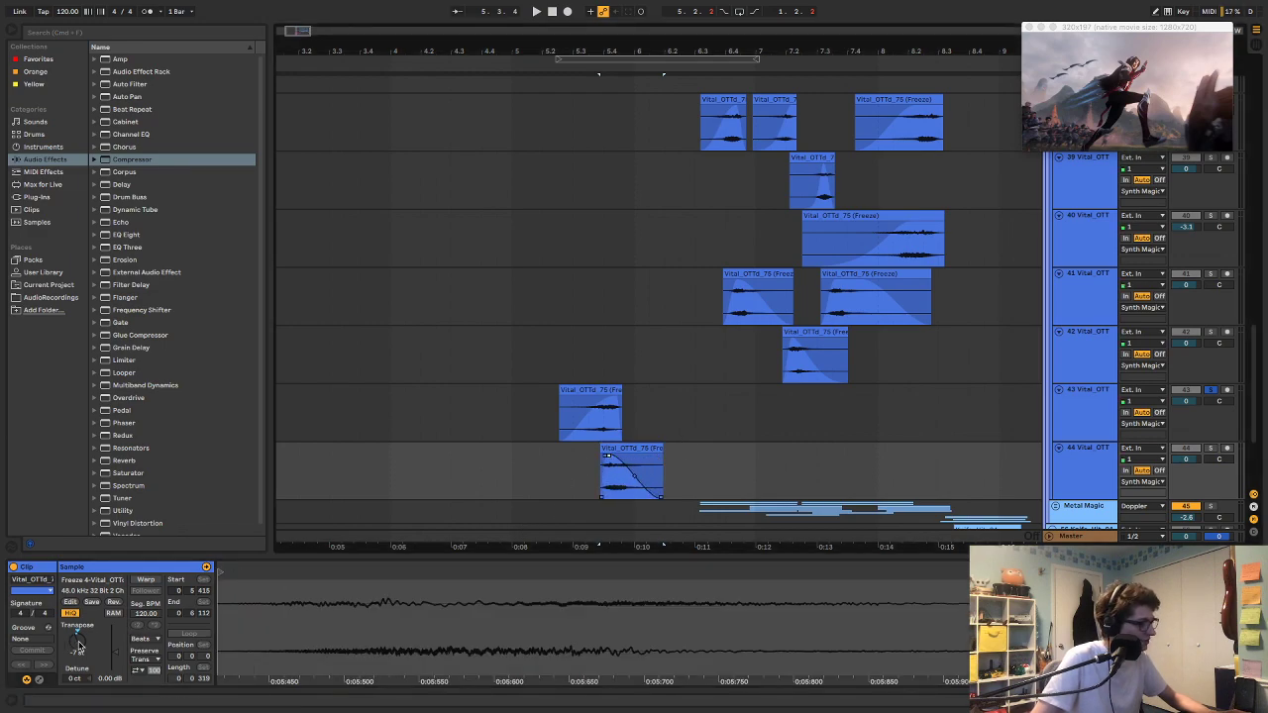
Step: Transpose the track 44 clip to -11 st, move it to about 5.4.2, and play it with track 43, both soloed
{"action": "left_click_drag", "start_coordinate": [80, 646], "coordinate": [80, 653]}
{"action": "left_click", "coordinate": [628, 450]}
{"action": "left_click", "coordinate": [635, 453]}
{"action": "left_click", "coordinate": [572, 414]}
{"action": "key", "text": "space"}
{"action": "left_click_drag", "start_coordinate": [539, 418], "coordinate": [537, 444]}
{"action": "key", "text": "s"}
{"action": "key", "text": "space"}
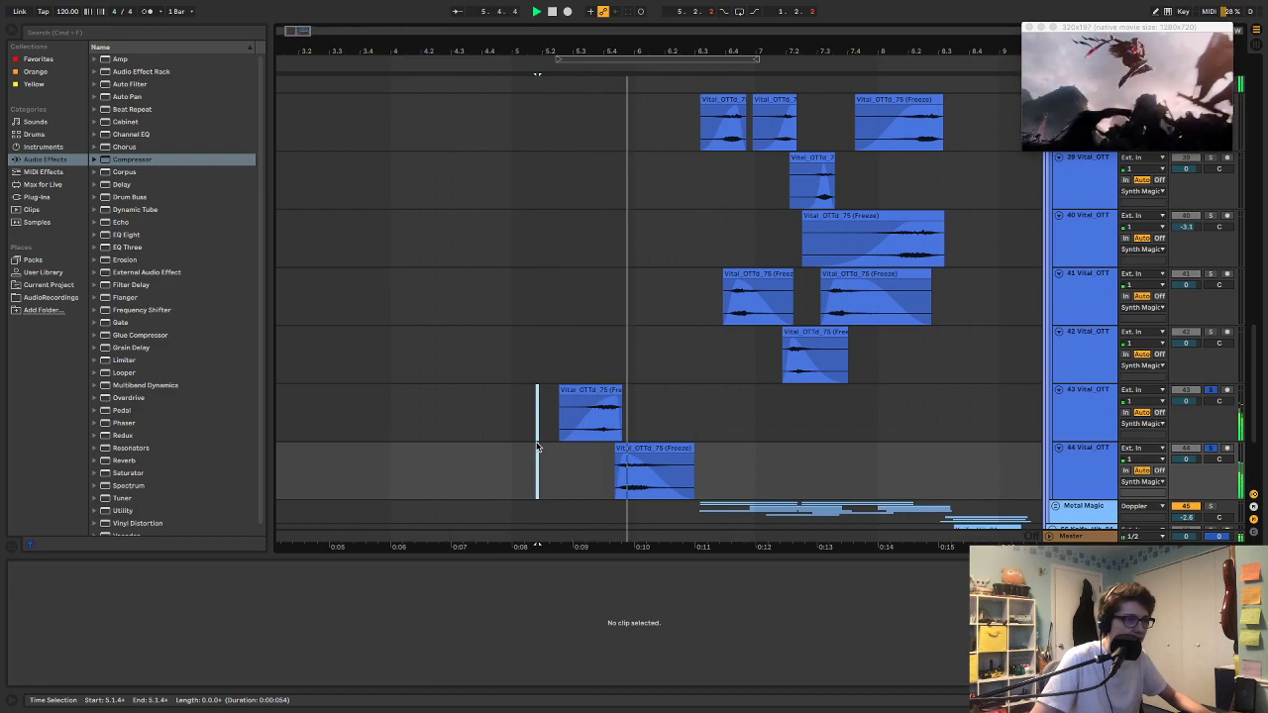
Step: Move the track 44 clip earlier to 5.4.1 and play both soloed clips from 5.2.1
{"action": "left_click", "coordinate": [639, 456]}
{"action": "key", "text": "space"}
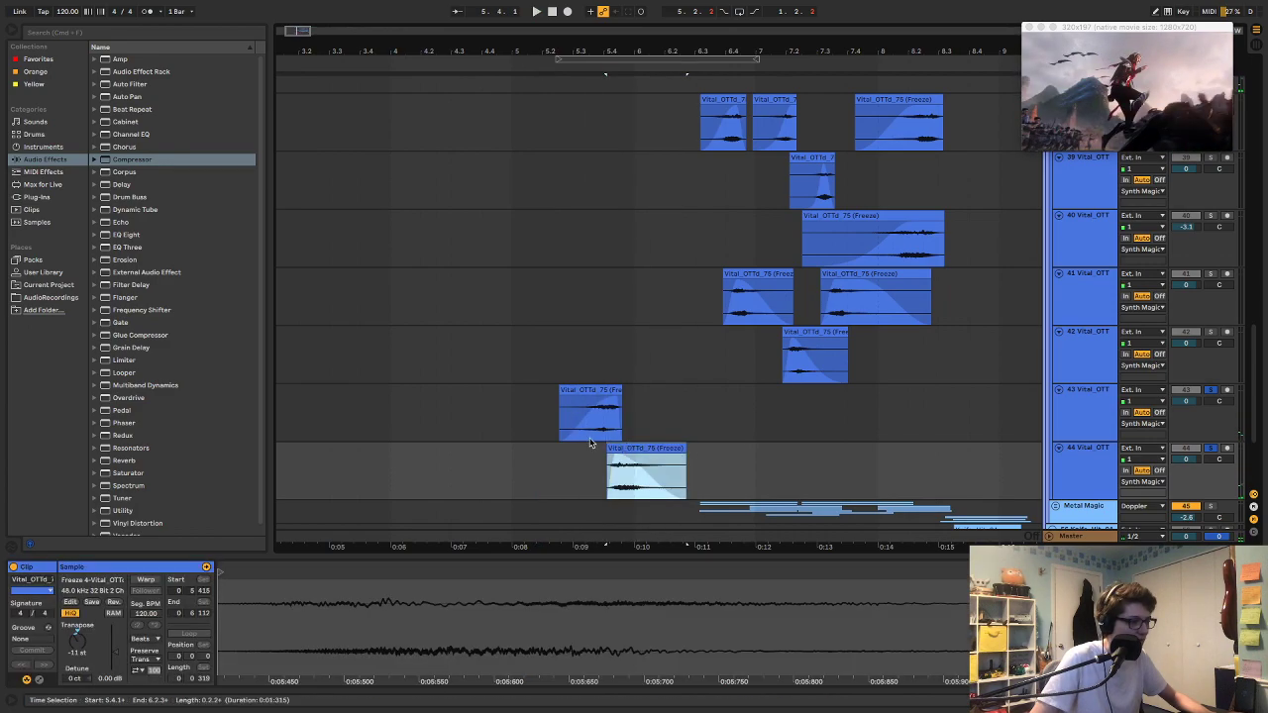
{"action": "left_click", "coordinate": [548, 409]}
{"action": "key", "text": "space"}
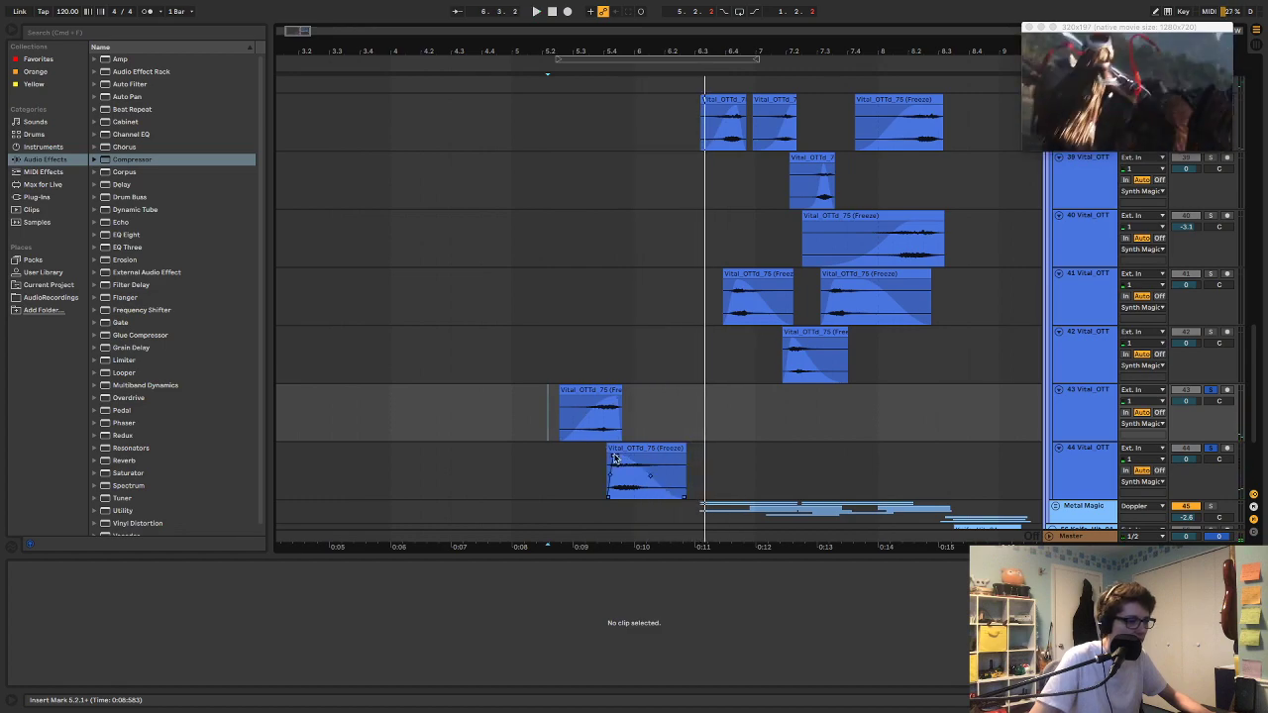
Step: Adjust the track 44 clip's fade-in to a longer ramp while auditioning it with the track 43 clip
{"action": "left_click_drag", "start_coordinate": [613, 455], "coordinate": [598, 457]}
{"action": "left_click", "coordinate": [548, 449]}
{"action": "key", "text": "space"}
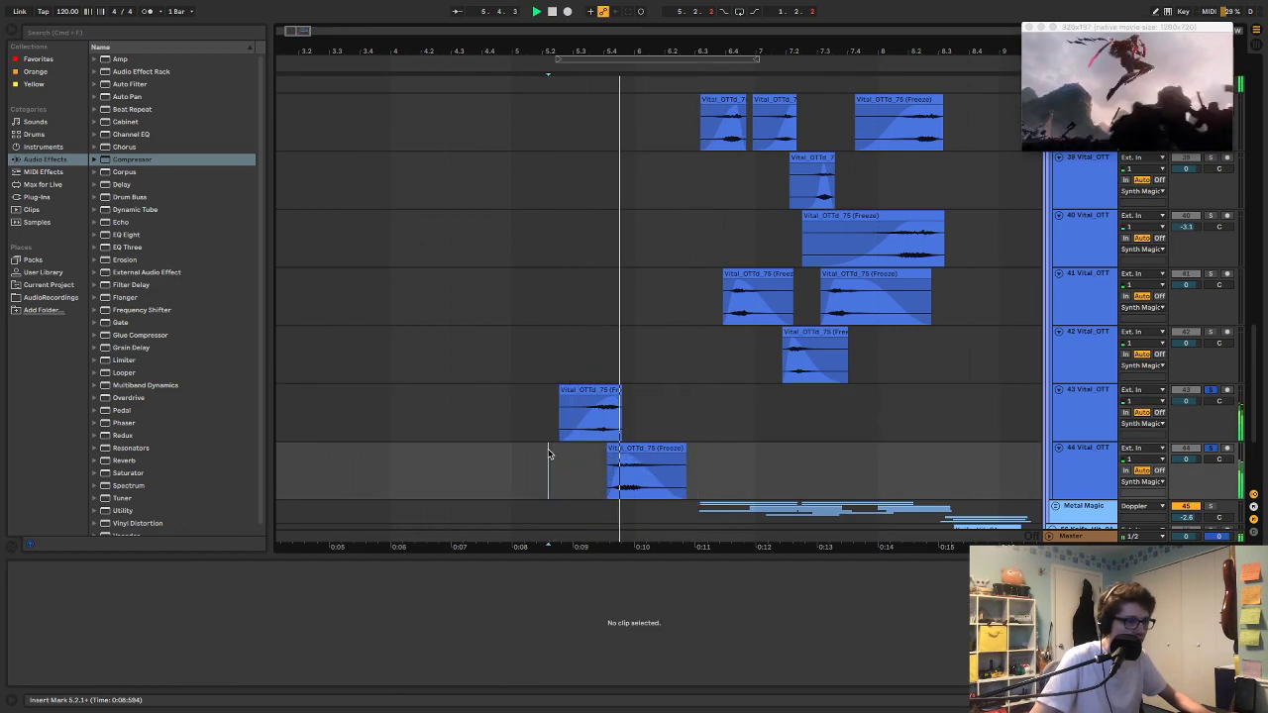
{"action": "left_click", "coordinate": [614, 480]}
{"action": "key", "text": "space"}
{"action": "key", "text": "space"}
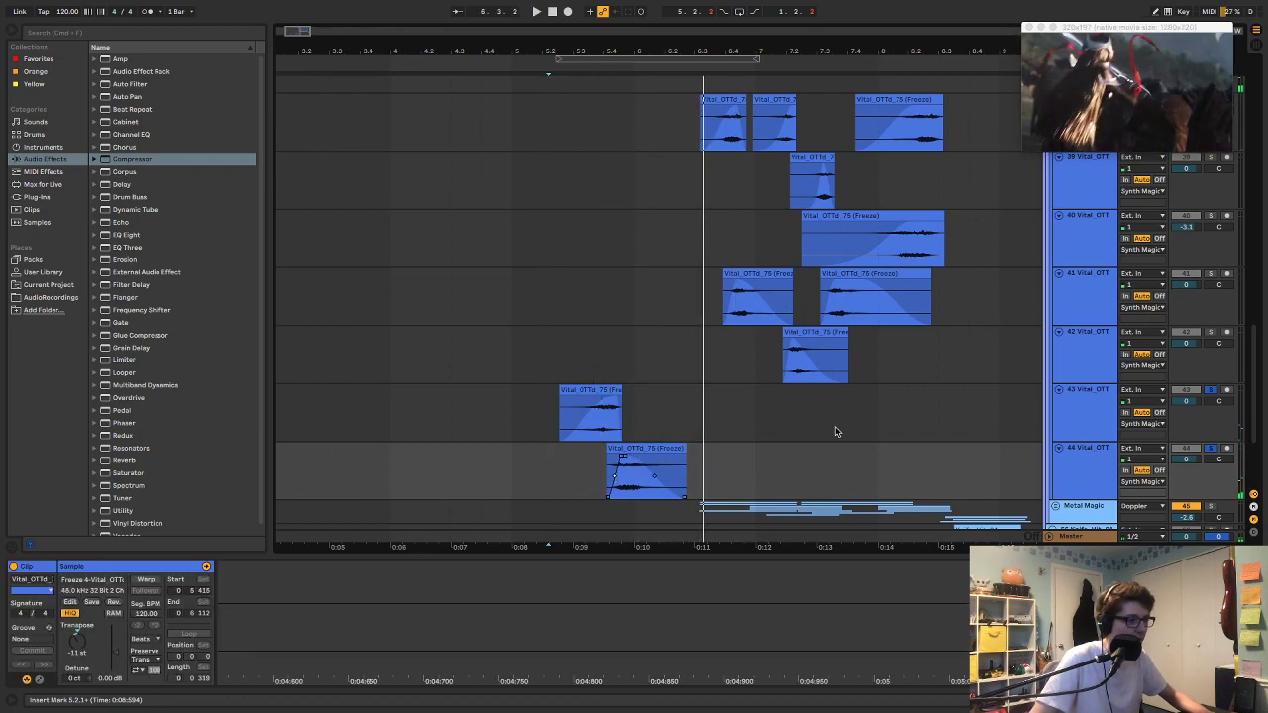
Step: Duplicate track 44 and move the duplicated clip to start at 6.1.2
{"action": "left_click", "coordinate": [1074, 480]}
{"action": "key", "text": "ctrl+d"}
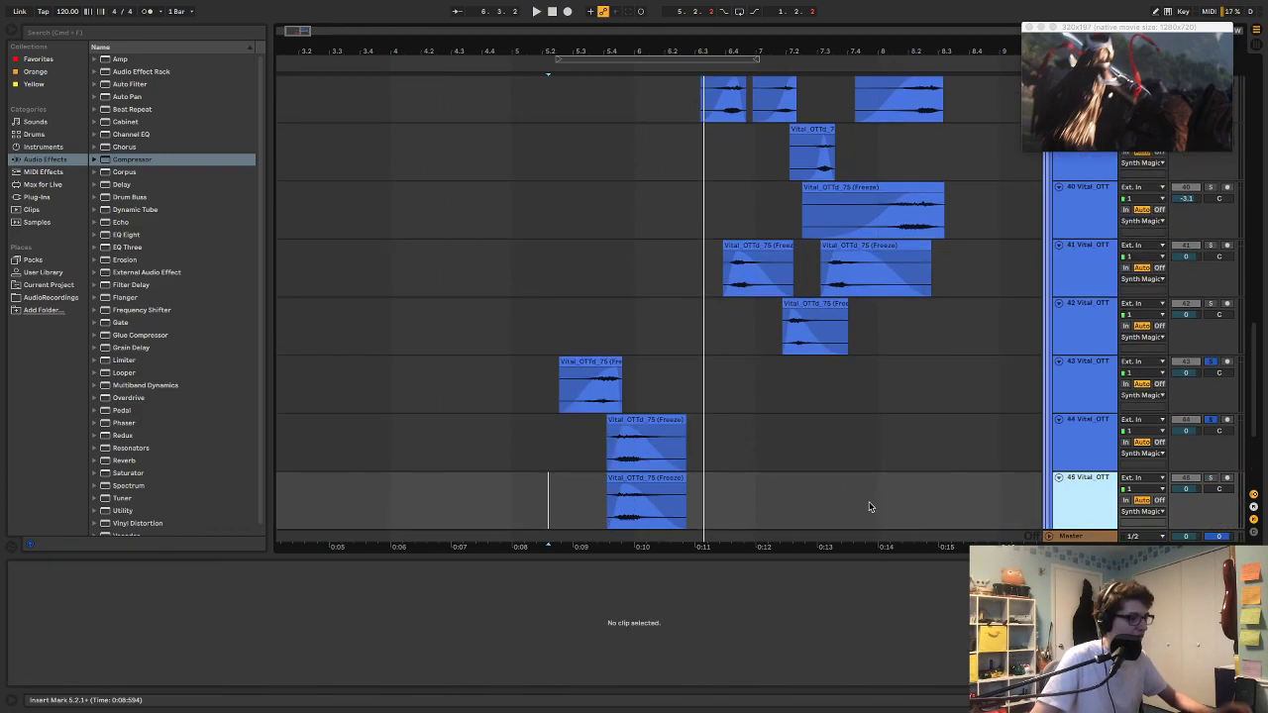
{"action": "left_click_drag", "start_coordinate": [681, 503], "coordinate": [720, 503]}
Step: Set the track 45 clip's sample region to the reversed swell near 0:01.4, transpose it to -5 st, and make it peak late
{"action": "left_click_drag", "start_coordinate": [726, 582], "coordinate": [363, 585]}
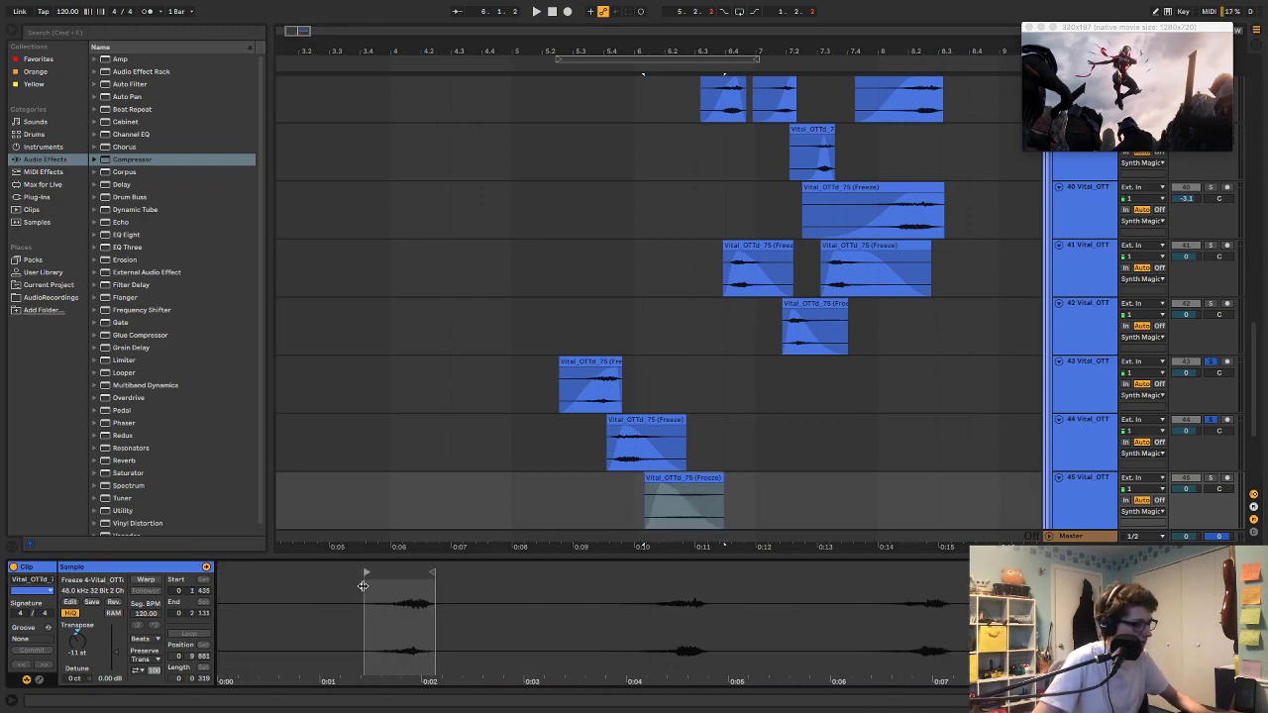
{"action": "left_click_drag", "start_coordinate": [78, 637], "coordinate": [78, 632]}
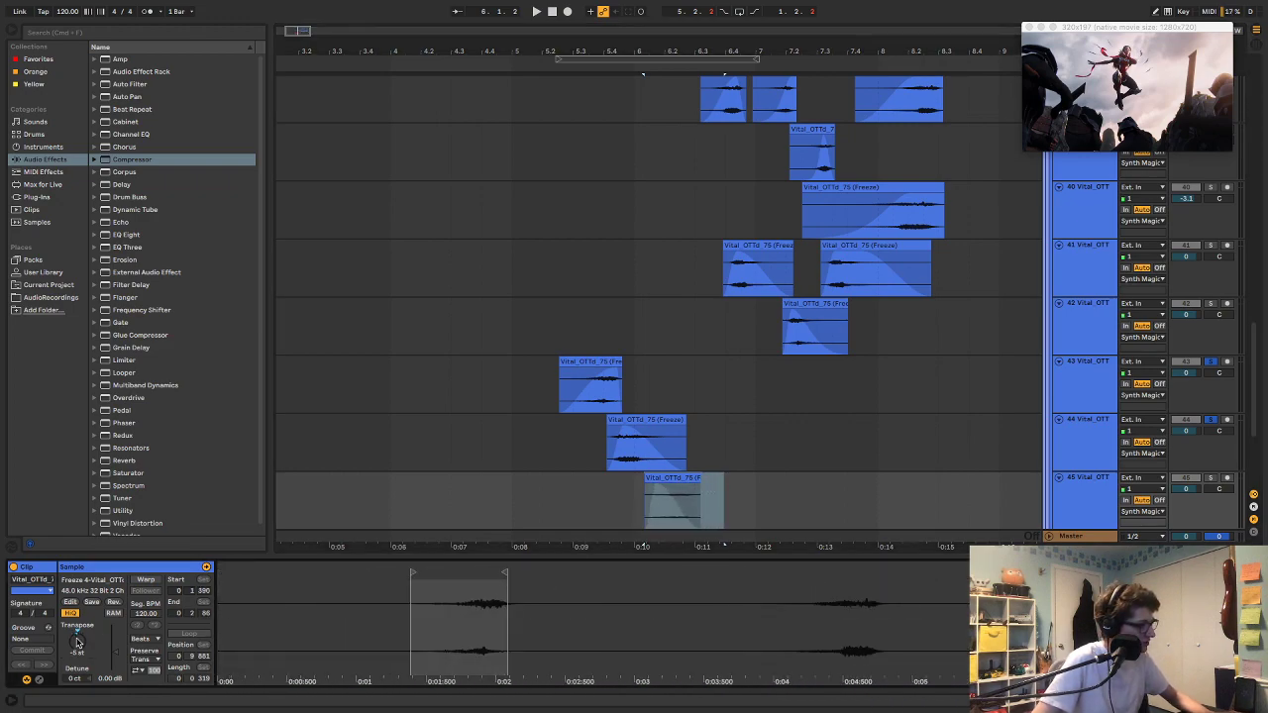
{"action": "left_click_drag", "start_coordinate": [654, 489], "coordinate": [694, 489]}
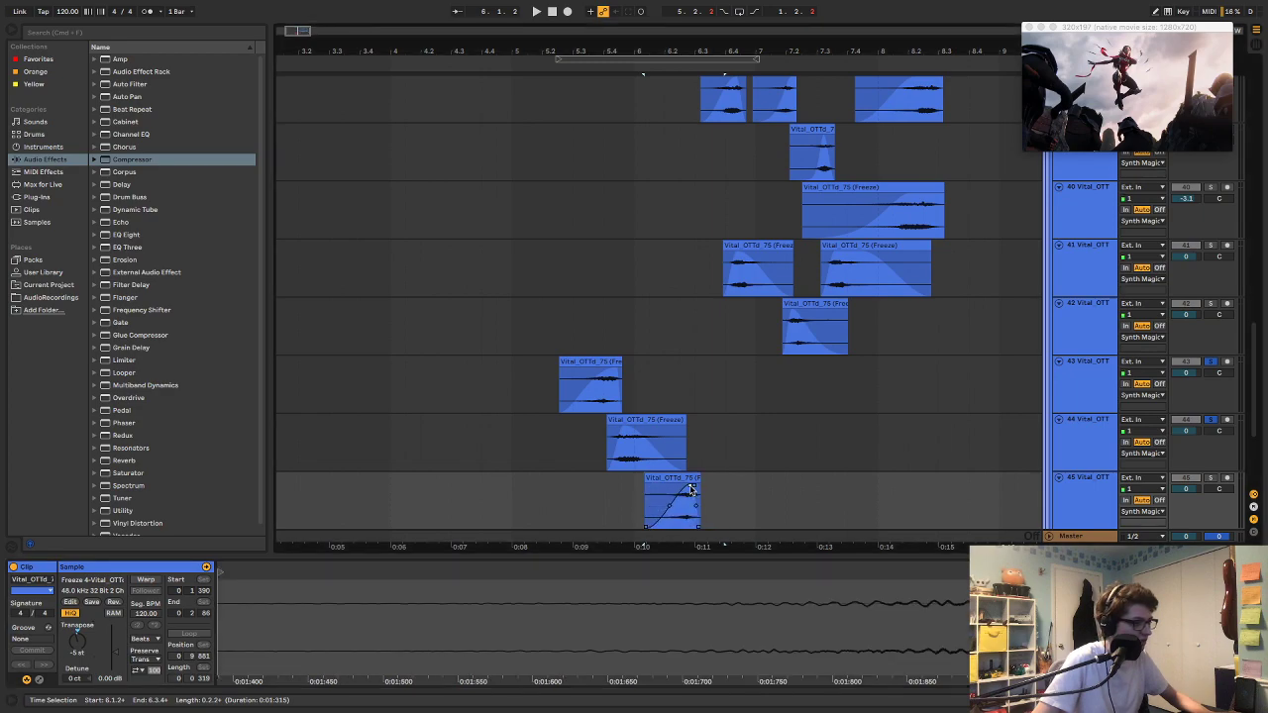
Step: Extend the track 45 clip to 6.4.1 with a longer fade-out and audition it with its track soloed
{"action": "left_click", "coordinate": [626, 489]}
{"action": "key", "text": "space"}
{"action": "key", "text": "space"}
{"action": "key", "text": "space"}
{"action": "mouse_move", "coordinate": [700, 478]}
{"action": "left_mouse_down"}
{"action": "mouse_move", "coordinate": [726, 478]}
{"action": "mouse_move", "coordinate": [709, 487]}
{"action": "left_mouse_up"}
{"action": "key", "text": "space"}
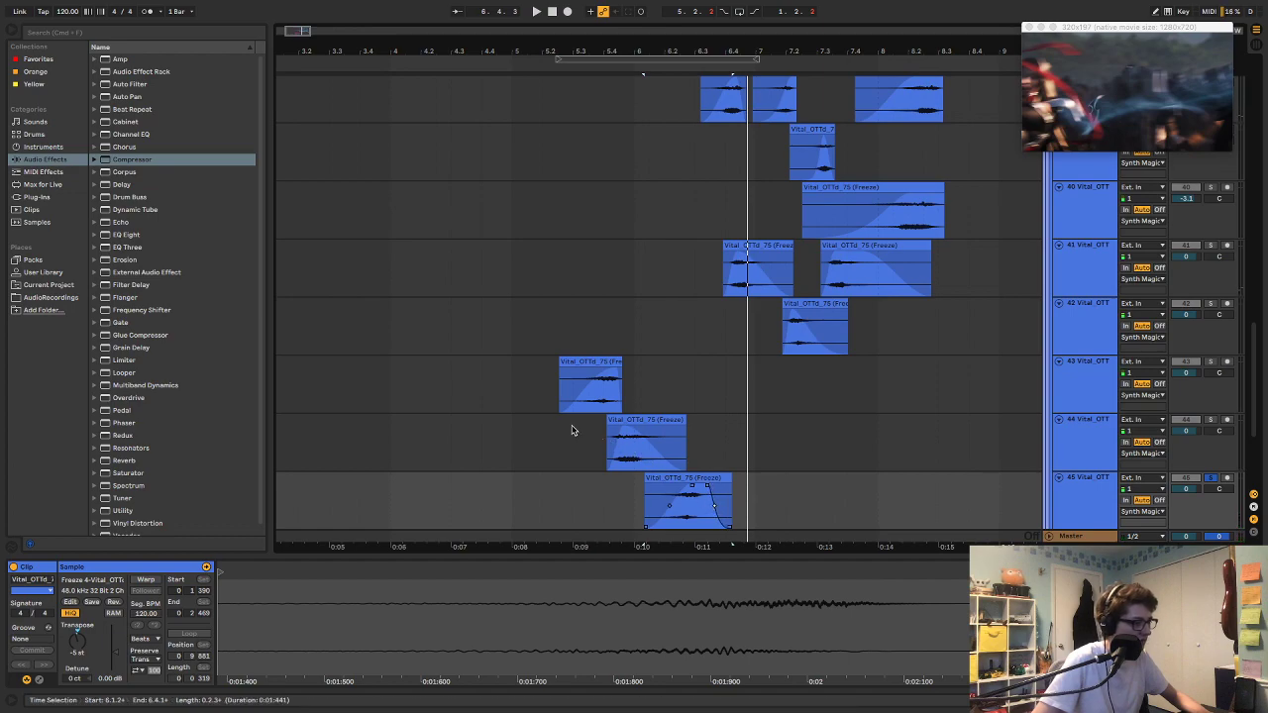
Step: Transpose the track 44 clip to -6 st, extend its end to about 6.2, and reshape its fade-out
{"action": "left_click", "coordinate": [651, 420]}
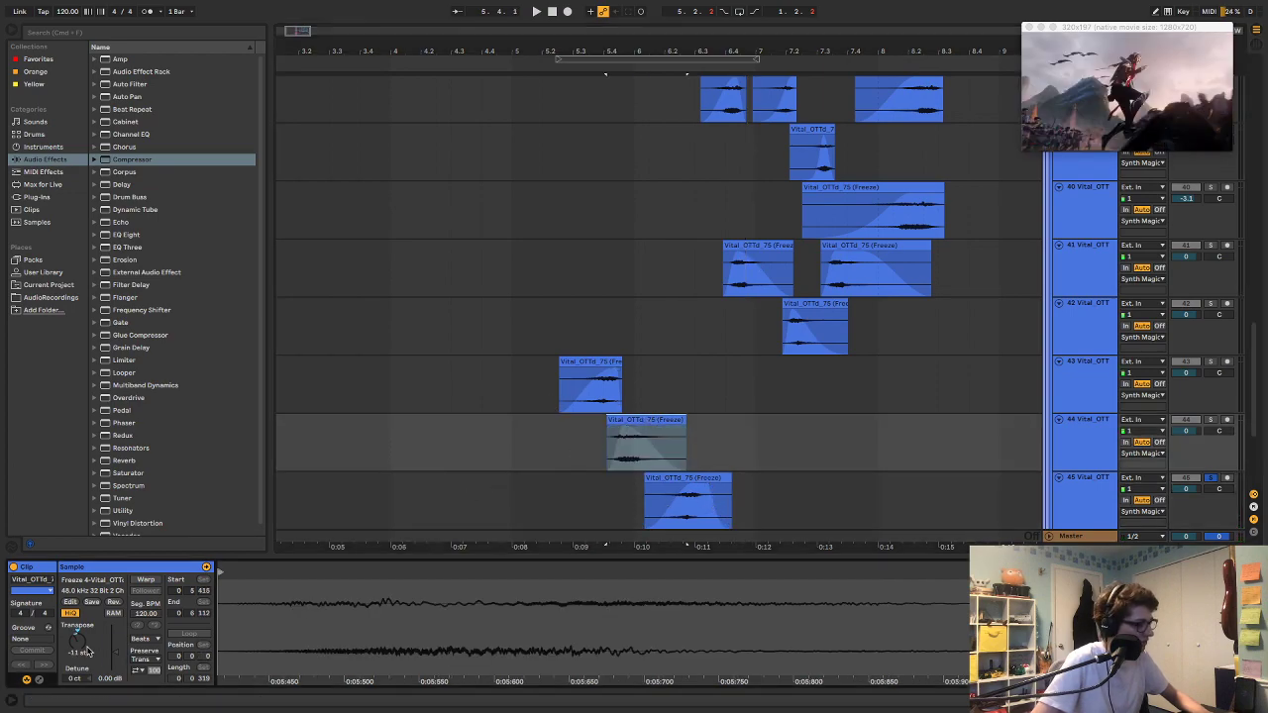
{"action": "left_click_drag", "start_coordinate": [657, 420], "coordinate": [635, 428]}
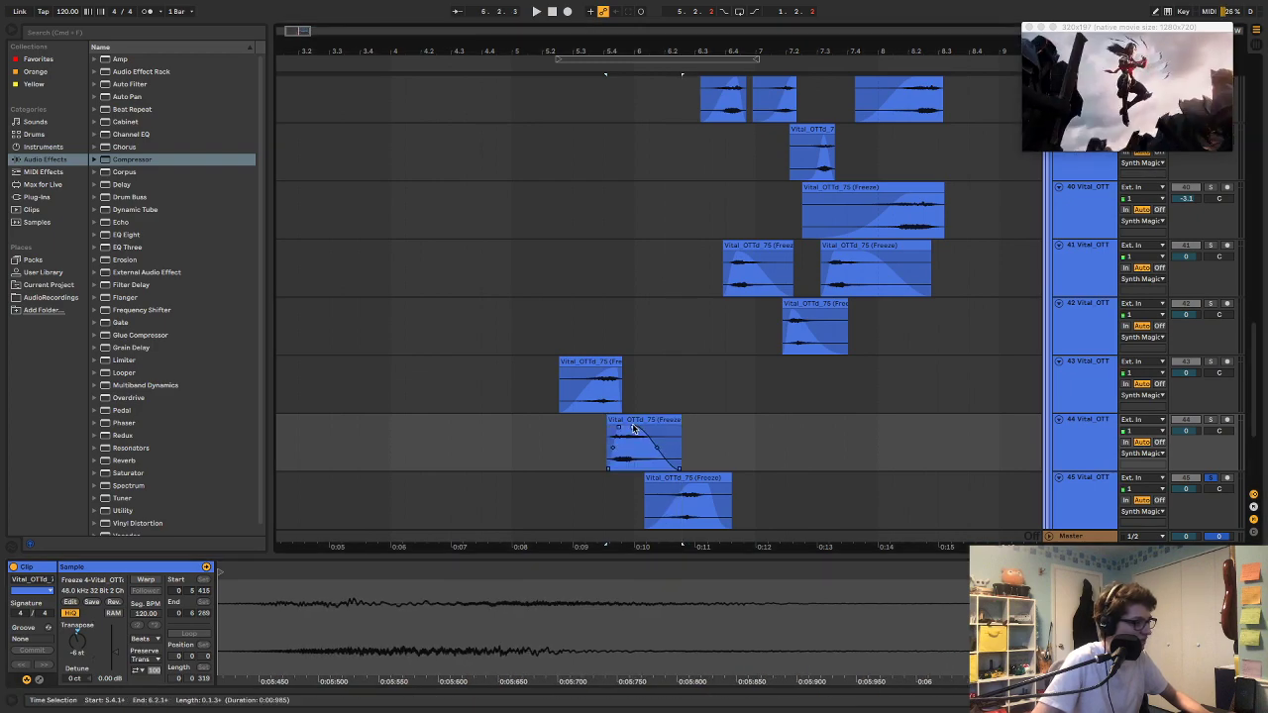
Step: Audition the clips on tracks 43 to 45 from 5.1.3, first soloed and in context with all the other layers
{"action": "left_click_drag", "start_coordinate": [531, 395], "coordinate": [531, 485]}
{"action": "key", "text": "space"}
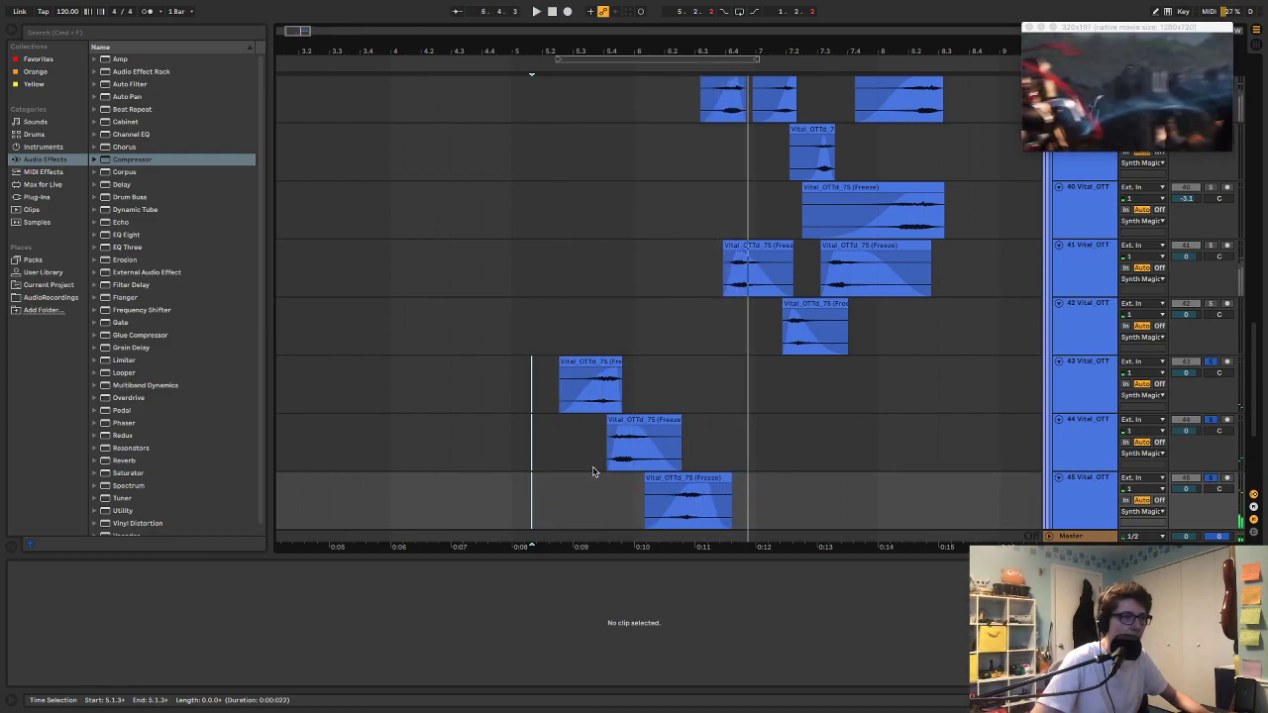
{"action": "key", "text": "space"}
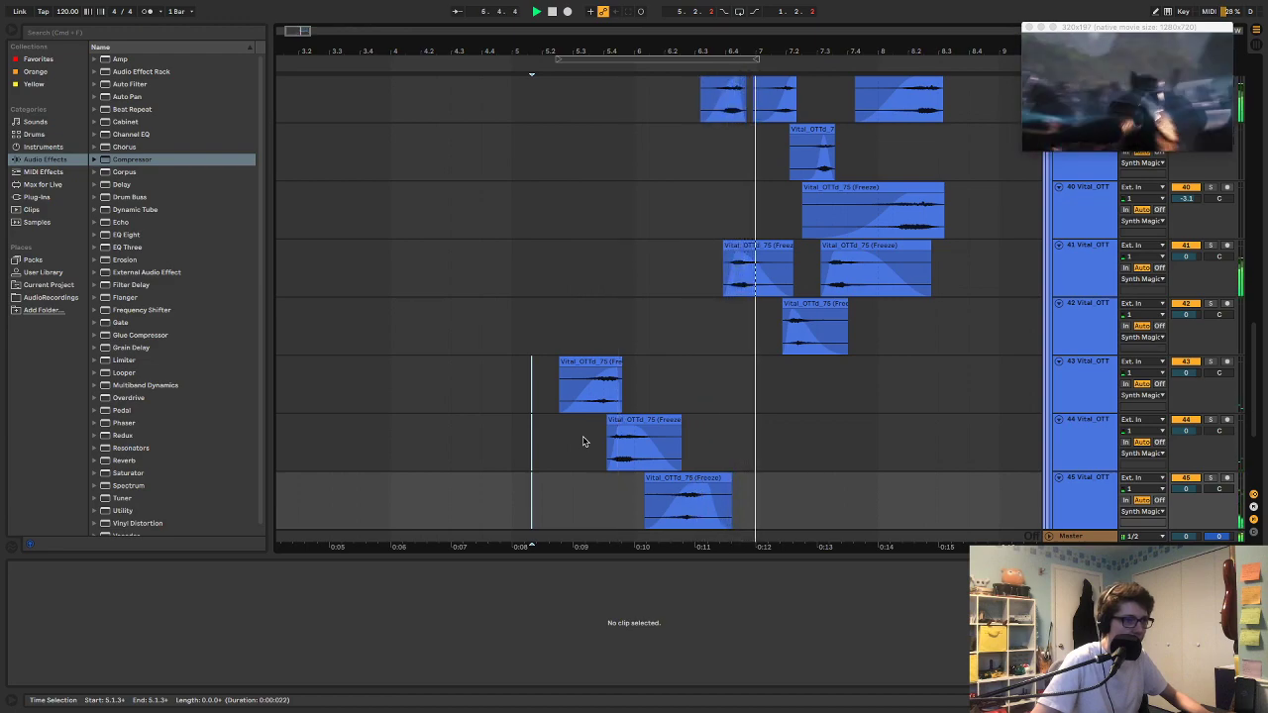
{"action": "scroll", "coordinate": [594, 426], "scroll_direction": "up", "scroll_amount": 15}
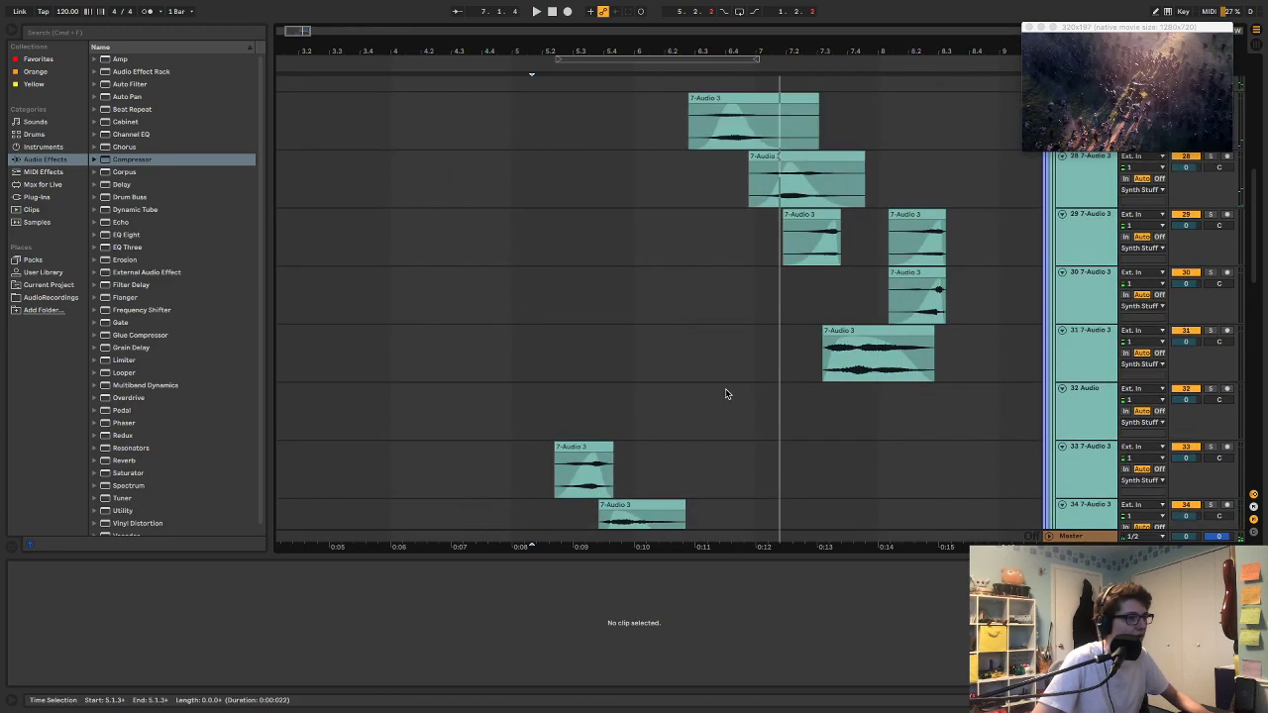
{"action": "scroll", "coordinate": [733, 407], "scroll_direction": "down", "scroll_amount": 5}
{"action": "key", "text": "space"}
{"action": "left_click_drag", "start_coordinate": [524, 277], "coordinate": [754, 369]}
{"action": "scroll", "coordinate": [748, 386], "scroll_direction": "down", "scroll_amount": 10}
{"action": "left_click_drag", "start_coordinate": [541, 224], "coordinate": [678, 286]}
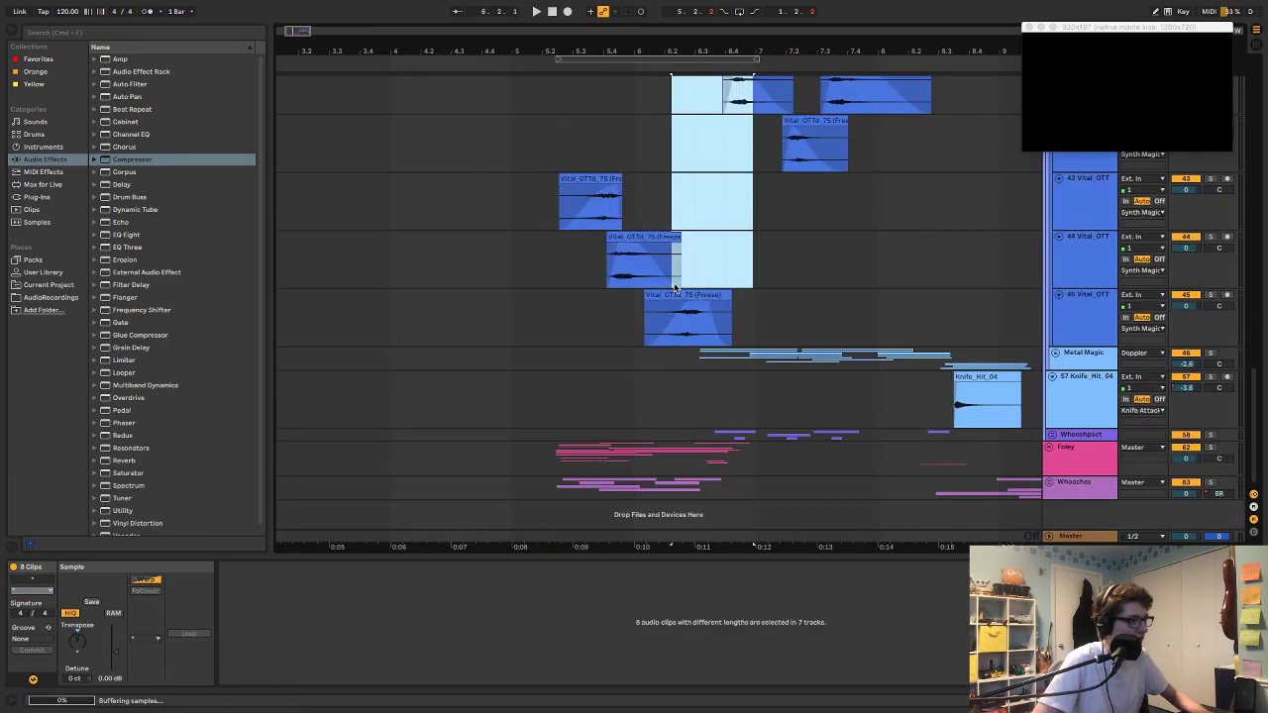
Step: Select the three staggered 7-Audio 3 clips on tracks 33 to 35 and lower their clip gain to -3.72 dB
{"action": "scroll", "coordinate": [721, 314], "scroll_direction": "up", "scroll_amount": 15}
{"action": "scroll", "coordinate": [584, 342], "scroll_direction": "down", "scroll_amount": 5}
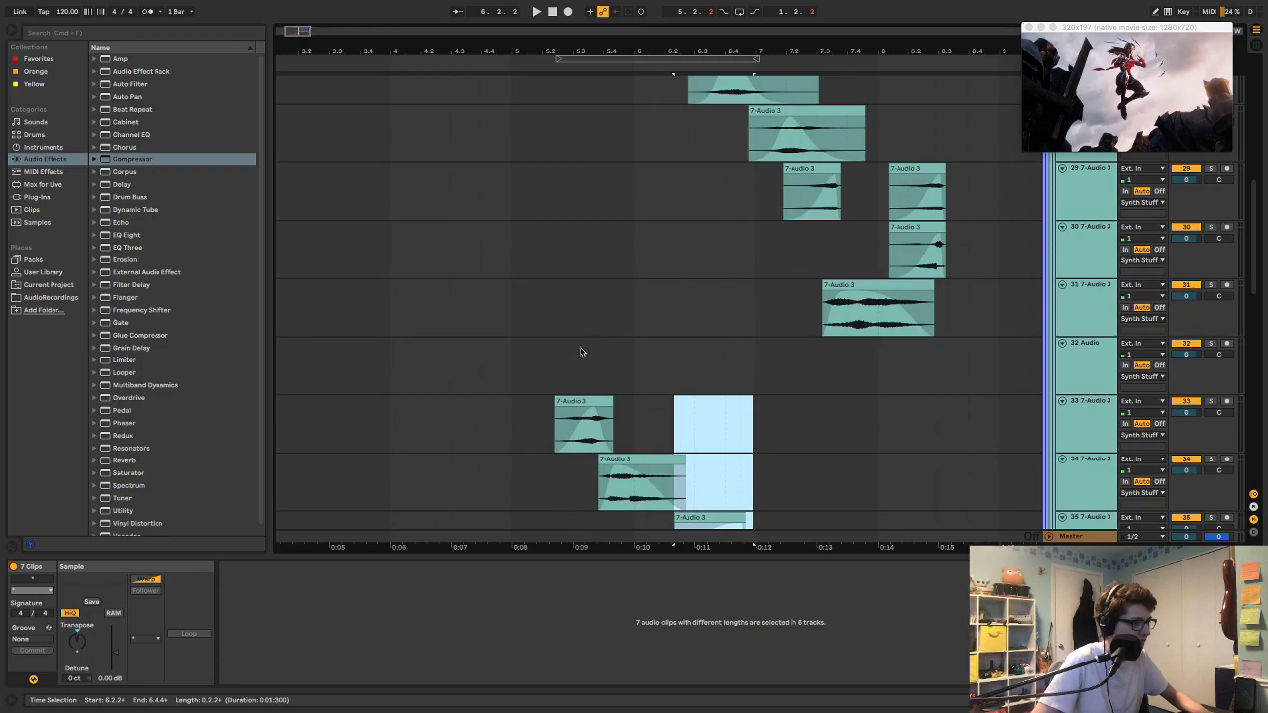
{"action": "left_click_drag", "start_coordinate": [532, 256], "coordinate": [768, 411]}
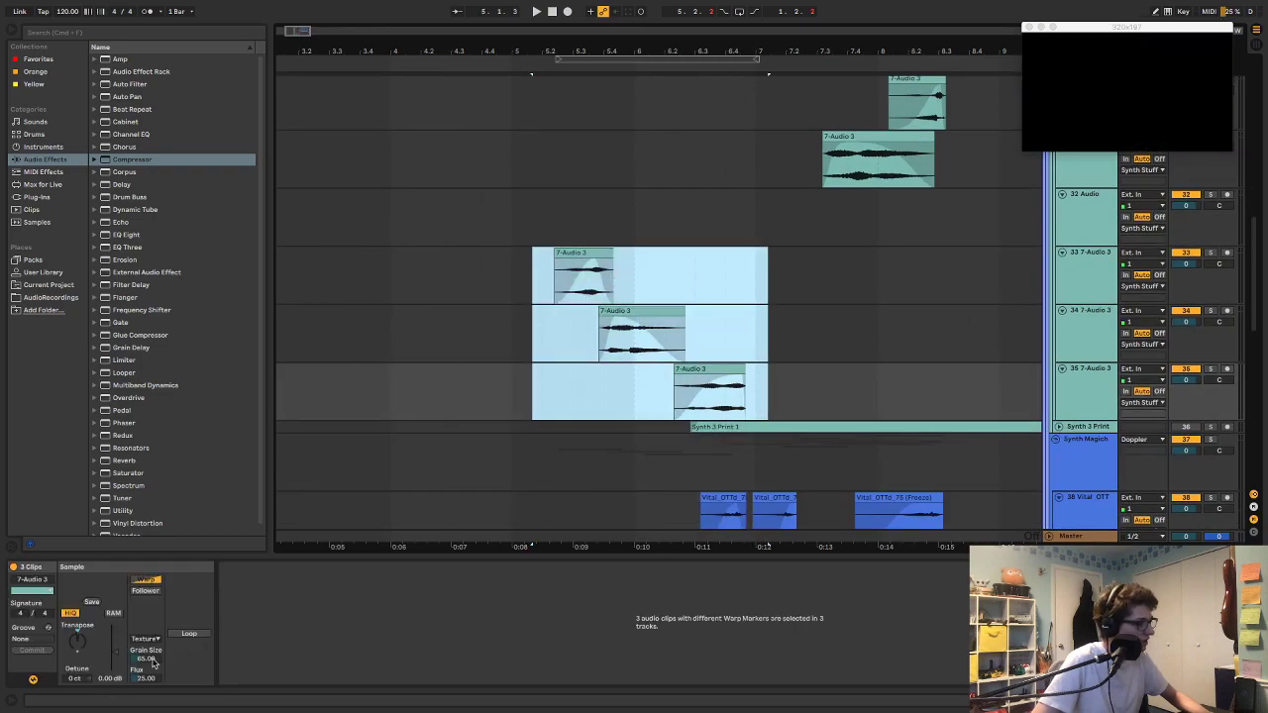
{"action": "left_click_drag", "start_coordinate": [115, 652], "coordinate": [115, 655]}
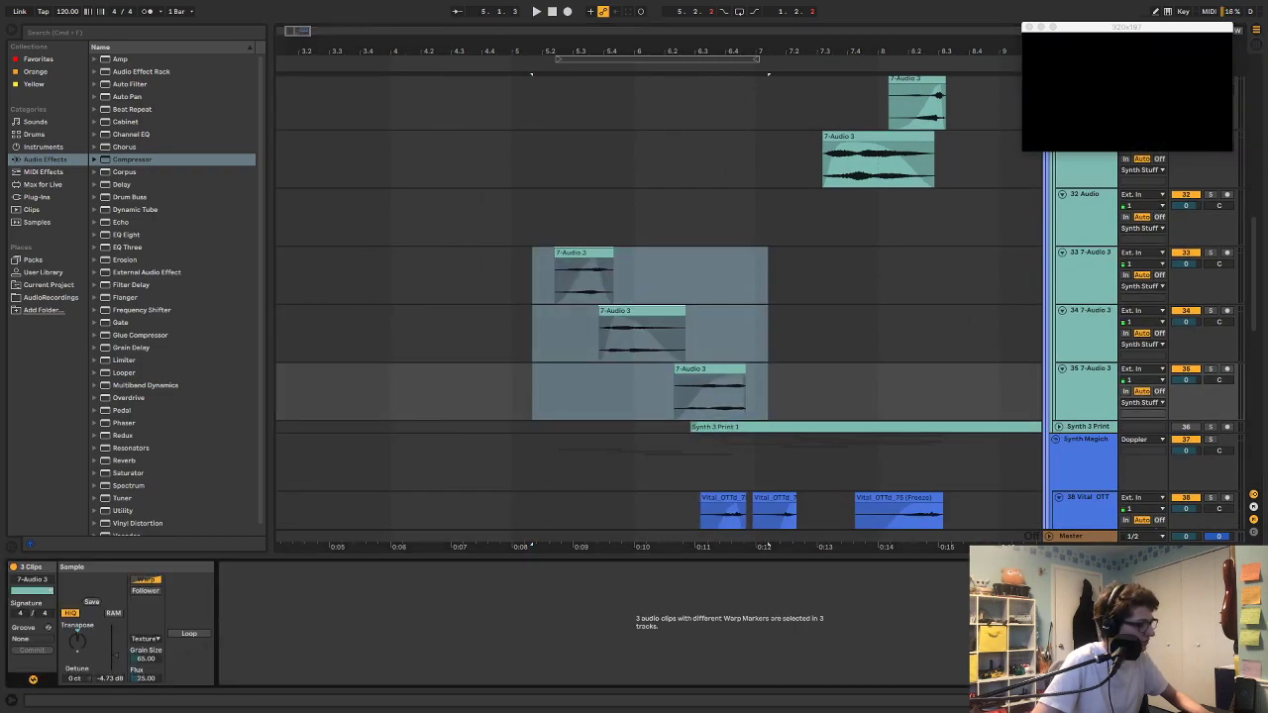
{"action": "scroll", "coordinate": [610, 428], "scroll_direction": "down", "scroll_amount": 8}
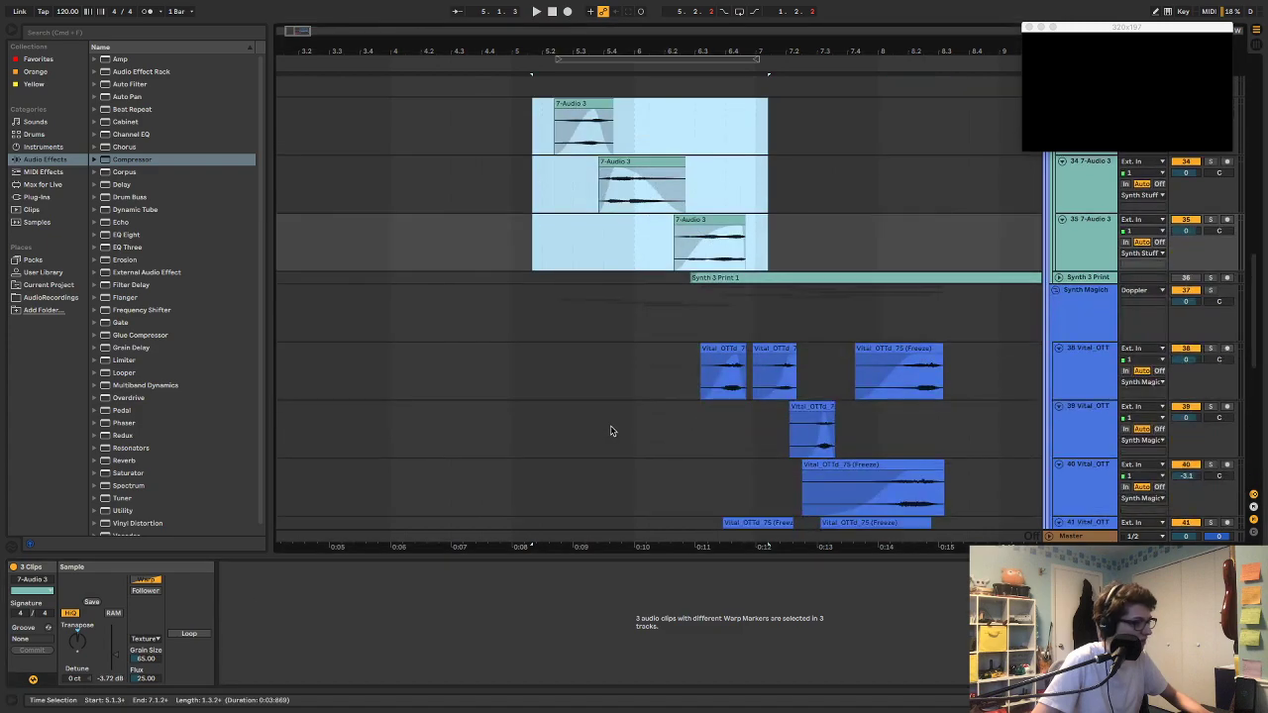
Step: Set the gain of the three Vital_OTT clips on tracks 43 to 45 to -2.70 dB and audition the passage from just before bar 5
{"action": "left_click_drag", "start_coordinate": [551, 367], "coordinate": [783, 493]}
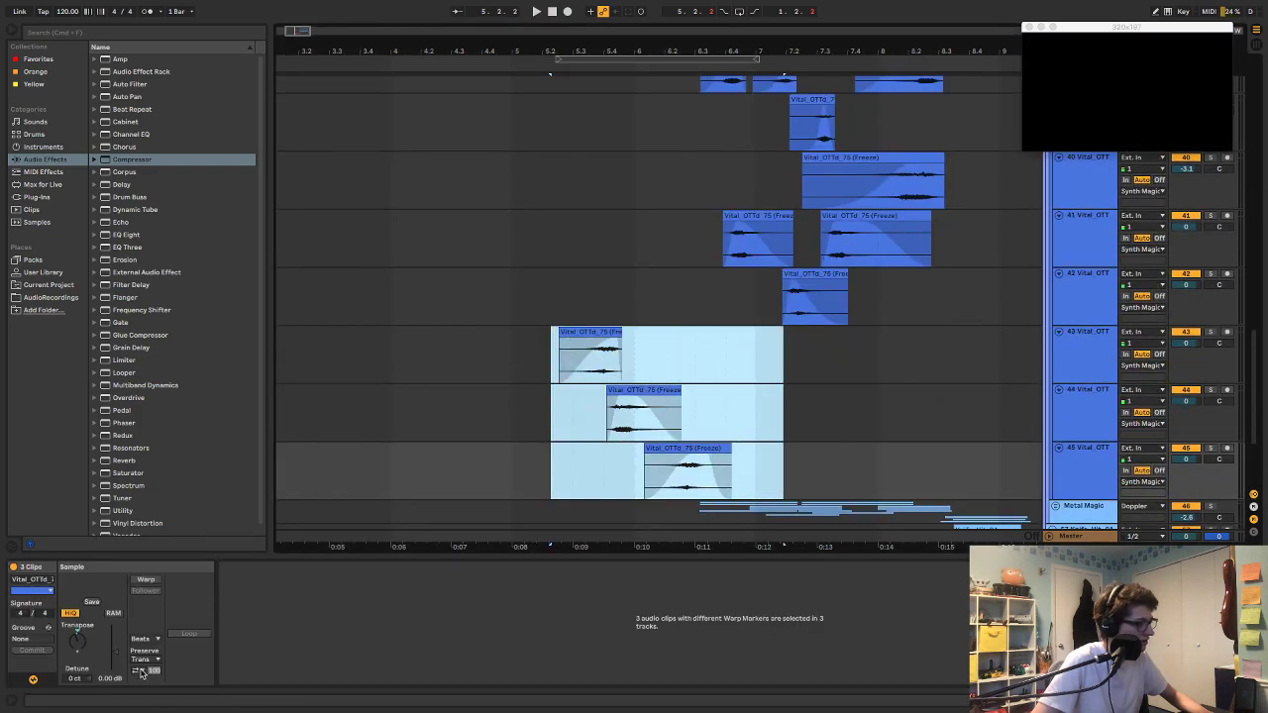
{"action": "left_click_drag", "start_coordinate": [116, 676], "coordinate": [116, 680]}
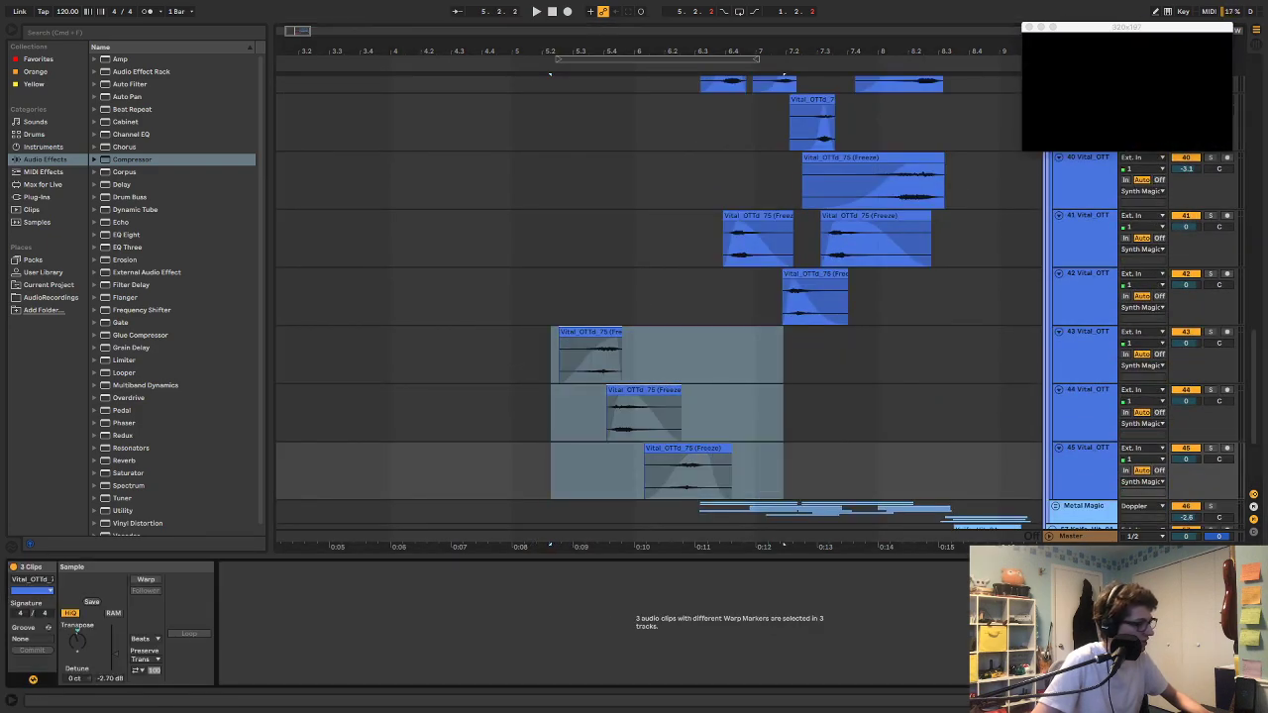
{"action": "scroll", "coordinate": [573, 424], "scroll_direction": "up", "scroll_amount": 2}
{"action": "left_click", "coordinate": [502, 307]}
{"action": "key", "text": "space"}
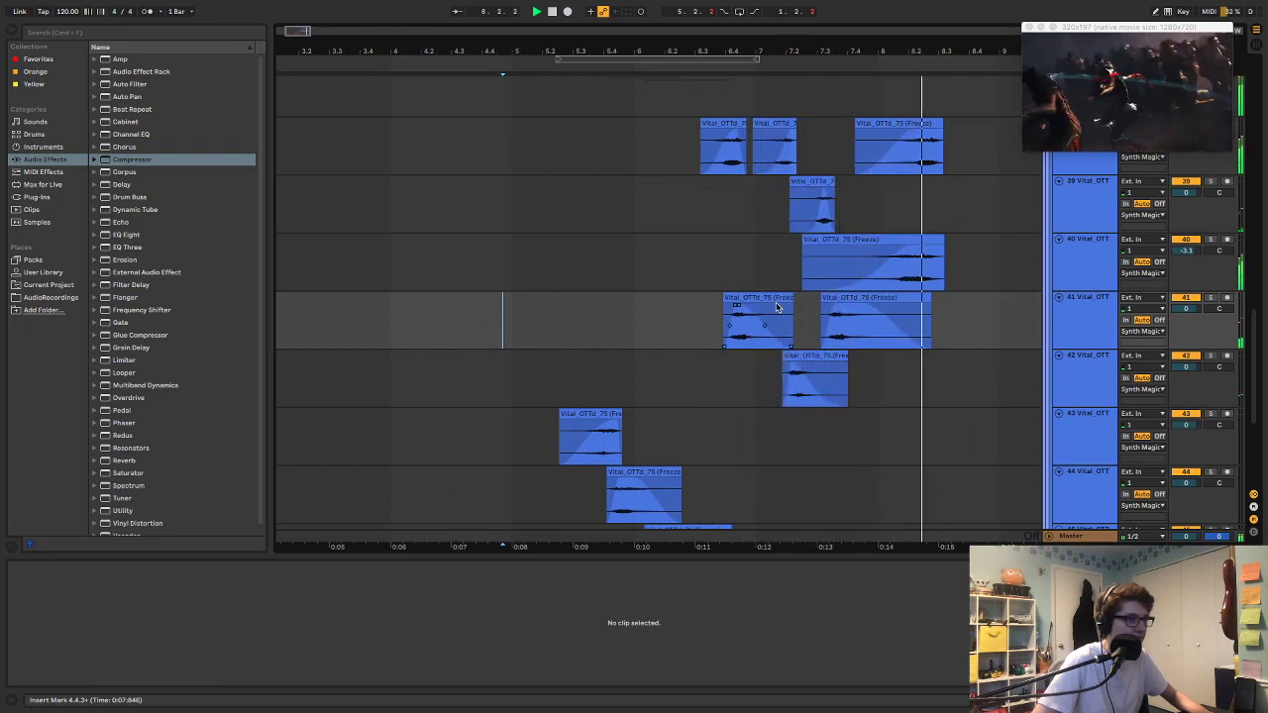
{"action": "key", "text": "space"}
{"action": "key", "text": "space"}
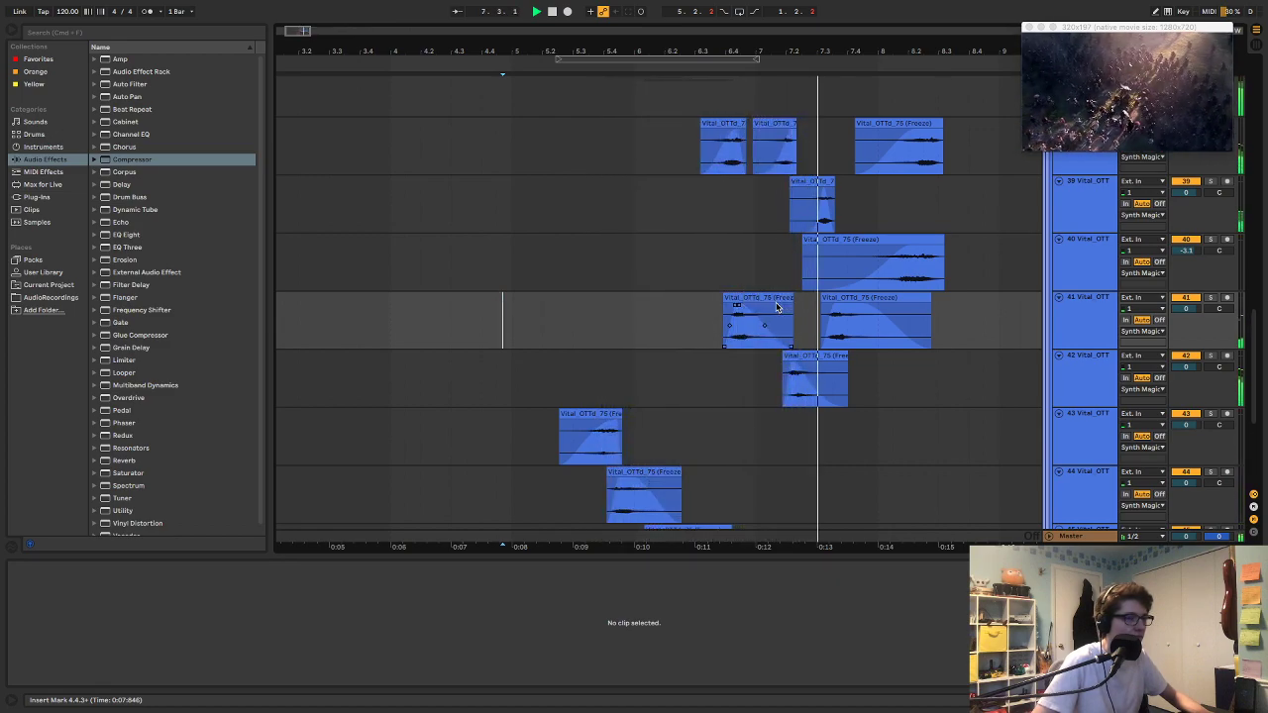
{"action": "key", "text": "space"}
{"action": "key", "text": "space"}
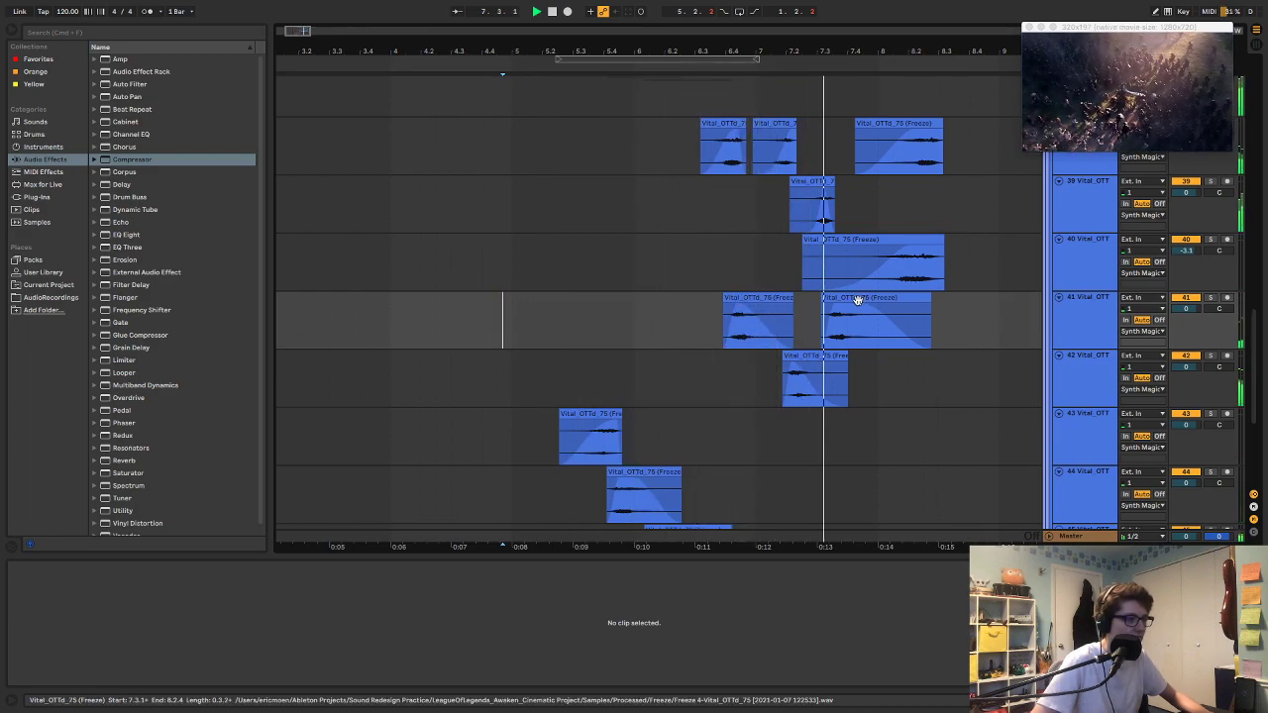
Step: Collapse the Synth 3 and Synth Magick track groups
{"action": "scroll", "coordinate": [857, 301], "scroll_direction": "up", "scroll_amount": 10}
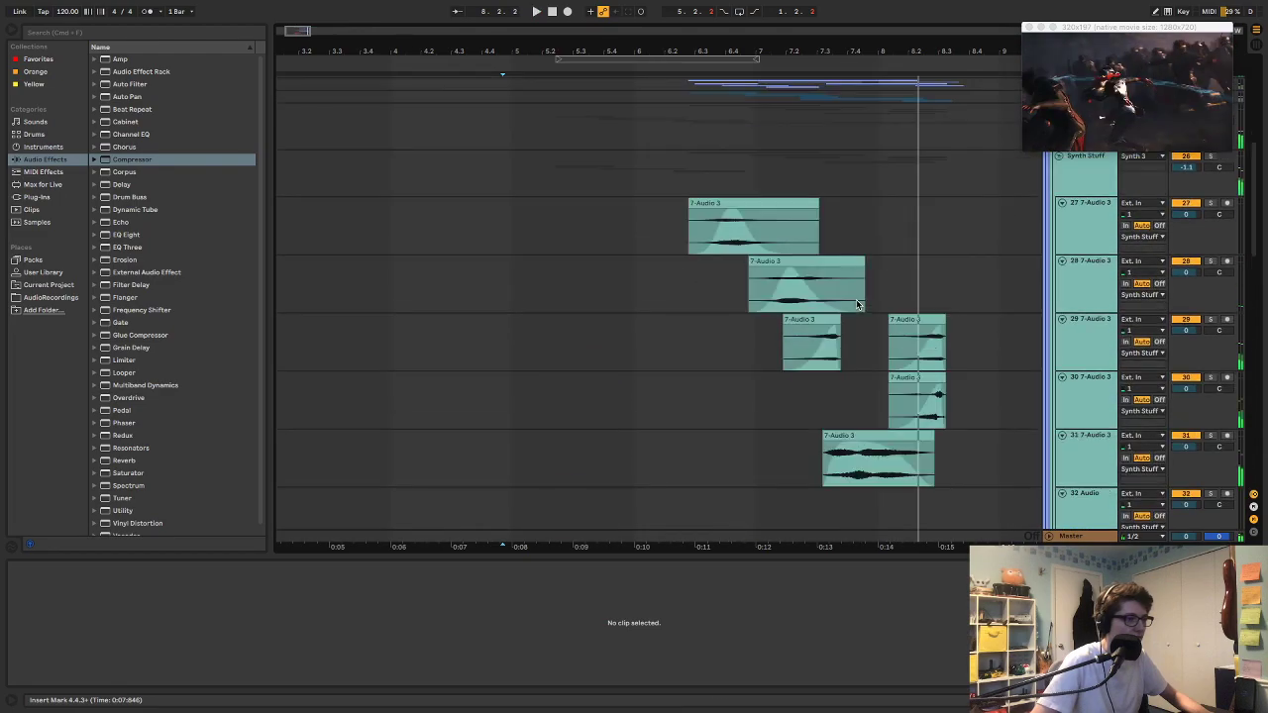
{"action": "scroll", "coordinate": [1023, 299], "scroll_direction": "up", "scroll_amount": 5}
{"action": "left_click", "coordinate": [1056, 326]}
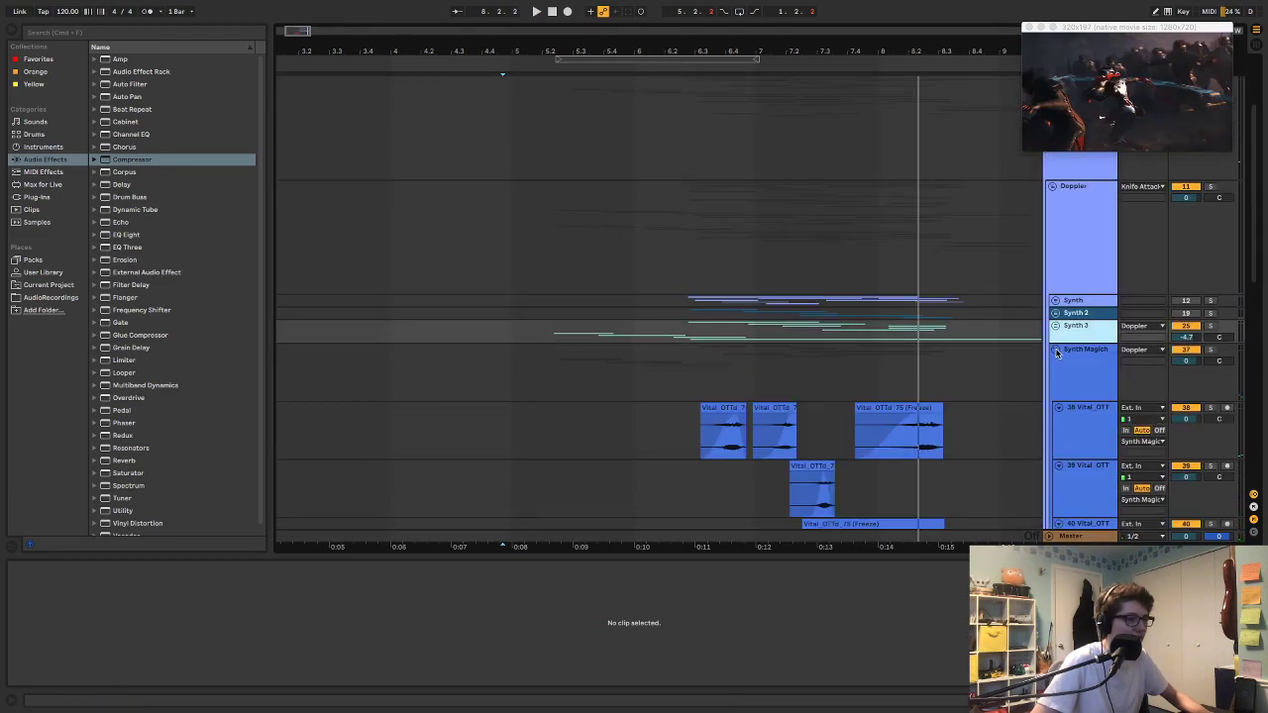
{"action": "left_click", "coordinate": [1055, 350]}
Step: Add a Compressor after MBassador on the Doppler group and enable its sidechain with Footsteps as the Post FX source
{"action": "left_click", "coordinate": [1065, 230]}
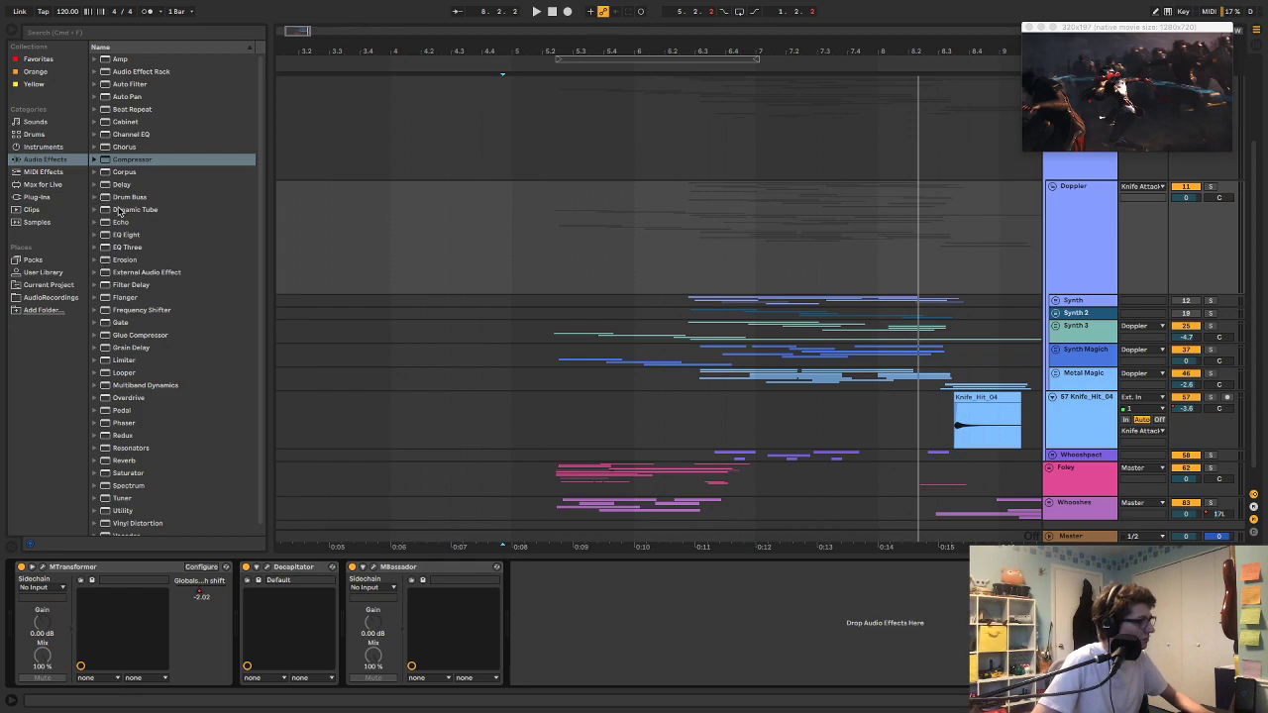
{"action": "left_click_drag", "start_coordinate": [120, 161], "coordinate": [536, 585]}
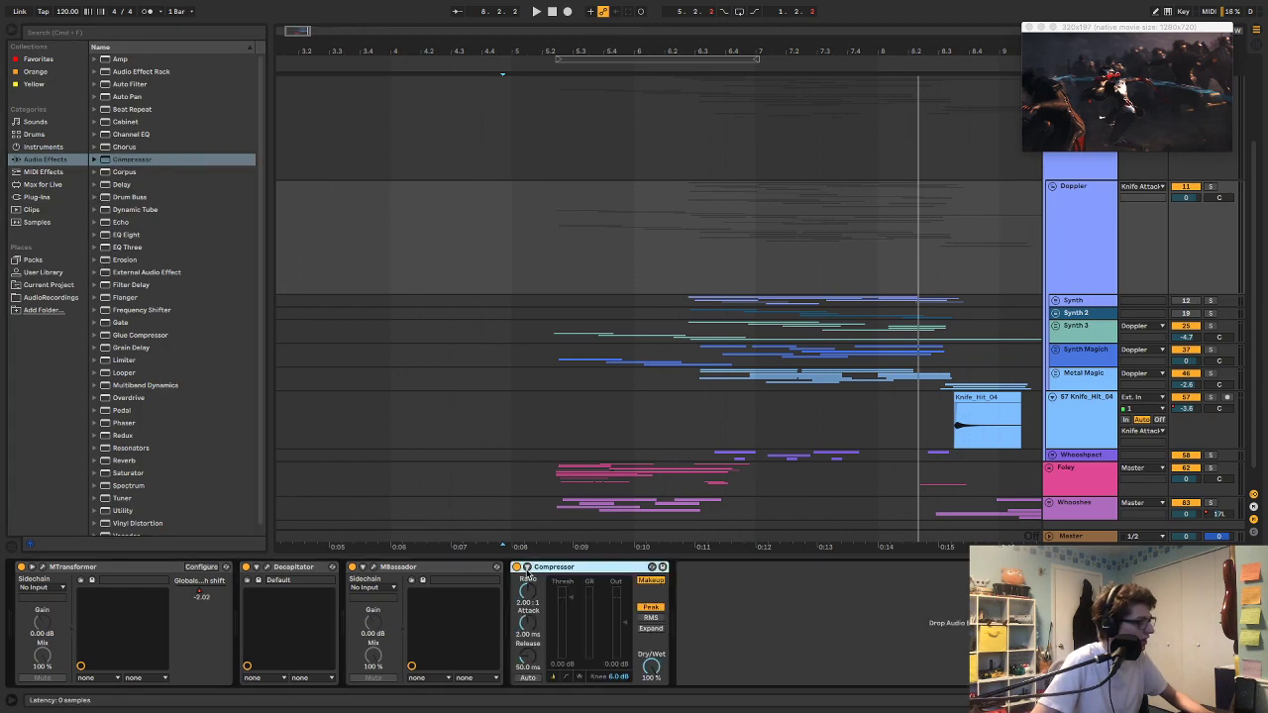
{"action": "left_click", "coordinate": [536, 599]}
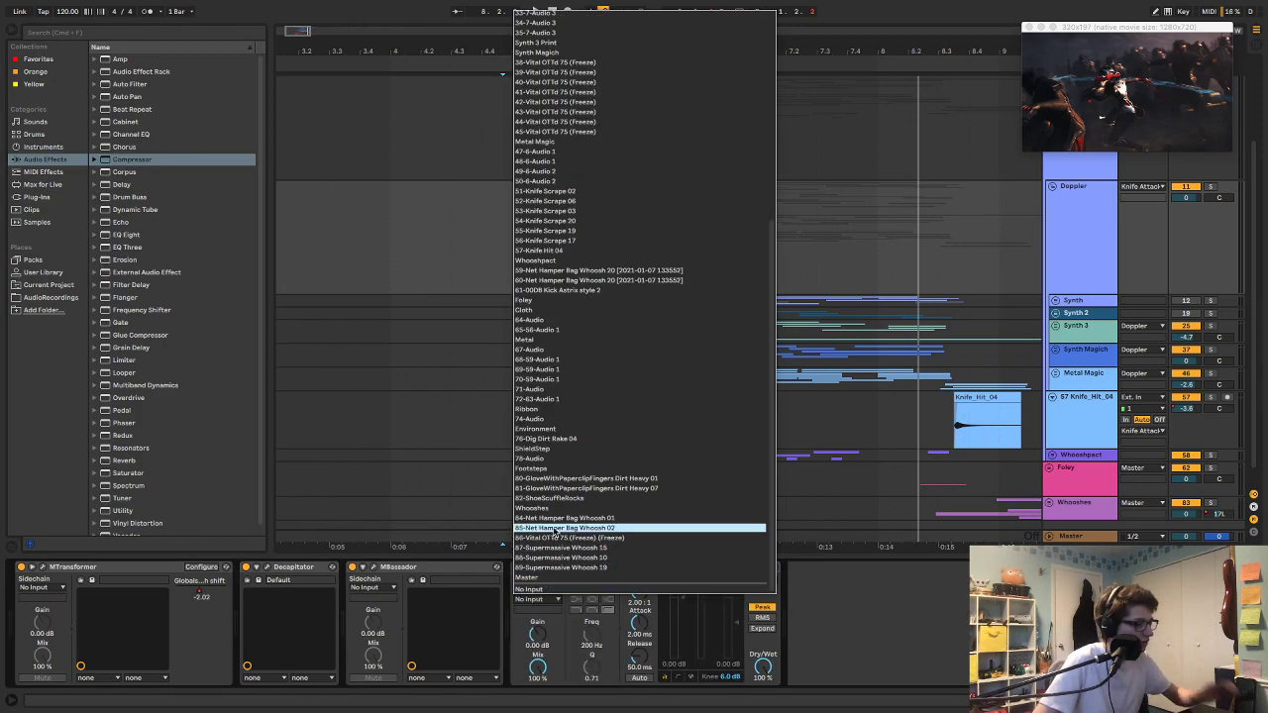
{"action": "key", "text": "Return"}
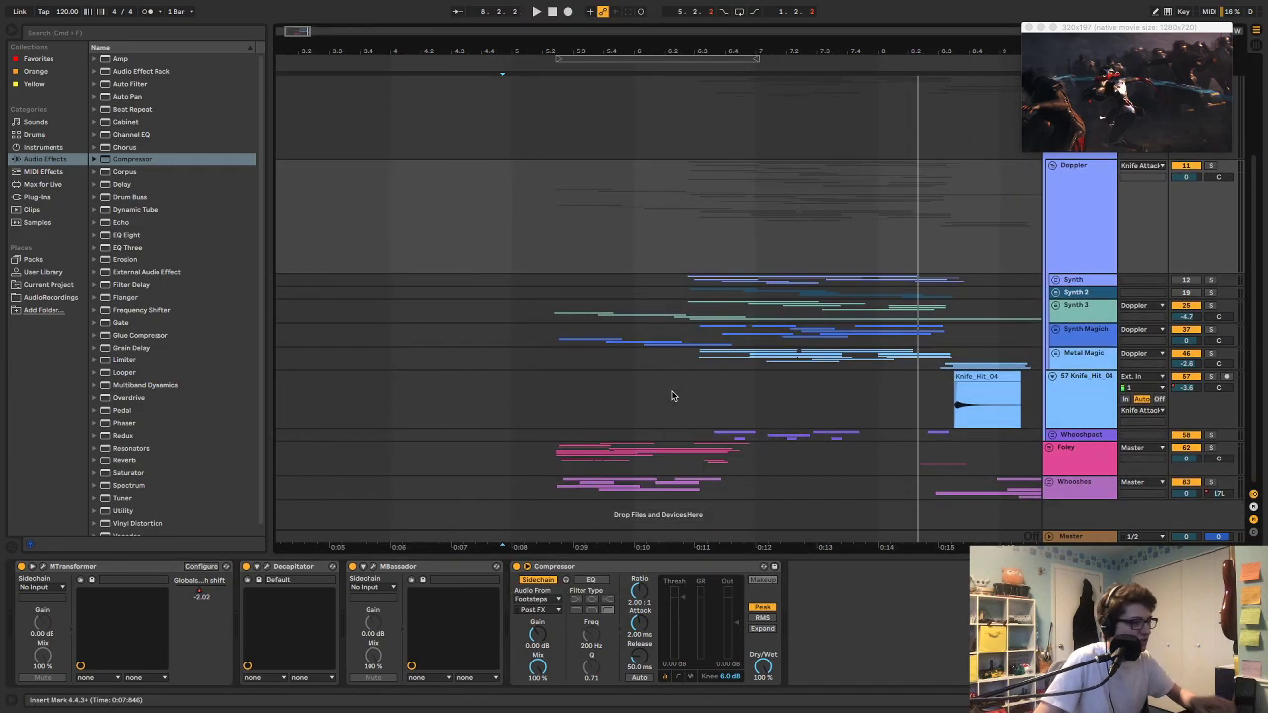
Step: Expand the Foley group and set the Compressor's threshold to -14.2 dB, auditioning from the start of the music clip
{"action": "left_click", "coordinate": [1049, 448]}
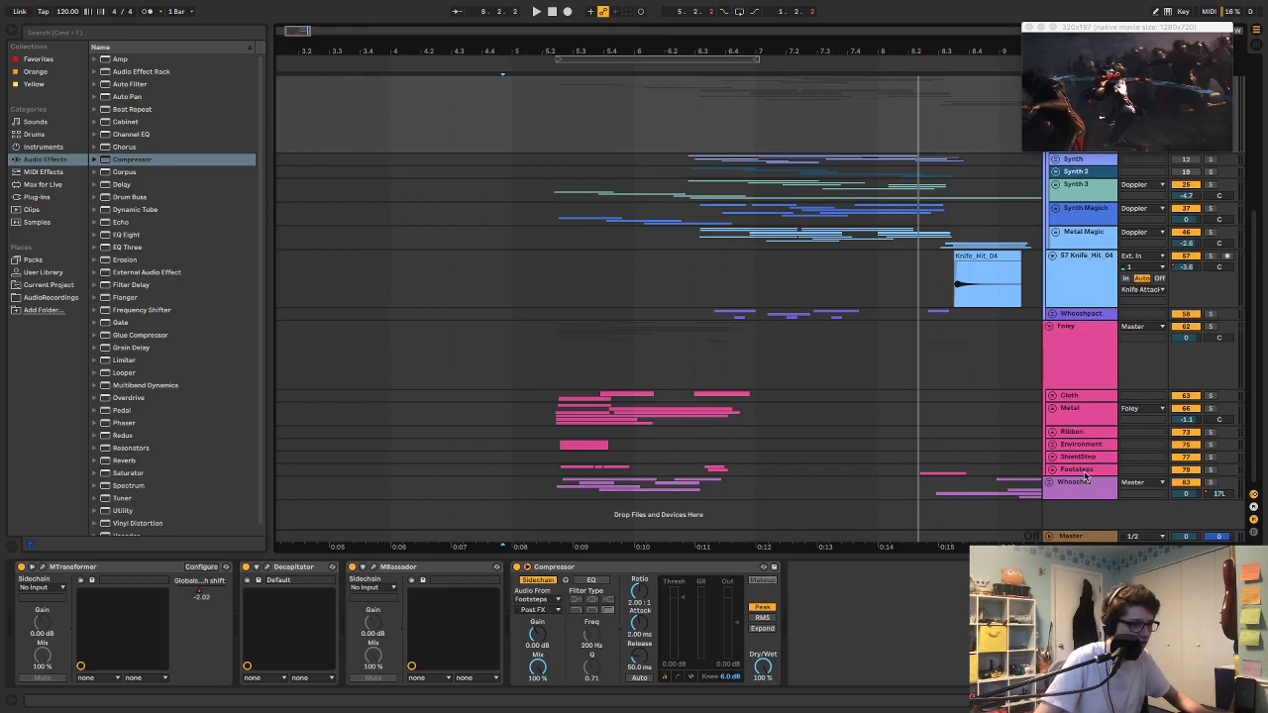
{"action": "scroll", "coordinate": [1067, 462], "scroll_direction": "up", "scroll_amount": 5}
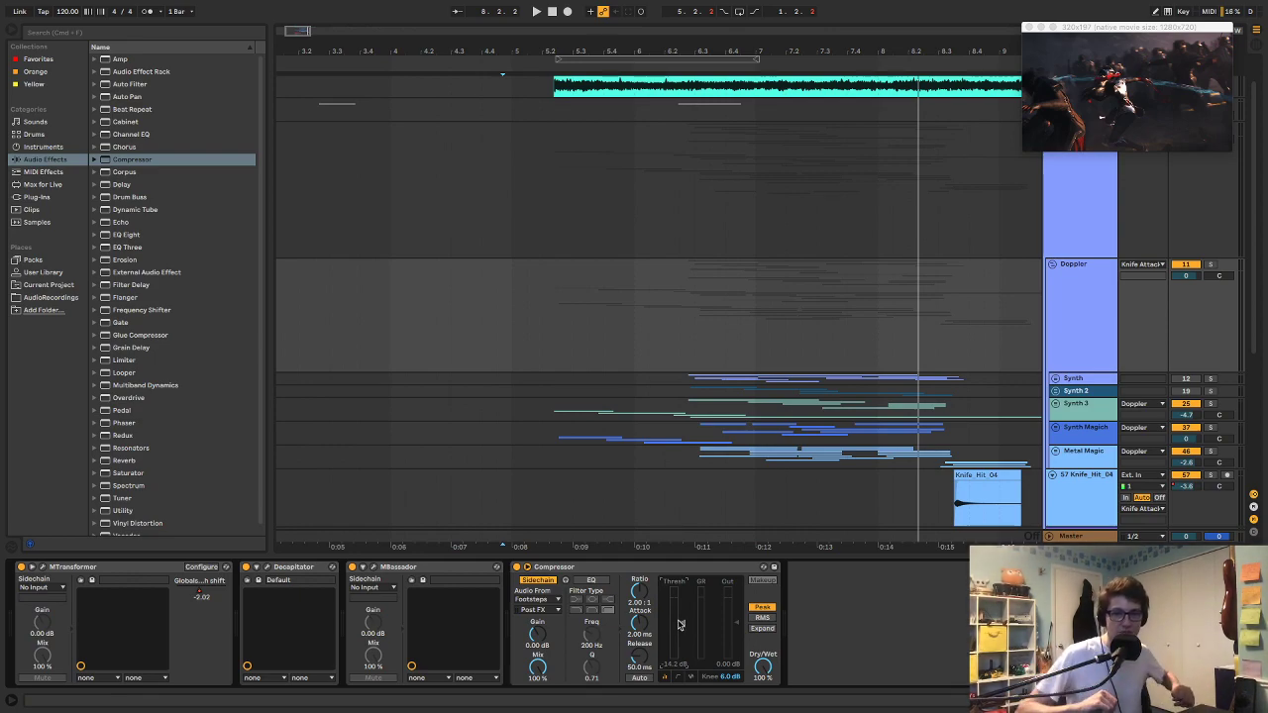
{"action": "mouse_move", "coordinate": [551, 456]}
{"action": "left_mouse_down"}
{"action": "mouse_move", "coordinate": [563, 320]}
{"action": "mouse_move", "coordinate": [580, 320]}
{"action": "left_mouse_up"}
{"action": "left_click", "coordinate": [552, 322]}
{"action": "key", "text": "space"}
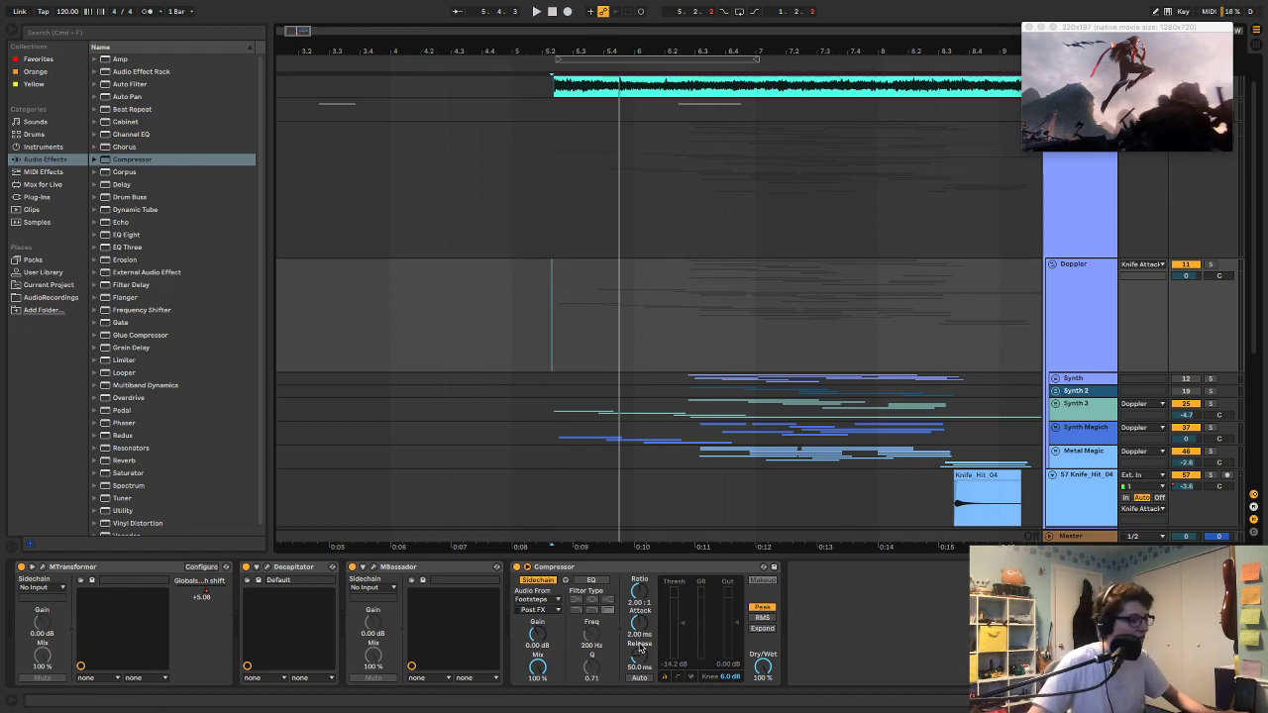
Step: Set the Compressor's ratio to 6.30:1, attack to 7.20 ms, release to 146 ms and threshold to -36.5 dB while auditioning the Doppler group
{"action": "left_click_drag", "start_coordinate": [639, 648], "coordinate": [639, 639]}
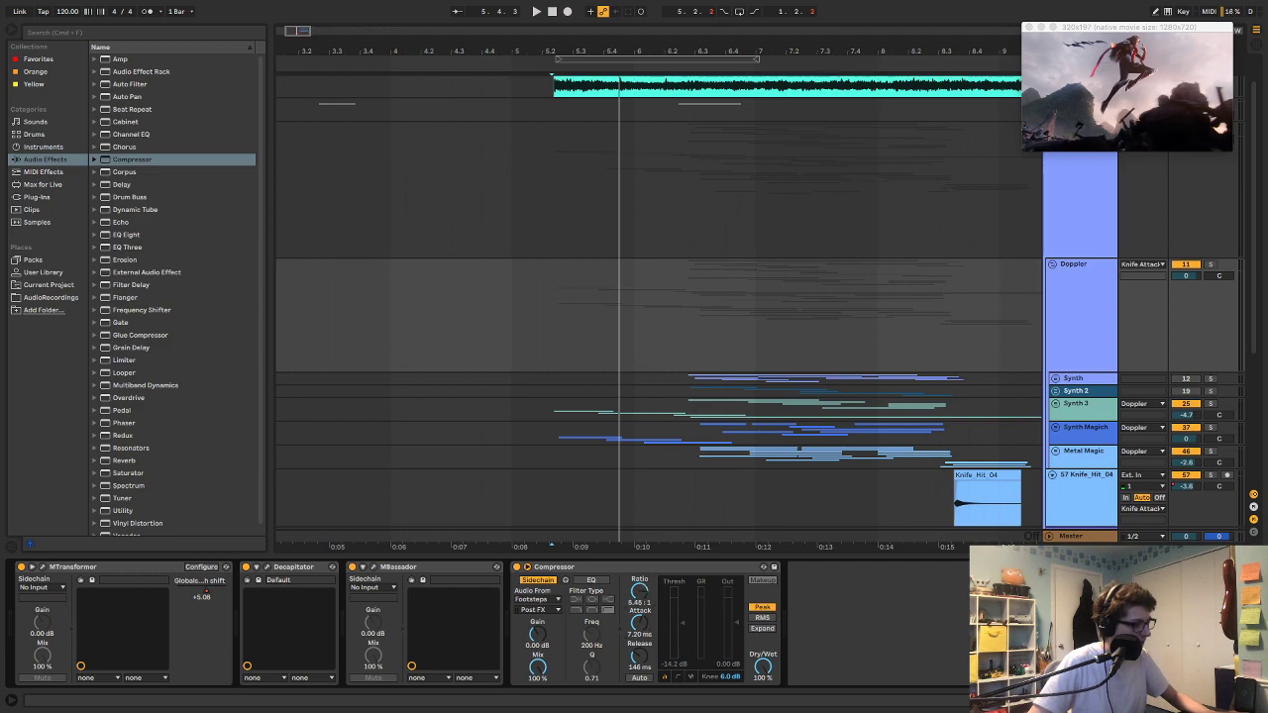
{"action": "key", "text": "space"}
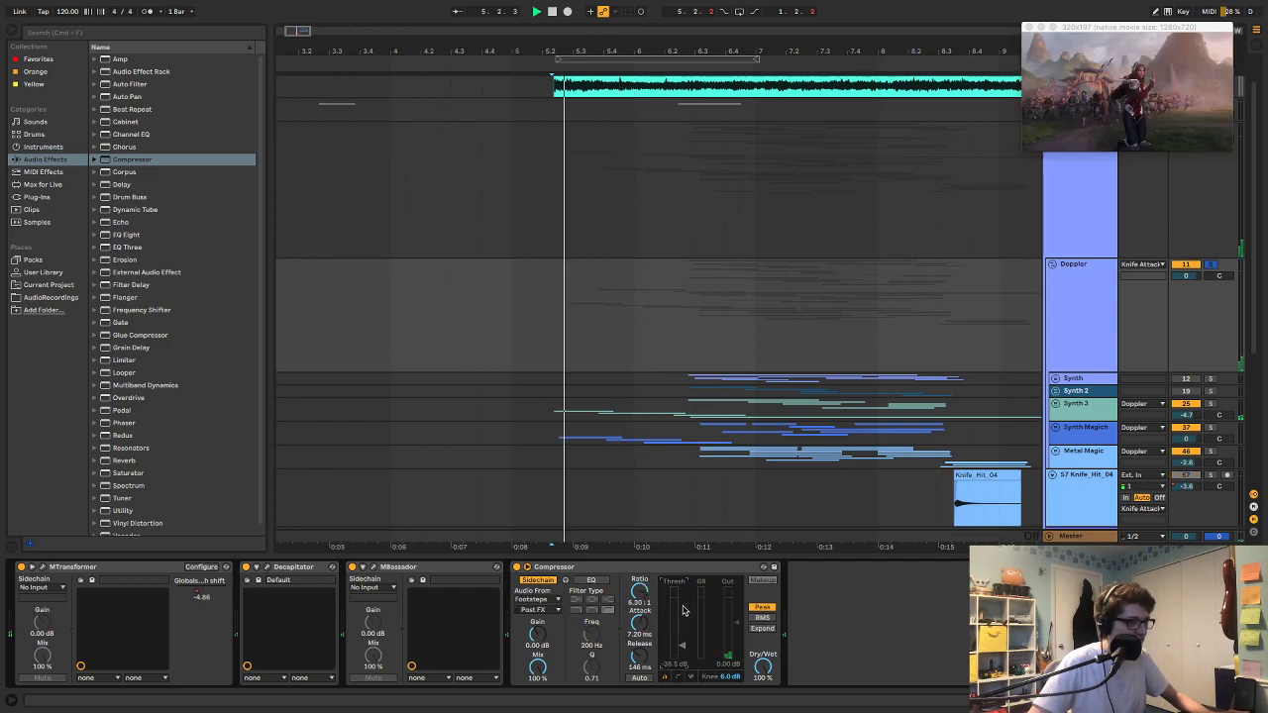
{"action": "key", "text": "space"}
{"action": "key", "text": "space"}
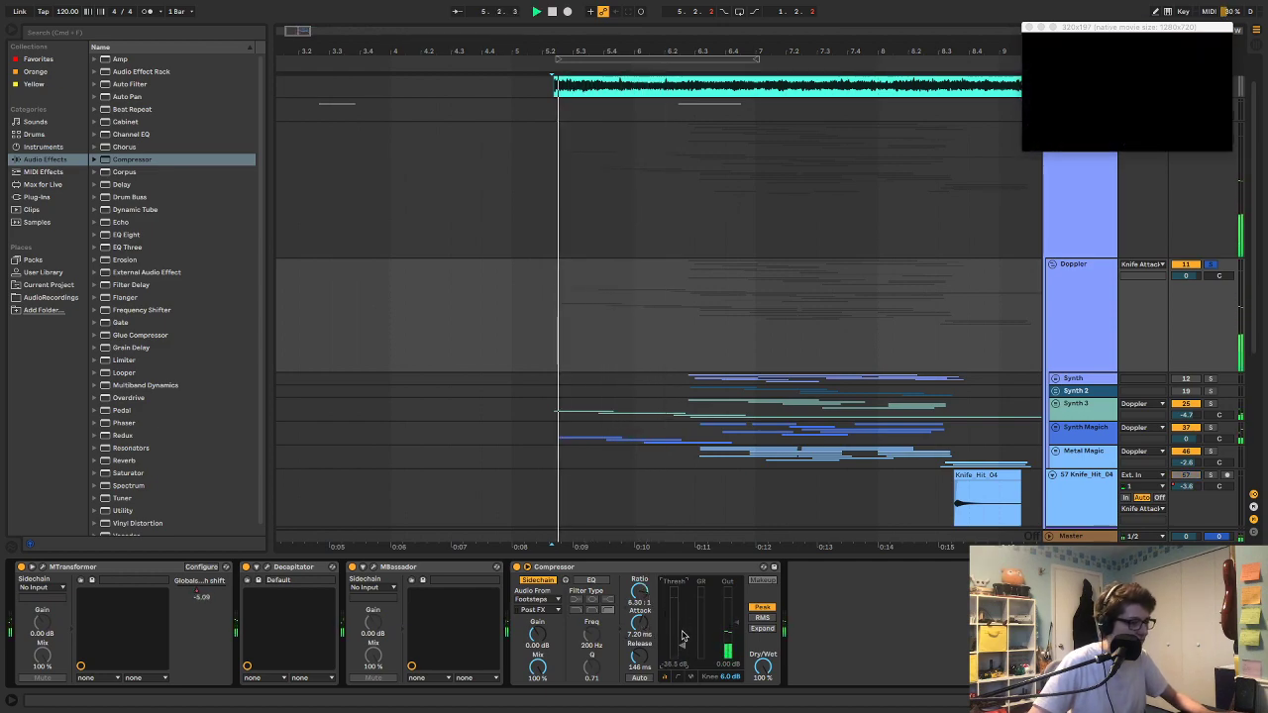
{"action": "key", "text": "space"}
Step: Shorten the Compressor's release to 106 ms while replaying the passage and trying different threshold levels against the footsteps
{"action": "scroll", "coordinate": [654, 470], "scroll_direction": "down", "scroll_amount": 5}
{"action": "key", "text": "space"}
{"action": "key", "text": "space"}
{"action": "key", "text": "space"}
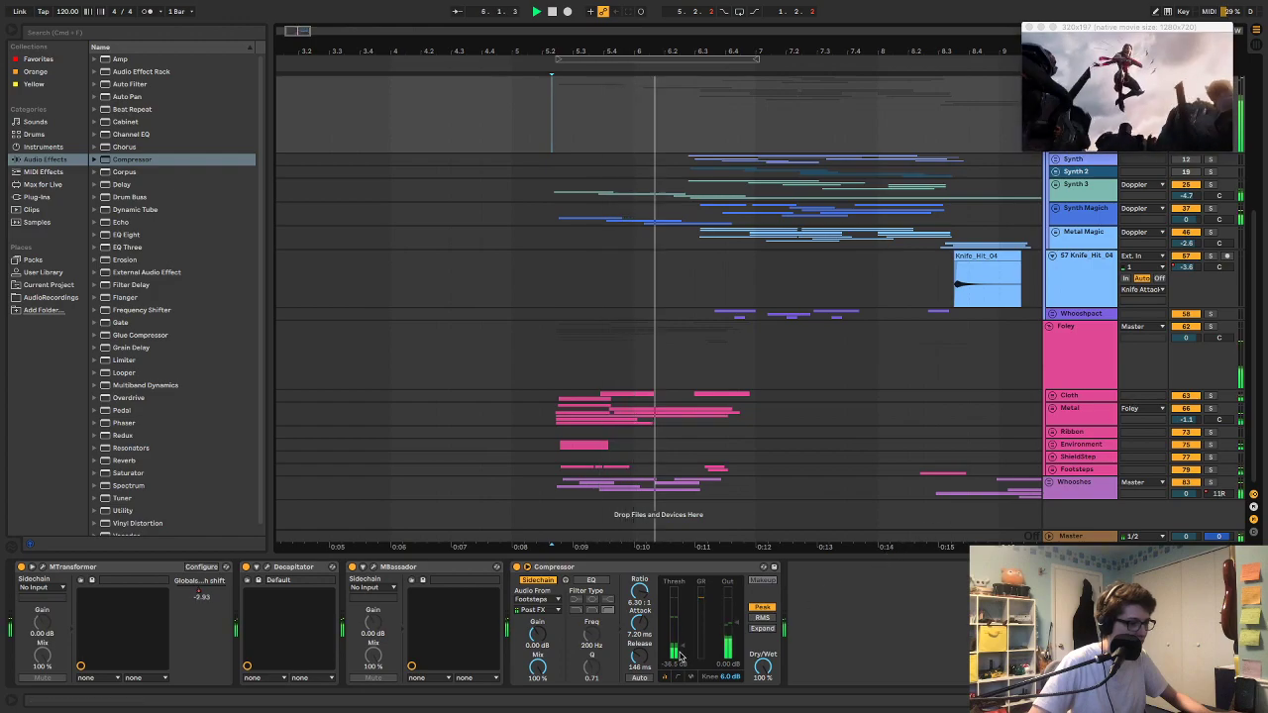
{"action": "key", "text": "space"}
{"action": "key", "text": "space"}
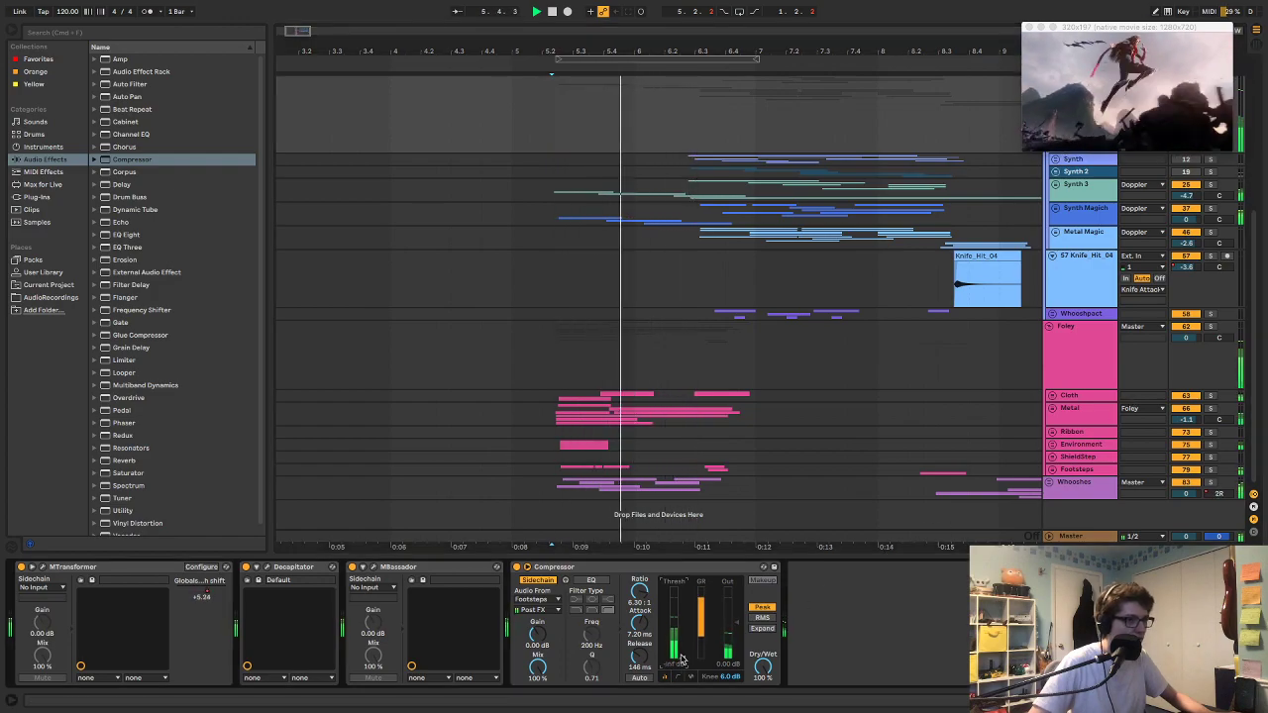
{"action": "key", "text": "space"}
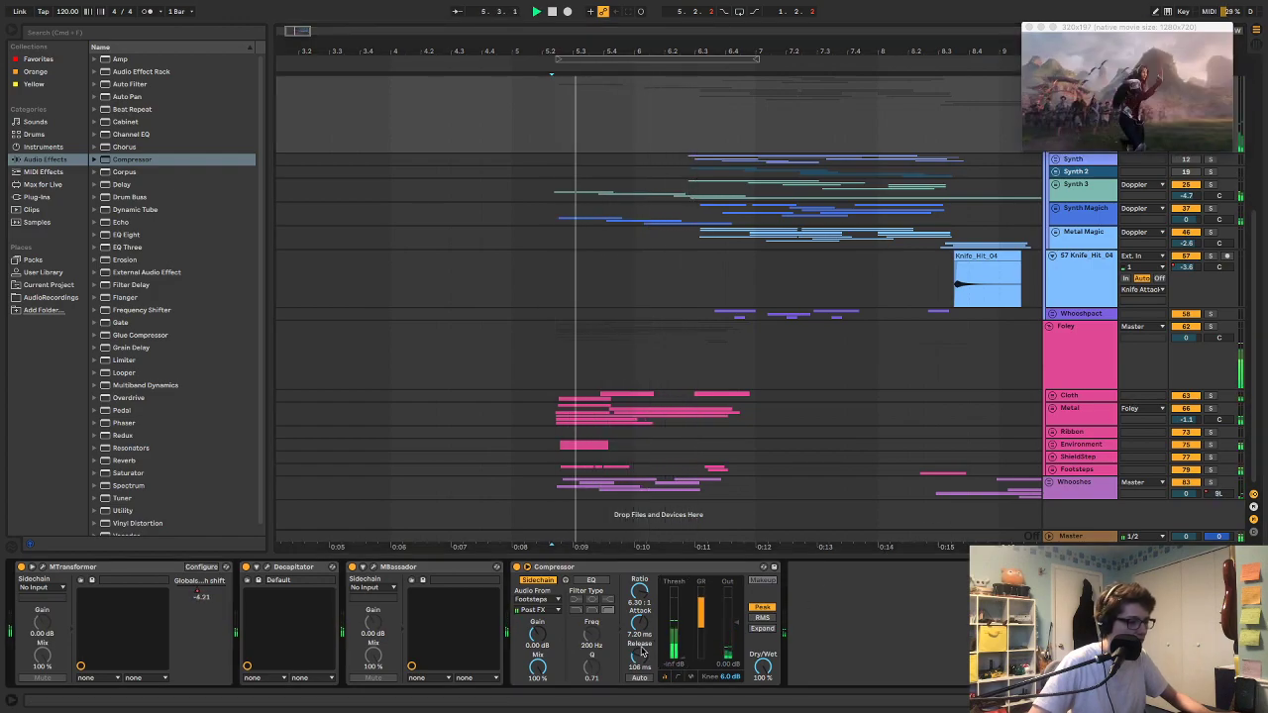
{"action": "key", "text": "space"}
{"action": "key", "text": "space"}
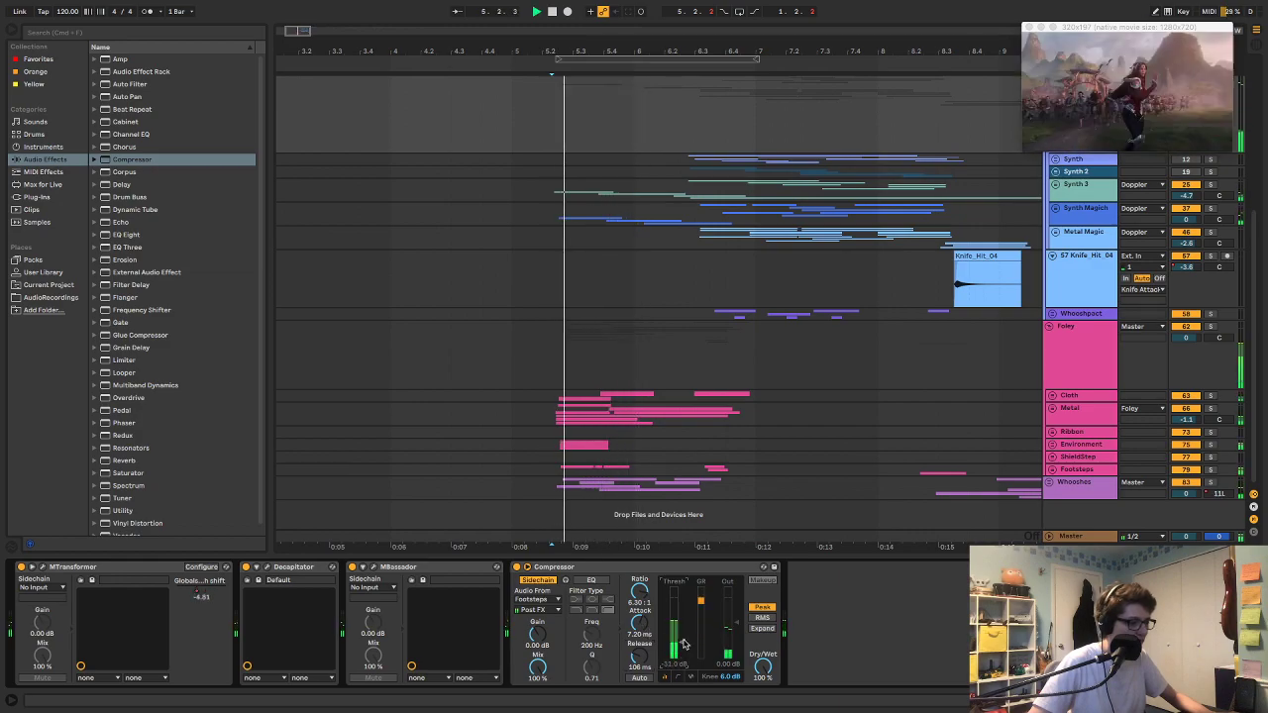
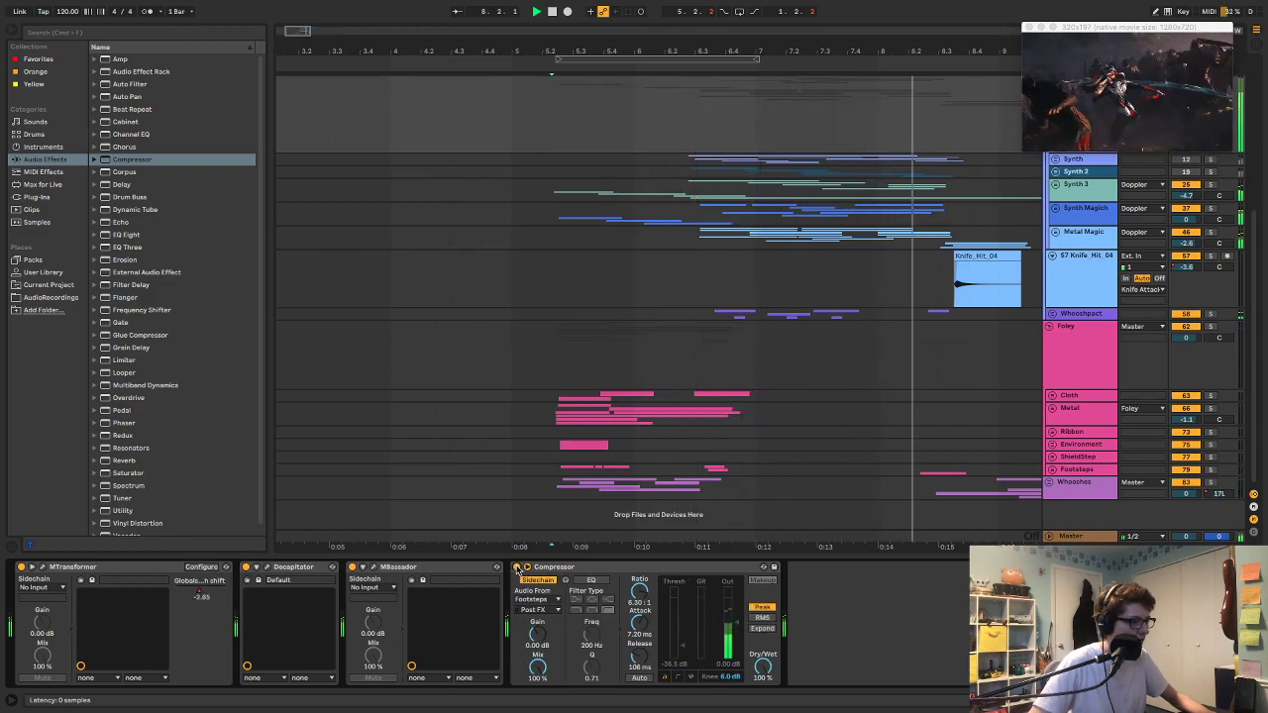
Step: Automate the Doppler Compressor's Device On parameter to switch off just after beat 6.2, and play back the passage
{"action": "key", "text": "a"}
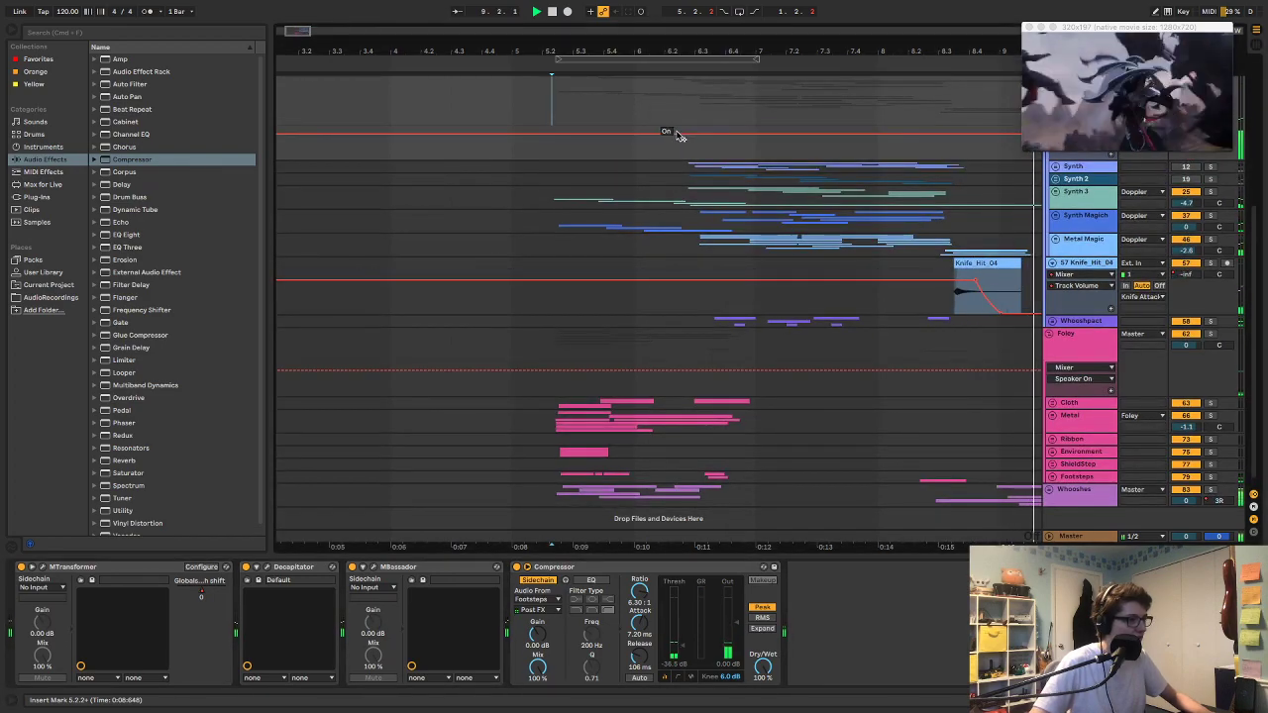
{"action": "left_click", "coordinate": [679, 135]}
{"action": "left_click_drag", "start_coordinate": [684, 134], "coordinate": [684, 151]}
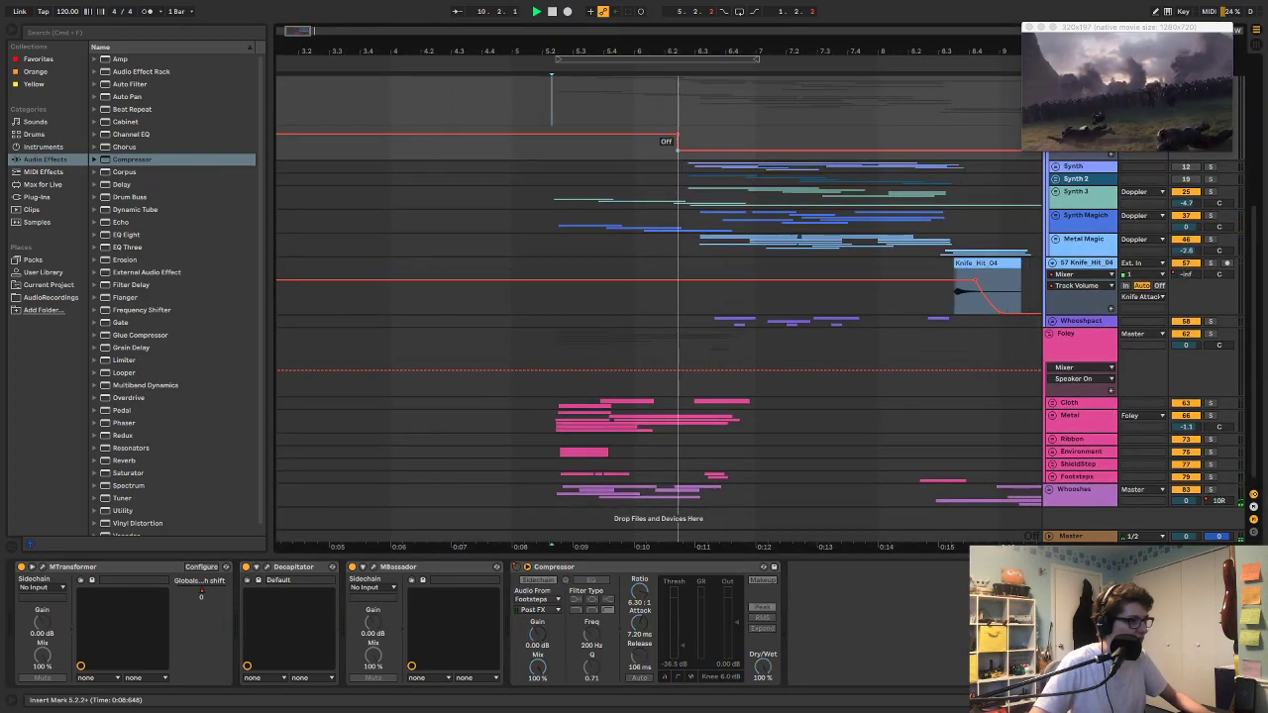
{"action": "key", "text": "space"}
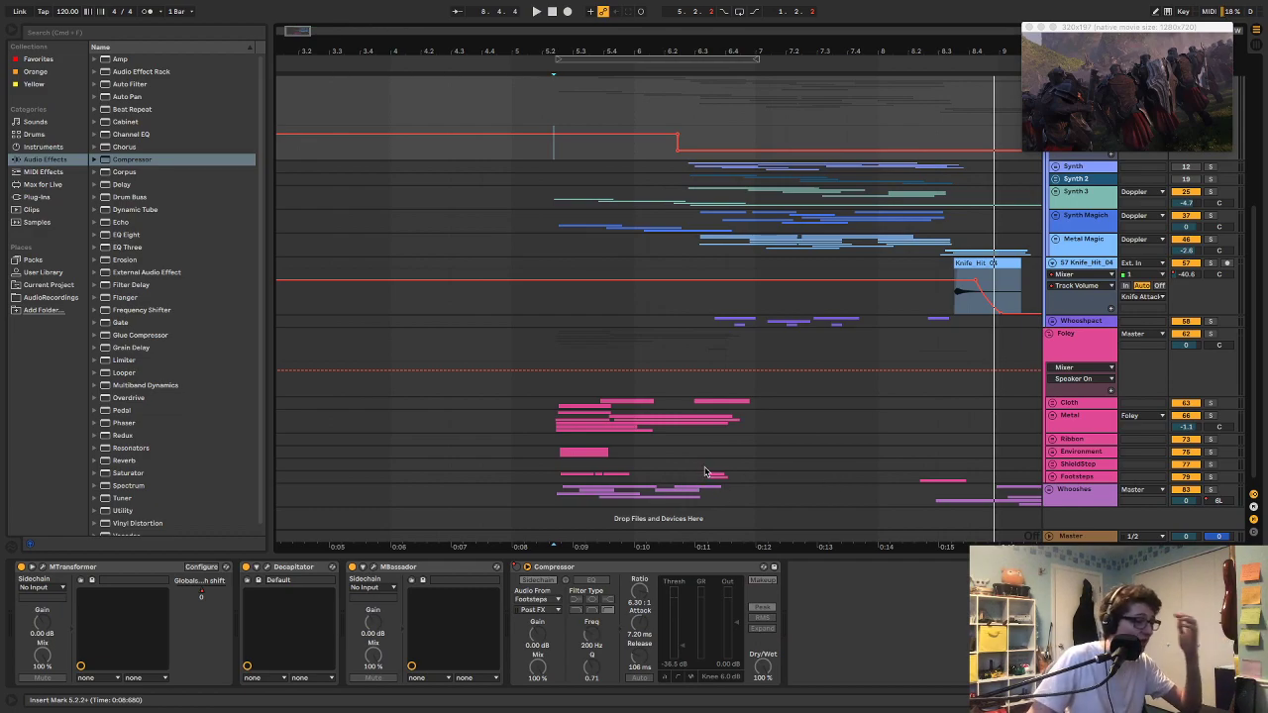
Step: Examine the footstep clips in the Footsteps group between 6.3.1 and 7.1.1 up close
{"action": "left_click_drag", "start_coordinate": [700, 477], "coordinate": [761, 480]}
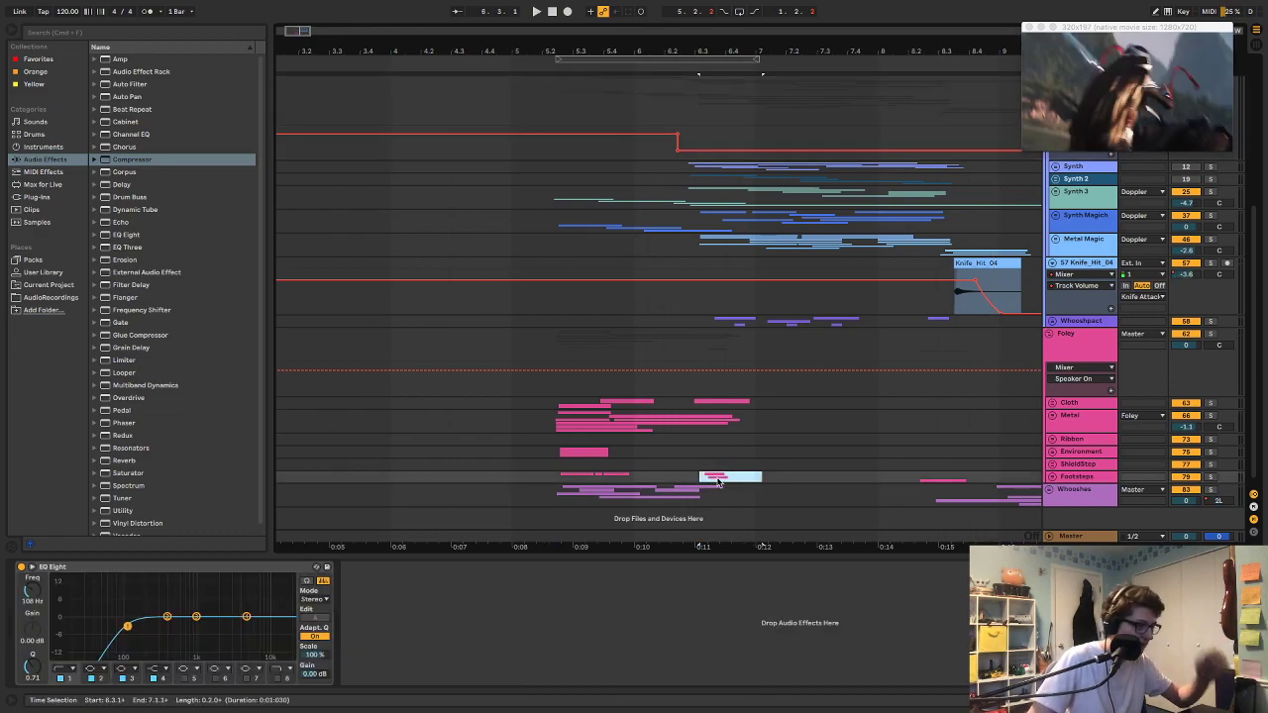
{"action": "key", "text": "z"}
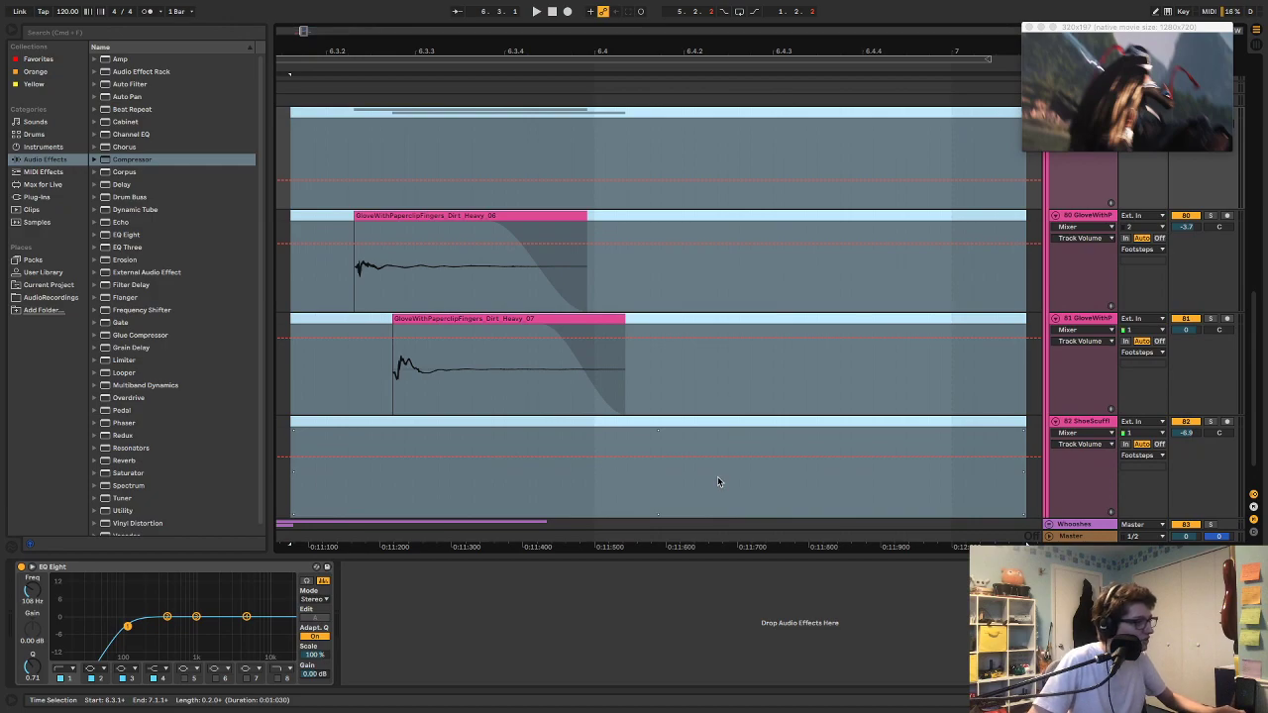
{"action": "key", "text": "x"}
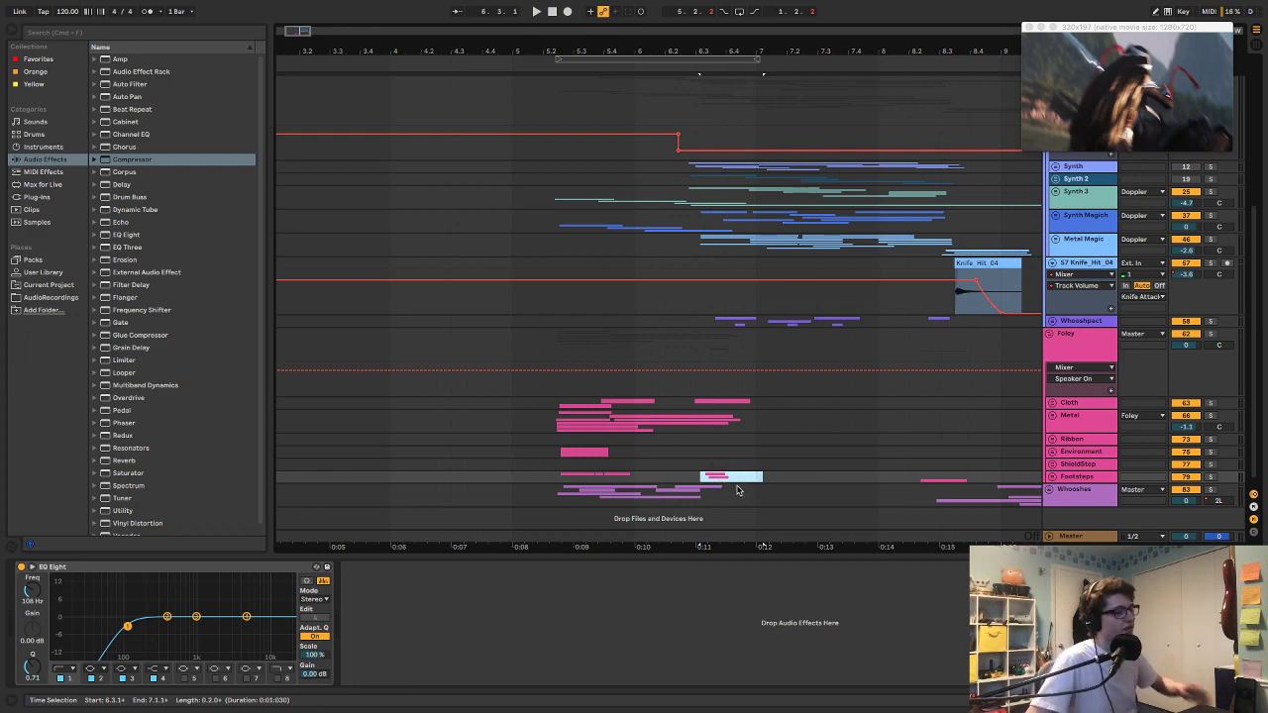
Step: Hide the automation lanes and expand the Metal Magic group inside the Doppler group
{"action": "scroll", "coordinate": [906, 342], "scroll_direction": "up", "scroll_amount": 5}
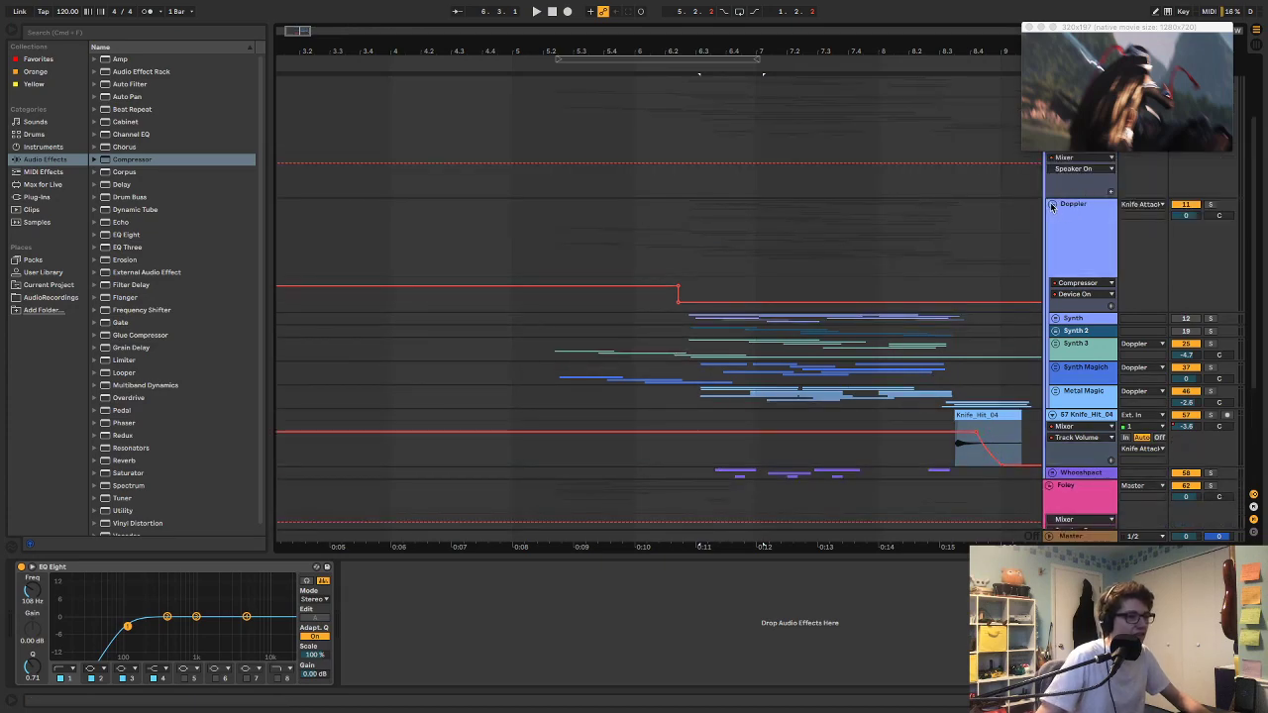
{"action": "left_click", "coordinate": [1052, 206]}
{"action": "key", "text": "a"}
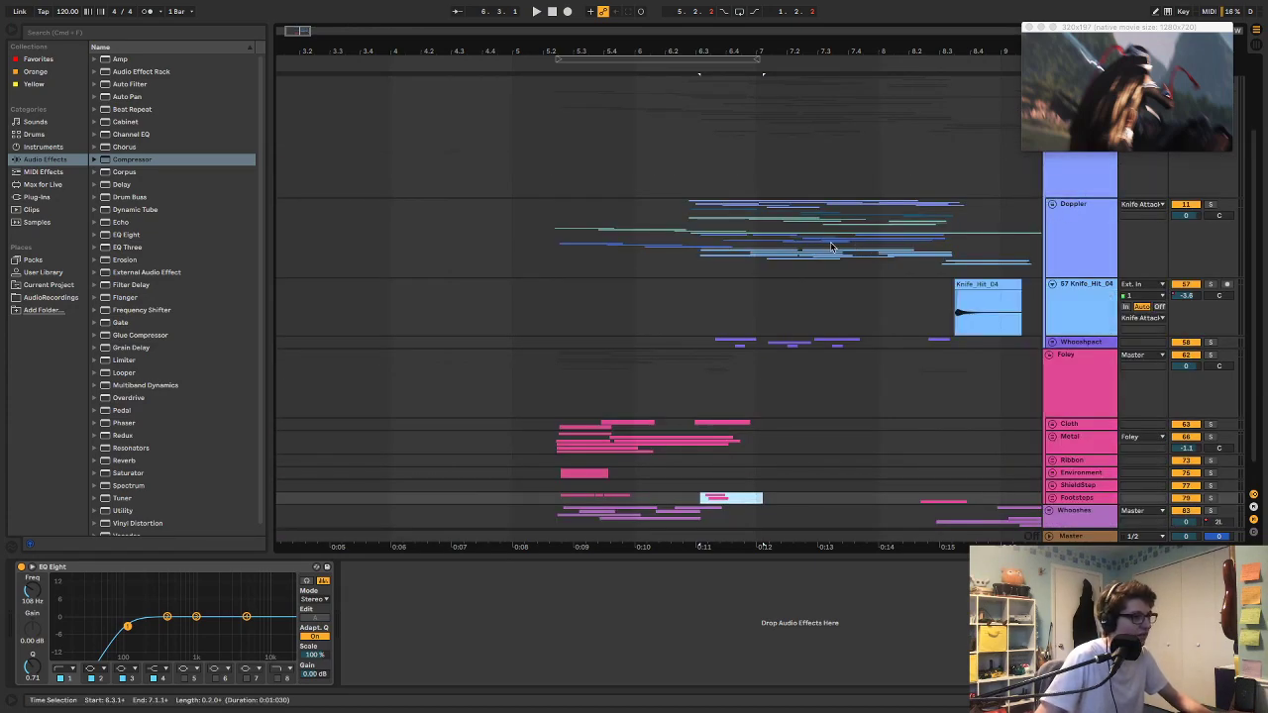
{"action": "left_click", "coordinate": [1052, 204]}
{"action": "scroll", "coordinate": [1004, 219], "scroll_direction": "down", "scroll_amount": 5}
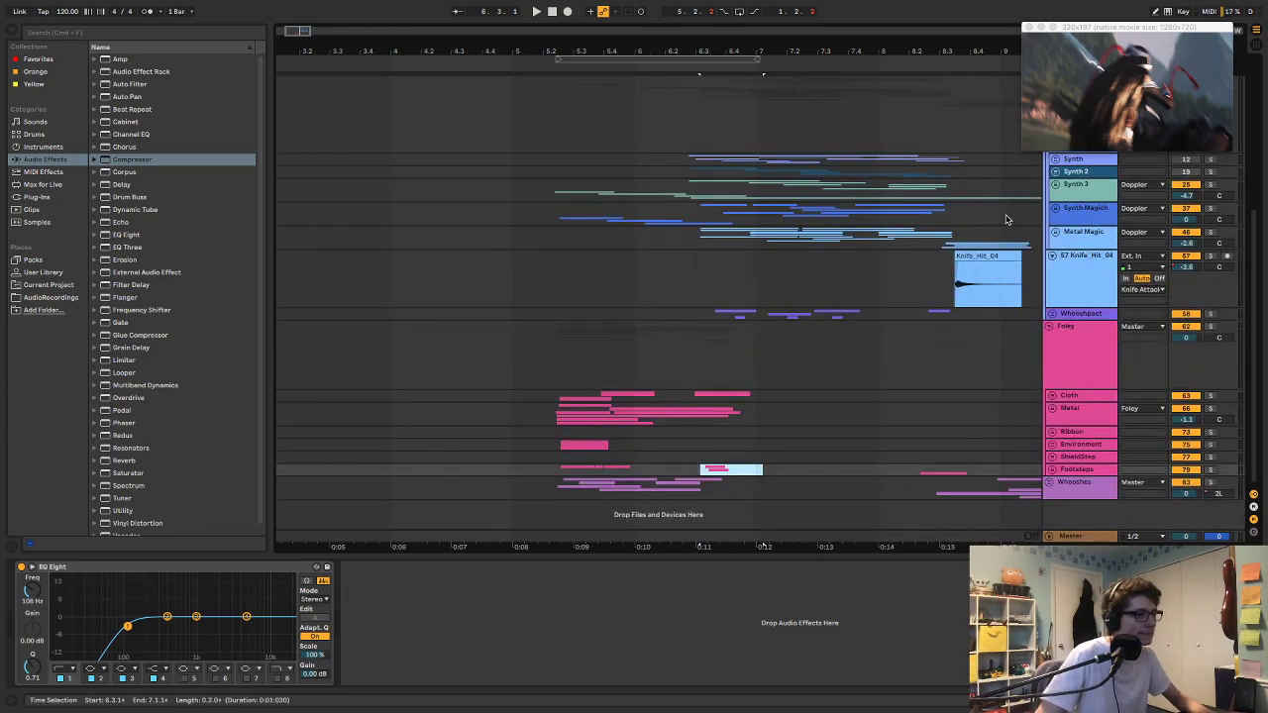
{"action": "left_click", "coordinate": [1055, 232]}
{"action": "scroll", "coordinate": [747, 267], "scroll_direction": "down", "scroll_amount": 1}
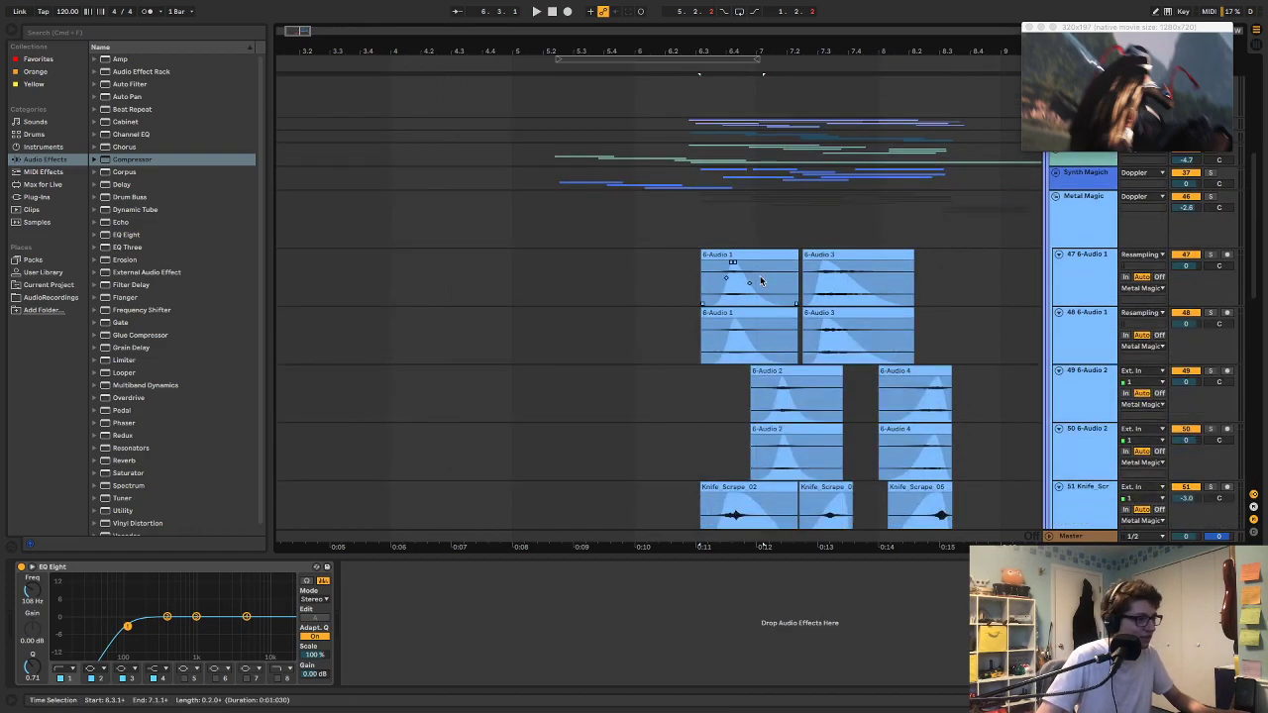
Step: Audition the Metal Magic clips 6-Audio 1, 6-Audio 3 and Knife_Scrape_02 with their tracks soloed
{"action": "left_click", "coordinate": [746, 253]}
{"action": "key", "text": "space"}
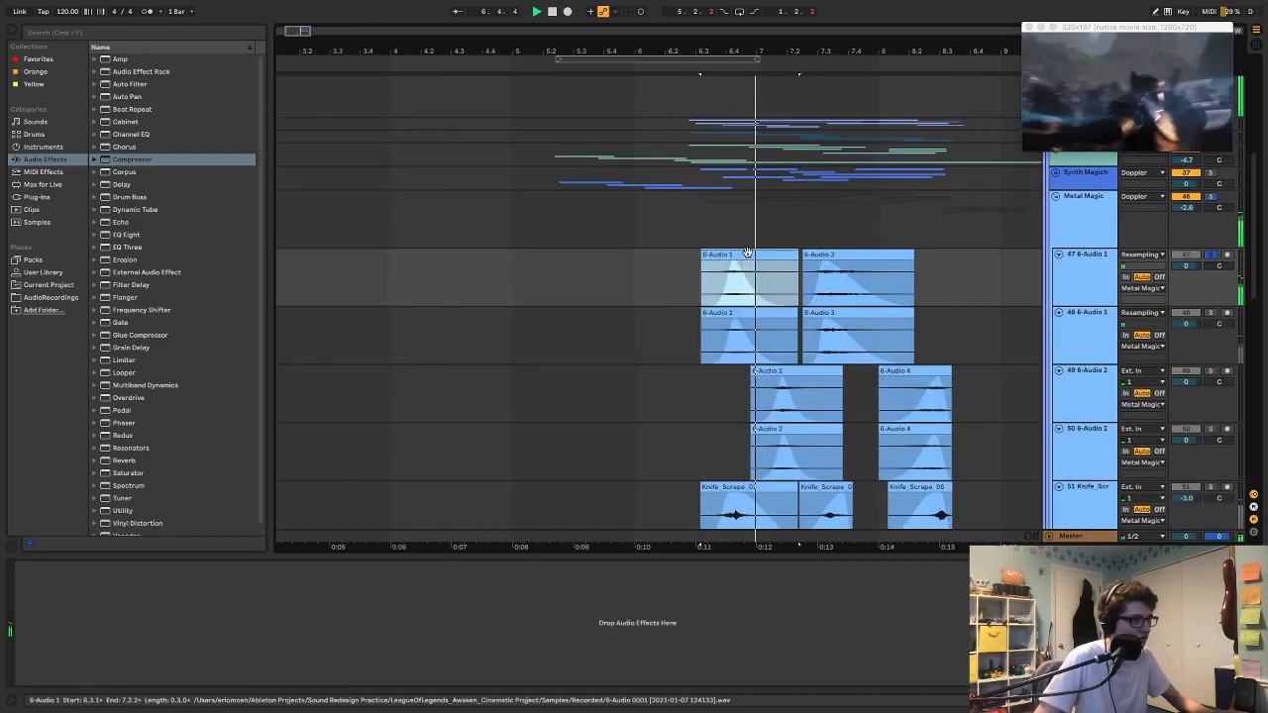
{"action": "left_click", "coordinate": [837, 256]}
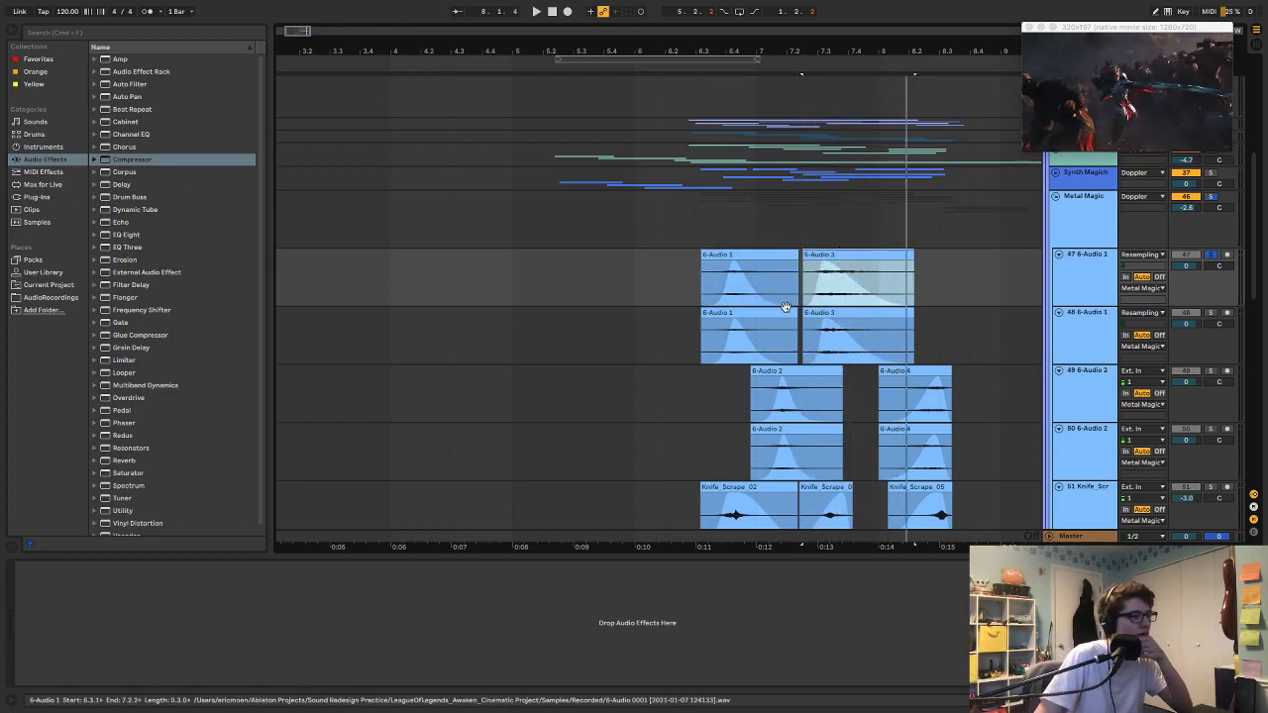
{"action": "scroll", "coordinate": [787, 312], "scroll_direction": "down", "scroll_amount": 1}
{"action": "left_click", "coordinate": [768, 450]}
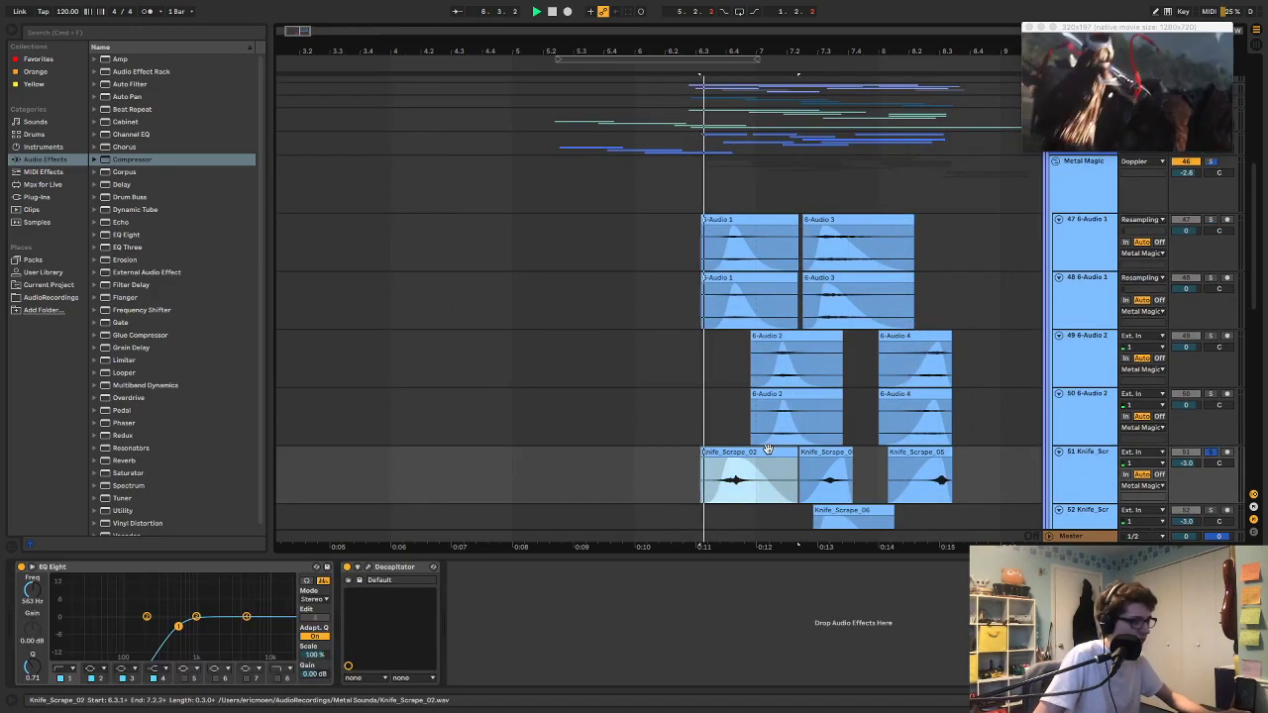
Step: Audition the Knife_Scrape_02 clip solo and bring up the Metal Magic group's effects during playback
{"action": "key", "text": "space"}
{"action": "key", "text": "space"}
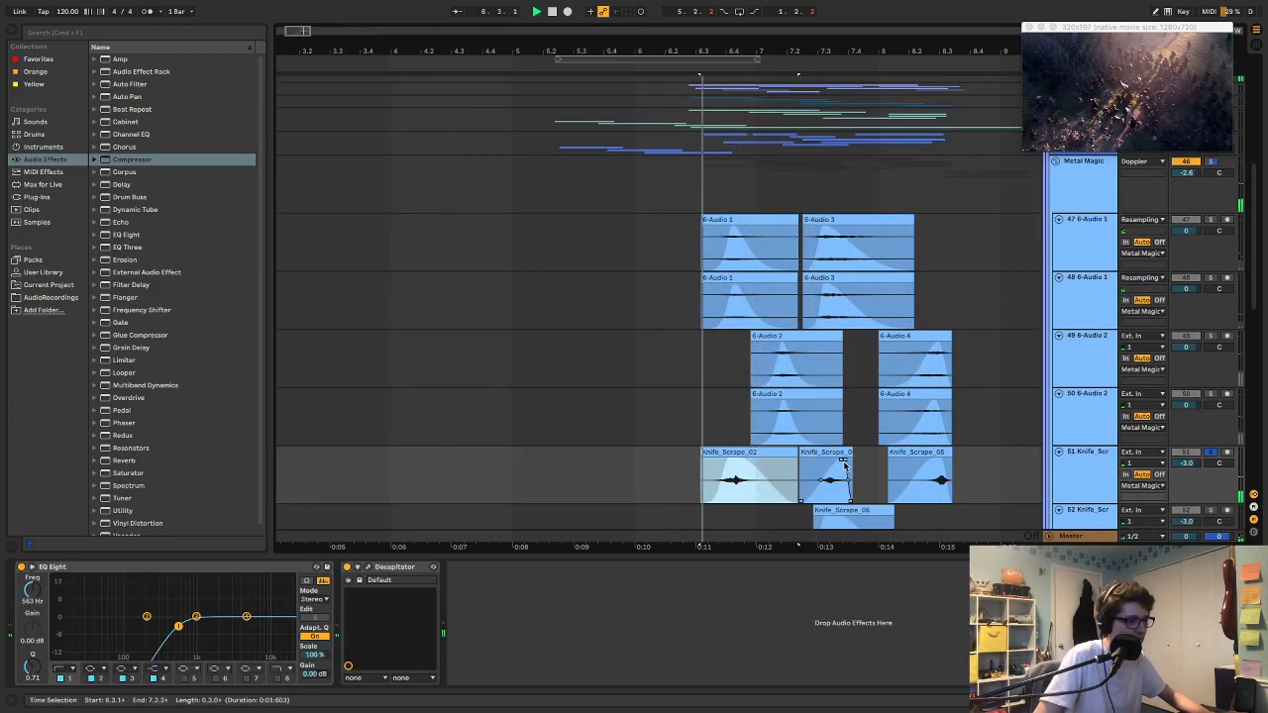
{"action": "key", "text": "space"}
{"action": "left_click", "coordinate": [1079, 420]}
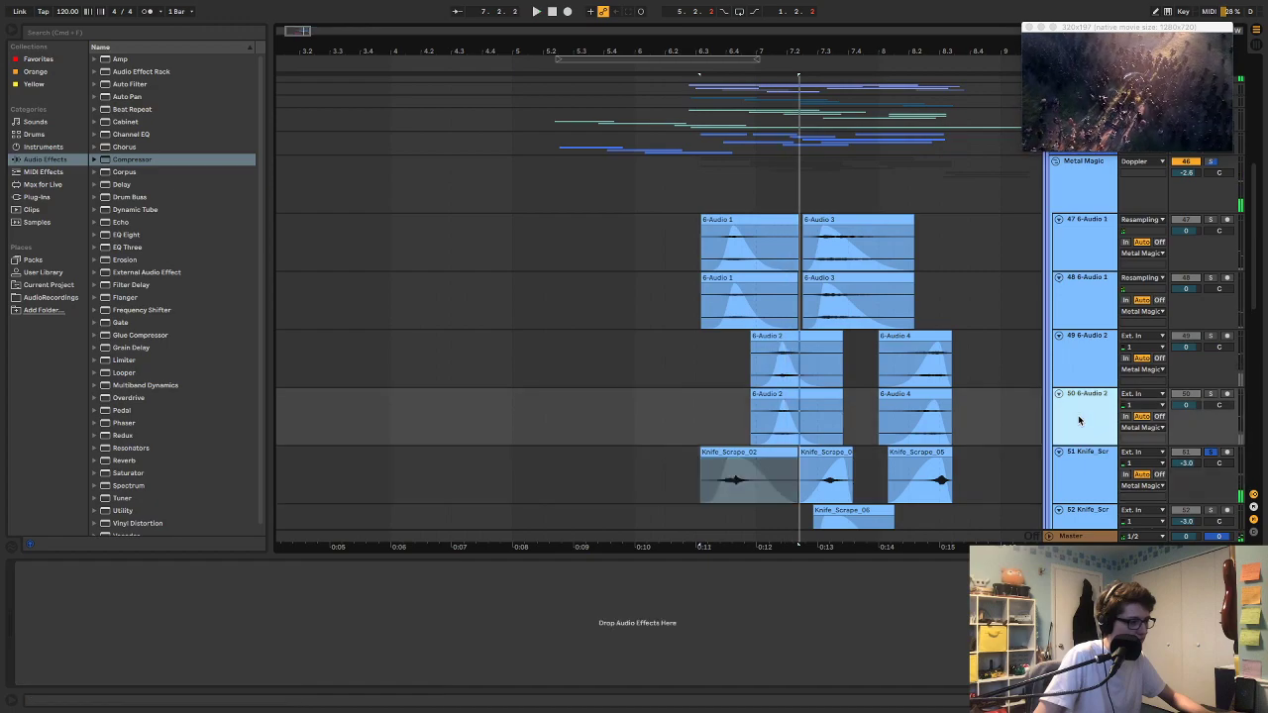
{"action": "left_click", "coordinate": [1074, 175]}
{"action": "key", "text": "space"}
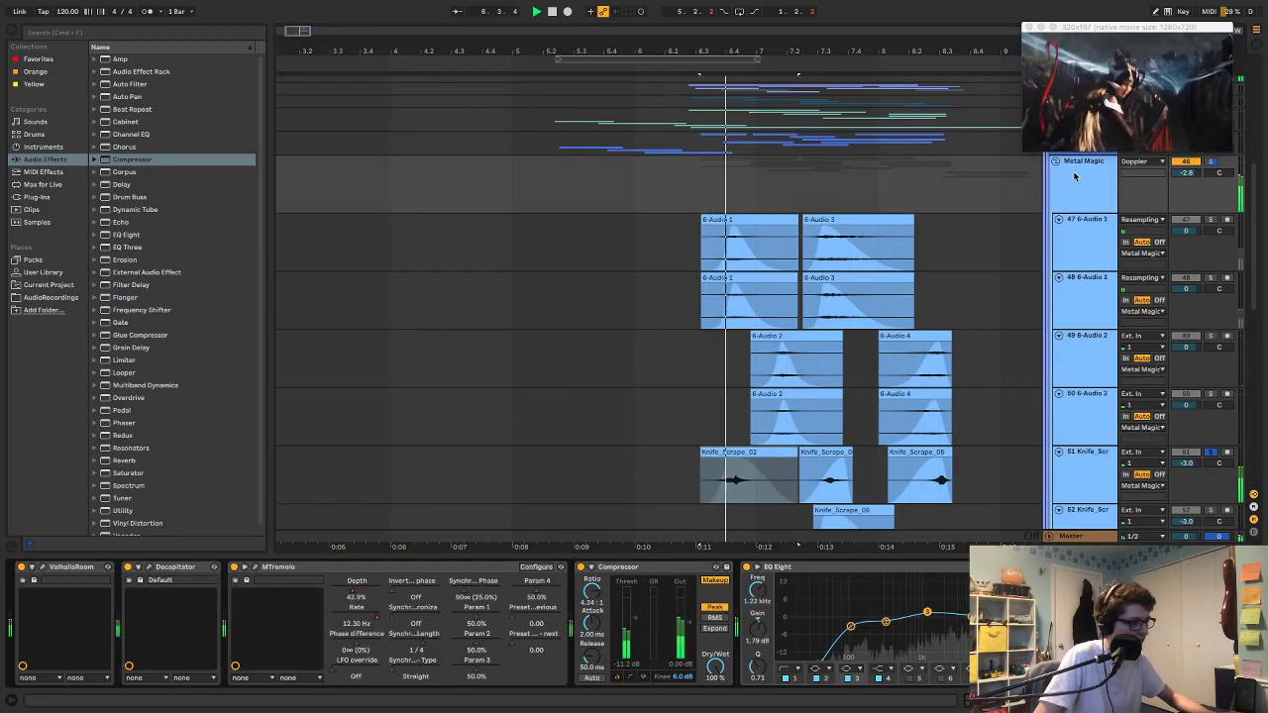
{"action": "key", "text": "space"}
Step: Copy the first 6-Audio 1 clip on track 47 to about 5.2.2 on the same track, and audition it soloed
{"action": "left_click", "coordinate": [746, 230]}
{"action": "left_click", "coordinate": [553, 232]}
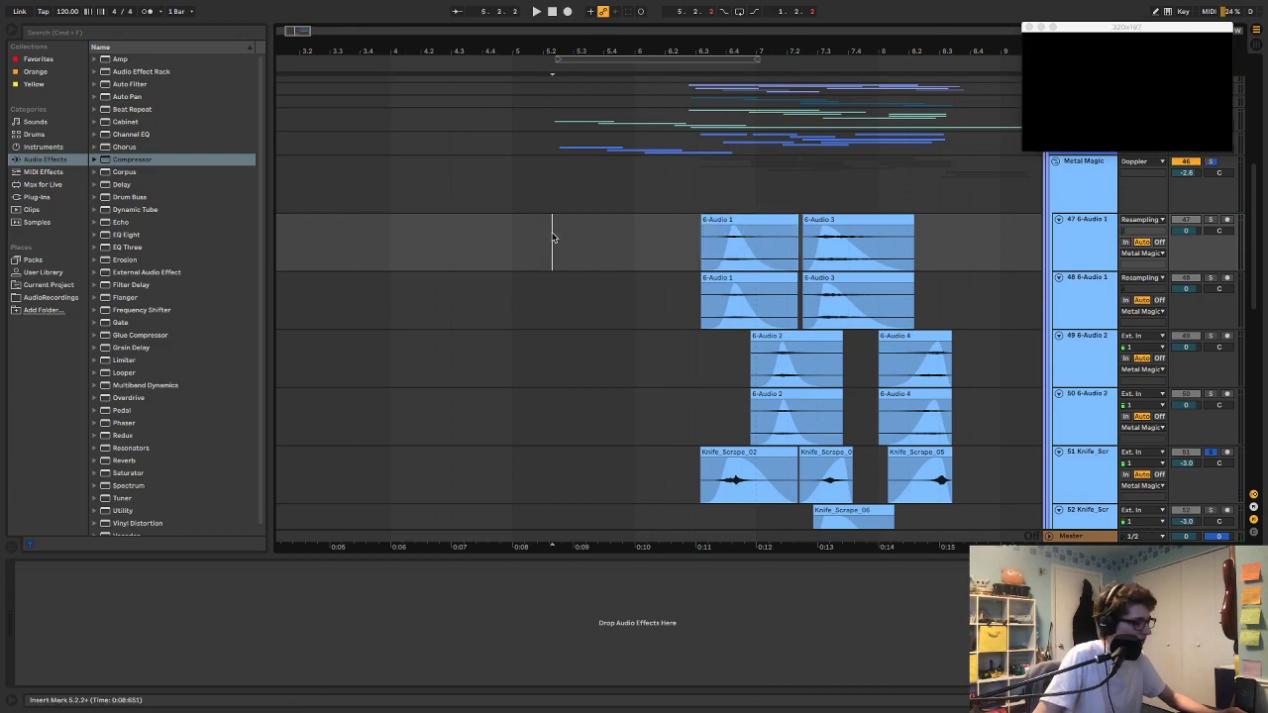
{"action": "key", "text": "ctrl+v"}
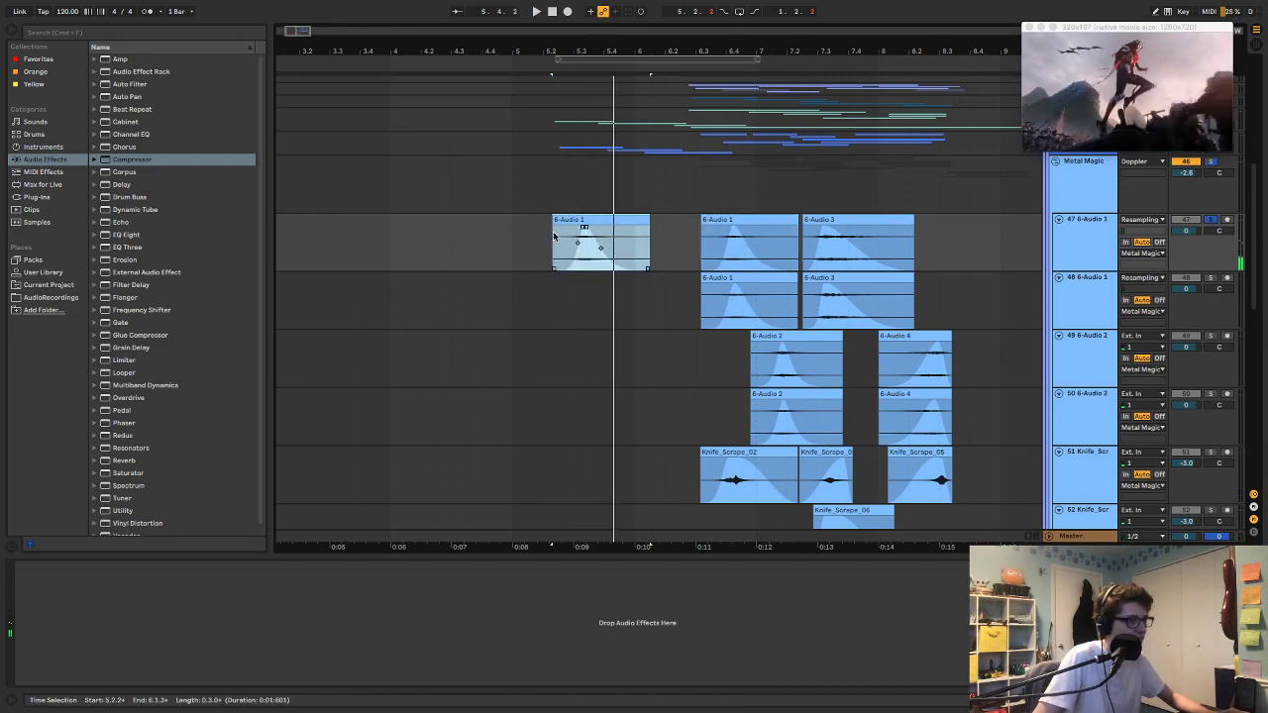
{"action": "key", "text": "space"}
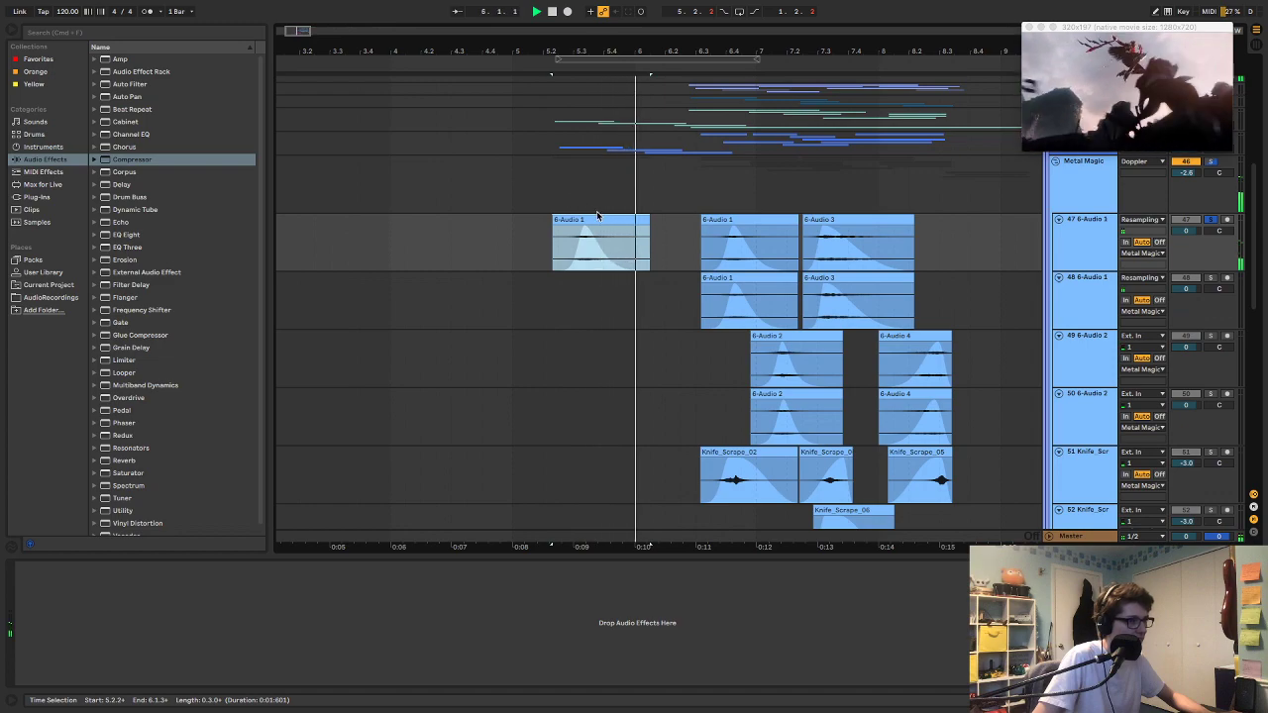
Step: Reshape the copied 6-Audio 1 clip's fades to peak later, and move the clip to start at about 5.2.4
{"action": "left_click_drag", "start_coordinate": [648, 220], "coordinate": [598, 231]}
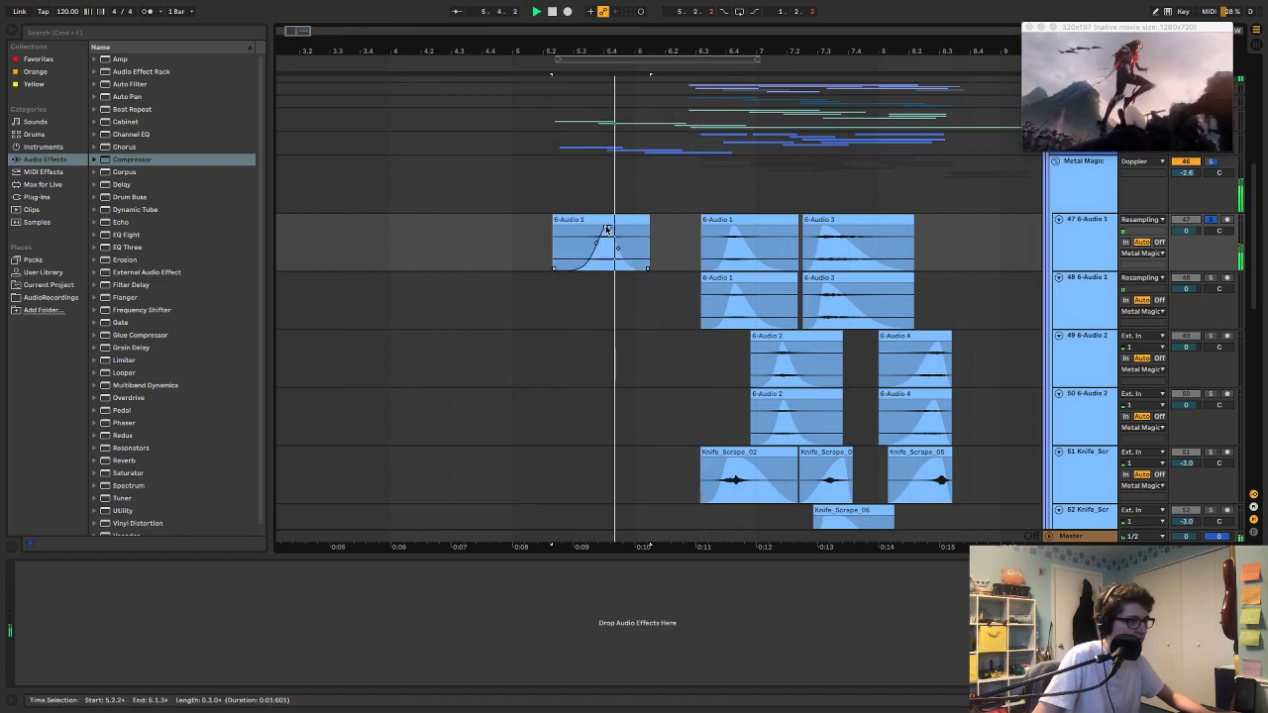
{"action": "left_click_drag", "start_coordinate": [594, 224], "coordinate": [600, 221]}
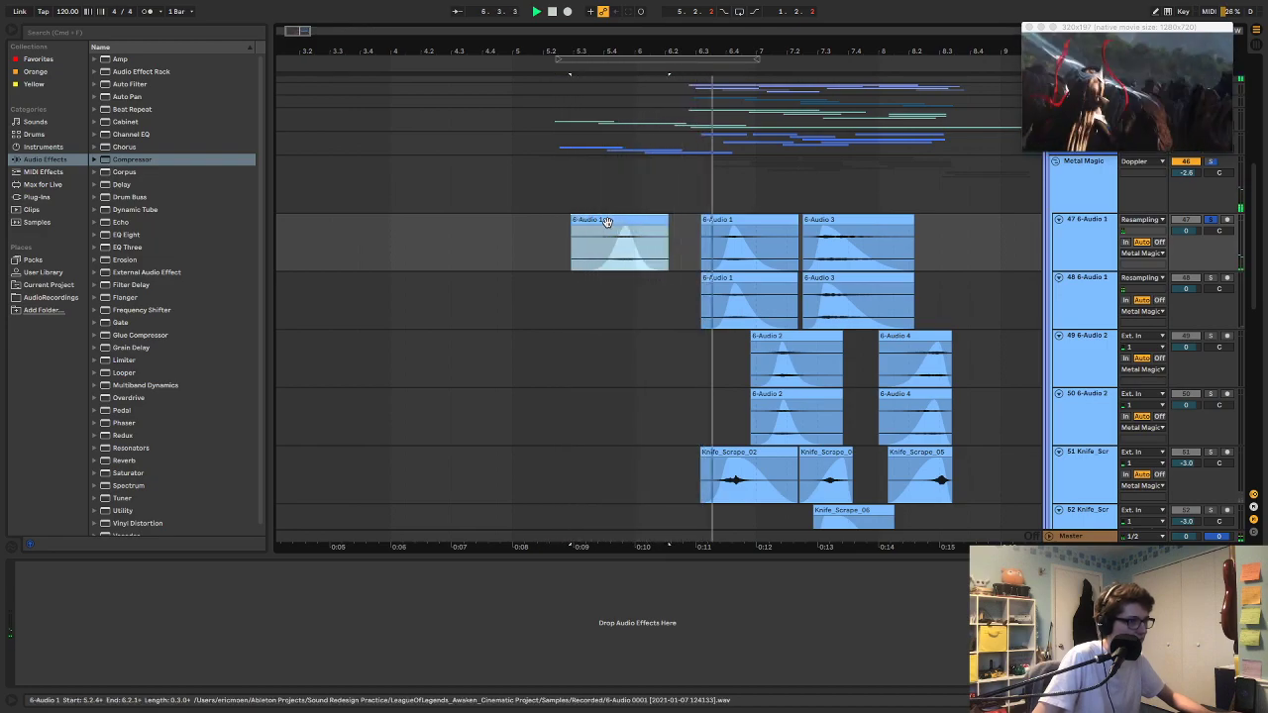
{"action": "left_click_drag", "start_coordinate": [616, 244], "coordinate": [618, 248]}
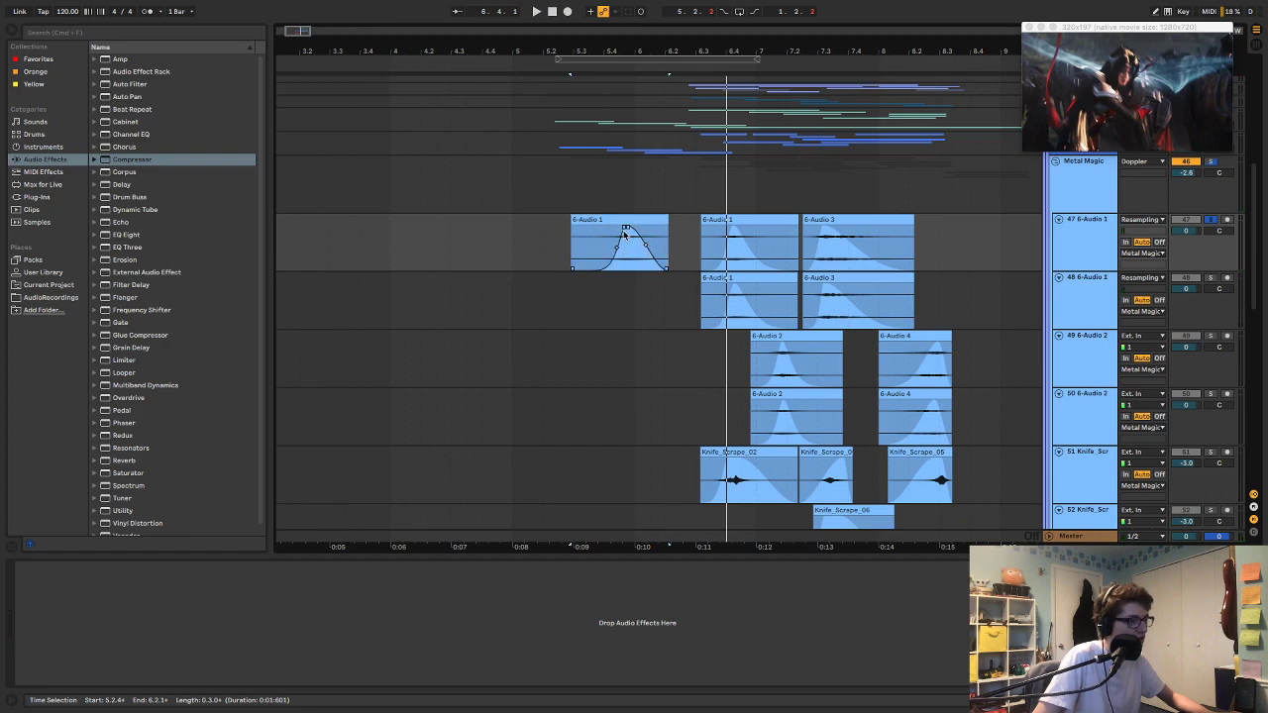
{"action": "left_click", "coordinate": [586, 217]}
{"action": "key", "text": "space"}
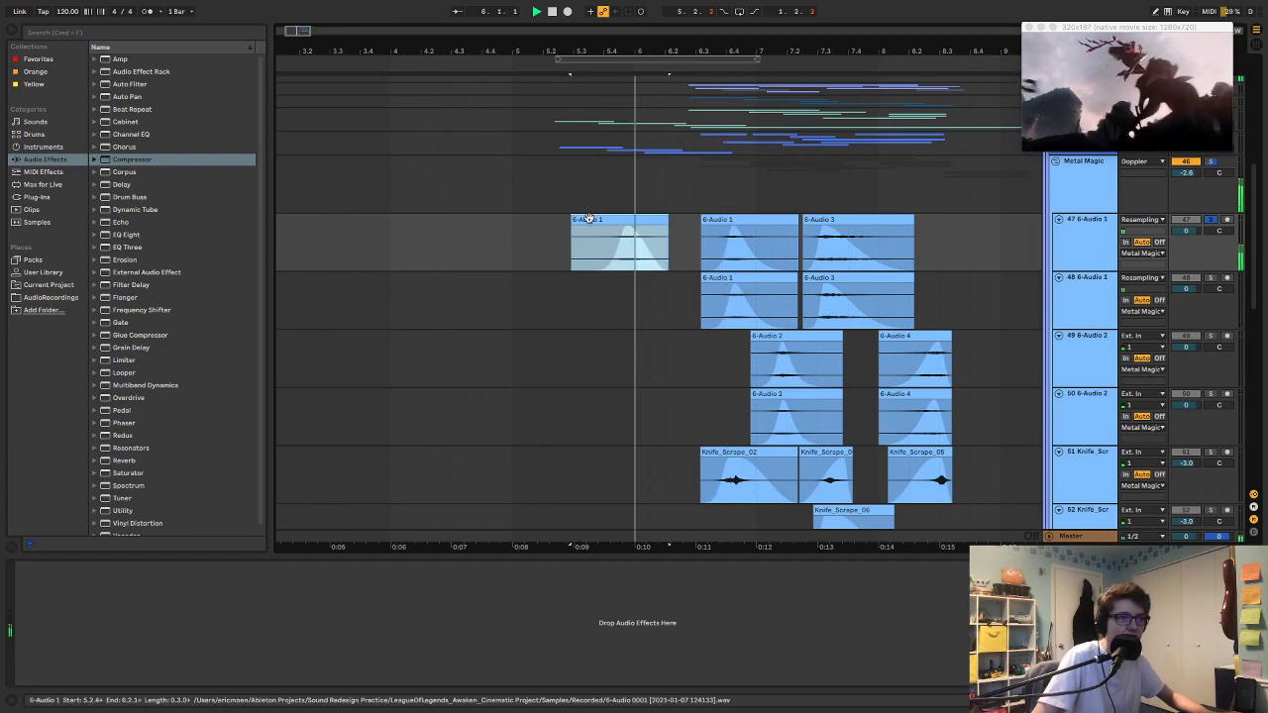
{"action": "mouse_move", "coordinate": [586, 217]}
{"action": "left_mouse_down"}
{"action": "mouse_move", "coordinate": [621, 222]}
{"action": "mouse_move", "coordinate": [605, 222]}
{"action": "left_mouse_up"}
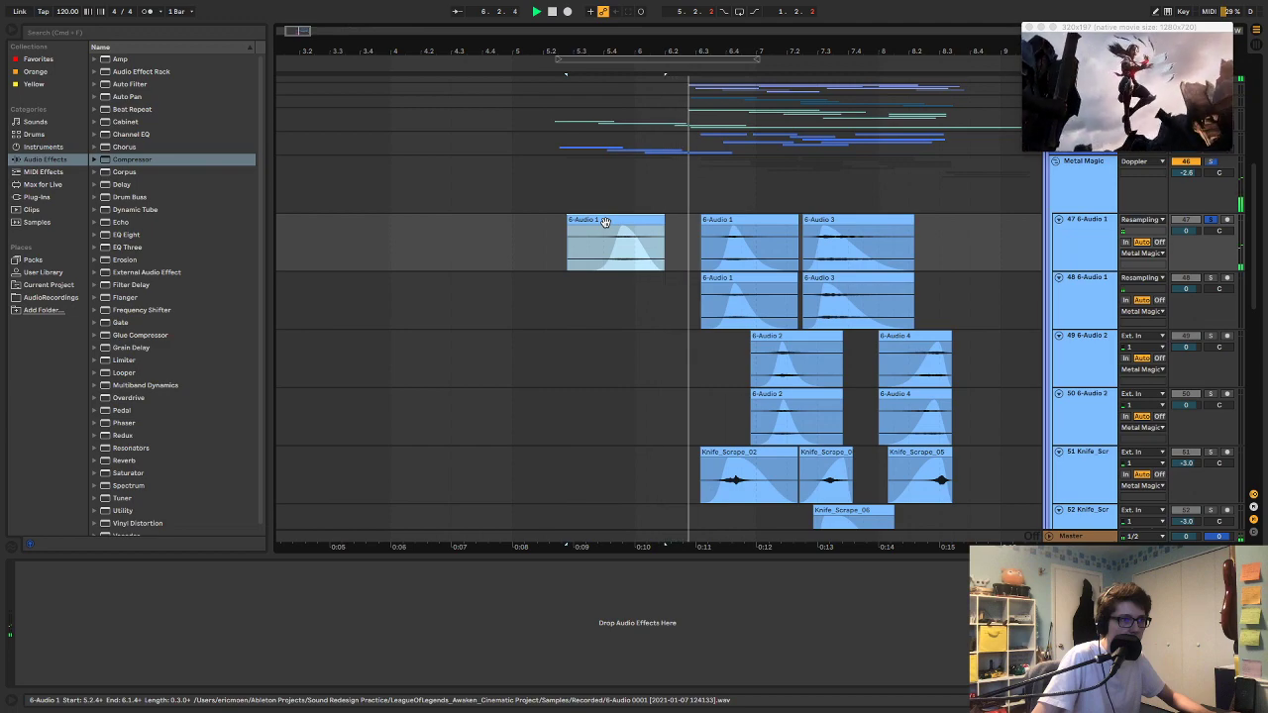
{"action": "left_click_drag", "start_coordinate": [609, 222], "coordinate": [613, 223]}
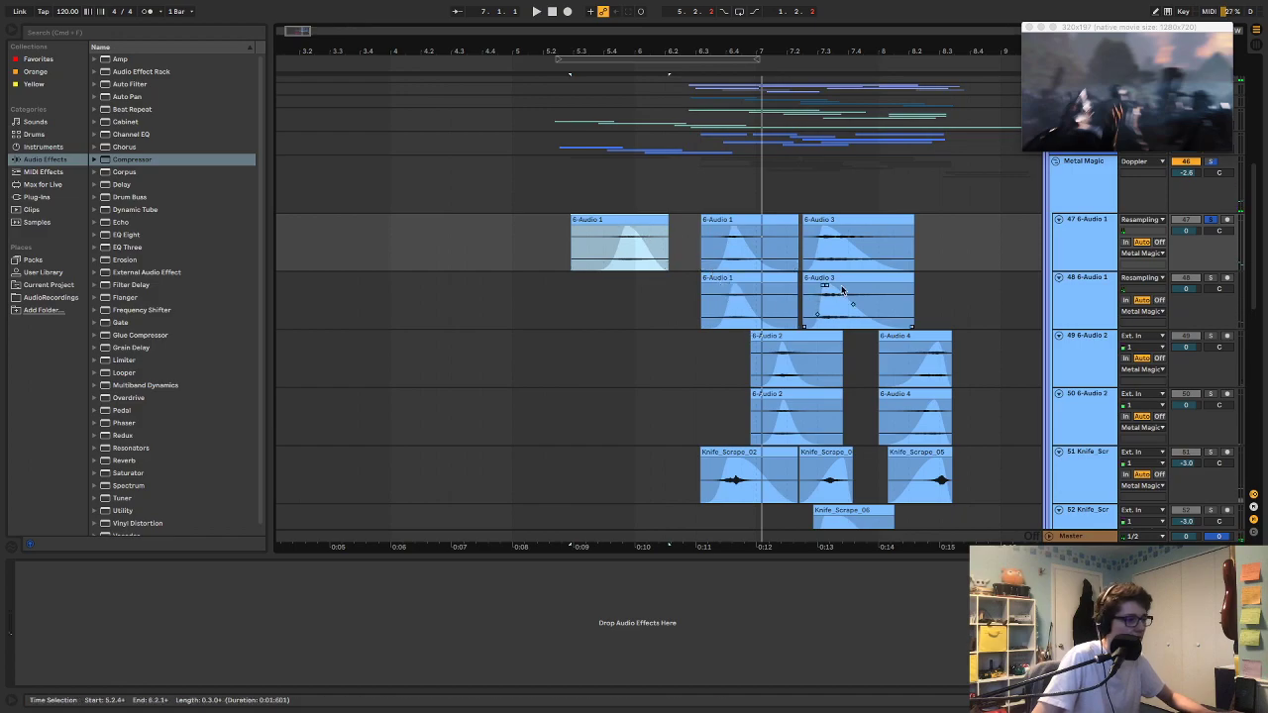
Step: Copy the Knife_Scrape_03 clip to an earlier spot on track 53, starting at about 5.4.4
{"action": "scroll", "coordinate": [732, 289], "scroll_direction": "down", "scroll_amount": 3}
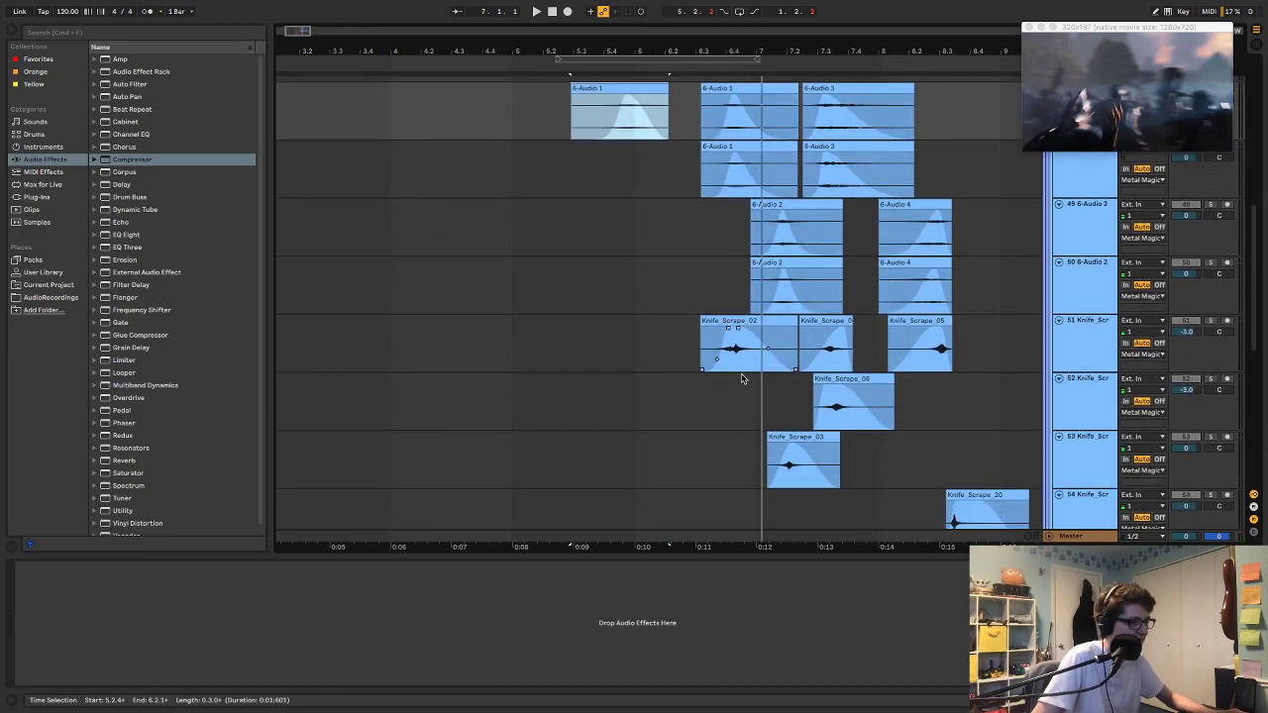
{"action": "left_click", "coordinate": [782, 436]}
{"action": "key", "text": "super+c"}
{"action": "left_click", "coordinate": [645, 447]}
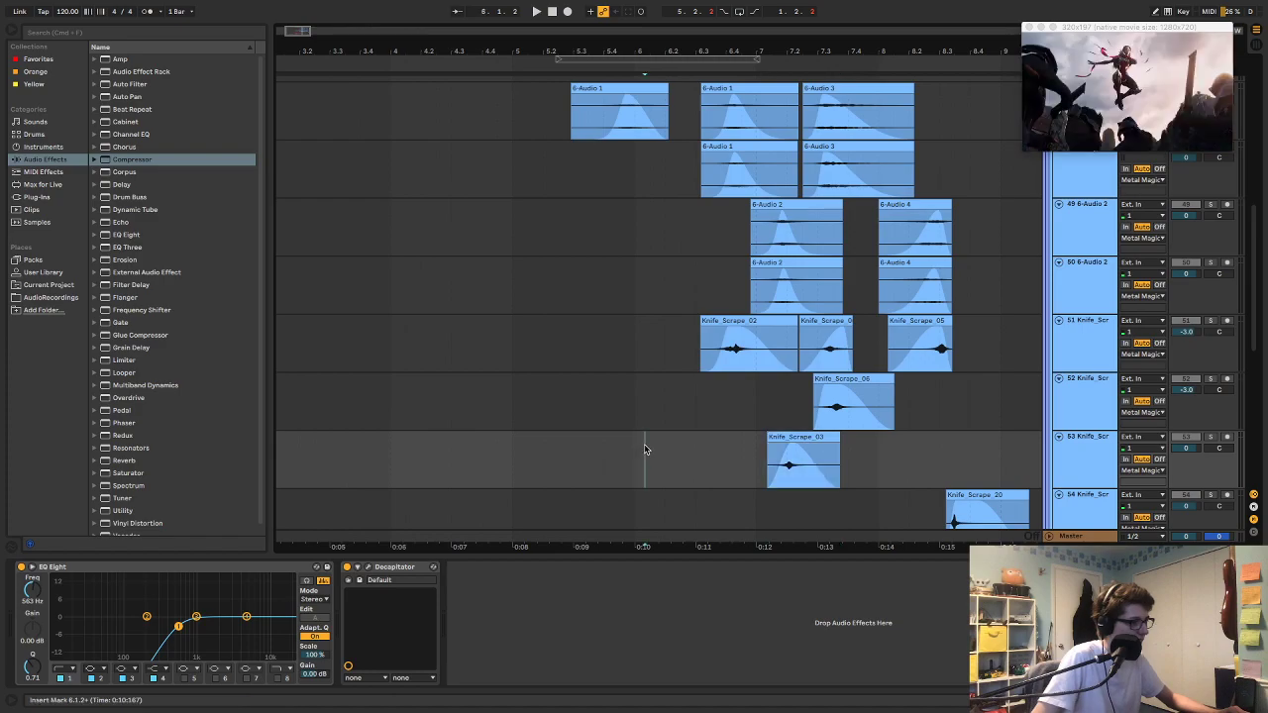
{"action": "key", "text": "super+v"}
{"action": "left_click_drag", "start_coordinate": [664, 434], "coordinate": [653, 435]}
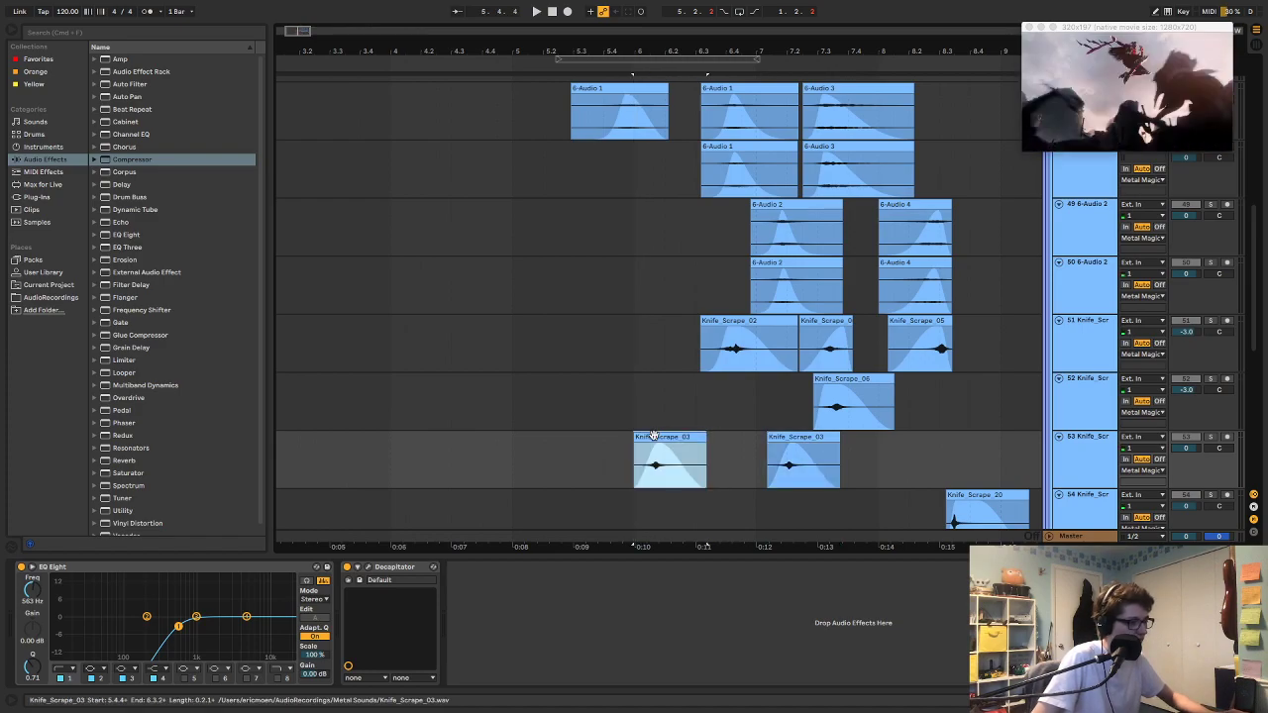
Step: Transpose the copied Knife_Scrape_03 clip to -10 st and shorten its end, and play back the passage
{"action": "double_click", "coordinate": [654, 439]}
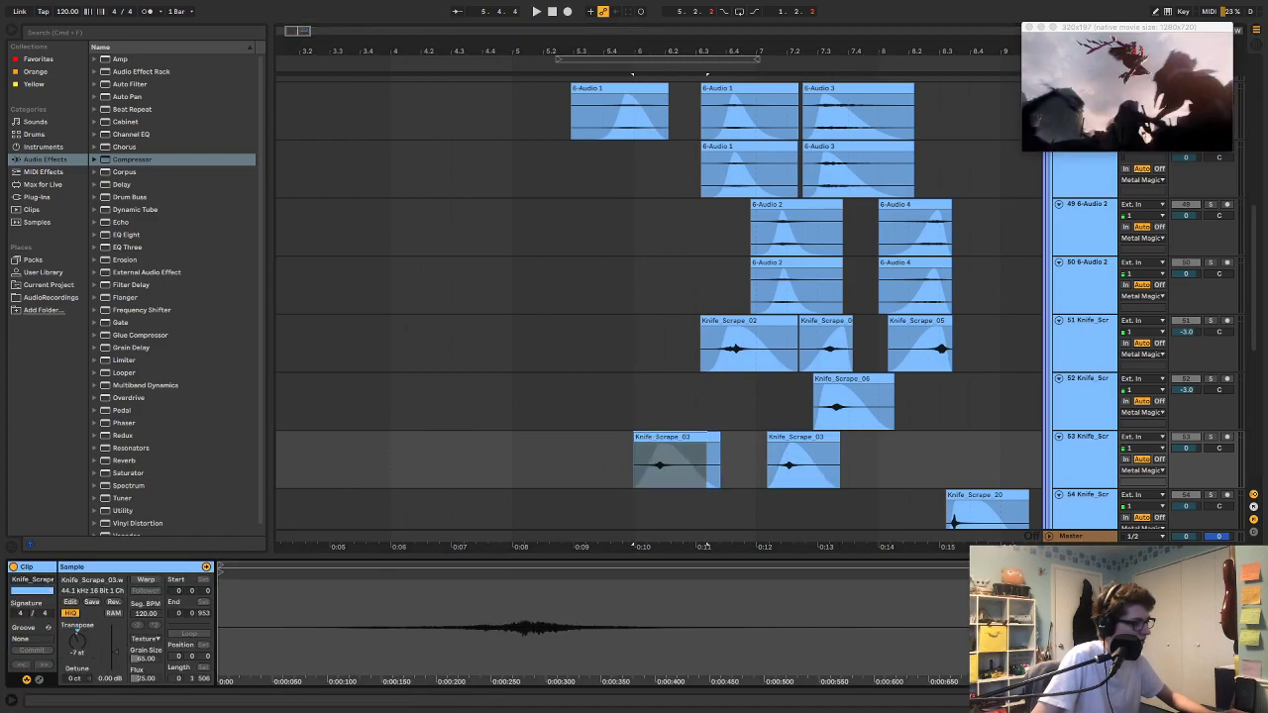
{"action": "left_click", "coordinate": [605, 493]}
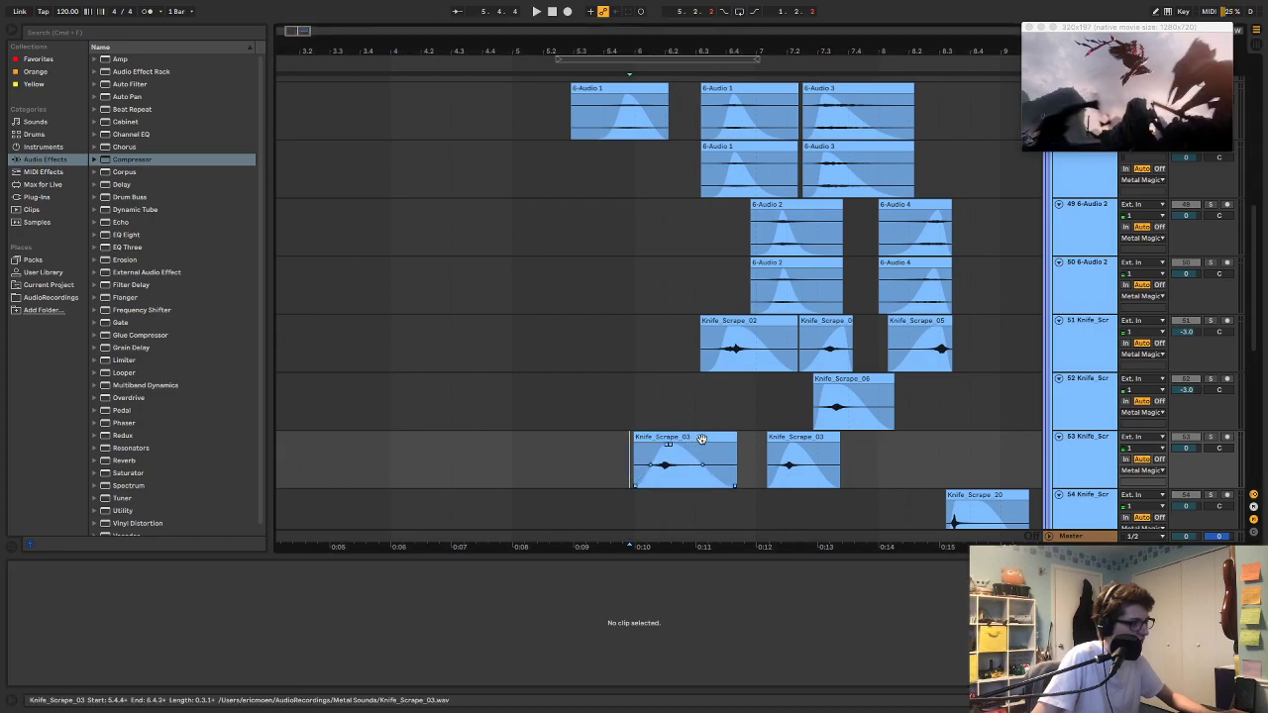
{"action": "left_click_drag", "start_coordinate": [738, 442], "coordinate": [673, 452]}
{"action": "left_click", "coordinate": [604, 406]}
{"action": "key", "text": "space"}
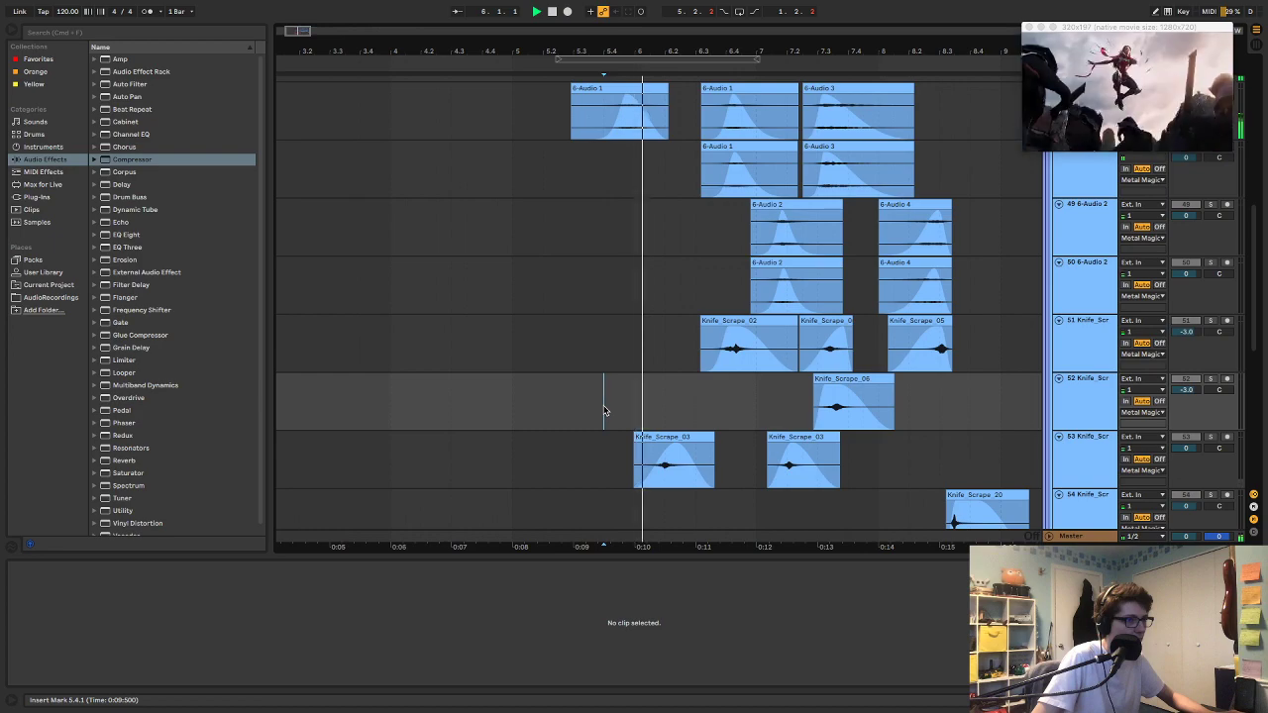
Step: Solo track 53 and move the copied Knife_Scrape_03 clip later to start at about 6.1.3, playing it back
{"action": "left_click", "coordinate": [621, 466]}
{"action": "key", "text": "space"}
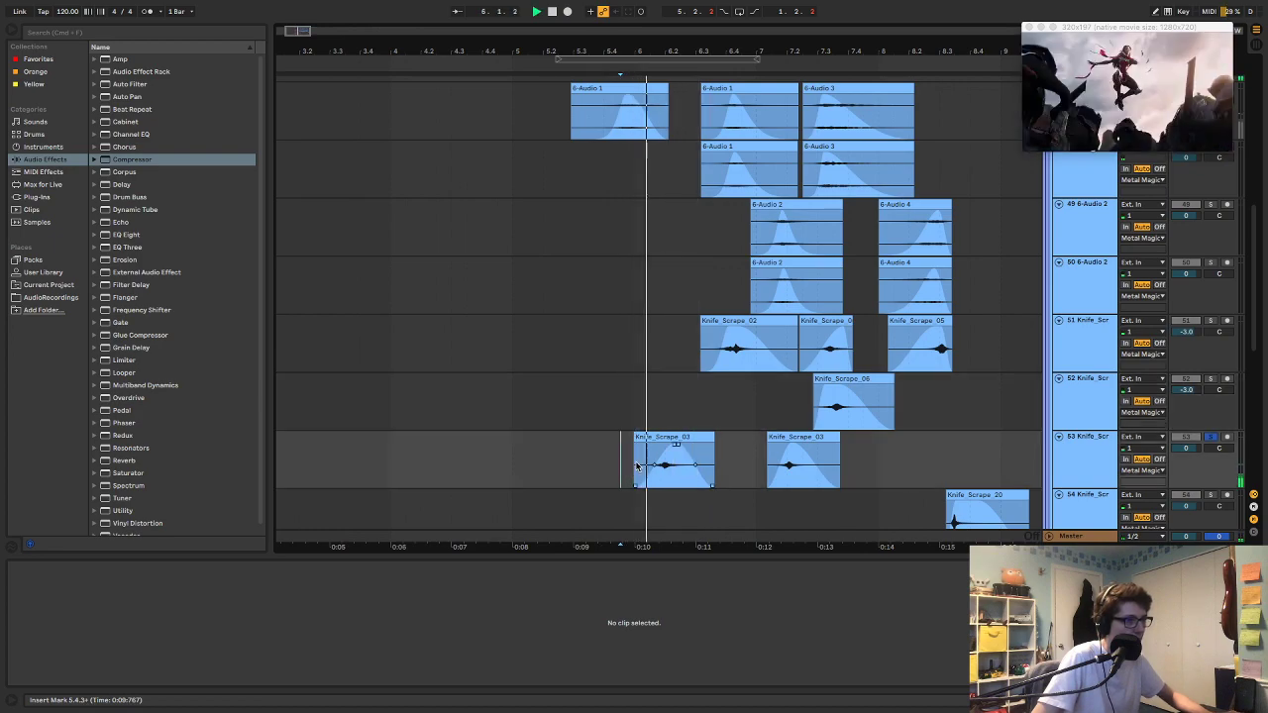
{"action": "left_click_drag", "start_coordinate": [663, 438], "coordinate": [679, 443]}
{"action": "left_click", "coordinate": [645, 428]}
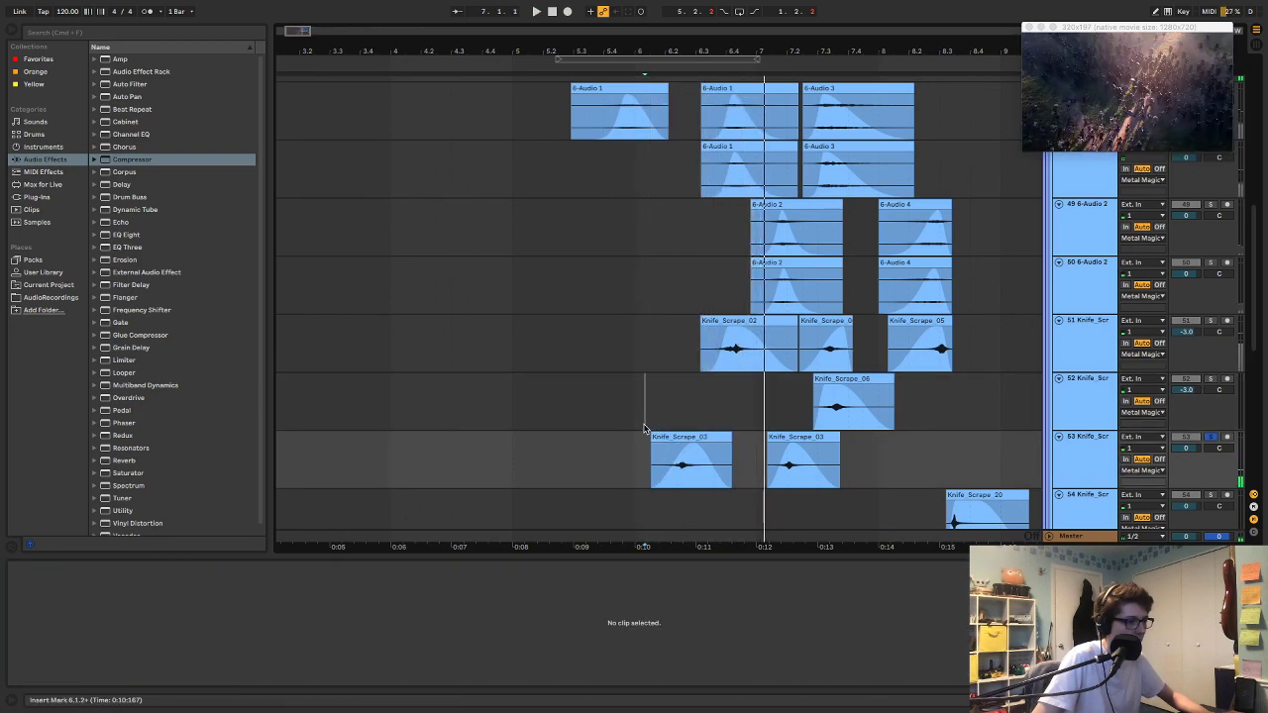
{"action": "key", "text": "space"}
{"action": "key", "text": "space"}
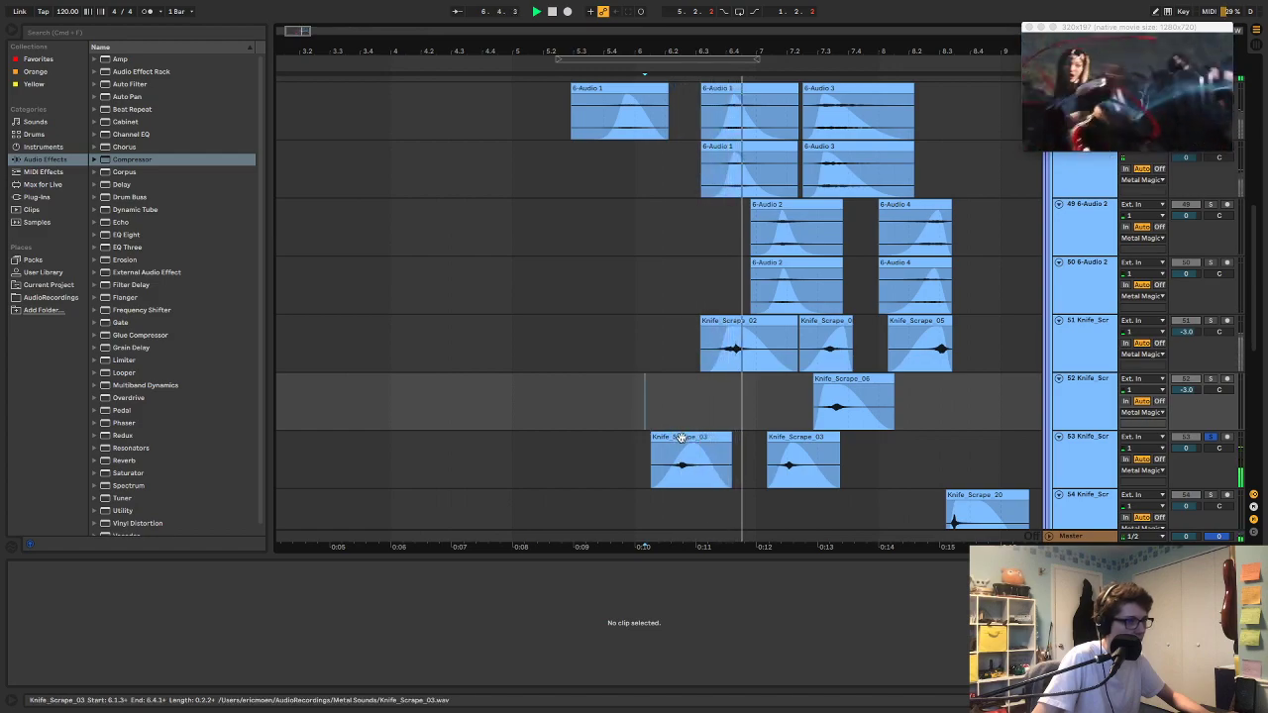
Step: Unsolo track 53 and shift the copied Knife_Scrape_03 clip to start at about 6.2.2 while listening in the full mix
{"action": "left_click", "coordinate": [681, 439]}
{"action": "key", "text": "space"}
{"action": "left_click", "coordinate": [551, 391]}
{"action": "key", "text": "space"}
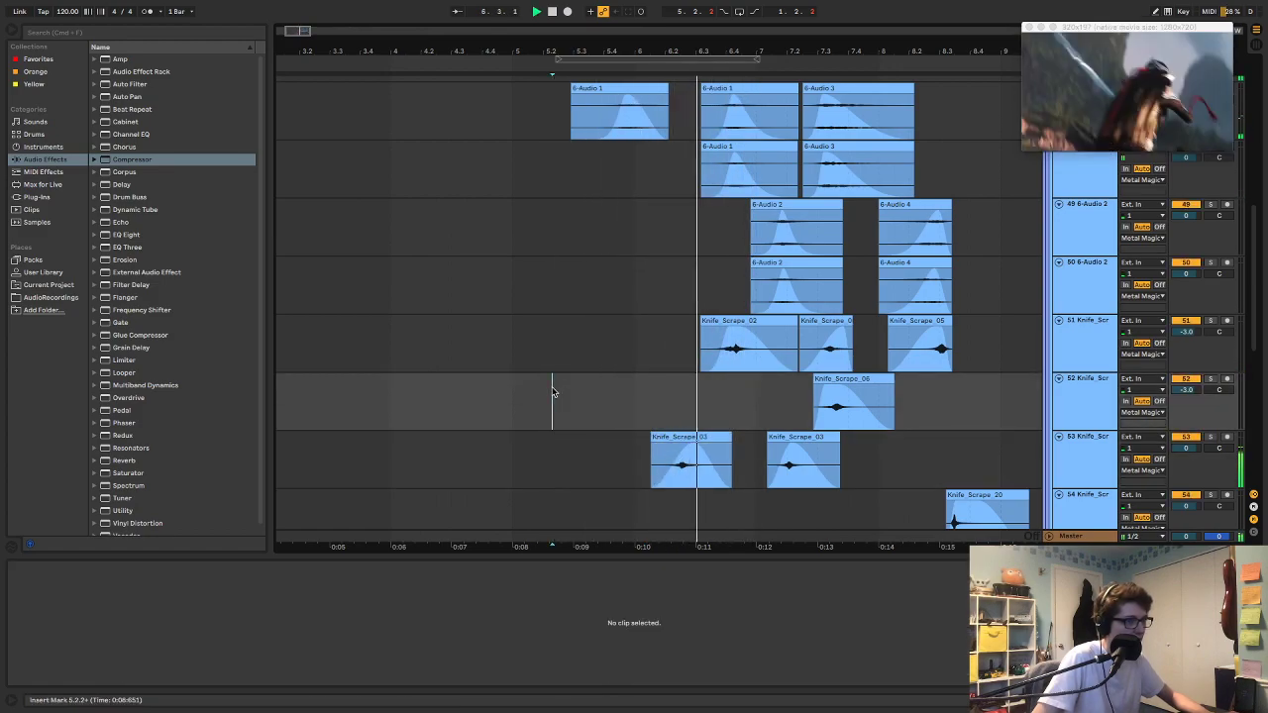
{"action": "left_click_drag", "start_coordinate": [694, 446], "coordinate": [711, 446]}
{"action": "left_click", "coordinate": [624, 410]}
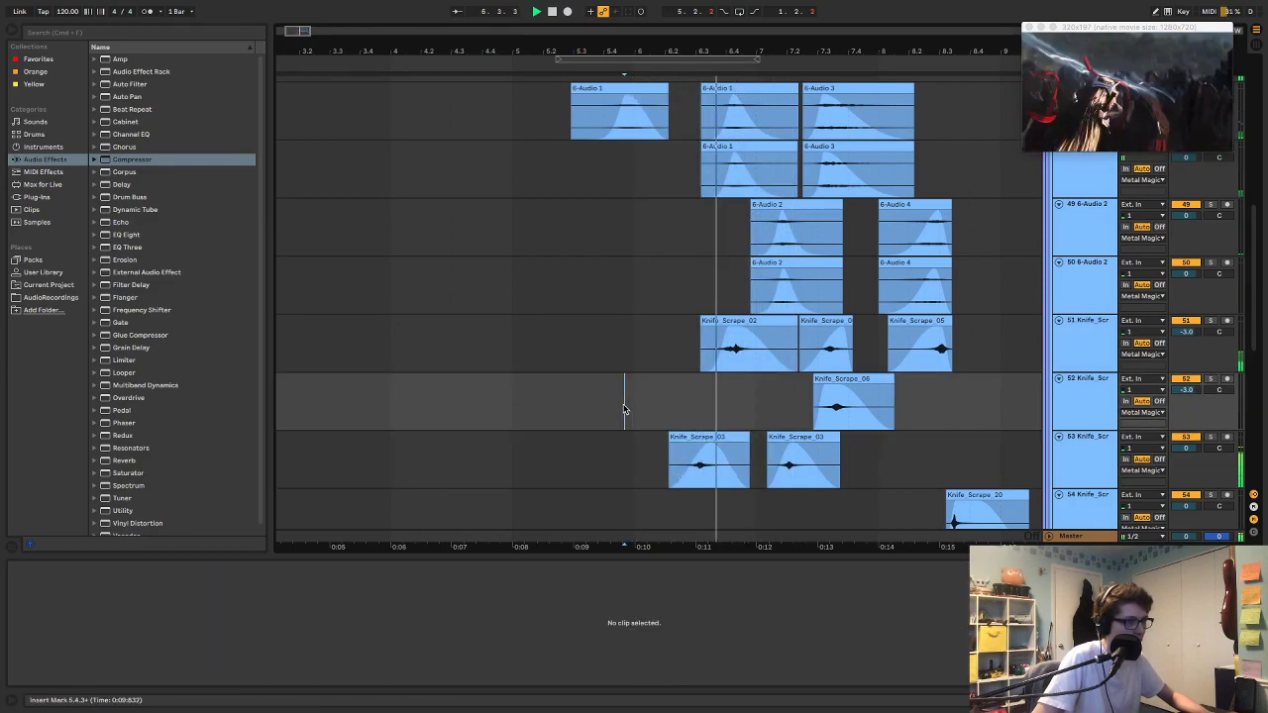
{"action": "left_click_drag", "start_coordinate": [681, 439], "coordinate": [691, 439]}
{"action": "left_click", "coordinate": [585, 381]}
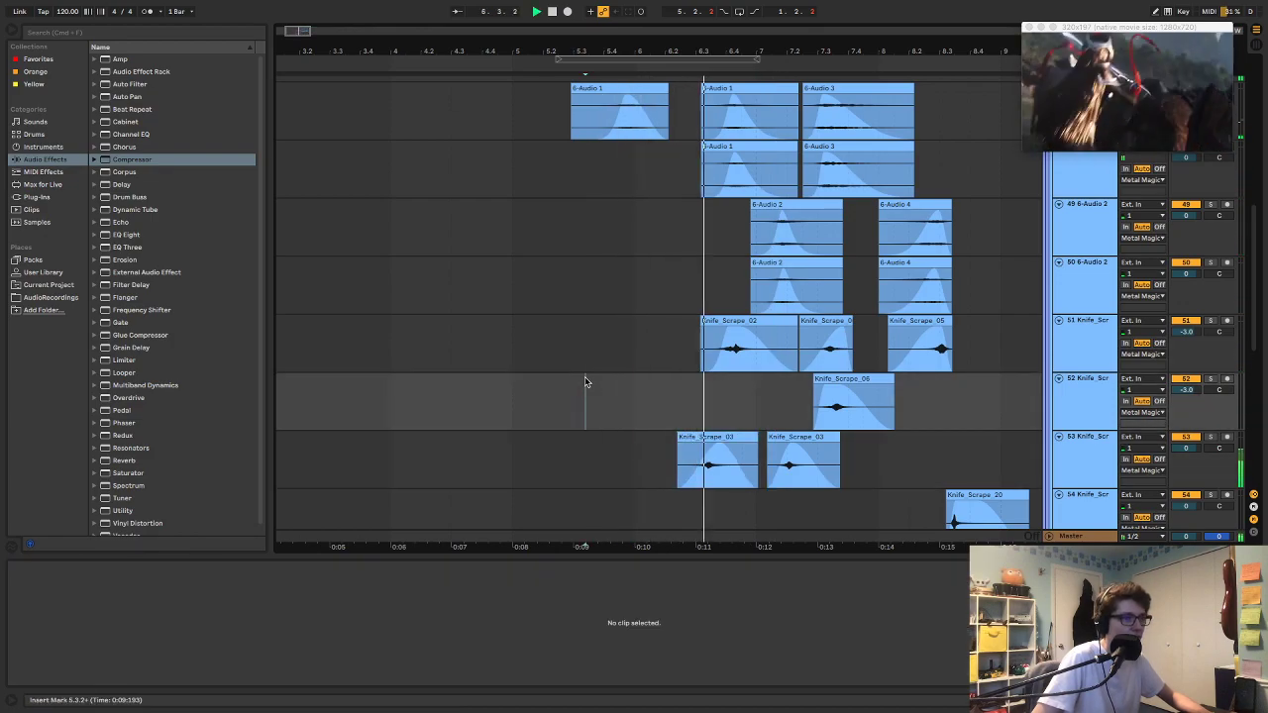
Step: Lower the copied Knife_Scrape_03 clip's gain to -5.20 dB, checking the level in playback
{"action": "left_click", "coordinate": [697, 463]}
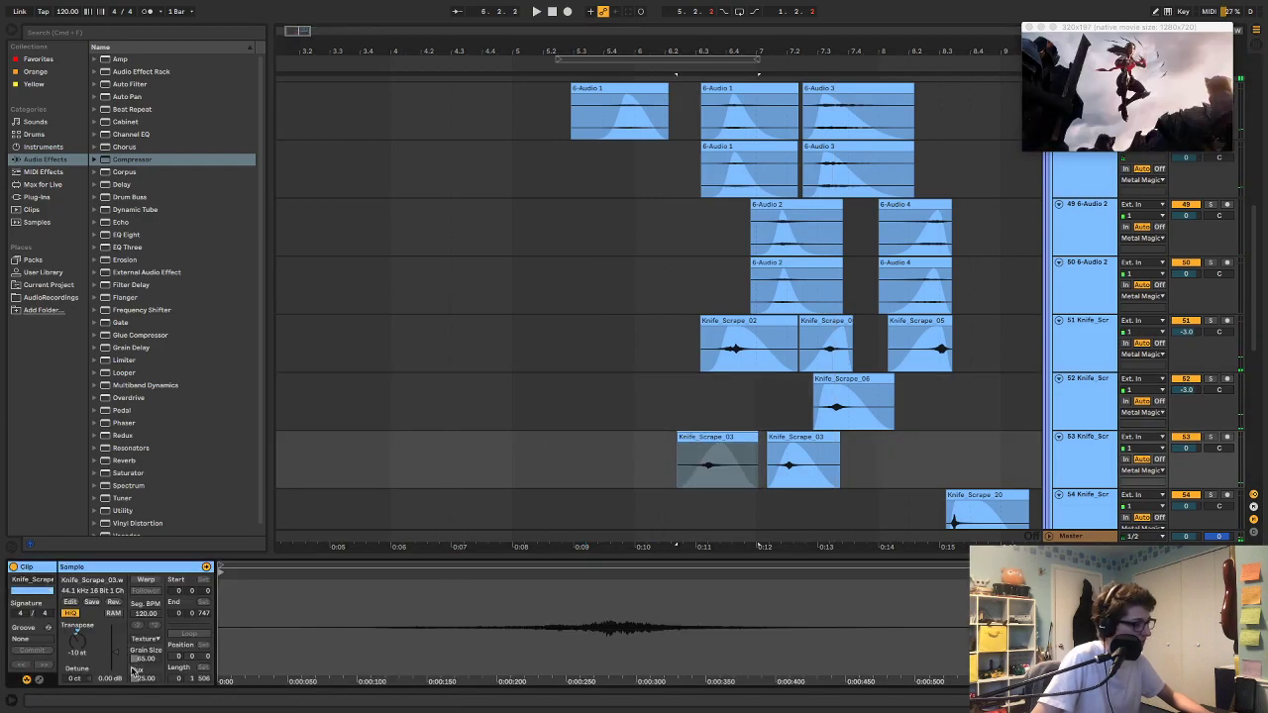
{"action": "left_click", "coordinate": [540, 388]}
{"action": "key", "text": "space"}
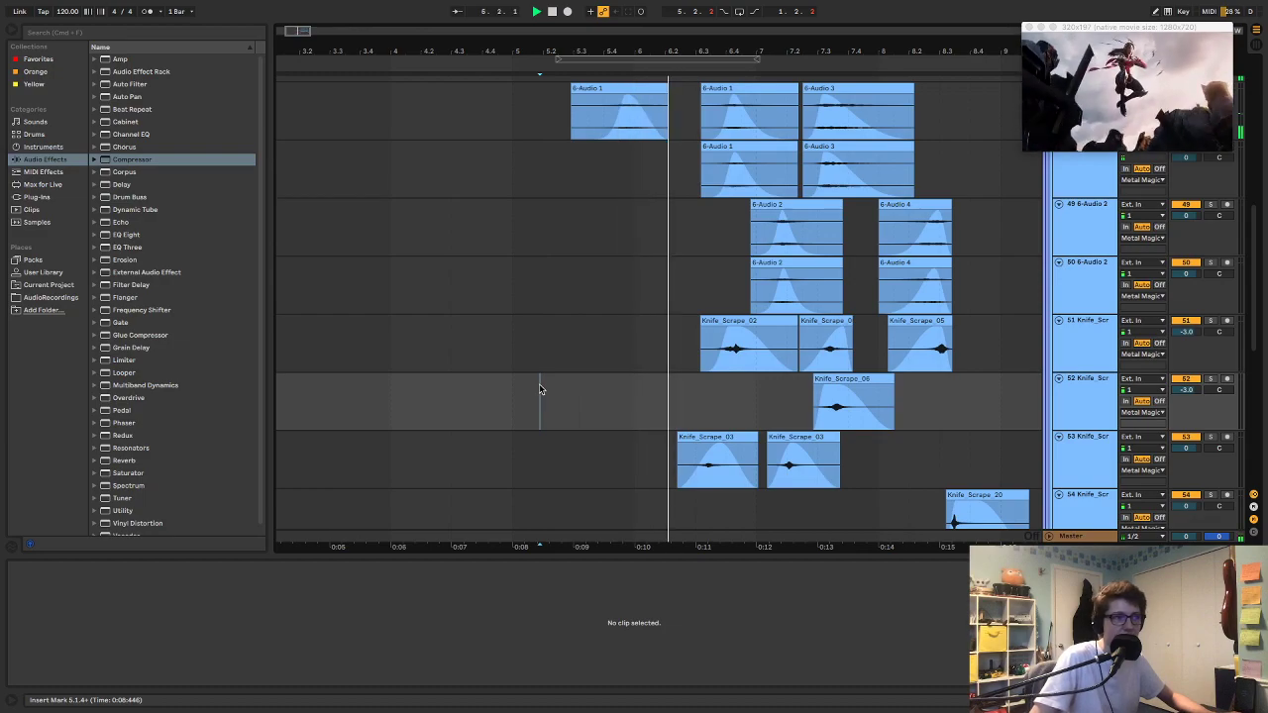
{"action": "left_click", "coordinate": [705, 464]}
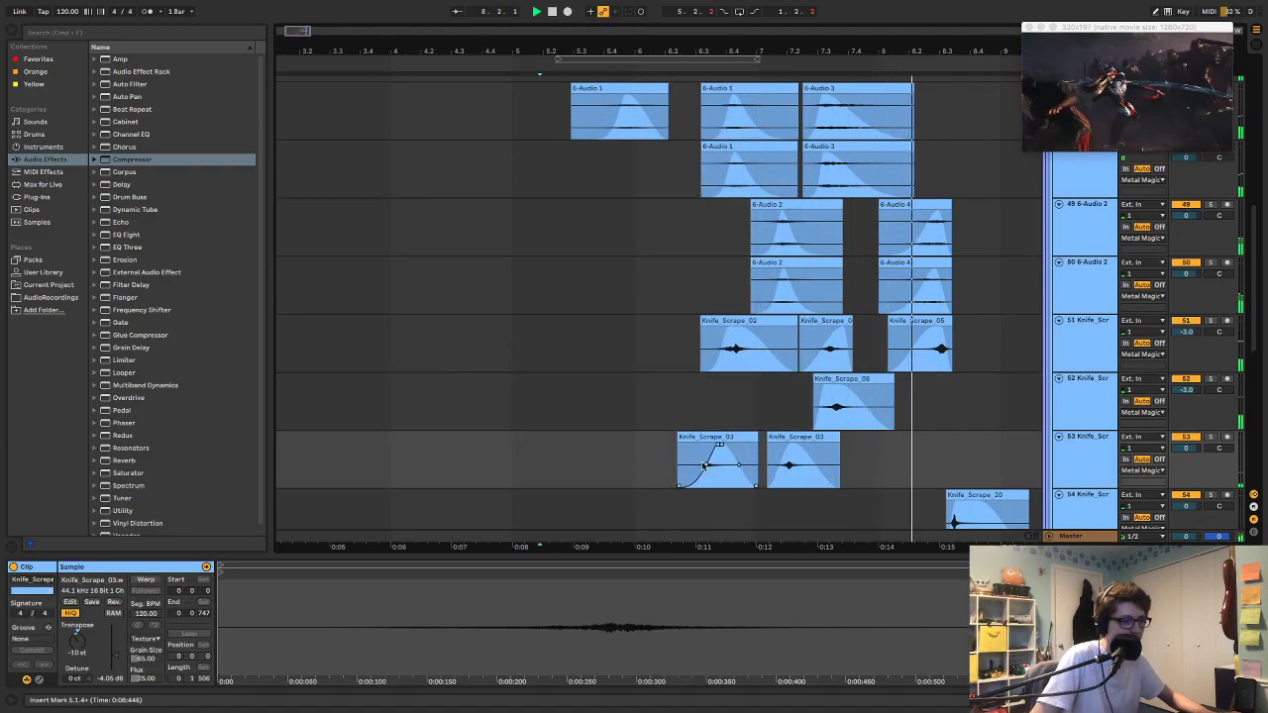
{"action": "left_click", "coordinate": [598, 386]}
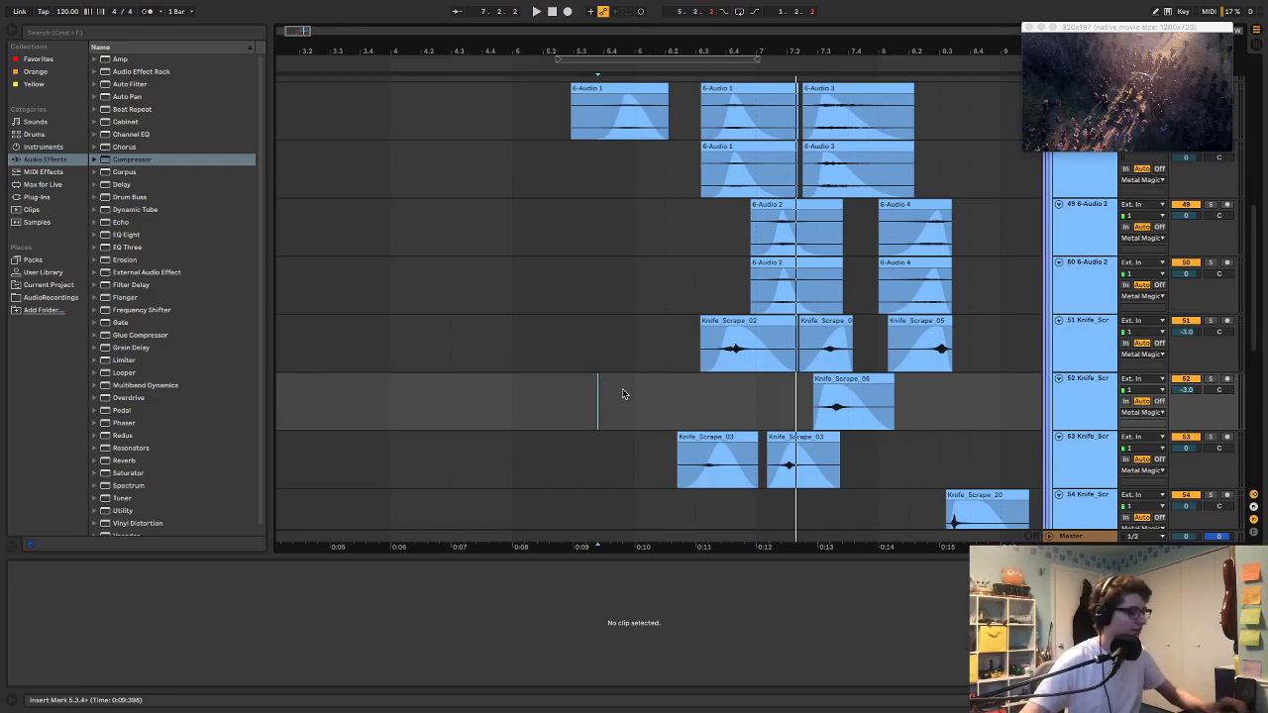
{"action": "left_click", "coordinate": [741, 454]}
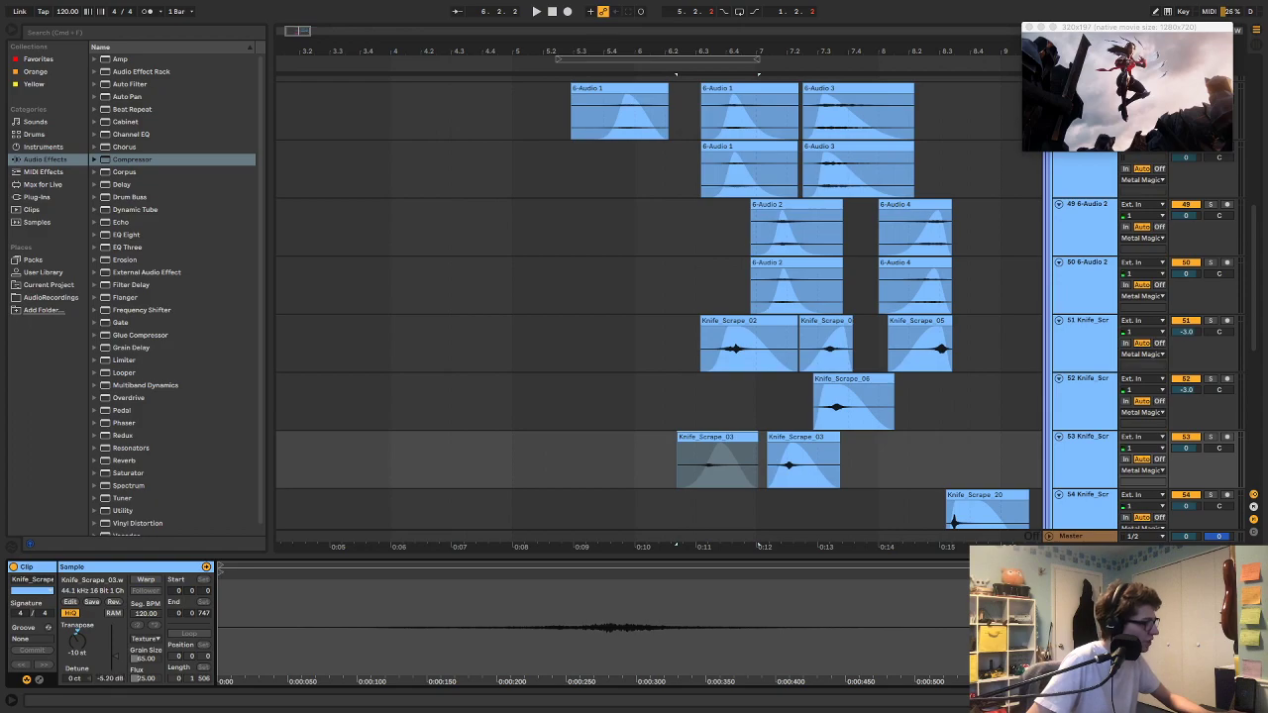
{"action": "left_click", "coordinate": [536, 422]}
{"action": "key", "text": "space"}
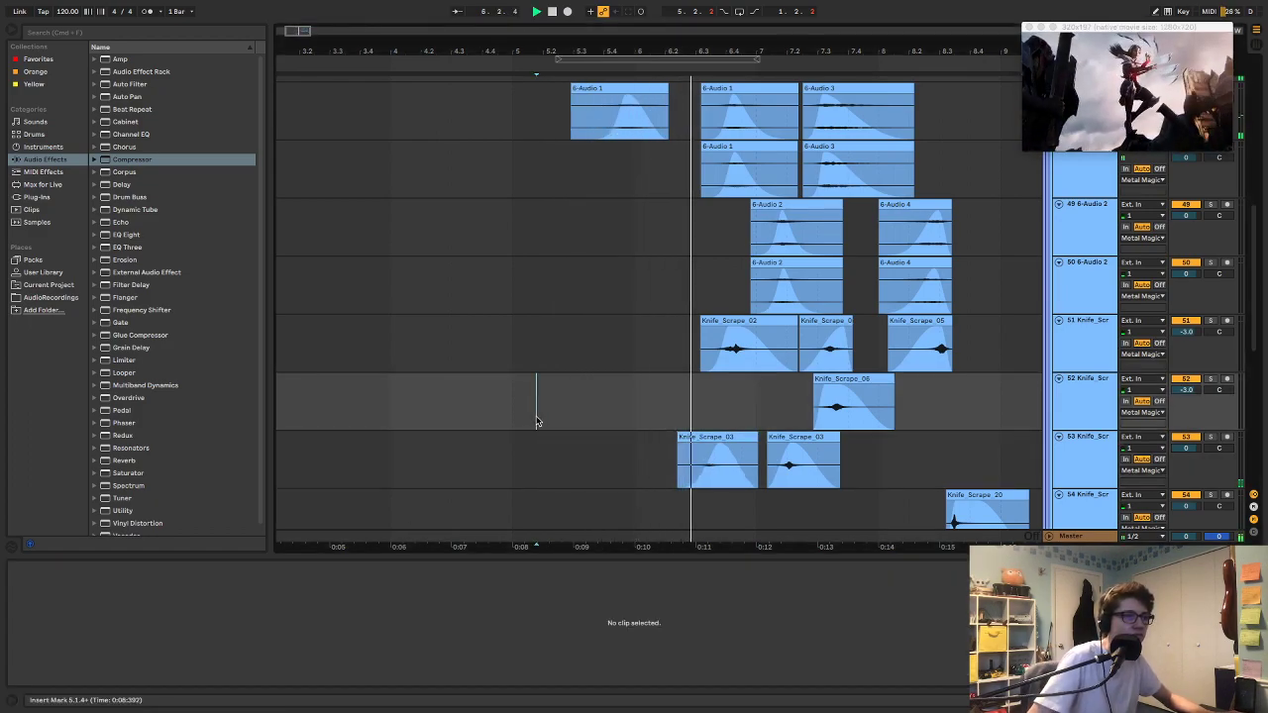
Step: Replay the passage and move the copied 6-Audio 1 clip earlier to start at about 5.2.2
{"action": "key", "text": "space"}
{"action": "key", "text": "space"}
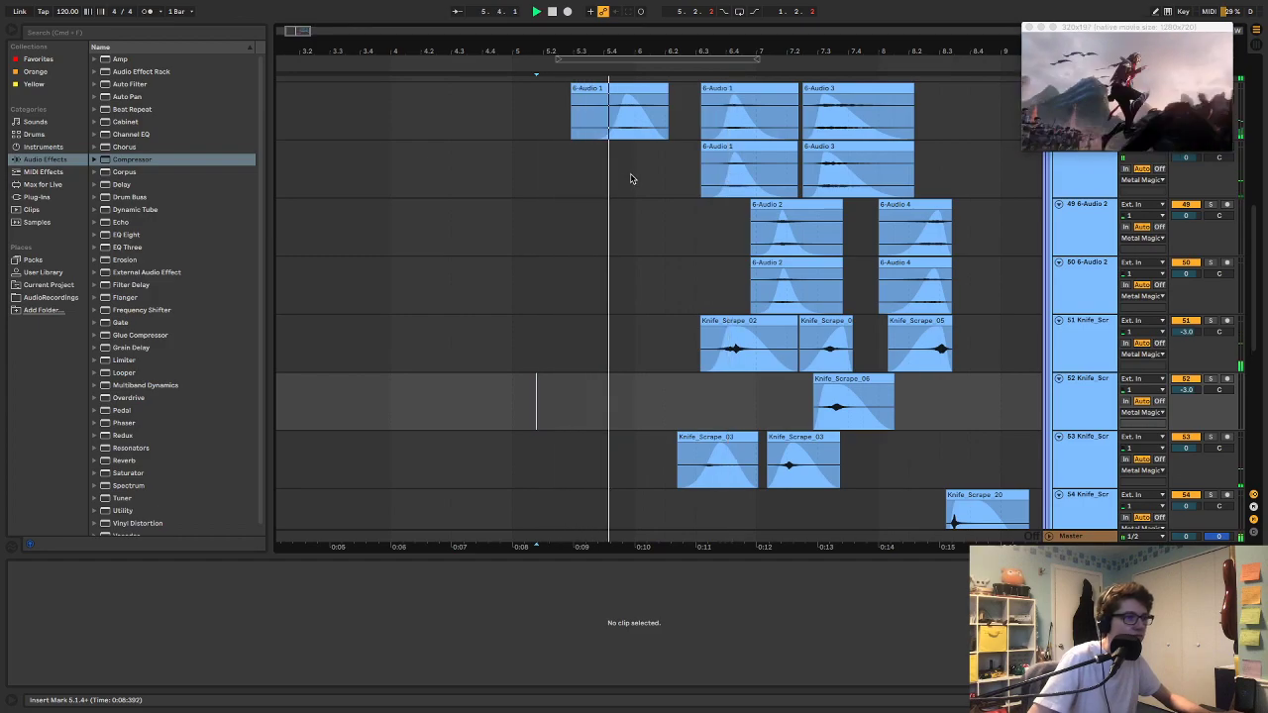
{"action": "left_click_drag", "start_coordinate": [631, 100], "coordinate": [612, 100]}
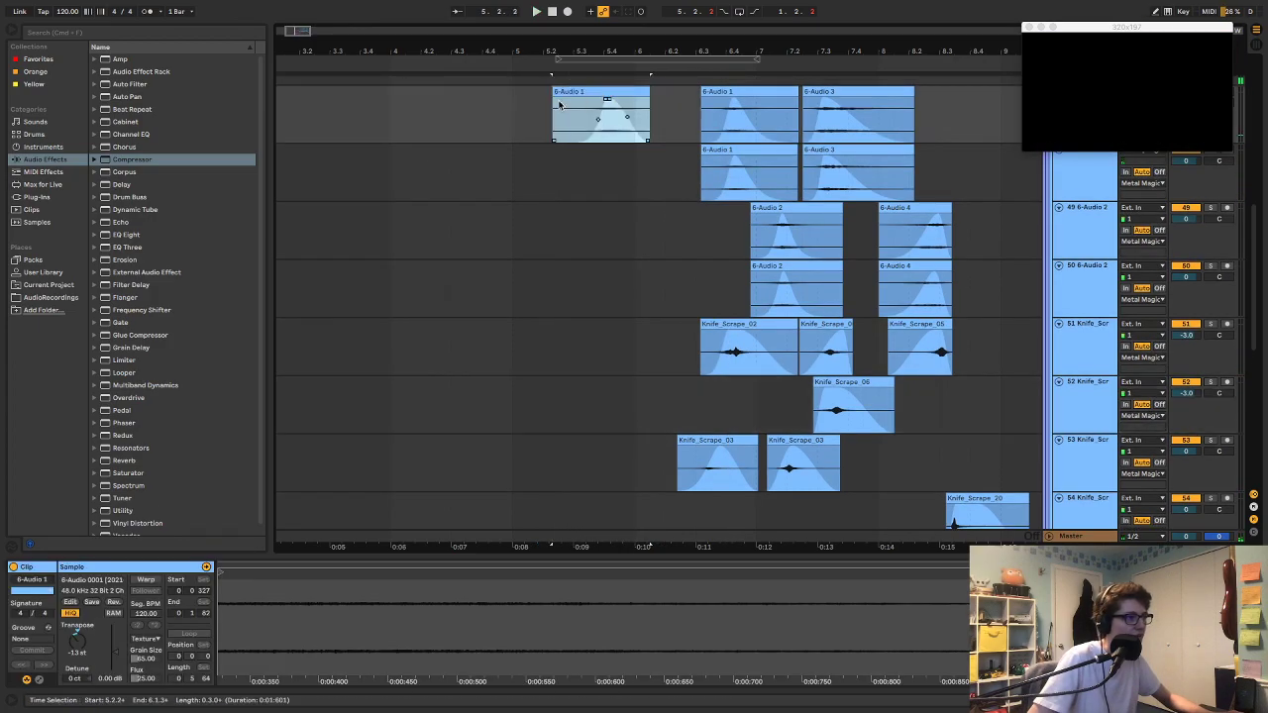
{"action": "left_click", "coordinate": [533, 107]}
{"action": "key", "text": "space"}
{"action": "key", "text": "space"}
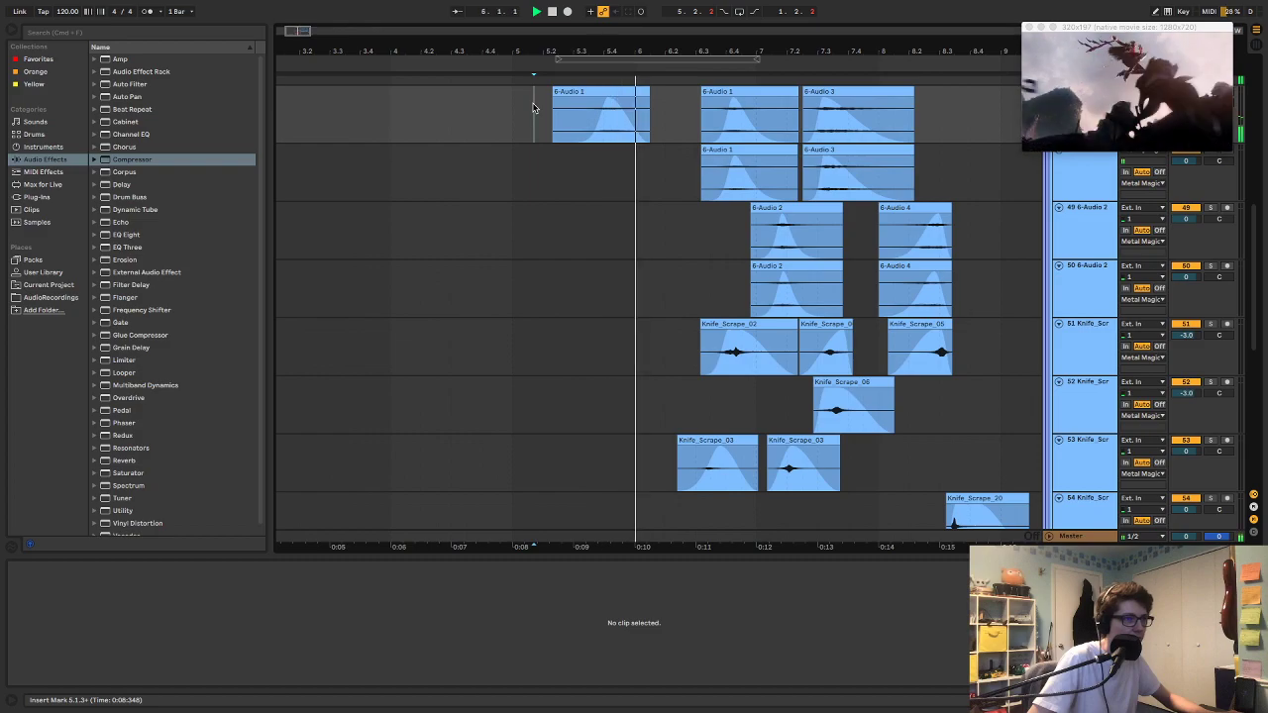
Step: Nudge the copied 6-Audio 1 clip slightly later and play back the passage against the picture
{"action": "left_click_drag", "start_coordinate": [556, 109], "coordinate": [559, 110]}
{"action": "left_click", "coordinate": [531, 115]}
{"action": "key", "text": "space"}
{"action": "key", "text": "space"}
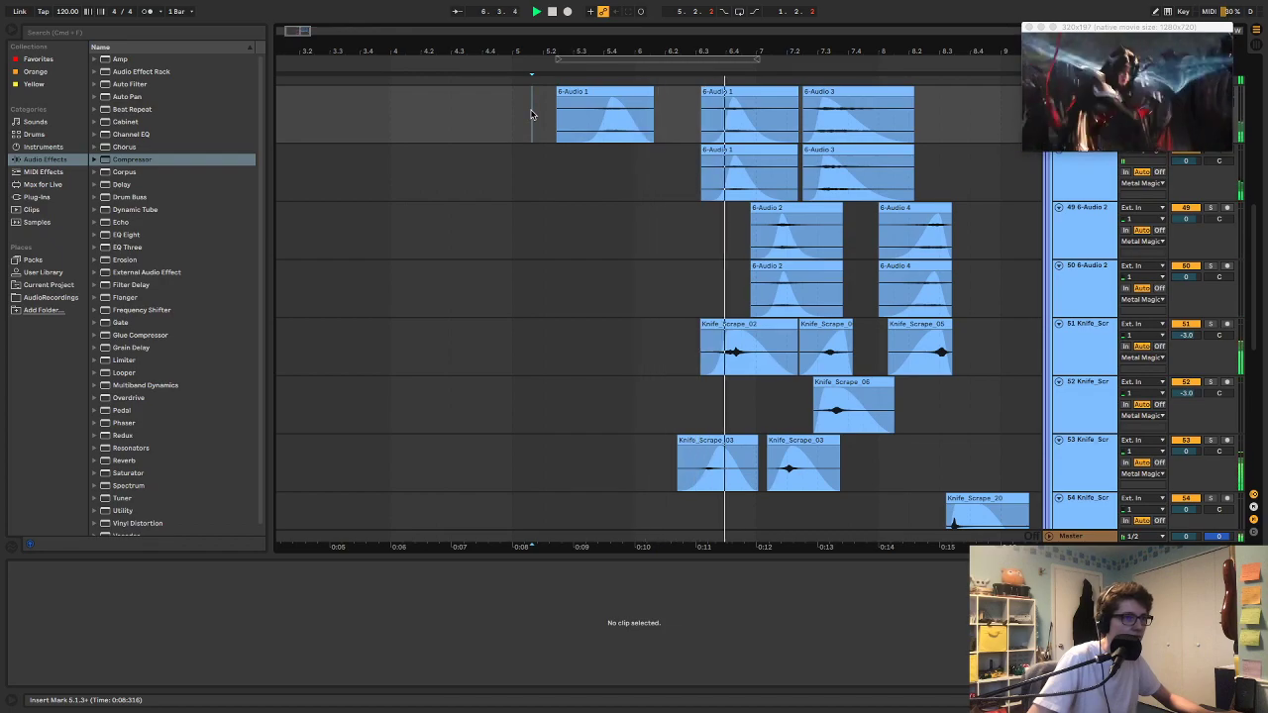
{"action": "scroll", "coordinate": [953, 402], "scroll_direction": "down", "scroll_amount": 2}
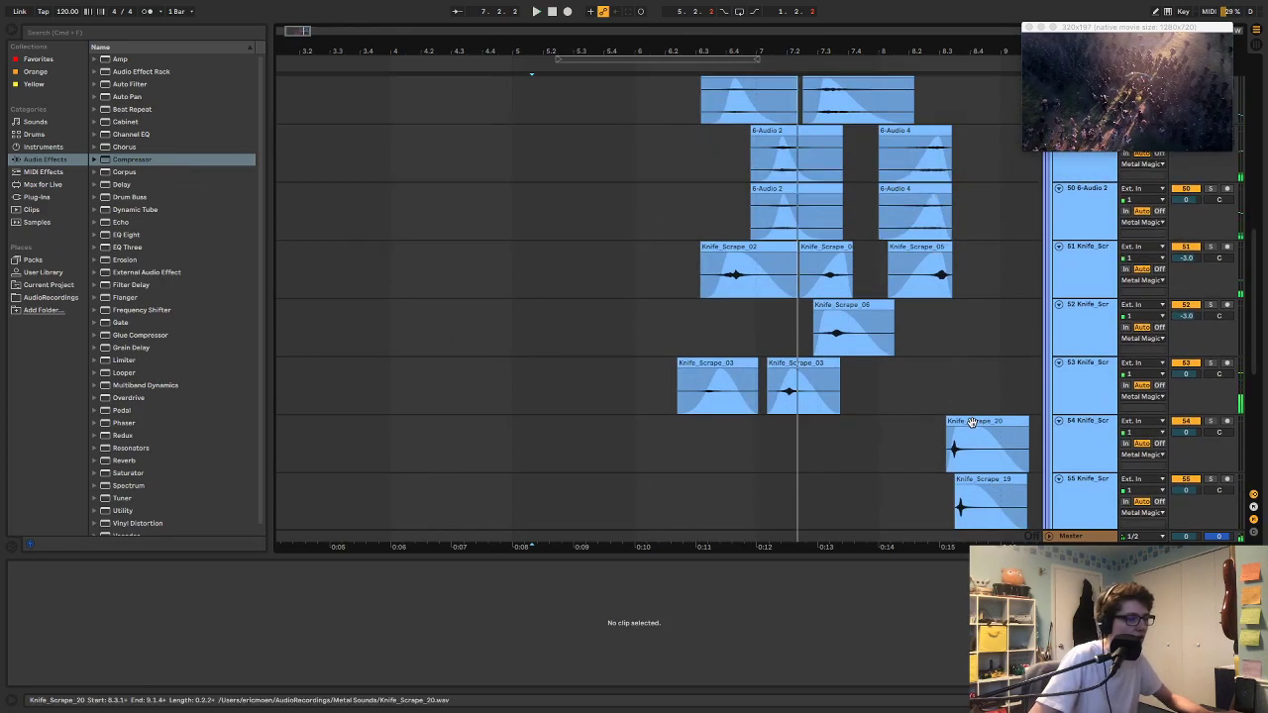
Step: Audition Knife_Scrape_20 and Knife_Hit_04 in solo and place a copy of Knife_Hit_04 on track 57 at about 5.3.2
{"action": "left_click", "coordinate": [957, 438]}
{"action": "scroll", "coordinate": [971, 414], "scroll_direction": "down", "scroll_amount": 4}
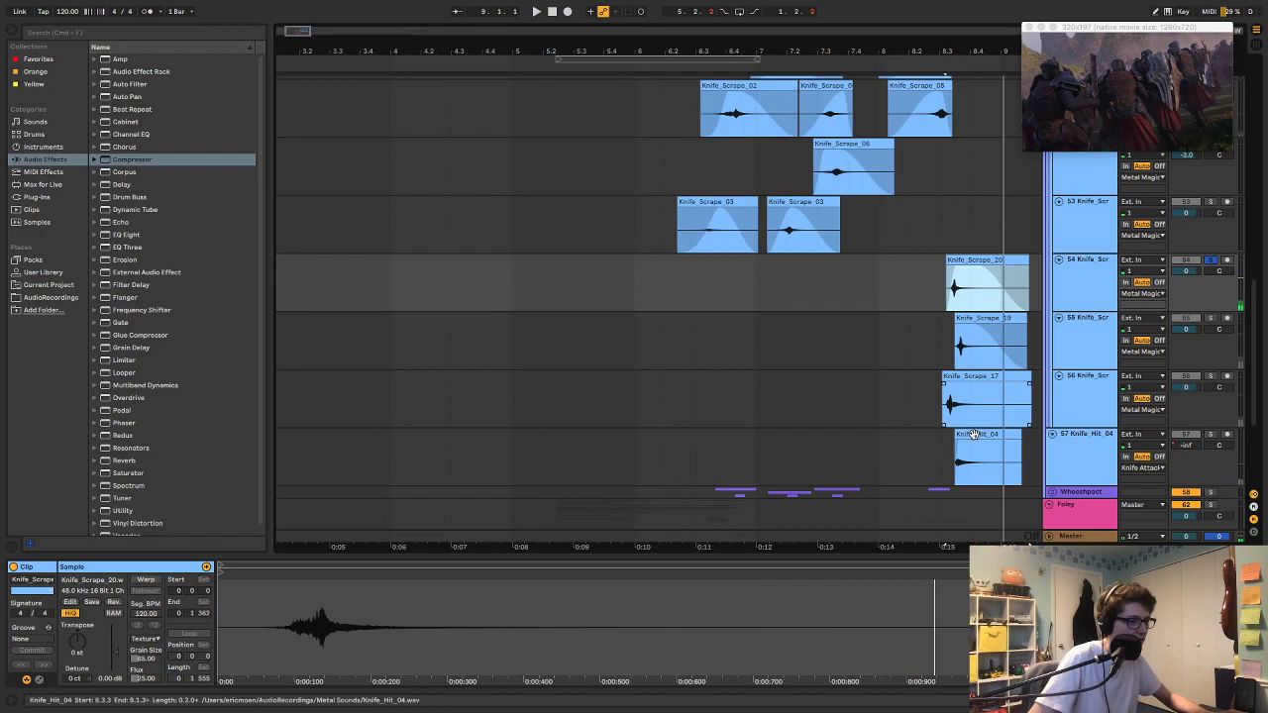
{"action": "left_click", "coordinate": [974, 436]}
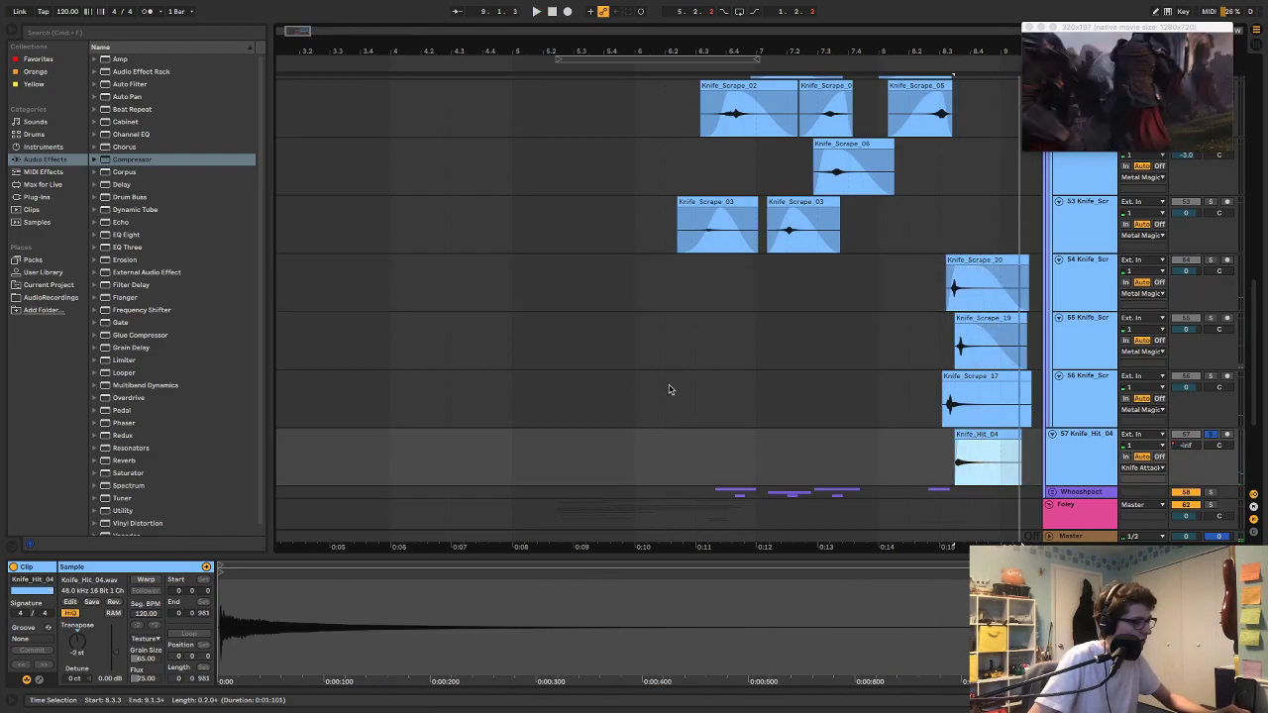
{"action": "left_click", "coordinate": [546, 439]}
{"action": "key", "text": "ctrl+v"}
{"action": "mouse_move", "coordinate": [580, 437]}
{"action": "left_mouse_down"}
{"action": "mouse_move", "coordinate": [541, 442]}
{"action": "mouse_move", "coordinate": [595, 438]}
{"action": "left_mouse_up"}
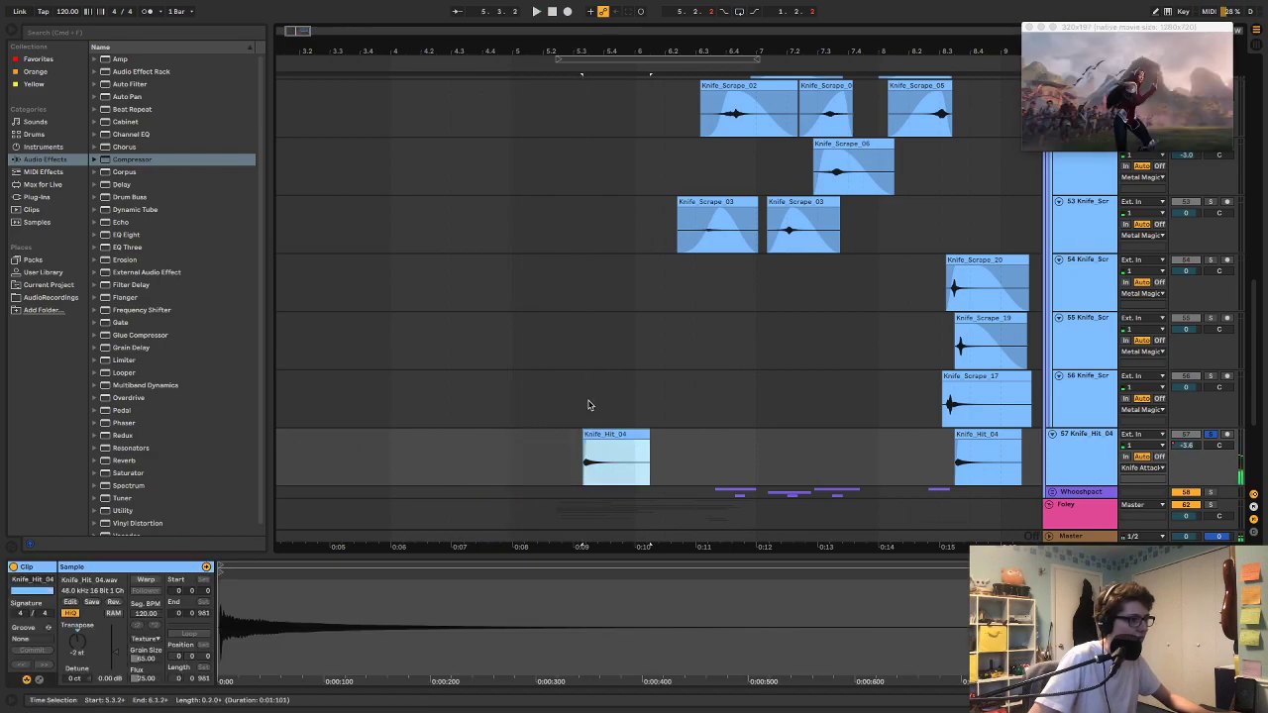
Step: Move the copied Knife_Hit_04 clip later to start at about 5.4.3 and play back the passage
{"action": "scroll", "coordinate": [594, 410], "scroll_direction": "up", "scroll_amount": 5}
{"action": "scroll", "coordinate": [594, 410], "scroll_direction": "down", "scroll_amount": 5}
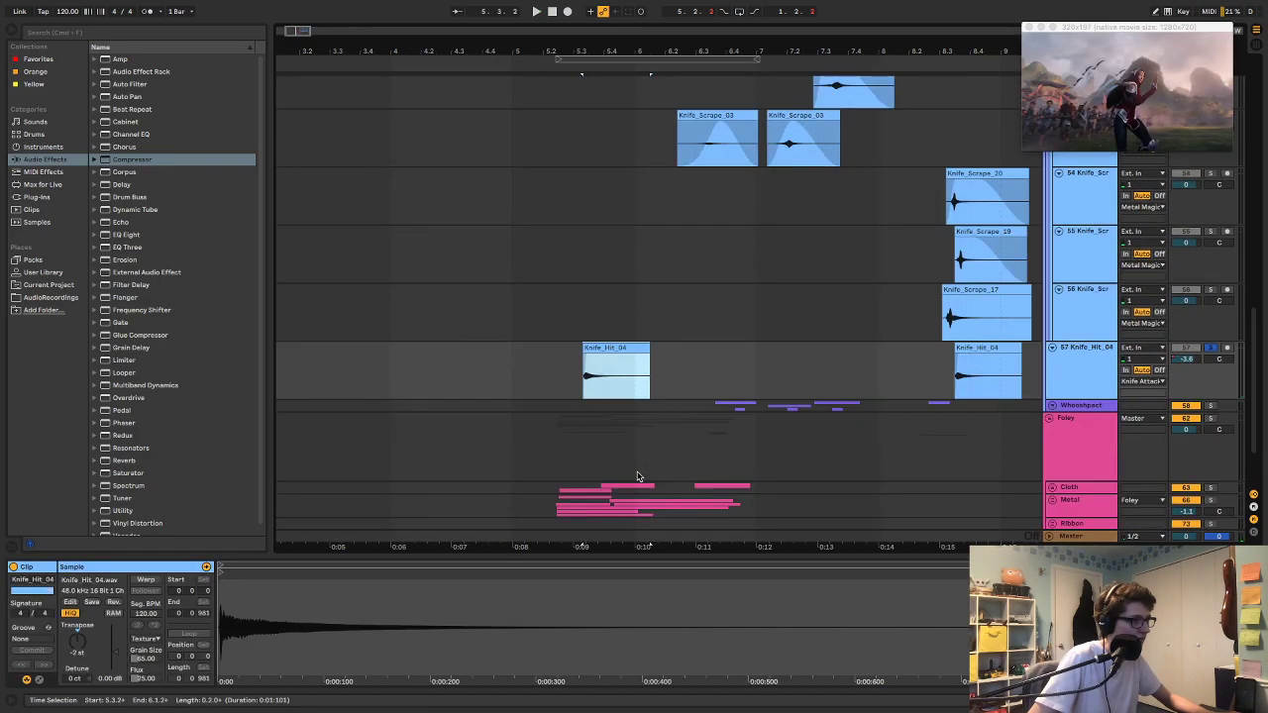
{"action": "left_click_drag", "start_coordinate": [614, 346], "coordinate": [644, 347]}
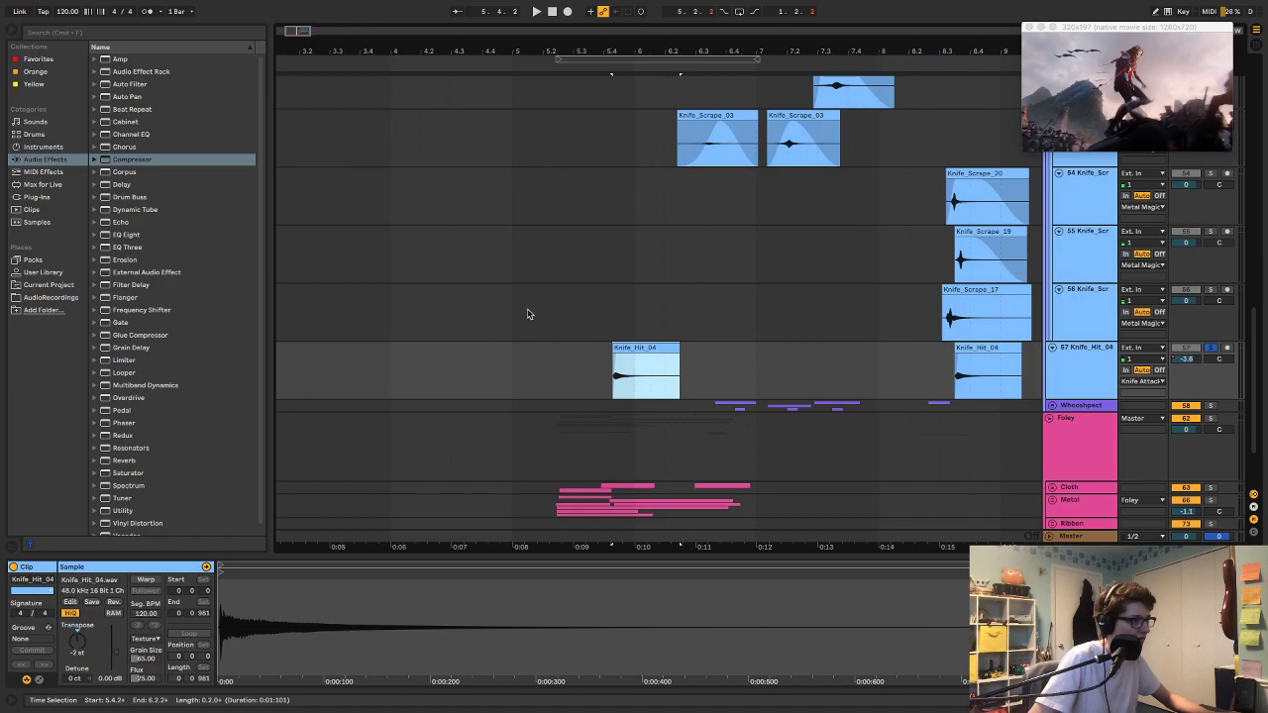
{"action": "left_click", "coordinate": [529, 314]}
{"action": "key", "text": "space"}
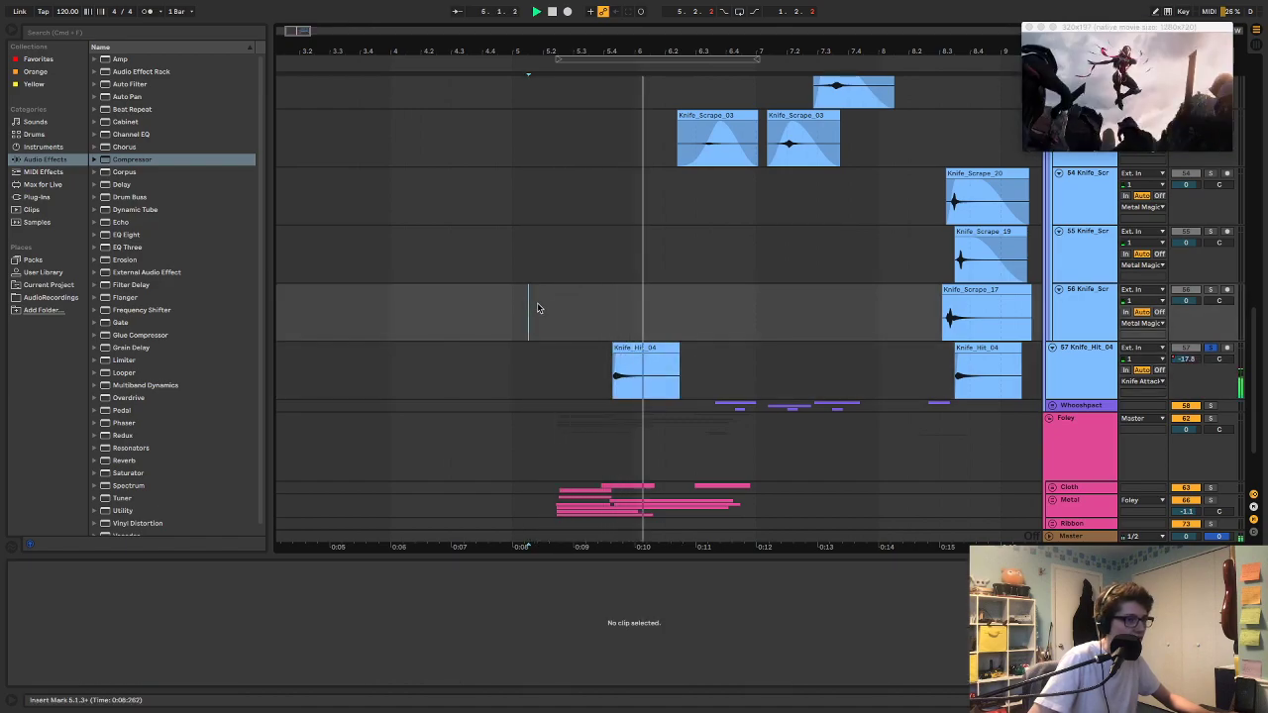
Step: Shift the copied Knife_Hit_04 clip further to start at about 6.1.1 and replay it against the picture
{"action": "left_click_drag", "start_coordinate": [612, 331], "coordinate": [671, 348]}
{"action": "left_click", "coordinate": [642, 339]}
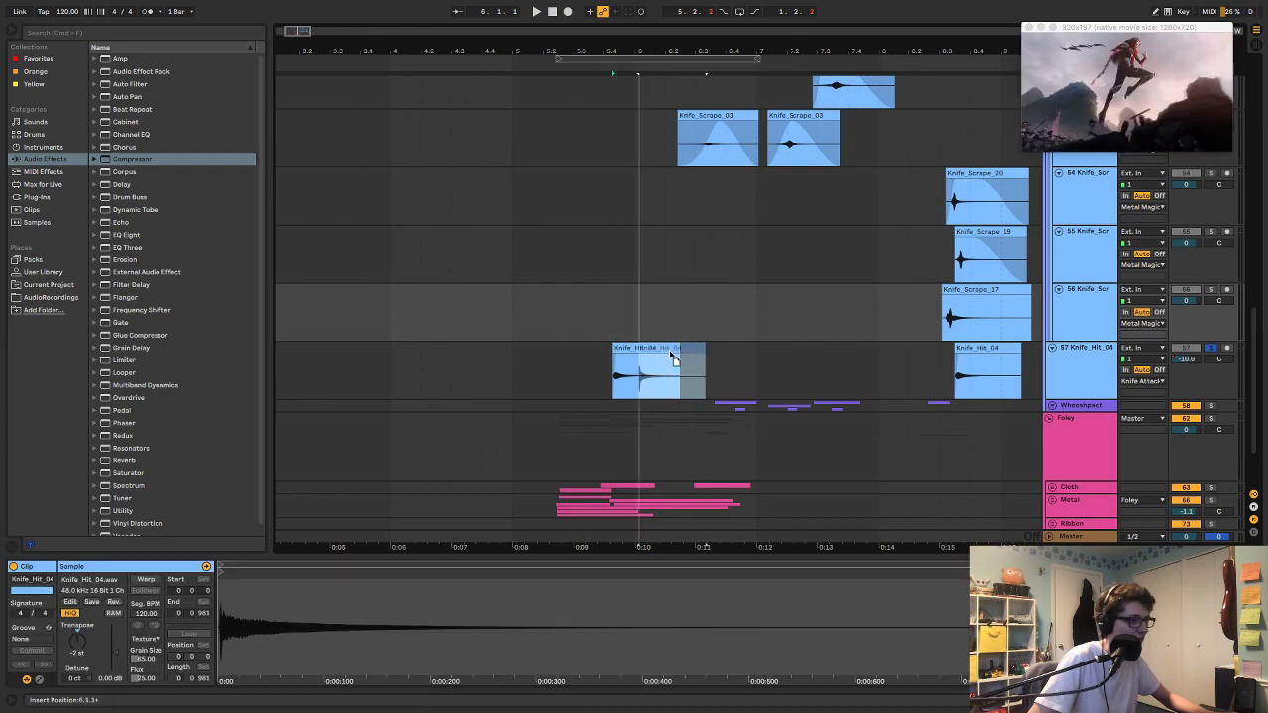
{"action": "left_click", "coordinate": [614, 320]}
{"action": "left_click", "coordinate": [546, 302]}
{"action": "key", "text": "space"}
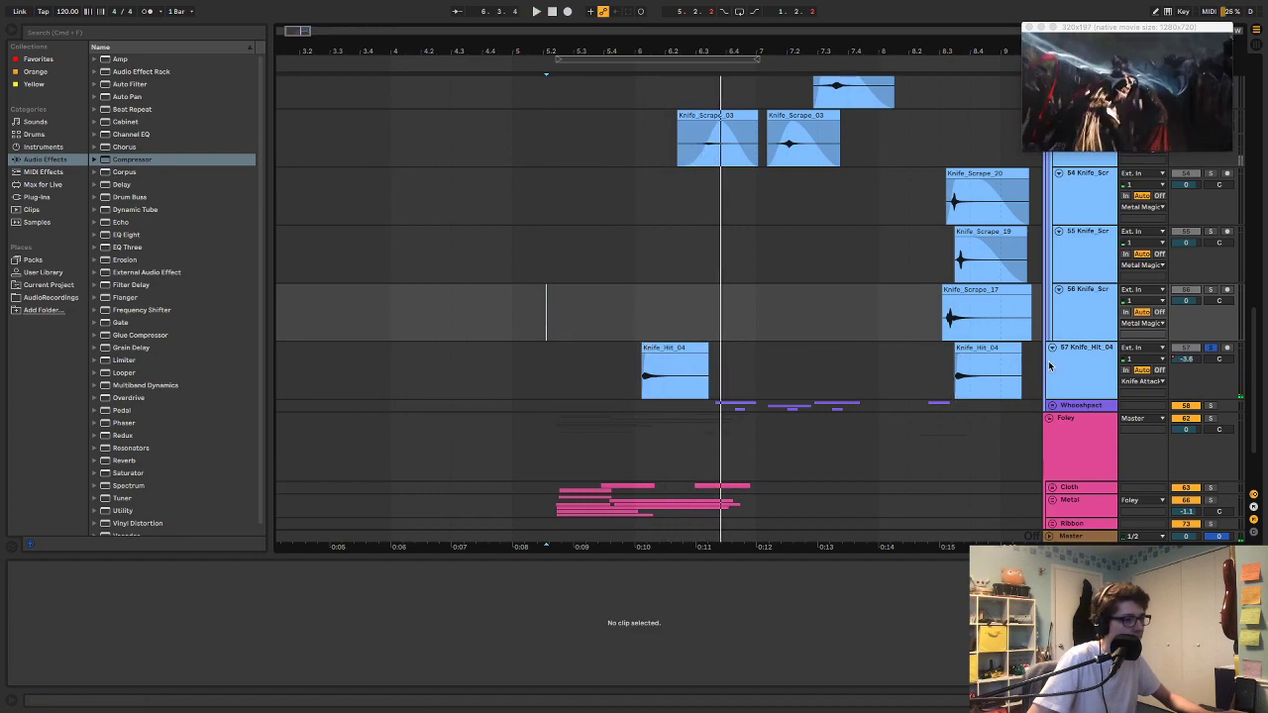
Step: Add a track volume automation fade-out at the tail of track 57's copied Knife_Hit_04 clip and check it in playback
{"action": "key", "text": "a"}
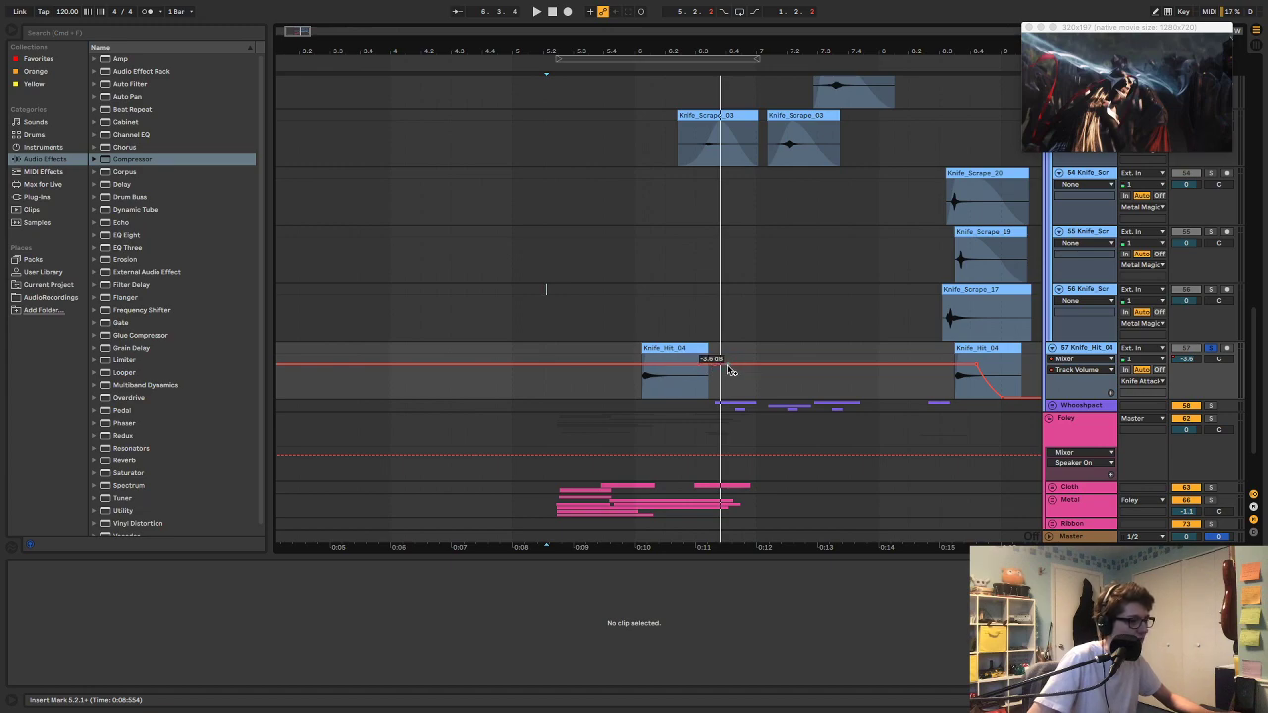
{"action": "left_click_drag", "start_coordinate": [717, 370], "coordinate": [742, 398]}
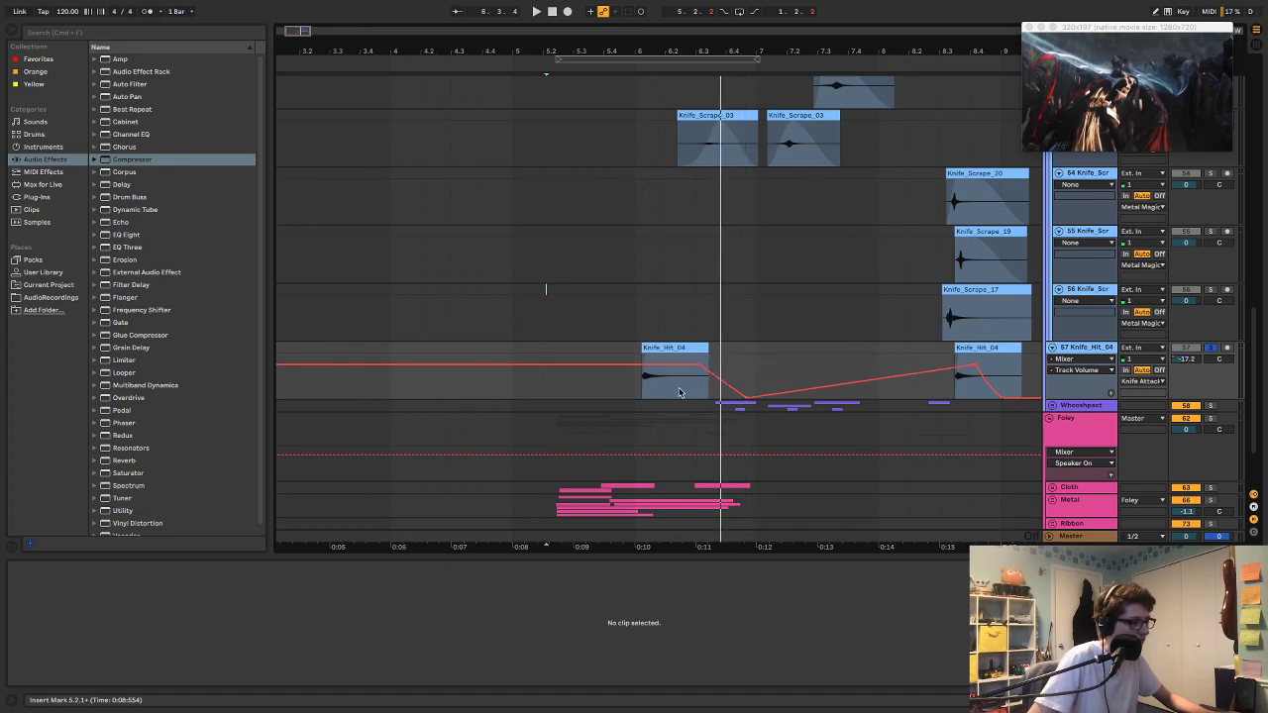
{"action": "left_click", "coordinate": [636, 386]}
{"action": "key", "text": "space"}
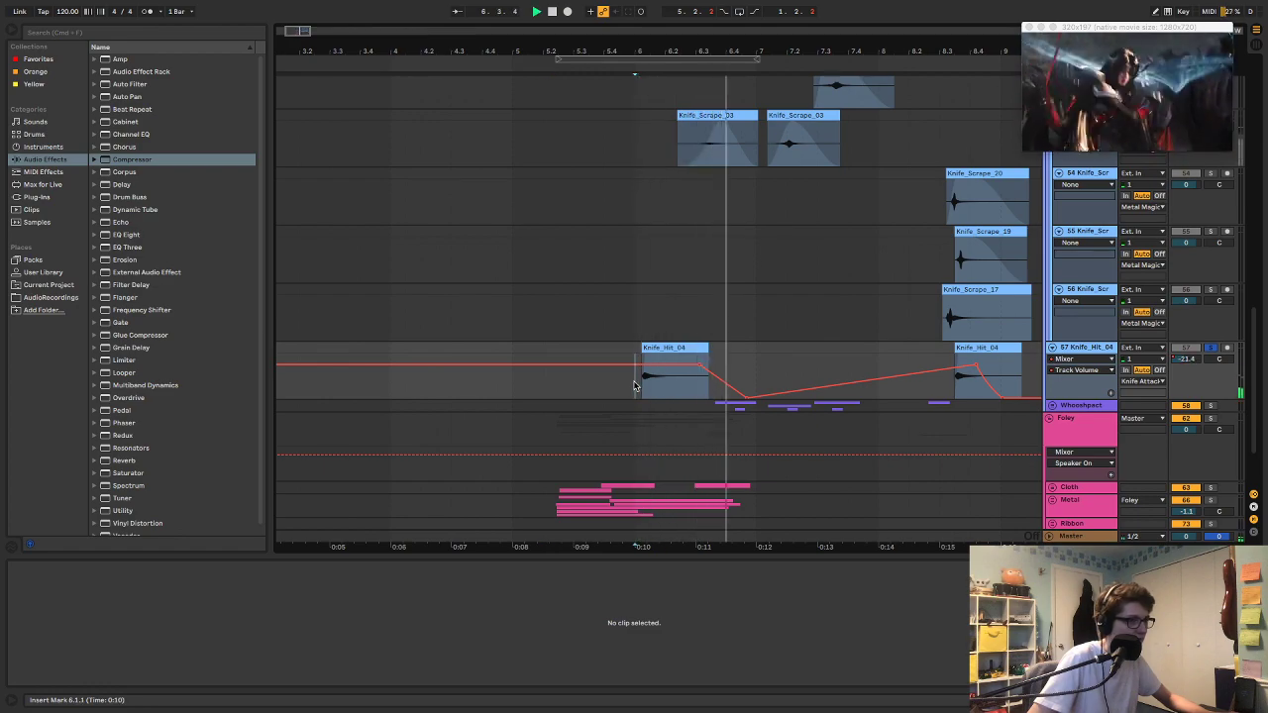
{"action": "key", "text": "space"}
{"action": "key", "text": "a"}
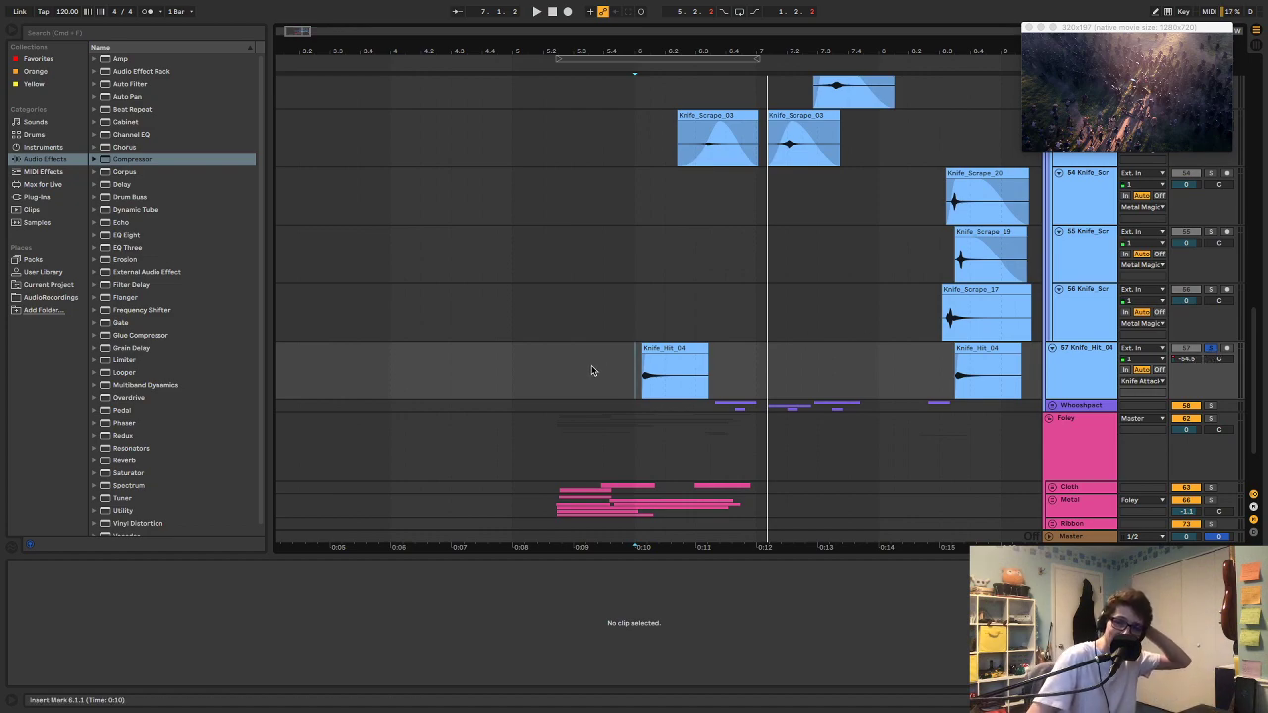
Step: Replay the copied Knife_Hit_04 clip in solo, and unsolo track 57 to listen to it in the full mix
{"action": "left_click", "coordinate": [565, 352]}
{"action": "key", "text": "space"}
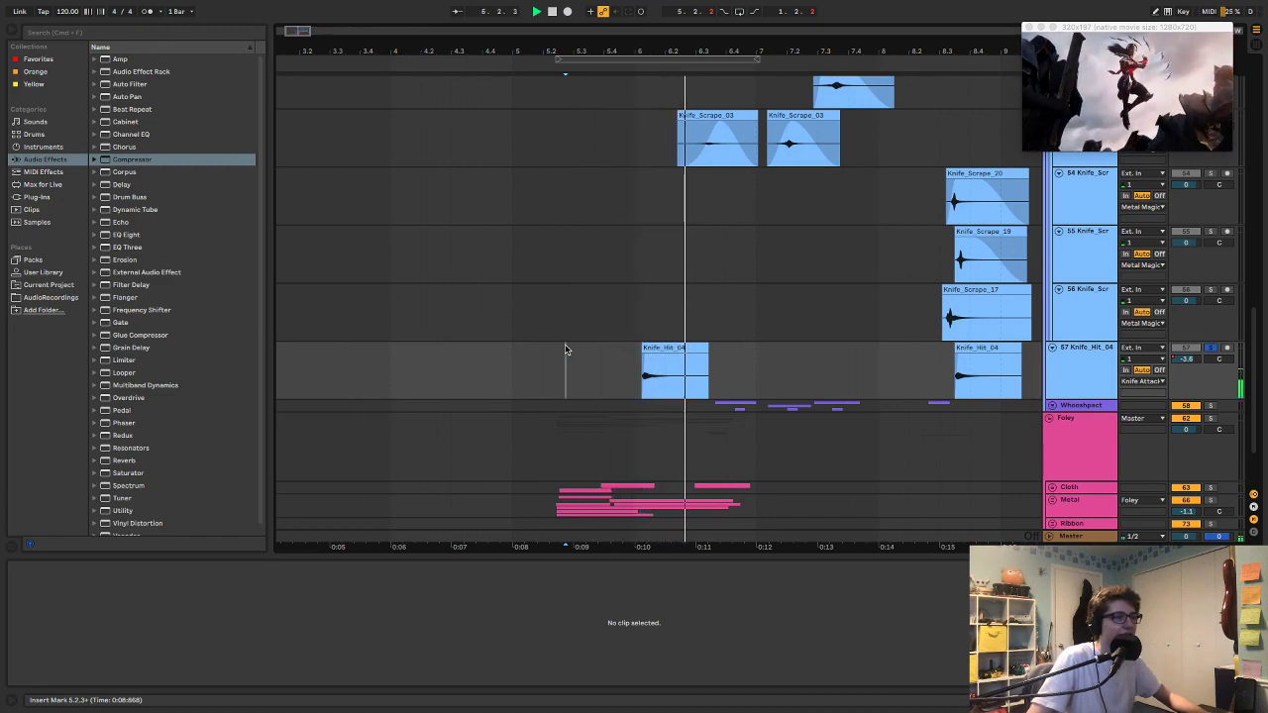
{"action": "key", "text": "space"}
{"action": "key", "text": "s"}
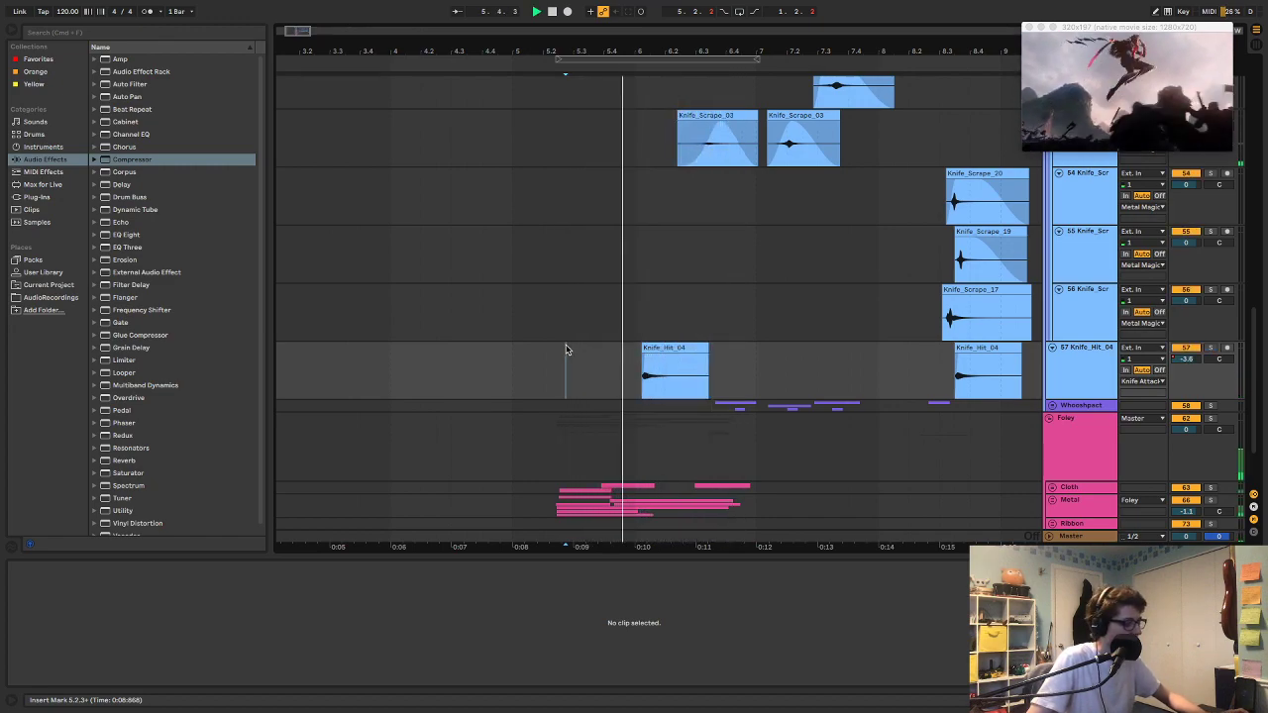
{"action": "left_click", "coordinate": [490, 309]}
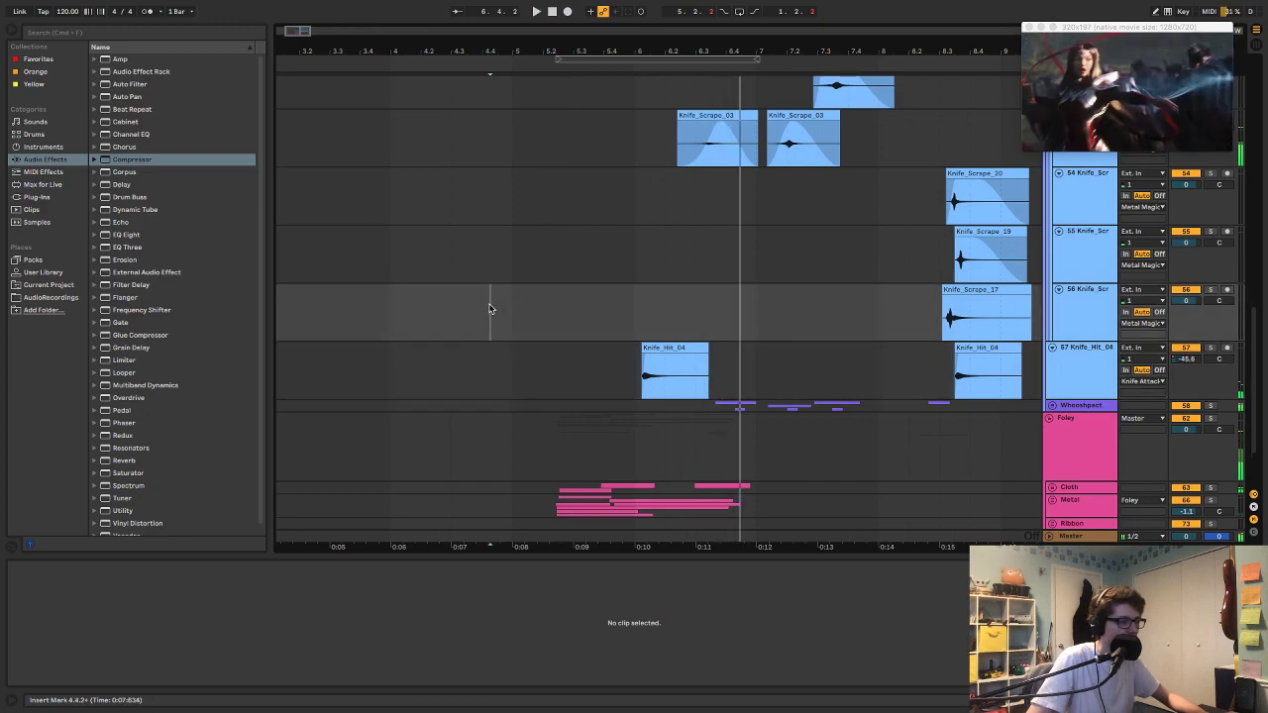
{"action": "left_click", "coordinate": [679, 352]}
{"action": "key", "text": "space"}
{"action": "left_click_drag", "start_coordinate": [676, 349], "coordinate": [679, 350]}
Step: Place a copy of the short reversed Knife_Scrape_06 clip on track 51 at about 5.4.1 and play it back
{"action": "scroll", "coordinate": [689, 343], "scroll_direction": "up", "scroll_amount": 3}
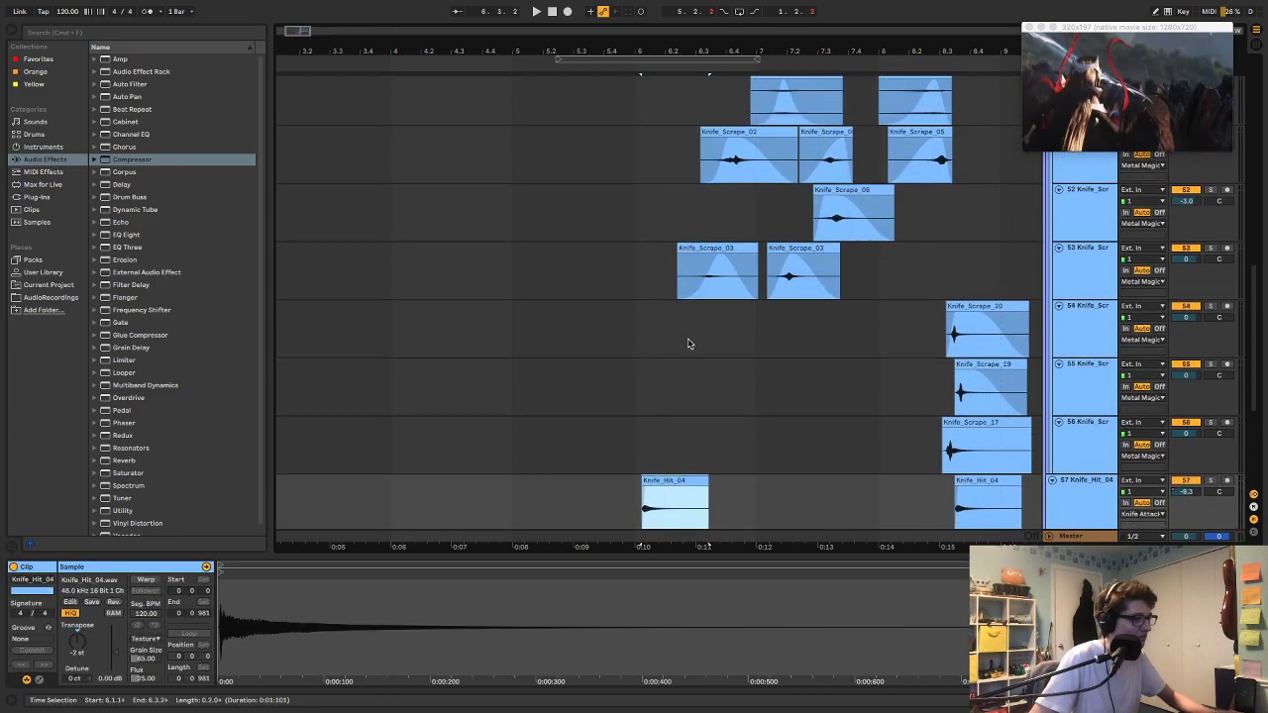
{"action": "left_click", "coordinate": [784, 248]}
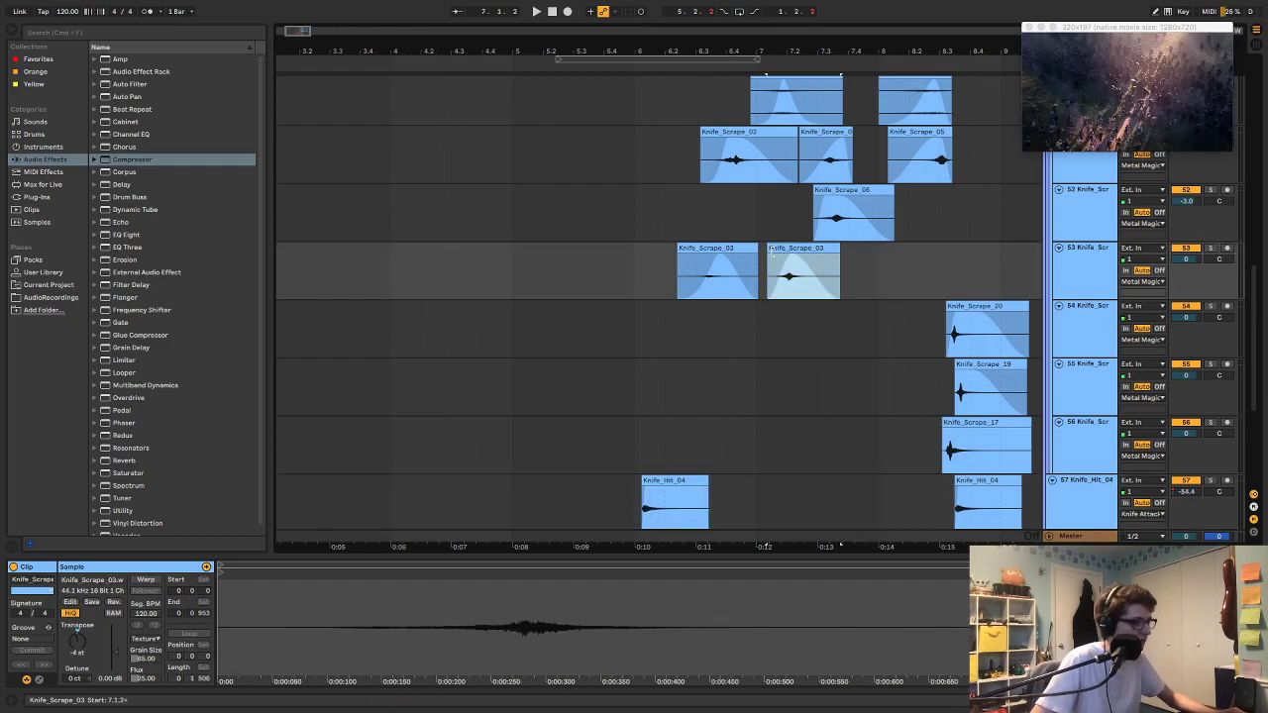
{"action": "left_click", "coordinate": [827, 144]}
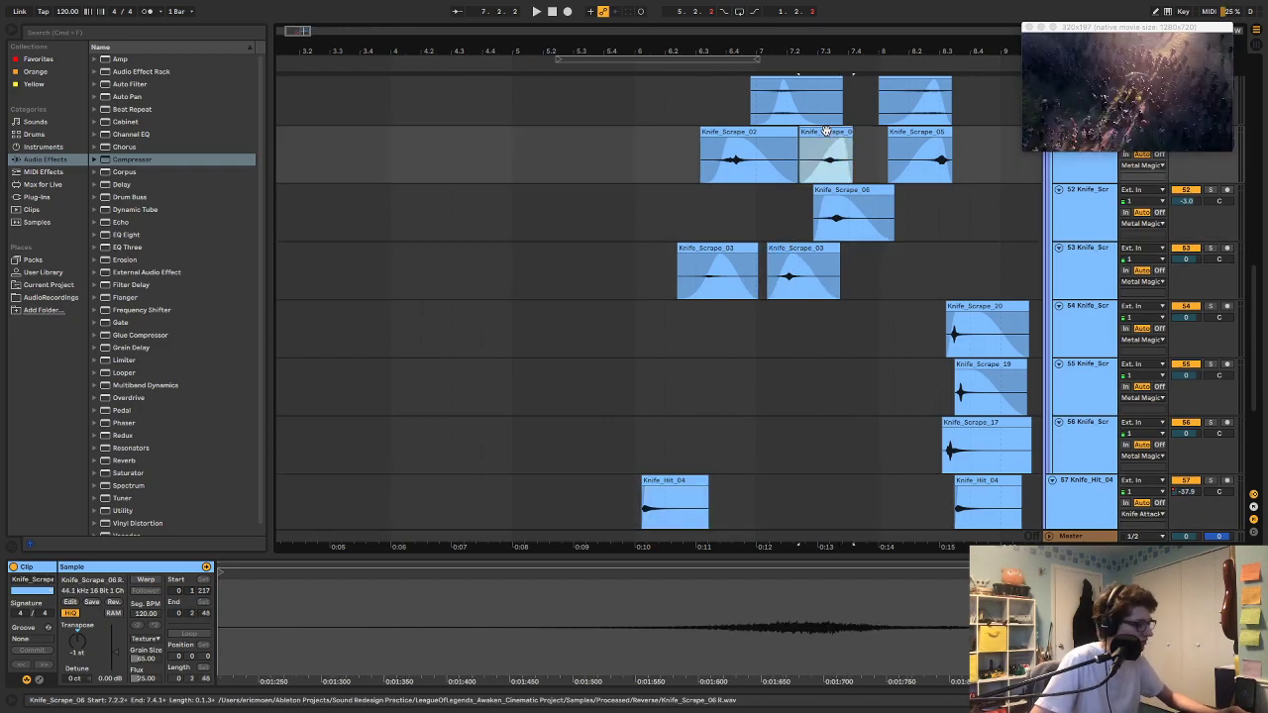
{"action": "left_click", "coordinate": [603, 163]}
{"action": "key", "text": "super+v"}
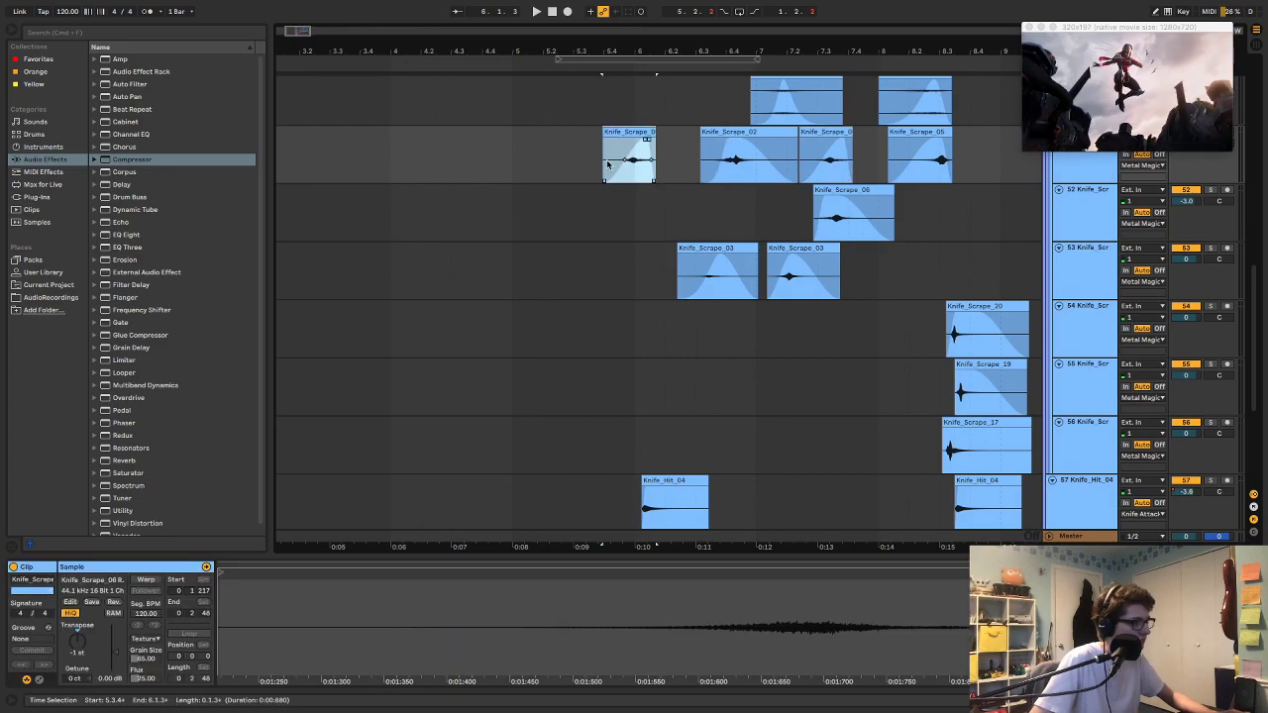
{"action": "left_click_drag", "start_coordinate": [633, 133], "coordinate": [635, 133]}
{"action": "key", "text": "space"}
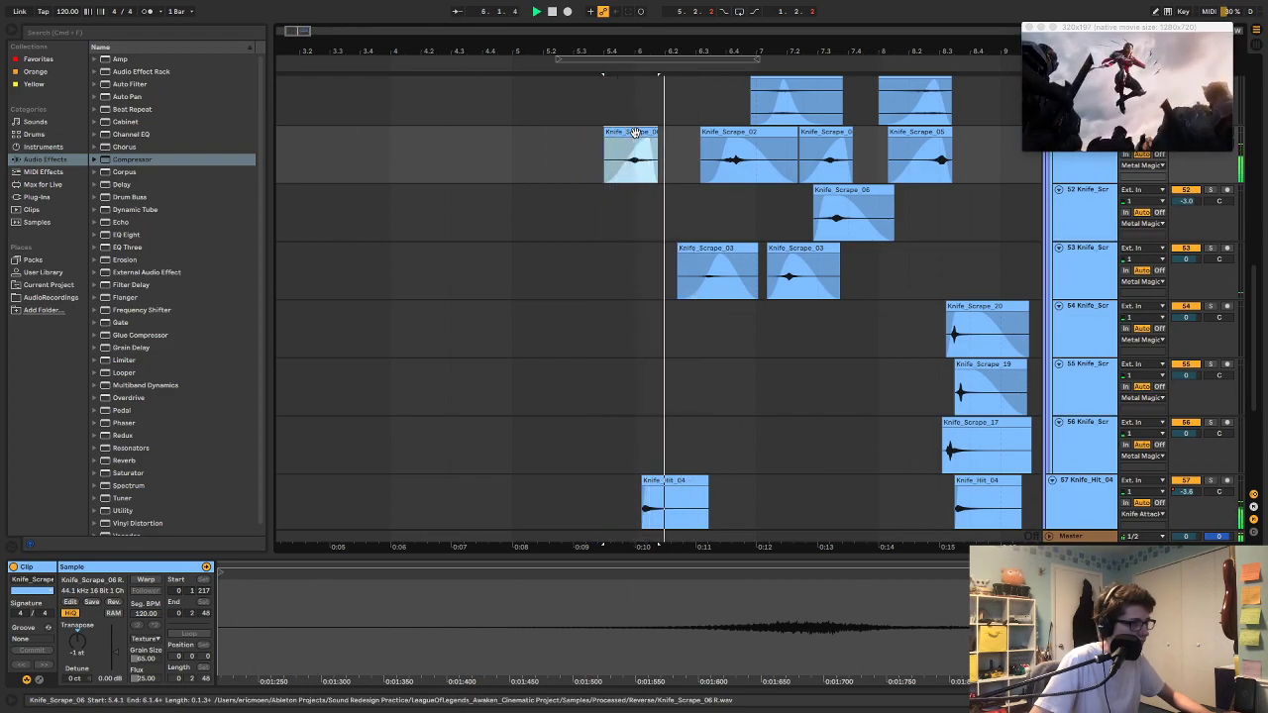
Step: Transpose the copied Knife_Scrape_06 clip to -10 st, trim its lengthened end to about 6.1.4, and replay the passage
{"action": "left_click", "coordinate": [481, 156]}
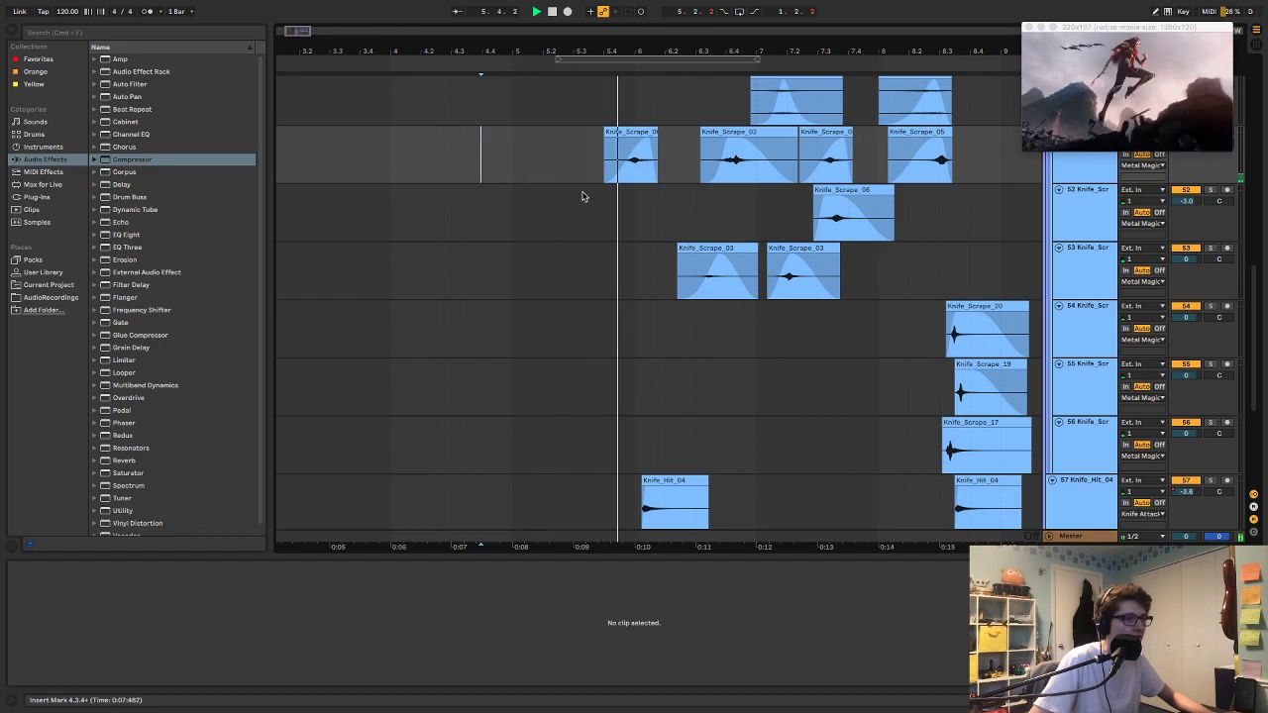
{"action": "left_click", "coordinate": [618, 137]}
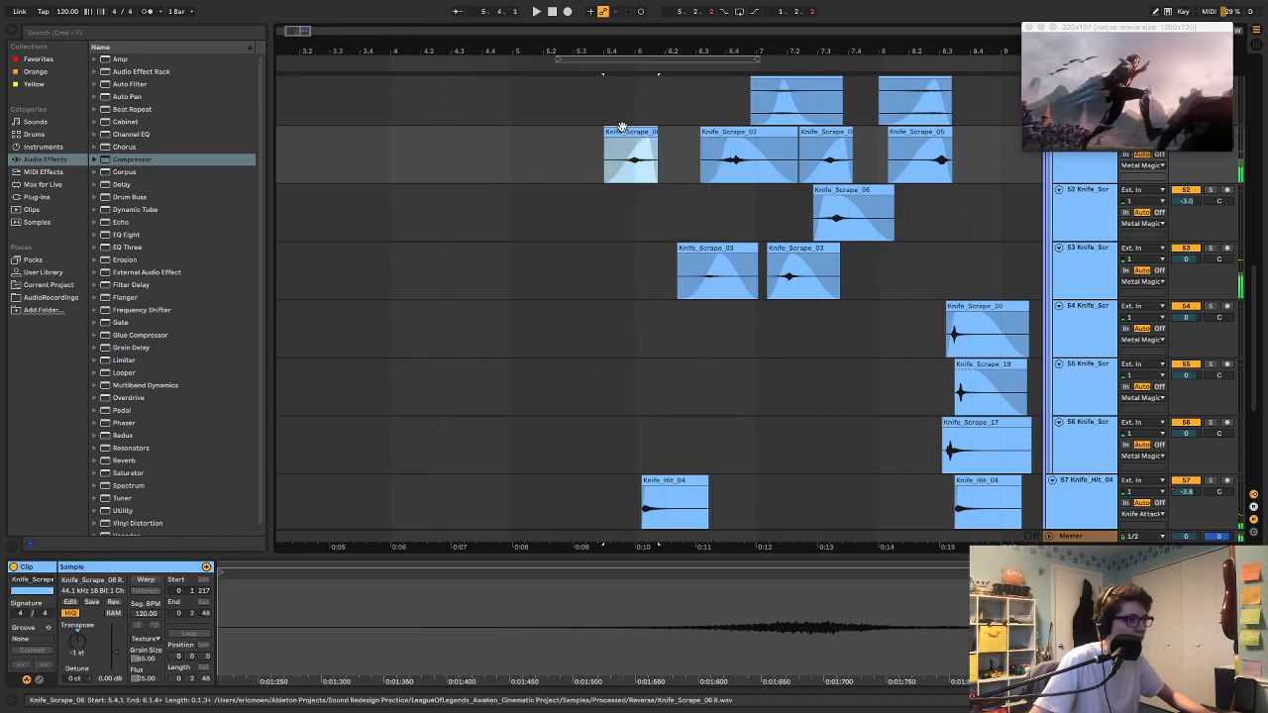
{"action": "key", "text": "space"}
{"action": "left_click_drag", "start_coordinate": [84, 655], "coordinate": [84, 674]}
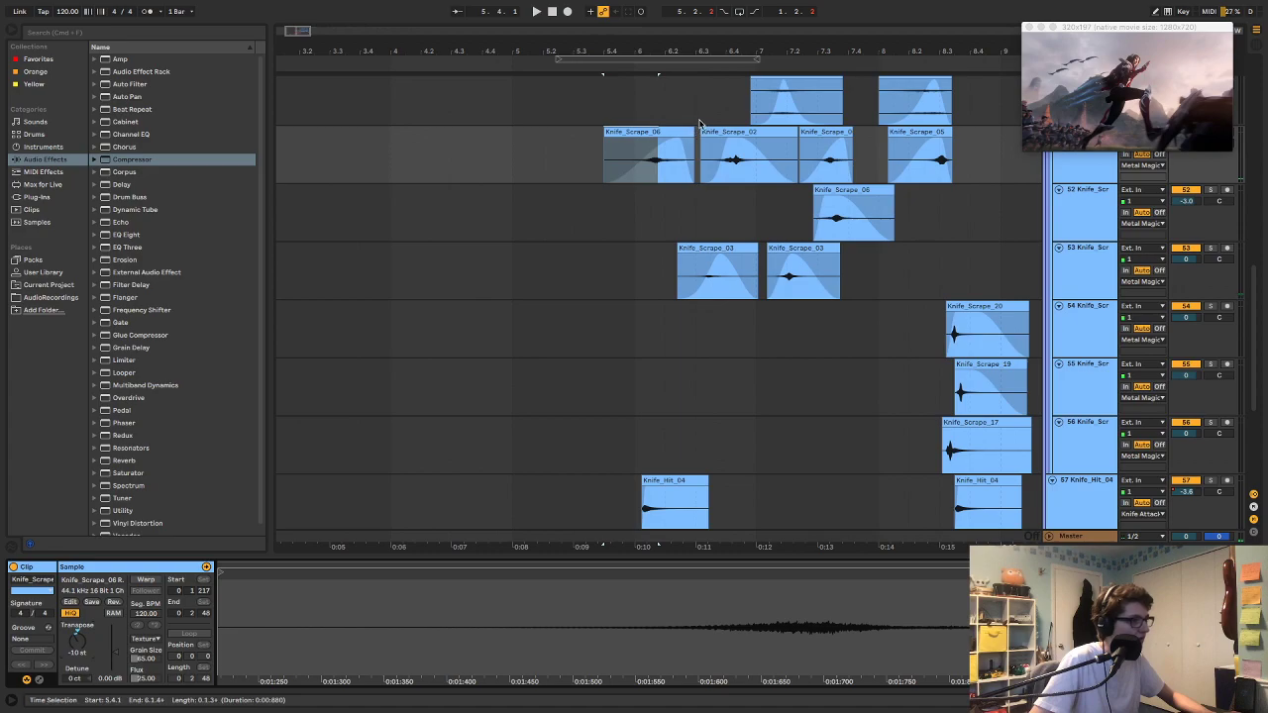
{"action": "left_click_drag", "start_coordinate": [684, 132], "coordinate": [652, 133]}
{"action": "left_click", "coordinate": [531, 156]}
{"action": "key", "text": "space"}
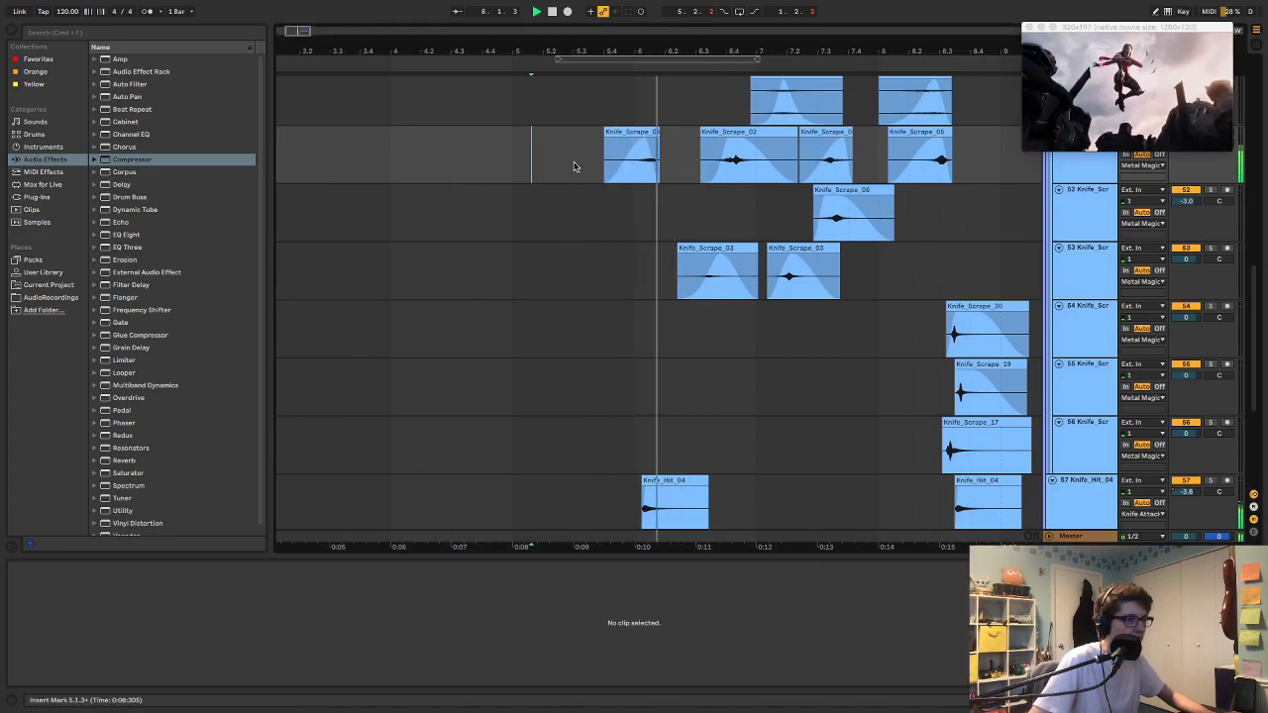
Step: Move the copied Knife_Scrape_06 clip earlier to start at about 5.2.4, checking the timing against the picture
{"action": "key", "text": "space"}
{"action": "left_click_drag", "start_coordinate": [618, 130], "coordinate": [597, 130]}
{"action": "left_click", "coordinate": [529, 150]}
{"action": "key", "text": "space"}
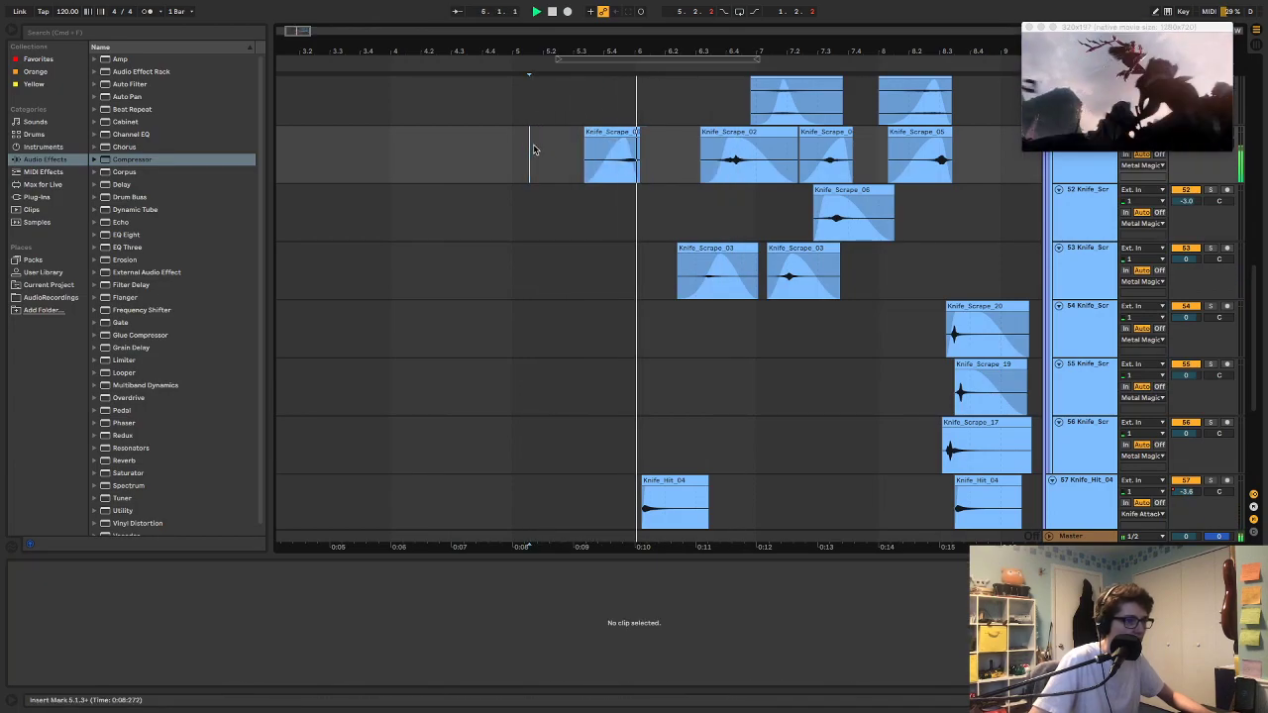
{"action": "key", "text": "space"}
{"action": "mouse_move", "coordinate": [603, 132]}
{"action": "left_mouse_down"}
{"action": "mouse_move", "coordinate": [584, 131]}
{"action": "mouse_move", "coordinate": [599, 132]}
{"action": "left_mouse_up"}
{"action": "key", "text": "space"}
{"action": "key", "text": "space"}
{"action": "key", "text": "space"}
Step: Shift the copied 6-Audio 1 clip slightly later to start at about 5.2.3 and play back the passage
{"action": "scroll", "coordinate": [602, 153], "scroll_direction": "up", "scroll_amount": 5}
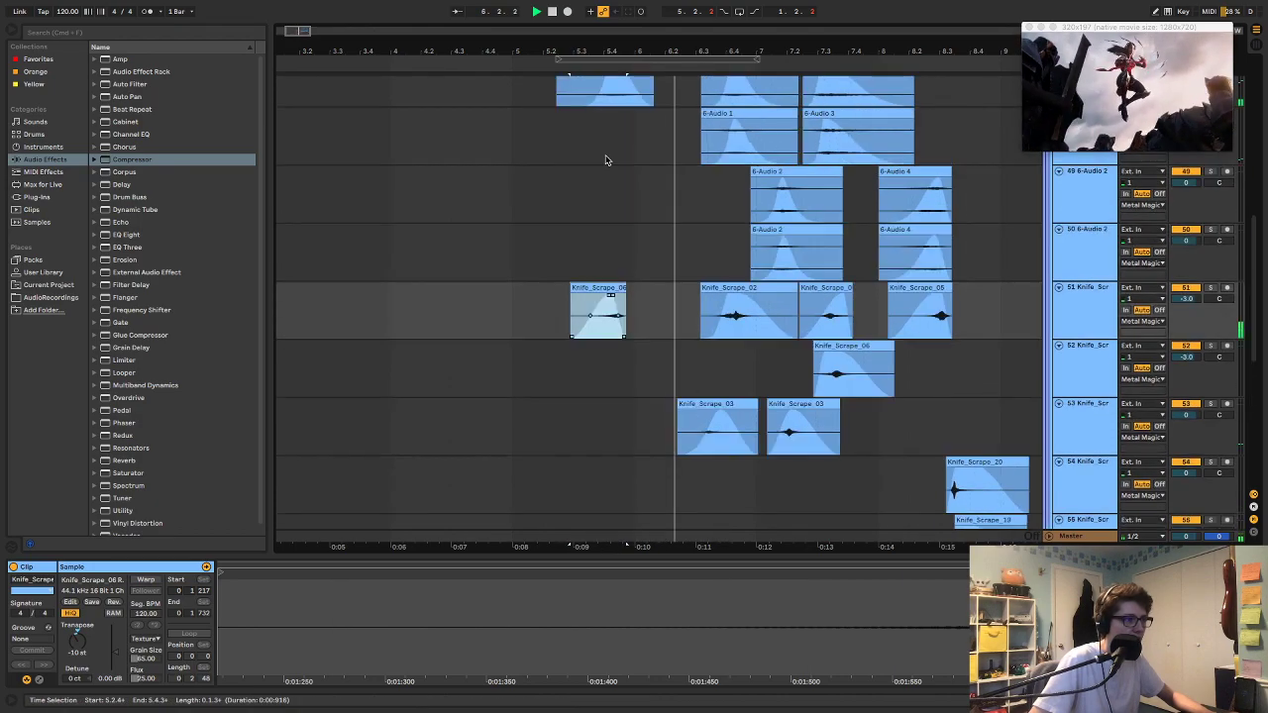
{"action": "key", "text": "space"}
{"action": "scroll", "coordinate": [607, 141], "scroll_direction": "up", "scroll_amount": 1}
{"action": "left_click_drag", "start_coordinate": [600, 148], "coordinate": [563, 171]}
{"action": "left_click", "coordinate": [551, 169]}
{"action": "key", "text": "space"}
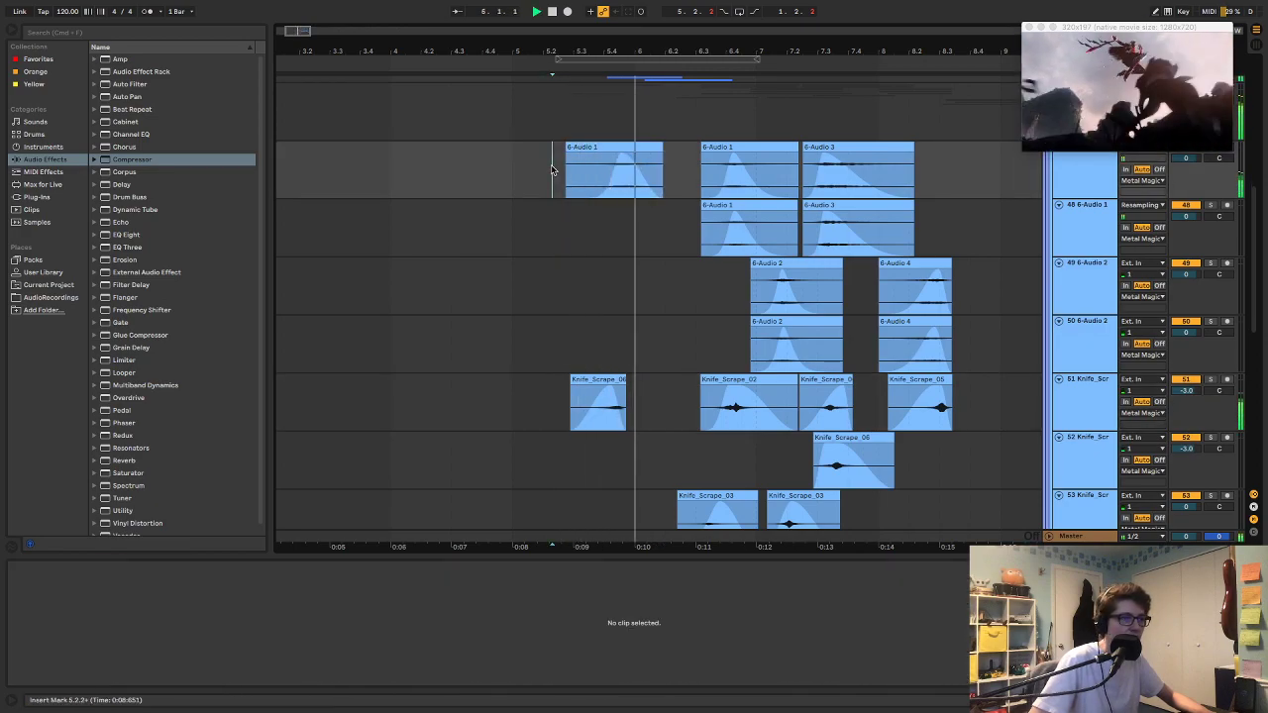
Step: Replay the passage and delete the copied Knife_Hit_04 clip at 6.1.1 on track 57
{"action": "scroll", "coordinate": [645, 278], "scroll_direction": "down", "scroll_amount": 6}
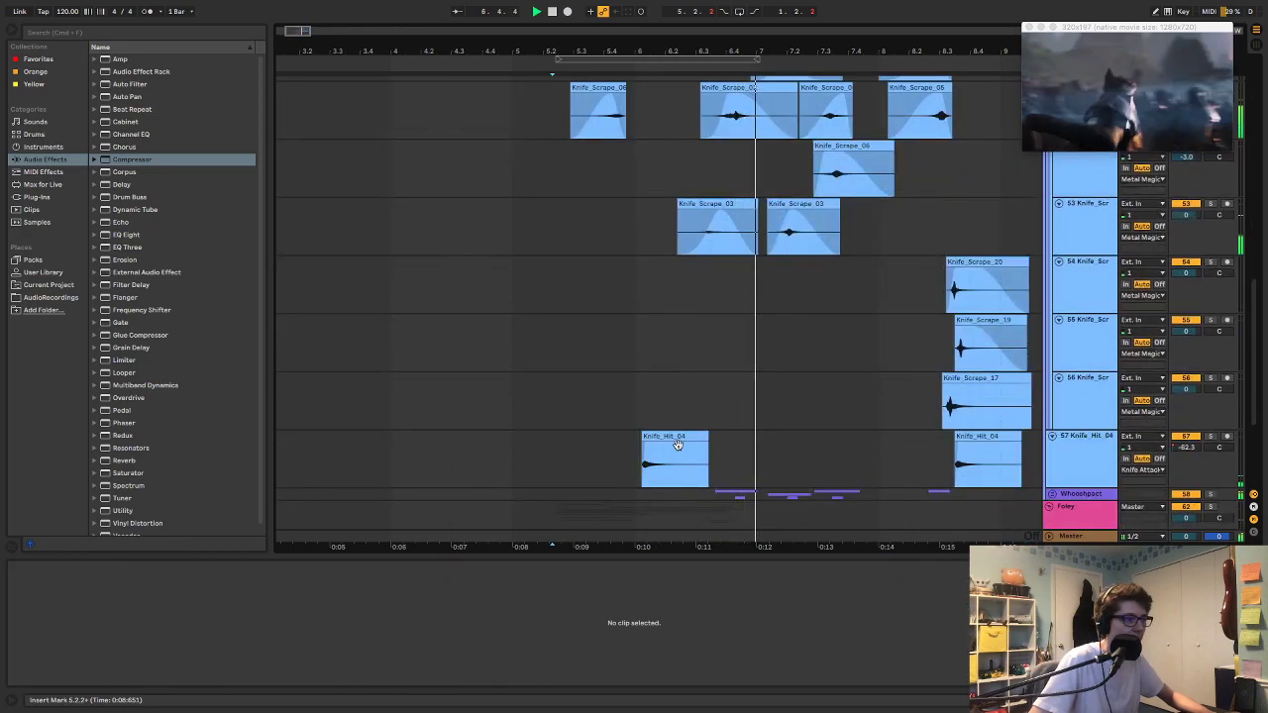
{"action": "left_click", "coordinate": [667, 436]}
{"action": "left_click", "coordinate": [592, 369]}
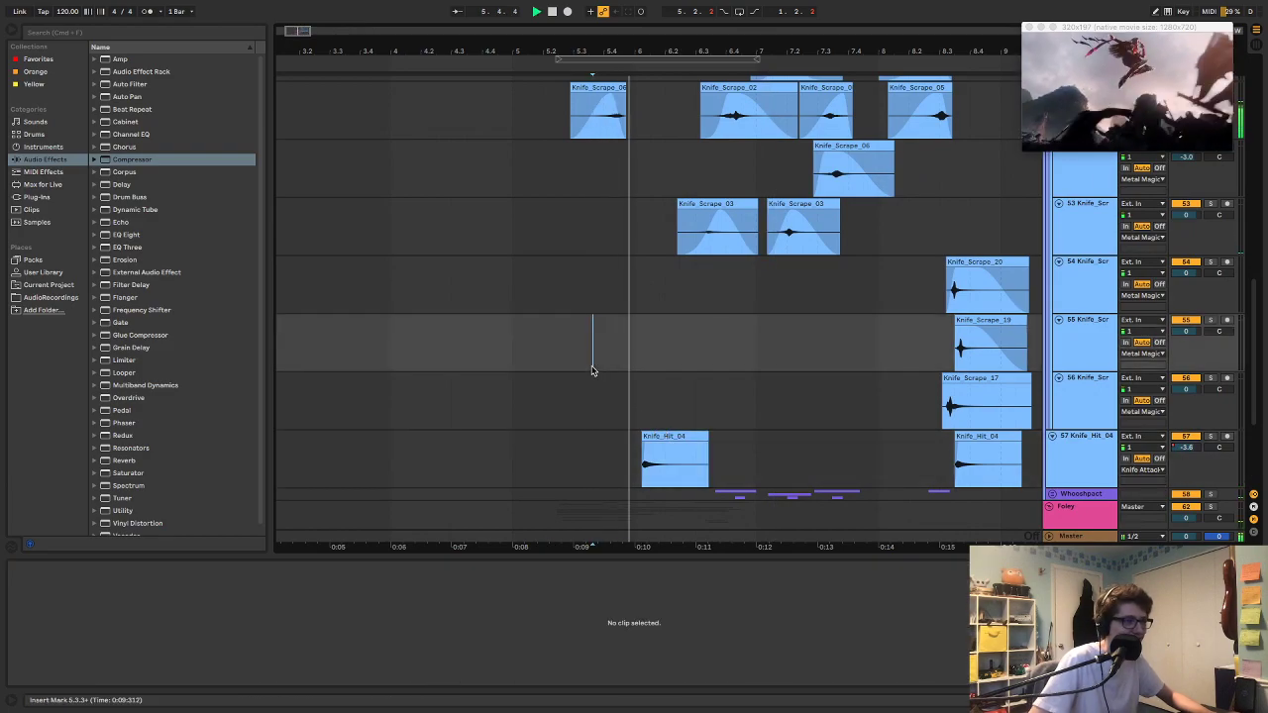
{"action": "left_click", "coordinate": [657, 436]}
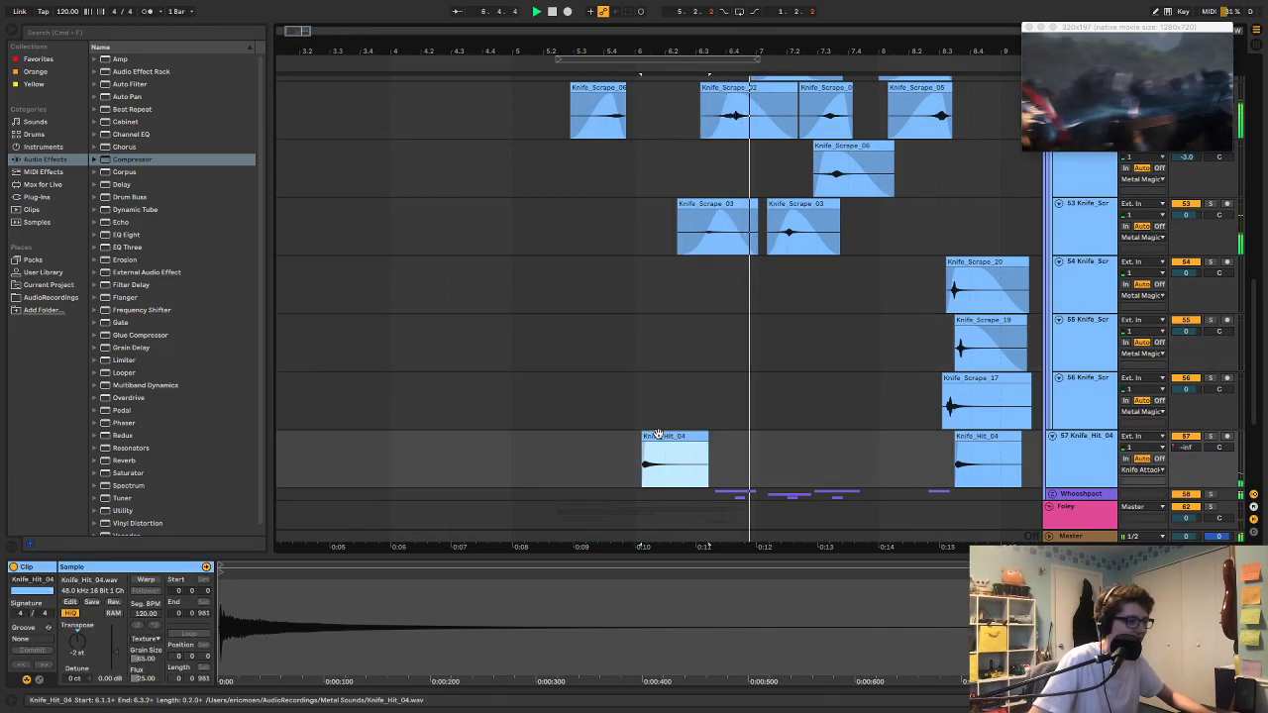
{"action": "left_click", "coordinate": [659, 439]}
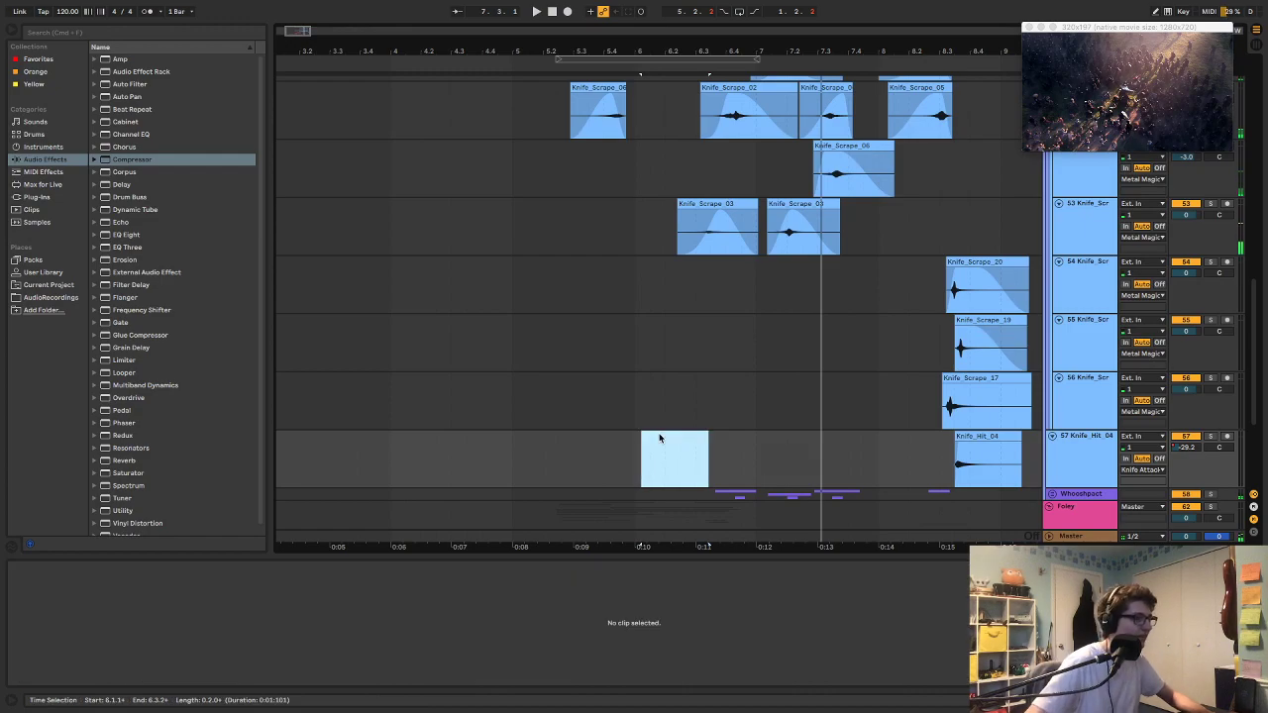
Step: Extend the end of the copied Knife_Scrape_06 clip on track 51 to about 6.1.2 and replay the passage
{"action": "scroll", "coordinate": [621, 237], "scroll_direction": "up", "scroll_amount": 3}
{"action": "mouse_move", "coordinate": [621, 242]}
{"action": "left_mouse_down"}
{"action": "mouse_move", "coordinate": [645, 244]}
{"action": "mouse_move", "coordinate": [618, 253]}
{"action": "left_mouse_up"}
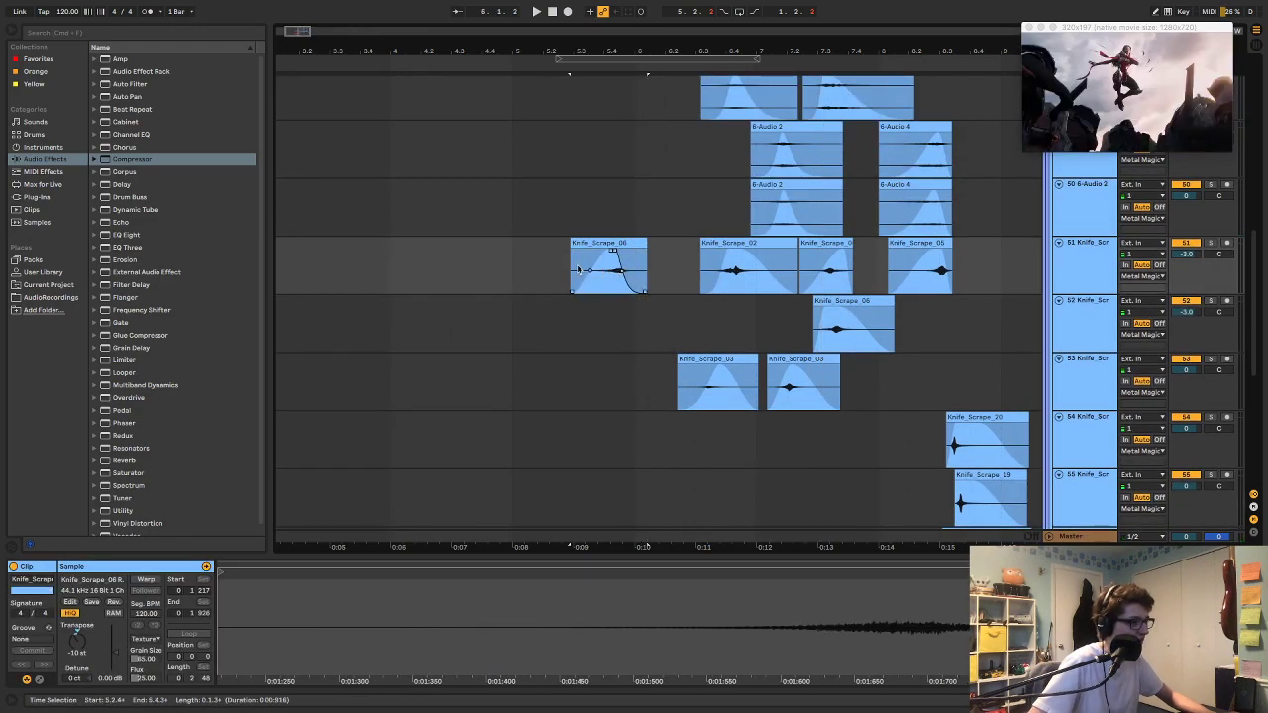
{"action": "left_click", "coordinate": [496, 266]}
{"action": "key", "text": "space"}
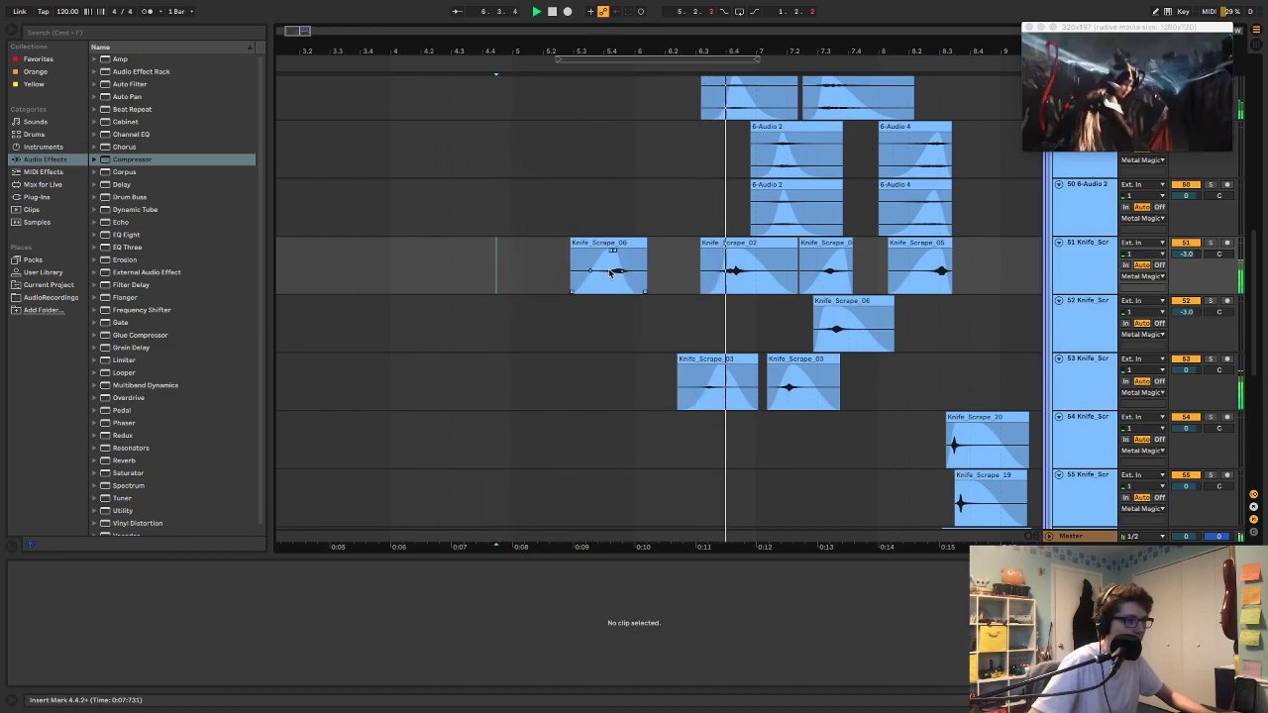
Step: Reshape the fade-out curve of the copied Knife_Scrape_06 clip and play back the sequence in the full mix
{"action": "left_click_drag", "start_coordinate": [620, 271], "coordinate": [629, 272]}
{"action": "left_click", "coordinate": [536, 264]}
{"action": "key", "text": "space"}
{"action": "key", "text": "space"}
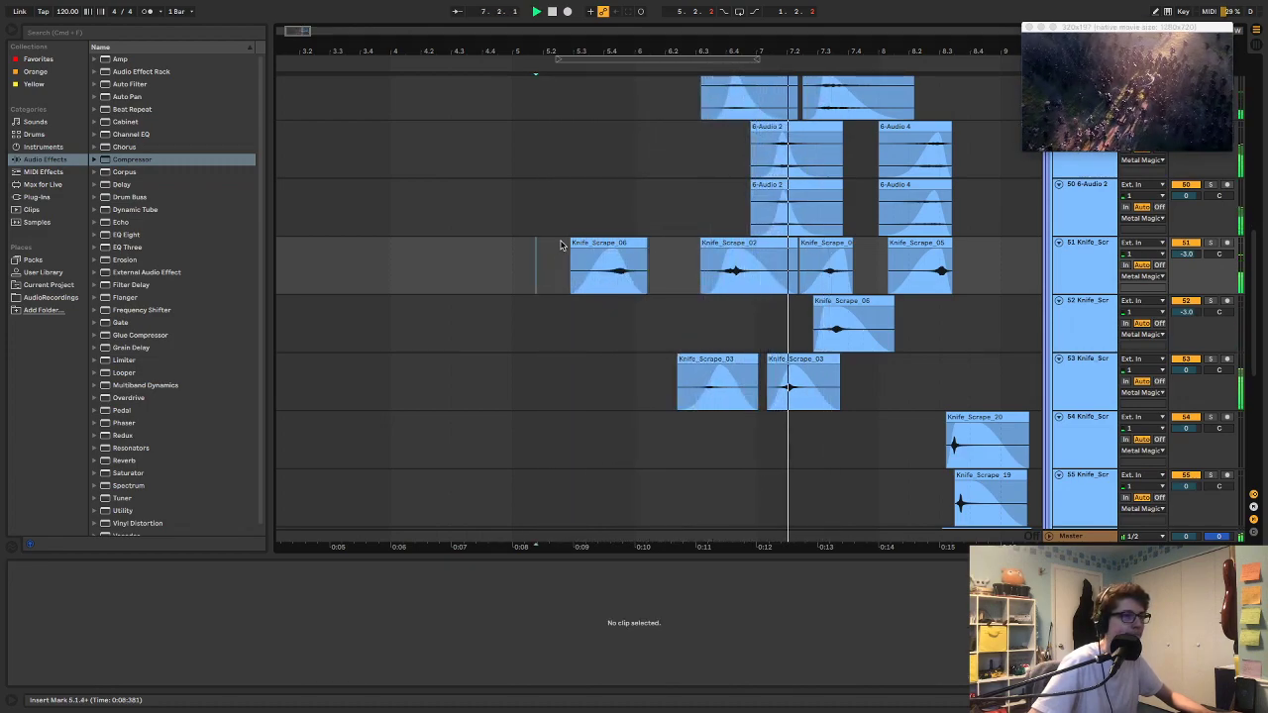
{"action": "left_click", "coordinate": [388, 208]}
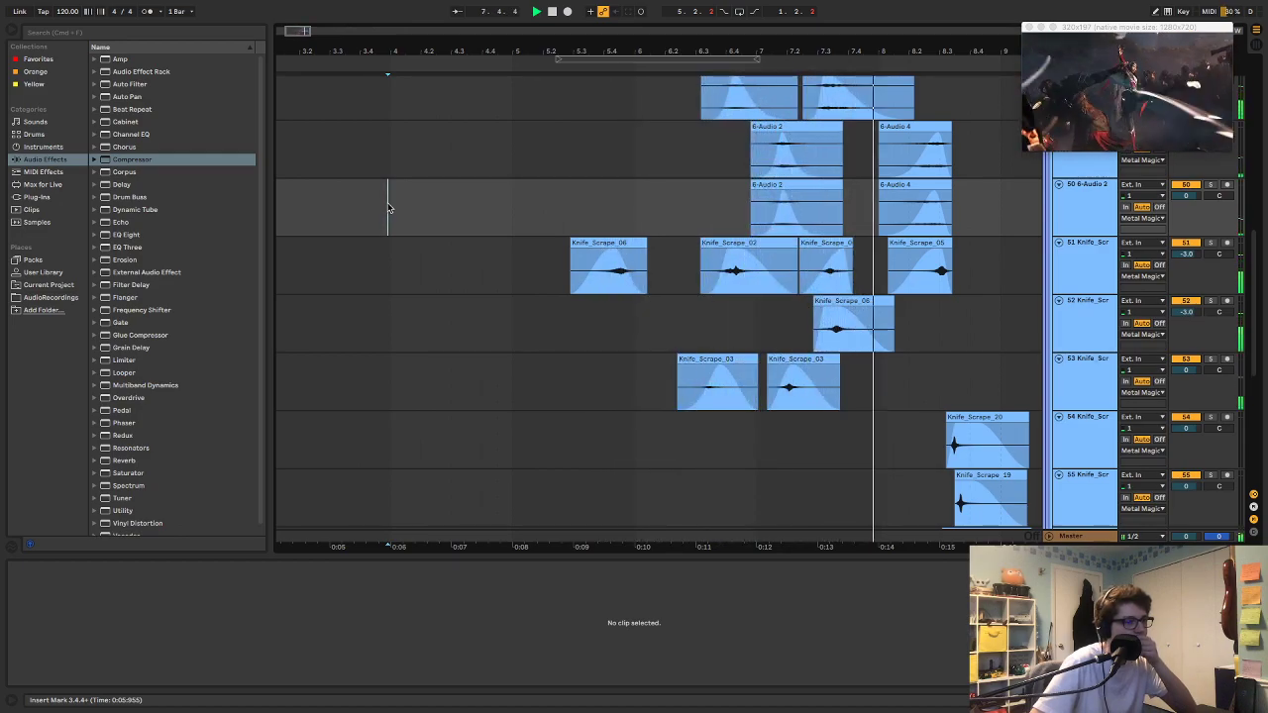
Step: Delete the copied Knife_Scrape_06 clip at about 5.2.3 on track 51 and replay the passage
{"action": "scroll", "coordinate": [495, 267], "scroll_direction": "up", "scroll_amount": 5}
{"action": "scroll", "coordinate": [530, 297], "scroll_direction": "down", "scroll_amount": 4}
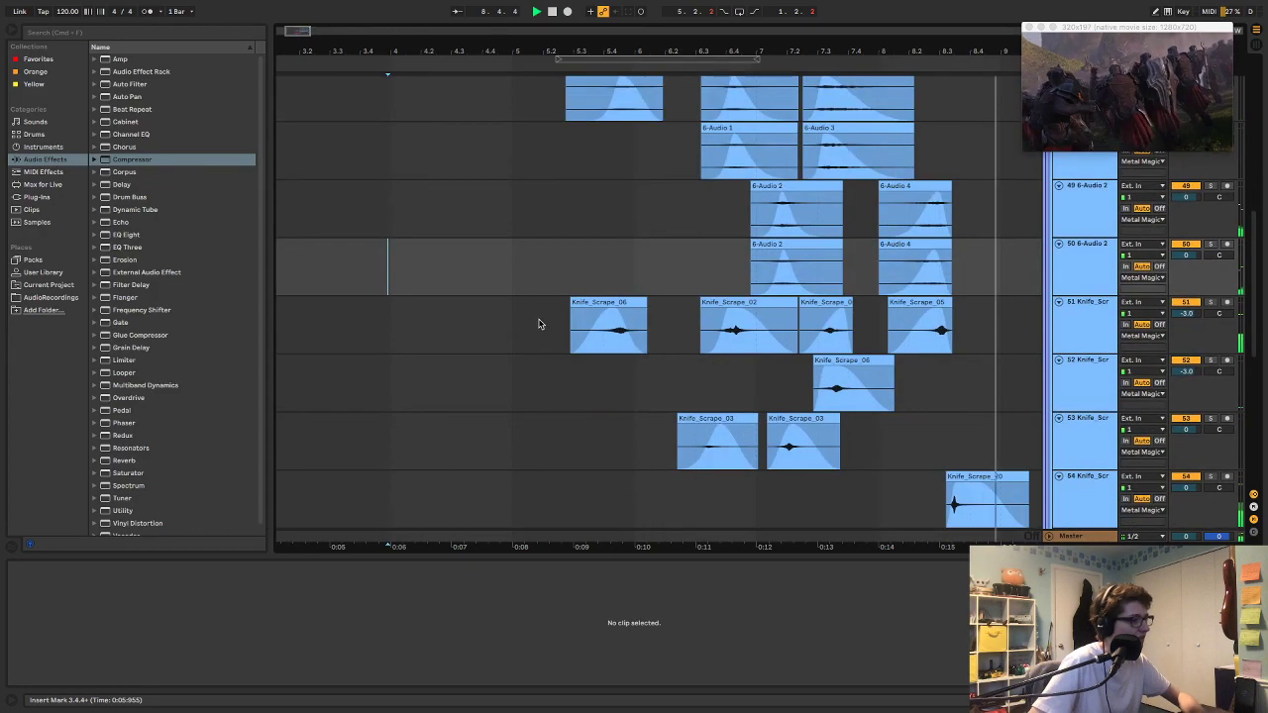
{"action": "left_click_drag", "start_coordinate": [532, 326], "coordinate": [680, 338]}
{"action": "key", "text": "Delete"}
{"action": "left_click", "coordinate": [530, 280]}
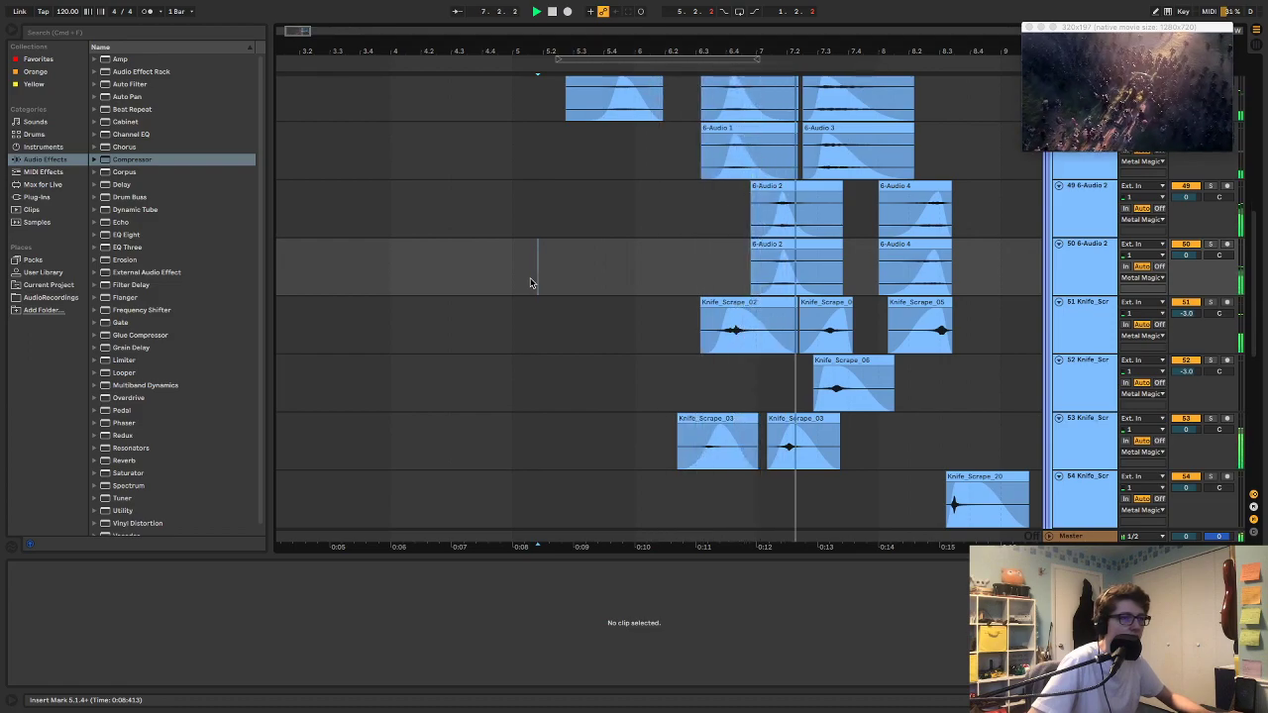
Step: Collapse the Metal Magic group and replay the sequence from about 5.2.2 in the full mix
{"action": "scroll", "coordinate": [575, 270], "scroll_direction": "up", "scroll_amount": 5}
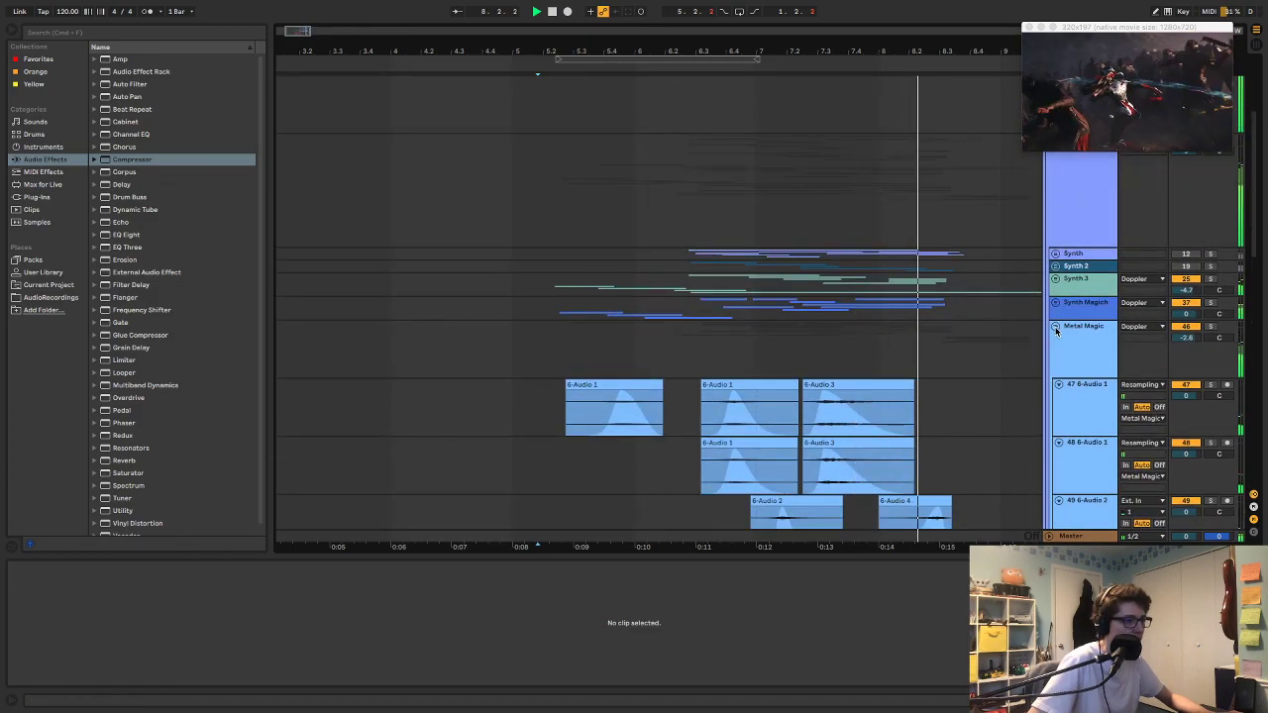
{"action": "left_click", "coordinate": [1056, 327]}
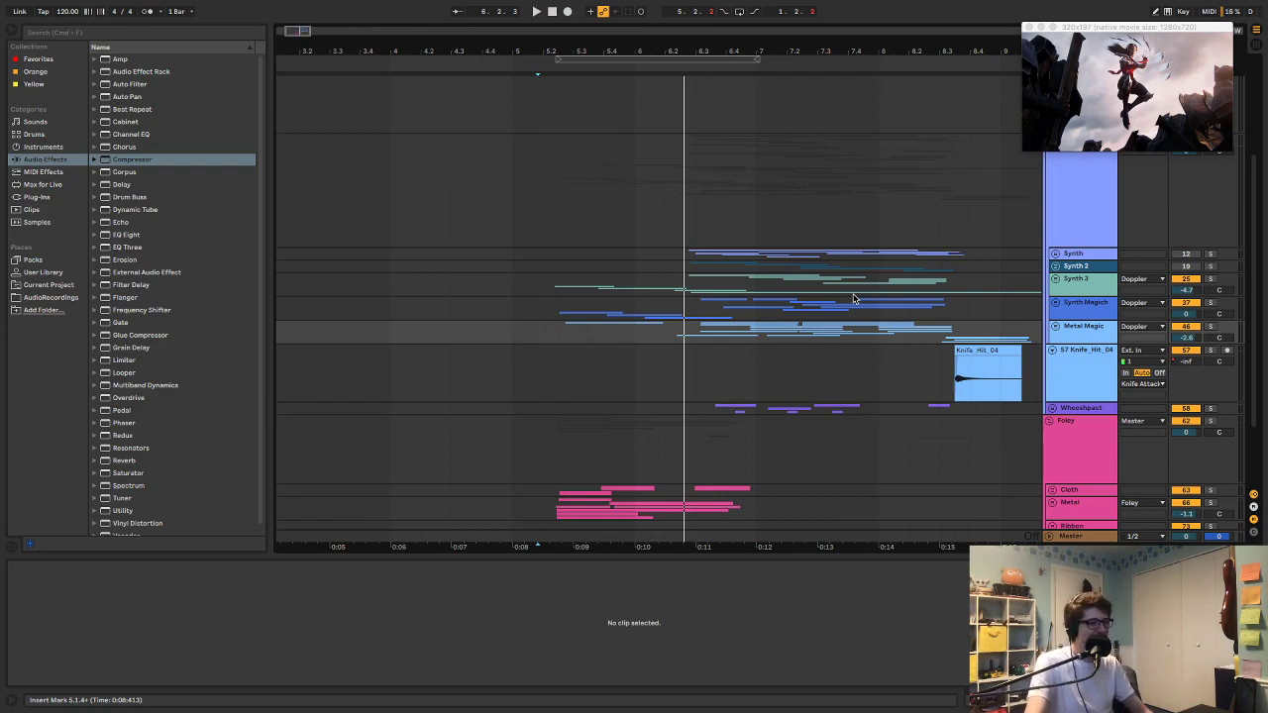
{"action": "key", "text": "space"}
{"action": "left_click", "coordinate": [553, 271]}
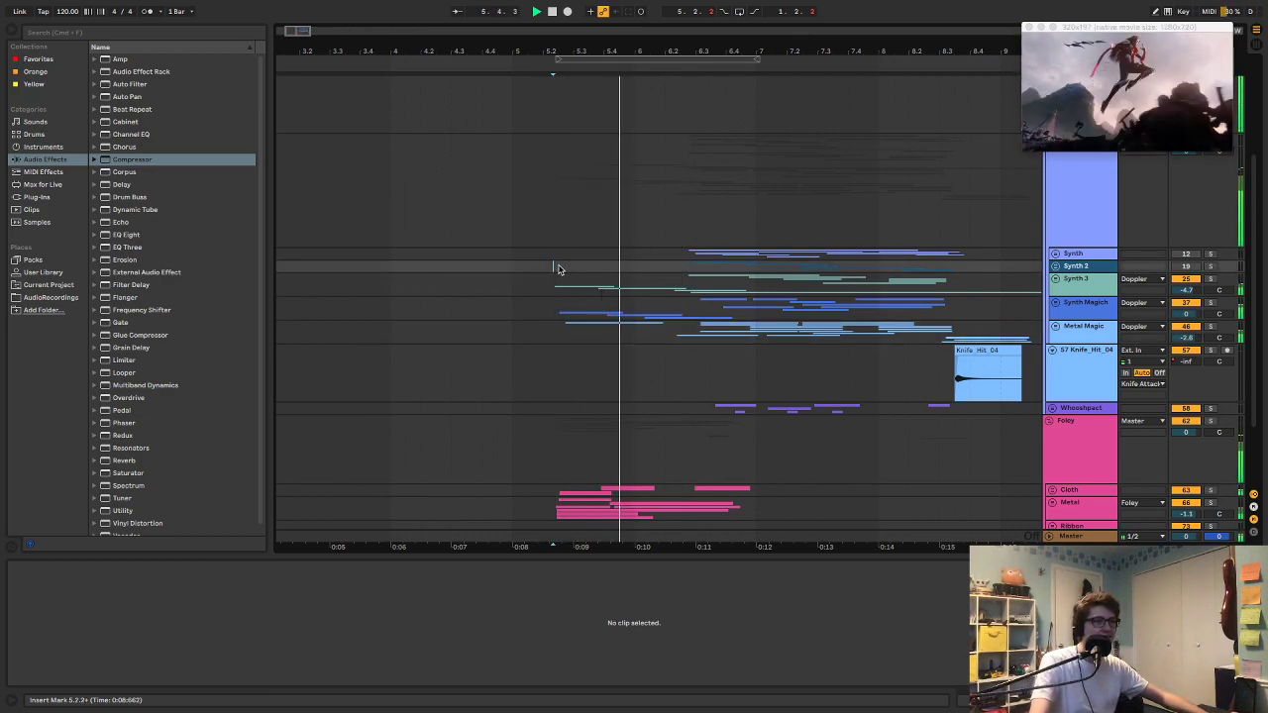
Step: Expand the Synth 3 group, solo tracks 33 to 35 and play back their 7-Audio 3 clips
{"action": "left_click", "coordinate": [1053, 279]}
{"action": "scroll", "coordinate": [861, 320], "scroll_direction": "down", "scroll_amount": 3}
{"action": "scroll", "coordinate": [693, 311], "scroll_direction": "up", "scroll_amount": 3}
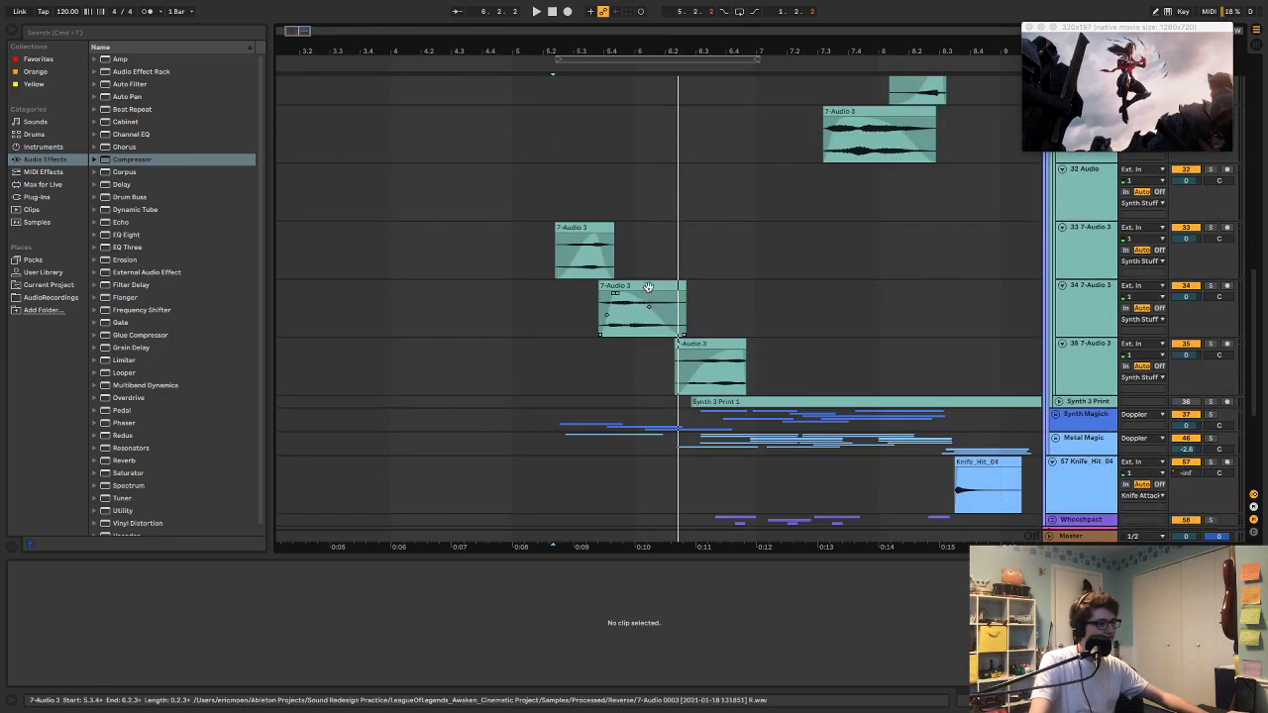
{"action": "key", "text": "space"}
{"action": "key", "text": "space"}
{"action": "left_click_drag", "start_coordinate": [545, 243], "coordinate": [543, 353]}
{"action": "key", "text": "space"}
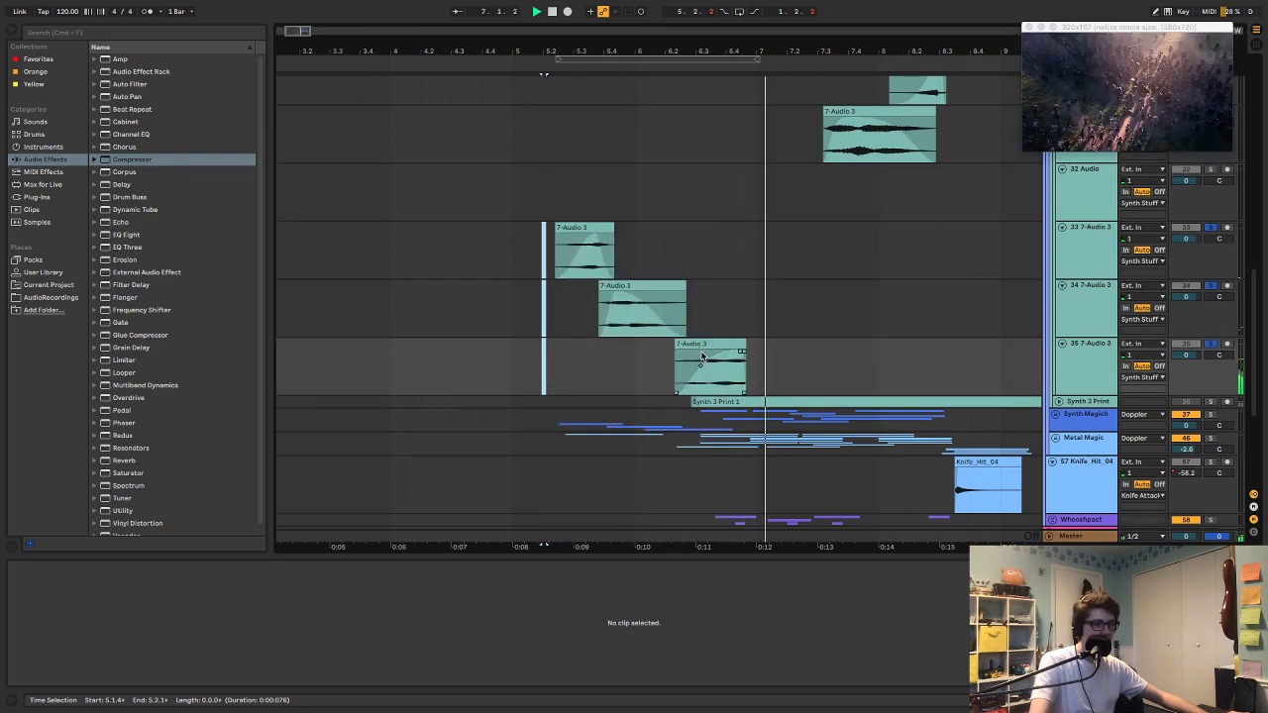
Step: Reshape the fade-out of the 7-Audio 3 clip on track 34 into a steep early drop and replay the soloed clips
{"action": "left_click", "coordinate": [661, 310]}
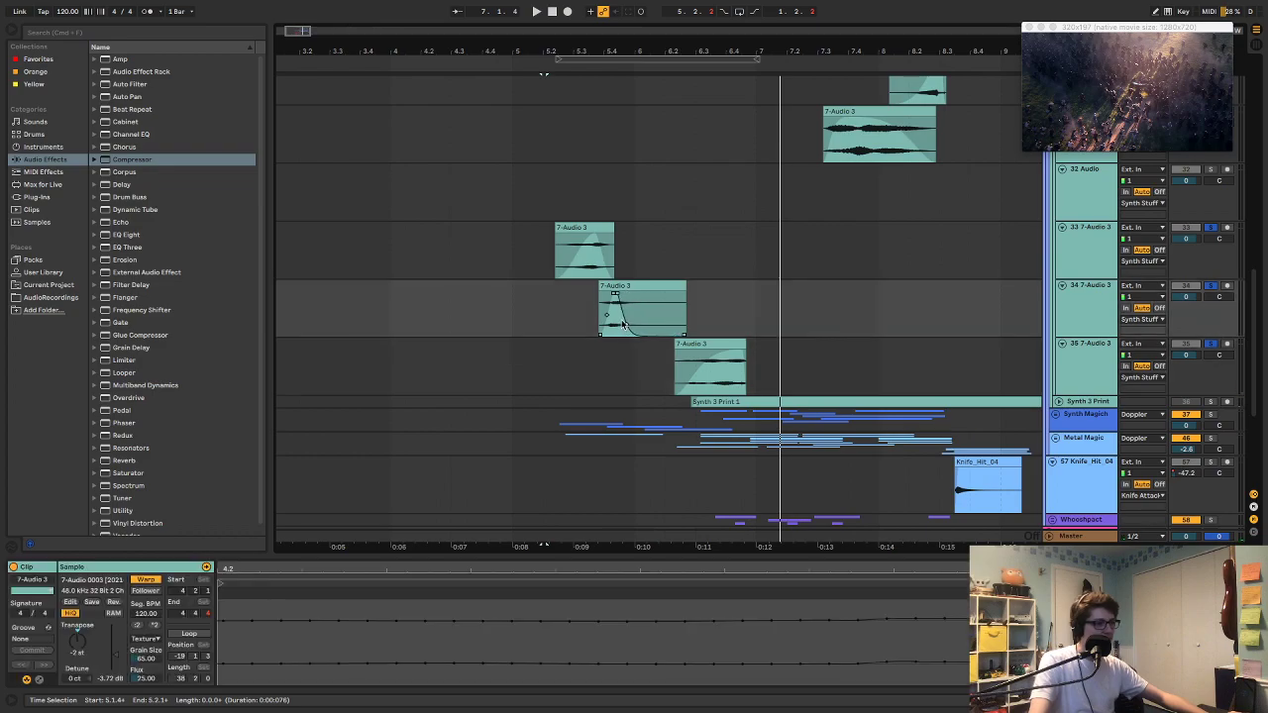
{"action": "left_click", "coordinate": [550, 303]}
{"action": "key", "text": "space"}
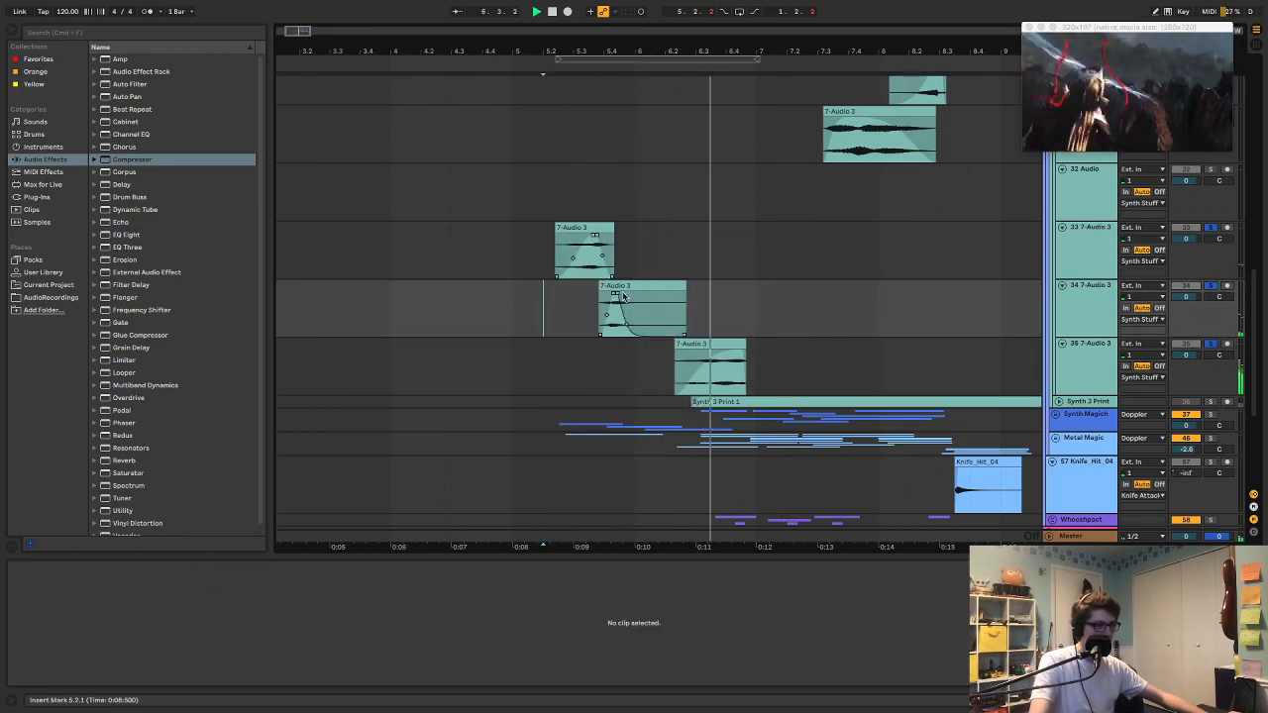
{"action": "left_click", "coordinate": [625, 324]}
{"action": "key", "text": "space"}
{"action": "key", "text": "space"}
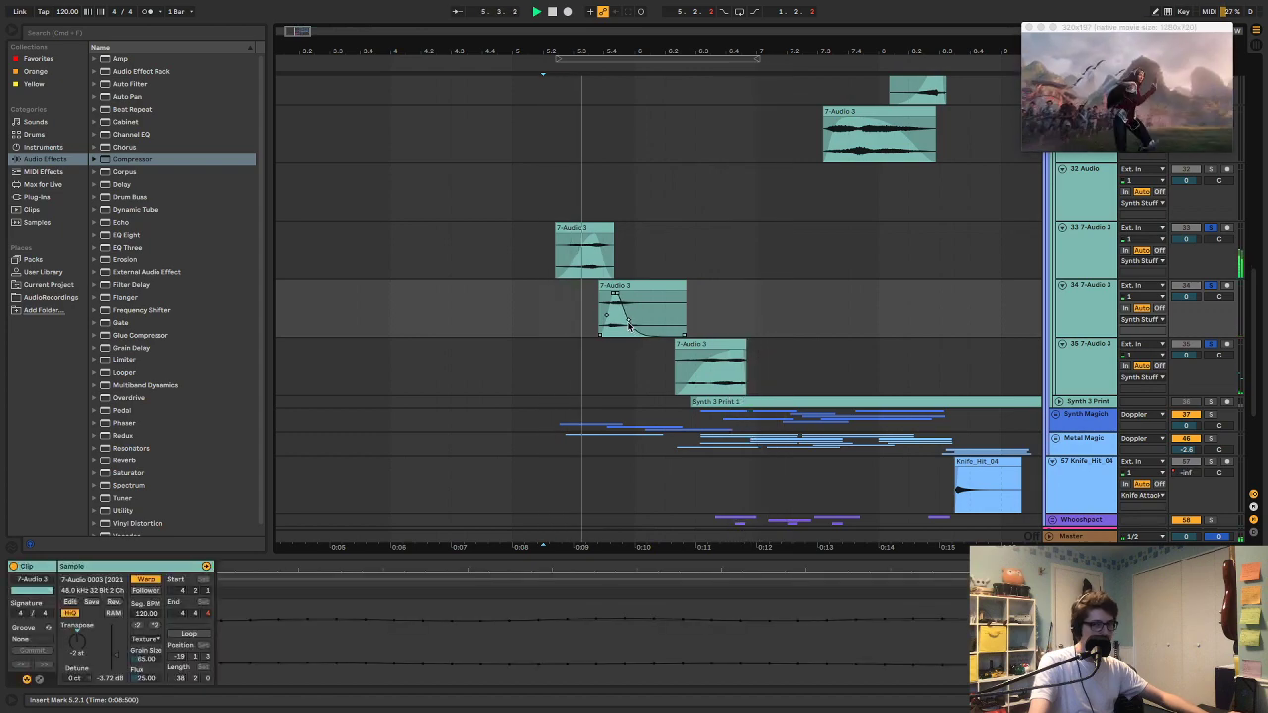
Step: Reshape the fade-in curve of the 7-Audio 3 clip on track 33 and replay the soloed clips
{"action": "left_click_drag", "start_coordinate": [592, 243], "coordinate": [596, 240]}
{"action": "key", "text": "space"}
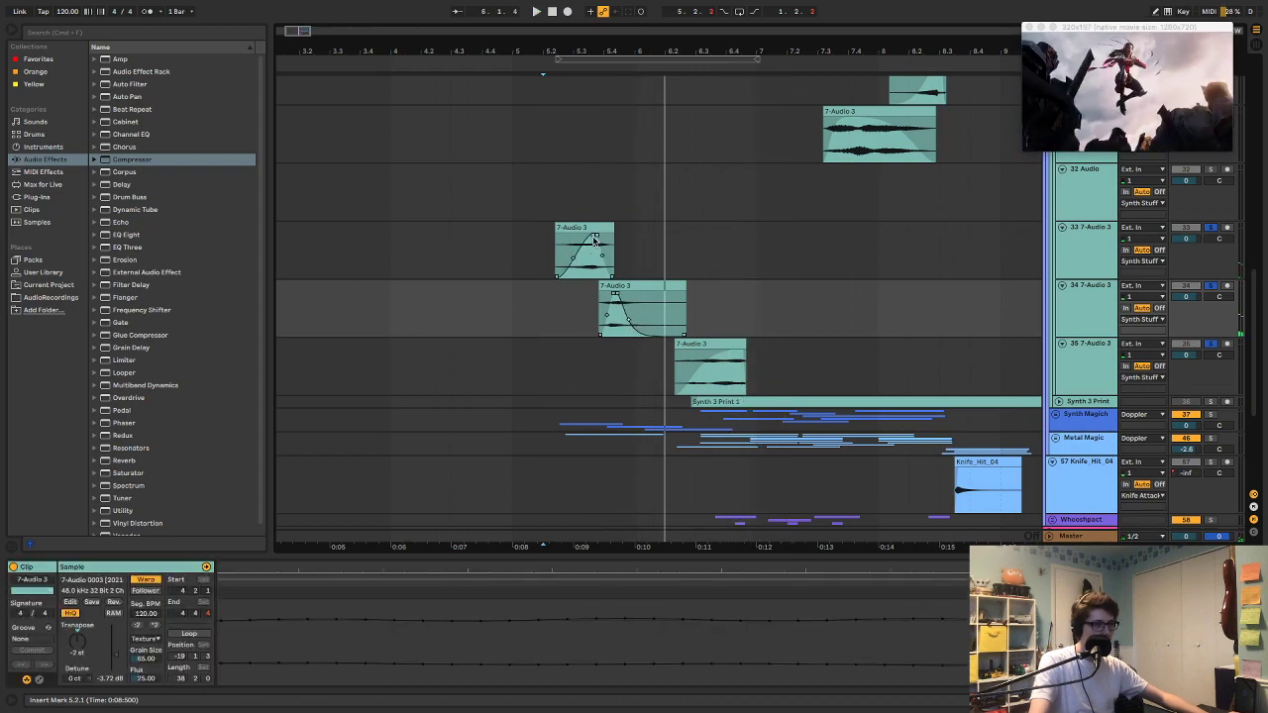
{"action": "left_click", "coordinate": [572, 262]}
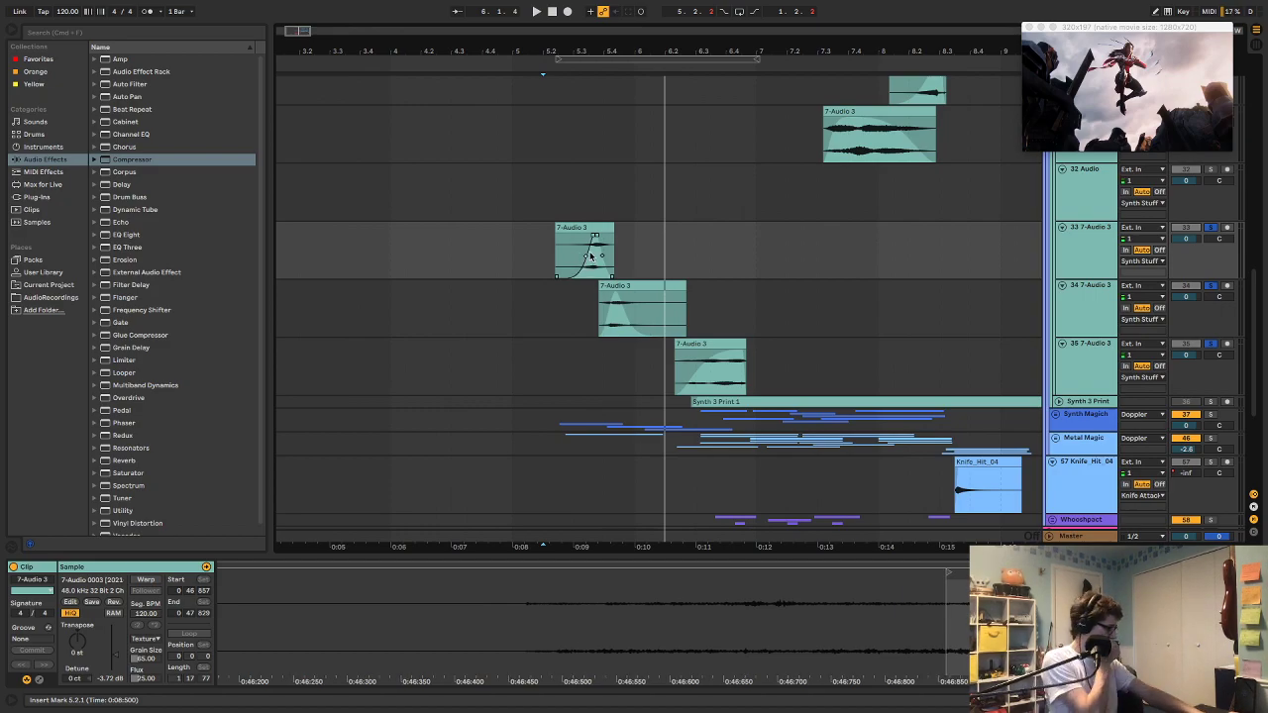
{"action": "key", "text": "space"}
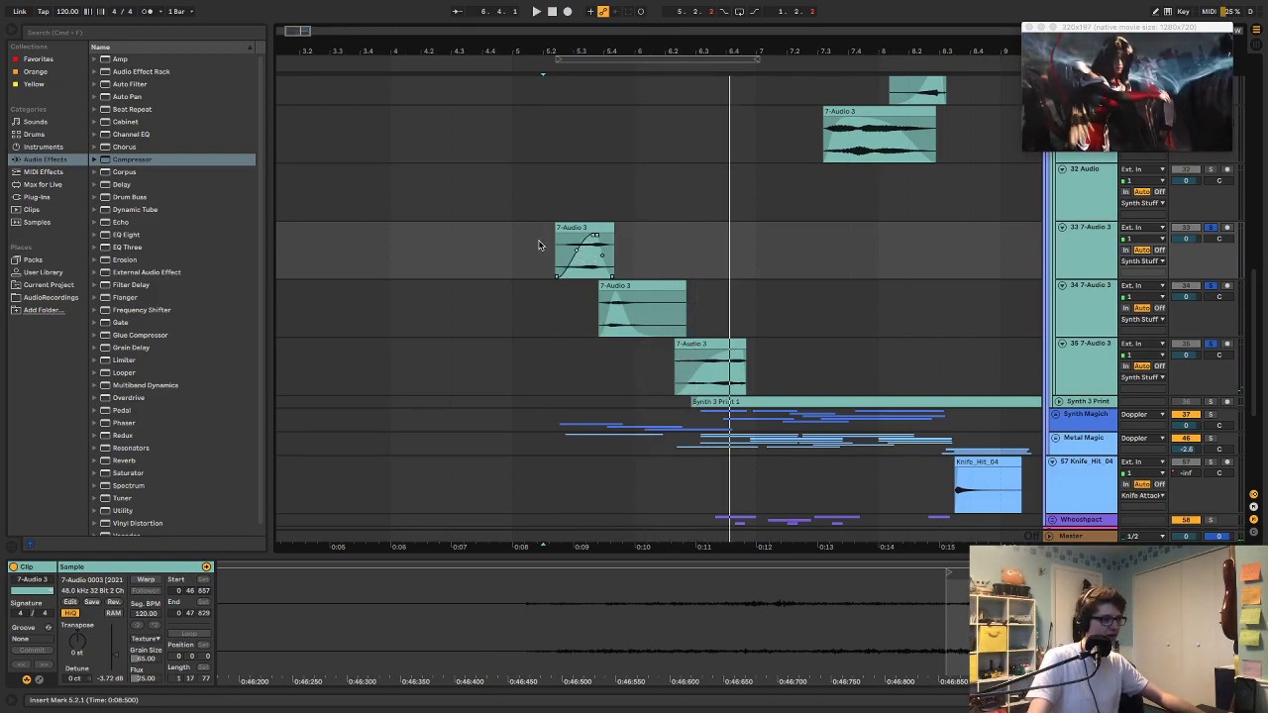
{"action": "key", "text": "space"}
Step: Lower the gain of the 7-Audio 3 clip on track 33 to -11.0 dB and replay the soloed clips
{"action": "left_click_drag", "start_coordinate": [544, 247], "coordinate": [623, 248]}
{"action": "left_click_drag", "start_coordinate": [106, 677], "coordinate": [109, 693]}
{"action": "key", "text": "space"}
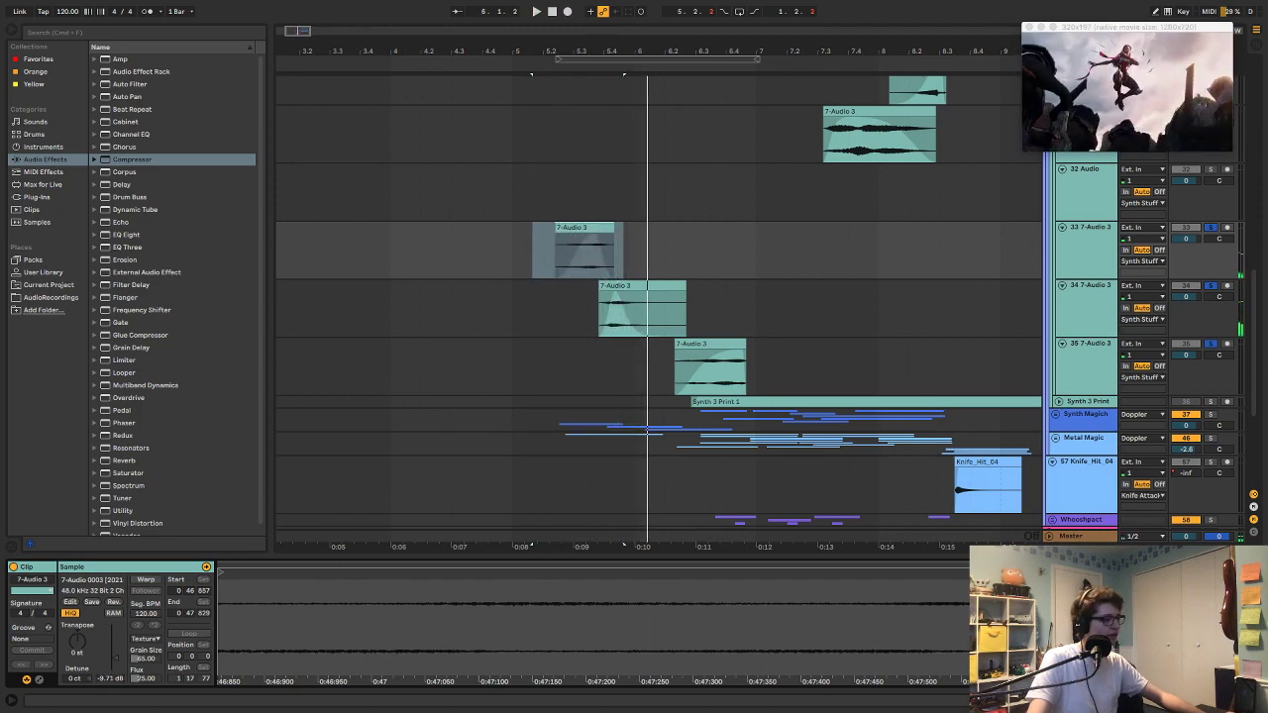
{"action": "key", "text": "space"}
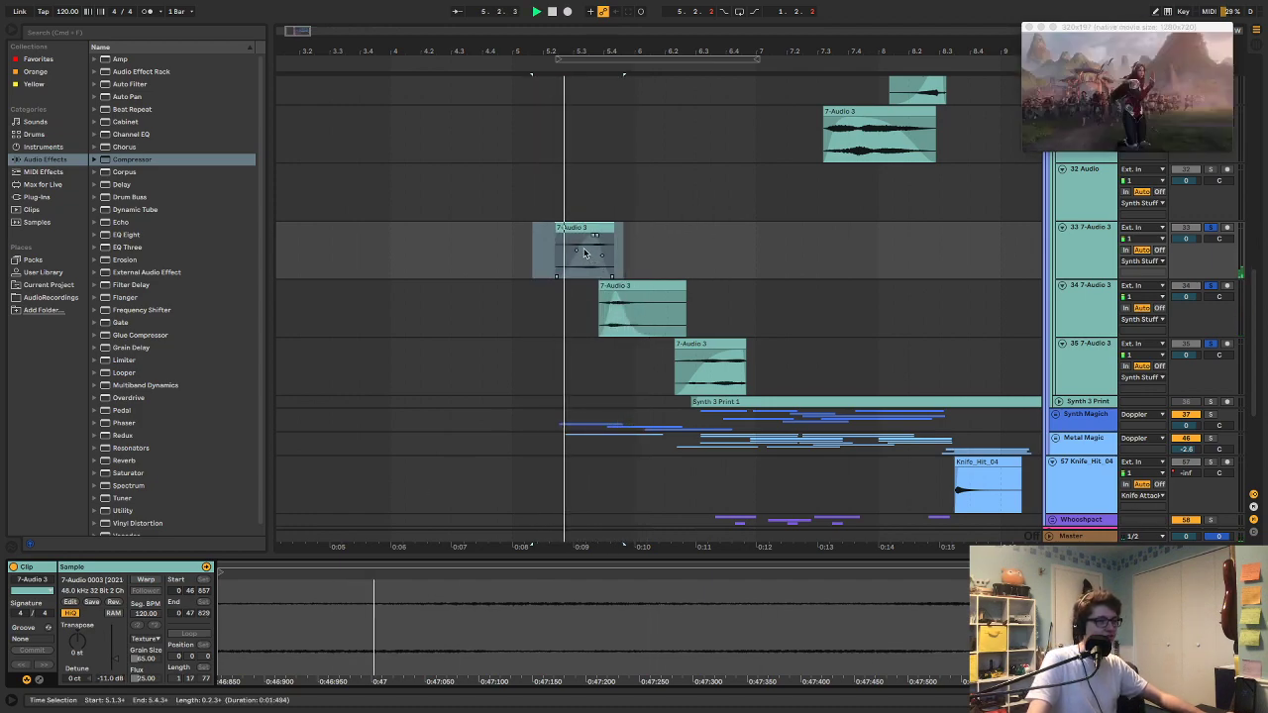
{"action": "left_click", "coordinate": [584, 253]}
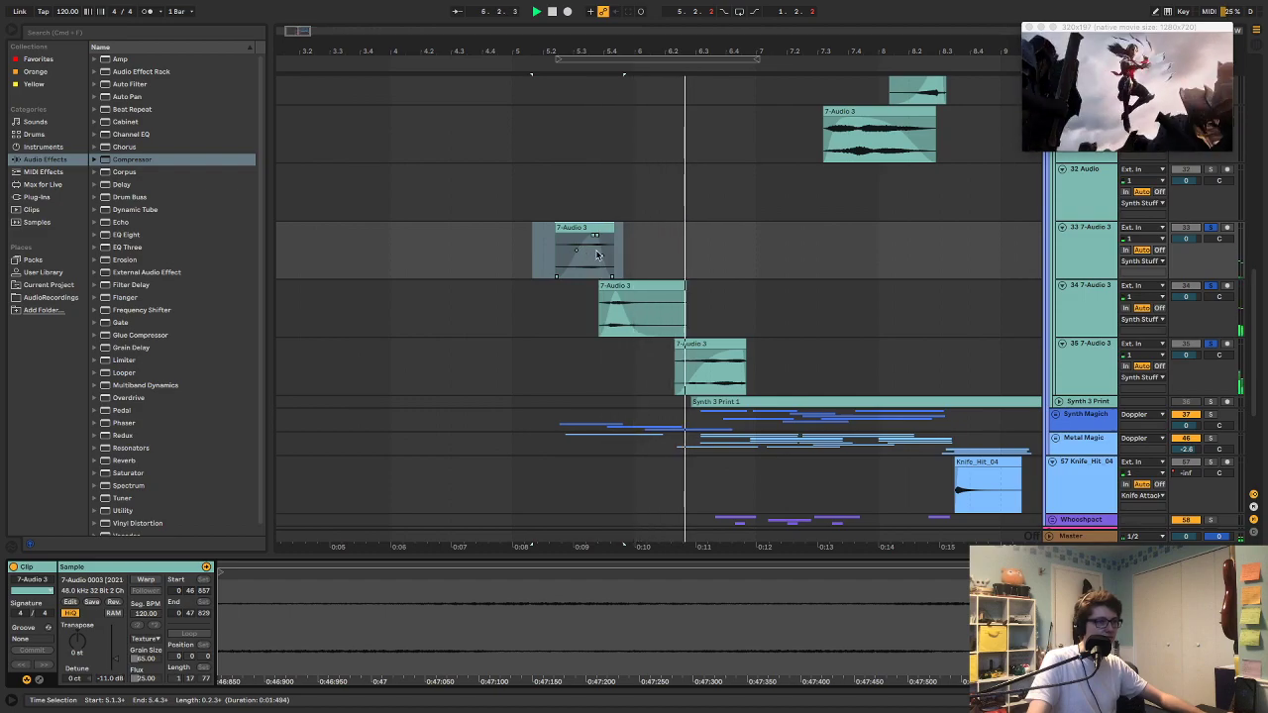
Step: Collapse the Synth 3 group, expand the Synth Magic group and play back its first three Vital clips with tracks 43 to 45 soloed
{"action": "scroll", "coordinate": [1096, 276], "scroll_direction": "up", "scroll_amount": 4}
{"action": "scroll", "coordinate": [1097, 276], "scroll_direction": "up", "scroll_amount": 5}
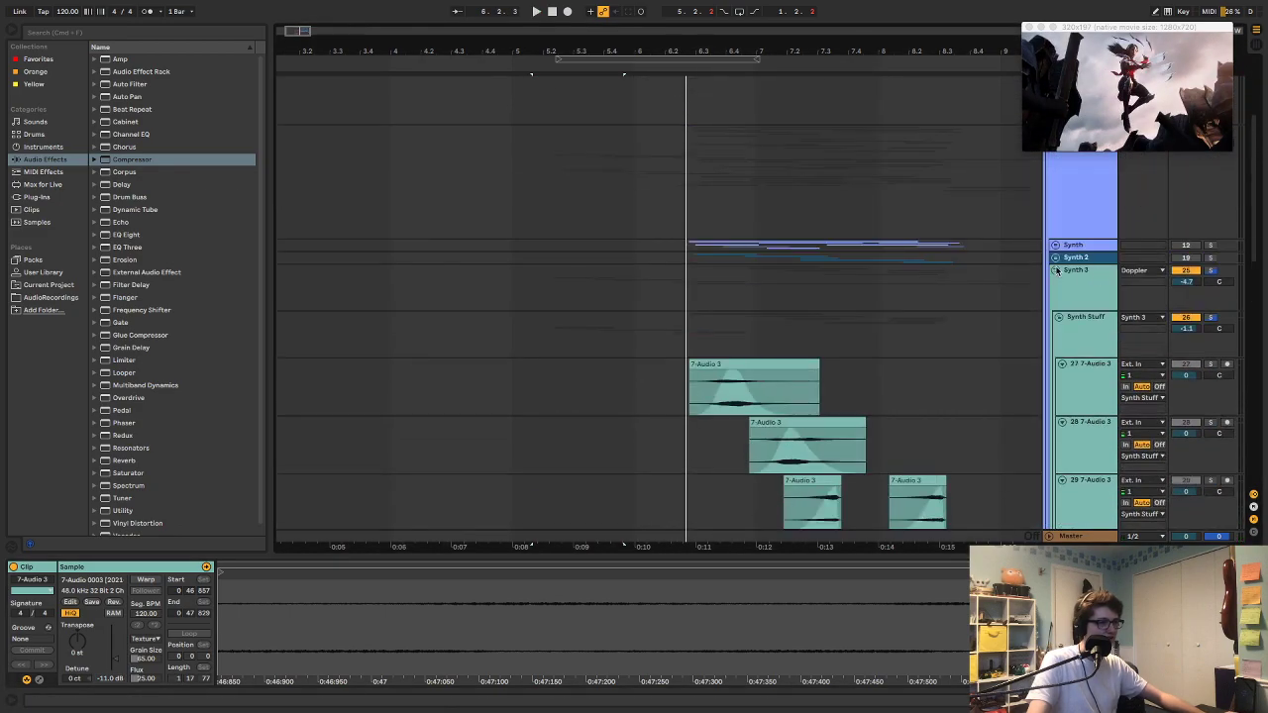
{"action": "left_click", "coordinate": [1056, 269]}
{"action": "scroll", "coordinate": [981, 288], "scroll_direction": "down", "scroll_amount": 10}
{"action": "left_click_drag", "start_coordinate": [590, 288], "coordinate": [743, 396]}
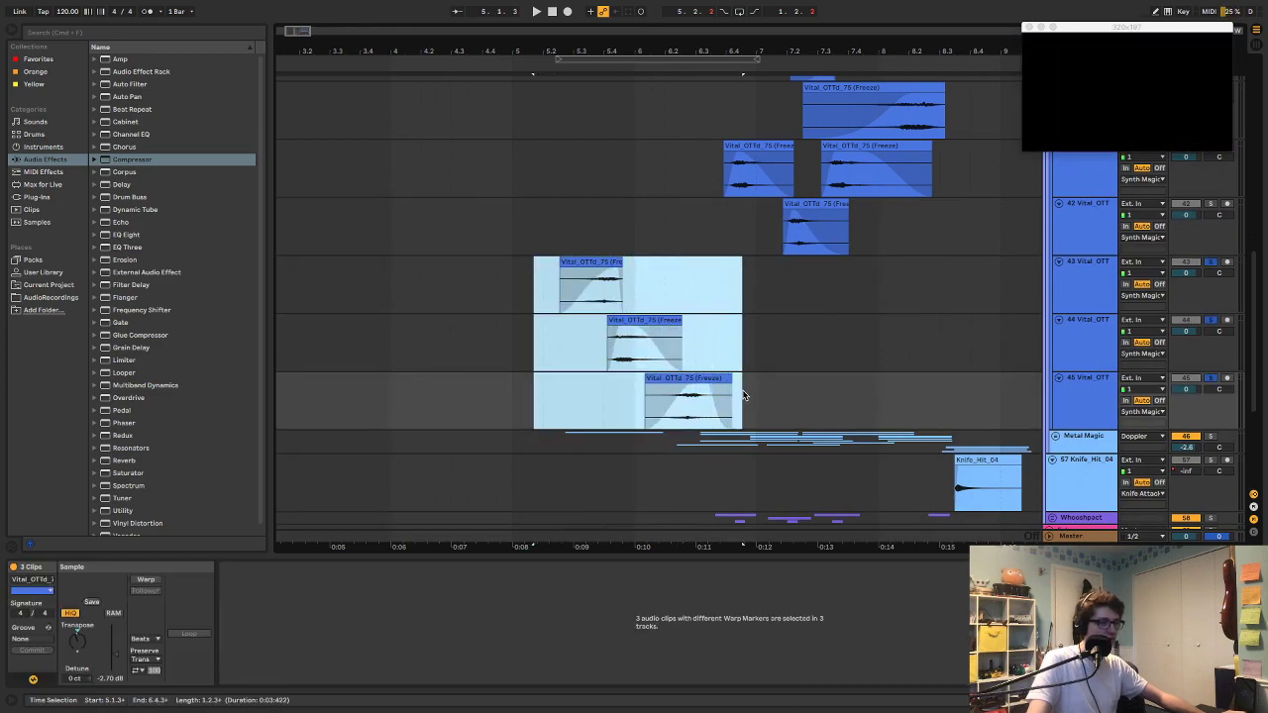
{"action": "key", "text": "space"}
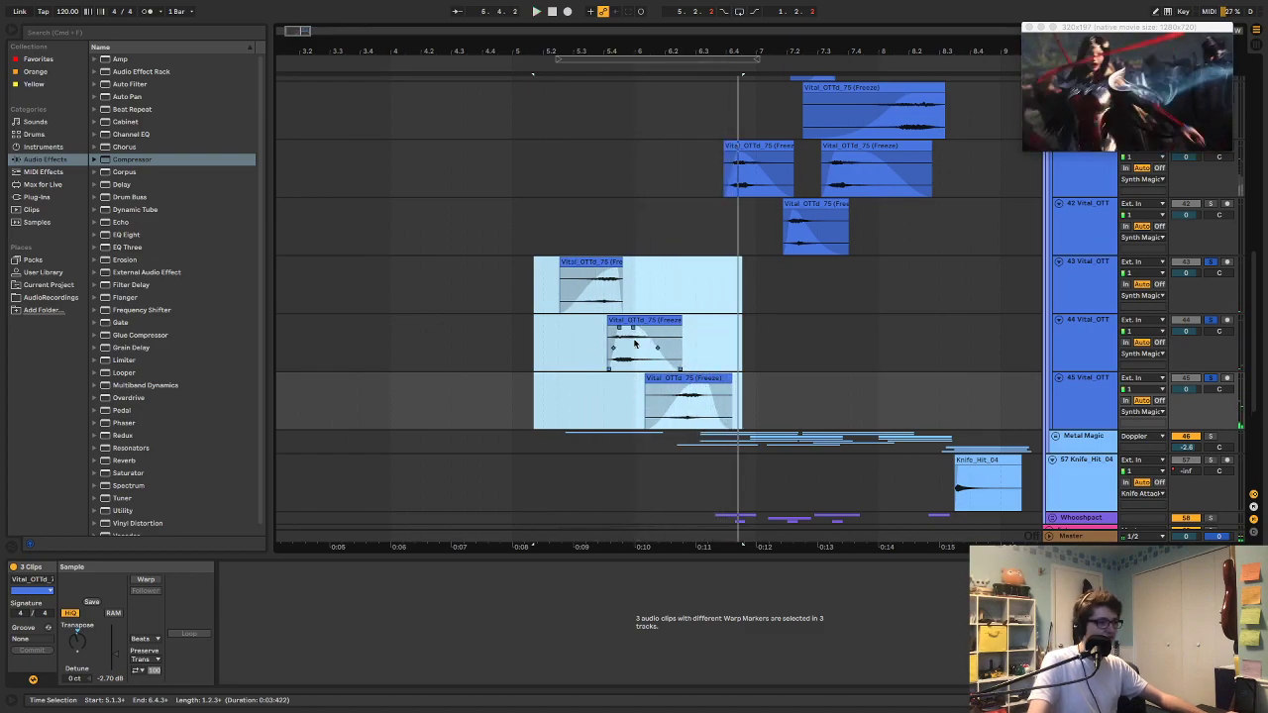
Step: Steepen the fade-out of the Vital clip on track 44 and the fade-in of the Vital clip on track 43, replaying them
{"action": "left_click_drag", "start_coordinate": [639, 334], "coordinate": [622, 333]}
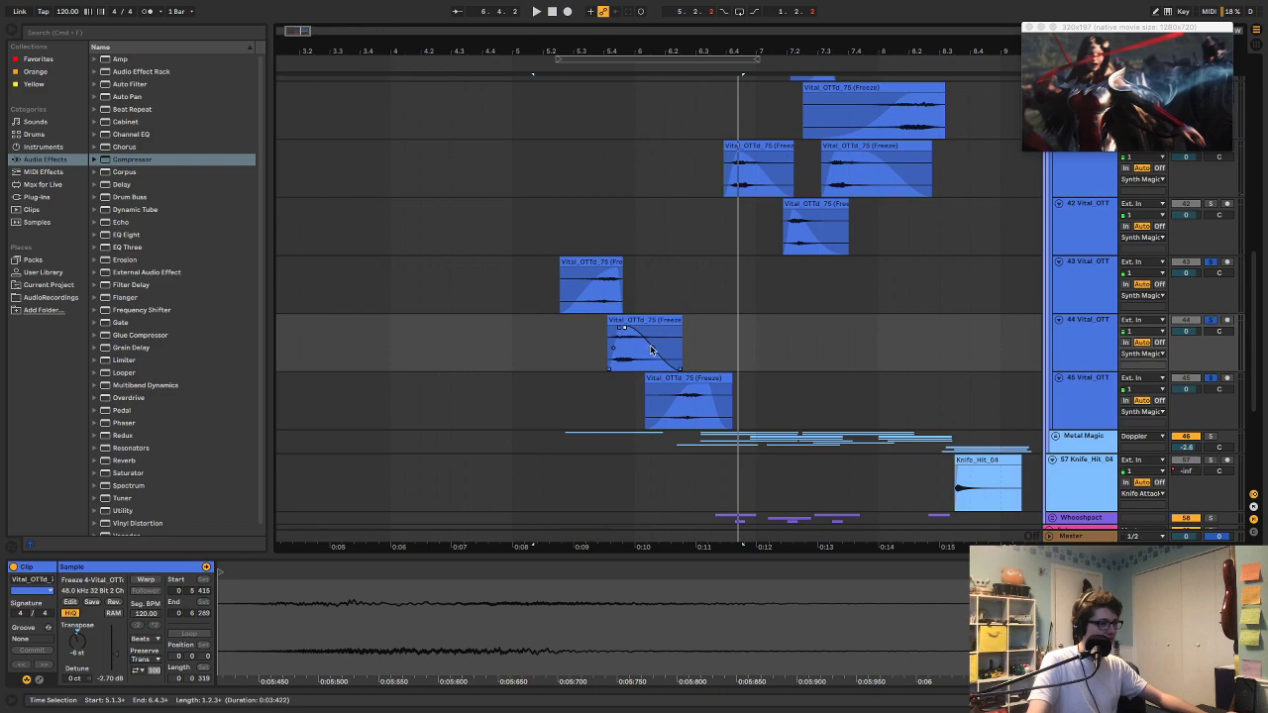
{"action": "key", "text": "space"}
{"action": "left_click_drag", "start_coordinate": [563, 263], "coordinate": [599, 300]}
{"action": "key", "text": "space"}
{"action": "key", "text": "space"}
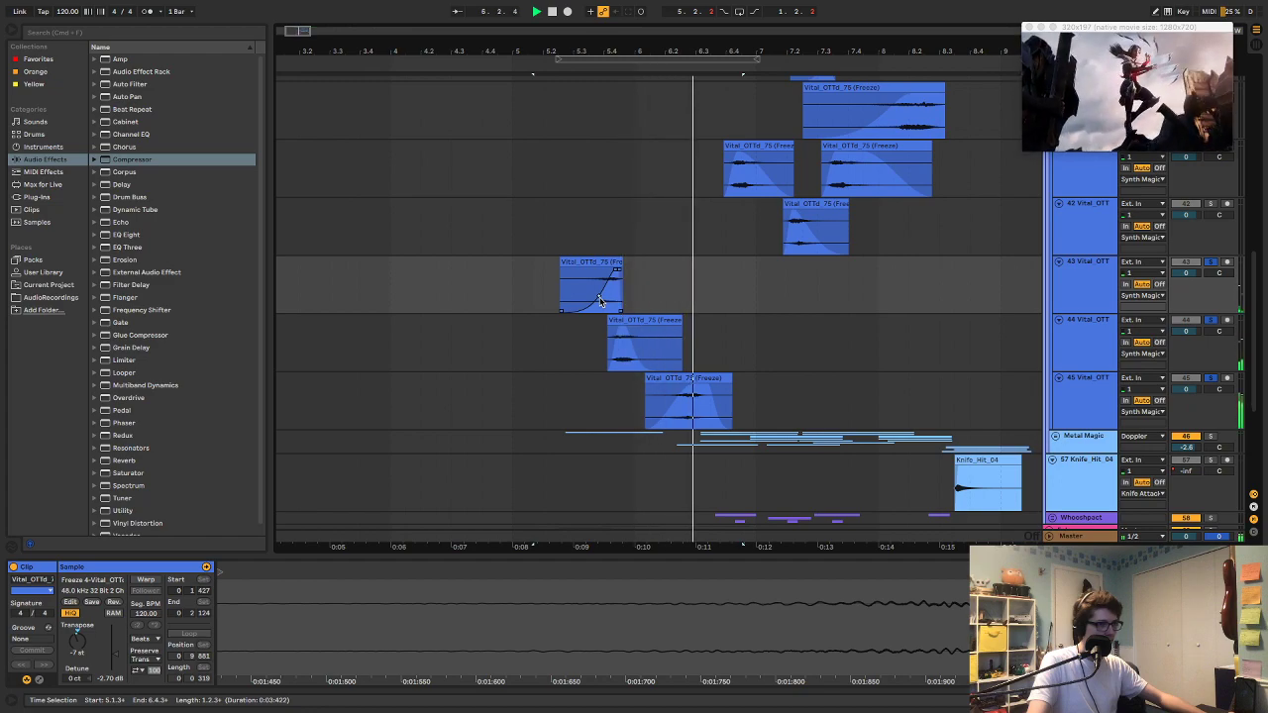
Step: Reshape the fade-in of the Vital clip on track 45 to rise late and replay the three soloed clips
{"action": "left_click_drag", "start_coordinate": [648, 379], "coordinate": [700, 388]}
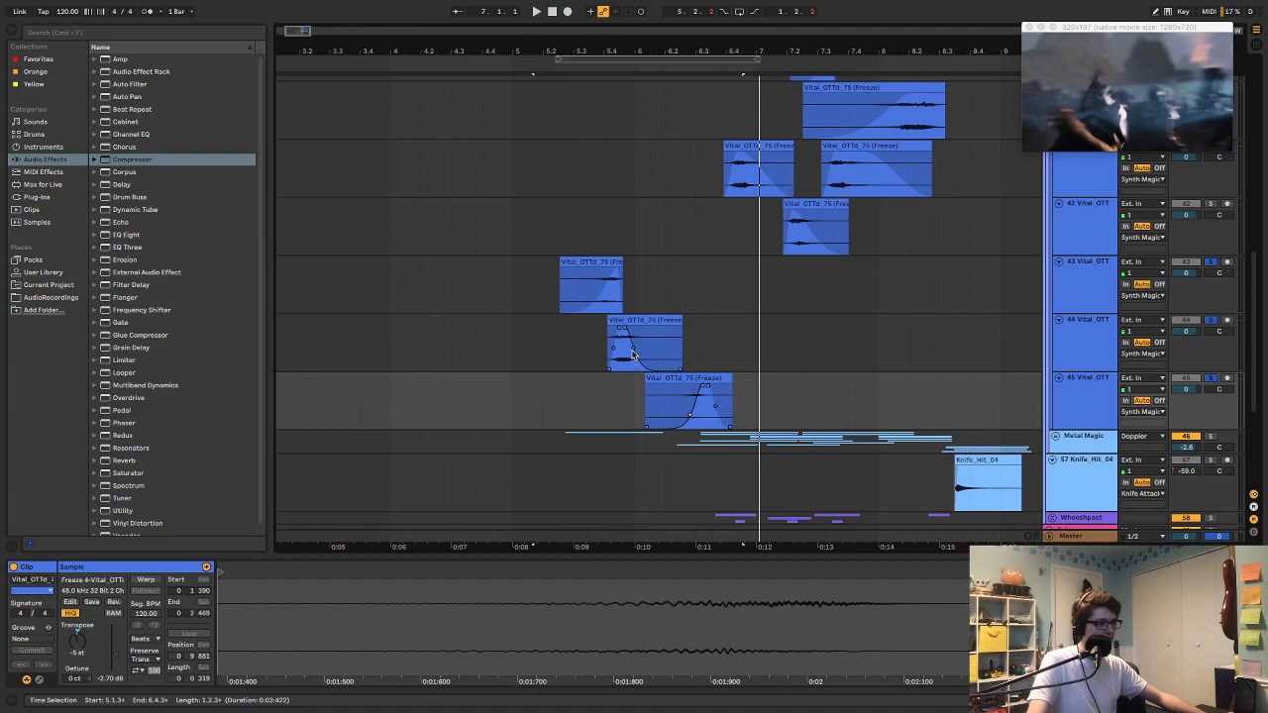
{"action": "left_click", "coordinate": [519, 323]}
{"action": "key", "text": "space"}
{"action": "key", "text": "space"}
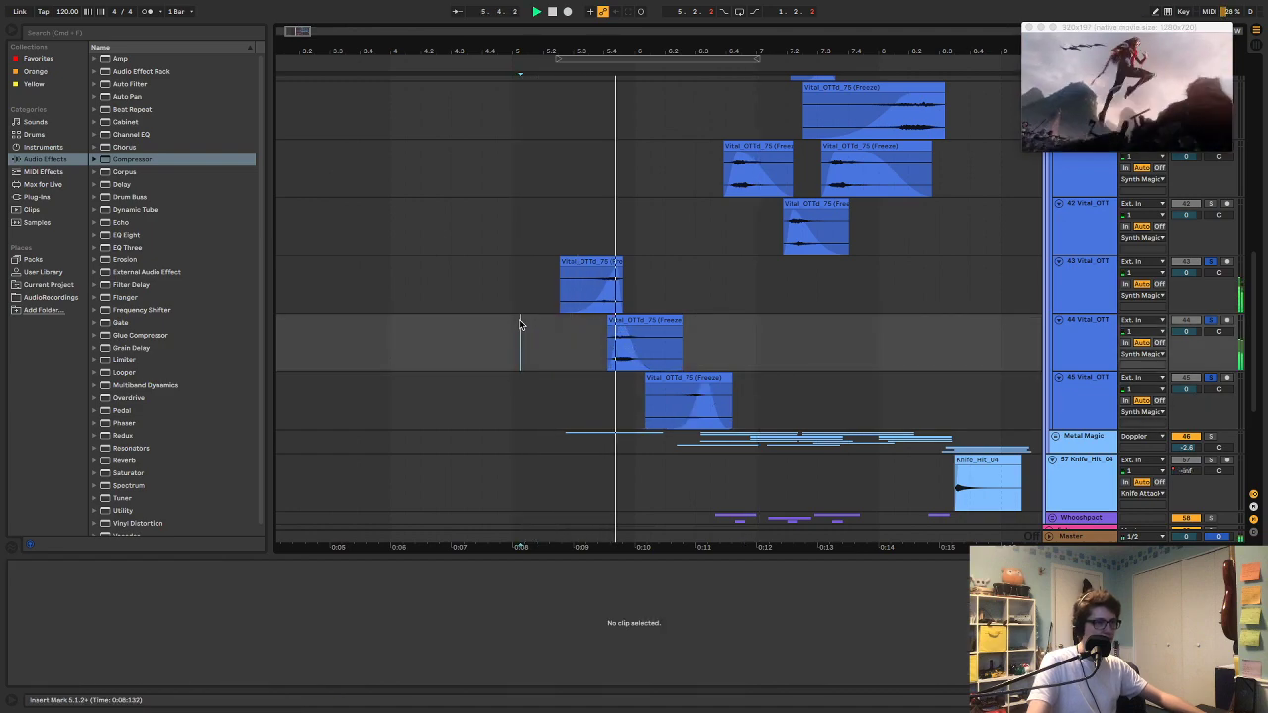
Step: Shorten the Vital clip on track 44 to end at about 6.1.4, unsolo tracks 43 to 45 and replay the full mix
{"action": "mouse_move", "coordinate": [641, 354]}
{"action": "left_mouse_down"}
{"action": "mouse_move", "coordinate": [626, 353]}
{"action": "mouse_move", "coordinate": [663, 347]}
{"action": "left_mouse_up"}
{"action": "left_click", "coordinate": [580, 332]}
{"action": "key", "text": "space"}
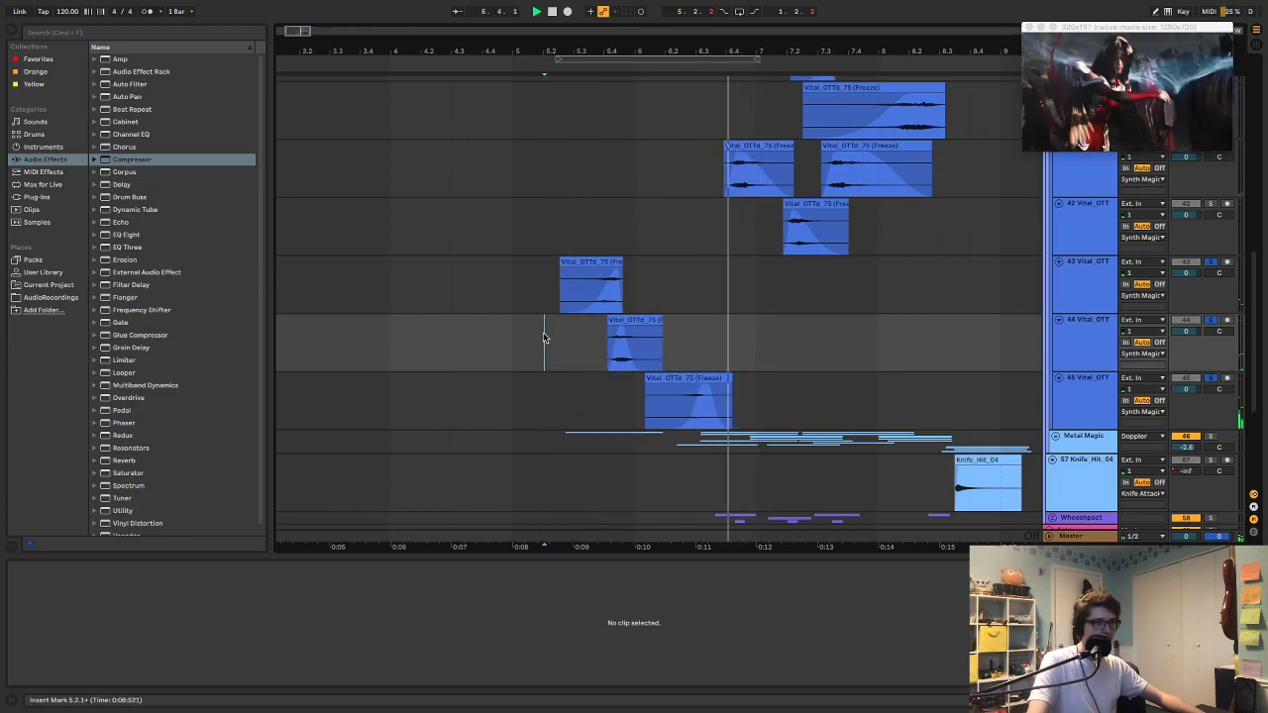
{"action": "key", "text": "space"}
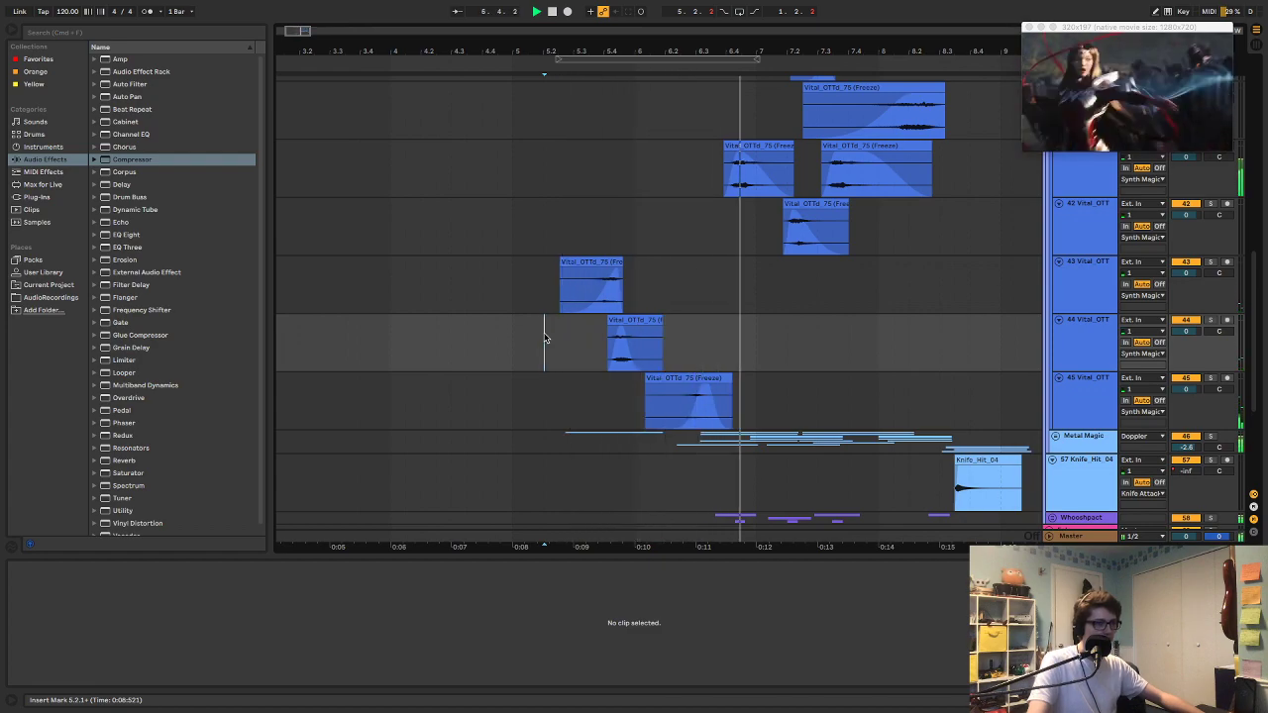
Step: Return to the Metal Magic group, extend the first 6-Audio 1 clip on track 47 to about 6.2.3 and replay the passage
{"action": "scroll", "coordinate": [1039, 366], "scroll_direction": "up", "scroll_amount": 5}
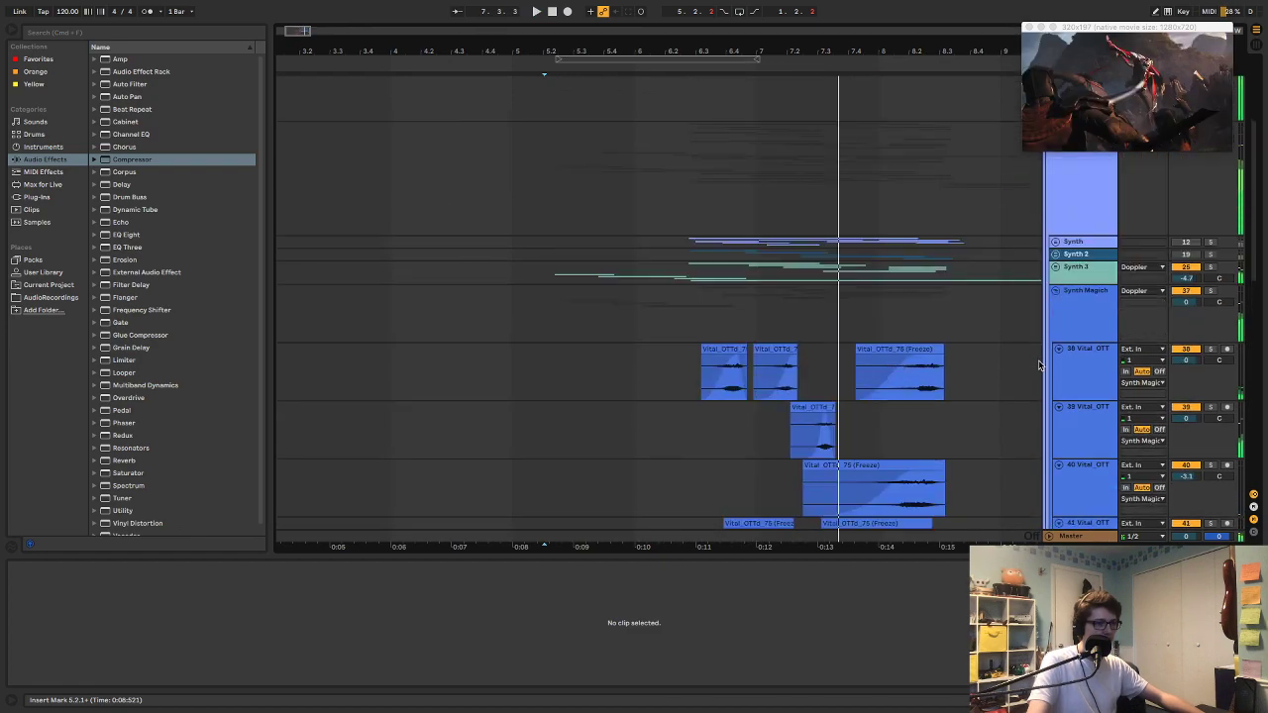
{"action": "scroll", "coordinate": [1042, 361], "scroll_direction": "up", "scroll_amount": 4}
{"action": "scroll", "coordinate": [1060, 450], "scroll_direction": "down", "scroll_amount": 6}
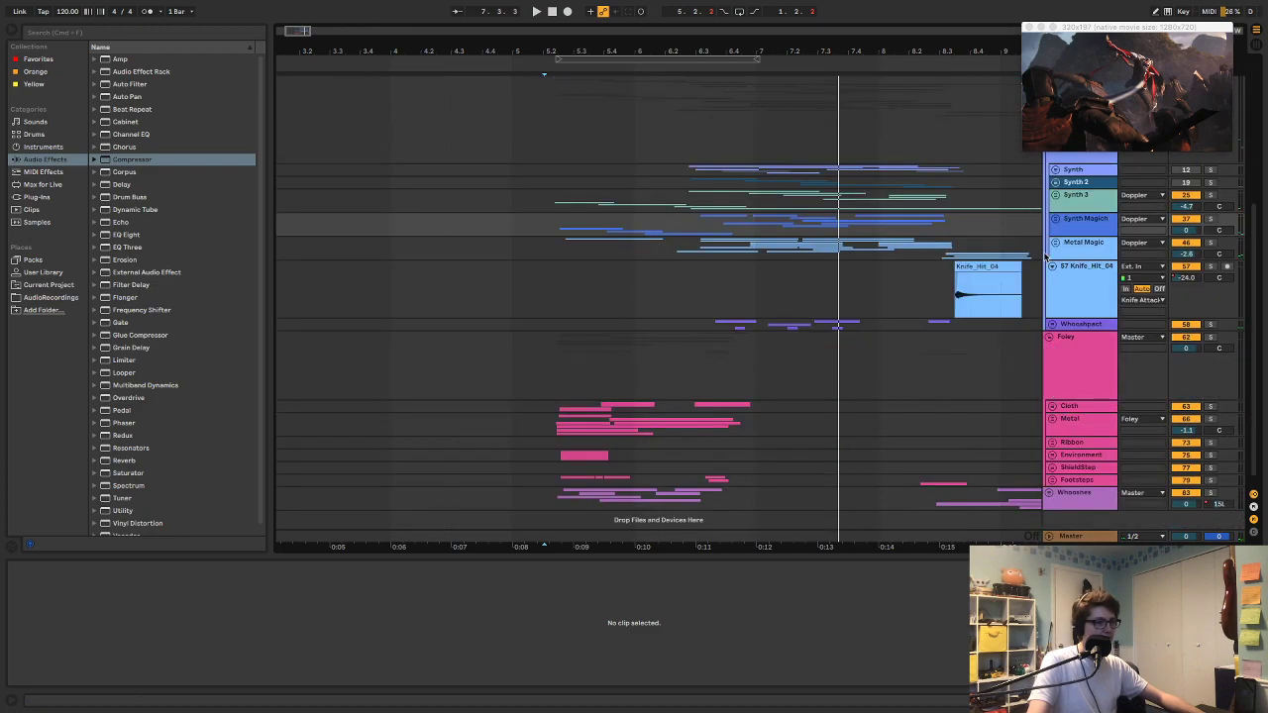
{"action": "scroll", "coordinate": [1044, 256], "scroll_direction": "down", "scroll_amount": 10}
{"action": "left_click_drag", "start_coordinate": [662, 218], "coordinate": [684, 218]}
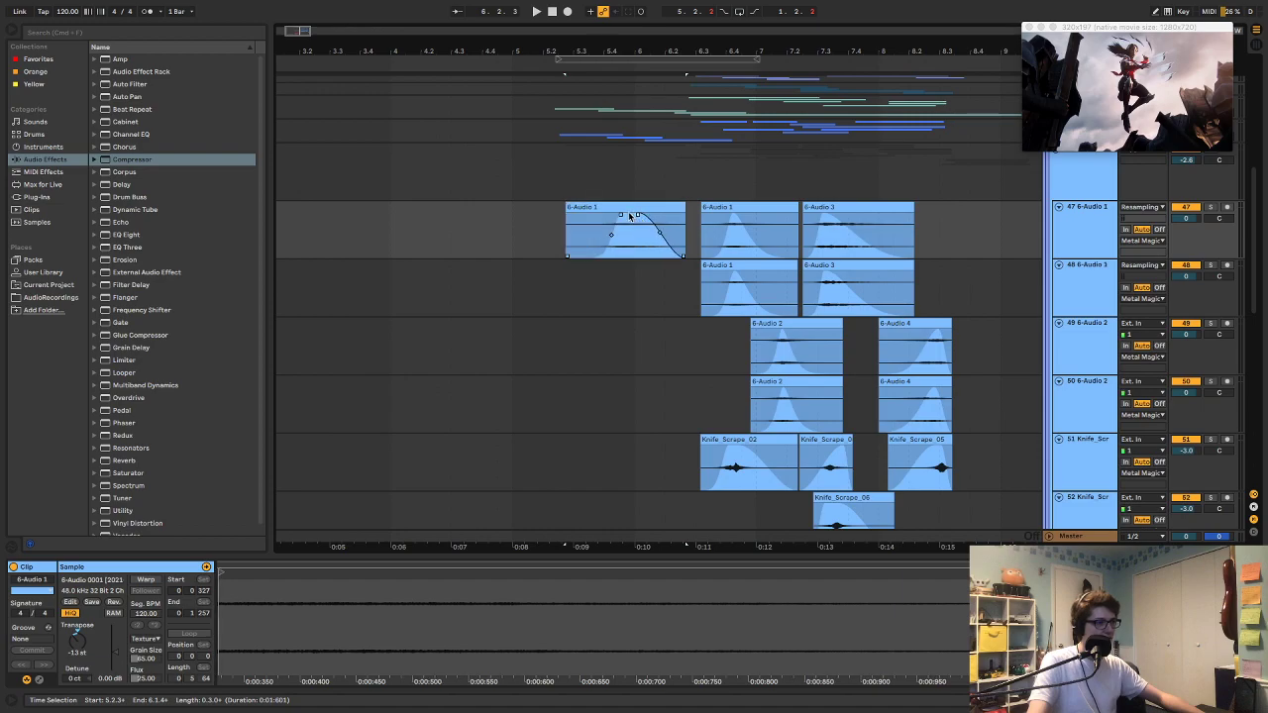
{"action": "left_click", "coordinate": [534, 190]}
{"action": "key", "text": "space"}
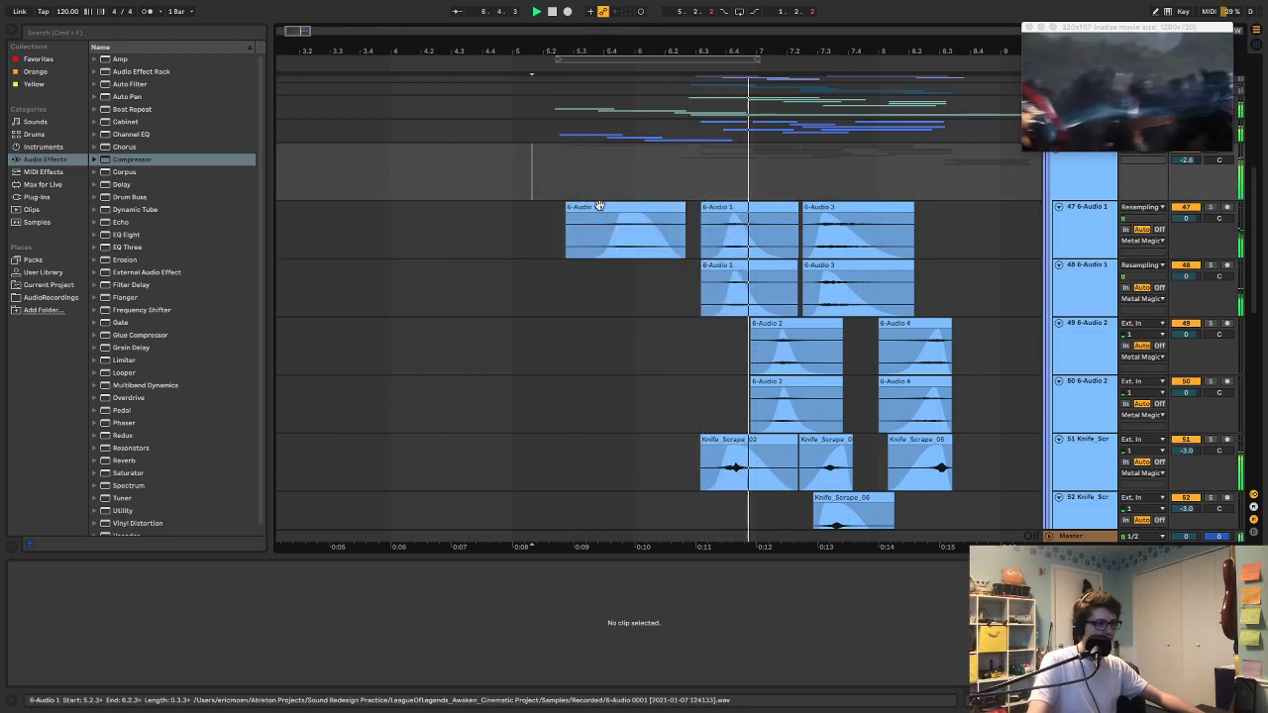
Step: Adjust the fade-in of the extended 6-Audio 1 clip on track 47 to reach full level at about 5.3.4 and replay
{"action": "left_click_drag", "start_coordinate": [621, 217], "coordinate": [635, 218]}
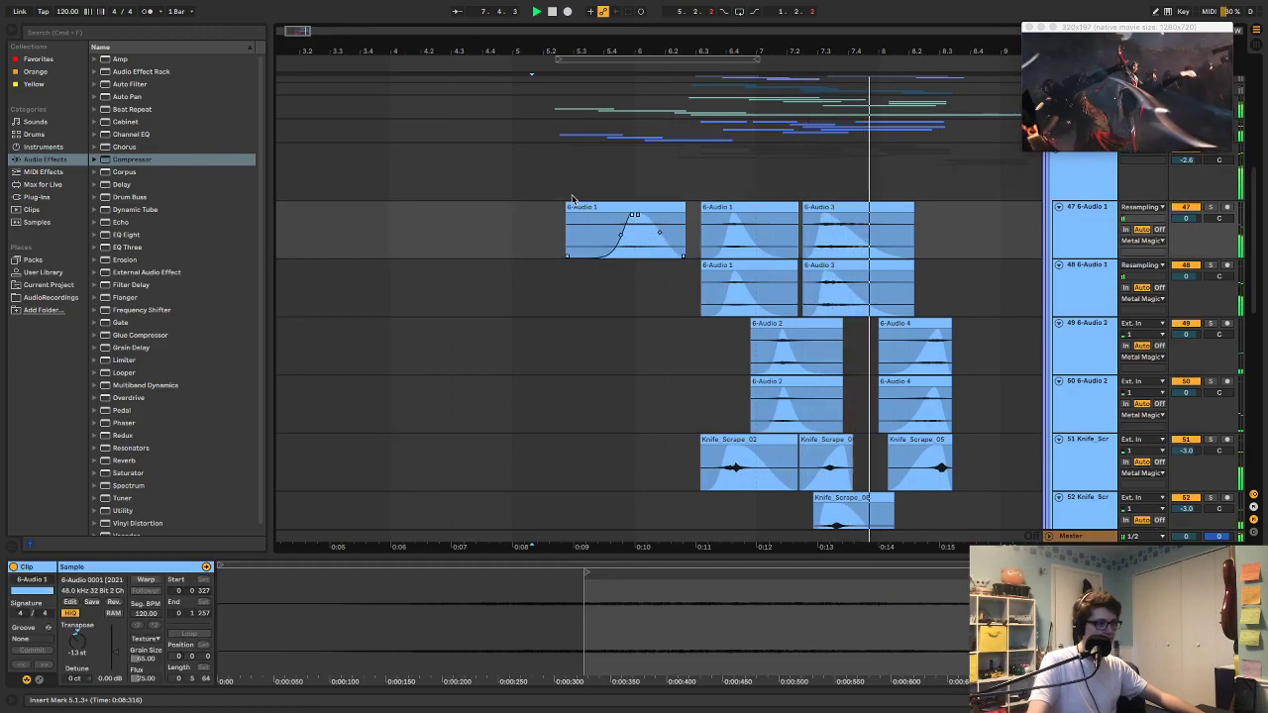
{"action": "left_click", "coordinate": [553, 188]}
{"action": "key", "text": "space"}
{"action": "key", "text": "space"}
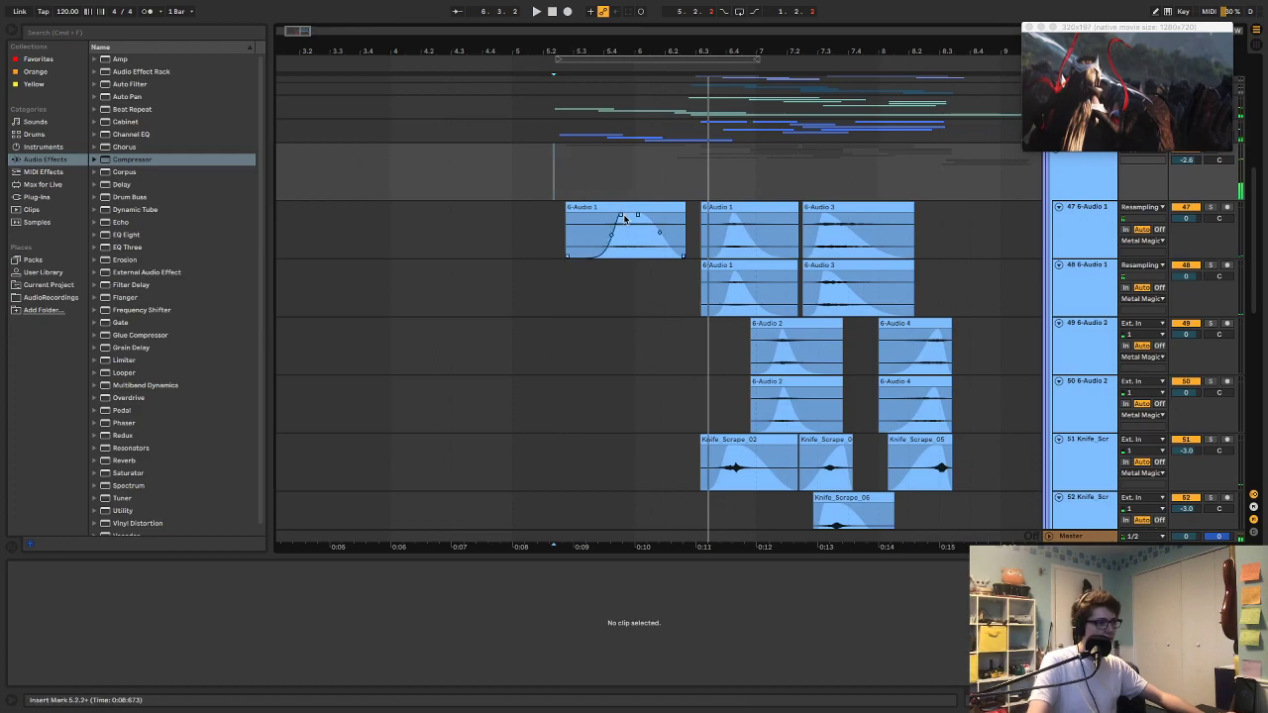
{"action": "left_click", "coordinate": [610, 216]}
{"action": "left_click", "coordinate": [539, 199]}
{"action": "key", "text": "space"}
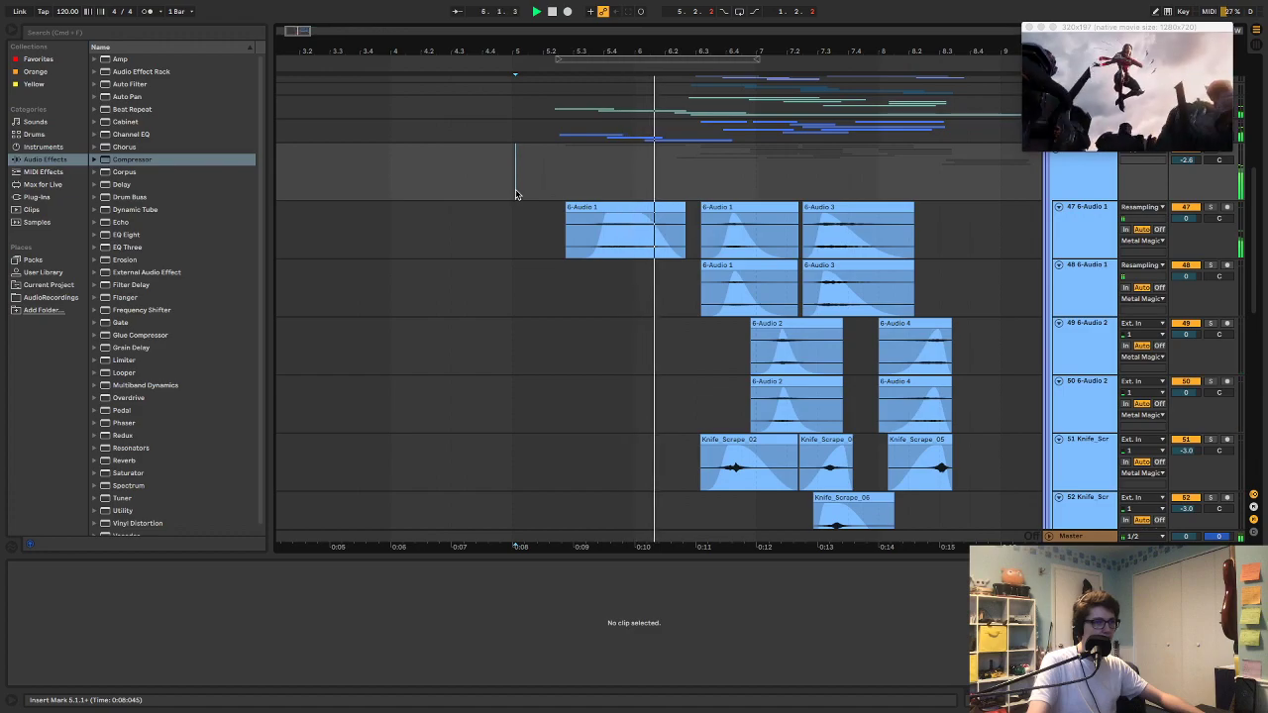
Step: Copy the extended 6-Audio 1 clip from track 47 to the same position on track 48 and transpose the copy to -6 st
{"action": "left_click", "coordinate": [624, 230]}
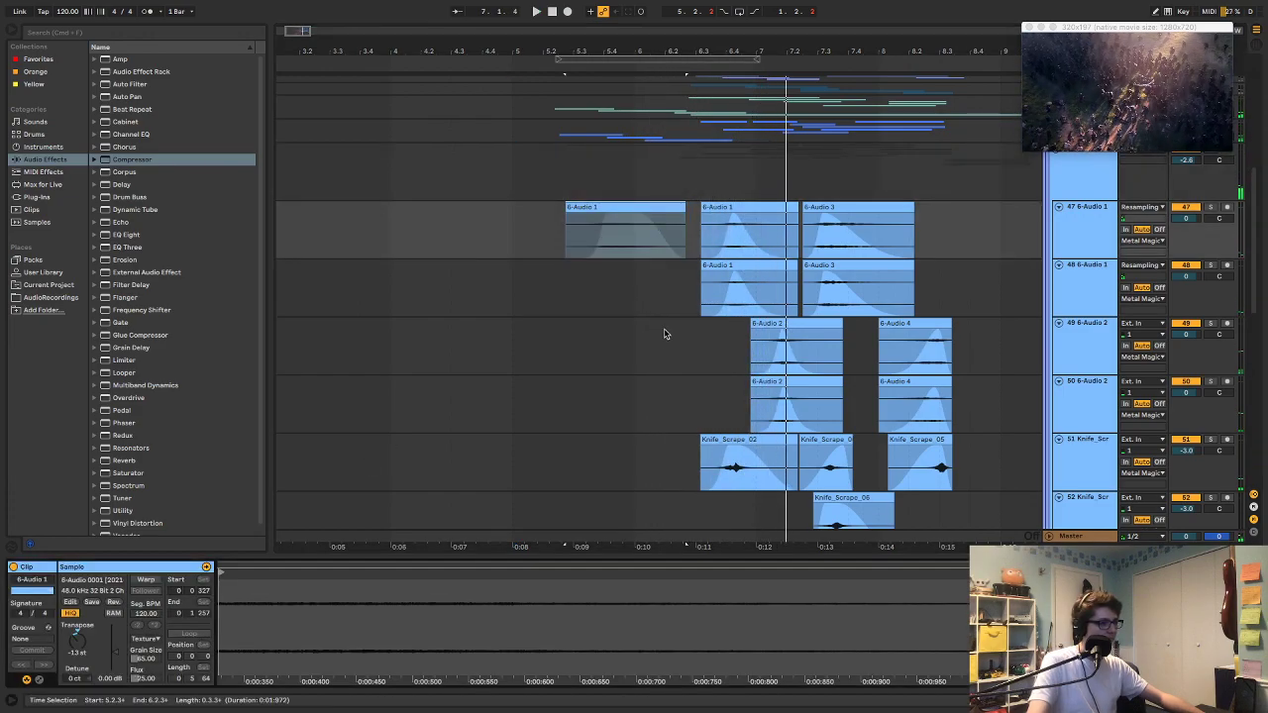
{"action": "left_click", "coordinate": [633, 206]}
{"action": "key", "text": "super+c"}
{"action": "key", "text": "Down"}
{"action": "key", "text": "super+v"}
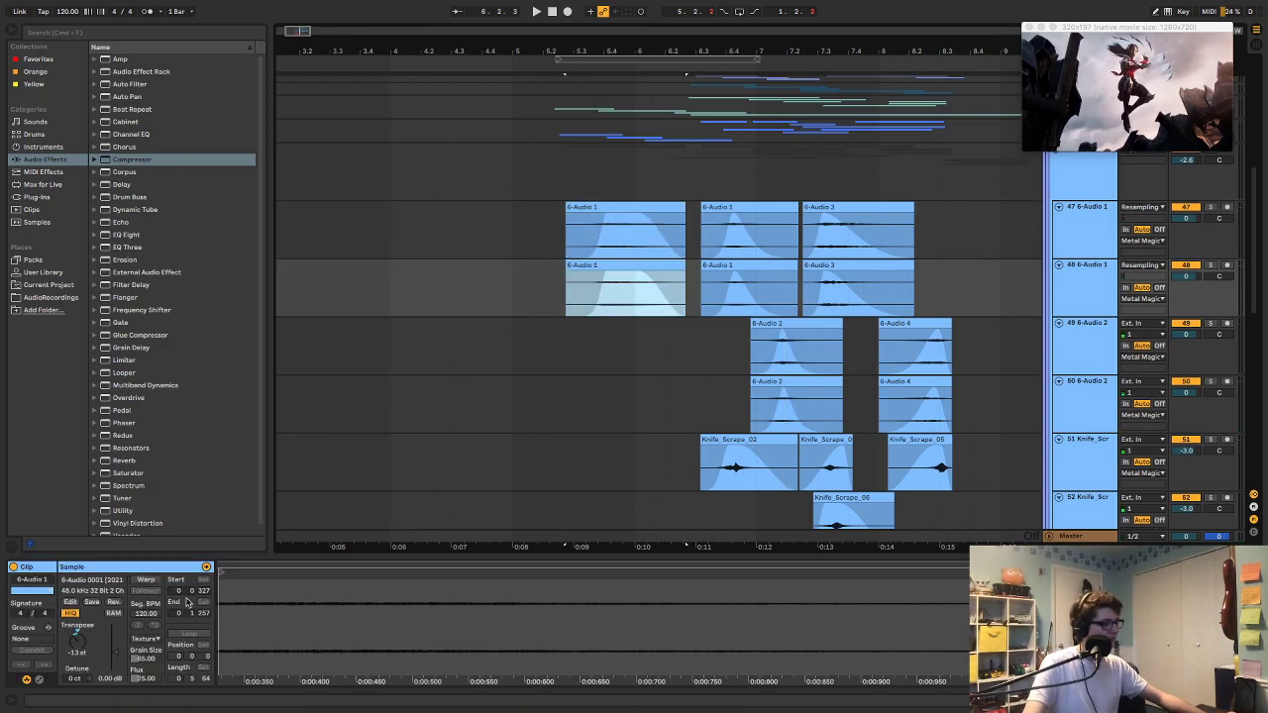
{"action": "left_click_drag", "start_coordinate": [77, 649], "coordinate": [77, 678]}
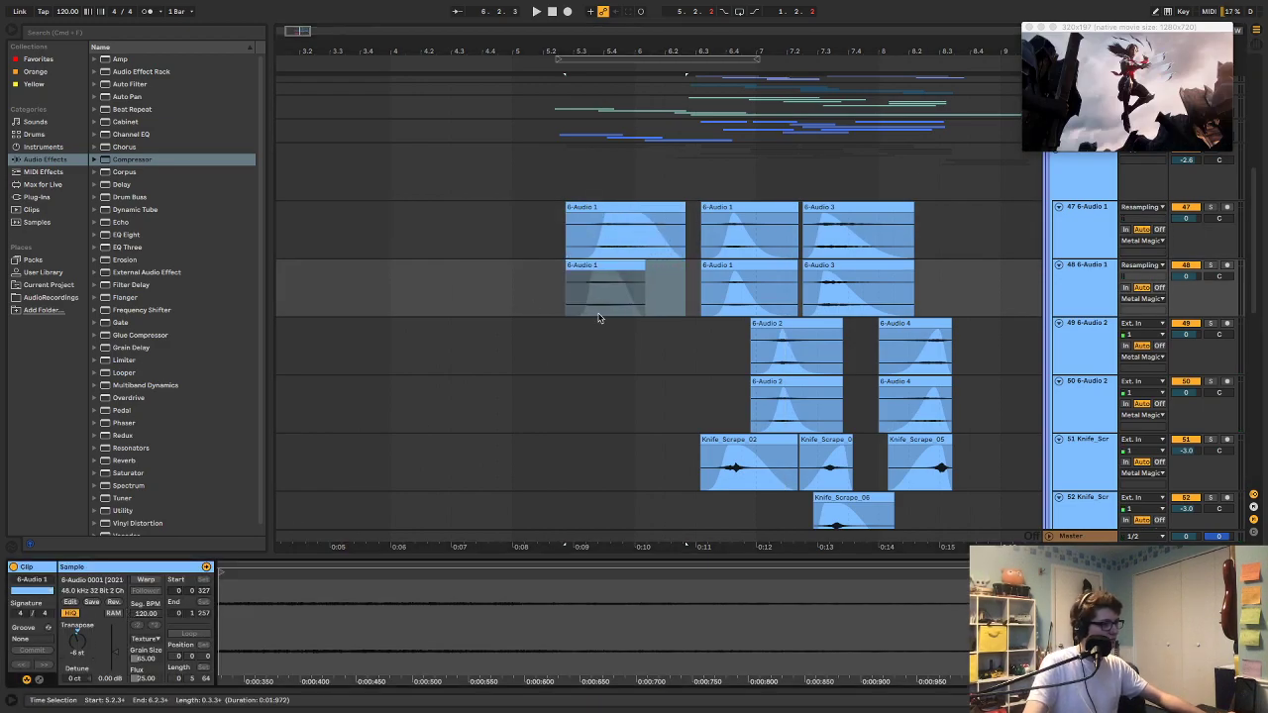
Step: Extend the transposed 6-Audio 1 copy on track 48 to end at about 6.2.3 and replay the passage in the full mix
{"action": "left_click_drag", "start_coordinate": [644, 278], "coordinate": [686, 278]}
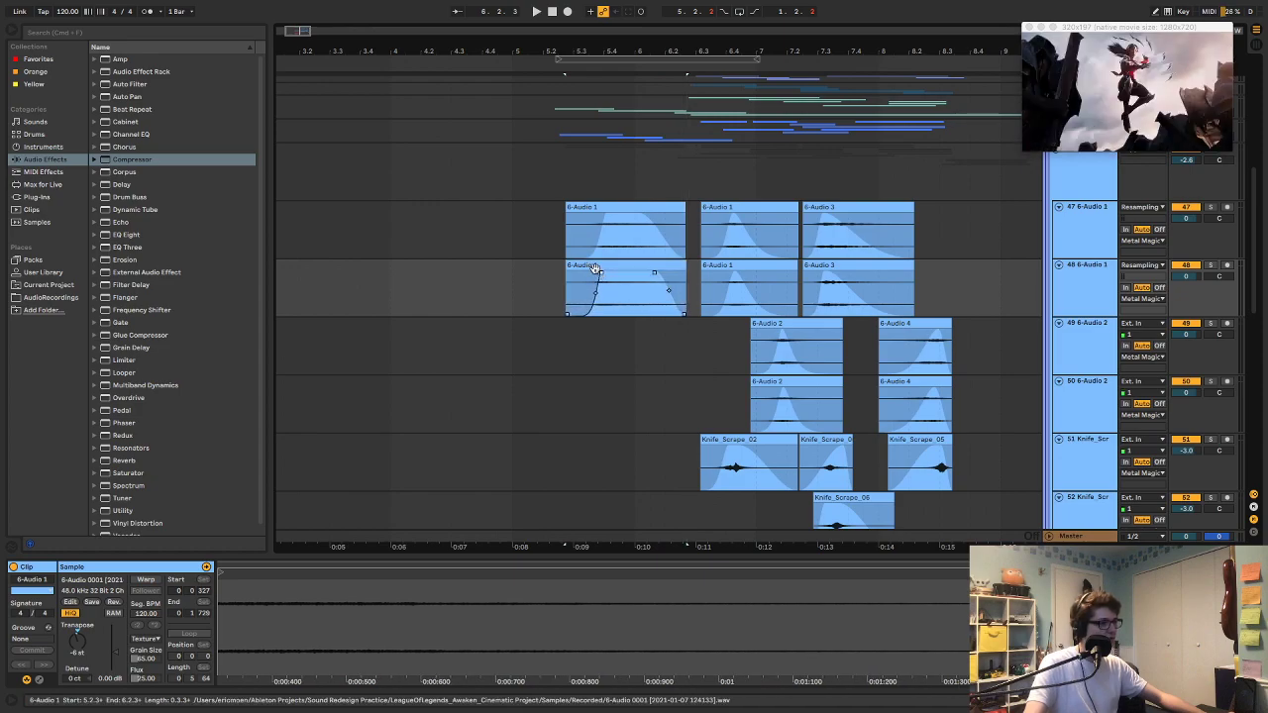
{"action": "left_click", "coordinate": [522, 206]}
{"action": "key", "text": "space"}
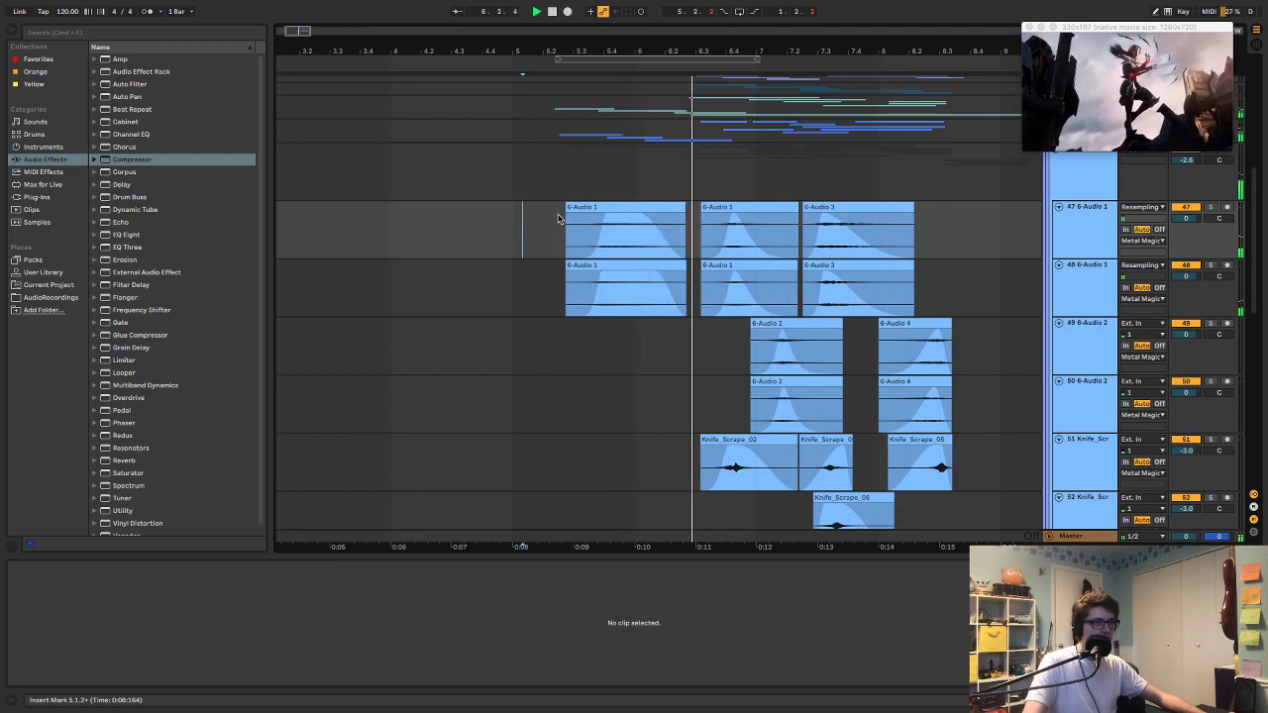
{"action": "key", "text": "space"}
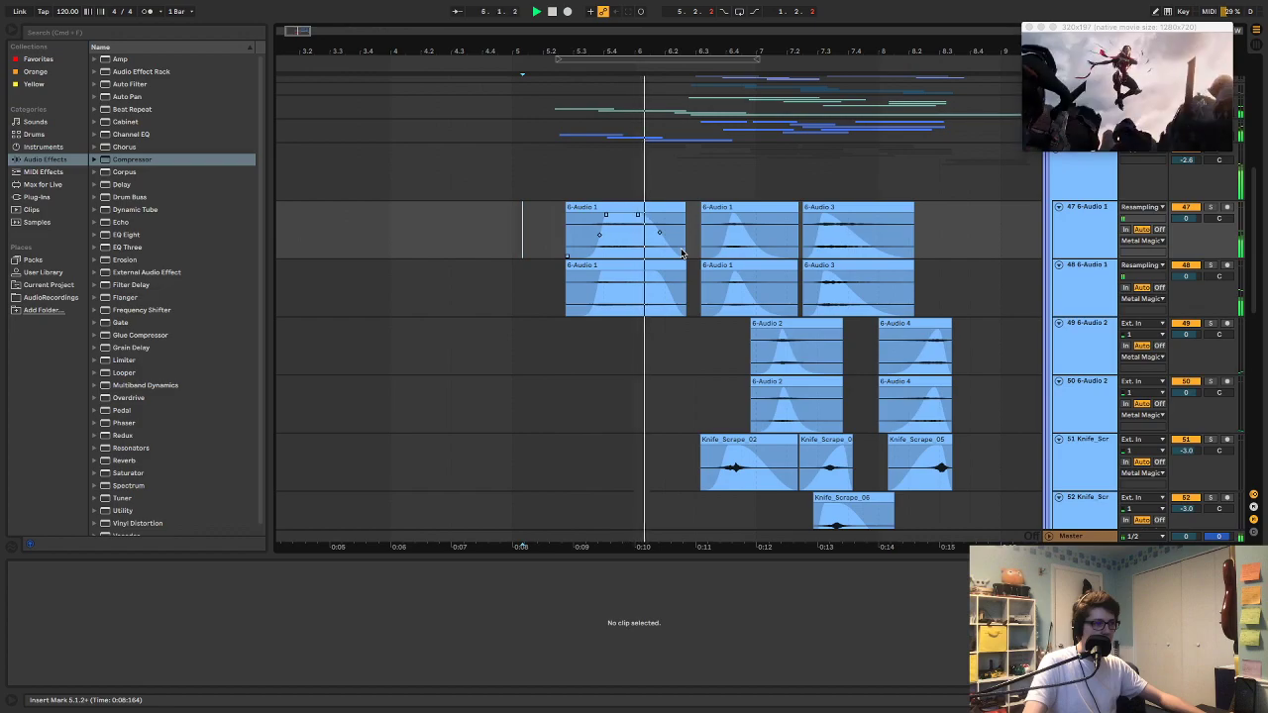
{"action": "key", "text": "space"}
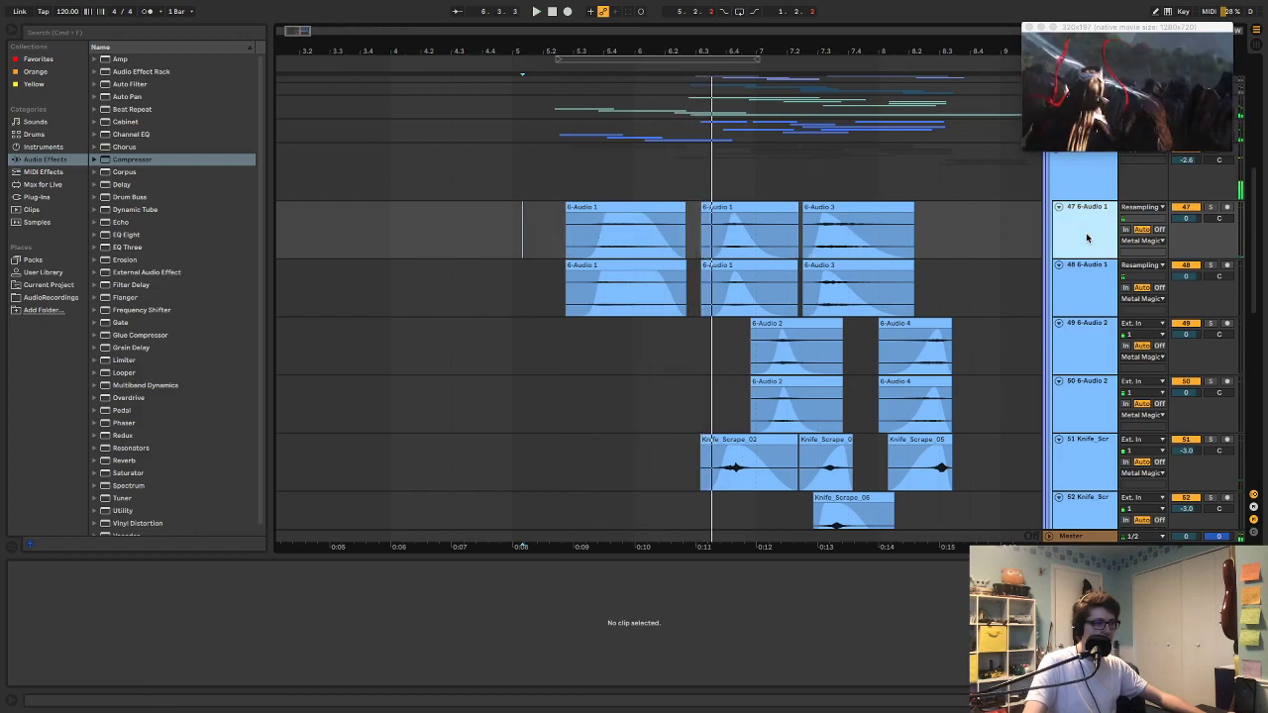
Step: Insert two empty audio tracks above the 6-Audio 1 tracks in the Metal Magic group
{"action": "scroll", "coordinate": [1086, 268], "scroll_direction": "down", "scroll_amount": 3}
{"action": "scroll", "coordinate": [1086, 267], "scroll_direction": "down", "scroll_amount": 2}
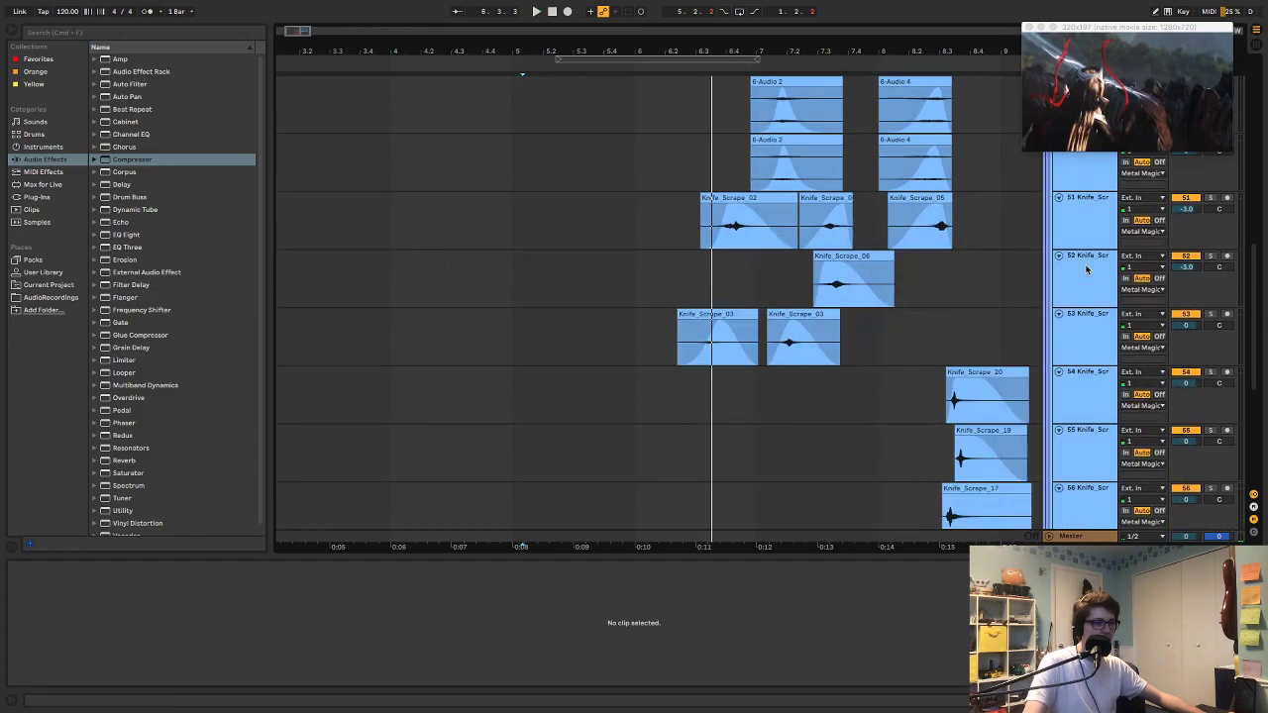
{"action": "scroll", "coordinate": [1088, 258], "scroll_direction": "up", "scroll_amount": 4}
{"action": "key", "text": "ctrl+t"}
{"action": "left_click_drag", "start_coordinate": [1086, 260], "coordinate": [1078, 211]}
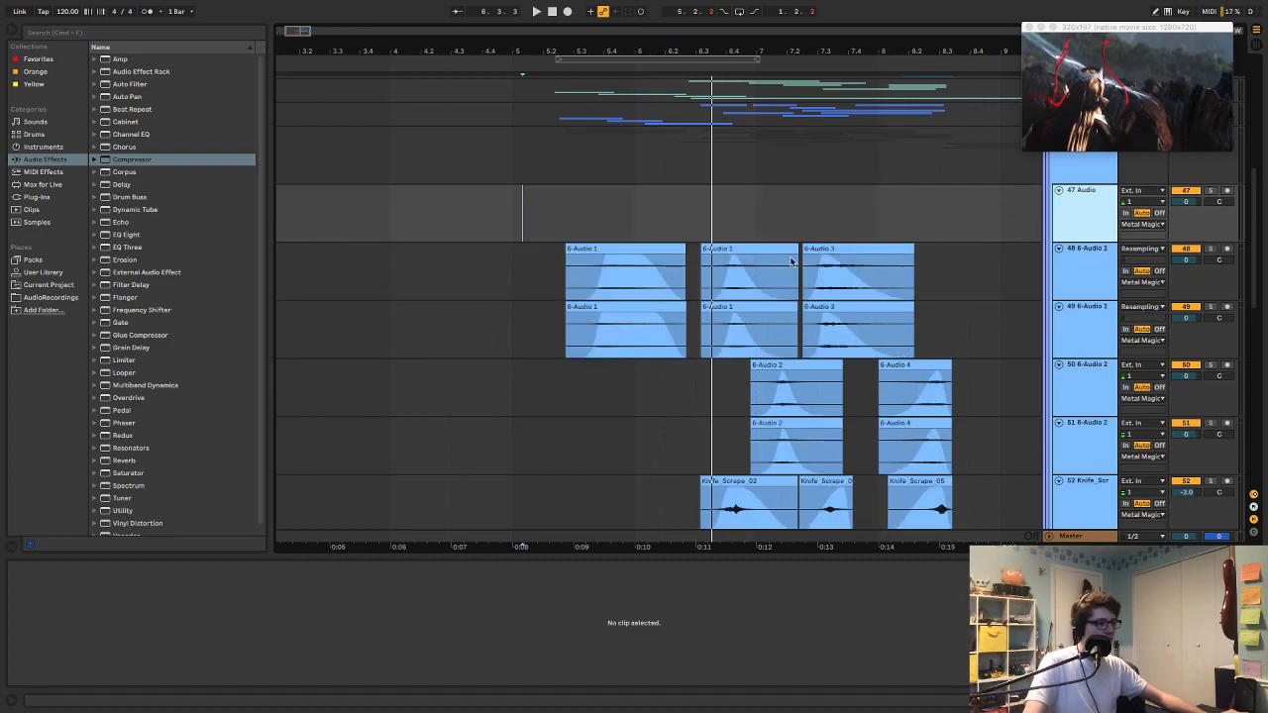
{"action": "key", "text": "super+t"}
Step: Move both of the first 6-Audio 1 clips to the empty tracks 47 and 48, keeping their start at 5.2.3
{"action": "left_click", "coordinate": [637, 328]}
{"action": "left_click", "coordinate": [634, 386], "text": "shift"}
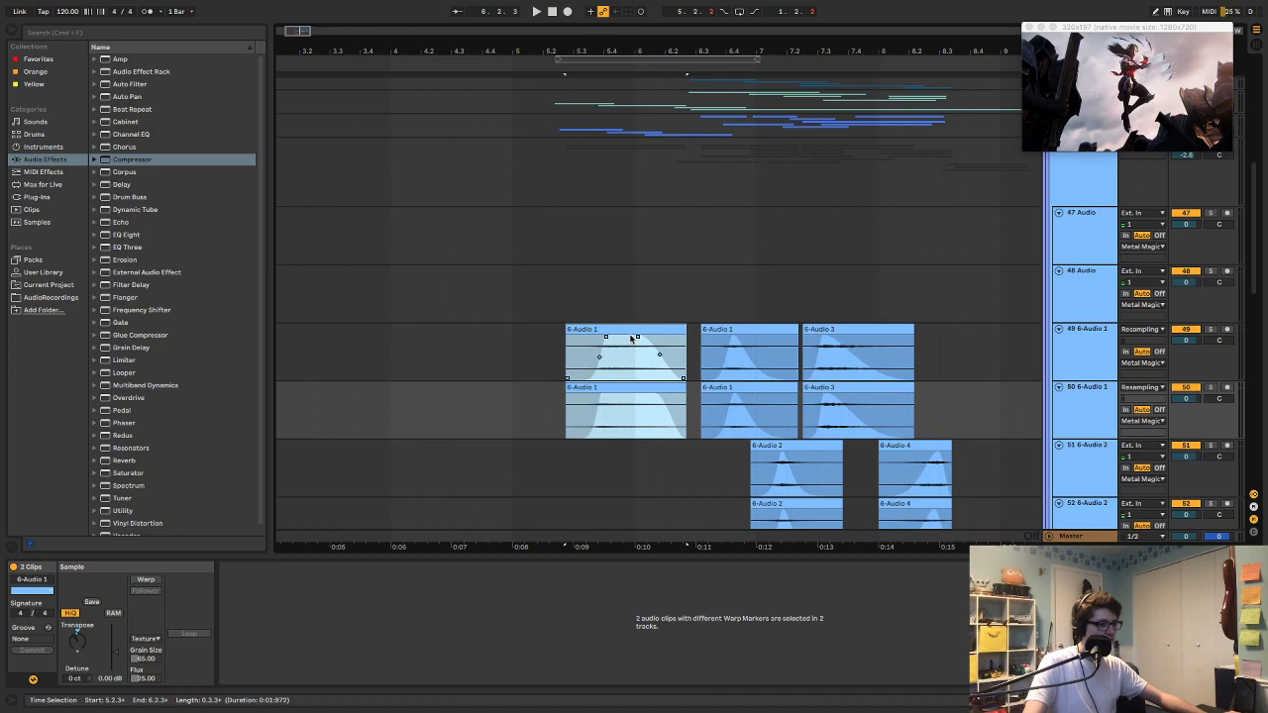
{"action": "key", "text": "super+x"}
{"action": "key", "text": "Up"}
{"action": "key", "text": "Up"}
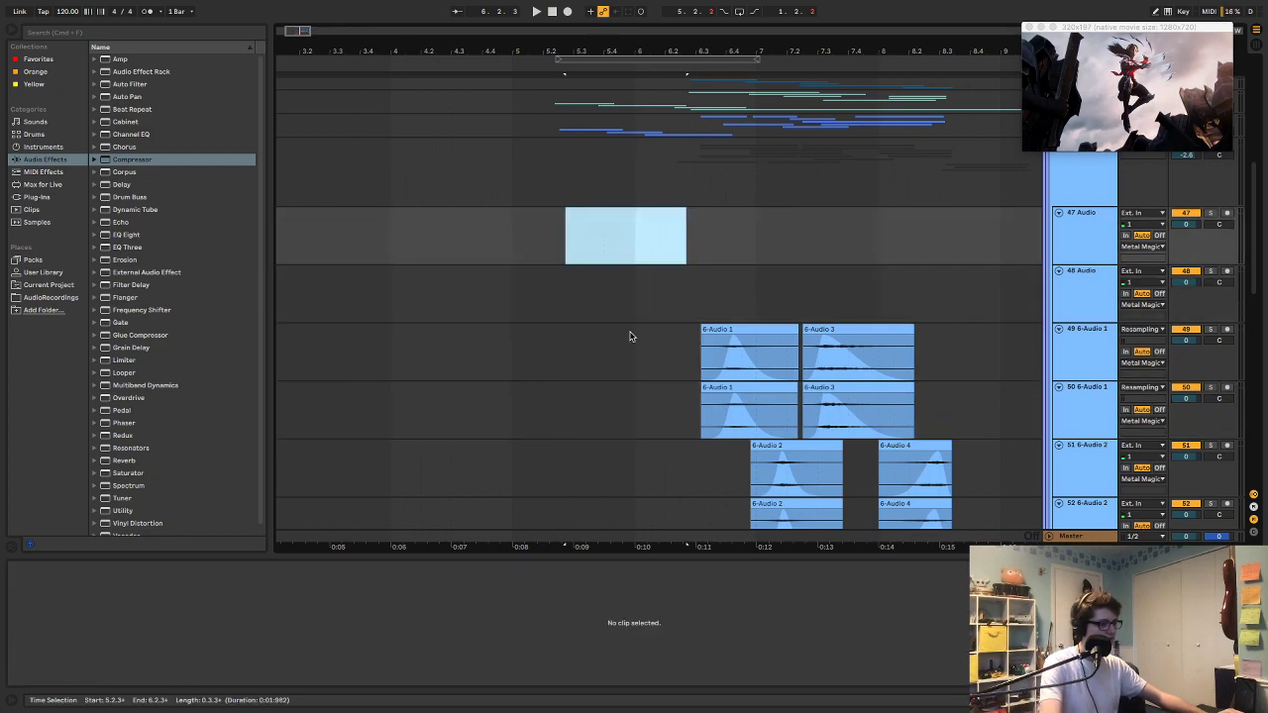
{"action": "key", "text": "super+v"}
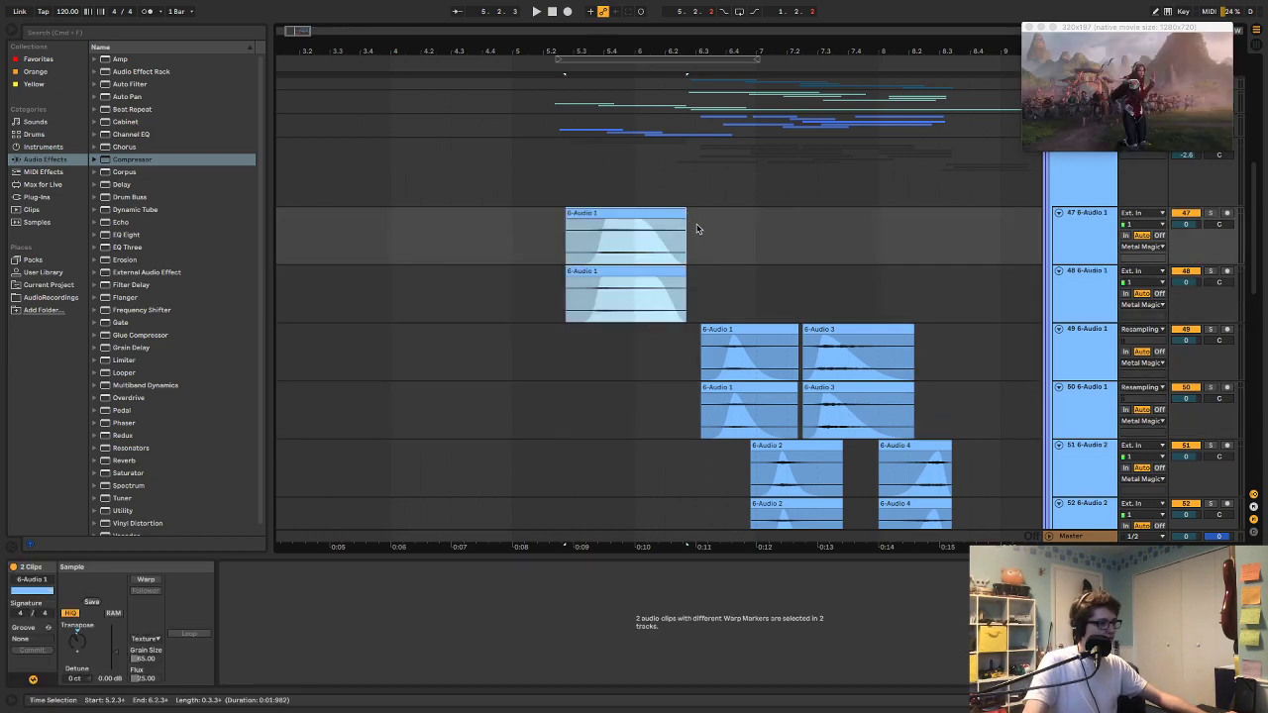
Step: Extend the 6-Audio 1 clips on tracks 47 and 48 to end at about 6.3.3 and replay the passage
{"action": "left_click_drag", "start_coordinate": [680, 213], "coordinate": [715, 214]}
{"action": "left_click_drag", "start_coordinate": [679, 273], "coordinate": [713, 270]}
{"action": "left_click", "coordinate": [540, 180]}
{"action": "key", "text": "space"}
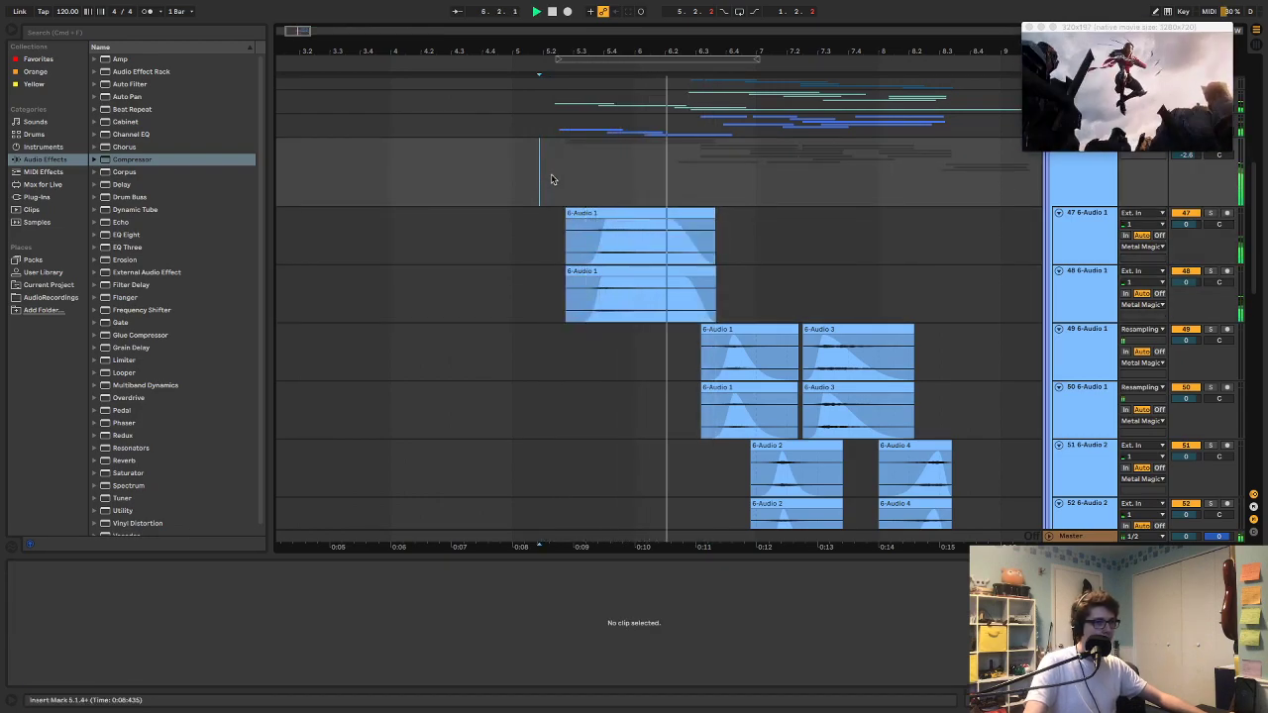
Step: Start the 6-Audio 1 fade-outs at about 6.1.3 on track 47 and 6.2.1 on track 48, and replay the passage
{"action": "left_click", "coordinate": [666, 217]}
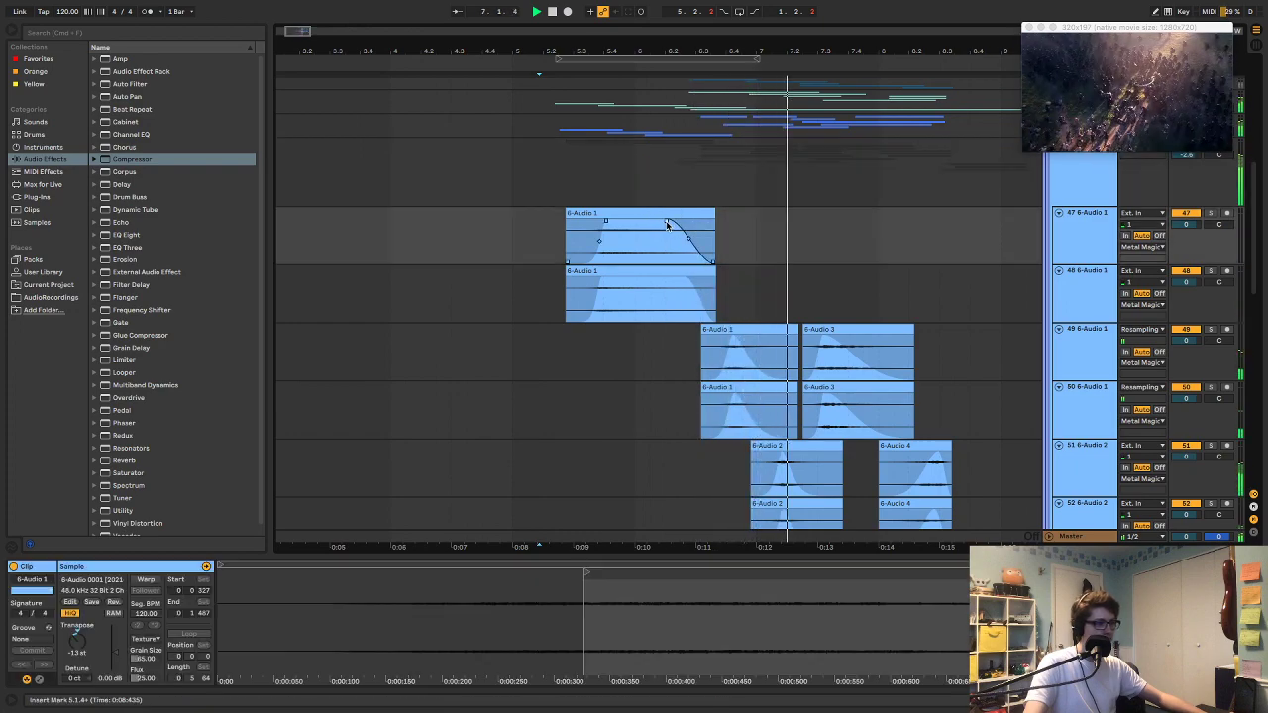
{"action": "left_click", "coordinate": [671, 281]}
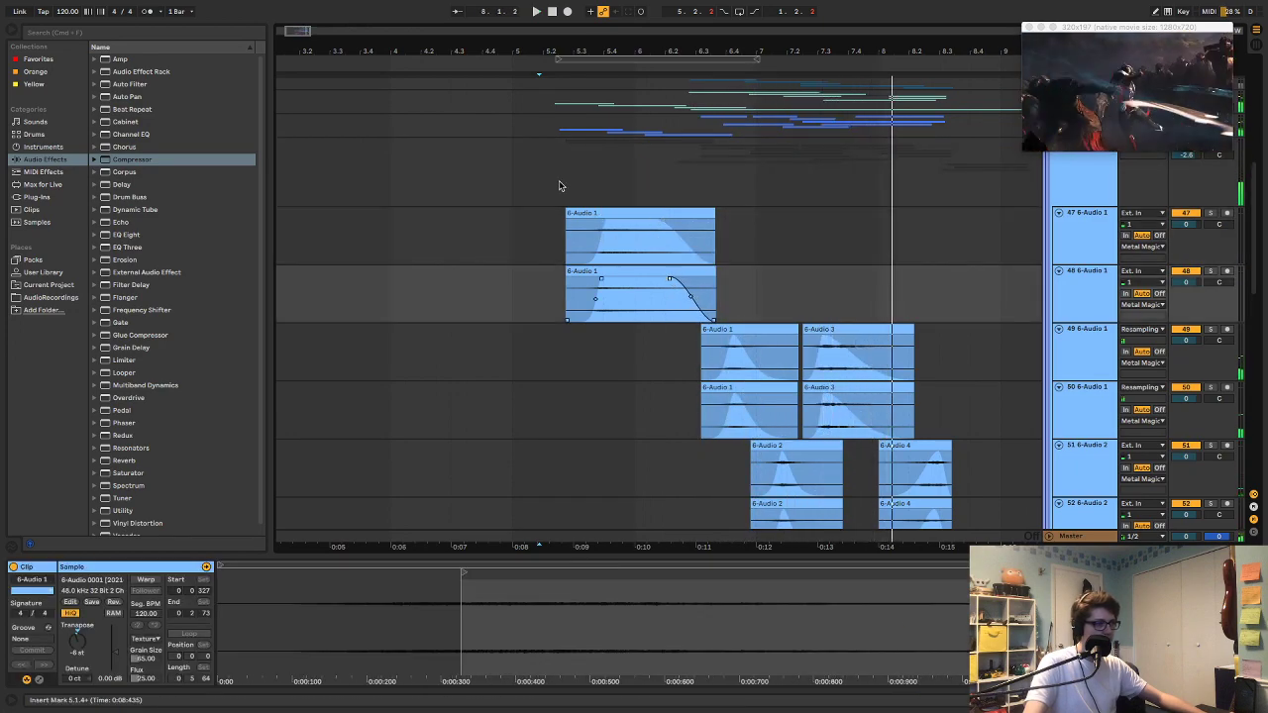
{"action": "left_click", "coordinate": [558, 184]}
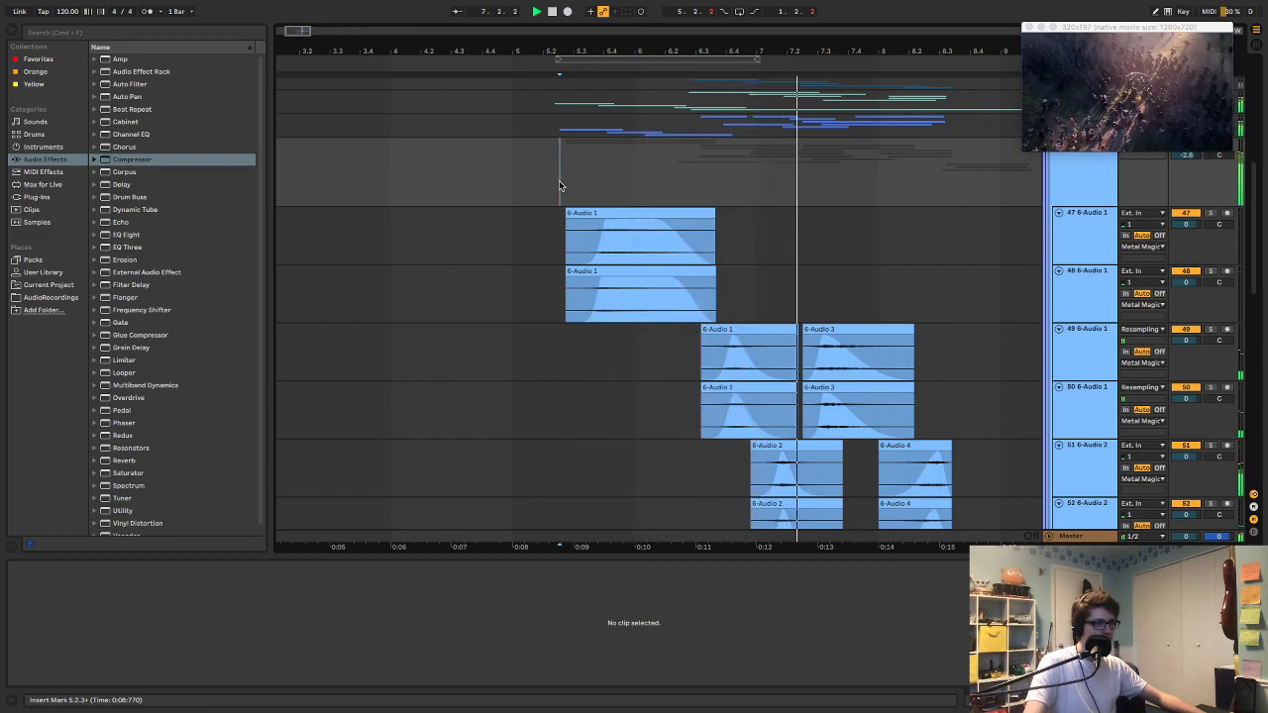
{"action": "scroll", "coordinate": [707, 226], "scroll_direction": "up", "scroll_amount": 4}
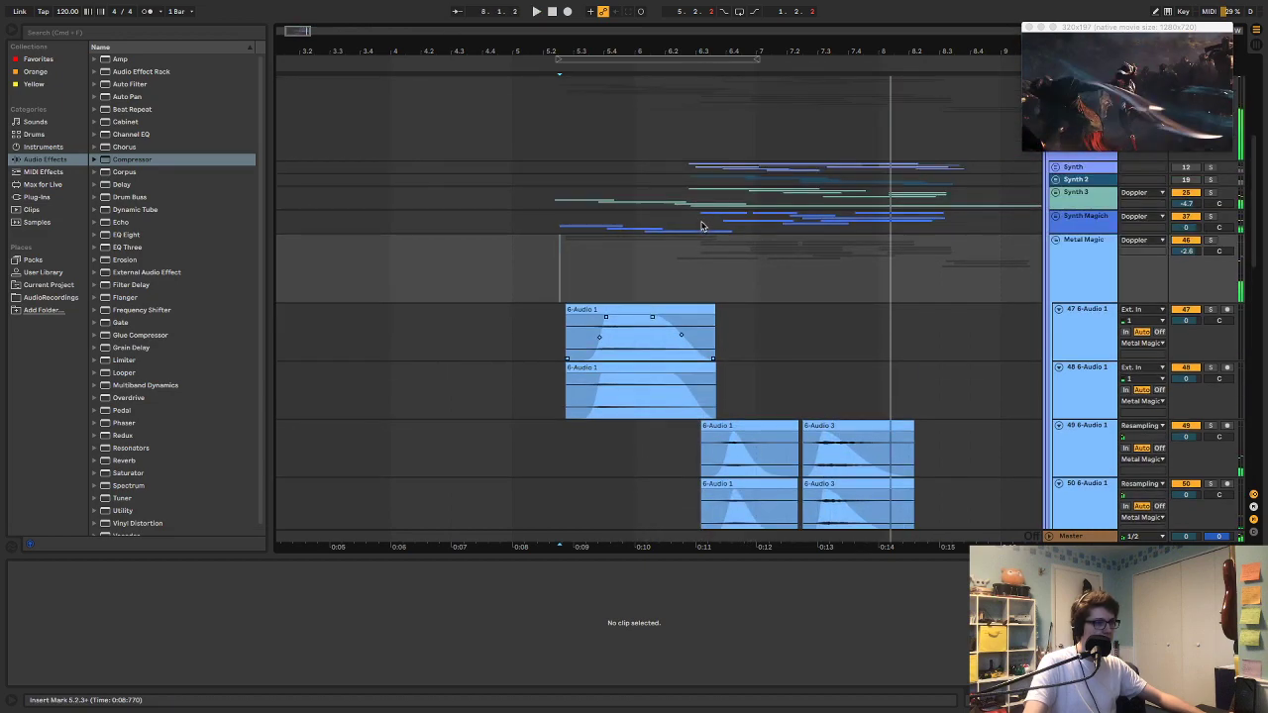
Step: Show the automation, move the 0.39 breakpoint of the MTransformer pitch curve earlier to about 6.1.4 and replay the passage
{"action": "key", "text": "a"}
{"action": "left_click", "coordinate": [1057, 232]}
{"action": "left_click", "coordinate": [1071, 253]}
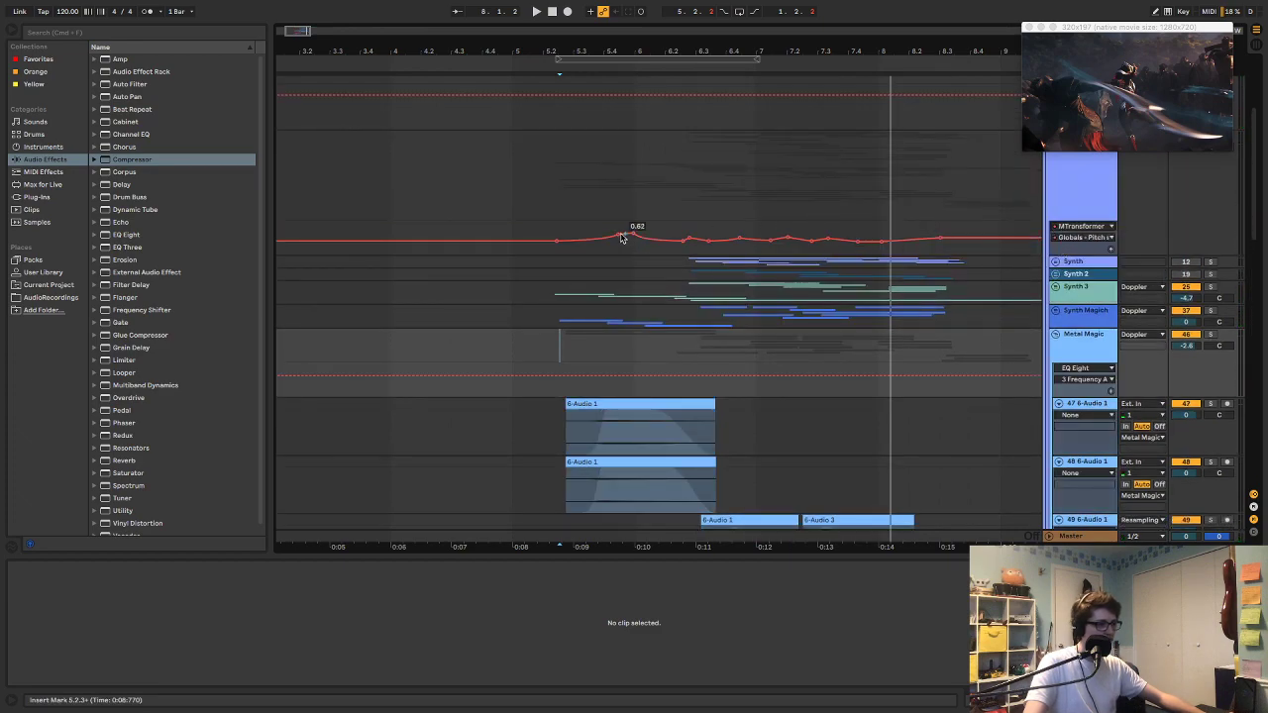
{"action": "key", "text": "space"}
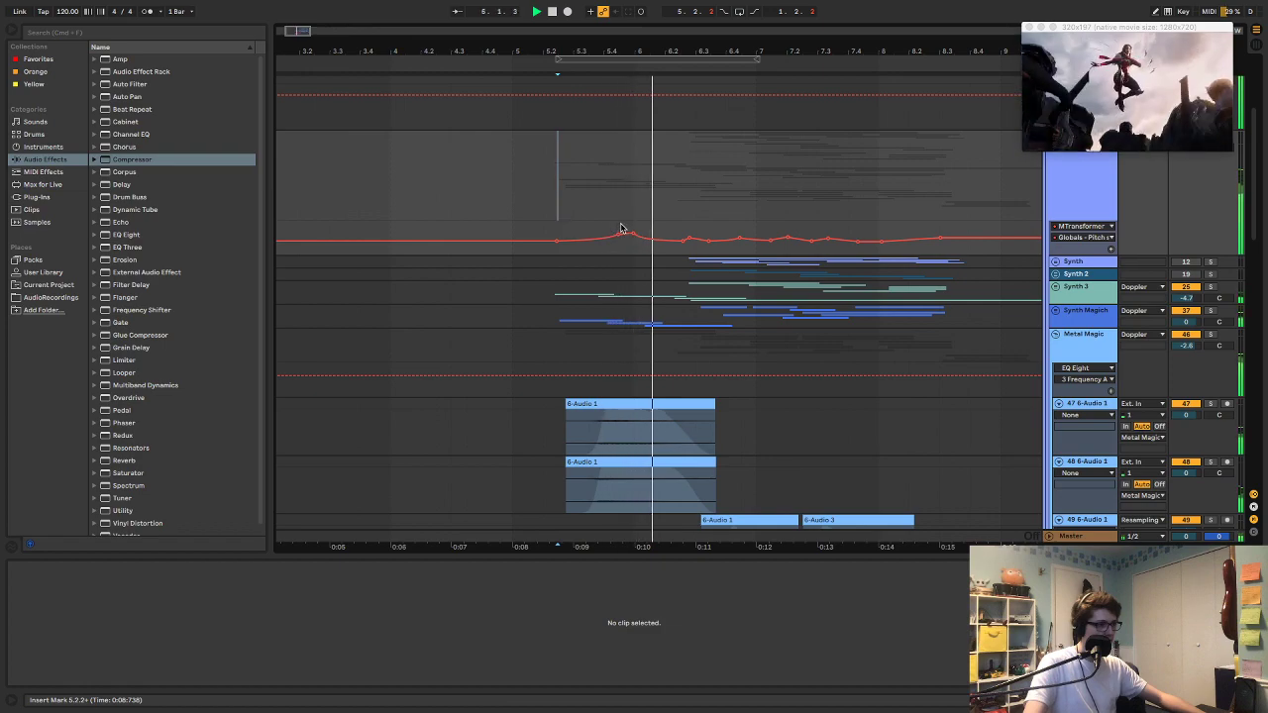
{"action": "key", "text": "space"}
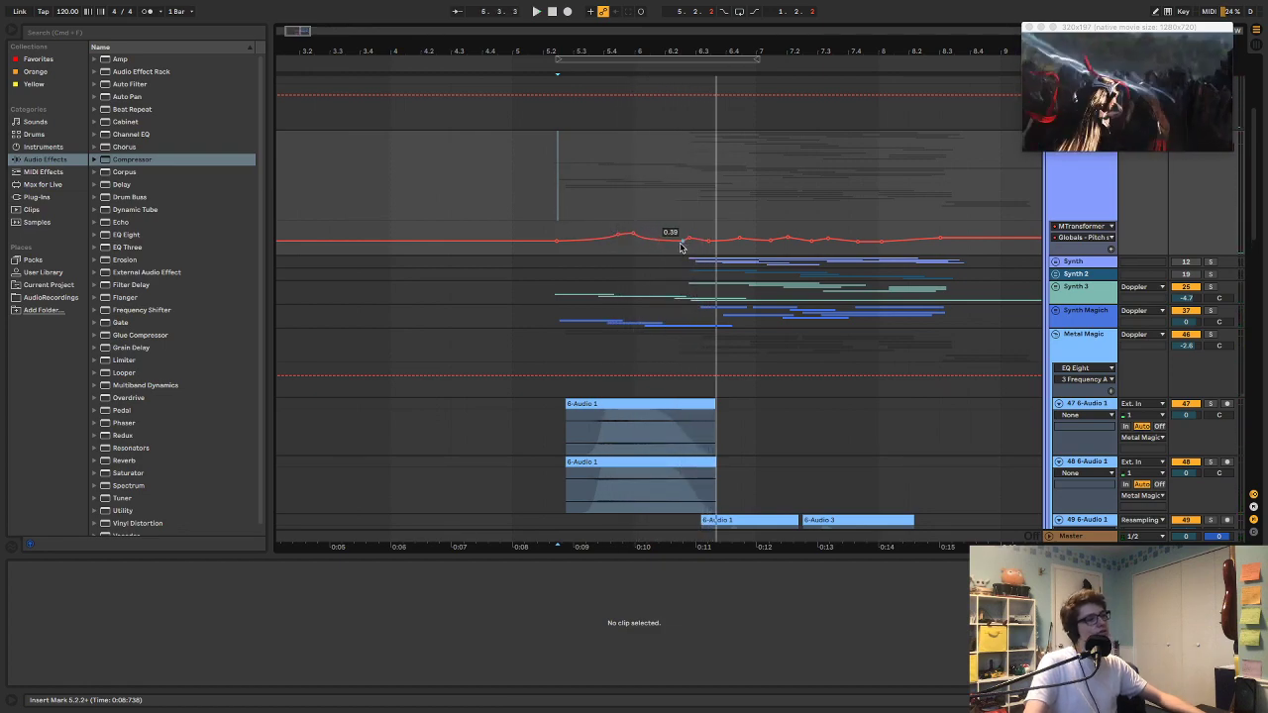
{"action": "key", "text": "space"}
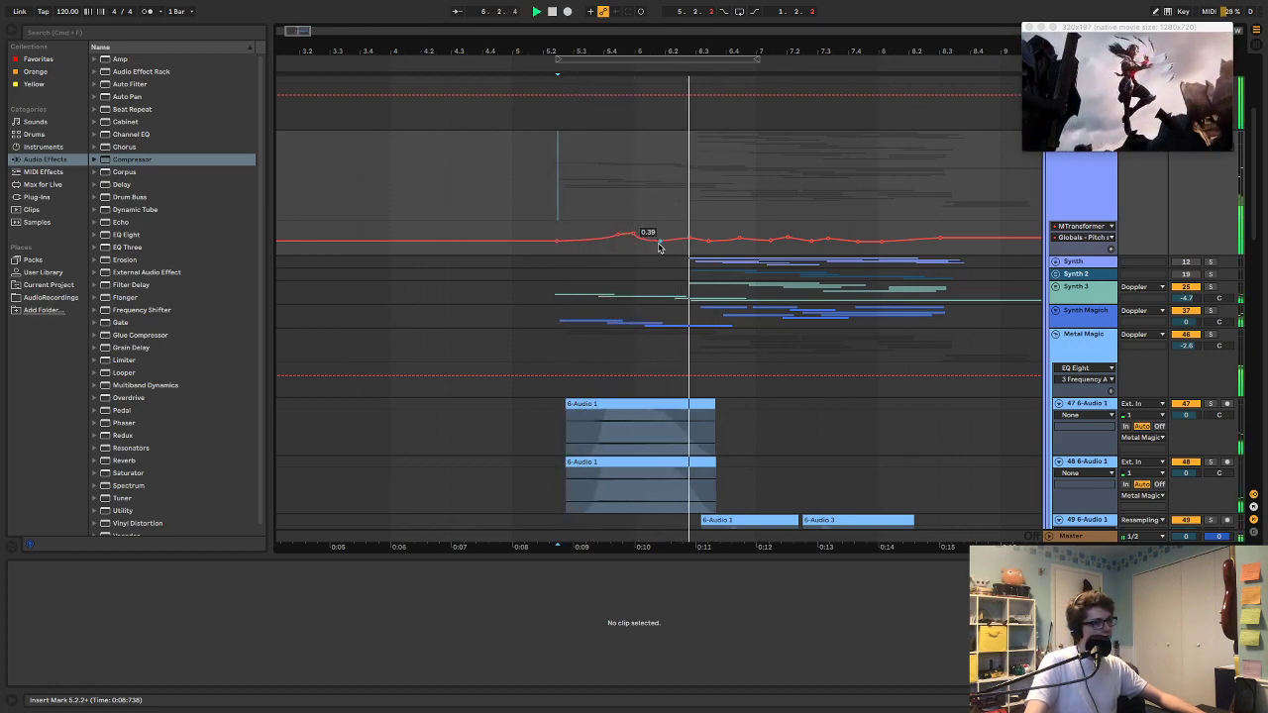
{"action": "key", "text": "space"}
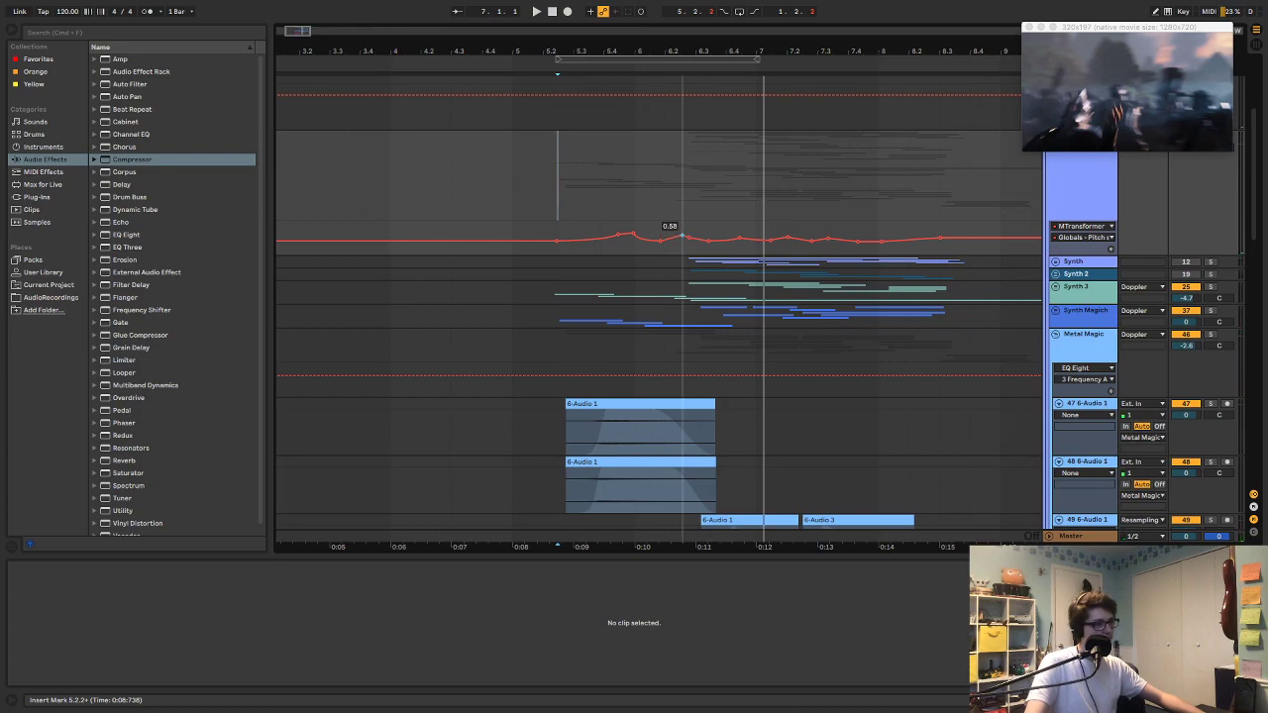
{"action": "key", "text": "space"}
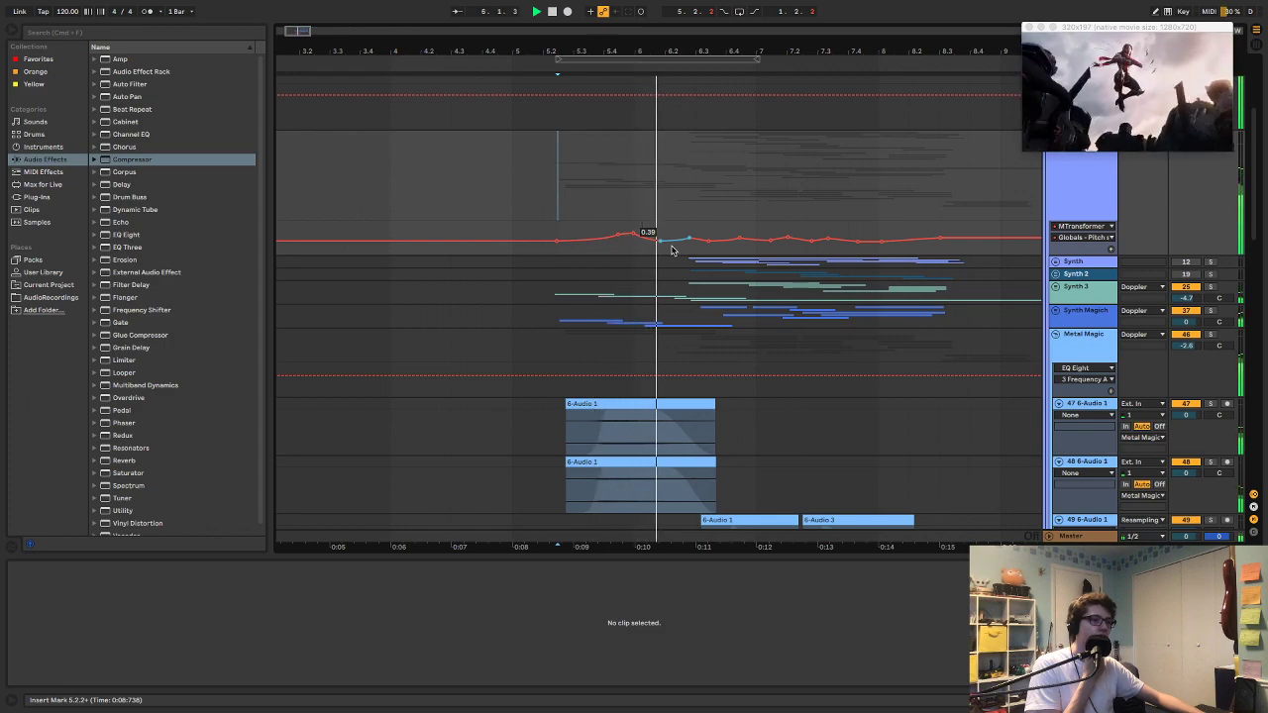
{"action": "key", "text": "space"}
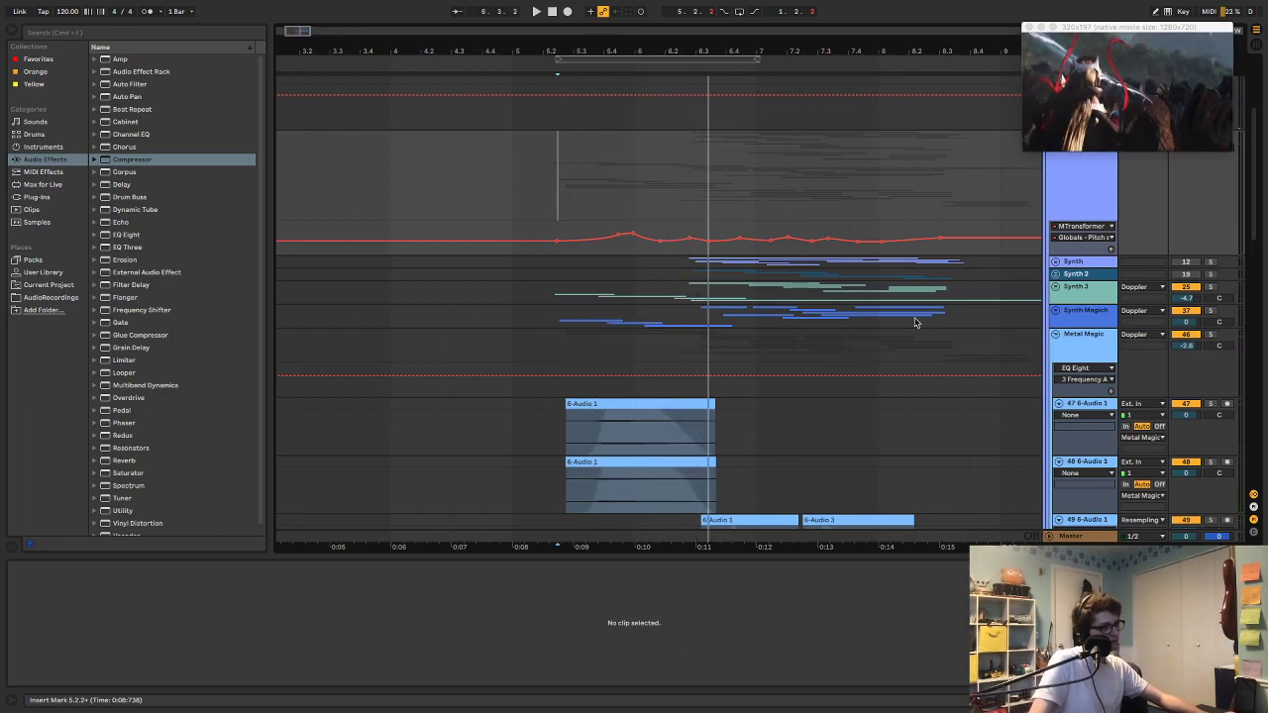
Step: Hide the automation, collapse the Metal Magic and Foley groups, expand Whooshes and replay the whoosh passage
{"action": "key", "text": "a"}
{"action": "left_click", "coordinate": [1057, 336]}
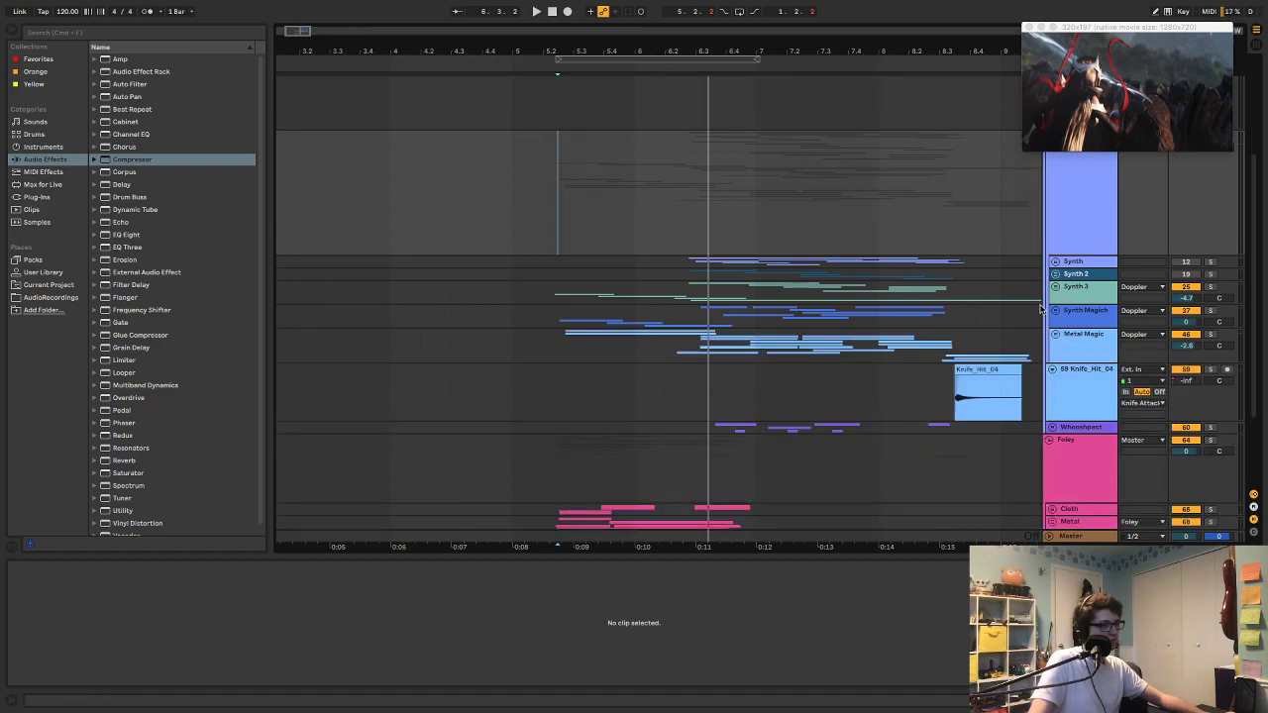
{"action": "scroll", "coordinate": [684, 416], "scroll_direction": "down", "scroll_amount": 4}
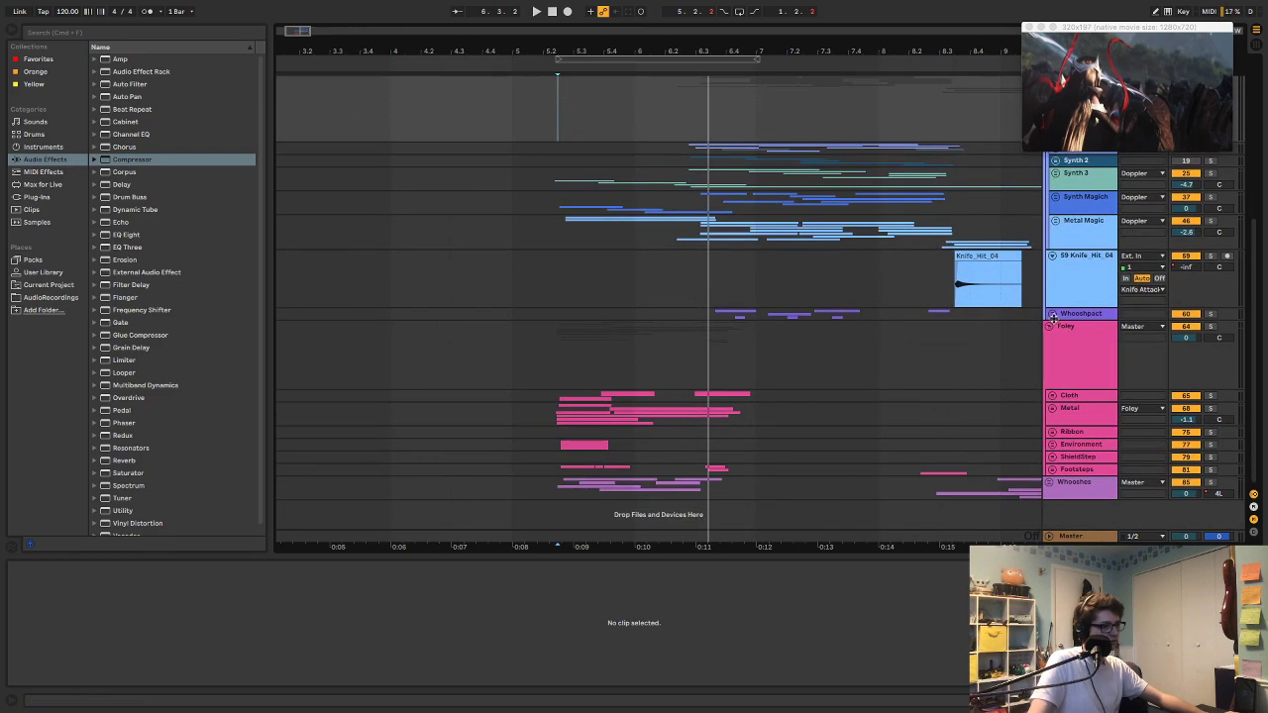
{"action": "left_click", "coordinate": [1050, 327]}
{"action": "left_click", "coordinate": [1052, 363]}
{"action": "scroll", "coordinate": [536, 275], "scroll_direction": "down", "scroll_amount": 5}
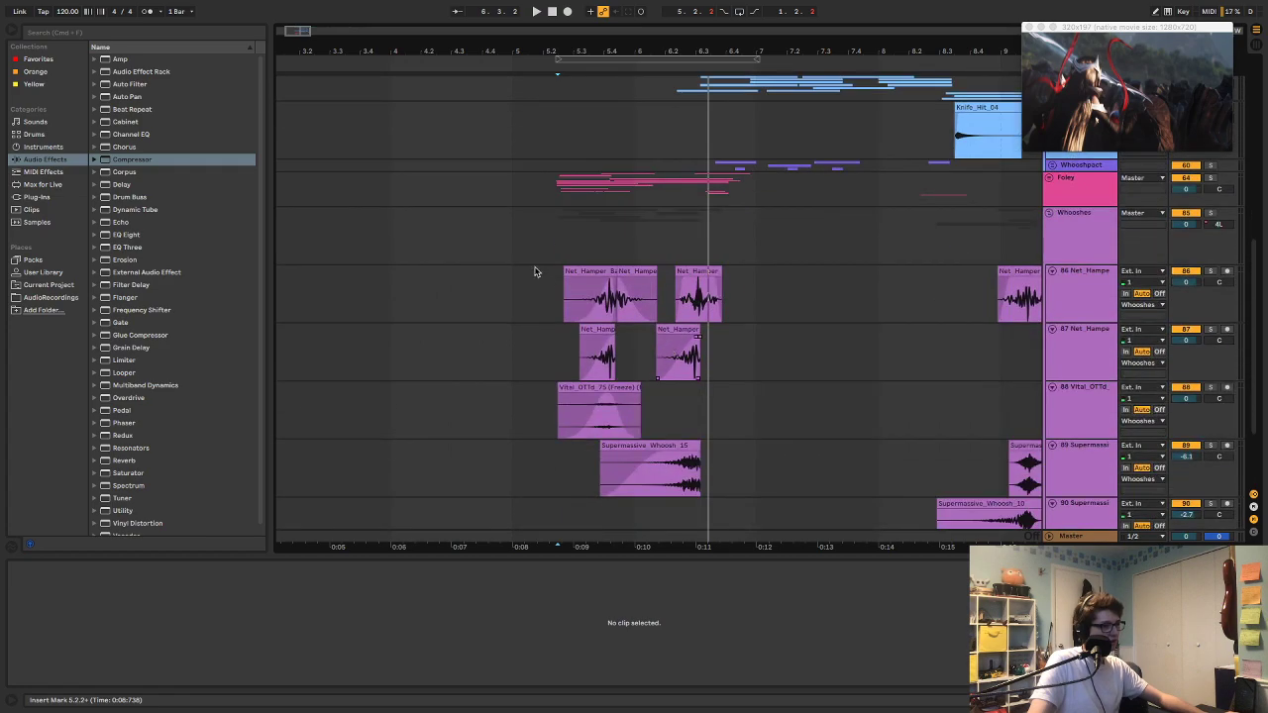
{"action": "key", "text": "space"}
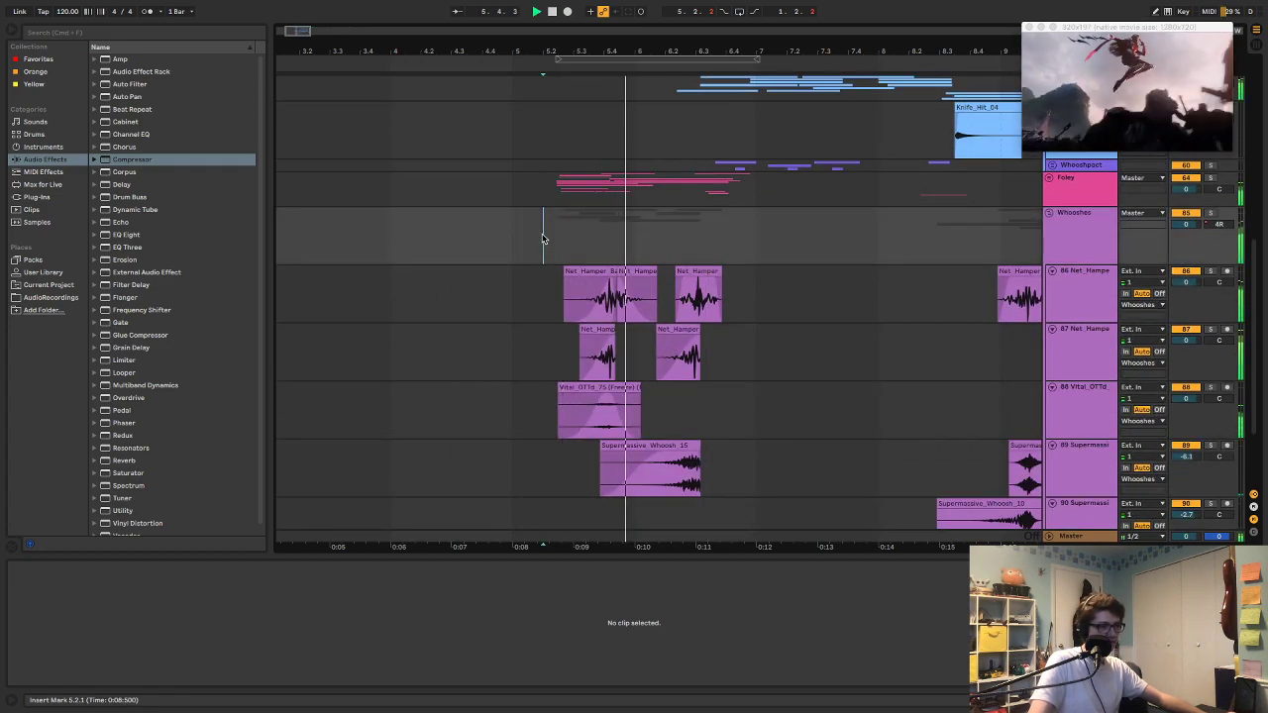
{"action": "key", "text": "space"}
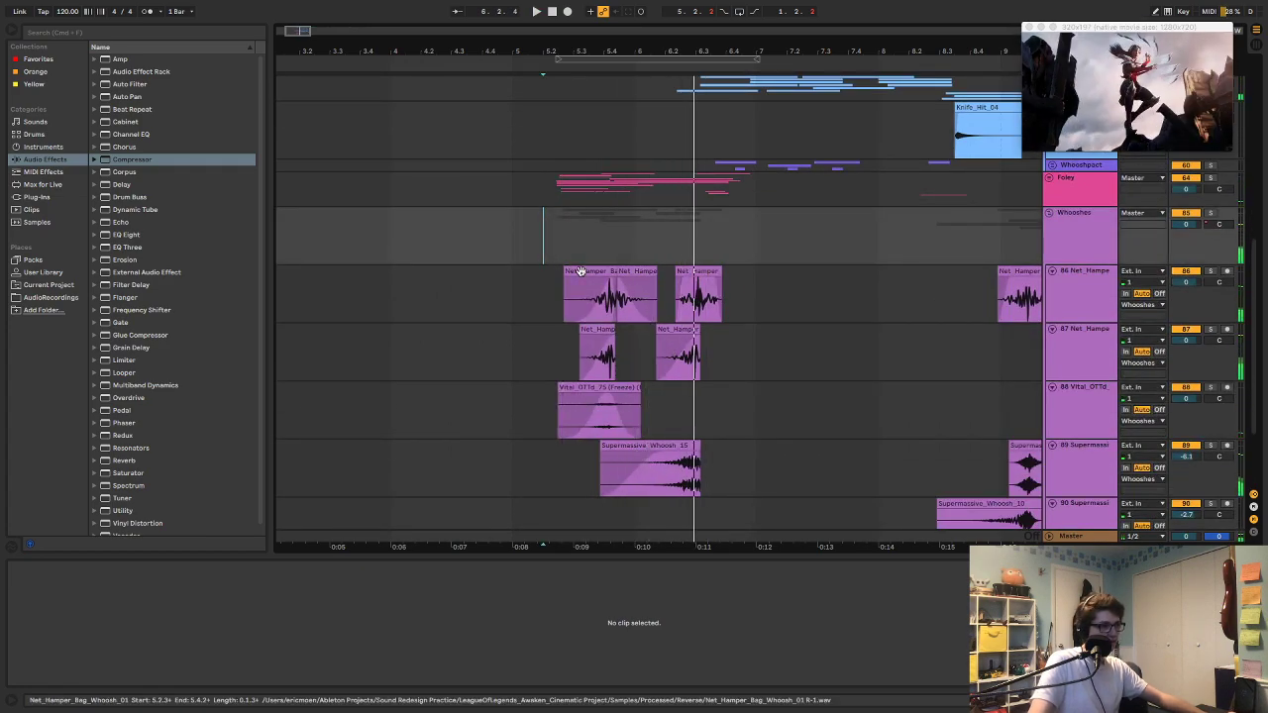
Step: Shift the first two adjoining Net_Hamper clips on track 86 slightly later to start at about 5.2.4 and replay
{"action": "left_click", "coordinate": [632, 269]}
{"action": "left_click_drag", "start_coordinate": [632, 269], "coordinate": [641, 274]}
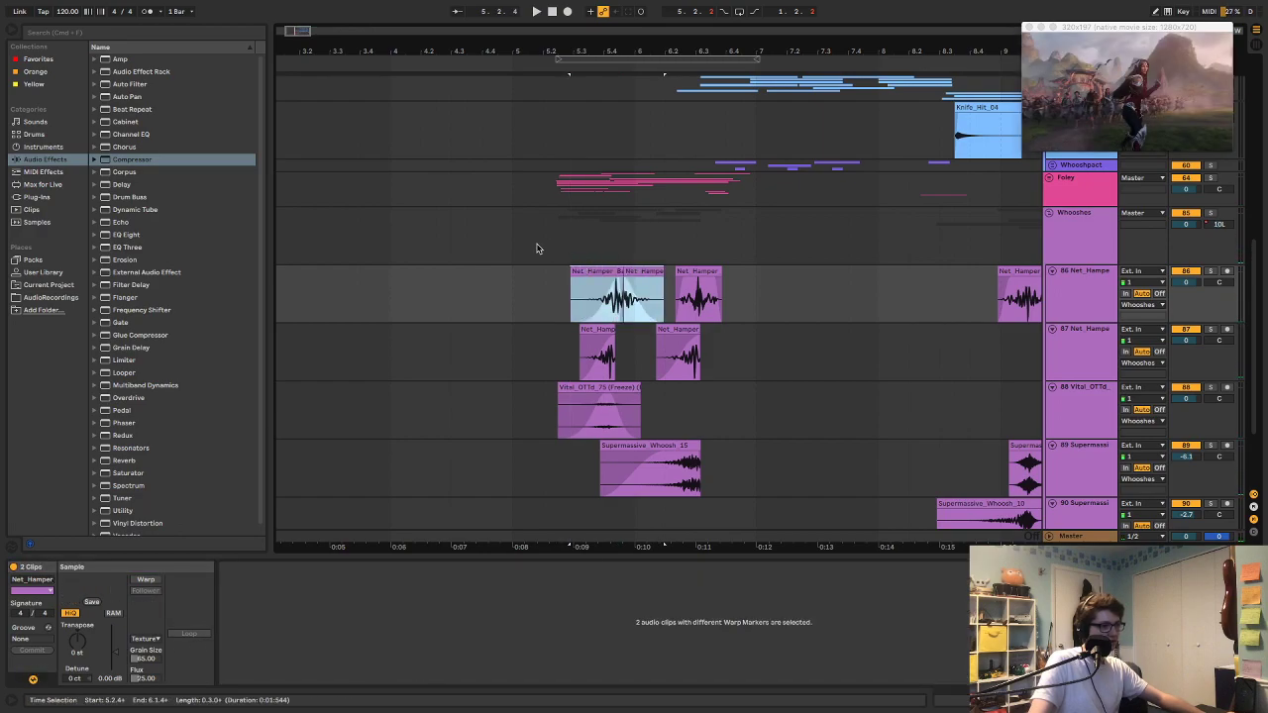
{"action": "left_click", "coordinate": [532, 246]}
{"action": "key", "text": "space"}
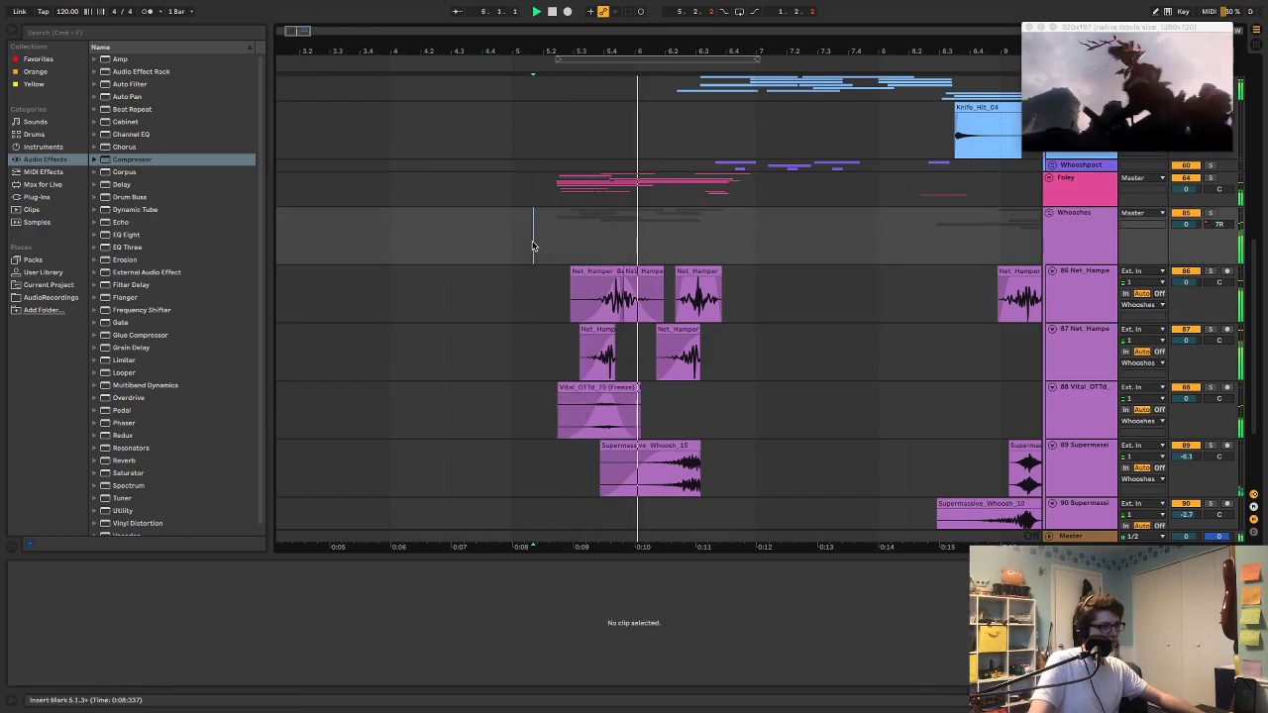
{"action": "key", "text": "space"}
{"action": "key", "text": "space"}
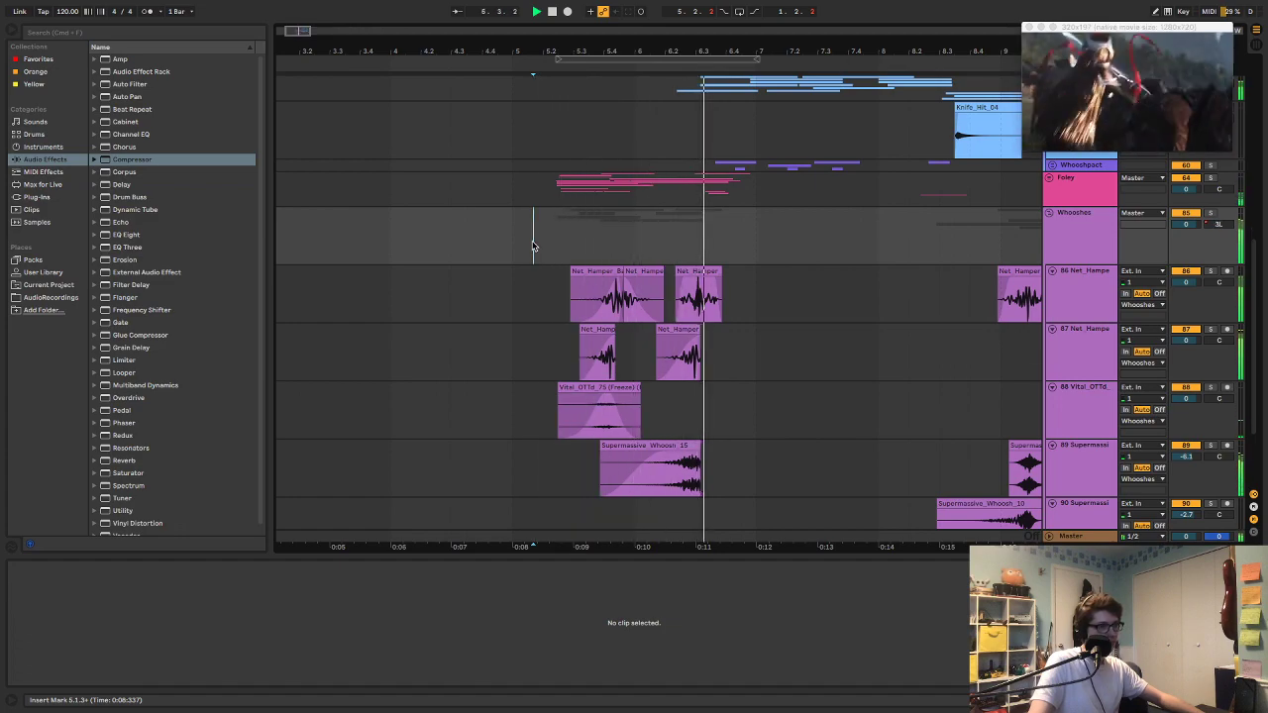
Step: Solo track 86, play its Net_Hamper whooshes and open the track's ValhallaRoom reverb
{"action": "left_click", "coordinate": [1085, 304]}
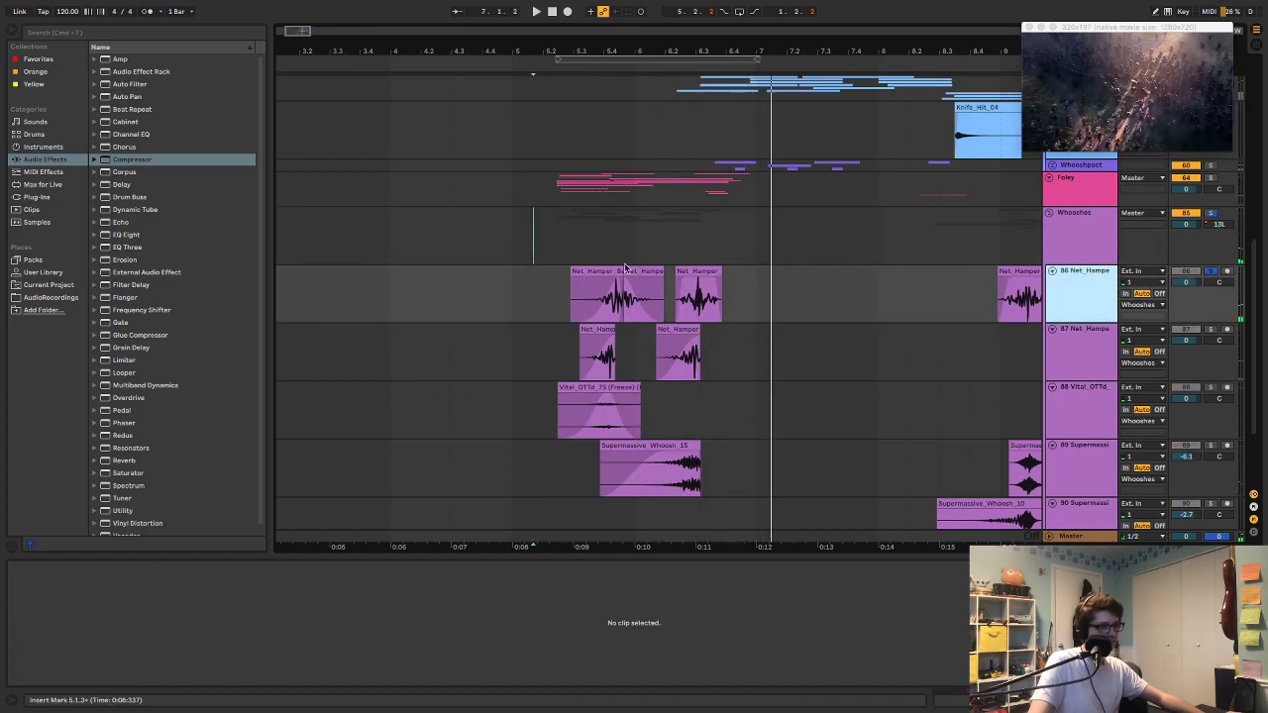
{"action": "left_click", "coordinate": [597, 270]}
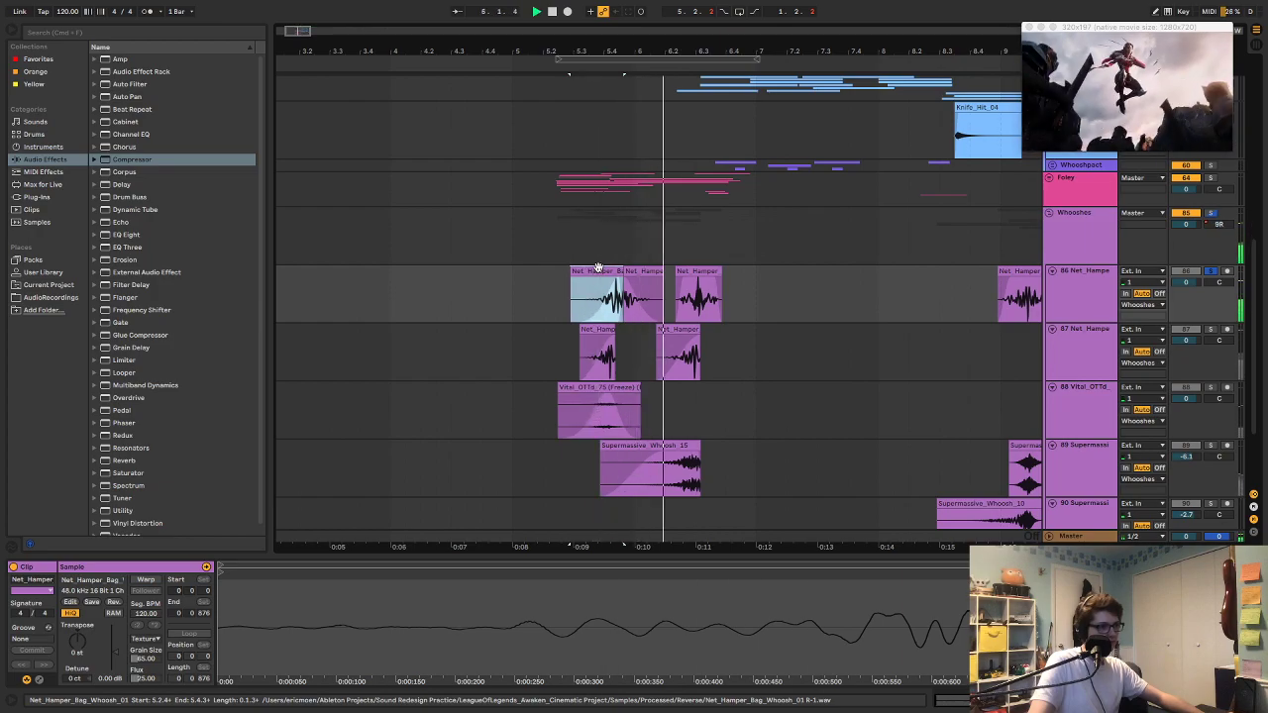
{"action": "left_click", "coordinate": [1078, 294]}
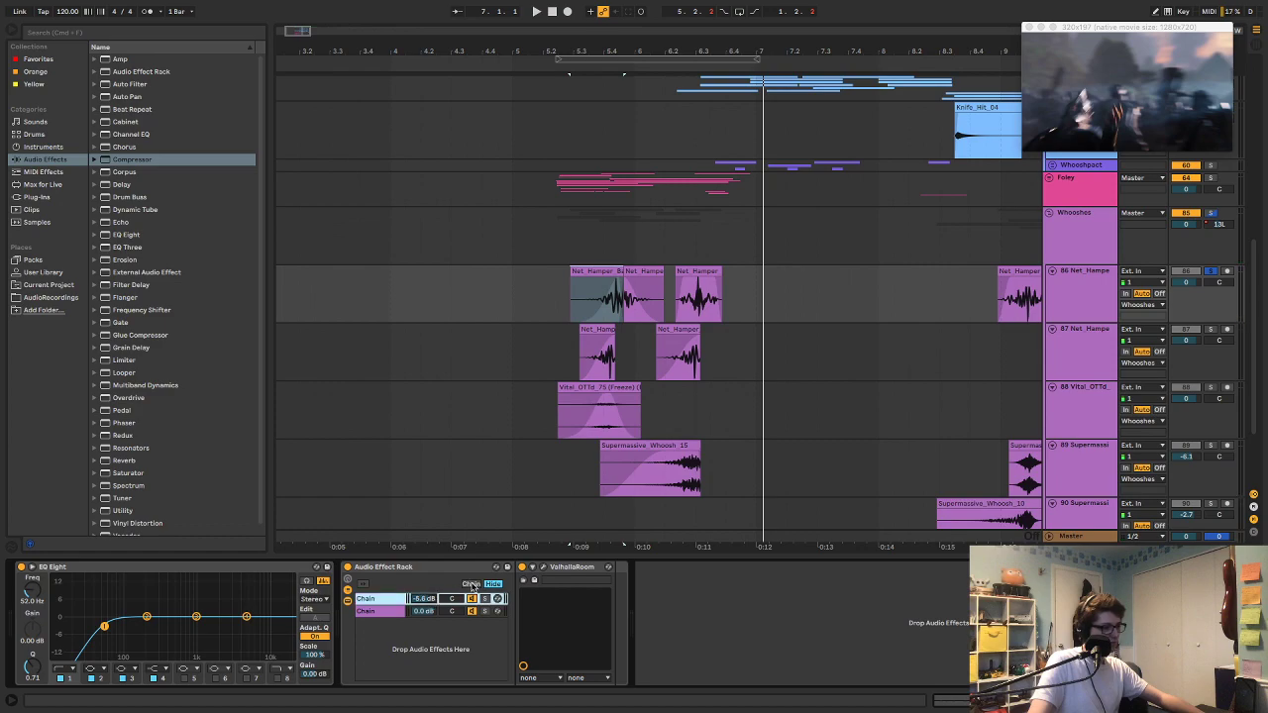
{"action": "left_click", "coordinate": [535, 568]}
Step: Set the ValhallaRoom decay on track 86 to 2.53 s and show the decay automation in the arrangement
{"action": "left_click_drag", "start_coordinate": [464, 190], "coordinate": [471, 186]}
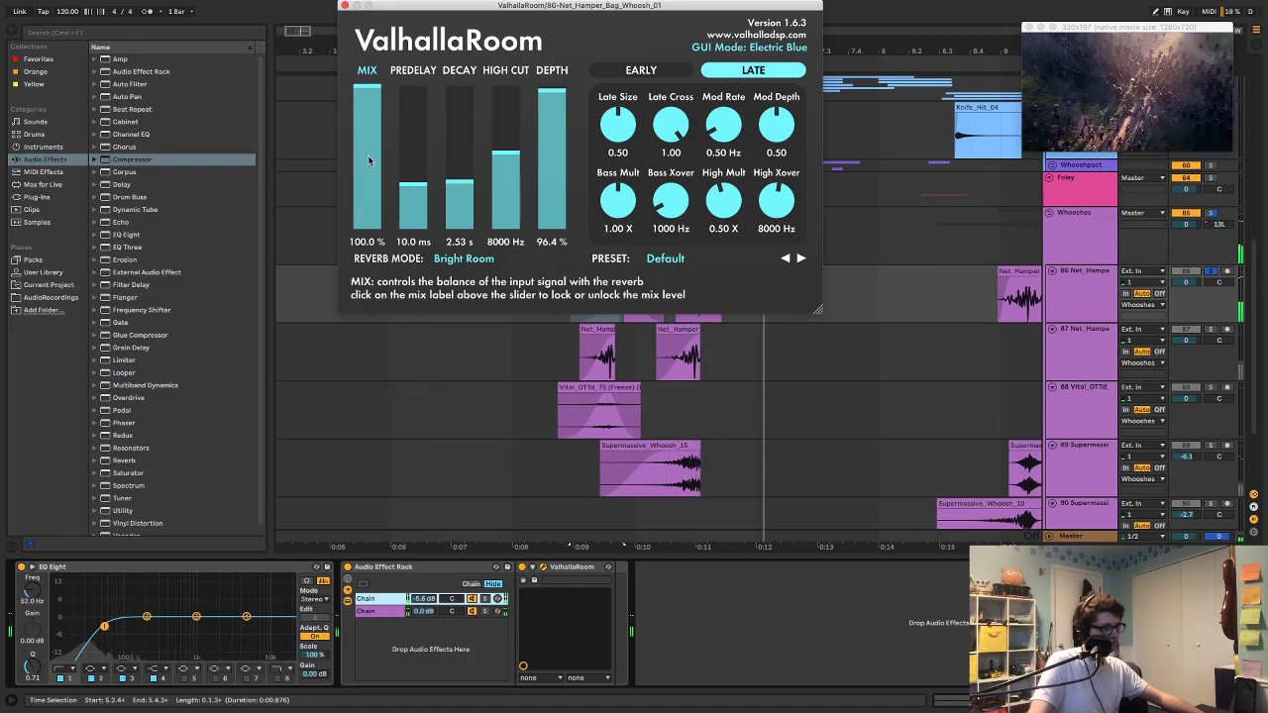
{"action": "left_click_drag", "start_coordinate": [411, 13], "coordinate": [709, 380]}
{"action": "key", "text": "a"}
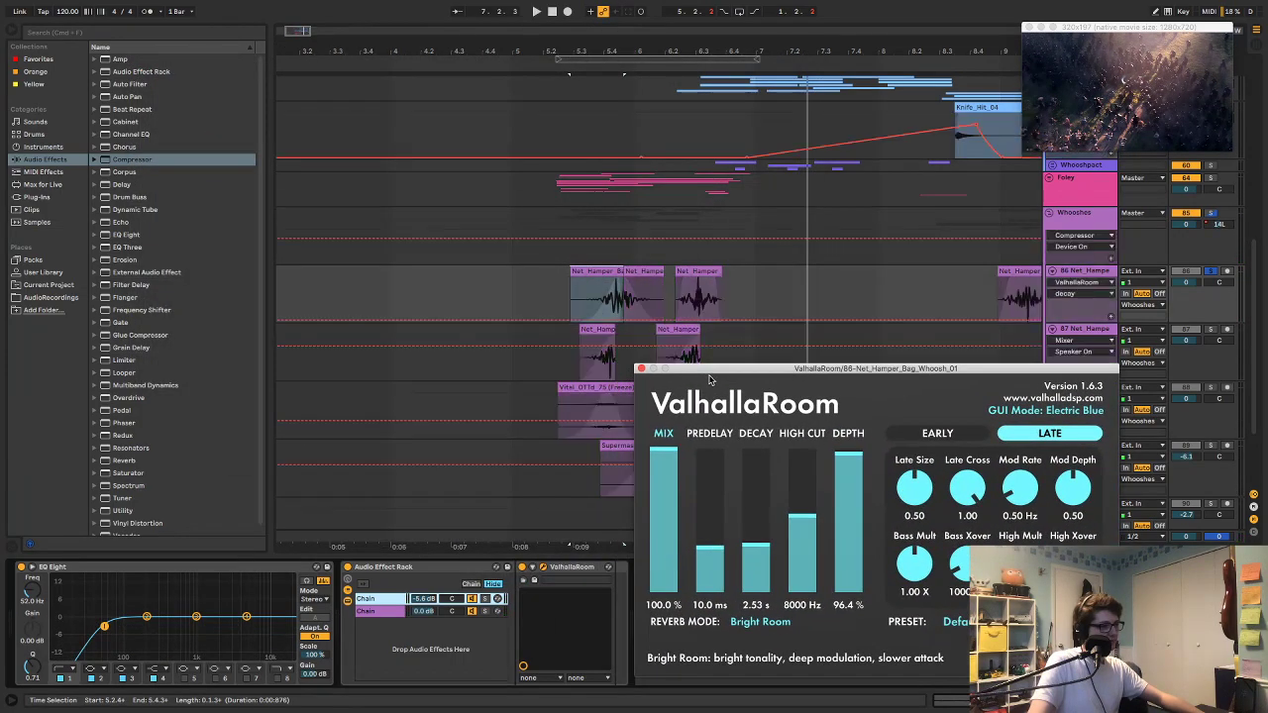
Step: Add breakpoints to track 86's ValhallaRoom decay envelope just after the third Net_Hamper clip and set the later one to 0.01
{"action": "left_click", "coordinate": [726, 321]}
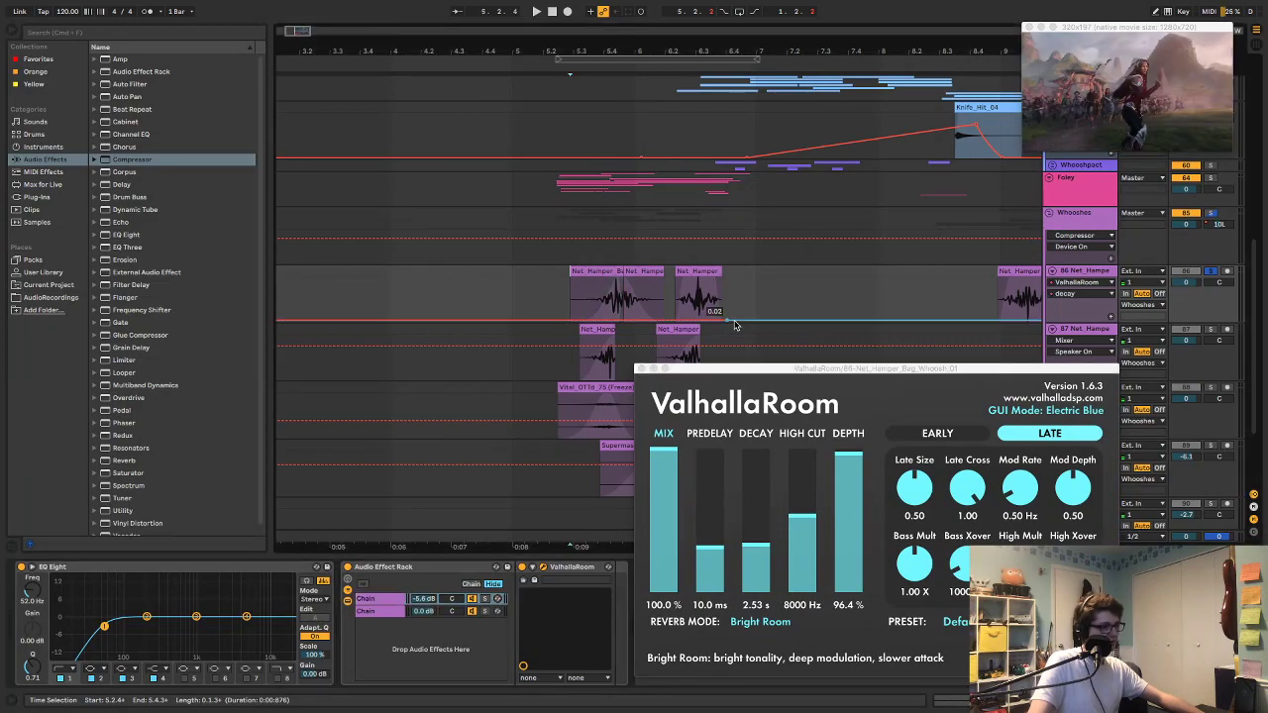
{"action": "right_click", "coordinate": [733, 322]}
{"action": "left_click", "coordinate": [744, 327]}
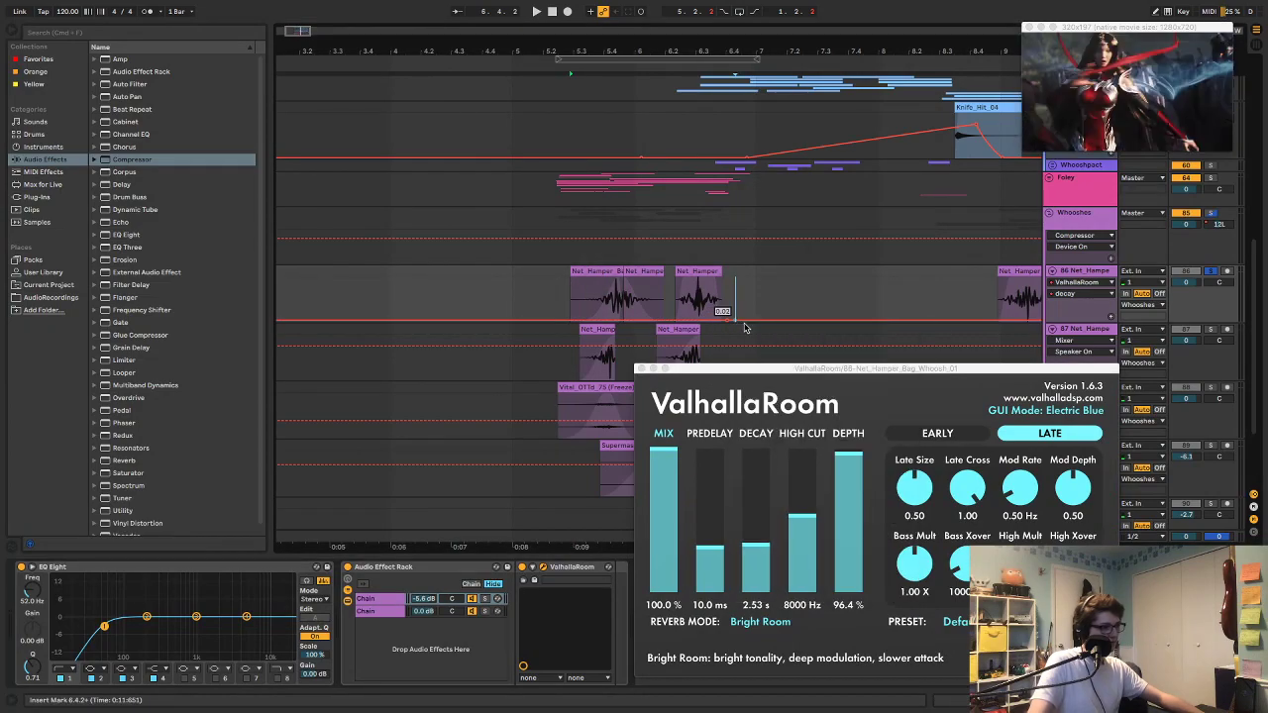
{"action": "type", "text": ".1"}
{"action": "key", "text": "Return"}
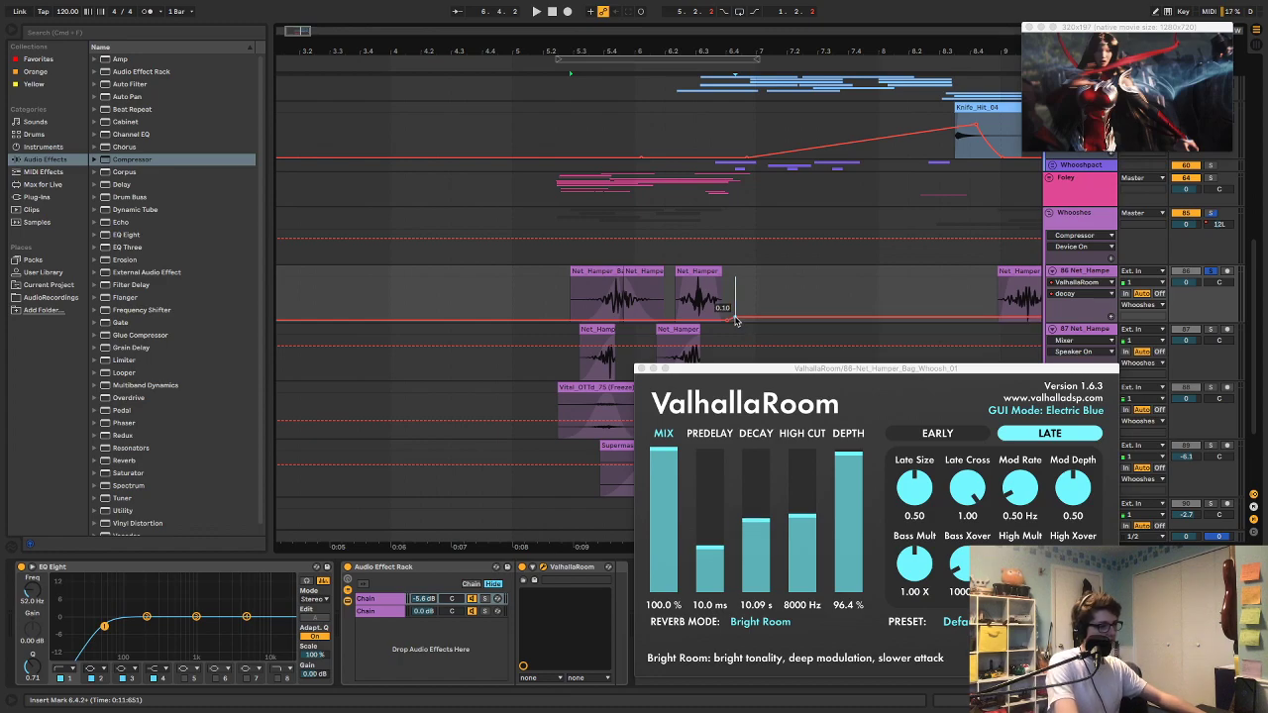
{"action": "right_click", "coordinate": [734, 322]}
{"action": "left_click", "coordinate": [744, 326]}
{"action": "key", "text": "Return"}
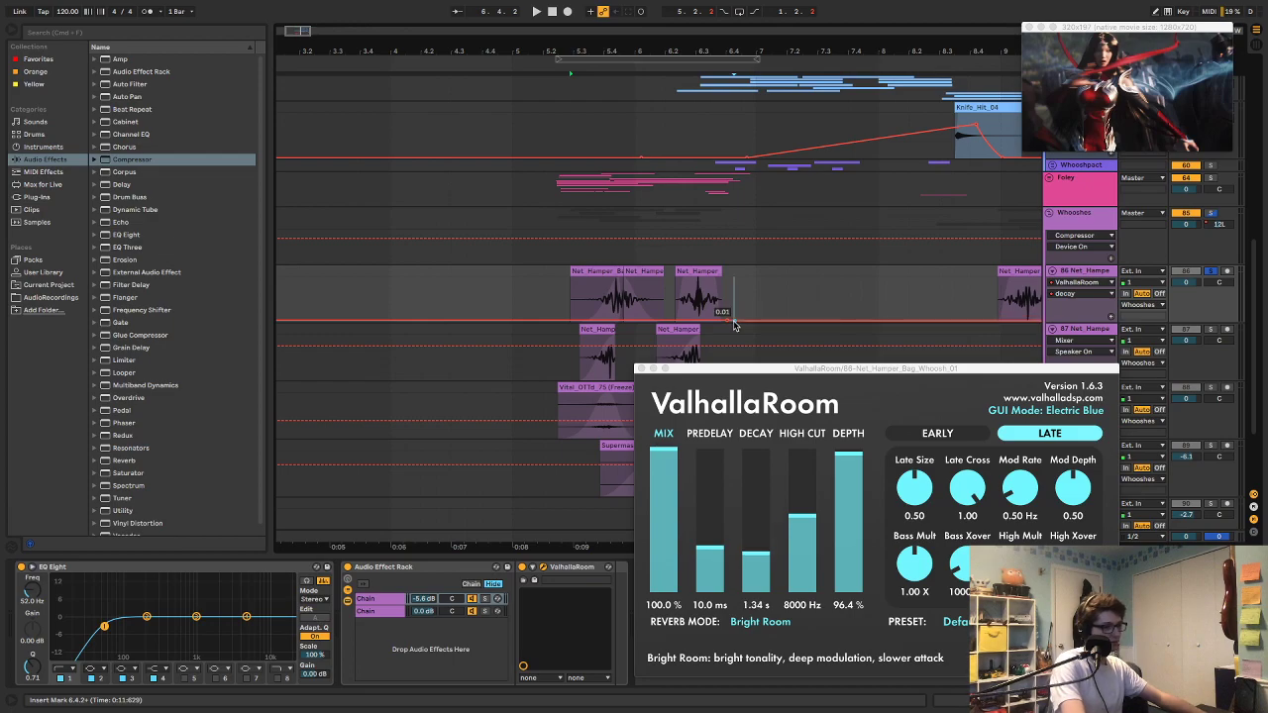
Step: Replay the soloed track 86 whooshes from about 5.2 to check the automated reverb tail
{"action": "left_click", "coordinate": [560, 299]}
{"action": "key", "text": "space"}
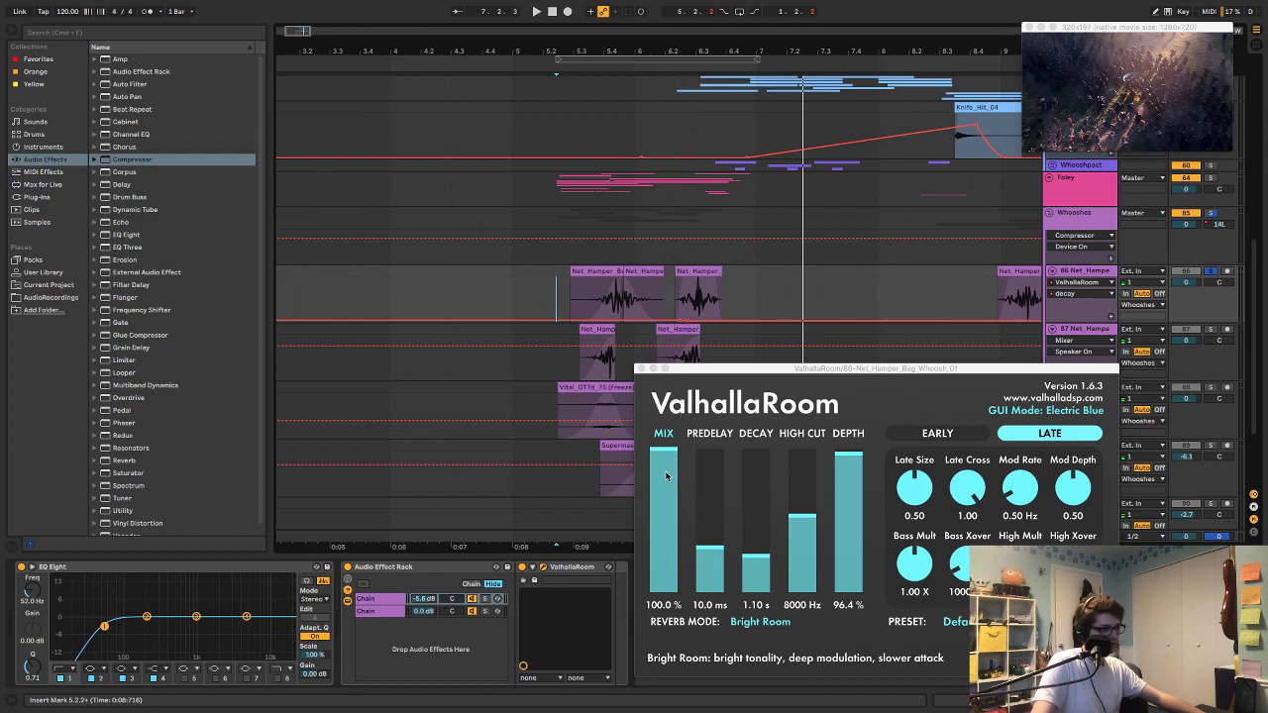
{"action": "left_click", "coordinate": [543, 298]}
{"action": "key", "text": "space"}
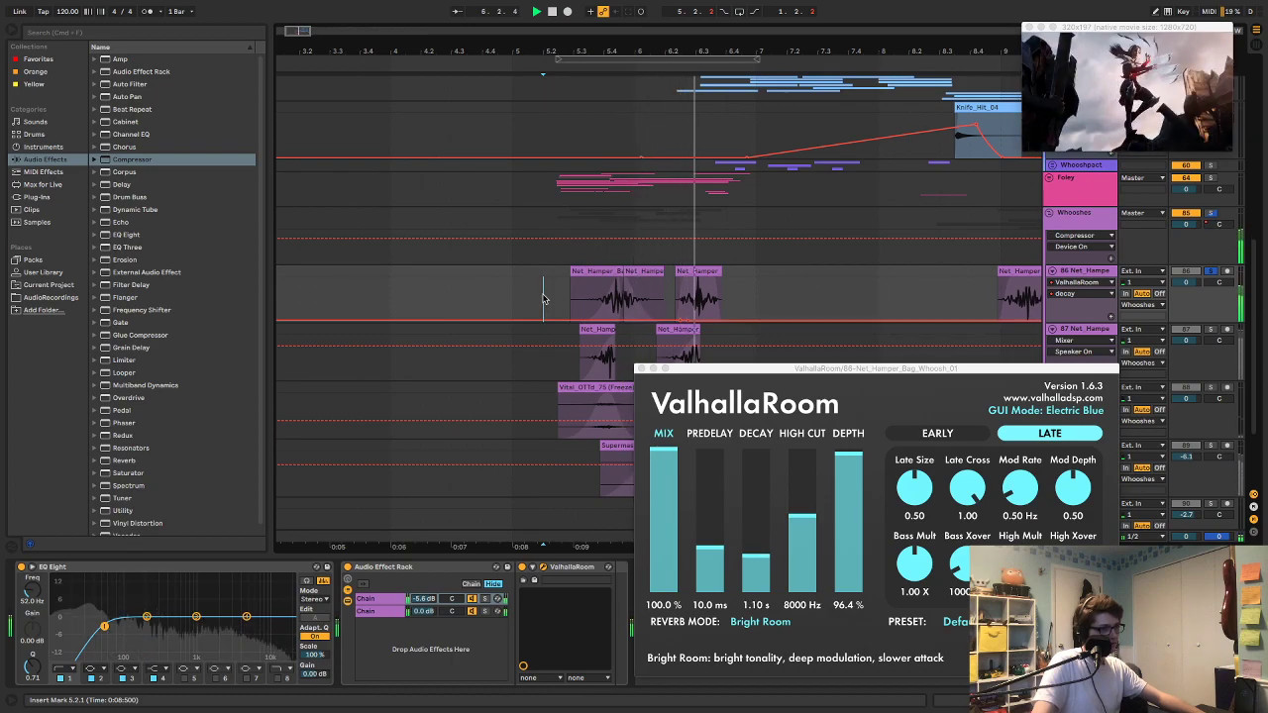
Step: Close the reverb window, add a Compressor after ValhallaRoom on track 86 and replay the whooshes
{"action": "left_click", "coordinate": [640, 368]}
{"action": "left_click_drag", "start_coordinate": [153, 162], "coordinate": [697, 621]}
{"action": "key", "text": "space"}
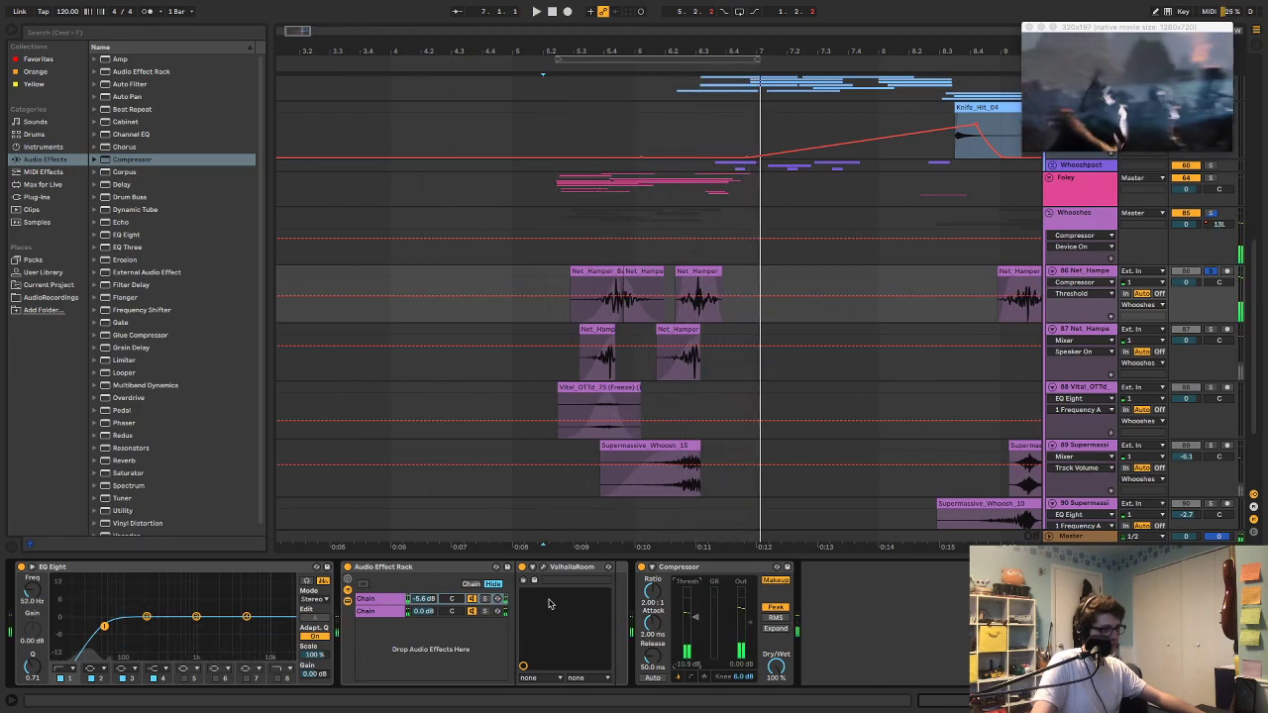
Step: Audition the Sulaco, Dark Space and Medium Room reverb modes in track 86's ValhallaRoom, returning to Bright Room
{"action": "left_click", "coordinate": [543, 568]}
{"action": "left_click", "coordinate": [750, 594]}
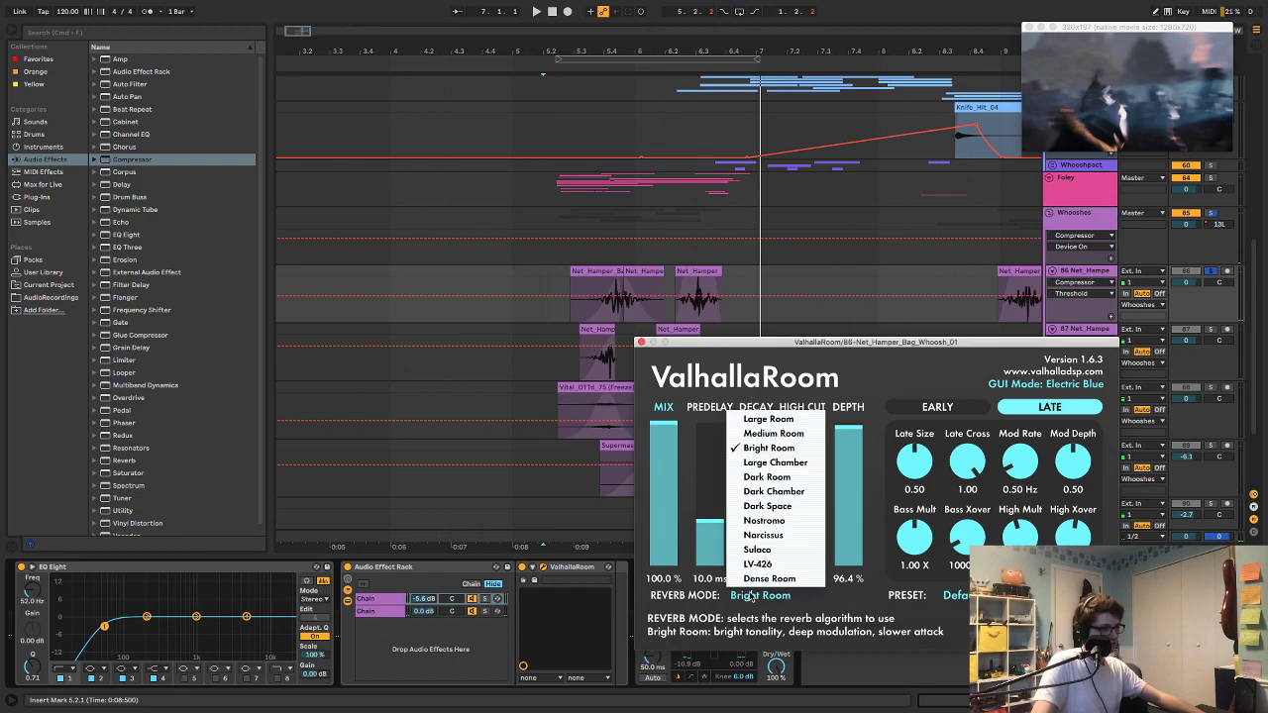
{"action": "left_click", "coordinate": [755, 550]}
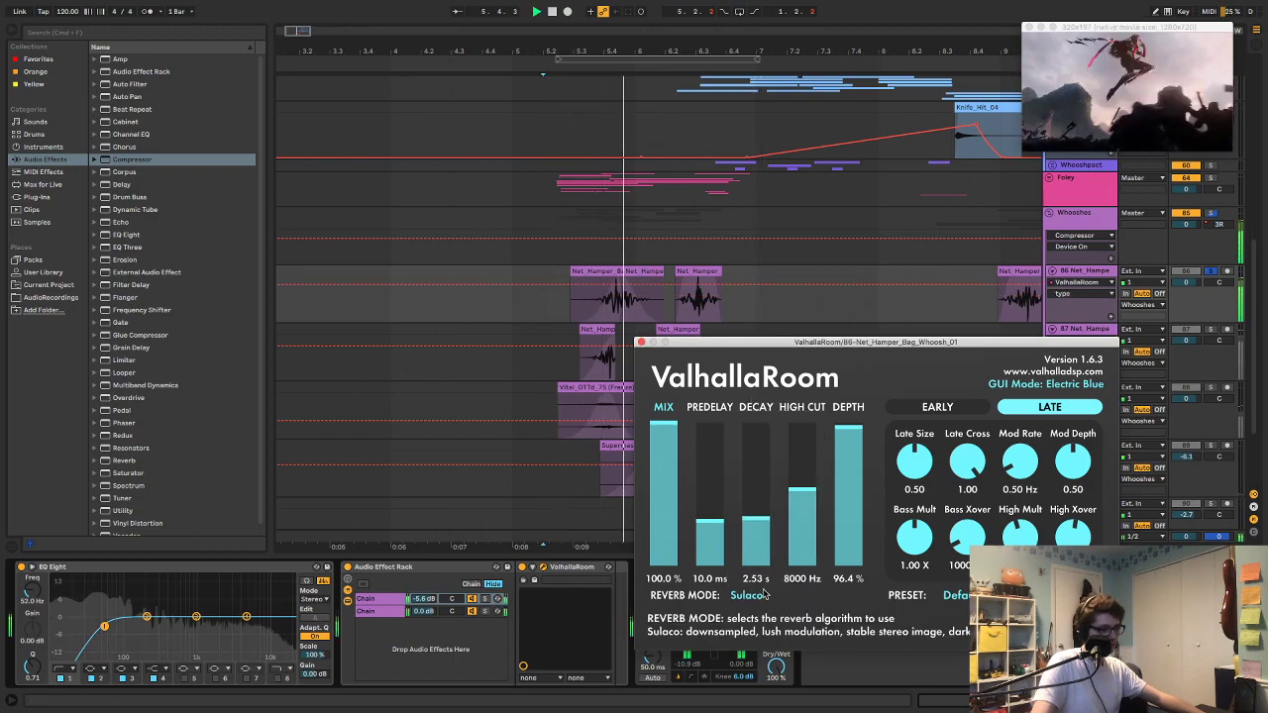
{"action": "left_click", "coordinate": [750, 595]}
{"action": "left_click", "coordinate": [753, 512]}
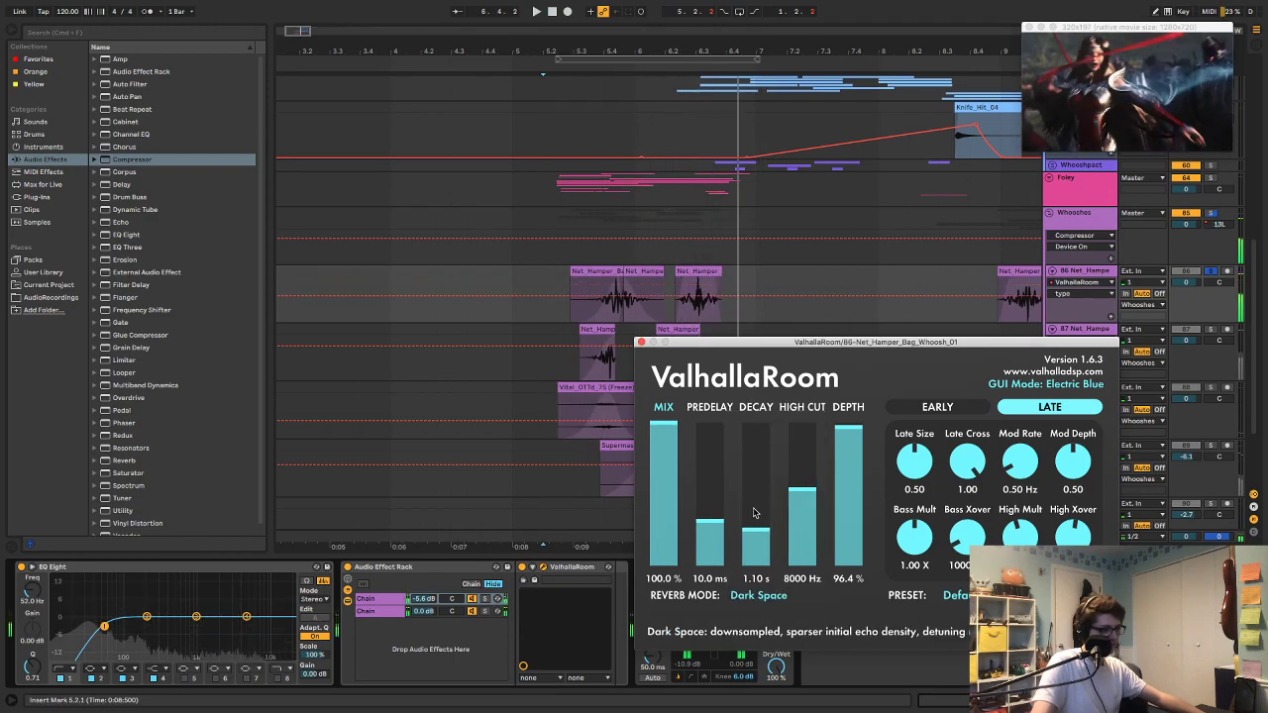
{"action": "left_click", "coordinate": [763, 596]}
{"action": "left_click", "coordinate": [758, 445]}
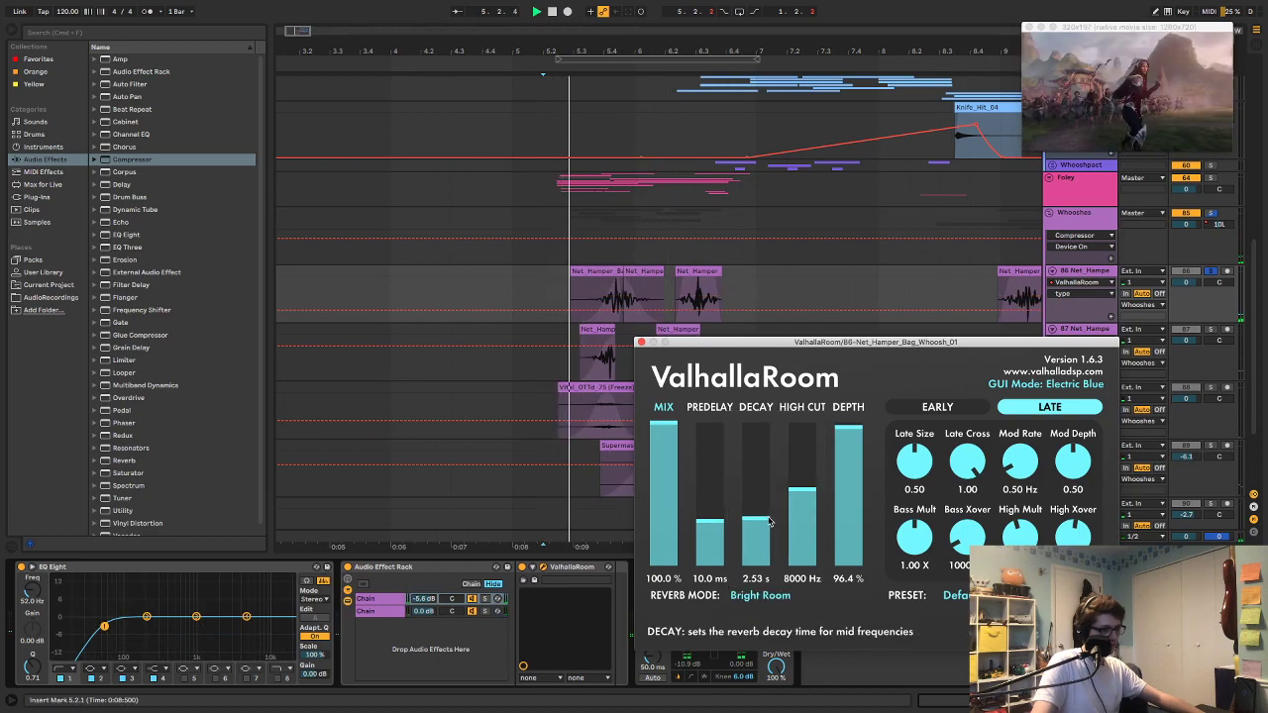
{"action": "left_click", "coordinate": [777, 595]}
{"action": "left_click", "coordinate": [768, 433]}
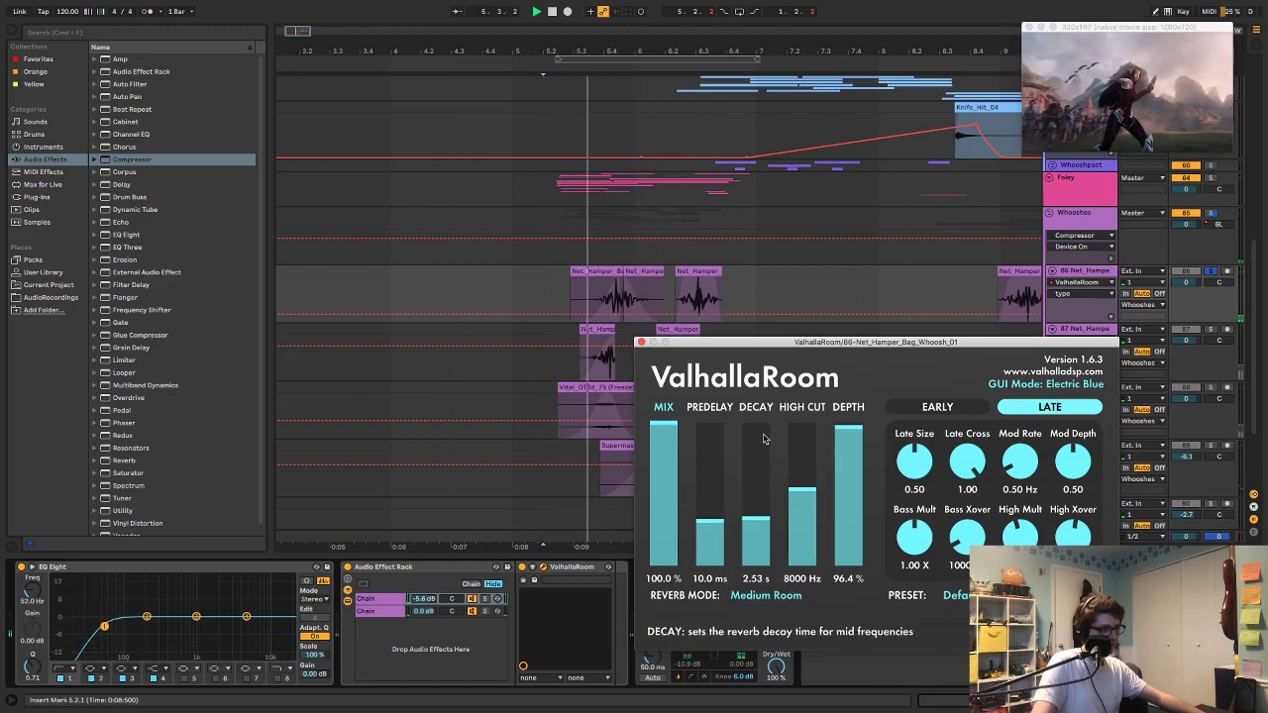
{"action": "left_click", "coordinate": [766, 595]}
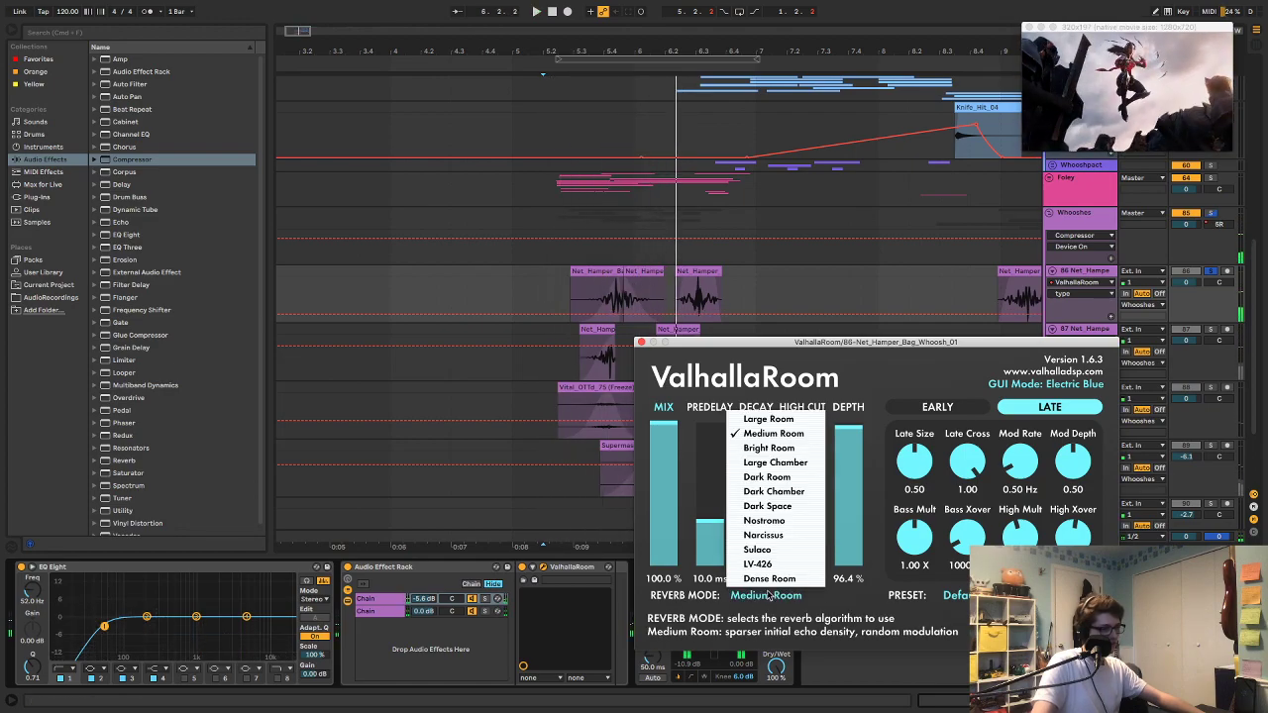
{"action": "left_click", "coordinate": [760, 447]}
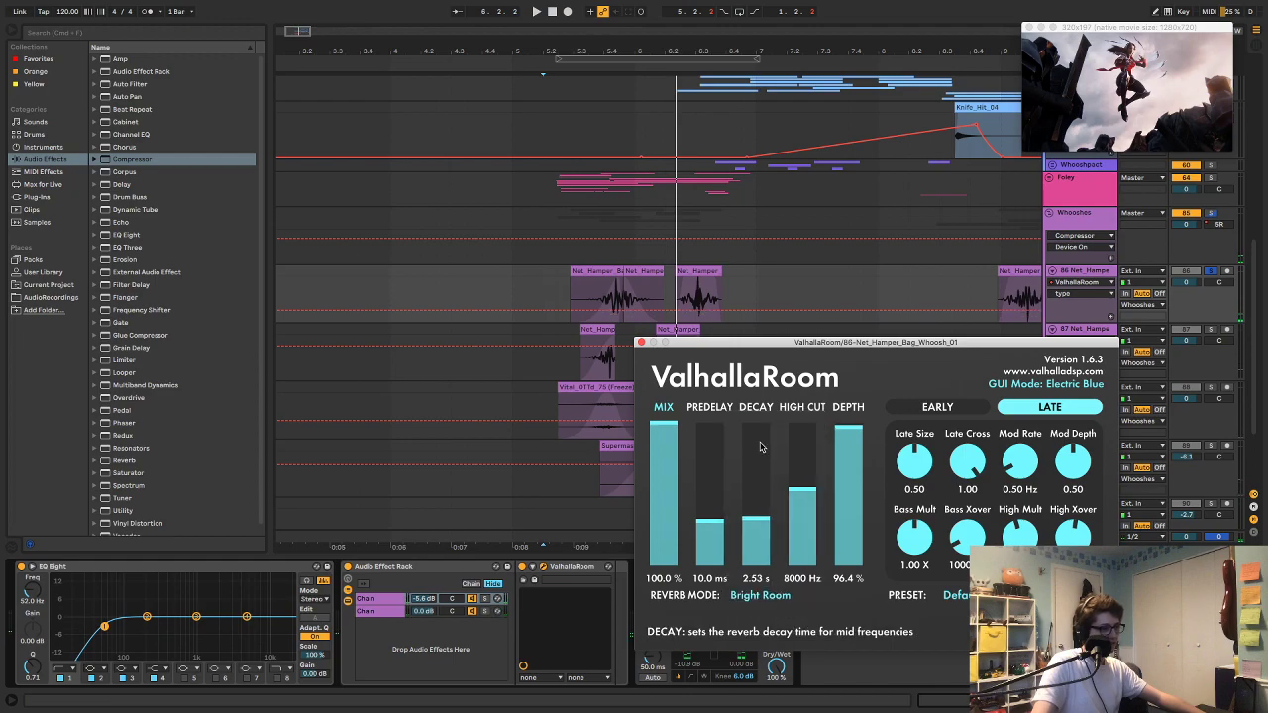
Step: Close the reverb and automation views, unsolo track 86 and replay the whoosh passage in the full mix from about 5.1.3
{"action": "left_click", "coordinate": [641, 342]}
{"action": "key", "text": "space"}
{"action": "key", "text": "a"}
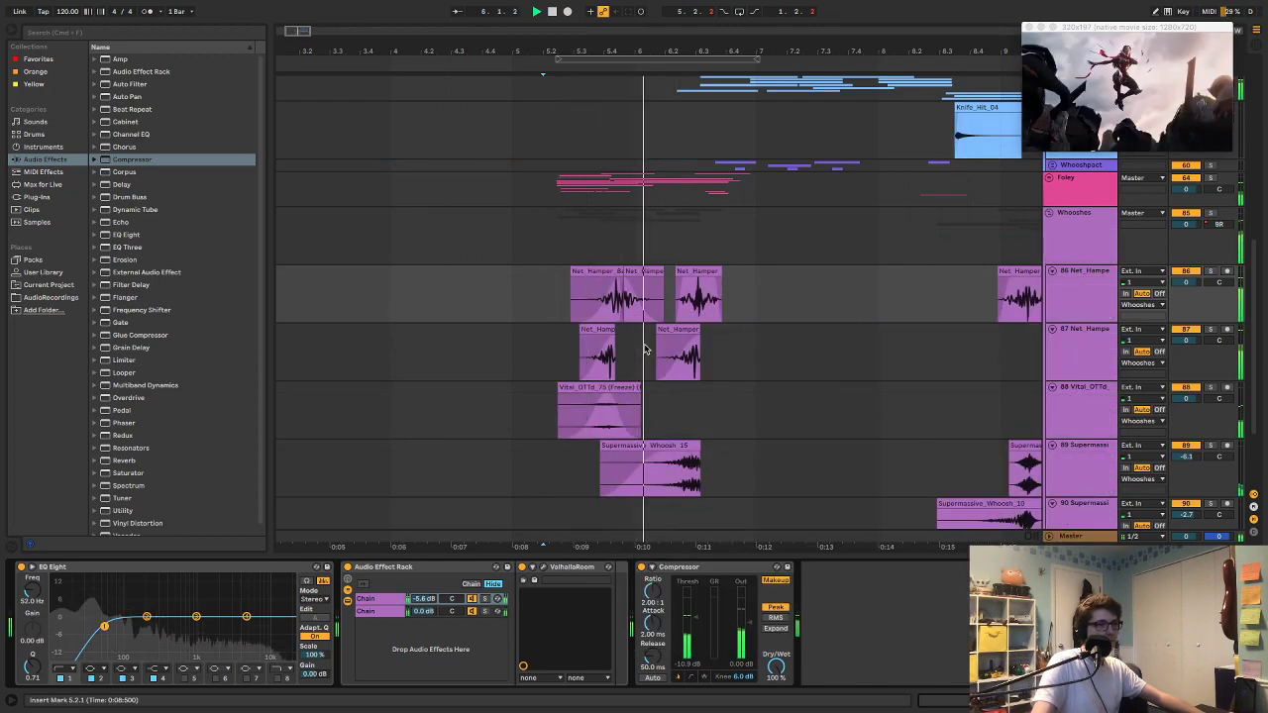
{"action": "left_click", "coordinate": [526, 253]}
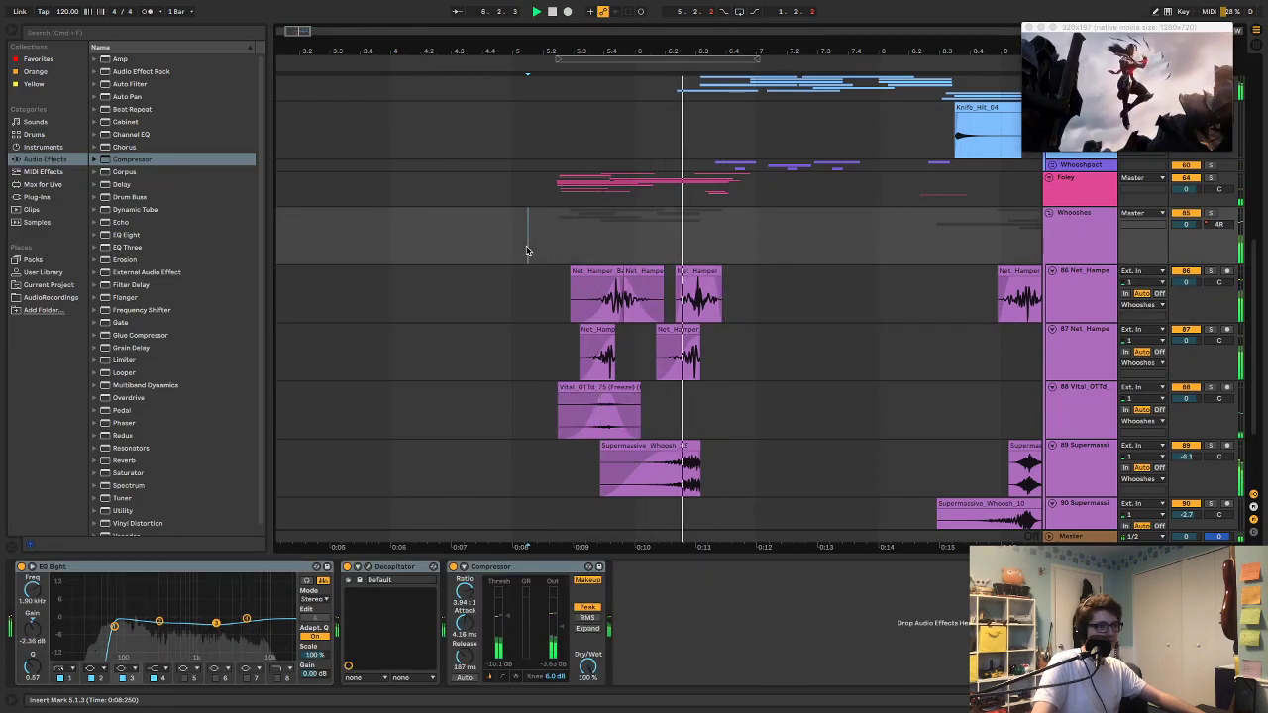
{"action": "scroll", "coordinate": [686, 412], "scroll_direction": "down", "scroll_amount": 5}
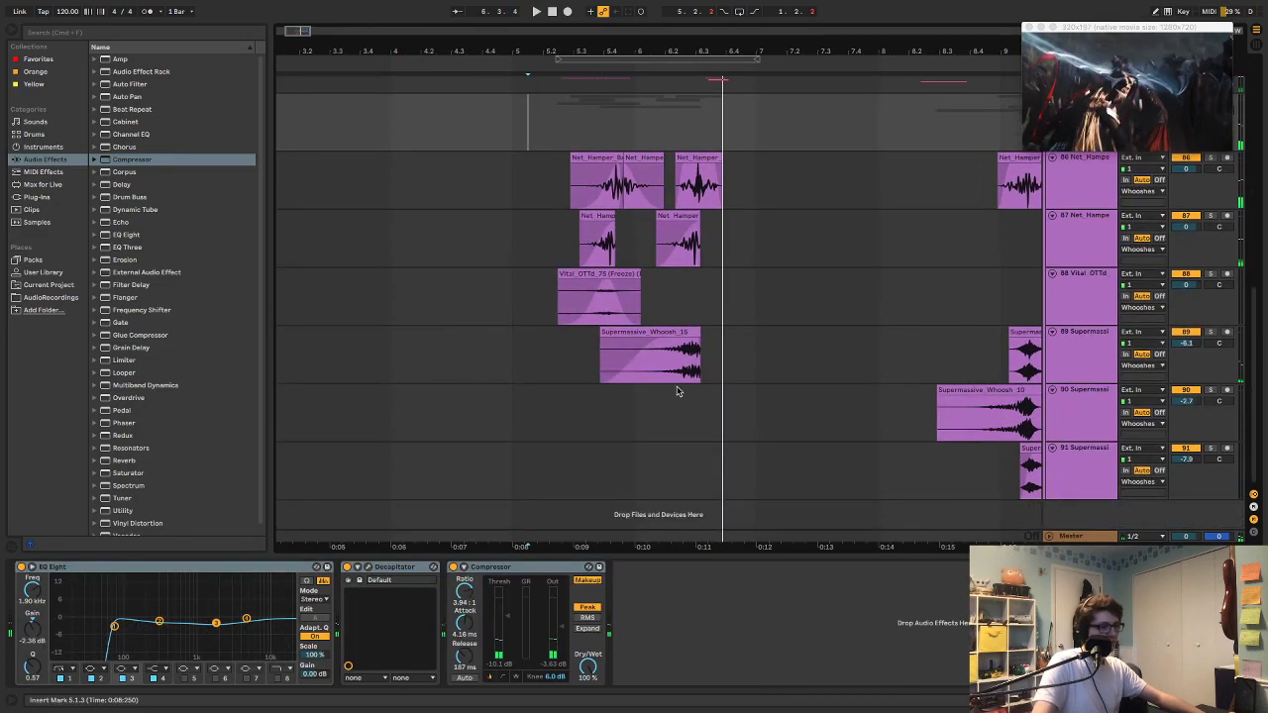
Step: Select the Supermassive_Whoosh_15 clip on track 89 and browse the AudioRecordings folder to the Supermassive_Whoosh samples
{"action": "left_click", "coordinate": [644, 347]}
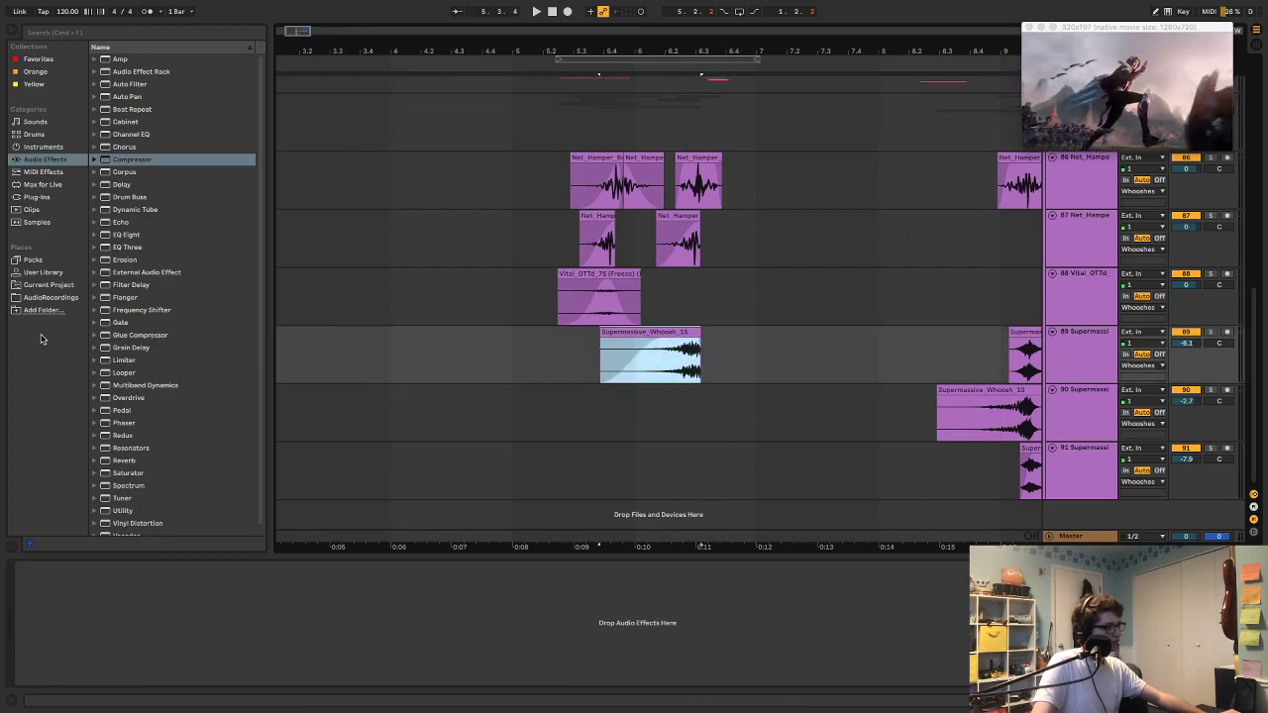
{"action": "left_click", "coordinate": [44, 297]}
{"action": "scroll", "coordinate": [159, 435], "scroll_direction": "down", "scroll_amount": 5}
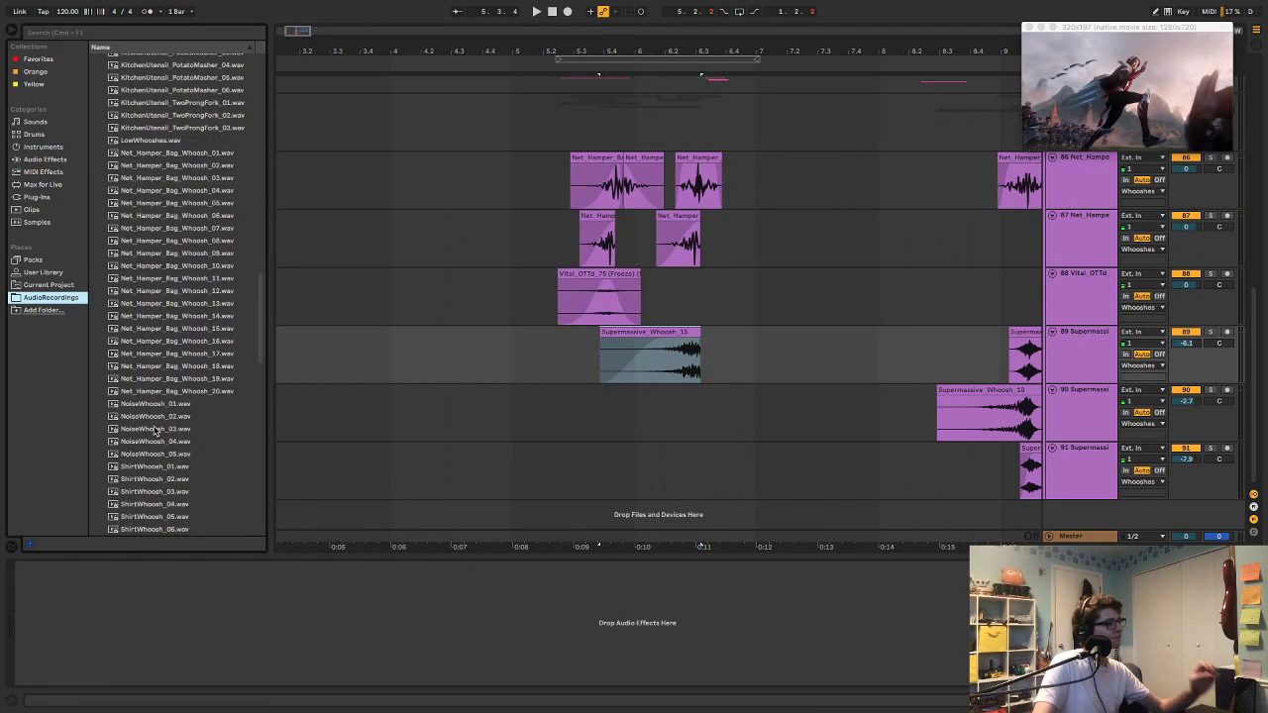
{"action": "scroll", "coordinate": [165, 439], "scroll_direction": "up", "scroll_amount": 6}
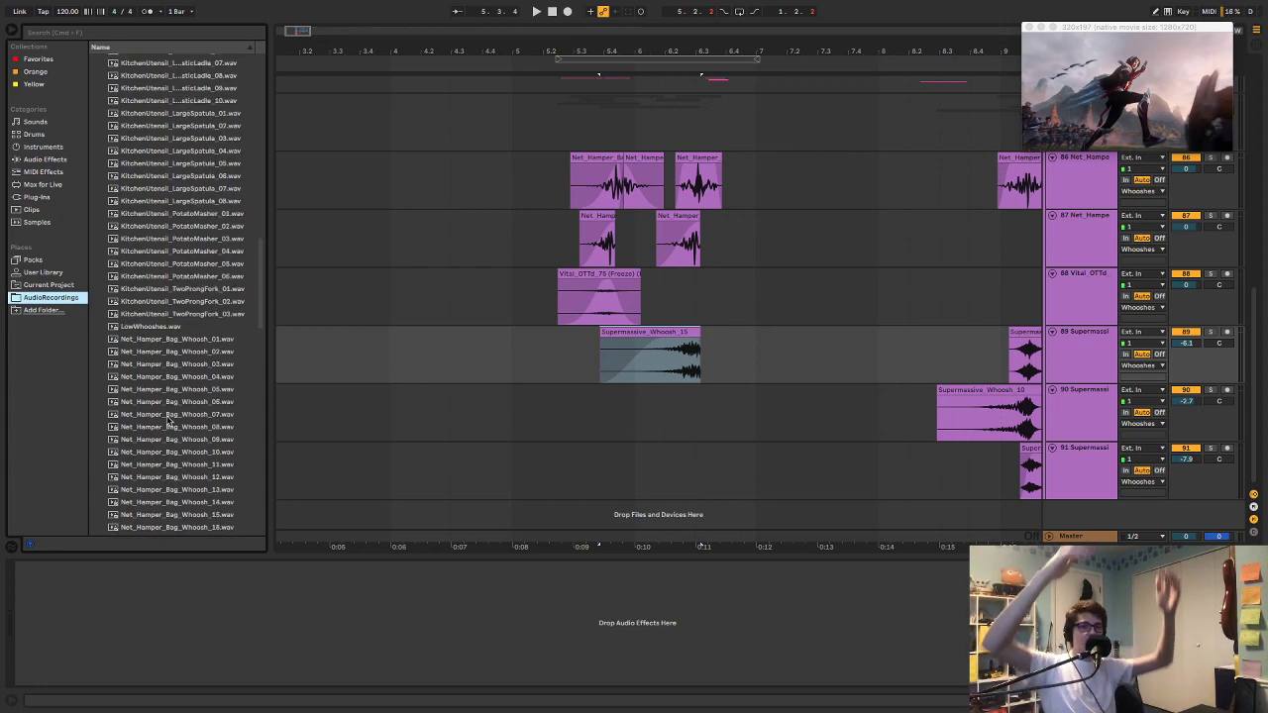
{"action": "scroll", "coordinate": [168, 421], "scroll_direction": "down", "scroll_amount": 6}
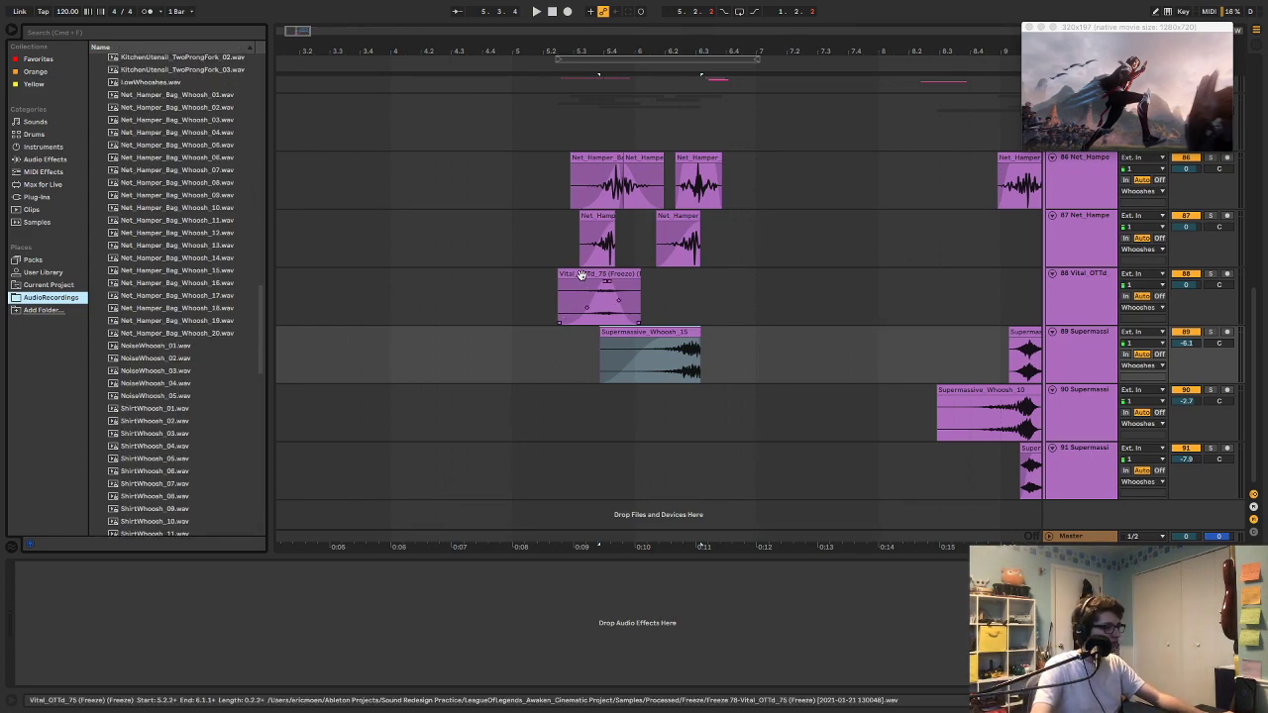
{"action": "scroll", "coordinate": [153, 387], "scroll_direction": "down", "scroll_amount": 8}
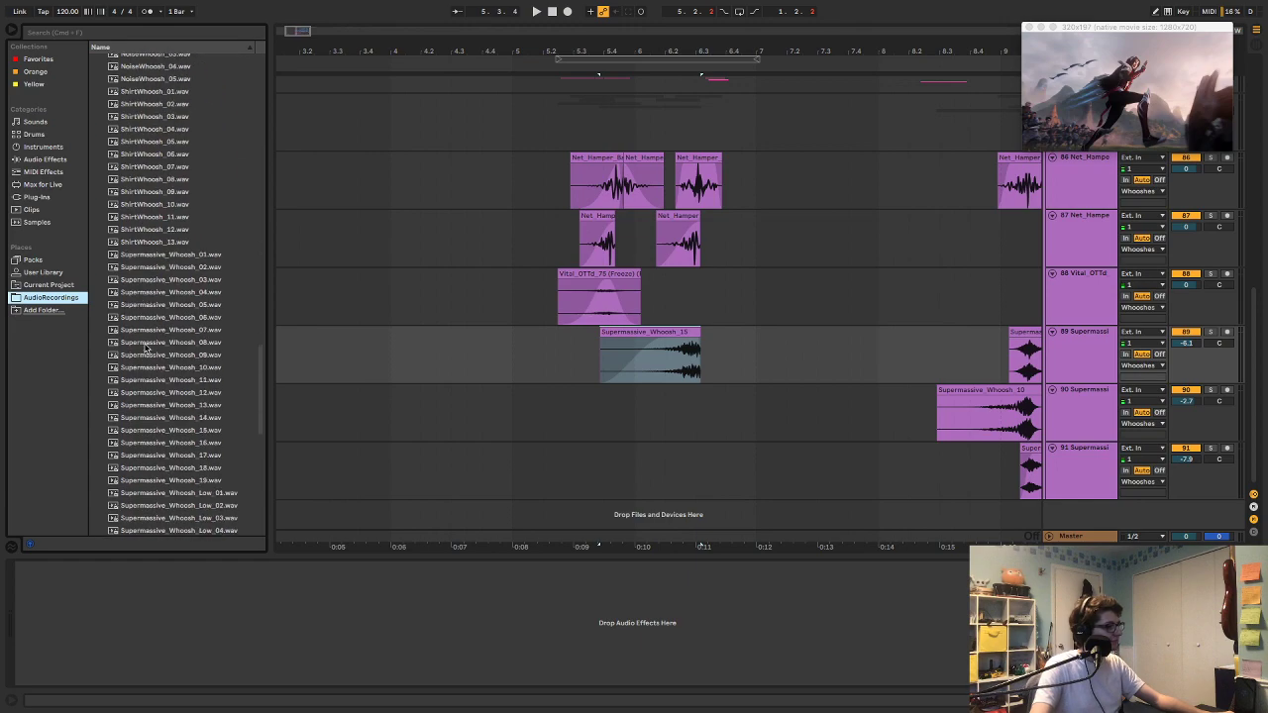
Step: Audition Supermassive_Whoosh samples in AudioRecordings, including 13, 19, 12, 02, 01, 03 and Low_02
{"action": "left_click", "coordinate": [153, 382]}
{"action": "left_click", "coordinate": [167, 408]}
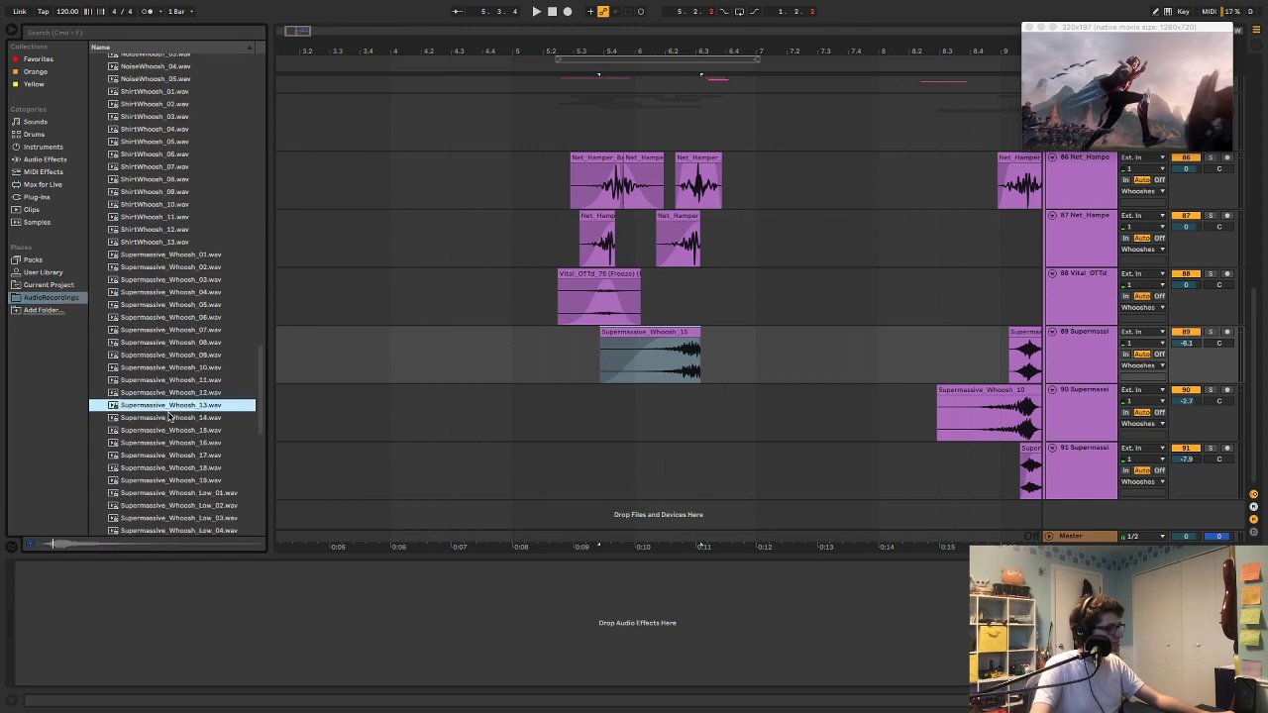
{"action": "left_click", "coordinate": [180, 454]}
{"action": "scroll", "coordinate": [181, 456], "scroll_direction": "down", "scroll_amount": 1}
{"action": "left_click", "coordinate": [183, 467]}
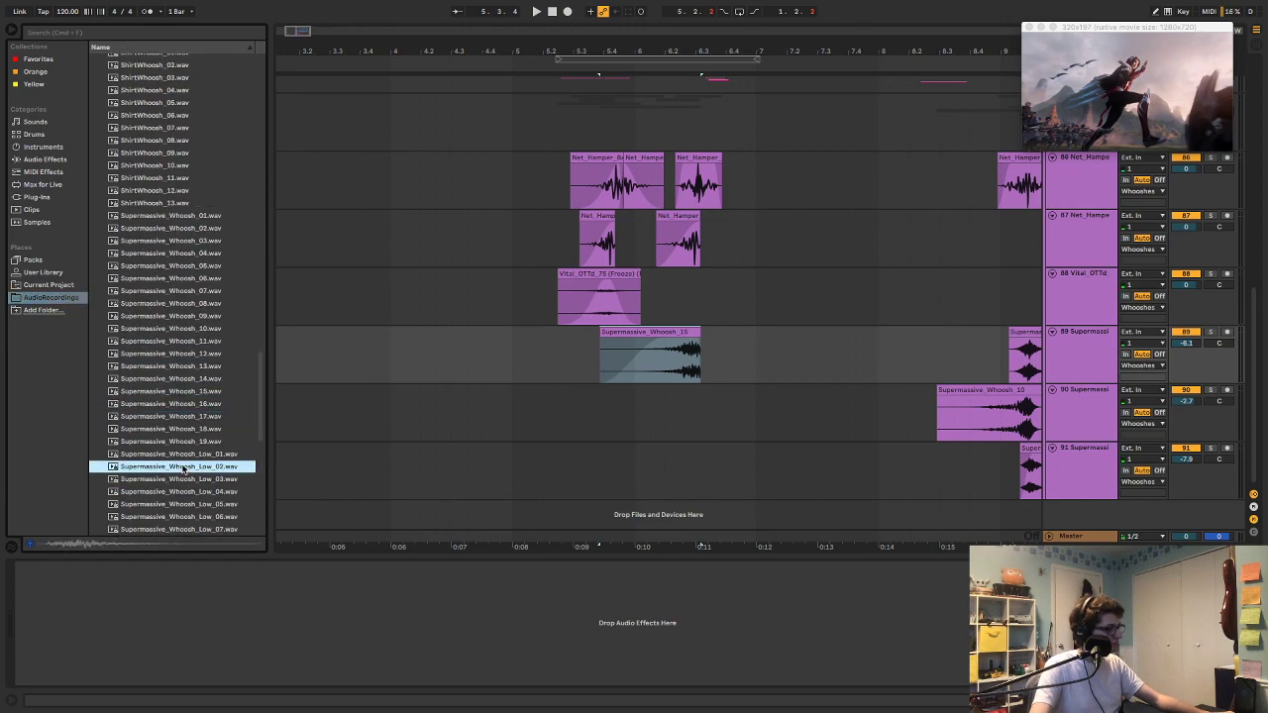
{"action": "left_click", "coordinate": [182, 404]}
{"action": "left_click", "coordinate": [190, 442]}
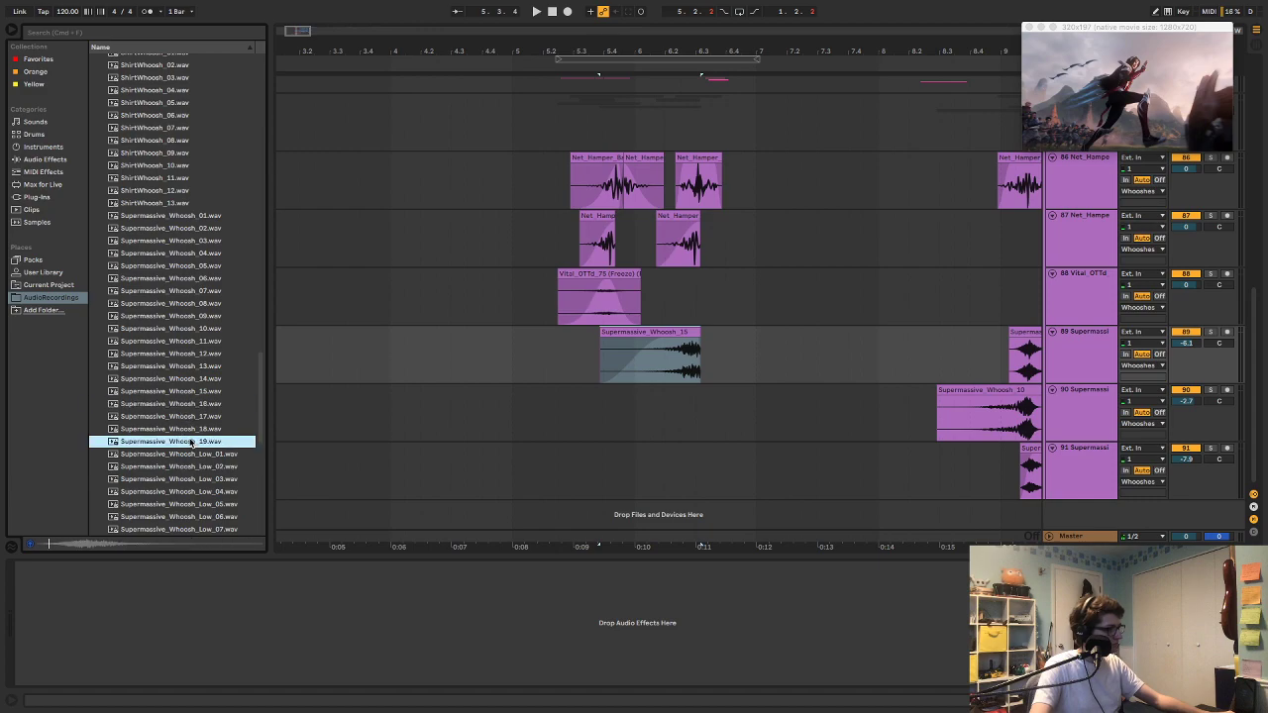
{"action": "left_click", "coordinate": [183, 358]}
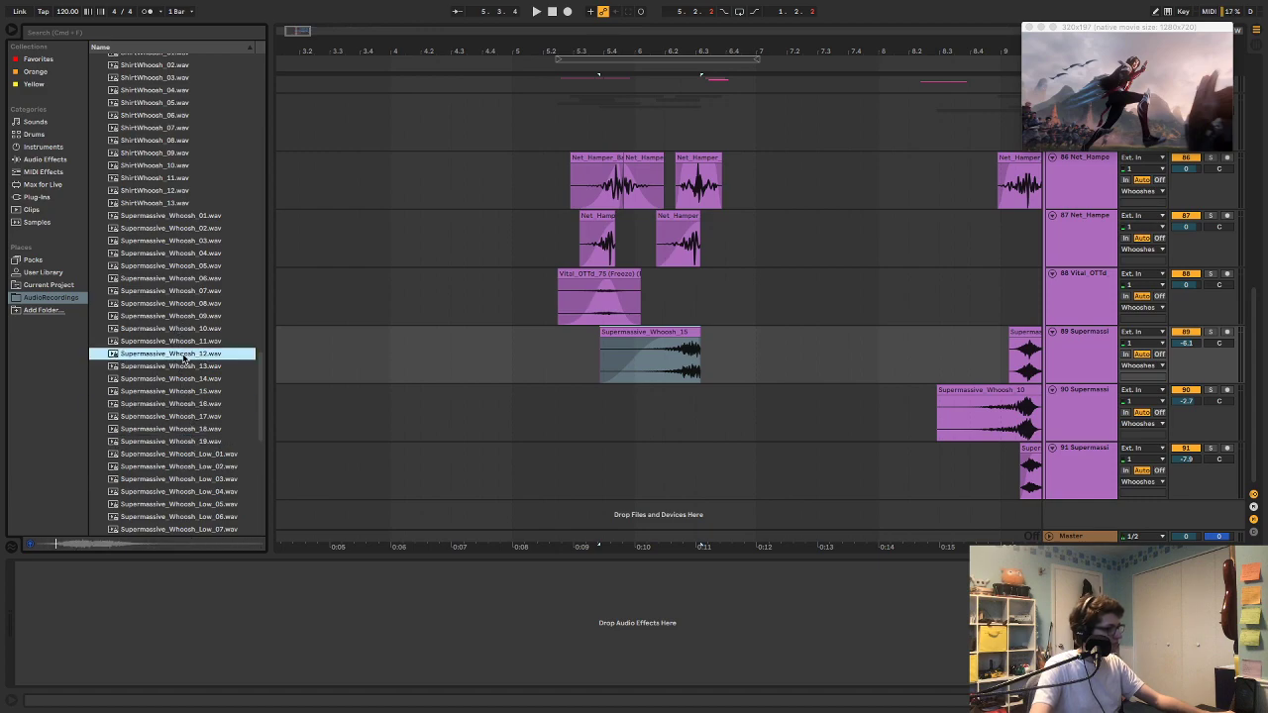
{"action": "left_click", "coordinate": [180, 290]}
{"action": "left_click", "coordinate": [160, 229]}
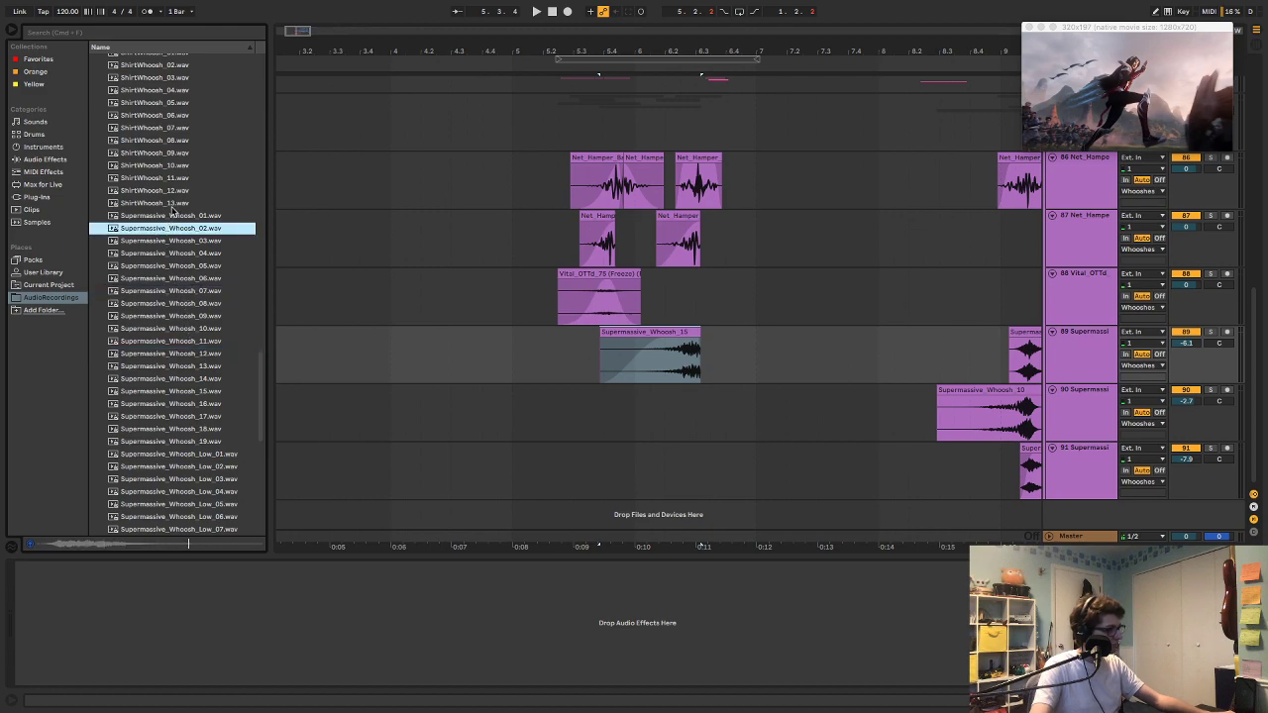
{"action": "left_click", "coordinate": [174, 216]}
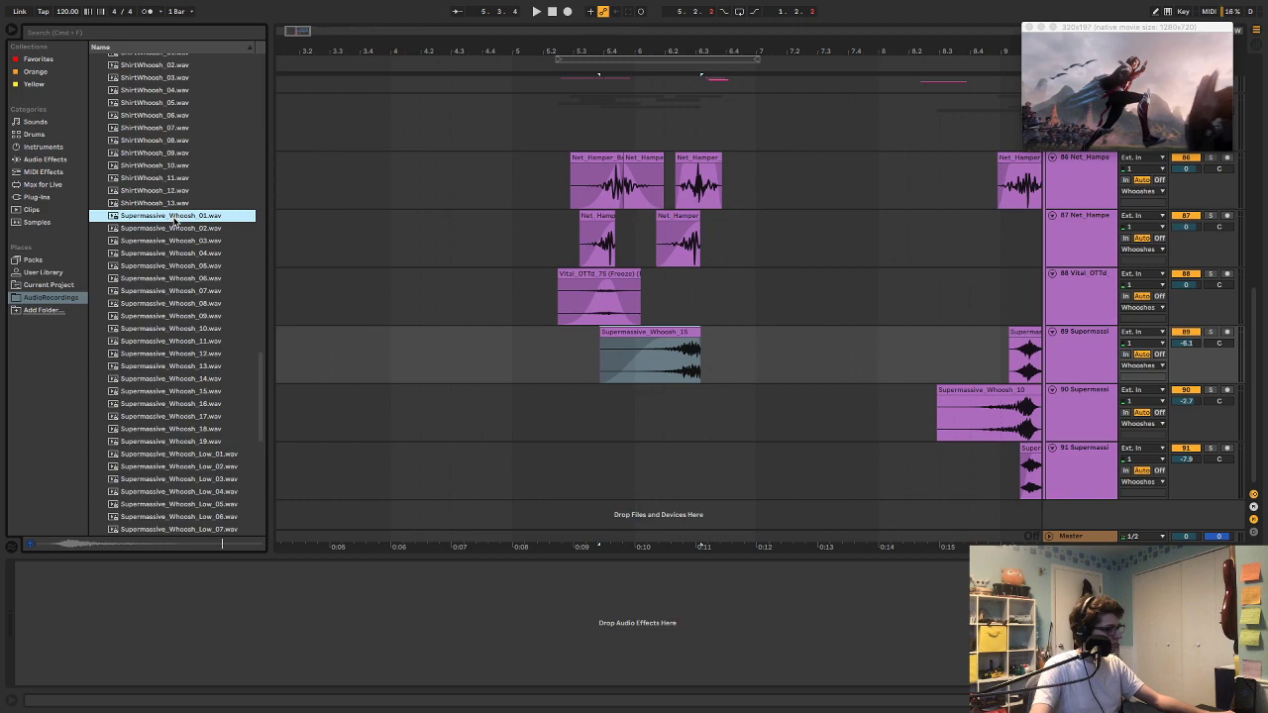
{"action": "left_click", "coordinate": [182, 242]}
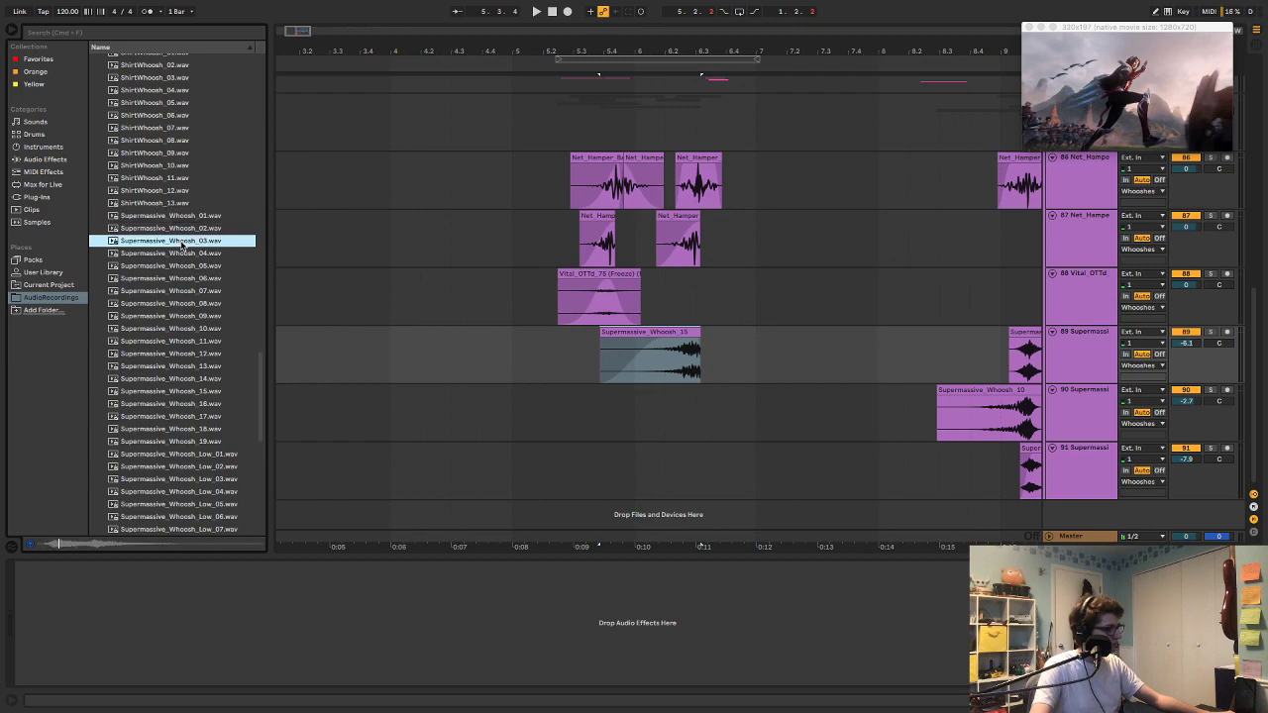
Step: Add Supermassive_Whoosh_10 to track 90 as a reversed clip trimmed to about 5.2.3 to 5.4.3, with a fade-in
{"action": "left_click", "coordinate": [195, 328]}
{"action": "left_click_drag", "start_coordinate": [192, 333], "coordinate": [547, 400]}
{"action": "left_click_drag", "start_coordinate": [636, 393], "coordinate": [610, 395]}
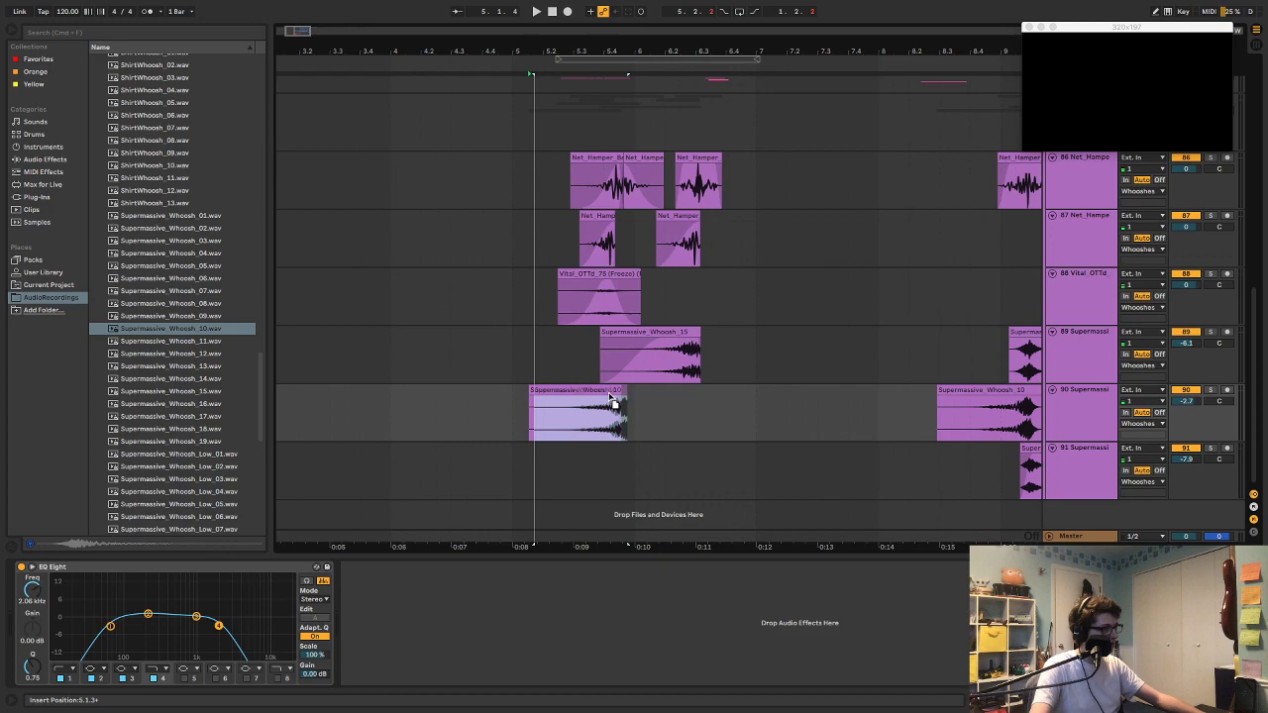
{"action": "left_click_drag", "start_coordinate": [530, 394], "coordinate": [598, 398]}
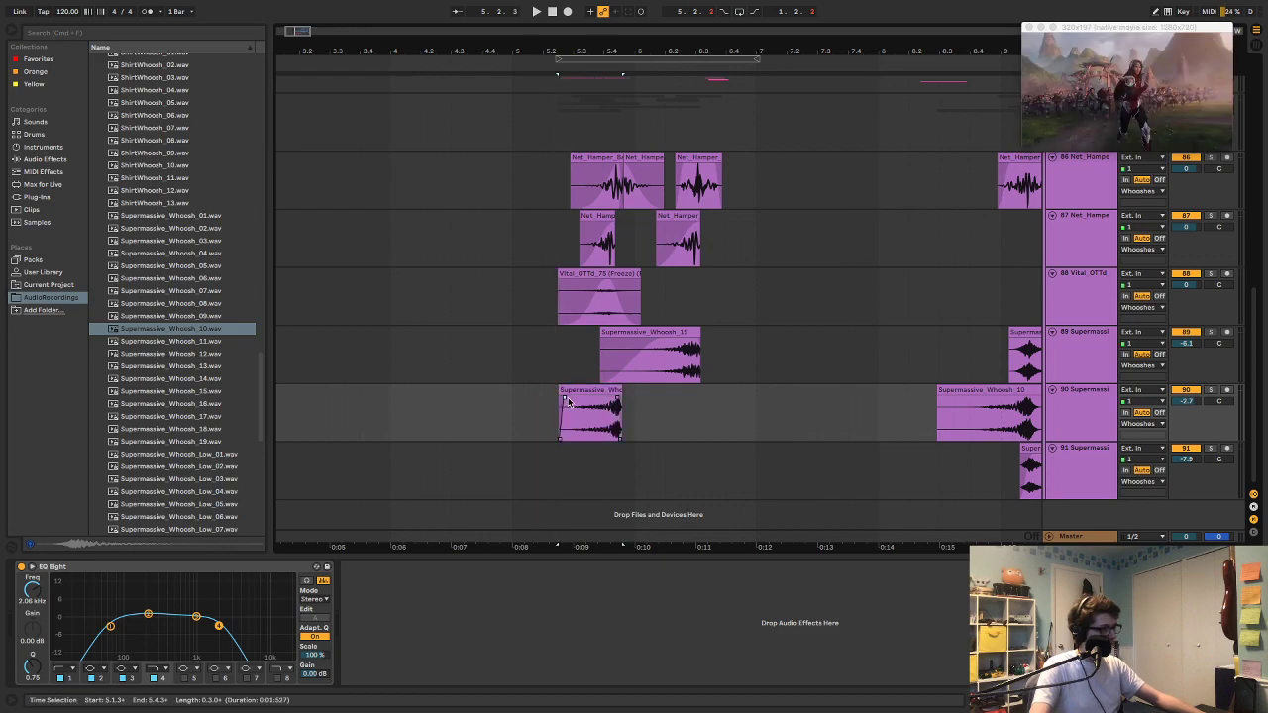
Step: Solo track 90 and play the new reversed Supermassive_Whoosh_10 clip against the picture
{"action": "left_click", "coordinate": [586, 392]}
{"action": "key", "text": "s"}
{"action": "key", "text": "space"}
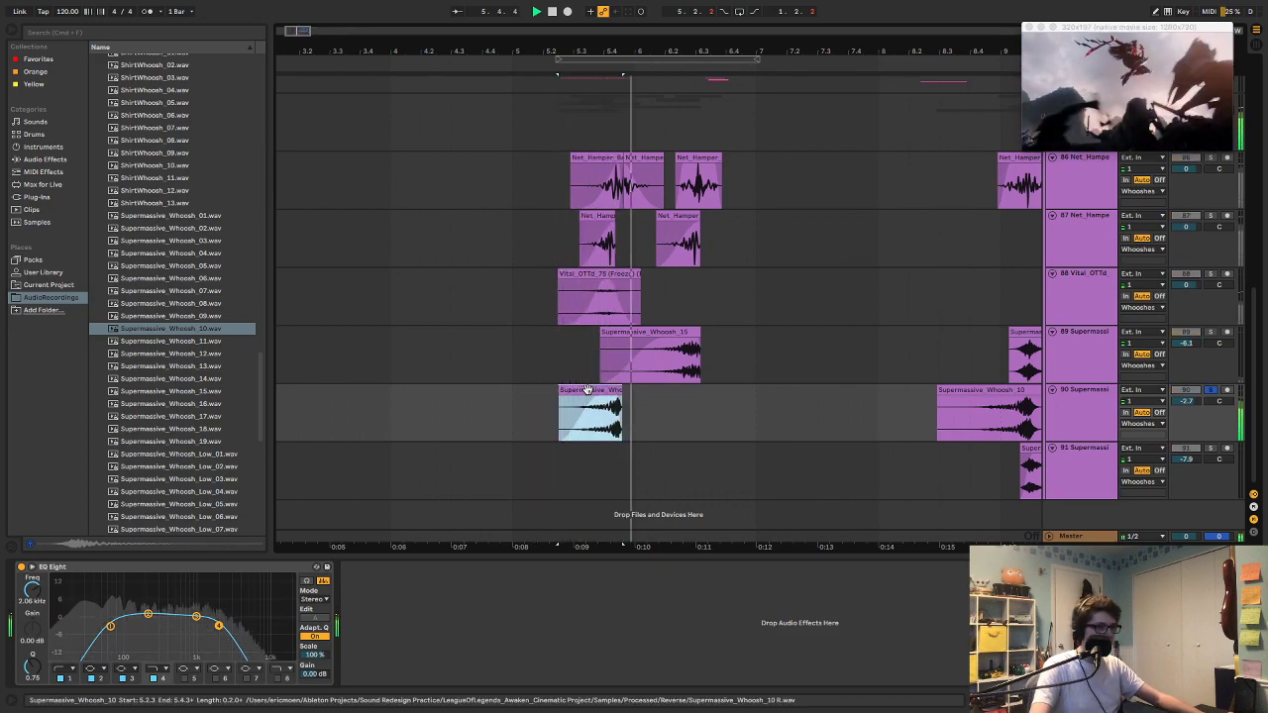
{"action": "key", "text": "space"}
{"action": "key", "text": "space"}
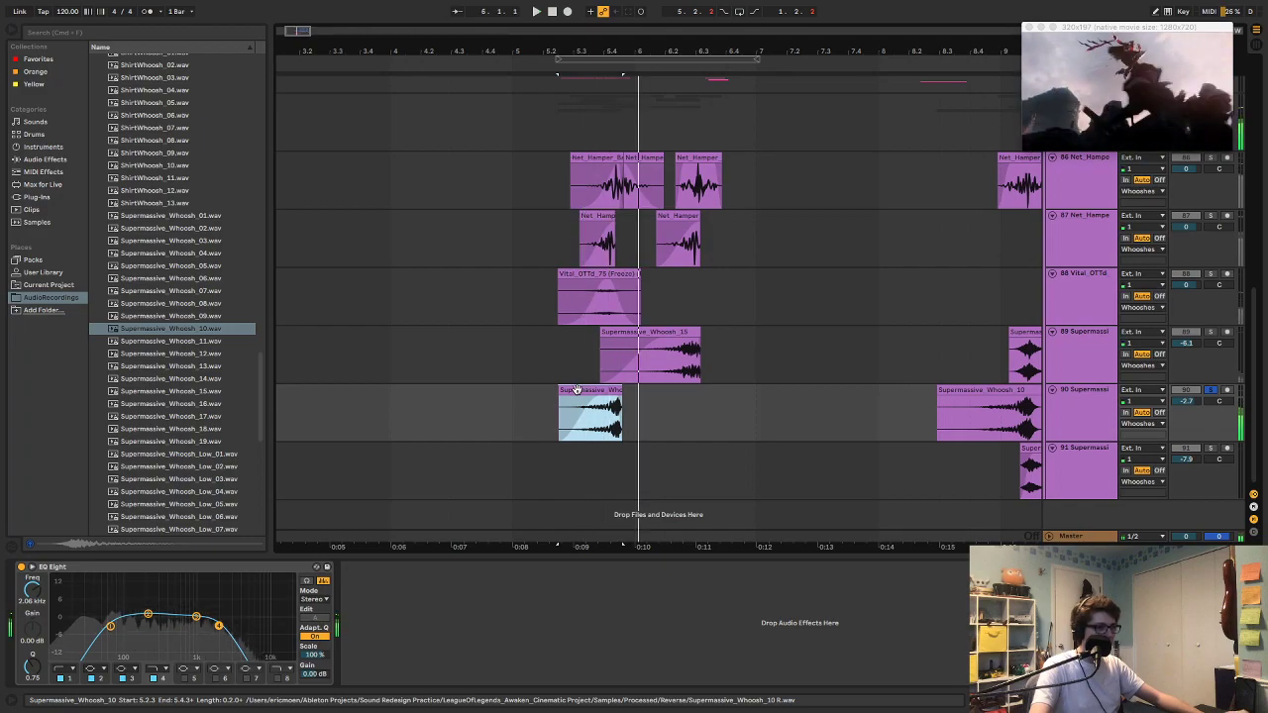
Step: Replace the reversed Supermassive_Whoosh_10 clip on track 90 with a reversed Supermassive_Whoosh_16 ending around 5.4.3, and play it
{"action": "key", "text": "Delete"}
{"action": "left_click", "coordinate": [146, 403]}
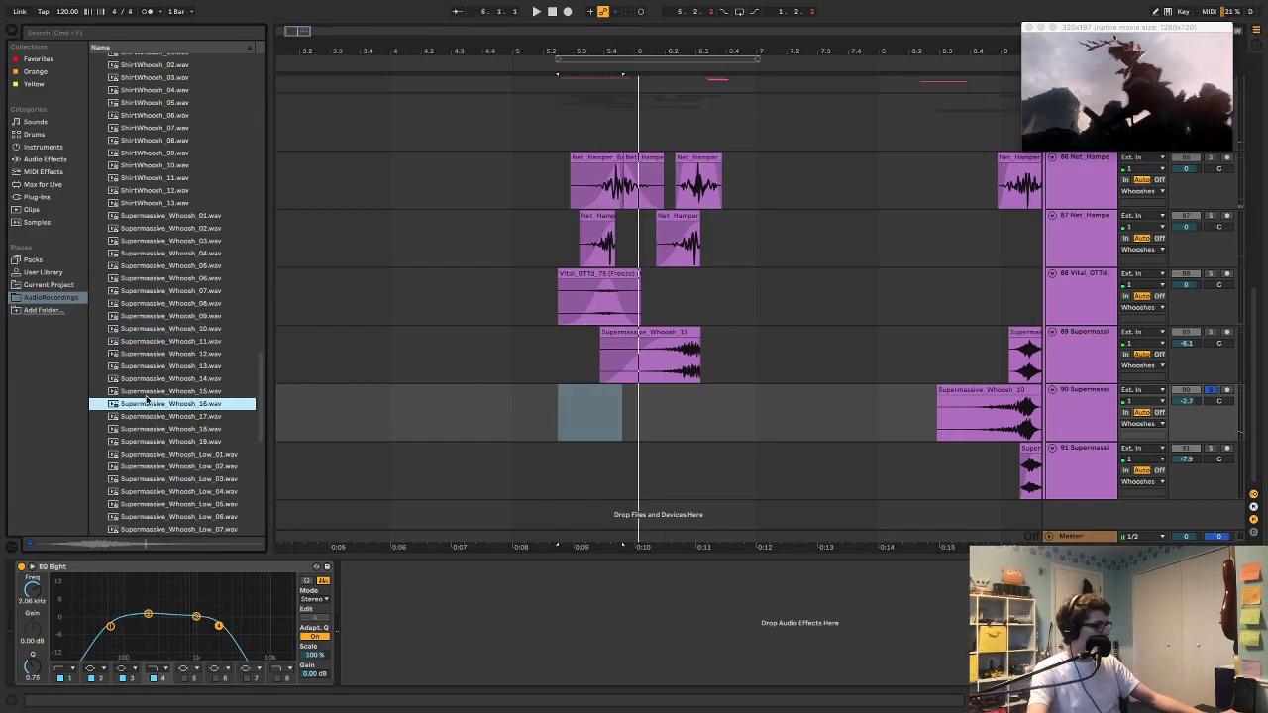
{"action": "left_click_drag", "start_coordinate": [147, 406], "coordinate": [555, 397]}
{"action": "key", "text": "space"}
{"action": "left_click_drag", "start_coordinate": [636, 396], "coordinate": [621, 396]}
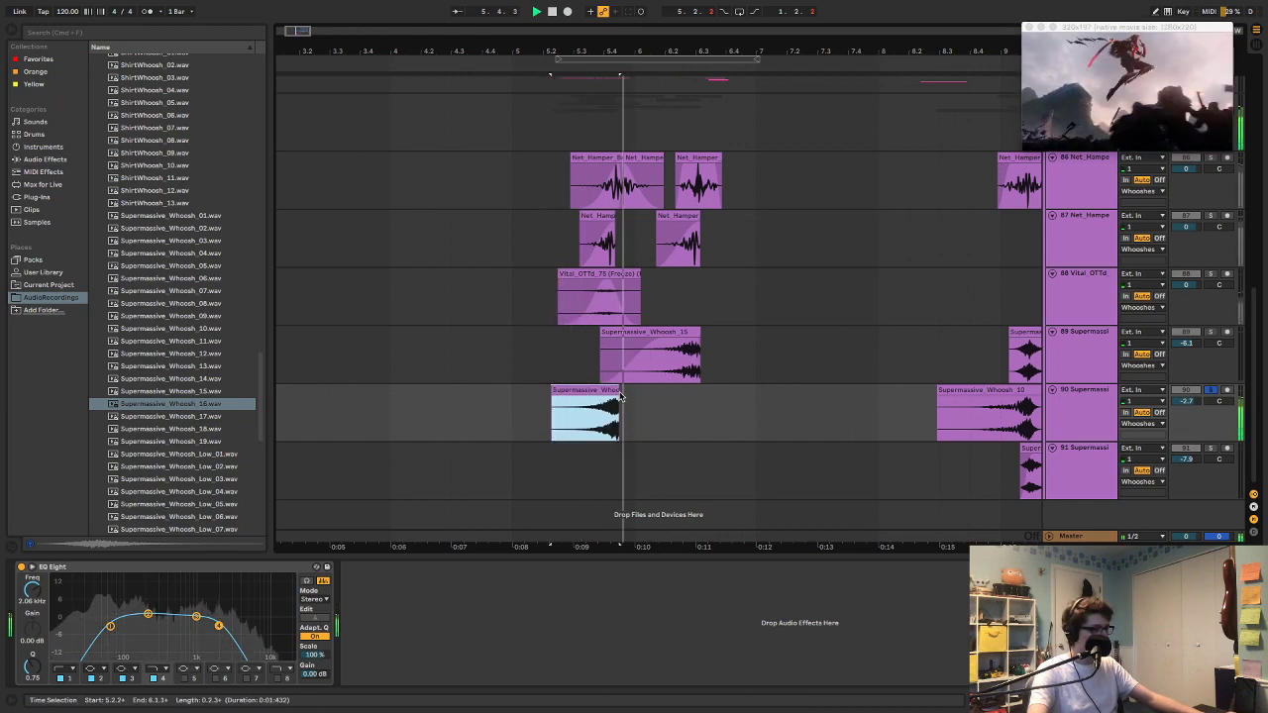
{"action": "left_click", "coordinate": [1088, 415]}
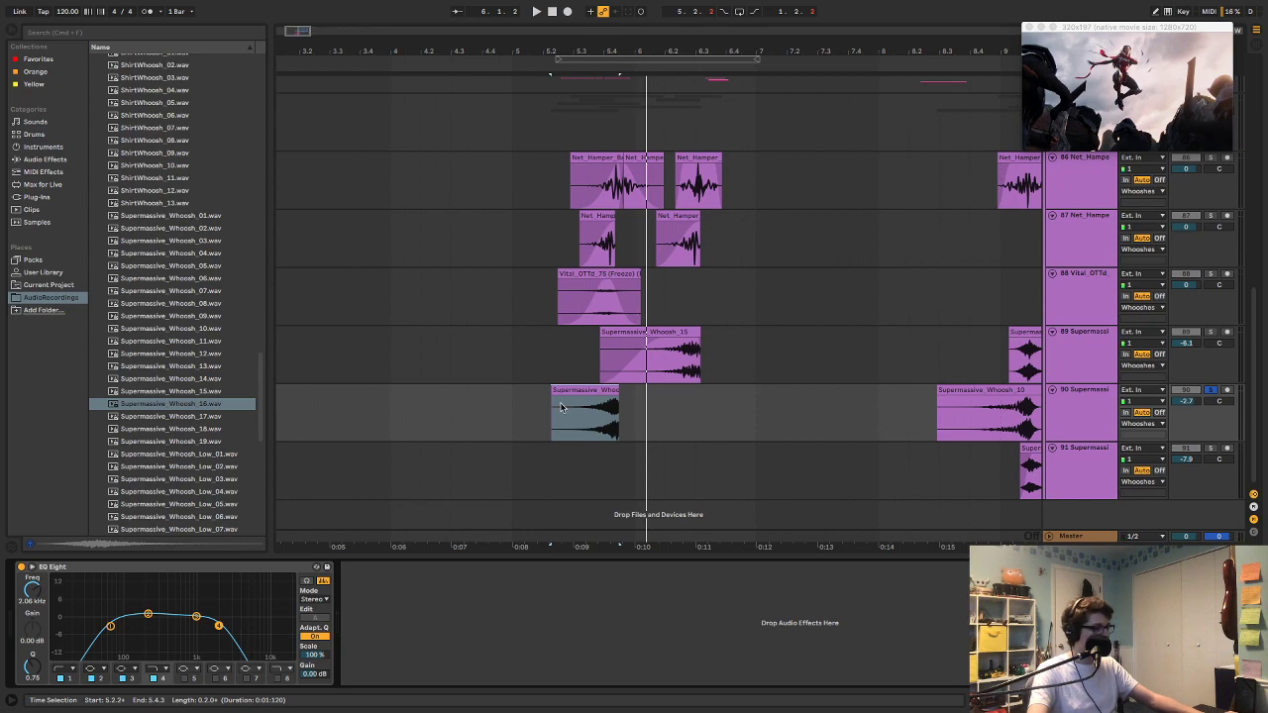
Step: Try the Supermassive_Whoosh_16 clip on track 91, shifting it slightly earlier to about 5.2.1, and delete it after playback
{"action": "left_click_drag", "start_coordinate": [561, 411], "coordinate": [576, 461]}
{"action": "key", "text": "space"}
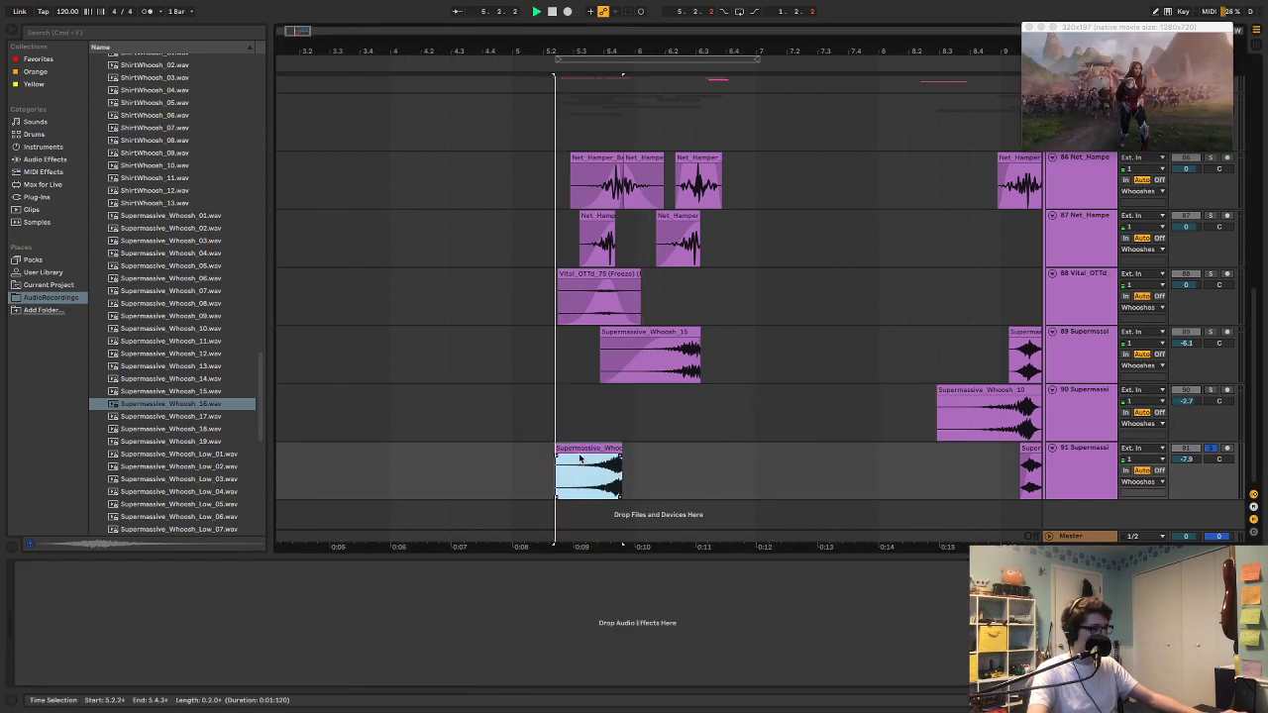
{"action": "key", "text": "space"}
{"action": "left_click_drag", "start_coordinate": [590, 449], "coordinate": [582, 452]}
{"action": "key", "text": "space"}
{"action": "key", "text": "Delete"}
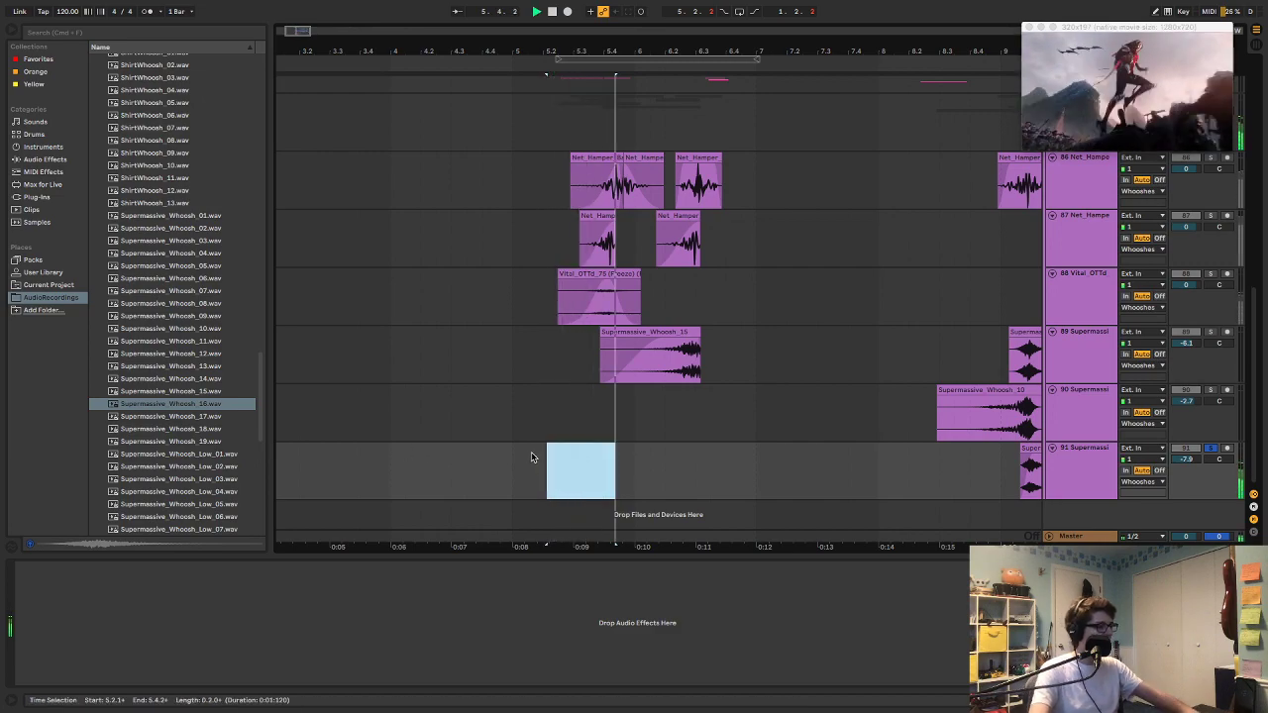
{"action": "key", "text": "space"}
Step: Place a reversed Supermassive_Whoosh_10 on track 91 from about 5.1.3 to 5.4.3 and play it
{"action": "left_click", "coordinate": [185, 343]}
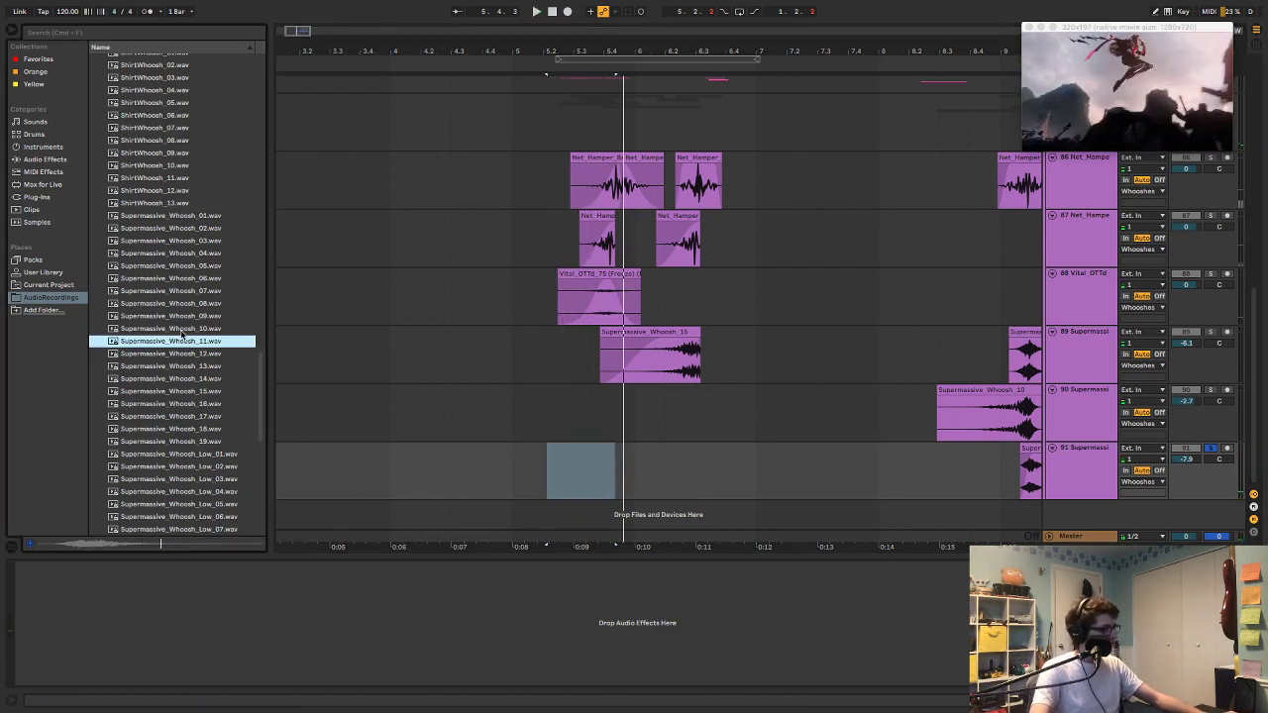
{"action": "left_click", "coordinate": [181, 332]}
{"action": "mouse_move", "coordinate": [181, 332]}
{"action": "left_mouse_down"}
{"action": "mouse_move", "coordinate": [430, 391]}
{"action": "mouse_move", "coordinate": [509, 472]}
{"action": "mouse_move", "coordinate": [575, 459]}
{"action": "left_mouse_up"}
{"action": "left_click_drag", "start_coordinate": [635, 447], "coordinate": [622, 461]}
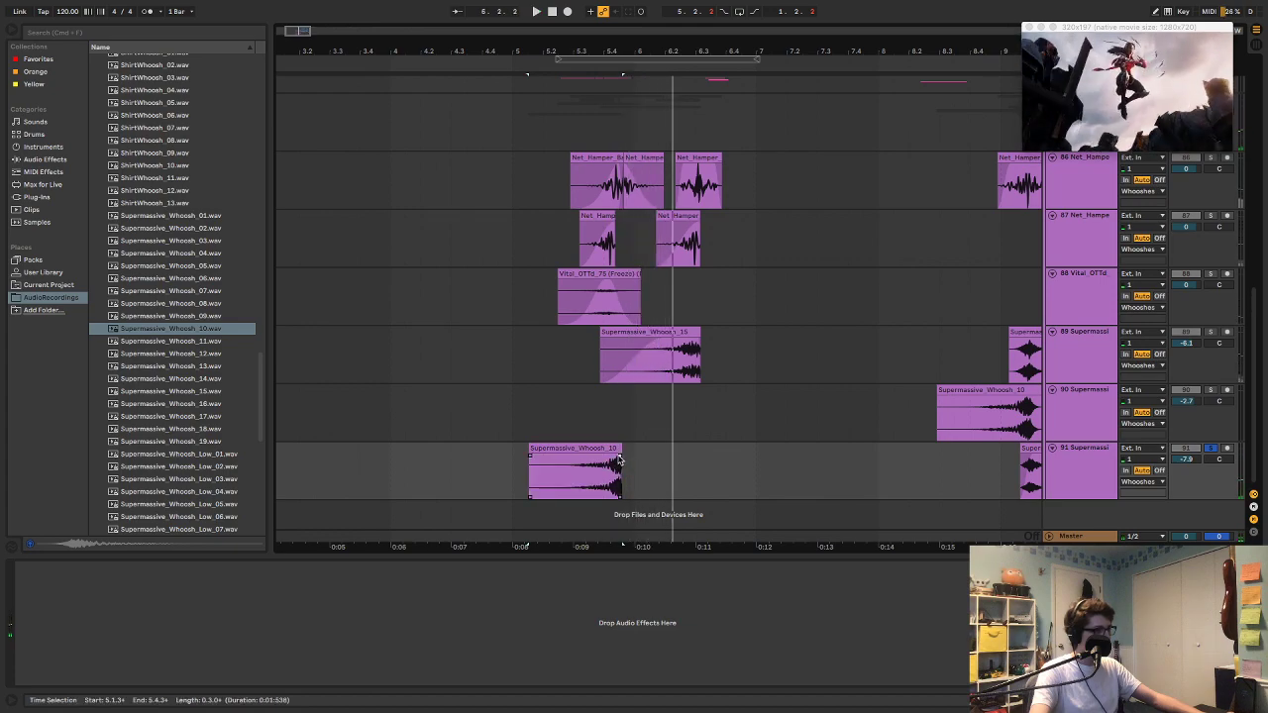
{"action": "key", "text": "space"}
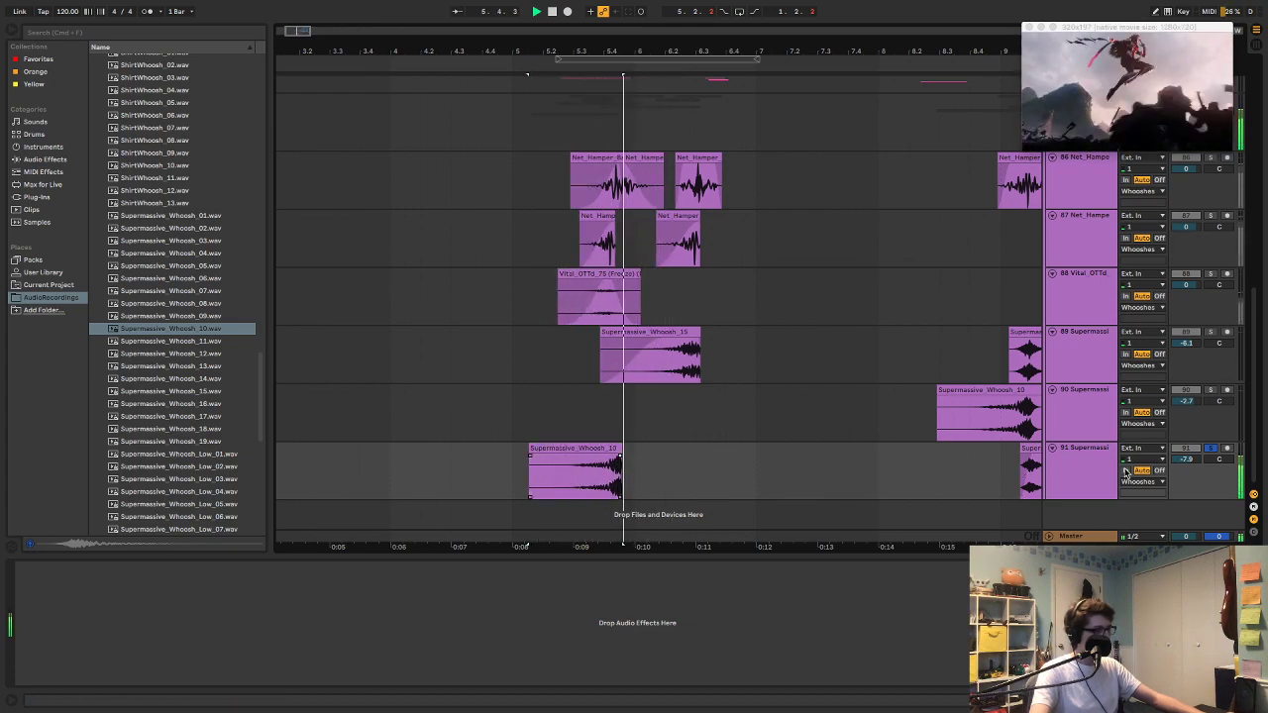
Step: Insert a new audio track 90 below track 89, move the reversed Supermassive_Whoosh_10 clip onto it, and play it soloed
{"action": "left_click", "coordinate": [1074, 477]}
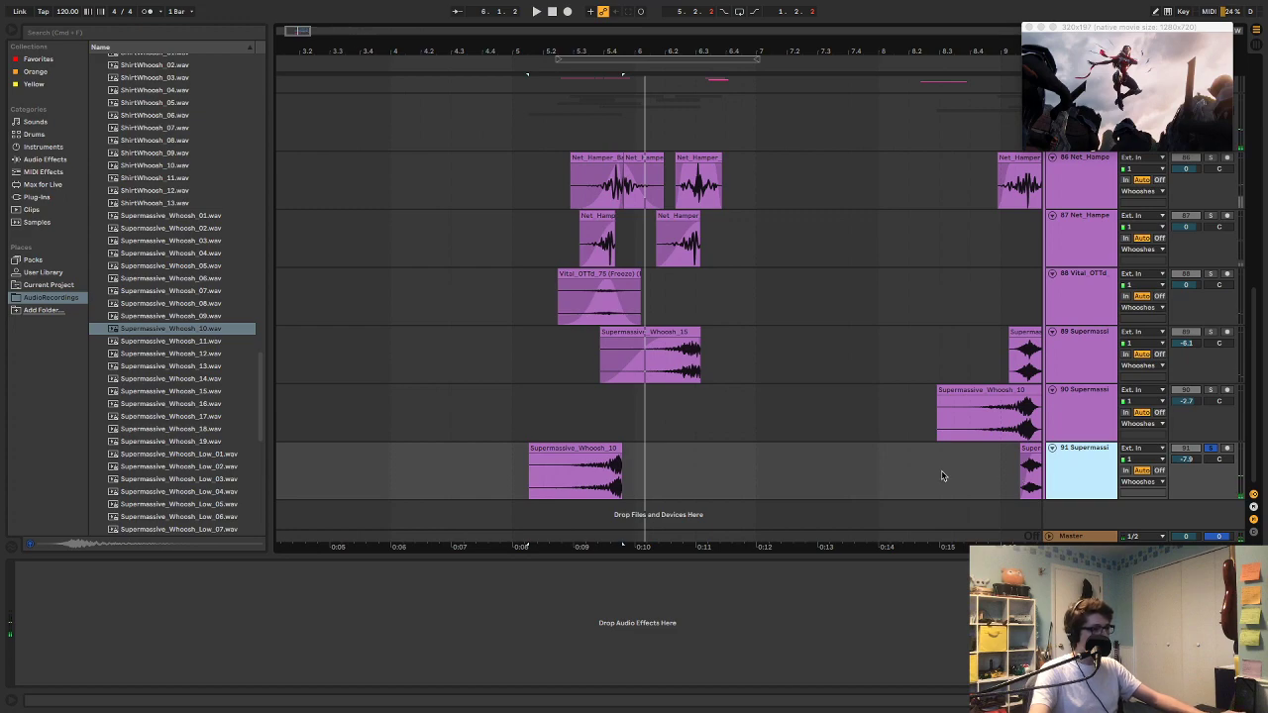
{"action": "key", "text": "super+t"}
{"action": "left_click_drag", "start_coordinate": [993, 411], "coordinate": [990, 410]}
{"action": "left_click_drag", "start_coordinate": [599, 476], "coordinate": [598, 362]}
{"action": "key", "text": "space"}
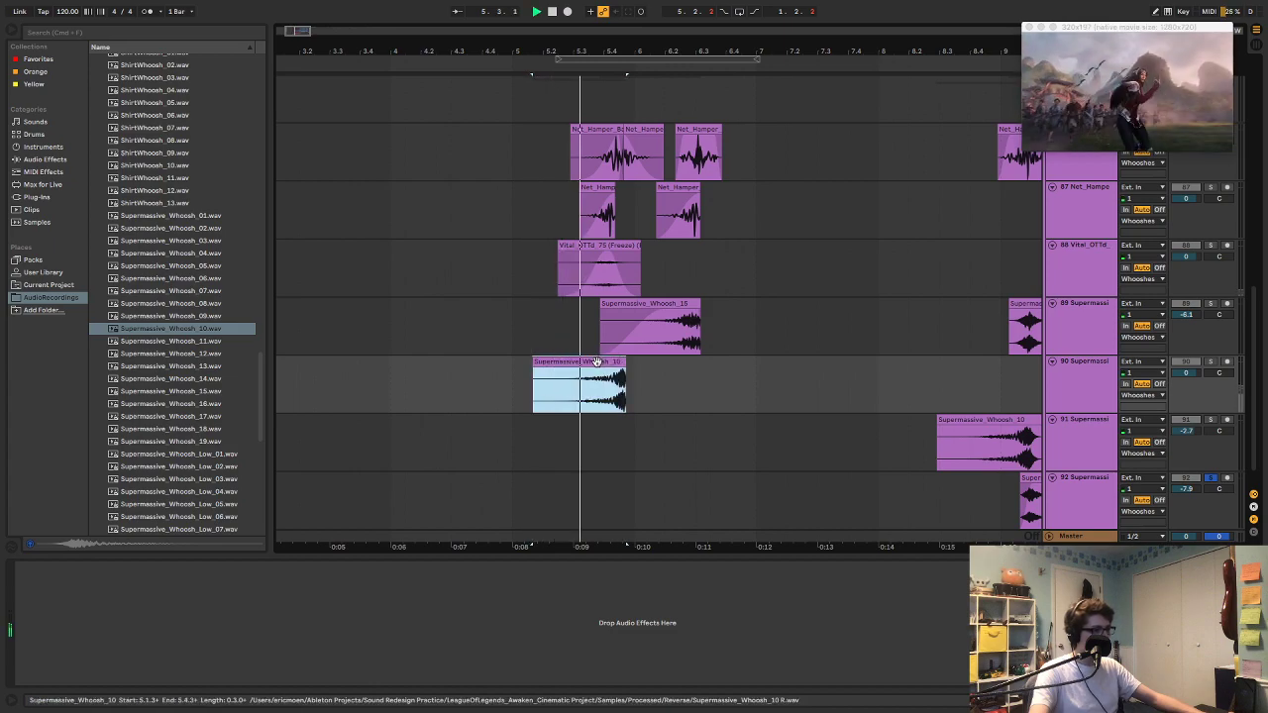
{"action": "key", "text": "space"}
{"action": "key", "text": "space"}
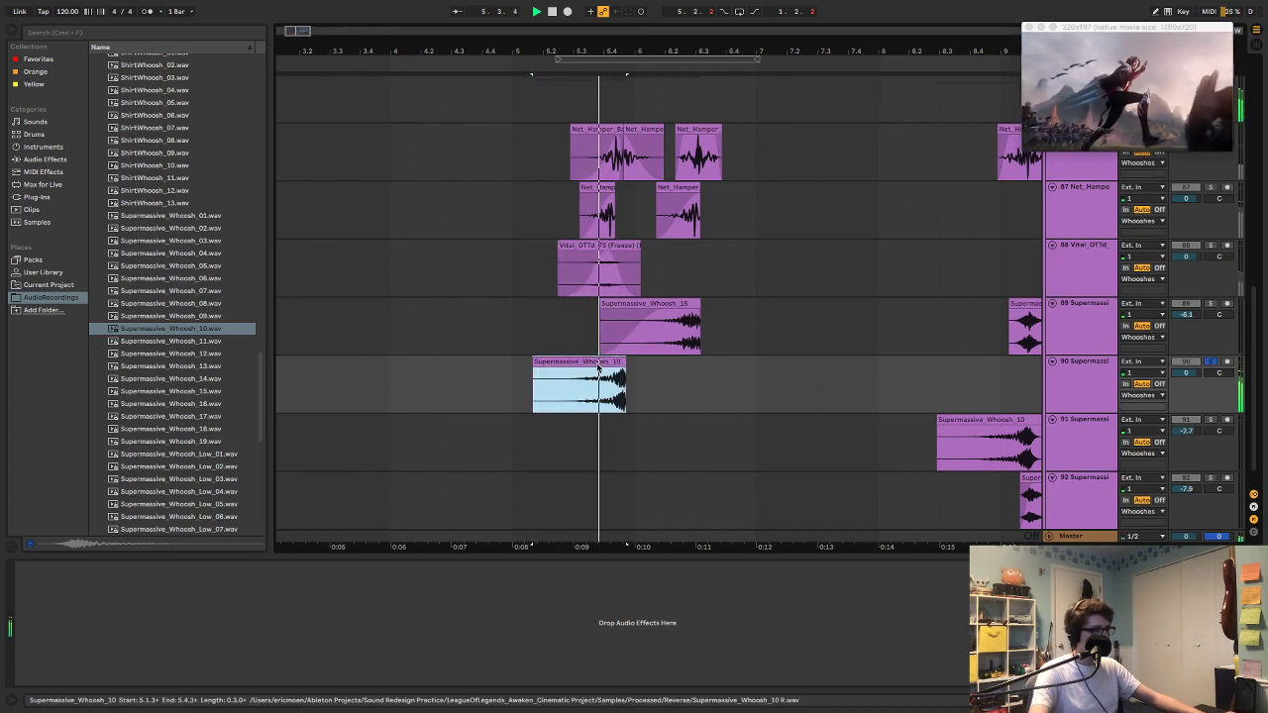
{"action": "key", "text": "space"}
Step: Trim the Supermassive_Whoosh_10 clip's start to about 5.2.3 with a fade-in, and set track 90's volume to -2.9 dB
{"action": "left_click", "coordinate": [540, 370]}
{"action": "left_click_drag", "start_coordinate": [541, 370], "coordinate": [559, 373]}
{"action": "key", "text": "space"}
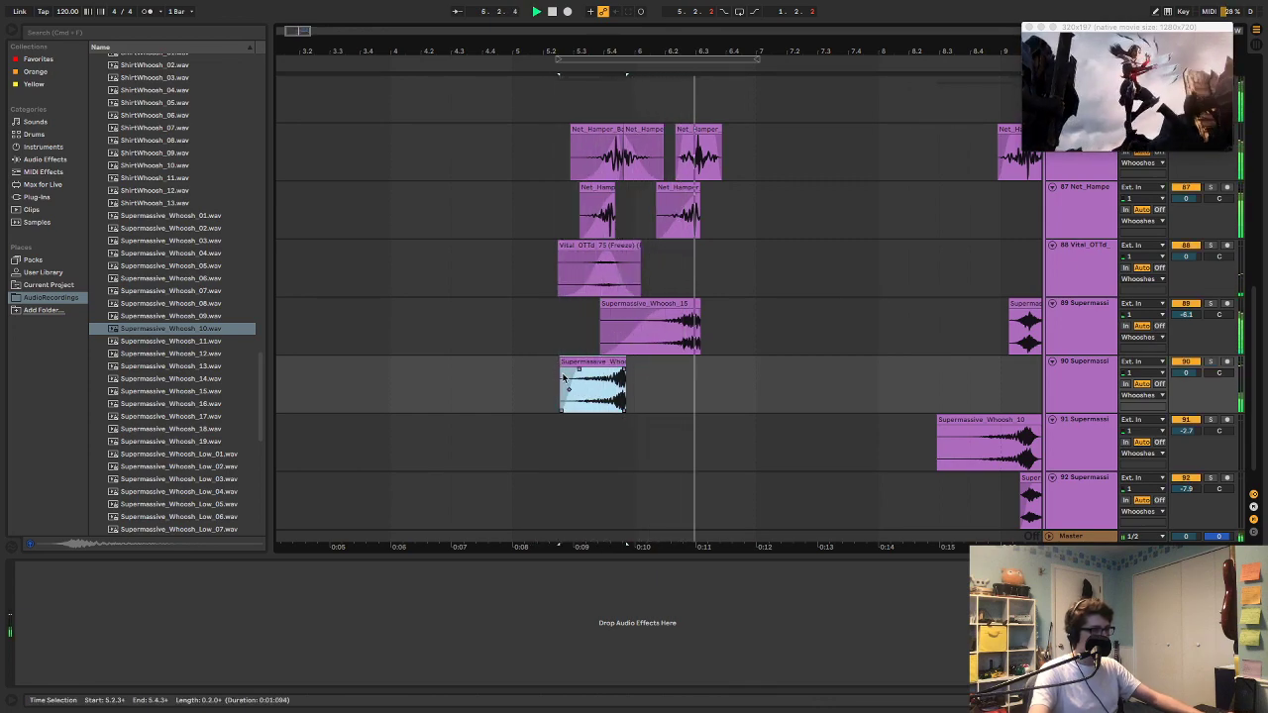
{"action": "left_click_drag", "start_coordinate": [567, 389], "coordinate": [587, 393]}
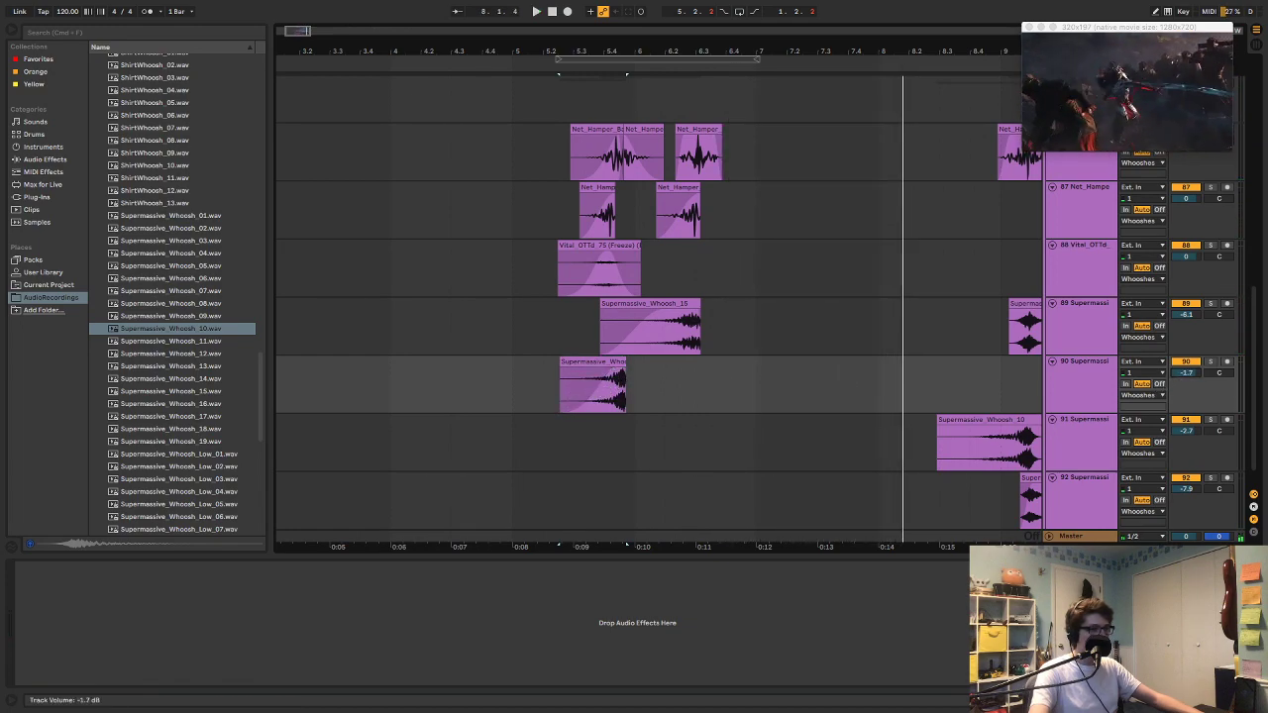
{"action": "left_click_drag", "start_coordinate": [1185, 374], "coordinate": [1186, 380]}
{"action": "key", "text": "space"}
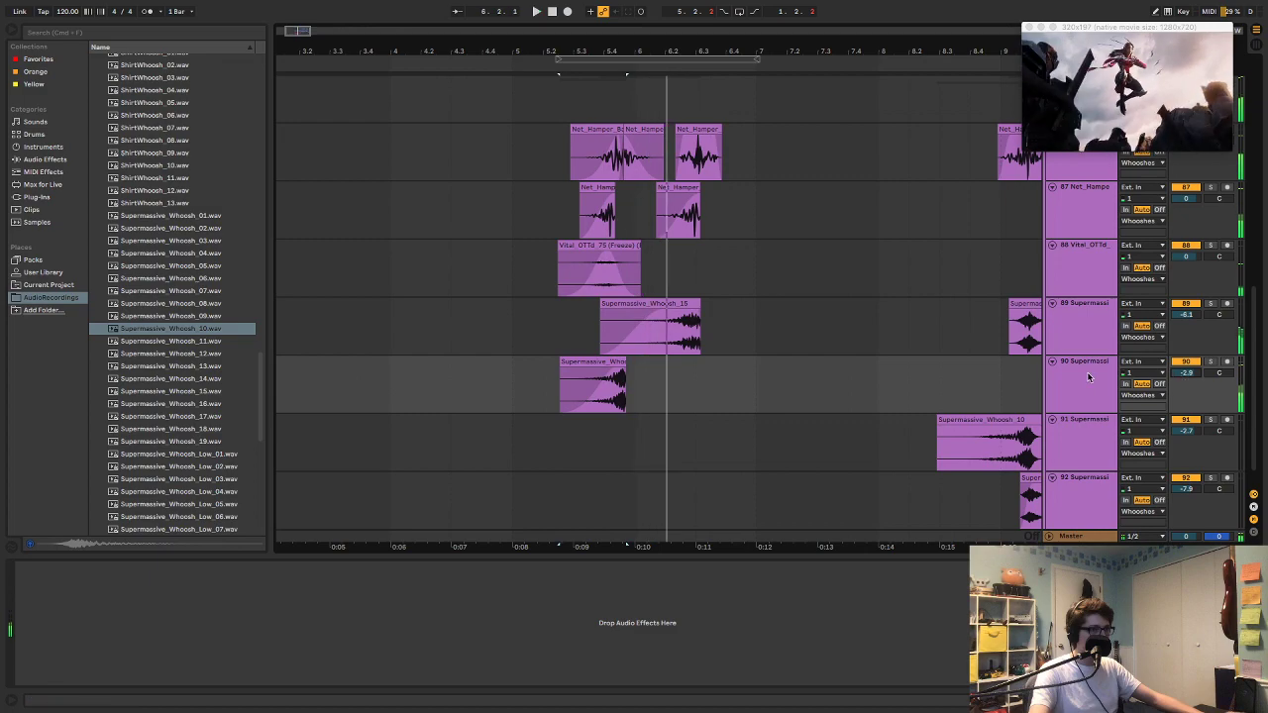
Step: Load Soundtoys FilterFreak1 onto track 90 and check its modulation types, keeping Envelope
{"action": "left_click", "coordinate": [1090, 376]}
{"action": "left_click", "coordinate": [83, 193]}
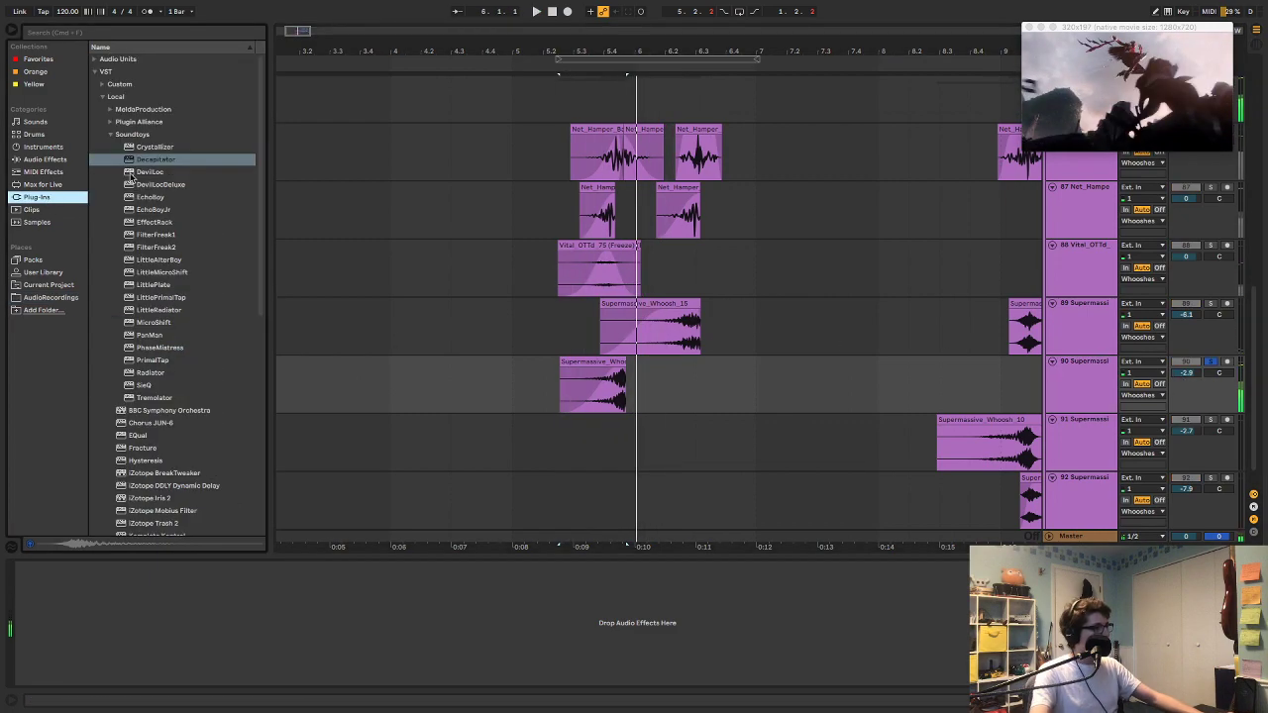
{"action": "left_click", "coordinate": [158, 235]}
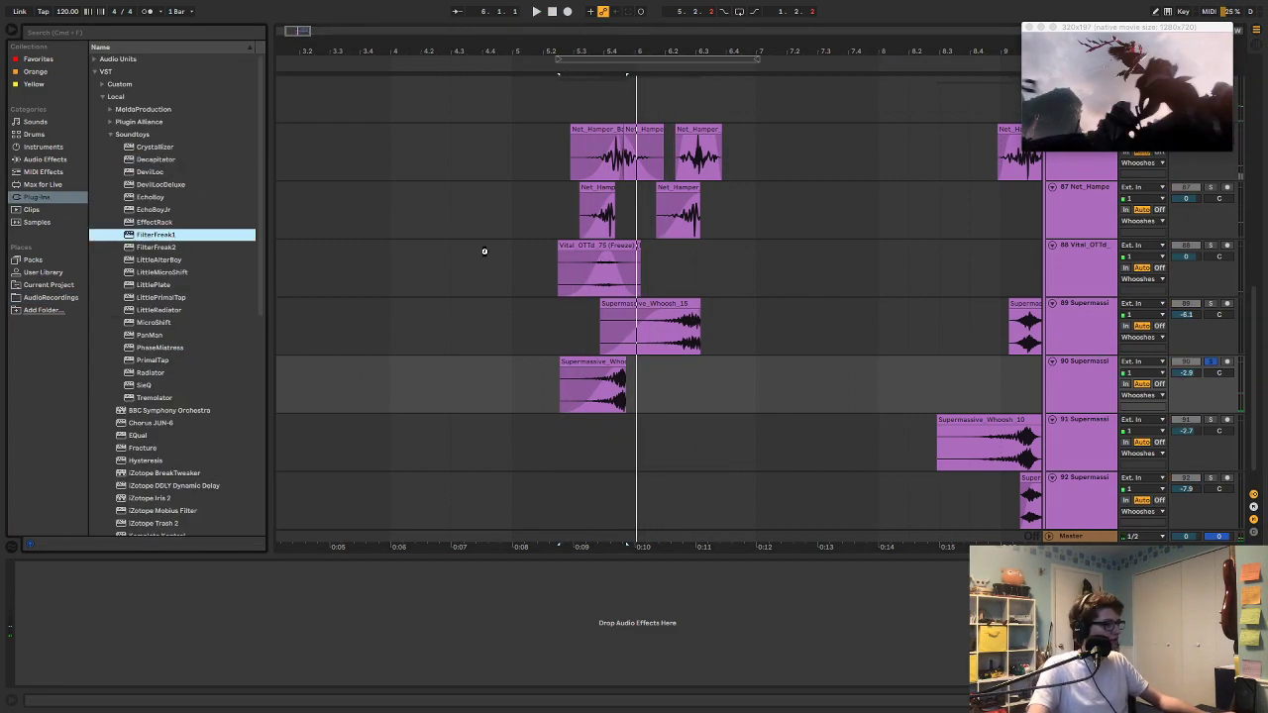
{"action": "left_click_drag", "start_coordinate": [517, 252], "coordinate": [769, 365]}
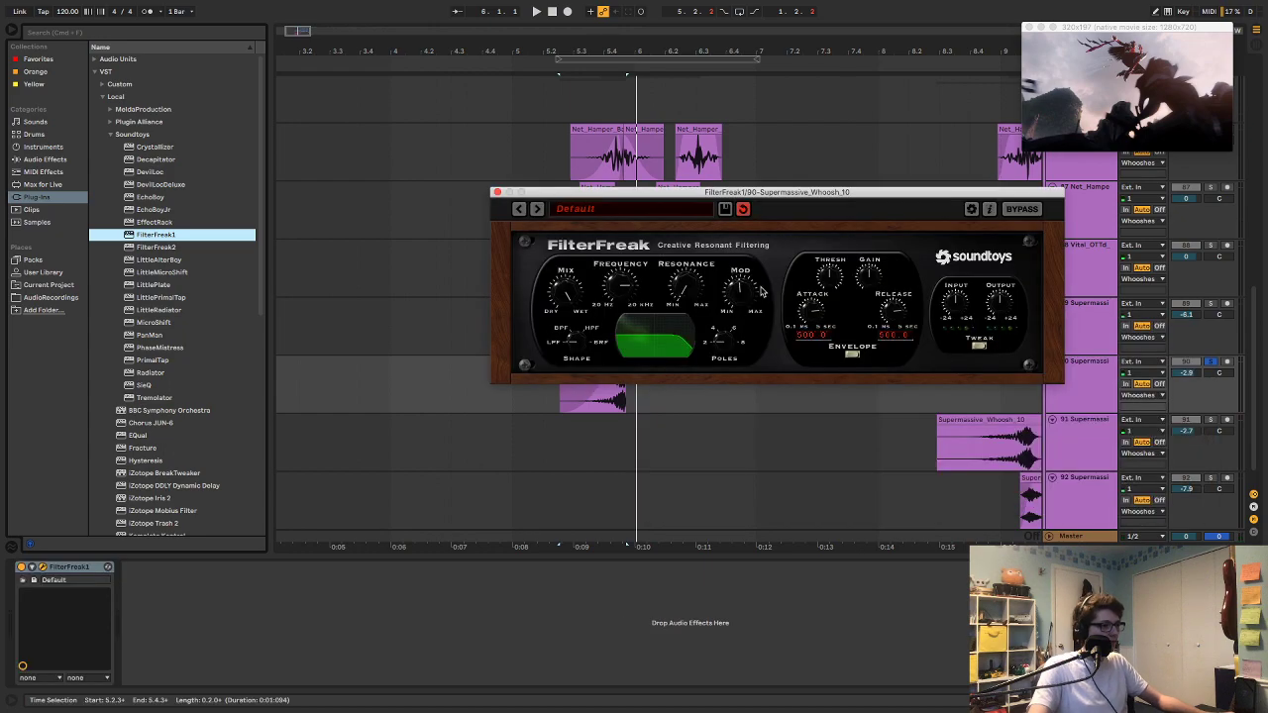
{"action": "left_click", "coordinate": [847, 353]}
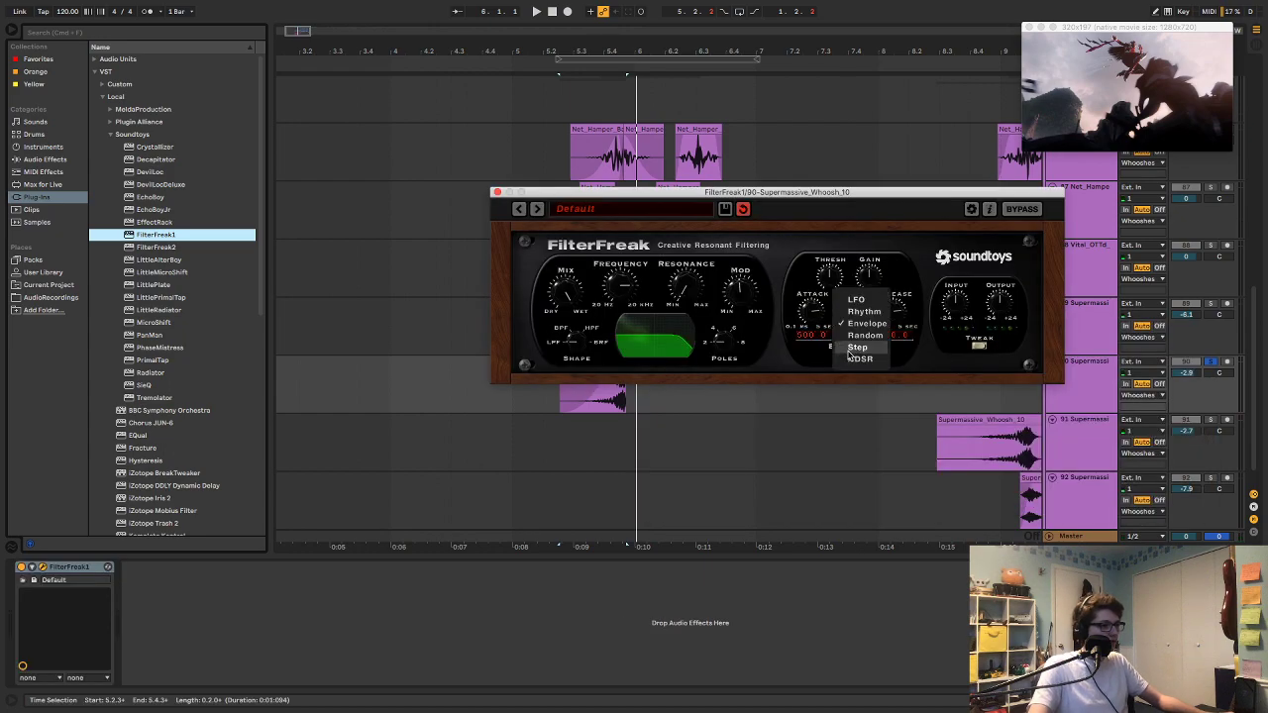
{"action": "left_click", "coordinate": [909, 356]}
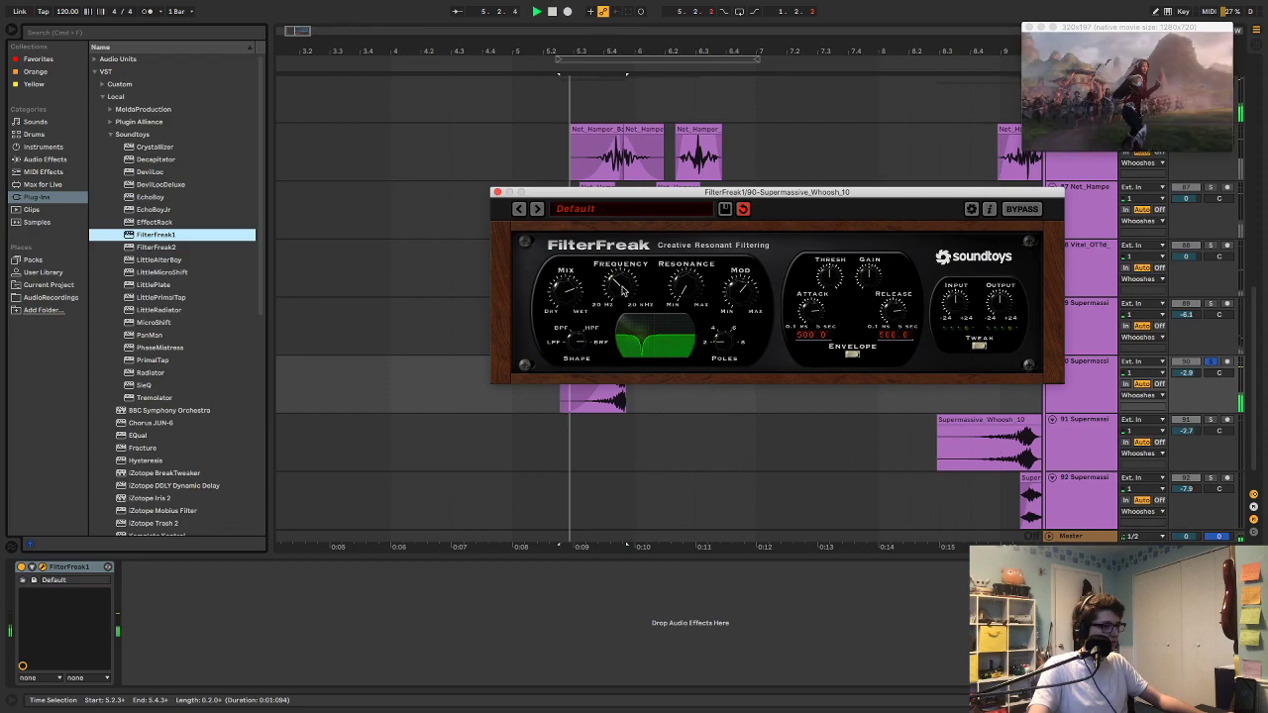
Step: Tune FilterFreak1's frequency with the band-reject shape, play track 90 unsoloed in the mix, and close the plug-in
{"action": "left_click_drag", "start_coordinate": [619, 288], "coordinate": [600, 307]}
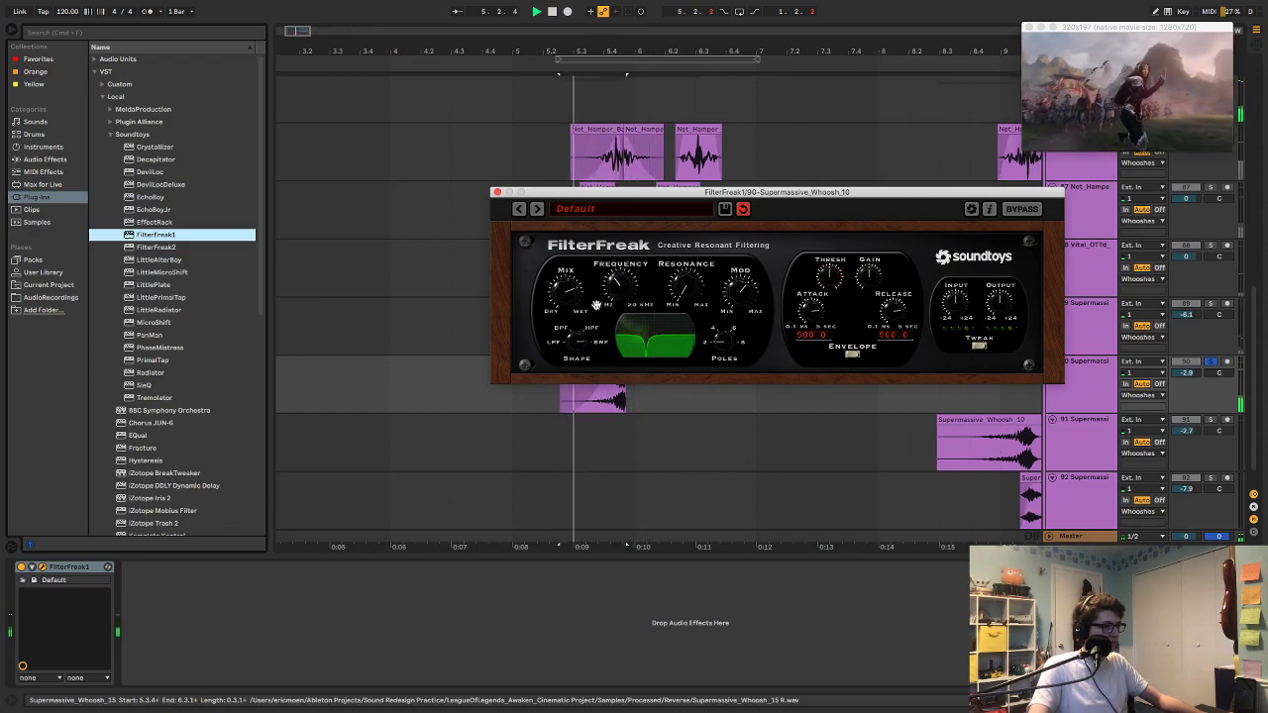
{"action": "key", "text": "s"}
{"action": "key", "text": "space"}
{"action": "key", "text": "space"}
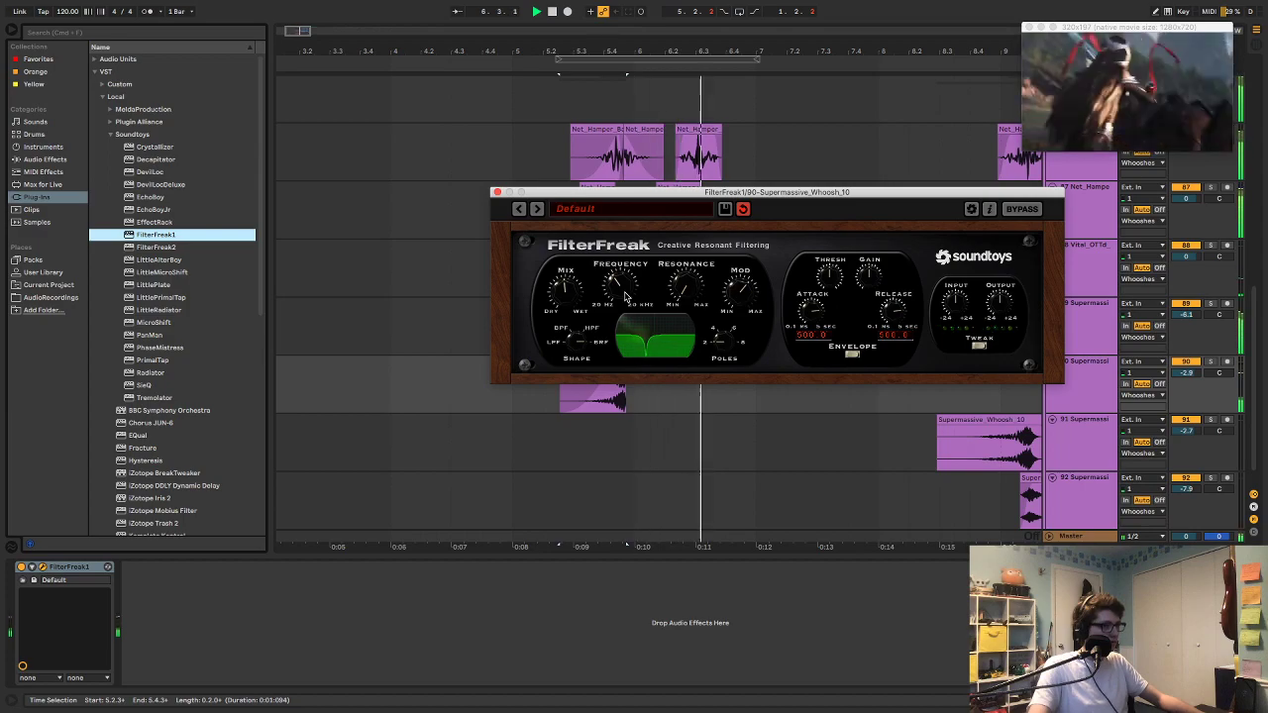
{"action": "left_click", "coordinate": [498, 193]}
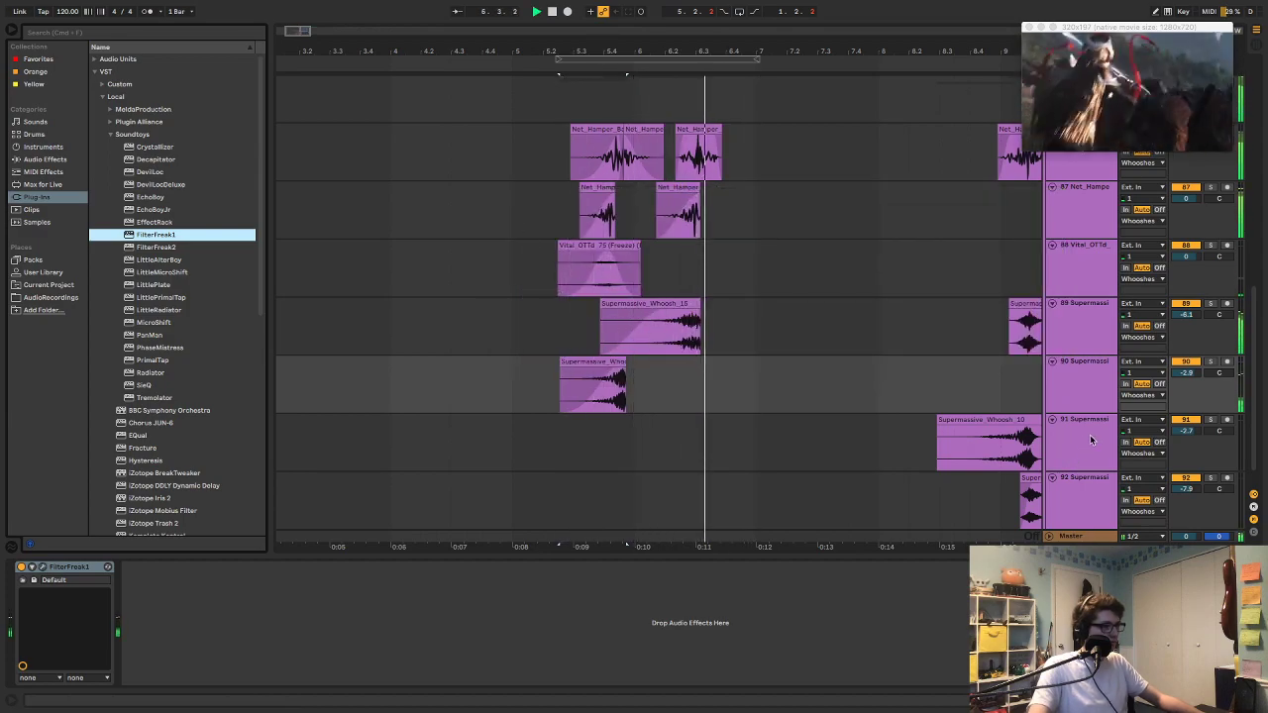
Step: Try transposing the Supermassive_Whoosh_10 clip on track 90 down 2 and 3 semitones, and undo the transposition
{"action": "left_click", "coordinate": [602, 362]}
{"action": "double_click", "coordinate": [603, 362]}
{"action": "key", "text": "space"}
{"action": "mouse_move", "coordinate": [80, 638]}
{"action": "left_mouse_down"}
{"action": "mouse_move", "coordinate": [80, 626]}
{"action": "mouse_move", "coordinate": [85, 644]}
{"action": "left_mouse_up"}
{"action": "key", "text": "space"}
{"action": "key", "text": "space"}
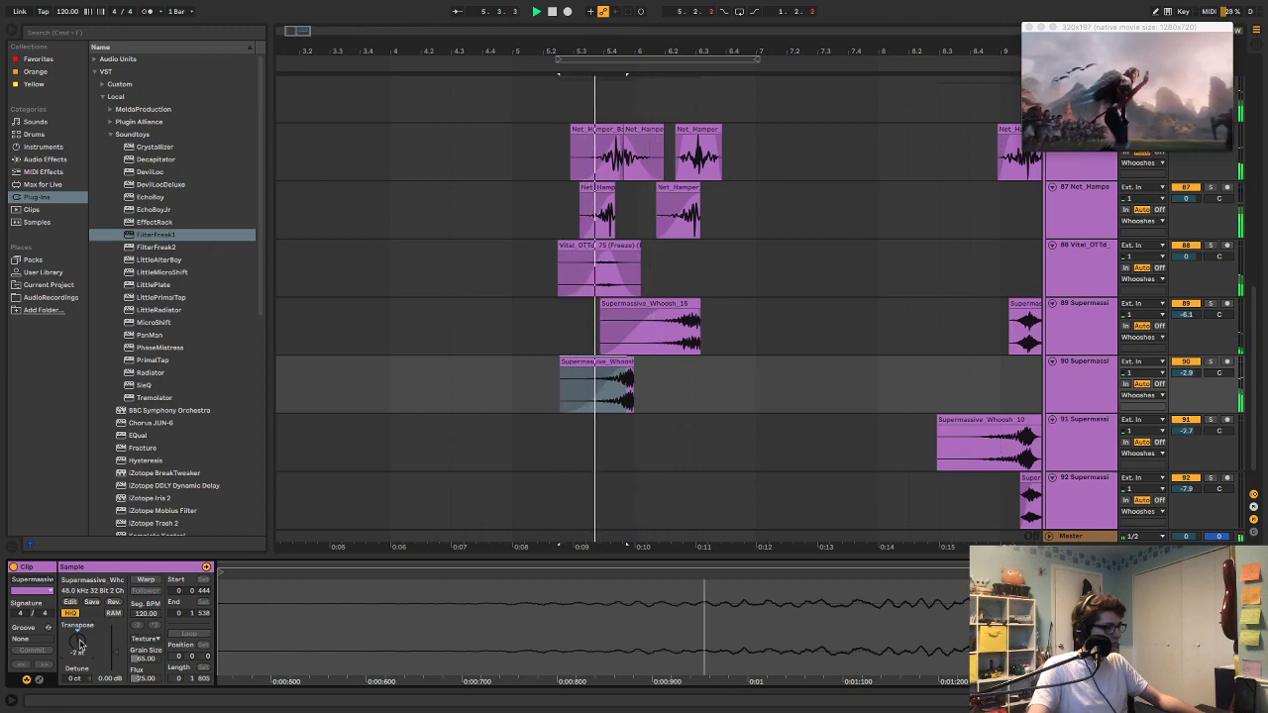
{"action": "key", "text": "super+z"}
{"action": "key", "text": "super+z"}
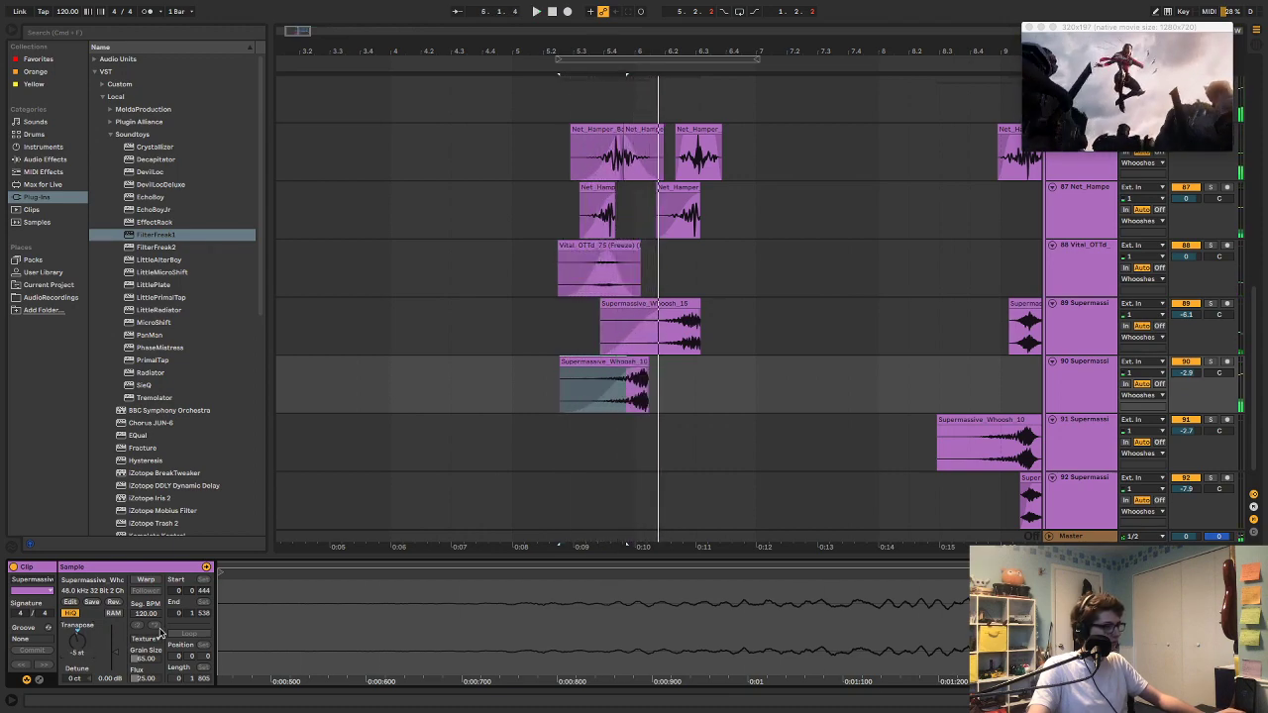
{"action": "key", "text": "space"}
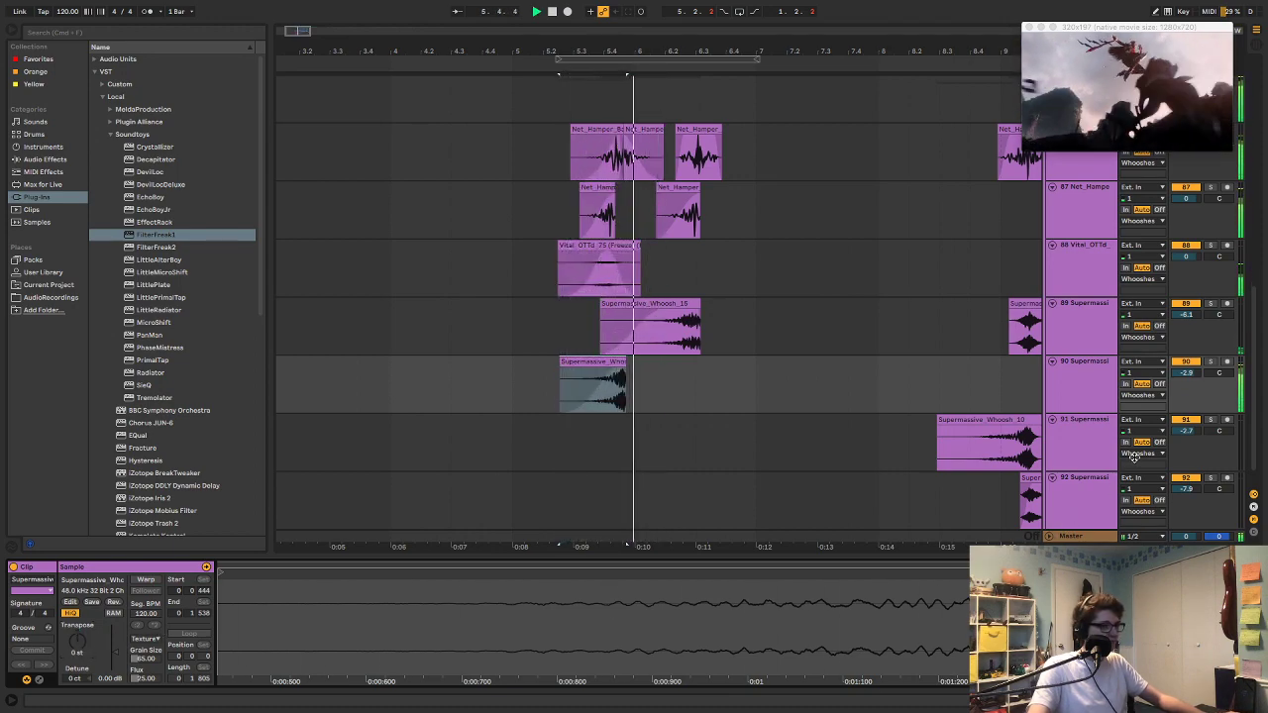
Step: Lengthen and curve the track 90 clip's fade-in across nearly the whole clip, and lower the track's volume while checking playback
{"action": "left_click_drag", "start_coordinate": [597, 388], "coordinate": [618, 374]}
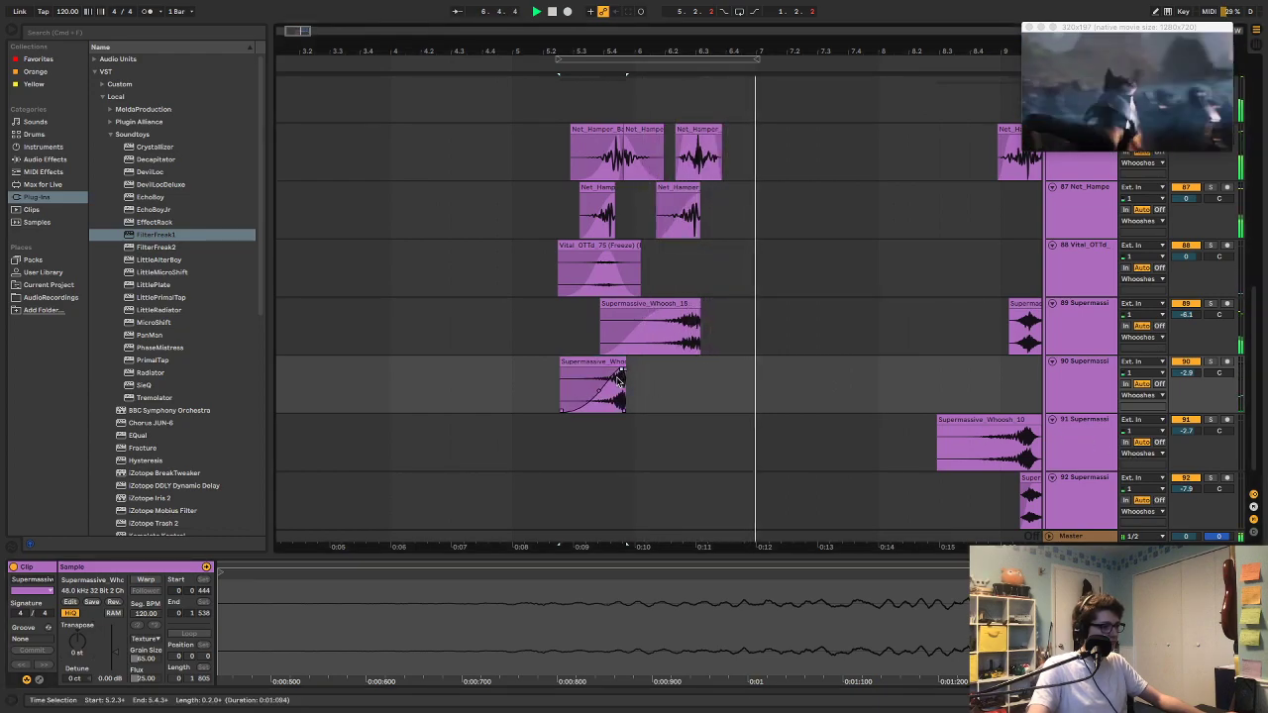
{"action": "key", "text": "space"}
{"action": "key", "text": "space"}
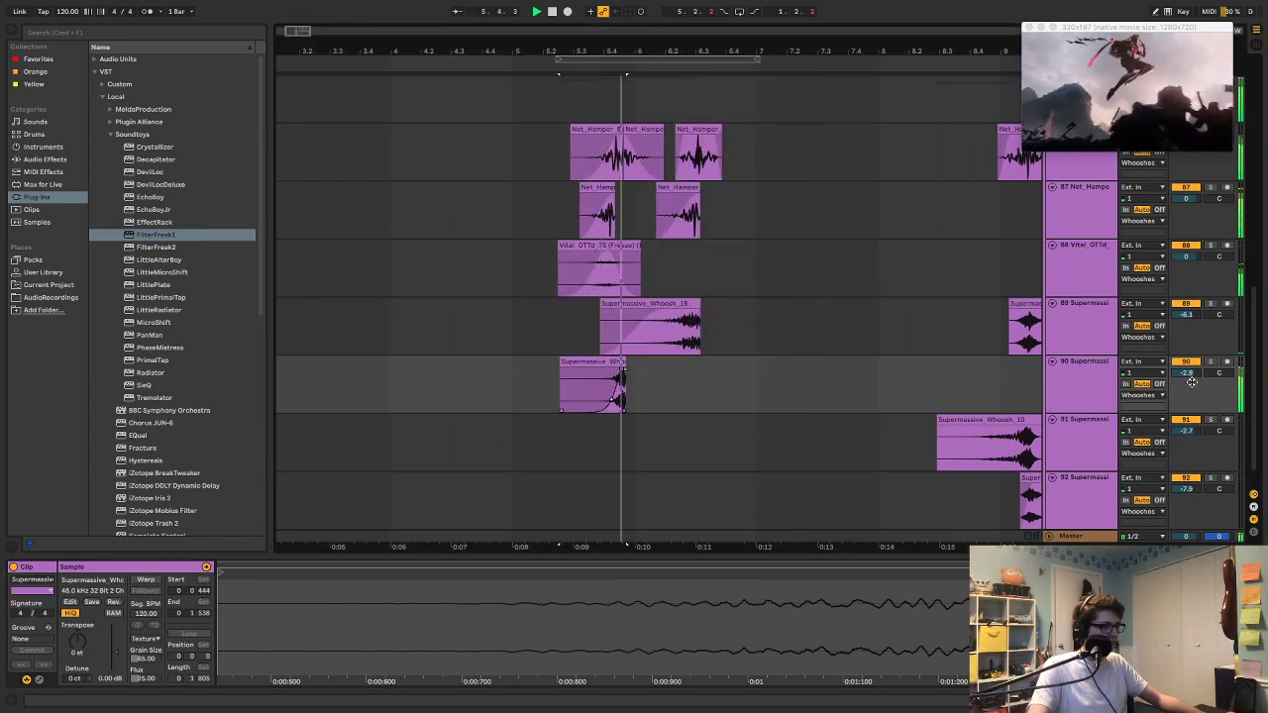
{"action": "key", "text": "space"}
{"action": "left_click_drag", "start_coordinate": [1187, 373], "coordinate": [1188, 388]}
{"action": "key", "text": "space"}
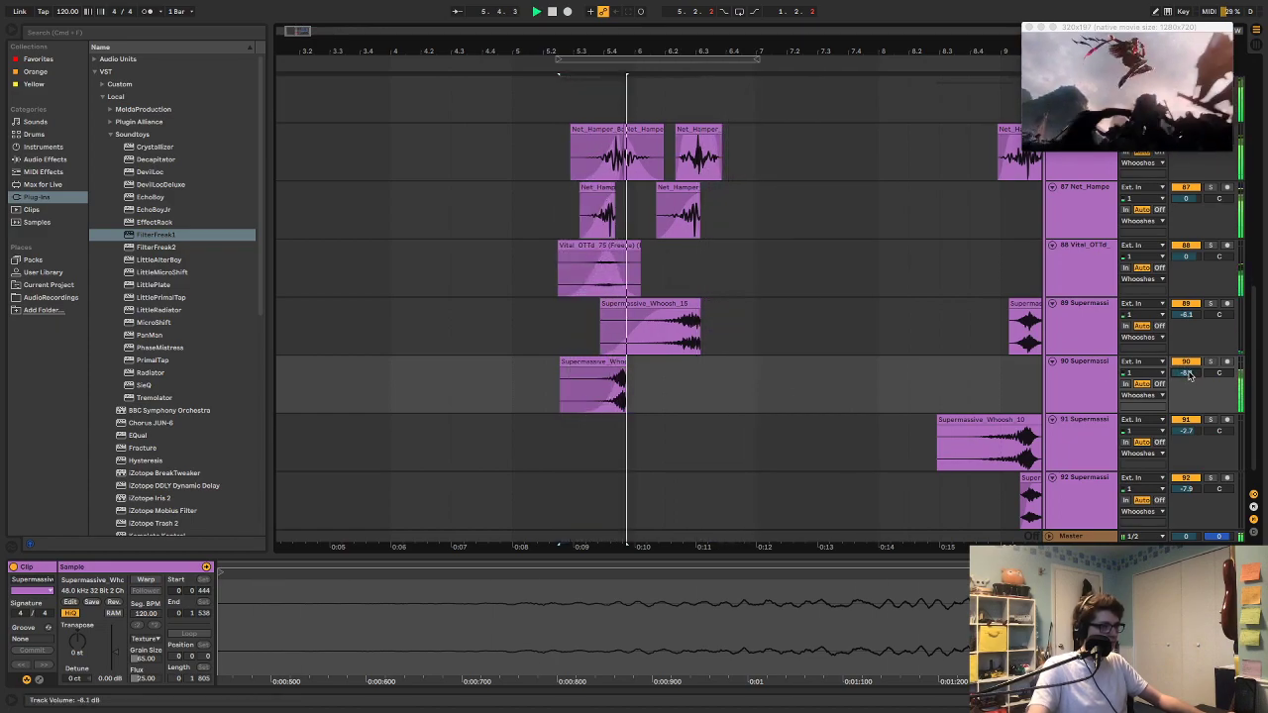
{"action": "key", "text": "space"}
Step: Delete the Supermassive_Whoosh_10 clip from track 90 and select the first Net_Hamper_Bag_Whoosh clip on track 86
{"action": "left_click", "coordinate": [610, 366]}
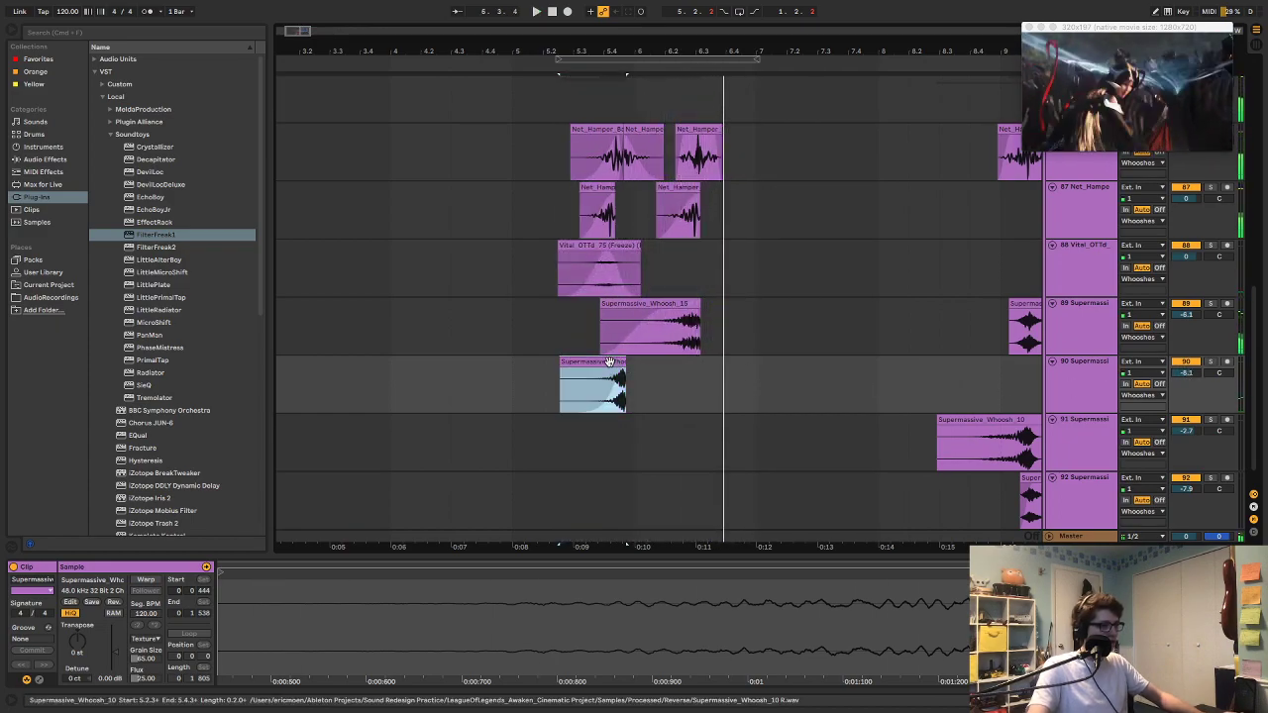
{"action": "key", "text": "Delete"}
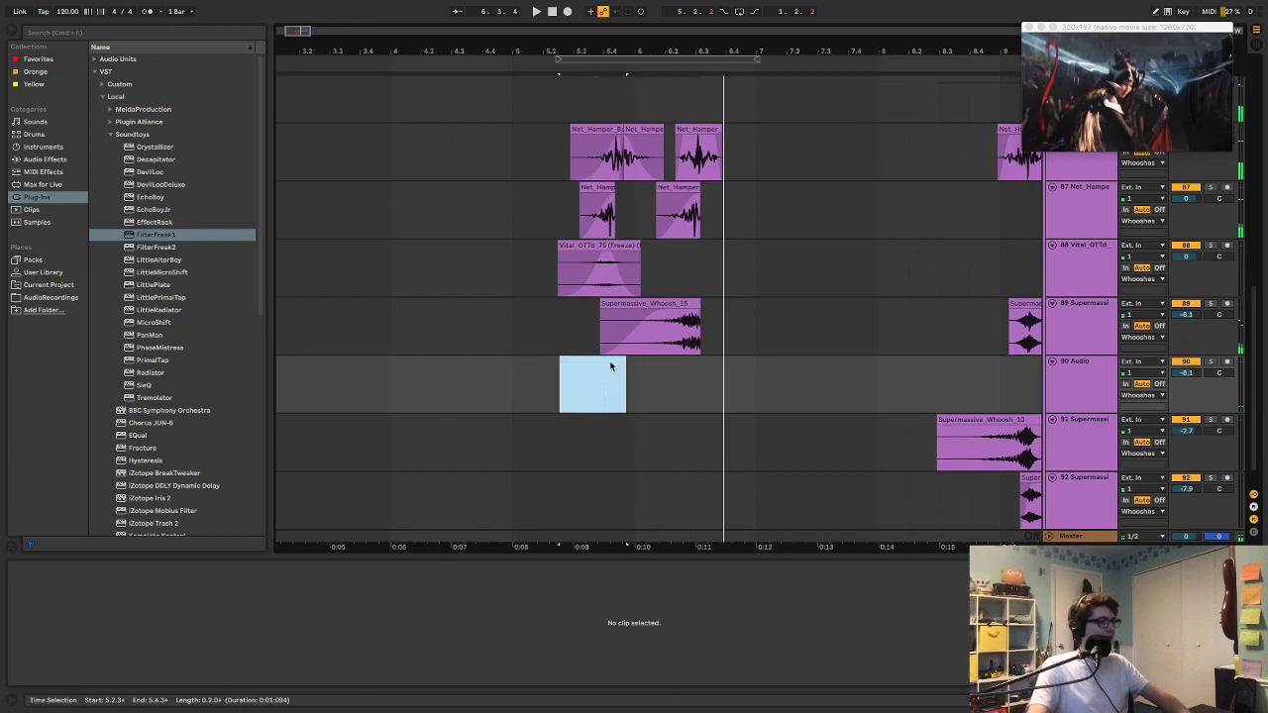
{"action": "left_click", "coordinate": [610, 219]}
{"action": "left_click", "coordinate": [594, 139]}
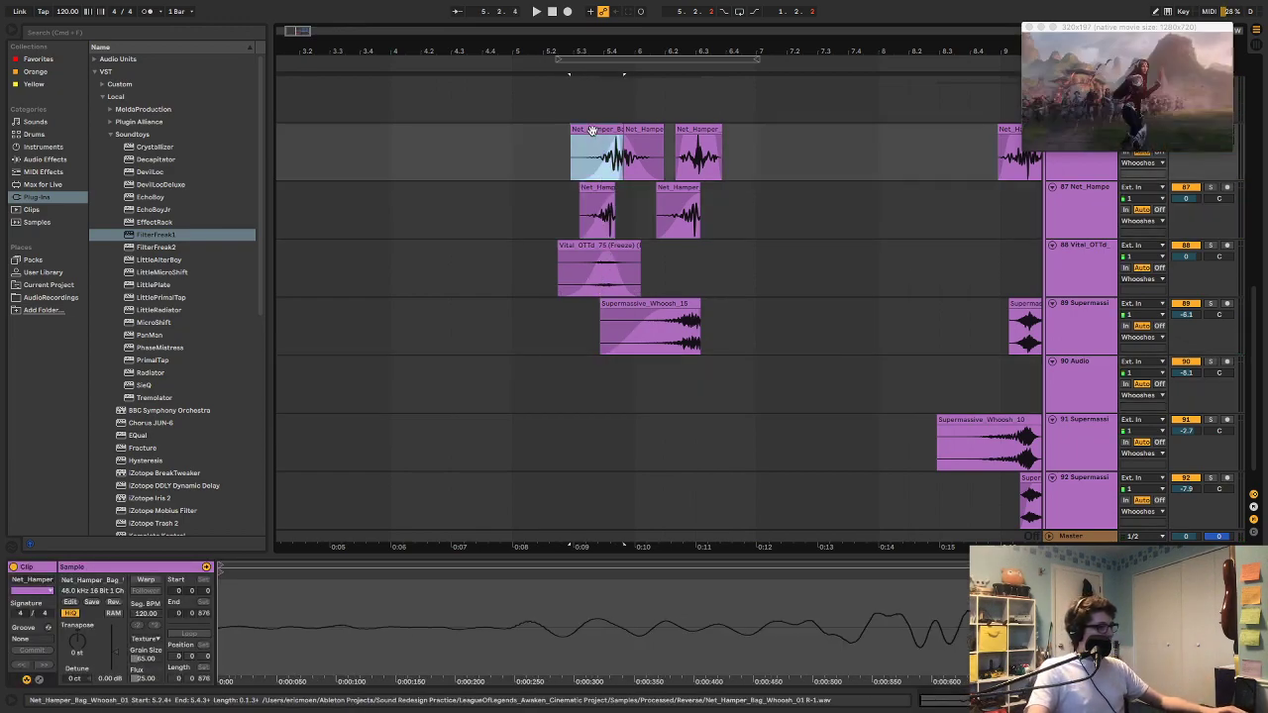
Step: Audition the Vital_OTTd clip soloed, and compare the mix with track 88 folded, deactivated and reactivated
{"action": "left_click", "coordinate": [619, 247]}
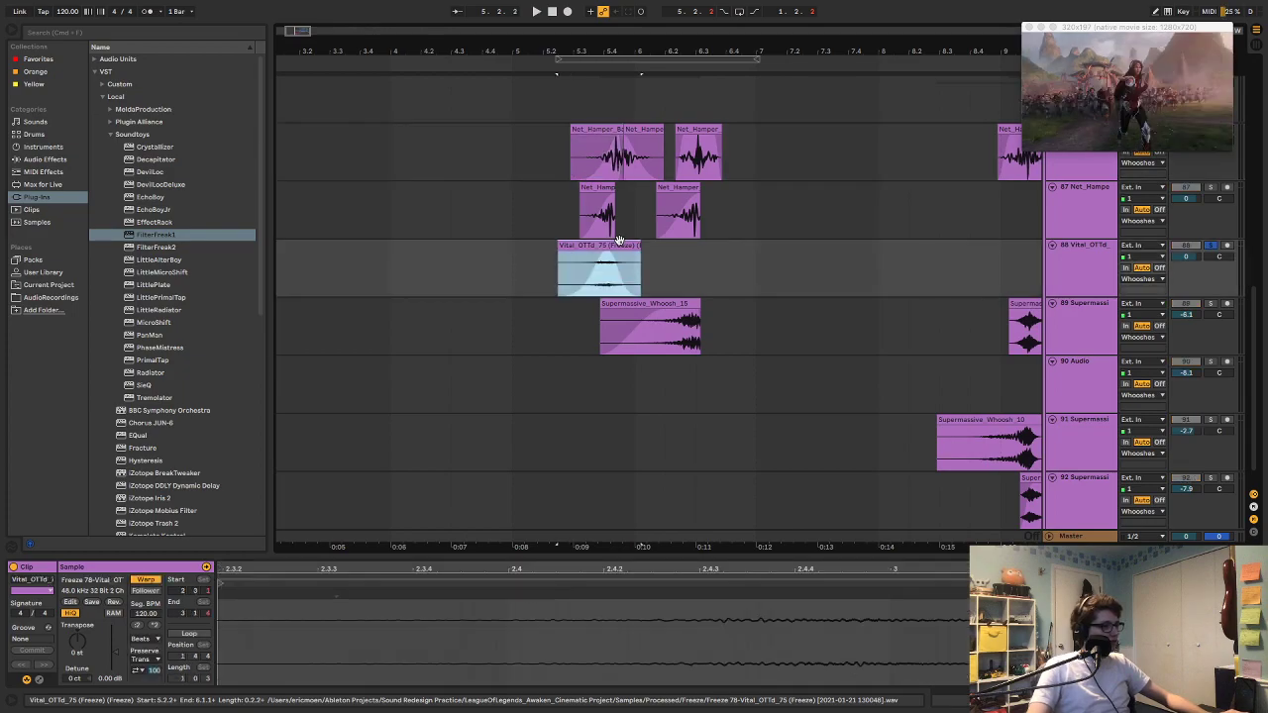
{"action": "key", "text": "space"}
{"action": "left_click", "coordinate": [1197, 245]}
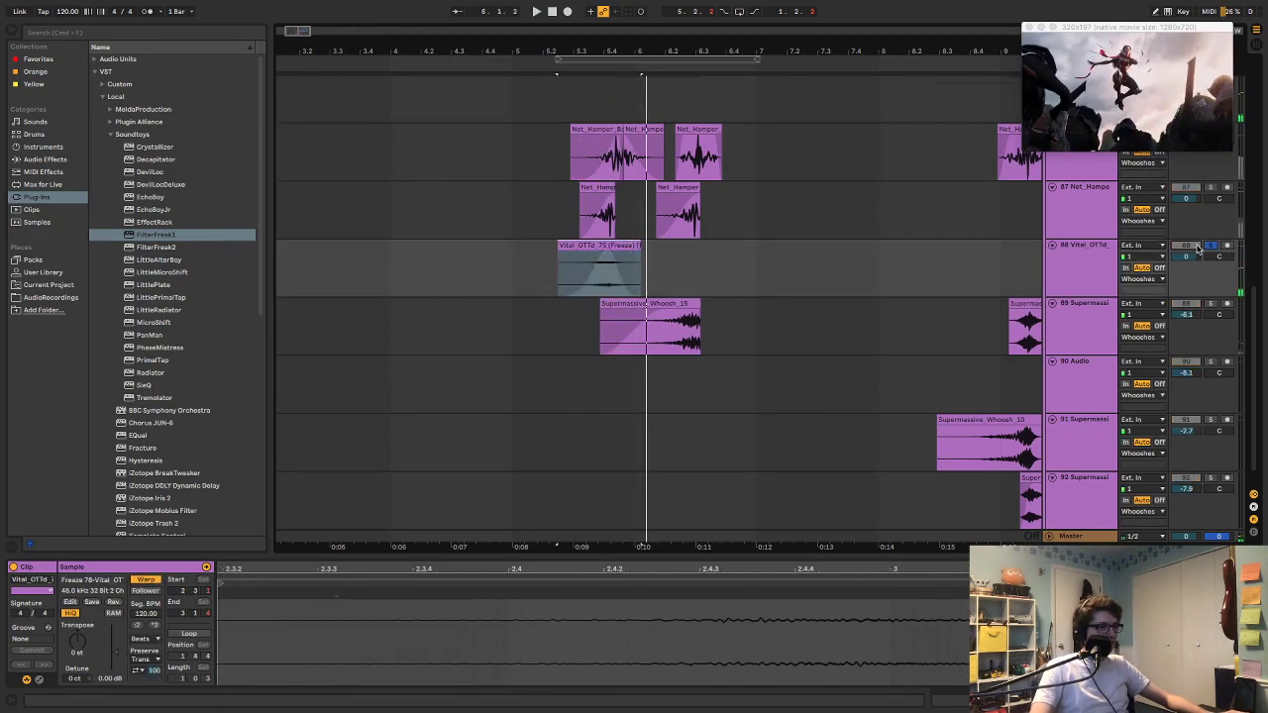
{"action": "left_click", "coordinate": [1052, 246]}
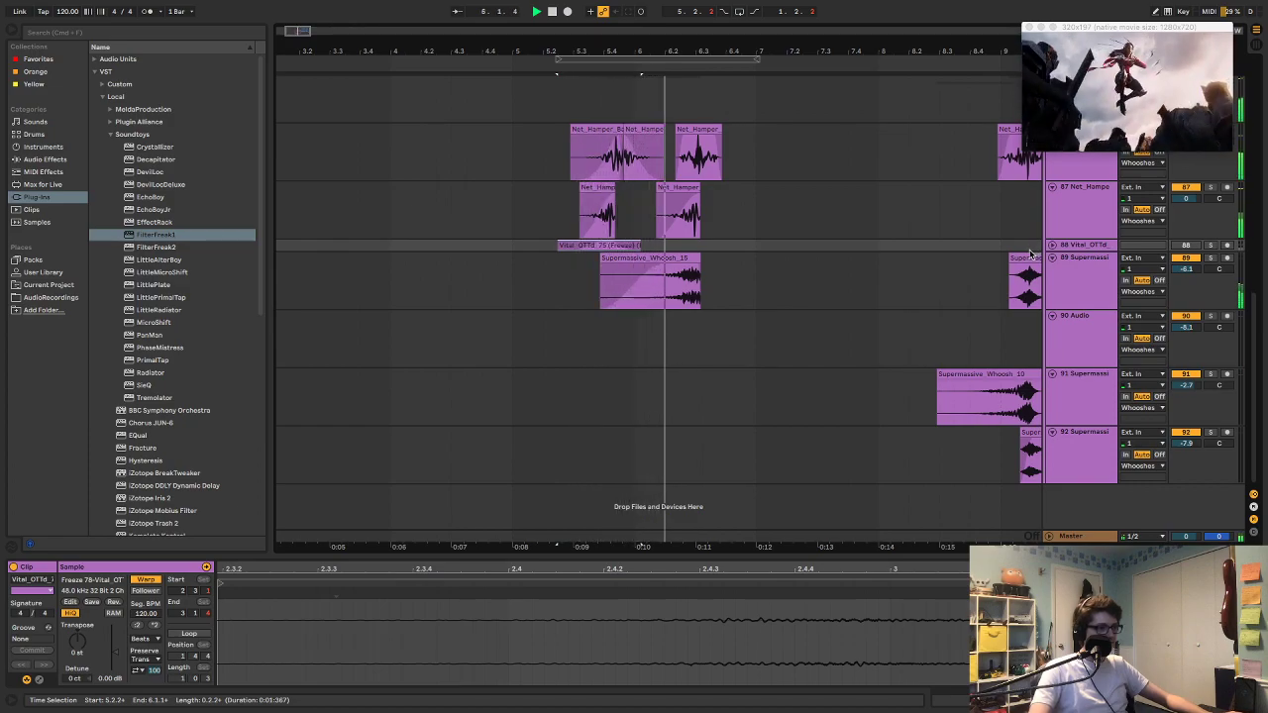
{"action": "left_click", "coordinate": [1182, 247]}
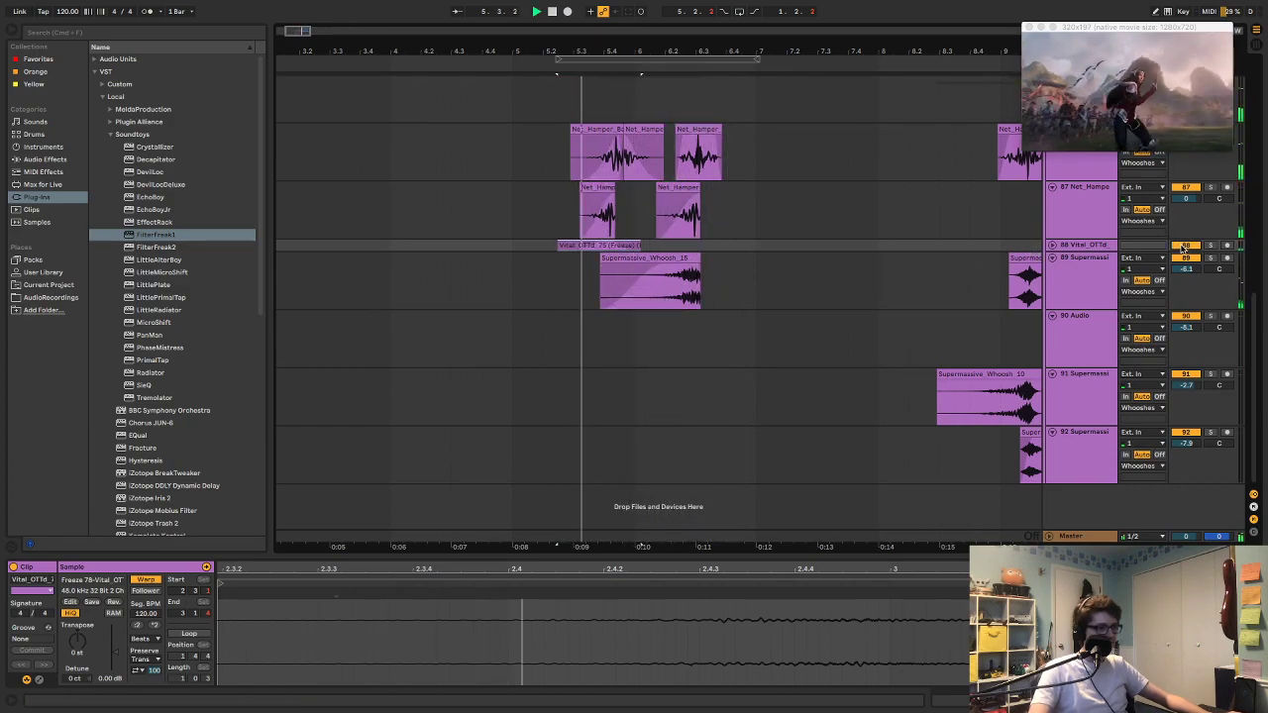
Step: Deactivate track 88, add Net_Hamper_Bag_Whoosh_20.wav from AudioRecordings to track 90 just after 5.3.3, and play it with the picture
{"action": "left_click", "coordinate": [1182, 247]}
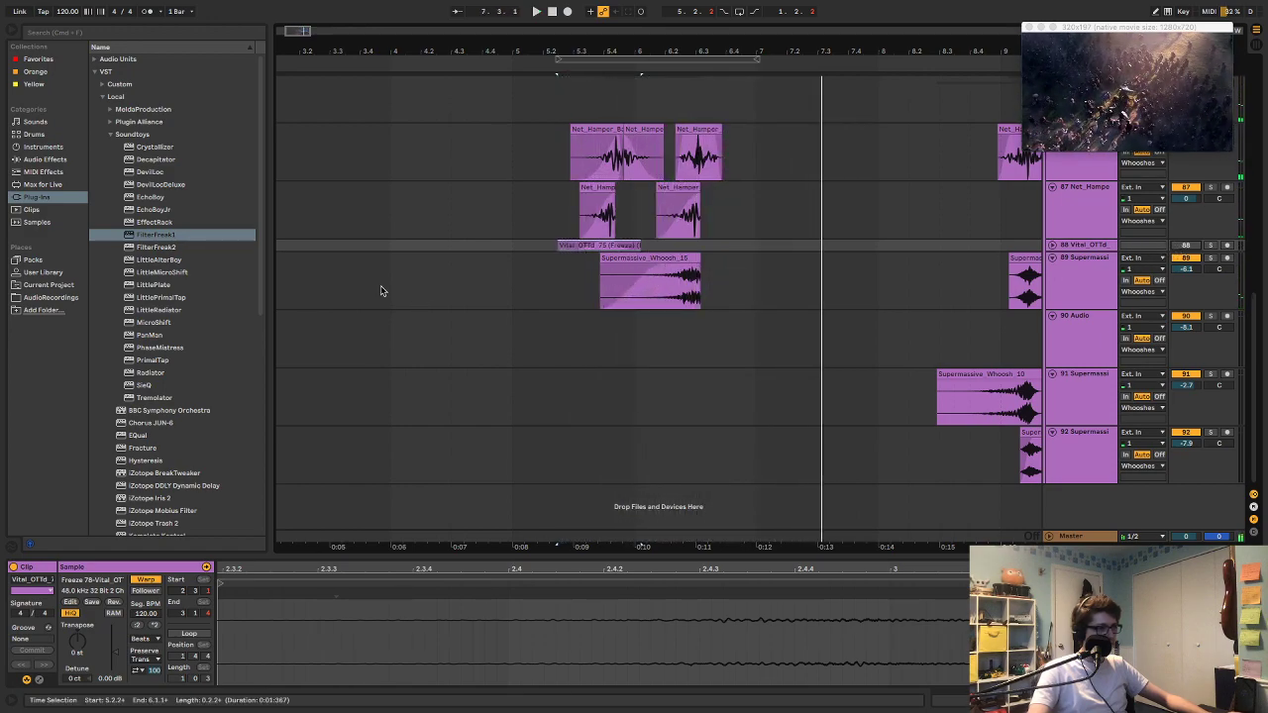
{"action": "left_click", "coordinate": [50, 299]}
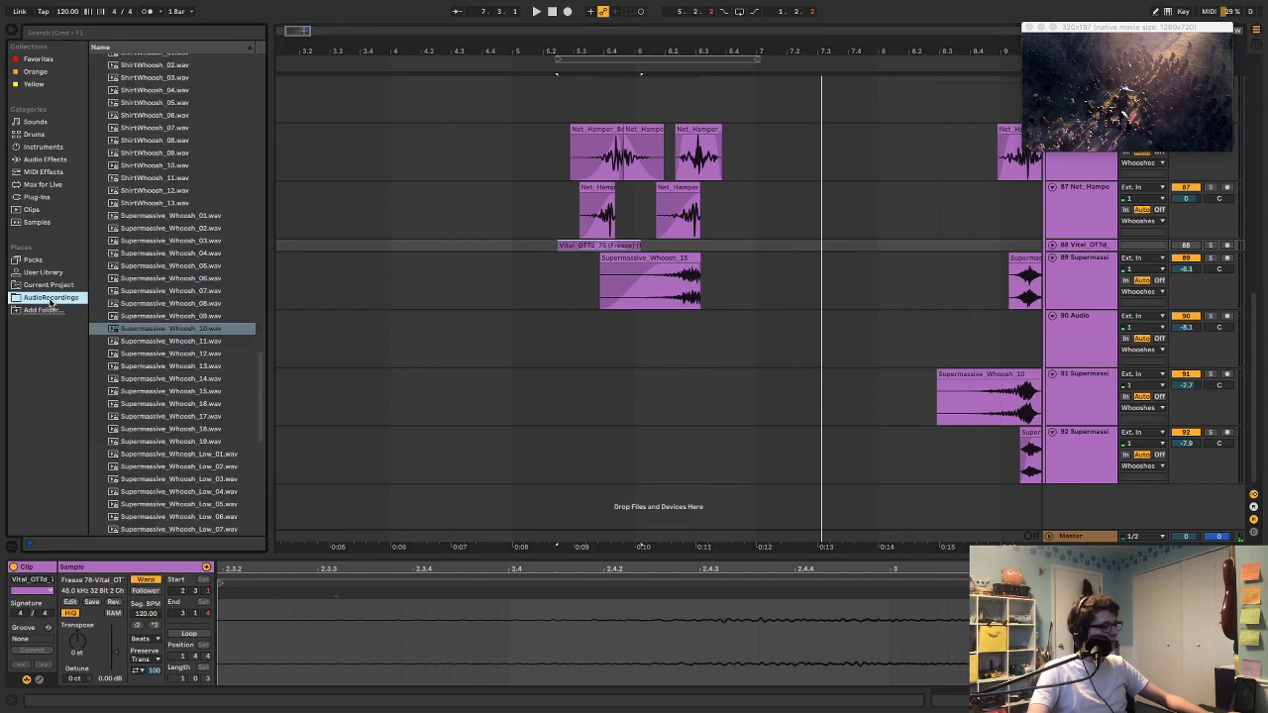
{"action": "scroll", "coordinate": [119, 290], "scroll_direction": "up", "scroll_amount": 5}
{"action": "left_click", "coordinate": [132, 277]}
{"action": "left_click", "coordinate": [161, 239]}
{"action": "left_click", "coordinate": [173, 277]}
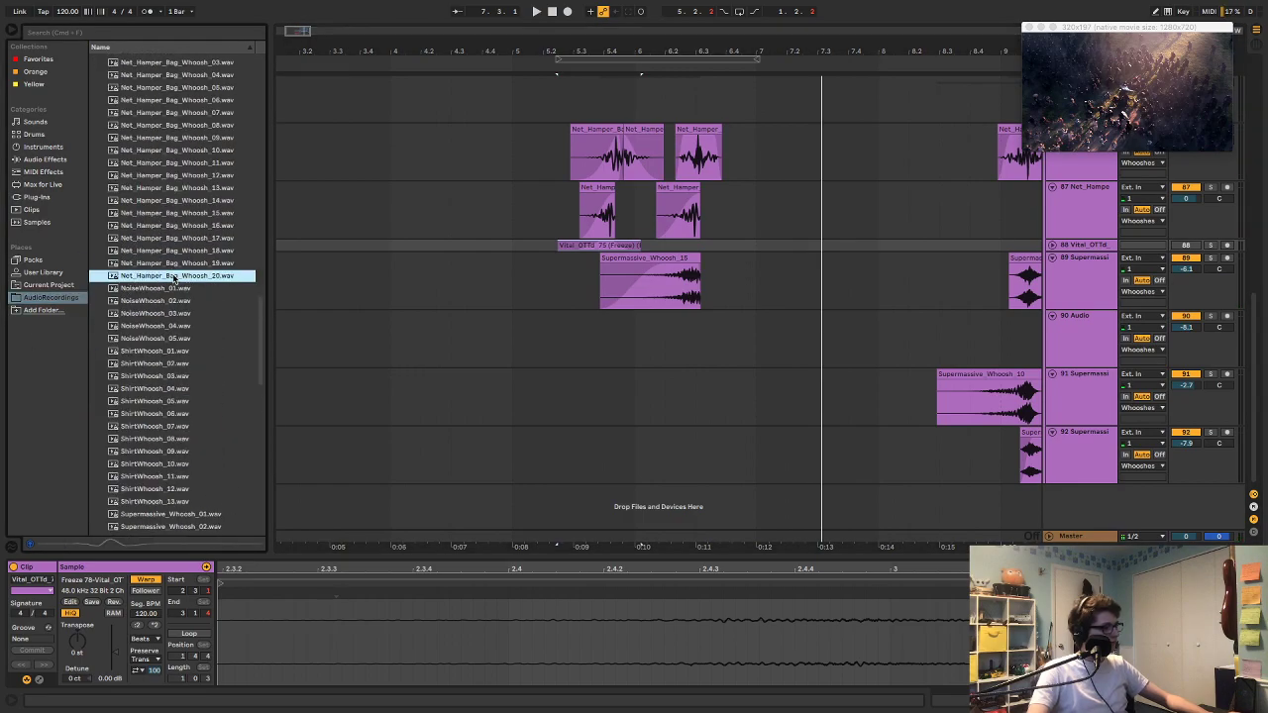
{"action": "mouse_move", "coordinate": [164, 279]}
{"action": "left_mouse_down"}
{"action": "mouse_move", "coordinate": [461, 373]}
{"action": "mouse_move", "coordinate": [586, 360]}
{"action": "mouse_move", "coordinate": [612, 318]}
{"action": "left_mouse_up"}
{"action": "left_click", "coordinate": [558, 323]}
{"action": "key", "text": "space"}
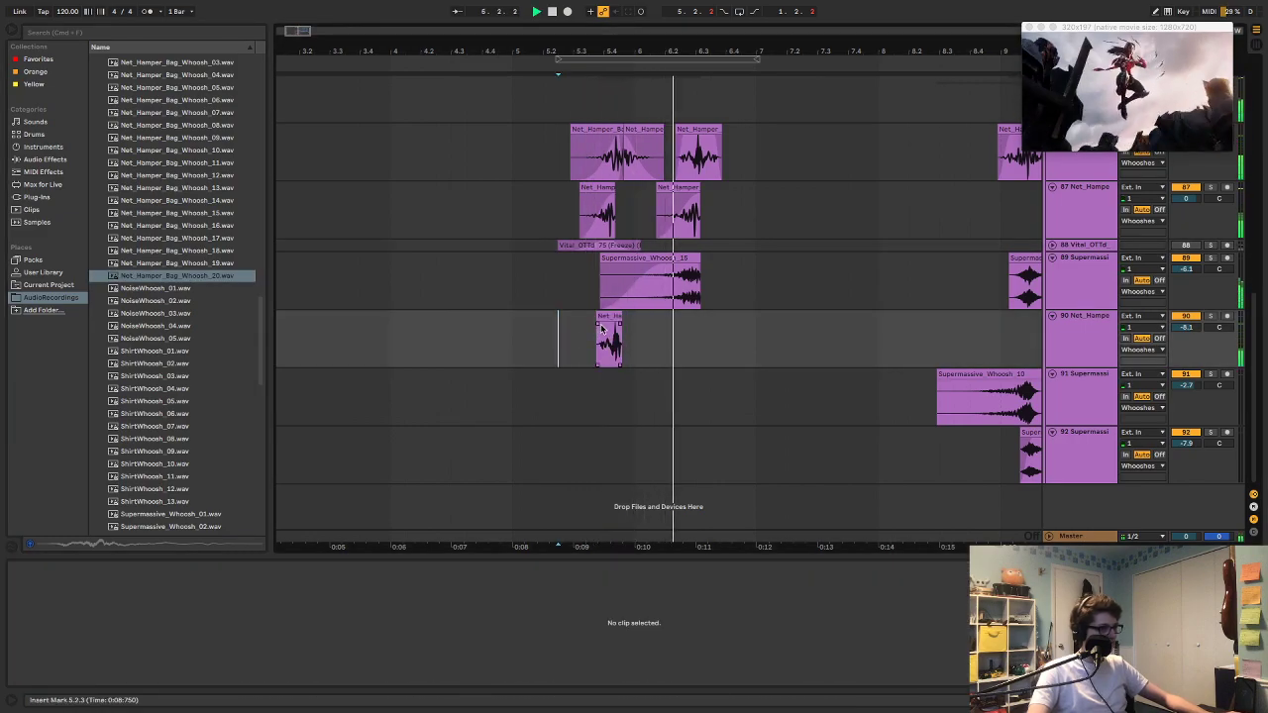
Step: Reverse the Net_Hamper_Bag_Whoosh_20 clip on track 90, shift it slightly earlier, and check its timing against the picture
{"action": "left_click", "coordinate": [612, 328]}
{"action": "left_click_drag", "start_coordinate": [607, 317], "coordinate": [602, 317]}
{"action": "key", "text": "space"}
{"action": "key", "text": "space"}
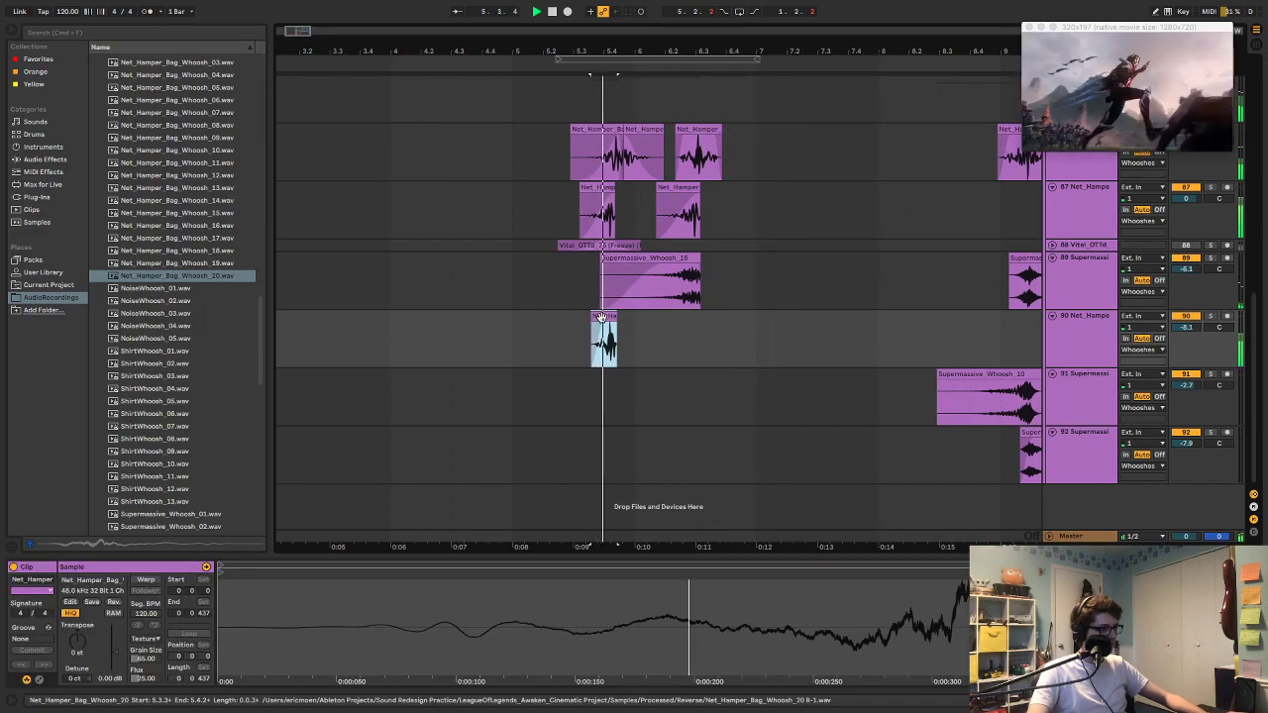
{"action": "left_click", "coordinate": [561, 331]}
{"action": "key", "text": "space"}
{"action": "key", "text": "space"}
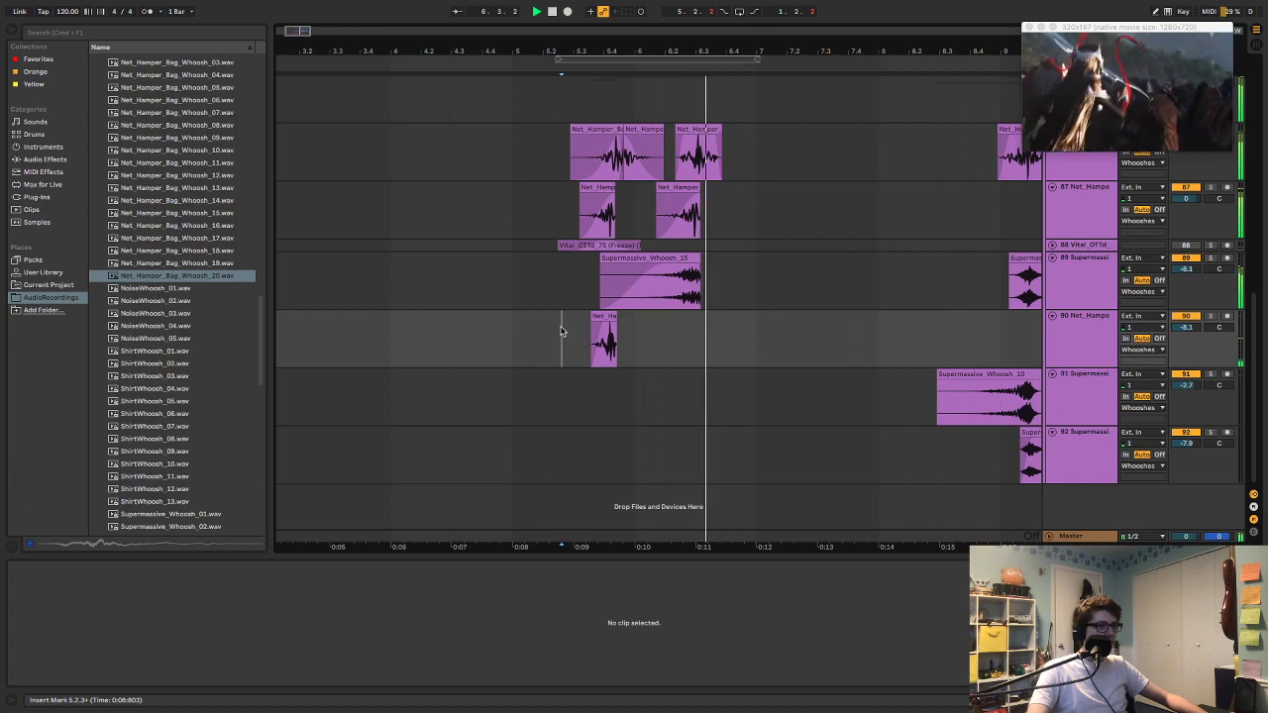
{"action": "key", "text": "space"}
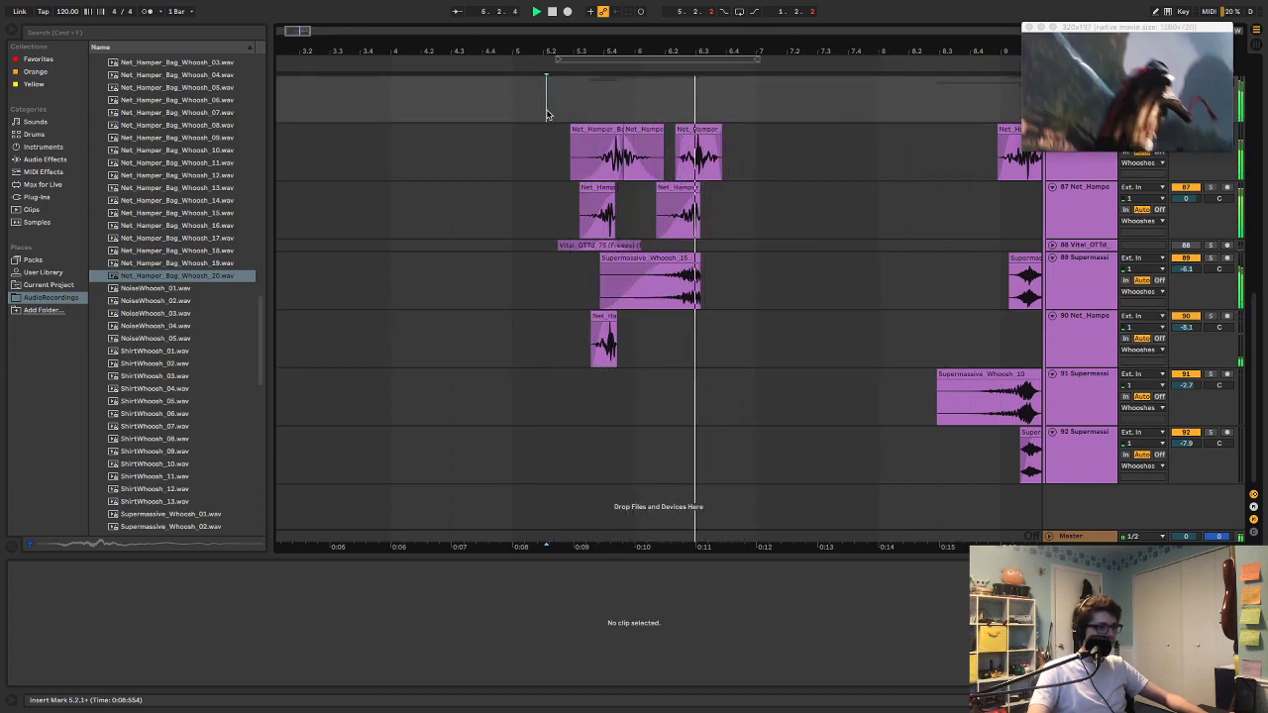
{"action": "key", "text": "space"}
Step: Add the Plugin Alliance SPL Transient Designer Plus after the Compressor on the Whooshes group
{"action": "scroll", "coordinate": [934, 388], "scroll_direction": "up", "scroll_amount": 3}
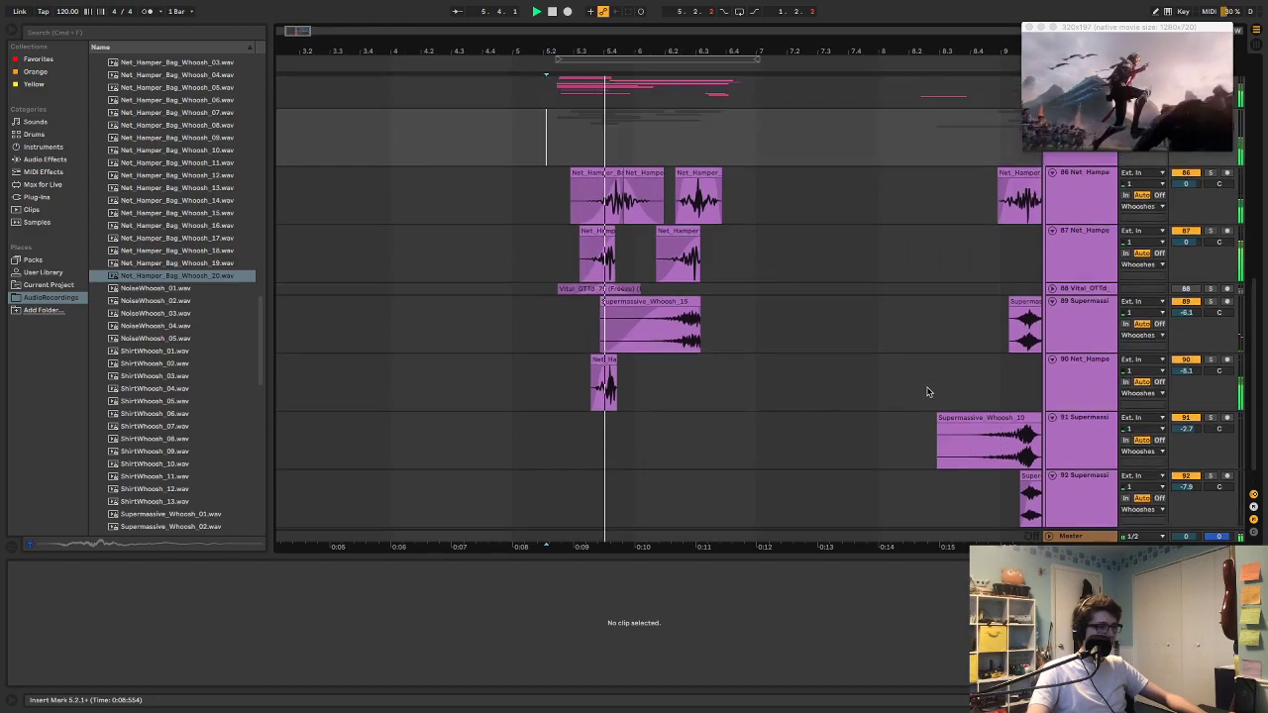
{"action": "left_click", "coordinate": [1107, 297]}
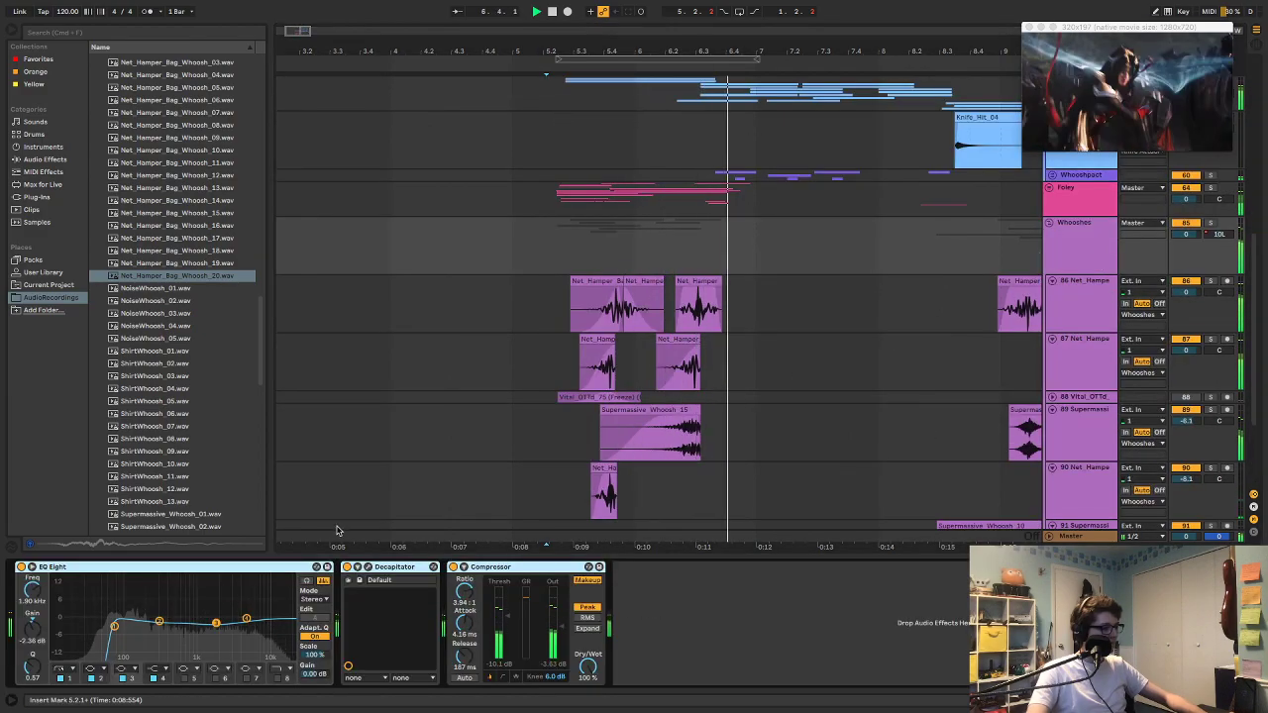
{"action": "left_click", "coordinate": [36, 197]}
{"action": "left_click", "coordinate": [111, 134]}
{"action": "left_click", "coordinate": [111, 122]}
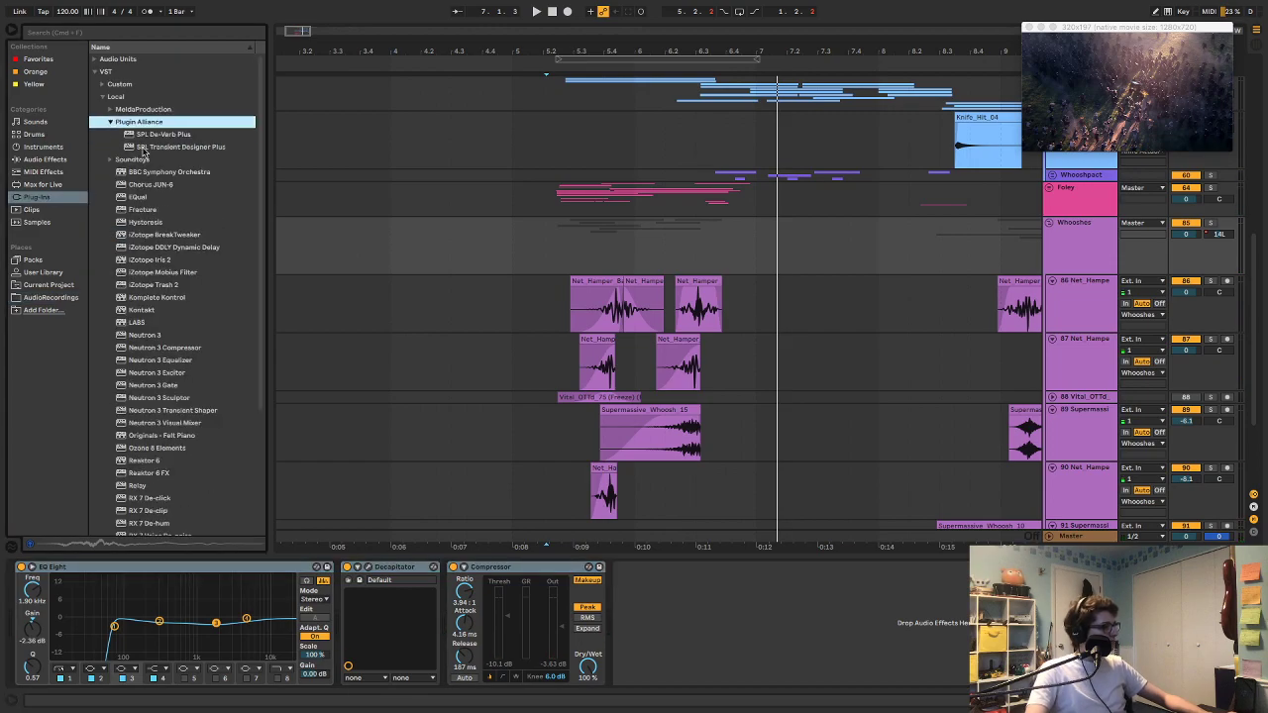
{"action": "double_click", "coordinate": [161, 145]}
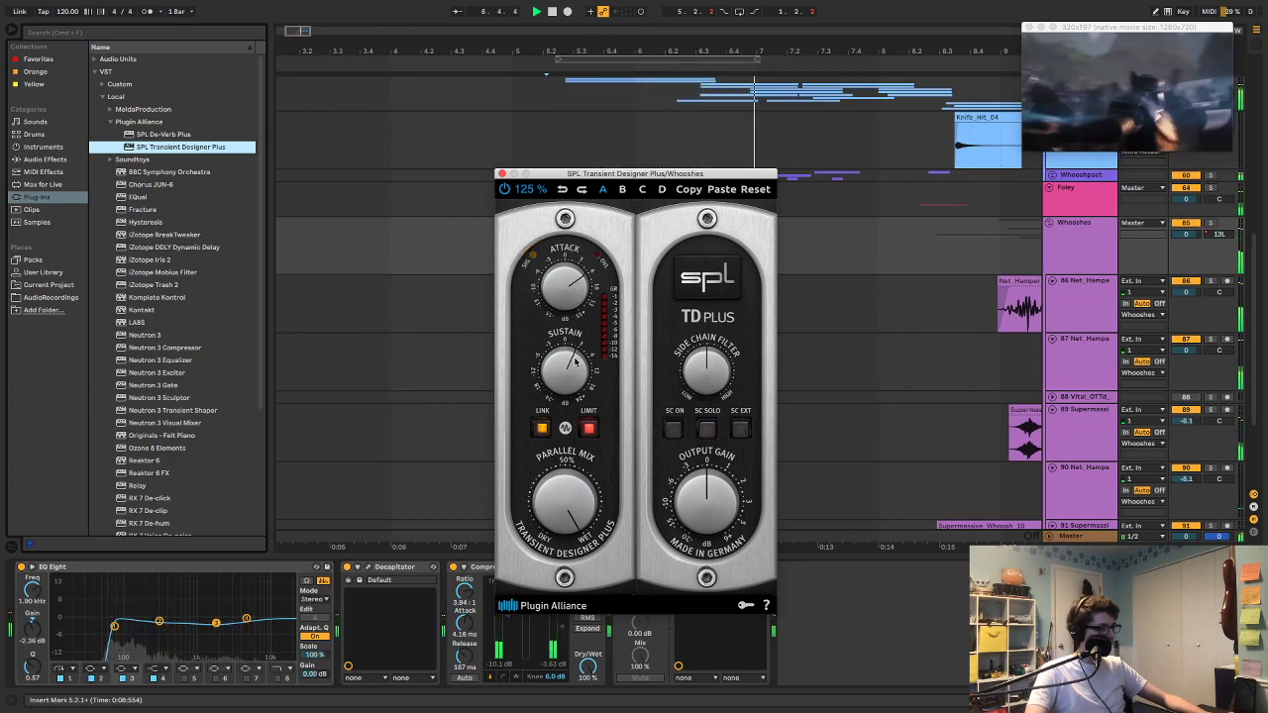
Step: Raise the Transient Designer's attack, sustain and side chain filter with SC ON enabled, and close its window
{"action": "left_click", "coordinate": [674, 428]}
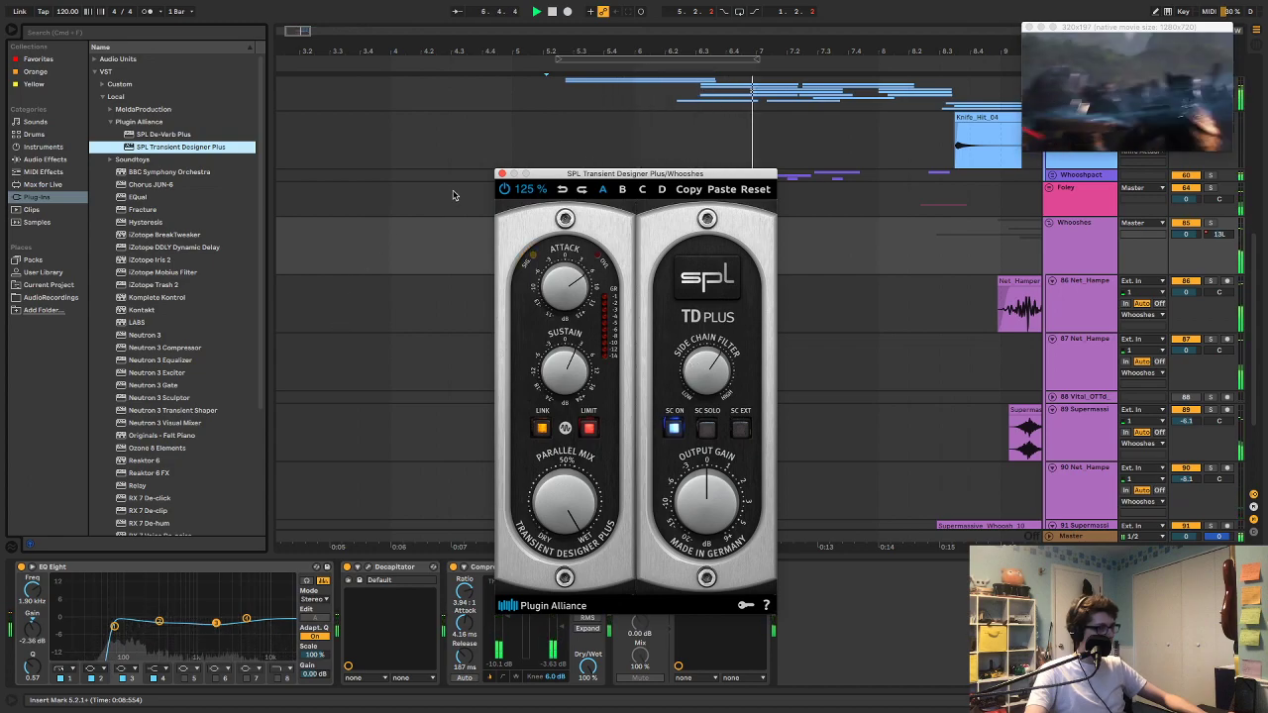
{"action": "key", "text": "space"}
{"action": "left_click", "coordinate": [502, 174]}
{"action": "scroll", "coordinate": [756, 435], "scroll_direction": "down", "scroll_amount": 1}
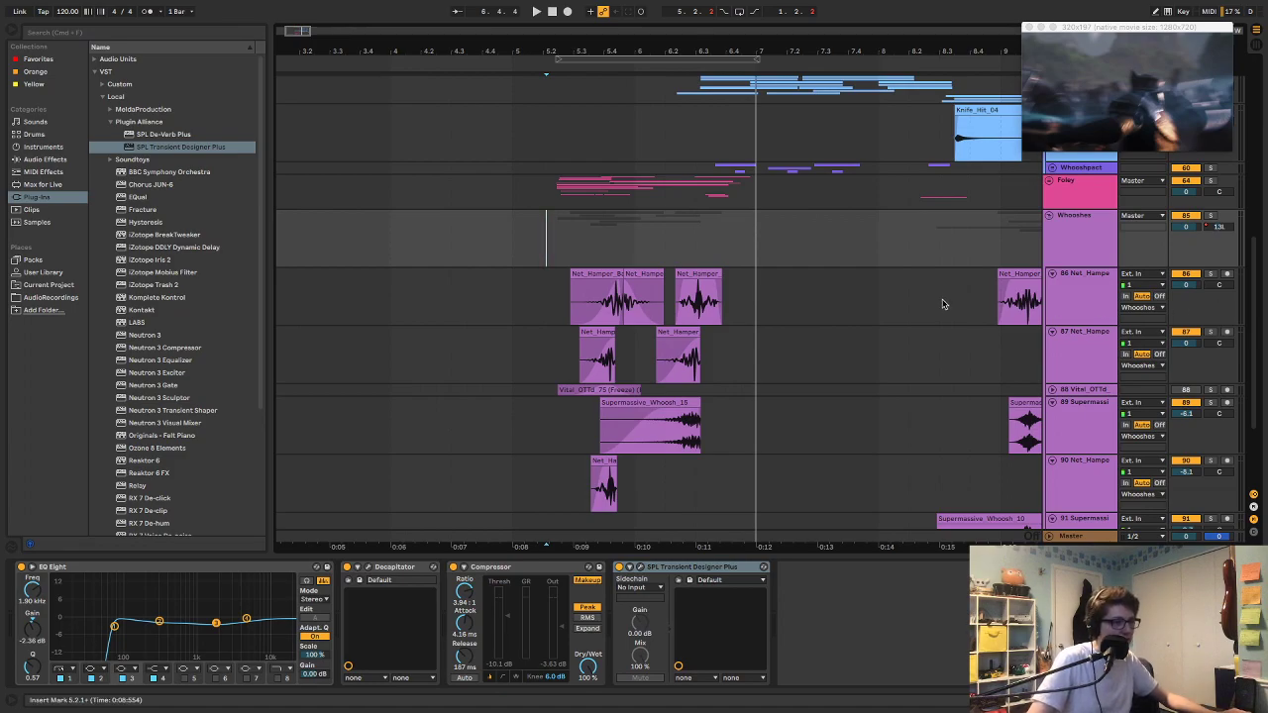
Step: Set the first chain of track 86's Audio Effect Rack to -7.2 dB while checking playback
{"action": "left_click", "coordinate": [1046, 296]}
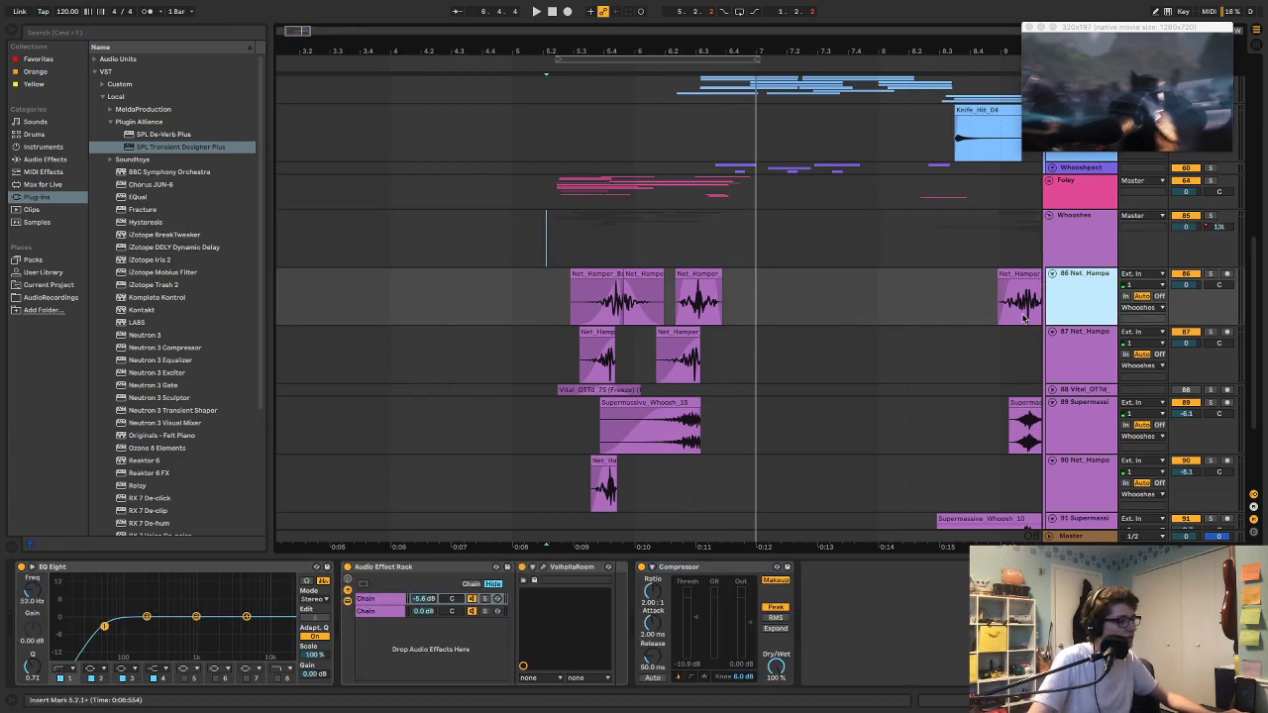
{"action": "key", "text": "space"}
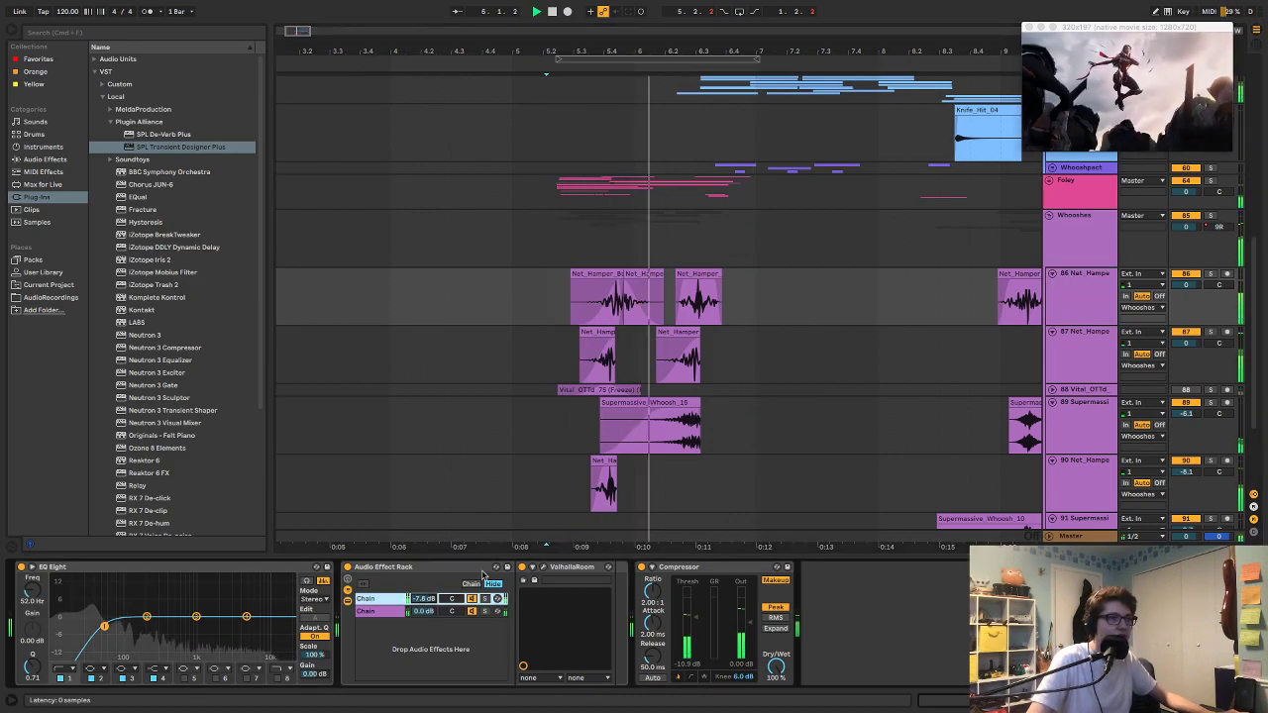
{"action": "key", "text": "space"}
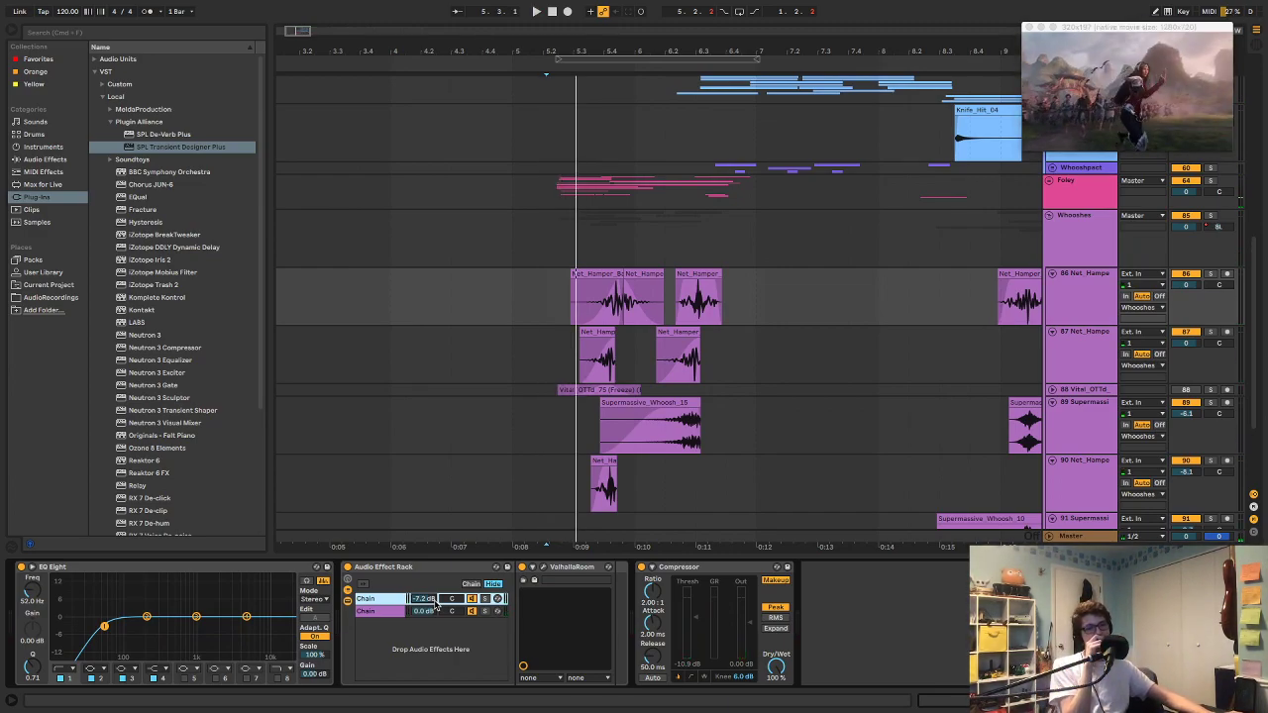
{"action": "key", "text": "space"}
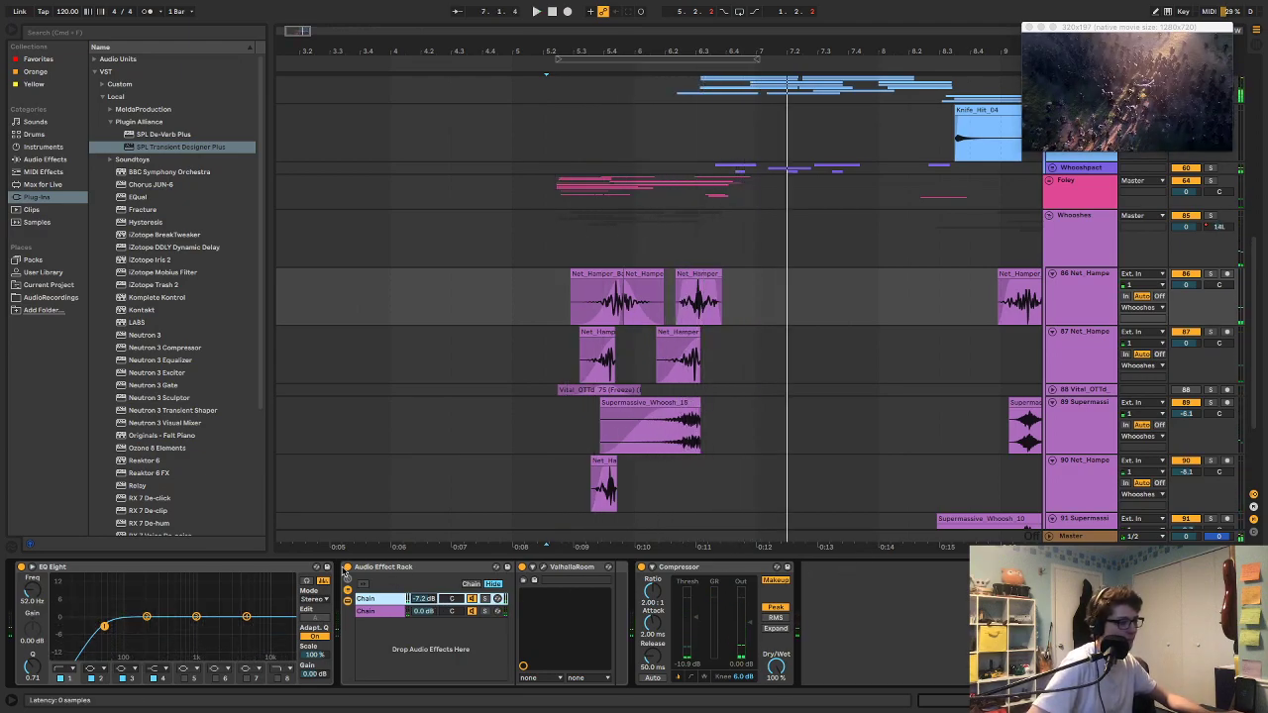
Step: Compare the whooshes with track 86's Audio Effect Rack bypassed and active
{"action": "left_click", "coordinate": [345, 573]}
{"action": "key", "text": "space"}
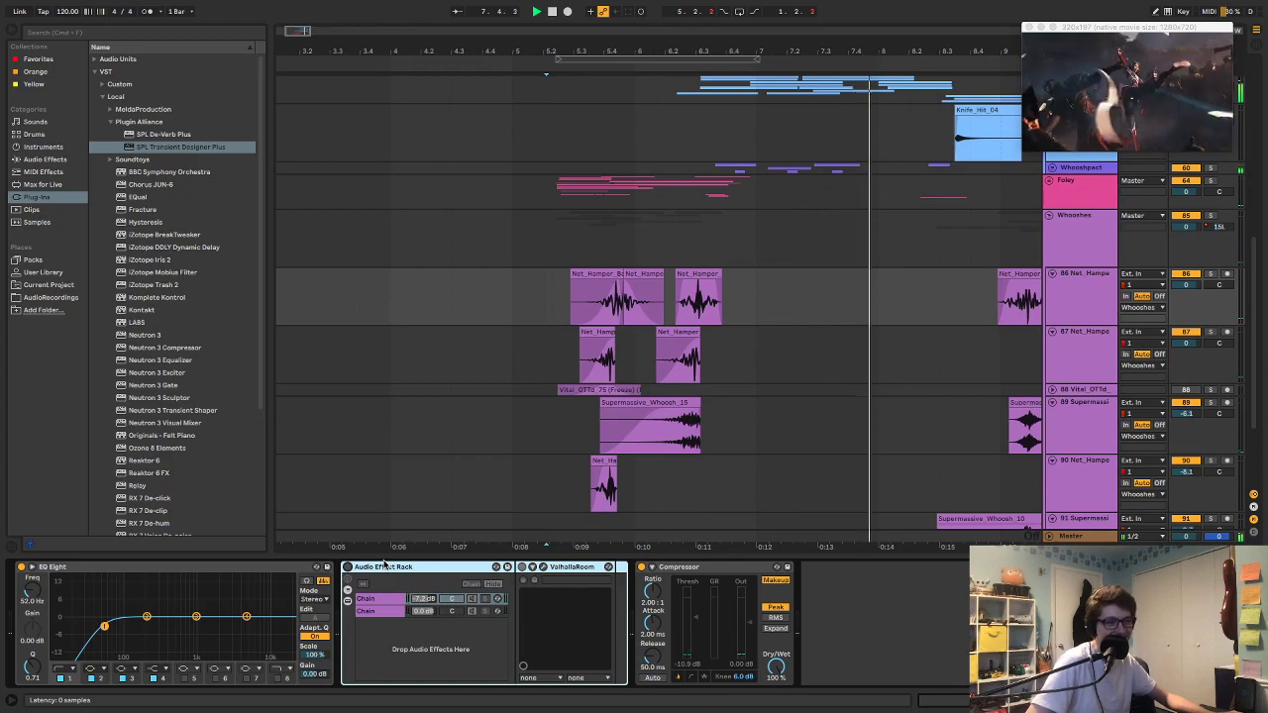
{"action": "key", "text": "space"}
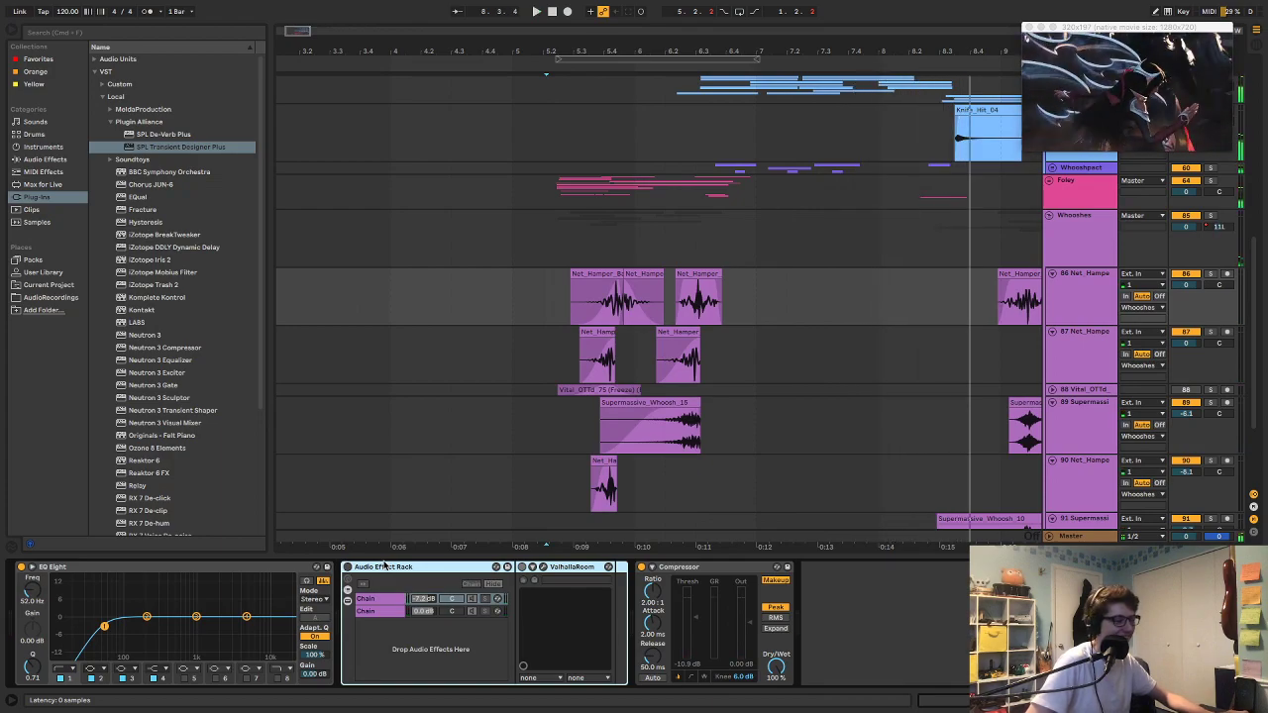
{"action": "key", "text": "space"}
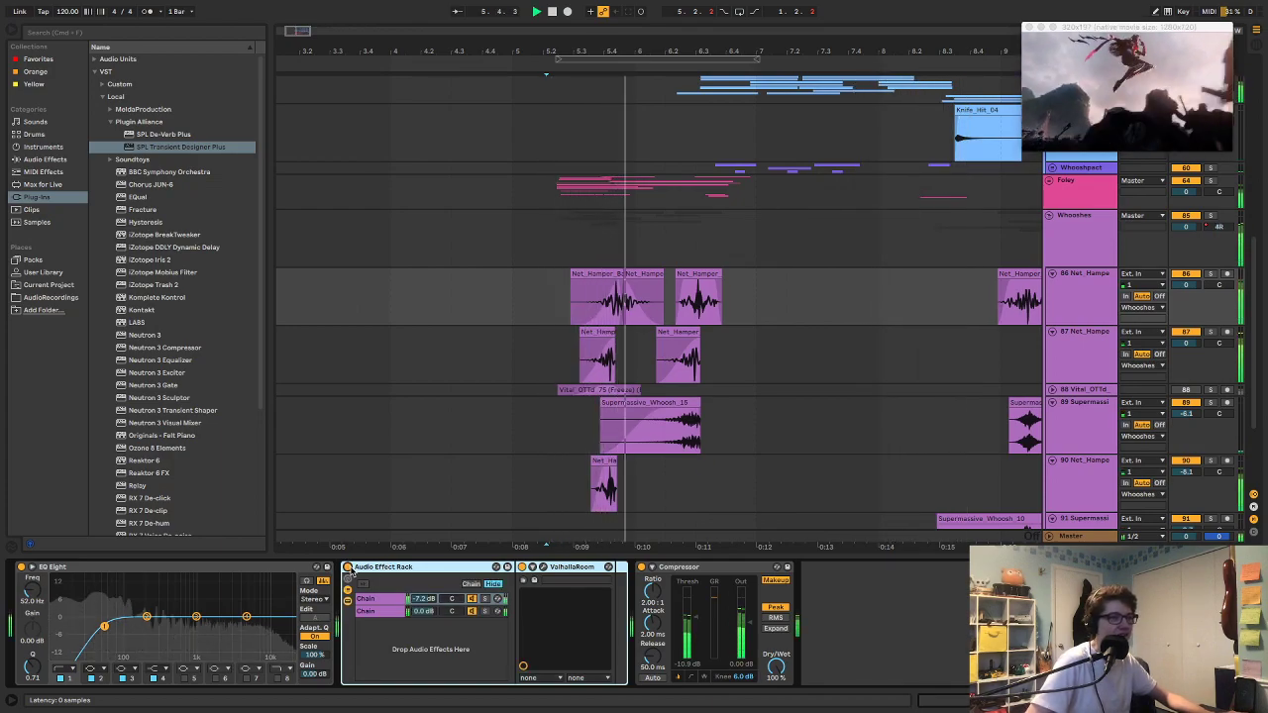
{"action": "key", "text": "space"}
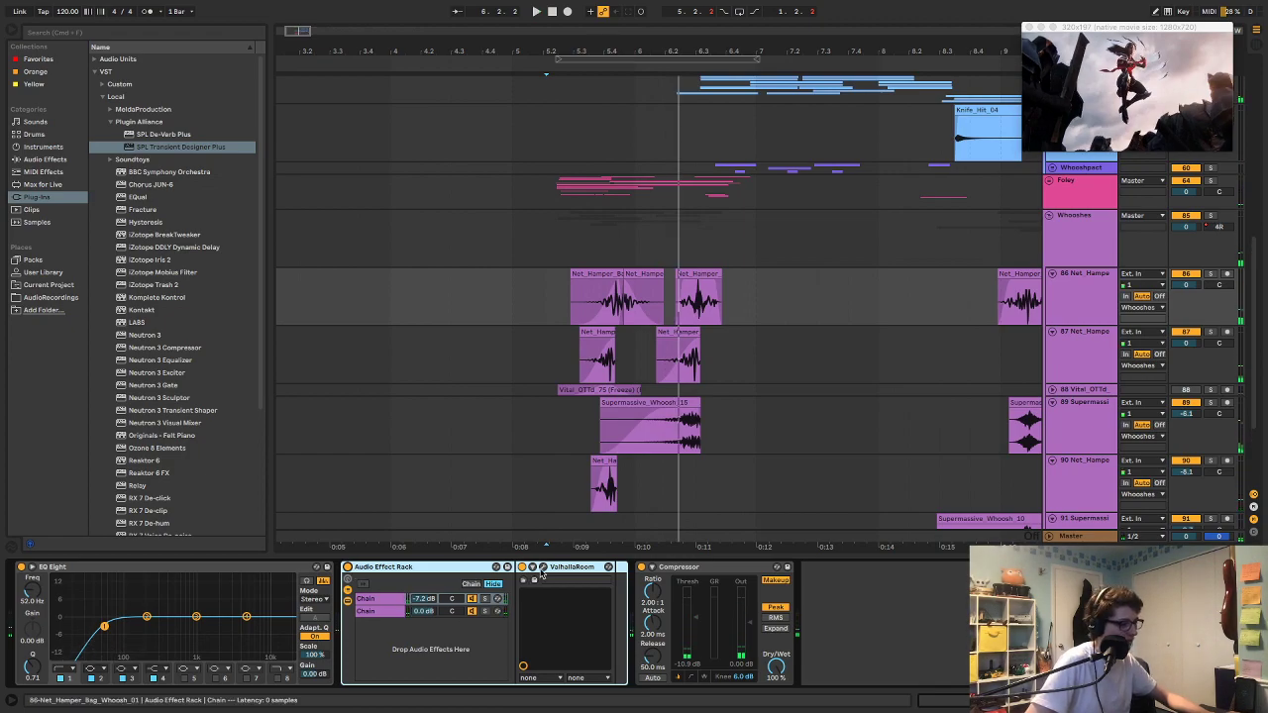
Step: Shorten the ValhallaRoom decay on track 86 to 1.15 s, listen to the result, and close the plug-in window
{"action": "key", "text": "a"}
{"action": "left_click", "coordinate": [542, 567]}
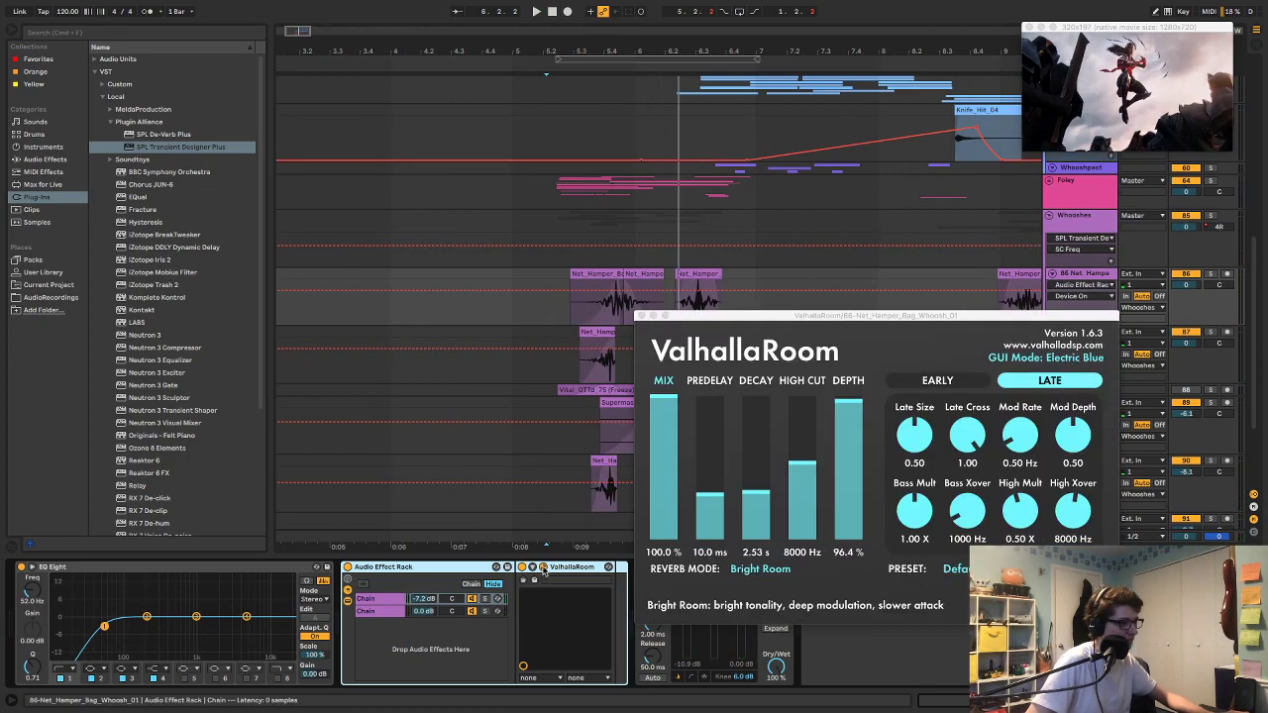
{"action": "left_click", "coordinate": [746, 528]}
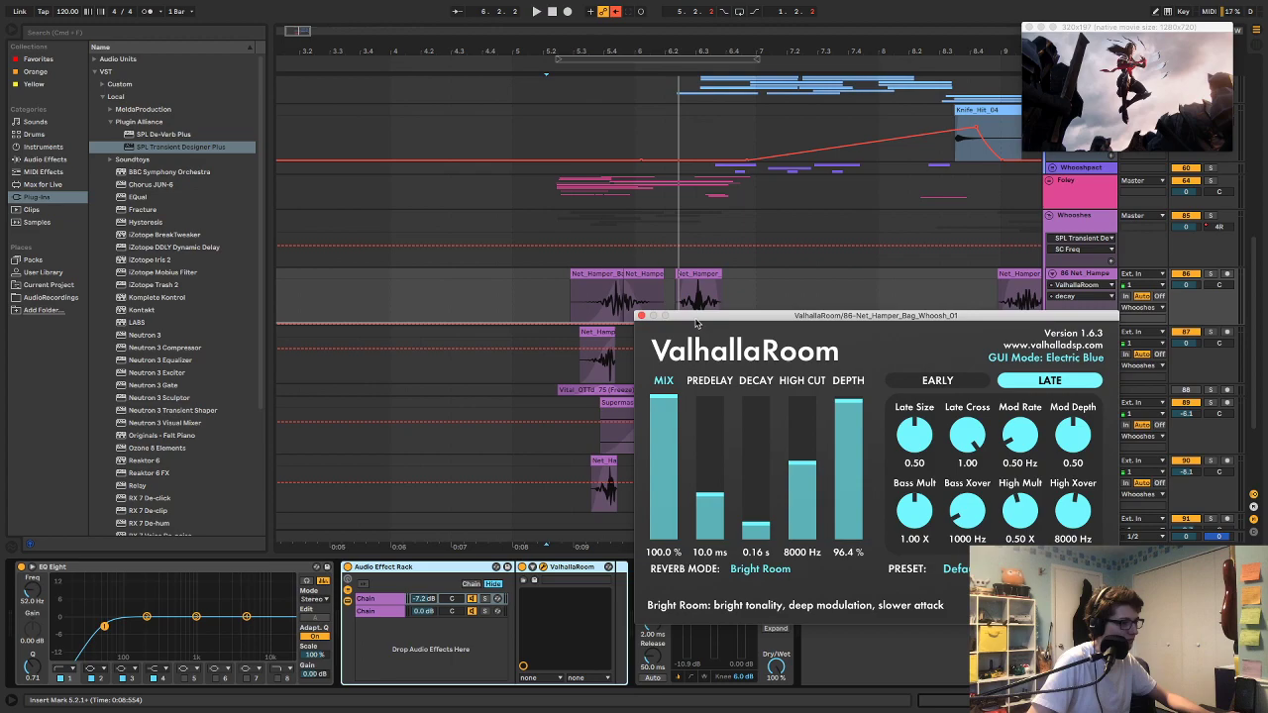
{"action": "left_click_drag", "start_coordinate": [696, 319], "coordinate": [706, 337]}
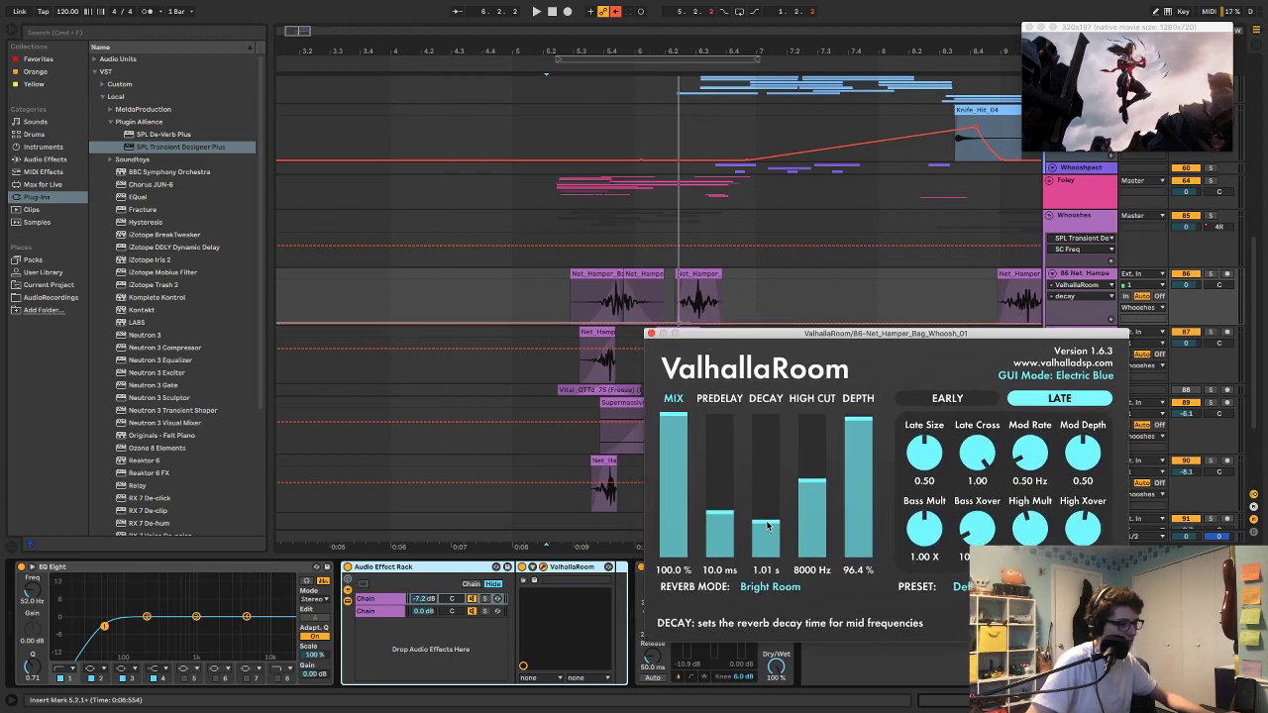
{"action": "key", "text": "a"}
{"action": "key", "text": "space"}
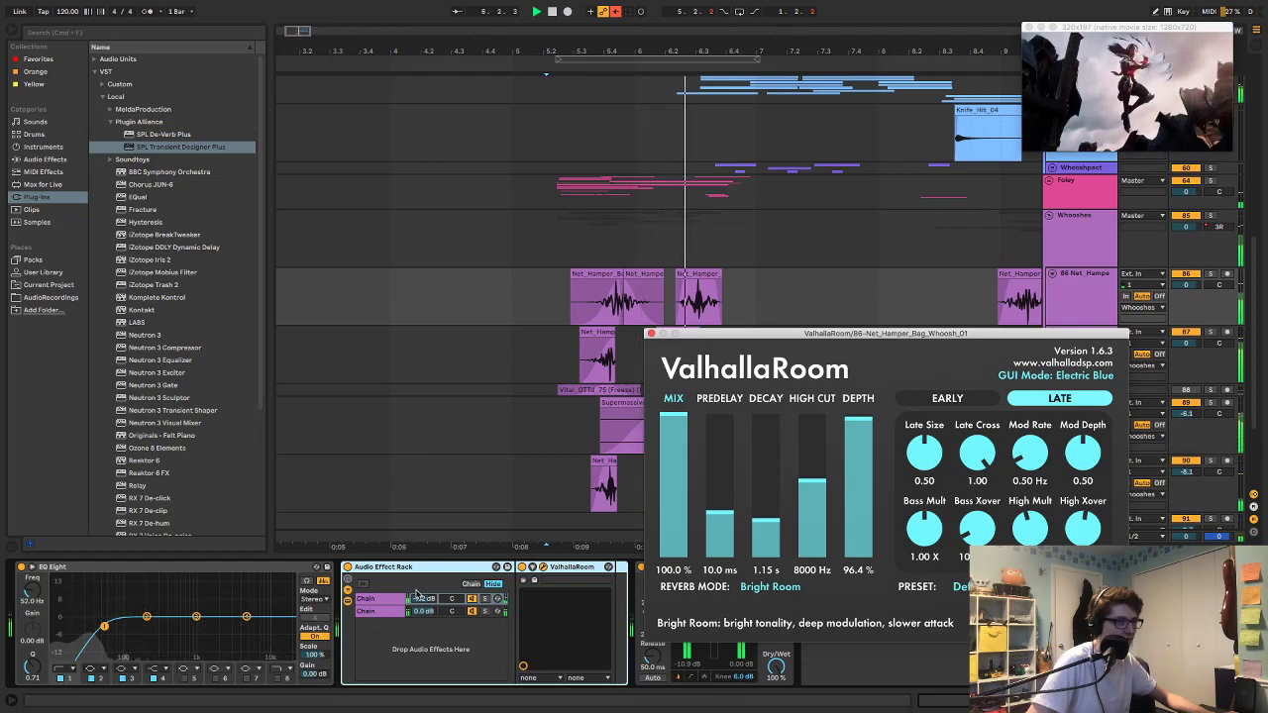
{"action": "left_click", "coordinate": [651, 334]}
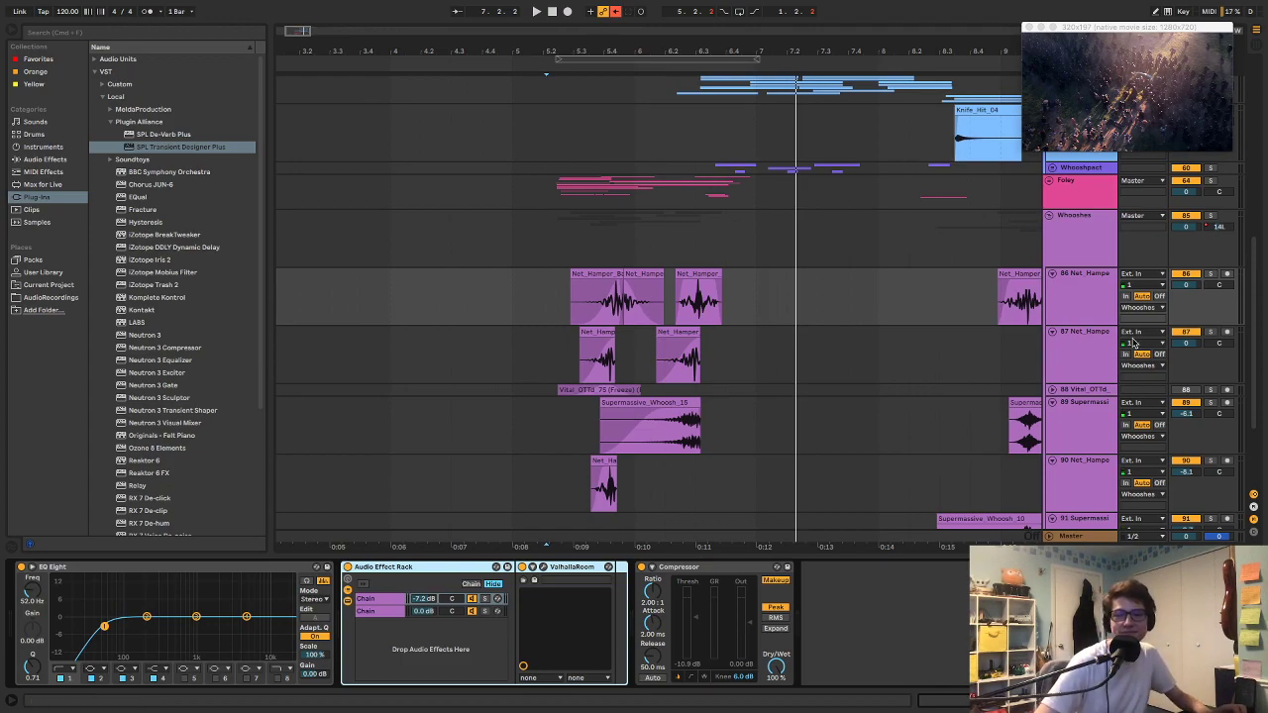
Step: Play the whoosh section repeatedly from around 5.2.2 to judge the layered mix against the picture
{"action": "left_click", "coordinate": [546, 243]}
{"action": "key", "text": "space"}
{"action": "key", "text": "space"}
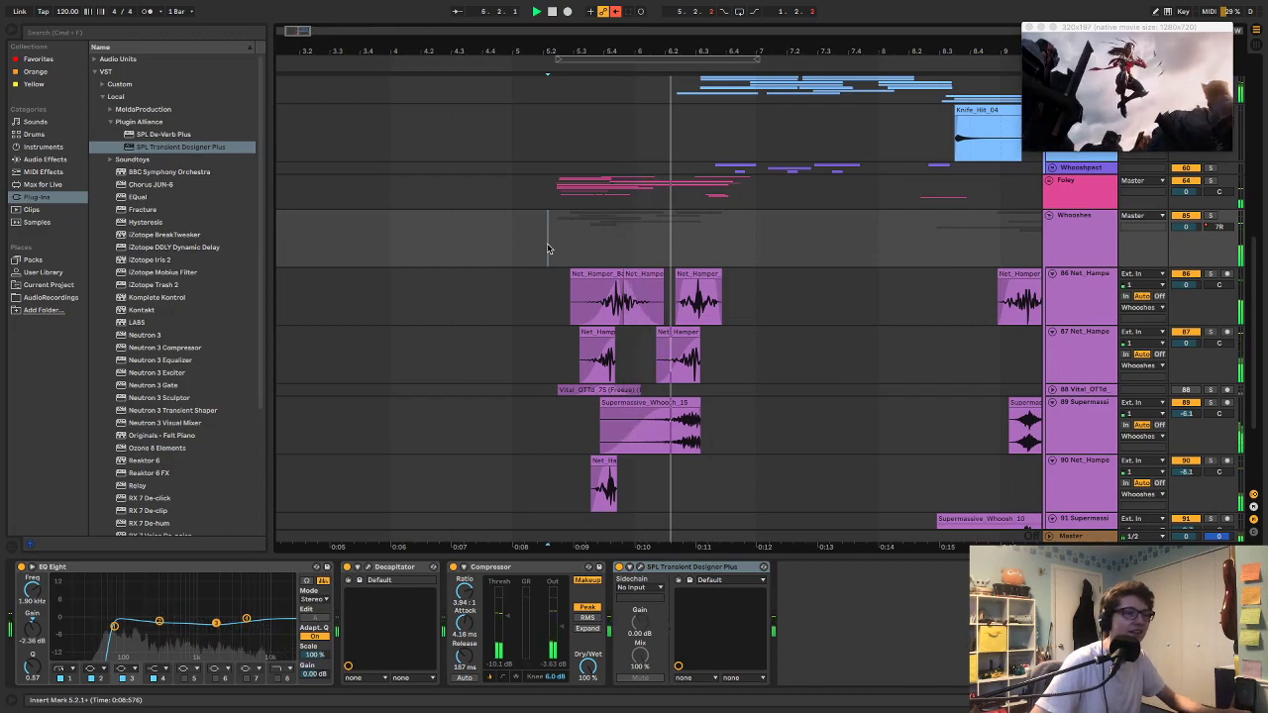
{"action": "left_click", "coordinate": [555, 245]}
{"action": "key", "text": "space"}
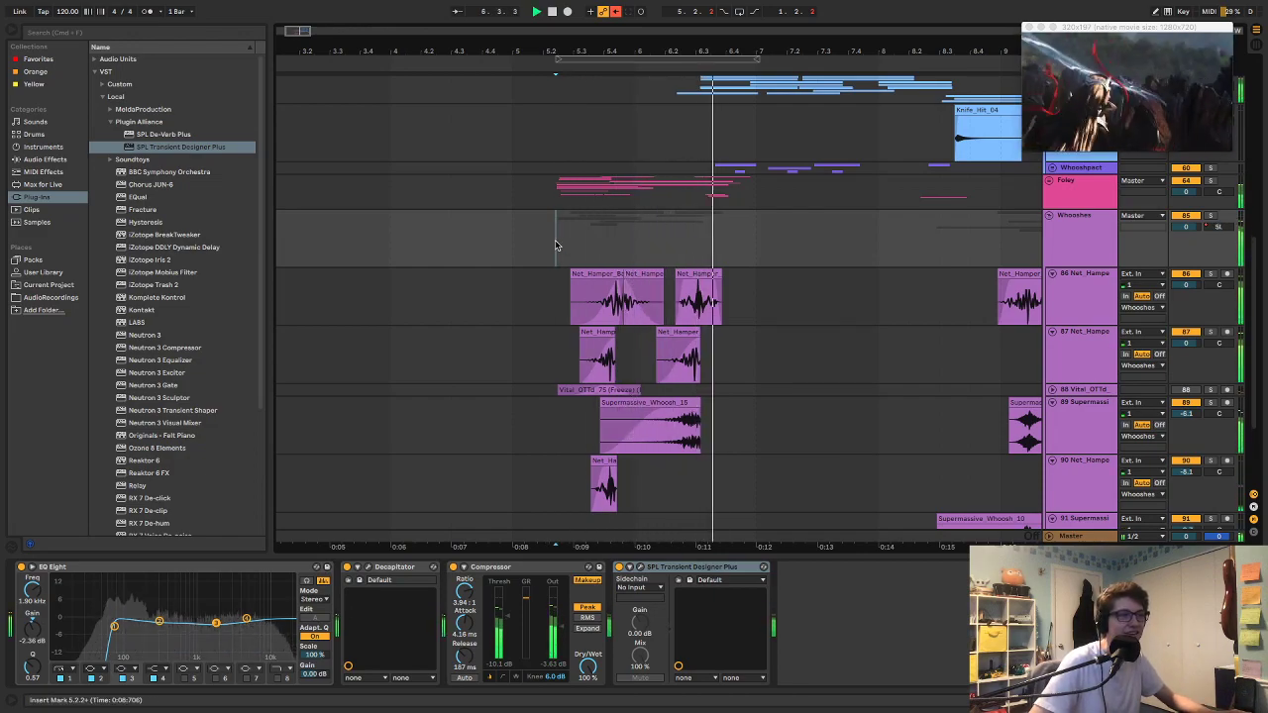
{"action": "key", "text": "space"}
{"action": "key", "text": "space"}
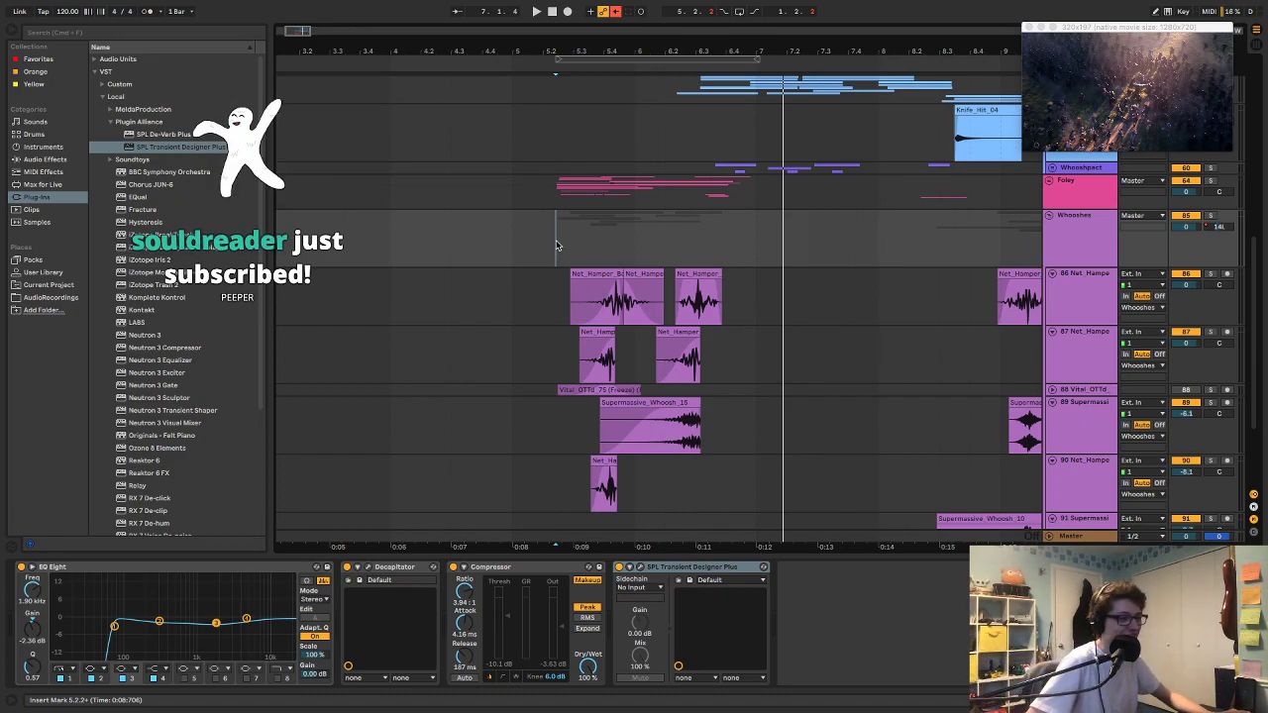
{"action": "key", "text": "space"}
{"action": "key", "text": "space"}
{"action": "key", "text": "space"}
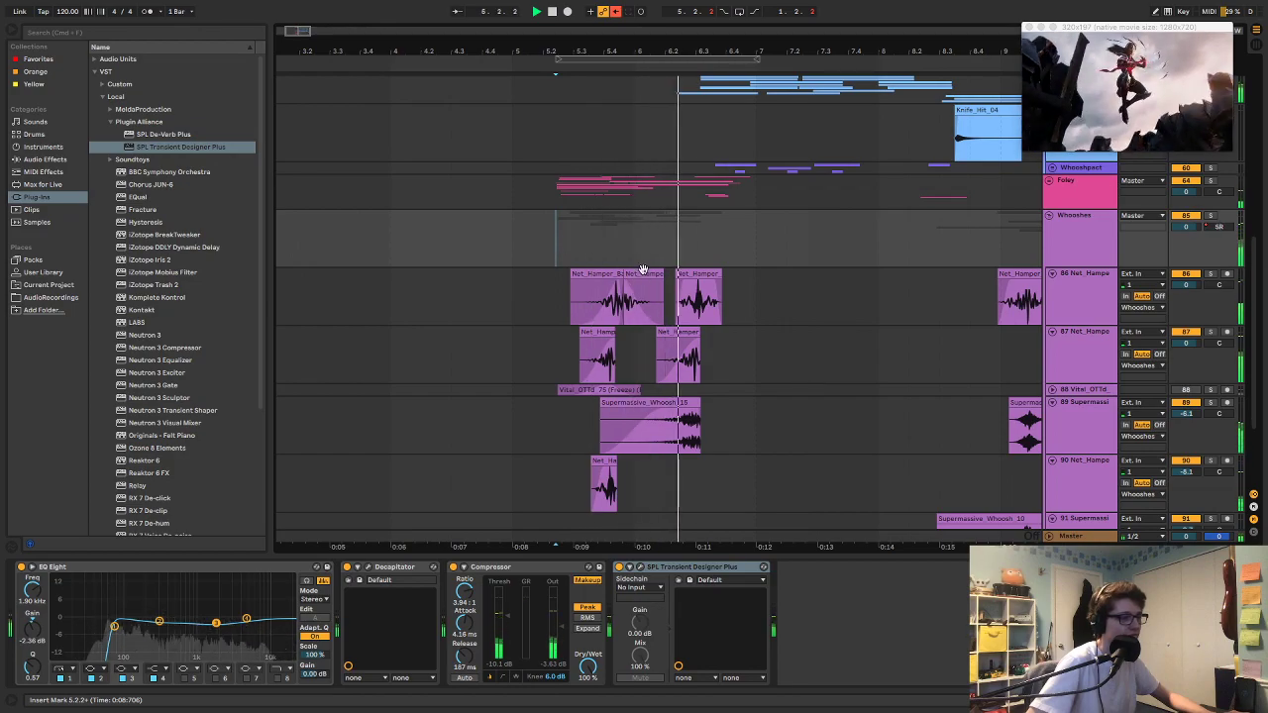
{"action": "key", "text": "space"}
{"action": "key", "text": "space"}
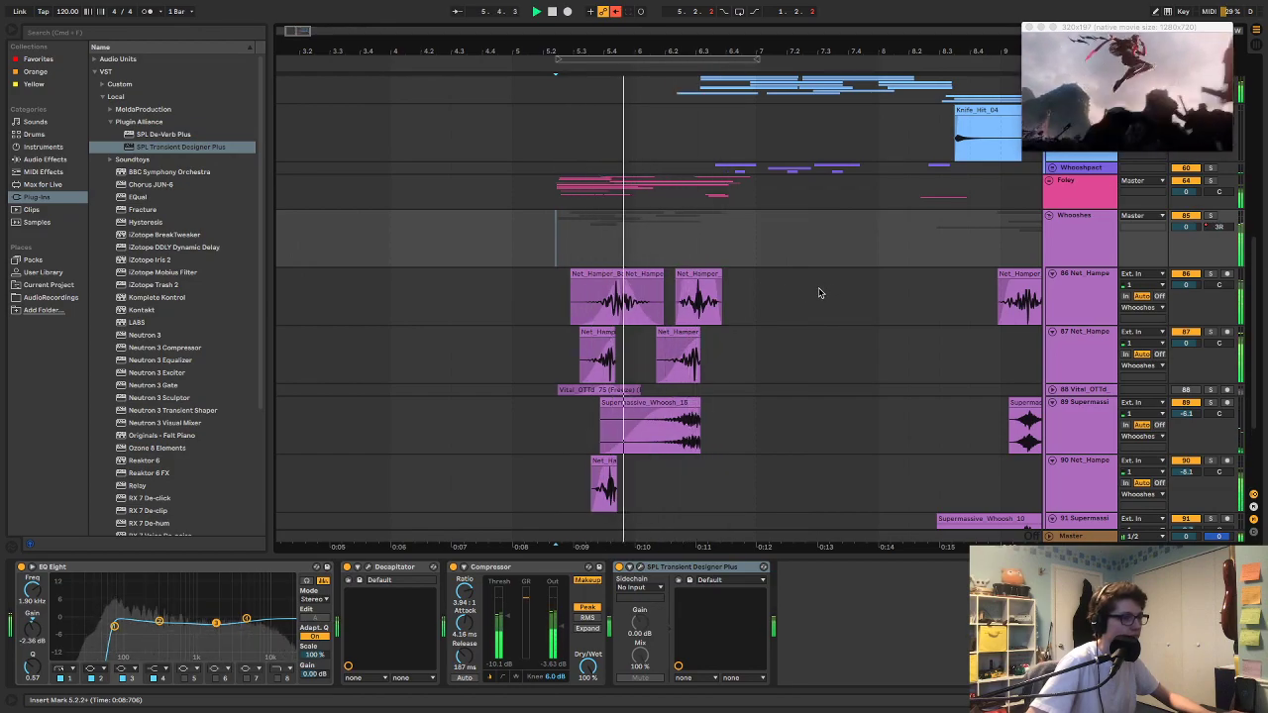
Step: Insert an empty audio track below track 90 in the Whooshes group and hide the video window
{"action": "scroll", "coordinate": [847, 338], "scroll_direction": "down", "scroll_amount": 2}
{"action": "scroll", "coordinate": [847, 338], "scroll_direction": "down", "scroll_amount": 3}
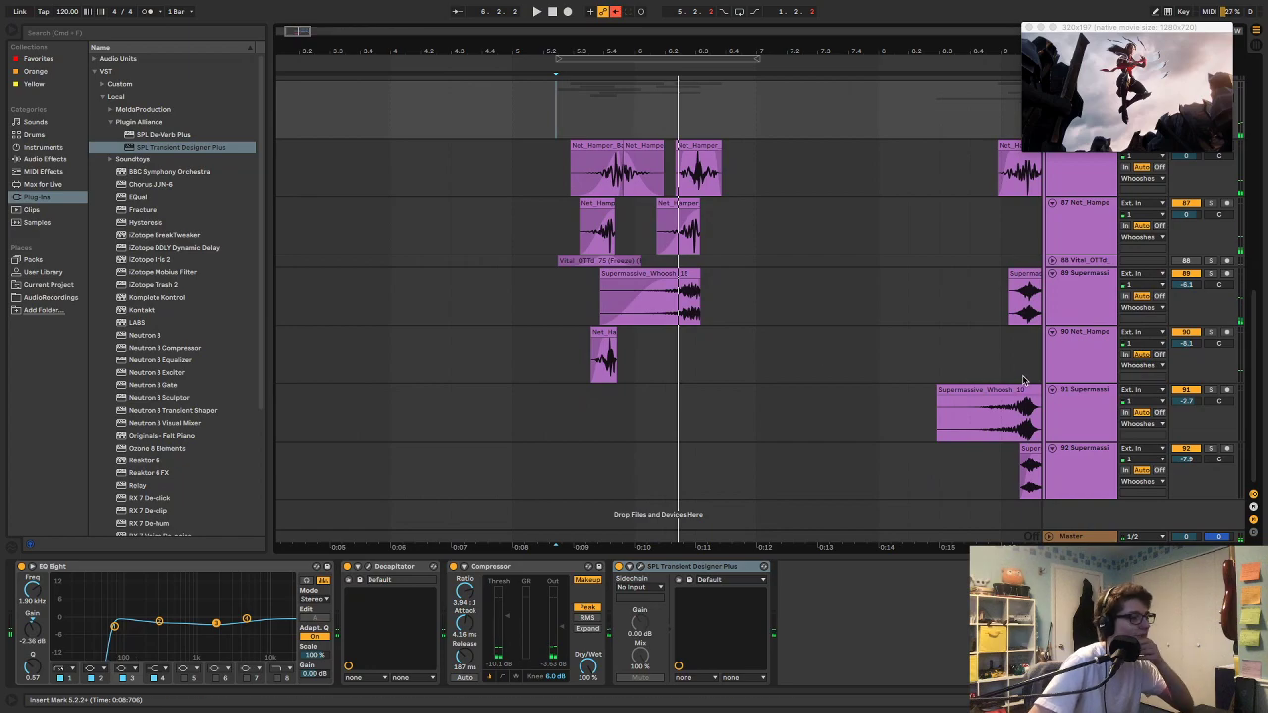
{"action": "left_click", "coordinate": [1065, 374]}
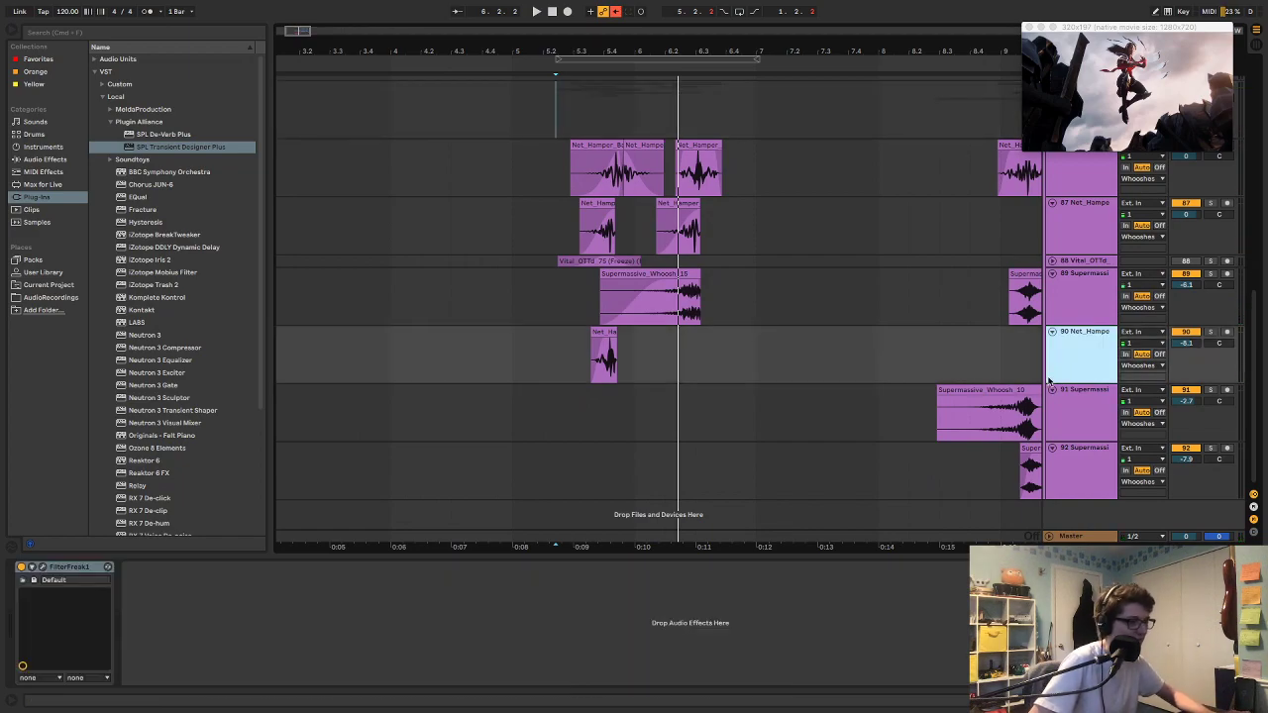
{"action": "key", "text": "super+t"}
{"action": "scroll", "coordinate": [921, 400], "scroll_direction": "down", "scroll_amount": 2}
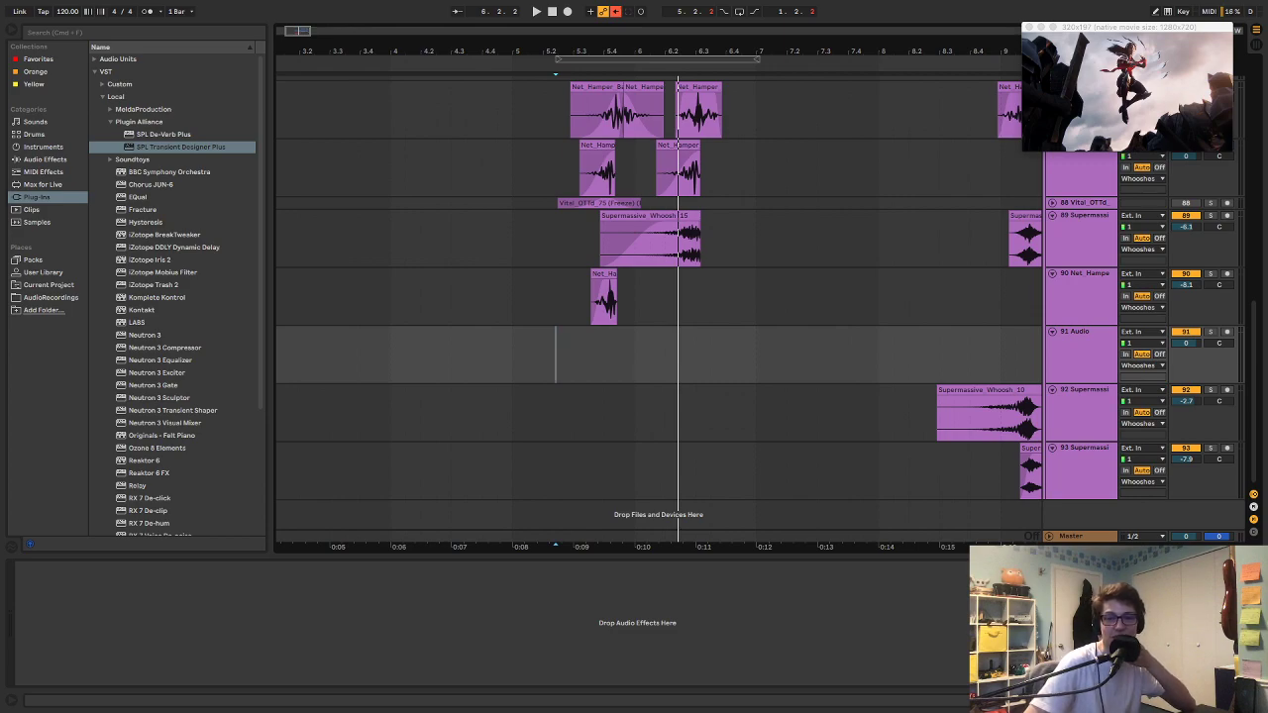
{"action": "key", "text": "alt+super+v"}
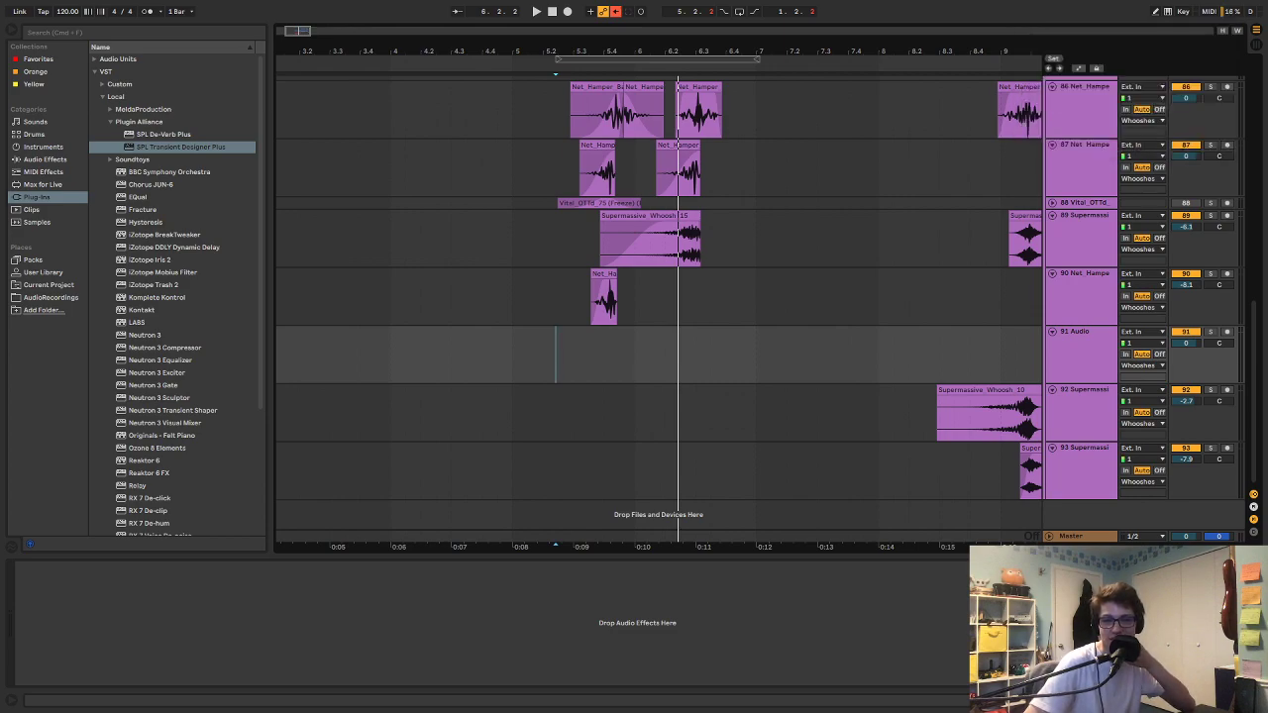
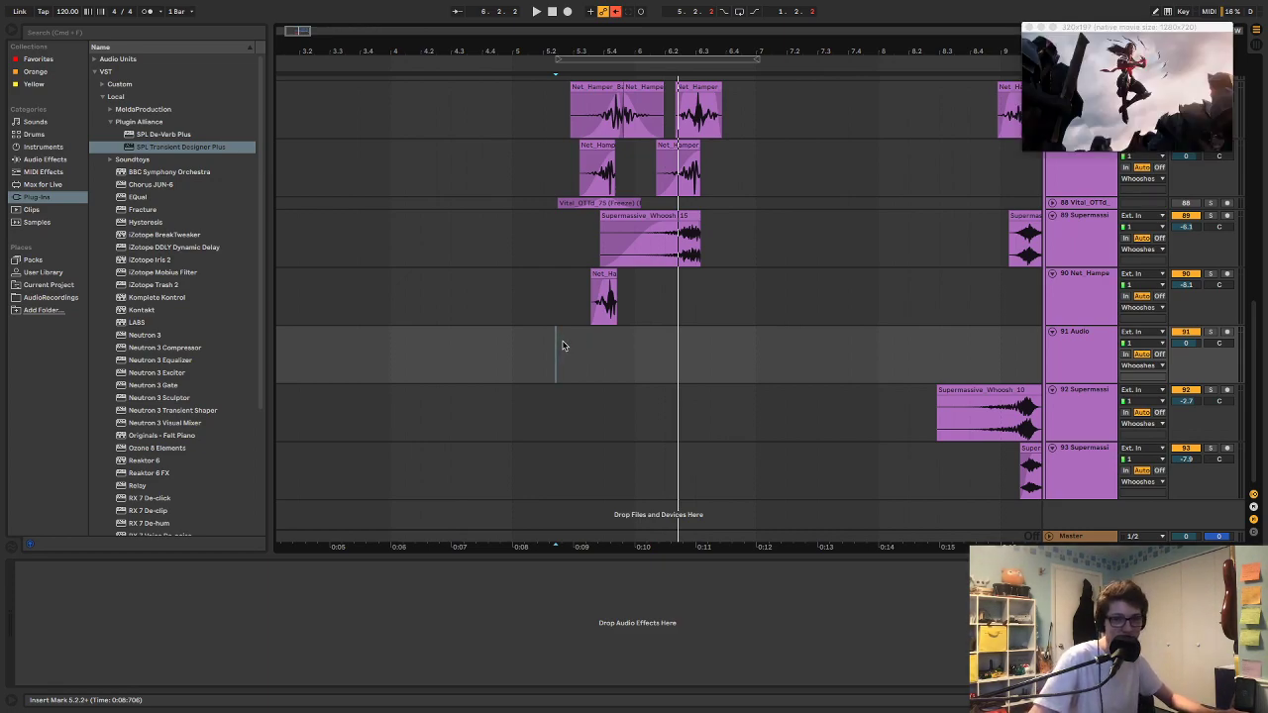
Step: Play the whoosh section from 5.2.2 against the picture to judge the current layers
{"action": "key", "text": "space"}
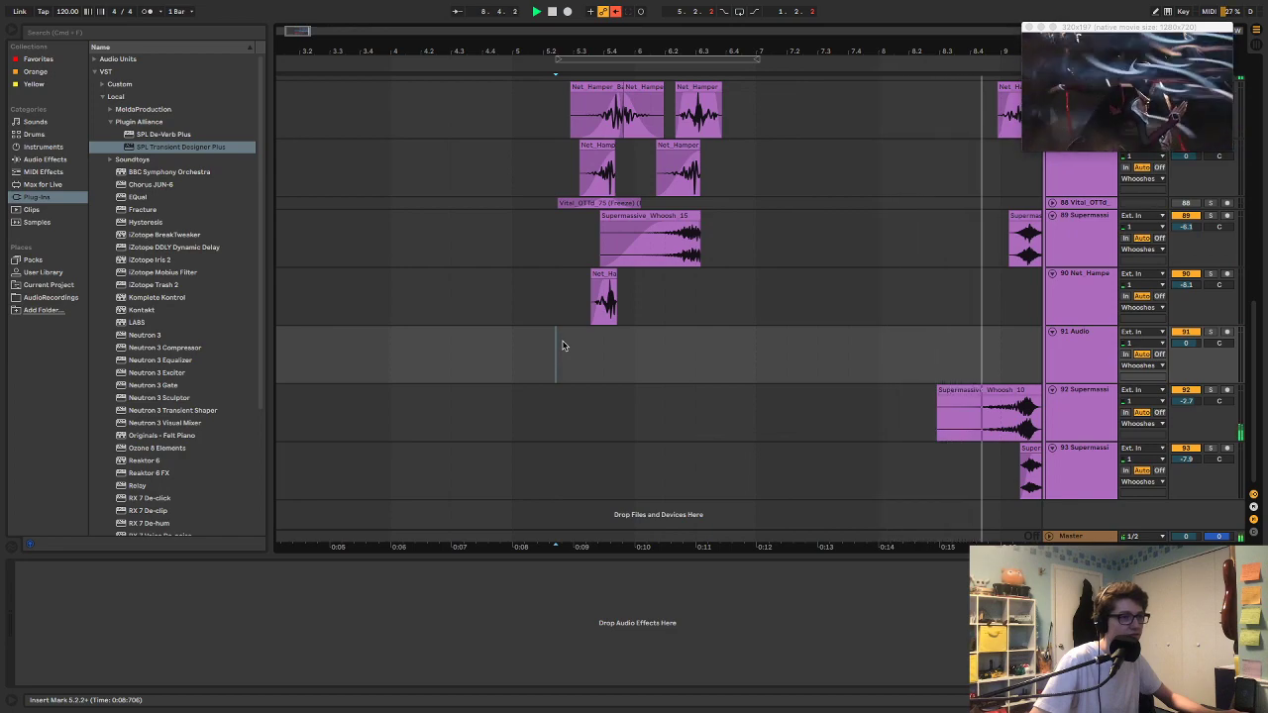
{"action": "key", "text": "space"}
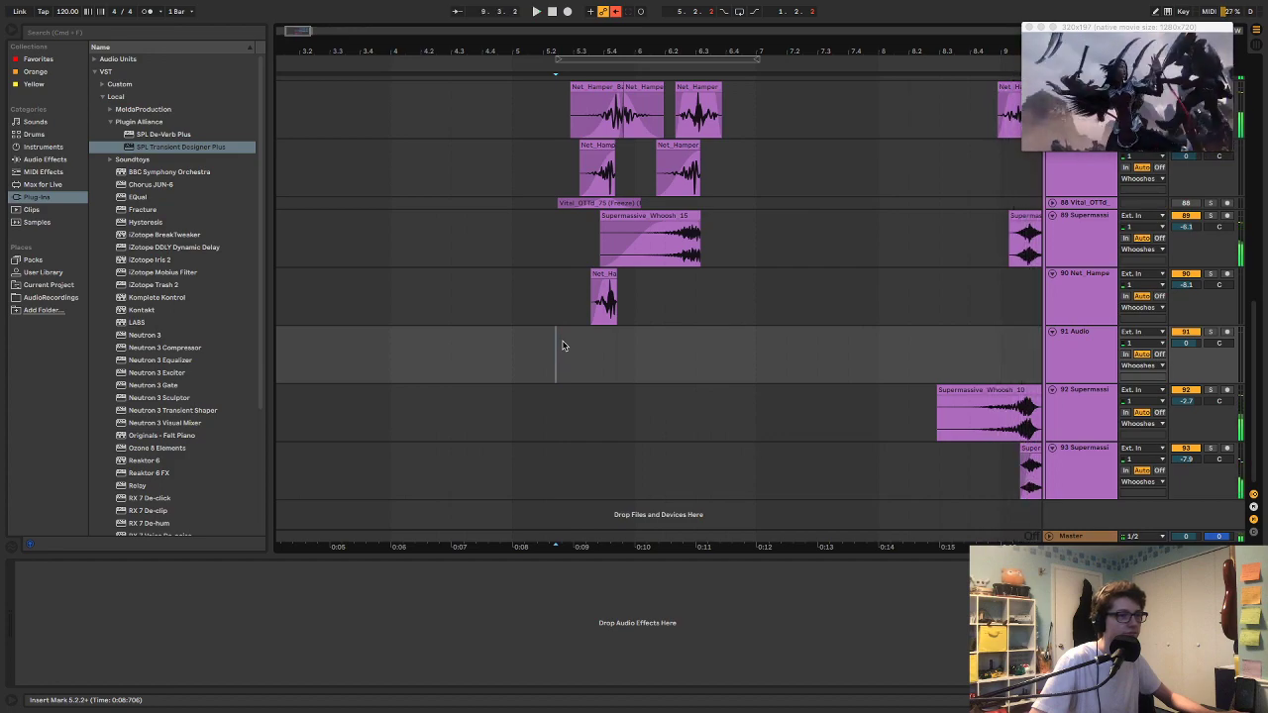
{"action": "key", "text": "space"}
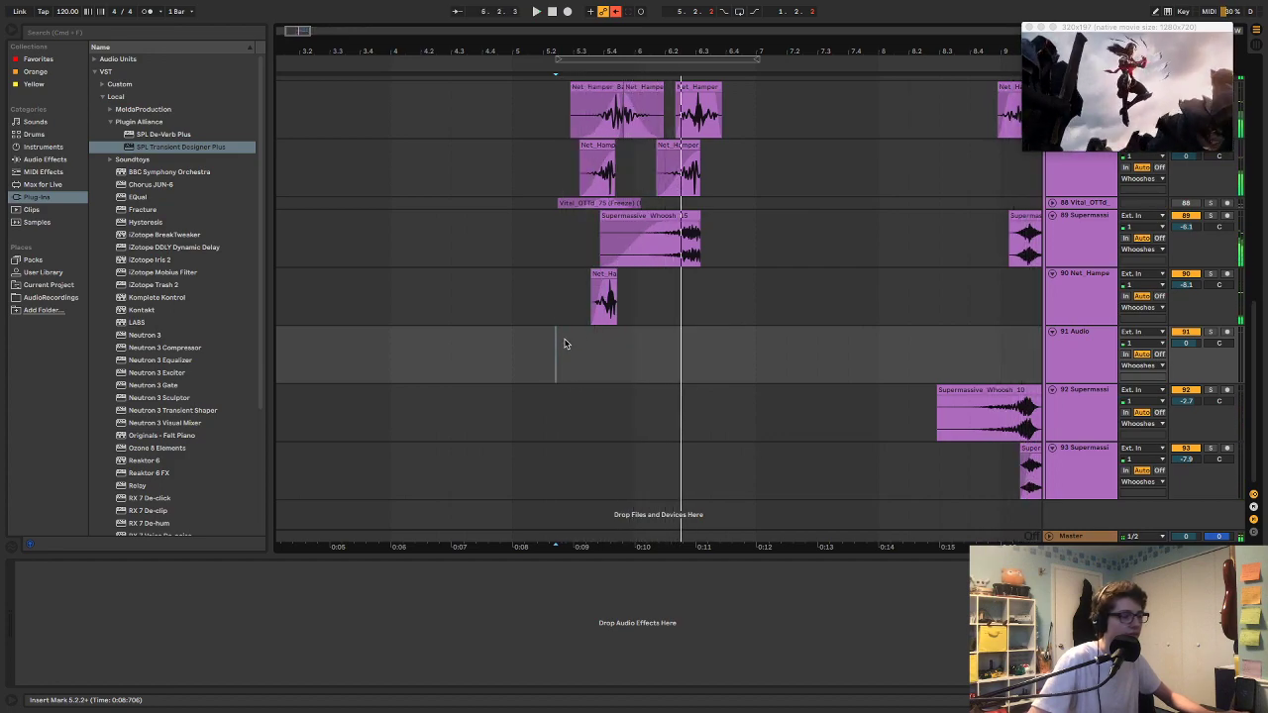
Step: Audition hamper bag and Supermassive whoosh samples in the AudioRecordings folder
{"action": "left_click", "coordinate": [79, 298]}
{"action": "left_click", "coordinate": [196, 214]}
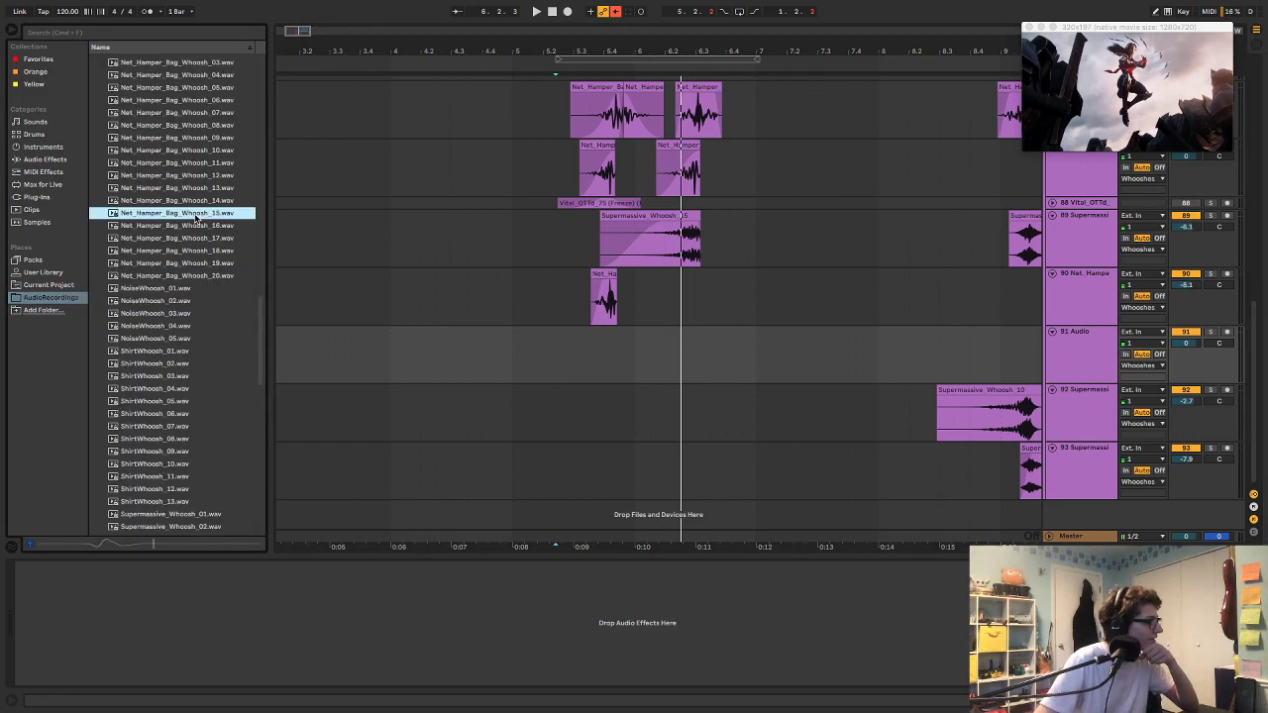
{"action": "scroll", "coordinate": [183, 297], "scroll_direction": "down", "scroll_amount": 4}
{"action": "left_click", "coordinate": [181, 397]}
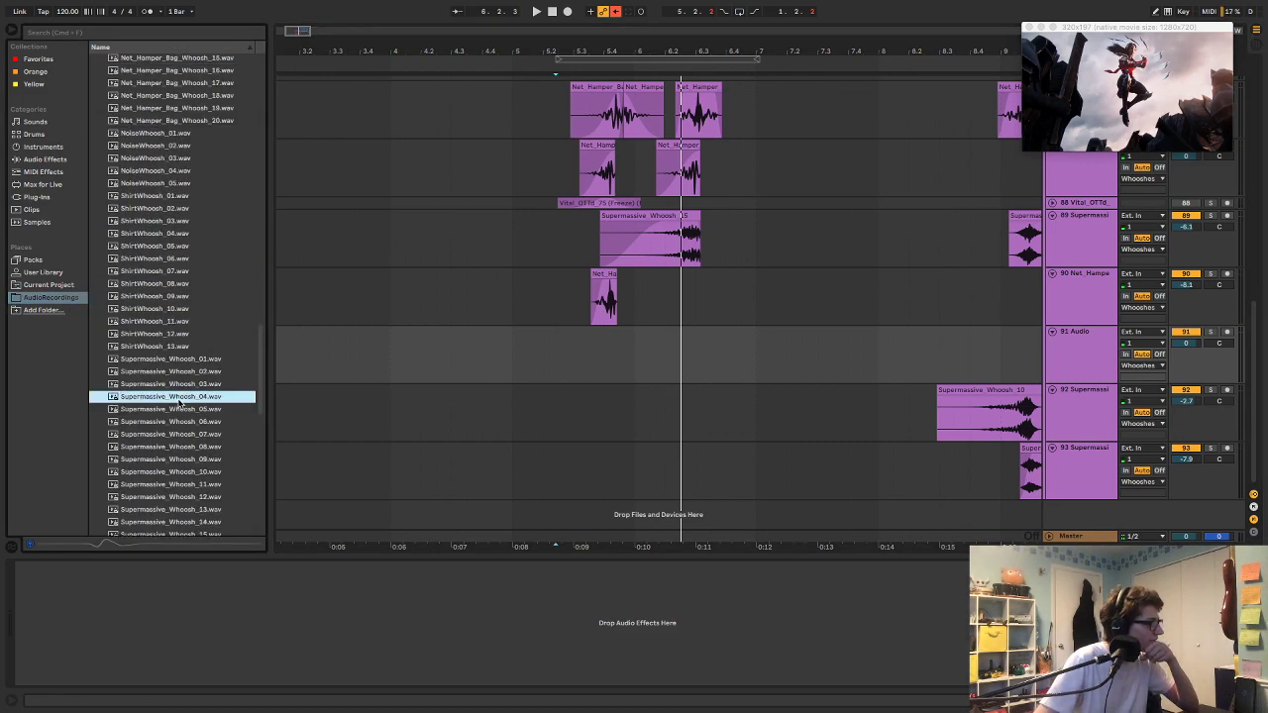
{"action": "scroll", "coordinate": [181, 402], "scroll_direction": "down", "scroll_amount": 5}
{"action": "left_click", "coordinate": [183, 397]}
Step: Audition the Supermassive_Whoosh_Short and Supermassive_Whoosh_Low samples for an additional layer
{"action": "left_click", "coordinate": [218, 308]}
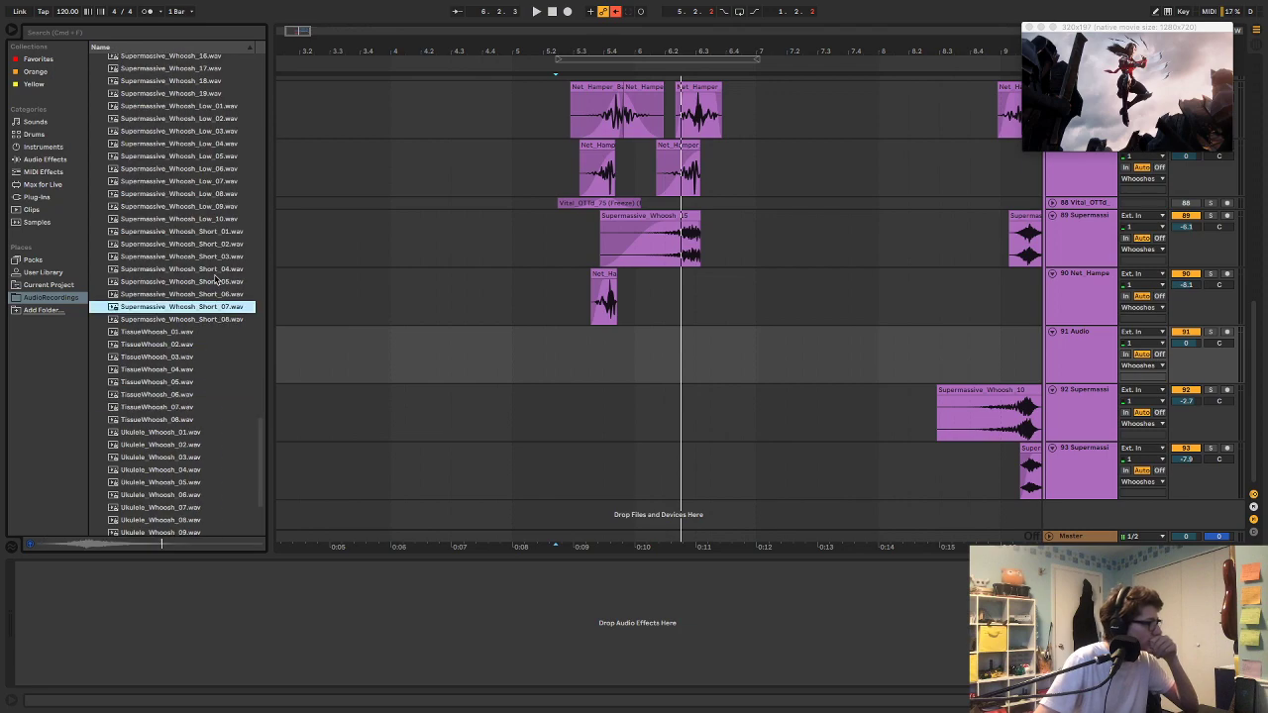
{"action": "left_click", "coordinate": [214, 275]}
{"action": "left_click", "coordinate": [206, 244]}
{"action": "left_click", "coordinate": [195, 196]}
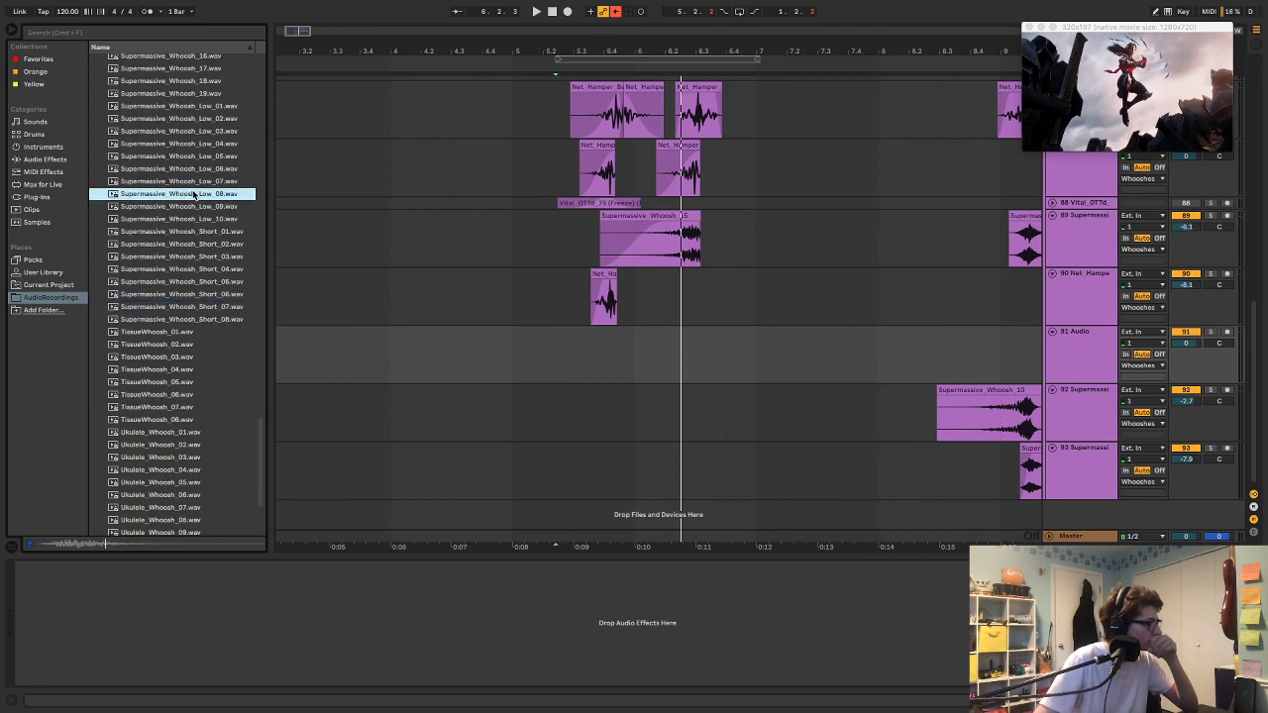
{"action": "left_click", "coordinate": [189, 180]}
{"action": "left_click", "coordinate": [193, 148]}
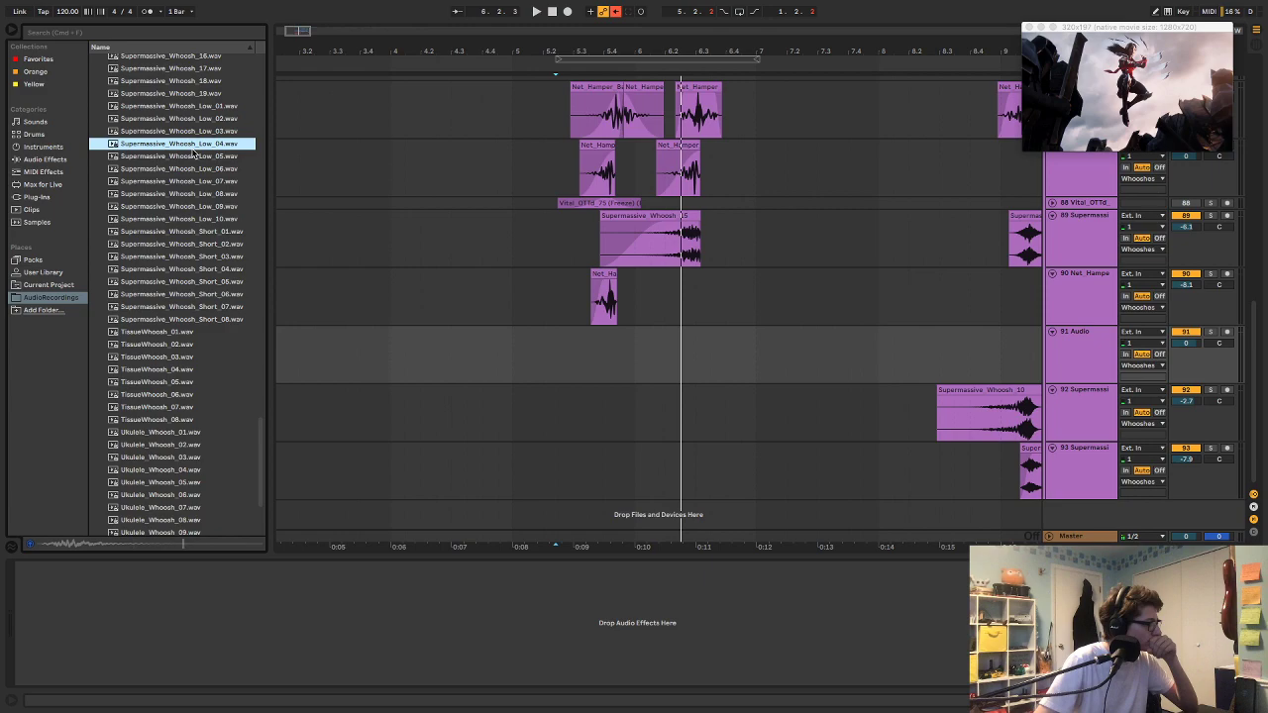
{"action": "left_click", "coordinate": [190, 132]}
{"action": "left_click", "coordinate": [191, 121]}
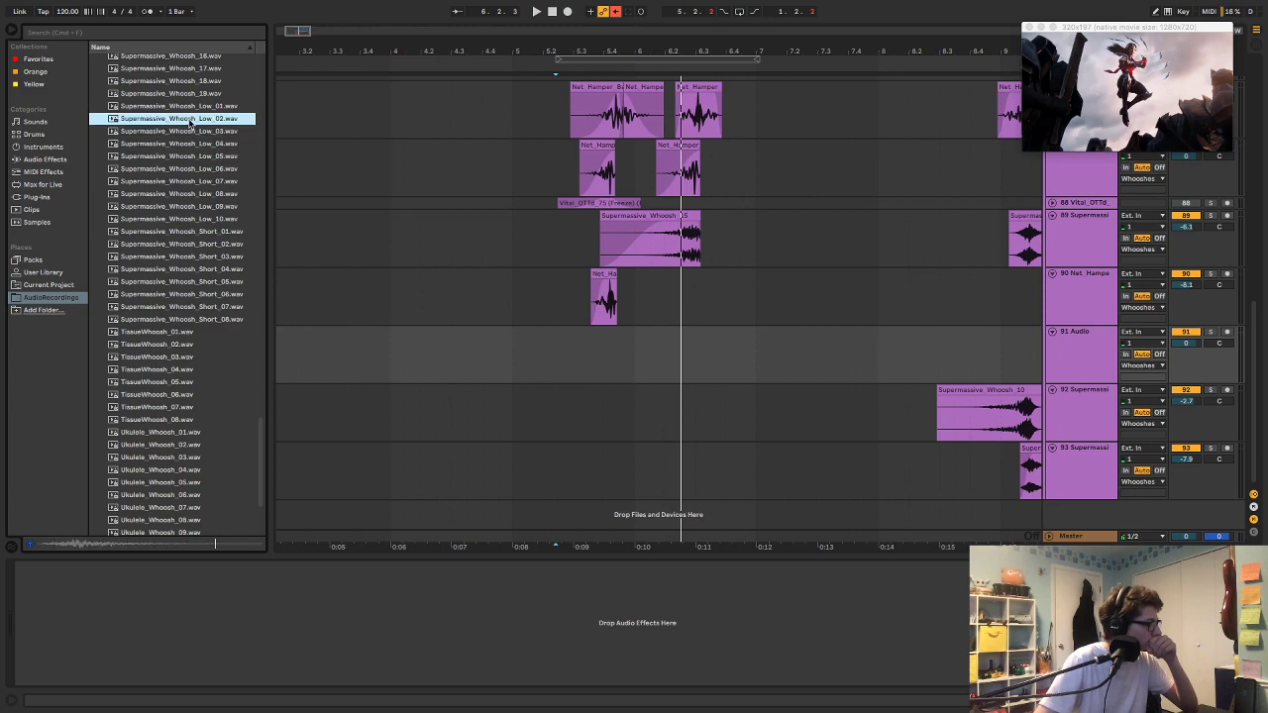
{"action": "left_click", "coordinate": [194, 107]}
Step: Place Supermassive_Whoosh_Low_01.wav on track 91 from about 5.2.4 and listen to it soloed and within the mix
{"action": "left_click", "coordinate": [211, 145]}
{"action": "left_click", "coordinate": [213, 120]}
{"action": "left_click", "coordinate": [213, 109]}
{"action": "left_click_drag", "start_coordinate": [211, 112], "coordinate": [595, 342]}
{"action": "key", "text": "space"}
{"action": "key", "text": "space"}
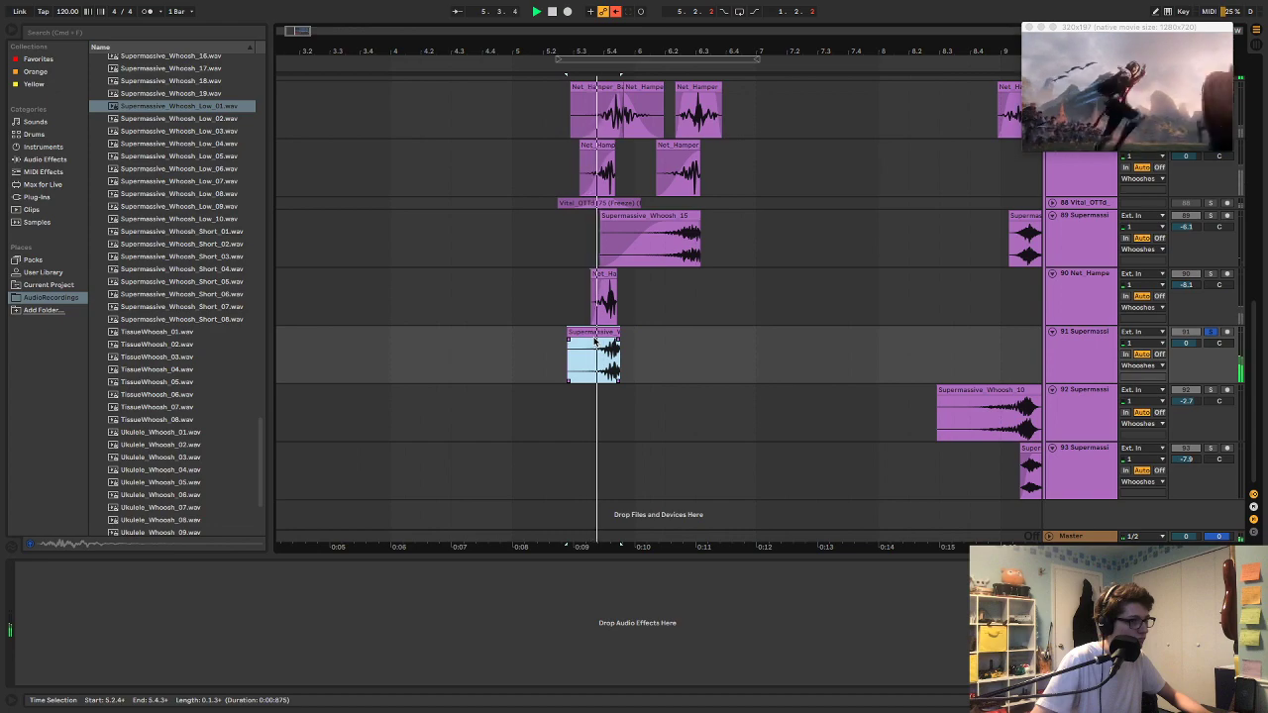
{"action": "key", "text": "space"}
{"action": "key", "text": "space"}
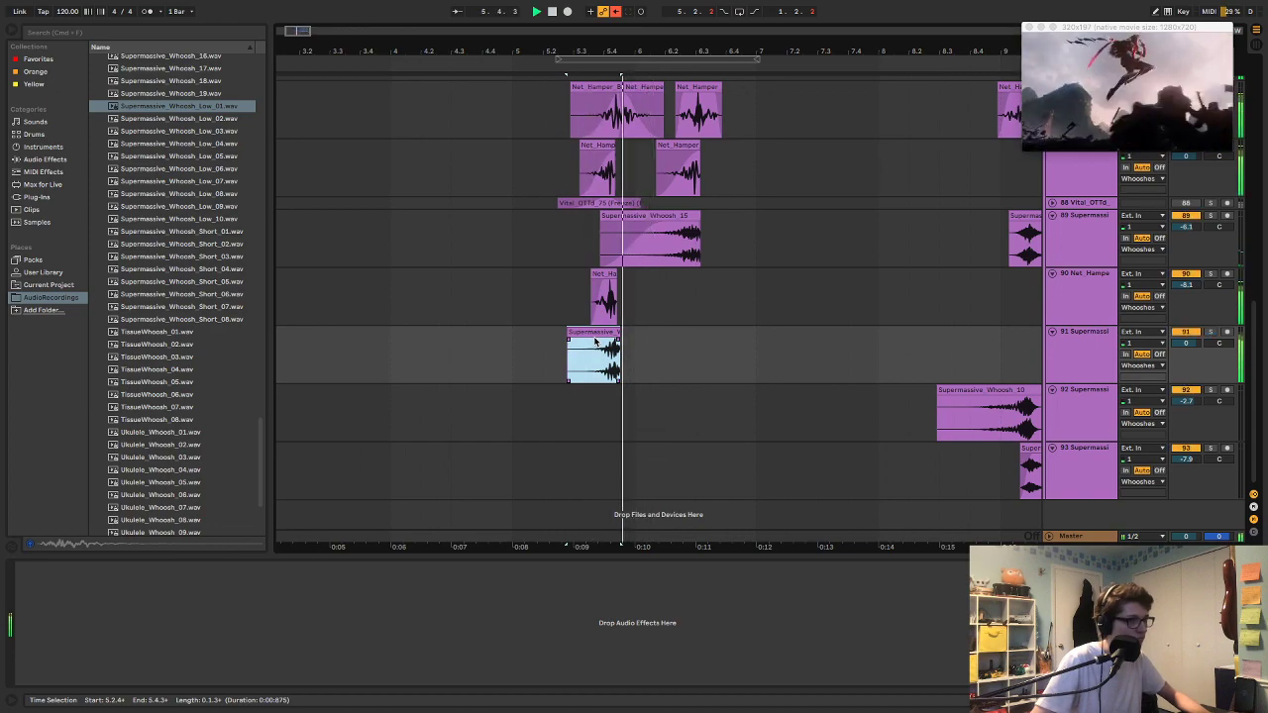
Step: Try the track 91 whoosh clip slightly earlier, starting at about 5.2.3, while listening against the picture
{"action": "left_click_drag", "start_coordinate": [598, 331], "coordinate": [593, 329]}
{"action": "key", "text": "space"}
{"action": "key", "text": "space"}
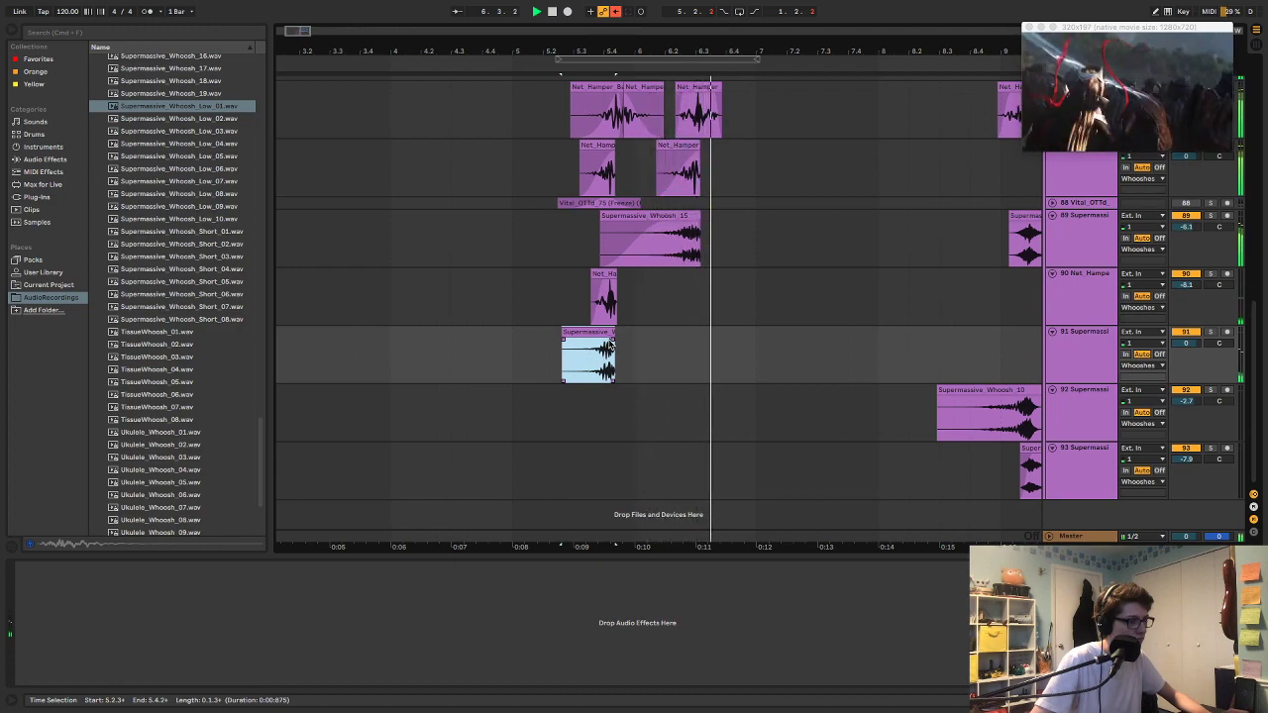
{"action": "left_click_drag", "start_coordinate": [611, 346], "coordinate": [616, 342]}
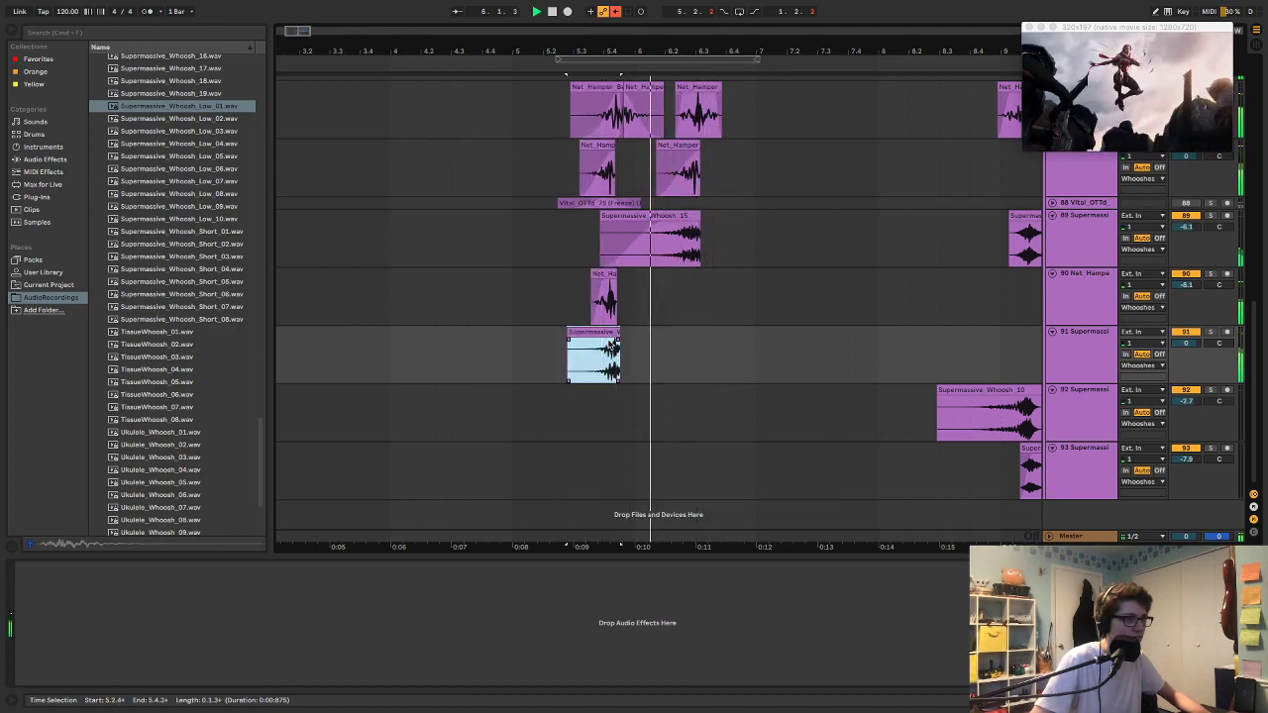
Step: Add a long curved fade-in to the Supermassive_Whoosh_Low clip on track 91
{"action": "left_click", "coordinate": [614, 347]}
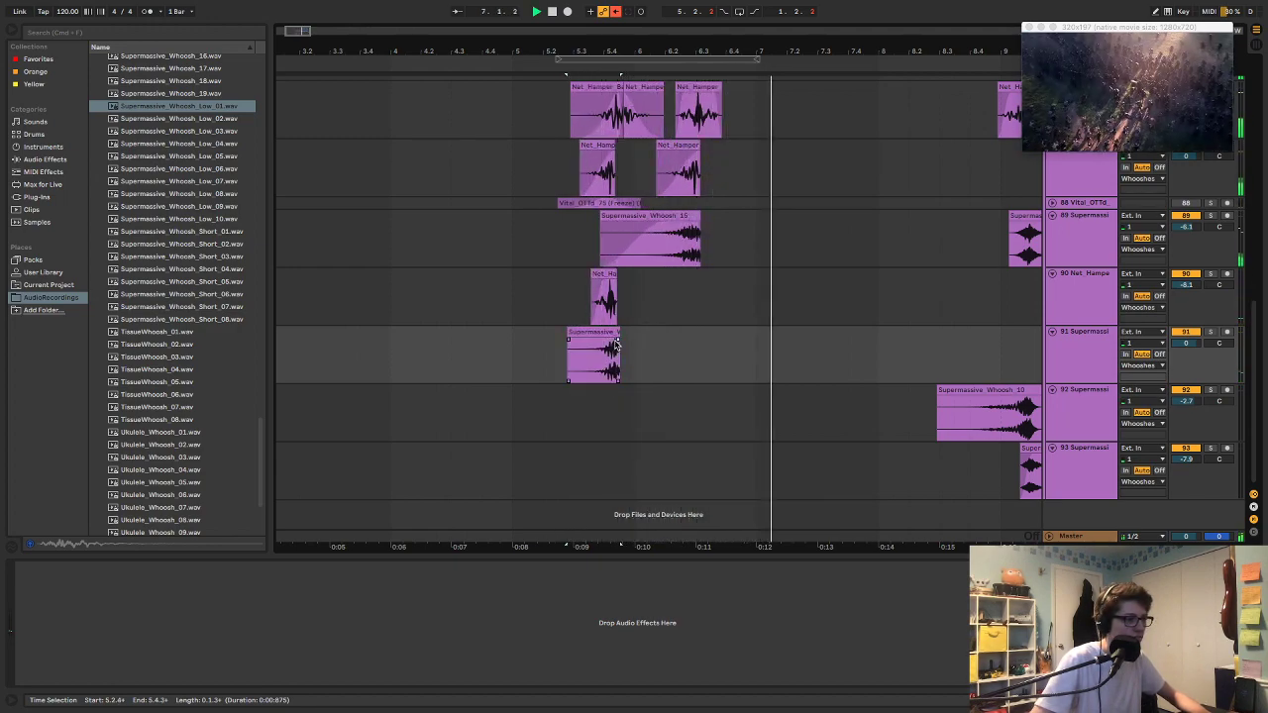
{"action": "left_click_drag", "start_coordinate": [570, 336], "coordinate": [597, 365]}
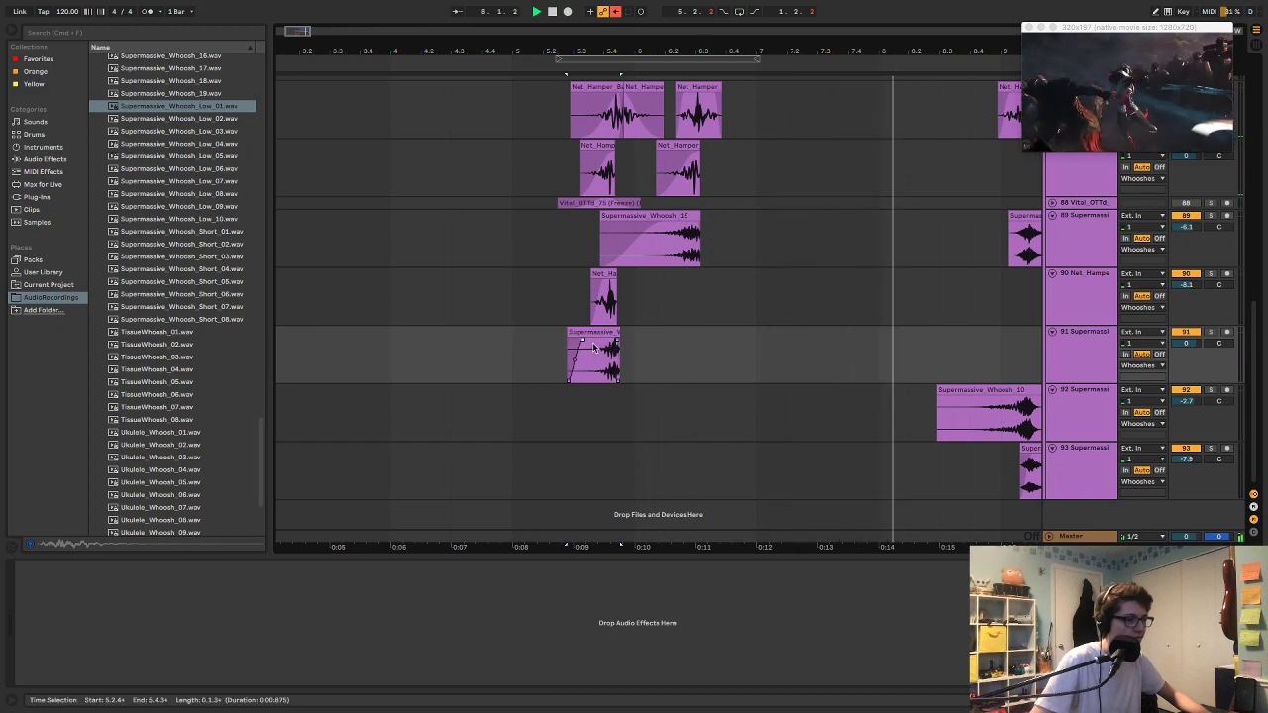
{"action": "key", "text": "space"}
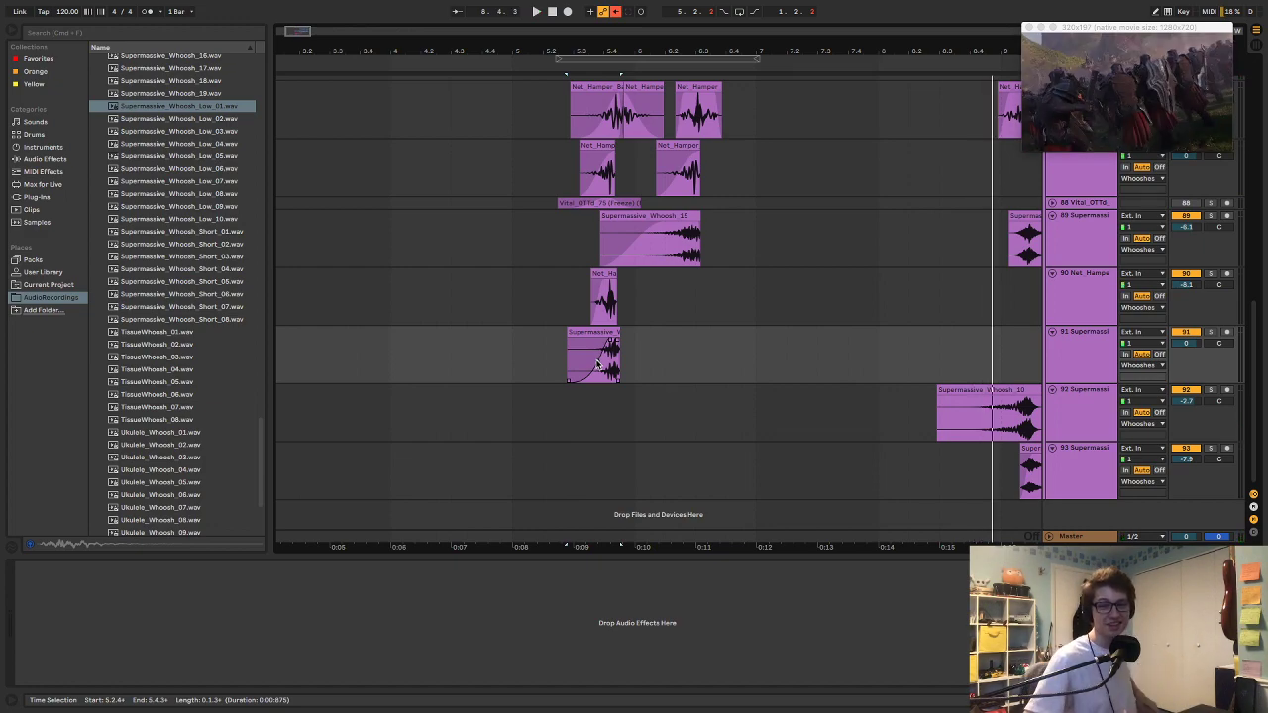
Step: Steepen the fade-in curve on track 91's clip and replay the section against the picture
{"action": "key", "text": "space"}
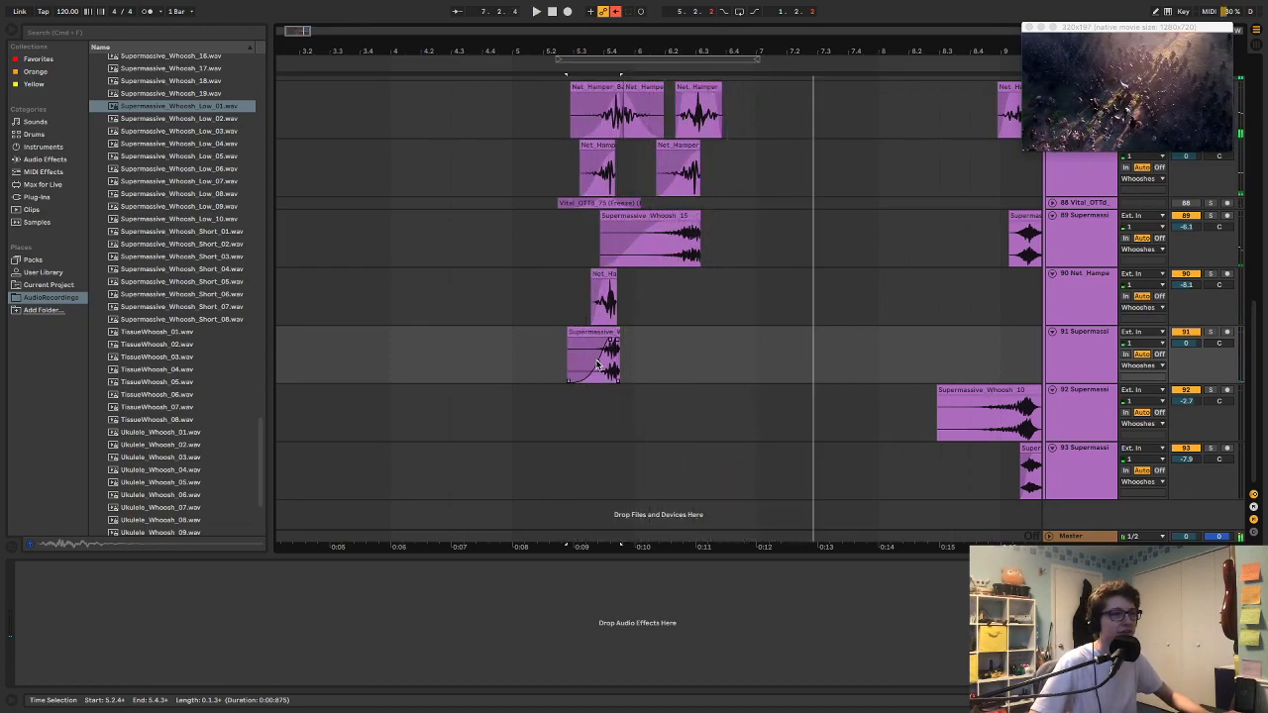
{"action": "key", "text": "space"}
{"action": "key", "text": "space"}
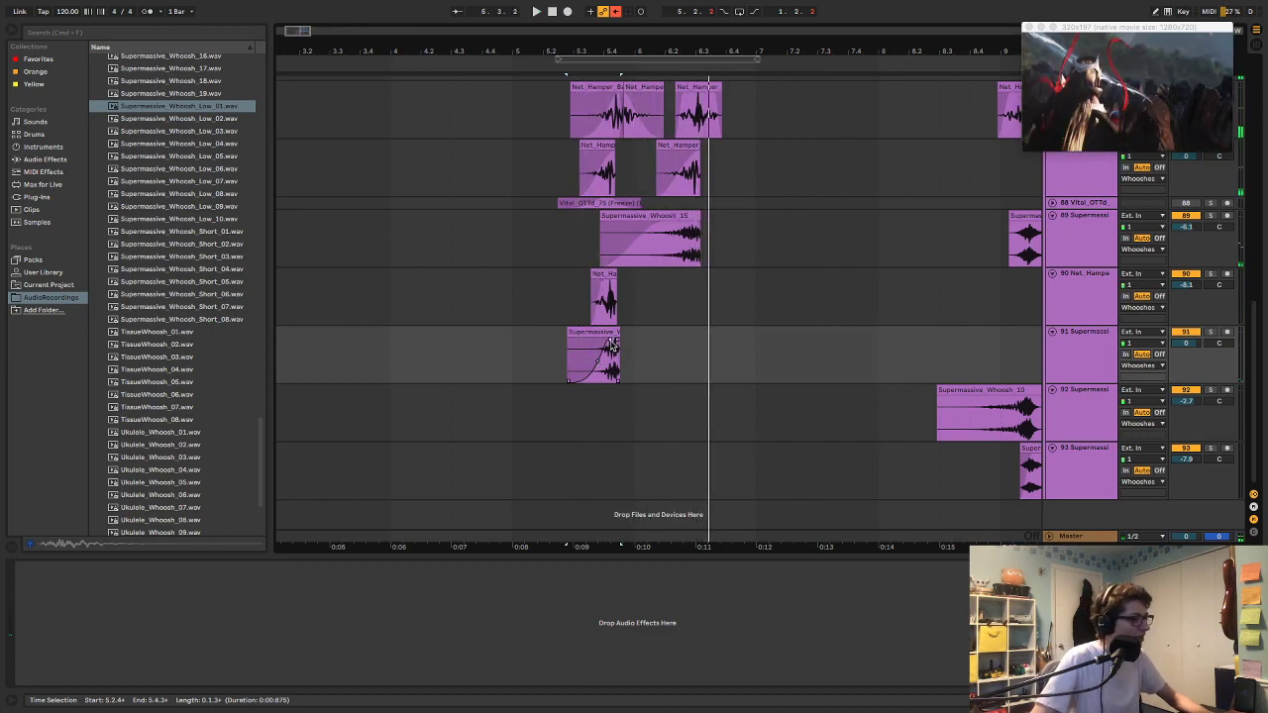
{"action": "key", "text": "space"}
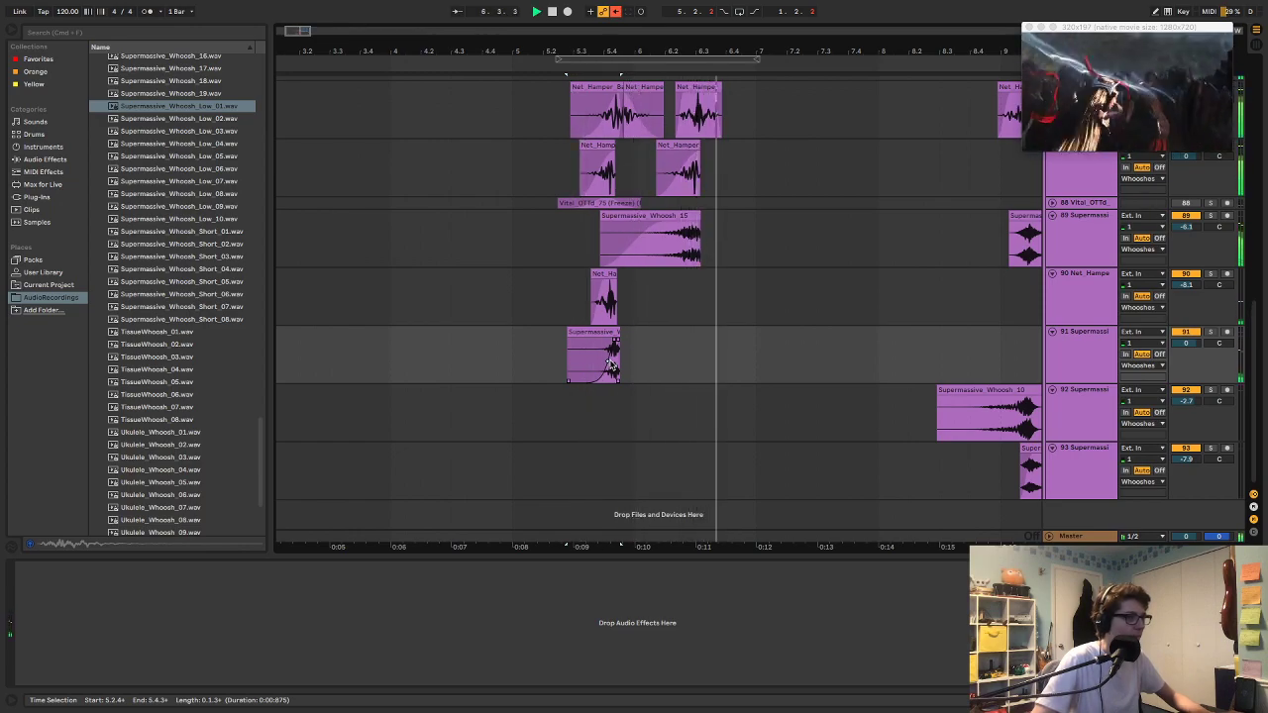
{"action": "key", "text": "space"}
Step: Try lowering the Whooshes group's EQ Eight low-cut frequency to about 48.6 Hz while playing from 5.2.1
{"action": "scroll", "coordinate": [979, 387], "scroll_direction": "up", "scroll_amount": 5}
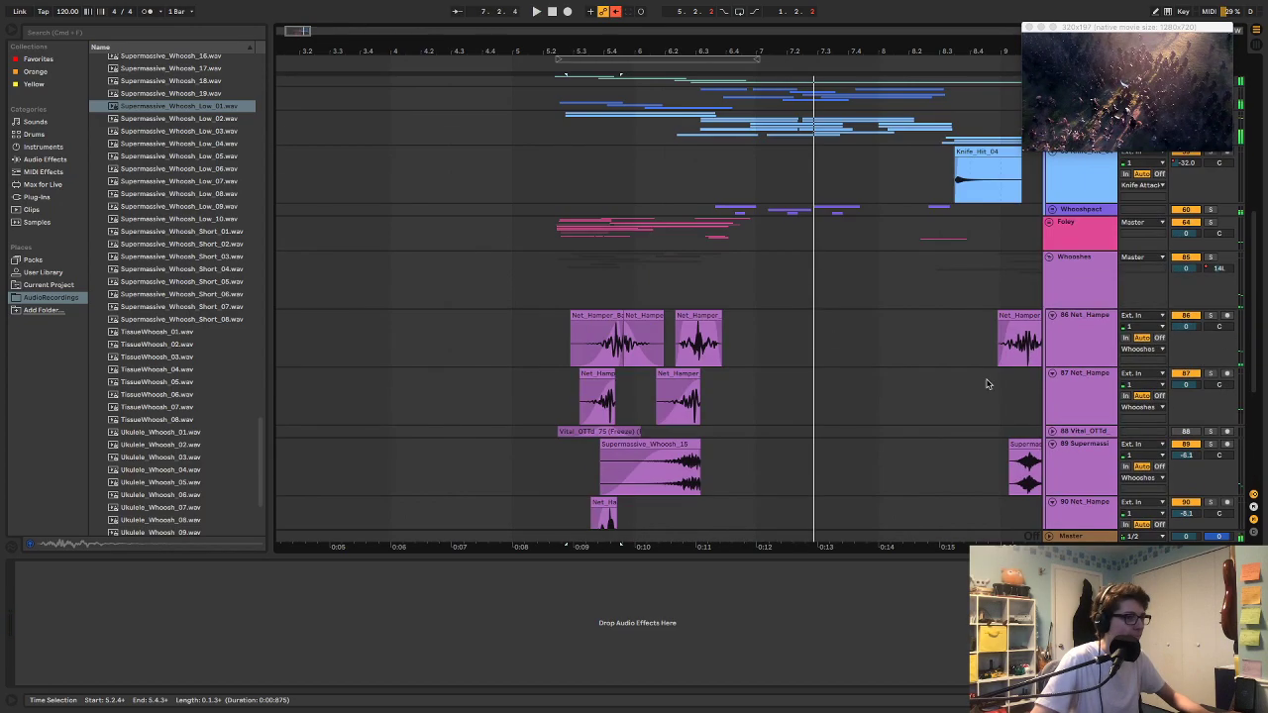
{"action": "double_click", "coordinate": [1050, 301]}
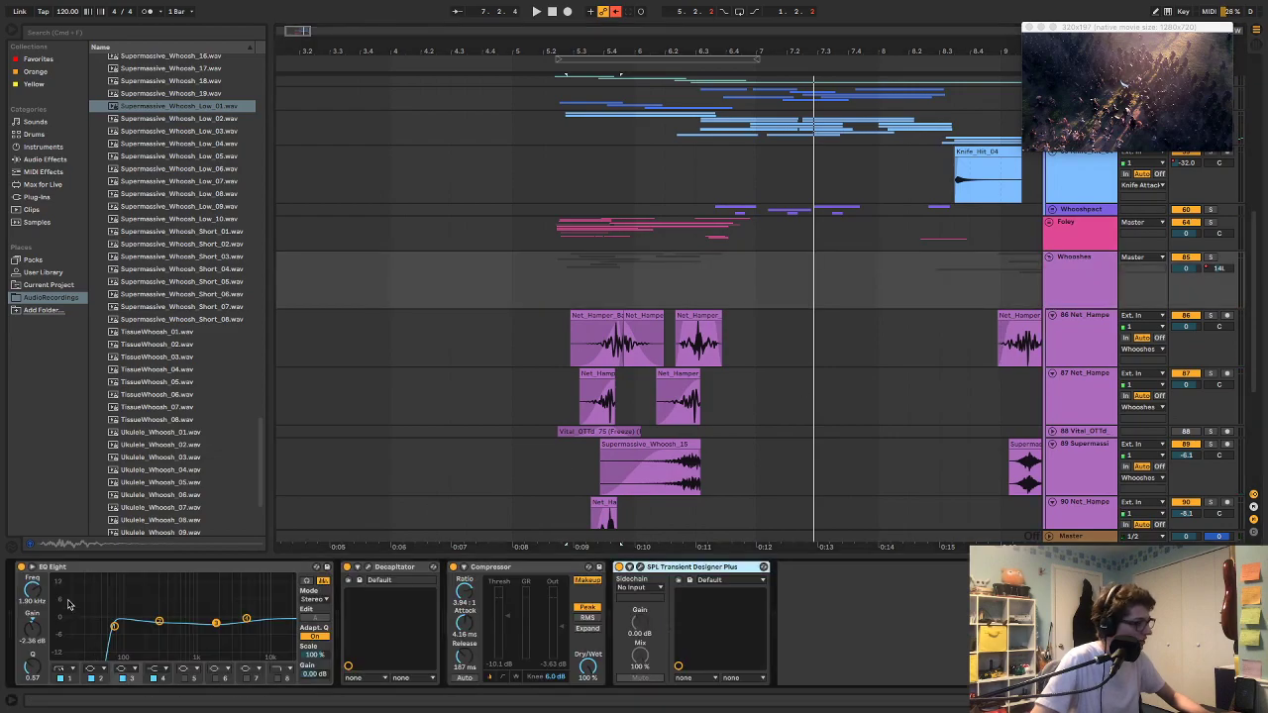
{"action": "left_click_drag", "start_coordinate": [33, 590], "coordinate": [33, 602]}
{"action": "left_click", "coordinate": [114, 626]}
{"action": "left_click_drag", "start_coordinate": [32, 591], "coordinate": [33, 595]}
{"action": "key", "text": "space"}
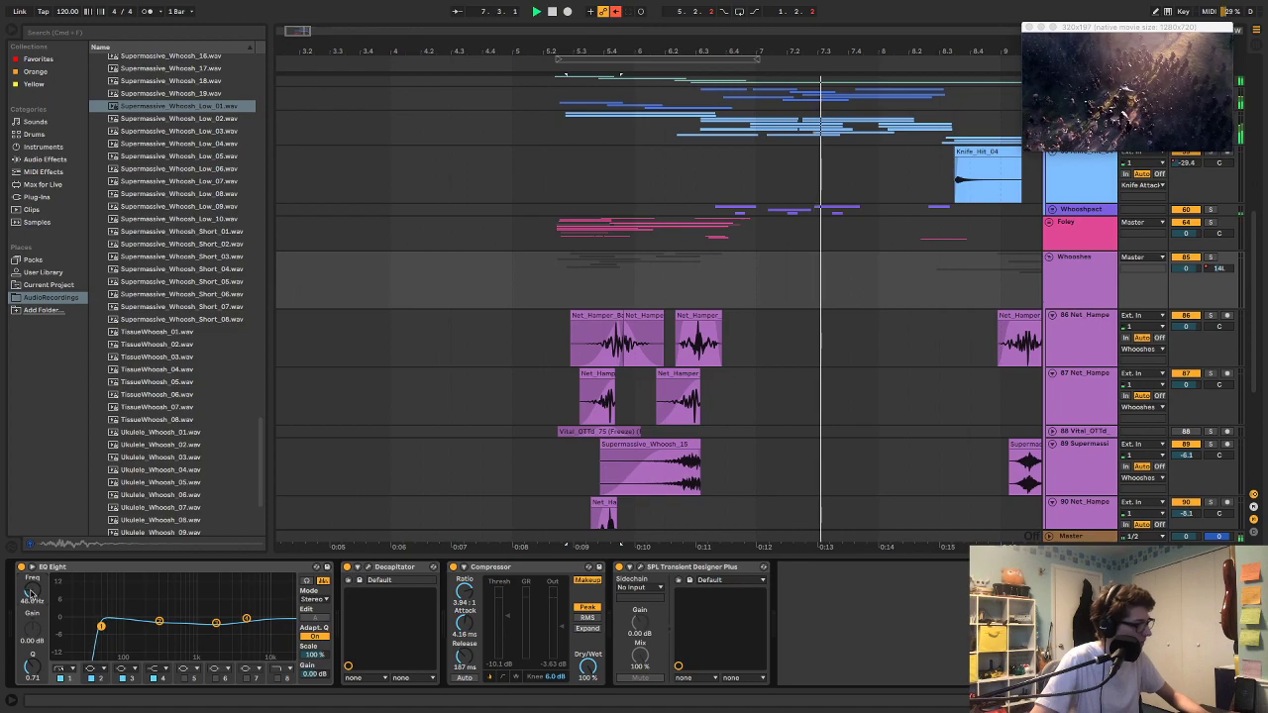
{"action": "left_click", "coordinate": [546, 290]}
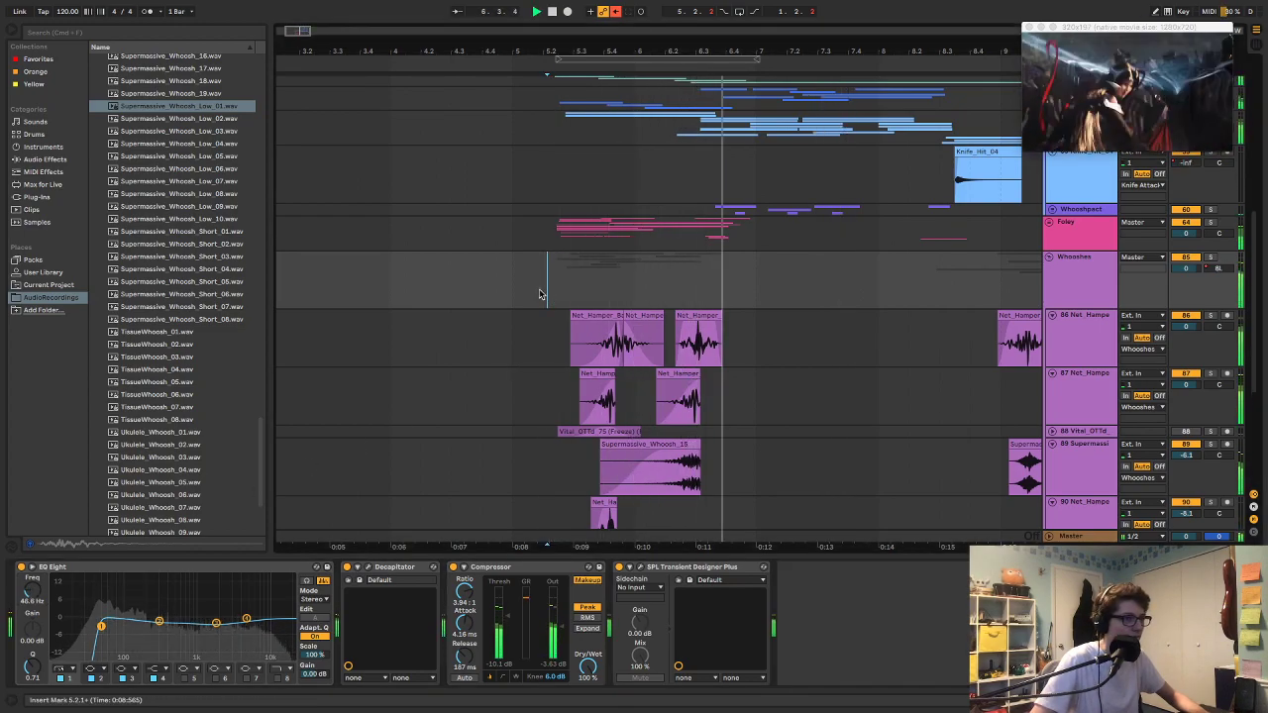
{"action": "key", "text": "space"}
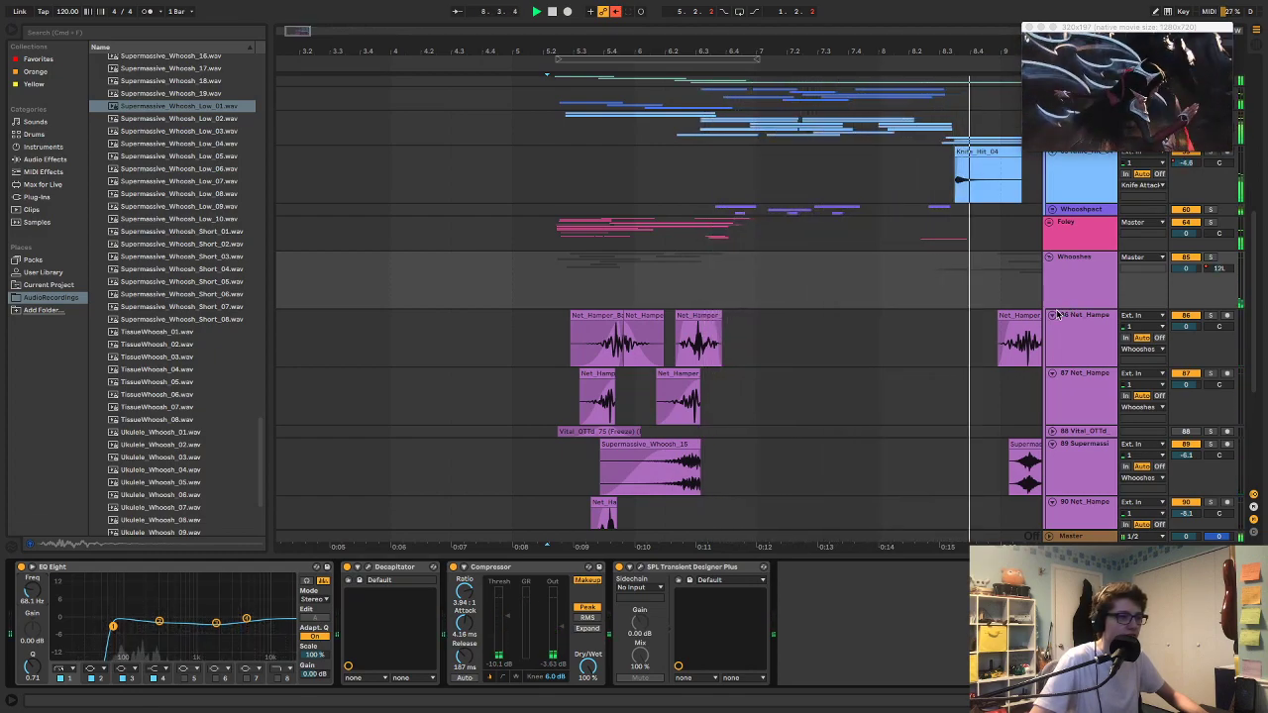
Step: Copy the Supermassive_Whoosh_10 clip on track 92 and paste it at 5.2.1 on the same track
{"action": "scroll", "coordinate": [915, 321], "scroll_direction": "down", "scroll_amount": 4}
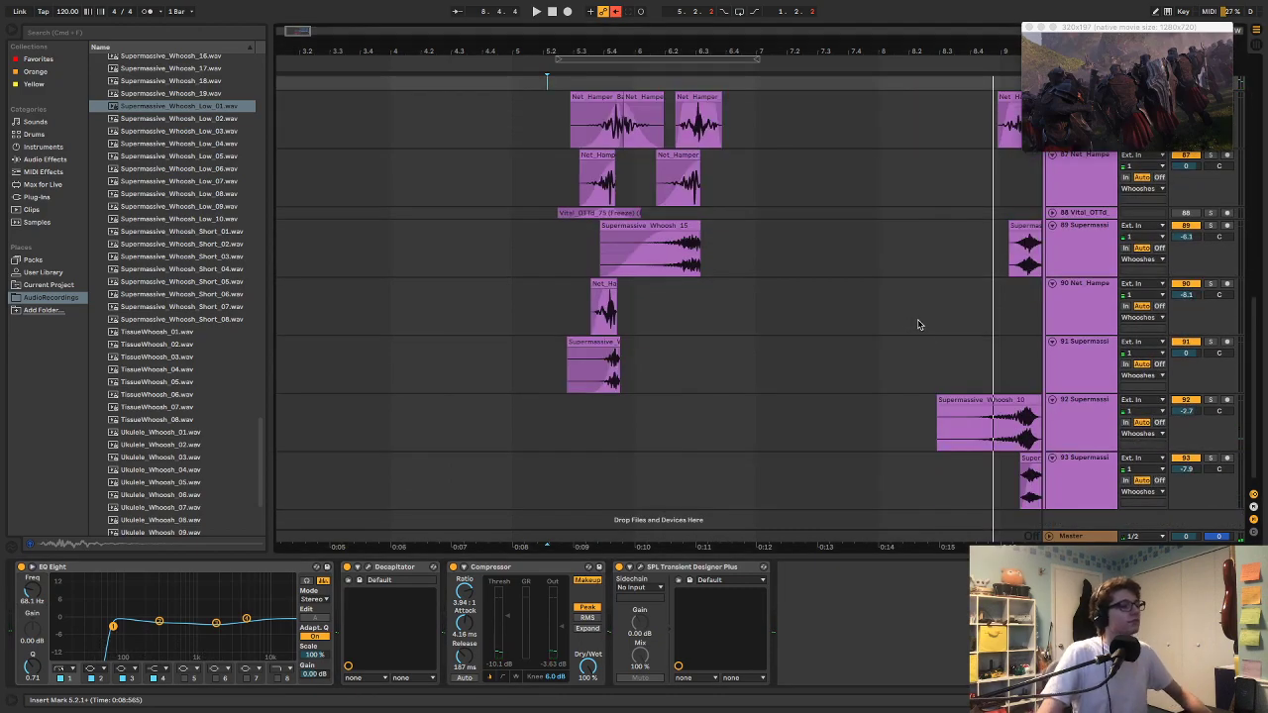
{"action": "key", "text": "space"}
{"action": "left_click", "coordinate": [968, 399]}
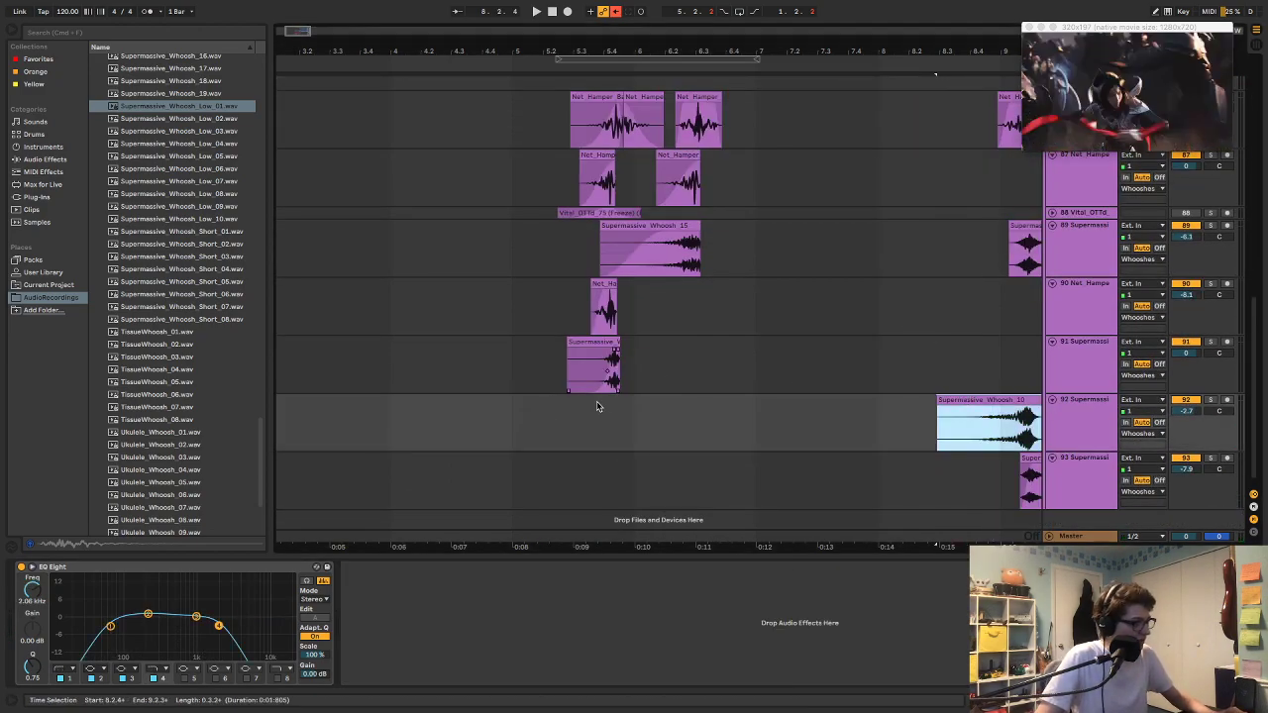
{"action": "left_click", "coordinate": [528, 404]}
{"action": "key", "text": "ctrl+v"}
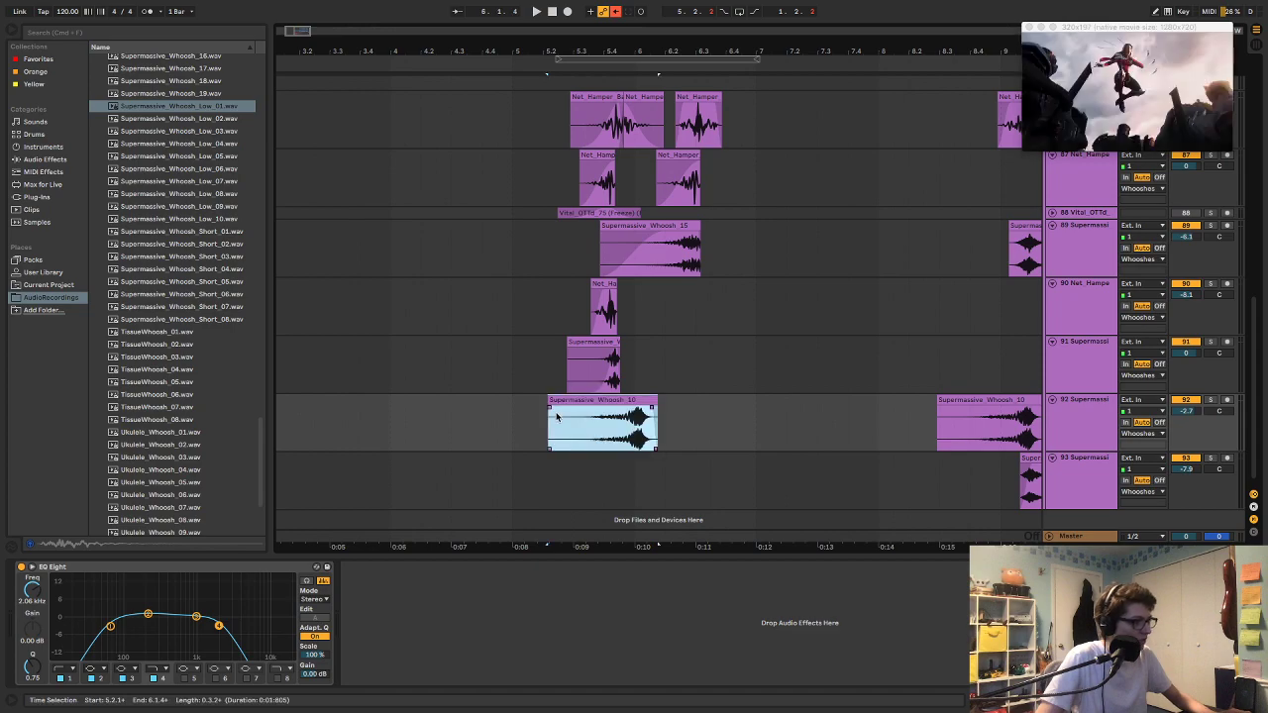
Step: Reposition and trim the pasted Supermassive_Whoosh_10 clip to span about 5.2.3 to 5.4.4
{"action": "left_click", "coordinate": [605, 397]}
{"action": "left_click", "coordinate": [561, 402]}
{"action": "mouse_move", "coordinate": [562, 402]}
{"action": "left_mouse_down"}
{"action": "mouse_move", "coordinate": [536, 402]}
{"action": "mouse_move", "coordinate": [552, 411]}
{"action": "left_mouse_up"}
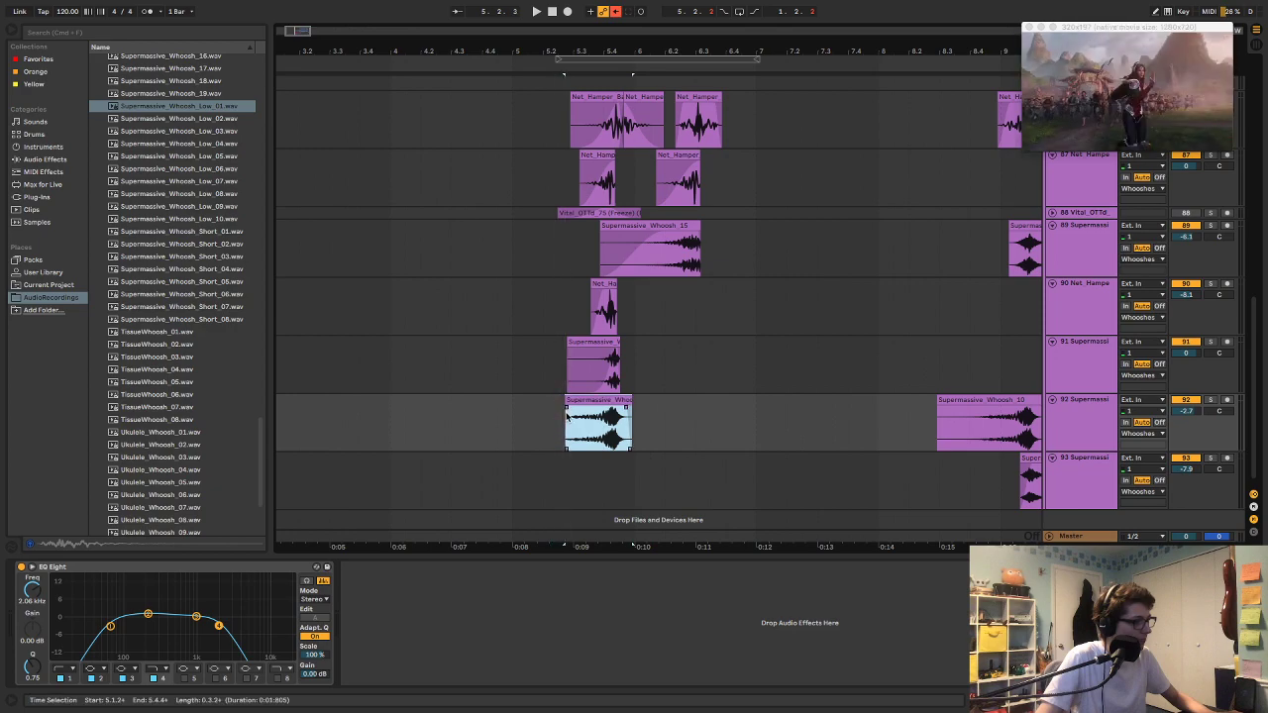
Step: Add a fade-in to the copied Supermassive_Whoosh_10 clip and play the section repeatedly with the picture
{"action": "left_click", "coordinate": [567, 416]}
{"action": "left_click", "coordinate": [575, 399]}
{"action": "key", "text": "space"}
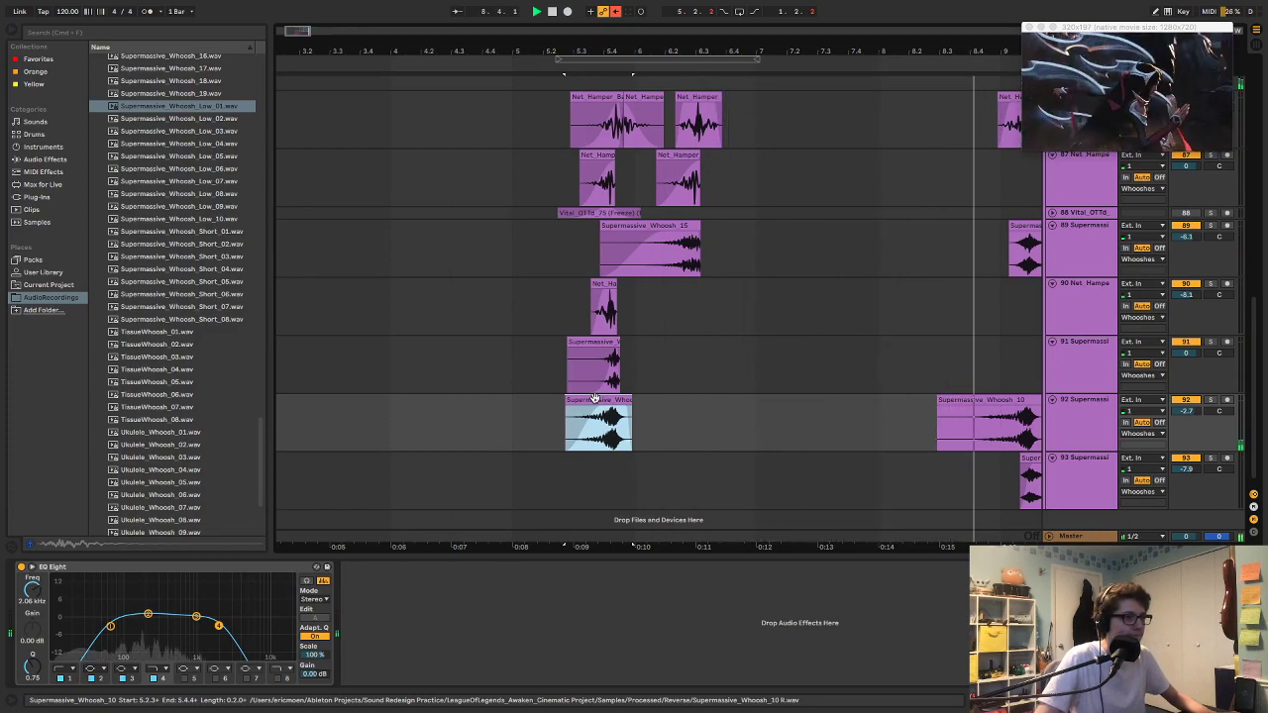
{"action": "key", "text": "space"}
{"action": "key", "text": "space"}
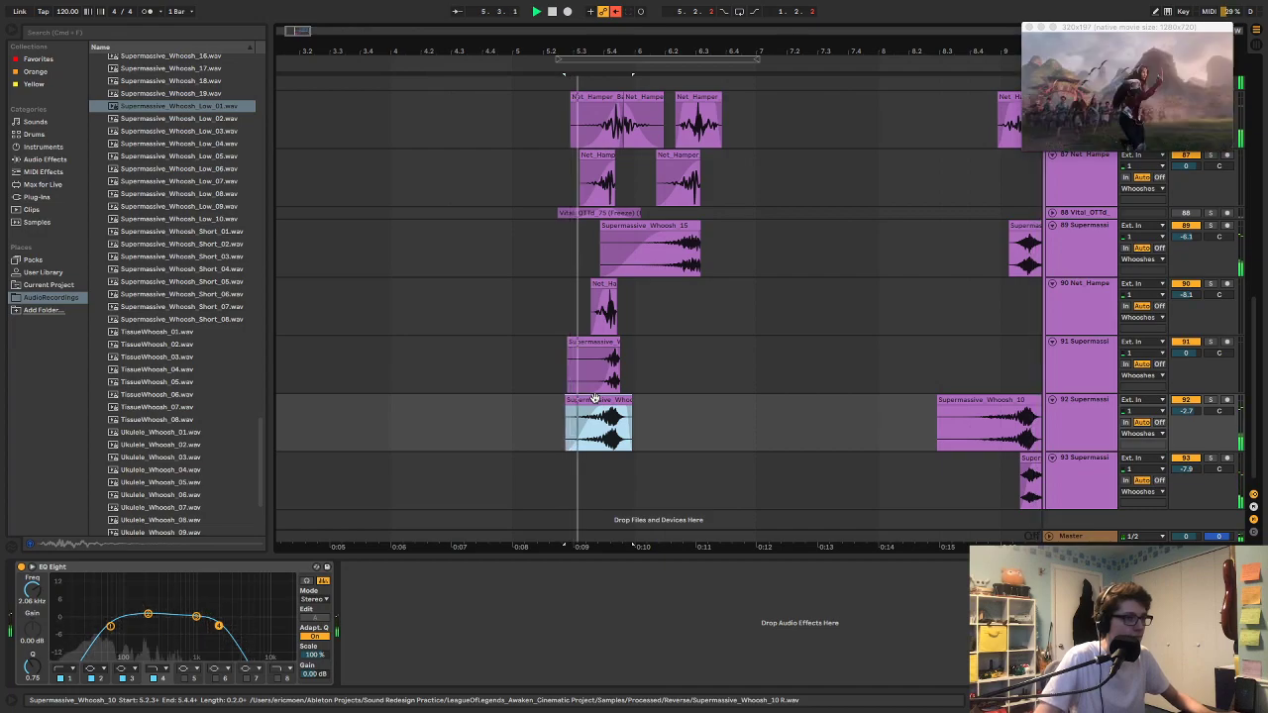
{"action": "key", "text": "space"}
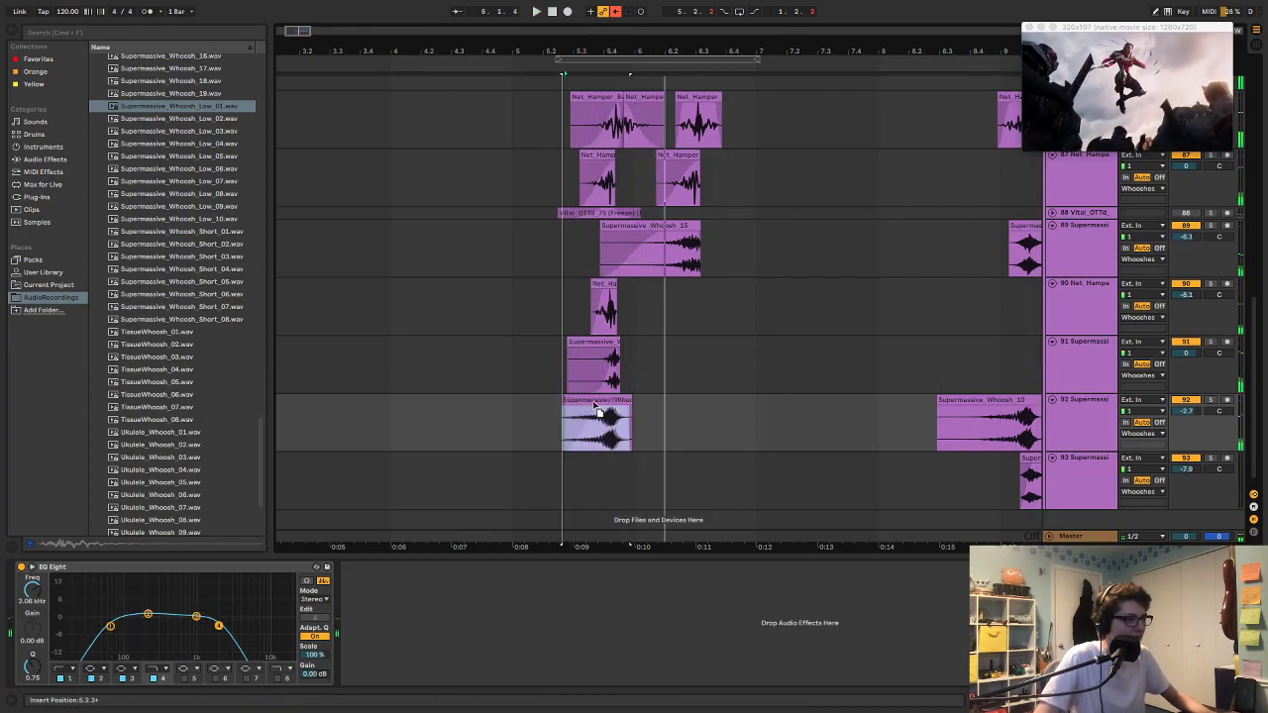
Step: Try the copied track 92 whoosh shifted and trimmed to start at about 5.2.4, undo those edits, and replay the section
{"action": "left_click_drag", "start_coordinate": [595, 398], "coordinate": [588, 400]}
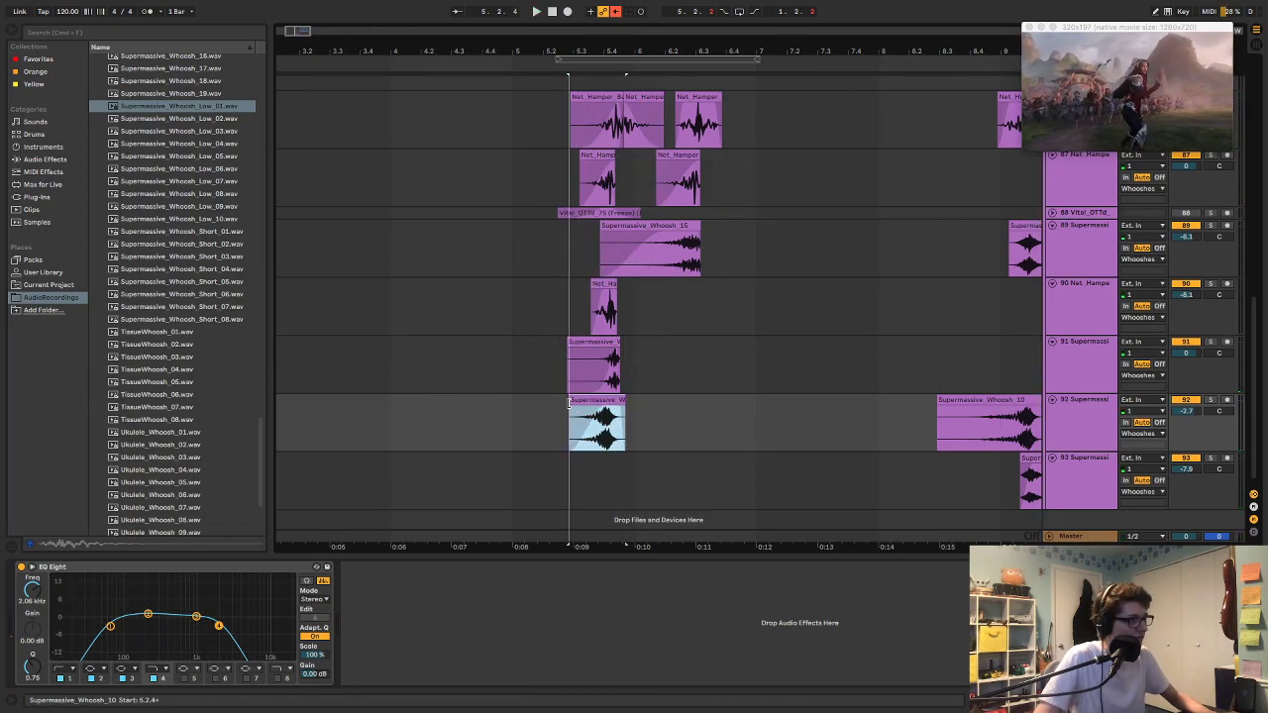
{"action": "key", "text": "space"}
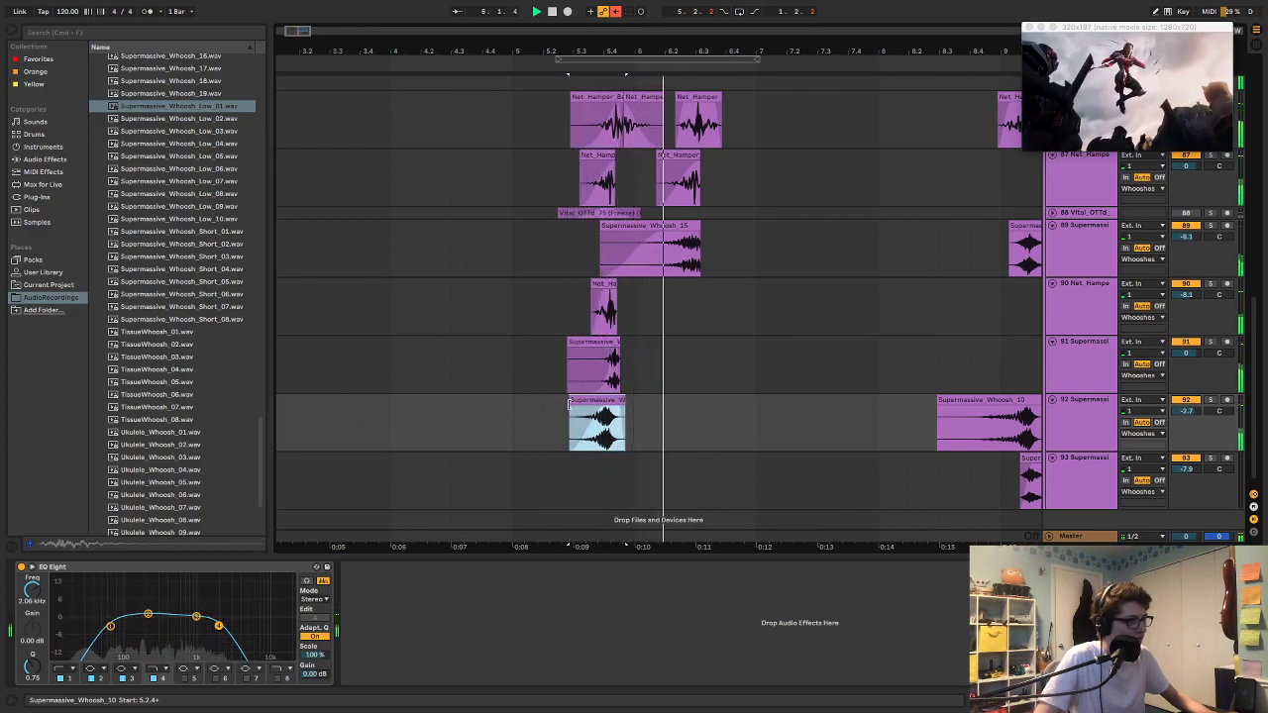
{"action": "key", "text": "super+z"}
{"action": "key", "text": "super+z"}
{"action": "key", "text": "space"}
{"action": "key", "text": "space"}
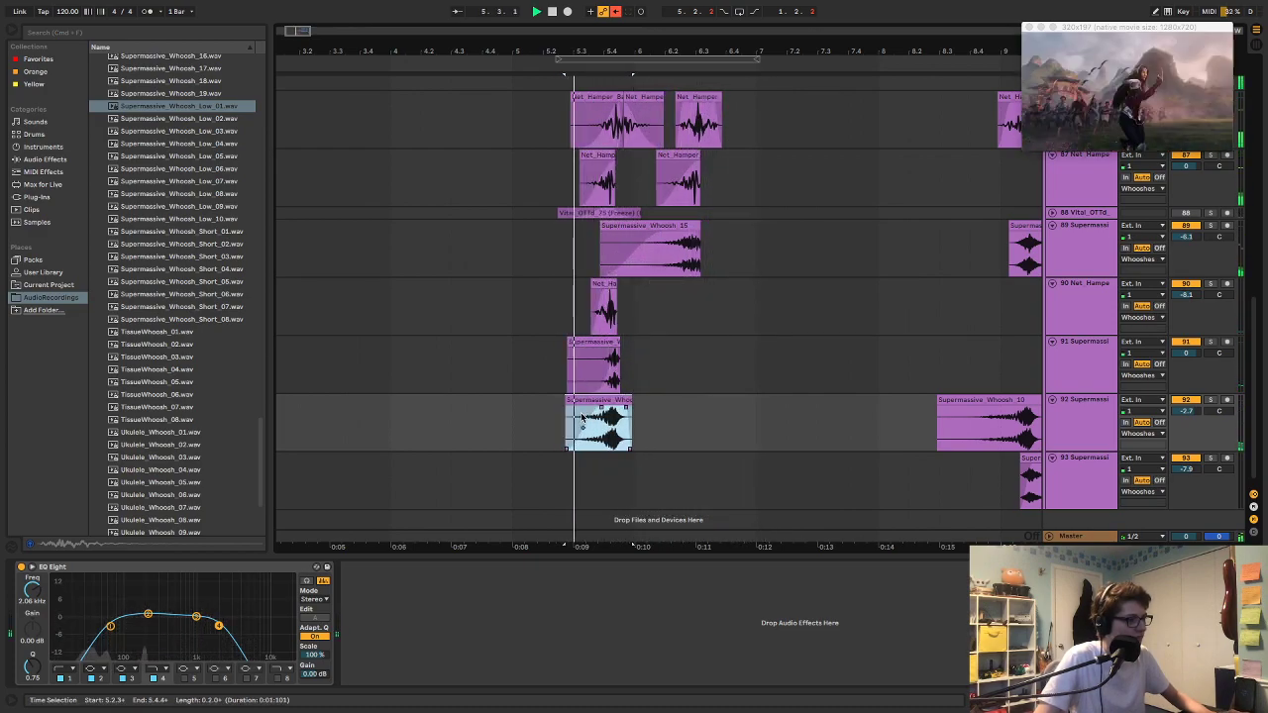
Step: Replay the section with the full mix, starting once from the beginning of the Awaken cinematic clip
{"action": "key", "text": "space"}
{"action": "key", "text": "space"}
{"action": "scroll", "coordinate": [603, 347], "scroll_direction": "up", "scroll_amount": 10}
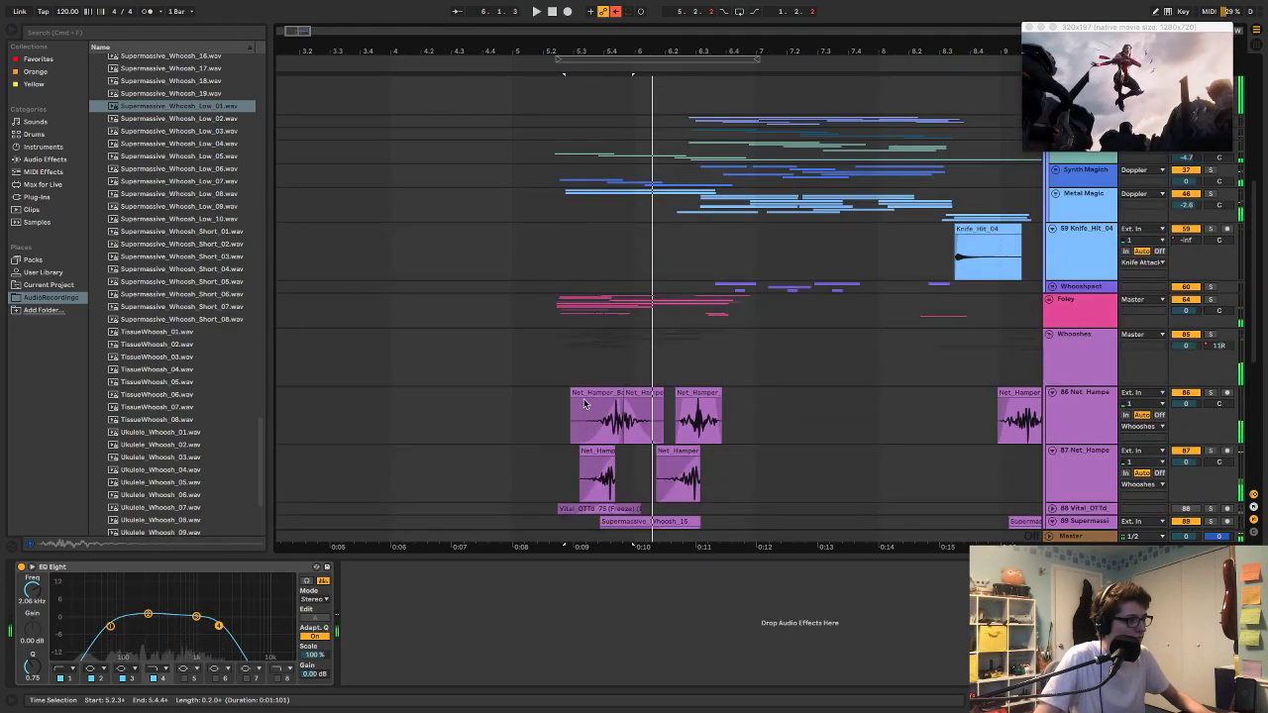
{"action": "scroll", "coordinate": [603, 347], "scroll_direction": "up", "scroll_amount": 2}
{"action": "left_click", "coordinate": [569, 79]}
{"action": "key", "text": "space"}
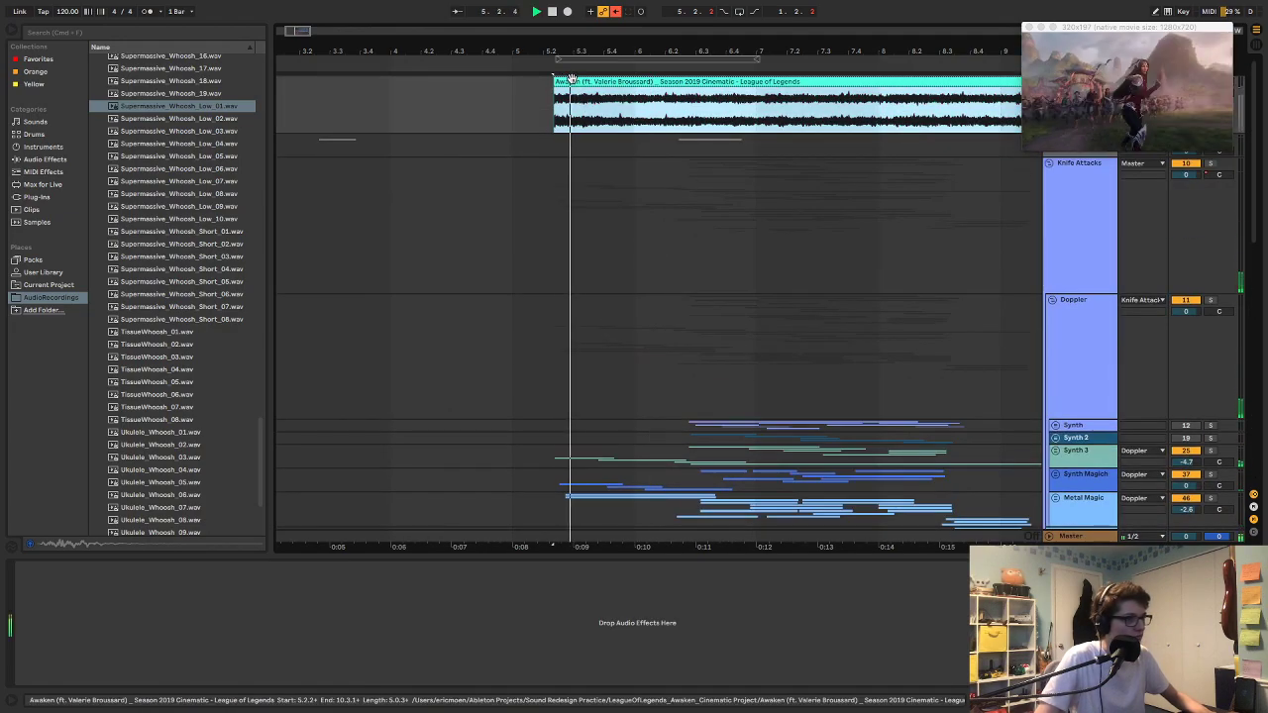
{"action": "scroll", "coordinate": [611, 386], "scroll_direction": "down", "scroll_amount": 10}
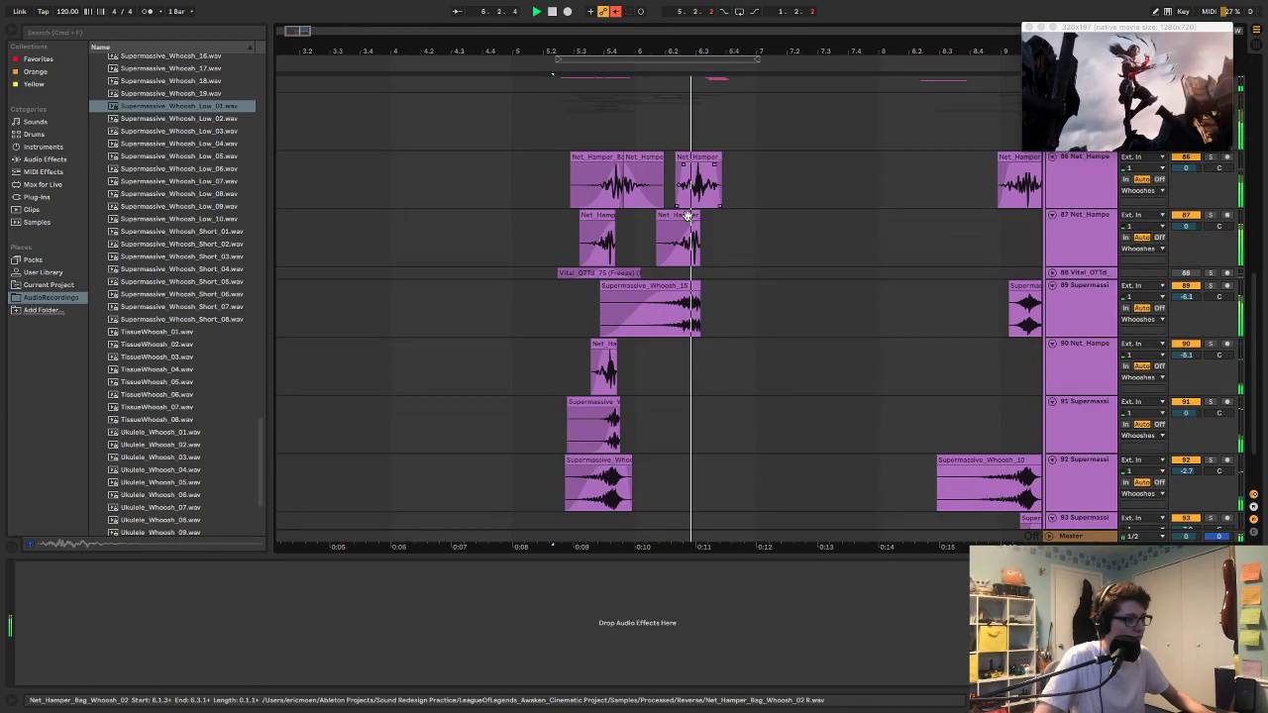
Step: Set the gain of the copied Supermassive_Whoosh_10 clip on track 92 to -7.39 dB while playing the section
{"action": "left_click", "coordinate": [611, 387]}
{"action": "key", "text": "space"}
{"action": "double_click", "coordinate": [611, 386]}
{"action": "left_click_drag", "start_coordinate": [110, 679], "coordinate": [110, 695]}
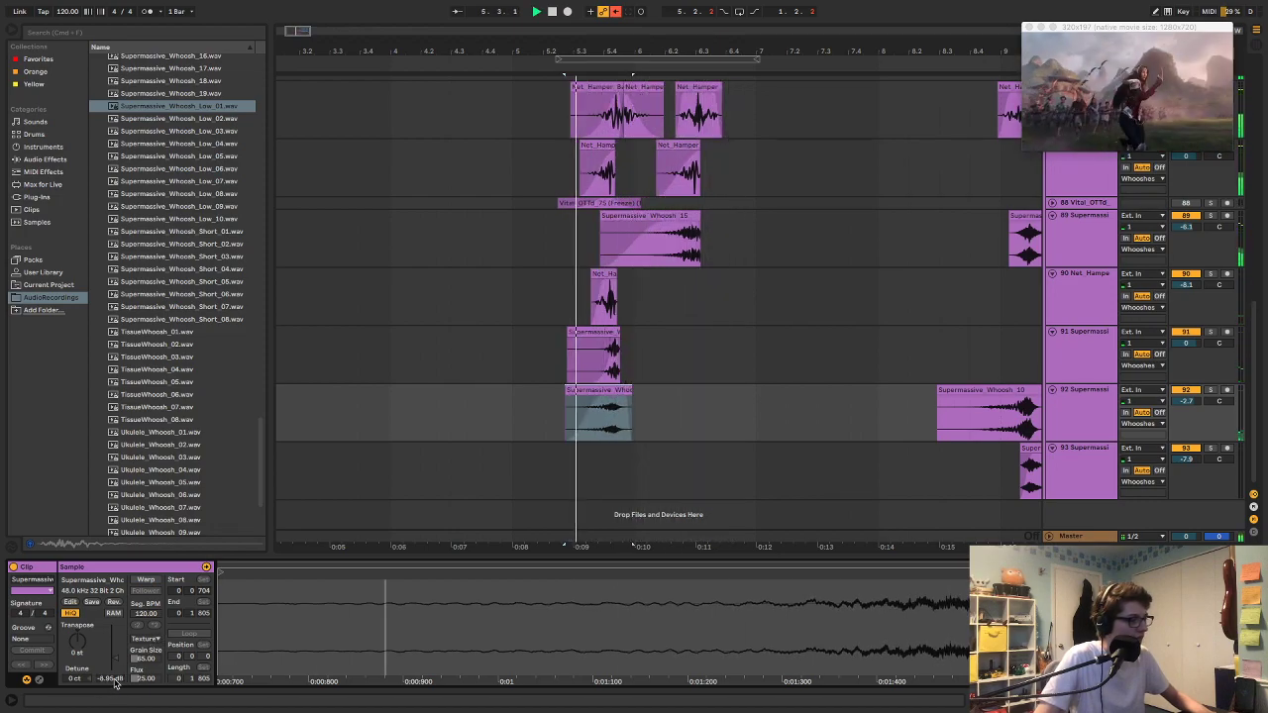
{"action": "mouse_move", "coordinate": [115, 680]}
{"action": "left_mouse_down"}
{"action": "mouse_move", "coordinate": [115, 693]}
{"action": "mouse_move", "coordinate": [115, 682]}
{"action": "left_mouse_up"}
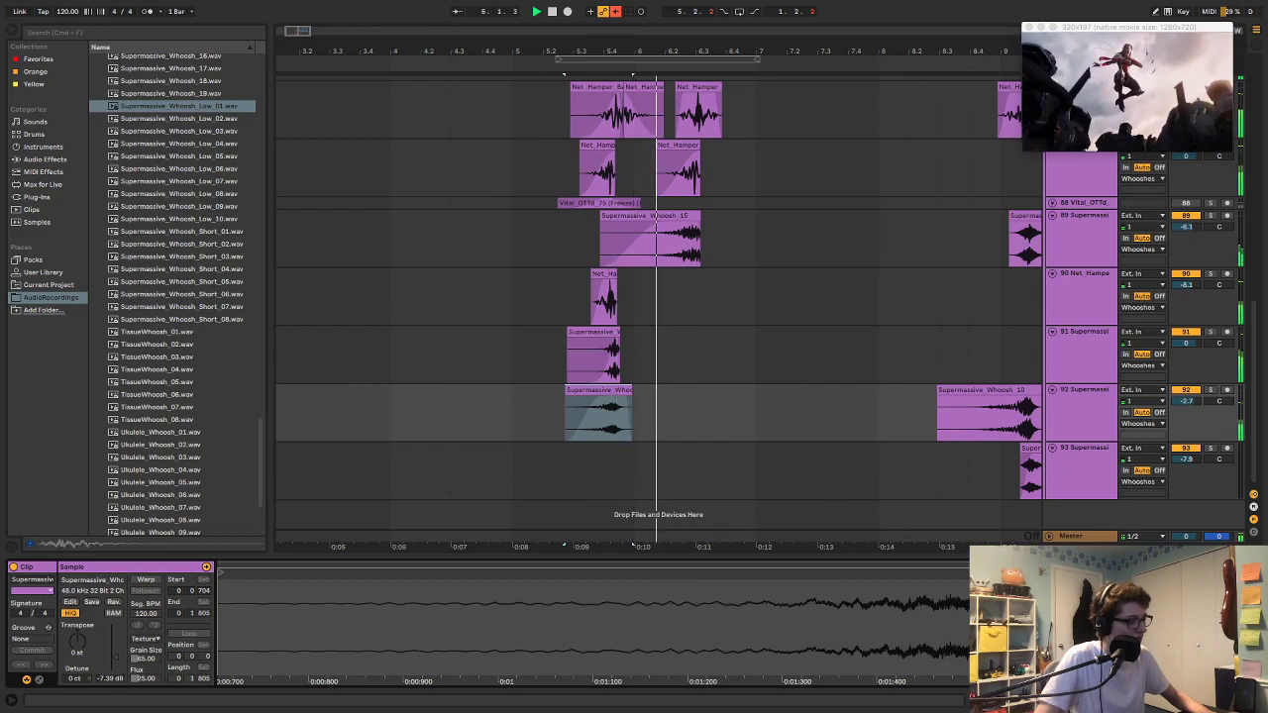
Step: Play the full mix with the picture from the start of the Awaken clip to check the lowered whoosh
{"action": "scroll", "coordinate": [741, 311], "scroll_direction": "up", "scroll_amount": 20}
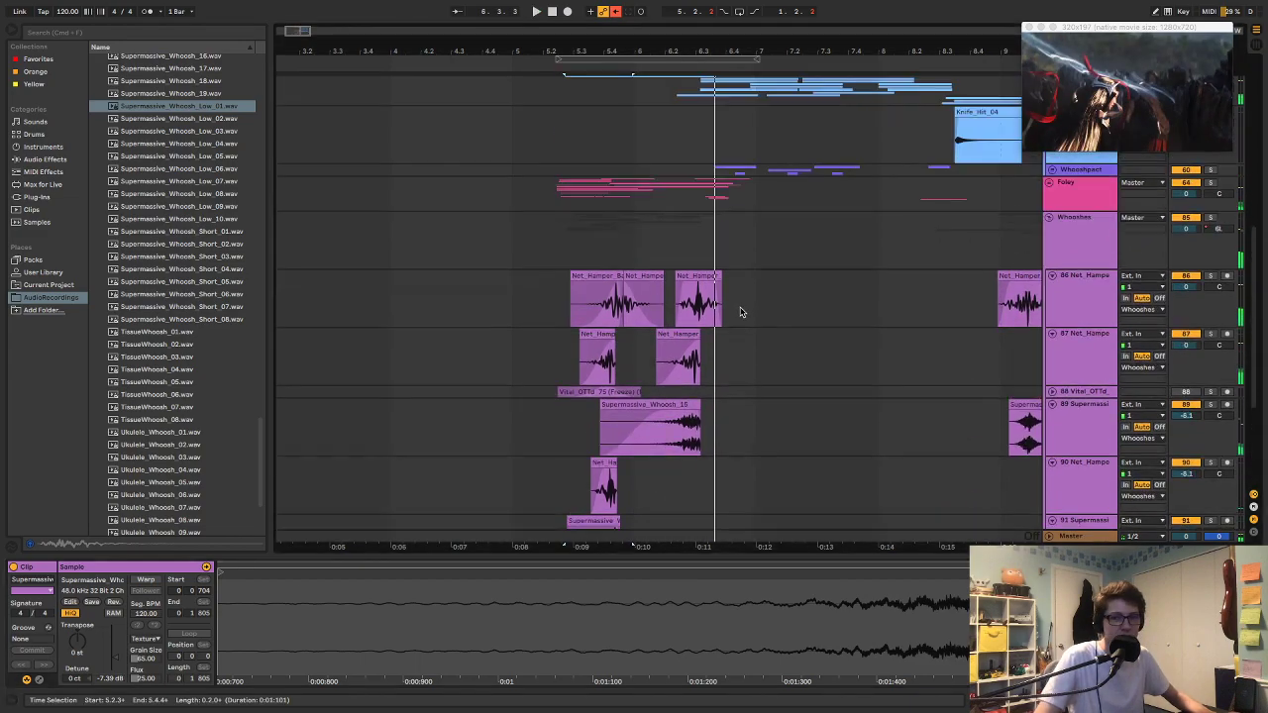
{"action": "left_click", "coordinate": [595, 85]}
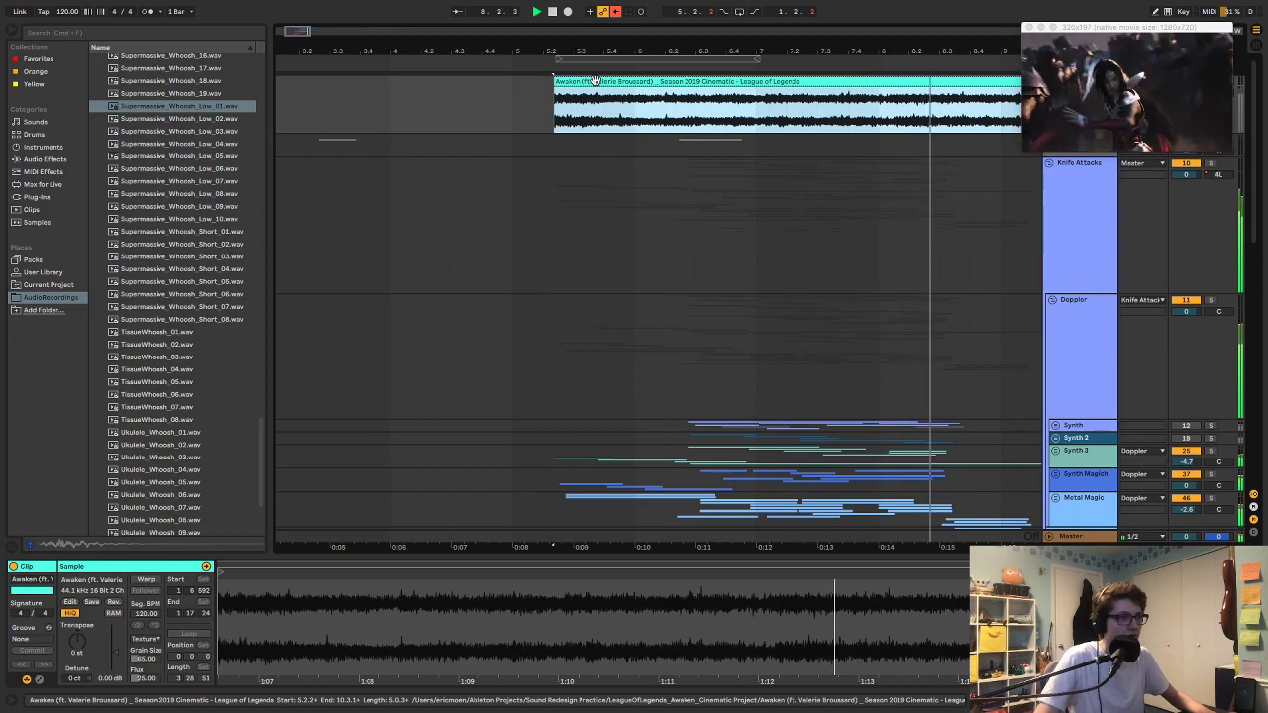
{"action": "key", "text": "space"}
{"action": "key", "text": "space"}
{"action": "scroll", "coordinate": [948, 258], "scroll_direction": "down", "scroll_amount": 5}
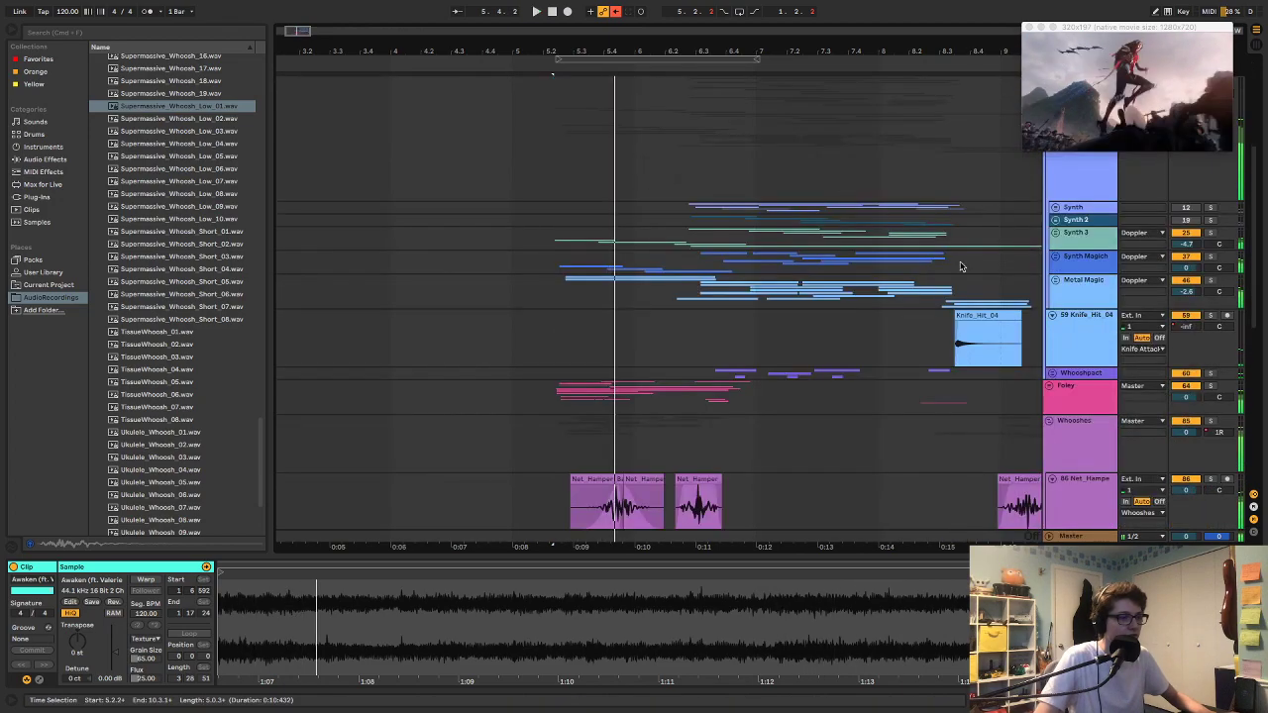
Step: Solo the Foley group and play its opening section repeatedly with the picture
{"action": "left_click", "coordinate": [1070, 395]}
{"action": "key", "text": "space"}
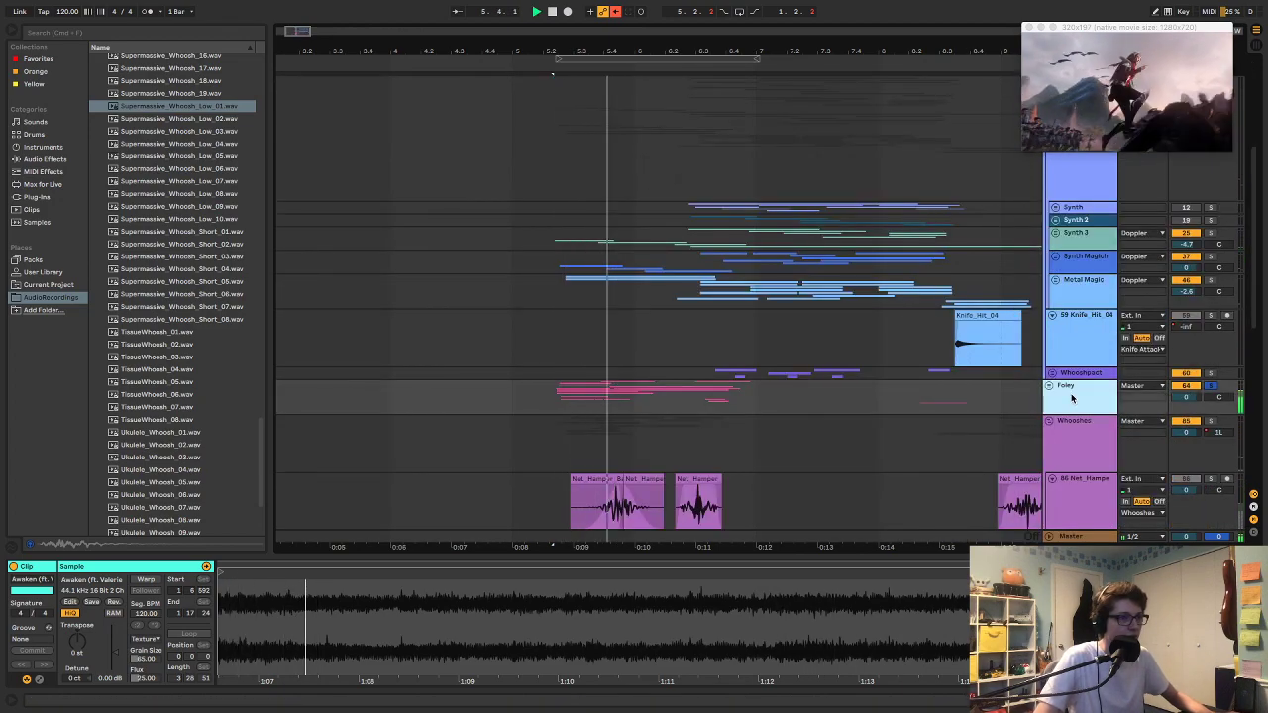
{"action": "key", "text": "space"}
{"action": "key", "text": "space"}
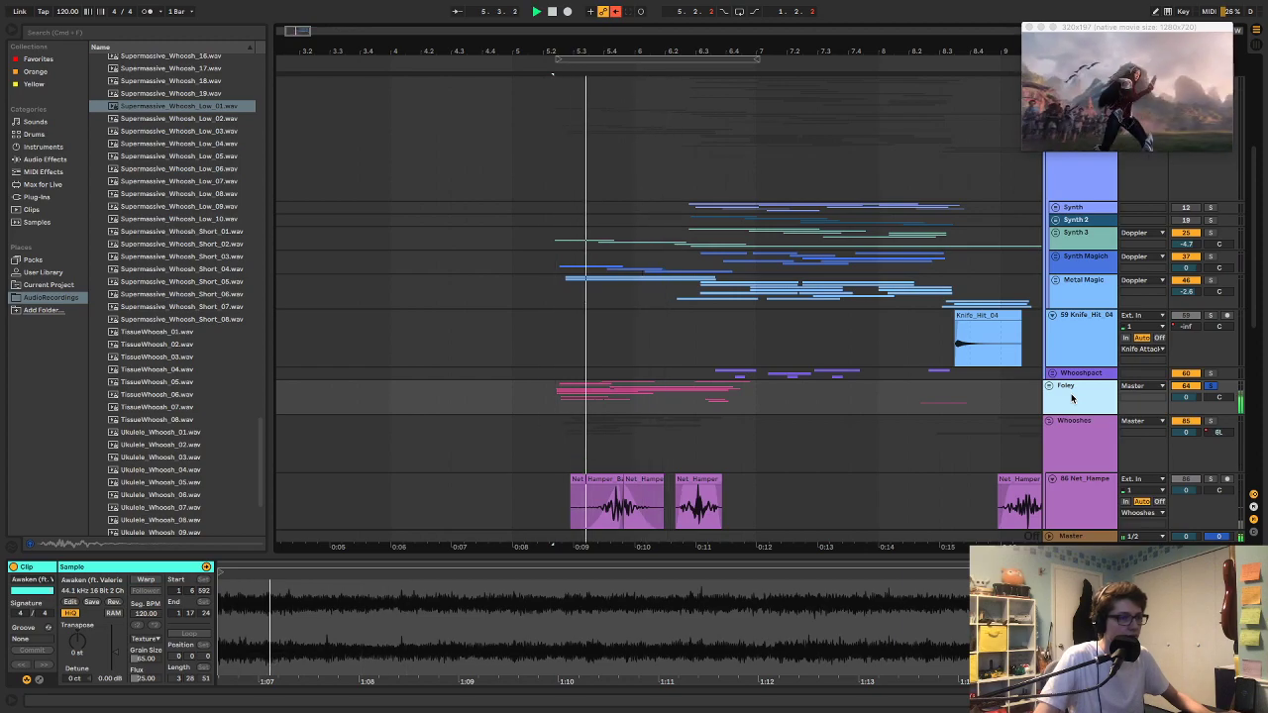
{"action": "left_click", "coordinate": [1079, 398]}
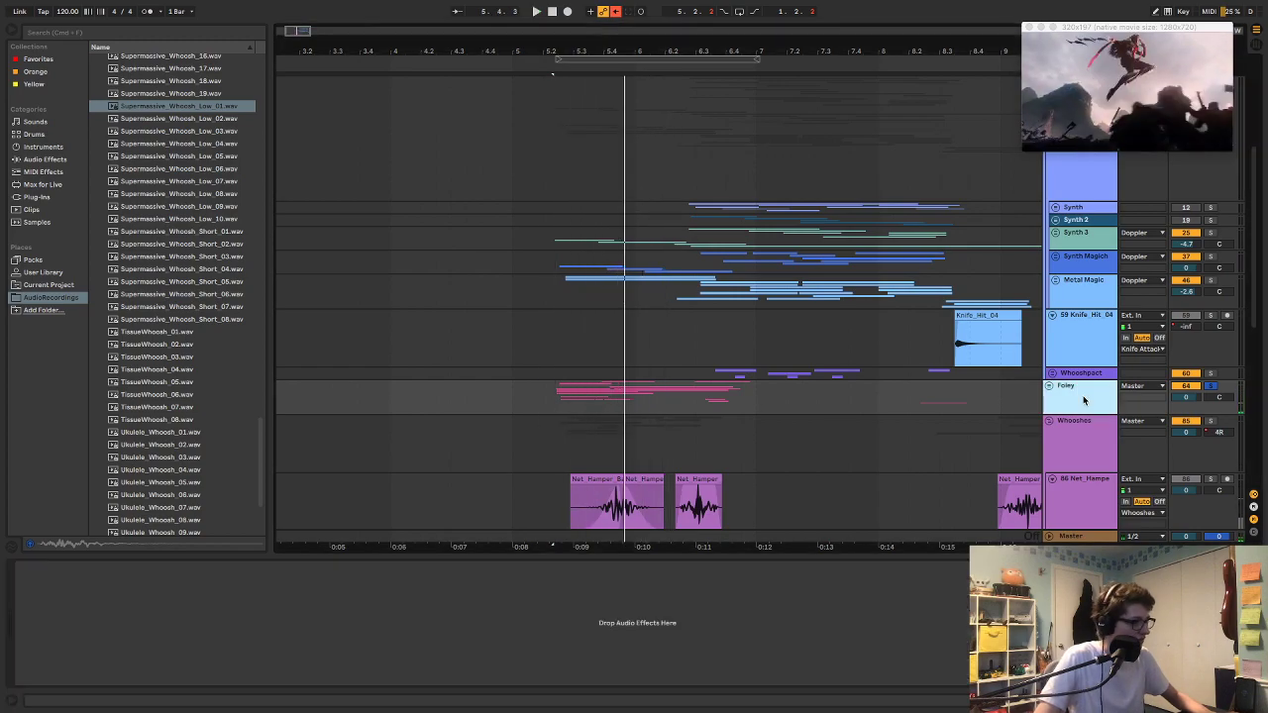
Step: Inspect the effect chains of the Whooshes and Synth 3 groups, and play Synth 3 soloed
{"action": "scroll", "coordinate": [1056, 397], "scroll_direction": "down", "scroll_amount": 4}
{"action": "left_click", "coordinate": [1073, 217]}
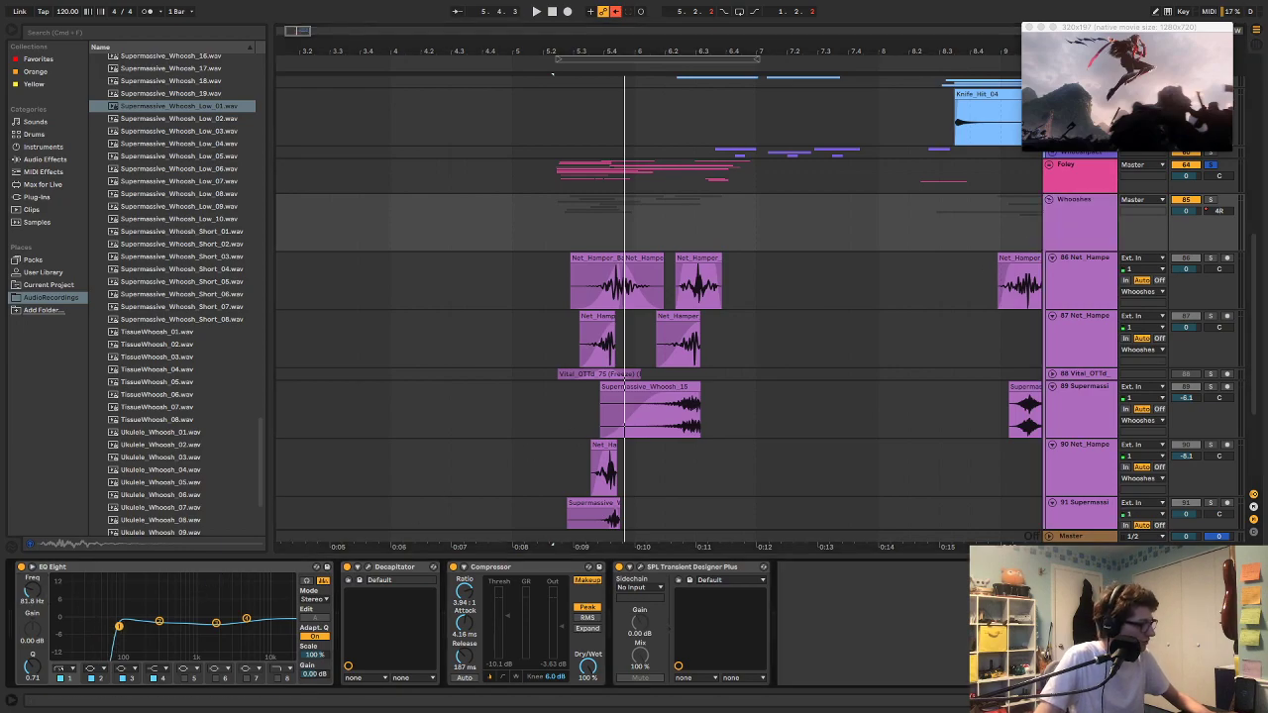
{"action": "scroll", "coordinate": [711, 476], "scroll_direction": "up", "scroll_amount": 5}
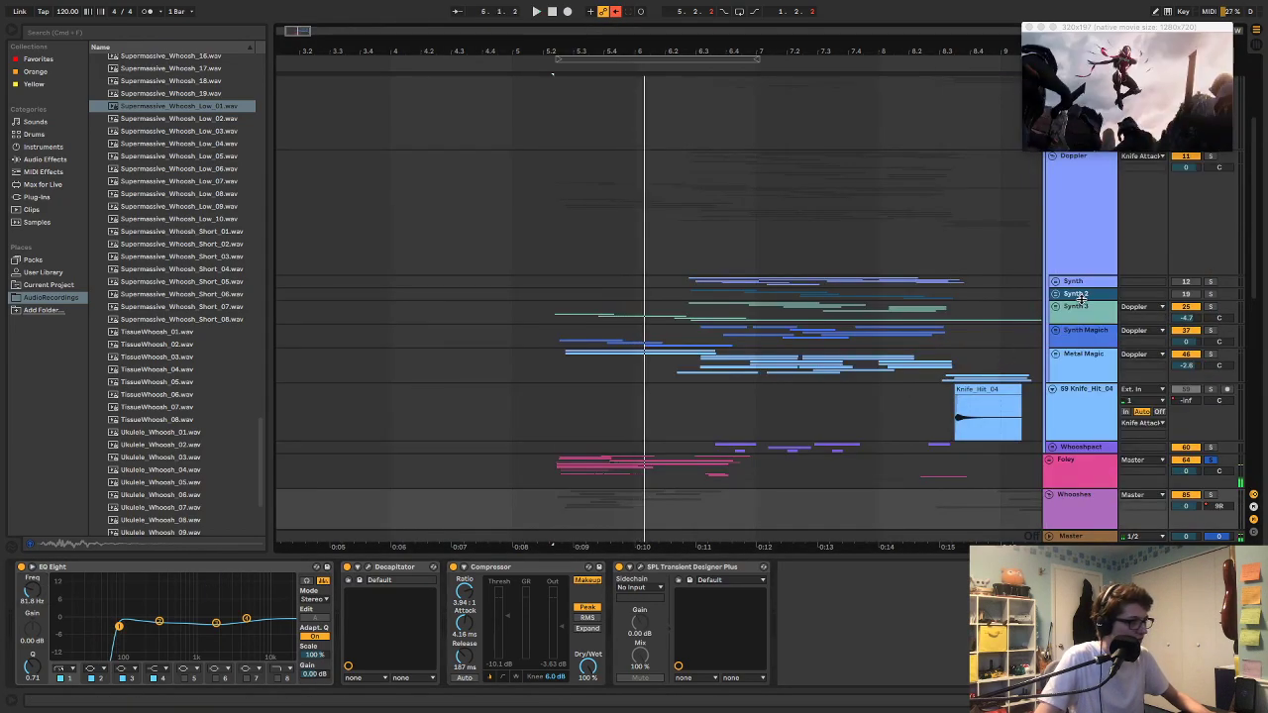
{"action": "left_click", "coordinate": [1082, 313]}
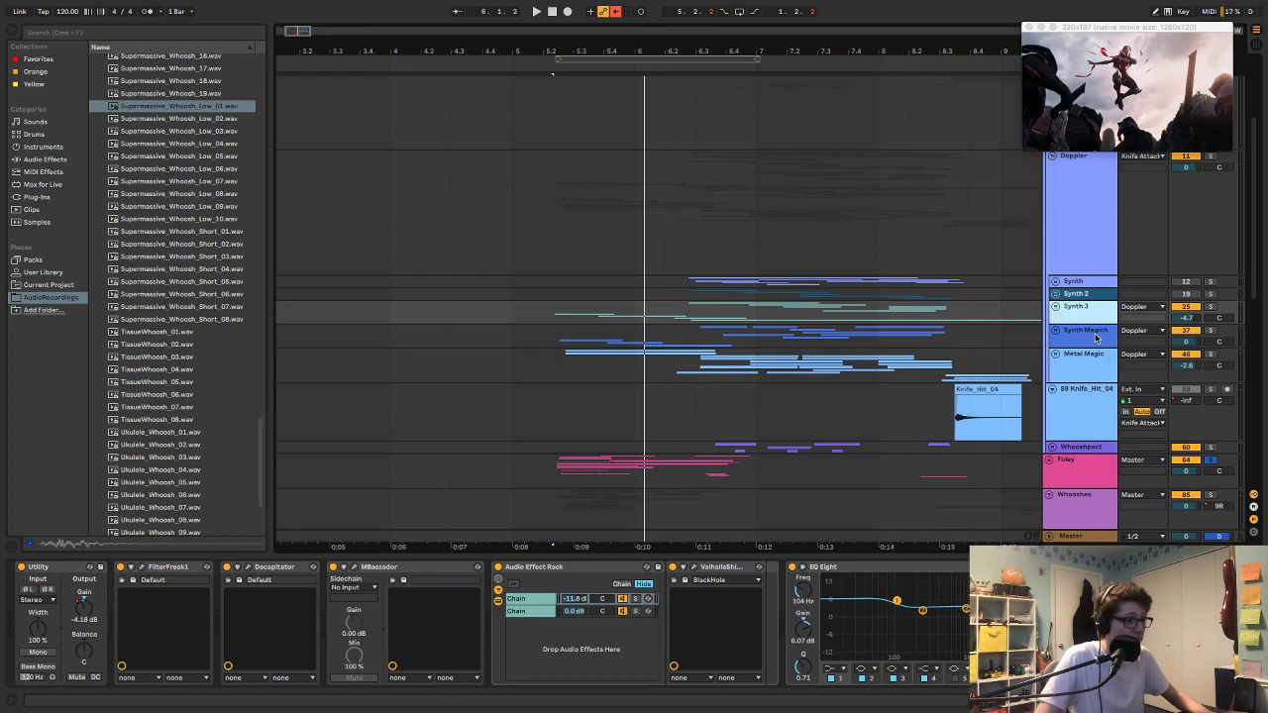
{"action": "key", "text": "space"}
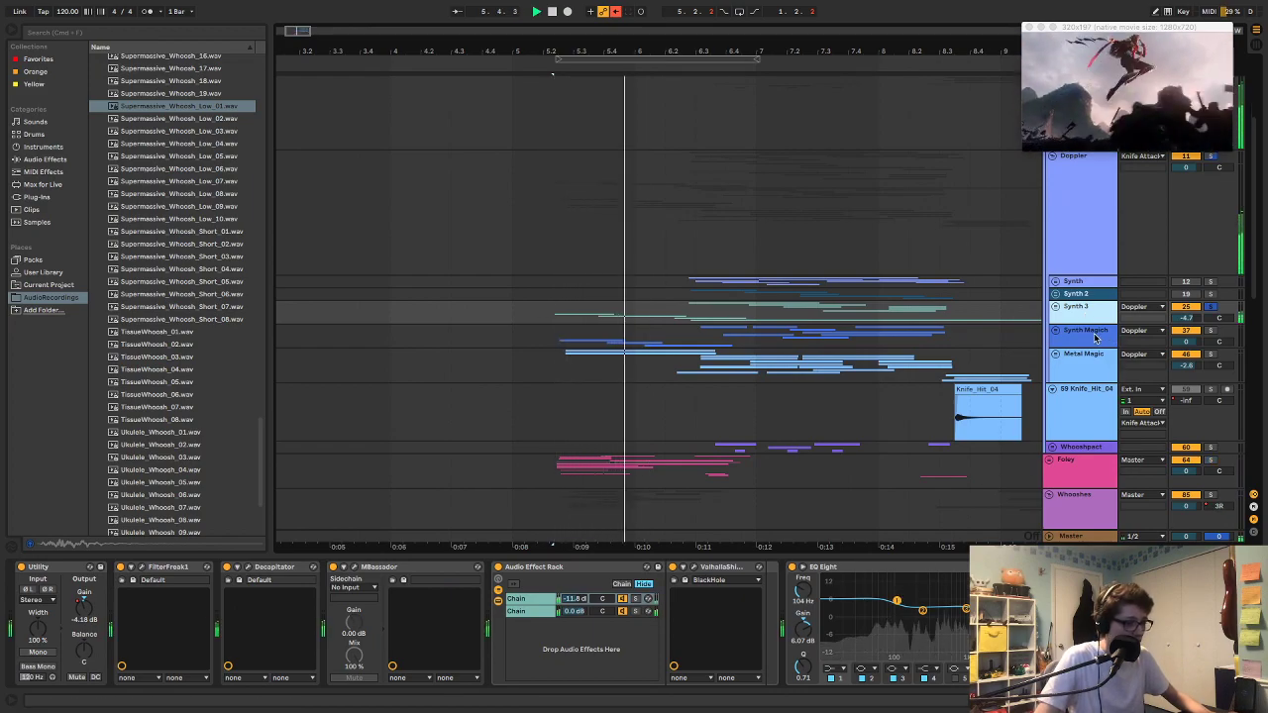
{"action": "key", "text": "space"}
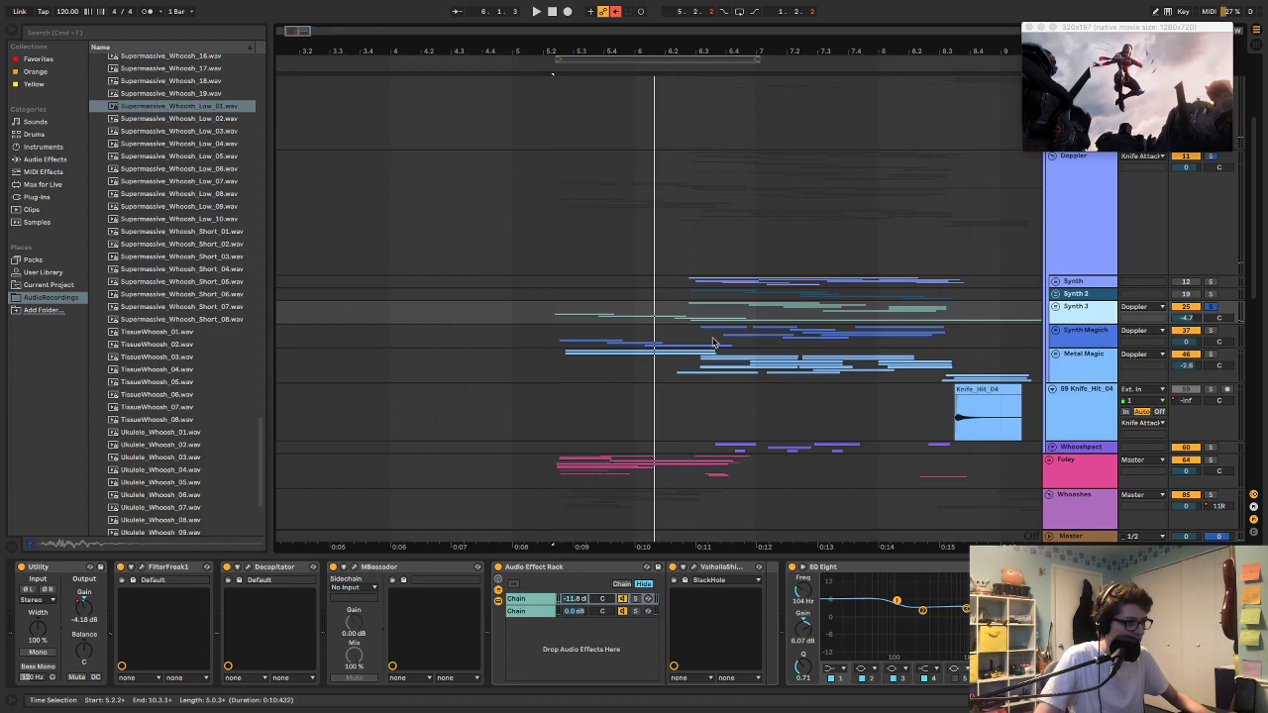
Step: Play the soloed Synth 3 group from 6.2.4 and change its first EQ Eight band to a steep low cut
{"action": "left_click", "coordinate": [692, 315]}
{"action": "key", "text": "space"}
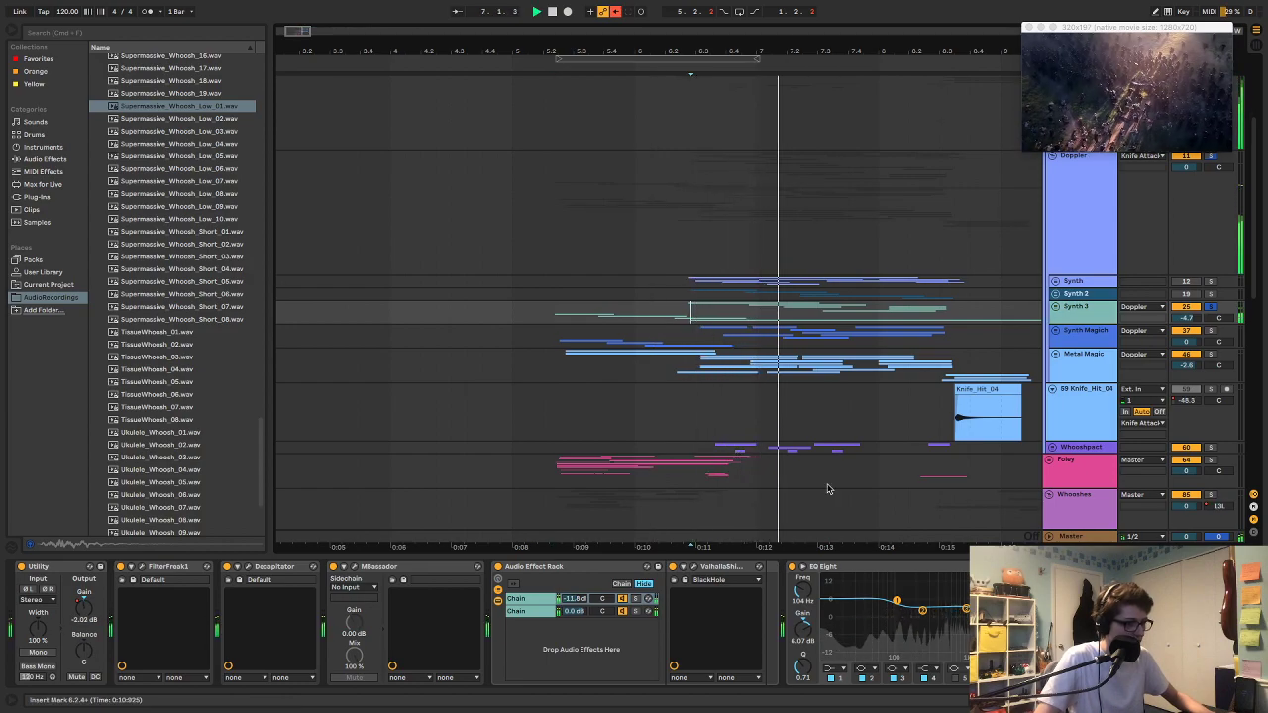
{"action": "left_click", "coordinate": [835, 668]}
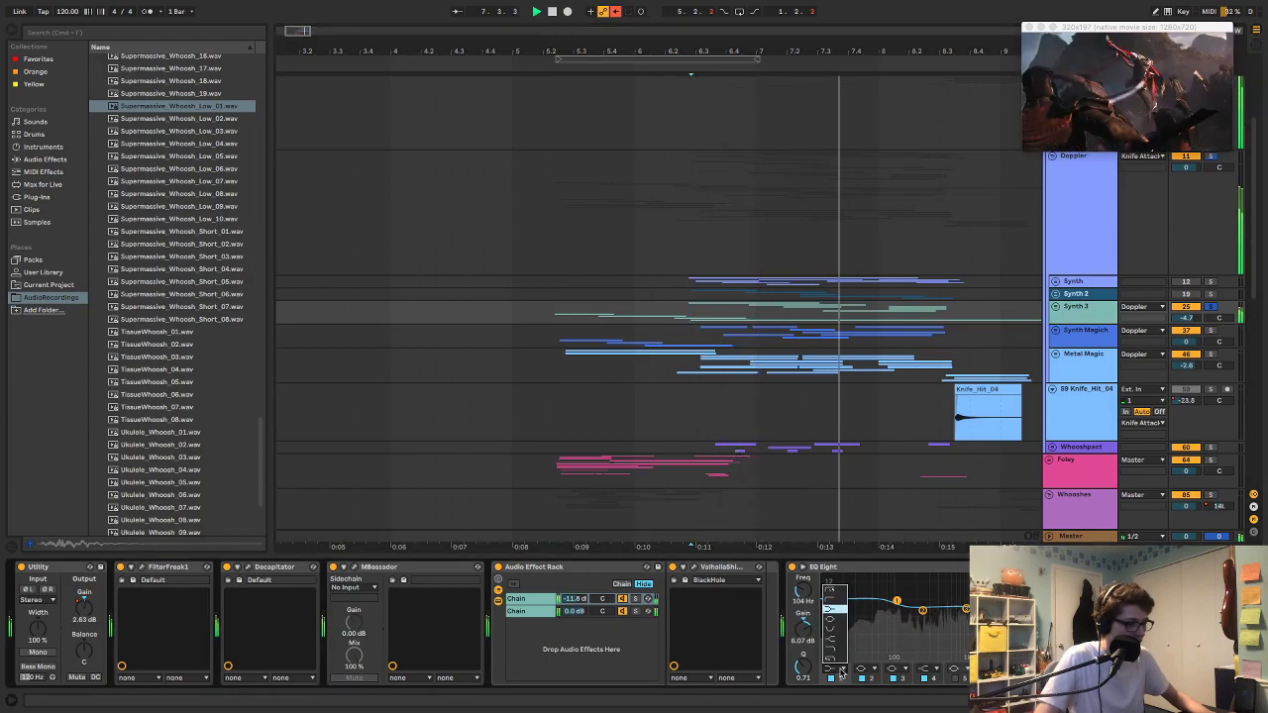
{"action": "left_click", "coordinate": [835, 592]}
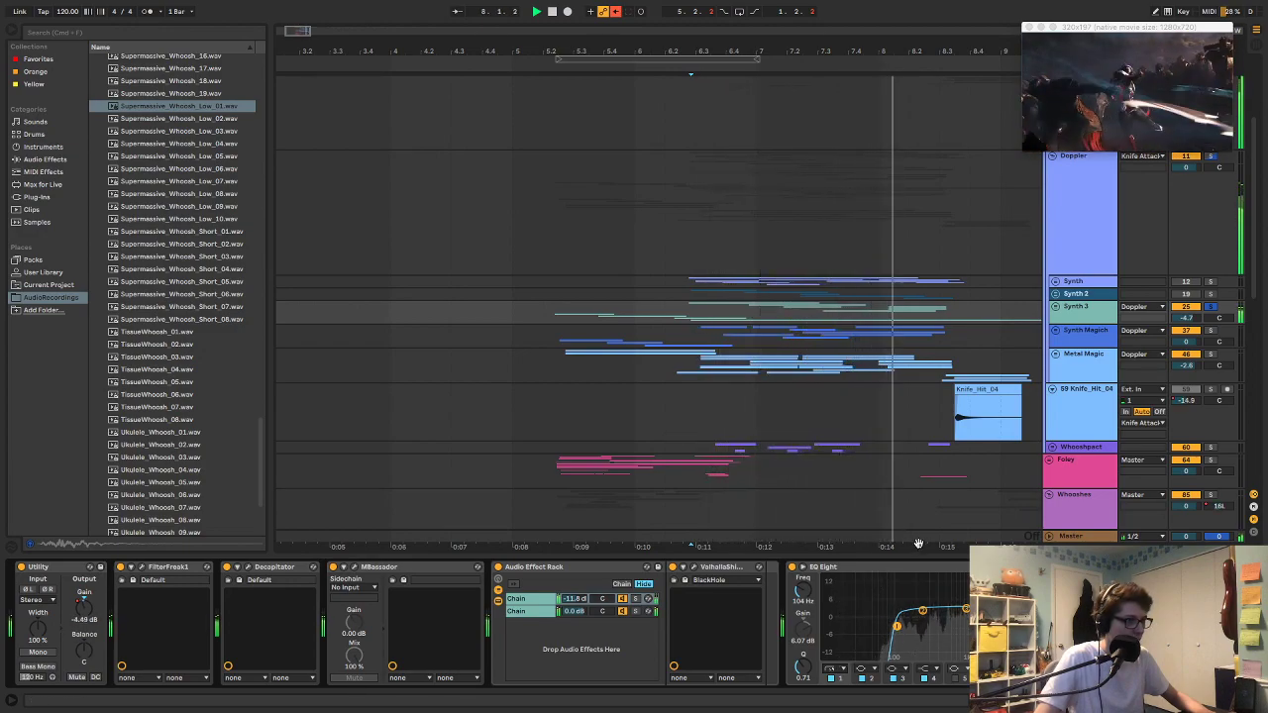
Step: Inspect the Synth Magic and Metal Magic effect chains, and play from 5.2.3 with Metal Magic soloed and in the full mix
{"action": "left_click", "coordinate": [556, 335]}
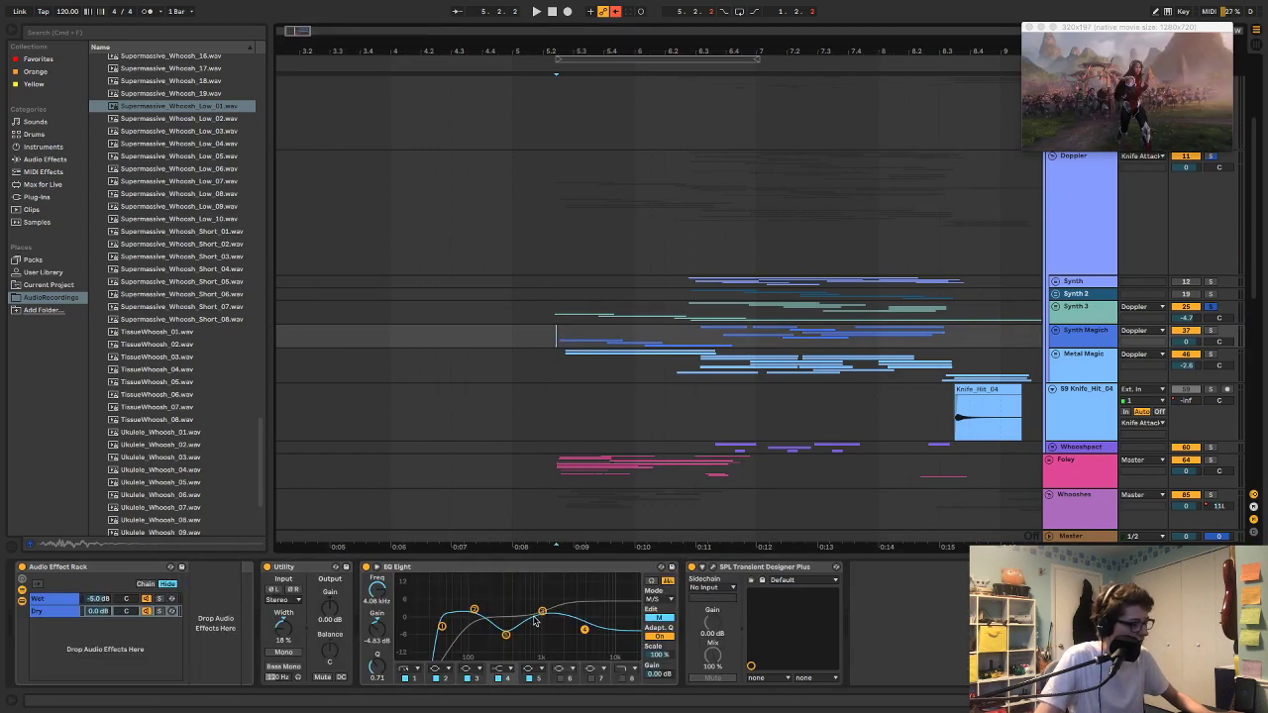
{"action": "left_click", "coordinate": [561, 363]}
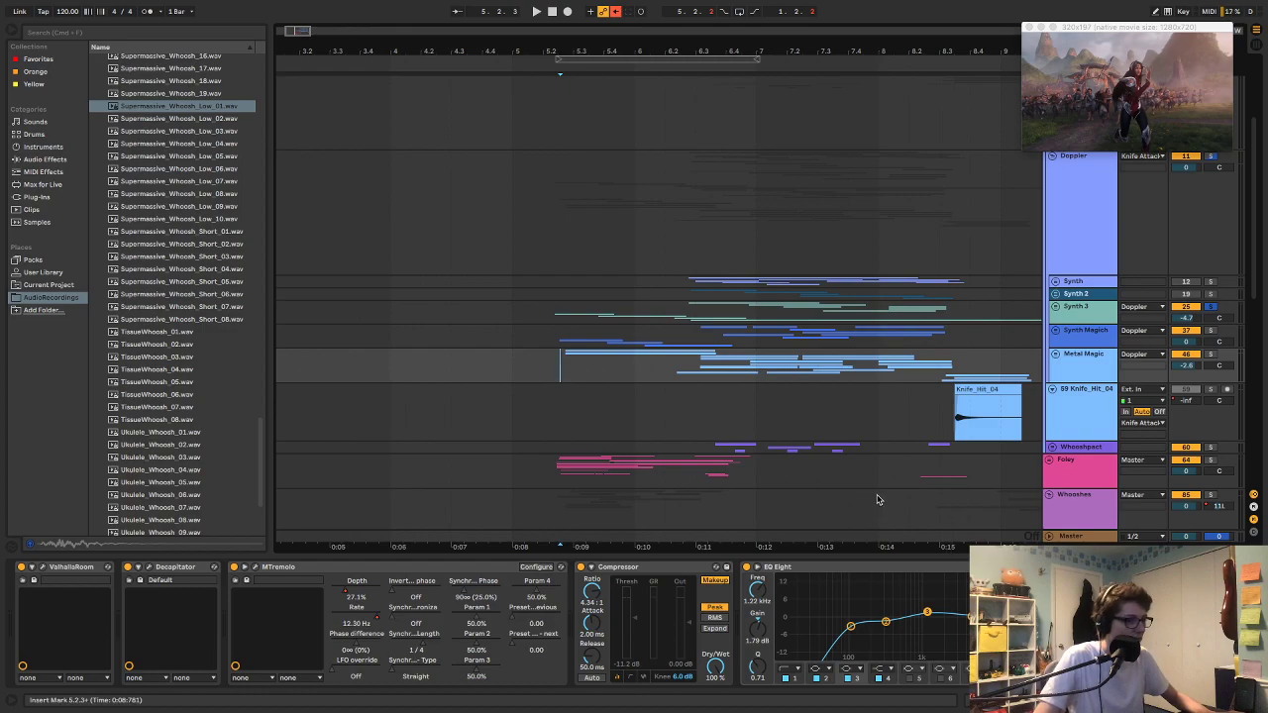
{"action": "key", "text": "space"}
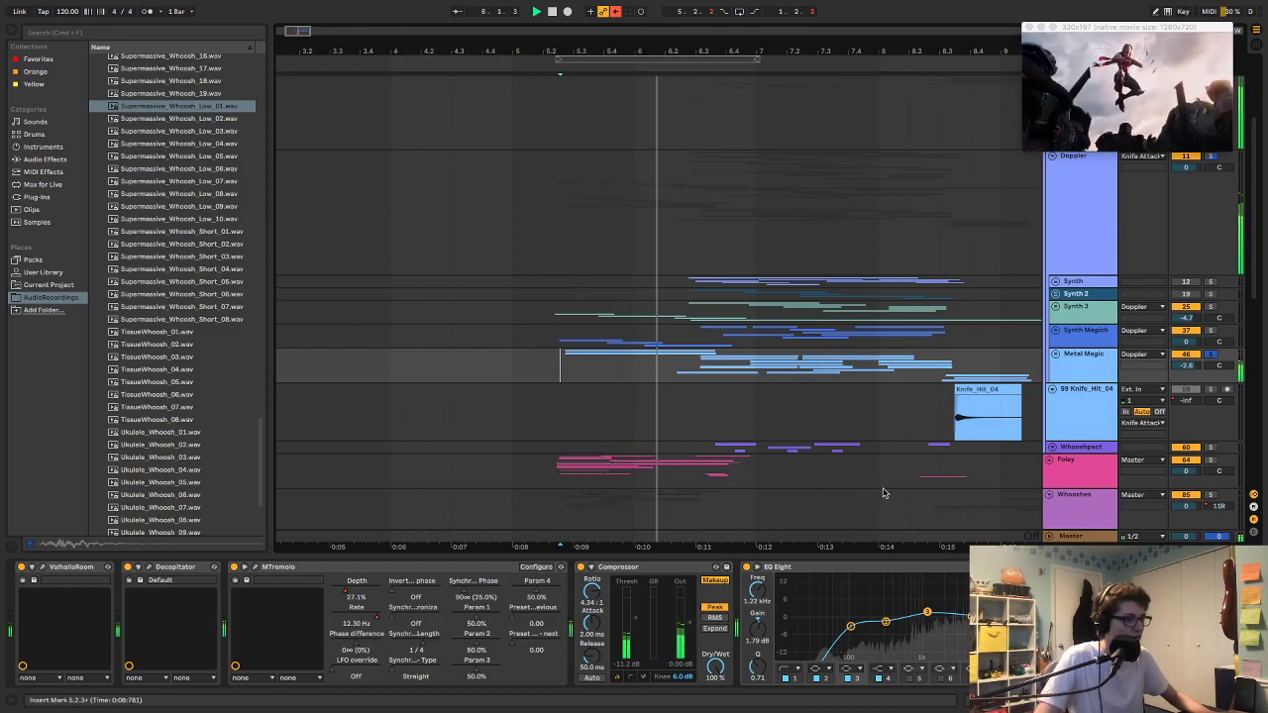
{"action": "key", "text": "space"}
{"action": "key", "text": "space"}
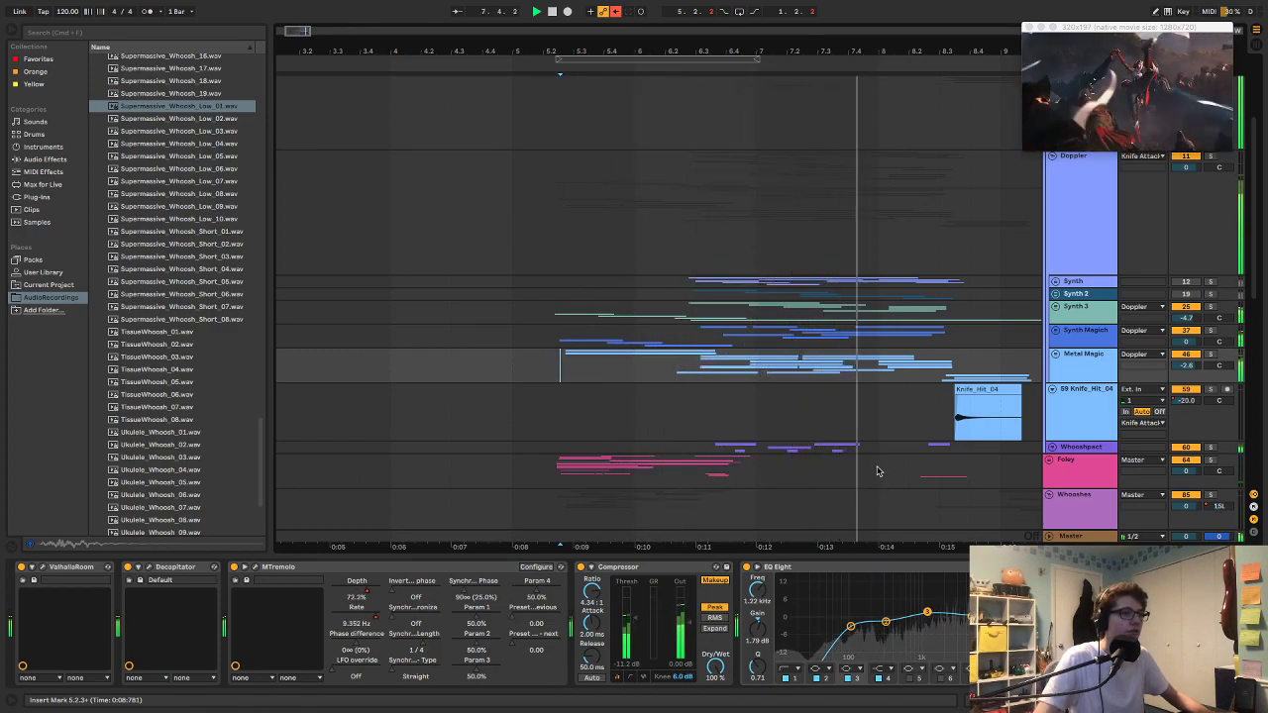
{"action": "key", "text": "space"}
{"action": "key", "text": "space"}
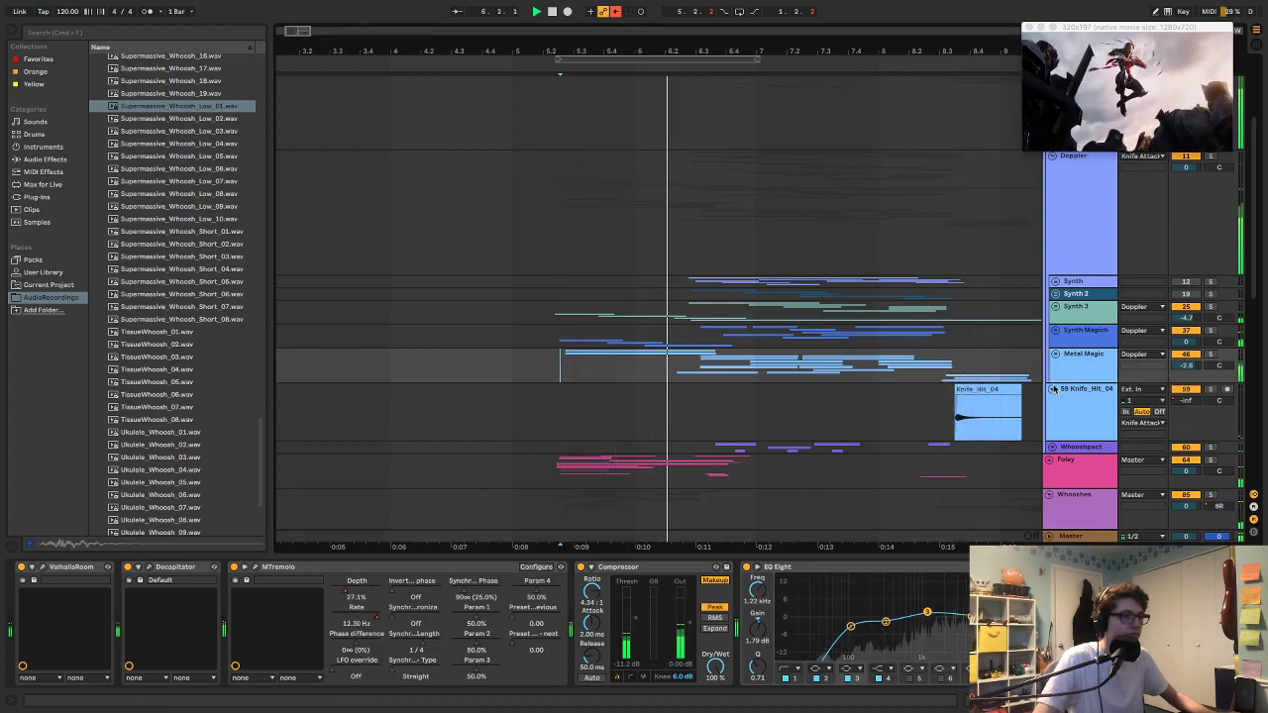
Step: Unfold the Metal Magic group and look through its Knife_Scrape clips, selecting Knife_Scrape_02 on track 53
{"action": "key", "text": "space"}
{"action": "left_click", "coordinate": [1055, 355]}
{"action": "scroll", "coordinate": [769, 359], "scroll_direction": "down", "scroll_amount": 6}
{"action": "scroll", "coordinate": [733, 357], "scroll_direction": "down", "scroll_amount": 3}
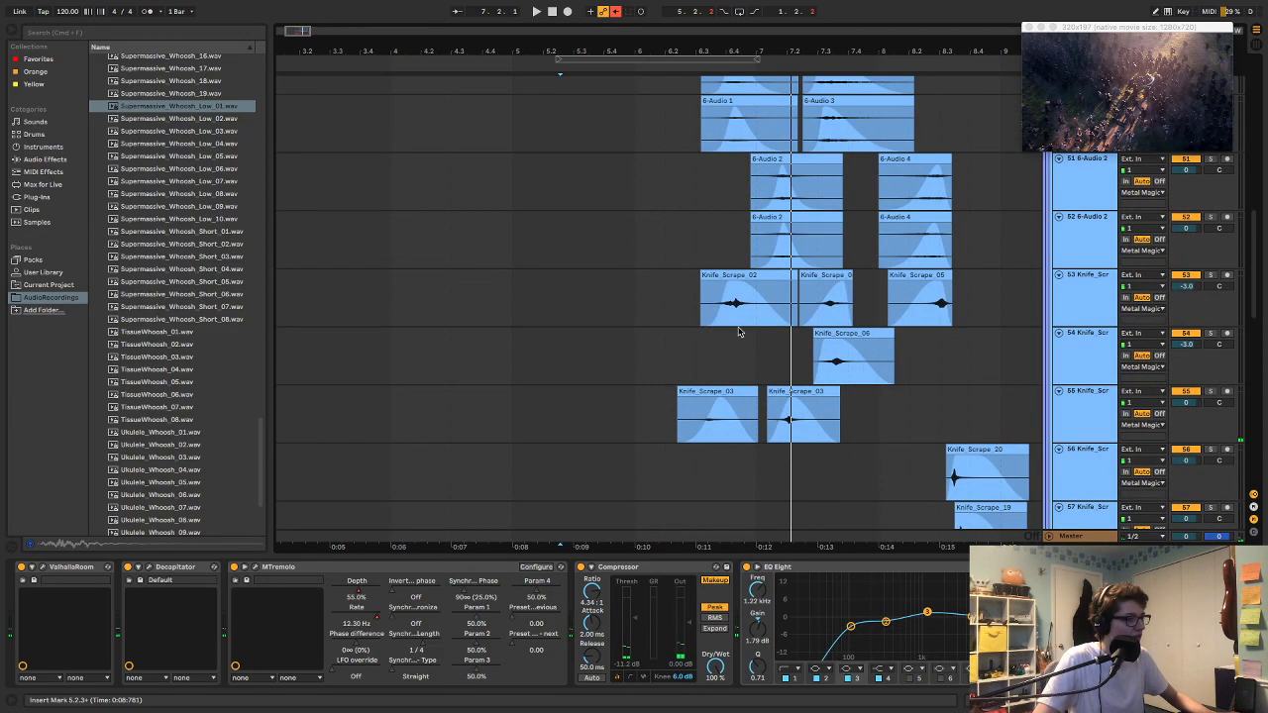
{"action": "left_click", "coordinate": [740, 276]}
{"action": "scroll", "coordinate": [743, 329], "scroll_direction": "up", "scroll_amount": 2}
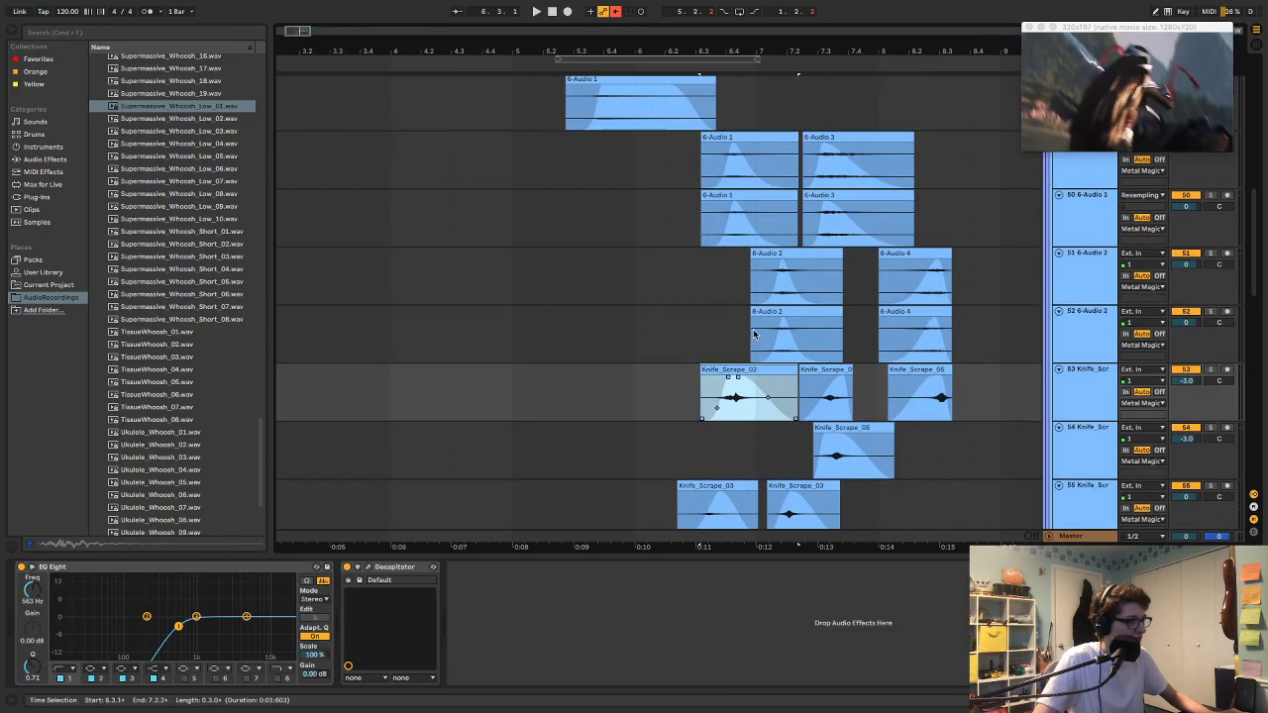
Step: Try a copy of the track 54 Knife_Scrape_06 clip, pasted at 5.3.1 and moved to about 5.4.3, against the picture
{"action": "left_click", "coordinate": [885, 427]}
{"action": "scroll", "coordinate": [683, 426], "scroll_direction": "up", "scroll_amount": 1}
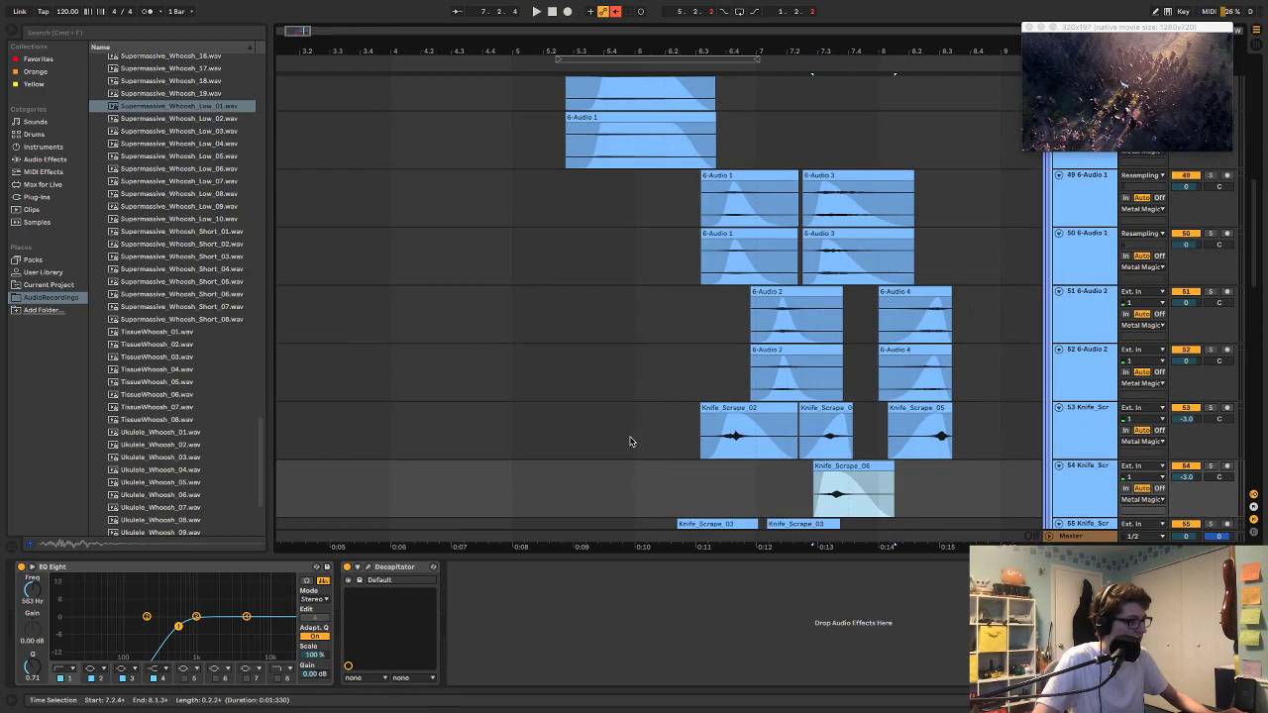
{"action": "left_click", "coordinate": [586, 461]}
{"action": "left_click", "coordinate": [572, 472]}
{"action": "key", "text": "super+v"}
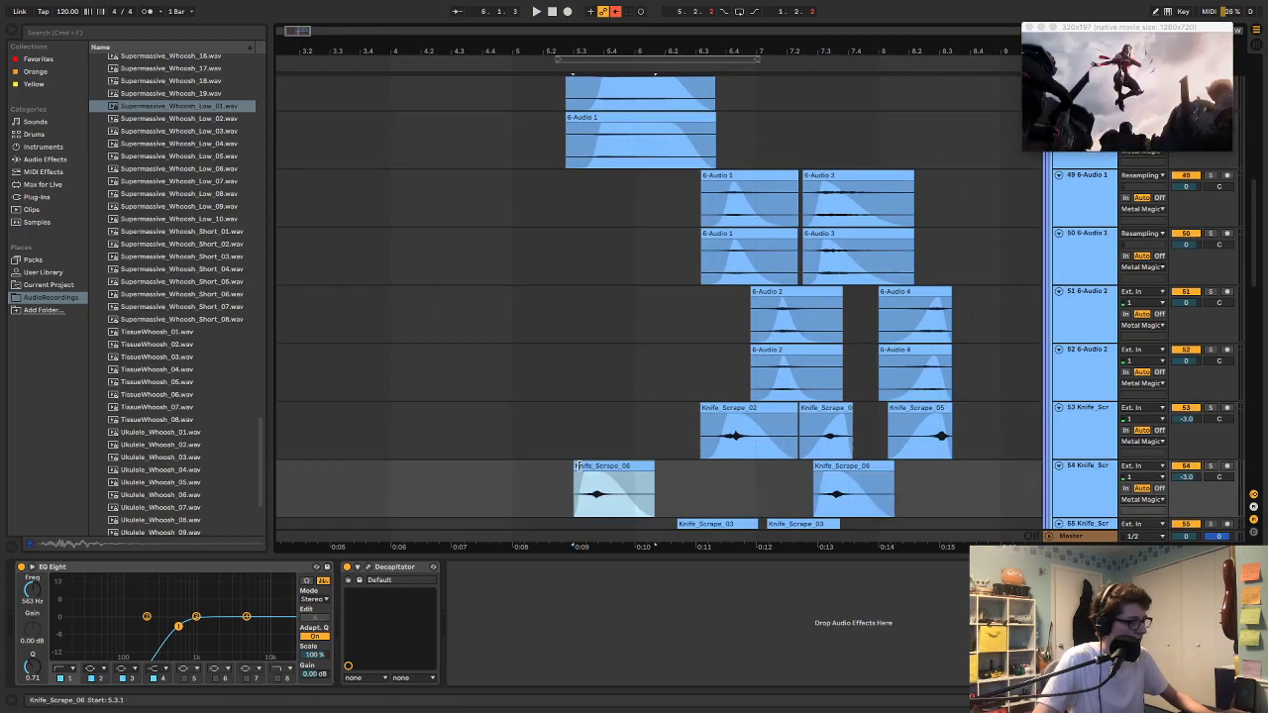
{"action": "mouse_move", "coordinate": [567, 442]}
{"action": "left_mouse_down"}
{"action": "mouse_move", "coordinate": [636, 448]}
{"action": "mouse_move", "coordinate": [683, 471]}
{"action": "mouse_move", "coordinate": [672, 474]}
{"action": "left_mouse_up"}
{"action": "left_click", "coordinate": [643, 451]}
{"action": "left_click", "coordinate": [562, 426]}
{"action": "key", "text": "space"}
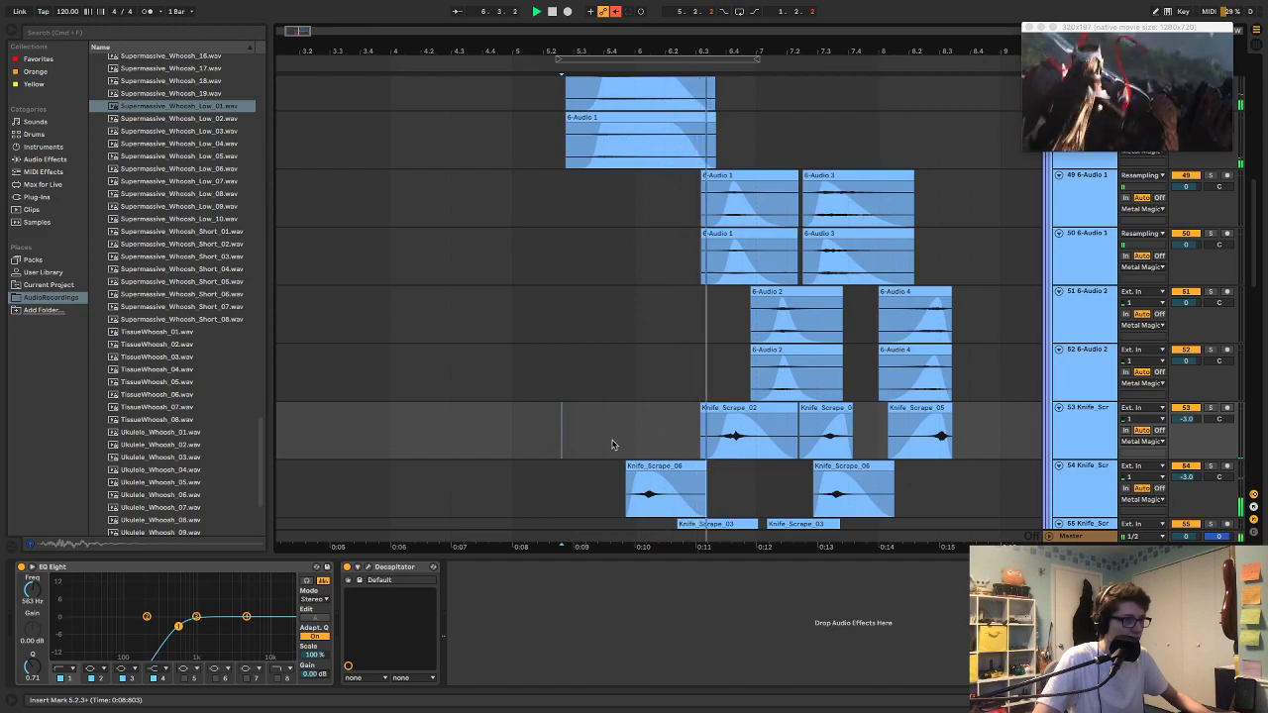
Step: Check the clip settings of the copied Knife_Scrape_06 at 5.4.3 and delete that copy from track 54
{"action": "left_click", "coordinate": [636, 465]}
{"action": "key", "text": "space"}
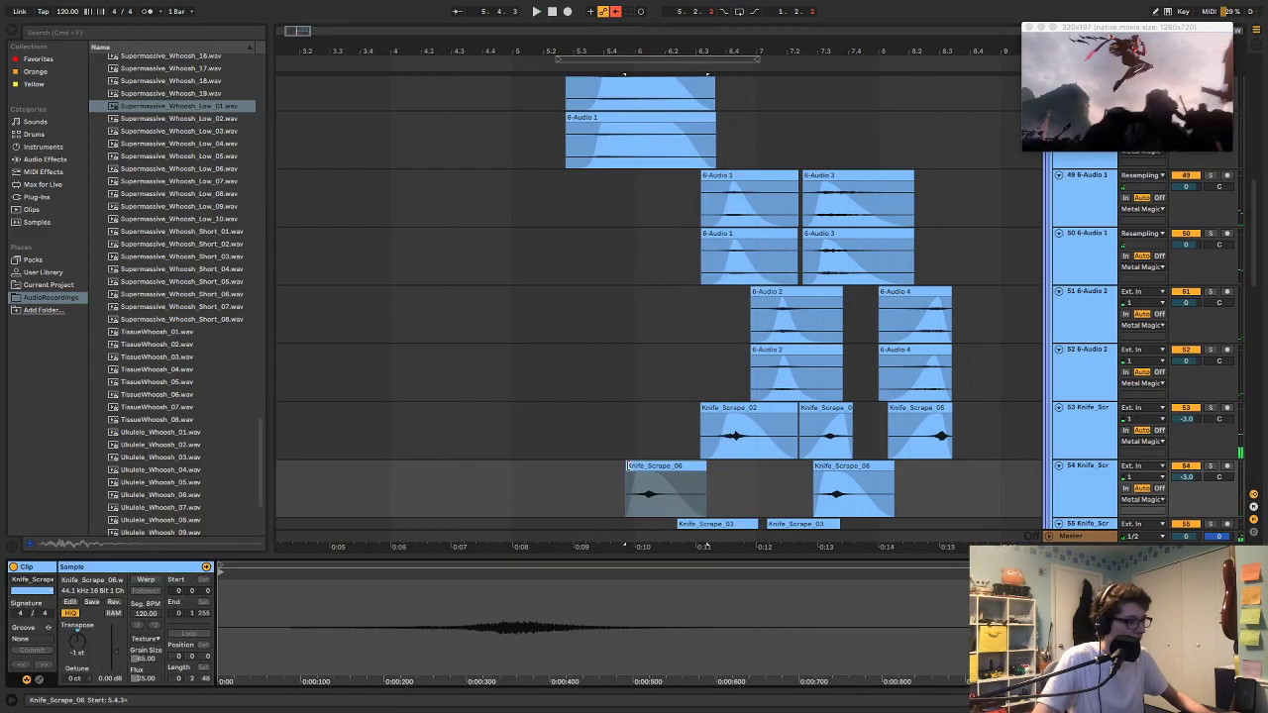
{"action": "left_click", "coordinate": [627, 466]}
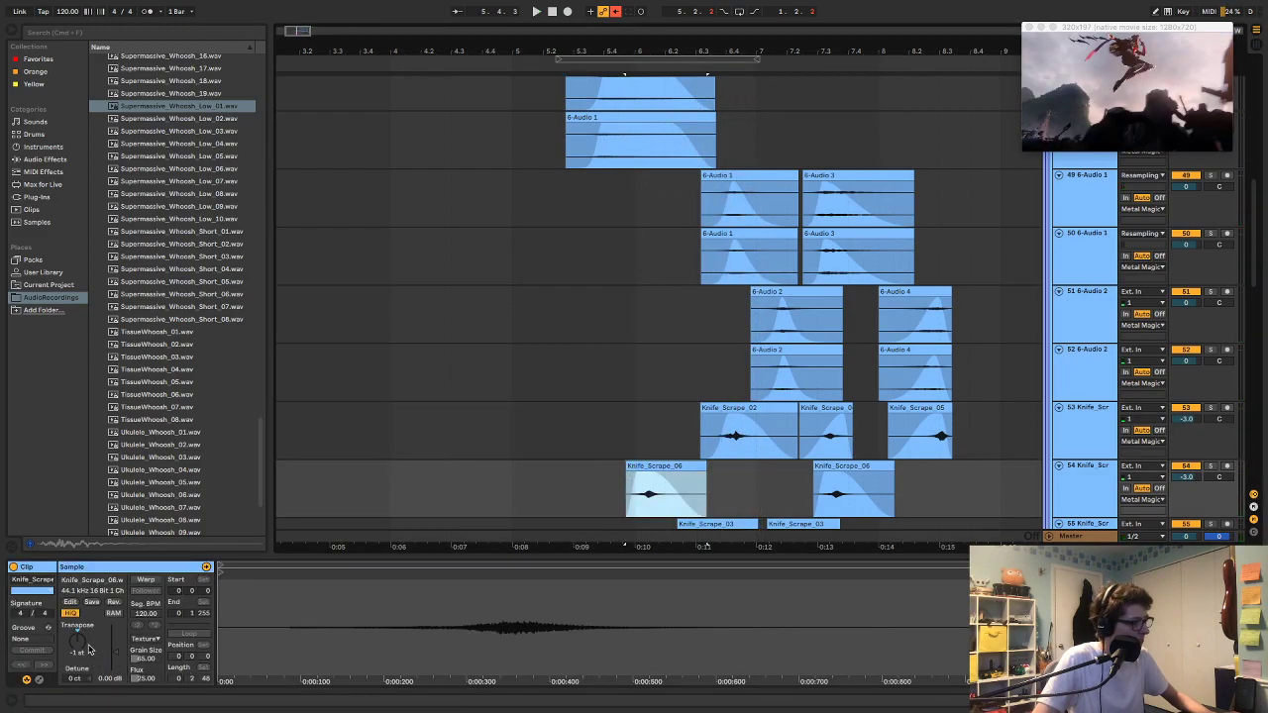
{"action": "key", "text": "Delete"}
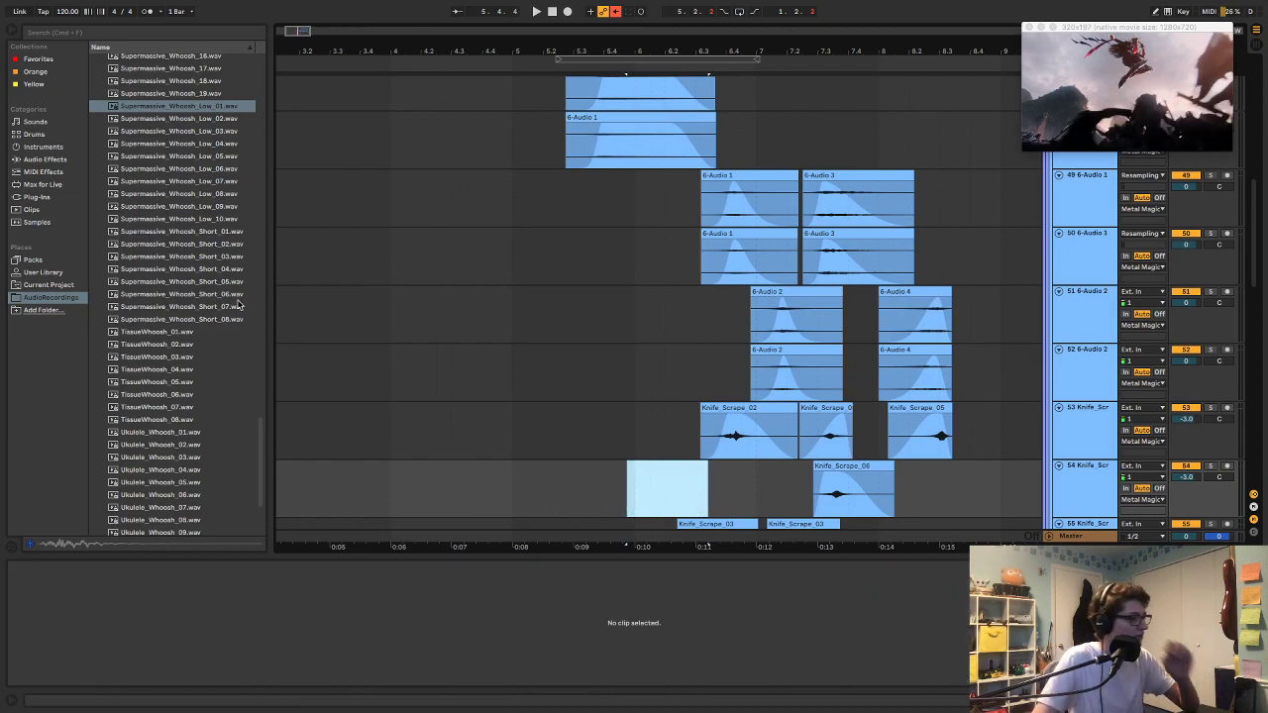
Step: Open the Metal Sounds folder in the AudioRecordings place and audition the knife hit and pocket-knife closing samples
{"action": "left_click", "coordinate": [61, 298]}
{"action": "left_click", "coordinate": [67, 285]}
{"action": "left_click", "coordinate": [66, 298]}
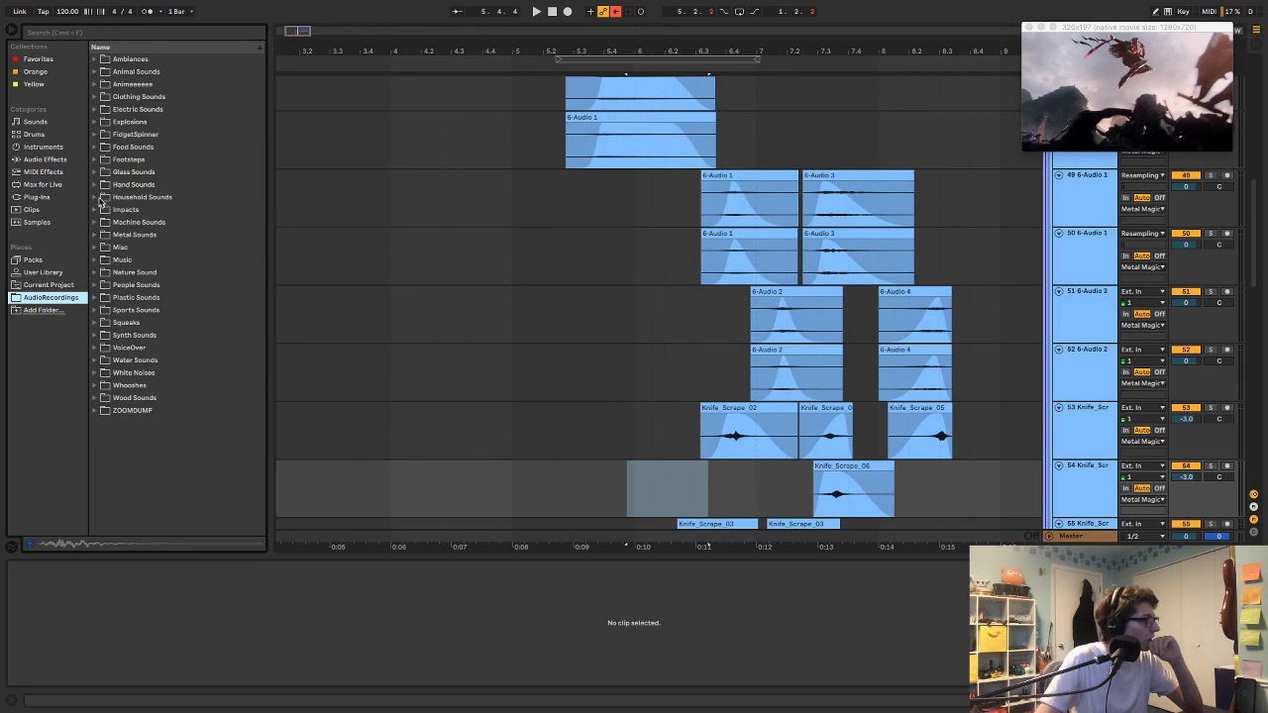
{"action": "left_click", "coordinate": [95, 235]}
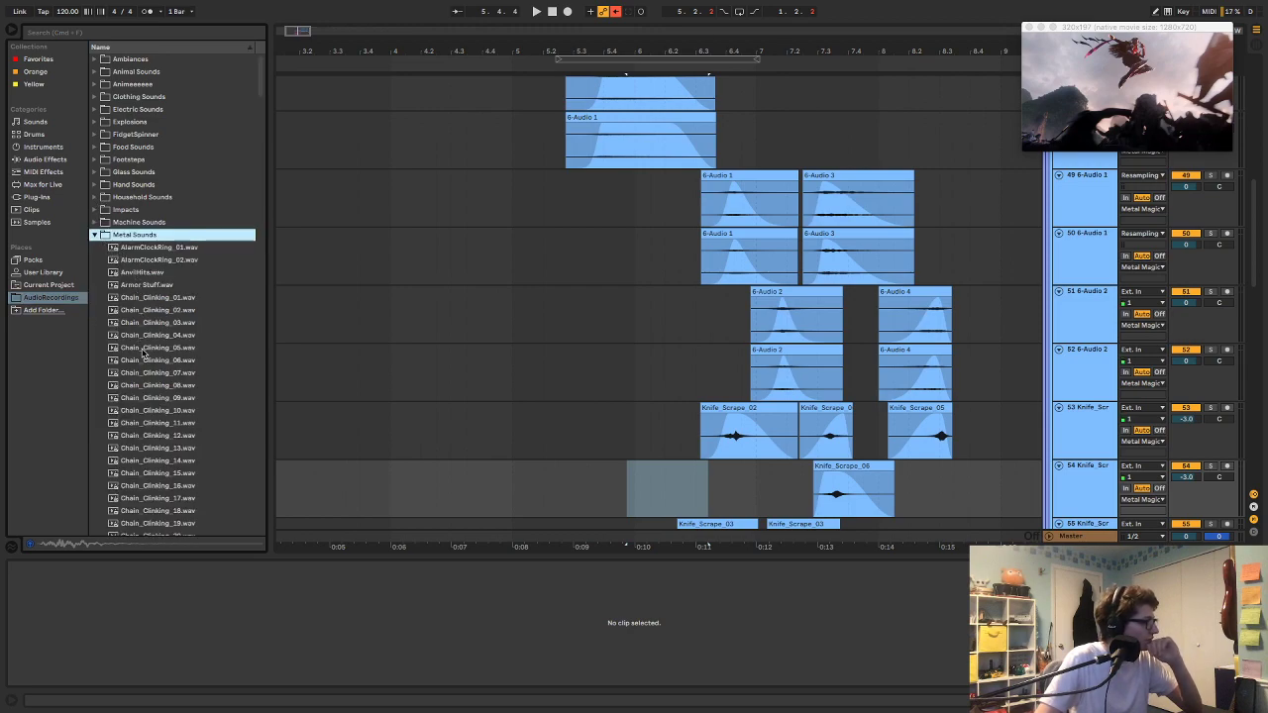
{"action": "scroll", "coordinate": [144, 353], "scroll_direction": "down", "scroll_amount": 15}
{"action": "left_click", "coordinate": [163, 257]}
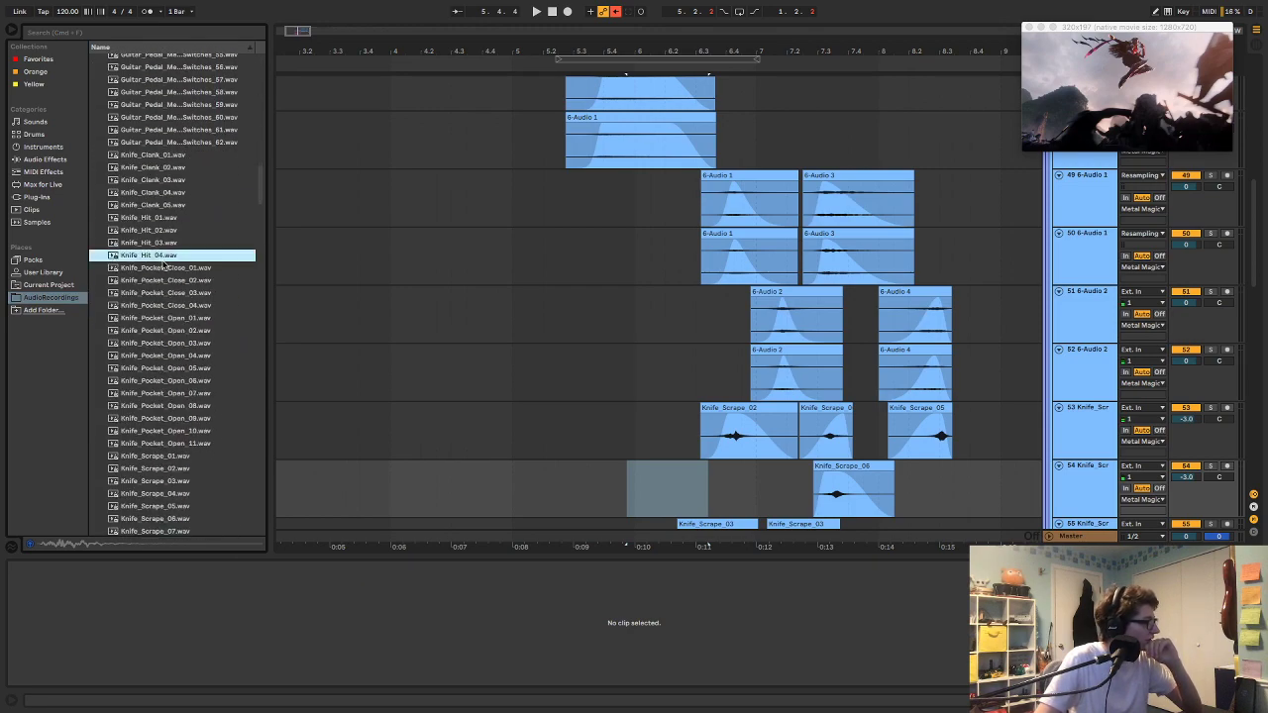
{"action": "left_click", "coordinate": [159, 278]}
Step: Audition the Knife_Scrape samples from 01 through 08
{"action": "left_click", "coordinate": [174, 456]}
{"action": "left_click", "coordinate": [175, 469]}
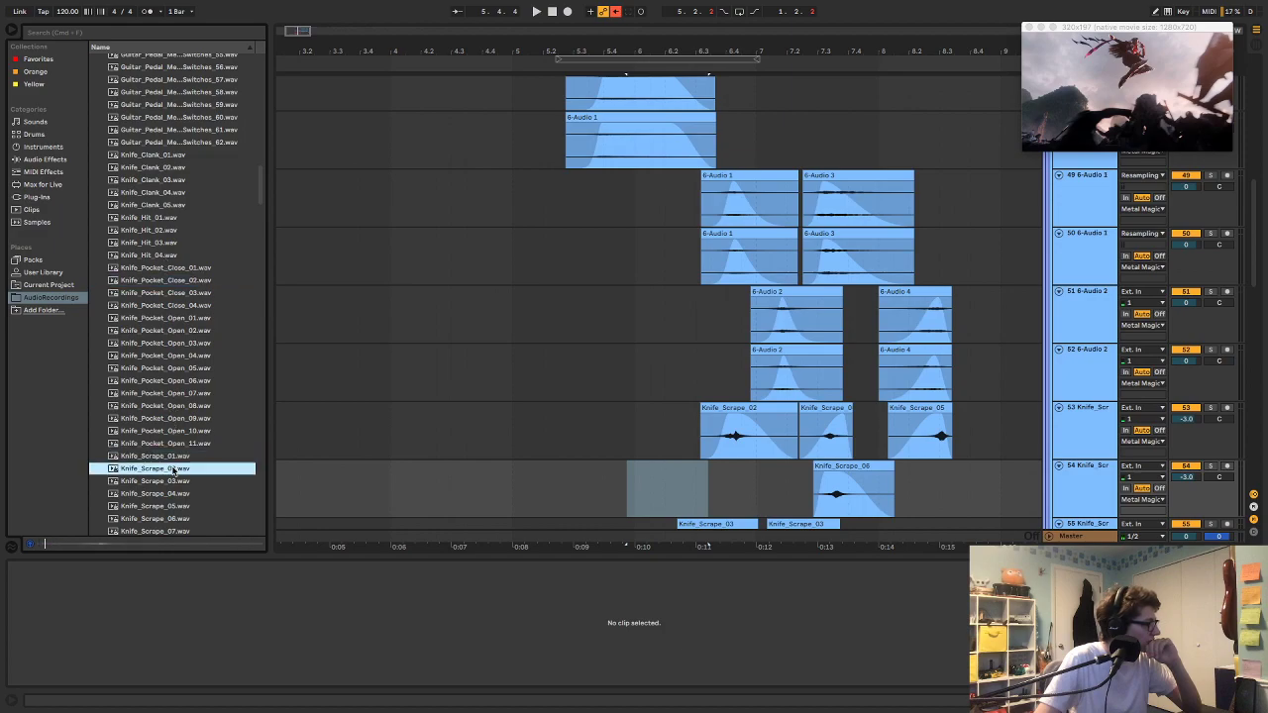
{"action": "left_click", "coordinate": [175, 481]}
{"action": "left_click", "coordinate": [176, 495]}
{"action": "scroll", "coordinate": [176, 496], "scroll_direction": "down", "scroll_amount": 3}
{"action": "left_click", "coordinate": [173, 416]}
{"action": "left_click", "coordinate": [170, 430]}
{"action": "left_click", "coordinate": [173, 452]}
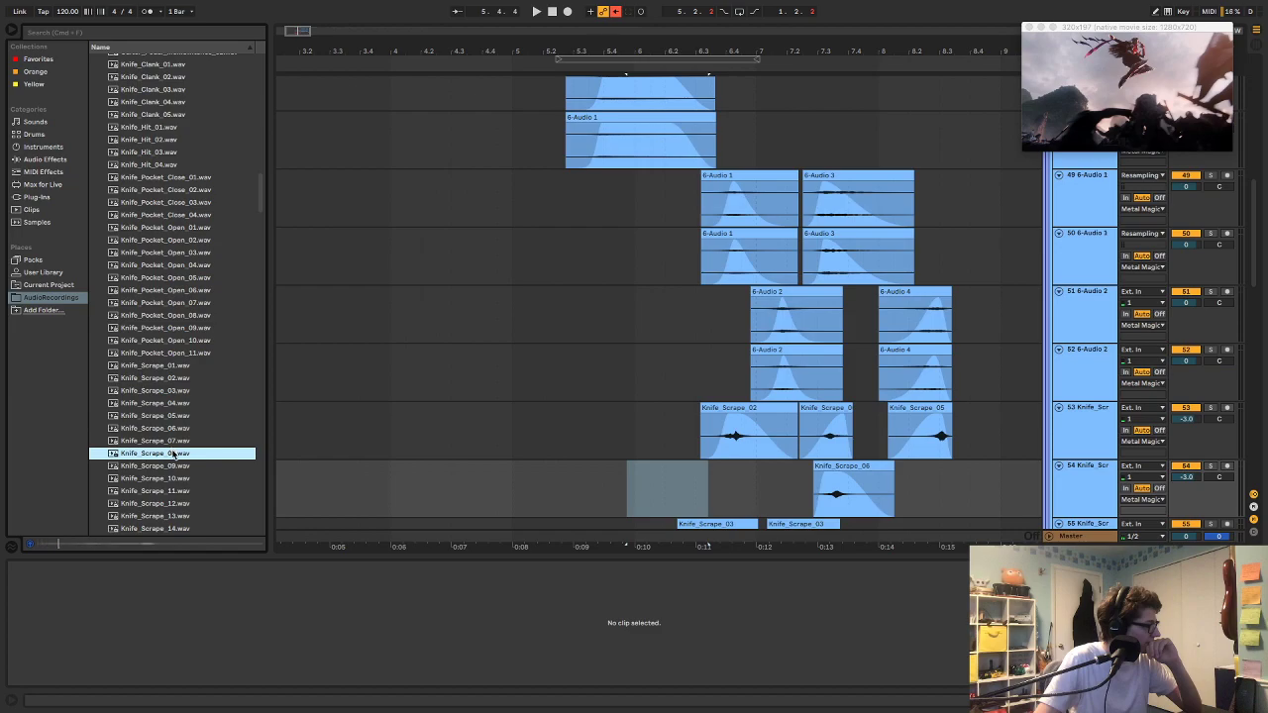
Step: Place Knife_Scrape_08 on track 54 at about 5.2.3 with a long fade-in, and play from 5.2.2
{"action": "left_click_drag", "start_coordinate": [175, 458], "coordinate": [581, 478]}
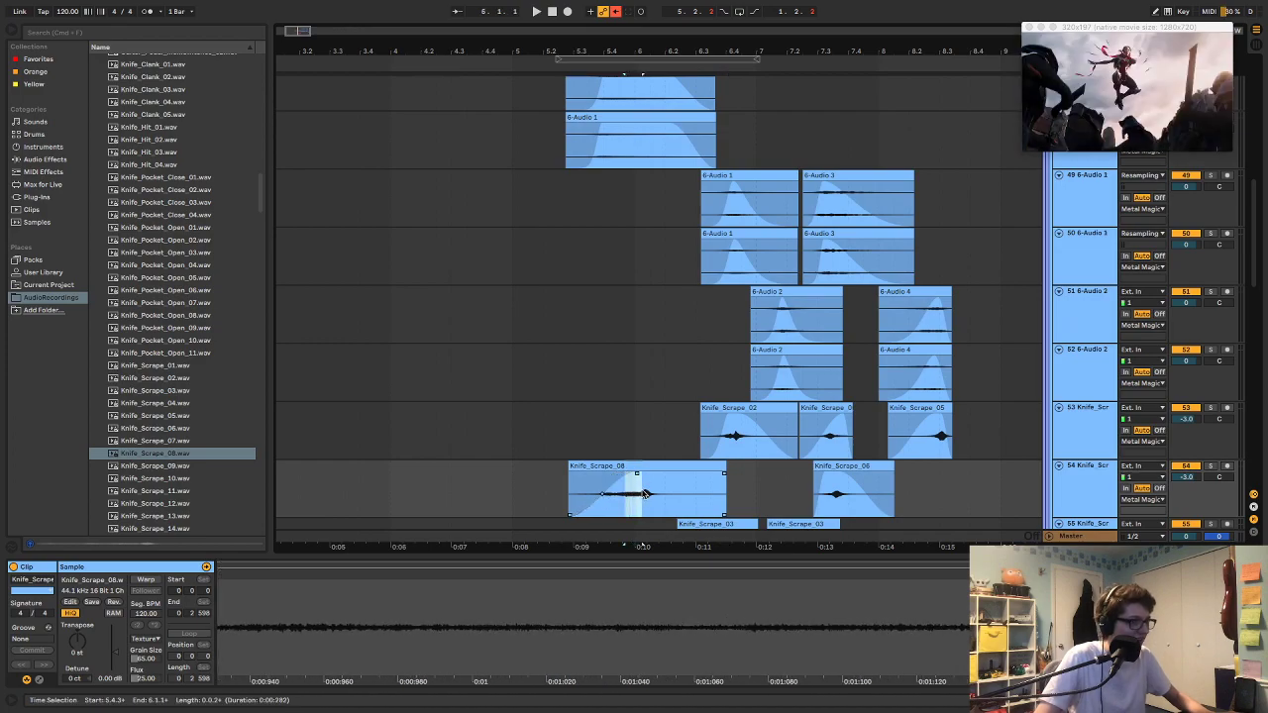
{"action": "left_click", "coordinate": [557, 431]}
{"action": "key", "text": "space"}
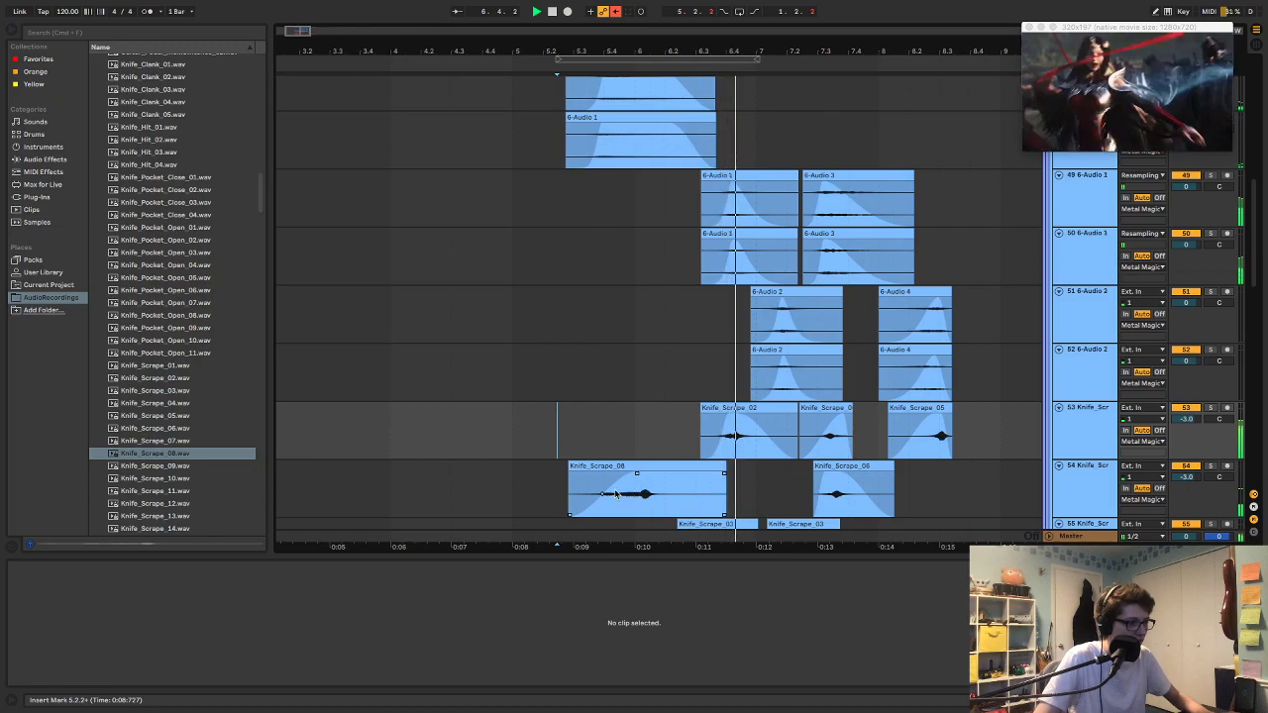
Step: Shift Knife_Scrape_08 on track 54 earlier in small moves to start at about 5.2.1, playing back each position
{"action": "left_click", "coordinate": [644, 480]}
{"action": "key", "text": "space"}
{"action": "left_click_drag", "start_coordinate": [646, 478], "coordinate": [634, 465]}
{"action": "key", "text": "space"}
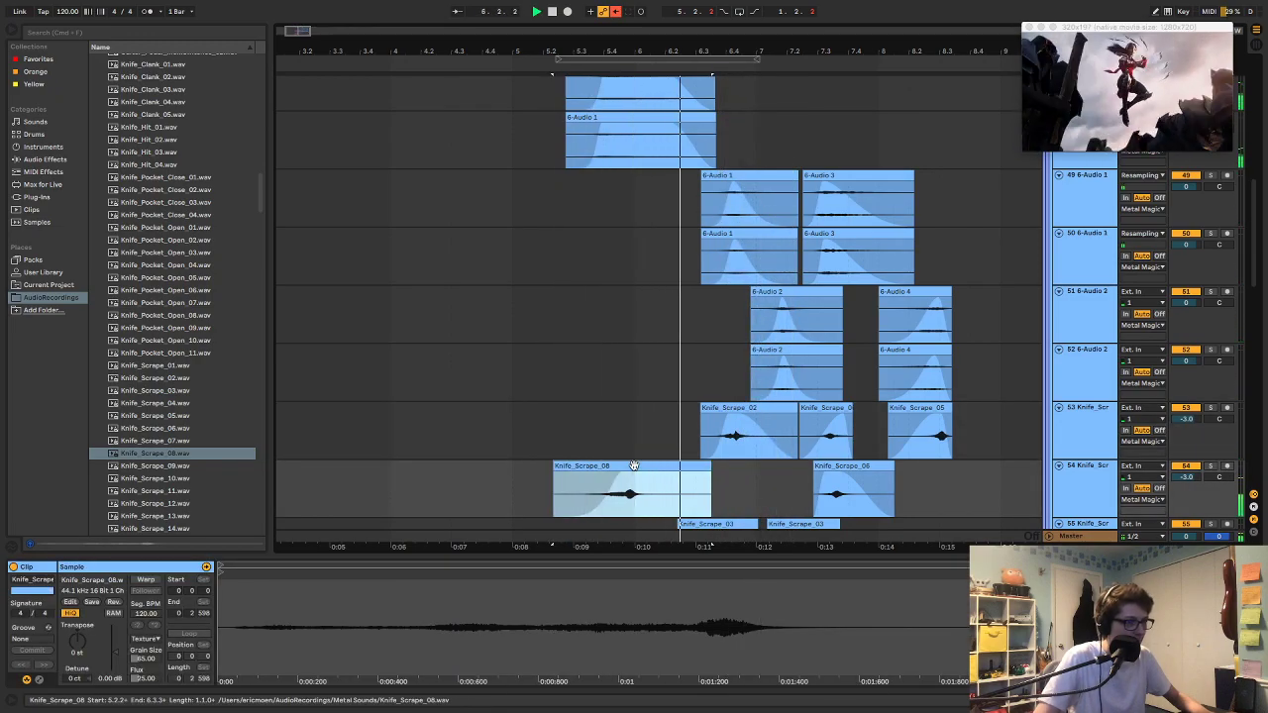
{"action": "key", "text": "space"}
{"action": "left_click_drag", "start_coordinate": [634, 465], "coordinate": [626, 470]}
{"action": "key", "text": "space"}
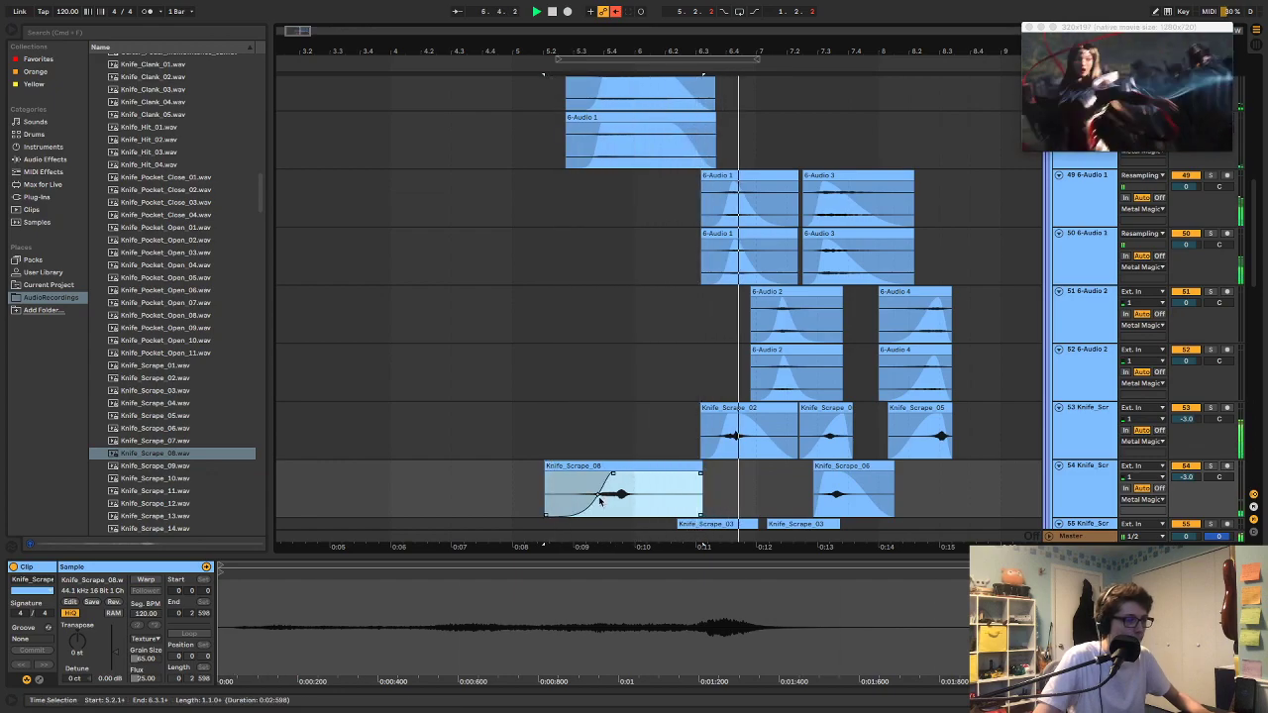
Step: Trim the start of Knife_Scrape_08 to about 5.2.3 and play it with track 54 soloed
{"action": "key", "text": "space"}
{"action": "left_click_drag", "start_coordinate": [545, 471], "coordinate": [566, 470]}
{"action": "key", "text": "space"}
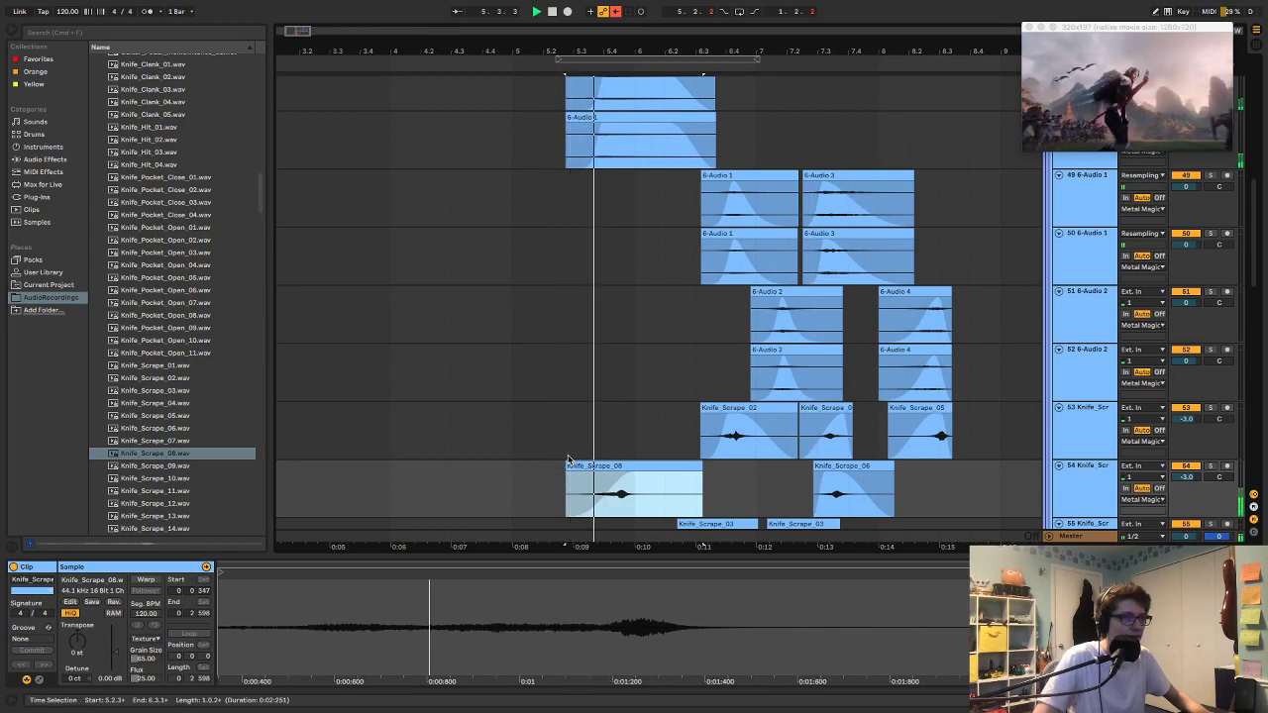
{"action": "key", "text": "s"}
{"action": "key", "text": "space"}
{"action": "key", "text": "space"}
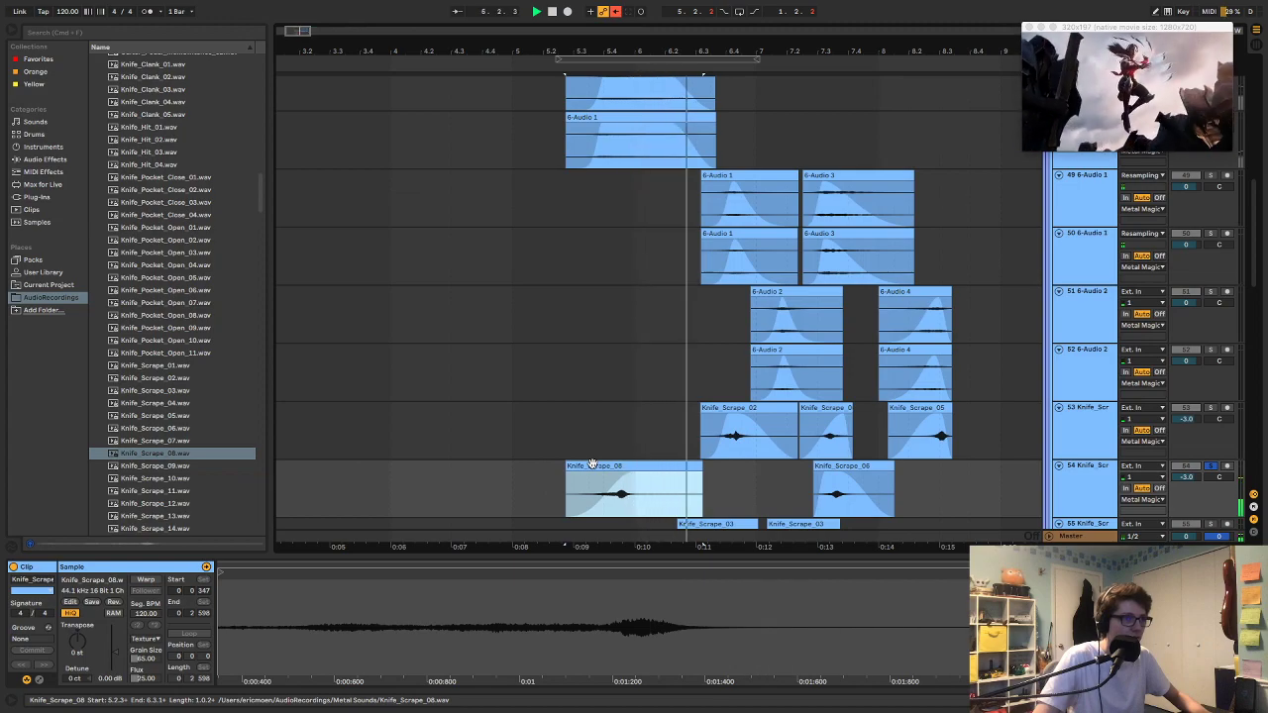
Step: Shorten Knife_Scrape_08 to end at about 6.3.1 with a fade-out, and play it in the full mix
{"action": "left_click_drag", "start_coordinate": [701, 475], "coordinate": [685, 482]}
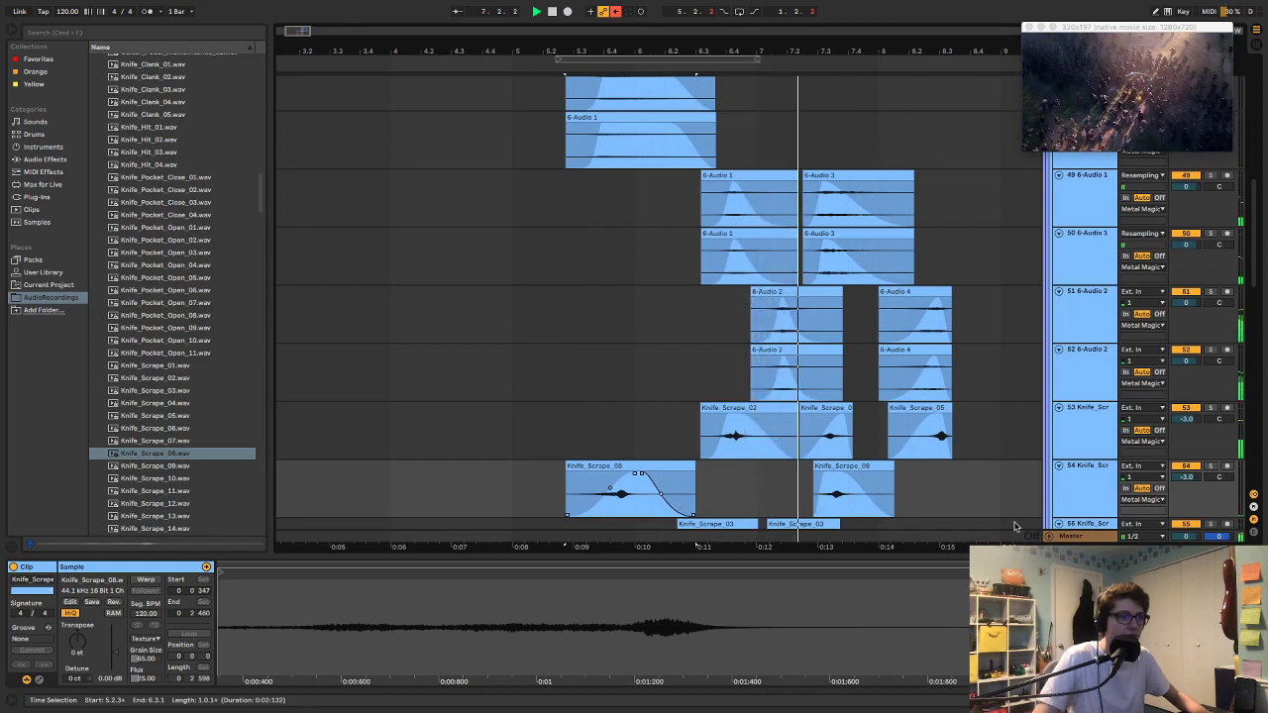
{"action": "key", "text": "space"}
{"action": "key", "text": "space"}
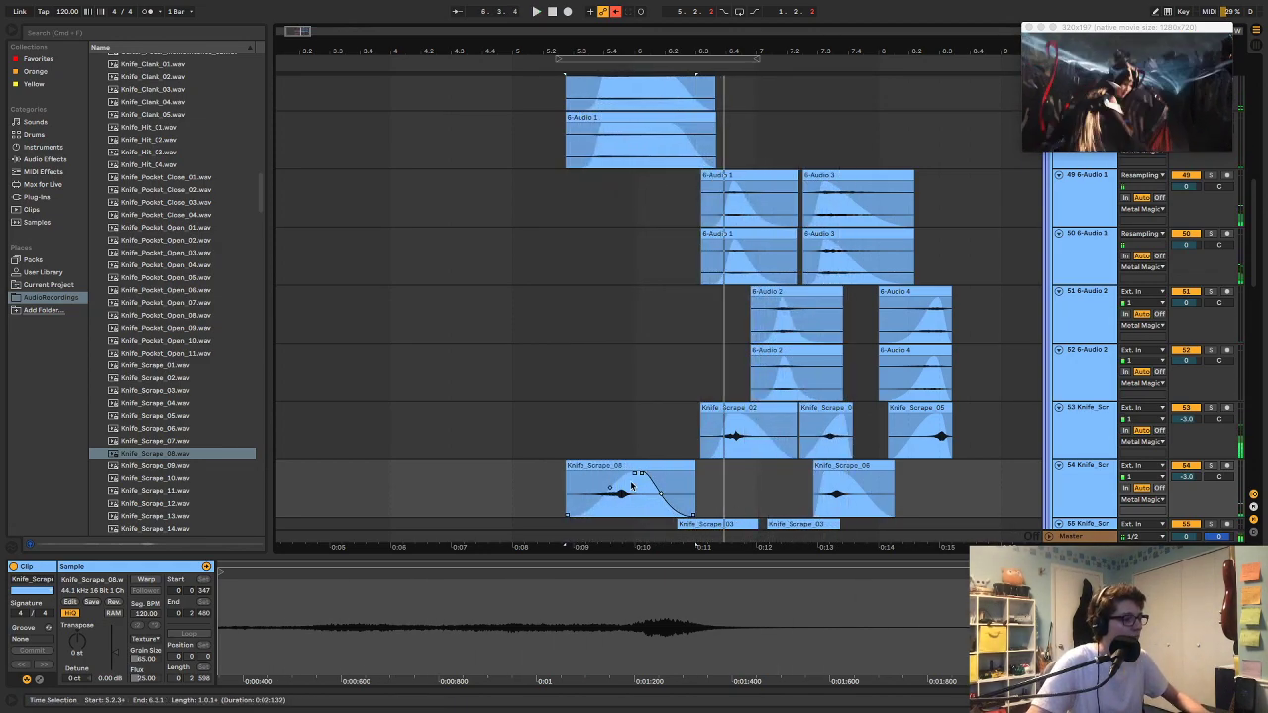
{"action": "key", "text": "space"}
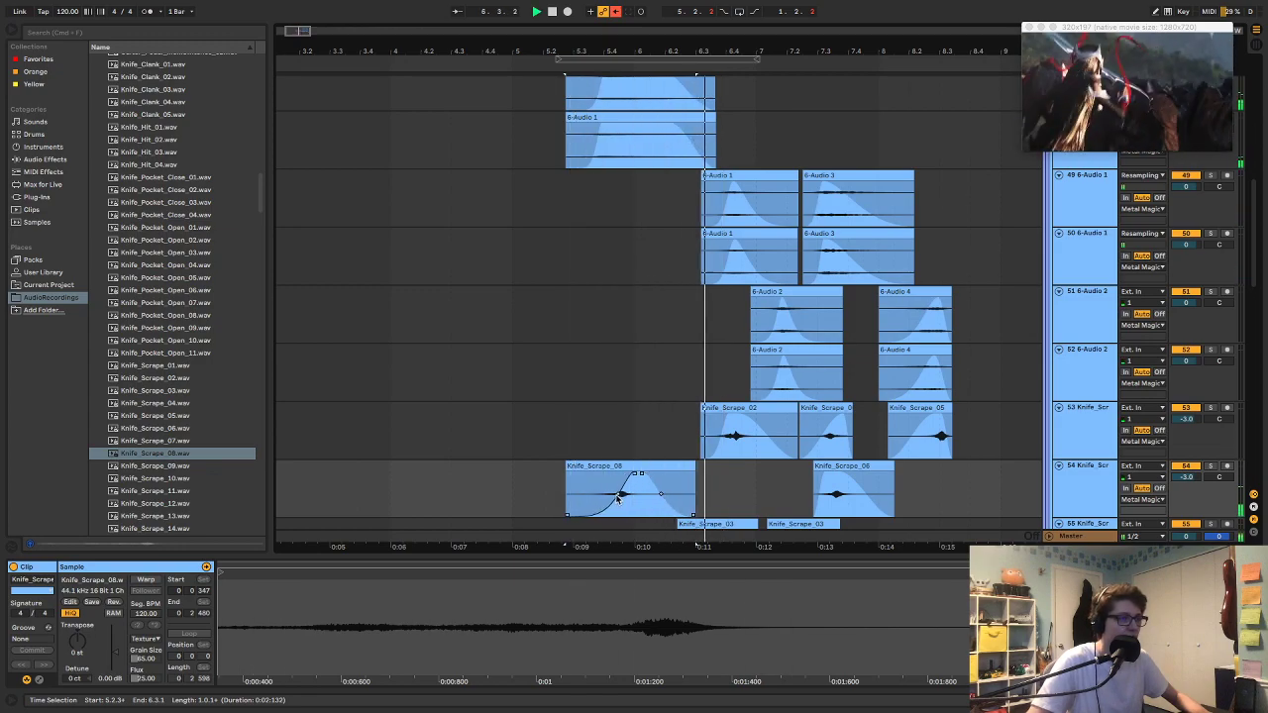
Step: Nudge Knife_Scrape_08 earlier so it ends at about 6.2.4, reshape its fade-in curve, and play the passage against the picture
{"action": "left_click_drag", "start_coordinate": [640, 467], "coordinate": [635, 465]}
{"action": "key", "text": "space"}
{"action": "key", "text": "space"}
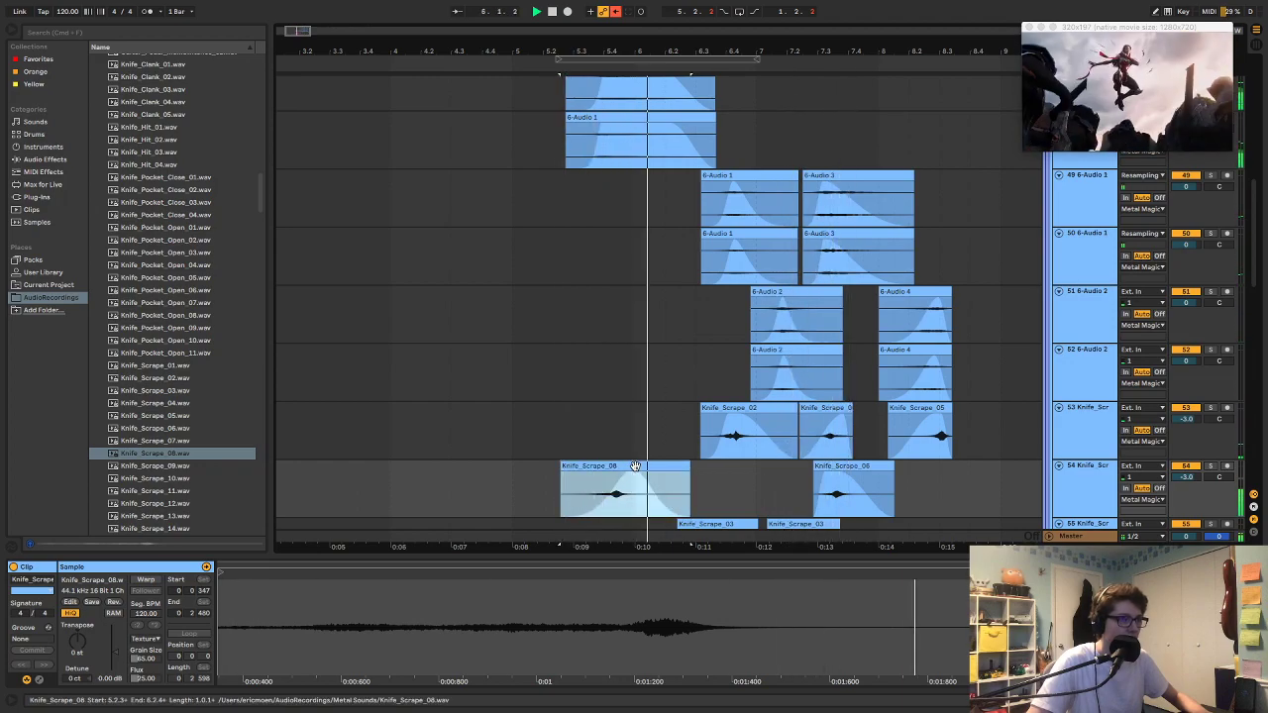
{"action": "left_click_drag", "start_coordinate": [608, 493], "coordinate": [597, 491]}
{"action": "key", "text": "space"}
{"action": "key", "text": "space"}
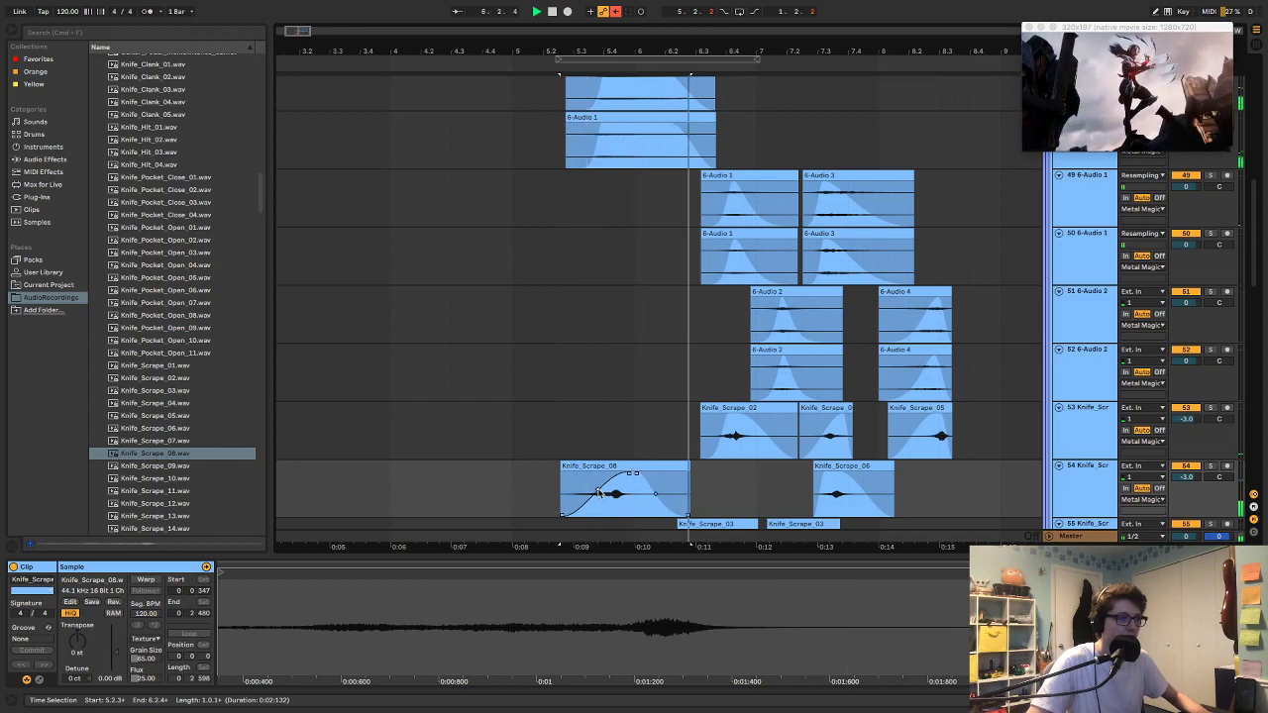
{"action": "key", "text": "space"}
{"action": "key", "text": "space"}
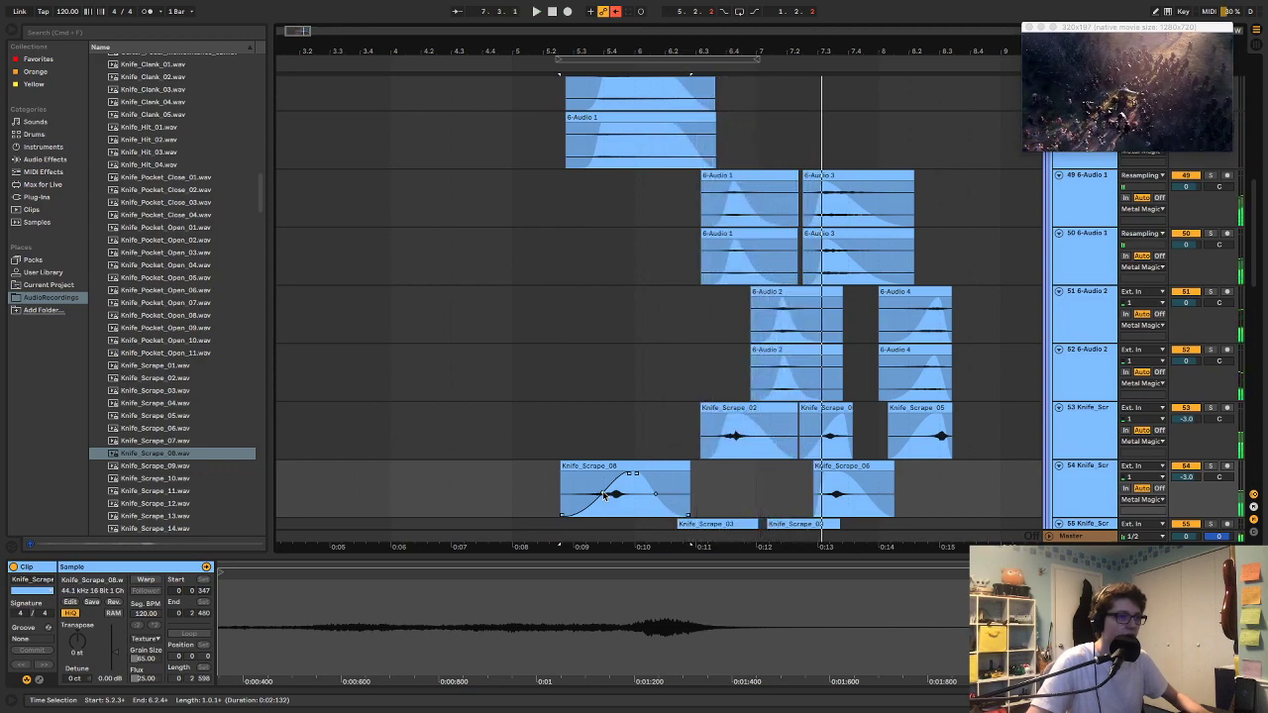
{"action": "key", "text": "space"}
{"action": "key", "text": "space"}
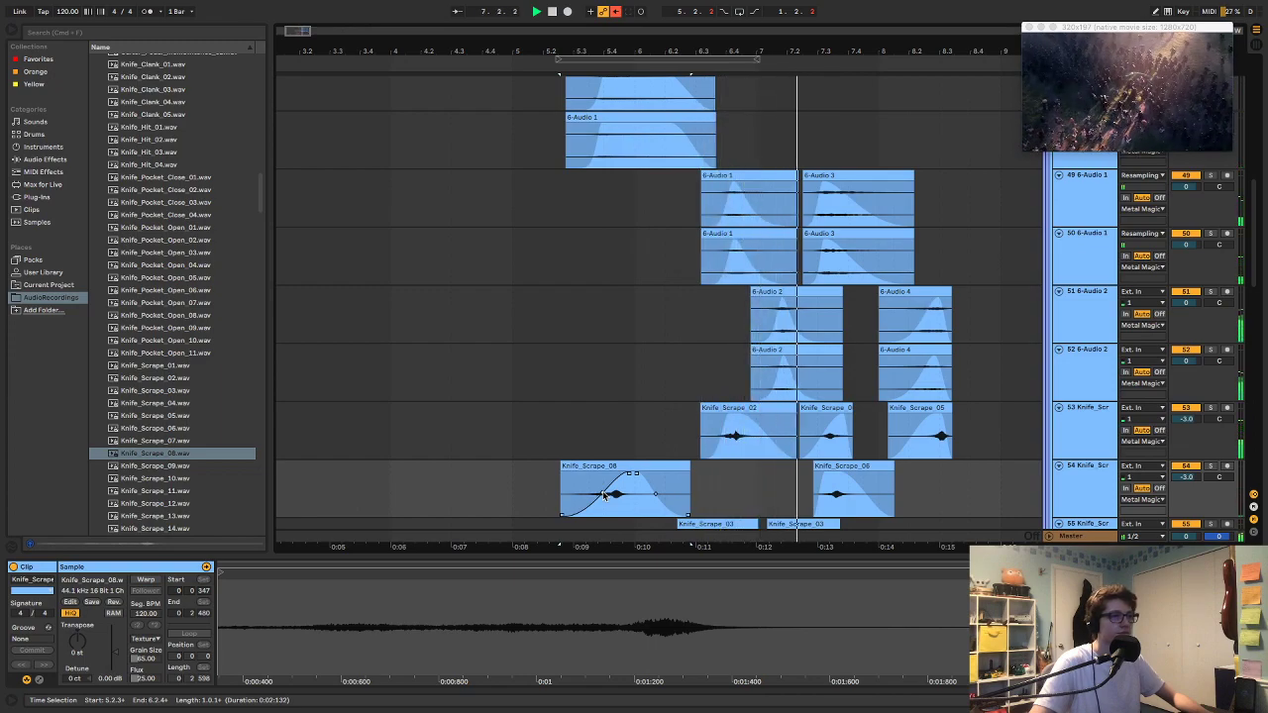
Step: Compare the passage with the Supermassive_Whoosh_15 clip on track 89 deactivated and active again
{"action": "scroll", "coordinate": [602, 495], "scroll_direction": "down", "scroll_amount": 20}
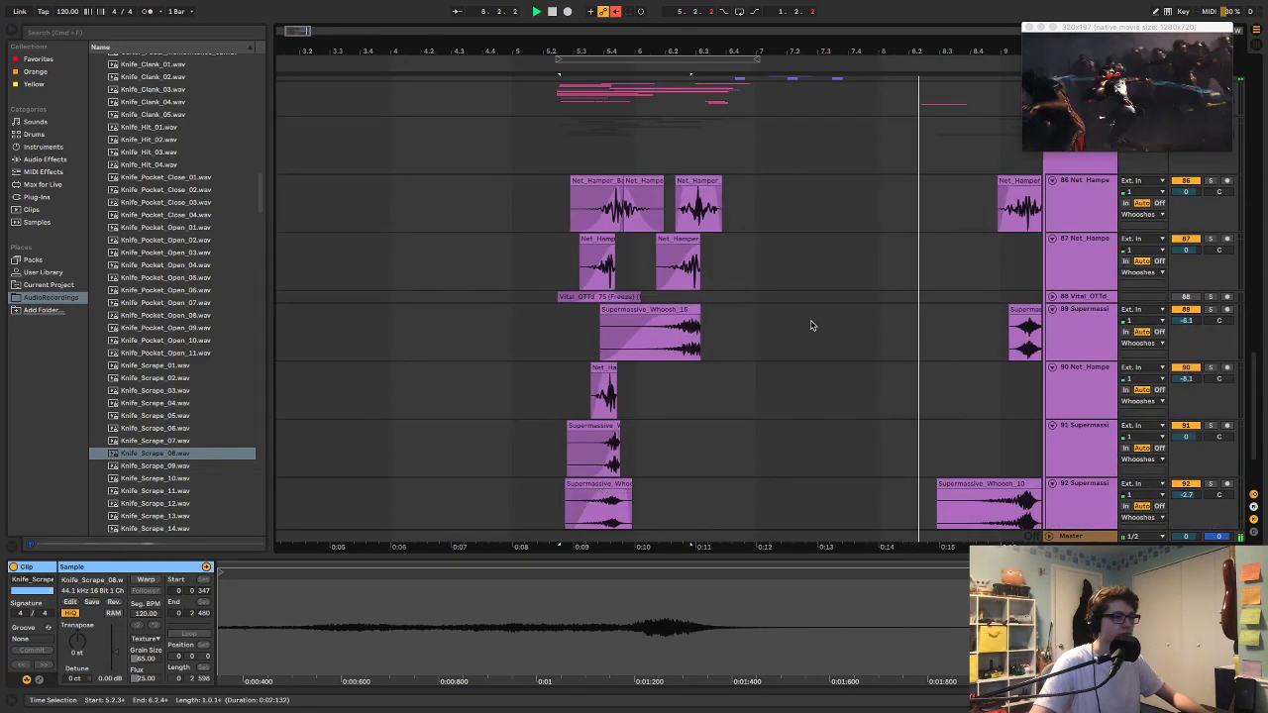
{"action": "scroll", "coordinate": [763, 315], "scroll_direction": "down", "scroll_amount": 2}
{"action": "scroll", "coordinate": [743, 310], "scroll_direction": "up", "scroll_amount": 3}
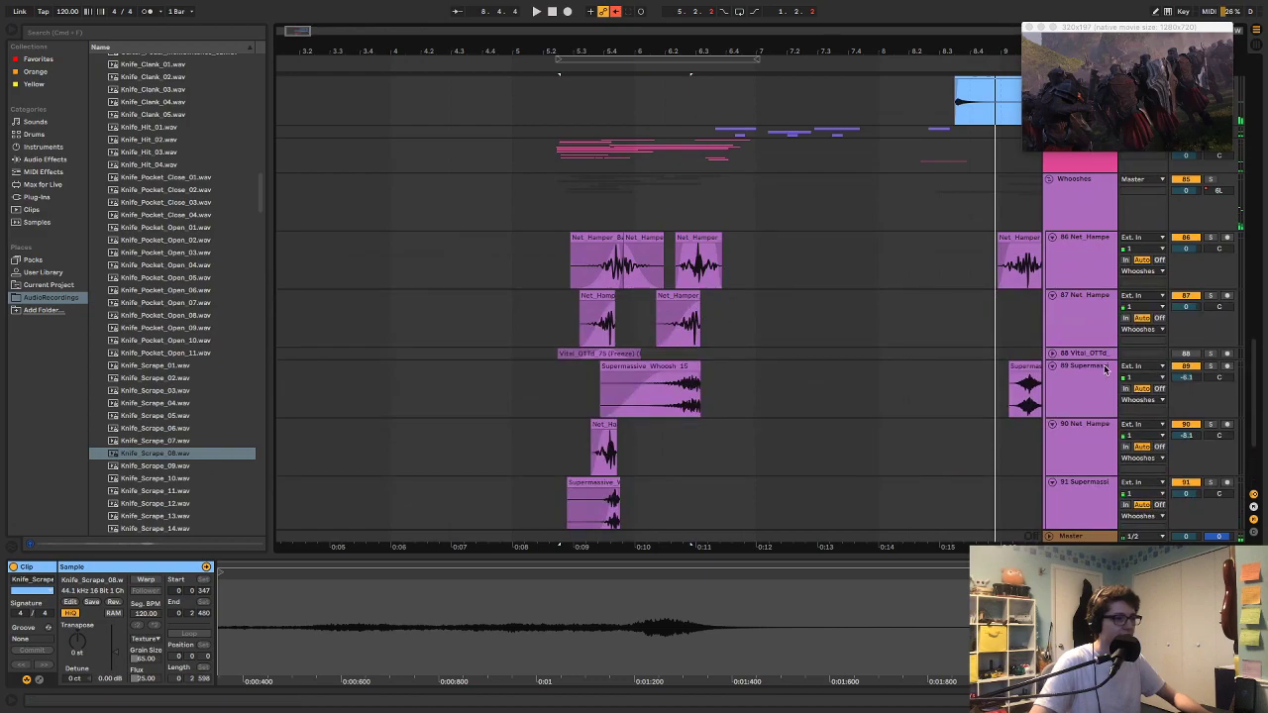
{"action": "left_click", "coordinate": [684, 381]}
{"action": "key", "text": "0"}
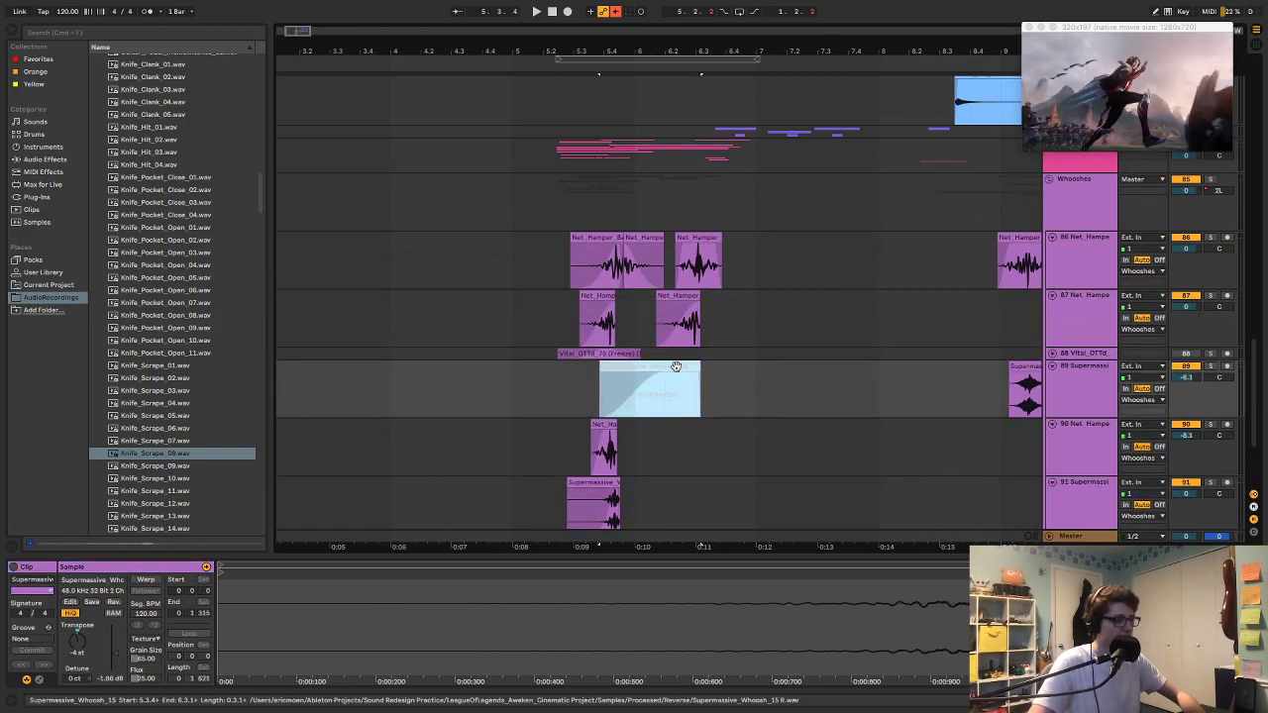
{"action": "left_click", "coordinate": [566, 394]}
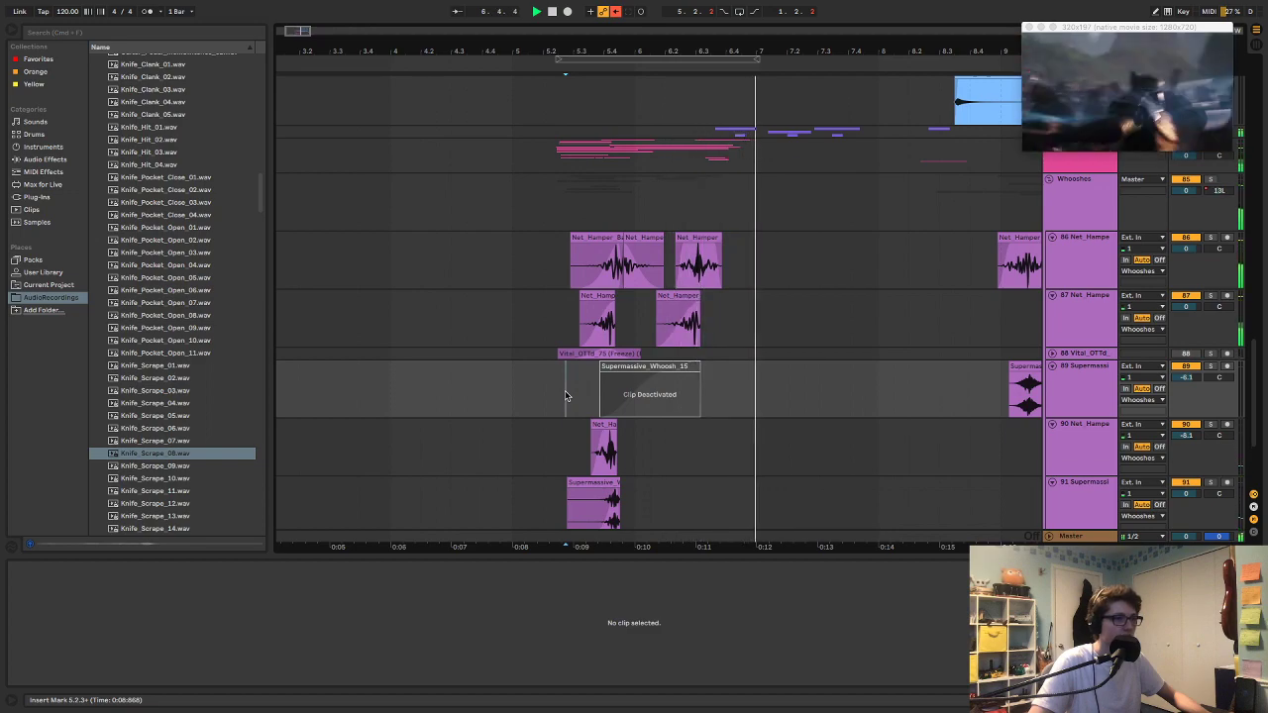
{"action": "left_click", "coordinate": [639, 367]}
{"action": "key", "text": "0"}
{"action": "key", "text": "space"}
{"action": "key", "text": "space"}
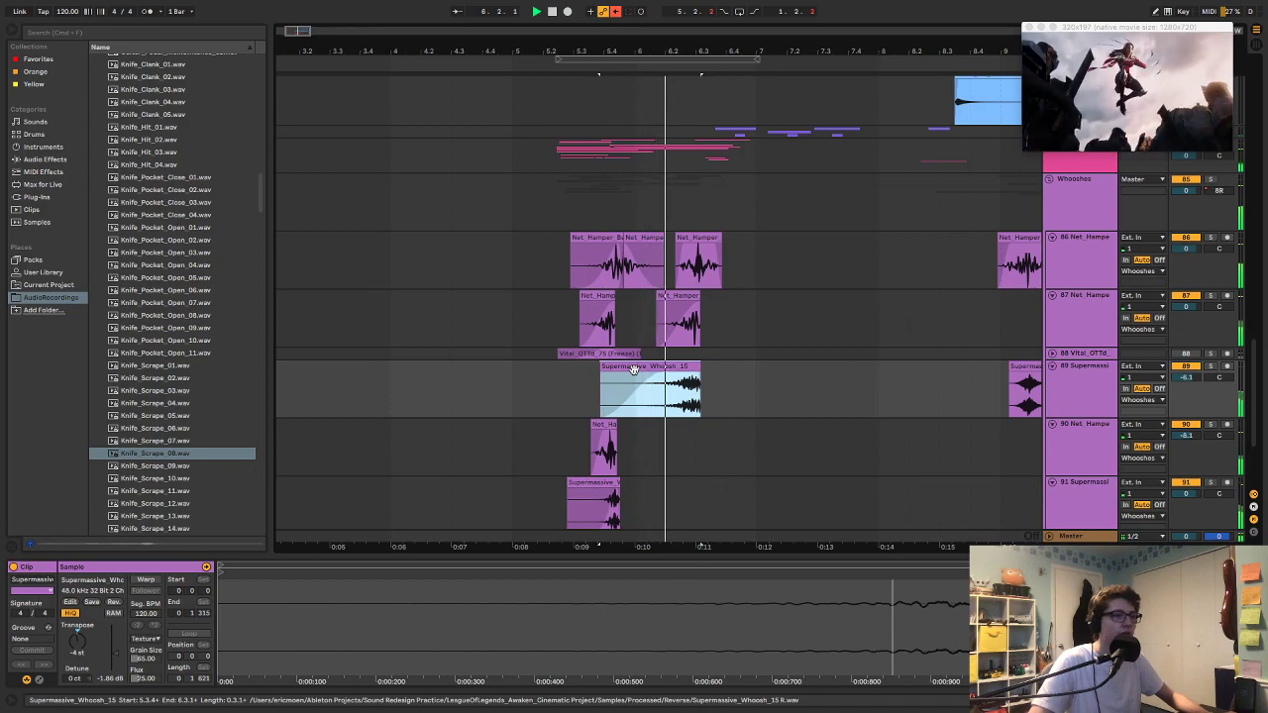
Step: Deactivate the Net_Hamper_Bag_Whoosh_02 clip at 6.1.3 on track 87 and play from 5.2.2
{"action": "left_click", "coordinate": [683, 297]}
{"action": "key", "text": "0"}
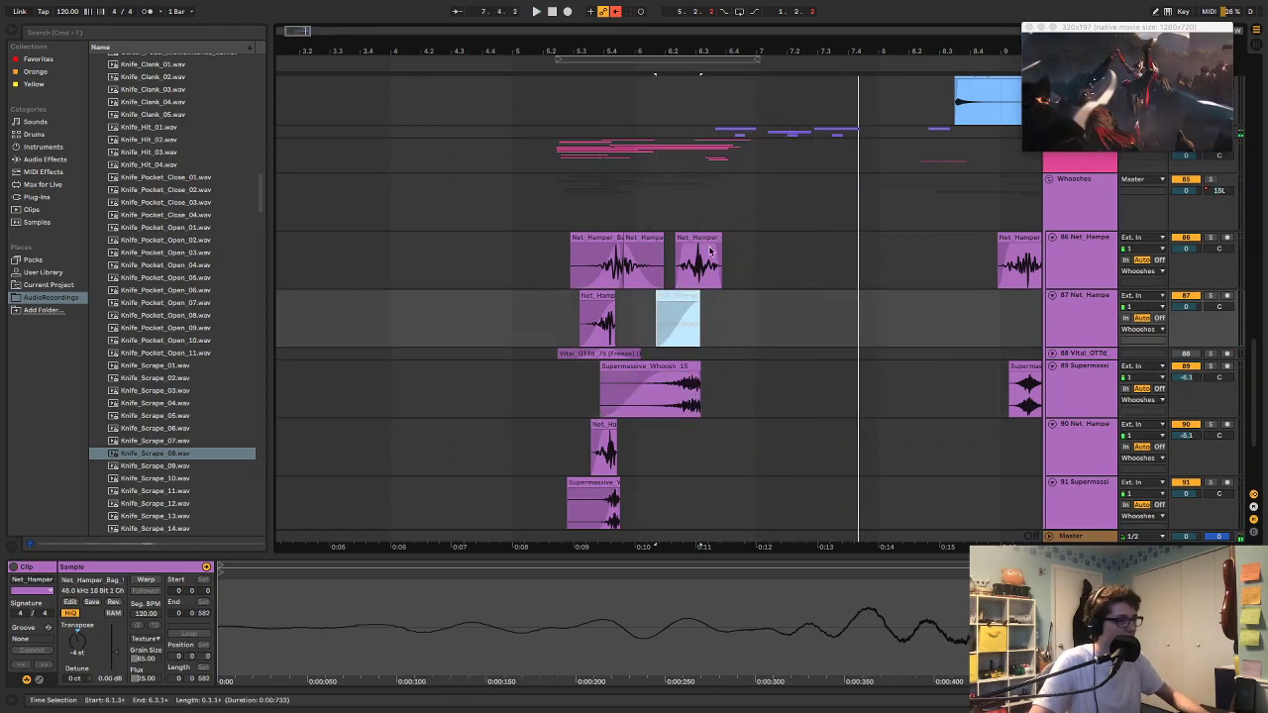
{"action": "left_click_drag", "start_coordinate": [696, 228], "coordinate": [688, 354]}
{"action": "left_click_drag", "start_coordinate": [738, 278], "coordinate": [649, 411]}
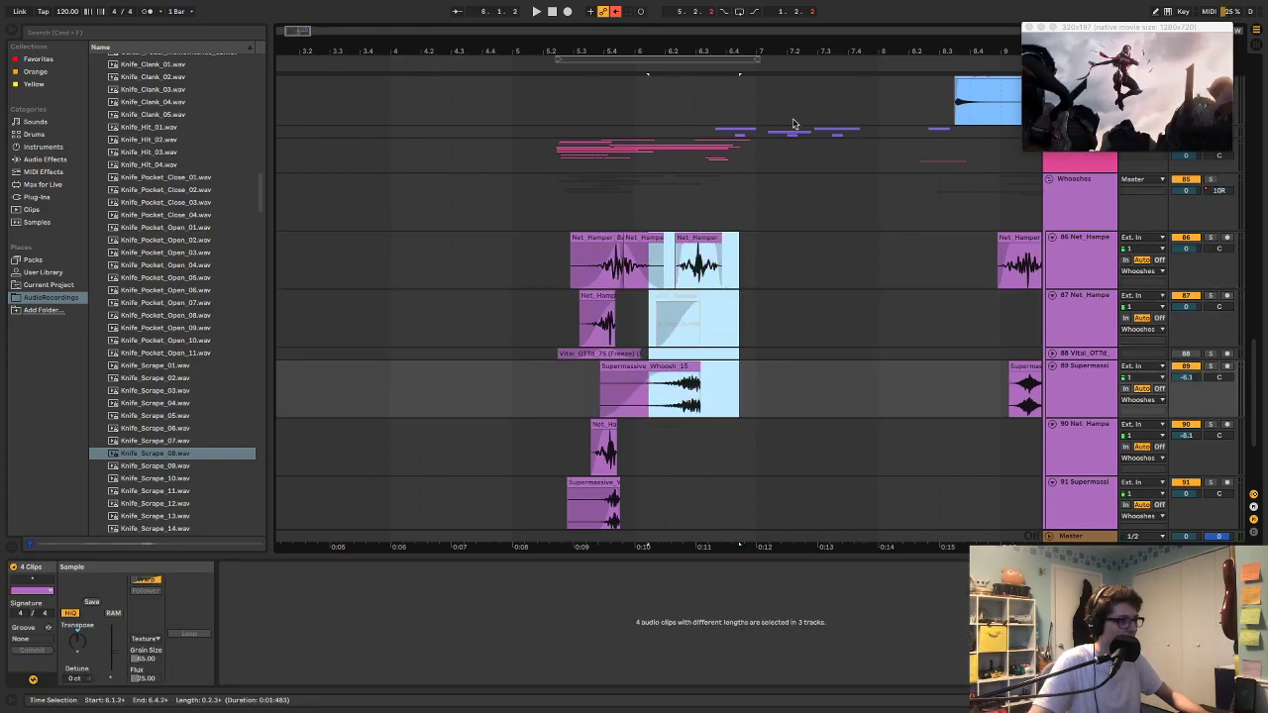
{"action": "left_click_drag", "start_coordinate": [710, 133], "coordinate": [762, 134]}
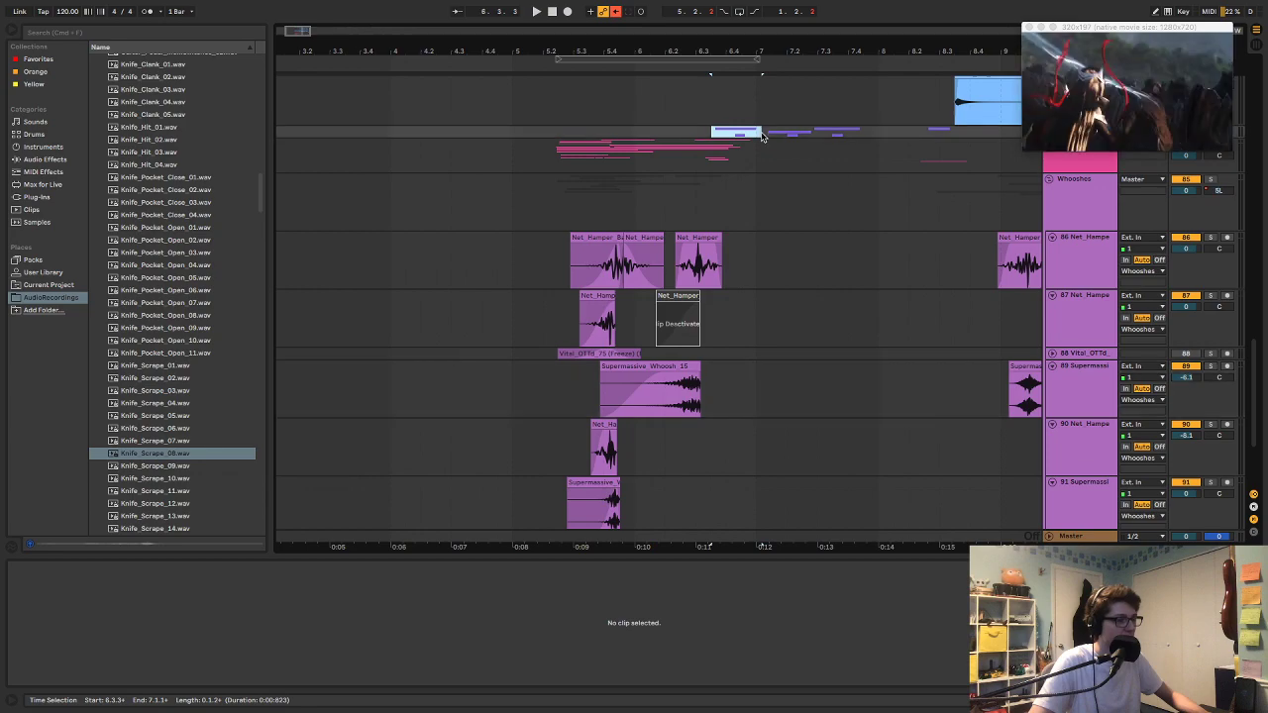
{"action": "left_click", "coordinate": [747, 287]}
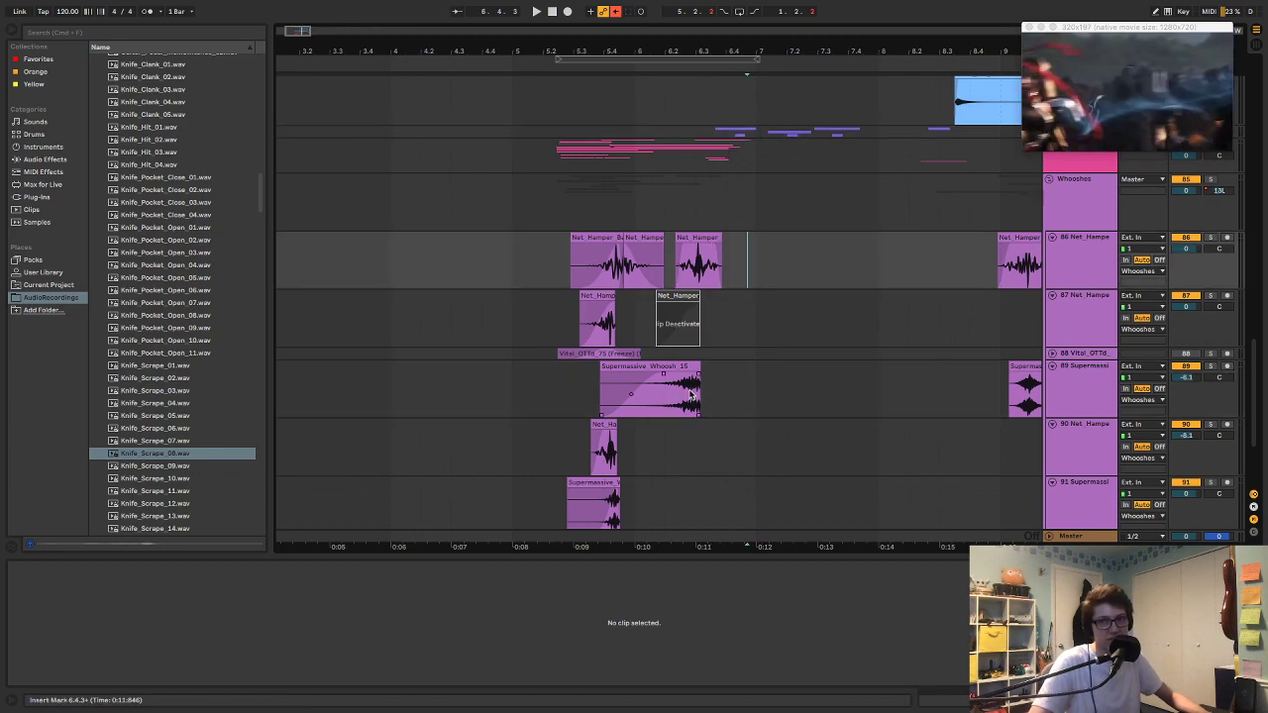
{"action": "left_click", "coordinate": [558, 189]}
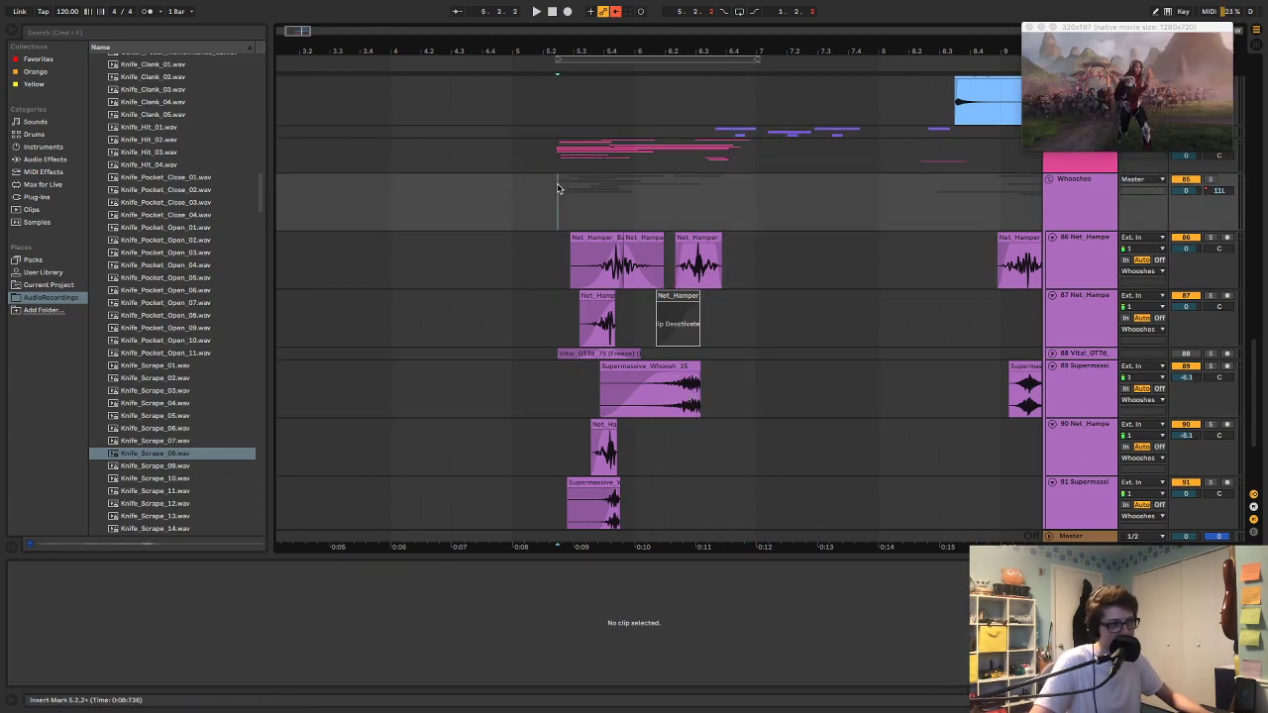
{"action": "key", "text": "space"}
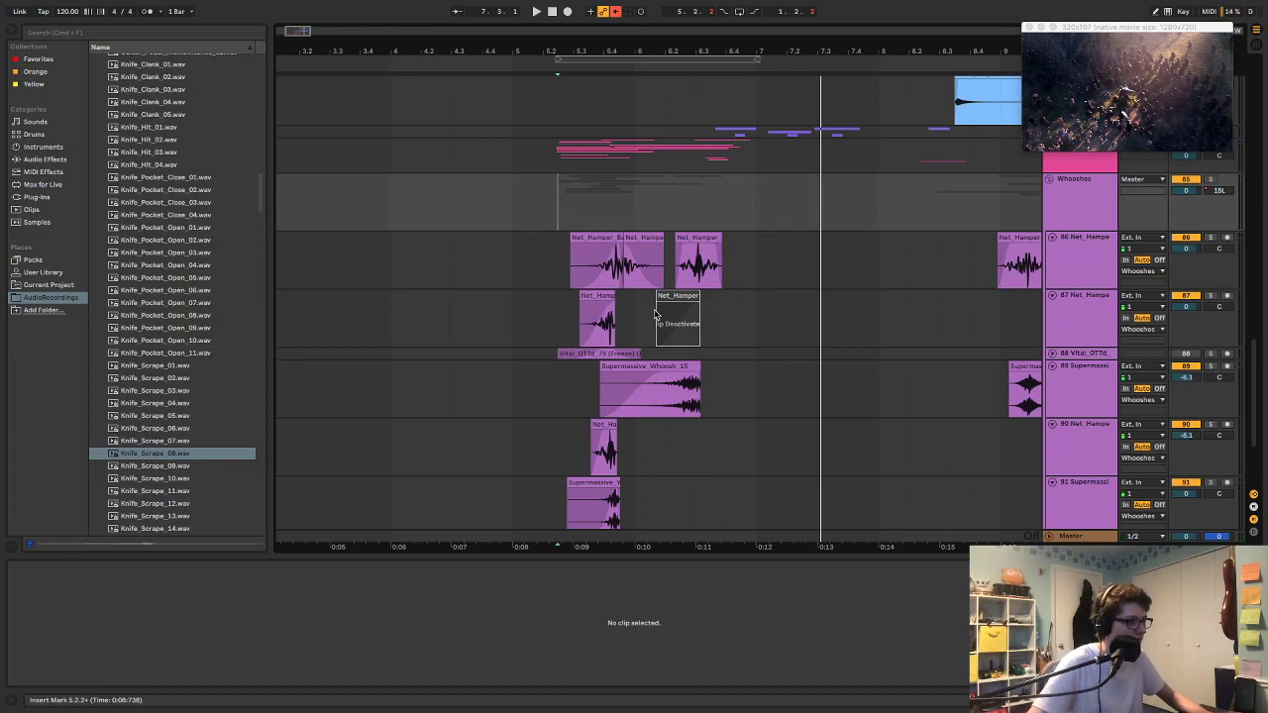
Step: Compare the passage with Net_Hamper_Bag_Whoosh_02 on track 87 reactivated and deactivated again
{"action": "left_click_drag", "start_coordinate": [657, 291], "coordinate": [661, 291]}
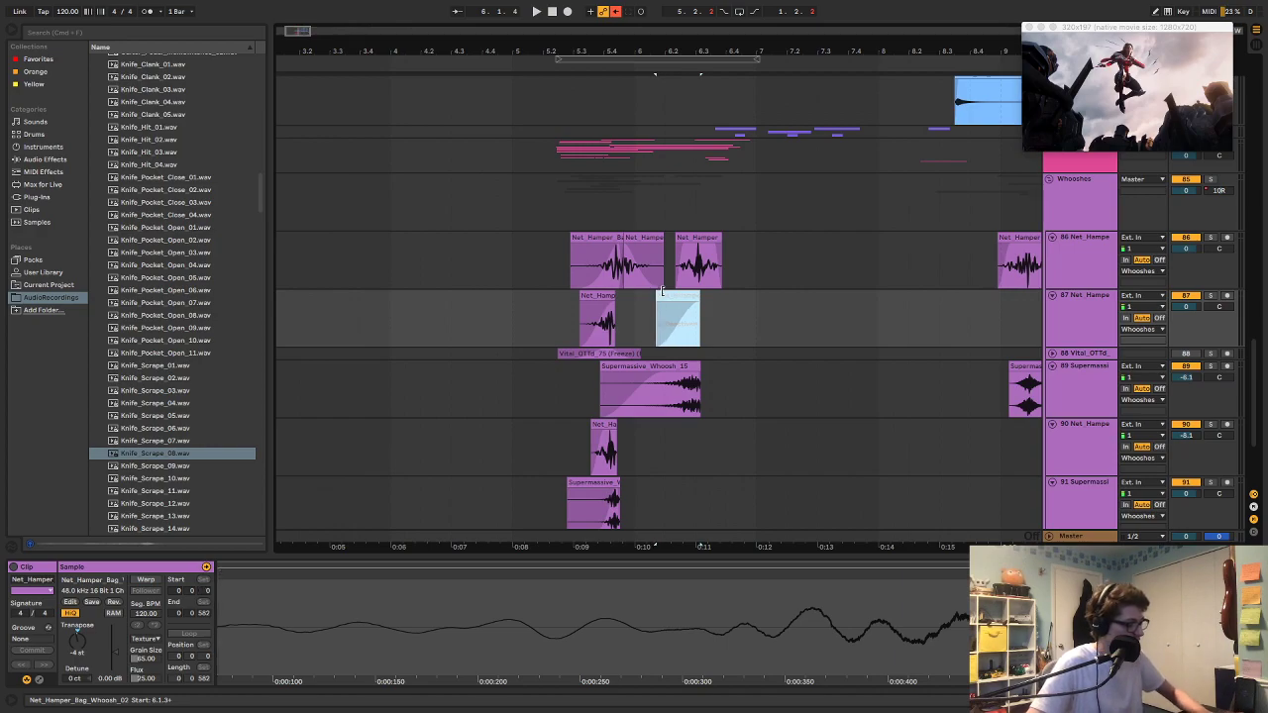
{"action": "key", "text": "0"}
{"action": "key", "text": "space"}
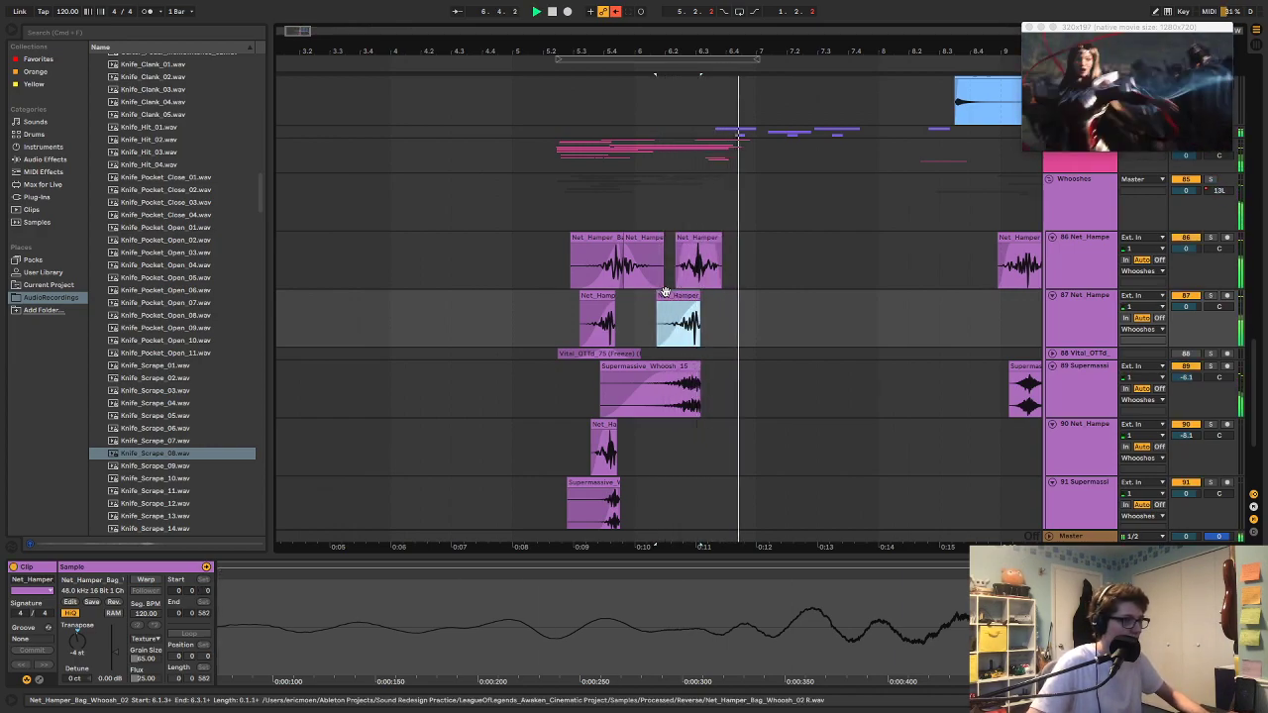
{"action": "key", "text": "space"}
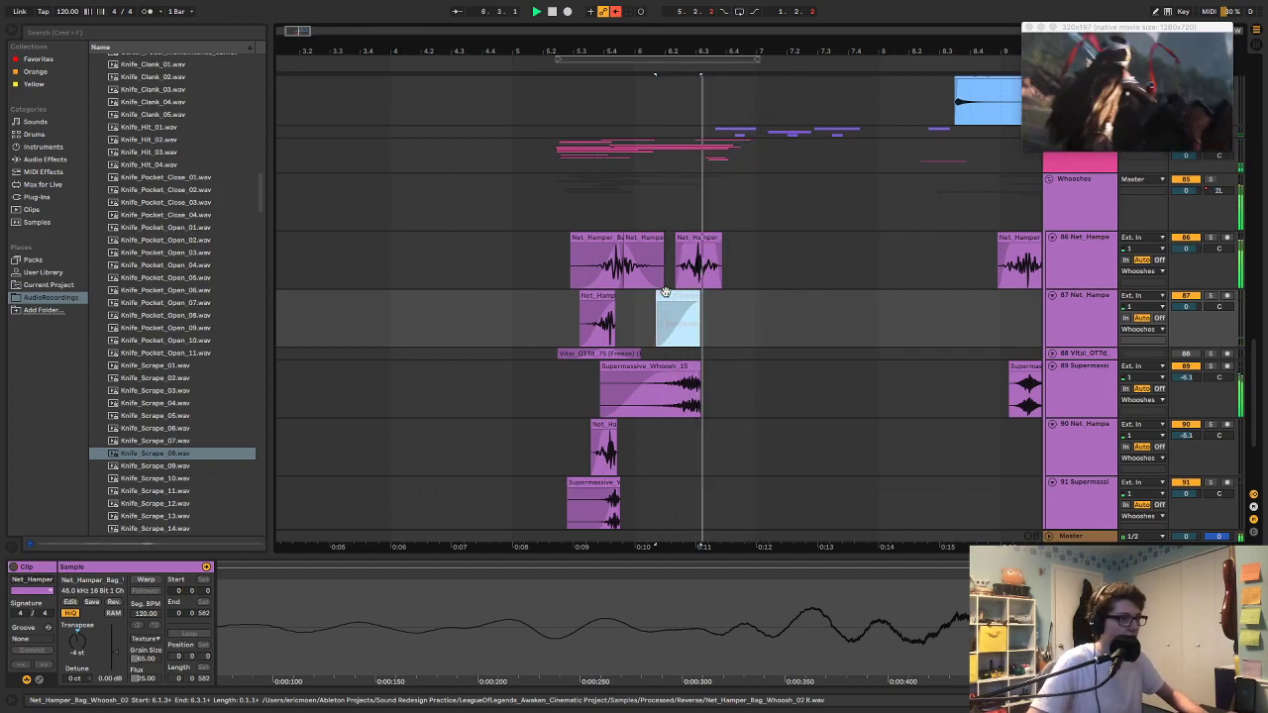
{"action": "key", "text": "space"}
{"action": "key", "text": "0"}
Step: Lower the gain of the Net_Hamper_Bag_Whoosh_20 clip at 6.2.2 on track 86 to about -3.9 dB and play it
{"action": "left_click", "coordinate": [698, 240]}
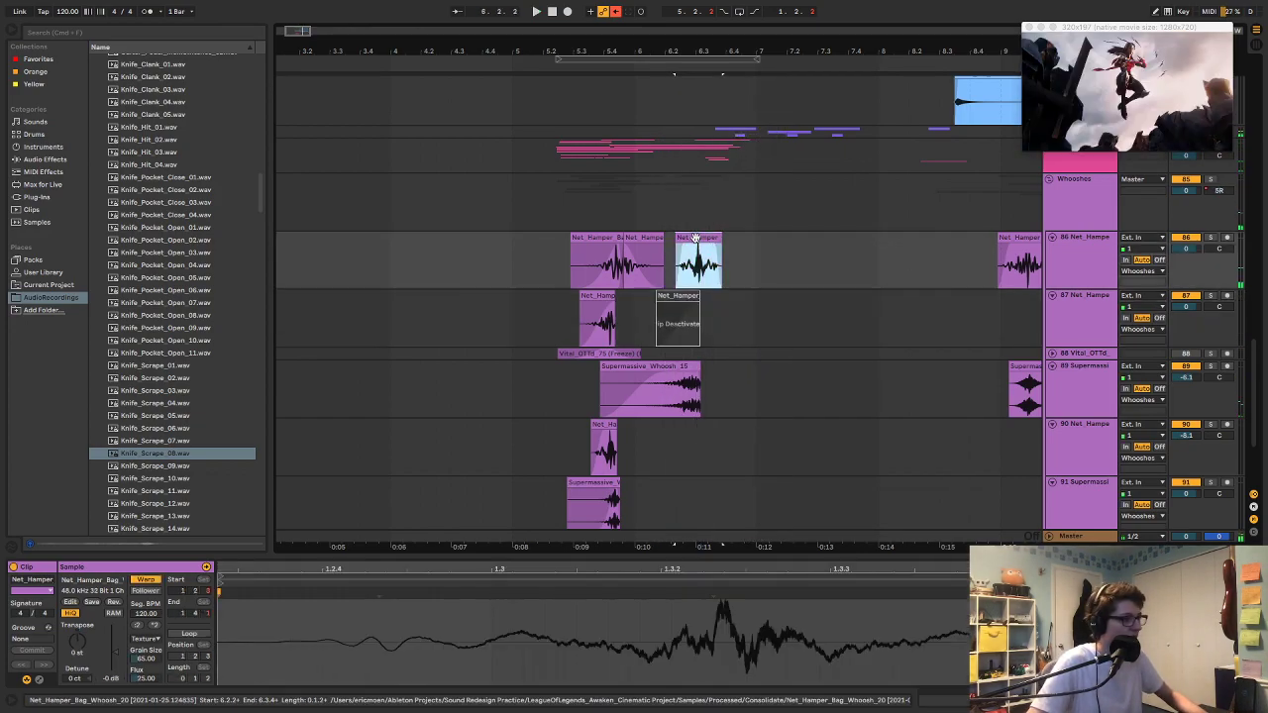
{"action": "left_click_drag", "start_coordinate": [117, 678], "coordinate": [116, 693]}
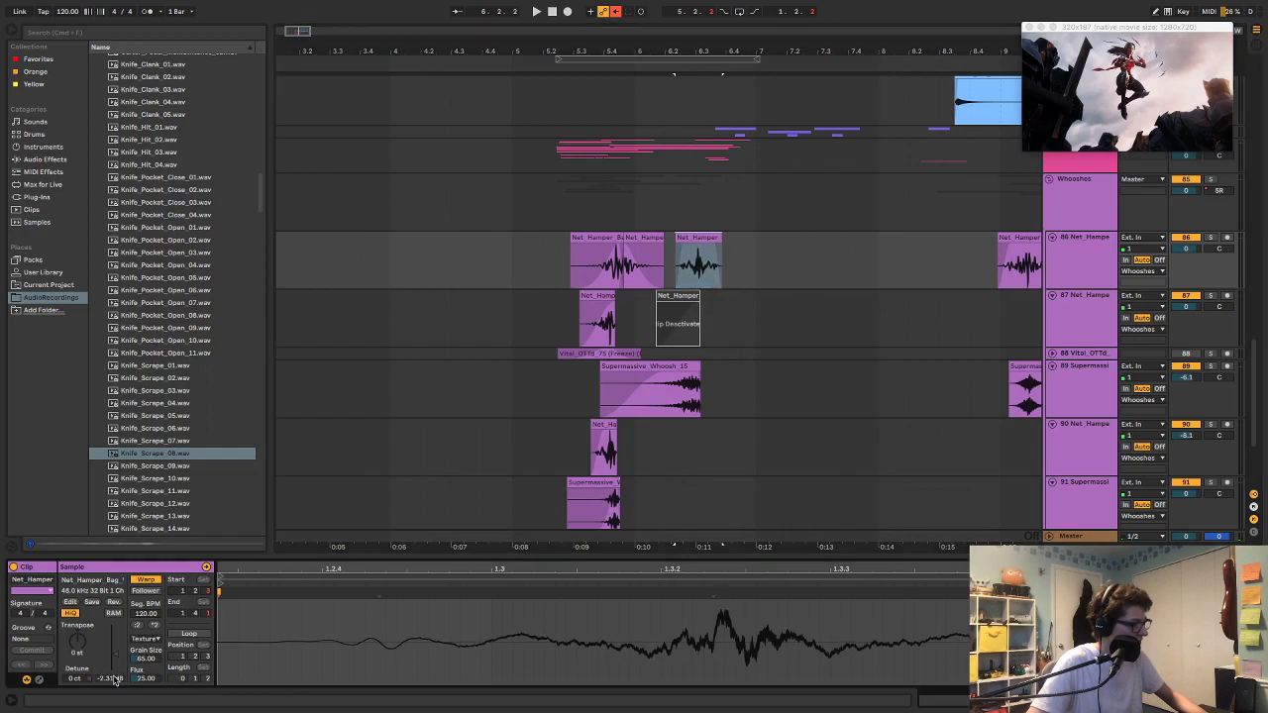
{"action": "key", "text": "space"}
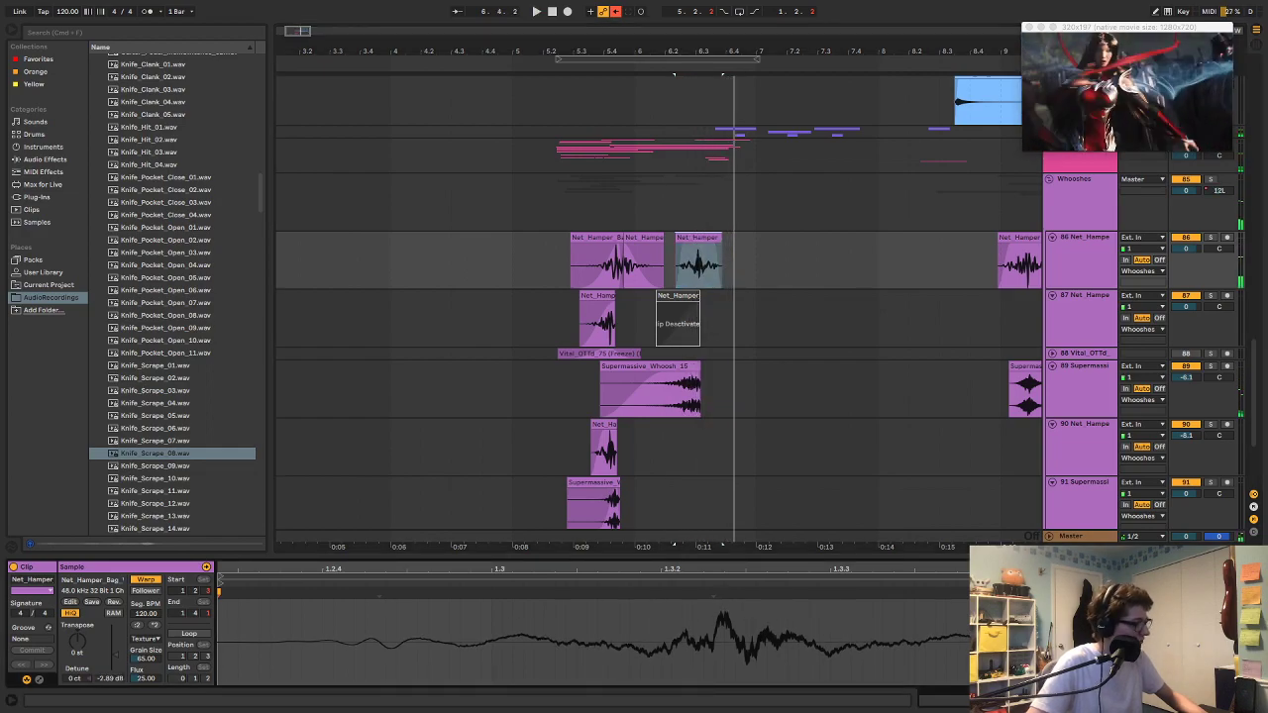
Step: Raise the gain of the Net_Hamper_Bag_Whoosh_20 clip at 6.2.2 on track 86 to about -1.95 dB and play it
{"action": "key", "text": "space"}
{"action": "key", "text": "space"}
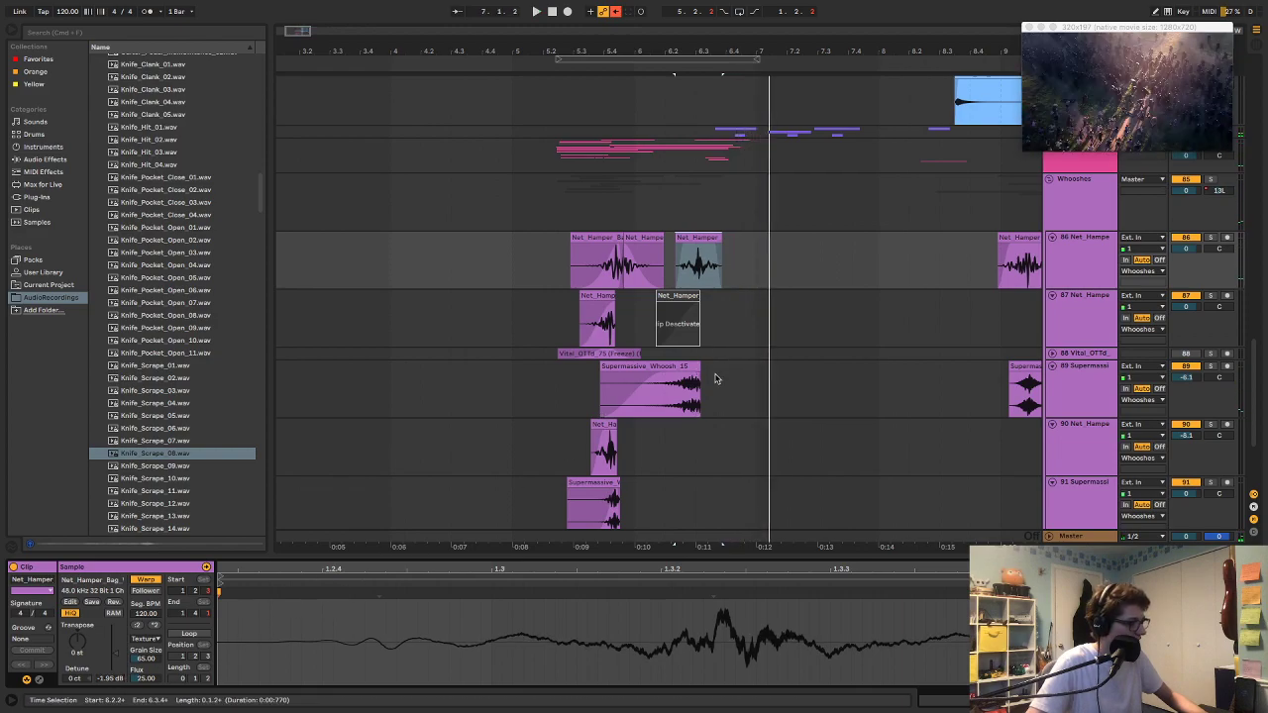
{"action": "left_click", "coordinate": [653, 415]}
{"action": "left_click", "coordinate": [682, 297]}
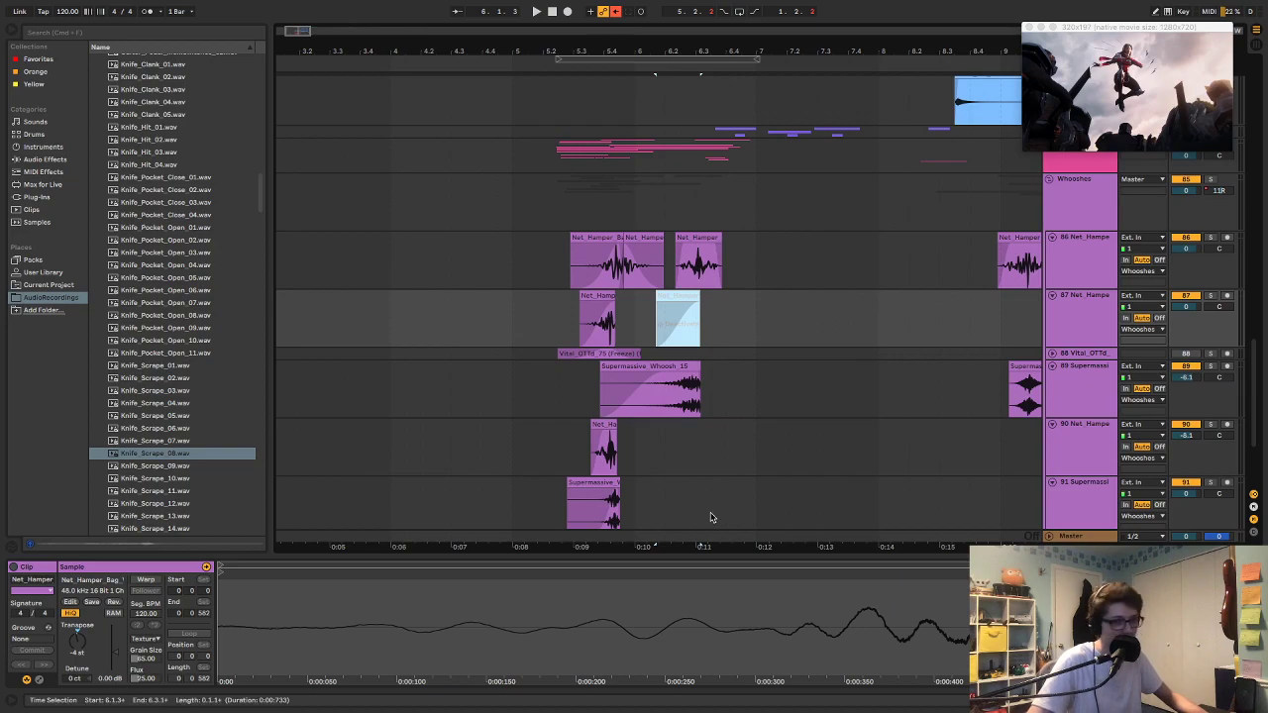
{"action": "left_click", "coordinate": [707, 247]}
{"action": "key", "text": "space"}
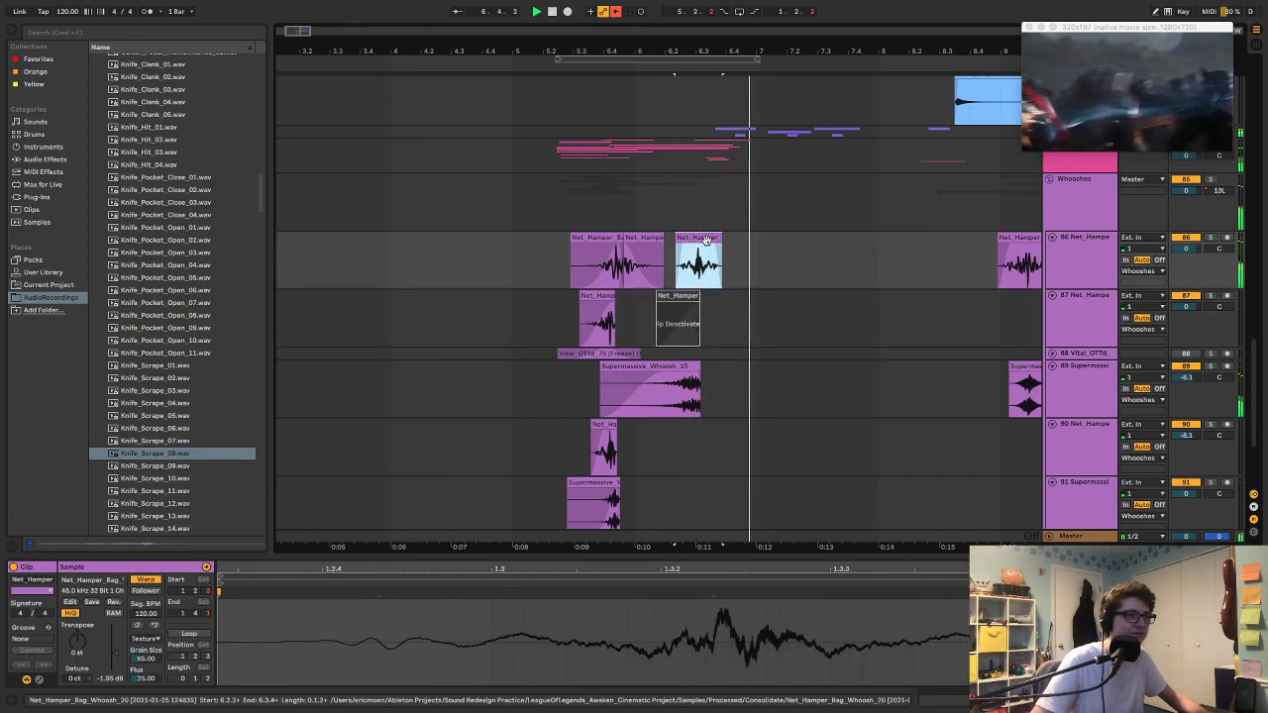
Step: Play the whoosh passage from 5.4.4, 5.3.2 and 5.2.3 to judge the Net_Hamper_Bag_Whoosh_20 clip on track 86 in context
{"action": "left_click", "coordinate": [631, 198]}
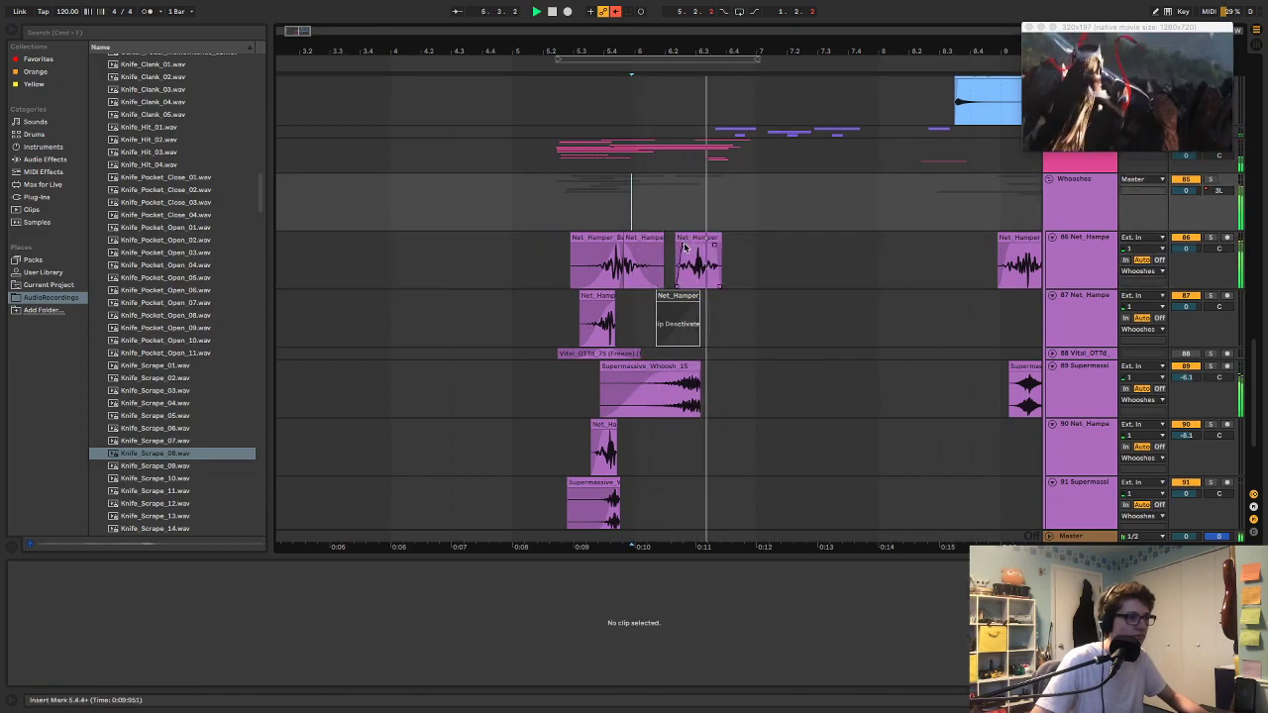
{"action": "left_click", "coordinate": [701, 249]}
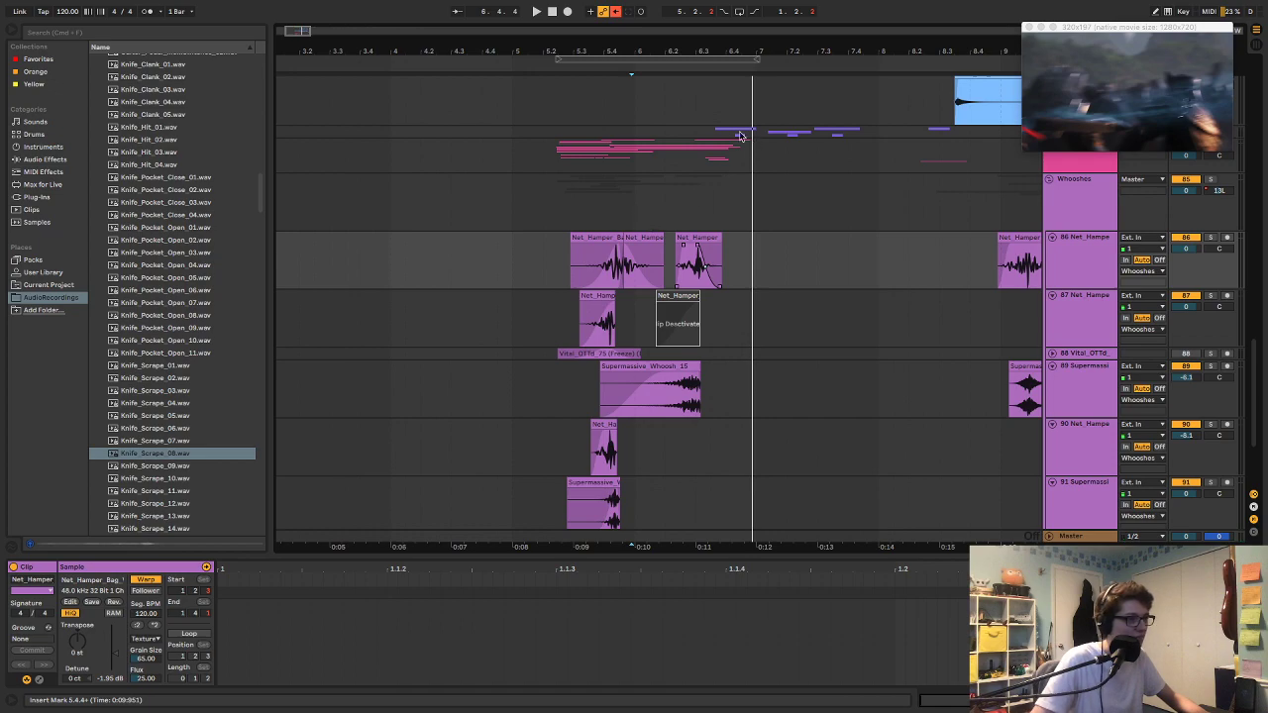
{"action": "left_click", "coordinate": [587, 203]}
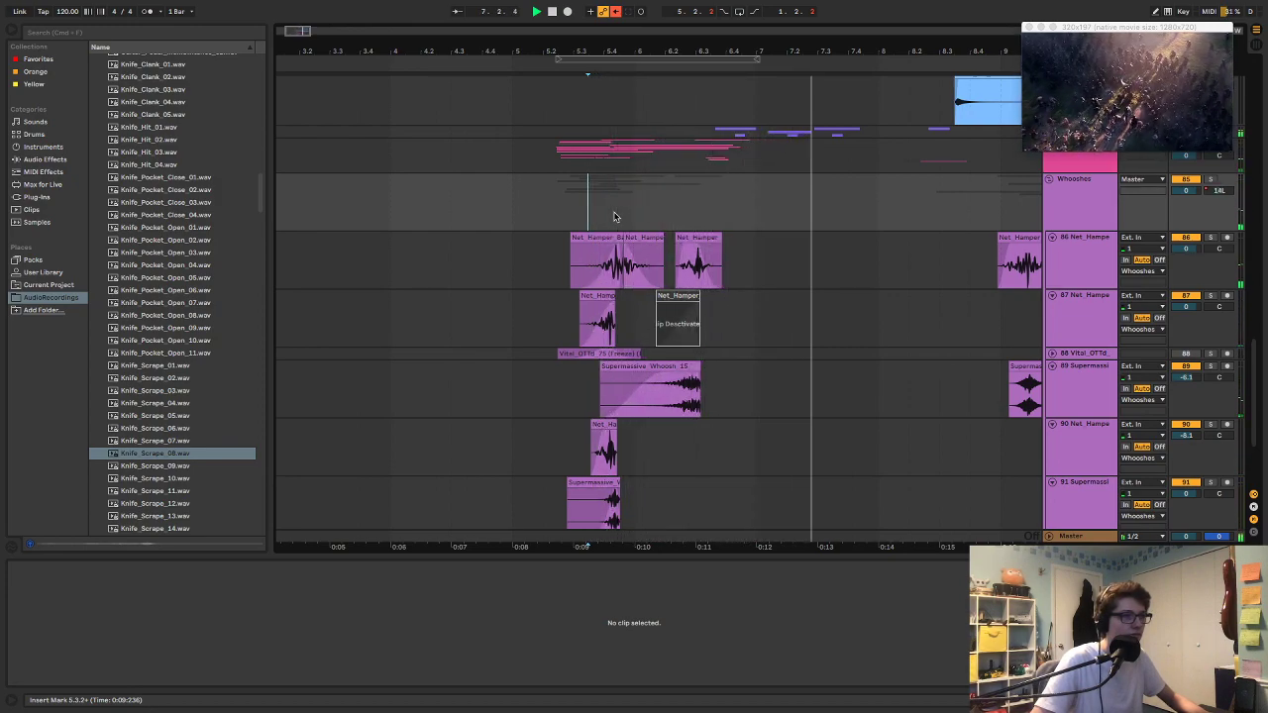
{"action": "key", "text": "space"}
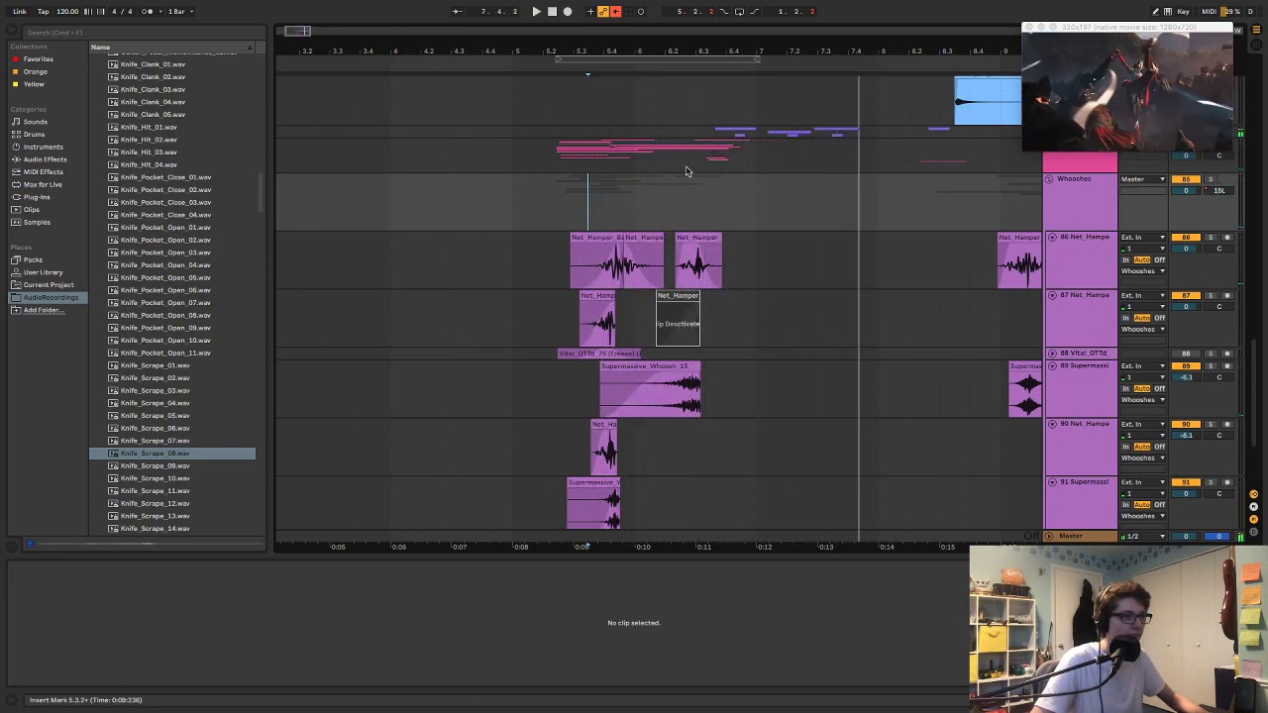
{"action": "left_click", "coordinate": [701, 266]}
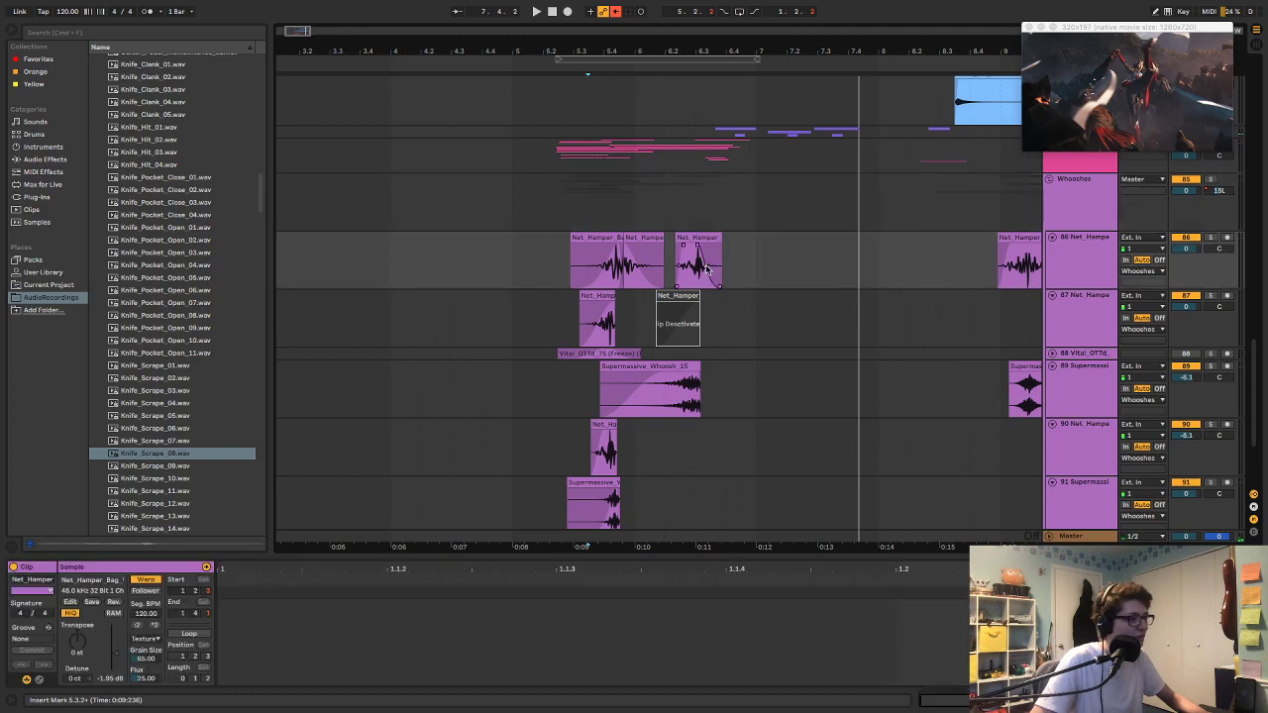
{"action": "left_click", "coordinate": [559, 201]}
{"action": "key", "text": "space"}
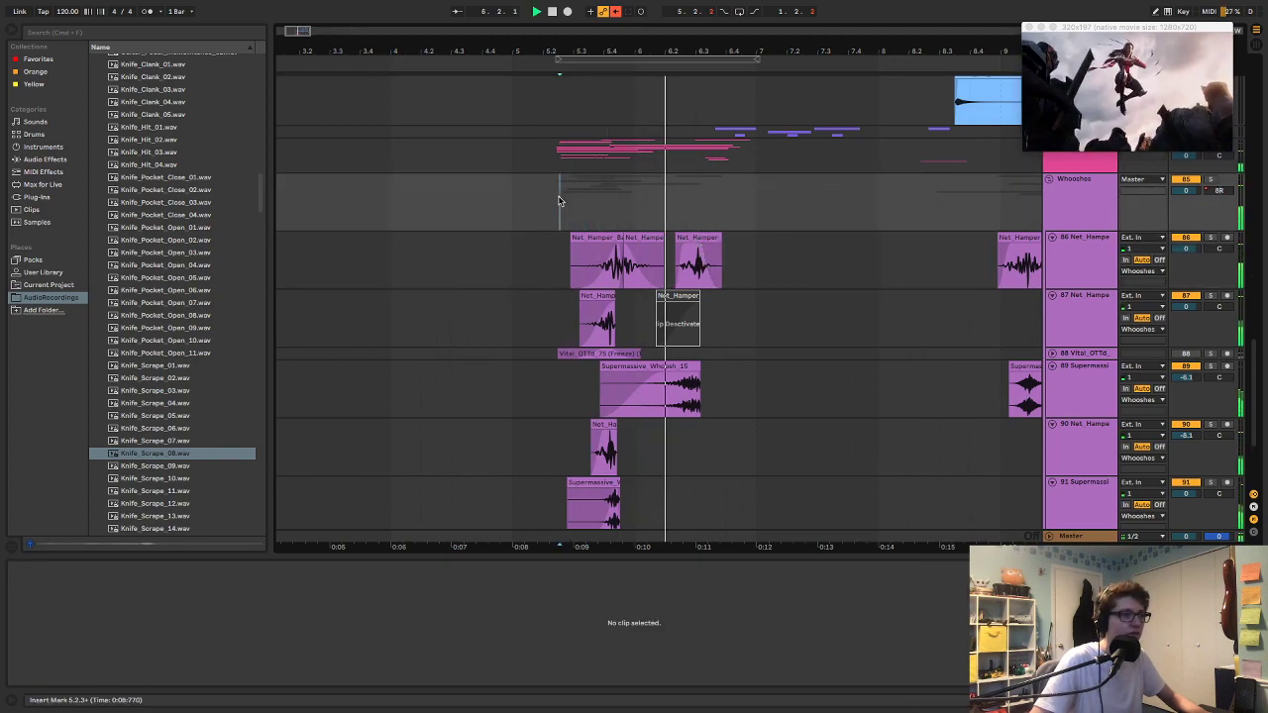
Step: Unfold the Foley group and its Footsteps subgroup, solo Footsteps, and play from 5.2.1
{"action": "scroll", "coordinate": [1059, 276], "scroll_direction": "up", "scroll_amount": 1}
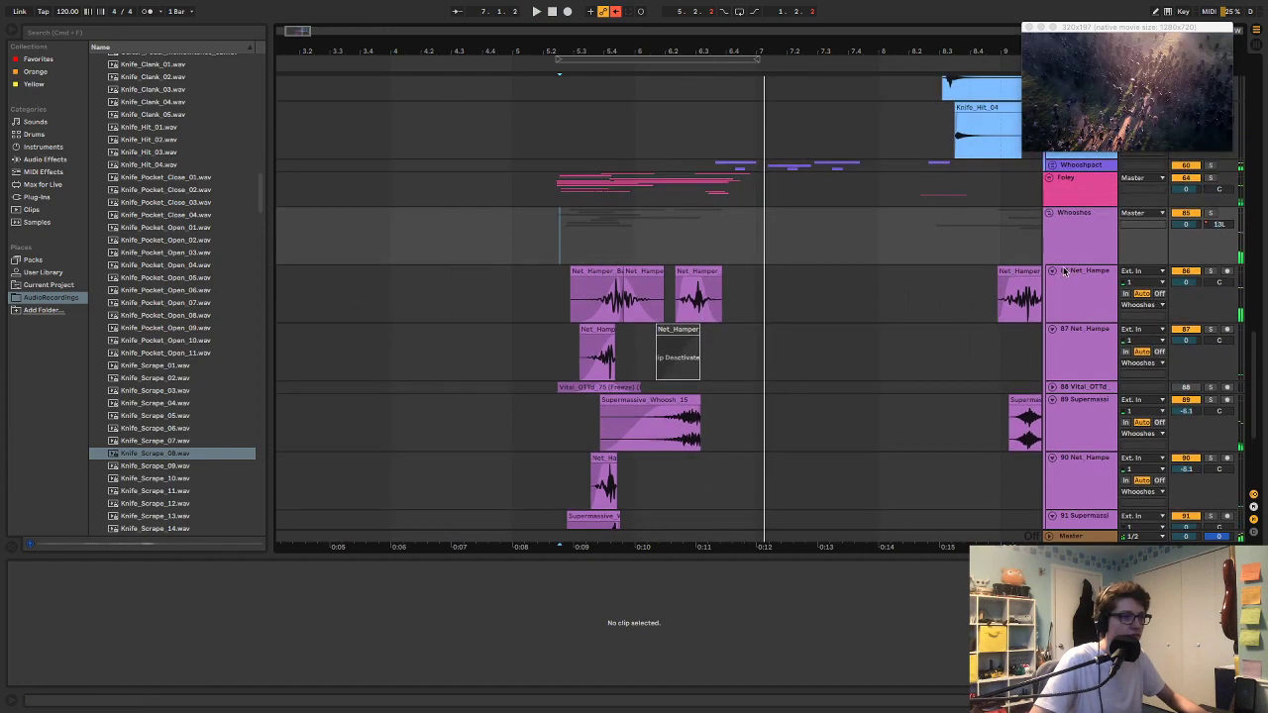
{"action": "left_click", "coordinate": [1050, 180]}
{"action": "scroll", "coordinate": [847, 306], "scroll_direction": "down", "scroll_amount": 4}
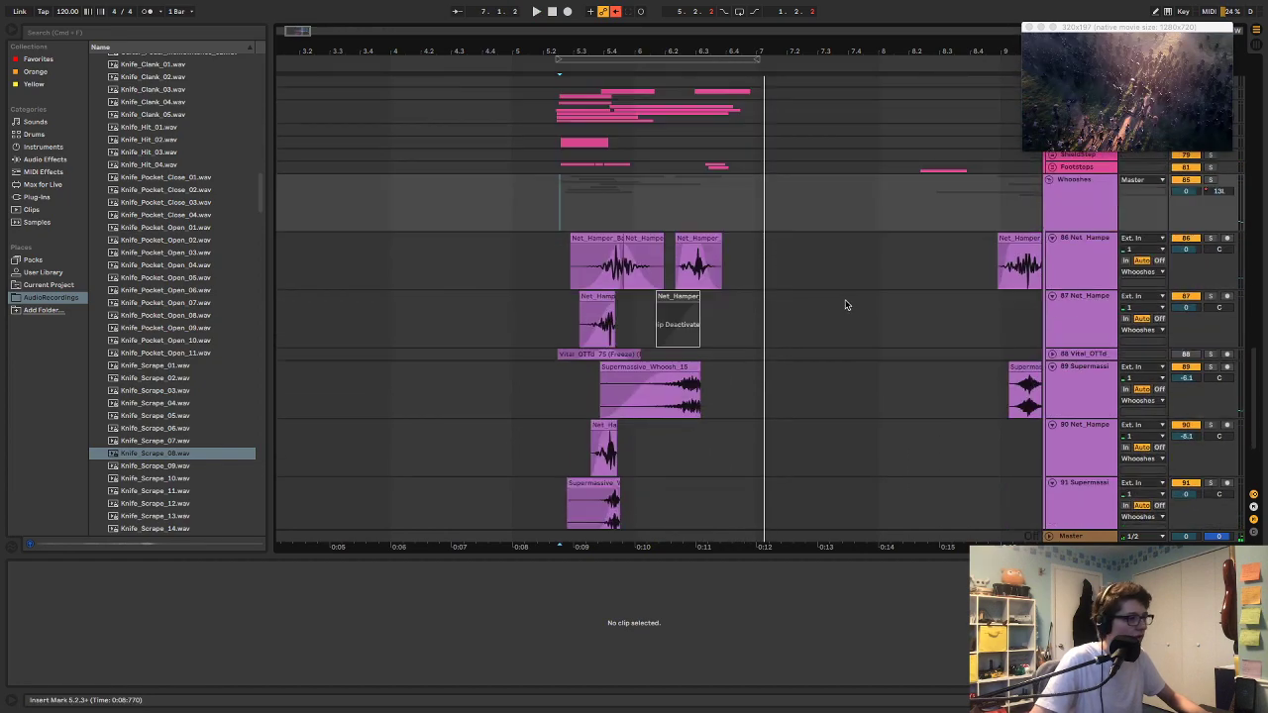
{"action": "left_click", "coordinate": [1051, 167]}
{"action": "key", "text": "space"}
{"action": "left_click", "coordinate": [543, 192]}
{"action": "key", "text": "space"}
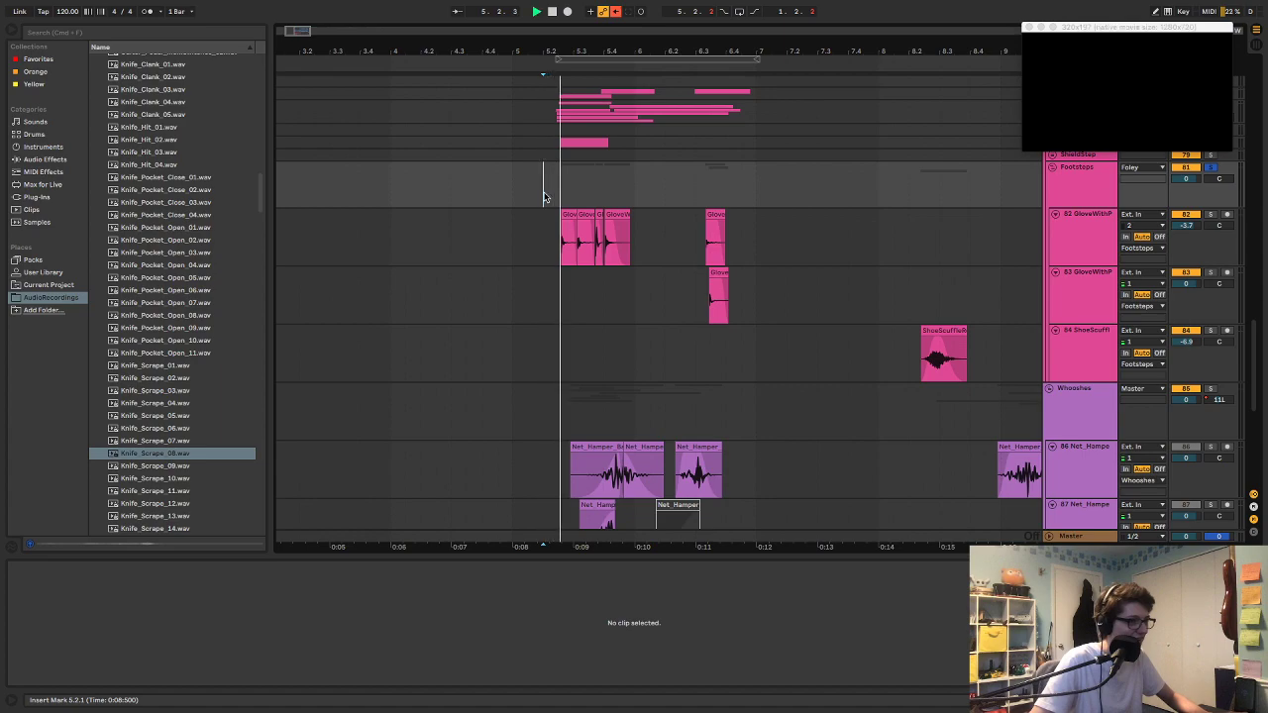
Step: Solo the Environment group, play it from just before its dirt clips, and unfold its tracks
{"action": "scroll", "coordinate": [599, 248], "scroll_direction": "up", "scroll_amount": 4}
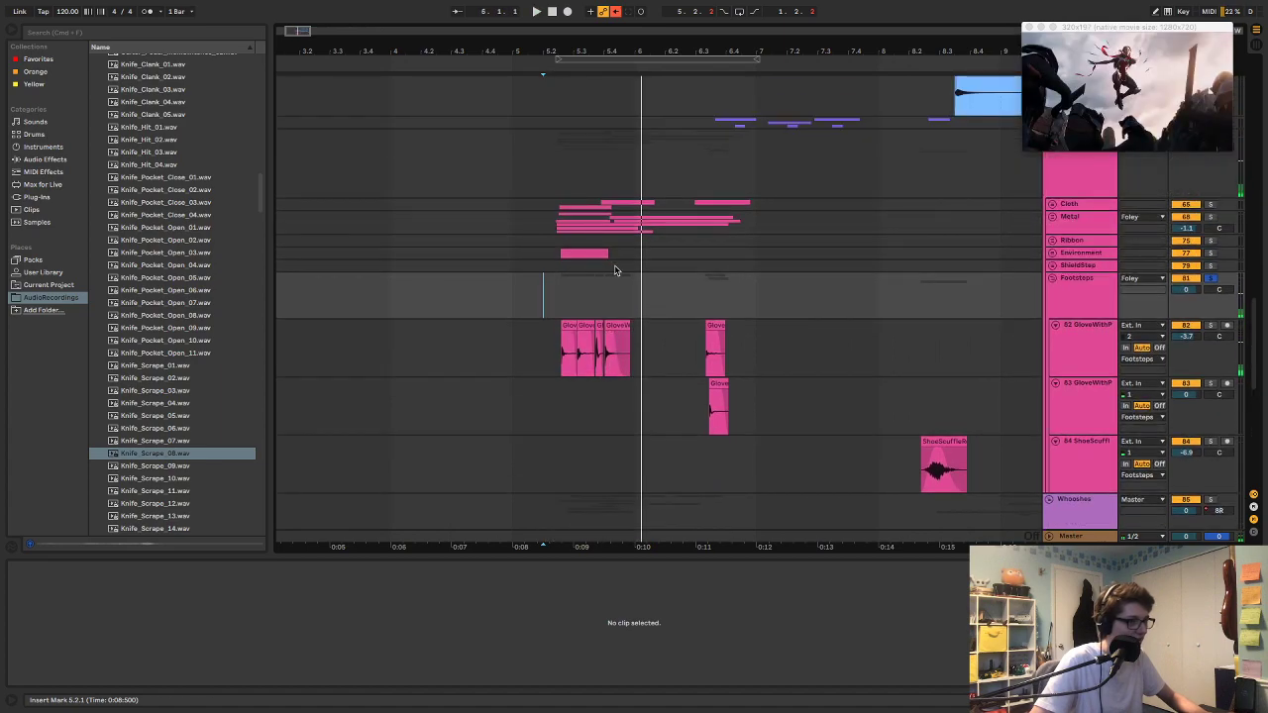
{"action": "left_click", "coordinate": [555, 253]}
{"action": "key", "text": "space"}
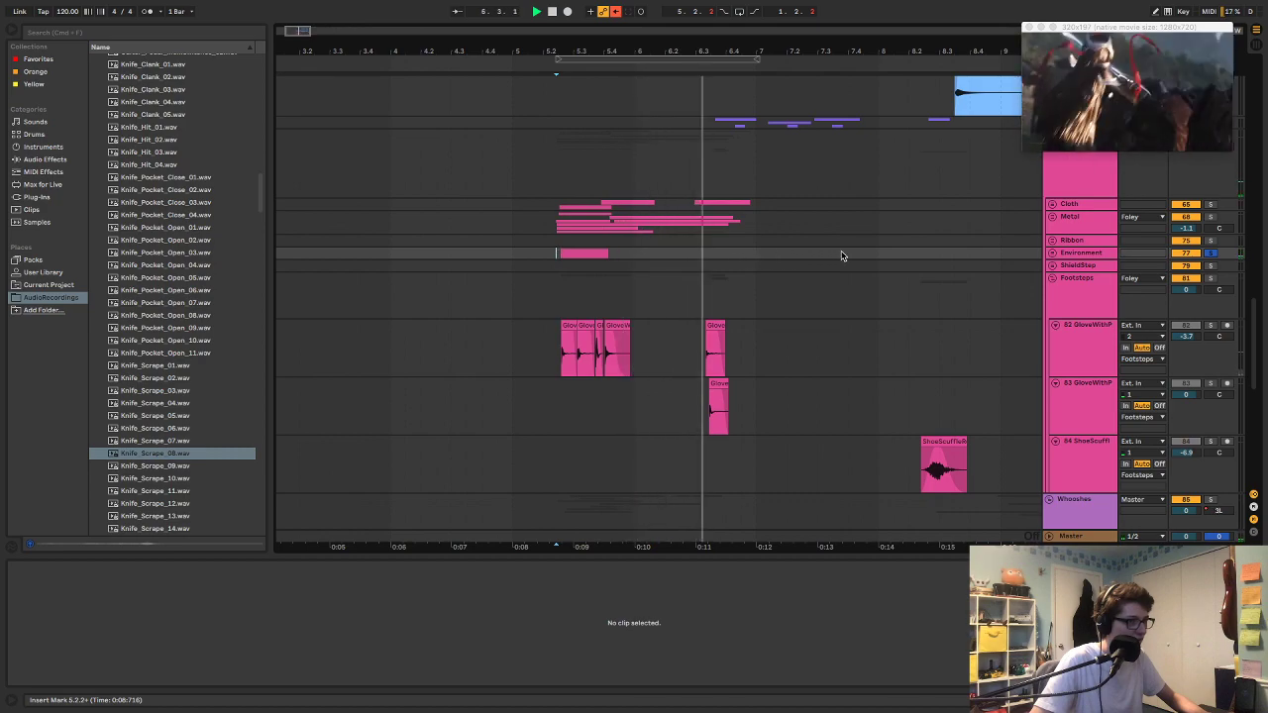
{"action": "left_click", "coordinate": [1051, 254]}
{"action": "scroll", "coordinate": [861, 278], "scroll_direction": "down", "scroll_amount": 3}
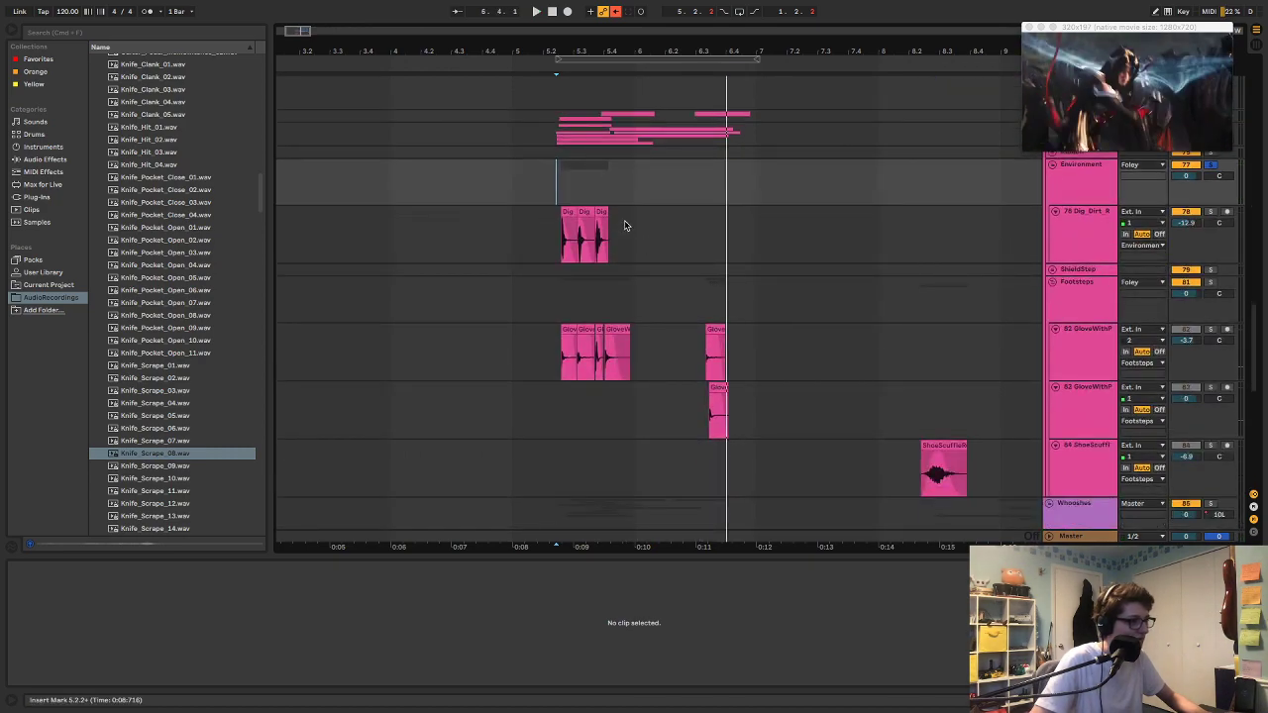
Step: Copy the third Dig_Dirt_Rake clip to 6.3.2 on the same track, at the start of the later glove hits
{"action": "left_click", "coordinate": [600, 211]}
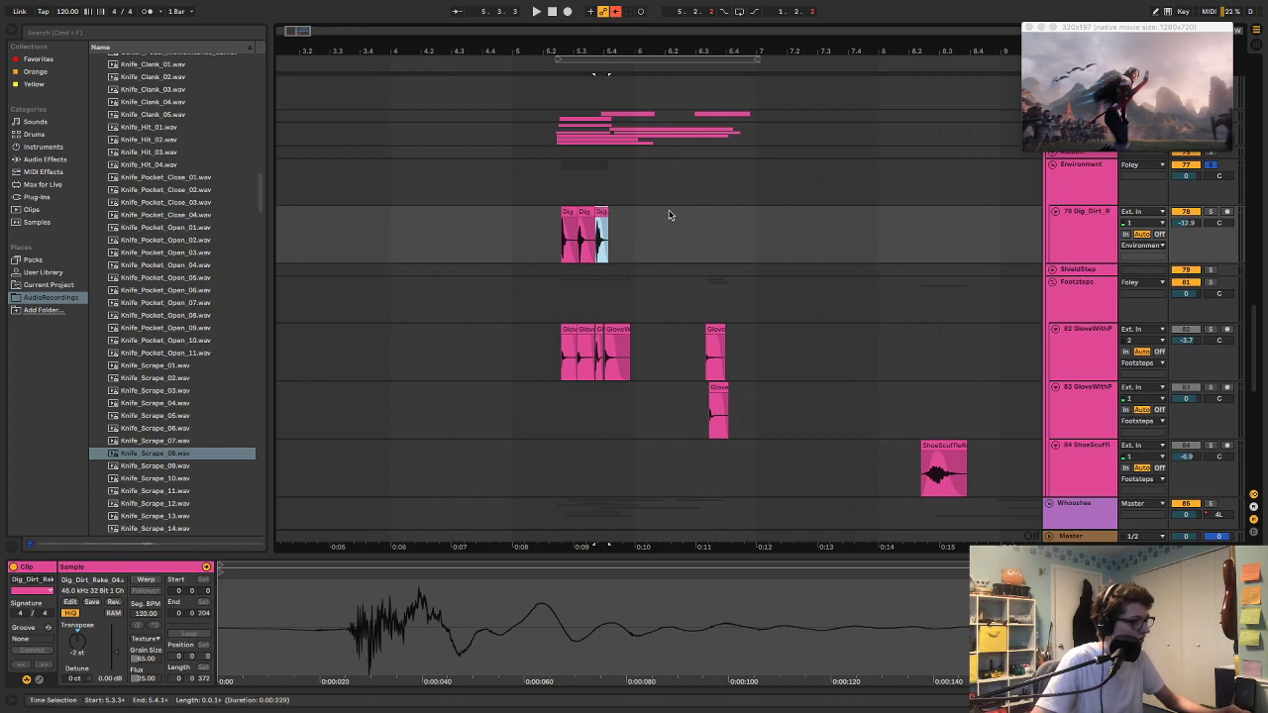
{"action": "left_click_drag", "start_coordinate": [721, 50], "coordinate": [721, 107]}
{"action": "left_click", "coordinate": [679, 228]}
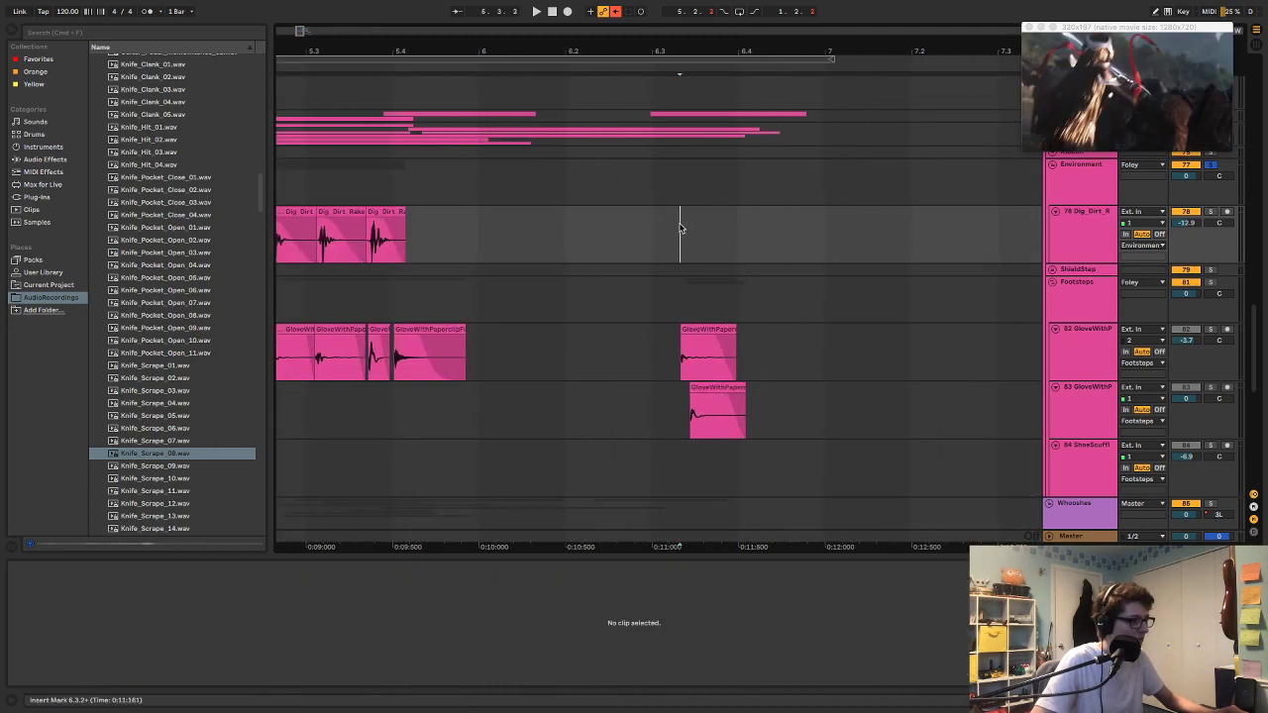
{"action": "key", "text": "super+v"}
Step: Add an audio track below the Dig_Dirt track, copy Dig_Dirt_Rake_02 onto it at the second later glove hit, and play the section
{"action": "left_click", "coordinate": [1081, 231]}
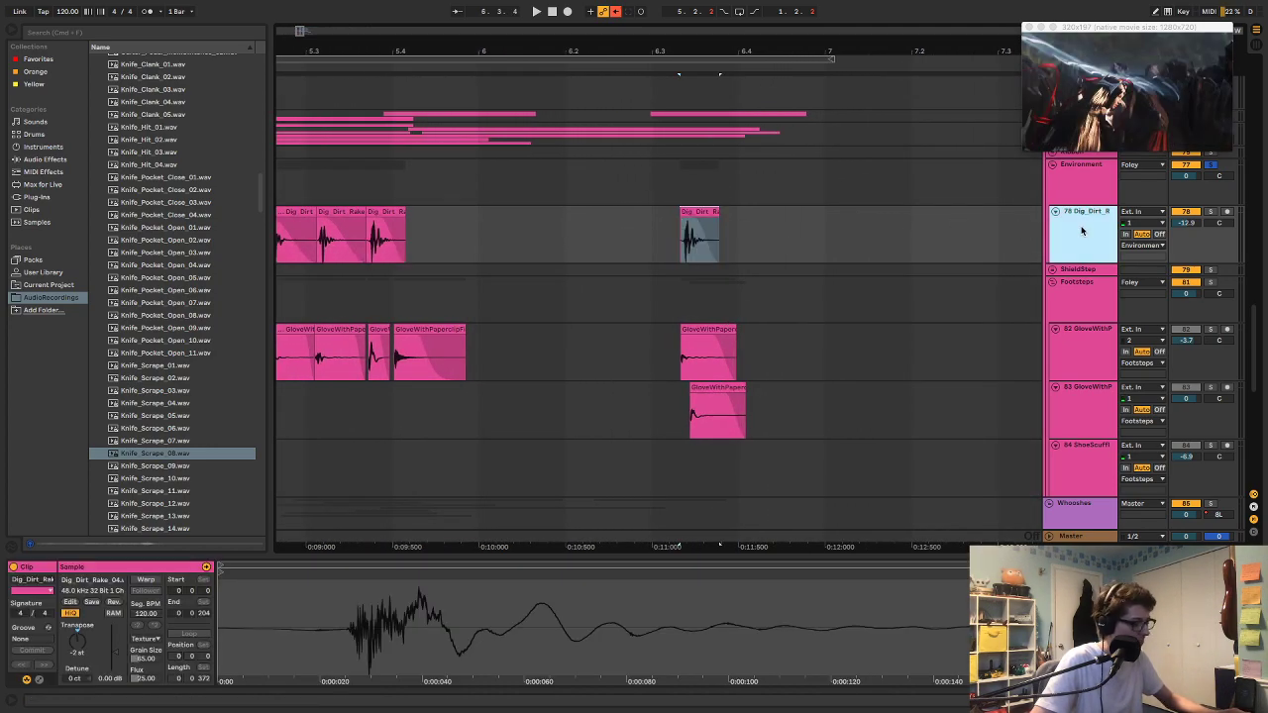
{"action": "key", "text": "super+t"}
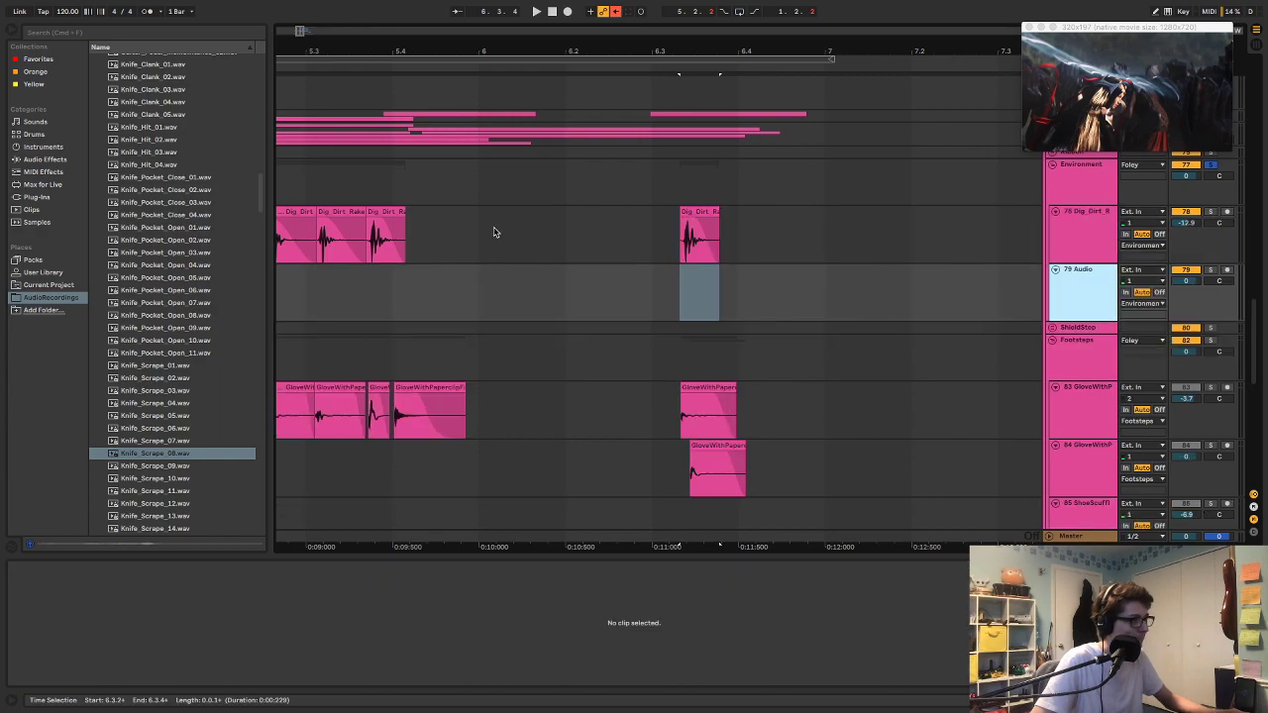
{"action": "left_click_drag", "start_coordinate": [327, 213], "coordinate": [716, 307]}
{"action": "left_click", "coordinate": [588, 181]}
{"action": "key", "text": "space"}
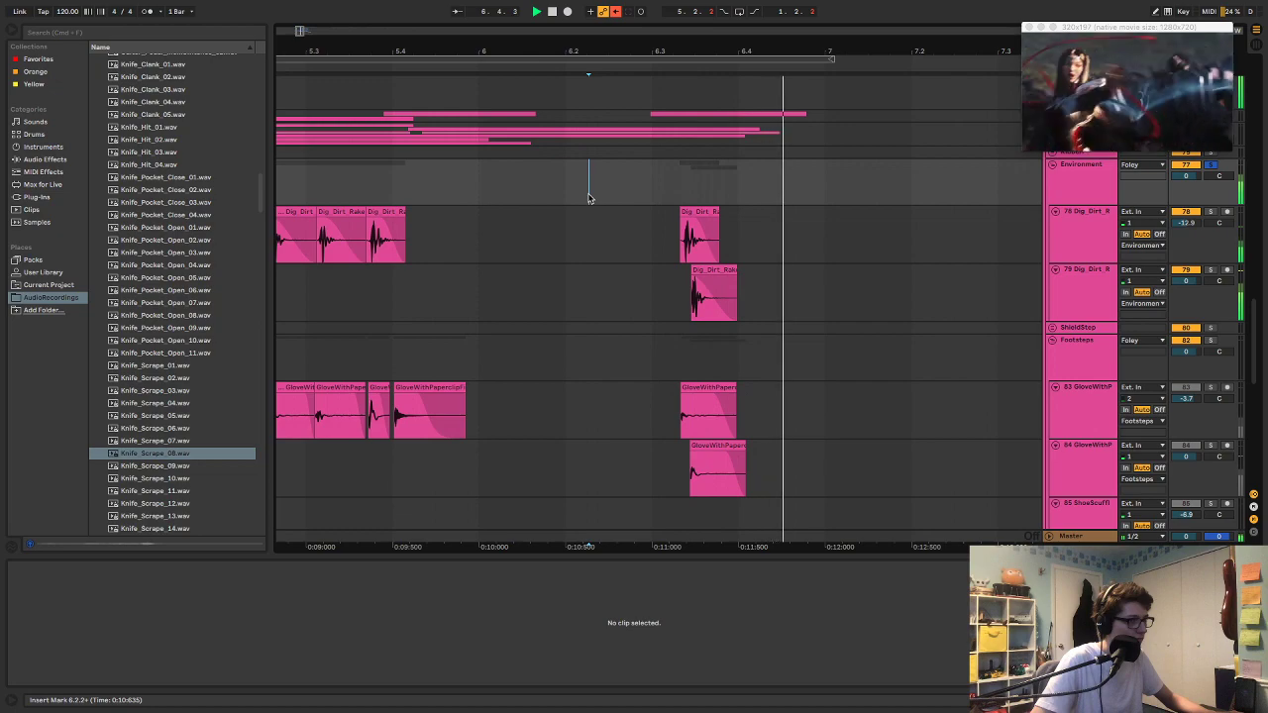
Step: Copy the EQ Eight from the first Dig_Dirt track onto the new Dig_Dirt track and play the later dirt hits
{"action": "left_click", "coordinate": [1062, 293]}
{"action": "left_click", "coordinate": [1075, 238]}
{"action": "key", "text": "space"}
{"action": "left_click_drag", "start_coordinate": [291, 568], "coordinate": [619, 294]}
{"action": "left_click", "coordinate": [654, 192]}
{"action": "key", "text": "space"}
{"action": "key", "text": "space"}
{"action": "key", "text": "space"}
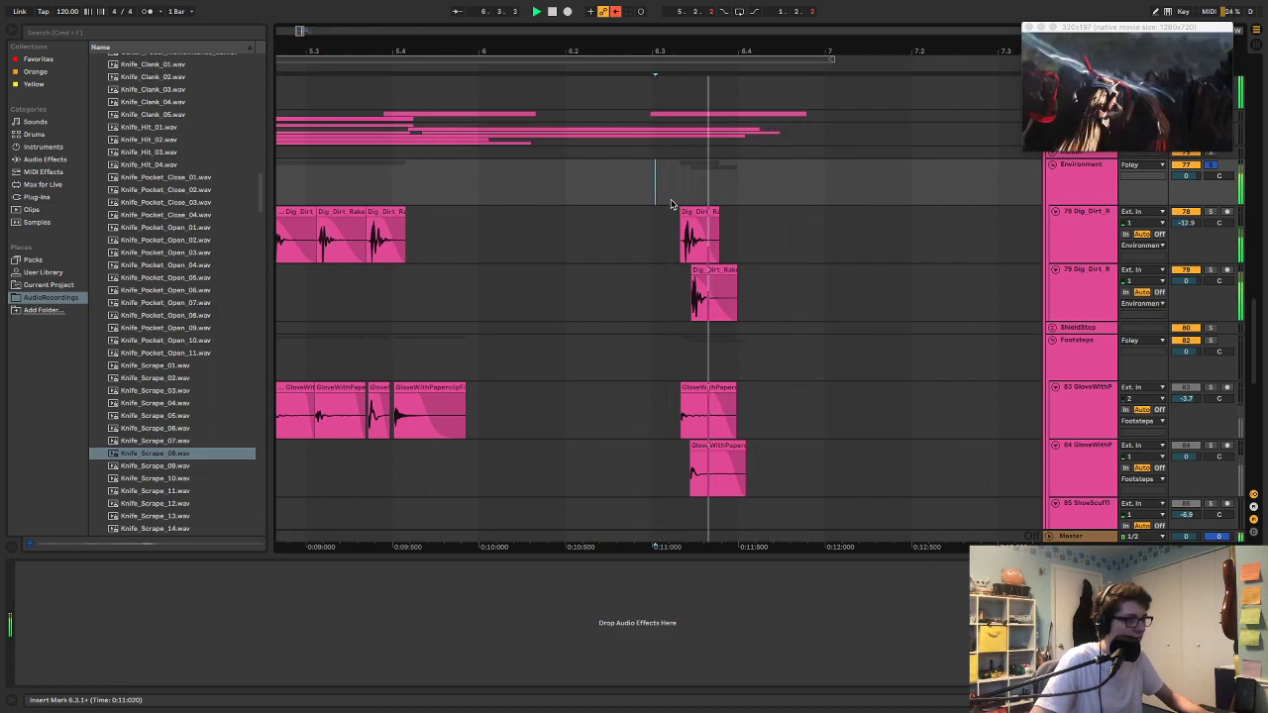
Step: Nudge the later Dig_Dirt_Rake_04 clip slightly earlier and play the section back
{"action": "left_click", "coordinate": [691, 211]}
{"action": "left_click_drag", "start_coordinate": [691, 212], "coordinate": [689, 212]}
{"action": "left_click", "coordinate": [631, 235]}
{"action": "key", "text": "space"}
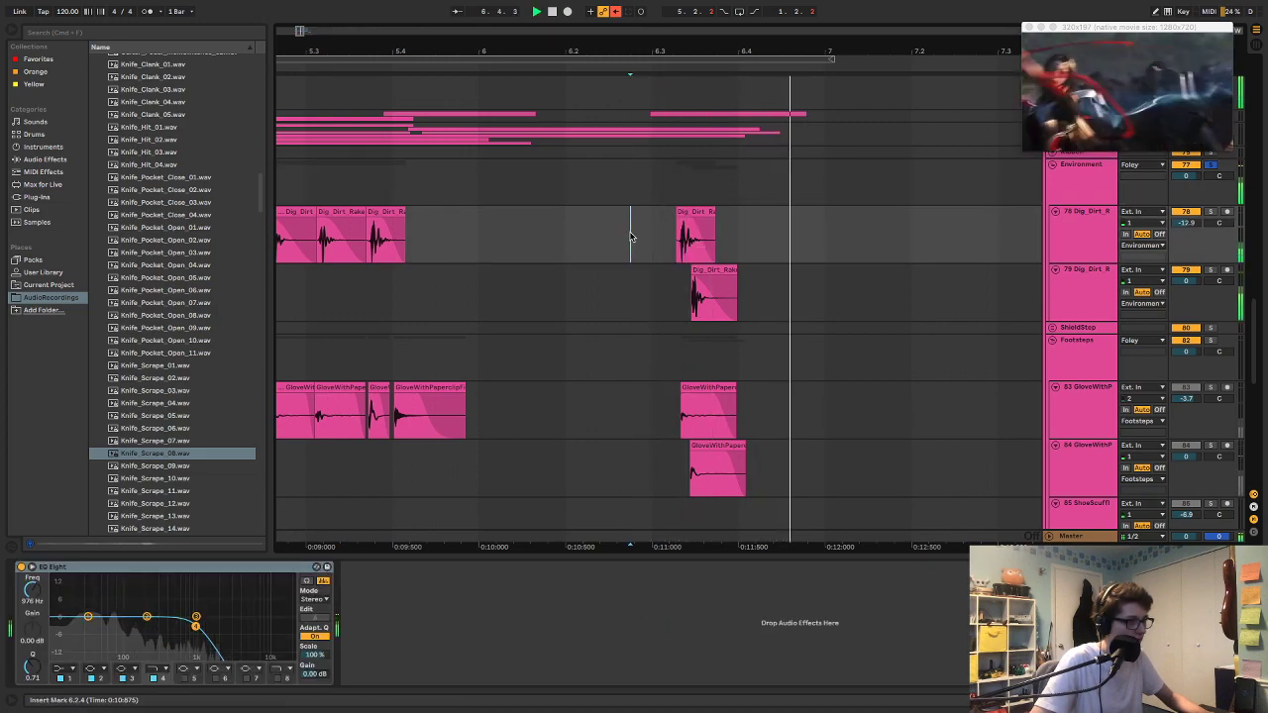
{"action": "left_click", "coordinate": [501, 192]}
{"action": "key", "text": "space"}
{"action": "key", "text": "space"}
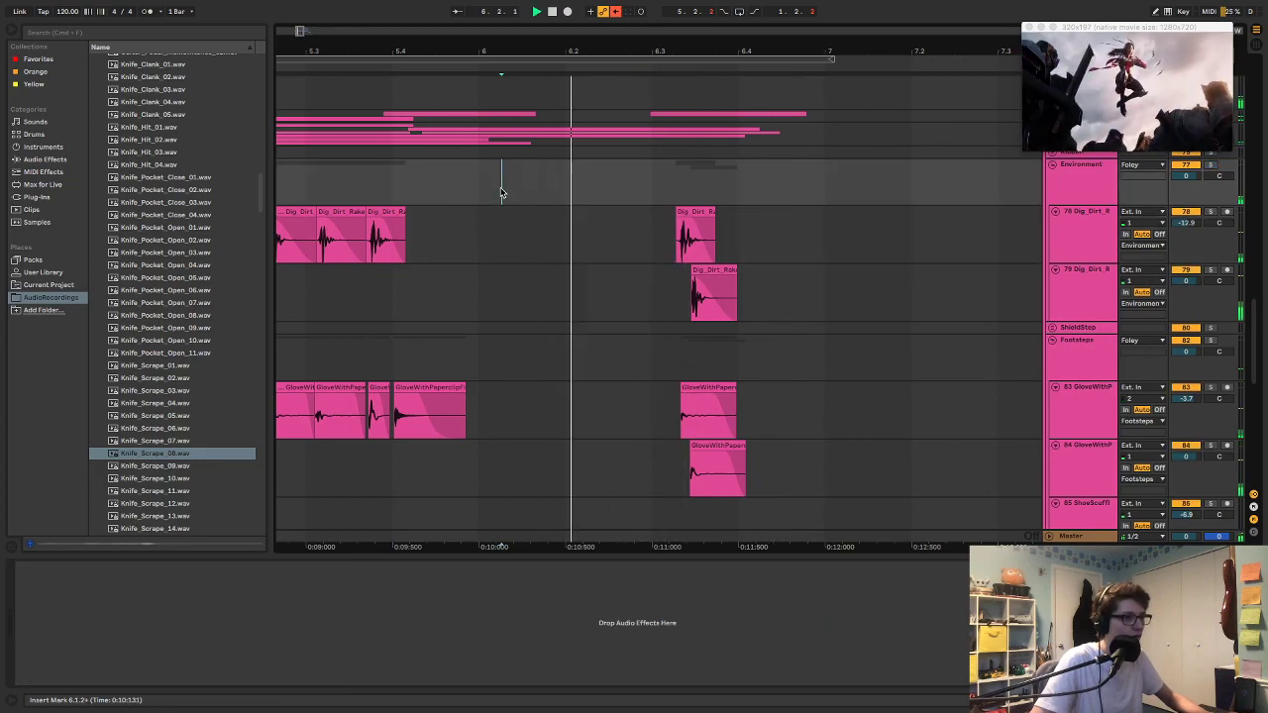
{"action": "key", "text": "space"}
Step: Lower the second Dig_Dirt track's volume to about -12.8 dB and play the dirt hits again
{"action": "mouse_move", "coordinate": [679, 236]}
{"action": "left_mouse_down"}
{"action": "mouse_move", "coordinate": [799, 314]}
{"action": "mouse_move", "coordinate": [715, 266]}
{"action": "mouse_move", "coordinate": [755, 298]}
{"action": "left_mouse_up"}
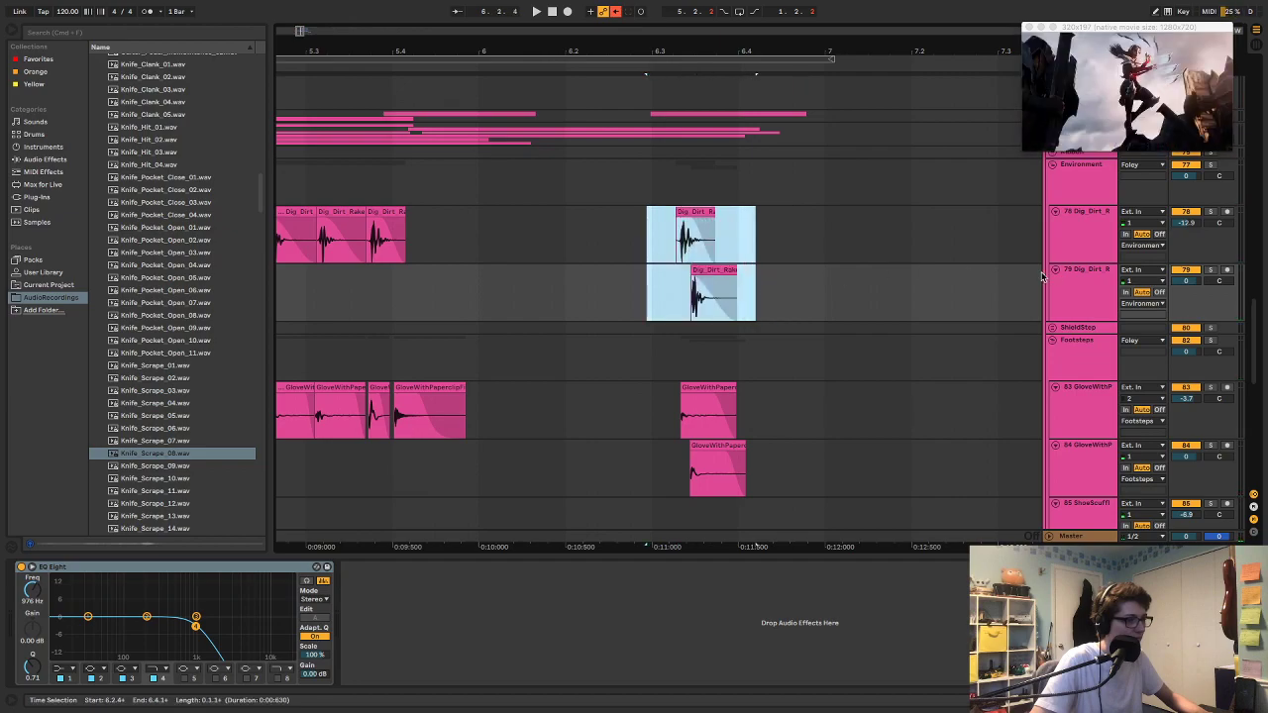
{"action": "left_click", "coordinate": [1018, 290]}
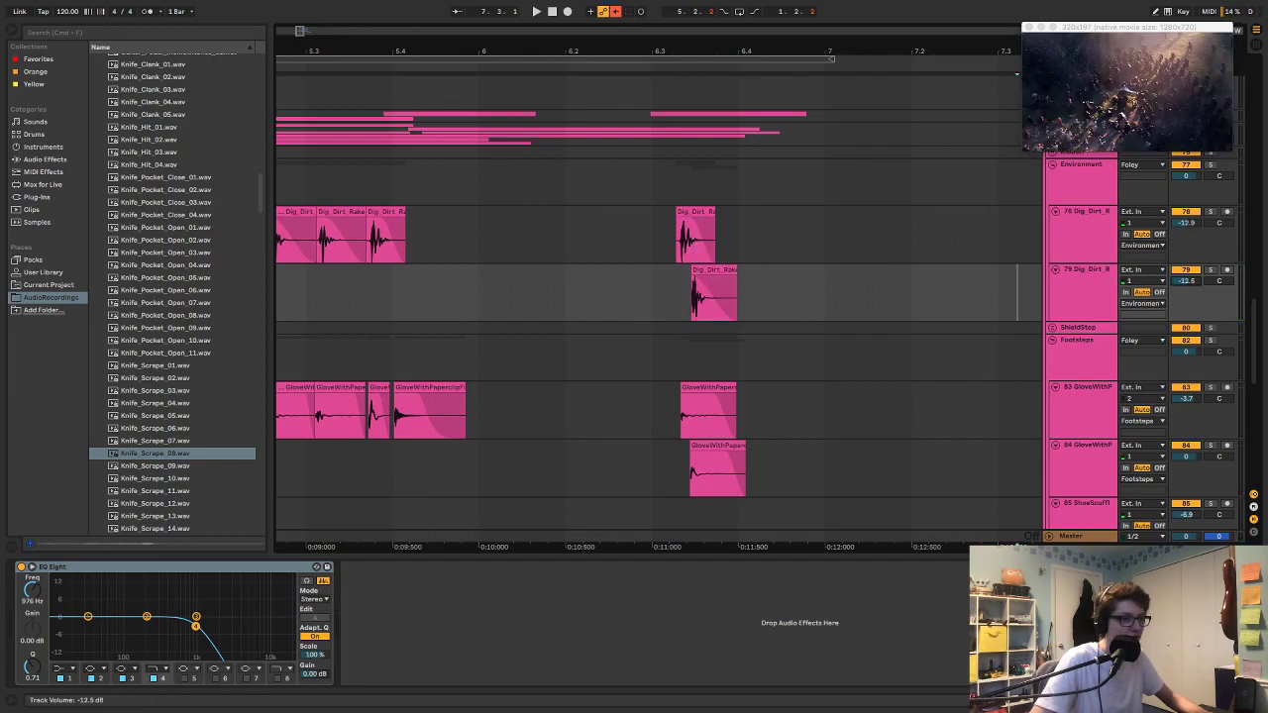
{"action": "key", "text": "space"}
{"action": "left_click_drag", "start_coordinate": [549, 191], "coordinate": [470, 191]}
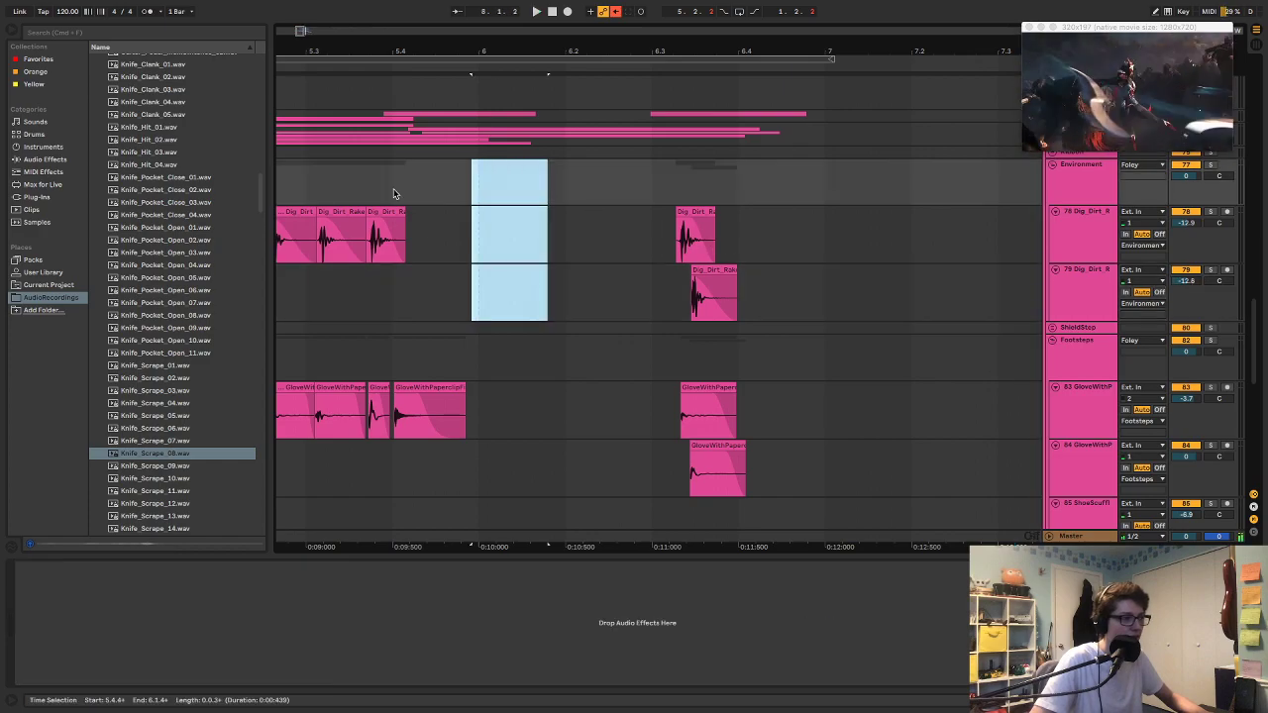
{"action": "left_click", "coordinate": [394, 193]}
{"action": "key", "text": "space"}
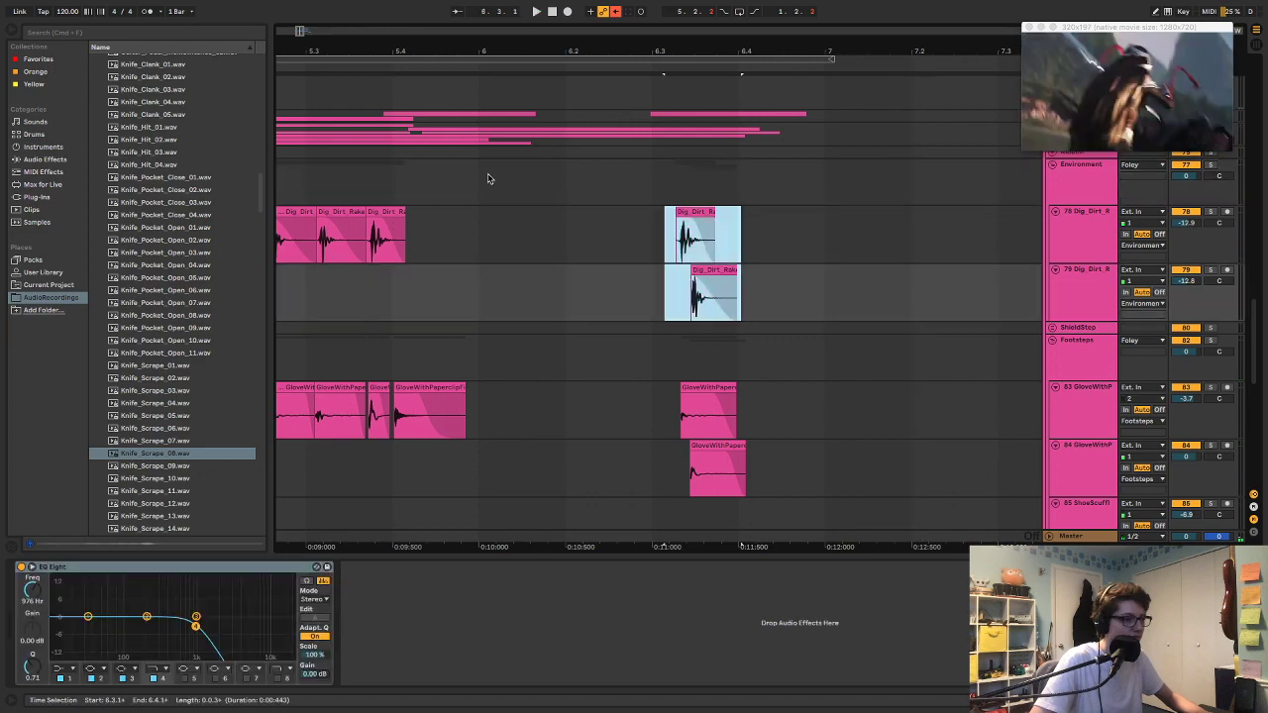
{"action": "left_click", "coordinate": [488, 176]}
{"action": "key", "text": "space"}
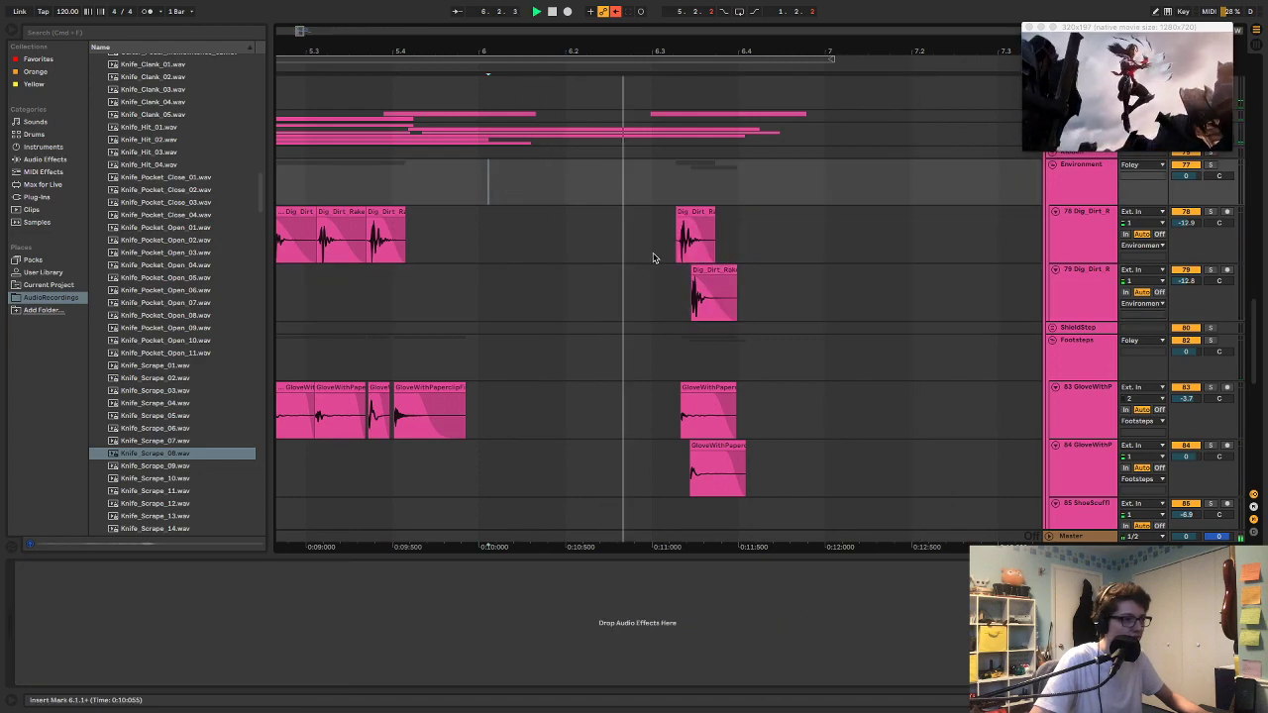
Step: Shift the later Dig_Dirt_Rake_04 and Dig_Dirt_Rake_02 clips slightly earlier on their tracks and play them against the video
{"action": "left_click_drag", "start_coordinate": [693, 52], "coordinate": [694, 148]}
{"action": "left_click_drag", "start_coordinate": [638, 212], "coordinate": [617, 211]}
{"action": "left_click_drag", "start_coordinate": [713, 270], "coordinate": [695, 271]}
{"action": "left_click", "coordinate": [376, 195]}
{"action": "key", "text": "space"}
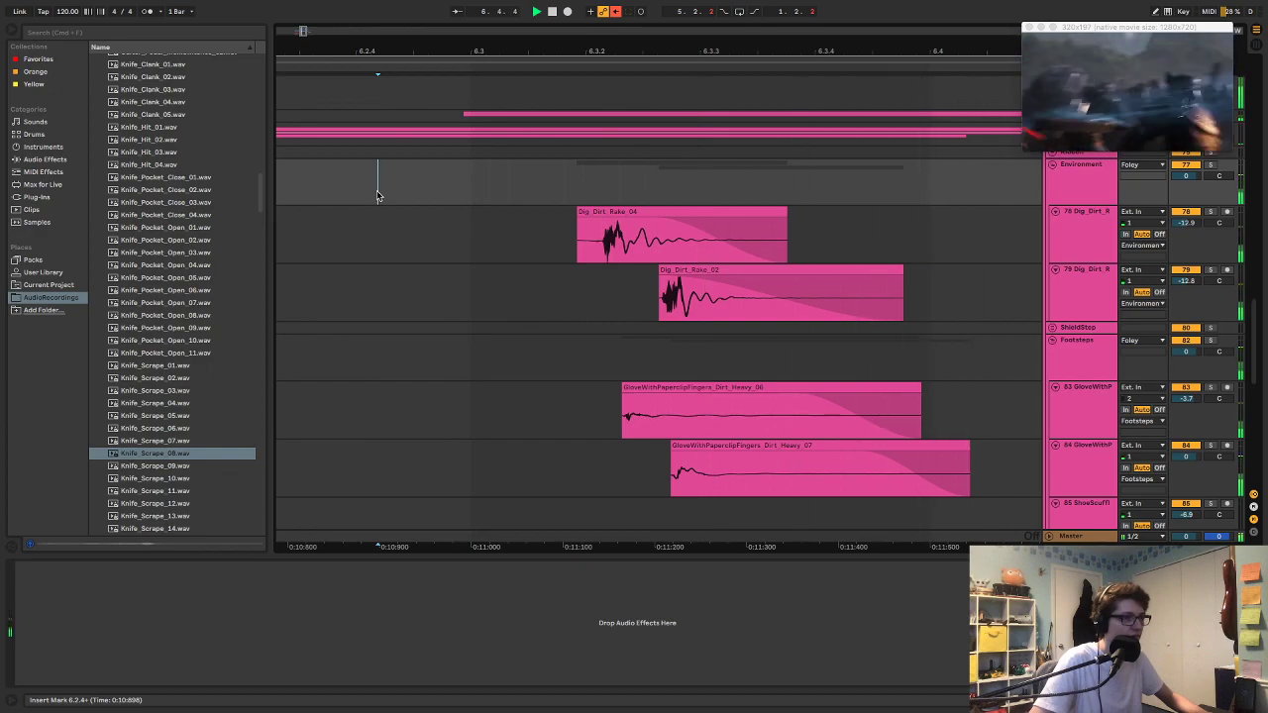
{"action": "left_click_drag", "start_coordinate": [517, 52], "coordinate": [710, 14]}
{"action": "left_click", "coordinate": [506, 193]}
{"action": "key", "text": "space"}
{"action": "key", "text": "space"}
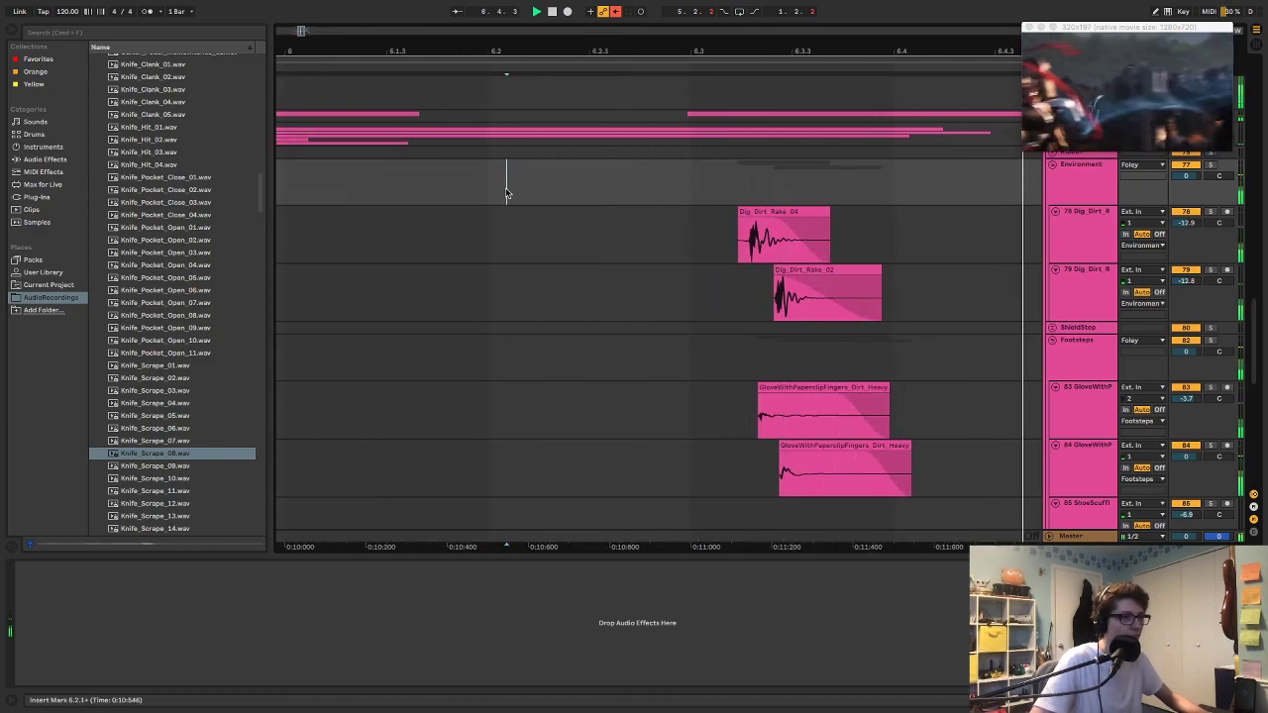
Step: Try moving the later Dig_Dirt_Rake_04 clip a touch earlier, play it back, and undo the move
{"action": "left_click_drag", "start_coordinate": [792, 238], "coordinate": [784, 237]}
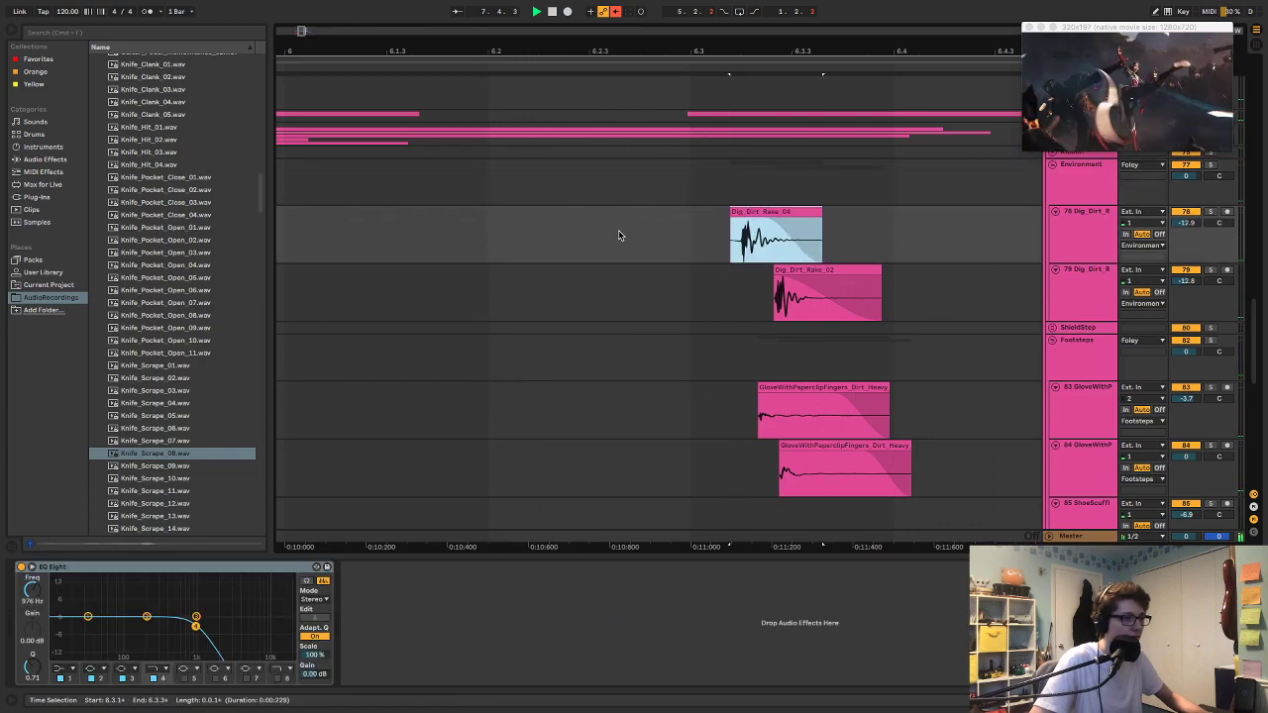
{"action": "left_click", "coordinate": [537, 196]}
{"action": "key", "text": "space"}
{"action": "key", "text": "space"}
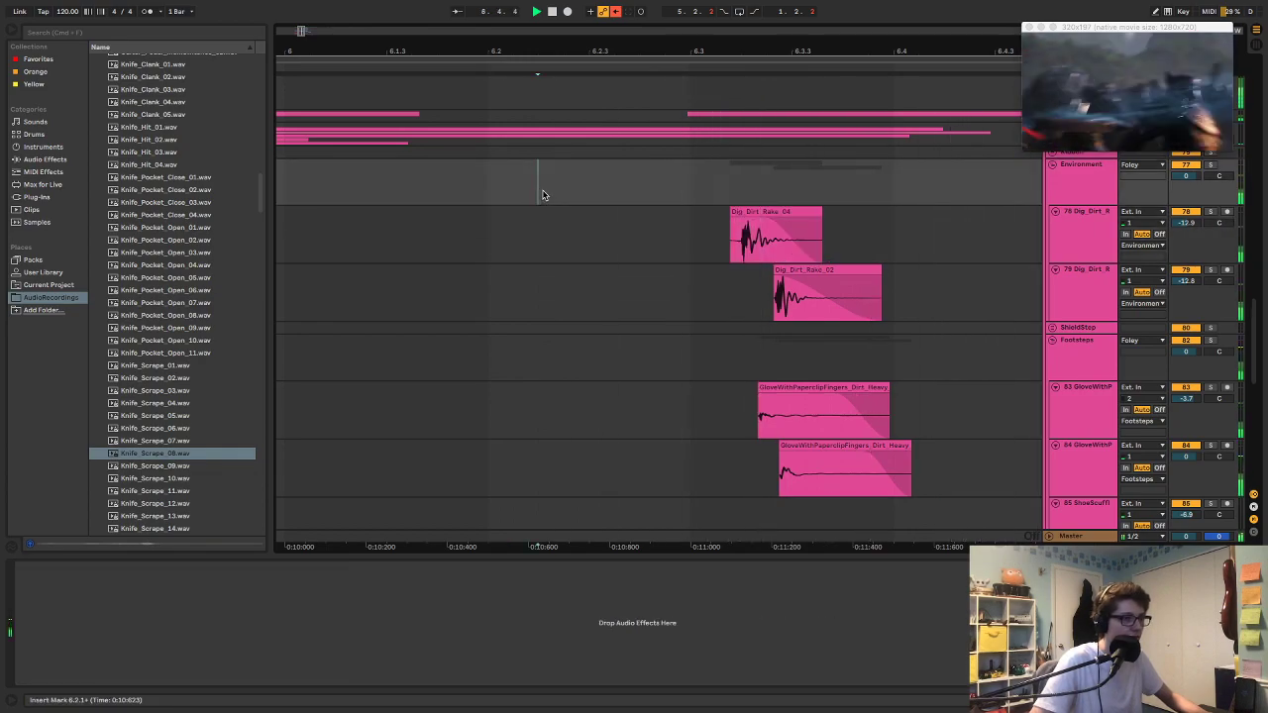
{"action": "key", "text": "super+z"}
Step: Try moving the Dig_Dirt_Rake_02 clip a touch later, play it back, and undo the move
{"action": "left_click_drag", "start_coordinate": [807, 267], "coordinate": [813, 267]}
{"action": "left_click", "coordinate": [599, 182]}
{"action": "key", "text": "space"}
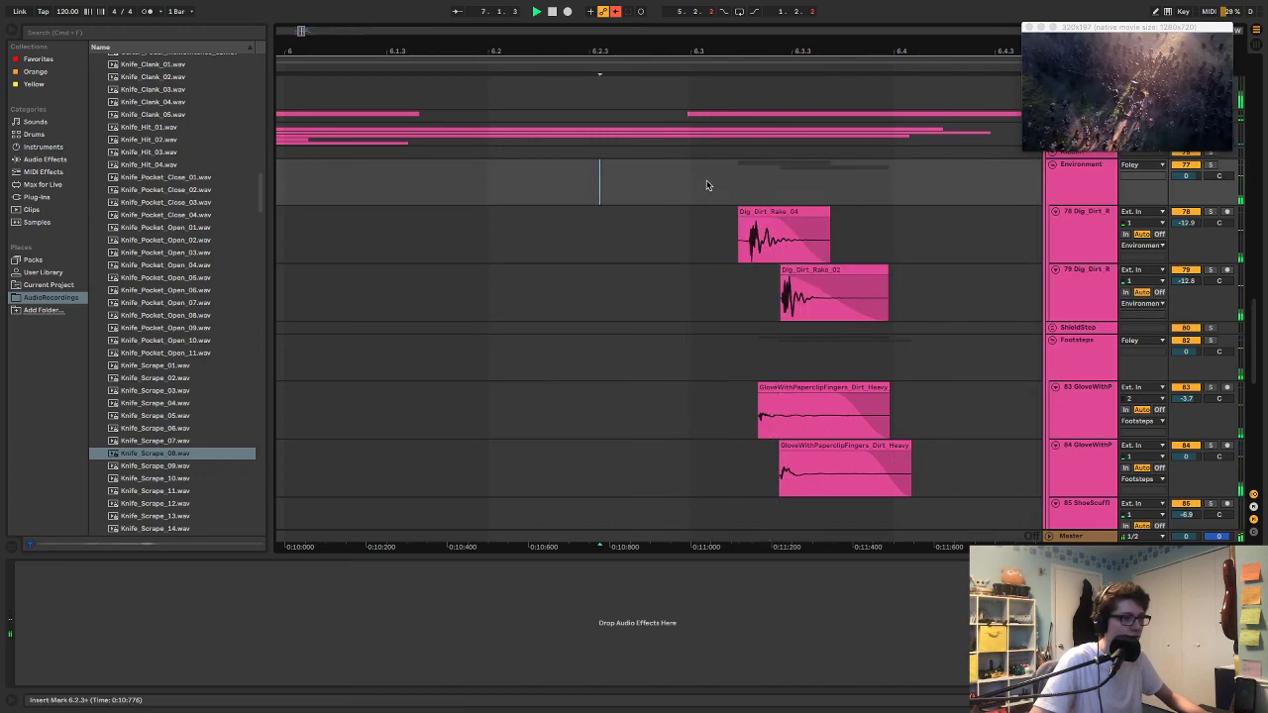
{"action": "key", "text": "super+z"}
Step: Play the sequence from 5.1.2 with the Environment group soloed and again with its solo off
{"action": "left_click_drag", "start_coordinate": [696, 57], "coordinate": [796, 14]}
{"action": "left_click", "coordinate": [1002, 193]}
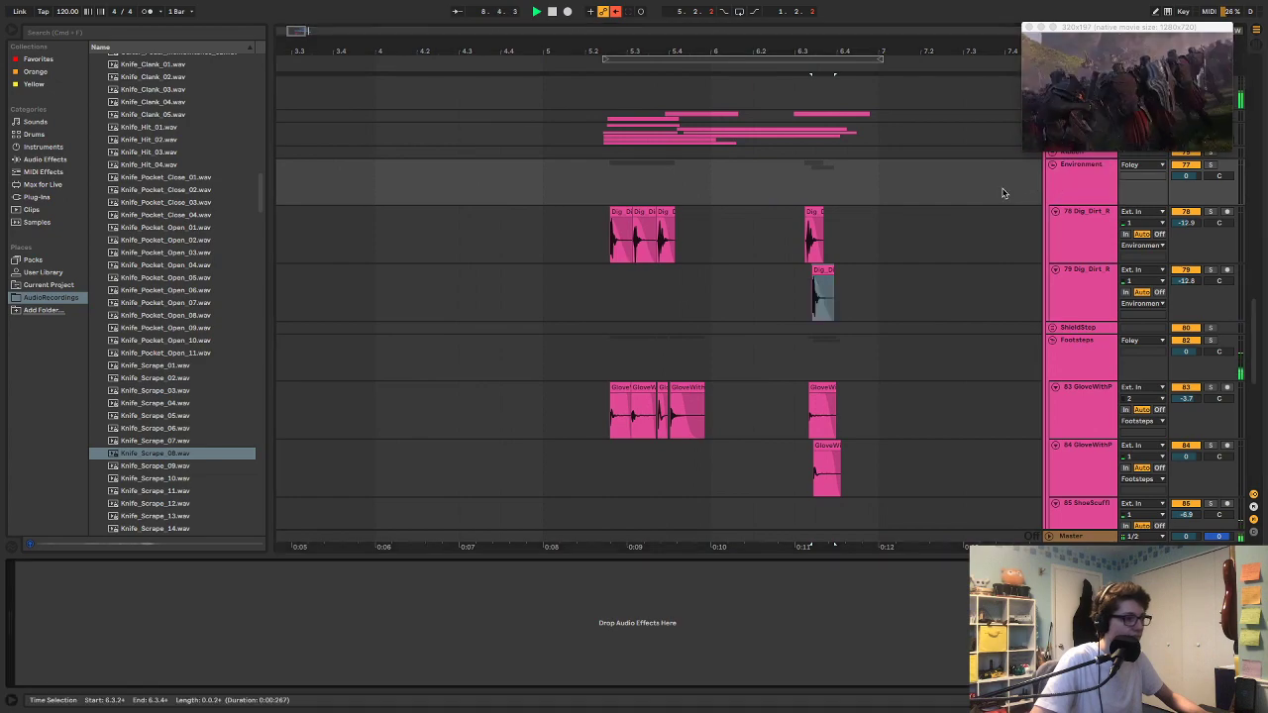
{"action": "left_click", "coordinate": [561, 190]}
{"action": "key", "text": "space"}
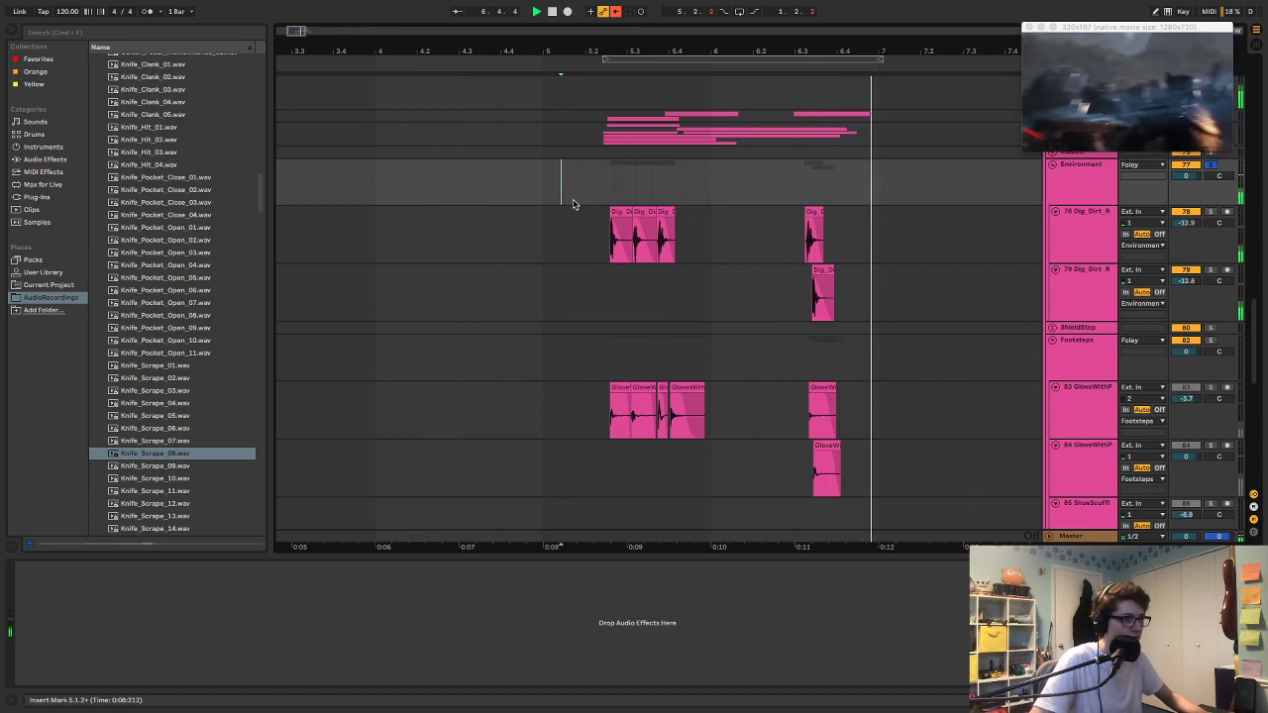
{"action": "key", "text": "space"}
{"action": "key", "text": "s"}
{"action": "key", "text": "space"}
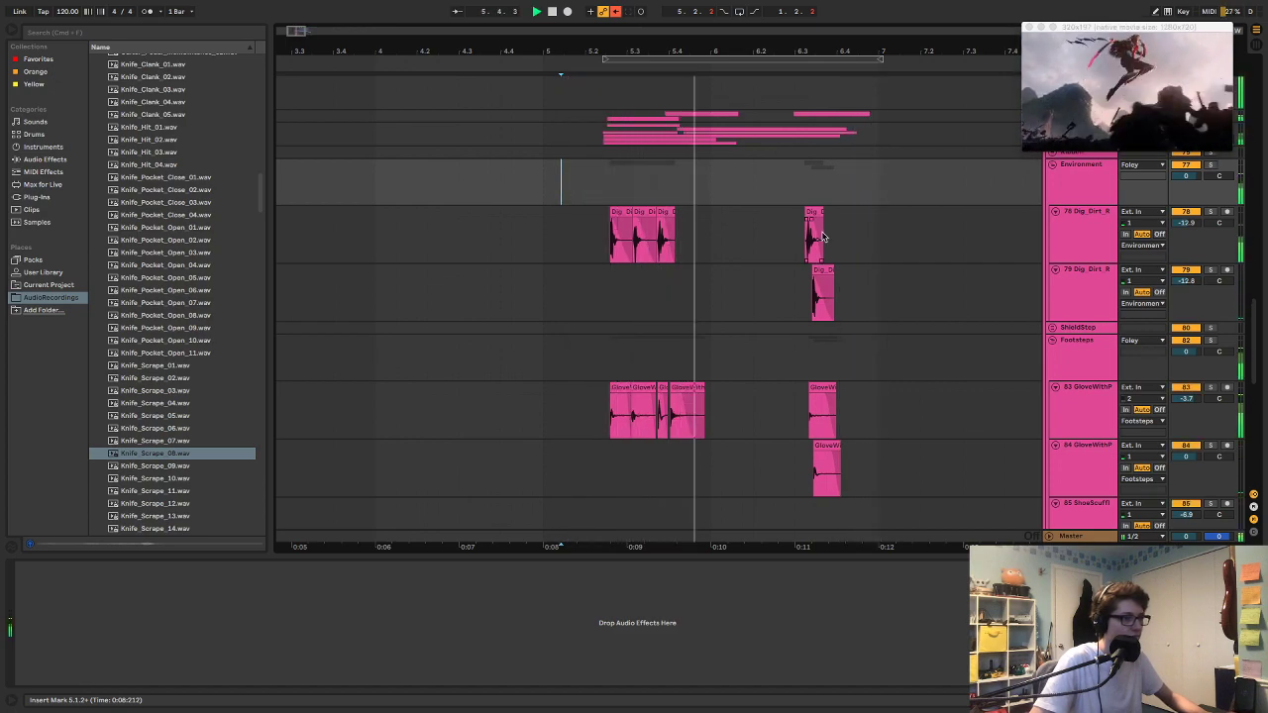
Step: Transpose the two later Dig_Dirt clips to -4 st and play the whole dirt sequence back
{"action": "left_click", "coordinate": [788, 236]}
{"action": "left_click_drag", "start_coordinate": [789, 238], "coordinate": [859, 297]}
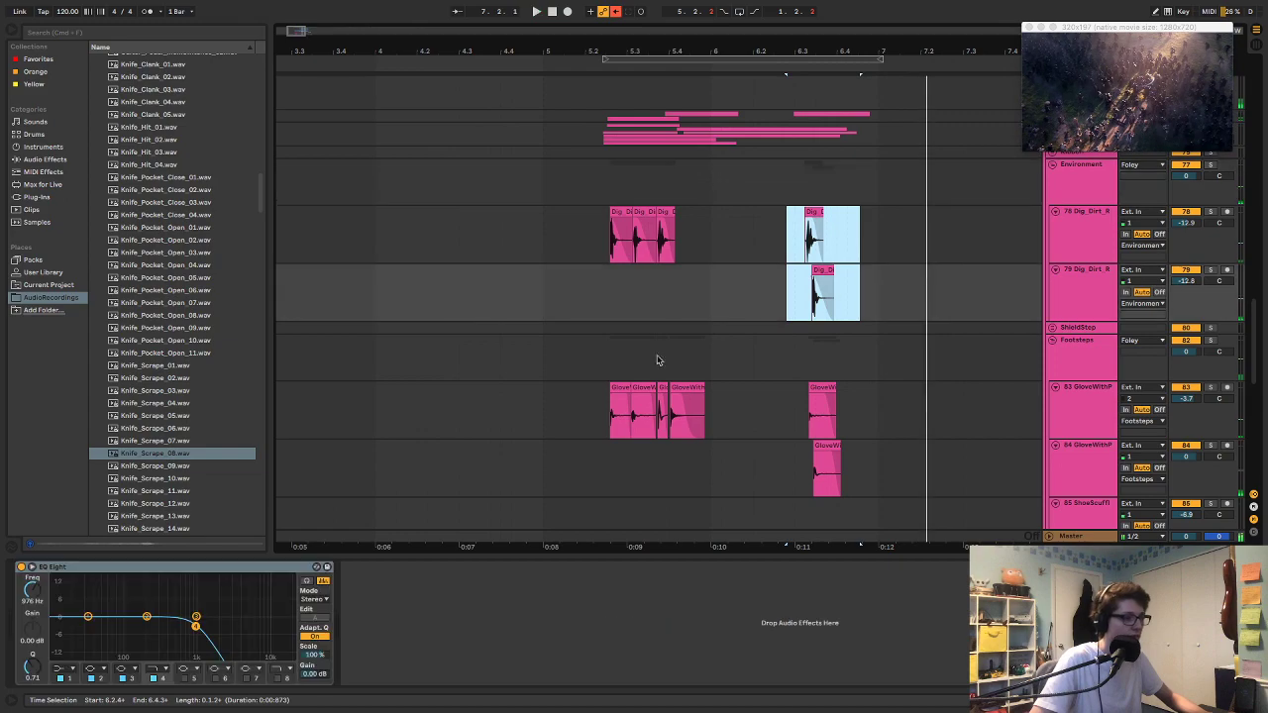
{"action": "double_click", "coordinate": [821, 267]}
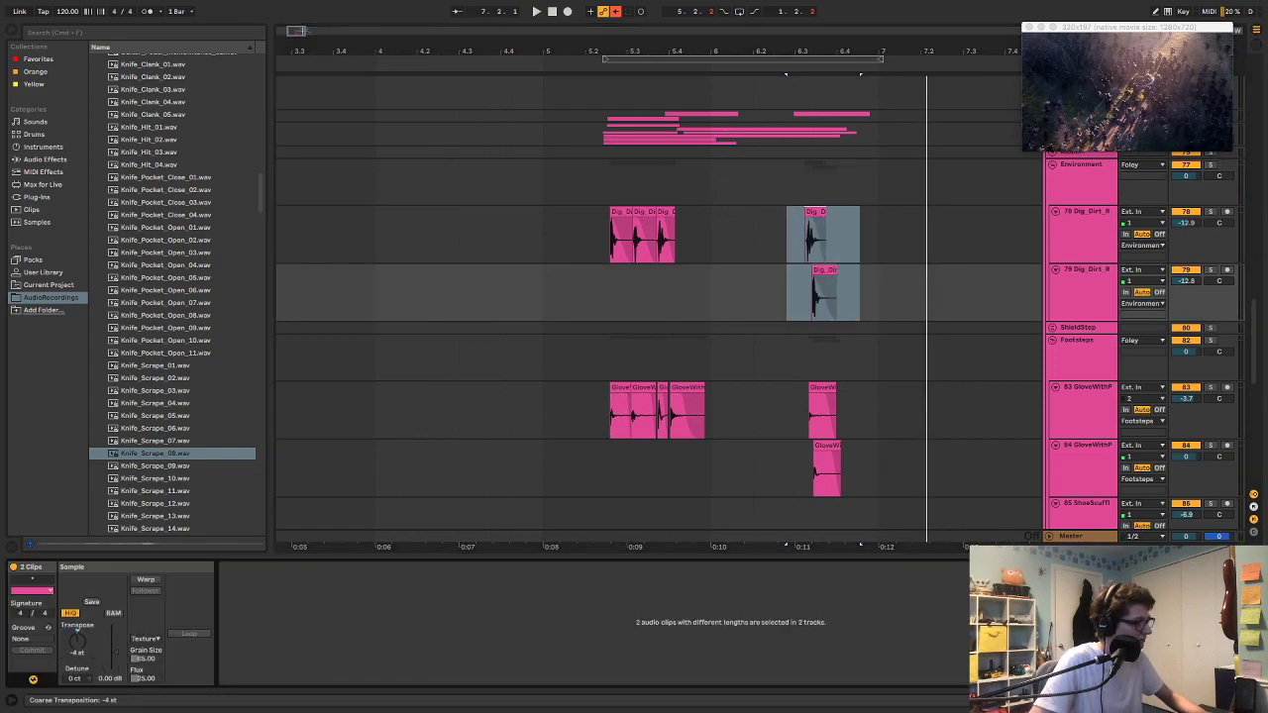
{"action": "key", "text": "space"}
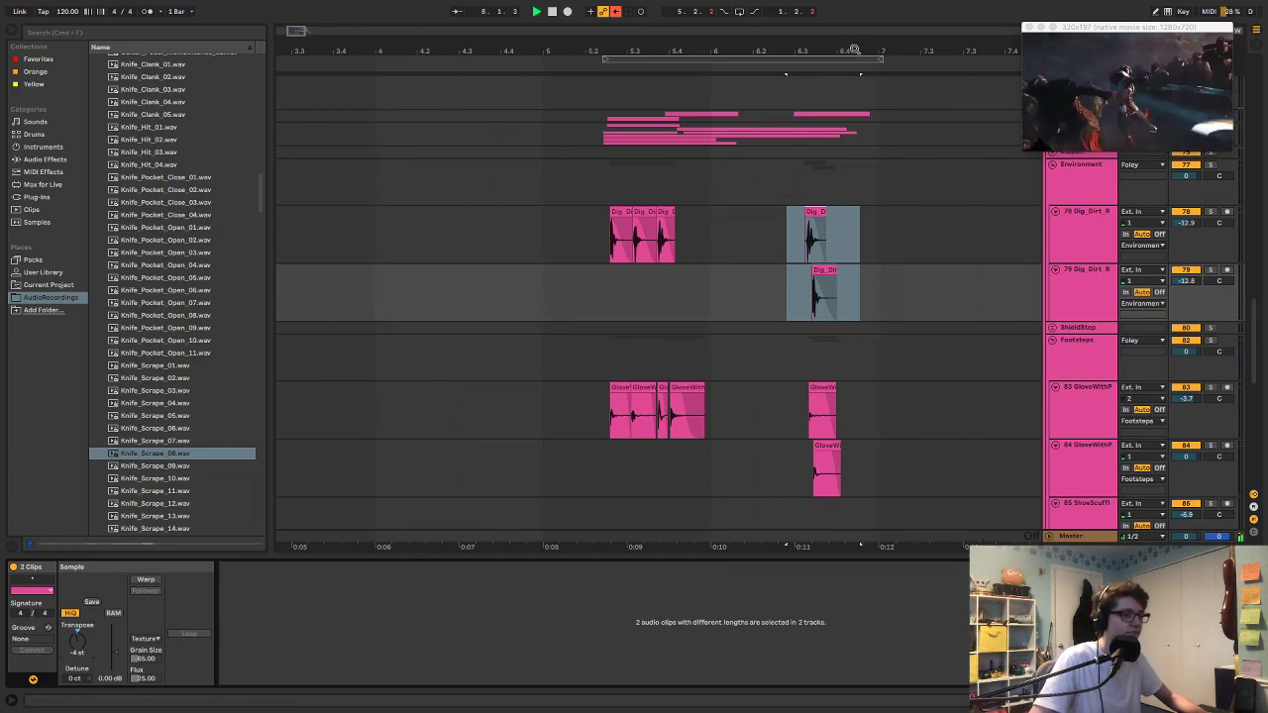
{"action": "left_click", "coordinate": [1089, 203]}
{"action": "left_click", "coordinate": [1084, 293]}
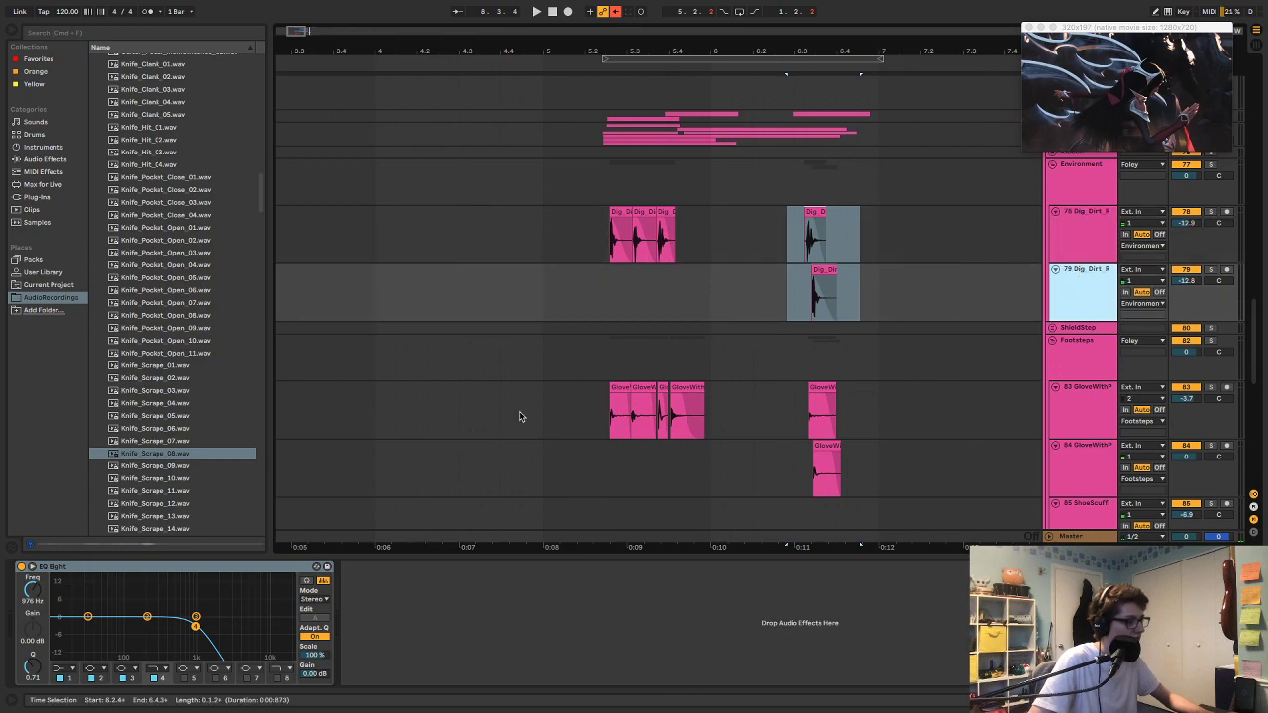
{"action": "left_click", "coordinate": [596, 191]}
{"action": "key", "text": "space"}
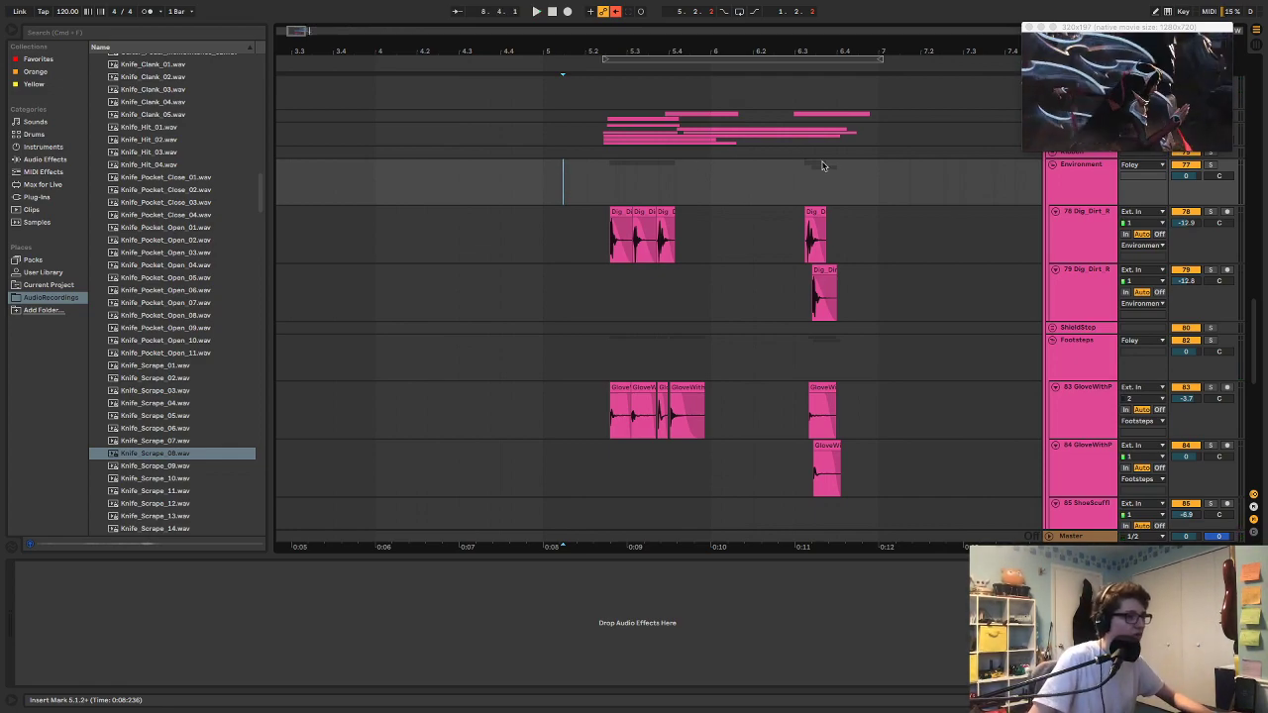
Step: Fold the Environment and Footsteps groups, and fold the whole Foley group
{"action": "scroll", "coordinate": [807, 155], "scroll_direction": "up", "scroll_amount": 4}
{"action": "left_click", "coordinate": [1052, 325]}
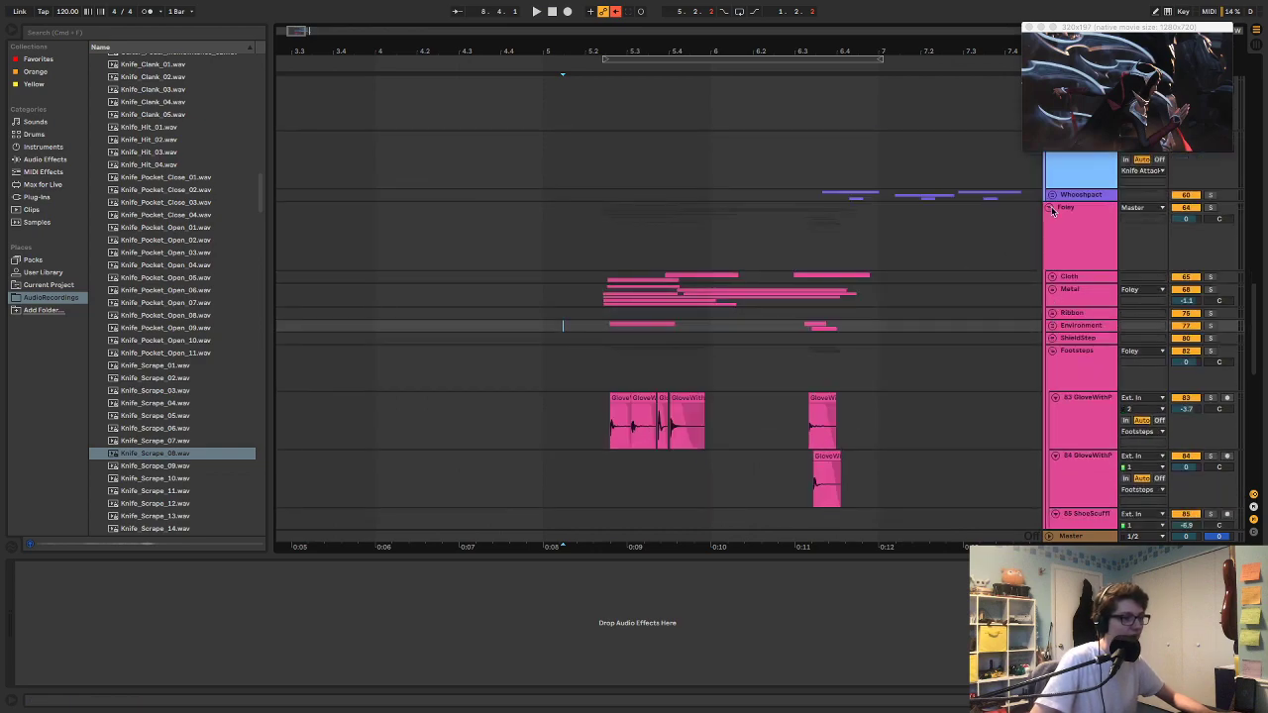
{"action": "left_click", "coordinate": [1051, 353]}
{"action": "left_click", "coordinate": [1052, 208]}
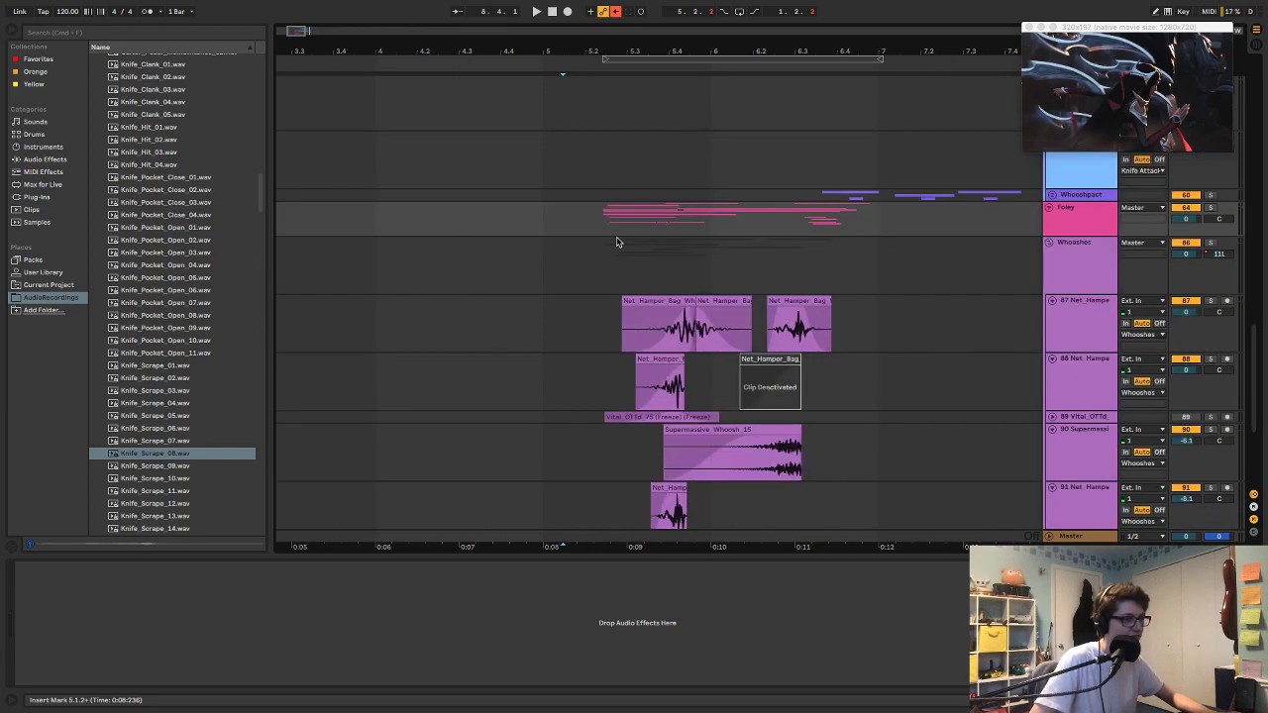
Step: Solo the Foley group, play it from about 4.4.4, and unfold the group
{"action": "left_click", "coordinate": [359, 227]}
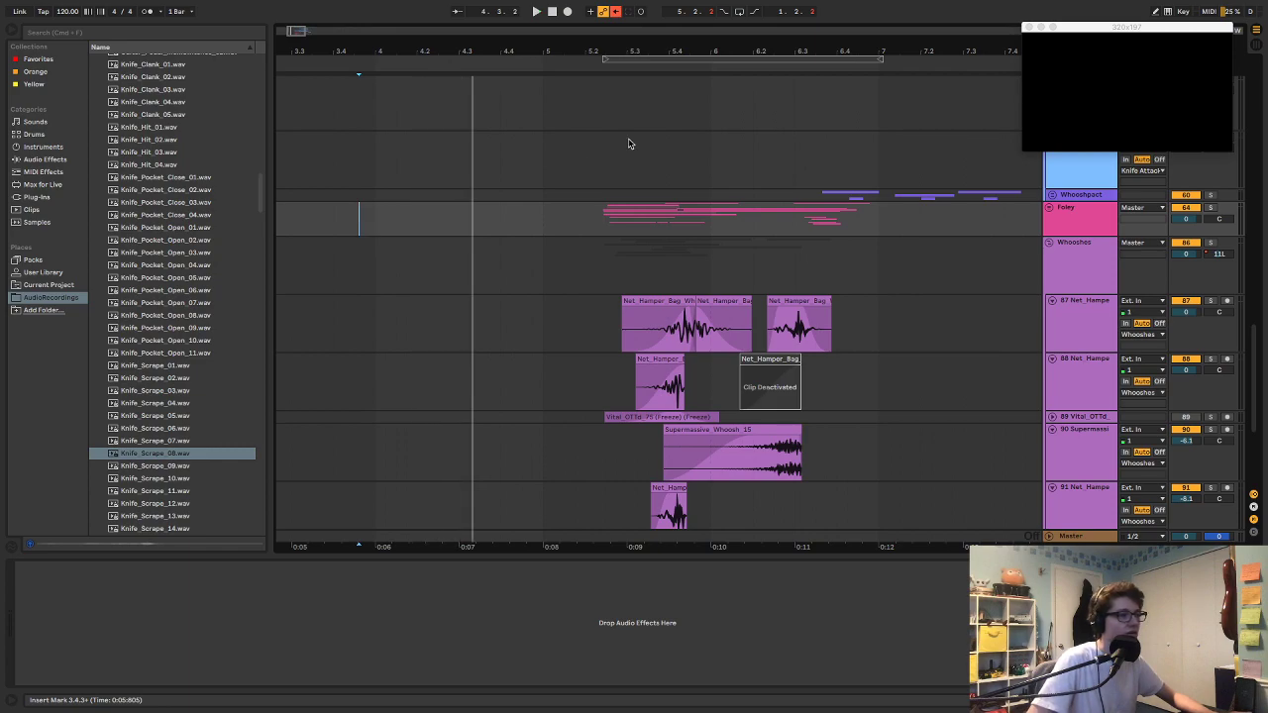
{"action": "left_click", "coordinate": [534, 211]}
{"action": "key", "text": "space"}
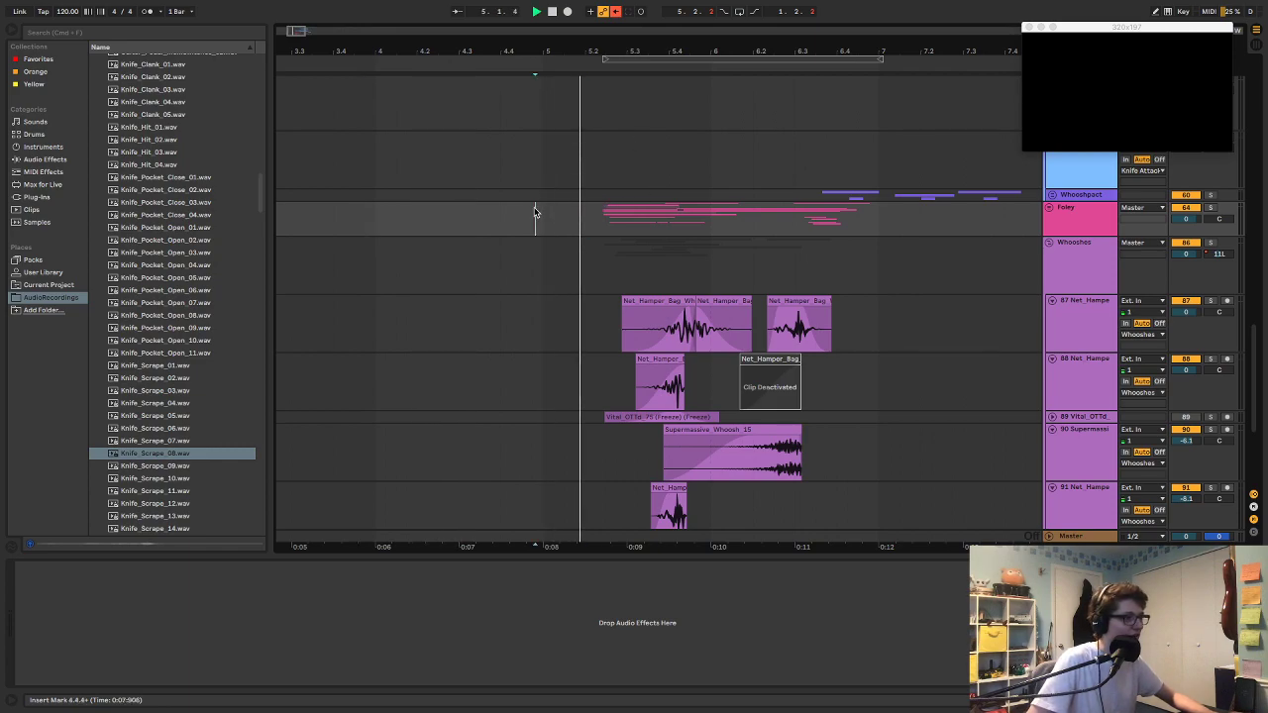
{"action": "left_click", "coordinate": [1070, 226]}
{"action": "key", "text": "s"}
{"action": "key", "text": "space"}
{"action": "key", "text": "space"}
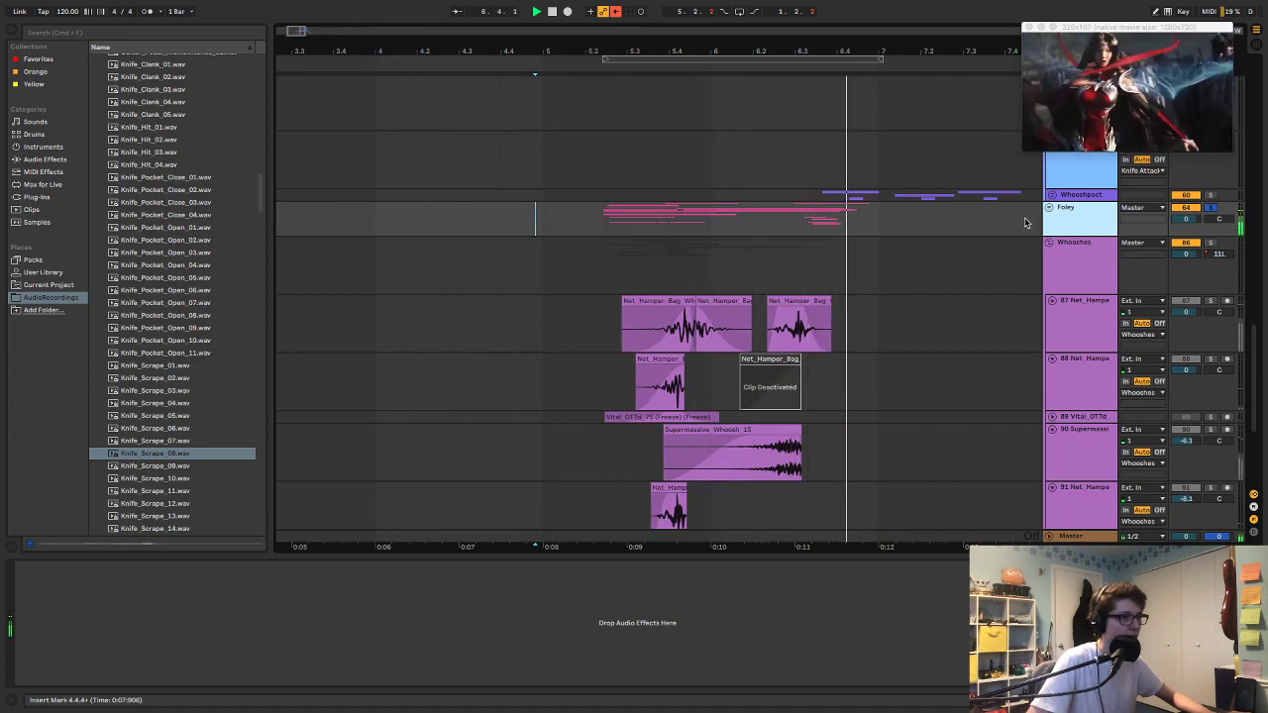
{"action": "left_click", "coordinate": [1050, 208]}
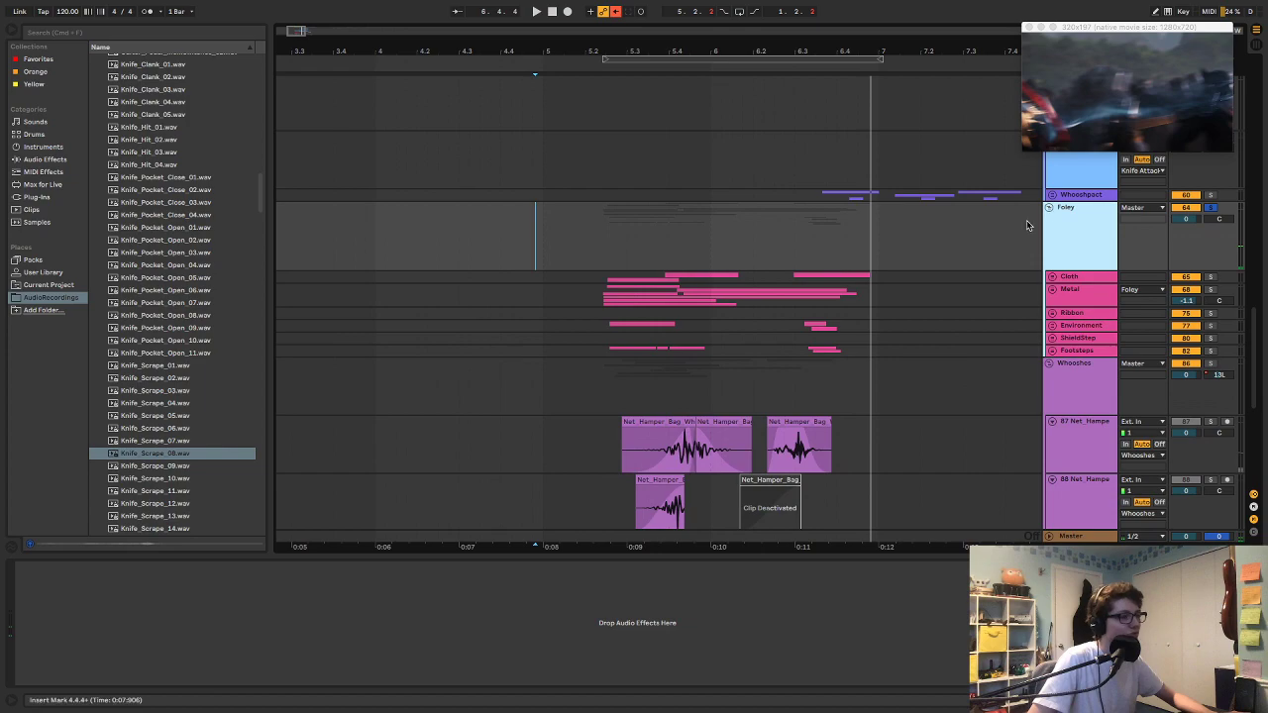
Step: Unfold the Cloth group and play its clips from 6.2.1
{"action": "left_click", "coordinate": [1053, 278]}
{"action": "scroll", "coordinate": [877, 284], "scroll_direction": "down", "scroll_amount": 5}
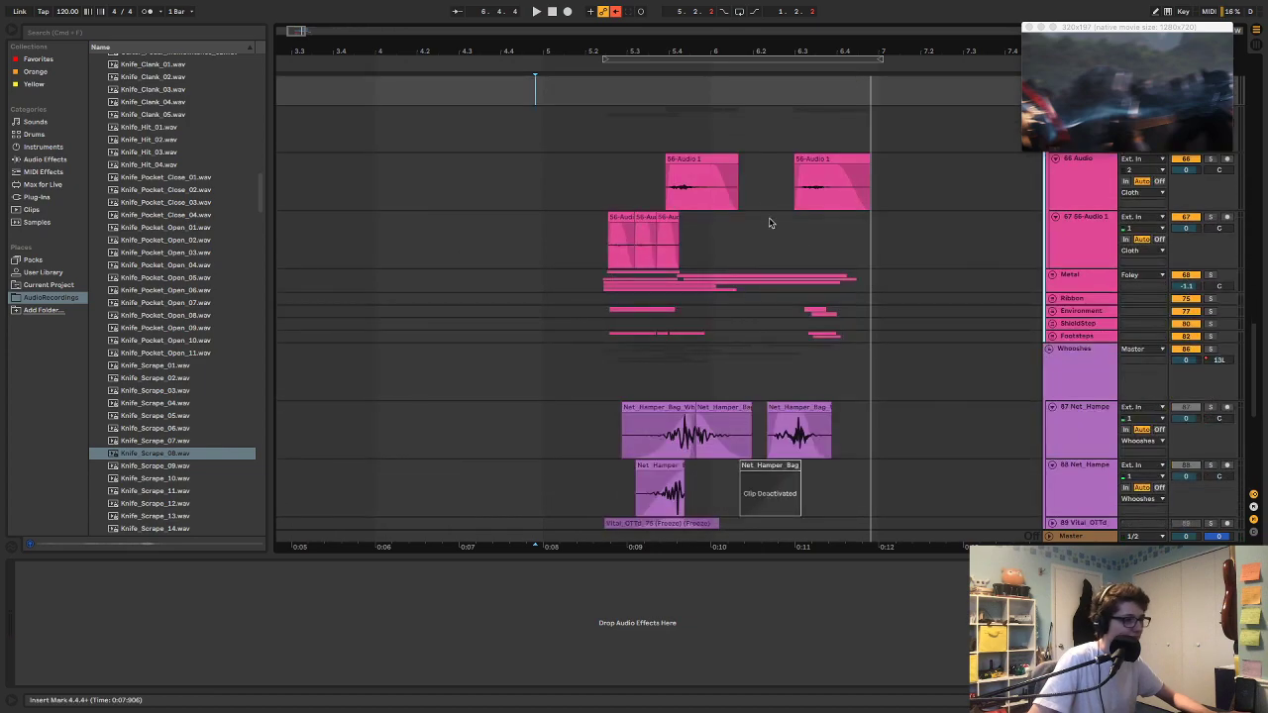
{"action": "left_click", "coordinate": [763, 190]}
{"action": "key", "text": "space"}
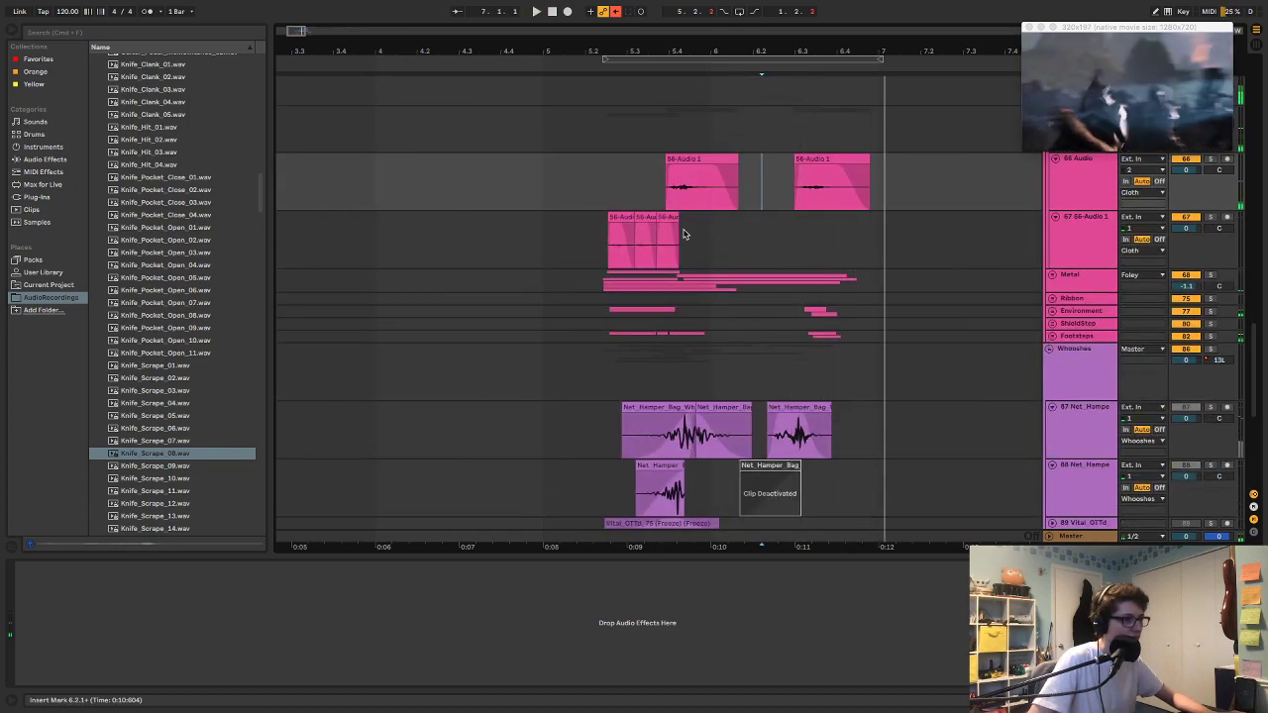
Step: Solo track 67 in the Cloth group and play its short 56-Audio clips individually
{"action": "left_click", "coordinate": [669, 213]}
{"action": "key", "text": "space"}
{"action": "left_click", "coordinate": [625, 215]}
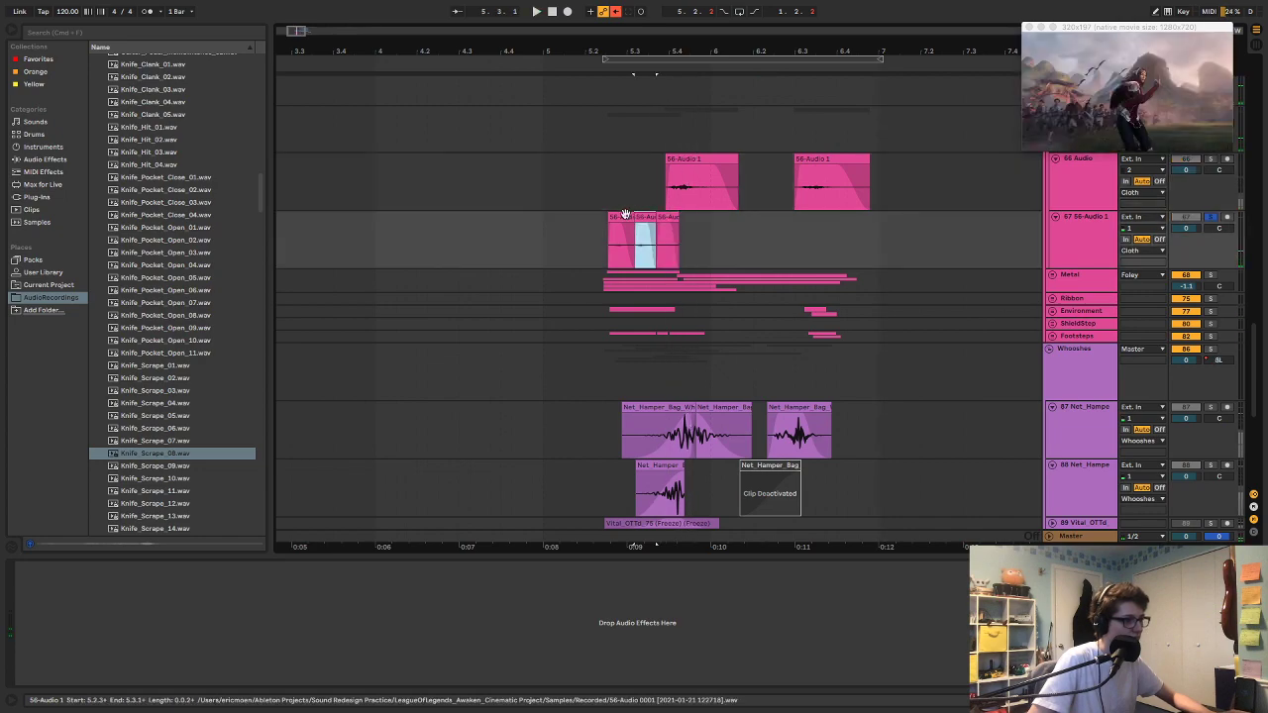
{"action": "key", "text": "space"}
{"action": "key", "text": "space"}
{"action": "scroll", "coordinate": [1055, 245], "scroll_direction": "up", "scroll_amount": 2}
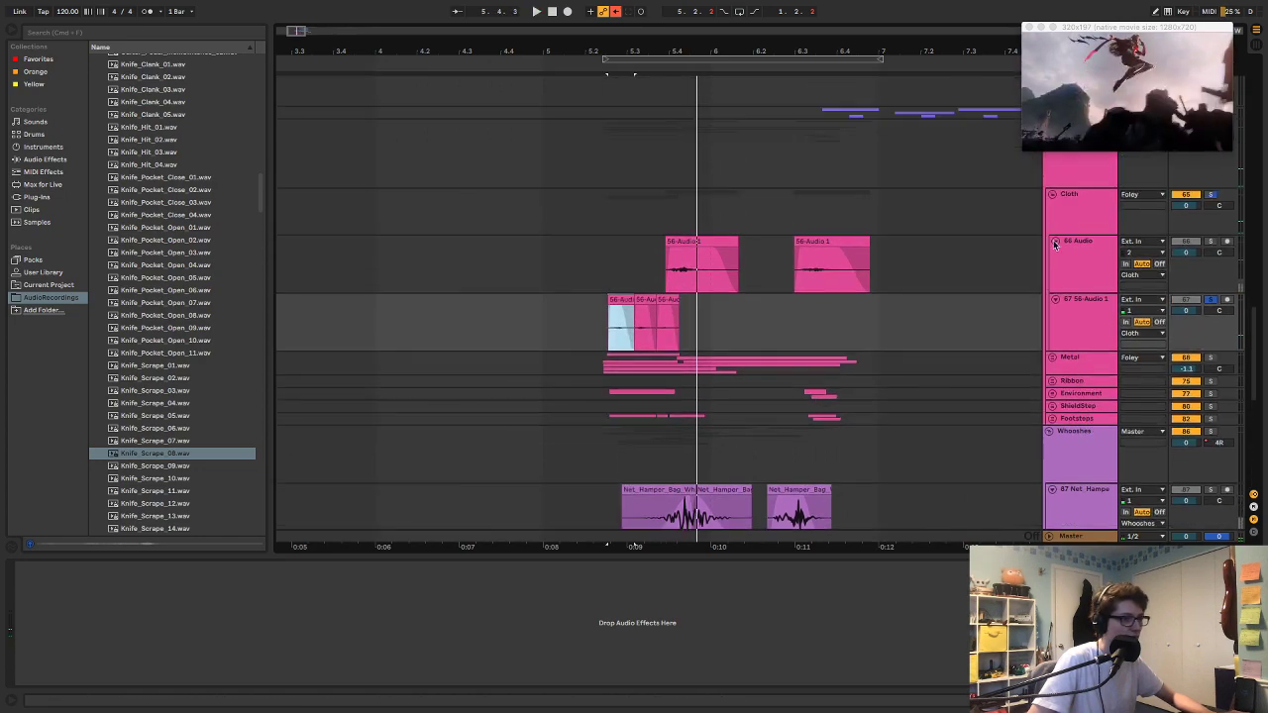
Step: Fold the Cloth group, unfold the Metal group and play its layers from 5.2.1
{"action": "scroll", "coordinate": [1055, 201], "scroll_direction": "down", "scroll_amount": 10}
{"action": "left_click", "coordinate": [589, 158]}
{"action": "key", "text": "space"}
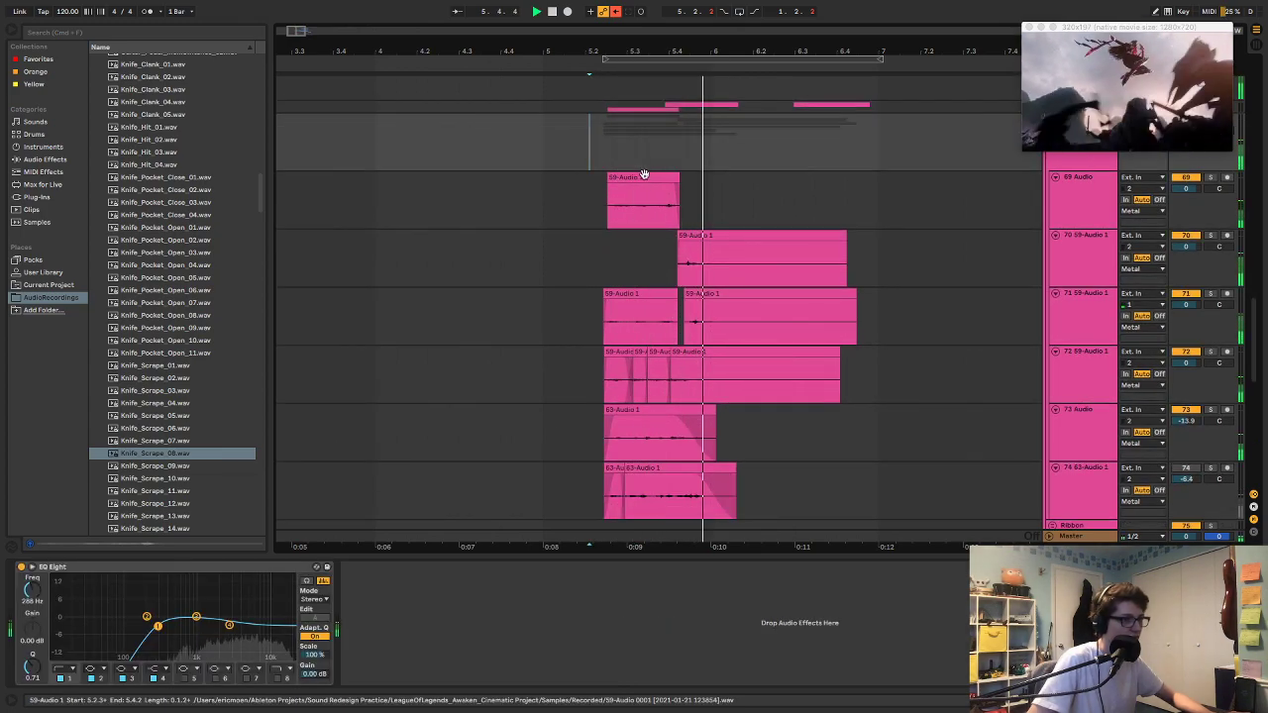
{"action": "scroll", "coordinate": [775, 221], "scroll_direction": "down", "scroll_amount": 2}
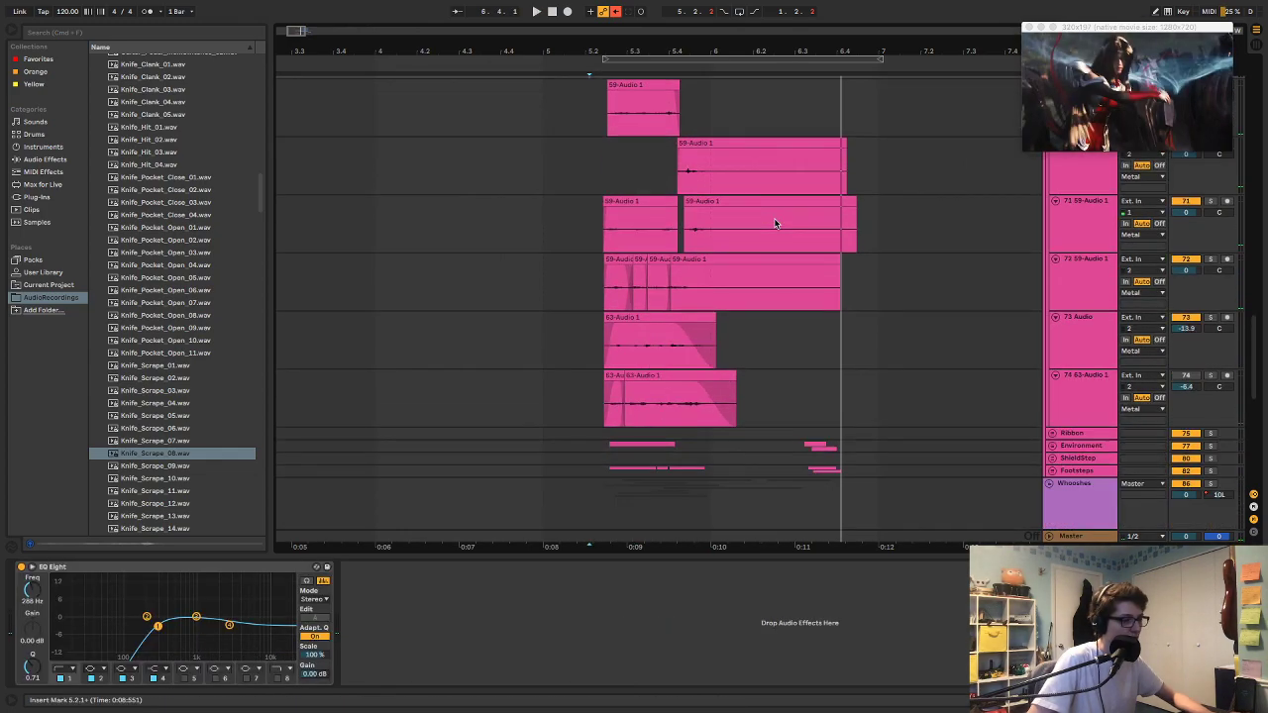
{"action": "key", "text": "space"}
Step: Copy the longer 63-Audio 1 clip on track 74 to 6.3.1 on the same track
{"action": "left_click", "coordinate": [671, 366], "text": "shift"}
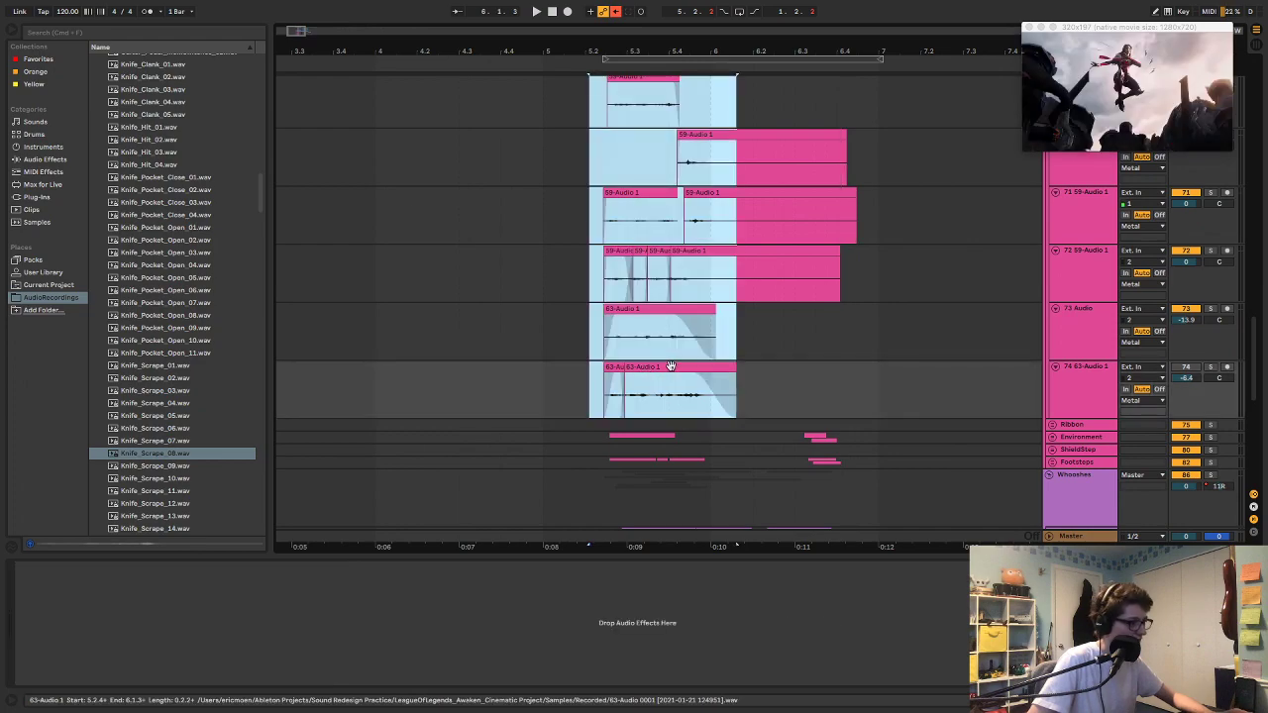
{"action": "left_click", "coordinate": [670, 366]}
{"action": "key", "text": "ctrl+c"}
{"action": "left_click", "coordinate": [812, 376]}
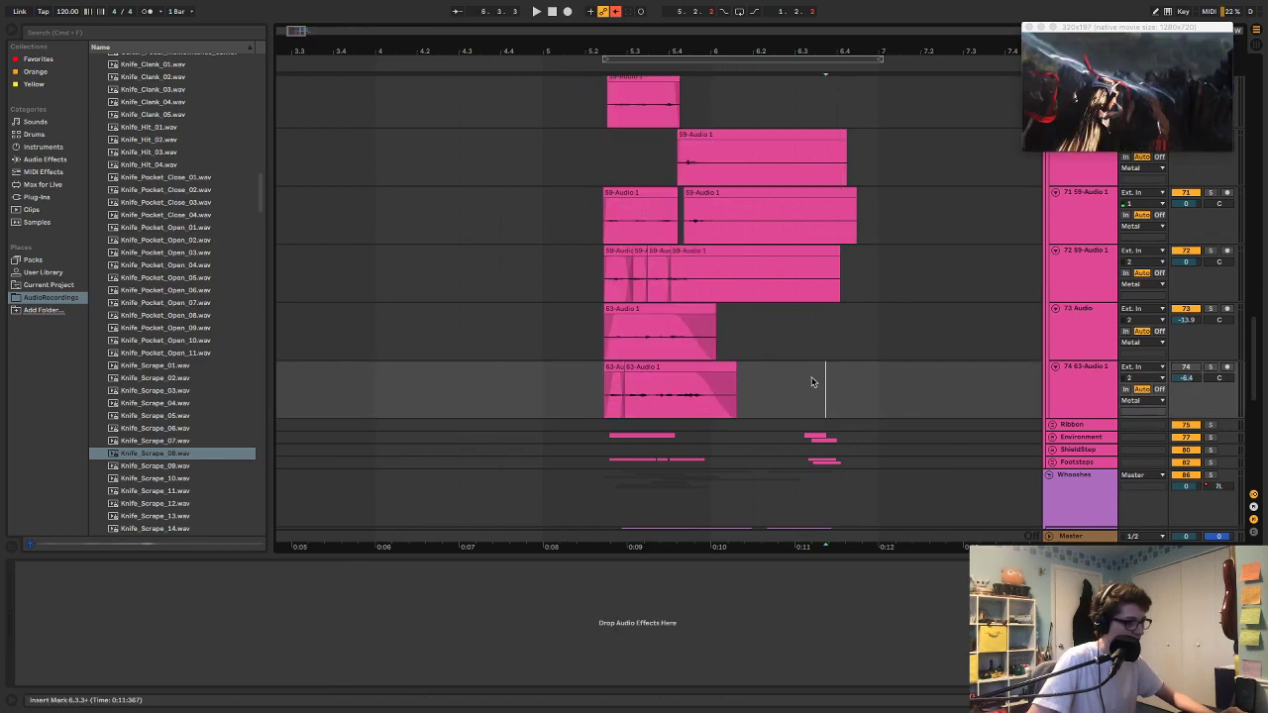
{"action": "key", "text": "ctrl+v"}
{"action": "left_click_drag", "start_coordinate": [830, 369], "coordinate": [823, 368]}
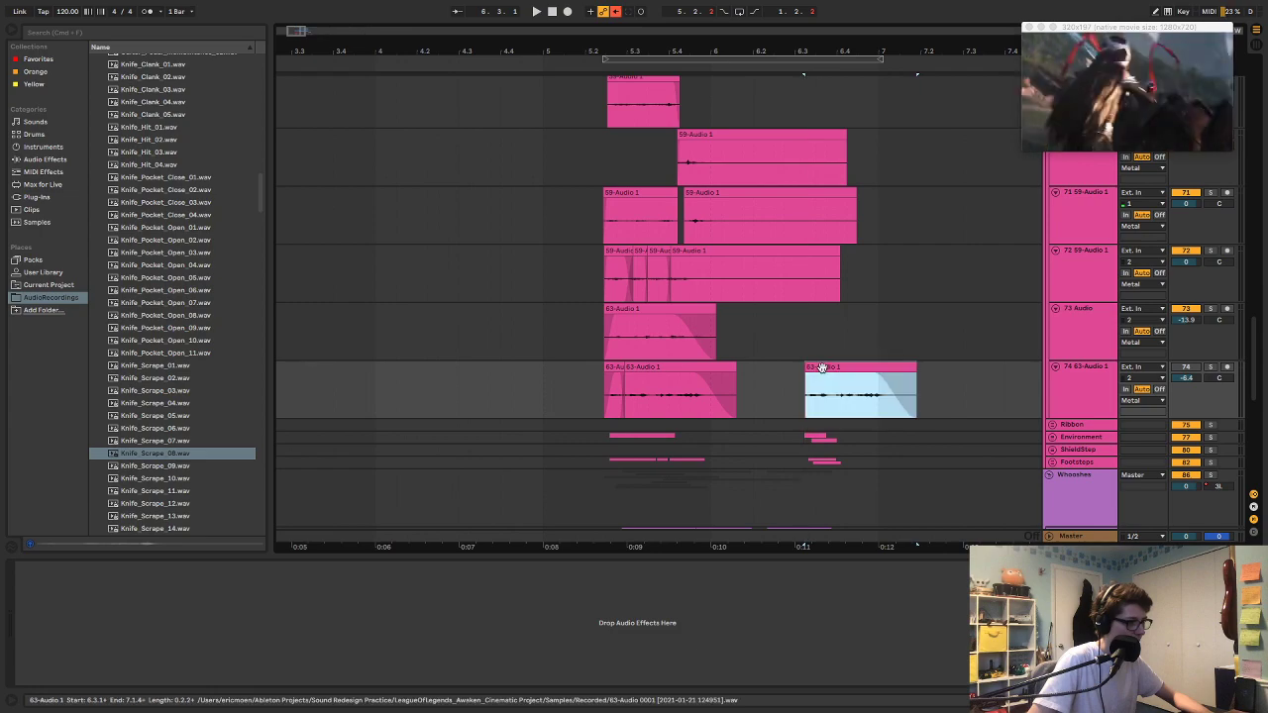
Step: Shift the copied 63-Audio 1 clip's sample region, shorten the clip, move it to track 73 and play it soloed
{"action": "double_click", "coordinate": [823, 366]}
{"action": "left_click_drag", "start_coordinate": [601, 598], "coordinate": [604, 664]}
{"action": "left_click_drag", "start_coordinate": [595, 574], "coordinate": [322, 606]}
{"action": "mouse_move", "coordinate": [915, 374]}
{"action": "left_mouse_down"}
{"action": "mouse_move", "coordinate": [866, 375]}
{"action": "mouse_move", "coordinate": [813, 309]}
{"action": "left_mouse_up"}
{"action": "left_click", "coordinate": [776, 371]}
{"action": "left_click", "coordinate": [792, 334]}
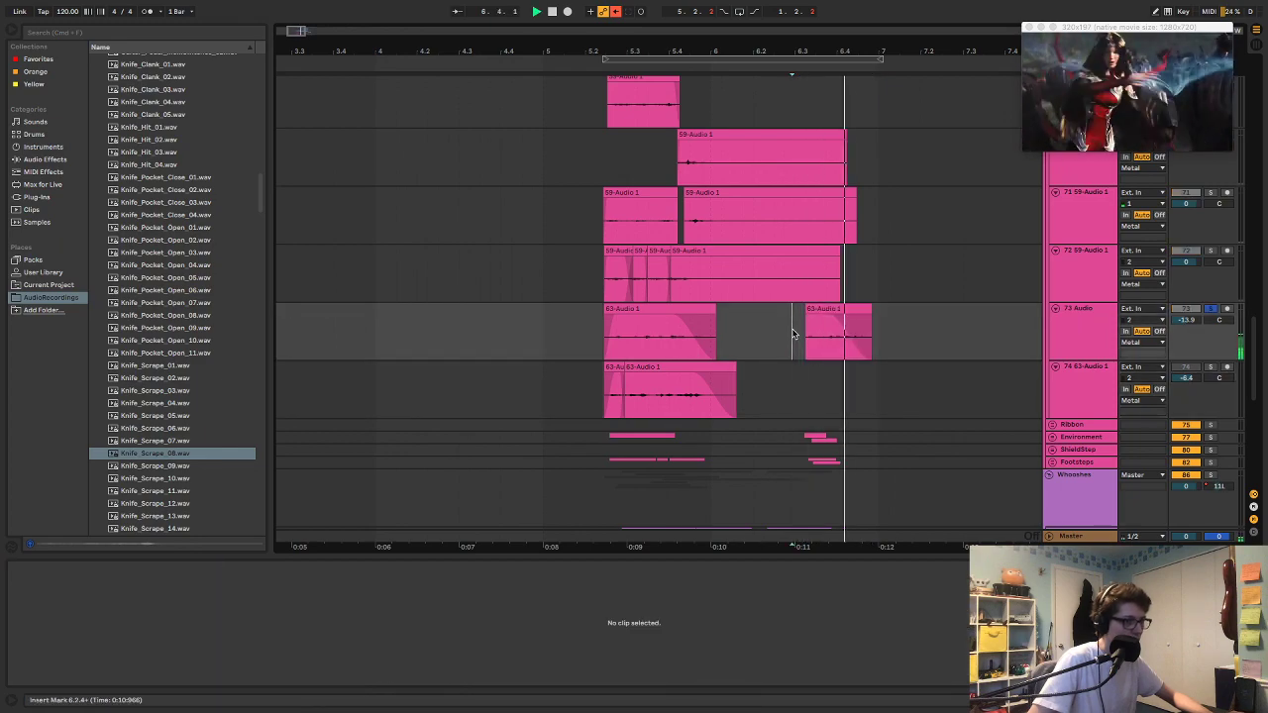
Step: Trim the start of the copied clip on track 73 to 6.3.4 and play it back
{"action": "key", "text": "space"}
{"action": "left_click_drag", "start_coordinate": [806, 312], "coordinate": [836, 312]}
{"action": "key", "text": "space"}
{"action": "key", "text": "space"}
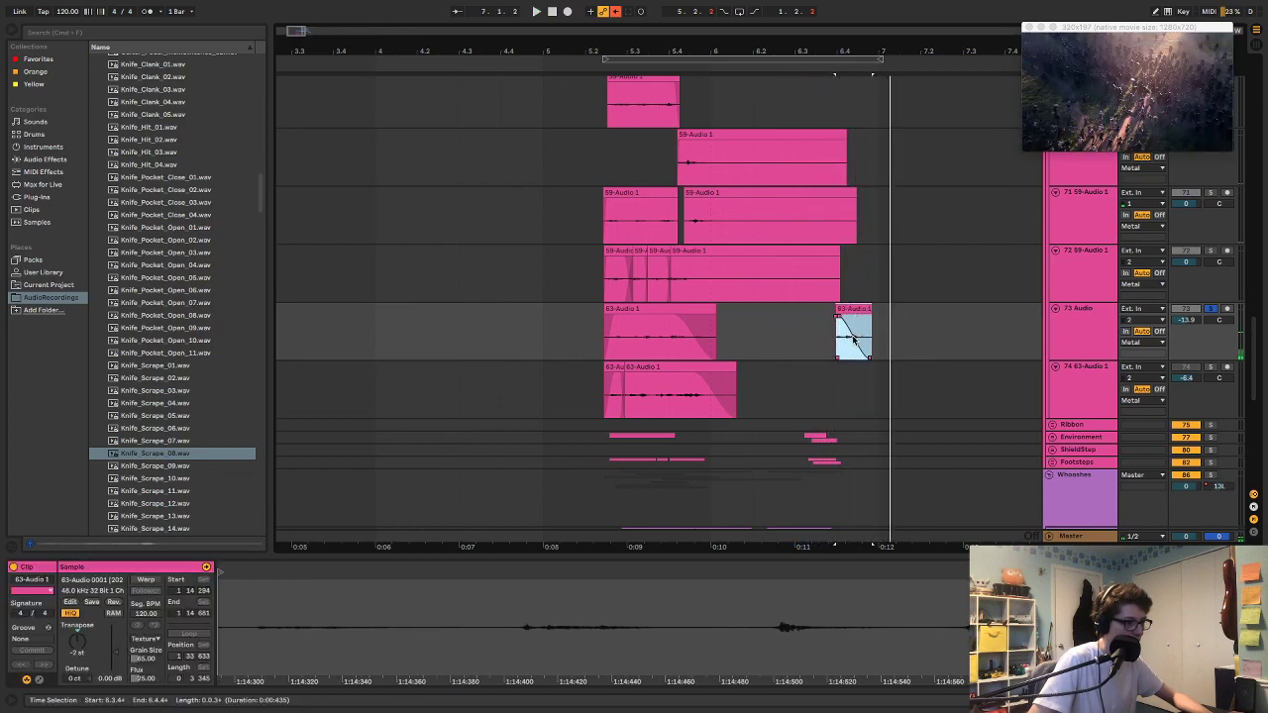
Step: Shift the track 73 copy's sample region to start at about 1:12.331, place the clip near 6.3.1 and play it
{"action": "key", "text": "space"}
{"action": "key", "text": "space"}
{"action": "left_click_drag", "start_coordinate": [785, 592], "coordinate": [646, 574]}
{"action": "key", "text": "space"}
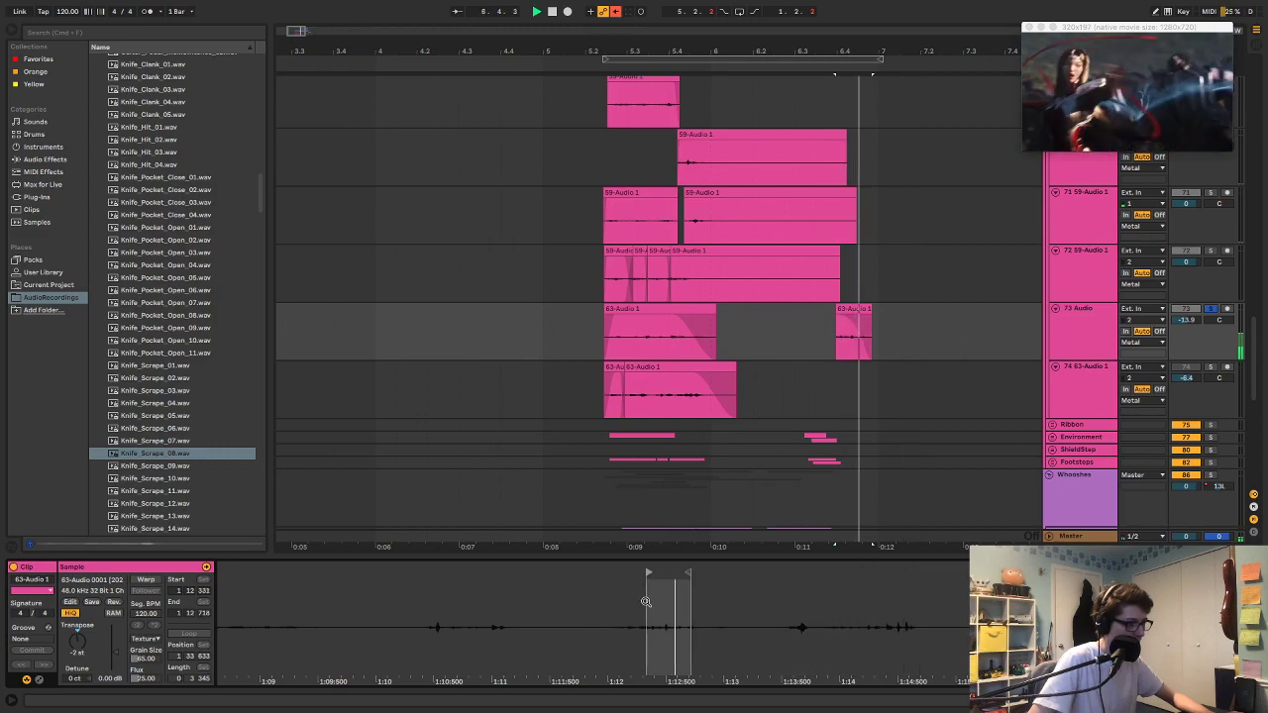
{"action": "key", "text": "space"}
{"action": "key", "text": "space"}
{"action": "key", "text": "space"}
Step: Shorten the long 59-Audio 1 clips on tracks 72, 71 and 70 to end around 6.1.2 to 6.1.3, with fade-outs
{"action": "left_click_drag", "start_coordinate": [848, 338], "coordinate": [719, 335]}
{"action": "scroll", "coordinate": [835, 445], "scroll_direction": "up", "scroll_amount": 2}
{"action": "left_click_drag", "start_coordinate": [854, 270], "coordinate": [736, 273]}
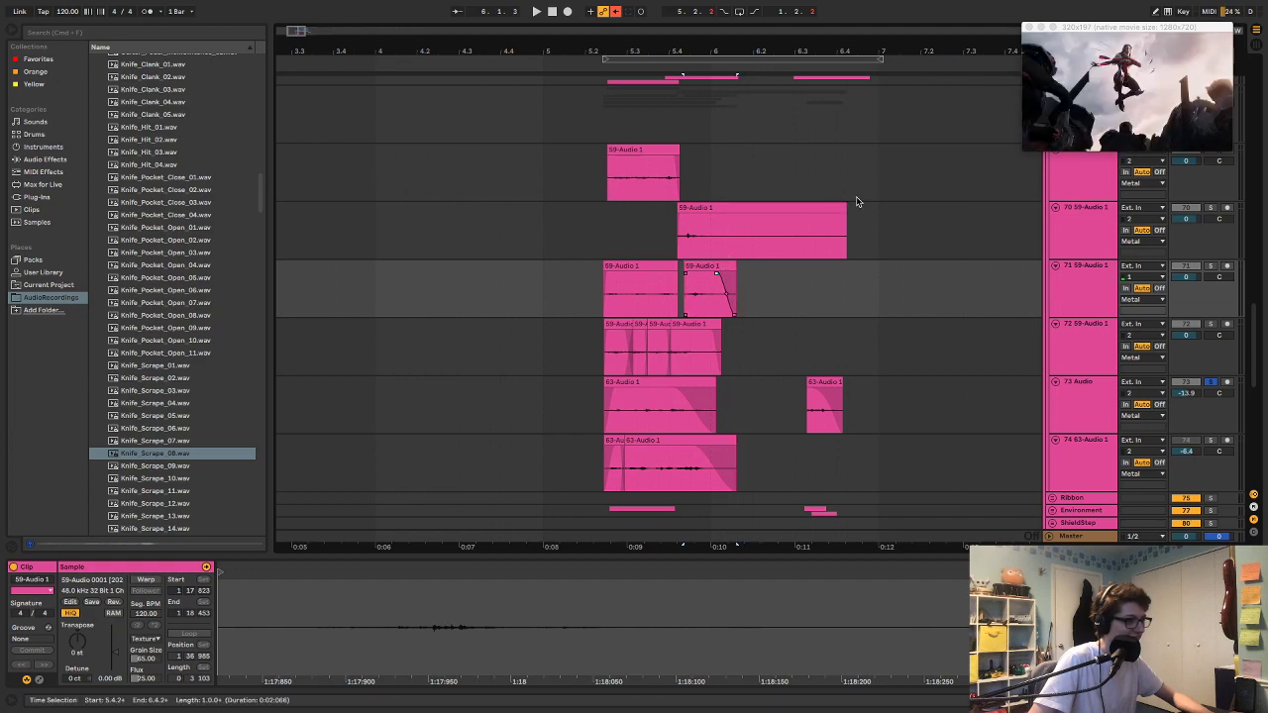
{"action": "left_click_drag", "start_coordinate": [840, 208], "coordinate": [726, 222]}
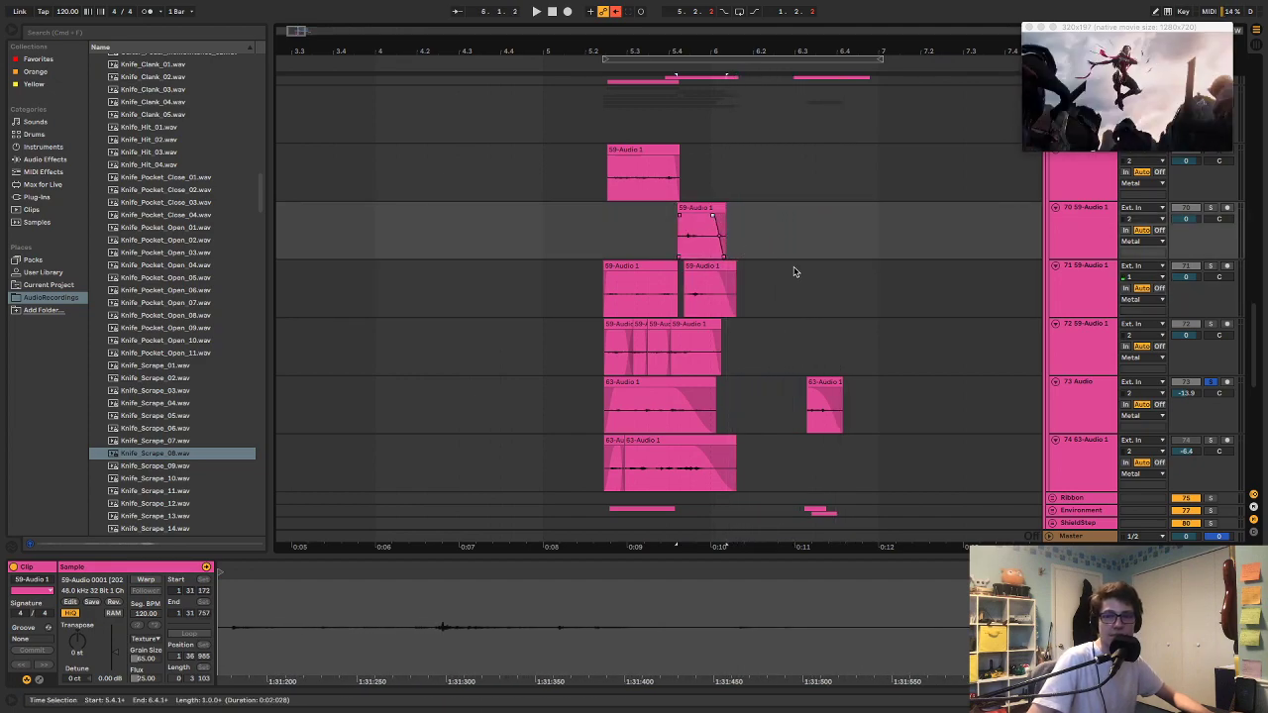
Step: Play from 5.1.4 with track 73 soloed and extend the copied 63-Audio 1 clip's start slightly earlier
{"action": "left_click", "coordinate": [611, 159]}
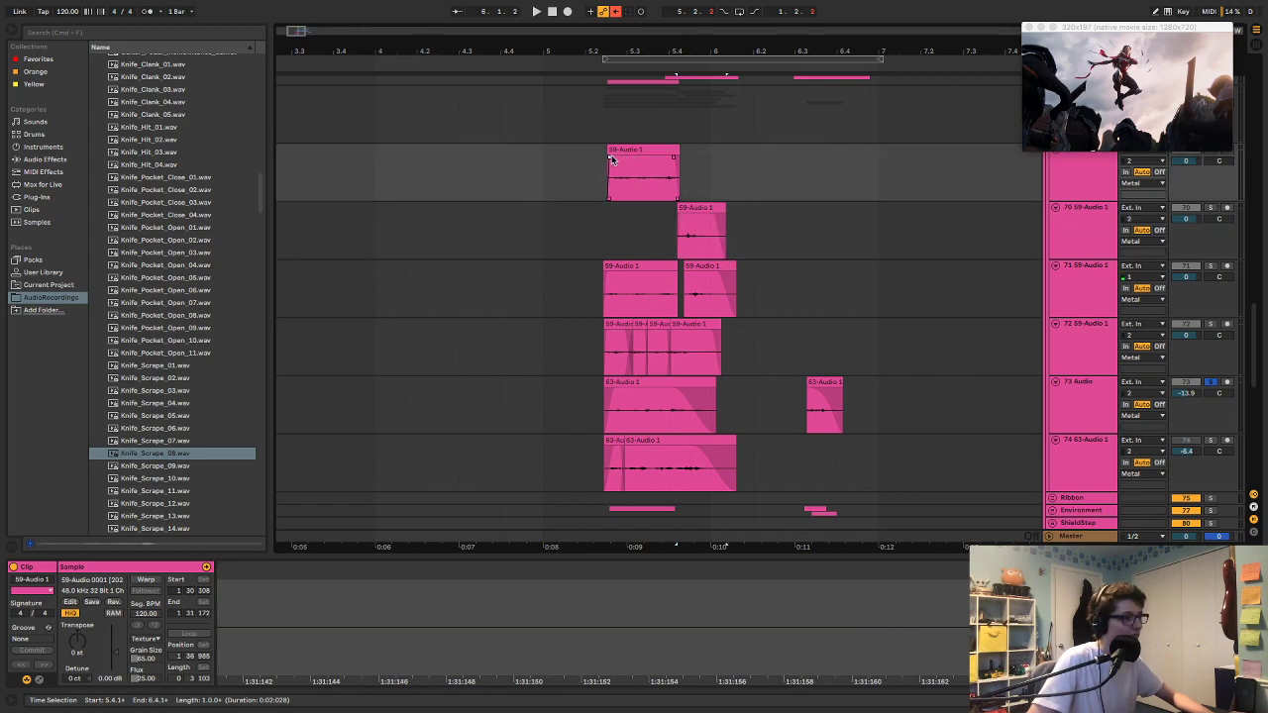
{"action": "left_click", "coordinate": [582, 149]}
{"action": "key", "text": "space"}
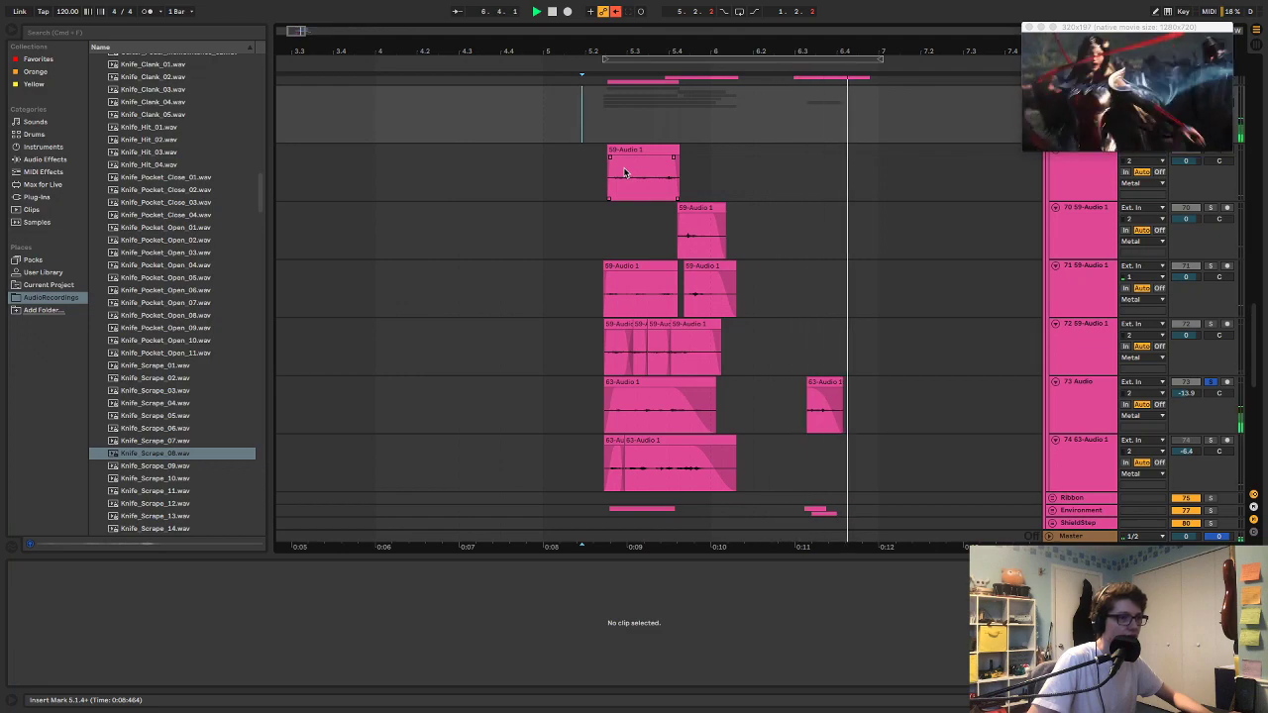
{"action": "left_click", "coordinate": [809, 386]}
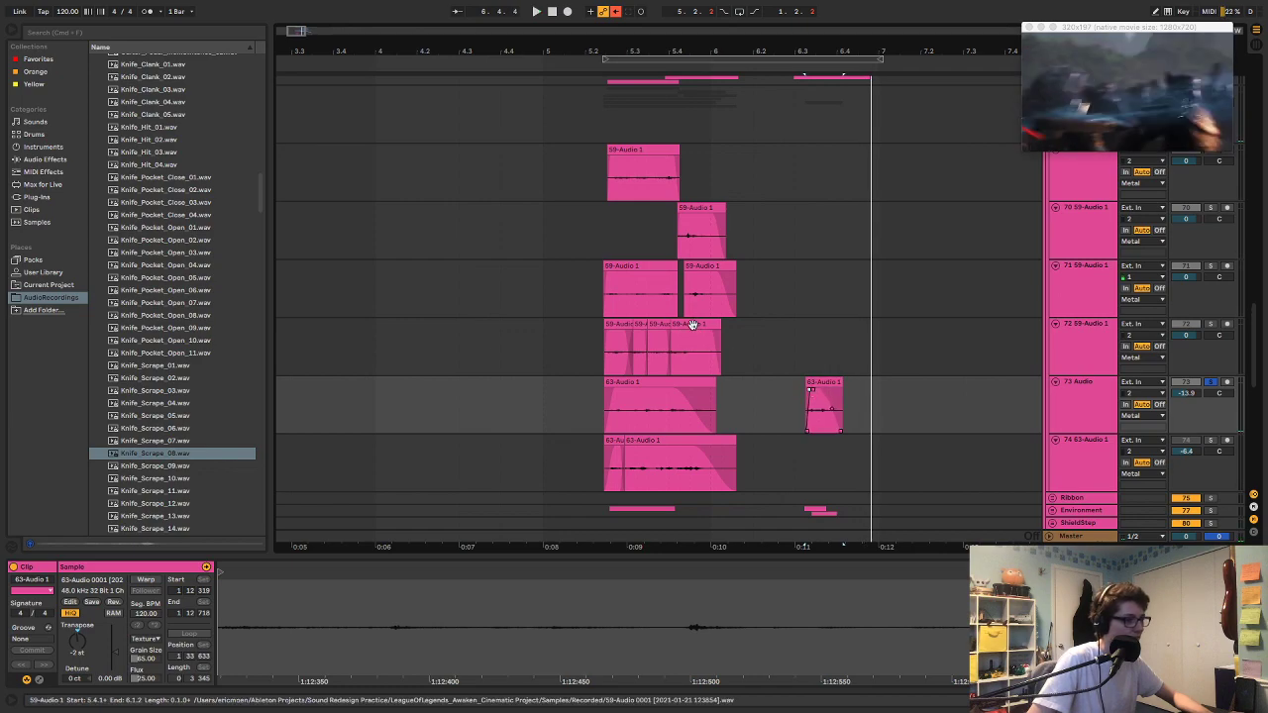
Step: Play track 72 soloed from 5.1.4 and copy its last 59-Audio 1 clip to 6.3.1
{"action": "left_click", "coordinate": [583, 339]}
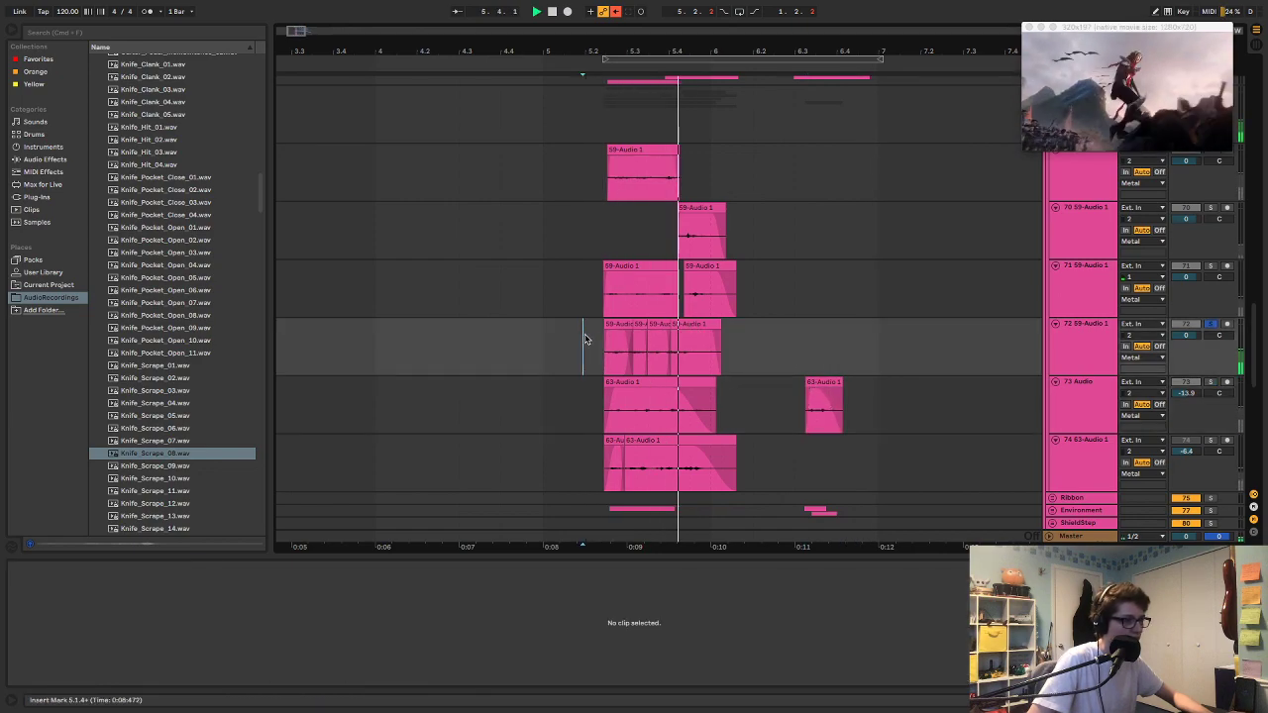
{"action": "left_click", "coordinate": [690, 335]}
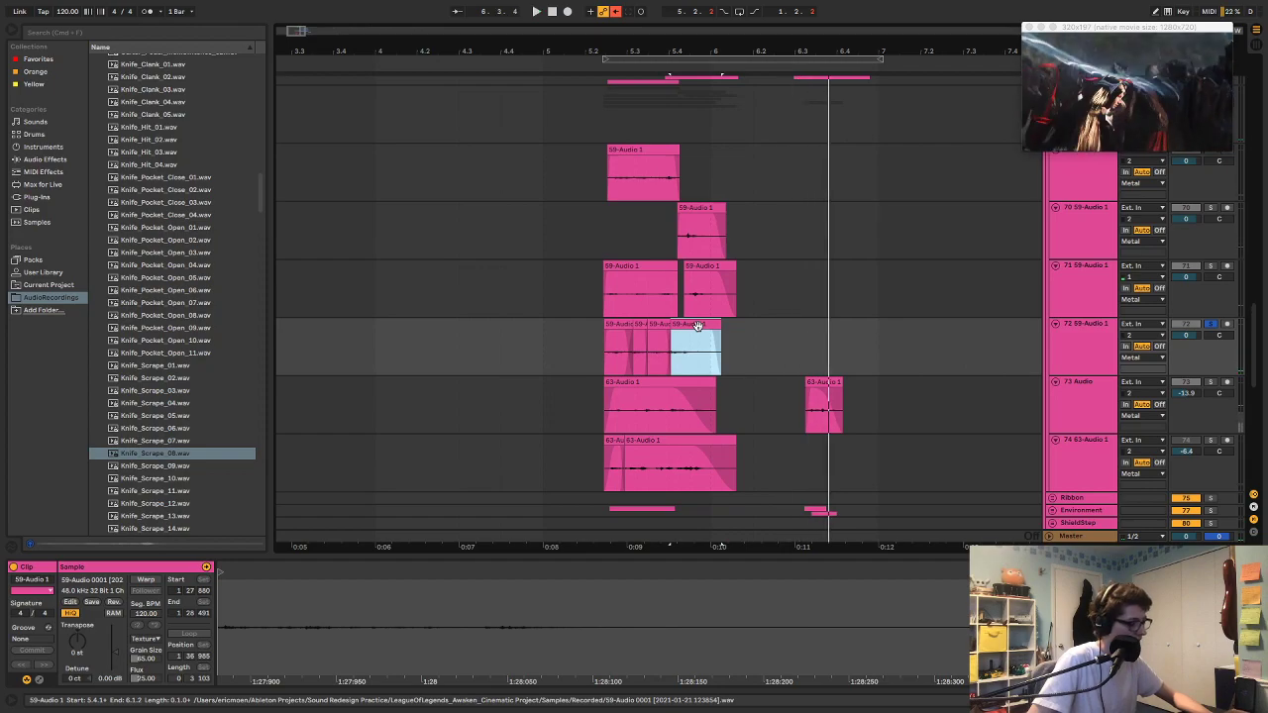
{"action": "left_click", "coordinate": [805, 347]}
{"action": "key", "text": "ctrl+v"}
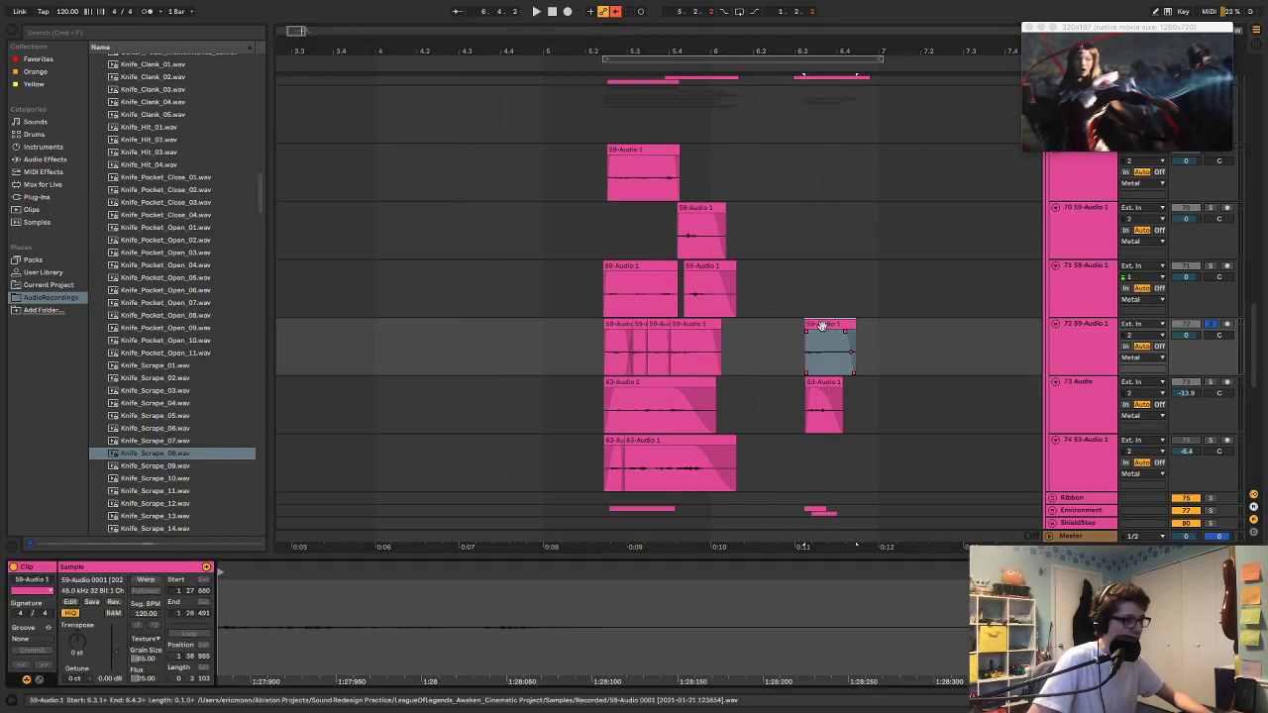
Step: Shift the track 72 copy's sample region, trim the clip to run from 6.3.2 to 6.4.1 and play it back
{"action": "left_click_drag", "start_coordinate": [865, 591], "coordinate": [950, 589]}
{"action": "left_click_drag", "start_coordinate": [843, 588], "coordinate": [1116, 573]}
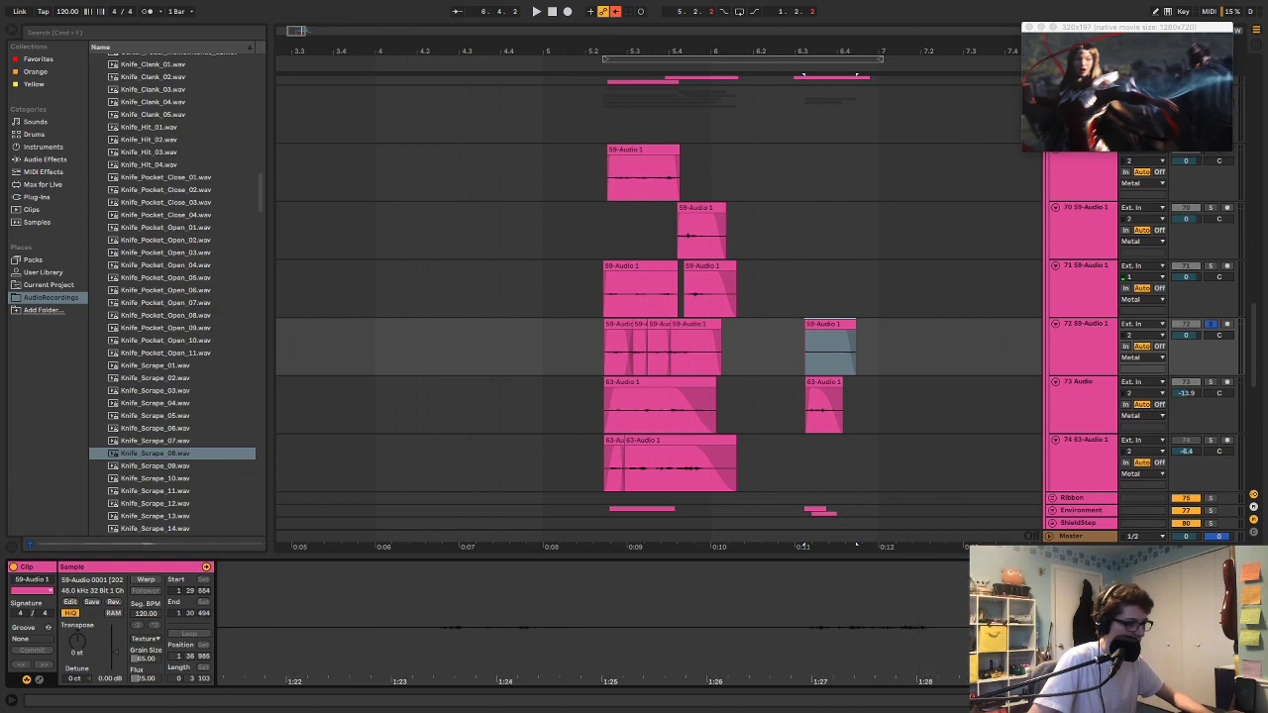
{"action": "left_click", "coordinate": [779, 332]}
{"action": "key", "text": "space"}
{"action": "left_click_drag", "start_coordinate": [807, 325], "coordinate": [826, 340]}
{"action": "key", "text": "space"}
{"action": "key", "text": "space"}
{"action": "key", "text": "space"}
{"action": "key", "text": "space"}
Step: Try a sample region starting at 1:23.451 for the track 72 copy and play it
{"action": "left_click_drag", "start_coordinate": [768, 626], "coordinate": [966, 570]}
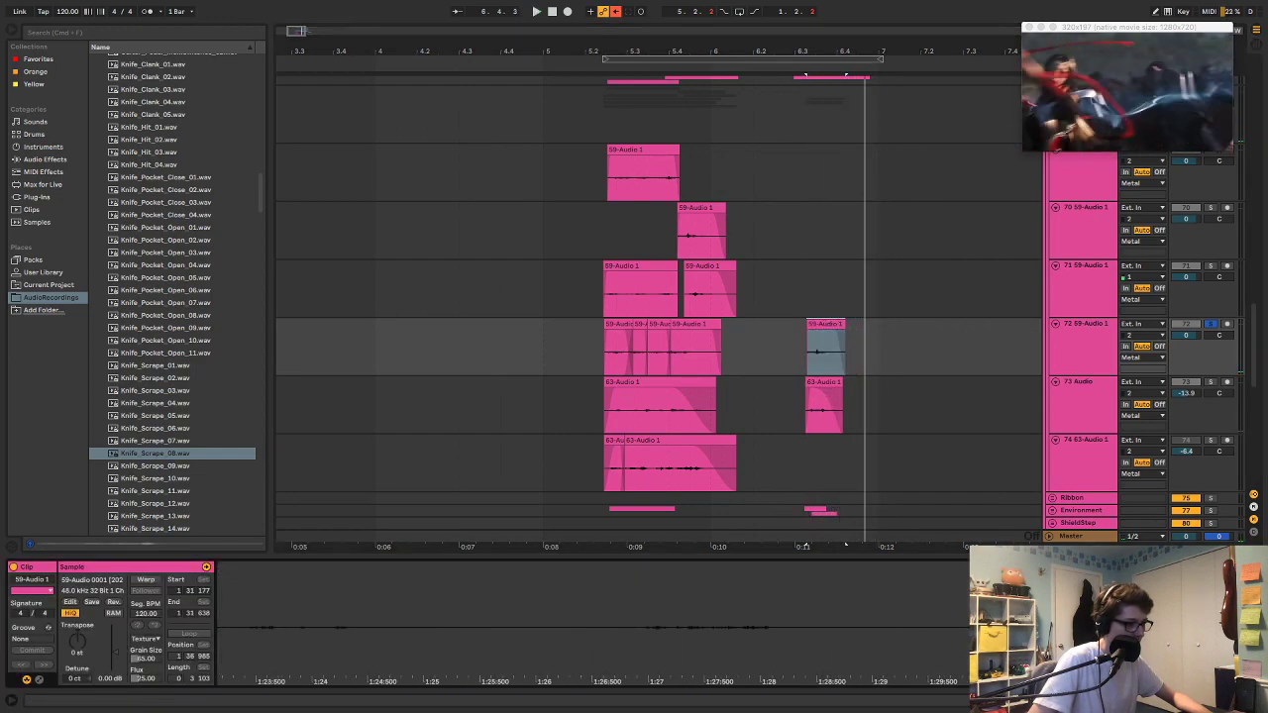
{"action": "left_click_drag", "start_coordinate": [1048, 628], "coordinate": [666, 630]}
{"action": "key", "text": "space"}
{"action": "key", "text": "space"}
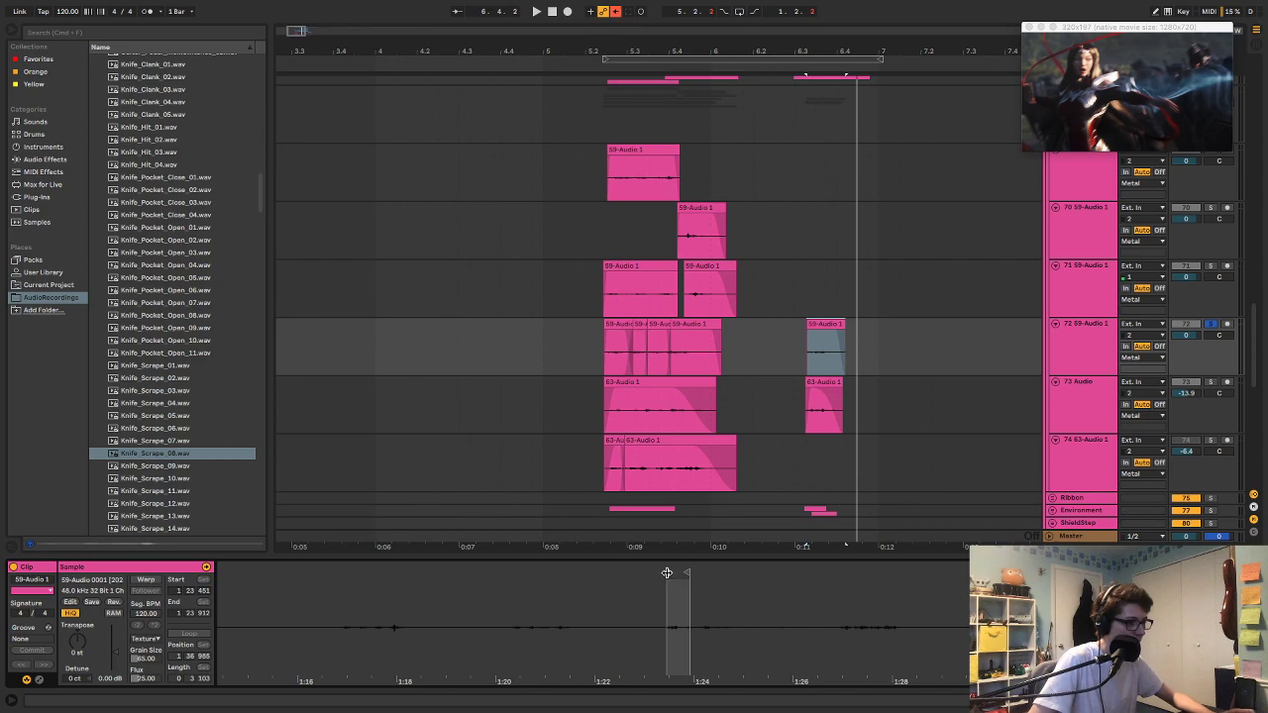
Step: Shift the track 72 copy's sample region to start at 1:27.807 and play it back repeatedly
{"action": "left_click_drag", "start_coordinate": [666, 576], "coordinate": [834, 591]}
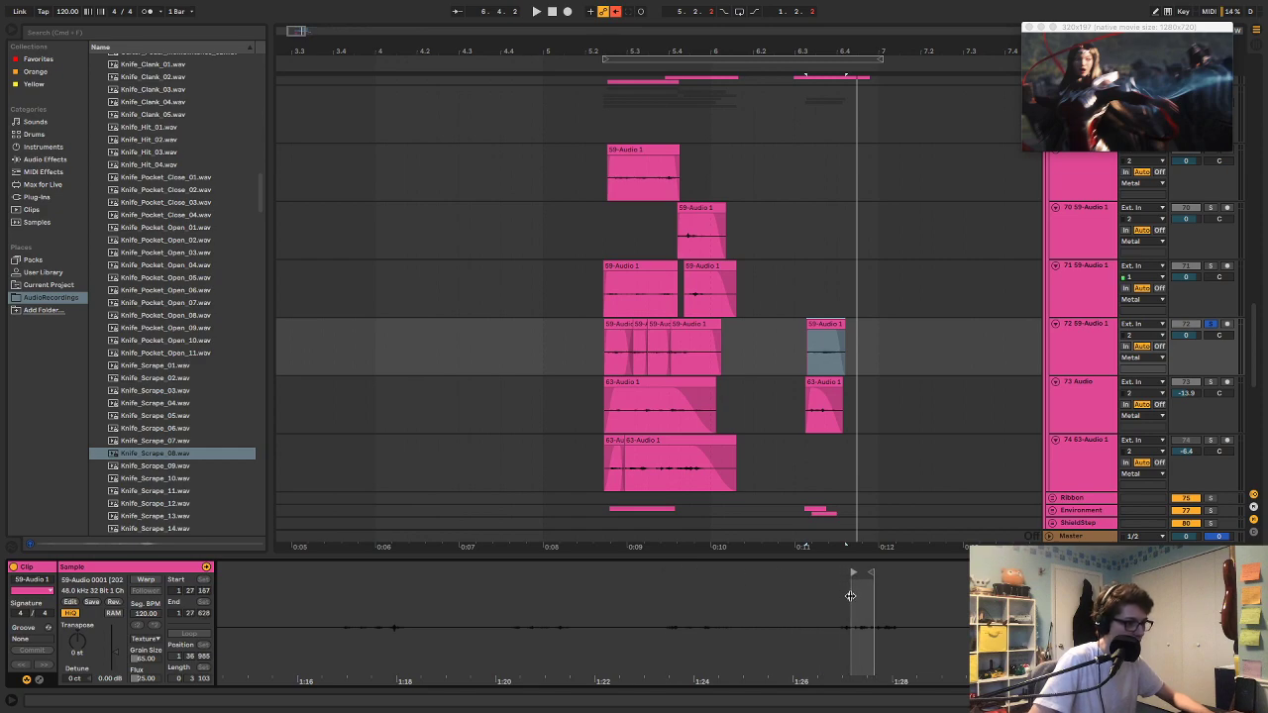
{"action": "key", "text": "space"}
{"action": "key", "text": "space"}
{"action": "key", "text": "space"}
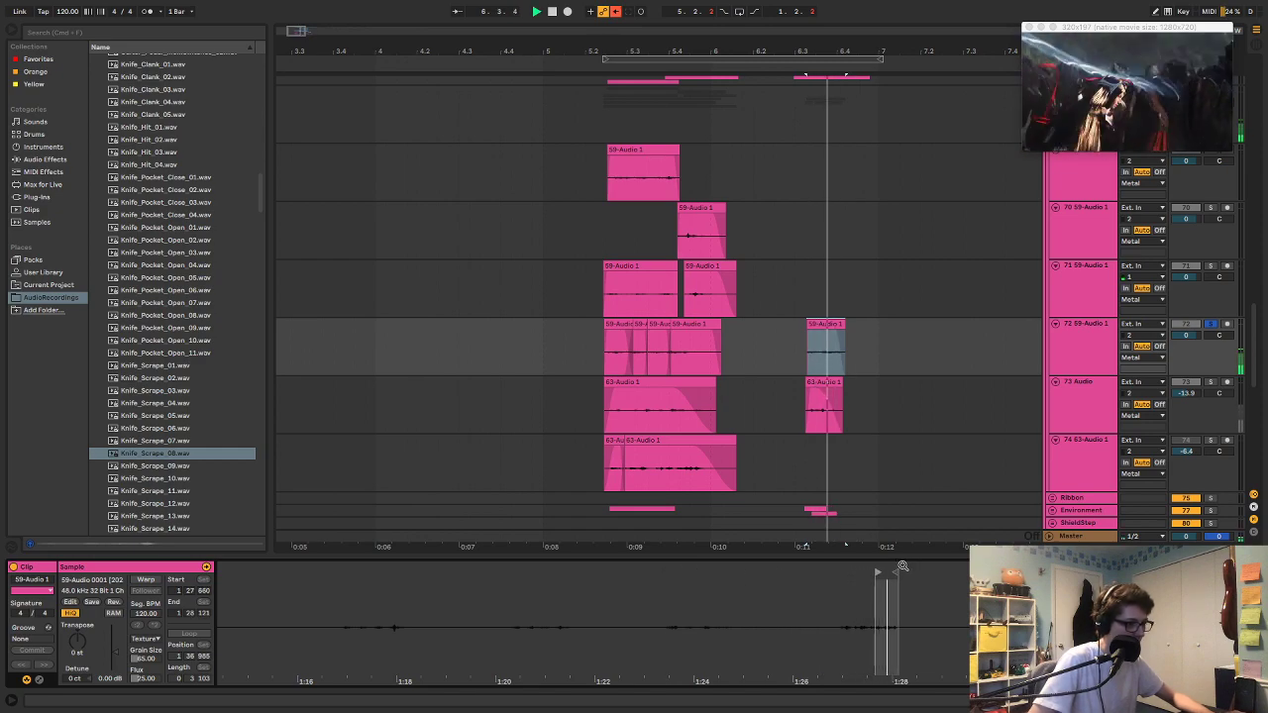
{"action": "left_click_drag", "start_coordinate": [874, 572], "coordinate": [881, 572]}
{"action": "key", "text": "space"}
{"action": "key", "text": "space"}
{"action": "key", "text": "space"}
{"action": "key", "text": "space"}
{"action": "key", "text": "space"}
Step: Lengthen the track 72 copy's fade-out, transpose it to -5 st, extend its end and reposition it at 6.3.2
{"action": "left_click_drag", "start_coordinate": [835, 332], "coordinate": [824, 331]}
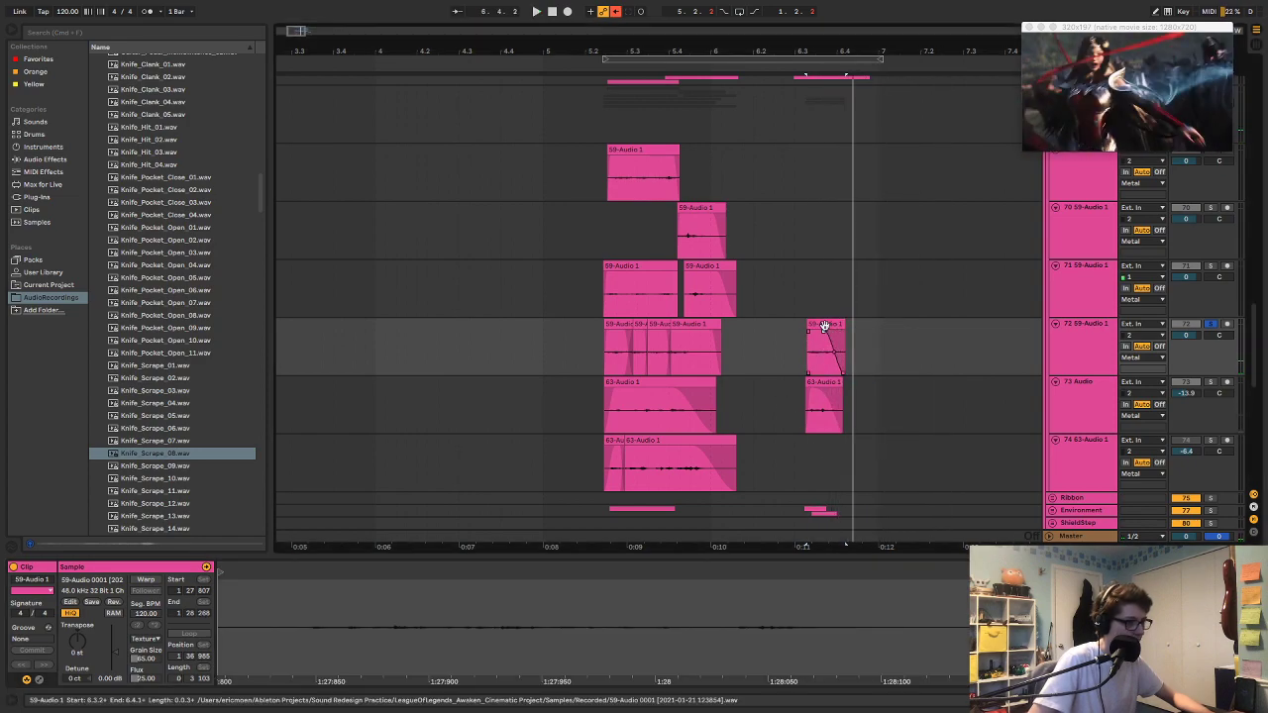
{"action": "left_click", "coordinate": [825, 324]}
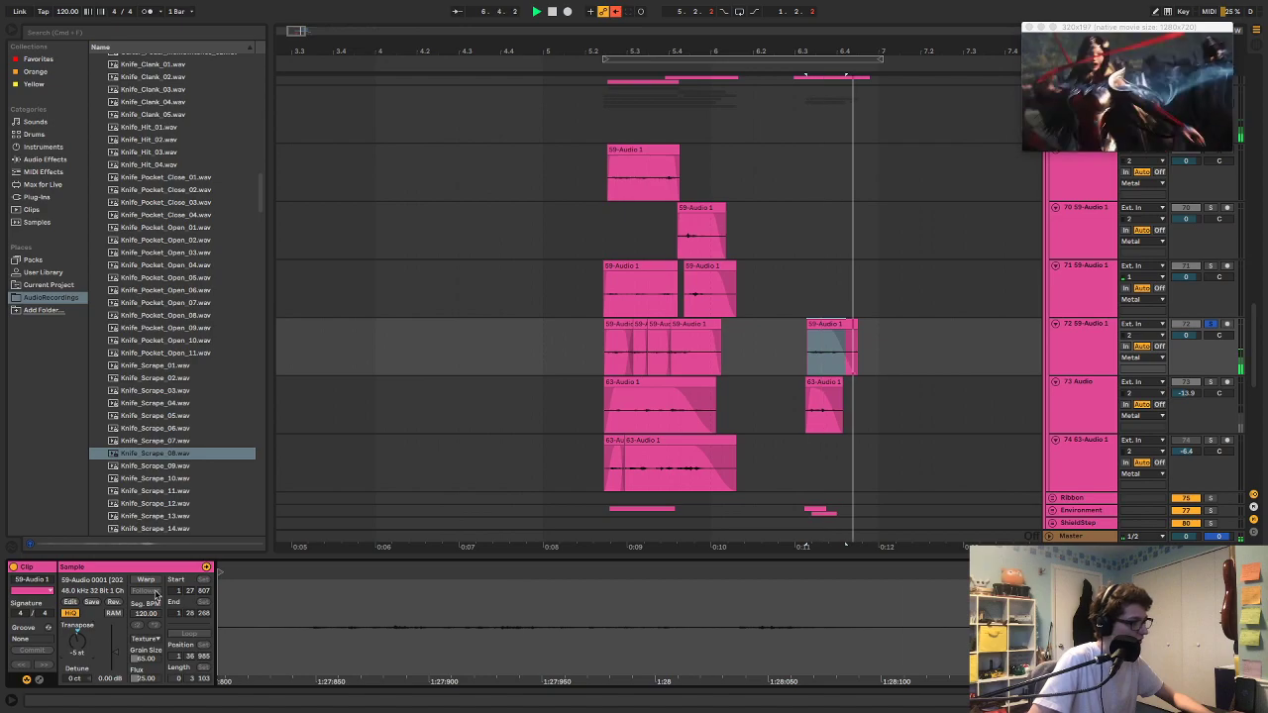
{"action": "key", "text": "space"}
{"action": "key", "text": "space"}
{"action": "left_click", "coordinate": [840, 324]}
{"action": "key", "text": "space"}
{"action": "left_click_drag", "start_coordinate": [840, 325], "coordinate": [836, 328]}
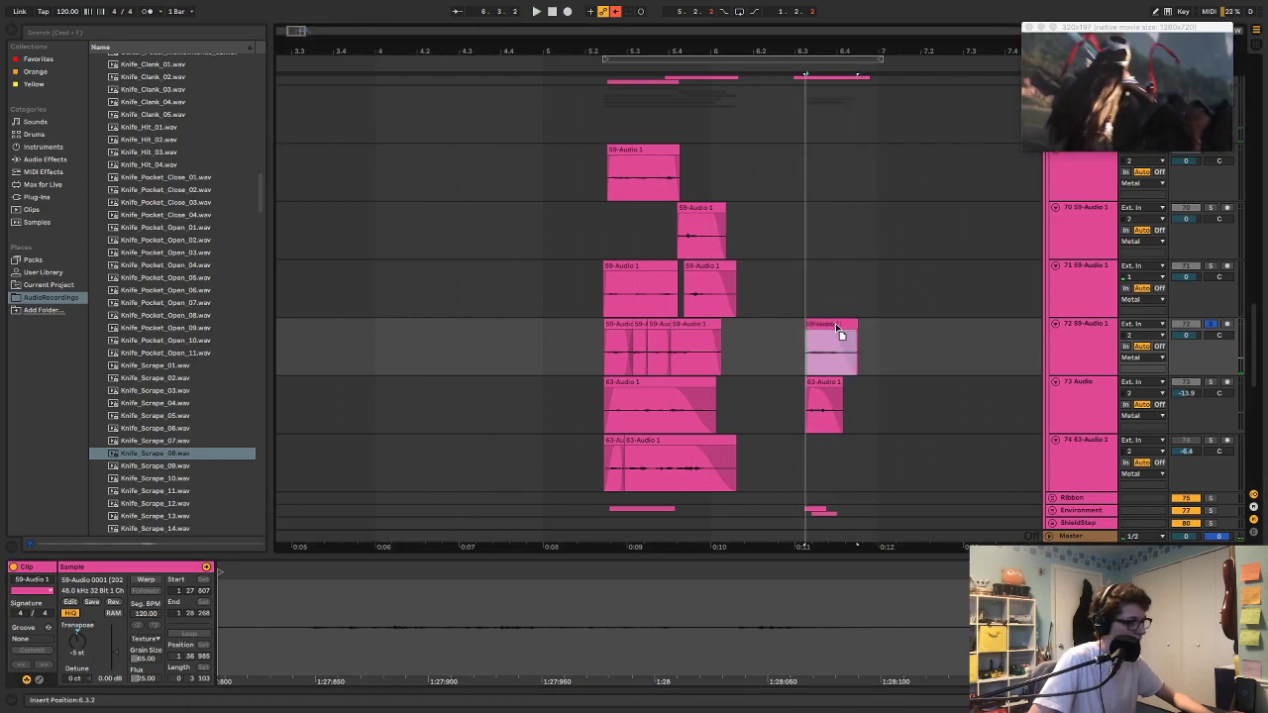
Step: Play the second 59-Audio 1 clip on track 71 and copy the track 70 clip to 6.3.2
{"action": "left_click", "coordinate": [717, 266]}
{"action": "key", "text": "space"}
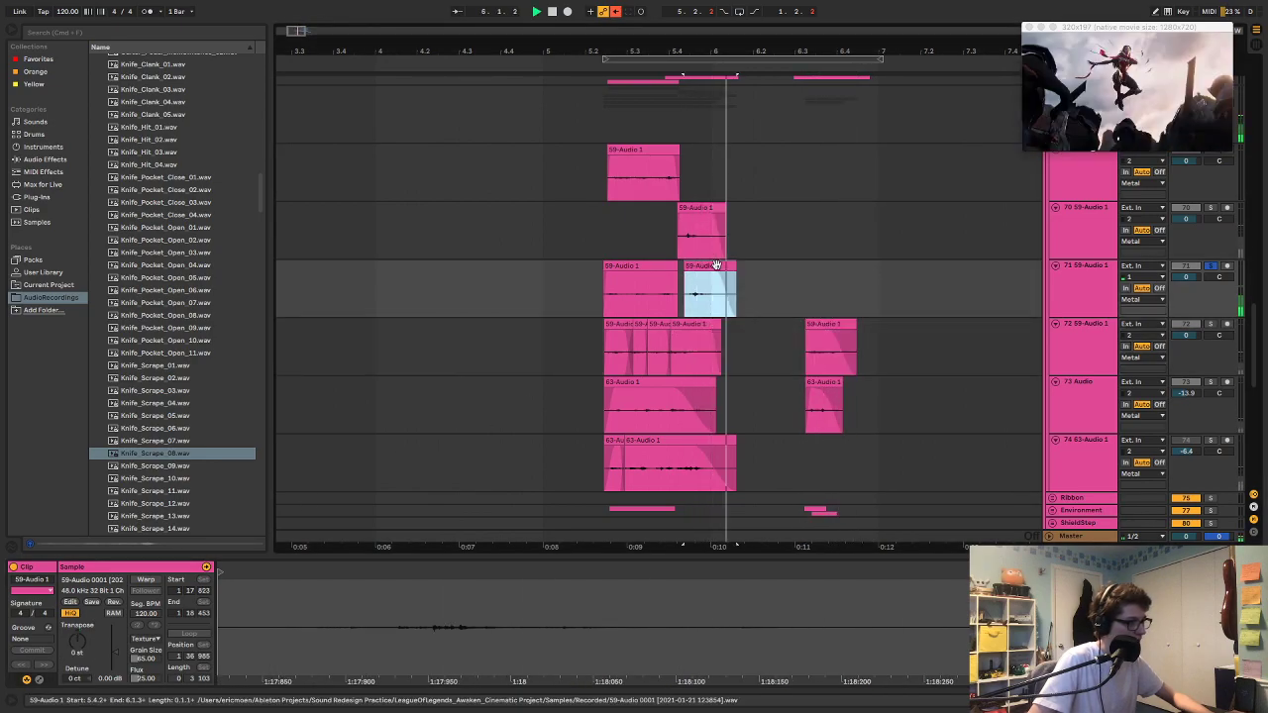
{"action": "left_click", "coordinate": [698, 210]}
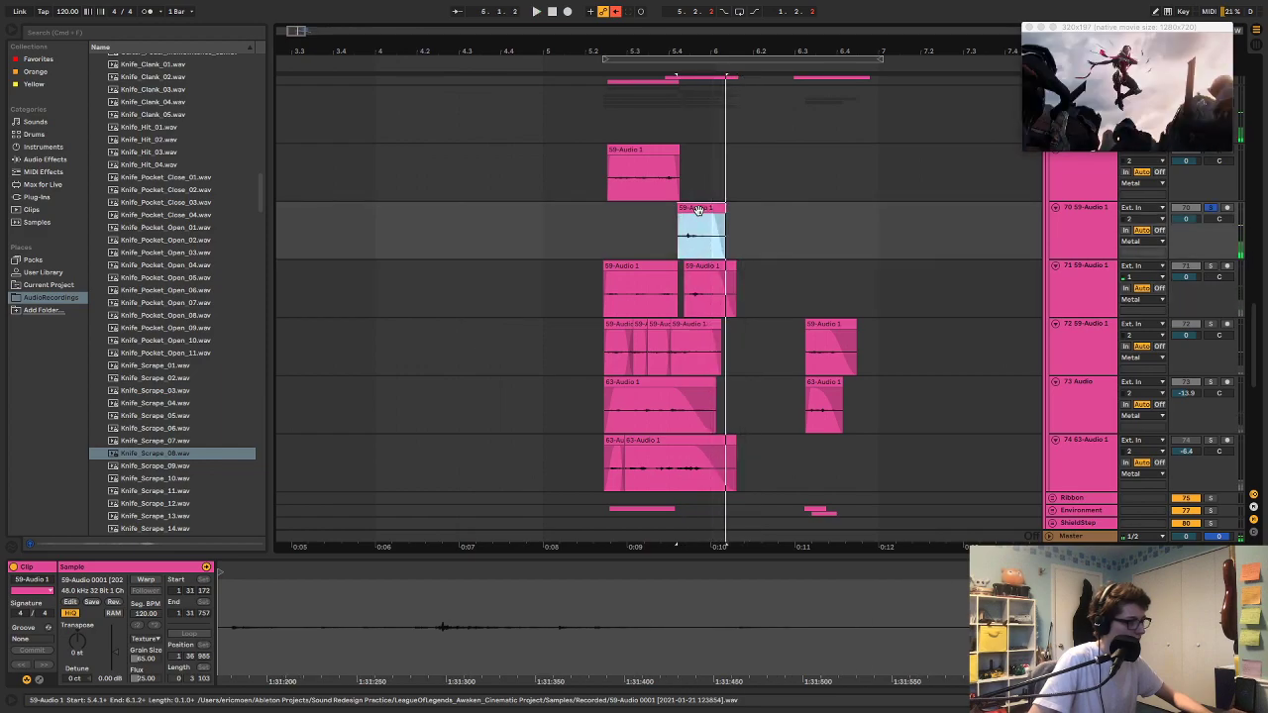
{"action": "left_click_drag", "start_coordinate": [698, 210], "coordinate": [828, 213]}
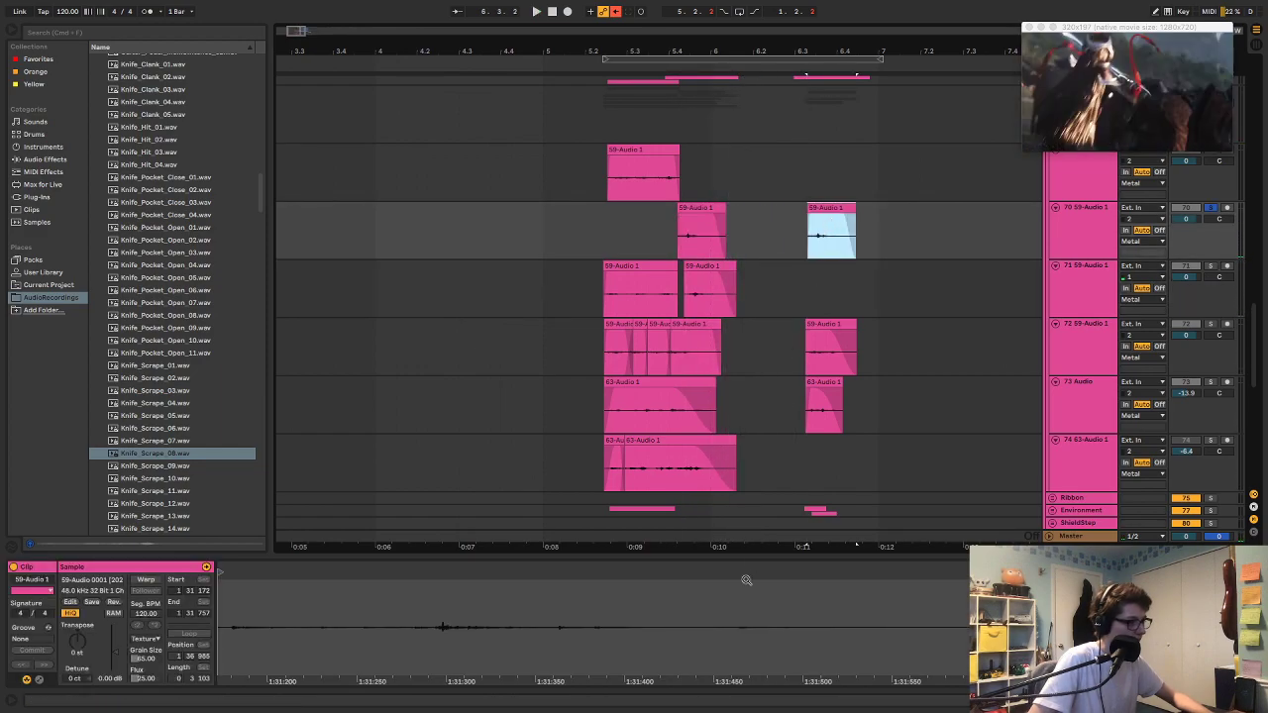
Step: Shift the track 70 copy's sample region to start at 1:11.175, set its gain to 4.00 dB and play it
{"action": "key", "text": "space"}
{"action": "left_click_drag", "start_coordinate": [708, 593], "coordinate": [302, 629]}
{"action": "key", "text": "space"}
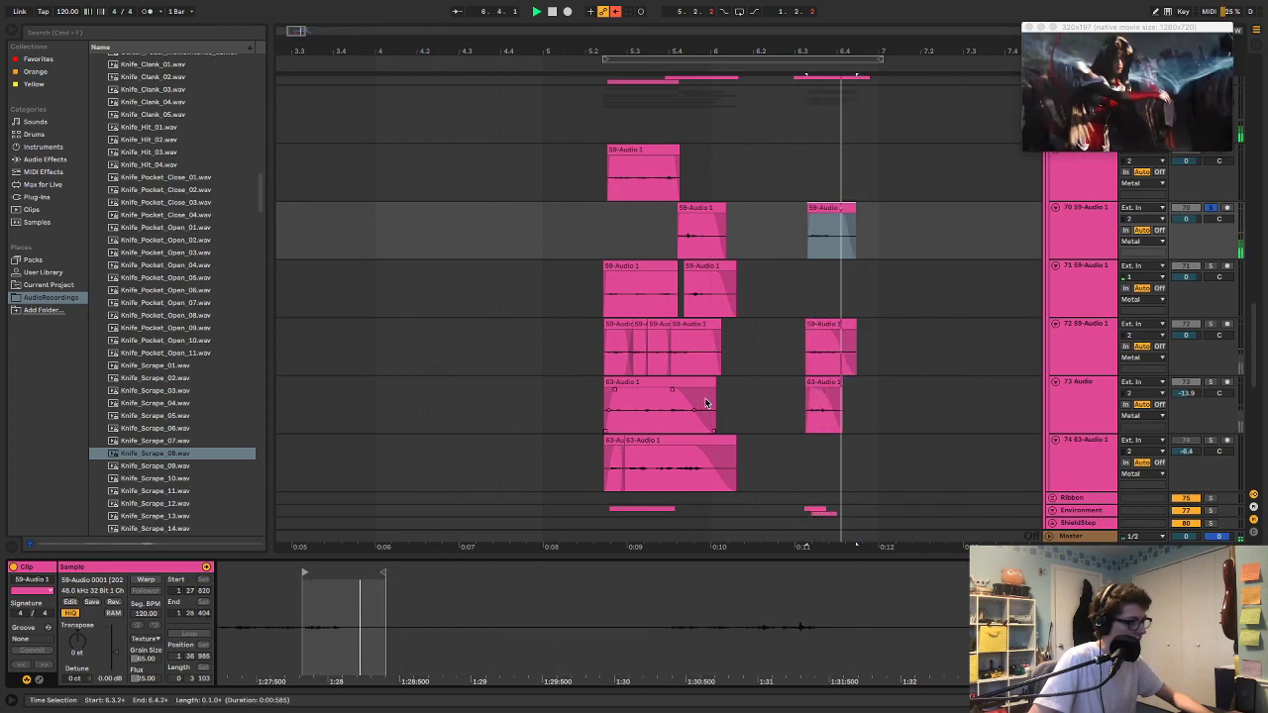
{"action": "left_click_drag", "start_coordinate": [398, 620], "coordinate": [1262, 613]}
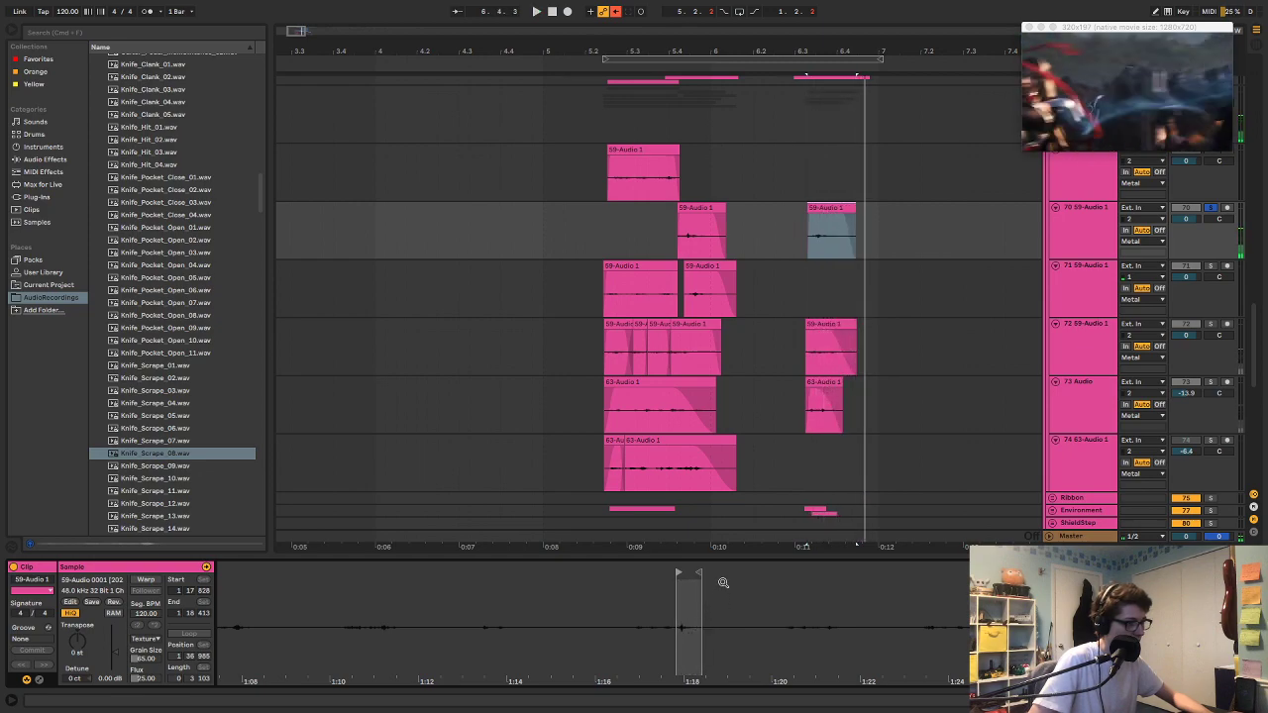
{"action": "mouse_move", "coordinate": [682, 576]}
{"action": "left_mouse_down"}
{"action": "mouse_move", "coordinate": [375, 611]}
{"action": "mouse_move", "coordinate": [384, 574]}
{"action": "left_mouse_up"}
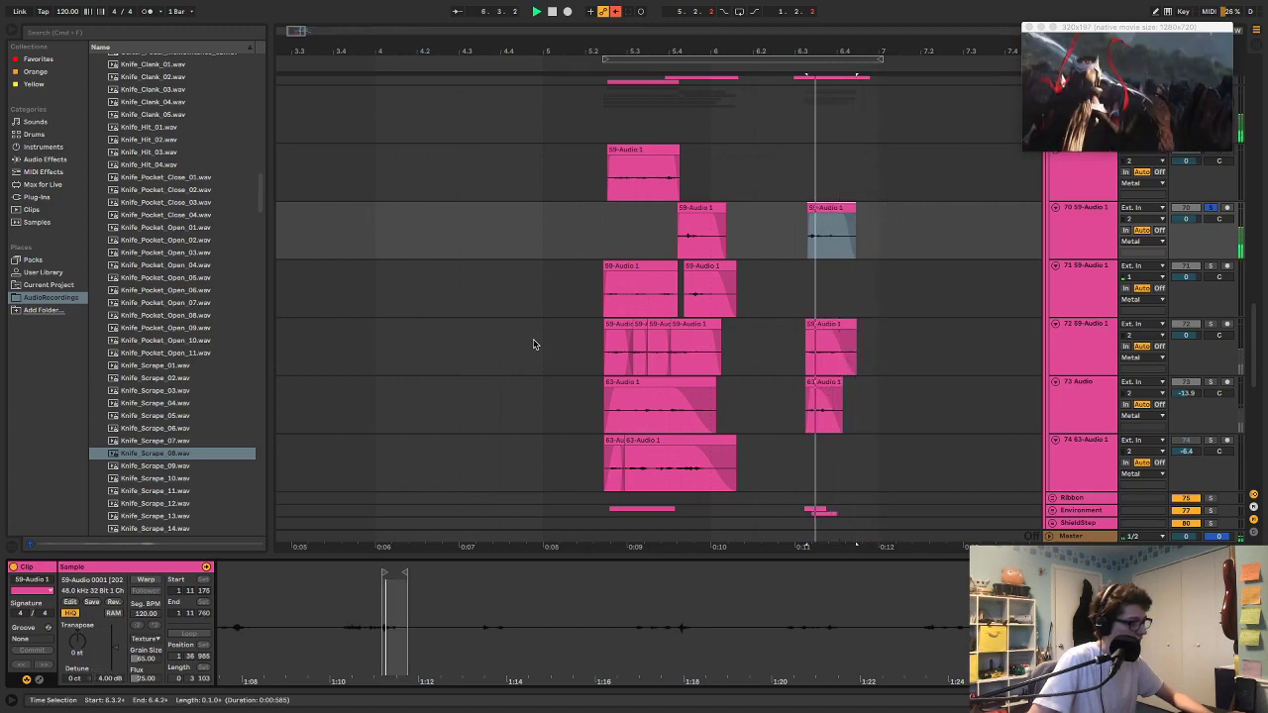
Step: Duplicate the second 59-Audio 1 clip on track 71, place the copy at 6.2.2 and reverse it
{"action": "left_click", "coordinate": [715, 263]}
{"action": "key", "text": "ctrl+d"}
{"action": "left_click_drag", "start_coordinate": [759, 263], "coordinate": [801, 264]}
{"action": "key", "text": "r"}
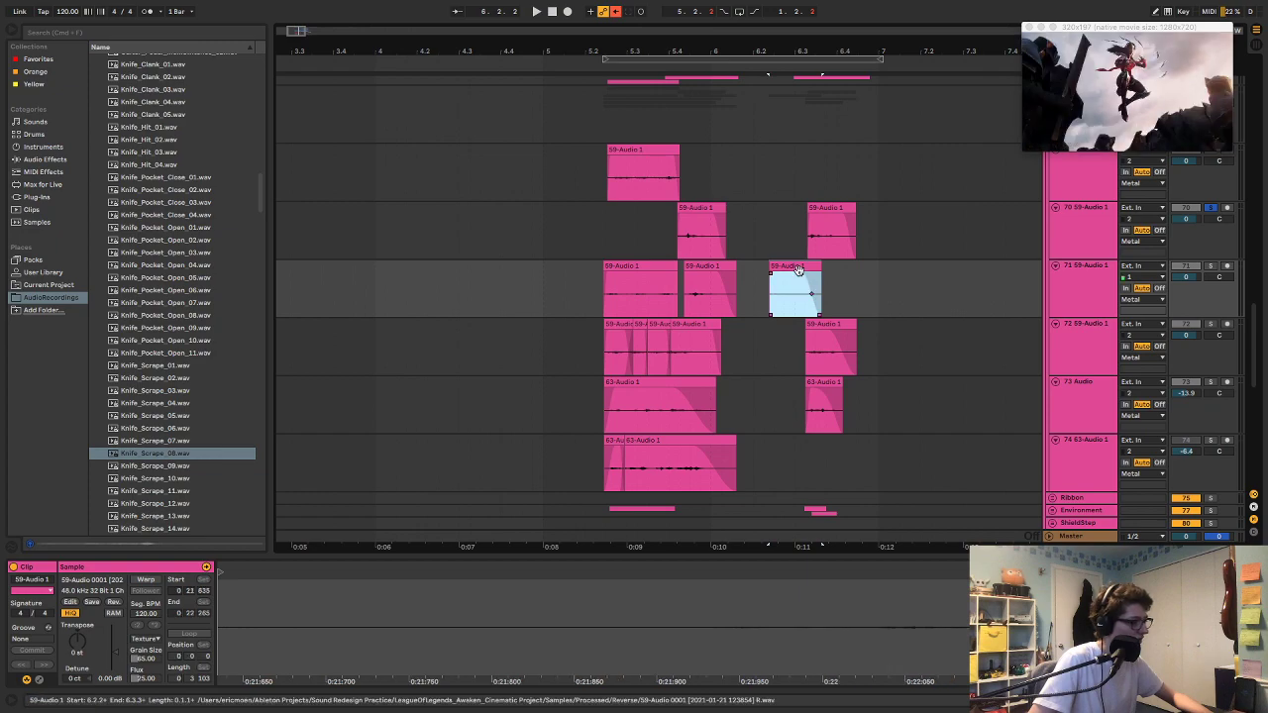
Step: Turn off the reversal on the track 71 copy, move it slightly later, and play the track soloed
{"action": "key", "text": "r"}
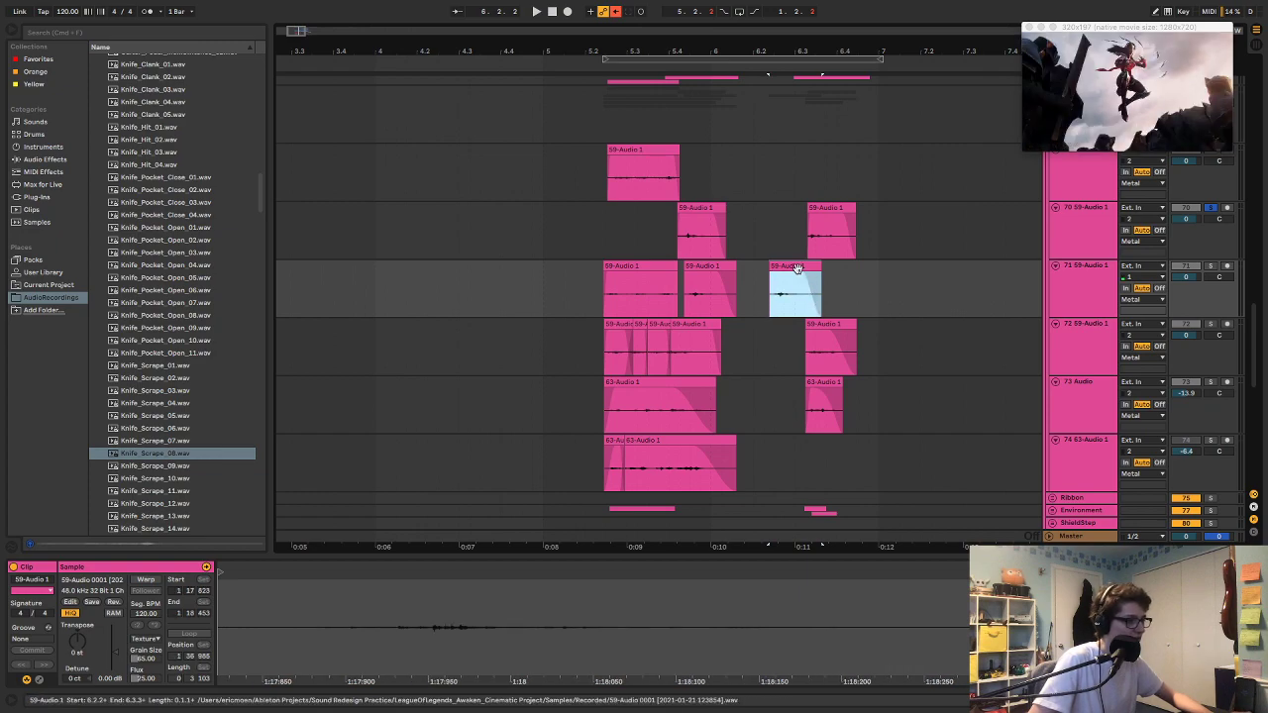
{"action": "left_click_drag", "start_coordinate": [792, 268], "coordinate": [812, 269]}
{"action": "left_click", "coordinate": [779, 285]}
{"action": "key", "text": "s"}
{"action": "key", "text": "space"}
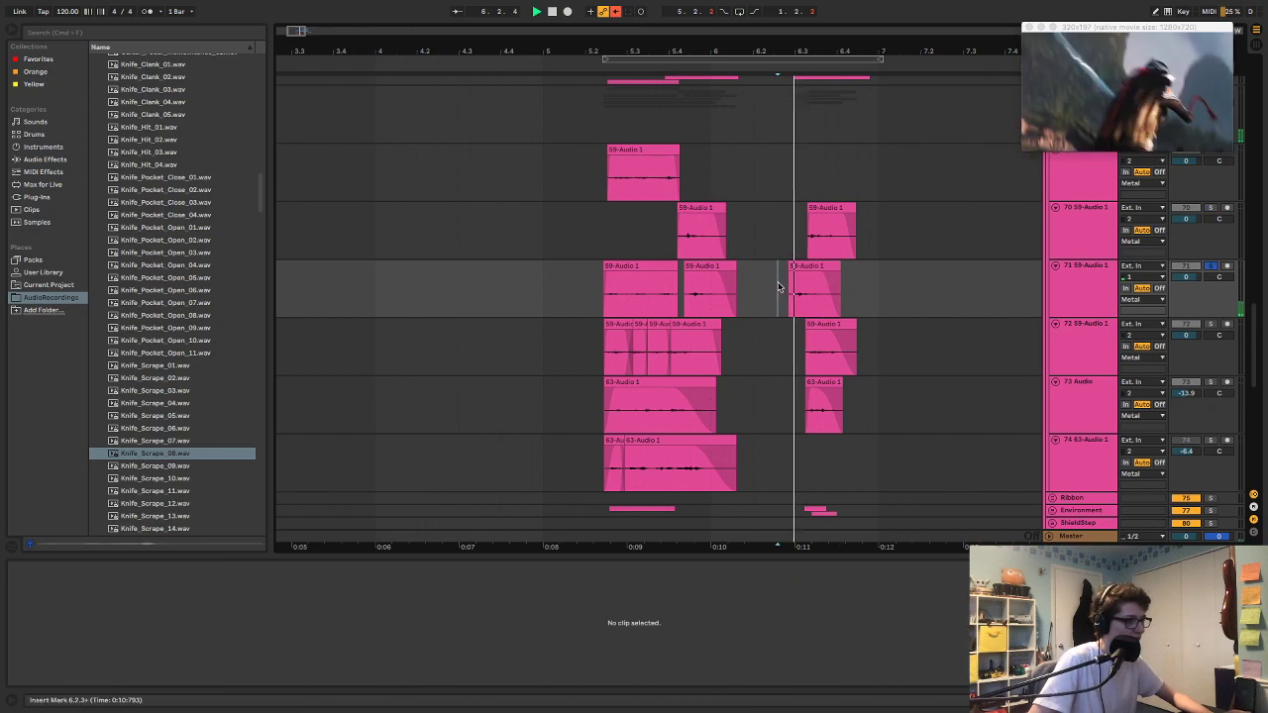
{"action": "key", "text": "space"}
Step: Shift the track 71 copy's sample region to start at 1:17.175, reposition it at 6.2.2 and give it a long fade-in
{"action": "double_click", "coordinate": [803, 266]}
{"action": "left_click_drag", "start_coordinate": [636, 649], "coordinate": [486, 574]}
{"action": "key", "text": "space"}
{"action": "key", "text": "space"}
{"action": "left_click", "coordinate": [806, 285]}
{"action": "left_click_drag", "start_coordinate": [791, 270], "coordinate": [796, 297]}
Step: Play the faded track 71 copy and set its gain to 6.38 dB
{"action": "key", "text": "space"}
{"action": "key", "text": "space"}
{"action": "key", "text": "space"}
{"action": "key", "text": "space"}
{"action": "key", "text": "space"}
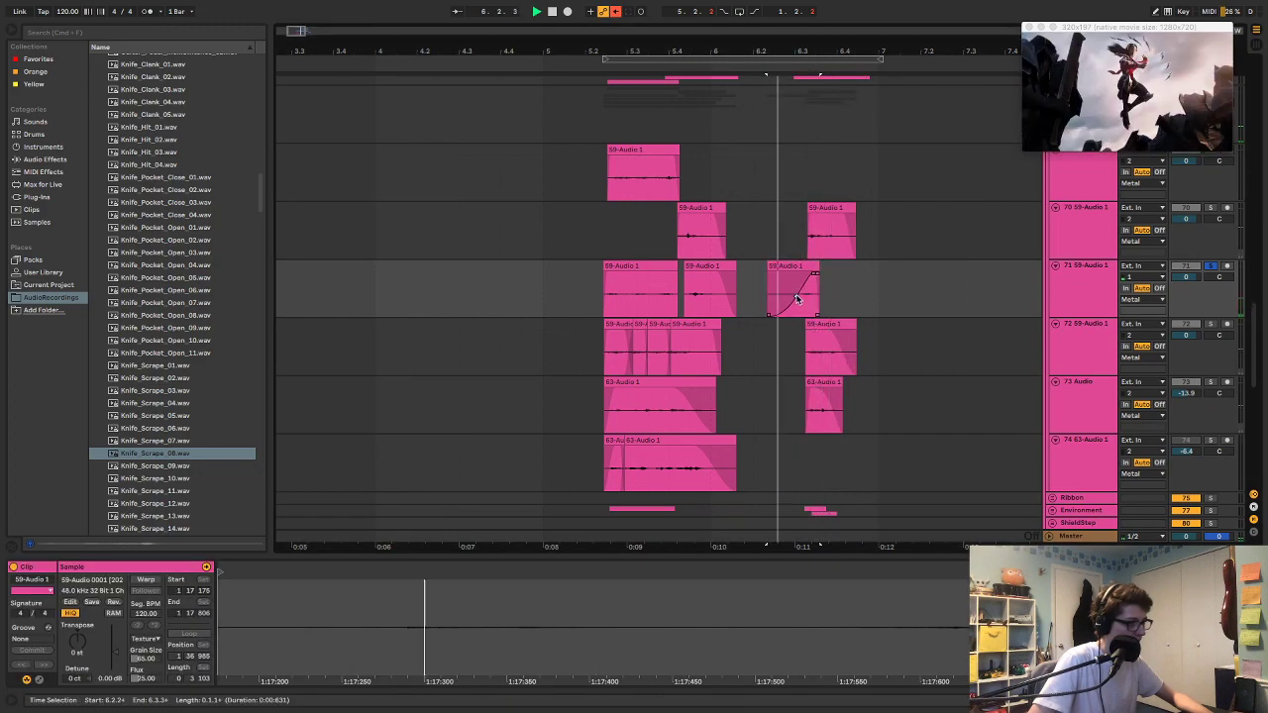
{"action": "key", "text": "space"}
{"action": "left_click_drag", "start_coordinate": [116, 653], "coordinate": [115, 651]}
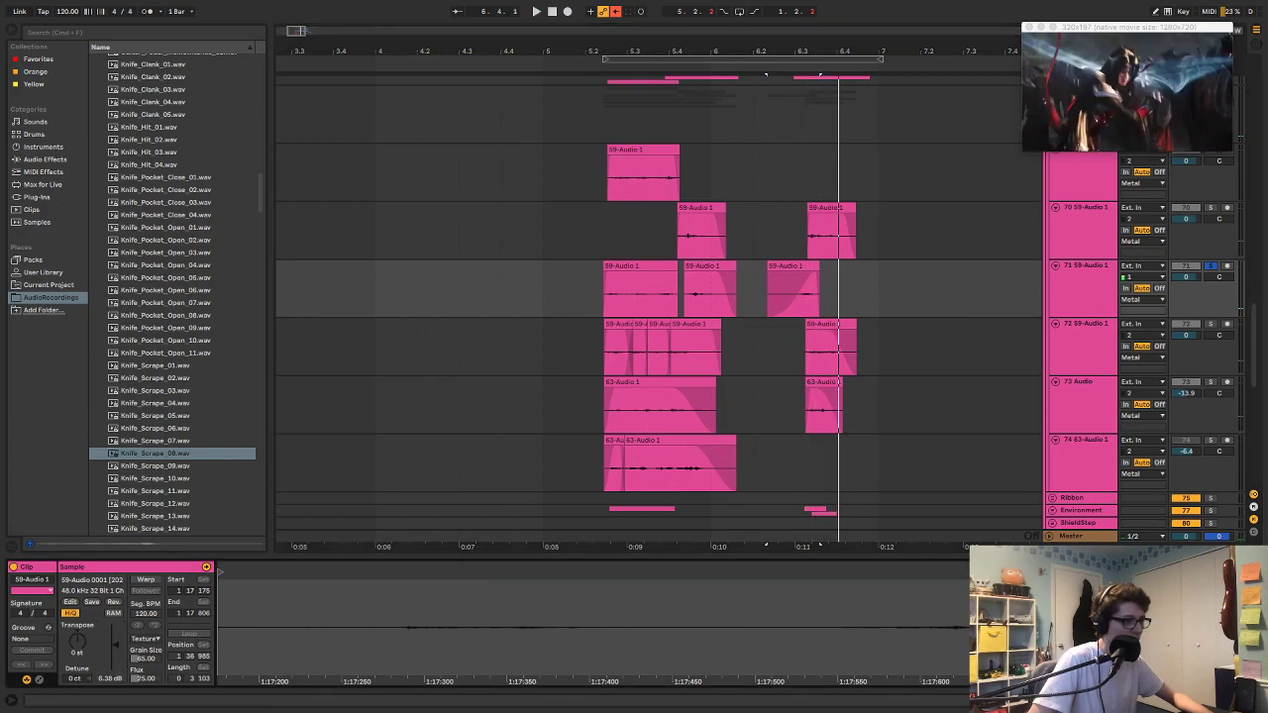
Step: Play the soloed Metal group from 5.2.1 and fold the group
{"action": "scroll", "coordinate": [791, 211], "scroll_direction": "up", "scroll_amount": 2}
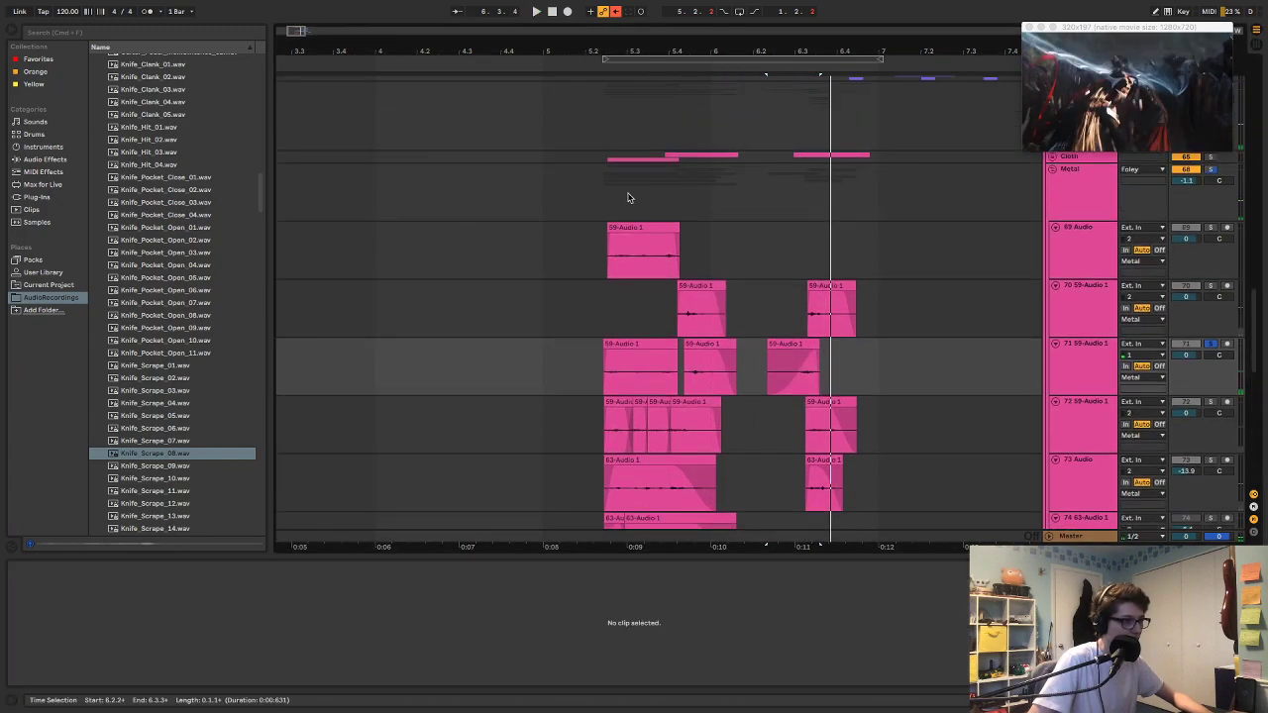
{"action": "left_click", "coordinate": [589, 191]}
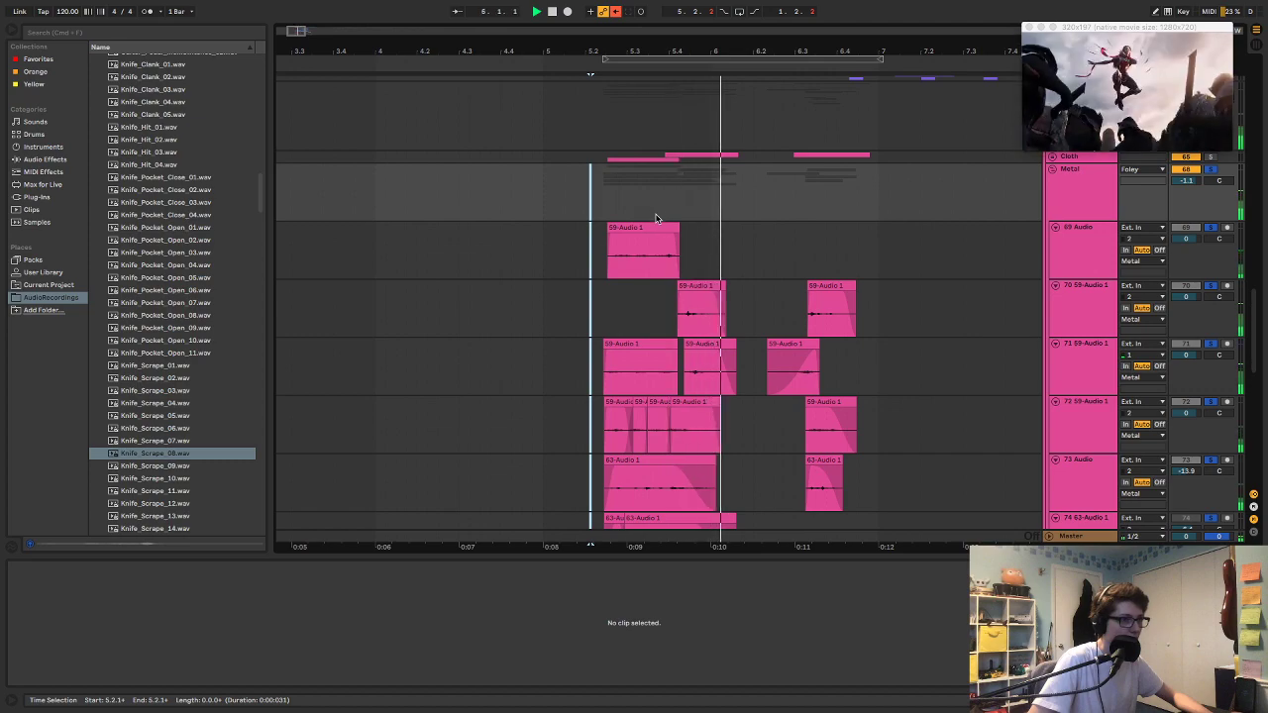
{"action": "key", "text": "space"}
{"action": "scroll", "coordinate": [801, 227], "scroll_direction": "down", "scroll_amount": 2}
{"action": "left_click", "coordinate": [810, 218]}
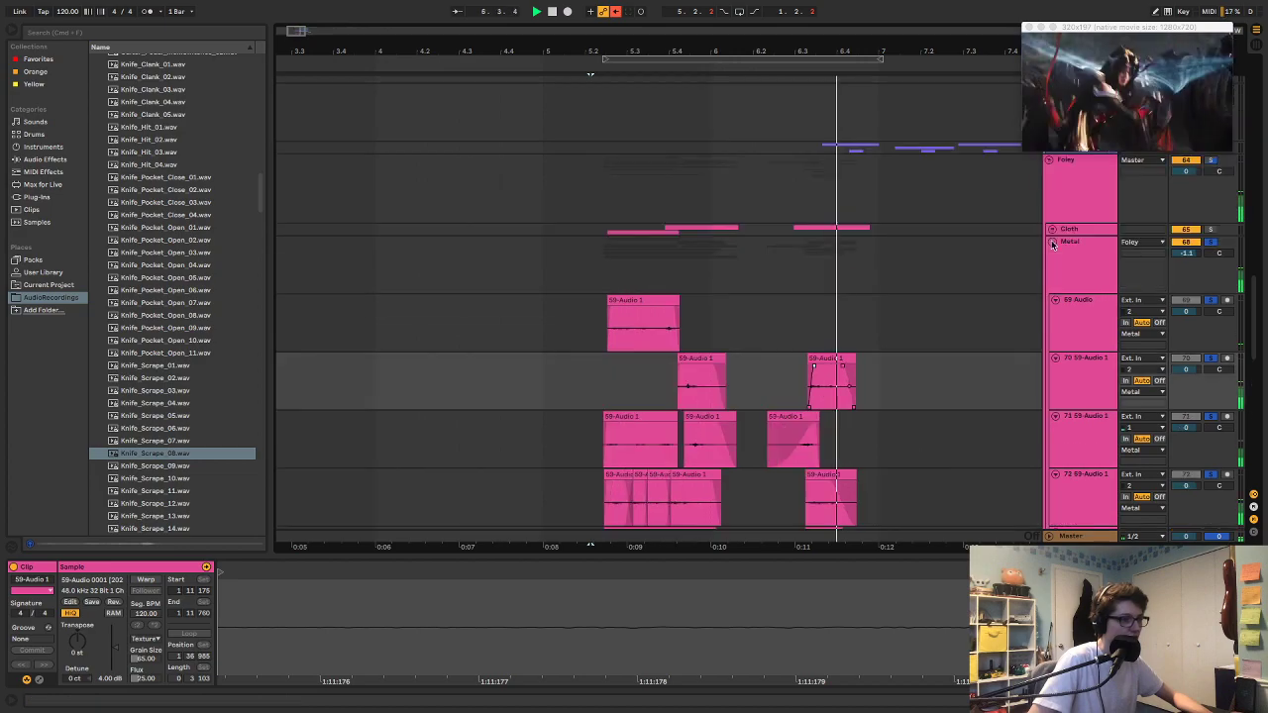
{"action": "left_click", "coordinate": [1052, 243]}
{"action": "key", "text": "space"}
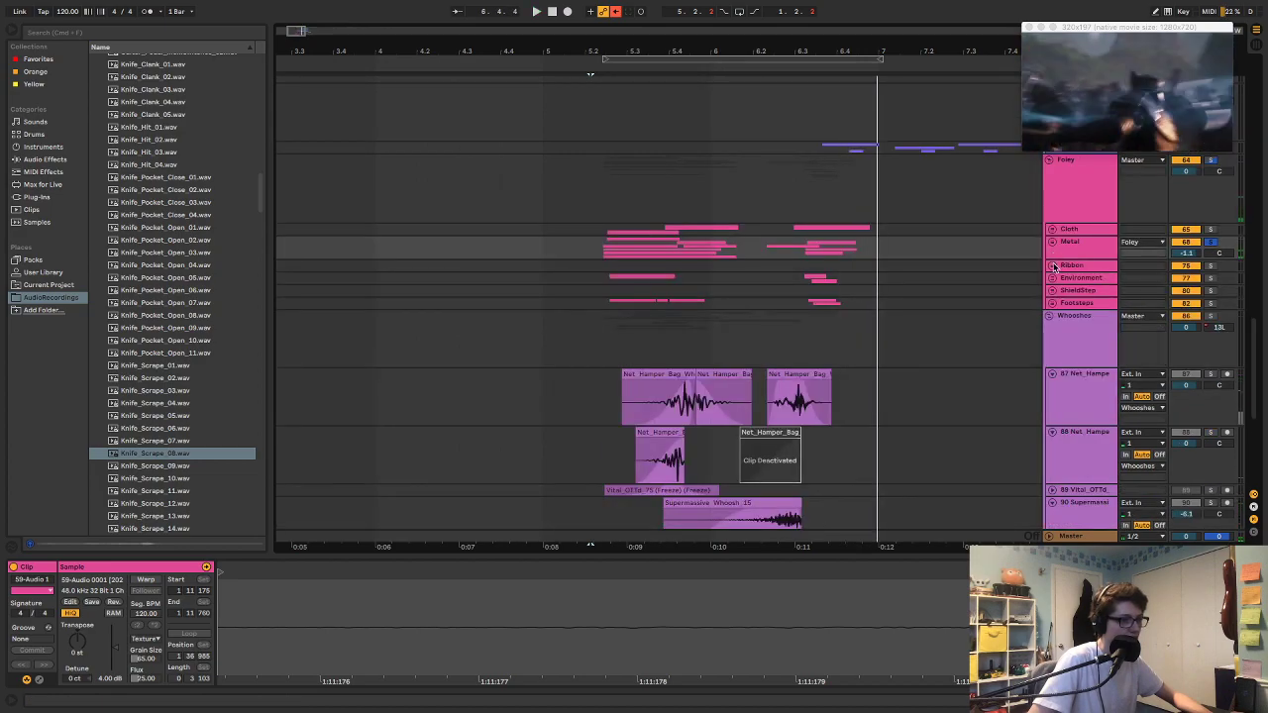
Step: Deactivate the Ribbon group in the Foley group
{"action": "left_click", "coordinate": [1067, 265]}
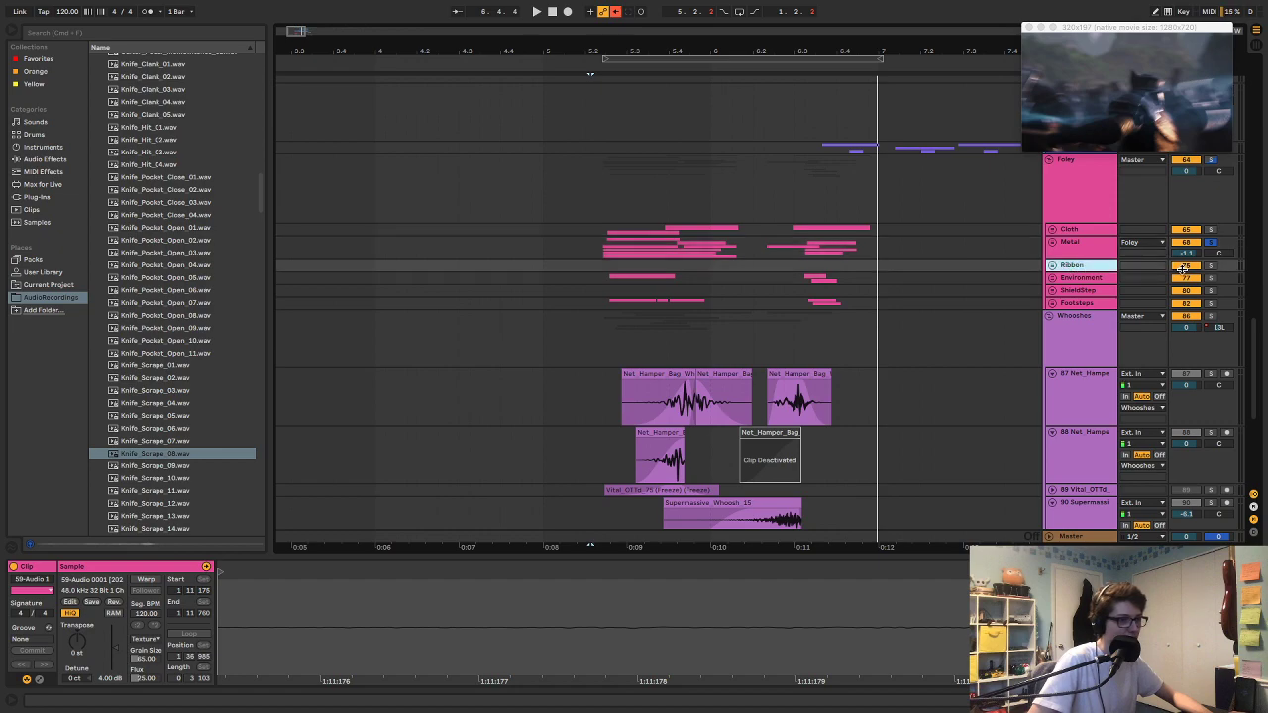
{"action": "left_click", "coordinate": [1209, 267]}
{"action": "left_click", "coordinate": [1189, 267]}
{"action": "left_click", "coordinate": [1210, 266]}
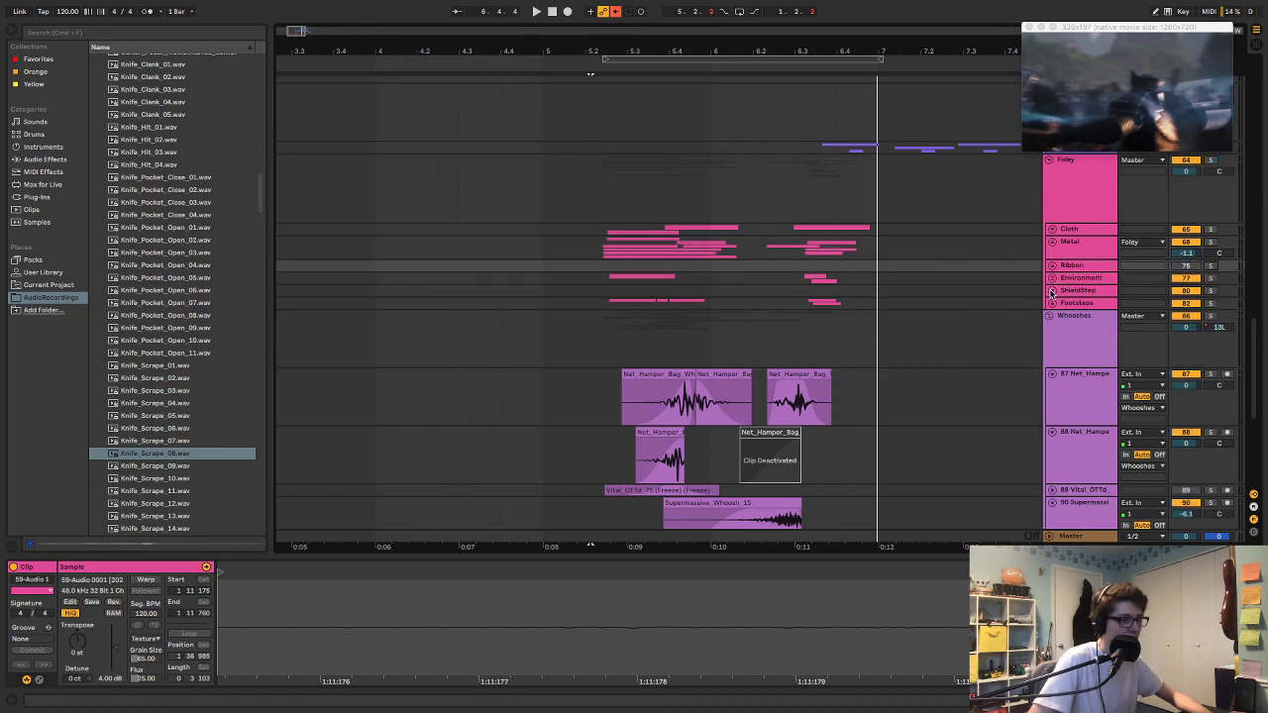
Step: Reorder the Foley subgroups so that Footsteps sits directly above ShieldStep
{"action": "left_click_drag", "start_coordinate": [1079, 298], "coordinate": [1082, 314]}
{"action": "scroll", "coordinate": [1079, 301], "scroll_direction": "down", "scroll_amount": 15}
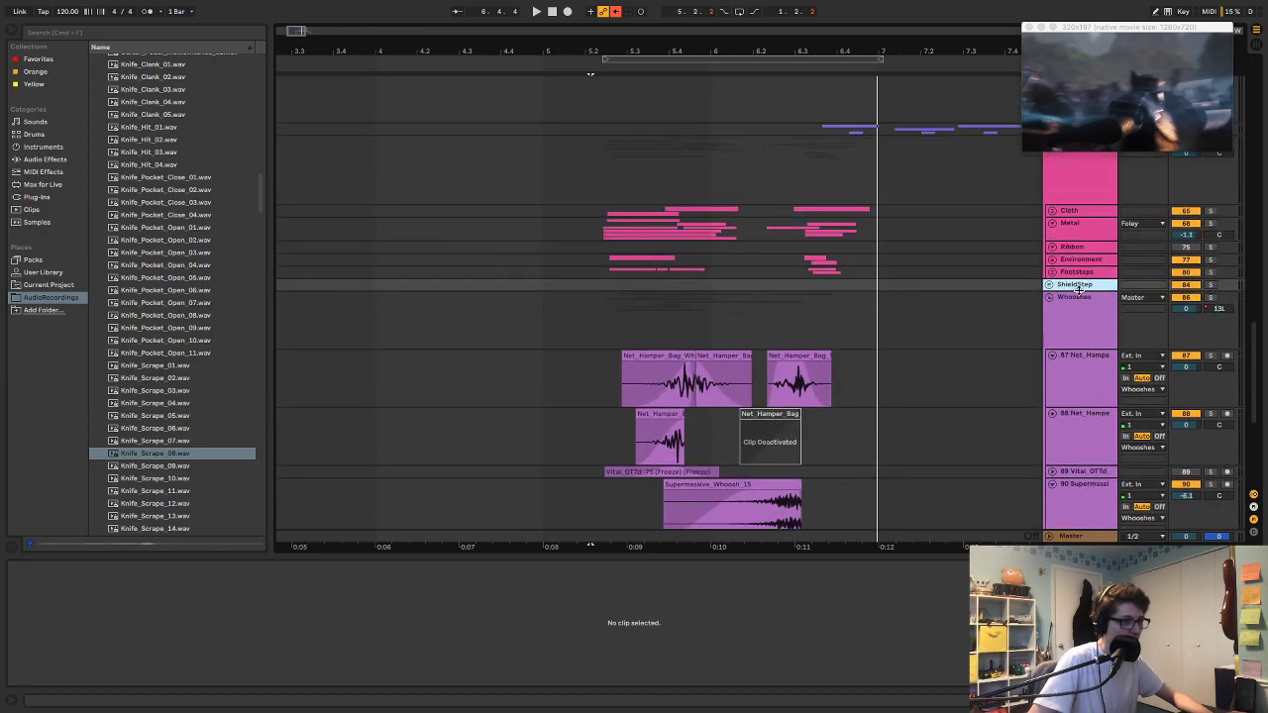
{"action": "scroll", "coordinate": [1081, 289], "scroll_direction": "up", "scroll_amount": 4}
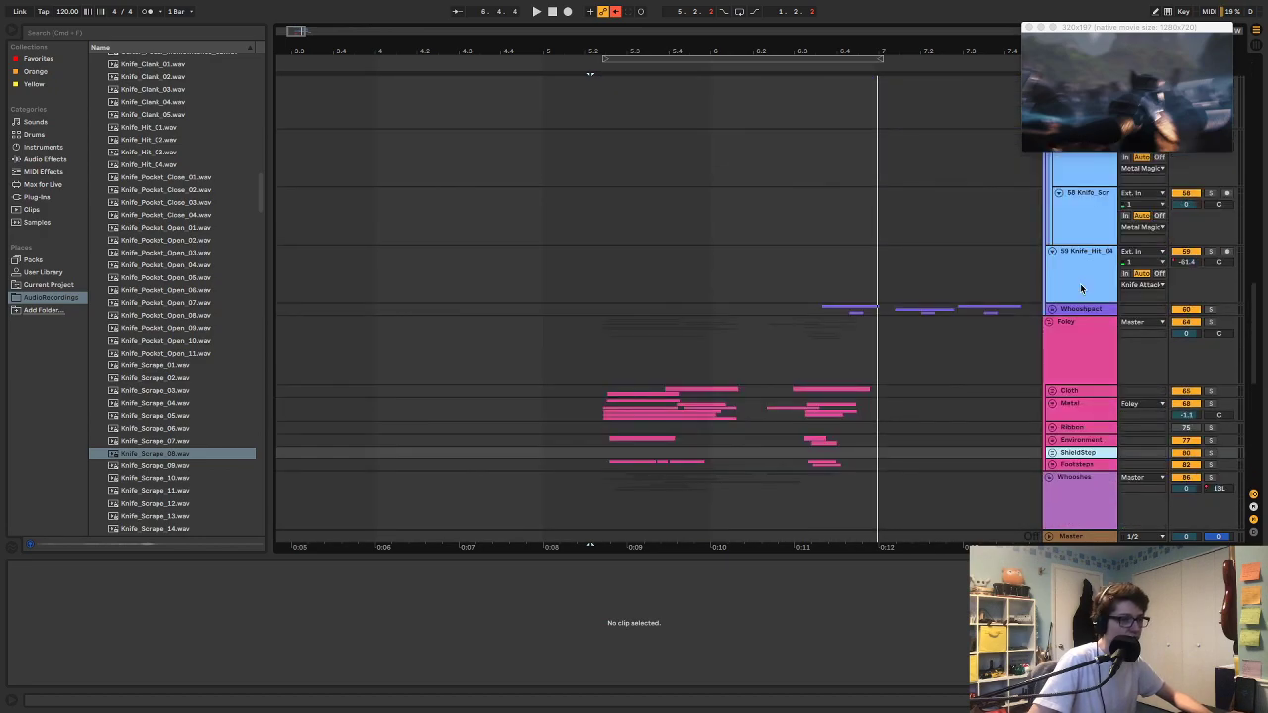
{"action": "left_click_drag", "start_coordinate": [1094, 473], "coordinate": [1090, 452]}
{"action": "scroll", "coordinate": [1042, 381], "scroll_direction": "down", "scroll_amount": 15}
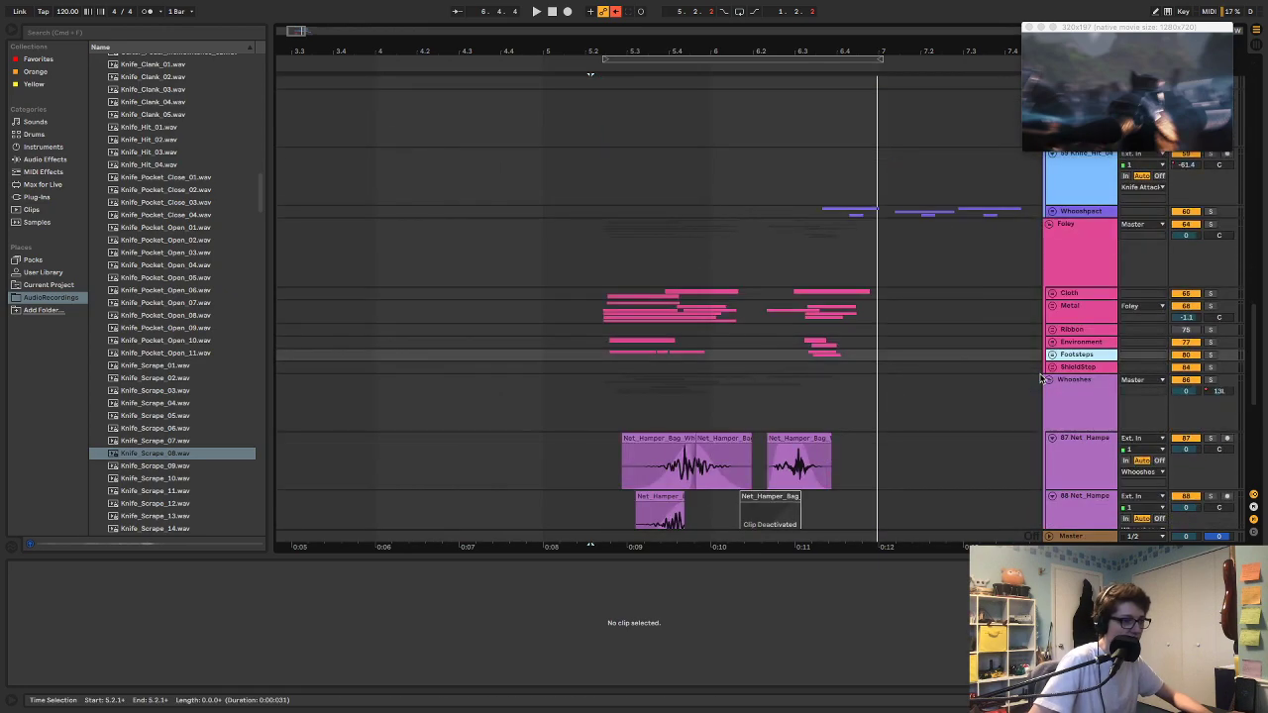
Step: Solo the Foley group and play it twice from 5.2.2 against the video
{"action": "left_click", "coordinate": [597, 264]}
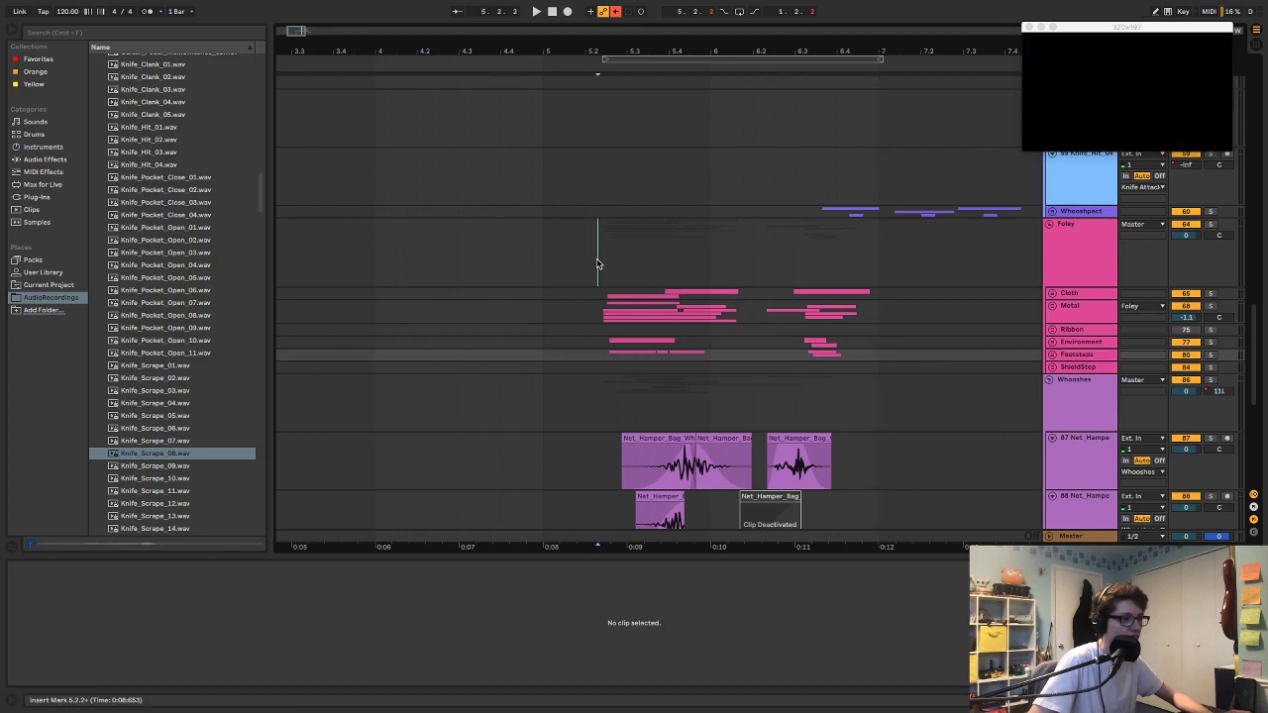
{"action": "key", "text": "space"}
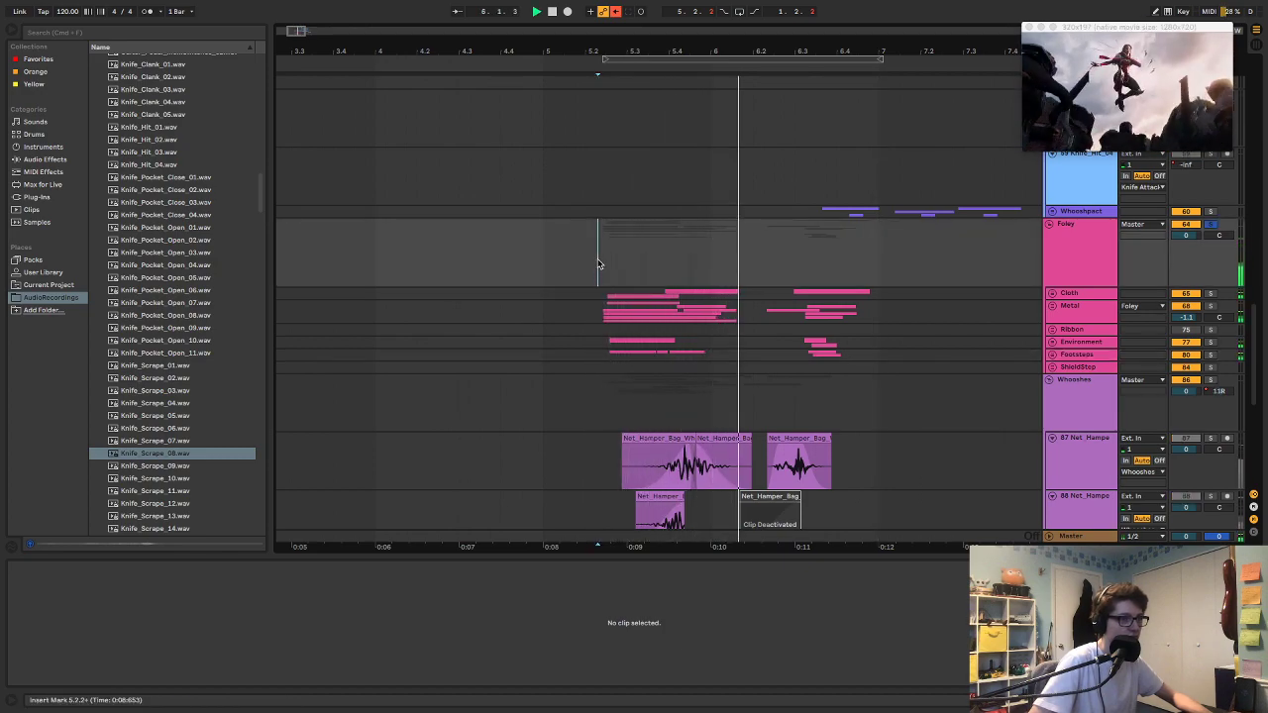
{"action": "key", "text": "space"}
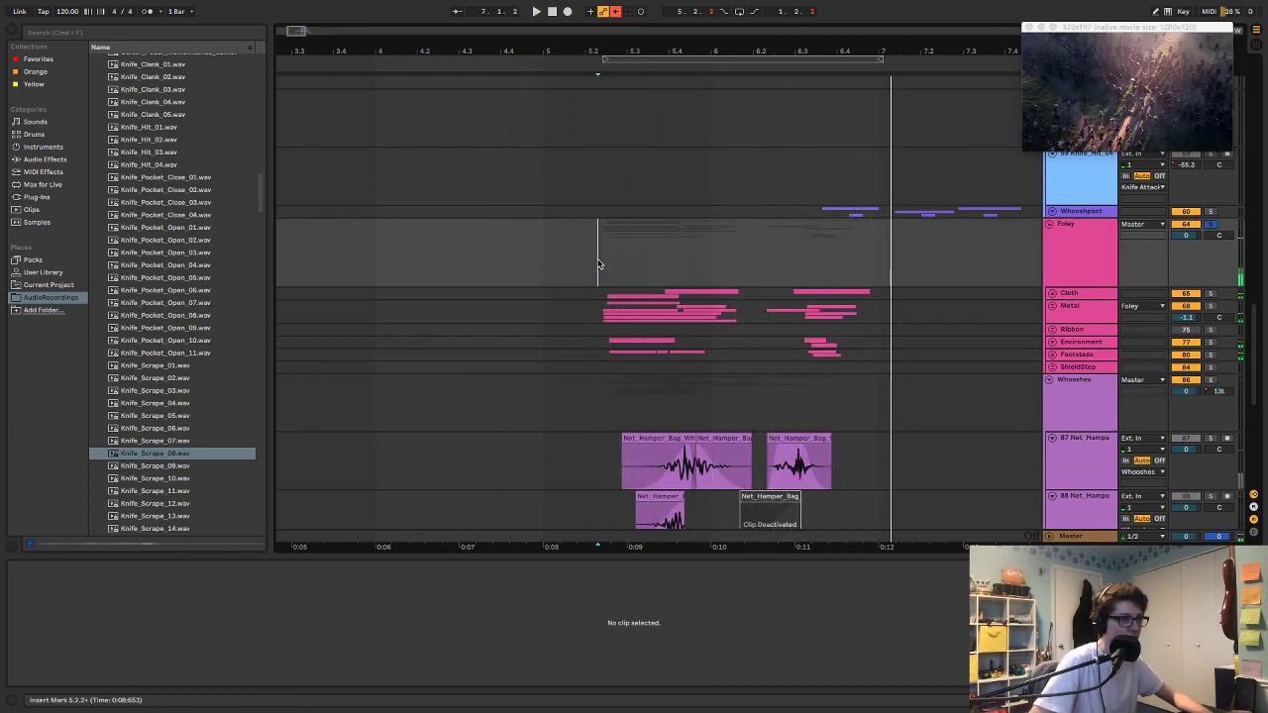
{"action": "key", "text": "space"}
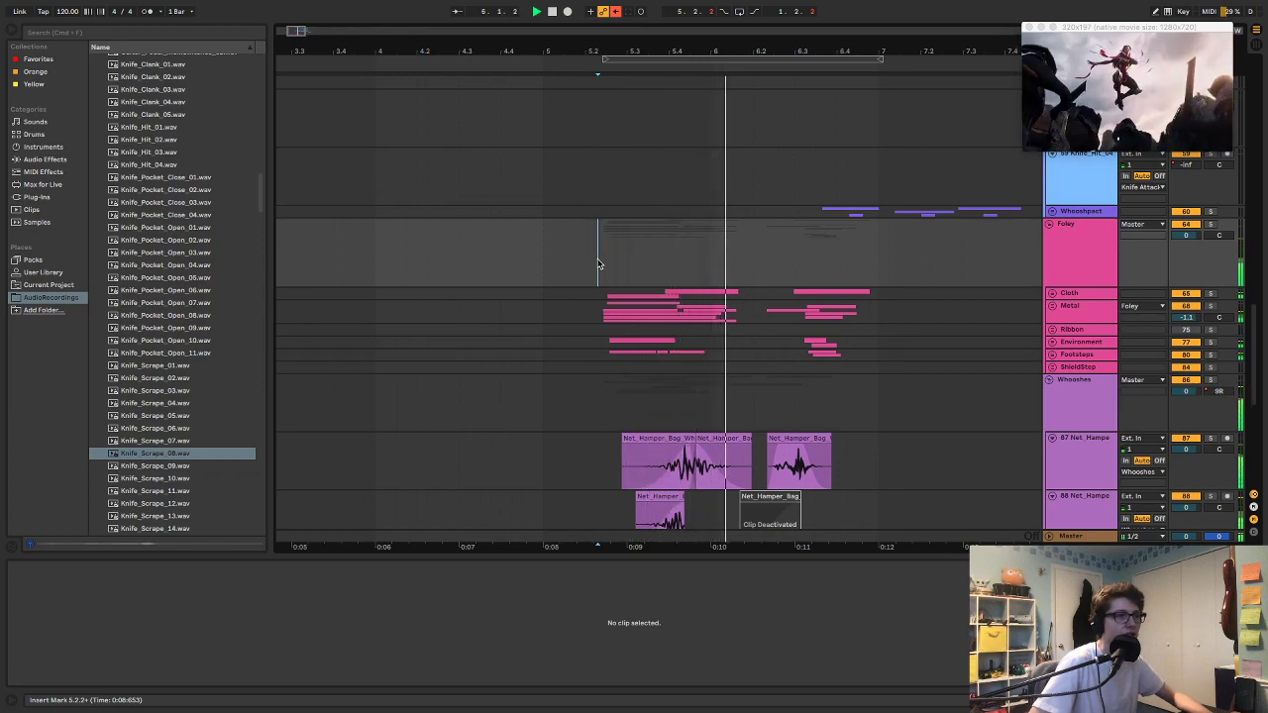
{"action": "key", "text": "space"}
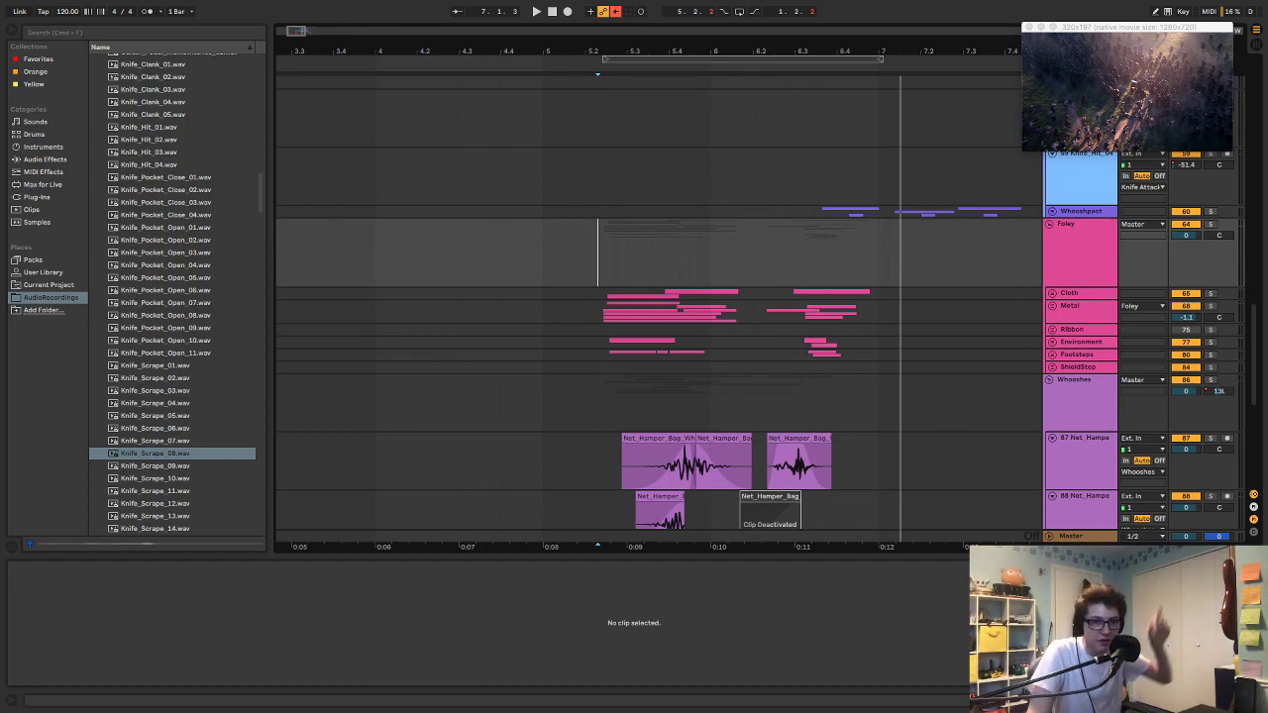
{"action": "key", "text": "super+alt+v"}
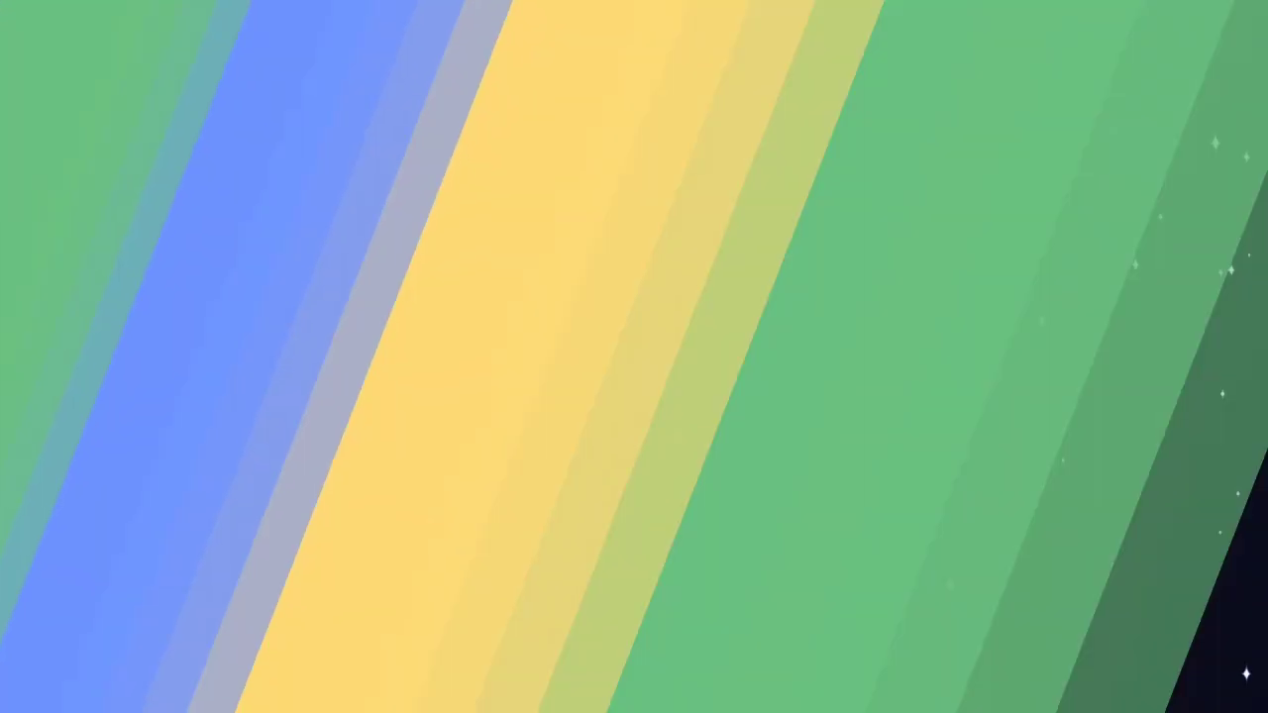
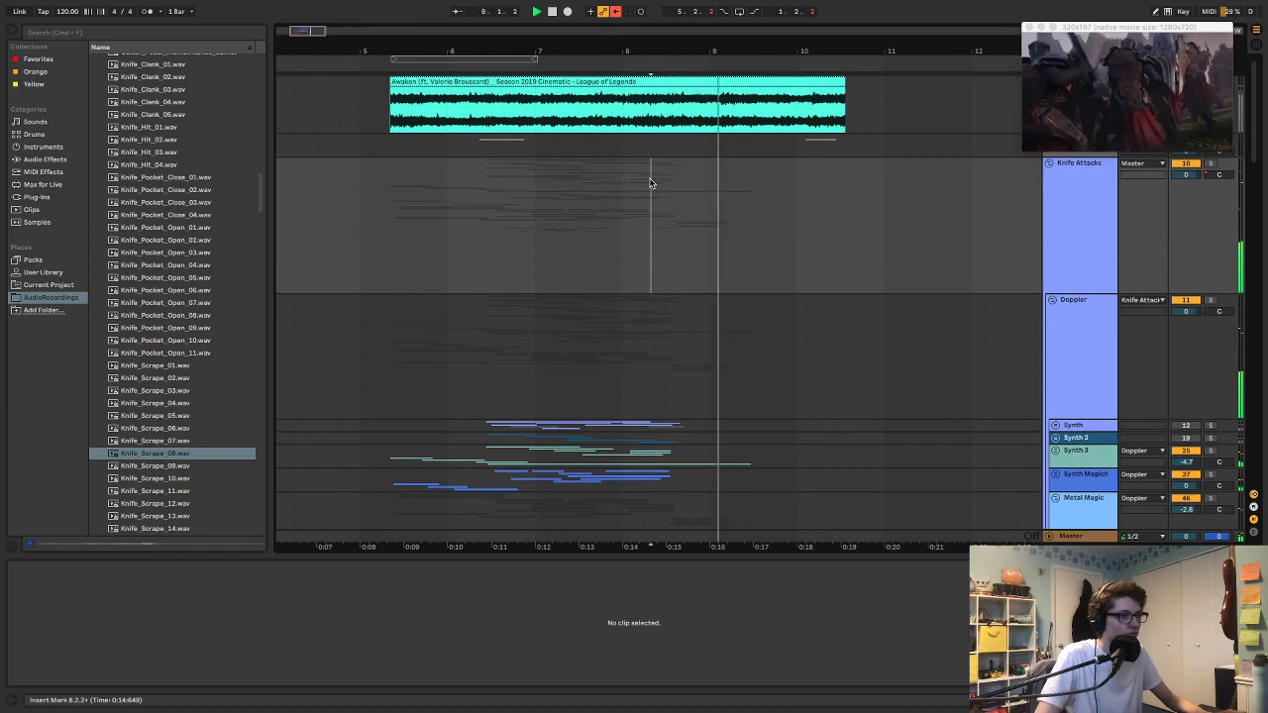
Step: Stop playback and fold the Metal Magic, Foley and Whooshes groups and the Knife_Hit_04 track
{"action": "scroll", "coordinate": [653, 181], "scroll_direction": "down", "scroll_amount": 6}
{"action": "key", "text": "space"}
{"action": "scroll", "coordinate": [1057, 227], "scroll_direction": "up", "scroll_amount": 4}
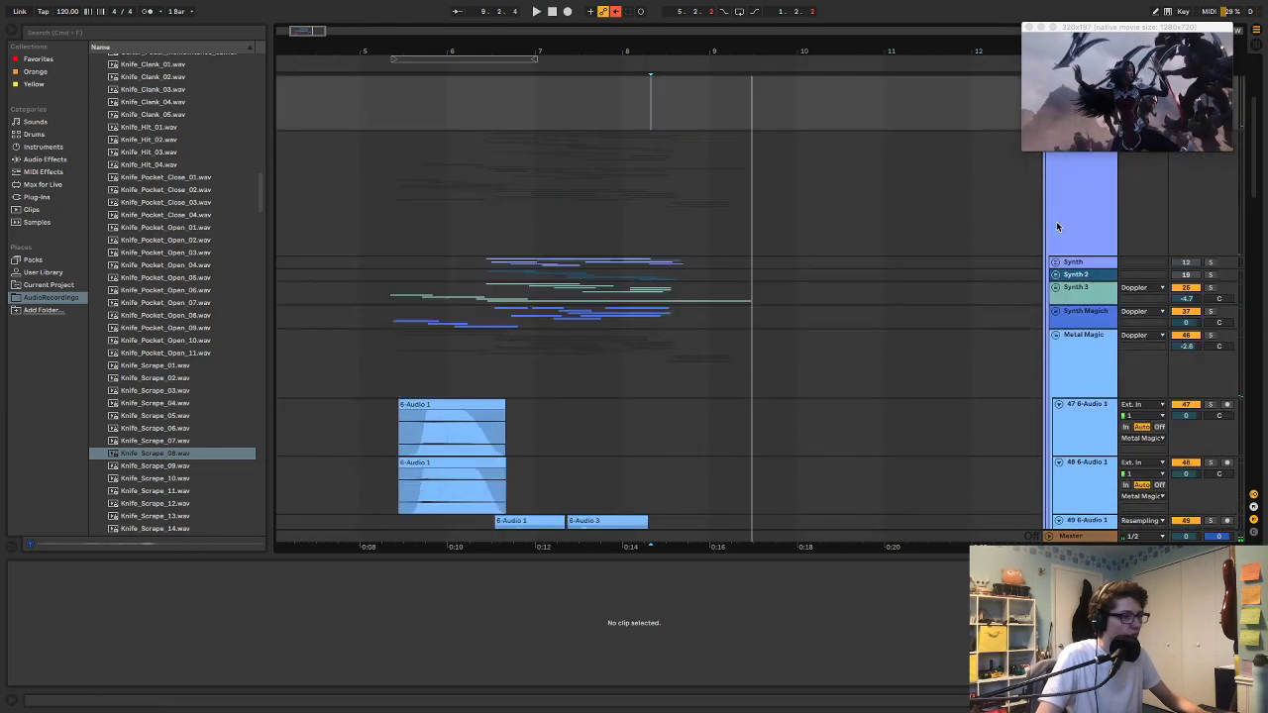
{"action": "left_click", "coordinate": [1053, 339]}
{"action": "left_click", "coordinate": [1051, 440]}
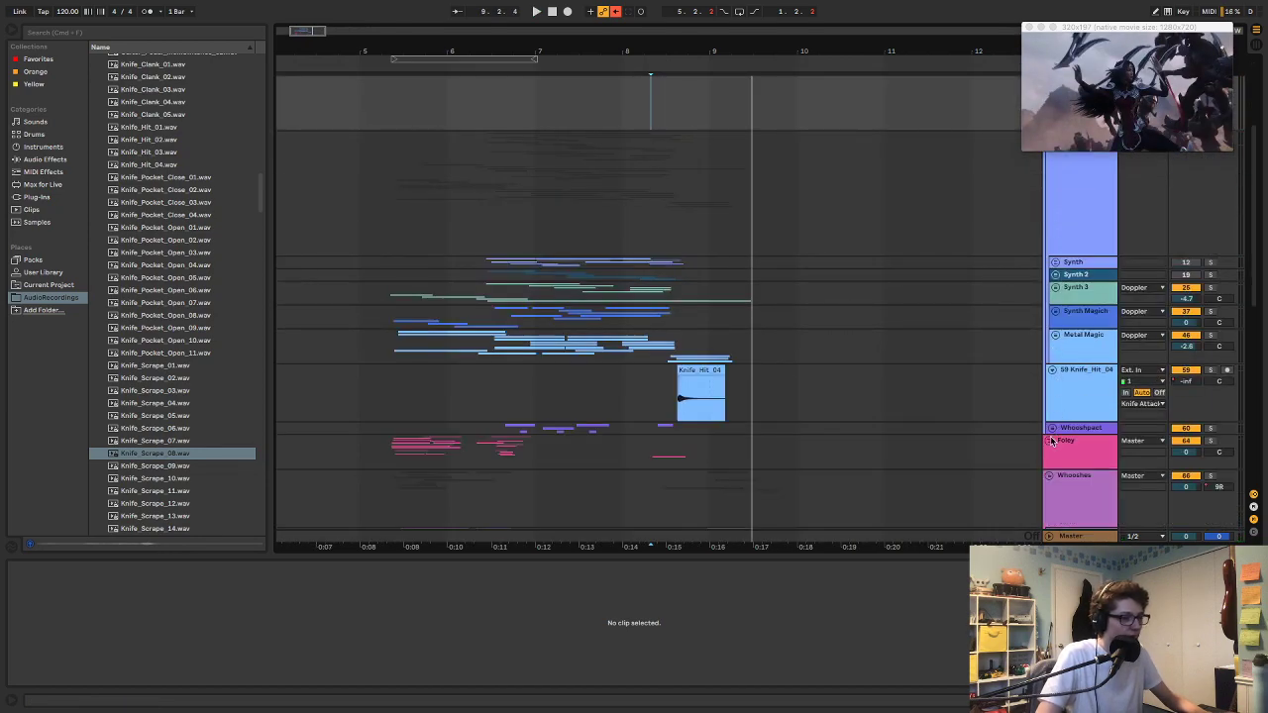
{"action": "left_click", "coordinate": [1049, 476]}
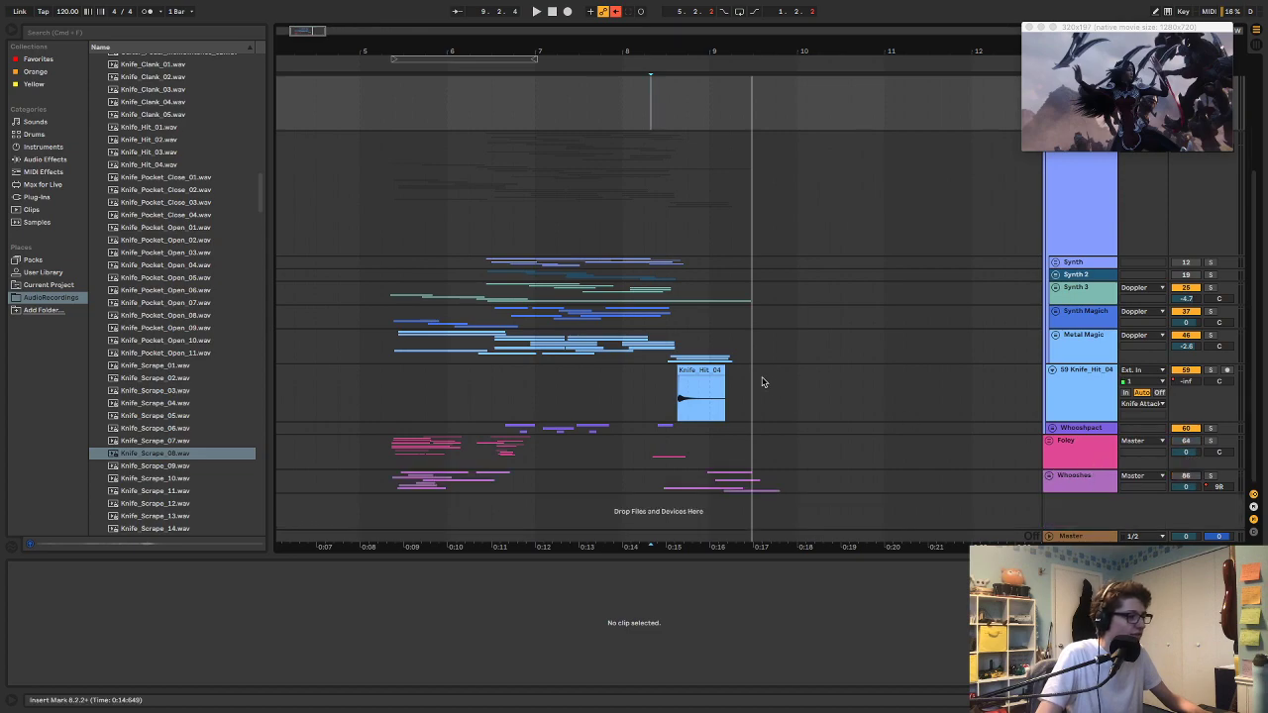
{"action": "left_click", "coordinate": [1052, 371]}
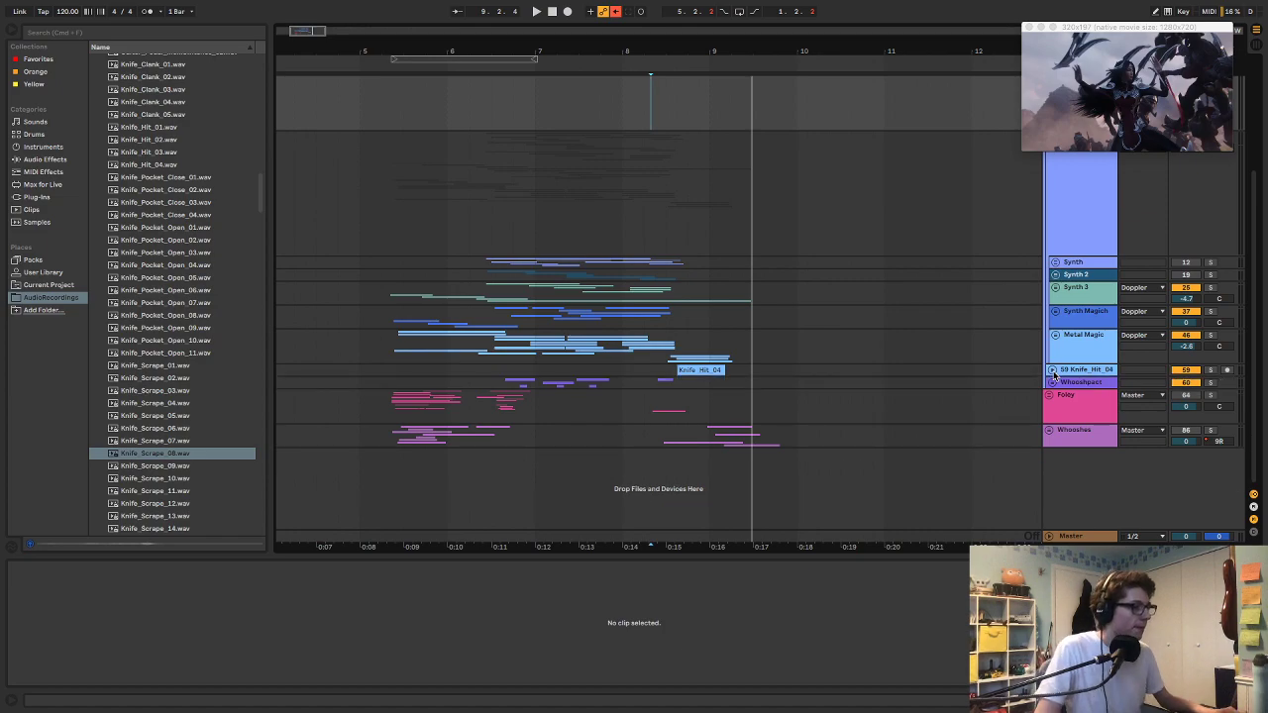
Step: Play the arrangement from 8.3.1 to check the knife attack against the video
{"action": "left_click", "coordinate": [668, 226]}
{"action": "key", "text": "space"}
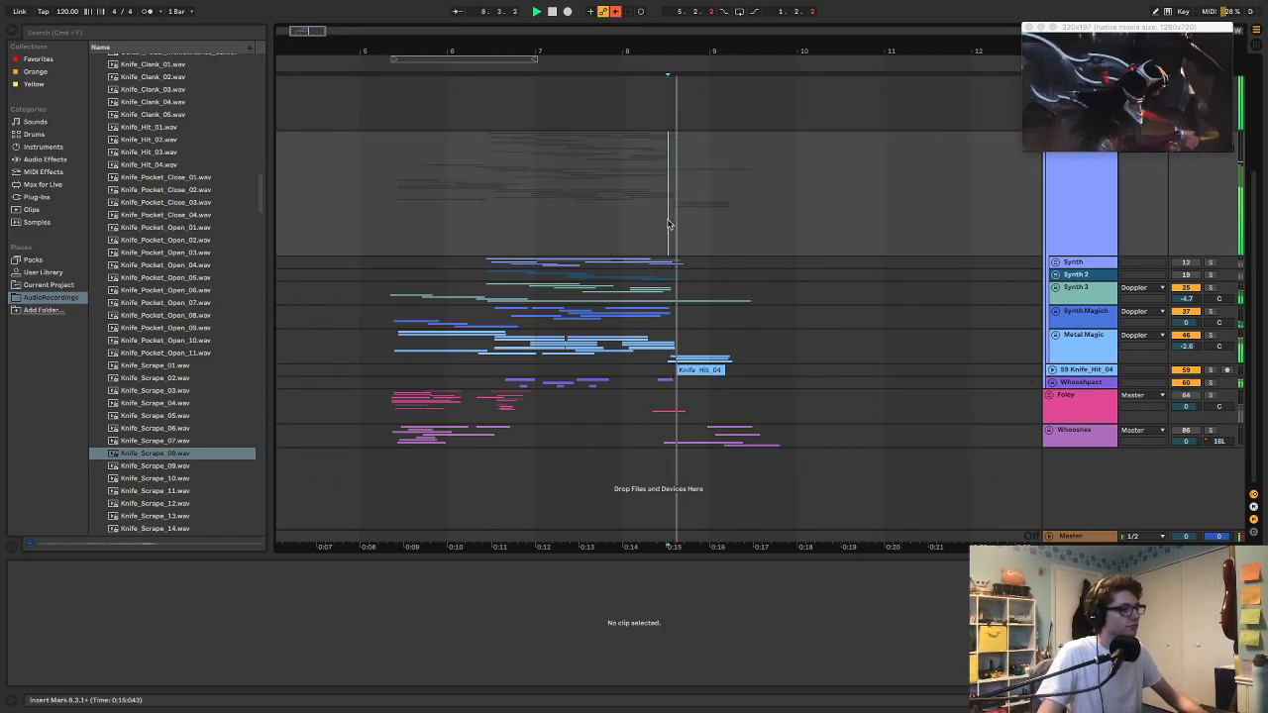
{"action": "key", "text": "space"}
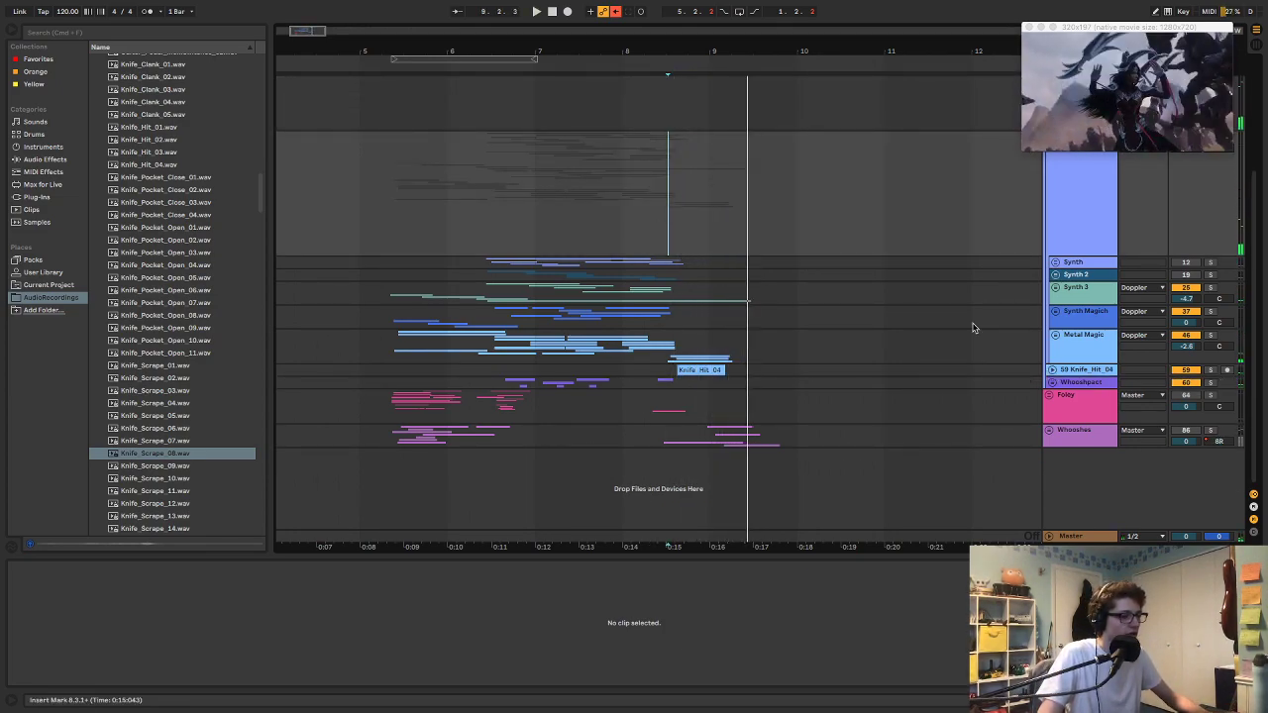
Step: Unfold the Metal Magic group, move track 54's Knife_Scrape_08 clip to 8.2.3 and play it
{"action": "left_click", "coordinate": [1056, 337]}
{"action": "scroll", "coordinate": [809, 286], "scroll_direction": "down", "scroll_amount": 5}
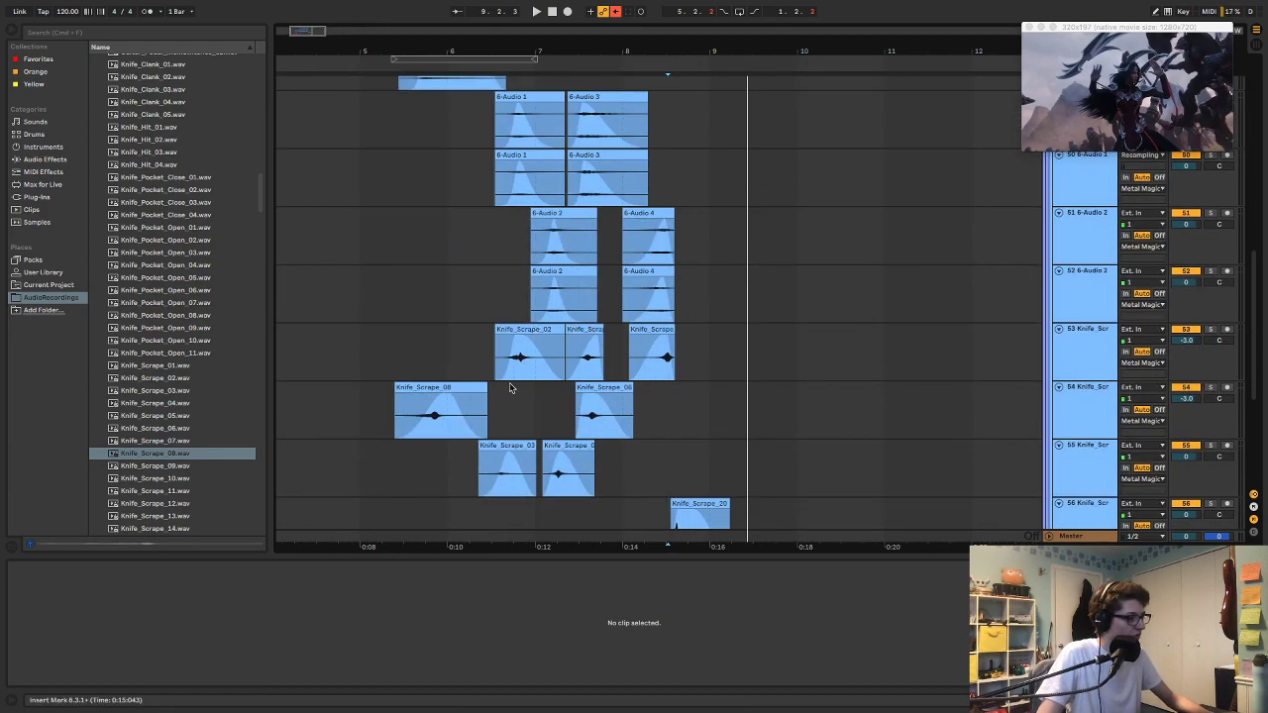
{"action": "left_click", "coordinate": [465, 386]}
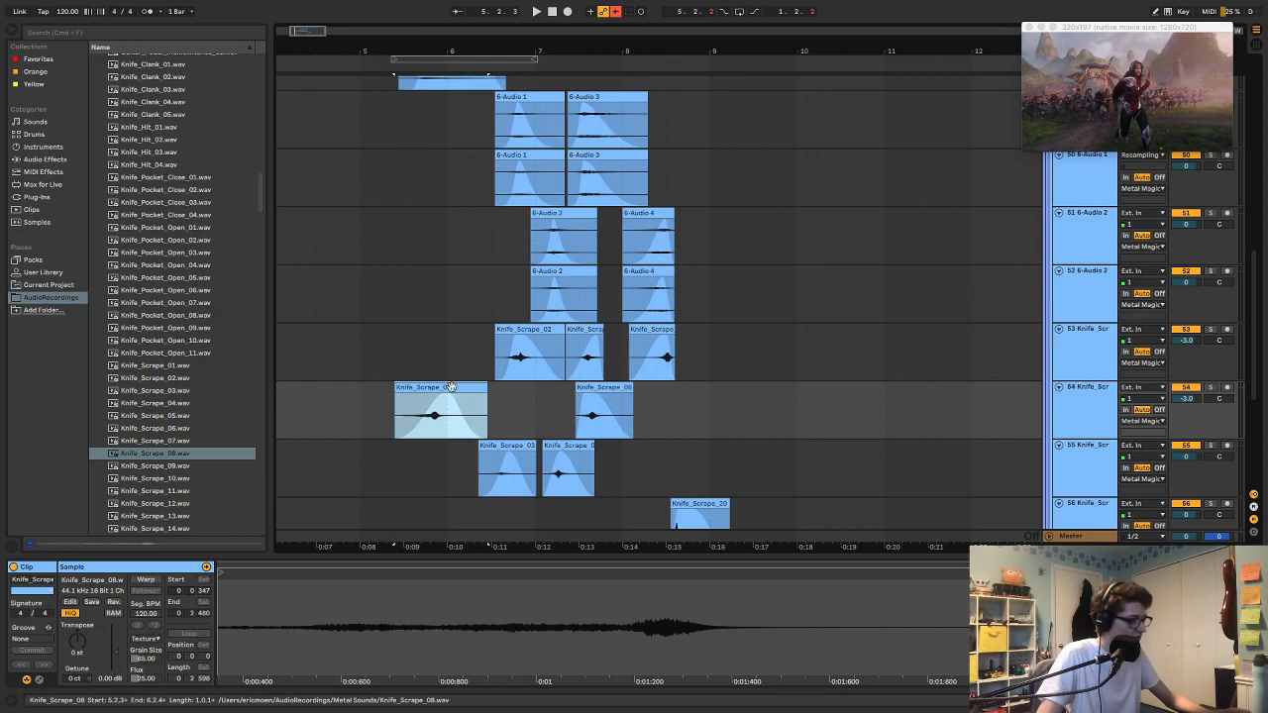
{"action": "left_click_drag", "start_coordinate": [438, 386], "coordinate": [695, 416]}
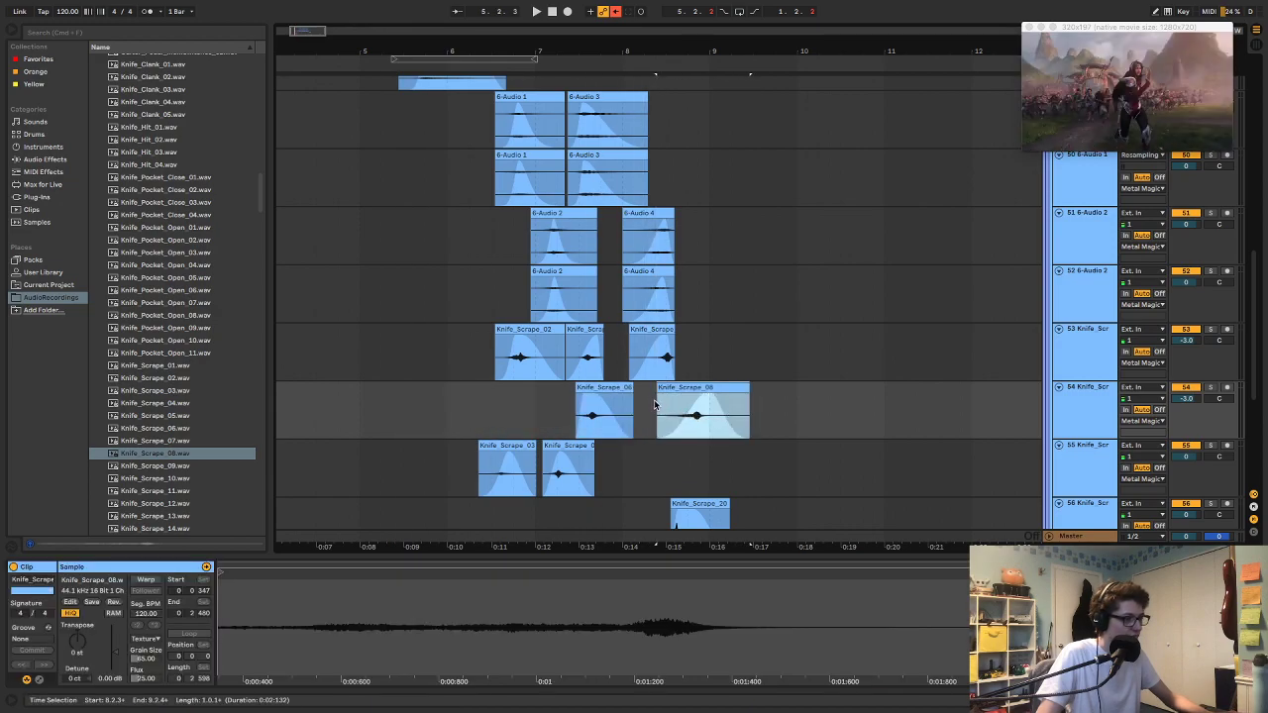
{"action": "left_click", "coordinate": [654, 404]}
{"action": "key", "text": "space"}
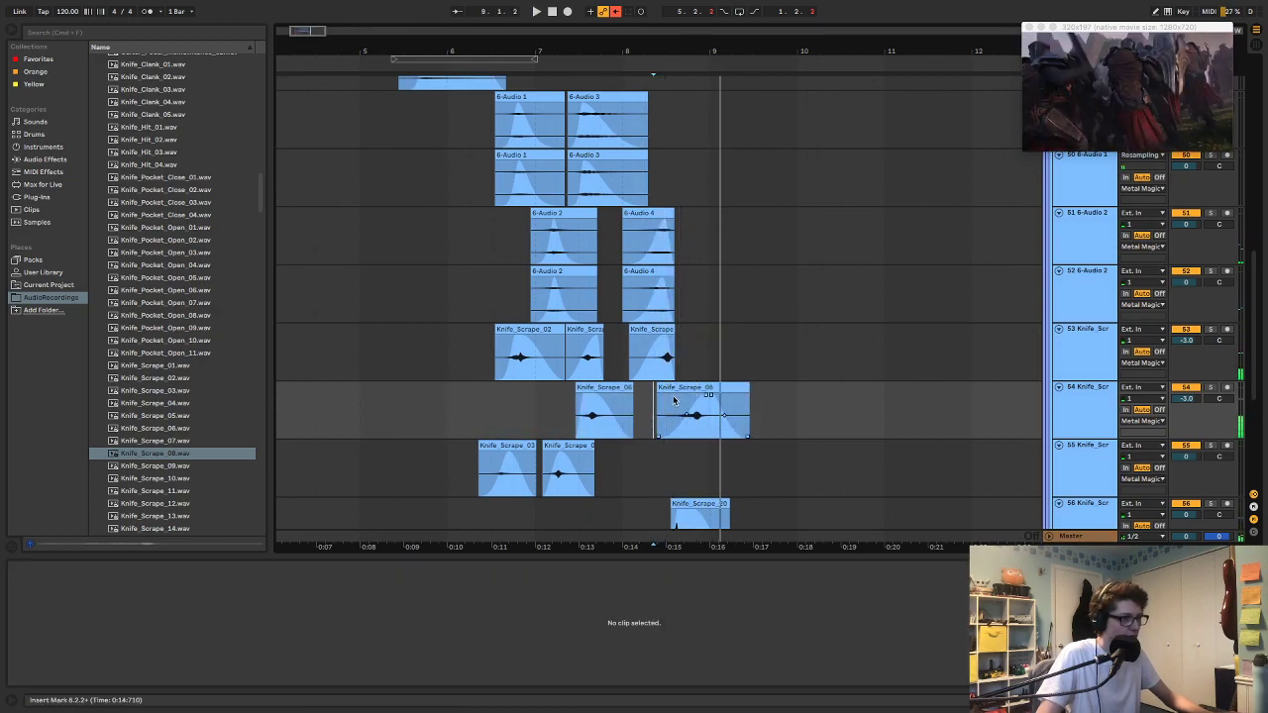
{"action": "key", "text": "space"}
Step: Move the Knife_Scrape_08 clip on to 8.4.1 and play from 8.2.4
{"action": "left_click_drag", "start_coordinate": [685, 386], "coordinate": [755, 397]}
{"action": "left_click", "coordinate": [661, 401]}
{"action": "key", "text": "space"}
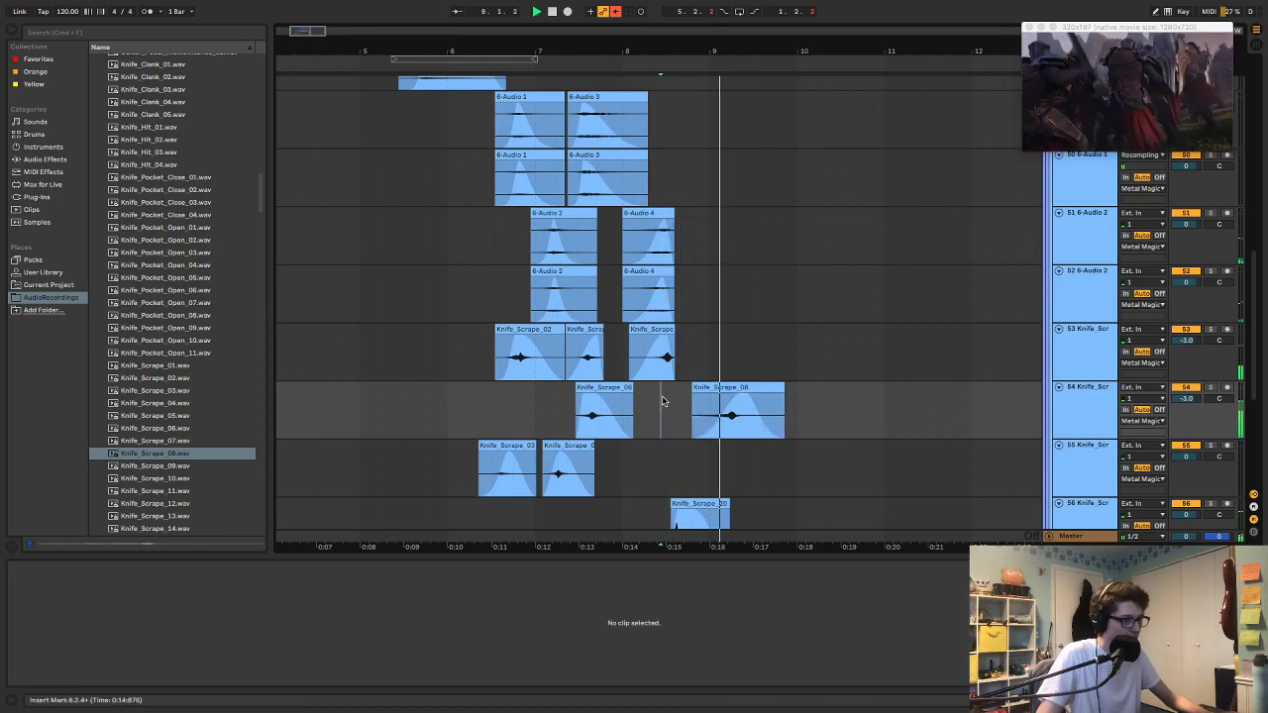
Step: Move the Knife_Scrape_08 clip from track 54 up to track 53 and play it
{"action": "left_click", "coordinate": [731, 425]}
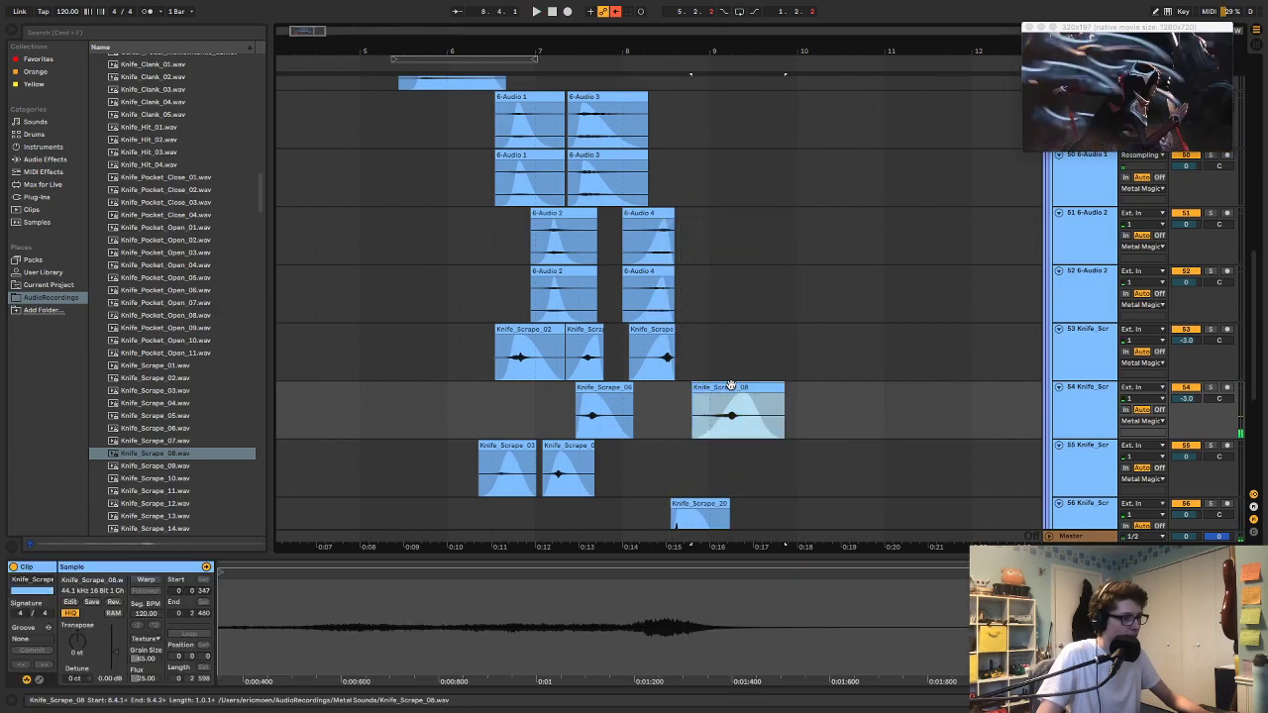
{"action": "key", "text": "space"}
{"action": "left_click_drag", "start_coordinate": [731, 425], "coordinate": [733, 367]}
{"action": "scroll", "coordinate": [733, 366], "scroll_direction": "down", "scroll_amount": 5}
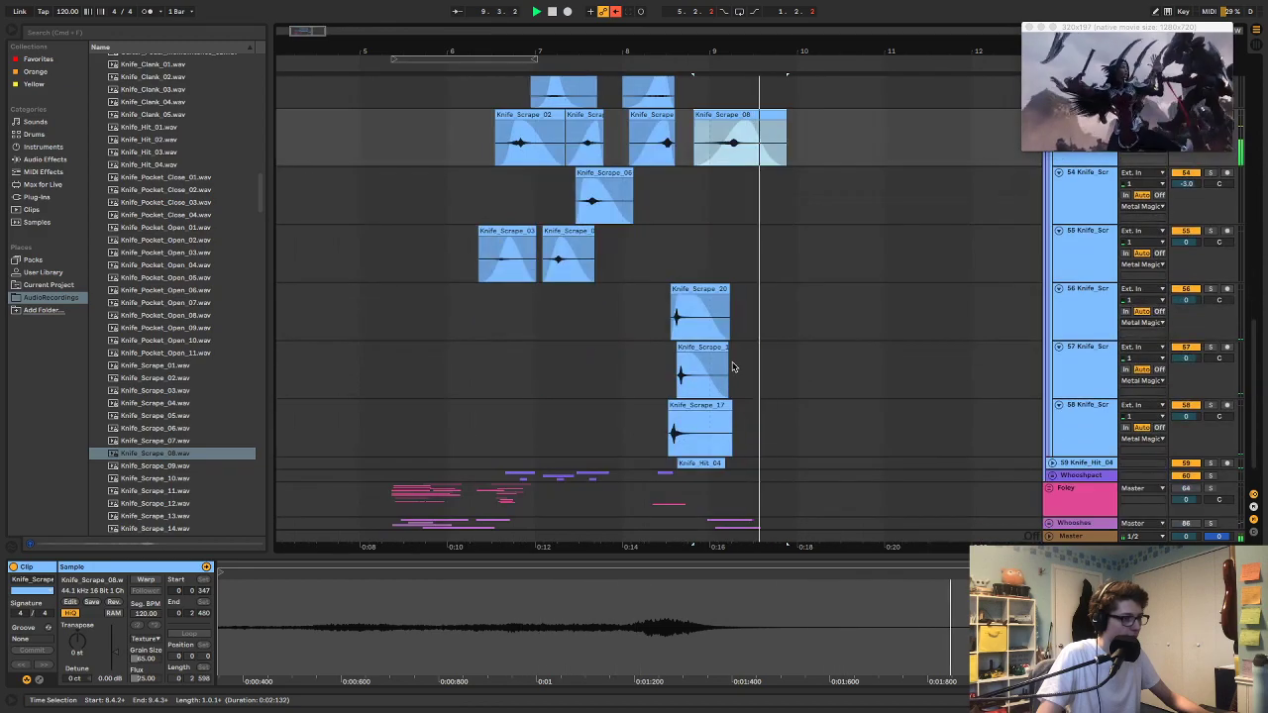
Step: Show the Metal Magic group's MTremolo Depth automation and play the knife attack from 8.4.3
{"action": "scroll", "coordinate": [733, 367], "scroll_direction": "up", "scroll_amount": 5}
{"action": "scroll", "coordinate": [693, 347], "scroll_direction": "up", "scroll_amount": 5}
{"action": "key", "text": "a"}
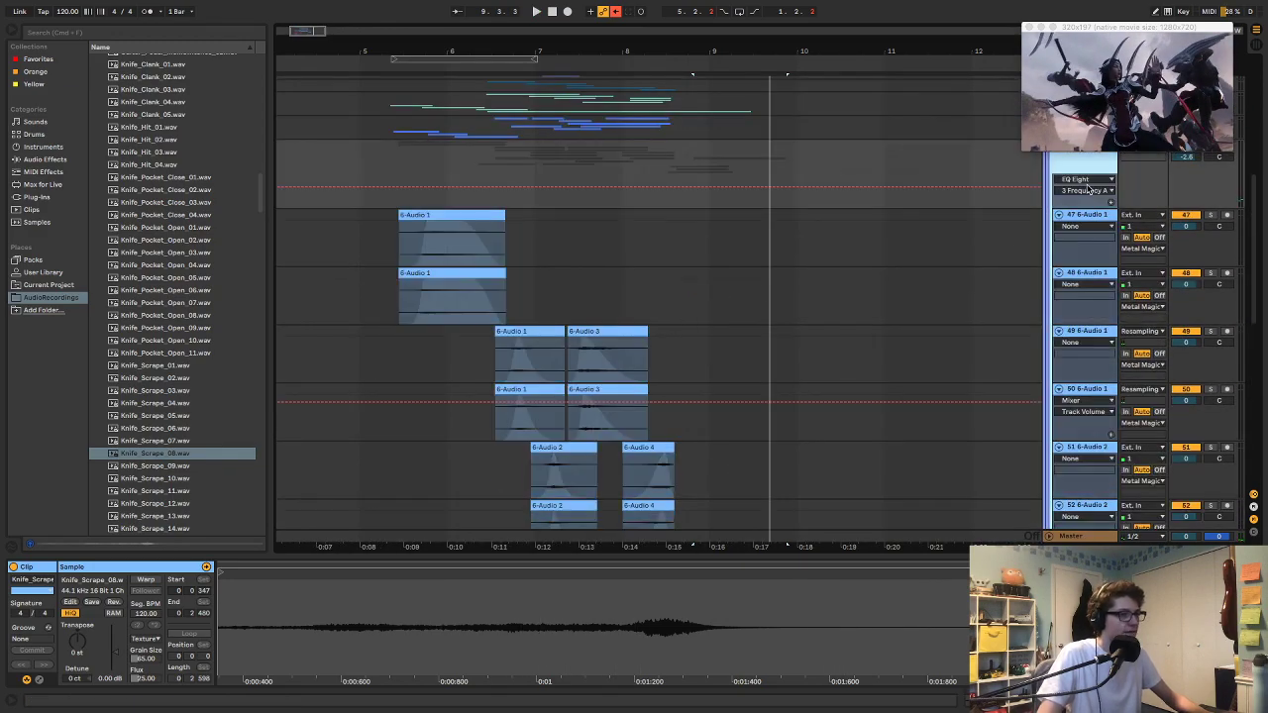
{"action": "left_click", "coordinate": [1067, 190]}
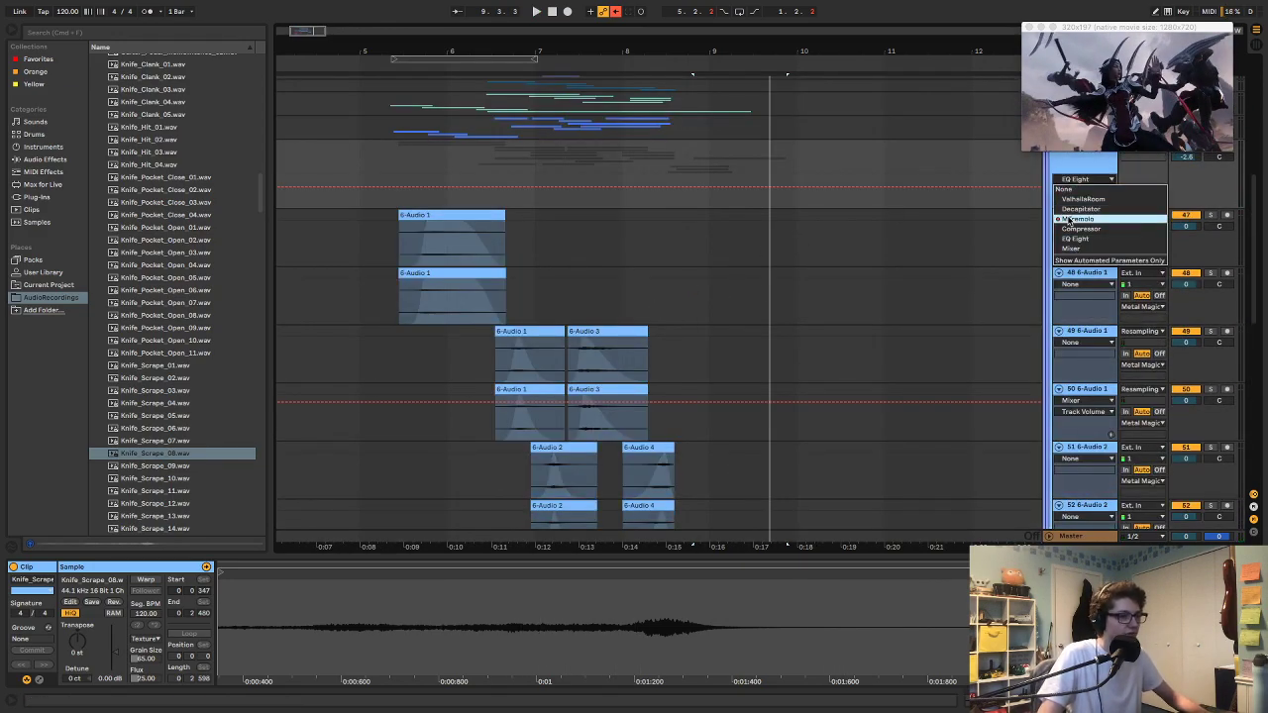
{"action": "left_click", "coordinate": [1069, 219]}
{"action": "left_click", "coordinate": [1068, 190]}
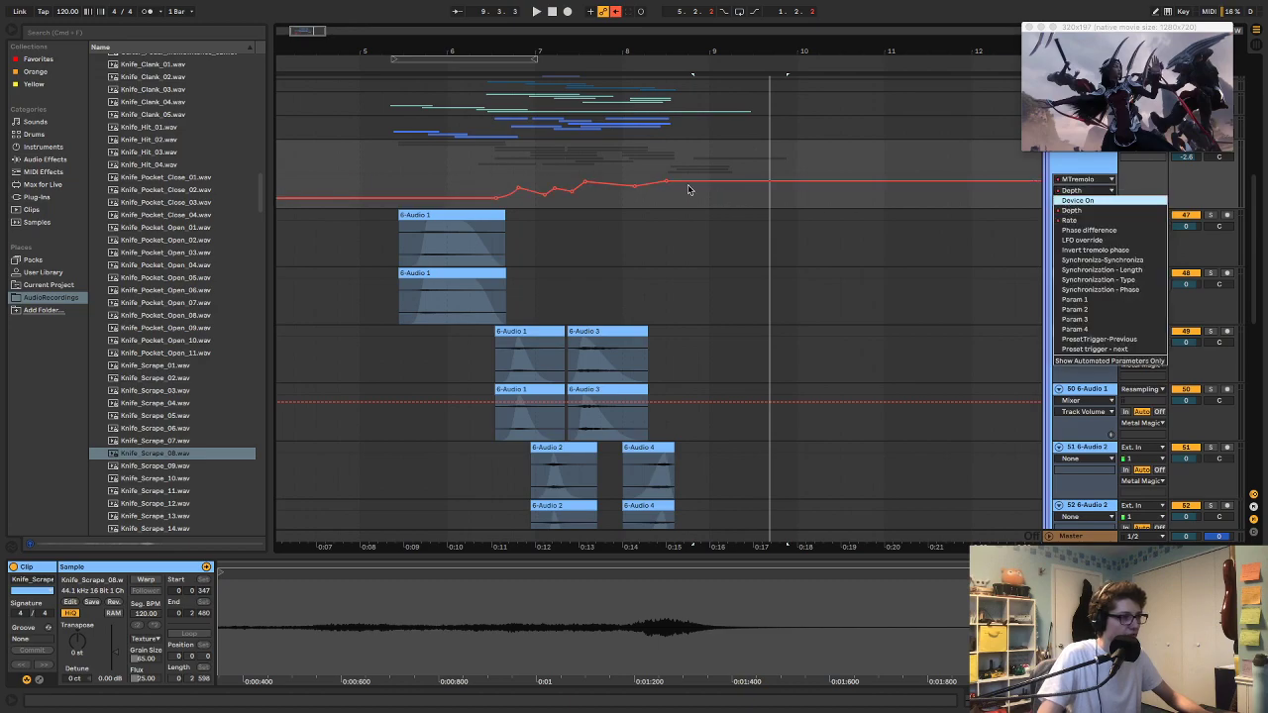
{"action": "left_click", "coordinate": [650, 160]}
{"action": "key", "text": "space"}
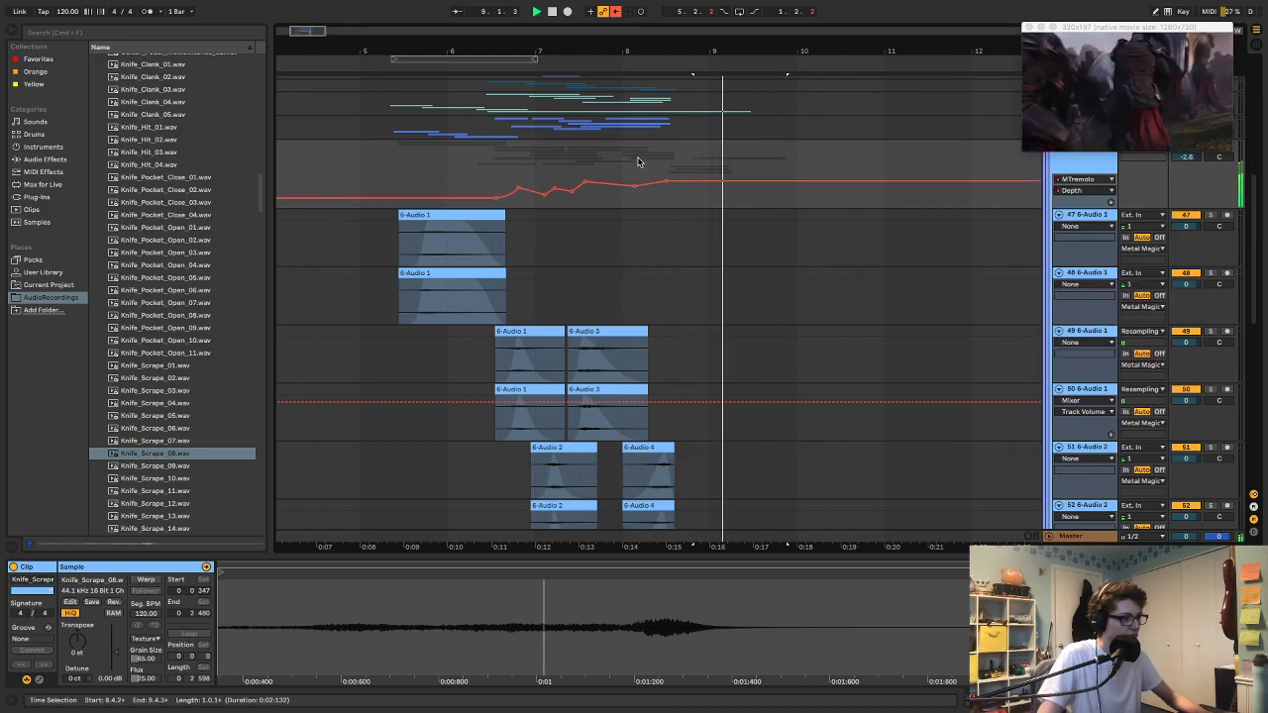
Step: Drop the MTremolo Depth automation just before bar 9, ramp it back up to 0.66 near 9.3.3, and play from 8.1.1
{"action": "key", "text": "space"}
{"action": "left_click", "coordinate": [626, 166]}
{"action": "key", "text": "space"}
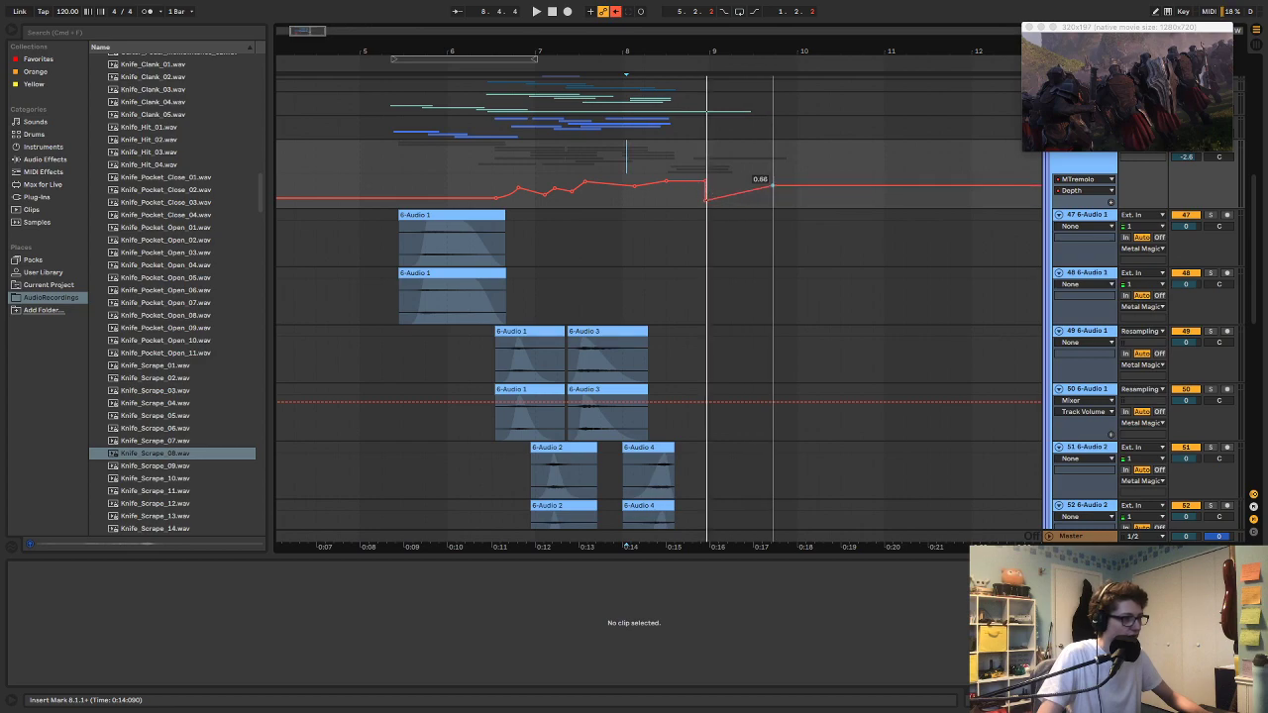
{"action": "key", "text": "space"}
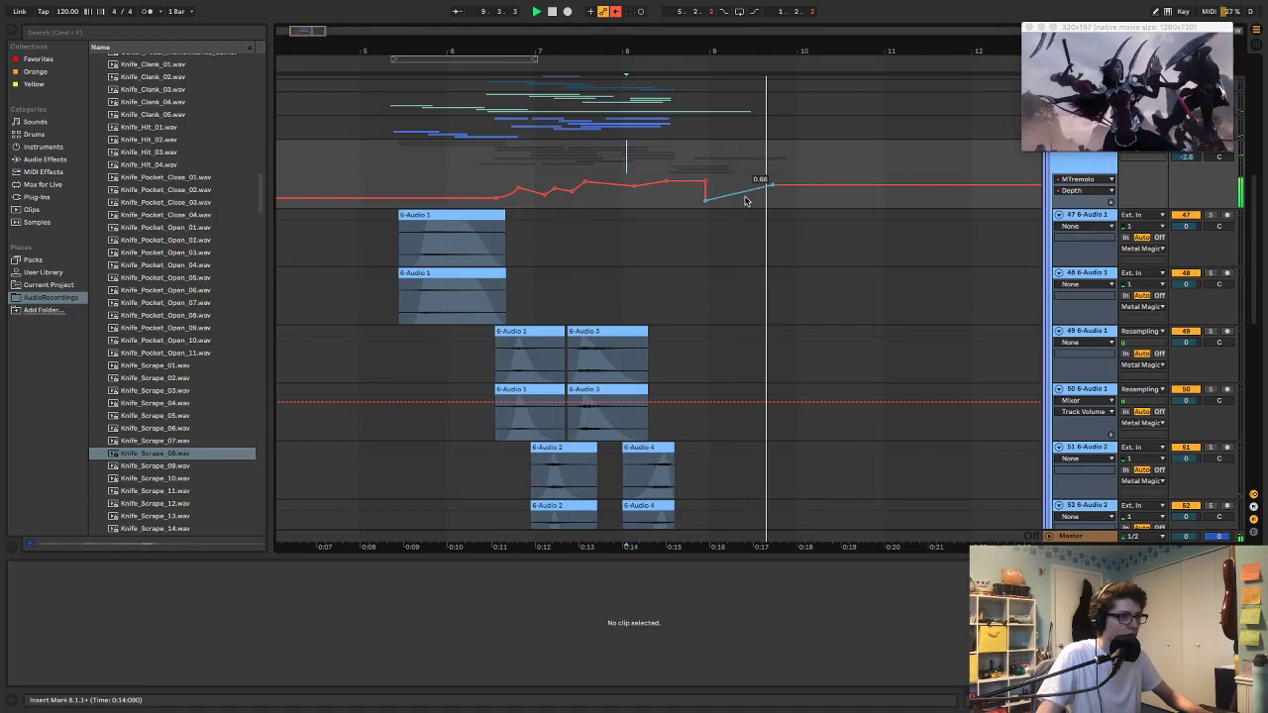
Step: Refine the Depth ramp with a low point of about 0.27, an end near 9.3.1 and an upward curve, checking by playback
{"action": "key", "text": "space"}
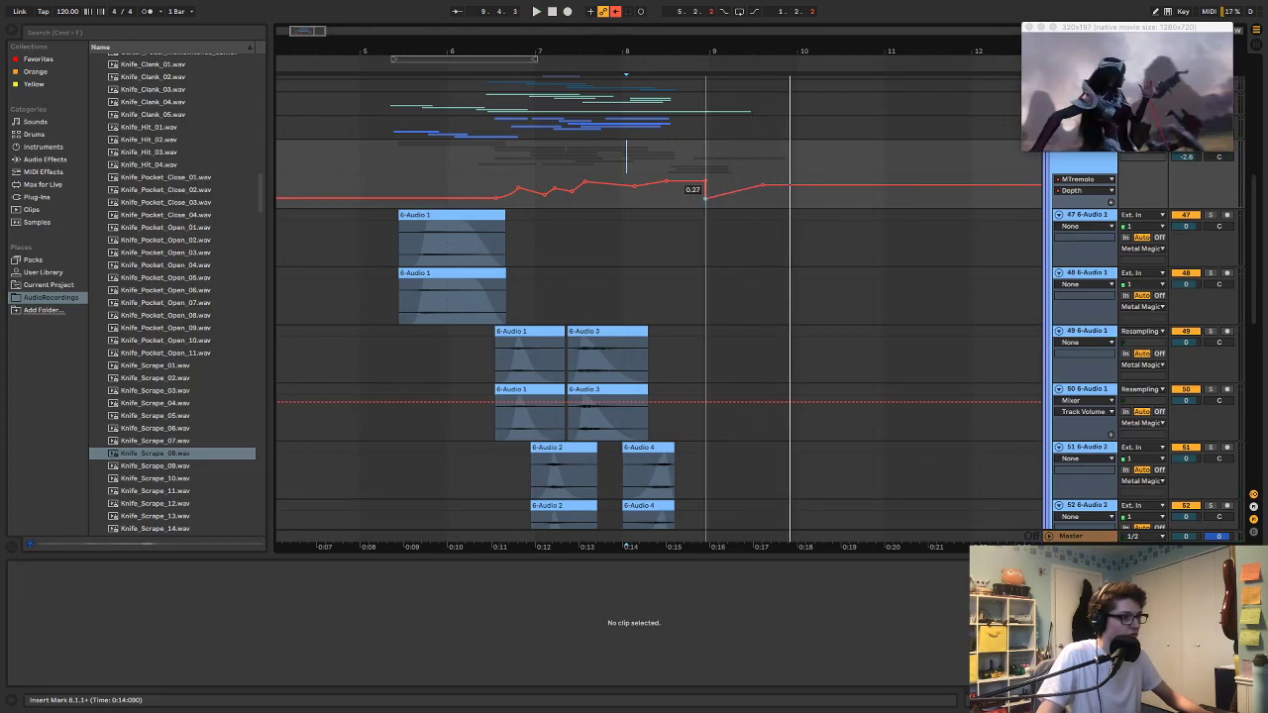
{"action": "key", "text": "space"}
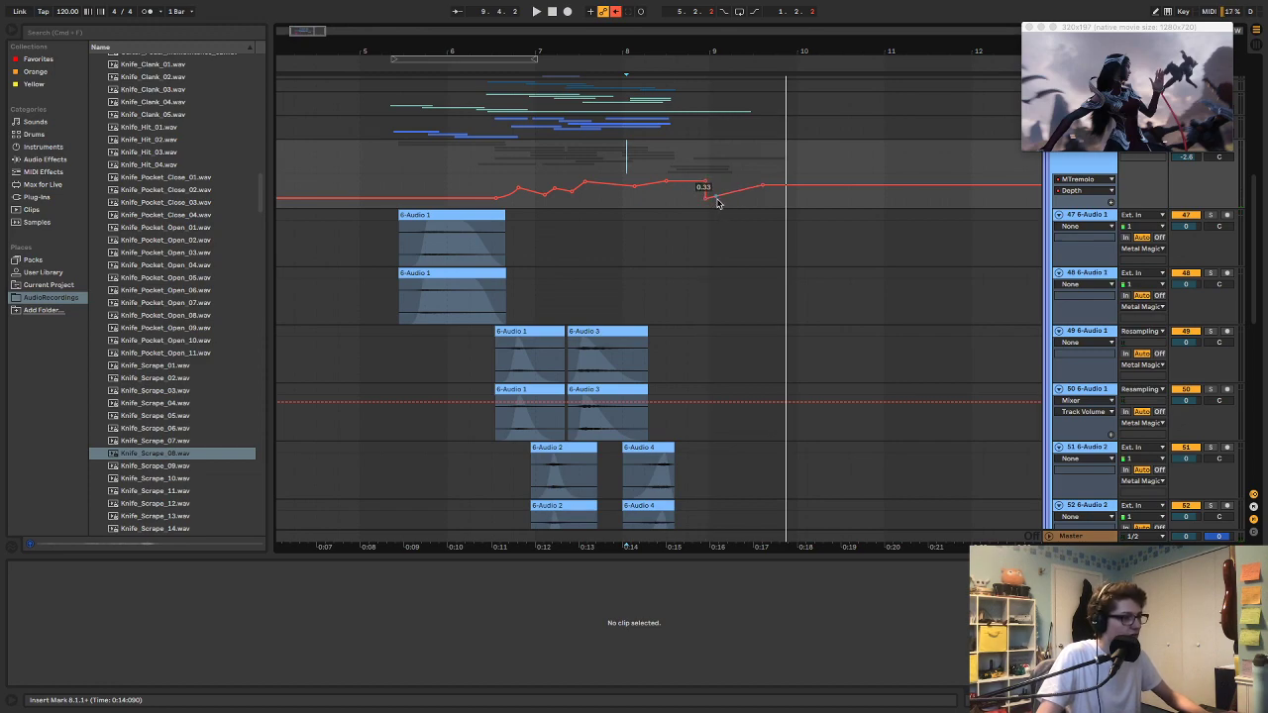
{"action": "key", "text": "space"}
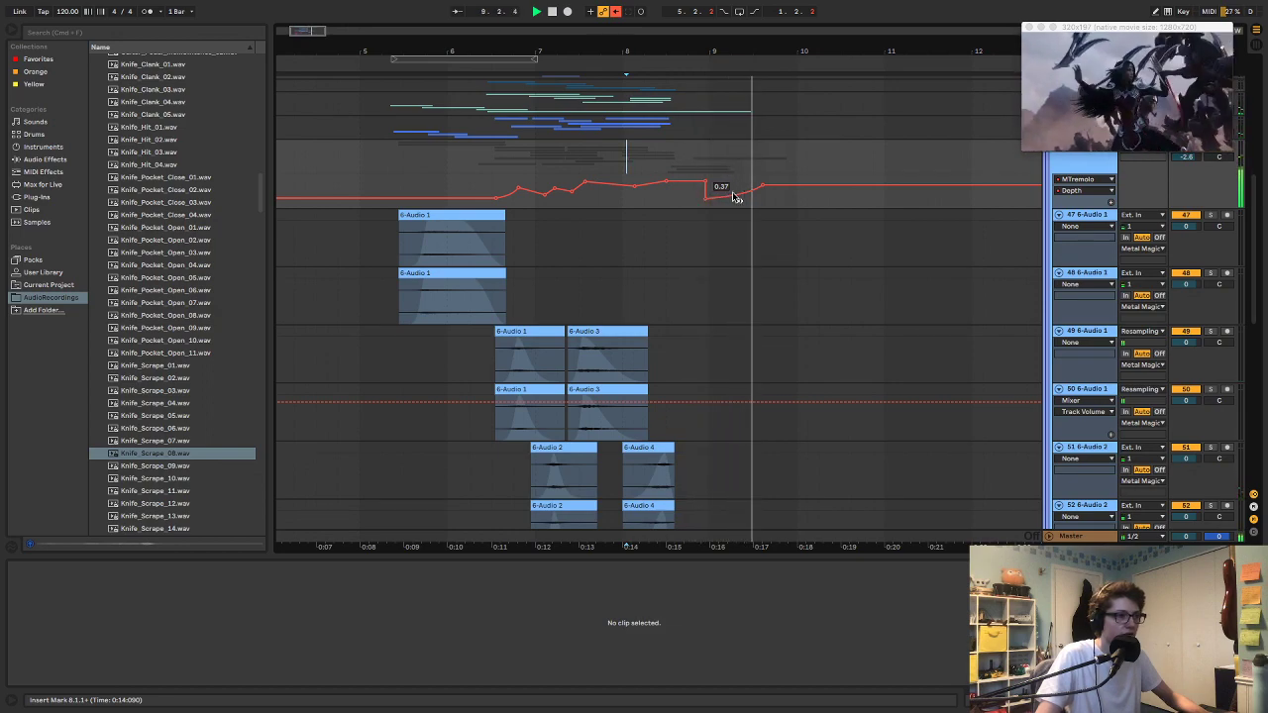
{"action": "key", "text": "space"}
{"action": "key", "text": "space"}
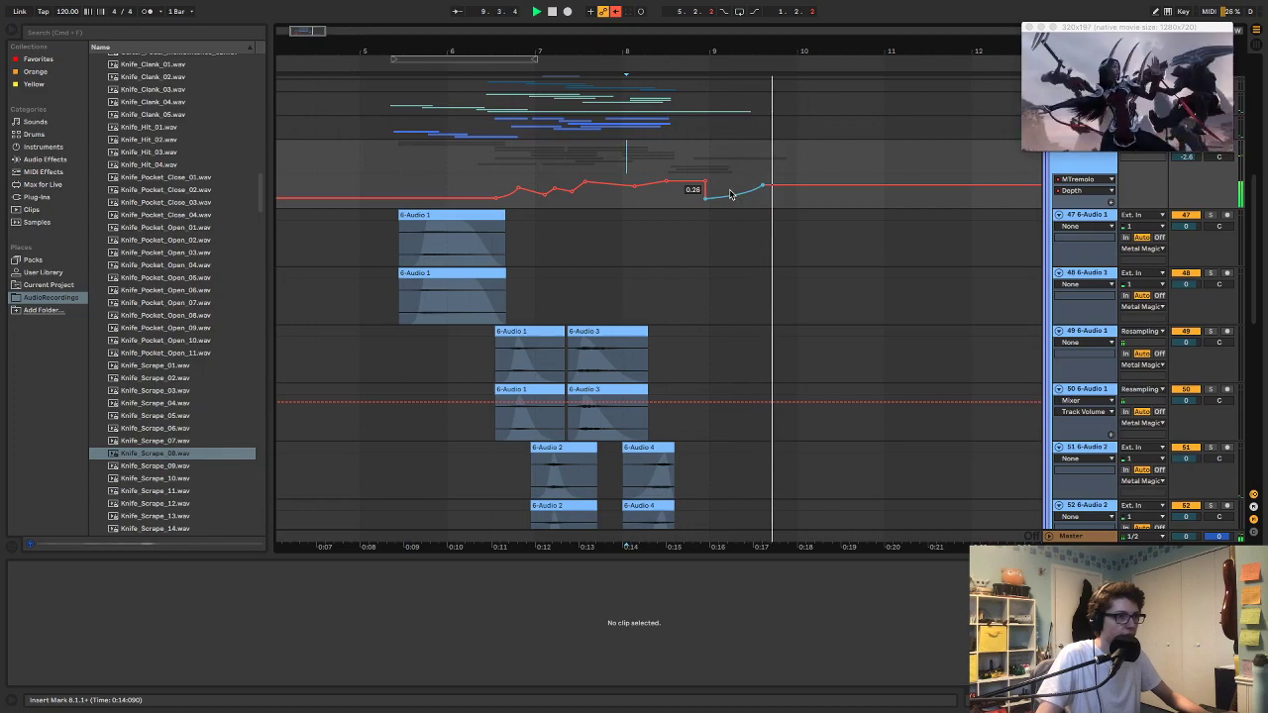
Step: Try a duplicate of track 47's 6-Audio 1 clip at 8.4.1, inspect its sample, and delete the copy
{"action": "scroll", "coordinate": [710, 248], "scroll_direction": "down", "scroll_amount": 5}
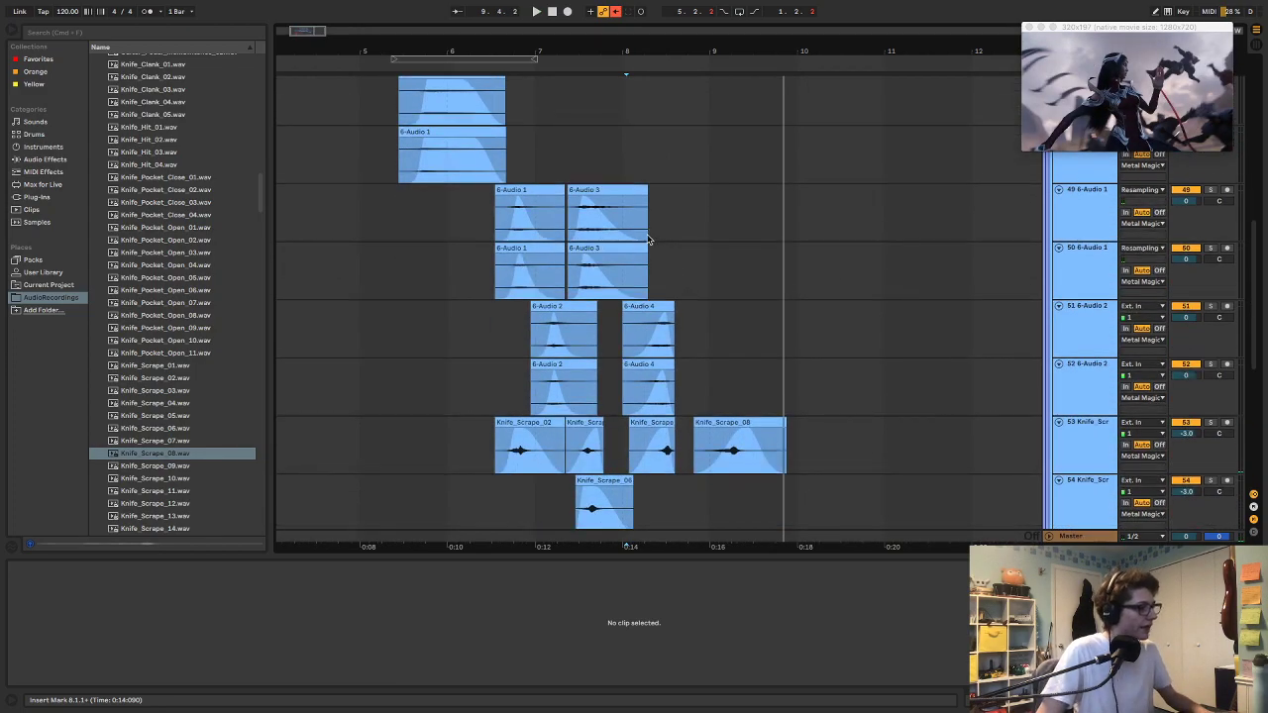
{"action": "scroll", "coordinate": [644, 268], "scroll_direction": "up", "scroll_amount": 1}
{"action": "left_click", "coordinate": [635, 304]}
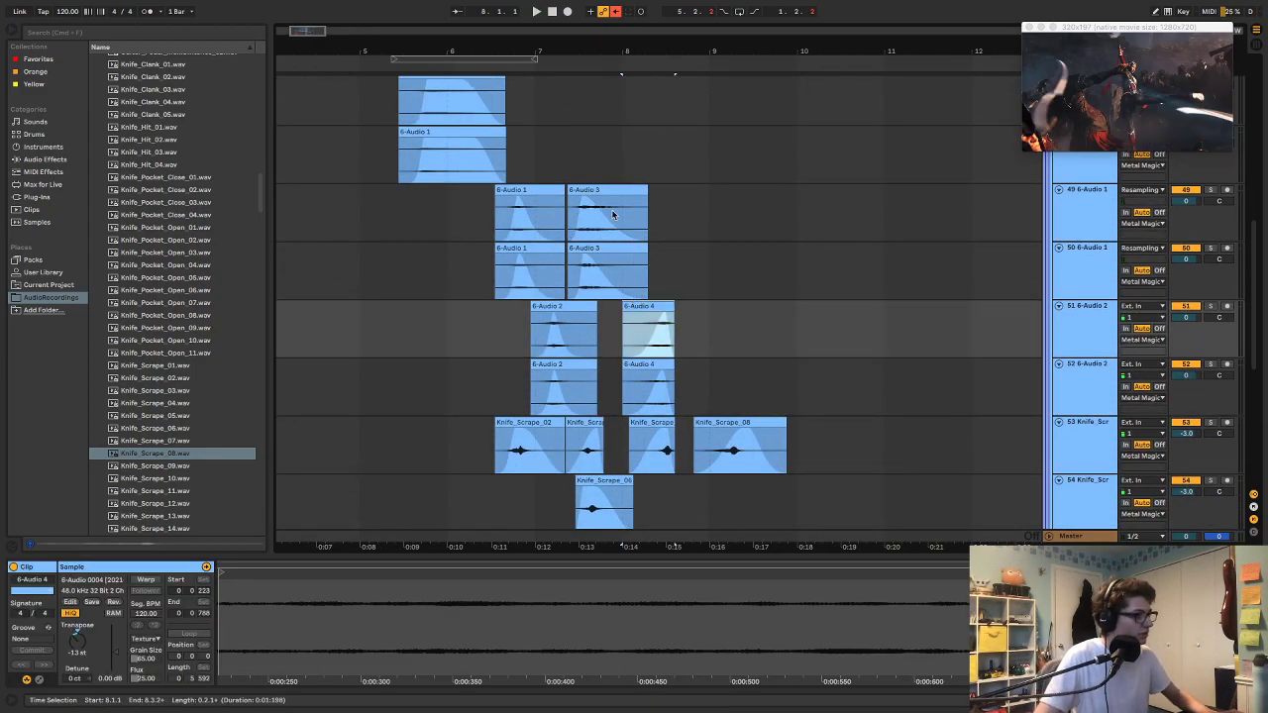
{"action": "scroll", "coordinate": [691, 236], "scroll_direction": "up", "scroll_amount": 7}
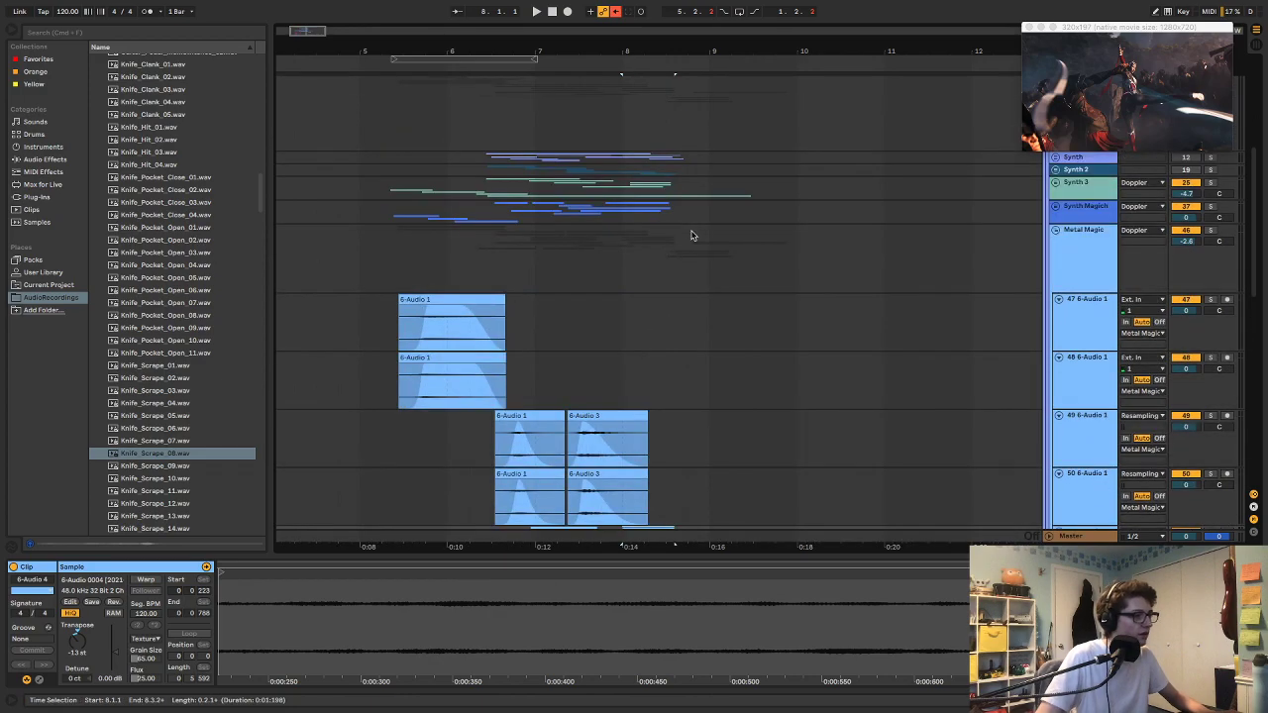
{"action": "left_click", "coordinate": [459, 301]}
{"action": "left_click_drag", "start_coordinate": [466, 297], "coordinate": [719, 320]}
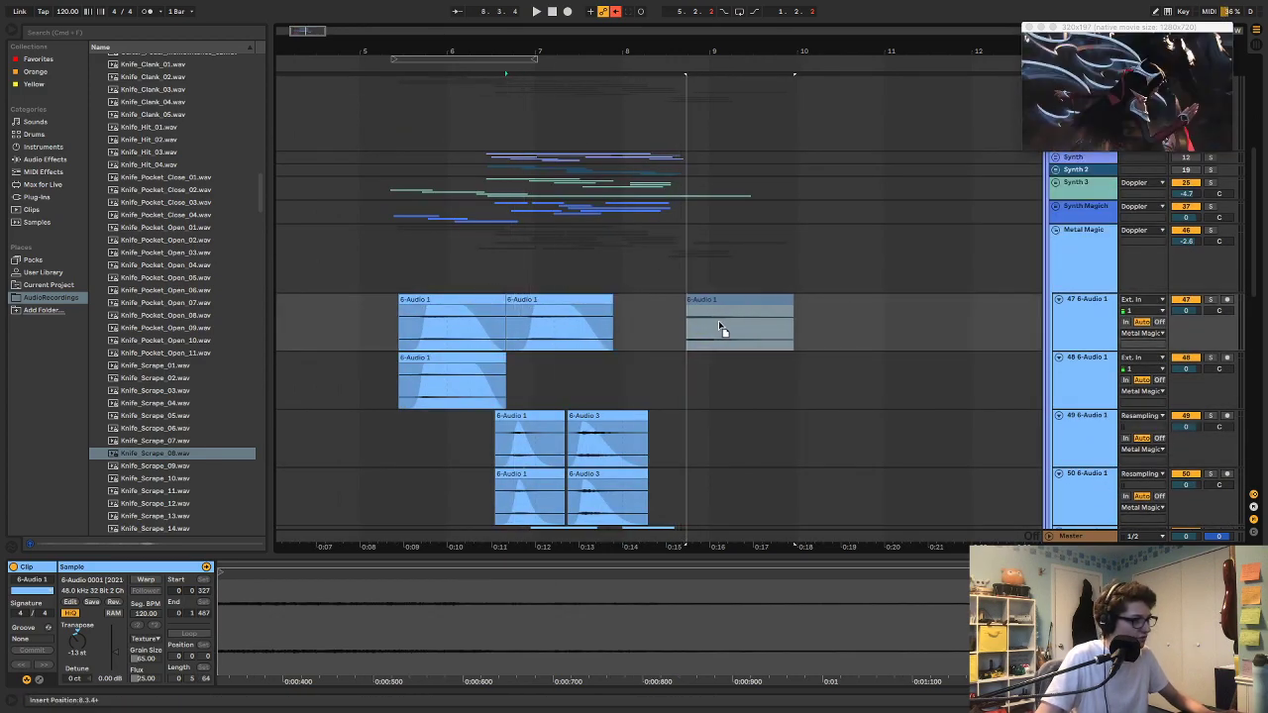
{"action": "scroll", "coordinate": [719, 323], "scroll_direction": "down", "scroll_amount": 1}
{"action": "left_click_drag", "start_coordinate": [669, 619], "coordinate": [669, 564]}
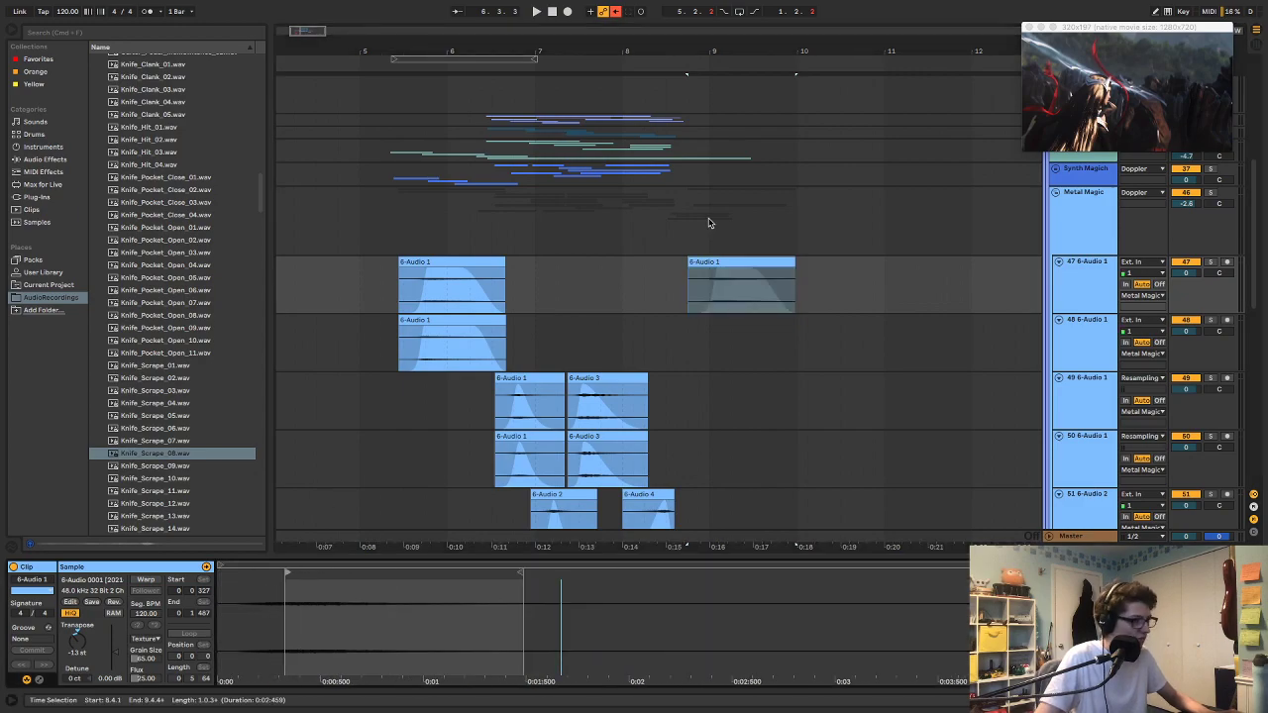
{"action": "left_click", "coordinate": [719, 261]}
{"action": "key", "text": "Delete"}
Step: Try a duplicate of track 49's 6-Audio 3 clip, inspect its sample, and delete the copy
{"action": "left_click", "coordinate": [592, 379]}
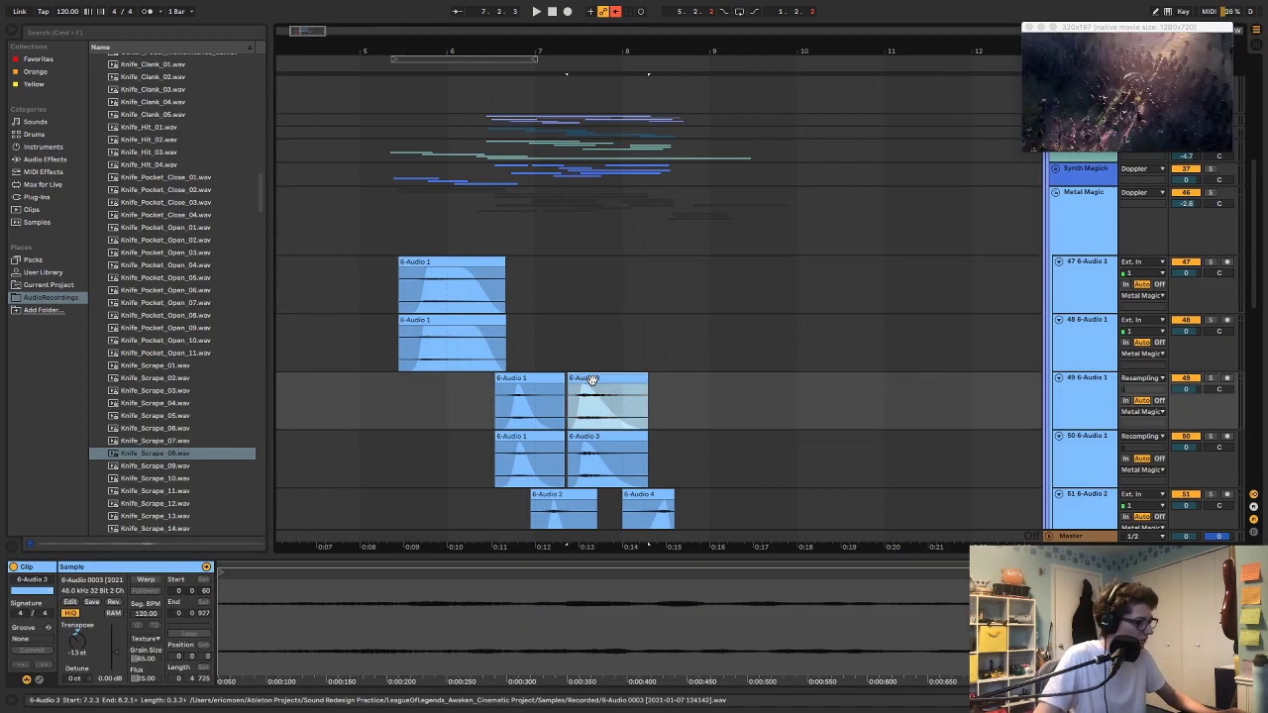
{"action": "key", "text": "super+d"}
{"action": "left_click_drag", "start_coordinate": [313, 607], "coordinate": [313, 554]}
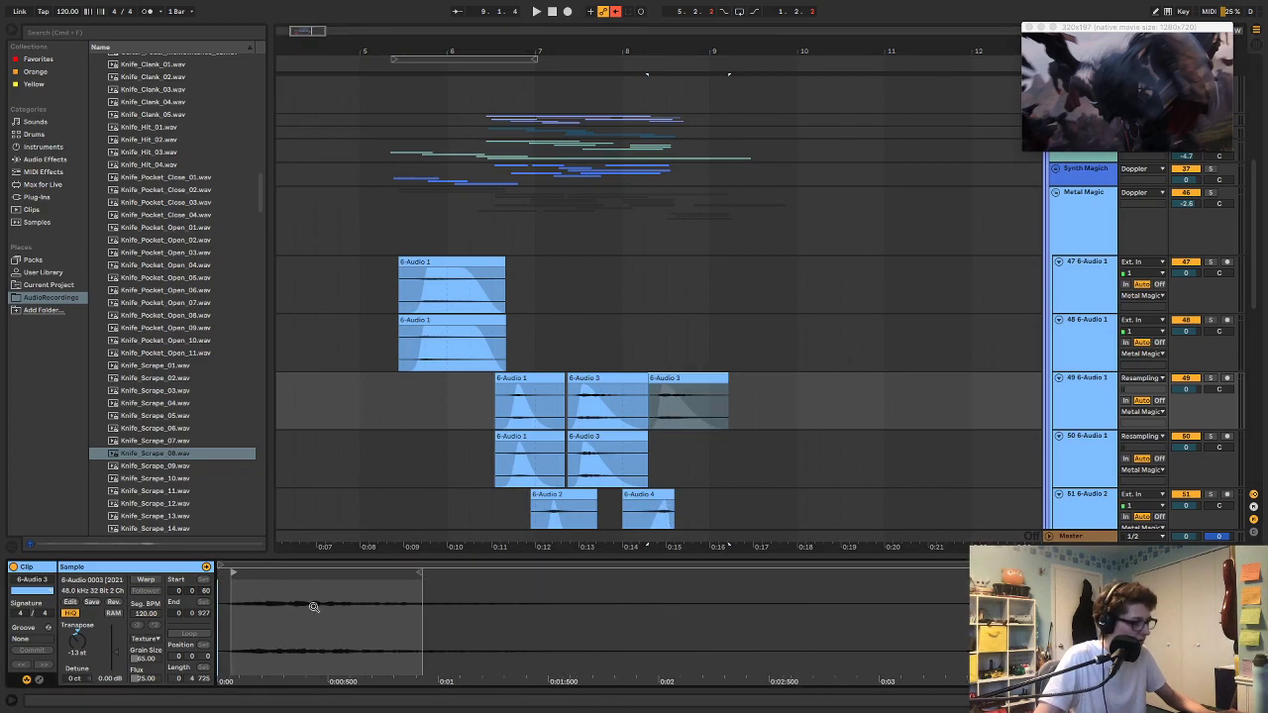
{"action": "left_click", "coordinate": [688, 377]}
{"action": "key", "text": "Delete"}
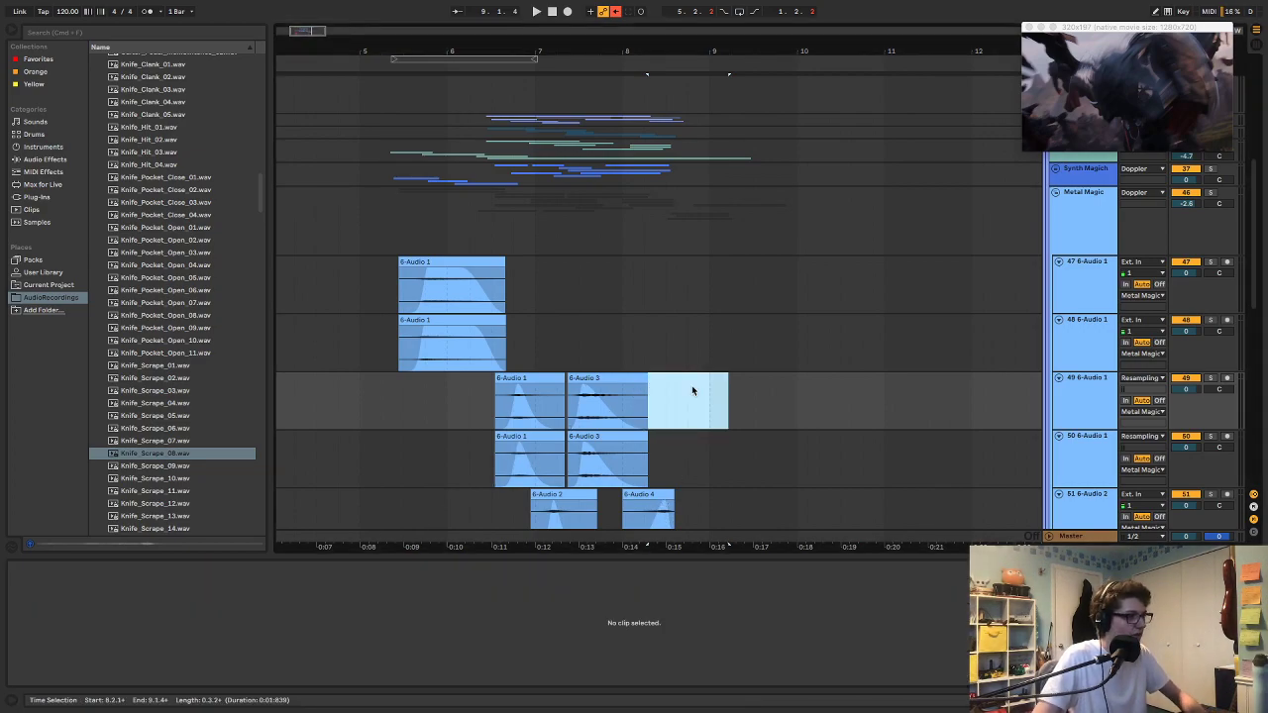
Step: Unfold the group above Knife Attacks and its track 4 Knife_Scrape, bringing all of that track's clips into view
{"action": "scroll", "coordinate": [693, 392], "scroll_direction": "up", "scroll_amount": 6}
{"action": "scroll", "coordinate": [1023, 161], "scroll_direction": "up", "scroll_amount": 1}
{"action": "left_click", "coordinate": [1052, 155]}
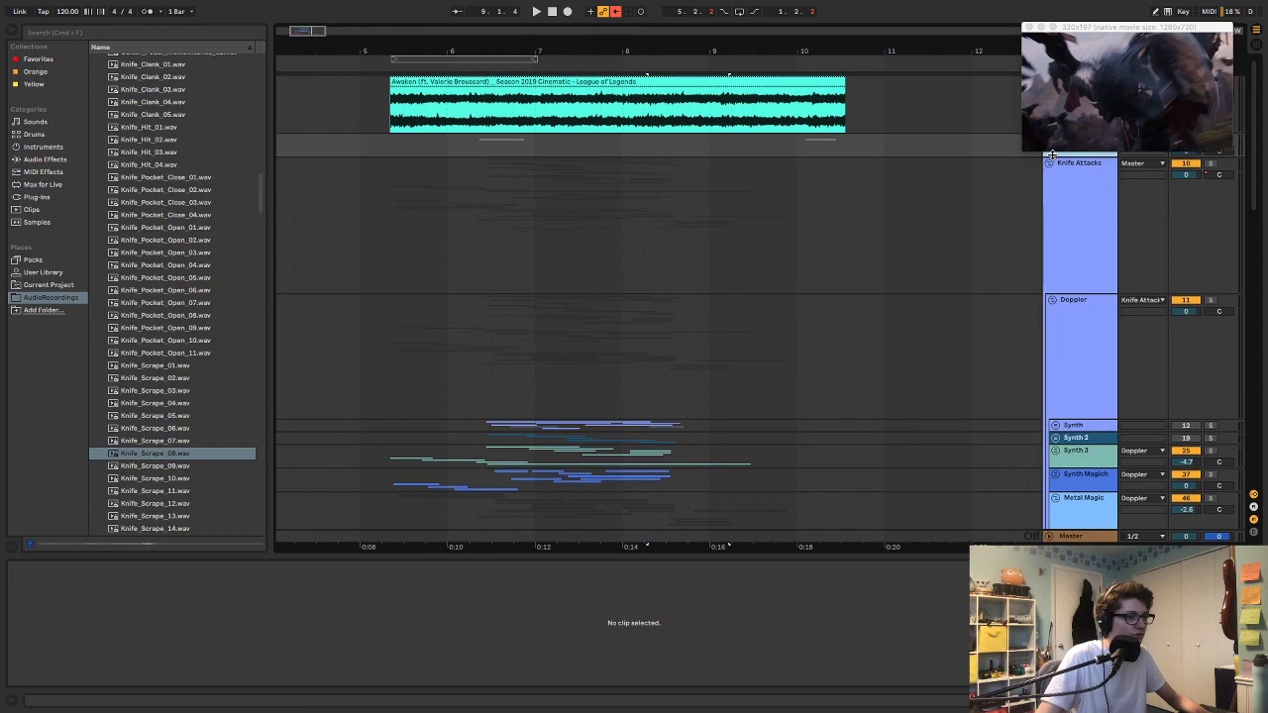
{"action": "left_click_drag", "start_coordinate": [1052, 154], "coordinate": [1053, 159]}
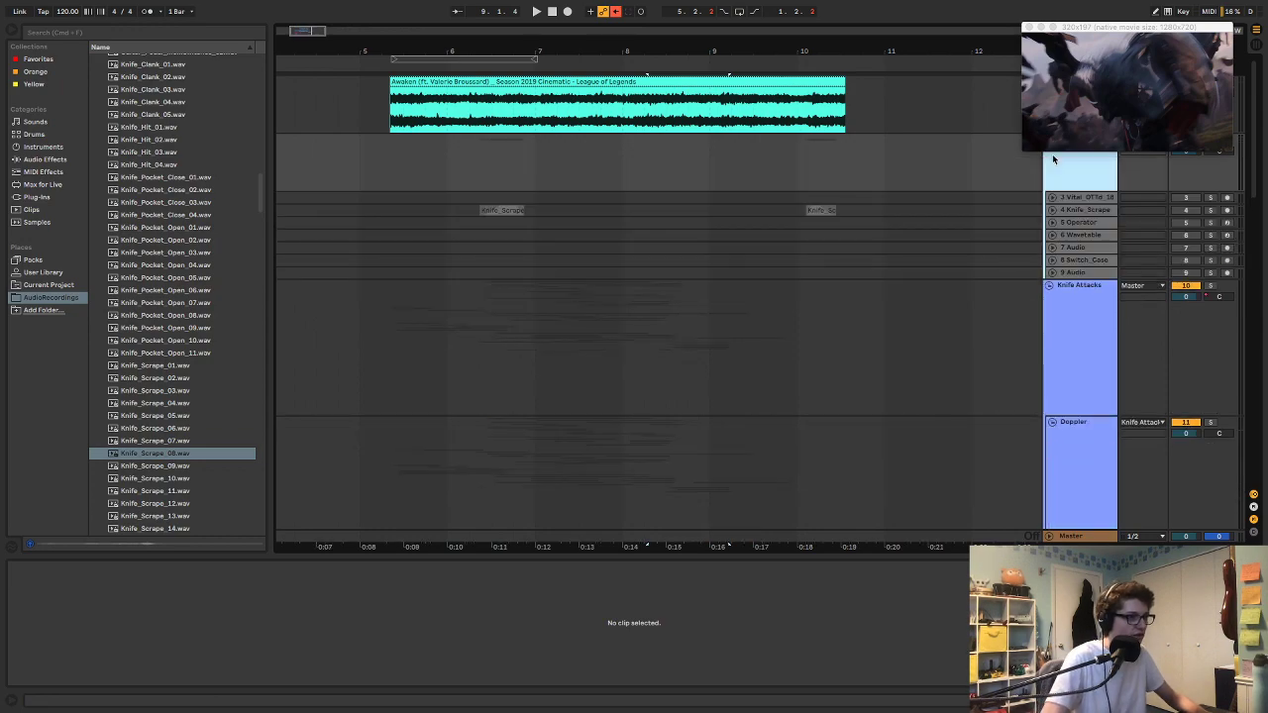
{"action": "left_click", "coordinate": [1052, 209]}
{"action": "left_click_drag", "start_coordinate": [920, 50], "coordinate": [920, 12]}
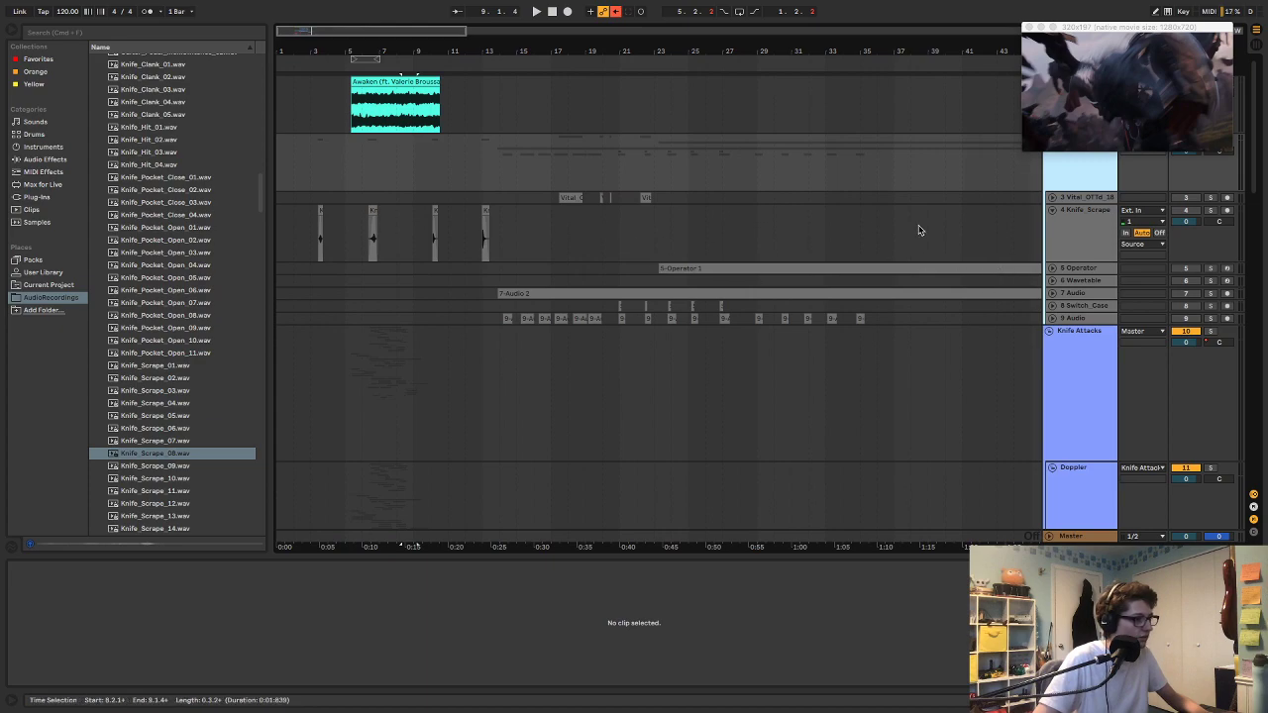
Step: Solo track 4, play its Knife_Scrape_03 clip, and display the track's effect chain
{"action": "left_click", "coordinate": [321, 211]}
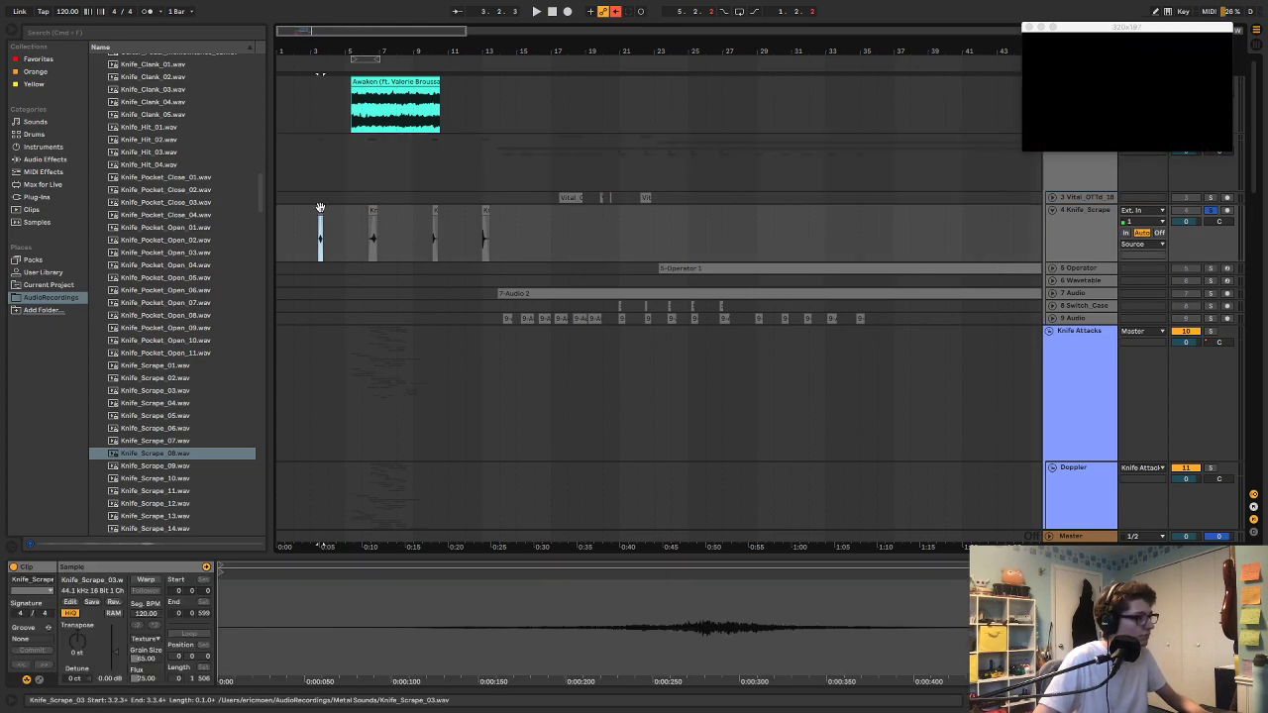
{"action": "left_click", "coordinate": [1064, 235]}
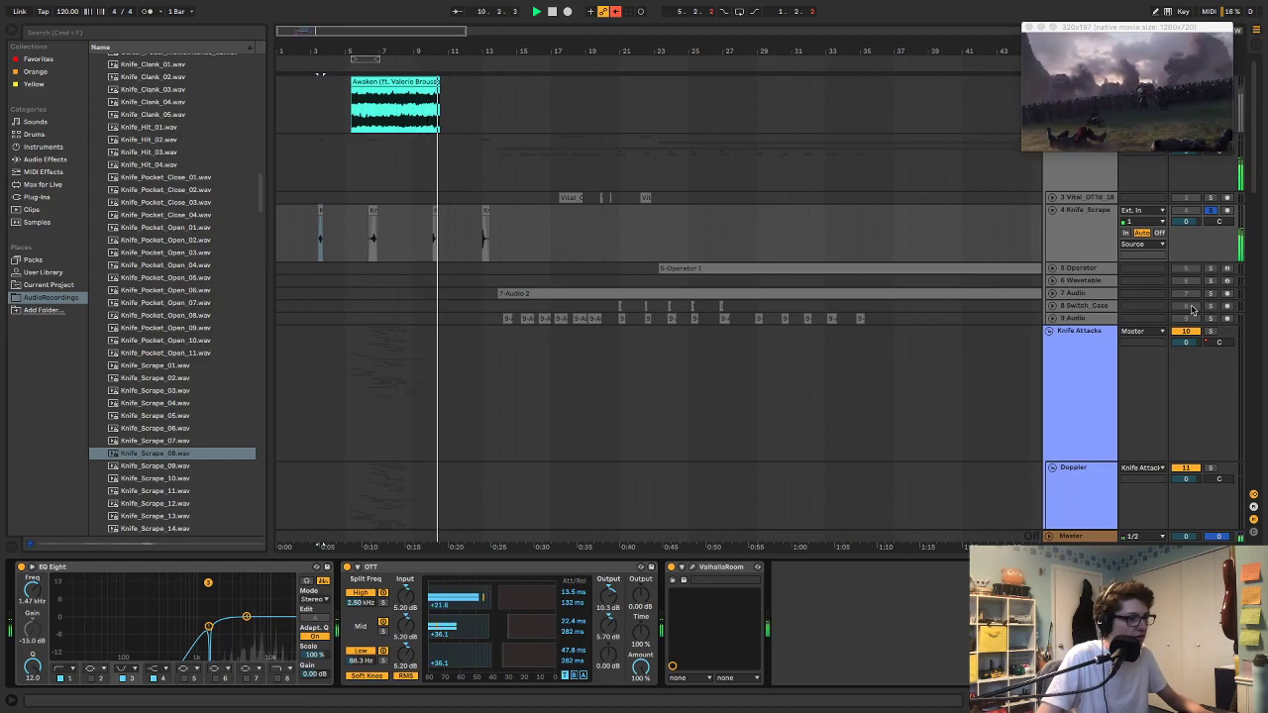
{"action": "key", "text": "space"}
Step: Arm track 9 Audio and record track 4's second knife scrape through its effects from 6.2.2 to 8.4.3
{"action": "left_click", "coordinate": [319, 213]}
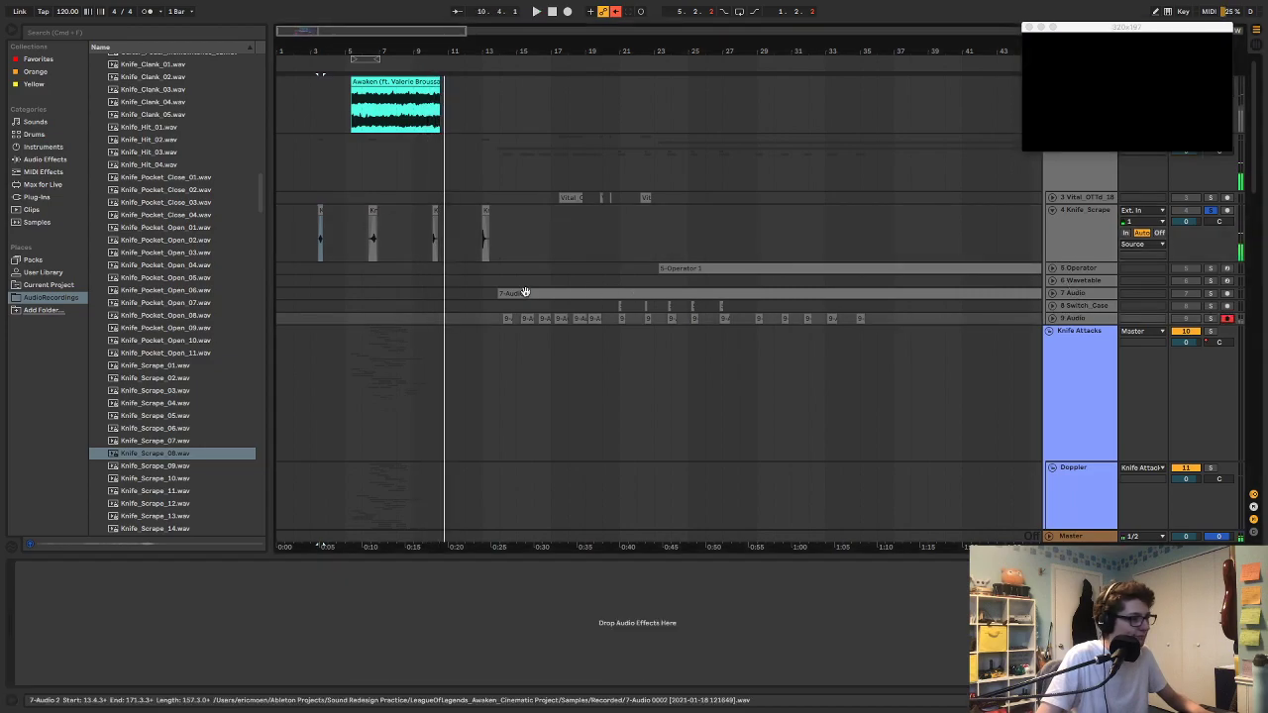
{"action": "left_click", "coordinate": [372, 206]}
{"action": "key", "text": "F9"}
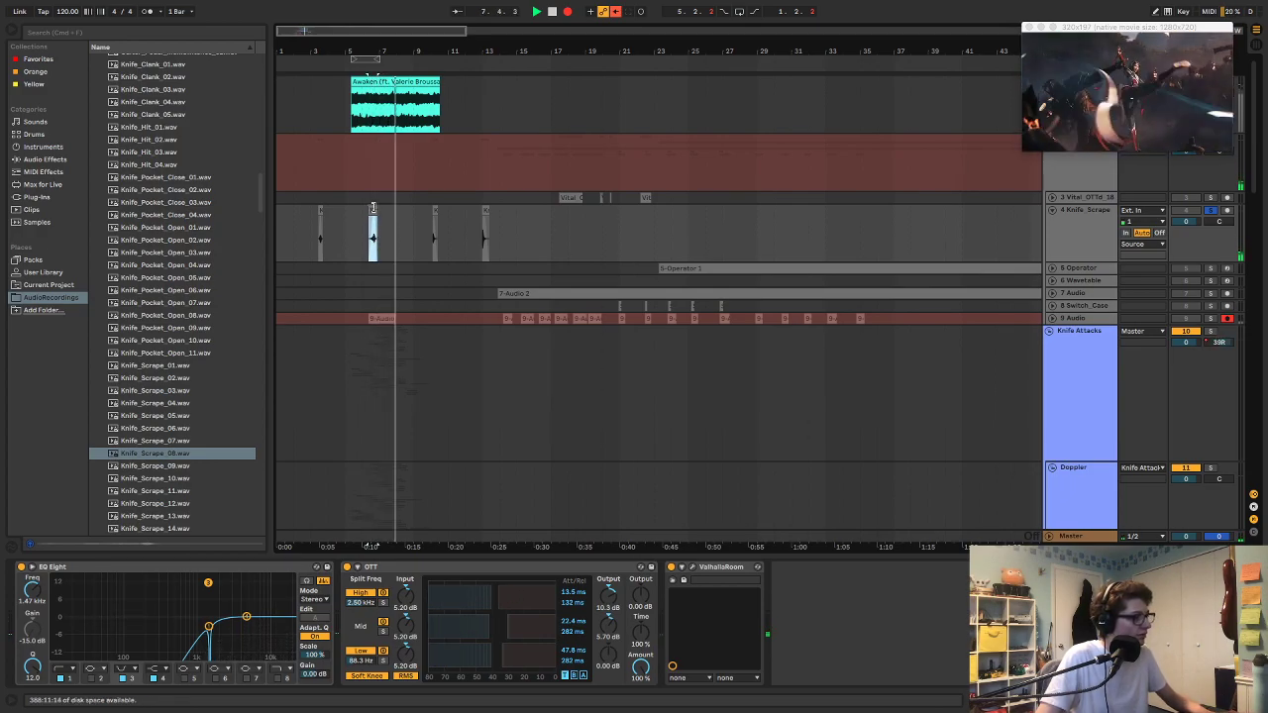
{"action": "key", "text": "space"}
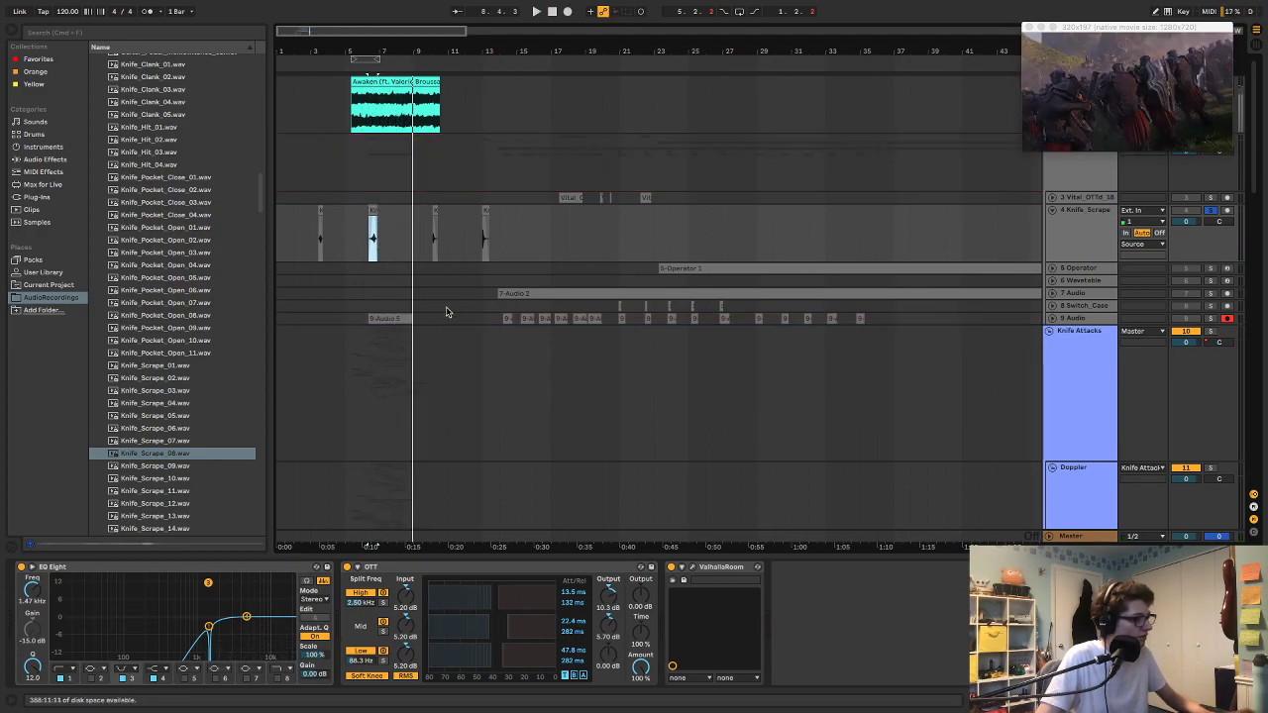
Step: Cut the new 9-Audio 5 recording from track 9 and fold the source group
{"action": "left_click", "coordinate": [388, 318]}
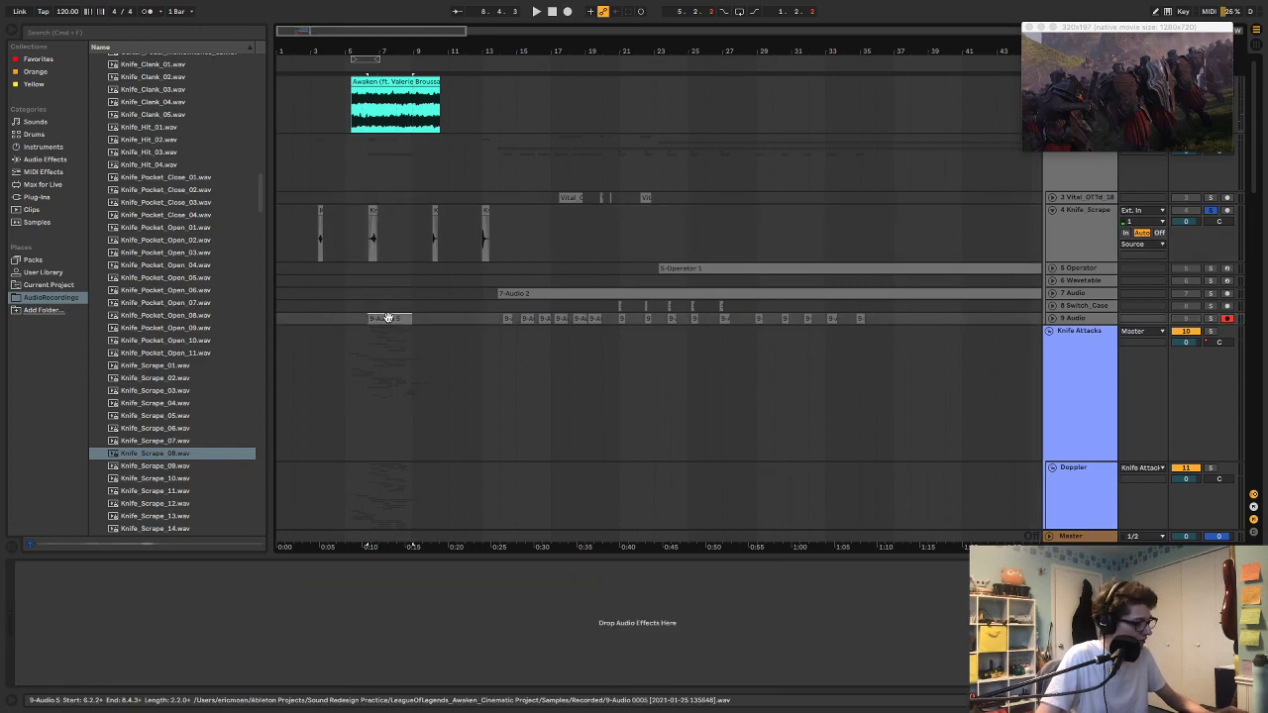
{"action": "left_click", "coordinate": [1053, 181]}
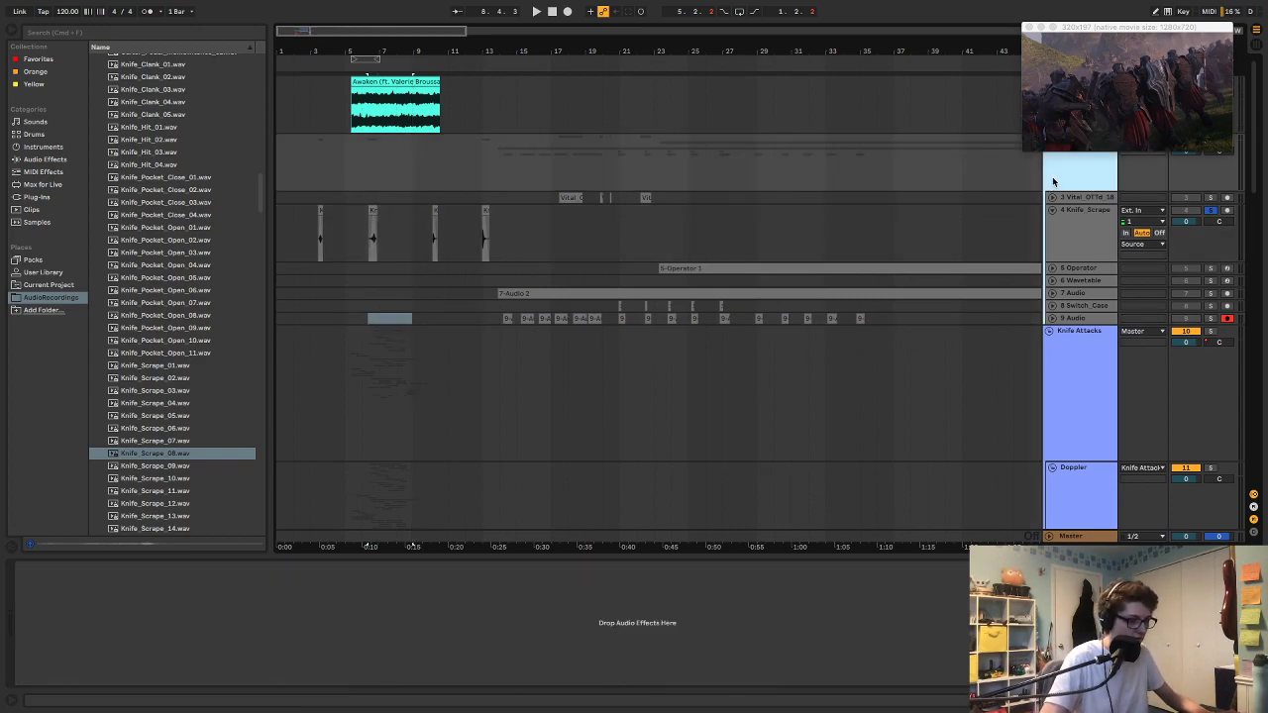
{"action": "key", "text": "u"}
Step: Paste the 9-Audio 5 recording onto track 47 in the Metal Magic group, starting at 8.4.2, and play it
{"action": "scroll", "coordinate": [702, 295], "scroll_direction": "down", "scroll_amount": 8}
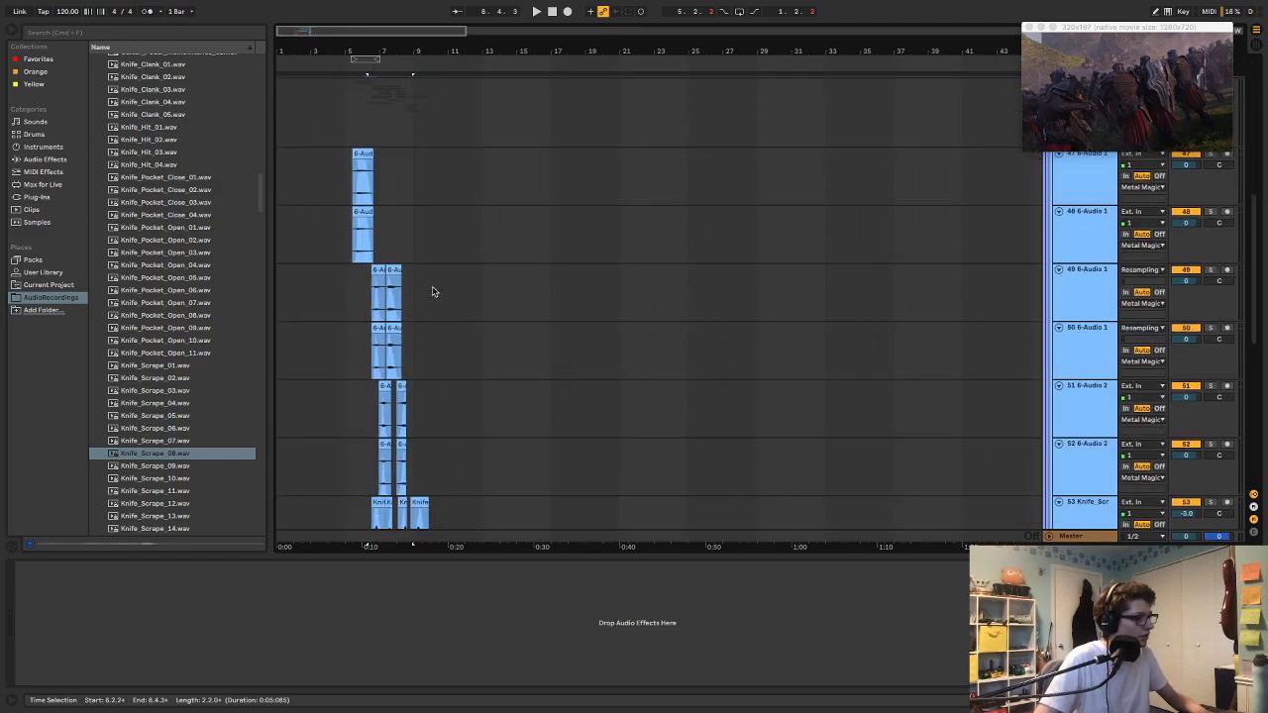
{"action": "scroll", "coordinate": [432, 291], "scroll_direction": "down", "scroll_amount": 2}
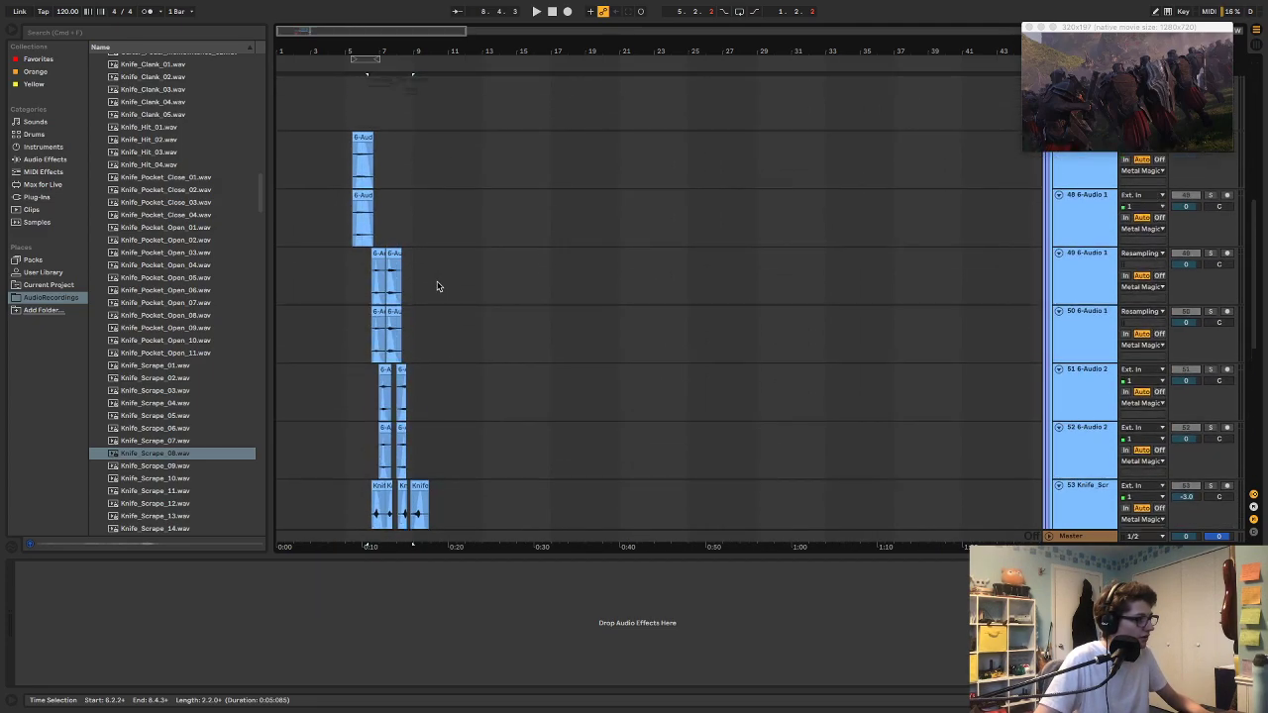
{"action": "left_click_drag", "start_coordinate": [380, 47], "coordinate": [578, 129]}
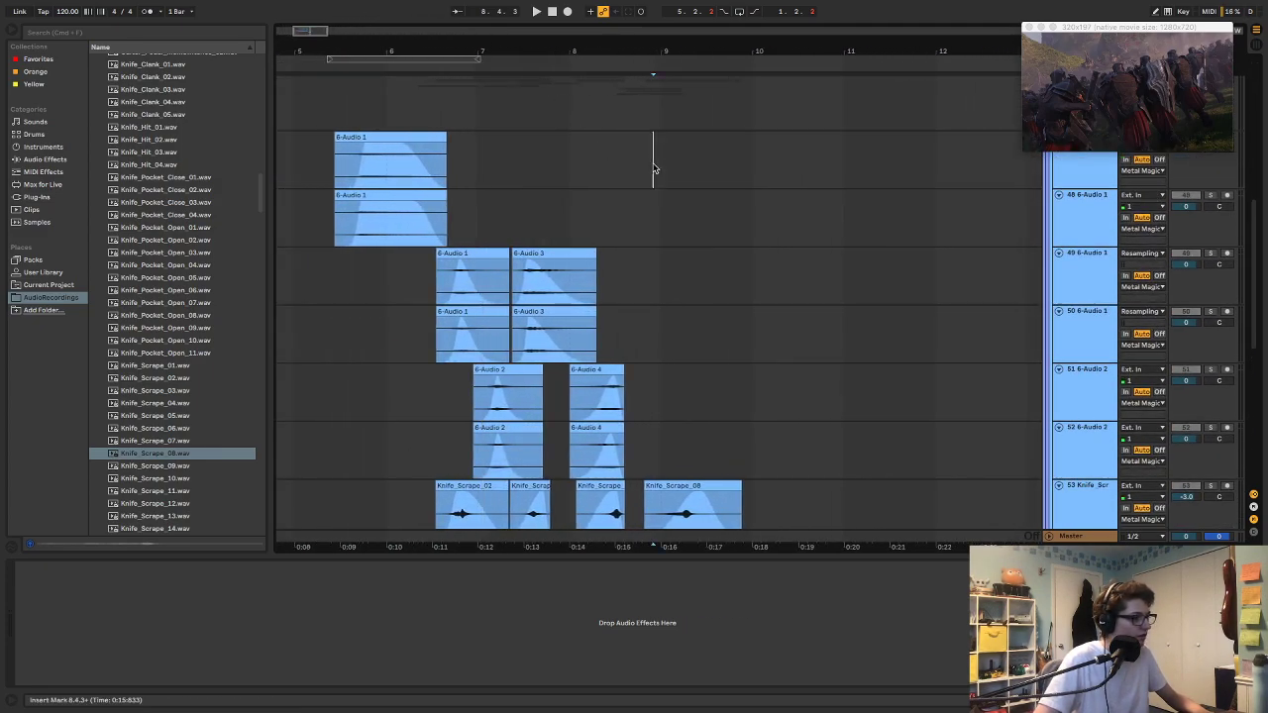
{"action": "key", "text": "super+v"}
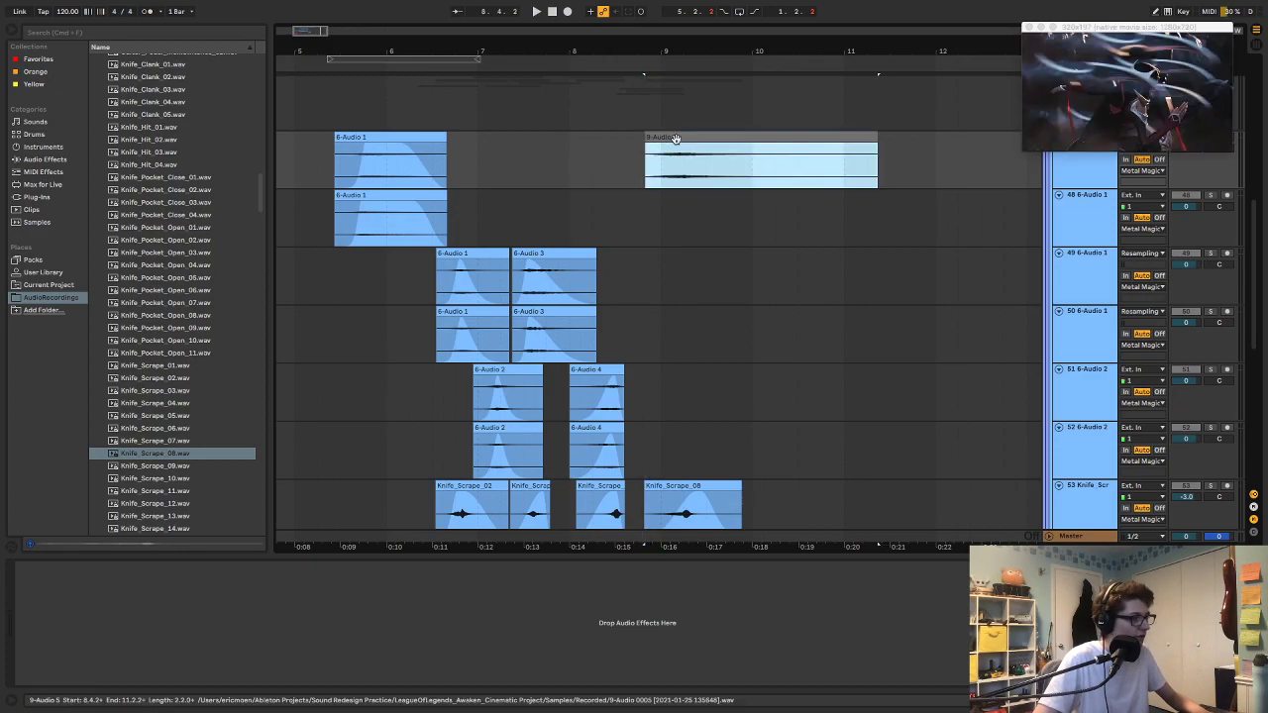
{"action": "key", "text": "space"}
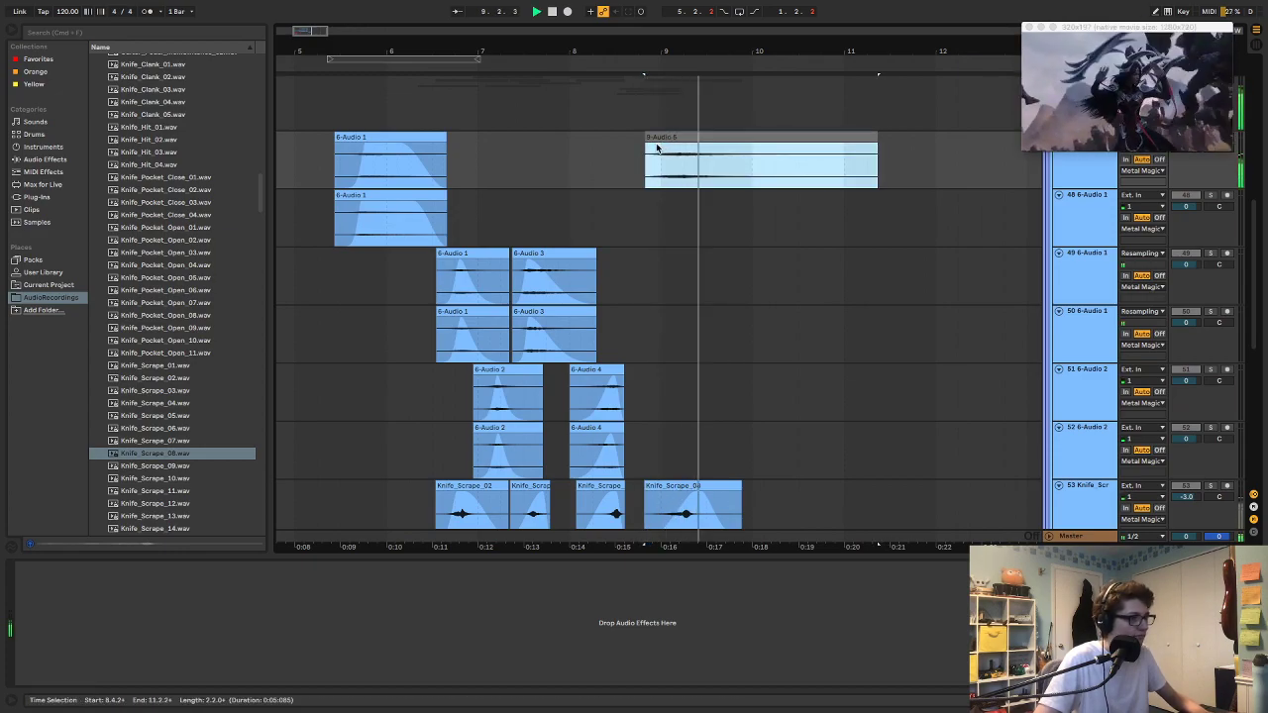
Step: Reverse the 9-Audio 5 clip on soloed track 47, shorten it to end around 9.4.3 with a fade-in, and play it
{"action": "scroll", "coordinate": [672, 140], "scroll_direction": "up", "scroll_amount": 2}
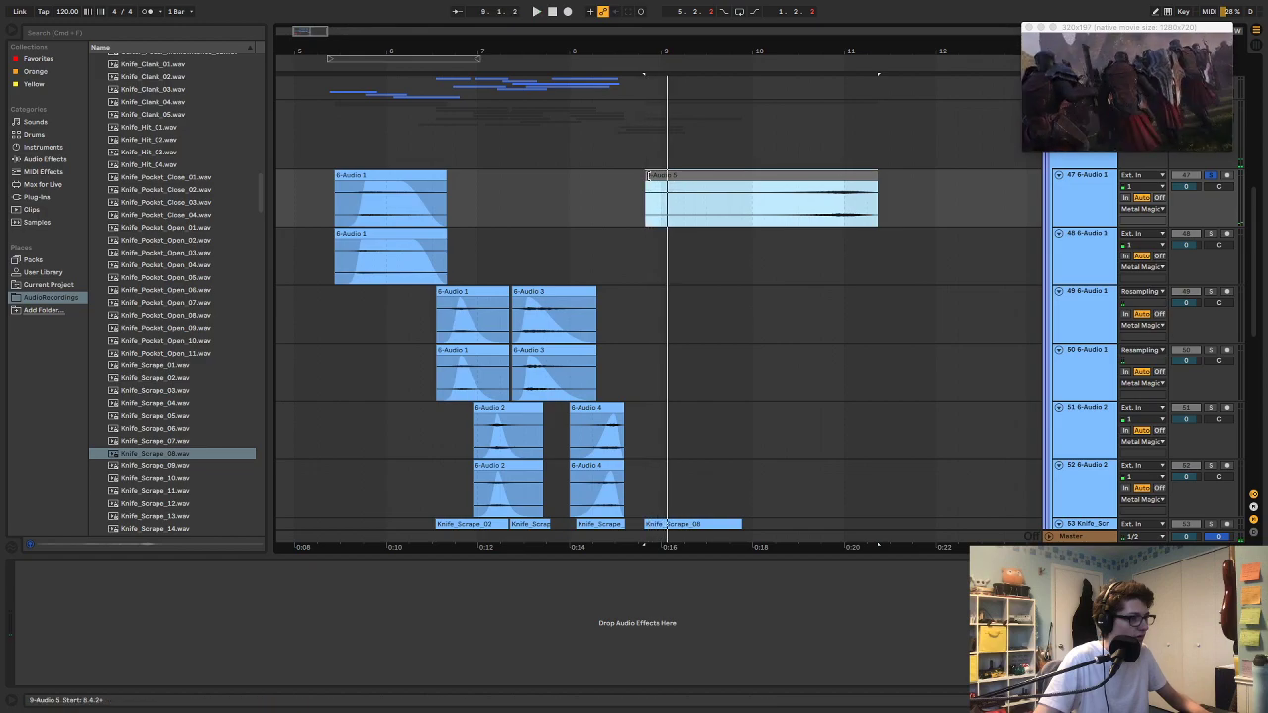
{"action": "mouse_move", "coordinate": [646, 193]}
{"action": "left_mouse_down"}
{"action": "mouse_move", "coordinate": [792, 184]}
{"action": "mouse_move", "coordinate": [691, 196]}
{"action": "mouse_move", "coordinate": [739, 181]}
{"action": "mouse_move", "coordinate": [650, 175]}
{"action": "left_mouse_up"}
{"action": "left_click", "coordinate": [835, 177]}
{"action": "key", "text": "space"}
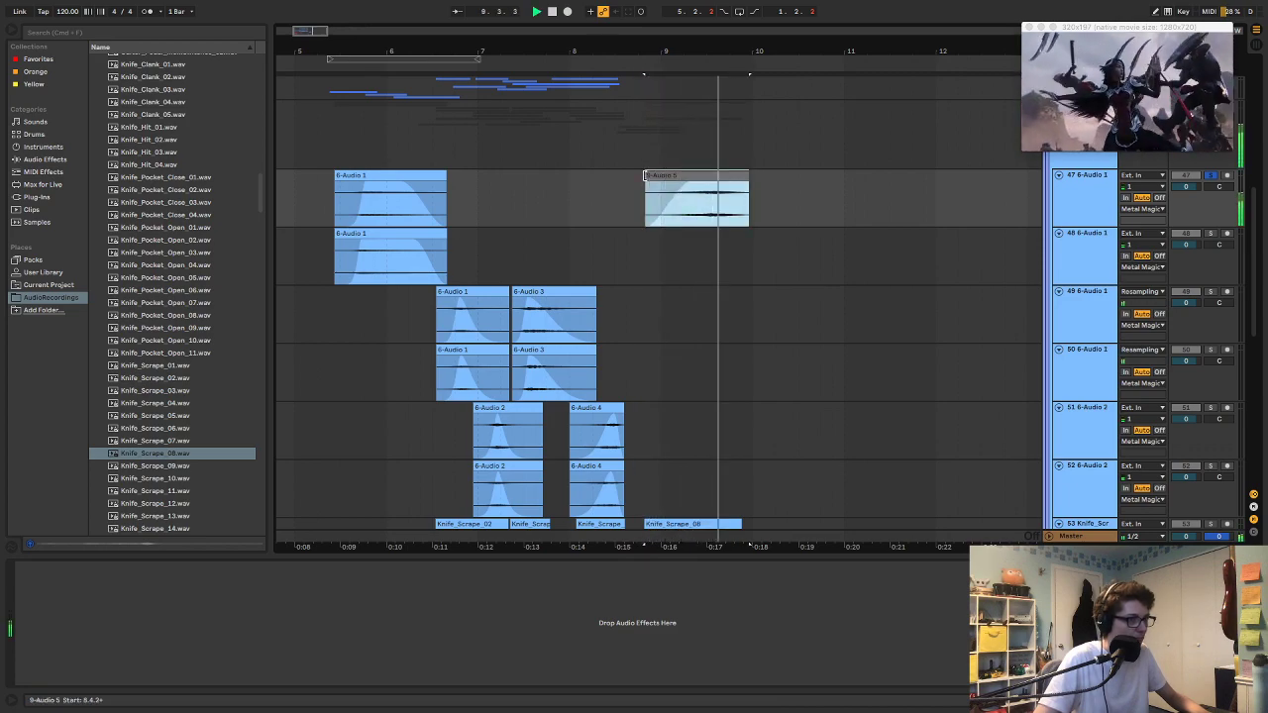
Step: Move the 9-Audio 5 clip on track 47 earlier to start at 8.3.2, play it and adjust its fade-in
{"action": "left_click_drag", "start_coordinate": [698, 175], "coordinate": [676, 175]}
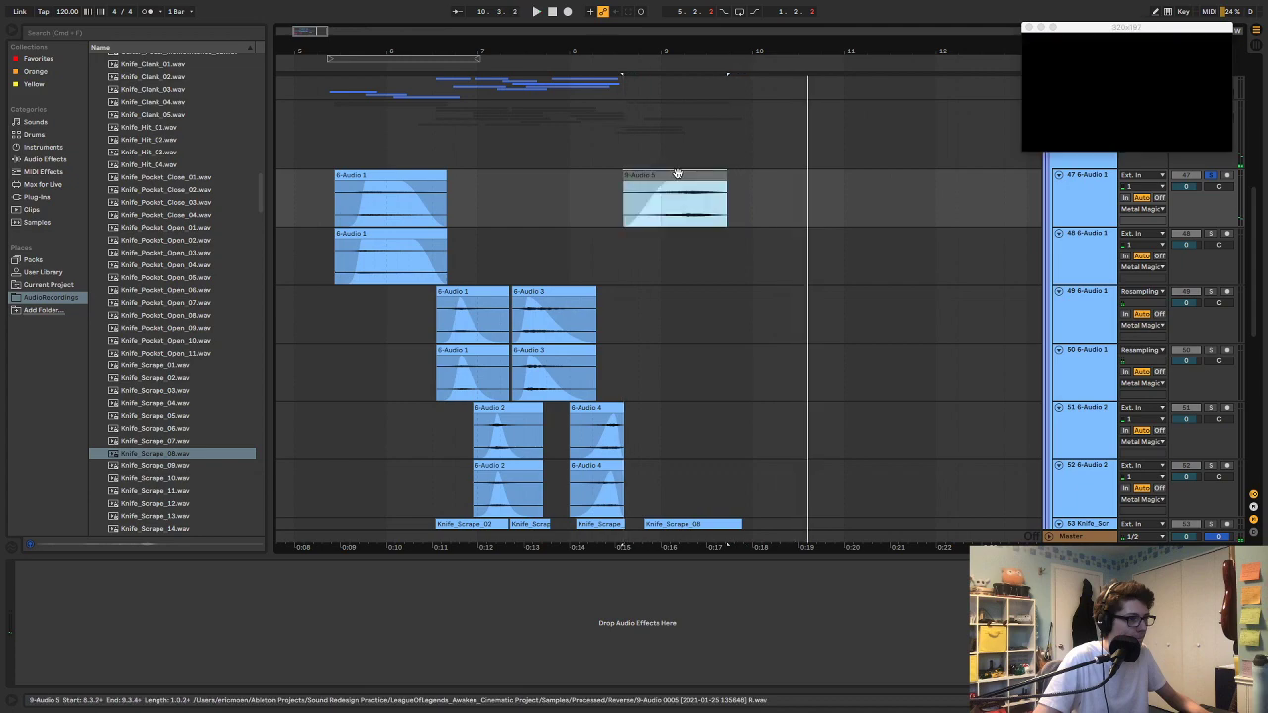
{"action": "key", "text": "space"}
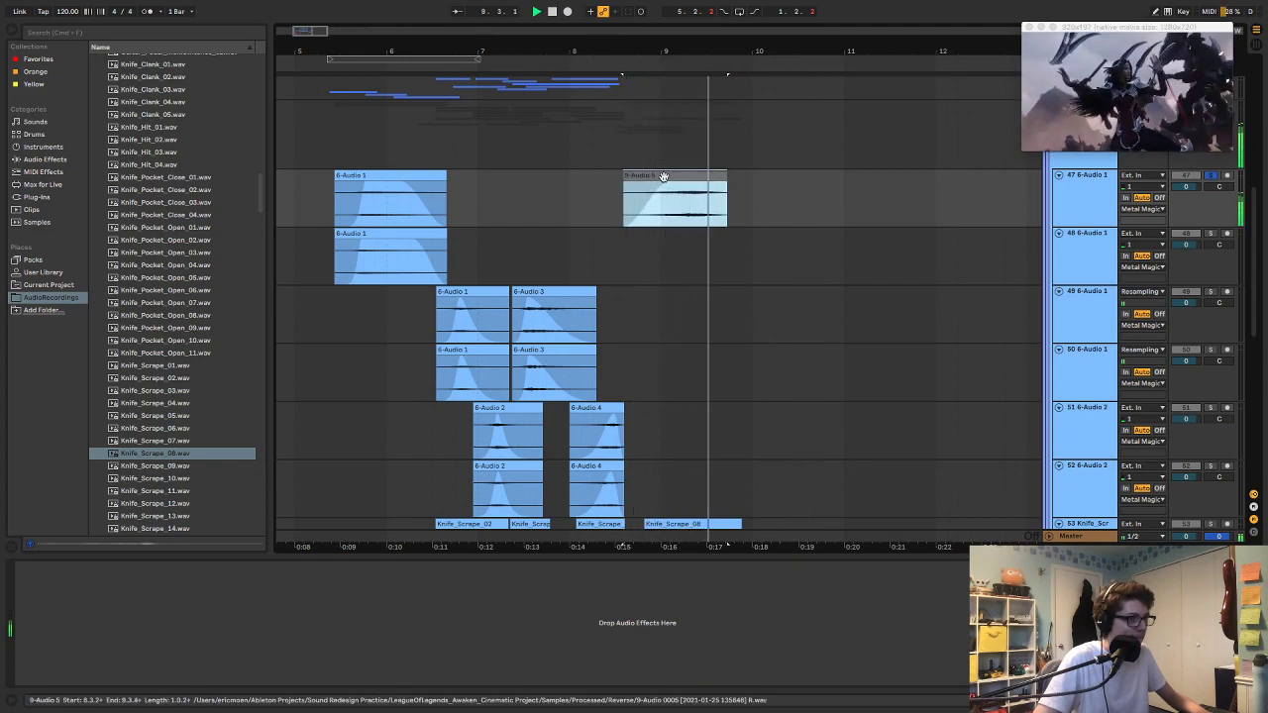
{"action": "left_click_drag", "start_coordinate": [669, 183], "coordinate": [680, 184]}
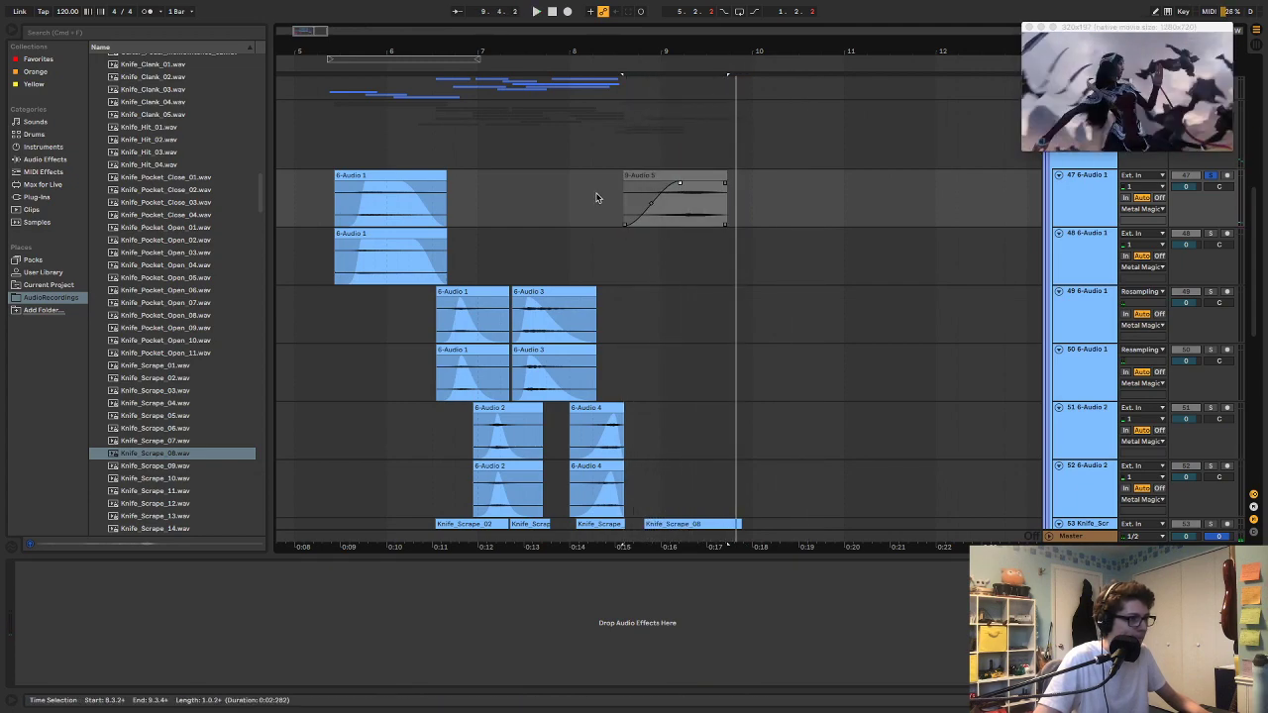
Step: Shorten the 9-Audio 5 clip on track 47 to run from 8.3.2 to 9.1.4, curve its fade-in, and play it
{"action": "left_click_drag", "start_coordinate": [595, 199], "coordinate": [618, 198]}
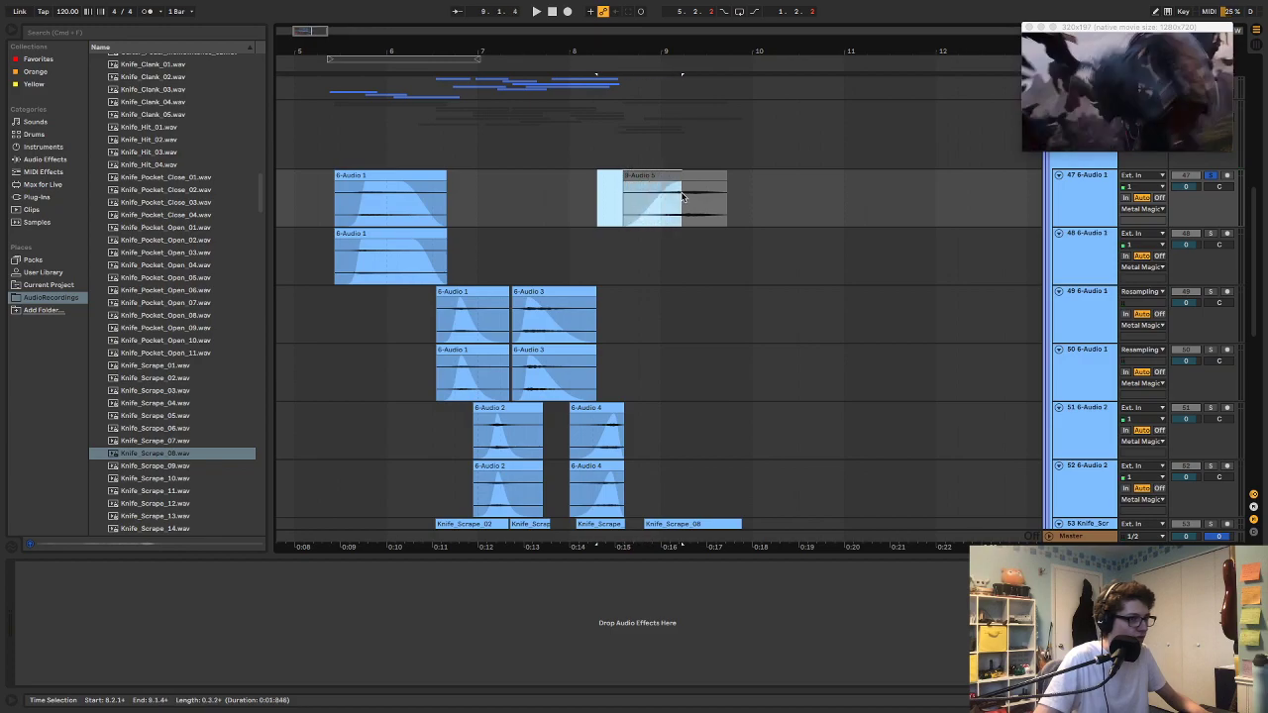
{"action": "left_click_drag", "start_coordinate": [728, 183], "coordinate": [674, 183]}
{"action": "left_click_drag", "start_coordinate": [600, 177], "coordinate": [619, 176]}
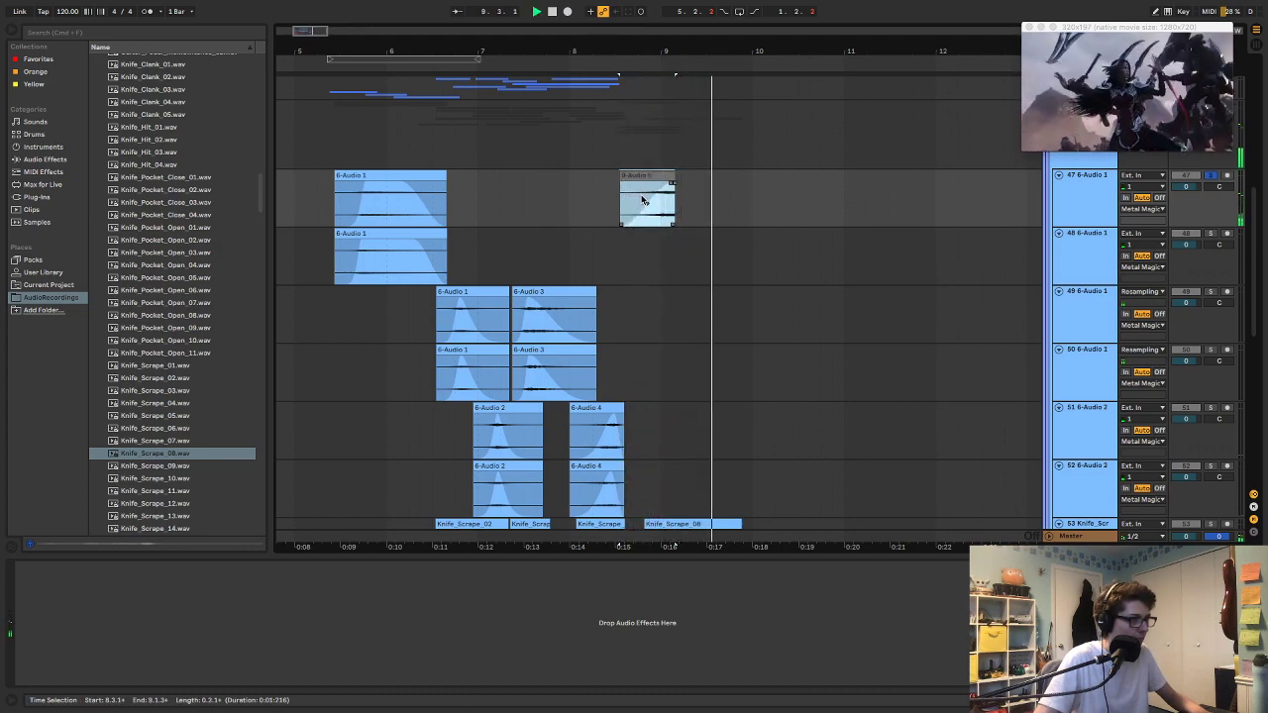
{"action": "key", "text": "space"}
{"action": "left_click_drag", "start_coordinate": [655, 176], "coordinate": [661, 176]}
{"action": "key", "text": "space"}
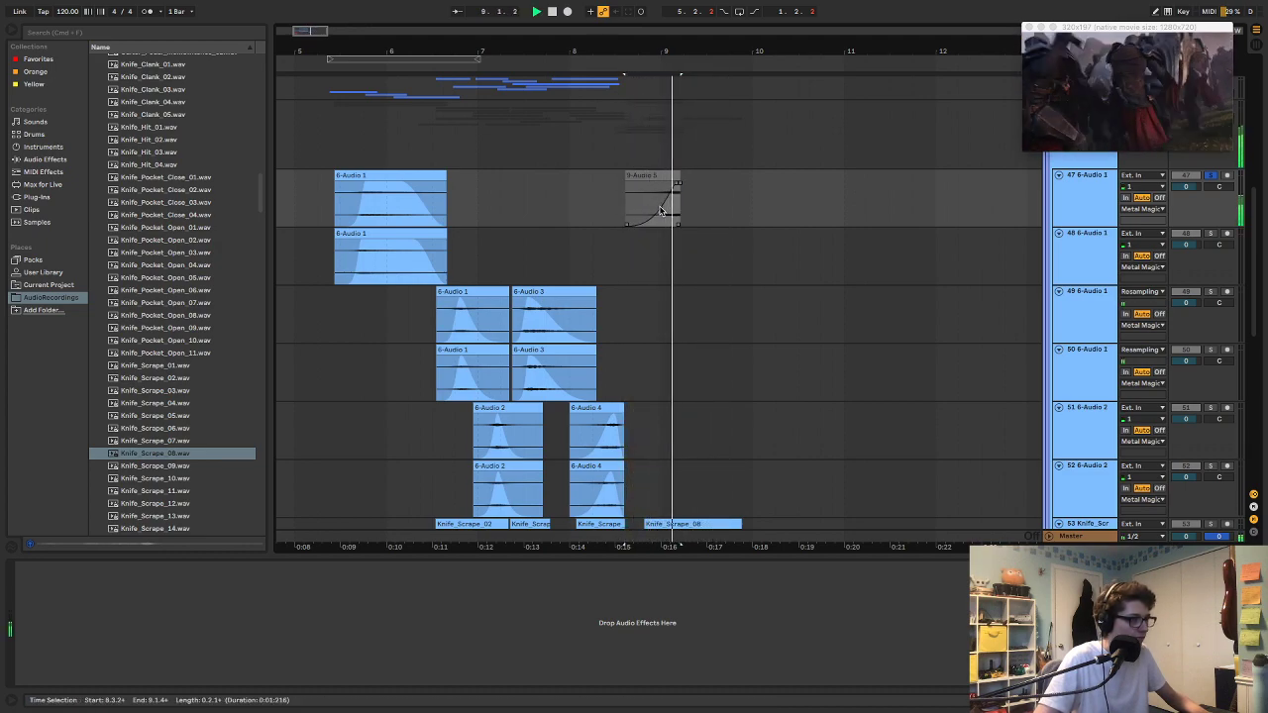
{"action": "key", "text": "space"}
{"action": "key", "text": "space"}
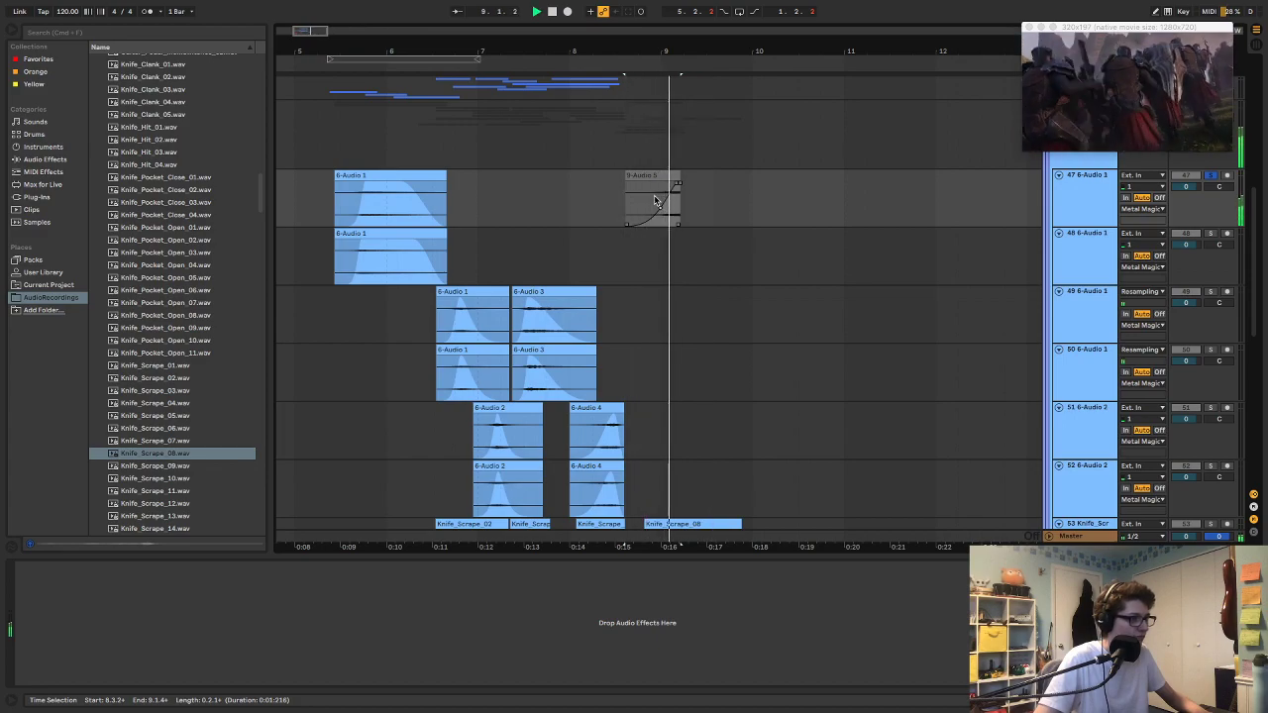
Step: Examine the Metal Magic group's effects and MTremolo Depth automation, playing the group from 6.2.2 and 8.2.3
{"action": "scroll", "coordinate": [657, 203], "scroll_direction": "up", "scroll_amount": 2}
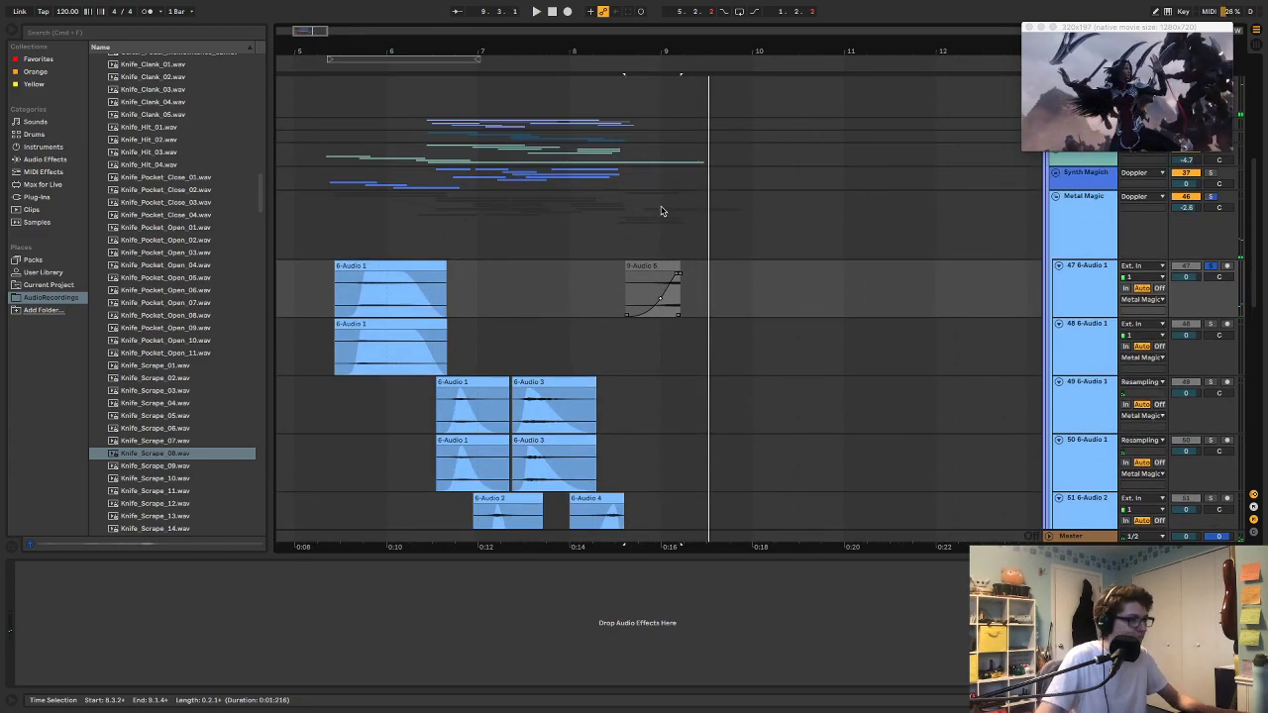
{"action": "left_click", "coordinate": [1062, 220]}
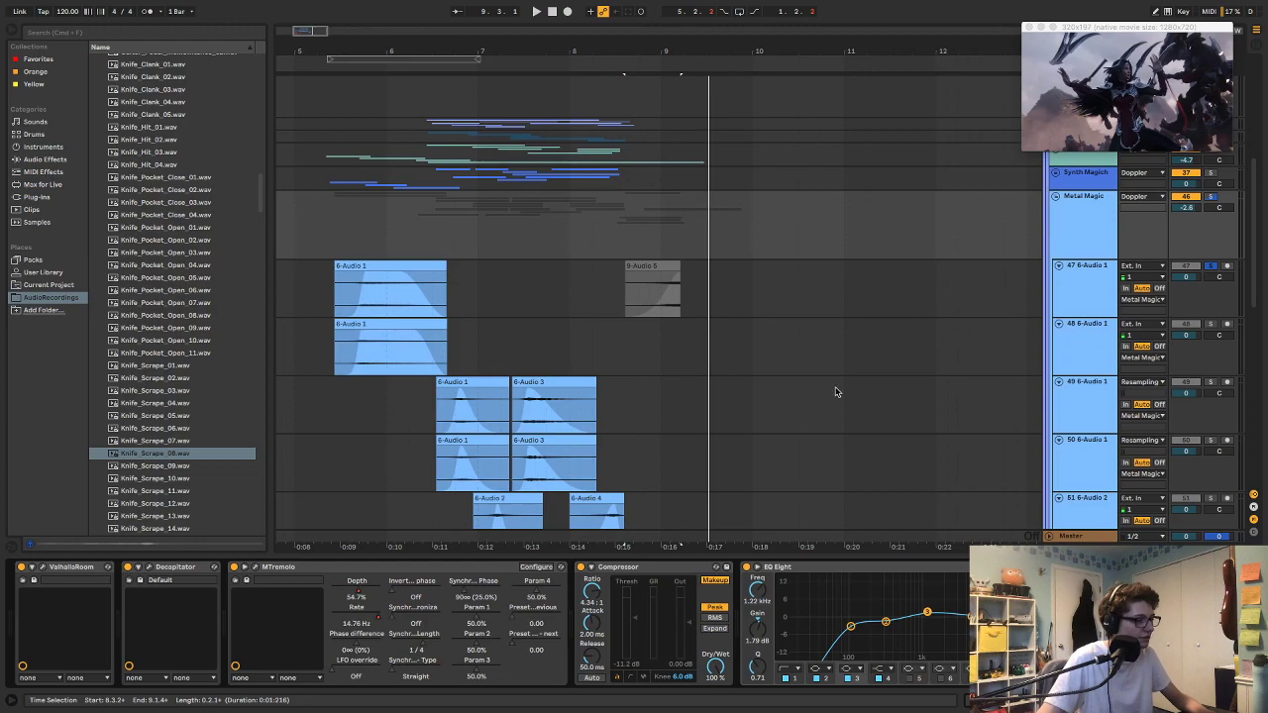
{"action": "scroll", "coordinate": [835, 392], "scroll_direction": "down", "scroll_amount": 7}
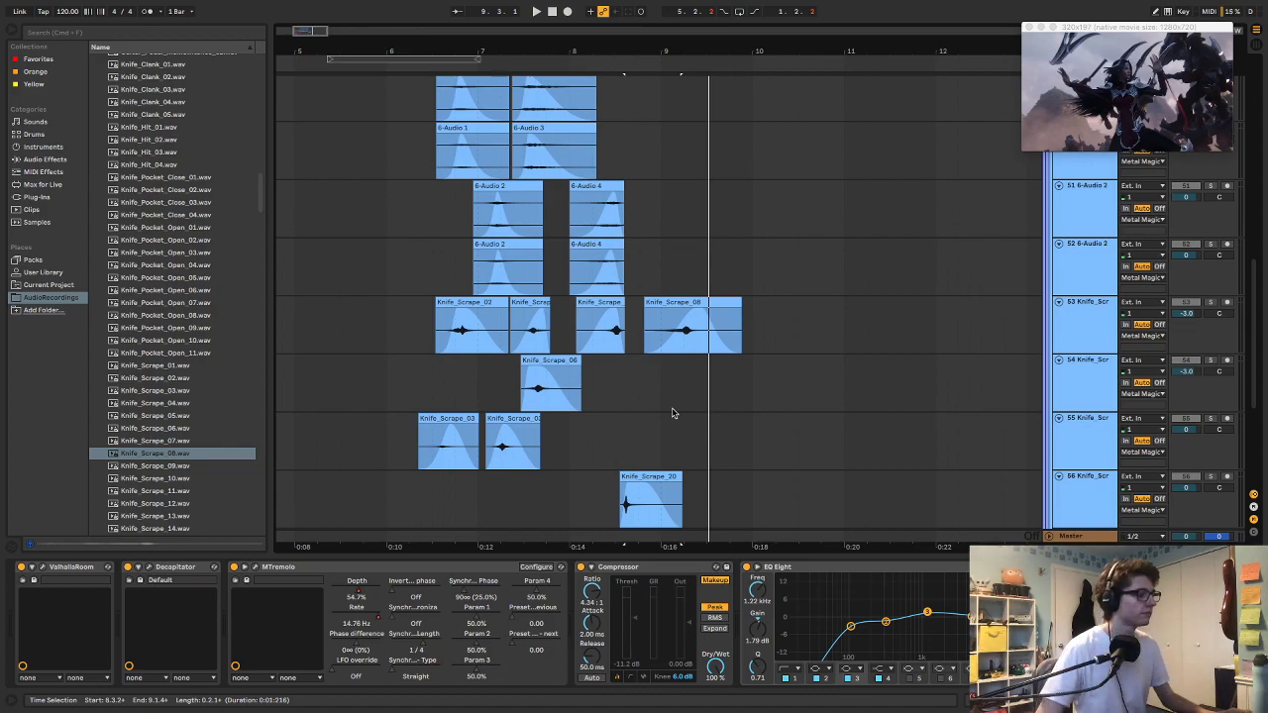
{"action": "scroll", "coordinate": [676, 362], "scroll_direction": "up", "scroll_amount": 5}
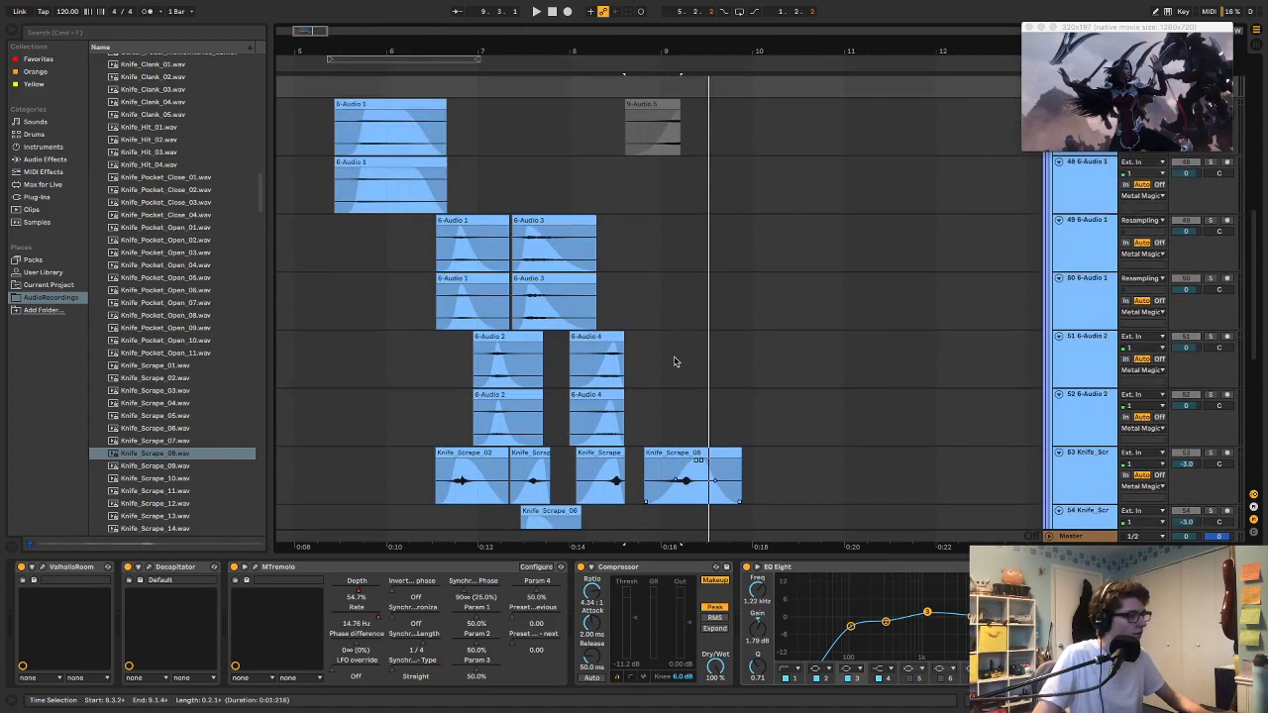
{"action": "left_click", "coordinate": [417, 118]}
{"action": "key", "text": "space"}
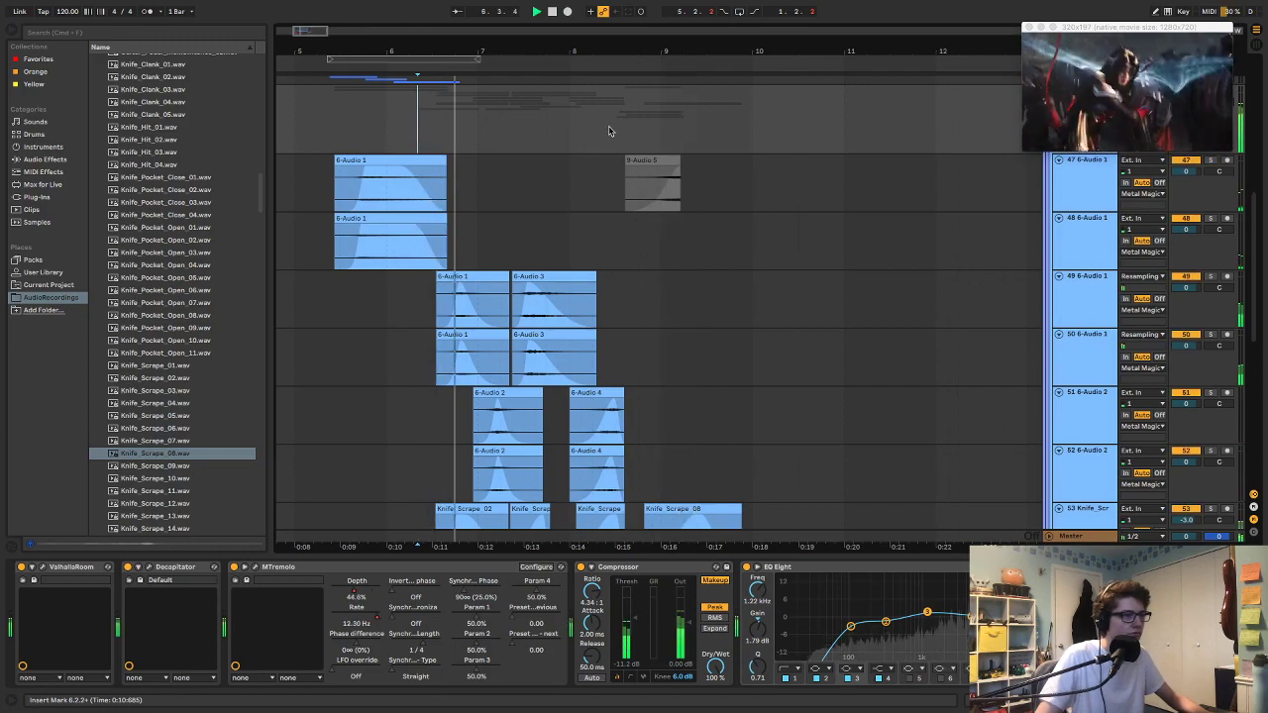
{"action": "left_click", "coordinate": [605, 117]}
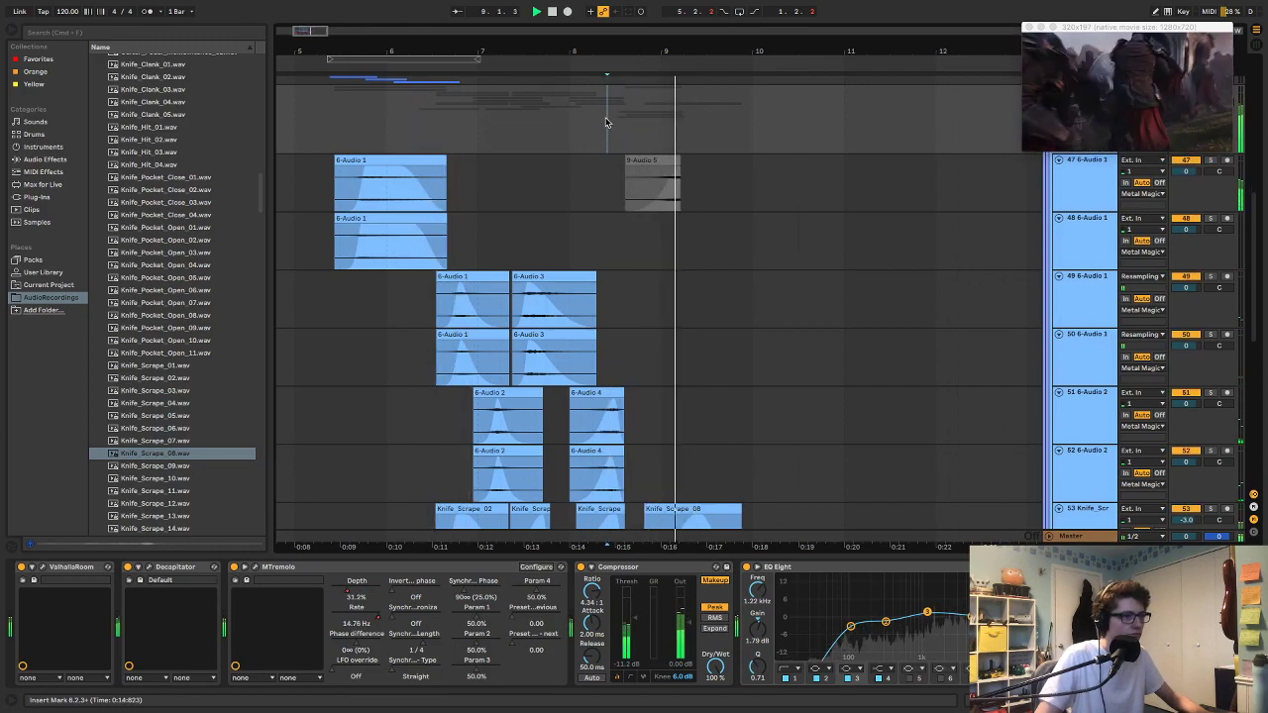
{"action": "scroll", "coordinate": [627, 155], "scroll_direction": "up", "scroll_amount": 2}
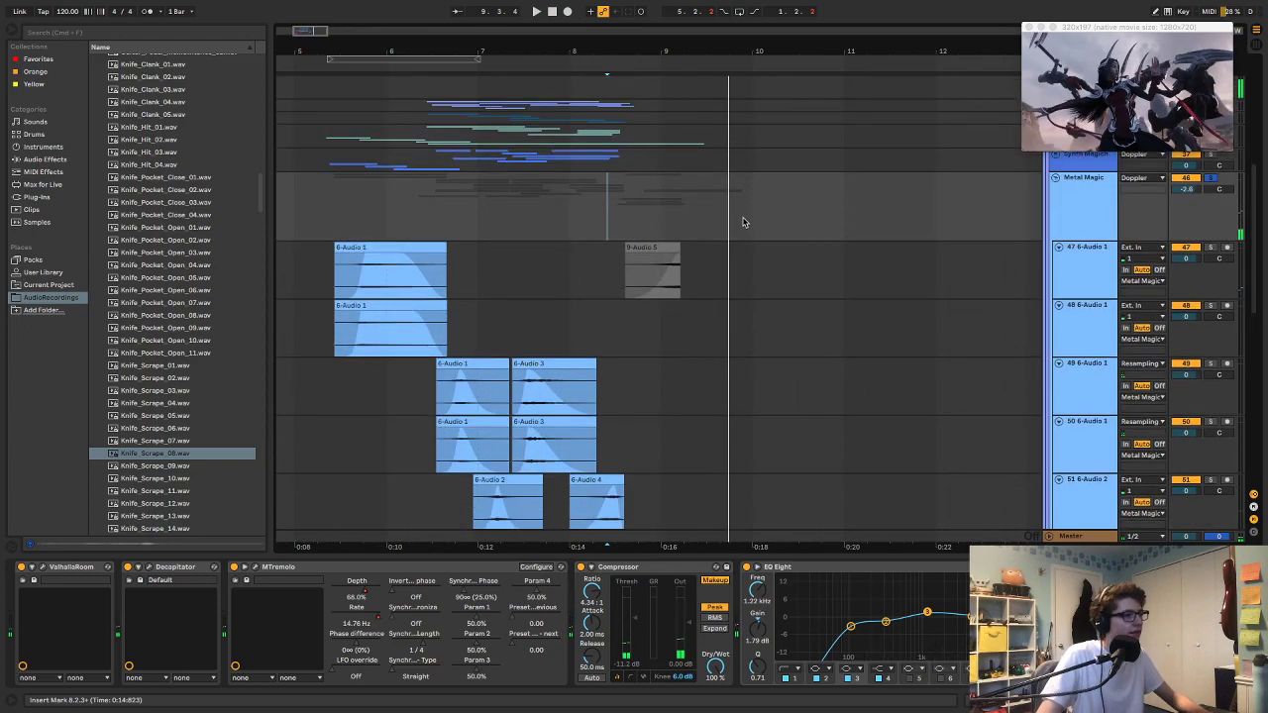
{"action": "key", "text": "a"}
{"action": "left_click_drag", "start_coordinate": [667, 236], "coordinate": [652, 278]}
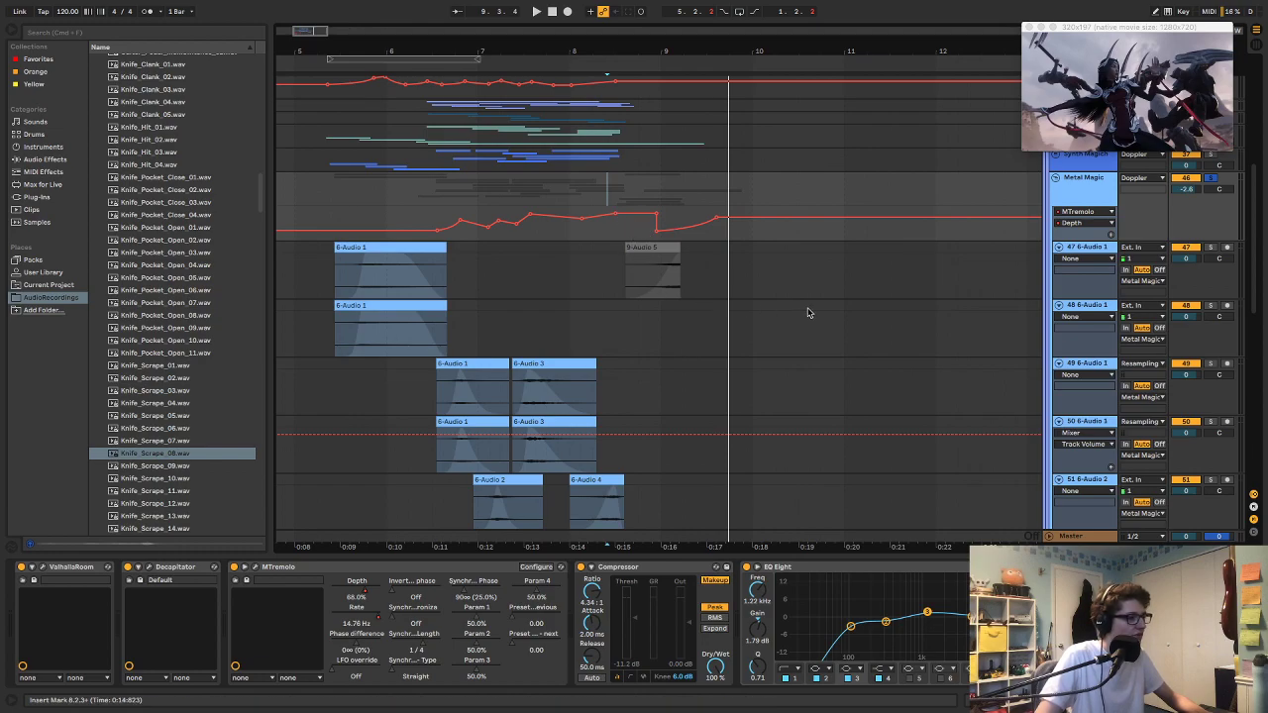
{"action": "key", "text": "a"}
Step: Insert an audio track below the Knife_Hit_04 track and paste the 9-Audio 5 clip from track 47 onto it at 8.3.2
{"action": "left_click", "coordinate": [1080, 279]}
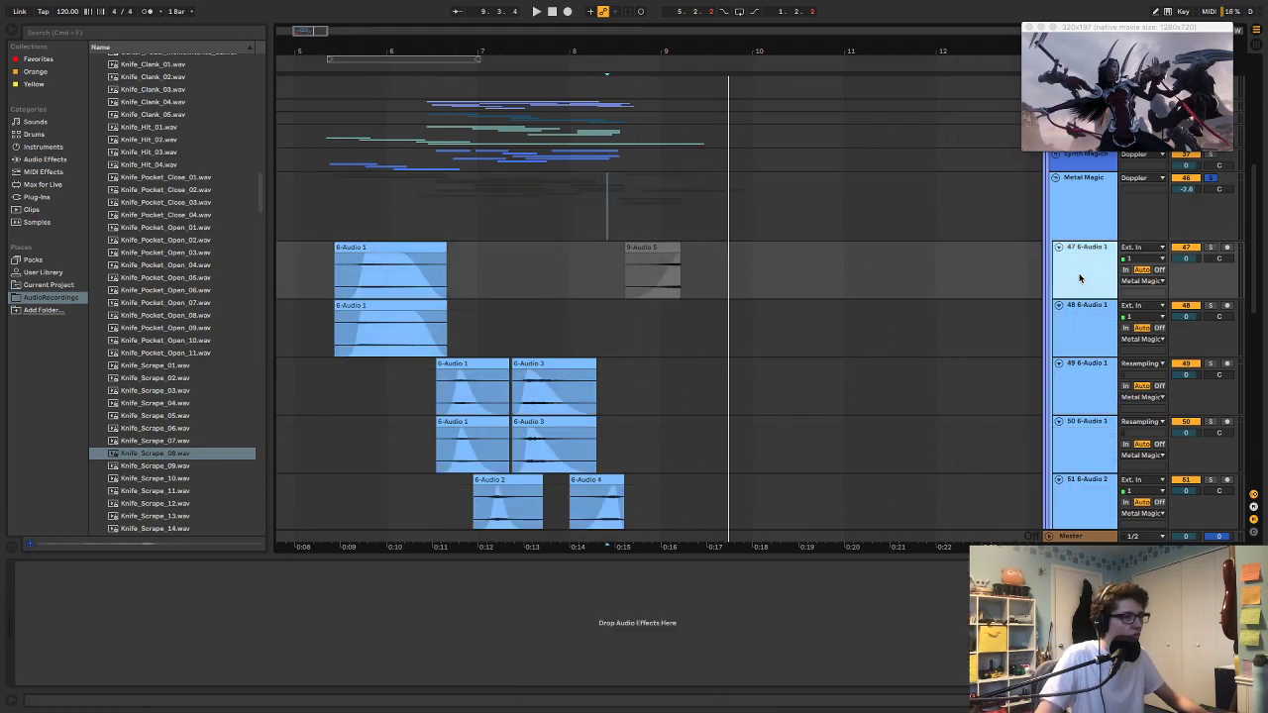
{"action": "scroll", "coordinate": [1080, 278], "scroll_direction": "down", "scroll_amount": 10}
{"action": "scroll", "coordinate": [1079, 278], "scroll_direction": "up", "scroll_amount": 10}
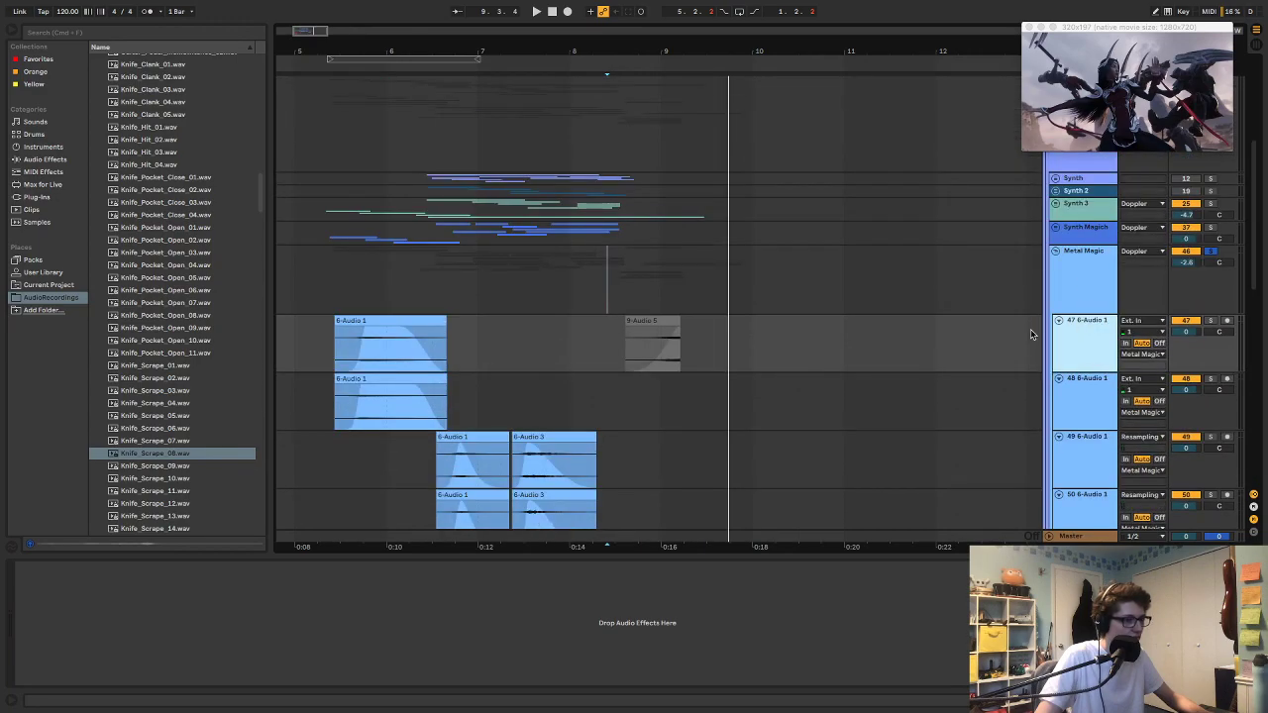
{"action": "left_click", "coordinate": [661, 320]}
{"action": "scroll", "coordinate": [679, 318], "scroll_direction": "right", "scroll_amount": 5}
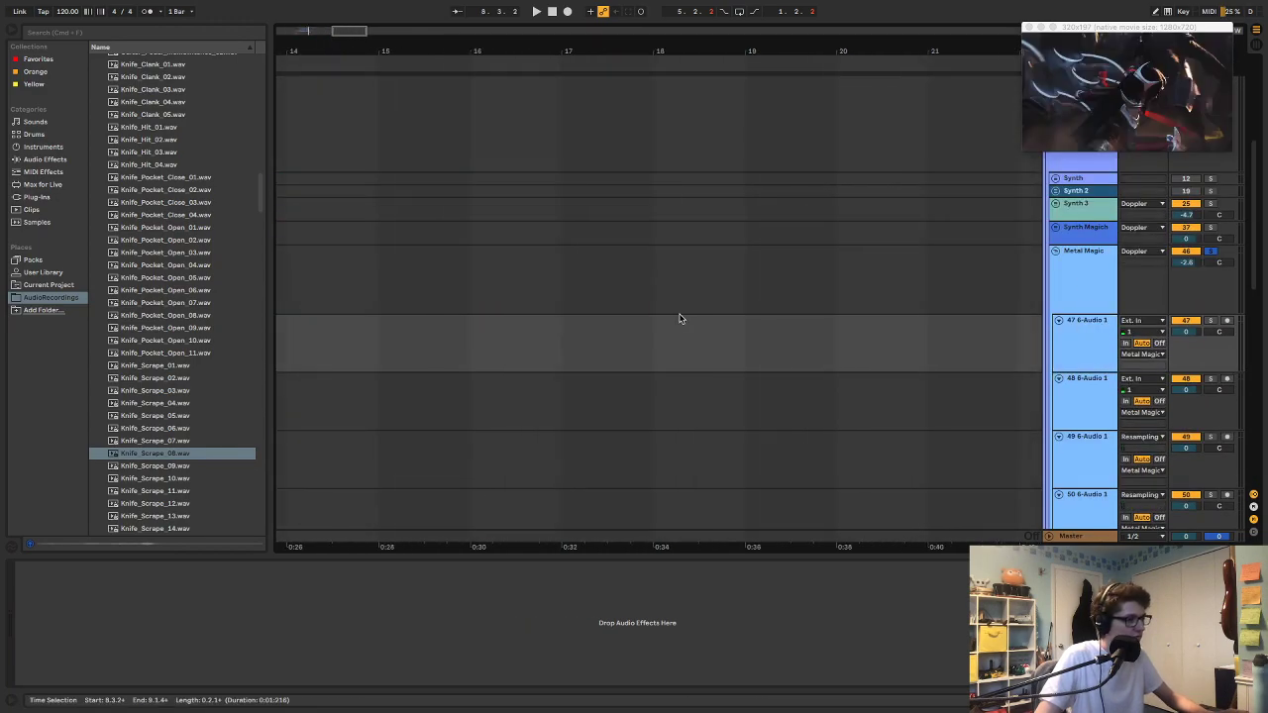
{"action": "scroll", "coordinate": [680, 318], "scroll_direction": "left", "scroll_amount": 10}
{"action": "scroll", "coordinate": [818, 299], "scroll_direction": "down", "scroll_amount": 10}
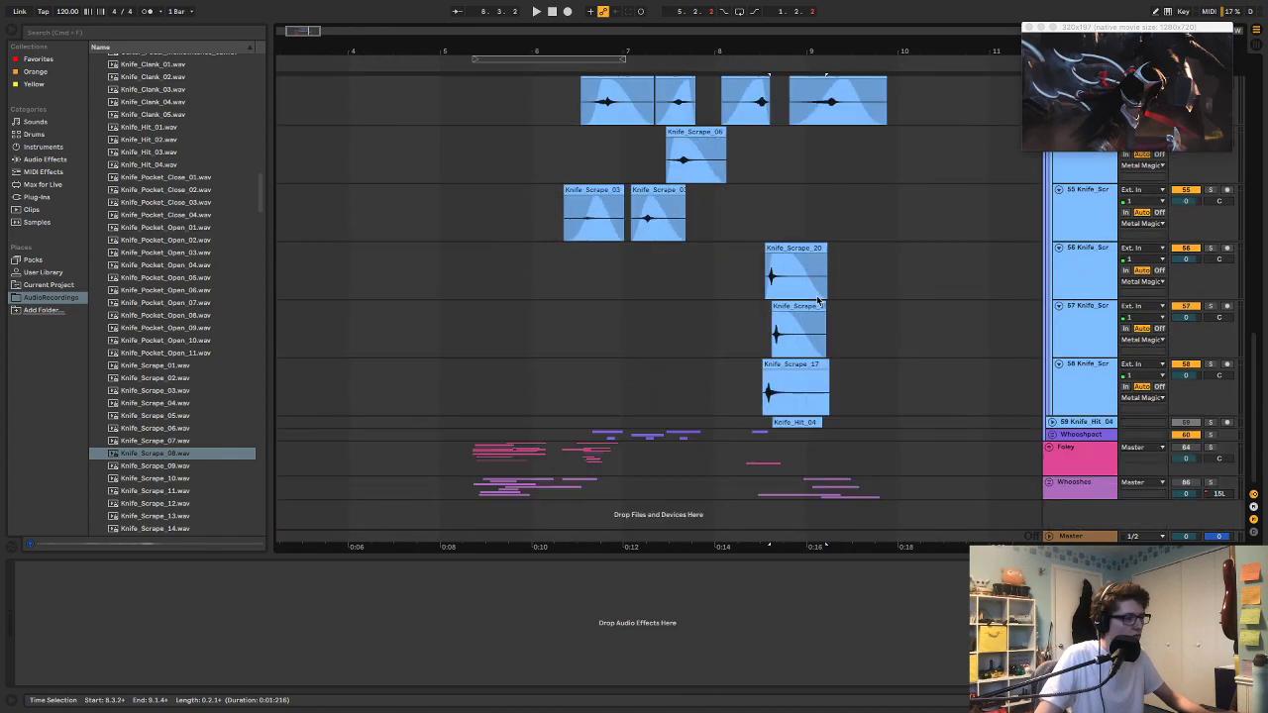
{"action": "left_click", "coordinate": [1079, 422]}
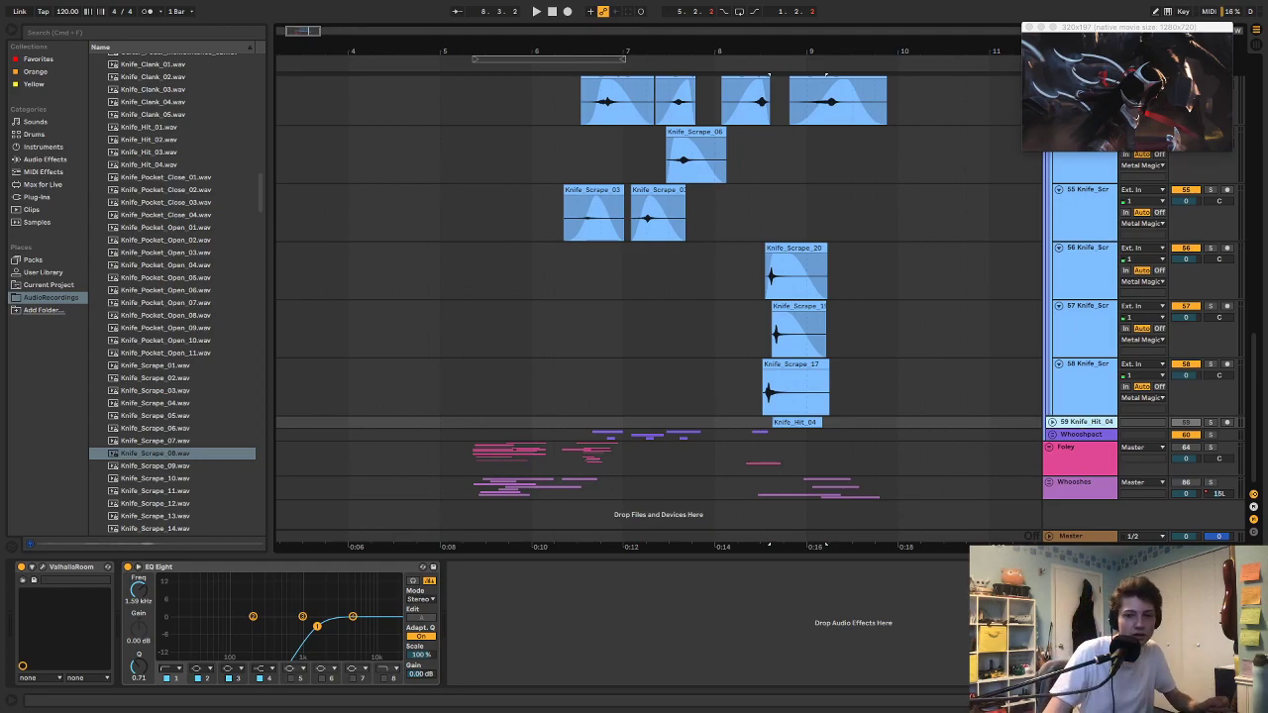
{"action": "key", "text": "super+alt+v"}
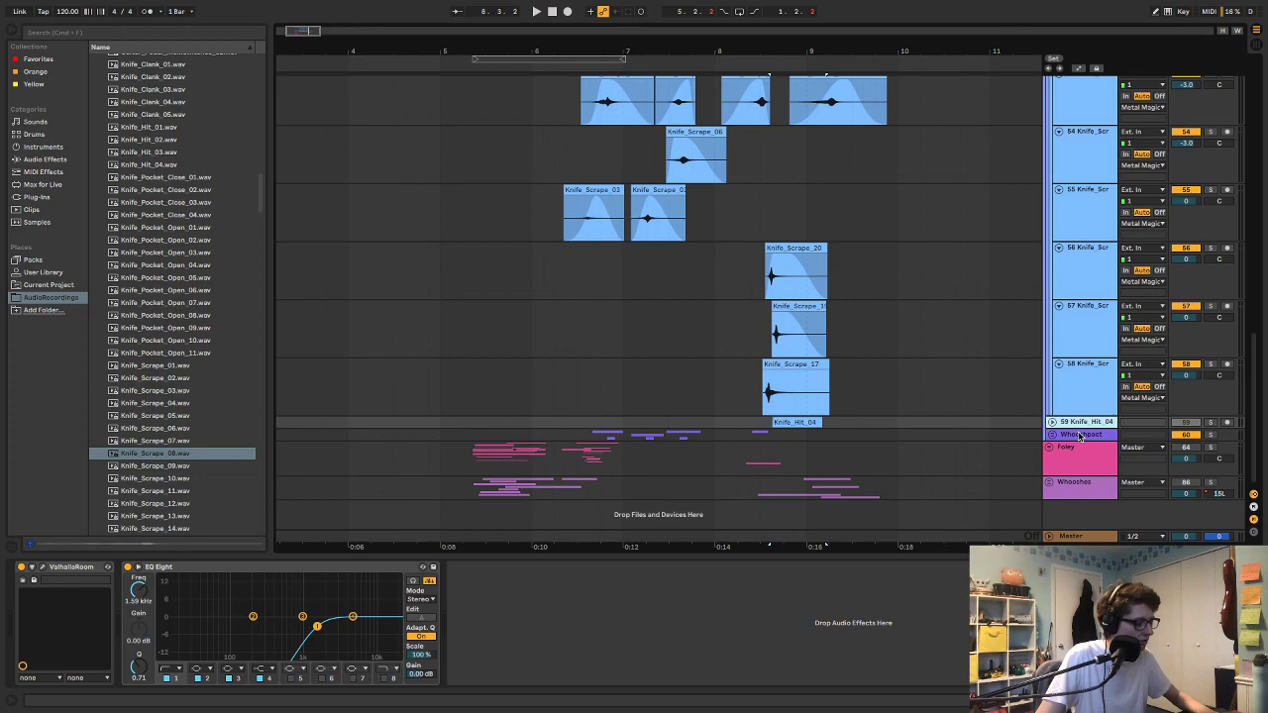
{"action": "key", "text": "super+alt+v"}
{"action": "key", "text": "ctrl+t"}
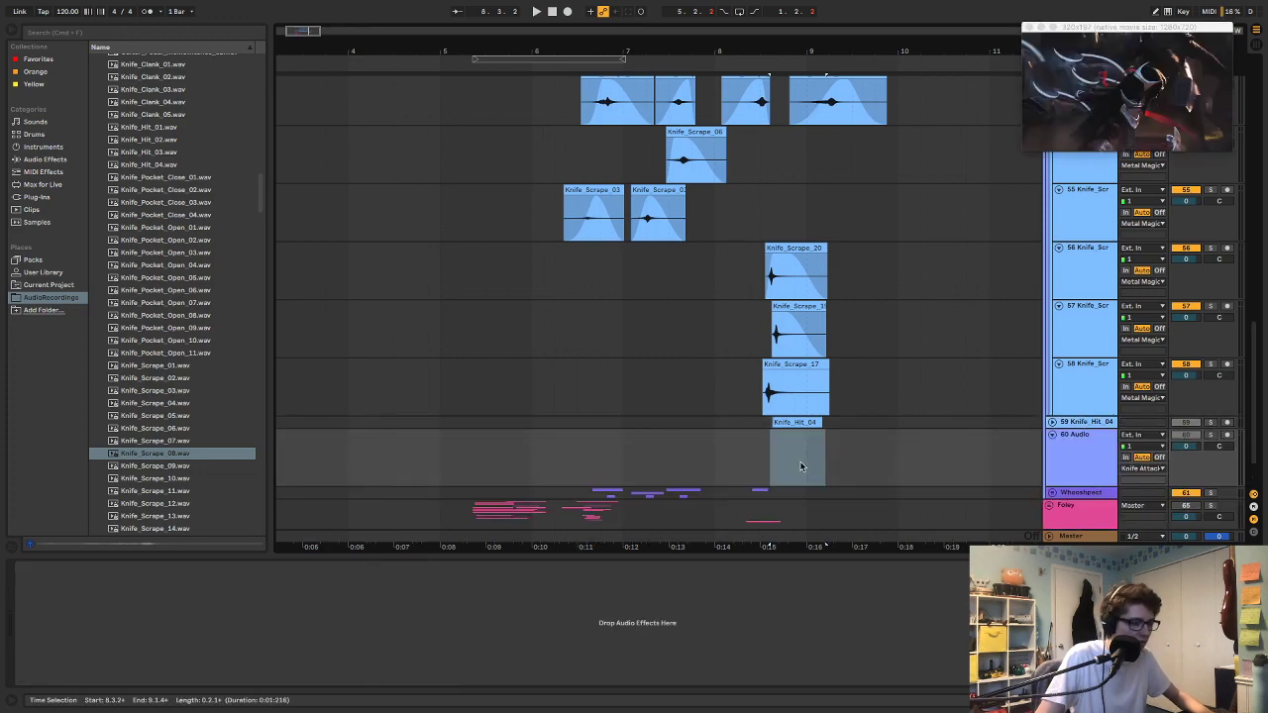
{"action": "left_click", "coordinate": [779, 454]}
{"action": "key", "text": "ctrl+j"}
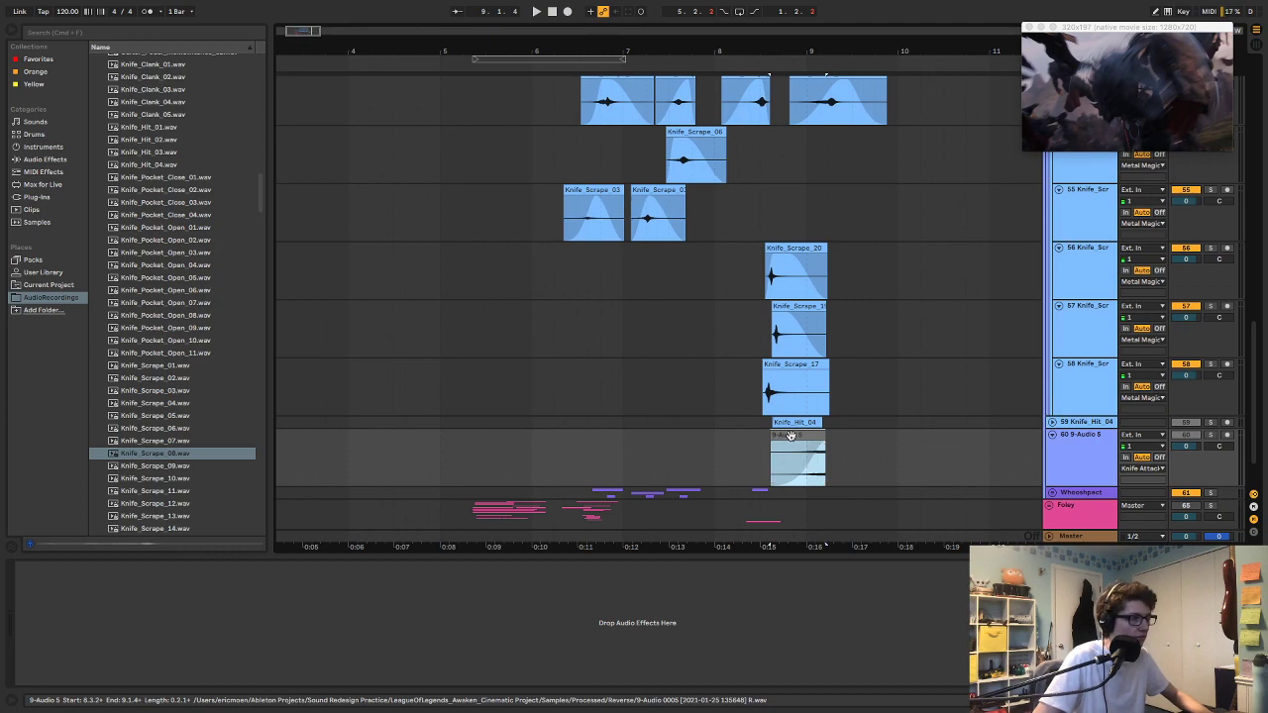
Step: Play track 60 soloed and recolour the track and its 9-Audio 5 clip light blue like the metal tracks
{"action": "key", "text": "space"}
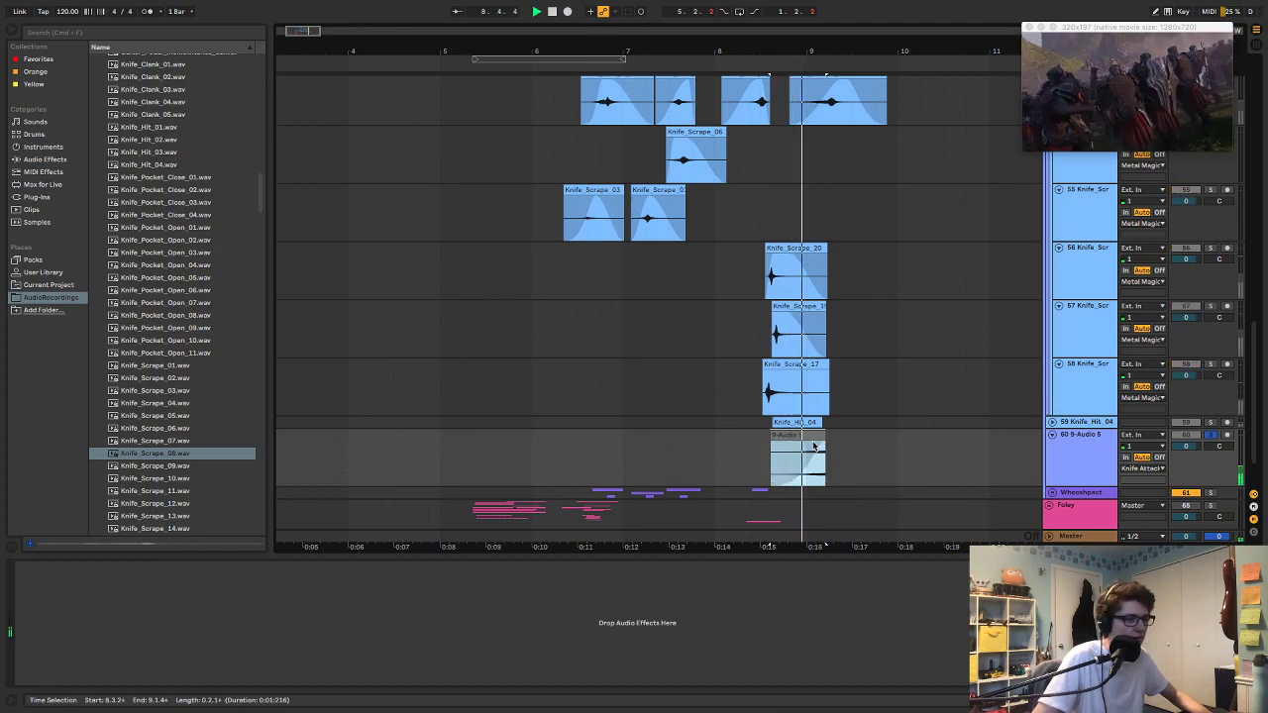
{"action": "right_click", "coordinate": [1083, 453]}
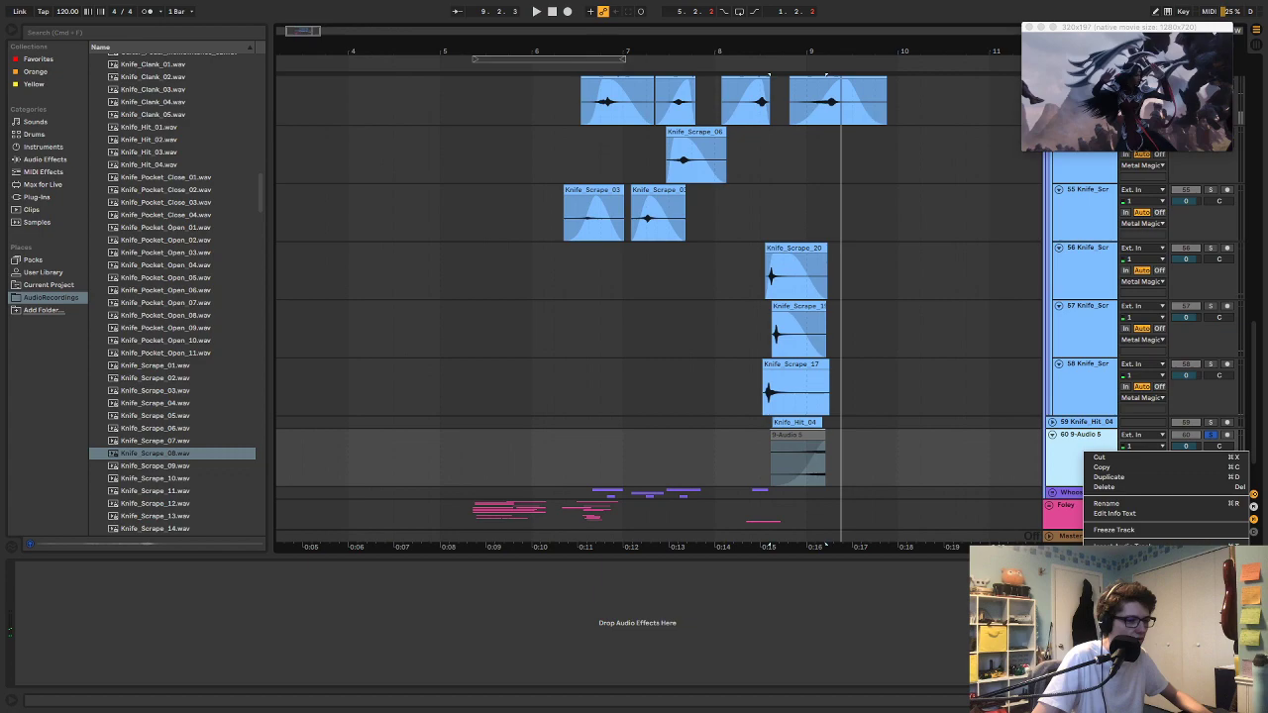
{"action": "right_click", "coordinate": [1081, 466]}
{"action": "right_click", "coordinate": [1080, 468]}
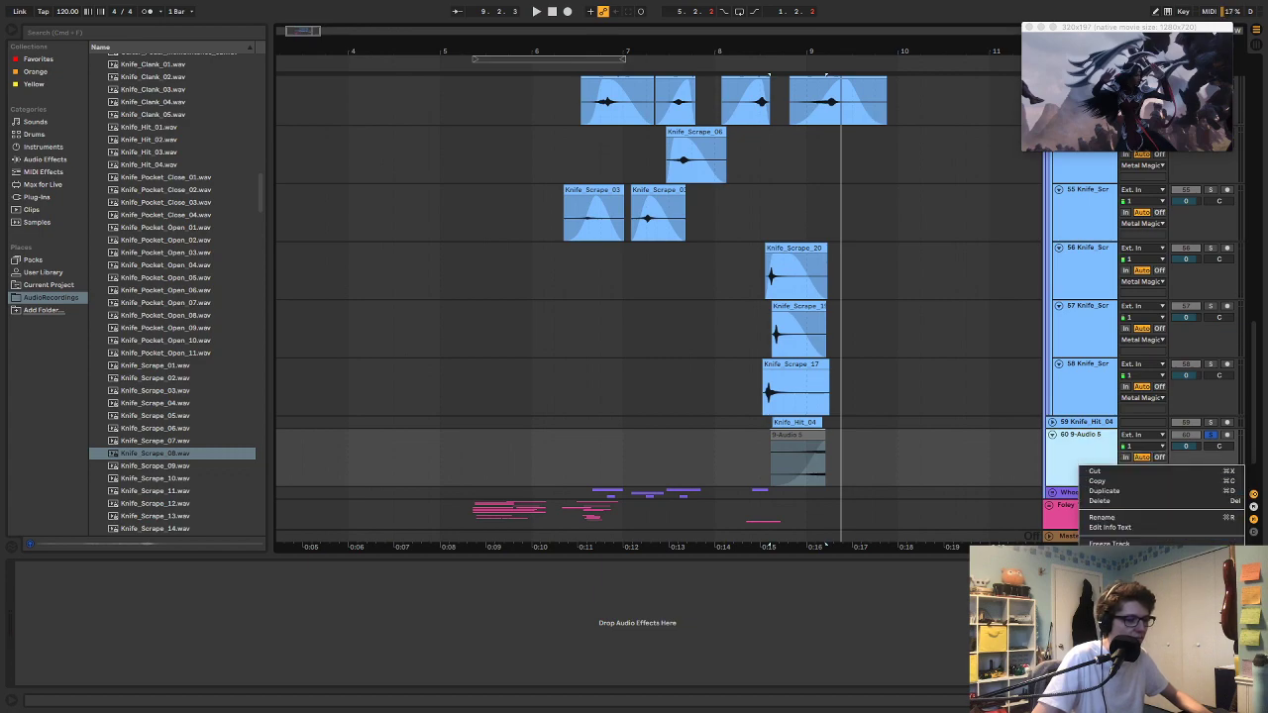
{"action": "key", "text": "Escape"}
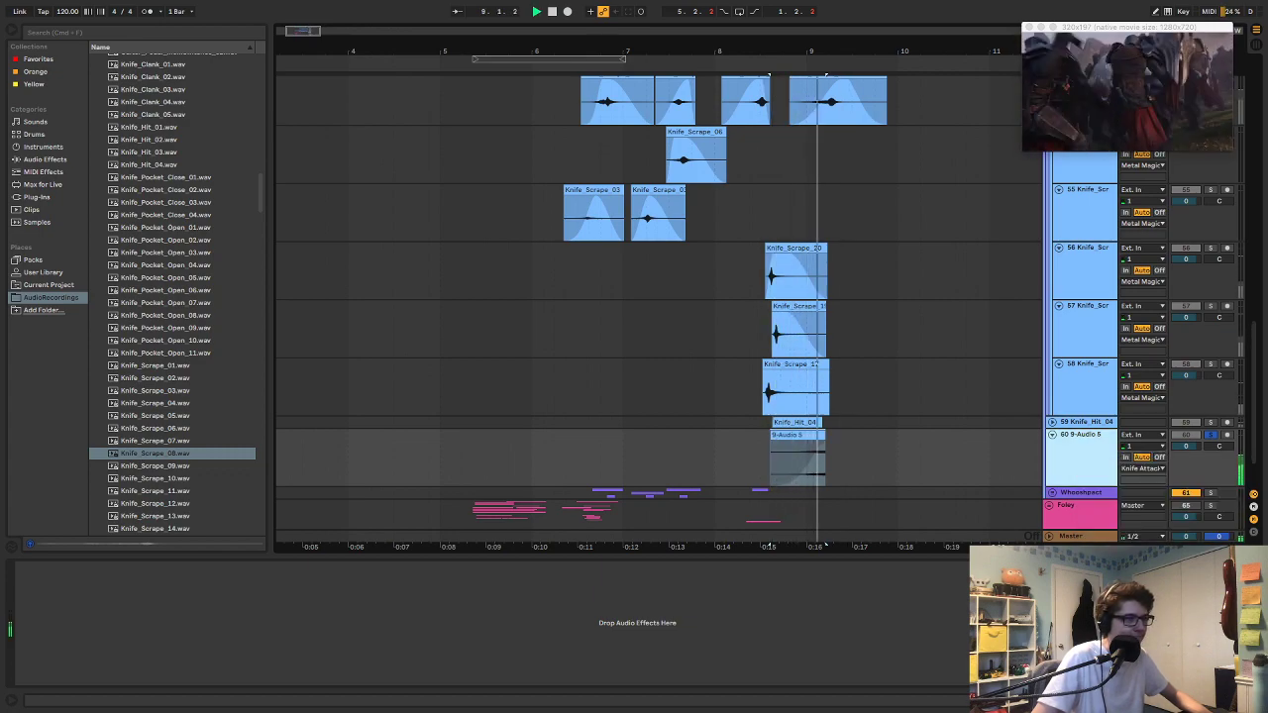
Step: Unsolo track 60, extend its 9-Audio 5 clip to end at 9.2.4 with a curved fade-out, and play it in the mix
{"action": "key", "text": "s"}
{"action": "key", "text": "space"}
{"action": "key", "text": "space"}
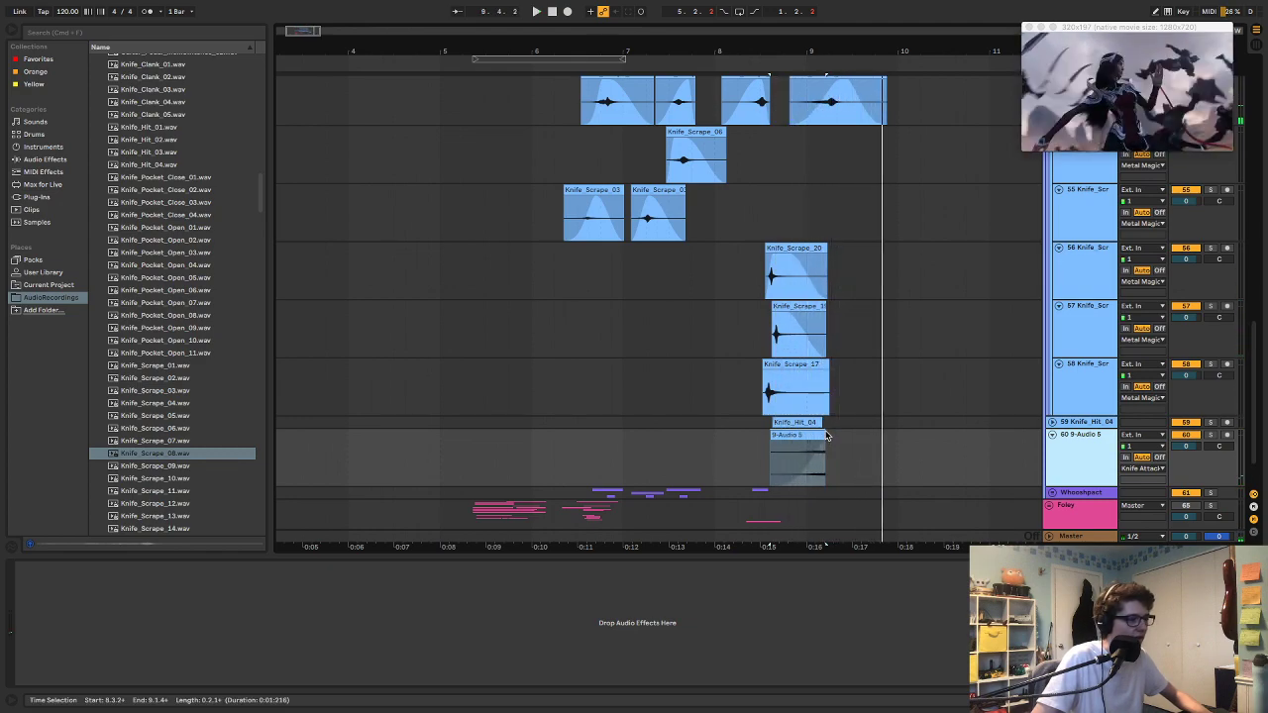
{"action": "left_click_drag", "start_coordinate": [827, 436], "coordinate": [849, 446]}
{"action": "key", "text": "space"}
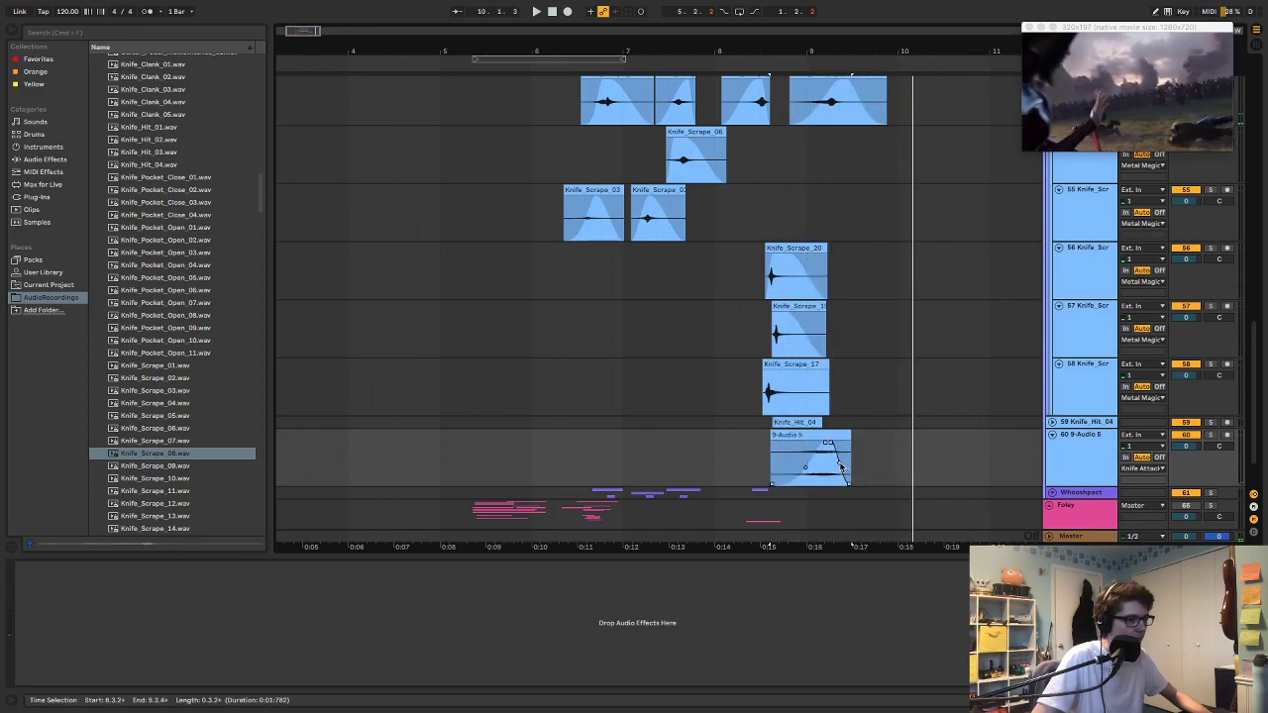
{"action": "key", "text": "space"}
{"action": "key", "text": "space"}
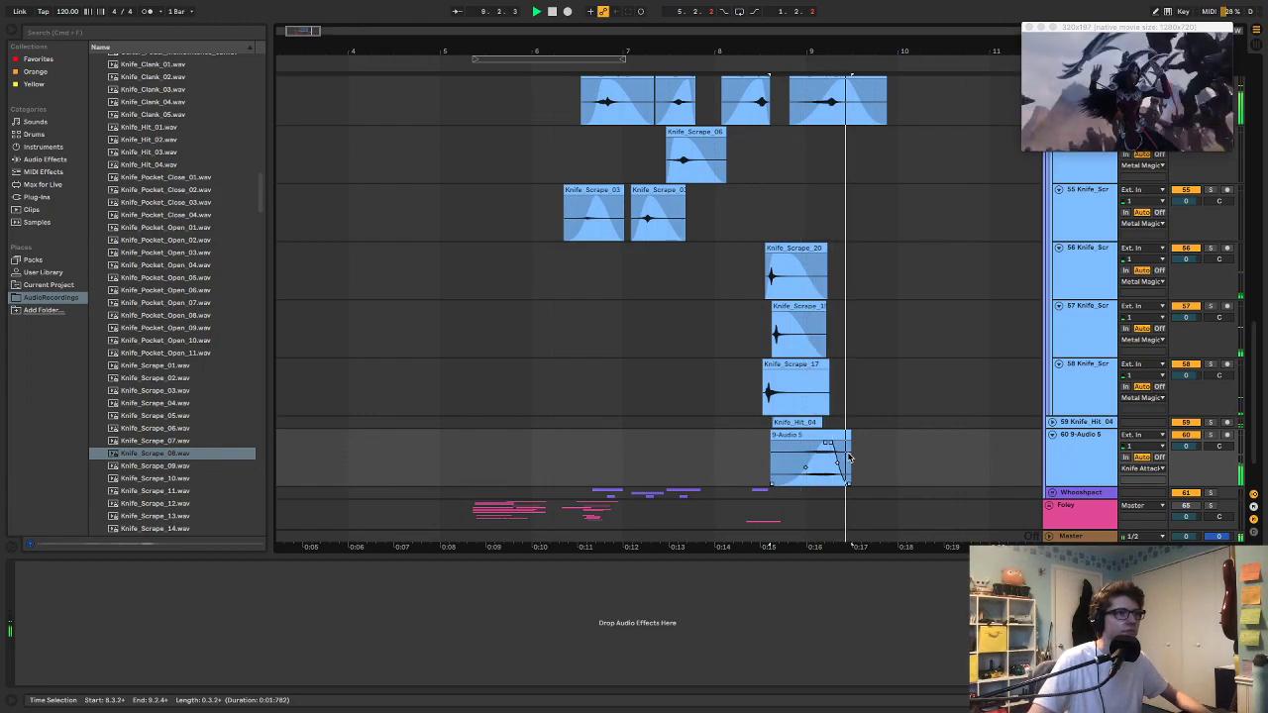
Step: Duplicate the Knife_Hit_04 clip on track 59 directly after itself, transposing the copy to -5 st with a 4.38 dB clip gain
{"action": "scroll", "coordinate": [837, 456], "scroll_direction": "up", "scroll_amount": 5}
{"action": "scroll", "coordinate": [830, 452], "scroll_direction": "down", "scroll_amount": 6}
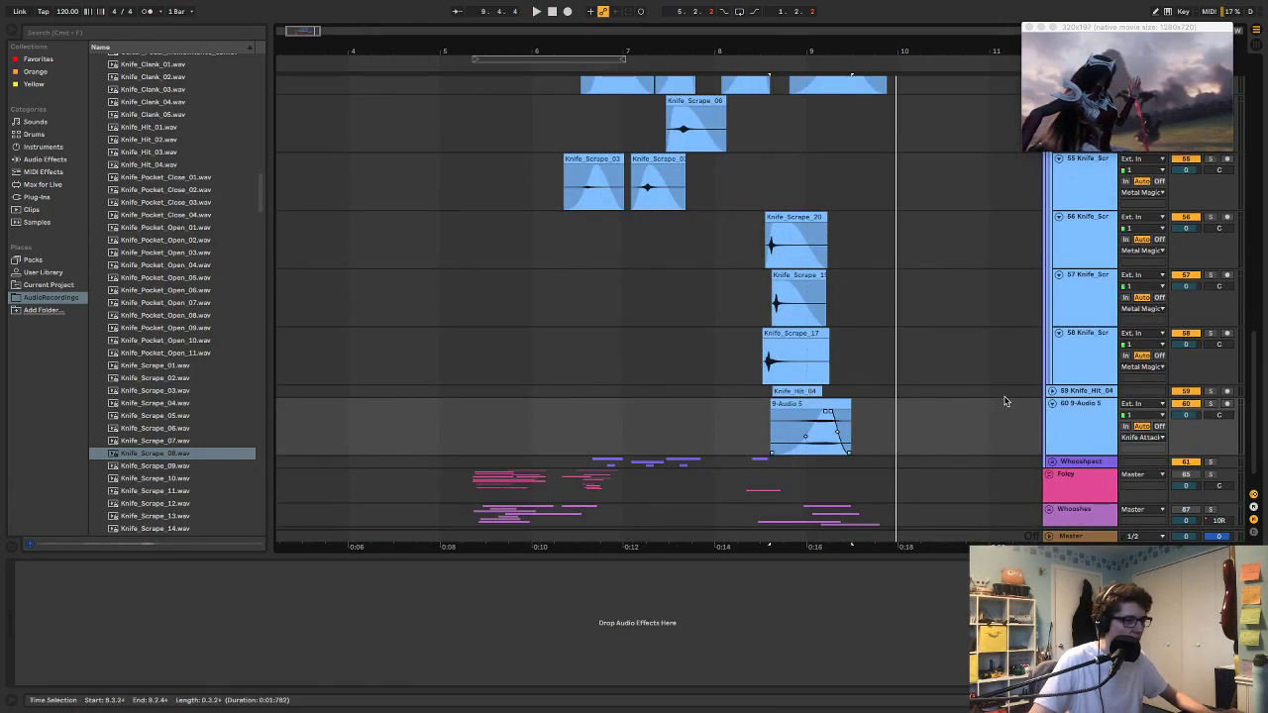
{"action": "left_click", "coordinate": [1052, 391]}
{"action": "left_click", "coordinate": [792, 390]}
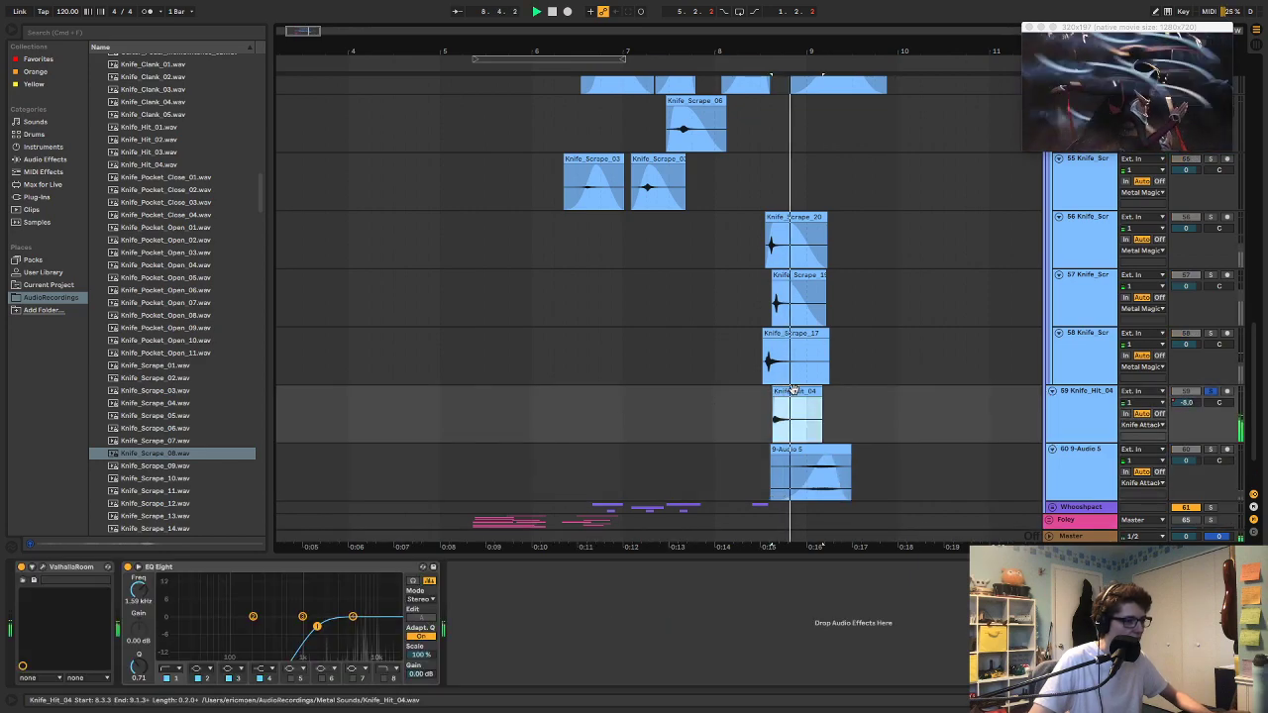
{"action": "key", "text": "super+d"}
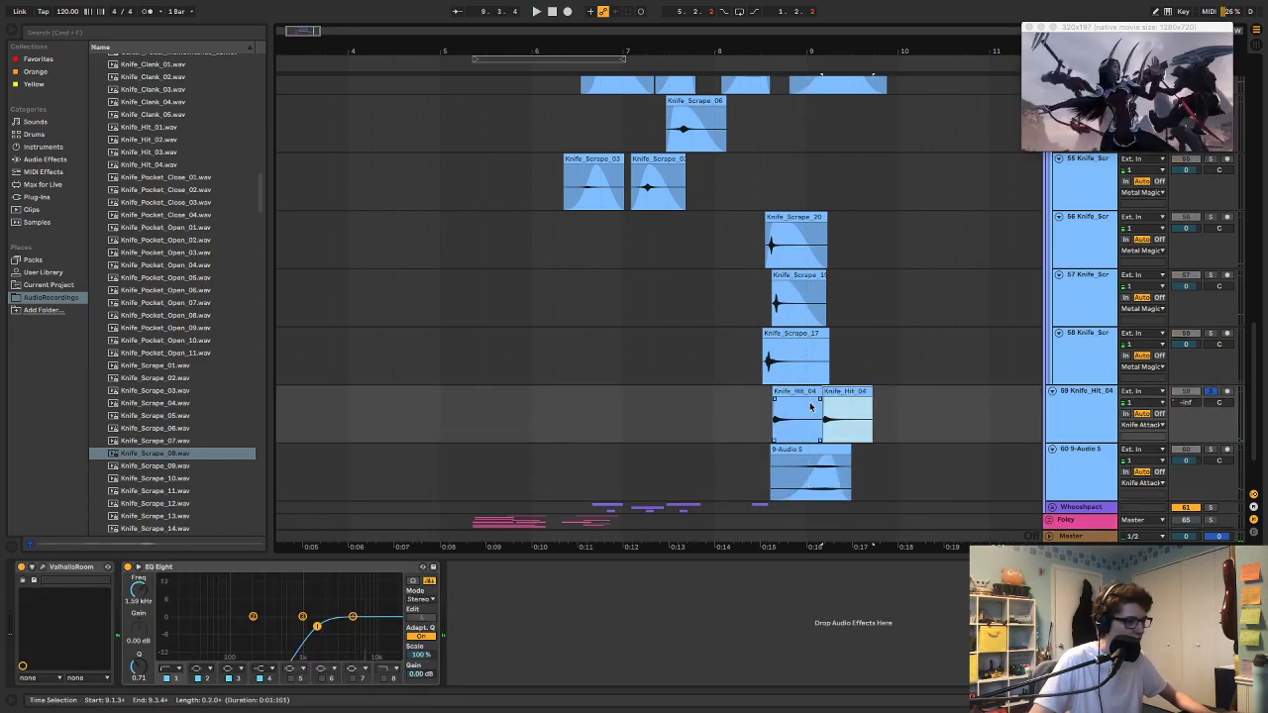
{"action": "double_click", "coordinate": [842, 391]}
{"action": "left_click_drag", "start_coordinate": [115, 662], "coordinate": [115, 643]}
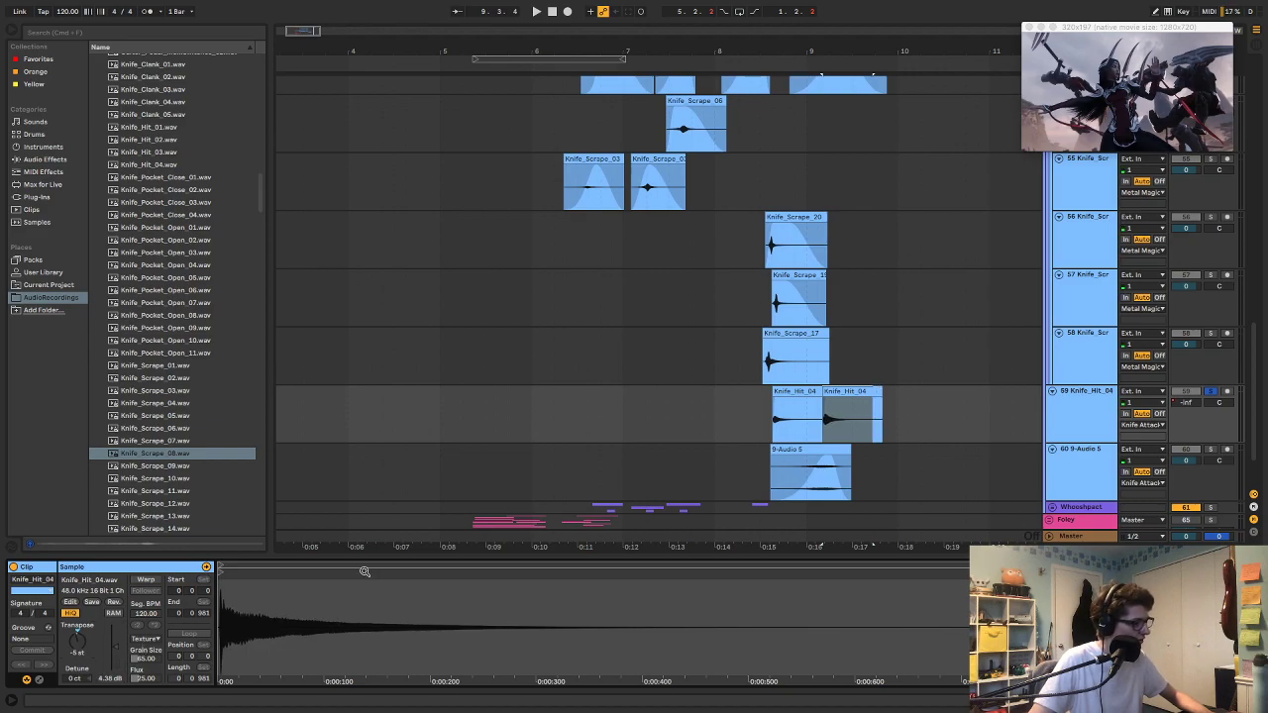
Step: Raise track 59's volume automation over the second Knife_Hit_04 clip with a curved fade-out, and play it soloed and in the mix
{"action": "double_click", "coordinate": [1074, 407]}
{"action": "key", "text": "a"}
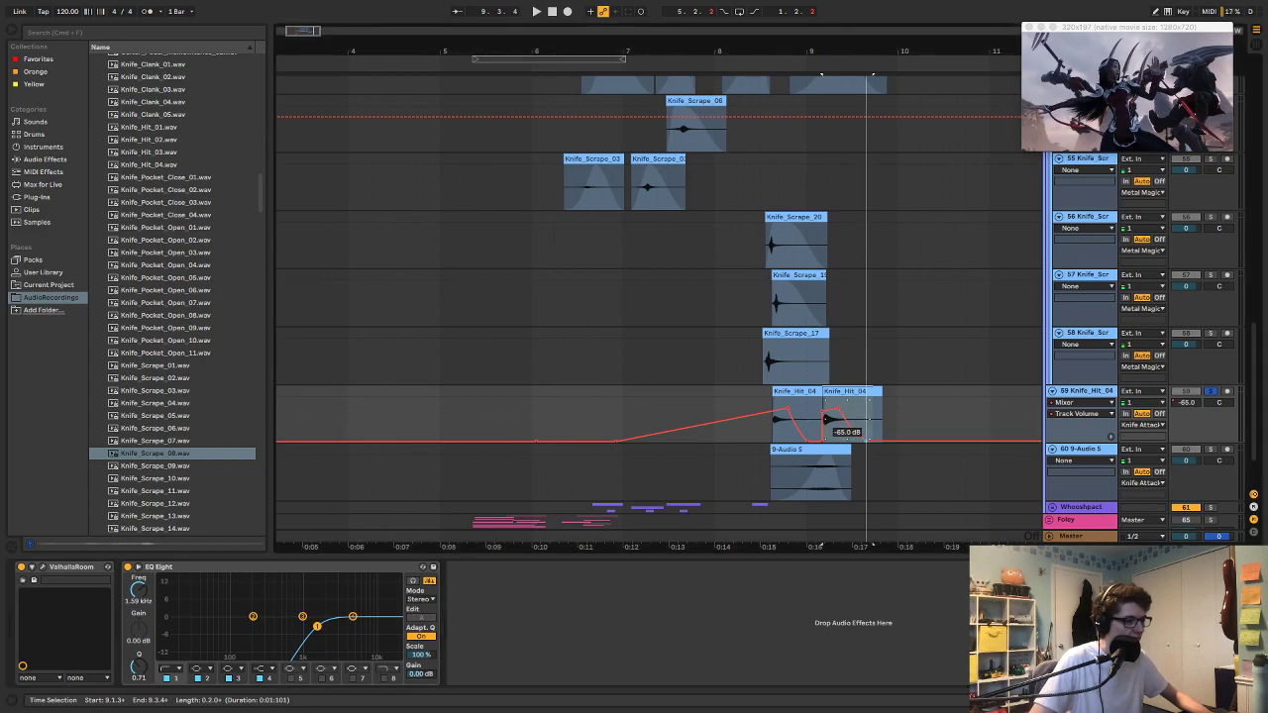
{"action": "key", "text": "a"}
{"action": "key", "text": "space"}
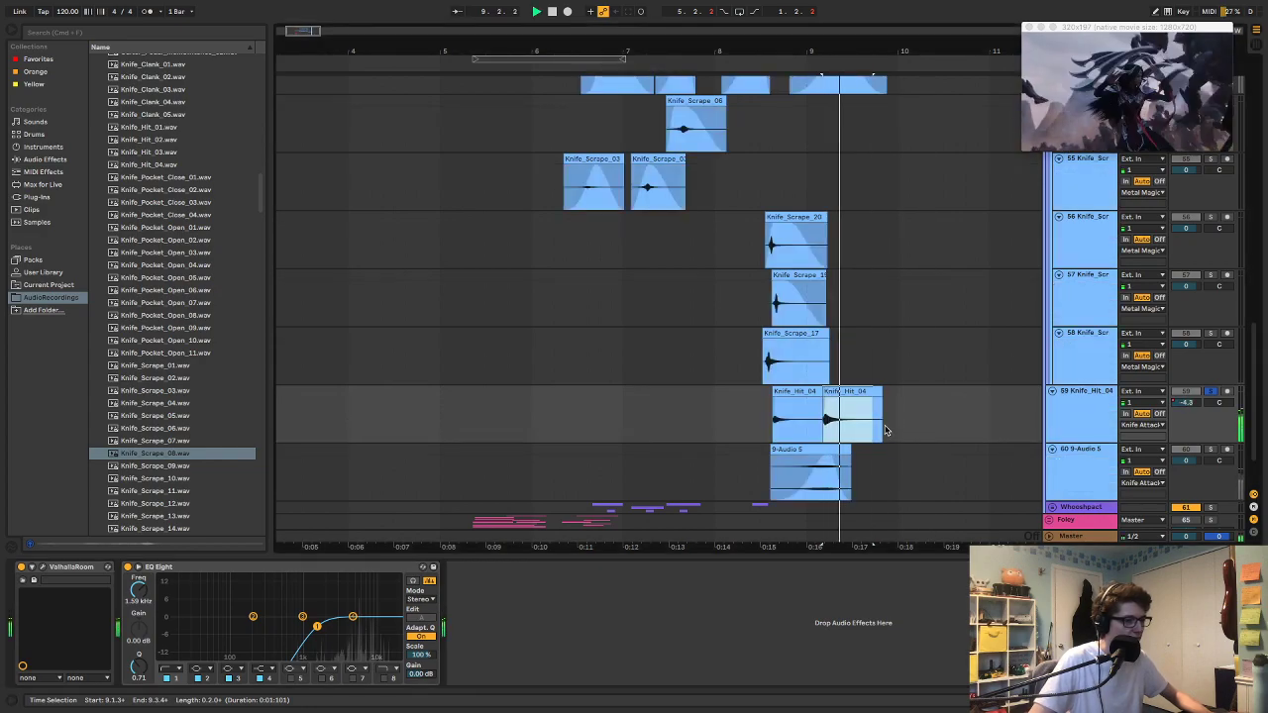
{"action": "left_click", "coordinate": [709, 399]}
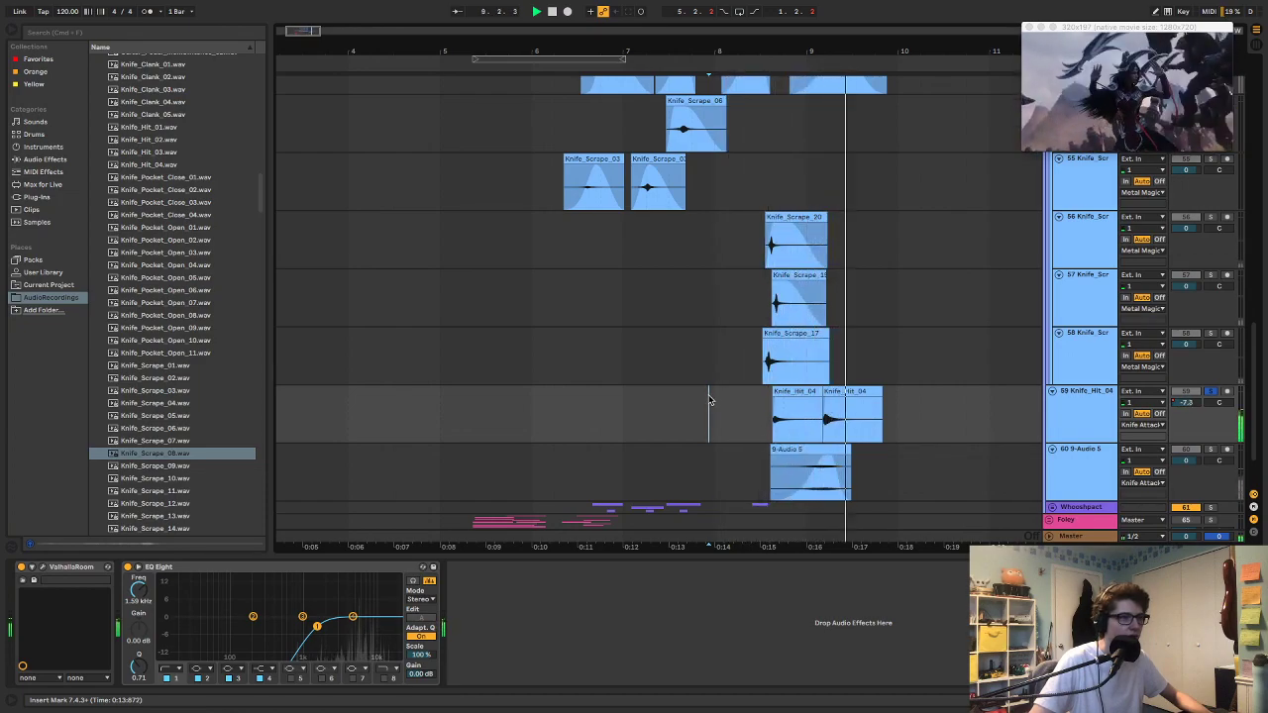
{"action": "left_click", "coordinate": [709, 399]}
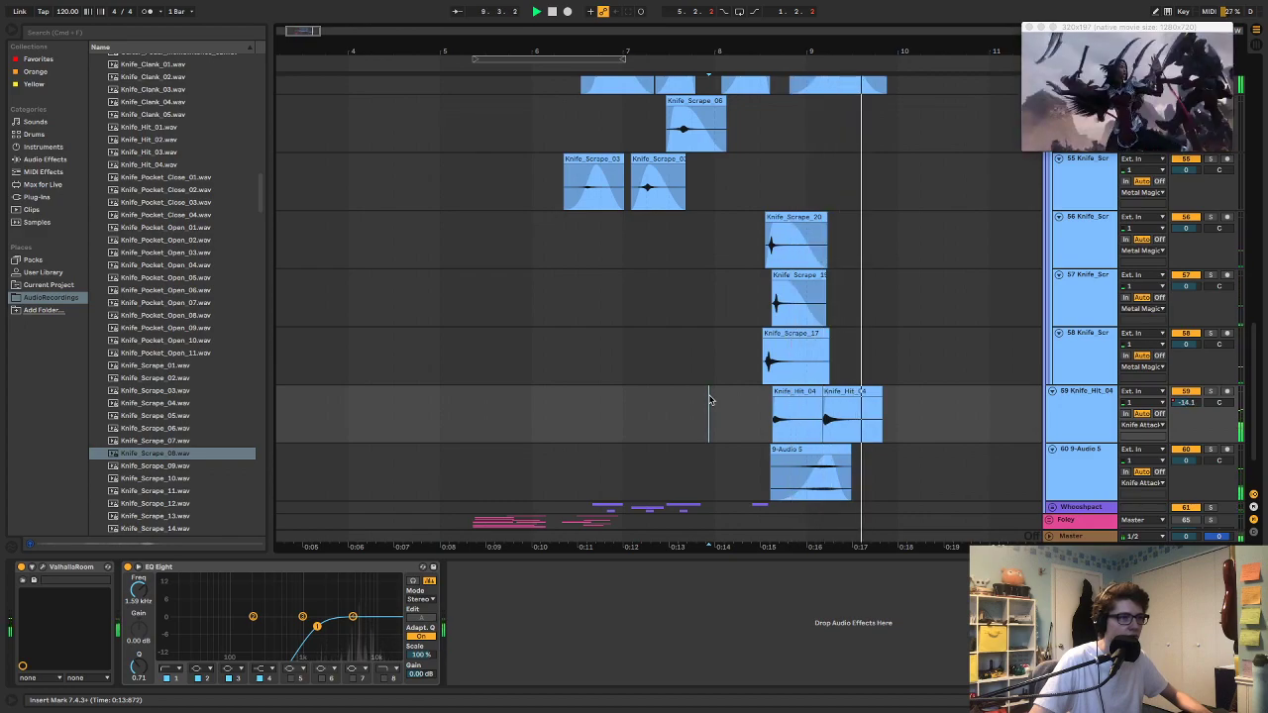
Step: Extend the curved fade-out of track 59's volume automation past bar 10 and play the knife hits in the mix
{"action": "key", "text": "a"}
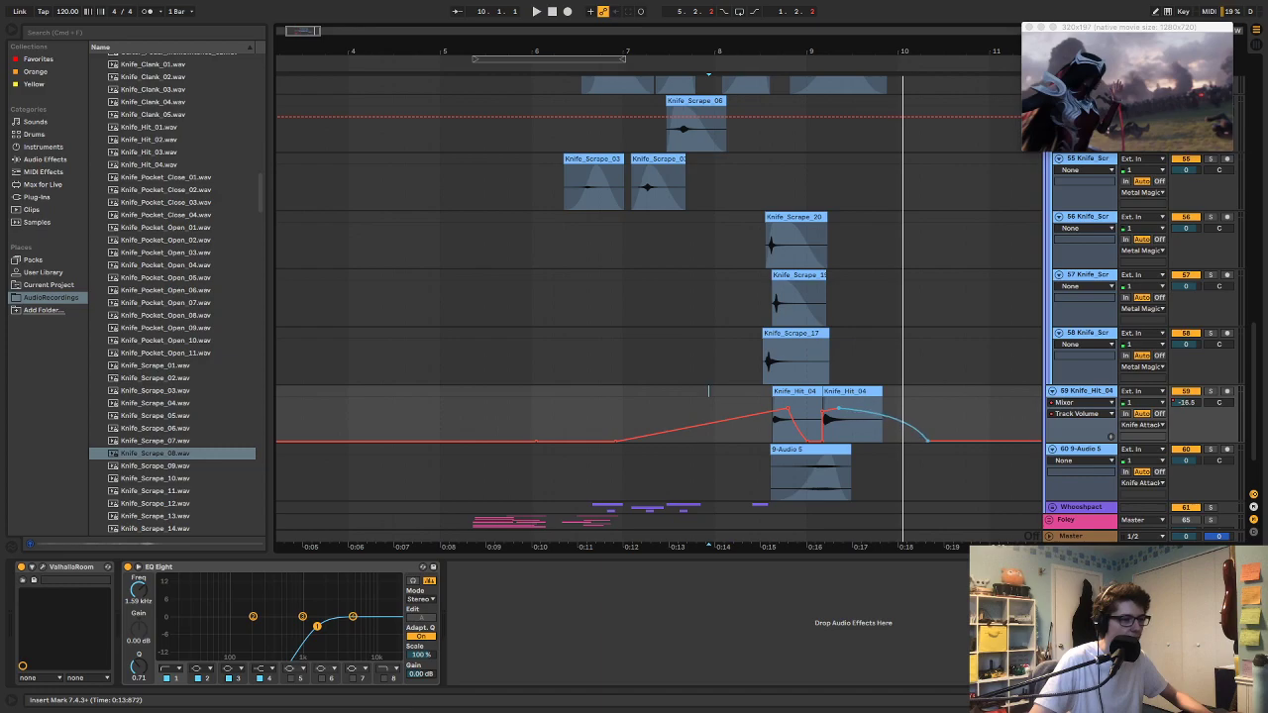
{"action": "key", "text": "space"}
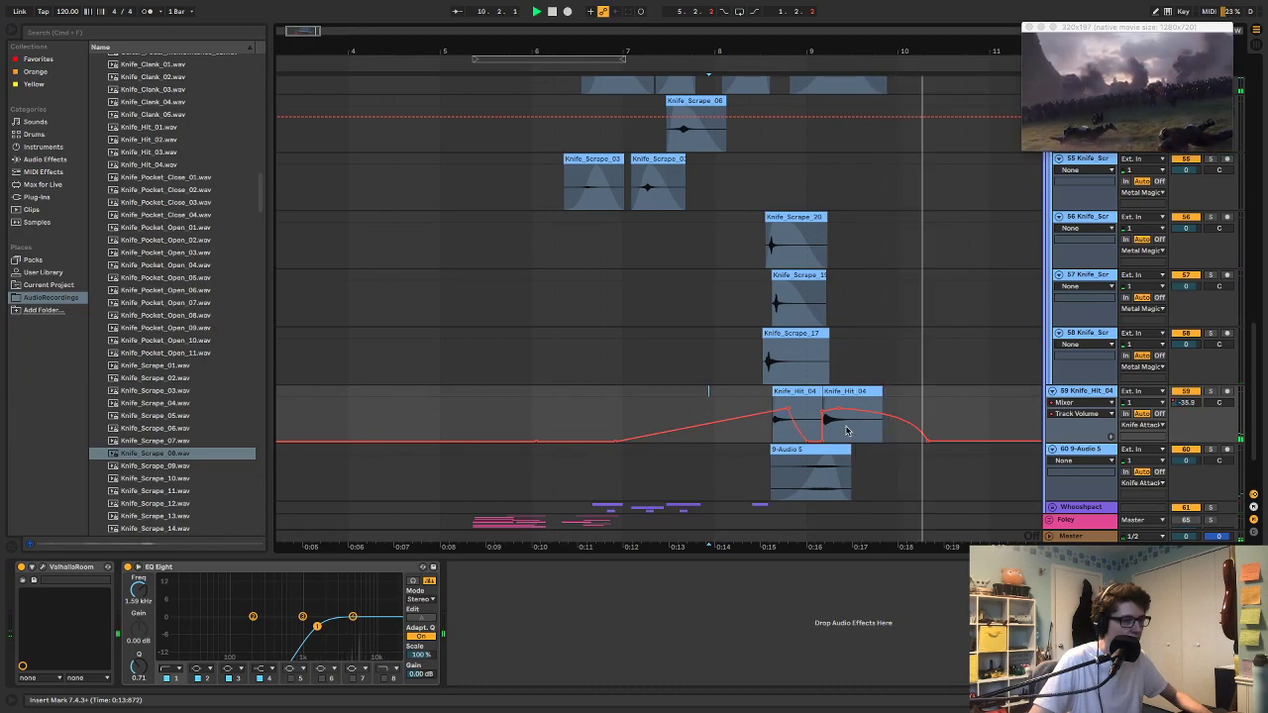
{"action": "key", "text": "a"}
{"action": "key", "text": "space"}
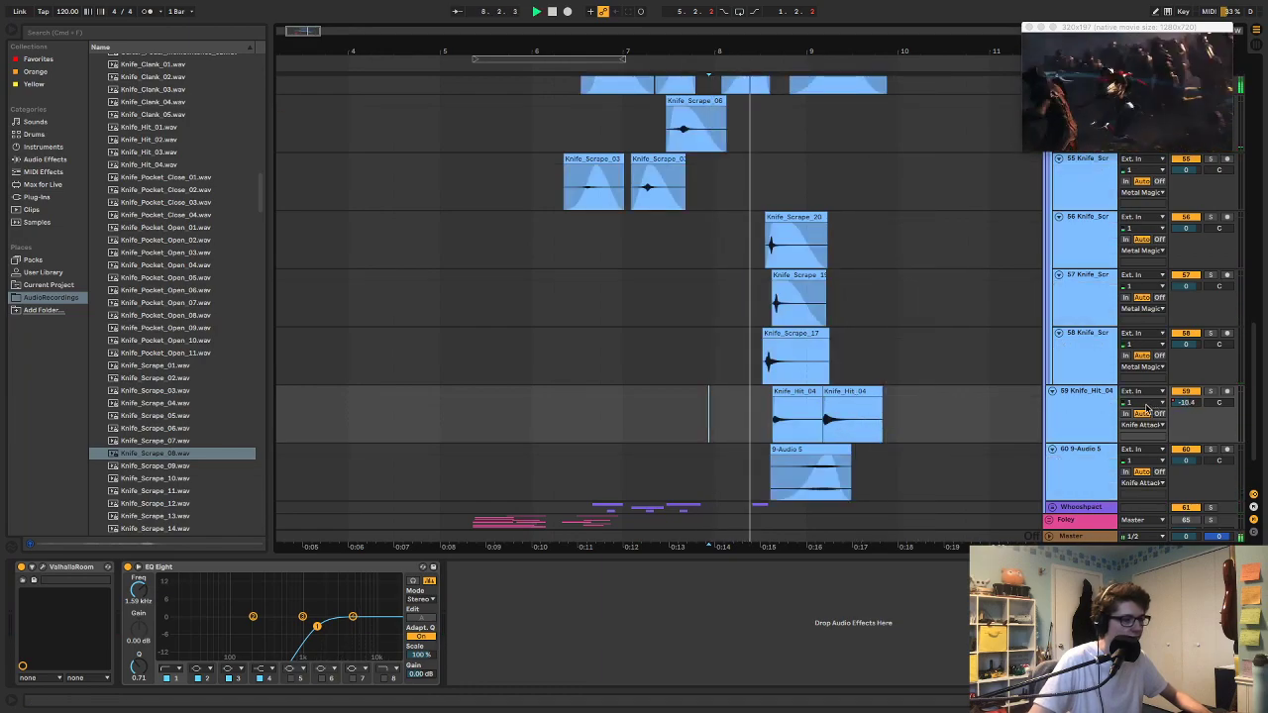
{"action": "key", "text": "a"}
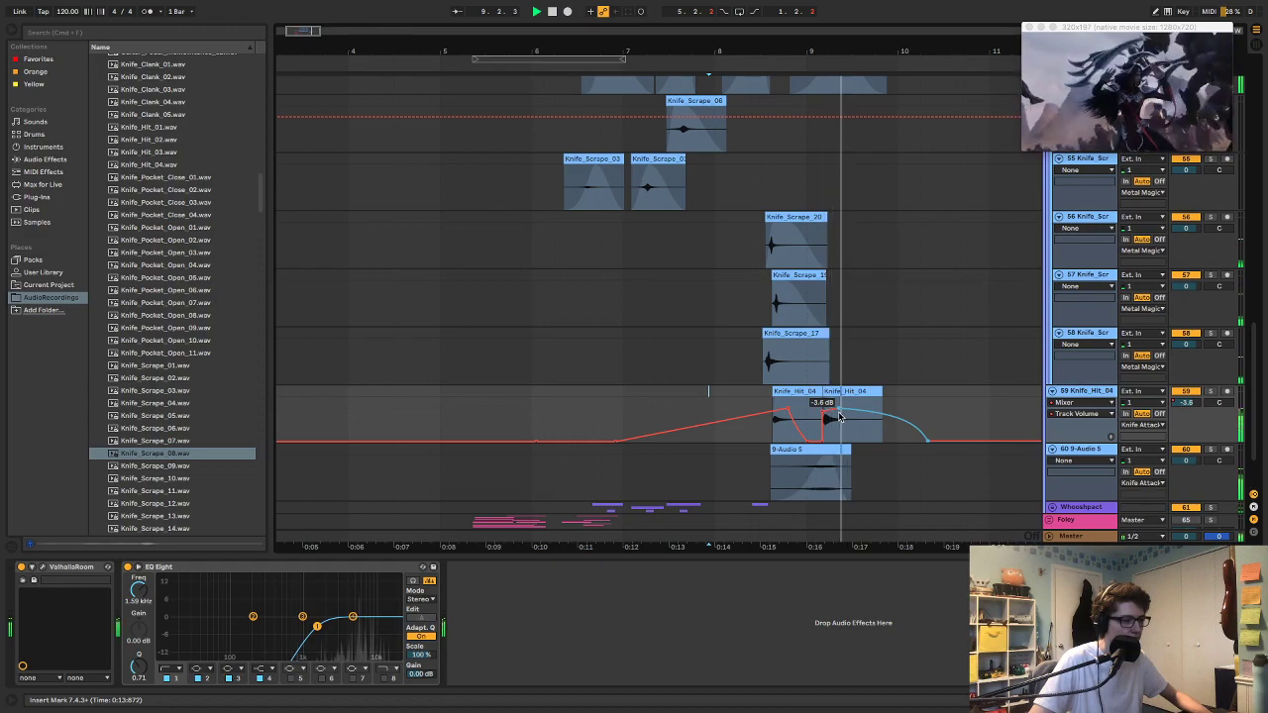
{"action": "key", "text": "space"}
{"action": "key", "text": "a"}
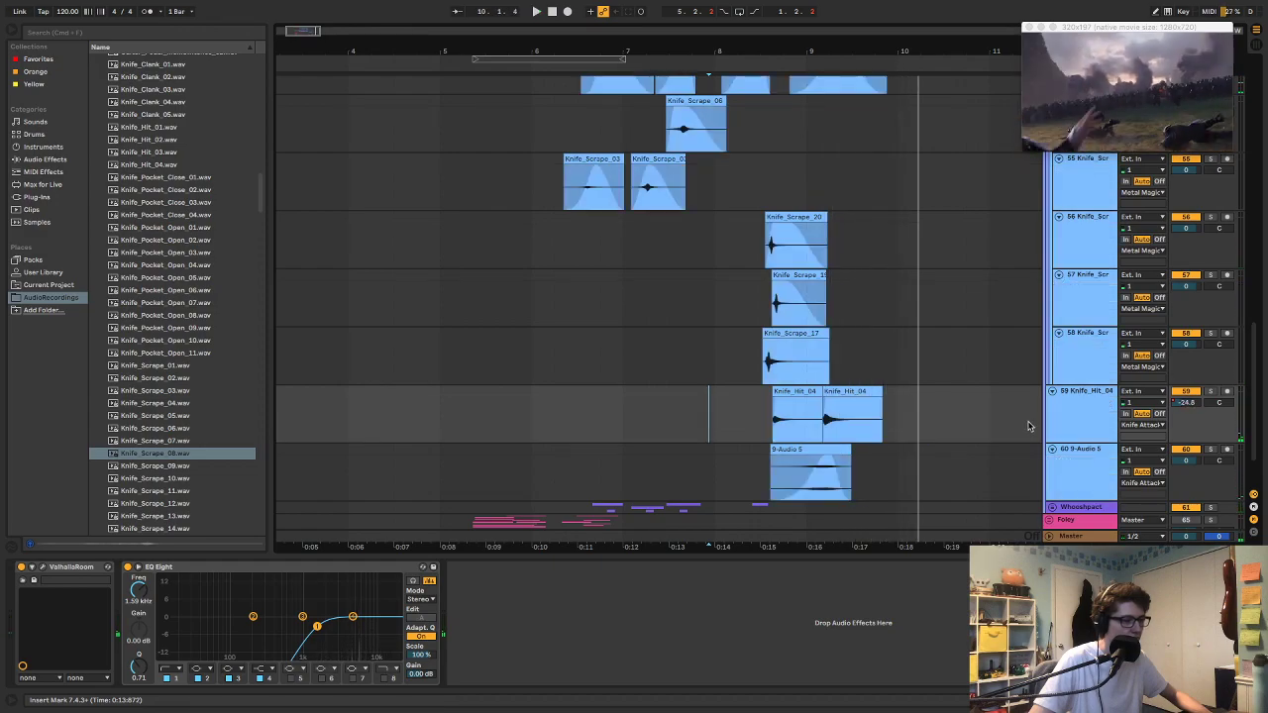
Step: Insert a Compressor before the EQ Eight on track 59, set its ratio to 7.41:1, and play the mix
{"action": "left_click", "coordinate": [44, 159]}
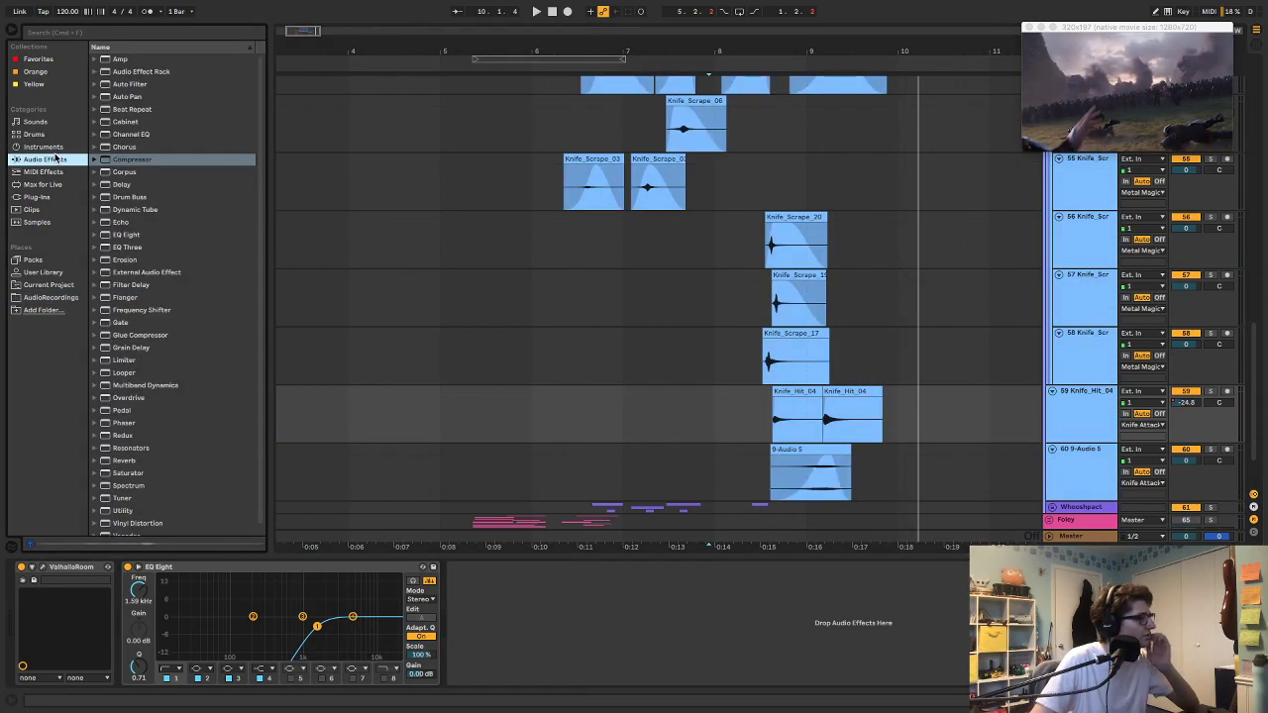
{"action": "left_click_drag", "start_coordinate": [132, 159], "coordinate": [142, 560]}
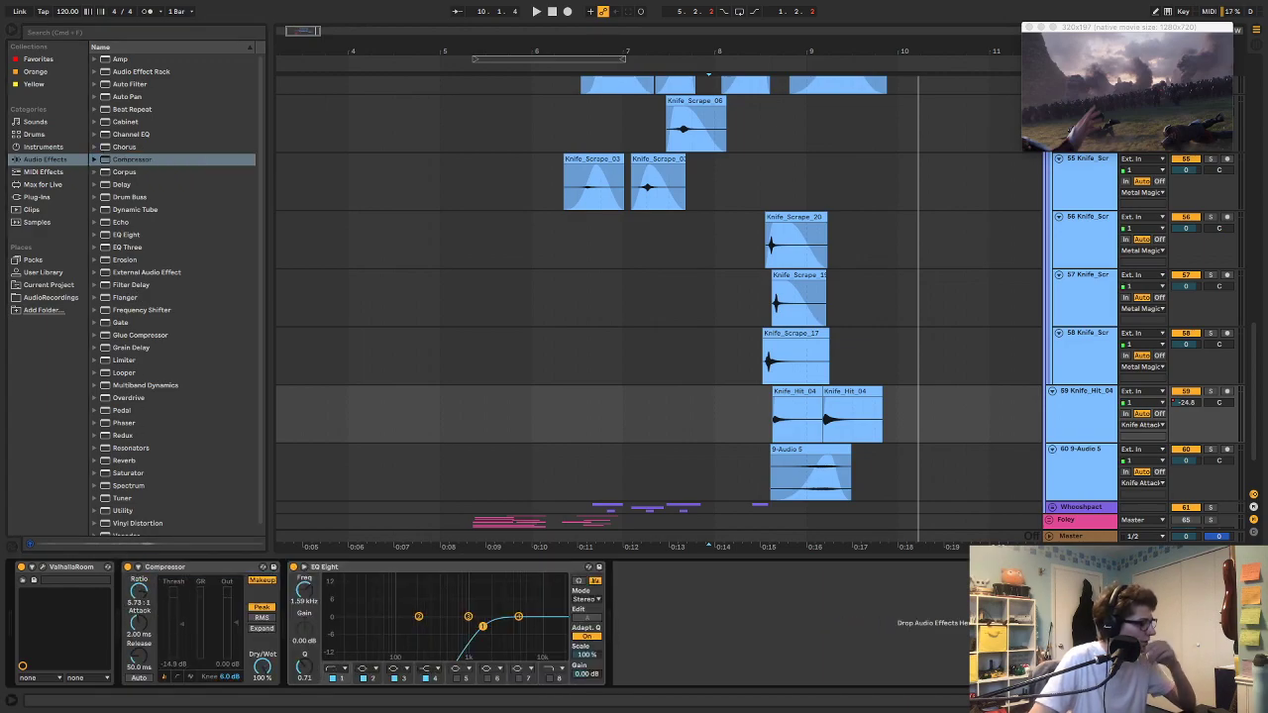
{"action": "key", "text": "space"}
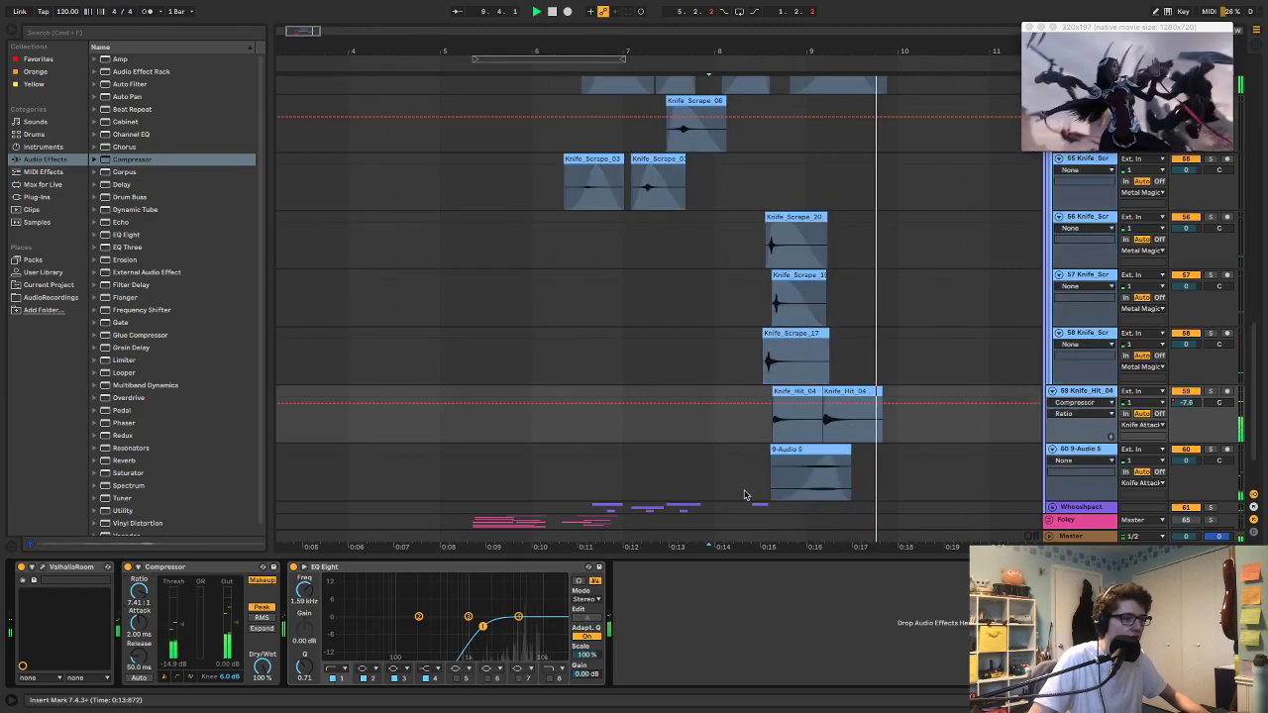
Step: Reshape the drop in track 59's volume automation after the first Knife_Hit_04 peak so it falls more gradually, and play from 8.2.1
{"action": "key", "text": "a"}
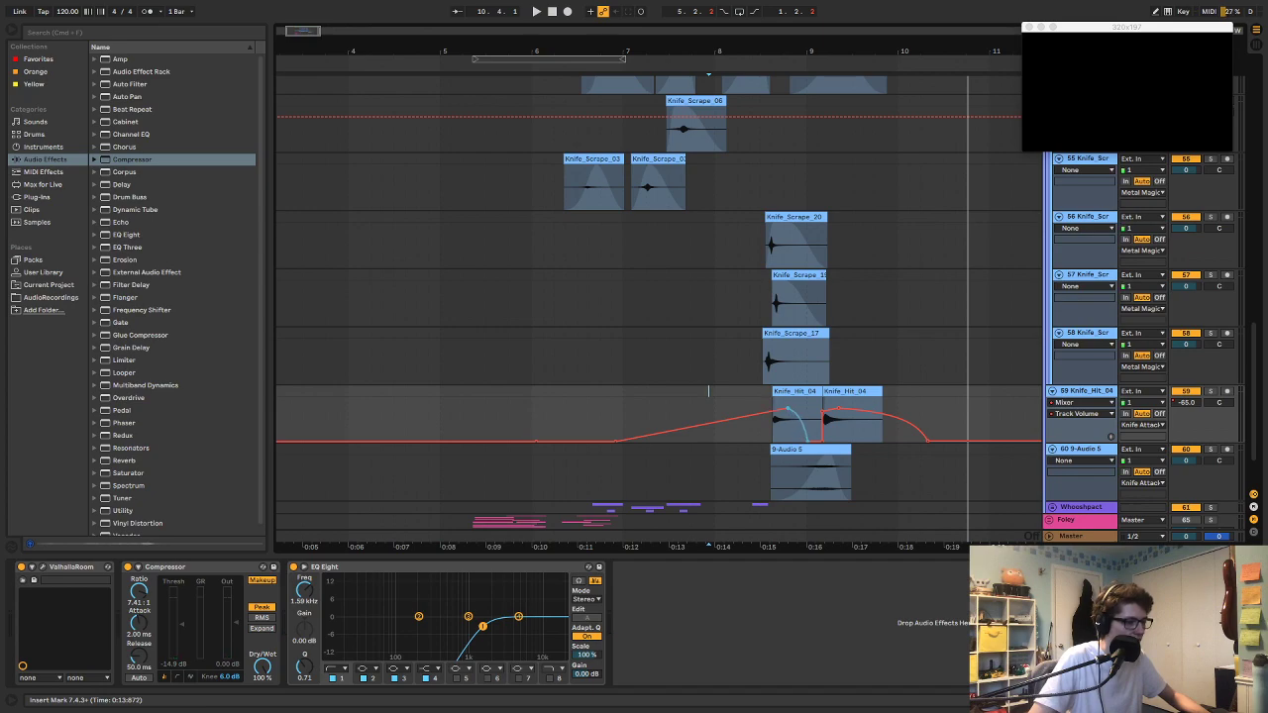
{"action": "left_click", "coordinate": [743, 409]}
{"action": "key", "text": "space"}
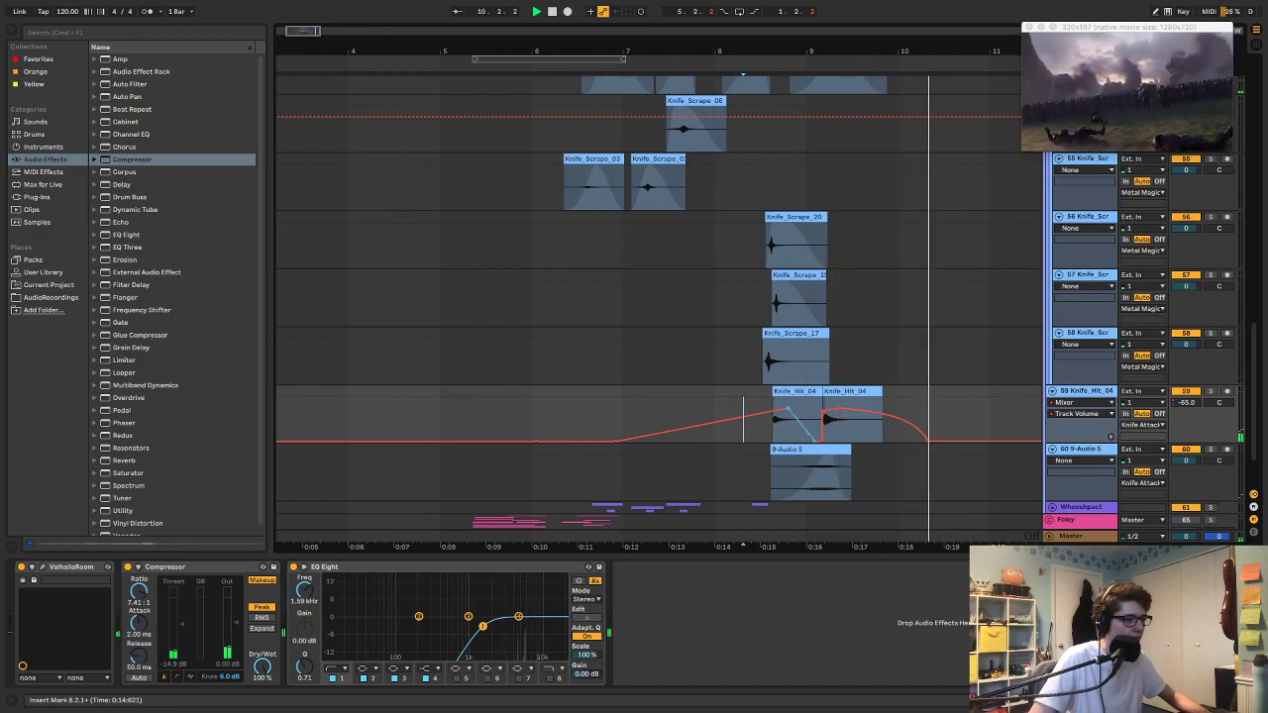
{"action": "left_click", "coordinate": [740, 406]}
{"action": "key", "text": "space"}
{"action": "key", "text": "space"}
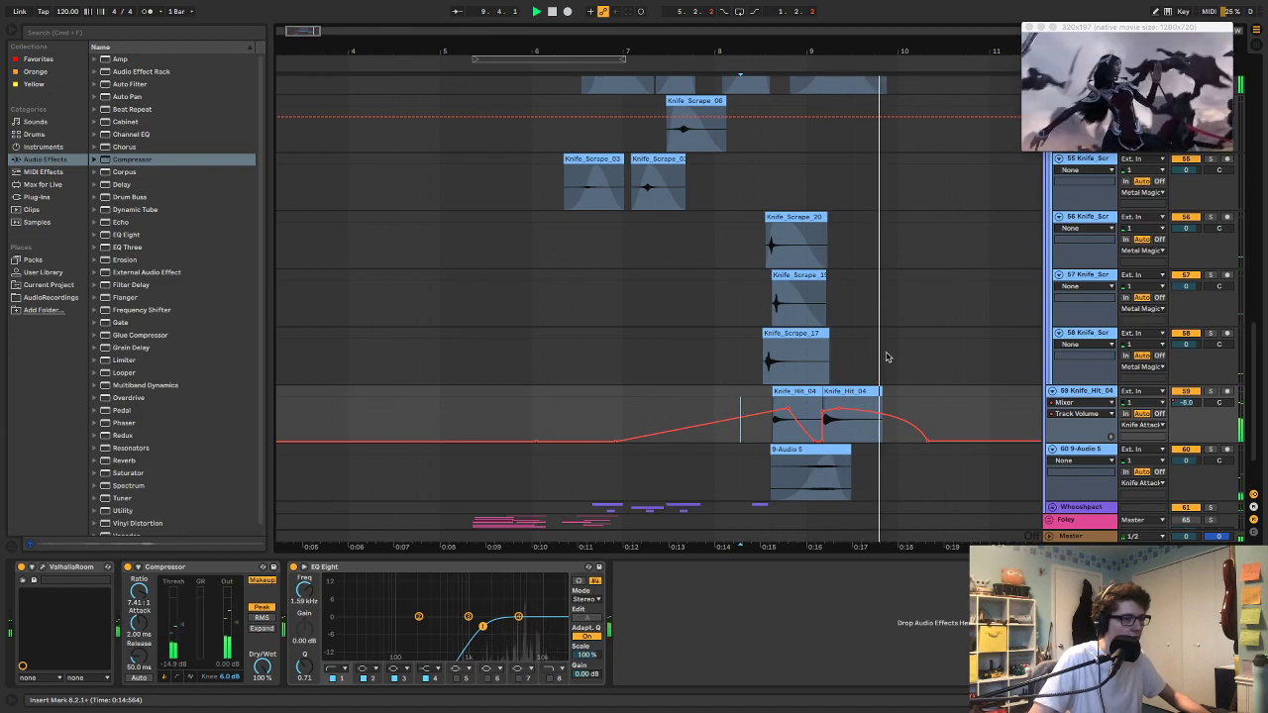
Step: Duplicate the second Knife_Scrape_03 clip on track 55, move the copy to 8.3.2, and play it soloed
{"action": "scroll", "coordinate": [886, 357], "scroll_direction": "up", "scroll_amount": 3}
{"action": "scroll", "coordinate": [873, 287], "scroll_direction": "up", "scroll_amount": 1}
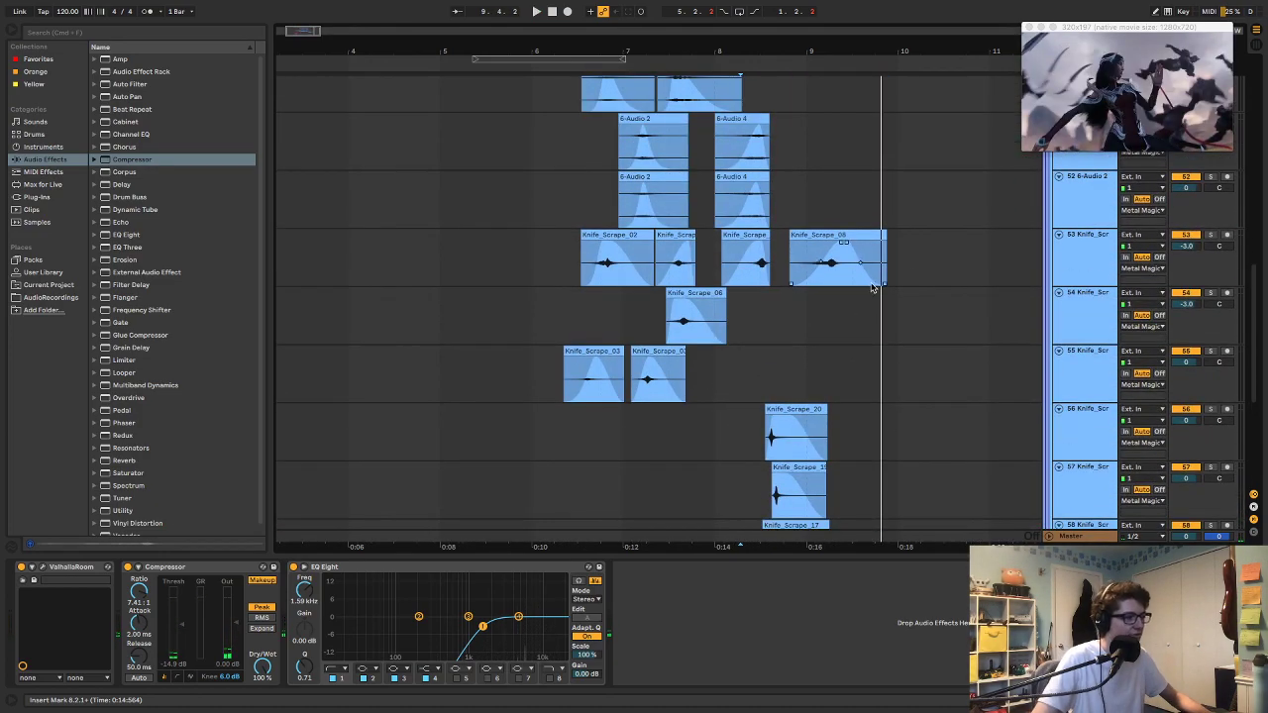
{"action": "left_click_drag", "start_coordinate": [765, 327], "coordinate": [844, 317]}
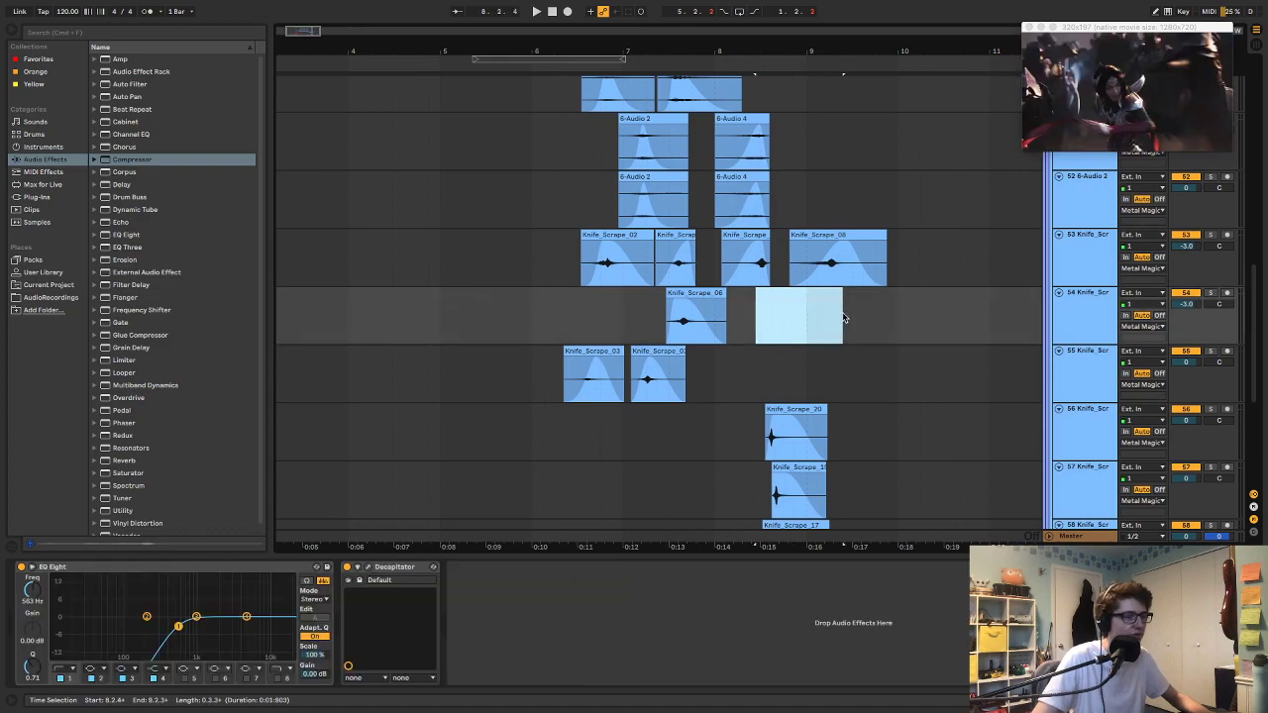
{"action": "left_click", "coordinate": [1067, 277]}
{"action": "scroll", "coordinate": [980, 277], "scroll_direction": "up", "scroll_amount": 2}
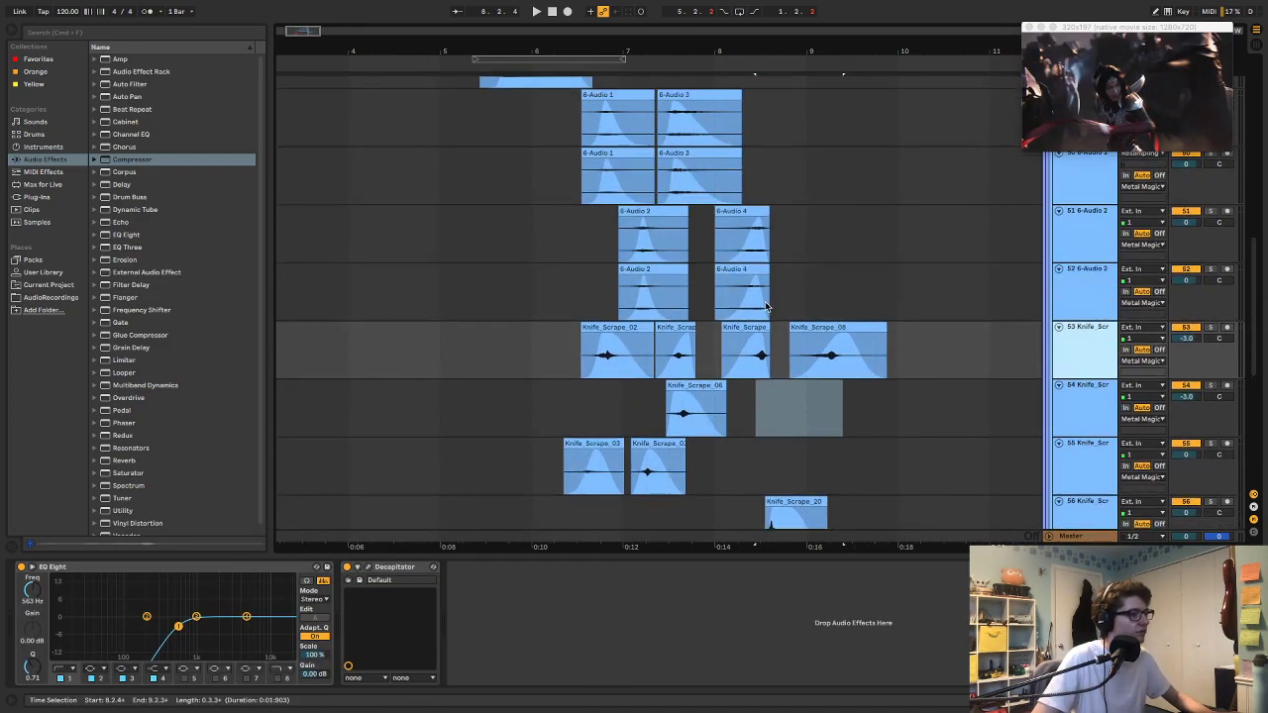
{"action": "scroll", "coordinate": [753, 272], "scroll_direction": "up", "scroll_amount": 2}
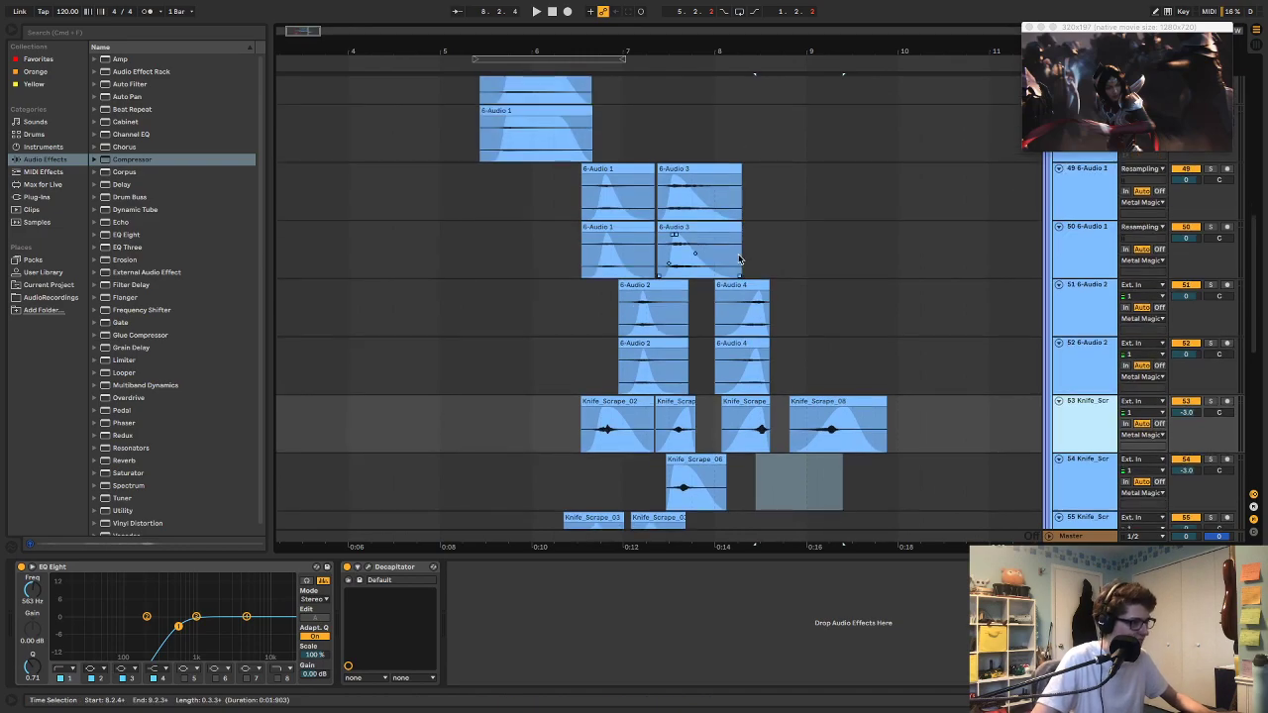
{"action": "scroll", "coordinate": [700, 354], "scroll_direction": "down", "scroll_amount": 1}
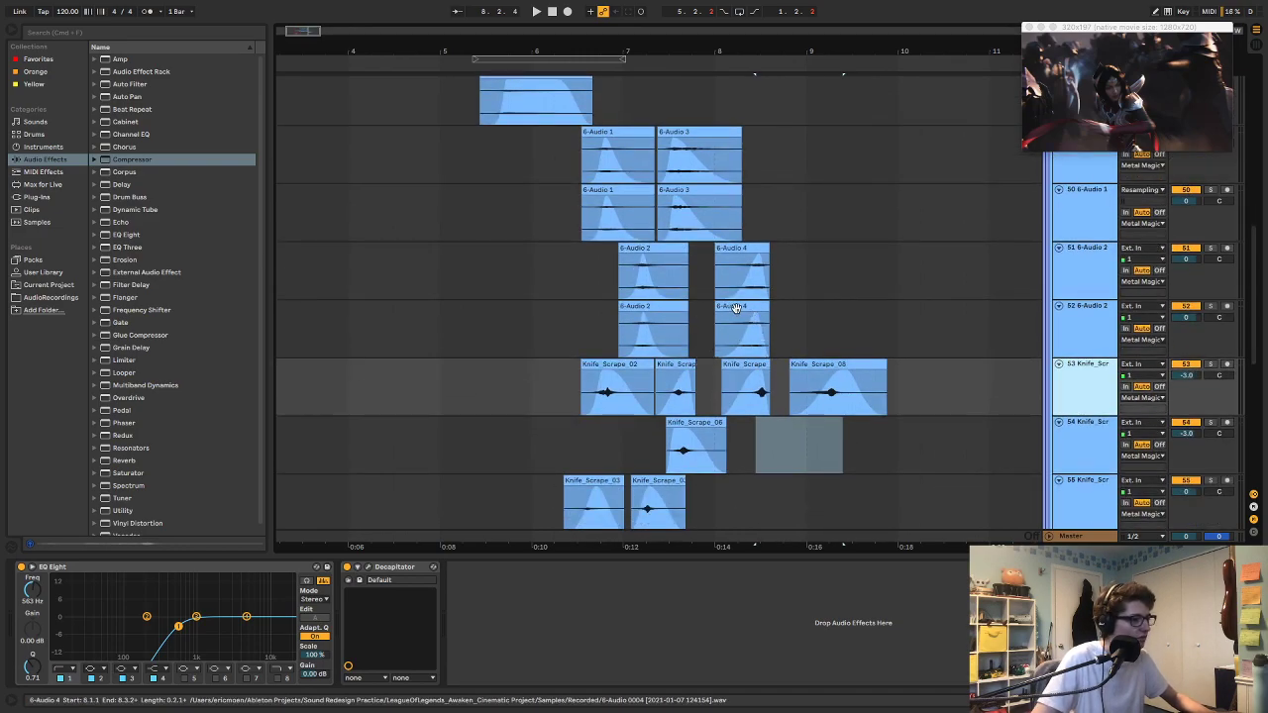
{"action": "scroll", "coordinate": [713, 317], "scroll_direction": "down", "scroll_amount": 4}
{"action": "left_click", "coordinate": [664, 328]}
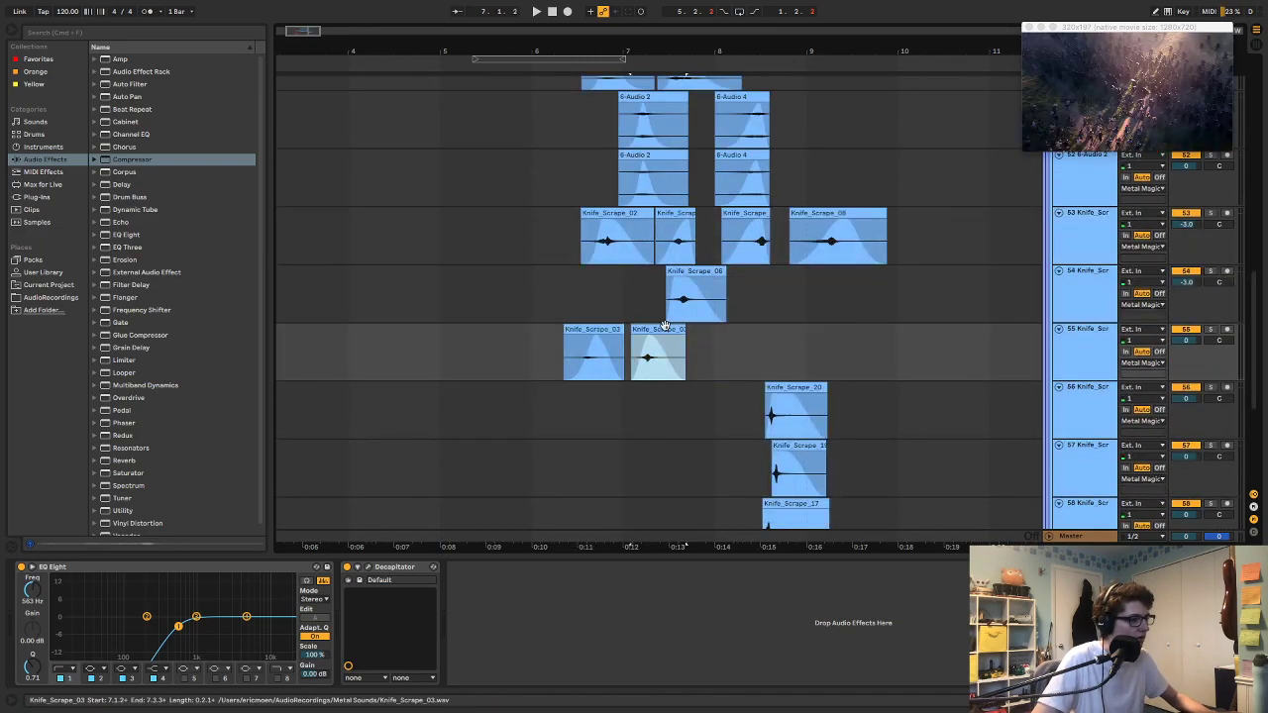
{"action": "key", "text": "super+d"}
{"action": "left_click_drag", "start_coordinate": [719, 330], "coordinate": [797, 342]}
{"action": "key", "text": "space"}
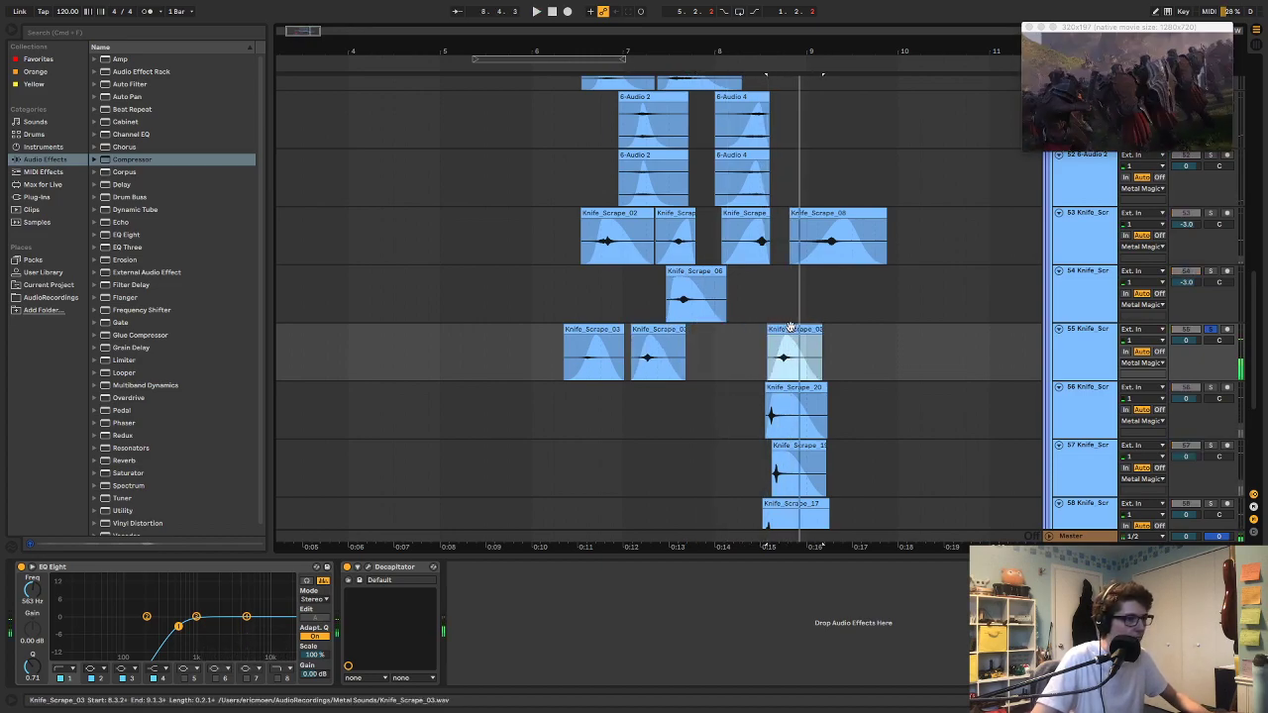
Step: Insert an audio track below 9-Audio 5 and group it with the Knife_Hit_04 and 9-Audio 5 tracks as "Untrem"
{"action": "scroll", "coordinate": [1001, 334], "scroll_direction": "down", "scroll_amount": 6}
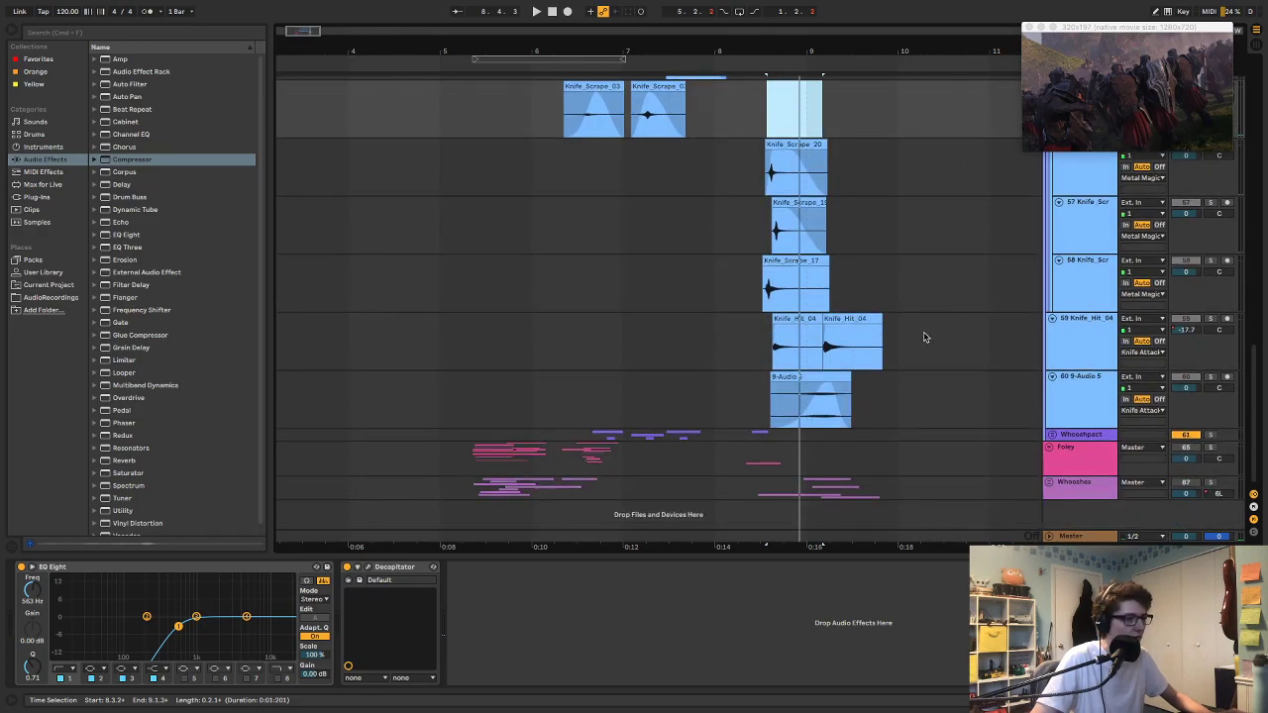
{"action": "left_click", "coordinate": [1094, 398]}
{"action": "key", "text": "super+t"}
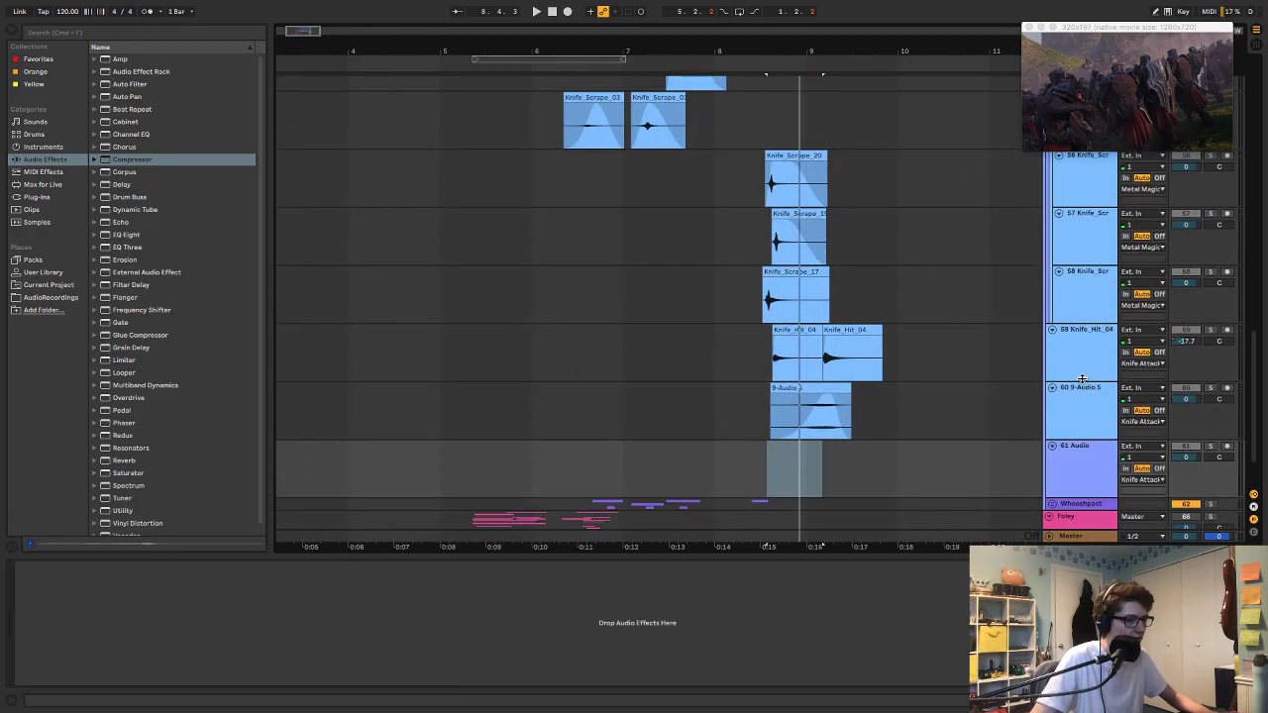
{"action": "key", "text": "super+g"}
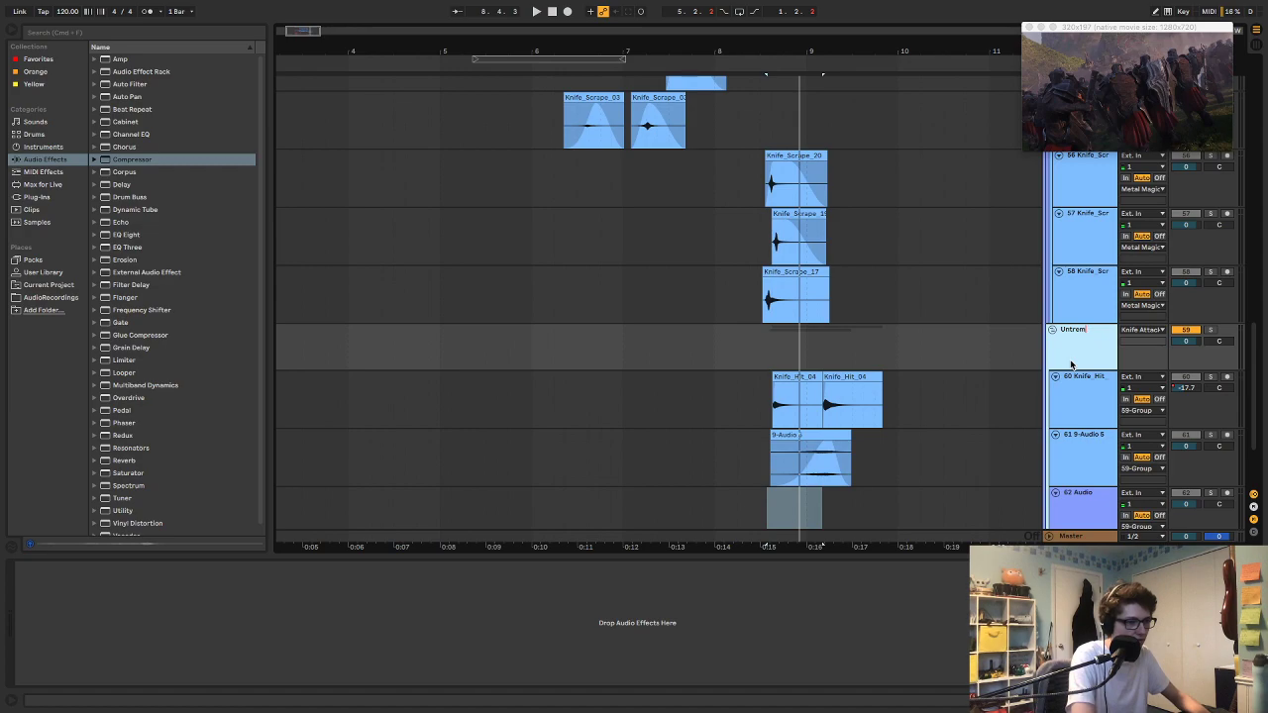
{"action": "key", "text": "Return"}
Step: Place the Knife_Scrape_03 copy on the new track 62 at 8.3.2 and play the track soloed
{"action": "scroll", "coordinate": [905, 367], "scroll_direction": "right", "scroll_amount": 3}
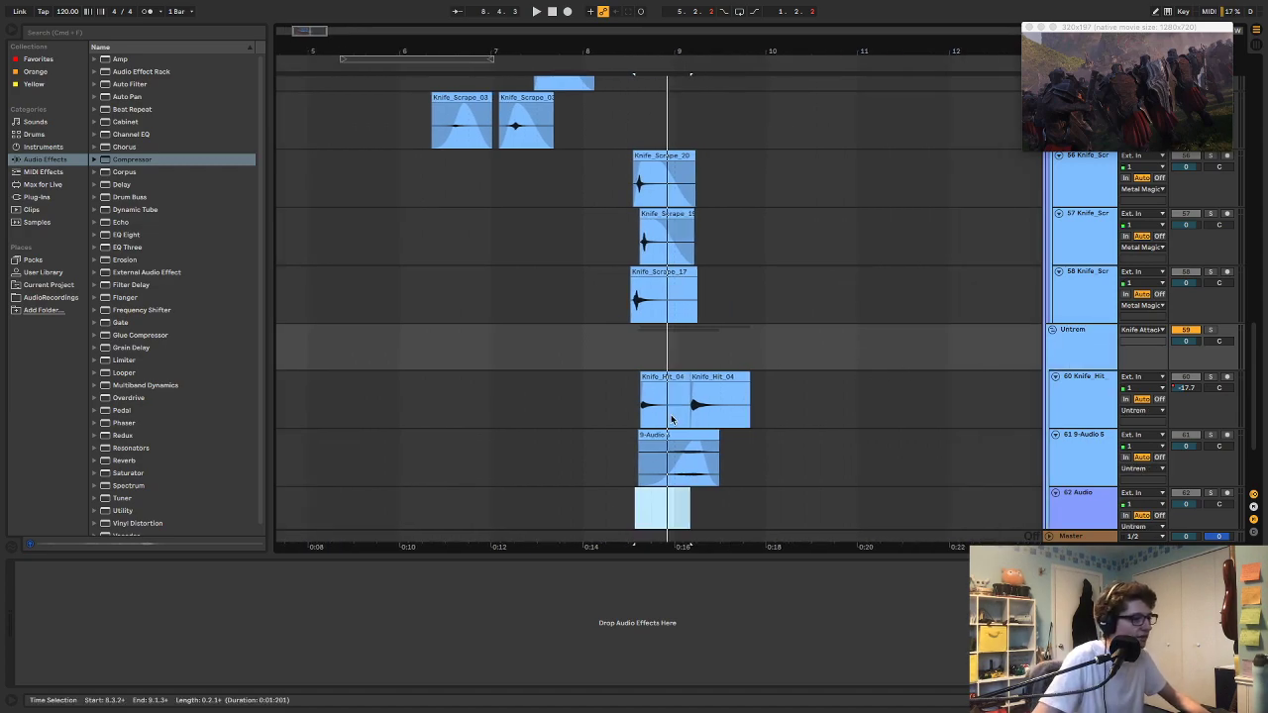
{"action": "scroll", "coordinate": [673, 426], "scroll_direction": "down", "scroll_amount": 1}
{"action": "key", "text": "super+z"}
{"action": "key", "text": "s"}
{"action": "key", "text": "space"}
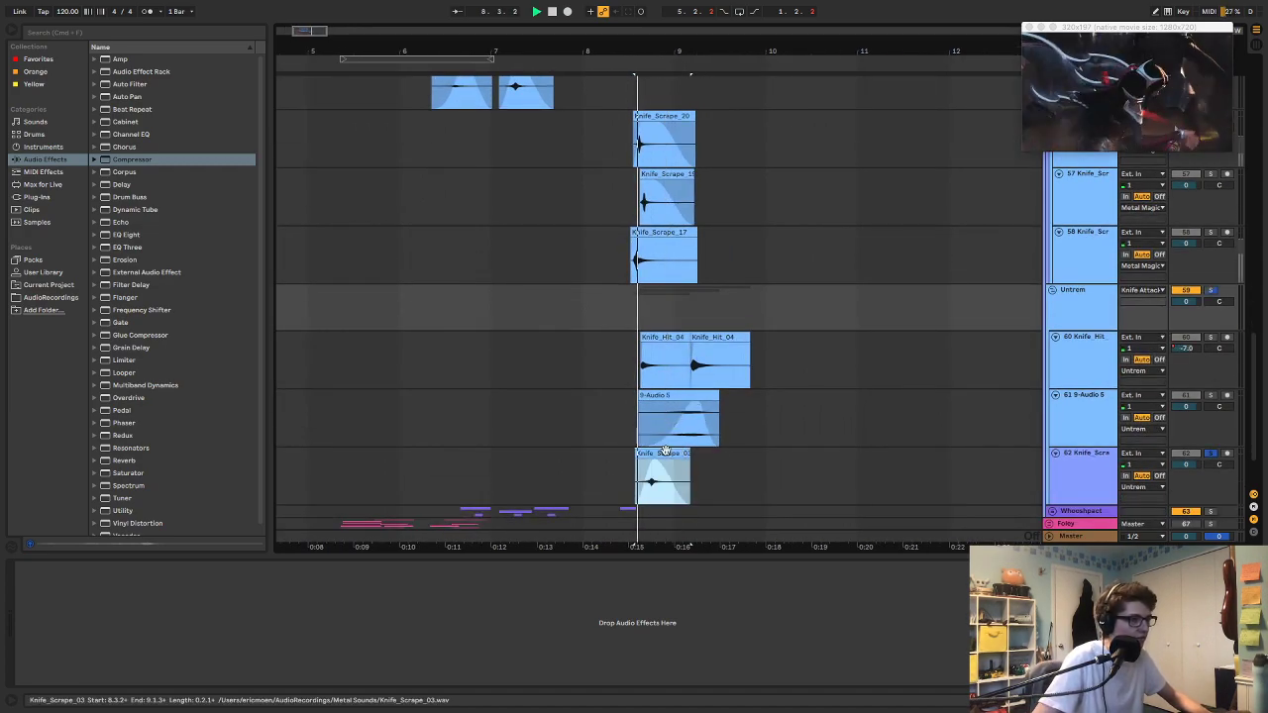
Step: Shift track 62's Knife_Scrape_03 clip slightly later to 8.3.3, transpose it to -7 st with its full length, and play it
{"action": "mouse_move", "coordinate": [664, 451]}
{"action": "left_mouse_down"}
{"action": "mouse_move", "coordinate": [684, 457]}
{"action": "mouse_move", "coordinate": [664, 454]}
{"action": "left_mouse_up"}
{"action": "left_click", "coordinate": [623, 461]}
{"action": "double_click", "coordinate": [665, 454]}
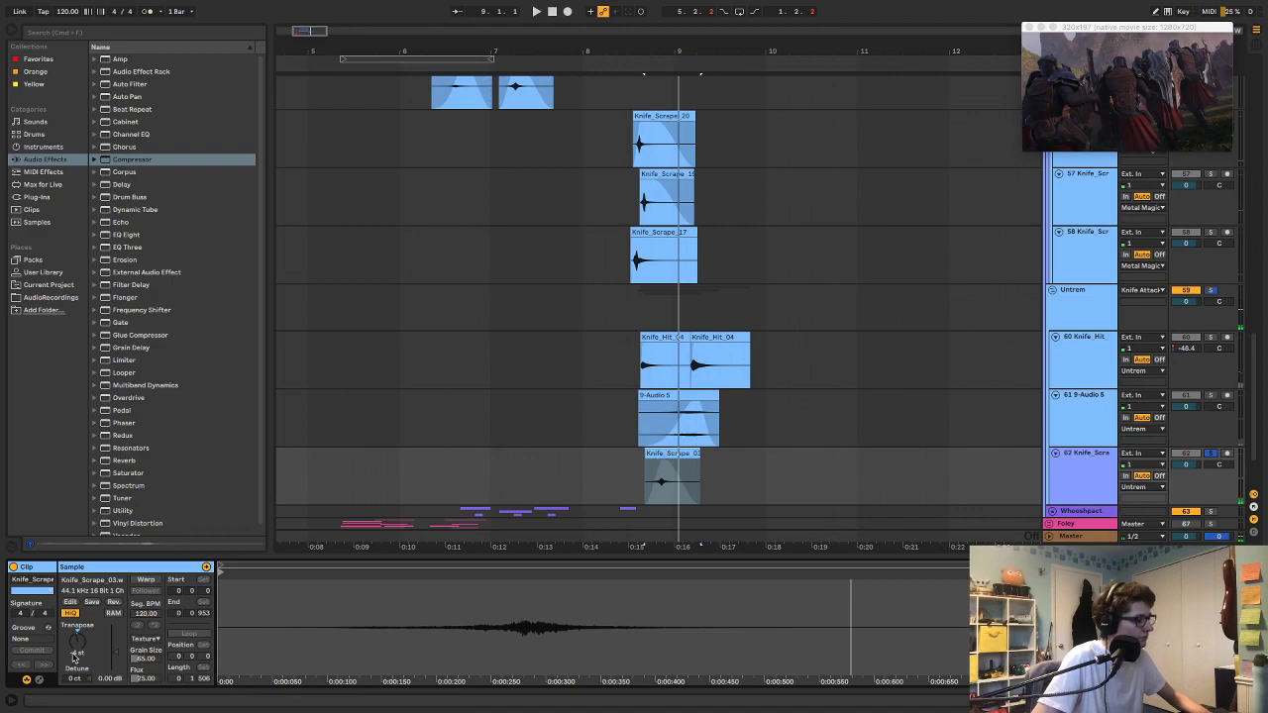
{"action": "left_click_drag", "start_coordinate": [78, 642], "coordinate": [77, 649]}
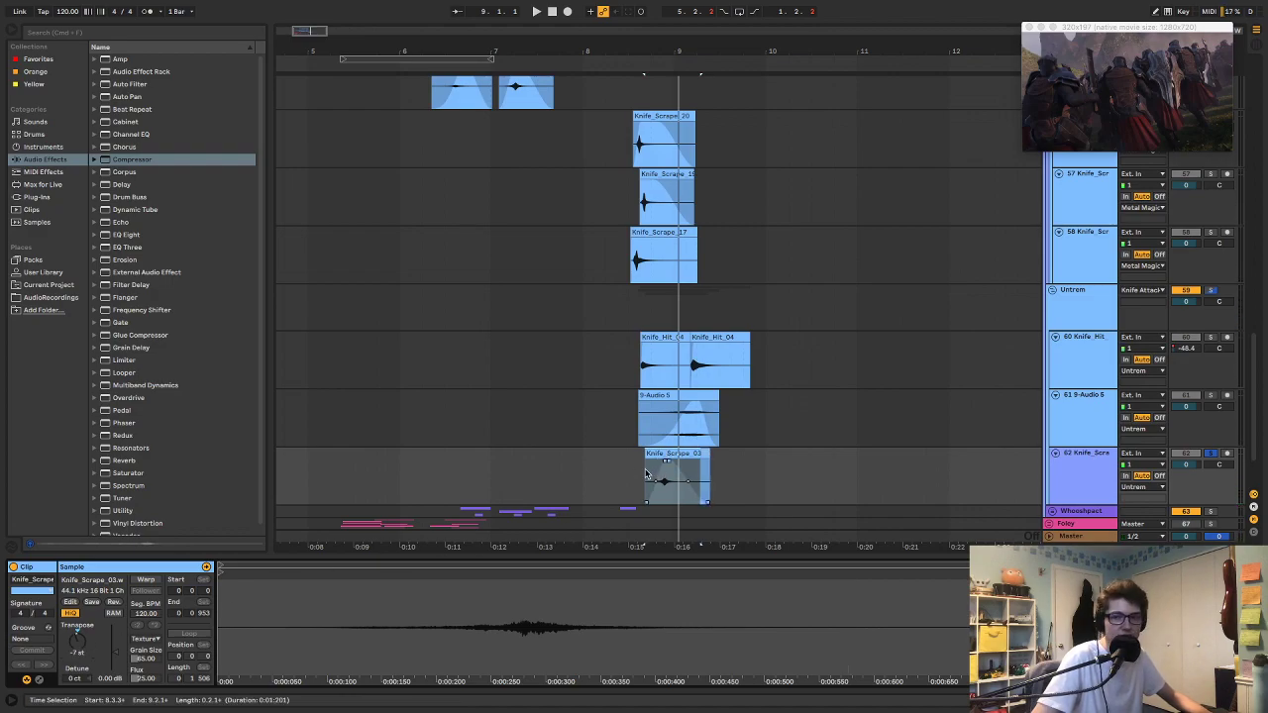
{"action": "left_click", "coordinate": [673, 453]}
{"action": "key", "text": "space"}
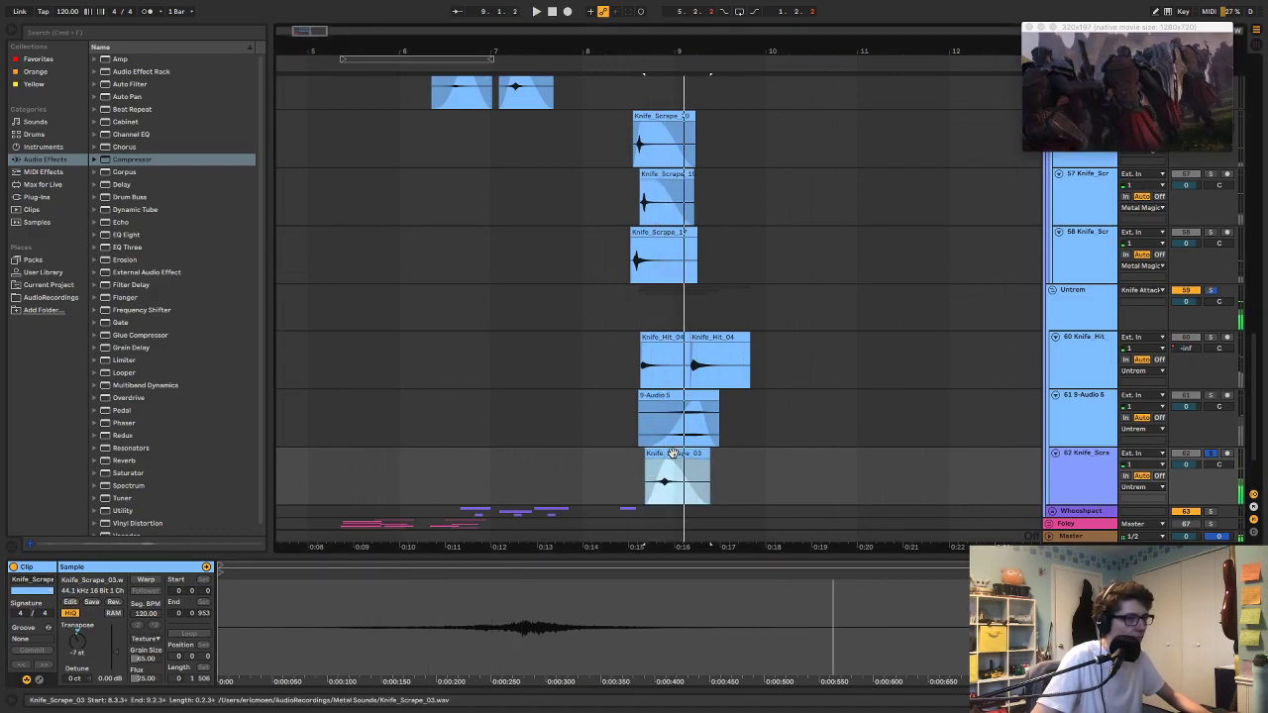
Step: Nudge track 62's Knife_Scrape_03 clip slightly earlier, raise its clip gain to 4.75 dB, and play it soloed
{"action": "left_click_drag", "start_coordinate": [674, 454], "coordinate": [668, 454]}
{"action": "key", "text": "space"}
{"action": "key", "text": "space"}
{"action": "key", "text": "space"}
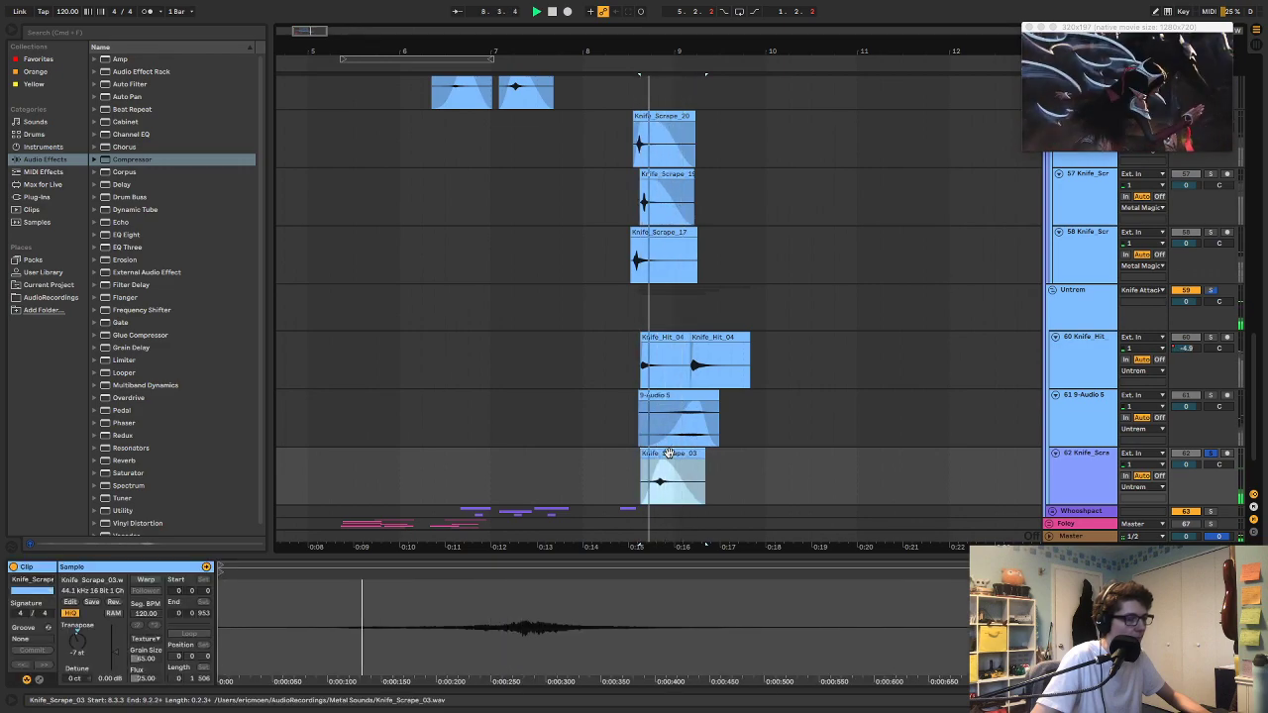
{"action": "key", "text": "space"}
{"action": "left_click_drag", "start_coordinate": [116, 651], "coordinate": [116, 647]}
{"action": "key", "text": "space"}
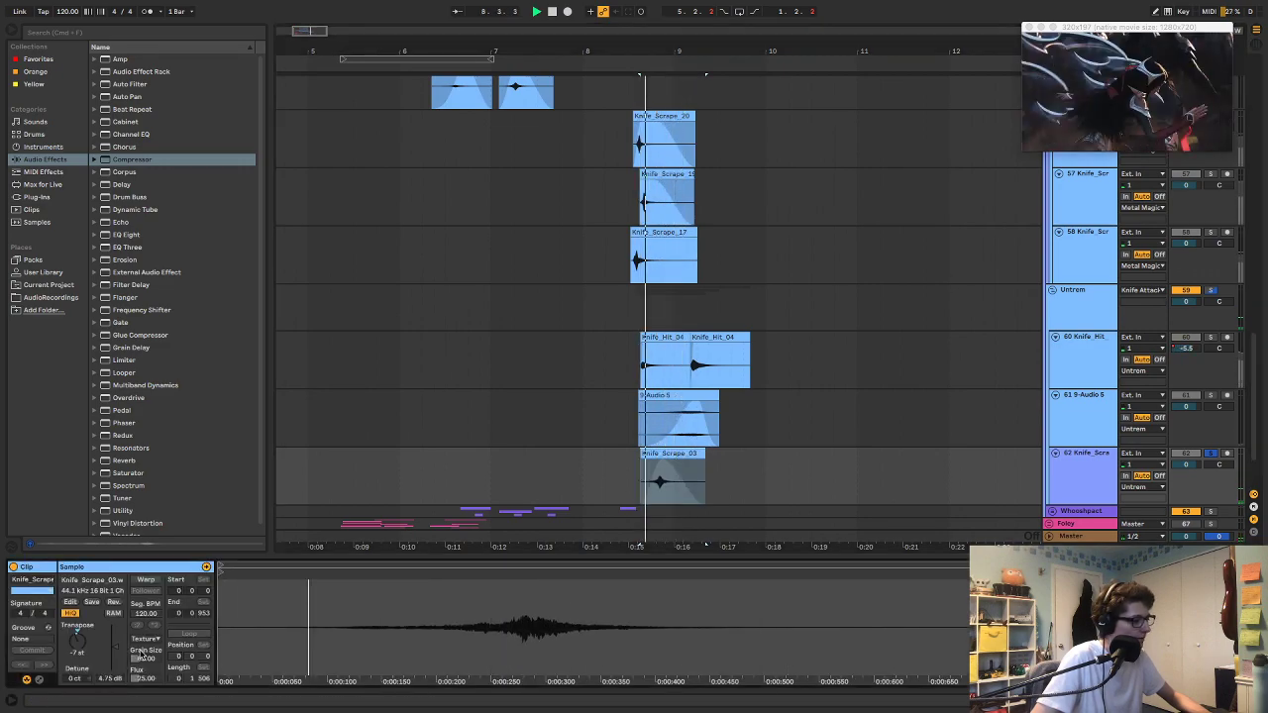
Step: Add the Soundtoys Decapitator plug-in to the Untrem group track
{"action": "left_click", "coordinate": [37, 197]}
{"action": "left_click", "coordinate": [156, 146]}
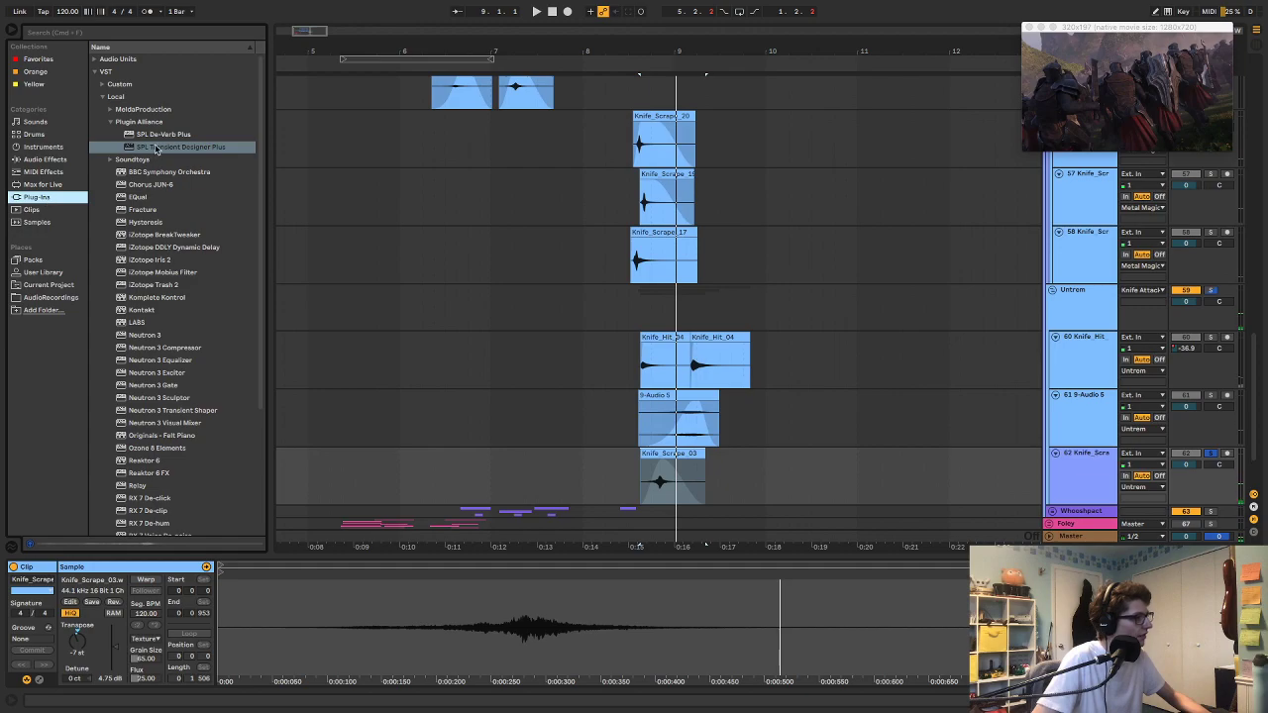
{"action": "left_click", "coordinate": [112, 122]}
{"action": "left_click", "coordinate": [112, 122]}
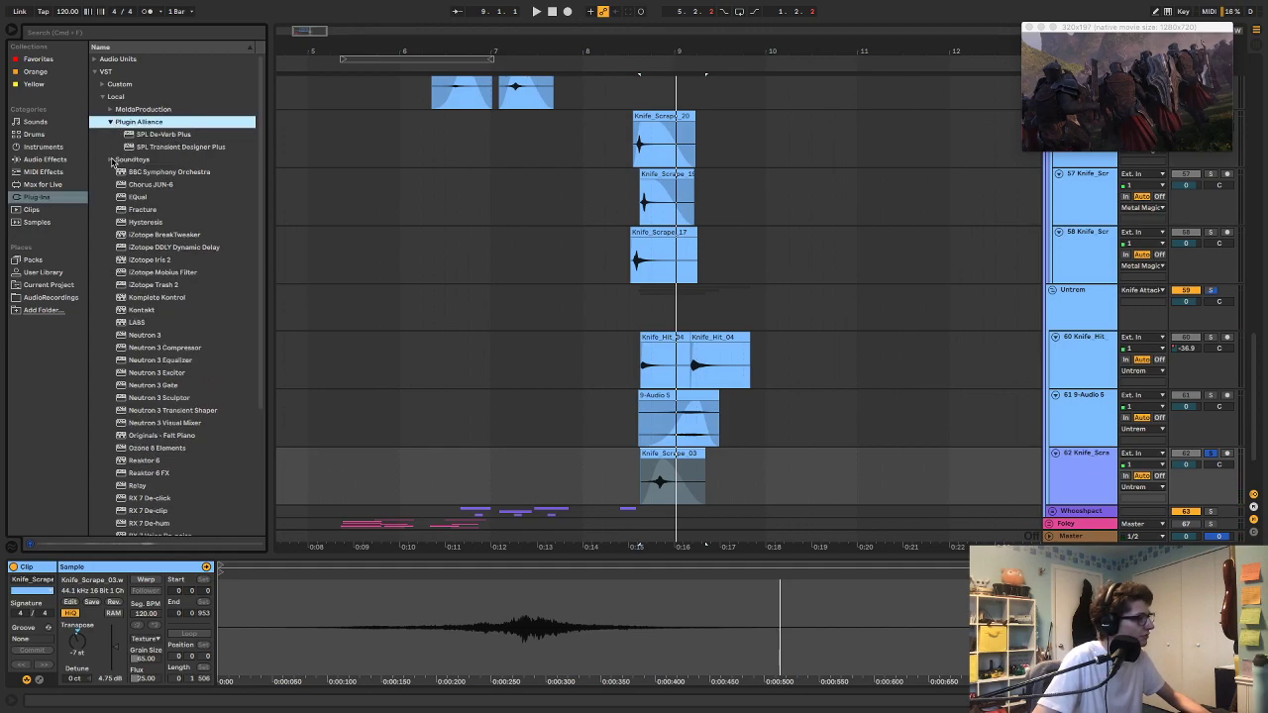
{"action": "left_click", "coordinate": [112, 162]}
{"action": "left_click", "coordinate": [142, 160]}
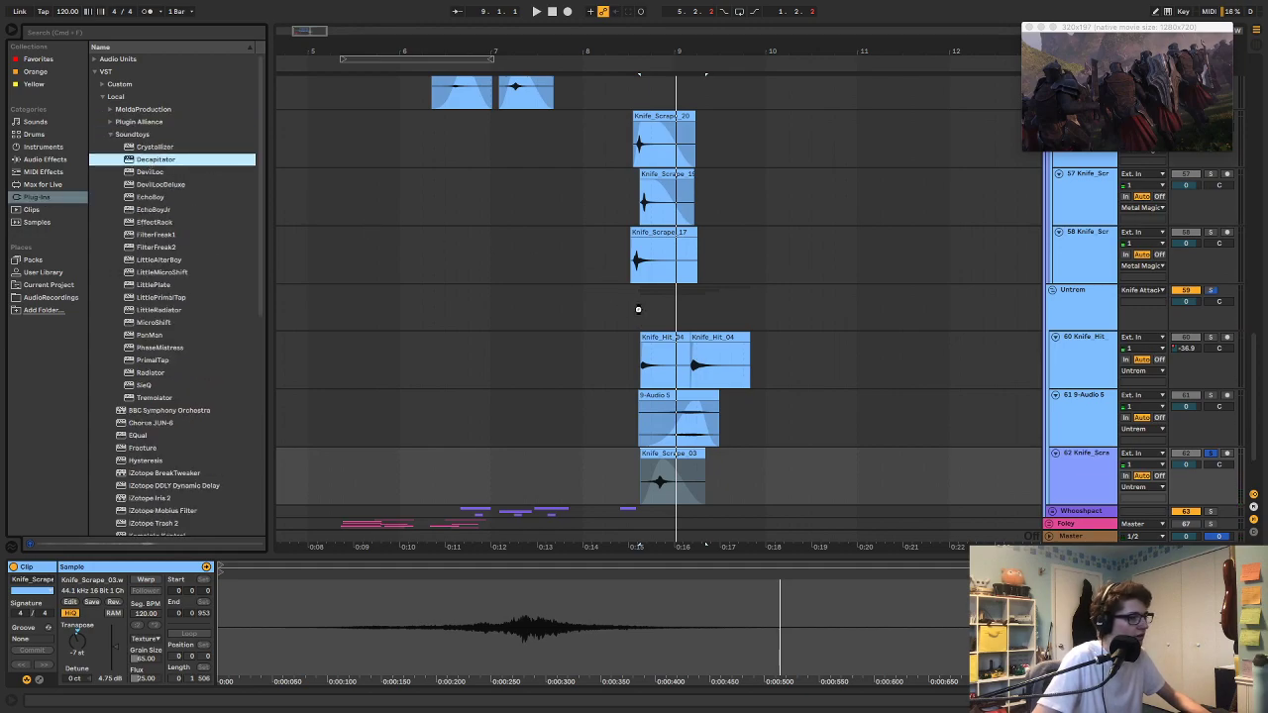
{"action": "left_click_drag", "start_coordinate": [638, 309], "coordinate": [638, 309]}
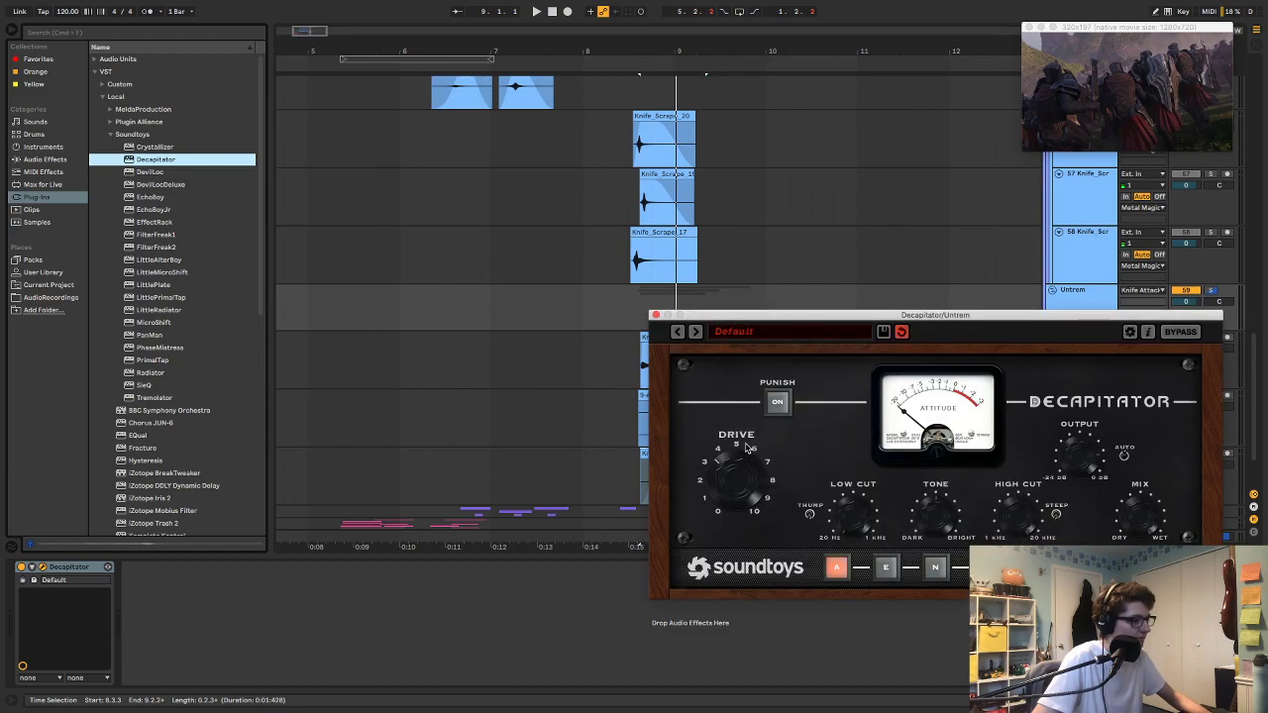
Step: Turn on Punish in the Untrem group's Decapitator, audition it during playback, and close the plug-in window
{"action": "left_click_drag", "start_coordinate": [740, 311], "coordinate": [722, 321]}
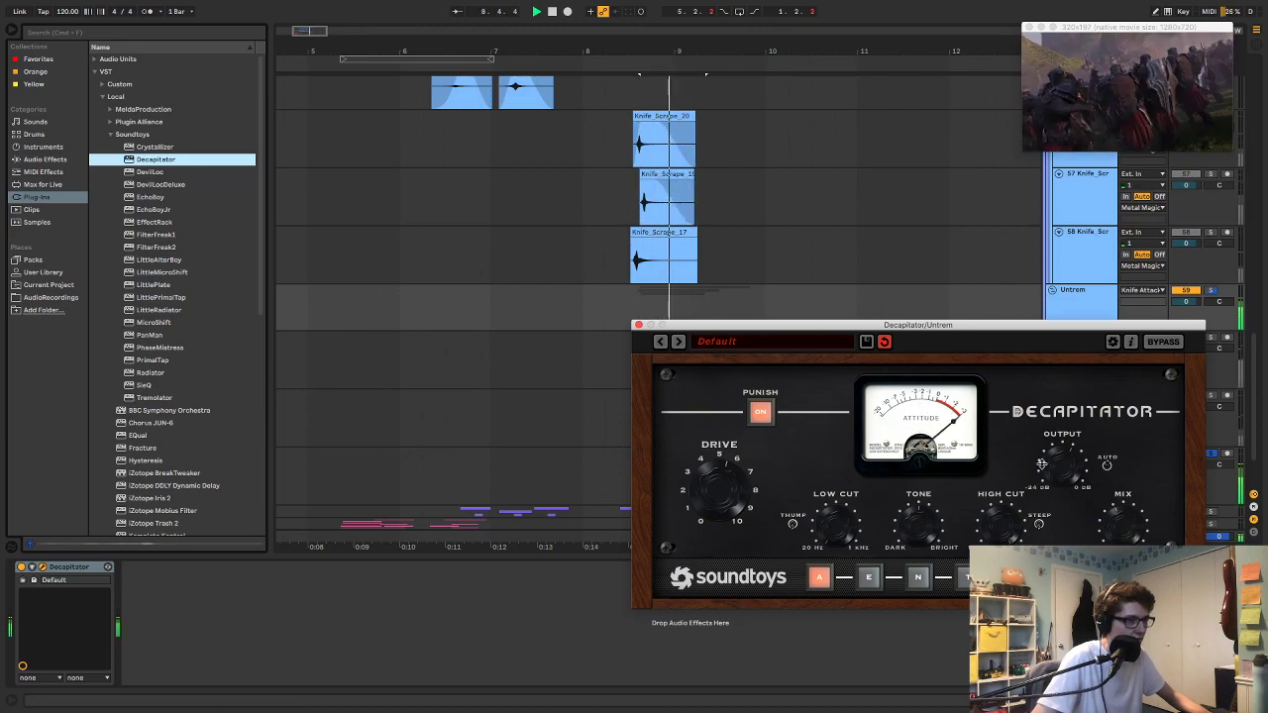
{"action": "left_click", "coordinate": [638, 325]}
{"action": "key", "text": "space"}
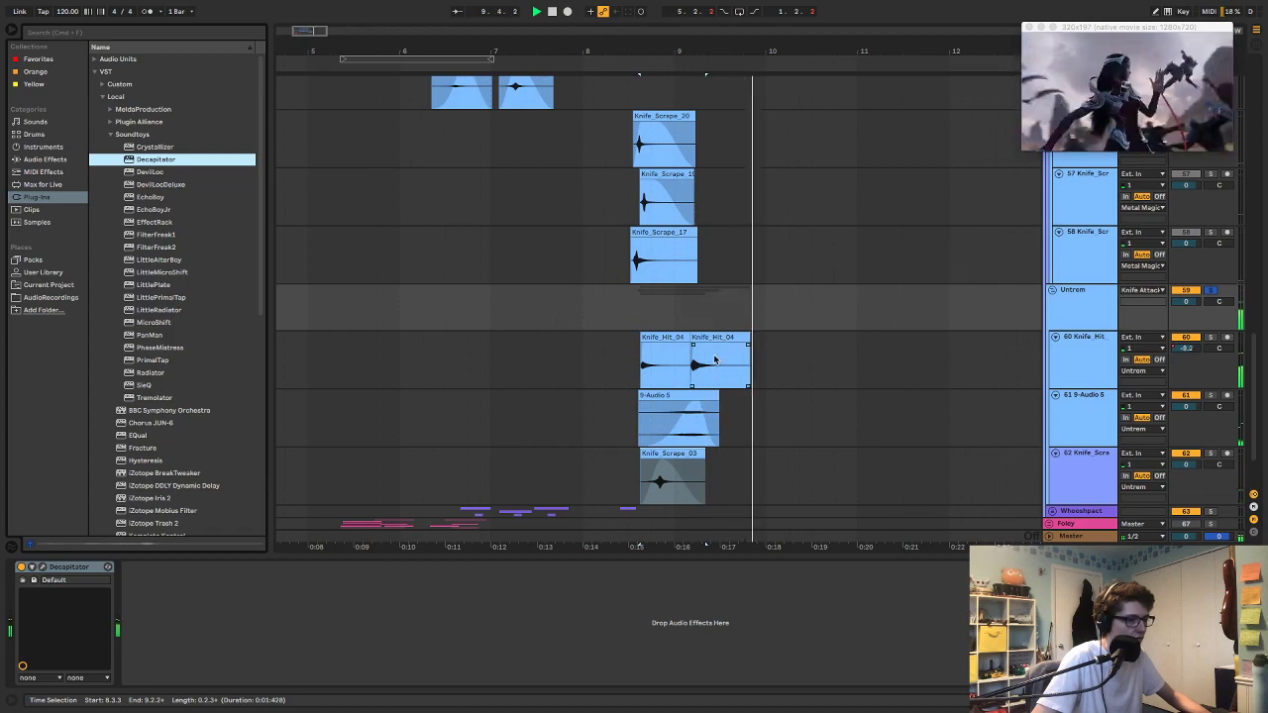
Step: Play from just before bar 8, move Decapitator from the Untrem group to track 62, and play from 8.1.1
{"action": "left_click", "coordinate": [579, 313]}
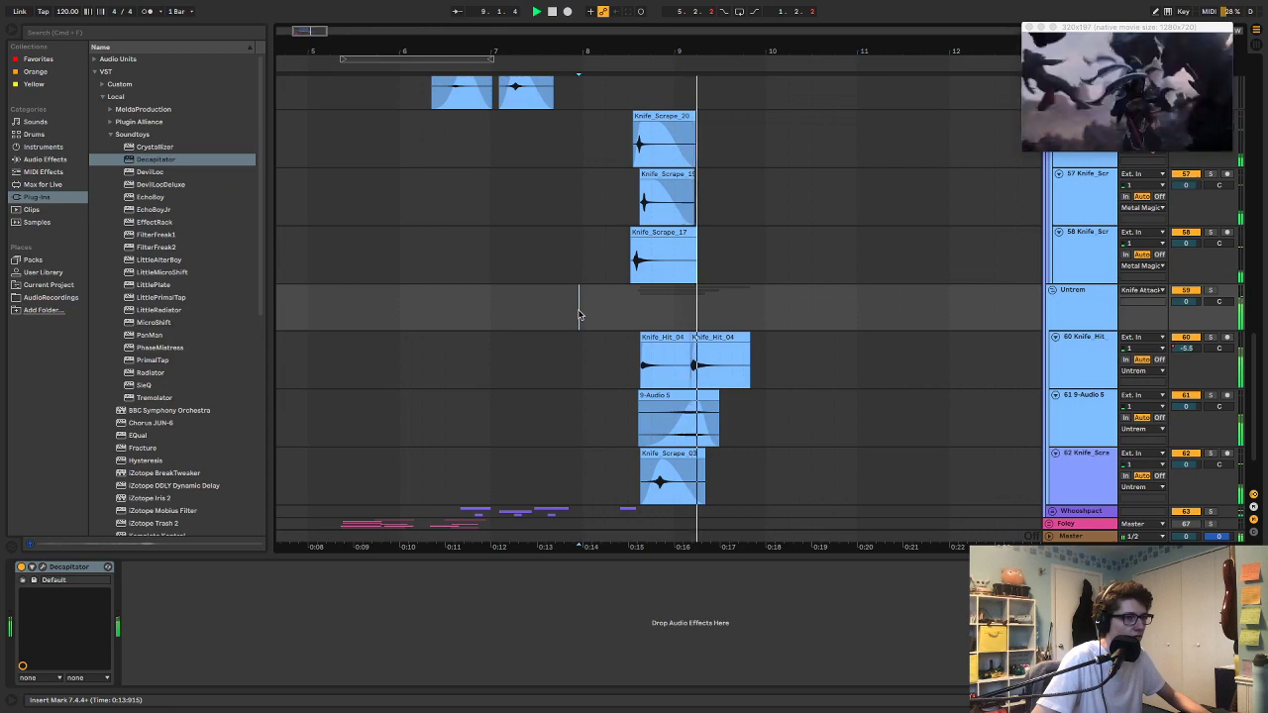
{"action": "left_click", "coordinate": [1082, 304]}
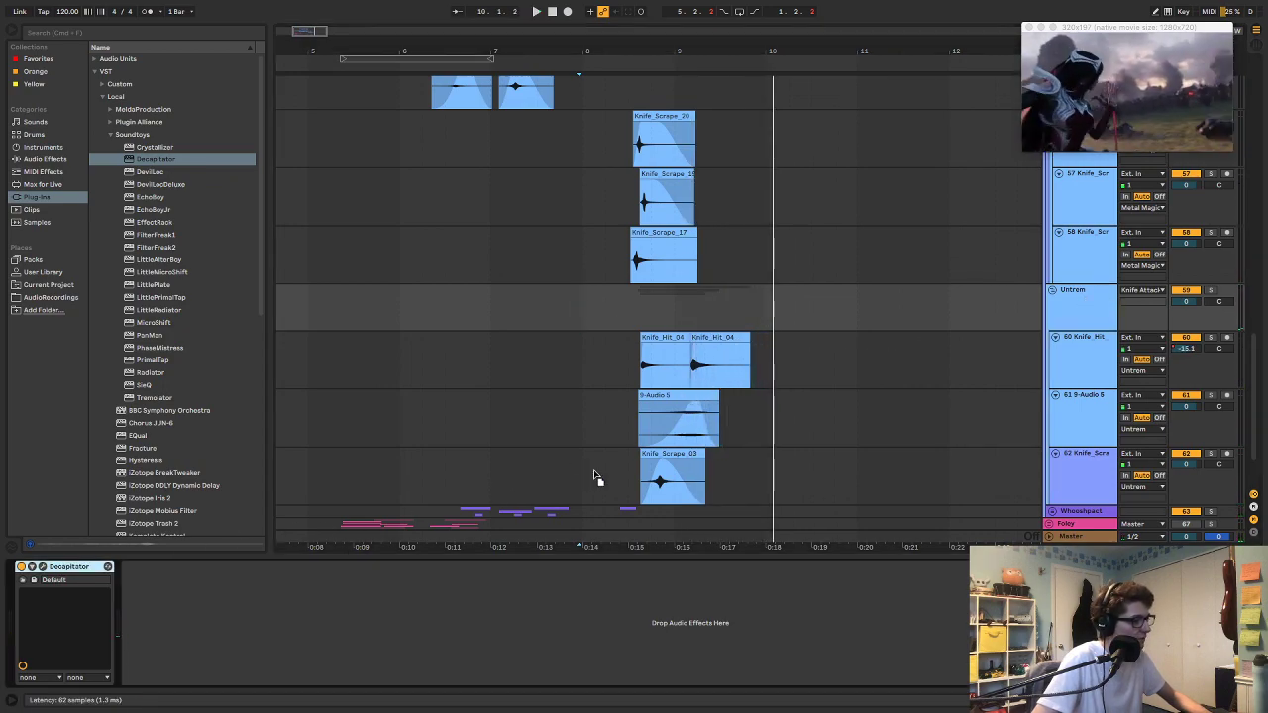
{"action": "left_click", "coordinate": [586, 313]}
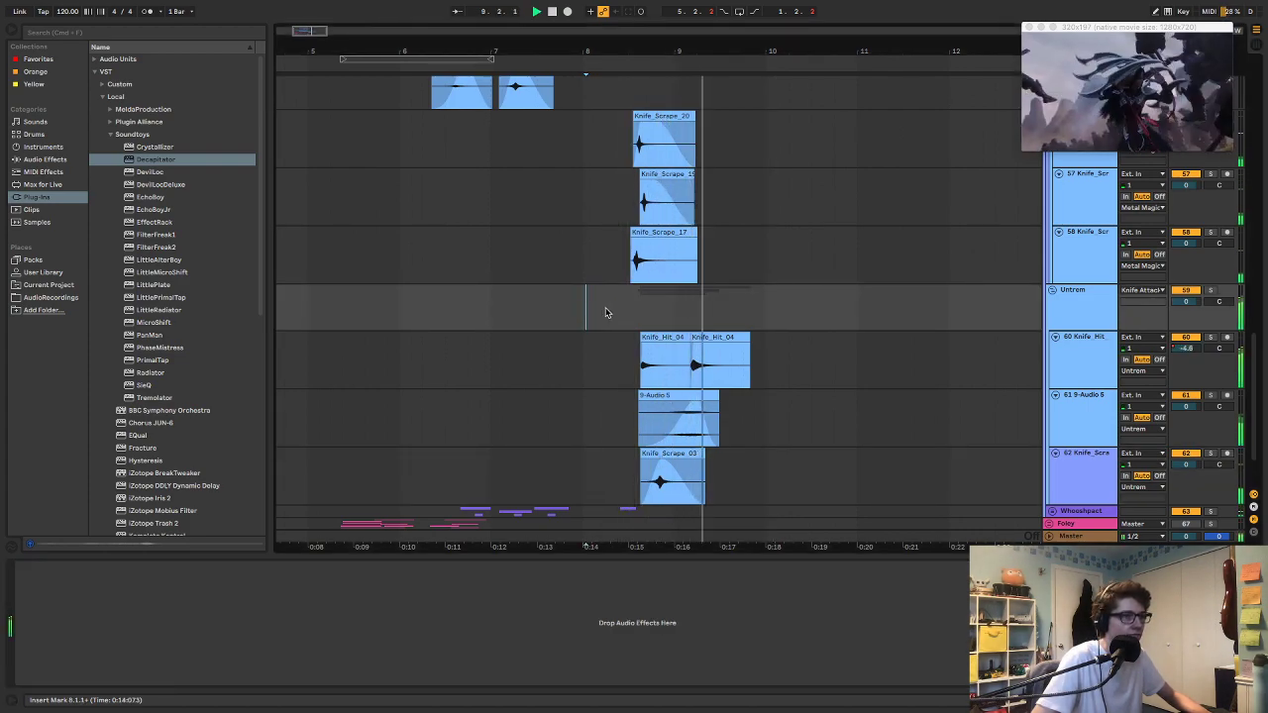
Step: Raise the clip gain of track 62's Knife_Scrape_03 clip to 6.06 dB and play it with the other layers
{"action": "left_click", "coordinate": [671, 481]}
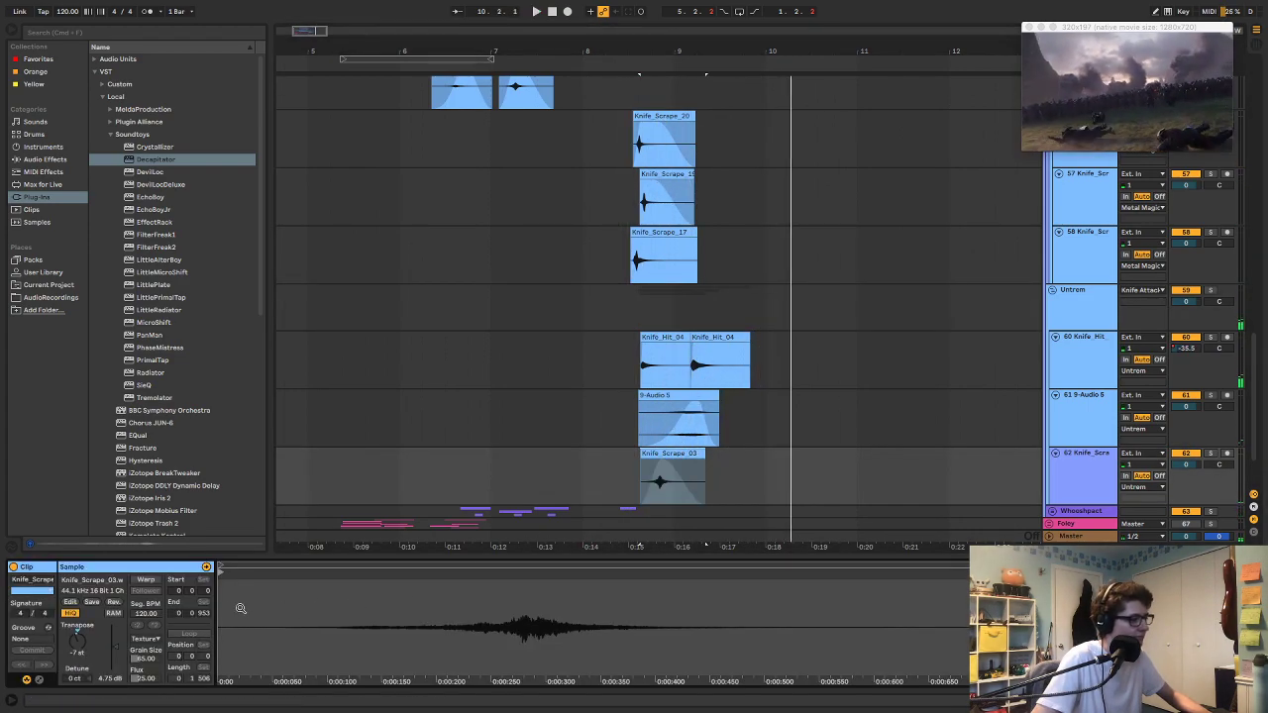
{"action": "left_click_drag", "start_coordinate": [116, 648], "coordinate": [116, 645]}
{"action": "key", "text": "space"}
{"action": "scroll", "coordinate": [551, 345], "scroll_direction": "up", "scroll_amount": 1}
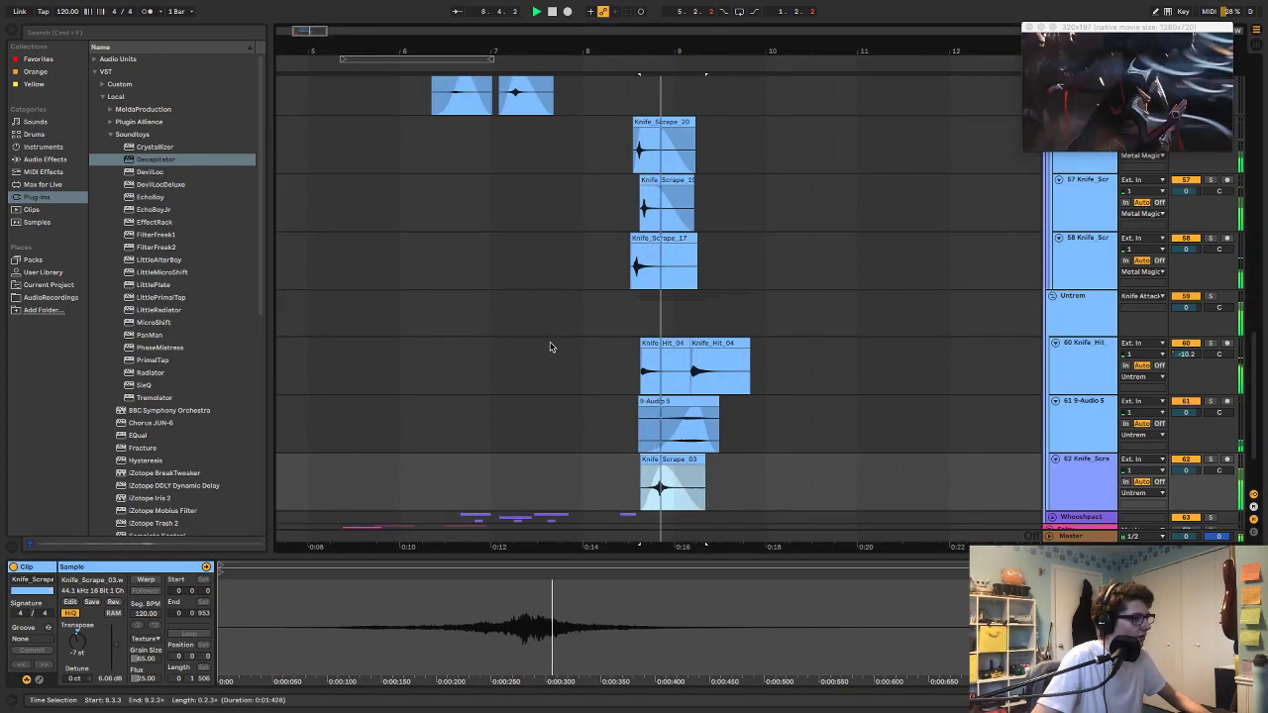
{"action": "key", "text": "space"}
Step: Audition knife scrape samples in AudioRecordings, including Knife_Scrape_15 and Knife_Scrape_13
{"action": "scroll", "coordinate": [594, 337], "scroll_direction": "up", "scroll_amount": 1}
{"action": "scroll", "coordinate": [595, 337], "scroll_direction": "up", "scroll_amount": 8}
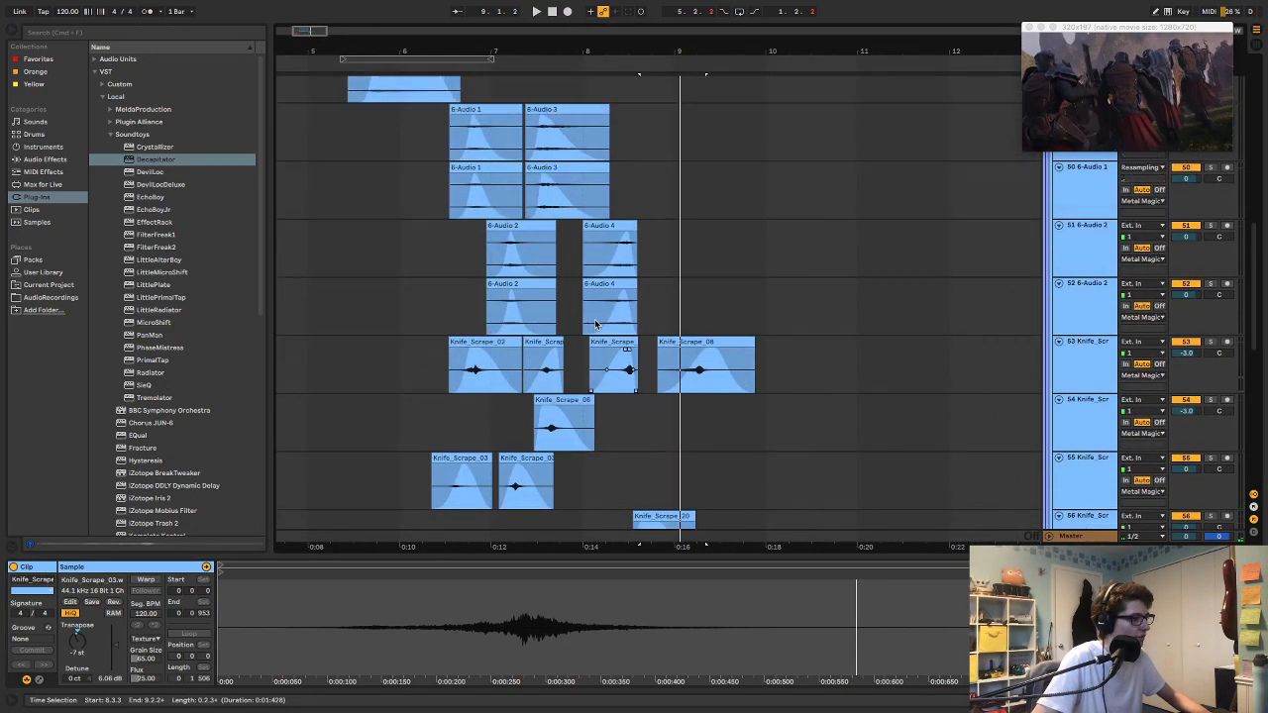
{"action": "left_click", "coordinate": [43, 297]}
{"action": "left_click", "coordinate": [125, 290]}
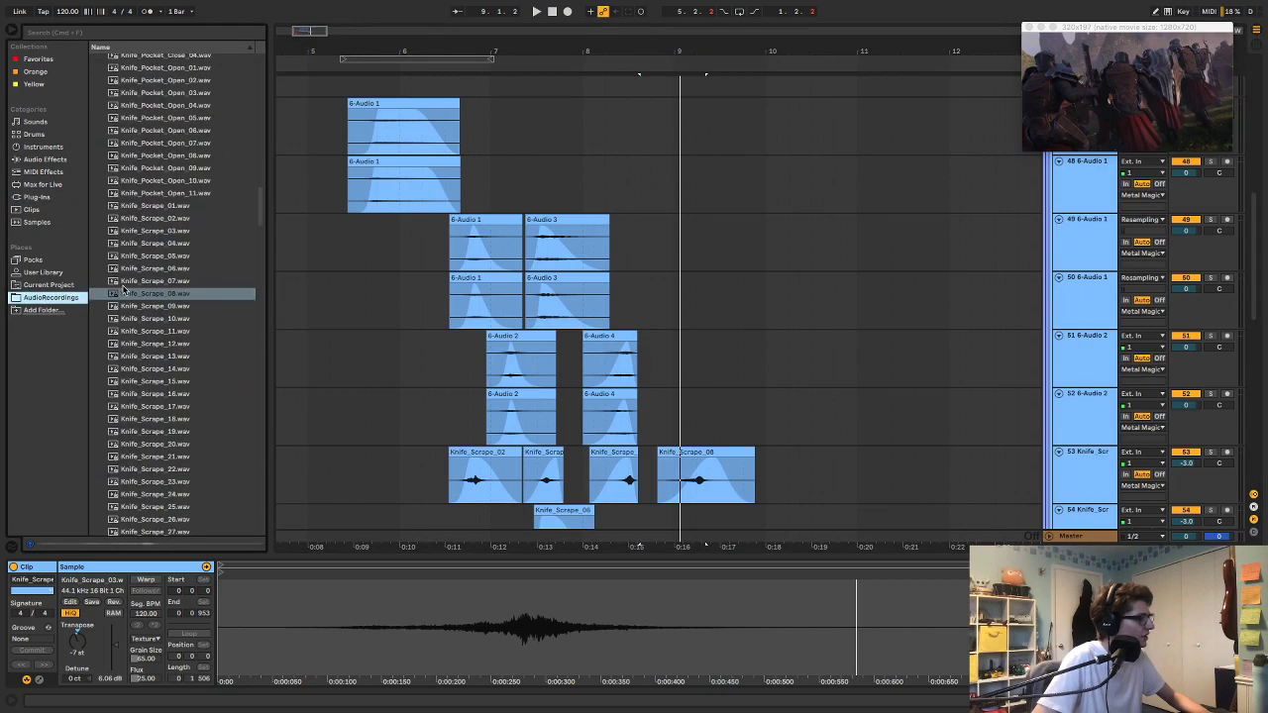
{"action": "left_click", "coordinate": [150, 251]}
{"action": "left_click", "coordinate": [156, 227]}
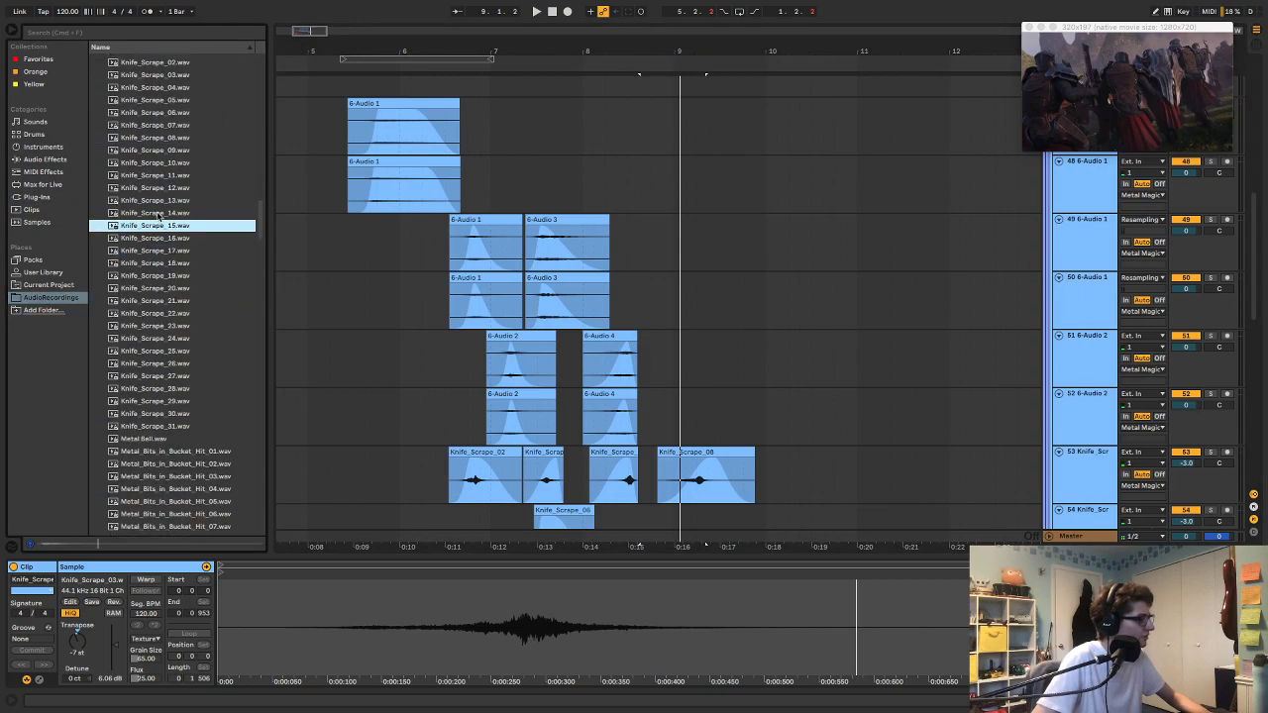
{"action": "left_click", "coordinate": [157, 201]}
{"action": "left_click", "coordinate": [155, 224]}
{"action": "left_click", "coordinate": [160, 201]}
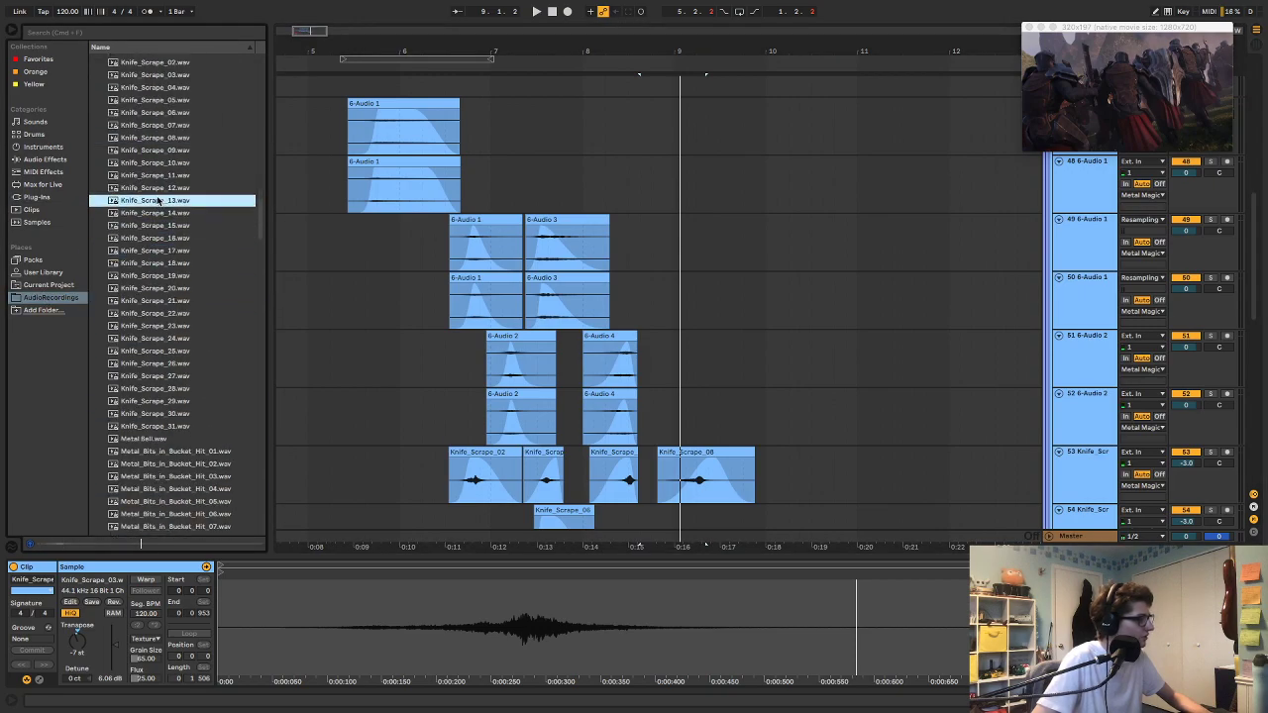
Step: Look through the Metal Magic and Untrem tracks to find a place for another scrape layer
{"action": "left_click", "coordinate": [772, 297]}
{"action": "scroll", "coordinate": [771, 297], "scroll_direction": "right", "scroll_amount": 3}
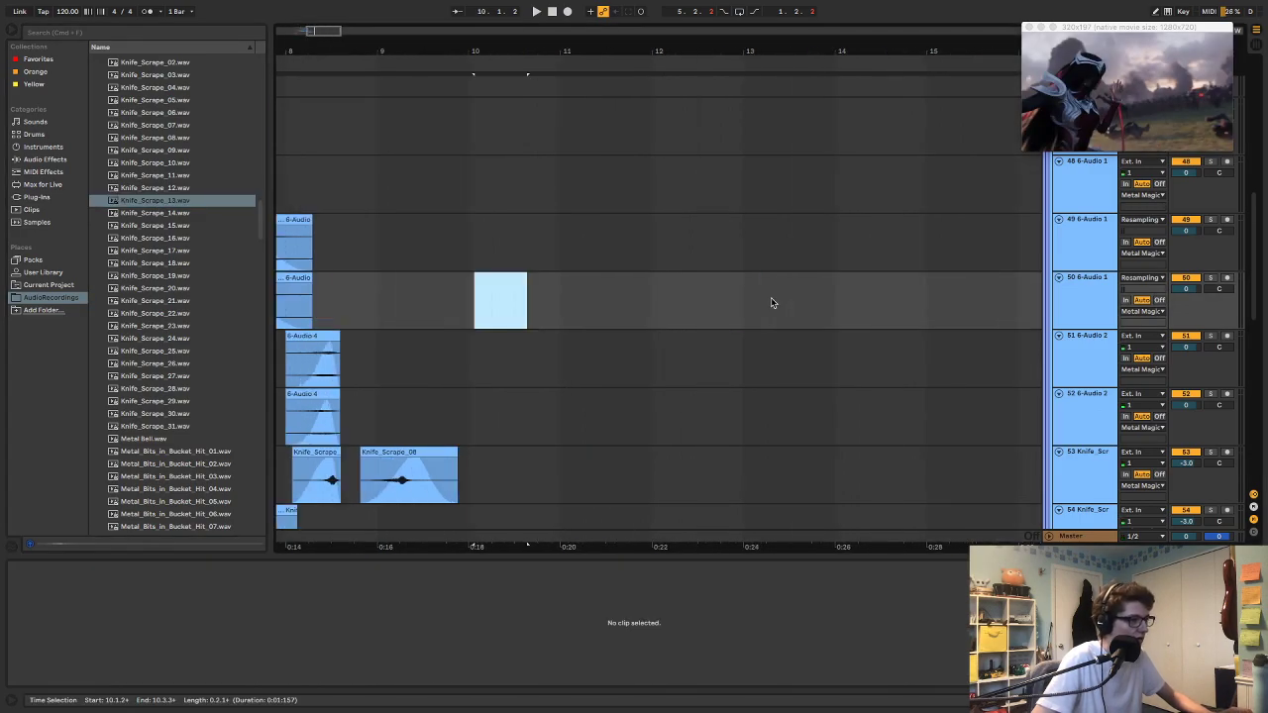
{"action": "scroll", "coordinate": [581, 324], "scroll_direction": "down", "scroll_amount": 10}
{"action": "scroll", "coordinate": [582, 324], "scroll_direction": "left", "scroll_amount": 3}
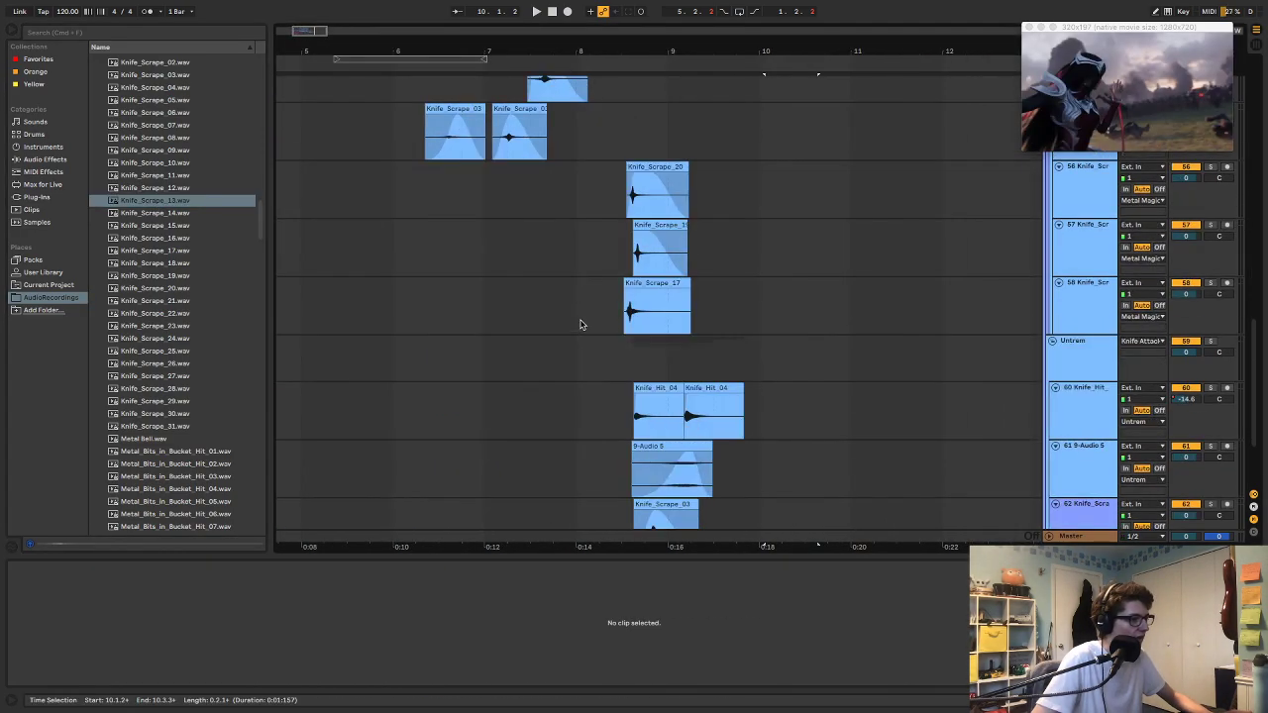
{"action": "left_click", "coordinate": [1079, 317]}
{"action": "scroll", "coordinate": [1075, 323], "scroll_direction": "down", "scroll_amount": 3}
{"action": "scroll", "coordinate": [1075, 323], "scroll_direction": "up", "scroll_amount": 1}
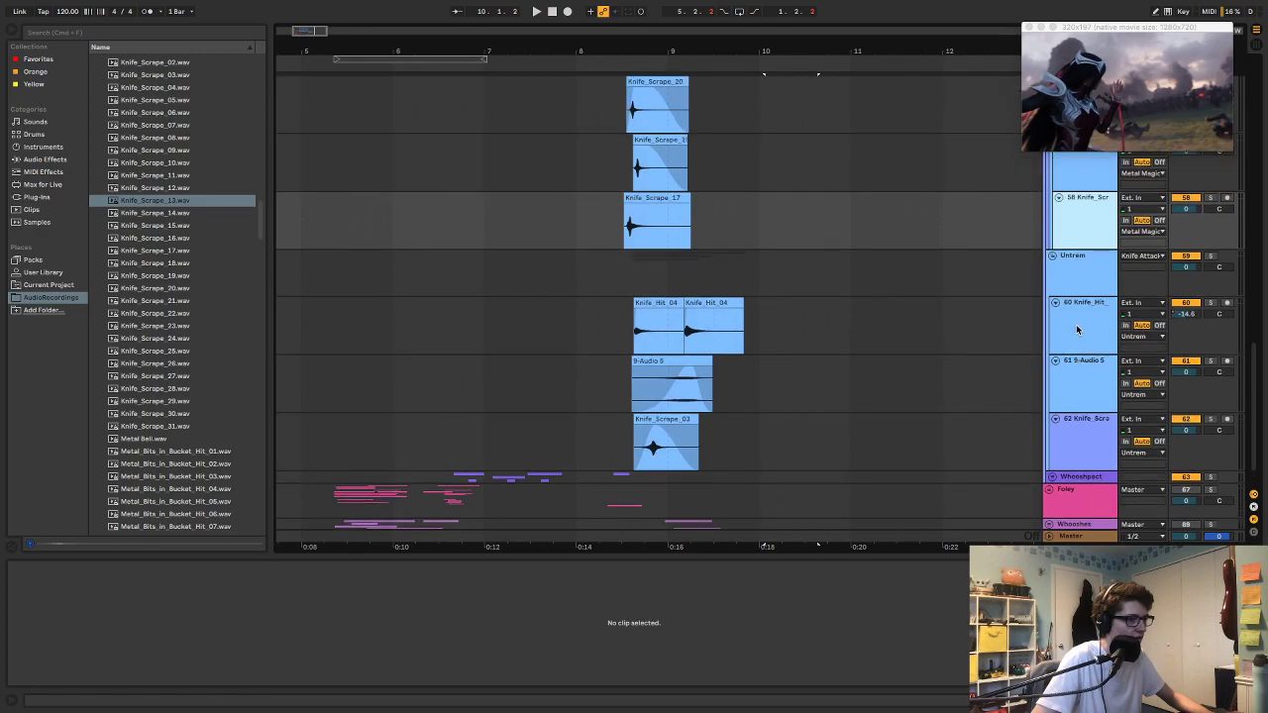
{"action": "scroll", "coordinate": [1075, 324], "scroll_direction": "up", "scroll_amount": 2}
{"action": "scroll", "coordinate": [1076, 325], "scroll_direction": "down", "scroll_amount": 2}
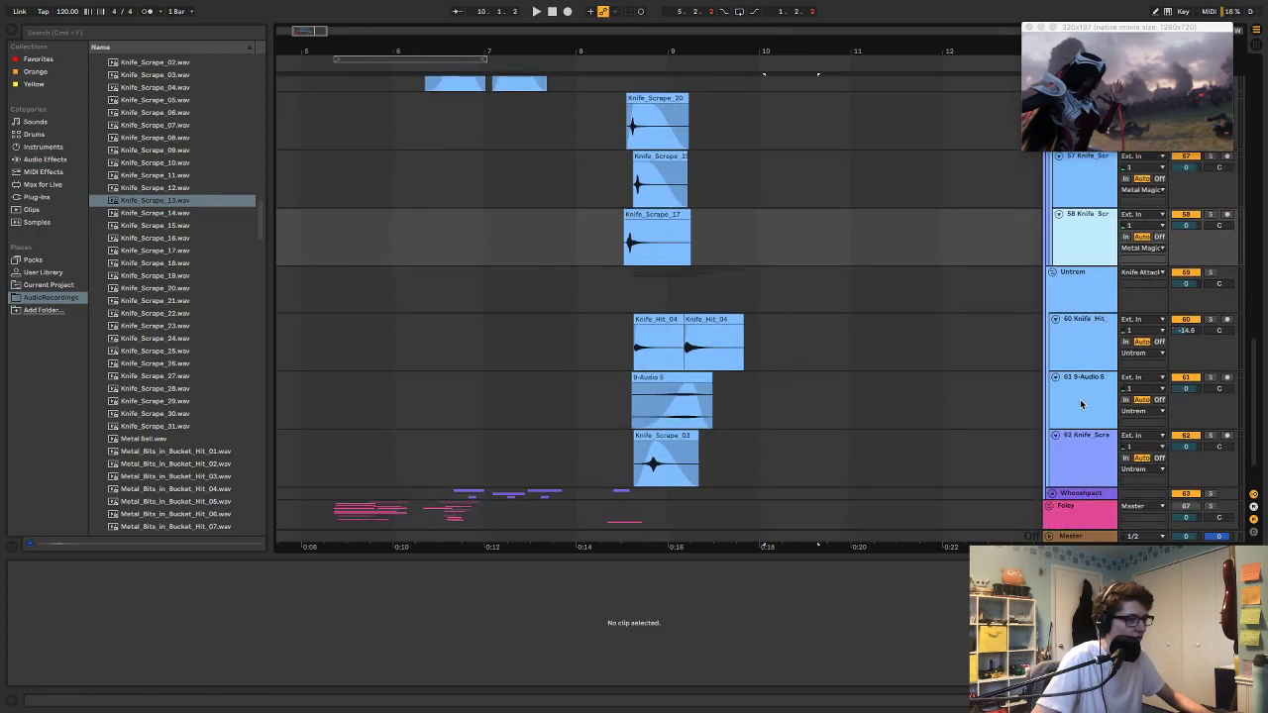
{"action": "scroll", "coordinate": [1074, 426], "scroll_direction": "up", "scroll_amount": 12}
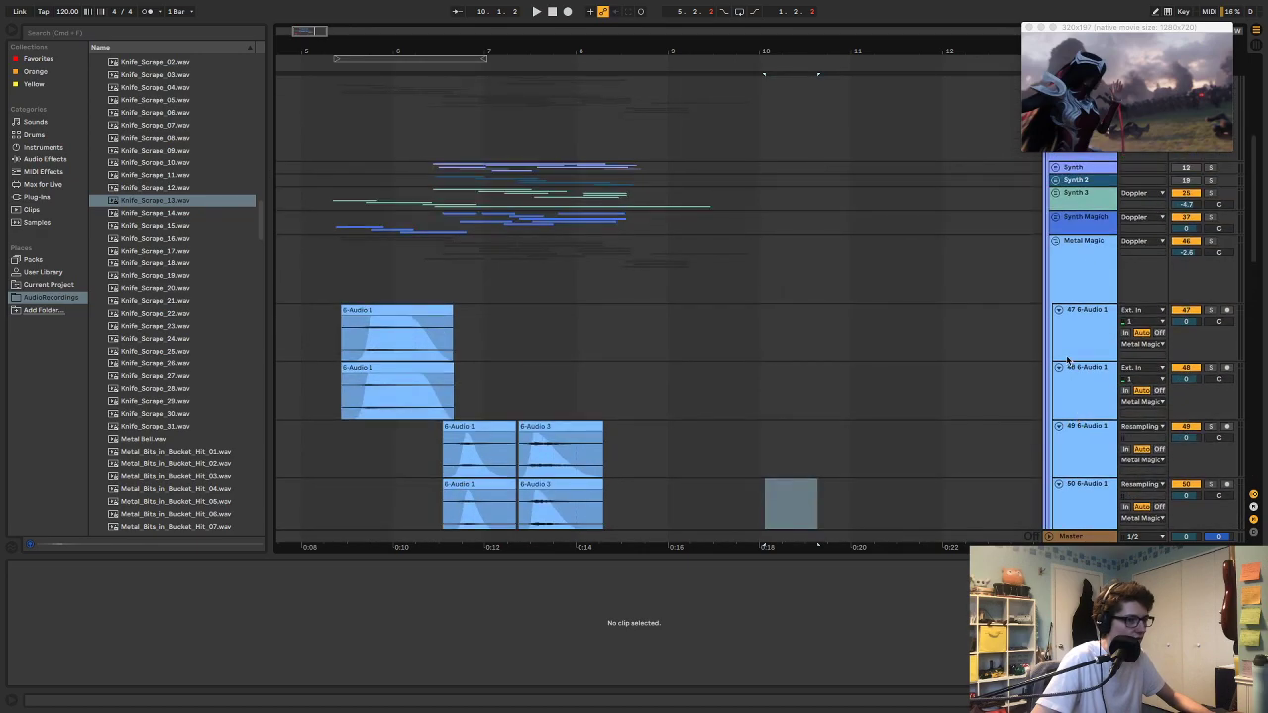
{"action": "scroll", "coordinate": [1057, 265], "scroll_direction": "up", "scroll_amount": 2}
{"action": "scroll", "coordinate": [1064, 252], "scroll_direction": "down", "scroll_amount": 8}
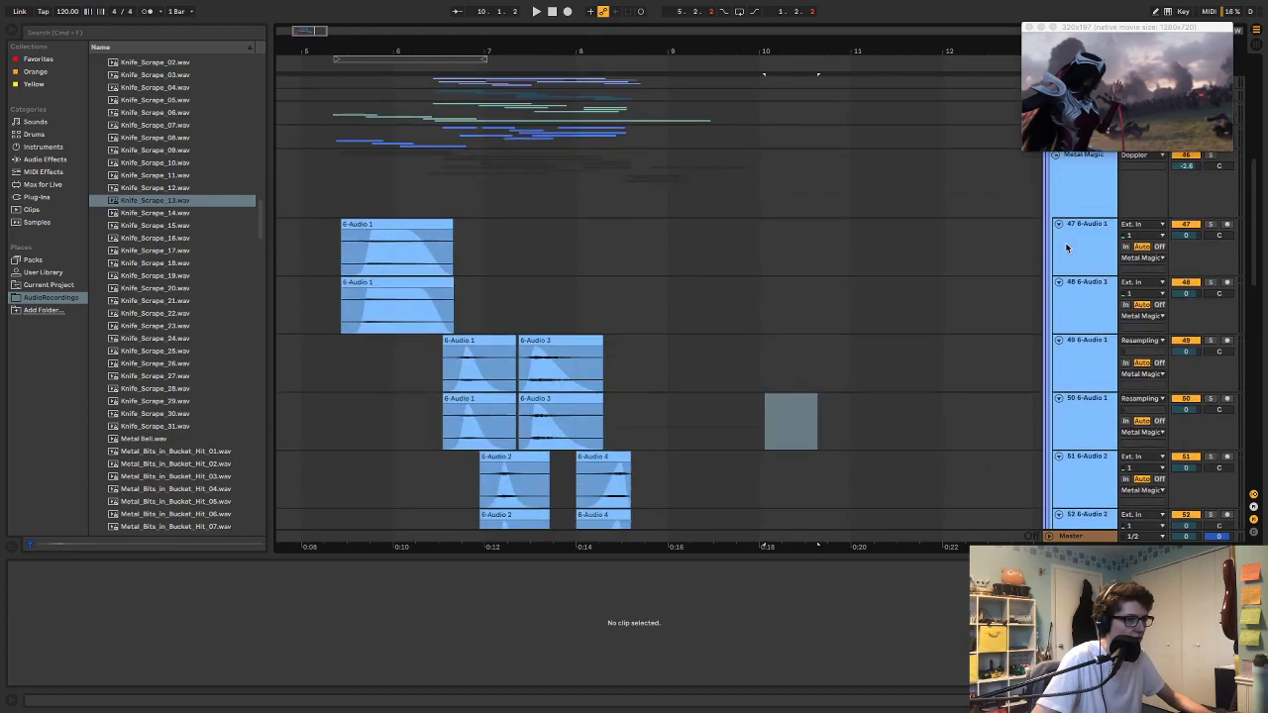
{"action": "scroll", "coordinate": [1066, 250], "scroll_direction": "down", "scroll_amount": 6}
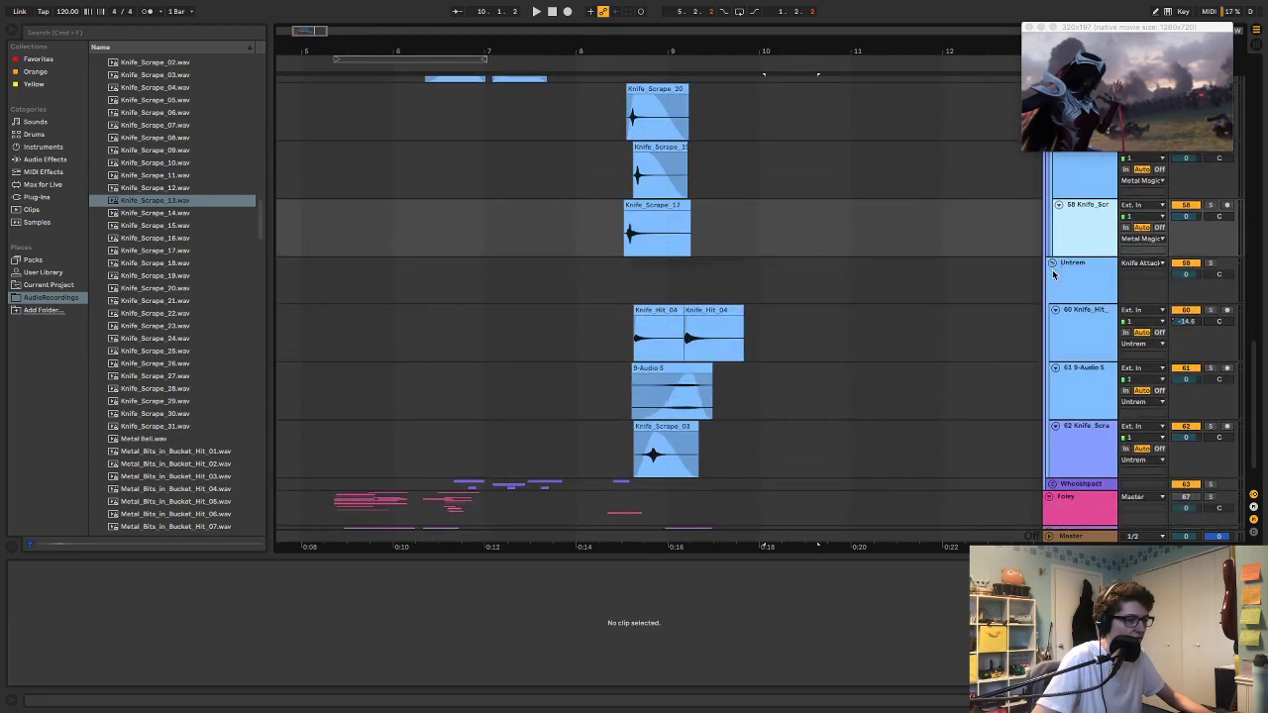
Step: Assign the Untrem group's track color to its grouped tracks and clips, and insert an audio track below track 62
{"action": "right_click", "coordinate": [1083, 440]}
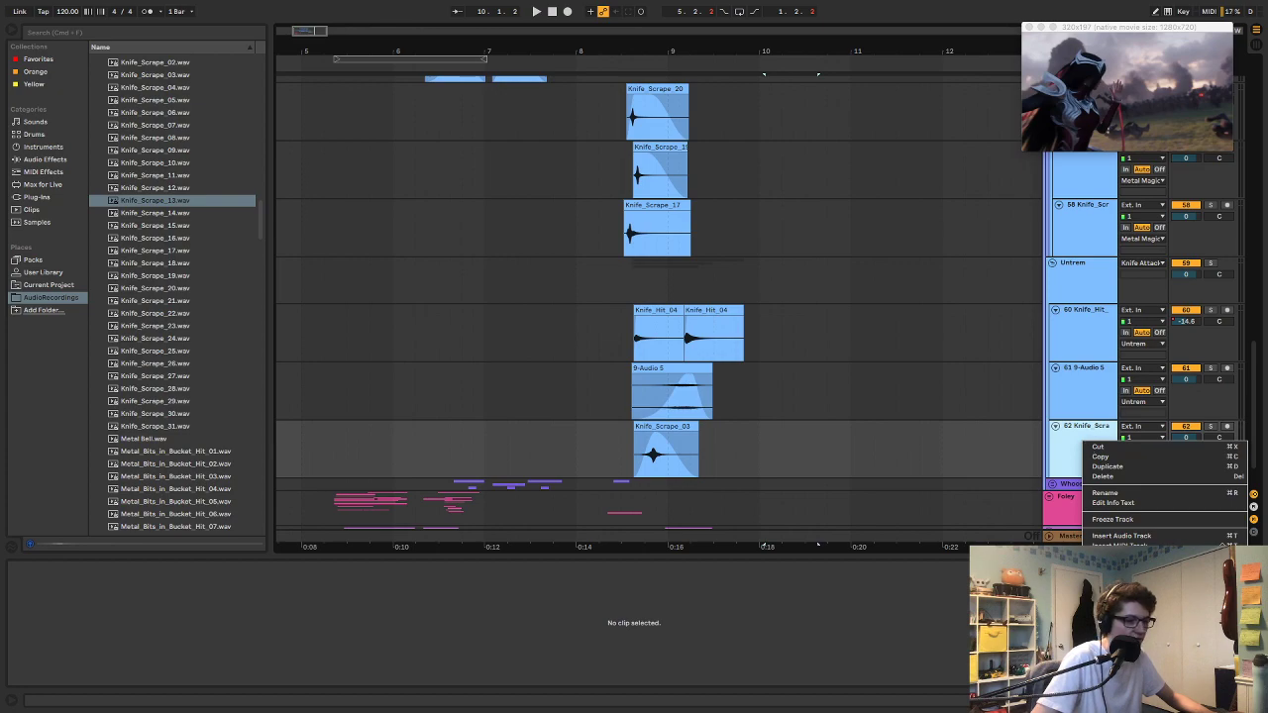
{"action": "left_click", "coordinate": [1099, 518]}
{"action": "right_click", "coordinate": [1058, 290]}
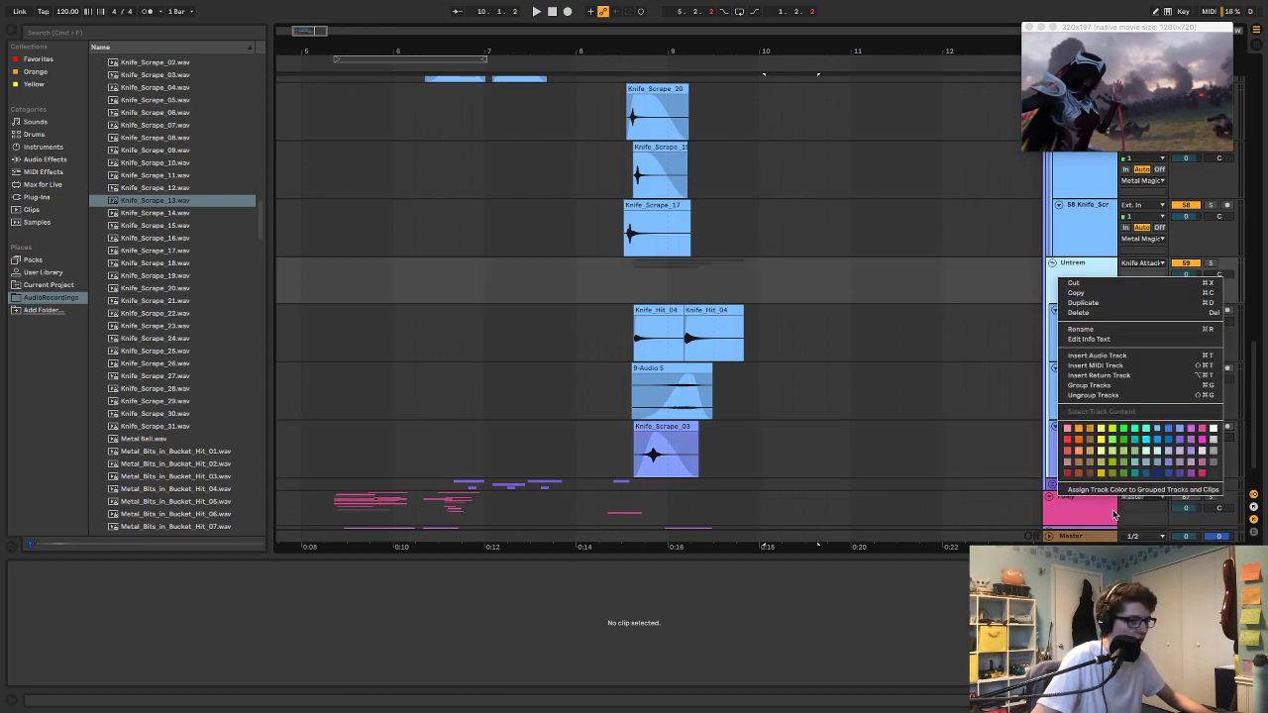
{"action": "key", "text": "Escape"}
{"action": "left_click", "coordinate": [1076, 454]}
{"action": "key", "text": "super+t"}
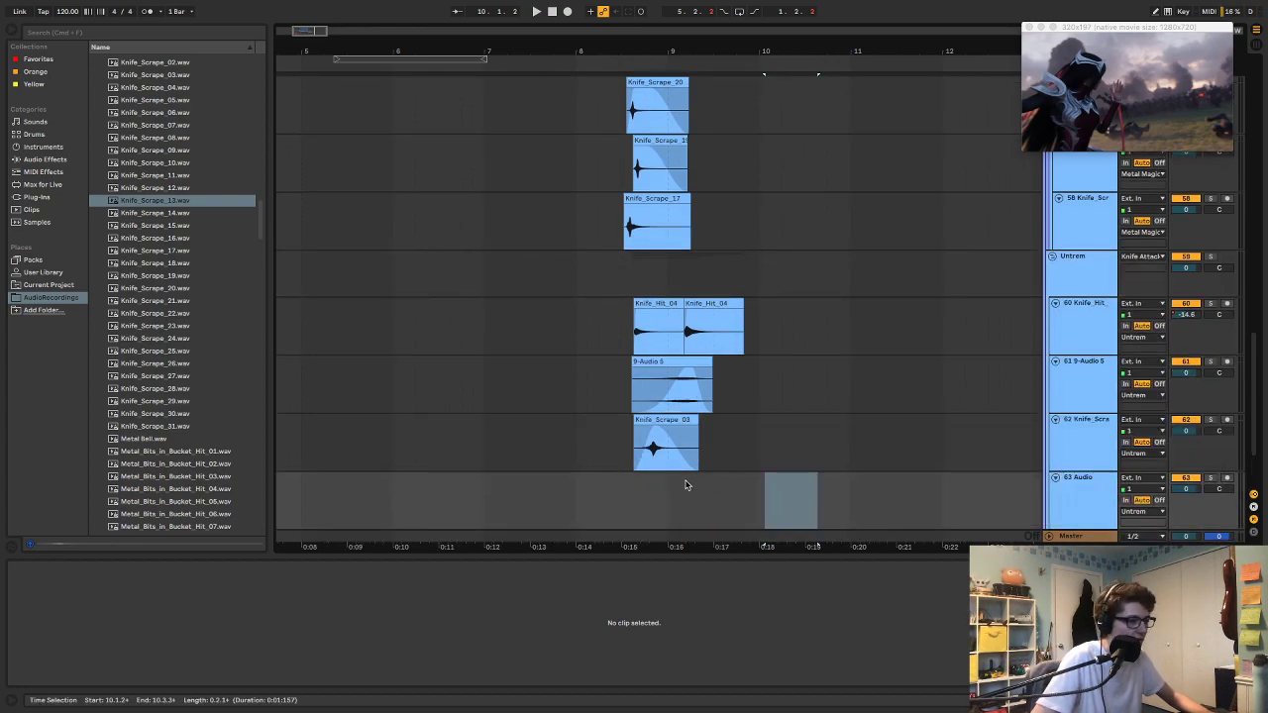
Step: Try Knife_Scrape_13 on the new track 63 near 8.3, transpose it to -4 st, and play it soloed
{"action": "left_click", "coordinate": [627, 481]}
{"action": "key", "text": "Return"}
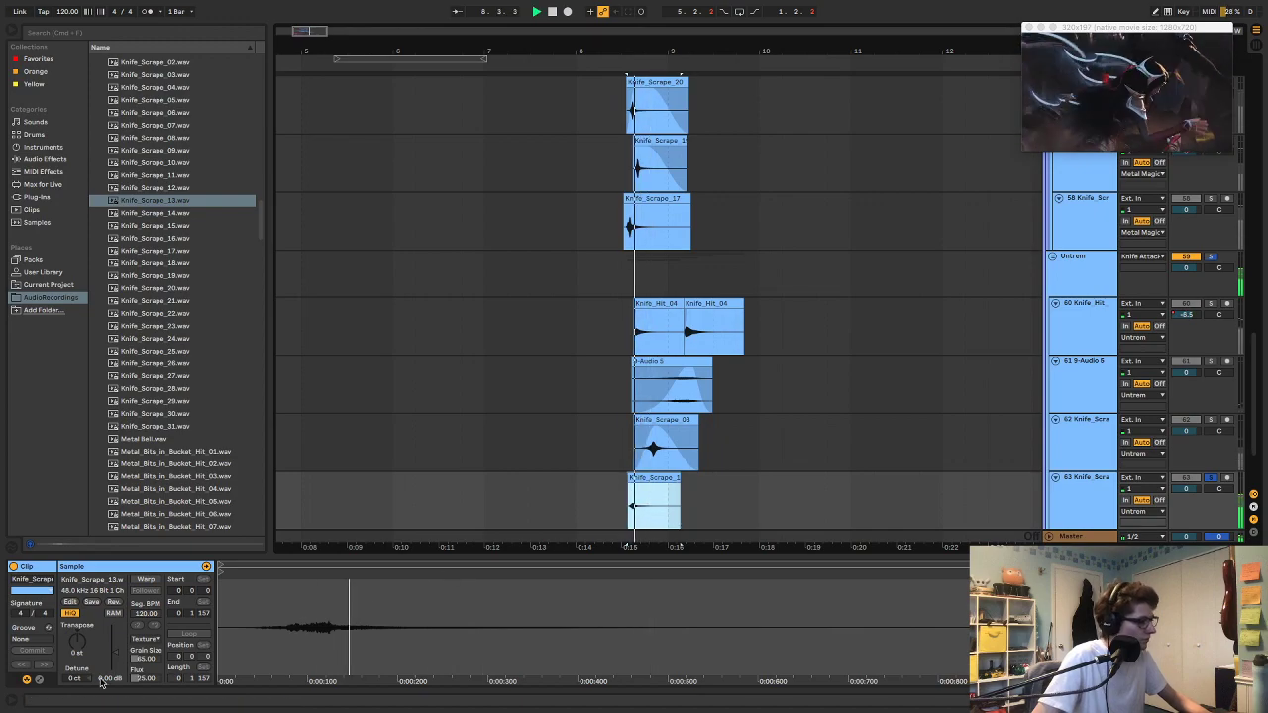
{"action": "left_click_drag", "start_coordinate": [78, 639], "coordinate": [122, 405]}
{"action": "key", "text": "space"}
Step: Audition more knife scrape samples, including Knife_Scrape_23 and Knife_Scrape_07, for track 63
{"action": "left_click", "coordinate": [140, 363]}
{"action": "left_click", "coordinate": [144, 325]}
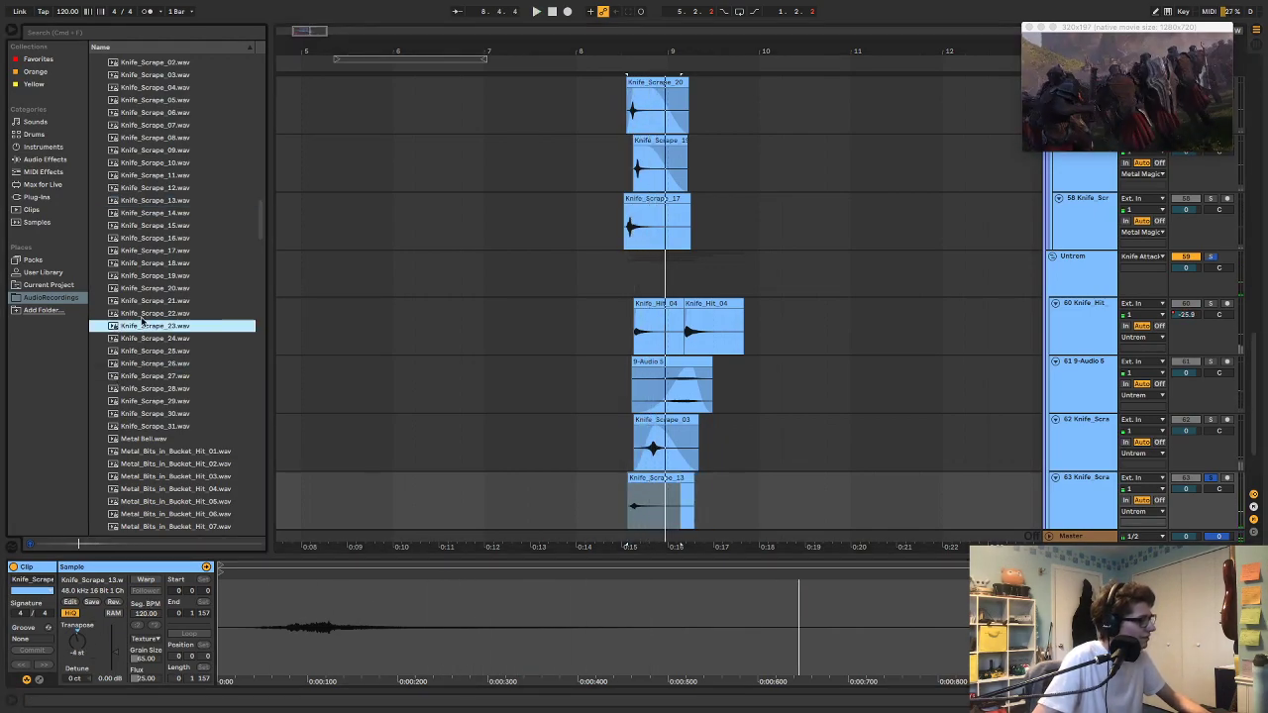
{"action": "left_click", "coordinate": [147, 300]}
{"action": "left_click", "coordinate": [153, 426]}
{"action": "left_click", "coordinate": [149, 325]}
{"action": "scroll", "coordinate": [149, 326], "scroll_direction": "up", "scroll_amount": 3}
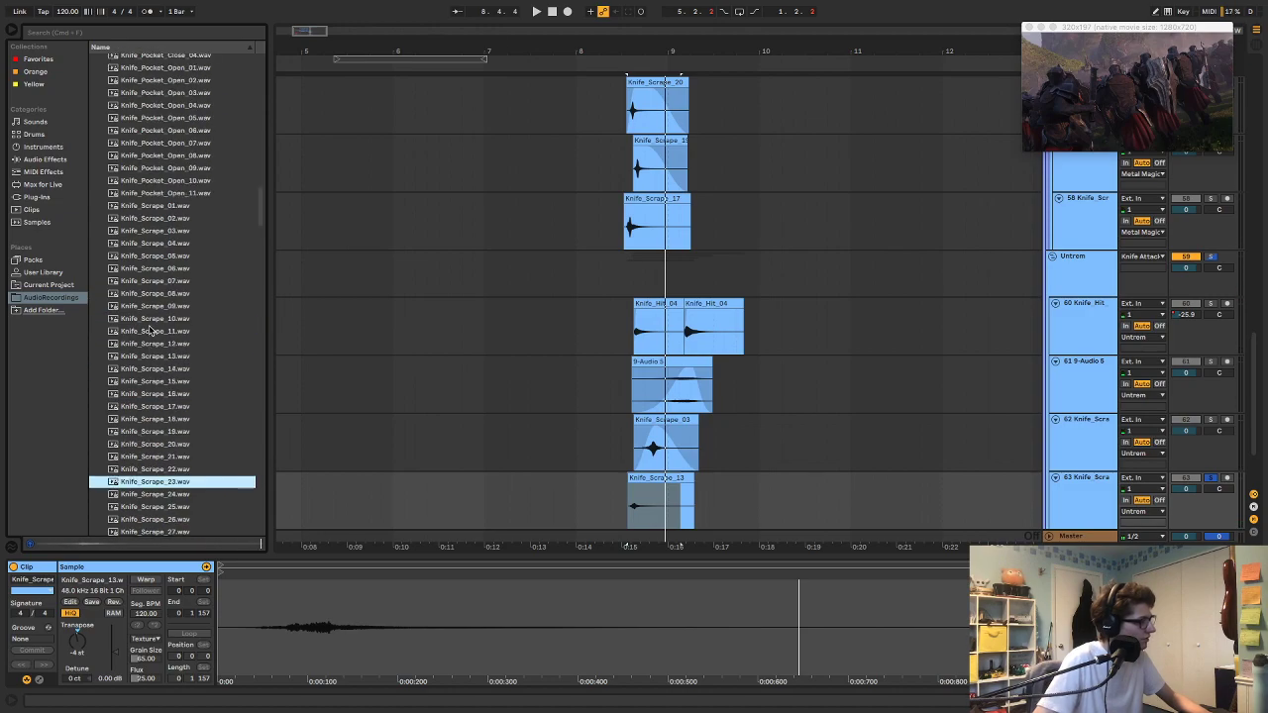
{"action": "left_click", "coordinate": [149, 318]}
{"action": "left_click", "coordinate": [144, 282]}
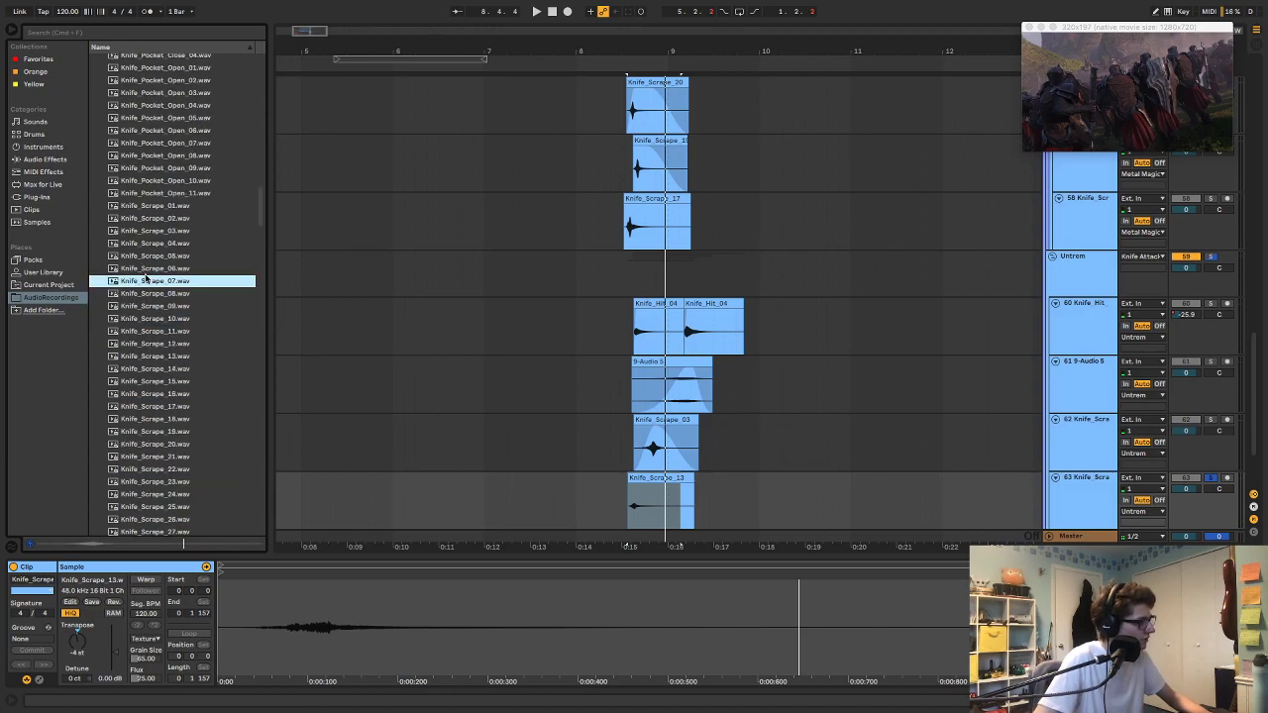
Step: Replace track 63's clip with Knife_Scrape_07 at 8.3.3, fade both ends, trim it to end at 9.1.4, and set the track volume to -6.2
{"action": "left_click_drag", "start_coordinate": [145, 281], "coordinate": [657, 502]}
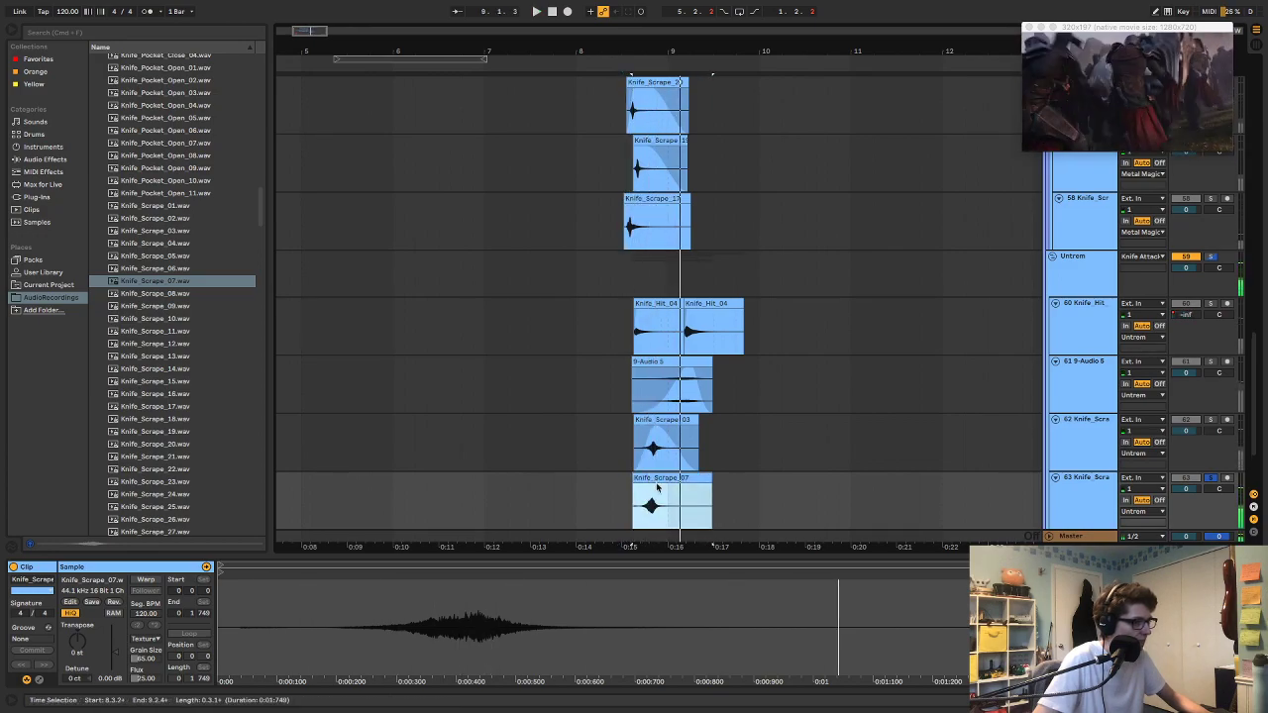
{"action": "left_click", "coordinate": [654, 500]}
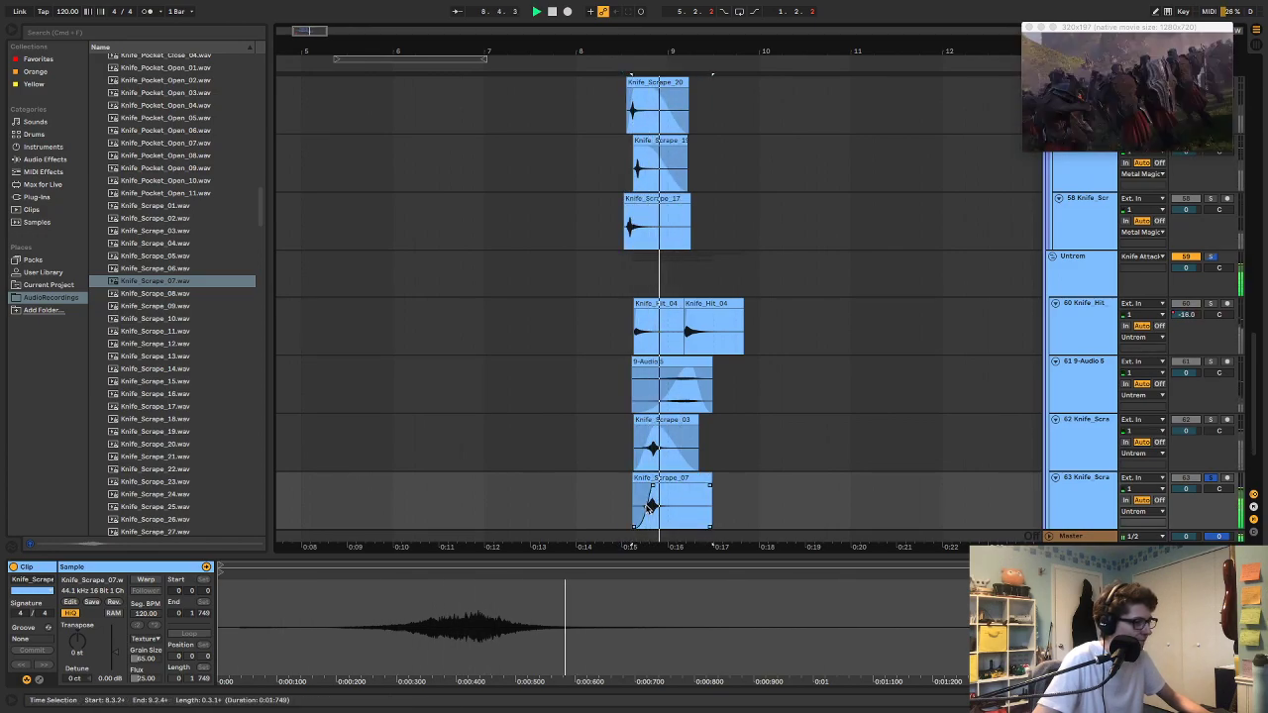
{"action": "key", "text": "space"}
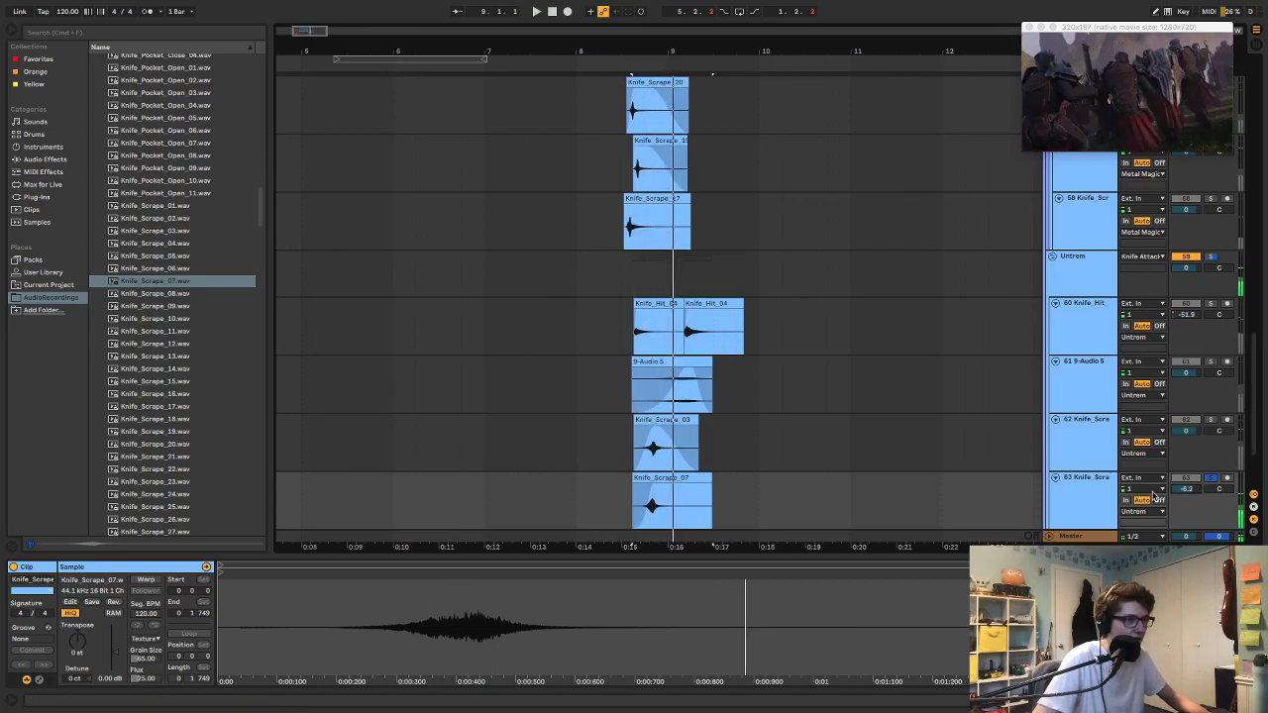
{"action": "left_click_drag", "start_coordinate": [712, 480], "coordinate": [683, 482]}
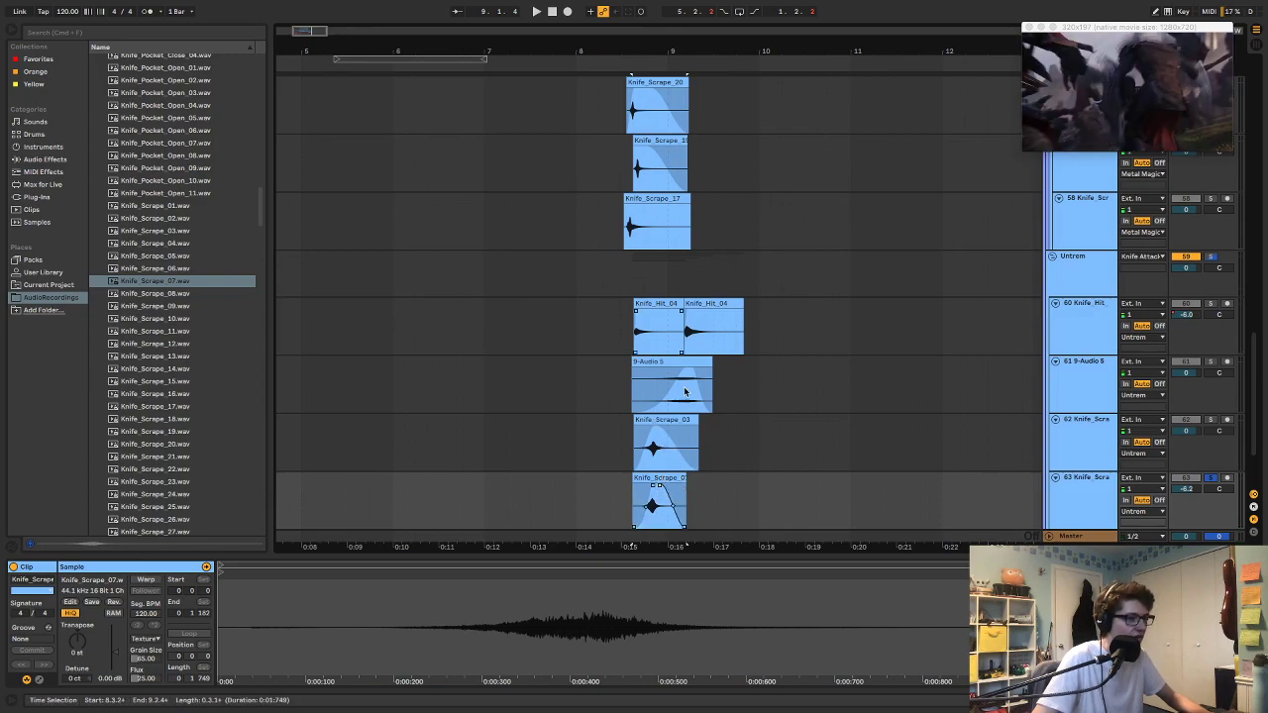
Step: Put the Decapitator from track 62 onto track 63, which holds the Knife_Scrape_07 clip
{"action": "left_click", "coordinate": [1083, 438]}
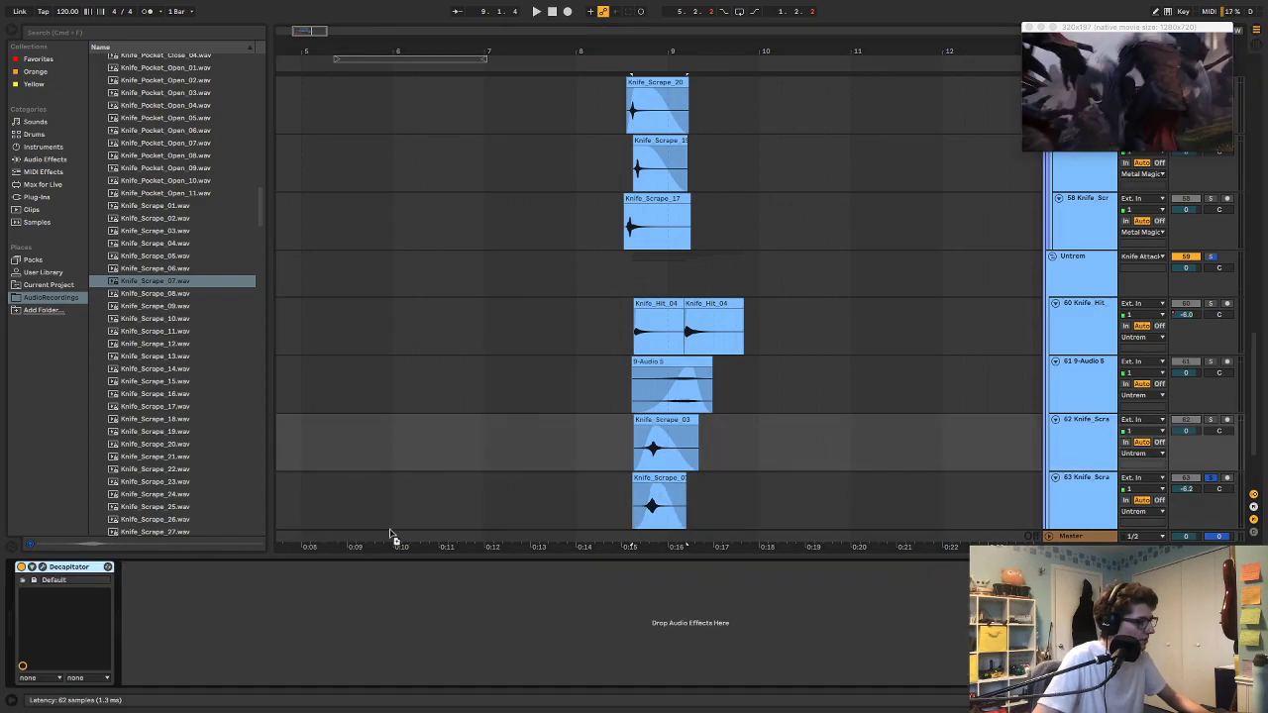
{"action": "key", "text": "Down"}
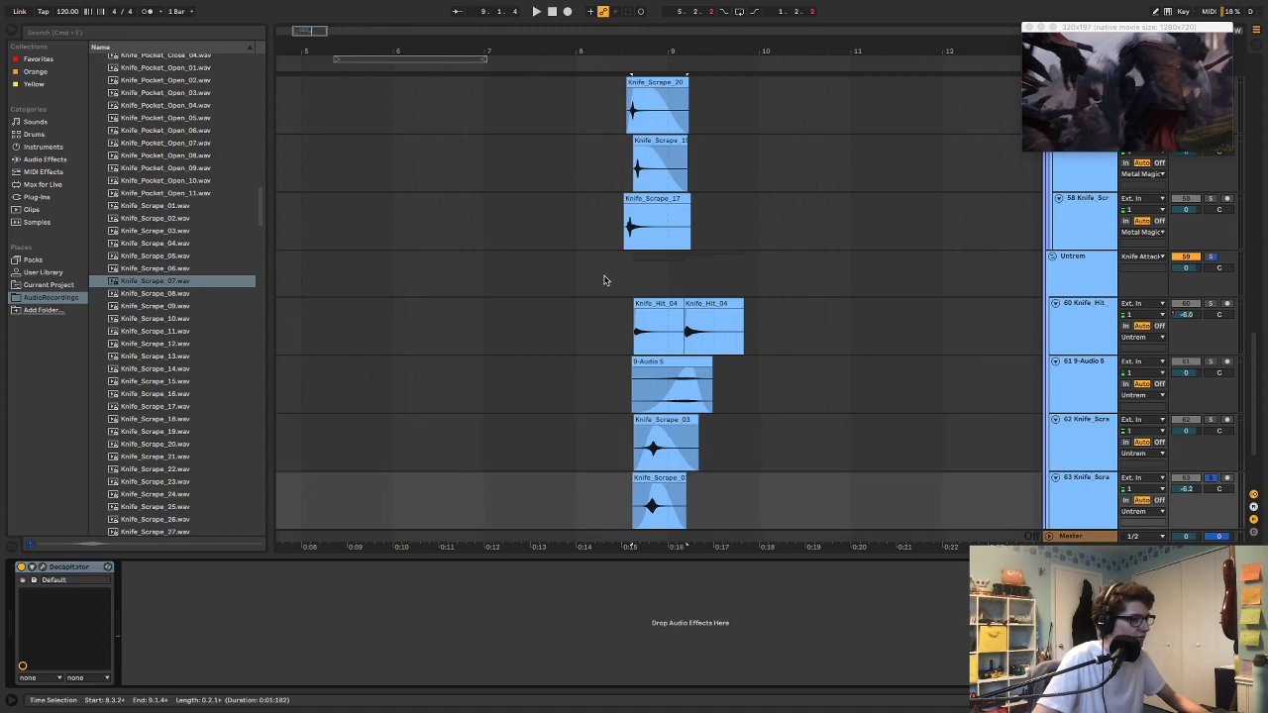
Step: Play the Untrem layers from 8.2.1 and try nudging track 62's Knife_Scrape_03 clip slightly later, then undo the nudge
{"action": "left_click", "coordinate": [603, 280]}
{"action": "key", "text": "space"}
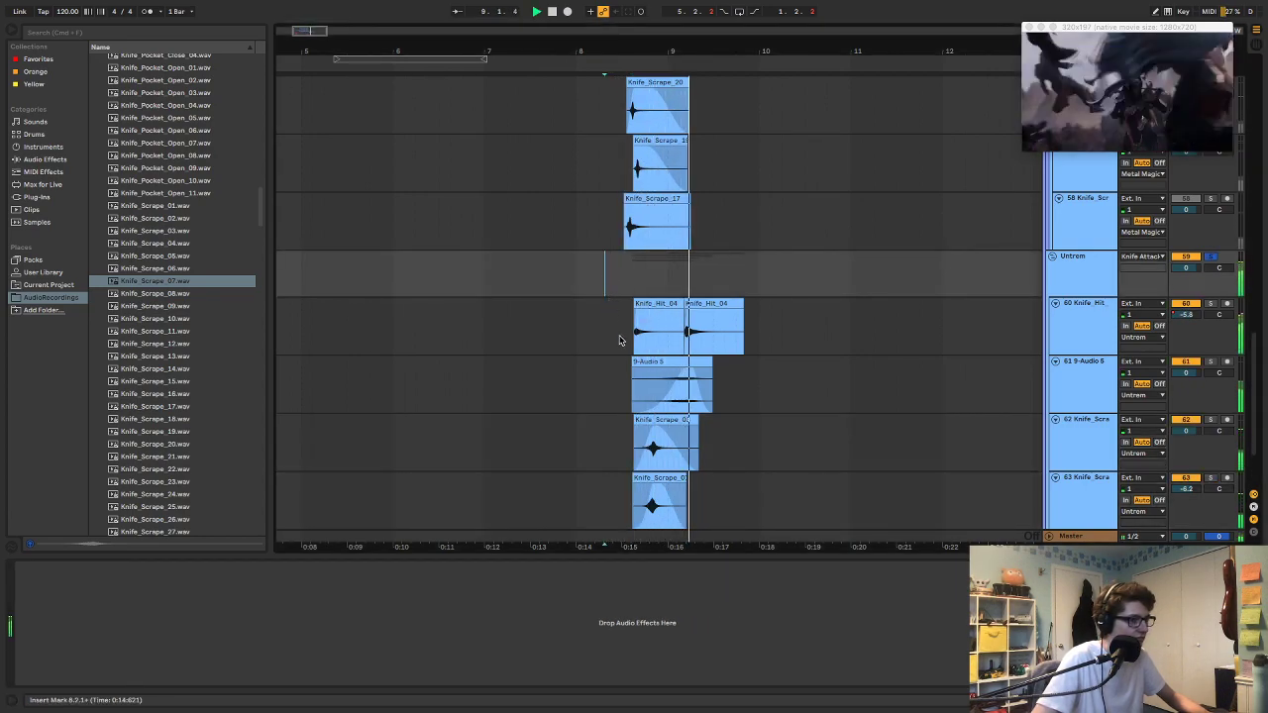
{"action": "left_click_drag", "start_coordinate": [638, 428], "coordinate": [642, 428]}
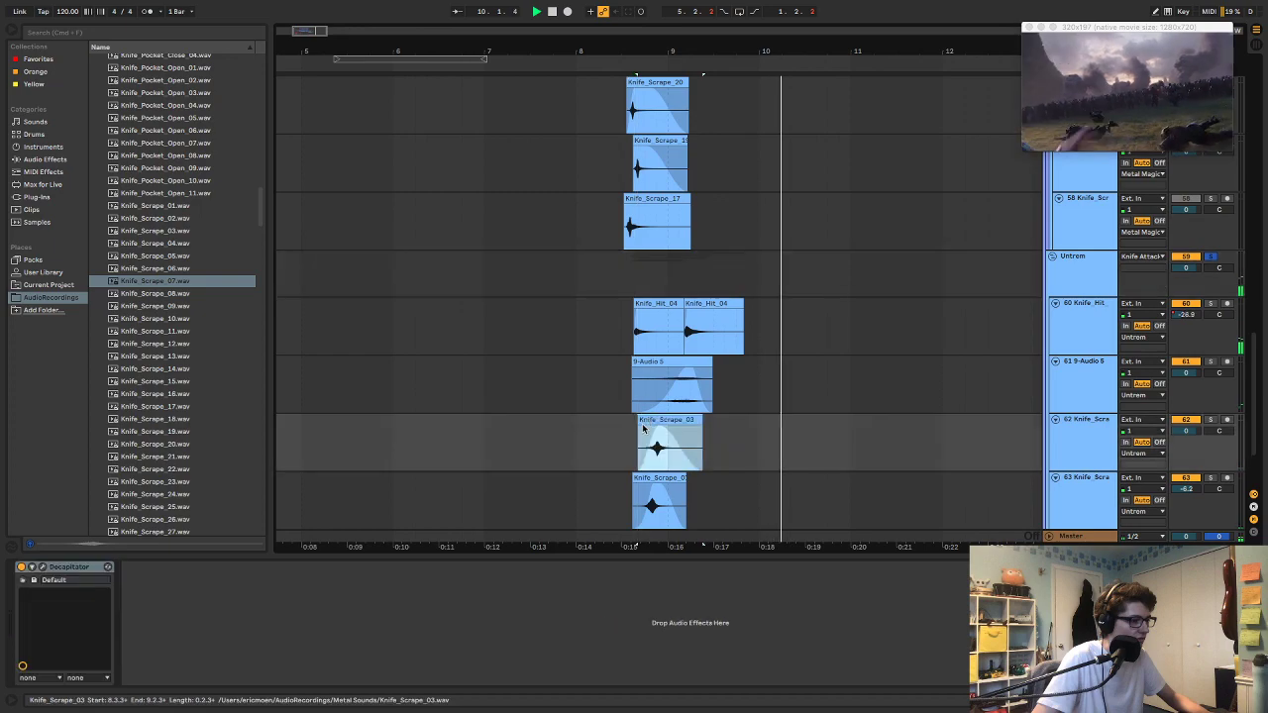
{"action": "left_click", "coordinate": [609, 436]}
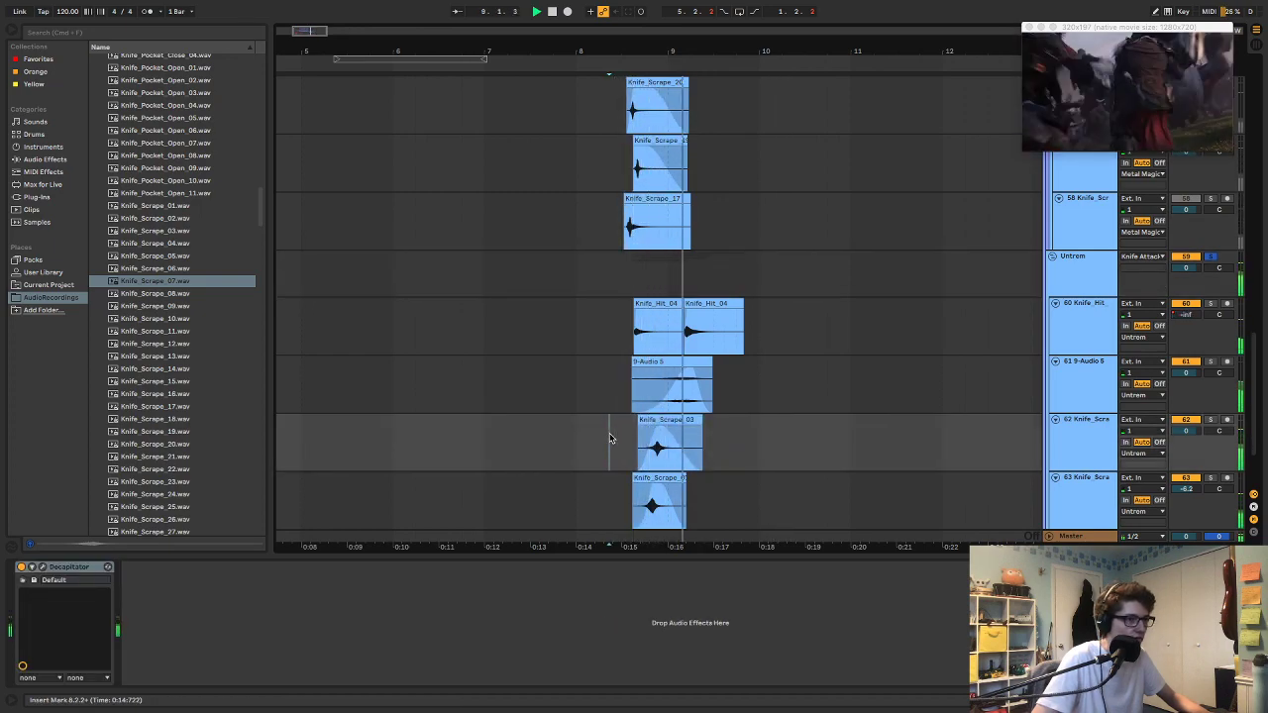
{"action": "key", "text": "super+z"}
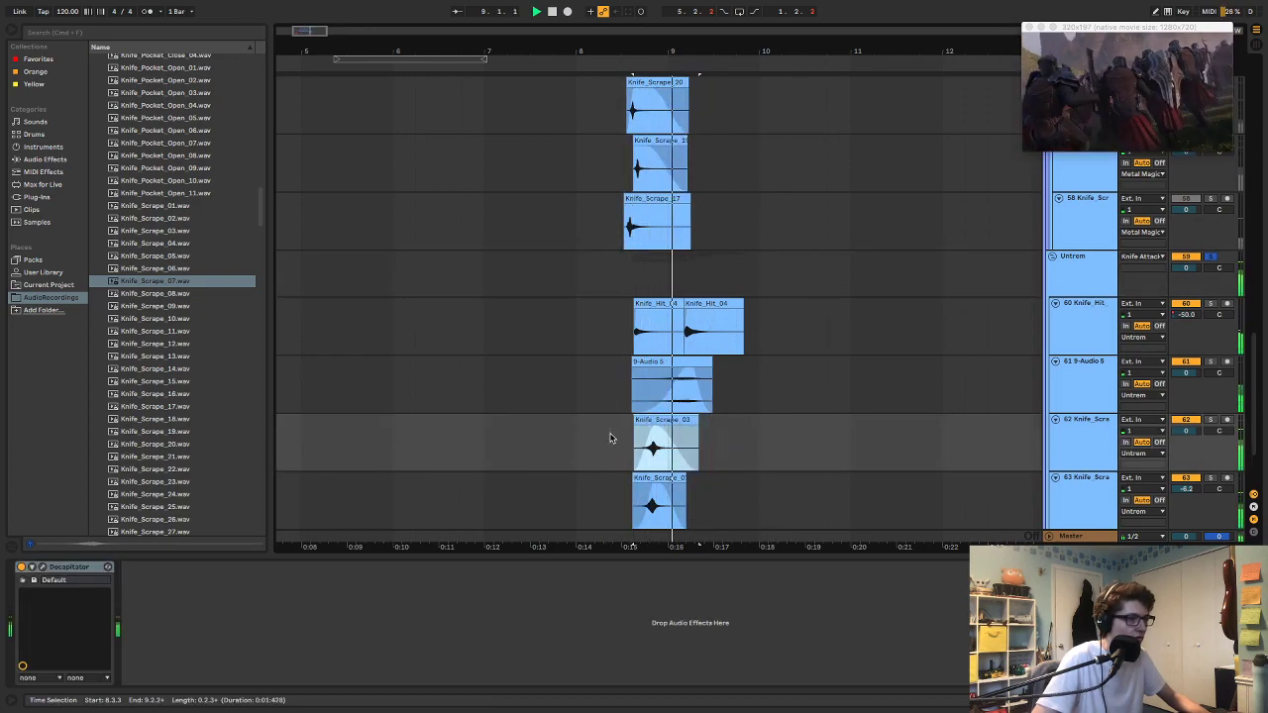
Step: Play the Knife_Scrape_08 clip on track 53 and the Metal Magic group's layers from 5.2.3
{"action": "scroll", "coordinate": [673, 347], "scroll_direction": "up", "scroll_amount": 10}
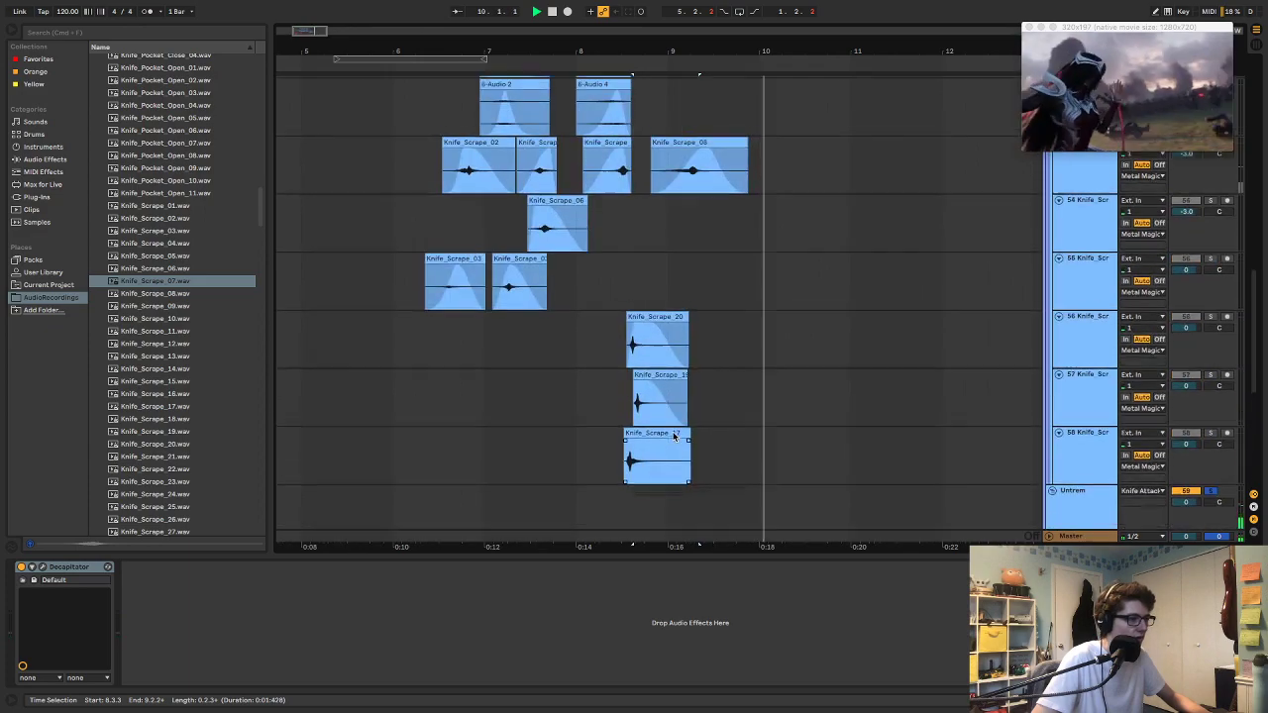
{"action": "key", "text": "space"}
{"action": "left_click", "coordinate": [681, 278]}
{"action": "key", "text": "space"}
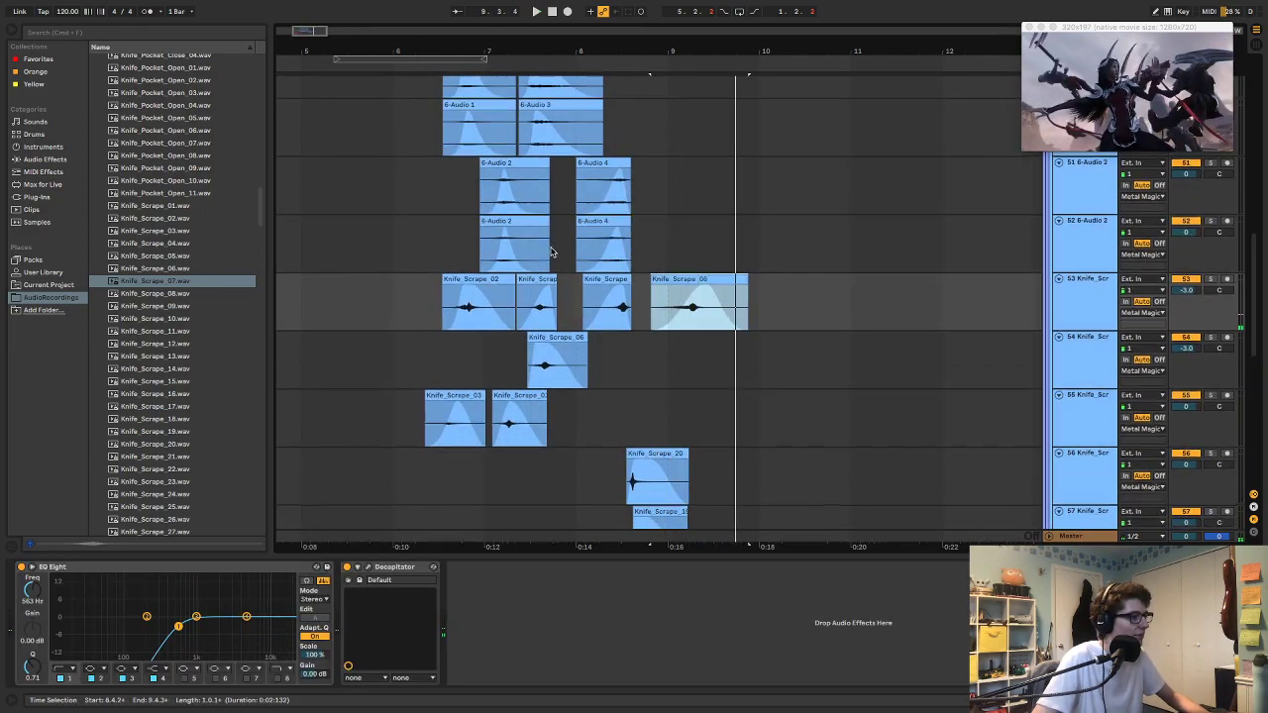
{"action": "scroll", "coordinate": [392, 171], "scroll_direction": "up", "scroll_amount": 5}
{"action": "left_click", "coordinate": [336, 127]}
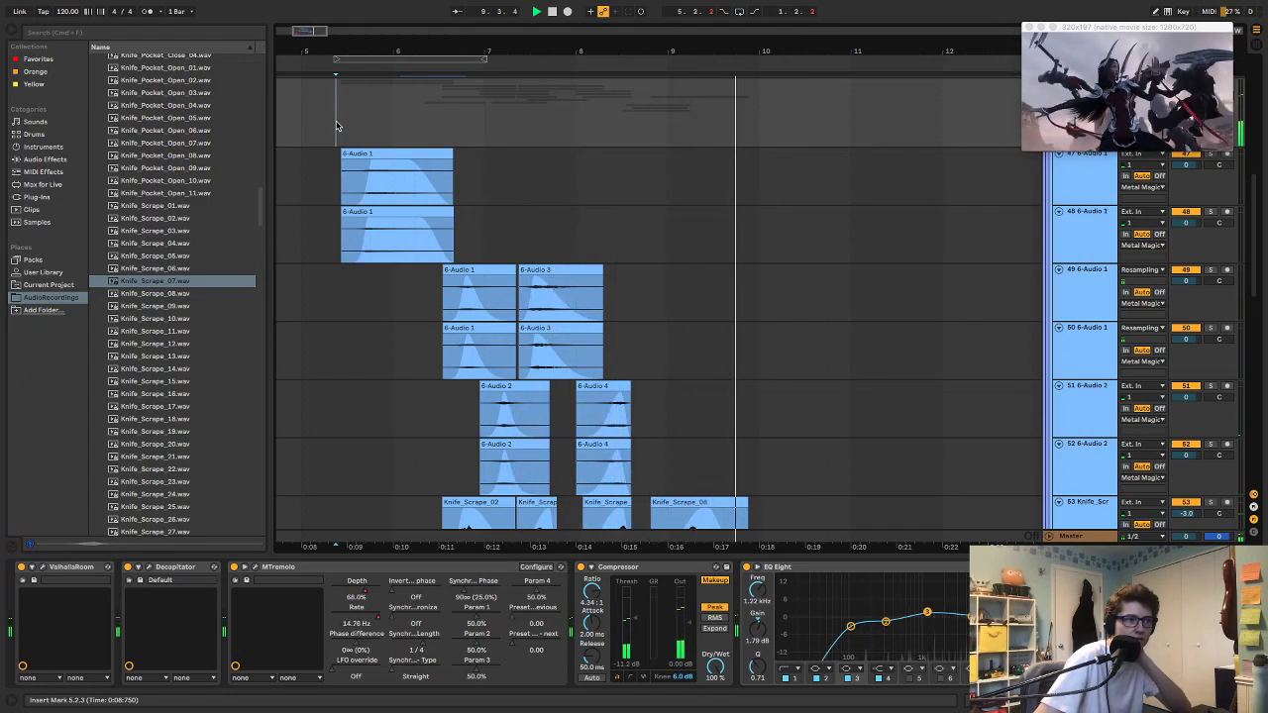
{"action": "scroll", "coordinate": [850, 290], "scroll_direction": "up", "scroll_amount": 5}
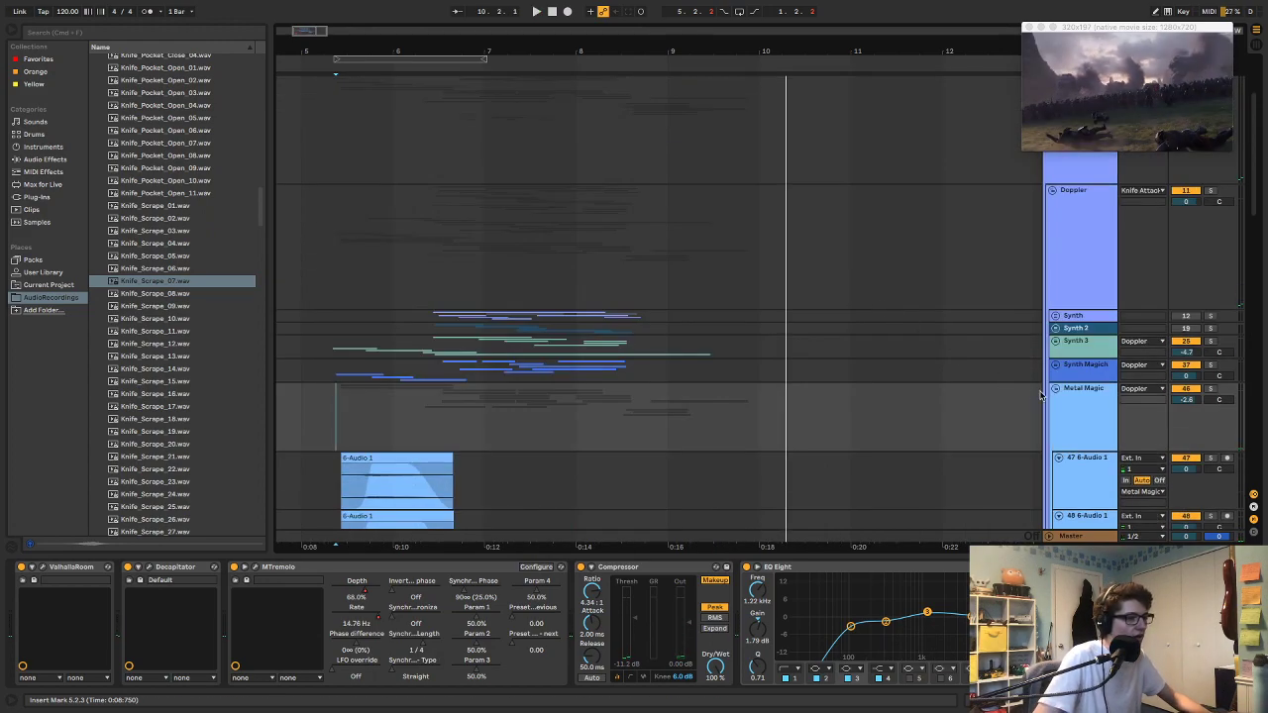
Step: Unfold the Synth Magich group, copy a short Vital_OTTd clip on track 38 to 8.3.2, and play it soloed
{"action": "left_click", "coordinate": [1056, 367]}
{"action": "scroll", "coordinate": [567, 294], "scroll_direction": "down", "scroll_amount": 4}
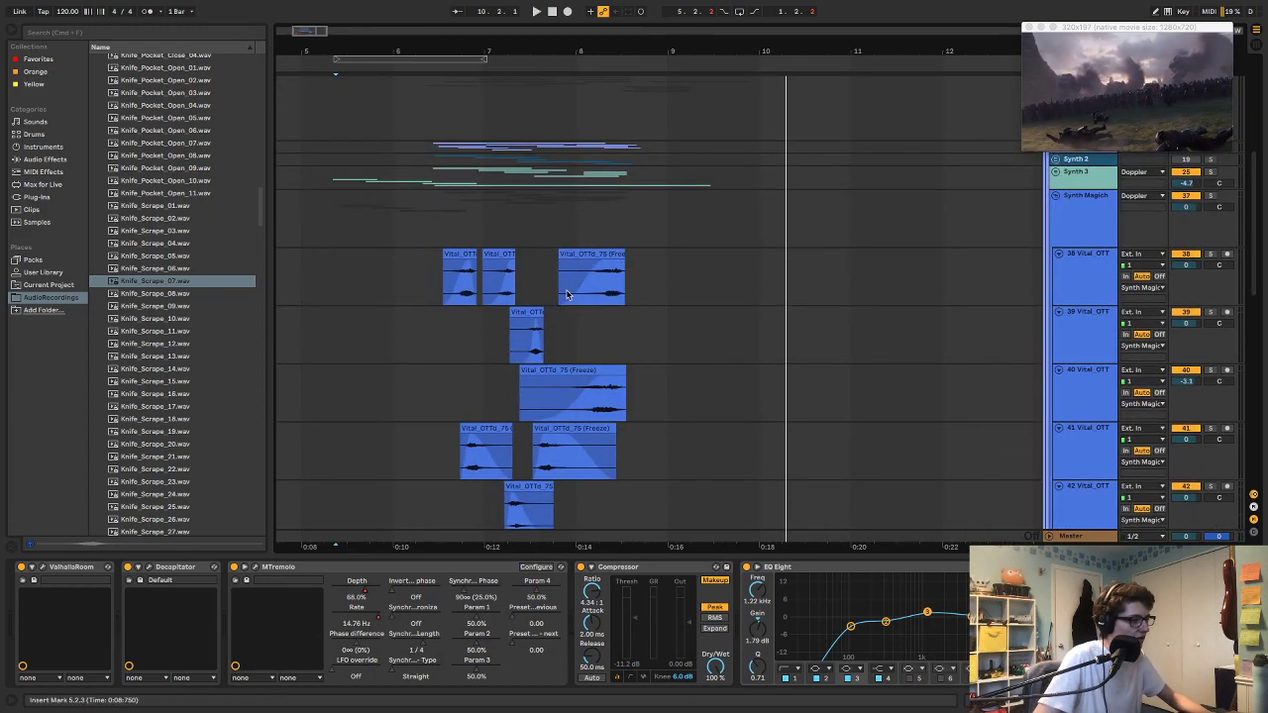
{"action": "left_click_drag", "start_coordinate": [480, 263], "coordinate": [645, 258]}
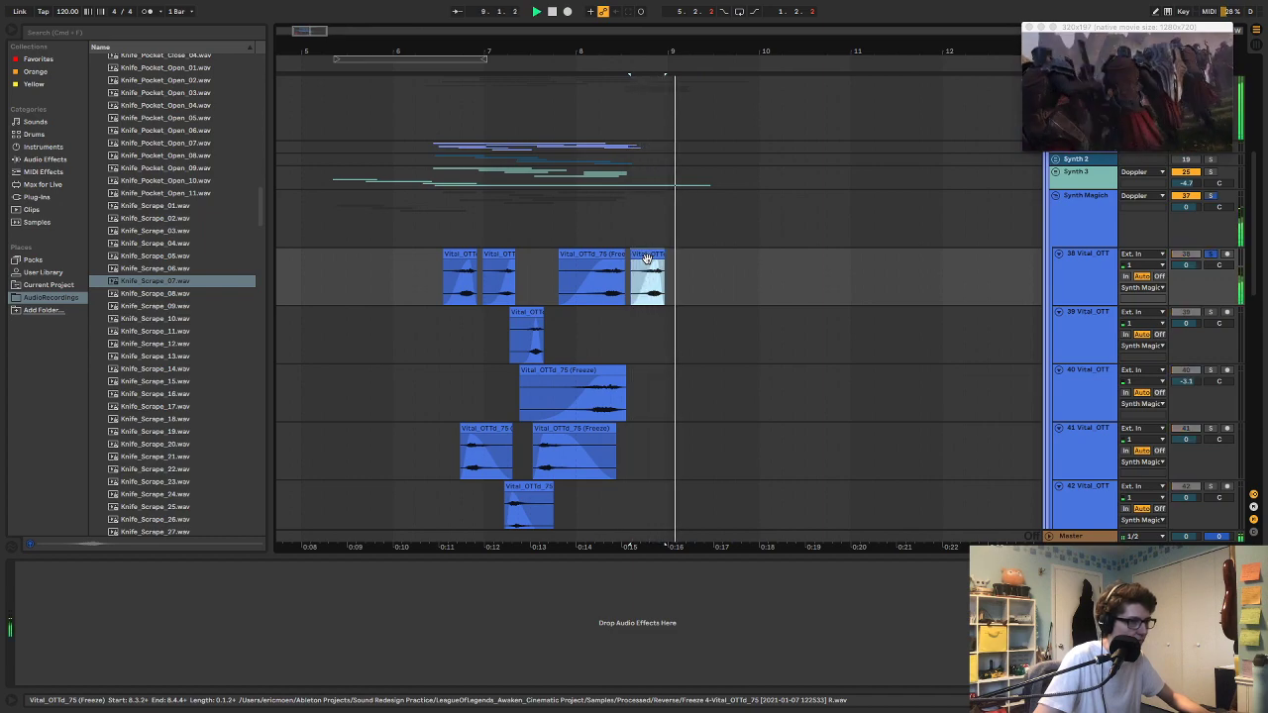
{"action": "left_click", "coordinate": [649, 261]}
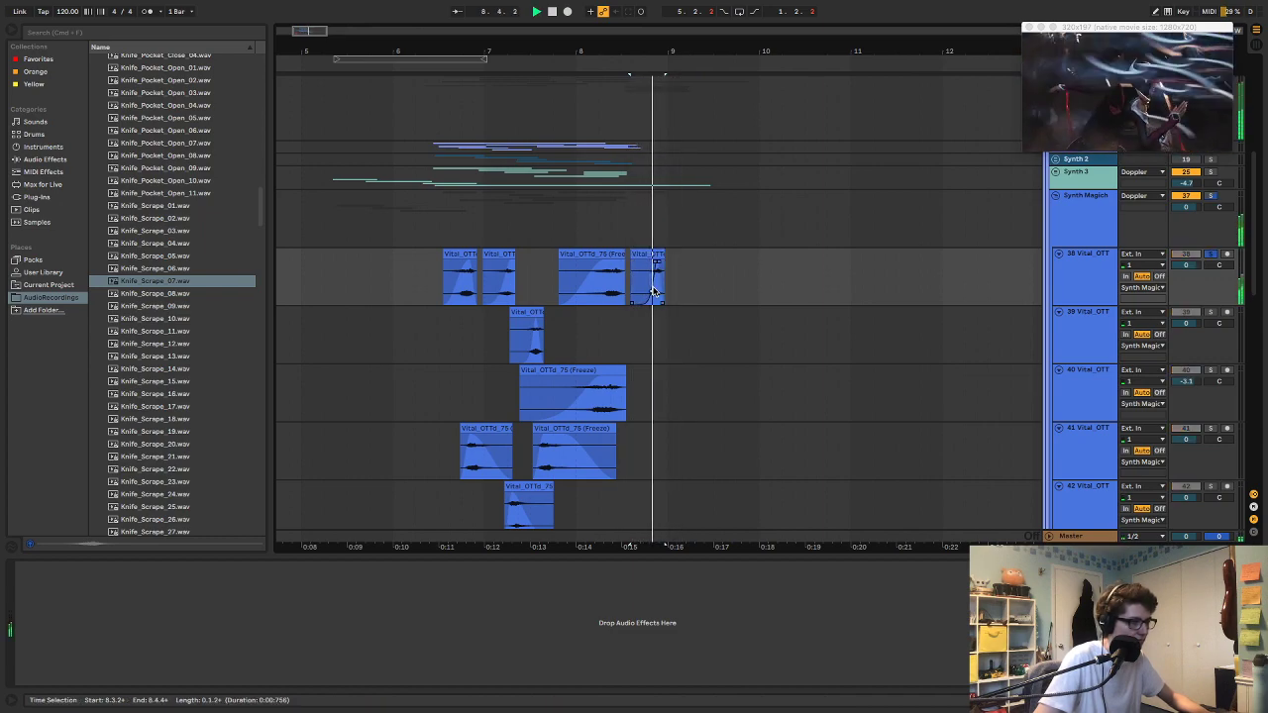
Step: Copy the longer Vital_OTTd_75 (Freeze) clip on track 41 to about 9.1.3 and play from 8.4.3
{"action": "left_click", "coordinate": [588, 371]}
{"action": "scroll", "coordinate": [643, 240], "scroll_direction": "down", "scroll_amount": 2}
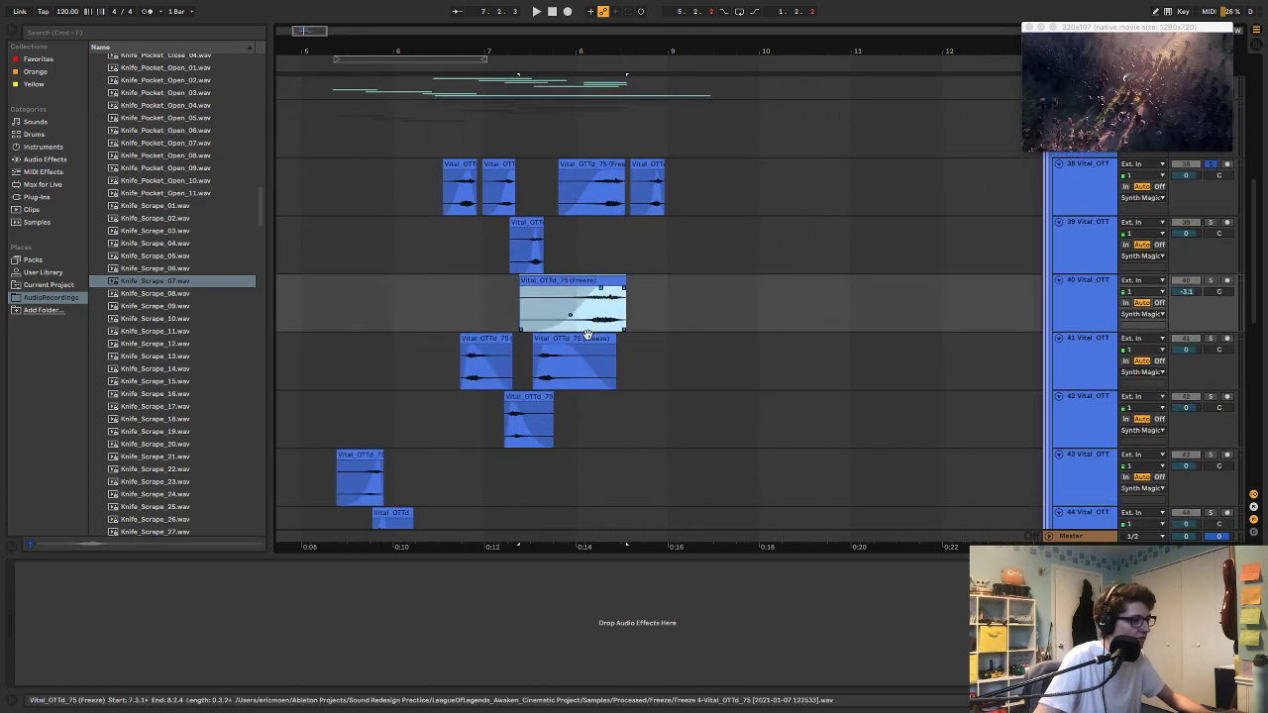
{"action": "left_click_drag", "start_coordinate": [533, 297], "coordinate": [698, 343]}
{"action": "left_click", "coordinate": [665, 322]}
{"action": "key", "text": "space"}
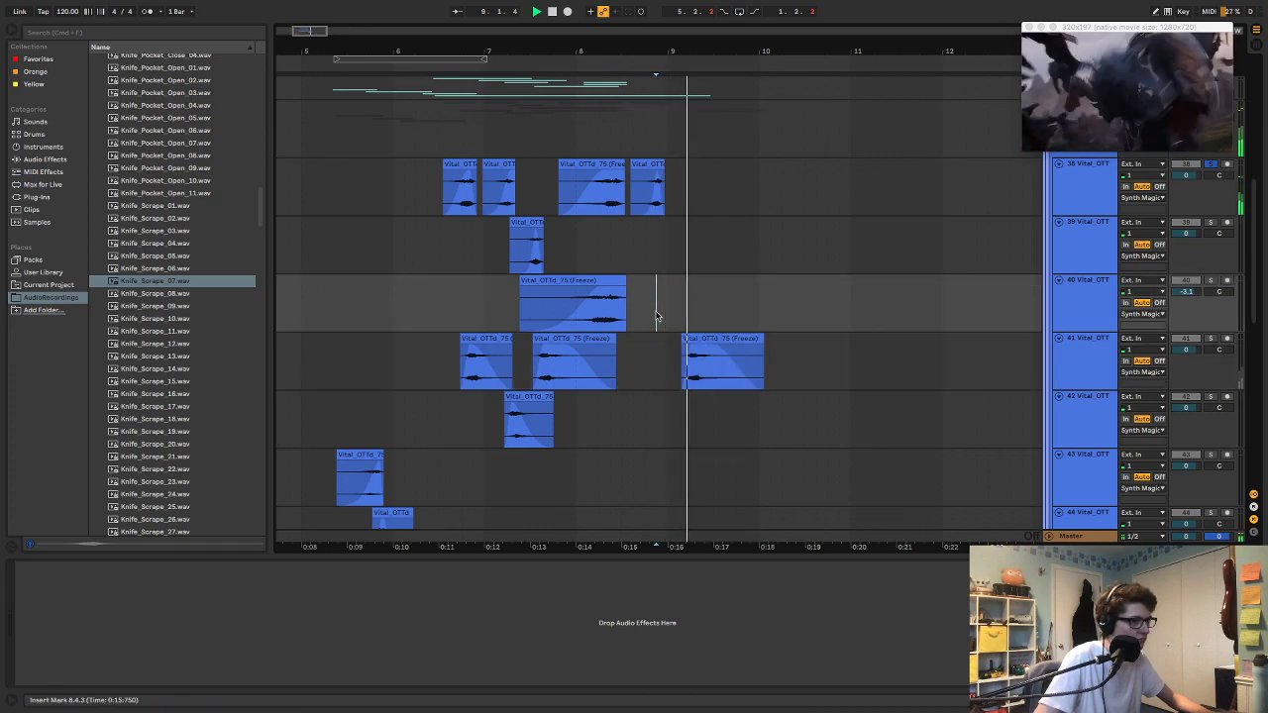
Step: Play track 41 soloed and nudge its copied Vital_OTTd_75 (Freeze) clip to start at 9.1.2
{"action": "left_click", "coordinate": [645, 357]}
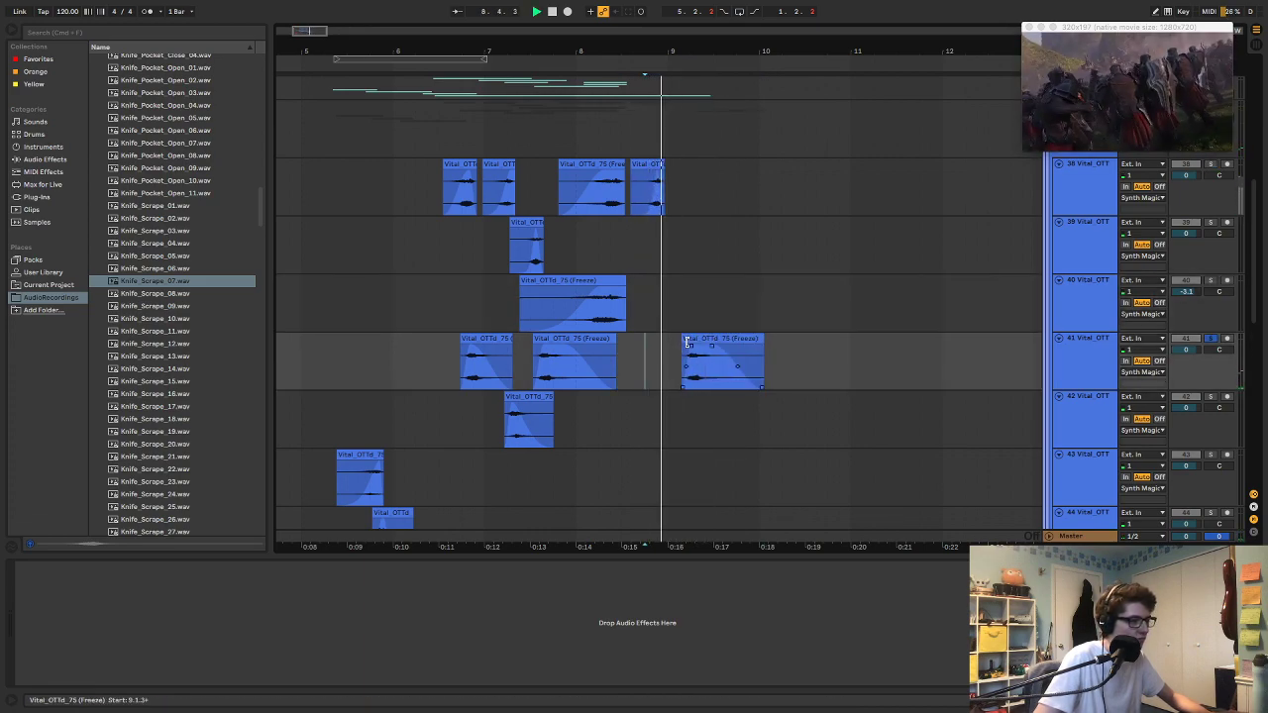
{"action": "left_click_drag", "start_coordinate": [715, 339], "coordinate": [715, 339]}
{"action": "left_click", "coordinate": [646, 358]}
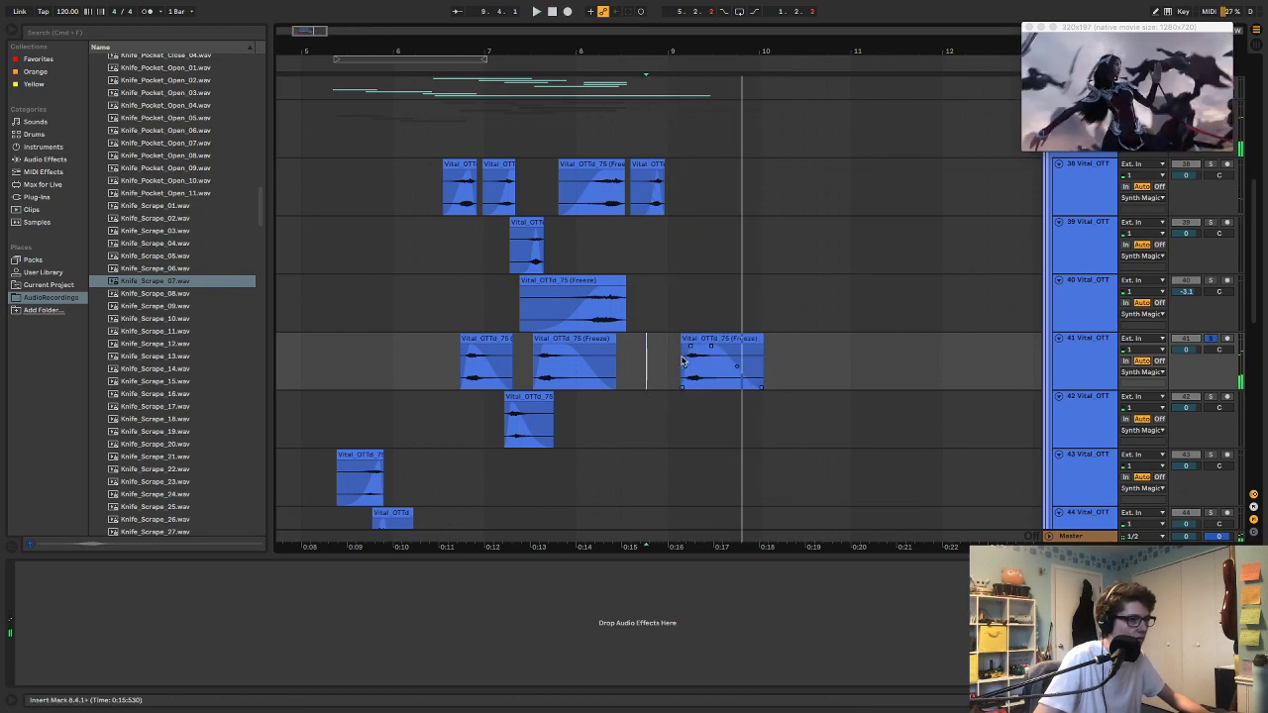
{"action": "left_click_drag", "start_coordinate": [698, 342], "coordinate": [694, 342]}
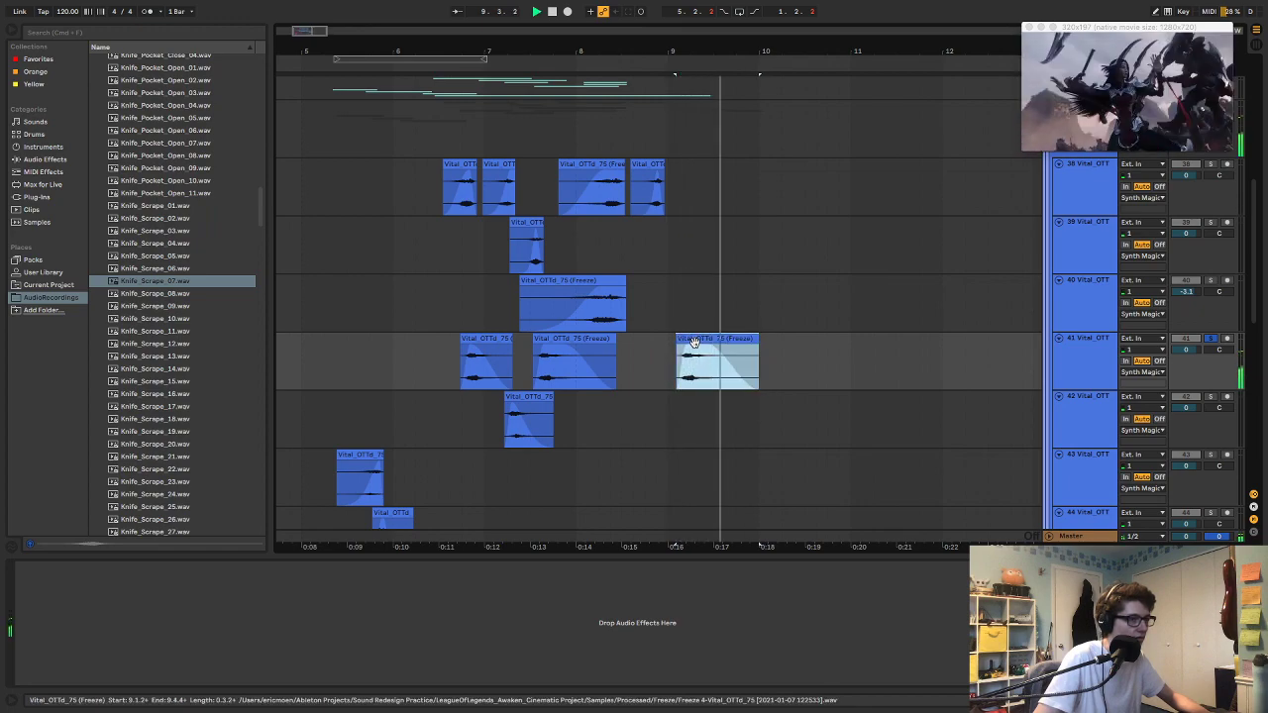
{"action": "left_click", "coordinate": [650, 349]}
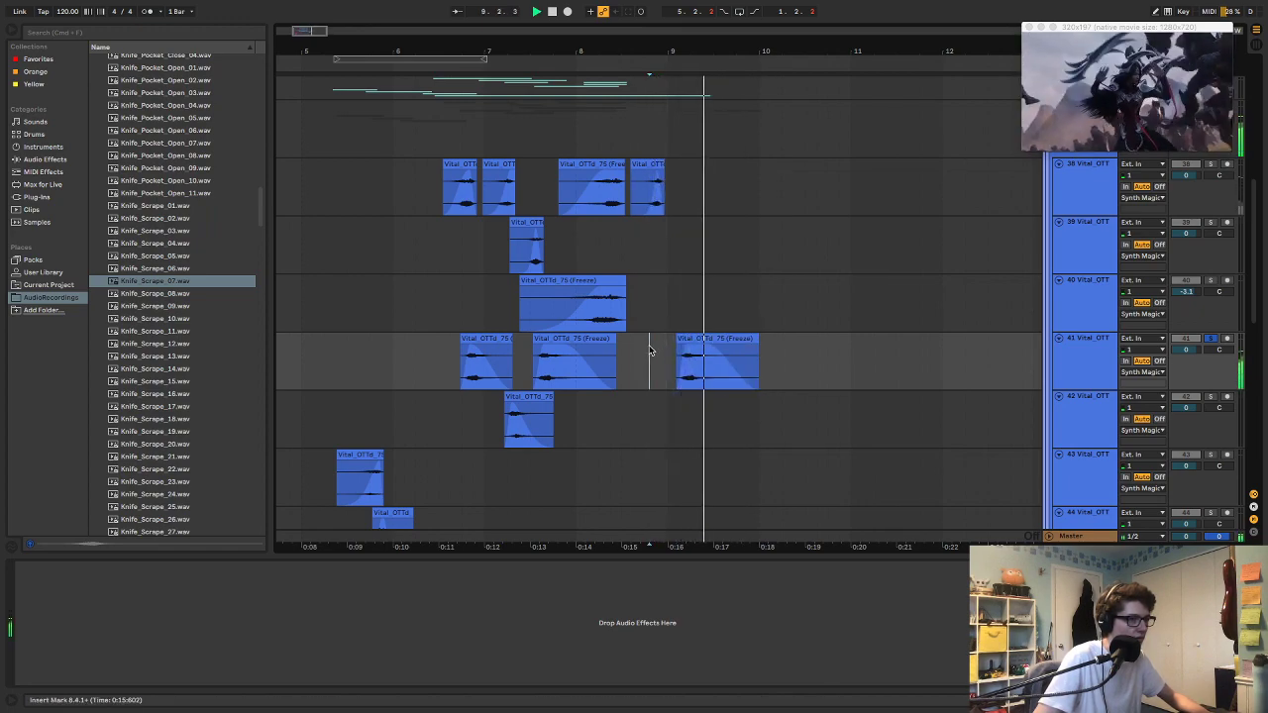
Step: Open the sample settings of track 41's copied Vital_OTTd_75 (Freeze) clip and play it soloed from 8.4.1
{"action": "key", "text": "space"}
{"action": "double_click", "coordinate": [715, 366]}
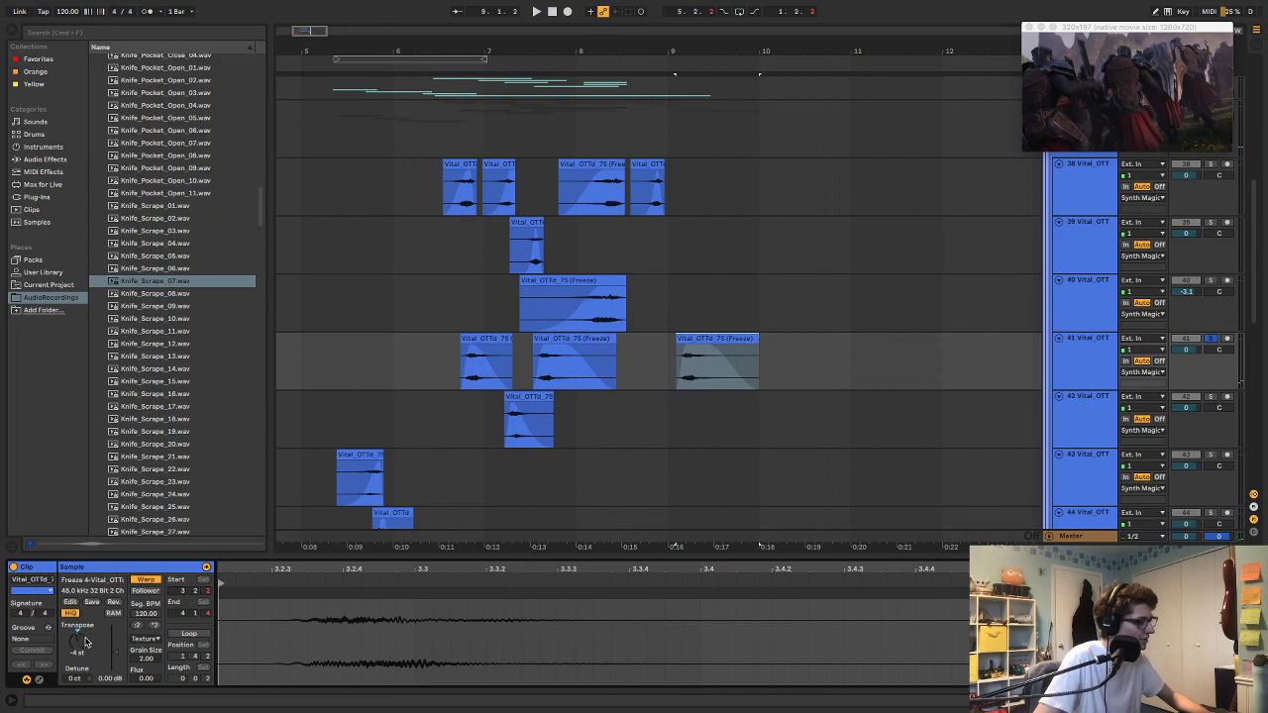
{"action": "left_click", "coordinate": [645, 289]}
{"action": "key", "text": "space"}
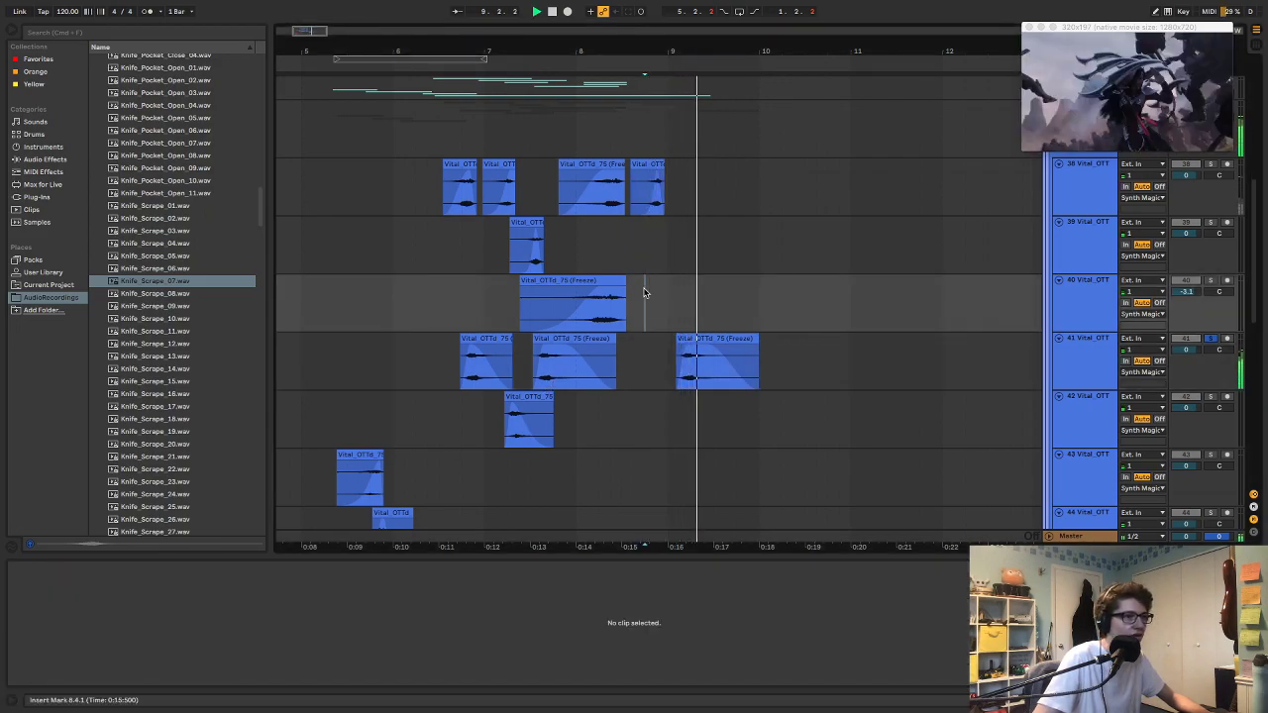
Step: Bring up the tracks of the Synth Stuff group and delete the empty track 32 Audio
{"action": "scroll", "coordinate": [1078, 246], "scroll_direction": "up", "scroll_amount": 3}
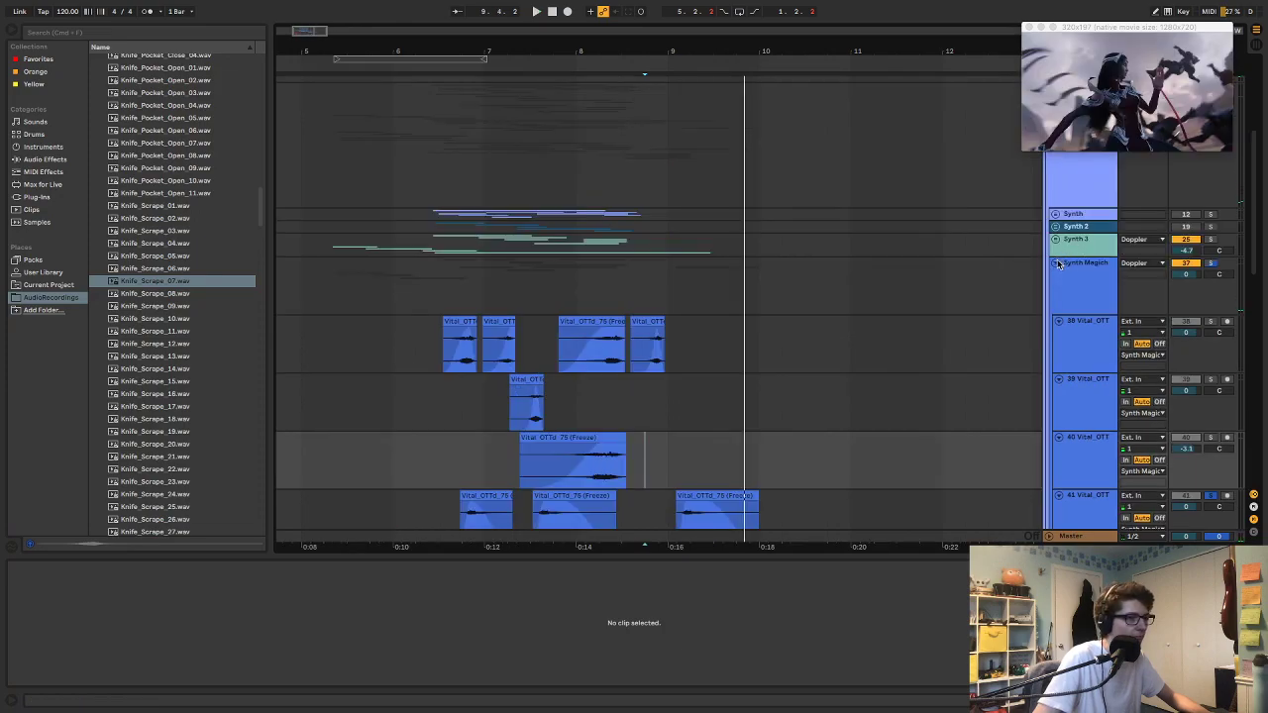
{"action": "scroll", "coordinate": [1055, 249], "scroll_direction": "up", "scroll_amount": 6}
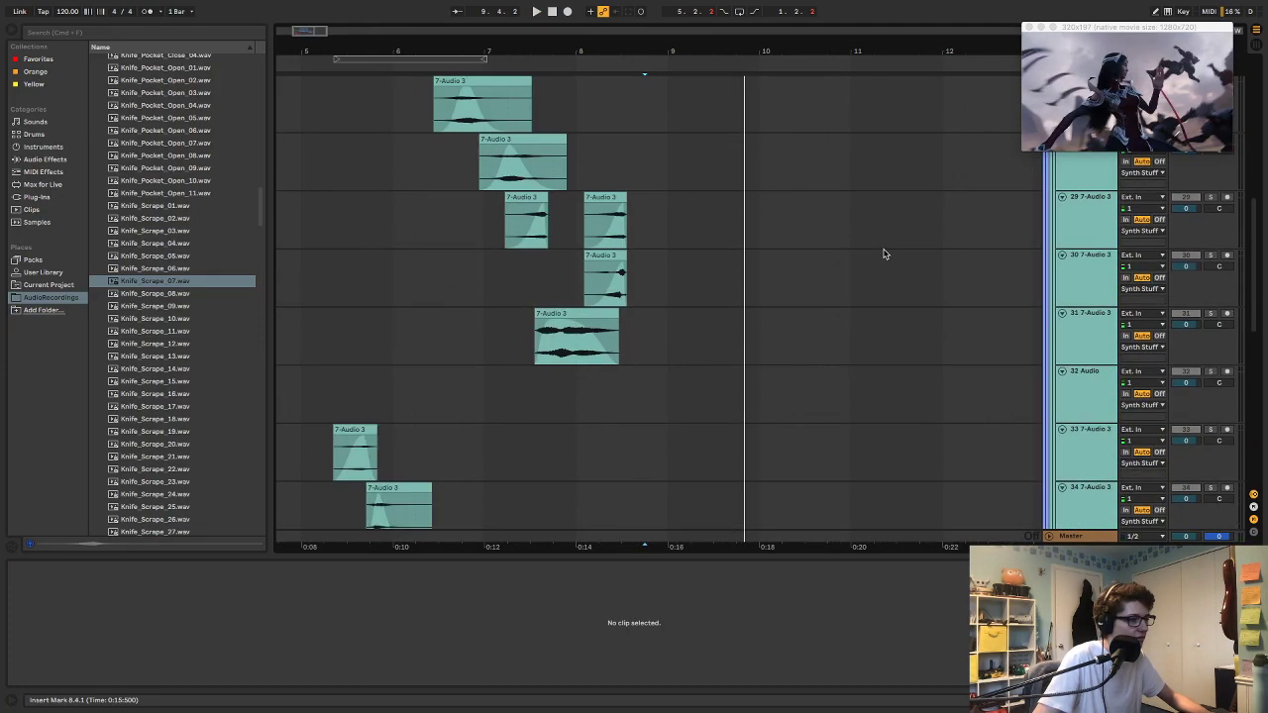
{"action": "scroll", "coordinate": [644, 315], "scroll_direction": "down", "scroll_amount": 4}
{"action": "scroll", "coordinate": [639, 315], "scroll_direction": "up", "scroll_amount": 4}
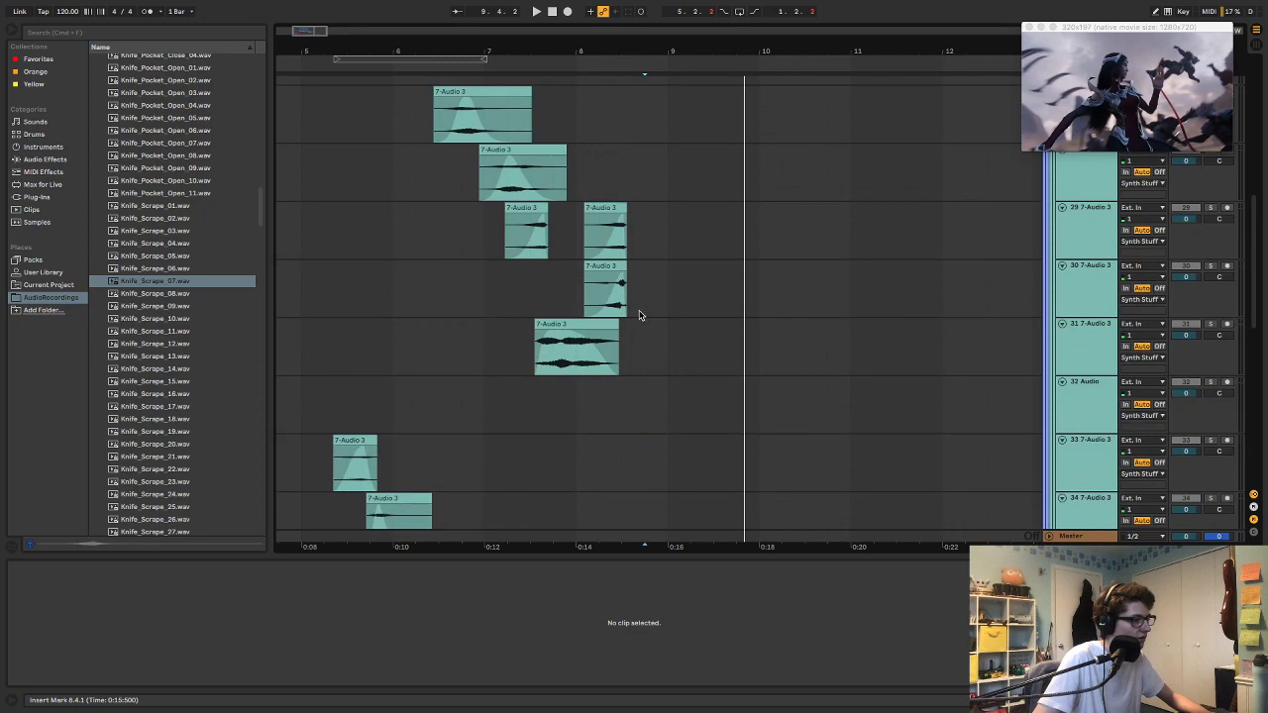
{"action": "scroll", "coordinate": [620, 396], "scroll_direction": "left", "scroll_amount": 10}
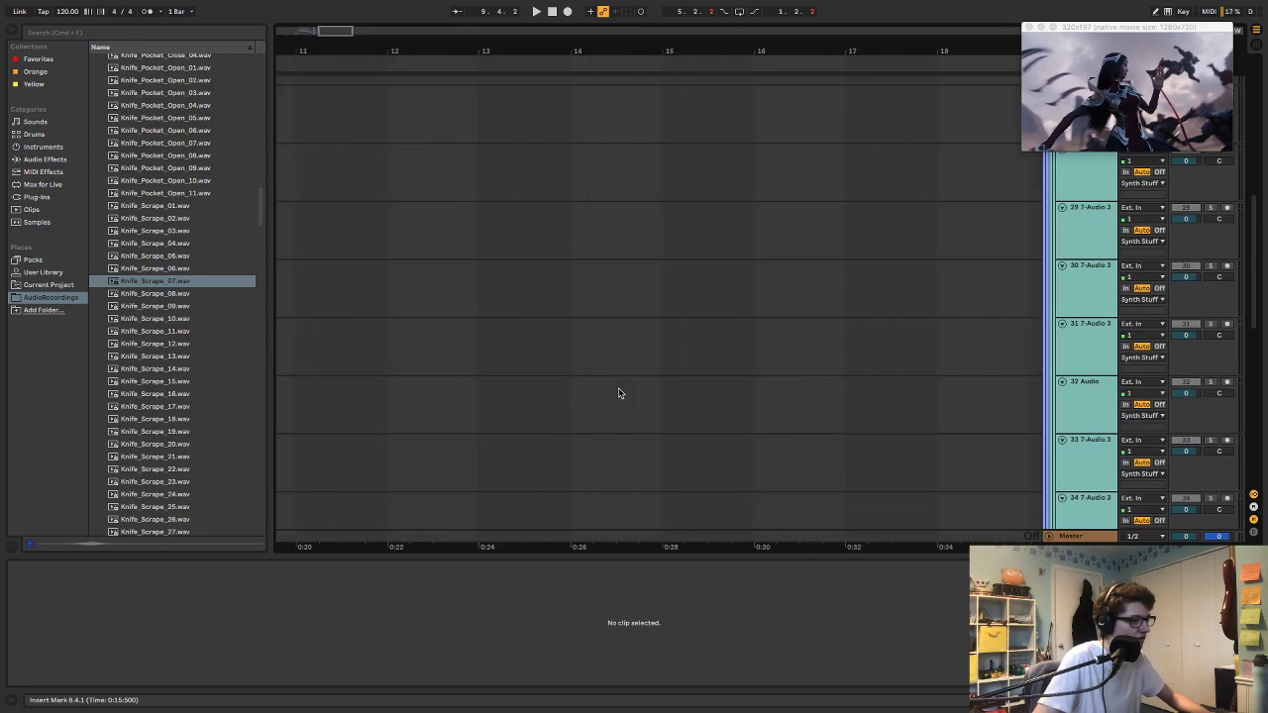
{"action": "scroll", "coordinate": [657, 396], "scroll_direction": "right", "scroll_amount": 8}
{"action": "left_click", "coordinate": [1083, 405]}
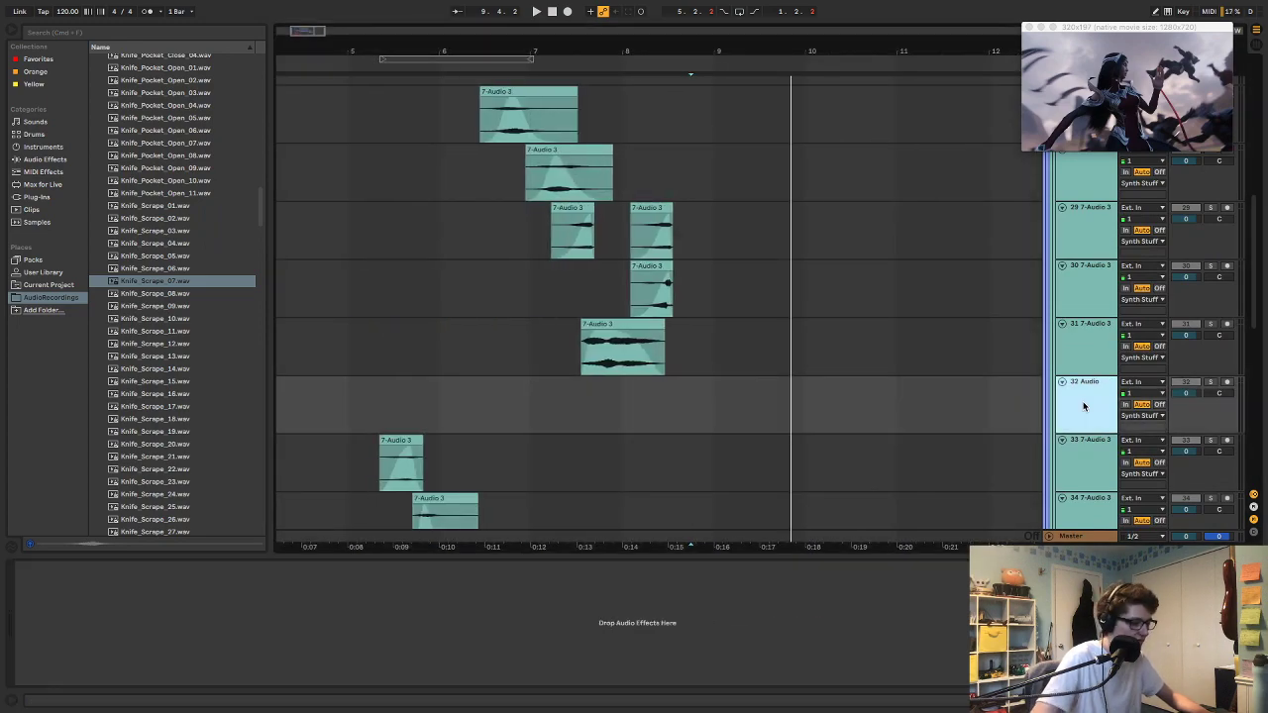
{"action": "key", "text": "Delete"}
Step: Copy track 29's first 7-Audio 3 clip to start at 8.3.4 on the same track and play it soloed
{"action": "scroll", "coordinate": [867, 366], "scroll_direction": "up", "scroll_amount": 5}
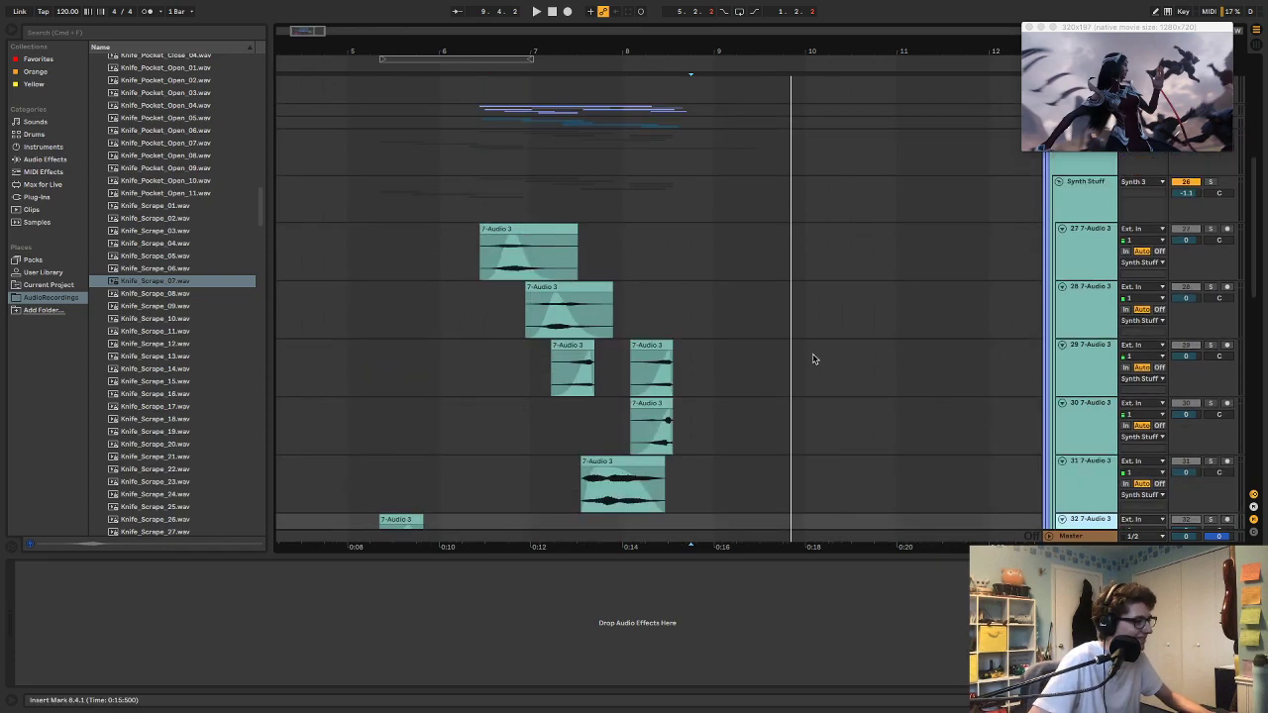
{"action": "scroll", "coordinate": [702, 320], "scroll_direction": "down", "scroll_amount": 2}
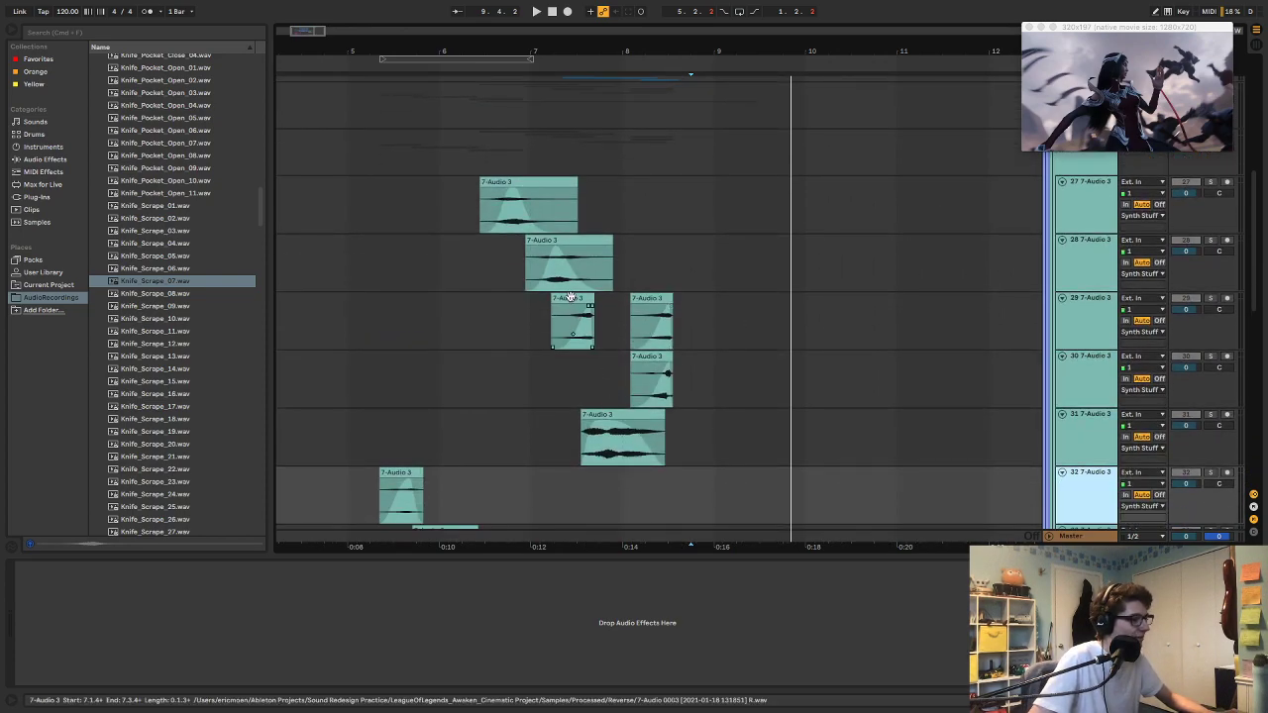
{"action": "left_click_drag", "start_coordinate": [572, 297], "coordinate": [706, 317]}
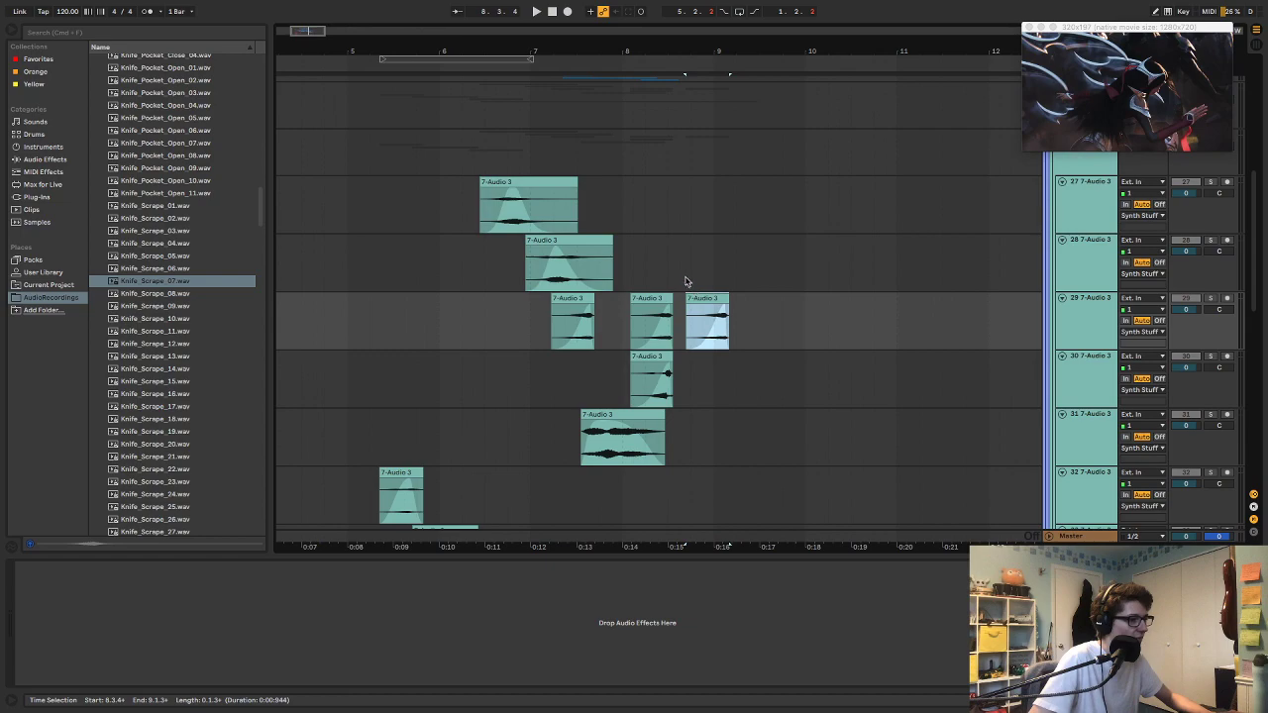
{"action": "left_click", "coordinate": [687, 283]}
{"action": "key", "text": "space"}
{"action": "left_click", "coordinate": [701, 299]}
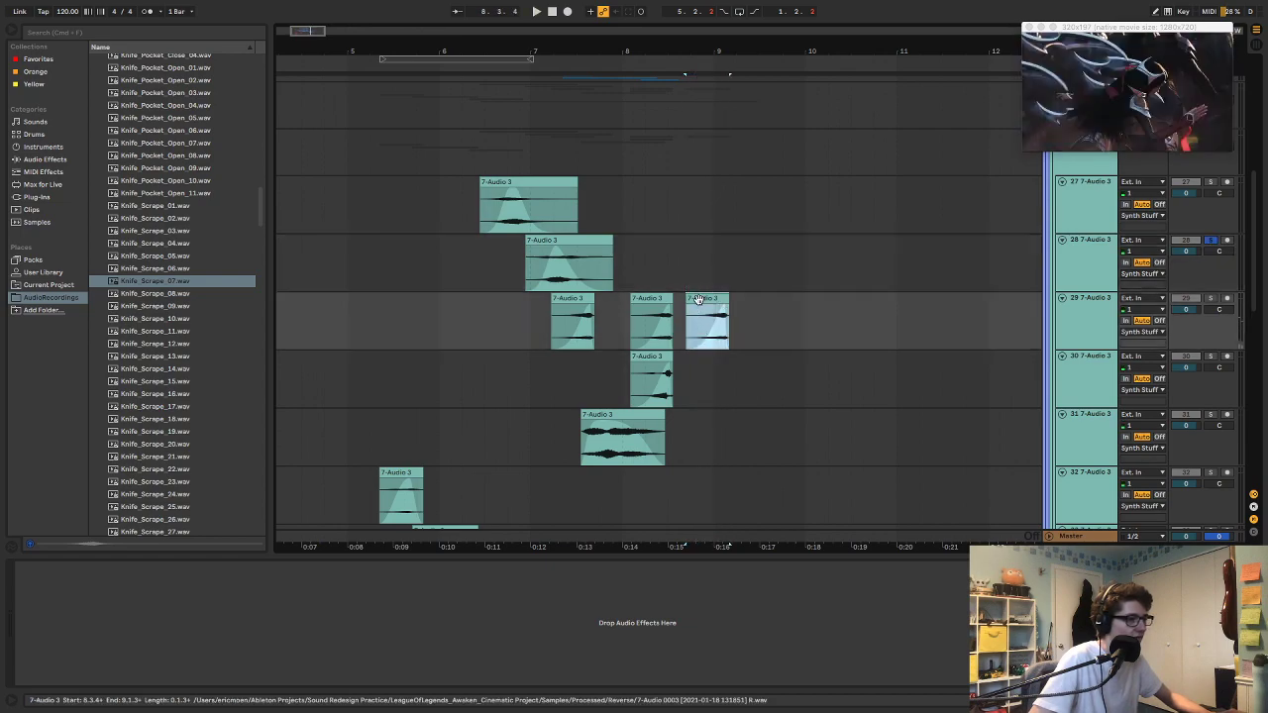
{"action": "key", "text": "space"}
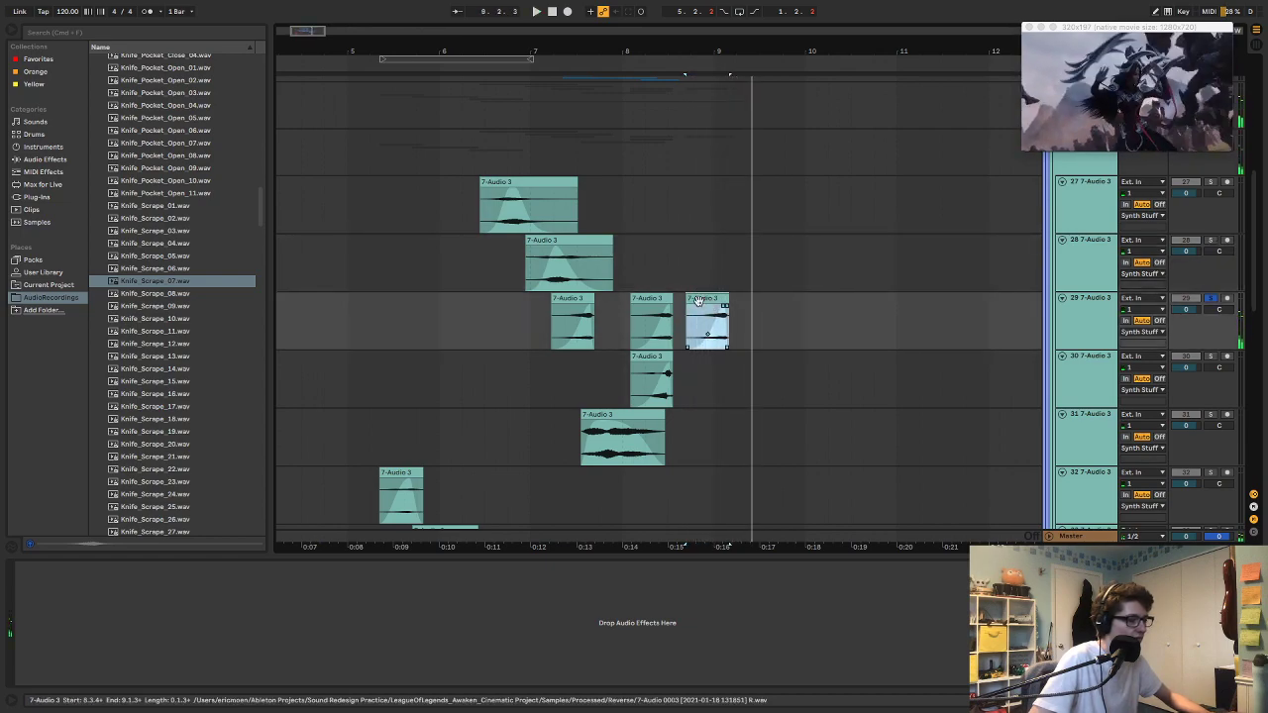
Step: Shorten track 29's copied 7-Audio 3 clip to about 0.0.3 long and play it soloed from 8.3.3
{"action": "mouse_move", "coordinate": [687, 299]}
{"action": "left_mouse_down"}
{"action": "mouse_move", "coordinate": [712, 299]}
{"action": "mouse_move", "coordinate": [703, 313]}
{"action": "mouse_move", "coordinate": [695, 302]}
{"action": "left_mouse_up"}
{"action": "key", "text": "space"}
{"action": "left_click", "coordinate": [678, 284]}
{"action": "key", "text": "space"}
{"action": "left_click", "coordinate": [680, 276]}
{"action": "key", "text": "space"}
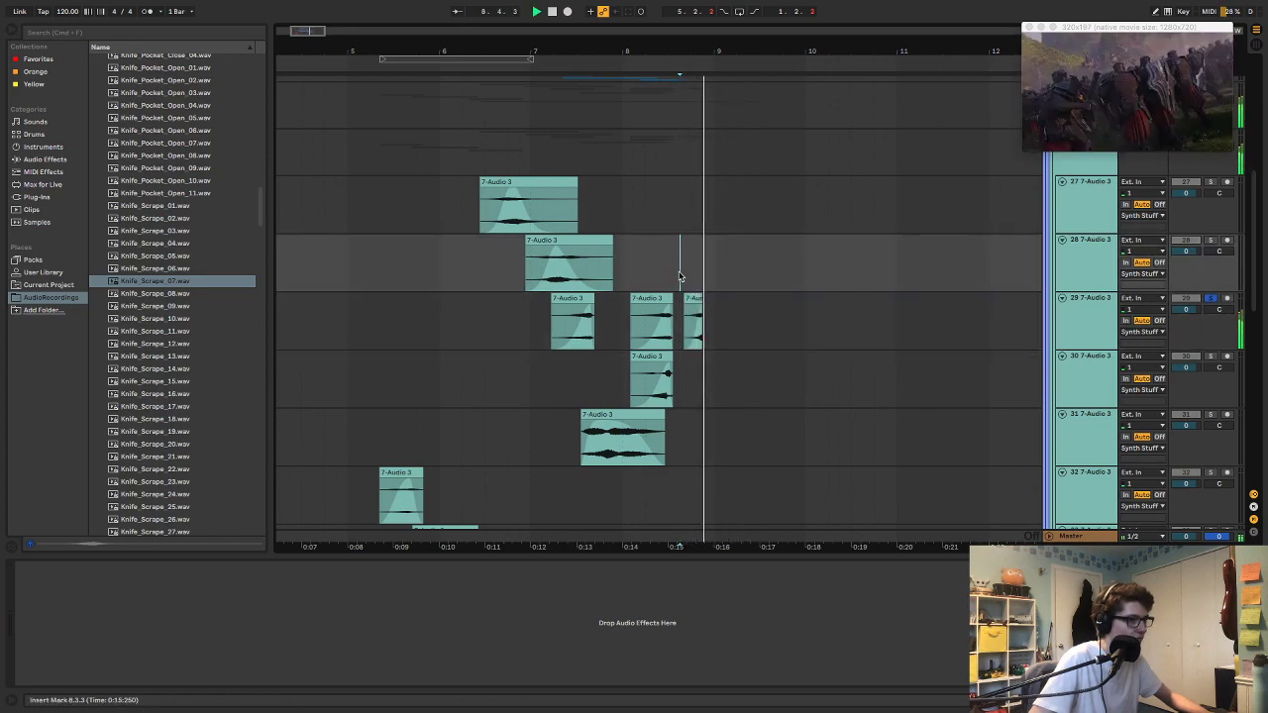
Step: Place the shortened 7-Audio 3 clip on track 29 from 8.3.4 to 8.4.3 and give its end a short fade-out
{"action": "left_click", "coordinate": [697, 302]}
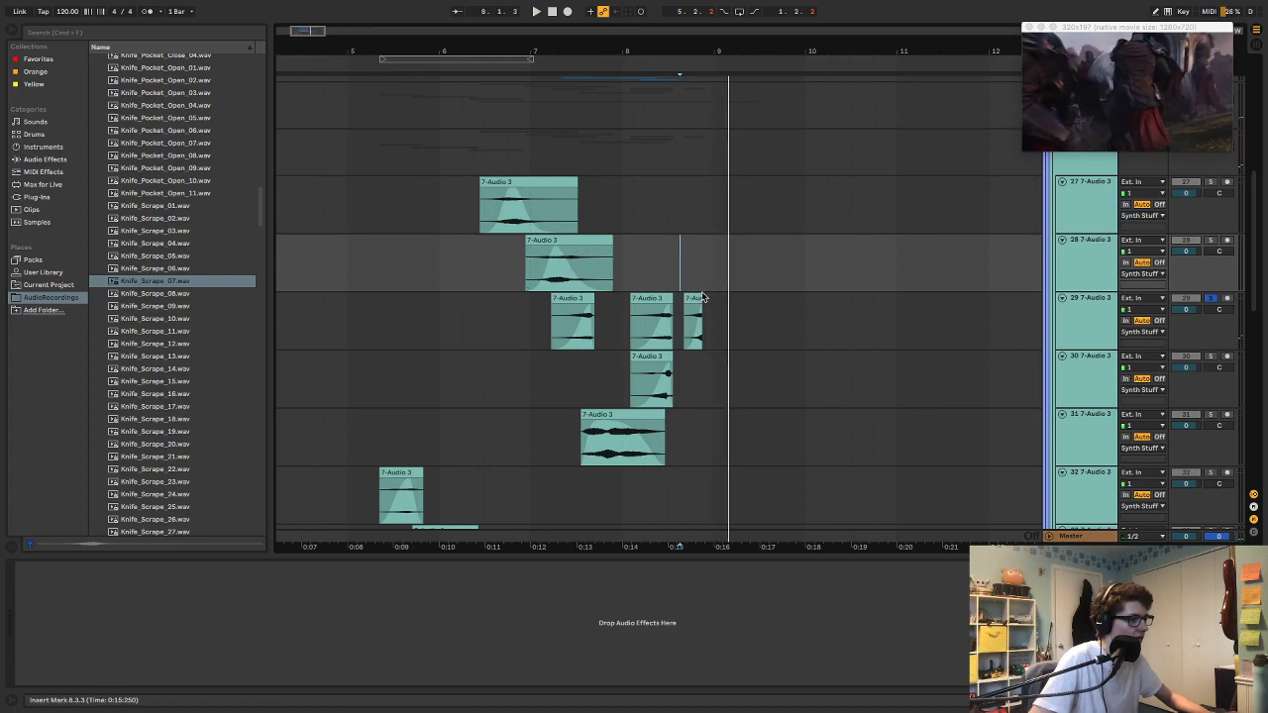
{"action": "key", "text": "z"}
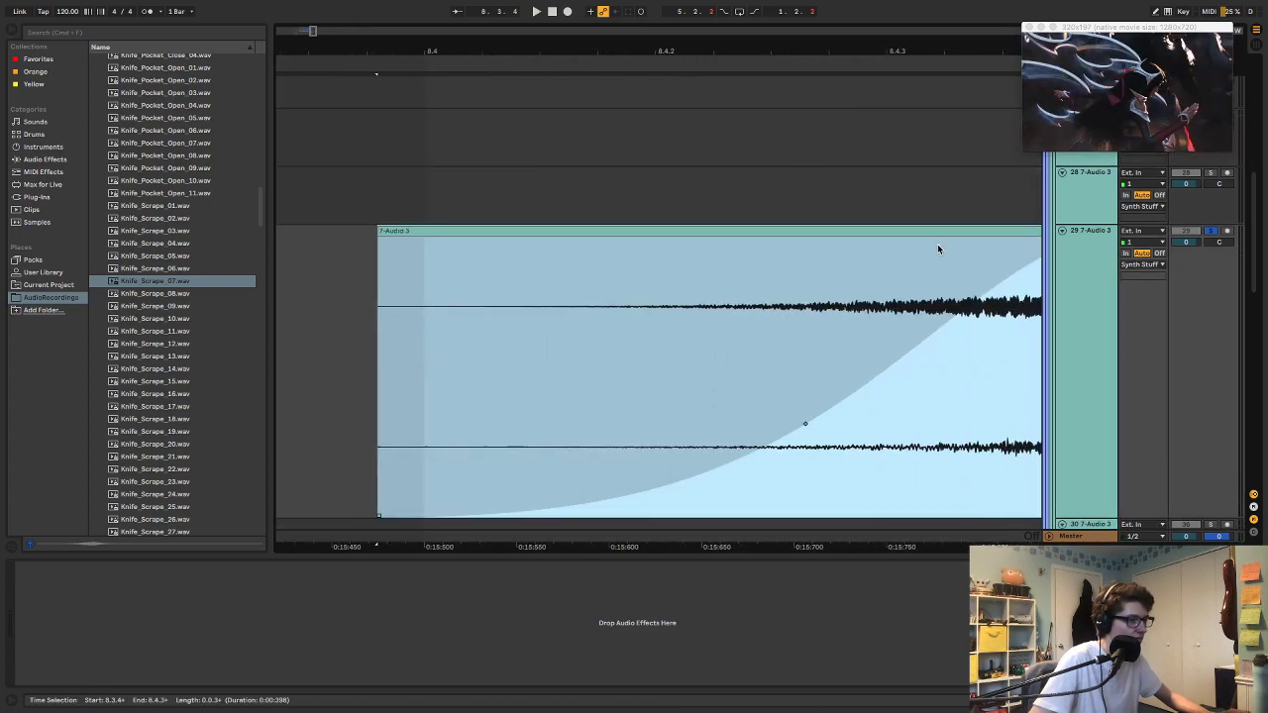
{"action": "left_click_drag", "start_coordinate": [899, 240], "coordinate": [876, 240]}
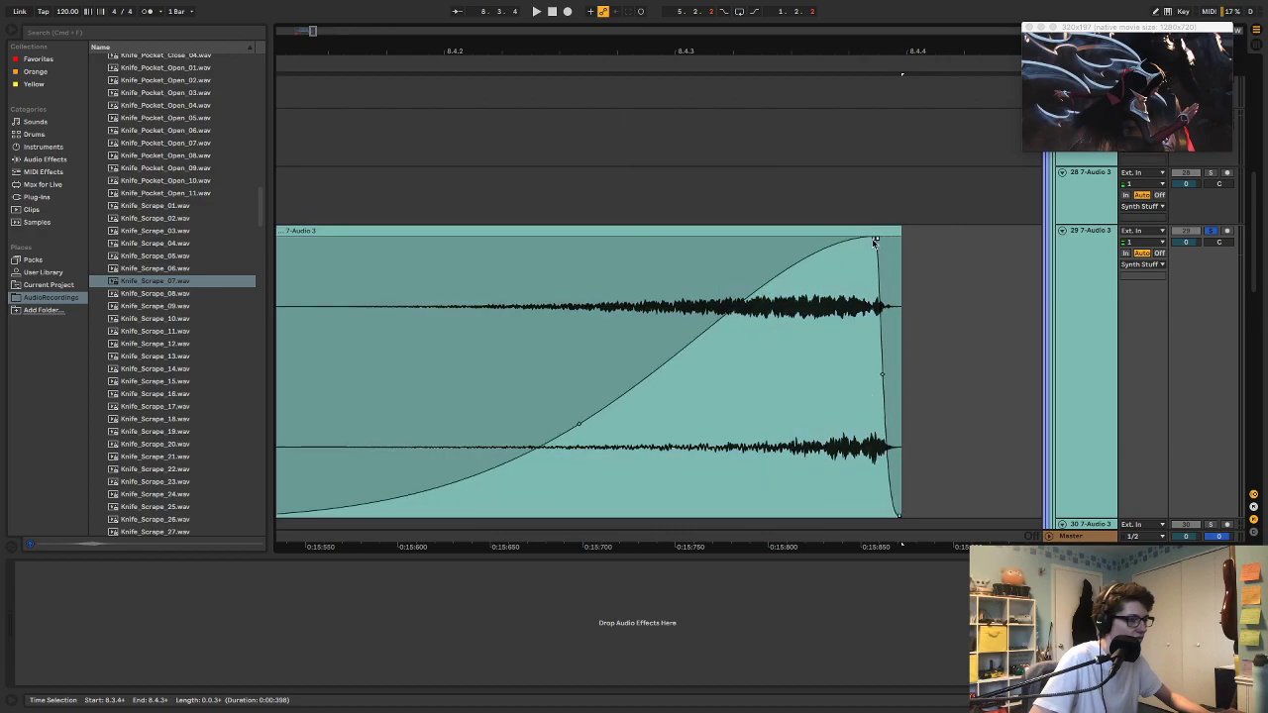
{"action": "left_click", "coordinate": [862, 231]}
{"action": "key", "text": "x"}
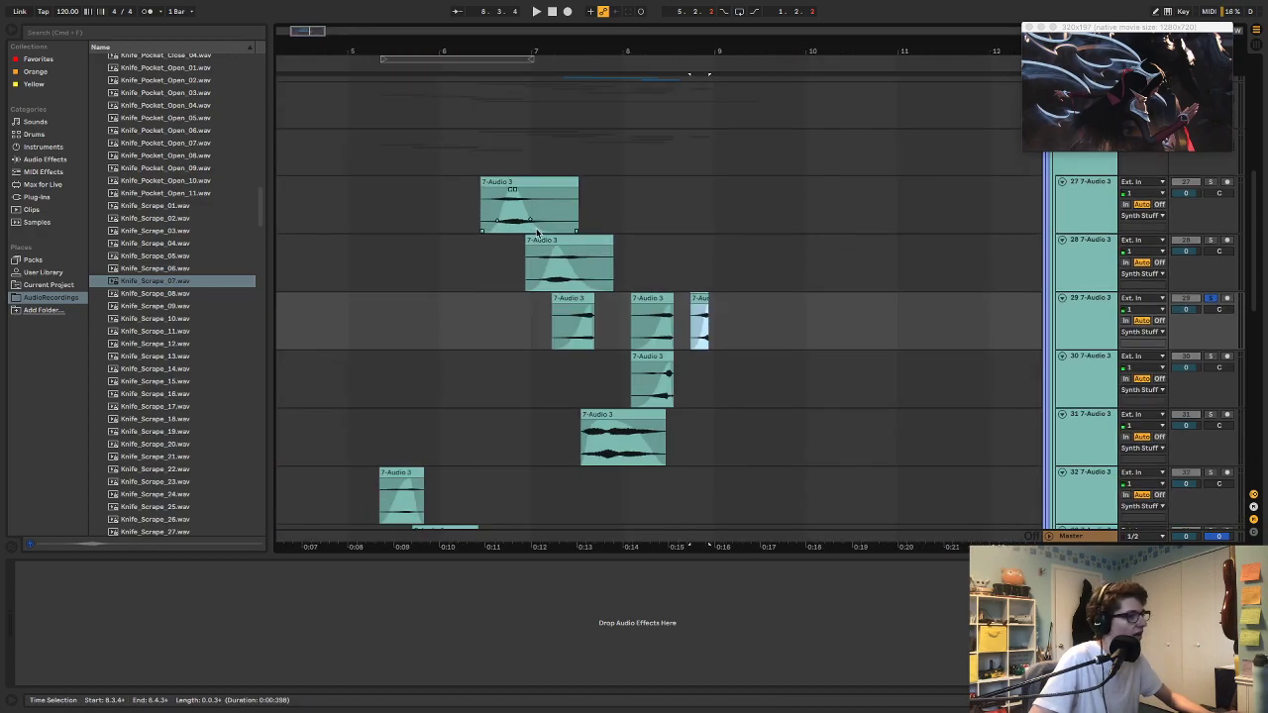
Step: Duplicate track 31's 7-Audio 3 clip, move the copy to start at 8.4.4 and play the track soloed
{"action": "left_click", "coordinate": [614, 414]}
{"action": "key", "text": "ctrl+d"}
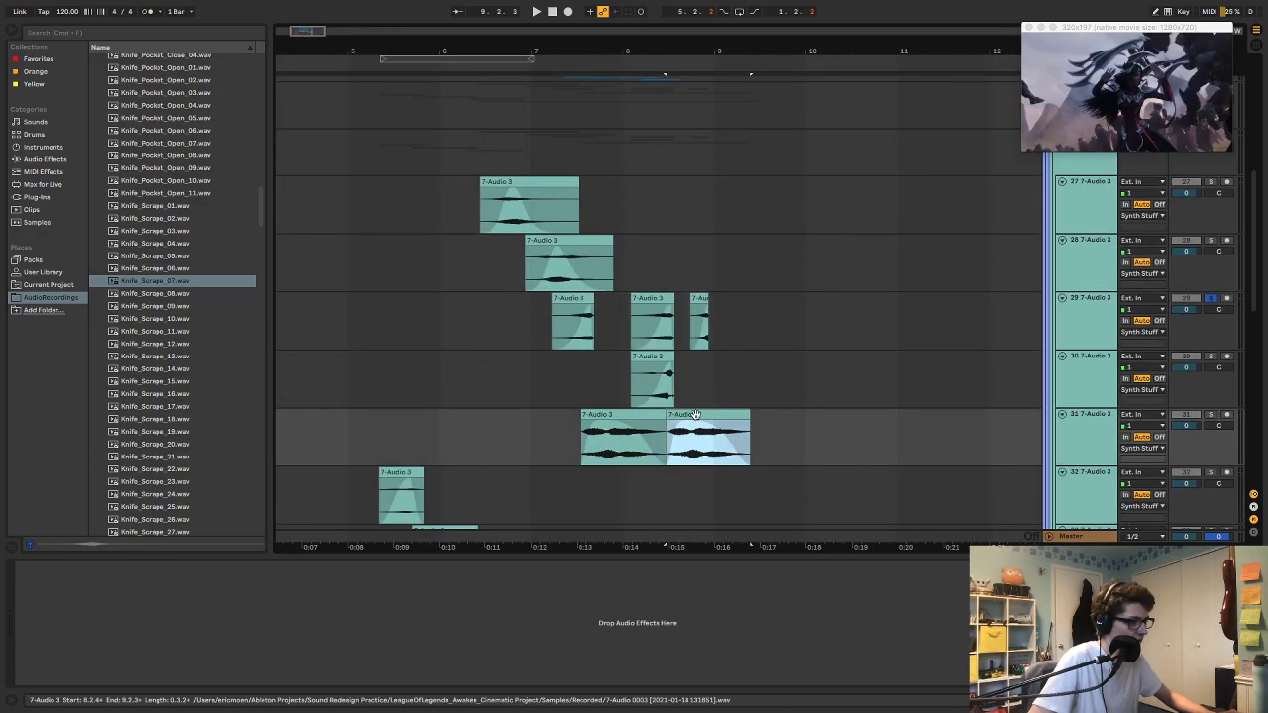
{"action": "left_click_drag", "start_coordinate": [696, 414], "coordinate": [742, 416]}
{"action": "left_click", "coordinate": [705, 429]}
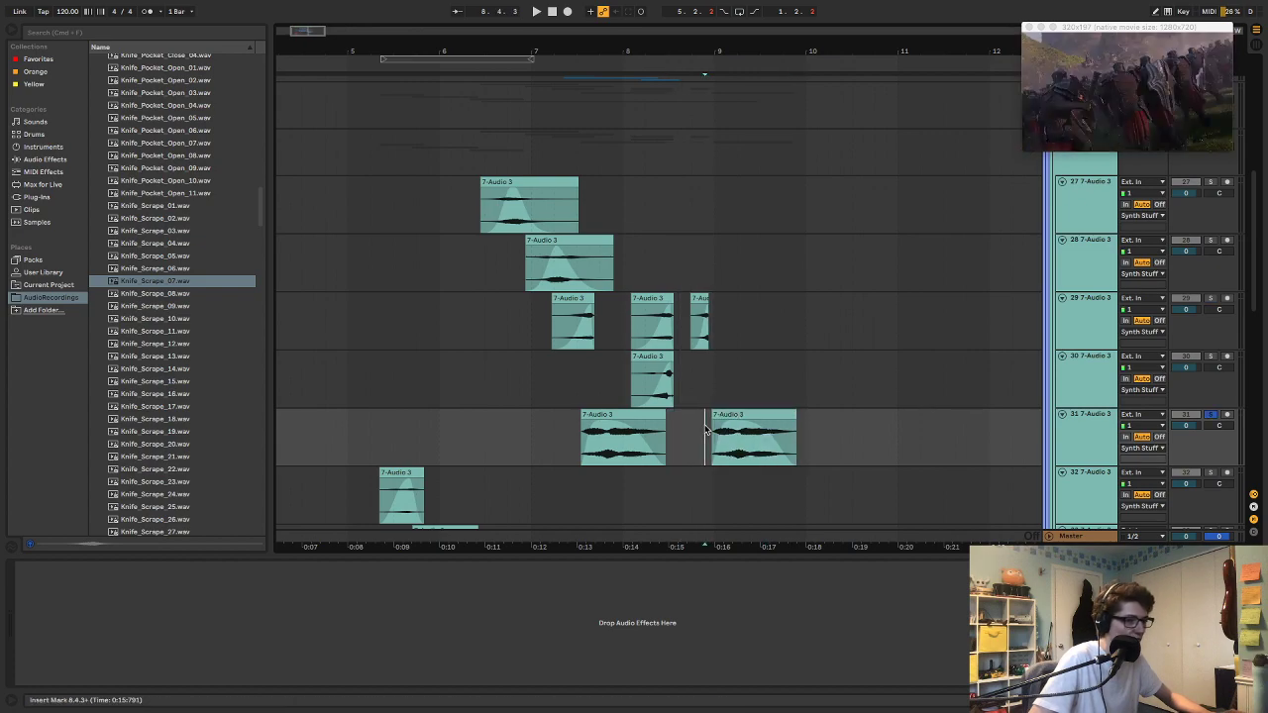
{"action": "key", "text": "space"}
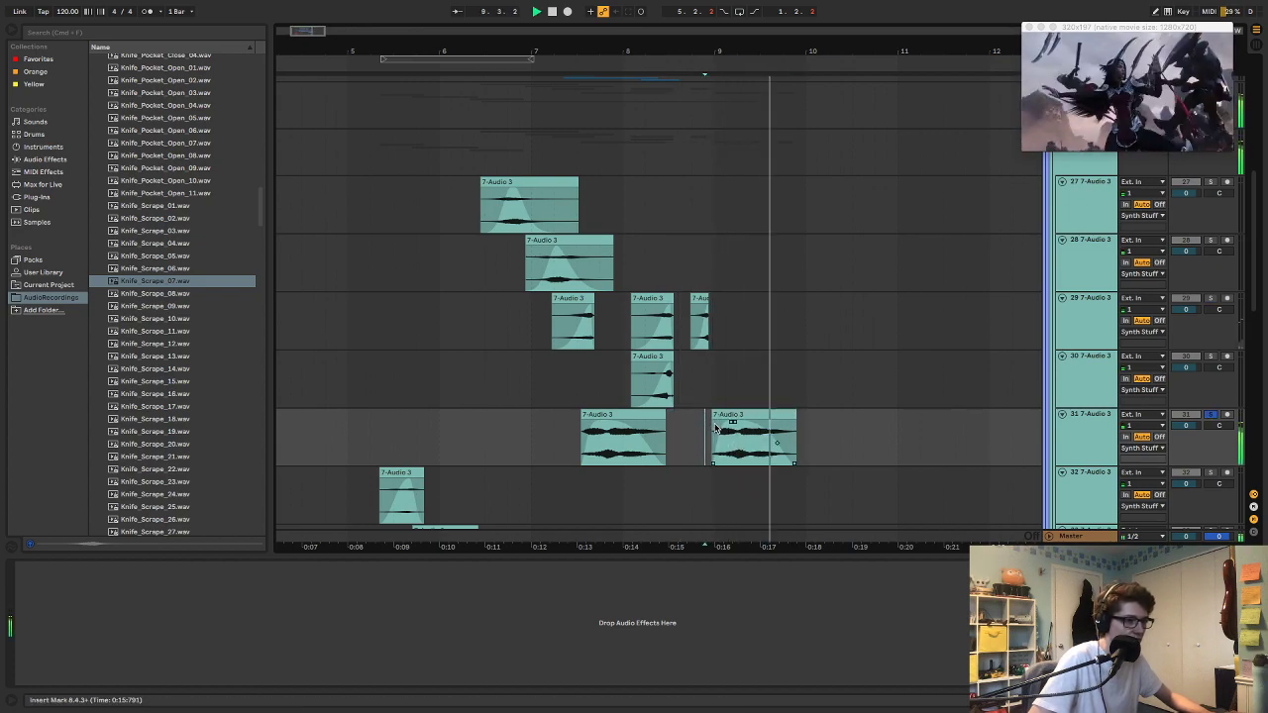
Step: Shift the copied clip's sample start to 27.2.1, give it a steep early fade-out and play the result
{"action": "double_click", "coordinate": [733, 416]}
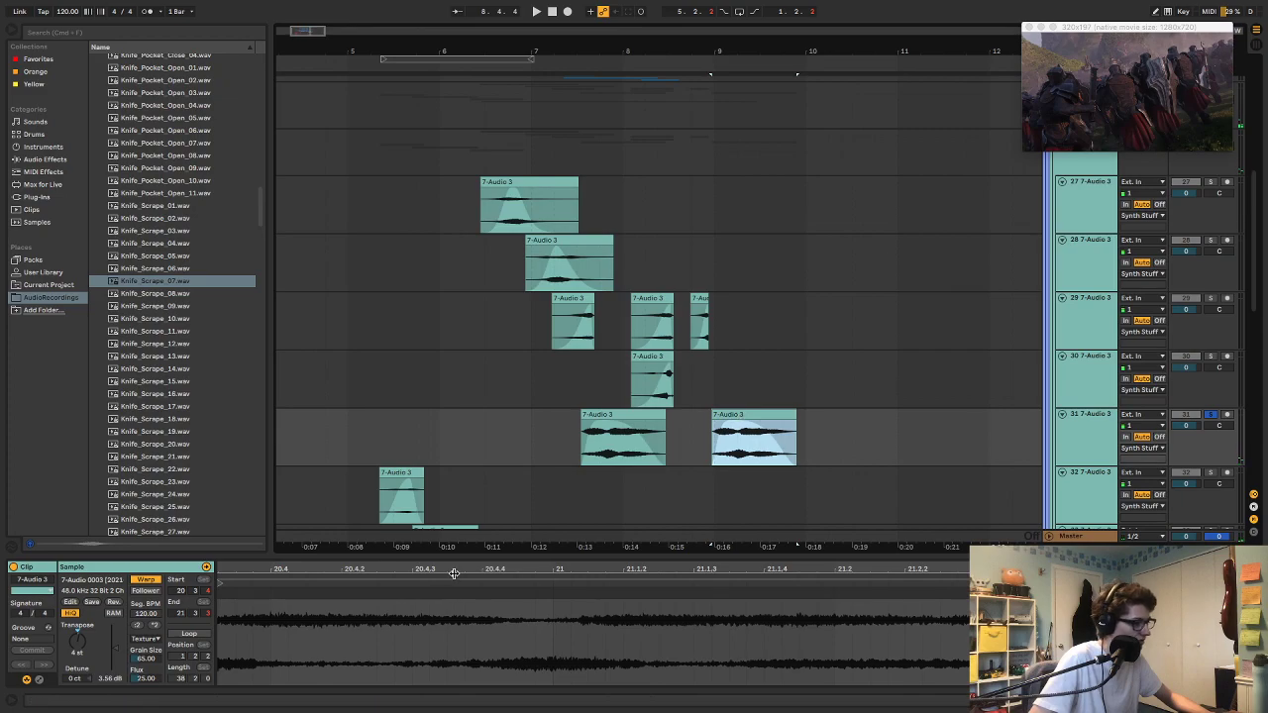
{"action": "left_click_drag", "start_coordinate": [453, 572], "coordinate": [981, 607]}
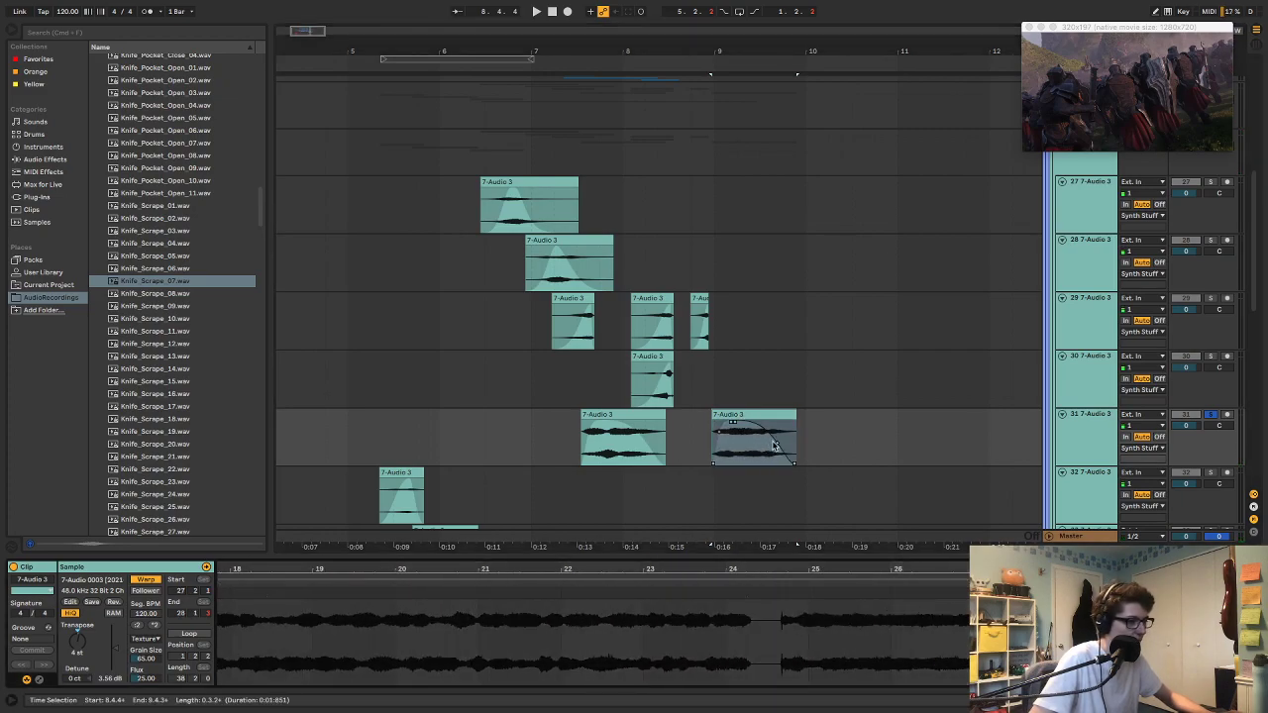
{"action": "left_click_drag", "start_coordinate": [776, 446], "coordinate": [704, 458]}
{"action": "key", "text": "space"}
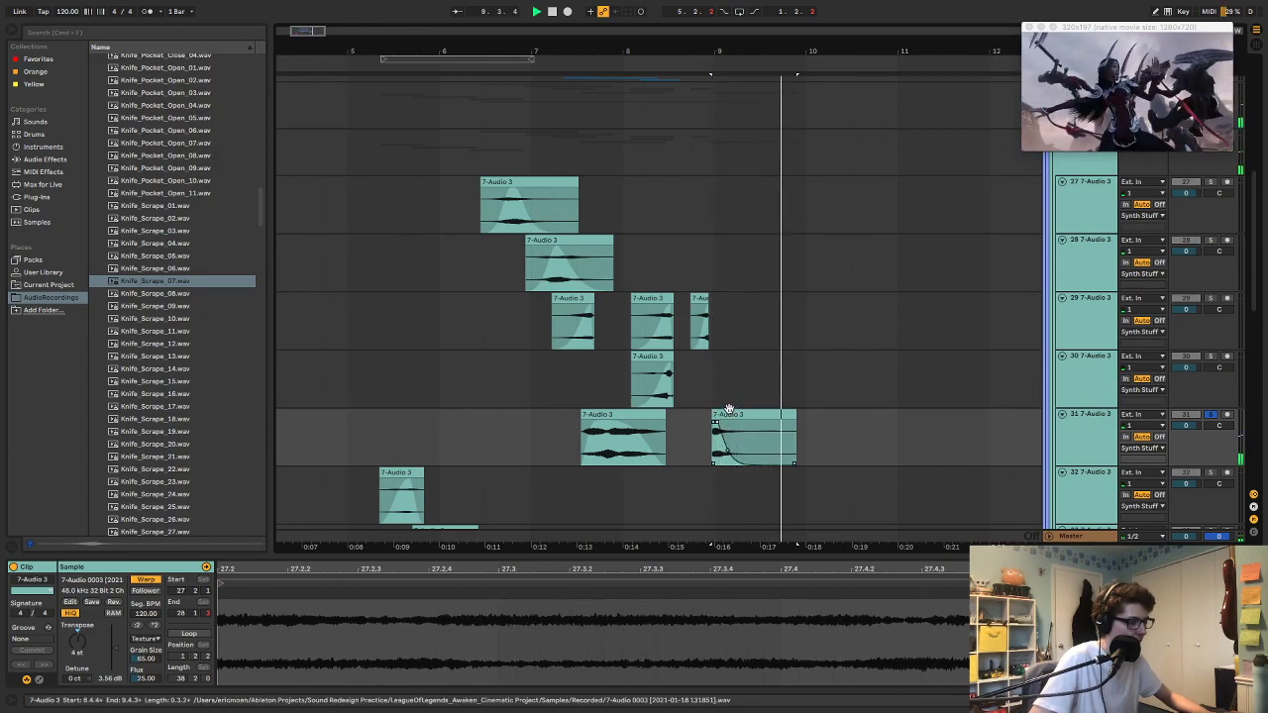
{"action": "key", "text": "space"}
Step: Move track 31's copied 7-Audio 3 clip to start at 9.1.2 and play it soloed from 8.4.1
{"action": "mouse_move", "coordinate": [733, 419]}
{"action": "left_mouse_down"}
{"action": "mouse_move", "coordinate": [746, 419]}
{"action": "mouse_move", "coordinate": [721, 402]}
{"action": "left_mouse_up"}
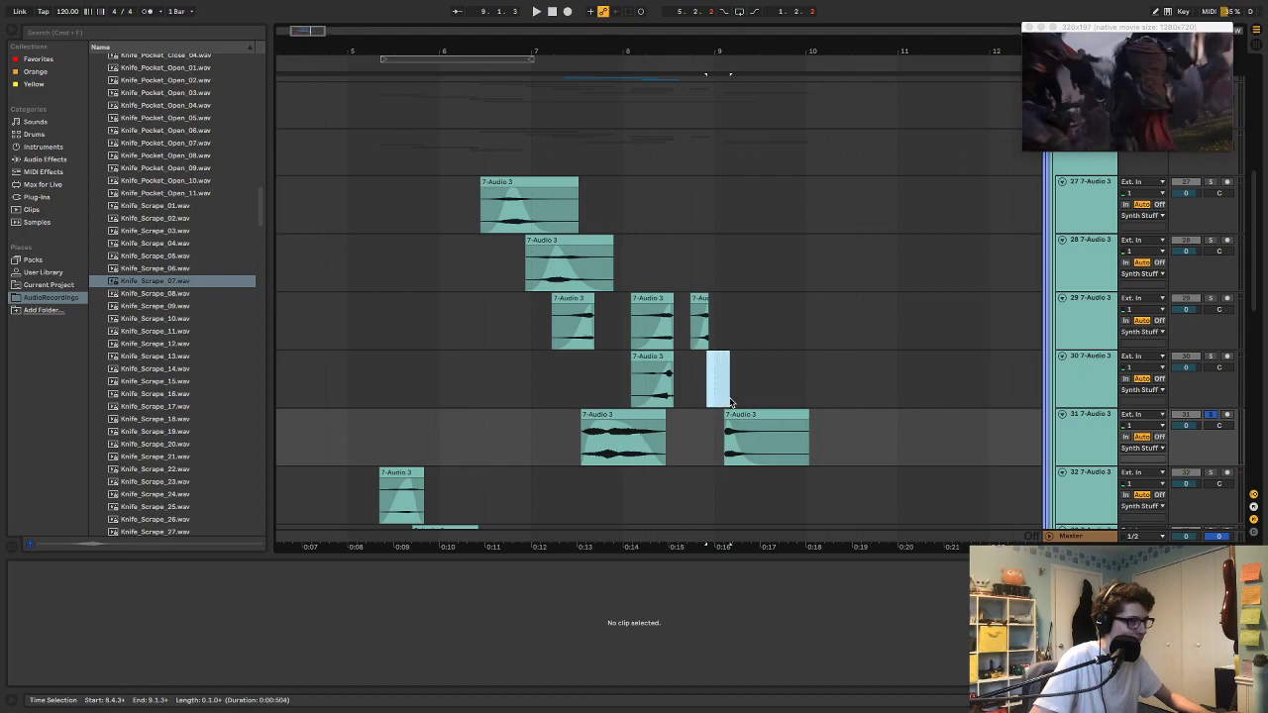
{"action": "left_click", "coordinate": [695, 395]}
{"action": "key", "text": "space"}
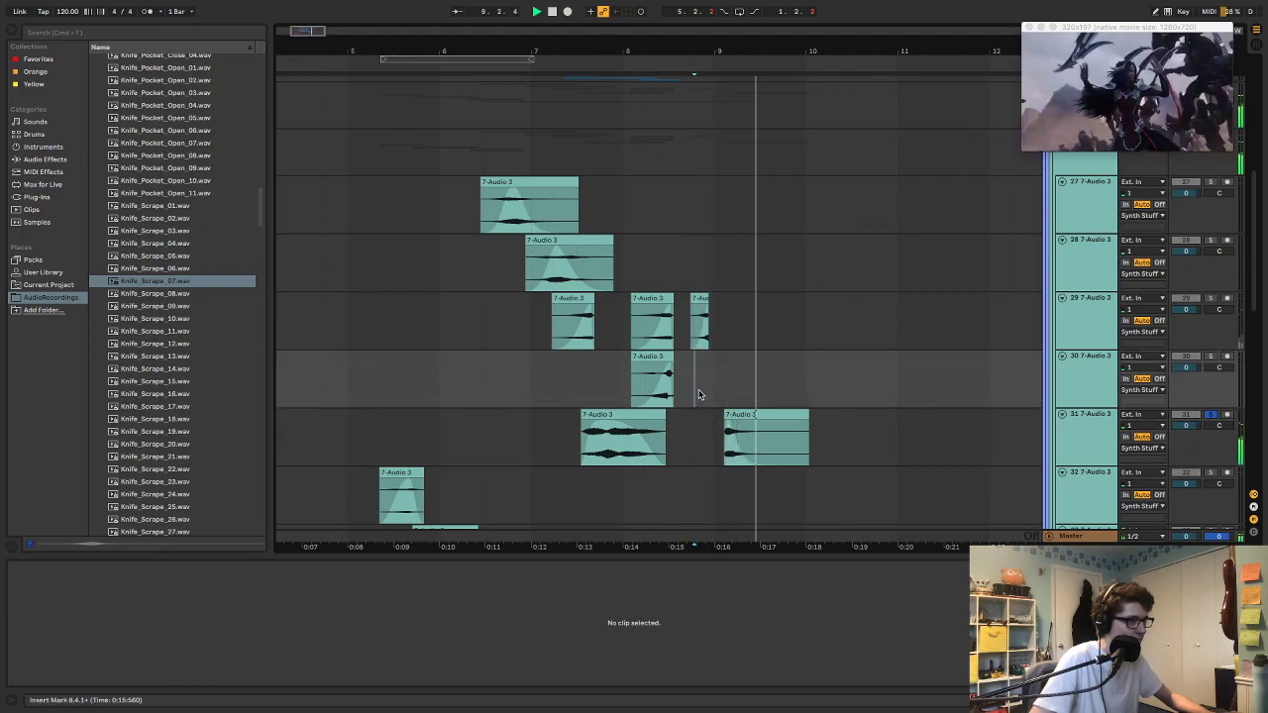
{"action": "key", "text": "space"}
Step: Transpose the copied clip on track 31 to -5 st and shape its fades into a short swell near its start
{"action": "left_click", "coordinate": [731, 426]}
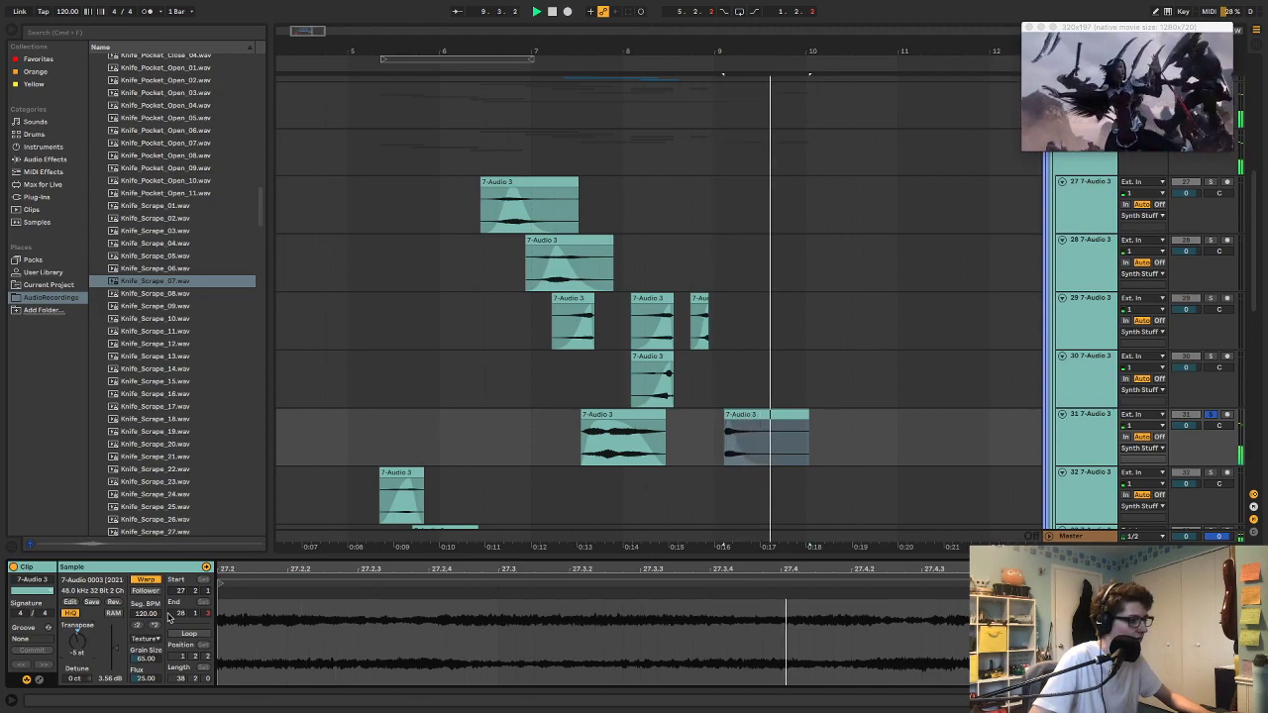
{"action": "left_click", "coordinate": [728, 435]}
{"action": "key", "text": "space"}
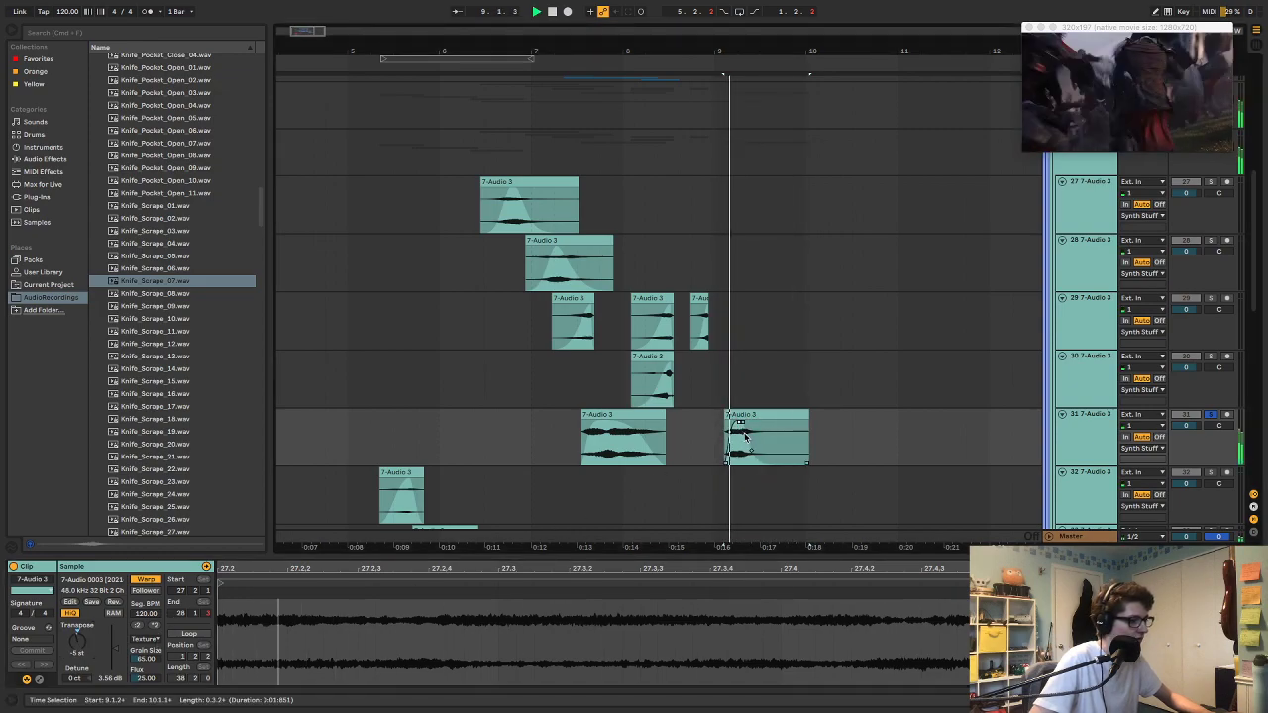
{"action": "key", "text": "space"}
{"action": "key", "text": "space"}
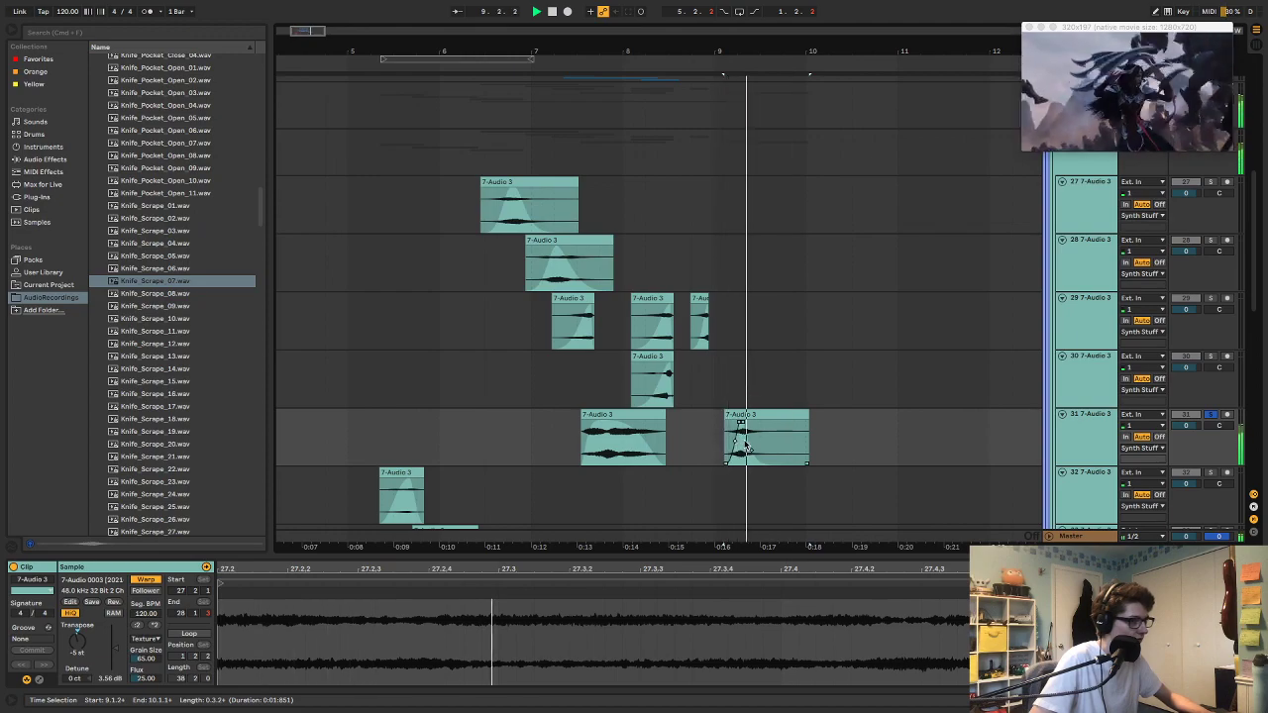
Step: Move the transposed clip on track 31 to start at 9.1.1 and play the track soloed from 8.4.4
{"action": "mouse_move", "coordinate": [745, 420]}
{"action": "left_mouse_down"}
{"action": "mouse_move", "coordinate": [731, 418]}
{"action": "mouse_move", "coordinate": [746, 416]}
{"action": "left_mouse_up"}
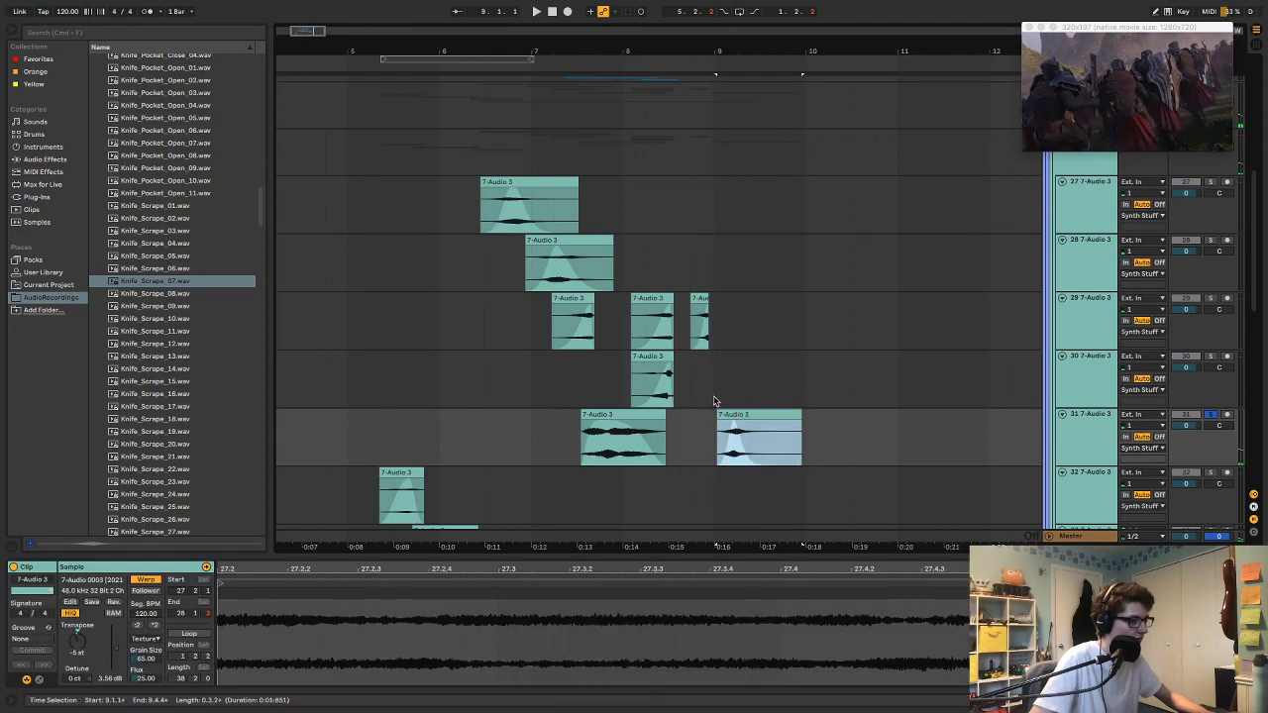
{"action": "left_click", "coordinate": [709, 398]}
{"action": "left_click", "coordinate": [1072, 429]}
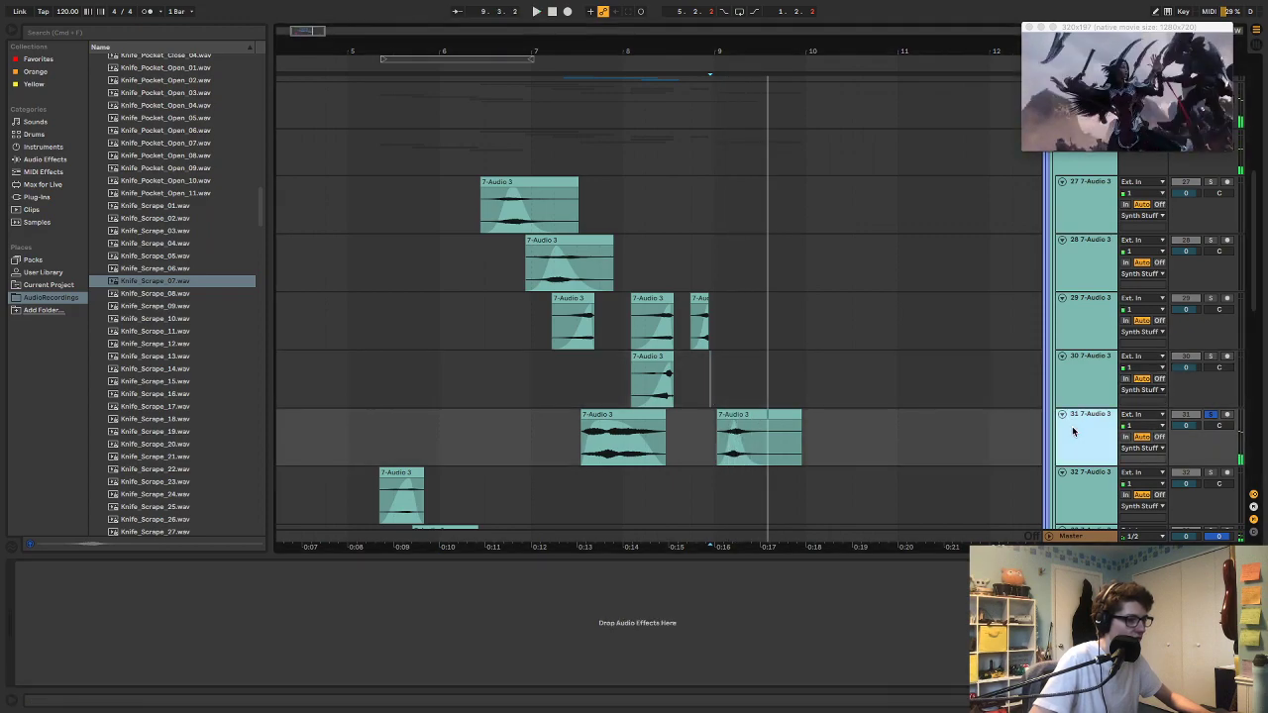
{"action": "key", "text": "space"}
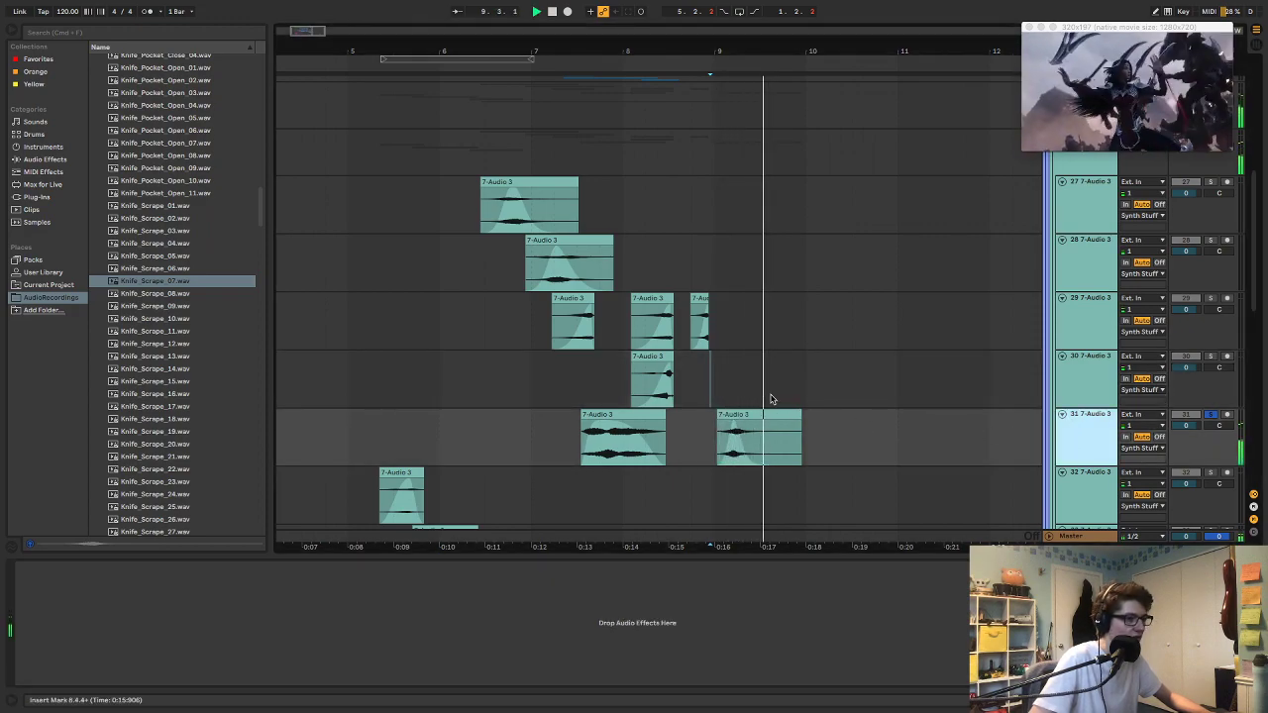
{"action": "key", "text": "space"}
Step: Play track 31 soloed from 8.3.3 and soften the fade-out curve of its clip at 9.1.1
{"action": "scroll", "coordinate": [708, 371], "scroll_direction": "down", "scroll_amount": 3}
{"action": "left_click", "coordinate": [681, 354]}
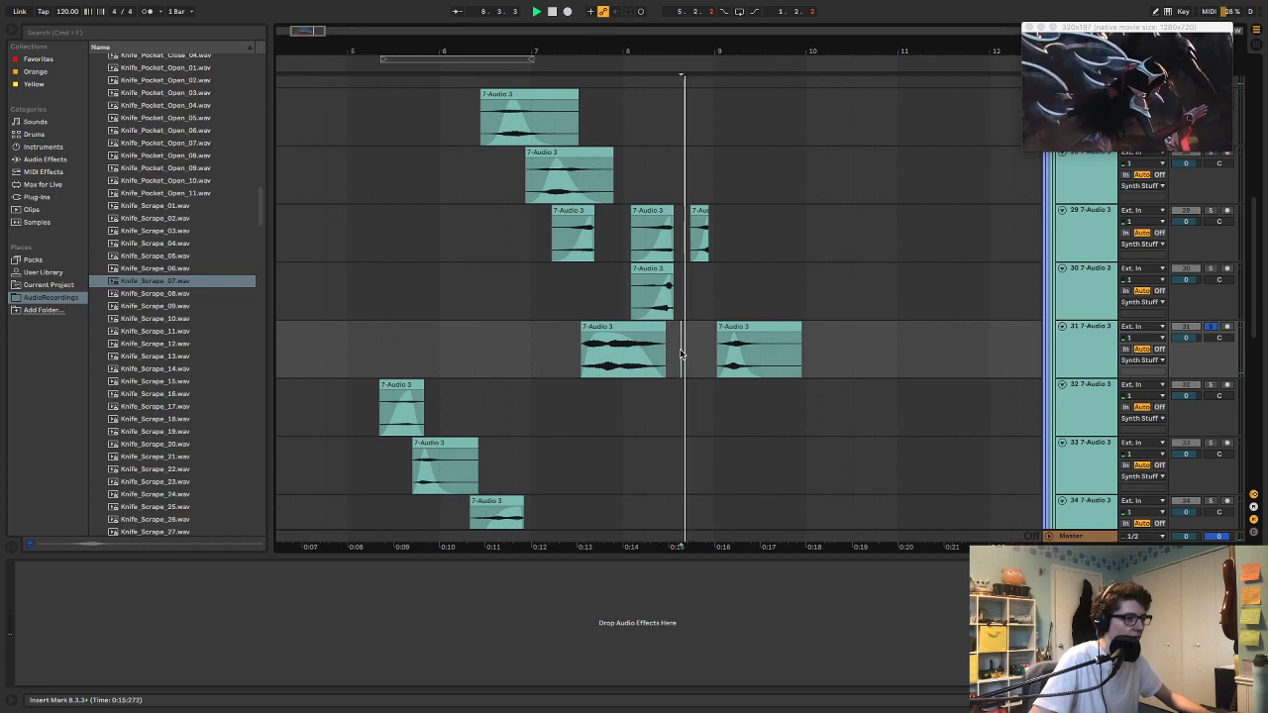
{"action": "key", "text": "space"}
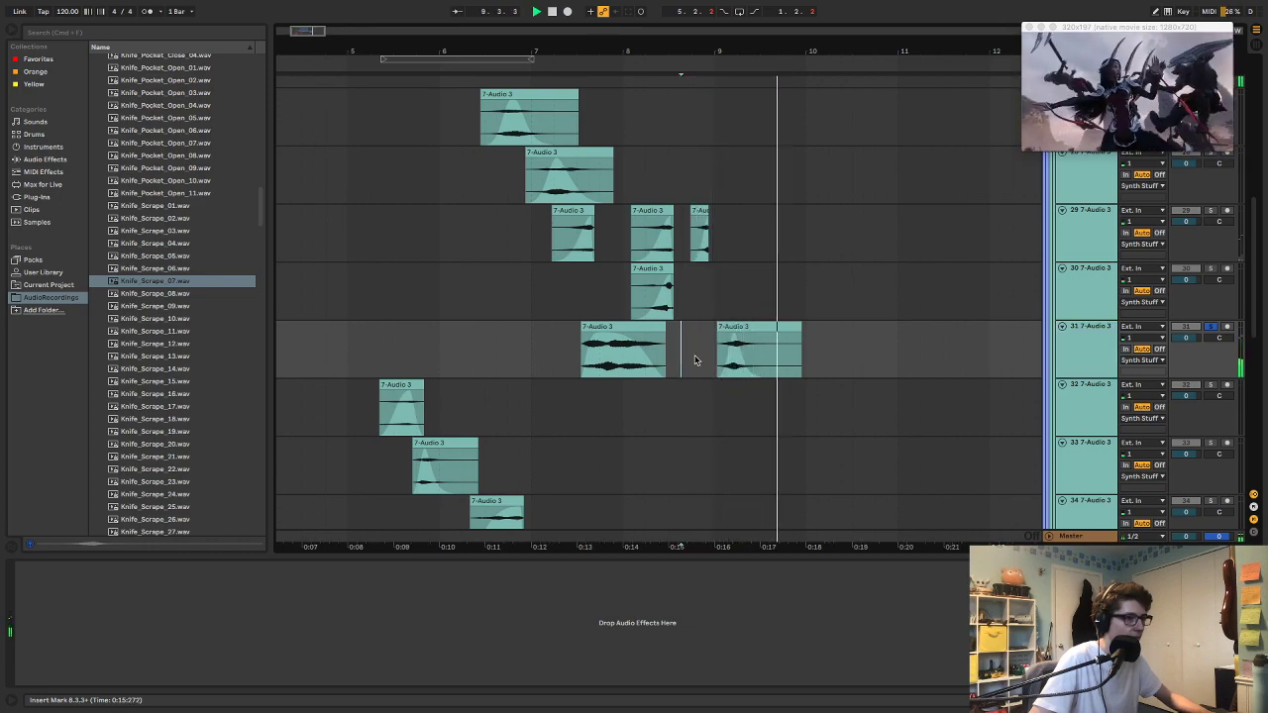
{"action": "key", "text": "space"}
{"action": "key", "text": "space"}
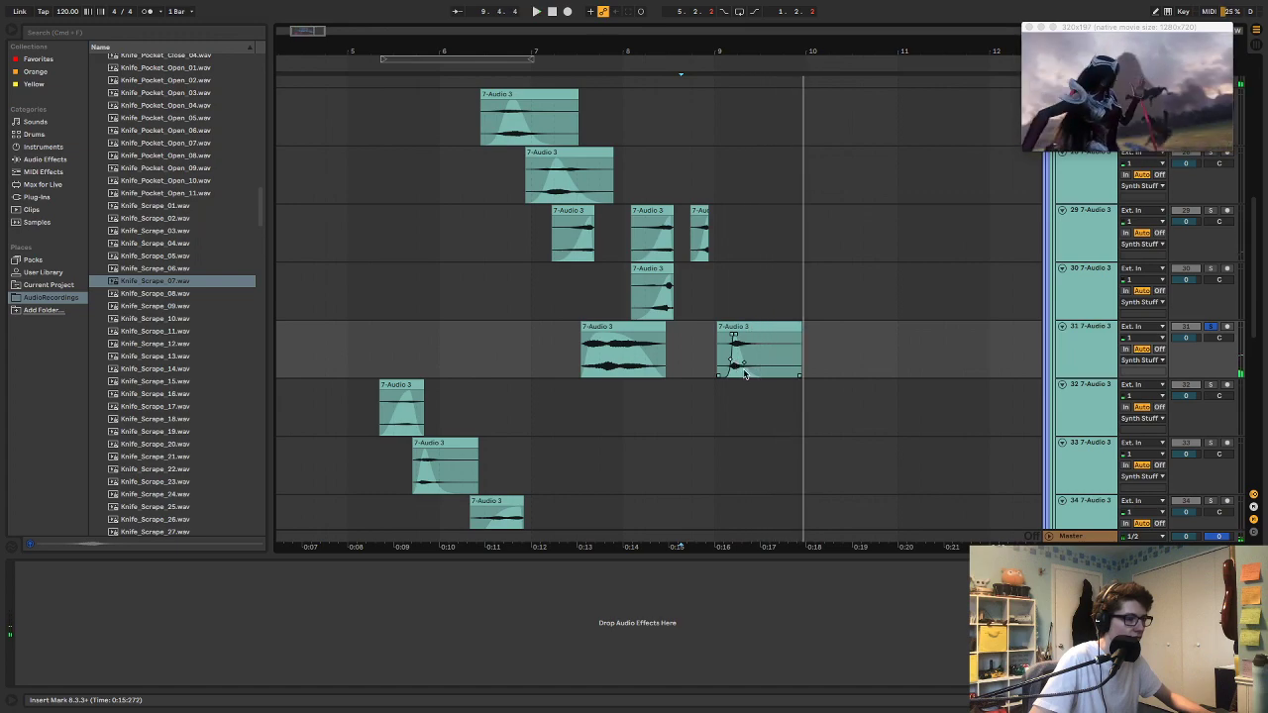
{"action": "key", "text": "space"}
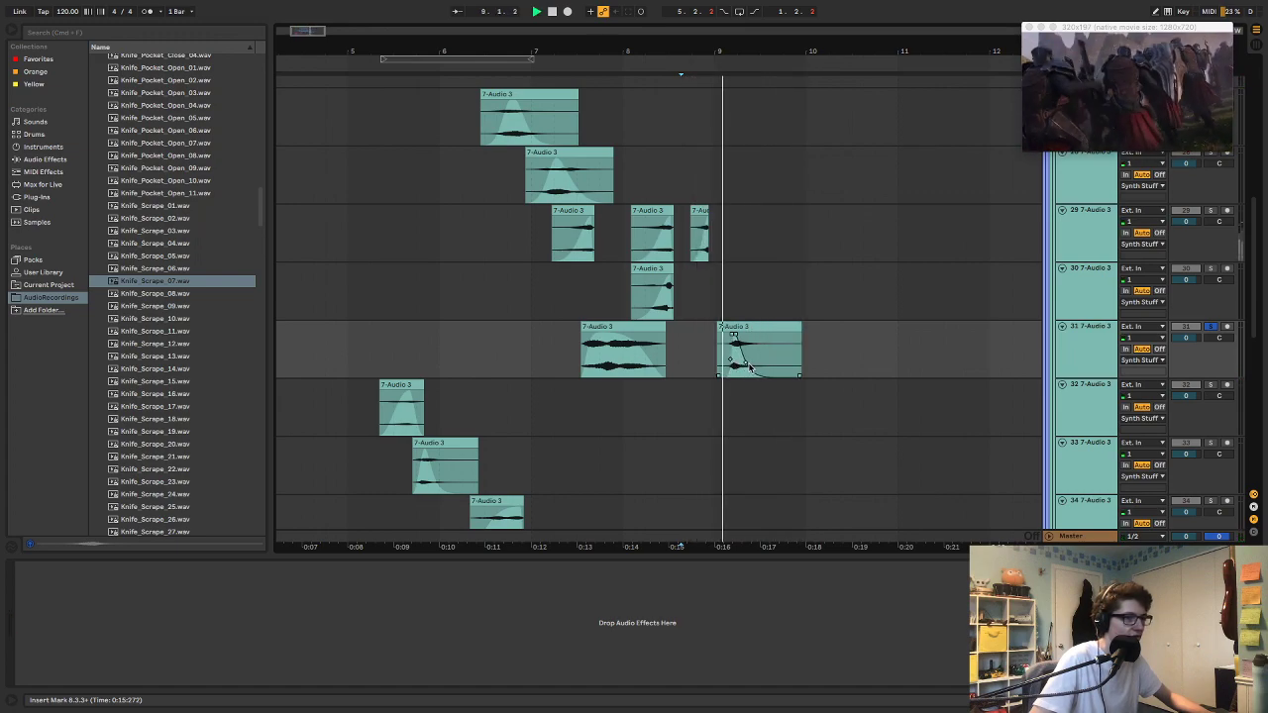
{"action": "key", "text": "space"}
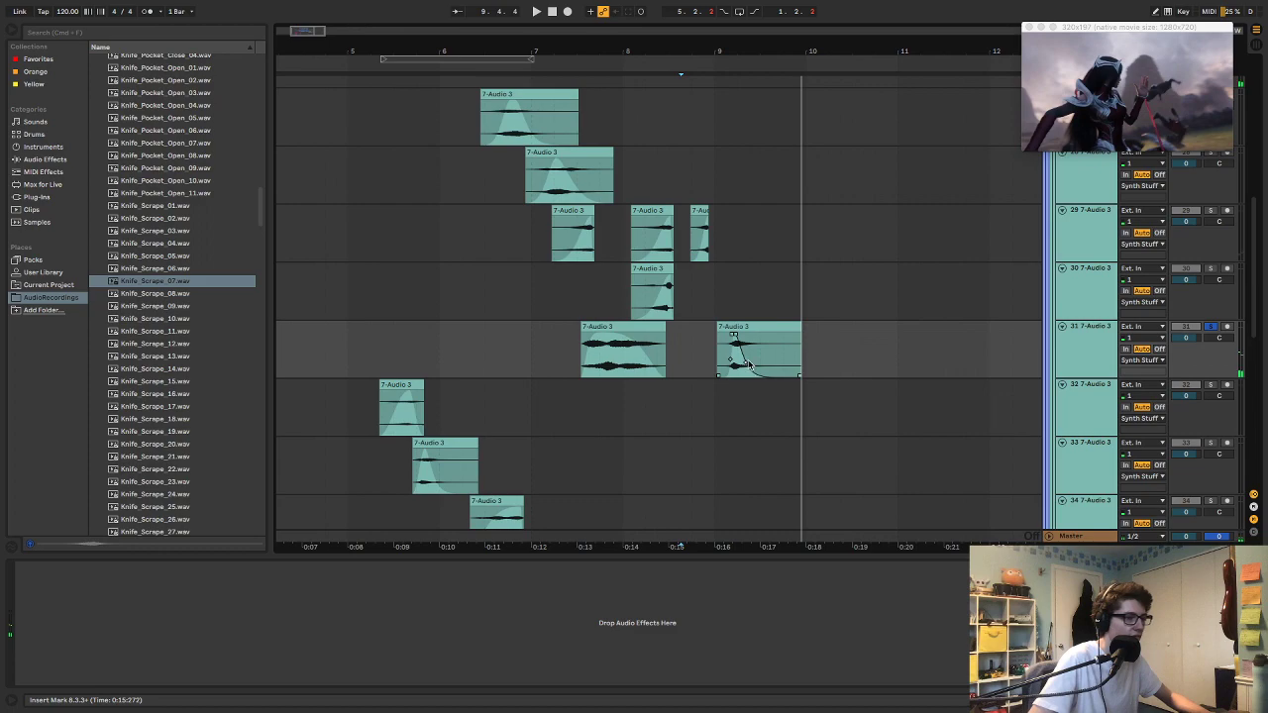
Step: Show the automation lanes and extend the Knife Attack group's MTransformer pitch-shift curve with breakpoints around bar 9
{"action": "scroll", "coordinate": [1080, 248], "scroll_direction": "up", "scroll_amount": 5}
{"action": "left_click", "coordinate": [1075, 185]}
{"action": "key", "text": "a"}
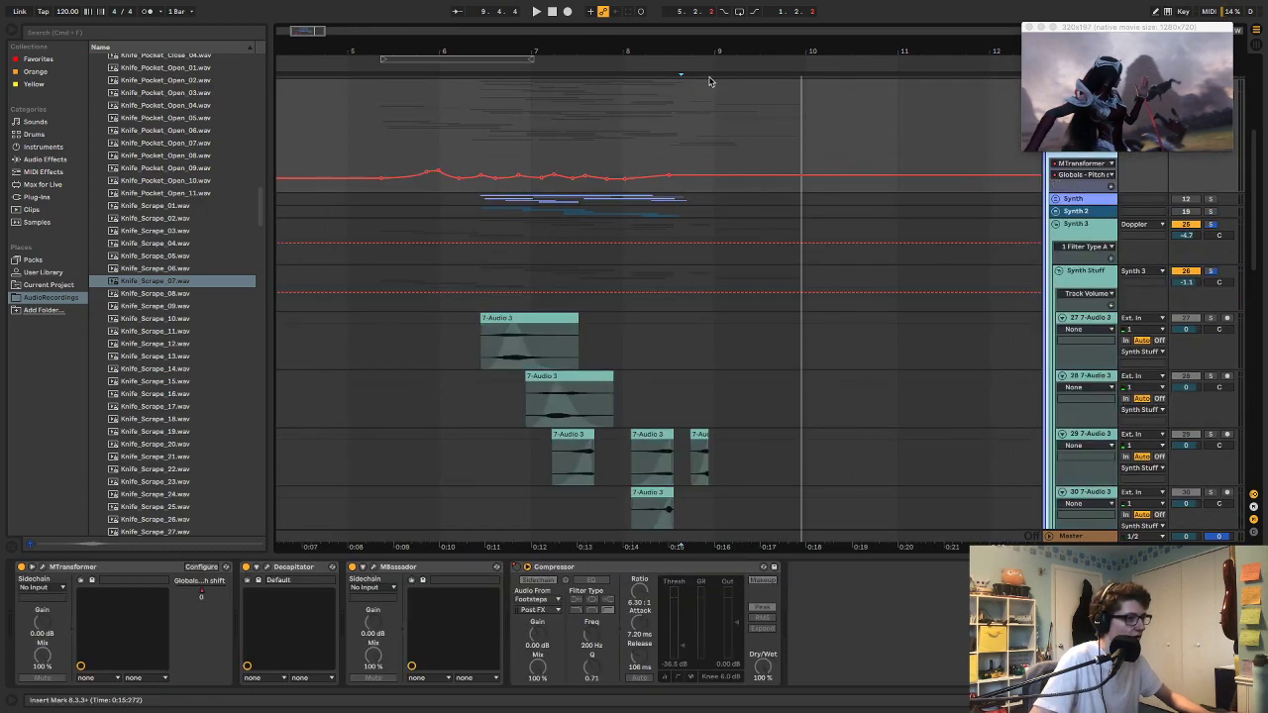
{"action": "left_click_drag", "start_coordinate": [709, 81], "coordinate": [645, 130]}
{"action": "left_click_drag", "start_coordinate": [562, 175], "coordinate": [684, 186]}
{"action": "left_click", "coordinate": [679, 177]}
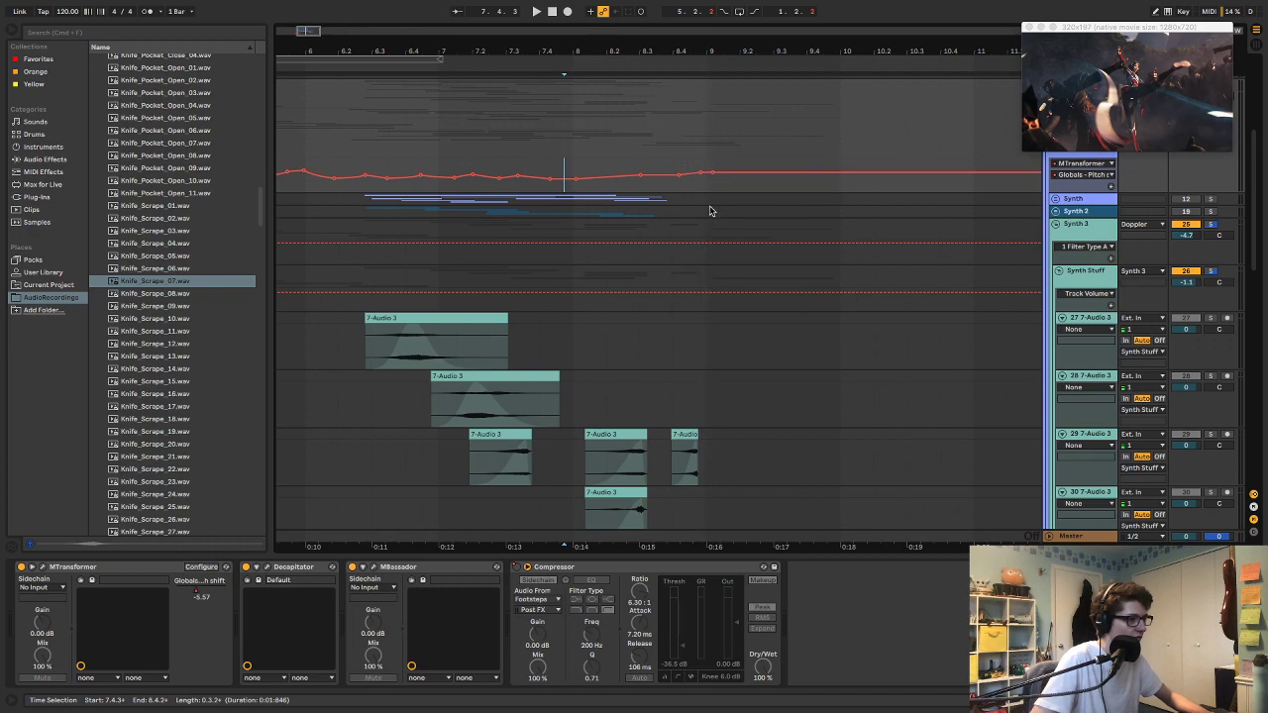
Step: Peak the pitch-shift automation near the start of bar 9, lower its next breakpoint near 9.4 to 0.41 and play it
{"action": "scroll", "coordinate": [709, 211], "scroll_direction": "right", "scroll_amount": 4}
{"action": "scroll", "coordinate": [707, 212], "scroll_direction": "left", "scroll_amount": 3}
{"action": "left_click_drag", "start_coordinate": [644, 155], "coordinate": [664, 172]}
{"action": "left_click", "coordinate": [647, 164]}
{"action": "left_click", "coordinate": [659, 172]}
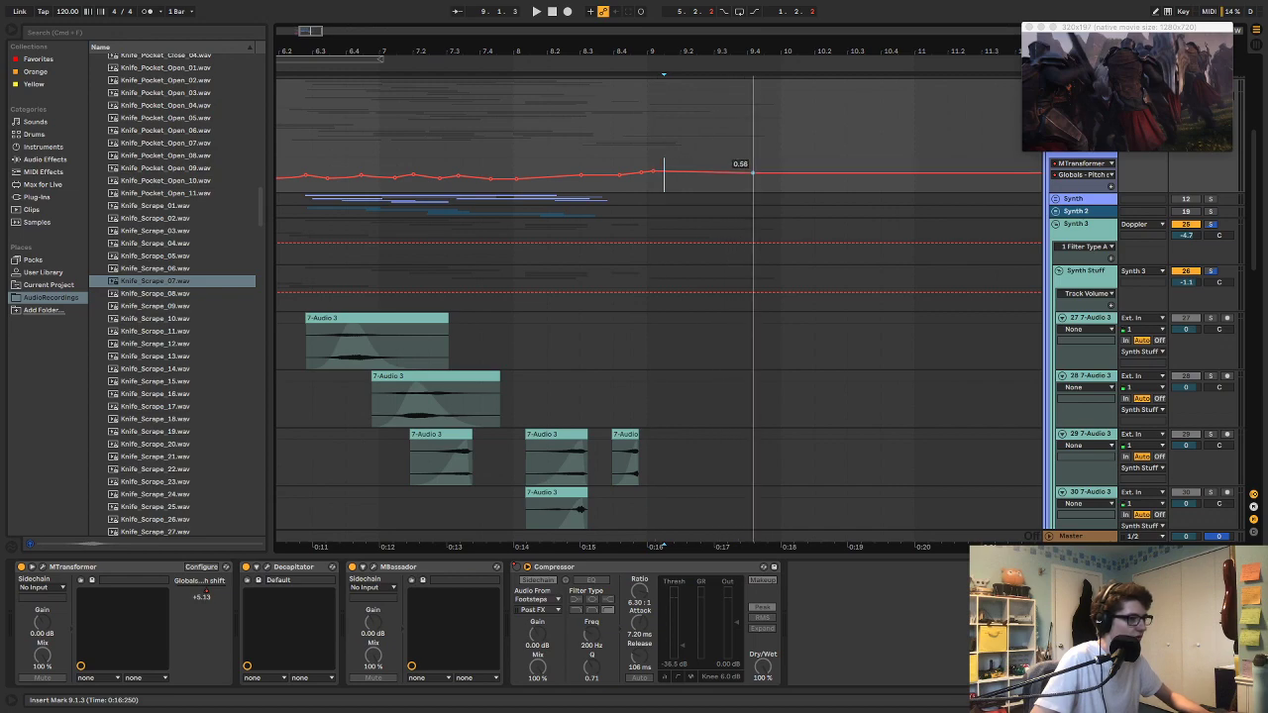
{"action": "left_click_drag", "start_coordinate": [753, 177], "coordinate": [753, 178]}
{"action": "key", "text": "space"}
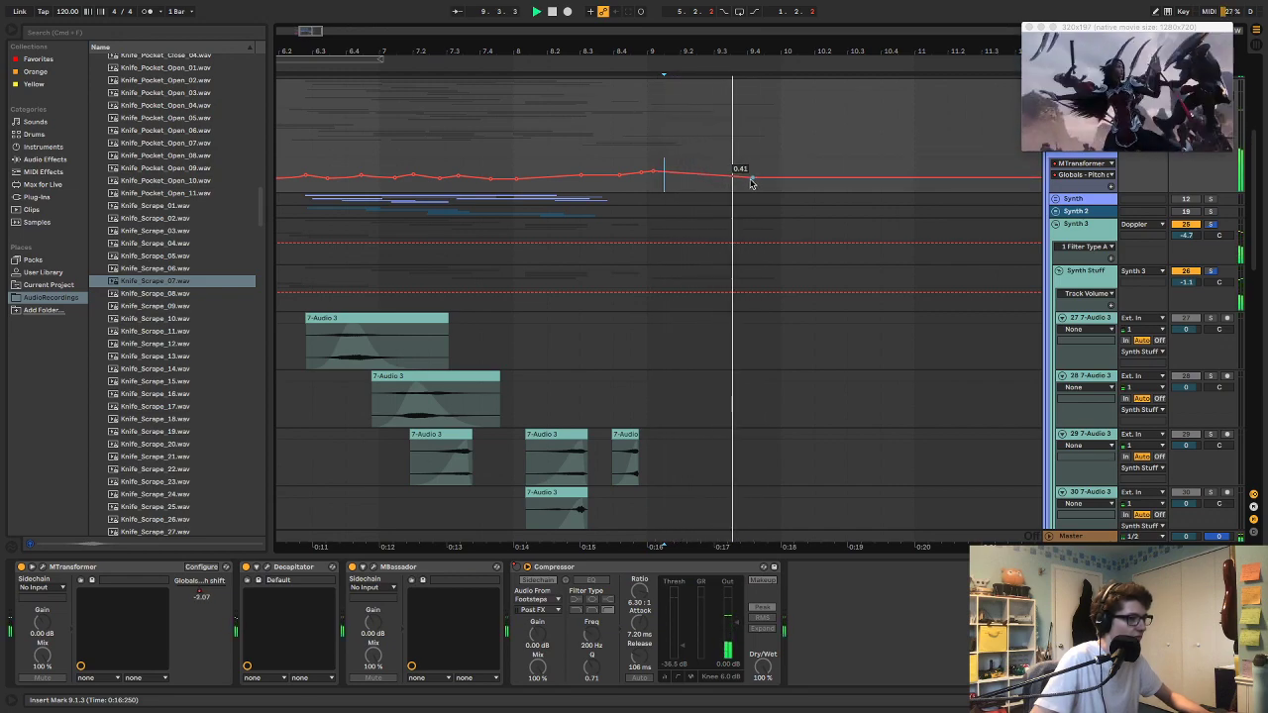
Step: Listen to the ending from around 8.3.3 on track 29 and the Synth Stuff group, and play the attack from 6.2.4
{"action": "left_click", "coordinate": [608, 135]}
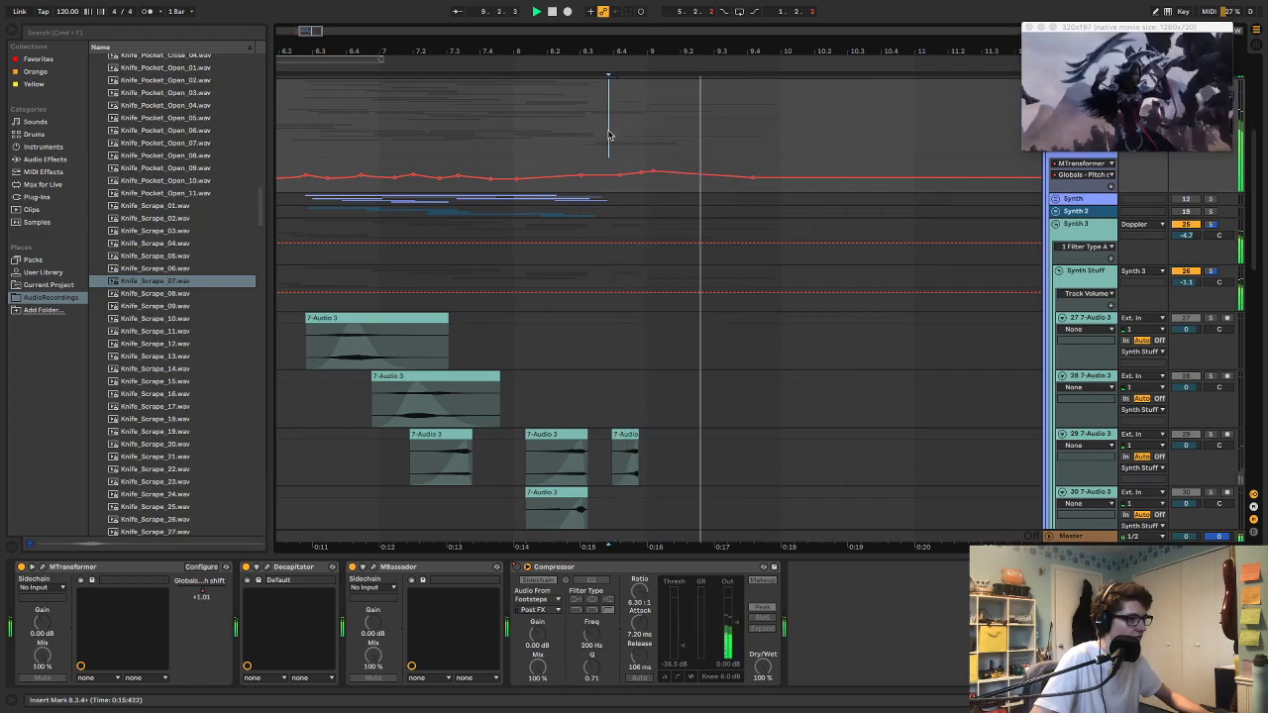
{"action": "left_click", "coordinate": [606, 434]}
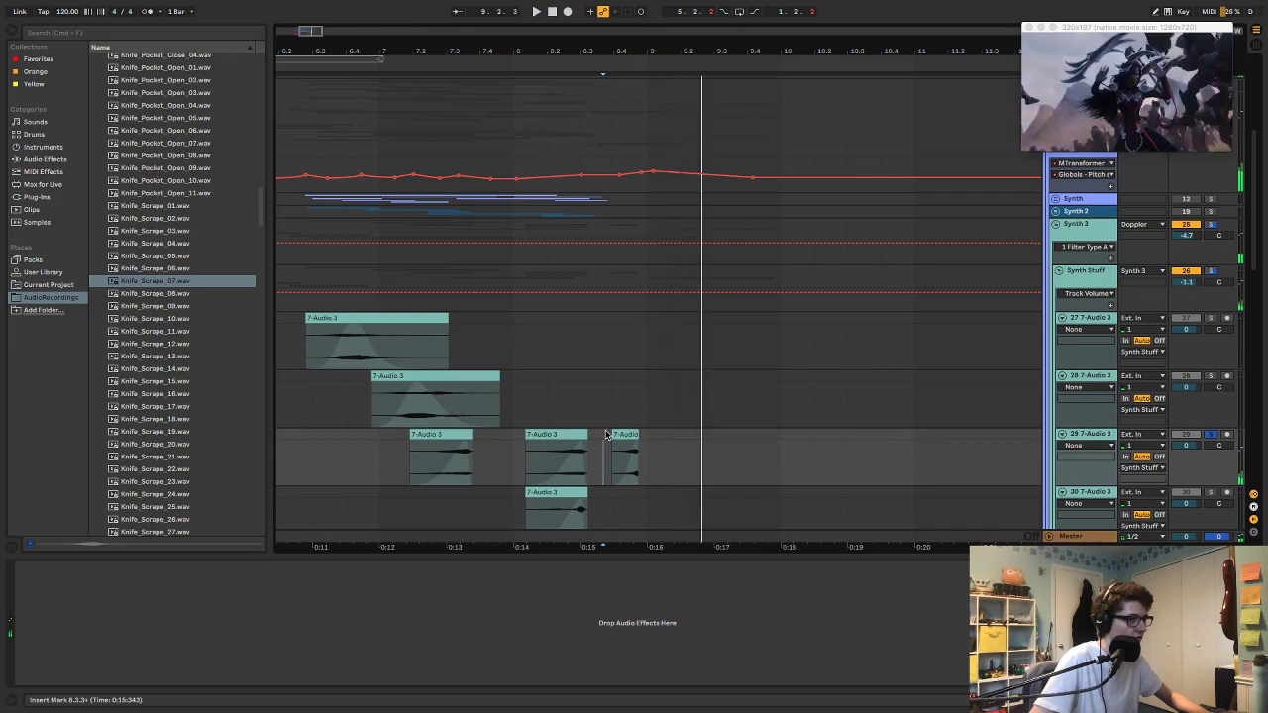
{"action": "left_click", "coordinate": [598, 277]}
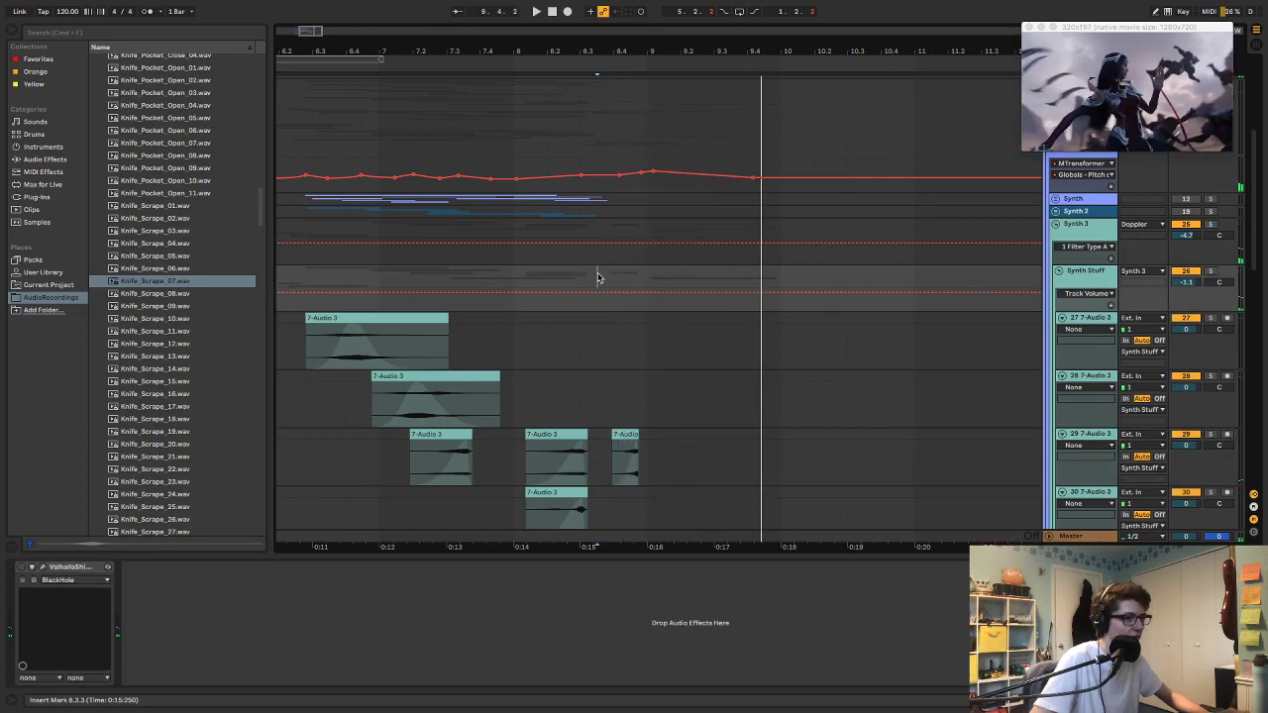
{"action": "left_click", "coordinate": [307, 149]}
{"action": "key", "text": "space"}
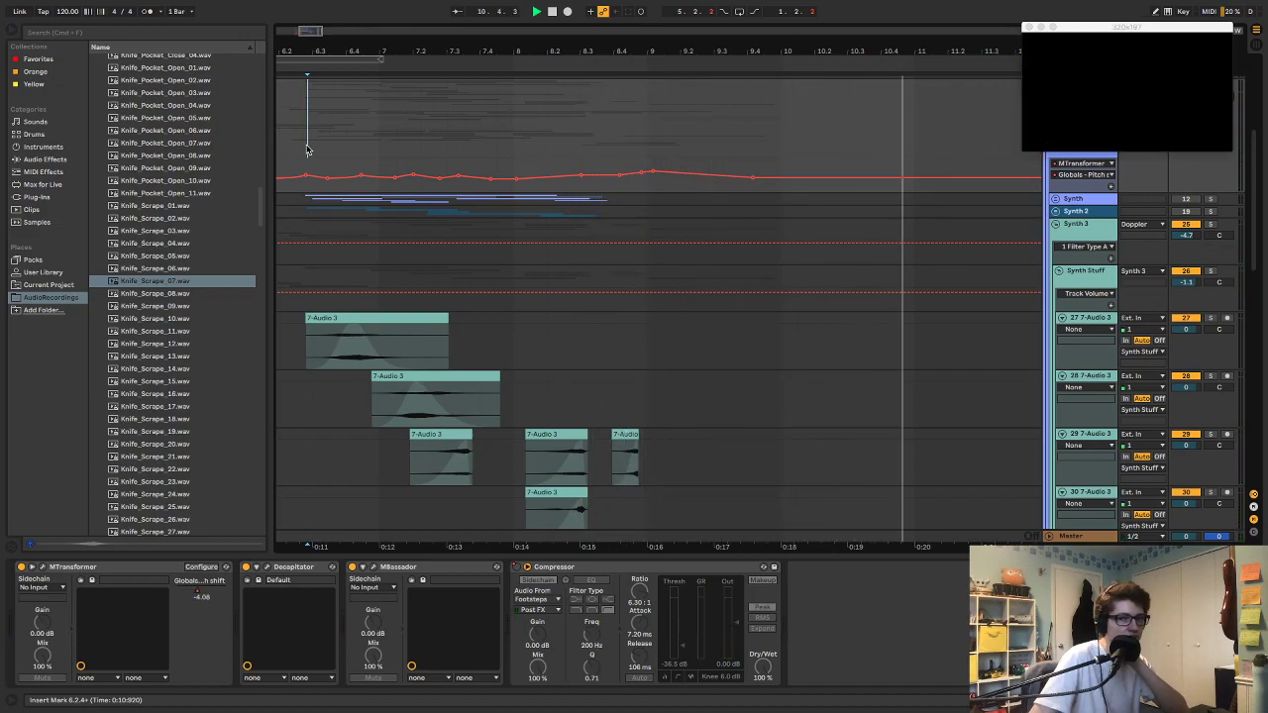
{"action": "key", "text": "space"}
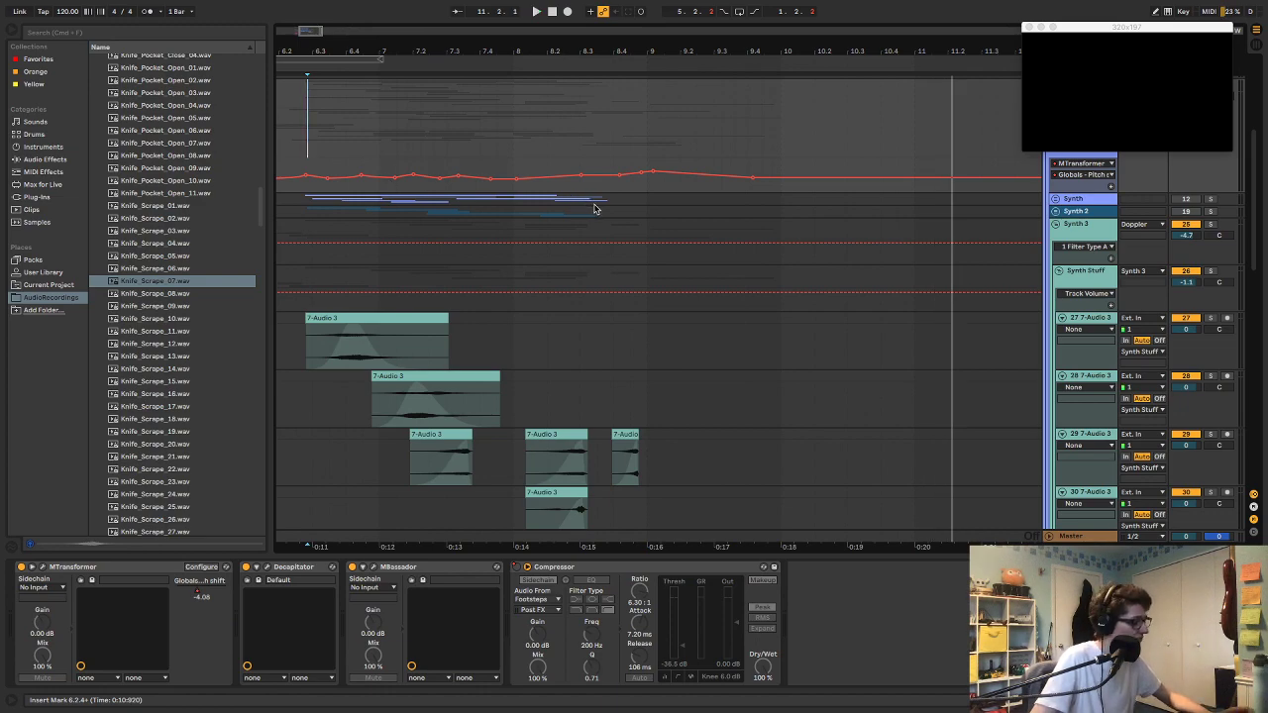
Step: Hide the automation lanes and fold the Synth 3 and Untrem groups while playing the mix from 6.1.1
{"action": "scroll", "coordinate": [642, 163], "scroll_direction": "left", "scroll_amount": 3}
{"action": "scroll", "coordinate": [1055, 241], "scroll_direction": "down", "scroll_amount": 10}
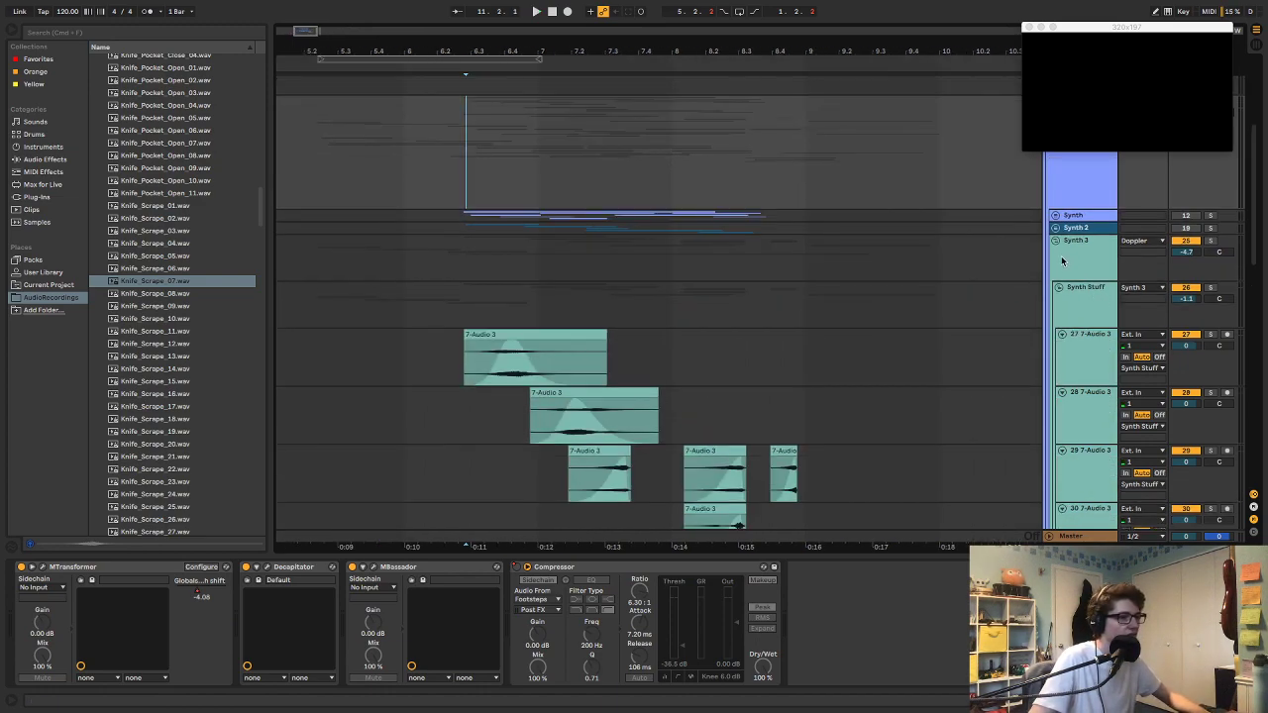
{"action": "left_click", "coordinate": [410, 128]}
{"action": "key", "text": "space"}
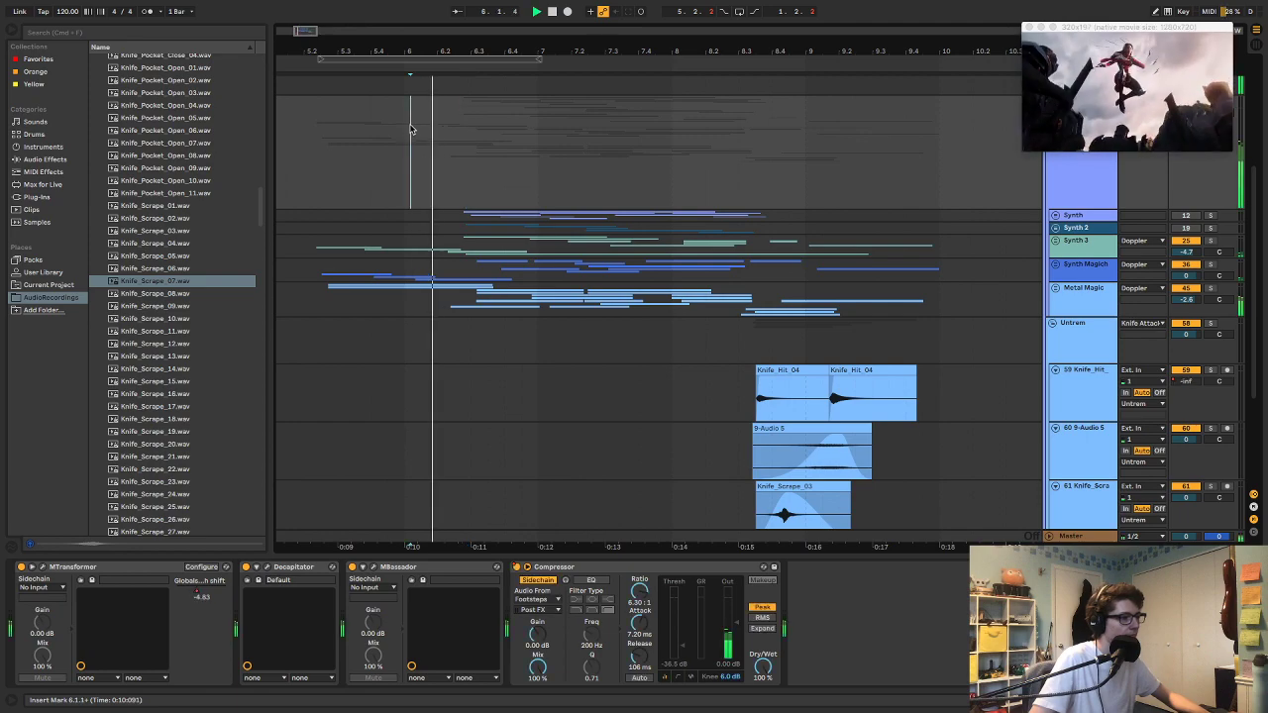
{"action": "left_click", "coordinate": [1051, 323]}
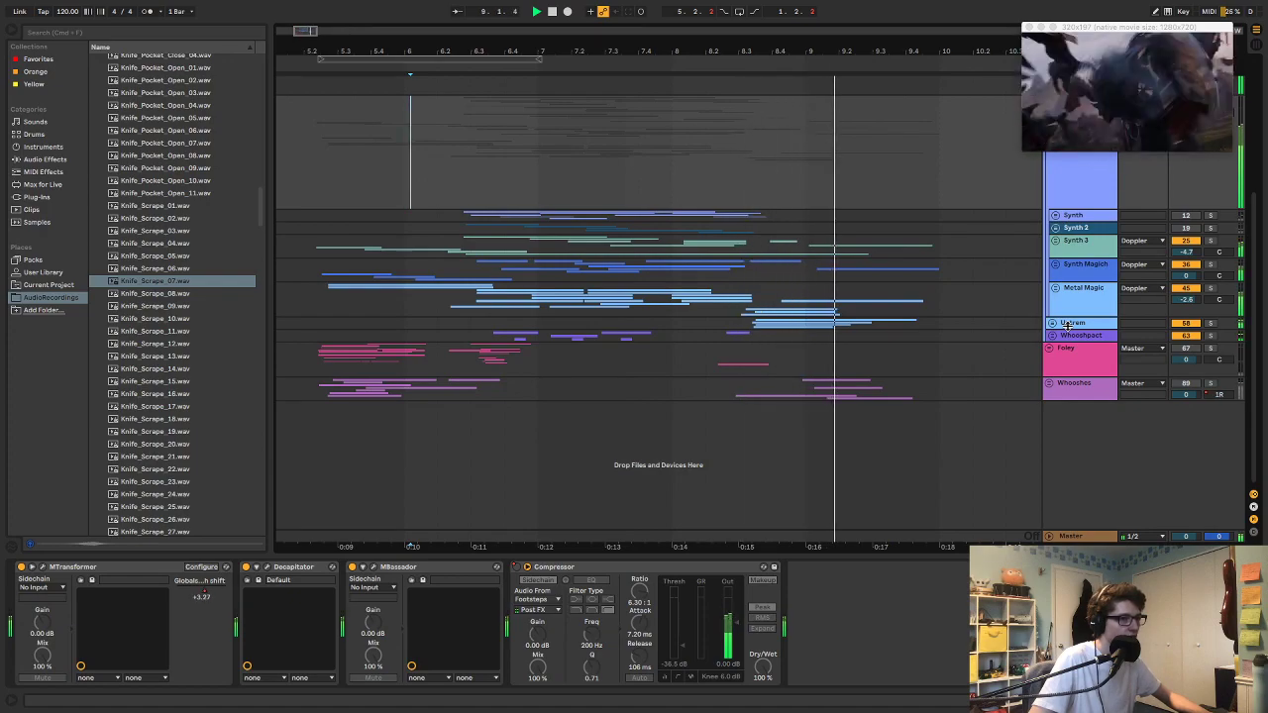
Step: Unfold the Untrem group and play from just before its Knife_Hit and Knife_Scrape clips
{"action": "left_click", "coordinate": [1055, 323]}
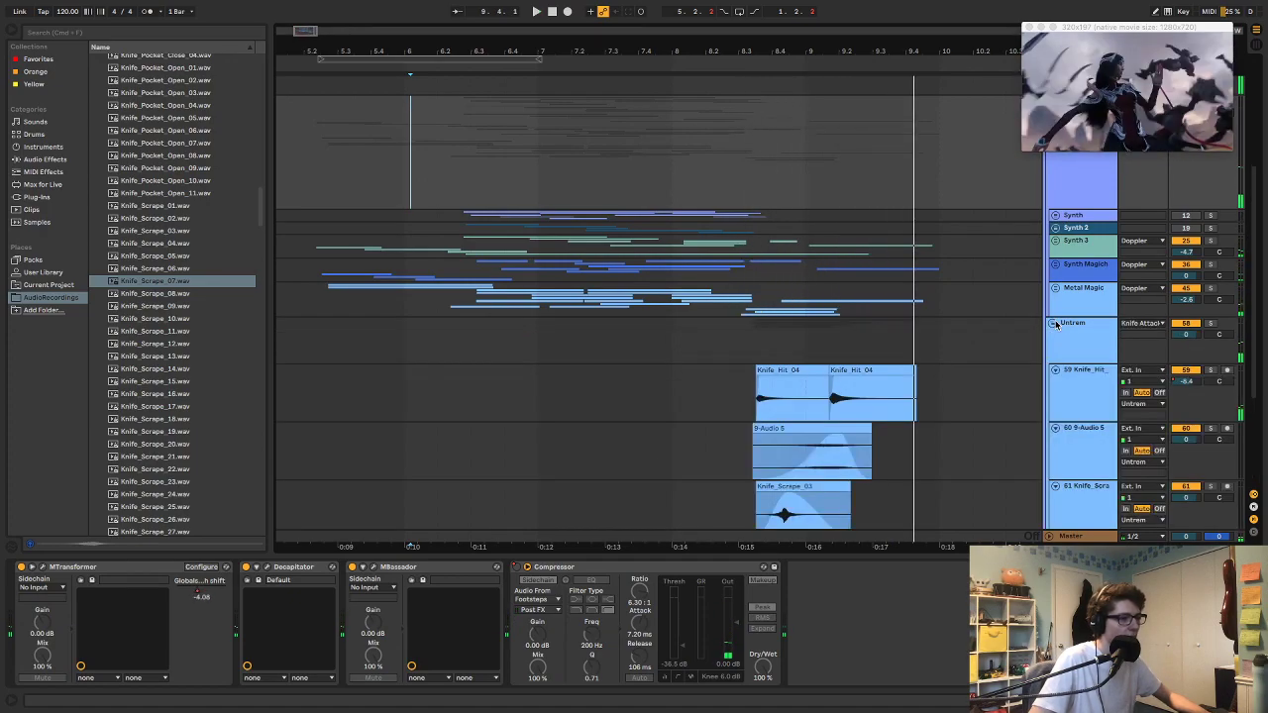
{"action": "scroll", "coordinate": [873, 332], "scroll_direction": "down", "scroll_amount": 3}
{"action": "left_click", "coordinate": [724, 407]}
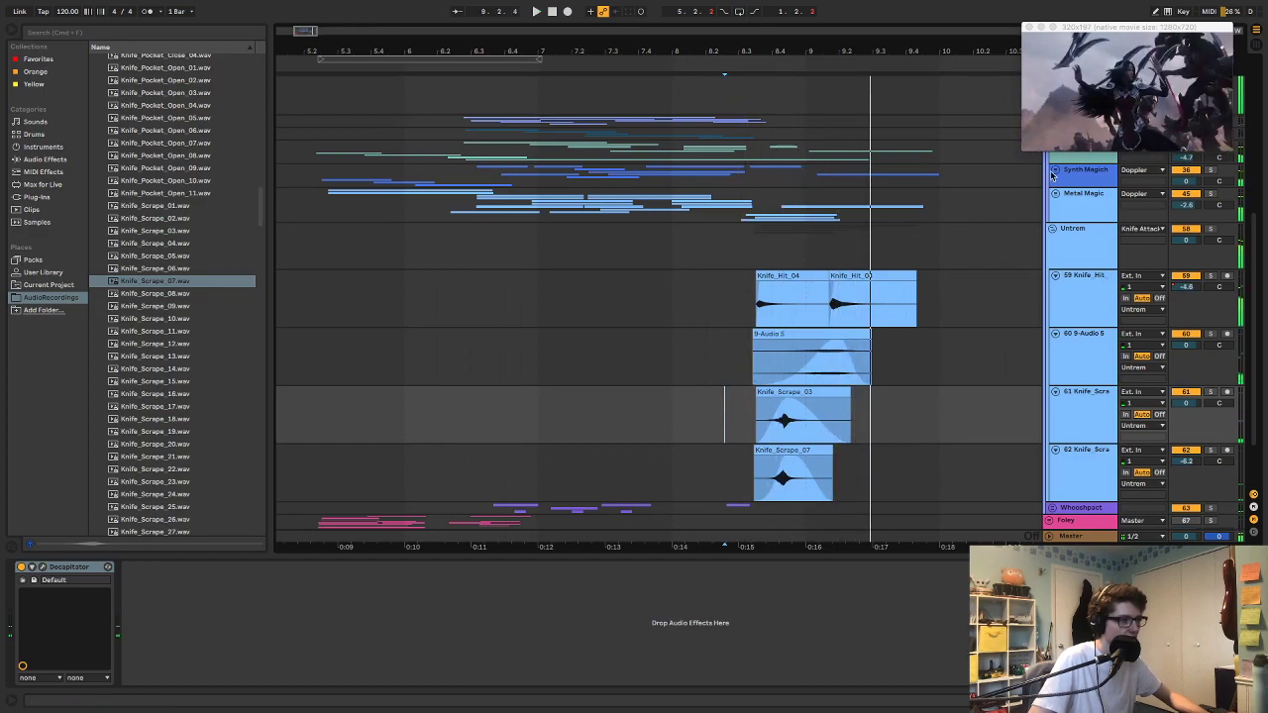
Step: Play the Synth 3 group soloed from 8.3.2 and unfold its tracks
{"action": "left_click", "coordinate": [750, 150]}
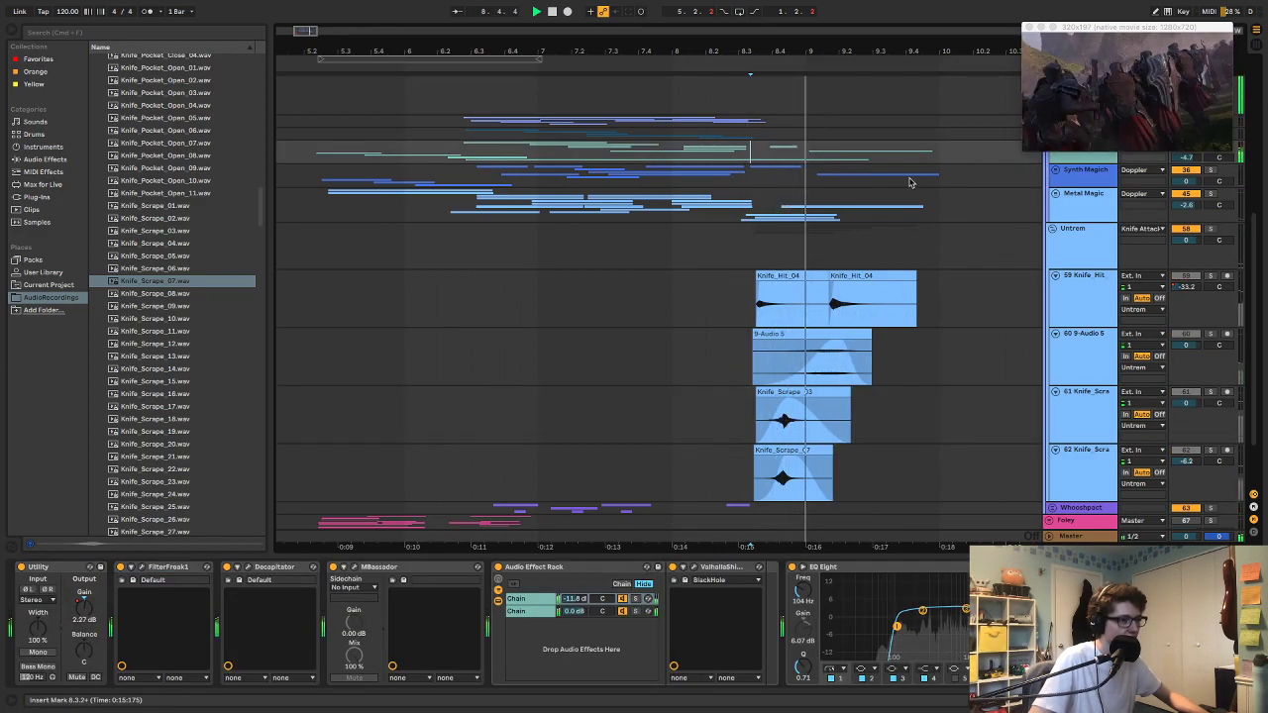
{"action": "scroll", "coordinate": [1037, 208], "scroll_direction": "up", "scroll_amount": 1}
{"action": "left_click", "coordinate": [1056, 180]}
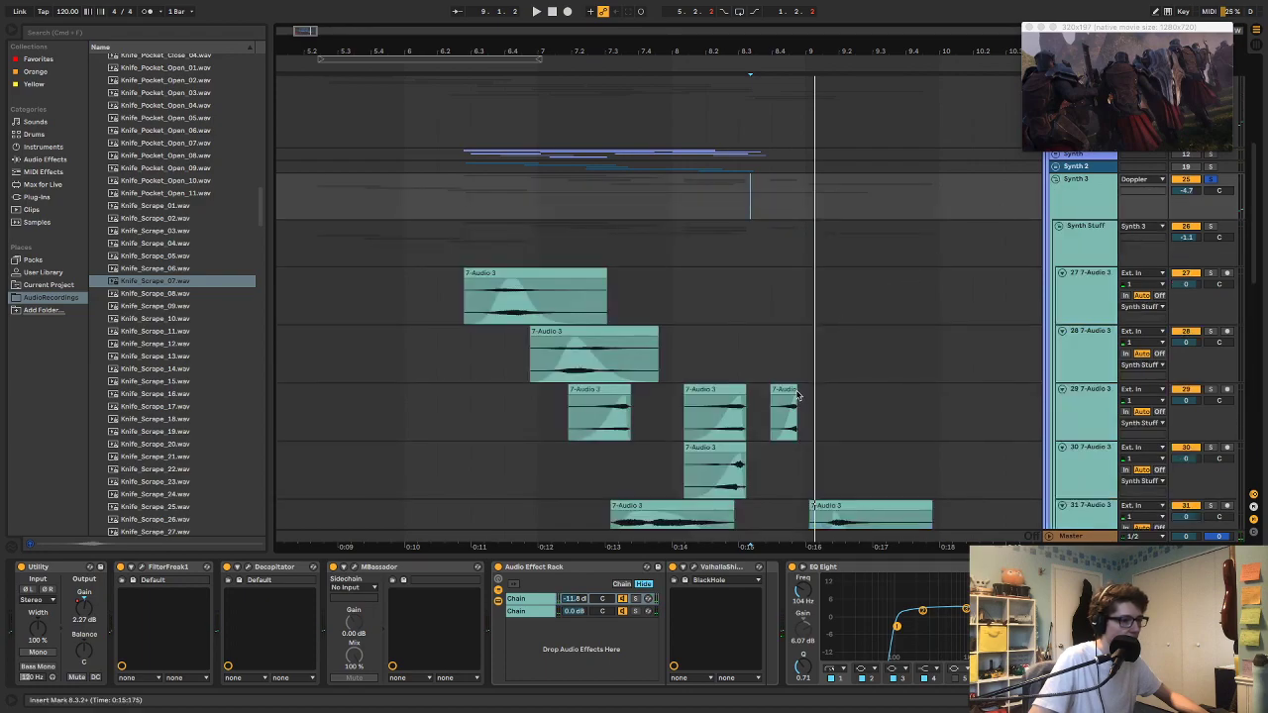
Step: Lengthen the last clip on track 29 to about 8.4.3 and adjust its fade-out while listening from 8.3.4
{"action": "left_click_drag", "start_coordinate": [798, 396], "coordinate": [801, 395]}
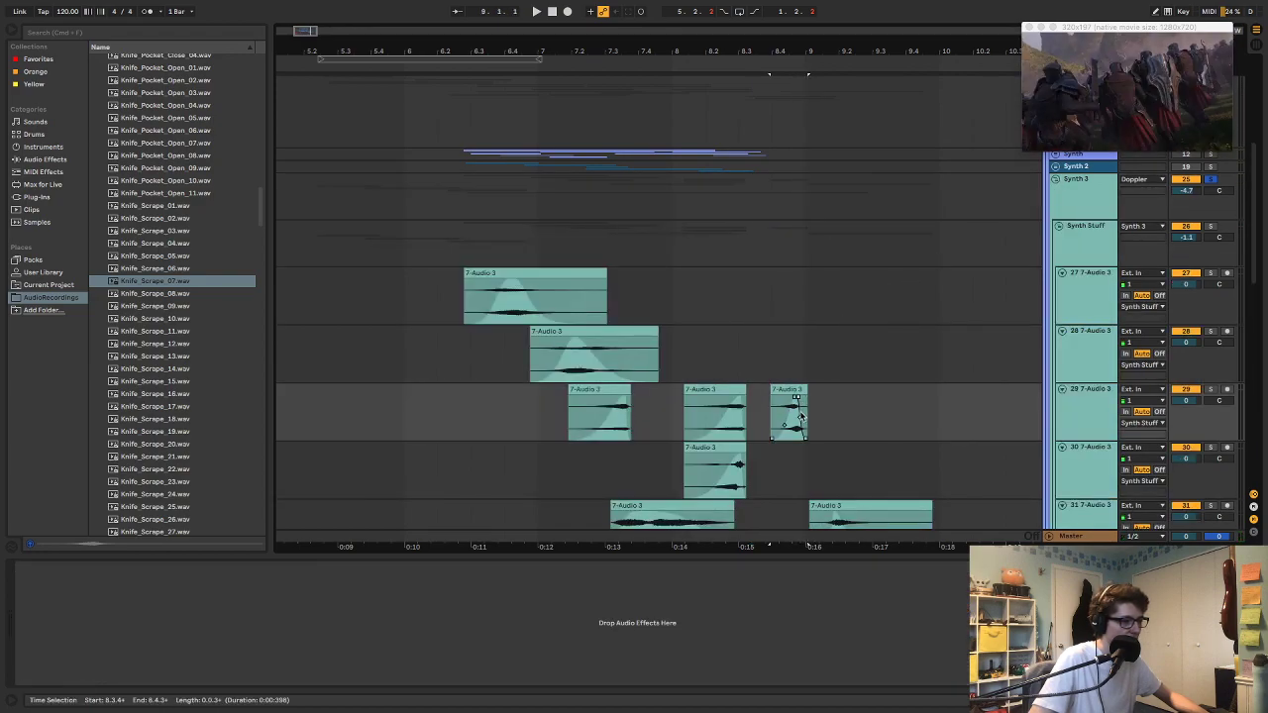
{"action": "left_click", "coordinate": [767, 375]}
{"action": "key", "text": "space"}
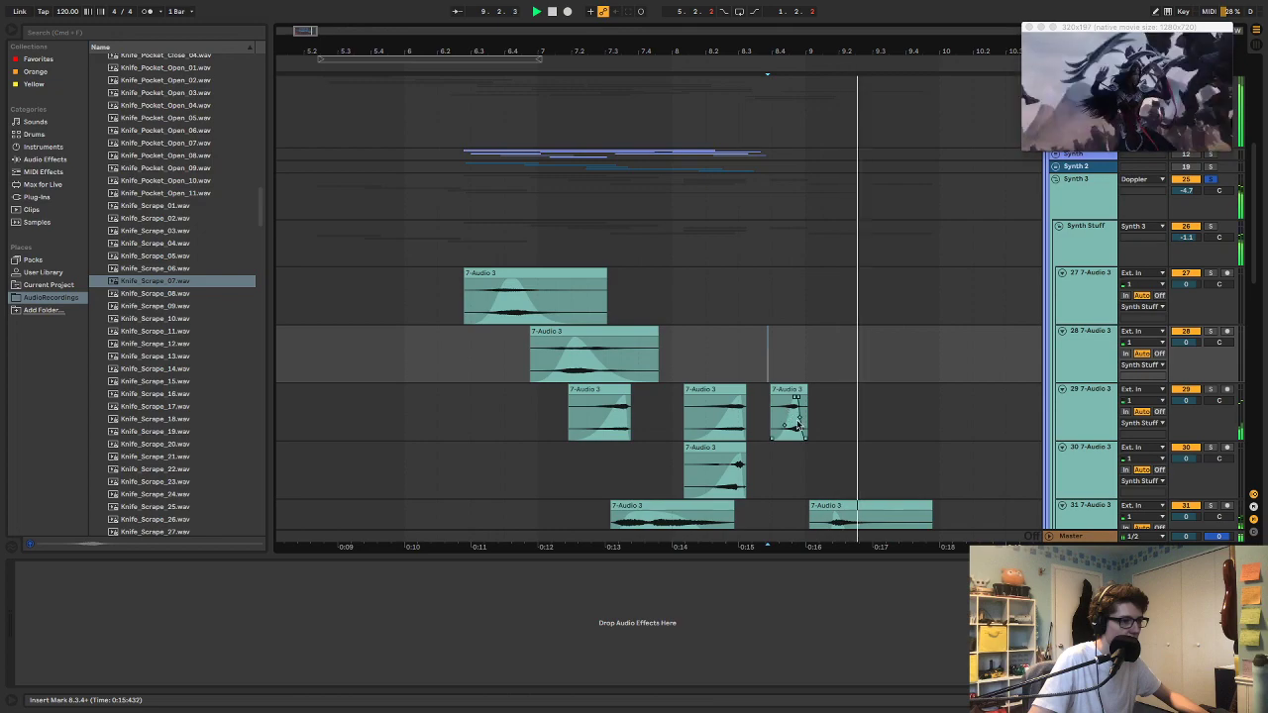
{"action": "left_click_drag", "start_coordinate": [799, 417], "coordinate": [803, 420]}
{"action": "key", "text": "space"}
{"action": "key", "text": "space"}
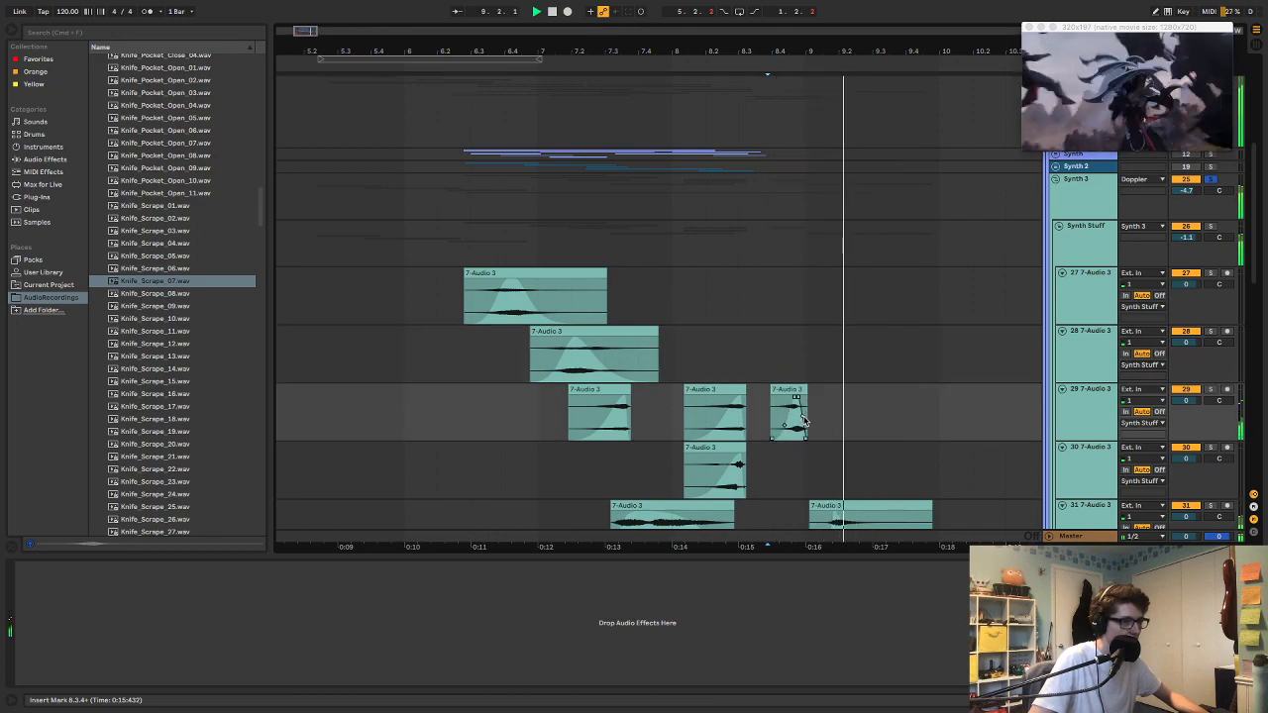
{"action": "left_click", "coordinate": [768, 361]}
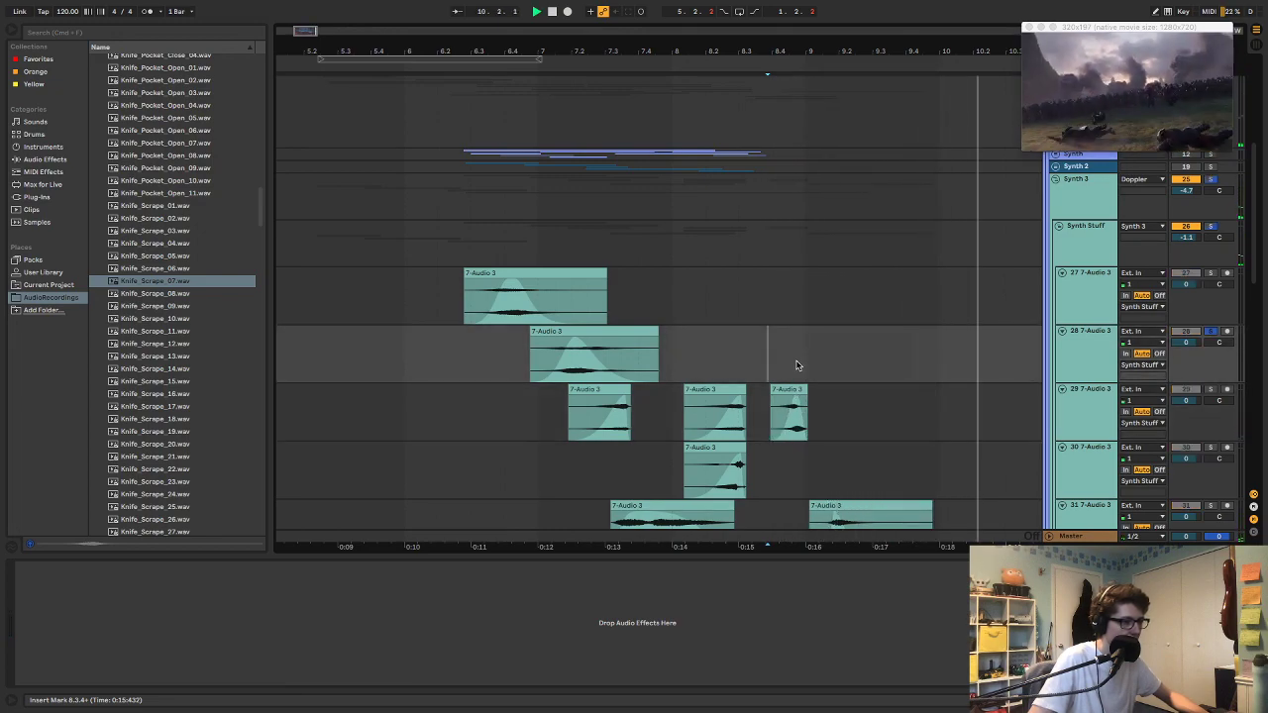
{"action": "key", "text": "space"}
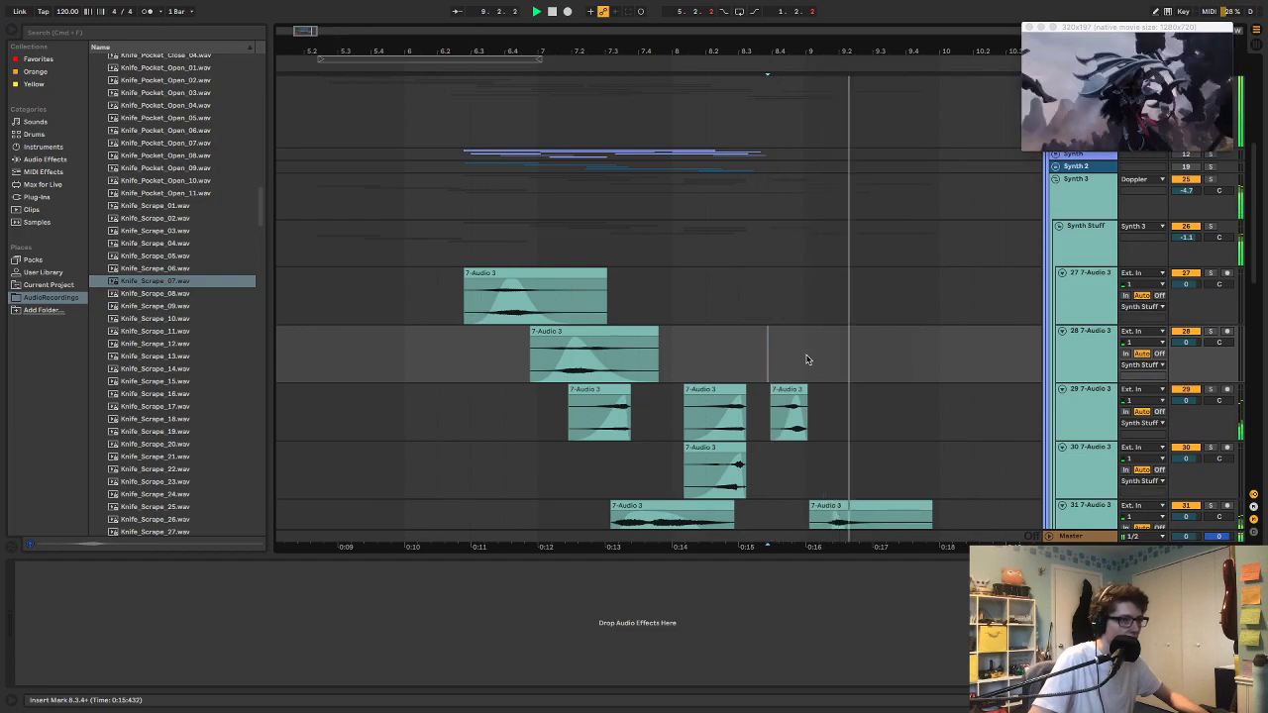
{"action": "key", "text": "space"}
Step: Show the Doppler group's pitch-shift automation and try a small dip just before bar 9, playing it back
{"action": "scroll", "coordinate": [825, 364], "scroll_direction": "up", "scroll_amount": 3}
{"action": "left_click", "coordinate": [1072, 336]}
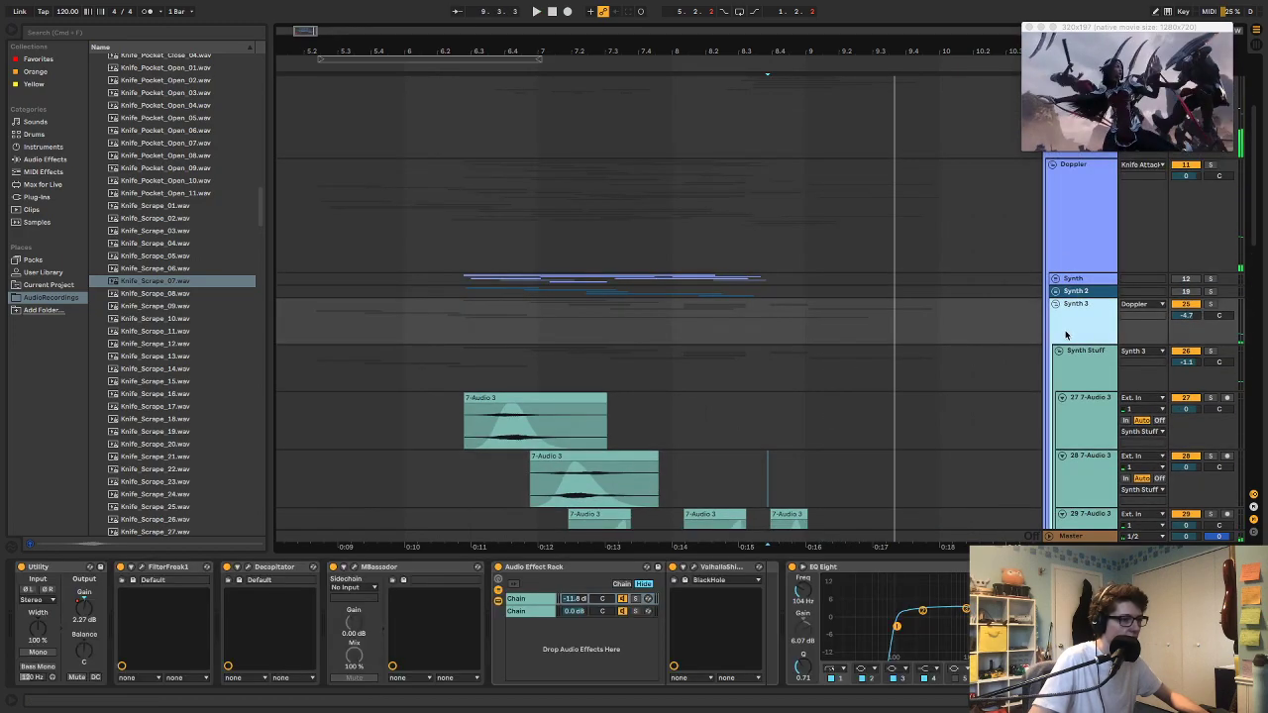
{"action": "left_click", "coordinate": [1100, 211]}
{"action": "key", "text": "a"}
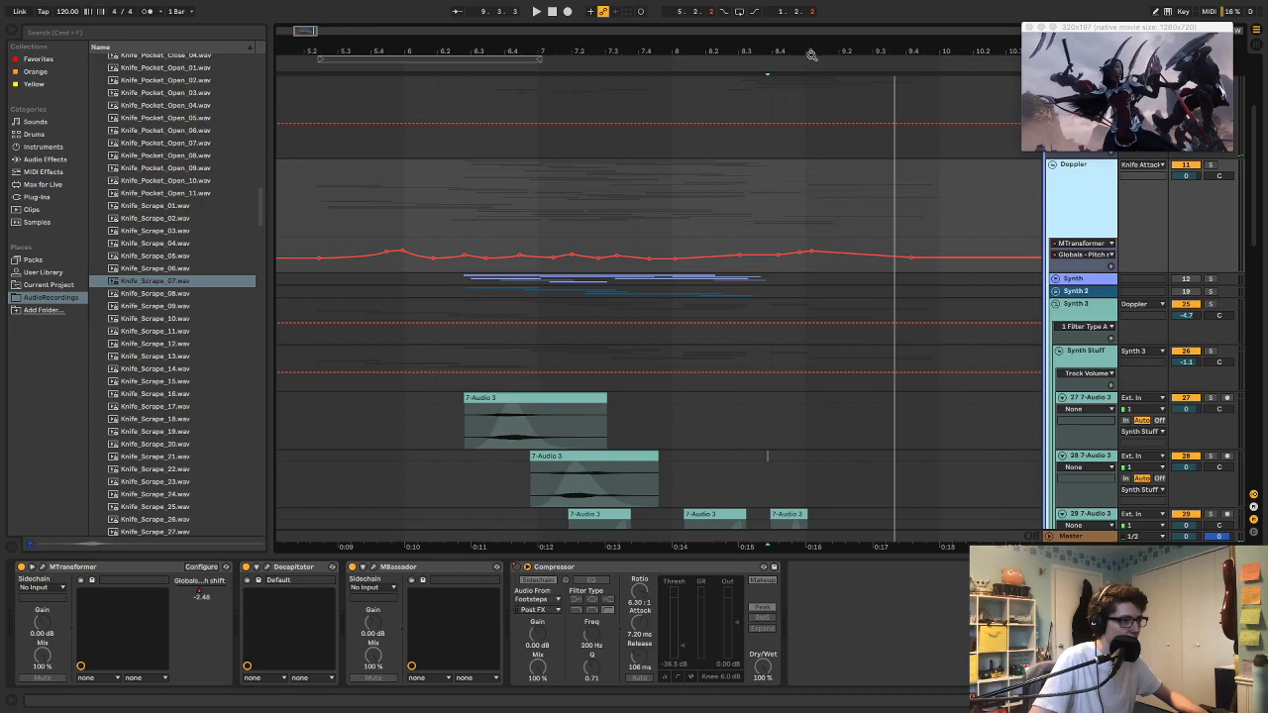
{"action": "left_click_drag", "start_coordinate": [810, 54], "coordinate": [801, 152]}
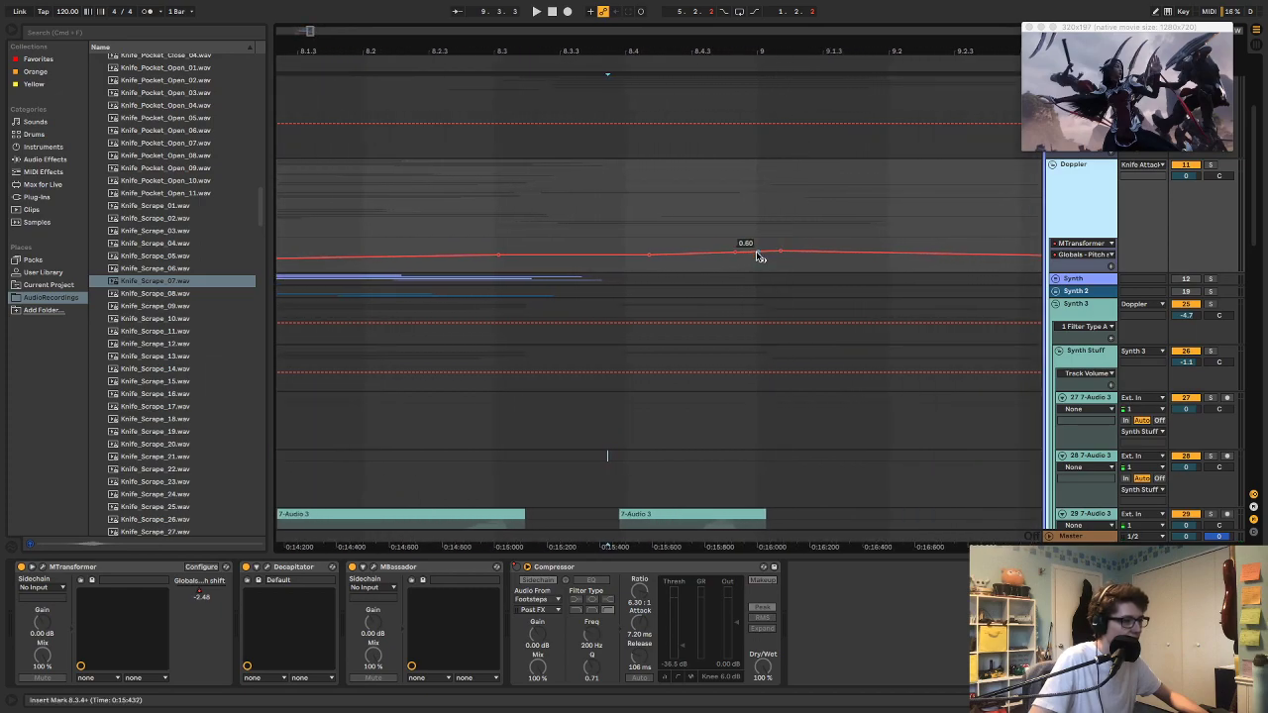
{"action": "left_click_drag", "start_coordinate": [759, 257], "coordinate": [759, 262]}
{"action": "left_click", "coordinate": [641, 238]}
{"action": "key", "text": "space"}
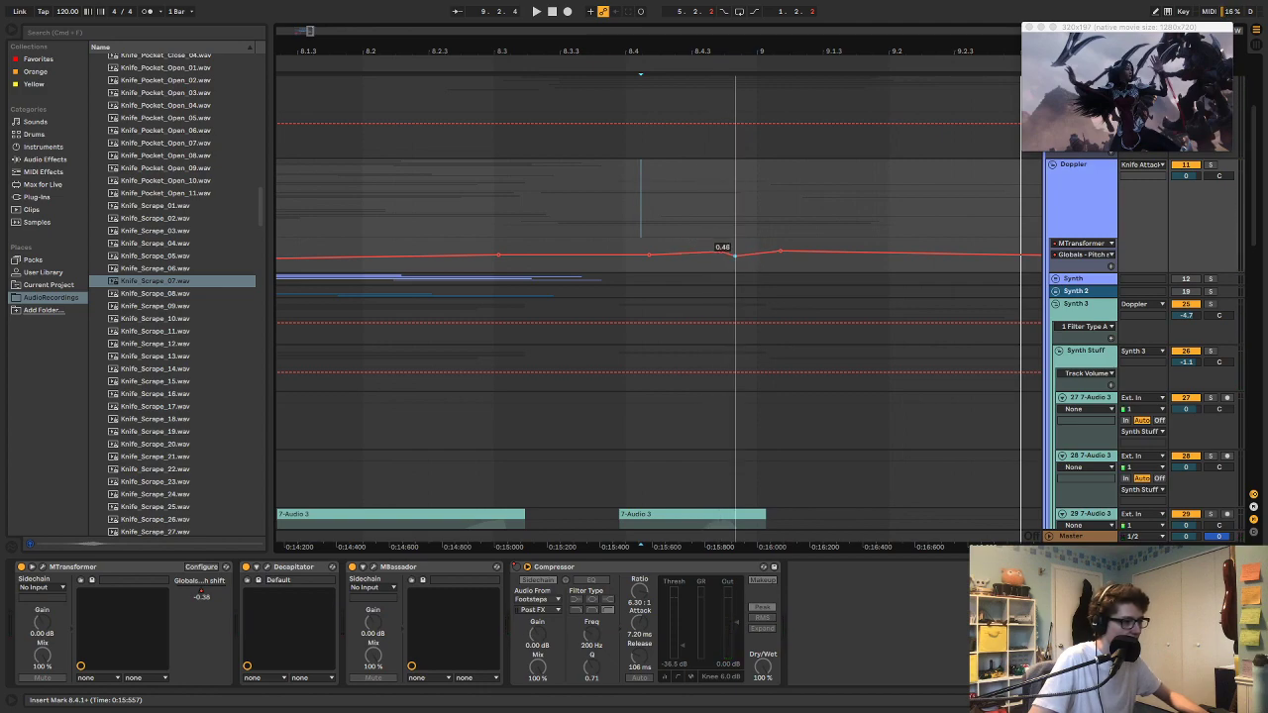
{"action": "key", "text": "space"}
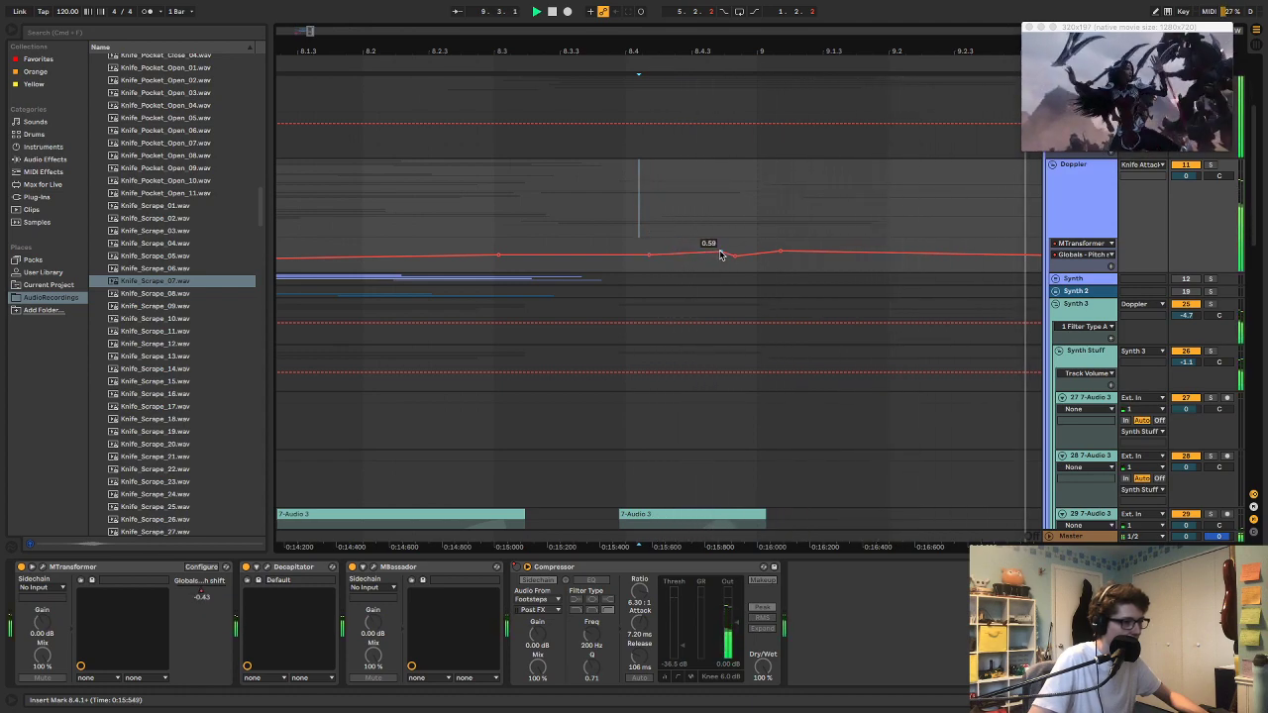
{"action": "left_click", "coordinate": [604, 215]}
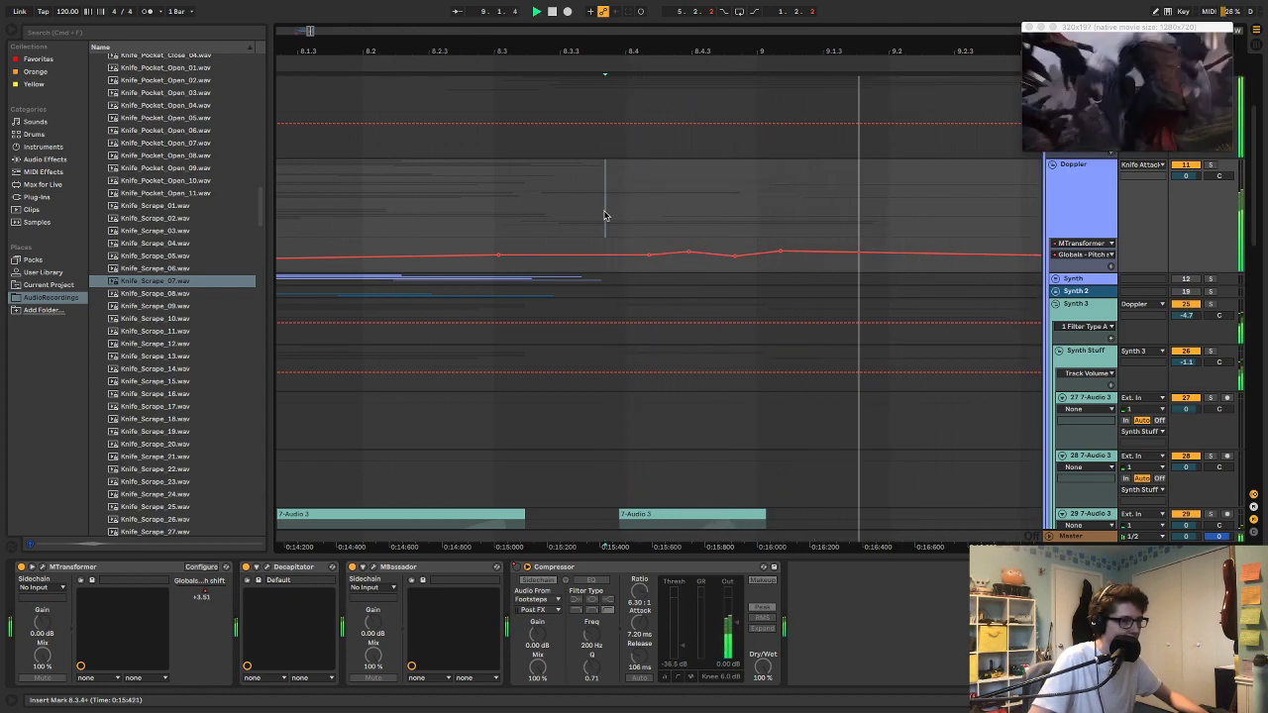
{"action": "key", "text": "space"}
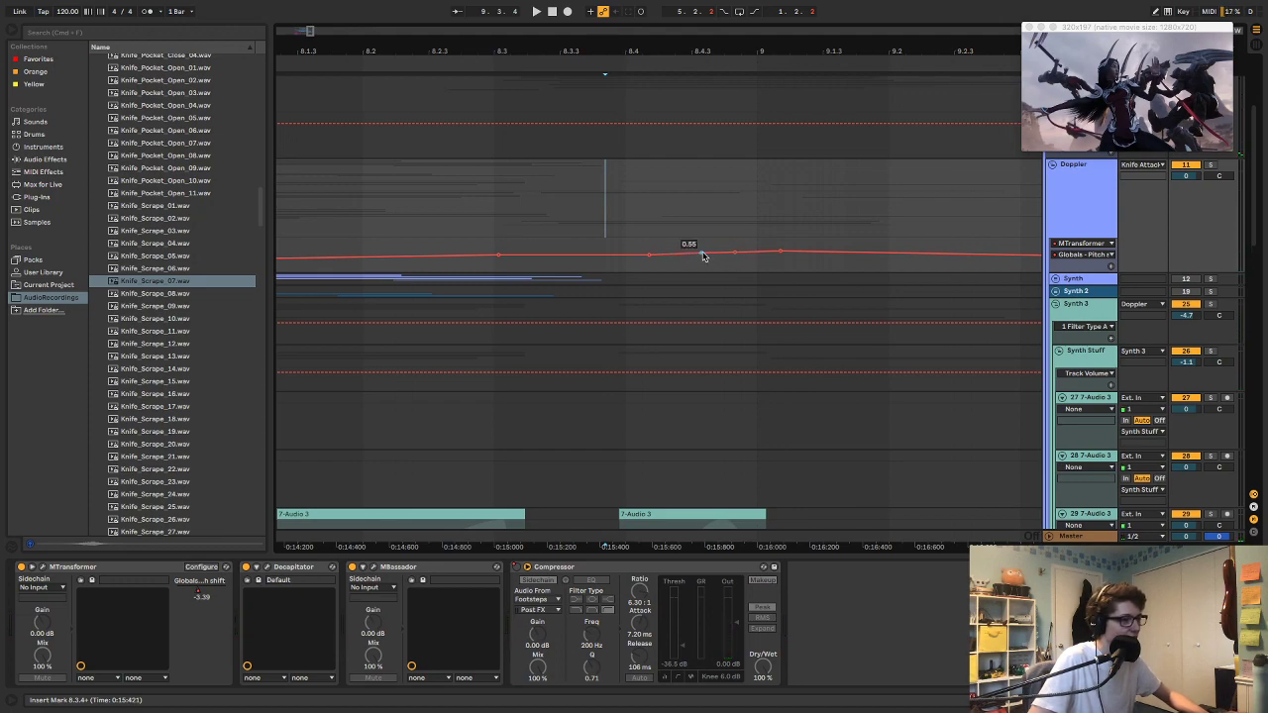
Step: Play the ending from 8.3.4 with the Doppler automation shown, and hide the automation lanes
{"action": "left_click", "coordinate": [619, 220]}
{"action": "key", "text": "space"}
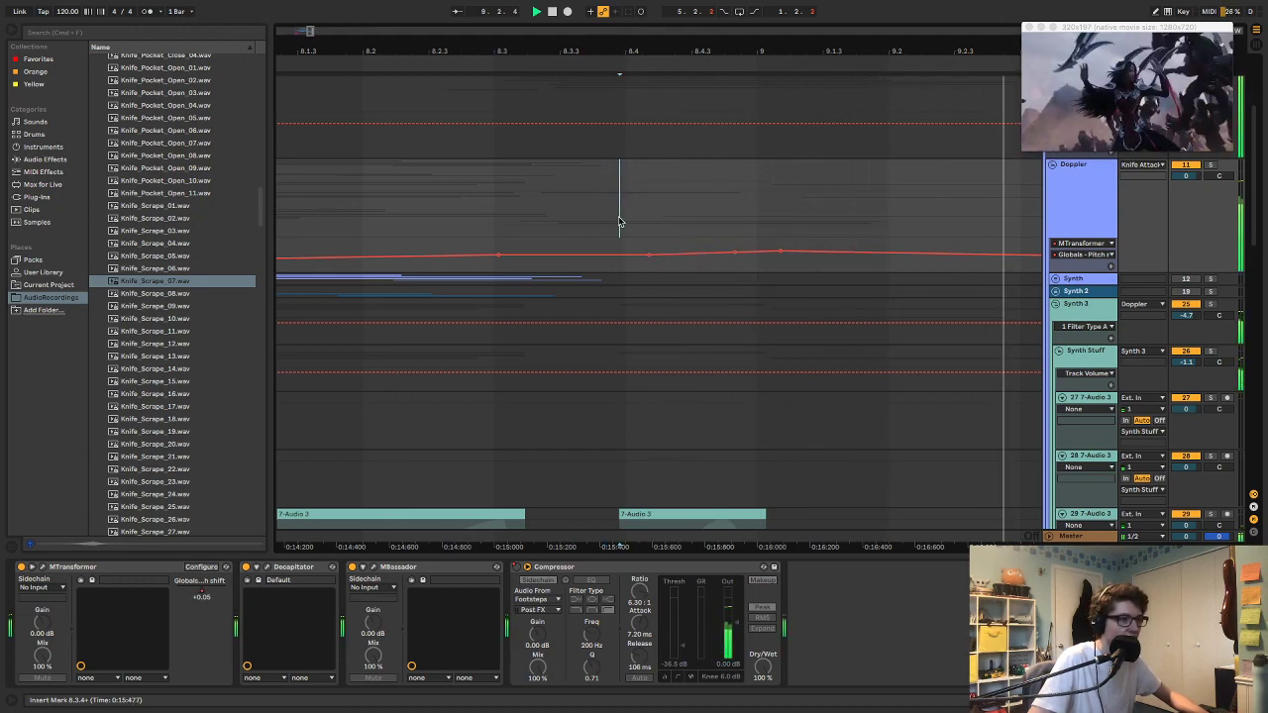
{"action": "key", "text": "space"}
{"action": "key", "text": "a"}
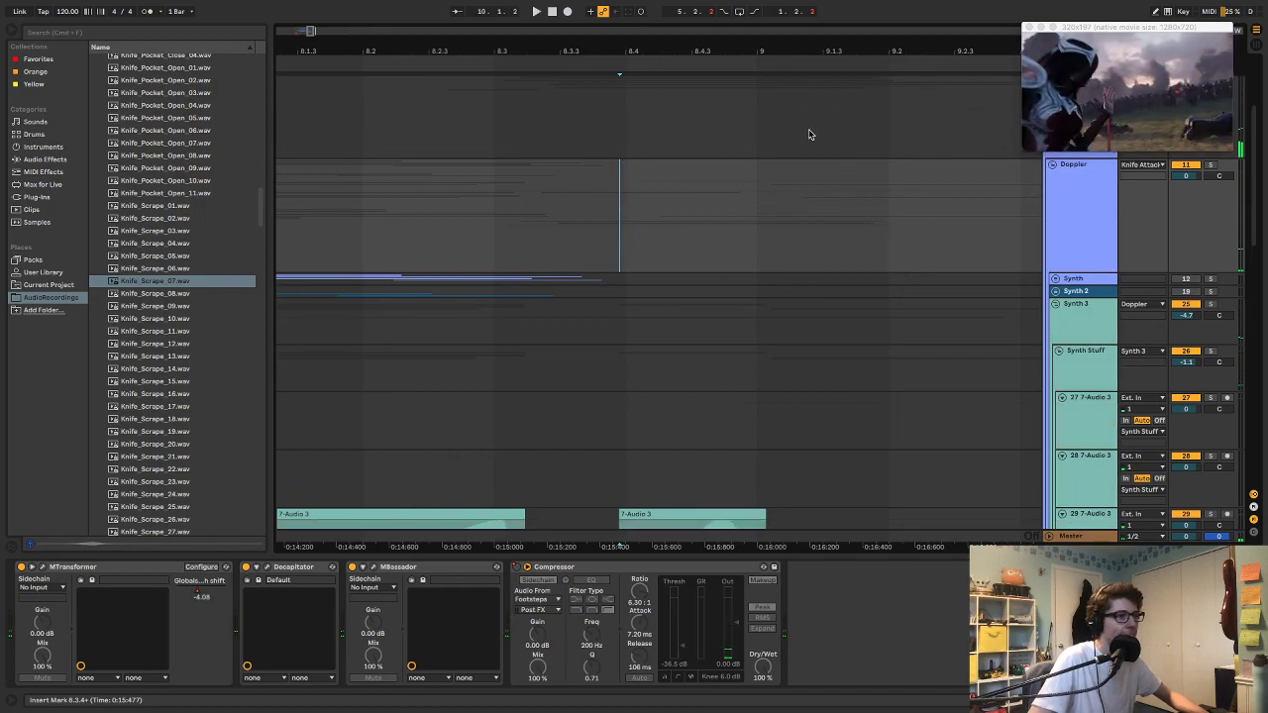
Step: Play the last clip on track 29 soloed from 8.3.3
{"action": "left_click_drag", "start_coordinate": [778, 52], "coordinate": [789, 120]}
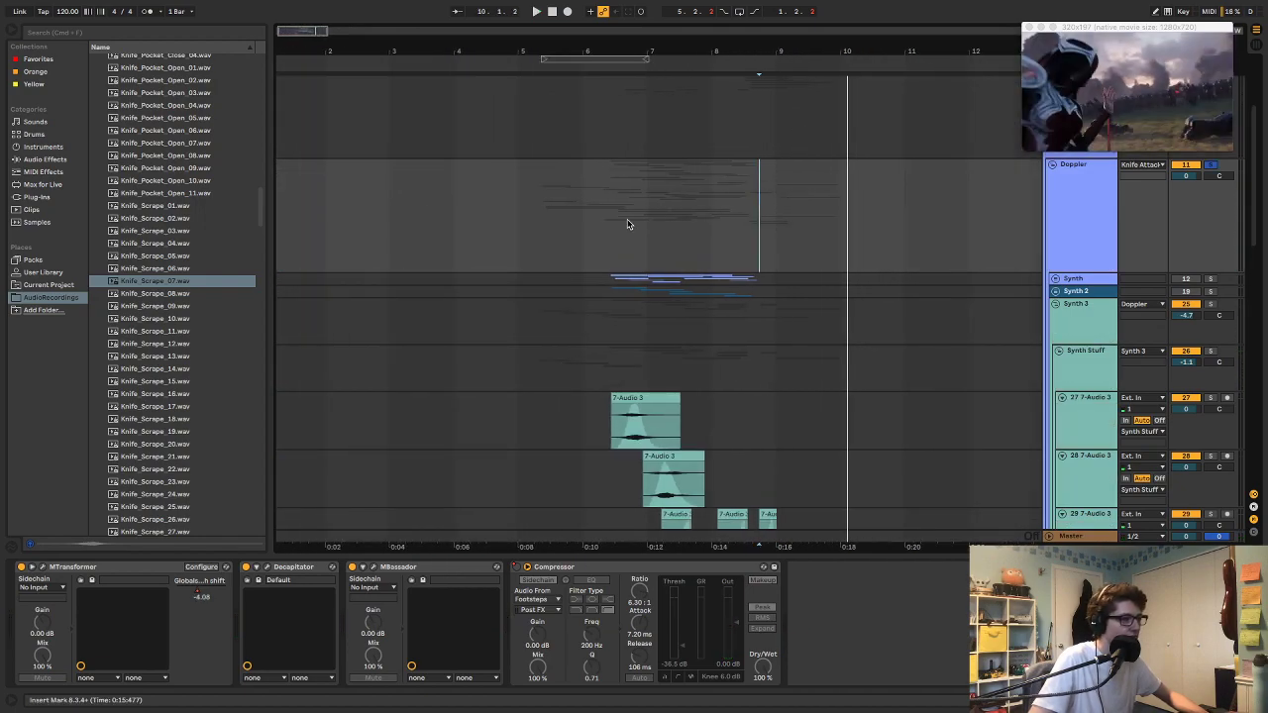
{"action": "scroll", "coordinate": [654, 228], "scroll_direction": "down", "scroll_amount": 3}
{"action": "scroll", "coordinate": [798, 396], "scroll_direction": "up", "scroll_amount": 1}
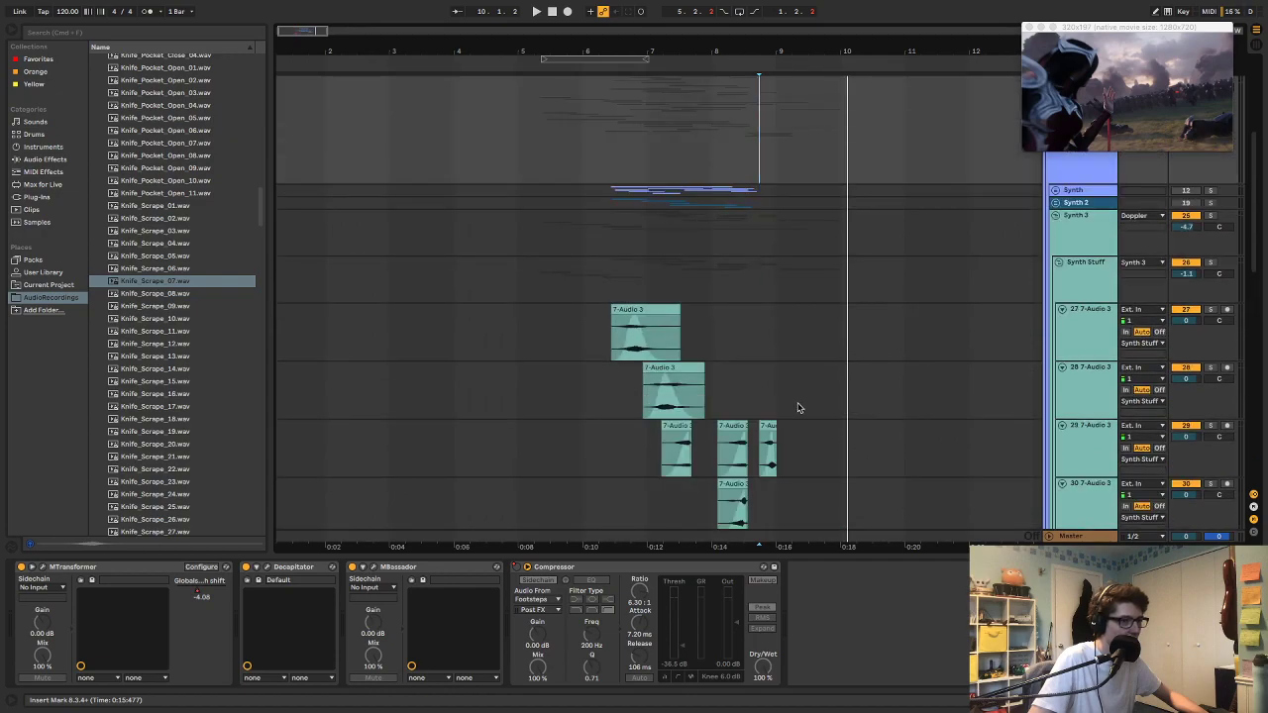
{"action": "left_click", "coordinate": [767, 428]}
{"action": "key", "text": "space"}
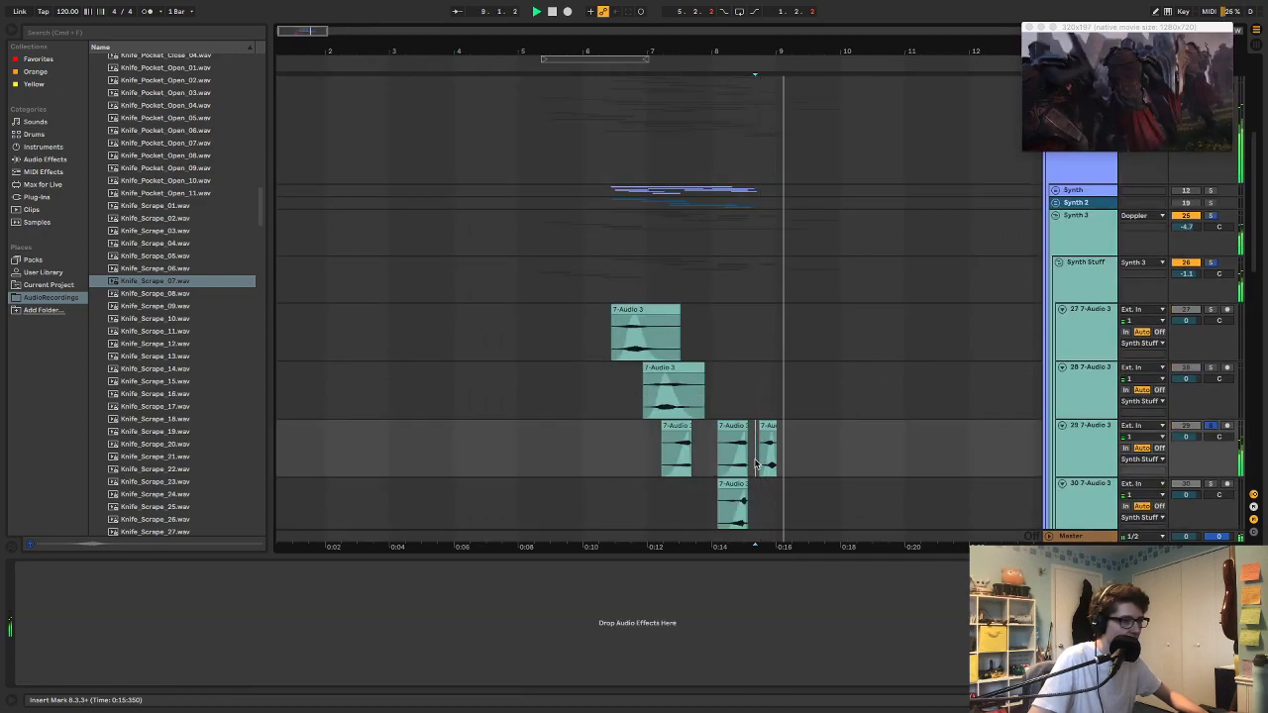
Step: Open the sample settings of track 29's last clip, play it, and turn off the track's solo
{"action": "double_click", "coordinate": [766, 428]}
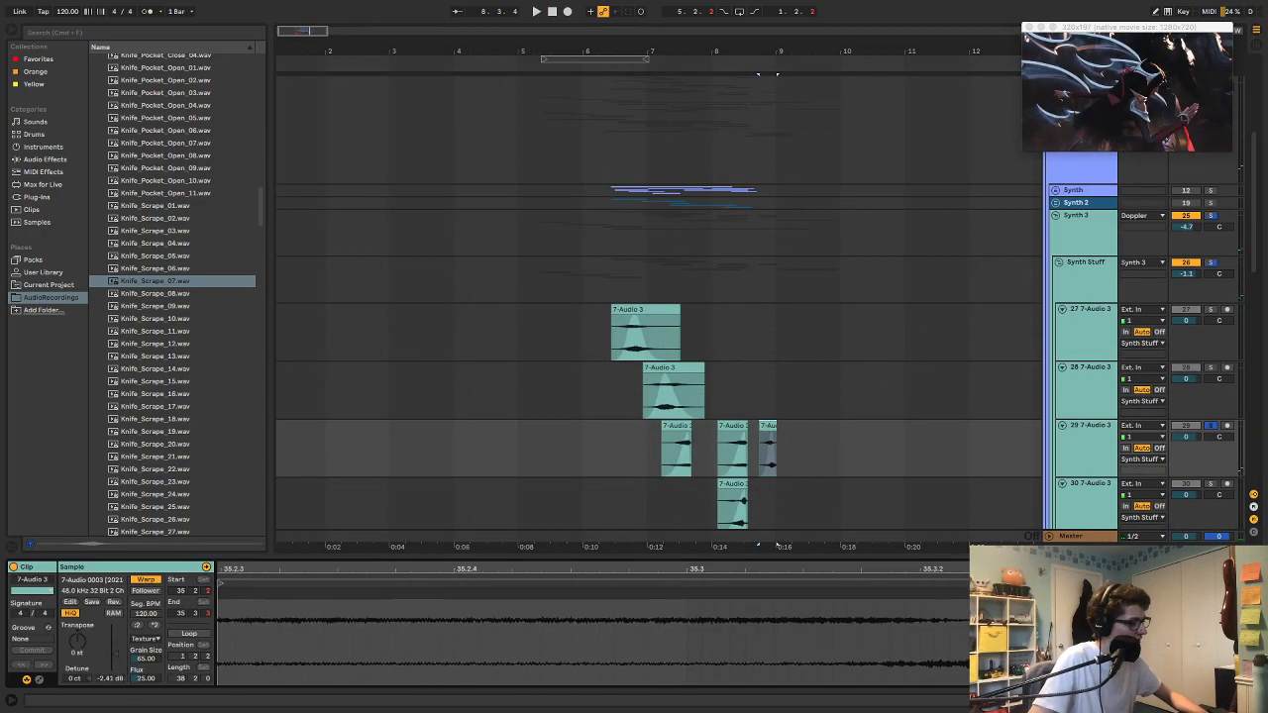
{"action": "key", "text": "space"}
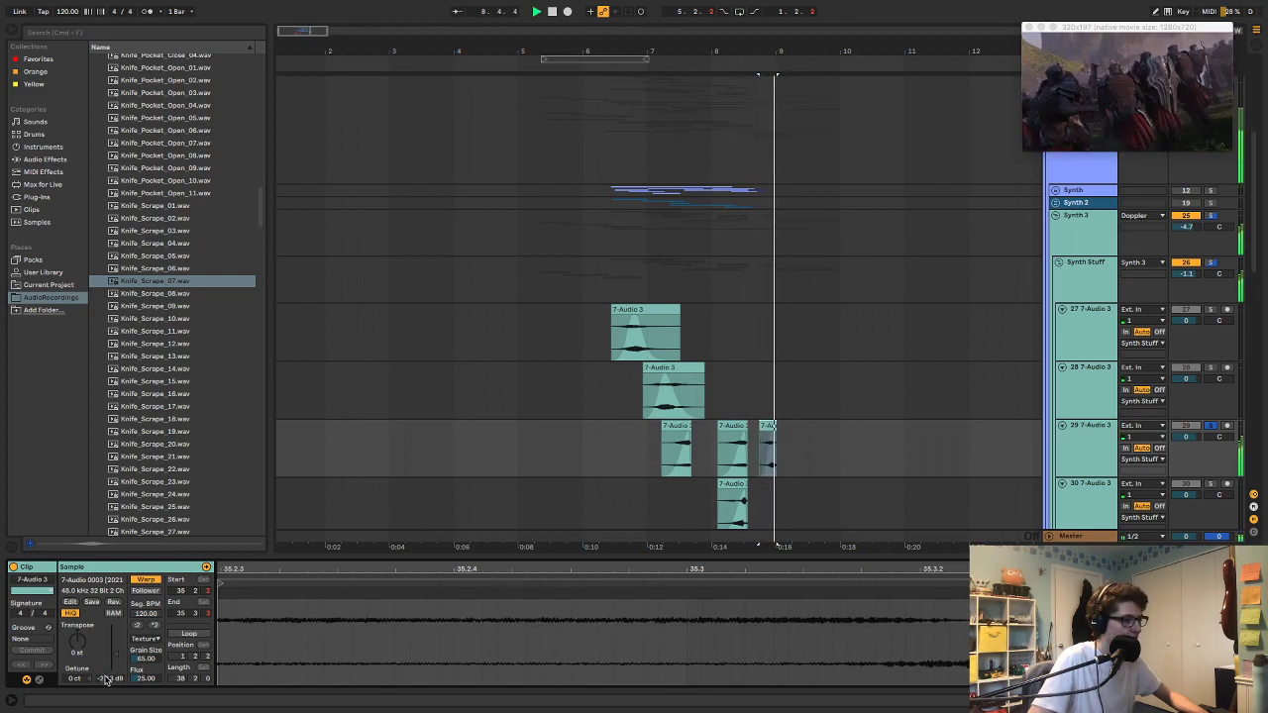
{"action": "key", "text": "space"}
{"action": "key", "text": "s"}
{"action": "key", "text": "space"}
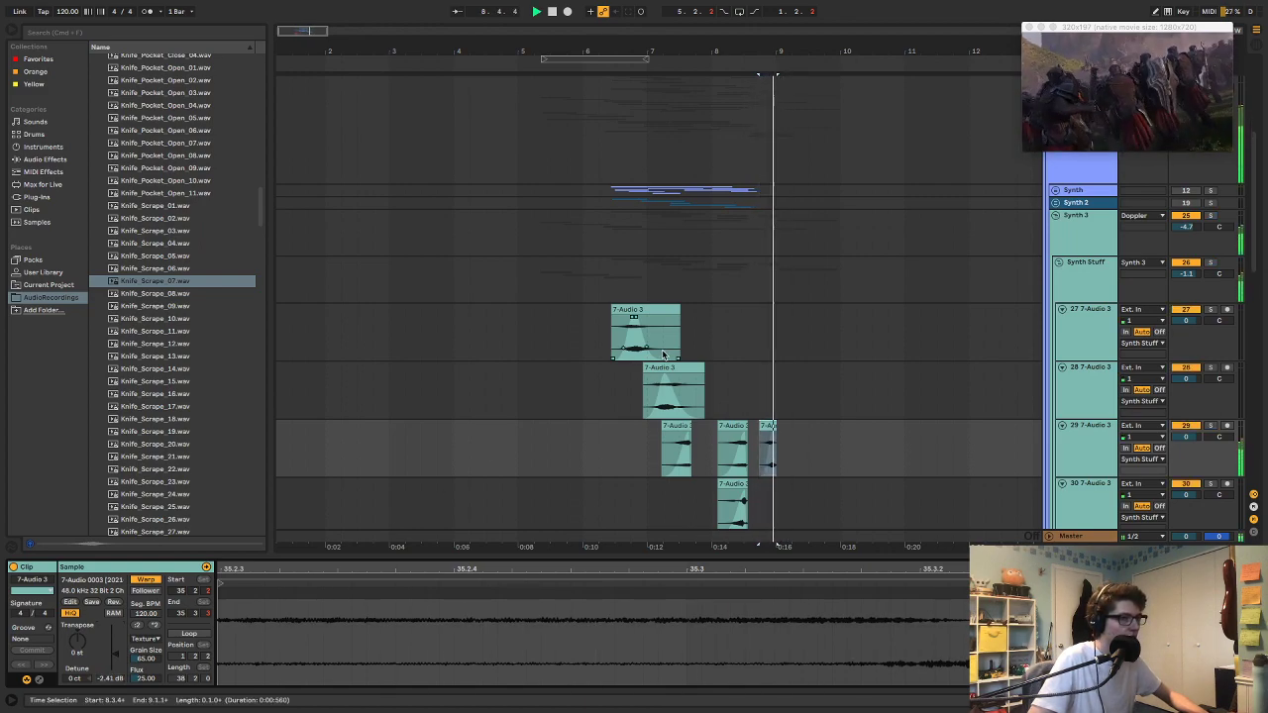
Step: Lower the gain of the clip at bar 9 on track 31 to -1.59 dB
{"action": "scroll", "coordinate": [707, 334], "scroll_direction": "down", "scroll_amount": 3}
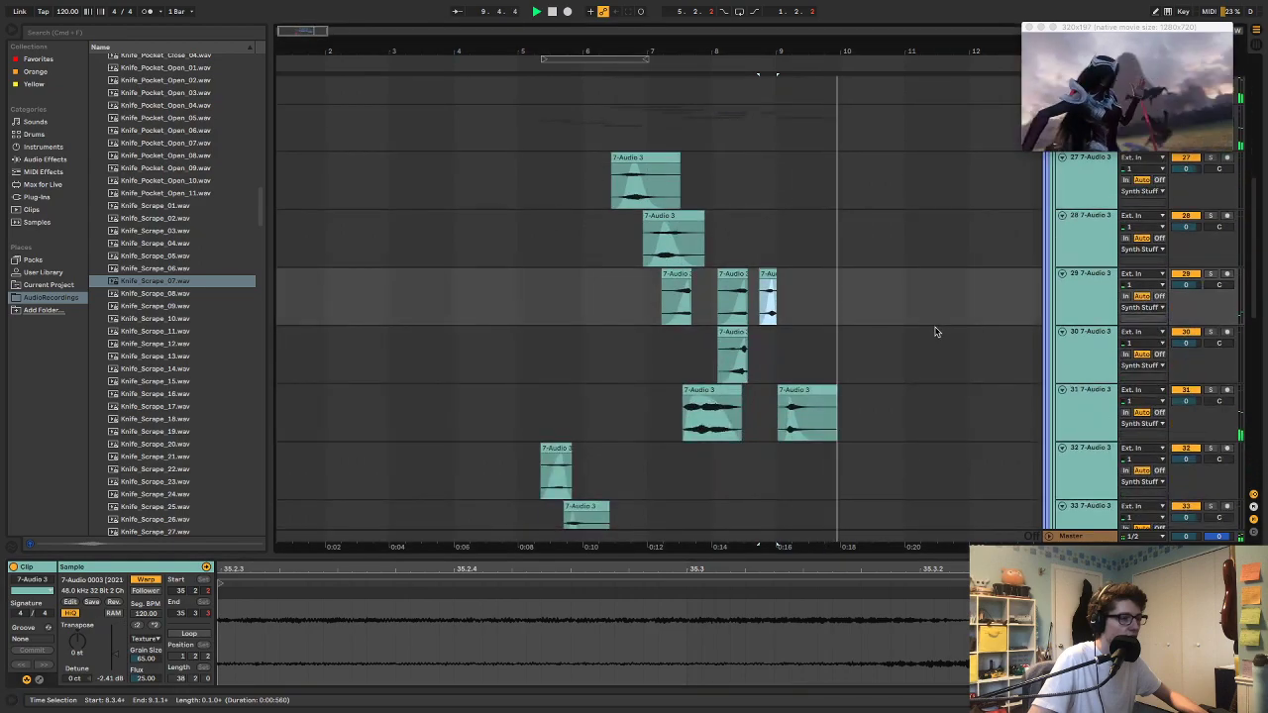
{"action": "left_click", "coordinate": [820, 391]}
{"action": "key", "text": "space"}
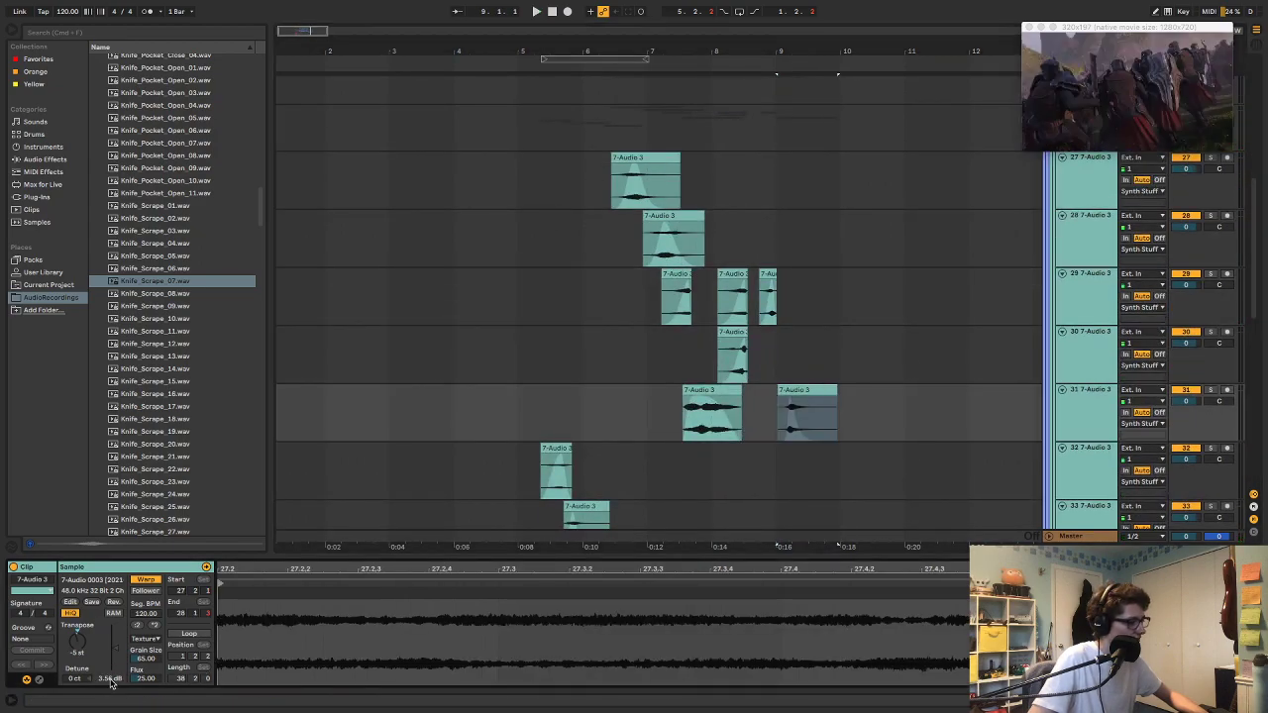
{"action": "left_click_drag", "start_coordinate": [111, 681], "coordinate": [111, 698]}
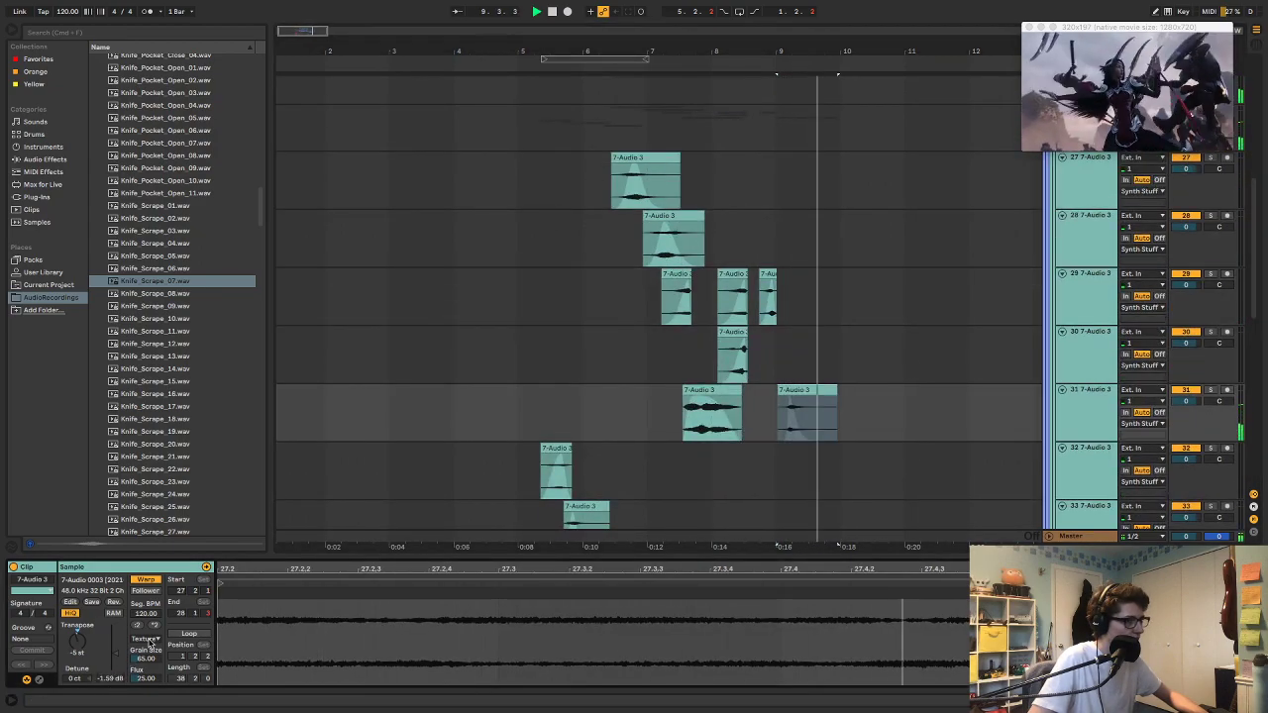
Step: Fold the Synth 3 and Knife Attacks groups while playing the whole sequence from 5.1.2
{"action": "scroll", "coordinate": [930, 295], "scroll_direction": "up", "scroll_amount": 3}
{"action": "left_click", "coordinate": [1055, 203]}
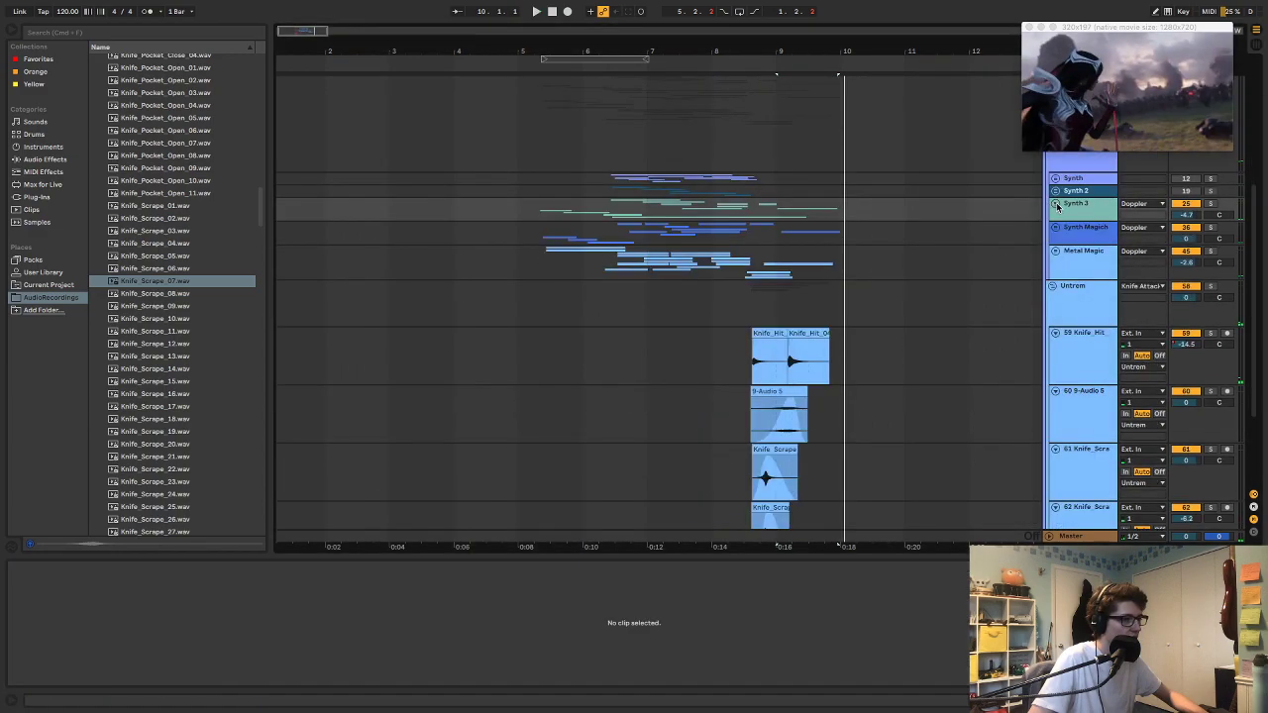
{"action": "left_click", "coordinate": [523, 149]}
{"action": "key", "text": "space"}
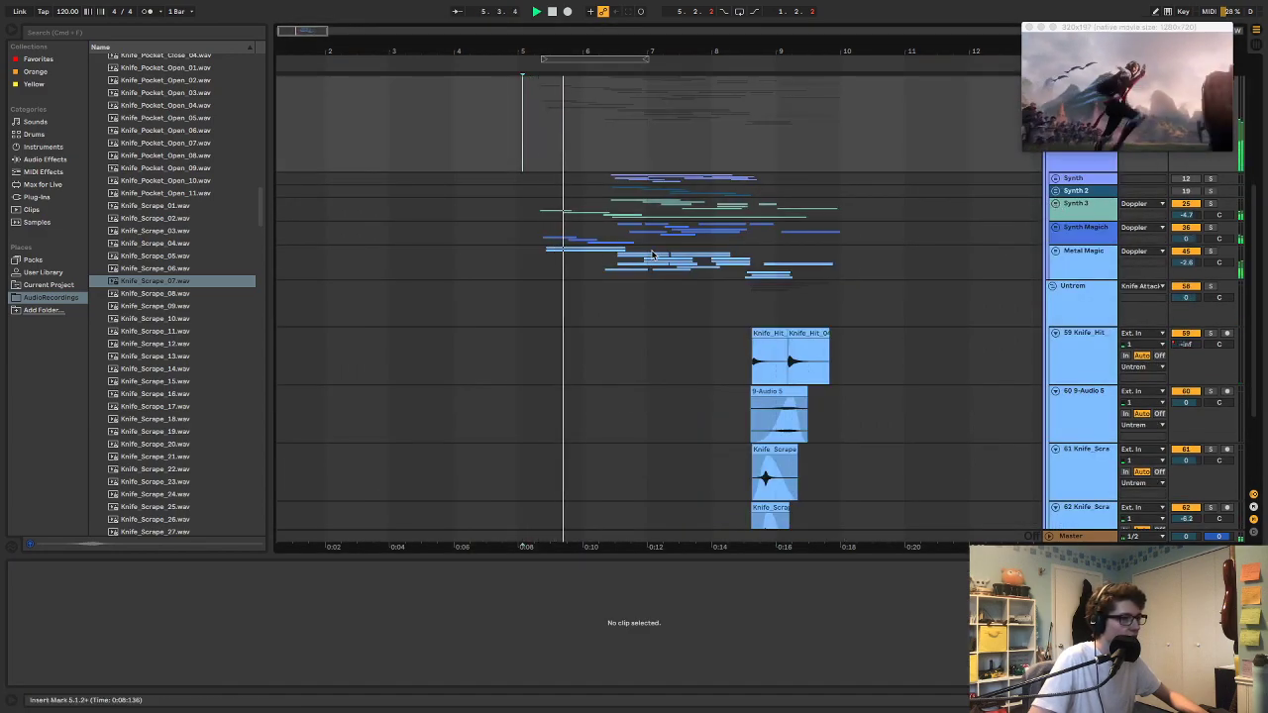
{"action": "scroll", "coordinate": [839, 326], "scroll_direction": "up", "scroll_amount": 5}
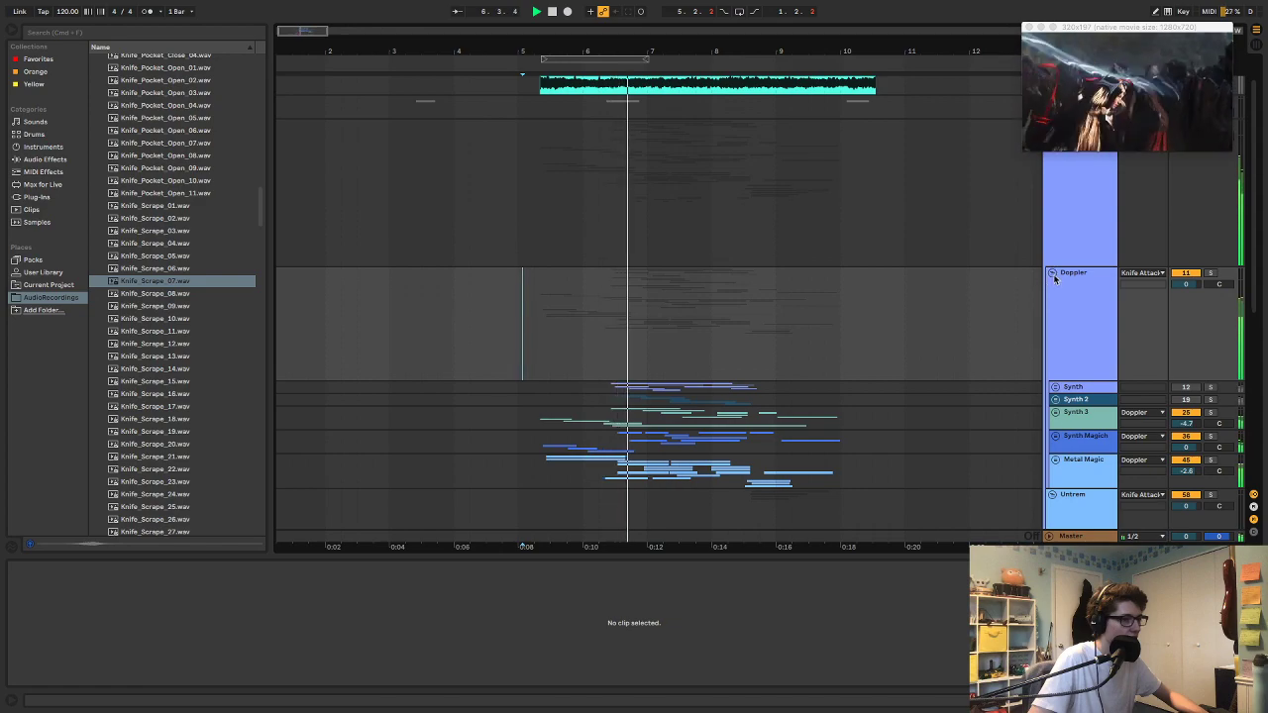
{"action": "left_click", "coordinate": [1050, 163]}
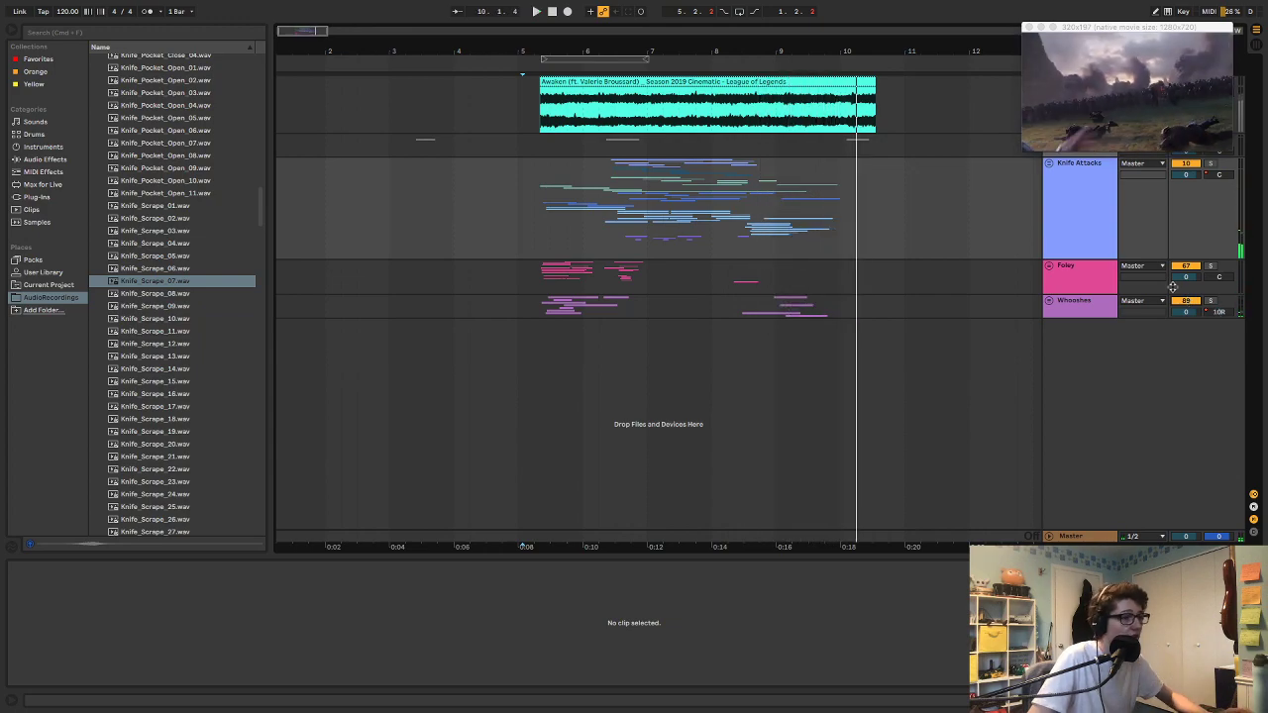
Step: Unfold the Knife Attacks group and its Whooshpact subgroup to reach the kick clips on track 66
{"action": "left_click", "coordinate": [1048, 163]}
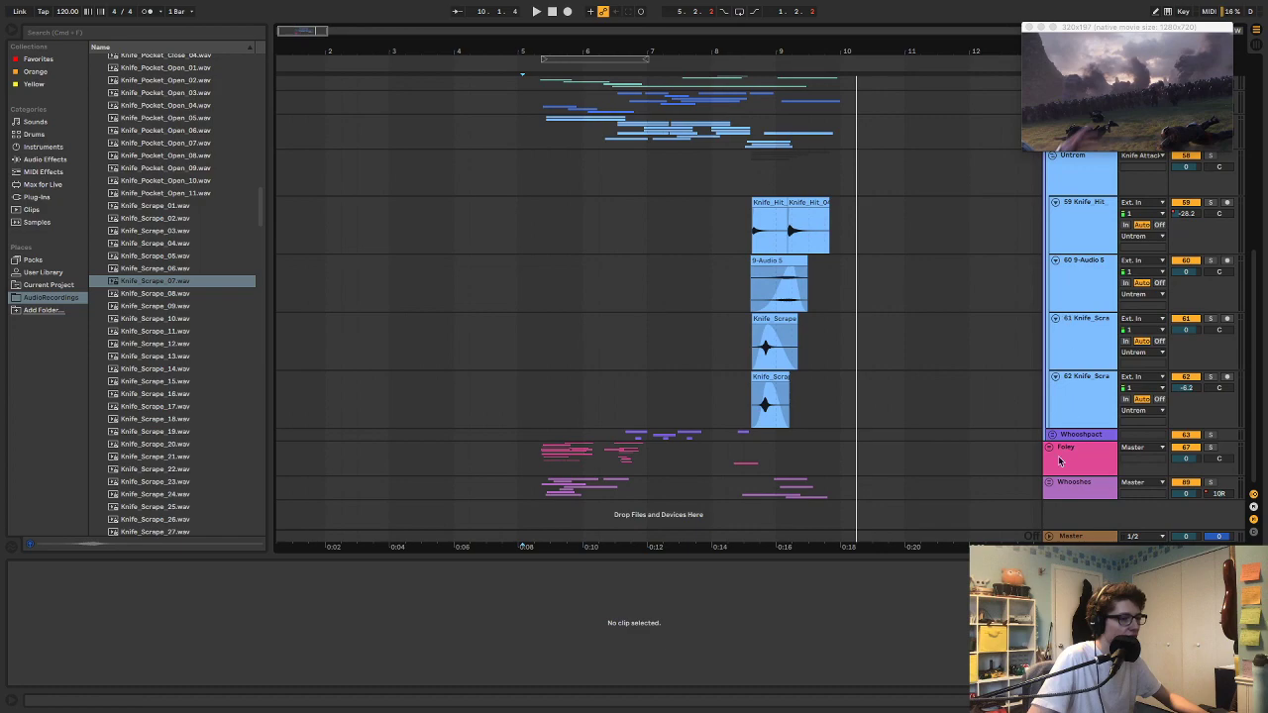
{"action": "left_click", "coordinate": [1051, 424]}
{"action": "left_click", "coordinate": [1049, 434]}
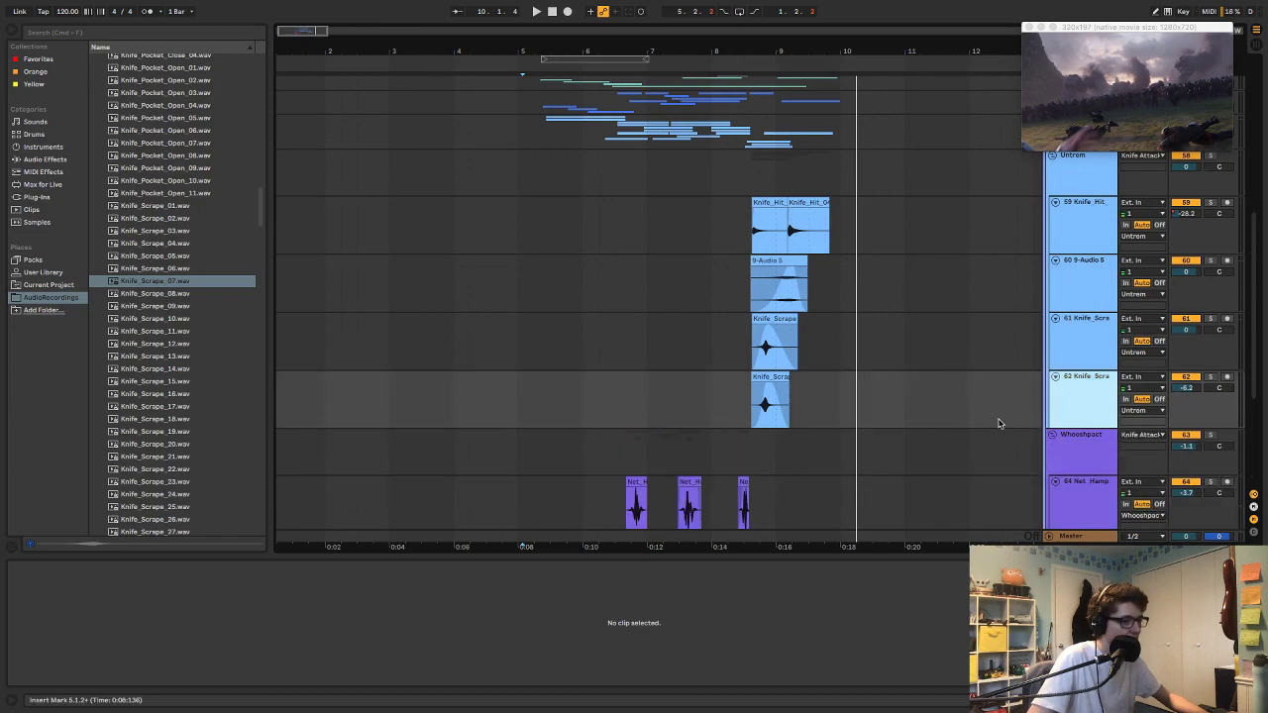
{"action": "scroll", "coordinate": [892, 396], "scroll_direction": "down", "scroll_amount": 4}
Step: Copy the third 00DB_Kick clip on track 66 to about 9.1.1 and play from just before it
{"action": "left_click_drag", "start_coordinate": [688, 396], "coordinate": [762, 406]}
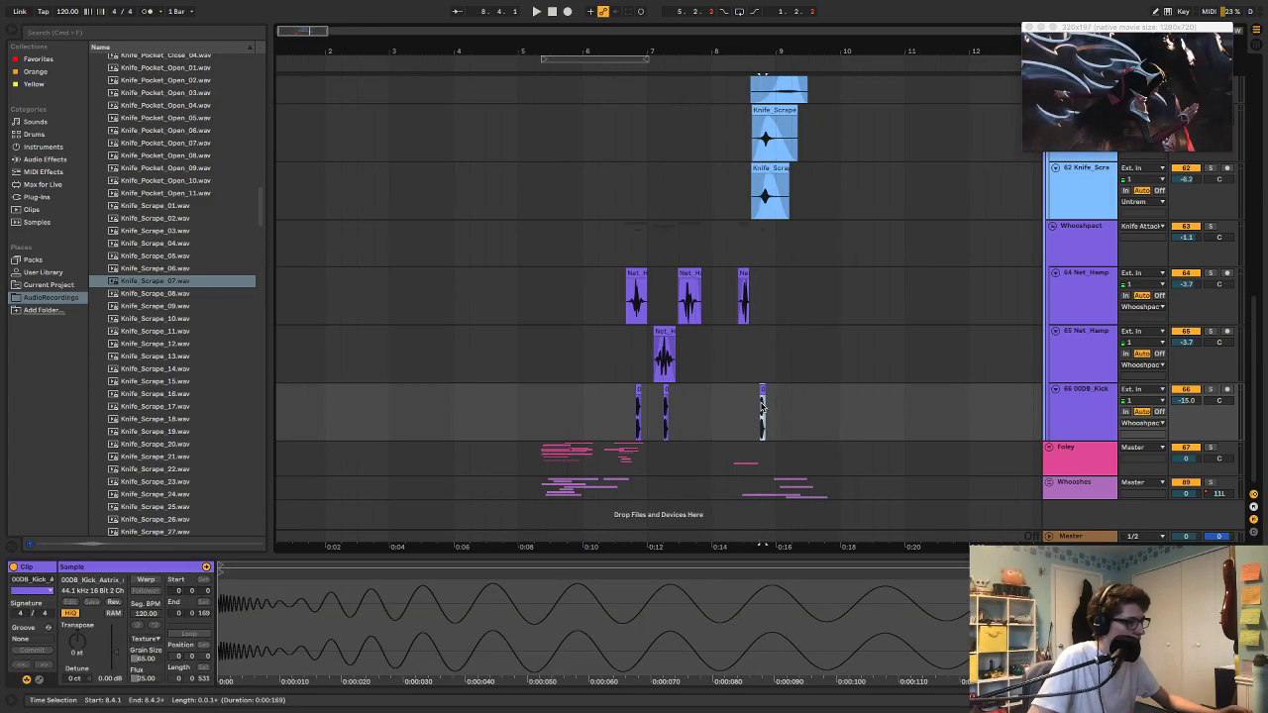
{"action": "mouse_move", "coordinate": [689, 390]}
{"action": "left_mouse_down"}
{"action": "mouse_move", "coordinate": [800, 421]}
{"action": "mouse_move", "coordinate": [779, 420]}
{"action": "mouse_move", "coordinate": [789, 423]}
{"action": "left_mouse_up"}
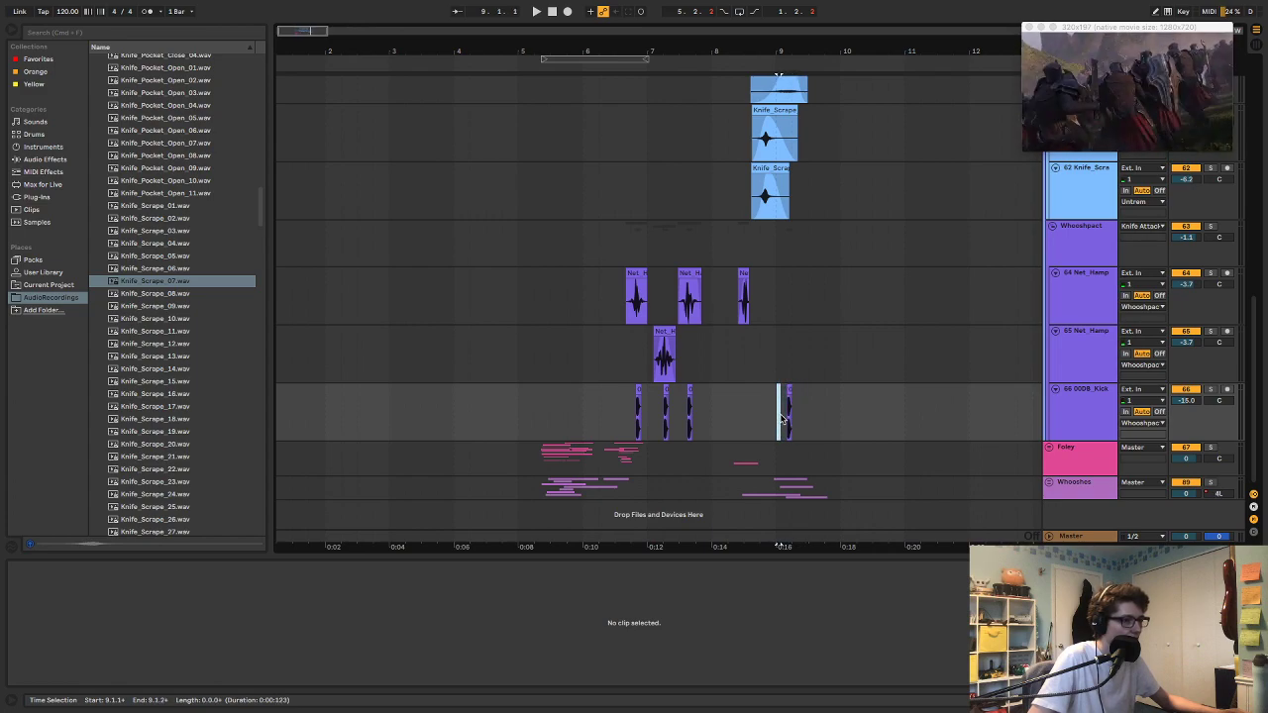
{"action": "left_click", "coordinate": [786, 391]}
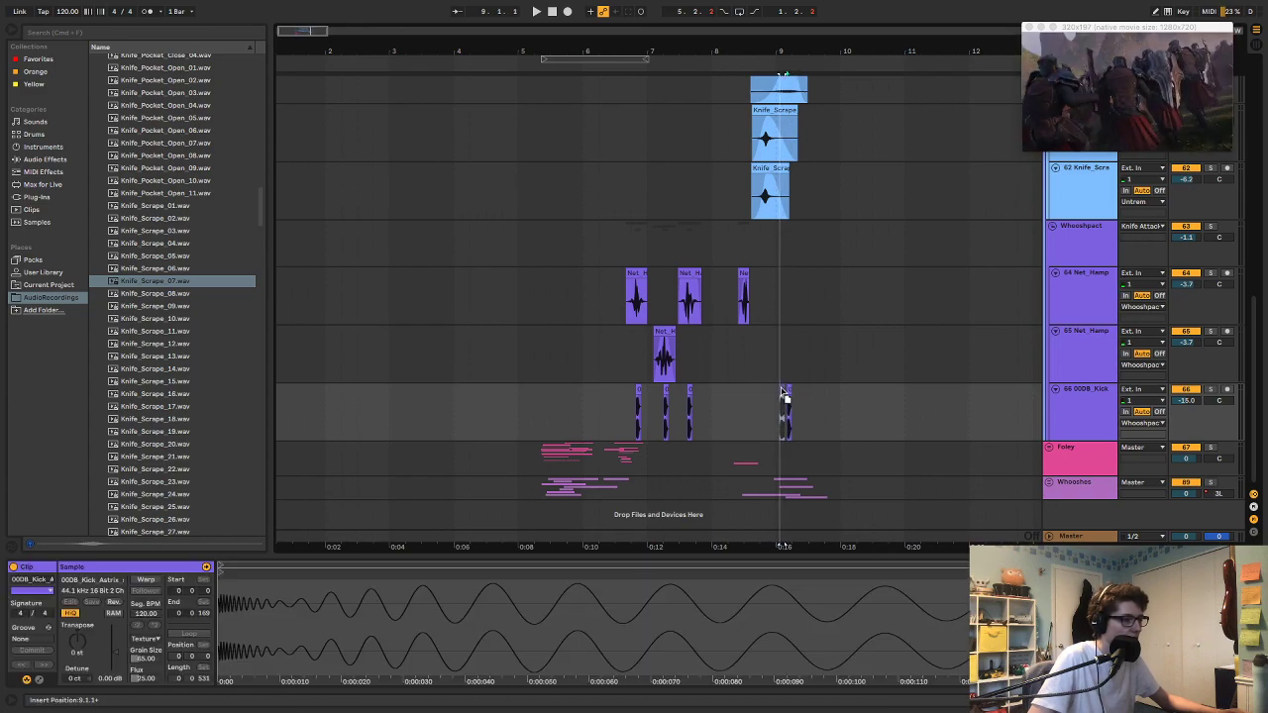
{"action": "left_click", "coordinate": [770, 411]}
{"action": "key", "text": "space"}
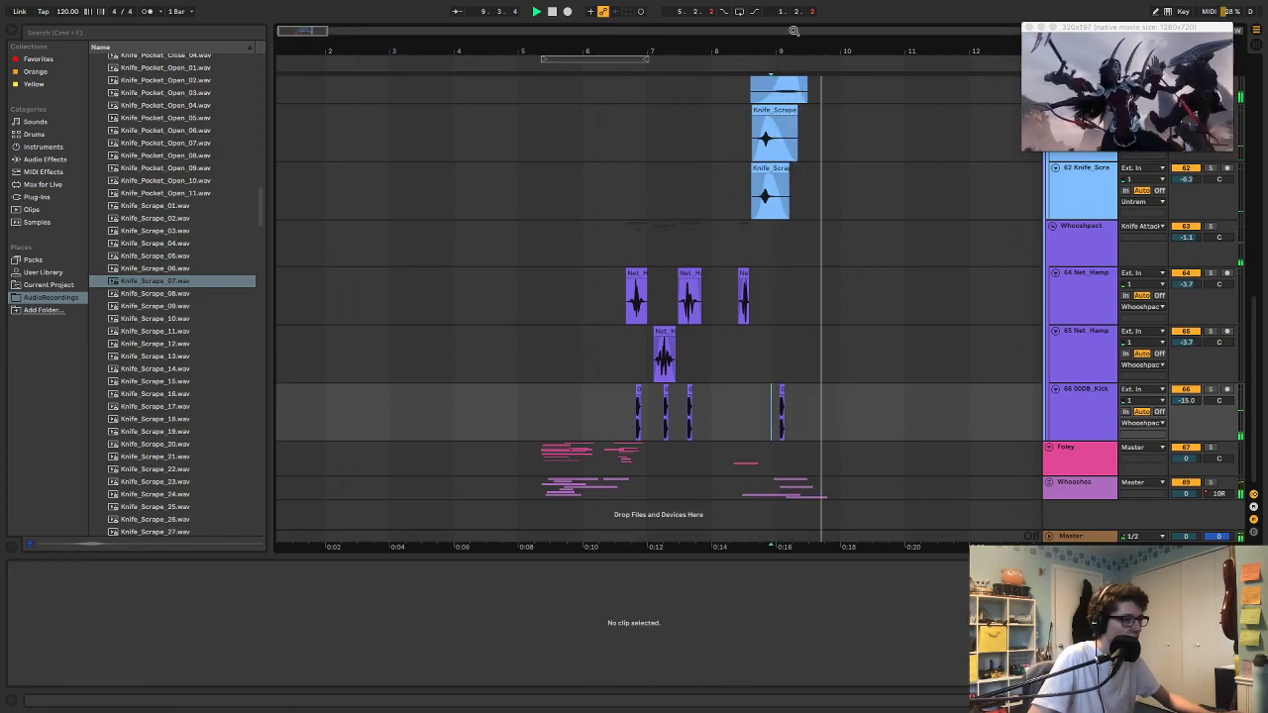
Step: Examine the empty range from 8.4.1 to 8.4.4 on track 65 and play the ending from 8.3.2
{"action": "left_click_drag", "start_coordinate": [793, 31], "coordinate": [793, 109]}
{"action": "key", "text": "space"}
{"action": "left_click_drag", "start_coordinate": [566, 353], "coordinate": [649, 368]}
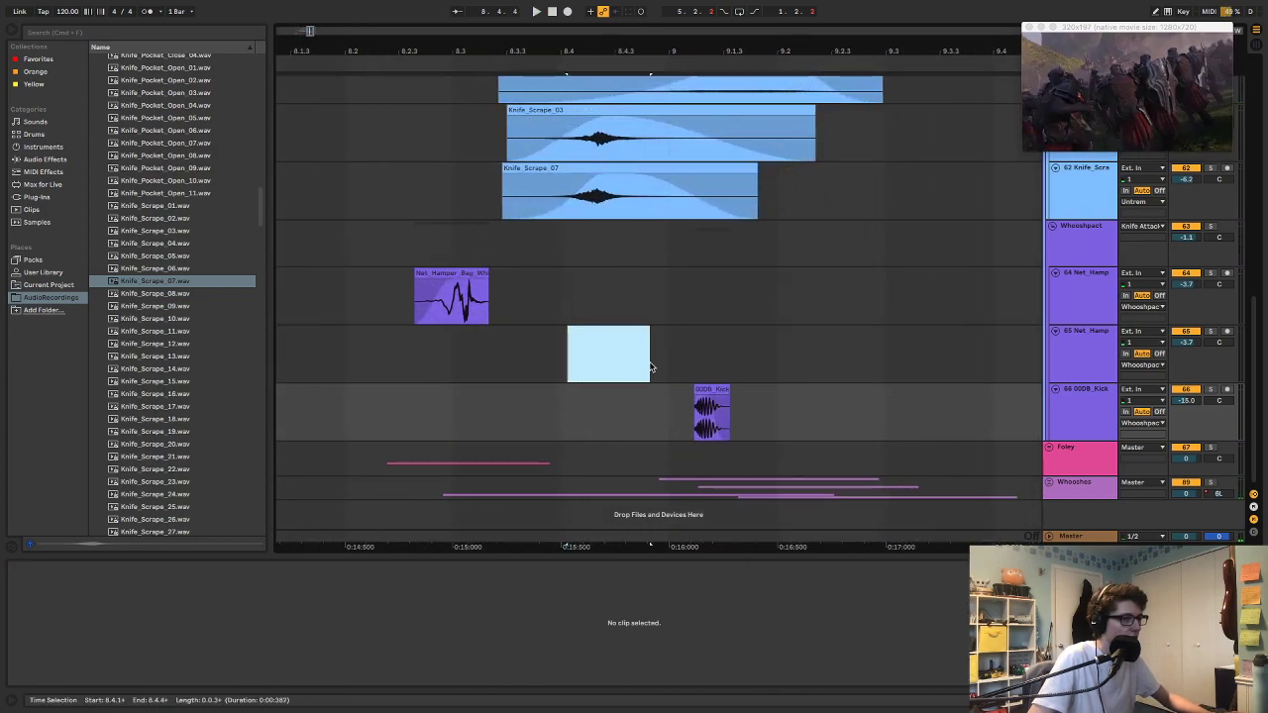
{"action": "left_click", "coordinate": [489, 358]}
{"action": "key", "text": "space"}
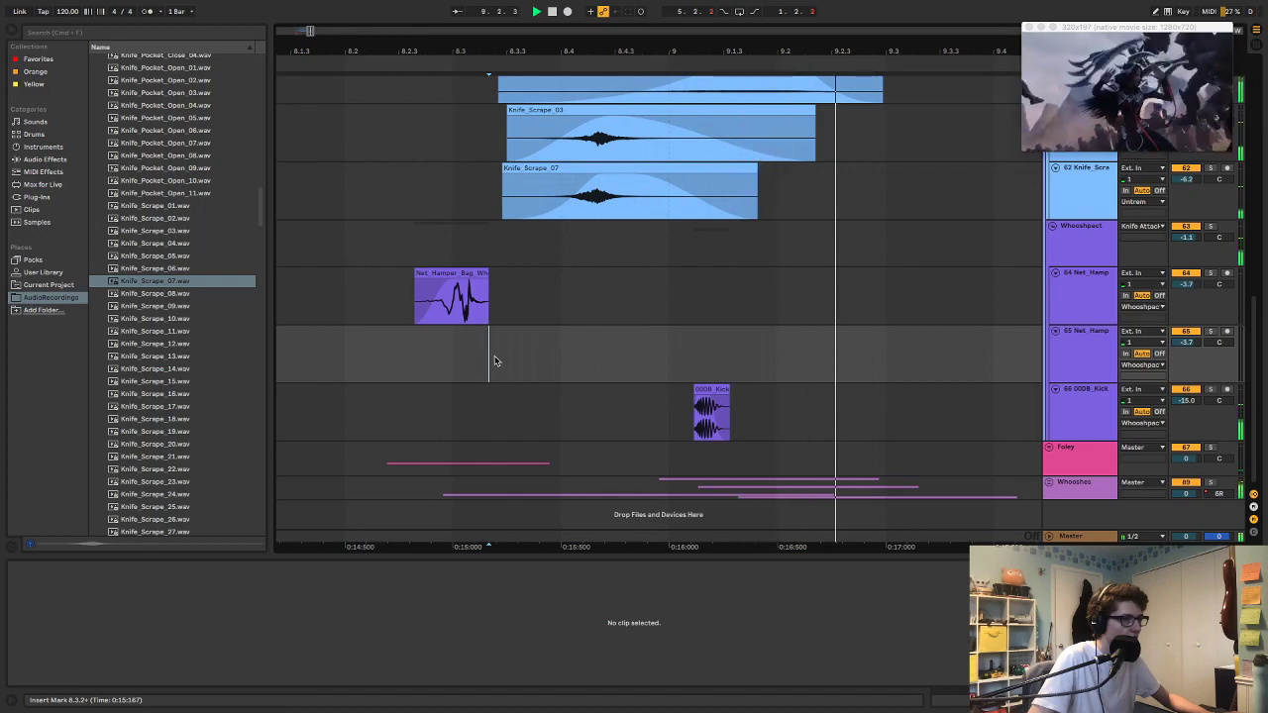
Step: Move the last 00DB_Kick clip on track 66 to about 9.2.1, checking the timing by playing the final attack
{"action": "left_click_drag", "start_coordinate": [711, 411], "coordinate": [800, 411]}
{"action": "key", "text": "space"}
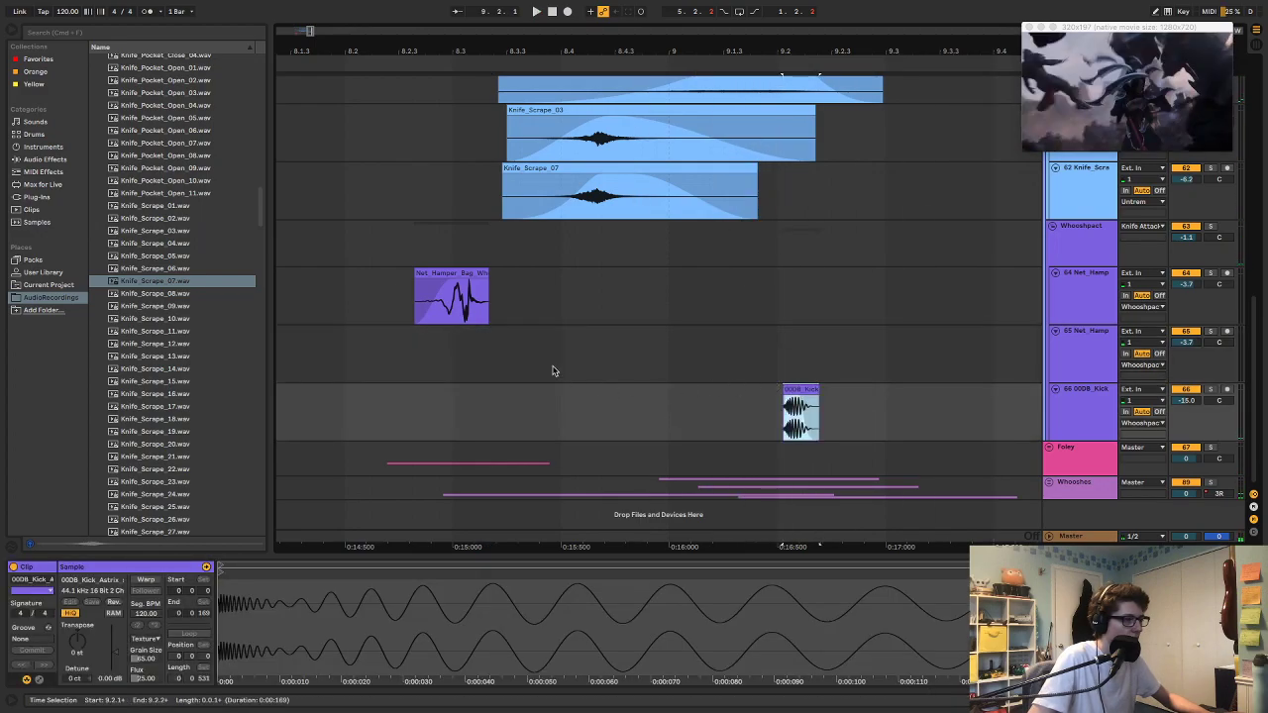
{"action": "left_click", "coordinate": [516, 349]}
{"action": "key", "text": "space"}
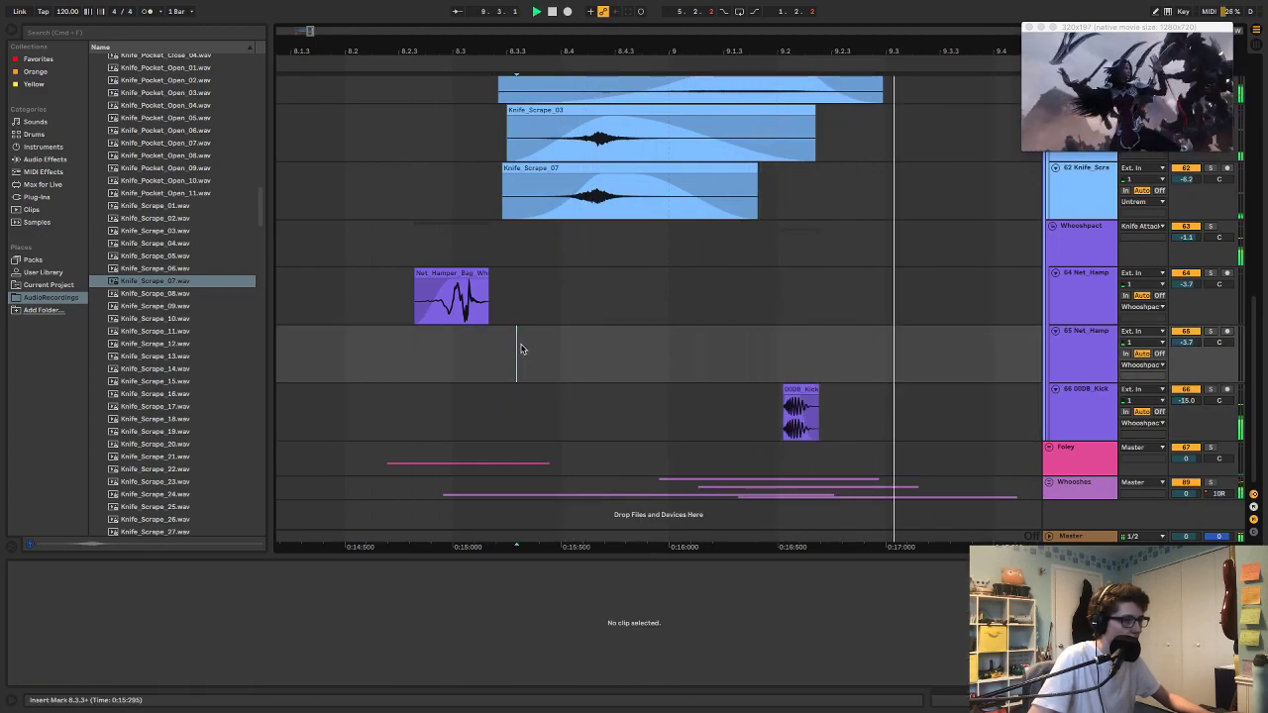
{"action": "left_click_drag", "start_coordinate": [800, 411], "coordinate": [797, 411]}
{"action": "key", "text": "space"}
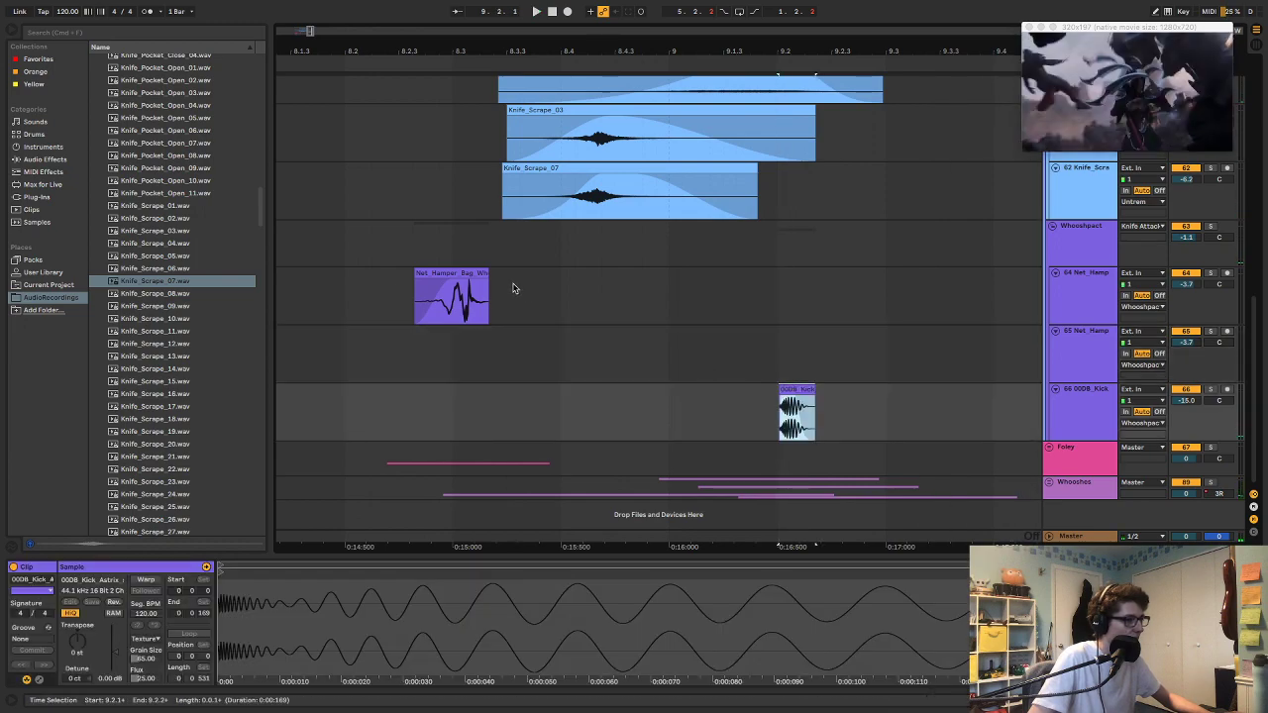
{"action": "left_click", "coordinate": [597, 315]}
{"action": "key", "text": "space"}
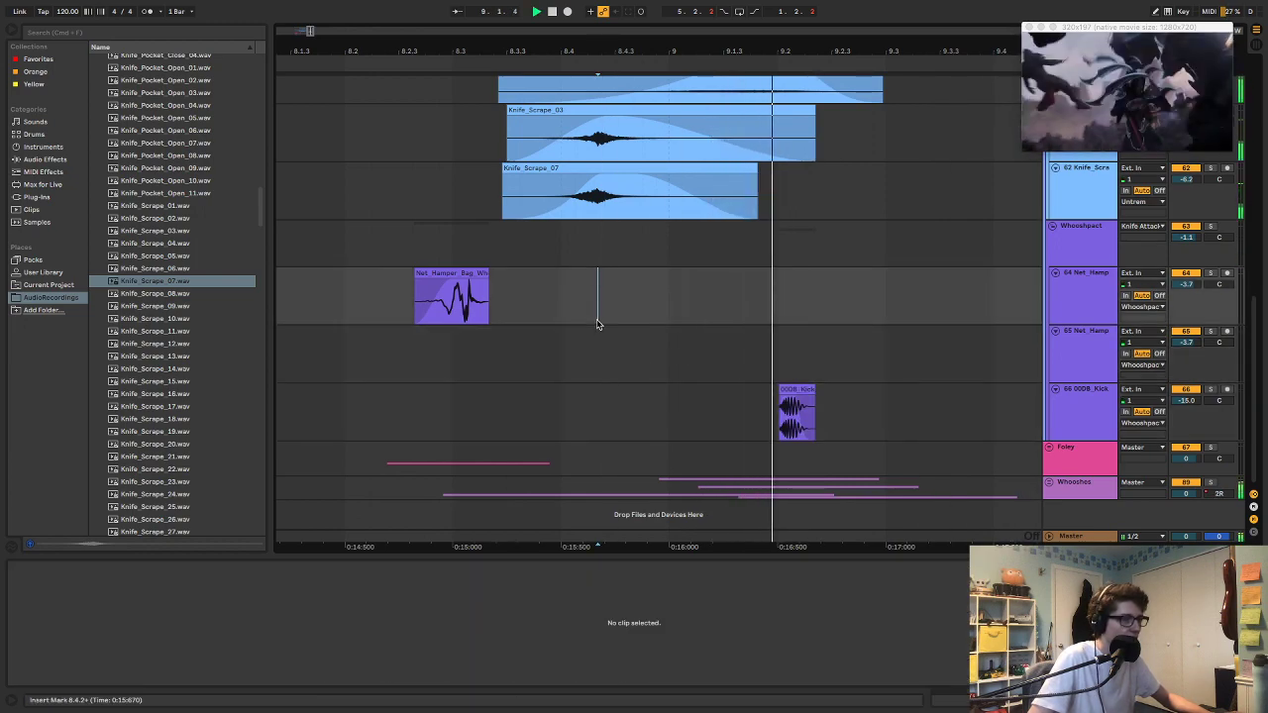
{"action": "key", "text": "space"}
Step: Copy the Net_Hamper clip on track 65 to about 9.1.3 above the last kick and play from 8.3.1
{"action": "left_click_drag", "start_coordinate": [750, 52], "coordinate": [781, 53]}
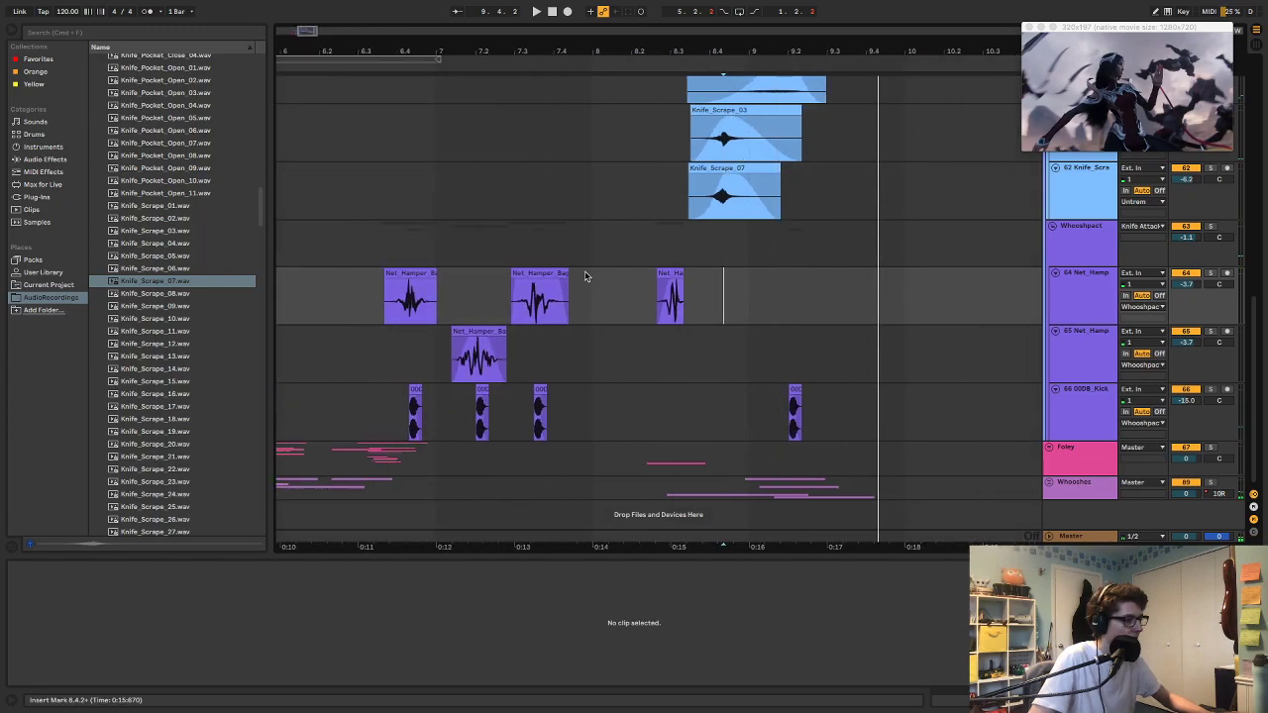
{"action": "mouse_move", "coordinate": [474, 339]}
{"action": "left_mouse_down"}
{"action": "mouse_move", "coordinate": [637, 362]}
{"action": "mouse_move", "coordinate": [804, 357]}
{"action": "mouse_move", "coordinate": [788, 356]}
{"action": "left_mouse_up"}
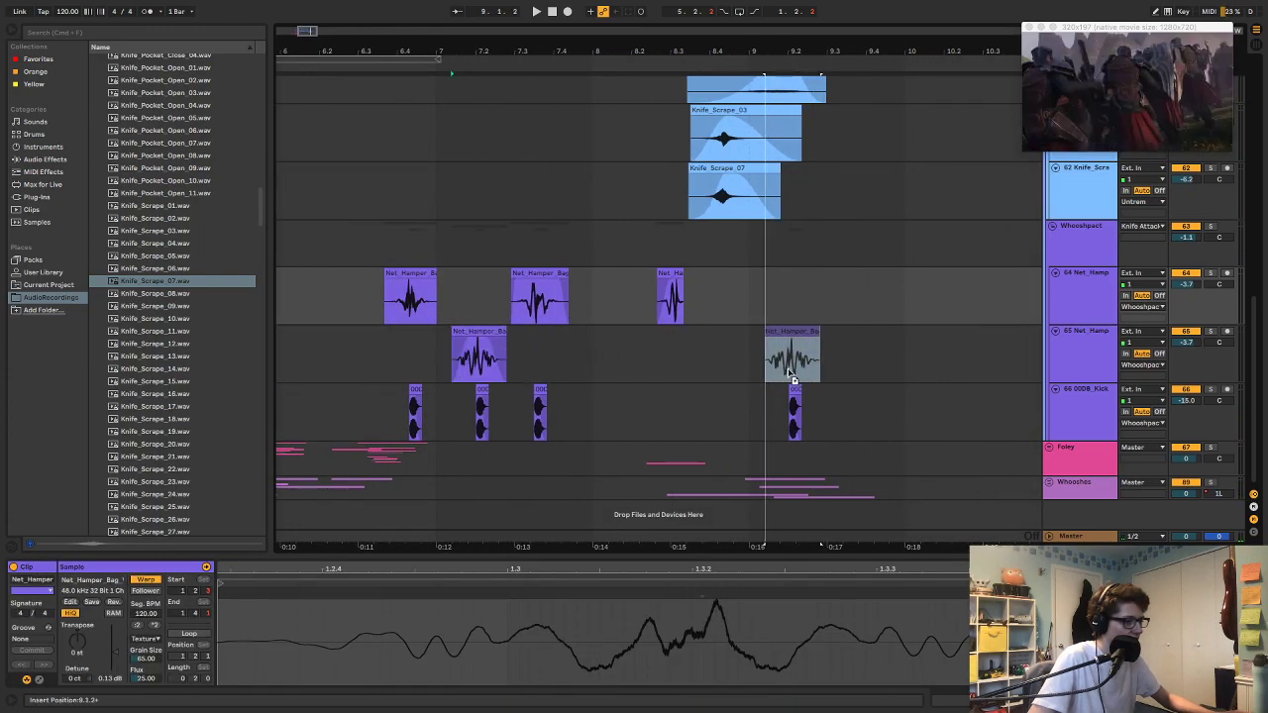
{"action": "left_click", "coordinate": [678, 359]}
{"action": "key", "text": "space"}
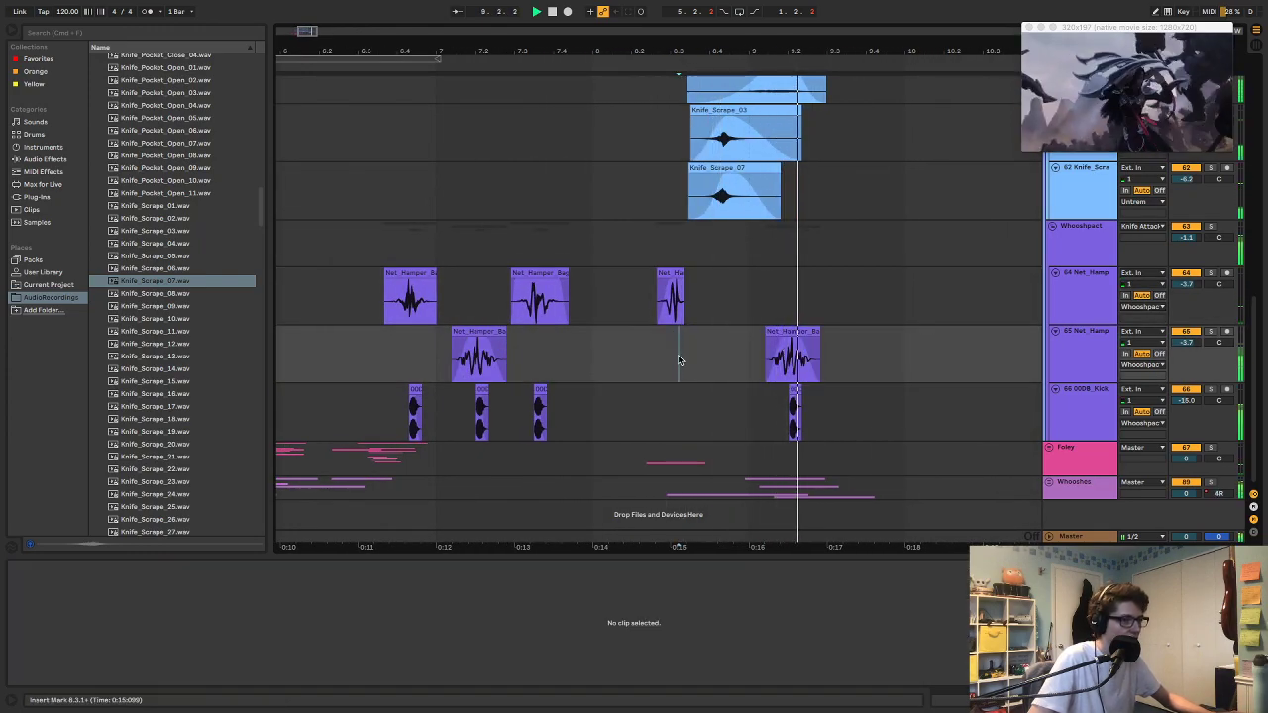
{"action": "left_click_drag", "start_coordinate": [793, 356], "coordinate": [797, 357]}
{"action": "key", "text": "space"}
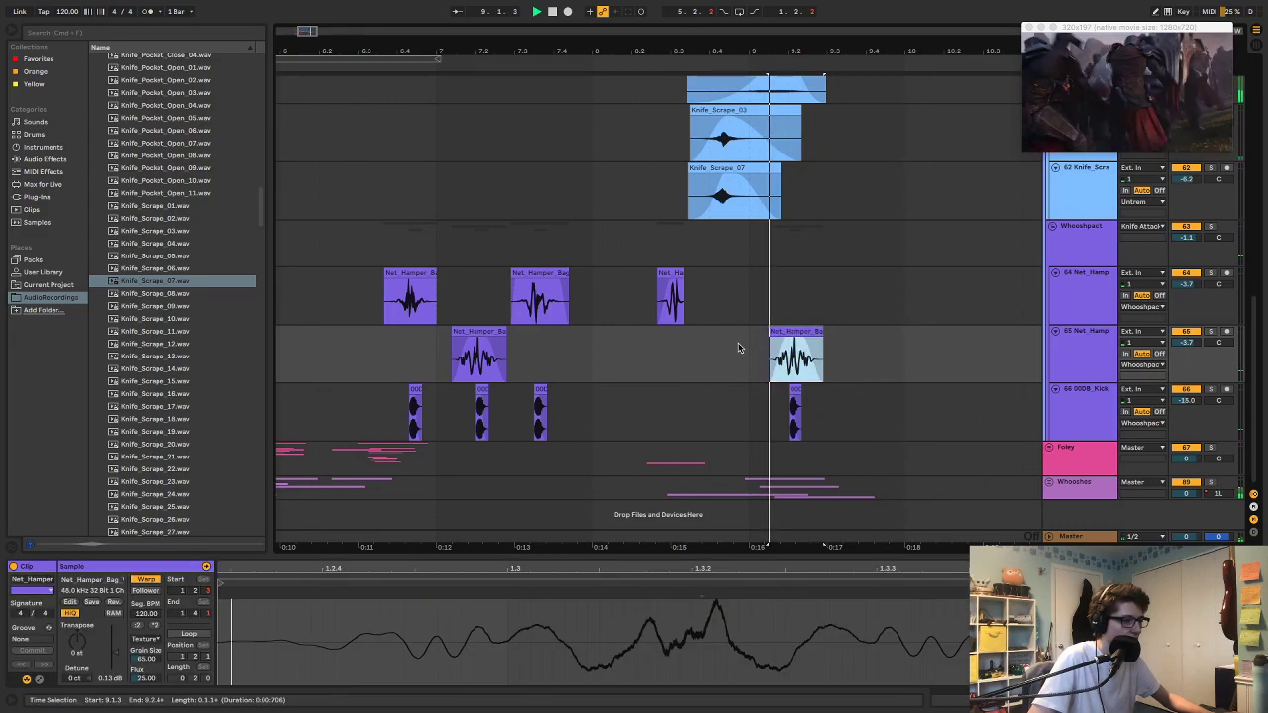
{"action": "left_click", "coordinate": [673, 358]}
{"action": "key", "text": "space"}
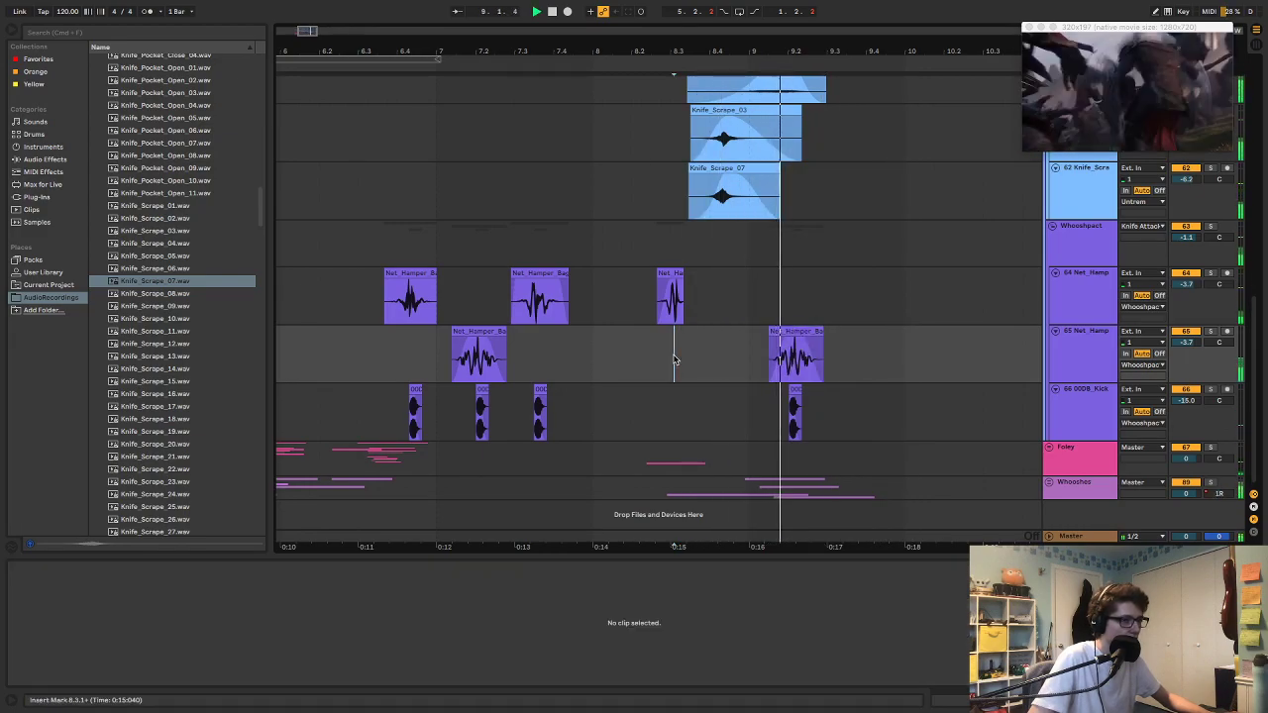
{"action": "key", "text": "space"}
Step: Compare the final attack with the Whooshpact group switched off and on during playback
{"action": "scroll", "coordinate": [840, 359], "scroll_direction": "up", "scroll_amount": 3}
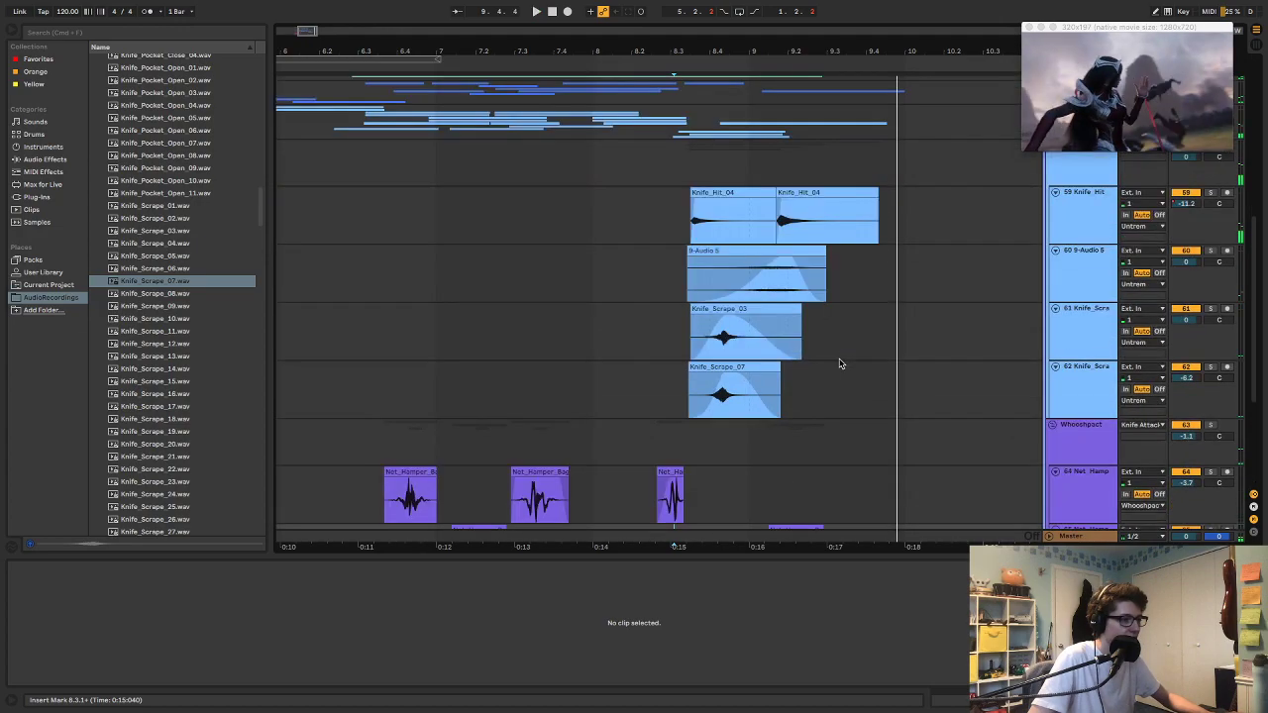
{"action": "scroll", "coordinate": [840, 359], "scroll_direction": "down", "scroll_amount": 3}
{"action": "left_click", "coordinate": [1180, 228]}
{"action": "key", "text": "space"}
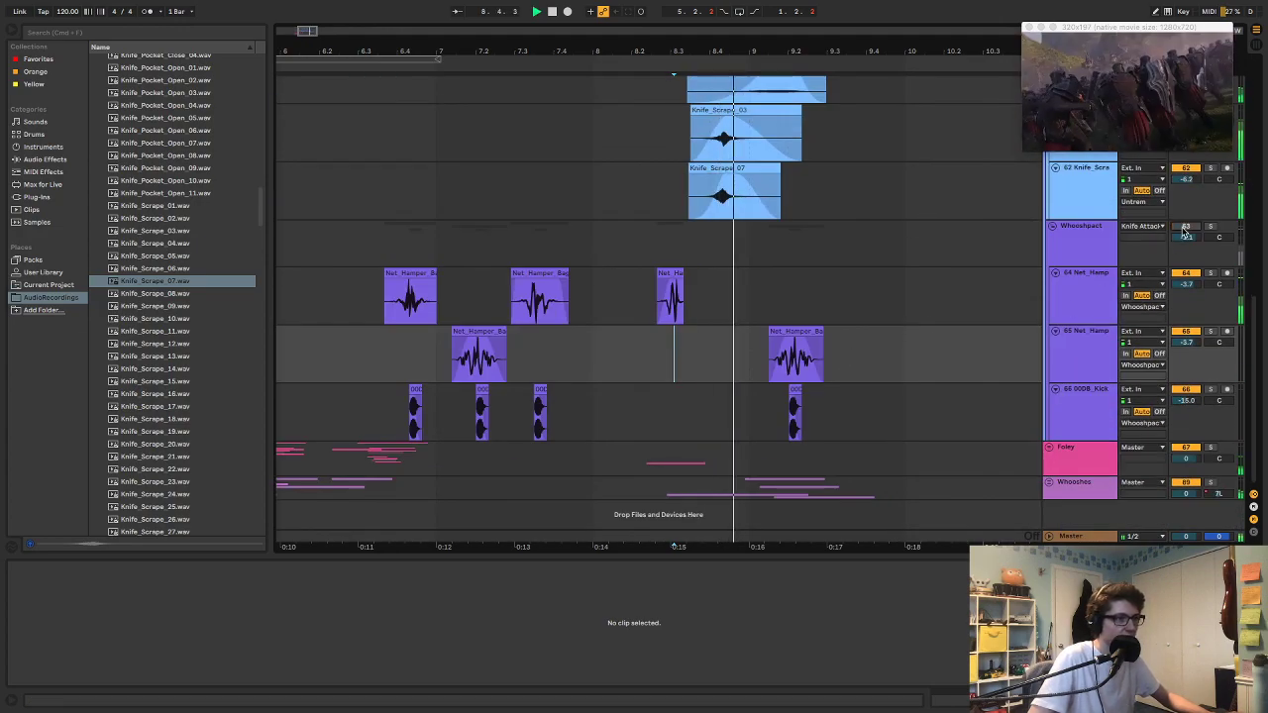
{"action": "left_click", "coordinate": [1185, 228]}
{"action": "key", "text": "space"}
{"action": "key", "text": "space"}
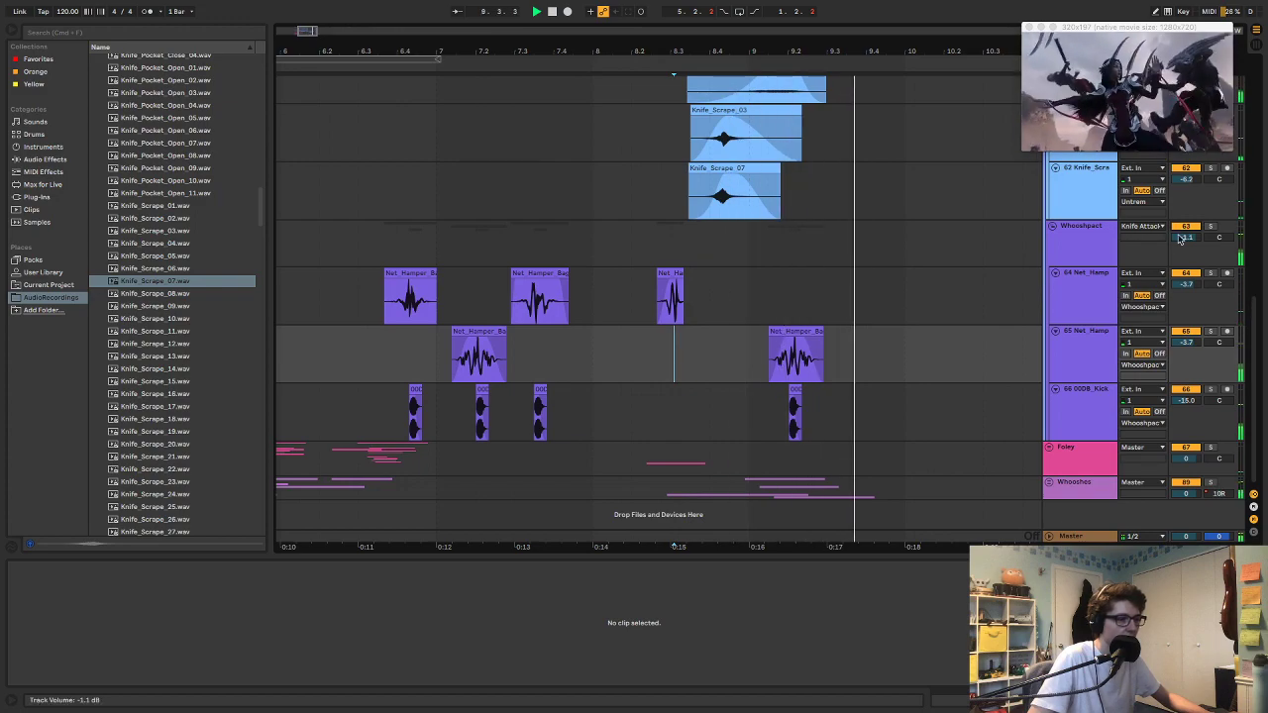
Step: Try the 00DB_Kick track's volume at -13.3 dB while playing the final attack
{"action": "key", "text": "space"}
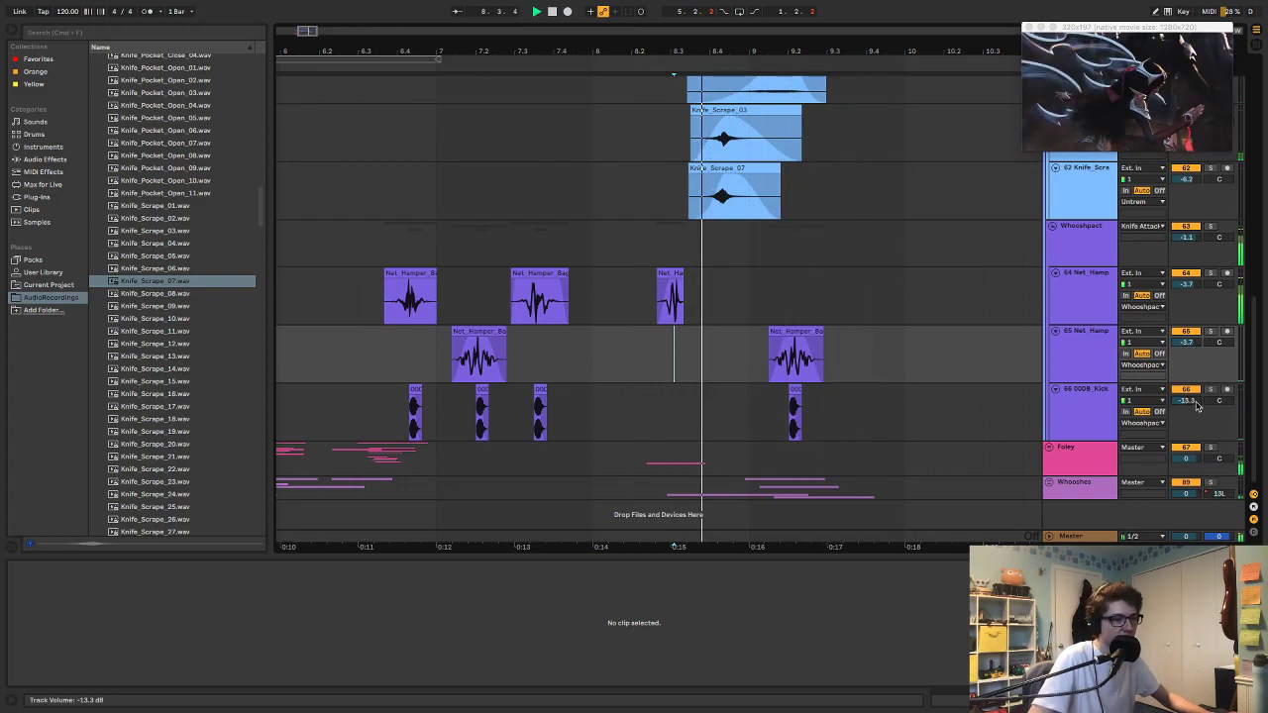
{"action": "left_click_drag", "start_coordinate": [1191, 406], "coordinate": [1191, 410]}
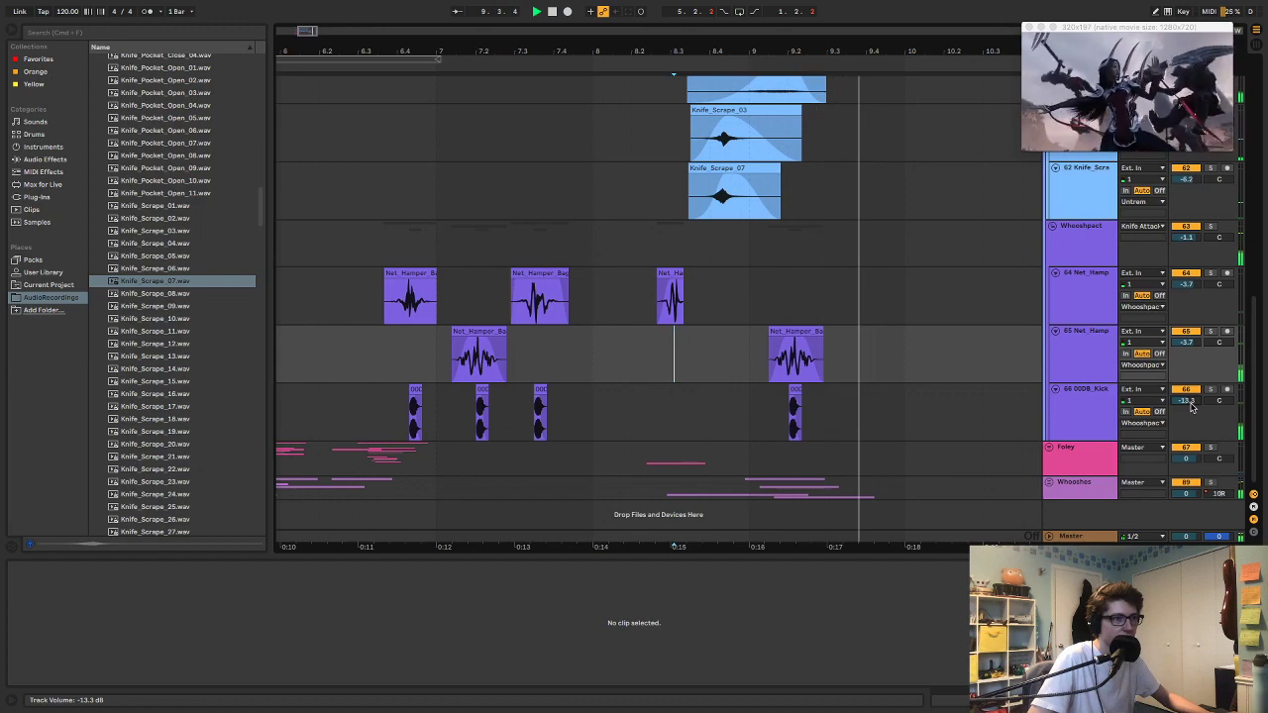
{"action": "key", "text": "space"}
Step: Raise the last 00DB_Kick clip's gain to 2.81 dB, lengthen it to about 0.24 s and play from 8.4.2
{"action": "left_click", "coordinate": [792, 392]}
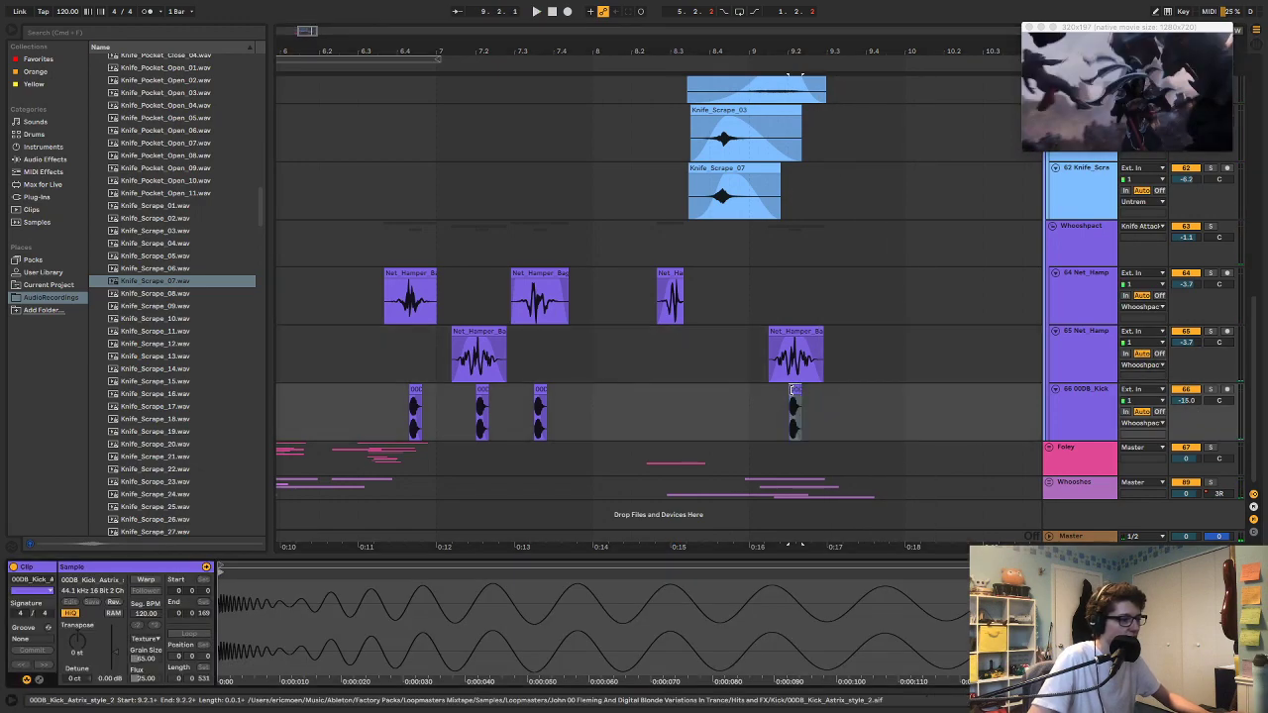
{"action": "left_click_drag", "start_coordinate": [116, 651], "coordinate": [116, 647]}
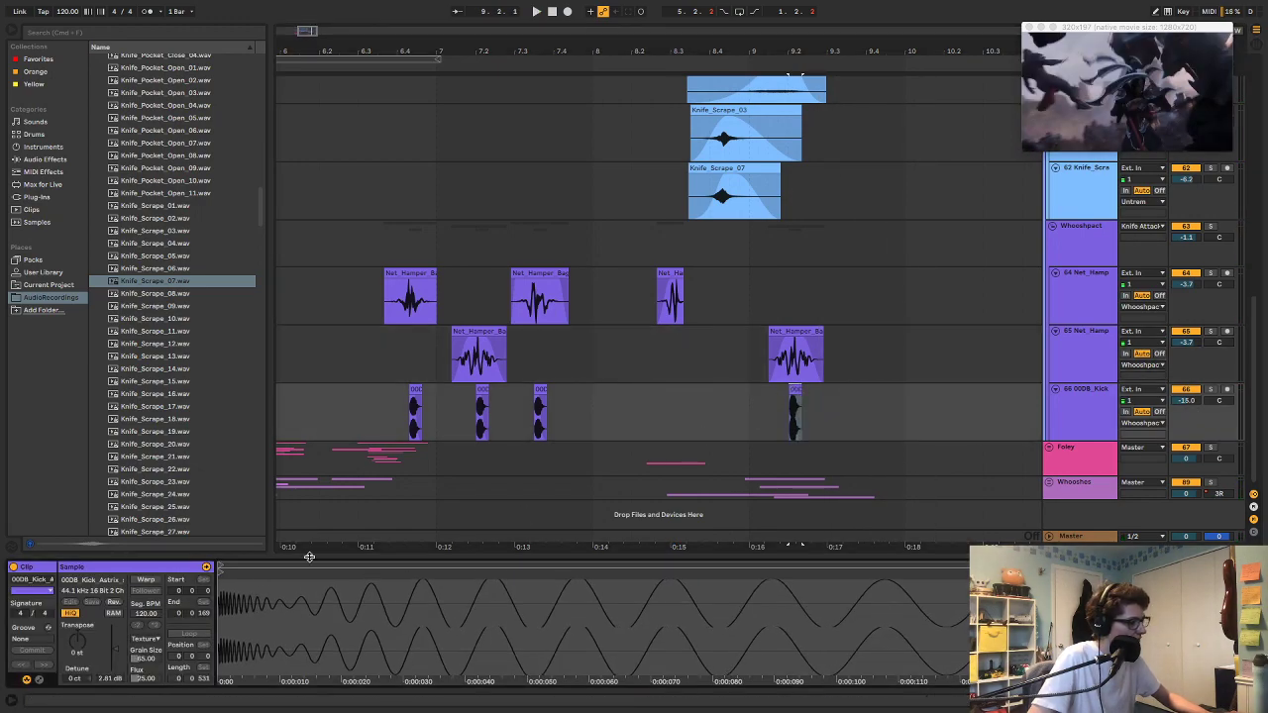
{"action": "left_click_drag", "start_coordinate": [802, 392], "coordinate": [807, 393]}
{"action": "left_click", "coordinate": [726, 410]}
{"action": "key", "text": "space"}
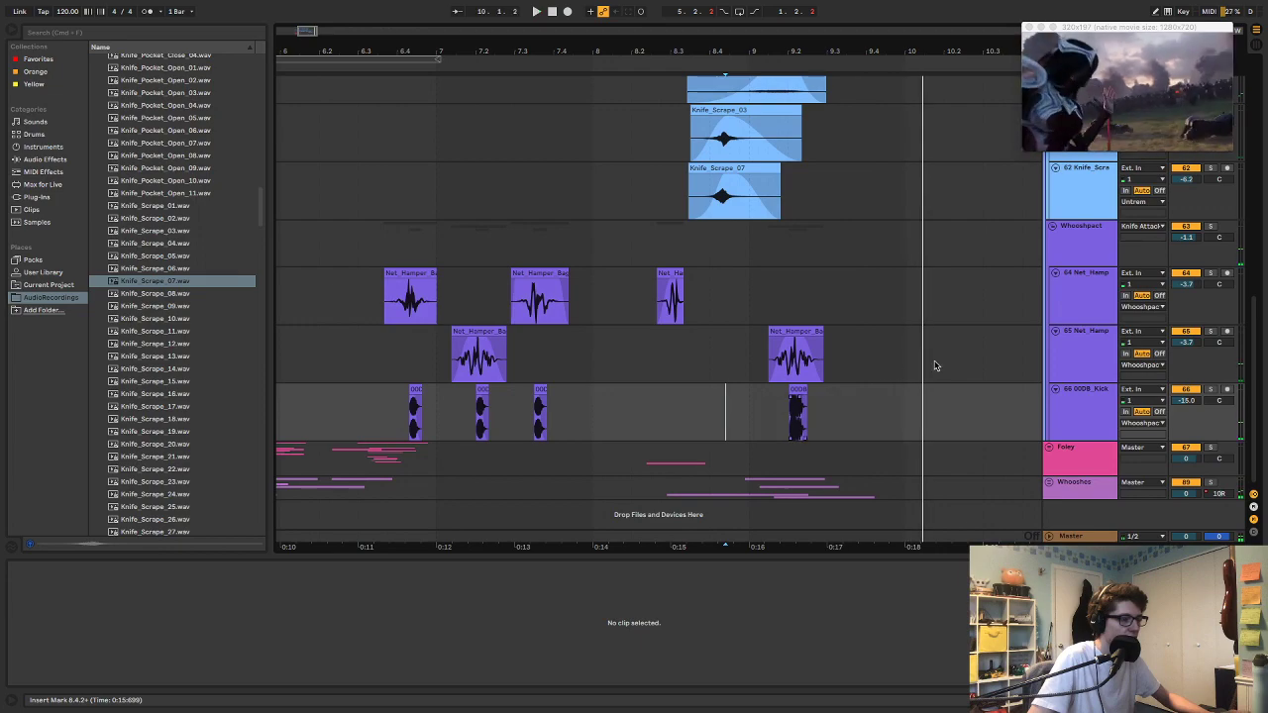
{"action": "key", "text": "space"}
{"action": "key", "text": "space"}
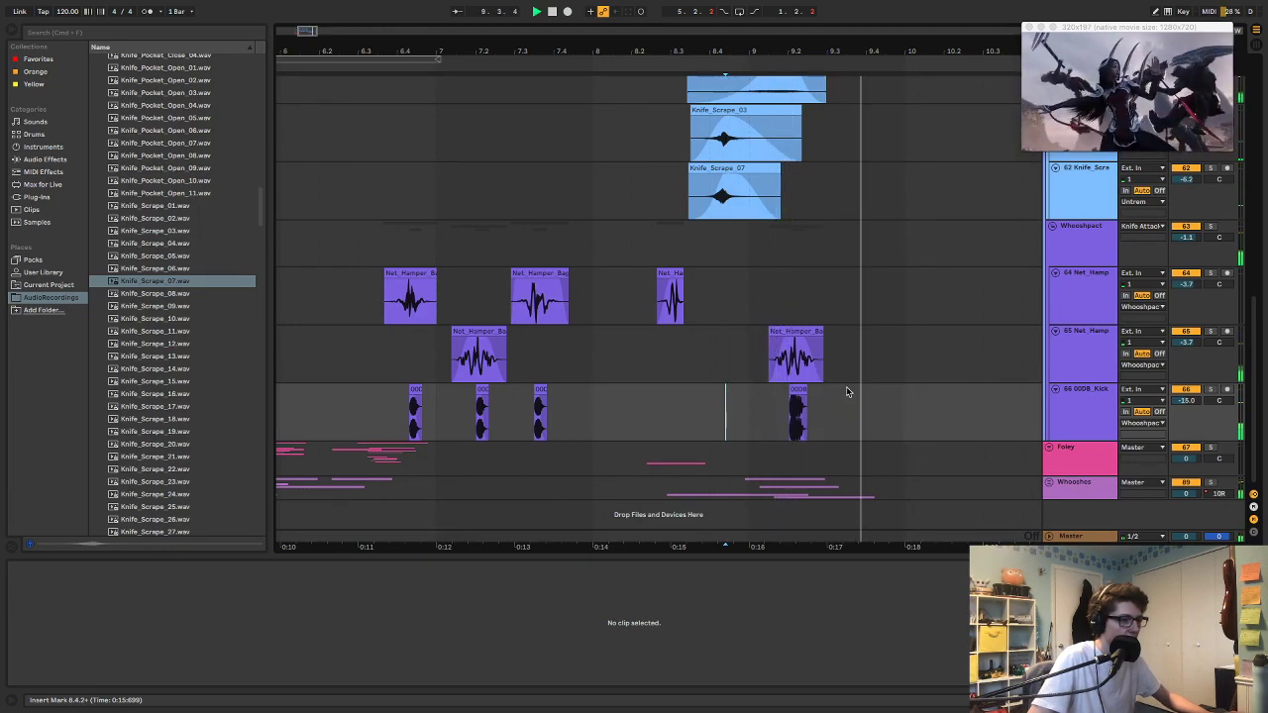
{"action": "key", "text": "space"}
Step: Lower the last 00DB_Kick clip's gain to 2.41 dB and play the final attack from 8.4.1
{"action": "left_click", "coordinate": [797, 411]}
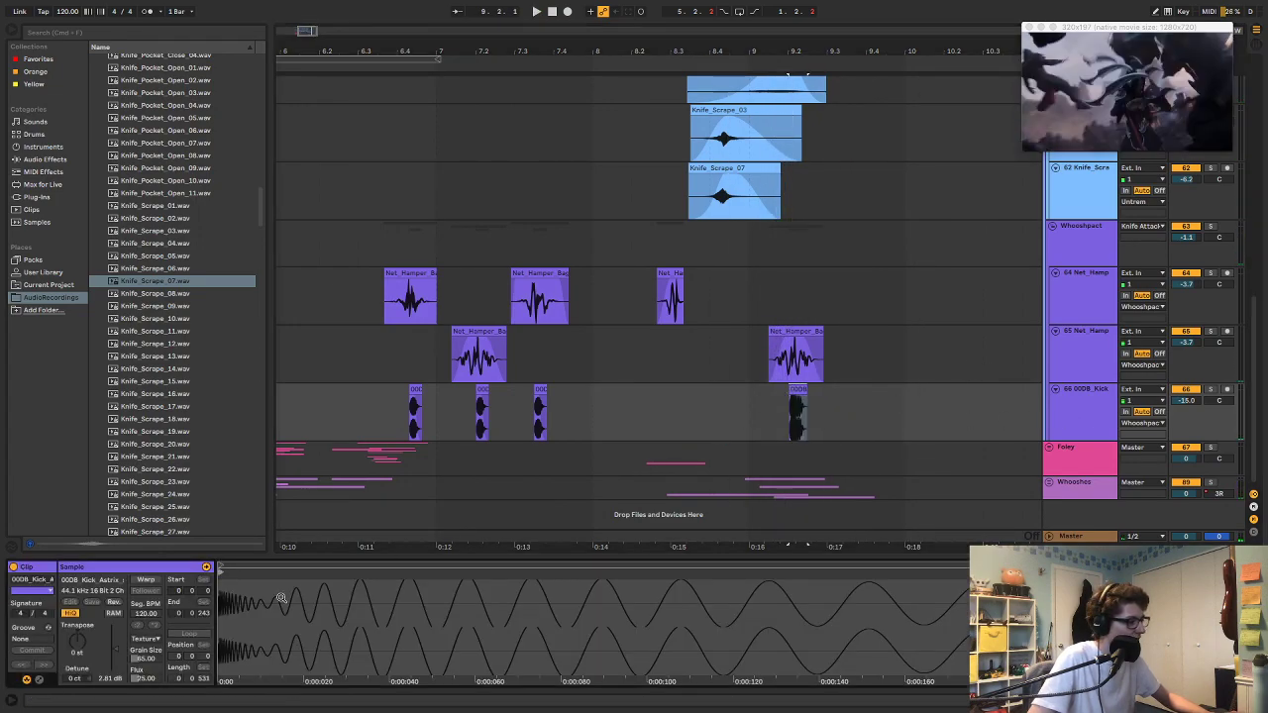
{"action": "key", "text": "Tab"}
{"action": "key", "text": "Tab"}
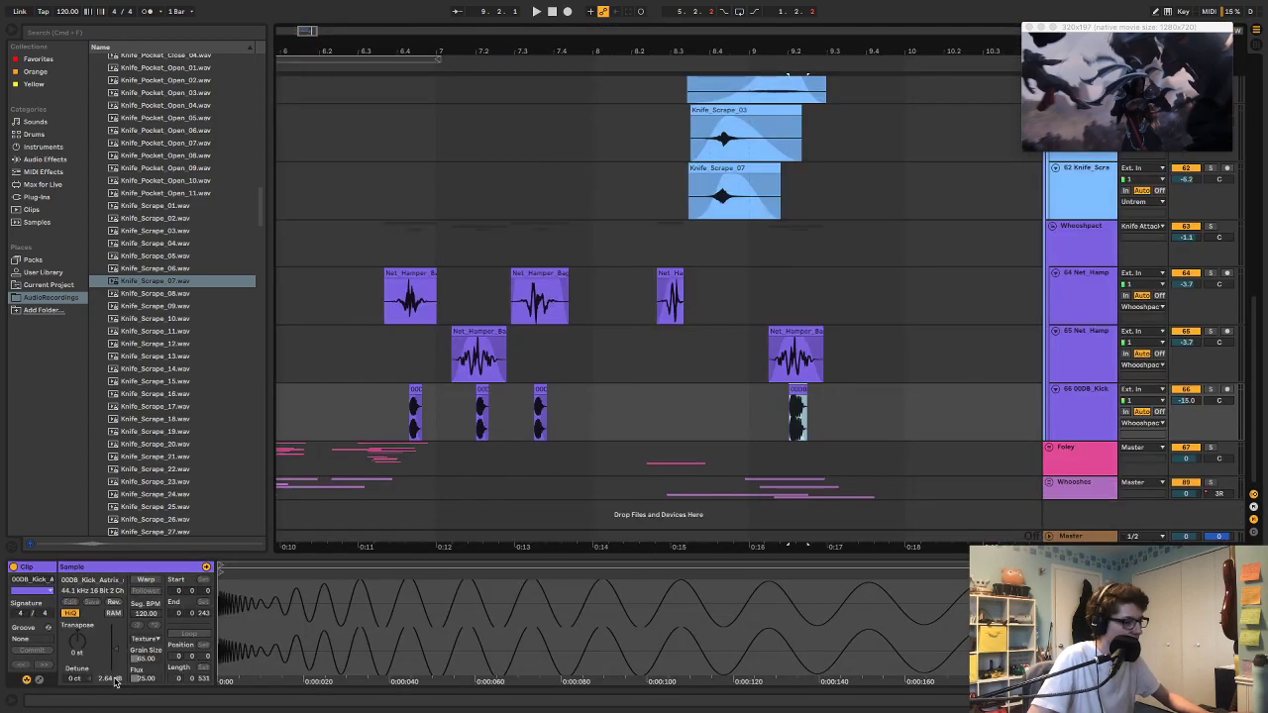
{"action": "key", "text": "space"}
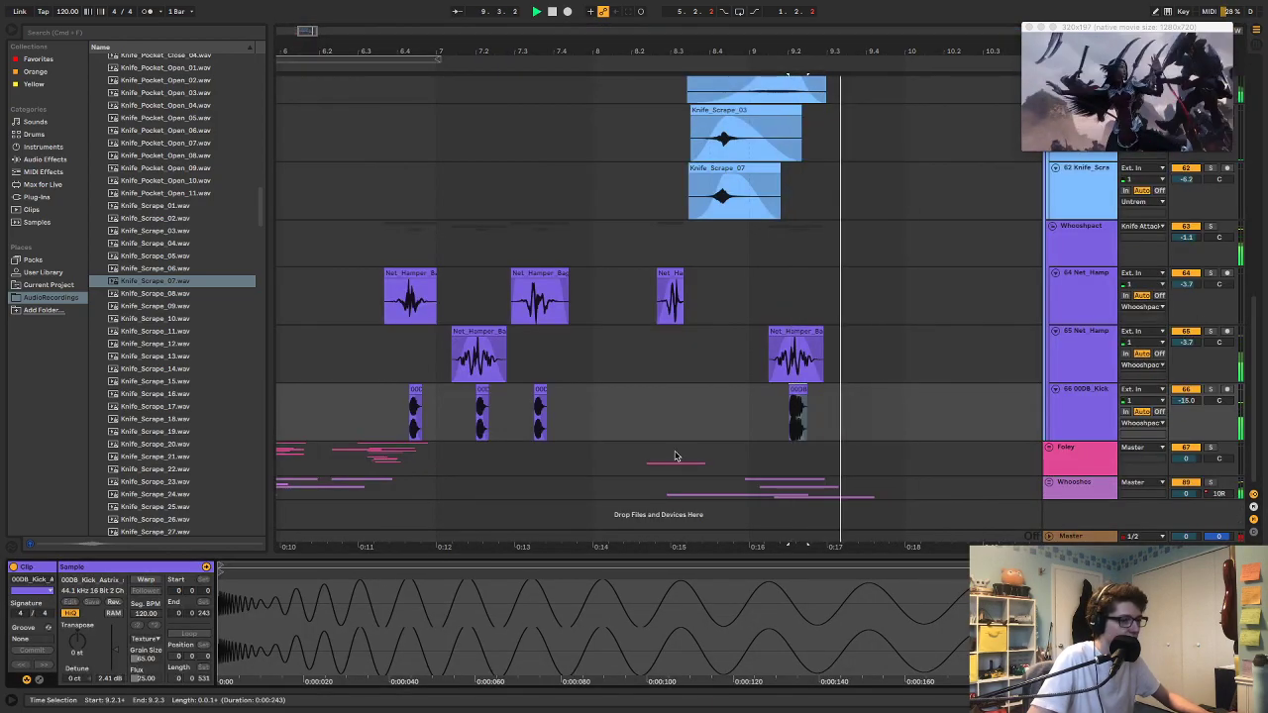
{"action": "left_click", "coordinate": [716, 418]}
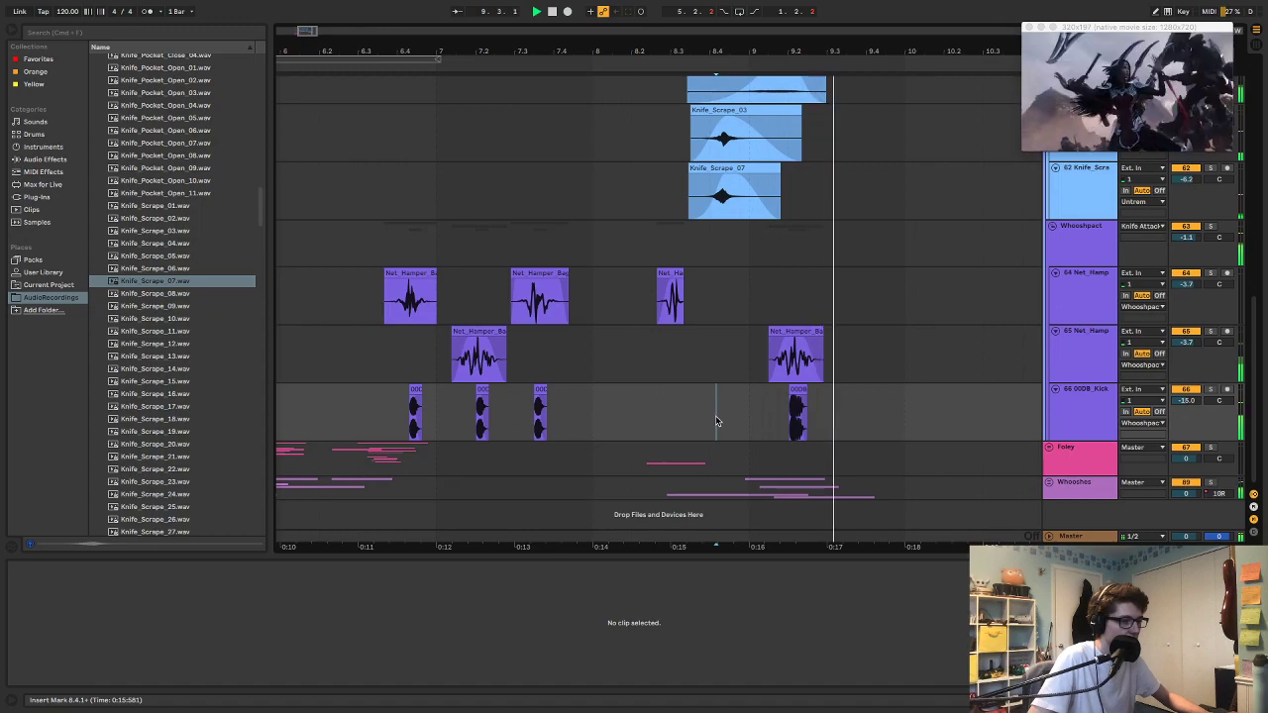
Step: Fold the Knife Attacks group, select the Awaken clip and save the project
{"action": "scroll", "coordinate": [927, 337], "scroll_direction": "up", "scroll_amount": 4}
{"action": "scroll", "coordinate": [979, 301], "scroll_direction": "up", "scroll_amount": 5}
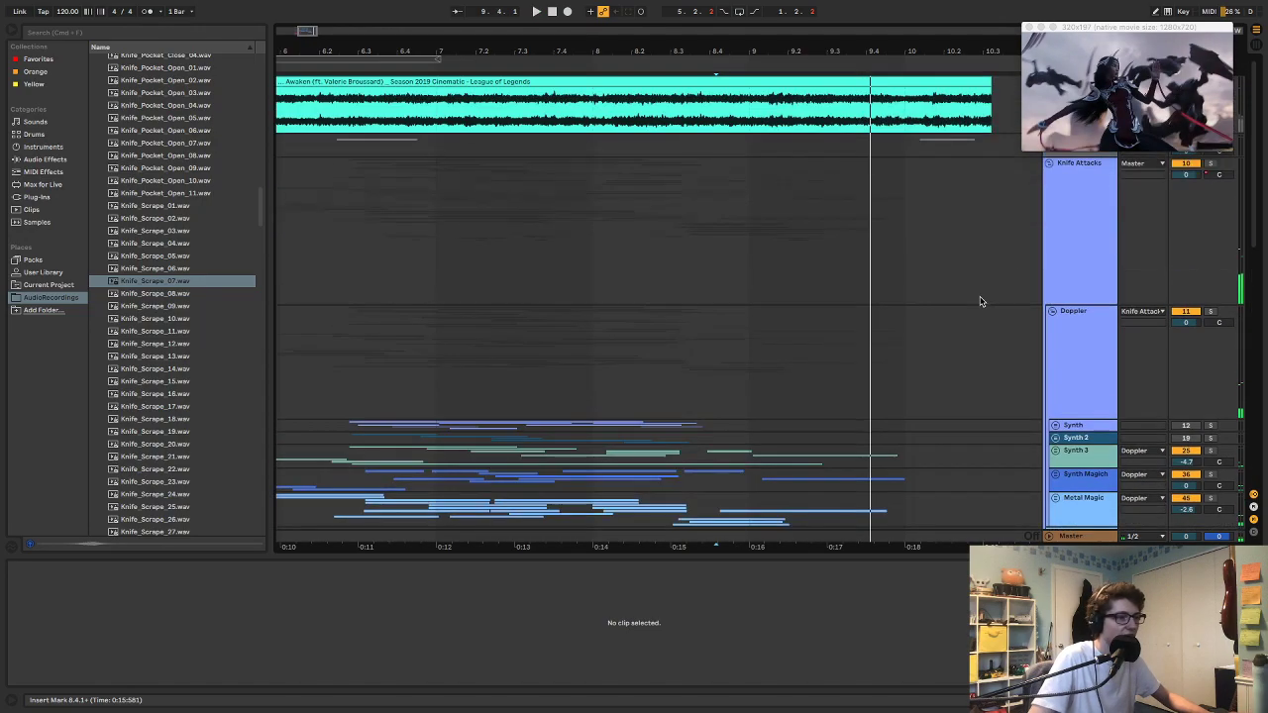
{"action": "left_click", "coordinate": [1050, 164]}
{"action": "scroll", "coordinate": [606, 259], "scroll_direction": "left", "scroll_amount": 3}
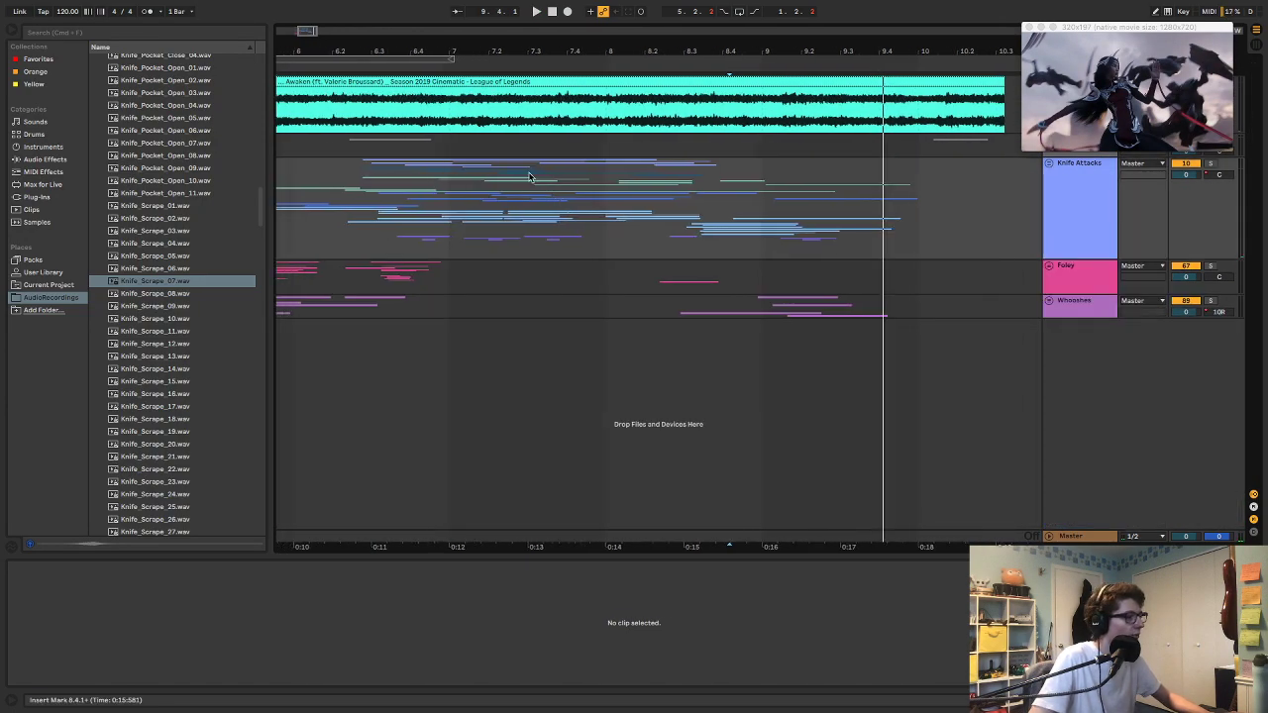
{"action": "left_click_drag", "start_coordinate": [539, 51], "coordinate": [541, 44]}
{"action": "left_click", "coordinate": [546, 81]}
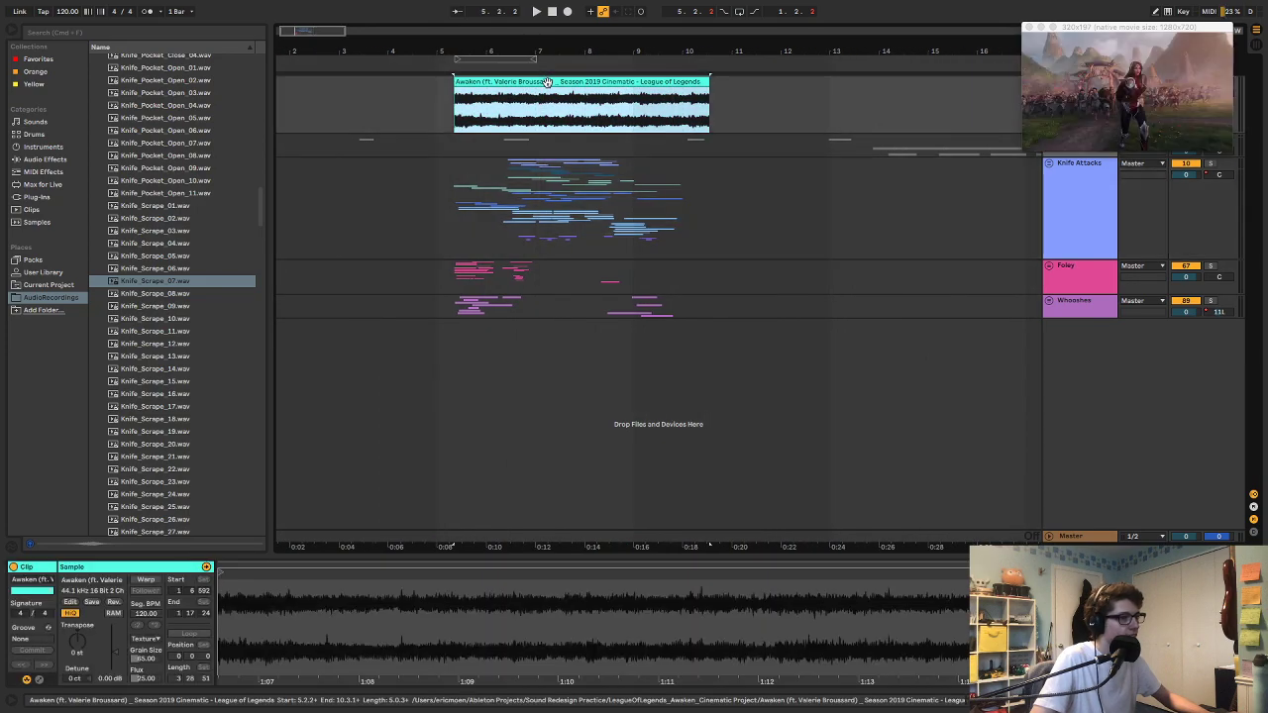
{"action": "key", "text": "super+s"}
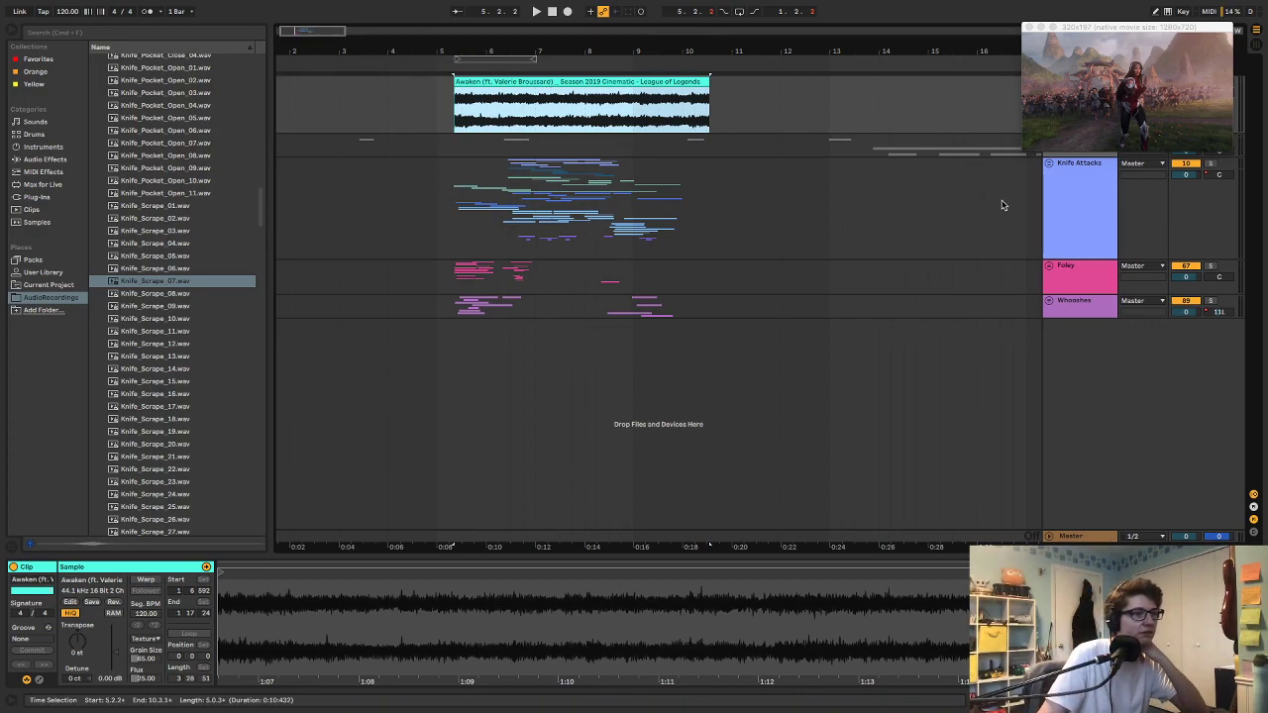
Step: Enlarge the video window to about 1247x718 and play the whole sequence from 5.2.2
{"action": "left_click_drag", "start_coordinate": [1020, 153], "coordinate": [411, 494]}
{"action": "key", "text": "space"}
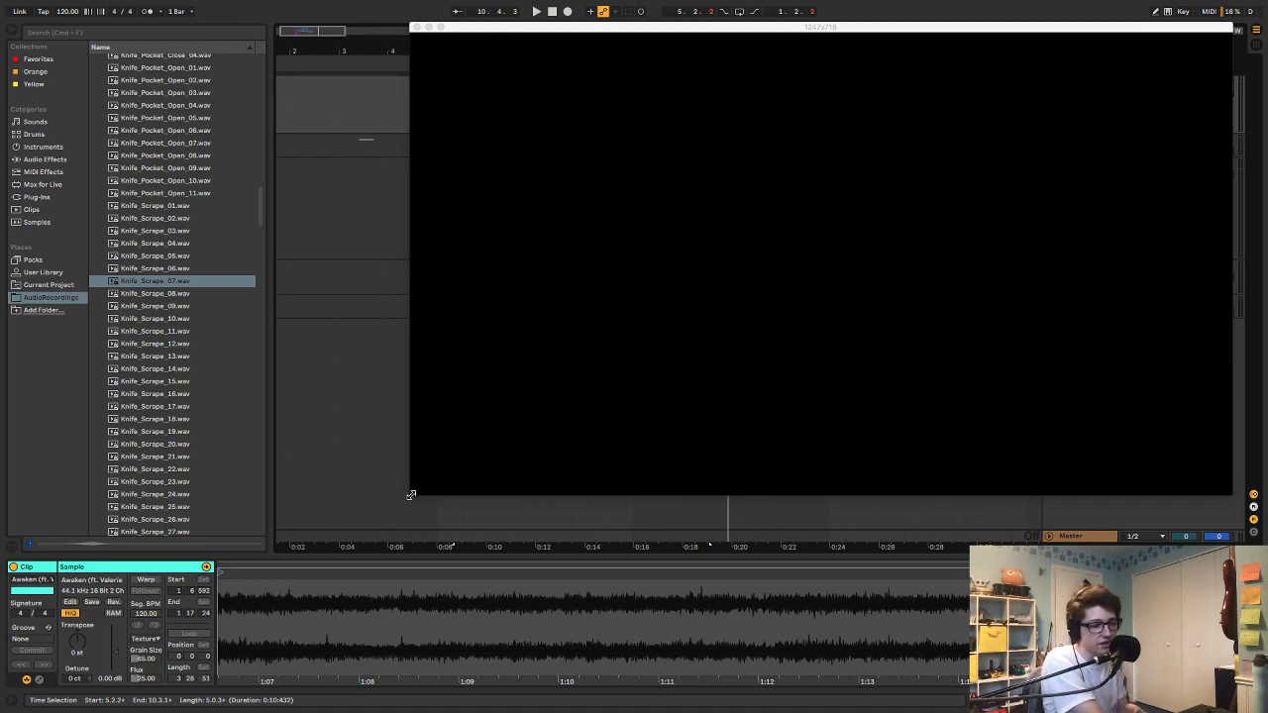
{"action": "key", "text": "space"}
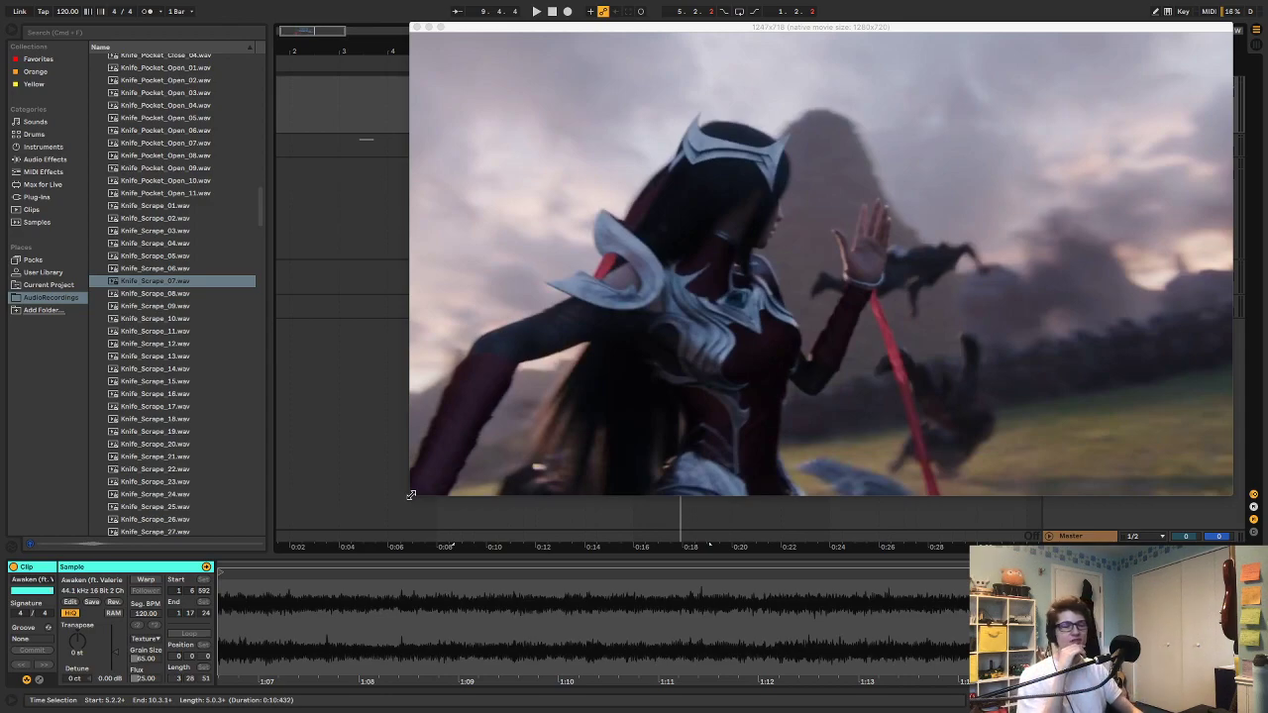
Step: Examine the video frames around 9.1.1 to 9.1.4 and 8.3.2, and play the ending from 7.4.4
{"action": "left_click", "coordinate": [639, 520]}
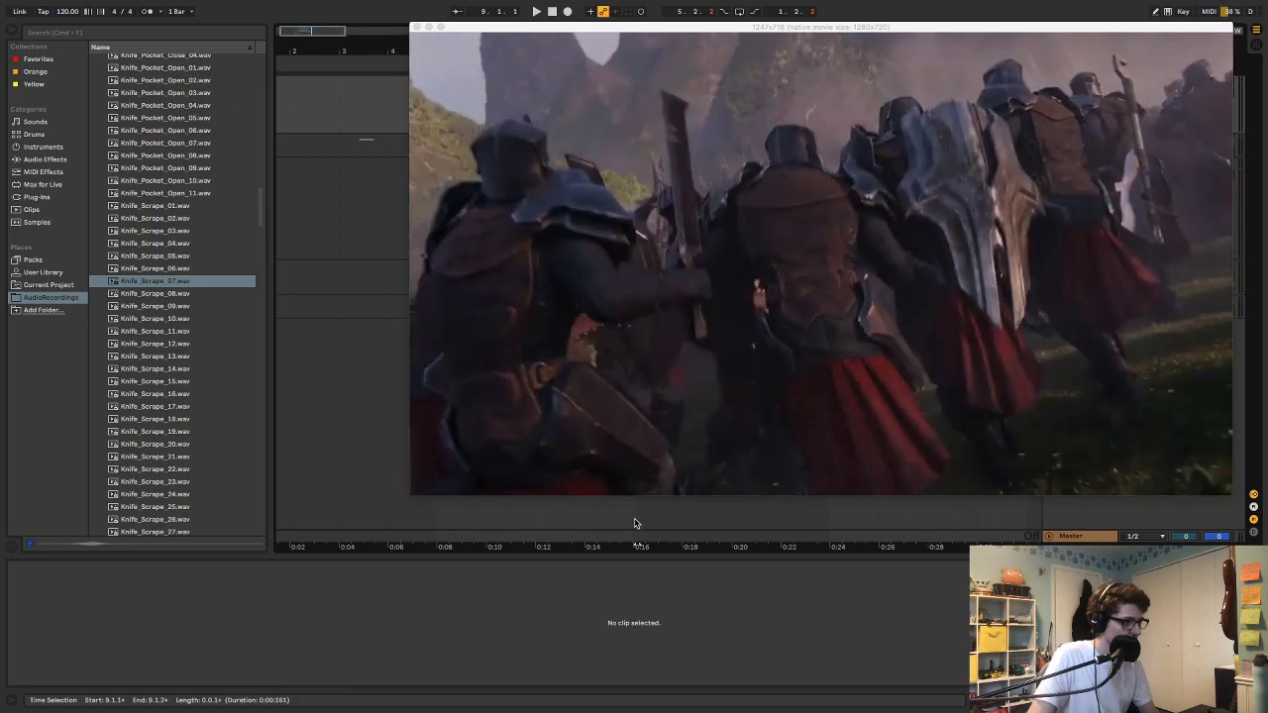
{"action": "left_click_drag", "start_coordinate": [636, 521], "coordinate": [643, 522]}
{"action": "left_click", "coordinate": [643, 524]}
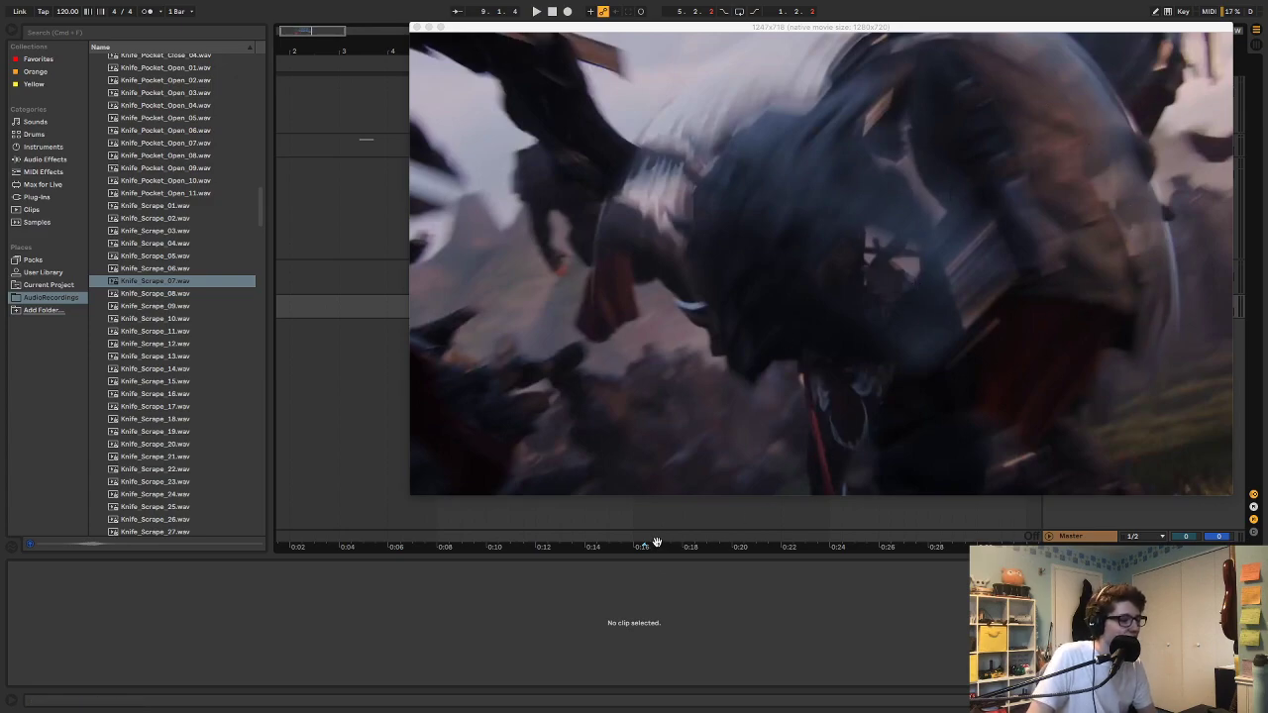
{"action": "left_click_drag", "start_coordinate": [634, 521], "coordinate": [603, 515]}
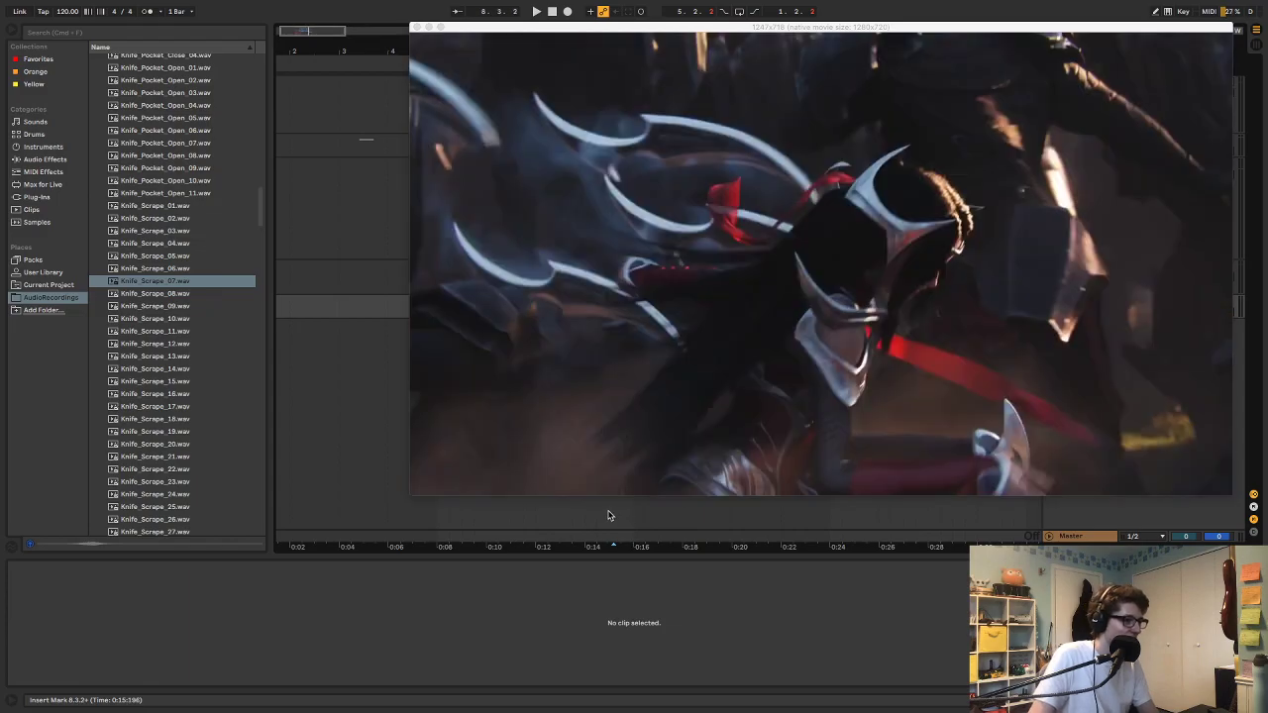
{"action": "left_click", "coordinate": [582, 517]}
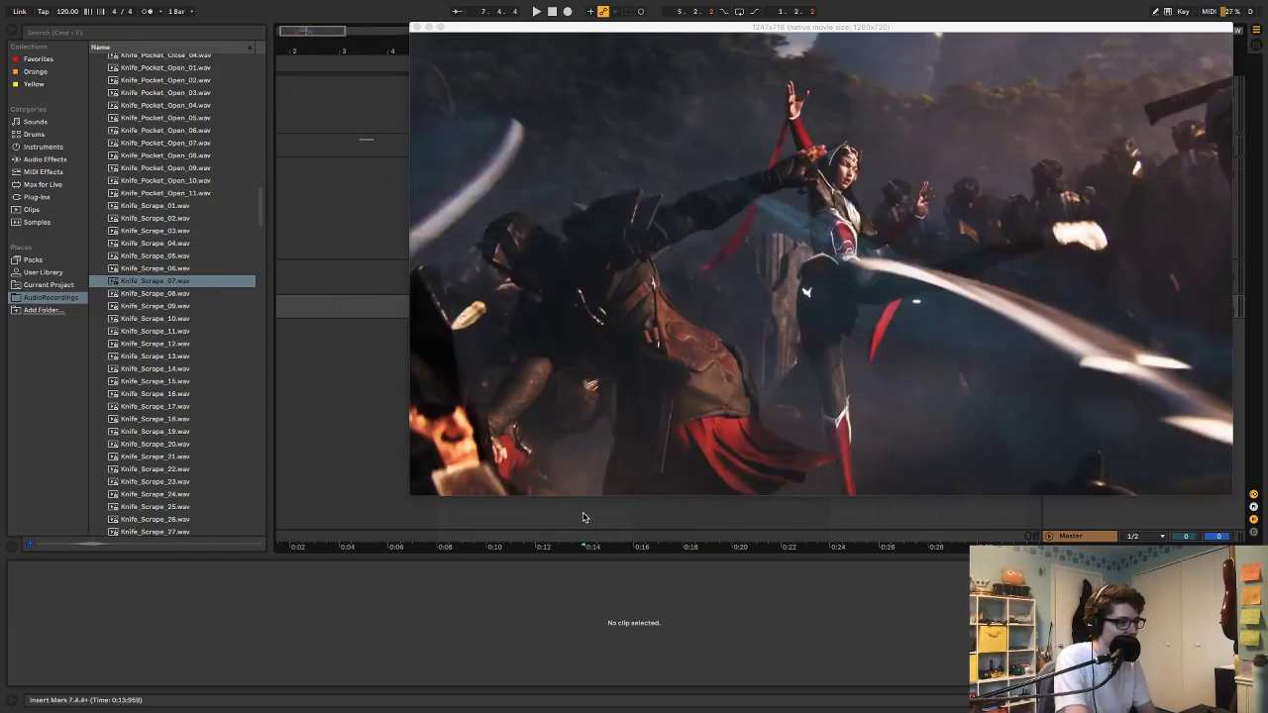
{"action": "key", "text": "space"}
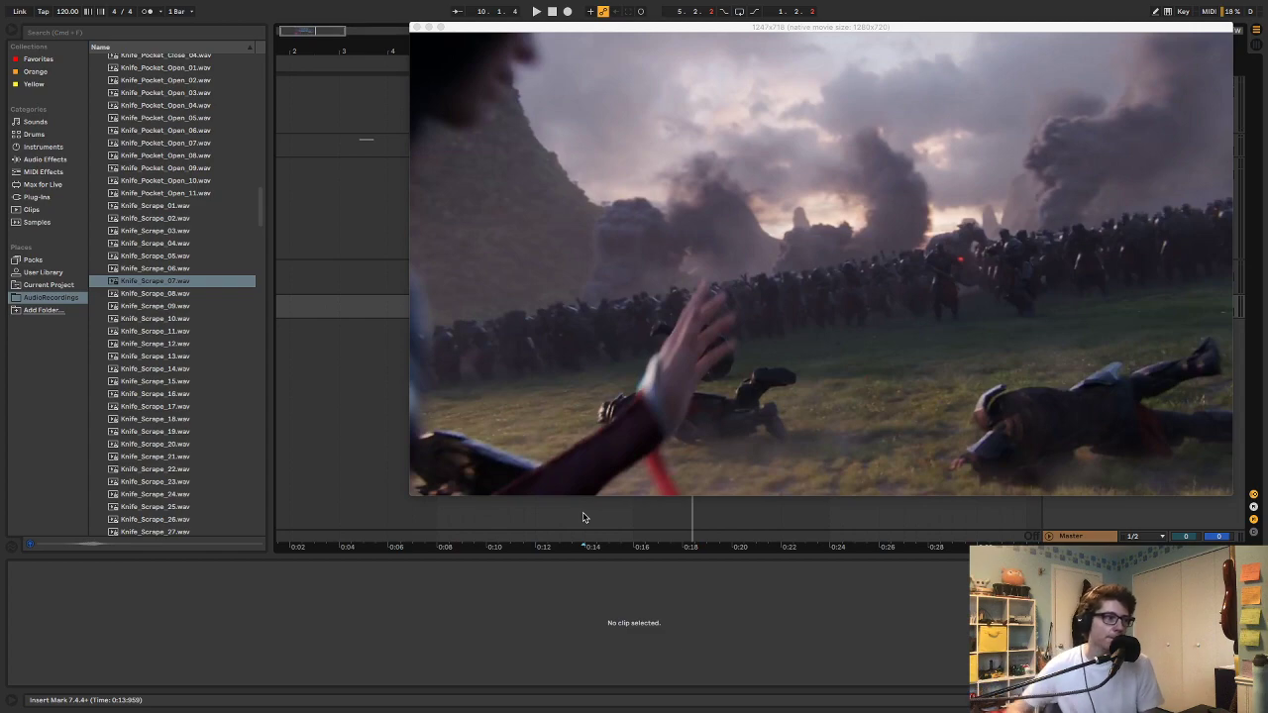
Step: Shrink the video window to about 384x233 and place the insert marker at 6.3.1 in the Knife Attacks group
{"action": "left_click_drag", "start_coordinate": [412, 494], "coordinate": [981, 175]}
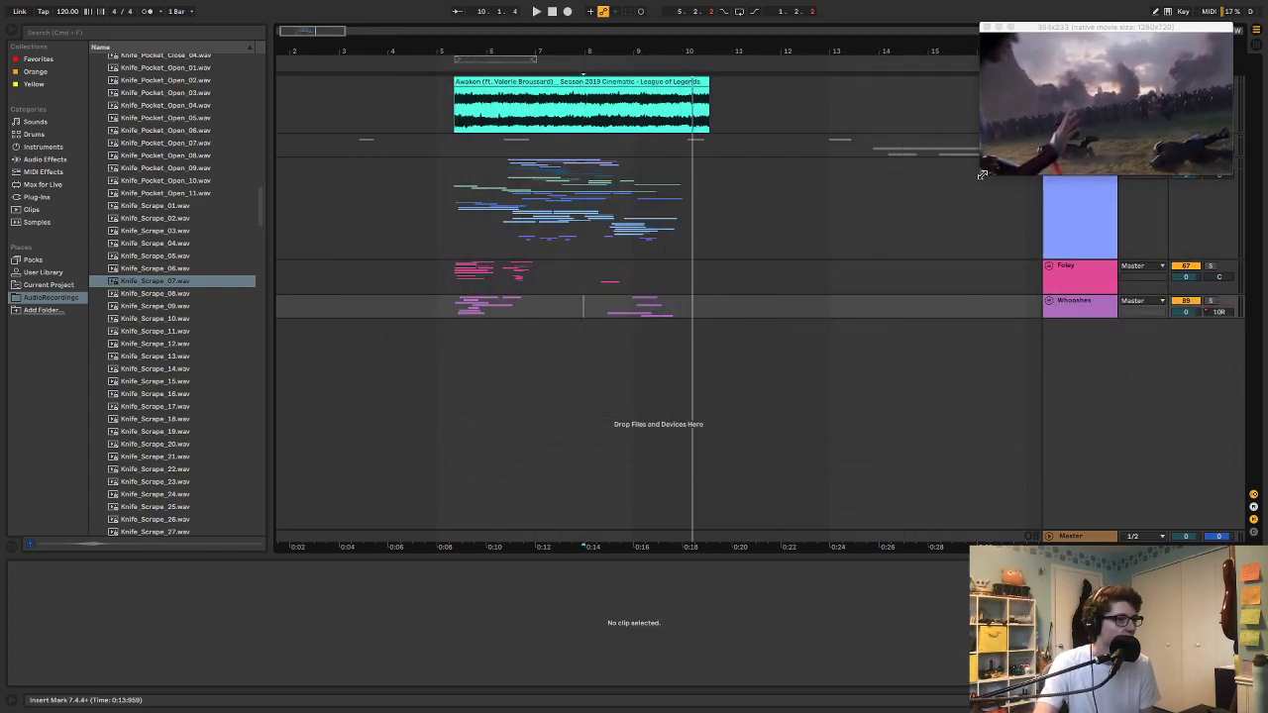
{"action": "left_click", "coordinate": [512, 182]}
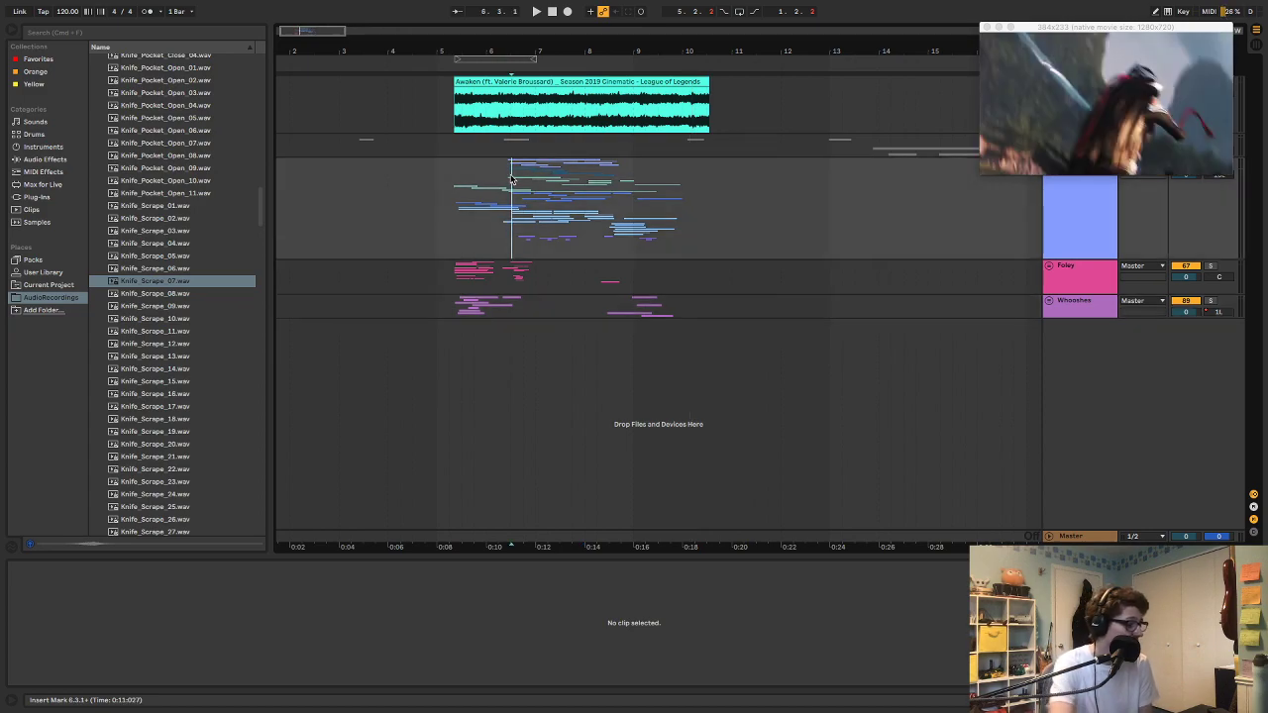
Step: Play the sequence against the video from 6.3.1 in the Knife Attacks group and from 8.2.2 in the Foley group
{"action": "key", "text": "space"}
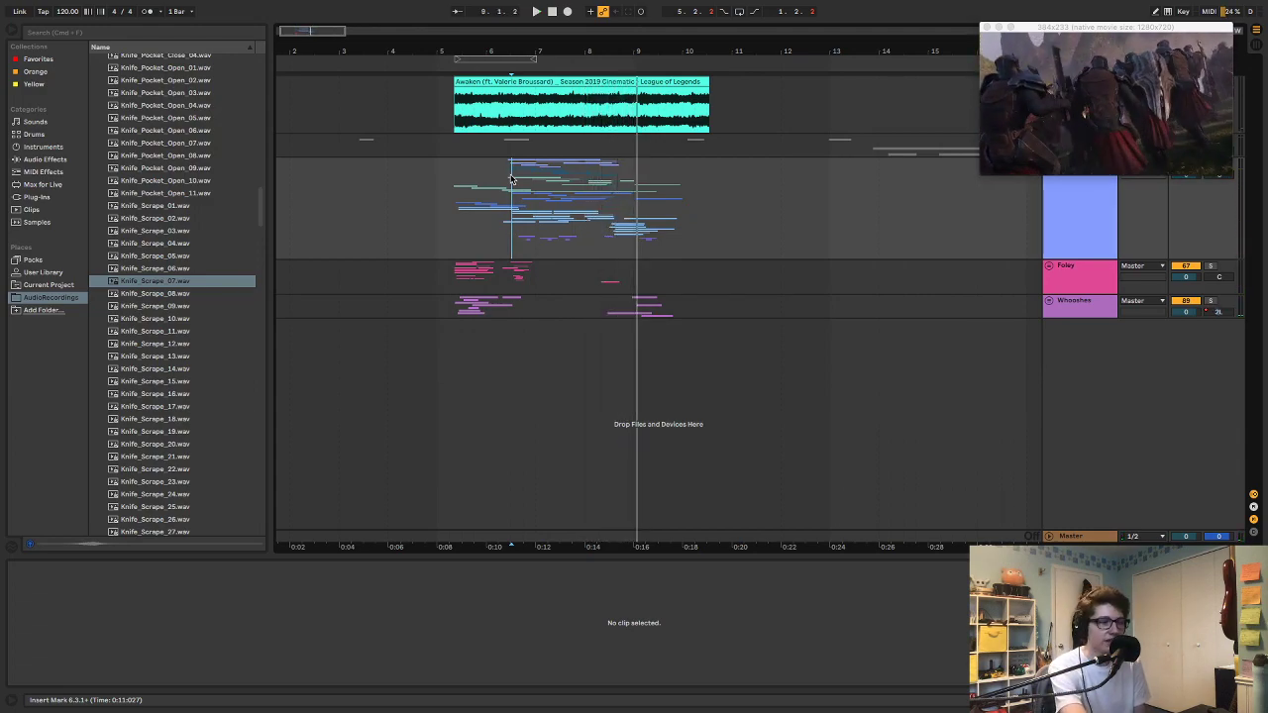
{"action": "key", "text": "space"}
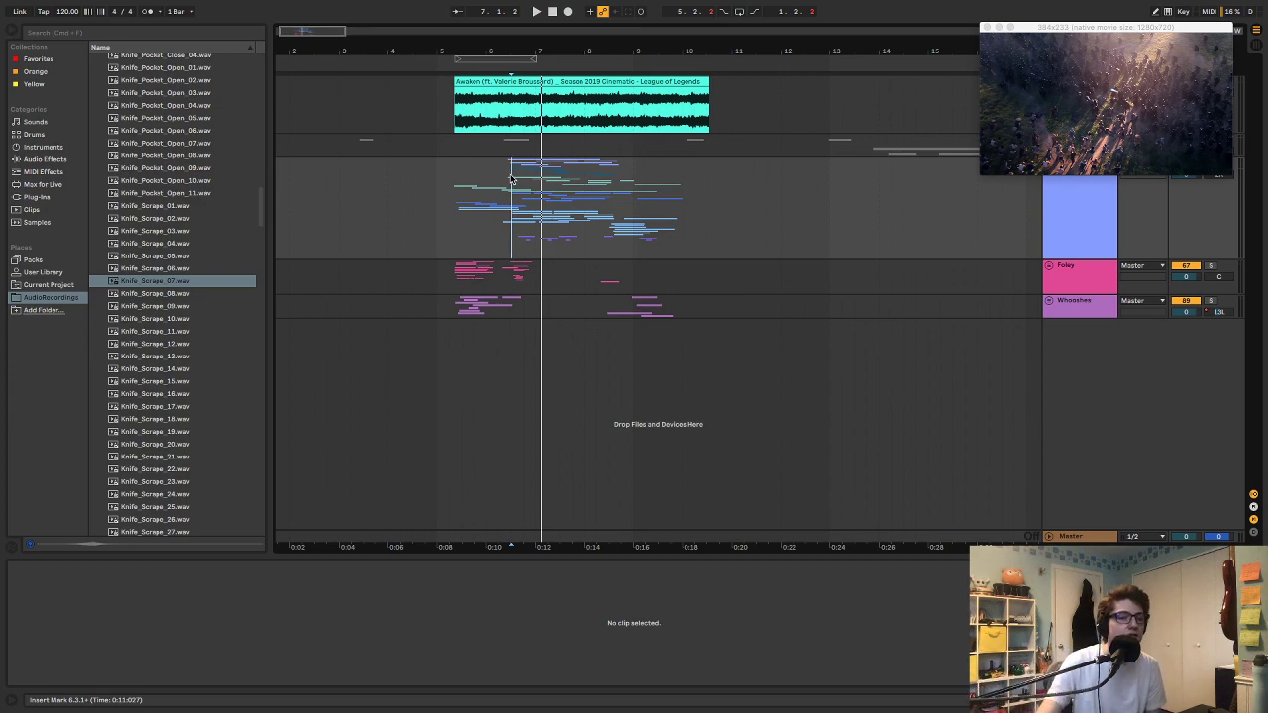
{"action": "left_click_drag", "start_coordinate": [505, 48], "coordinate": [473, 53]}
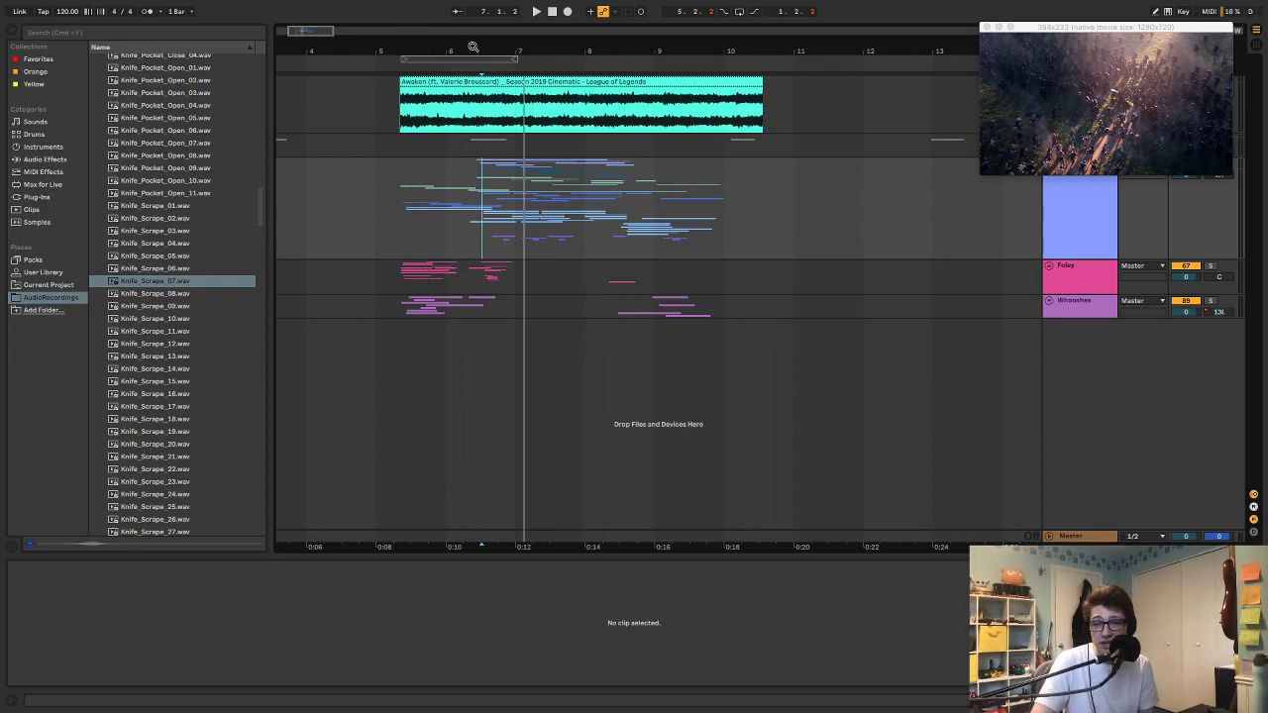
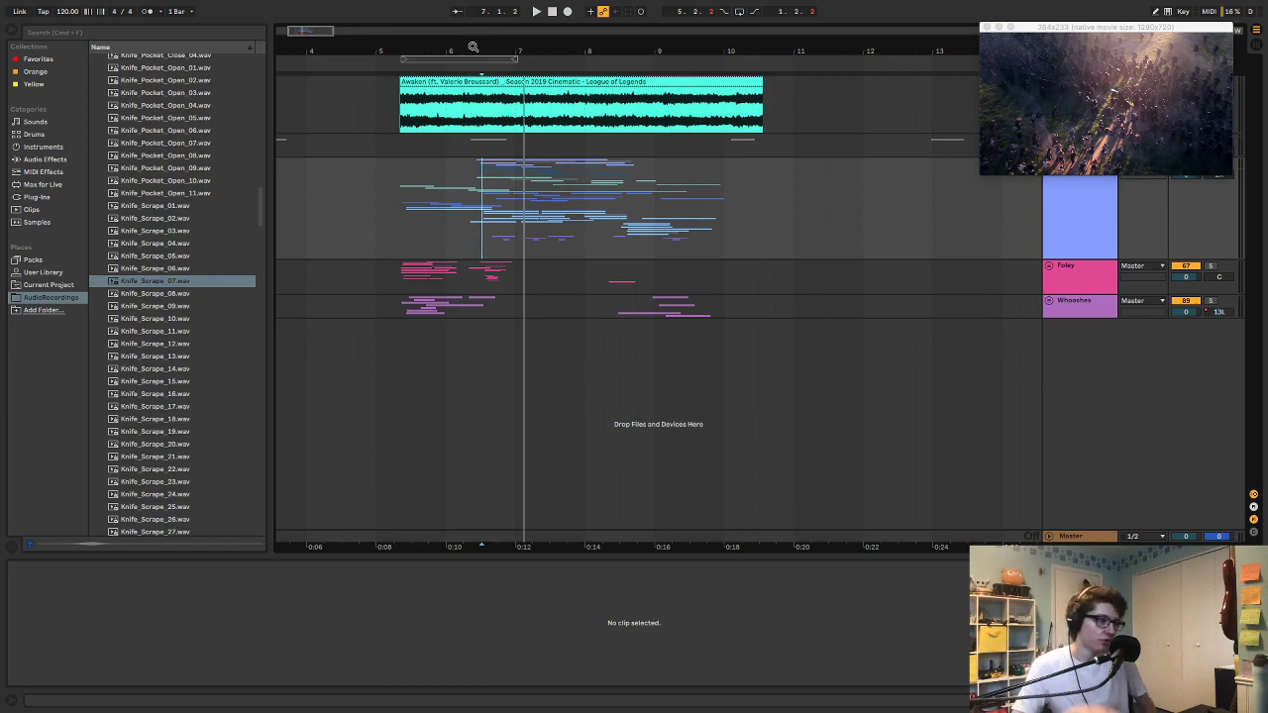
{"action": "left_click", "coordinate": [608, 275]}
{"action": "key", "text": "space"}
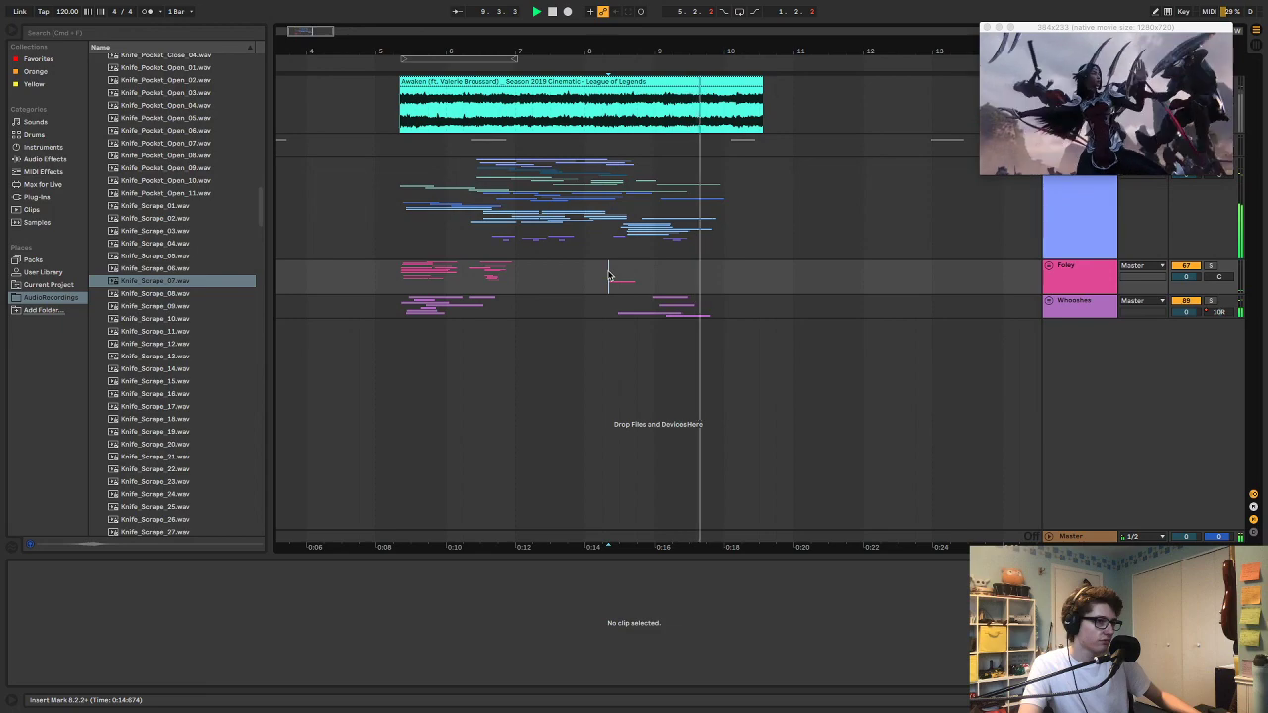
{"action": "key", "text": "space"}
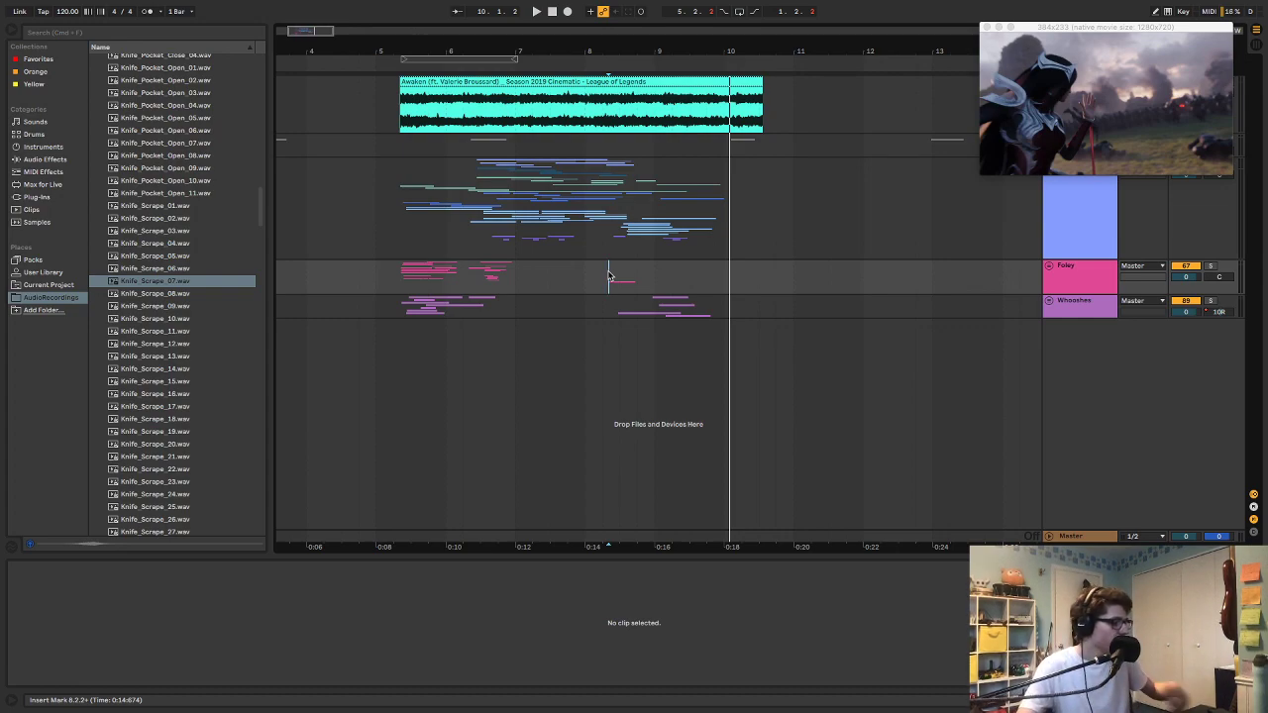
Step: Mute the Whooshes group, play the sequence from 8.2.2 and from 5.2.2 for comparison, and turn the group back on
{"action": "left_click", "coordinate": [1180, 301]}
{"action": "key", "text": "space"}
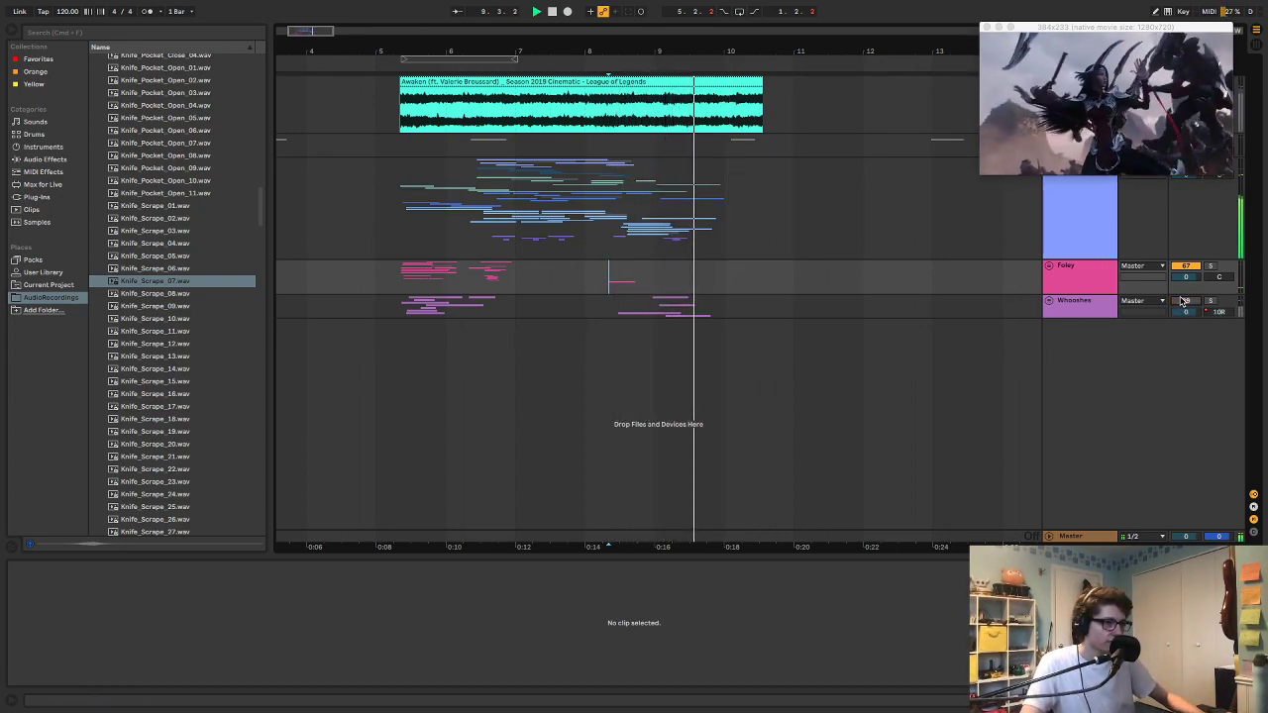
{"action": "left_click", "coordinate": [400, 189]}
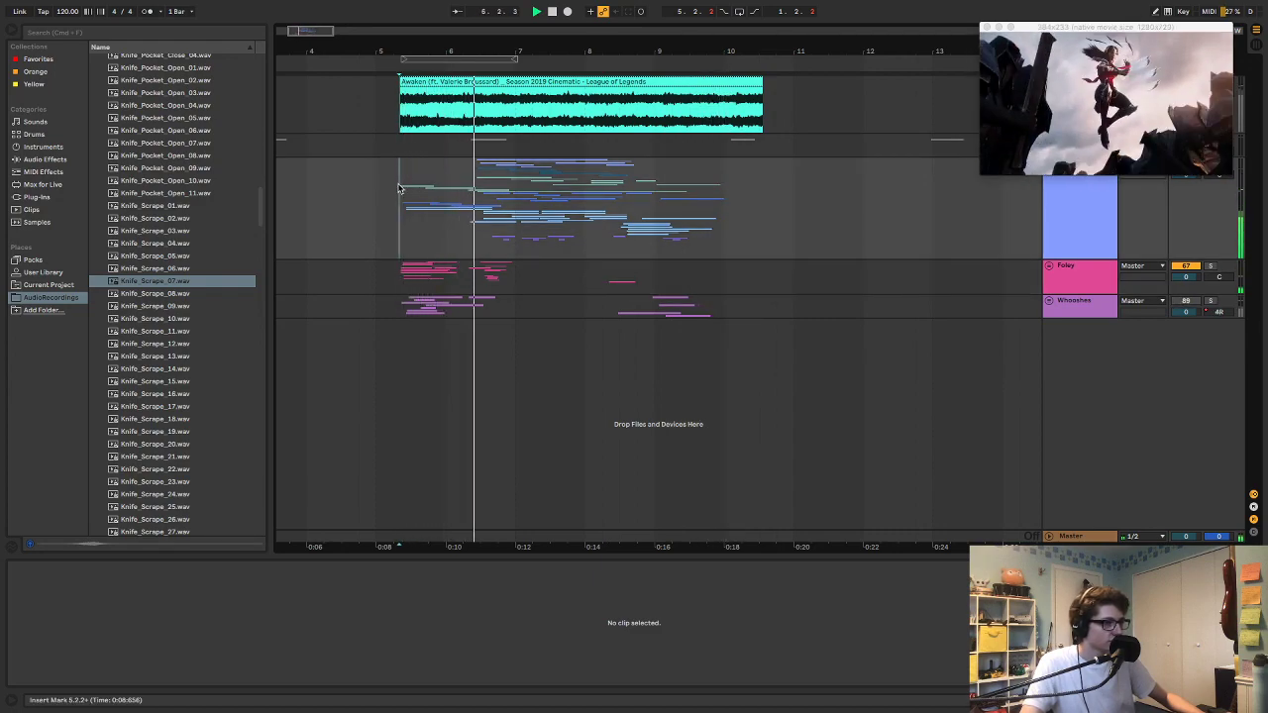
{"action": "key", "text": "space"}
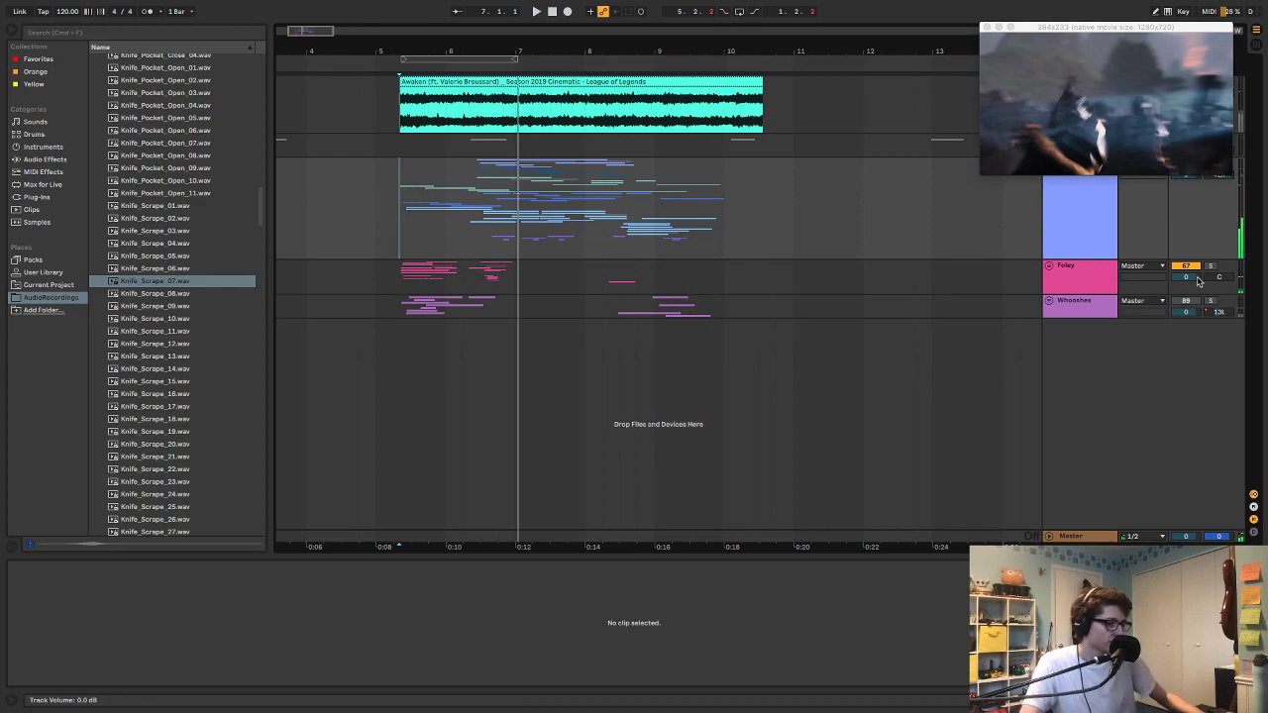
{"action": "key", "text": "space"}
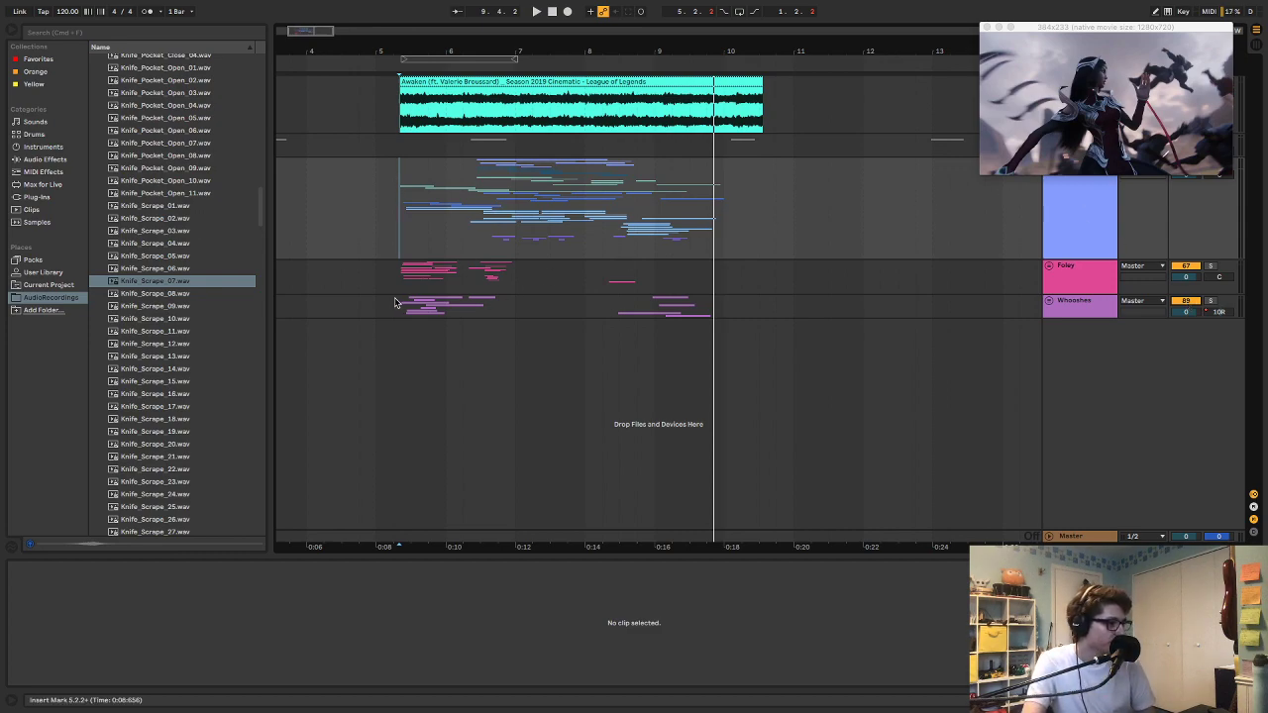
Step: Solo the Whooshes group to audition it from 5.2.1, select its range starting at 6.1.4, and hide the video window
{"action": "left_click_drag", "start_coordinate": [398, 303], "coordinate": [461, 310]}
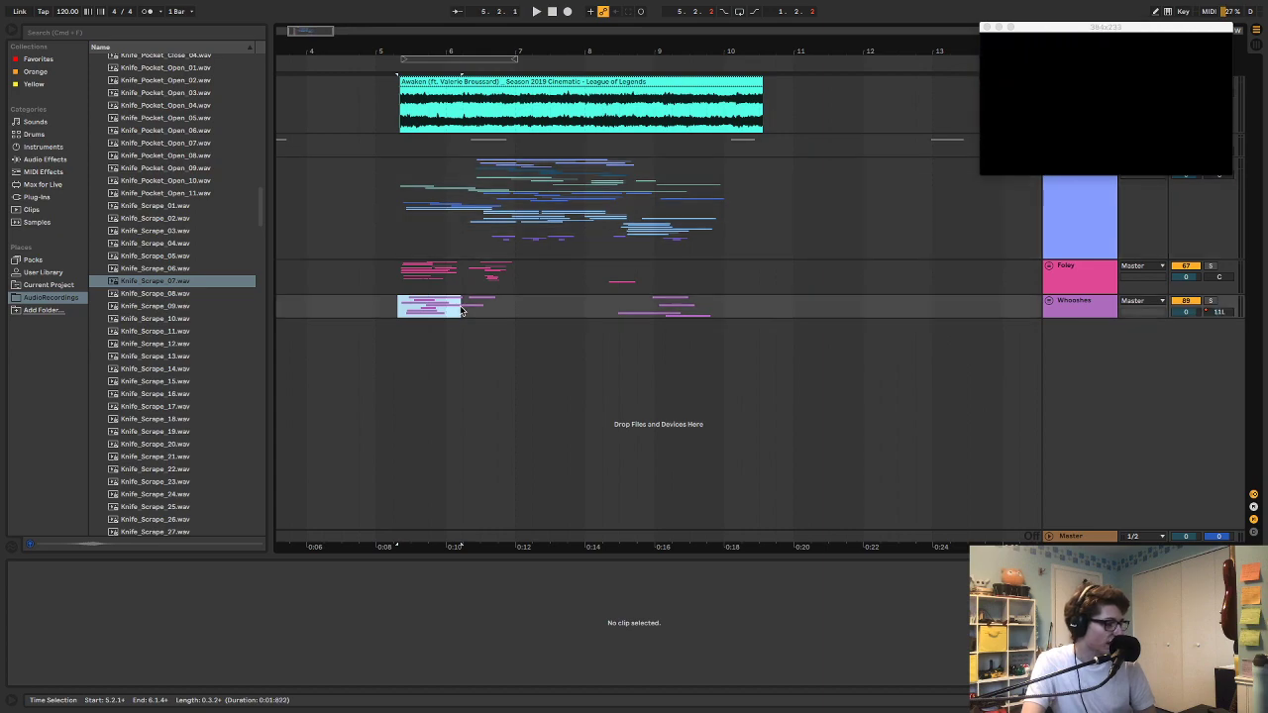
{"action": "key", "text": "space"}
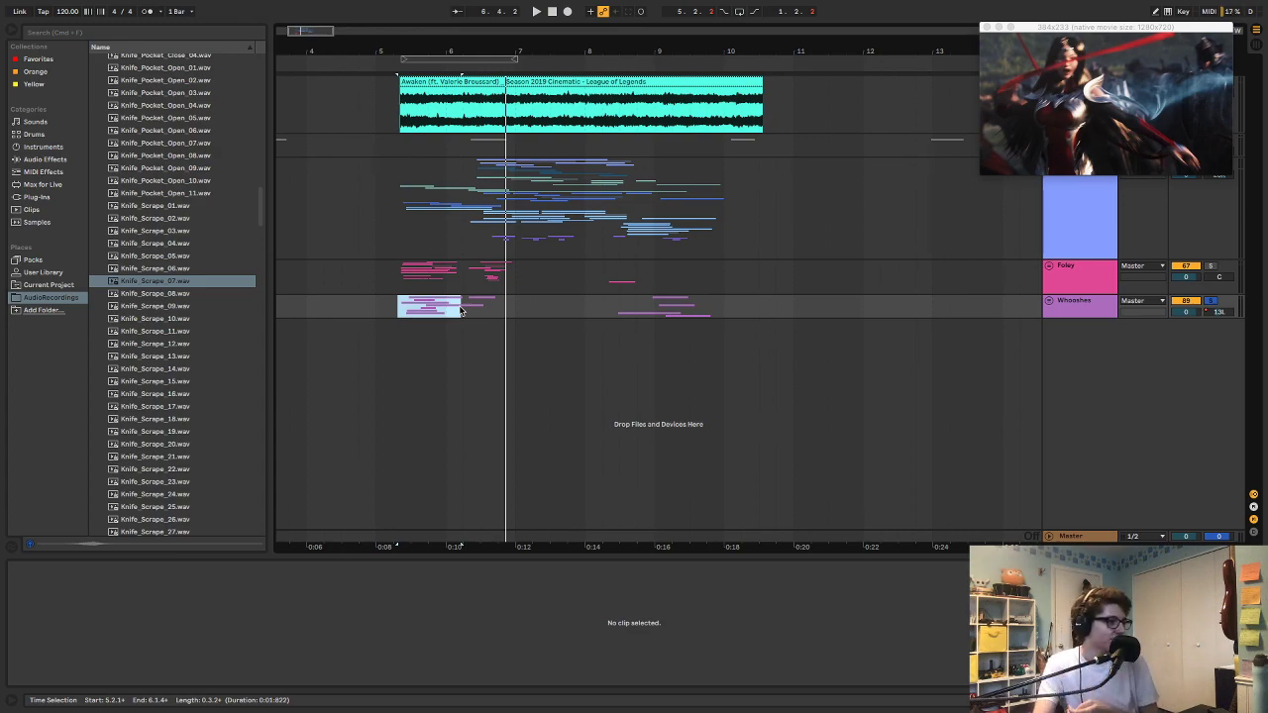
{"action": "left_click_drag", "start_coordinate": [460, 310], "coordinate": [573, 315]}
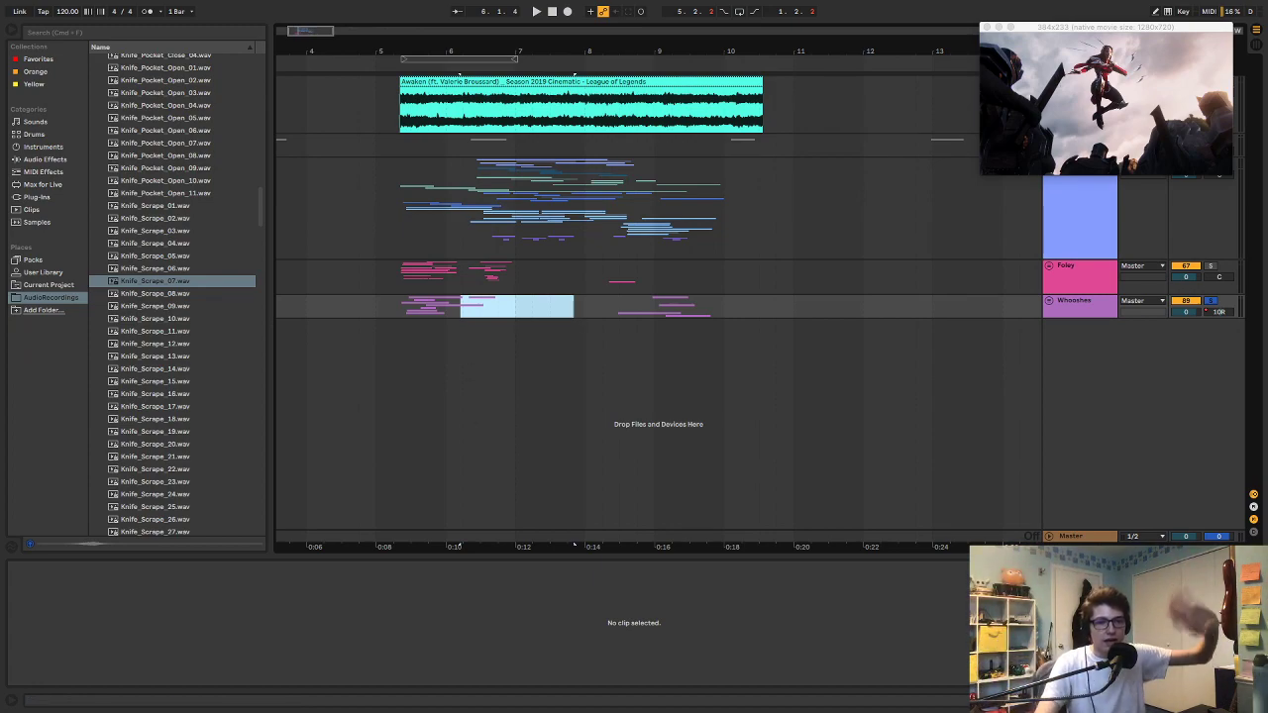
{"action": "key", "text": "super+alt+v"}
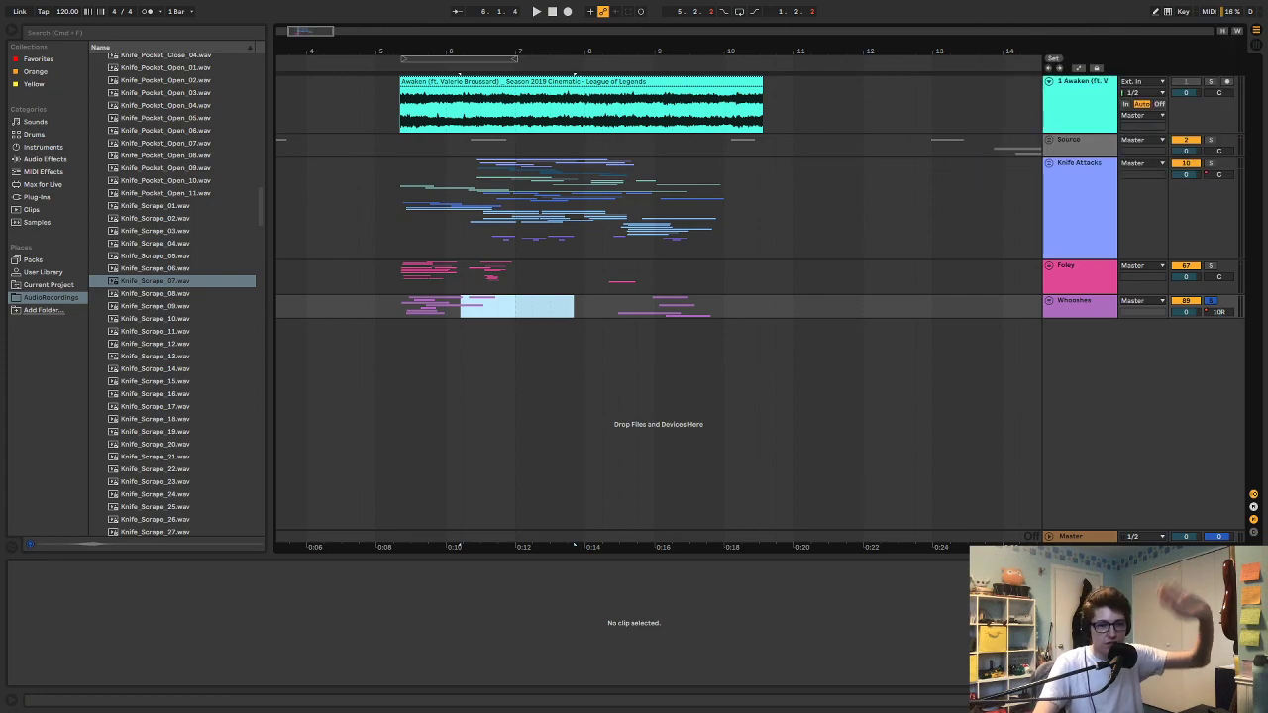